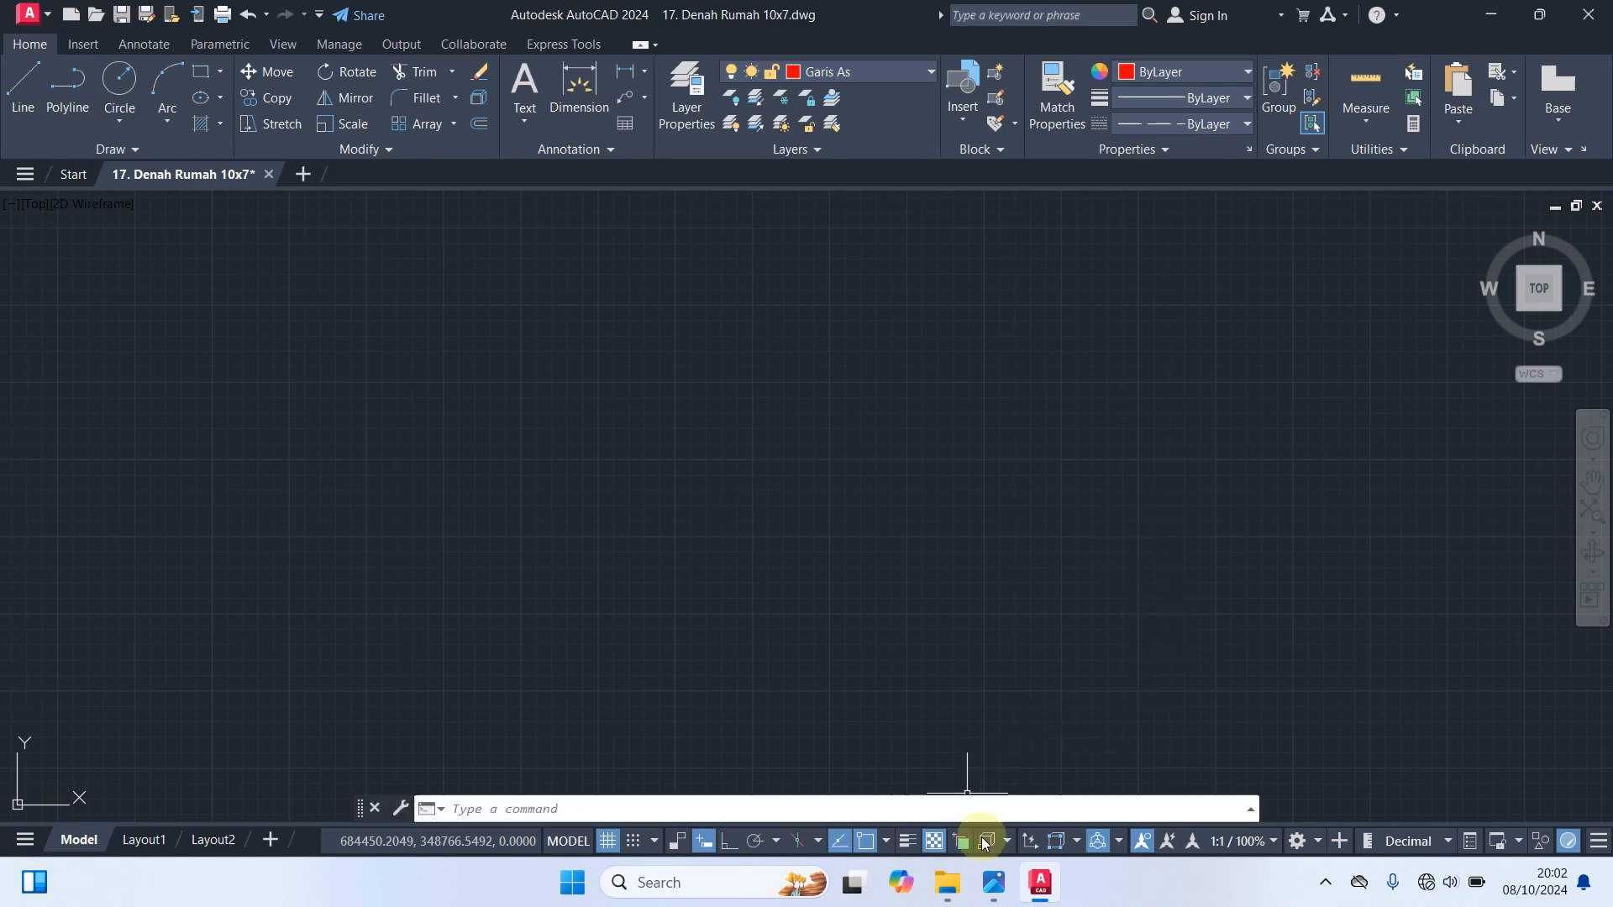
View the reference image about layer, units and object snap setup in the photo viewer, and return to the drawing
left_click(995, 883)
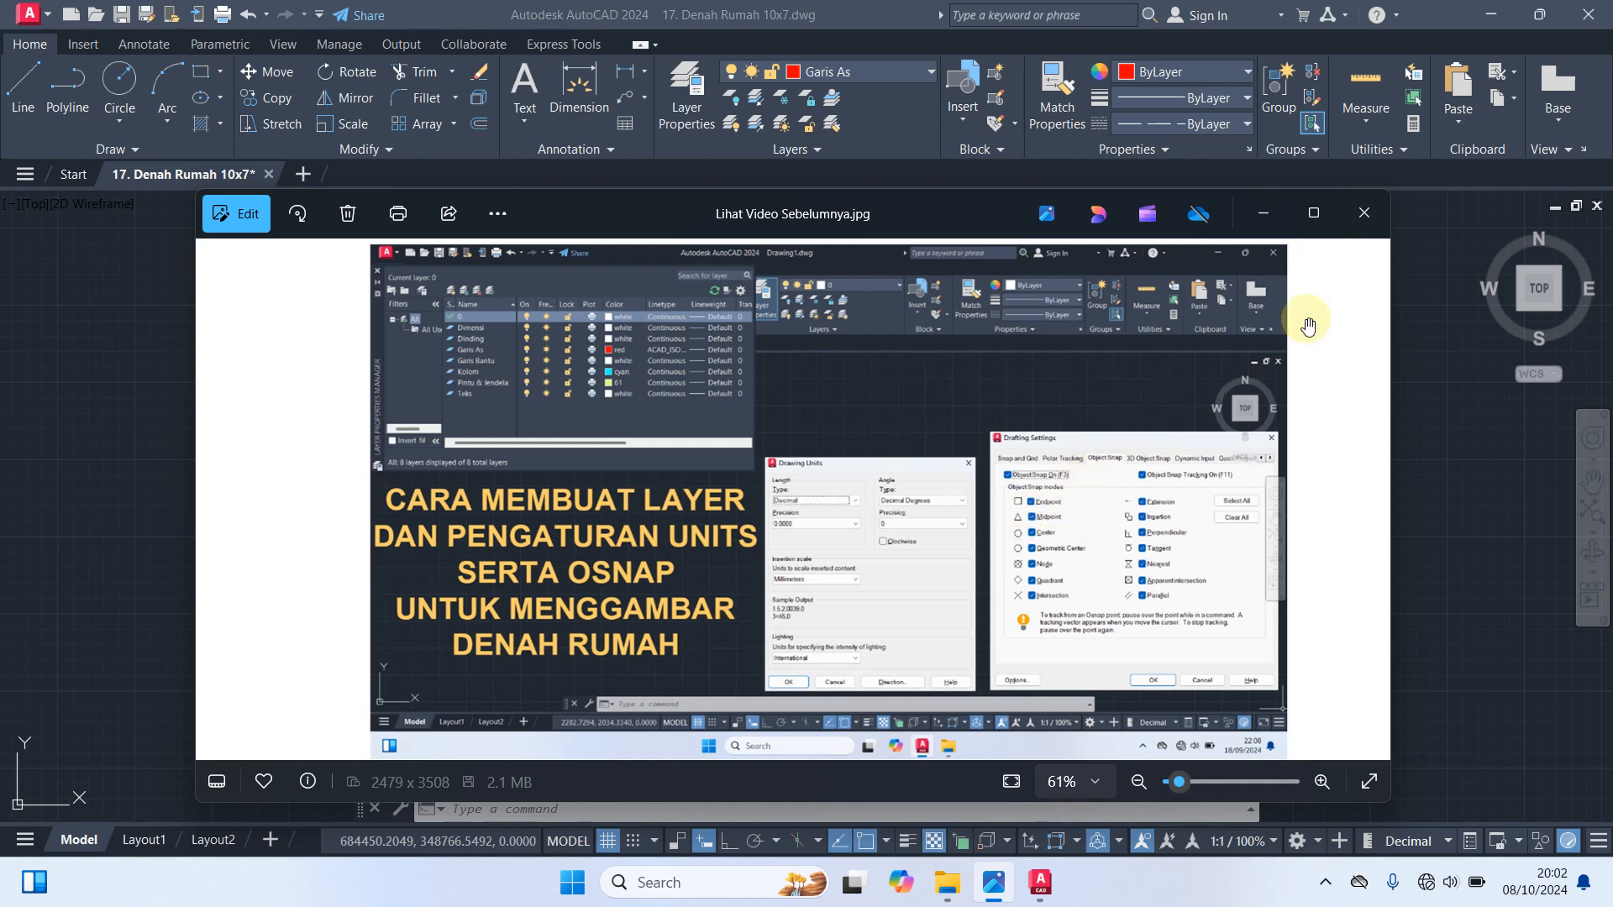
left_click(1265, 215)
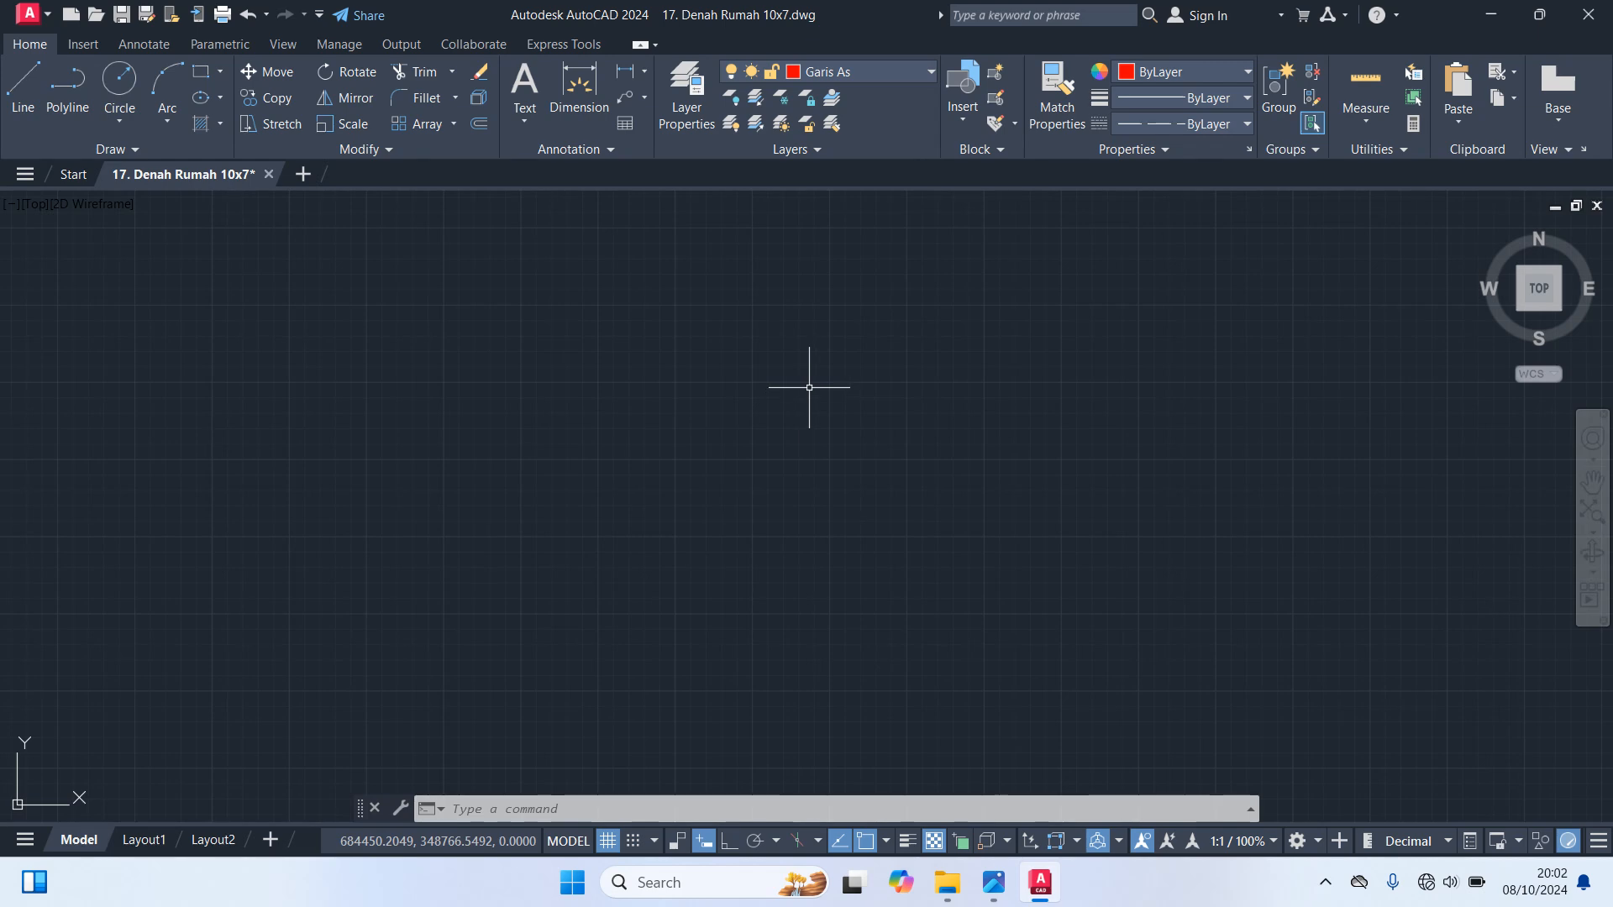
Draw a rectangle 1000 wide and 700 high on the Garis As layer in the empty drawing area
left_click(875, 70)
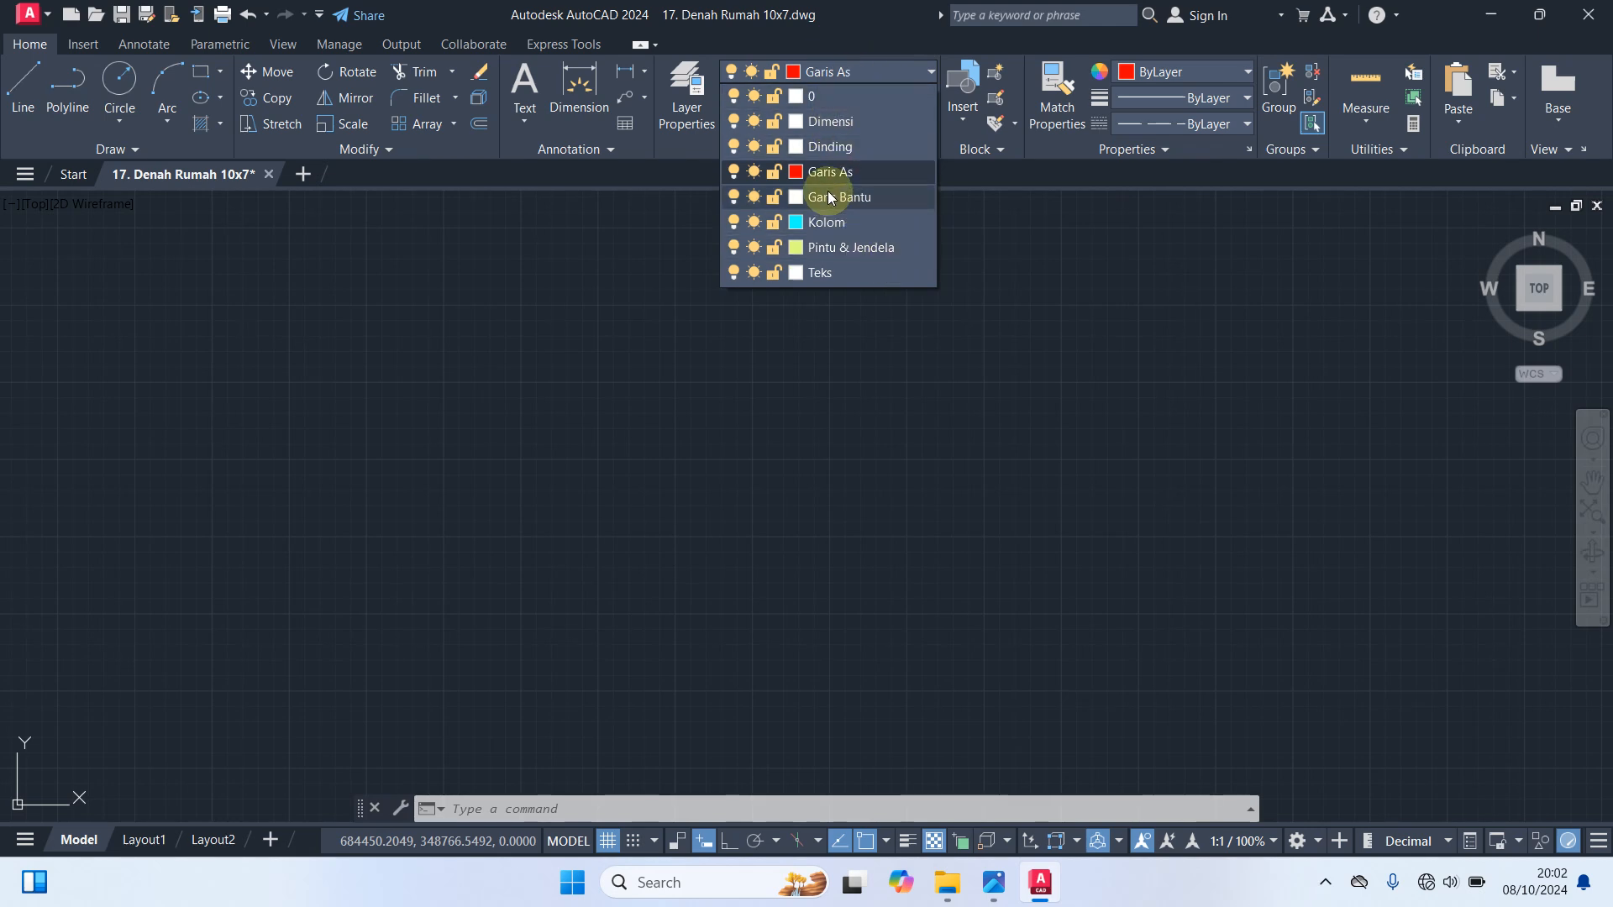
left_click(843, 171)
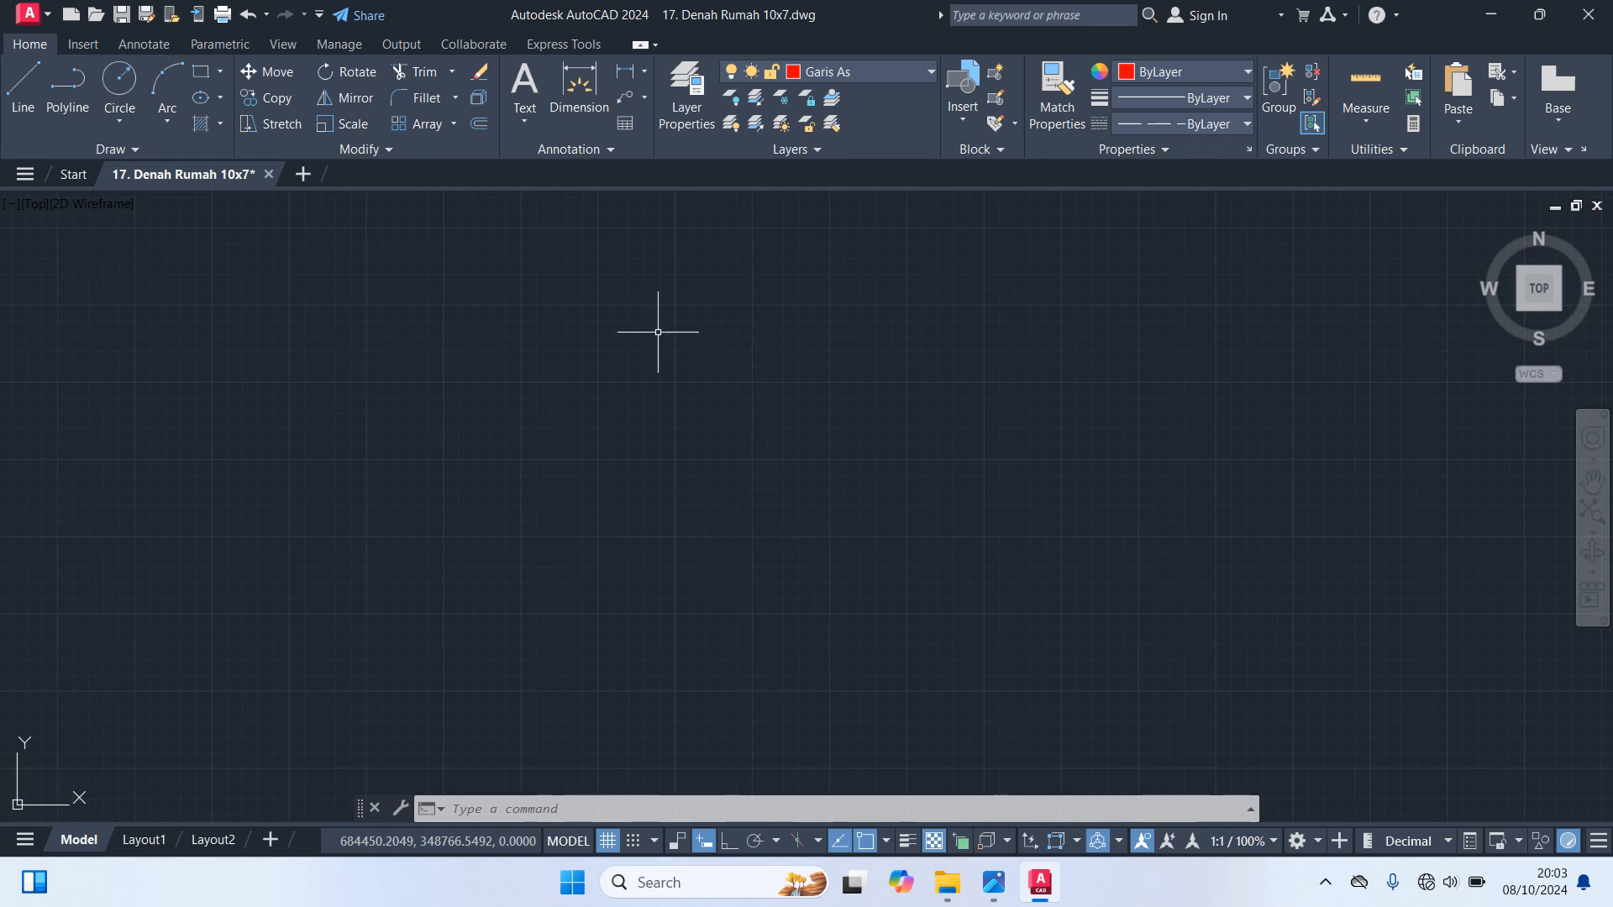
type("REC")
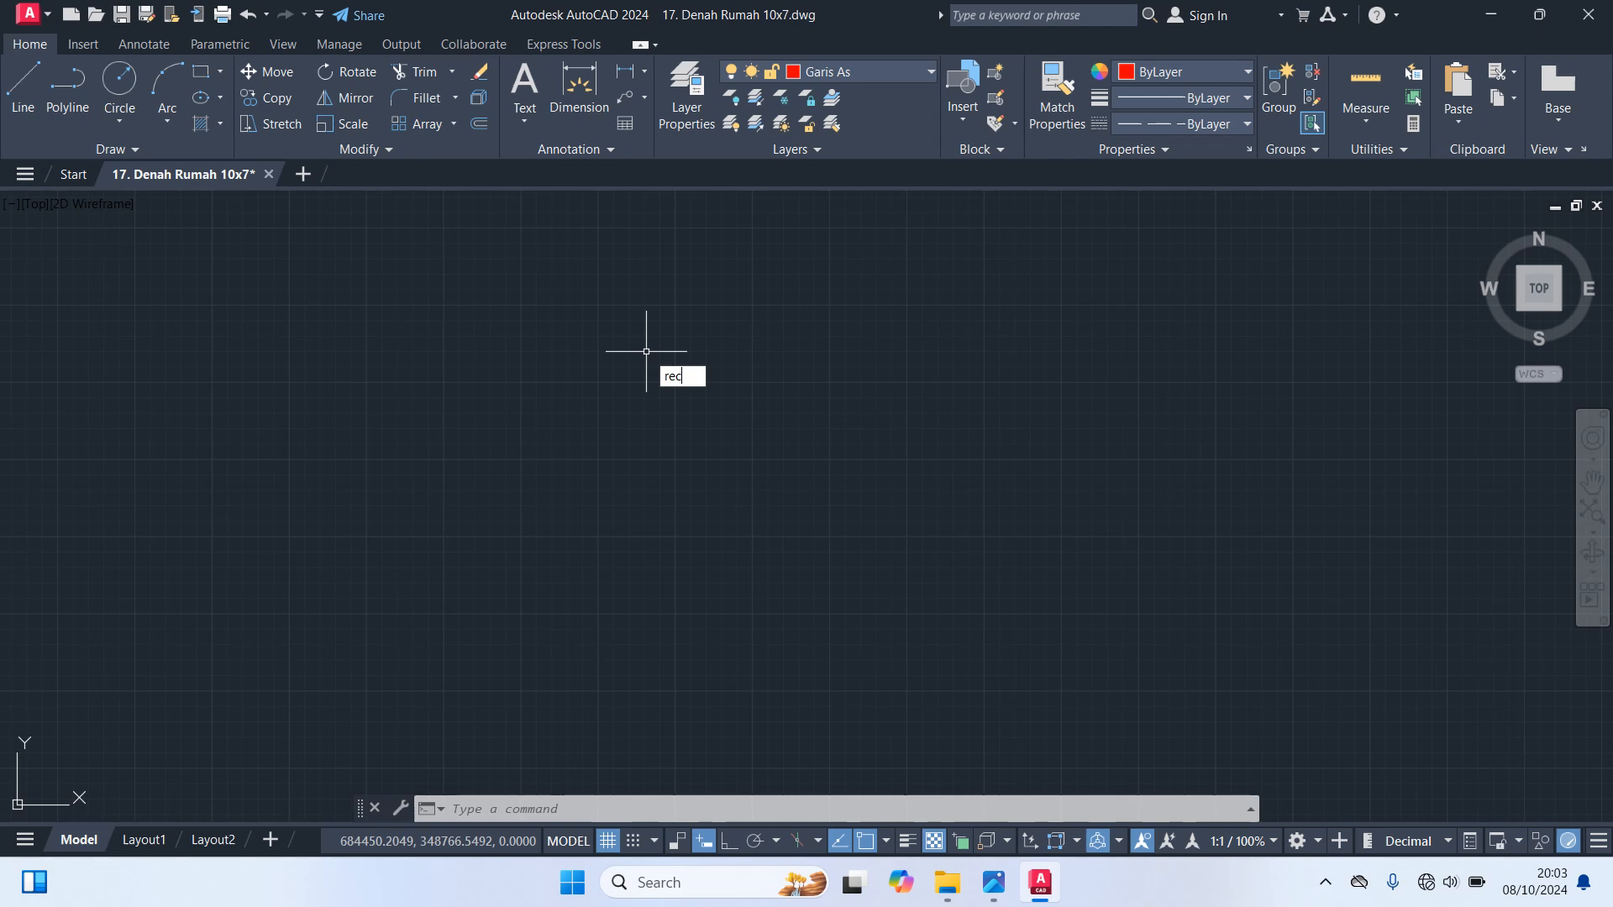
key("Return")
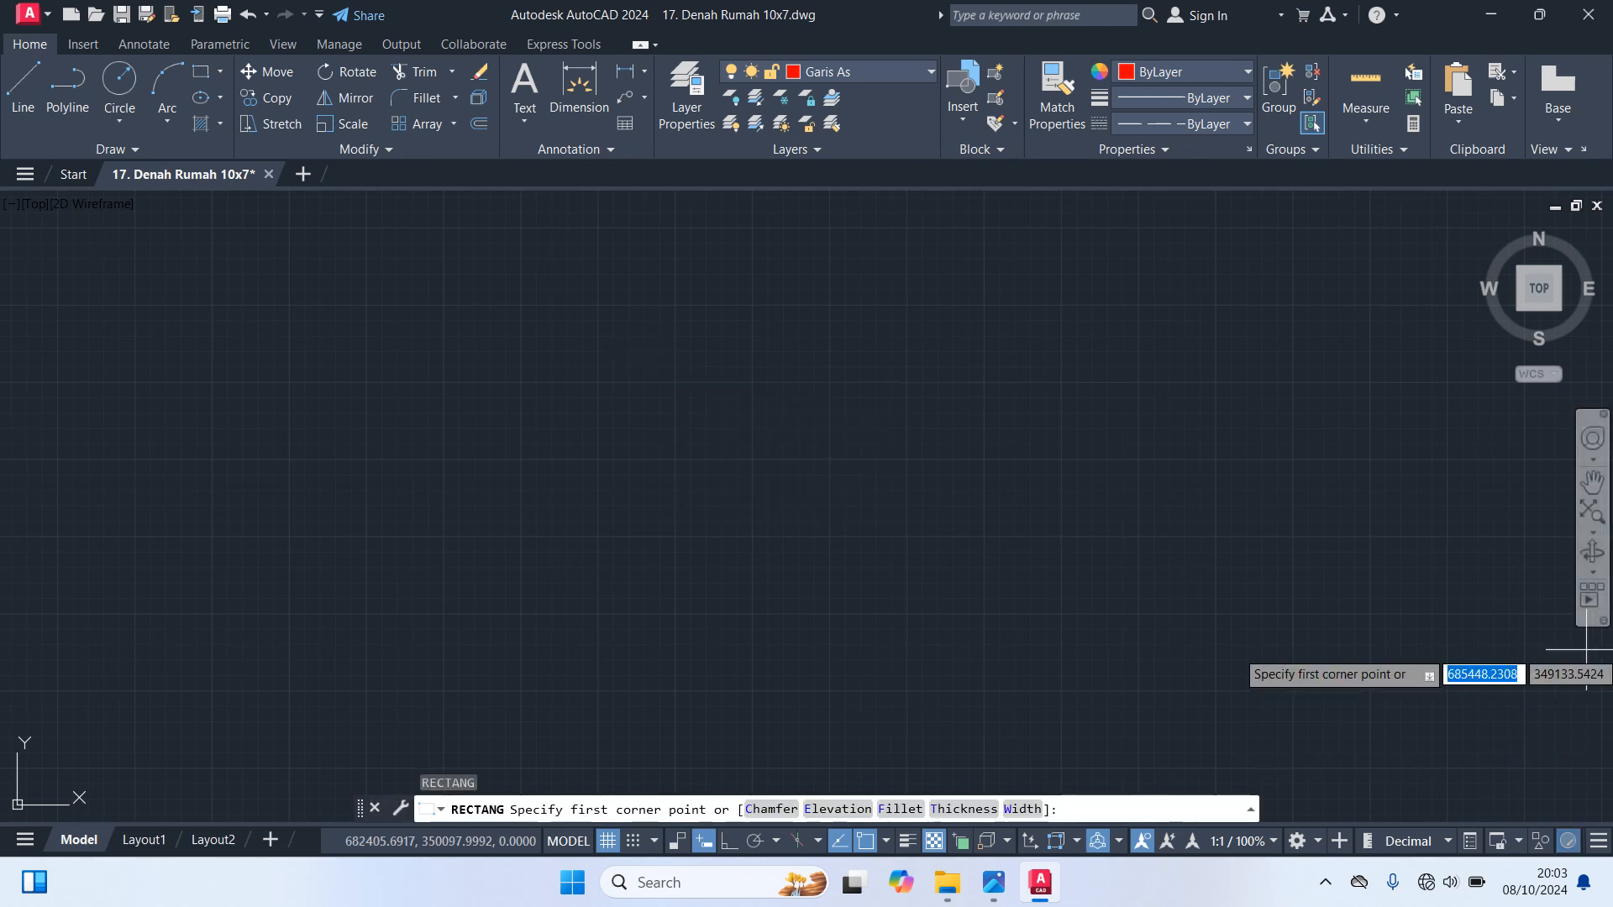
left_click(473, 340)
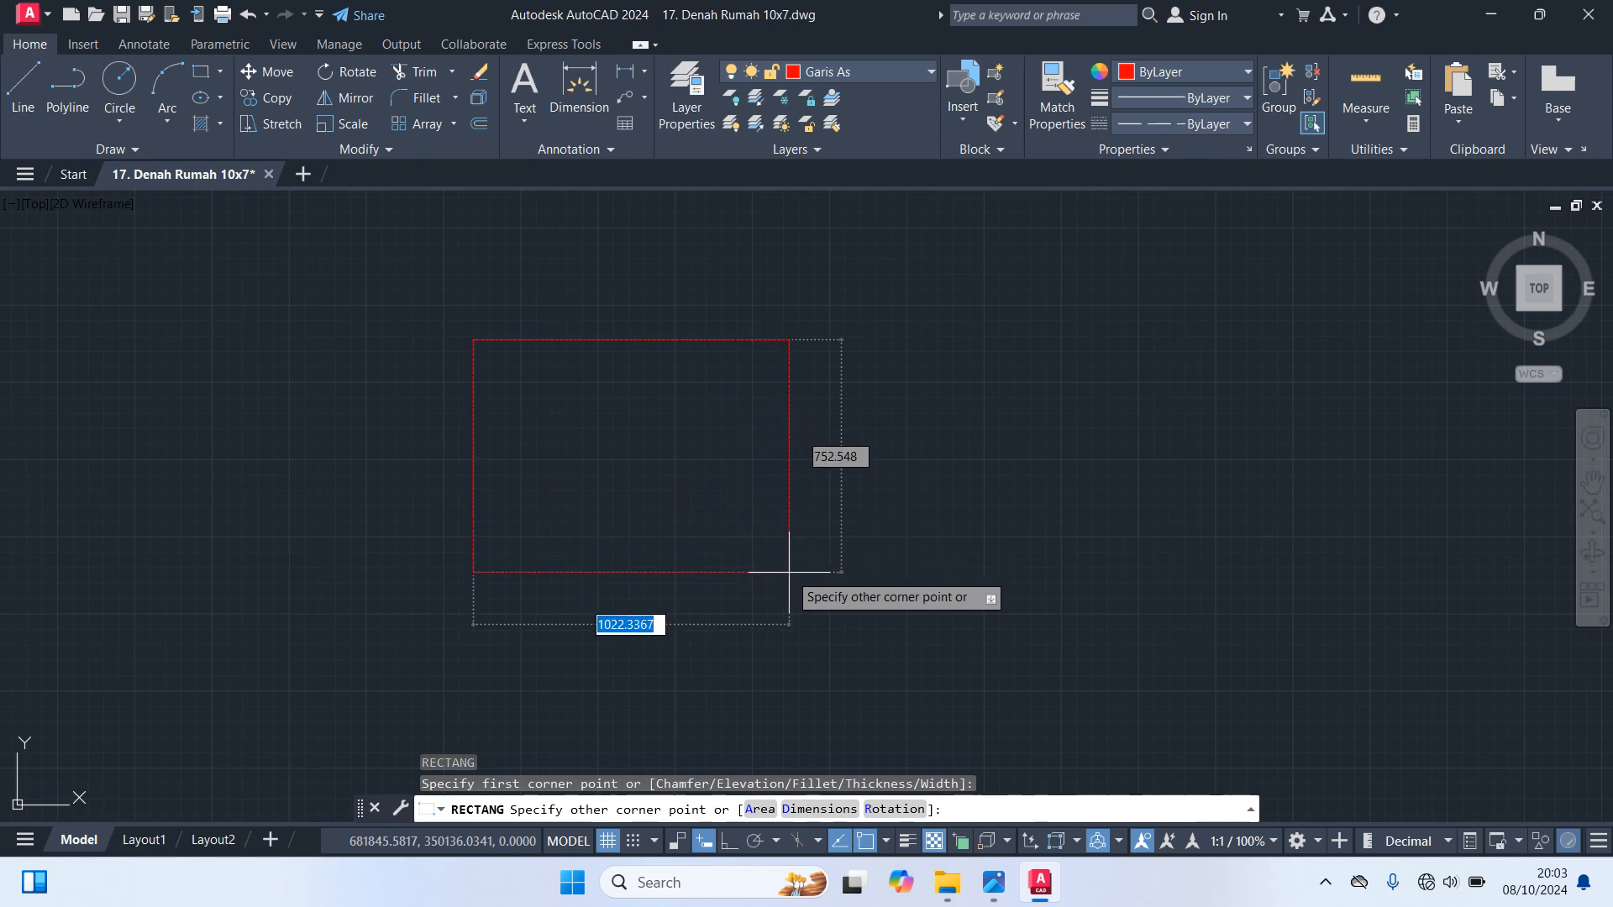
type("1")
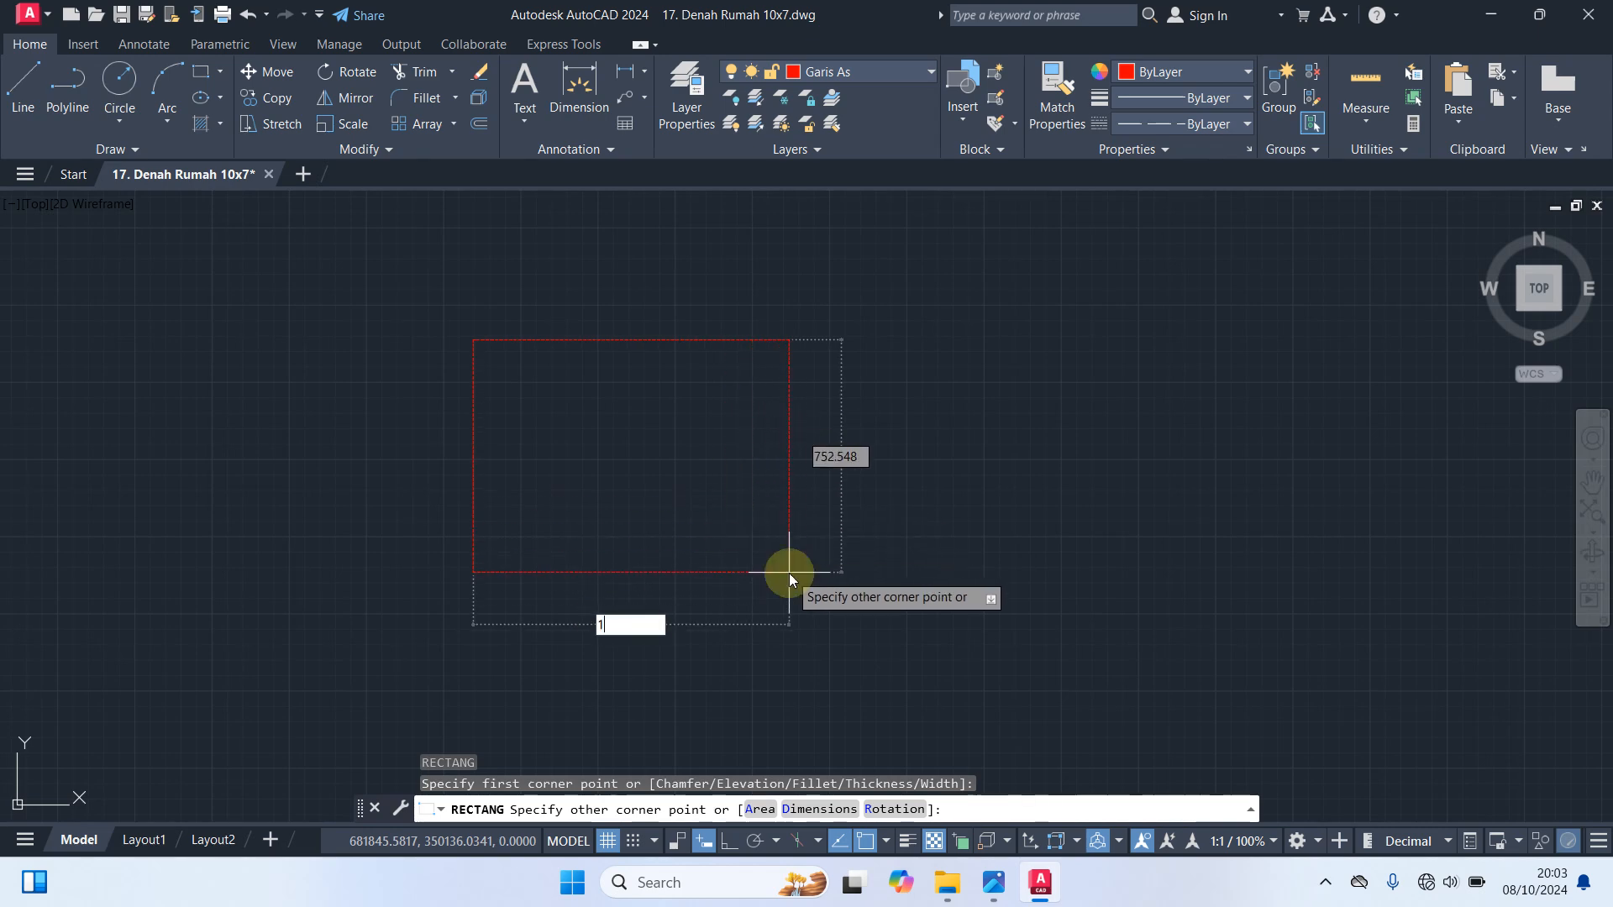
type("000")
key("Tab")
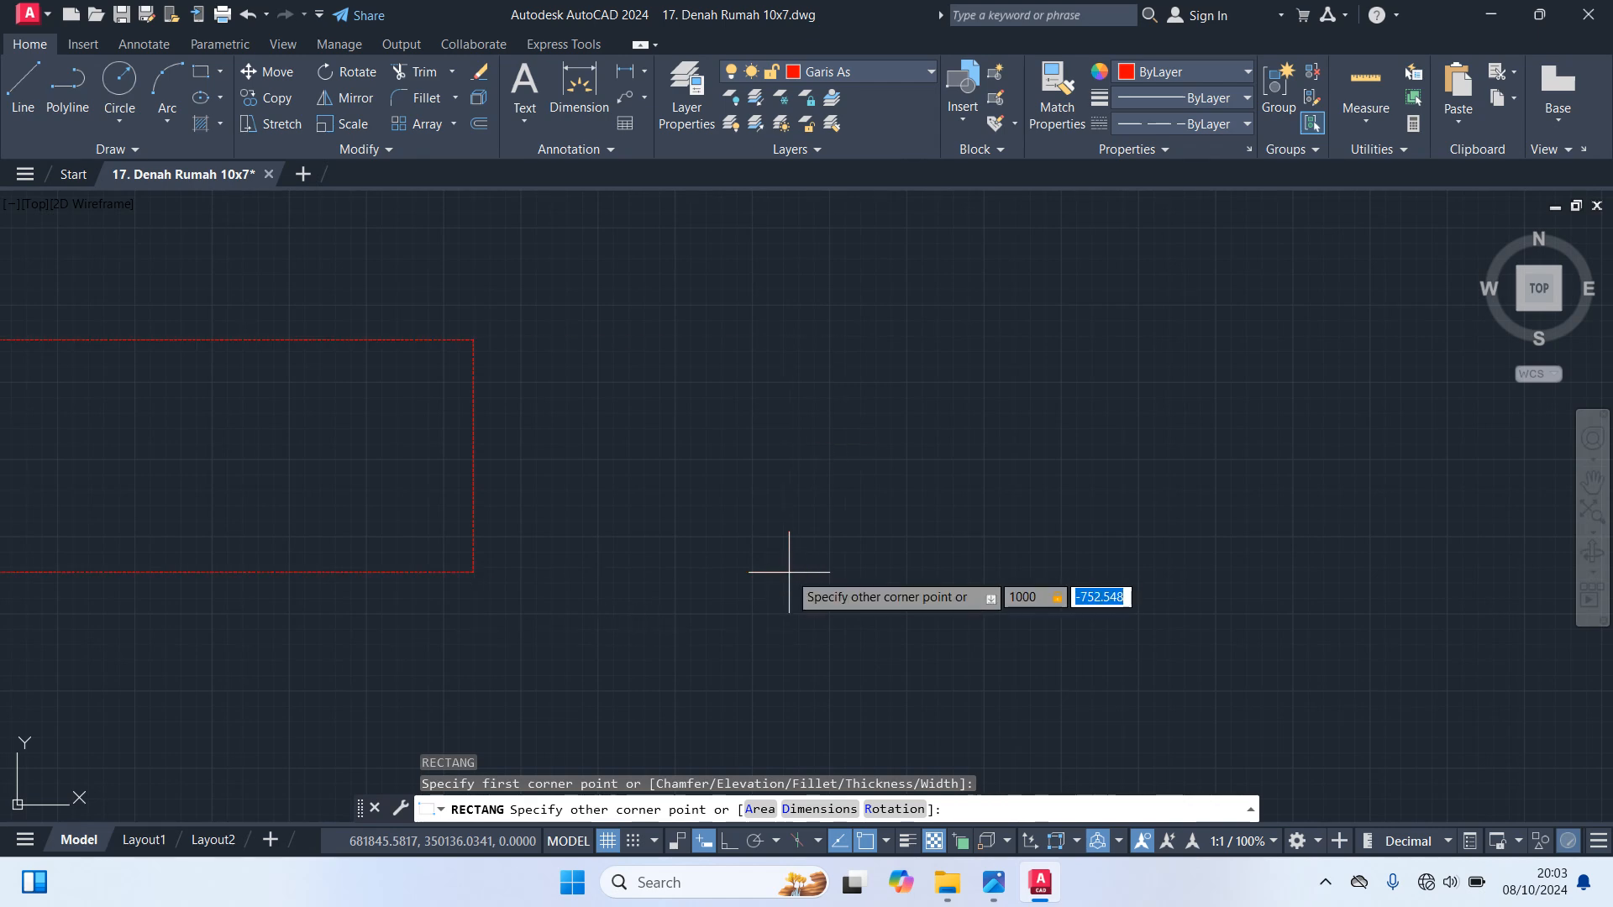
type("700")
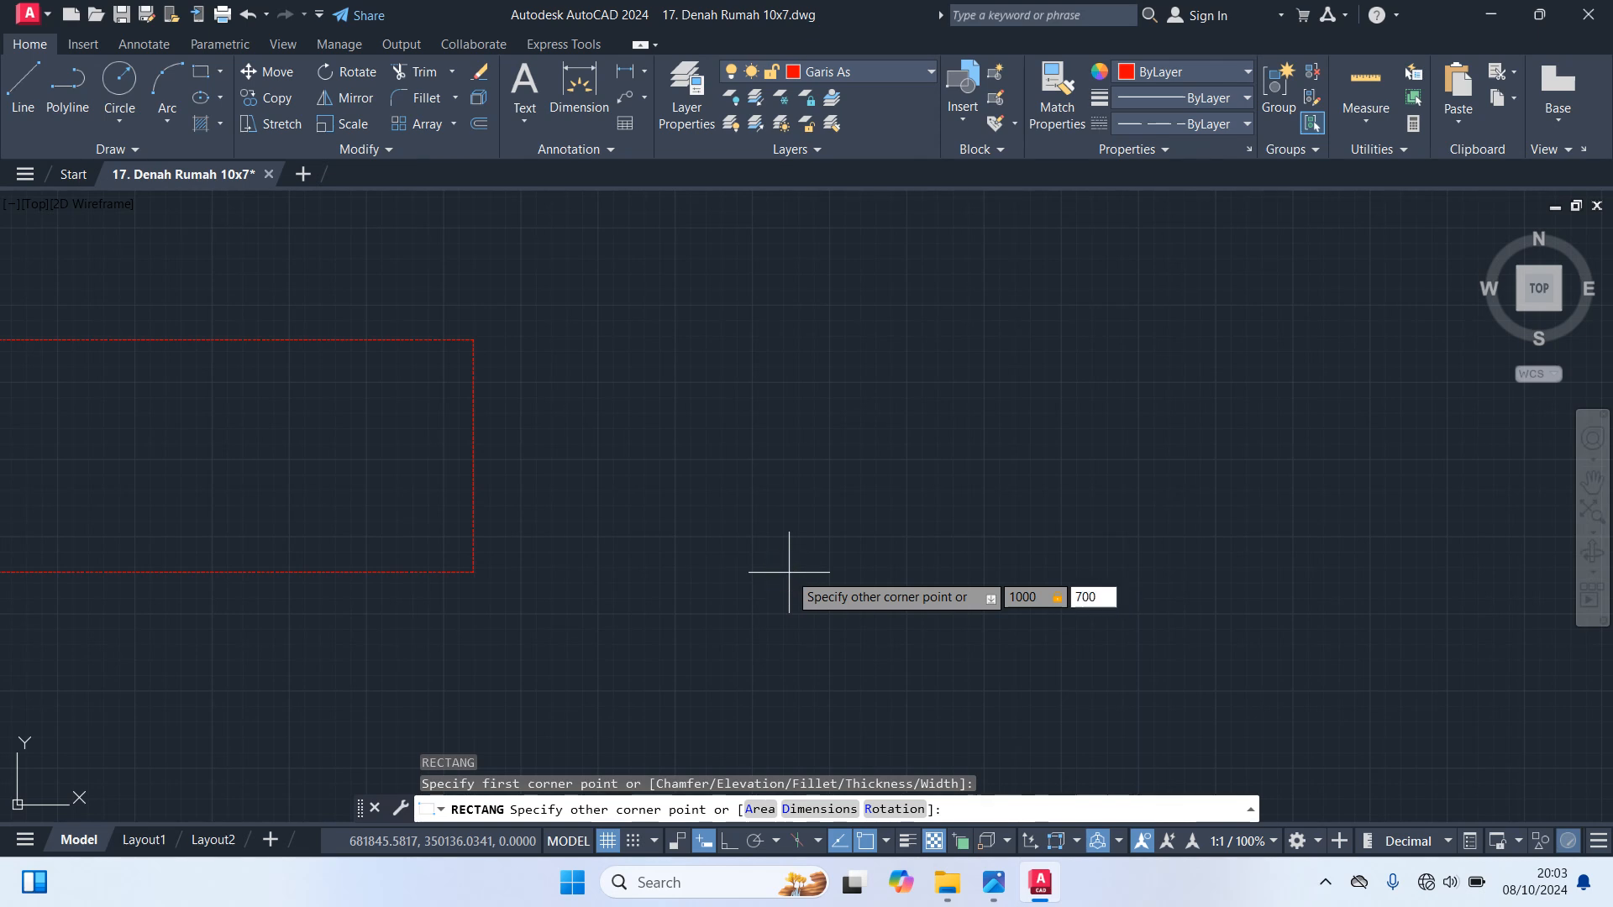
key("Return")
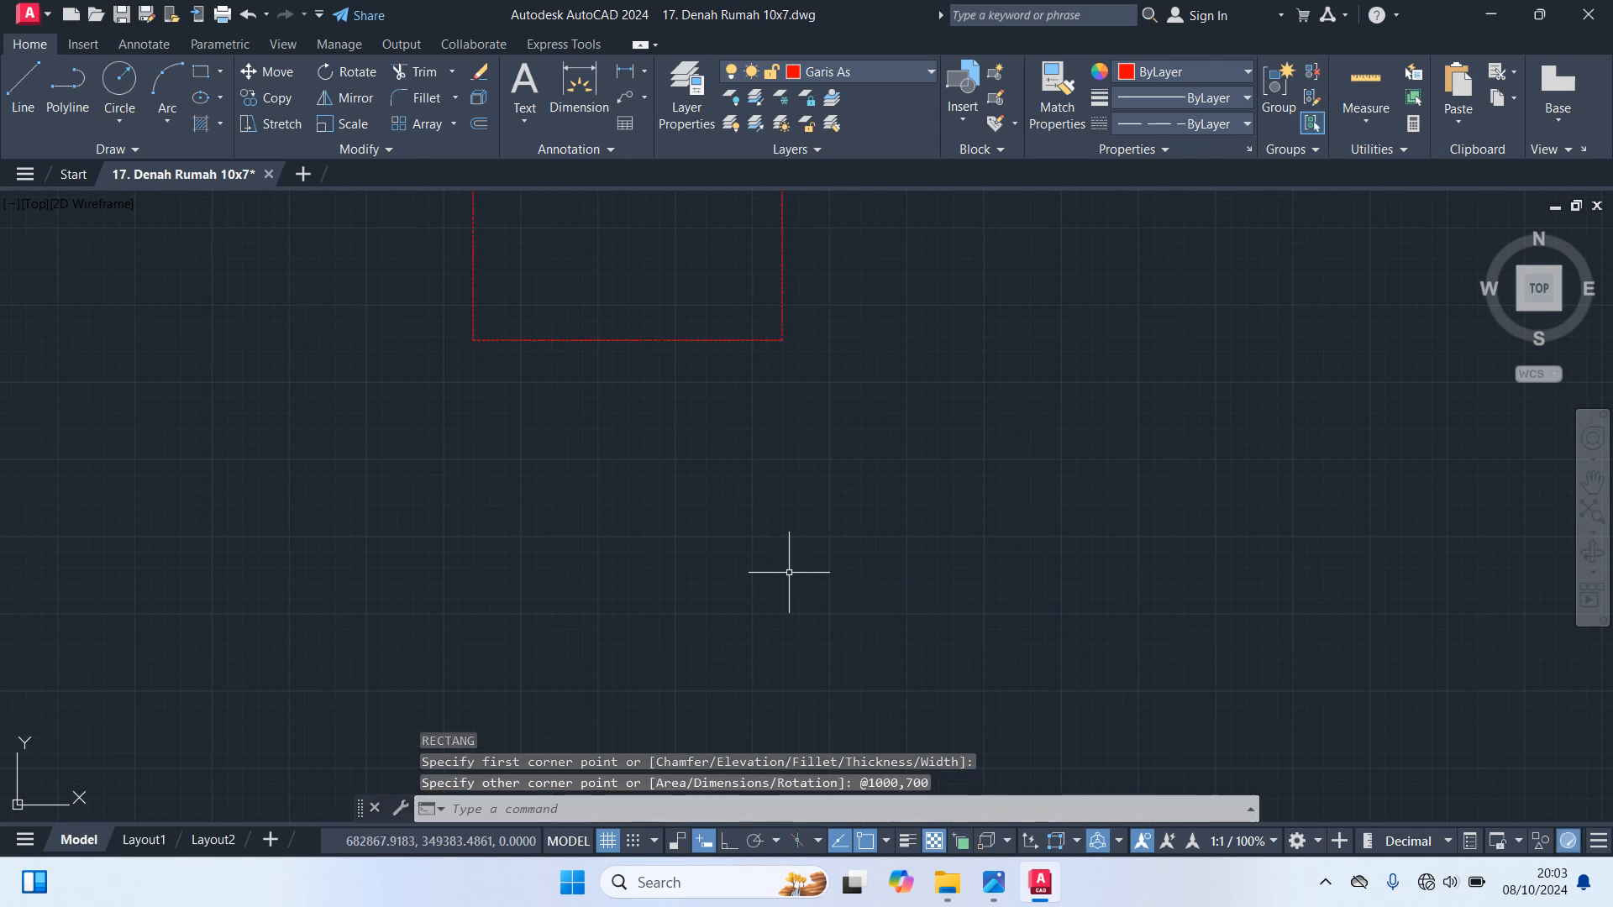
middle_click_drag(857, 296, 921, 504)
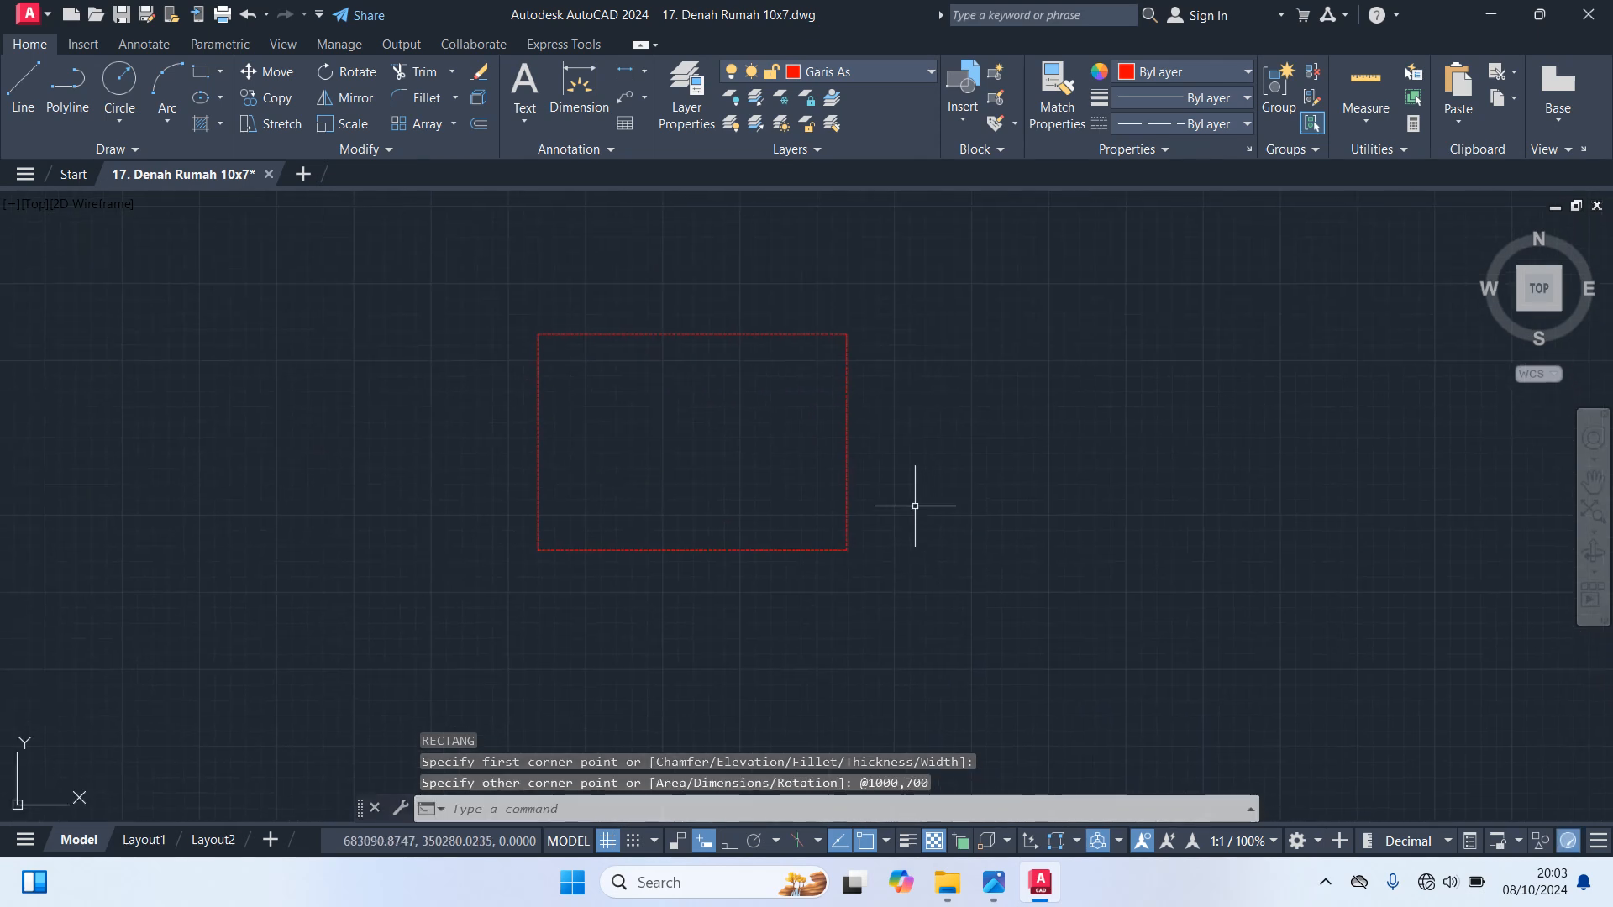
scroll(639, 409, "up", 2)
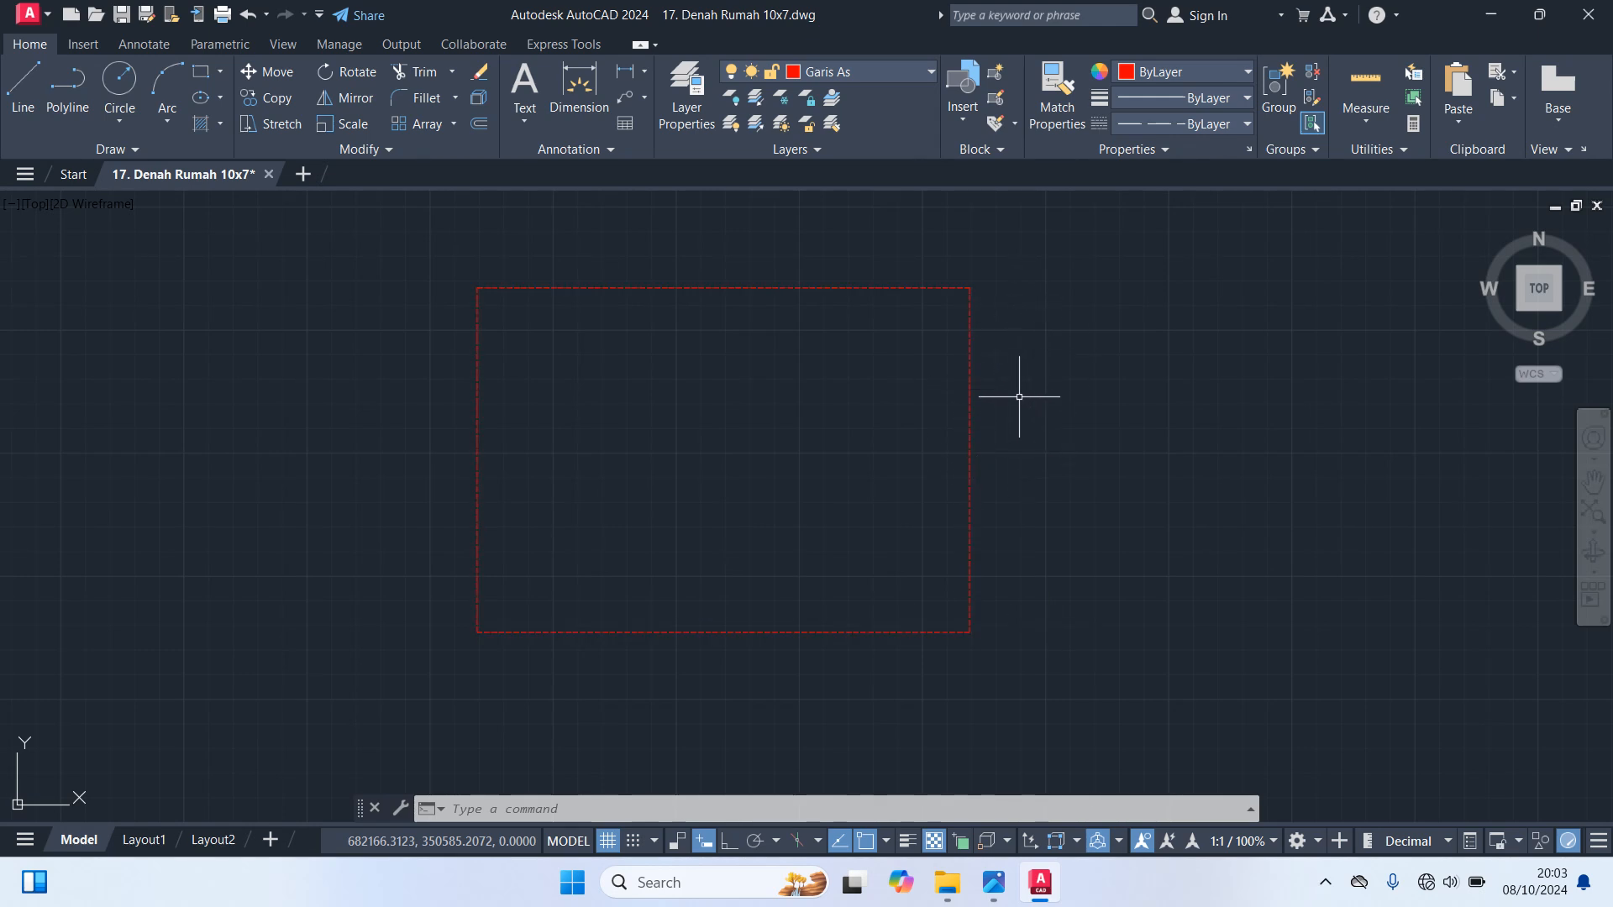
Explode the 1000 by 700 rectangle into separate lines
left_click(670, 287)
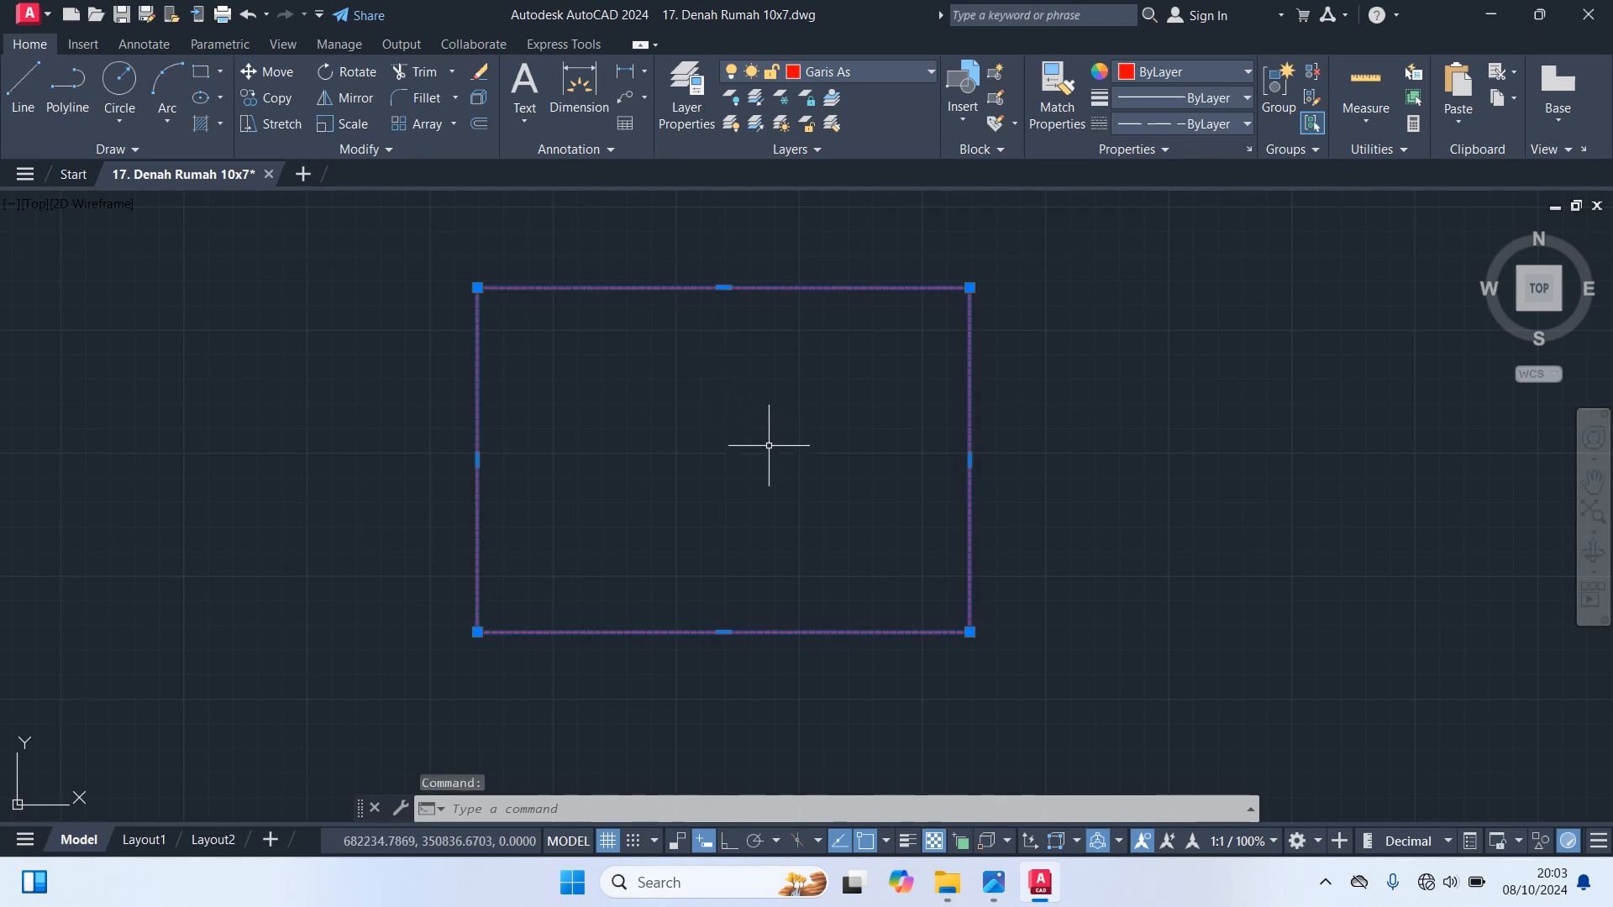
type("x")
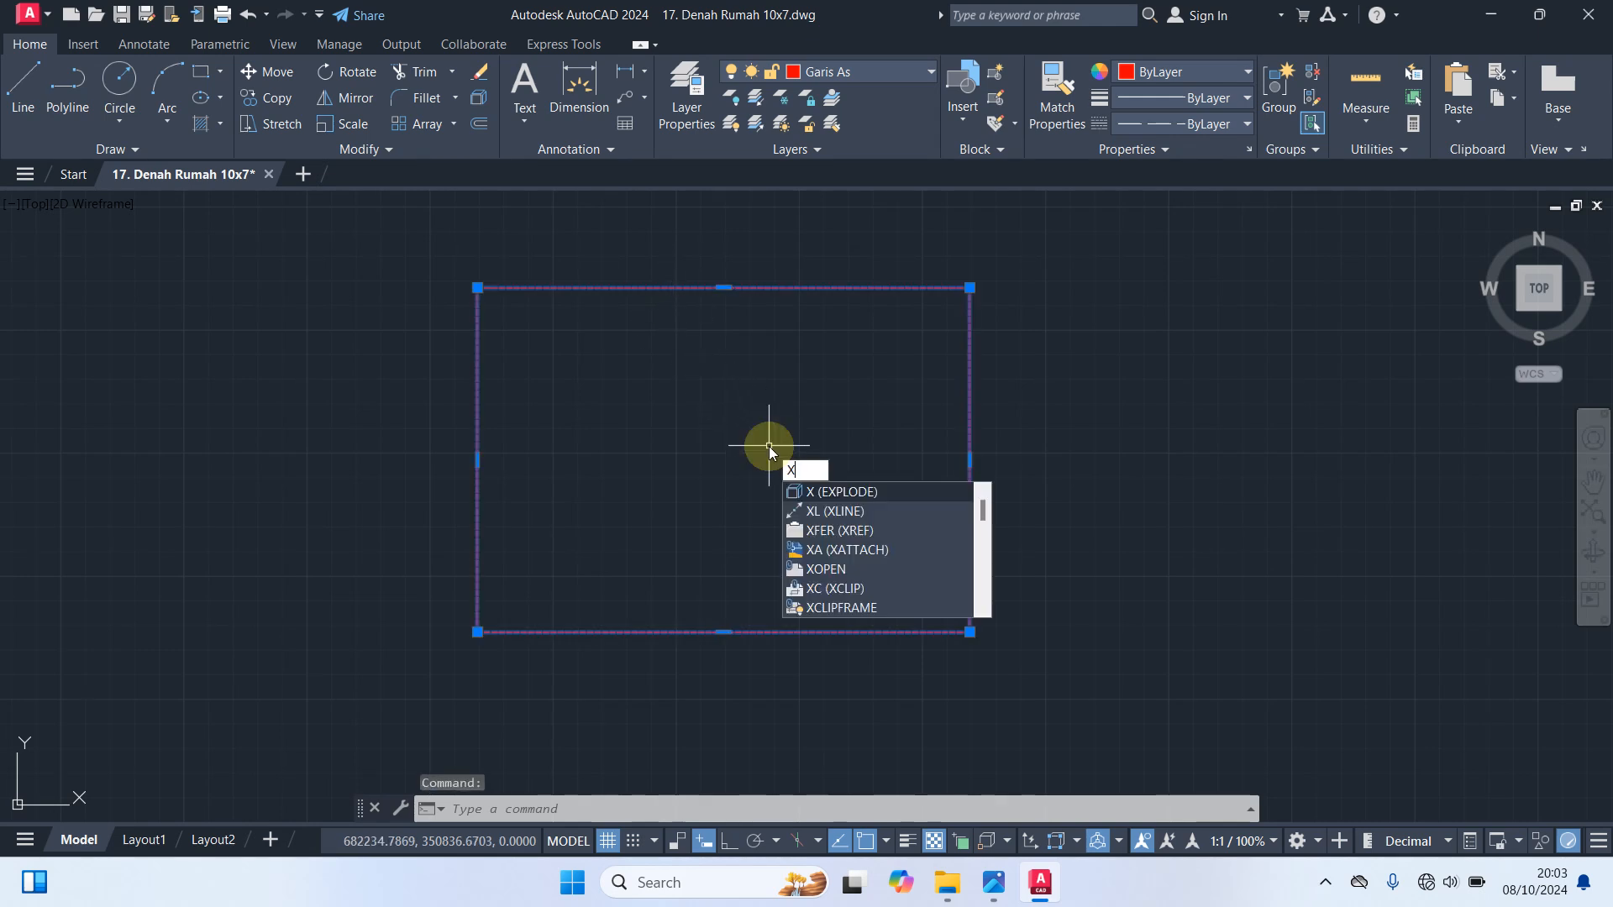
key("Return")
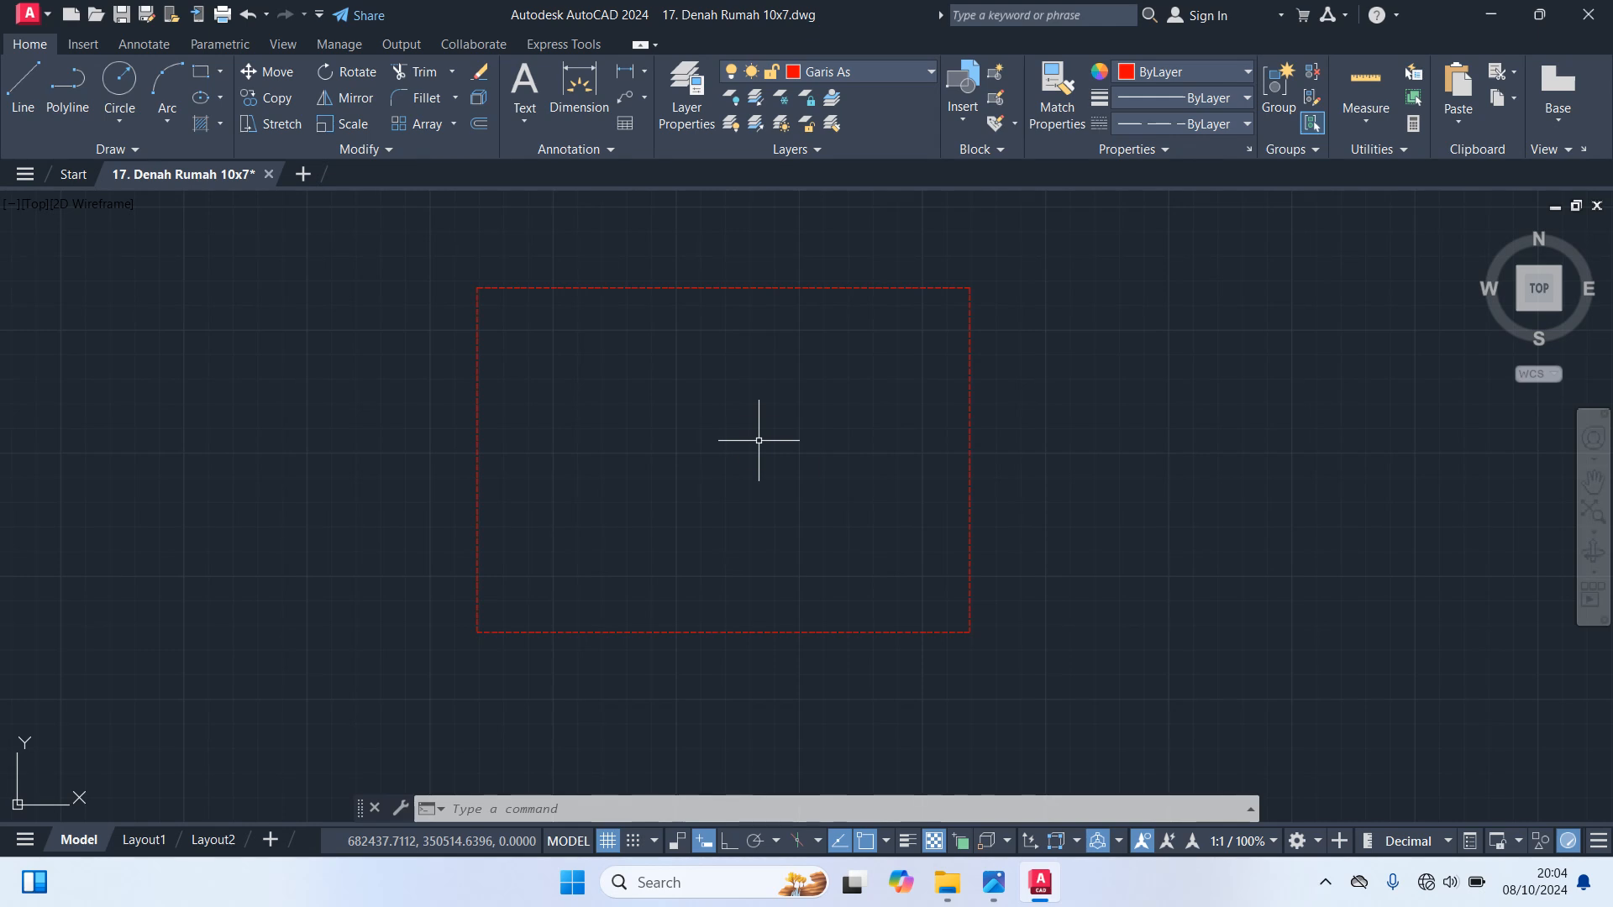
Offset the rectangle's left edge 200 inward to create a vertical axis line
type("o")
key("Return")
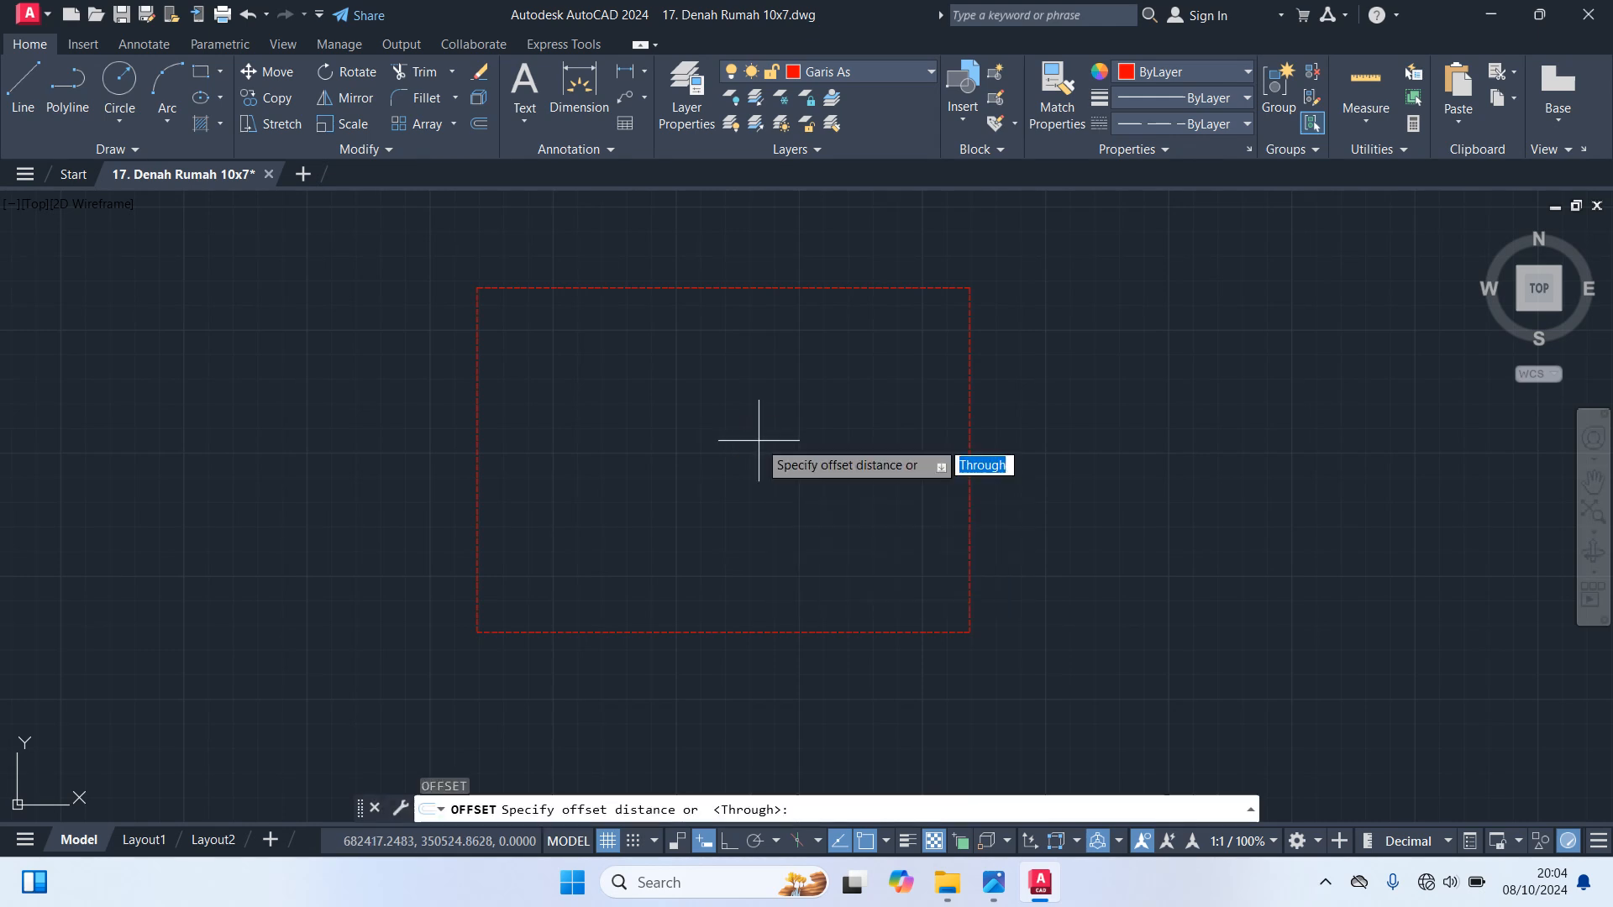
type("200")
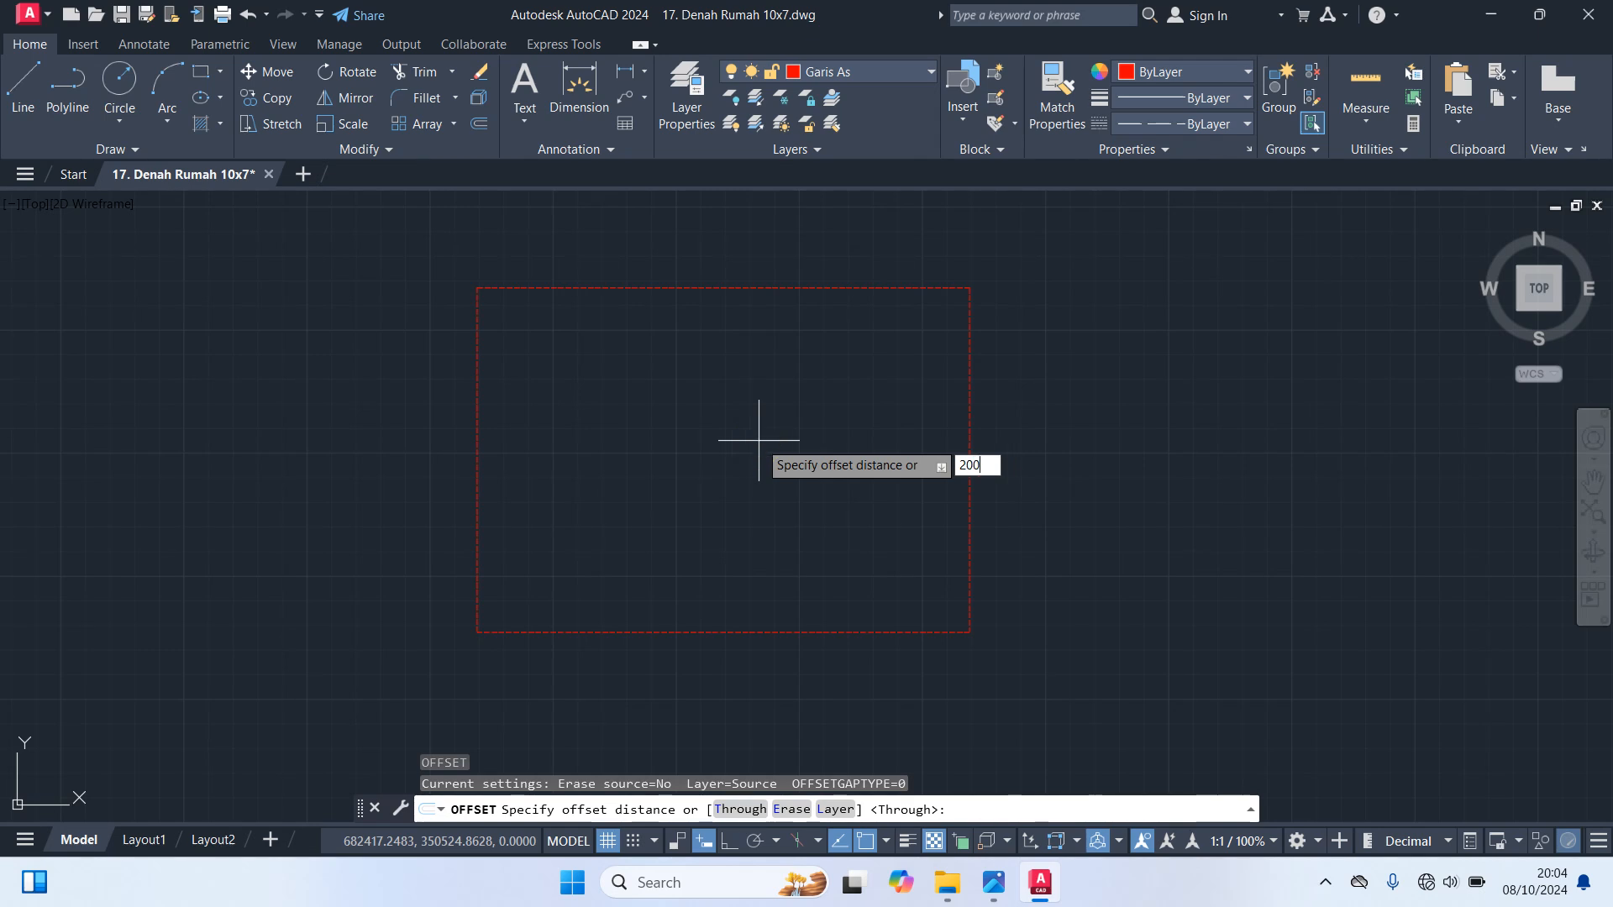
key("Return")
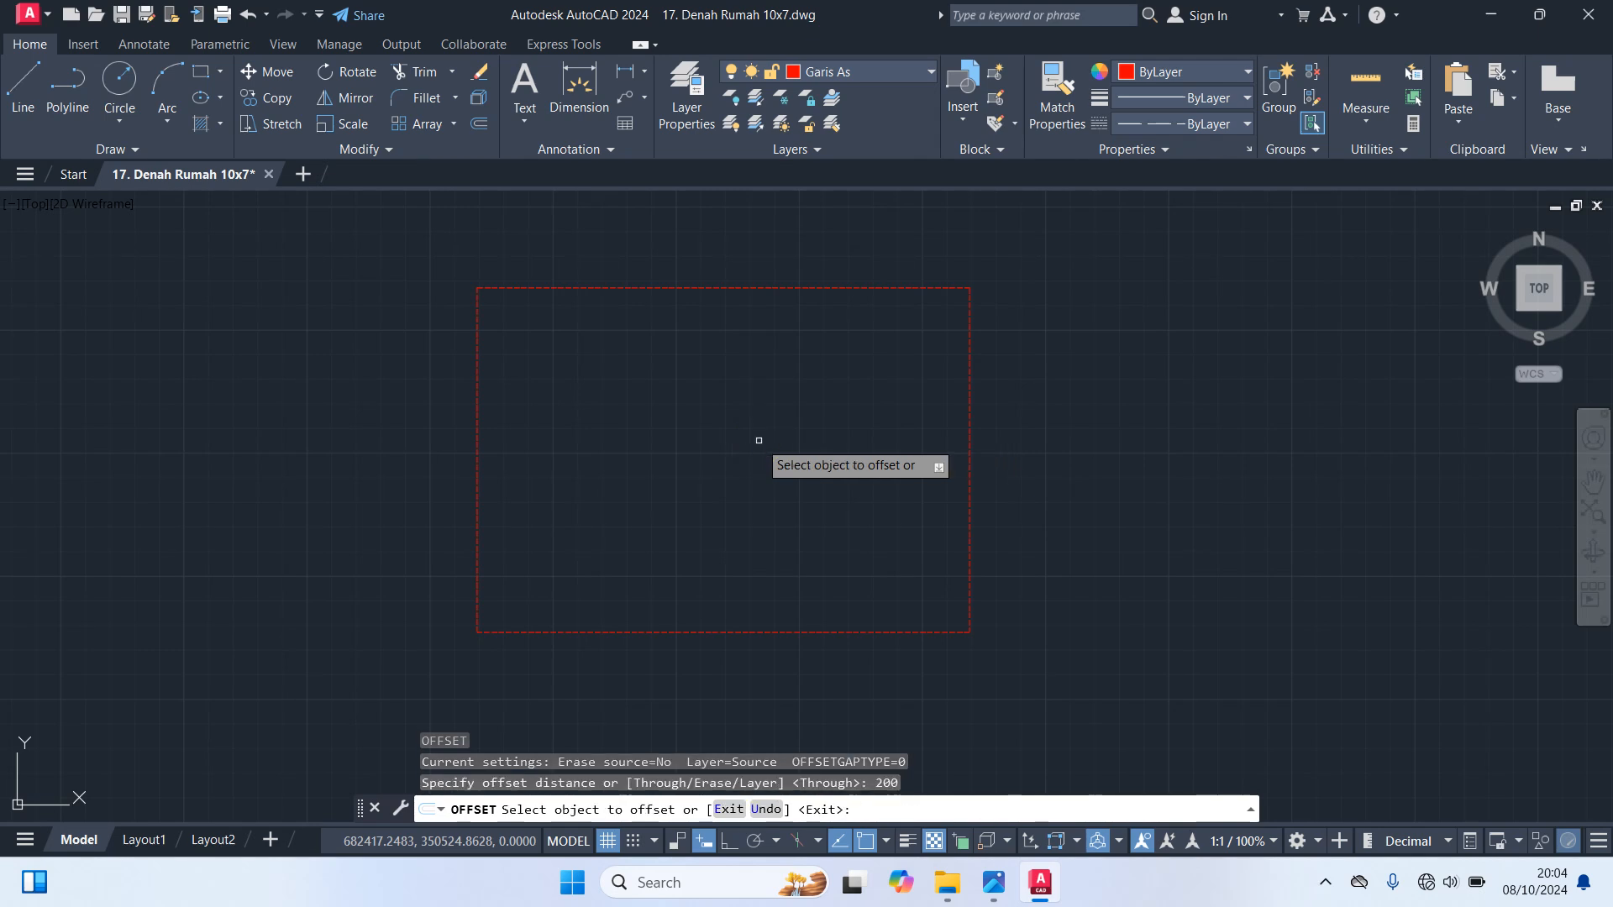
left_click(478, 394)
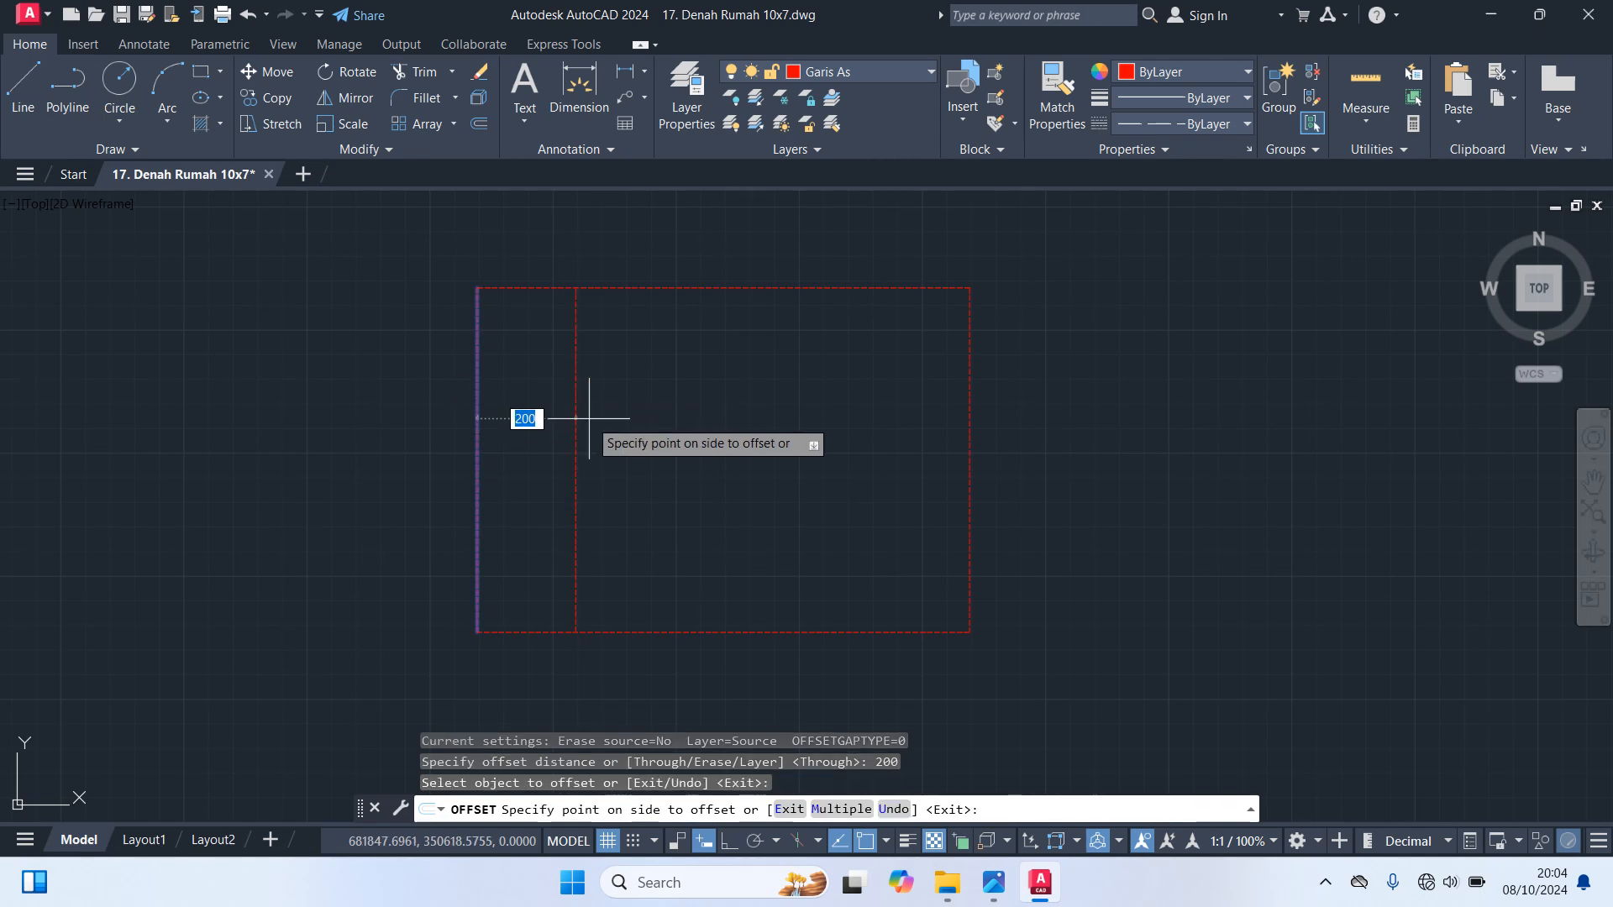
left_click(640, 428)
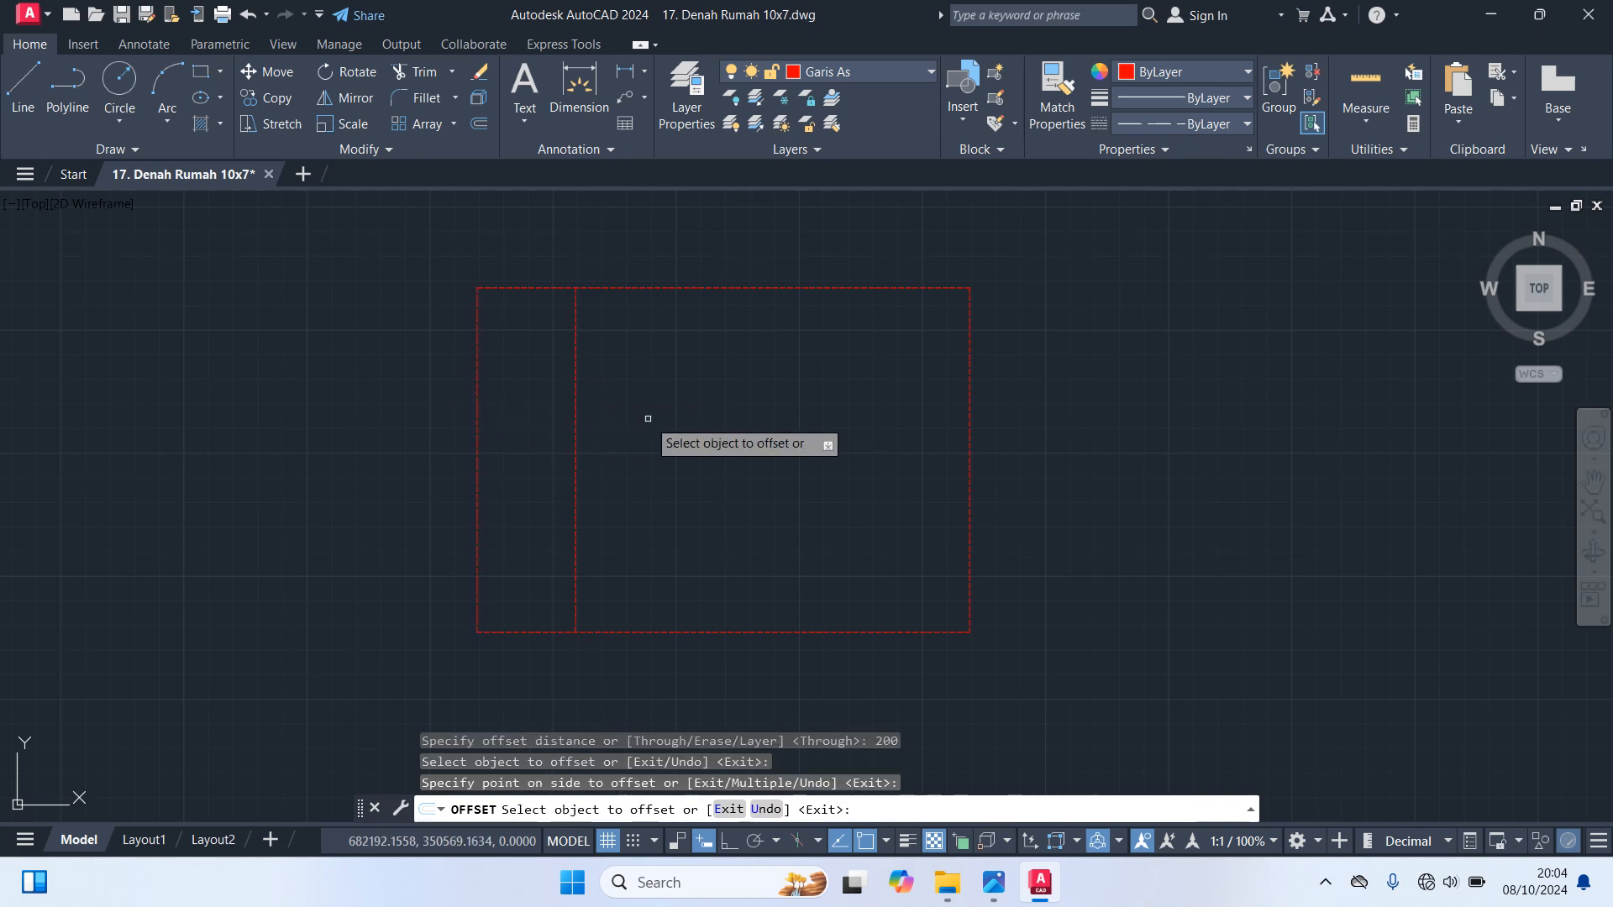
key("Return")
key("Return")
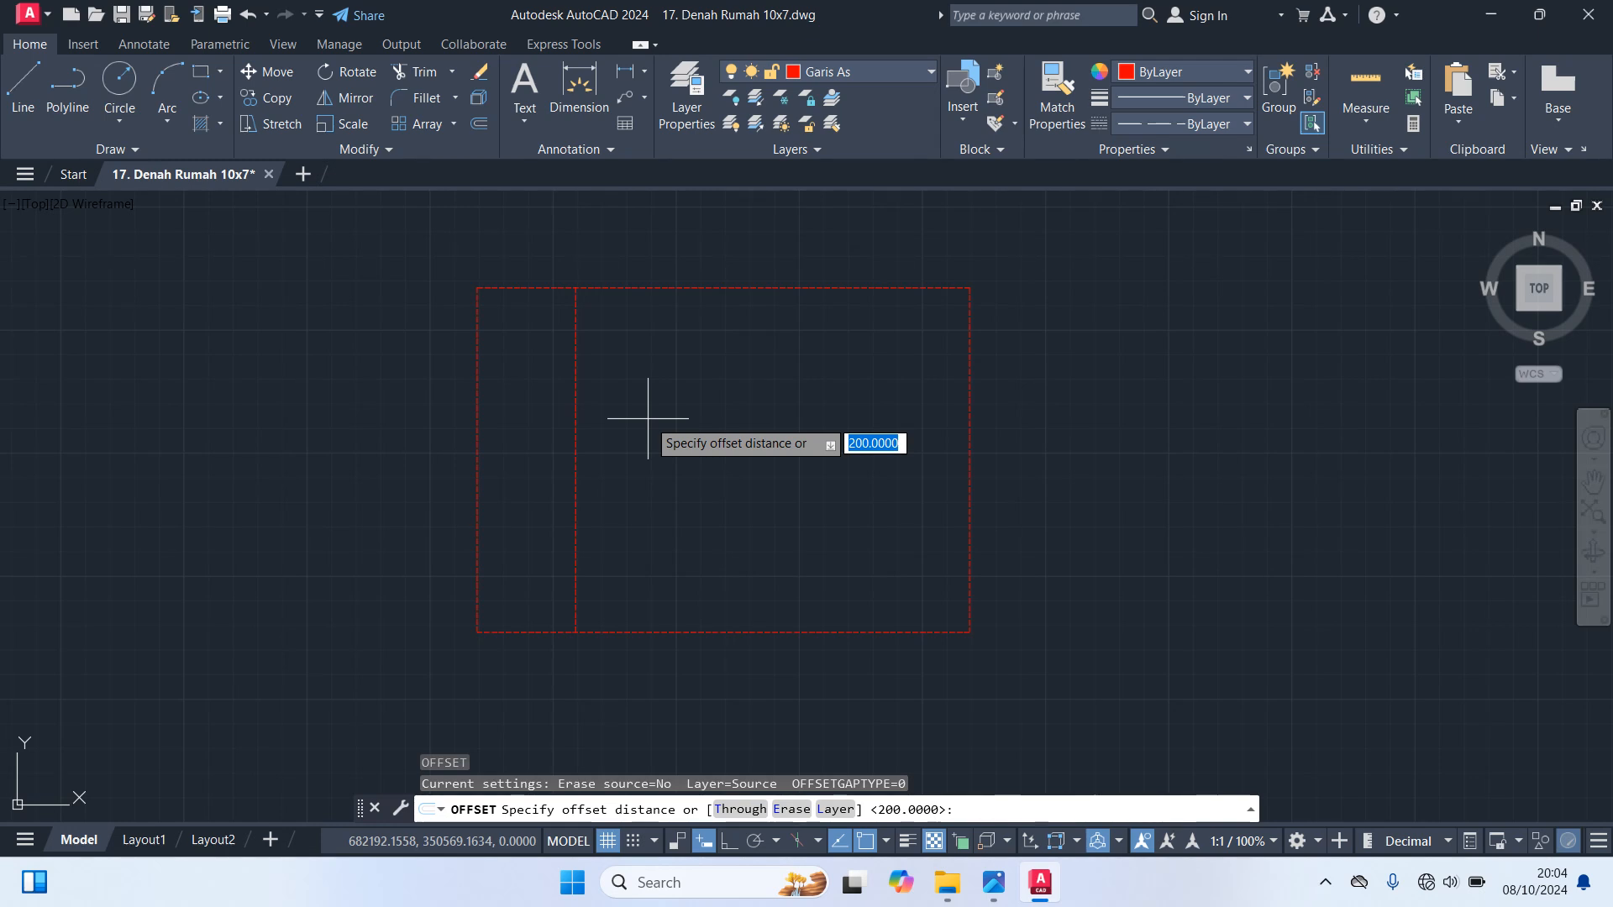
Offset the interior vertical axis line 100 to the right
type("100")
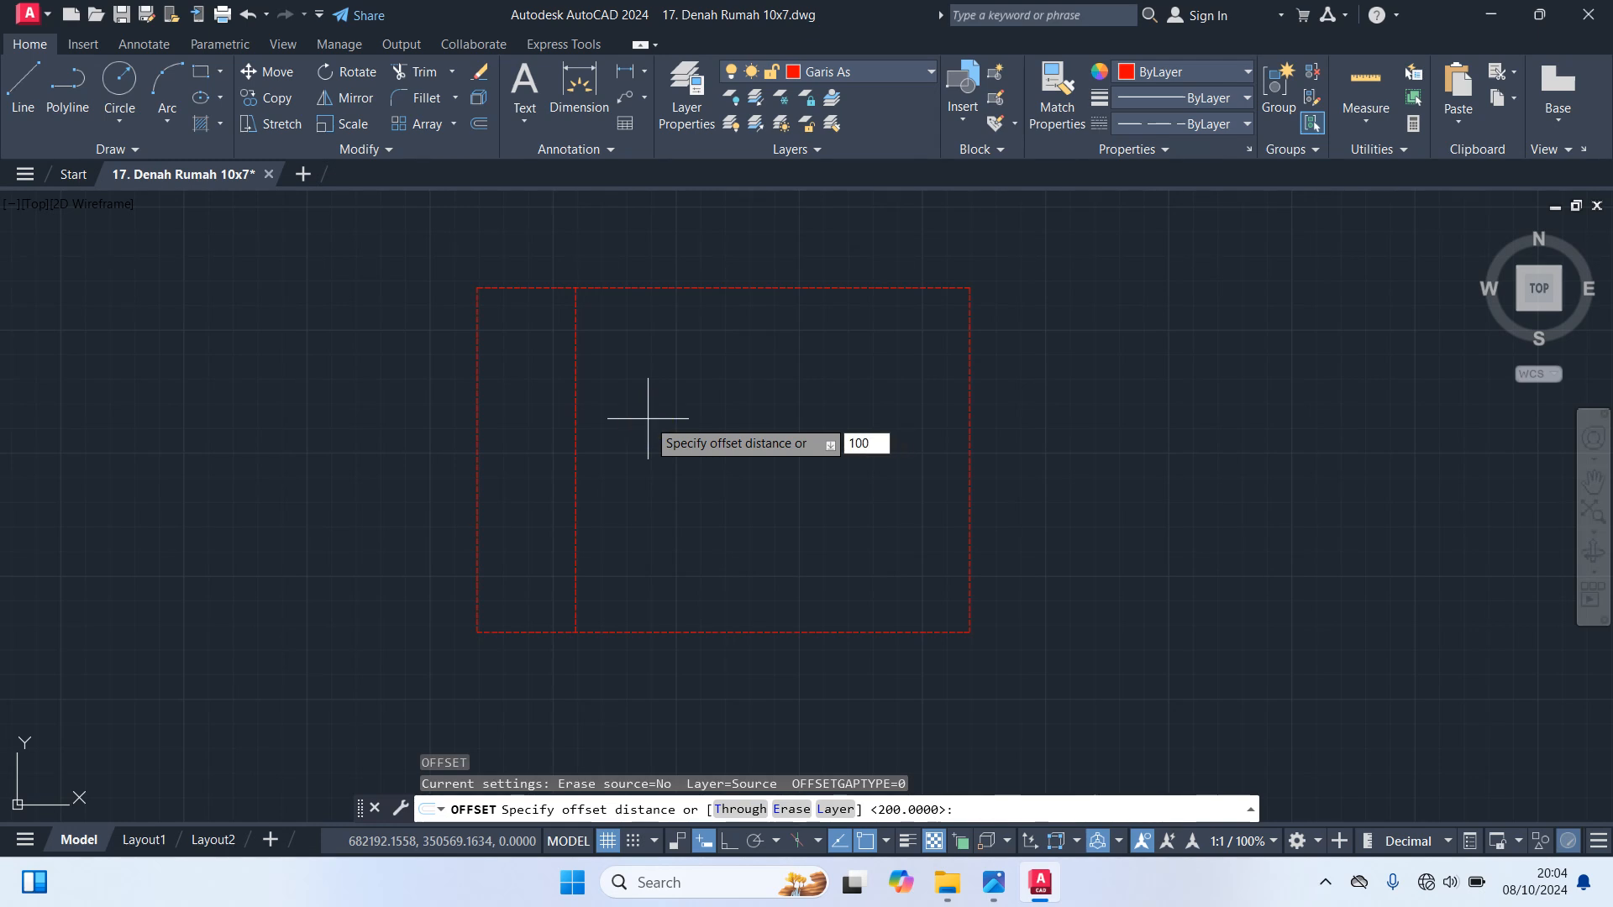
key("Return")
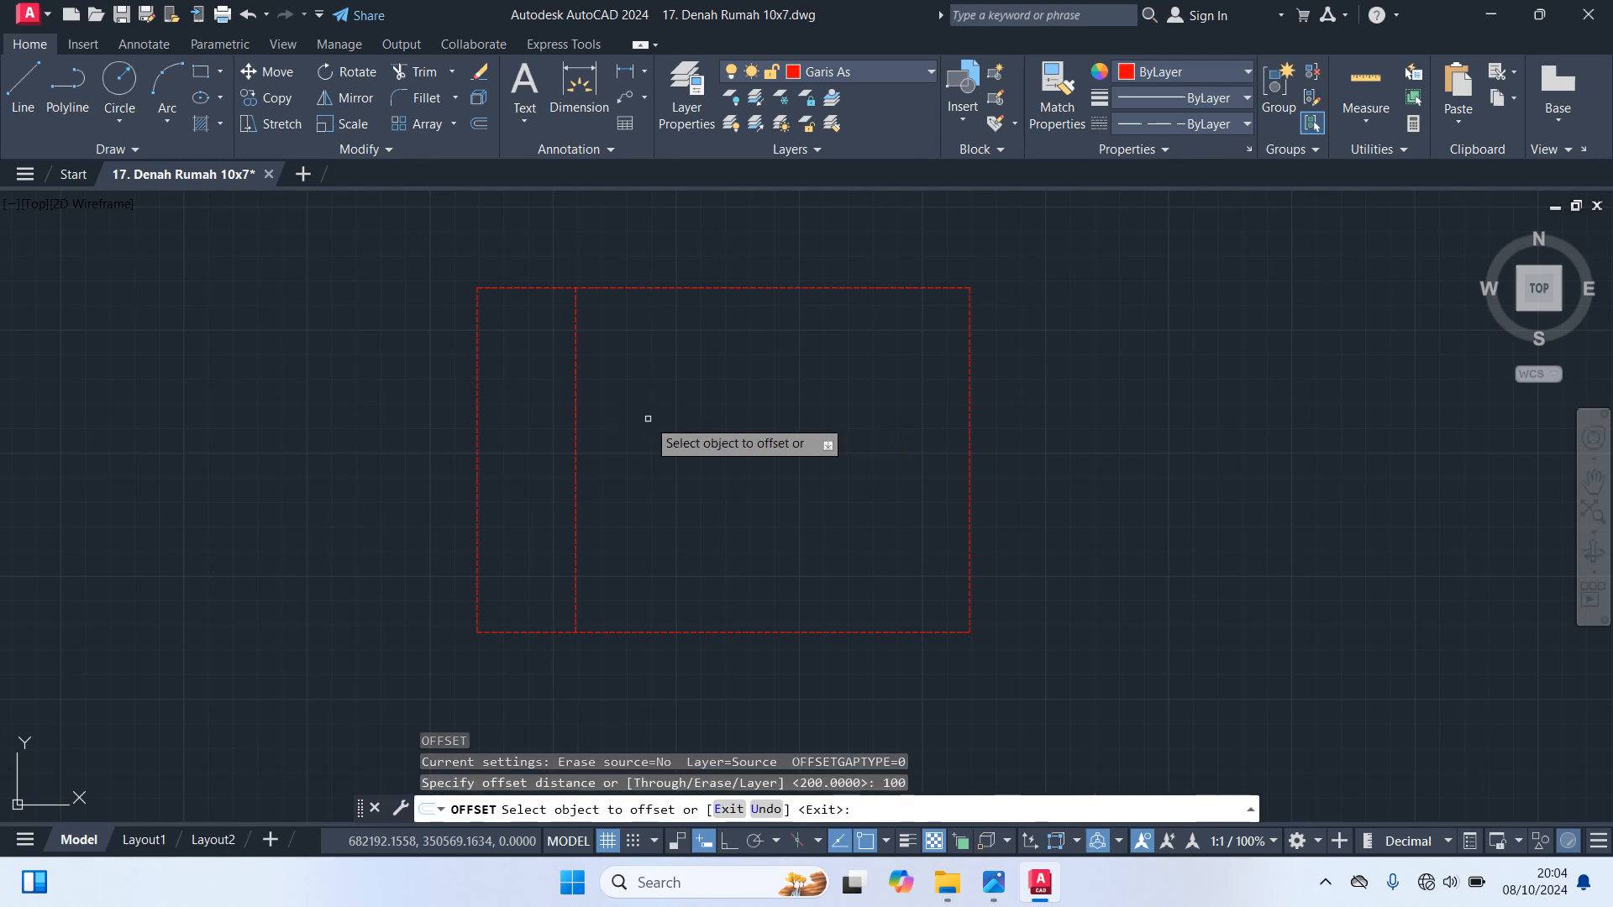
left_click(577, 403)
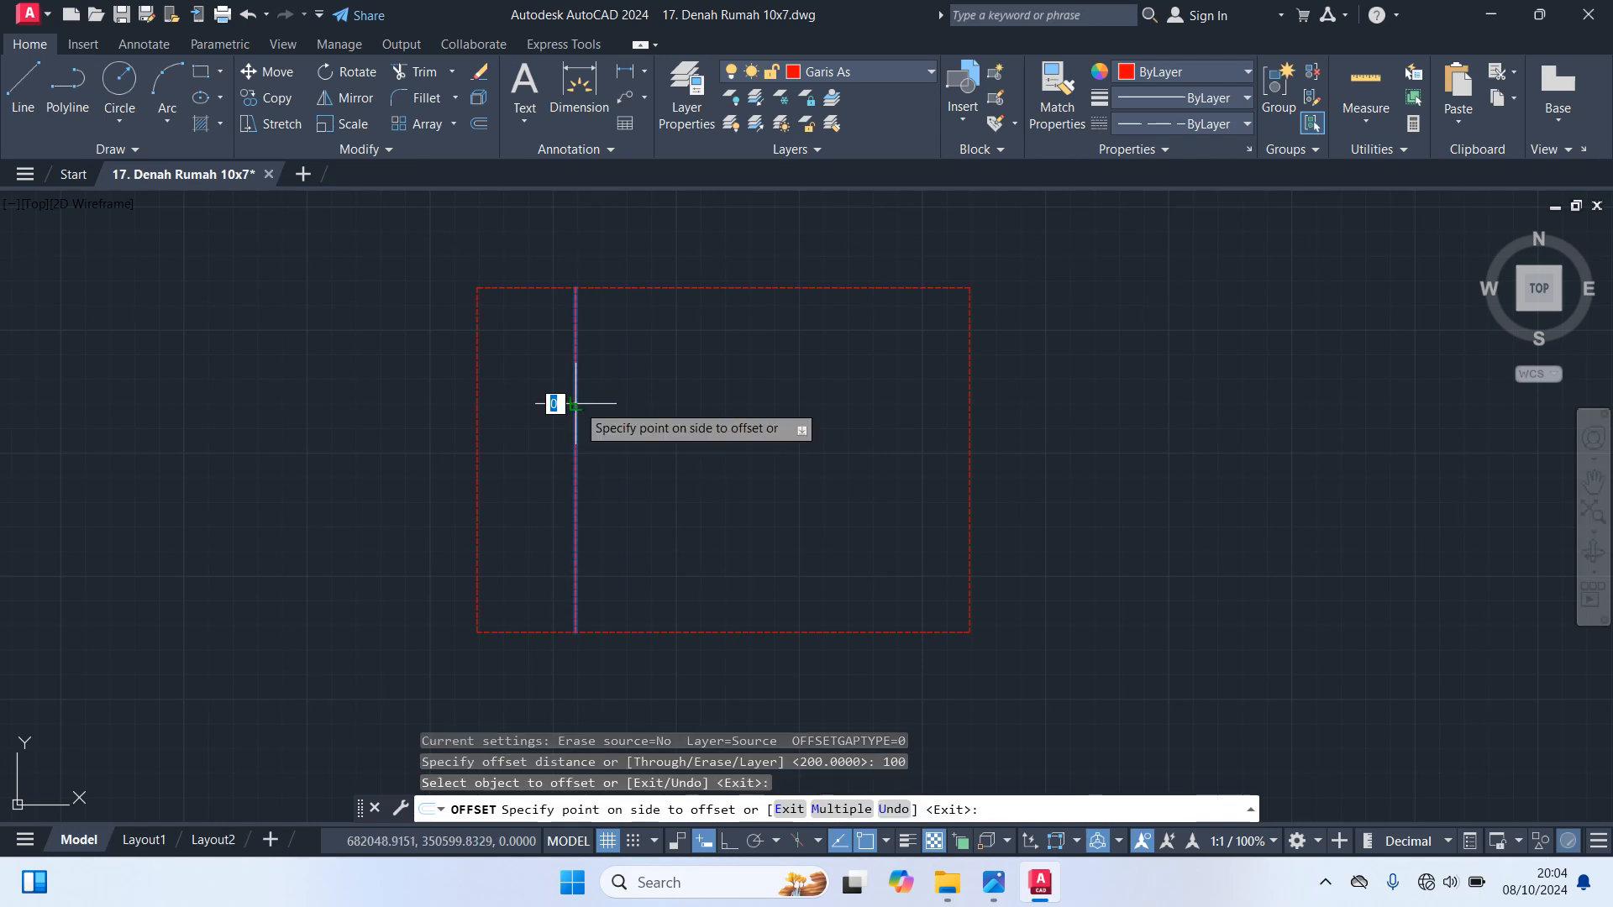
left_click(668, 412)
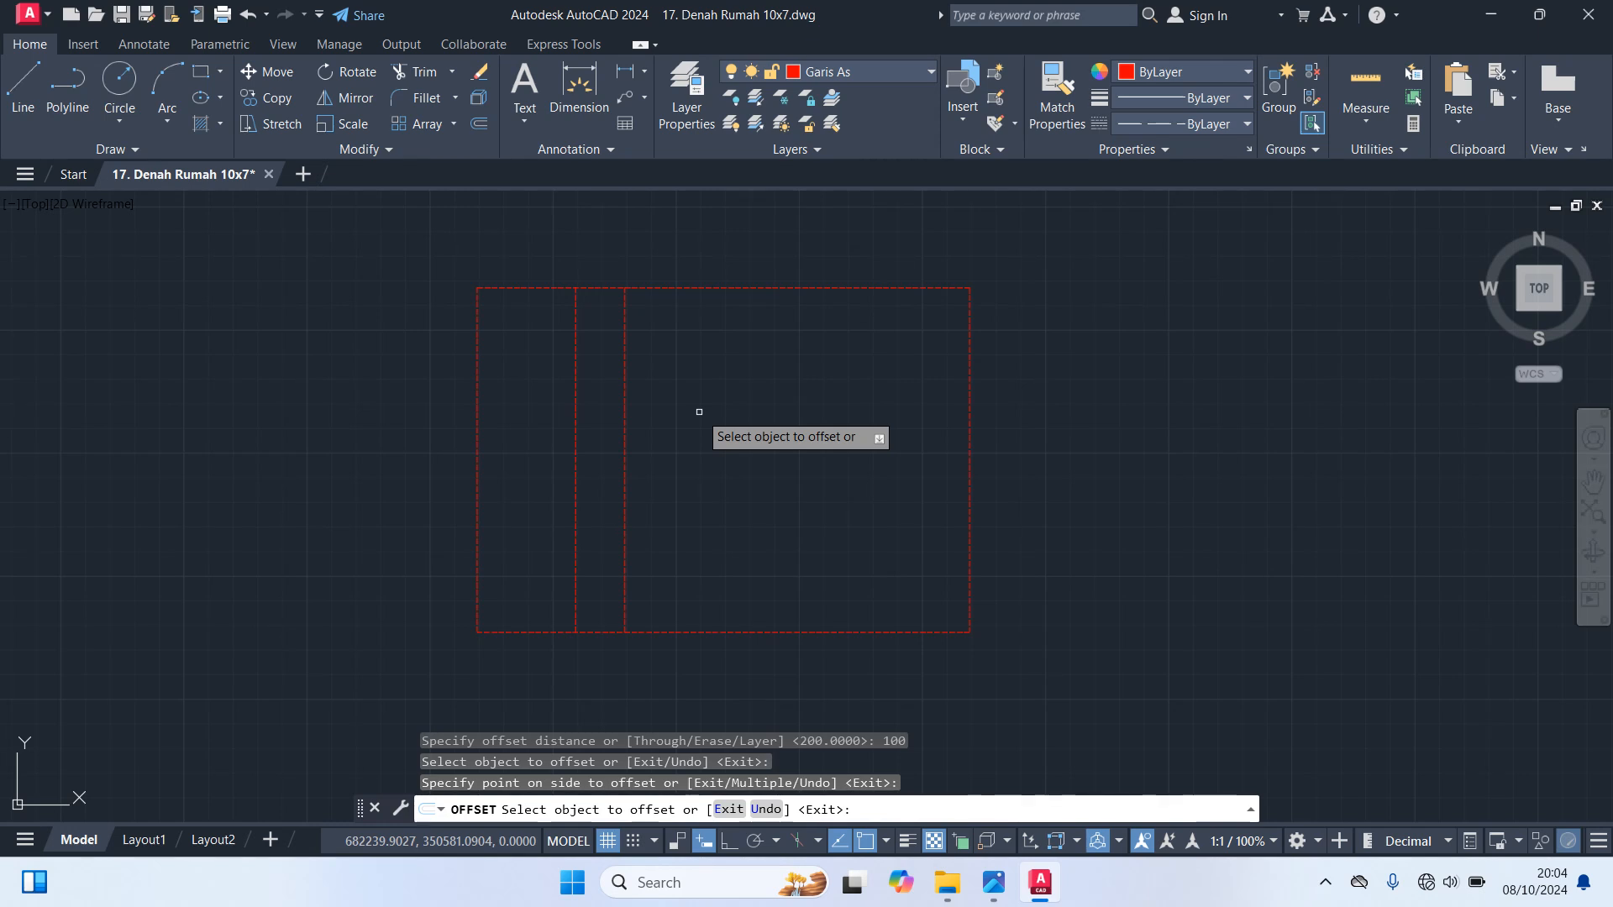
key("Return")
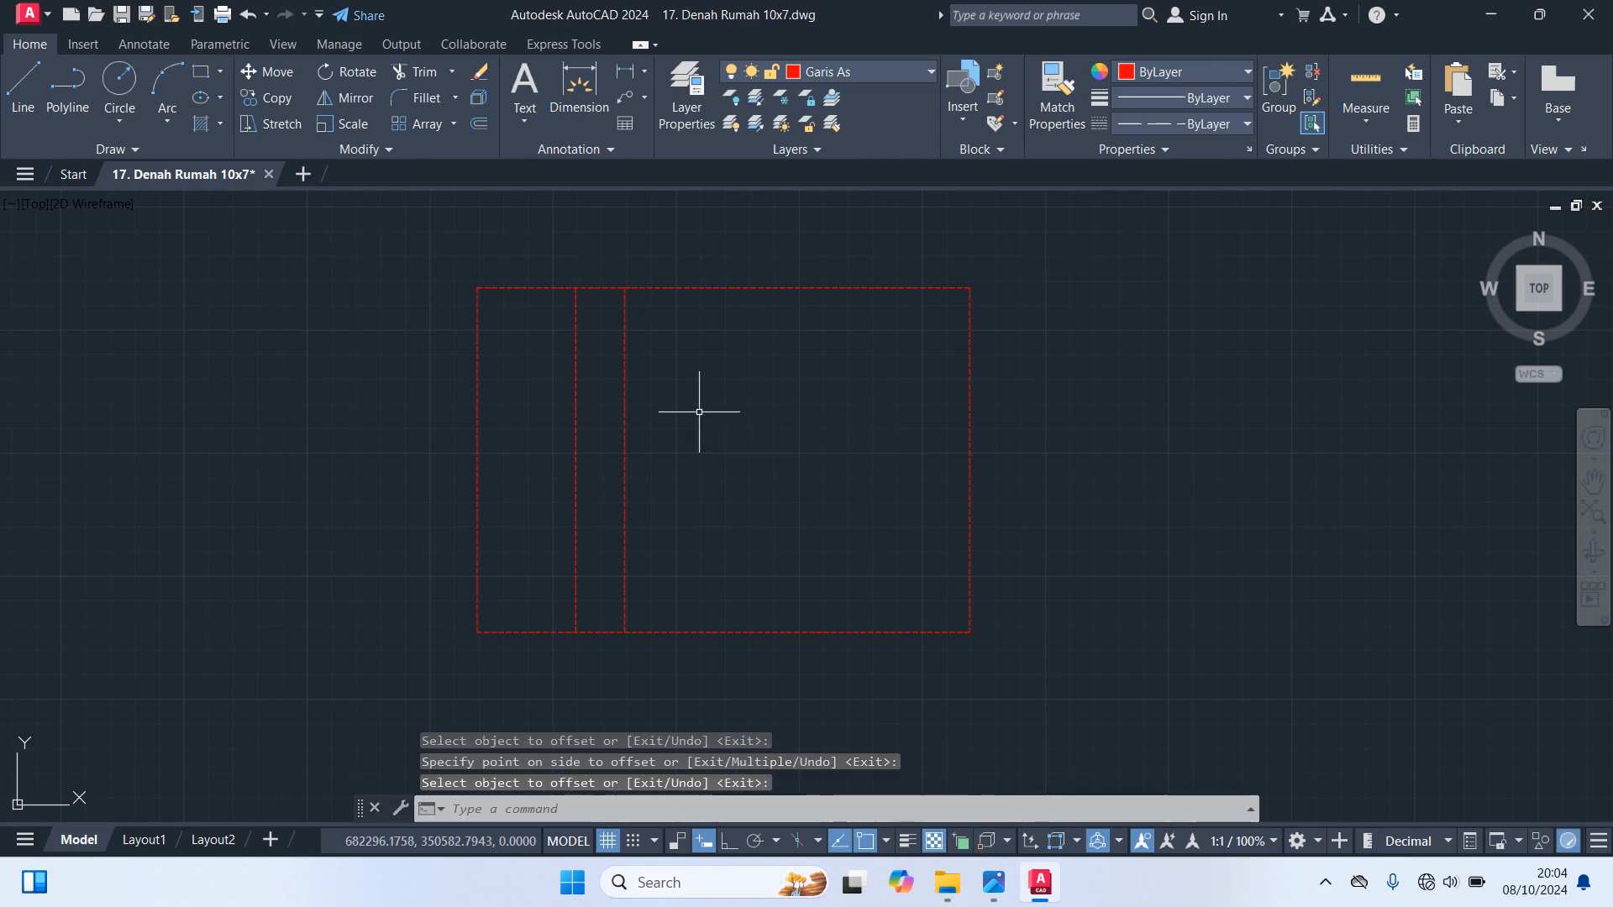
Offset the second interior vertical axis line 550 to the right, toward the rectangle's right edge
key("Return")
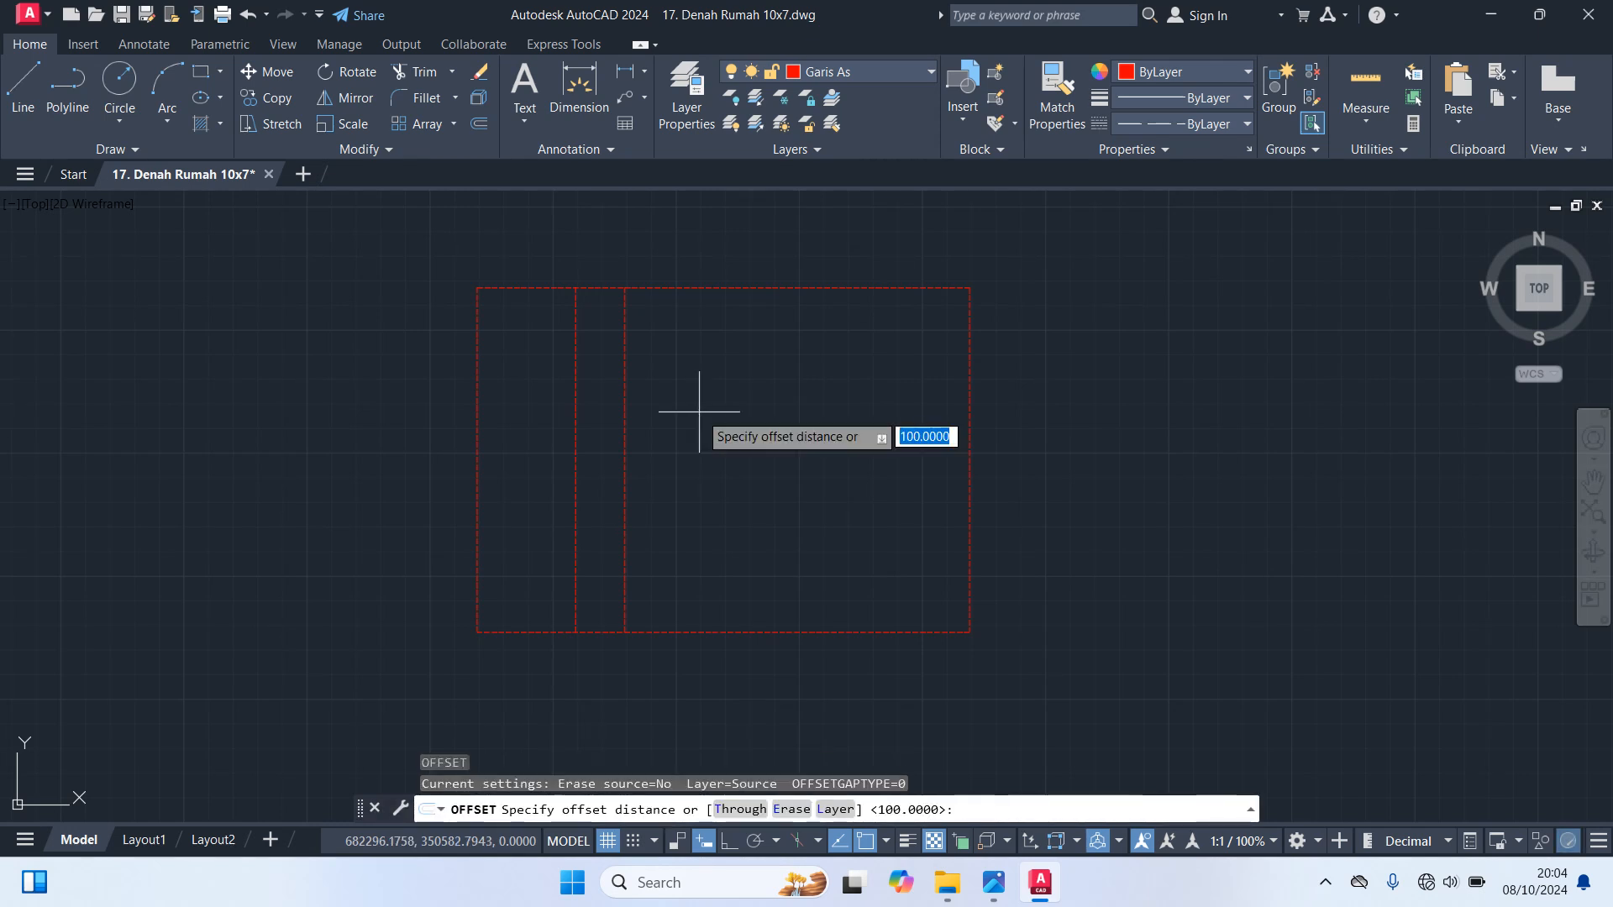
type("550")
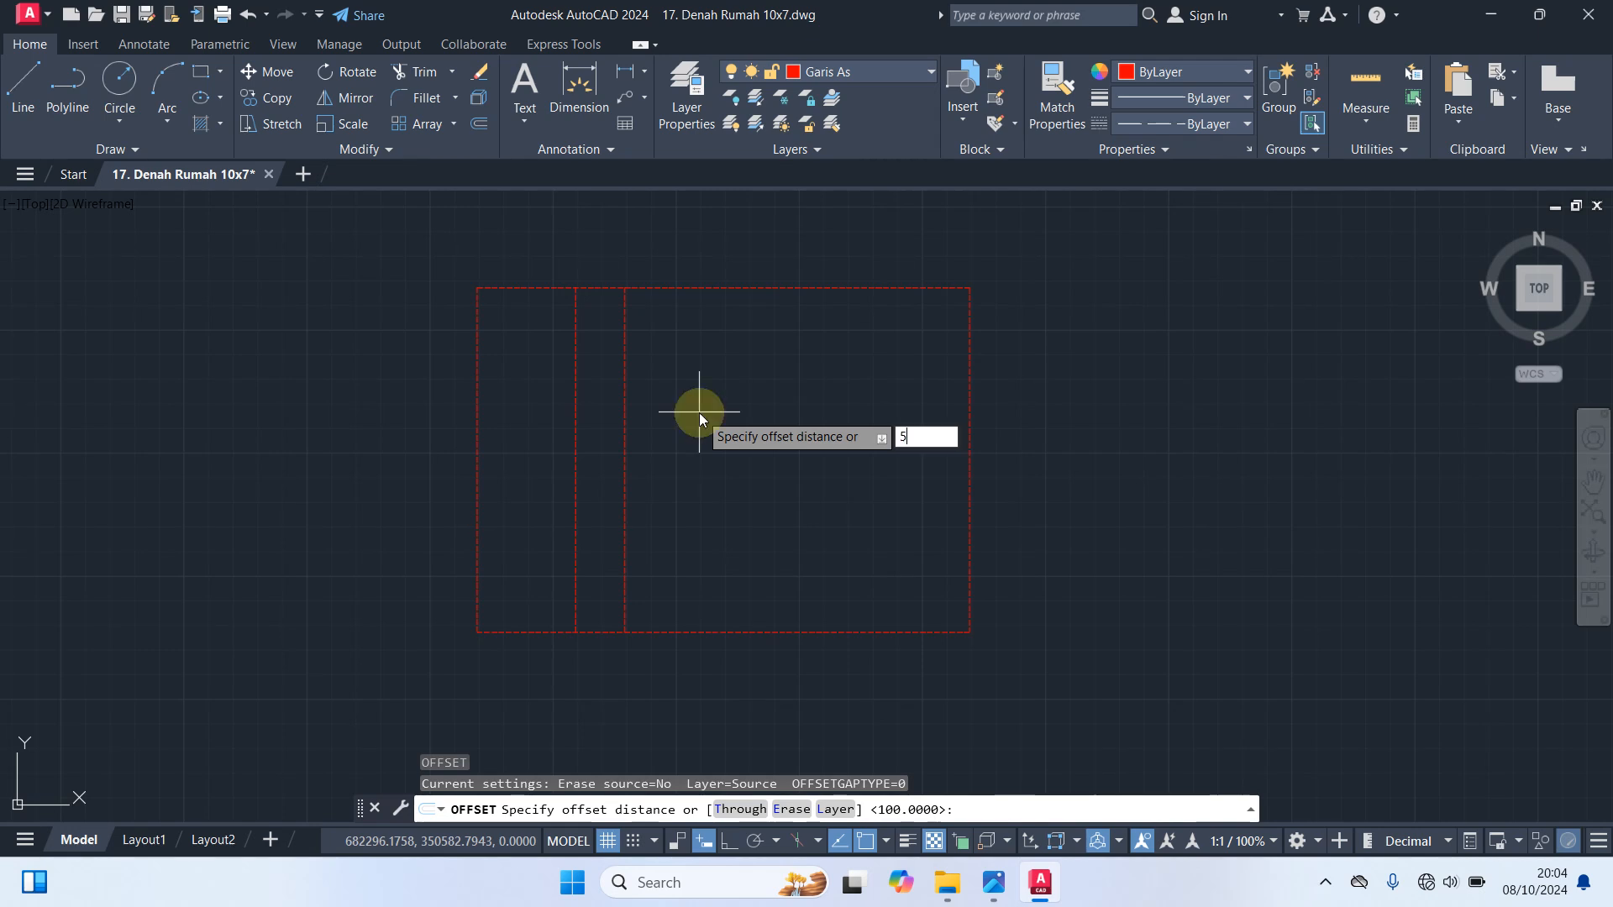
key("Return")
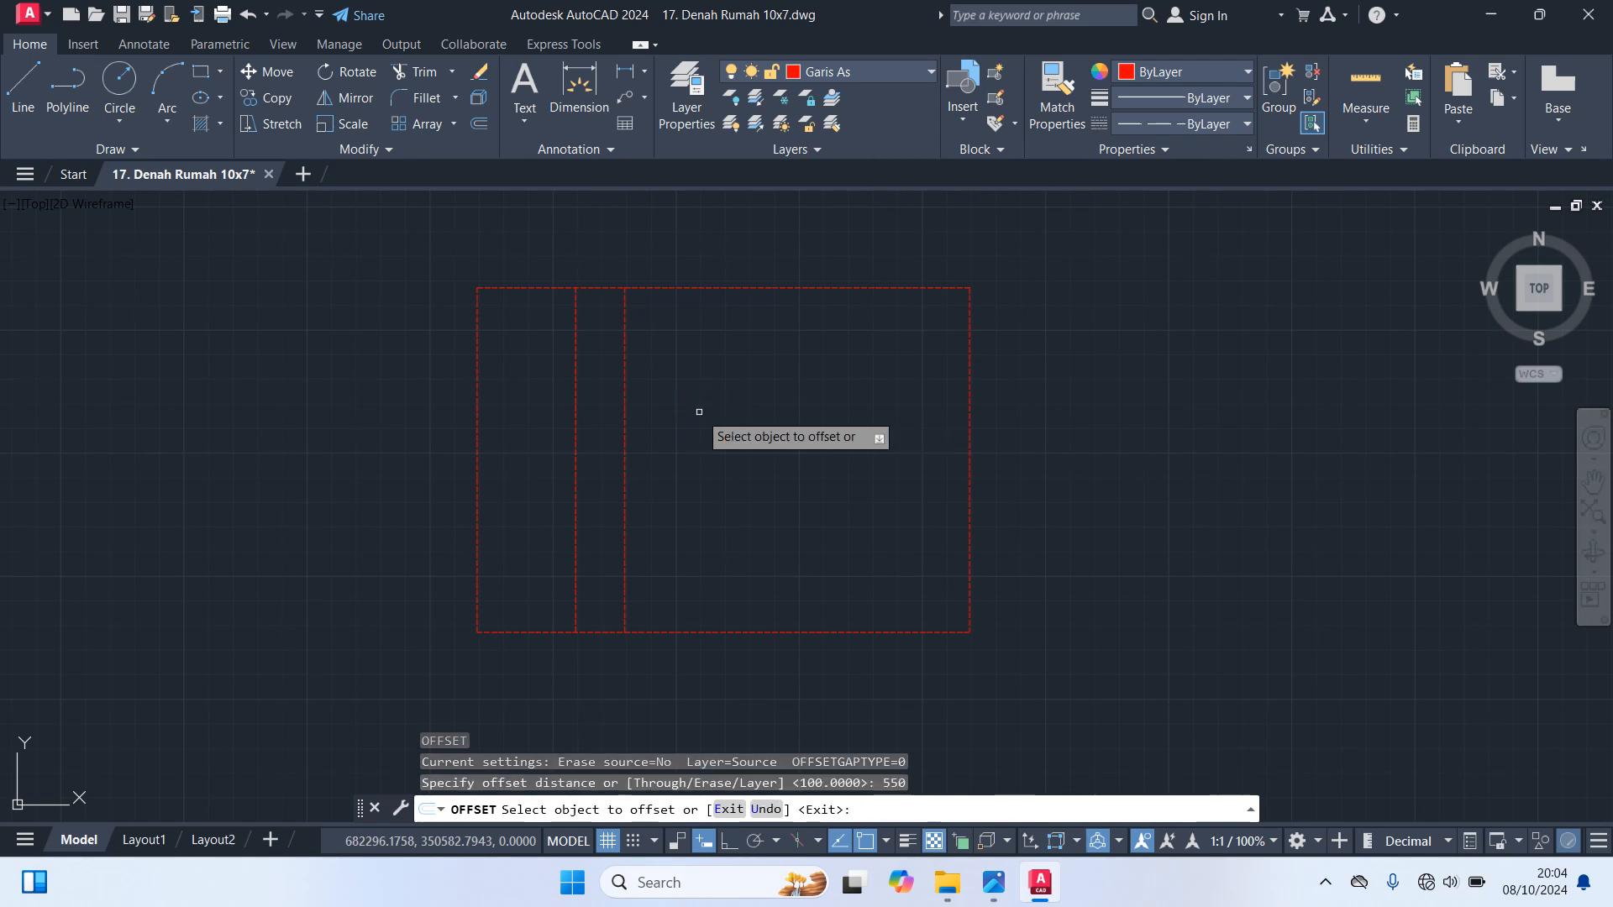
left_click(623, 387)
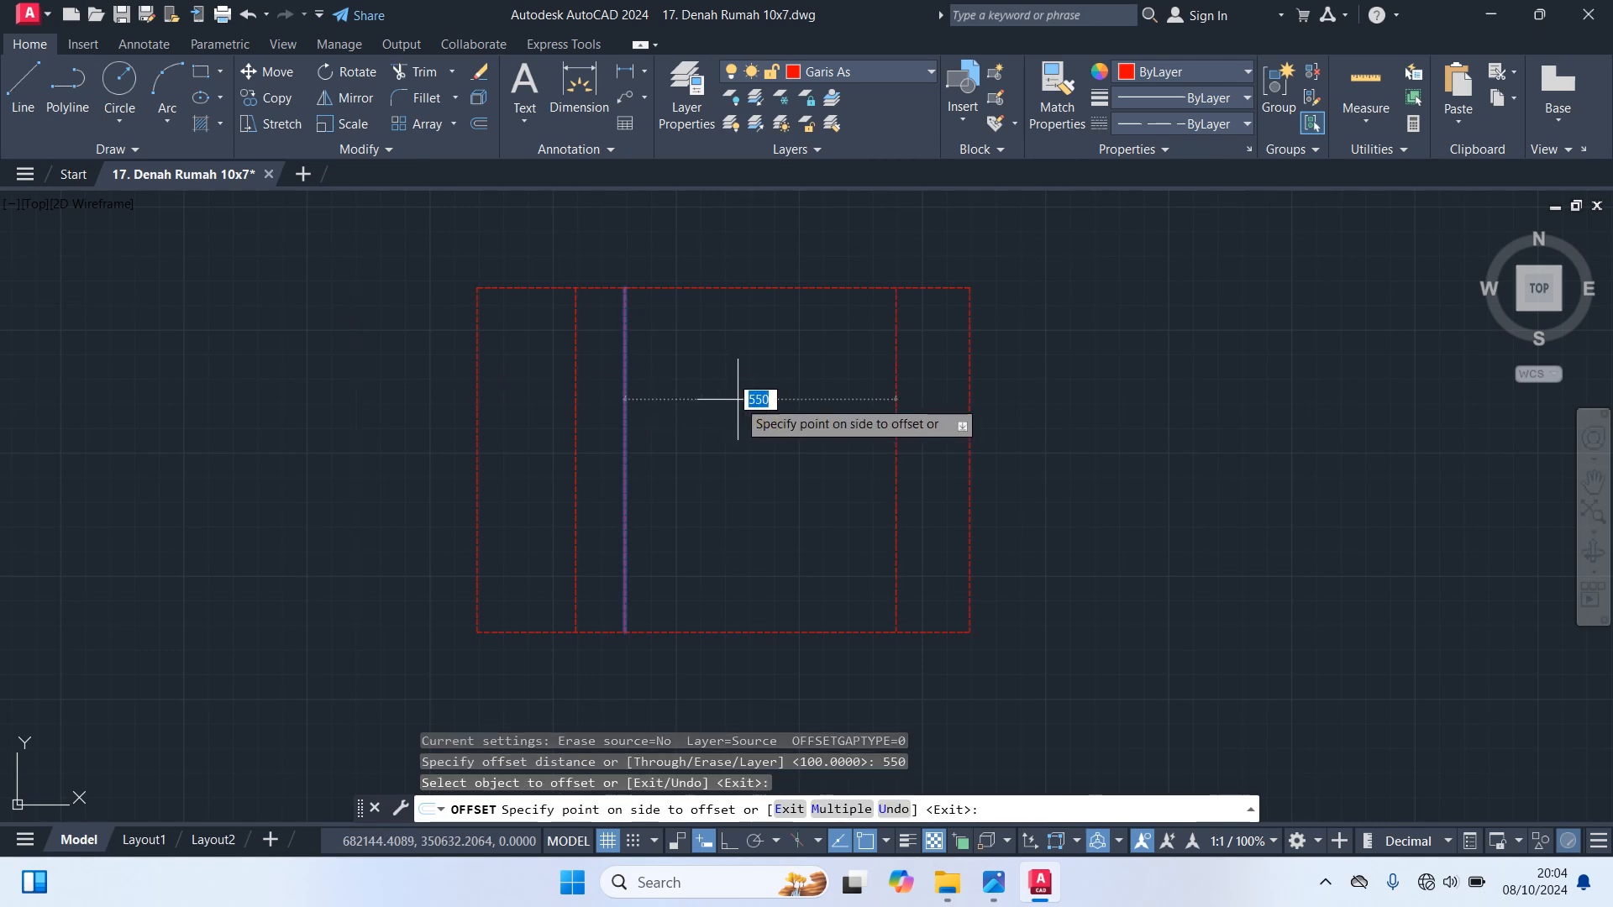
left_click(921, 393)
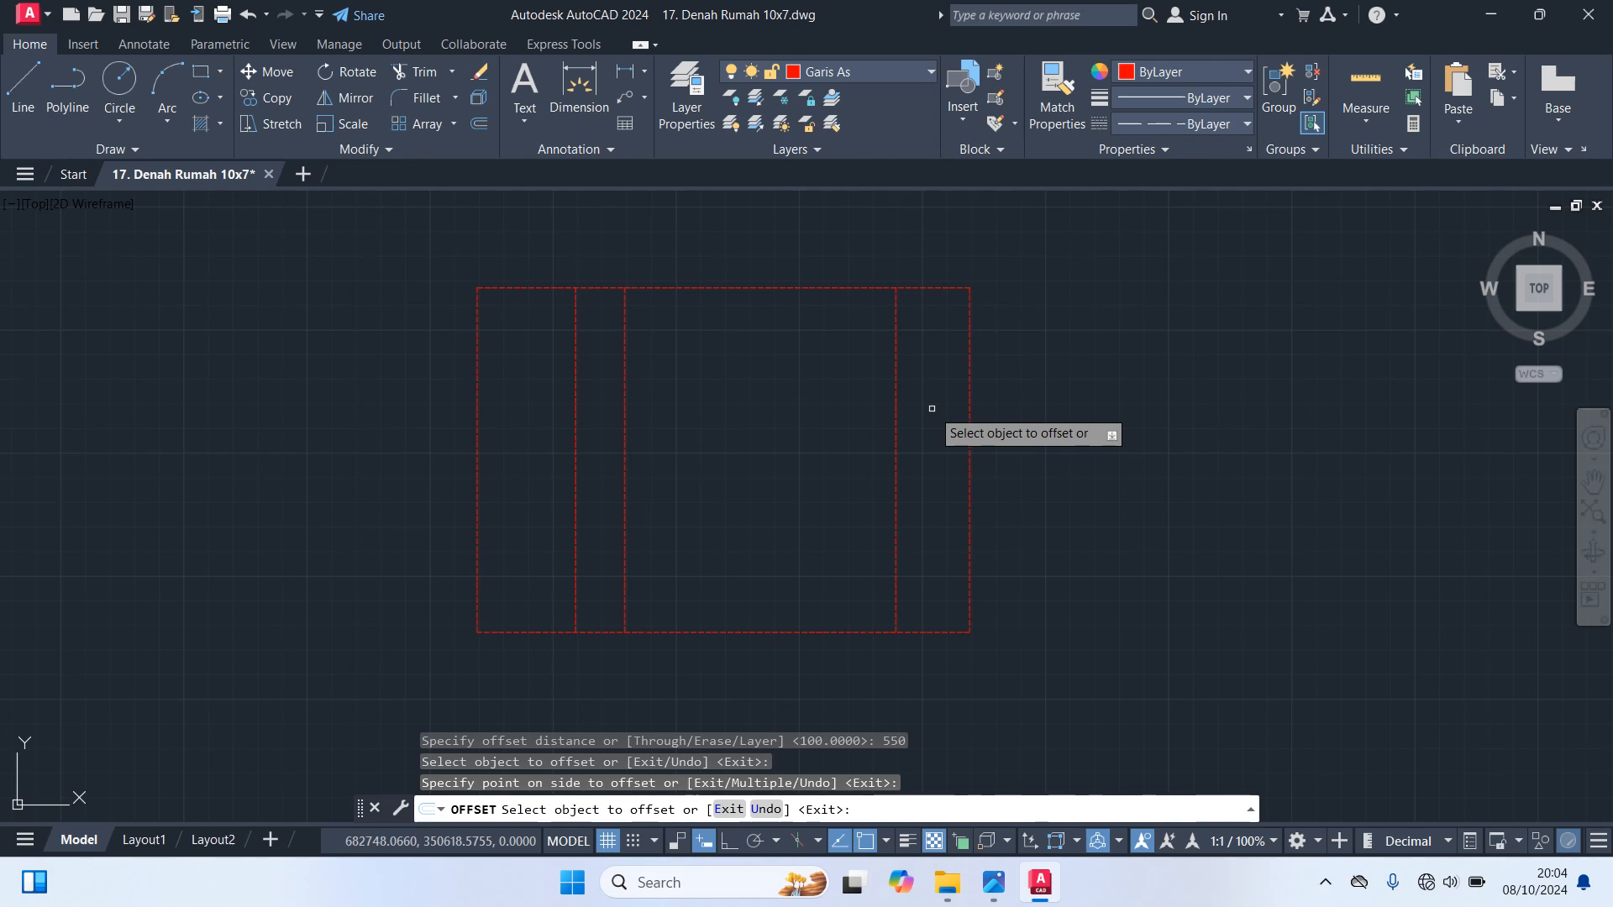
key("Return")
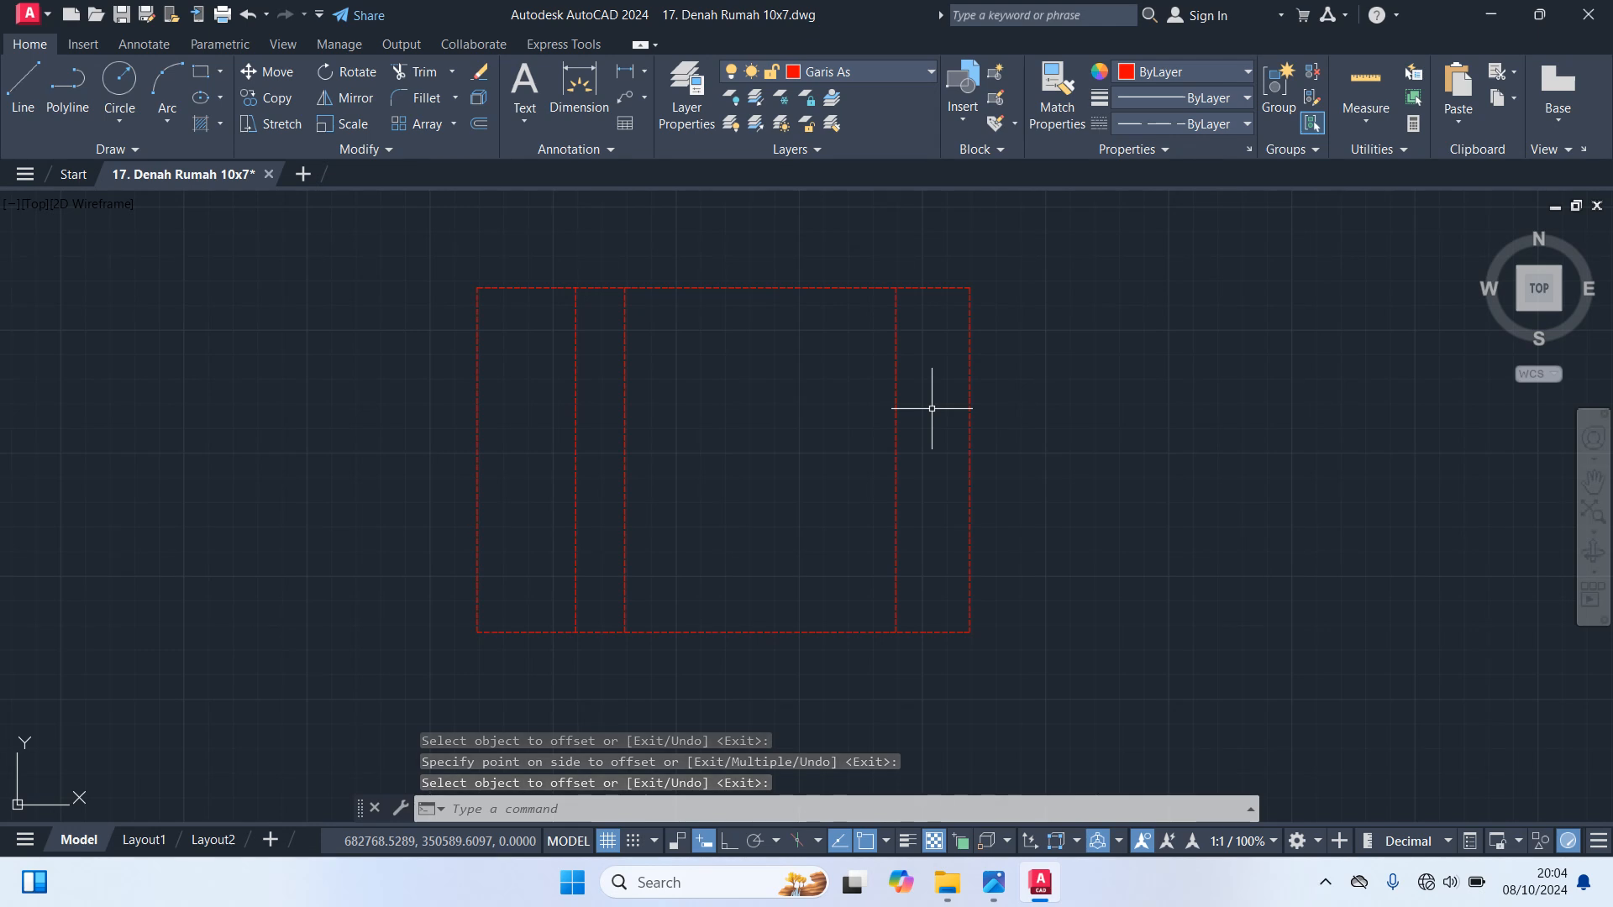
Offset the rectangle's top edge 300 downward to create a horizontal axis line
key("Return")
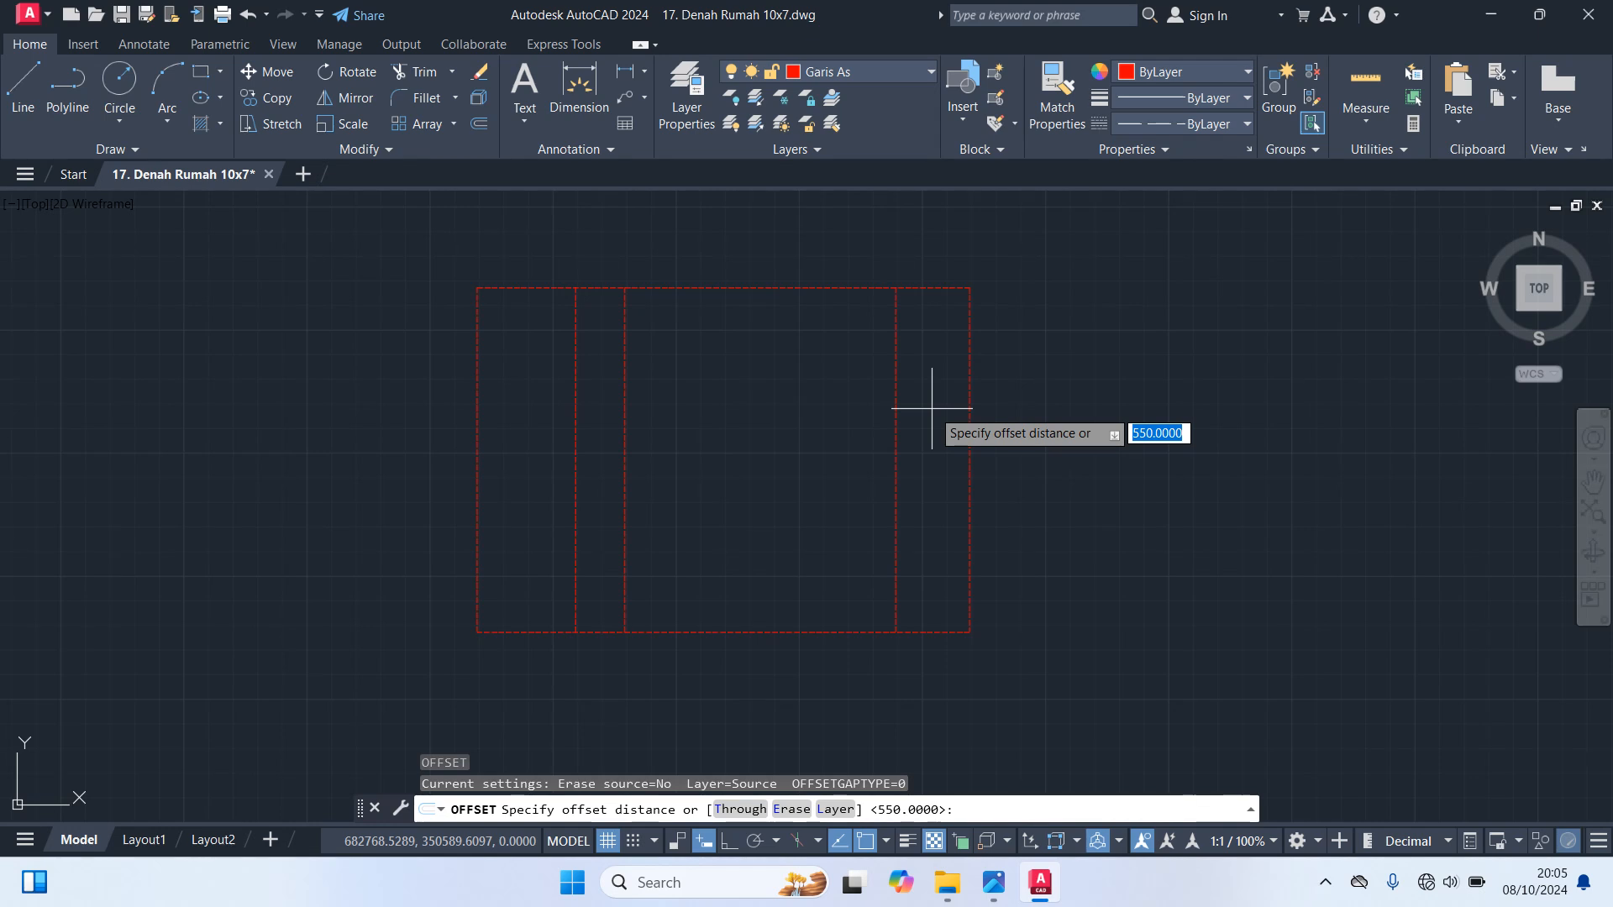
type("3oo")
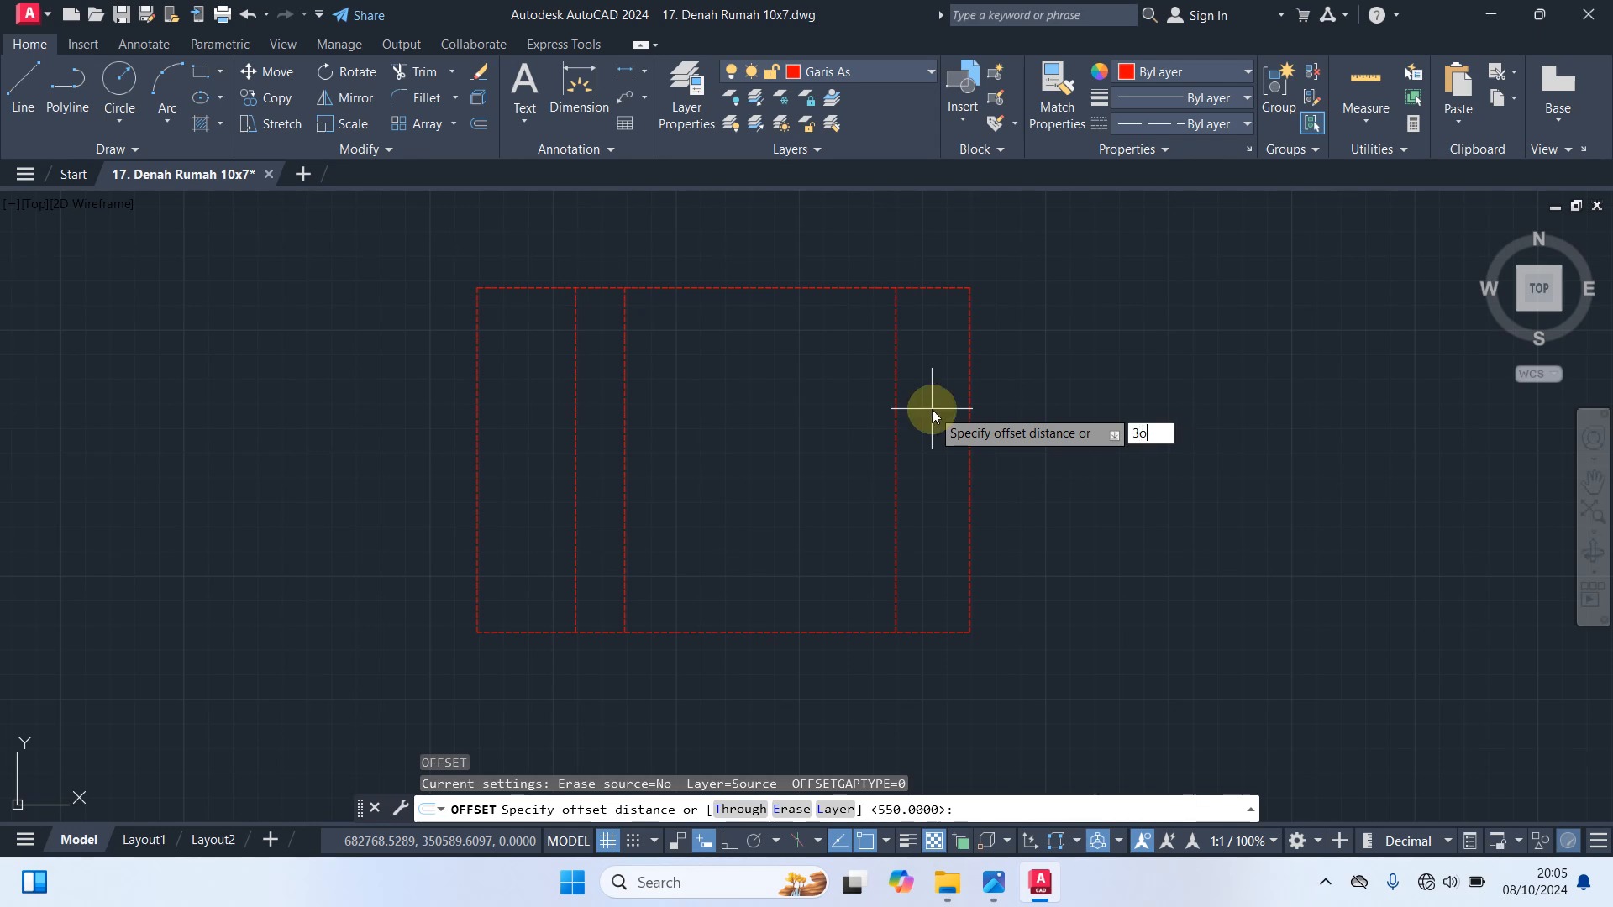
key("BackSpace")
key("BackSpace")
type("00")
key("Return")
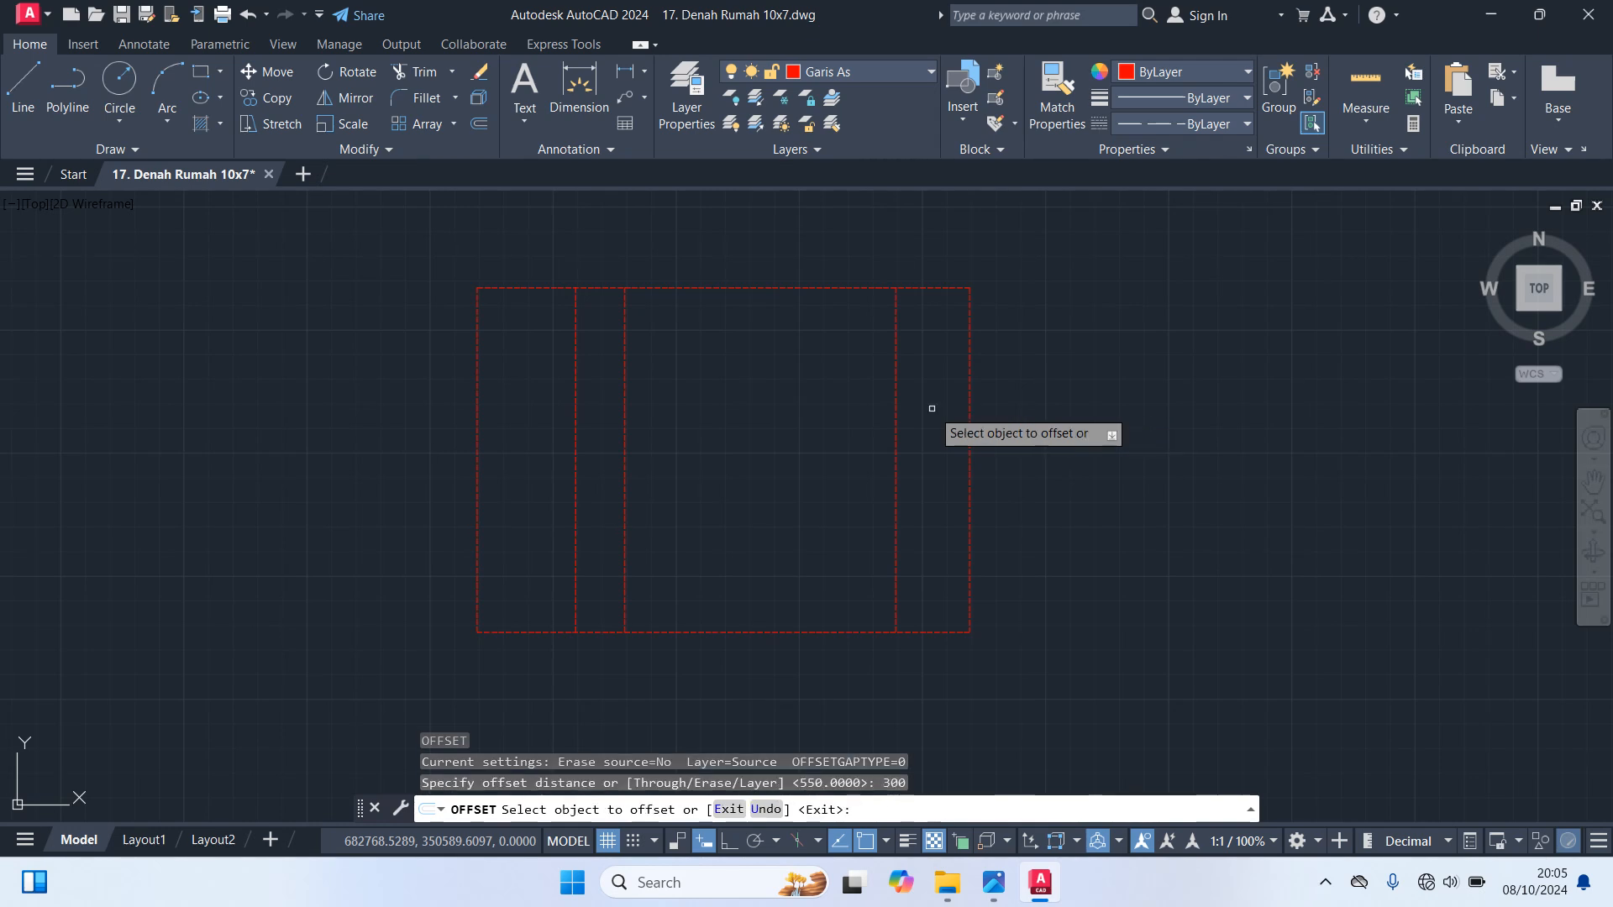
left_click(516, 286)
left_click(518, 492)
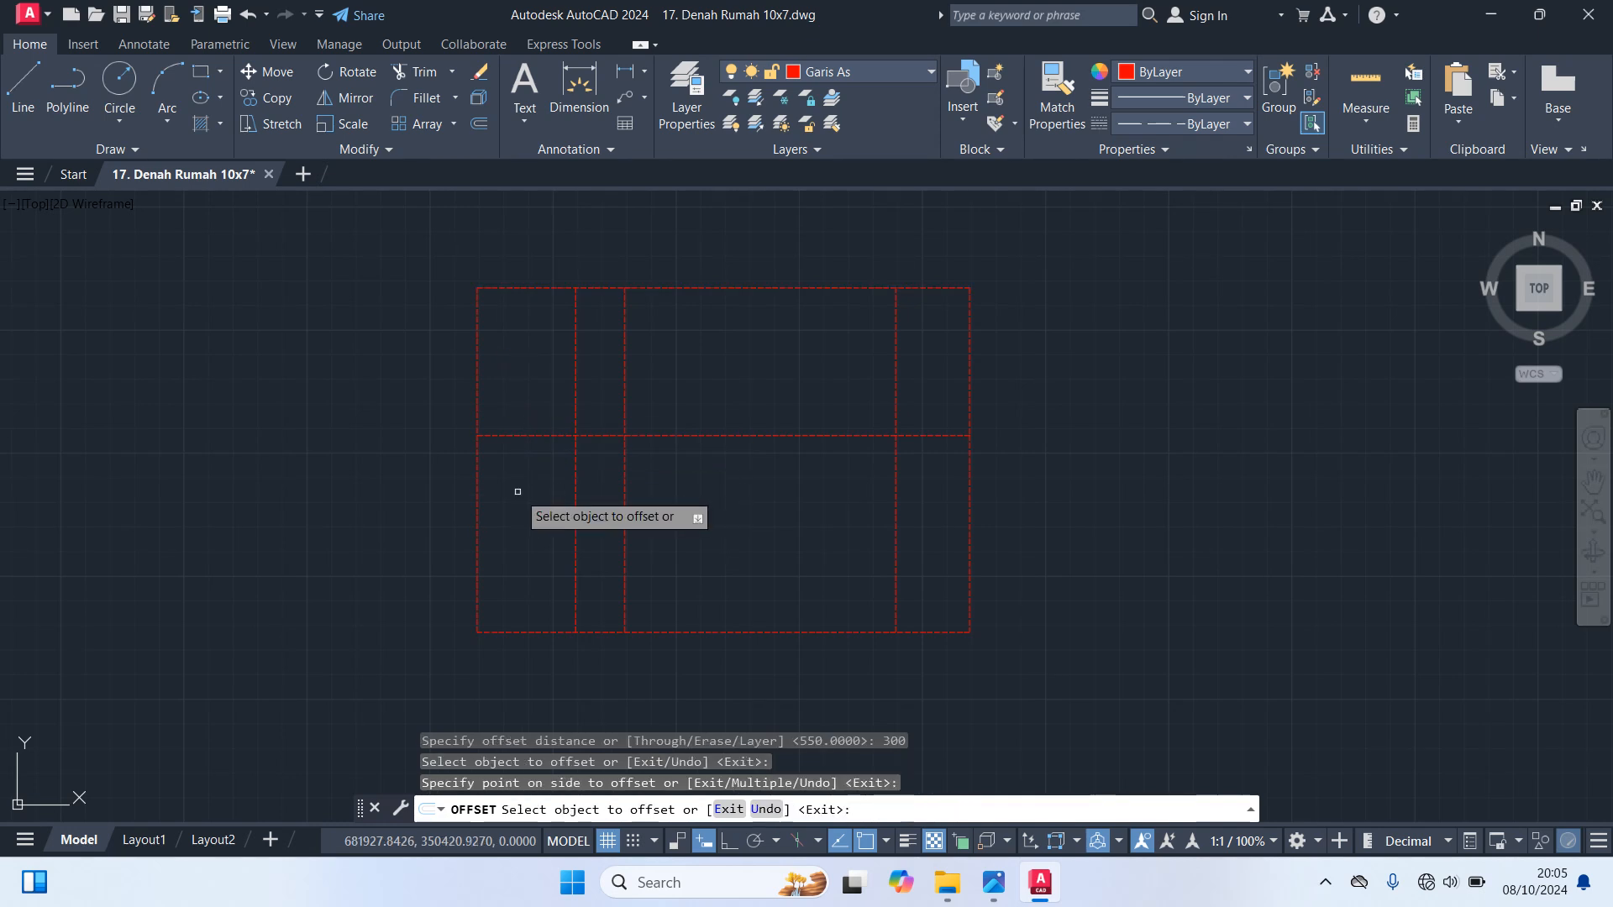
key("Return")
key("Return")
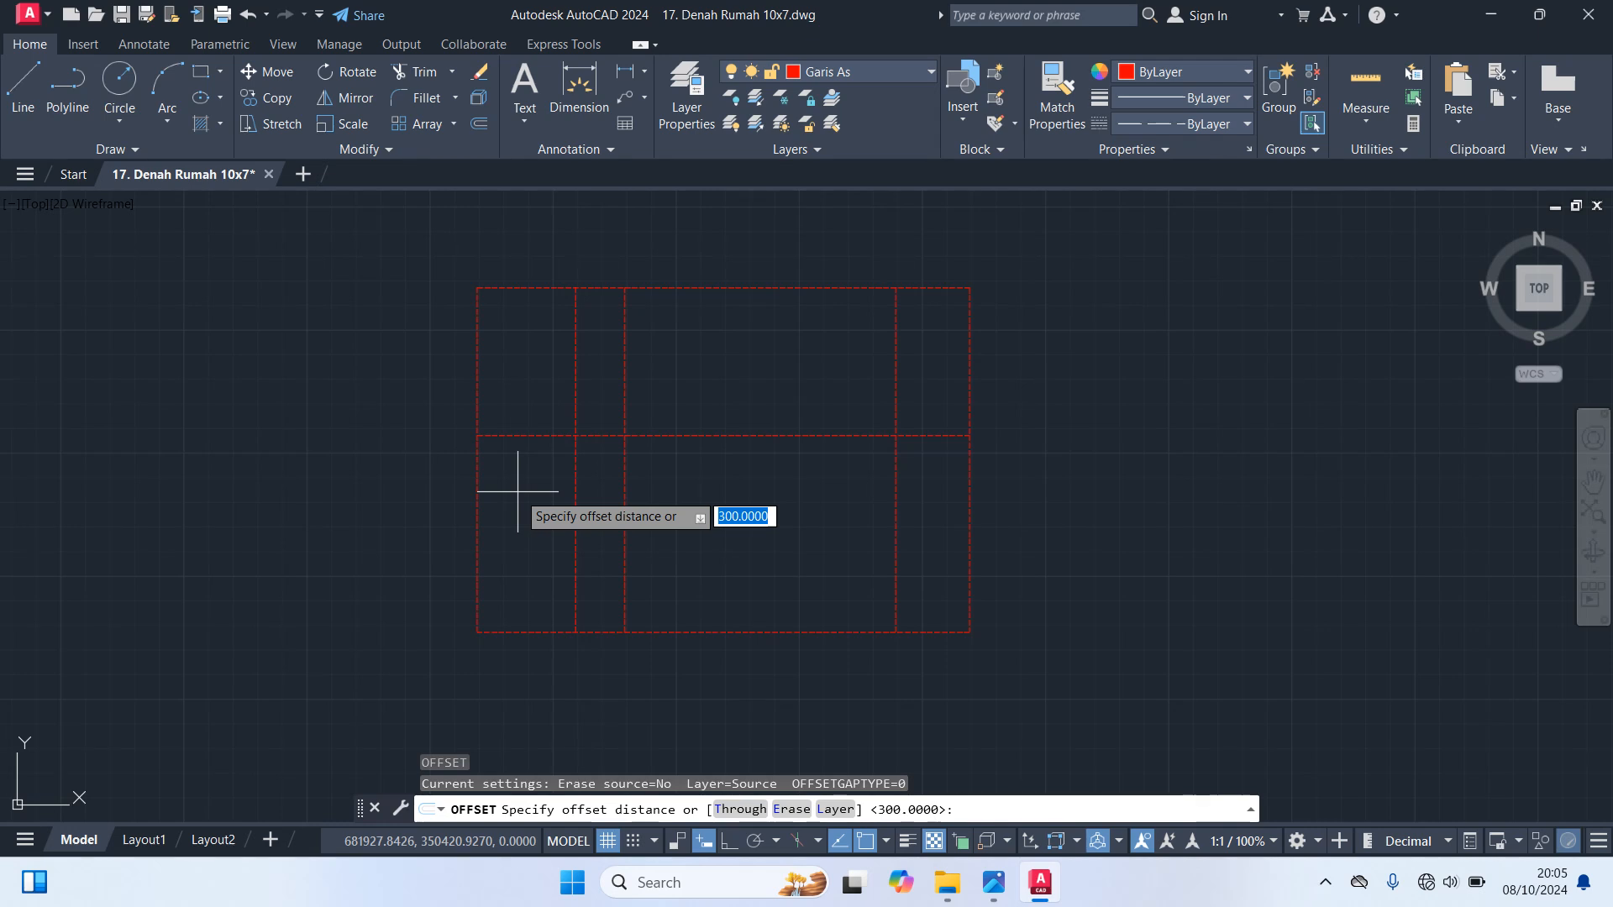
Offset the interior horizontal axis line 125 downward
type("125")
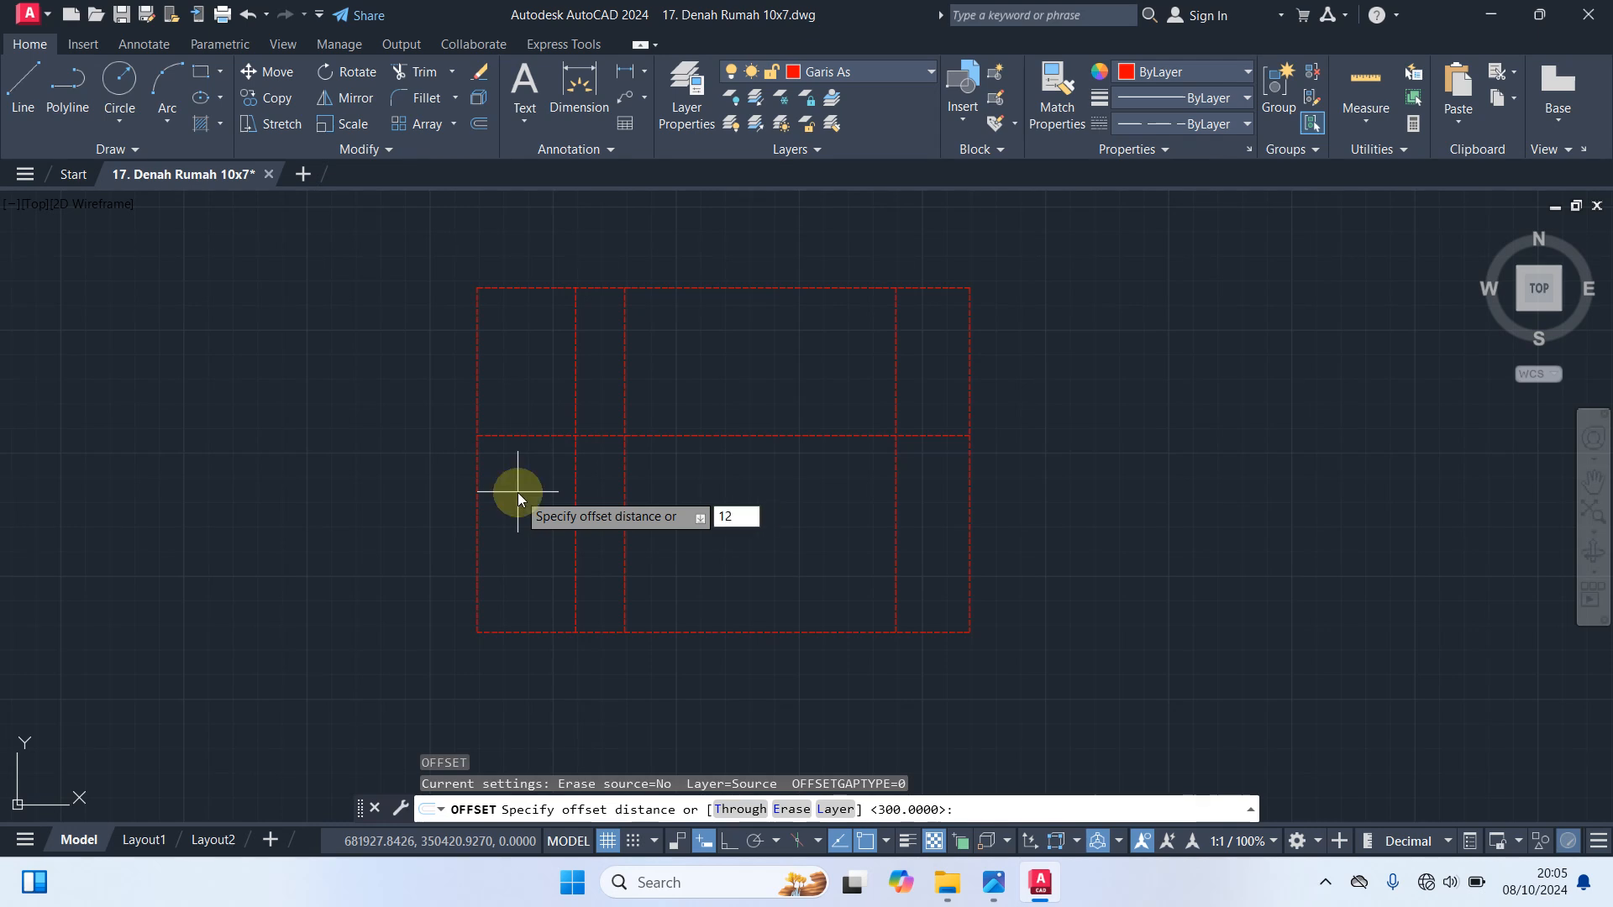
key("Return")
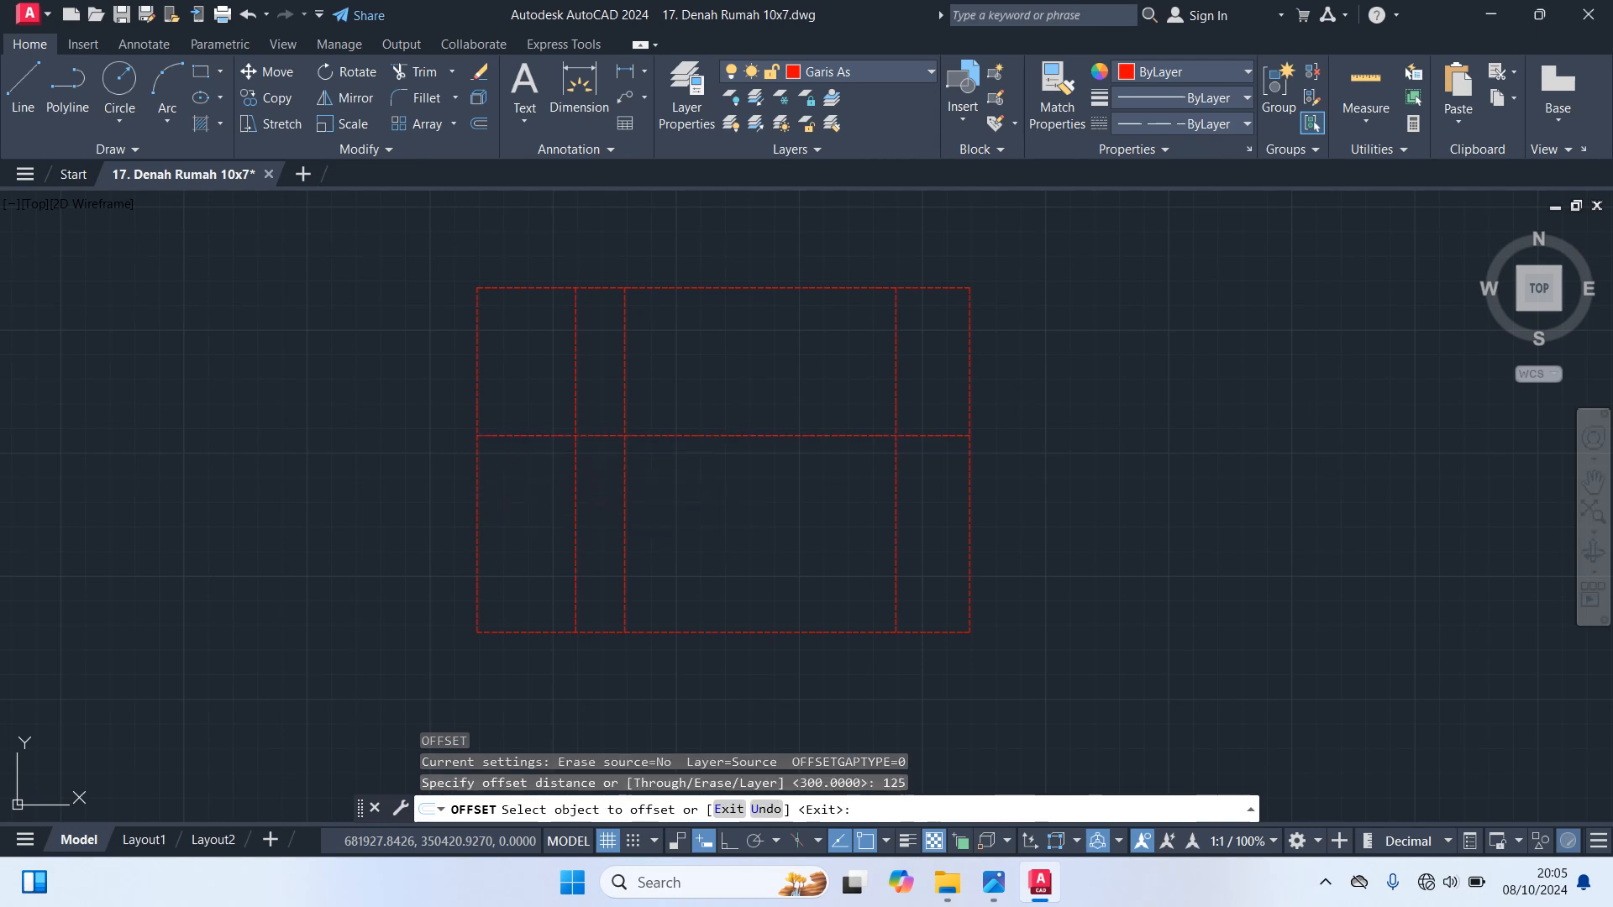
left_click(521, 436)
left_click(529, 556)
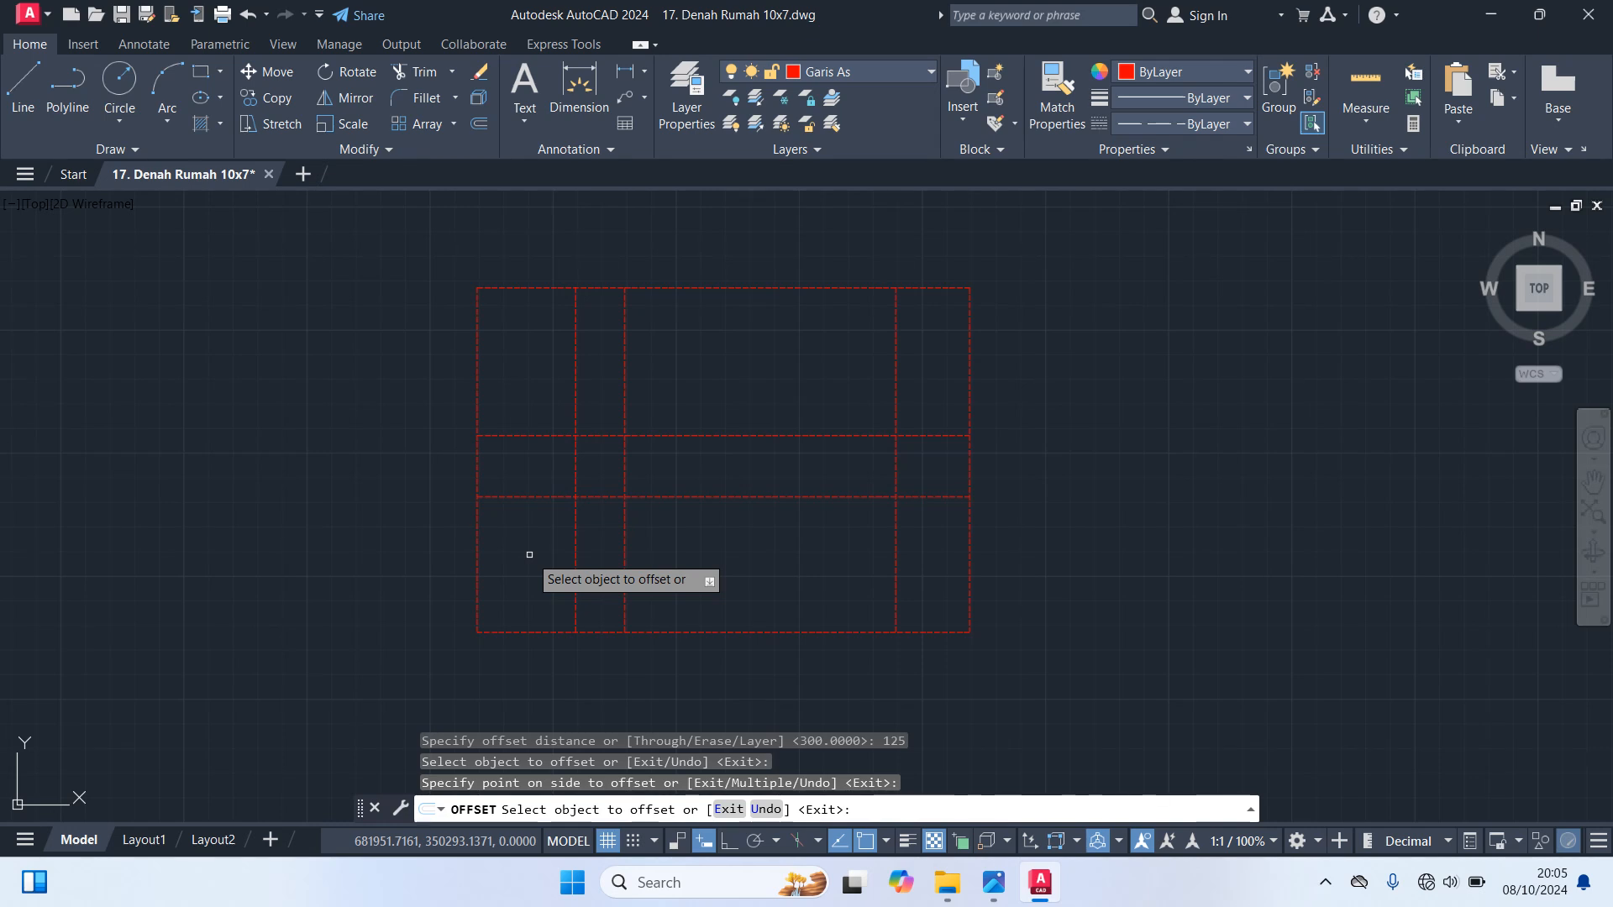
key("Return")
key("Return")
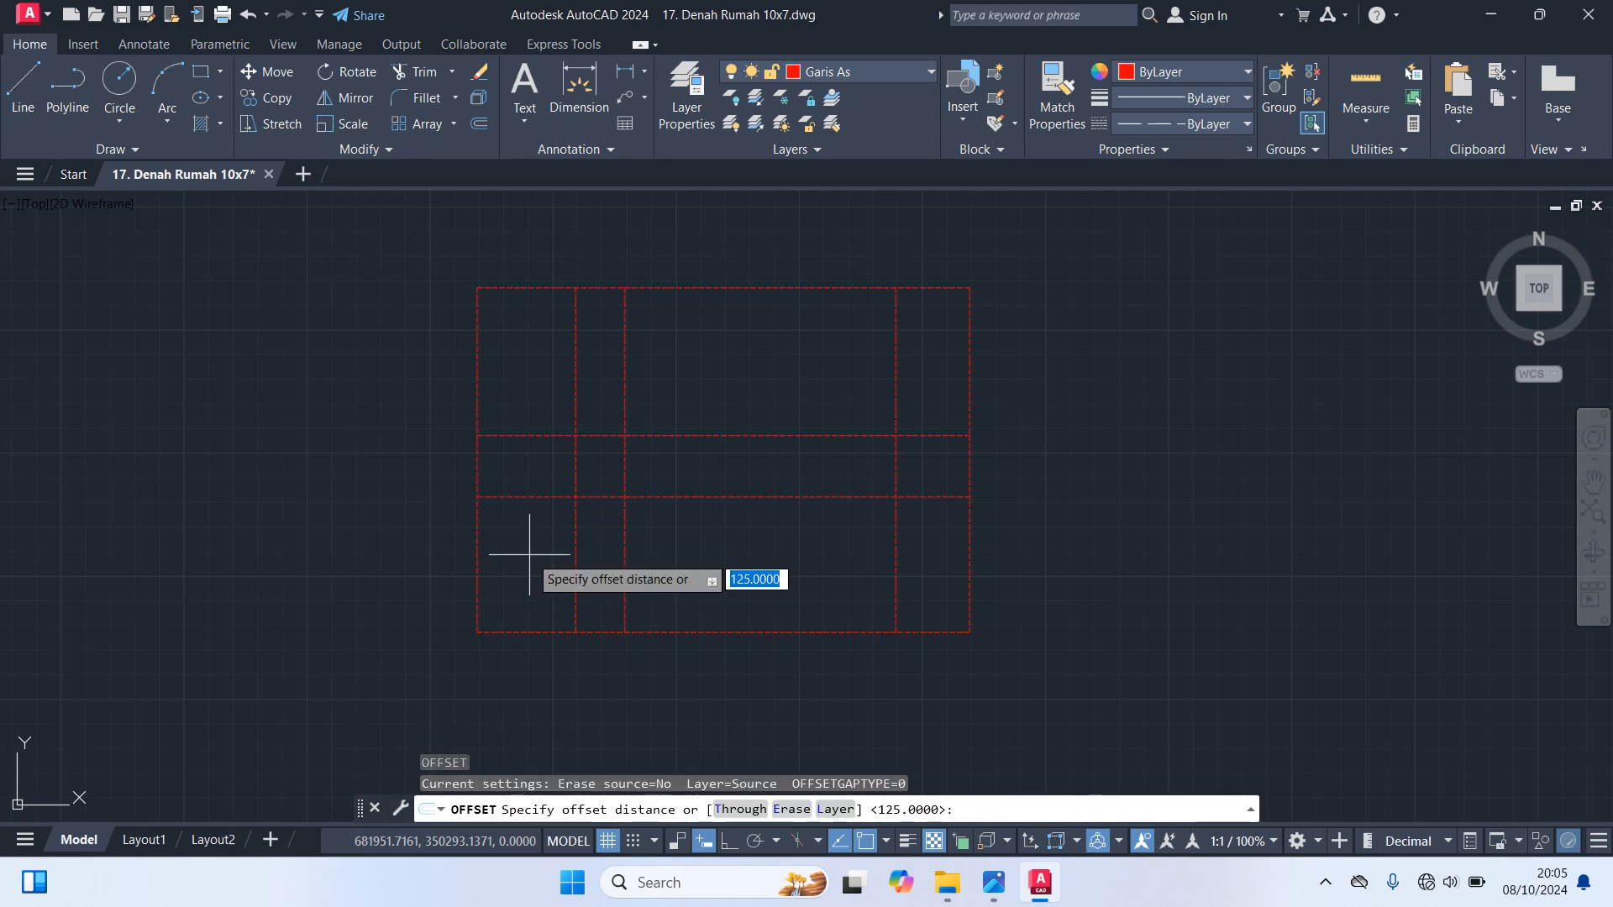
Offset the rectangle's top edge 200 downward to add another horizontal axis line
type("00")
key("Return")
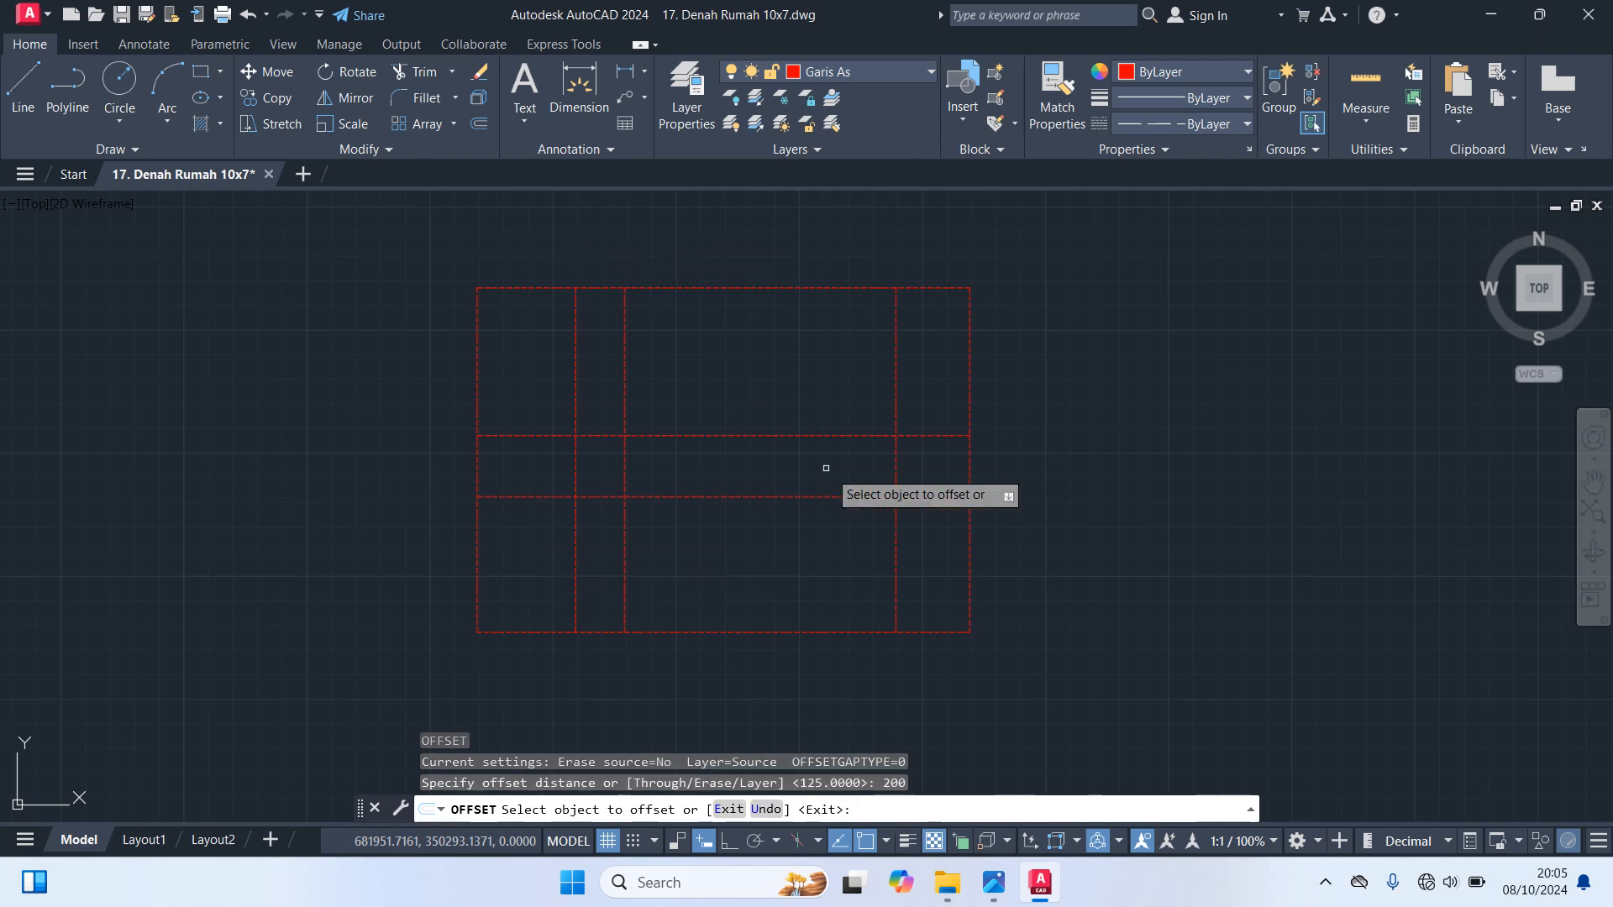
left_click(921, 286)
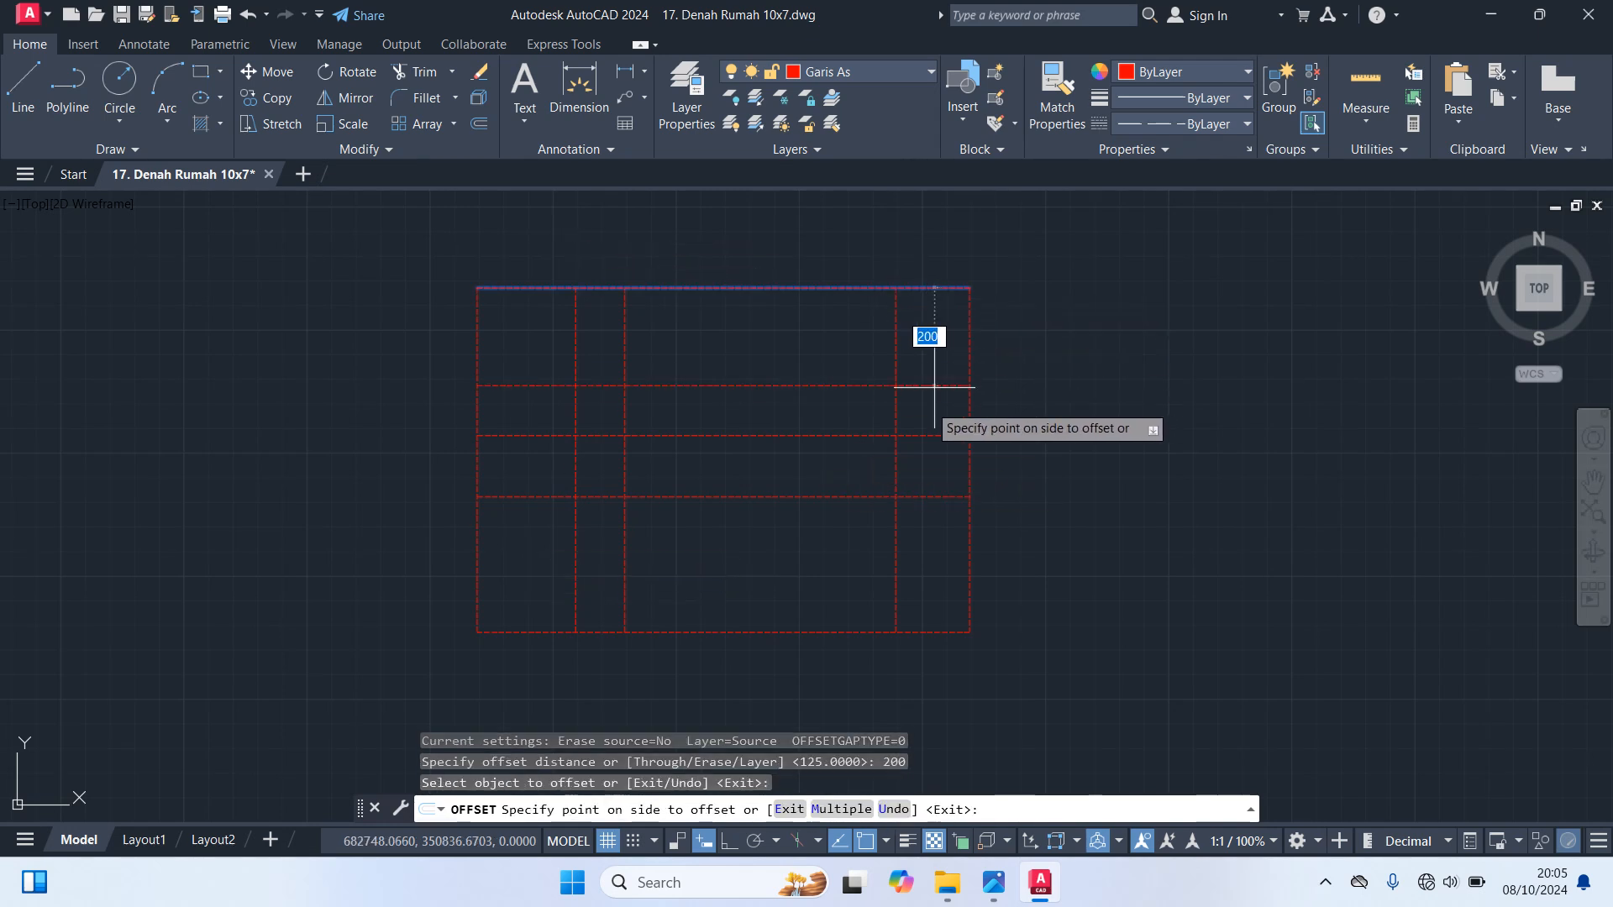
left_click(940, 412)
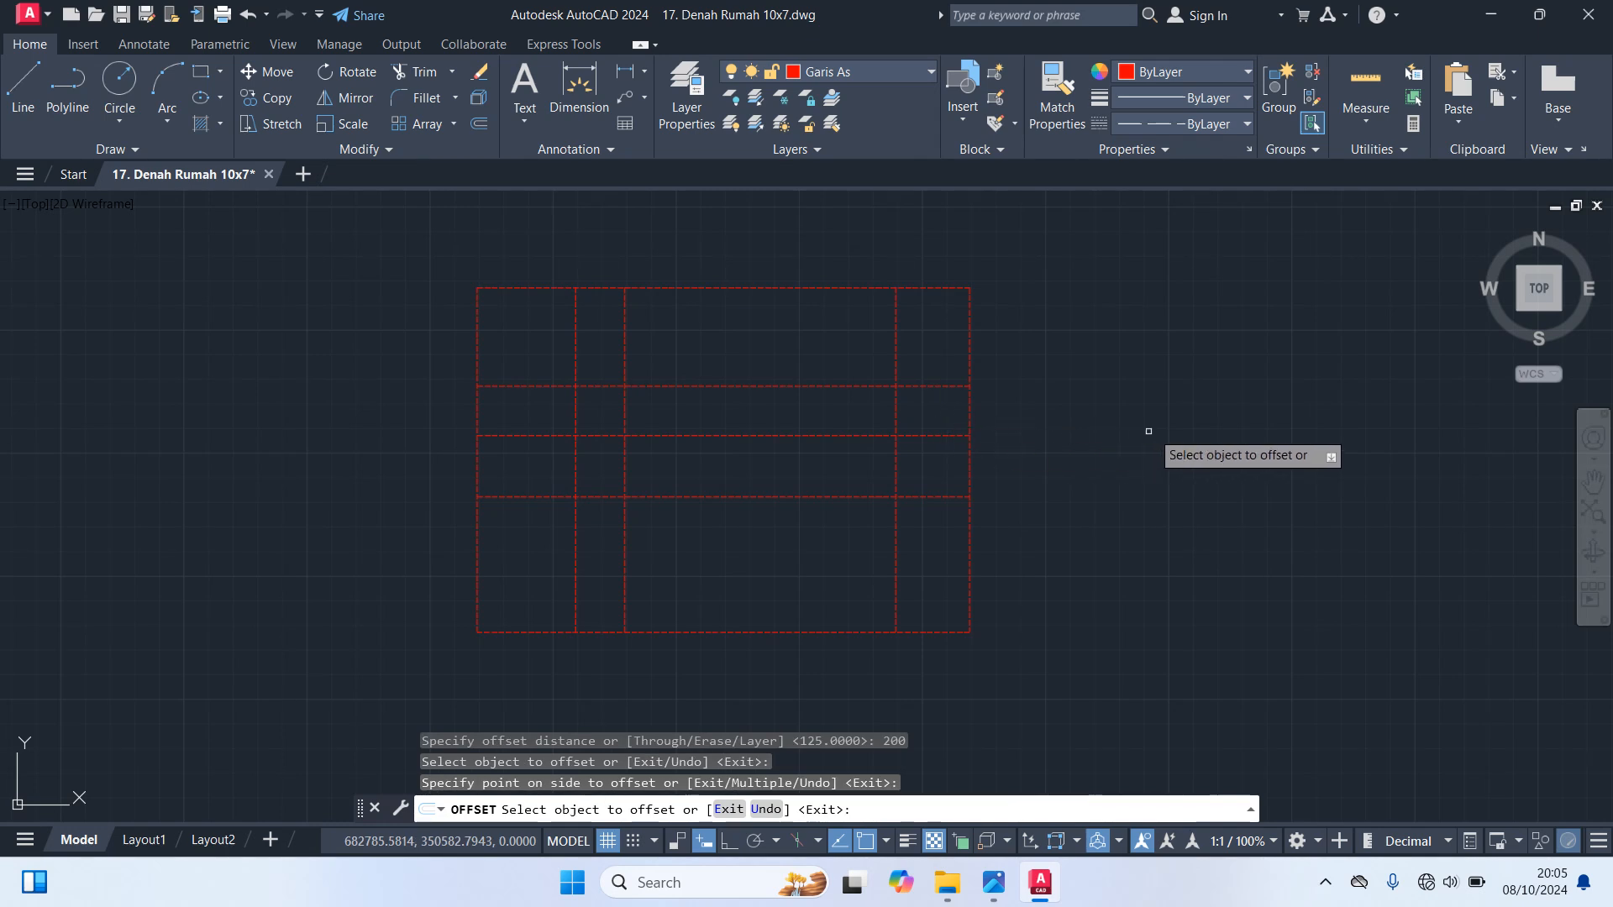
key("Return")
Offset the second interior horizontal axis line from the top 300 downward, toward the rectangle's bottom edge
type("o")
key("Return")
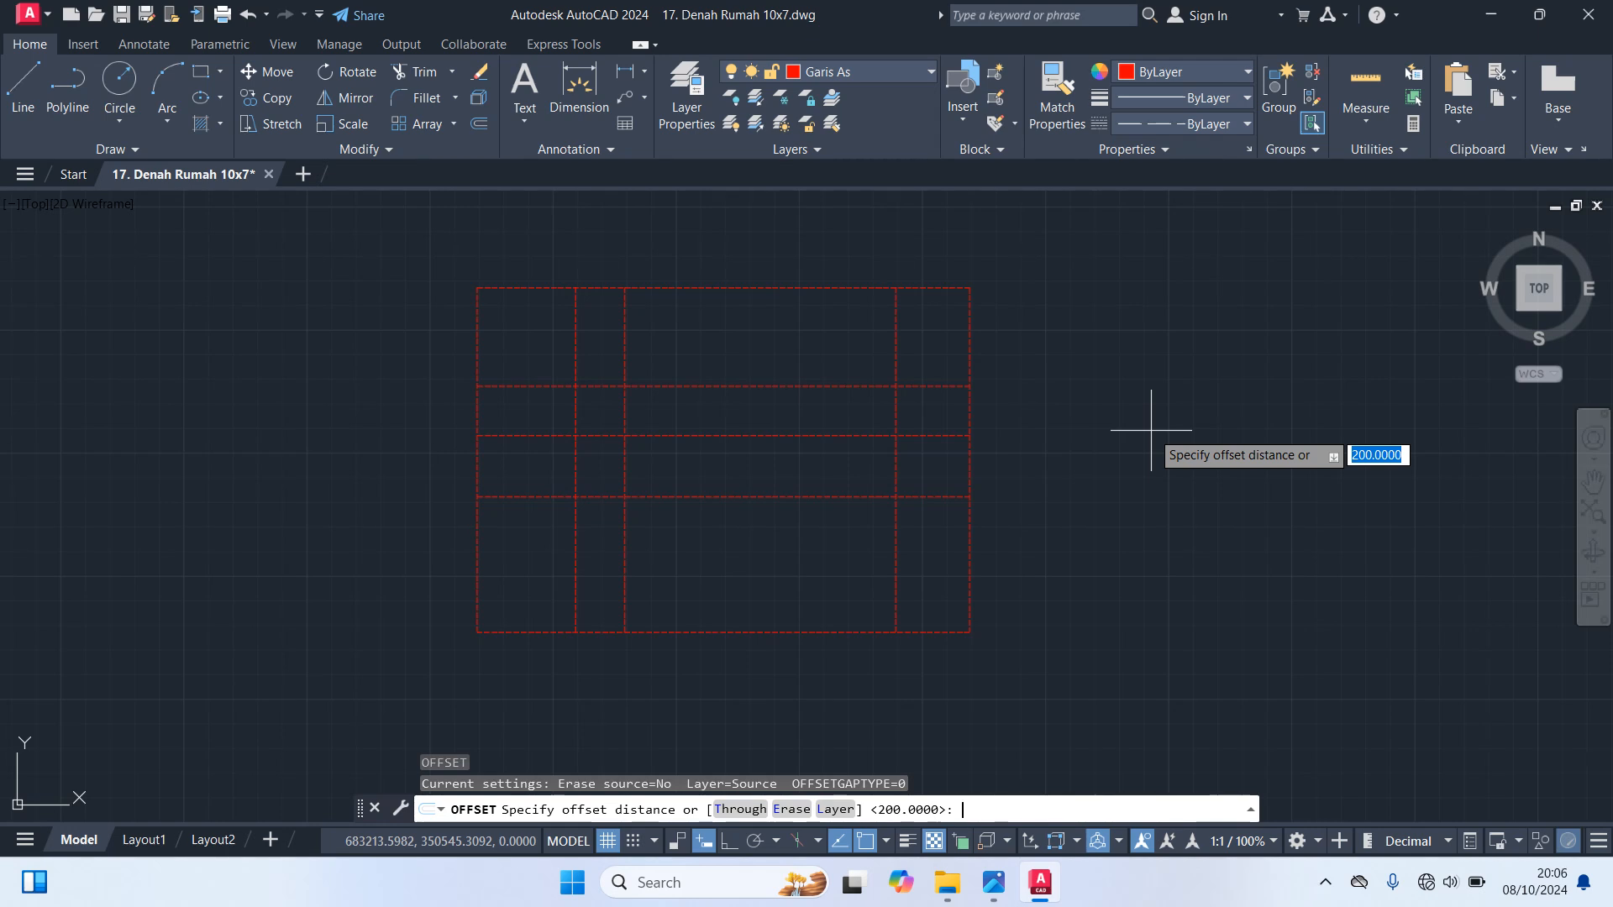
type("300")
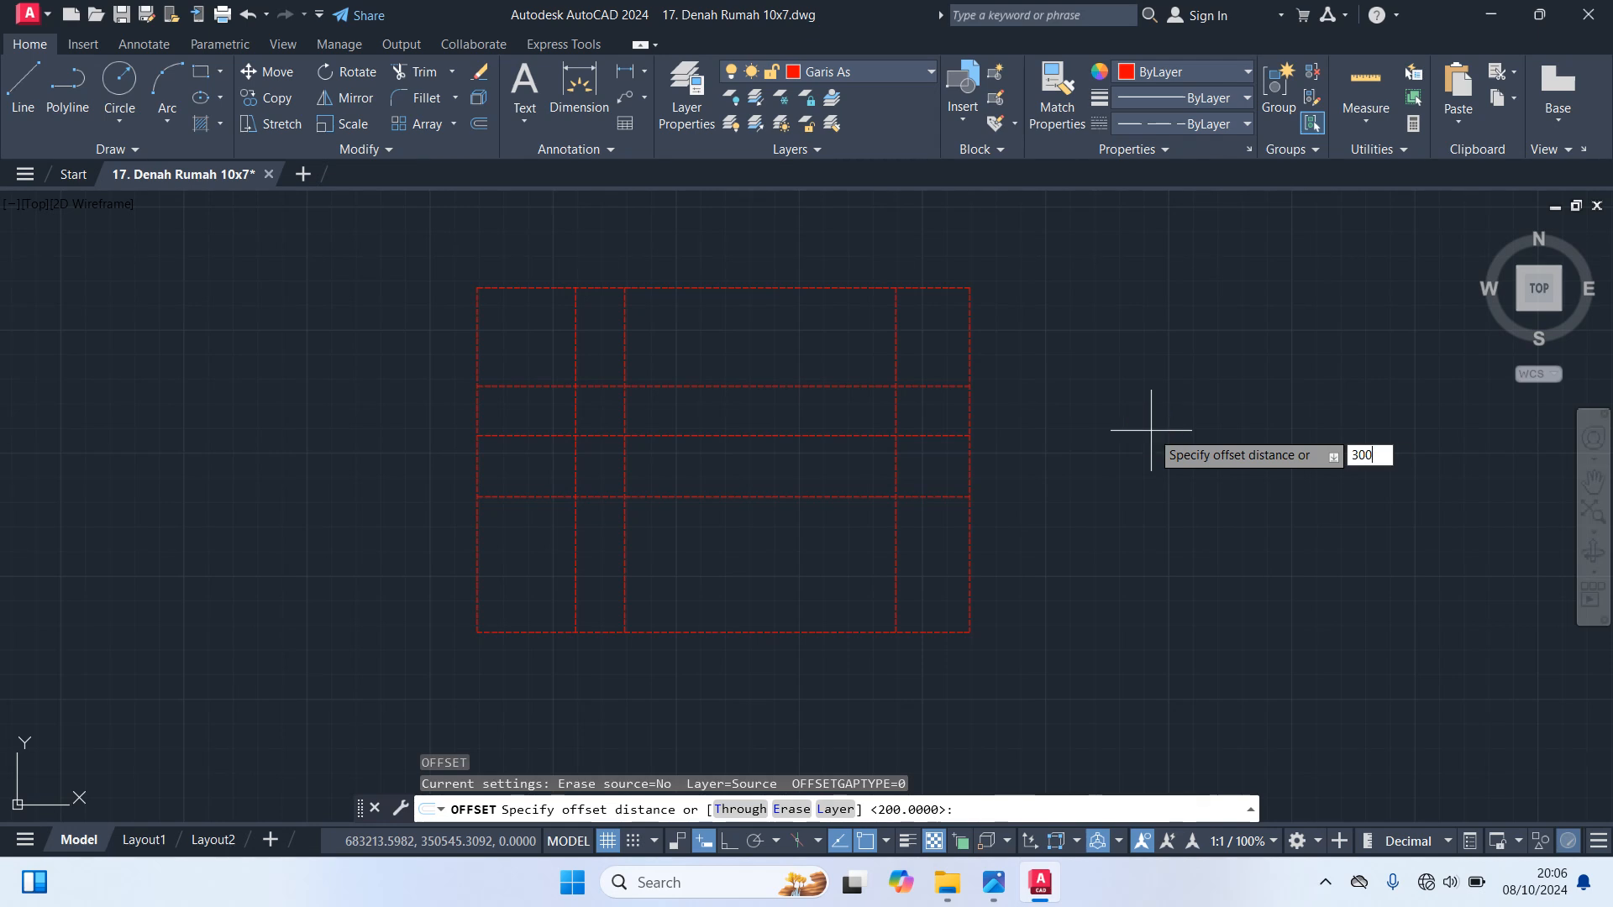
key("Return")
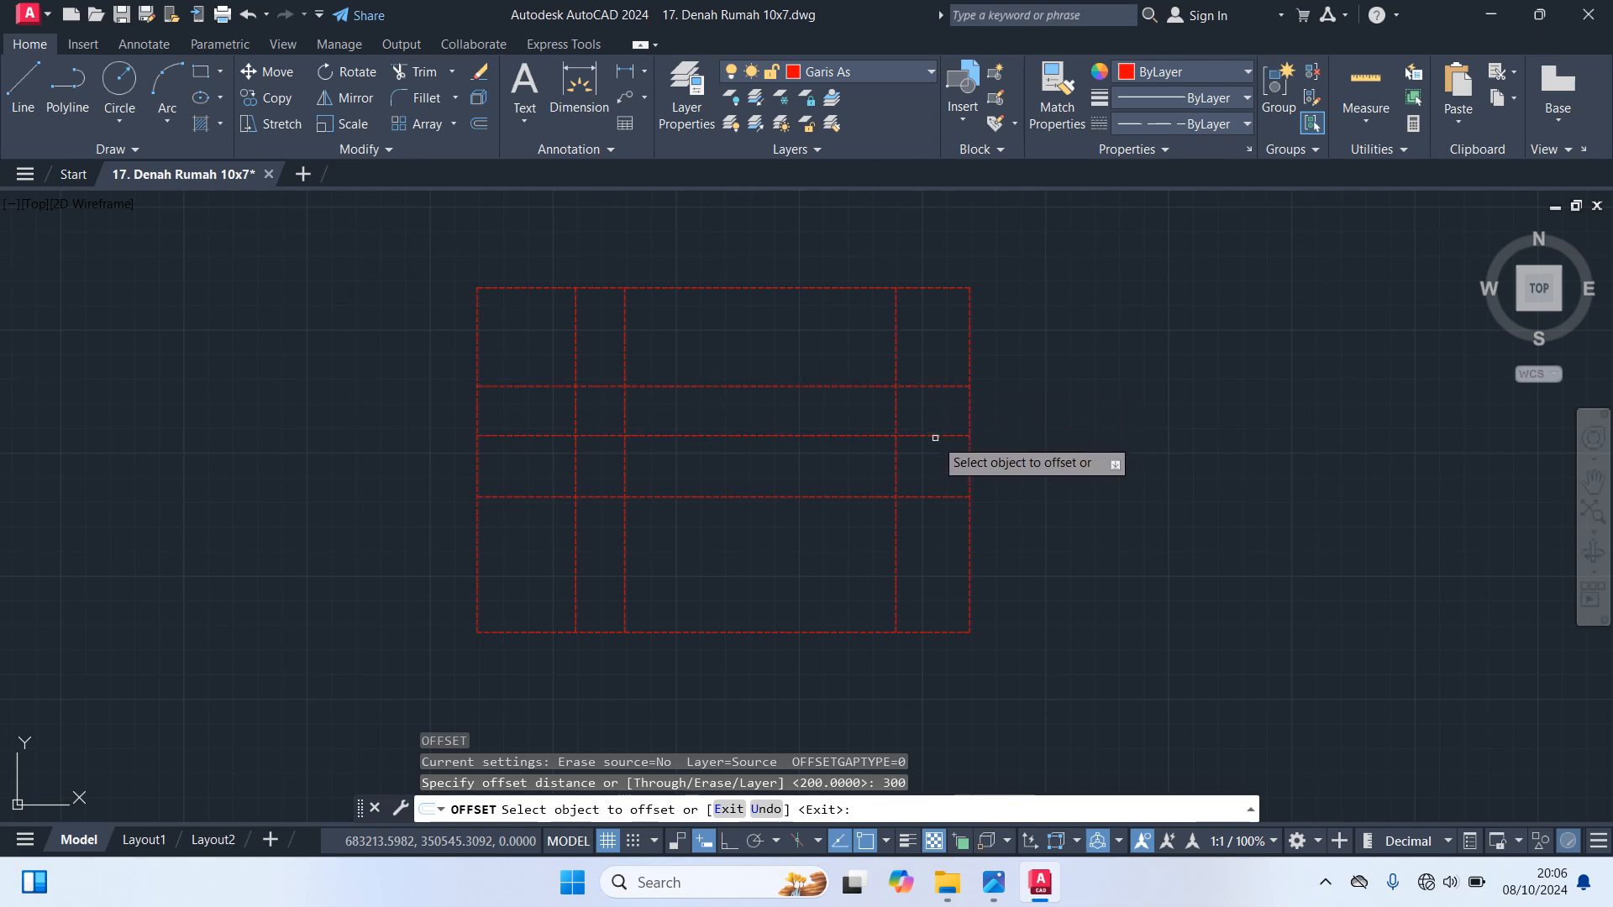
left_click(930, 435)
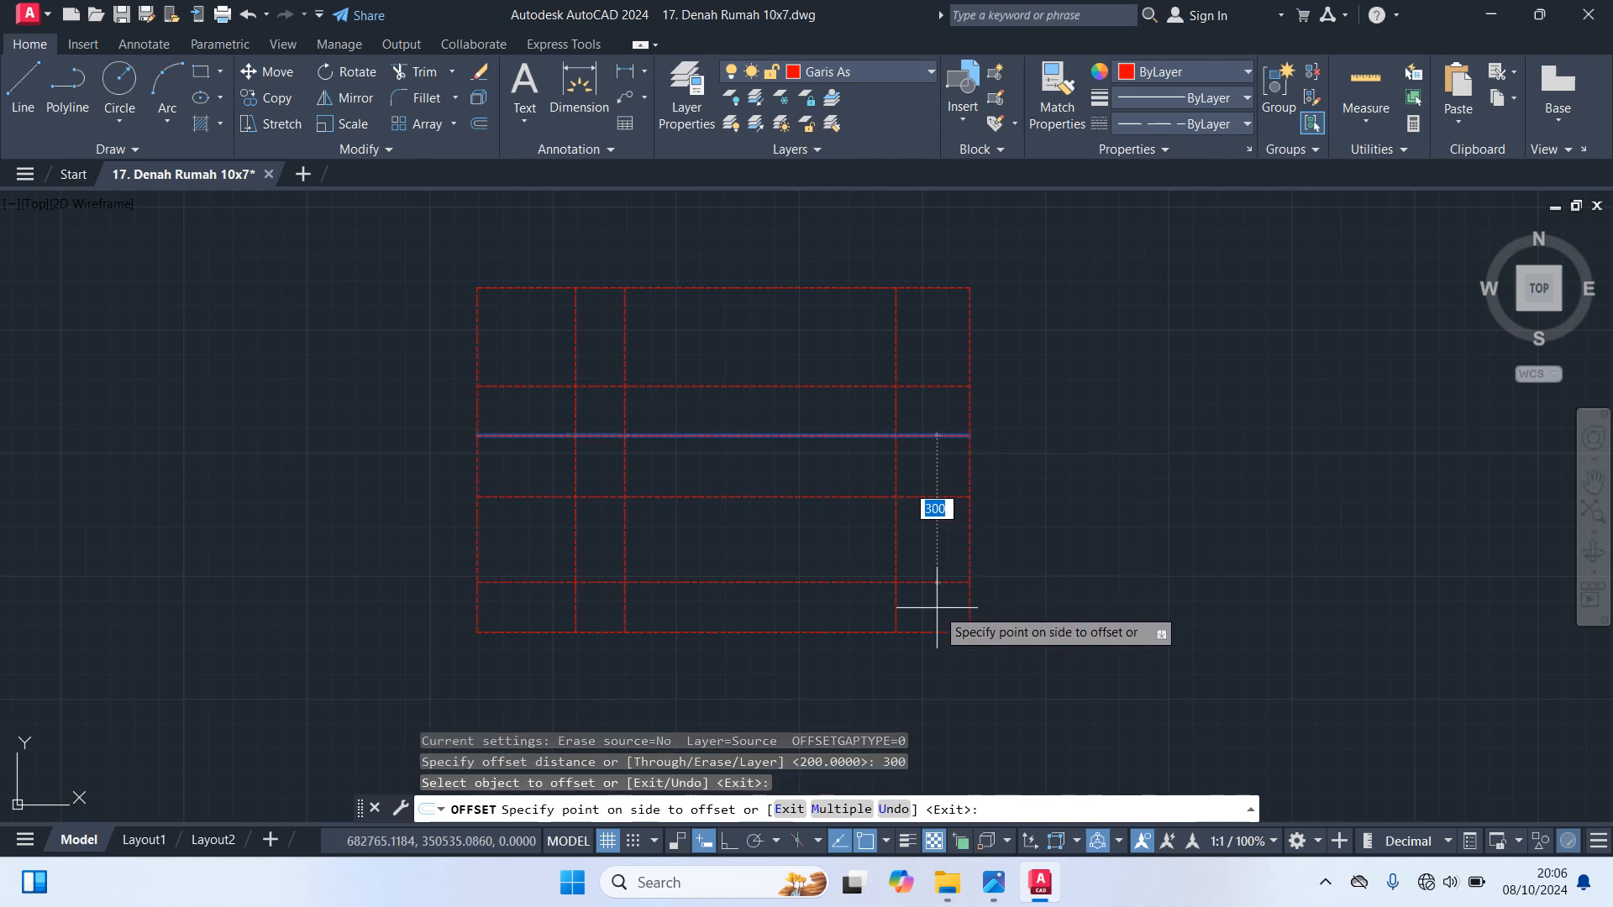
left_click(936, 606)
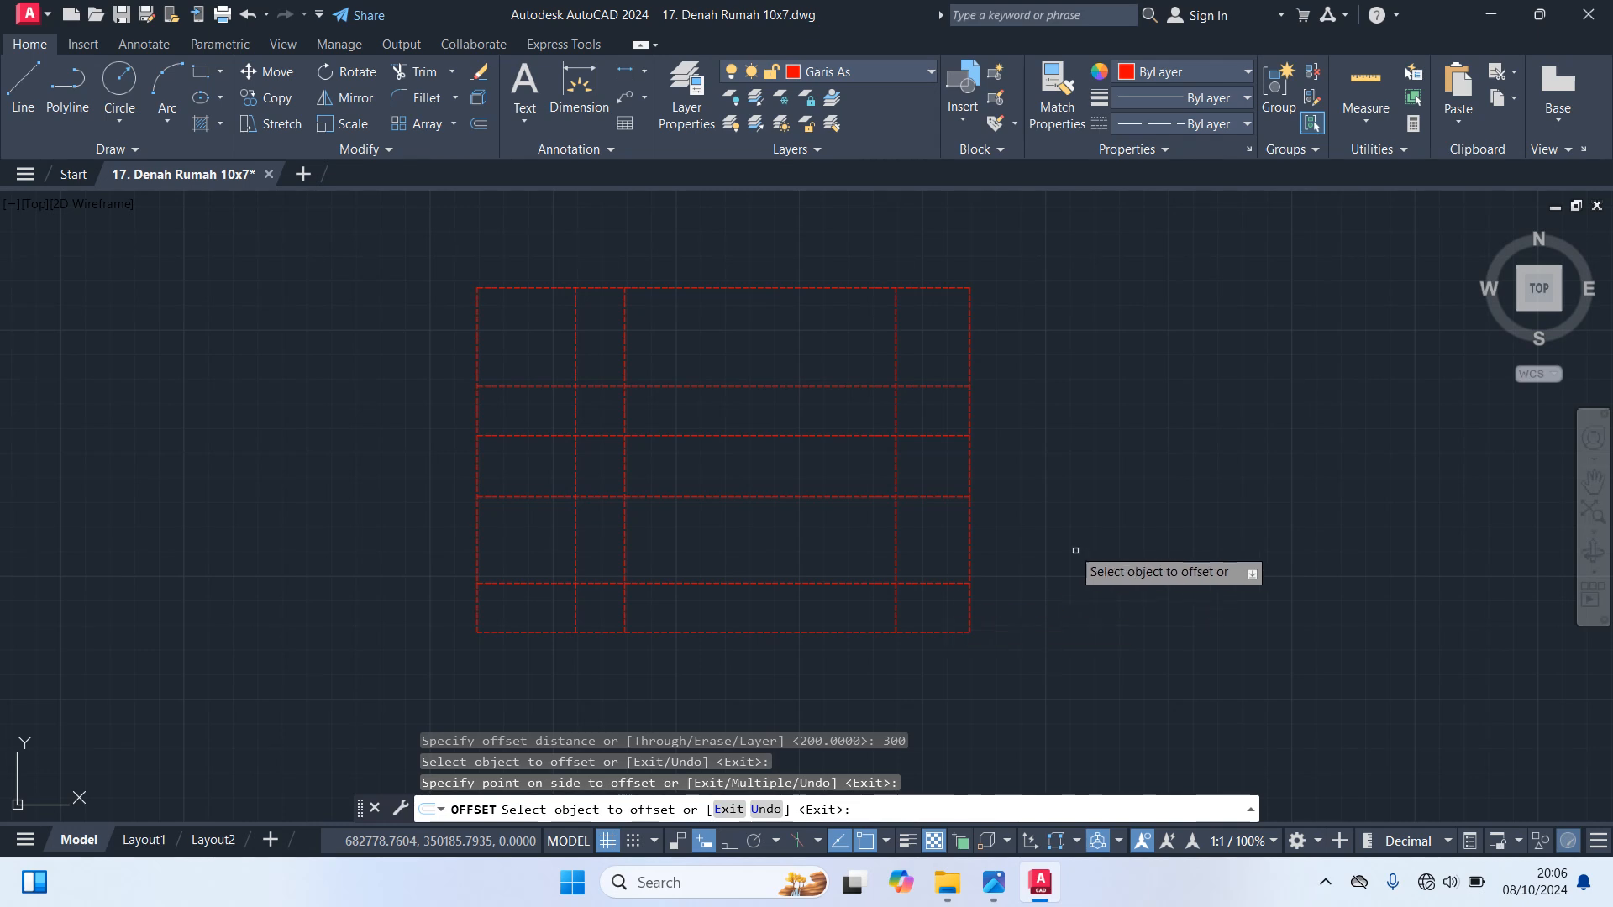
key("Return")
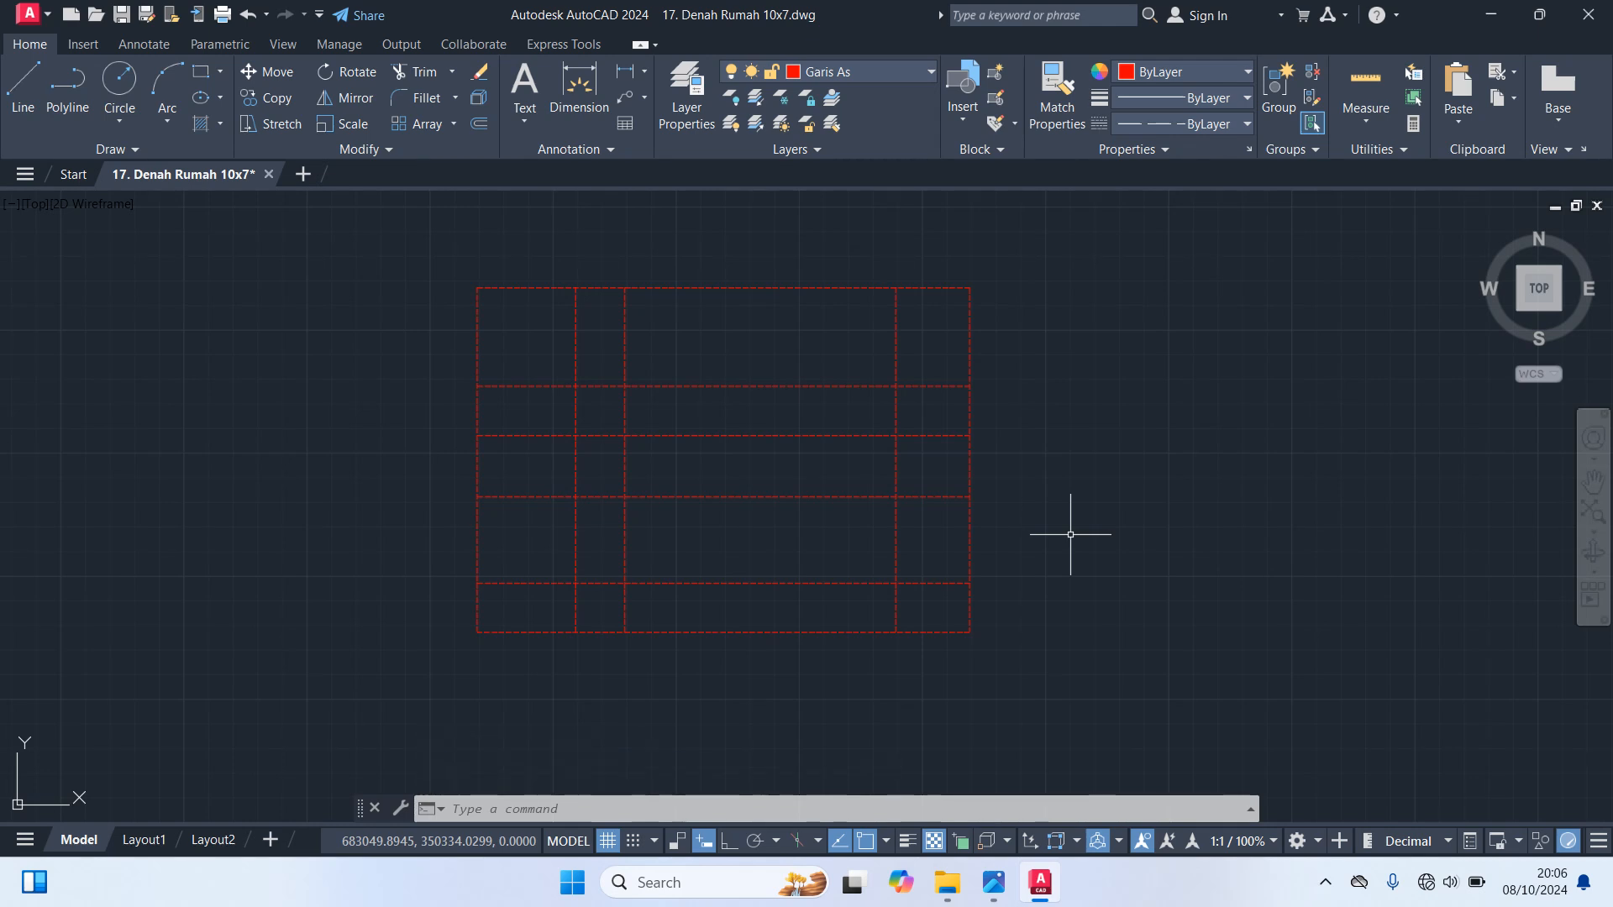
type("TR")
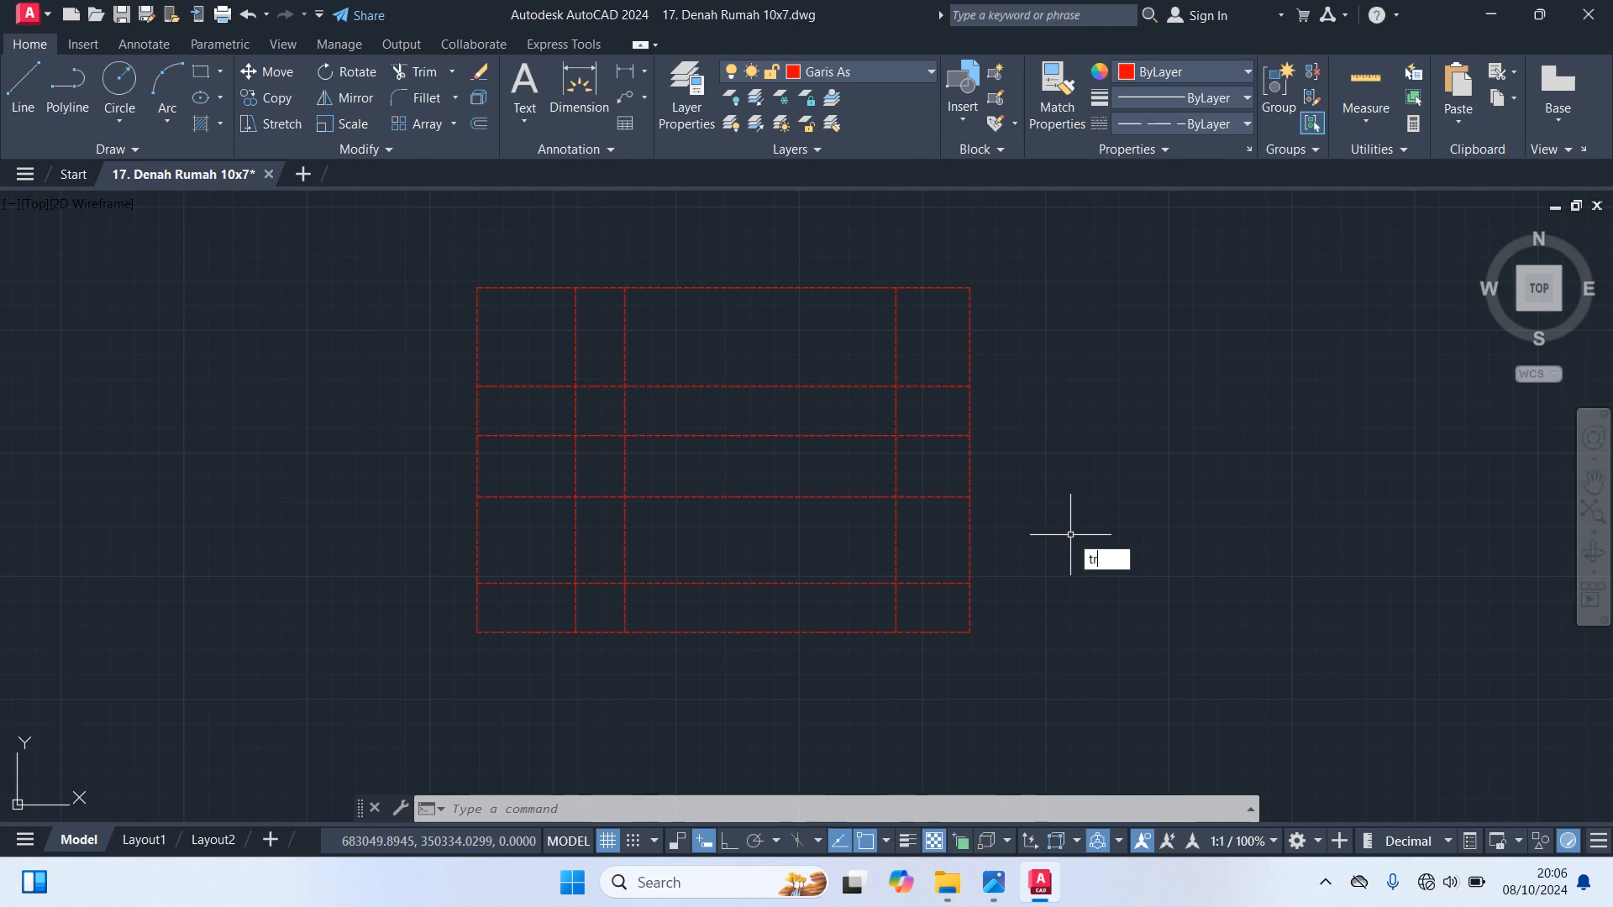
key("Return")
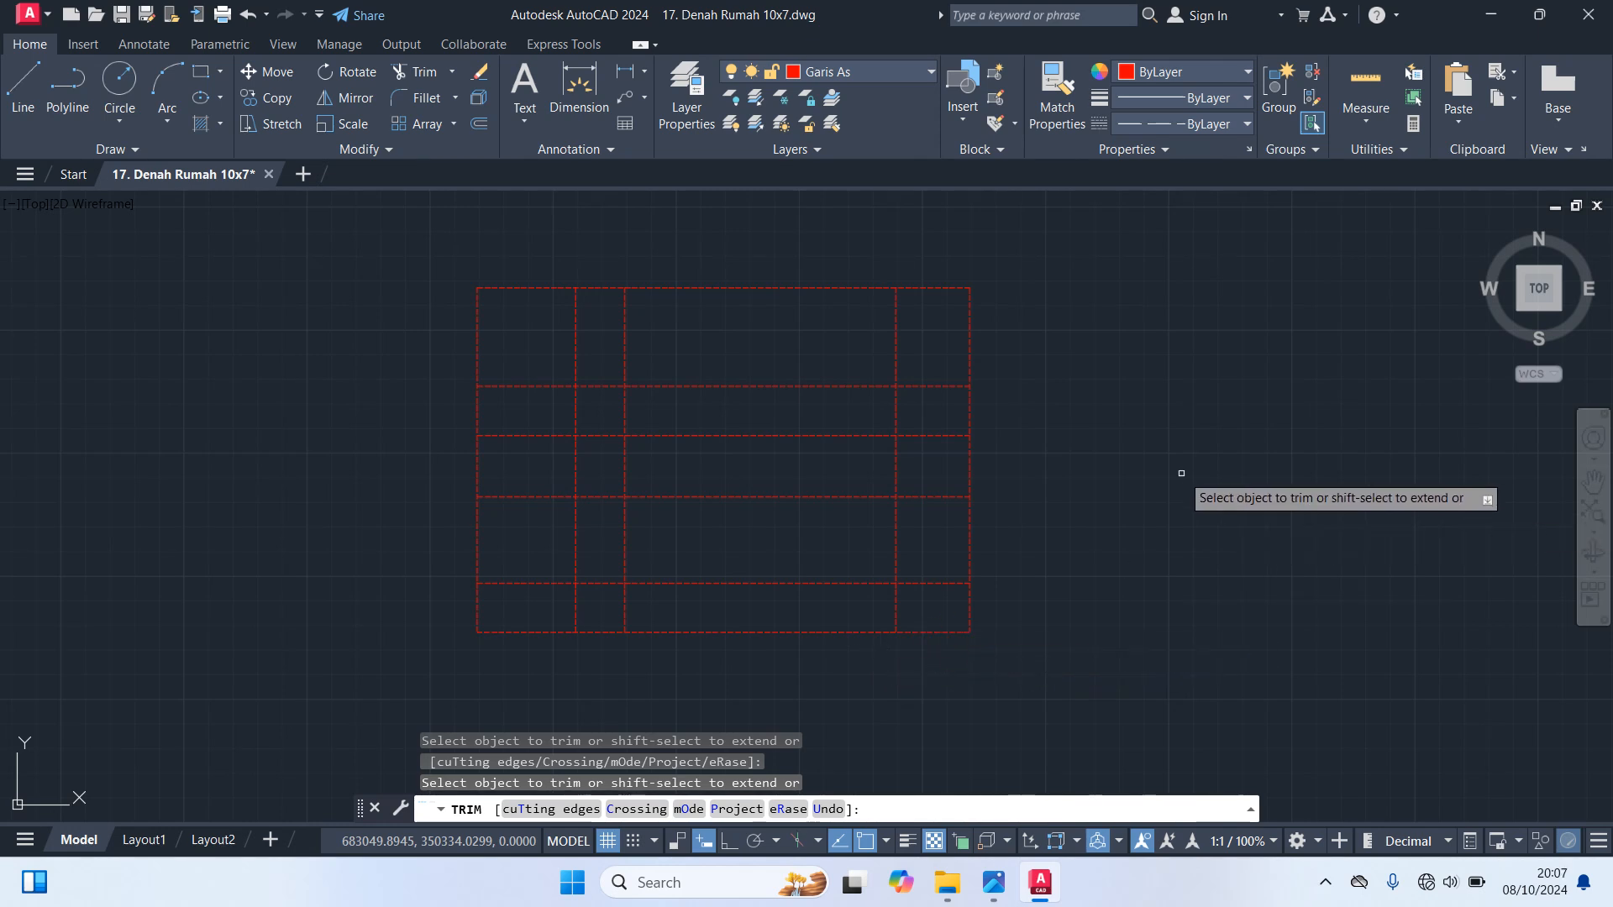
key("Escape")
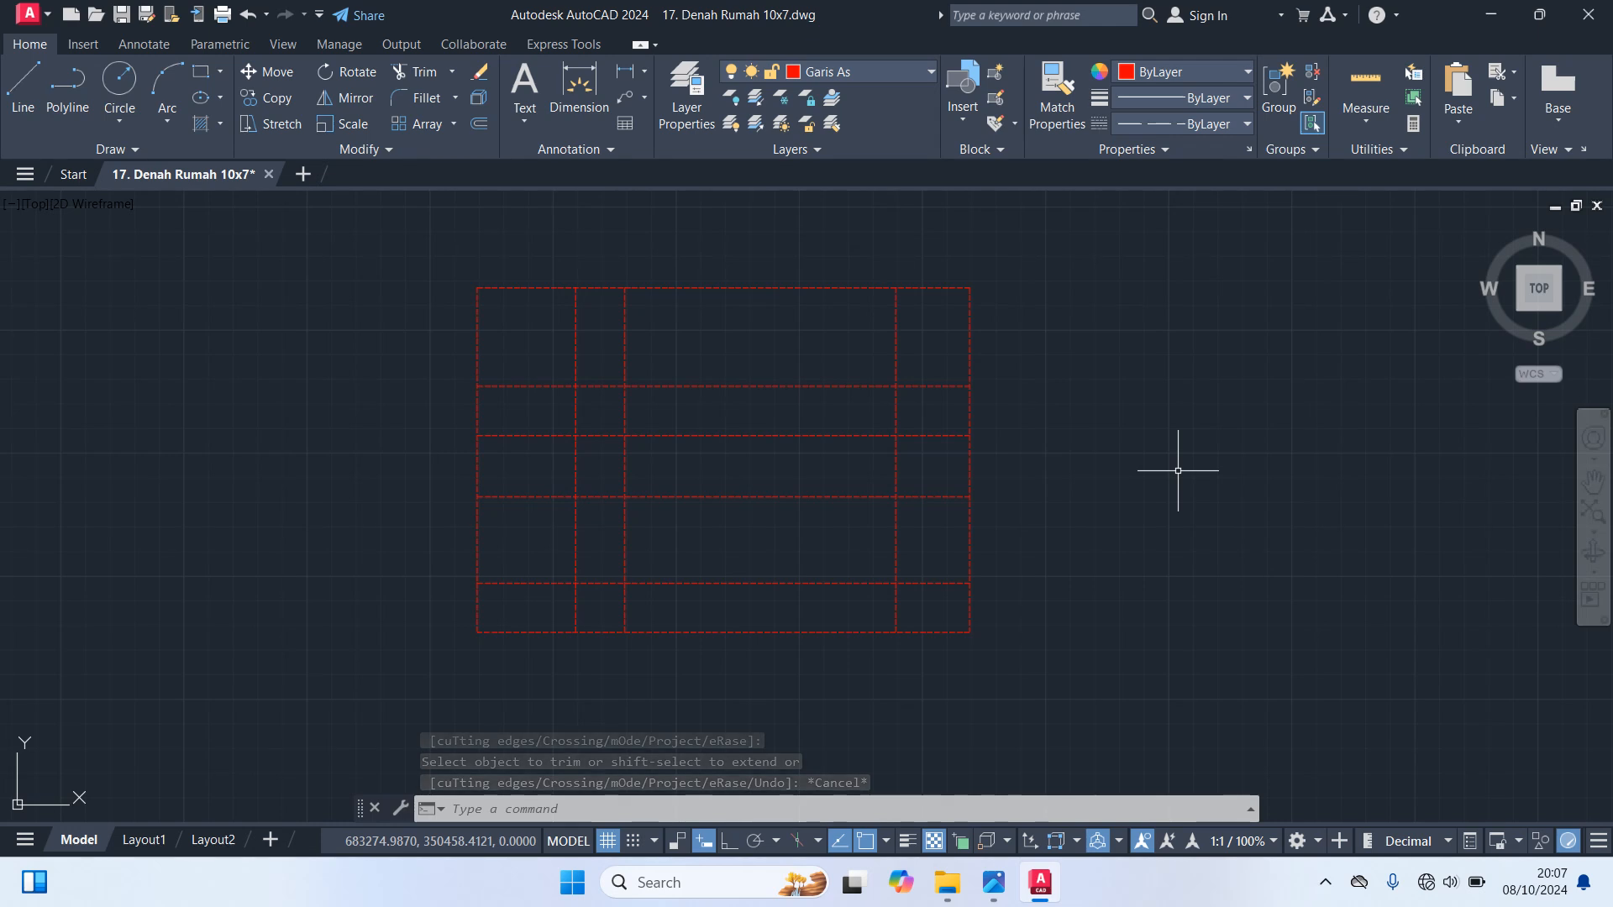
type("r")
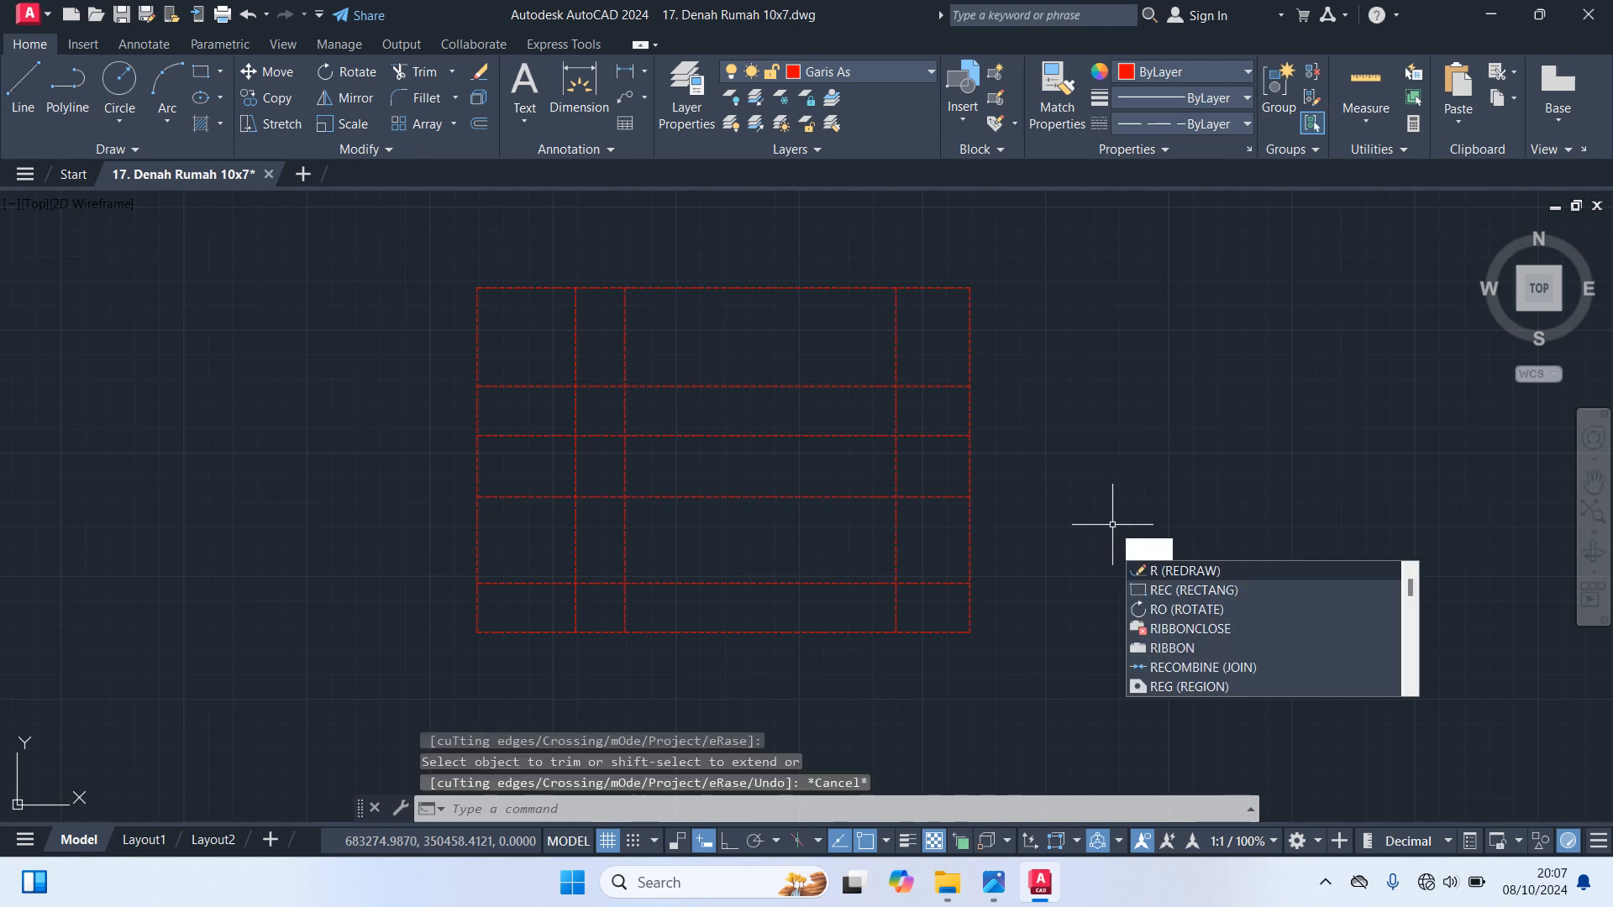
key("Escape")
Dimension the first two bays from the left between the vertical axis lines, placing the dimensions above the top edge
type("di")
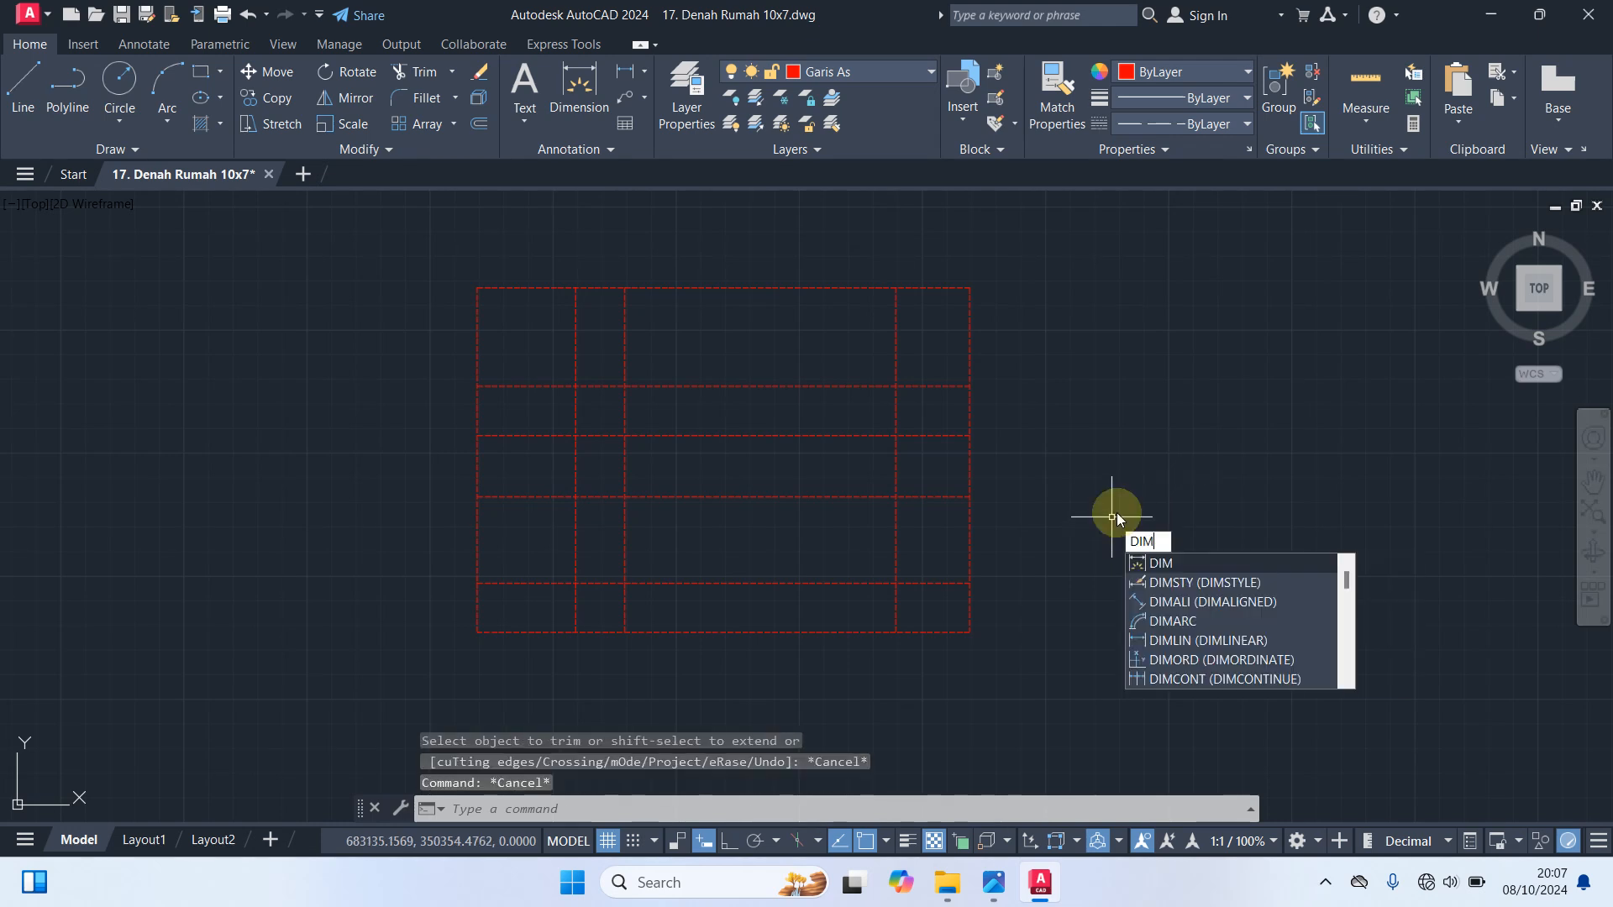
key("Return")
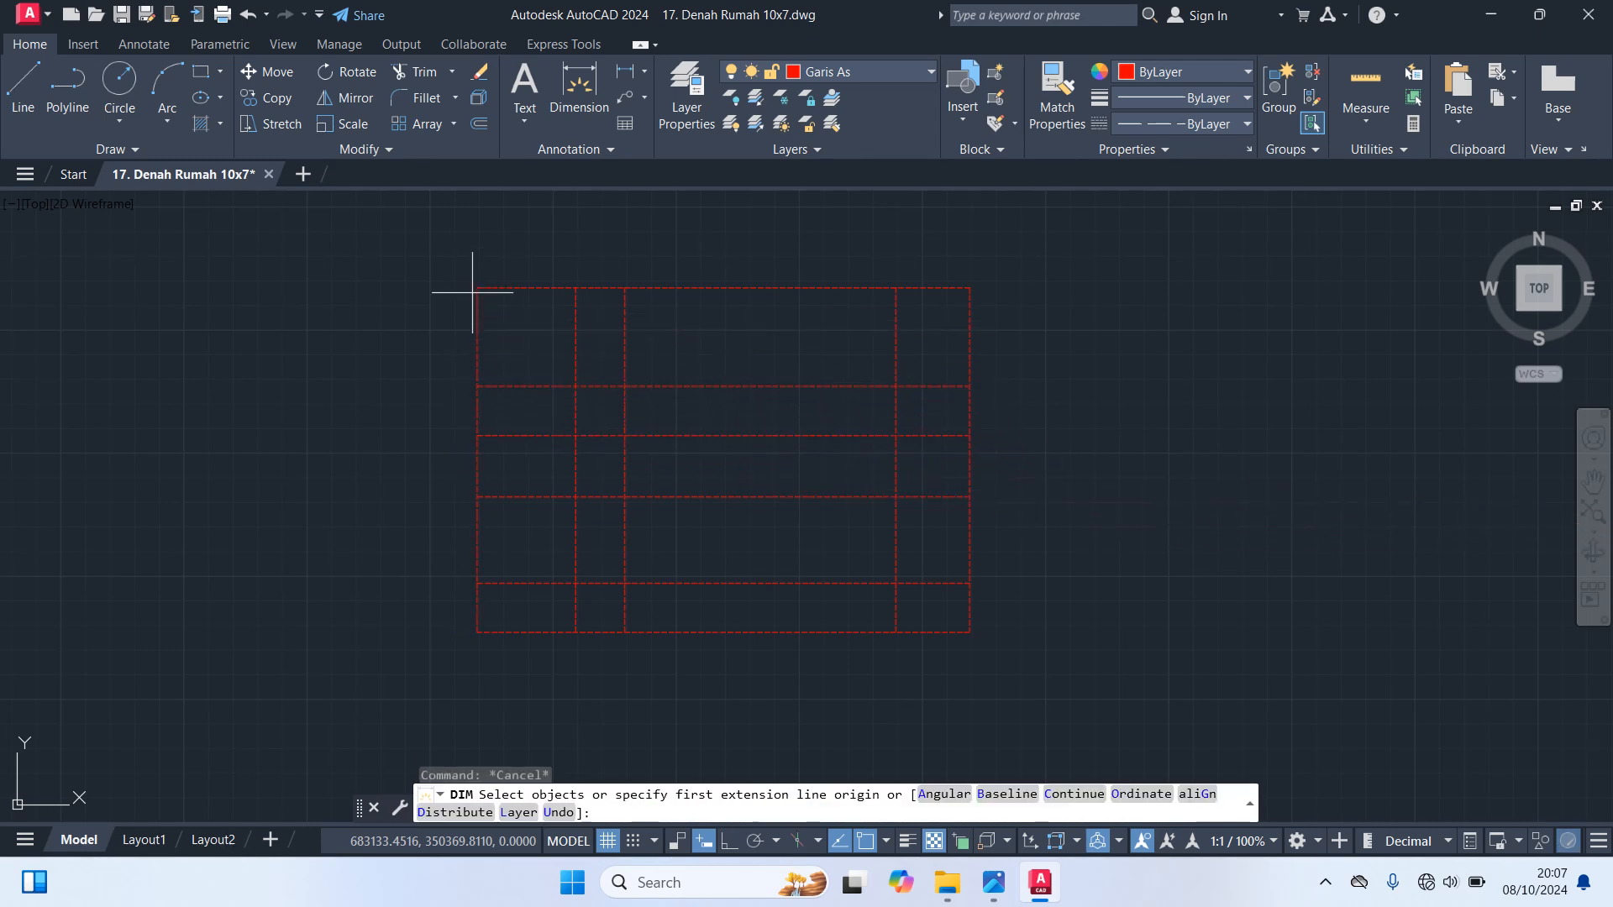
left_click(474, 286)
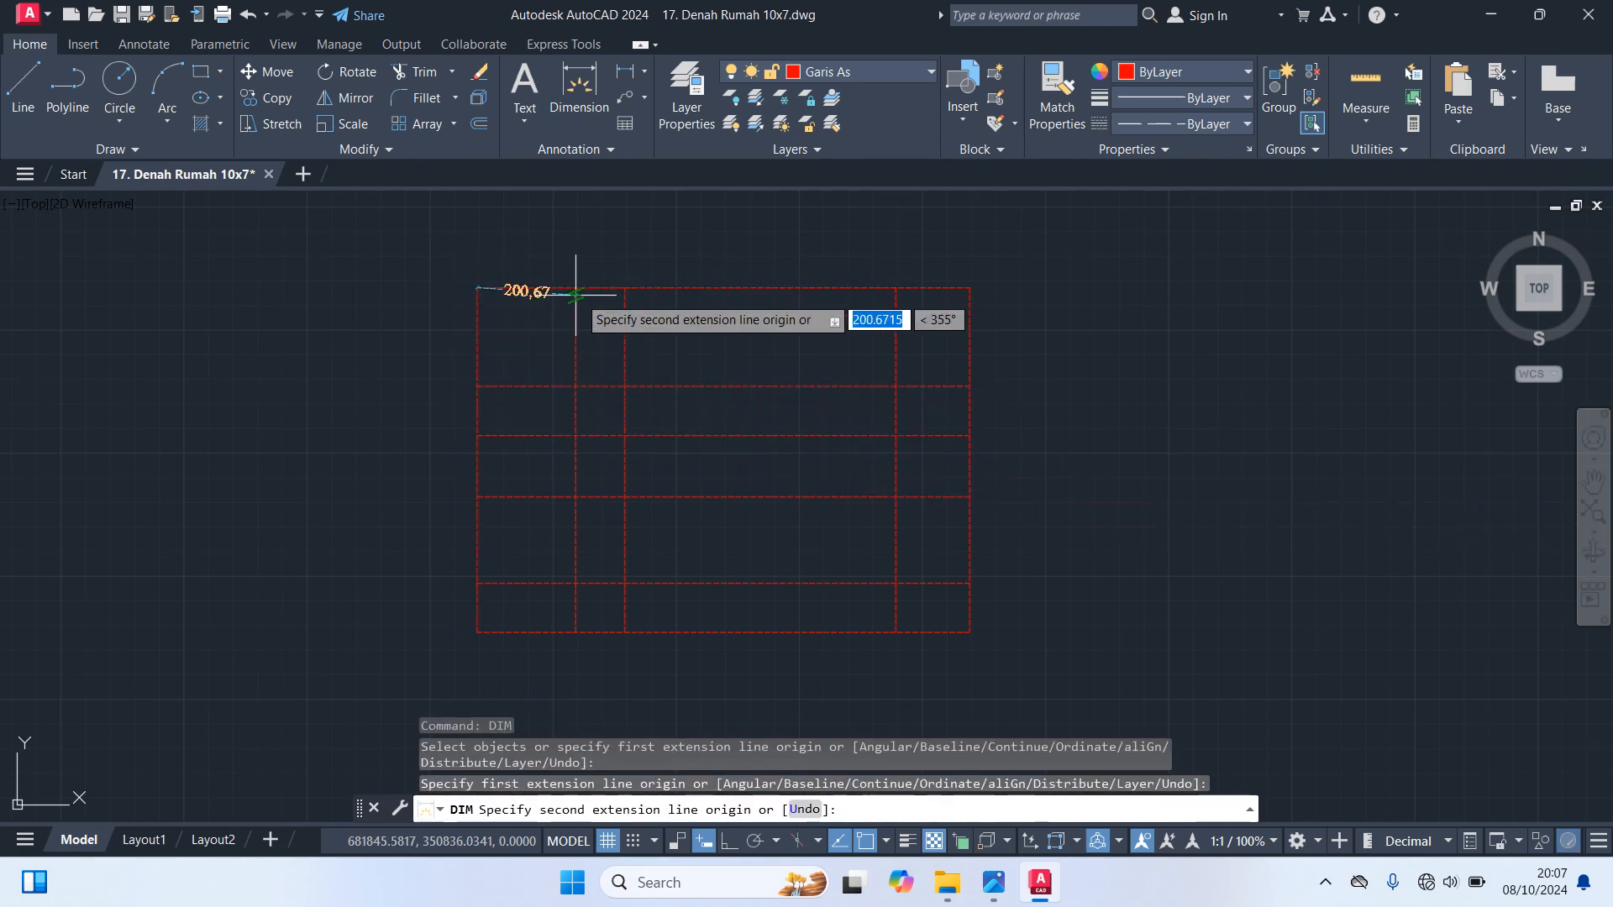
left_click(575, 288)
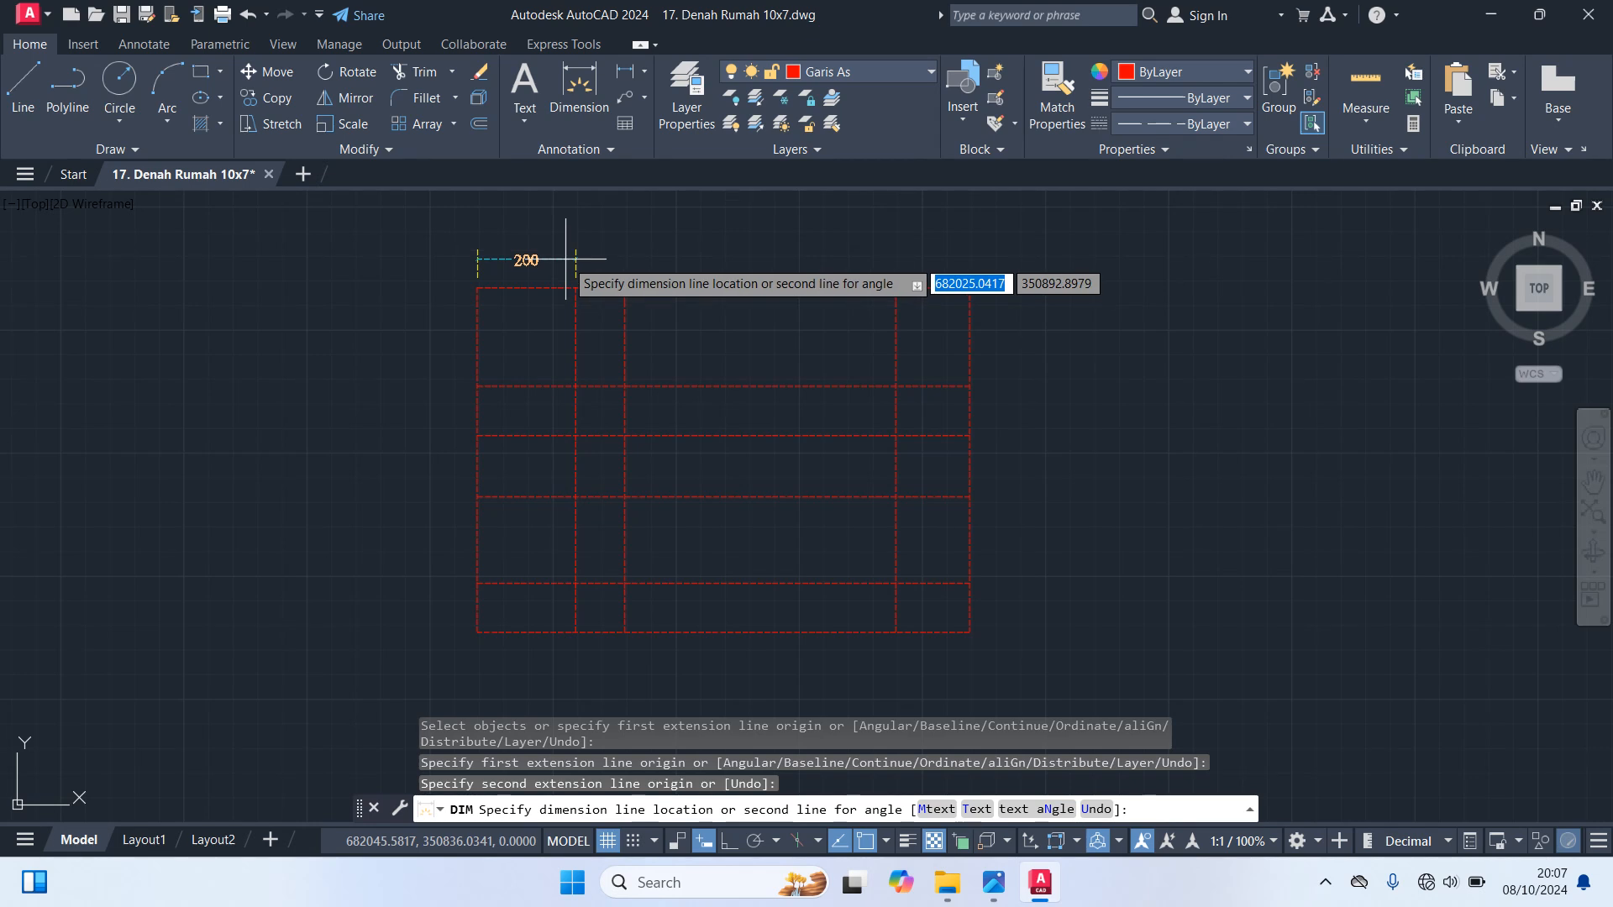
left_click(567, 260)
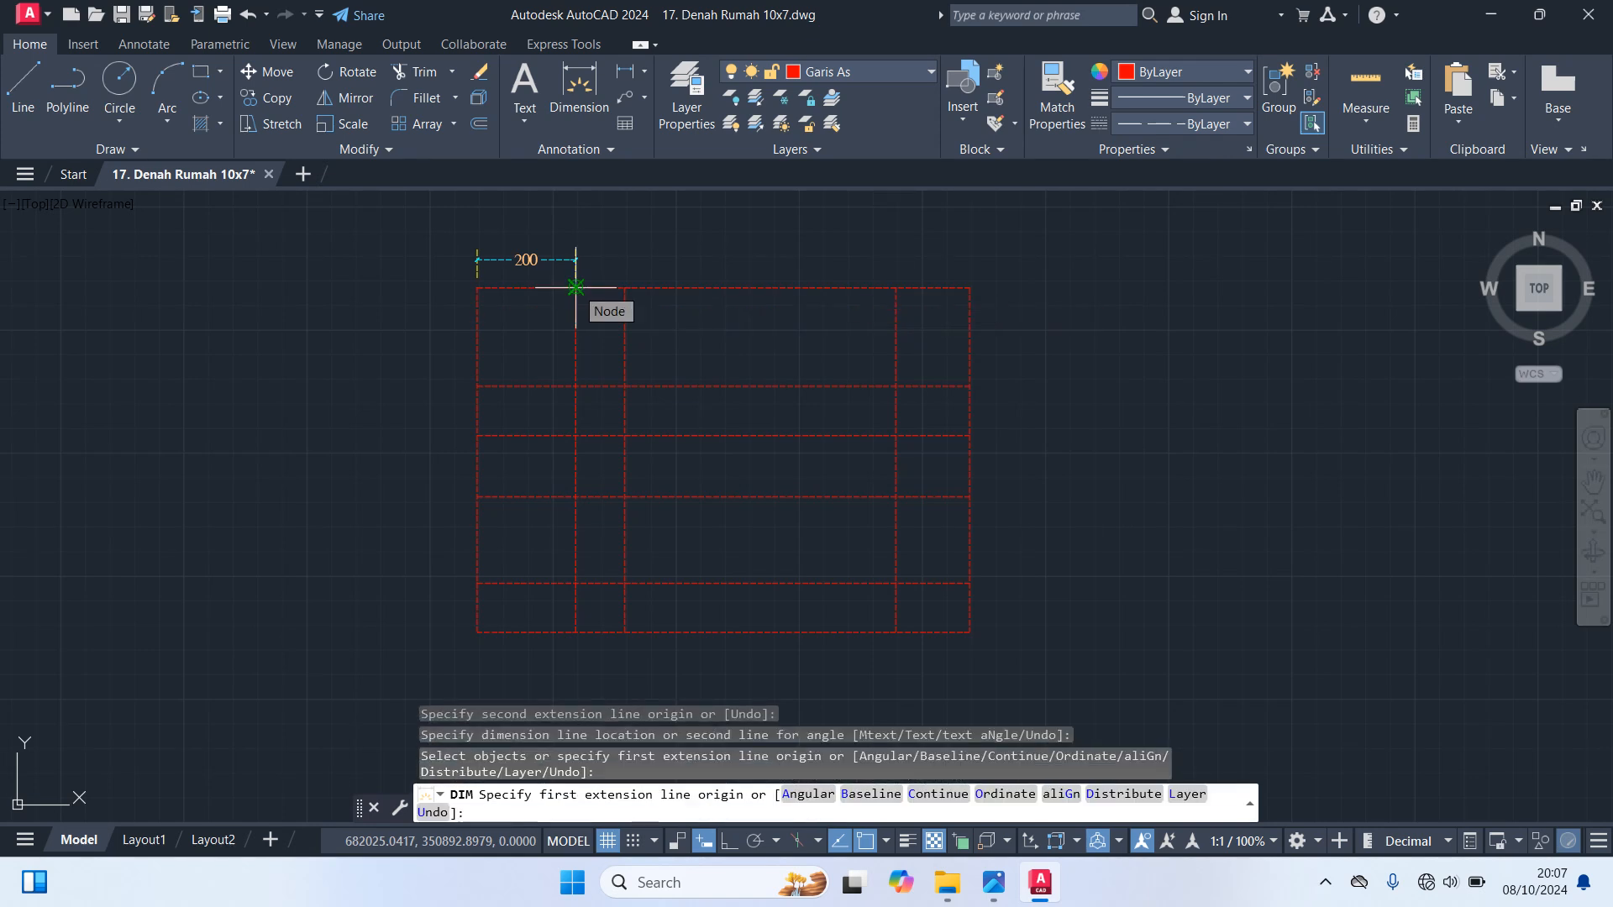
left_click(576, 288)
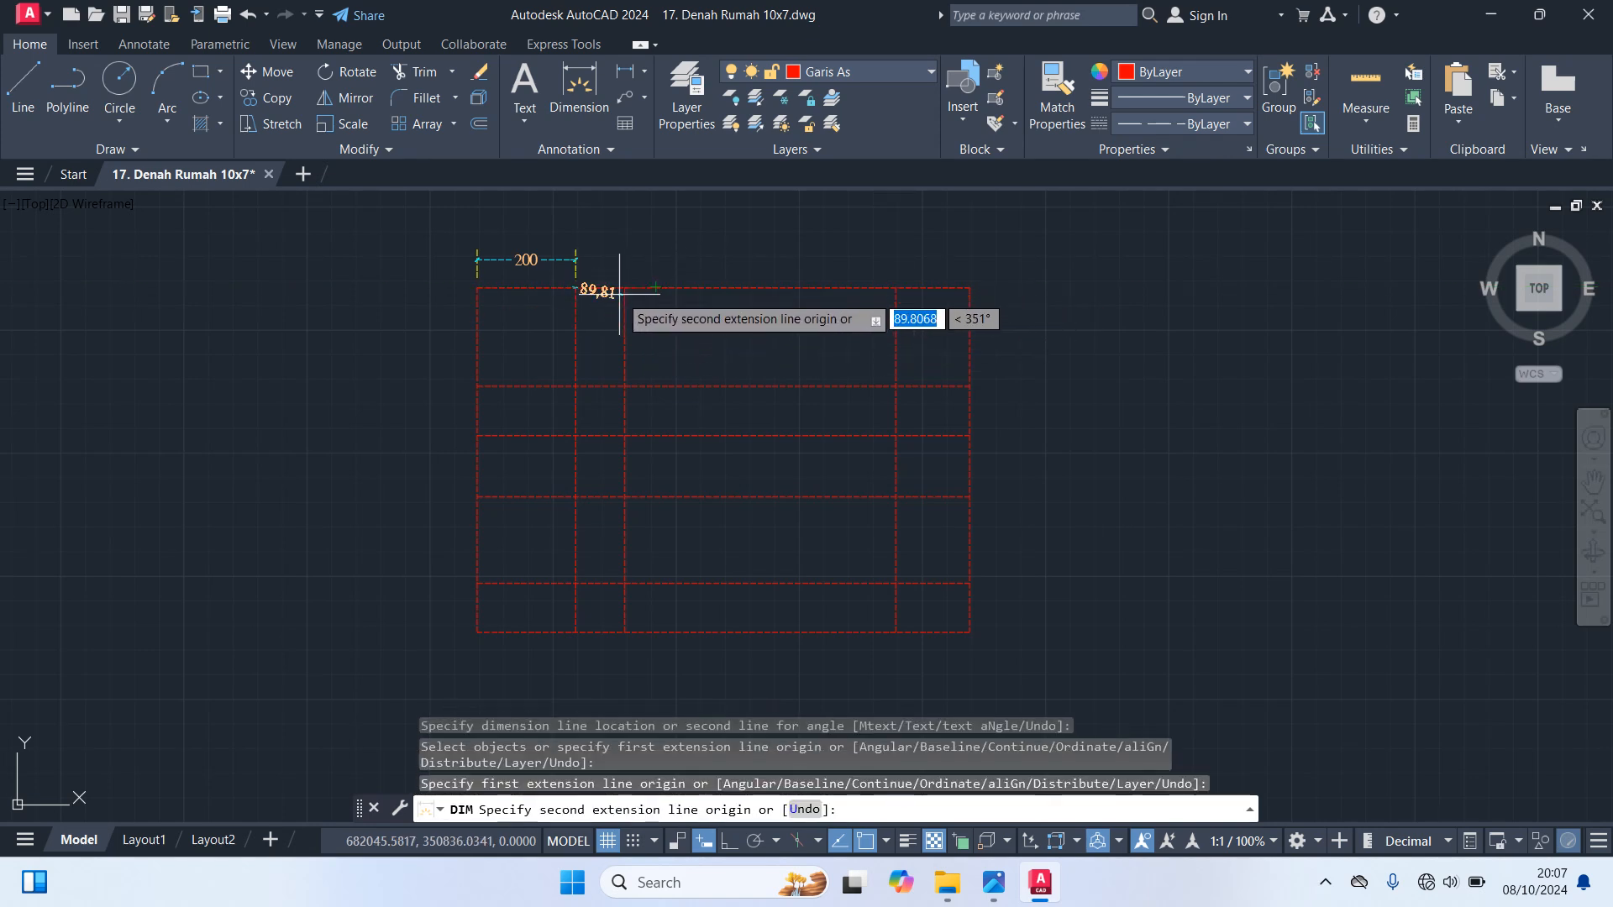
left_click(625, 288)
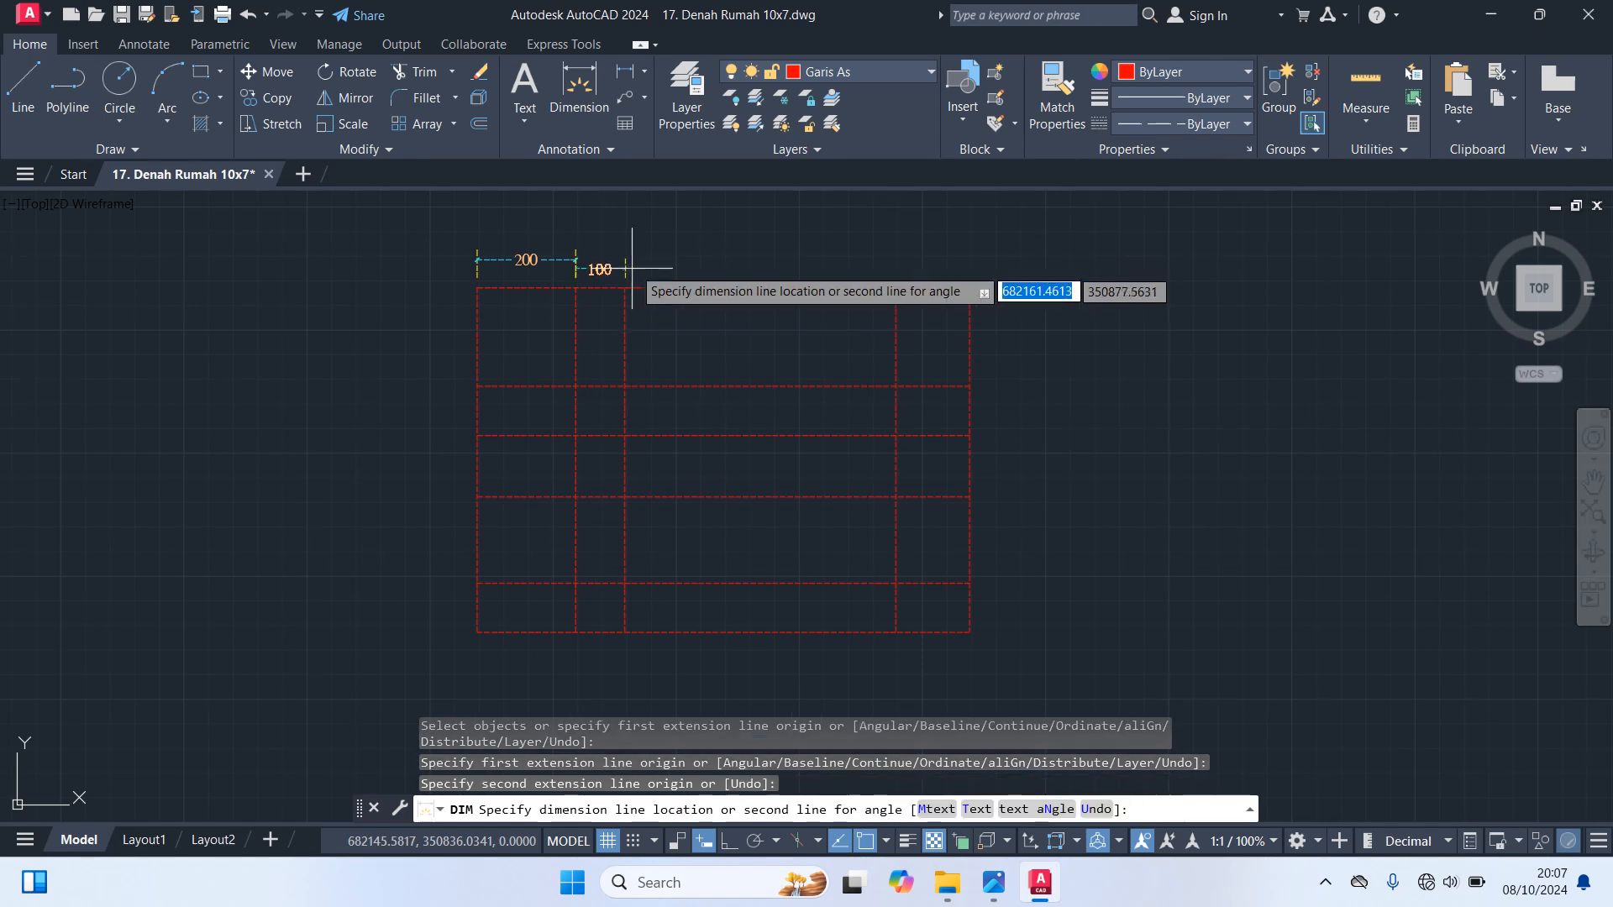
left_click(630, 266)
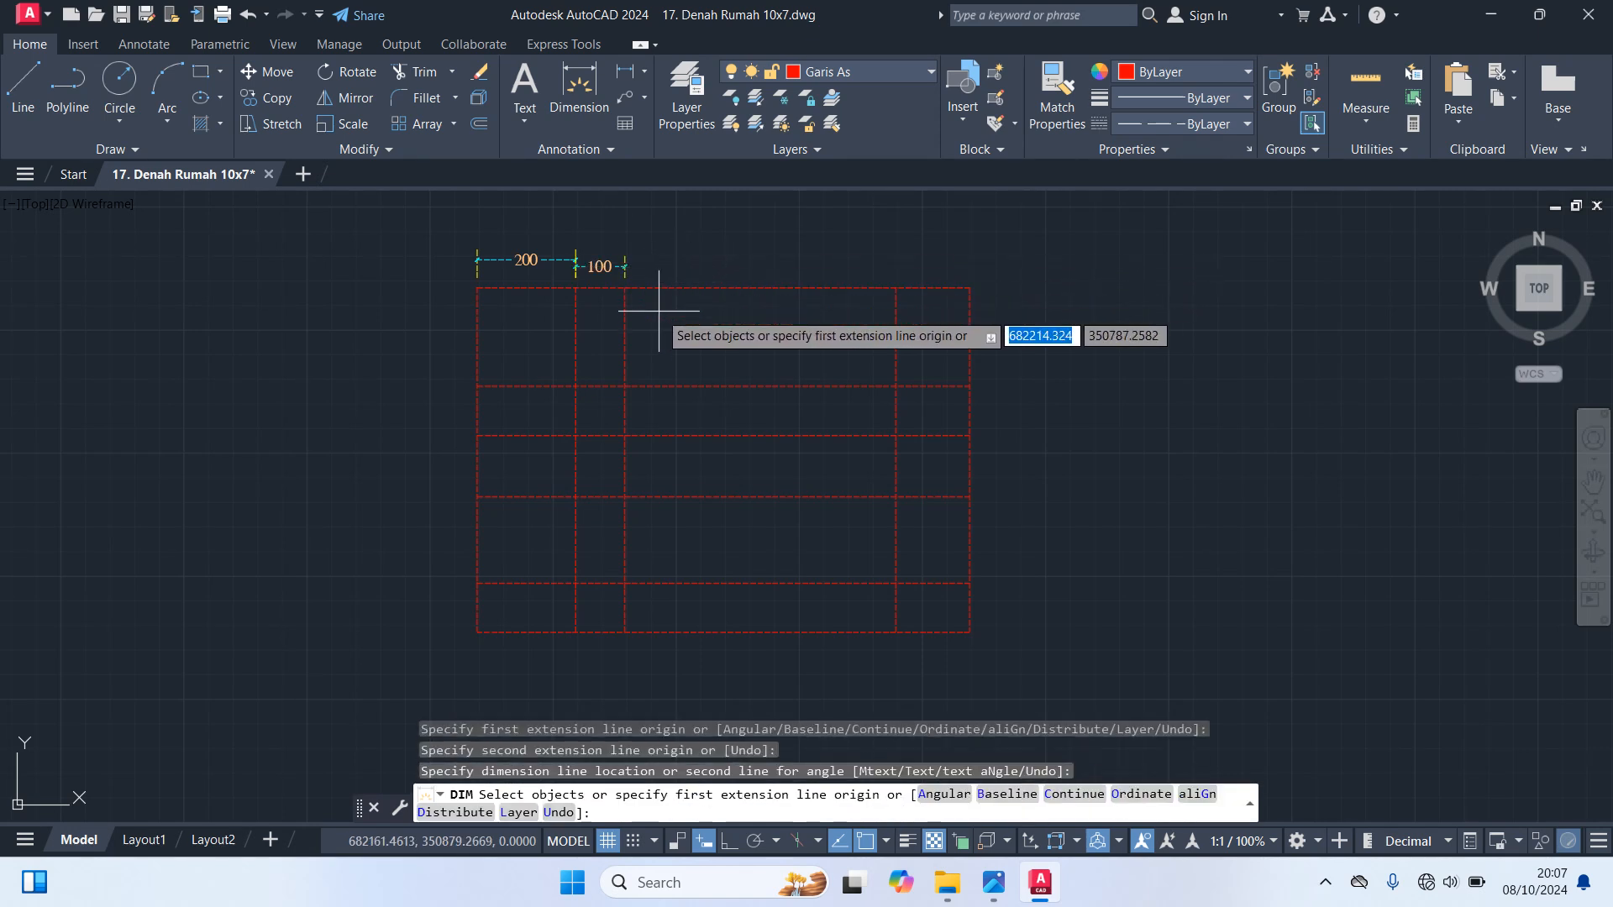
Dimension the wide third bay between the second and third interior vertical axis lines, above the top edge
left_click(625, 288)
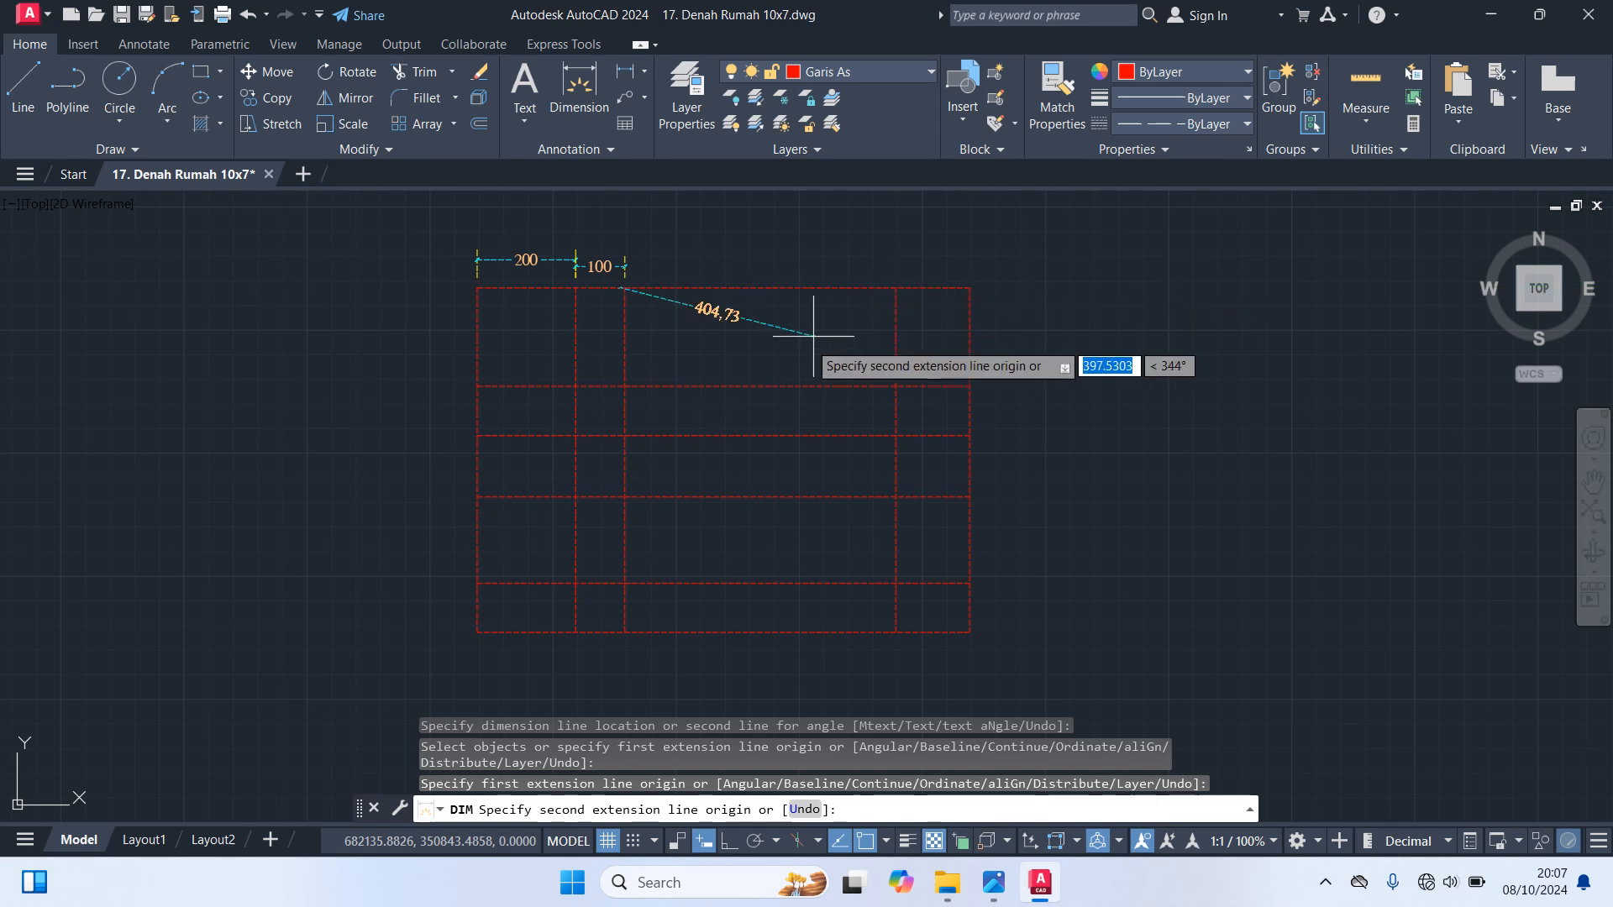
key("Return")
type("di")
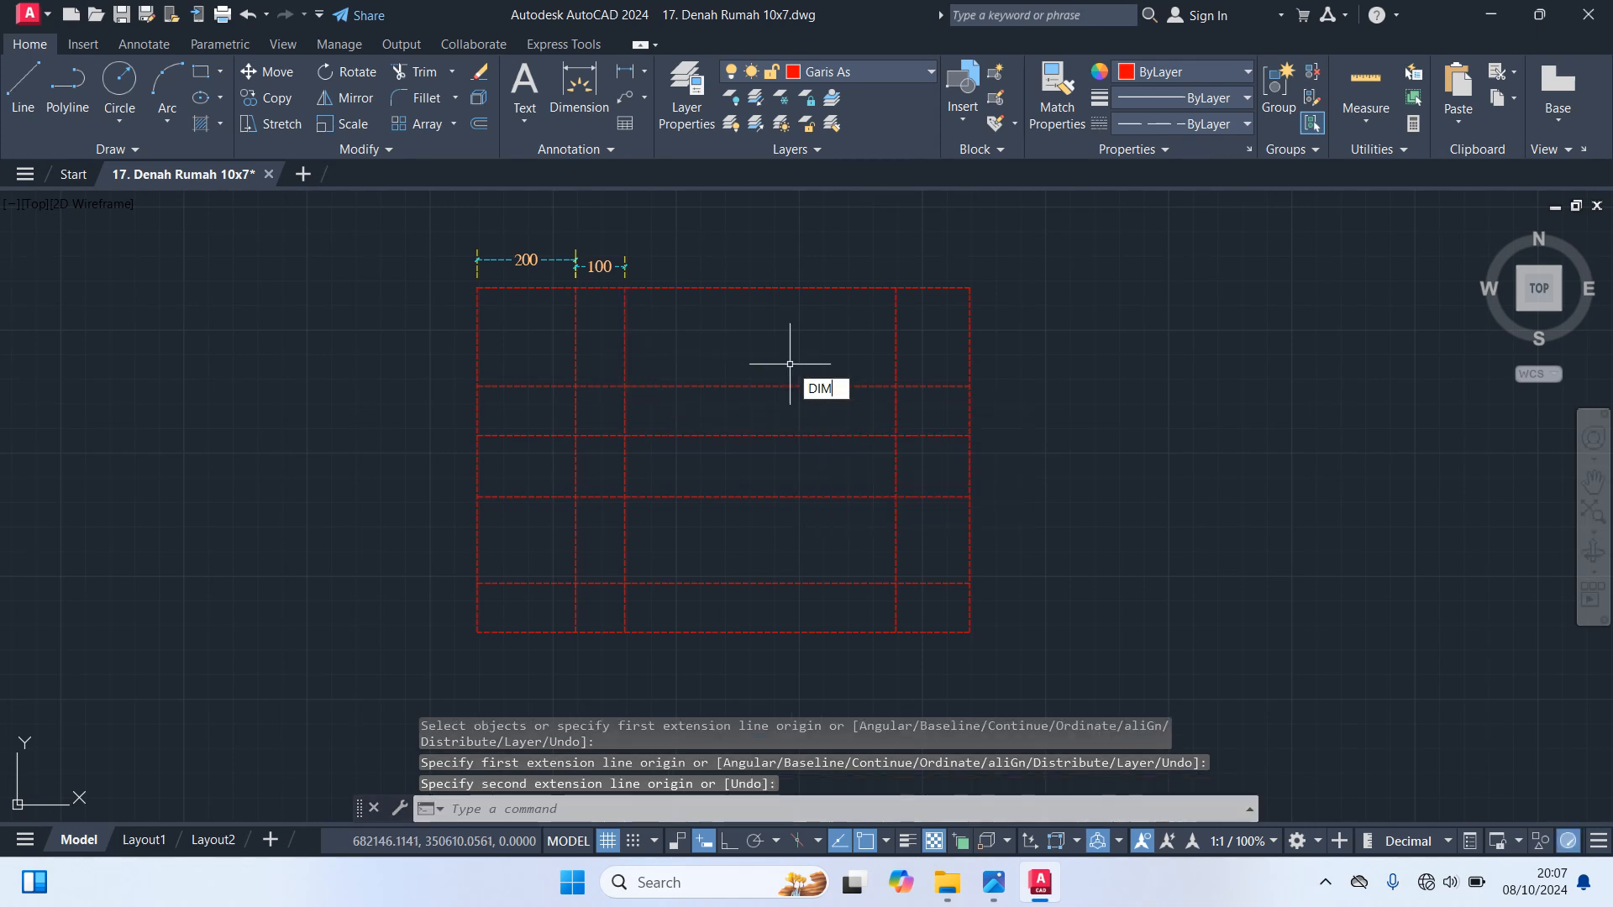
key("Return")
scroll(638, 328, "up", 4)
left_click(608, 238)
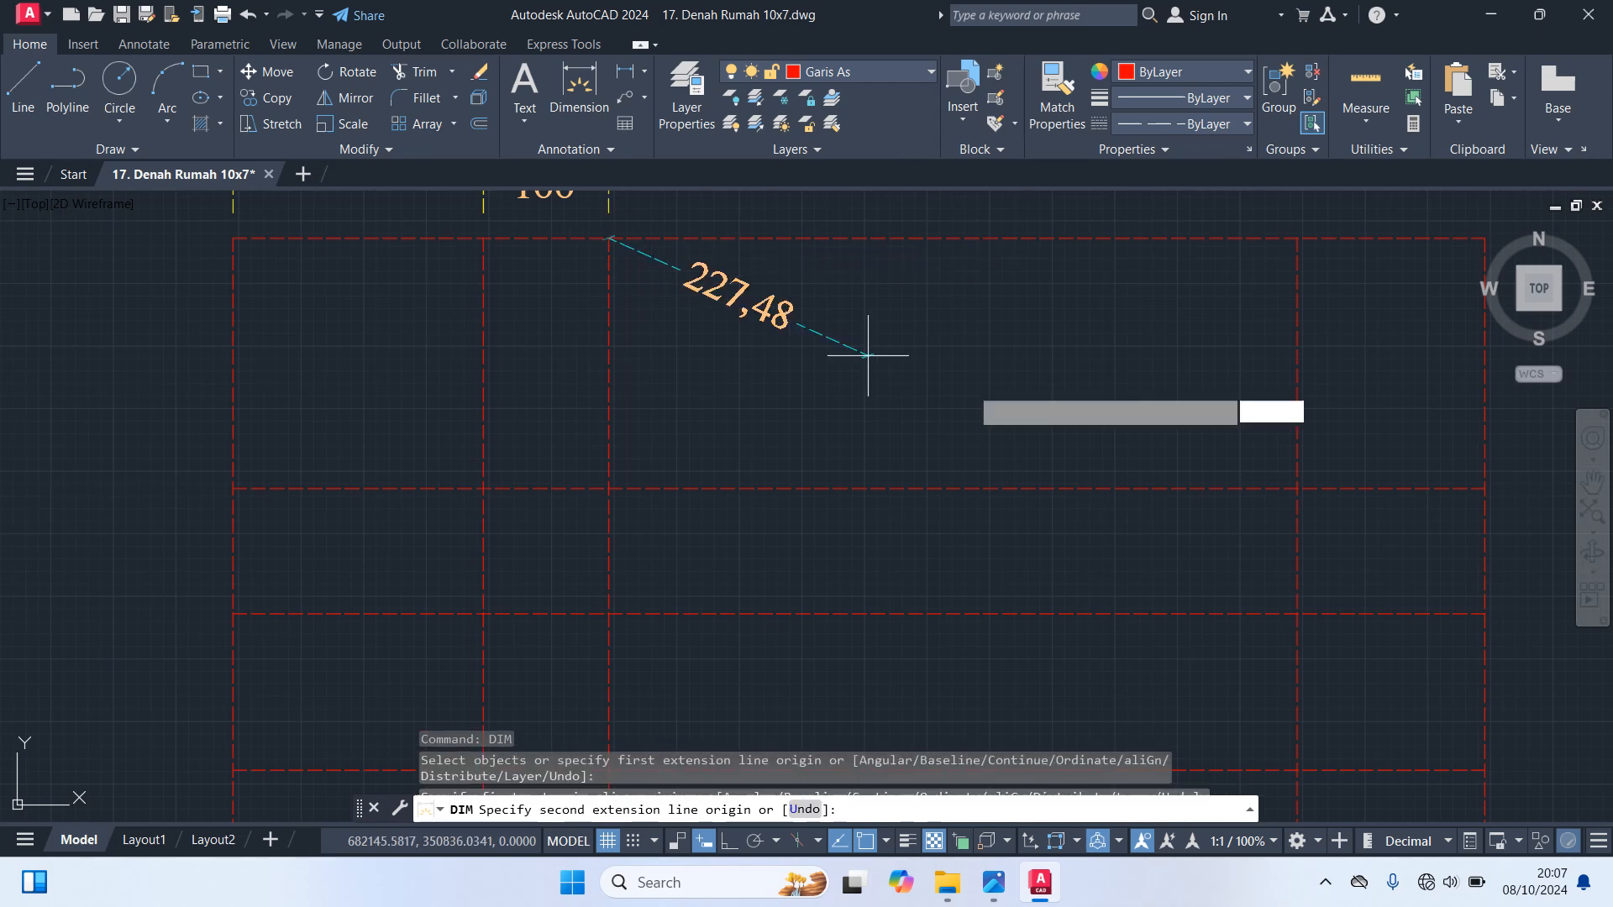
left_click(1297, 237)
middle_click_drag(1285, 223, 1301, 317)
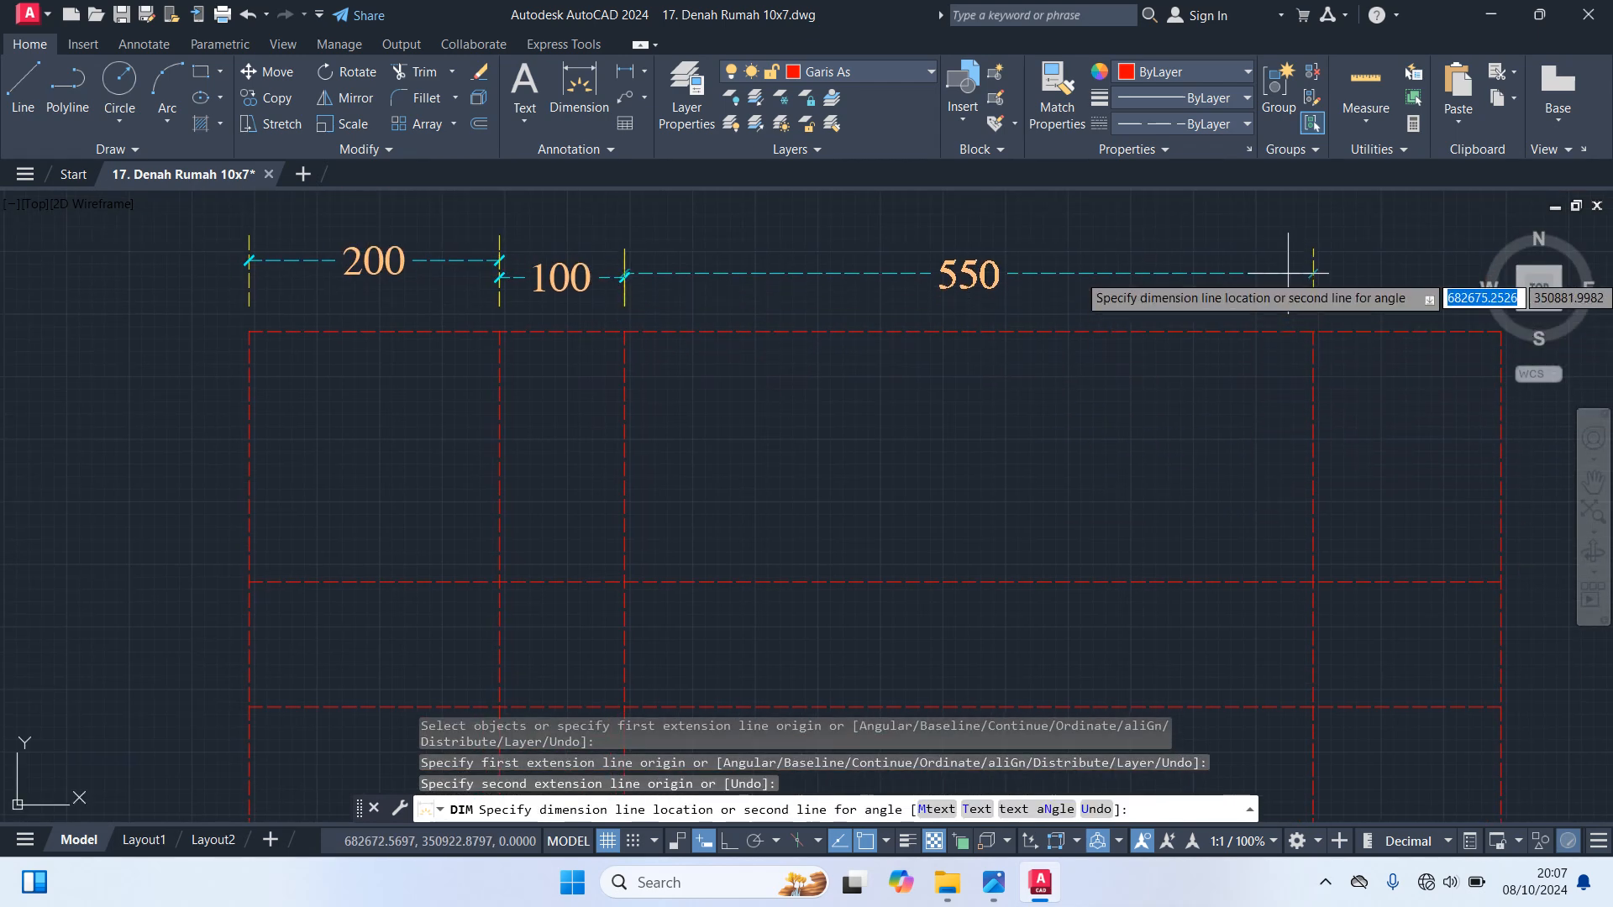
left_click(1287, 272)
Dimension the rightmost bay between the last interior vertical axis line and the right edge, above the top edge
middle_click_drag(1422, 283, 1095, 350)
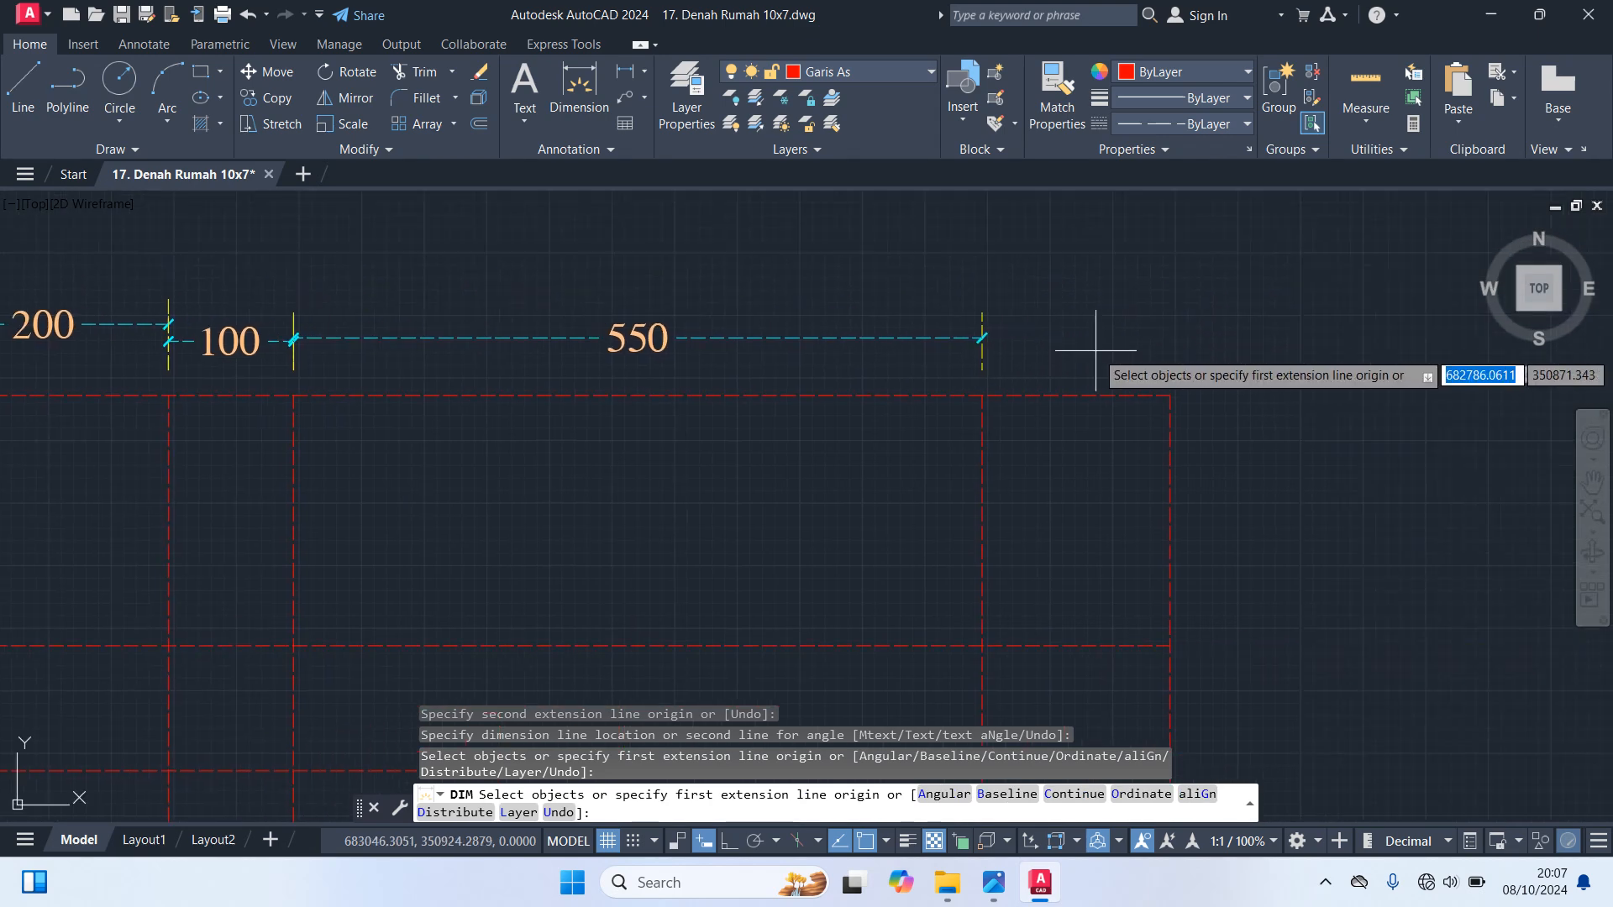
left_click(982, 395)
left_click(1170, 395)
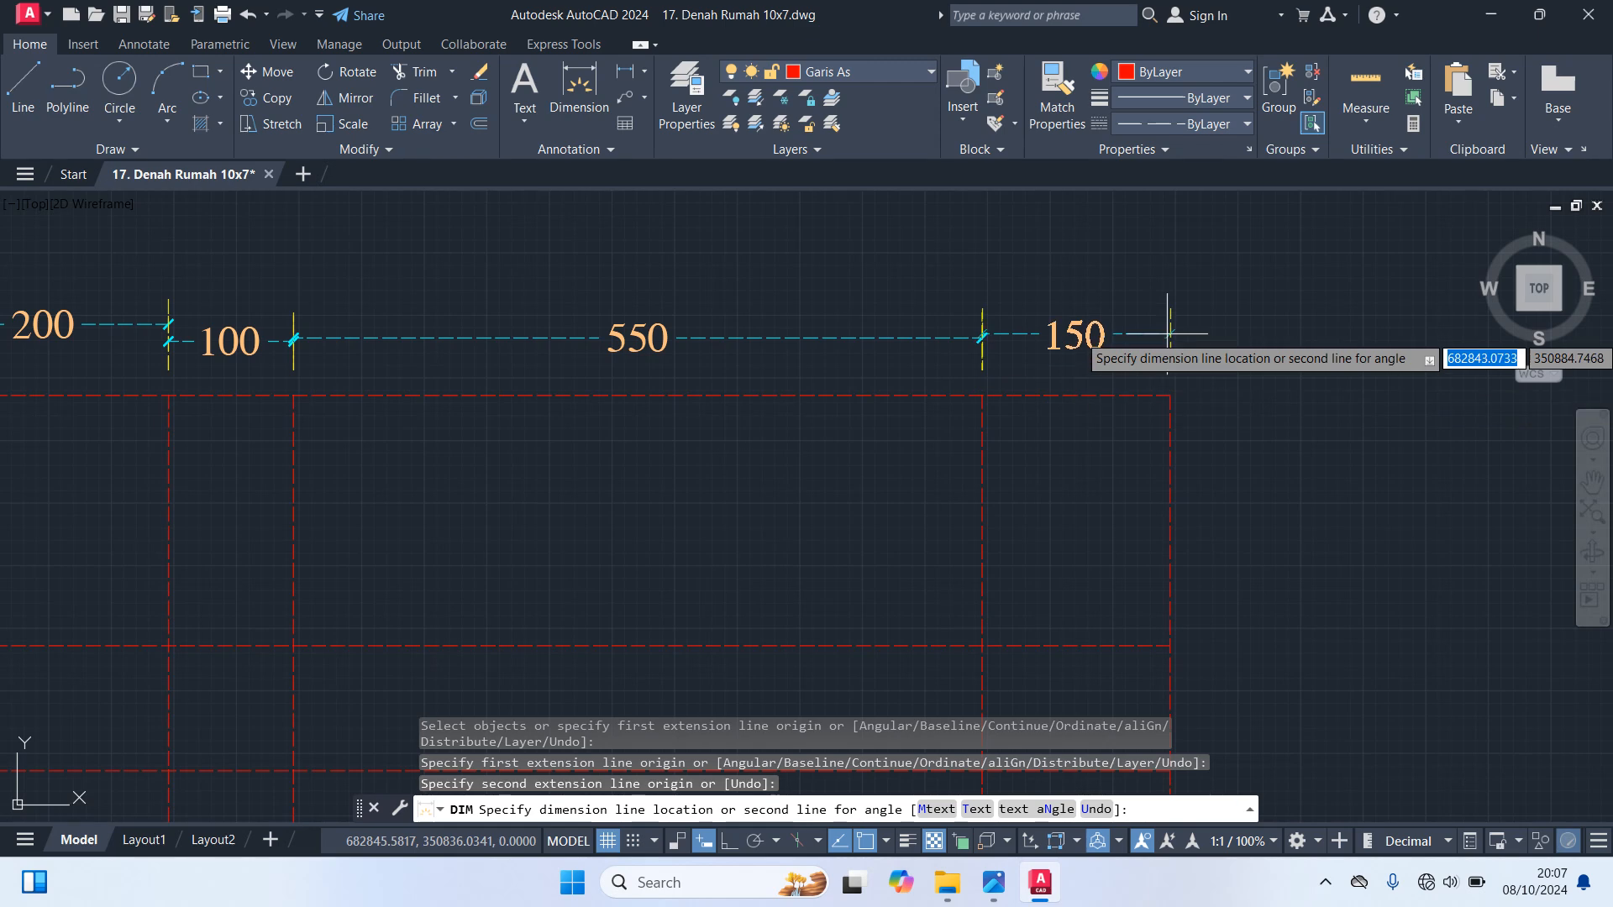
left_click(1173, 338)
Dimension the topmost bay between the top edge and the first interior horizontal axis line, outside the right edge
scroll(1306, 433, "down", 3)
middle_click_drag(1303, 427, 1266, 311)
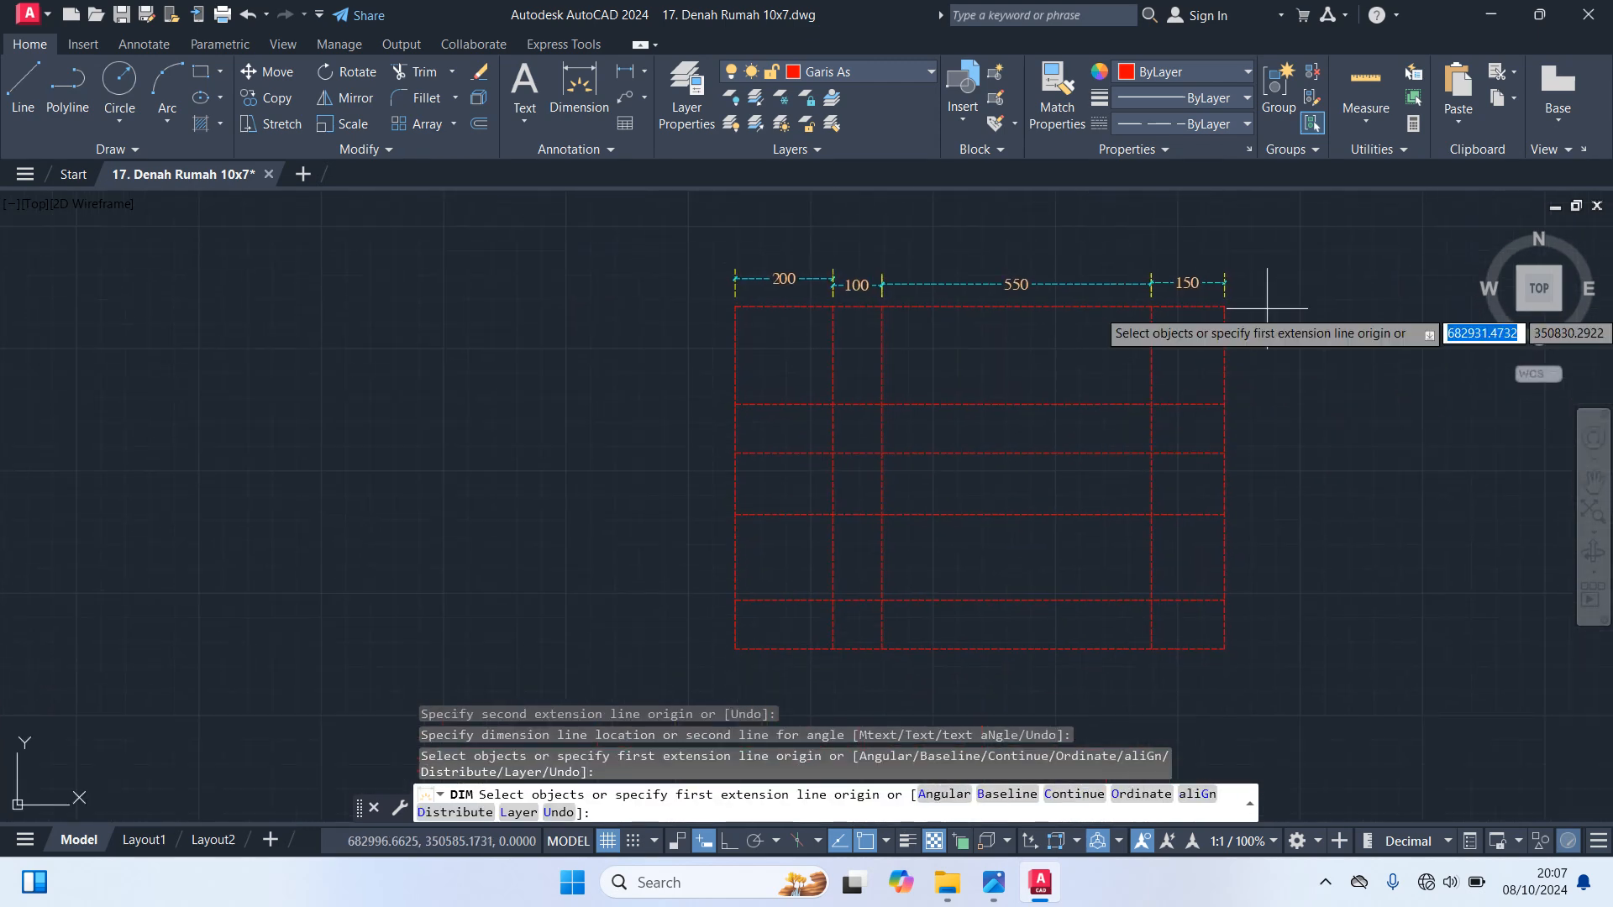
scroll(1260, 311, "up", 2)
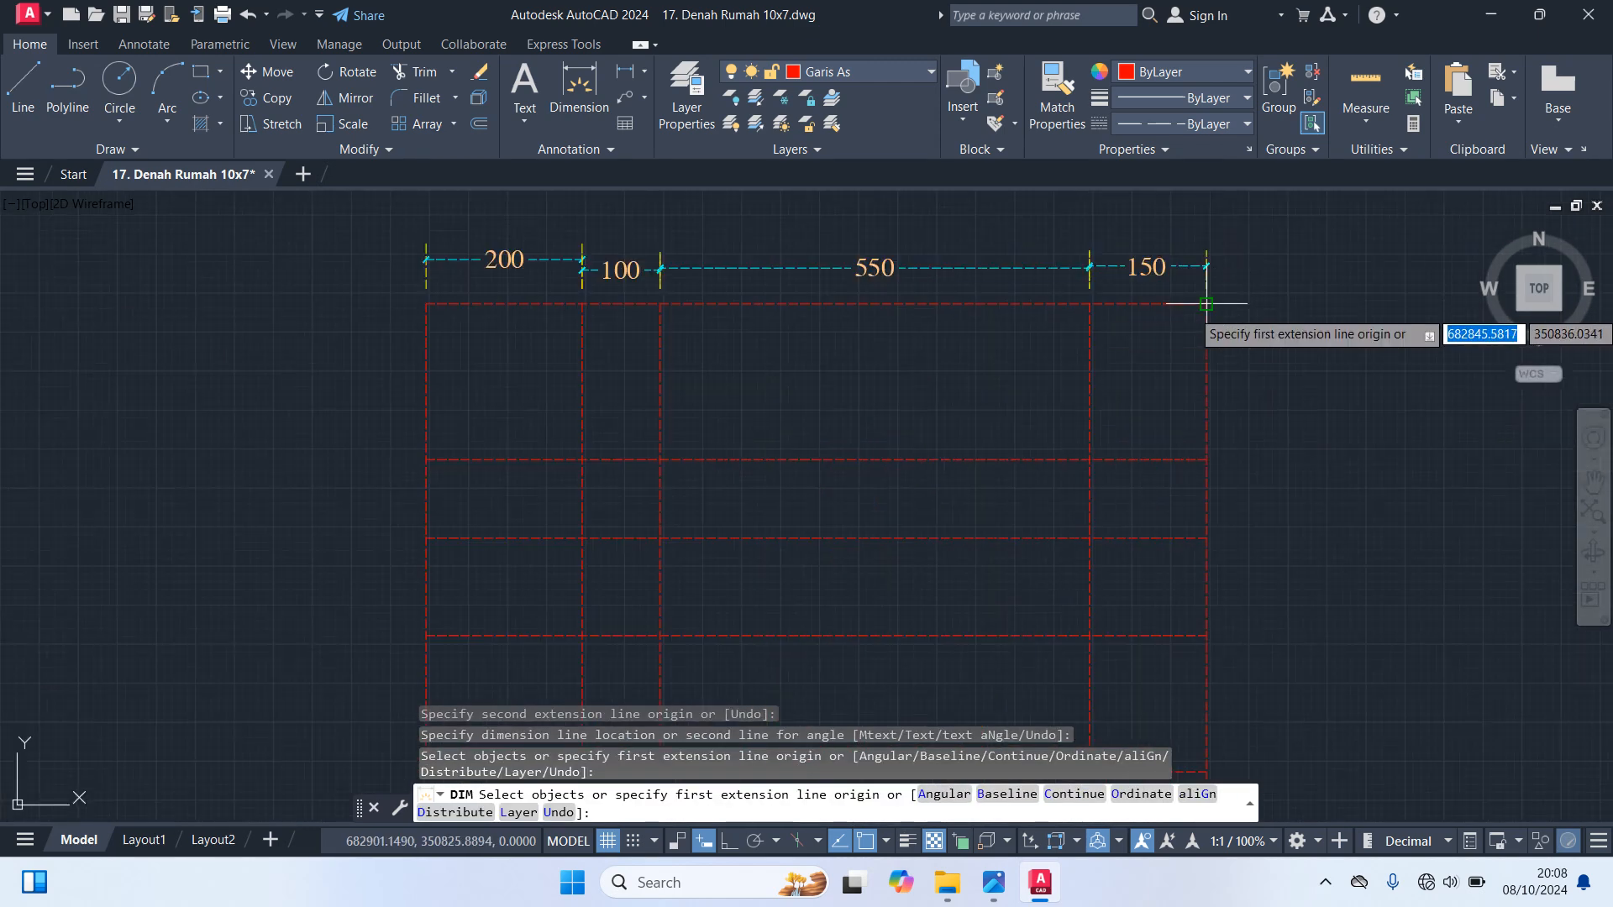
left_click(1206, 304)
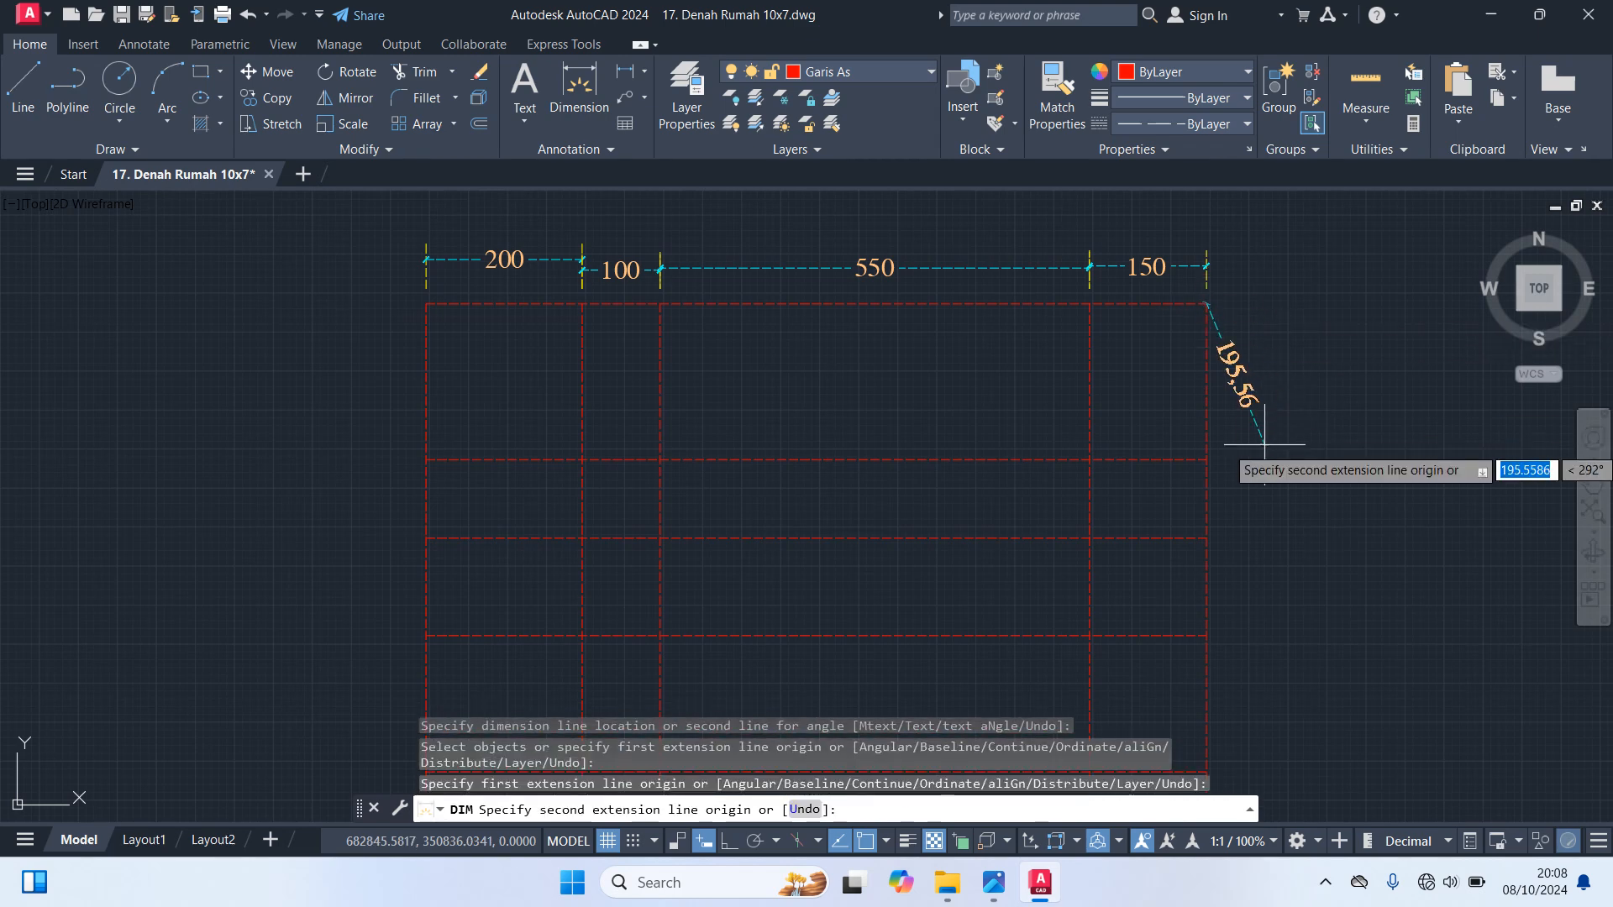
left_click(1206, 459)
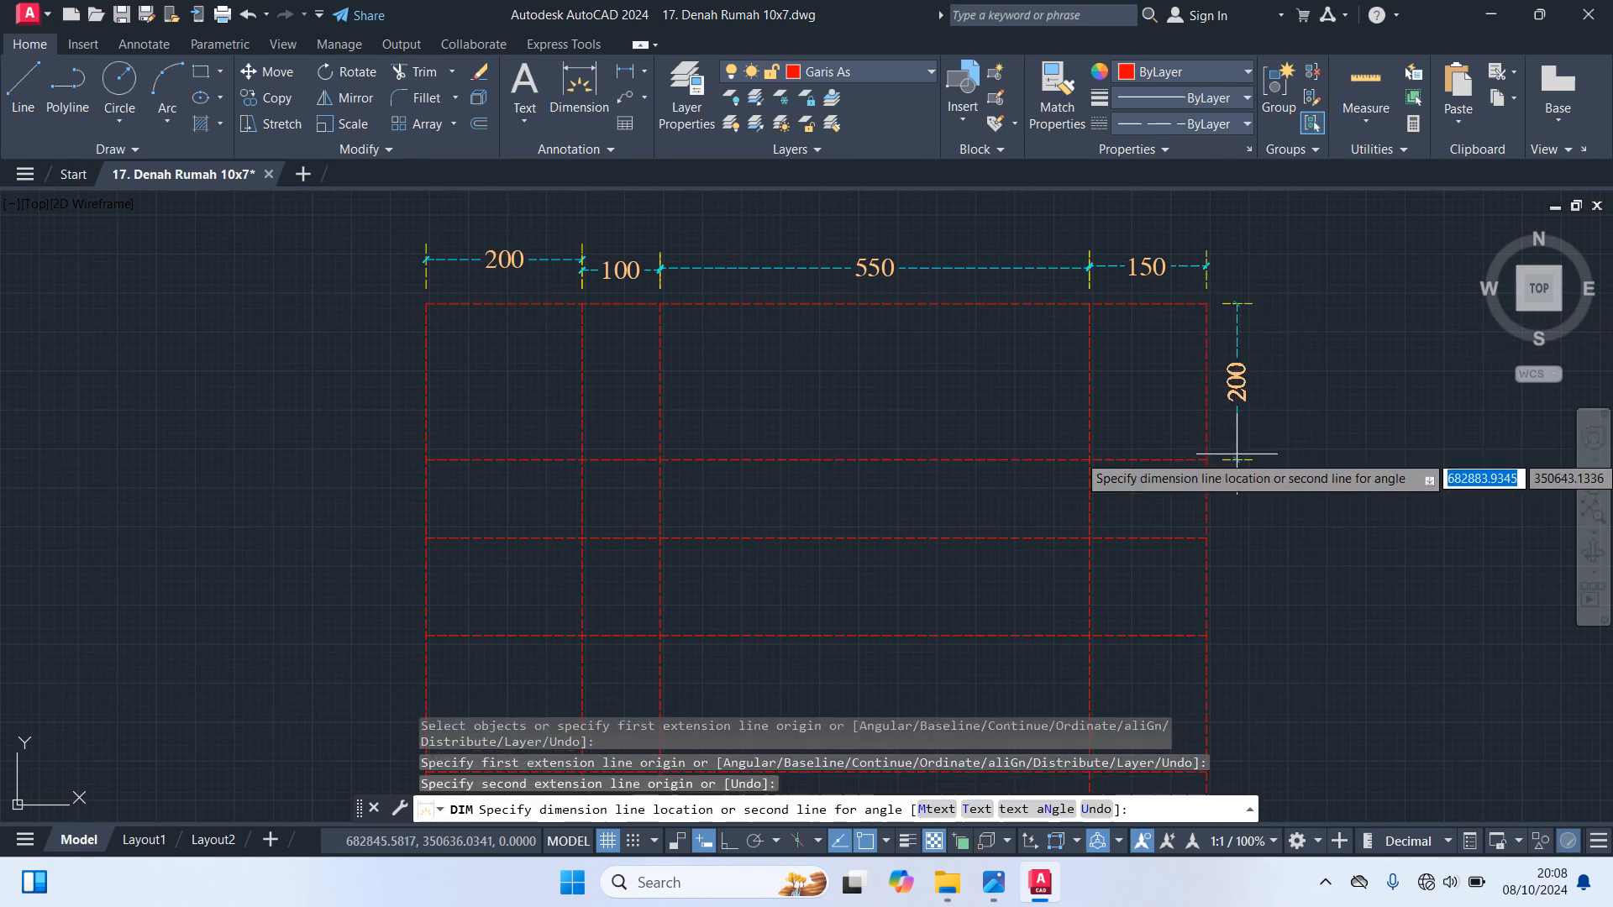
left_click(1266, 459)
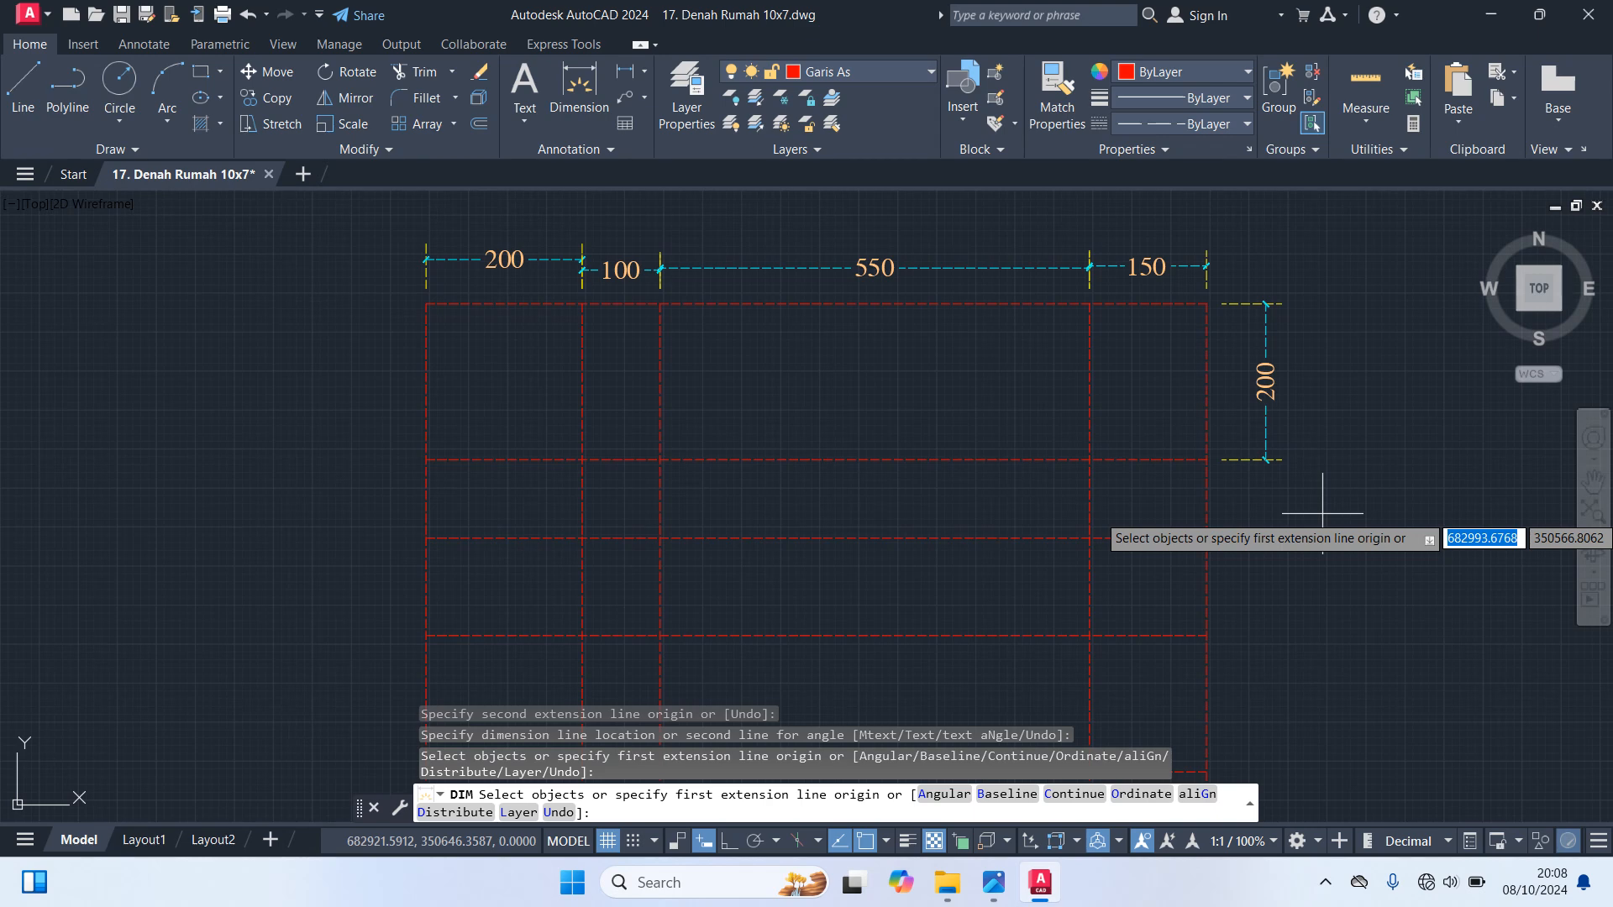
Dimension the second bay from the top between the first and second interior horizontal axis lines, outside the right edge
scroll(1240, 513, "up", 4)
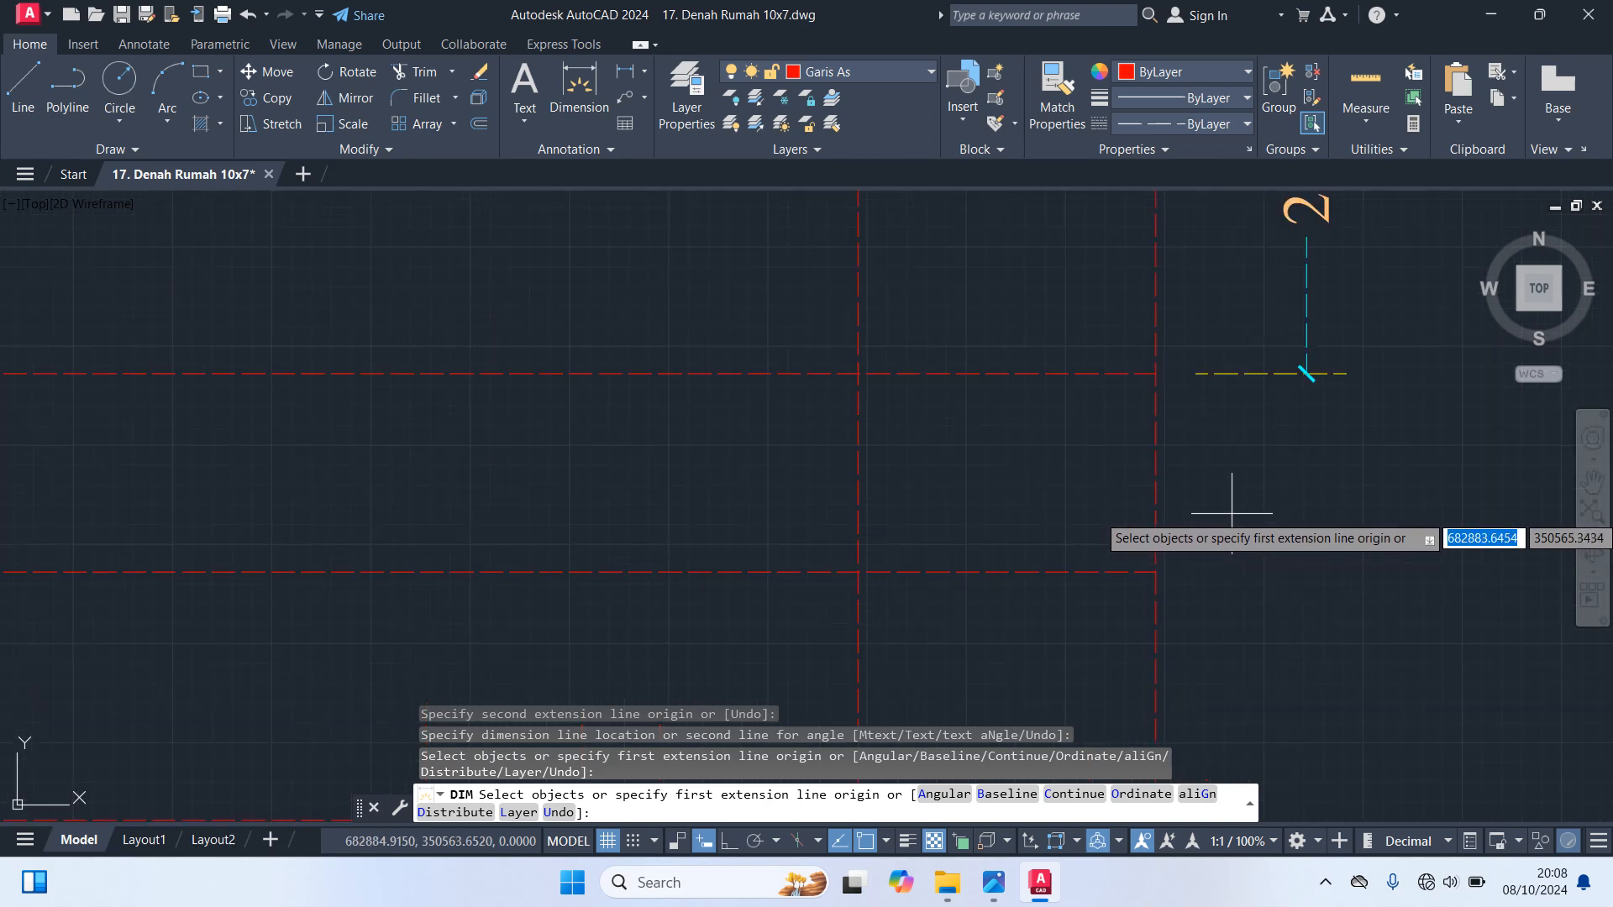
left_click(1153, 373)
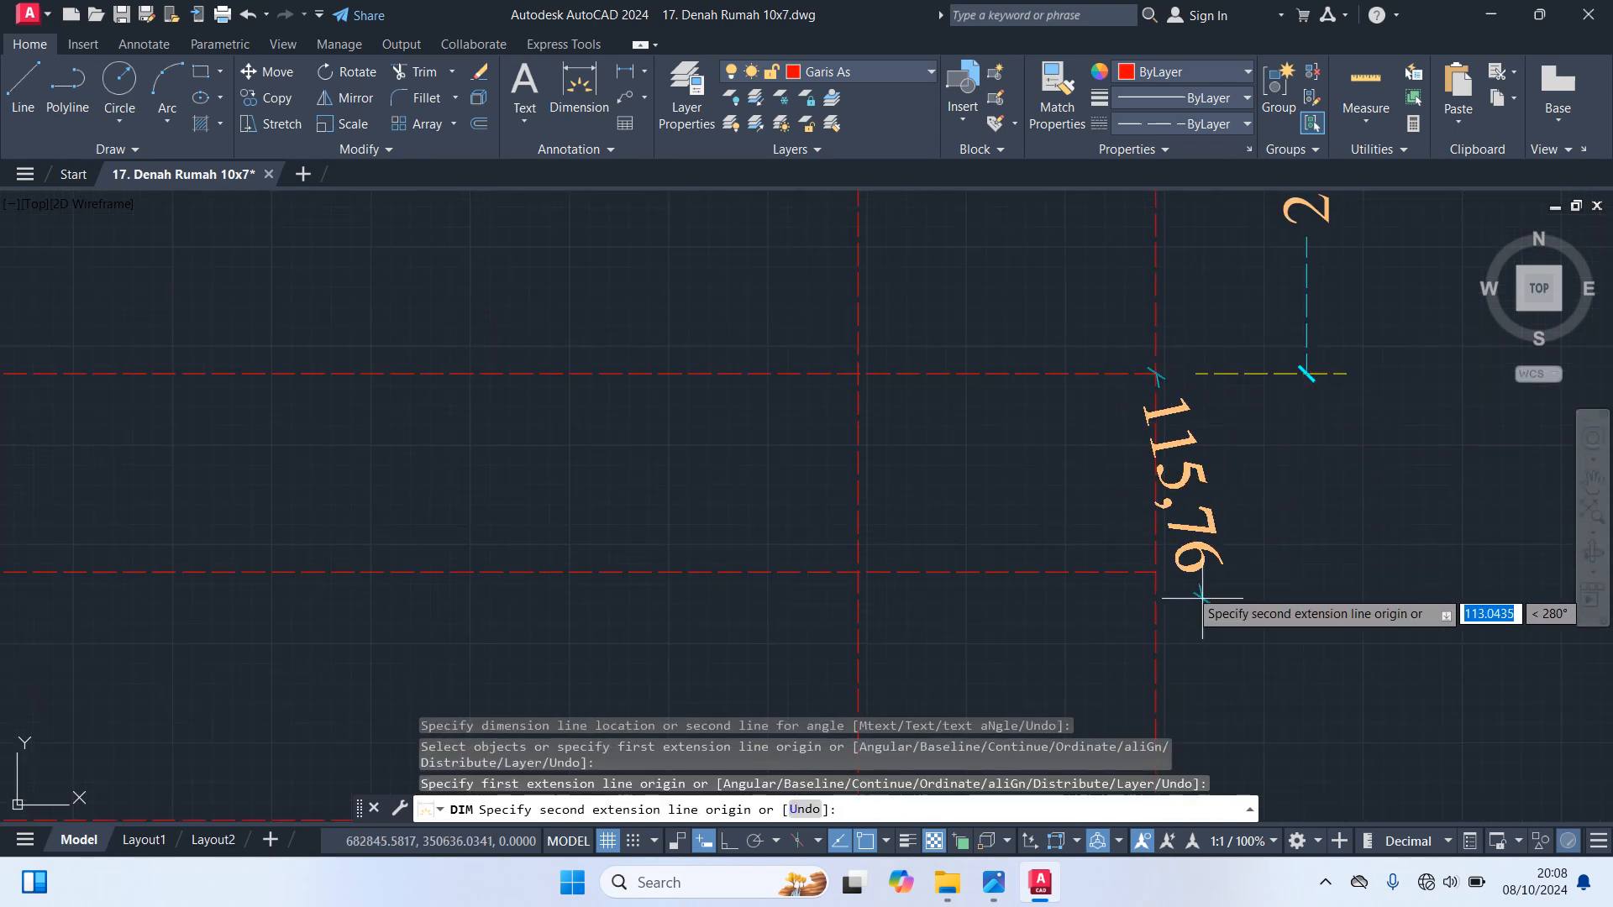
left_click(1155, 571)
left_click(1344, 529)
Dimension the span from the second to the lowest interior horizontal axis line outside the right edge, skipping the line between them
middle_click_drag(1363, 613, 1333, 293)
scroll(1308, 339, "down", 4)
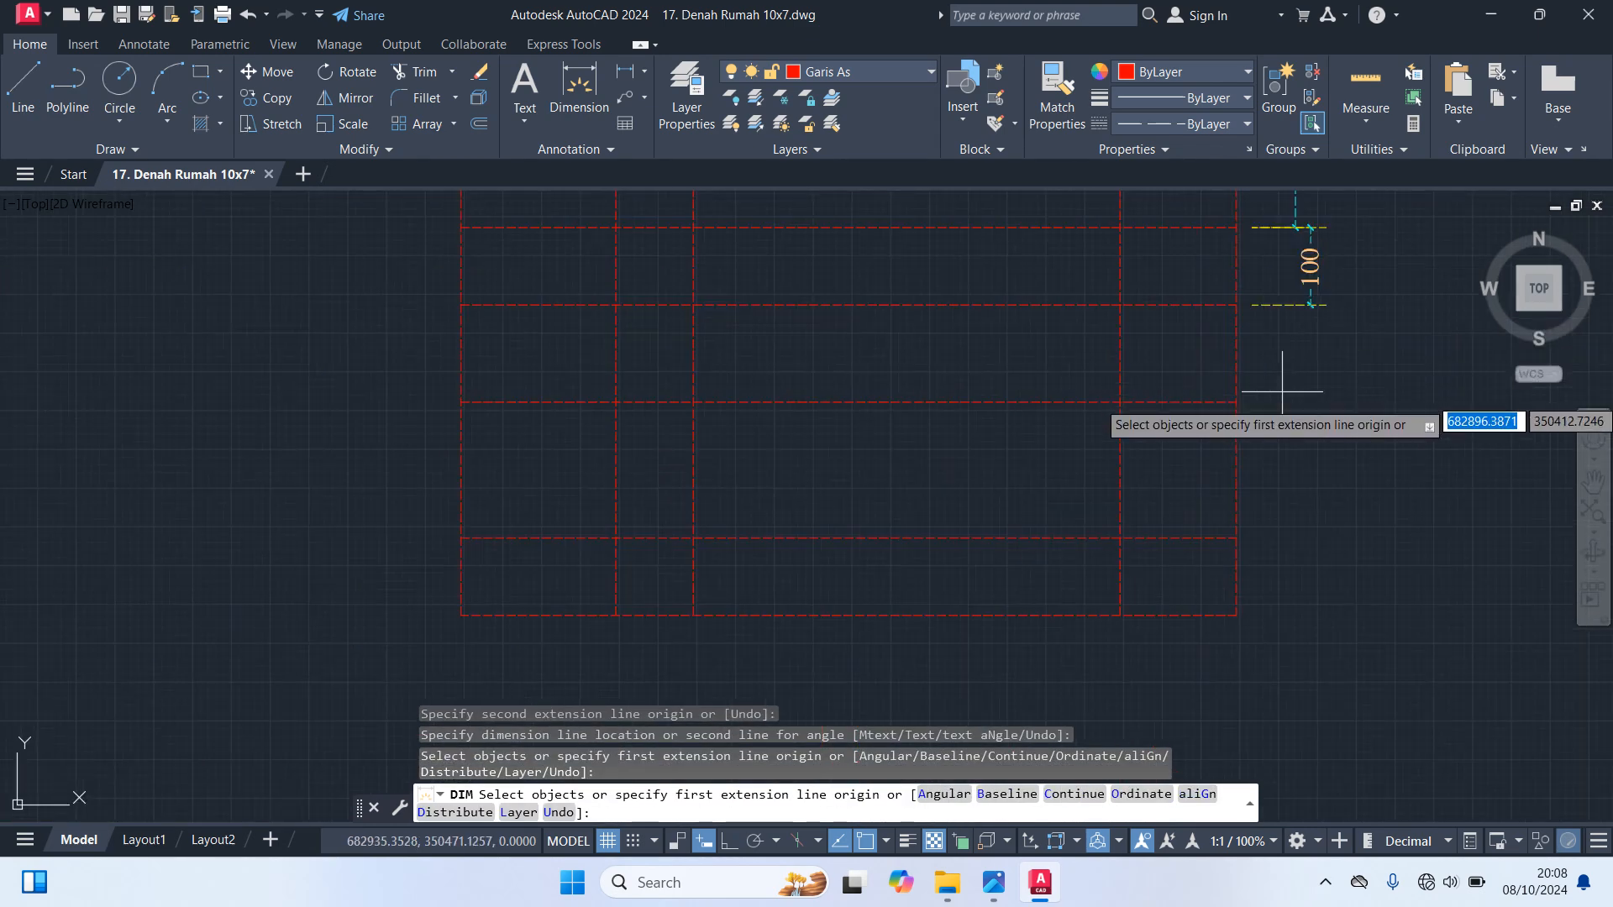
scroll(1260, 402, "up", 2)
left_click(1220, 255)
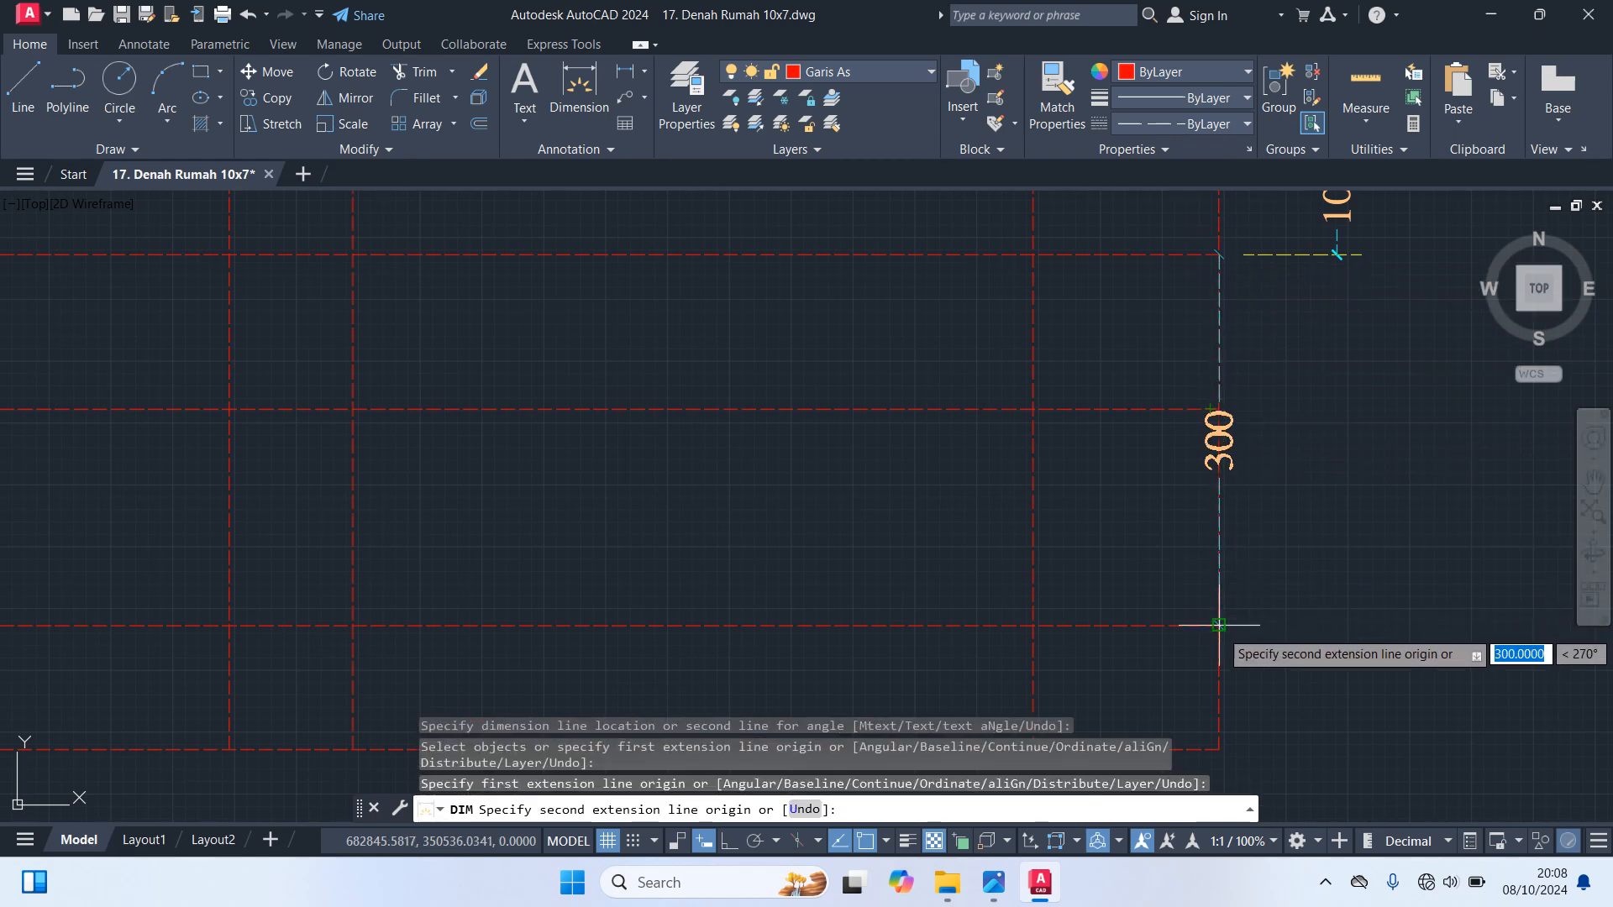
left_click(1219, 624)
left_click(1352, 588)
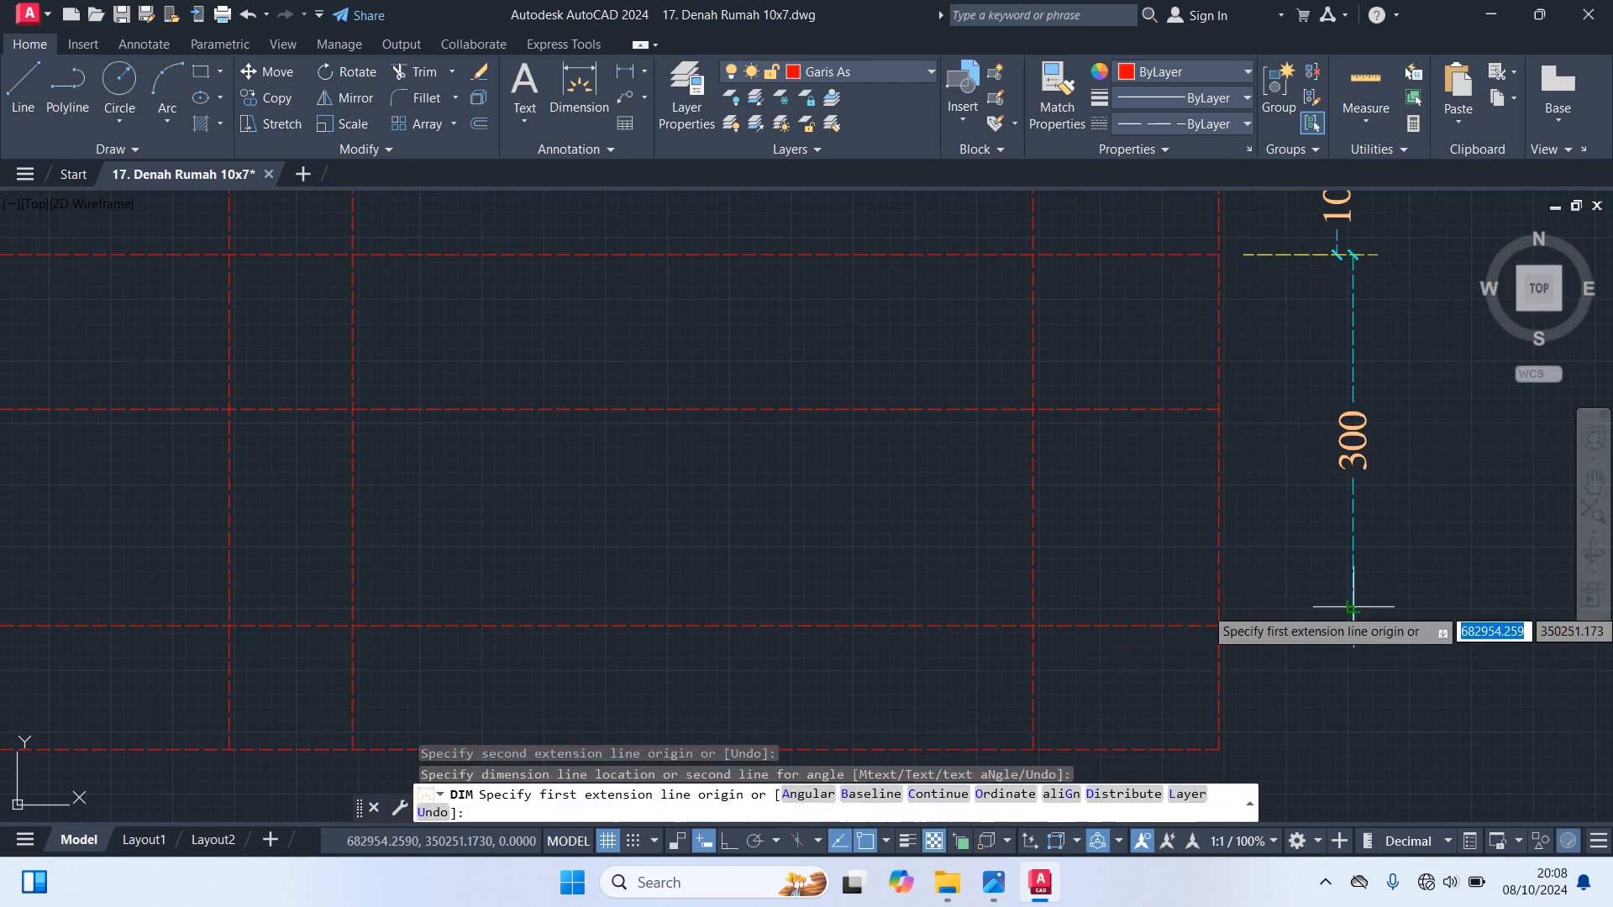
Dimension the lowest bay between the last interior horizontal axis line and the bottom edge, outside the right edge
scroll(1488, 665, "down", 2)
middle_click_drag(1470, 650, 1400, 415)
scroll(1255, 486, "up", 4)
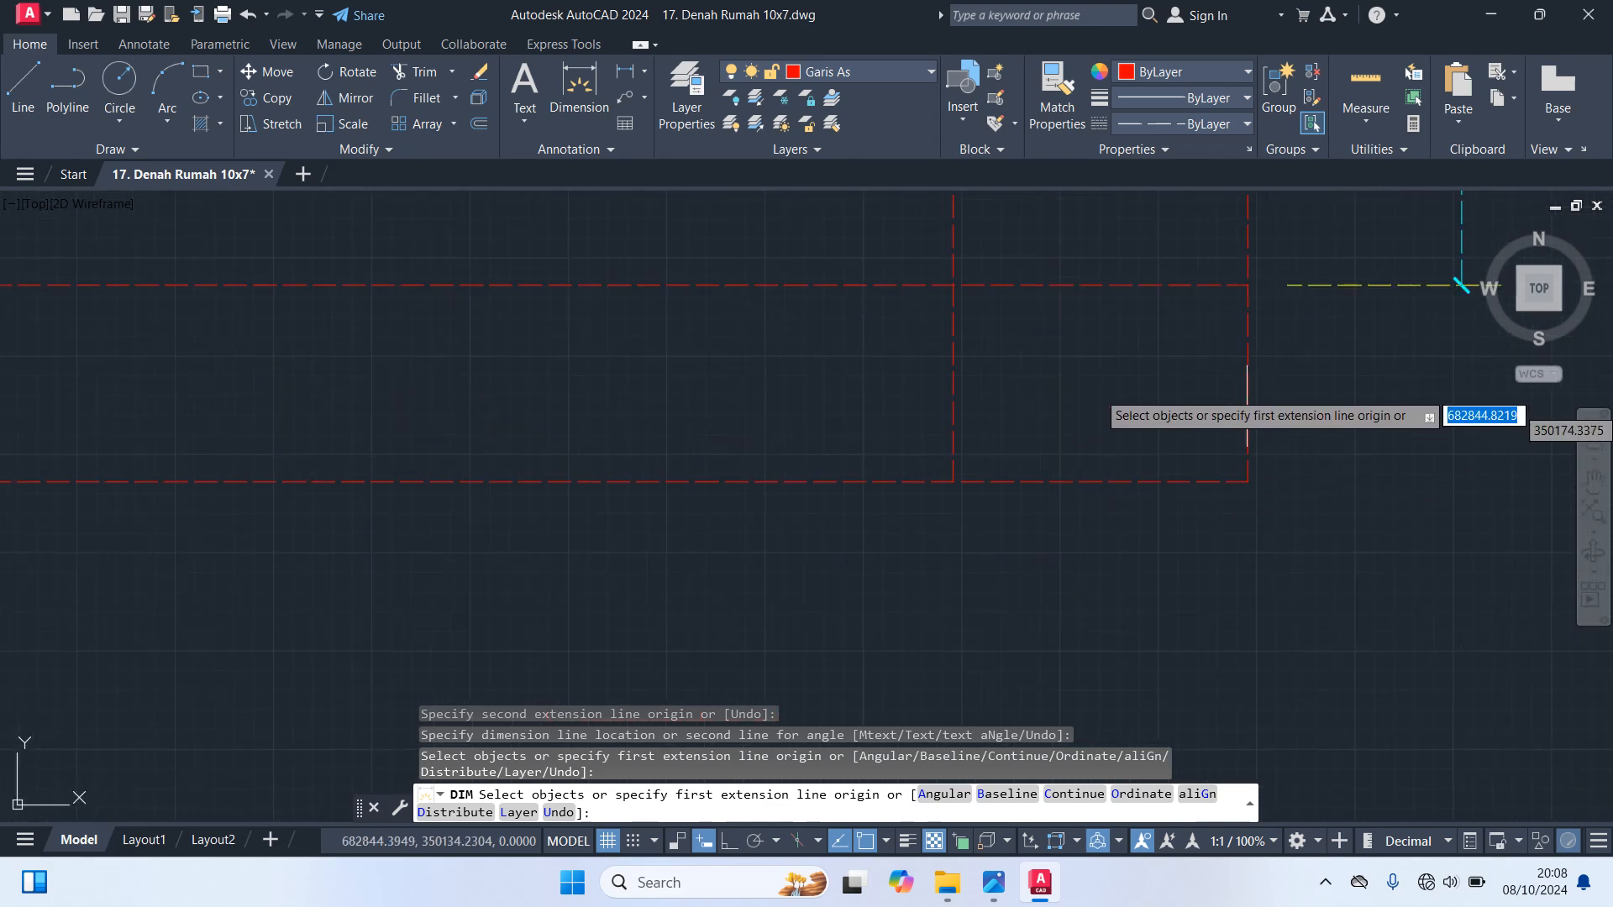
left_click(1248, 284)
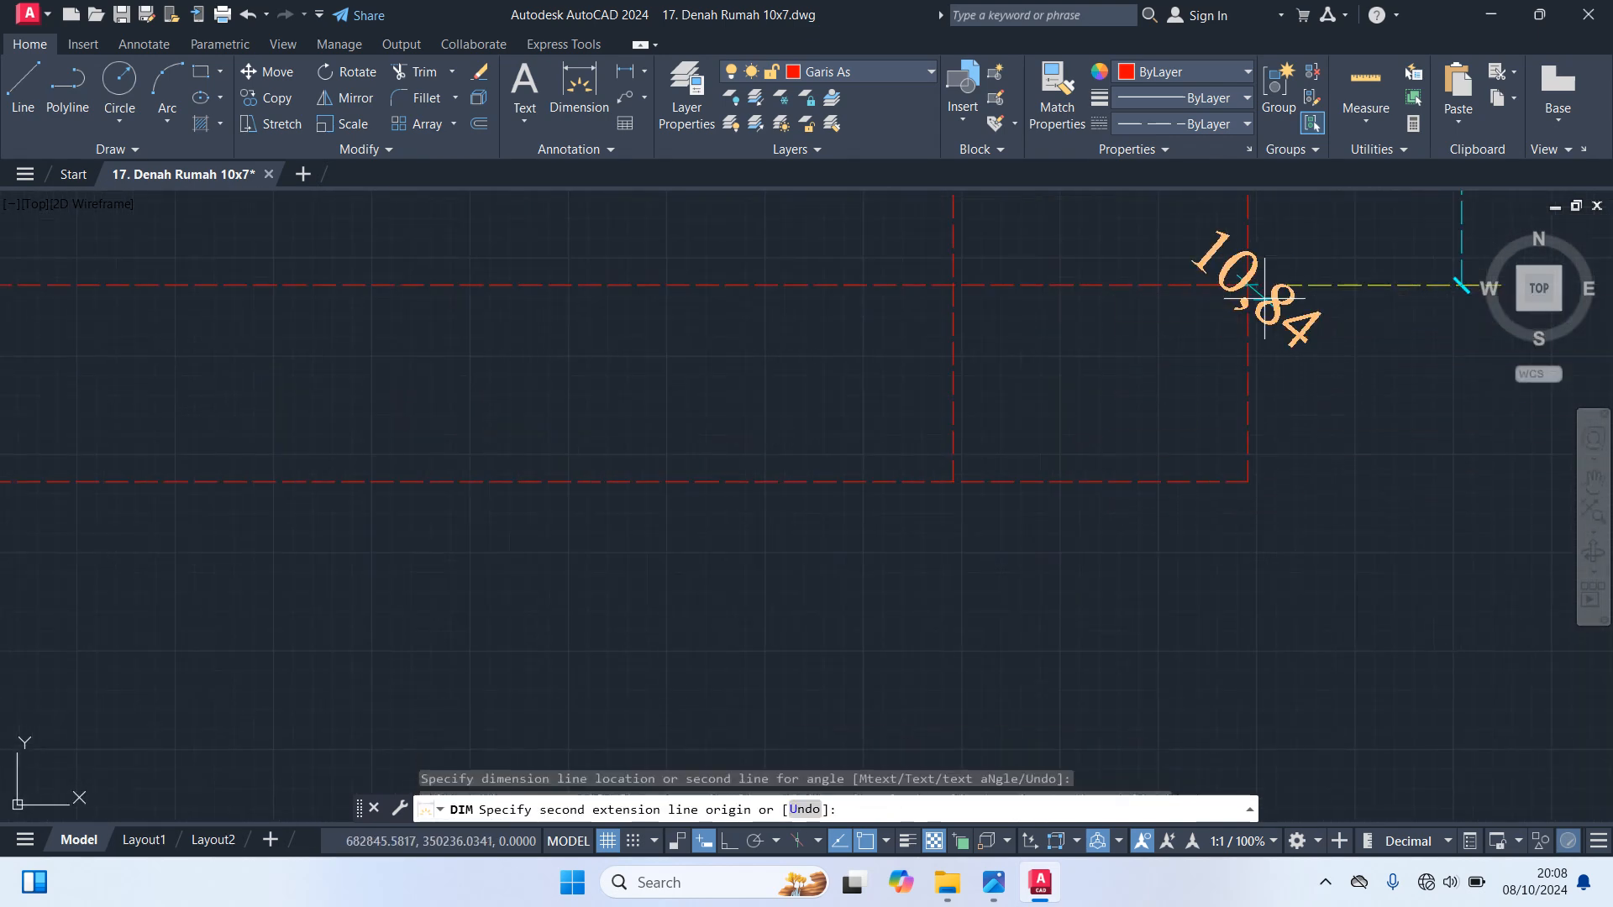
left_click(1251, 483)
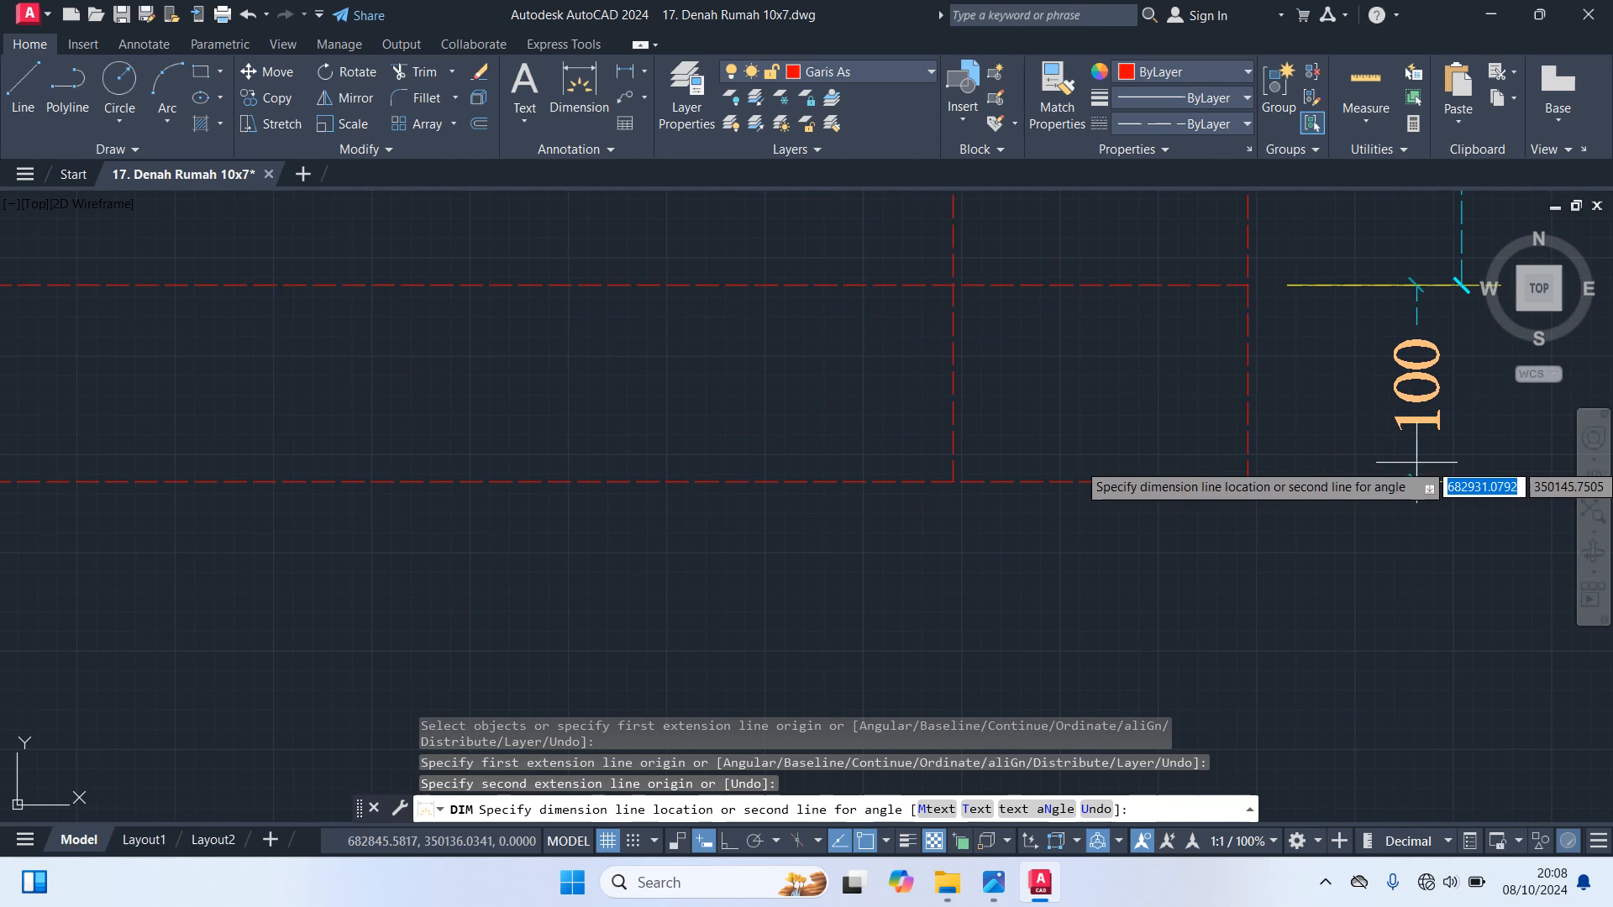
left_click(1416, 520)
Dimension the rightmost bay between the right edge and the nearest interior vertical axis line, below the bottom edge
scroll(1223, 574, "down", 2)
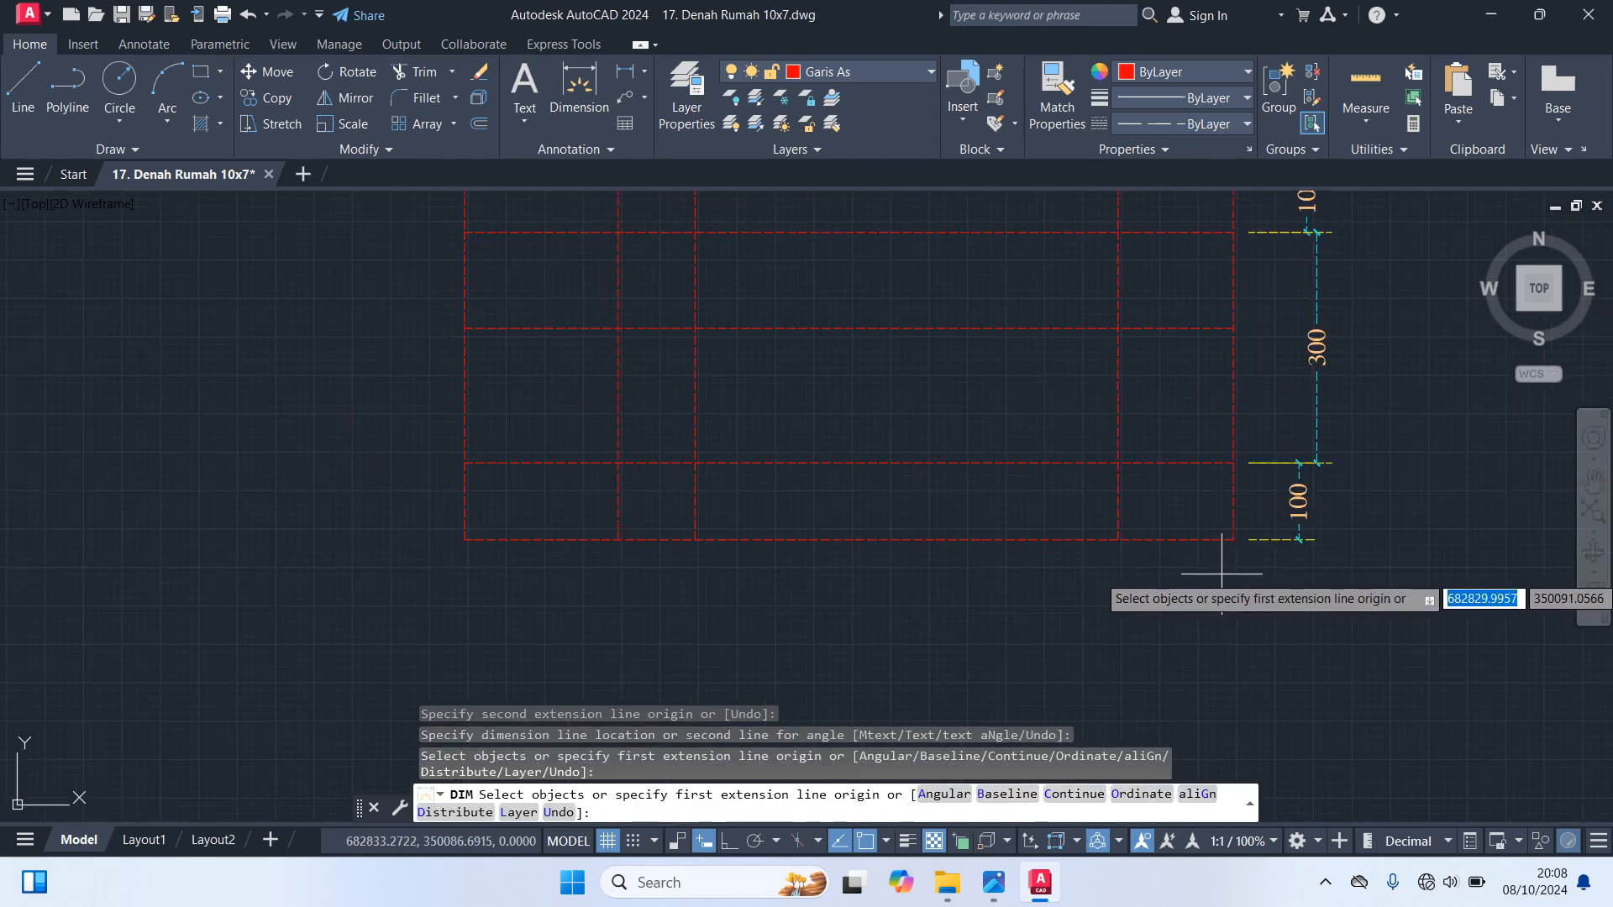
middle_click_drag(1225, 566, 1268, 483)
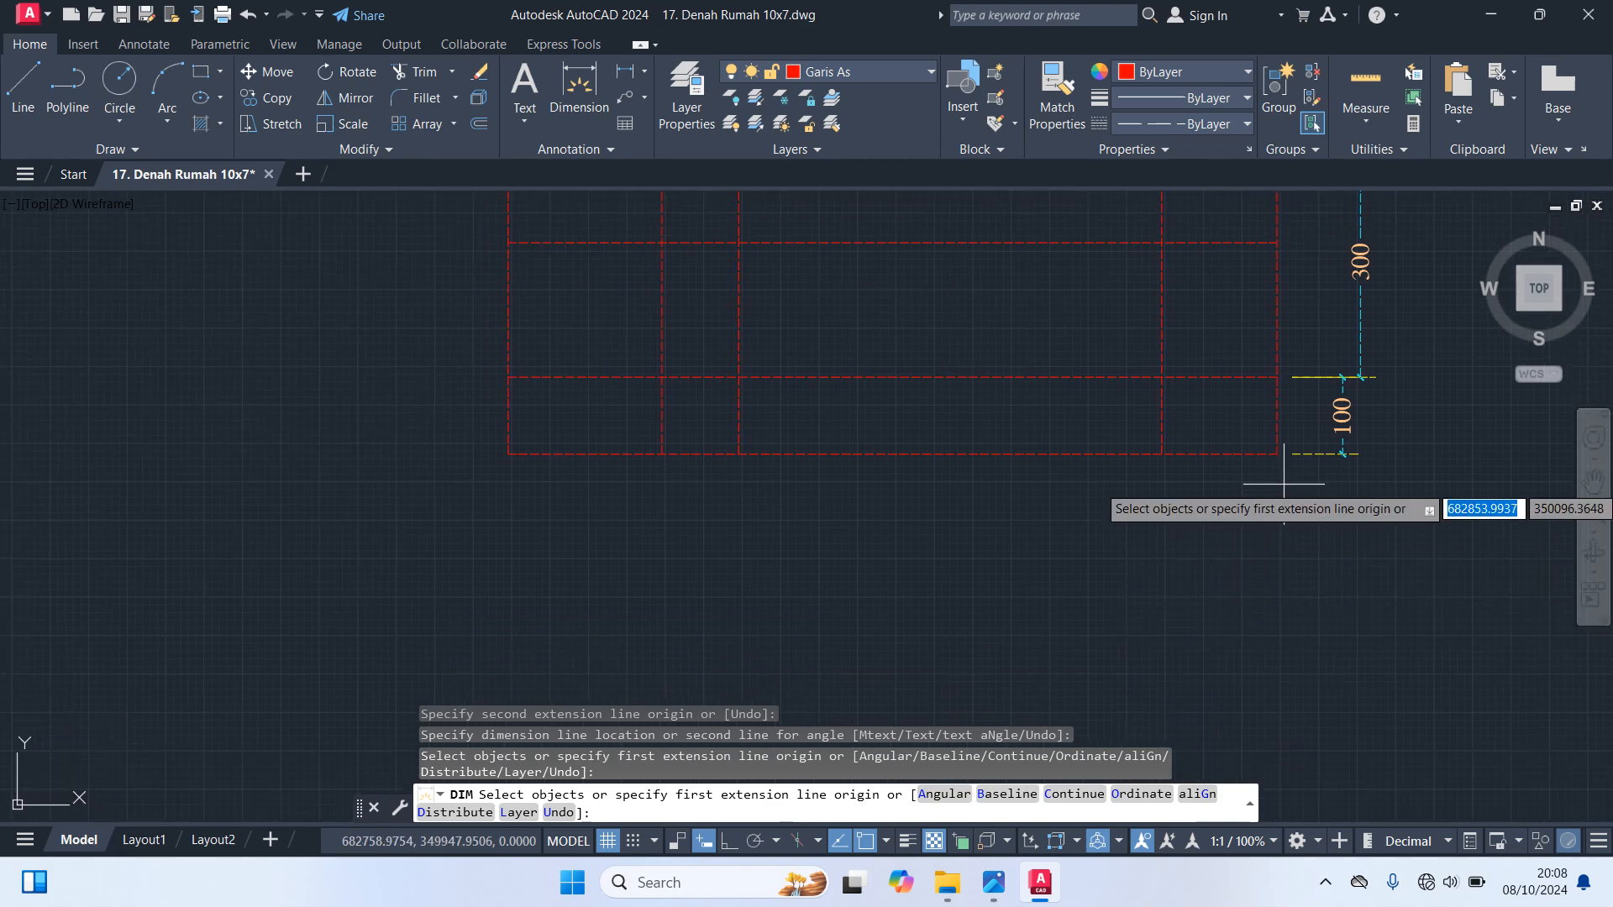
left_click(1277, 453)
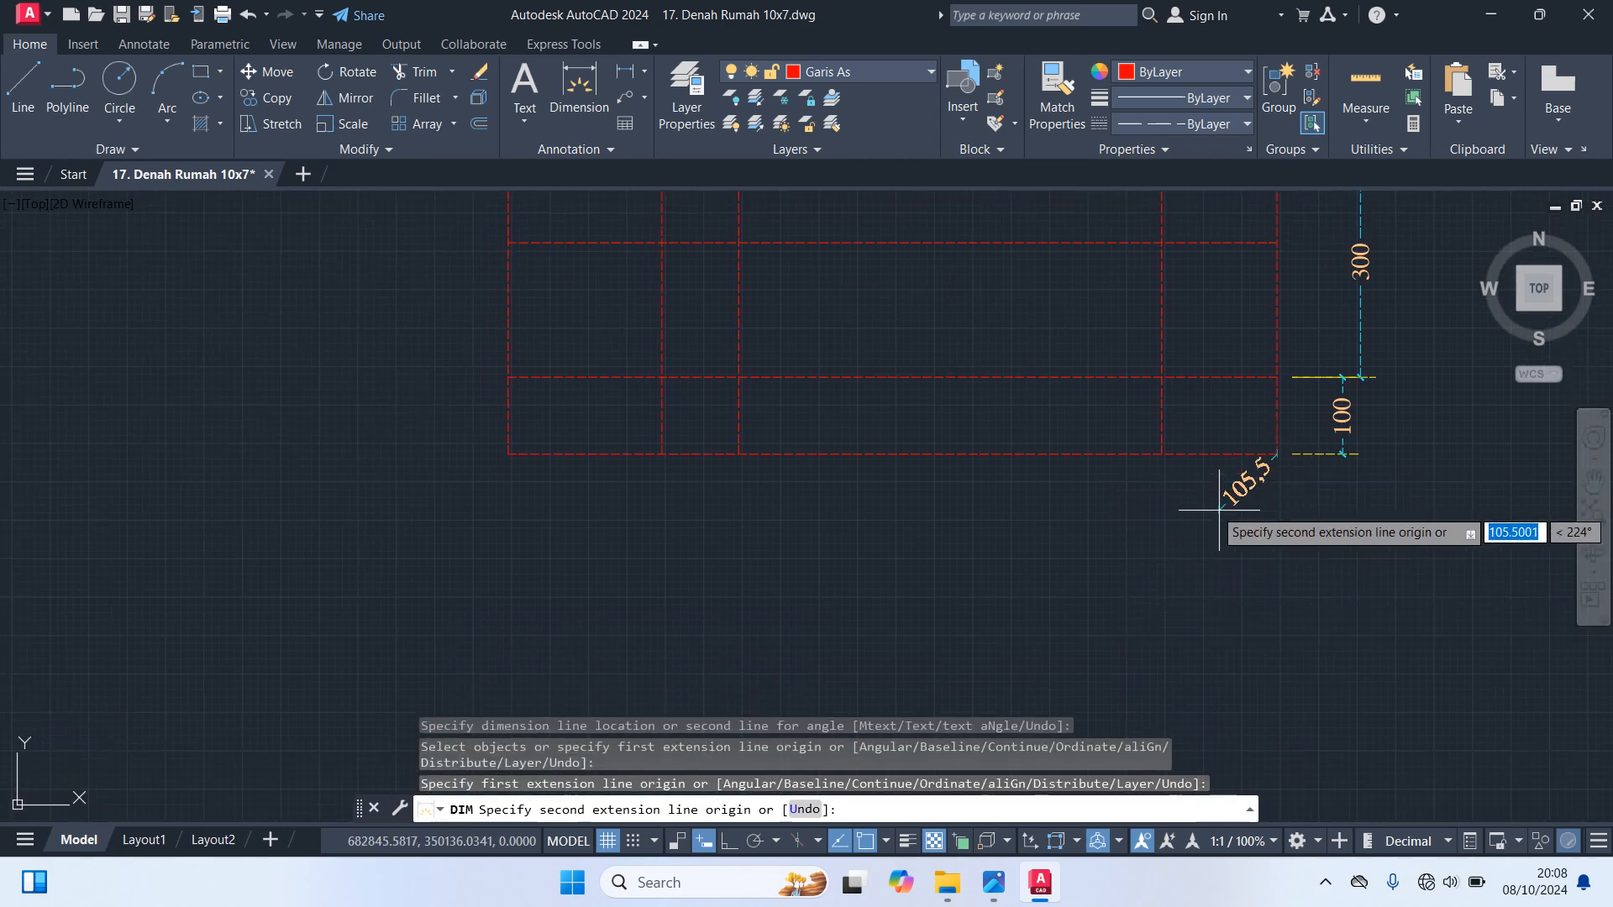
left_click(1162, 454)
left_click(1160, 515)
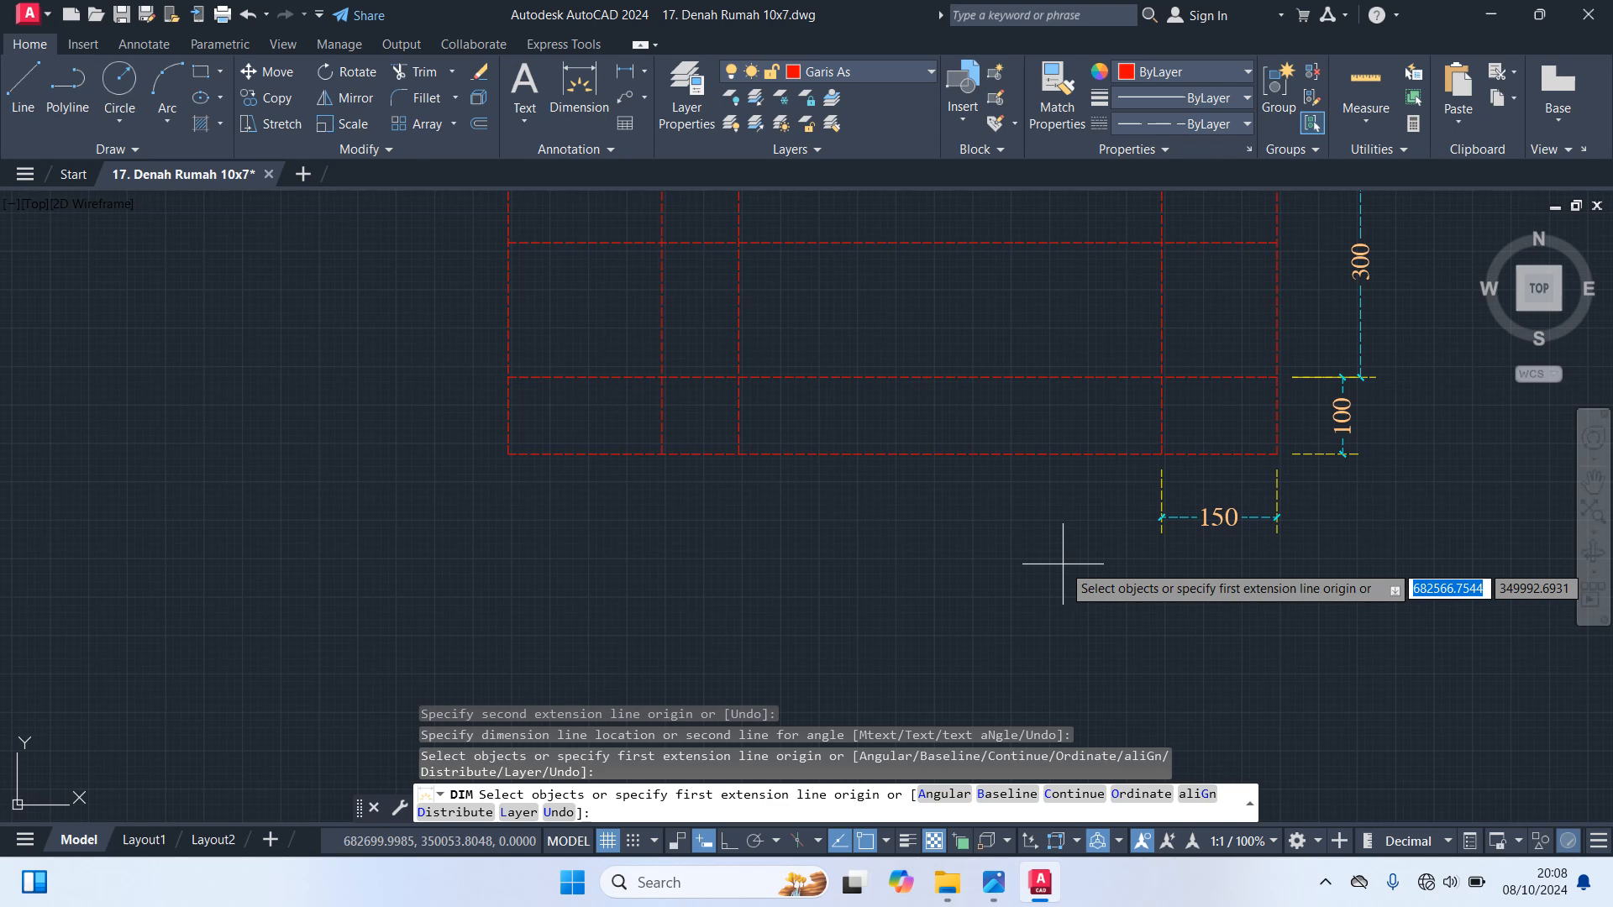
Dimension the two leftmost bays together, from the second interior vertical axis line to the left edge, below the bottom edge
left_click(1162, 454)
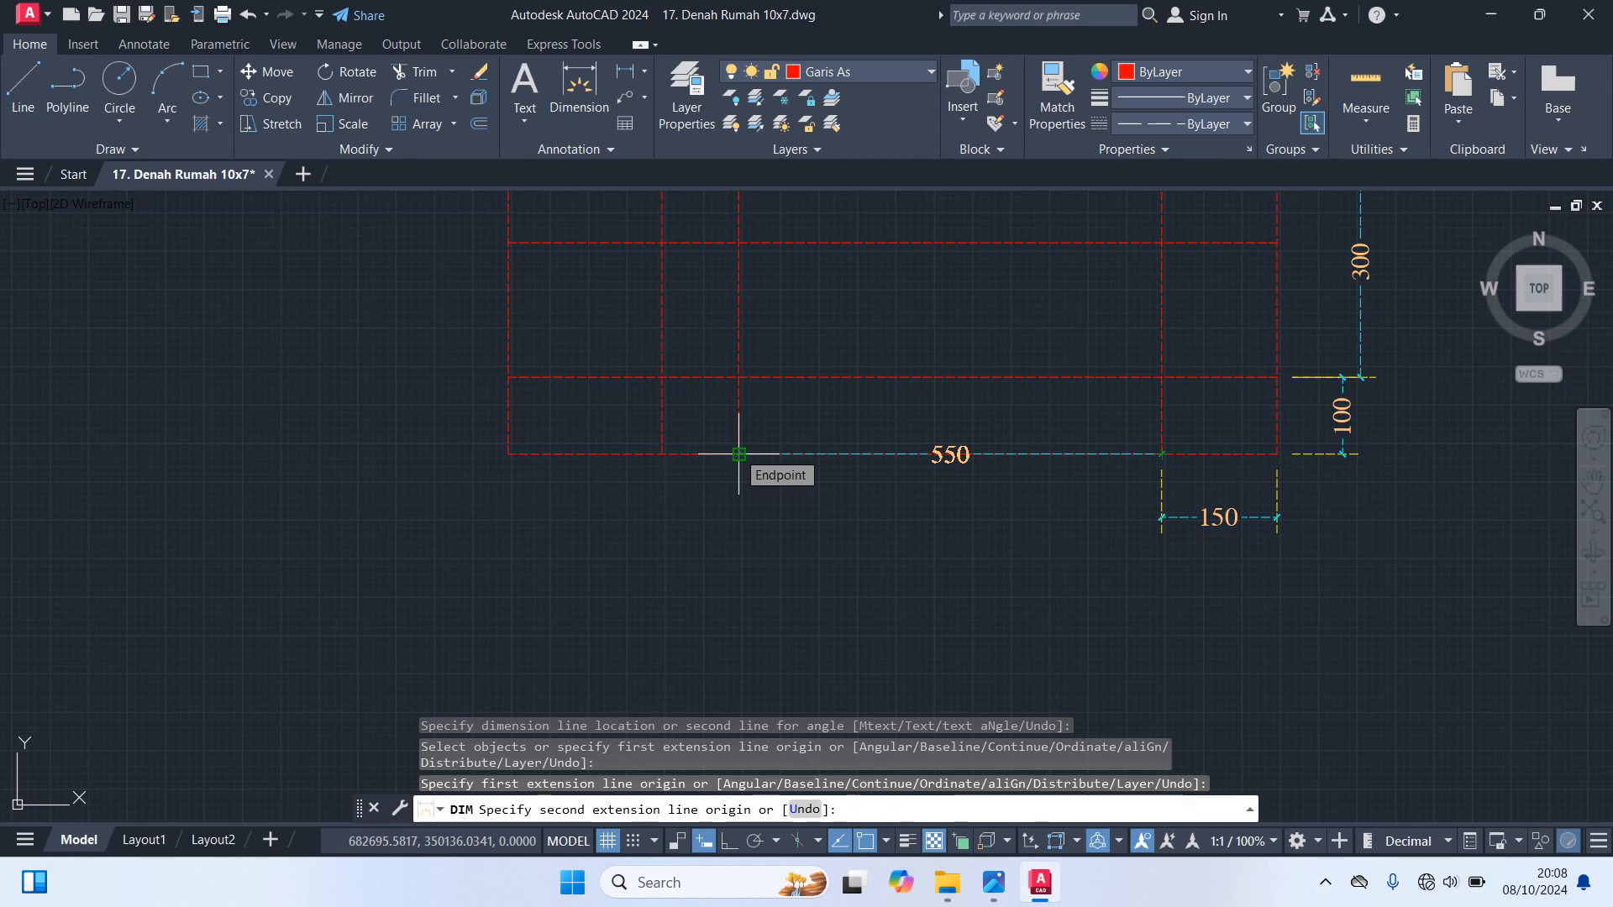
key("Escape")
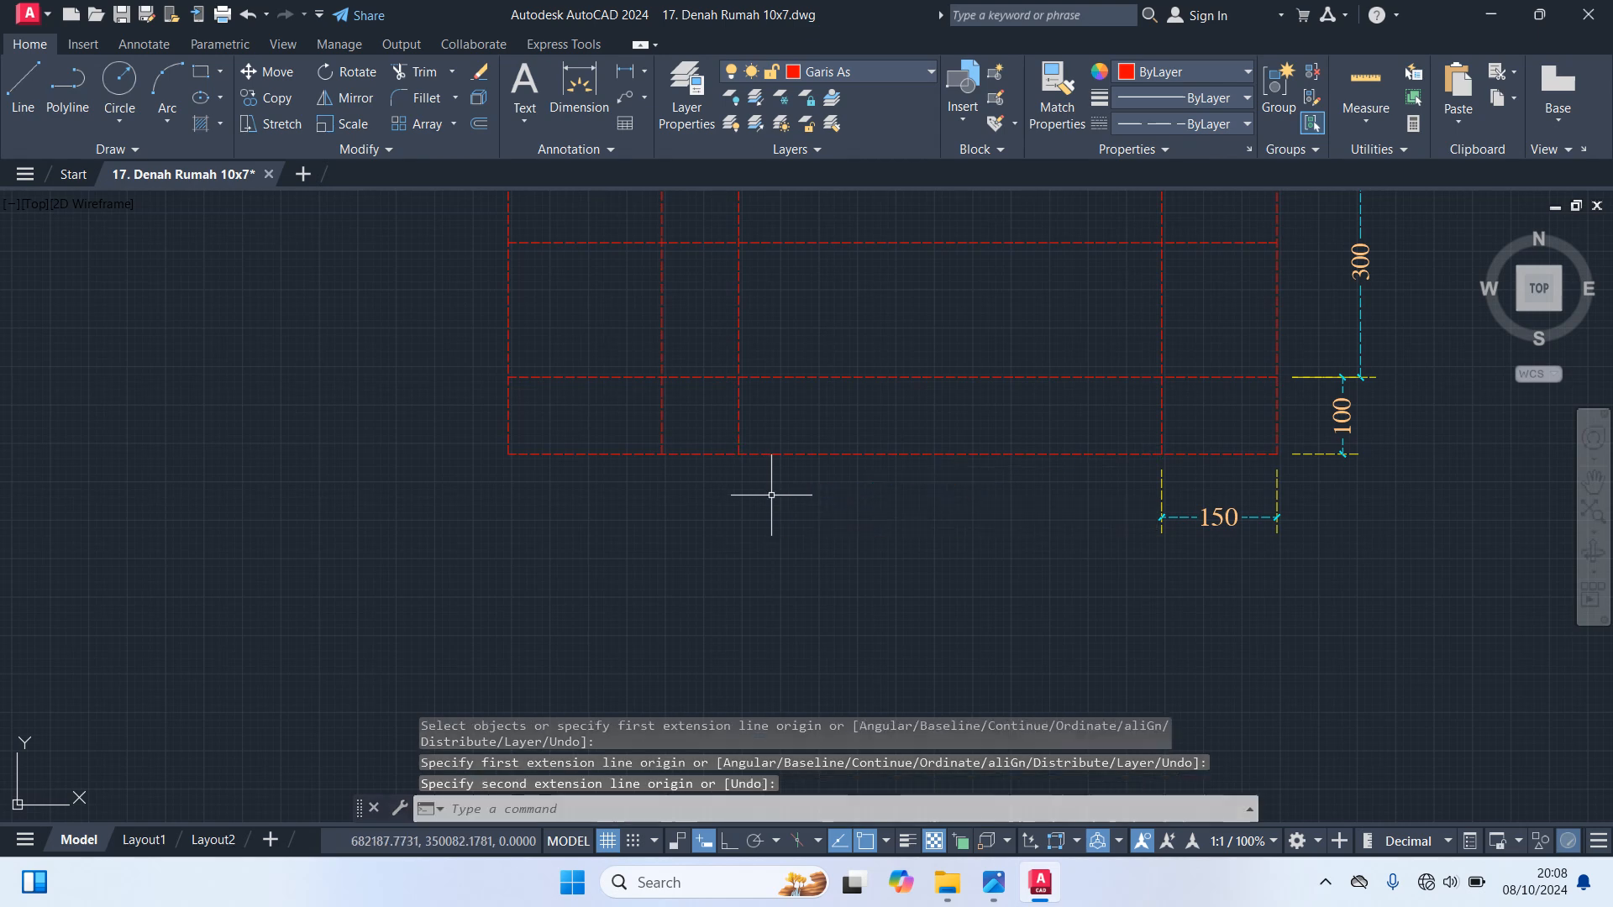
key("Return")
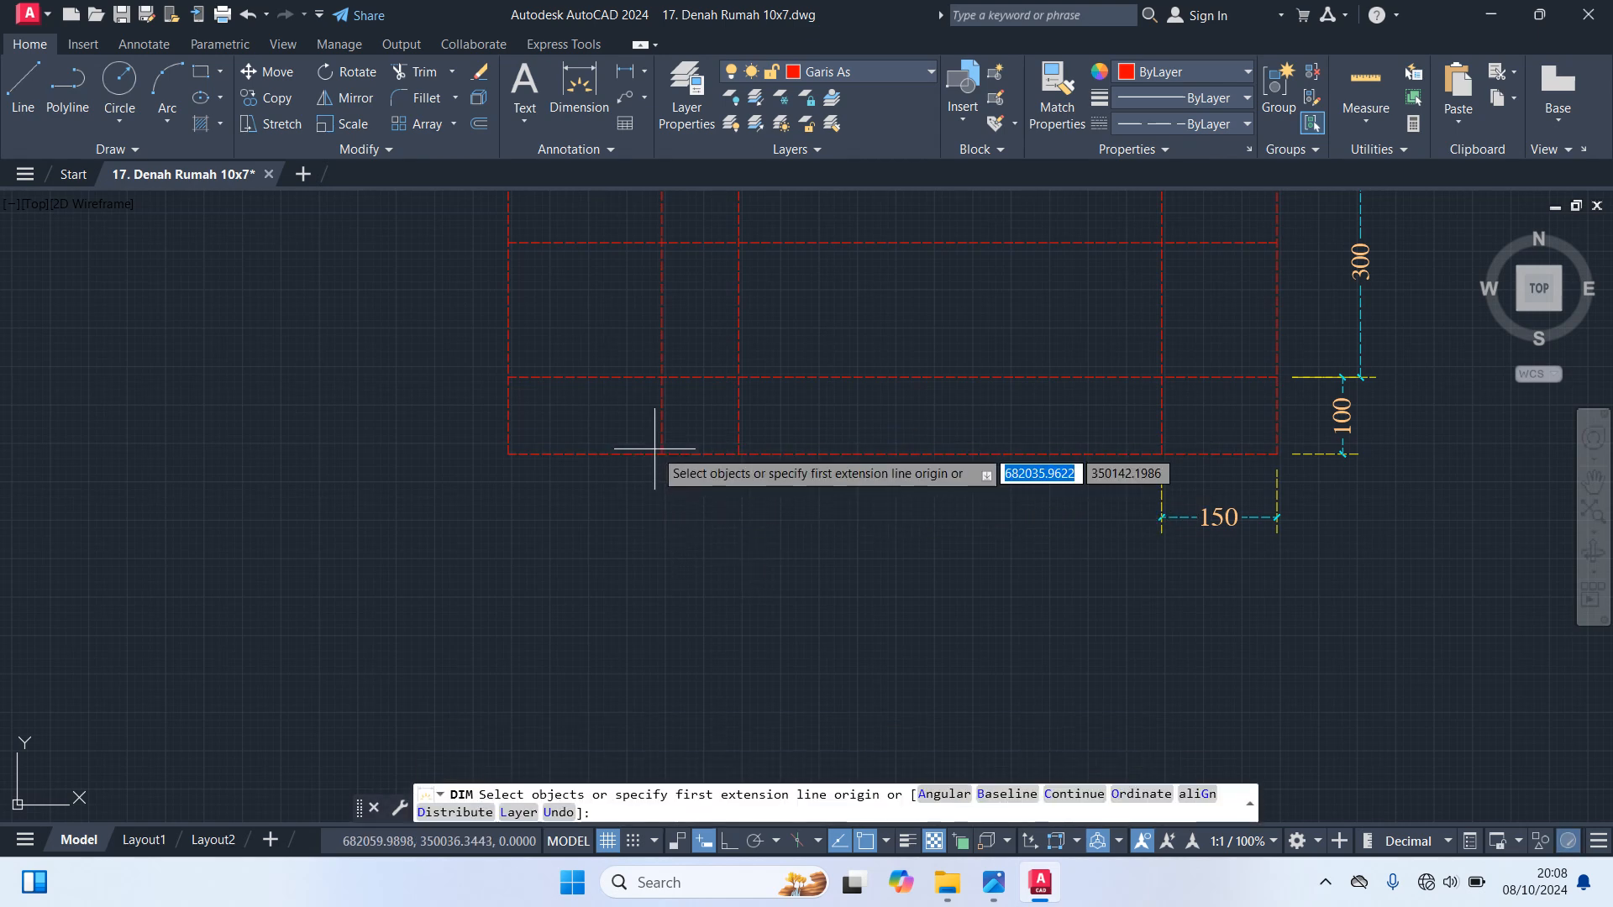
left_click(739, 453)
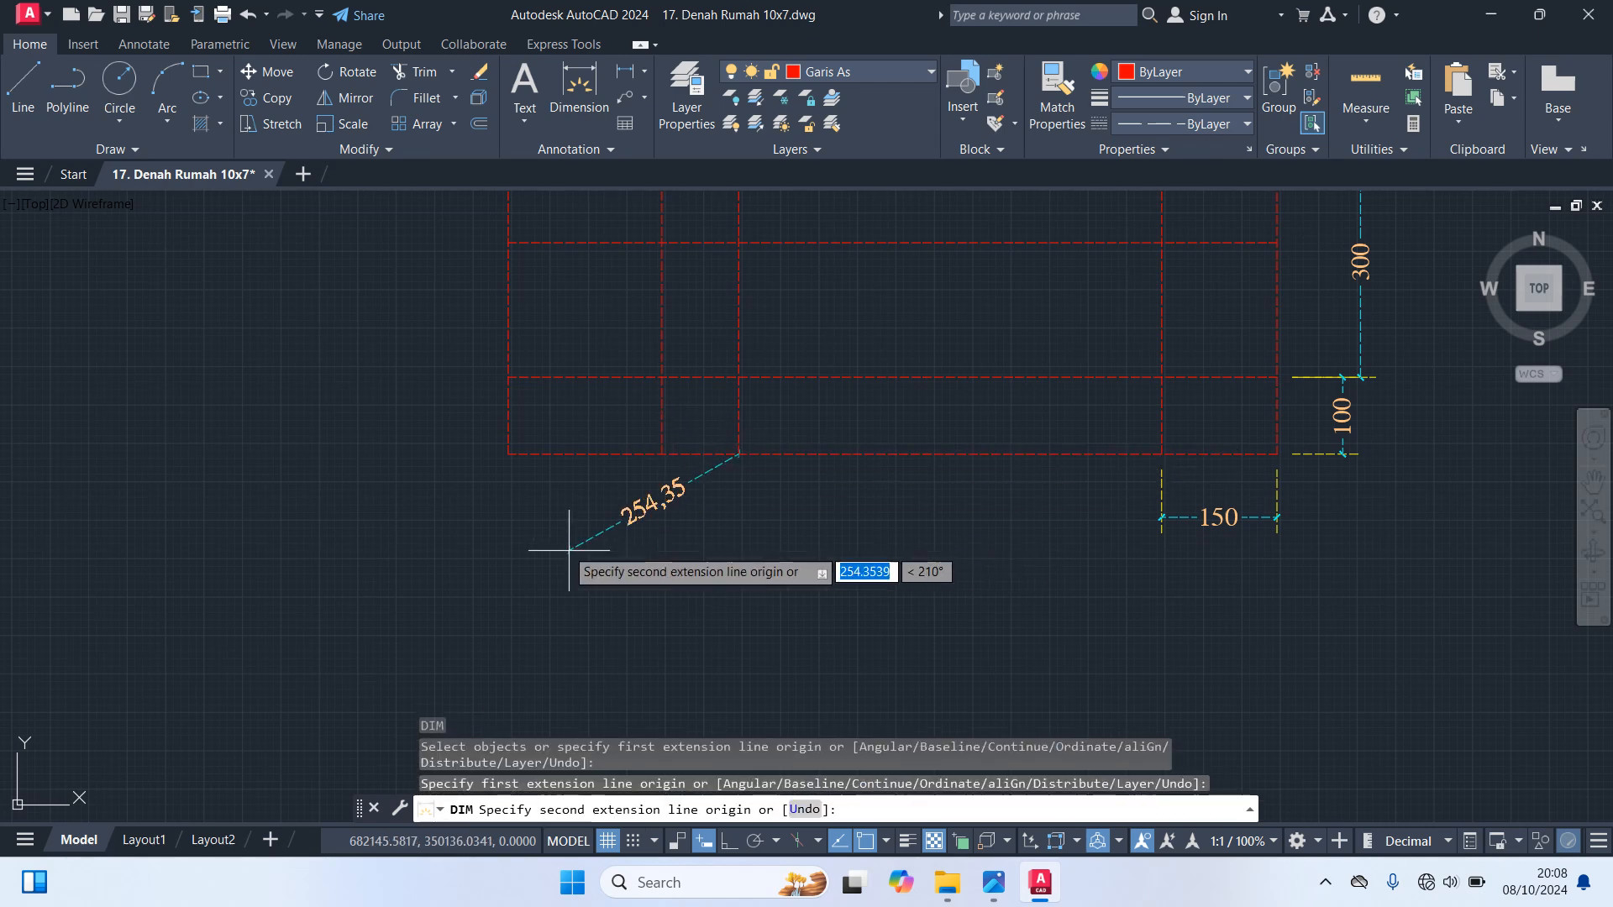
left_click(508, 454)
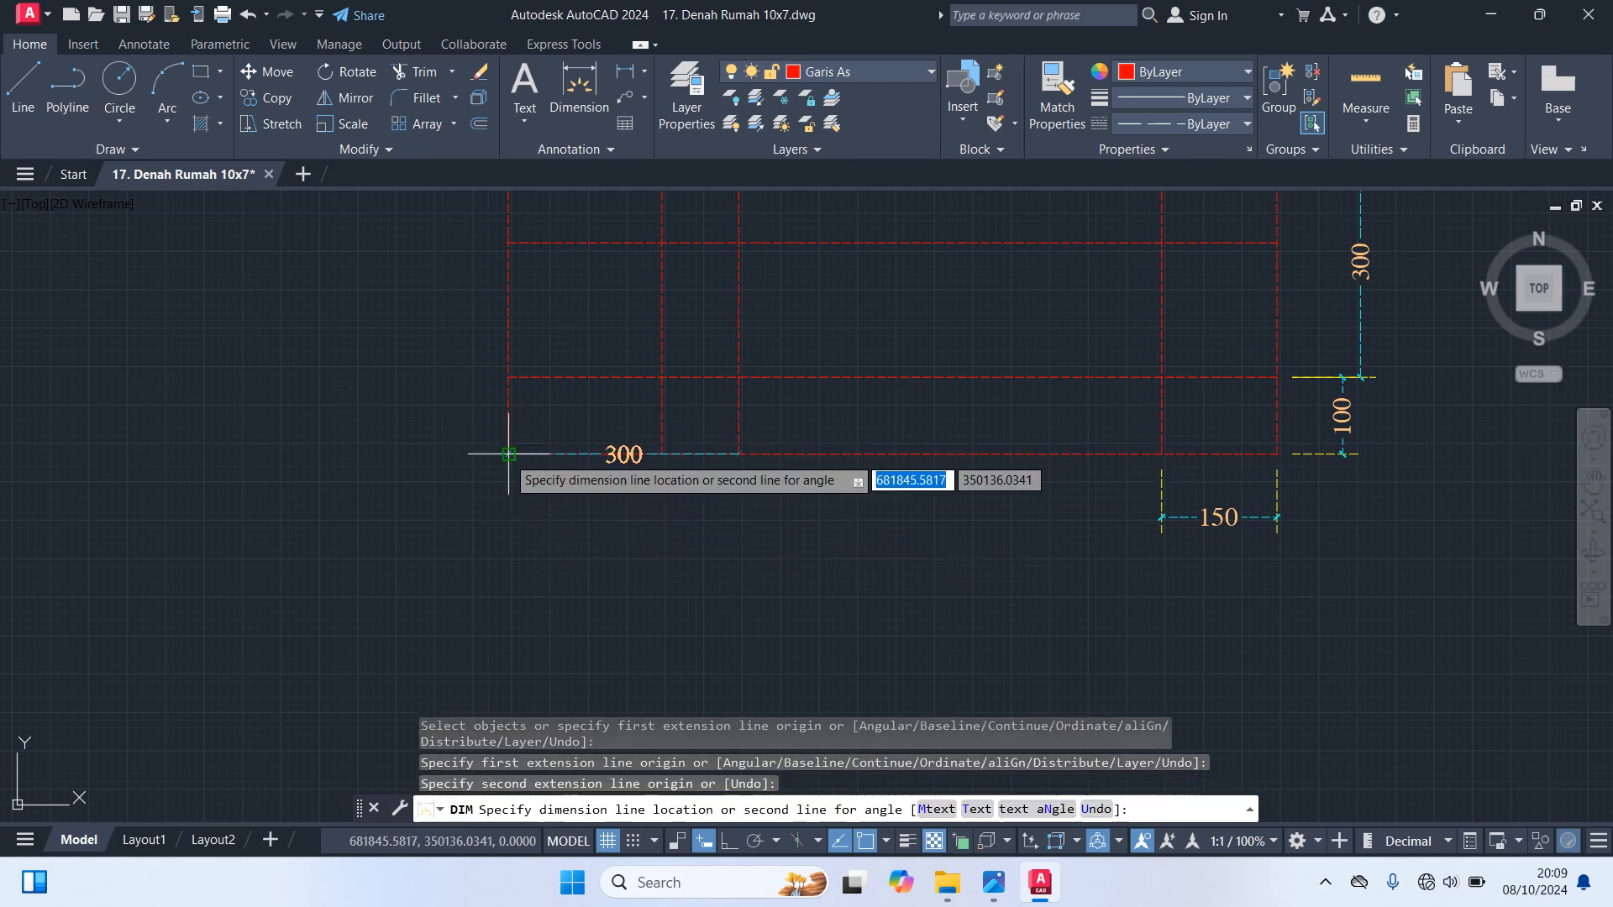
left_click(516, 514)
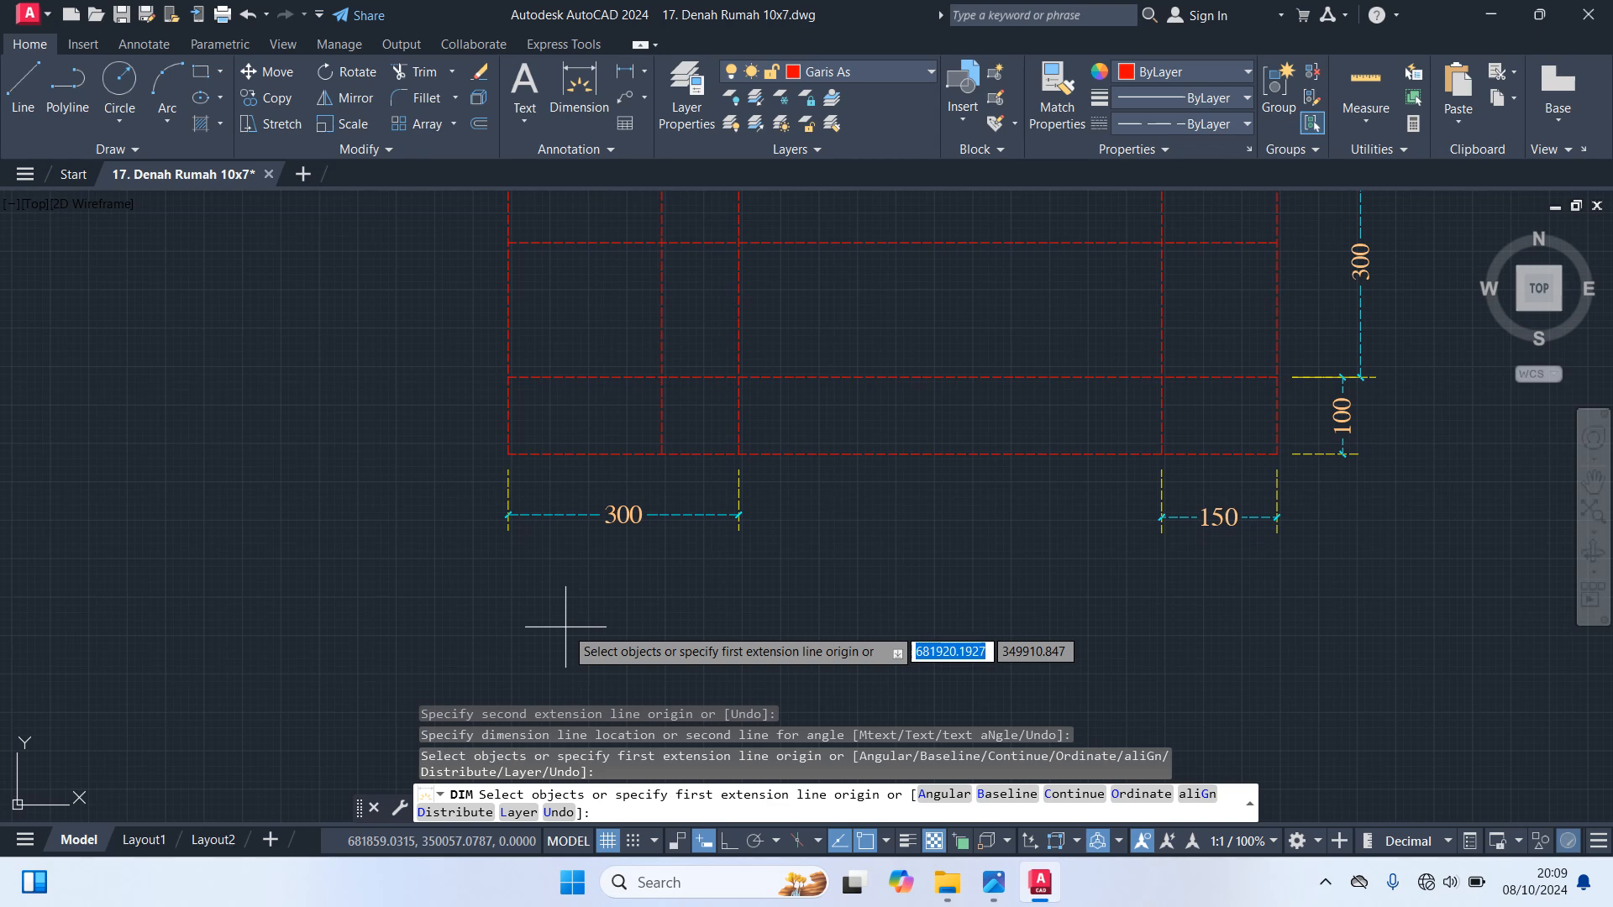
Dimension the span from the bottom edge up to the third interior horizontal axis line from the top, outside the left edge
middle_click_drag(630, 630, 995, 758)
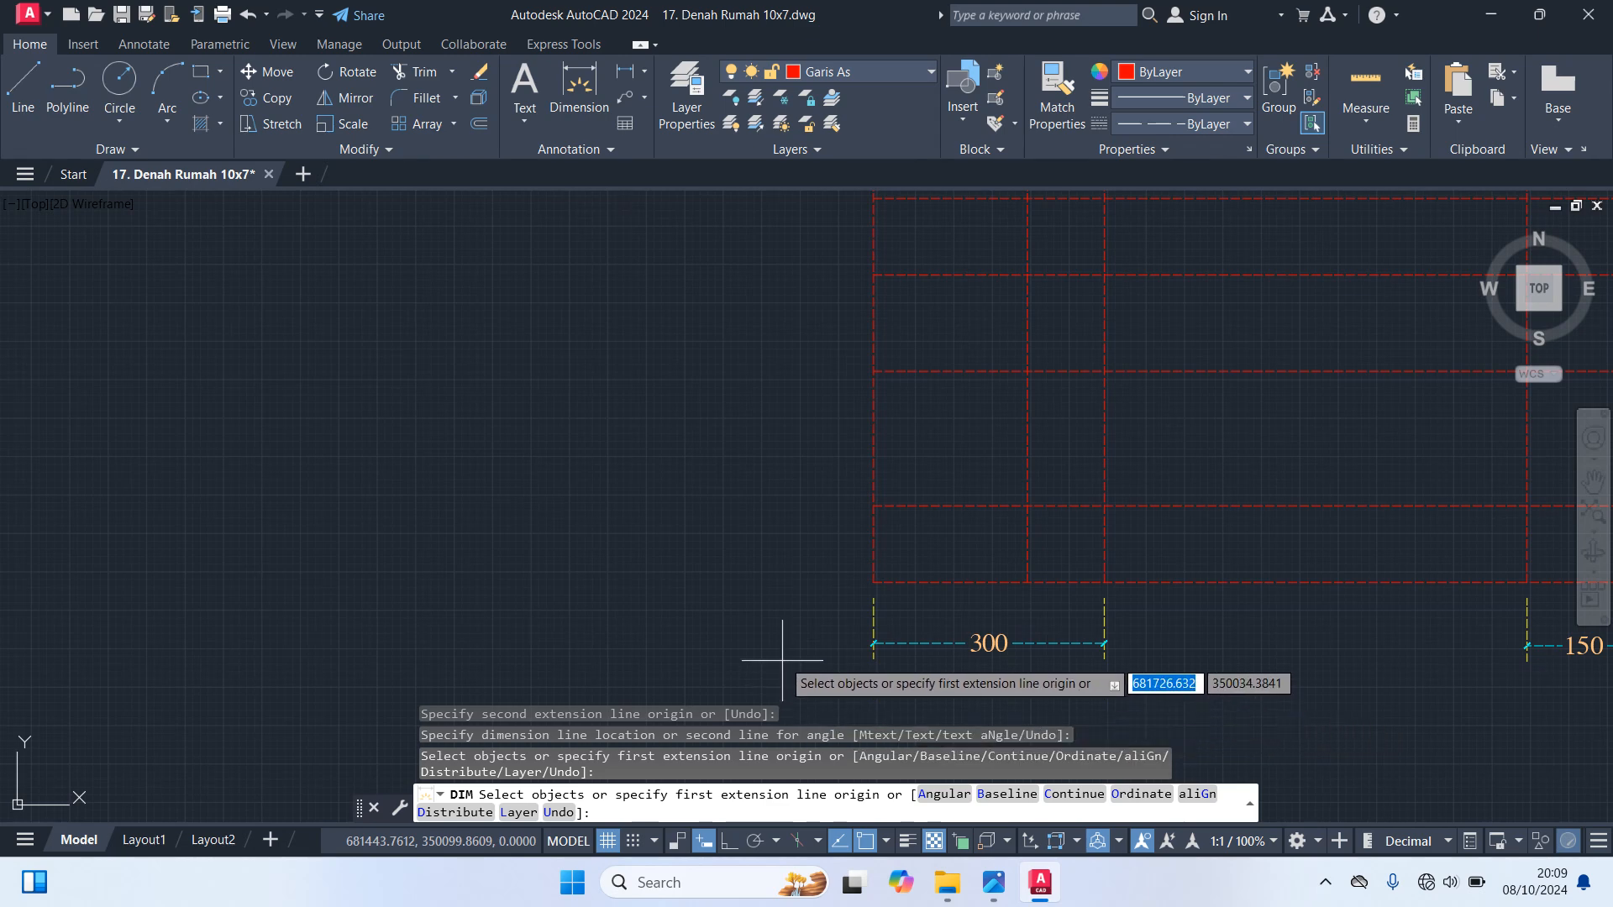
left_click(874, 581)
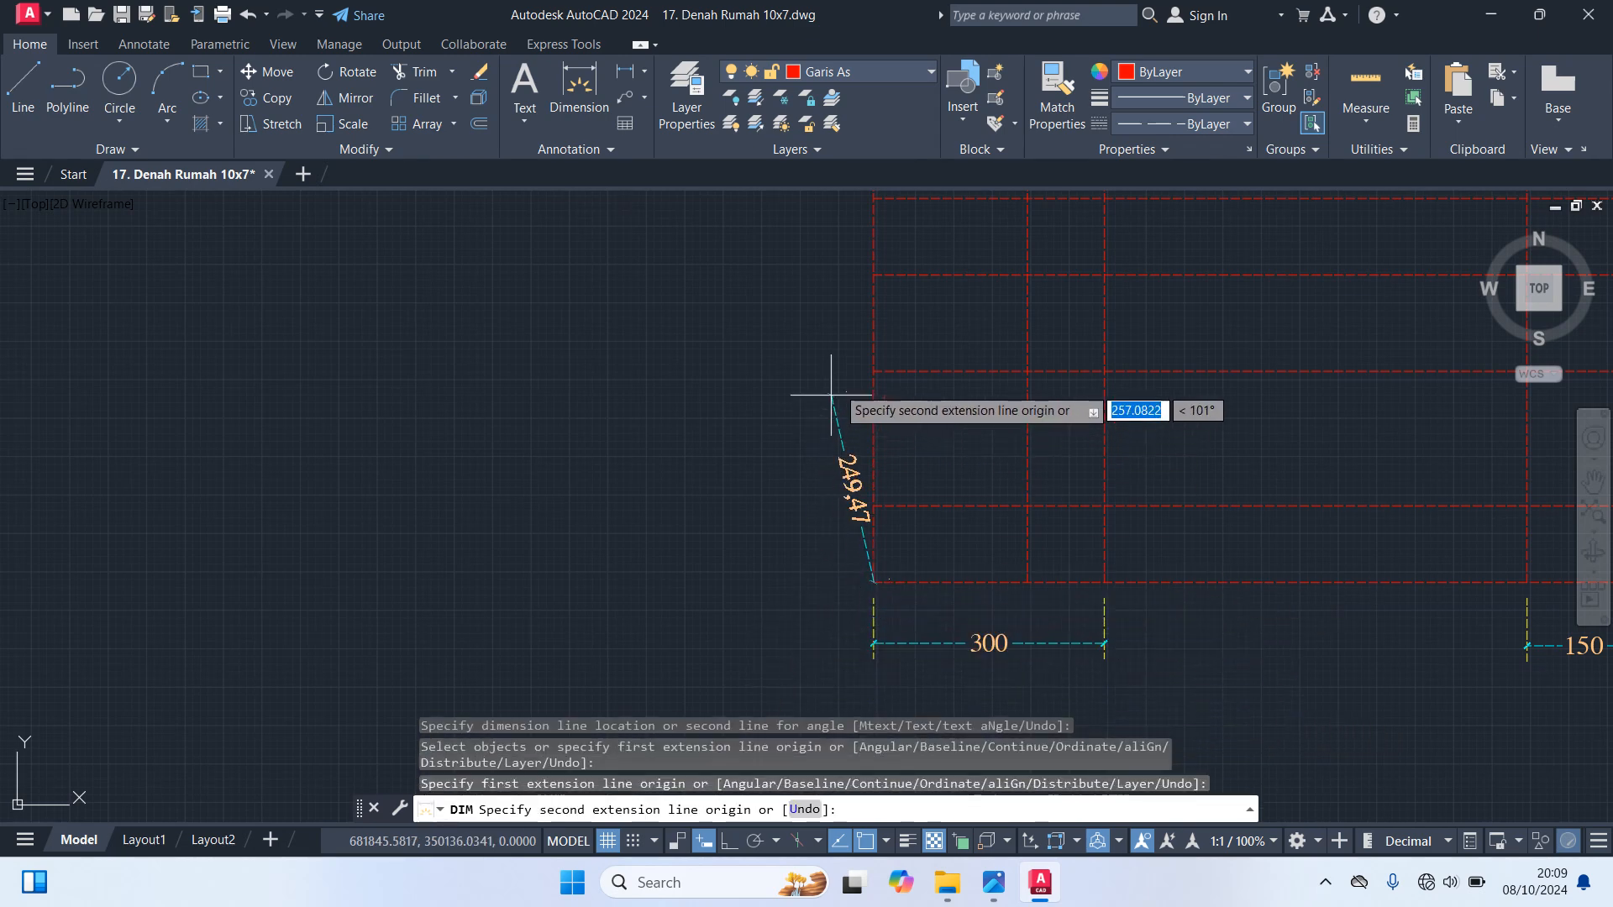
left_click(874, 371)
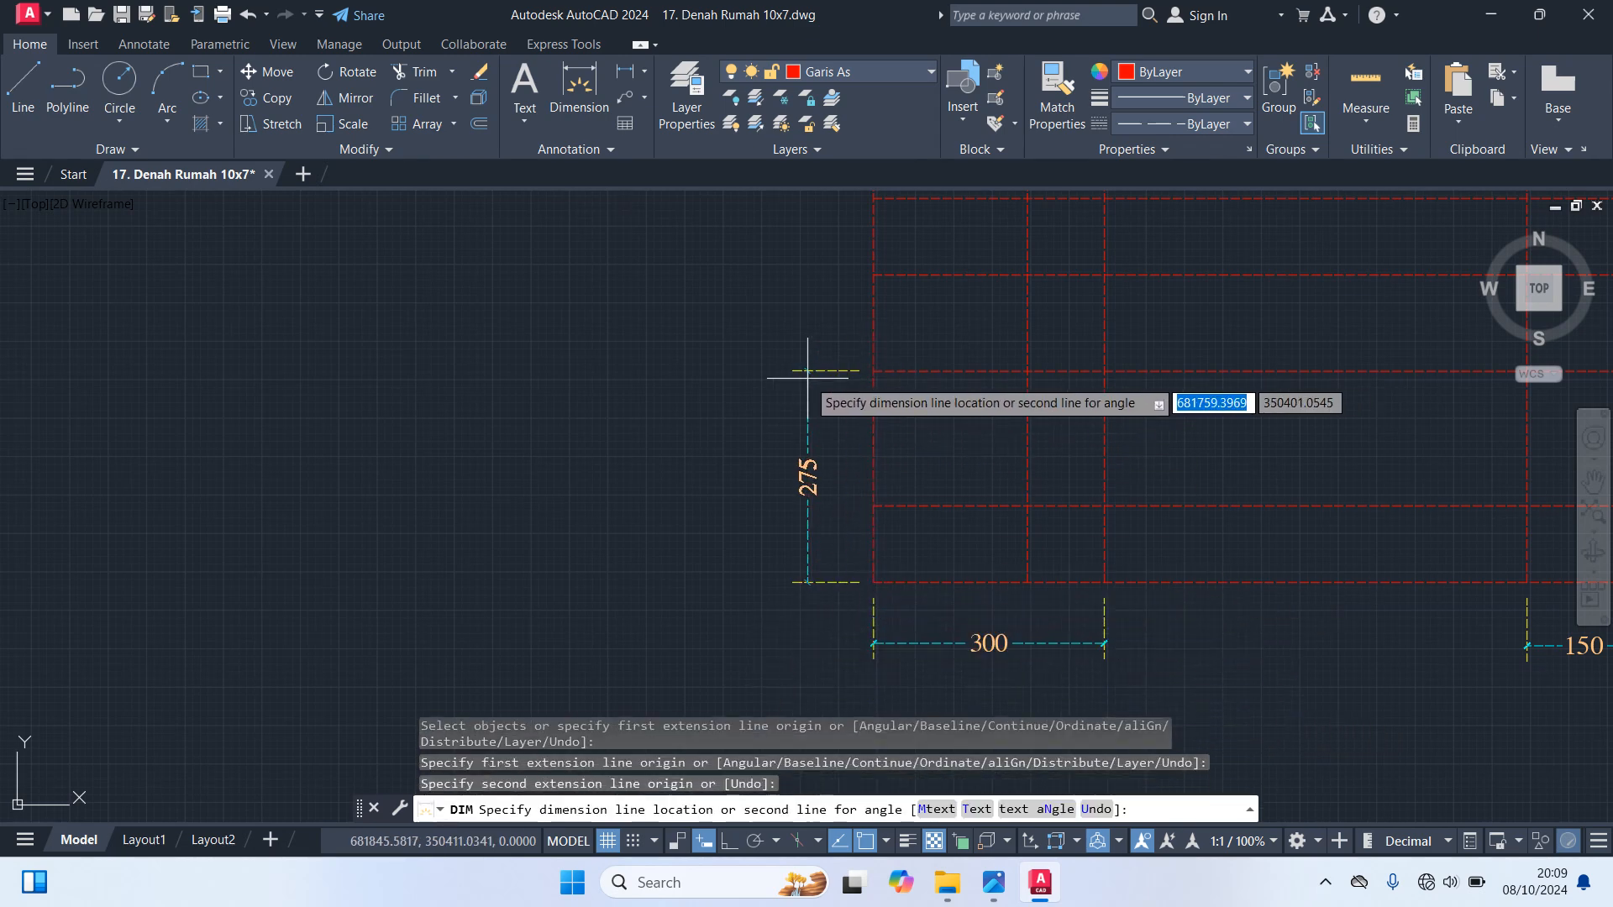
left_click(791, 375)
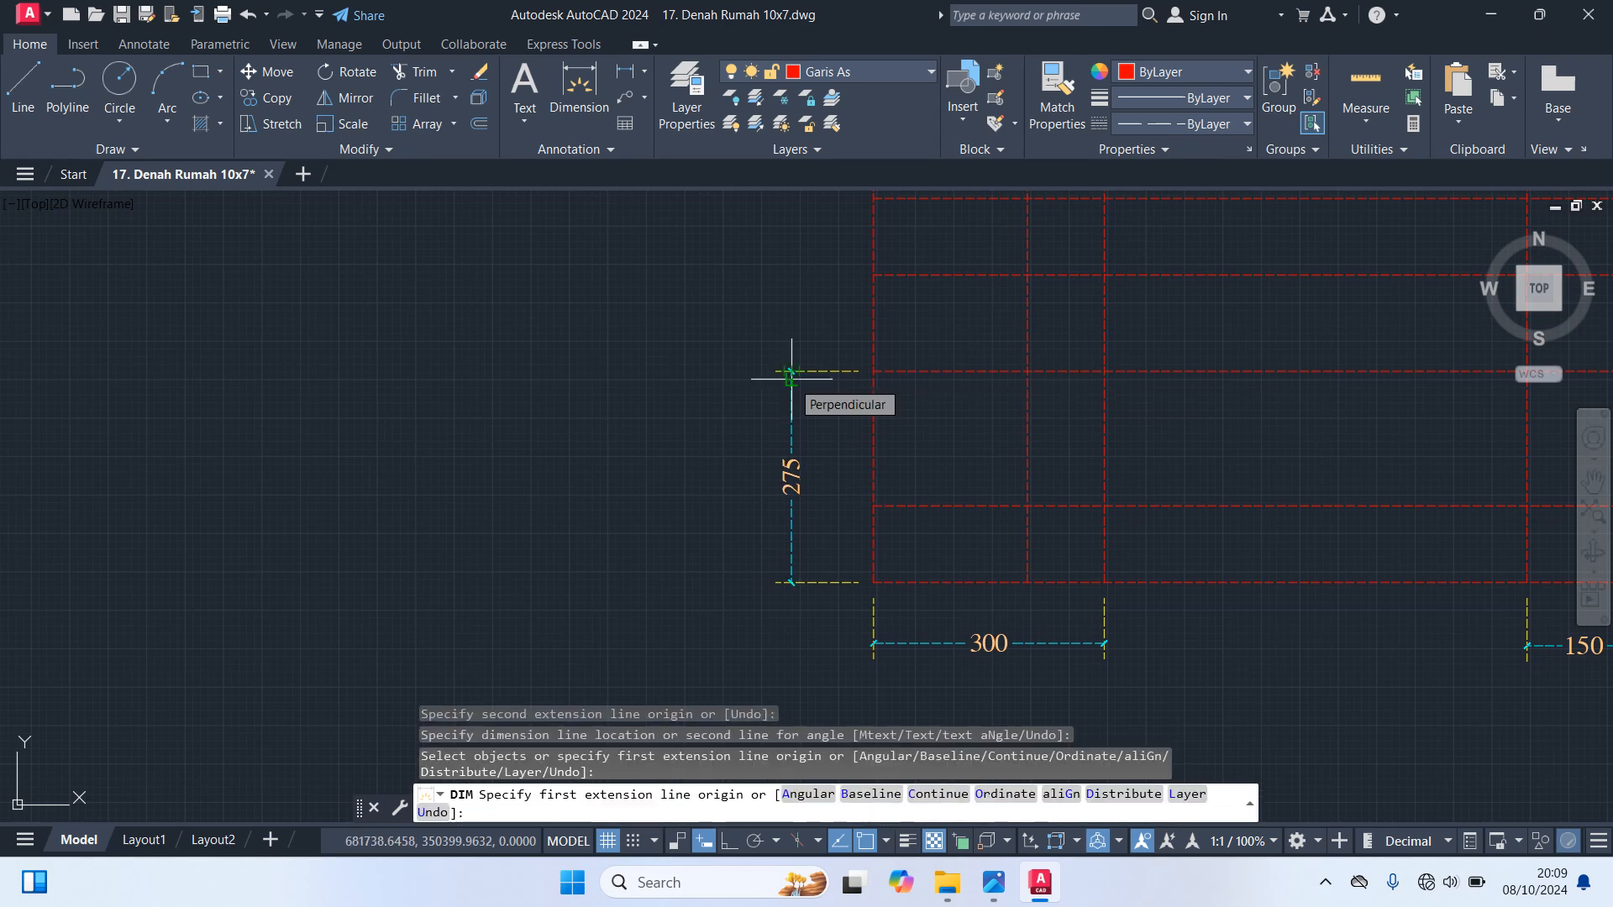
Dimension the bay between the third and second interior horizontal axis lines from the top, outside the left edge
middle_click_drag(672, 334, 710, 422)
left_click(912, 458)
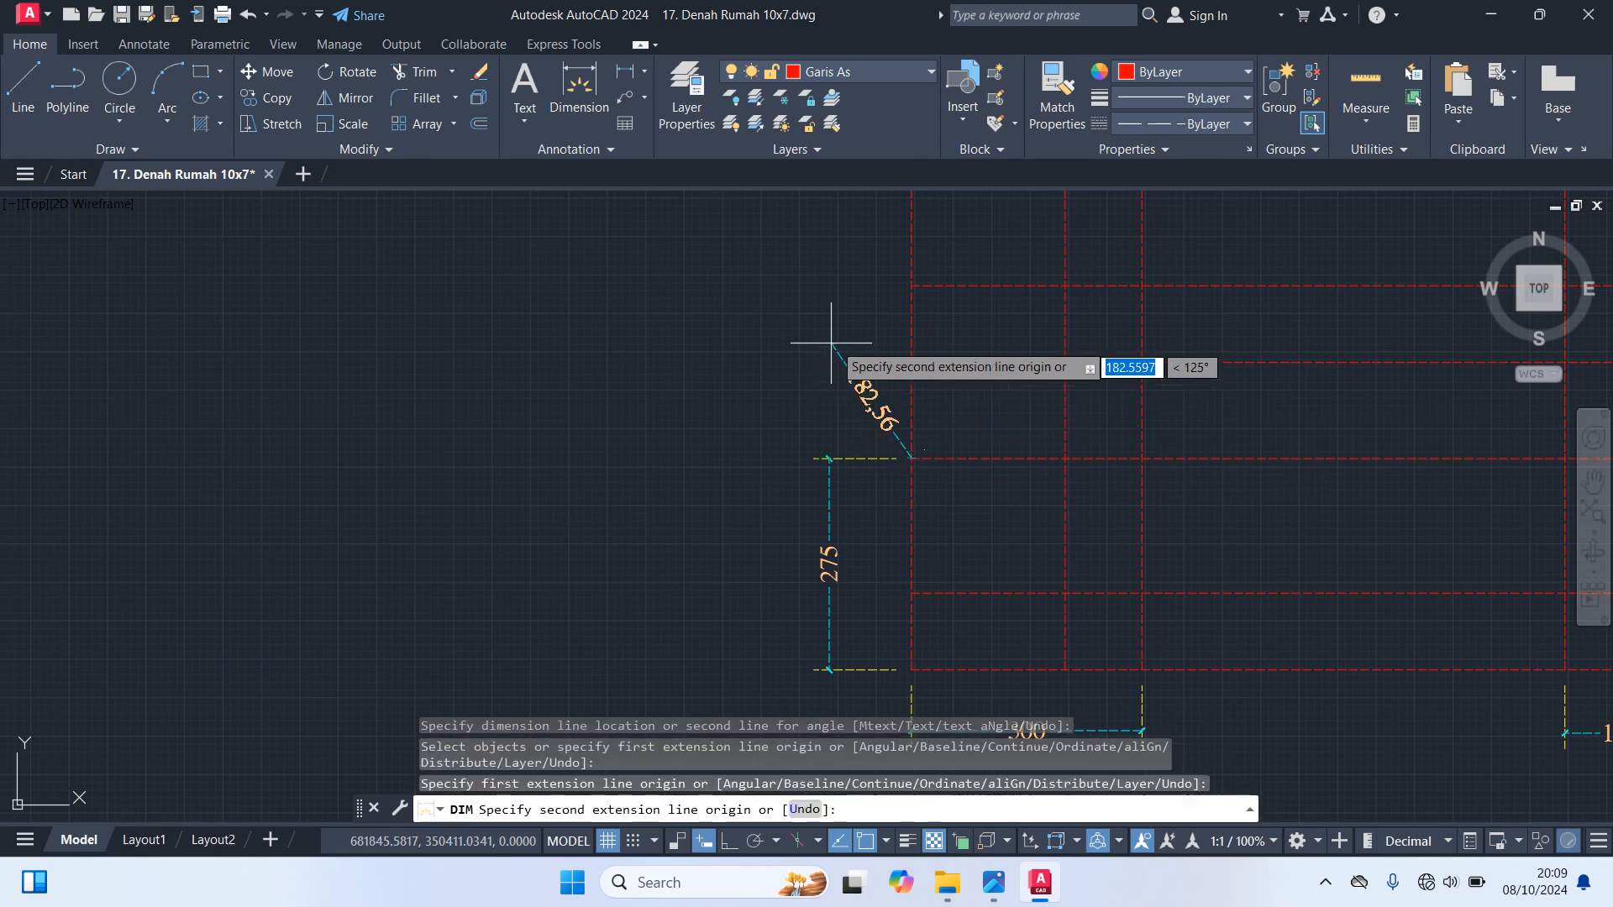
left_click(911, 362)
left_click(758, 363)
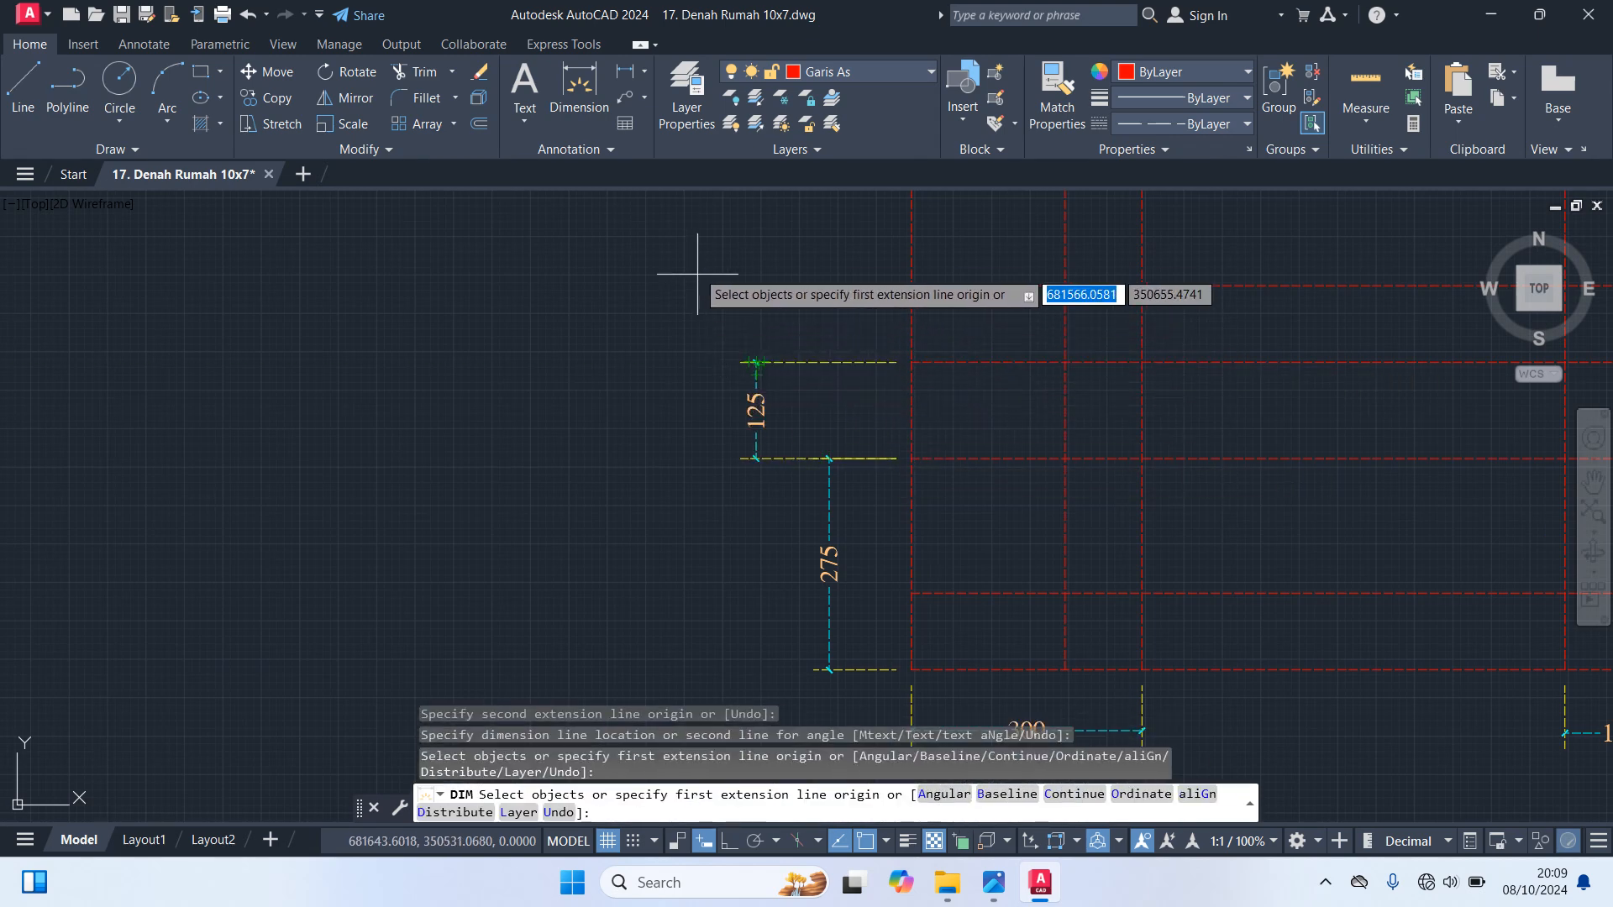
middle_click_drag(781, 299, 834, 454)
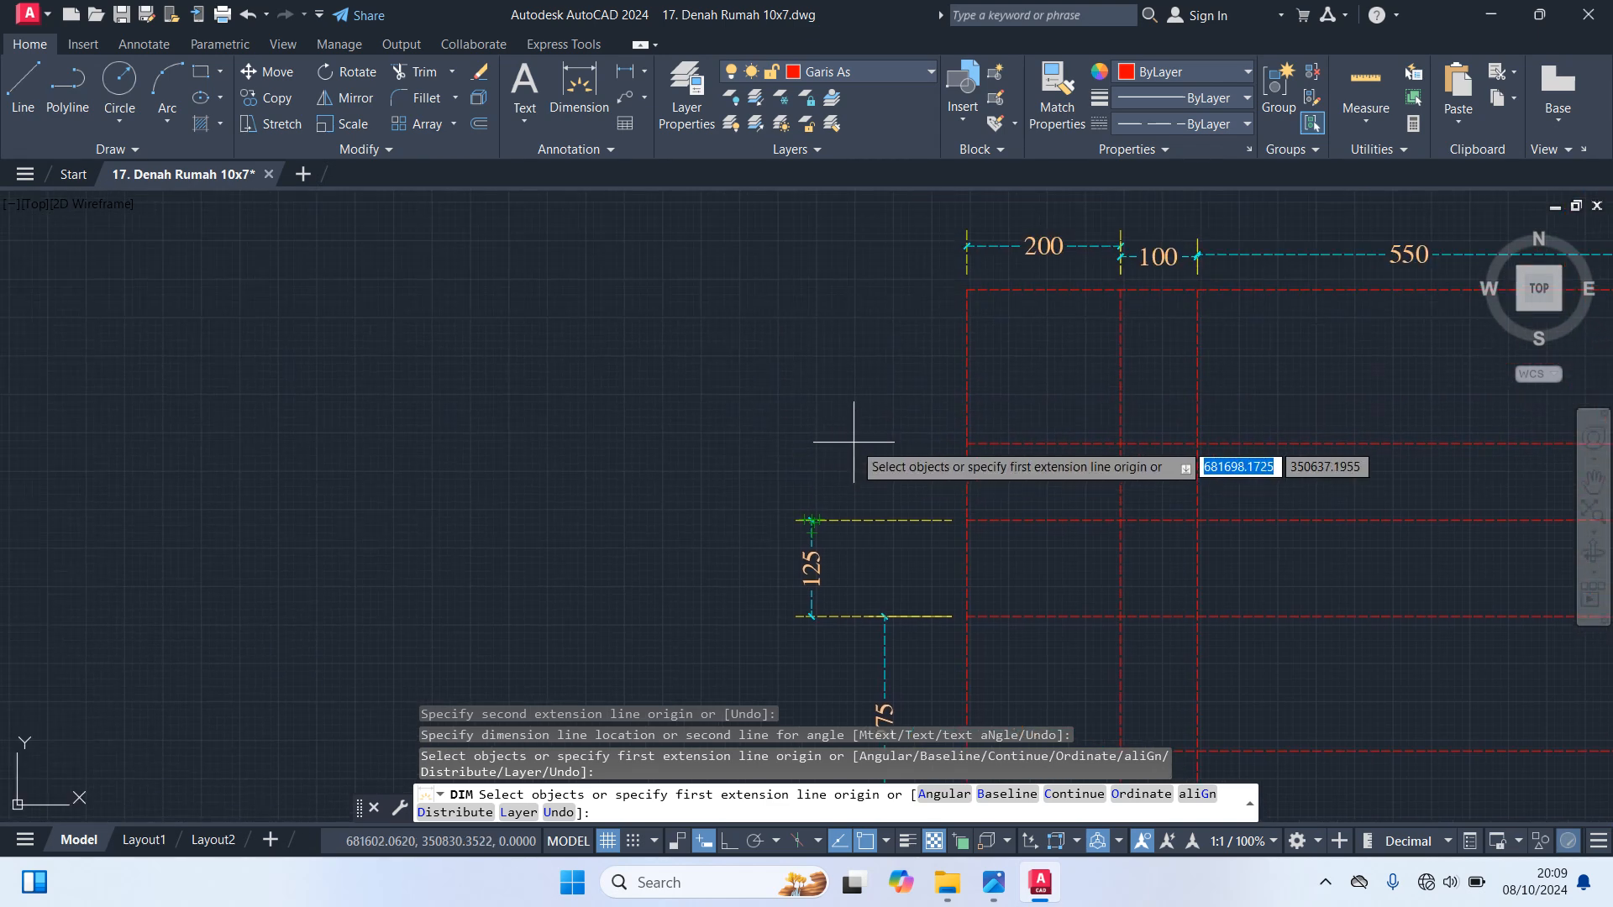
left_click(967, 521)
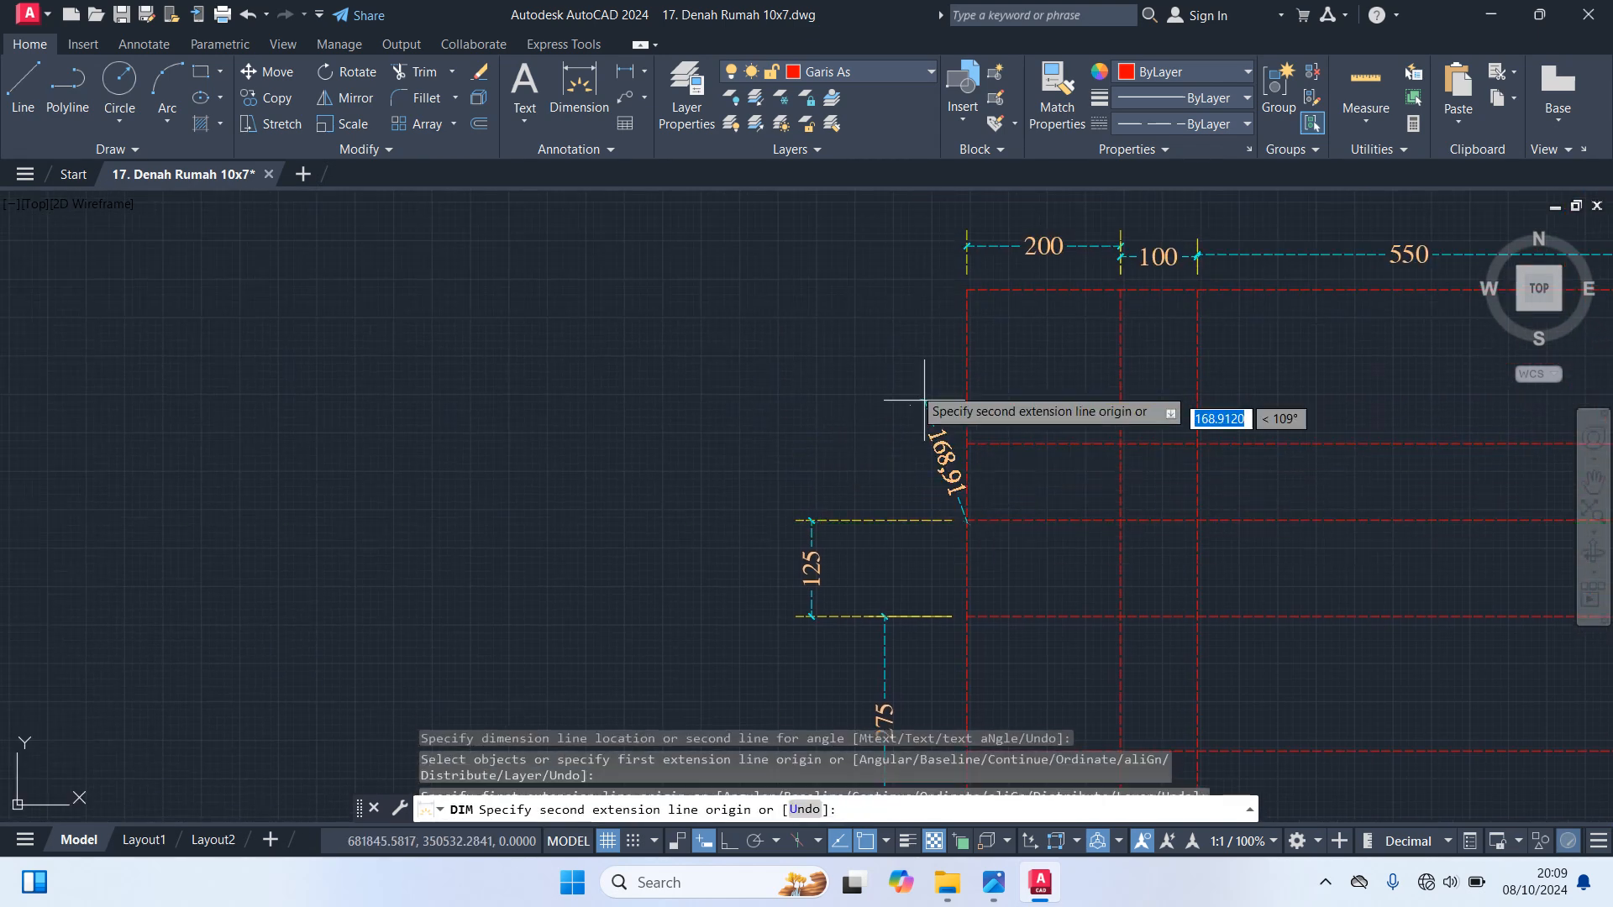
left_click(968, 290)
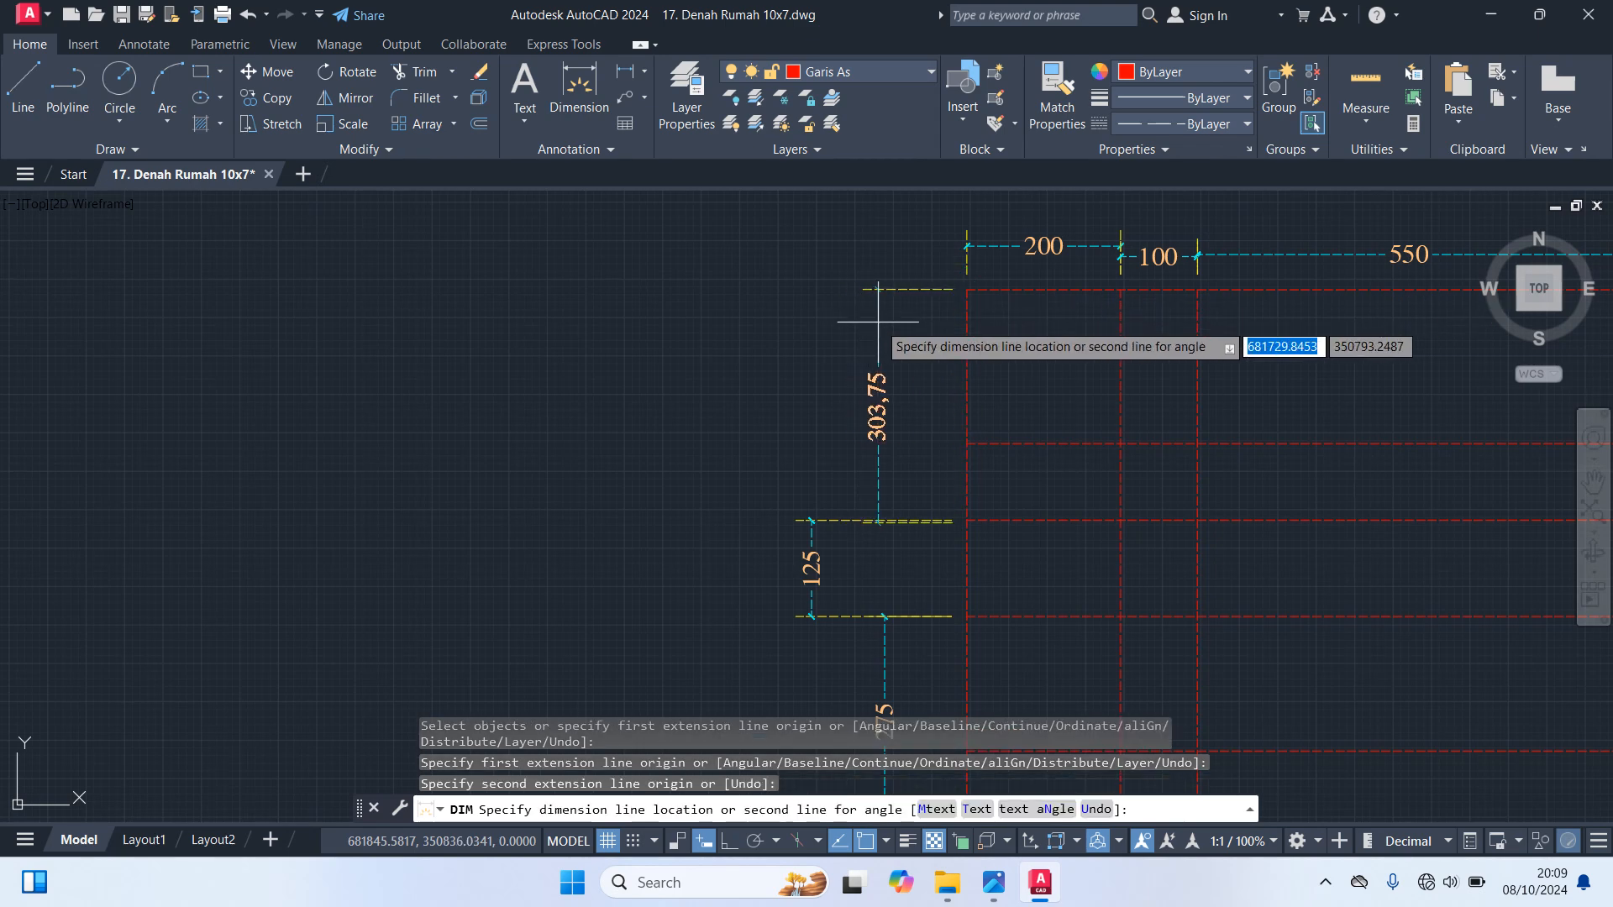
key("Escape")
Dimension the span from the second interior horizontal axis line up to the top edge, outside the left edge
key("Return")
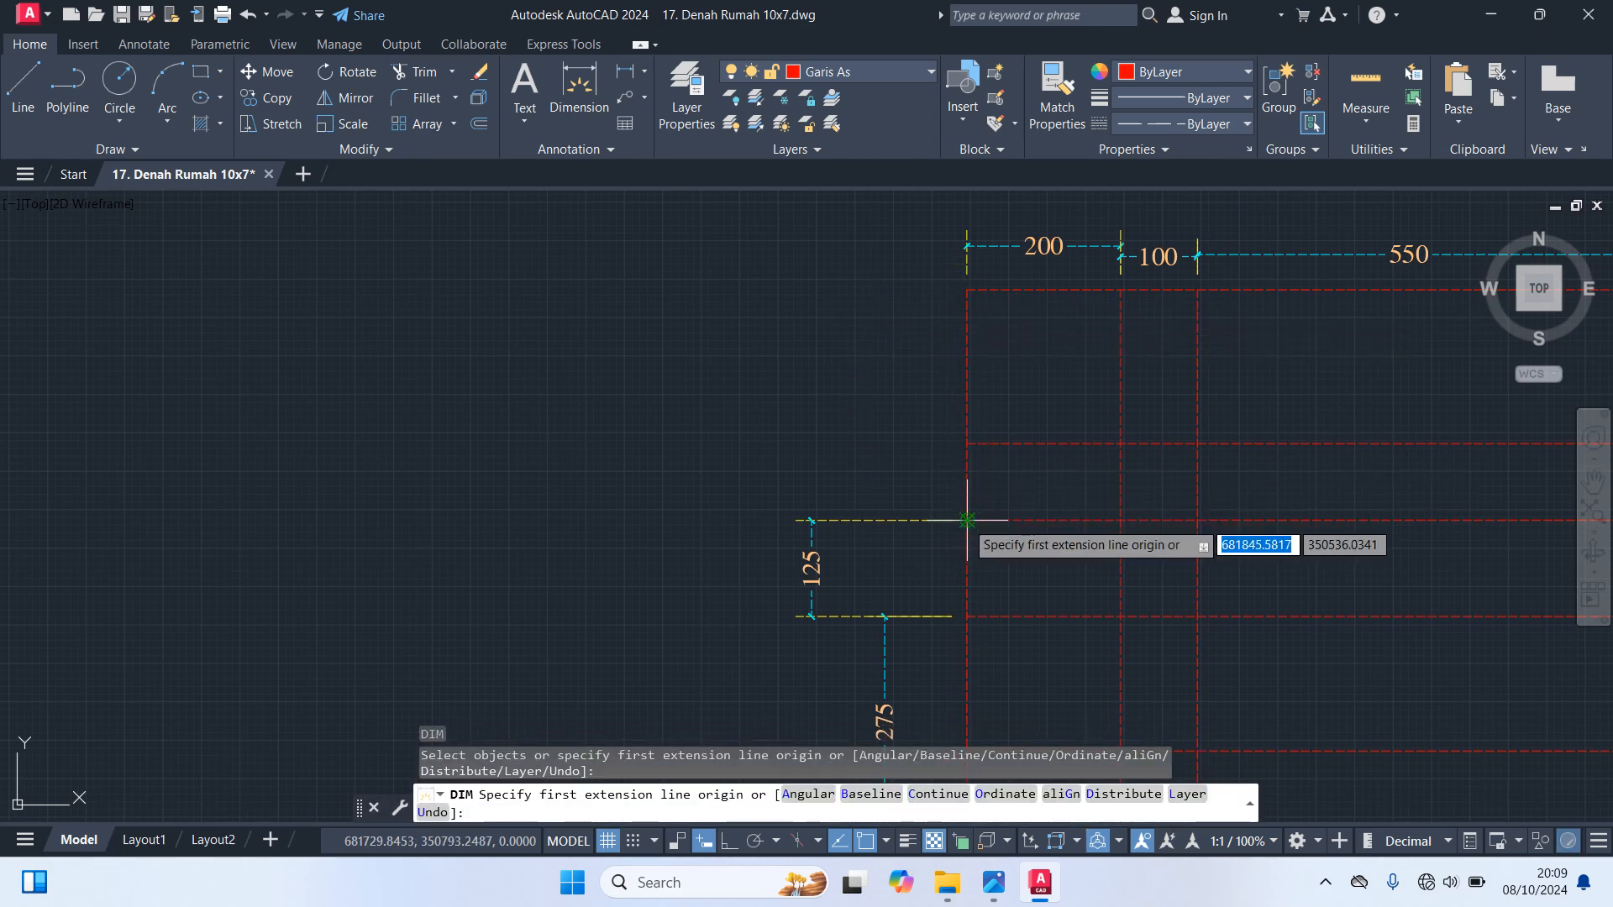
left_click(967, 521)
left_click(967, 289)
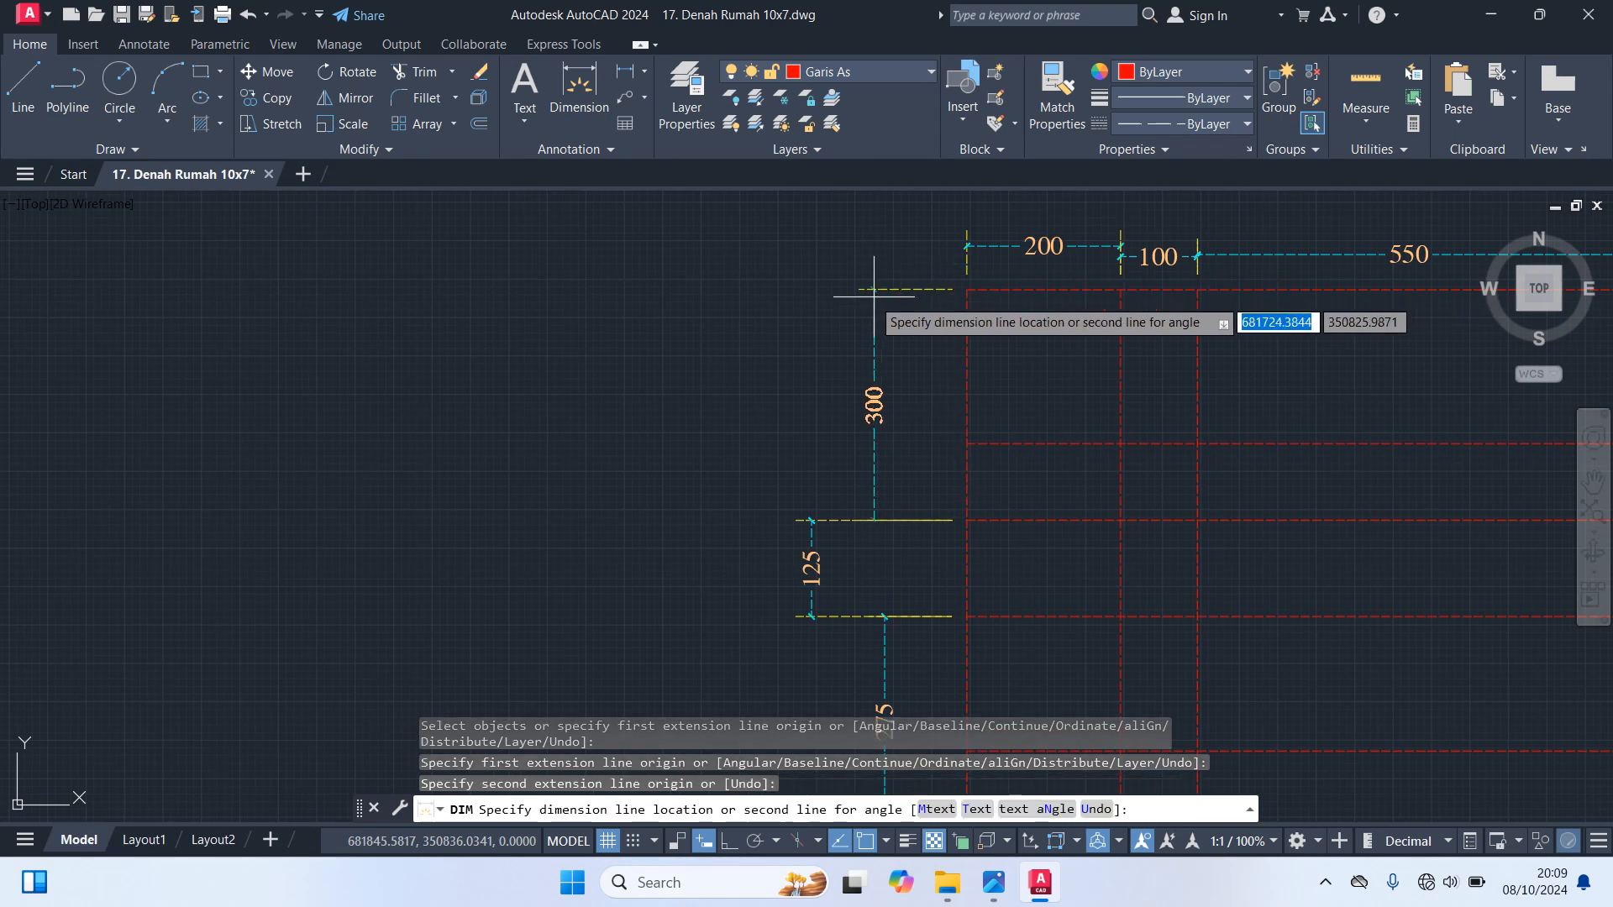
left_click(840, 300)
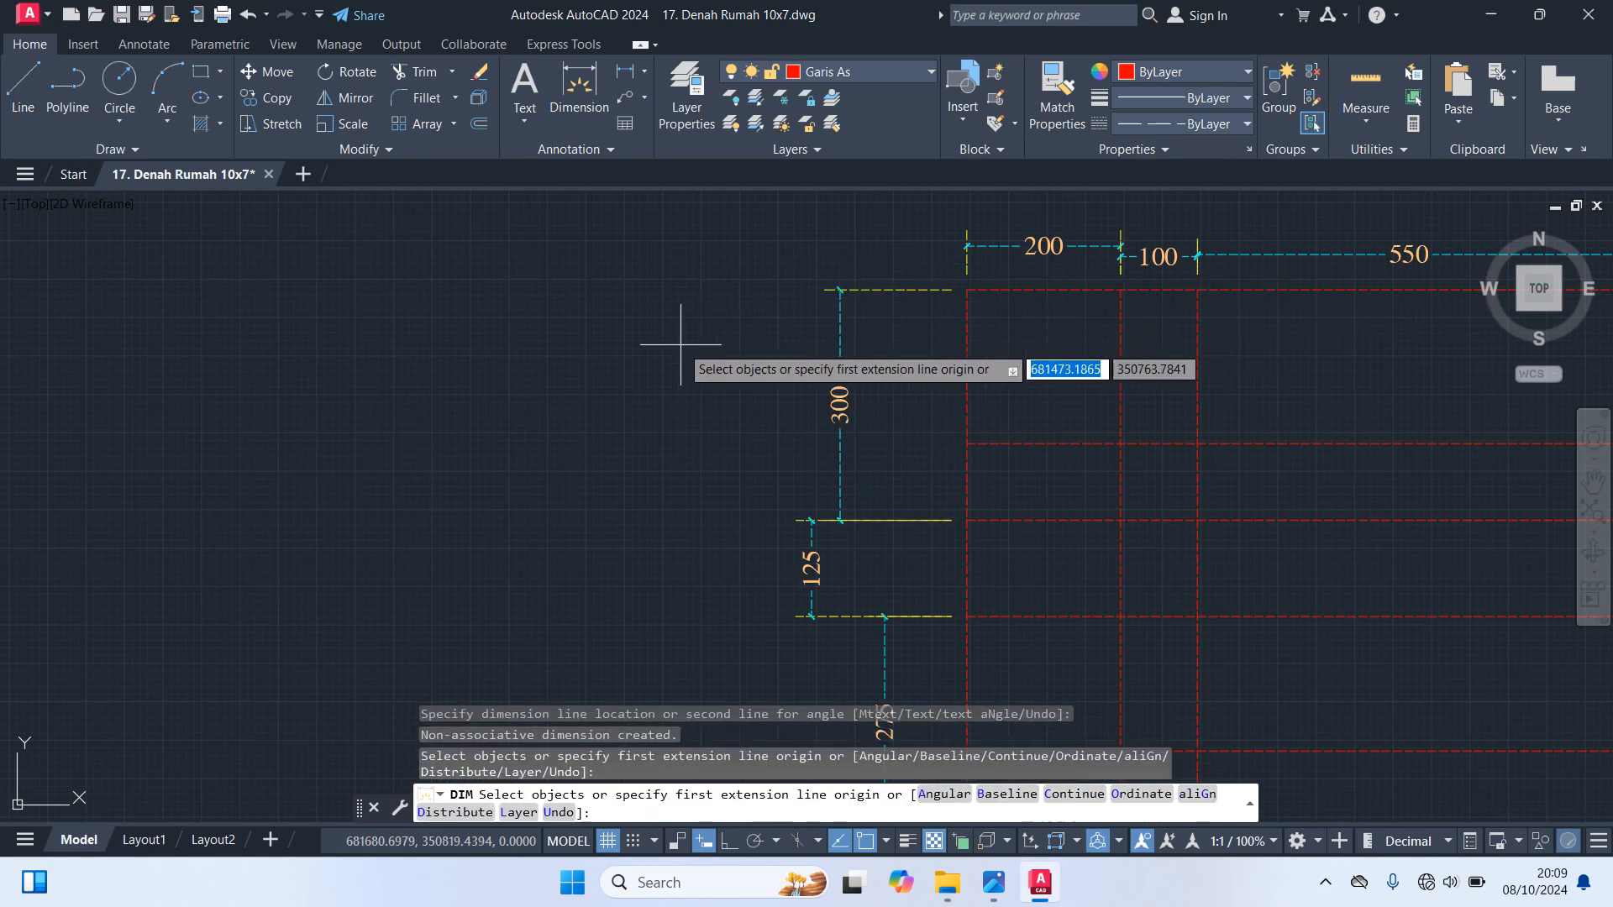
key("Escape")
Offset the second interior vertical axis line 275 toward the right edge
scroll(949, 525, "down", 2)
middle_click_drag(949, 526, 801, 291)
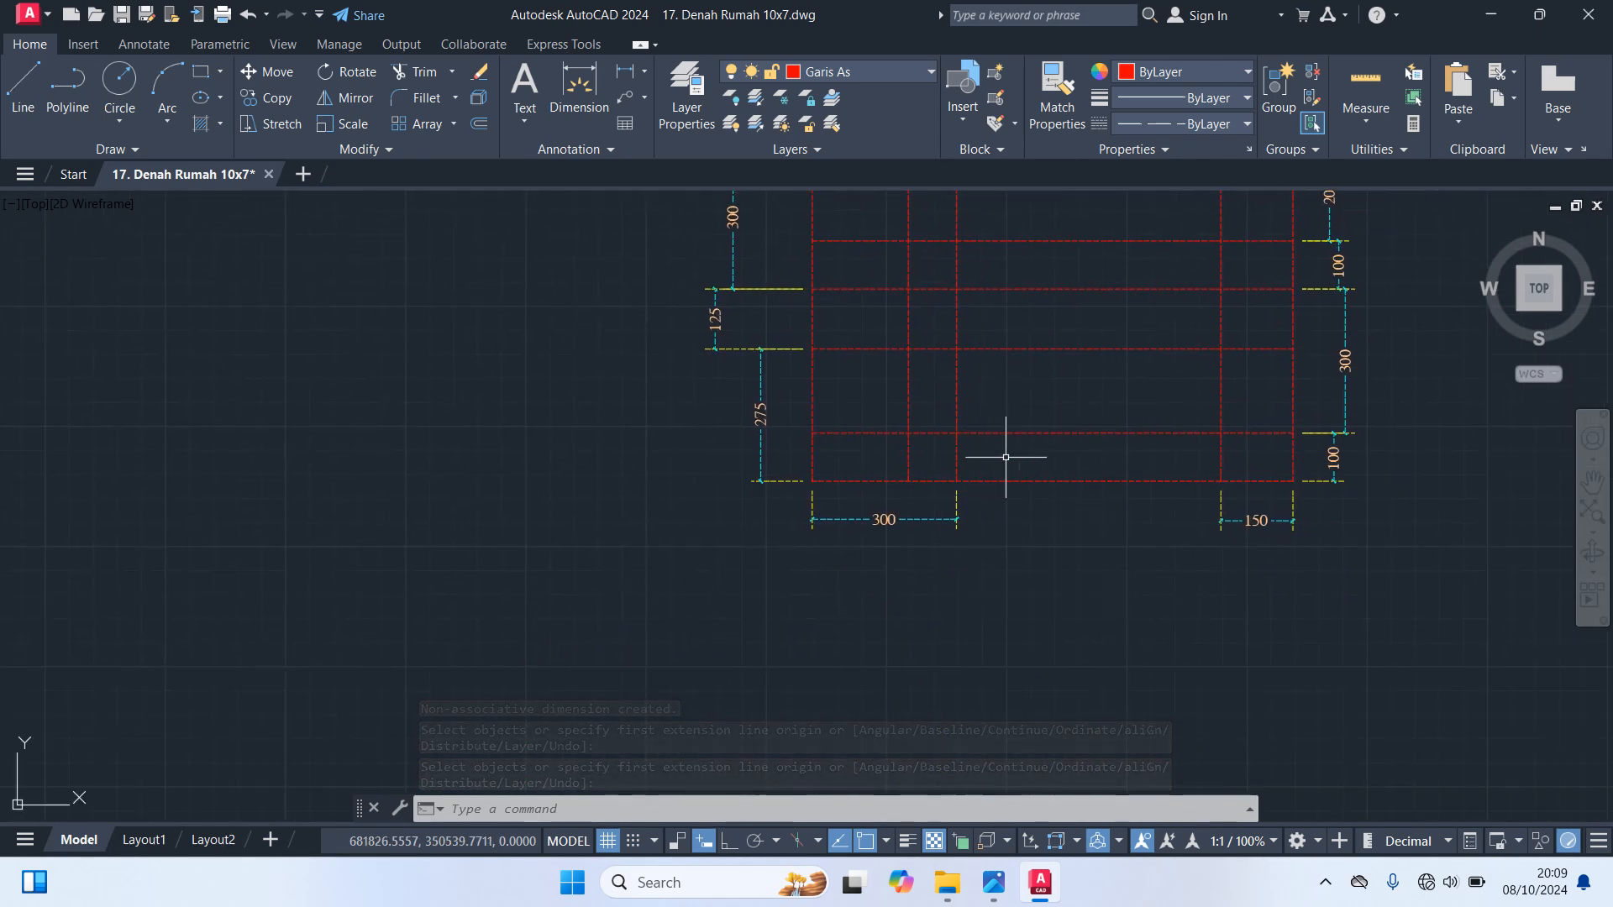
left_click(955, 459)
type("o")
key("Return")
type("275")
key("Return")
left_click(957, 471)
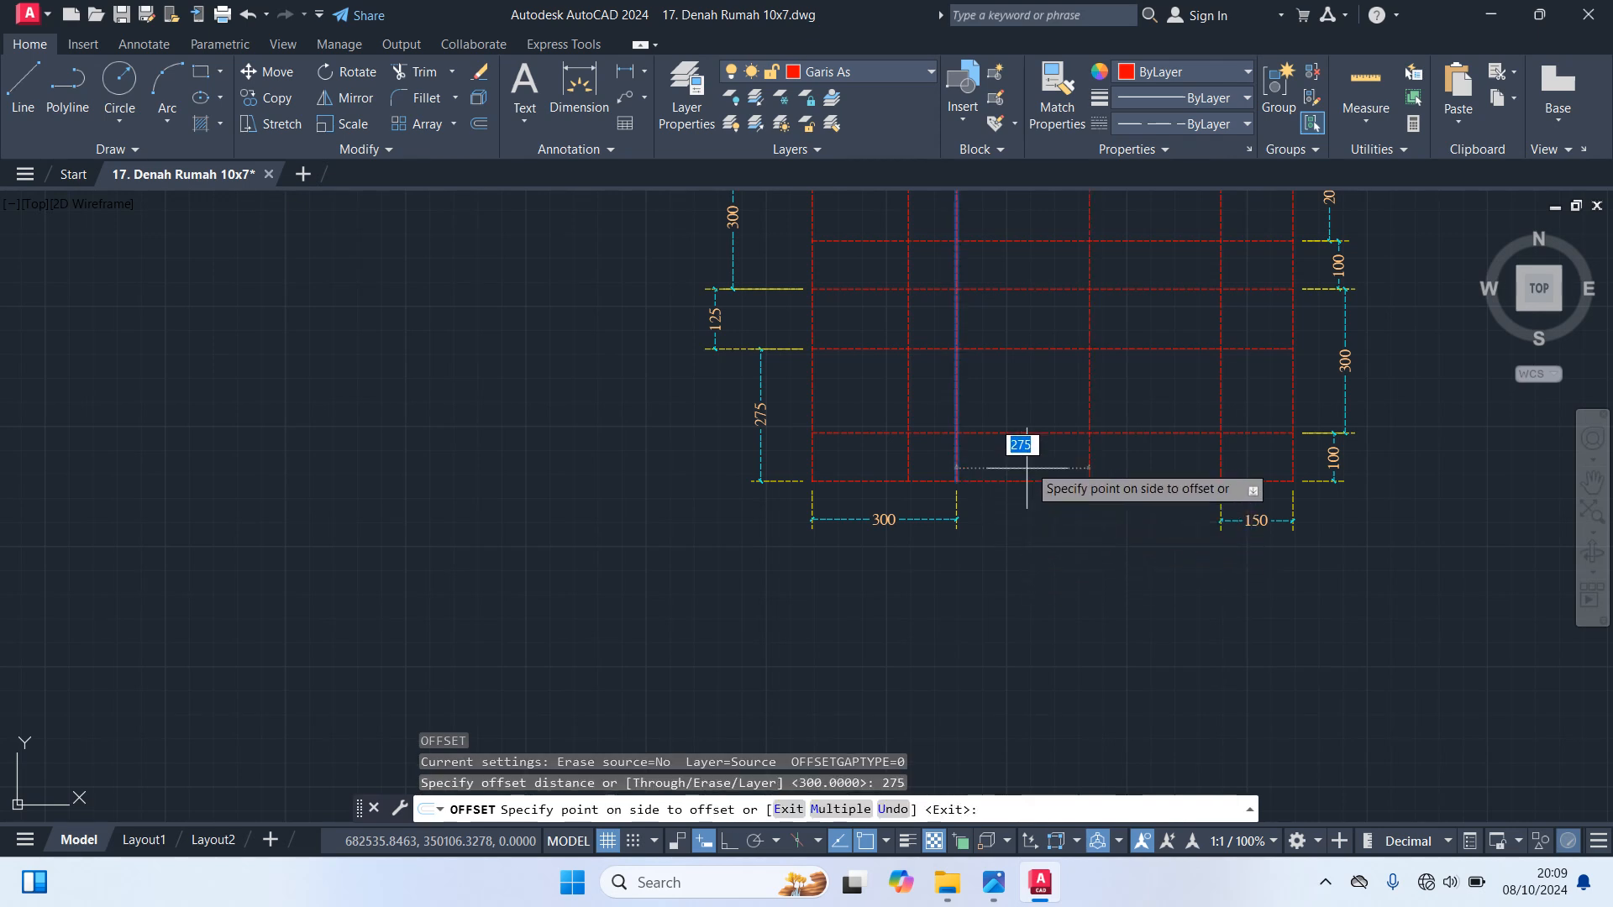
left_click(1142, 388)
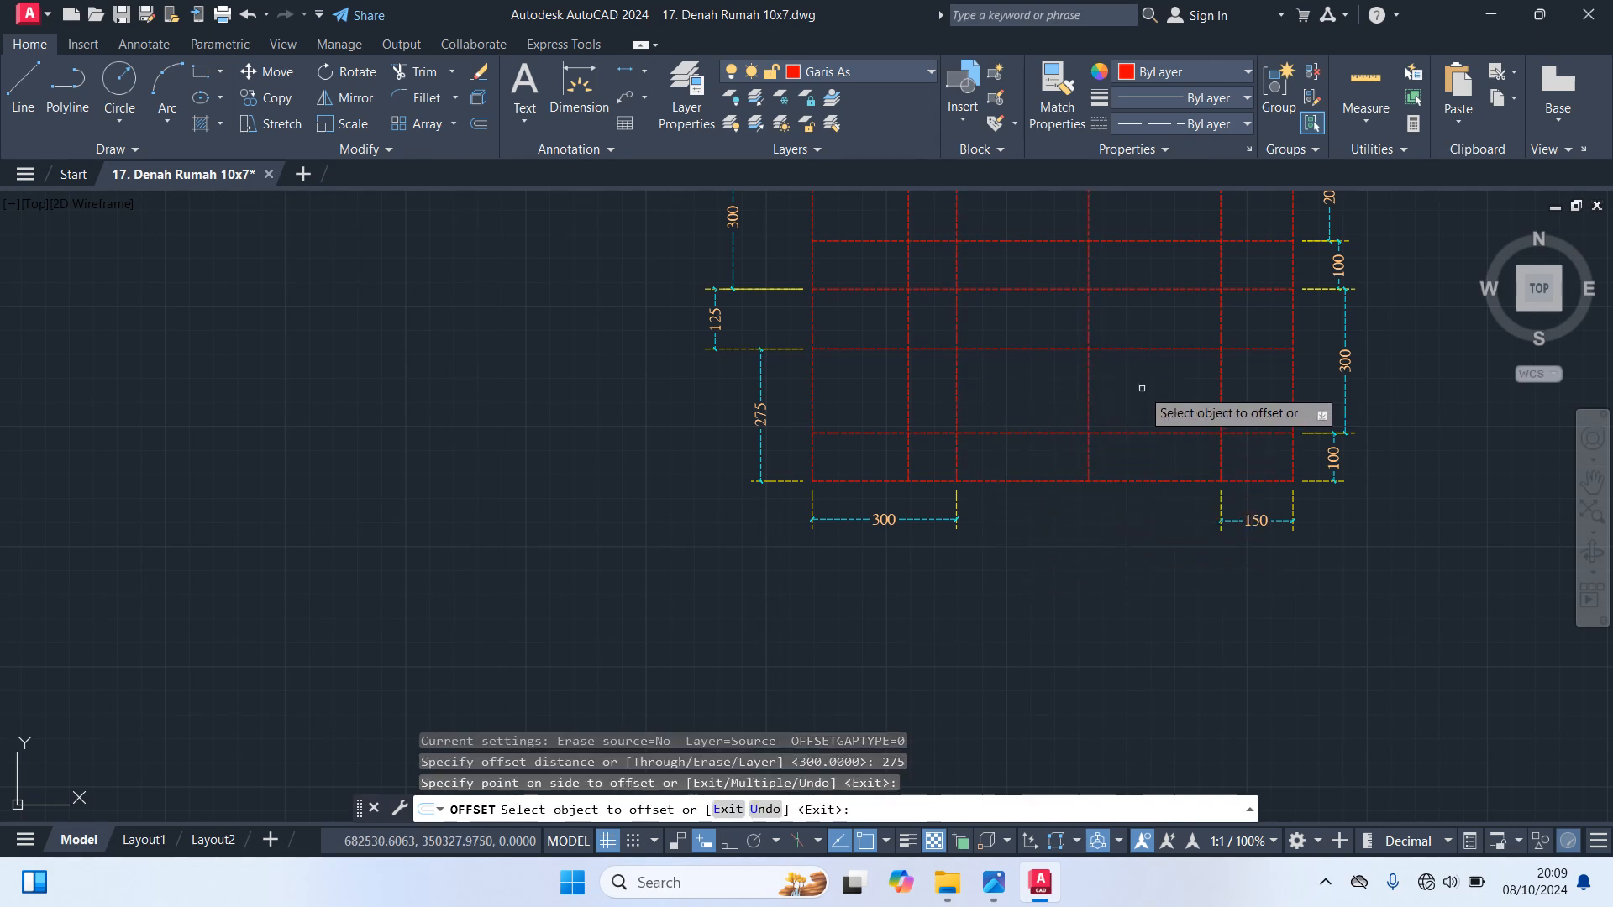
key("Return")
key("Return")
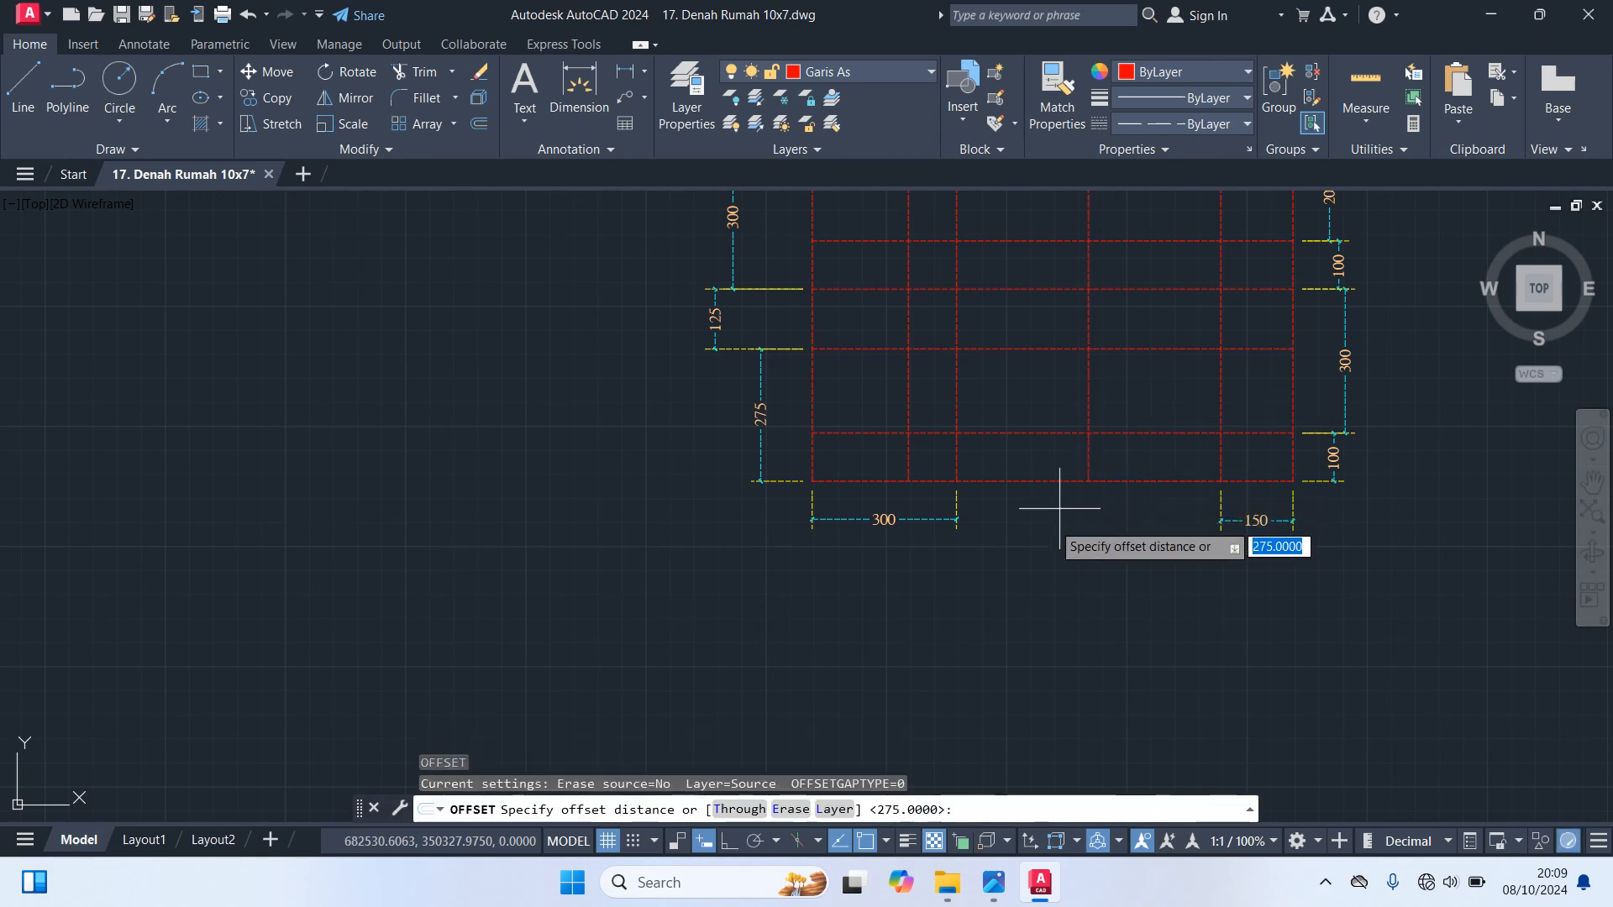
scroll(974, 499, "up", 2)
left_click(939, 462)
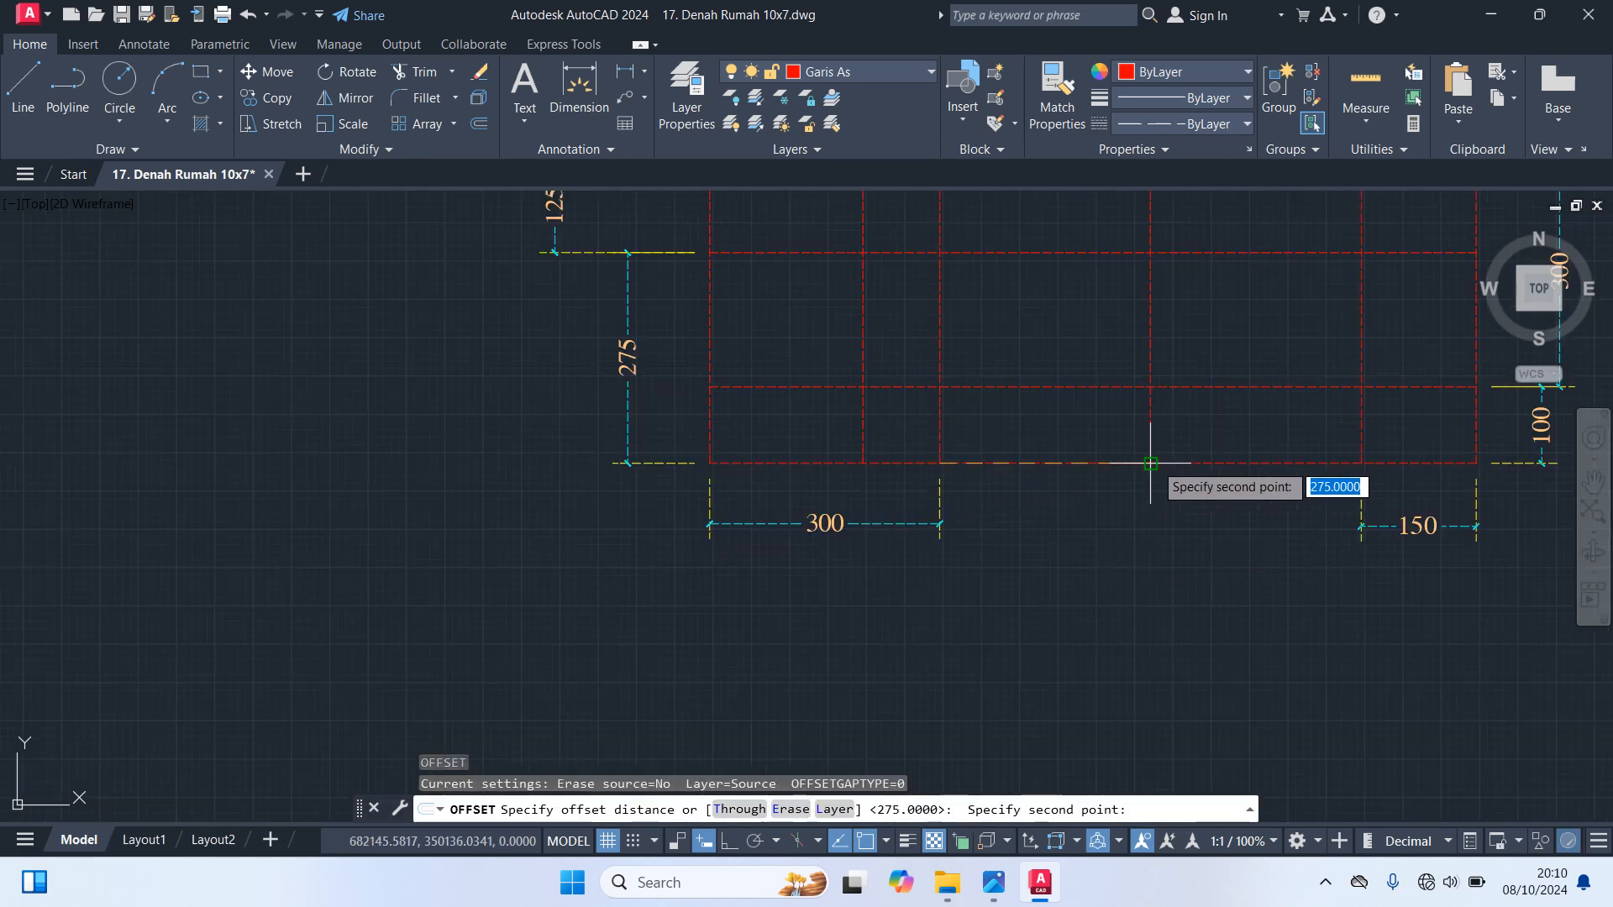
left_click(1153, 462)
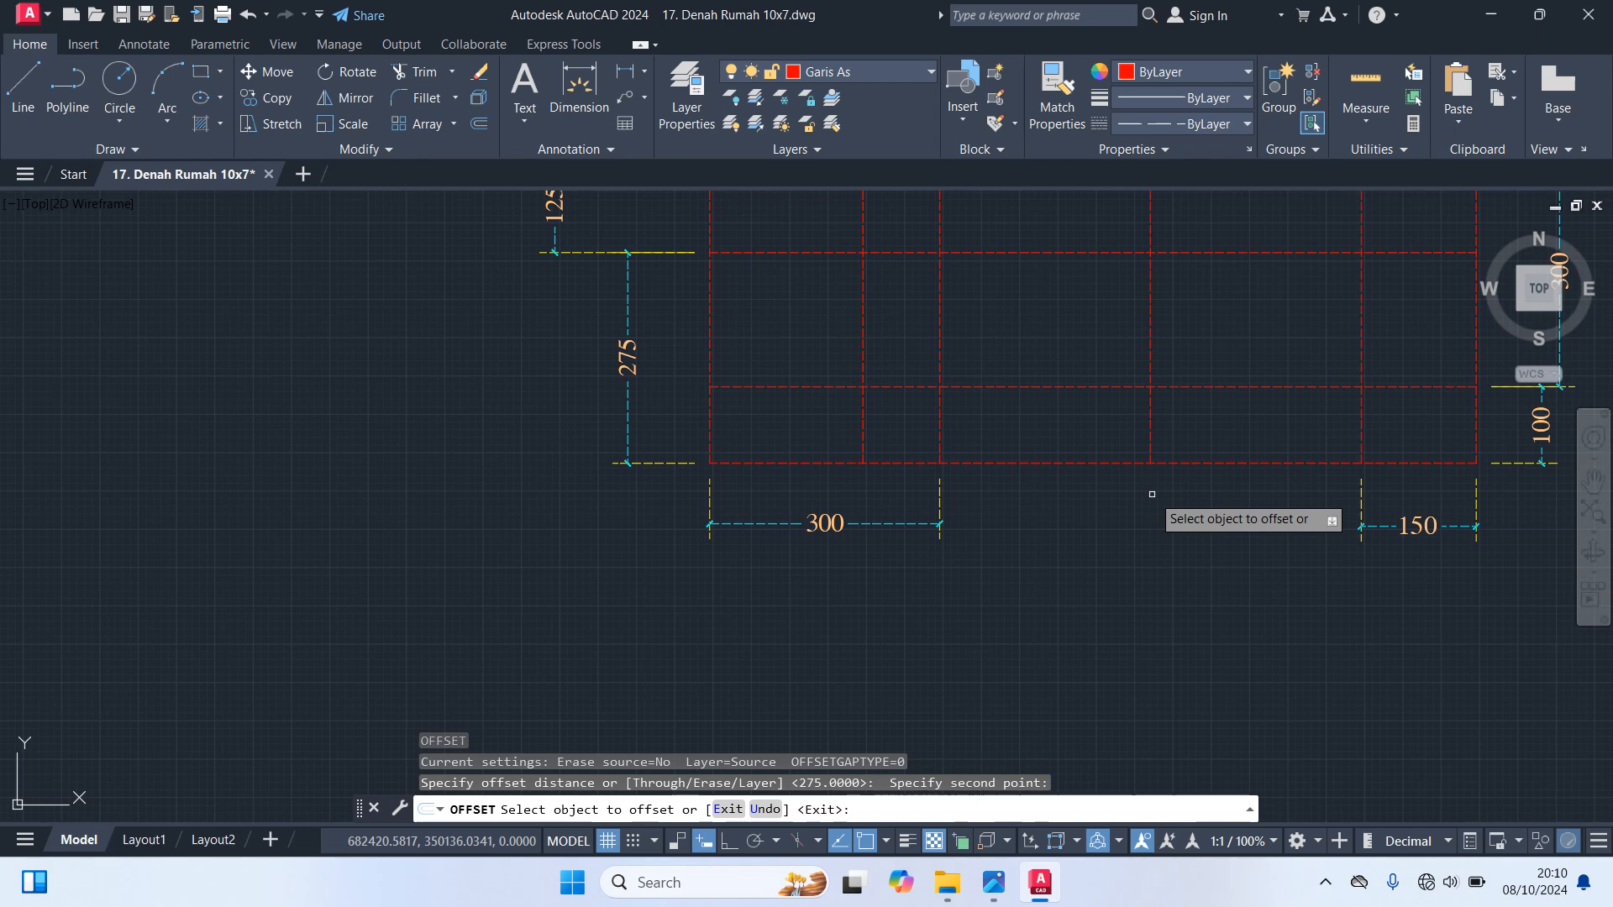
key("Escape")
Dimension the bay between the second and third interior vertical axis lines, below the bottom edge
type("dim")
key("Return")
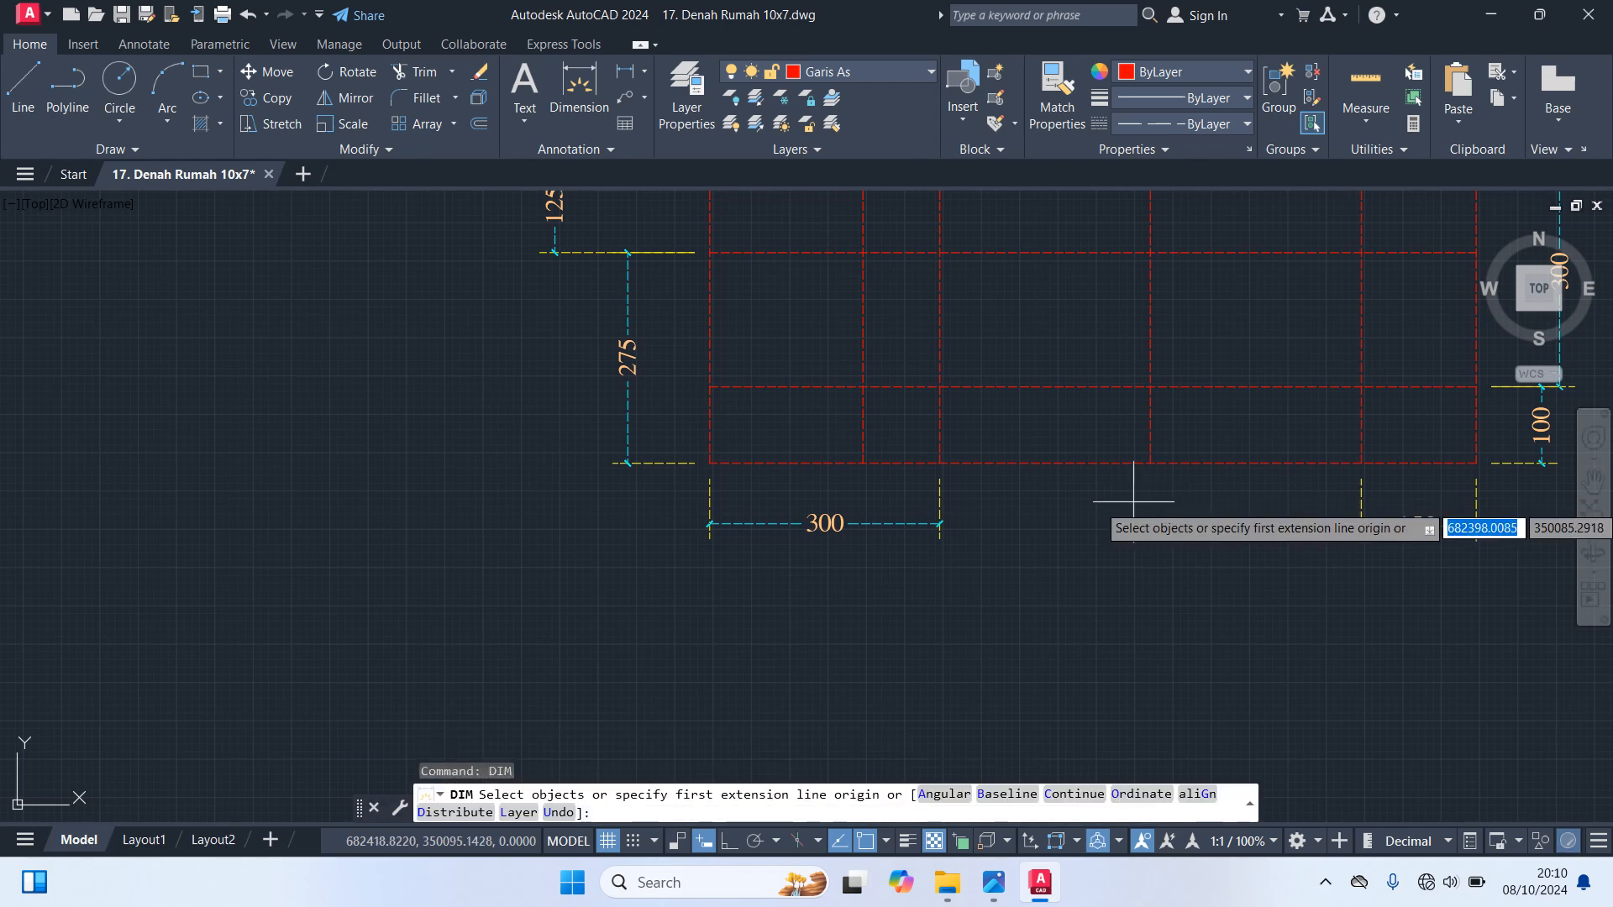
key("Escape")
type("dim")
key("Return")
left_click(938, 467)
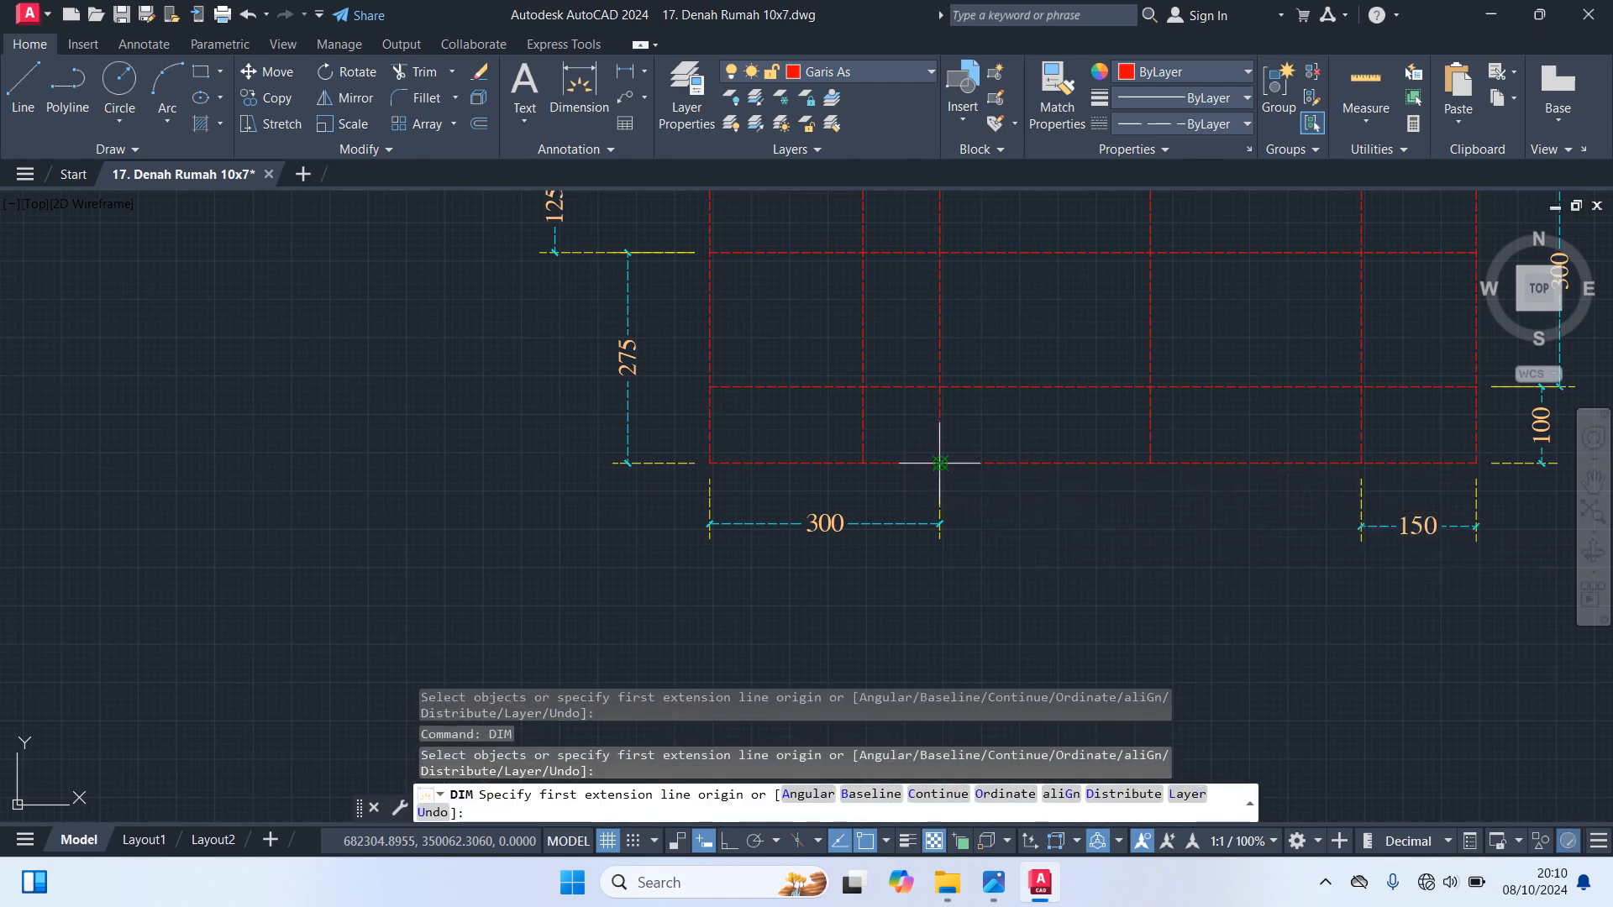
left_click(1150, 464)
left_click(1151, 508)
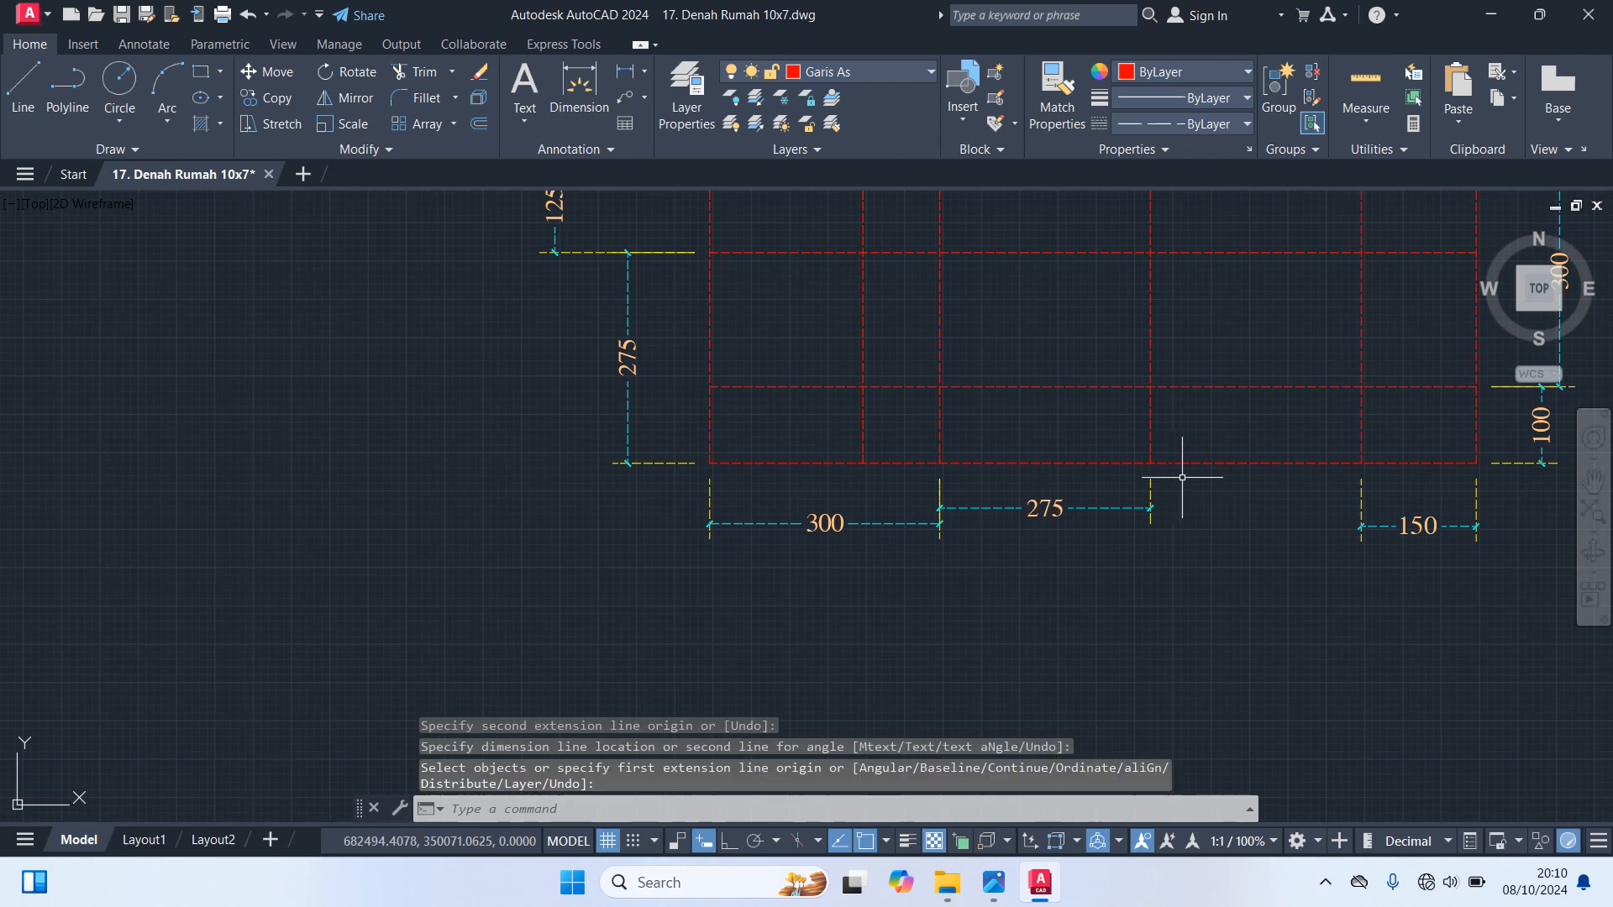
Dimension the bay between the third and fourth interior vertical axis lines, below the bottom edge
left_click(1150, 463)
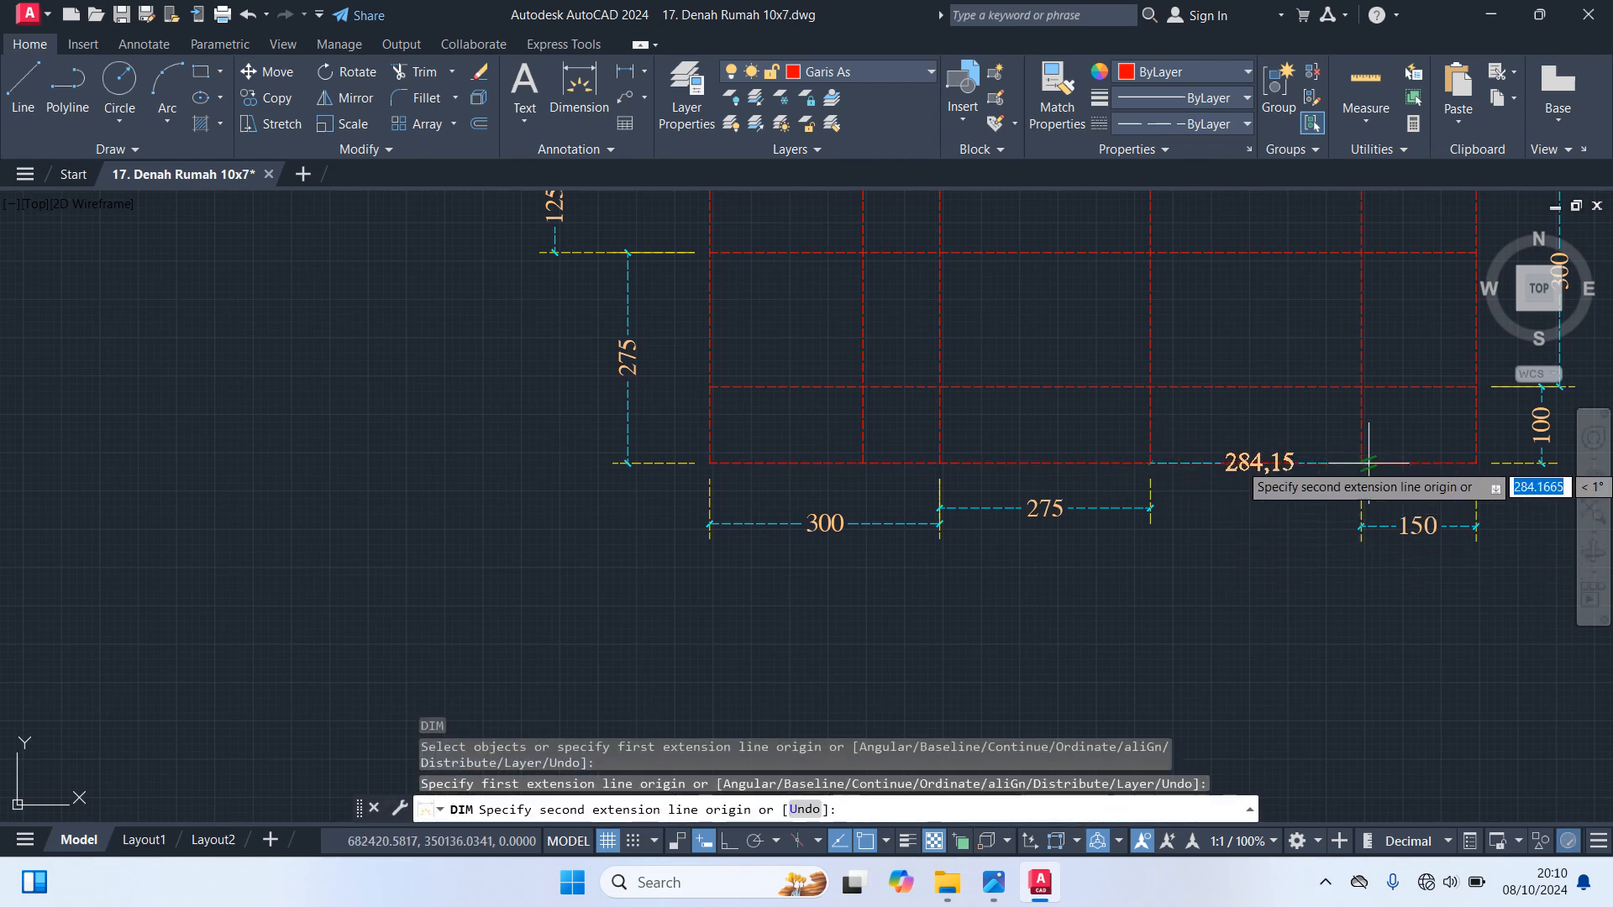
left_click(1361, 463)
left_click(1329, 553)
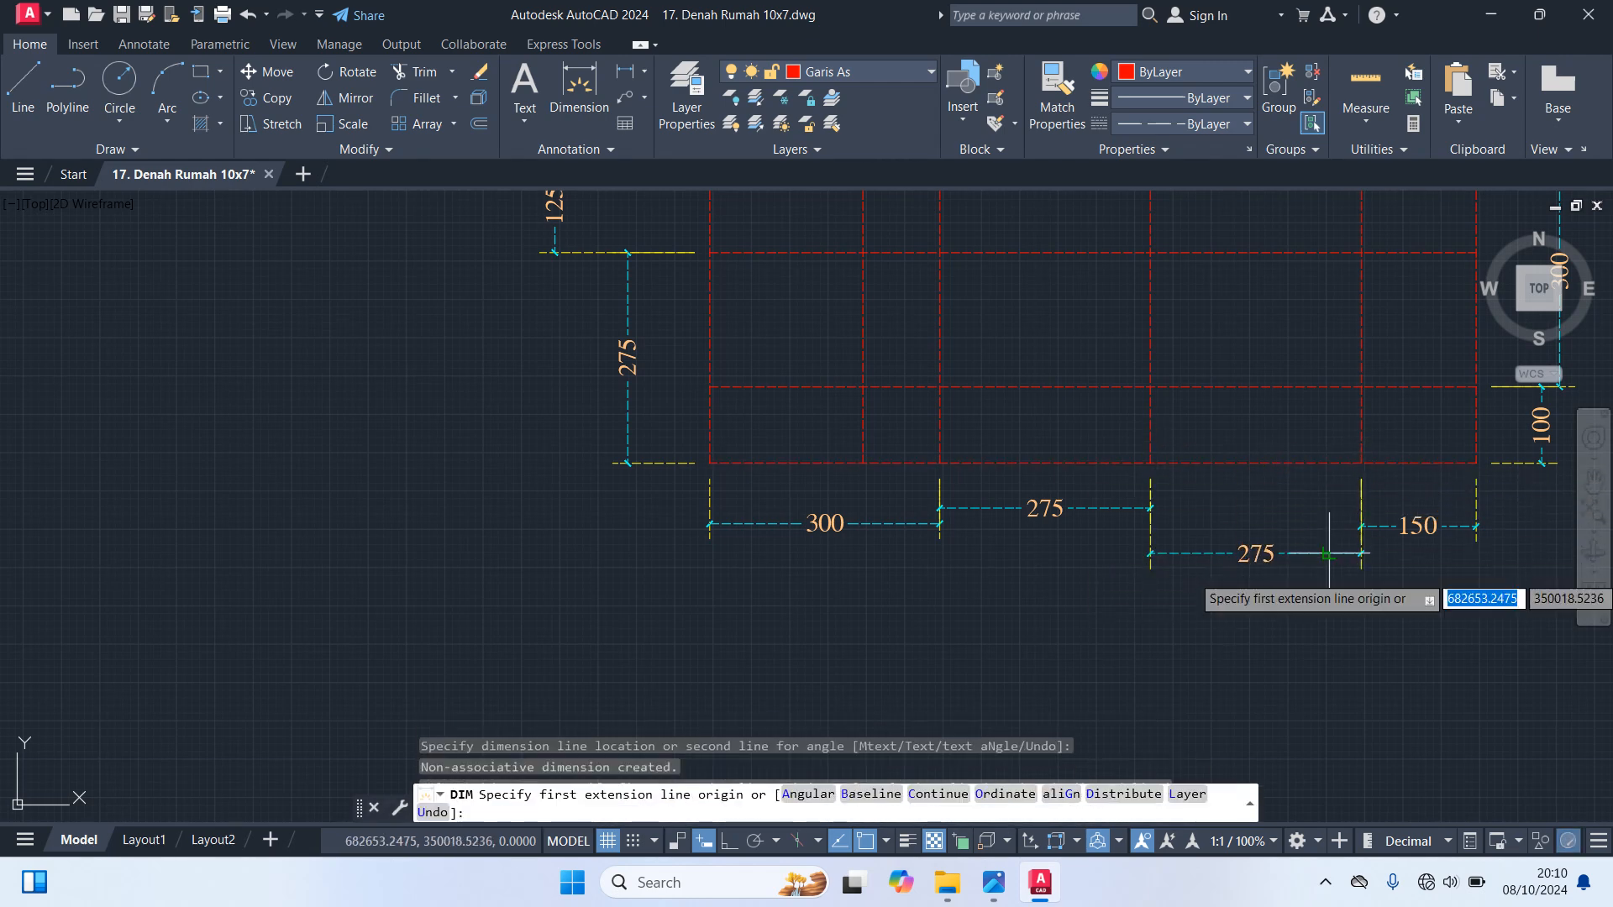
key("Escape")
type("`")
key("Escape")
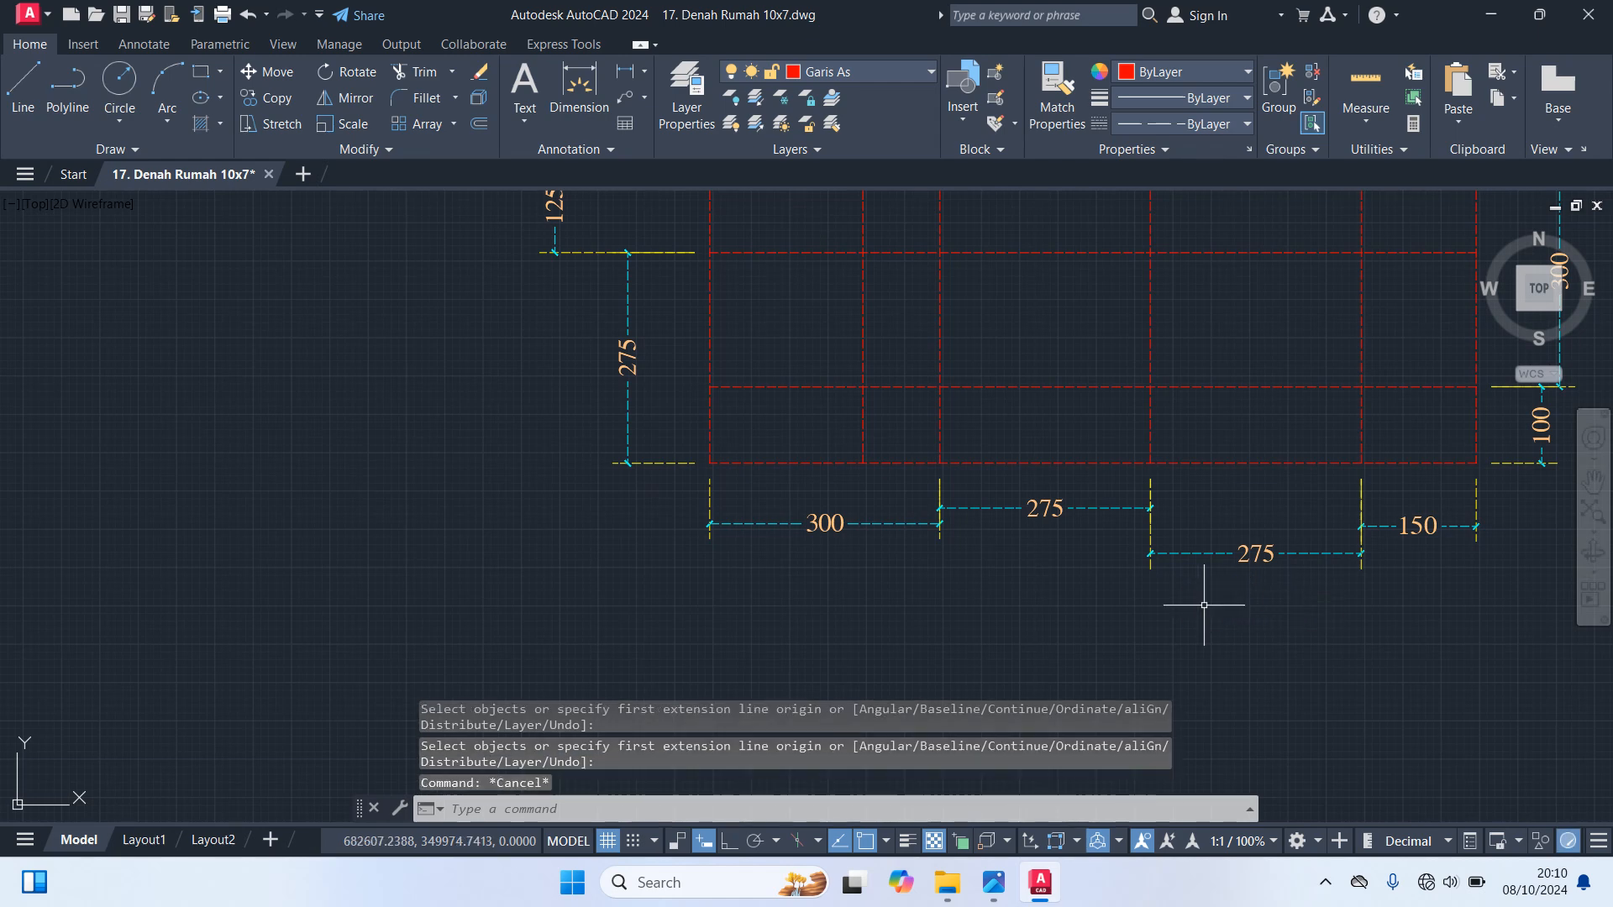
Trim the top interior horizontal axis line left of the fourth interior vertical, and the first and third interior verticals above the second horizontal
scroll(1205, 604, "down", 2)
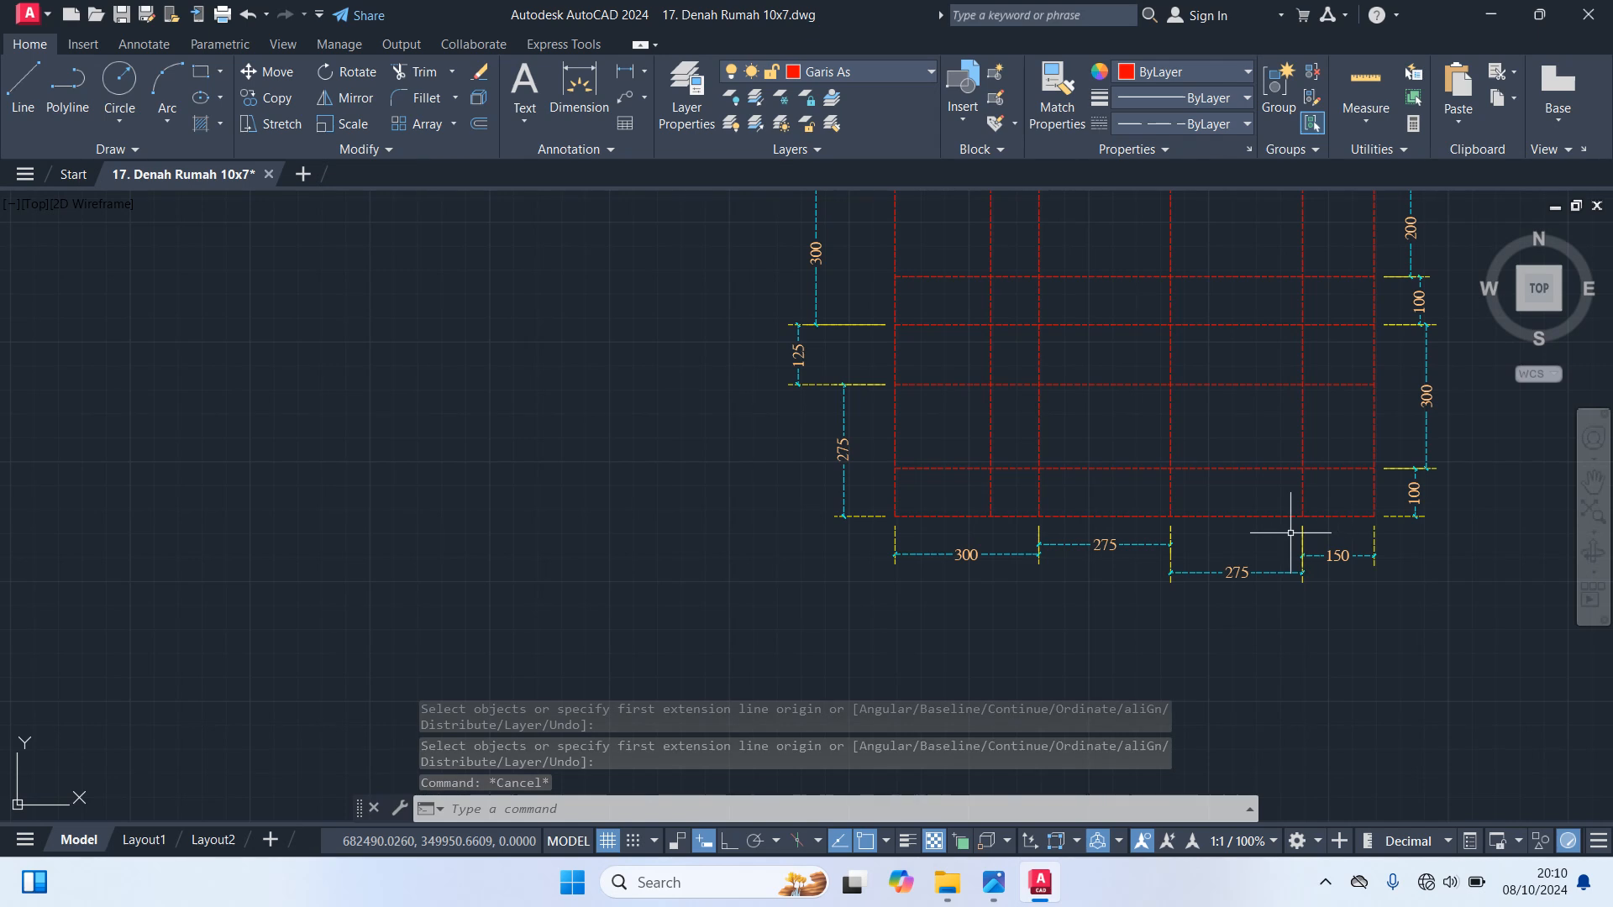
mouse_move(1145, 400)
middle_mouse_down()
mouse_move(1081, 469)
mouse_move(1034, 475)
middle_mouse_up()
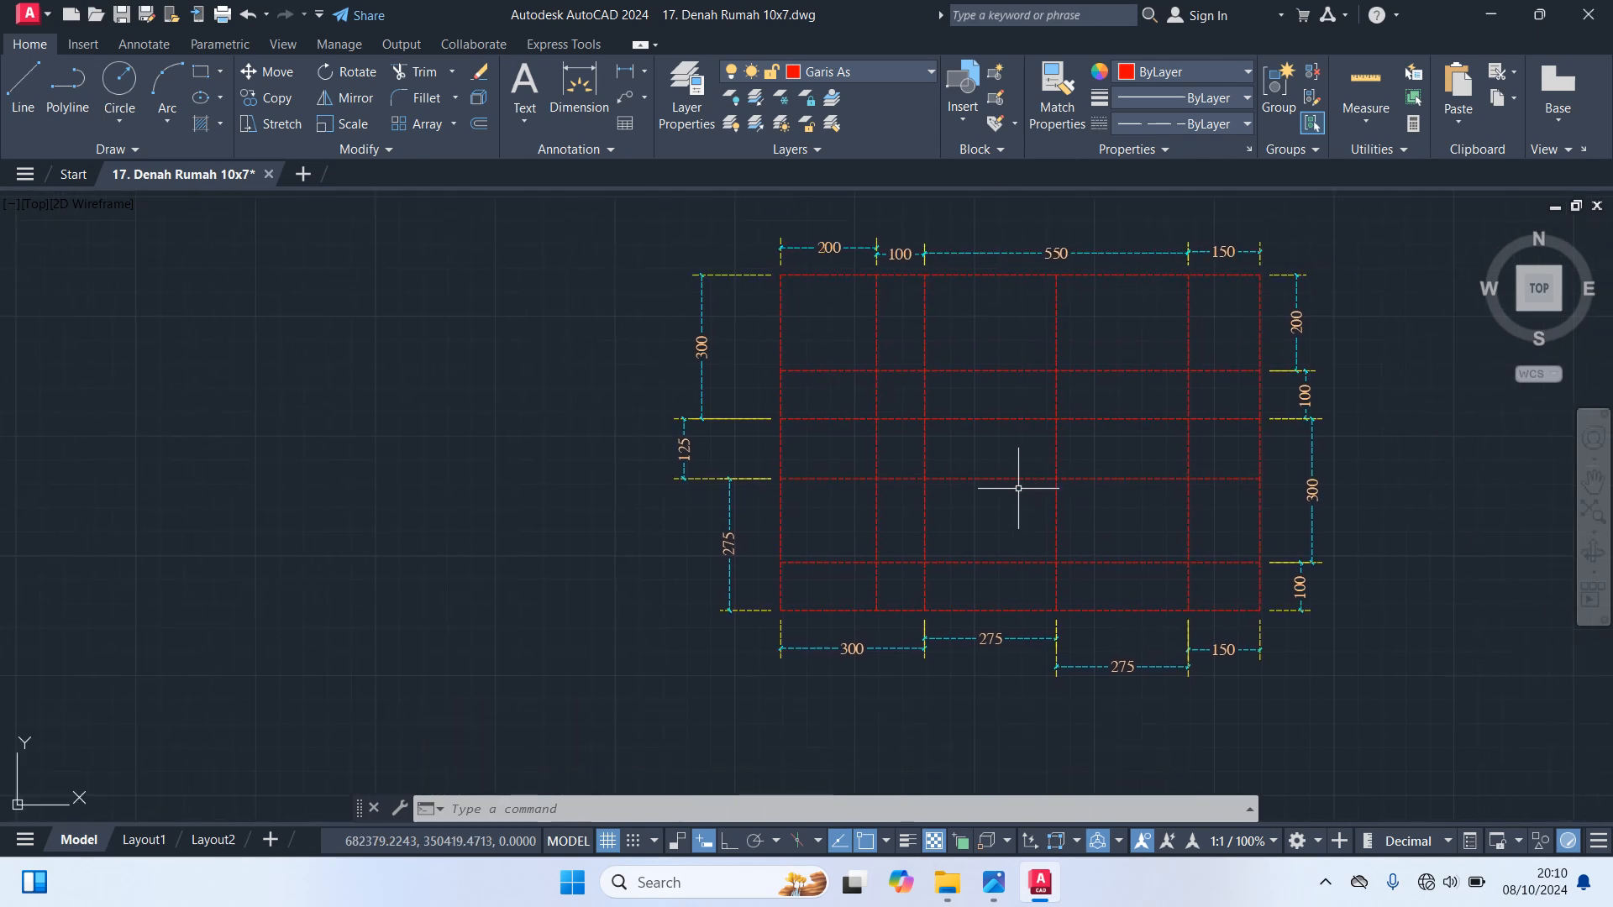
type("TR")
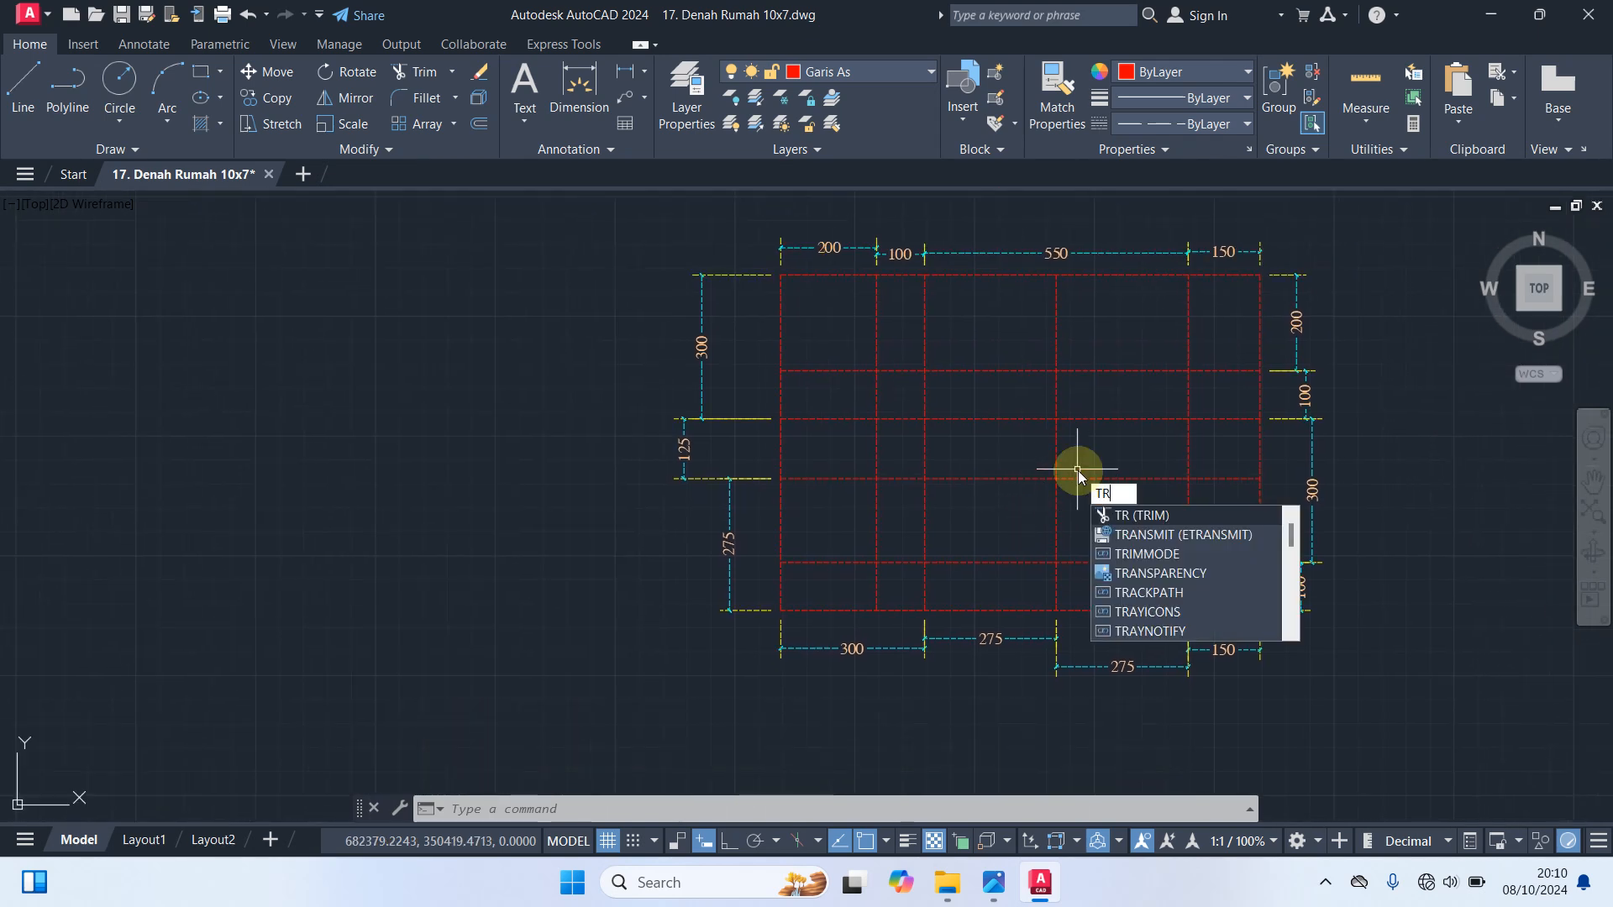
key("Return")
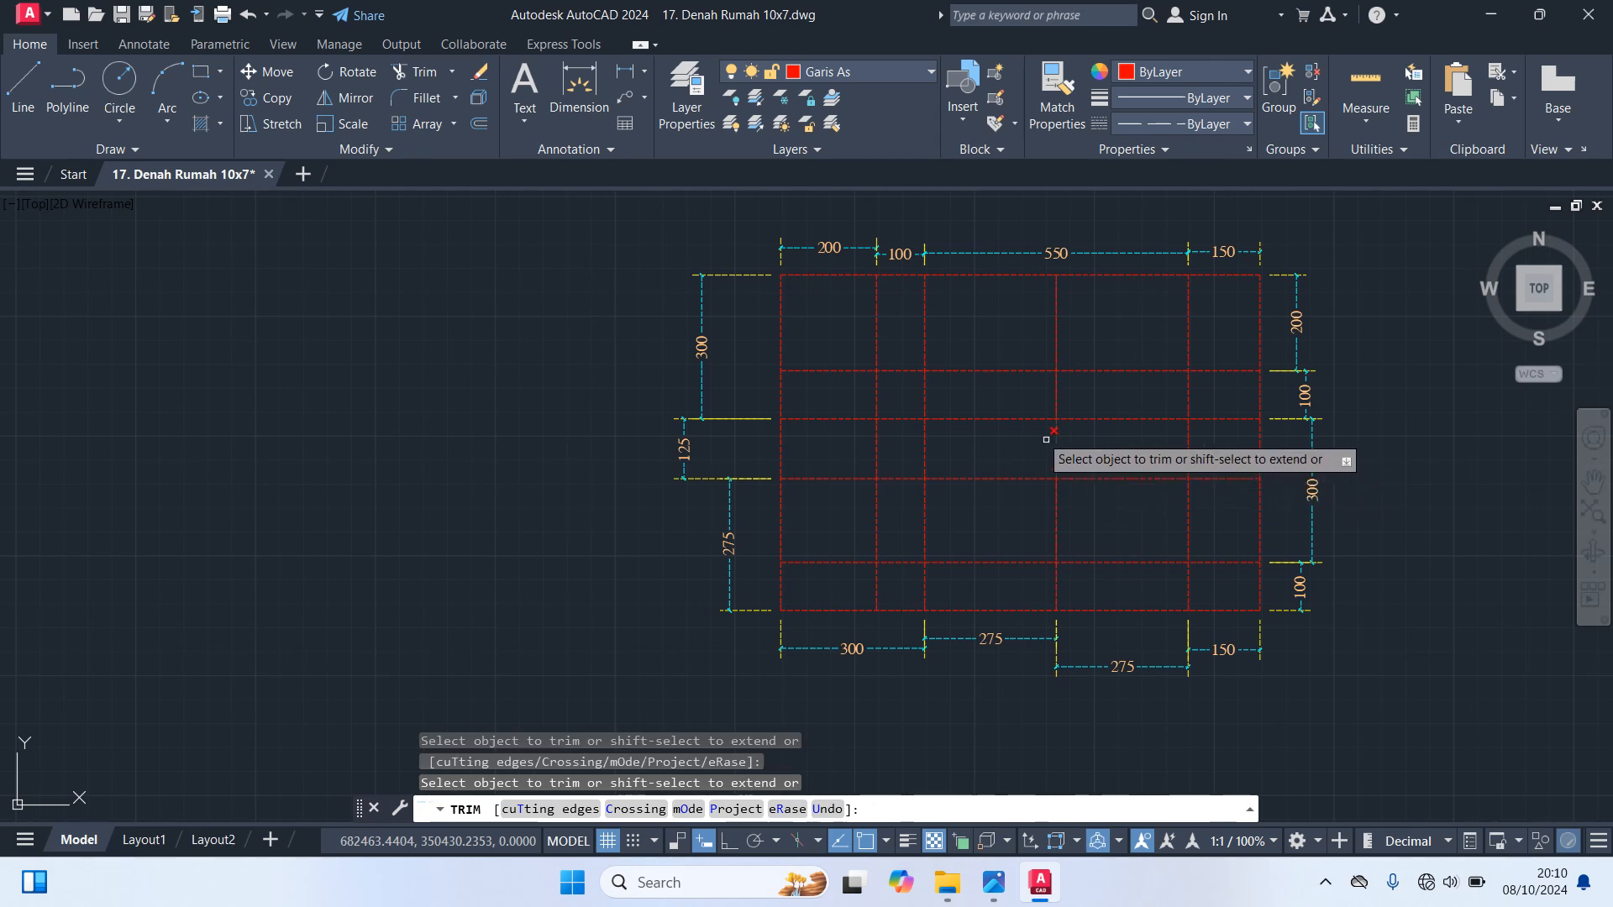
left_click(839, 372)
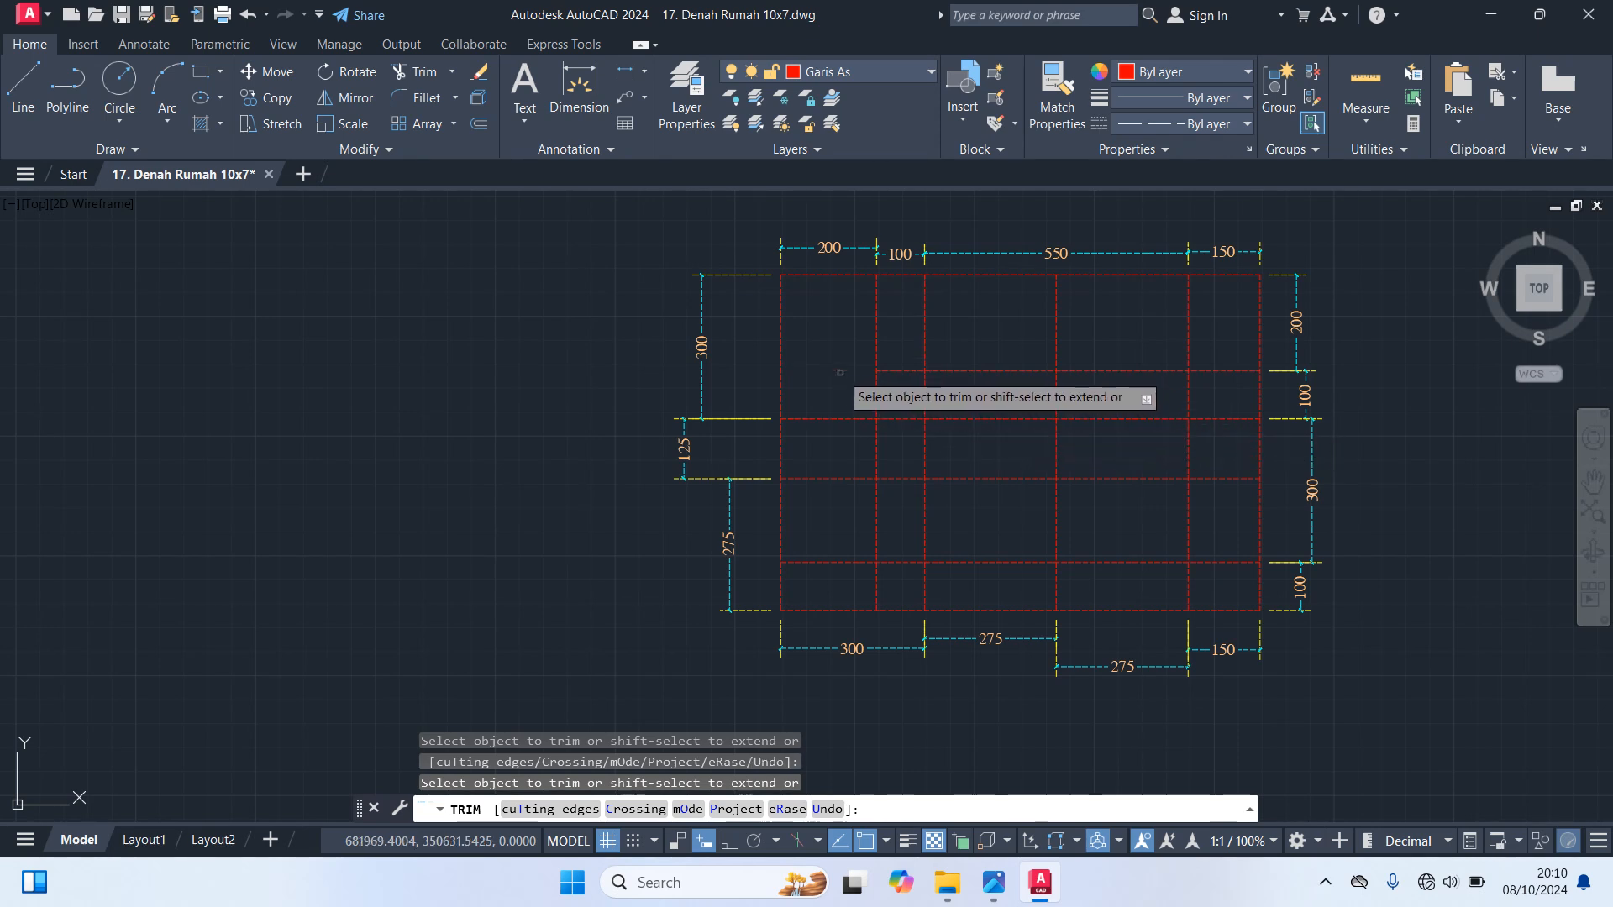
left_click(900, 370)
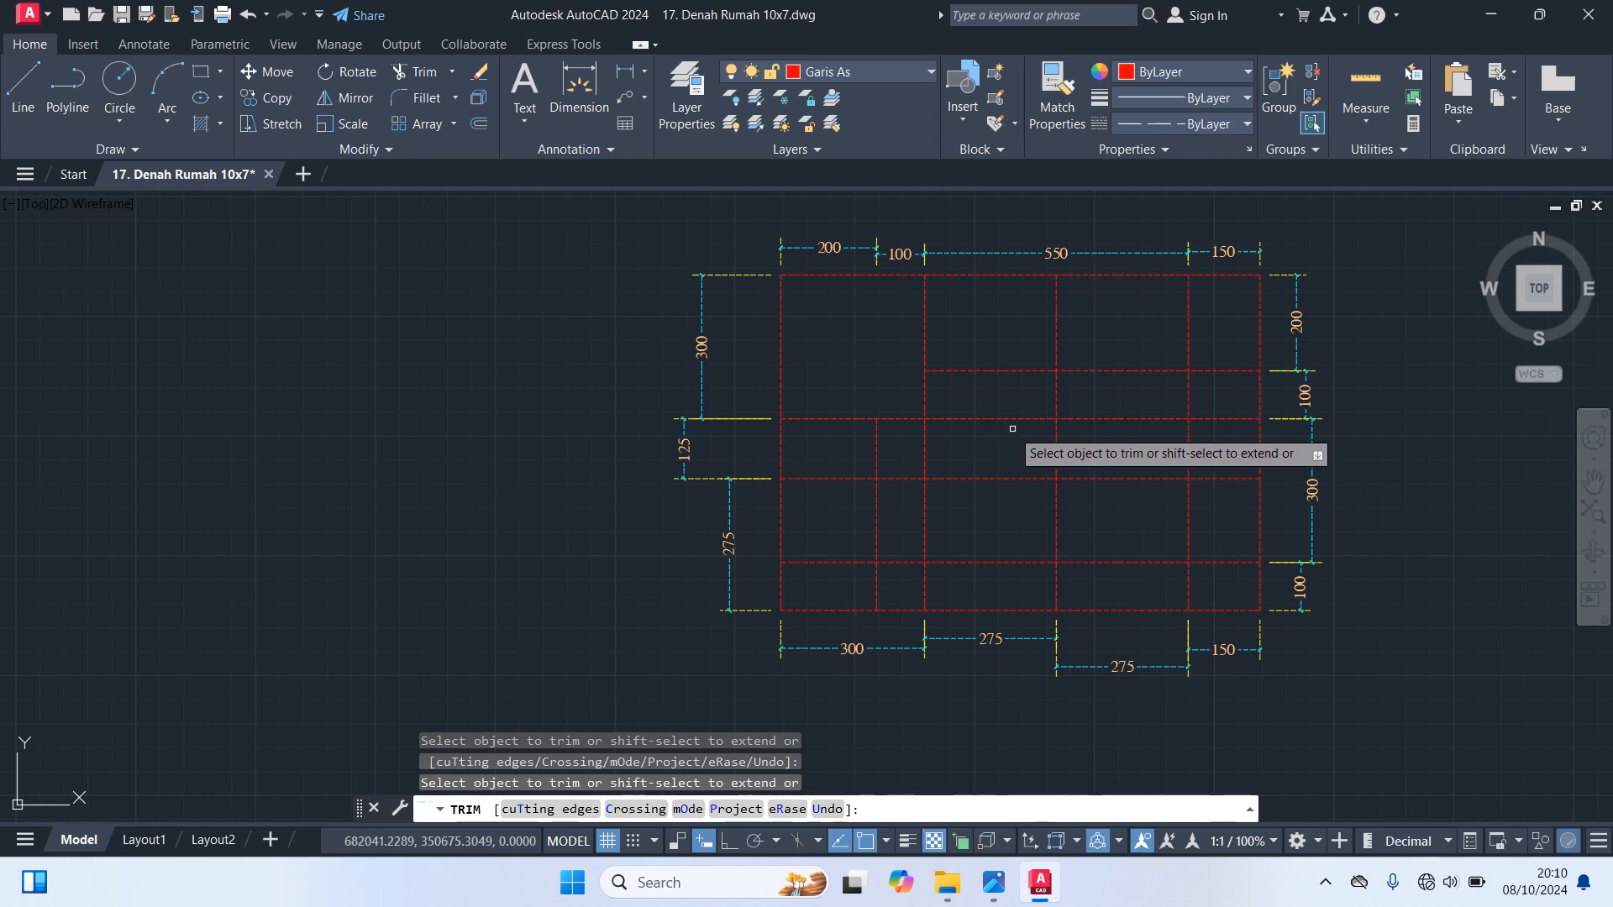
left_click(982, 368)
left_click(1095, 368)
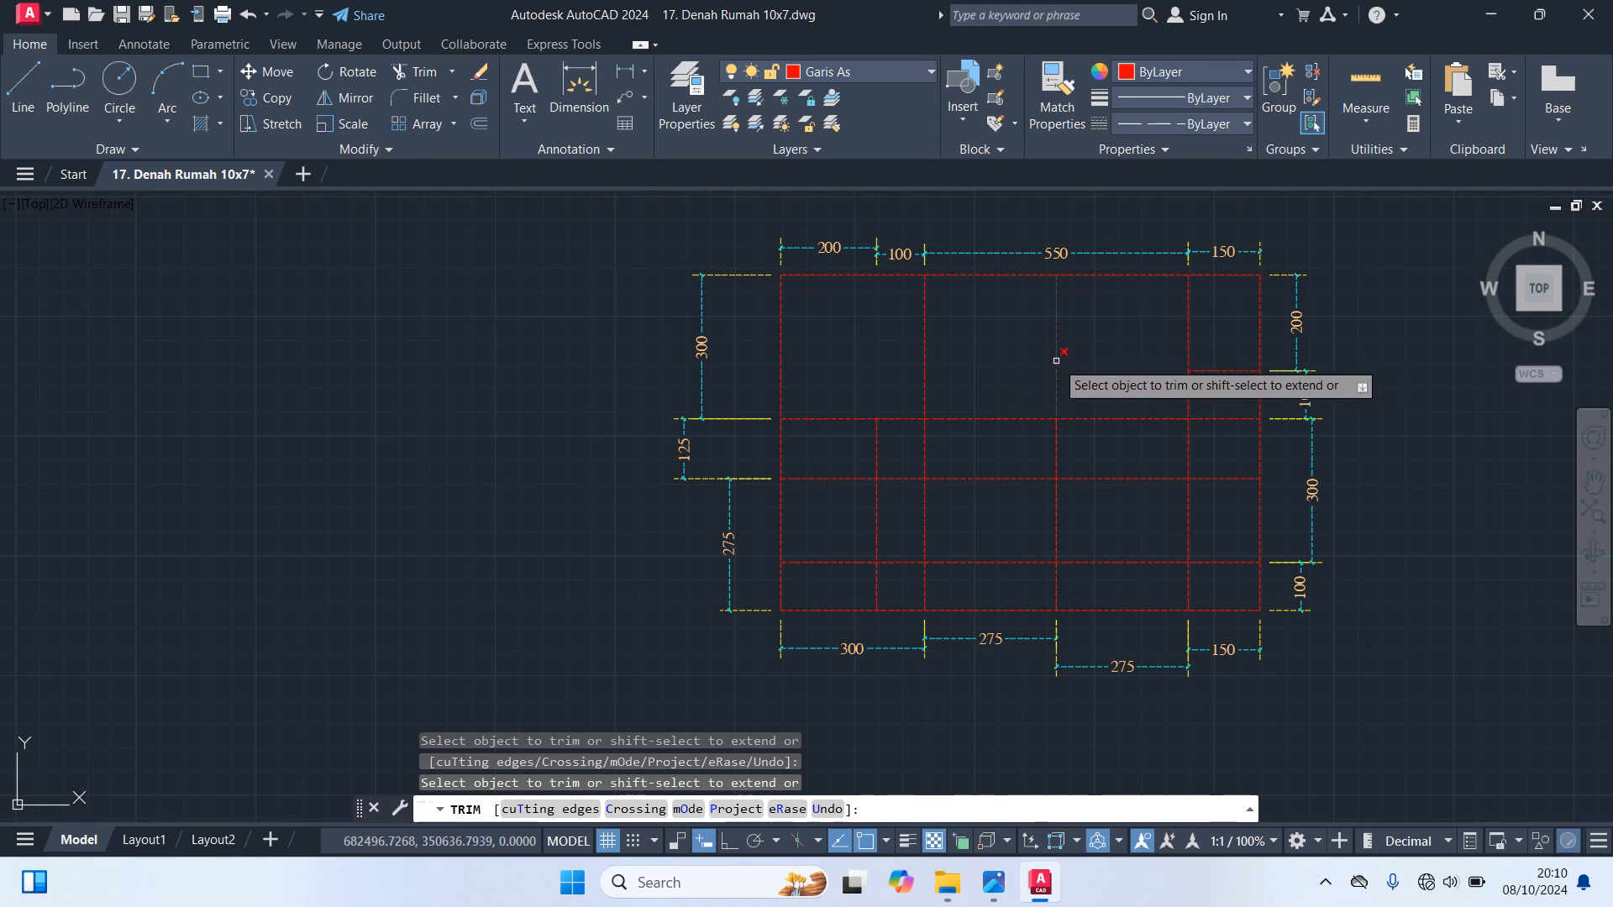
left_click(1056, 360)
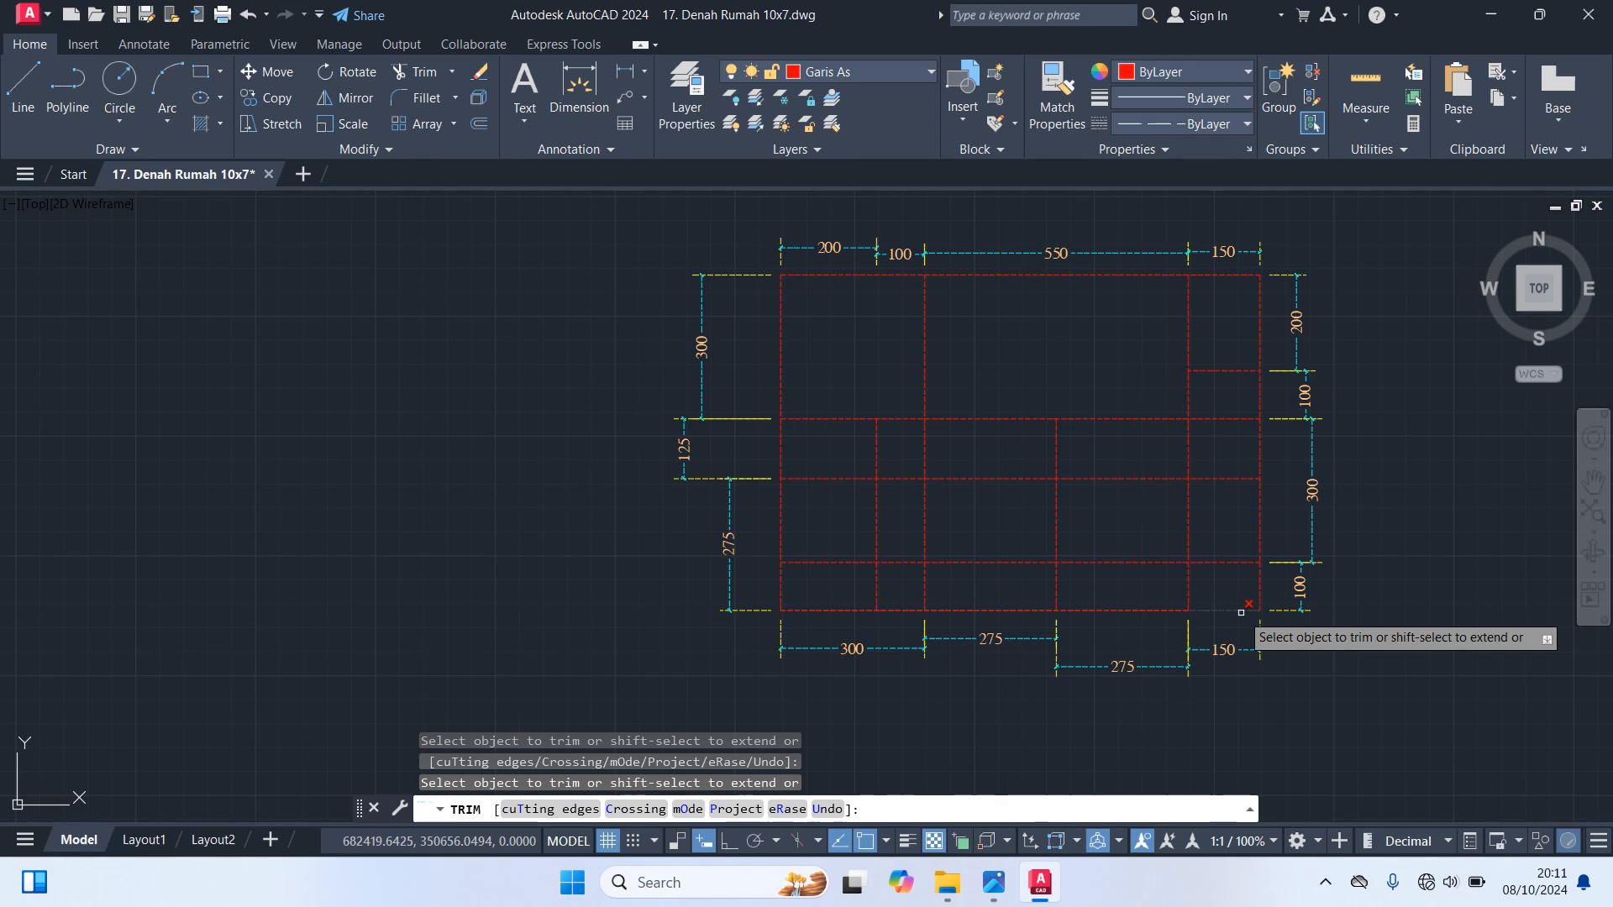
Trim away the outline and fourth interior vertical below the lowest interior horizontal axis line, right of the third interior vertical
left_click(1240, 612)
left_click(1258, 595)
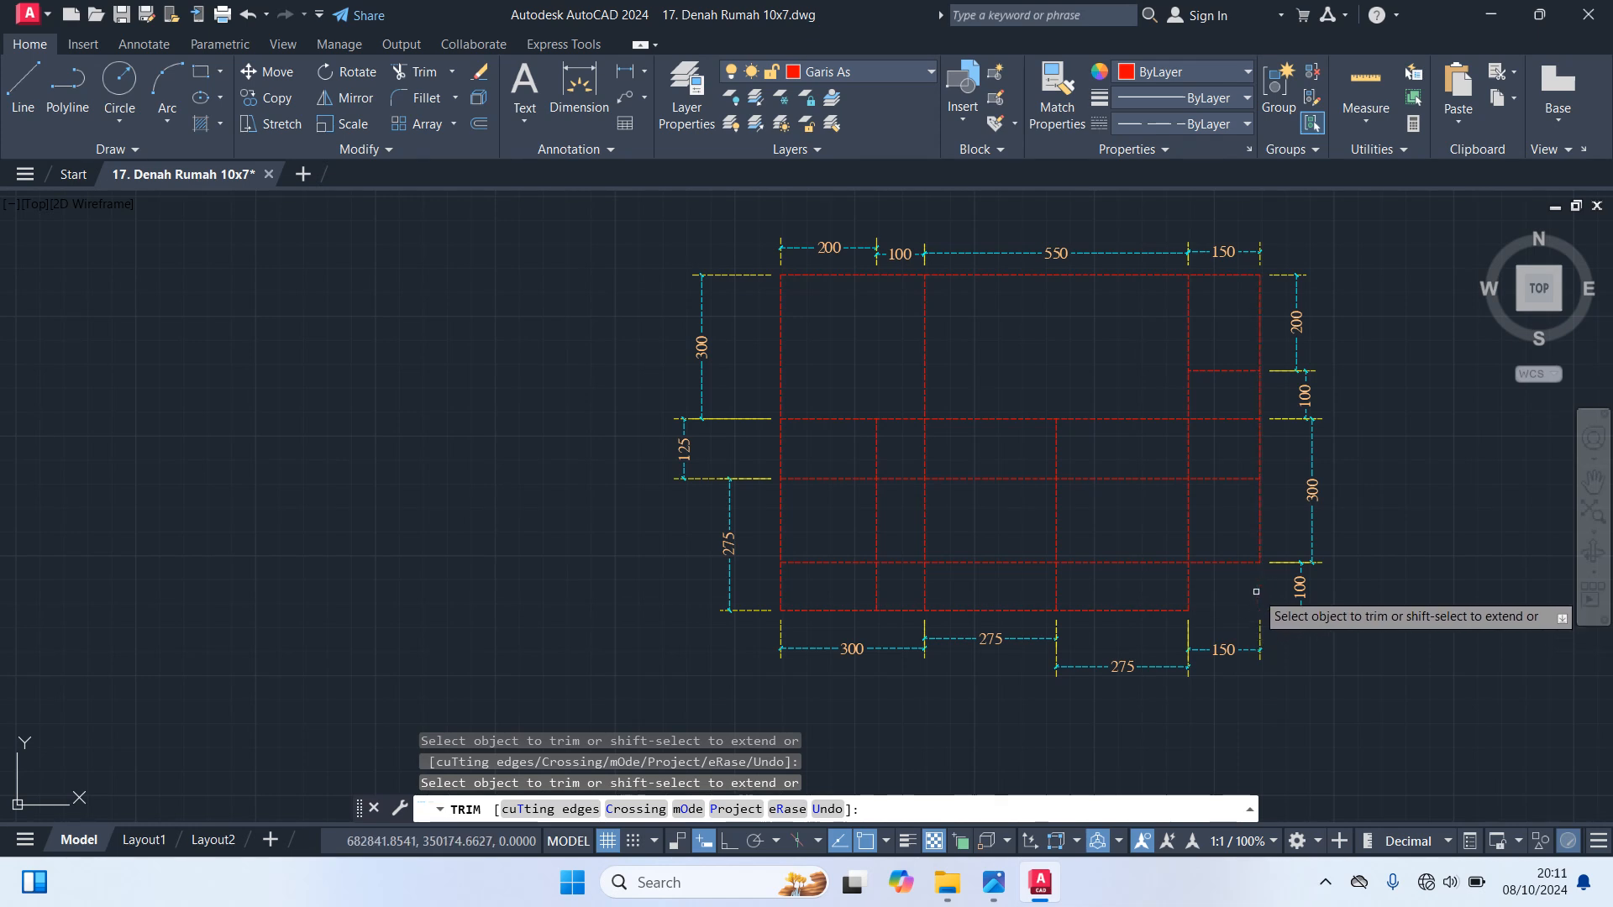
left_click(1189, 589)
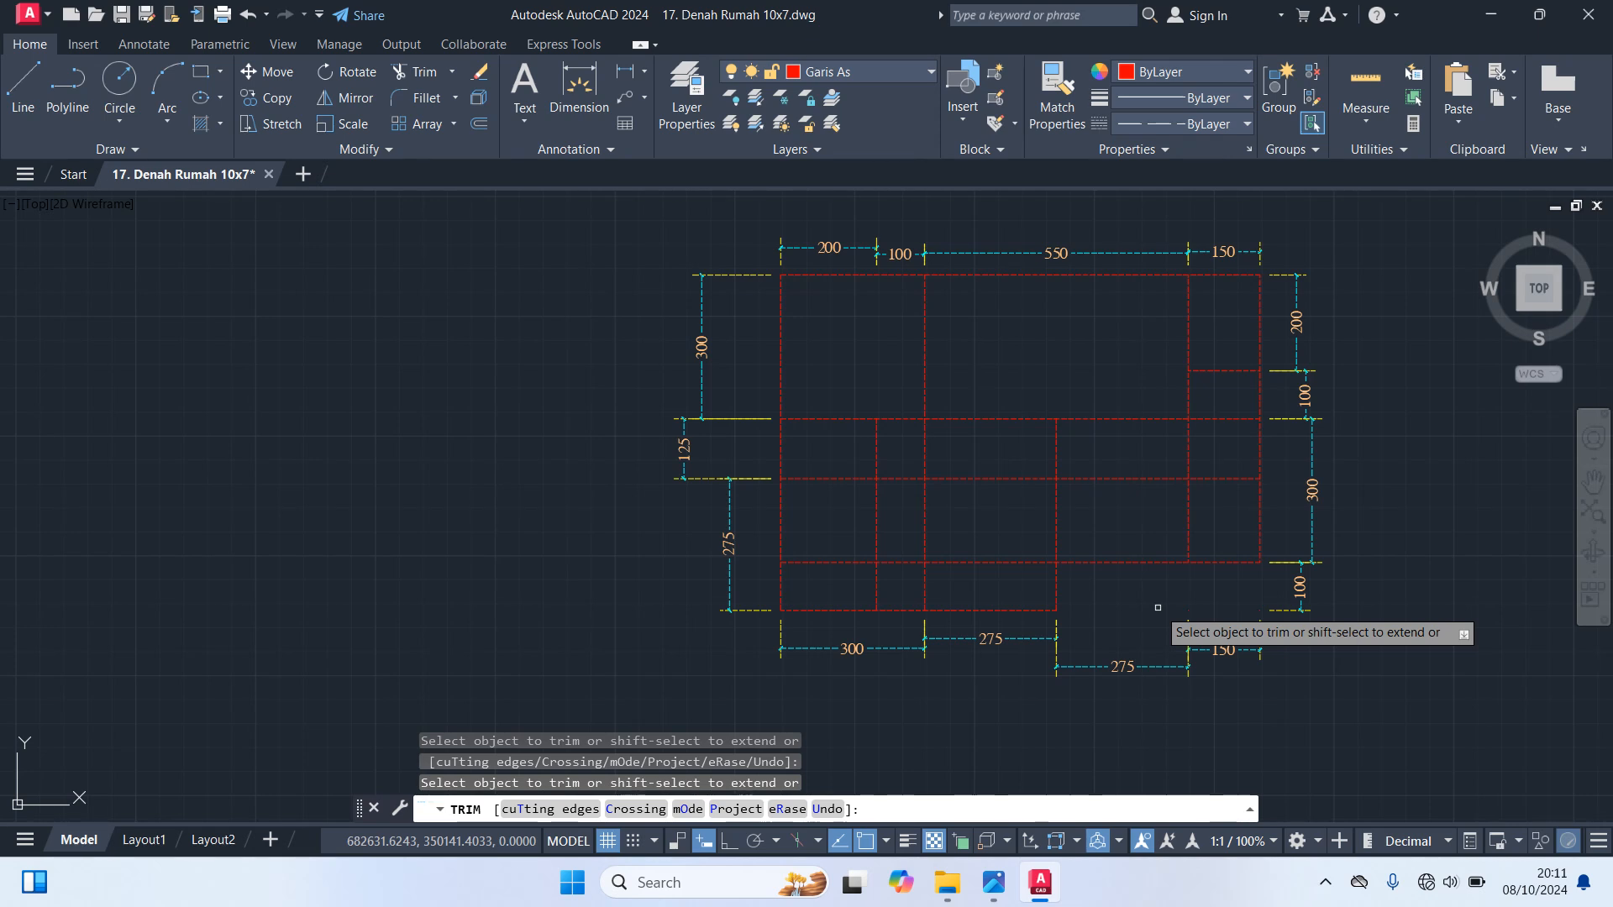
Trim the surplus lower-left and central axis segments, leaving an open L-shaped room around the second and third interior verticals
left_click(878, 583)
left_click(844, 563)
left_click(918, 562)
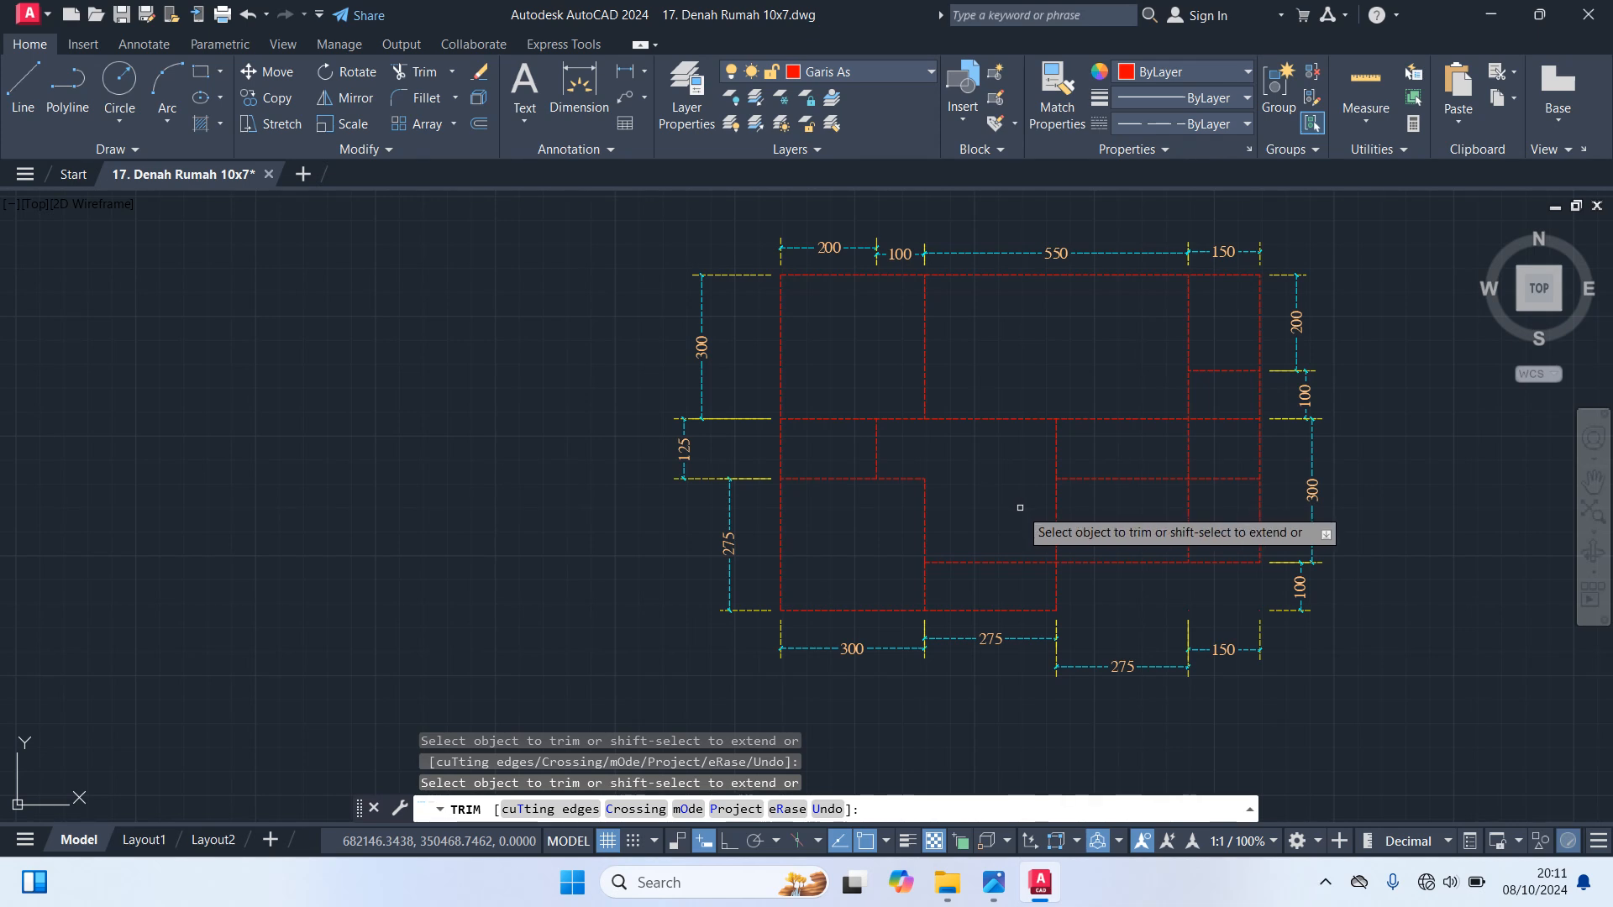
key("Escape")
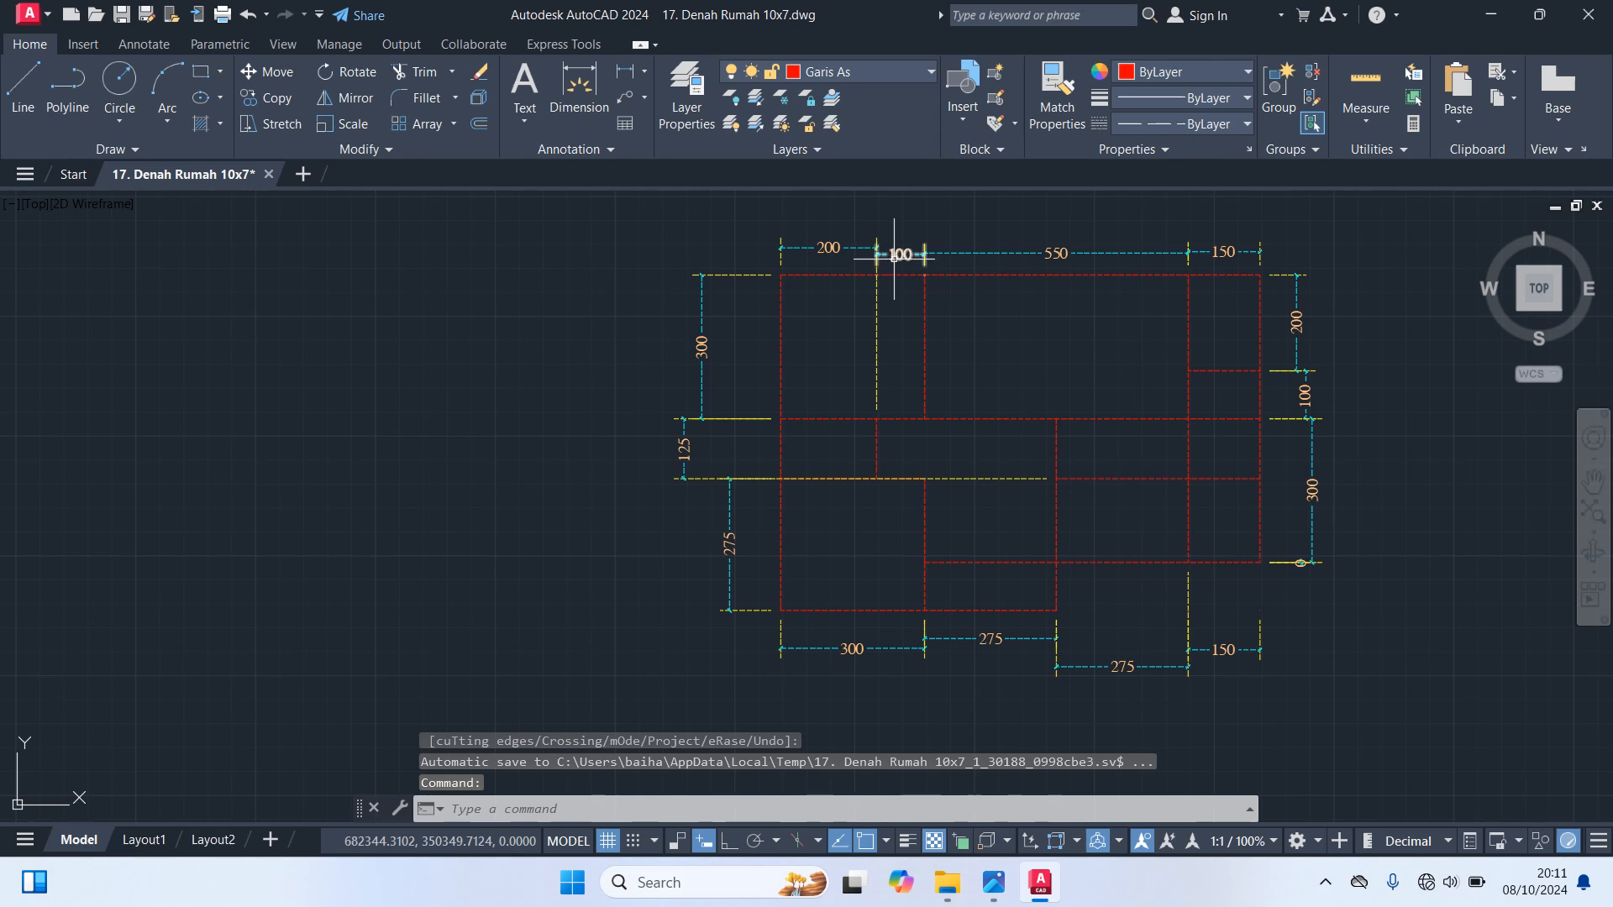
Delete all the dimensions on the four sides of the axis-line plan
left_click(1307, 263)
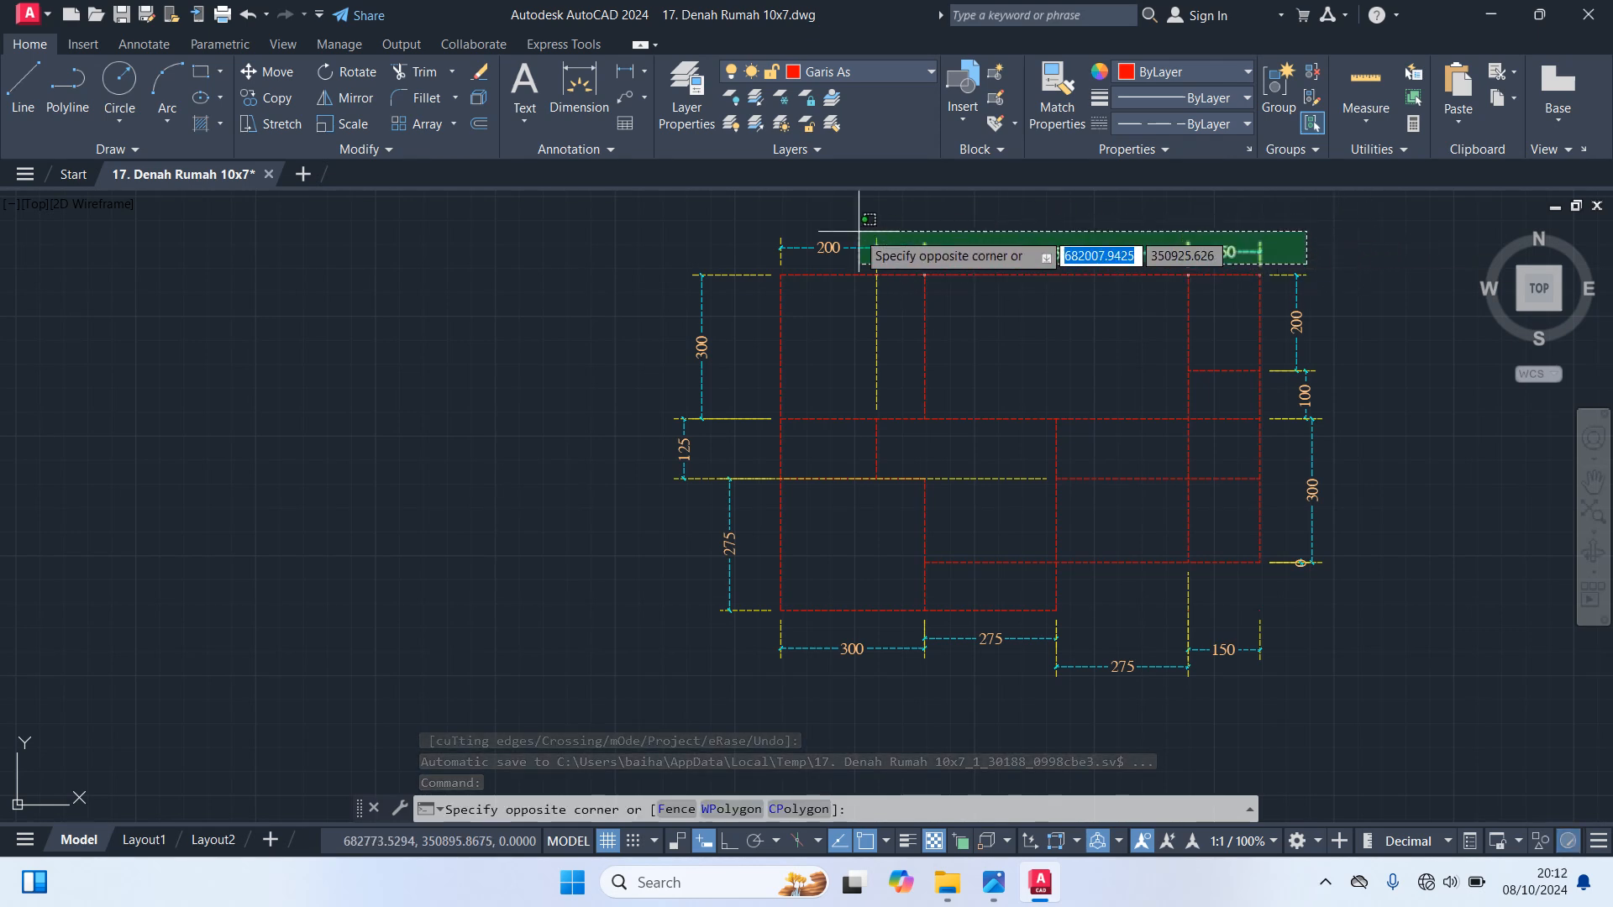
left_click(757, 211)
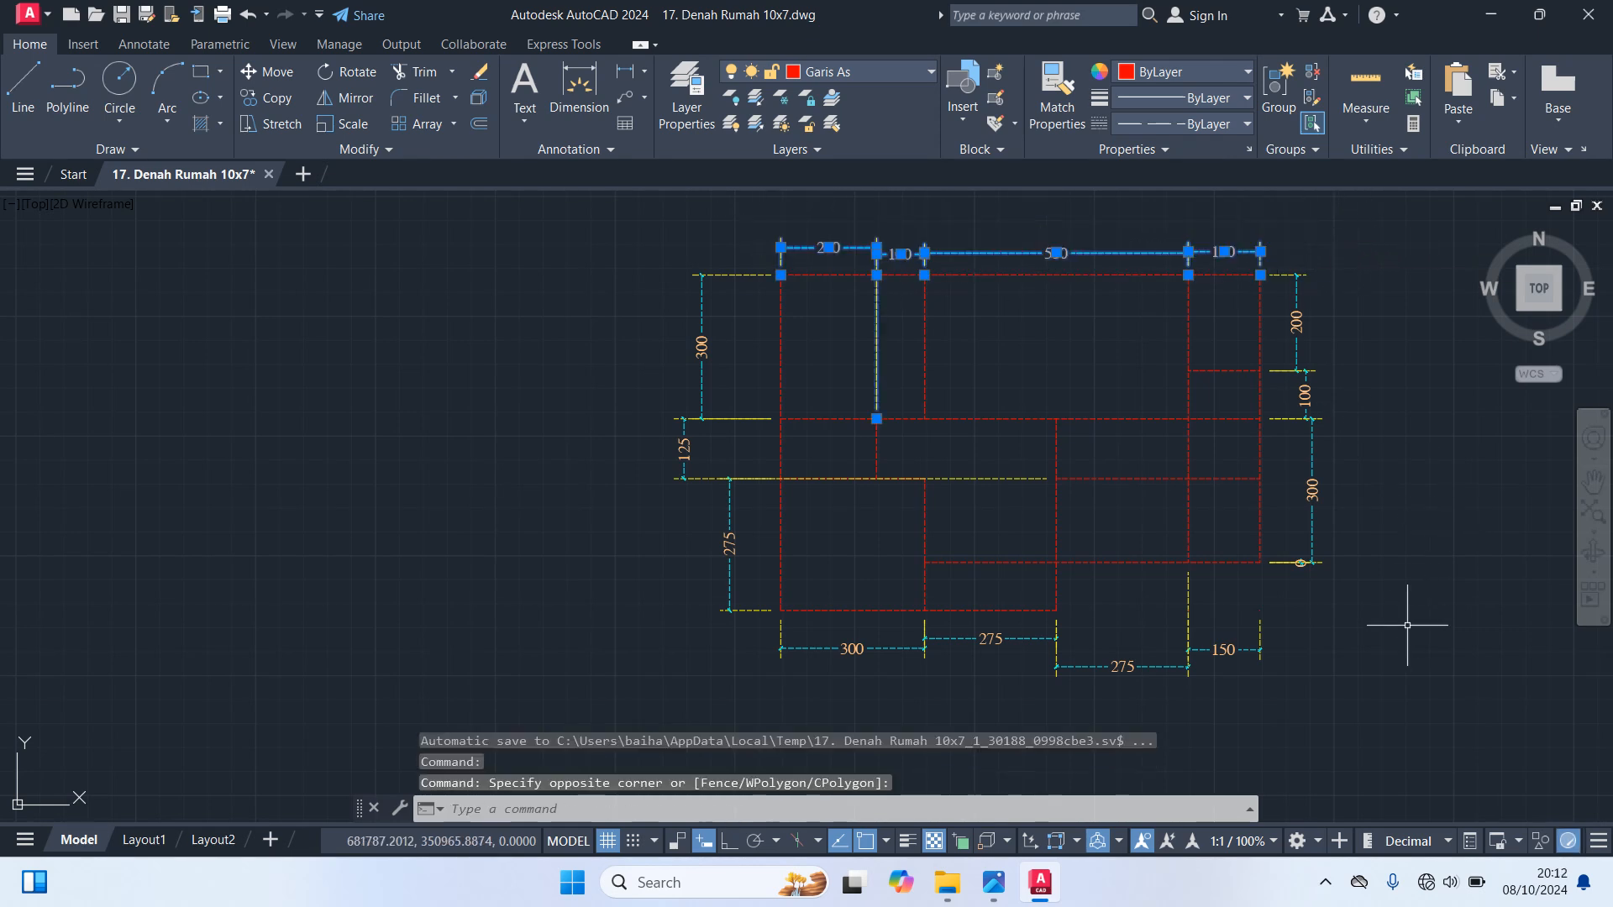
left_click(1400, 627)
left_click(1288, 237)
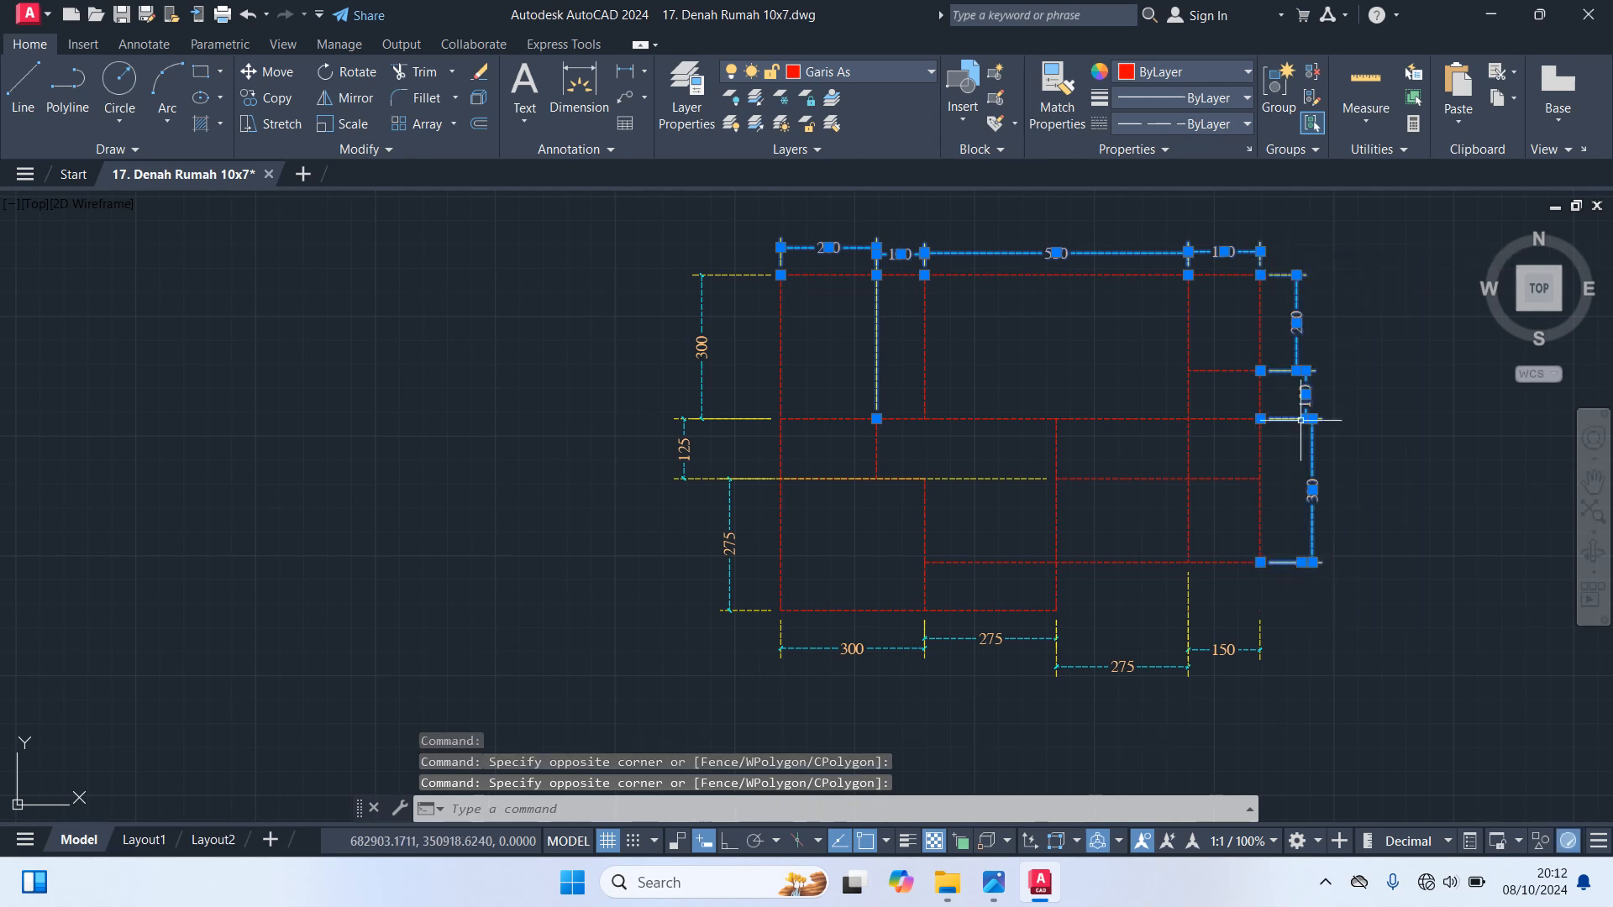
left_click(1326, 726)
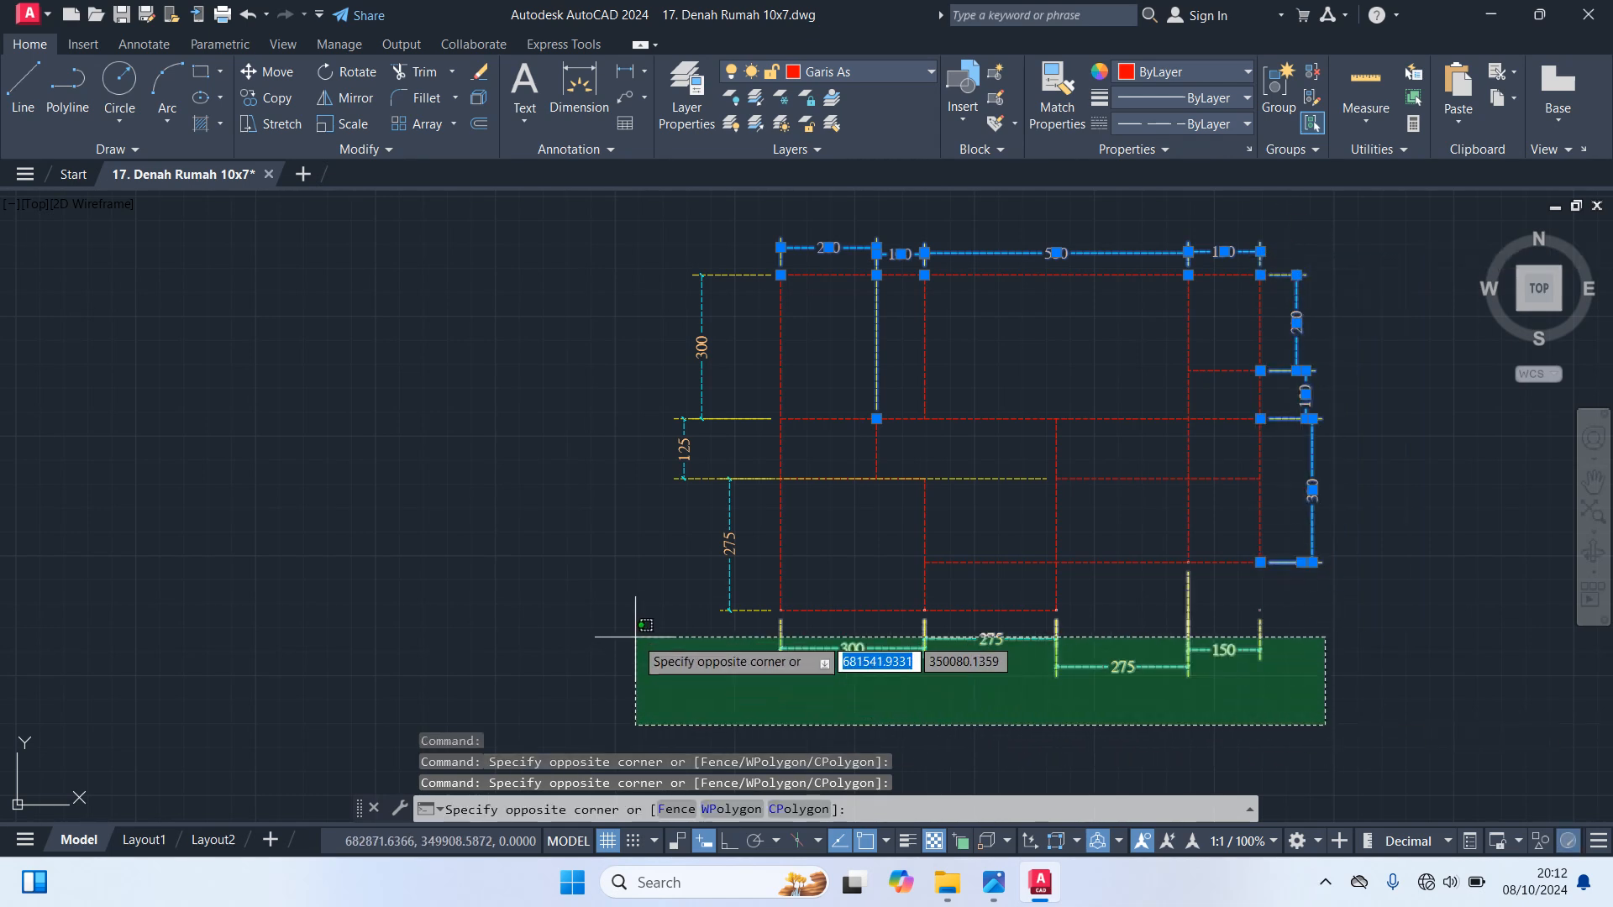
left_click(683, 623)
left_click(738, 643)
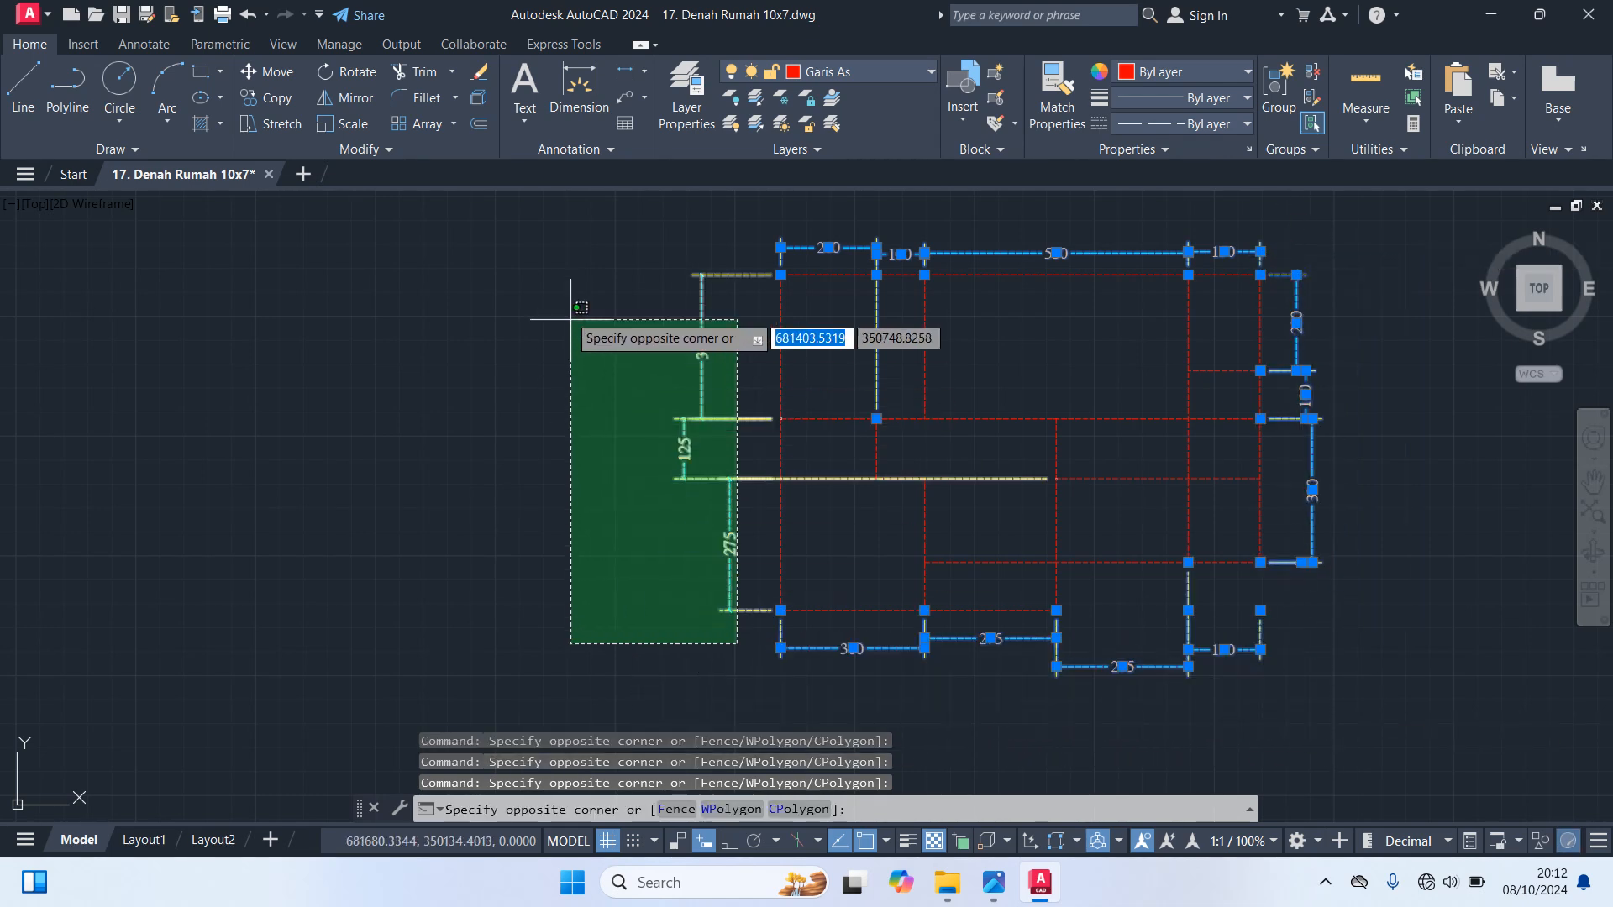
left_click(564, 226)
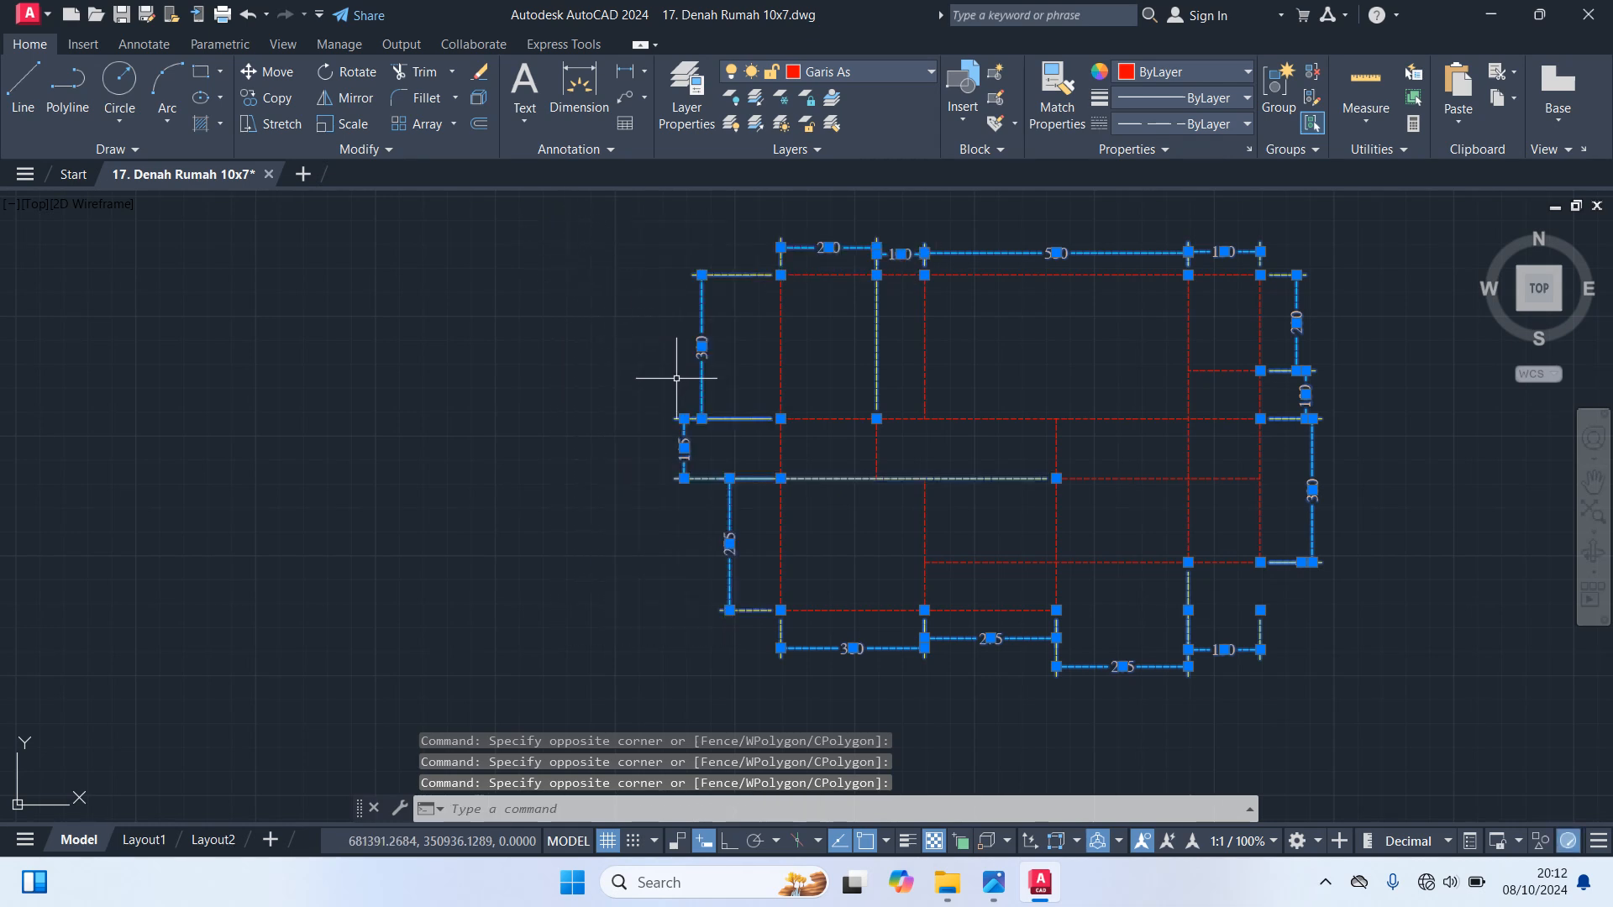
key("Delete")
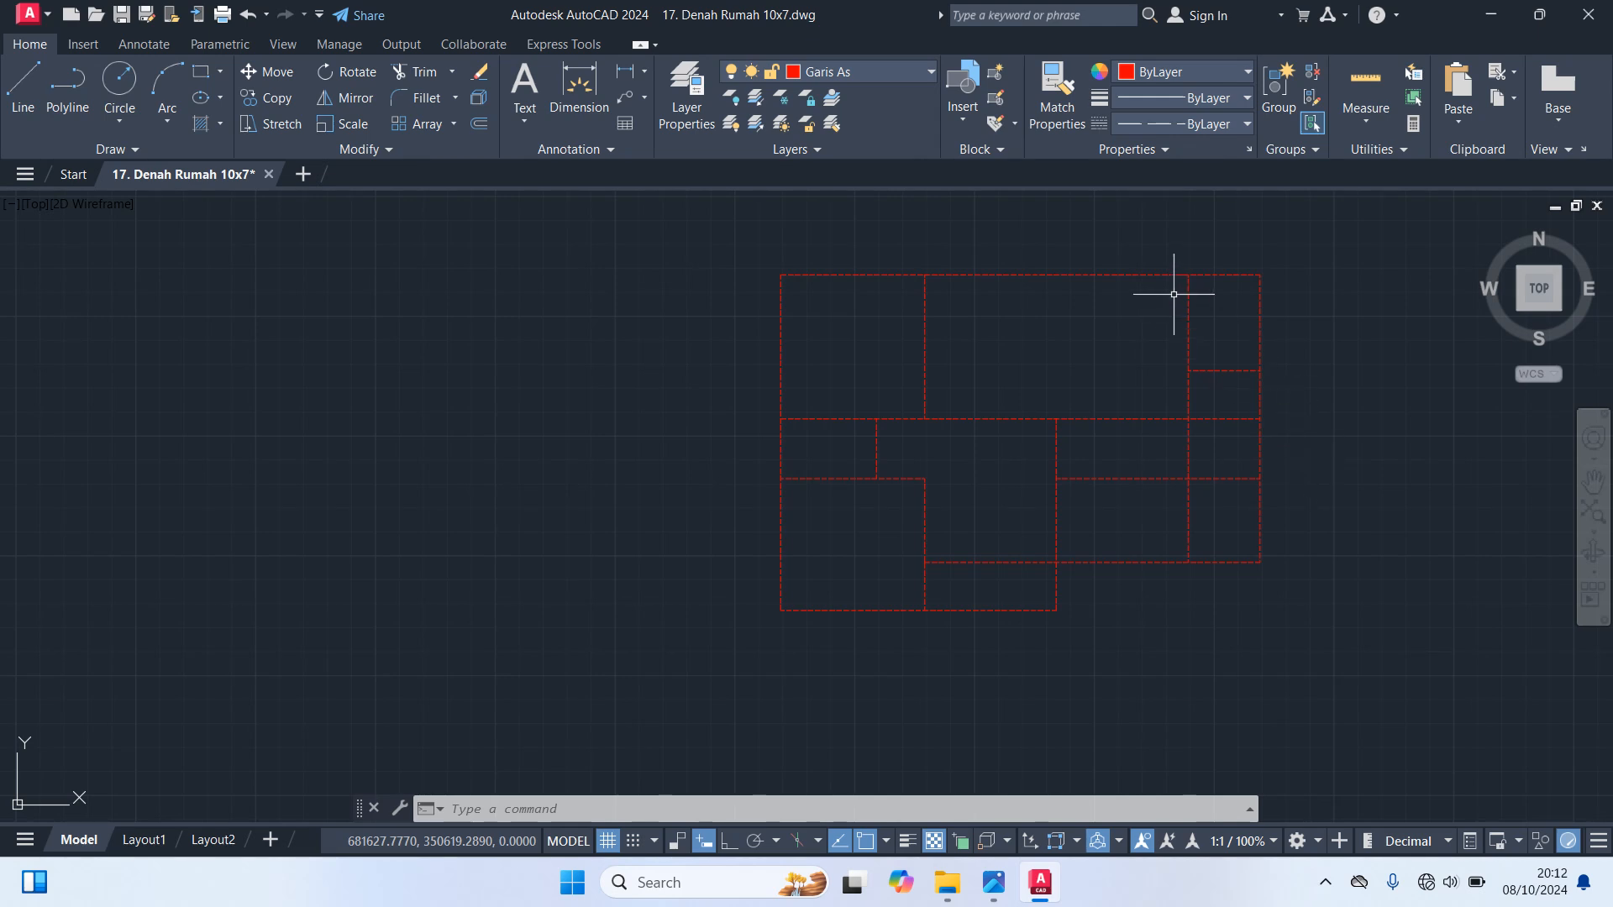
Make Kolom the current layer
left_click(1193, 74)
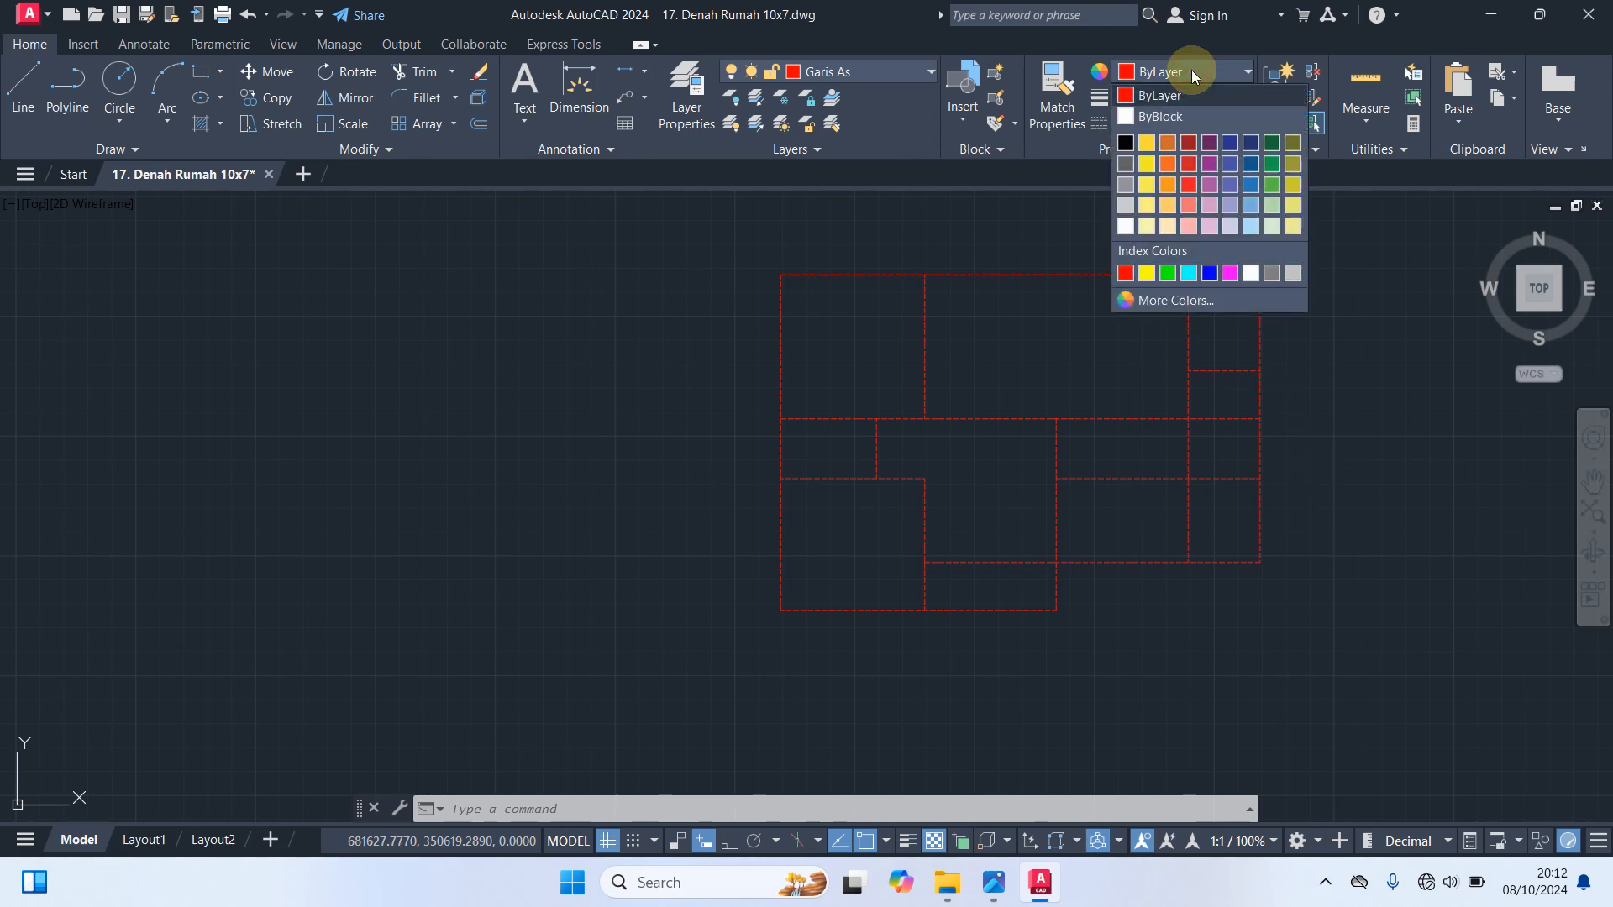
left_click(863, 72)
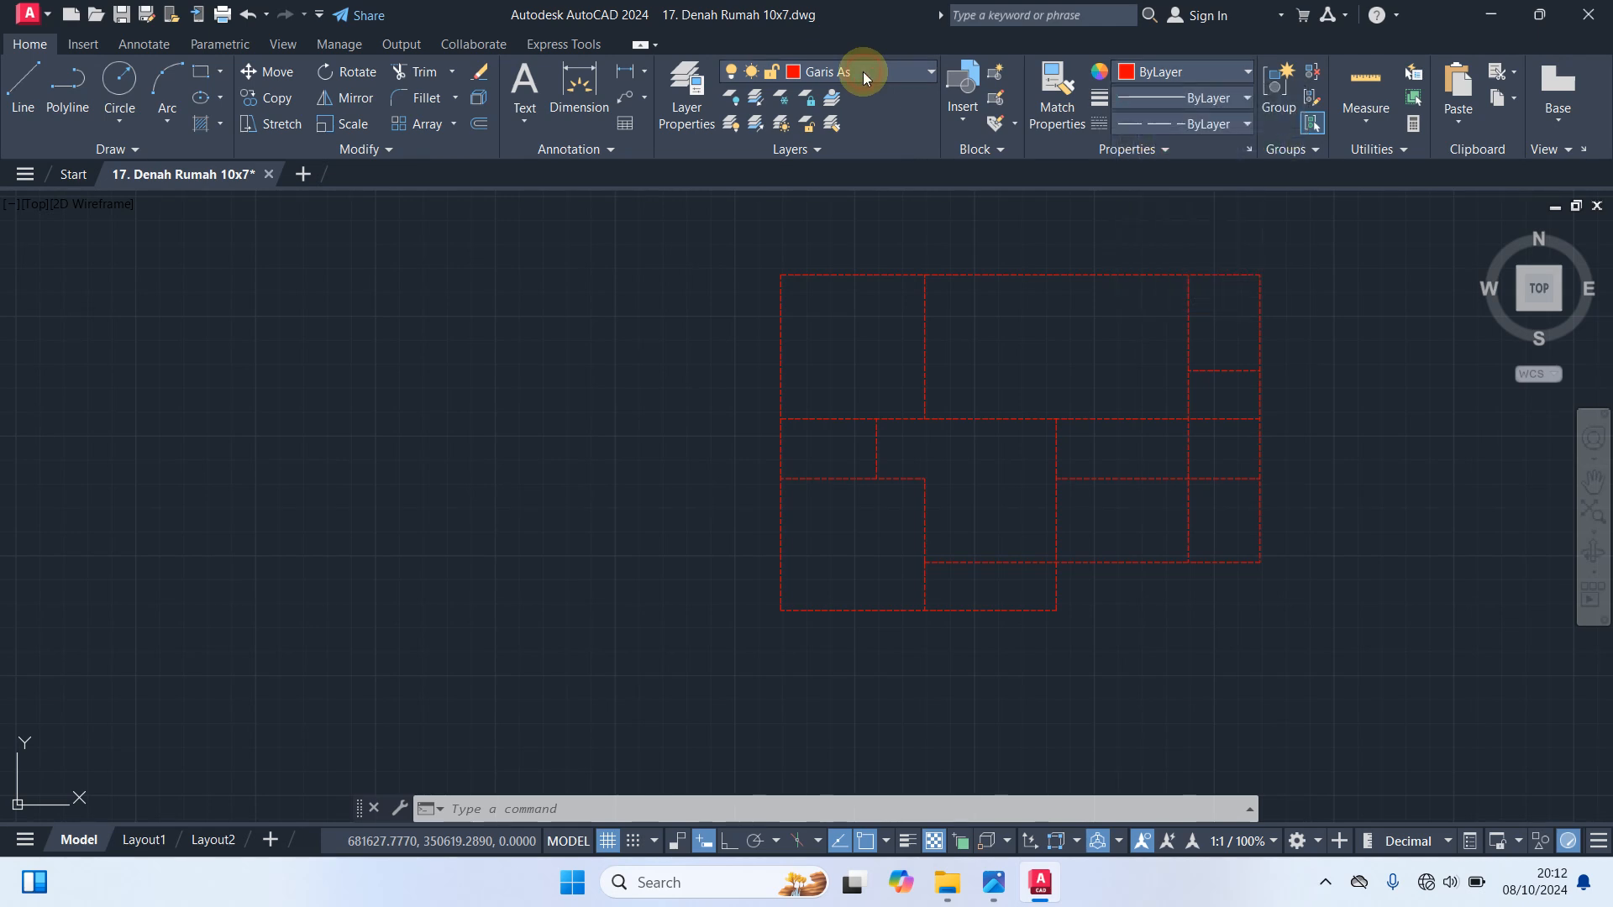
left_click(863, 72)
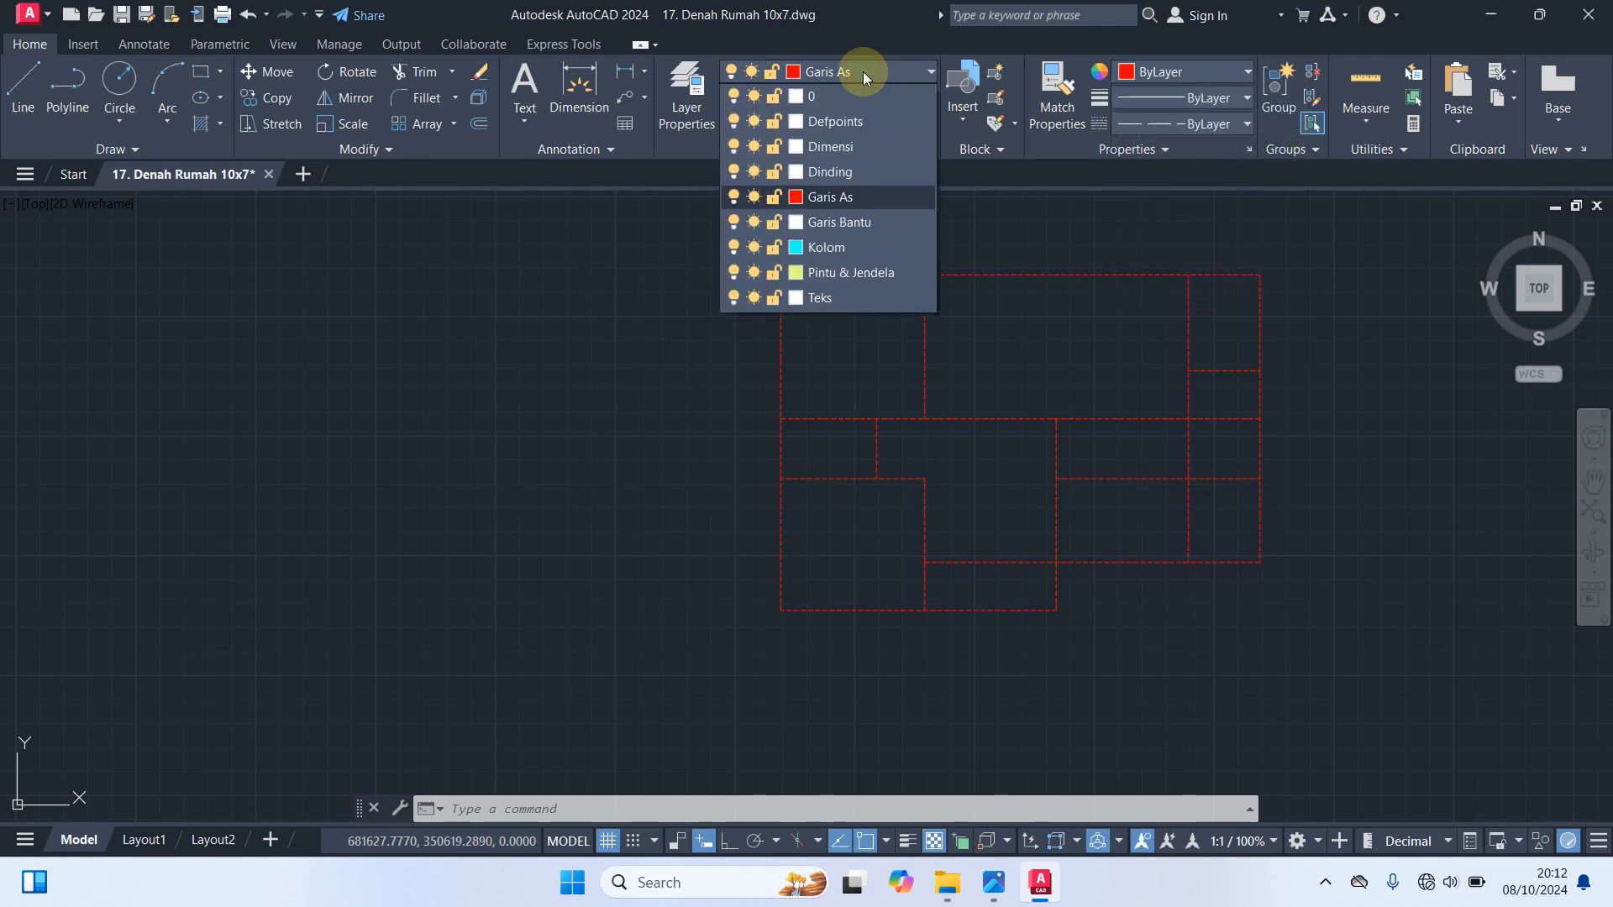
left_click(831, 249)
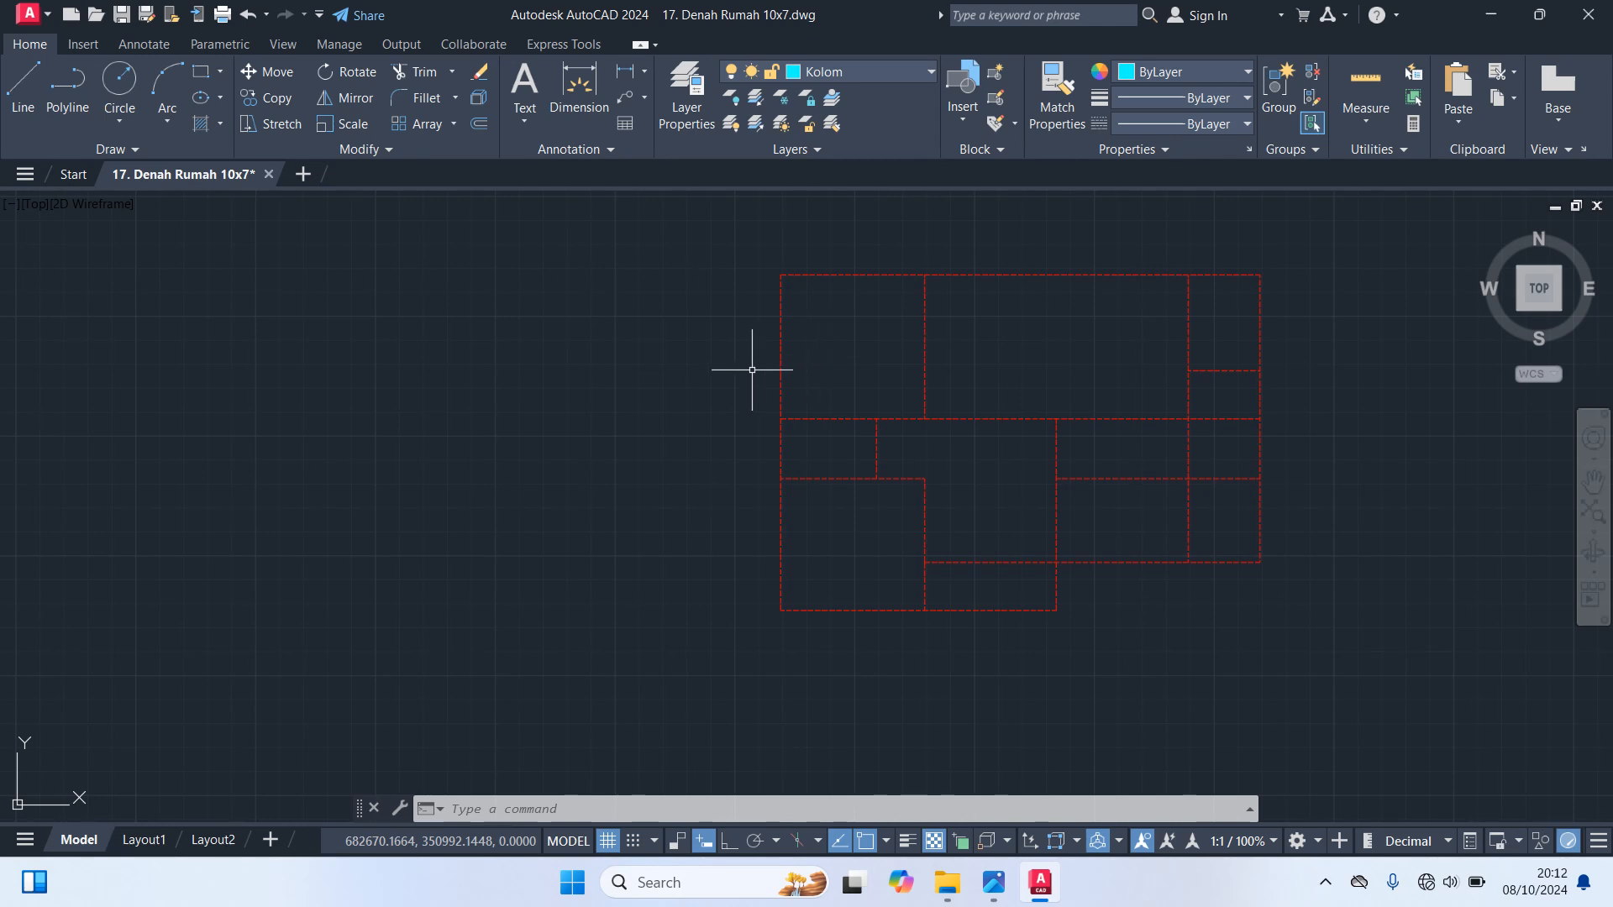
Draw a 15 by 15 square column in the empty space beside the plan's left side
type("rec")
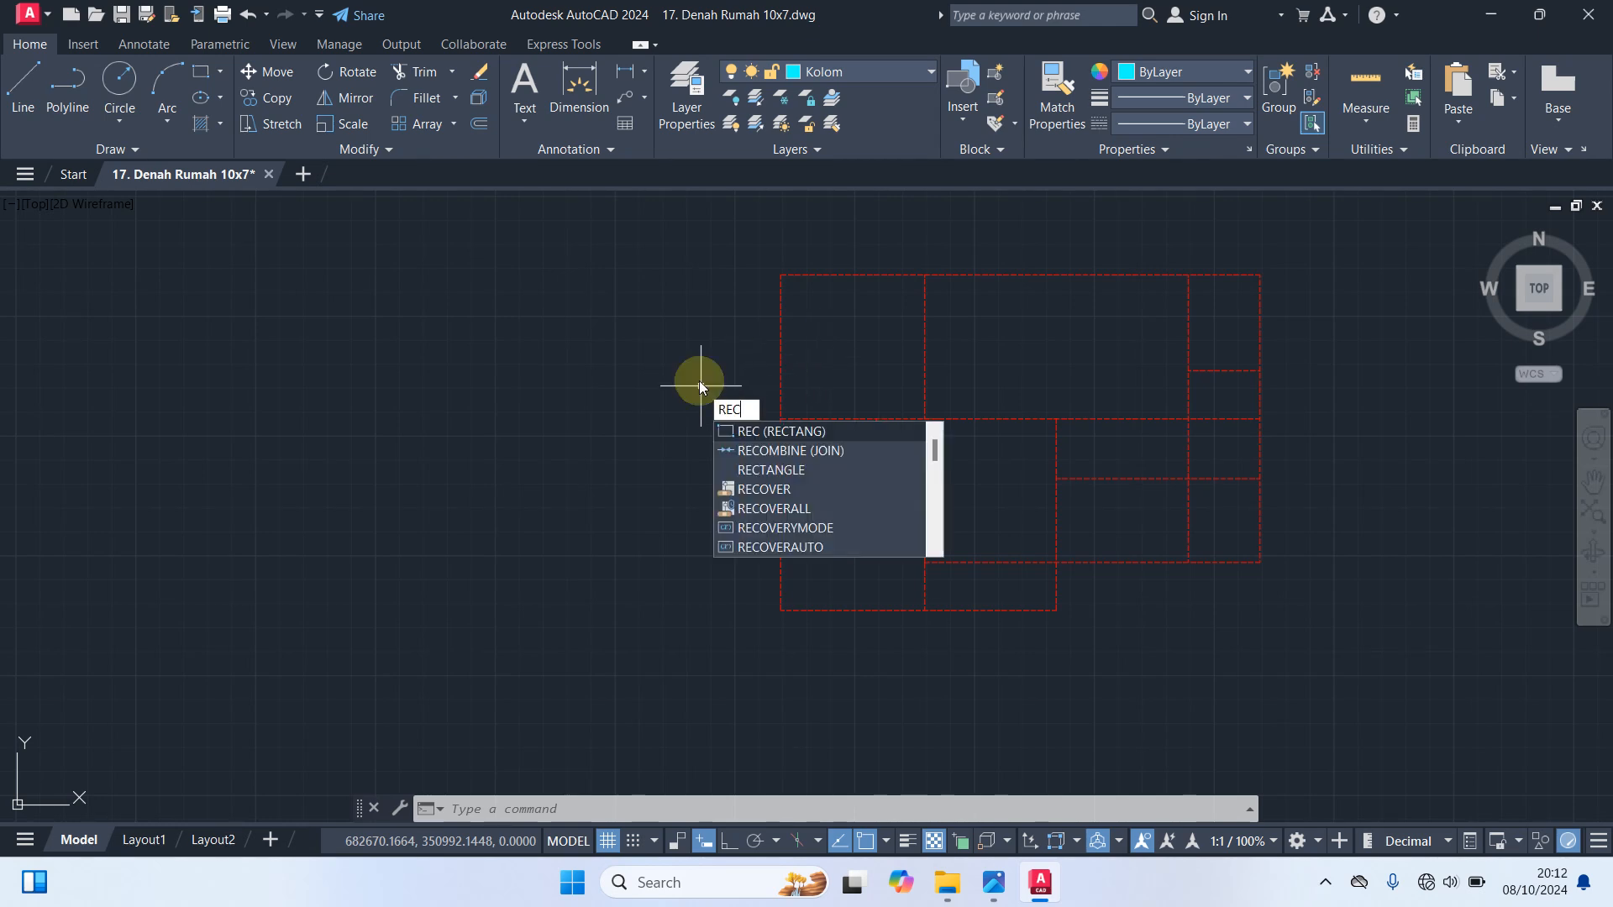
key("Return")
left_click(640, 300)
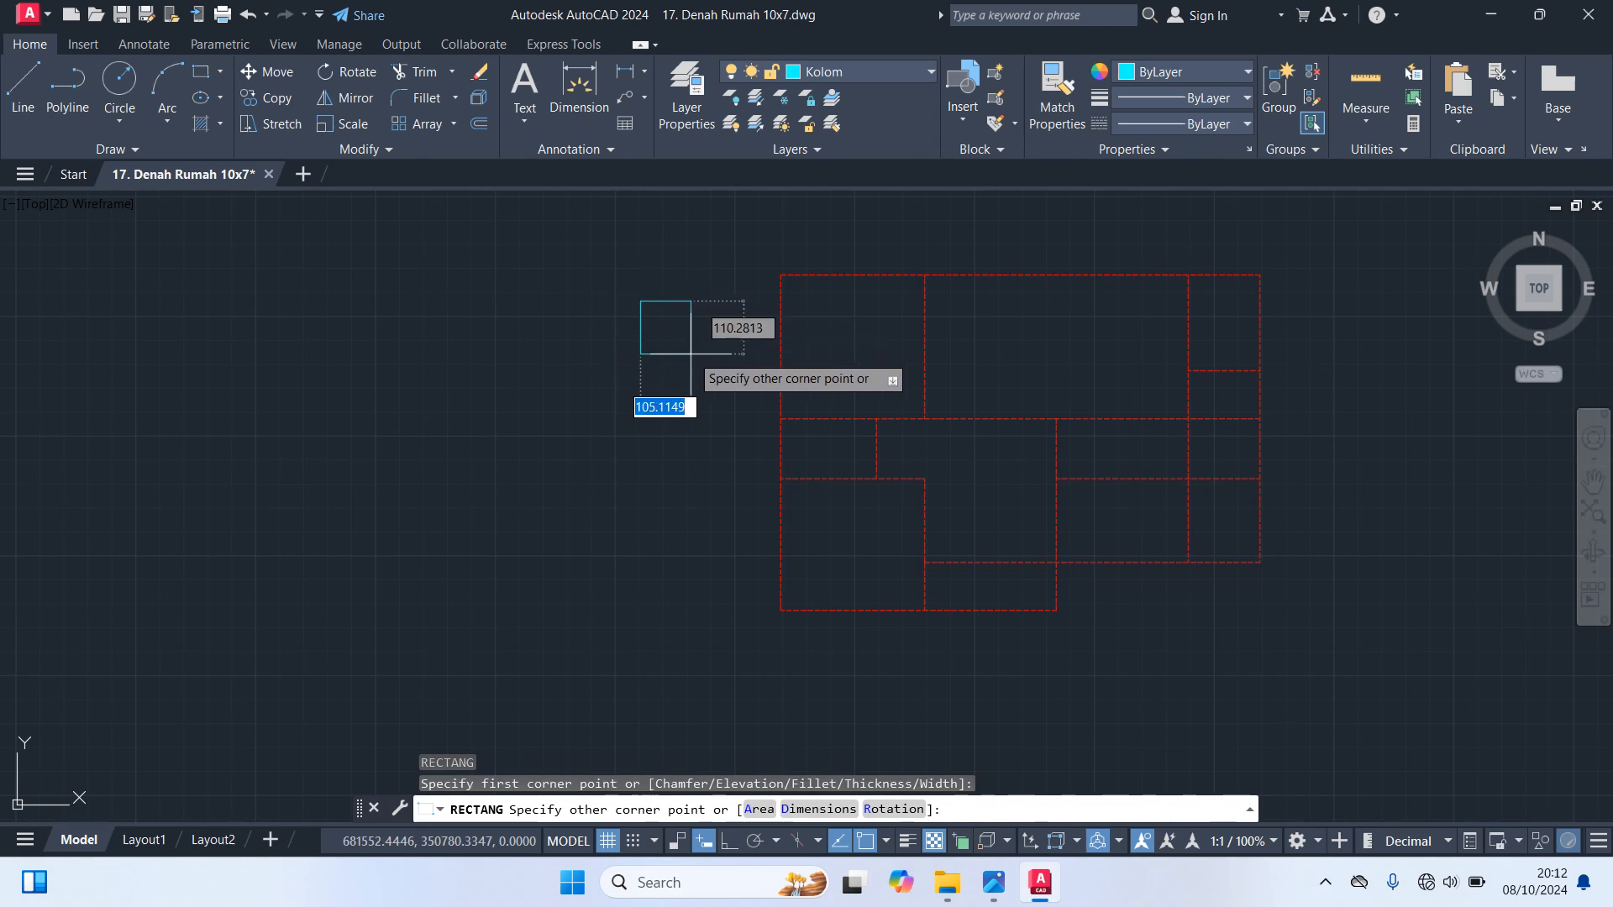
key("Tab")
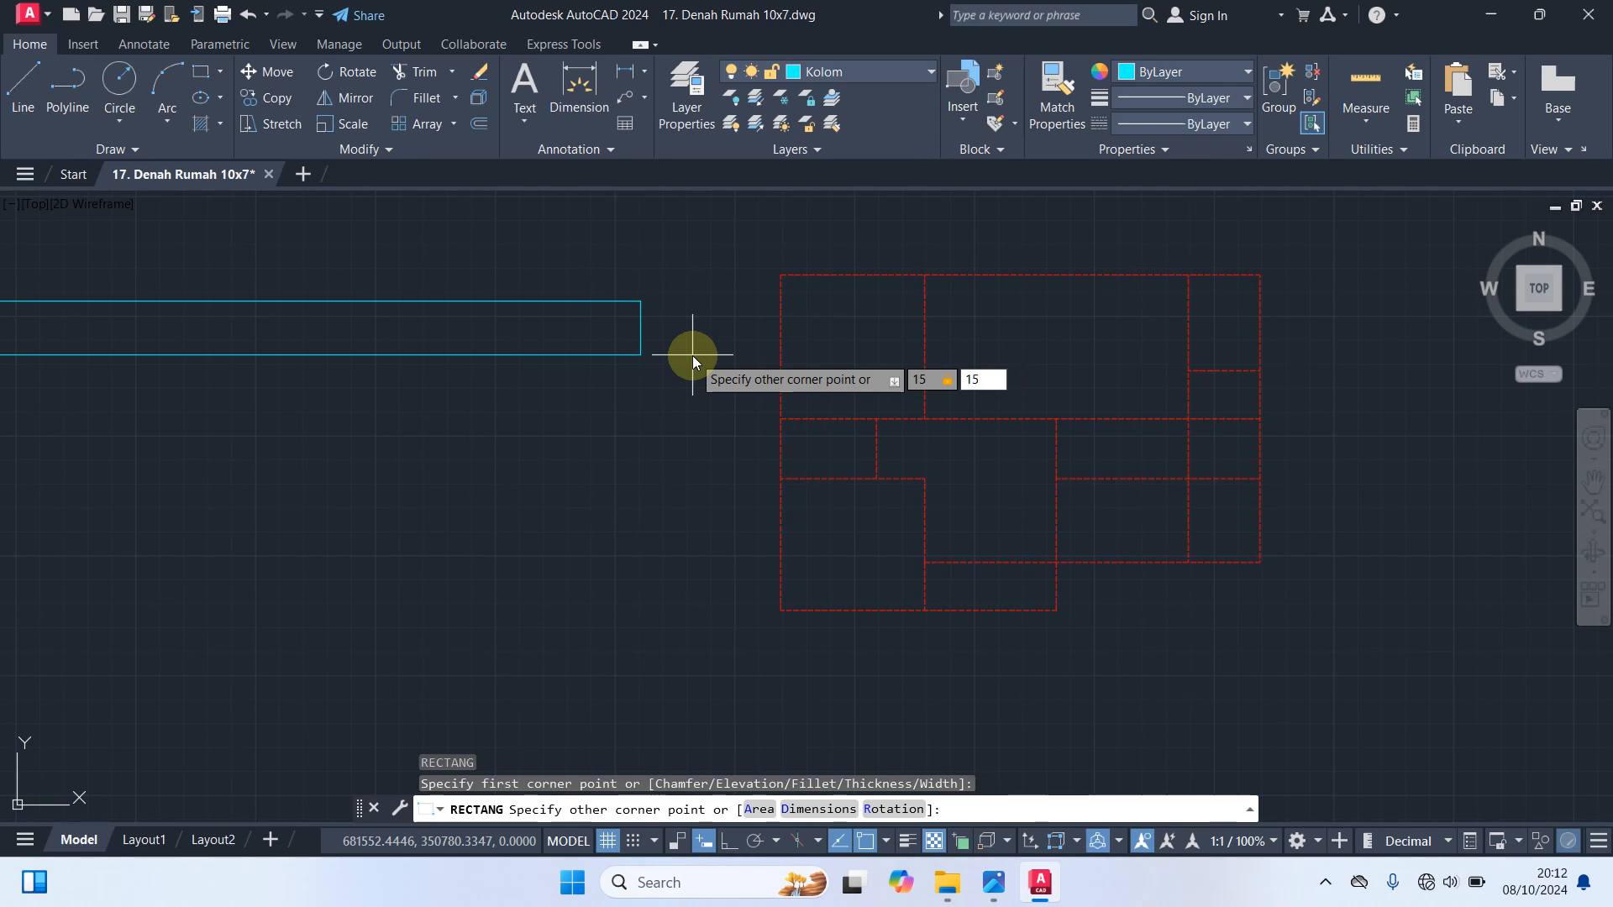
key("Return")
scroll(647, 310, "up", 4)
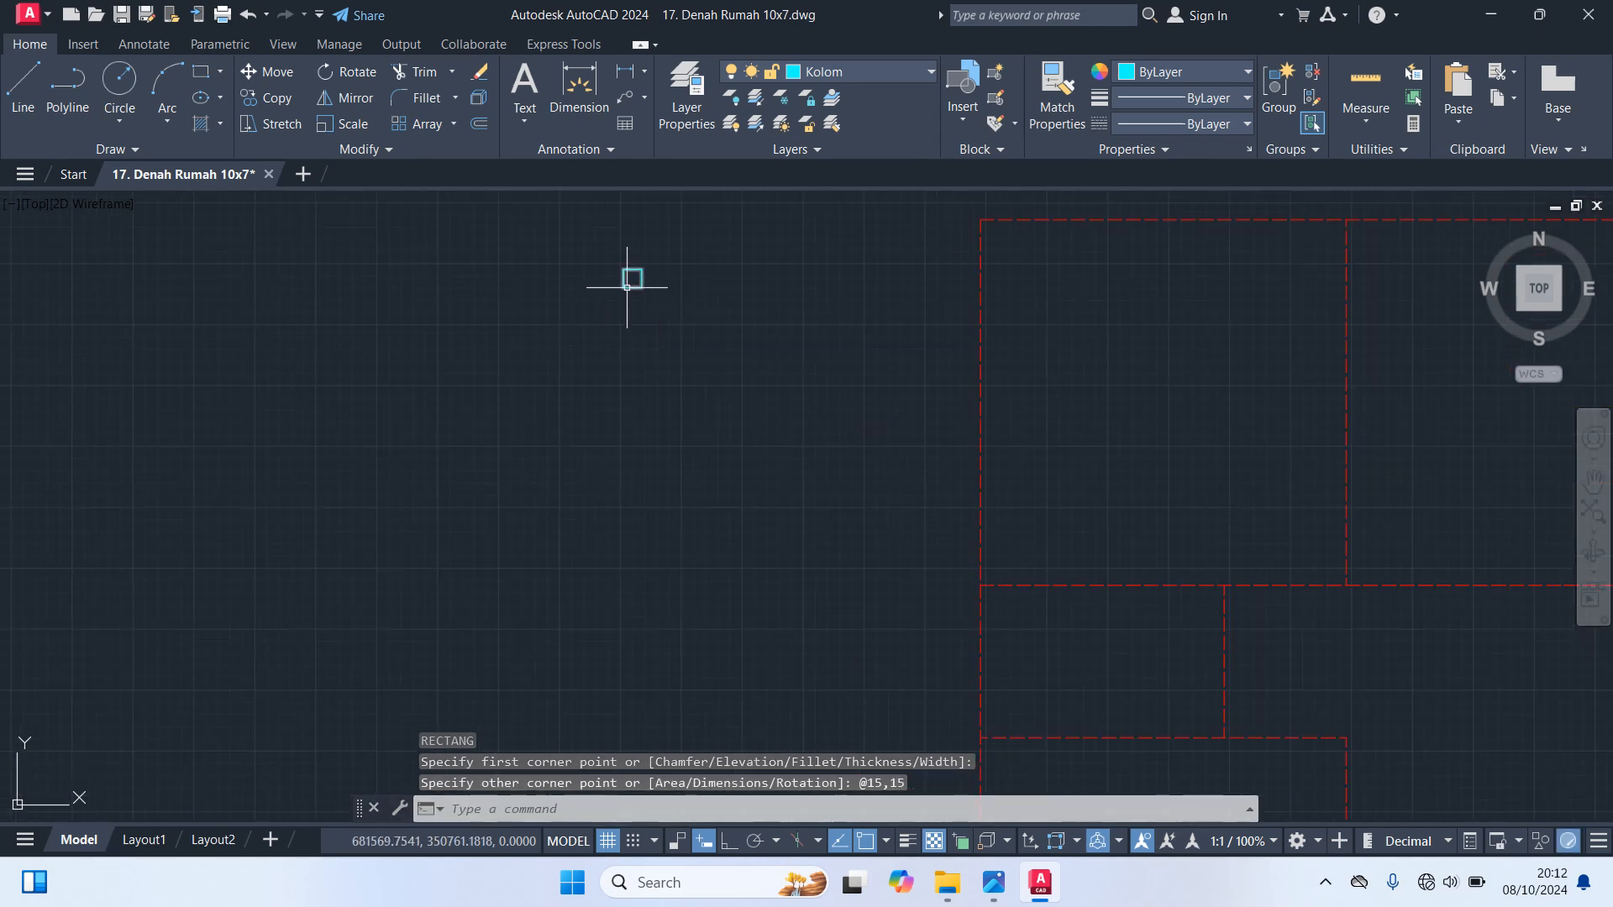
Move the square column by its centre onto the upper-left corner of the axis outline
left_click(627, 287)
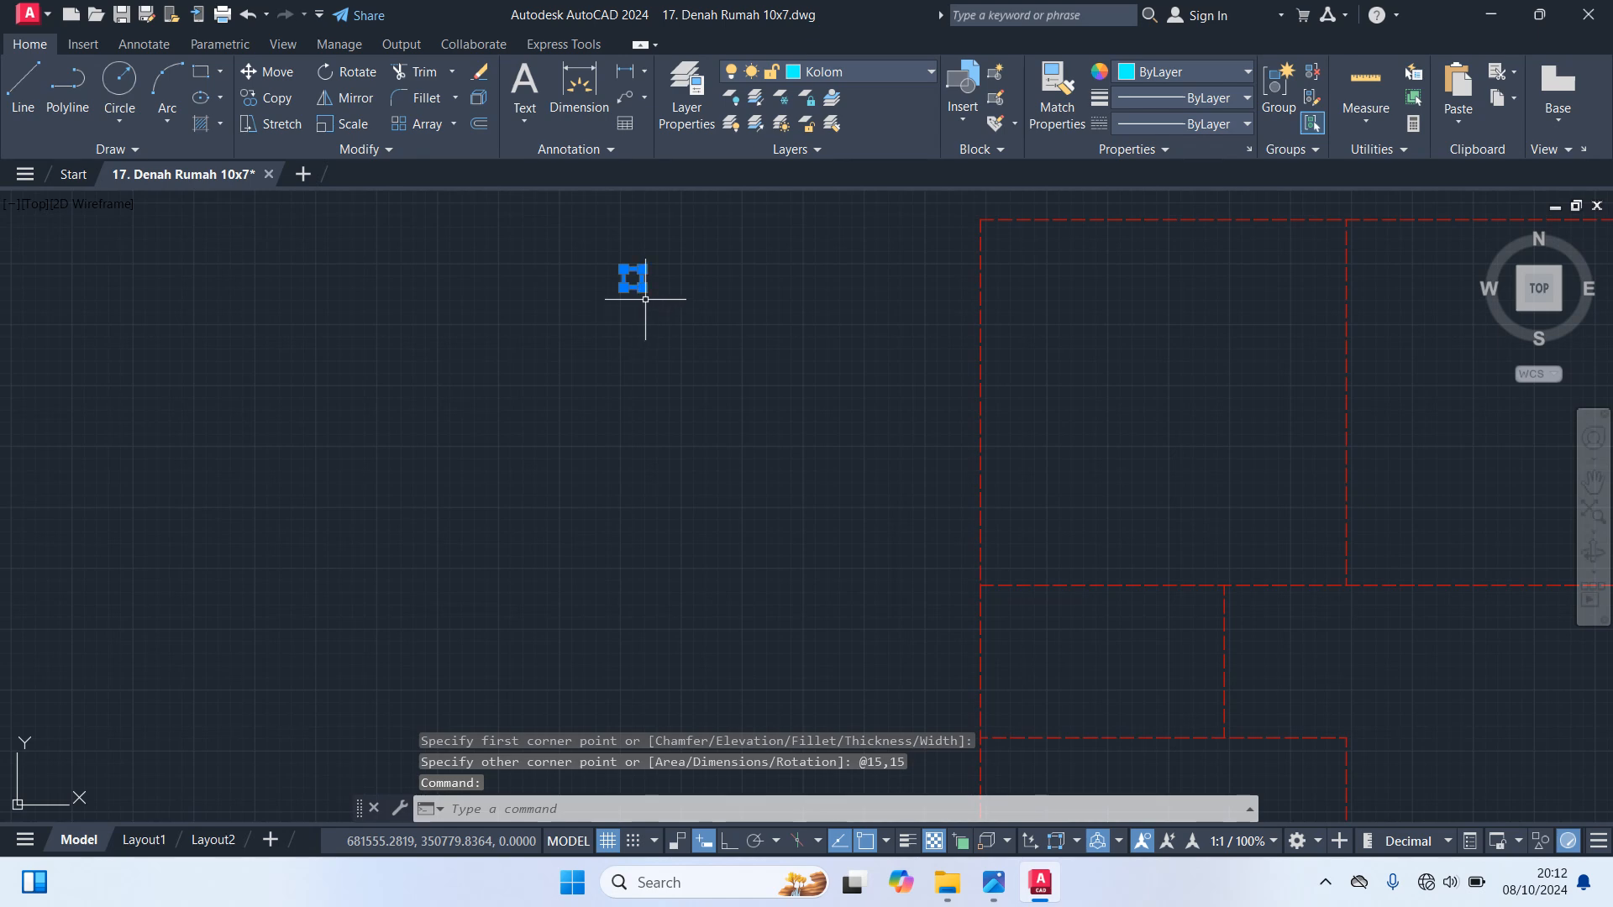
middle_click_drag(687, 300, 715, 404)
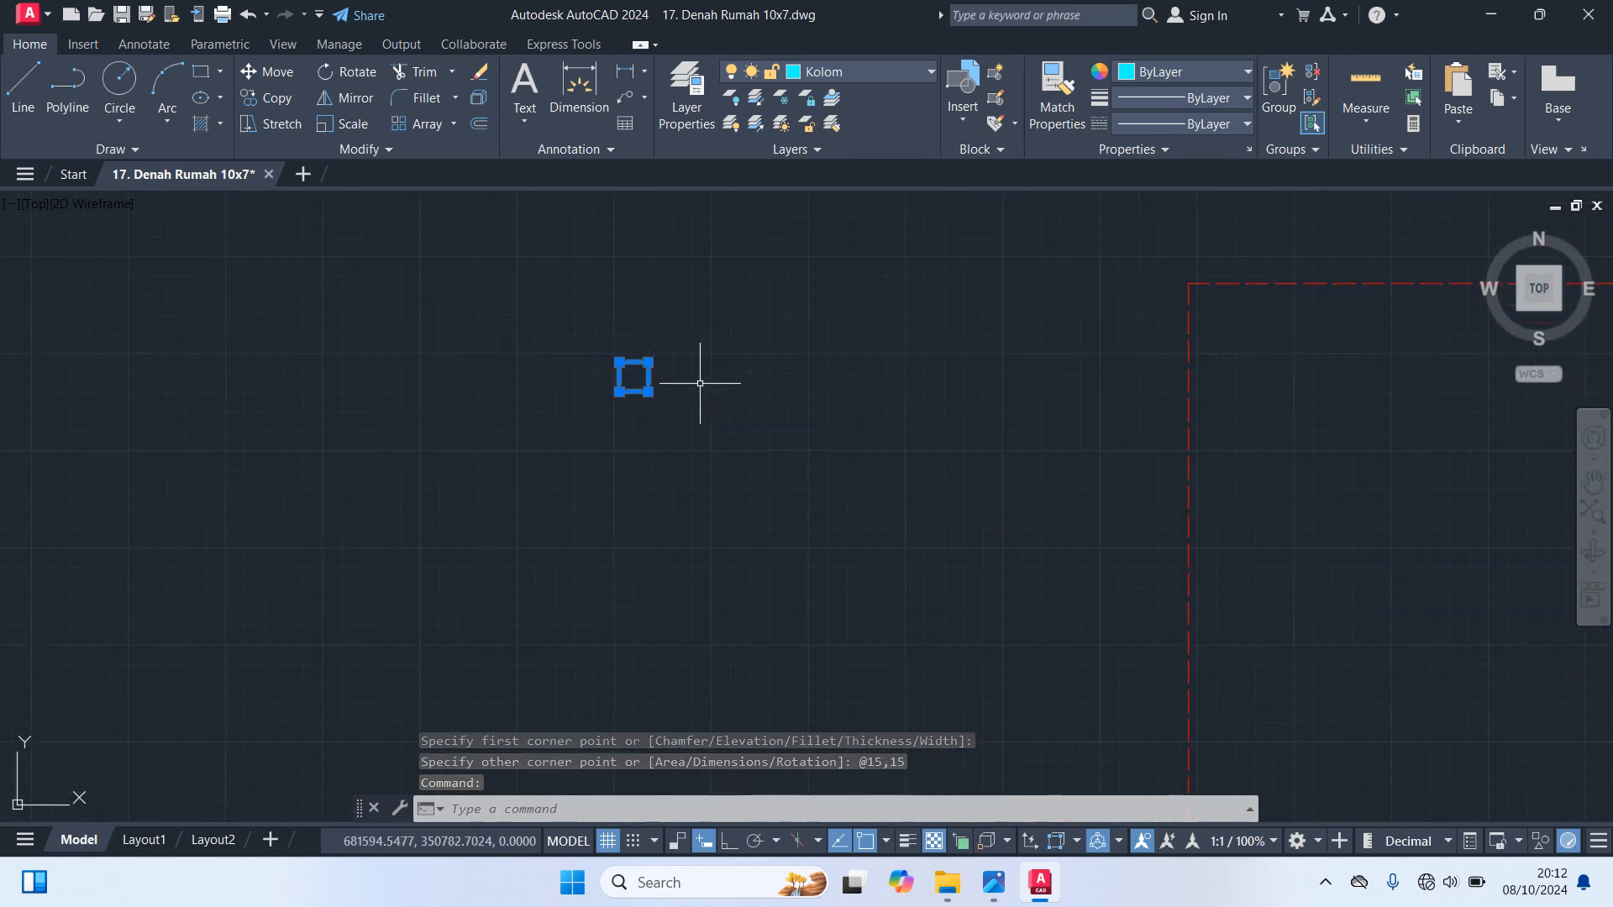
type("M")
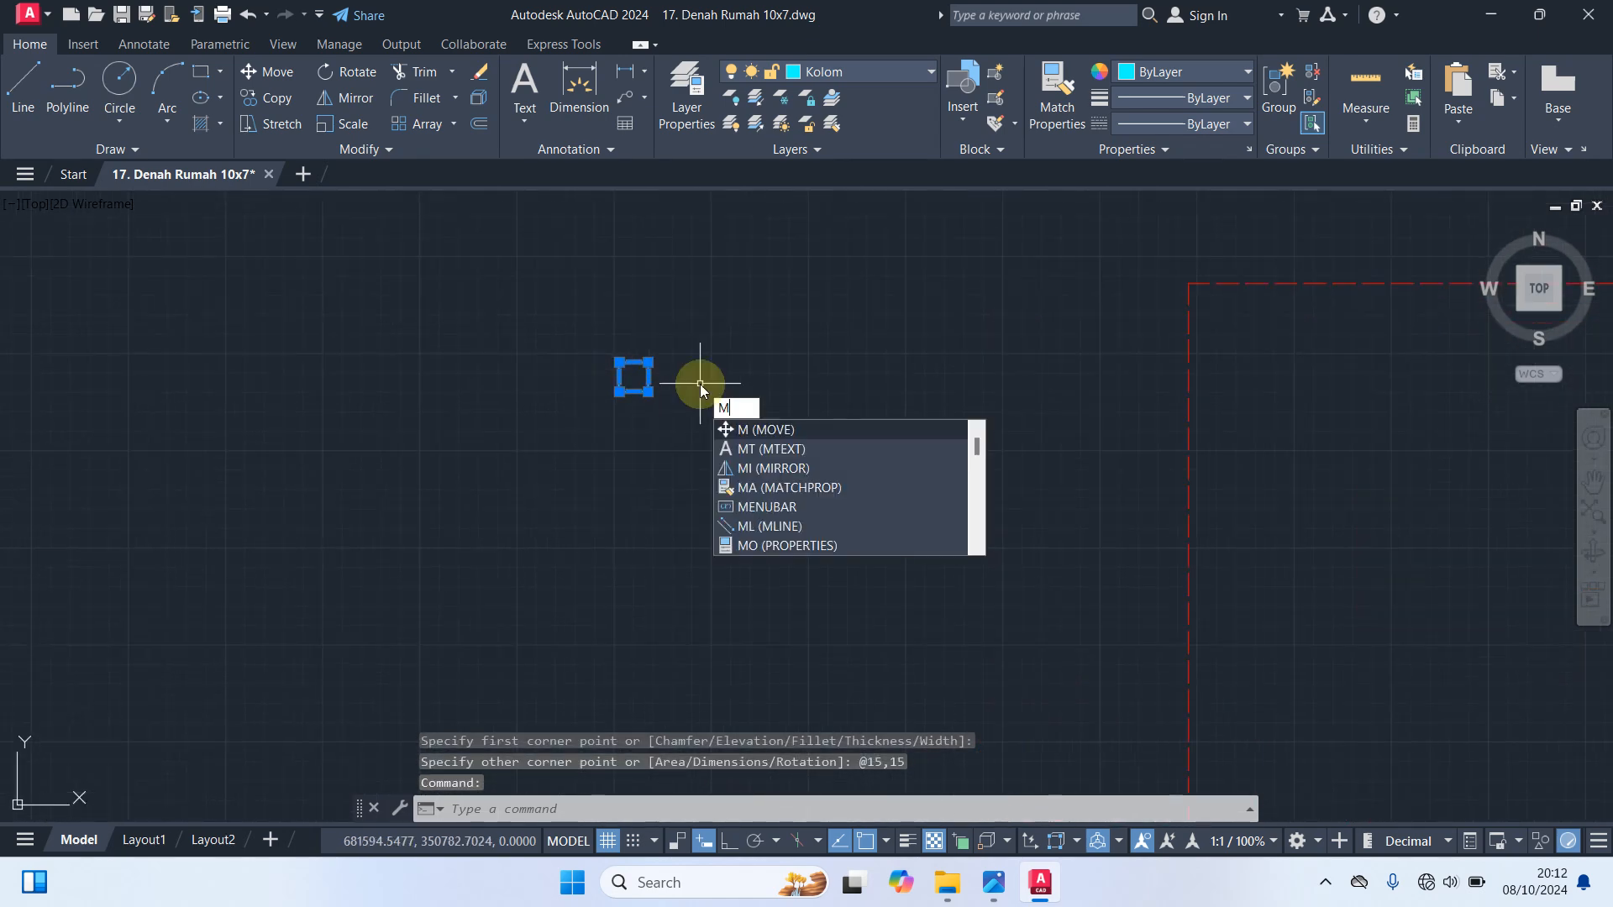
key("Return")
left_click(633, 377)
scroll(1051, 360, "up", 6)
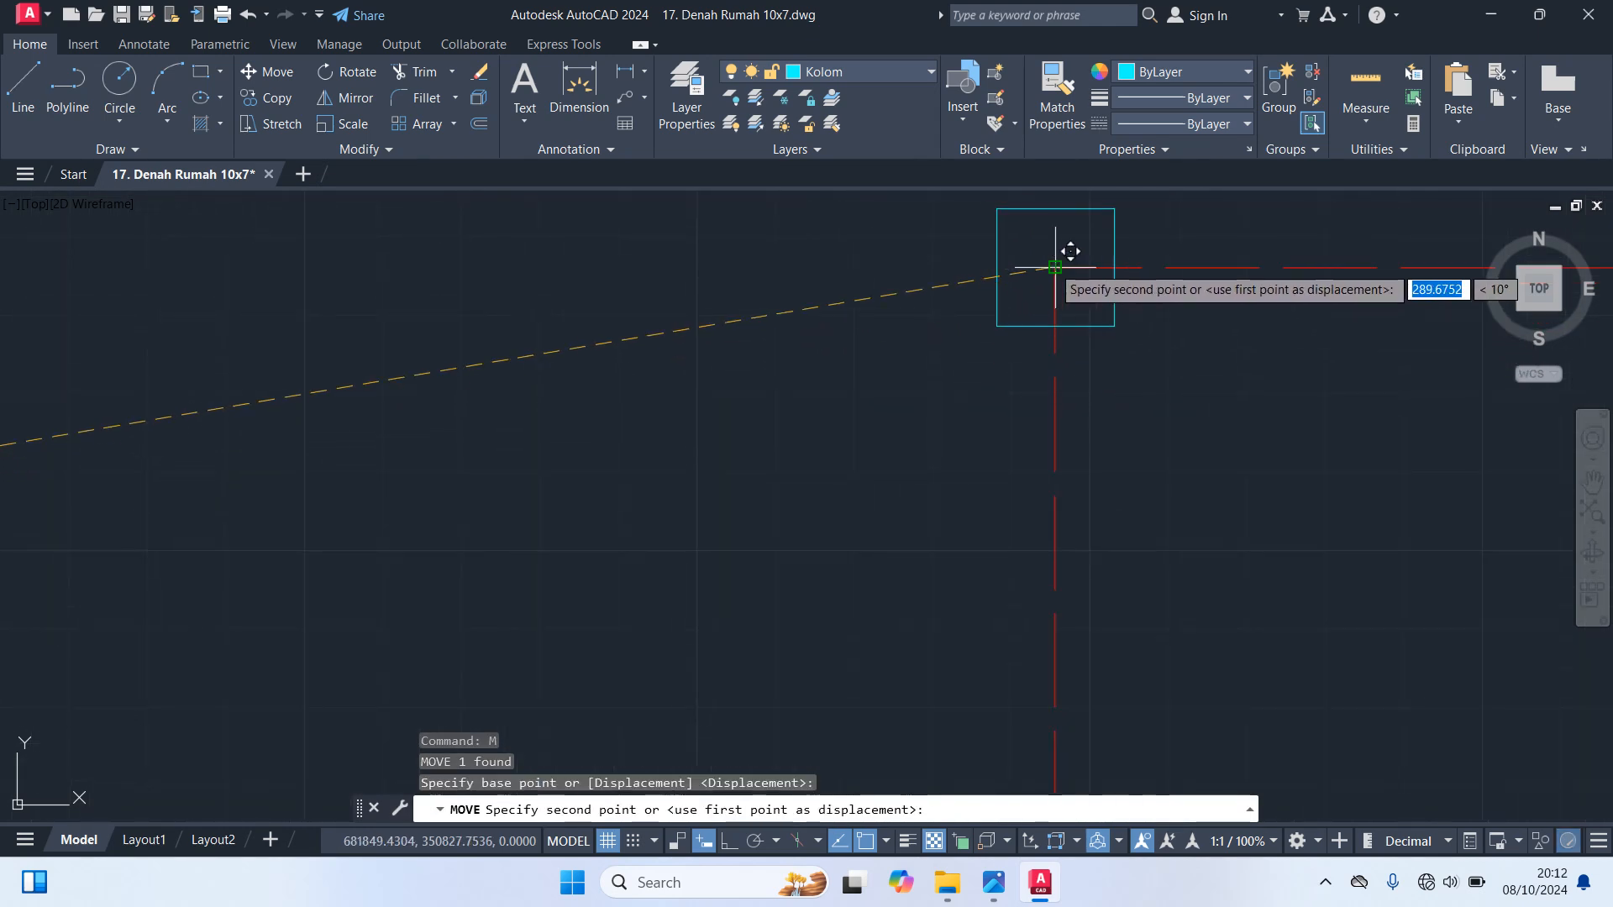
left_click(1055, 267)
scroll(1025, 399, "down", 2)
middle_click_drag(857, 417, 558, 522)
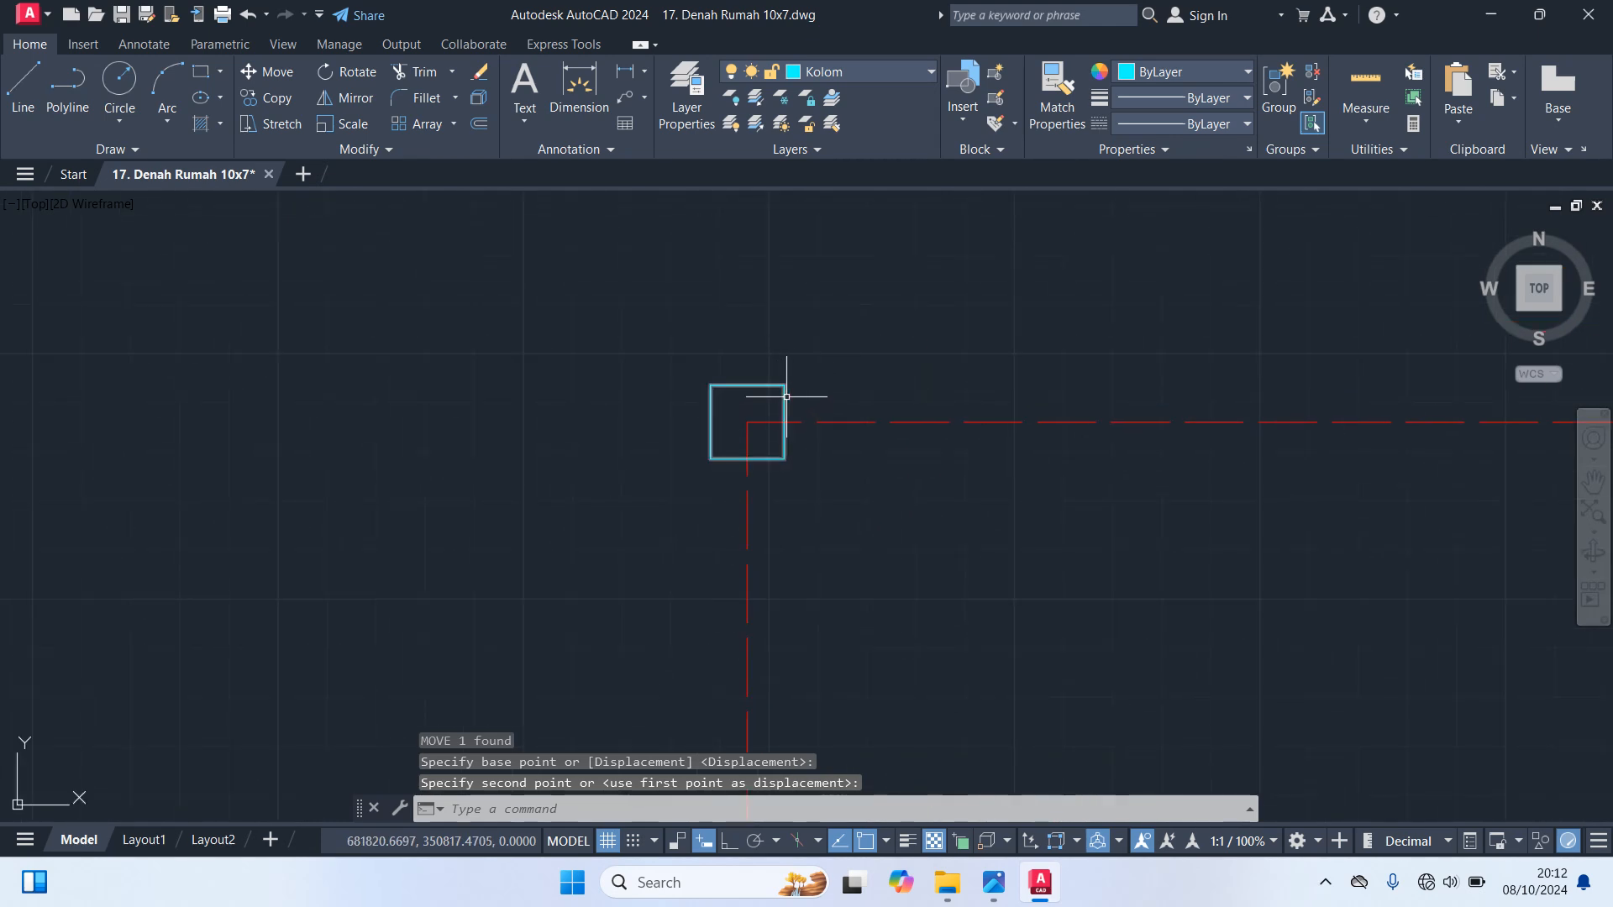
Start copying the column from its centre and place a copy at the top end of the second interior vertical axis
left_click(786, 397)
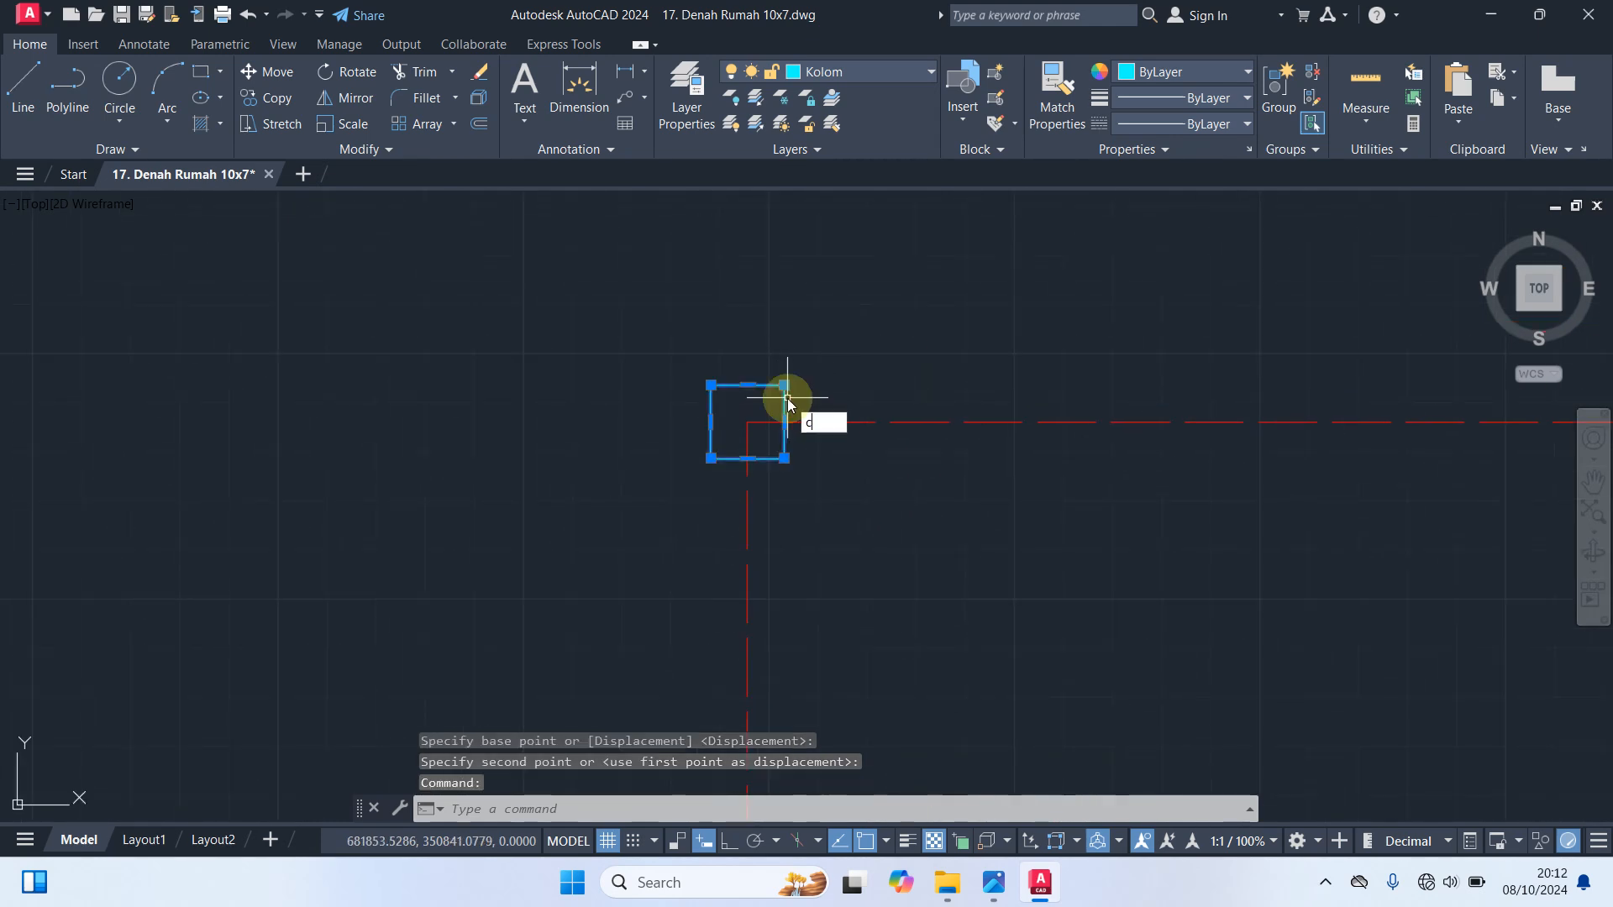
key("Return")
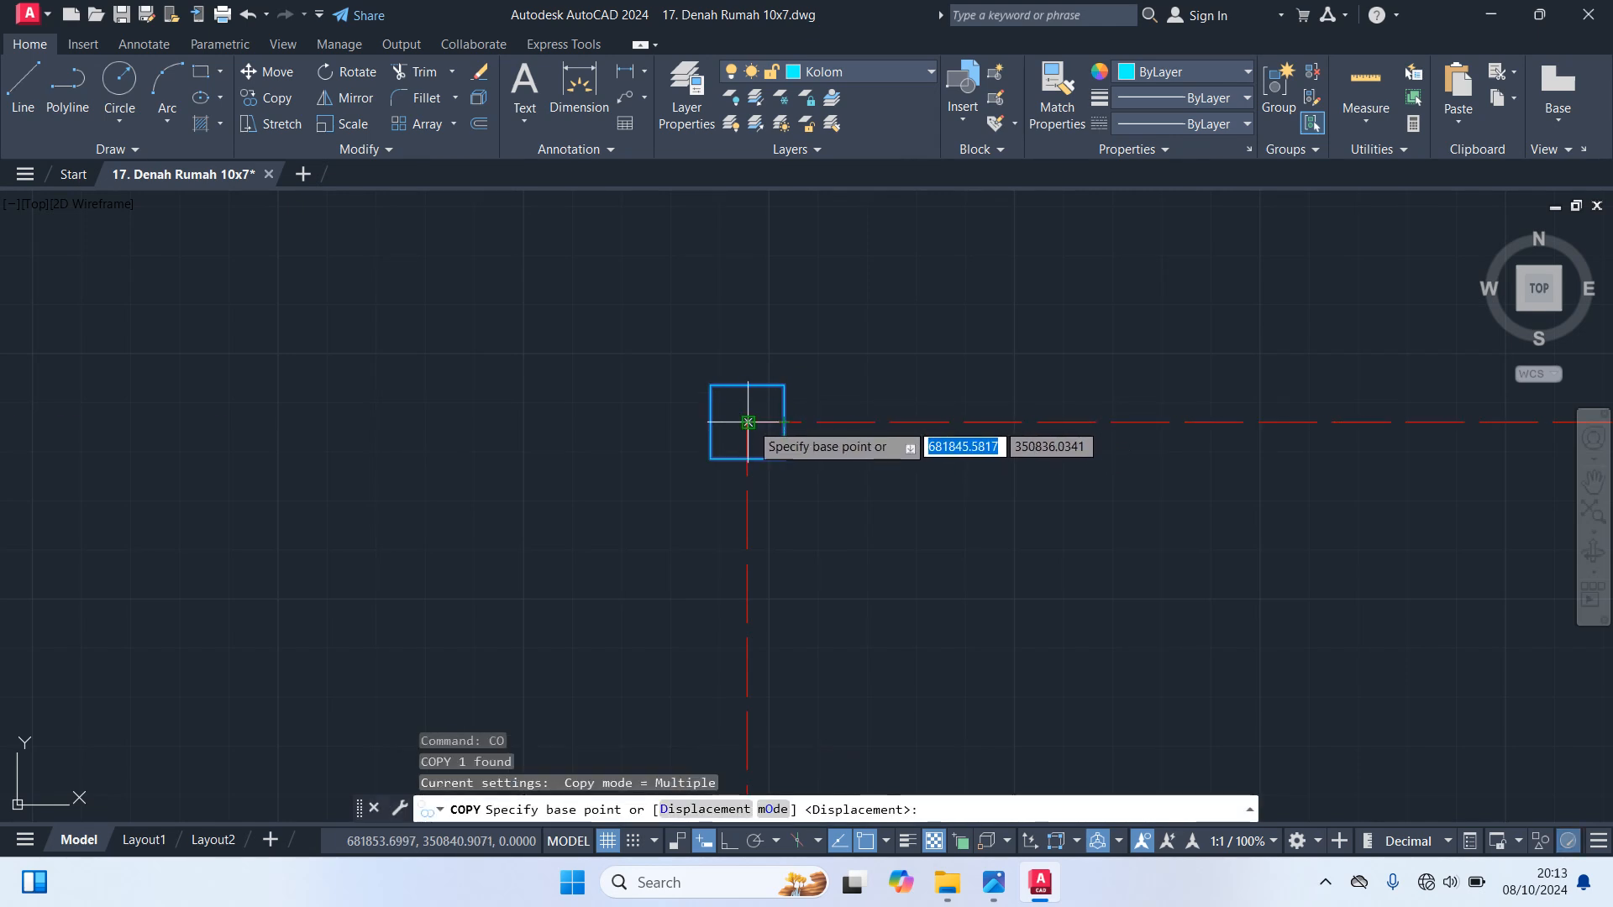
left_click(747, 422)
scroll(974, 538, "down", 2)
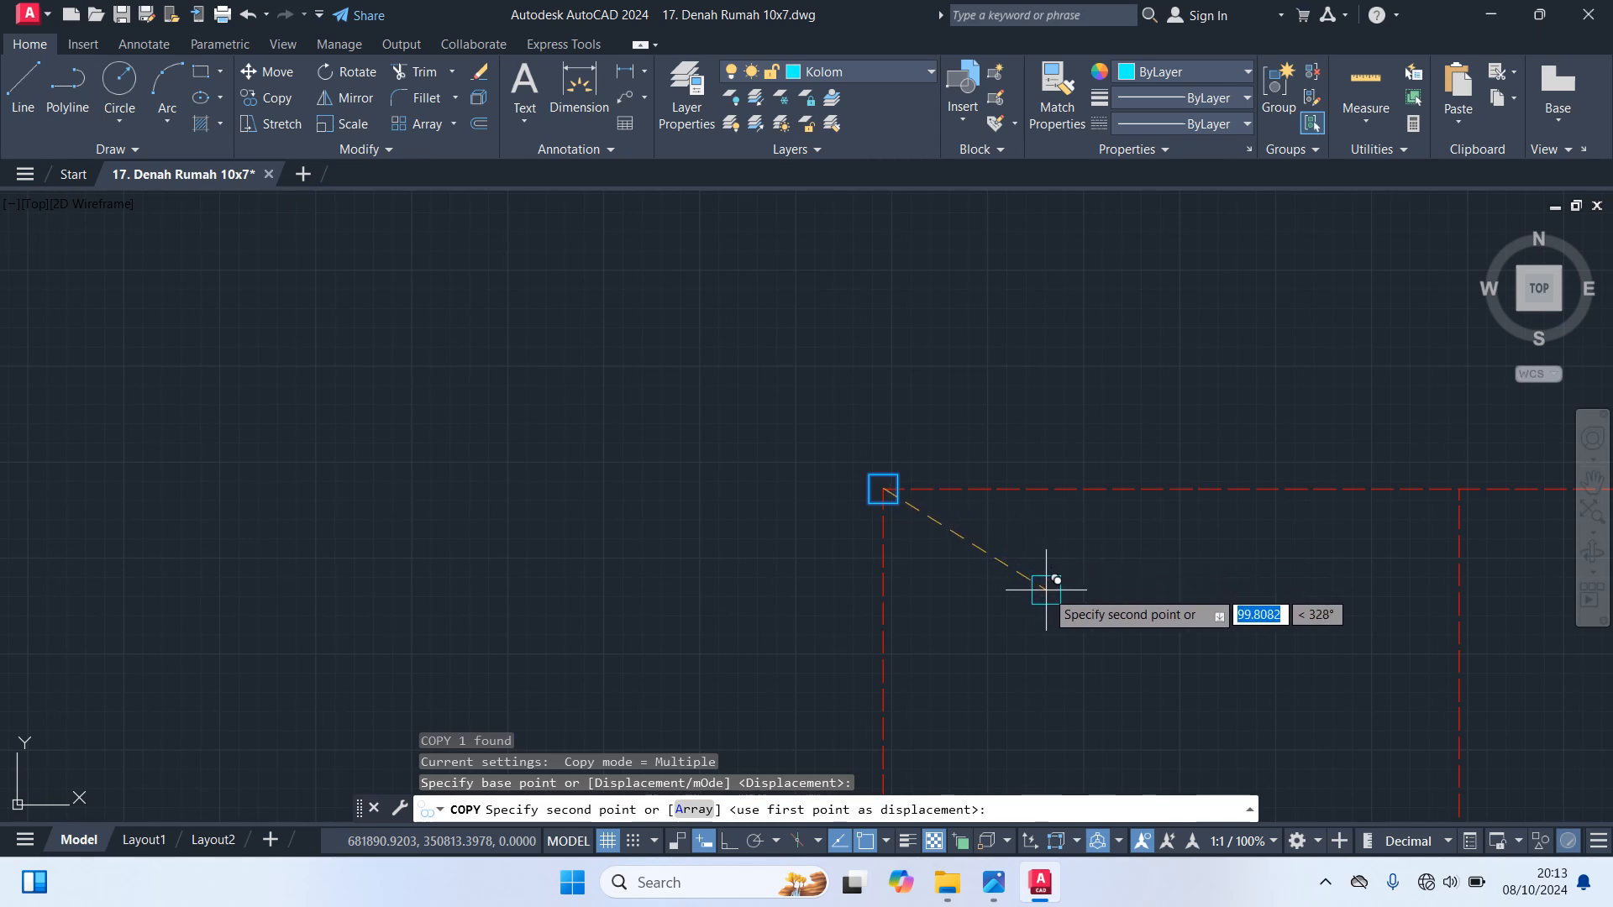
scroll(1182, 537, "up", 2)
scroll(1205, 568, "down", 4)
middle_click_drag(1204, 568, 832, 536)
scroll(972, 525, "up", 4)
scroll(976, 518, "up", 2)
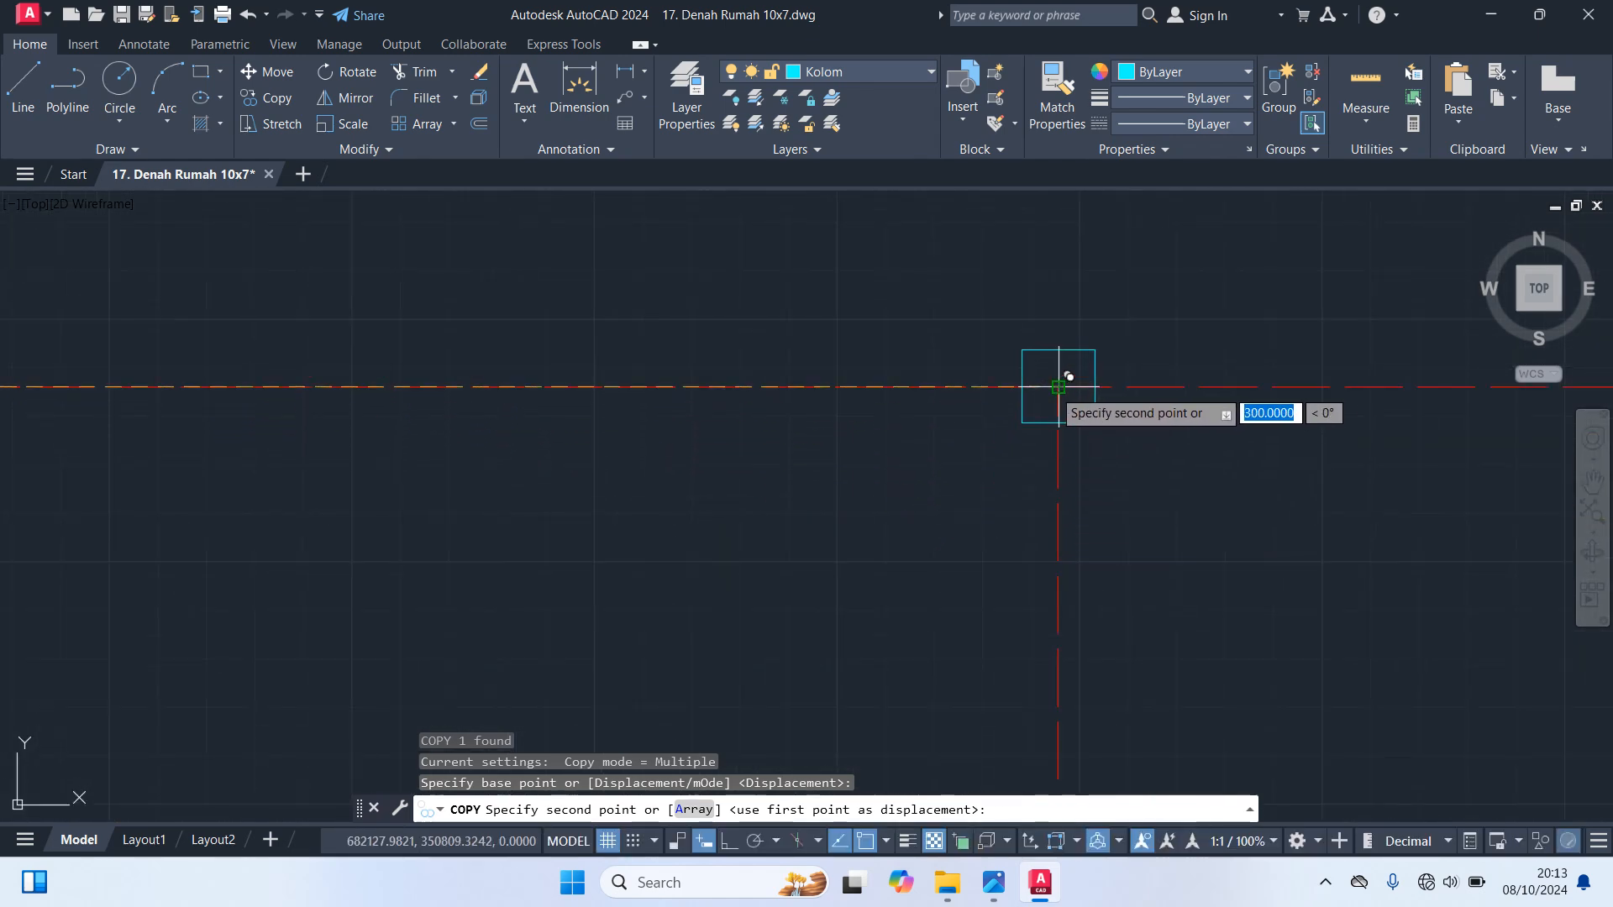
left_click(1057, 386)
Place column copies at the top end of the fourth interior vertical axis and at the outline's upper-right corner
scroll(1080, 502, "down", 6)
middle_click_drag(1150, 525, 512, 431)
scroll(1073, 376, "up", 4)
left_click(1089, 390)
middle_click_drag(1159, 479, 852, 414)
scroll(853, 414, "down", 3)
left_click(1009, 387)
Place column copies where the top two interior horizontal axes meet the fourth interior vertical and the right outline
scroll(1148, 450, "up", 5)
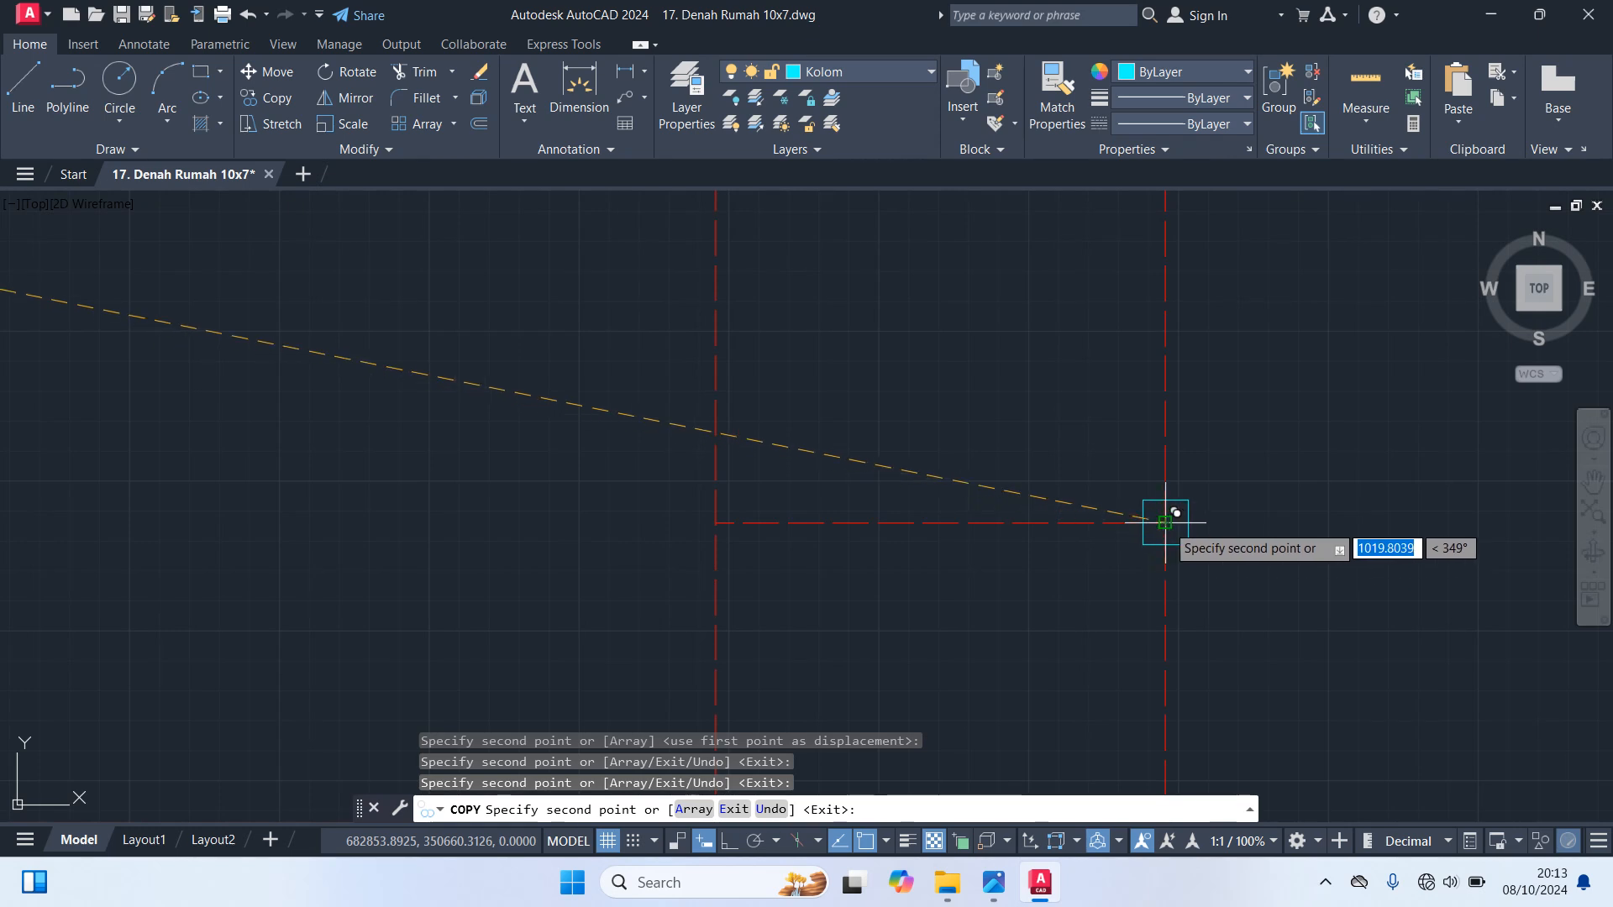
left_click(1162, 521)
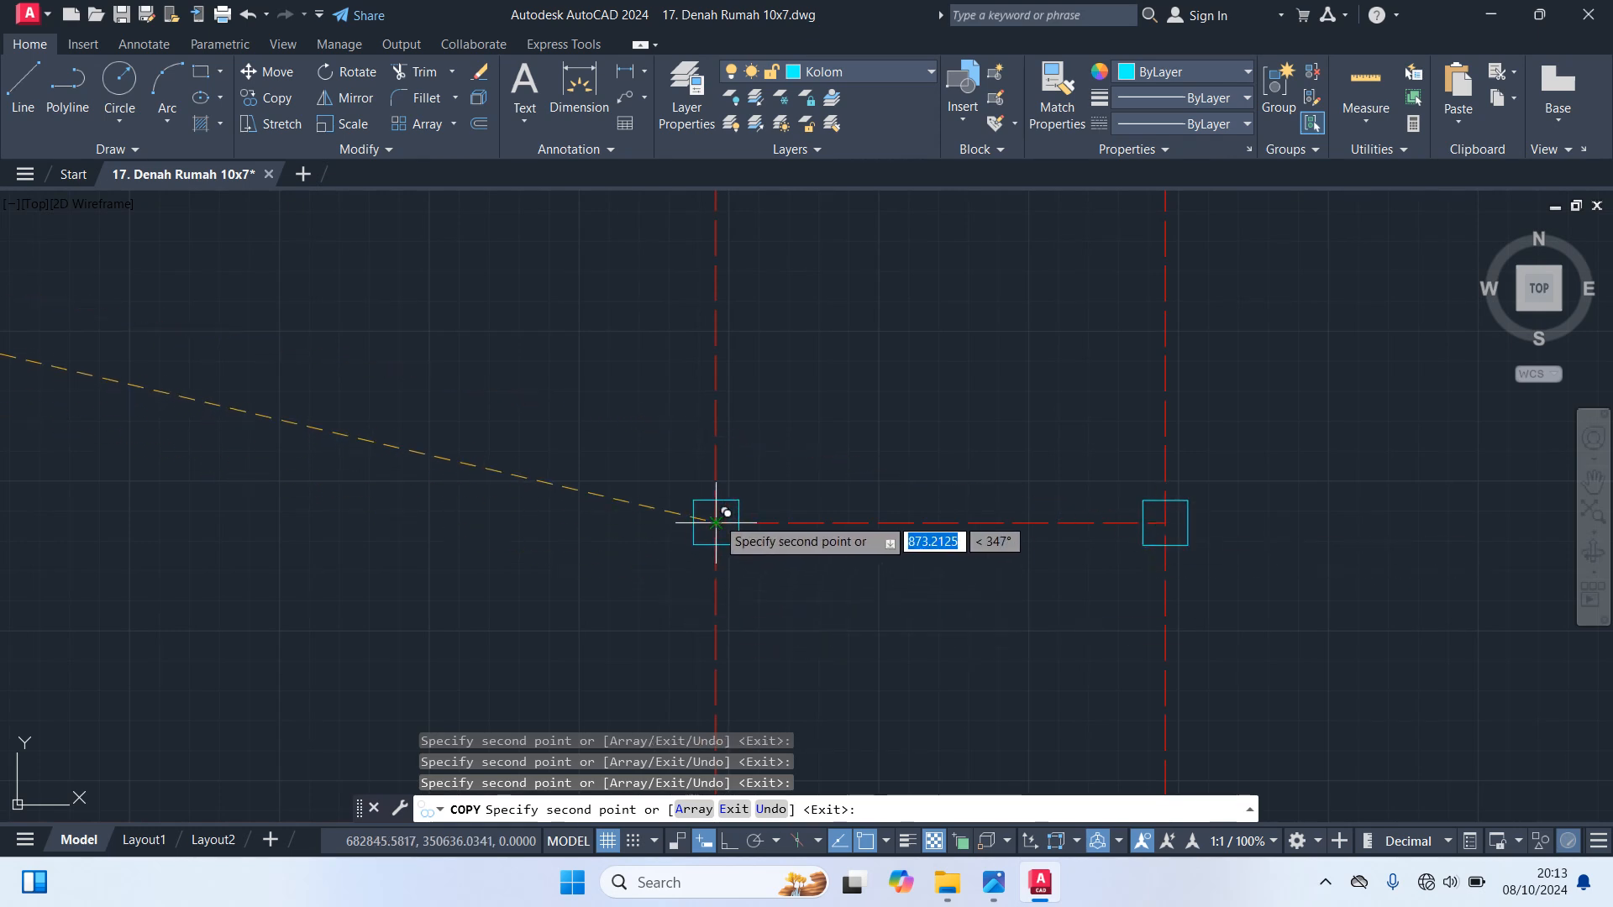
scroll(832, 586, "down", 6)
mouse_move(835, 588)
middle_mouse_down()
mouse_move(958, 495)
mouse_move(1020, 402)
middle_mouse_up()
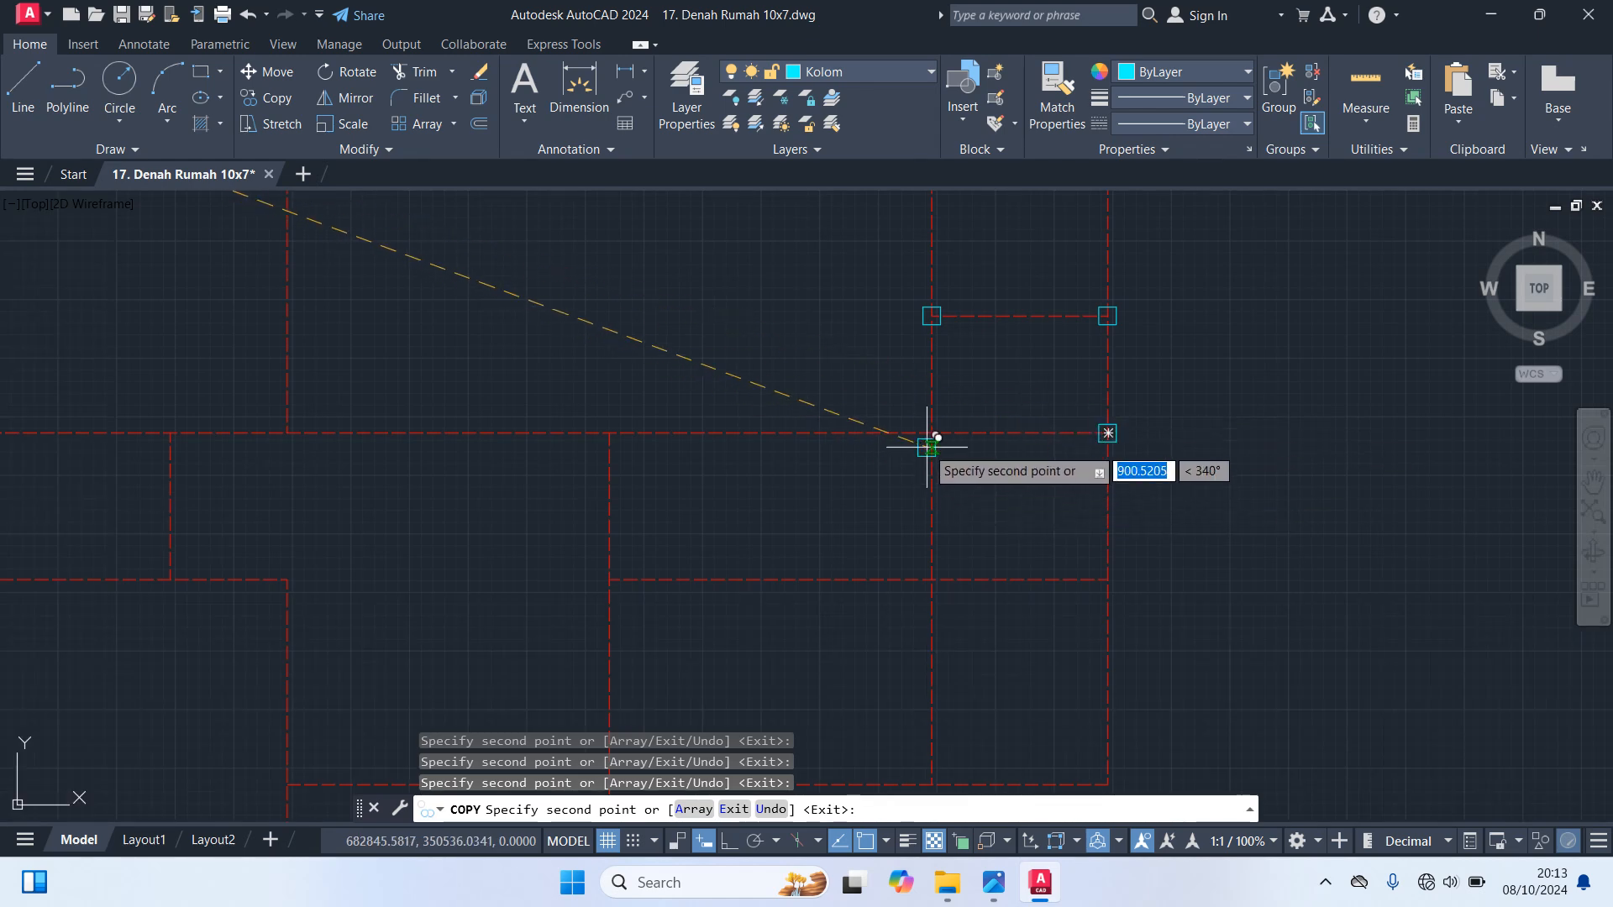
left_click(931, 433)
Place column copies where the third interior horizontal axis meets the right outline and the fourth interior vertical
middle_click_drag(1071, 589, 1092, 472)
scroll(1121, 483, "up", 5)
left_click(1135, 433)
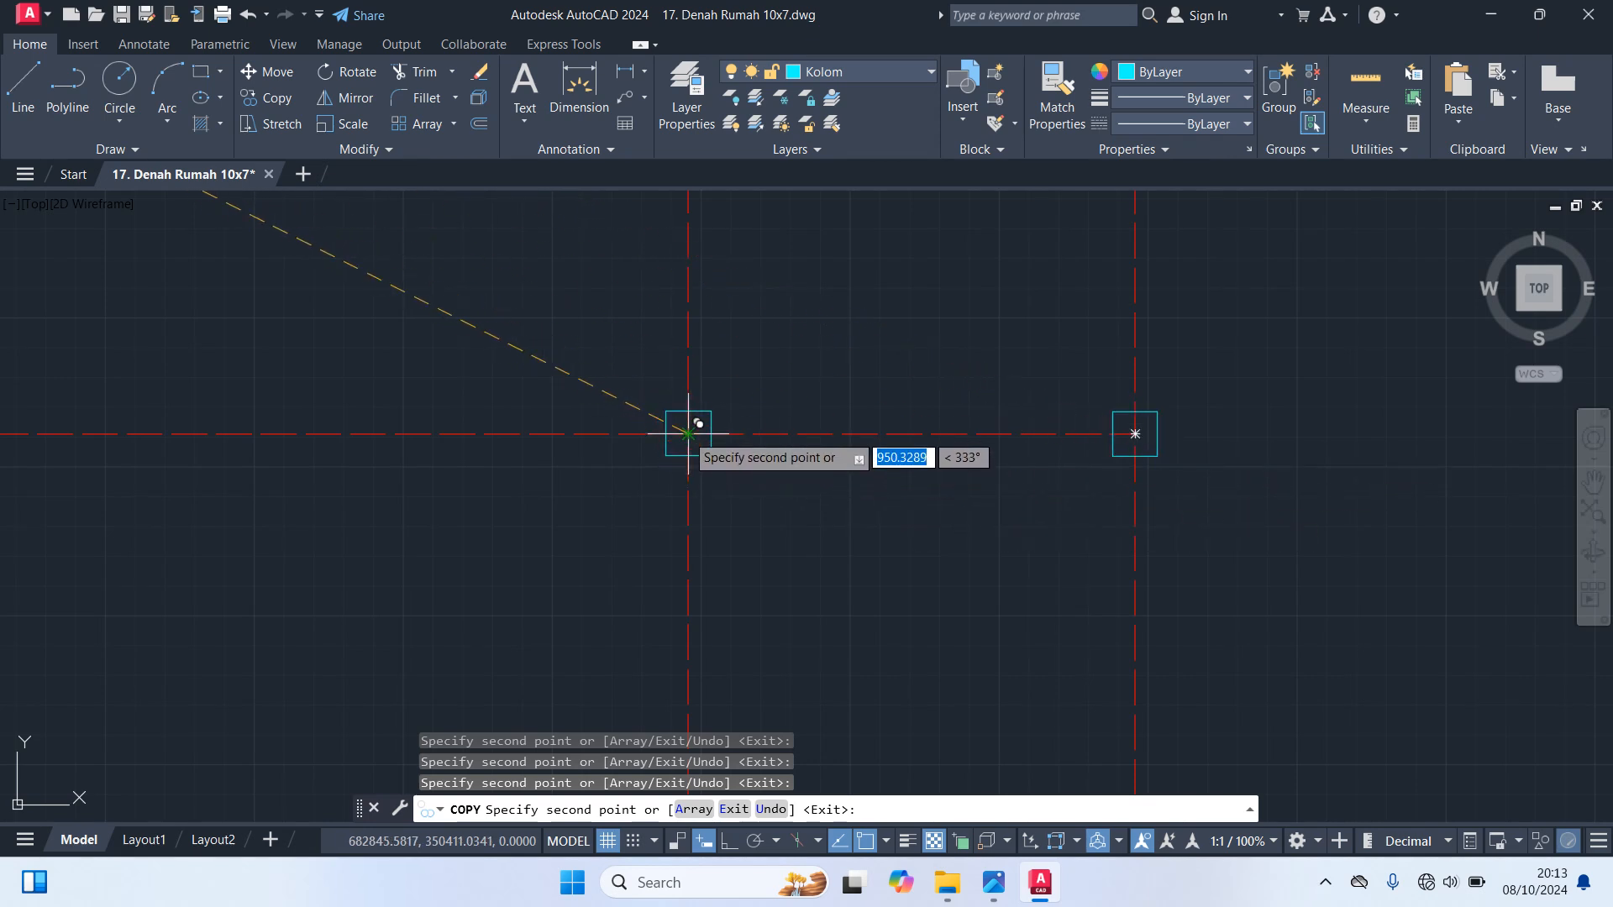
left_click(688, 434)
scroll(774, 515, "down", 3)
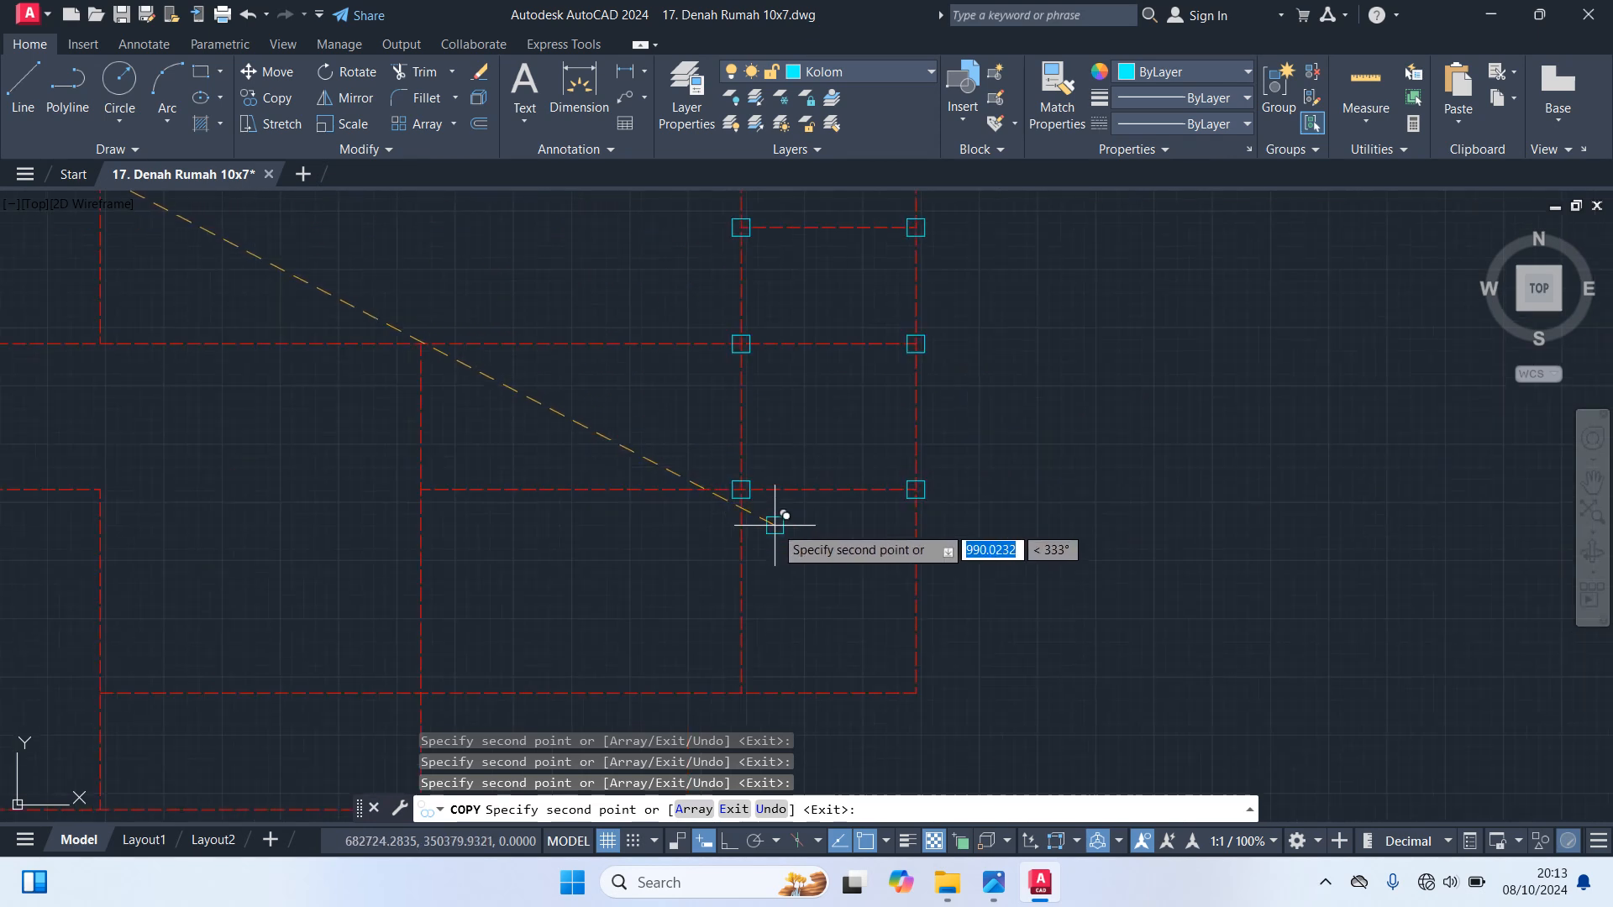
Place column copies where the lowest interior horizontal axis meets the fourth interior vertical and the right outline
scroll(894, 623, "up", 2)
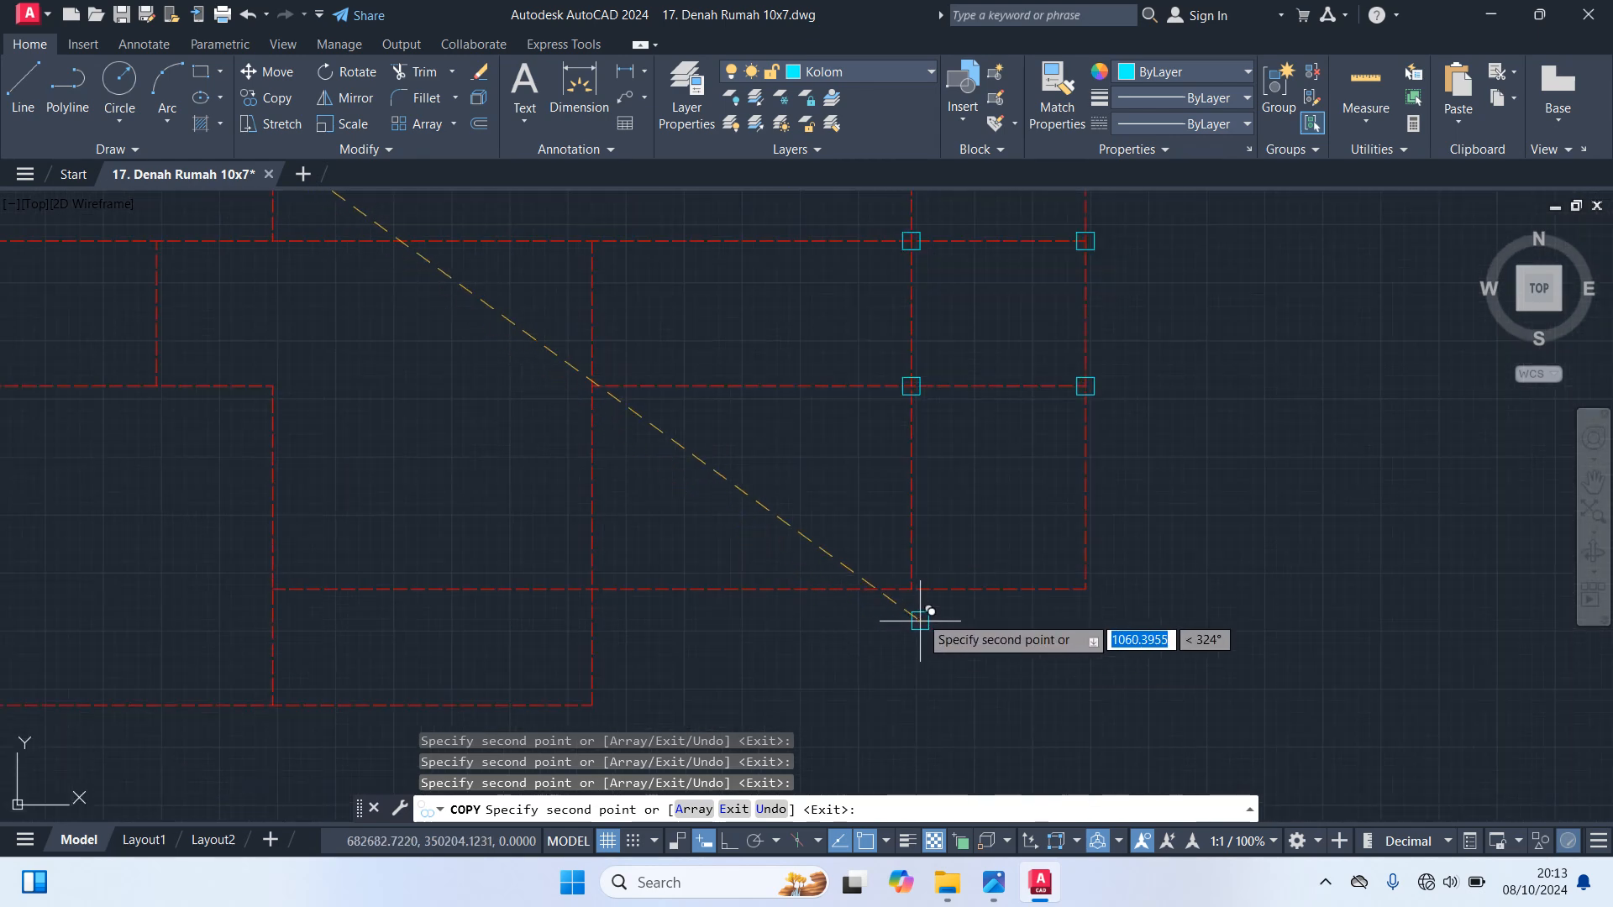
left_click(911, 580)
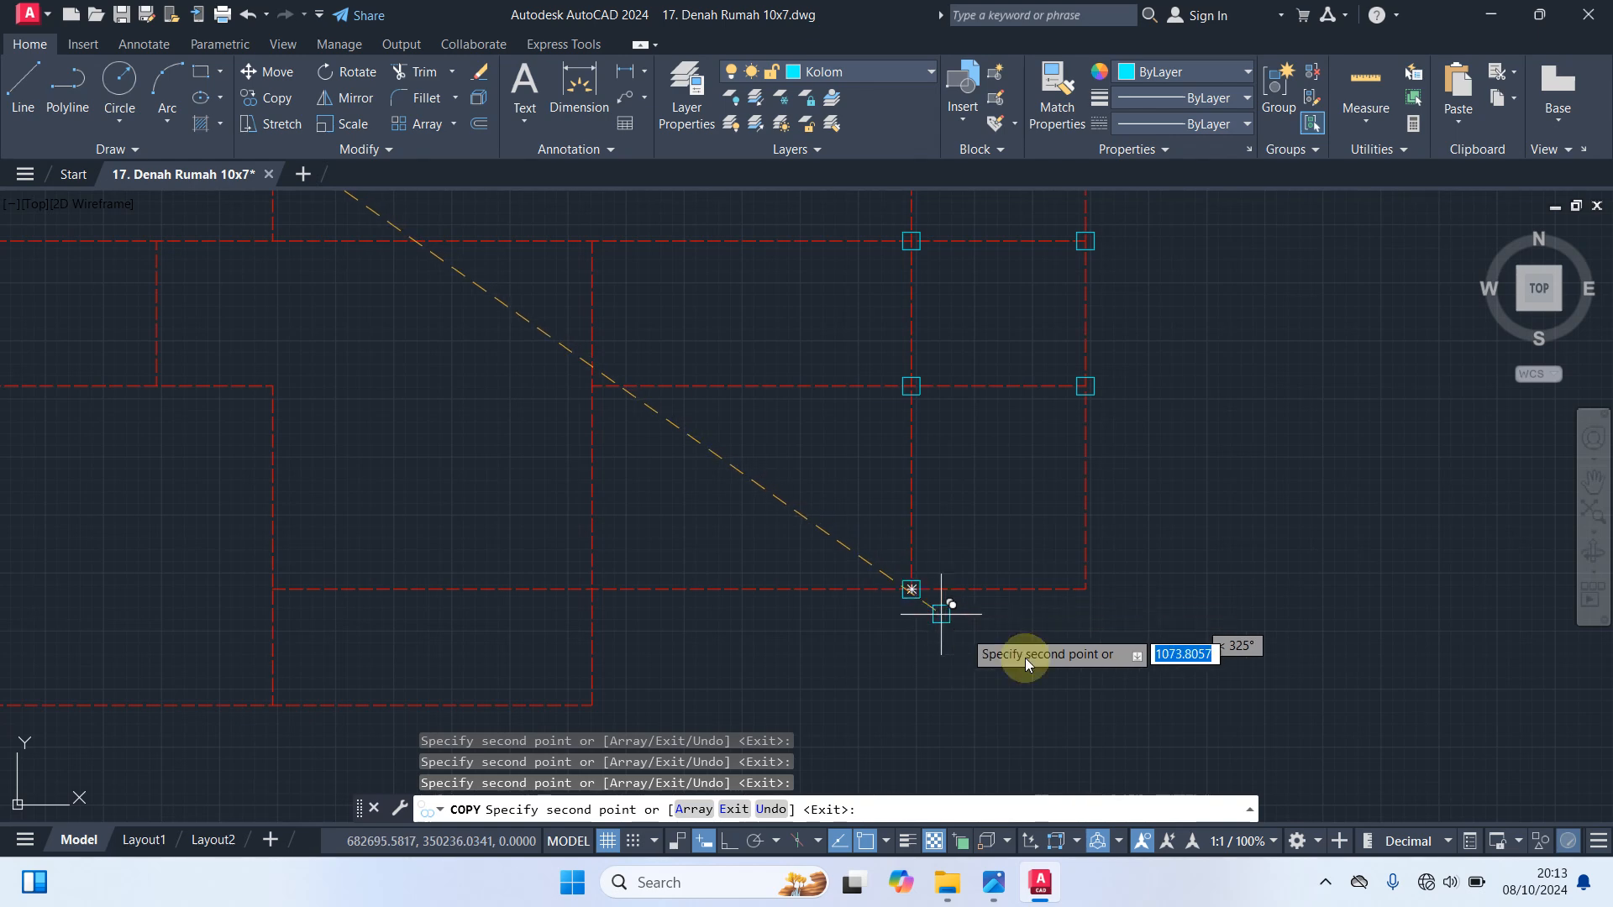
left_click(1085, 587)
Place column copies at the four corners of the bottom central room and at the outline's lower-left corner
scroll(1159, 546, "down", 4)
scroll(967, 604, "up", 6)
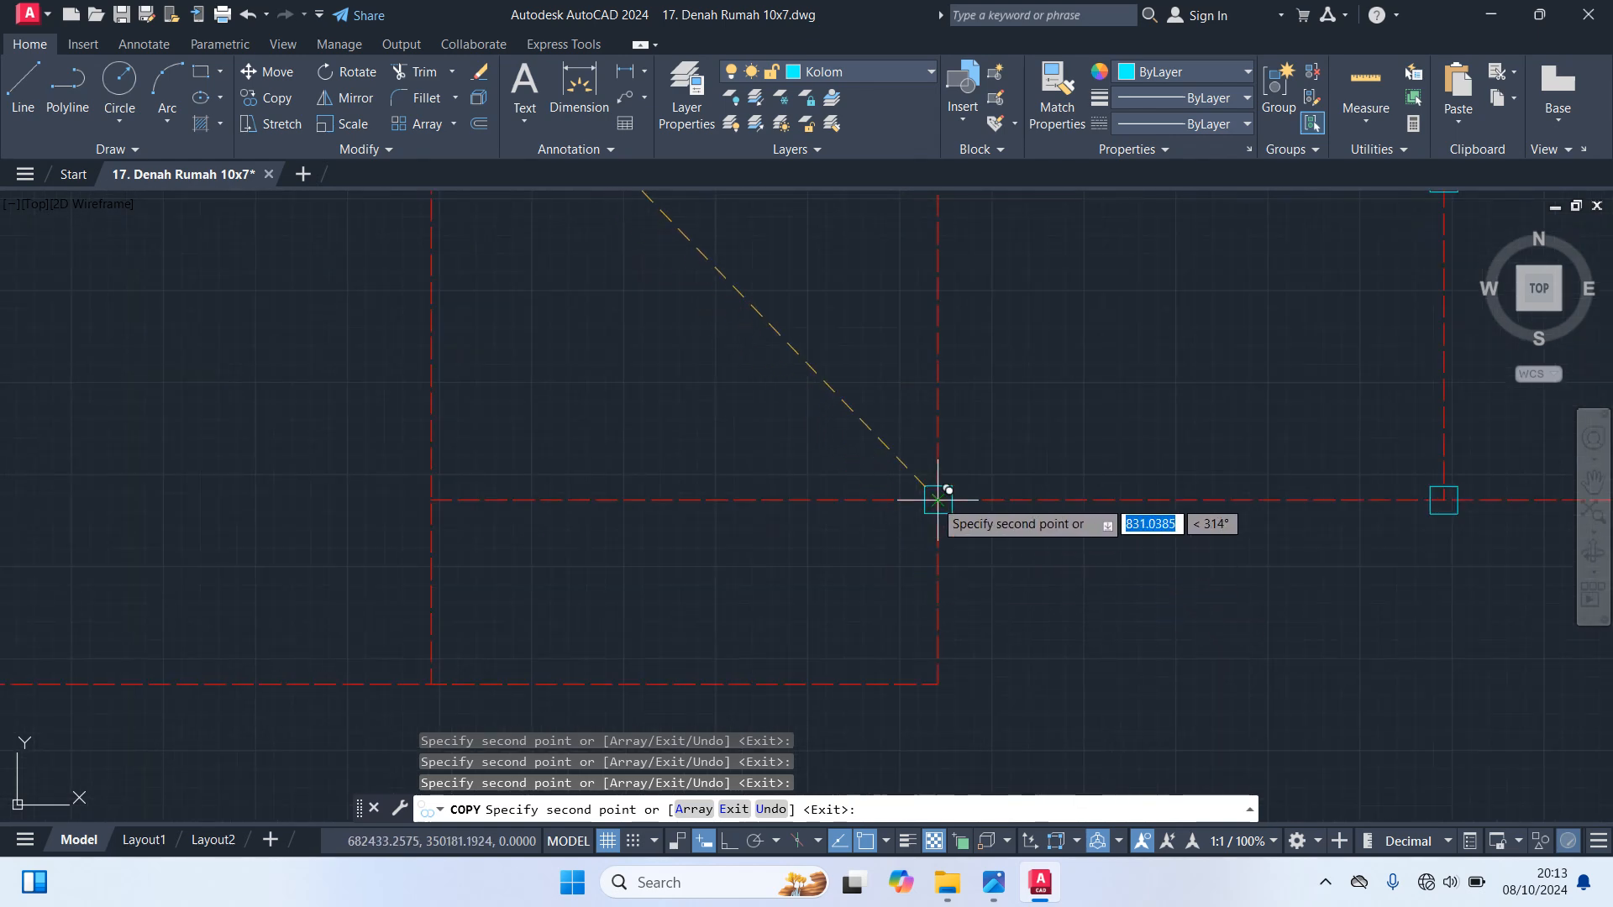
left_click(937, 683)
middle_click_drag(976, 680, 1579, 596)
left_click(1034, 600)
left_click(1034, 416)
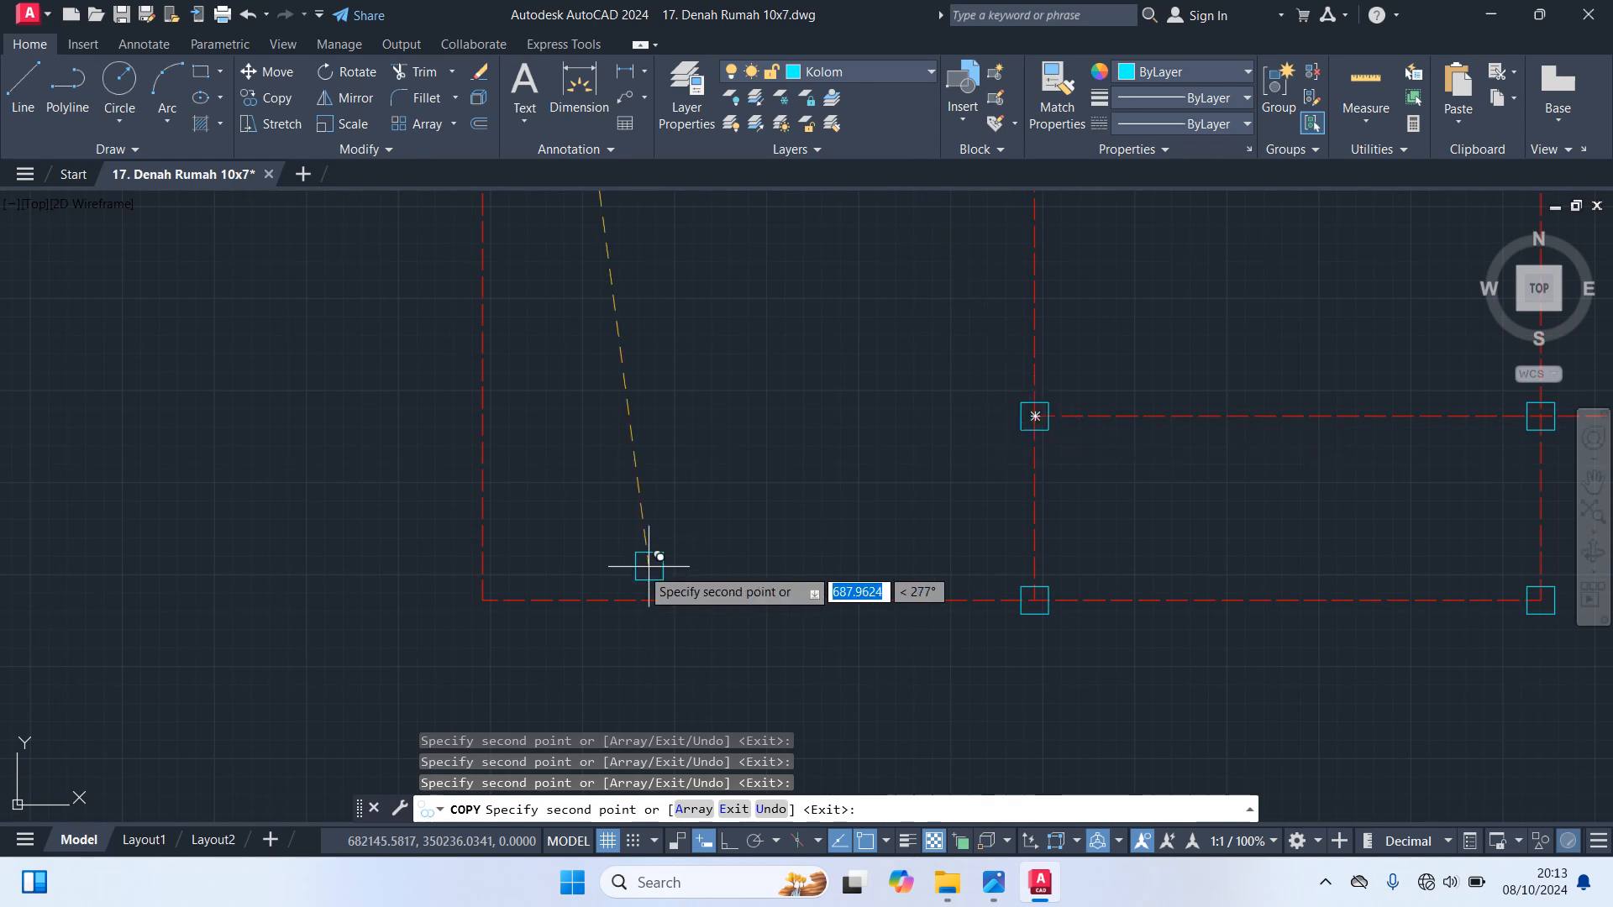
left_click(482, 599)
Place column copies where the third interior vertical axis meets the second and third interior horizontals
scroll(593, 453, "down", 6)
scroll(760, 514, "up", 6)
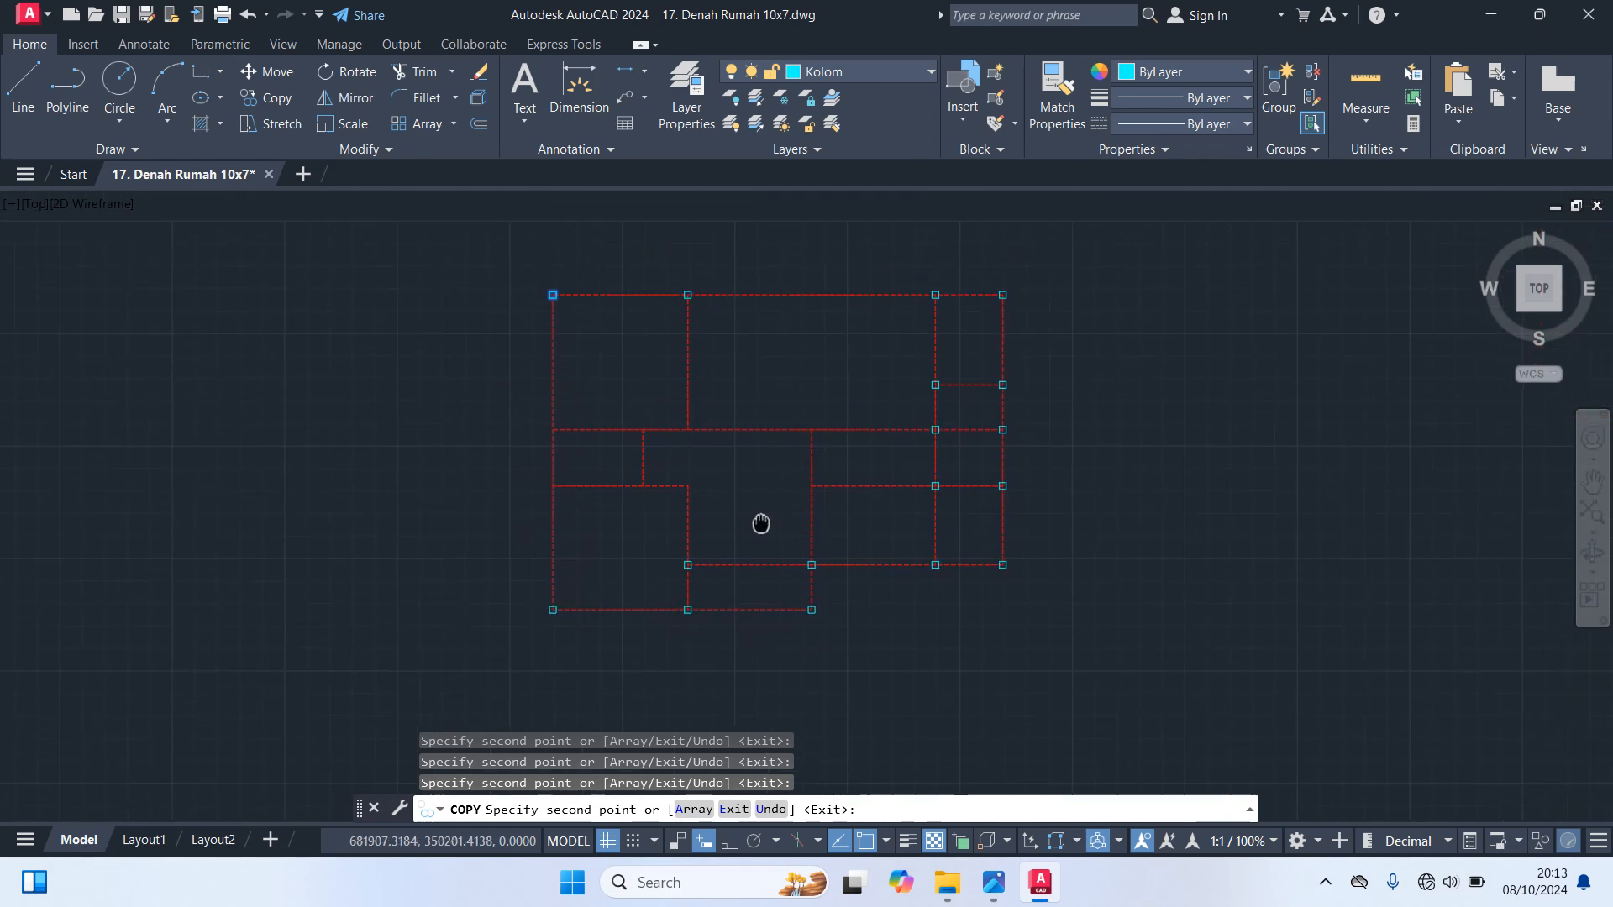
left_click(751, 432)
middle_click_drag(882, 297, 898, 494)
scroll(706, 479, "down", 5)
scroll(641, 479, "up", 5)
left_click(755, 409)
Place column copies at the three junctions of the lower-left horizontal axis and where the second interior horizontal meets the left outline
scroll(461, 587, "down", 3)
scroll(497, 457, "up", 5)
left_click(634, 313)
scroll(717, 404, "down", 3)
scroll(710, 335, "up", 4)
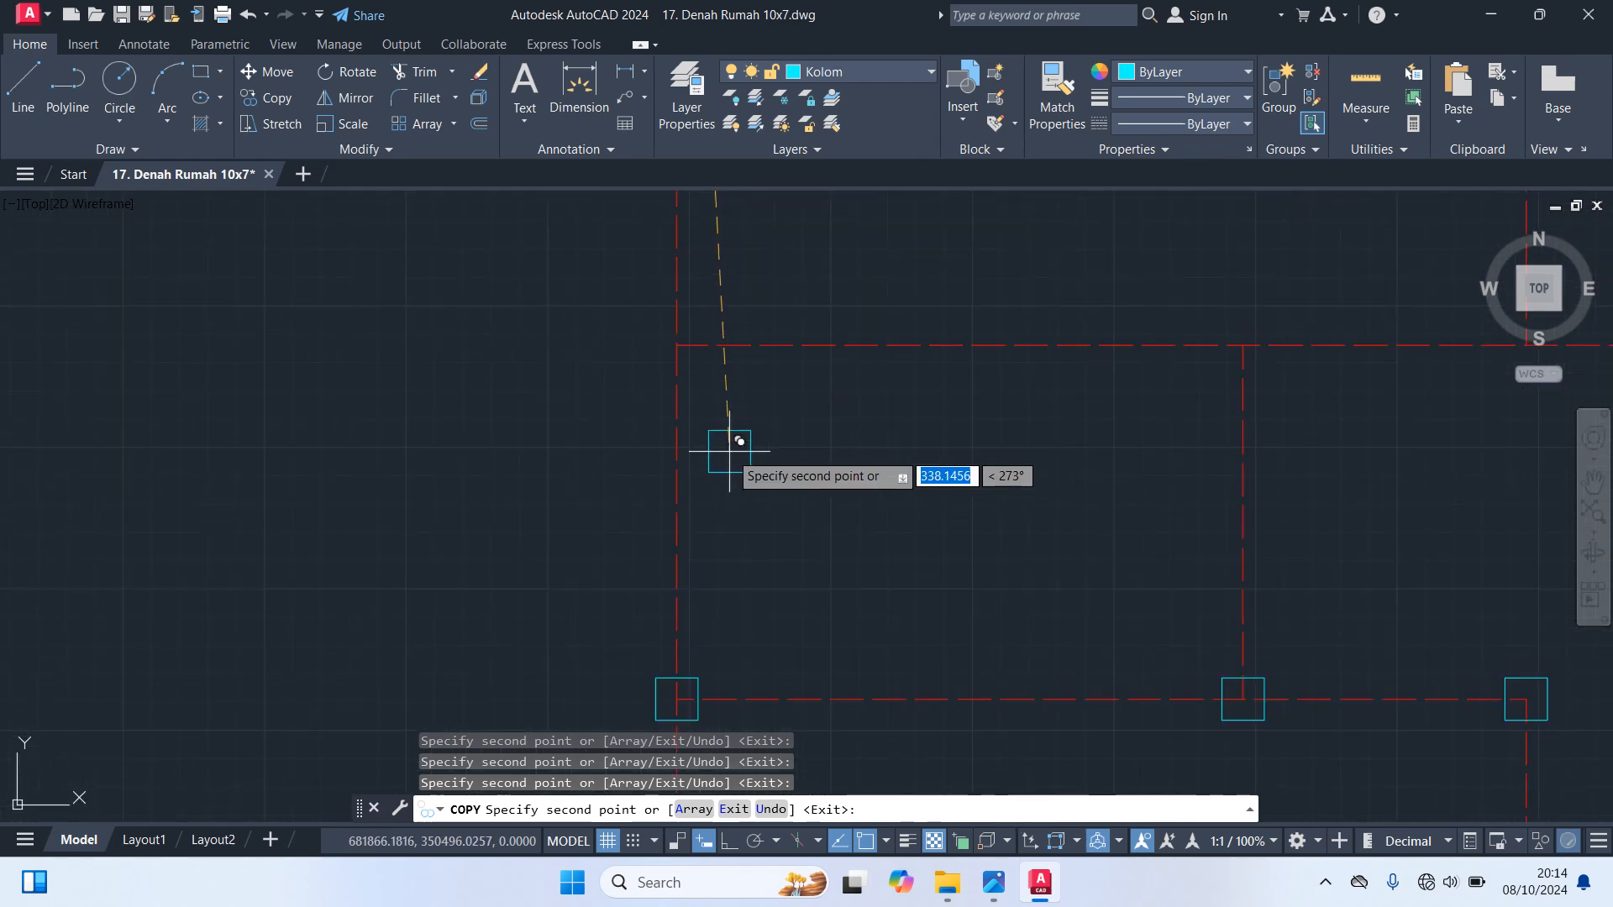
left_click(677, 344)
Place column copies where the second interior horizontal axis meets the first and second interior verticals, and finish copying
scroll(739, 471, "down", 3)
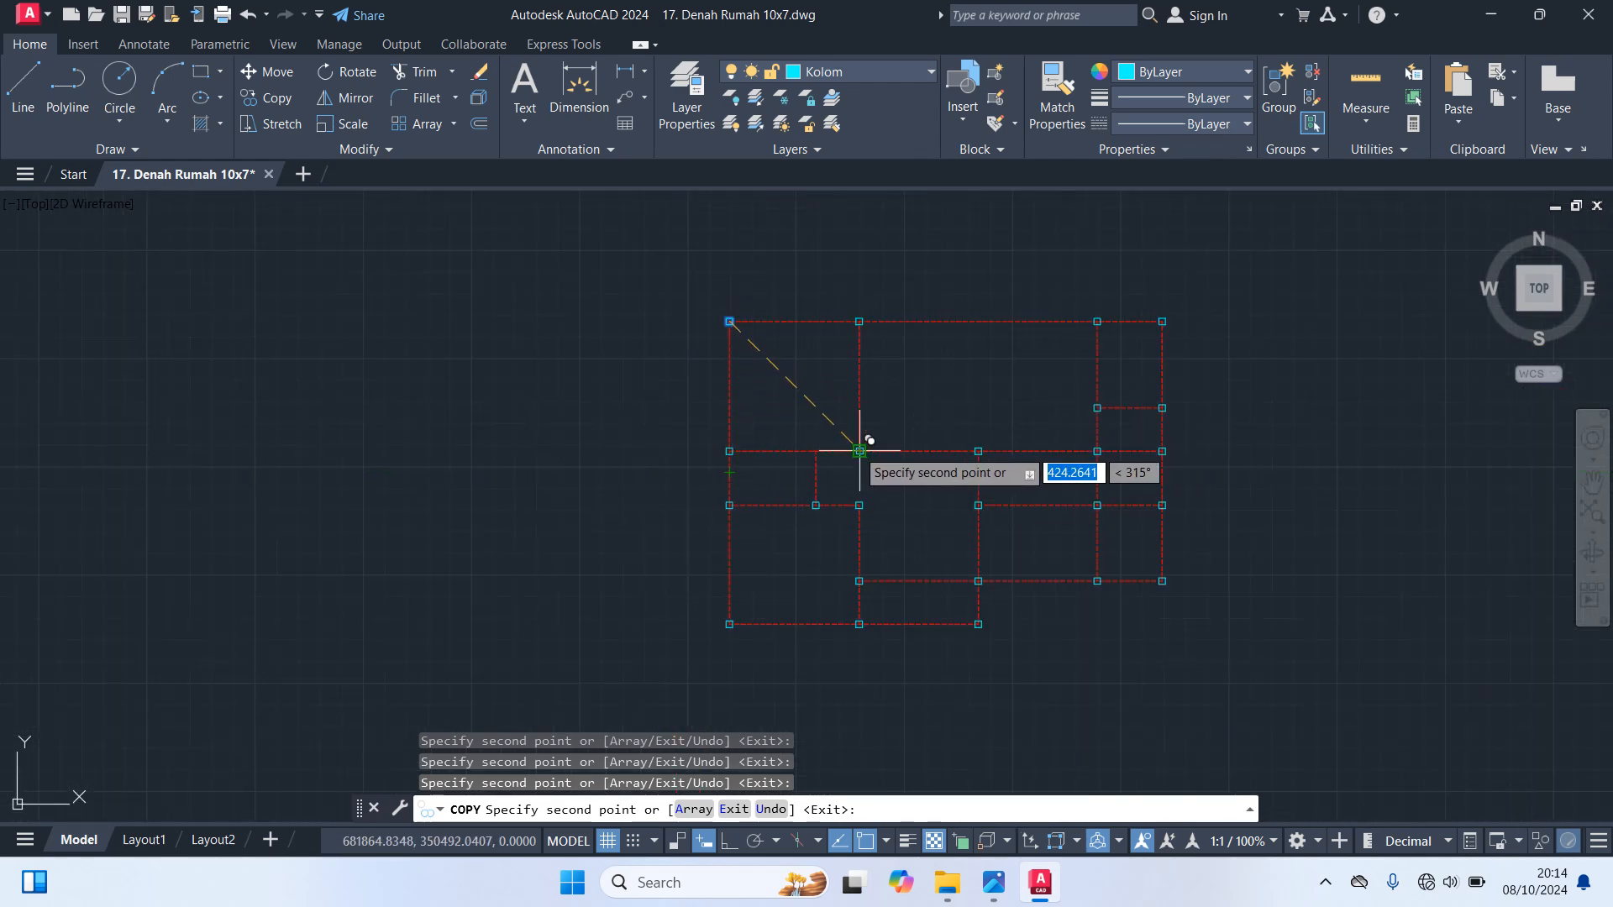
scroll(857, 450, "up", 5)
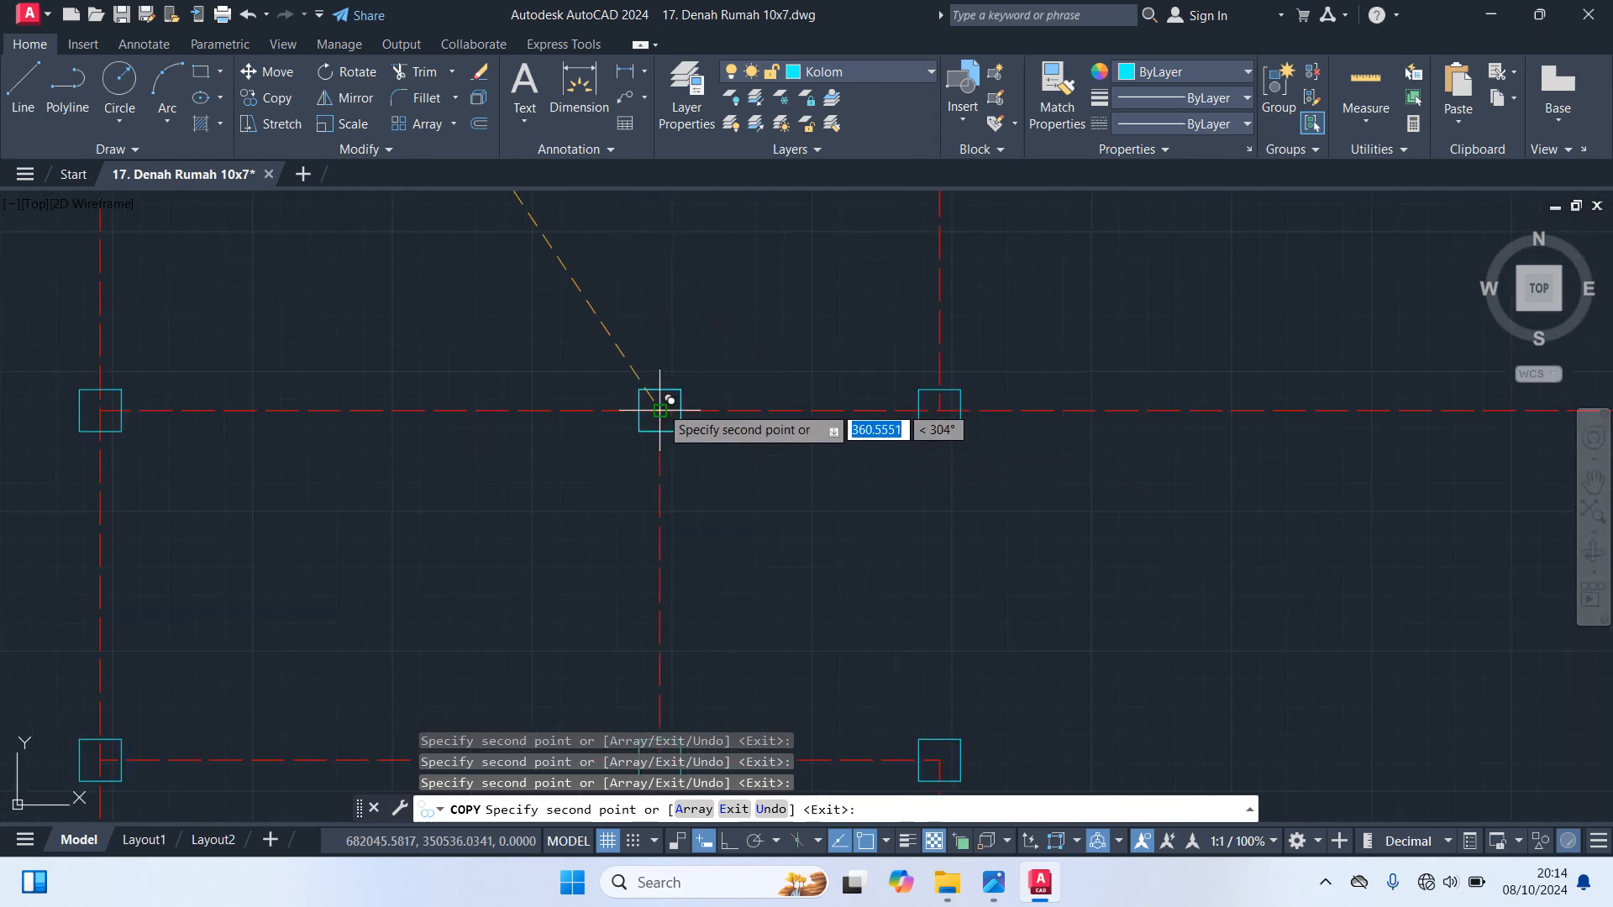
scroll(659, 411, "down", 4)
mouse_move(1391, 586)
middle_mouse_down()
mouse_move(1369, 450)
mouse_move(1234, 541)
middle_mouse_up()
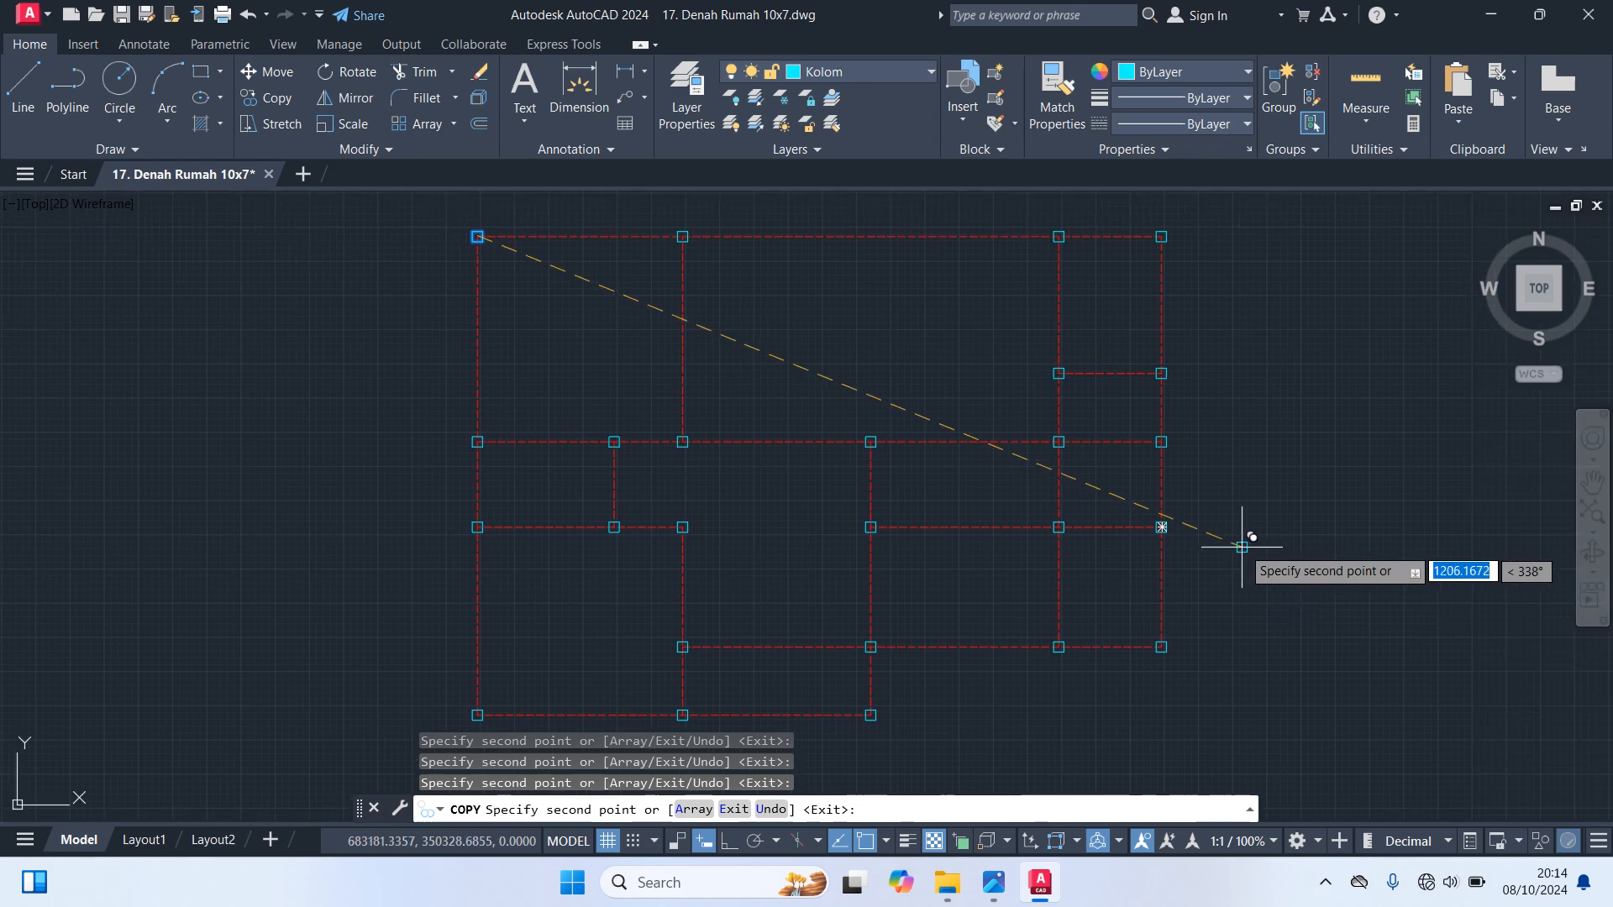
key("Escape")
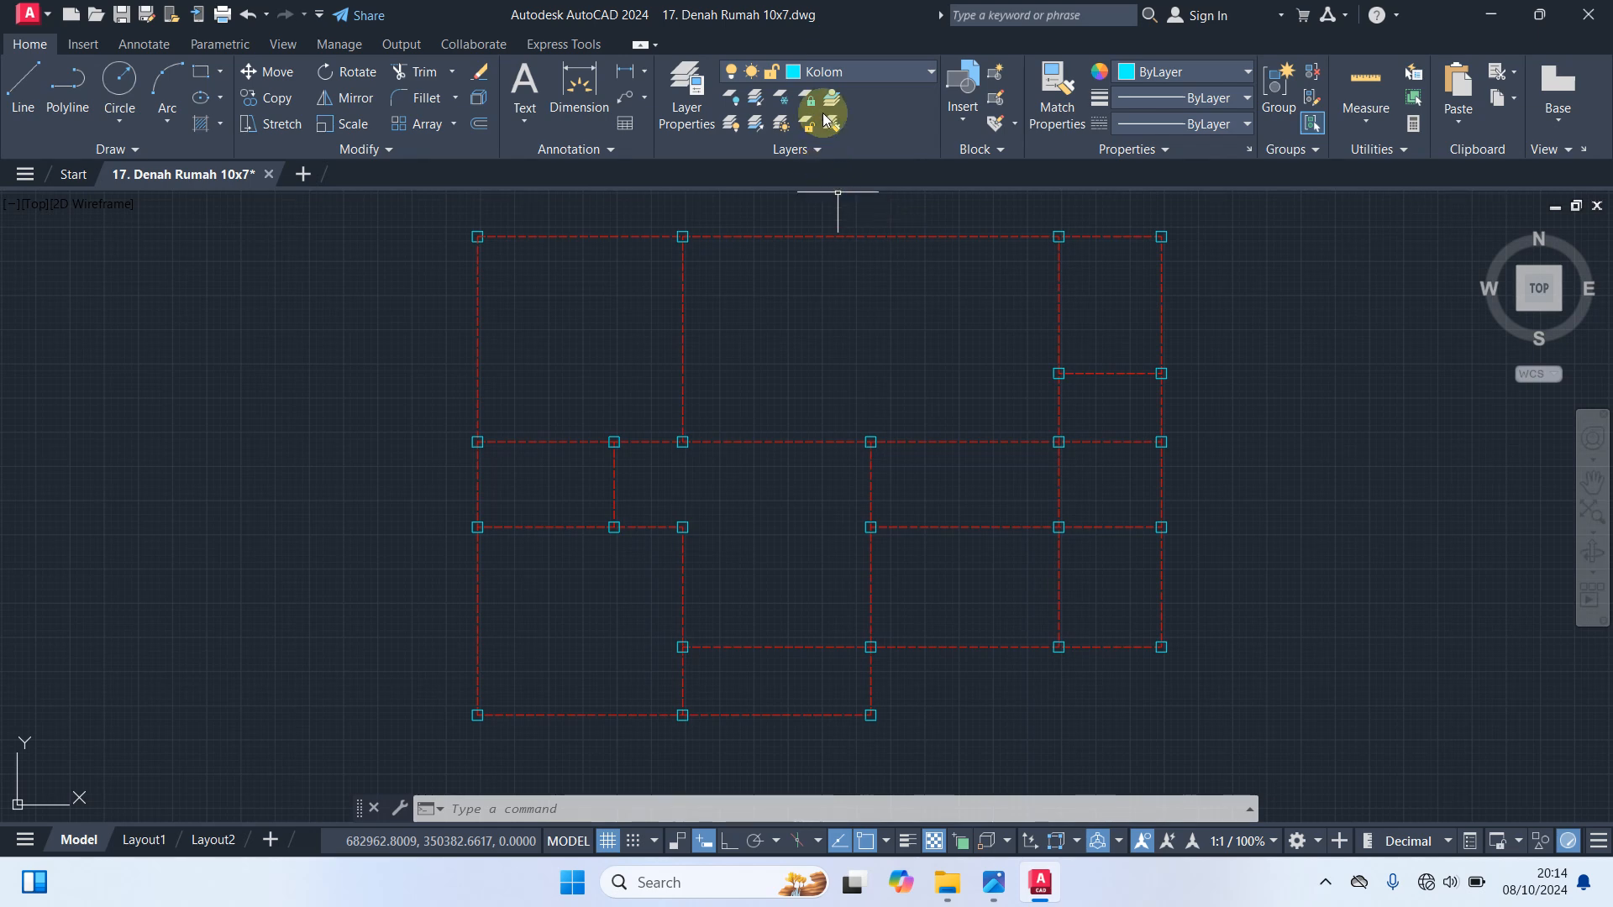
Make Dinding the current layer and draw a wall rectangle about 985 long between the columns at the outline's two upper corners
left_click(849, 71)
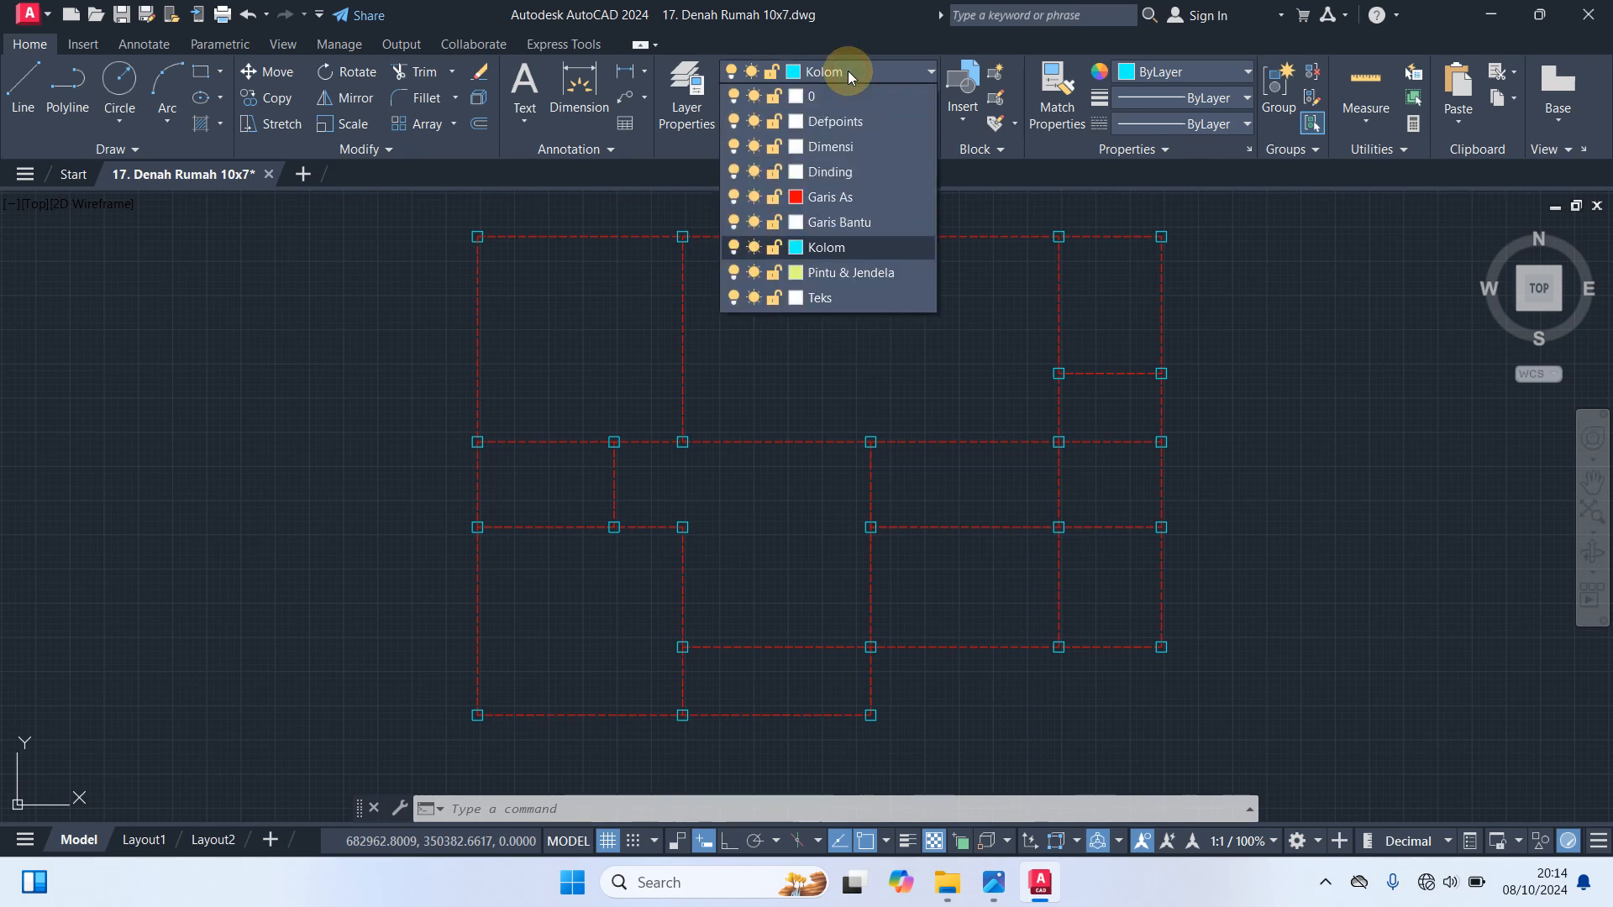
left_click(850, 174)
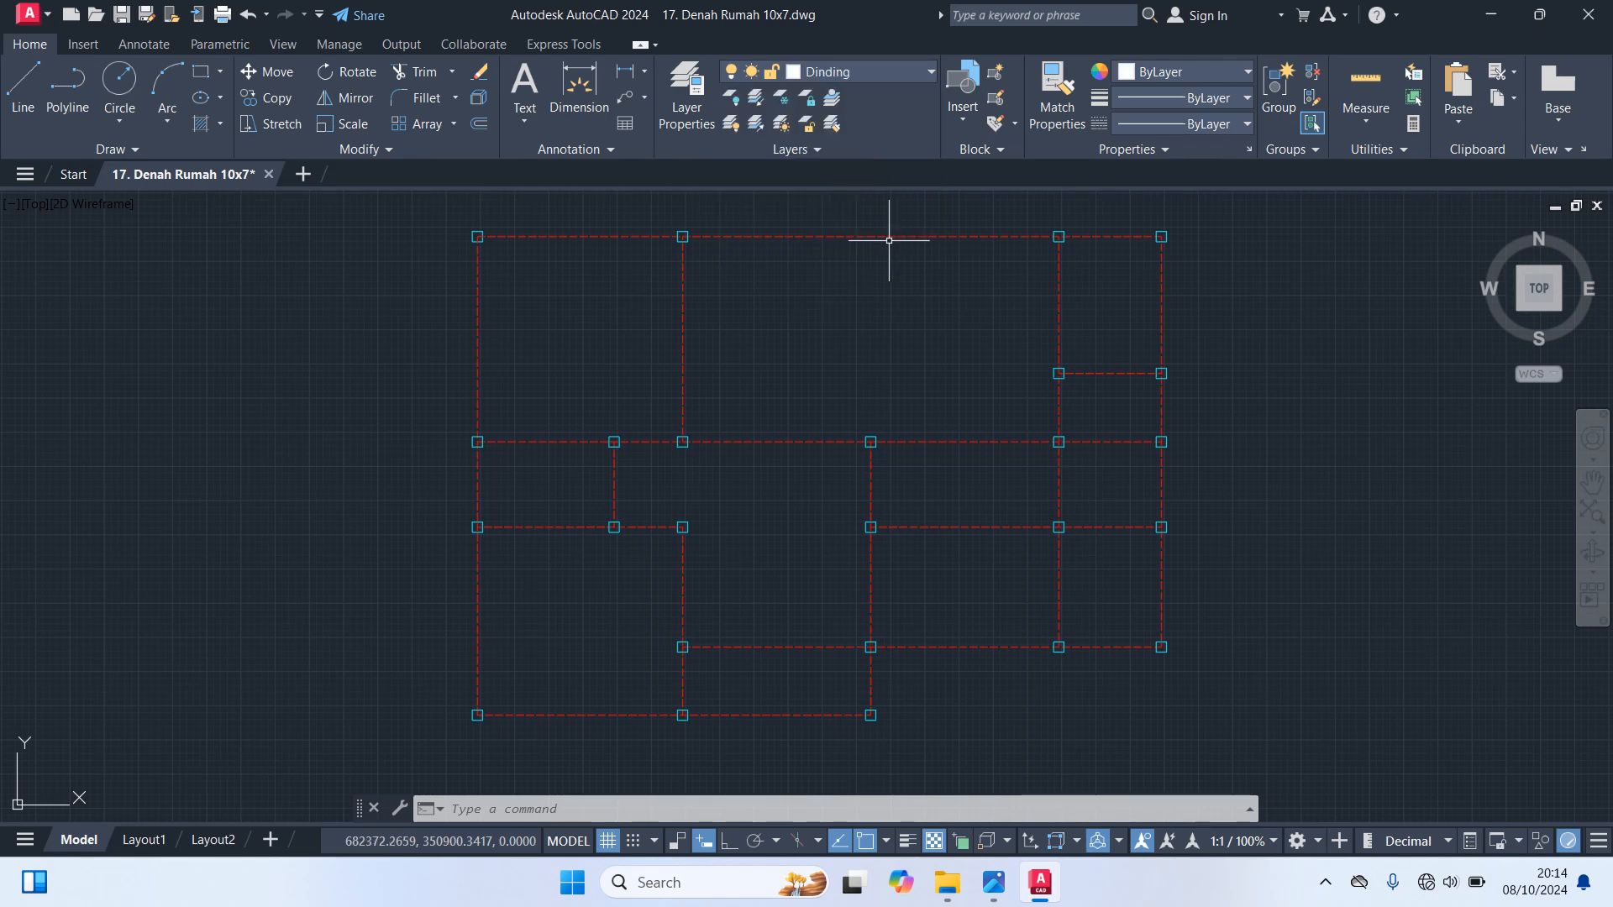
type("rec")
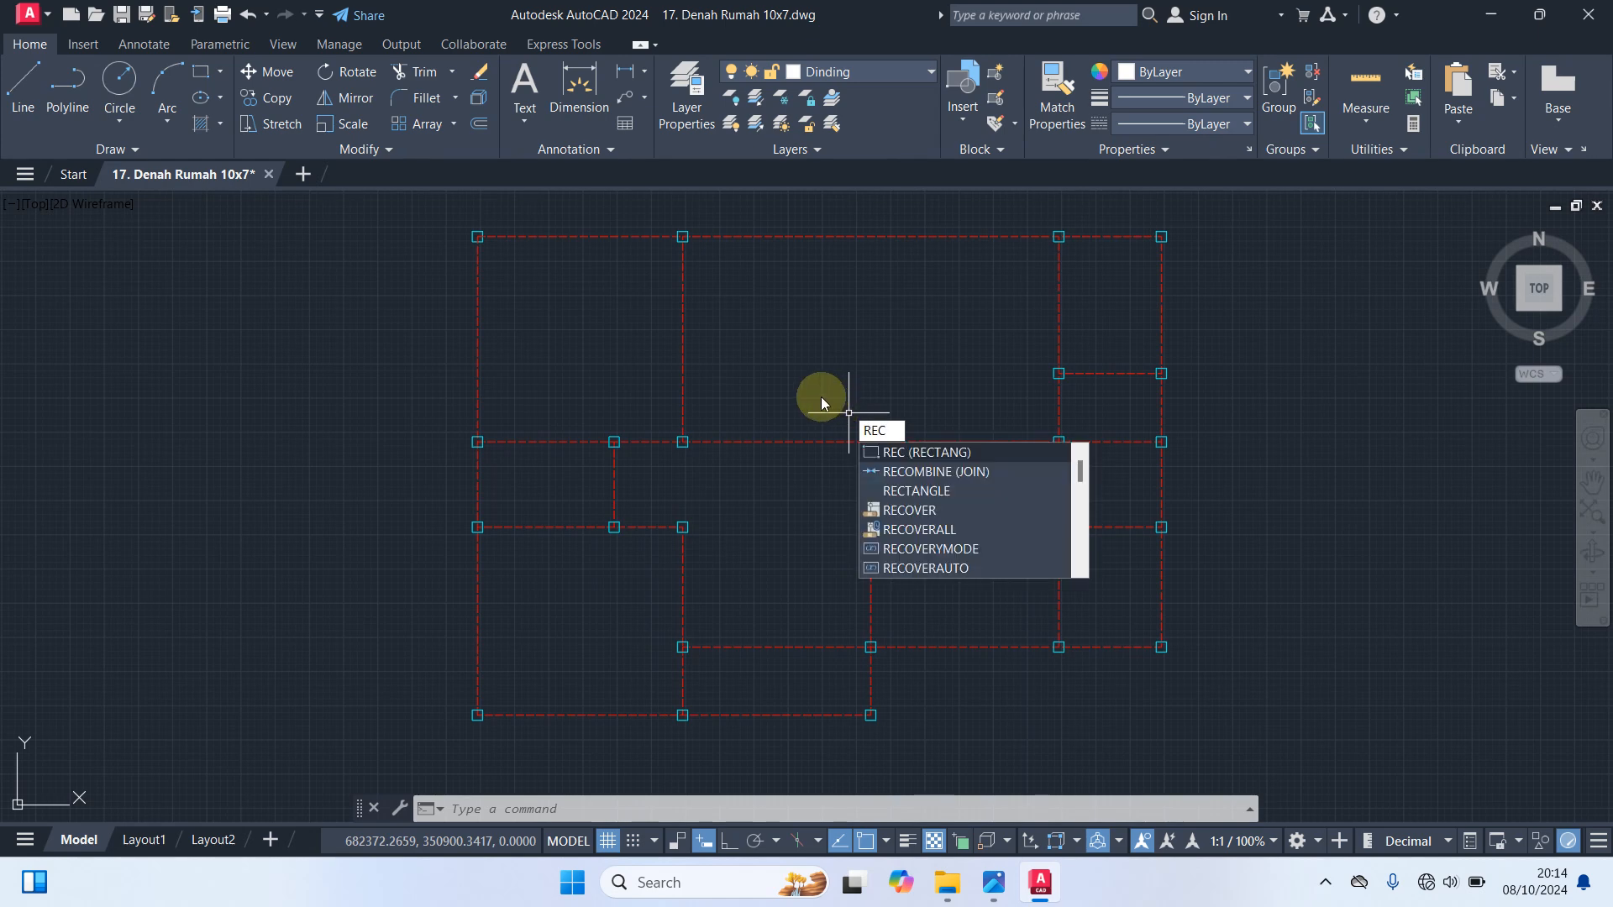
key("Return")
scroll(504, 394, "up", 3)
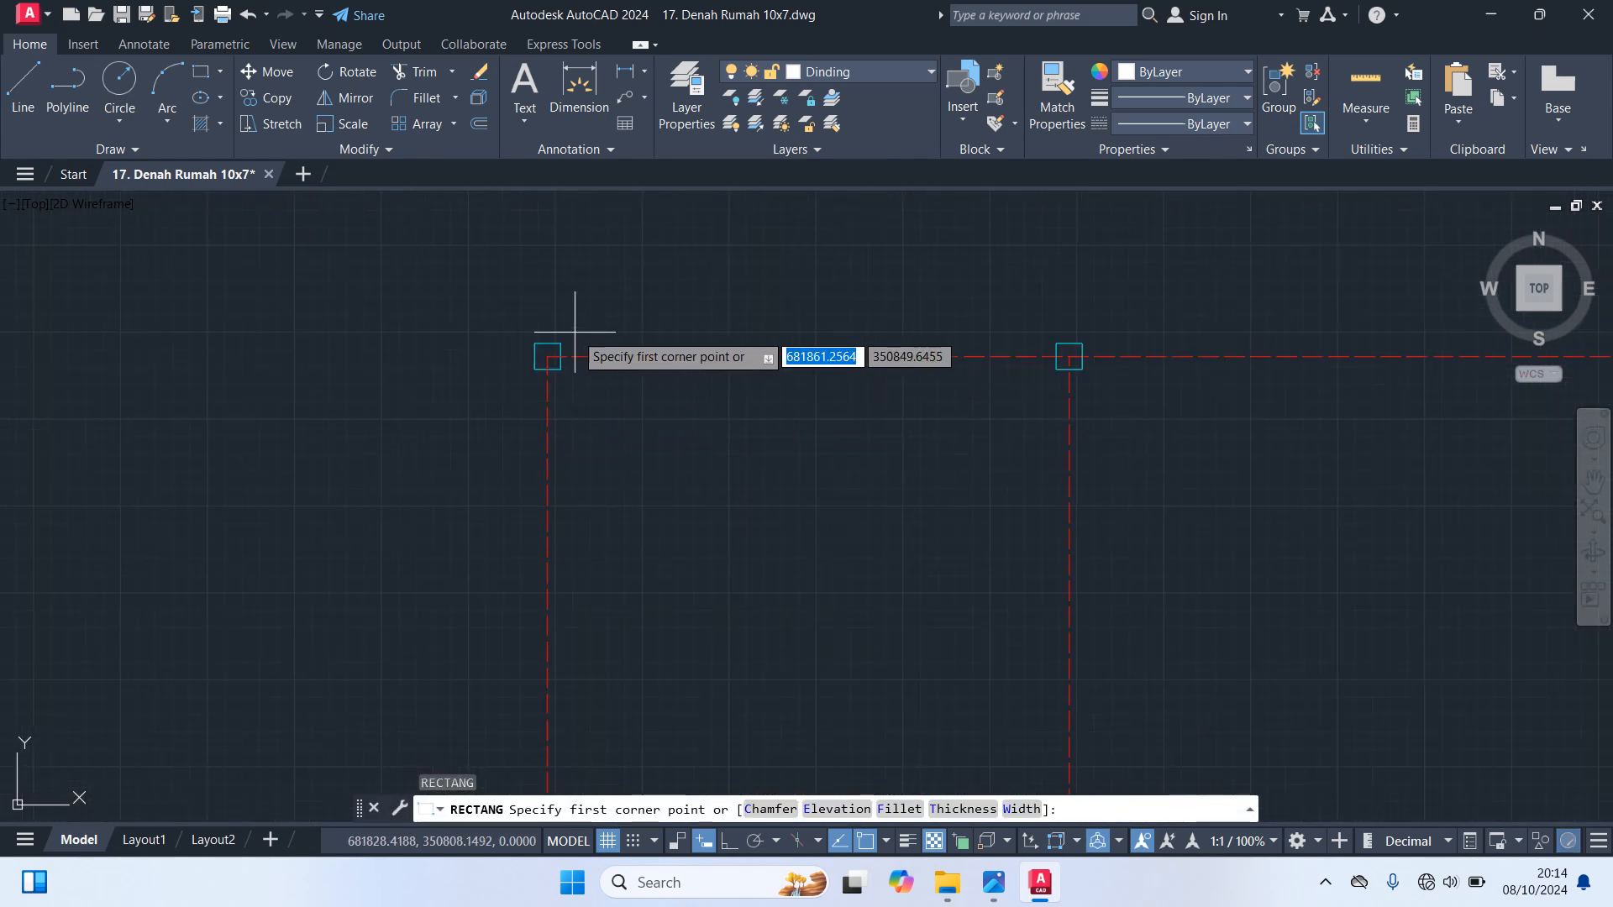
left_click(560, 343)
scroll(907, 450, "down", 3)
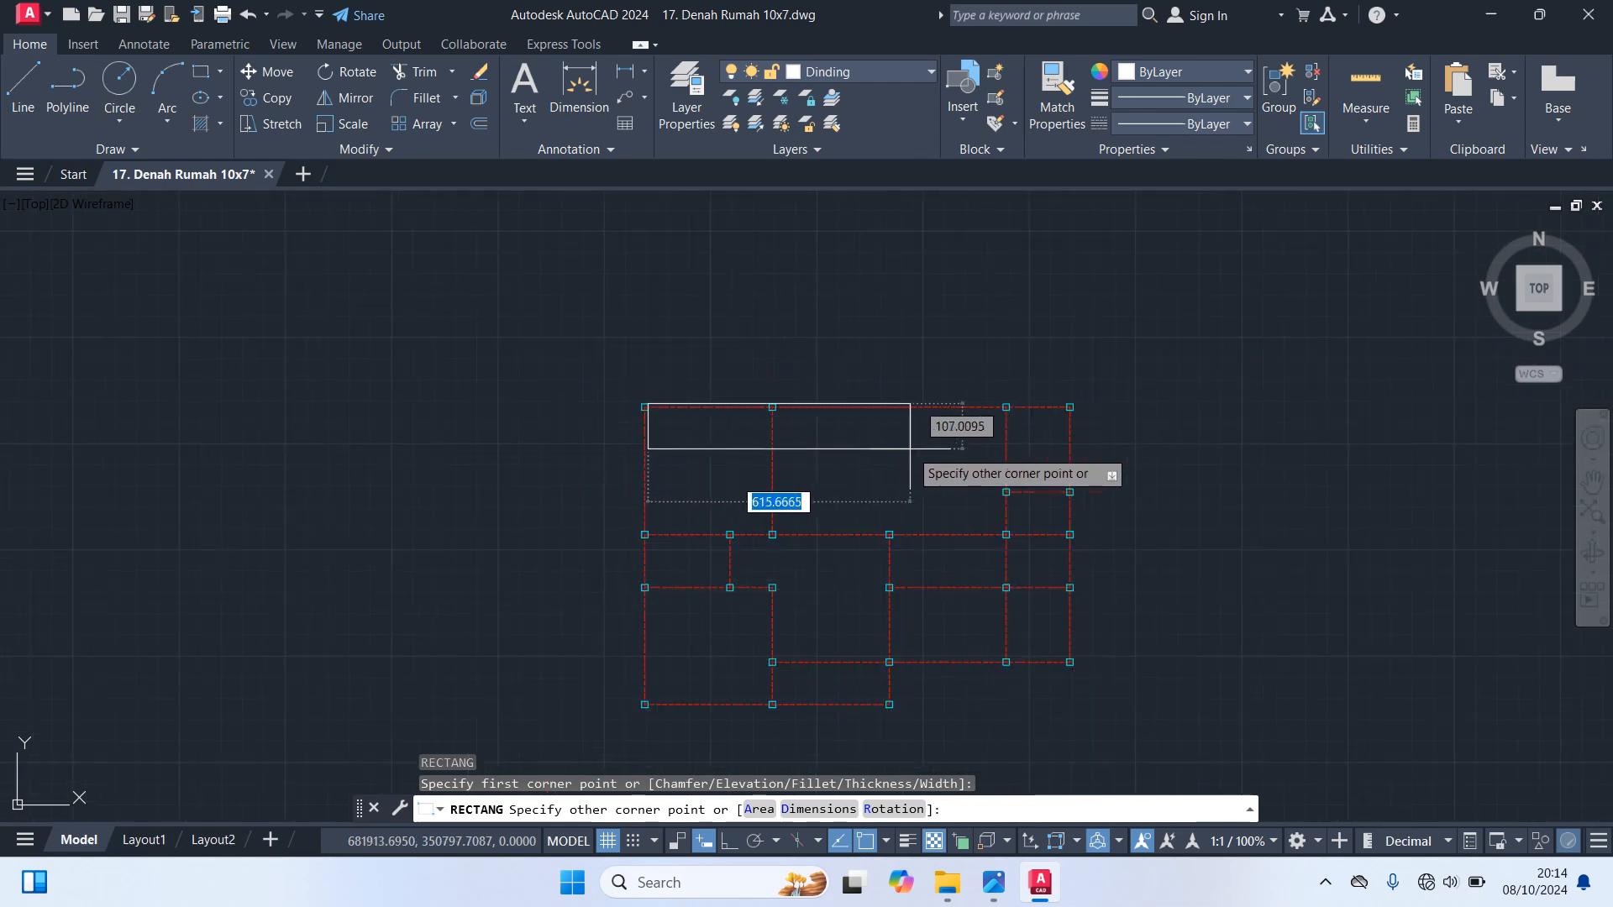
scroll(1045, 432, "up", 4)
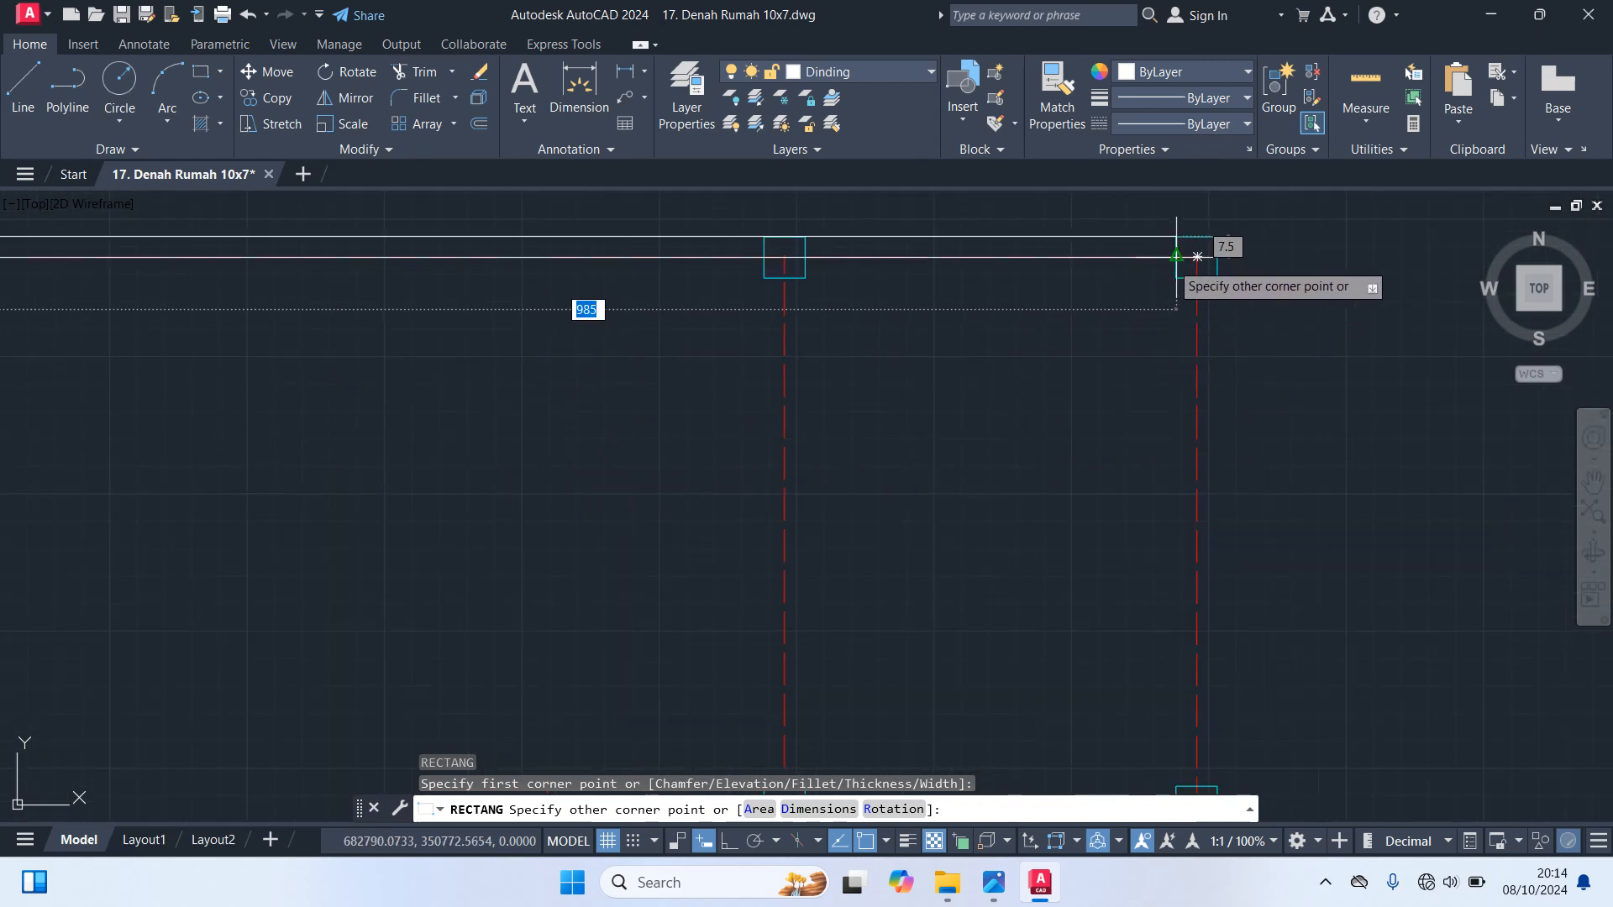
left_click(1176, 273)
scroll(1176, 272, "down", 3)
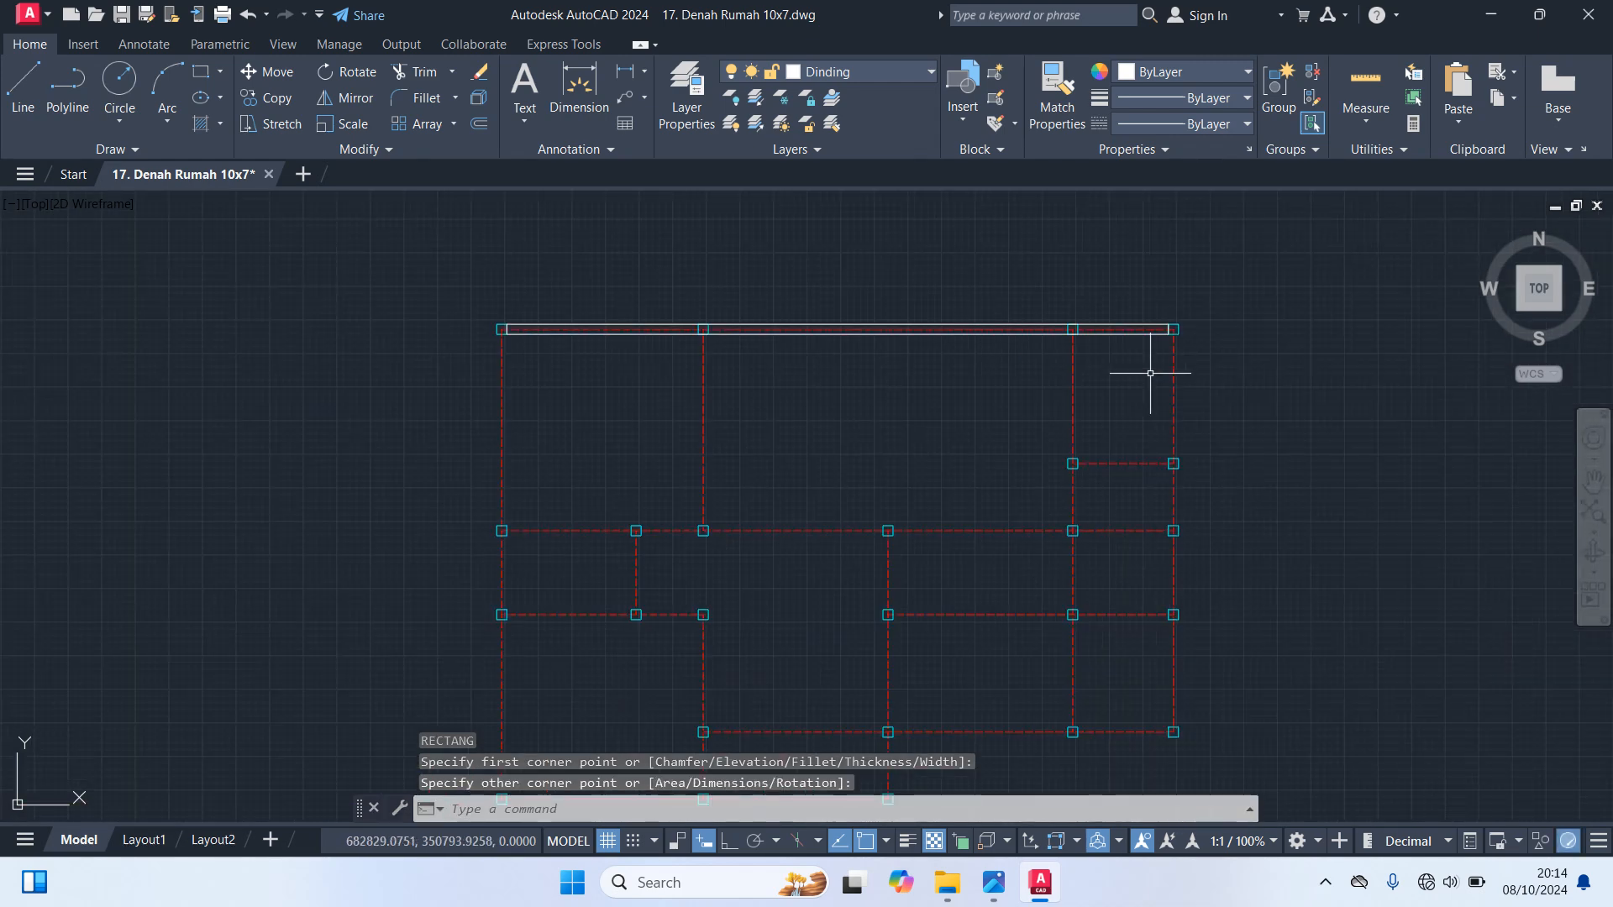
Draw a 15 by 600 wall rectangle along the right outline axis, from the upper-right column to the lower-right column's outer corner
key("Return")
scroll(1150, 373, "up", 6)
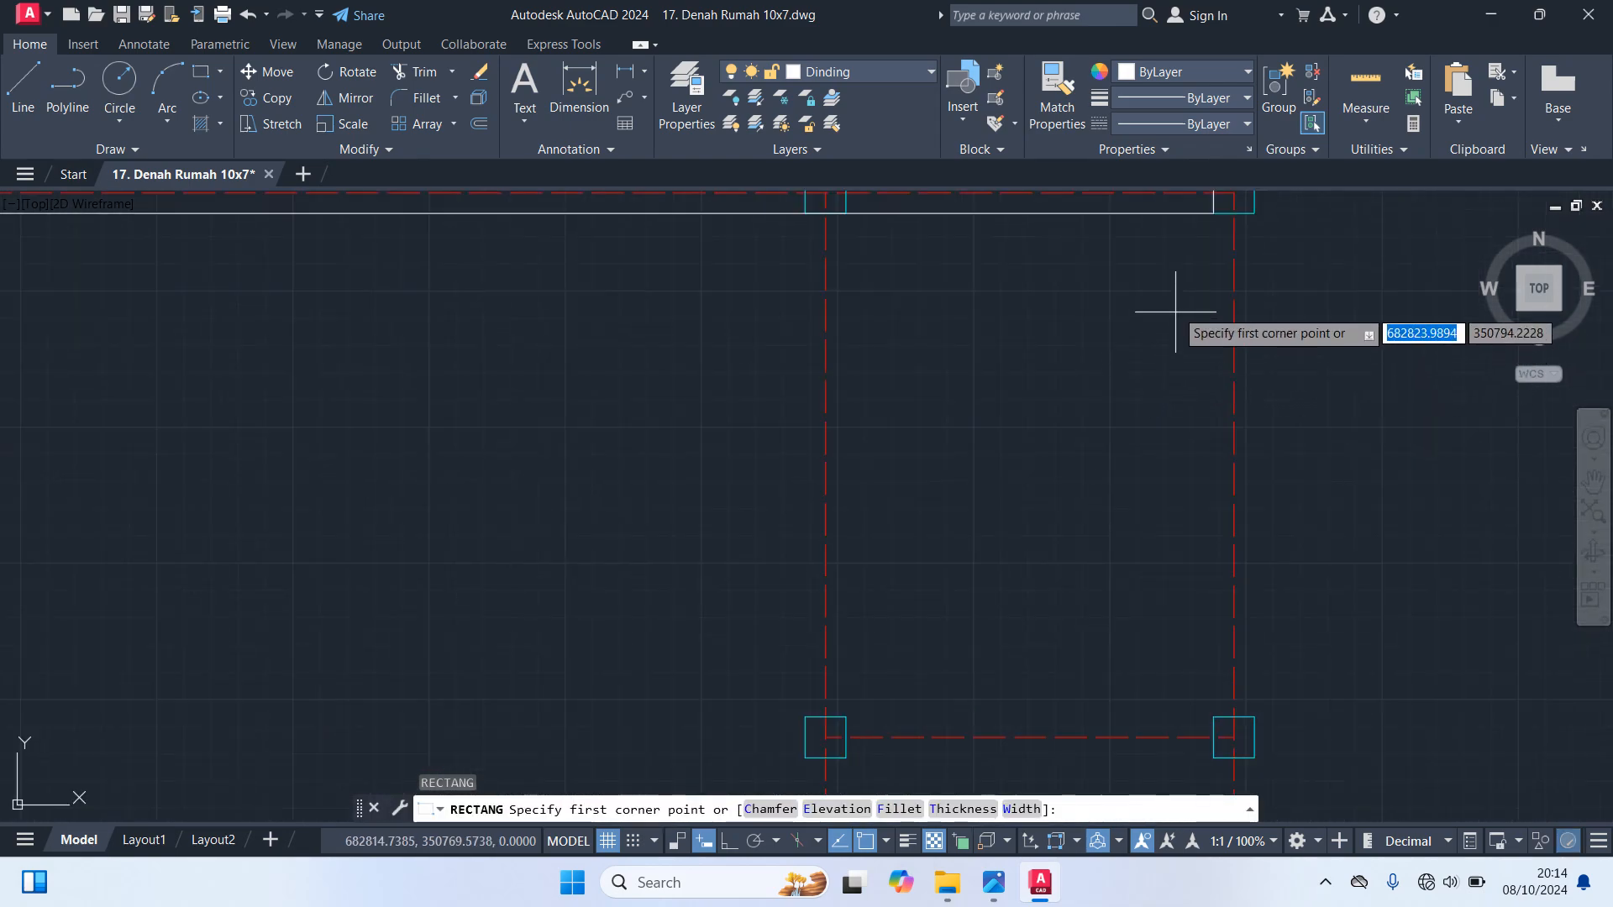
left_click(1213, 212)
scroll(1243, 442, "down", 6)
scroll(1260, 407, "up", 5)
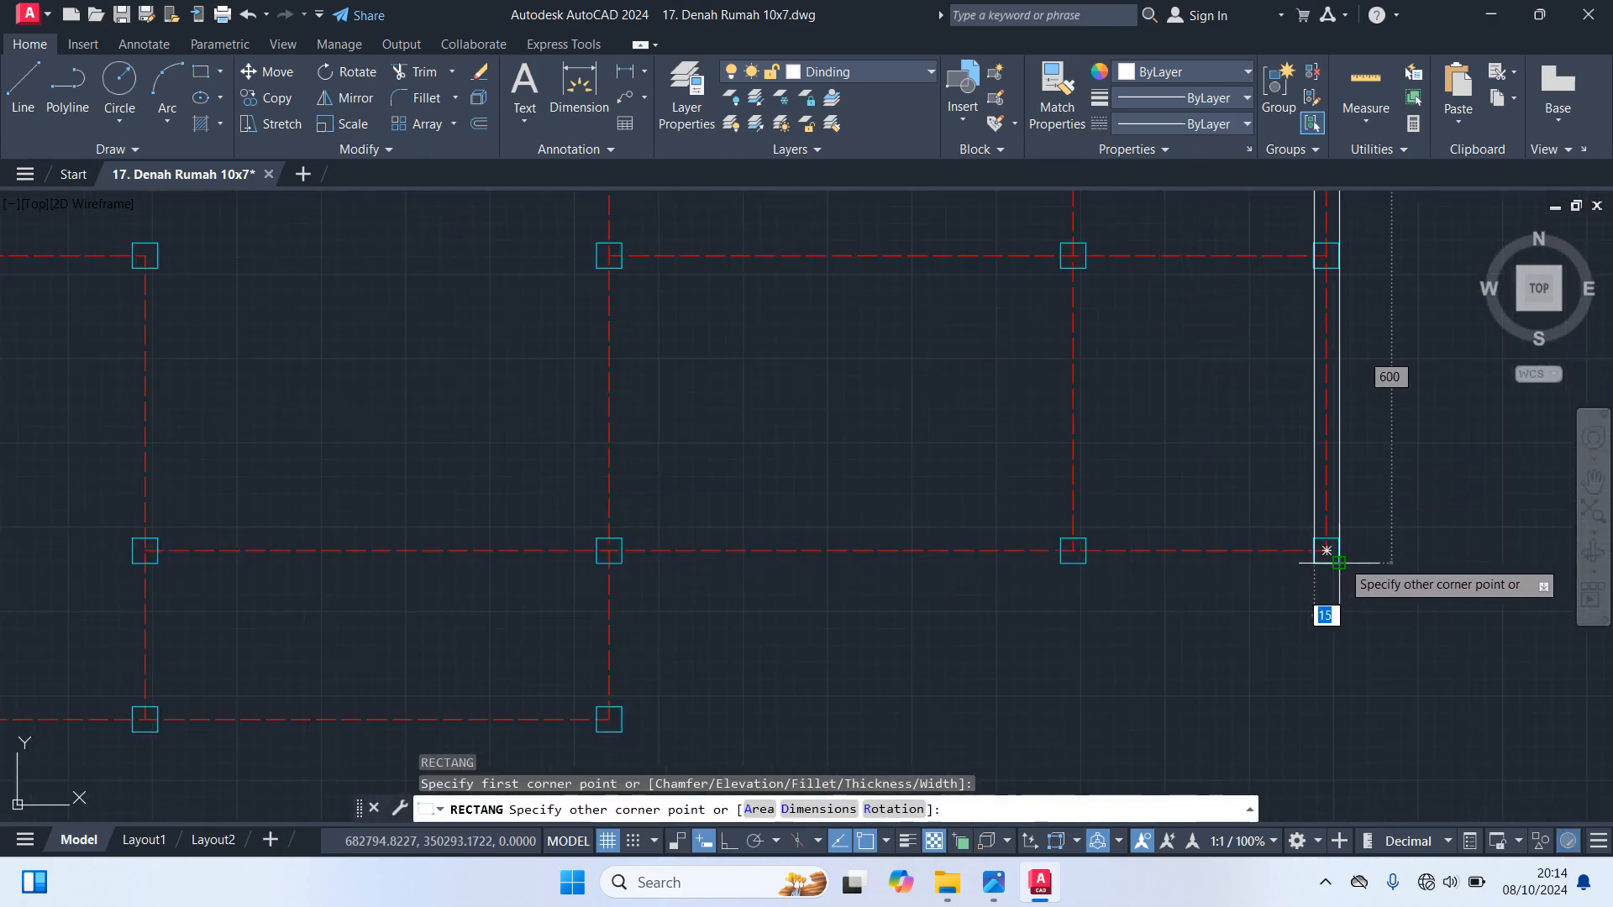
left_click(1338, 562)
Shorten the right outer wall by stretching its two lower corners up to the top edge of the lower-right column
left_click(1312, 525)
scroll(1349, 596, "up", 6)
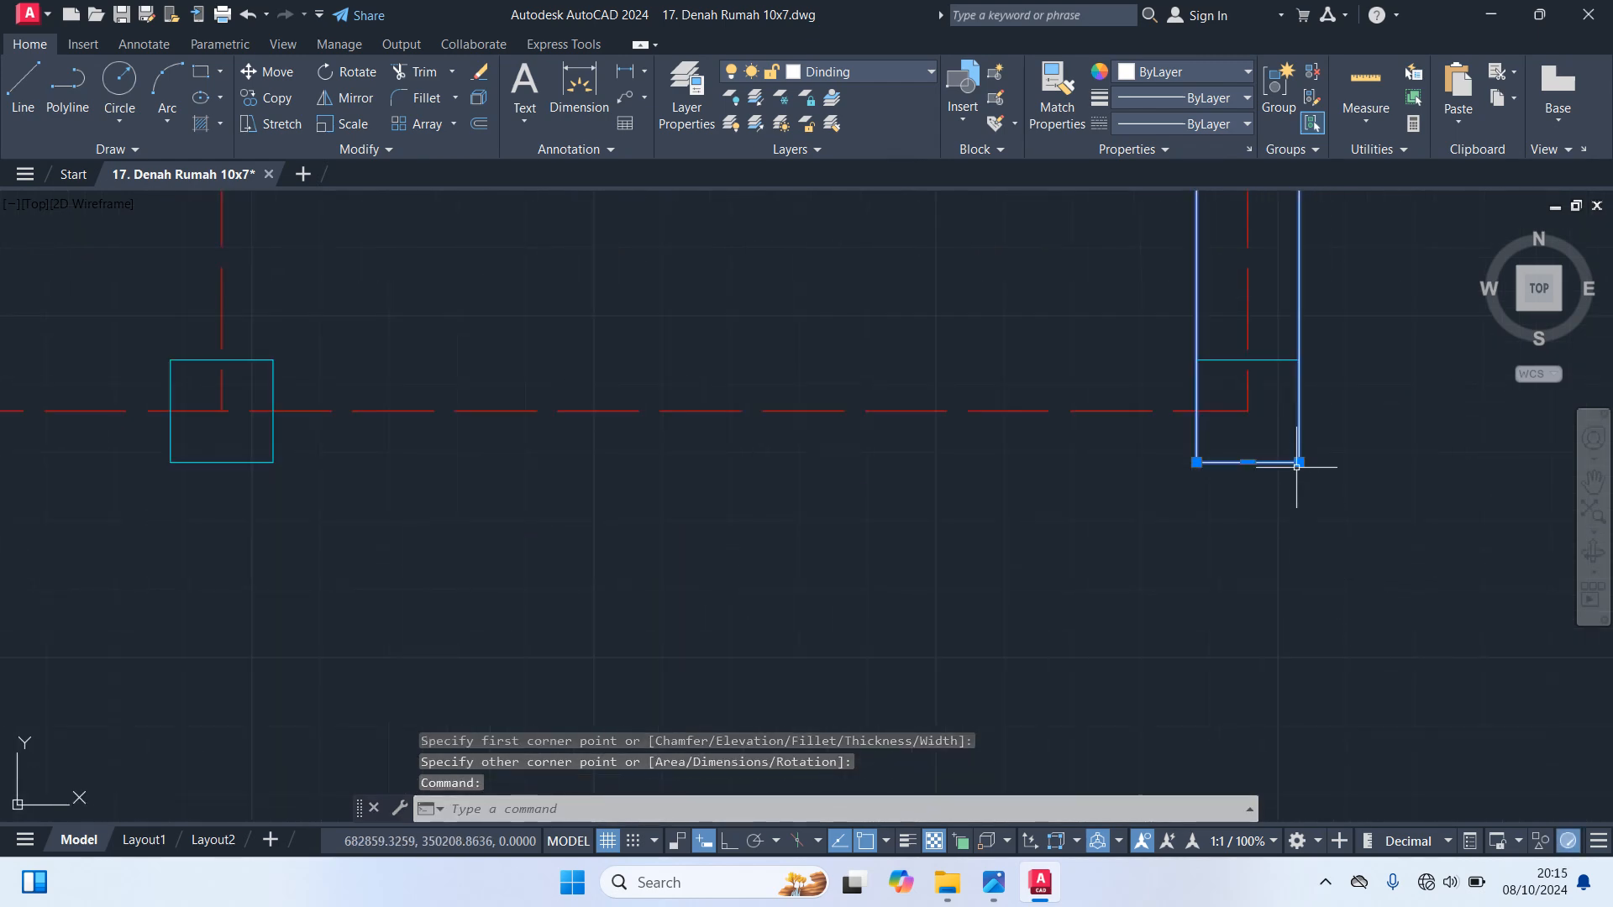
left_click(1299, 462)
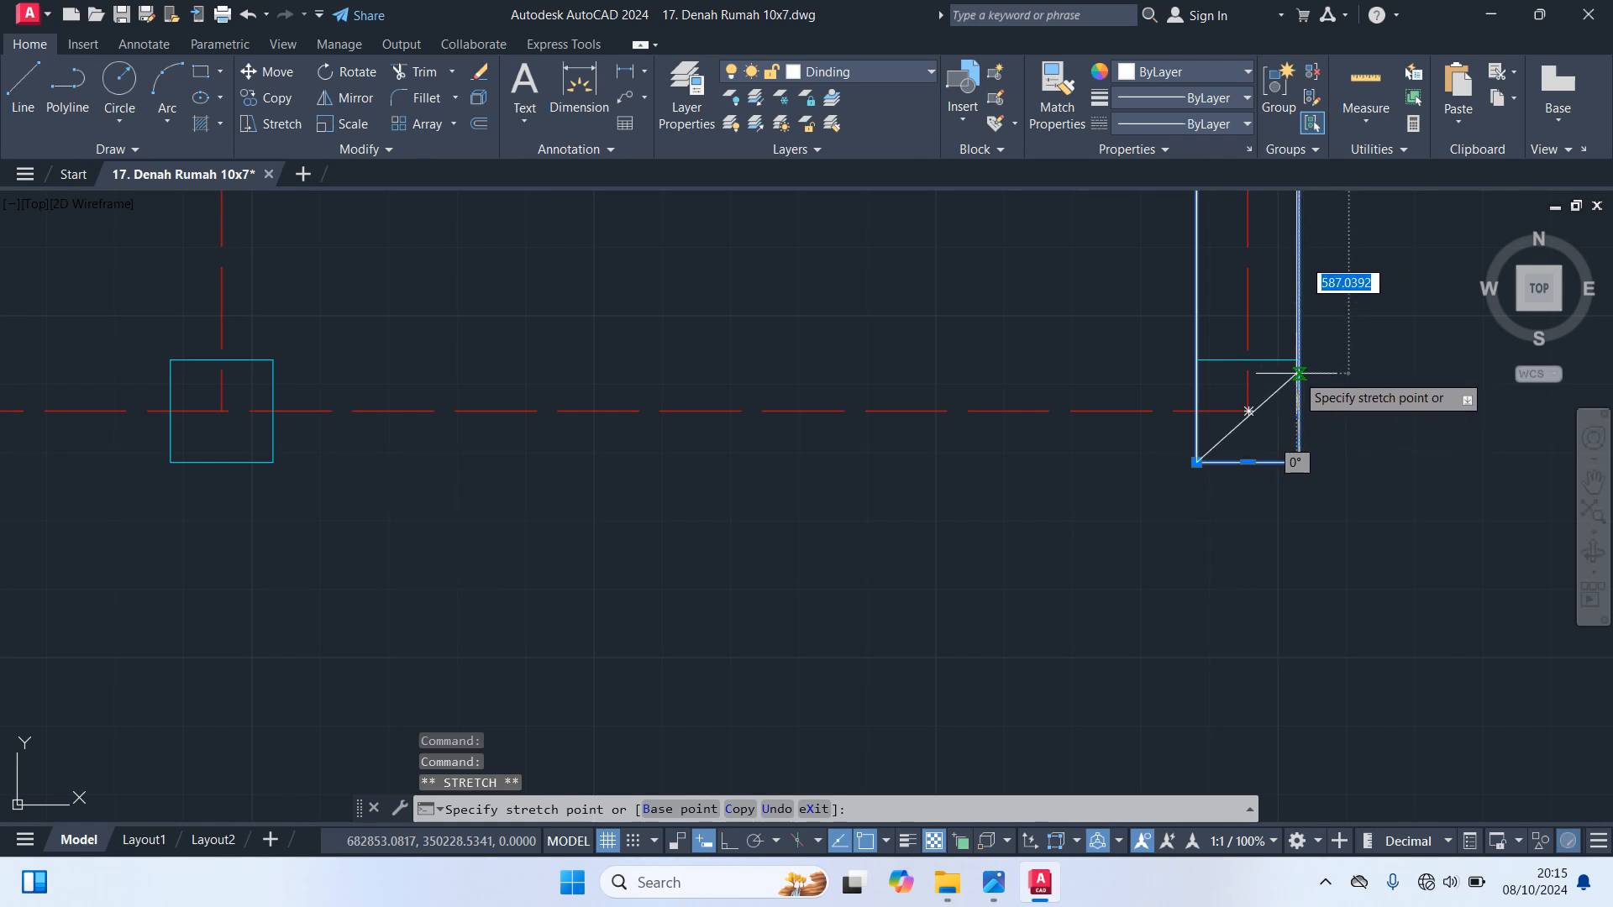
left_click(1299, 359)
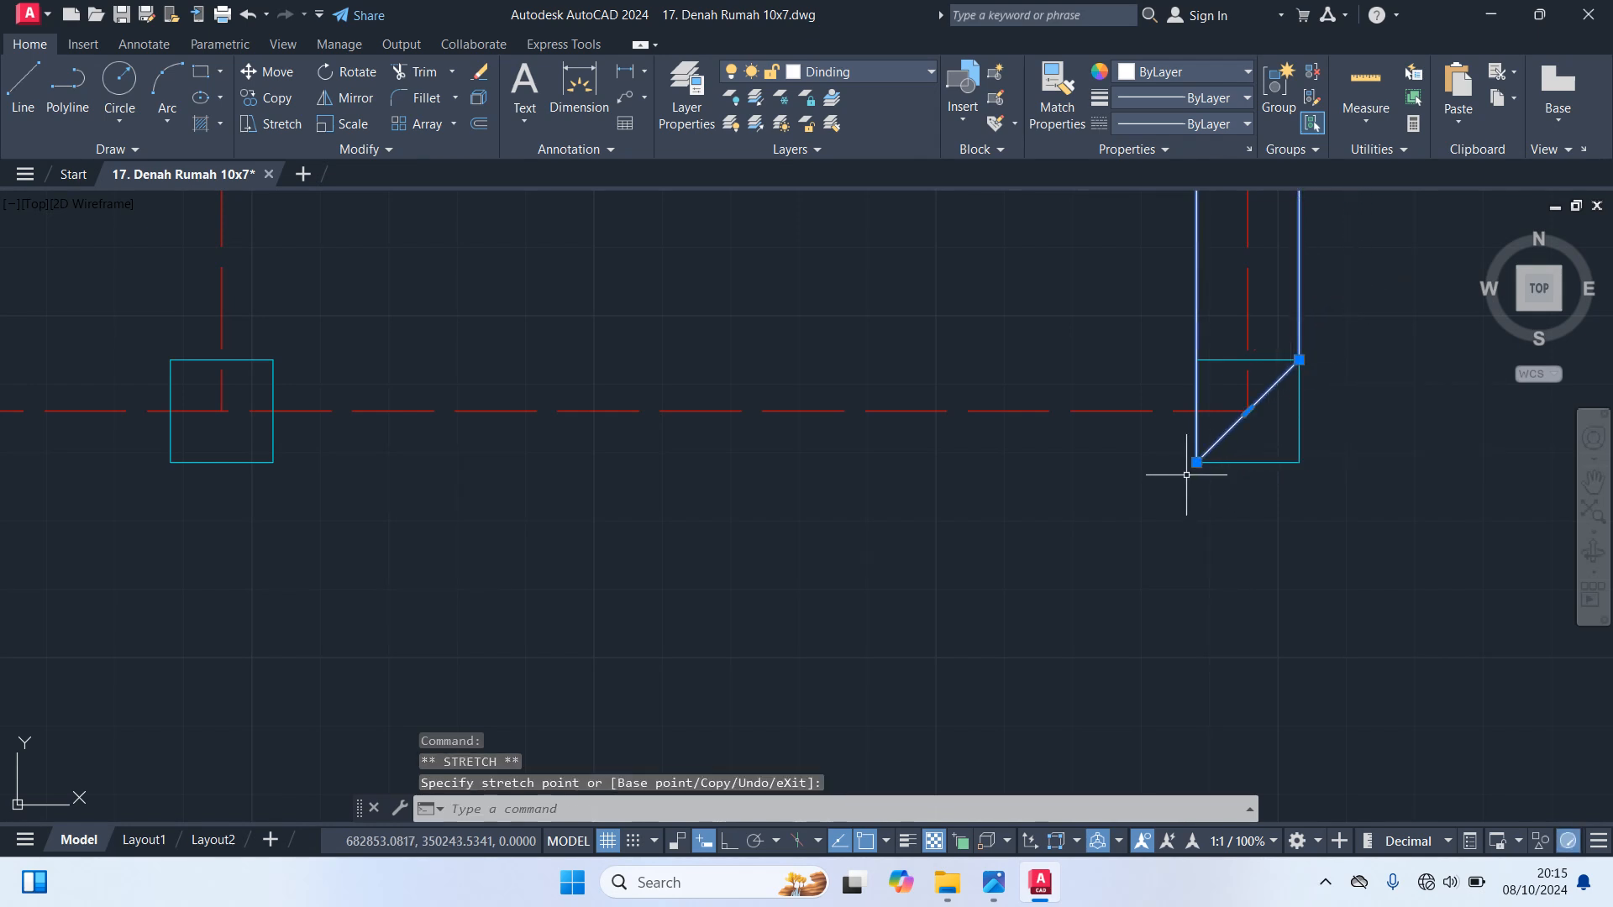
left_click(1196, 462)
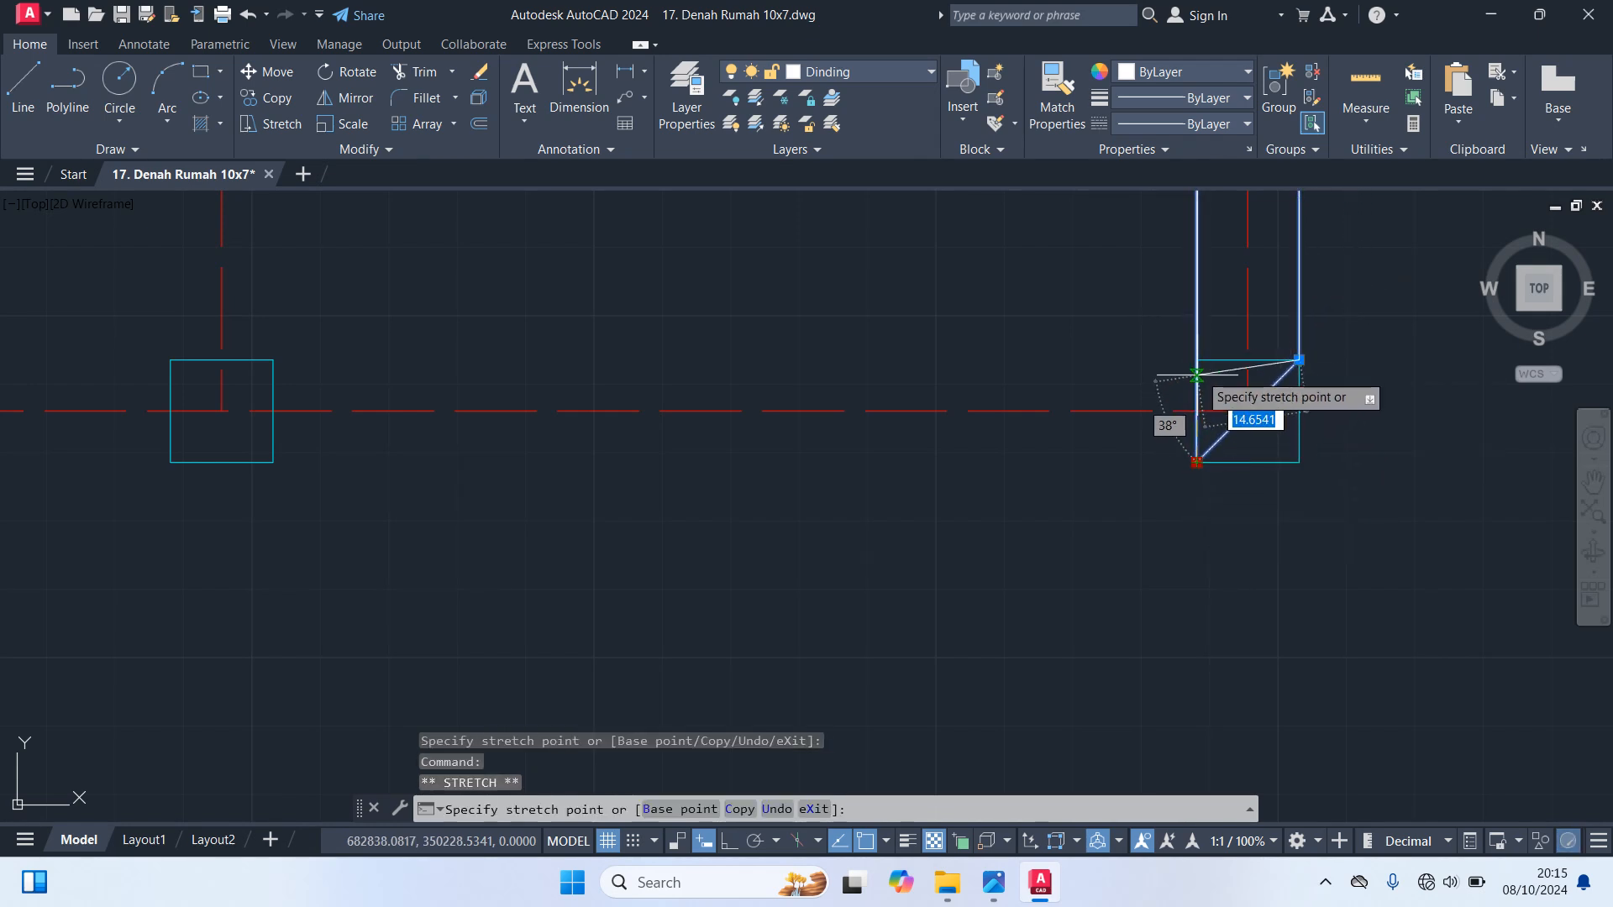
left_click(1197, 359)
key("Escape")
Draw a 410 by 15 wall rectangle along the lower-right horizontal axis, from the lower-right column to the column at the outline's inner corner
scroll(1117, 479, "down", 10)
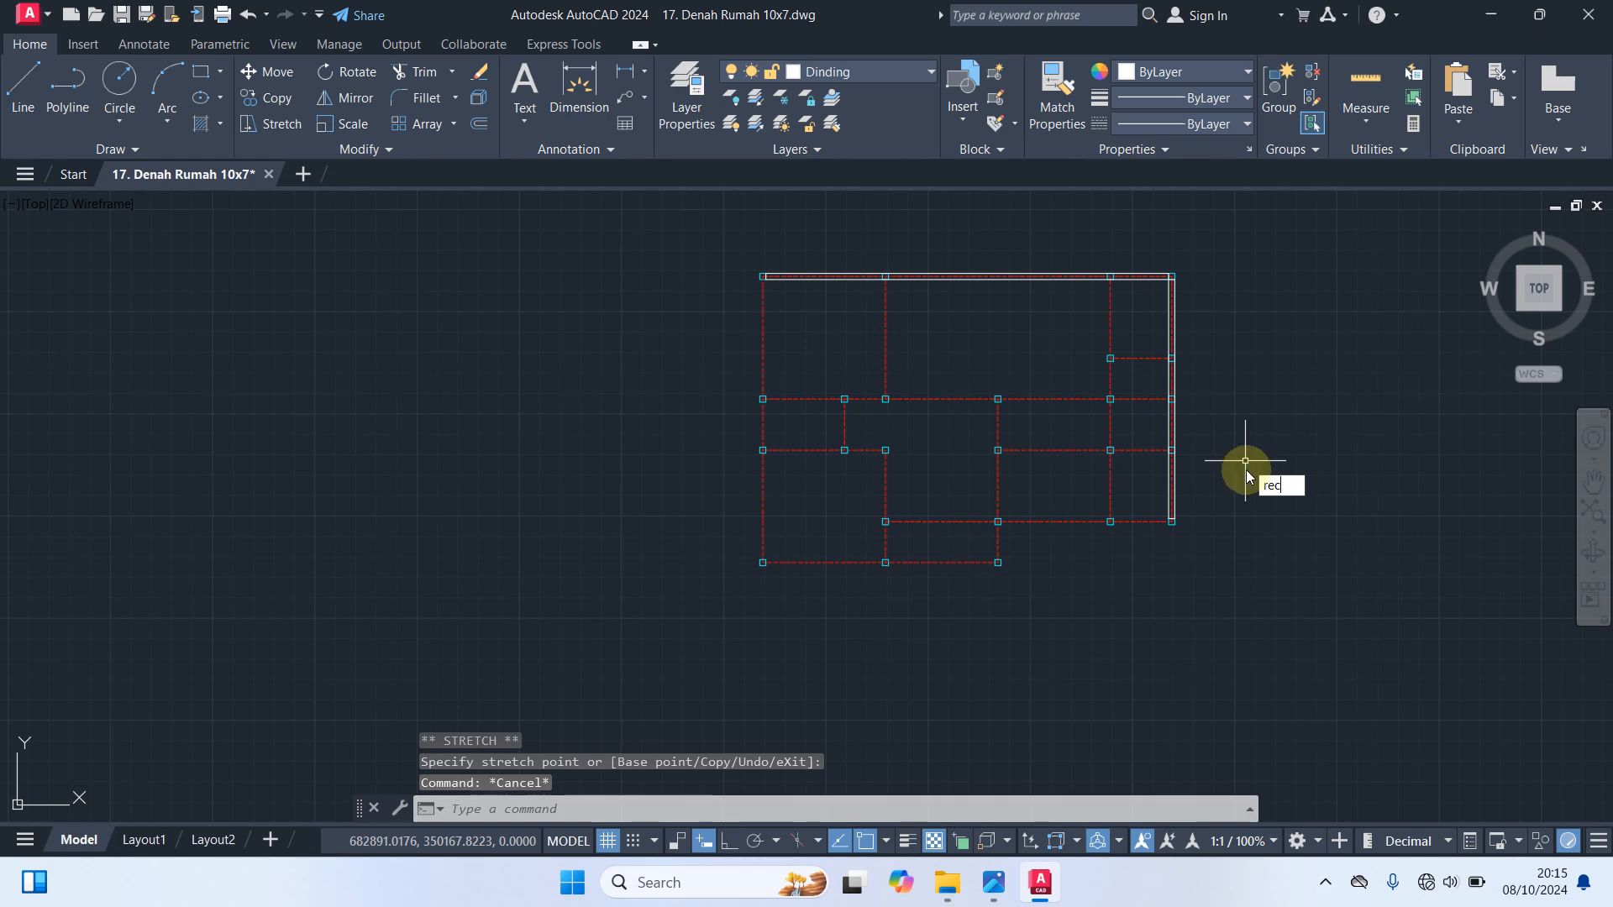
type("rec")
key("Return")
scroll(1246, 471, "up", 5)
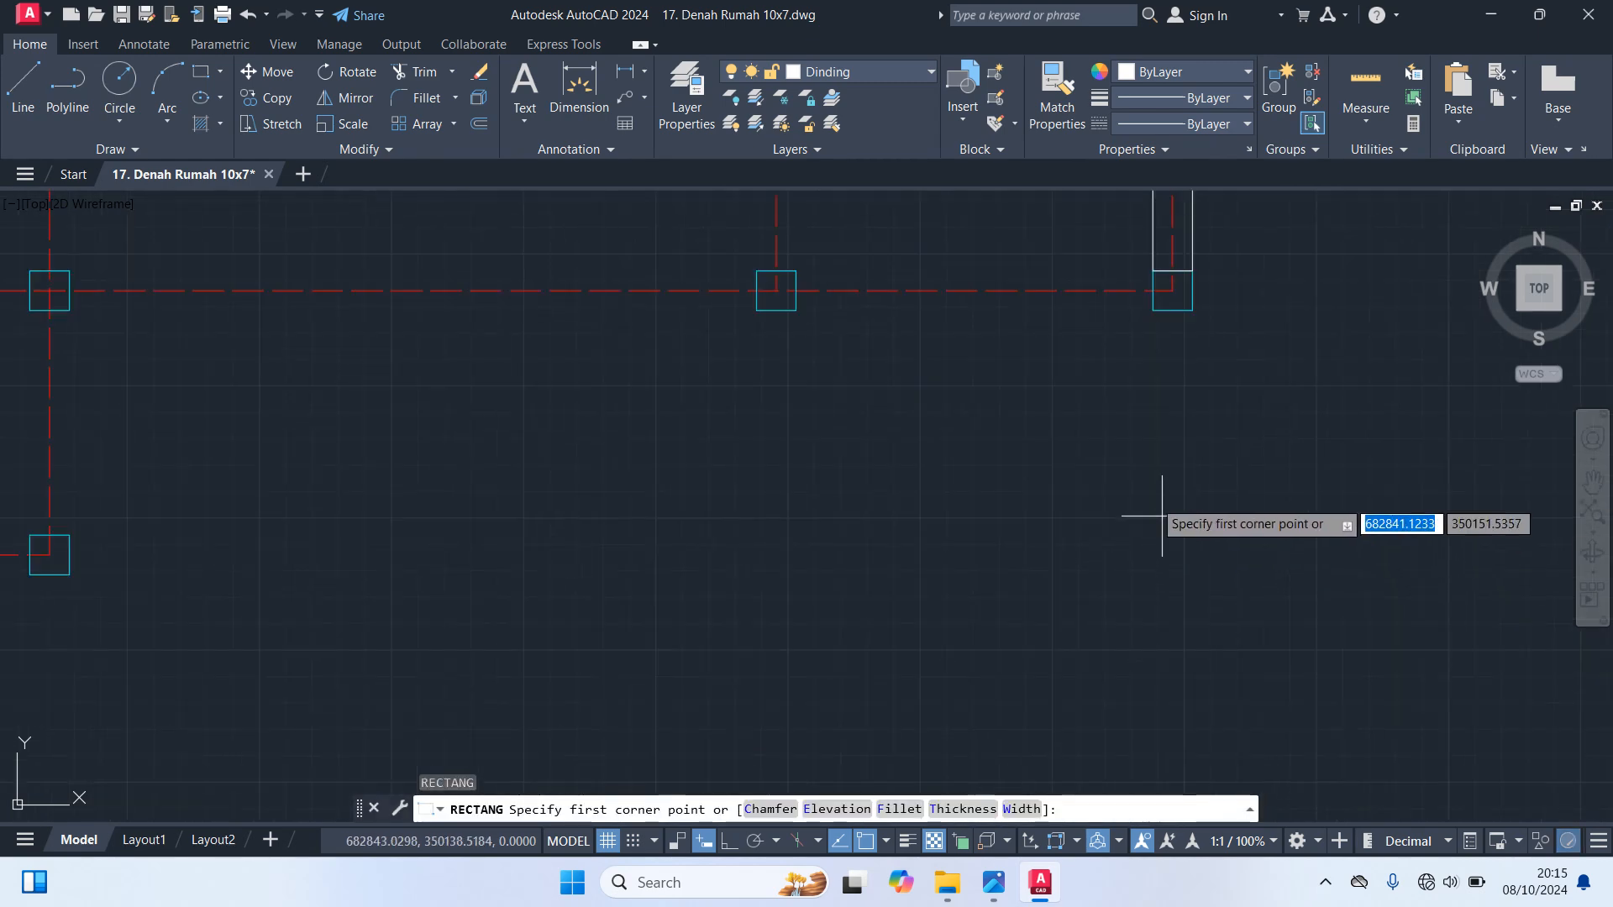
left_click(1153, 271)
scroll(1050, 437, "down", 3)
scroll(1046, 445, "up", 6)
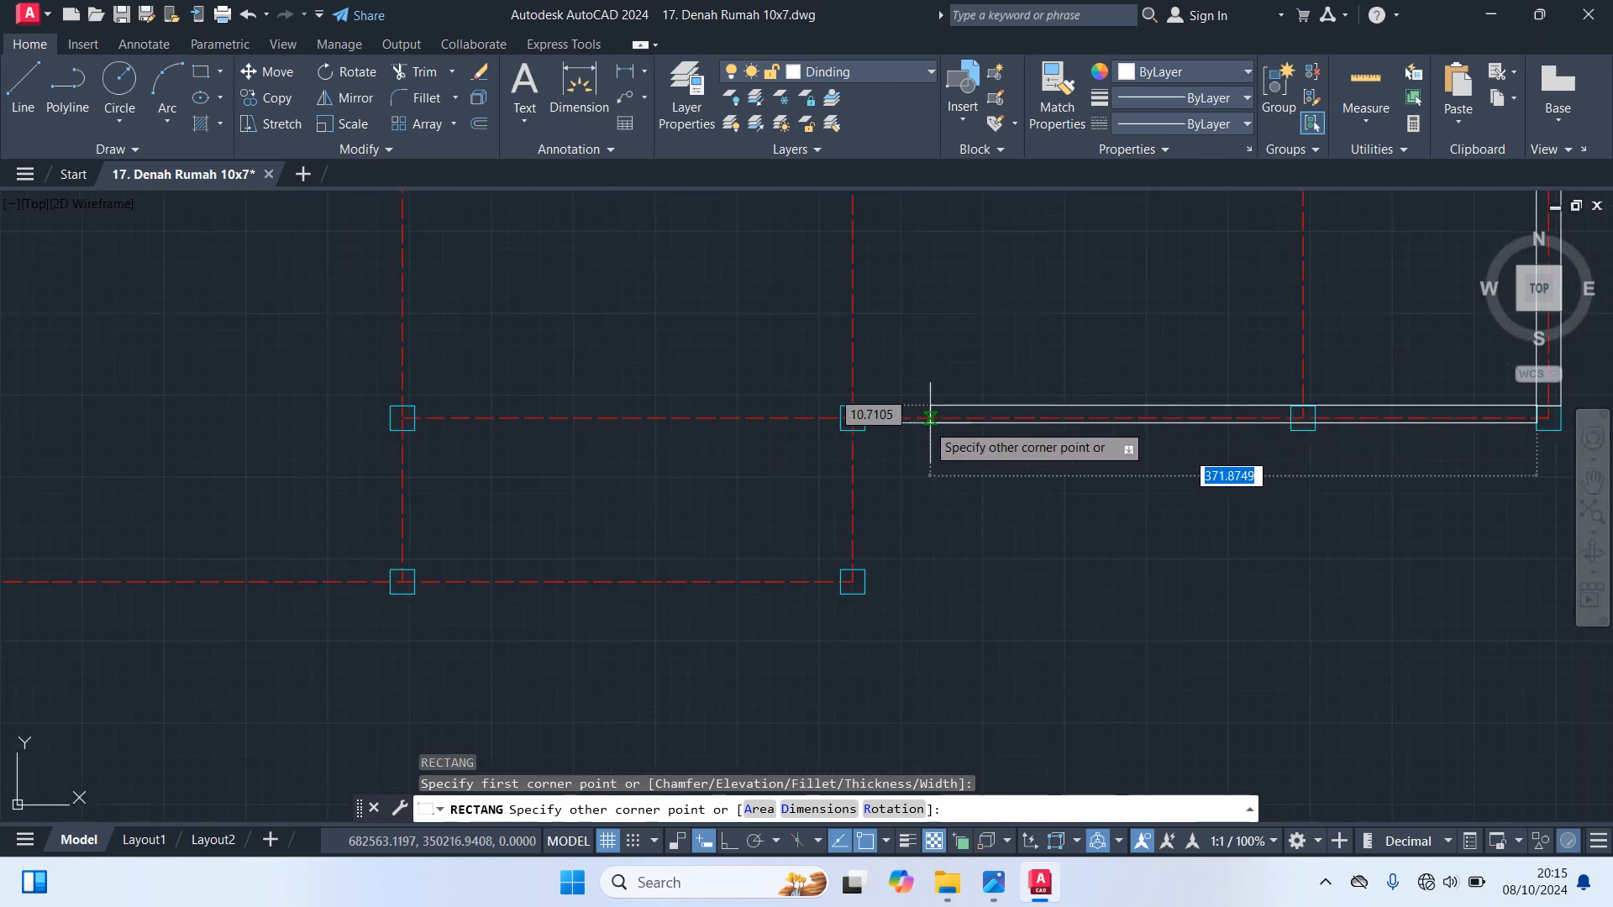
left_click(853, 417)
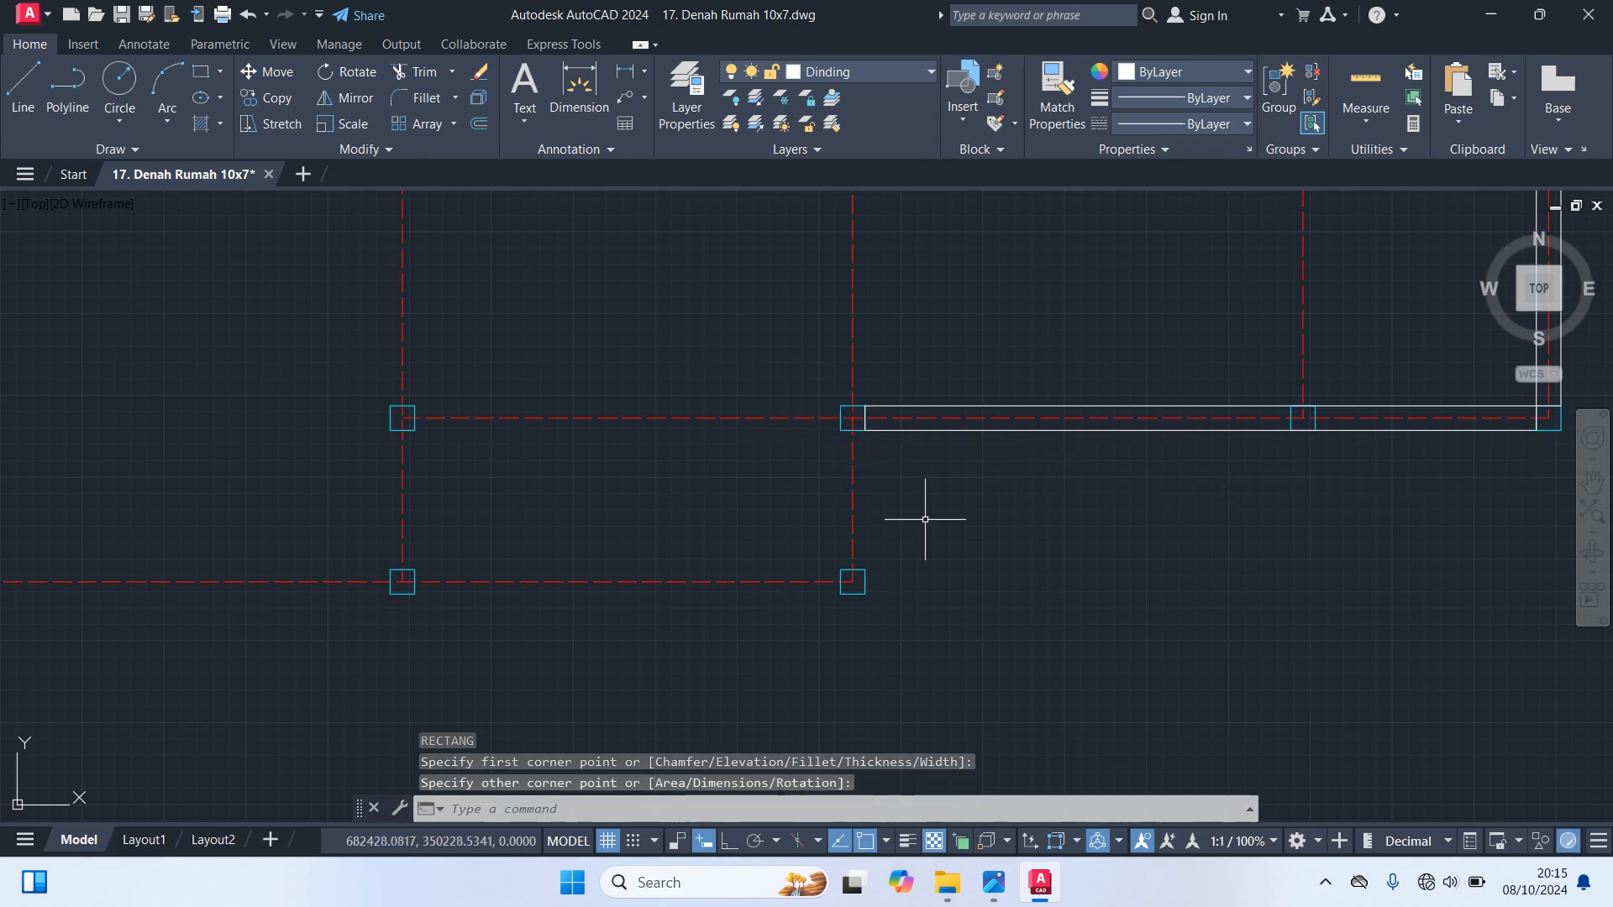
Draw a 15 by 85 wall rectangle from the outline's inner-corner column down to the column below it
key("Return")
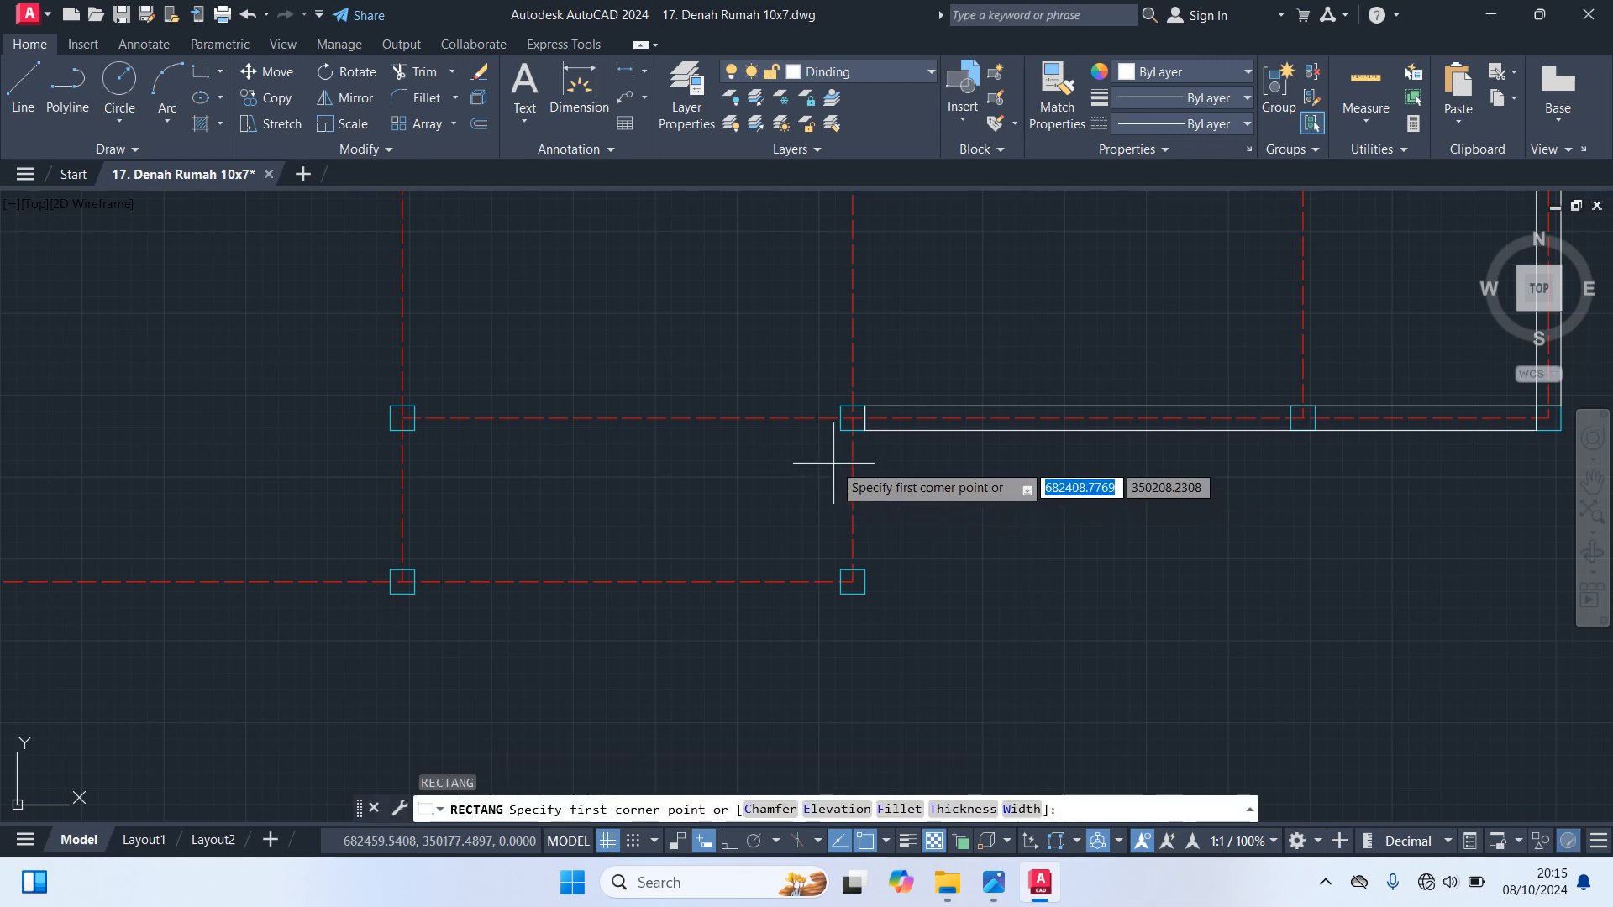
left_click(840, 430)
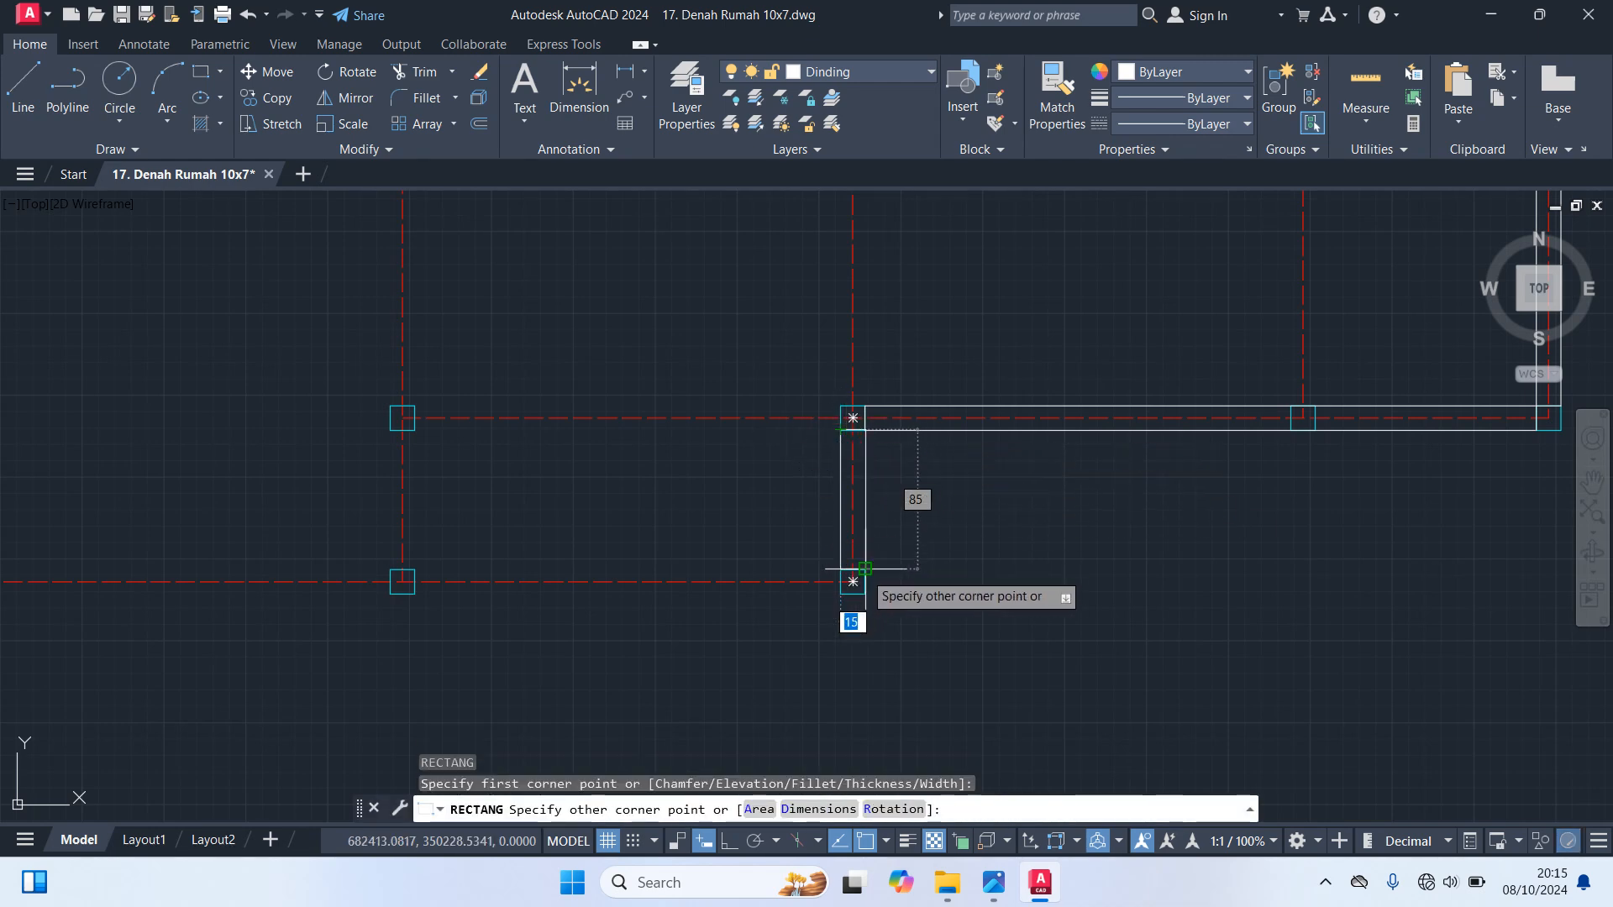
left_click(864, 571)
Draw two wall rectangles along the bottom outline axis, filling the gaps between its three columns
key("Return")
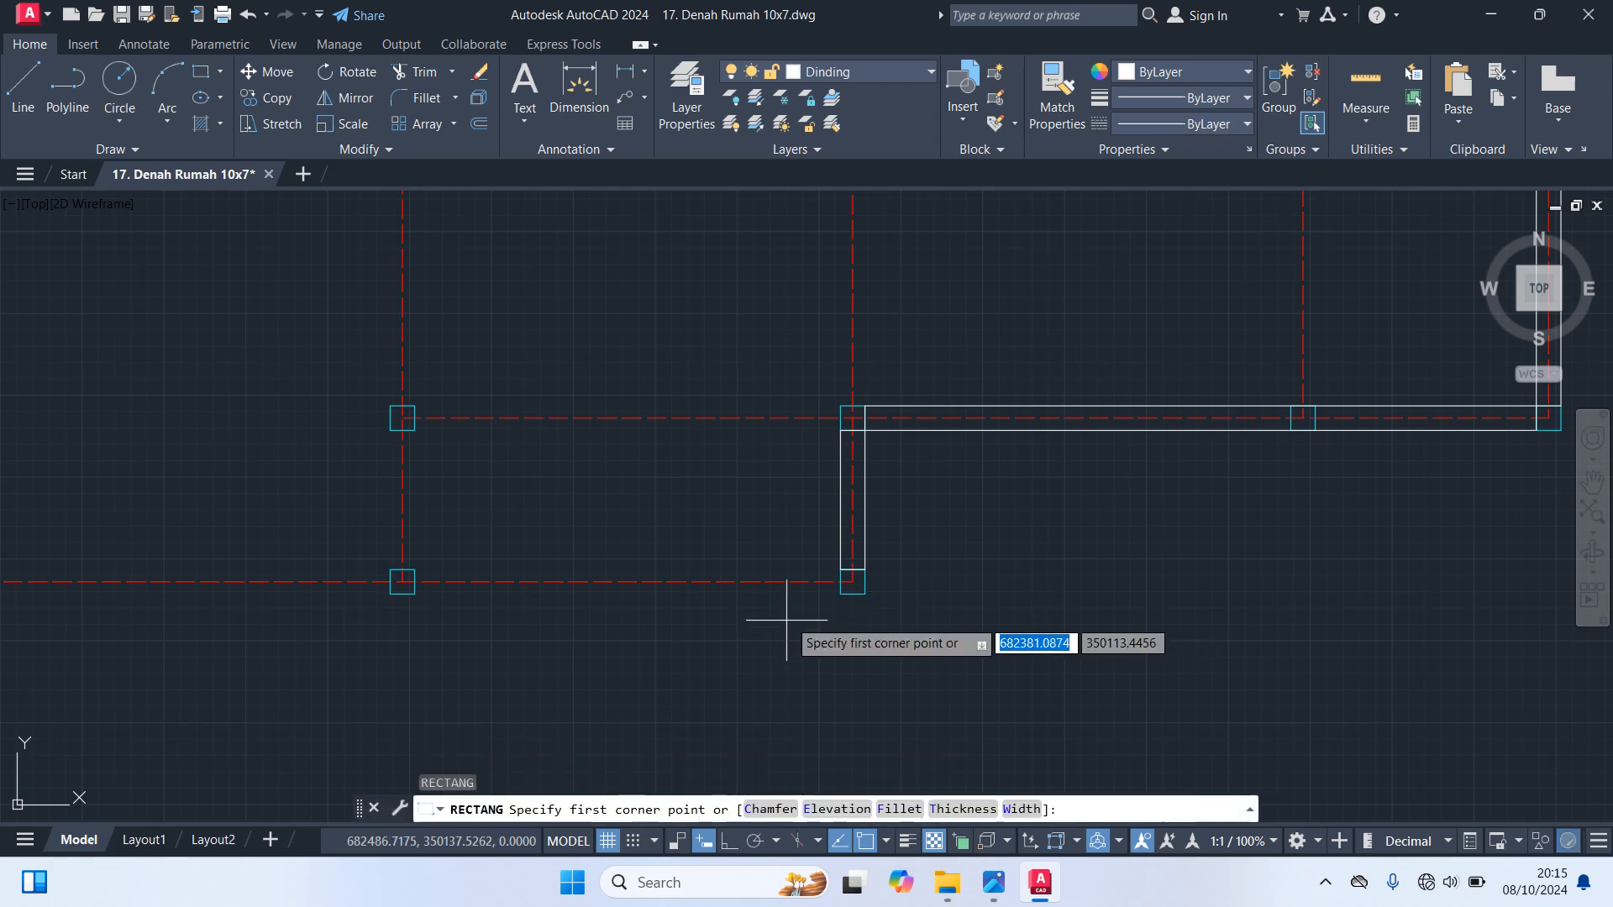
left_click(840, 594)
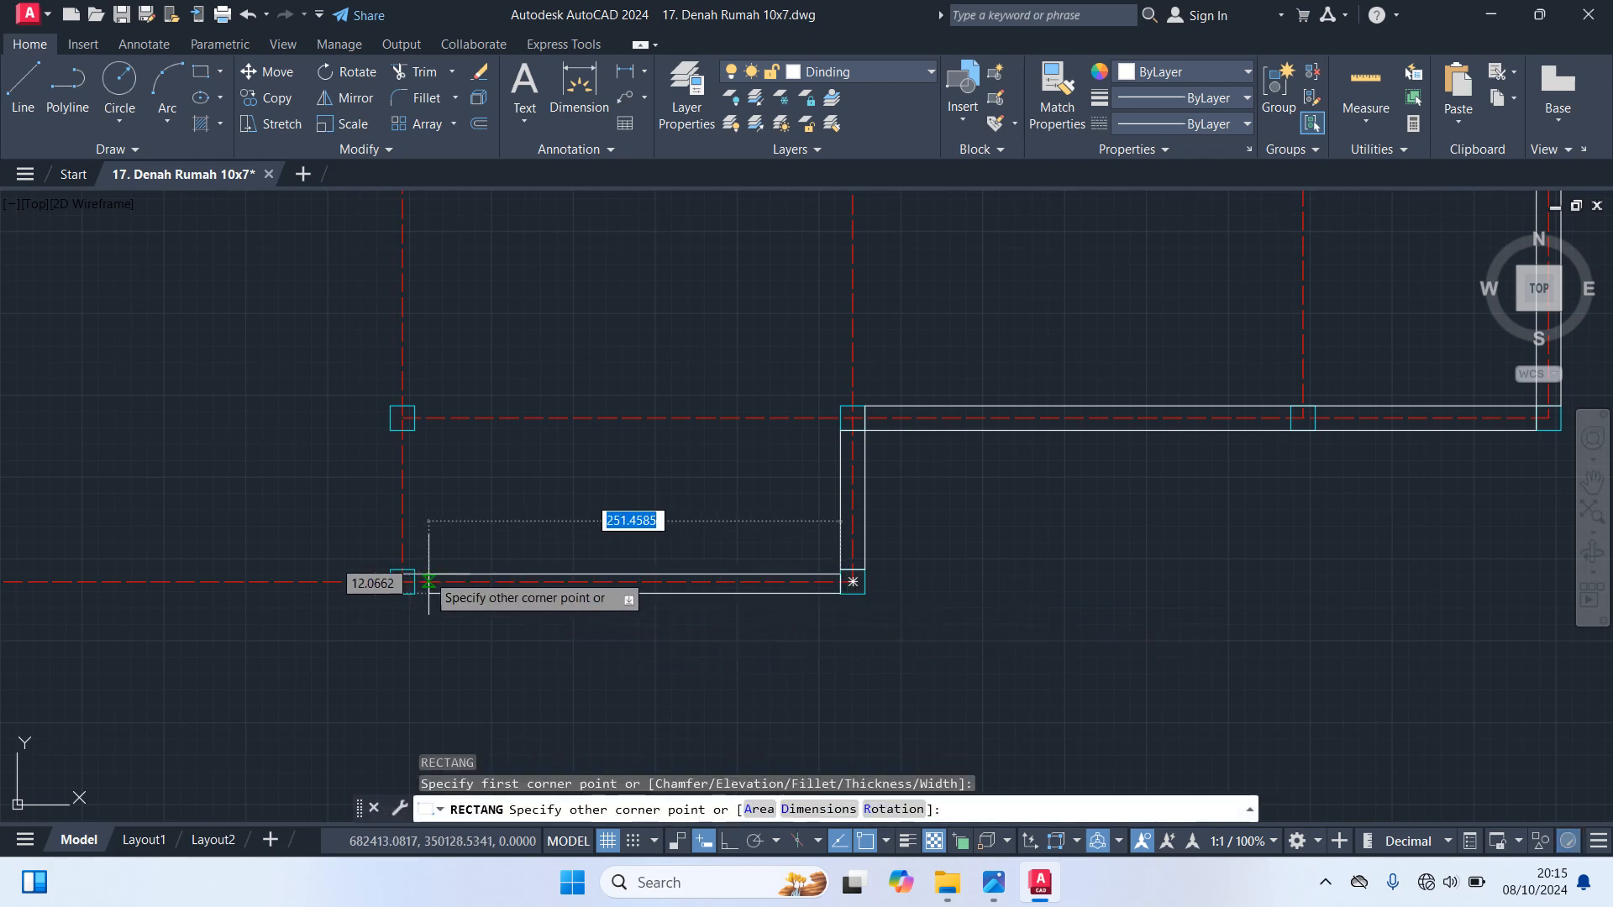
left_click(414, 570)
middle_click_drag(536, 487, 1239, 497)
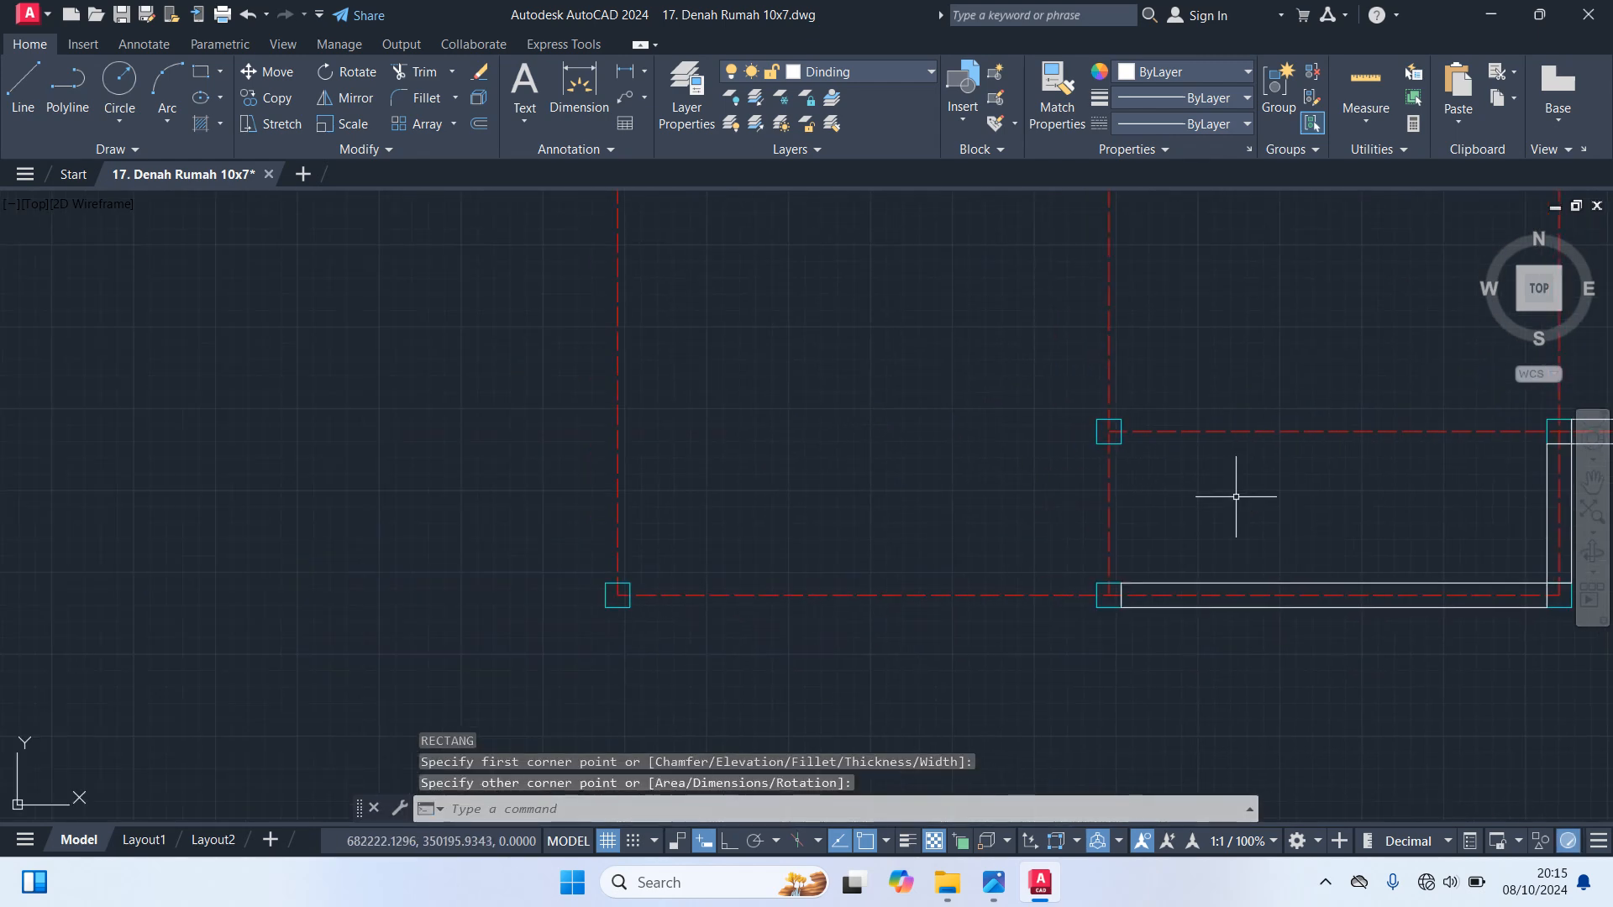
key("Return")
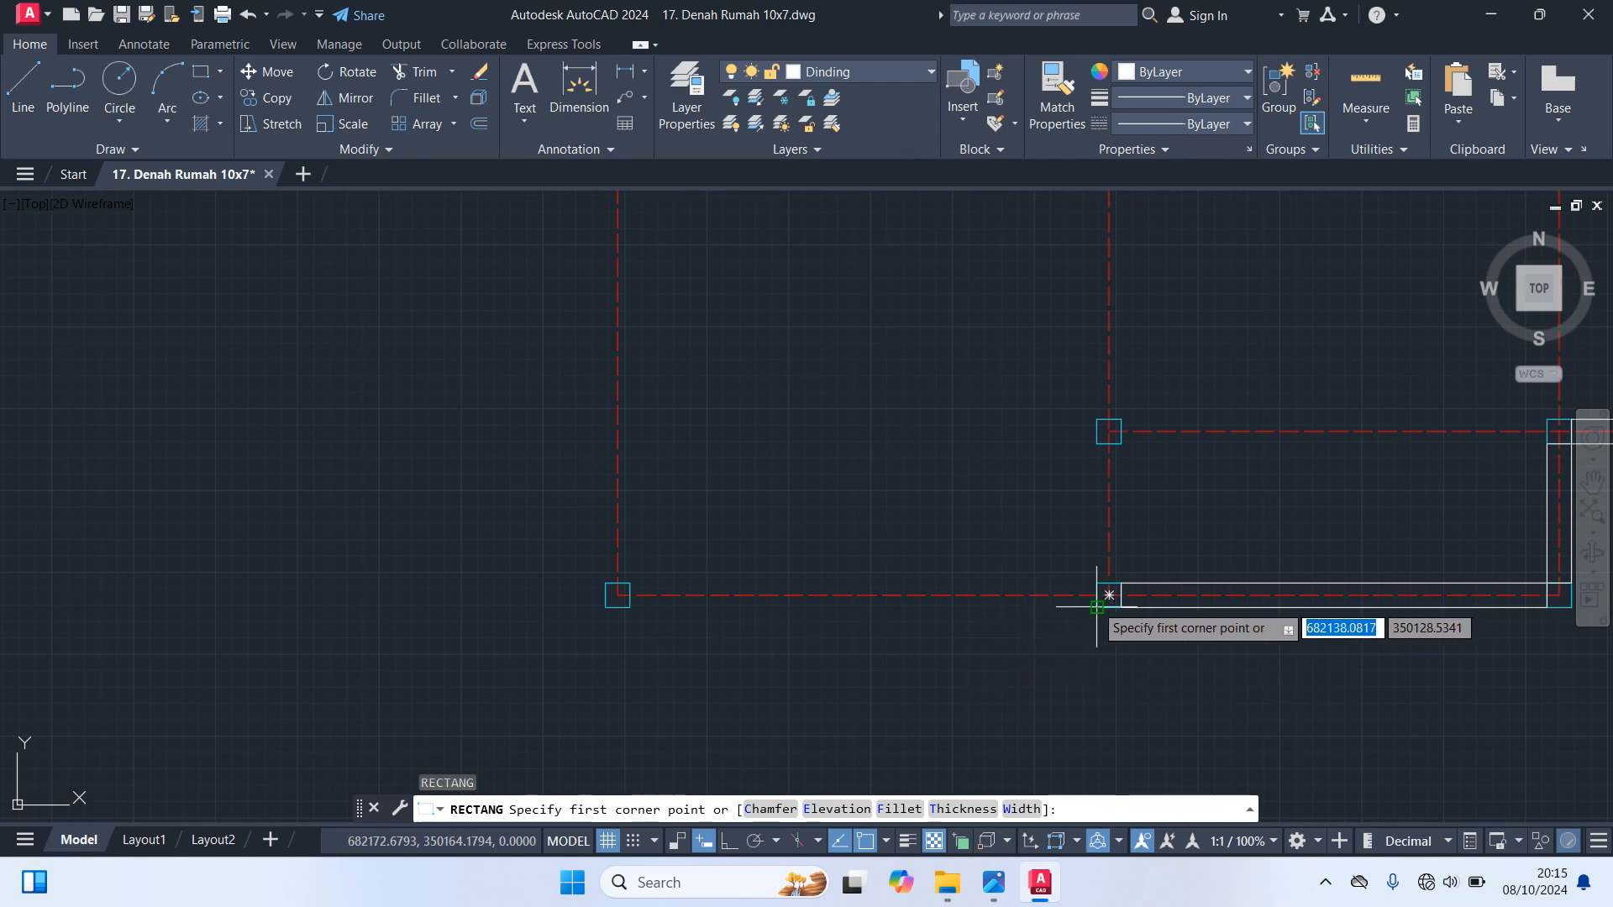
left_click(1109, 594)
left_click(630, 582)
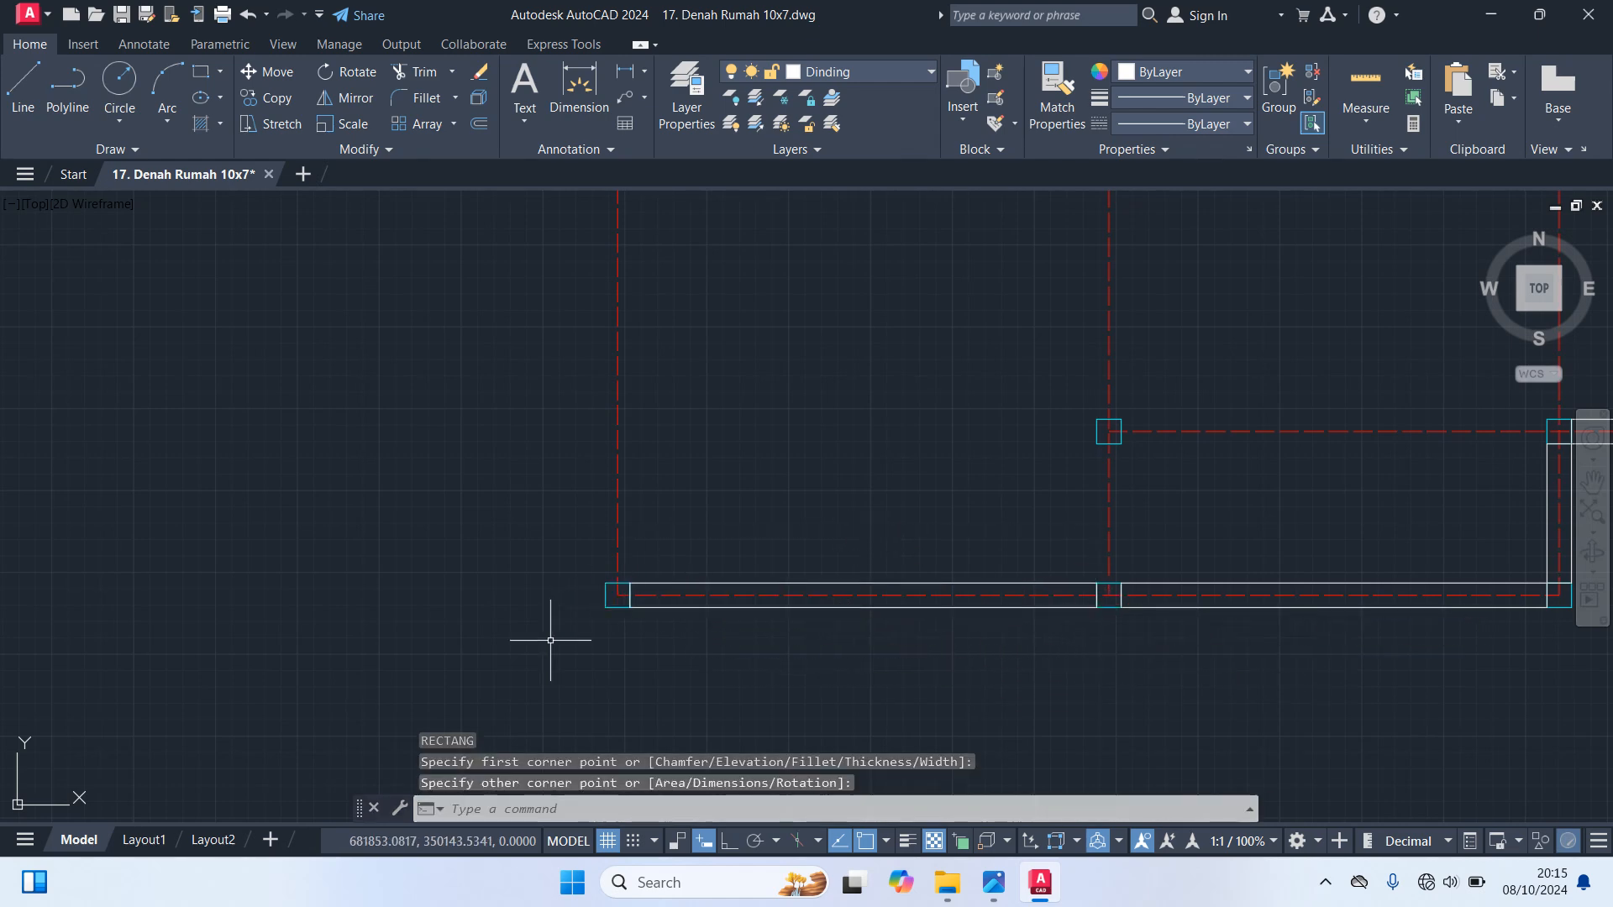
Draw a wall rectangle along the left outline axis, from the lower-left column up to the upper-left column
scroll(519, 626, "down", 5)
key("Return")
scroll(525, 609, "up", 5)
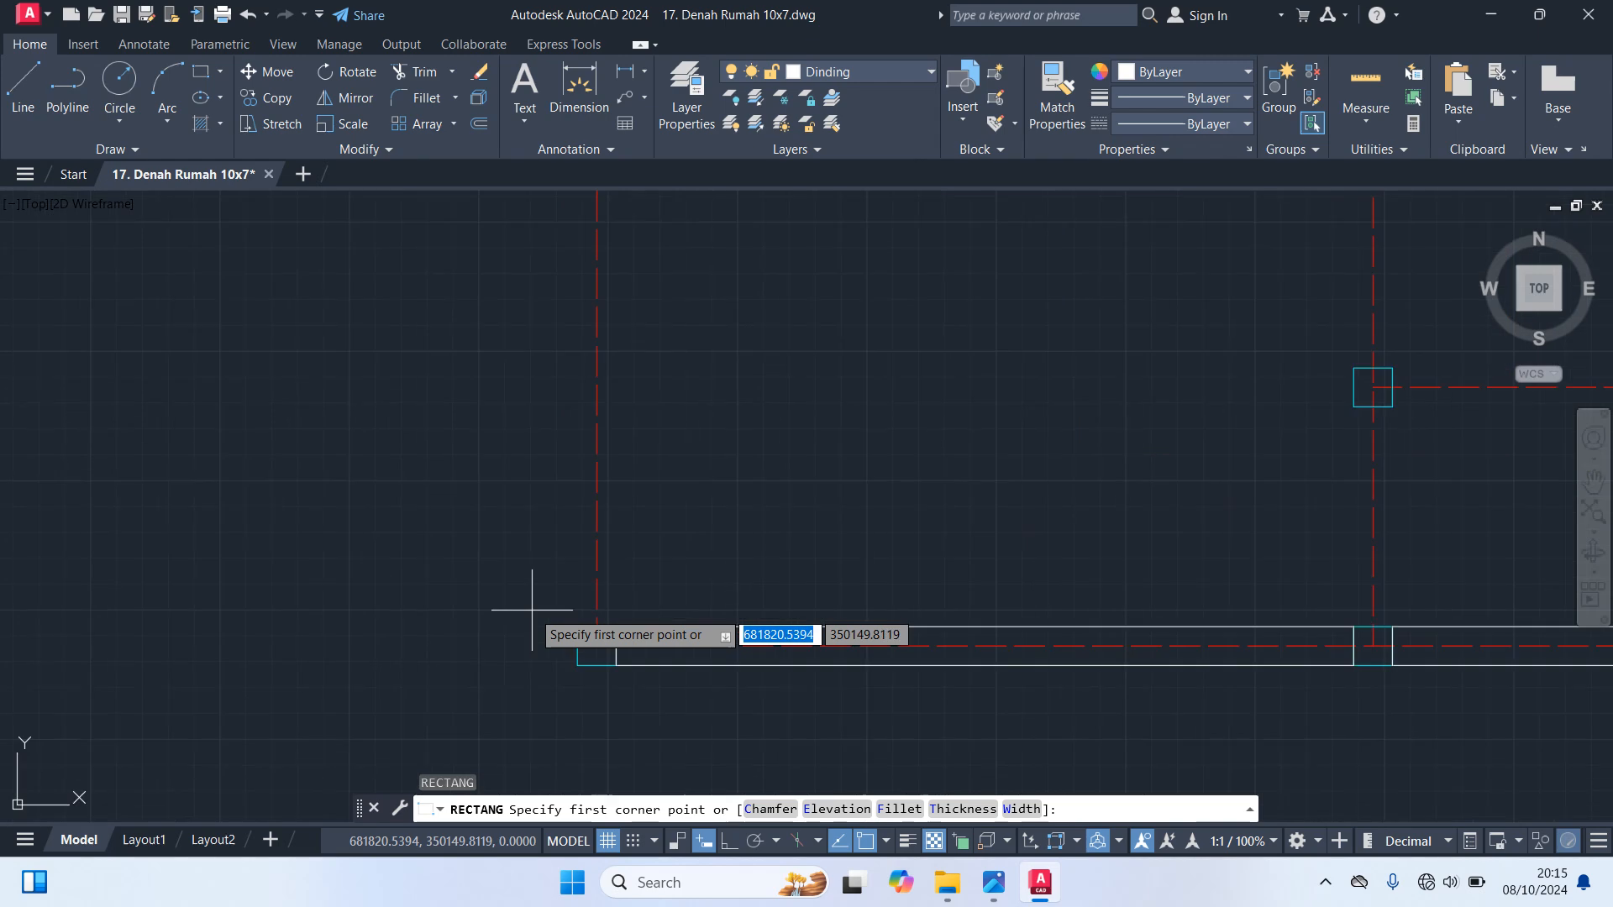
left_click(616, 628)
scroll(554, 543, "down", 5)
middle_click_drag(520, 441, 522, 614)
scroll(541, 468, "up", 10)
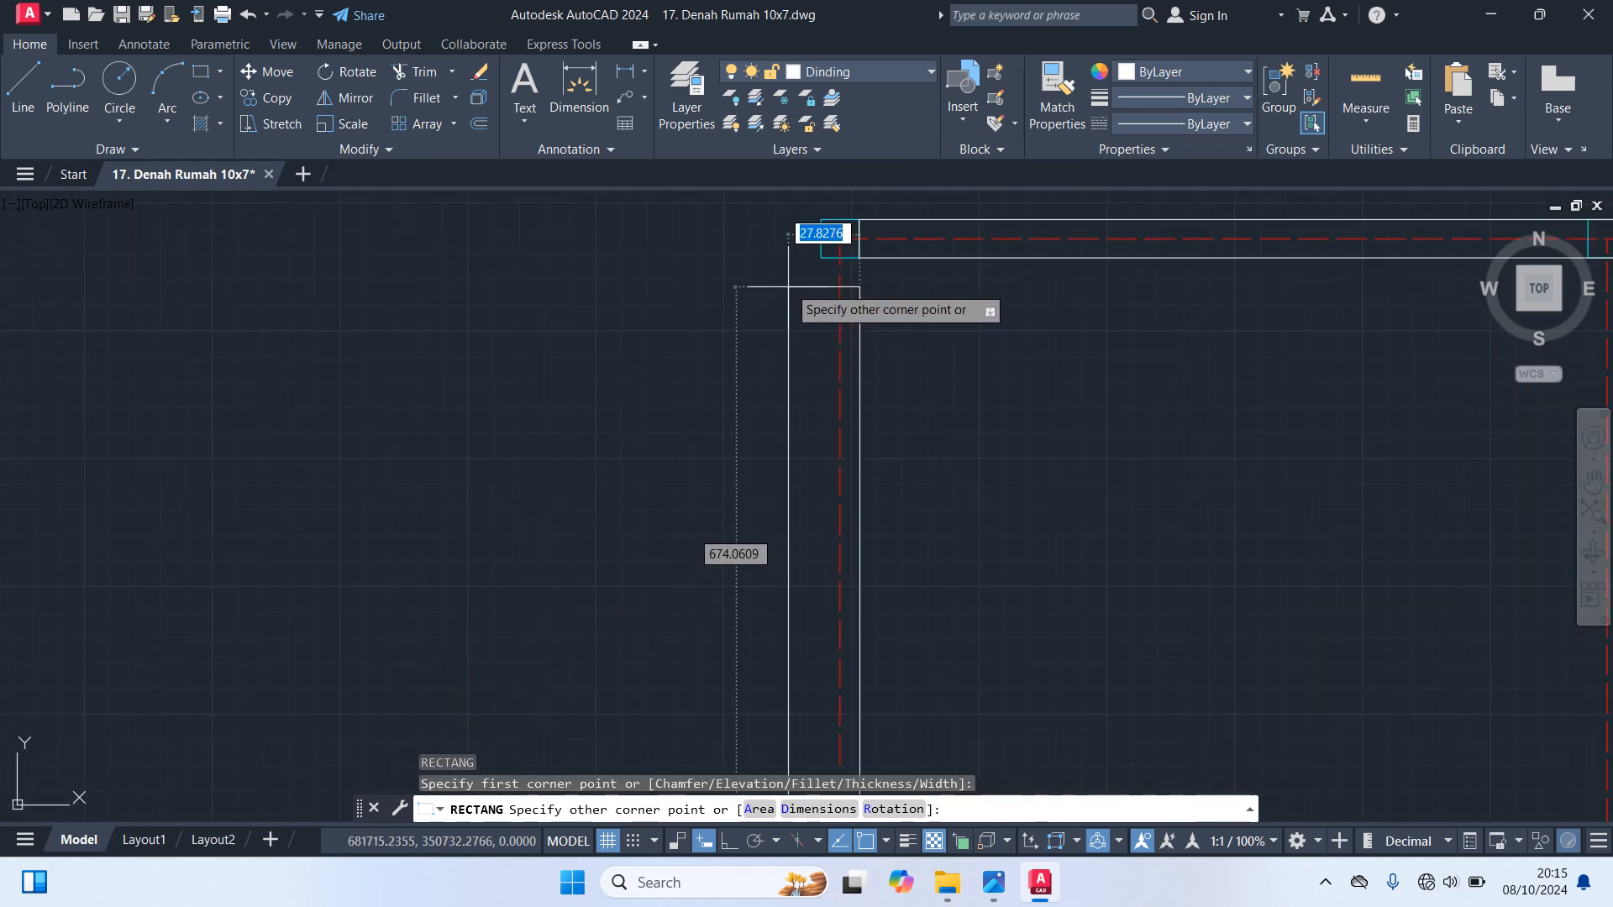
left_click(820, 257)
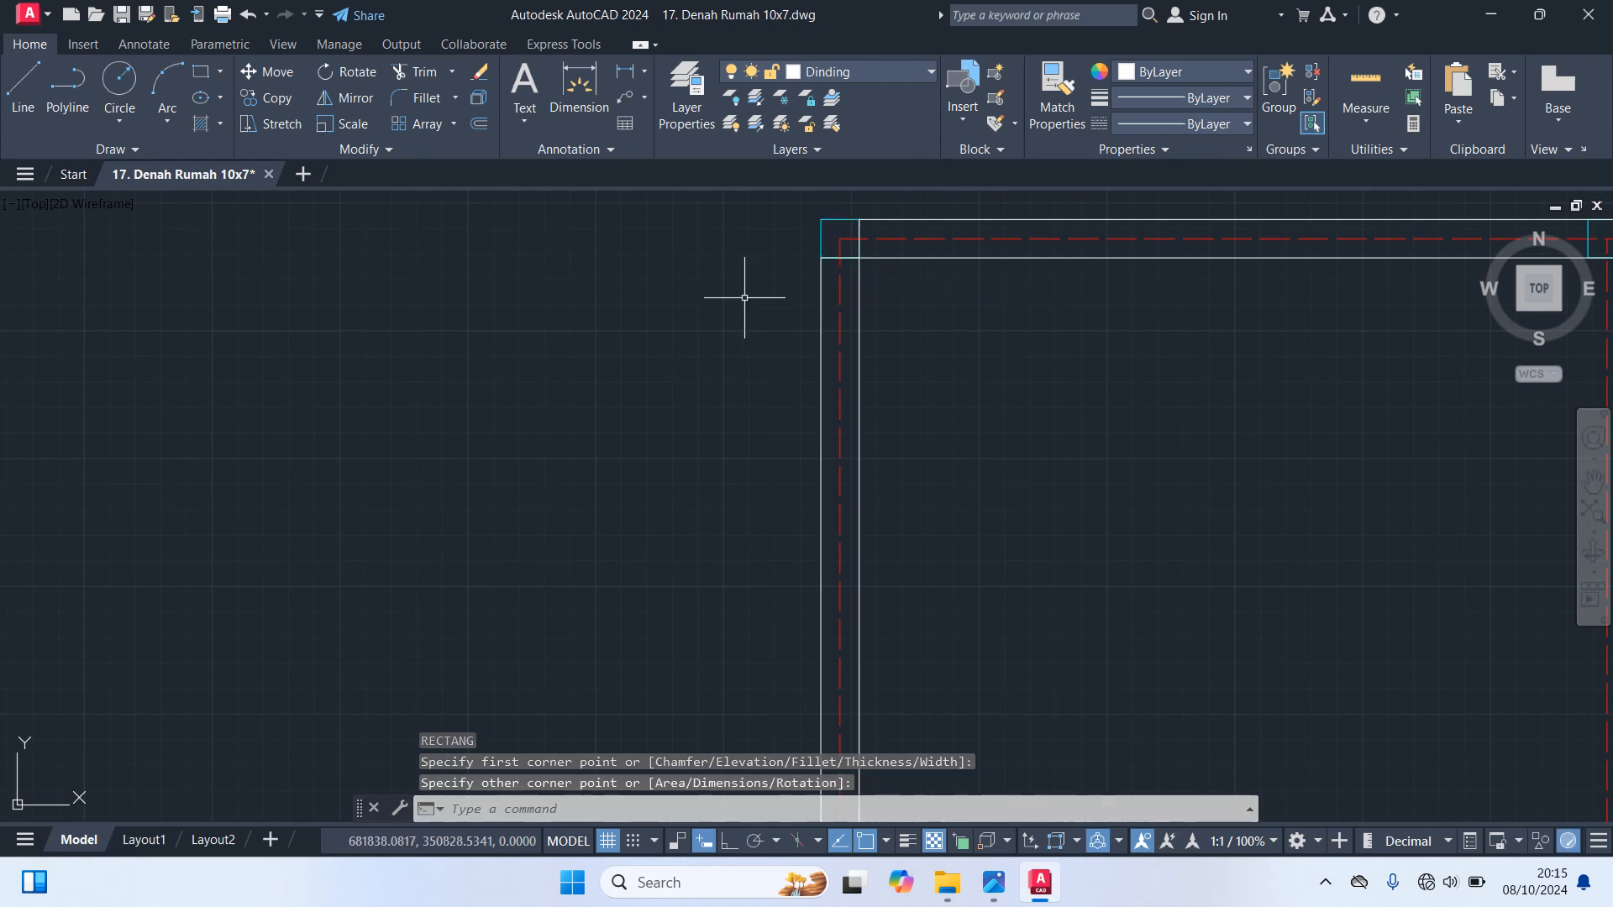
Draw a 15 by 285 wall rectangle from the top outer wall down the upper-left room's right axis to the column below
scroll(647, 358, "down", 5)
scroll(946, 351, "up", 2)
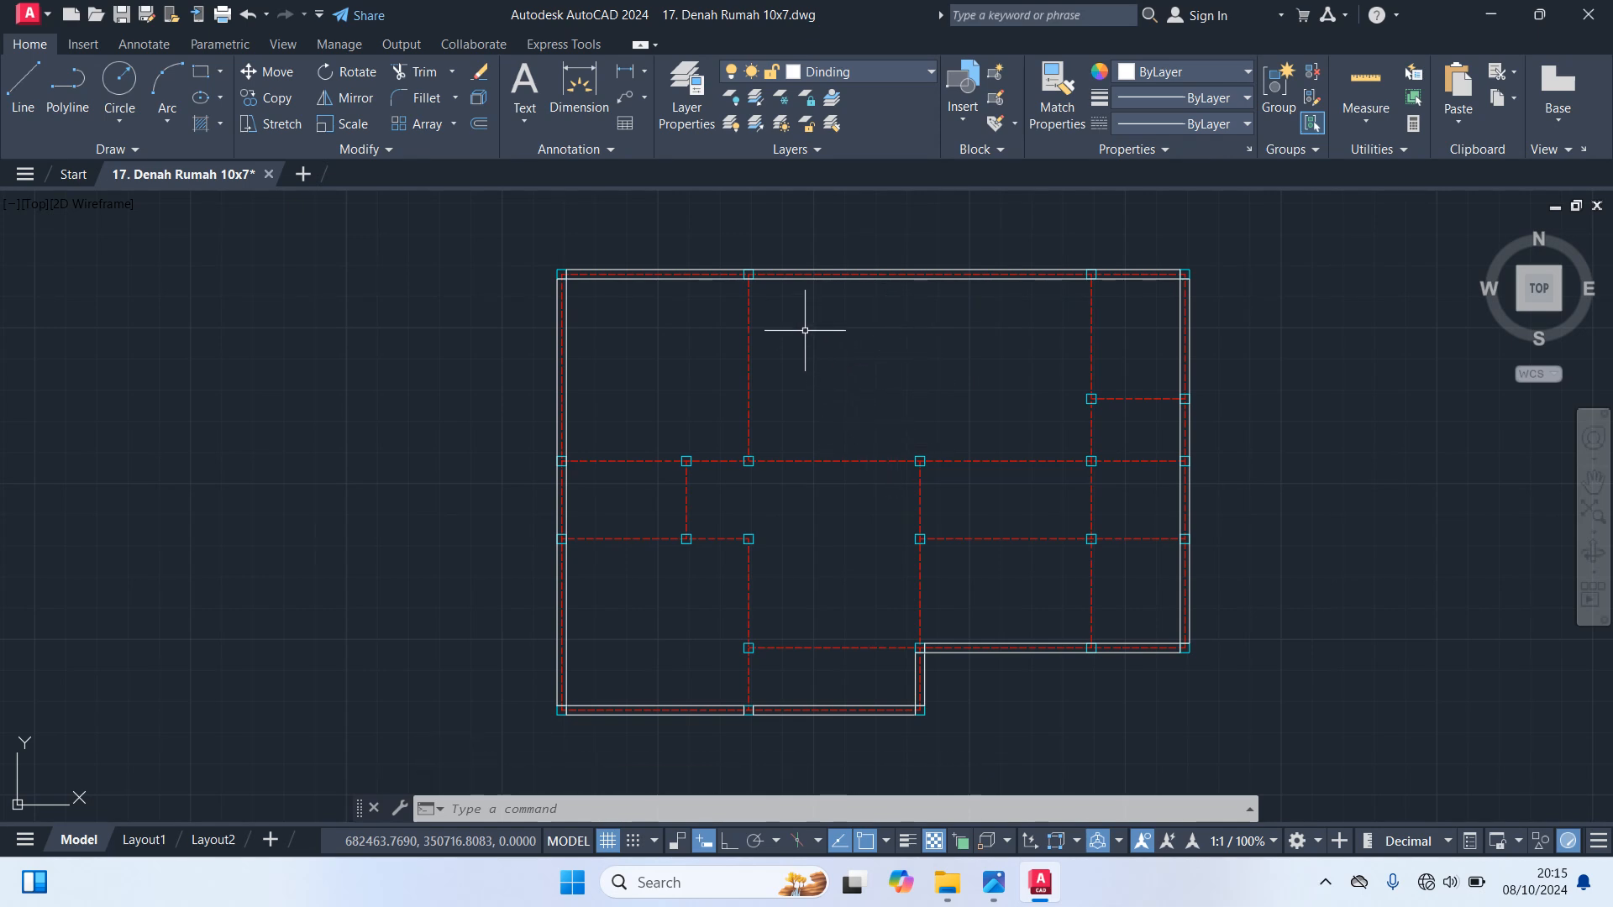
key("space")
scroll(769, 305, "up", 6)
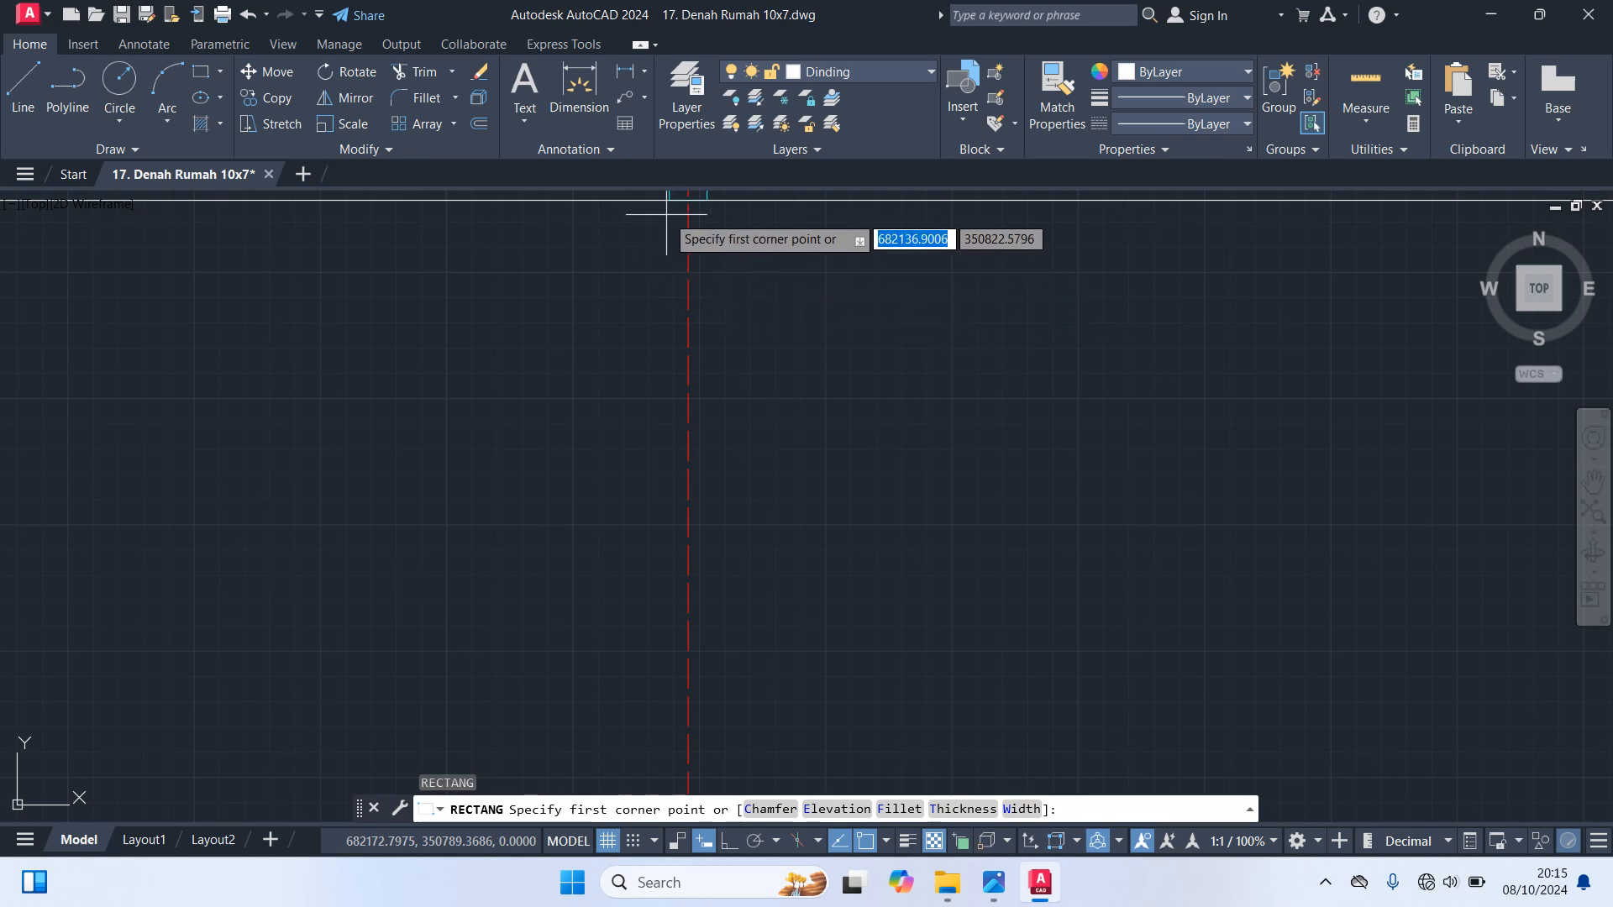
left_click(670, 200)
scroll(722, 520, "down", 5)
scroll(840, 454, "up", 5)
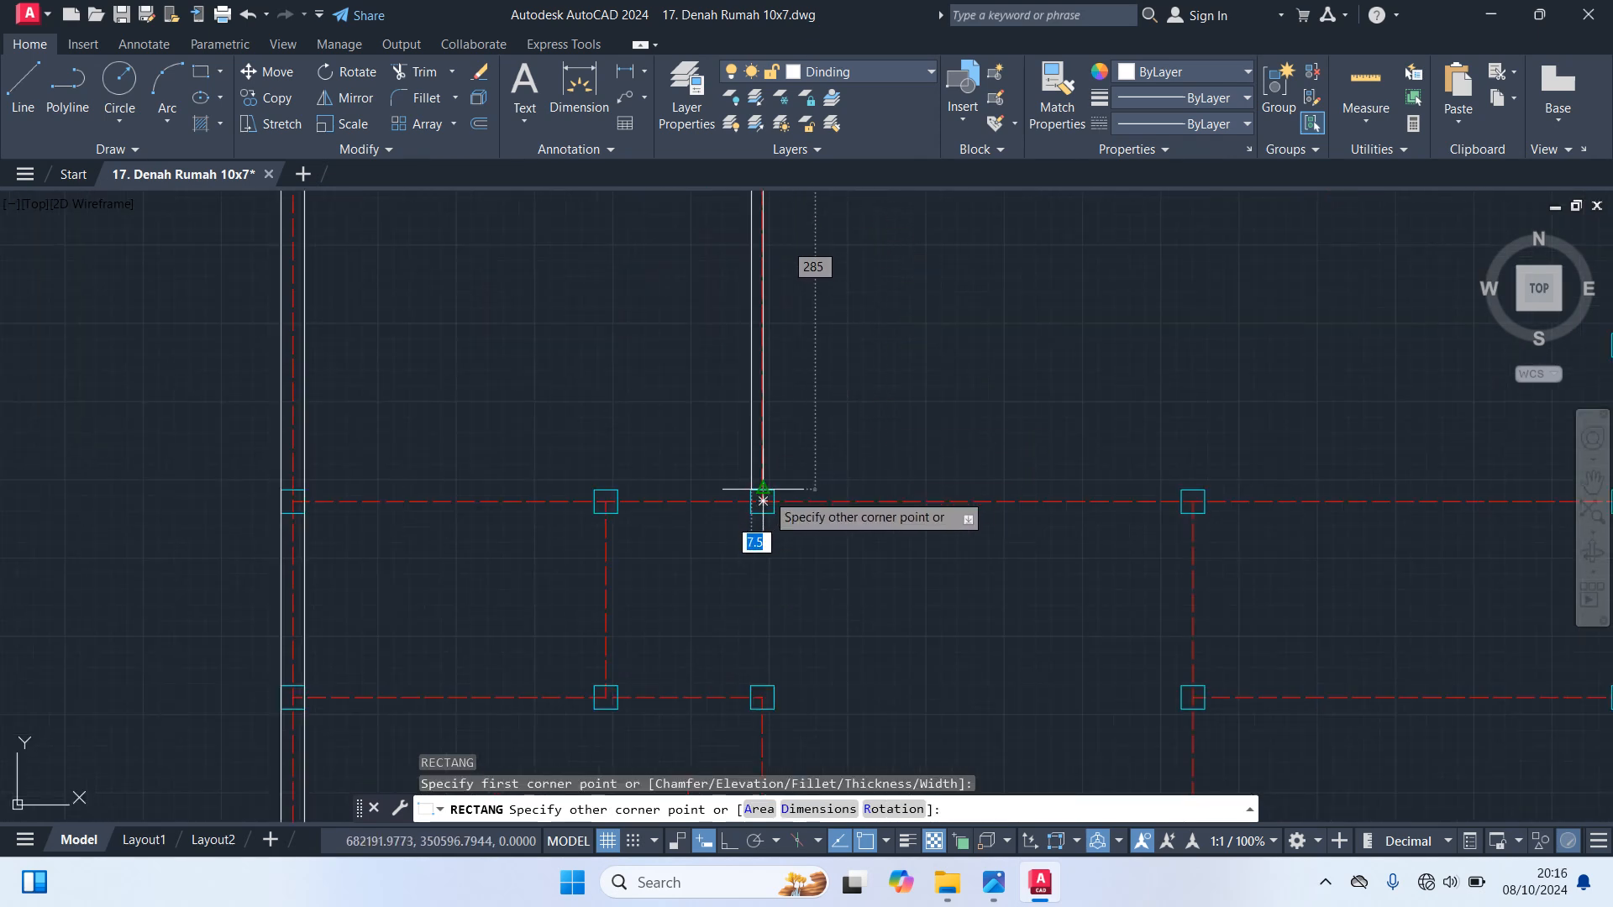
left_click(763, 501)
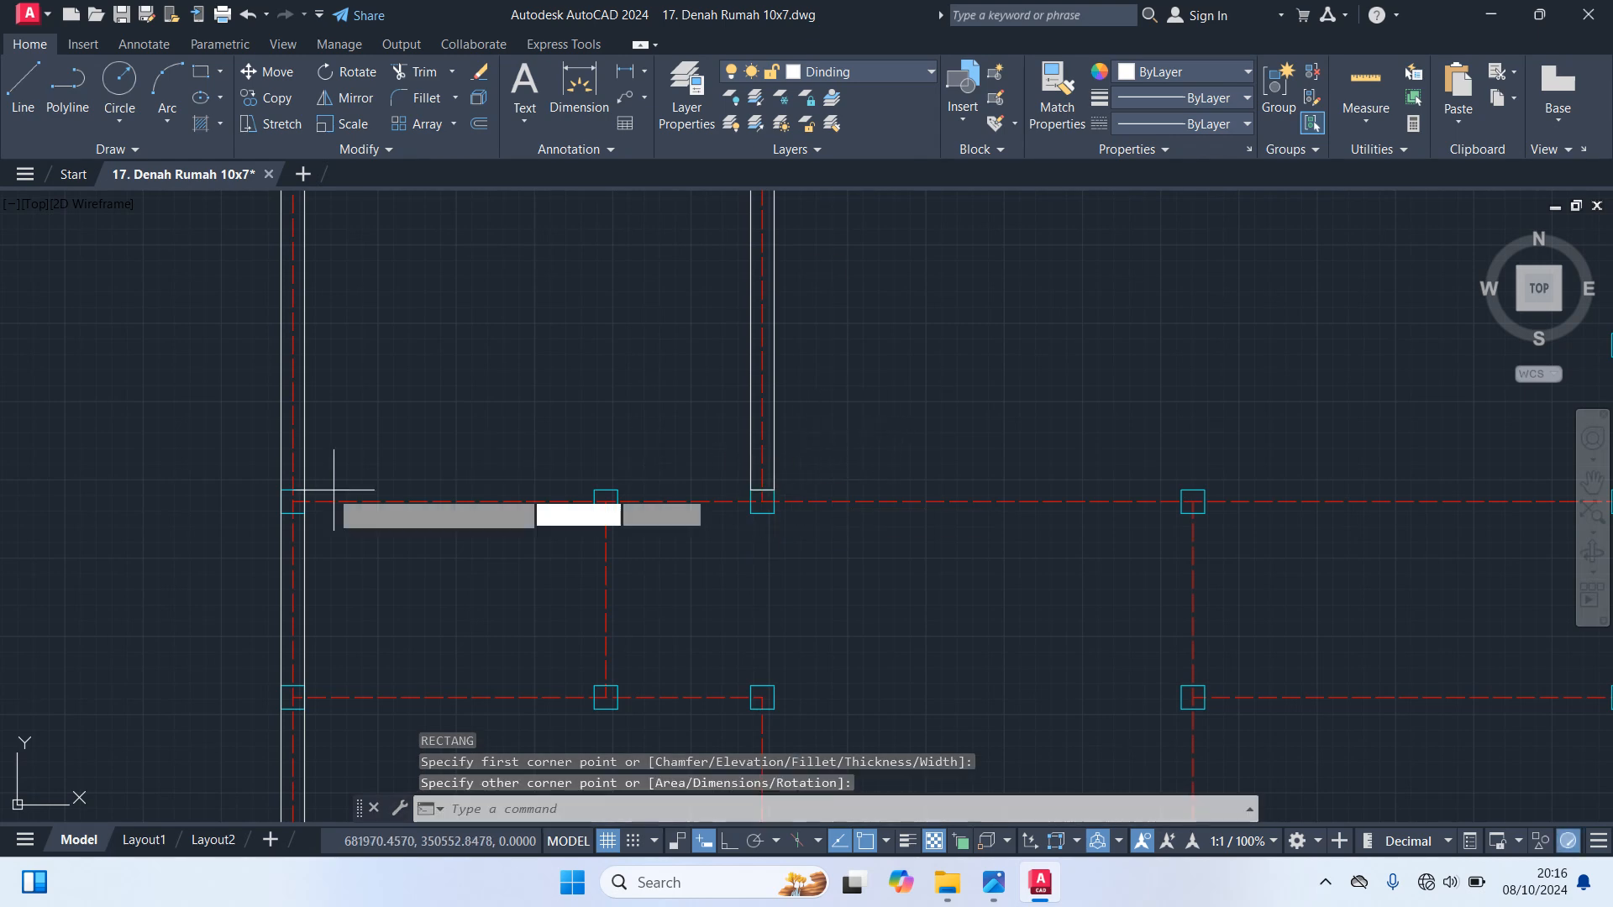
Draw a wall rectangle from the left outer wall to the first interior column along the upper-left room's bottom axis
key("space")
left_click(300, 490)
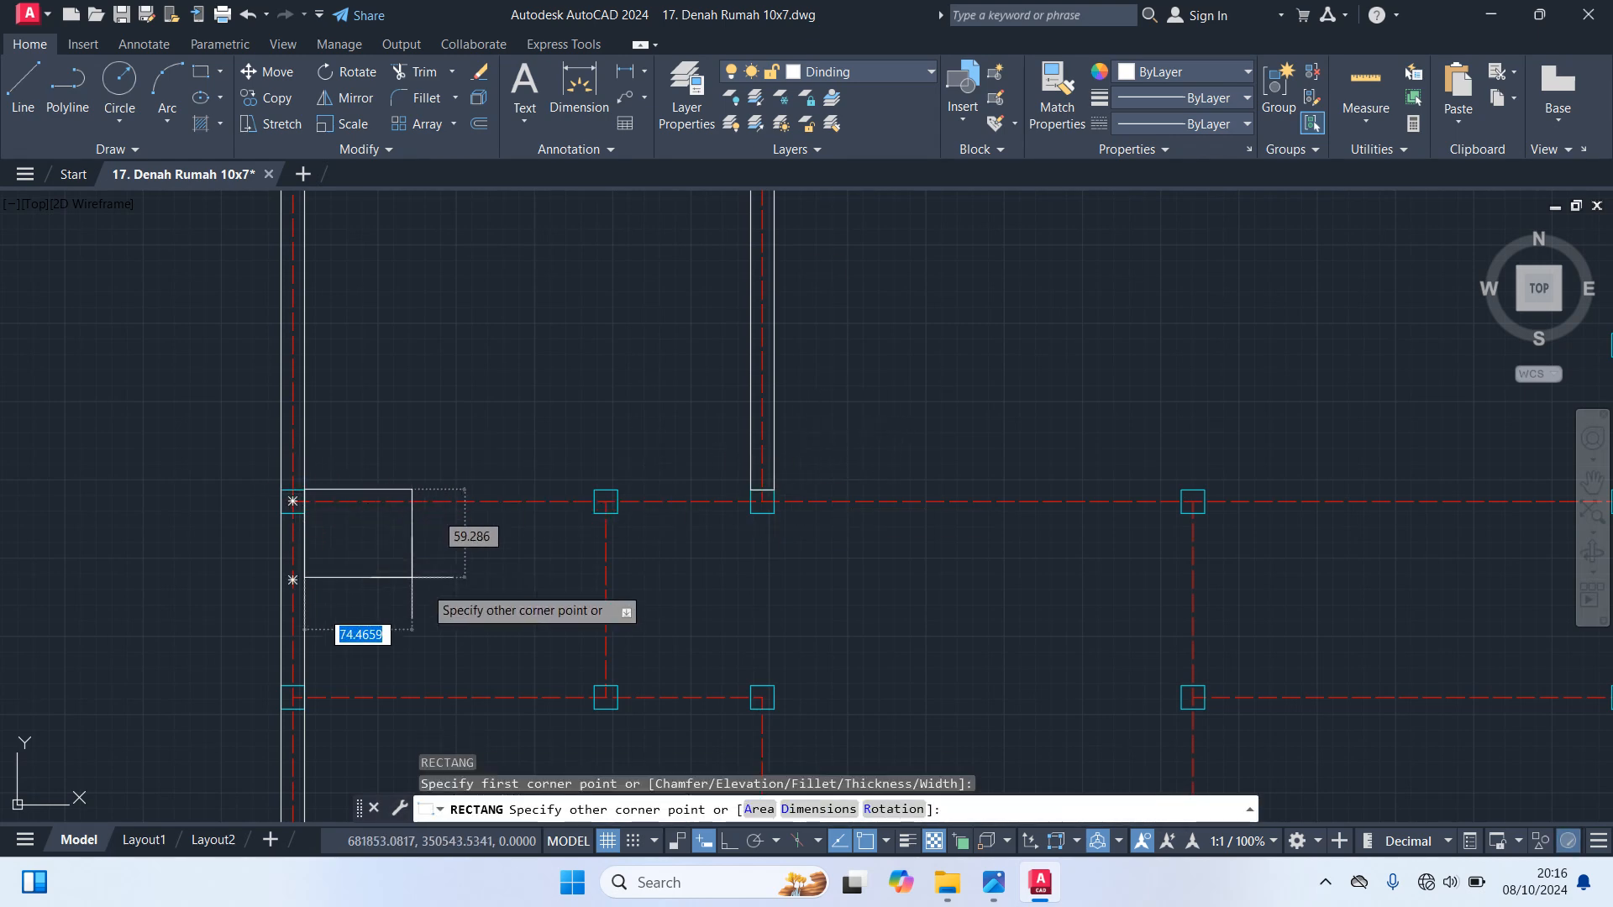
left_click(595, 512)
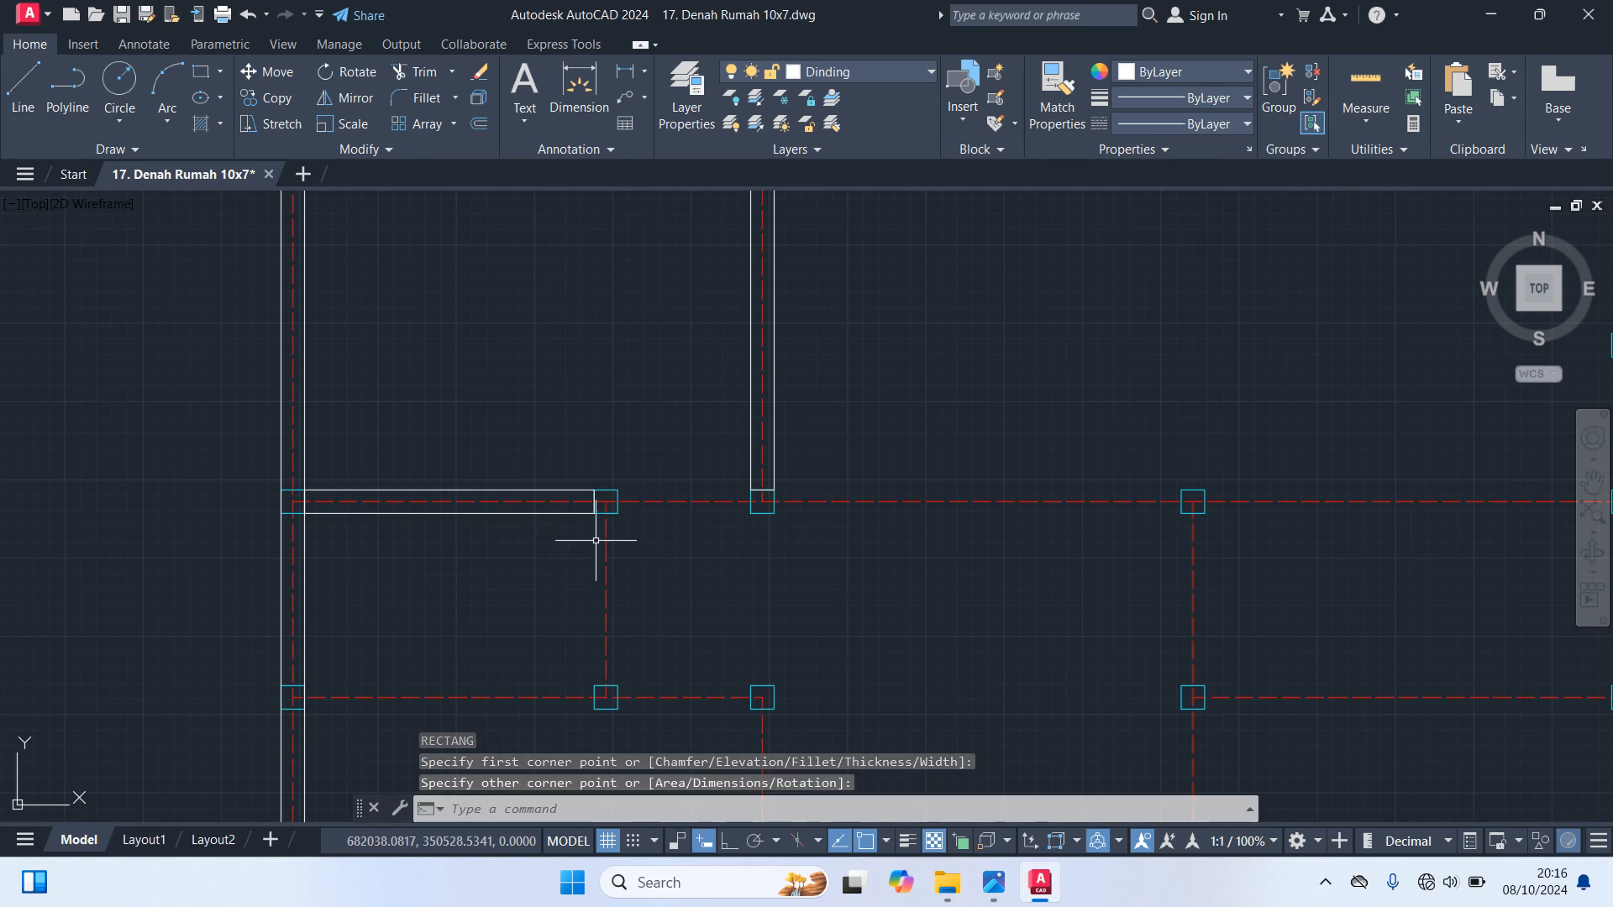
Draw a wall rectangle between the two interior columns on the upper-left room's bottom axis, filling the gap beneath the room
key("space")
scroll(648, 540, "up", 4)
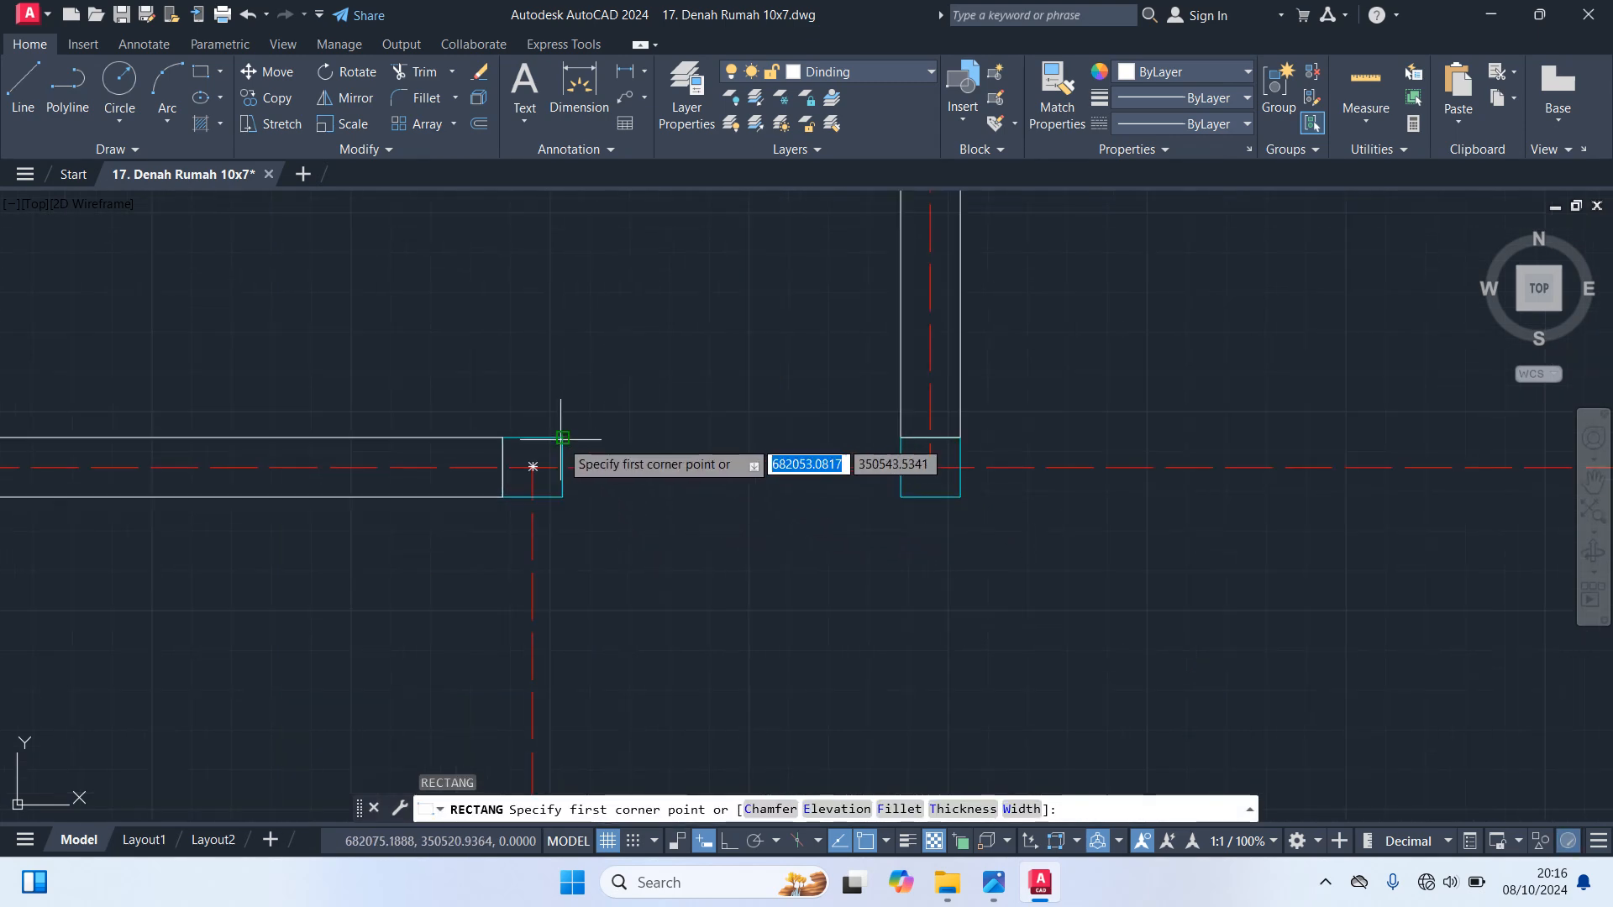
left_click(562, 438)
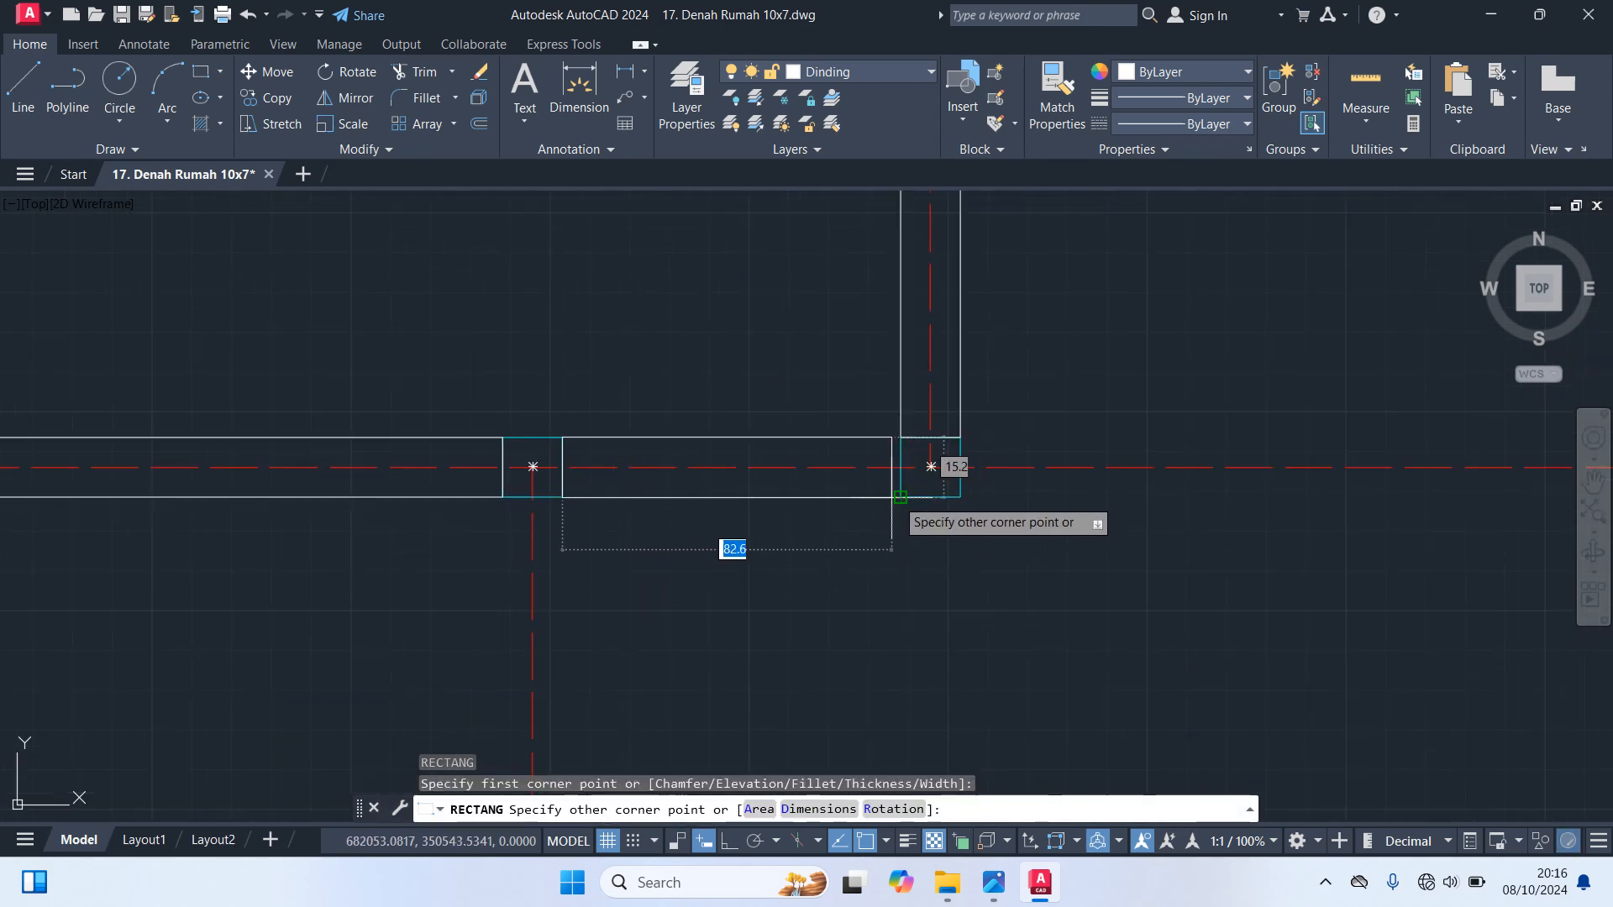
left_click(903, 497)
scroll(955, 594, "down", 3)
Draw a long wall rectangle along the middle horizontal axis, from the upper-left room's lower-right column to the right outer wall
key("space")
scroll(979, 565, "up", 3)
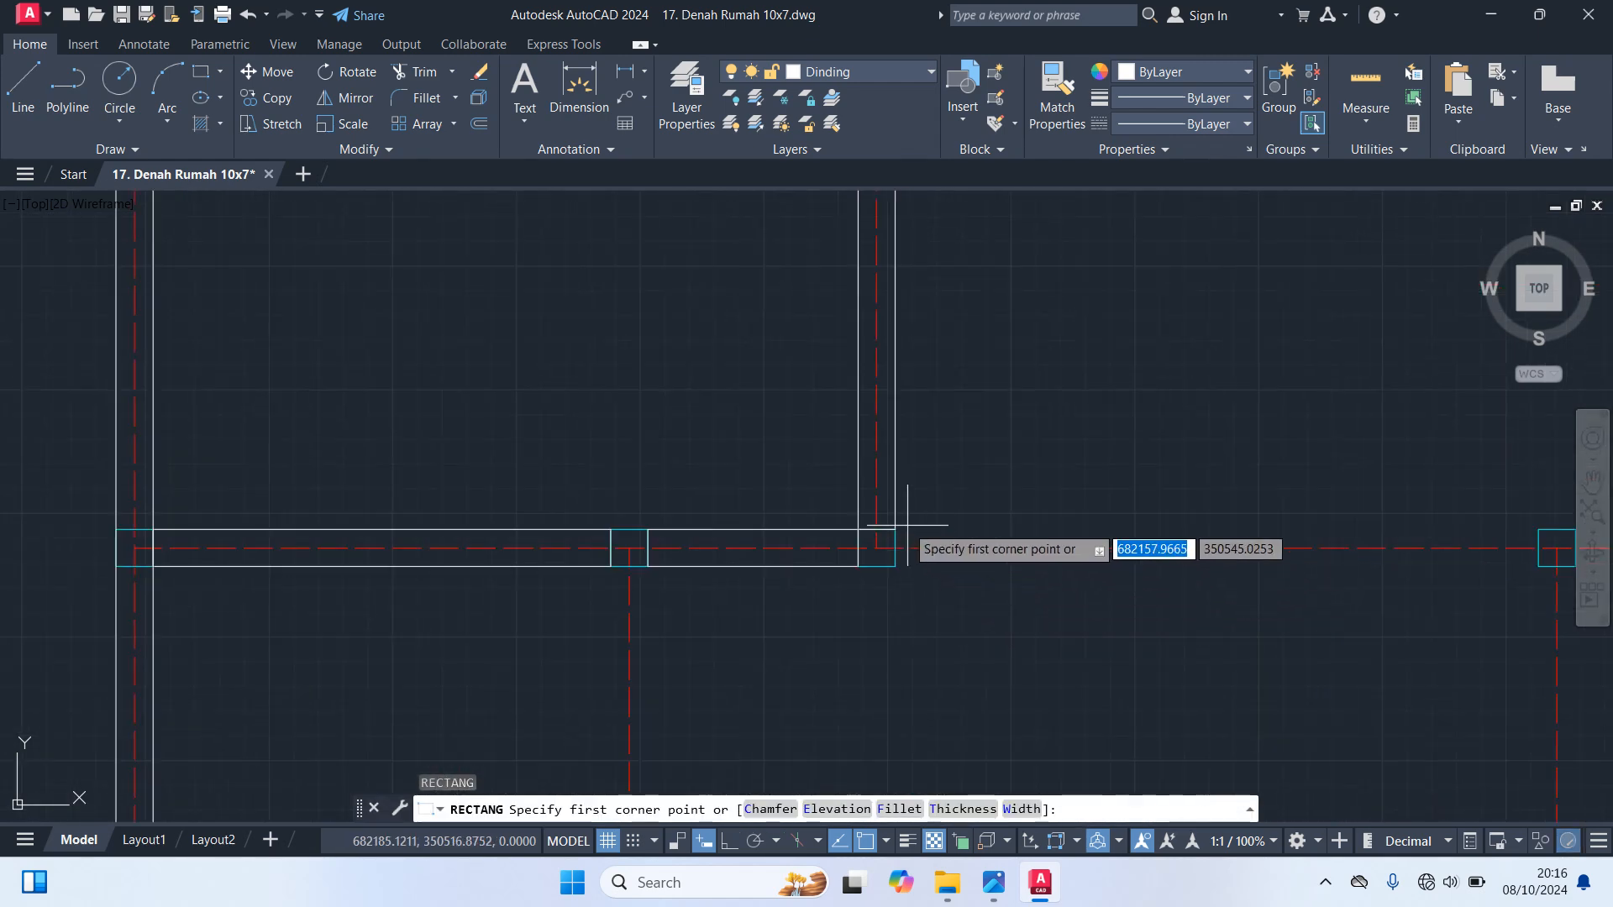
left_click(877, 548)
scroll(870, 588, "down", 3)
scroll(742, 551, "up", 4)
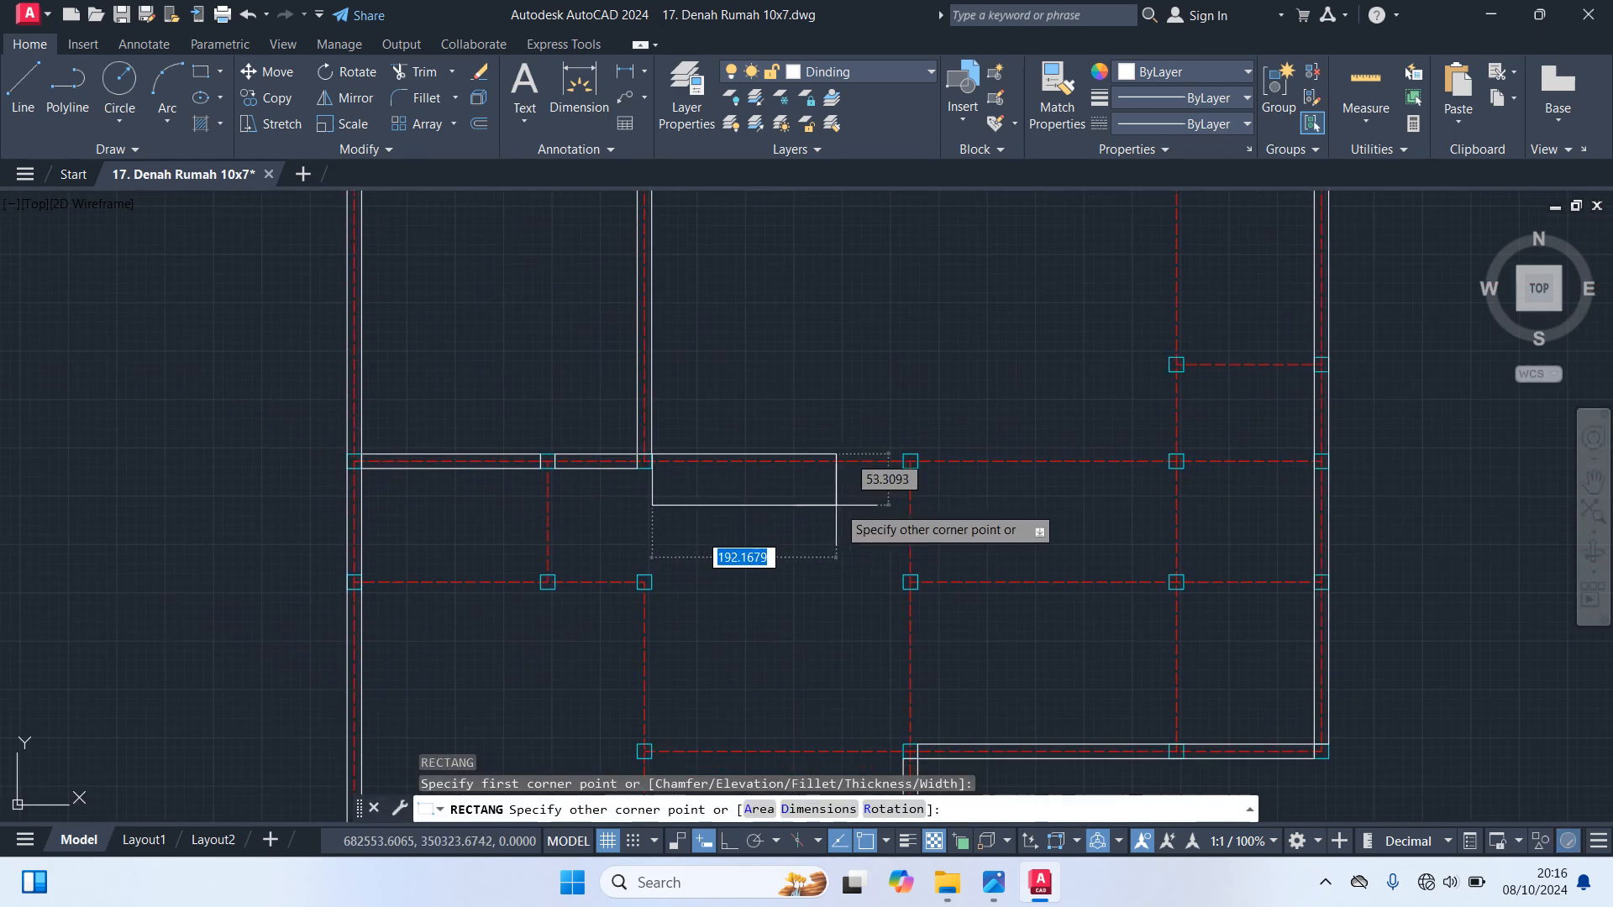
scroll(876, 483, "down", 3)
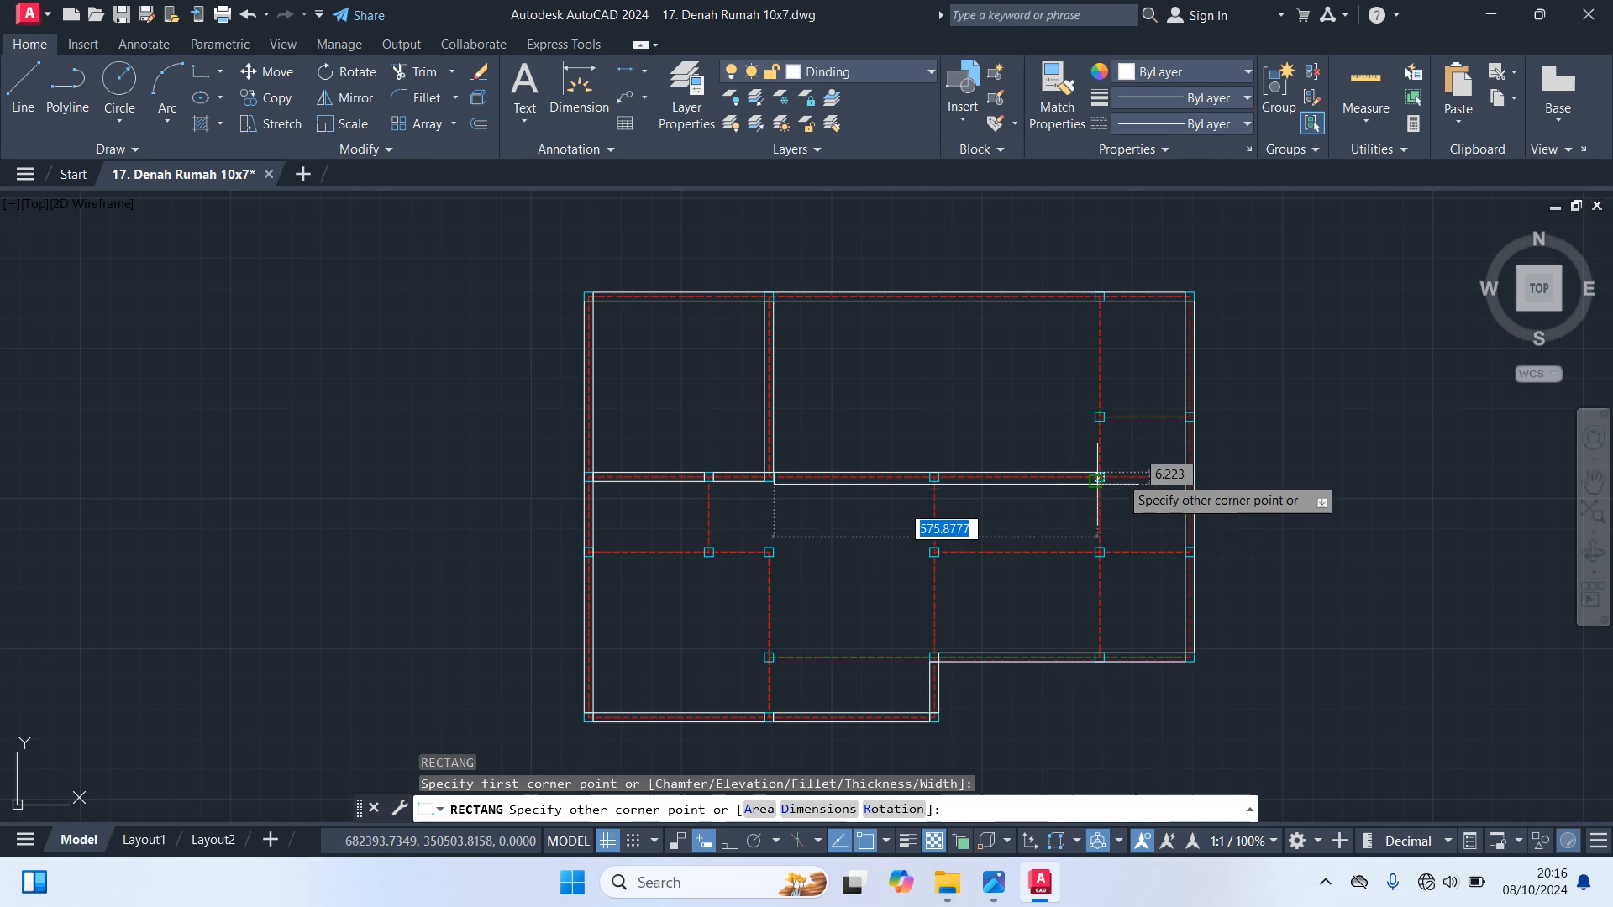
scroll(1098, 468, "up", 3)
scroll(1252, 483, "up", 5)
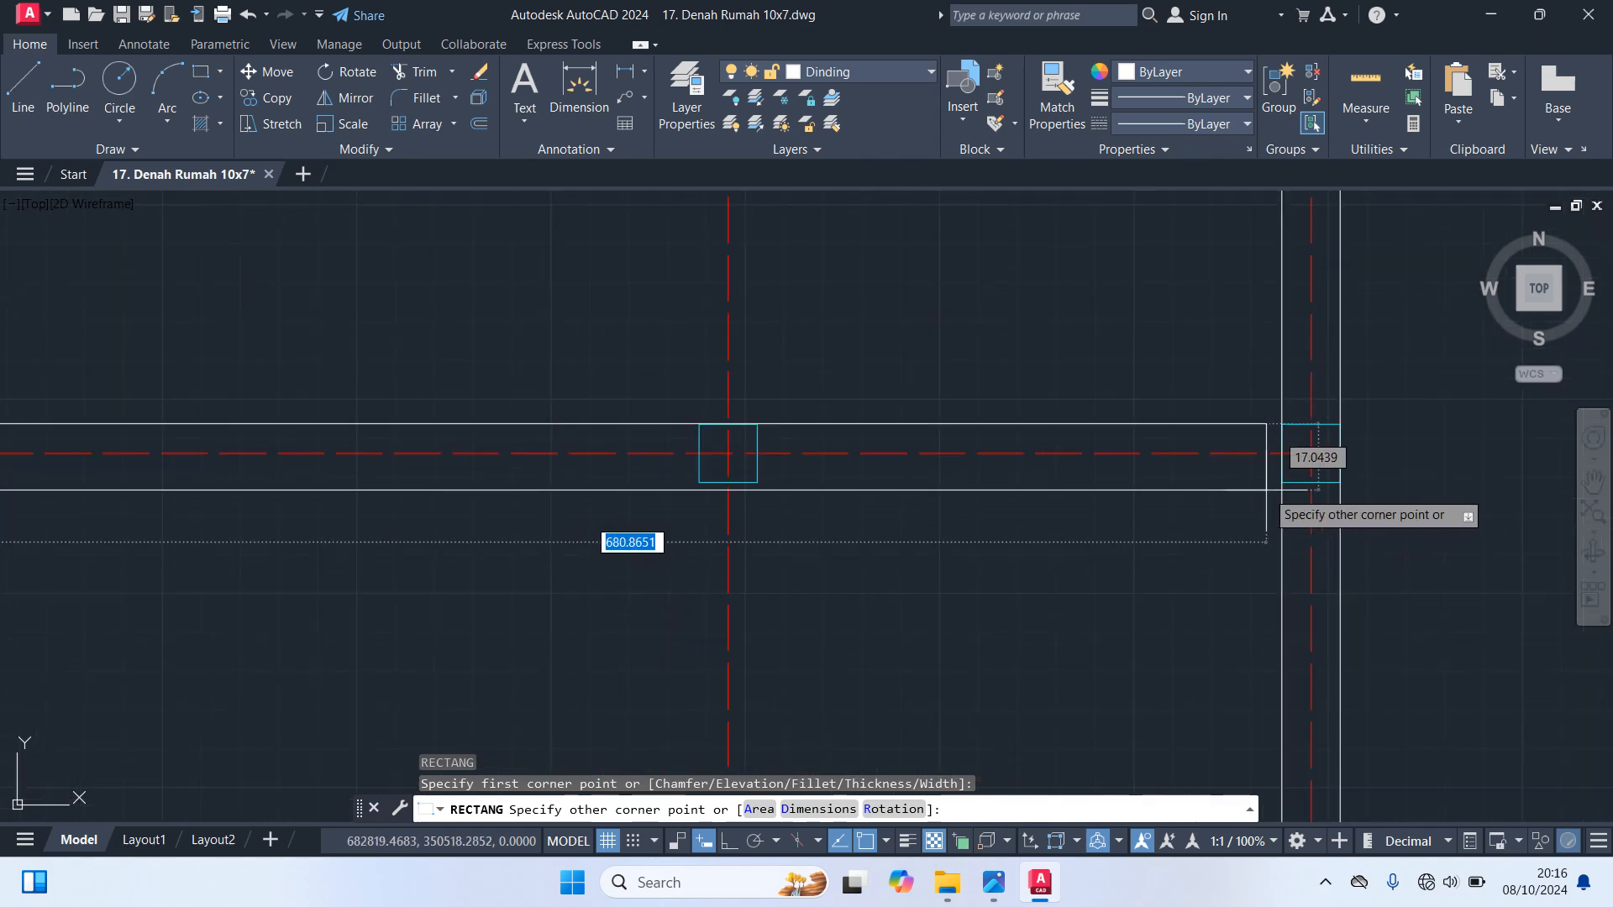
left_click(1311, 454)
scroll(1112, 554, "down", 4)
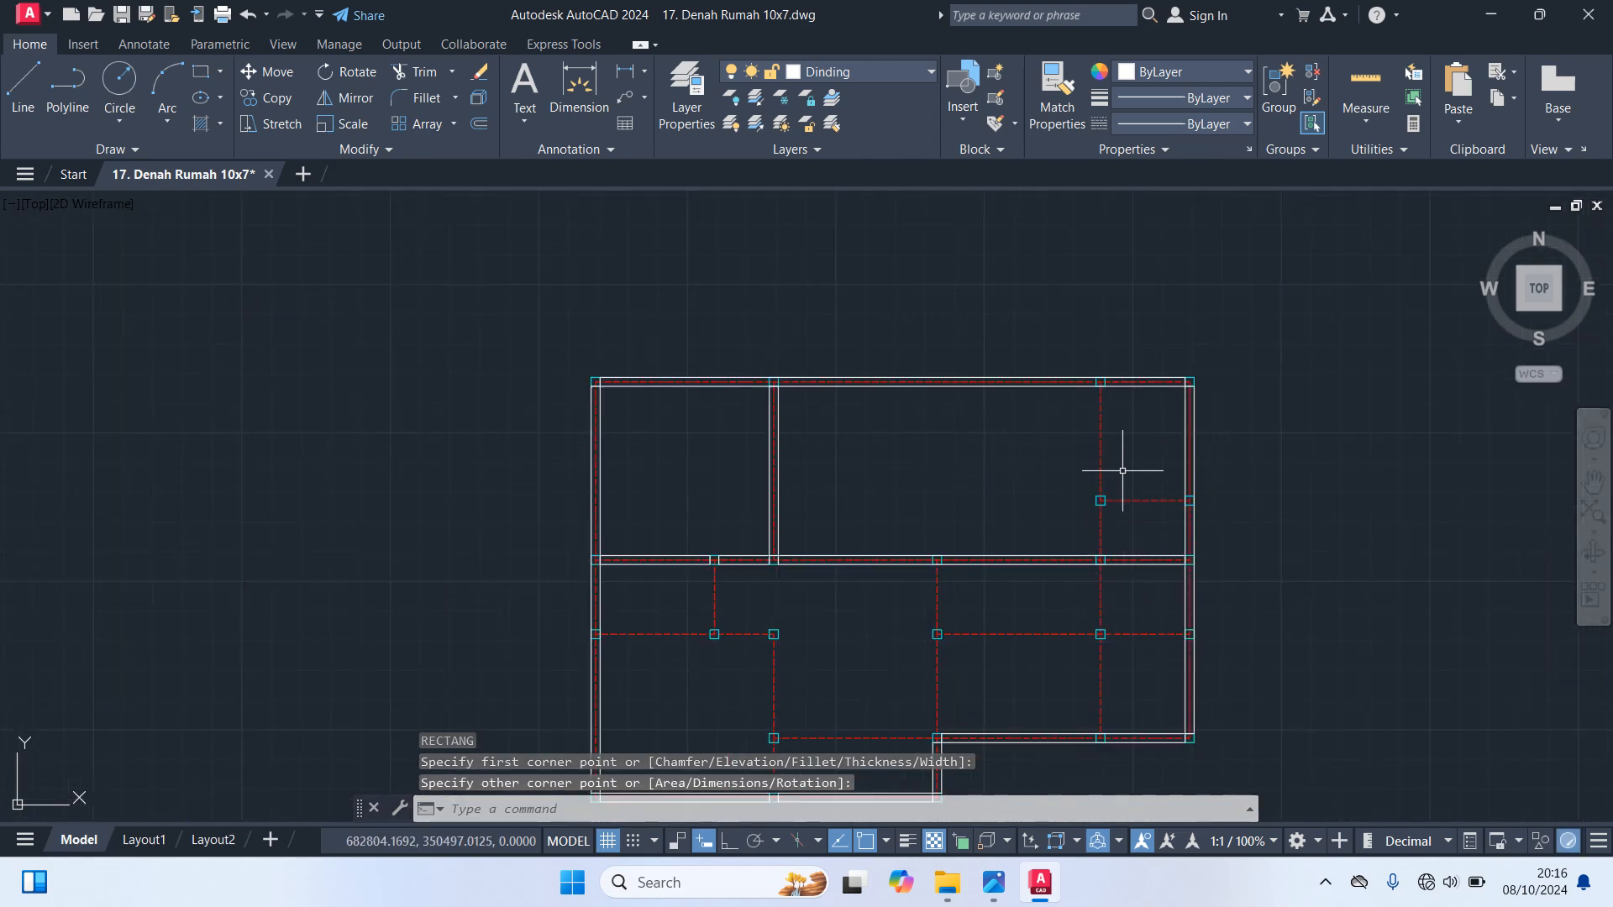
Draw a 15 by 285 wall rectangle along the upper-right room's left axis, from the top outer wall down to the middle wall
scroll(1123, 450, "up", 4)
key("Return")
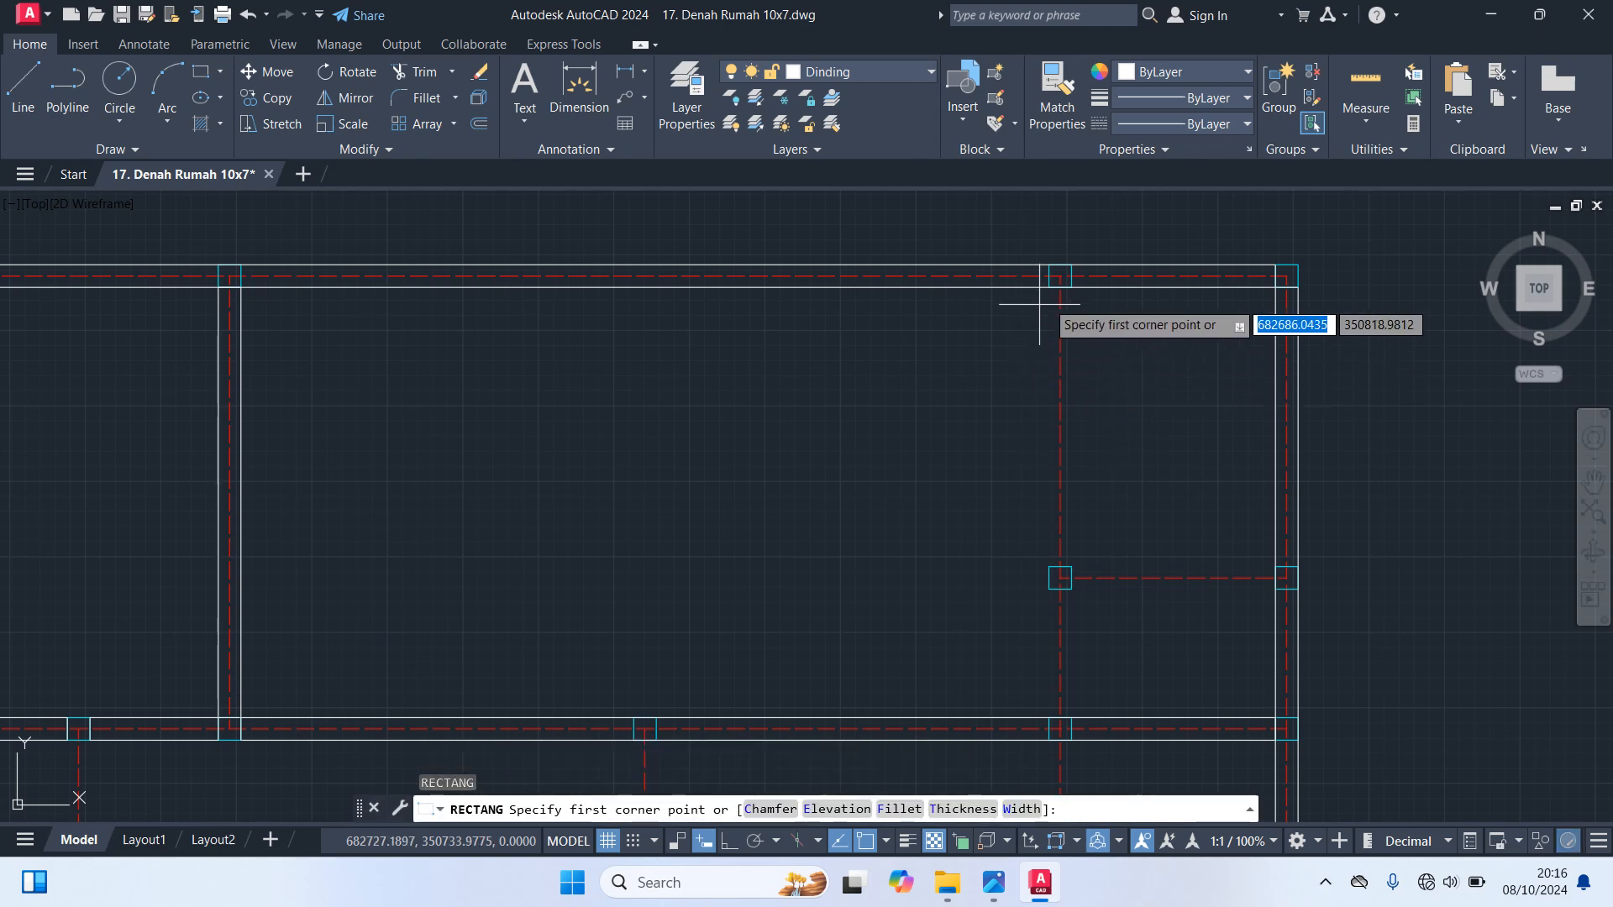
left_click(1049, 286)
middle_click_drag(1055, 569, 1040, 398)
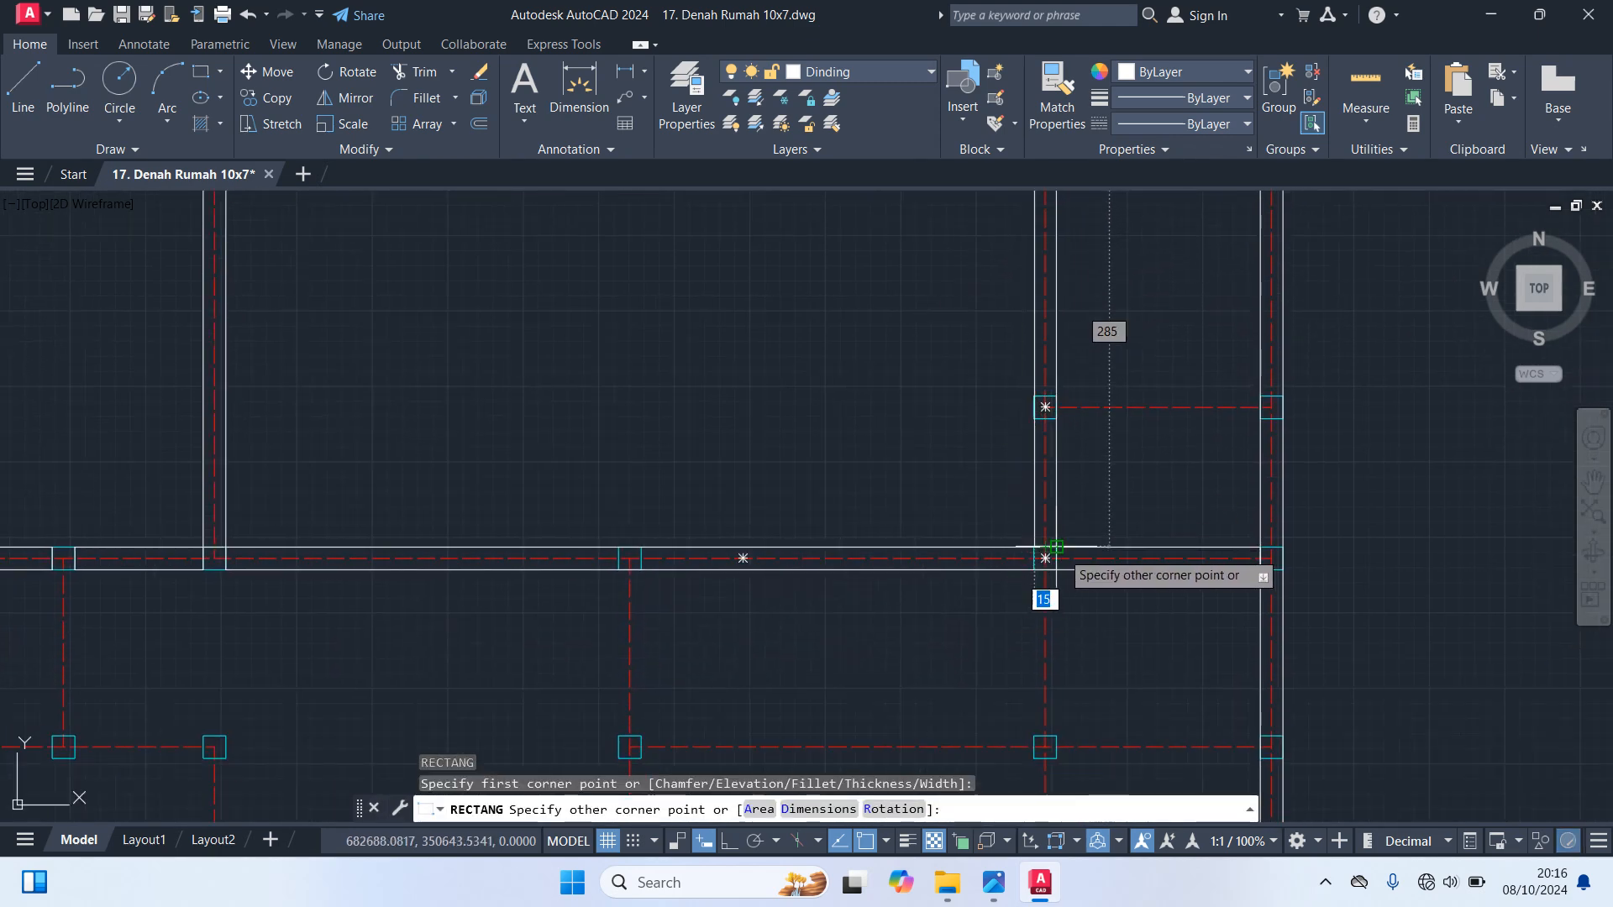
left_click(1061, 551)
Draw a 15-thick wall rectangle along the short horizontal axis dividing the upper-right room, ending at the right outer wall
key("Return")
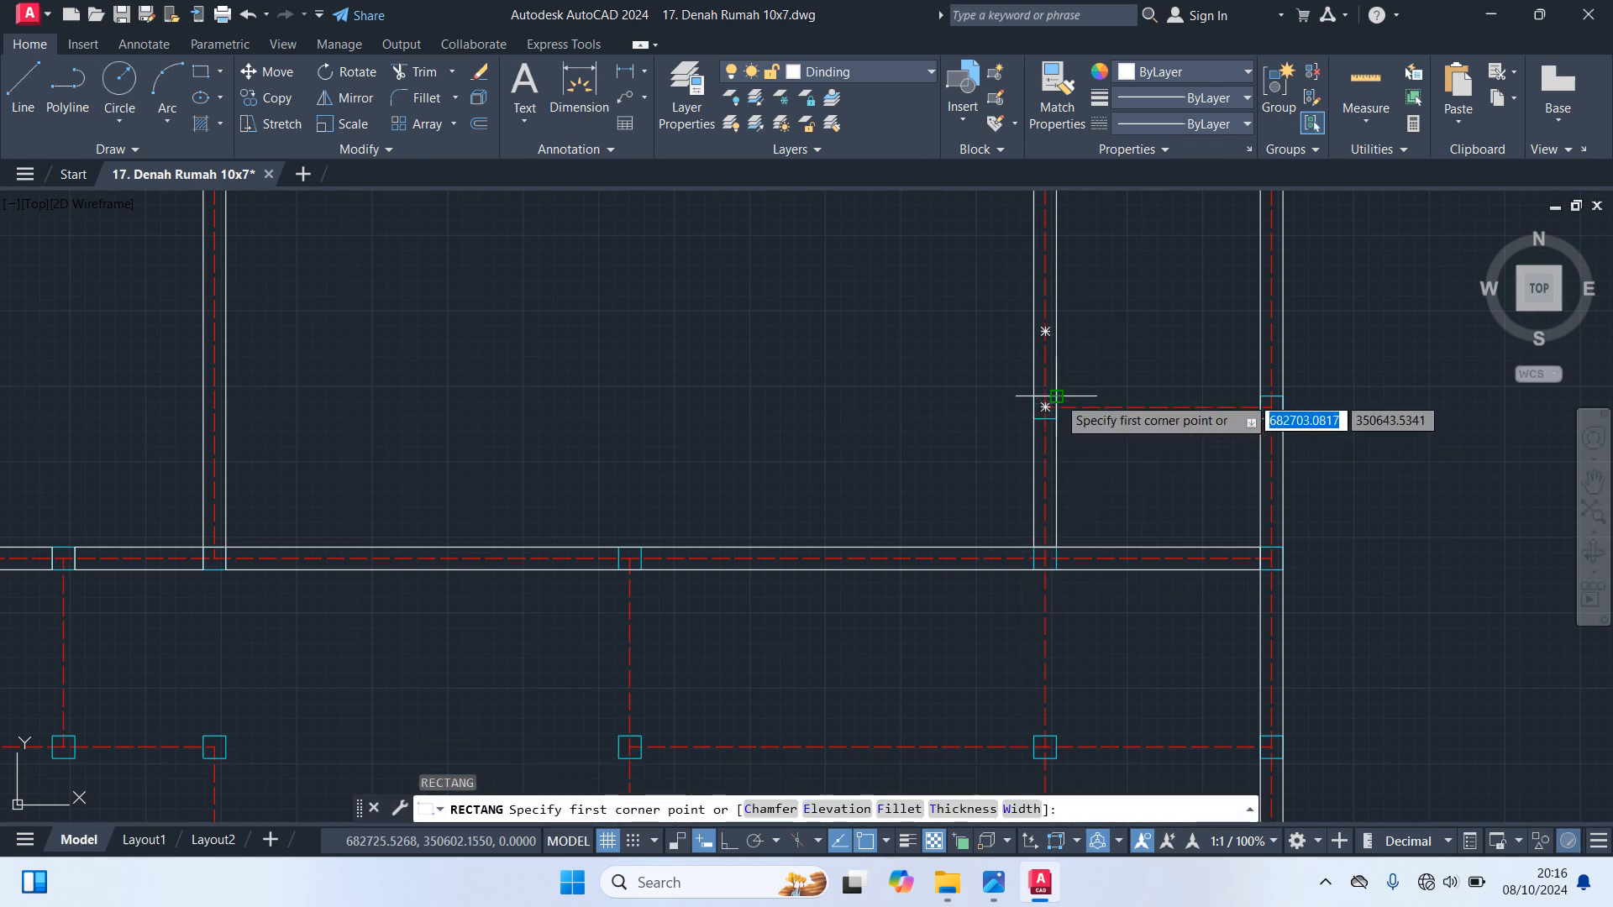
left_click(1056, 397)
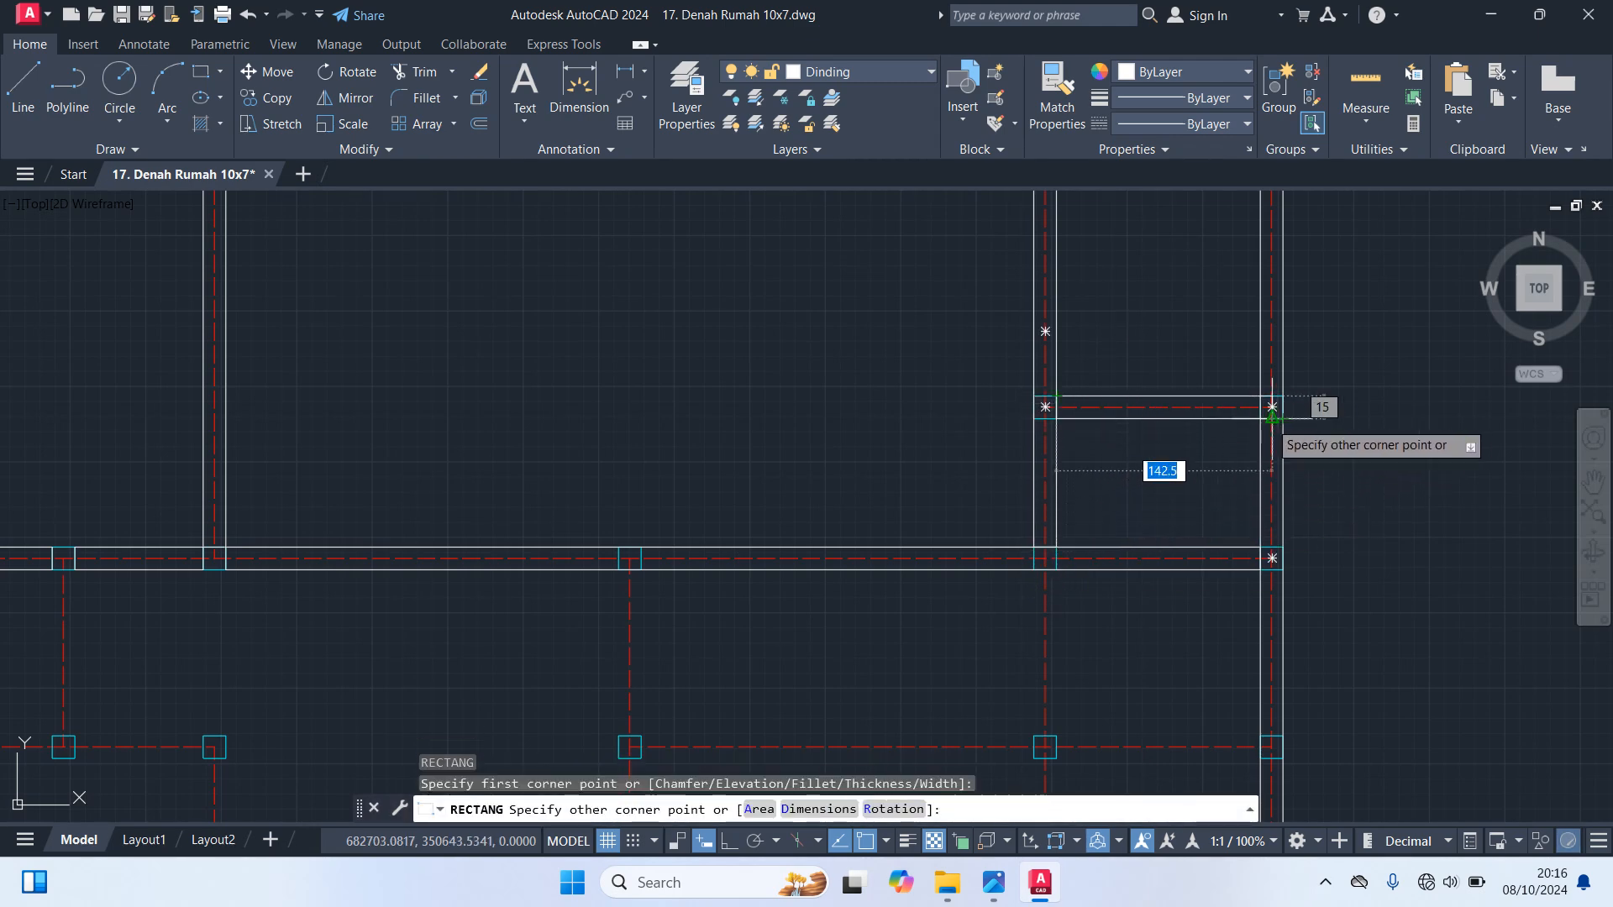
left_click(1260, 418)
scroll(1216, 542, "down", 4)
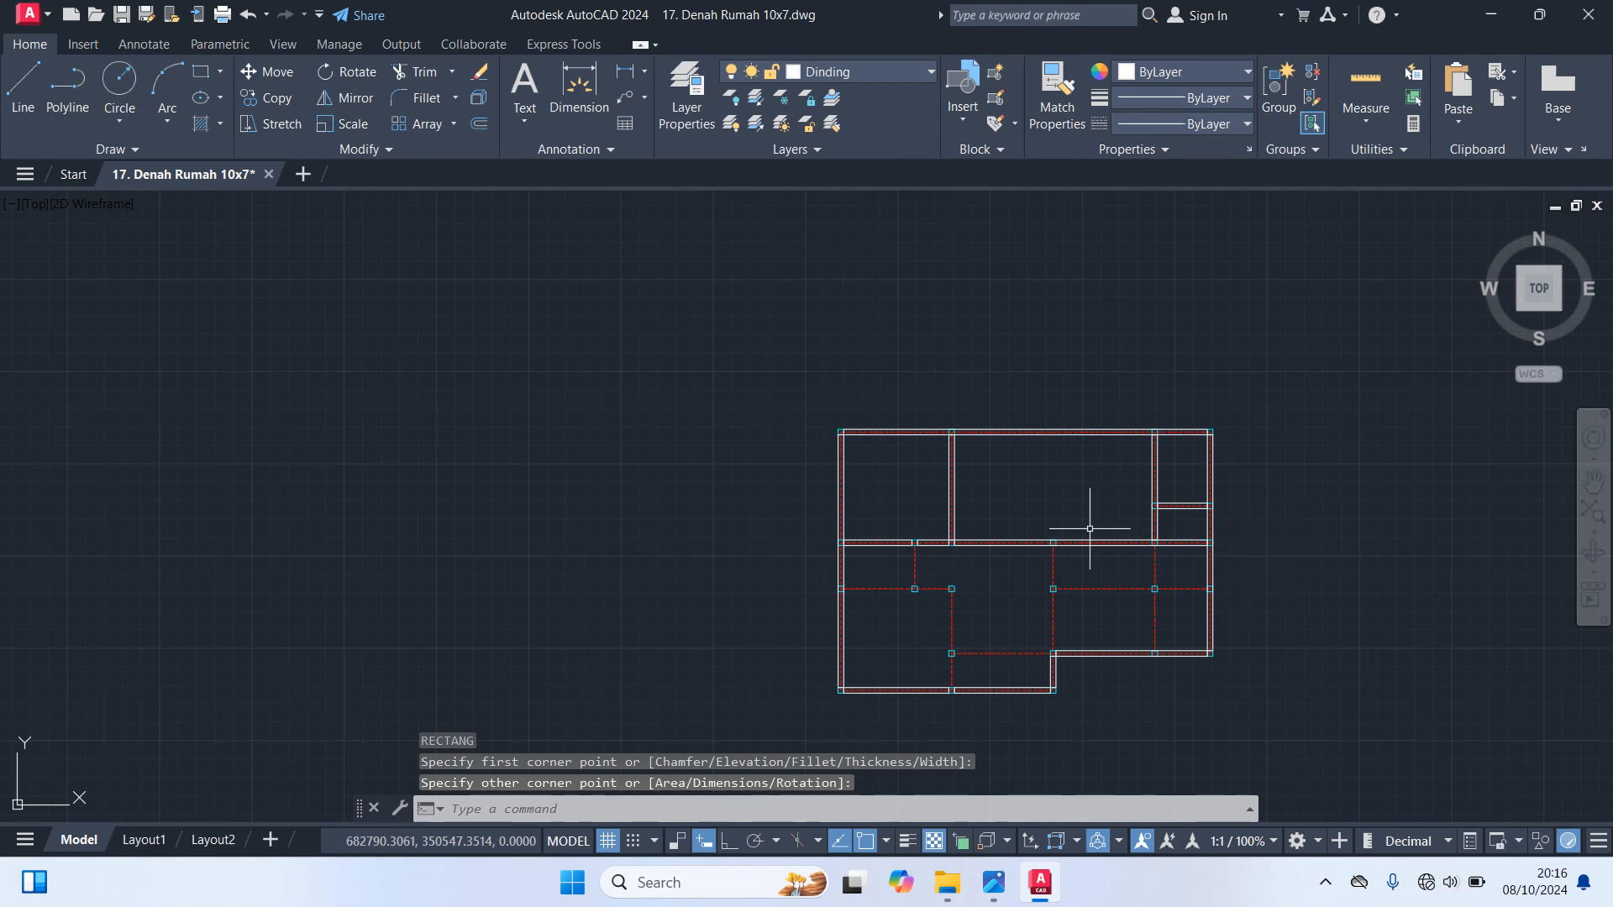
Draw a wall rectangle along the lower-left room's top axis, from the left outer wall to the room's upper-right column
scroll(968, 624, "up", 6)
key("Return")
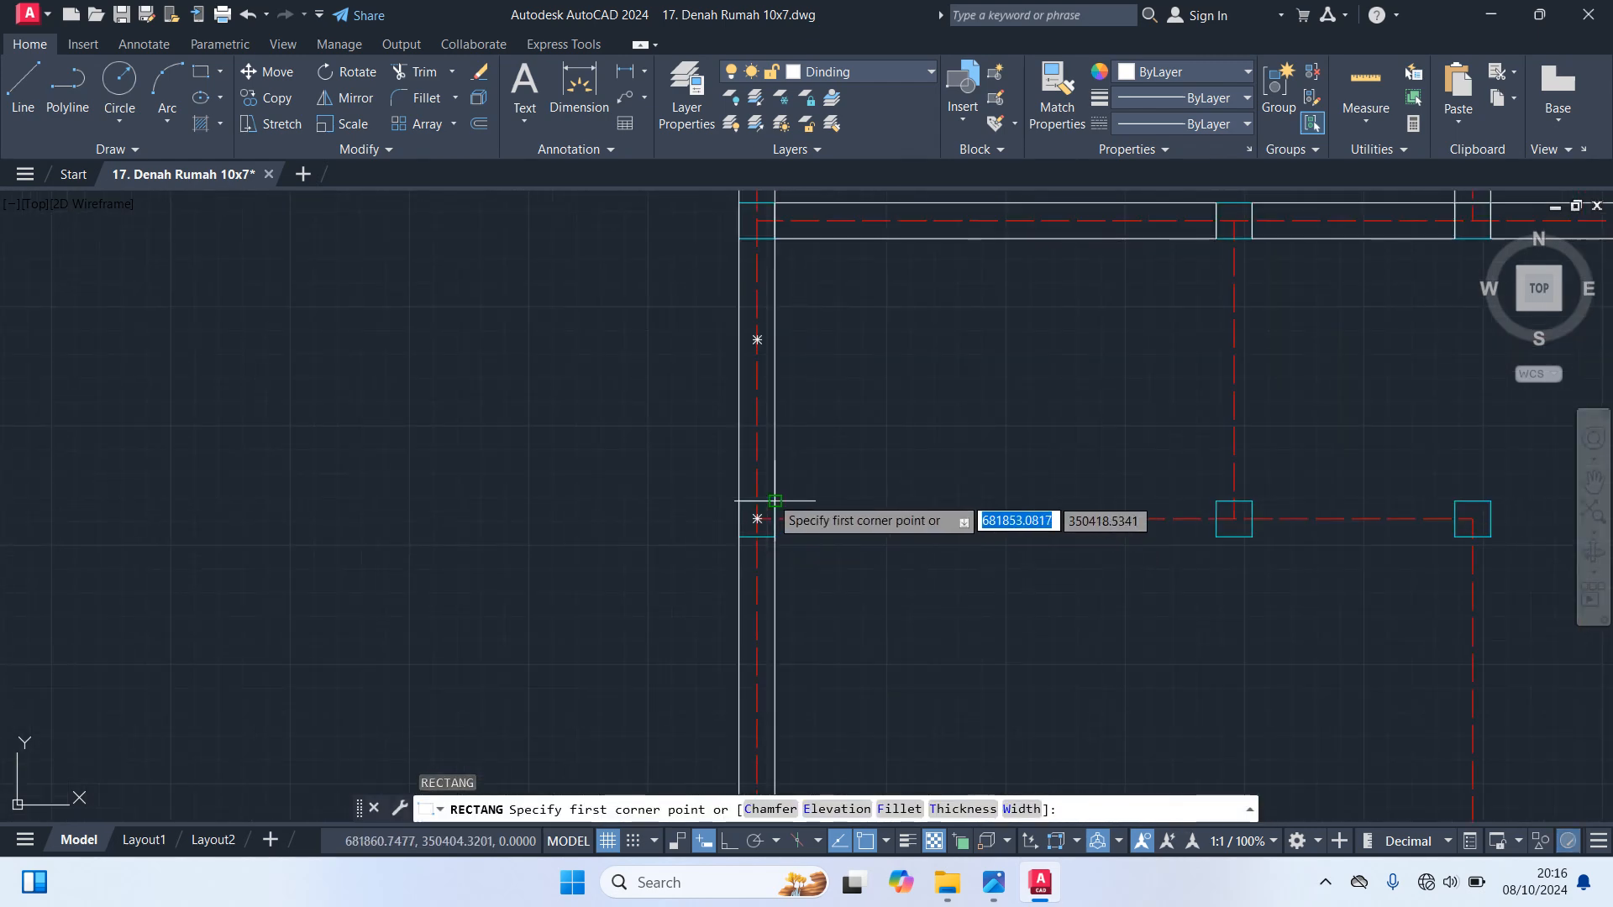
left_click(775, 501)
scroll(1044, 625, "down", 6)
scroll(1184, 640, "up", 6)
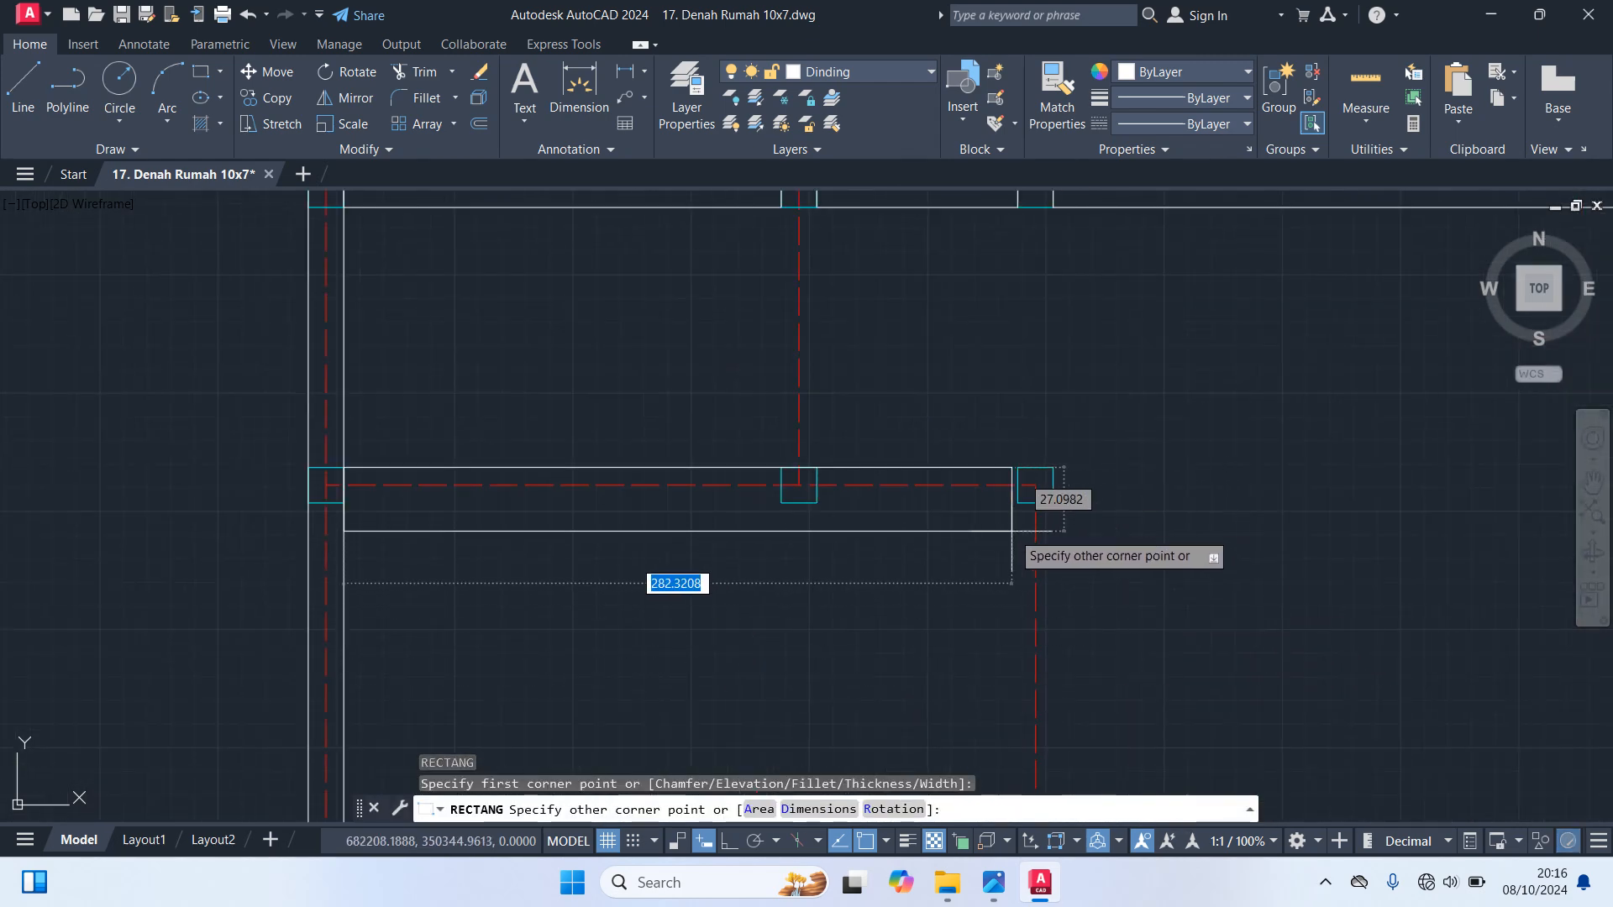
left_click(1035, 484)
scroll(1050, 537, "down", 4)
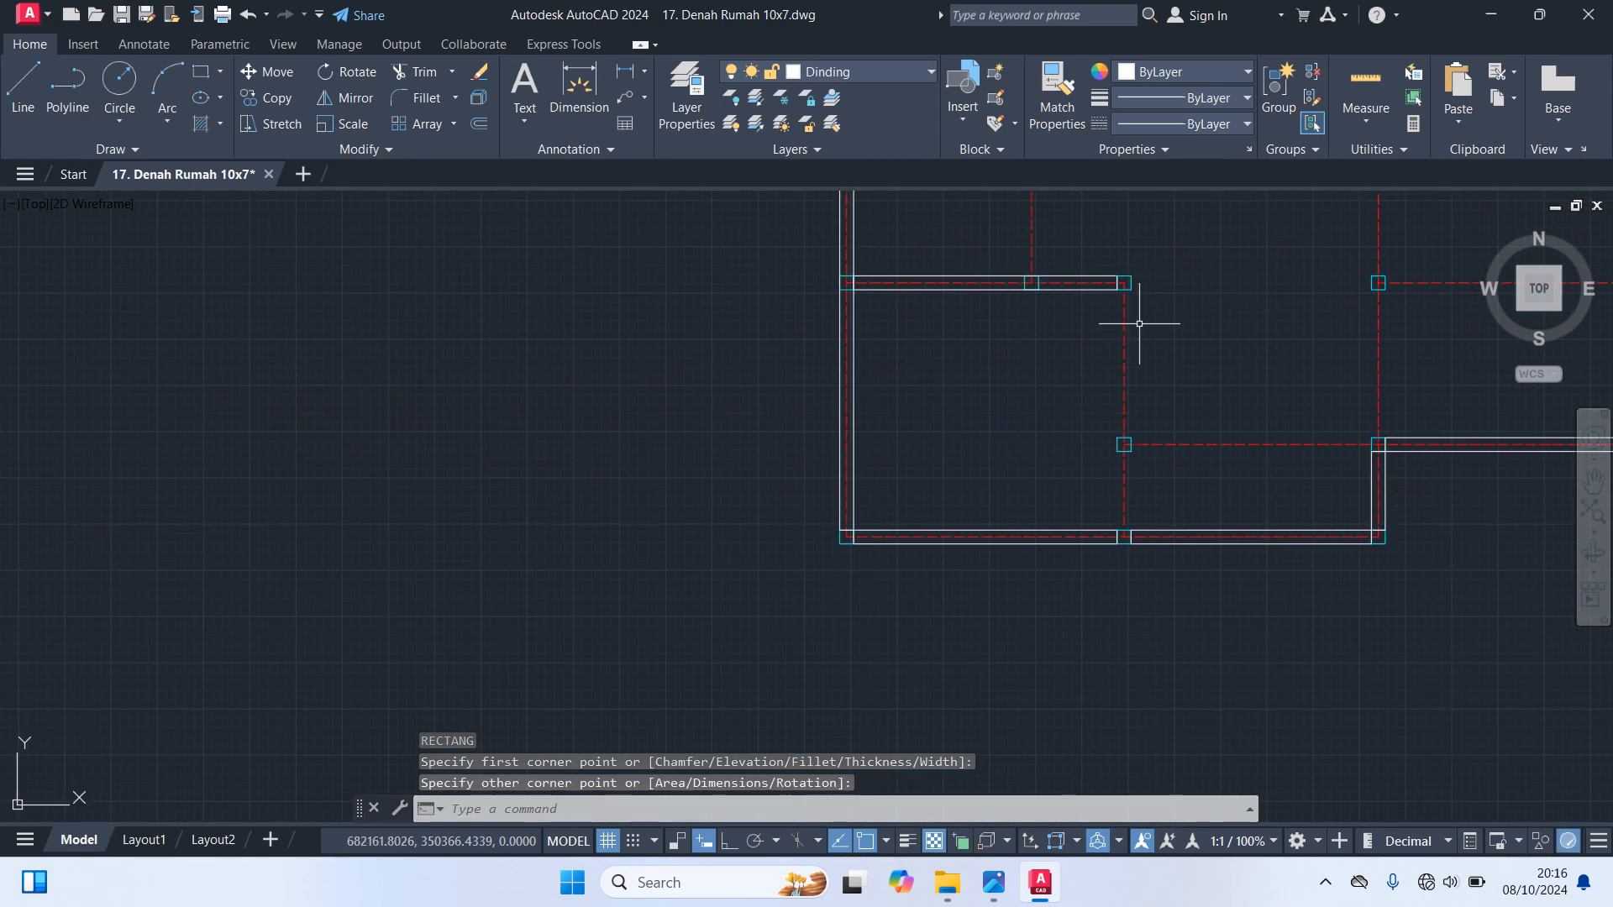
Draw a 15 by 260 wall rectangle from the lower-left room's upper-right column down to the bottom outer wall
key("Return")
scroll(1092, 307, "up", 5)
left_click(1203, 213)
scroll(1235, 437, "down", 3)
scroll(1264, 596, "up", 4)
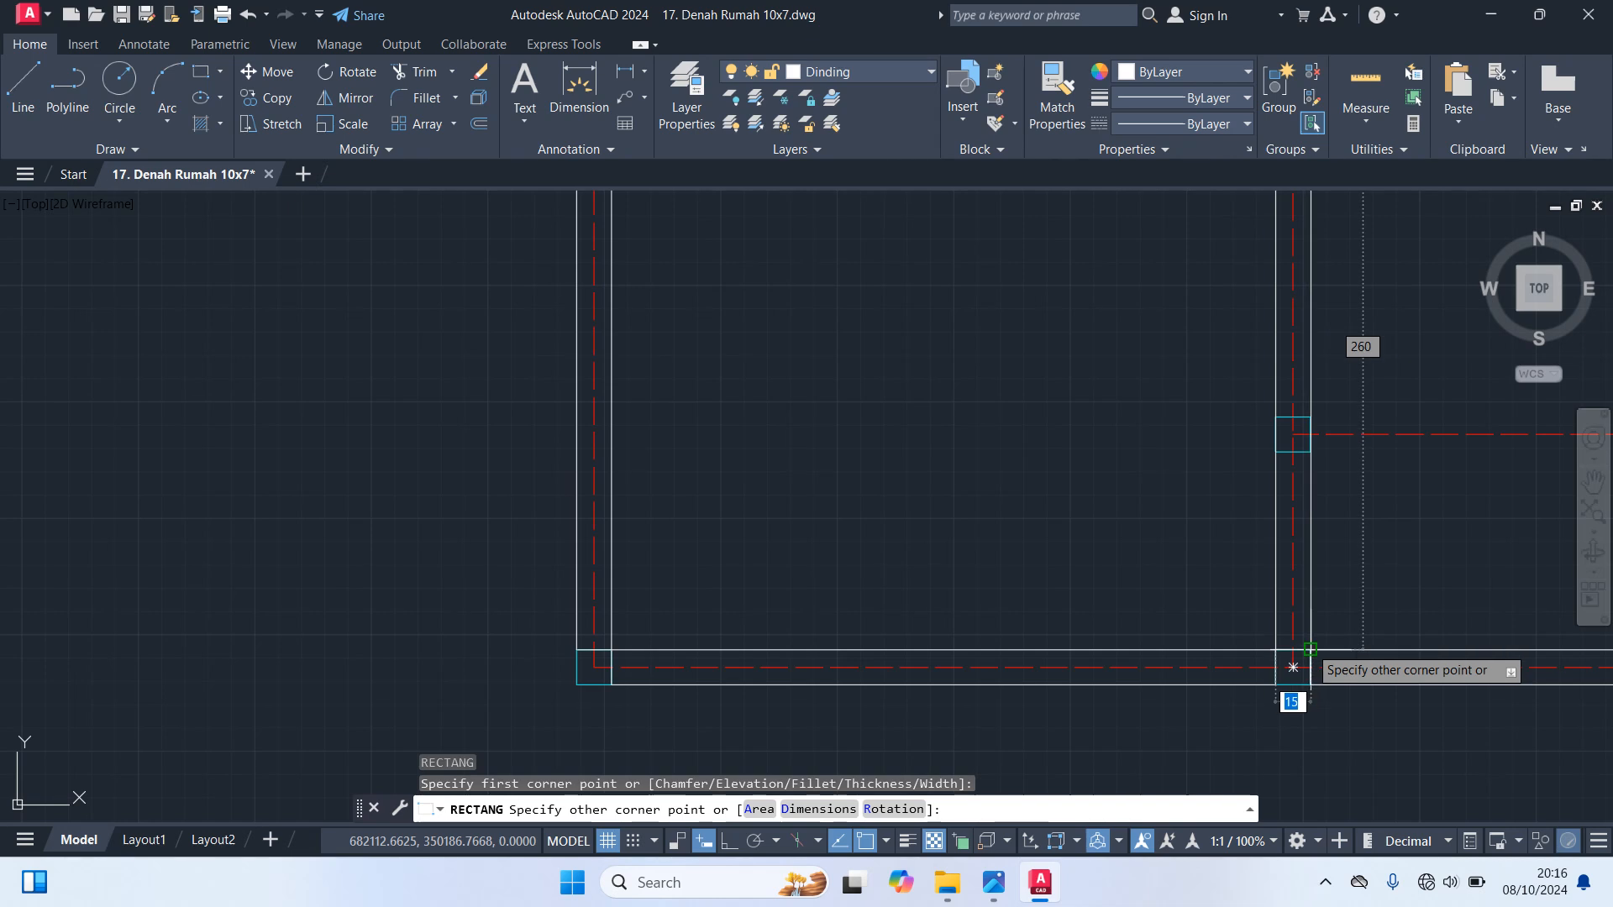
left_click(1293, 667)
scroll(1350, 719, "down", 4)
Draw a vertical wall rectangle closing the right side of the small room between the upper-left and lower-left rooms
middle_click_drag(1387, 590, 1026, 597)
scroll(915, 530, "up", 6)
key("space")
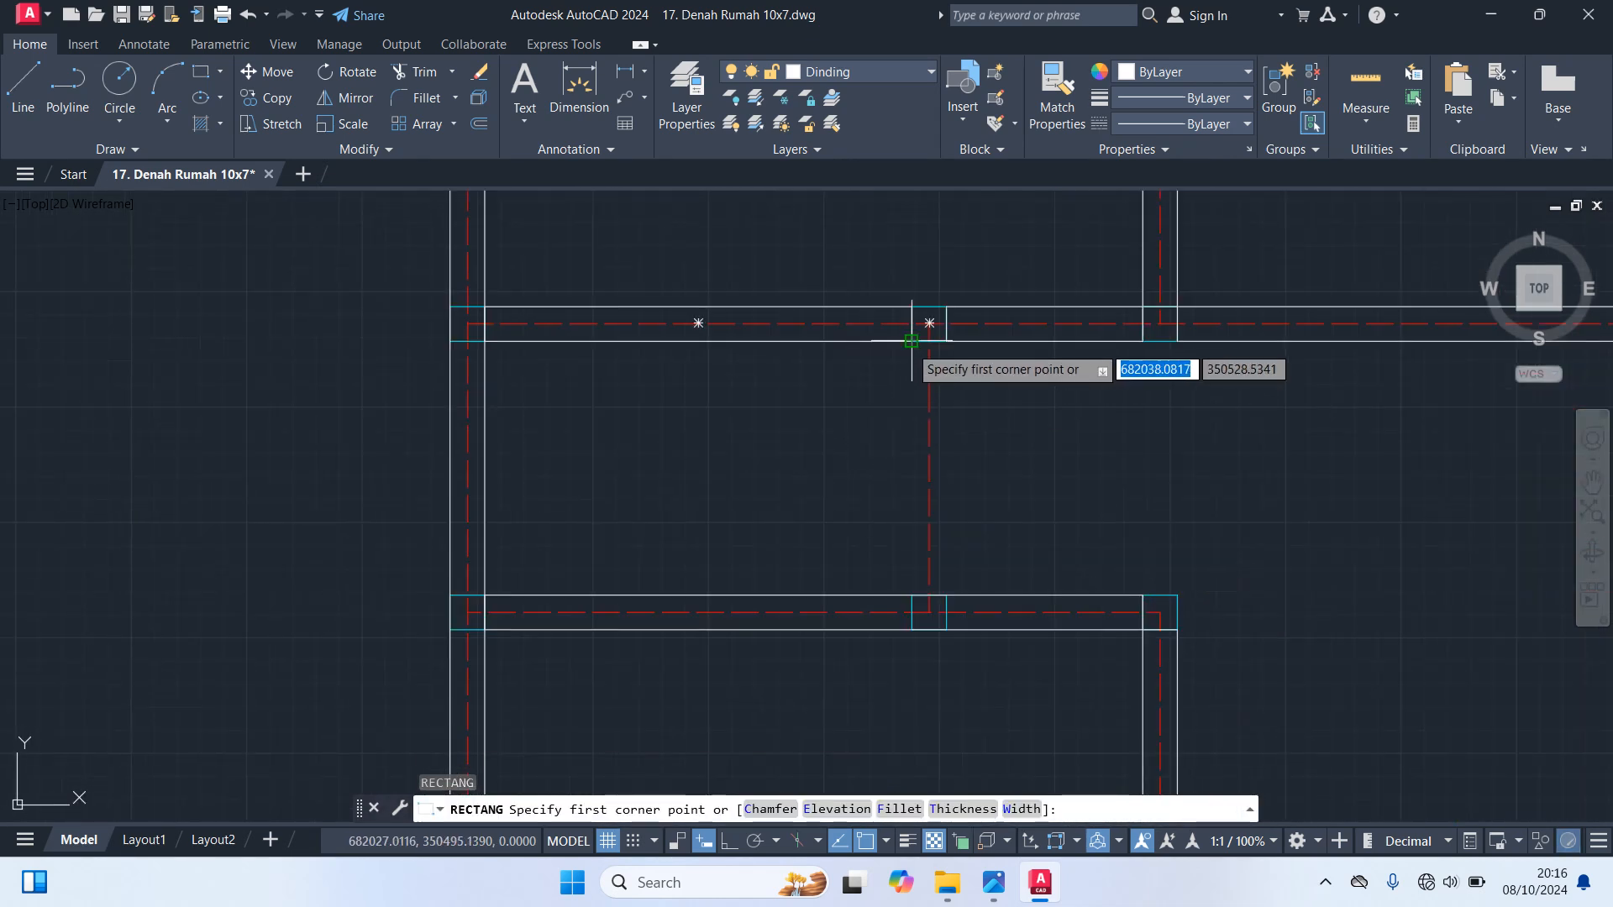
left_click(913, 341)
left_click(945, 594)
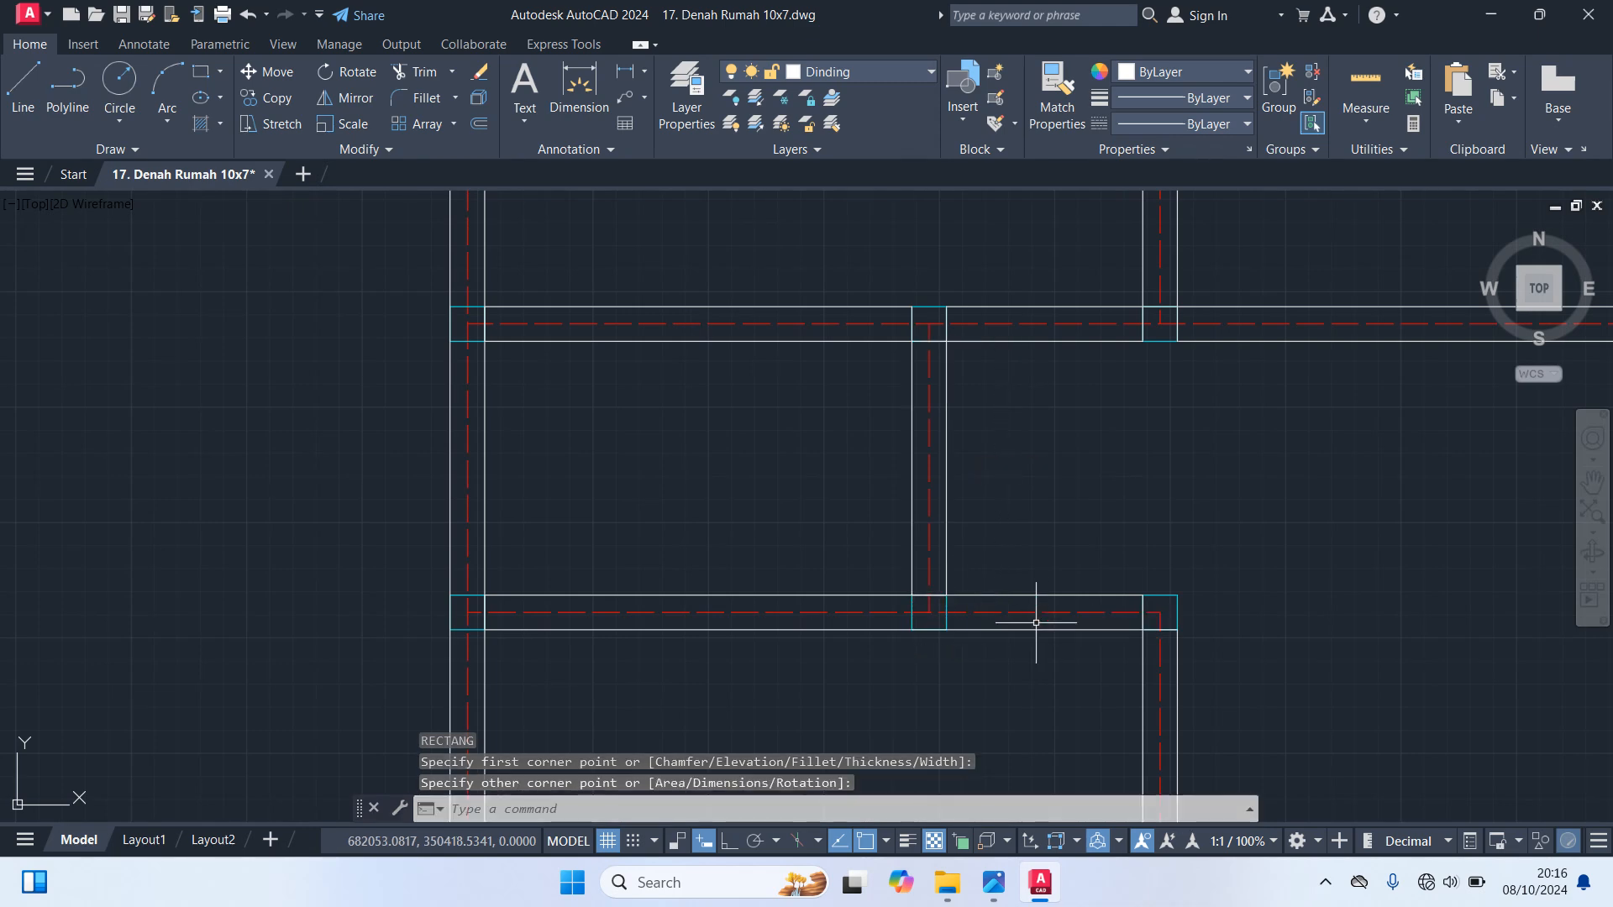
Draw a horizontal wall rectangle from the lower-left room's right wall to the column where the outer wall steps down
scroll(994, 612, "down", 5)
middle_click_drag(1152, 640, 939, 497)
scroll(948, 478, "up", 3)
scroll(752, 588, "up", 6)
key("space")
left_click(701, 517)
scroll(840, 605, "down", 4)
scroll(983, 597, "up", 4)
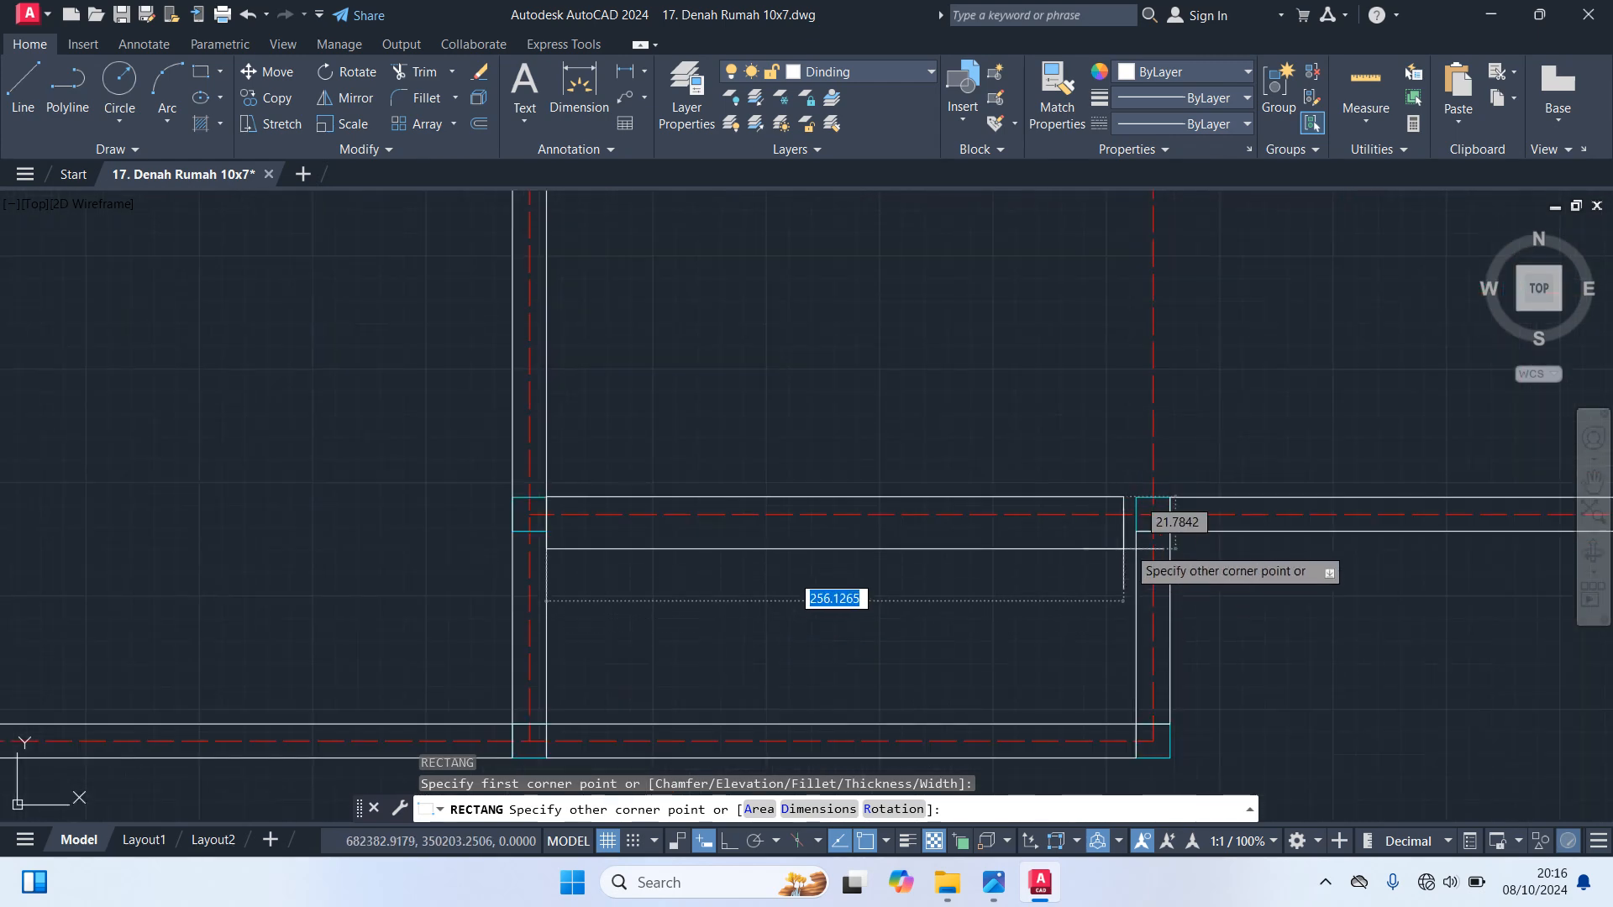
left_click(1138, 531)
scroll(1134, 504, "down", 5)
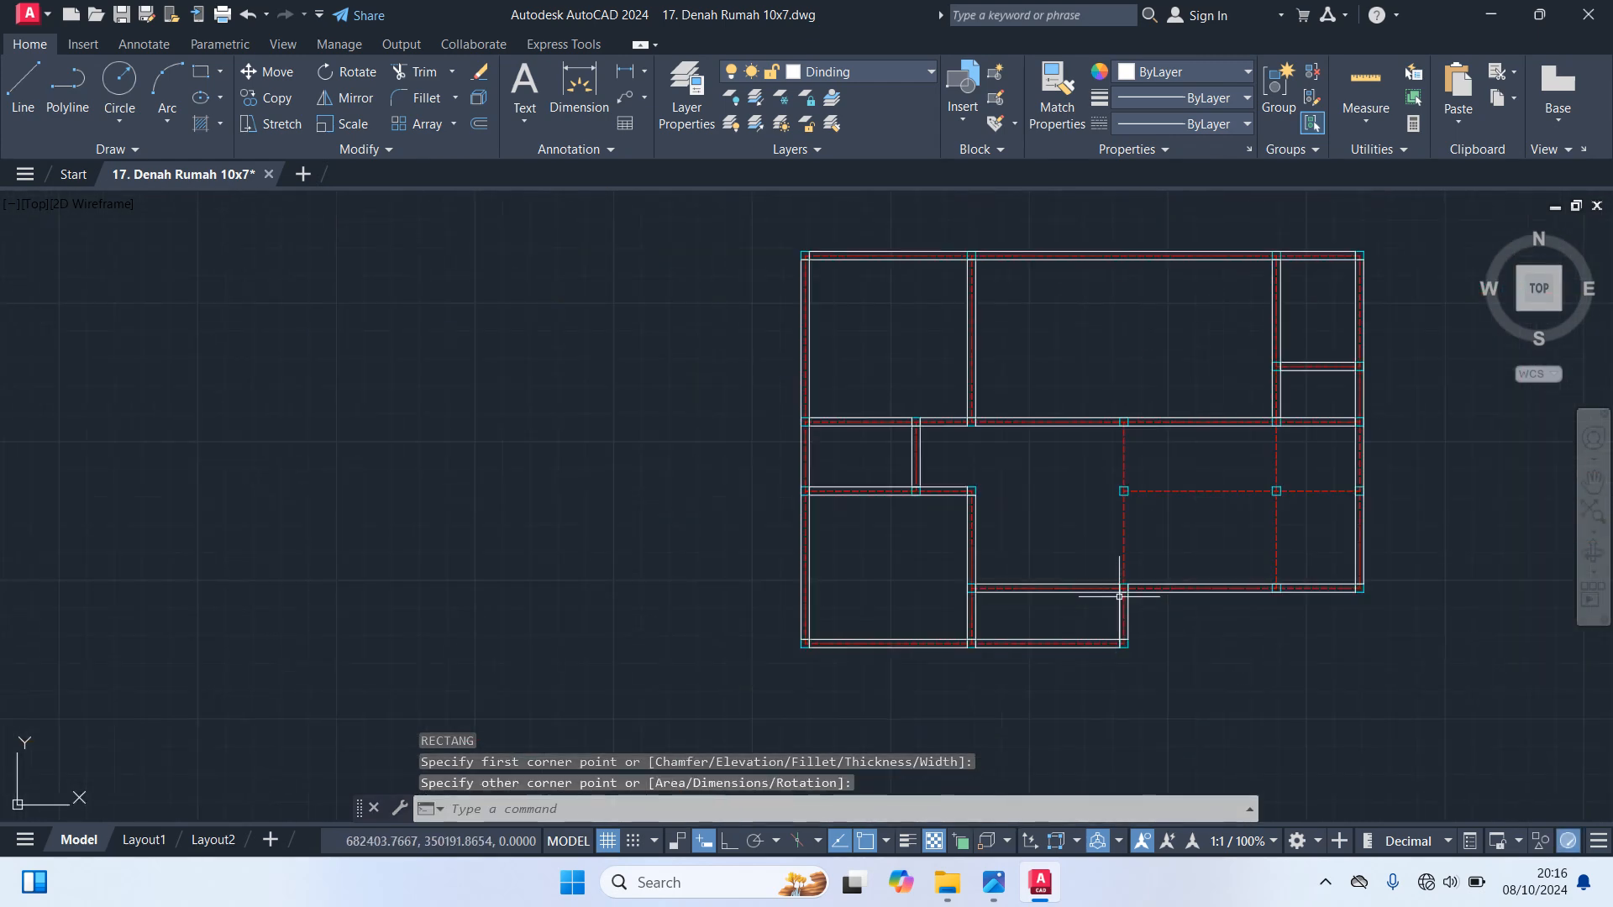
Draw a vertical wall rectangle from the middle horizontal wall down to the column where the outer wall steps down
scroll(1126, 471, "up", 4)
key("space")
left_click(1123, 325)
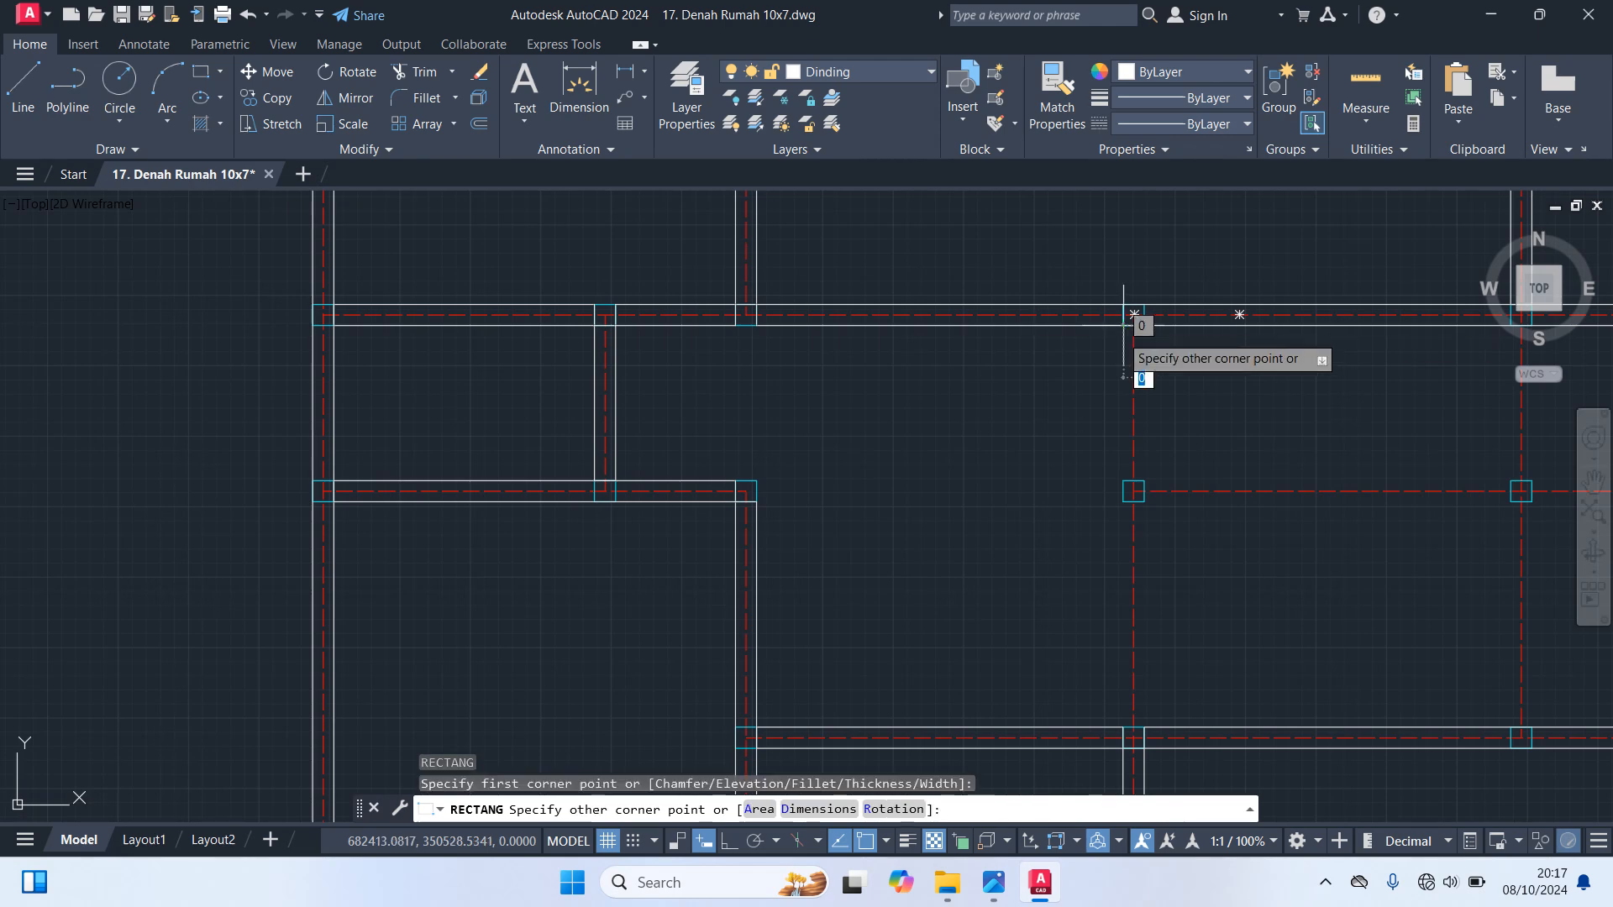
left_click(1150, 727)
Draw a 15 by 410 wall rectangle along the lower-right area's horizontal axis, from the new vertical wall to the right outer wall
middle_click_drag(1267, 562, 791, 537)
key("space")
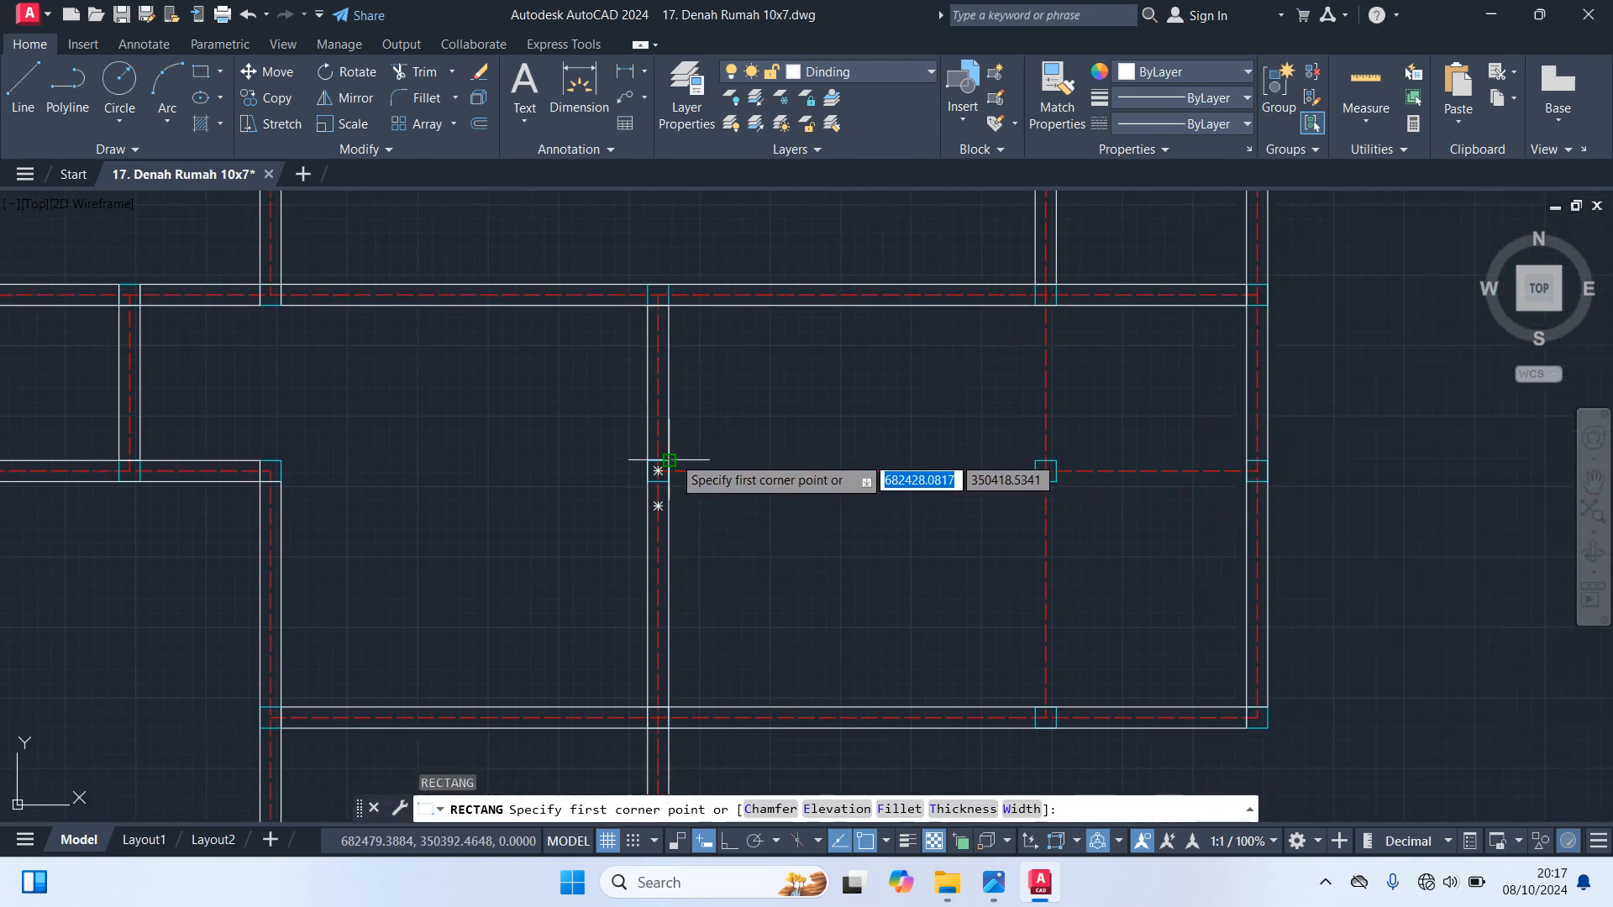
left_click(668, 460)
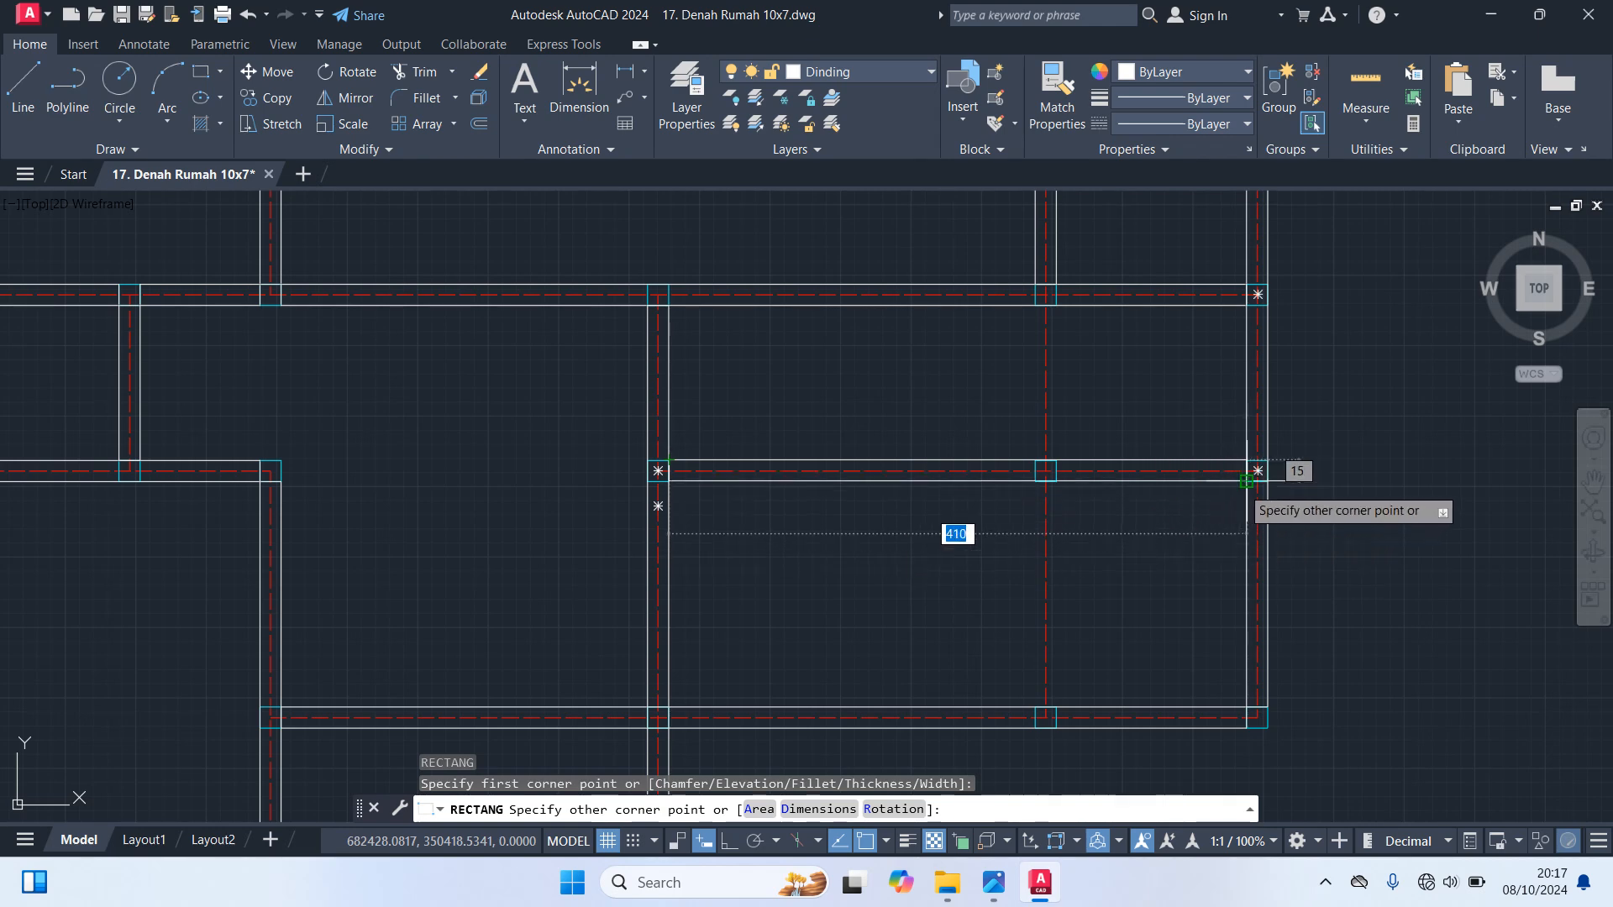
left_click(1247, 481)
Draw two wall rectangles on the lower-right area's remaining vertical axis: 15 by 110 above the horizontal wall, and one continuing below to the bottom outer wall
key("space")
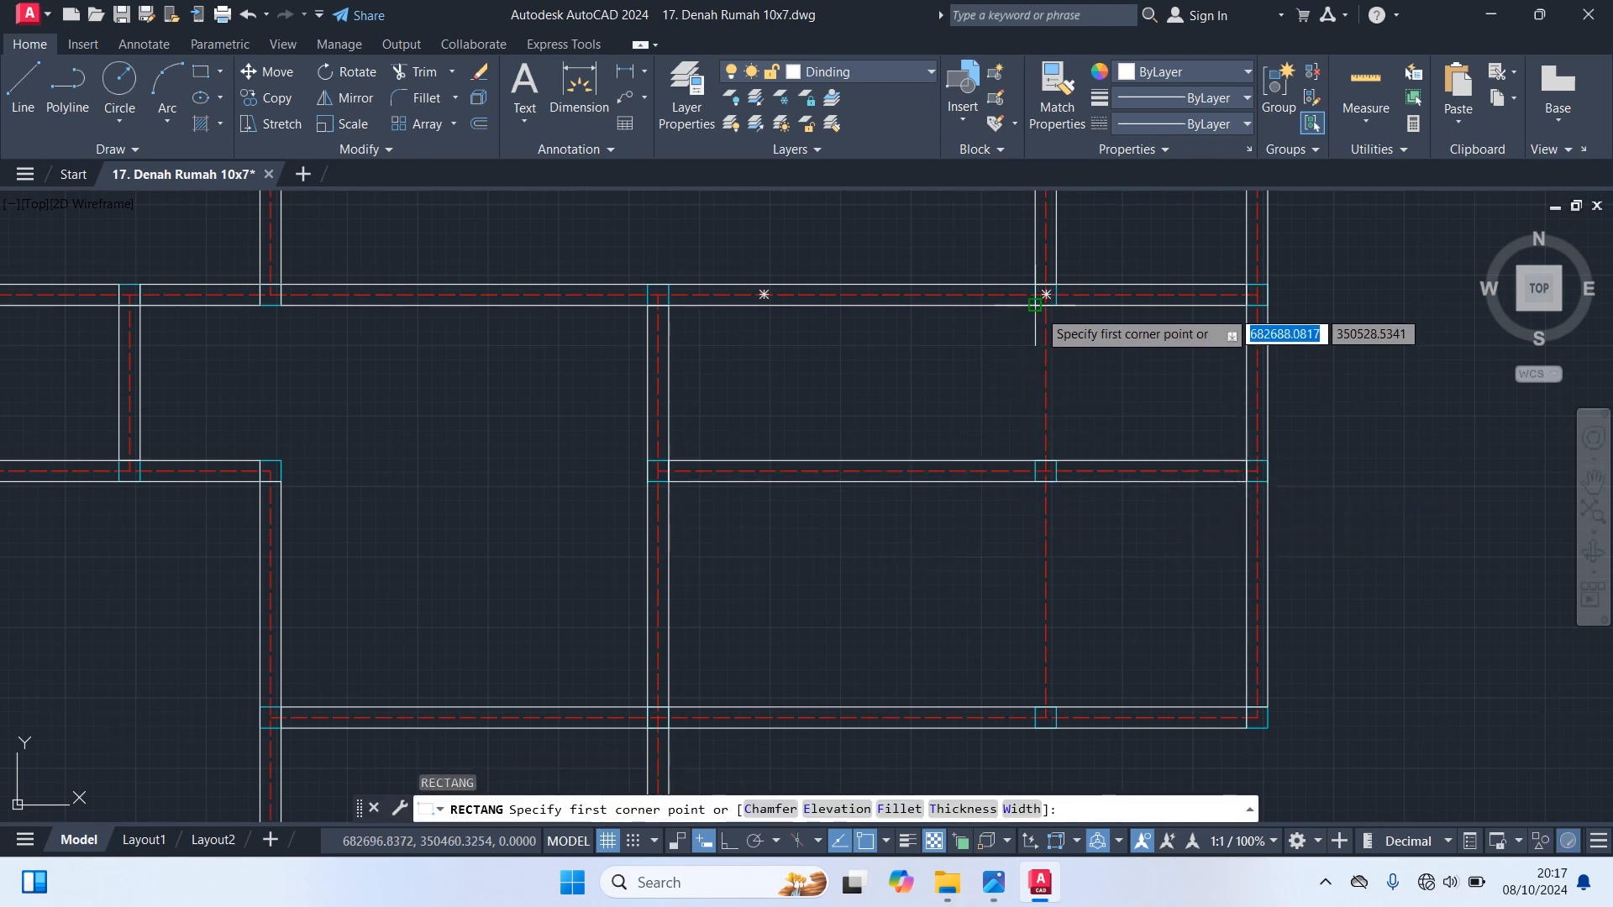
left_click(1035, 304)
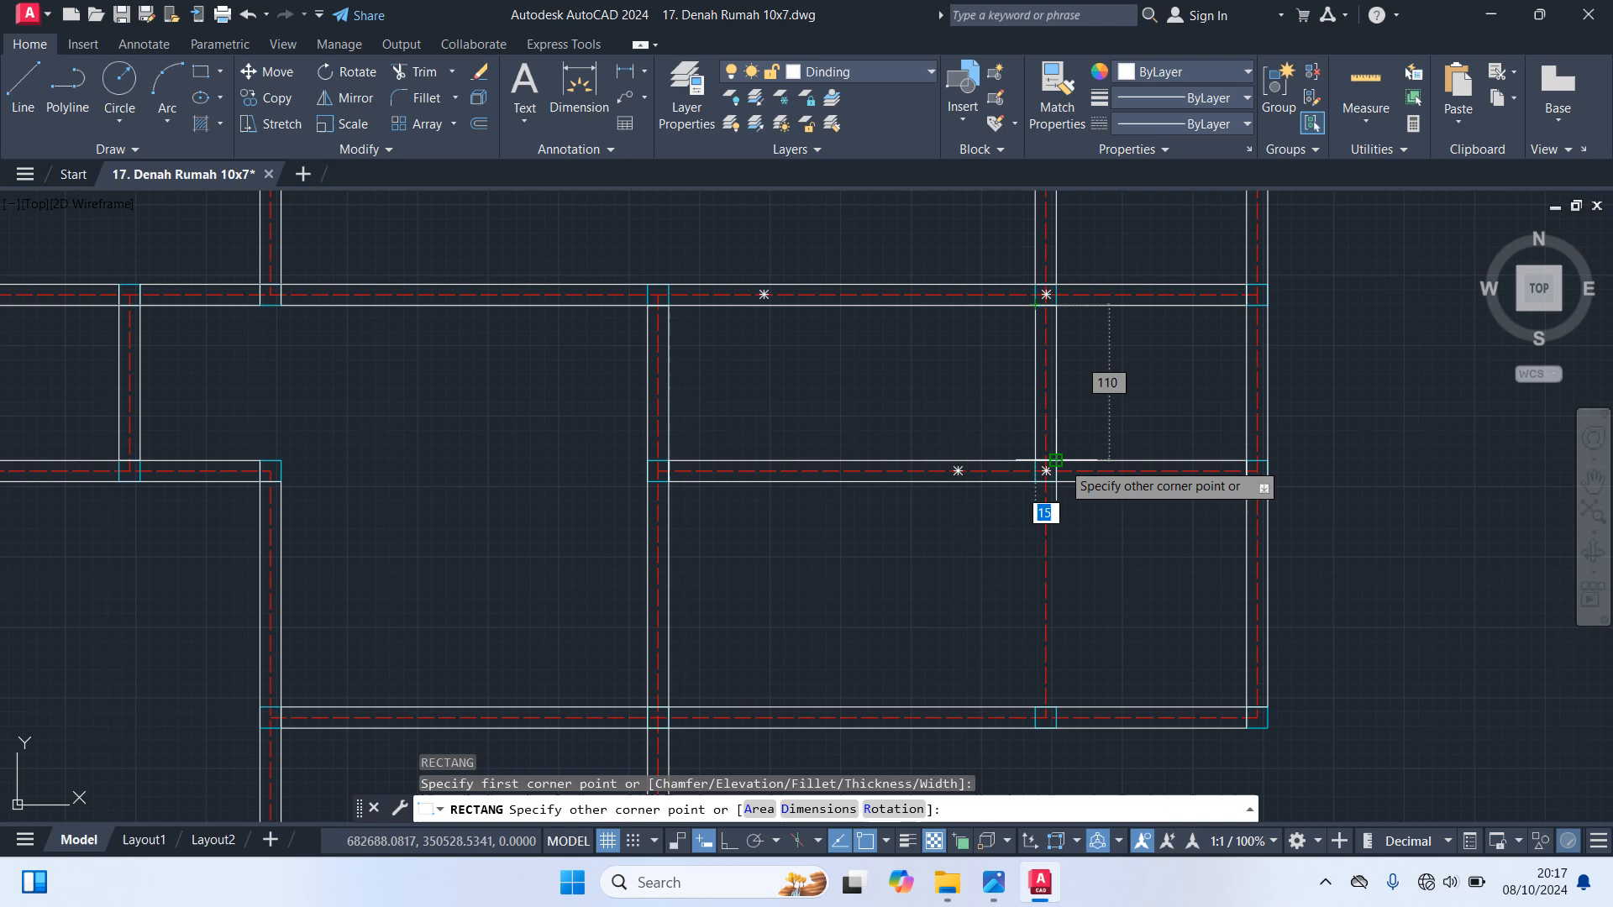
left_click(1055, 460)
key("space")
left_click(1045, 470)
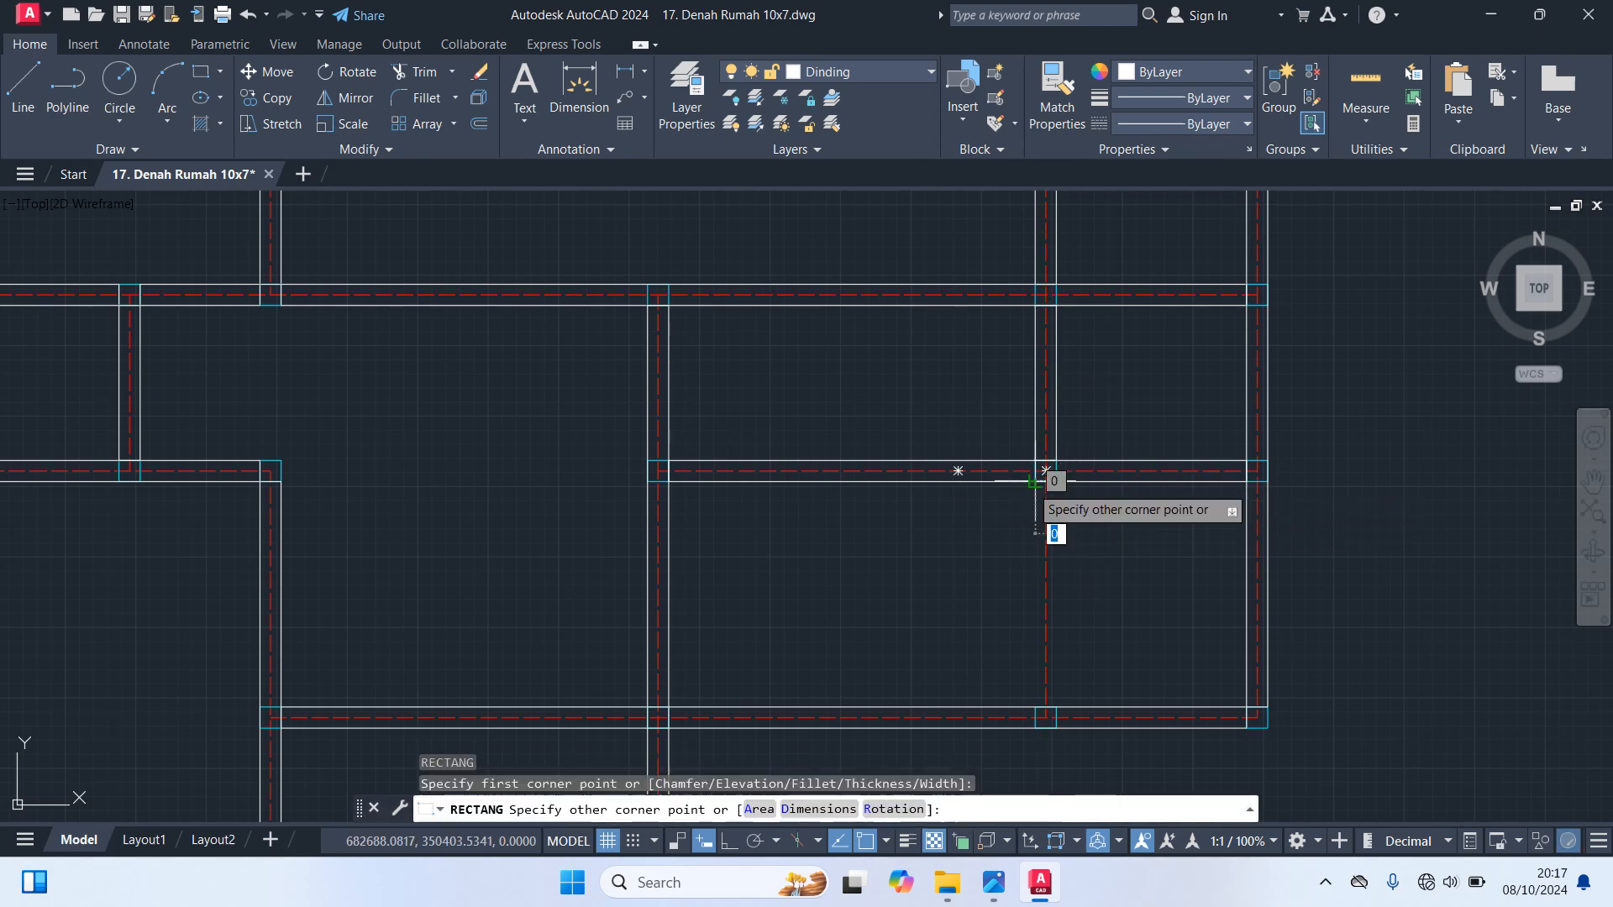
left_click(1055, 727)
scroll(1176, 569, "down", 5)
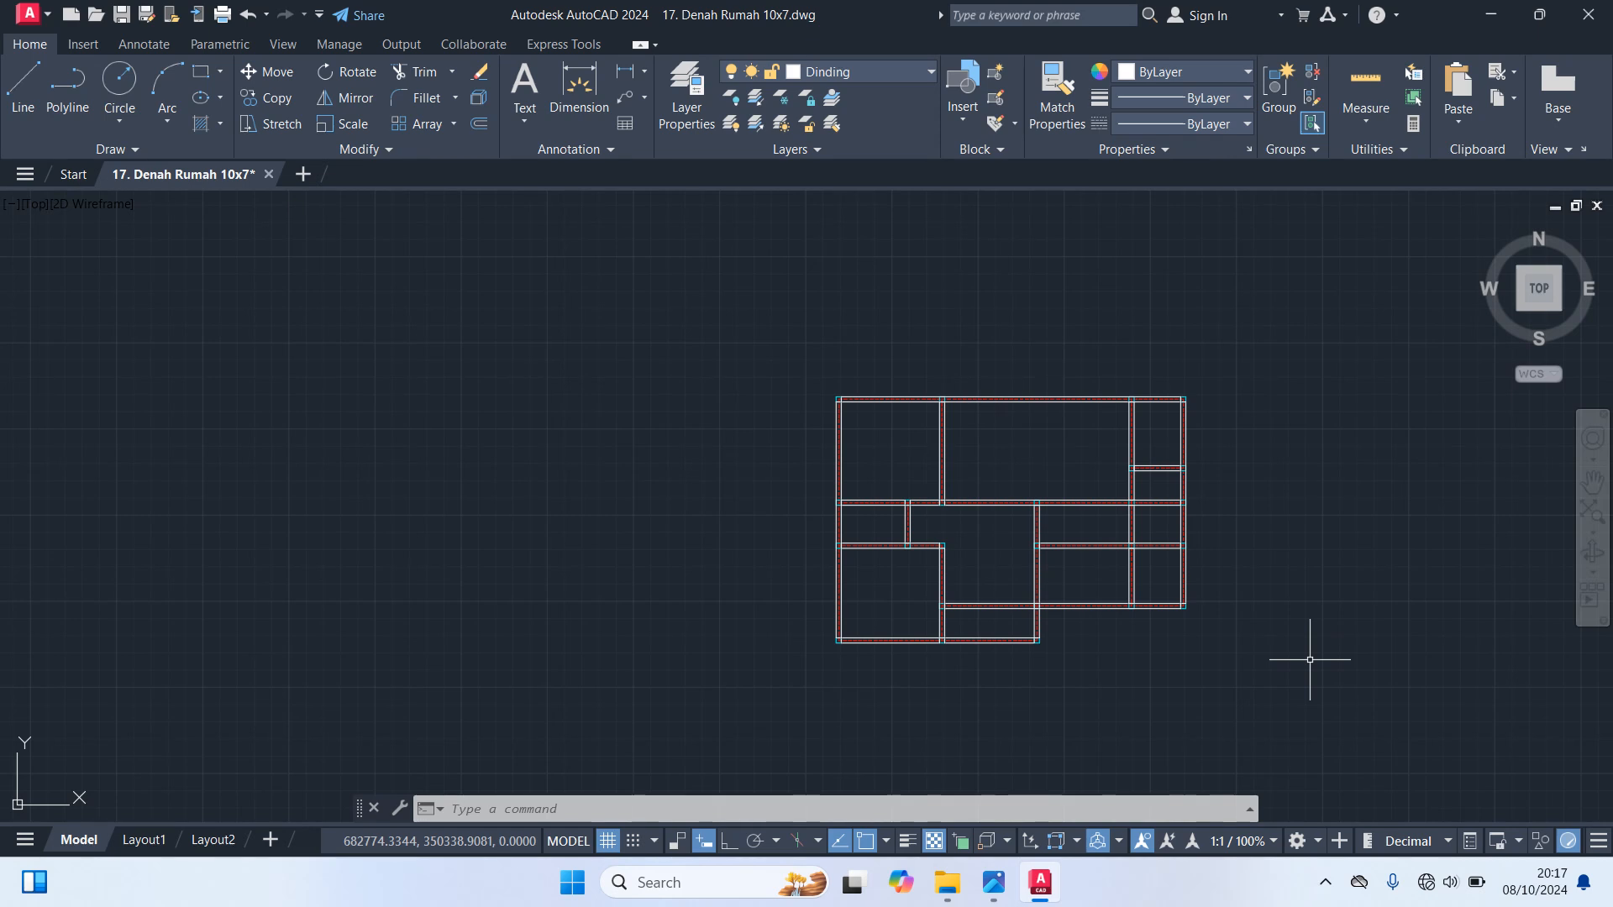
Make Pintu & Jendela the current layer and move all the door and window symbols to the right side of the floor plan
left_click(865, 76)
left_click(860, 276)
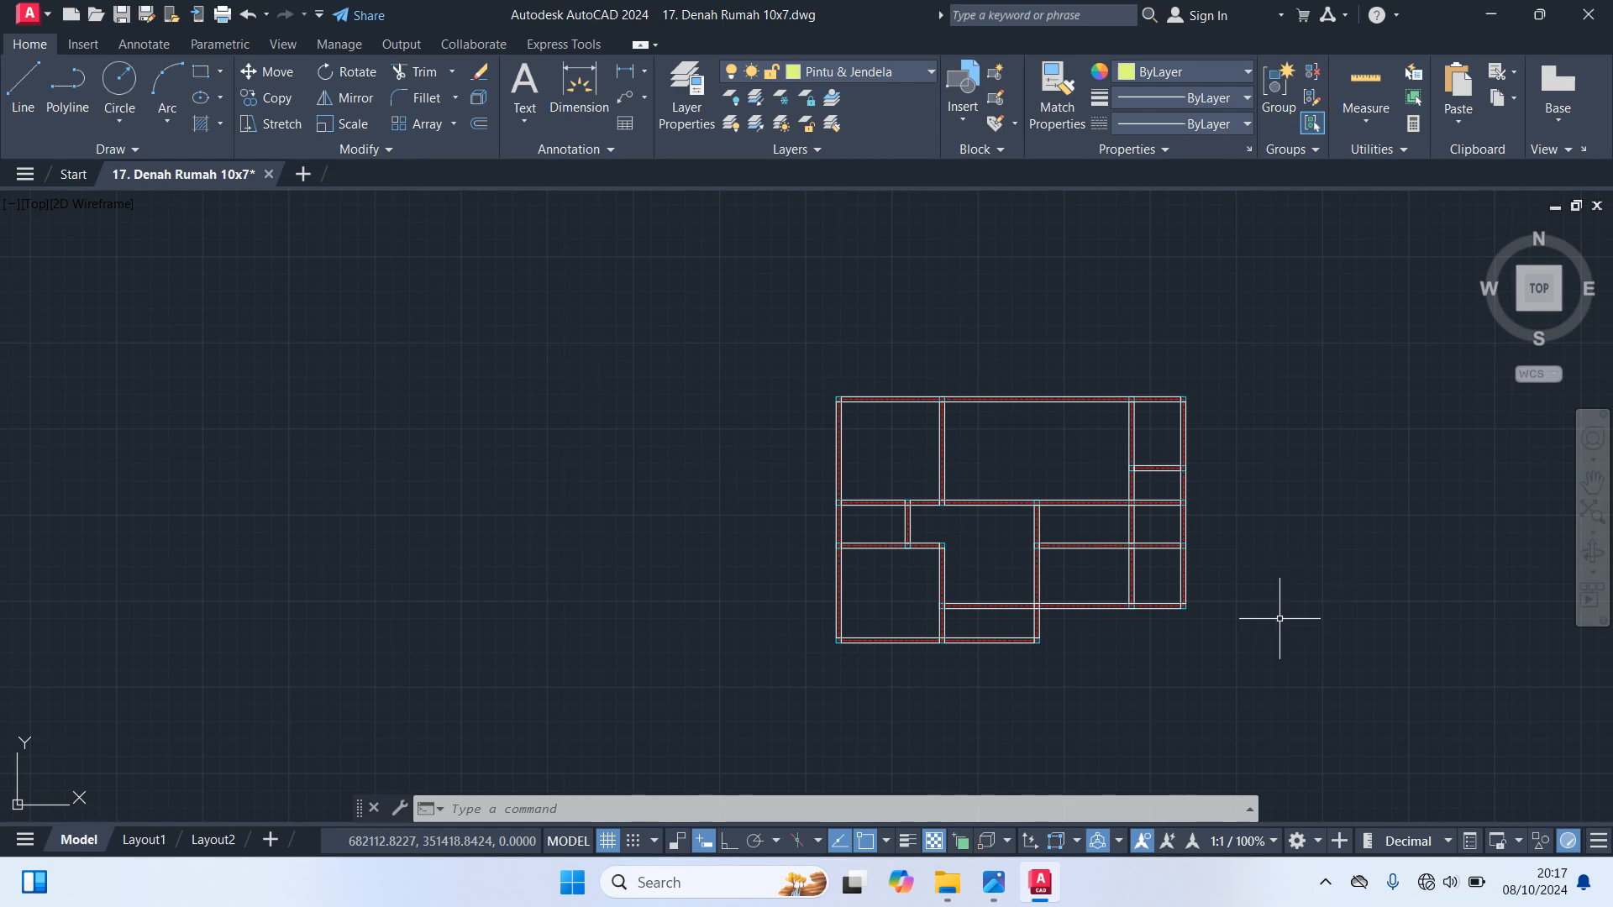
scroll(1277, 624, "up", 2)
middle_click_drag(1263, 620, 714, 386)
scroll(714, 387, "down", 4)
middle_click_drag(1195, 660, 985, 329)
scroll(1163, 579, "up", 2)
left_click(1244, 668)
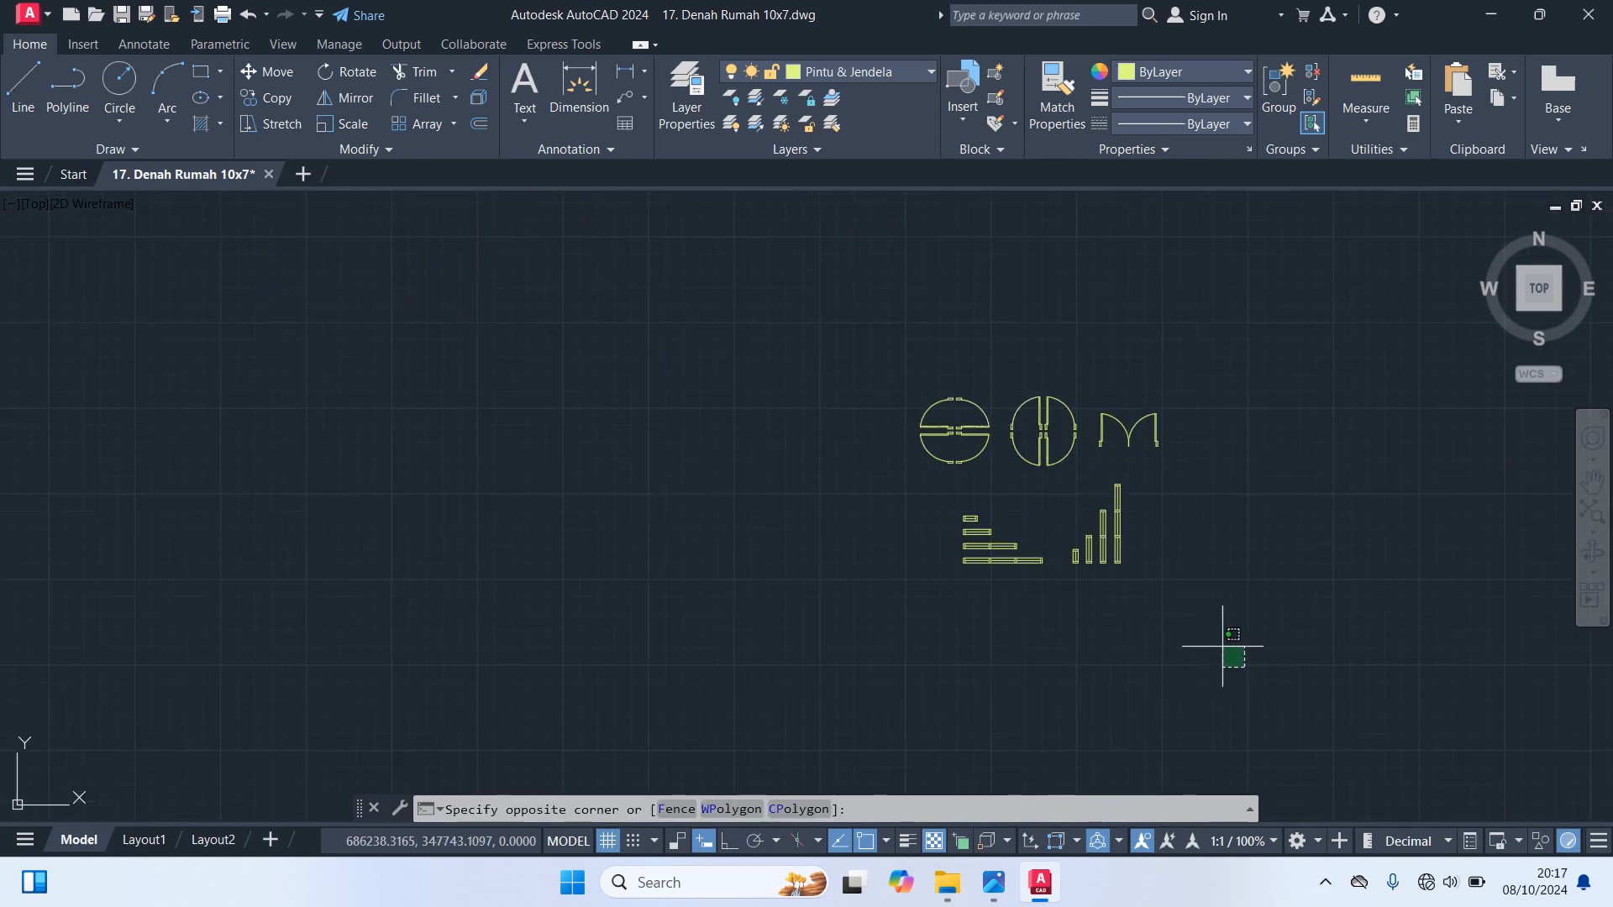
left_click(841, 304)
type("m")
key("Return")
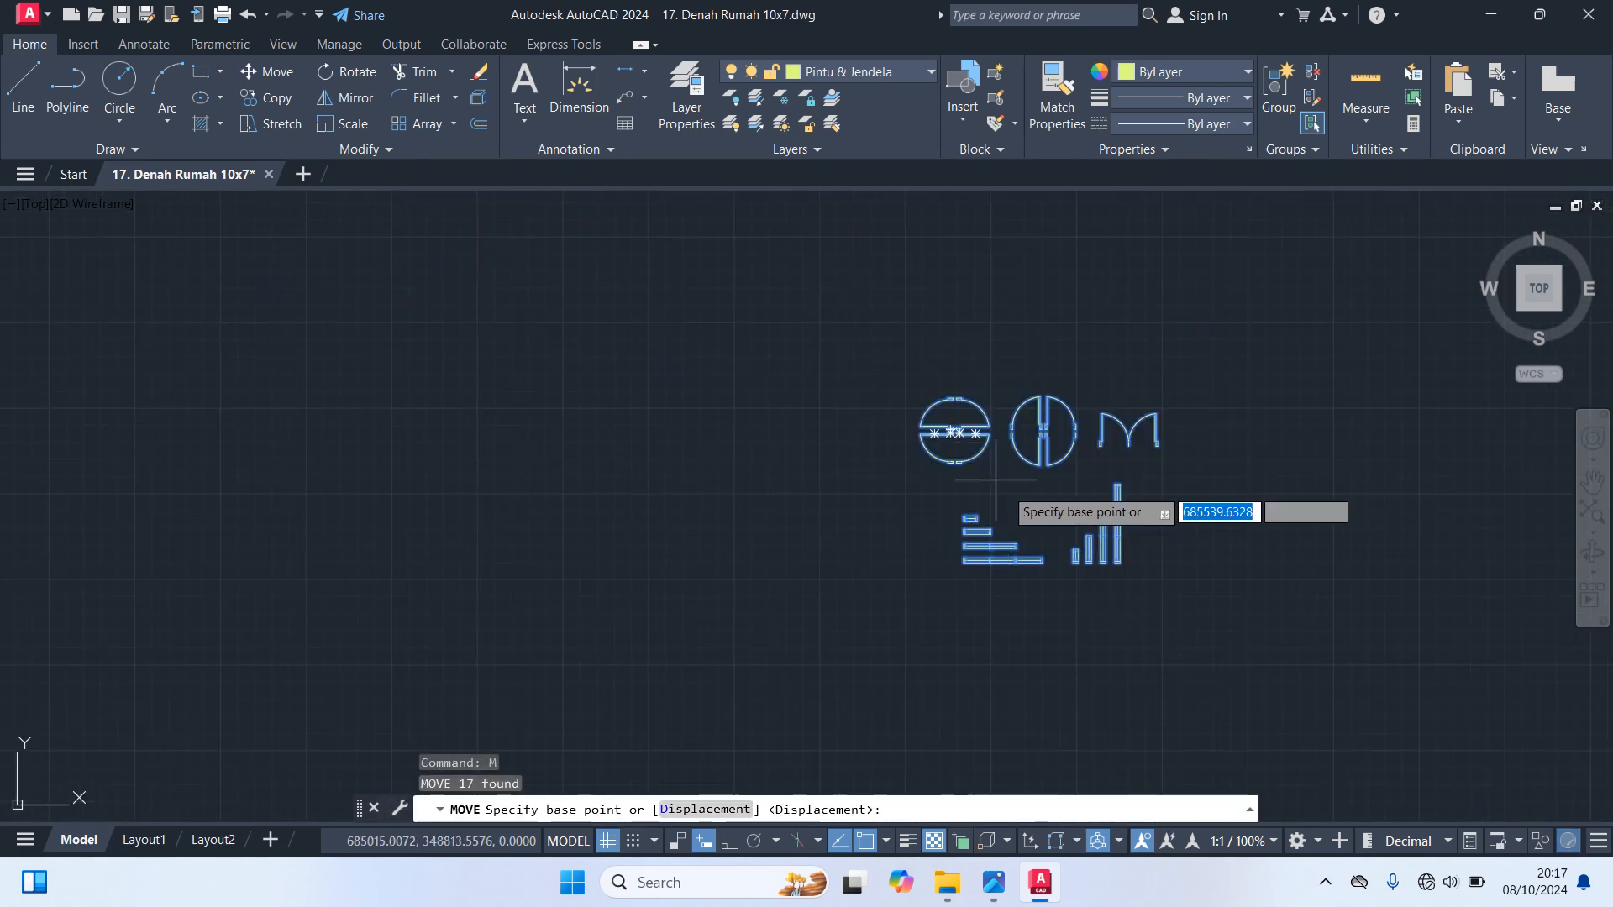
left_click(1041, 498)
scroll(830, 522, "down", 8)
scroll(809, 449, "up", 6)
middle_click_drag(688, 429, 1230, 416)
scroll(1232, 416, "up", 2)
scroll(1232, 414, "up", 2)
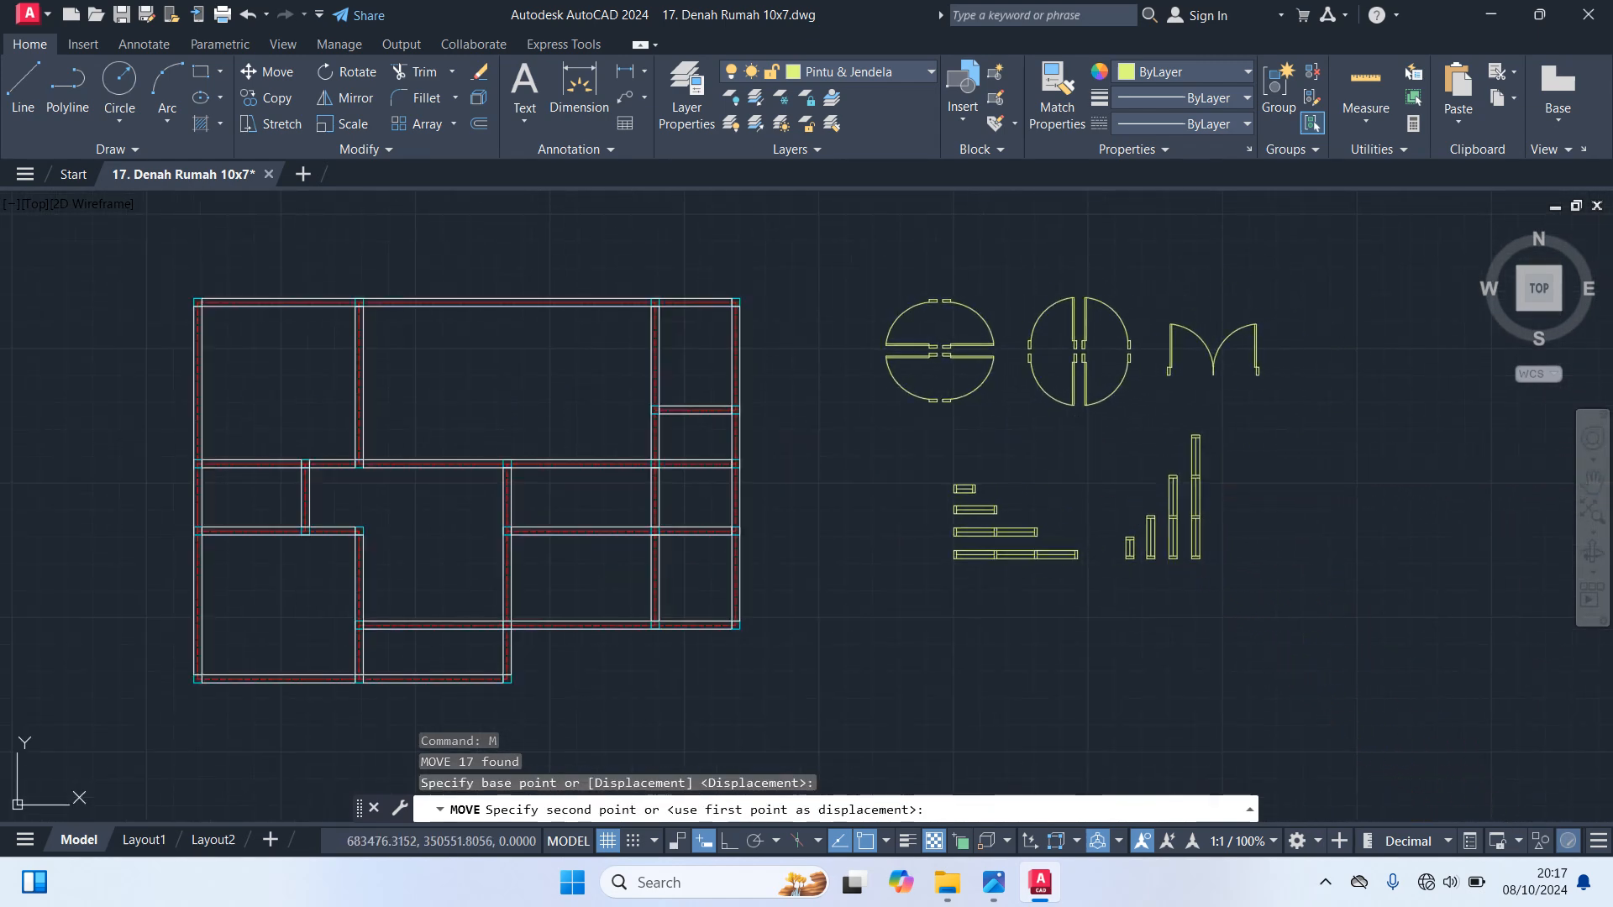
left_click(1197, 566)
mouse_move(1058, 569)
middle_mouse_down()
mouse_move(1175, 513)
mouse_move(1227, 558)
middle_mouse_up()
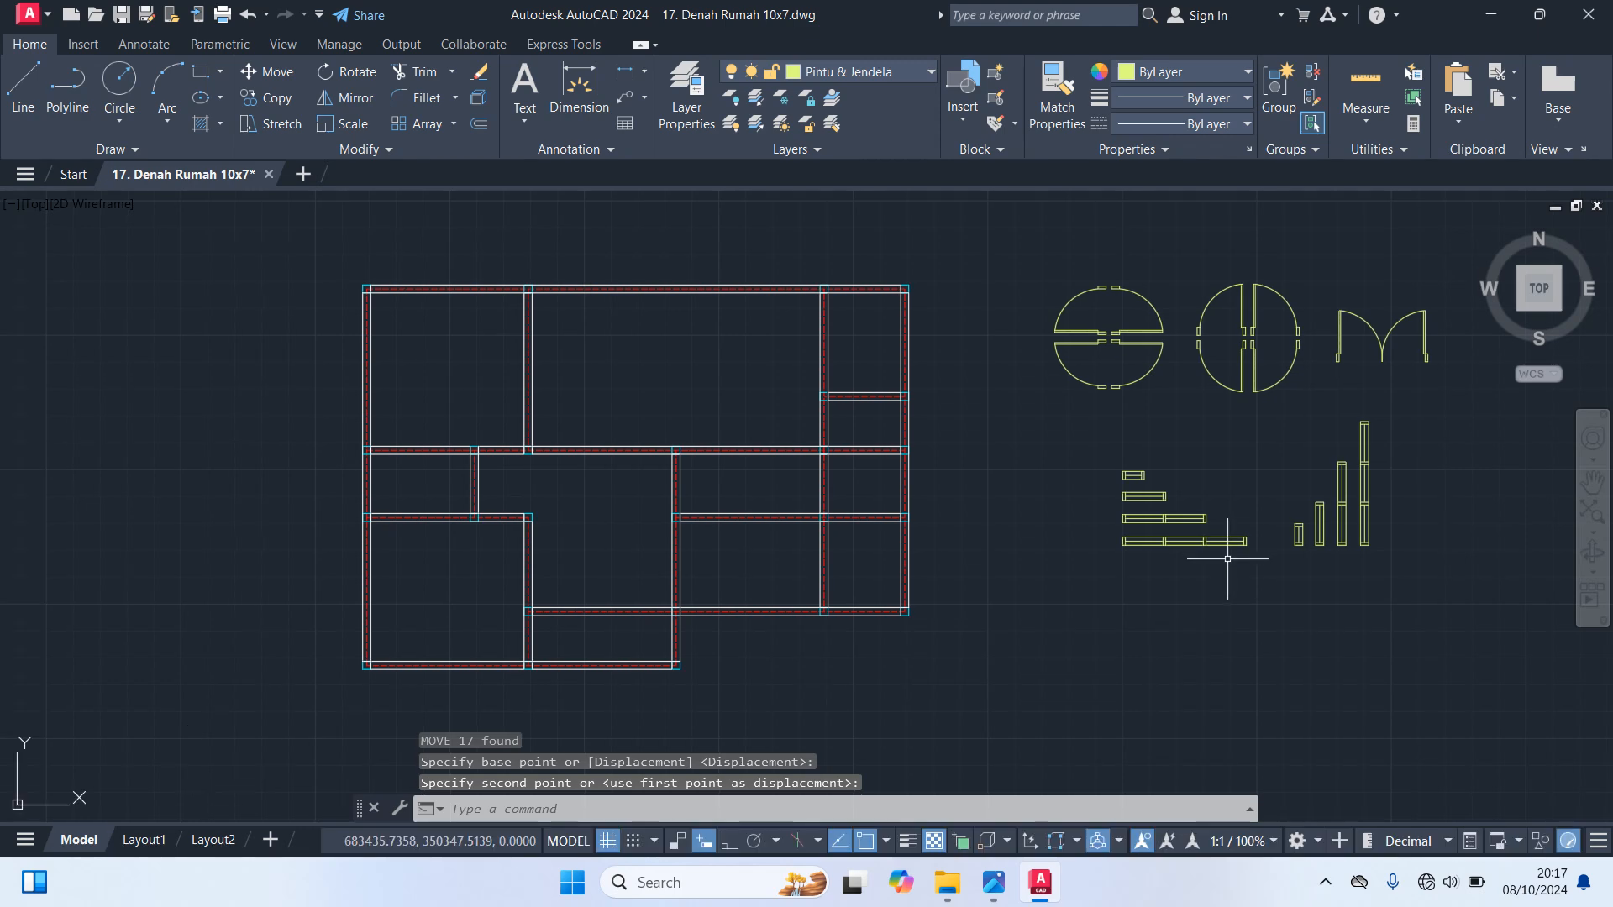
Switch to the image viewer and examine Lihat Video Sebelumnya.jpg down to its section on making doors and windows
mouse_move(992, 889)
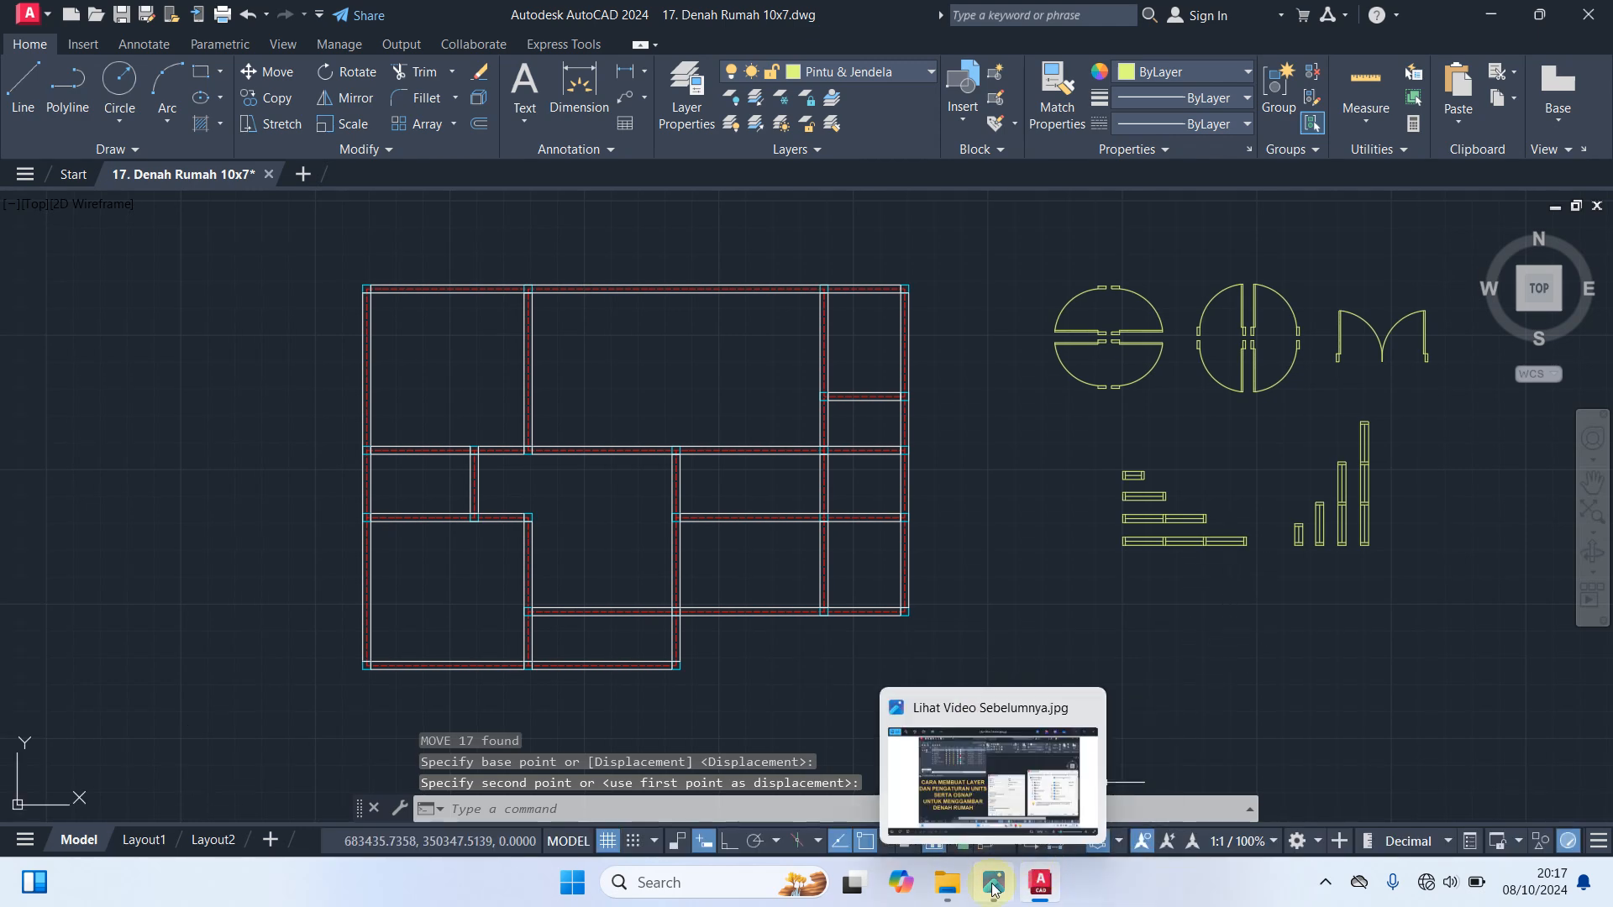
left_click(972, 779)
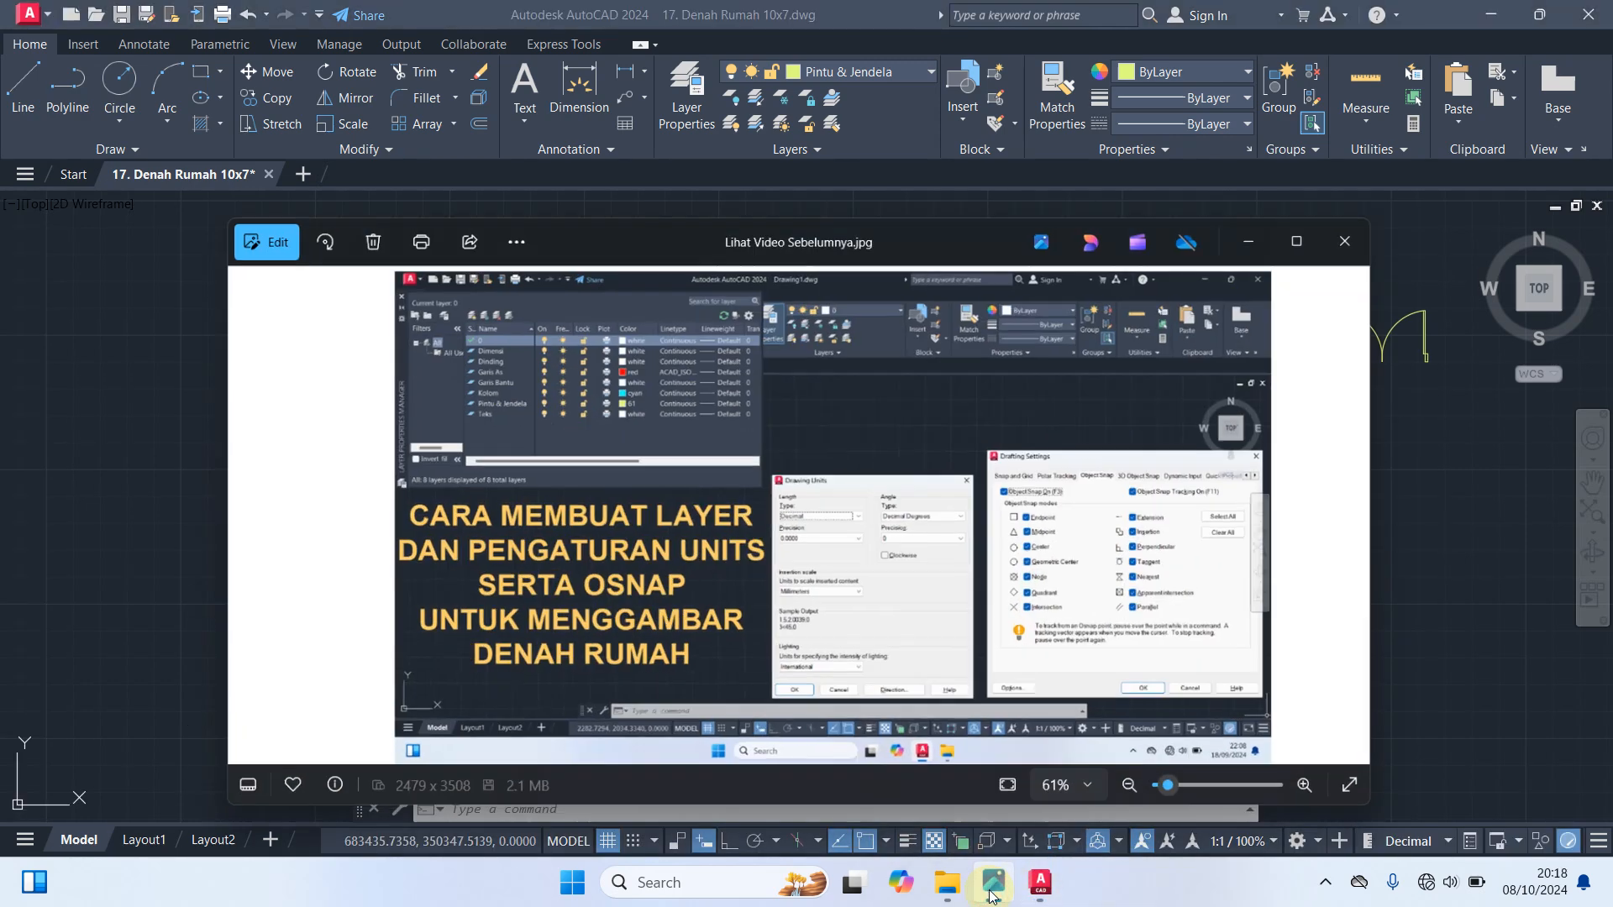
scroll(947, 690, "down", 5)
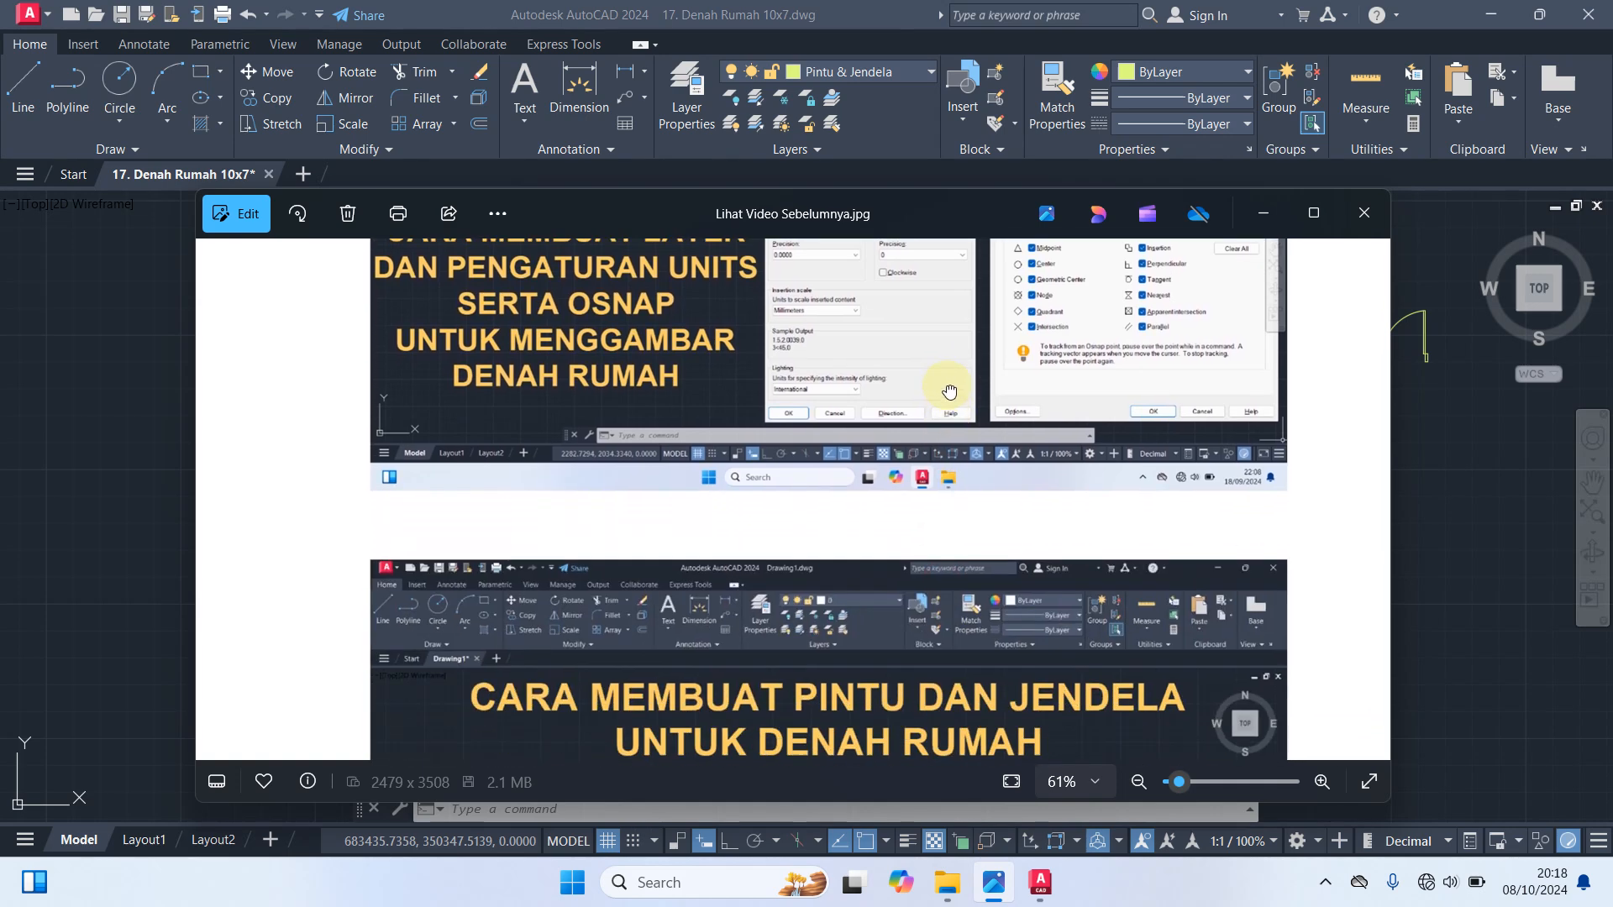
Examine the image's section on making doors and windows, and return to the AutoCAD floor plan
left_click_drag(992, 538, 1031, 366)
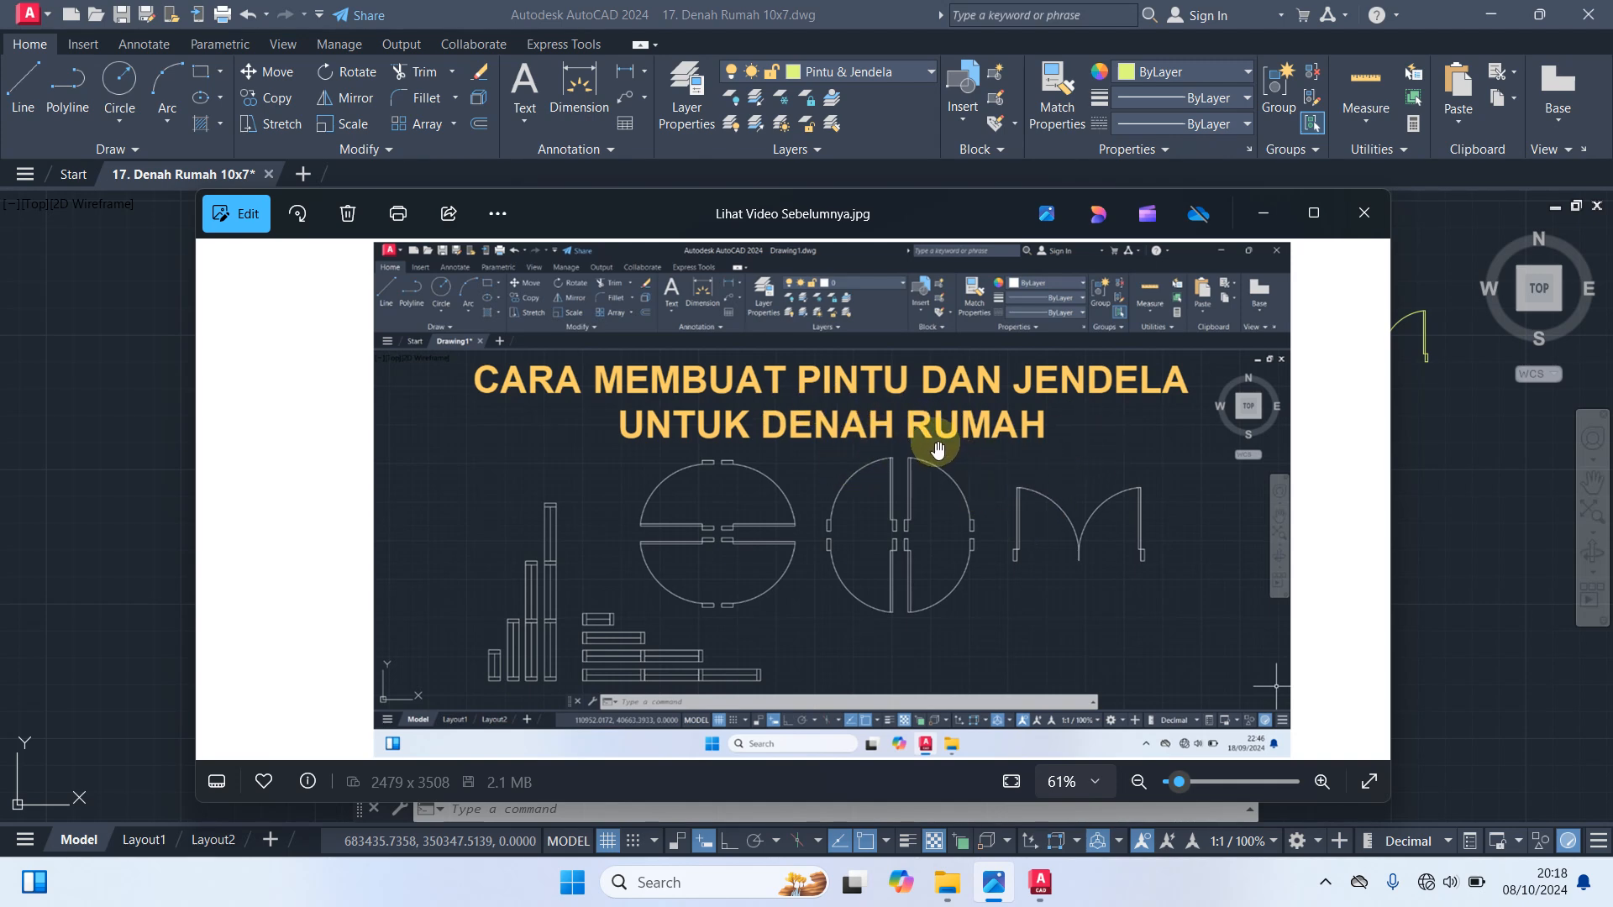
left_click(1265, 215)
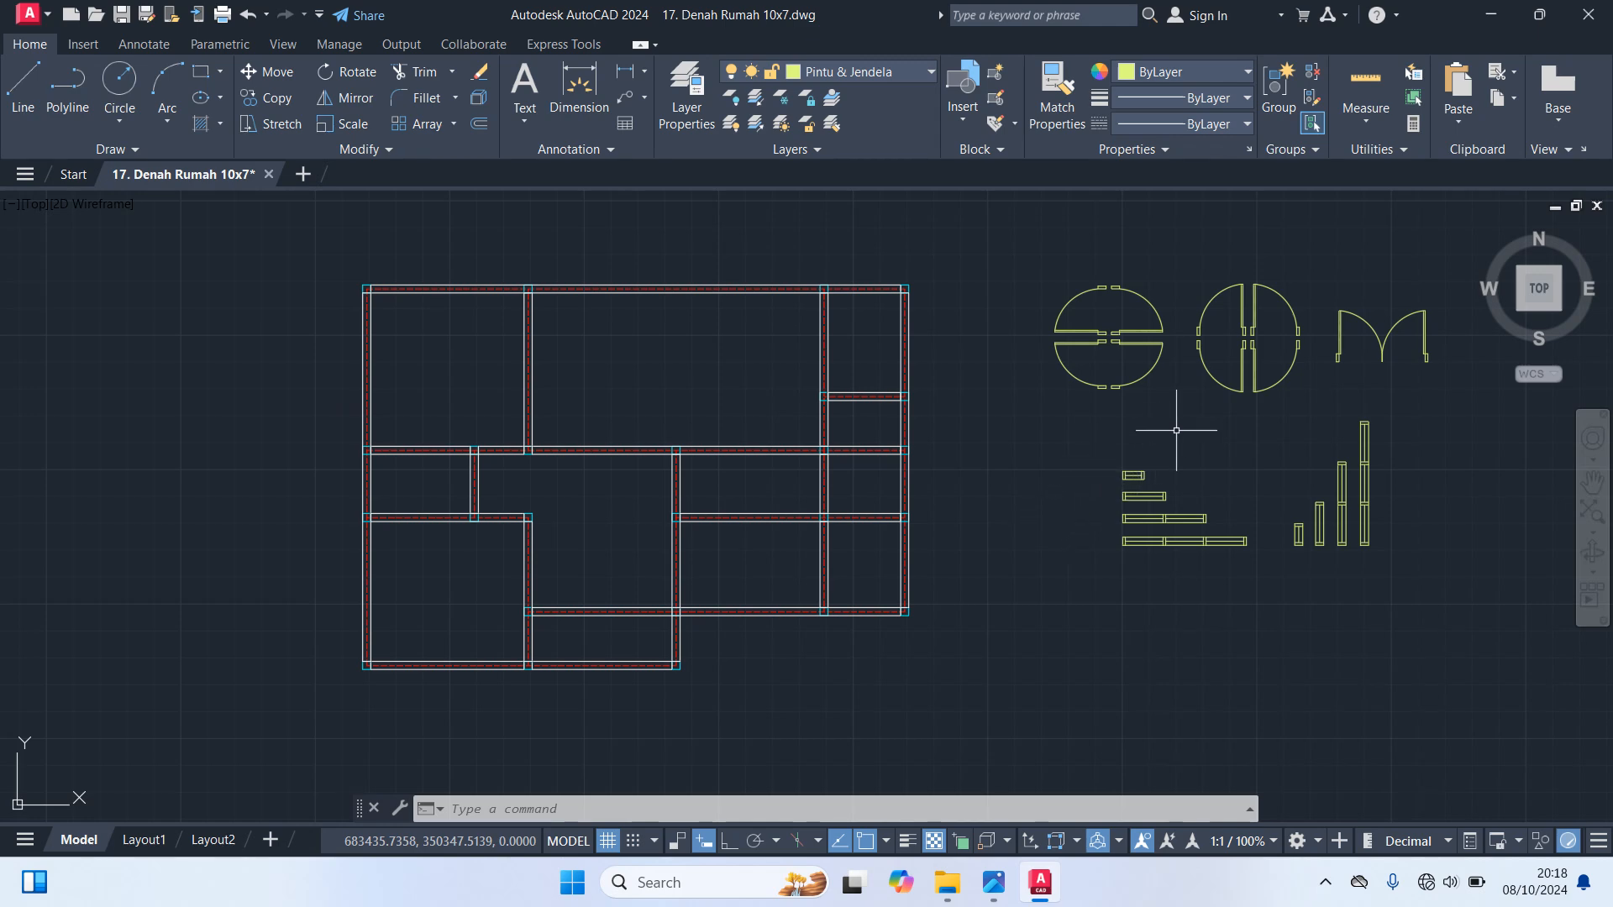
Copy the upper-right door of the vertical-leaf set into the lower horizontal wall, against the right face of the lower-left room's side wall
left_click(1285, 304)
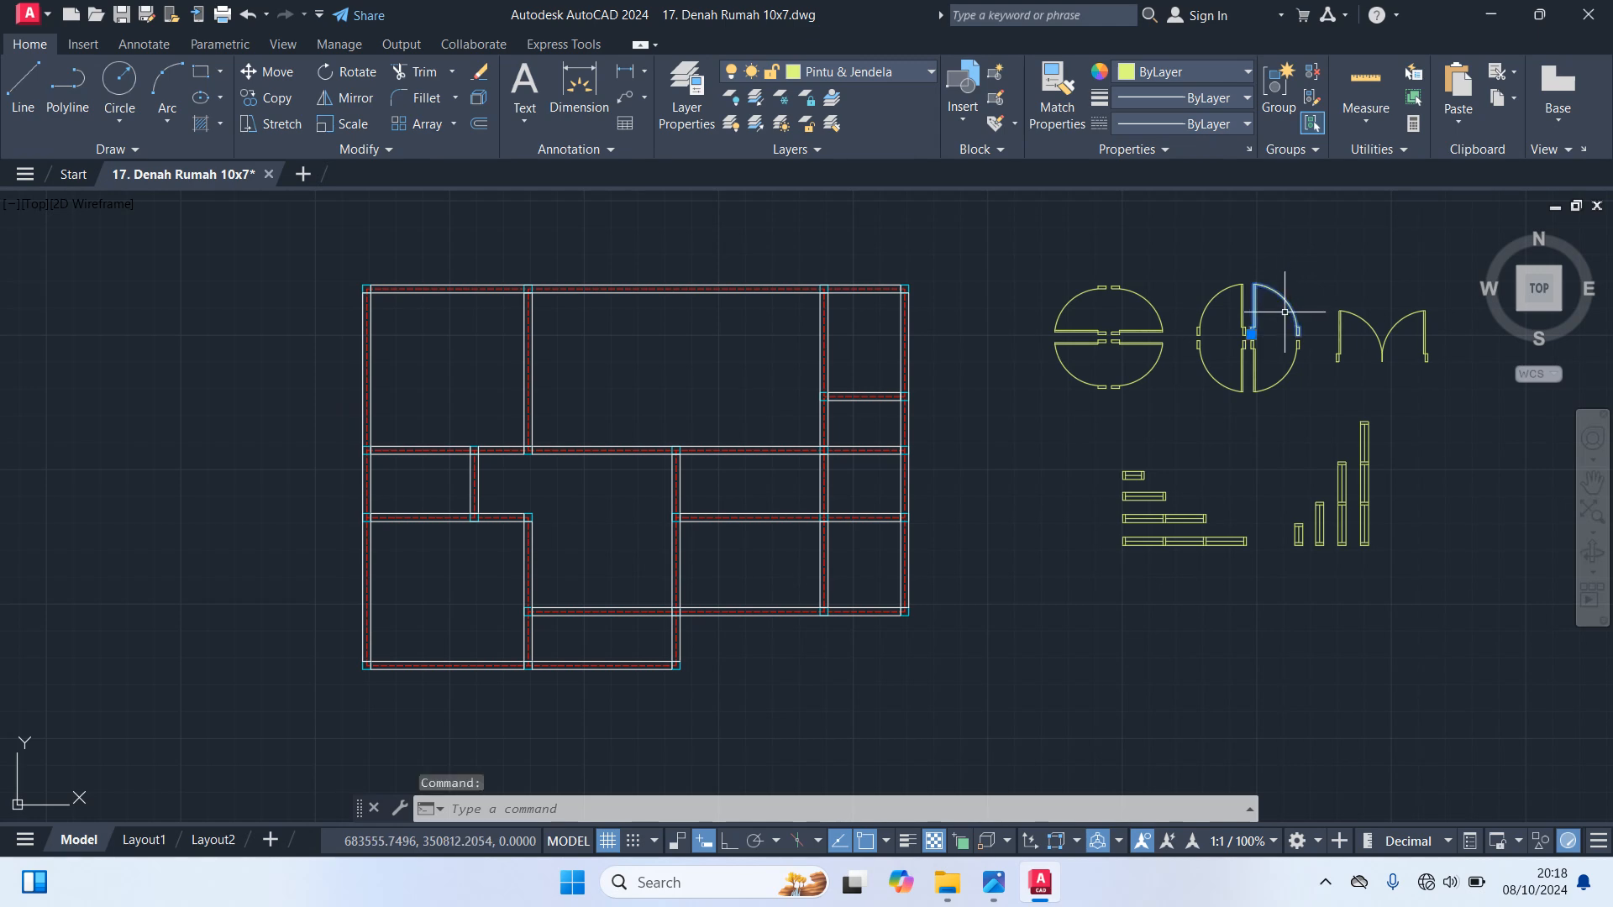
key("Return")
scroll(1264, 310, "up", 4)
left_click(1230, 339)
scroll(1079, 517, "down", 6)
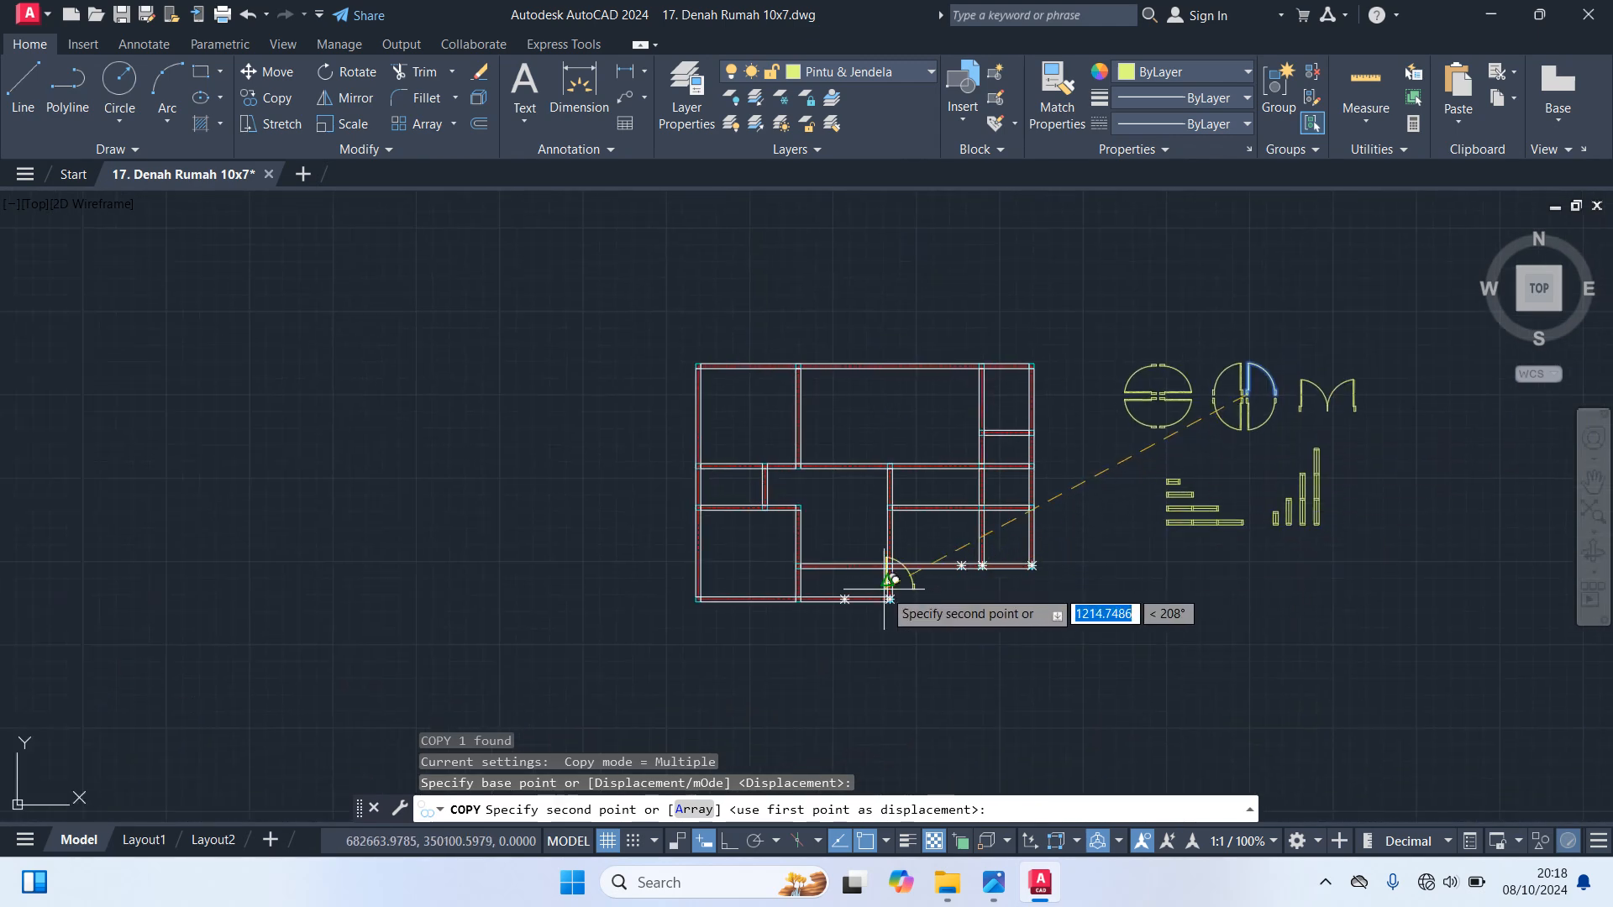
scroll(802, 567, "up", 6)
scroll(802, 567, "up", 2)
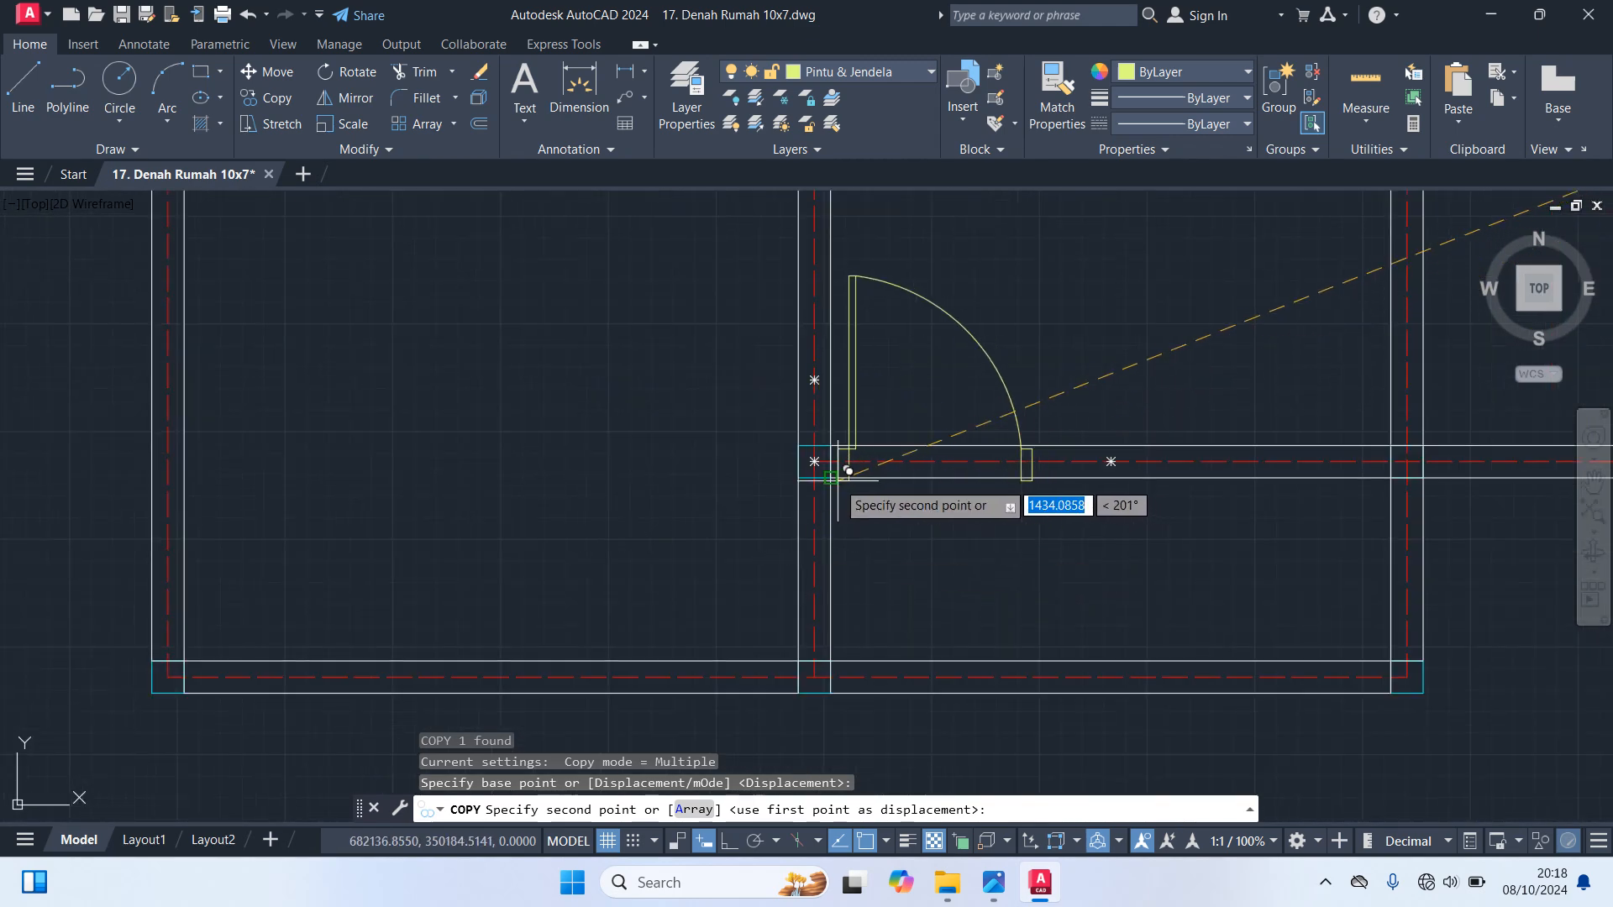
left_click(839, 464)
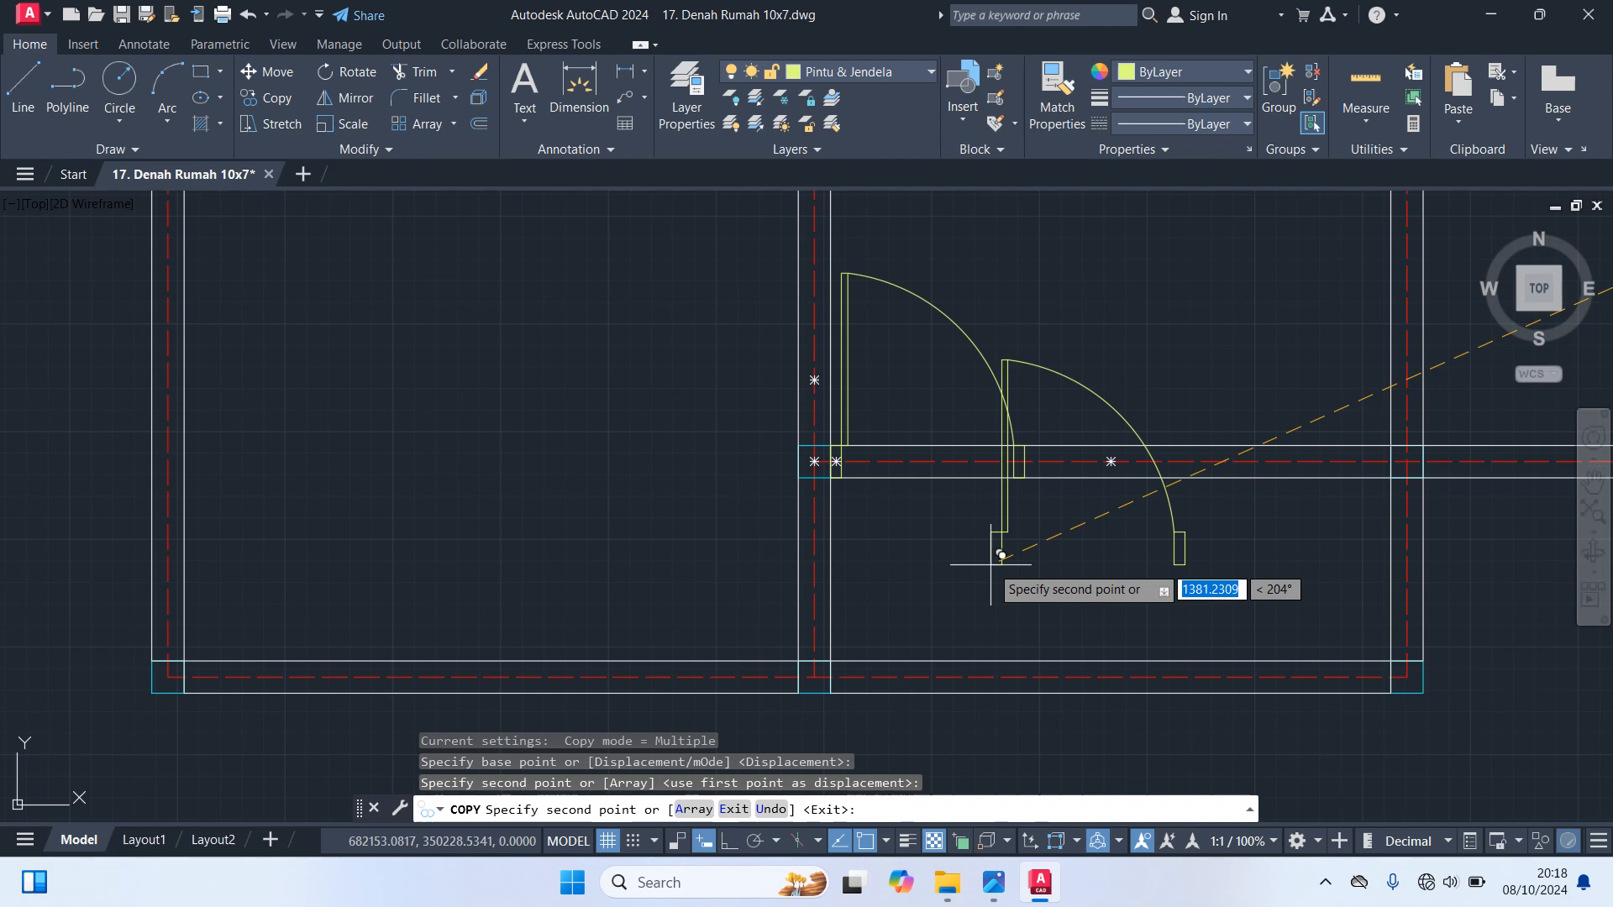
Place another copy of that door at the left end of the short horizontal wall below the upper-right room, and finish copying
scroll(1001, 555, "down", 5)
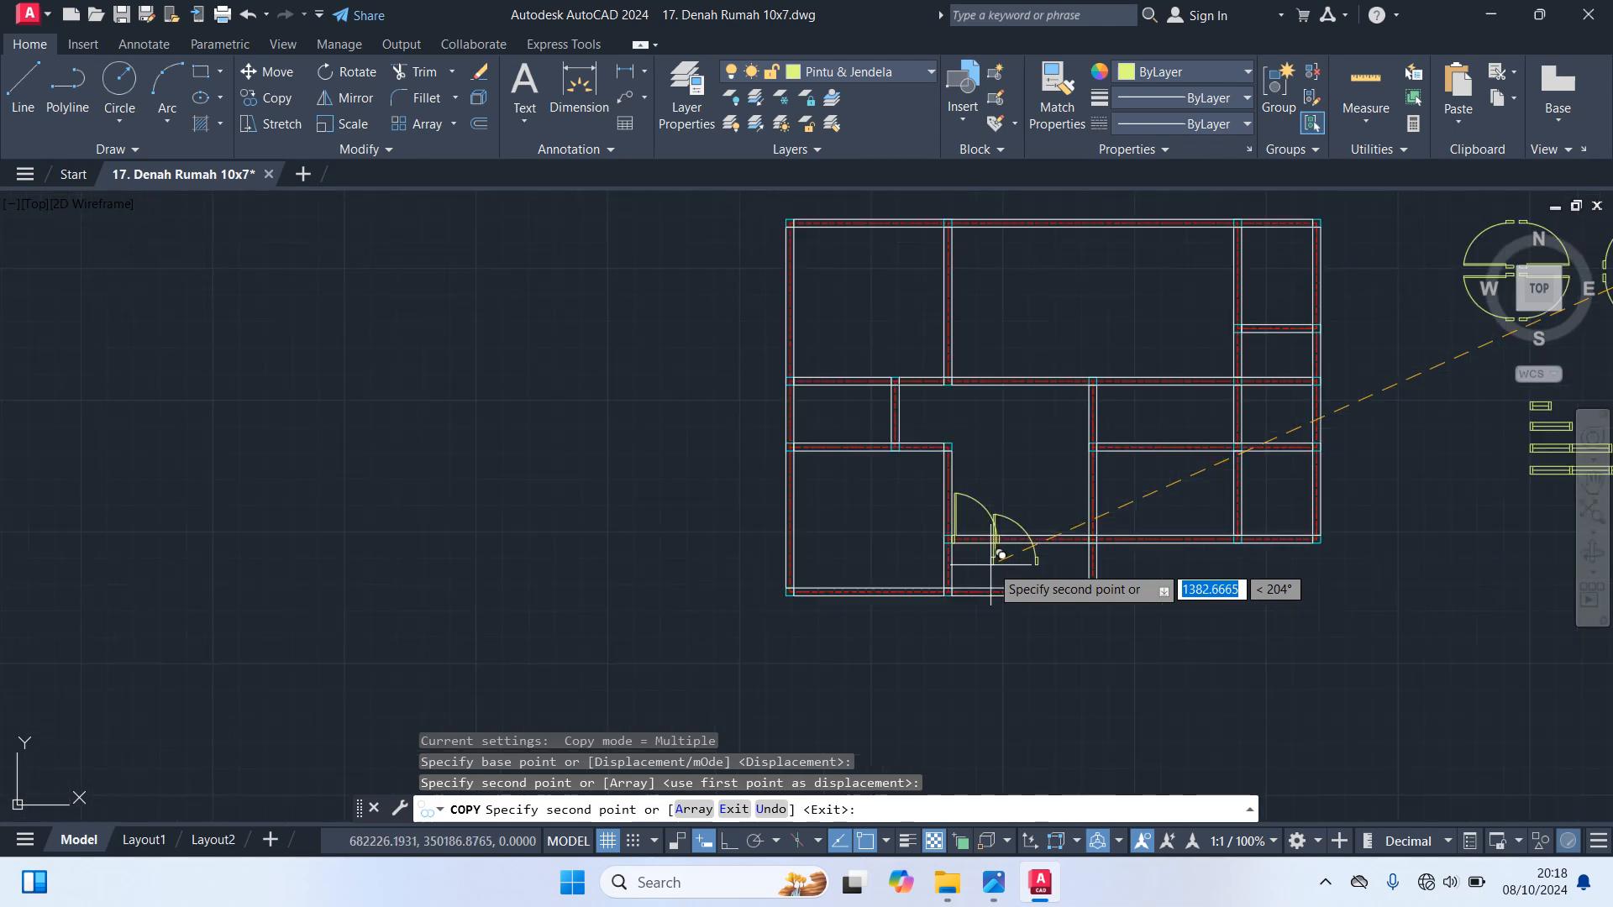
middle_click_drag(1168, 455, 1001, 586)
scroll(918, 615, "up", 6)
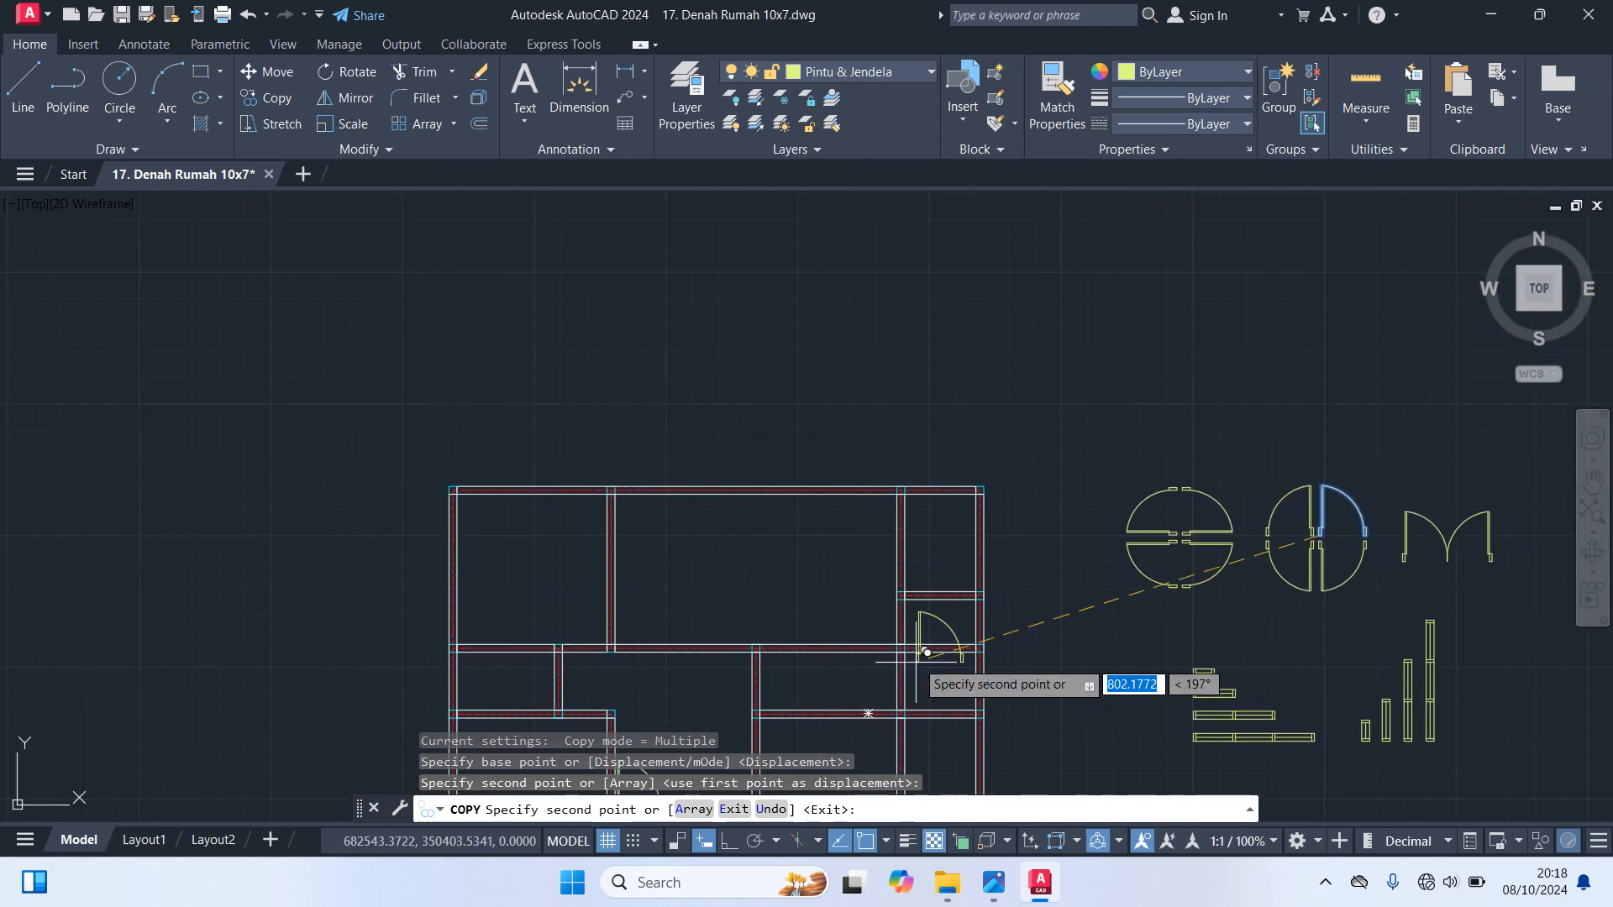
scroll(878, 495, "up", 2)
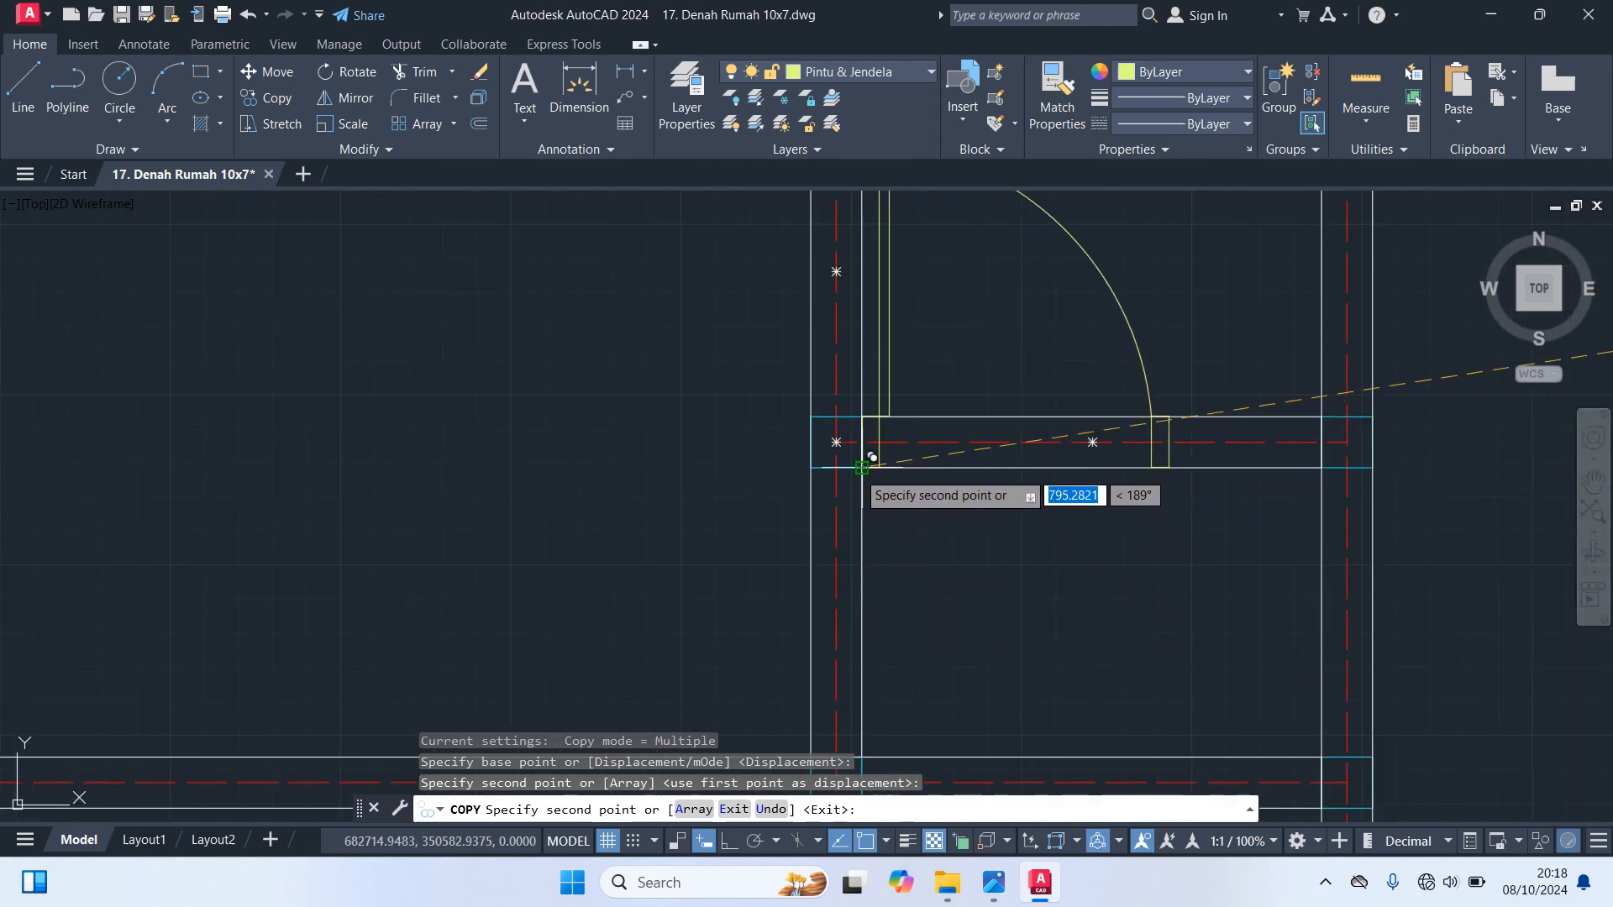
left_click(862, 467)
scroll(865, 470, "down", 4)
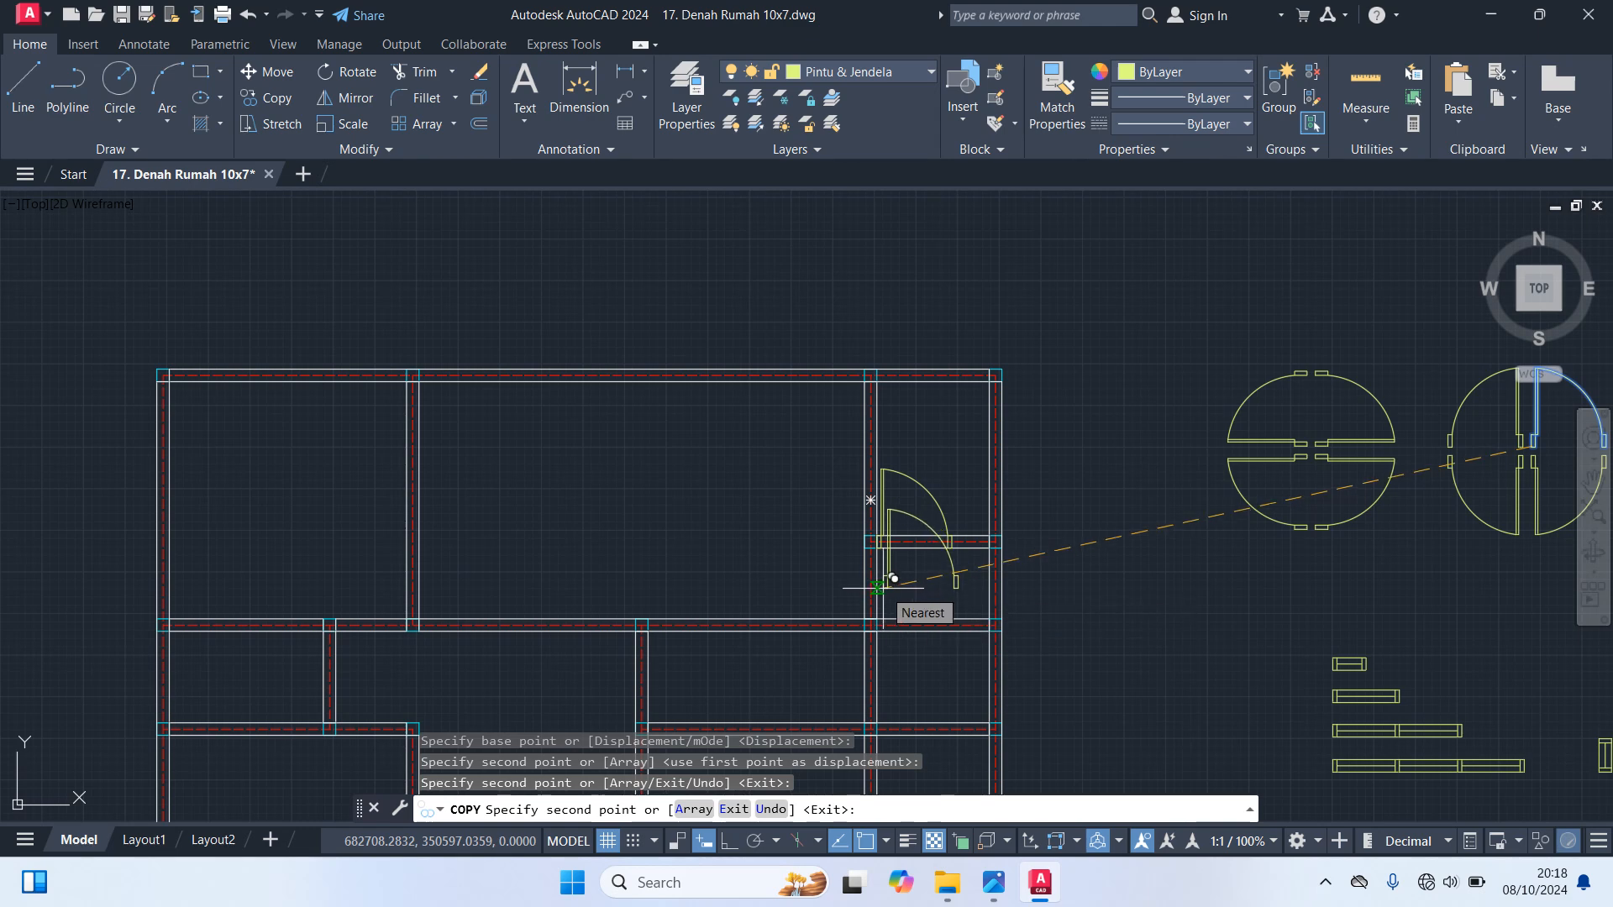
key("Escape")
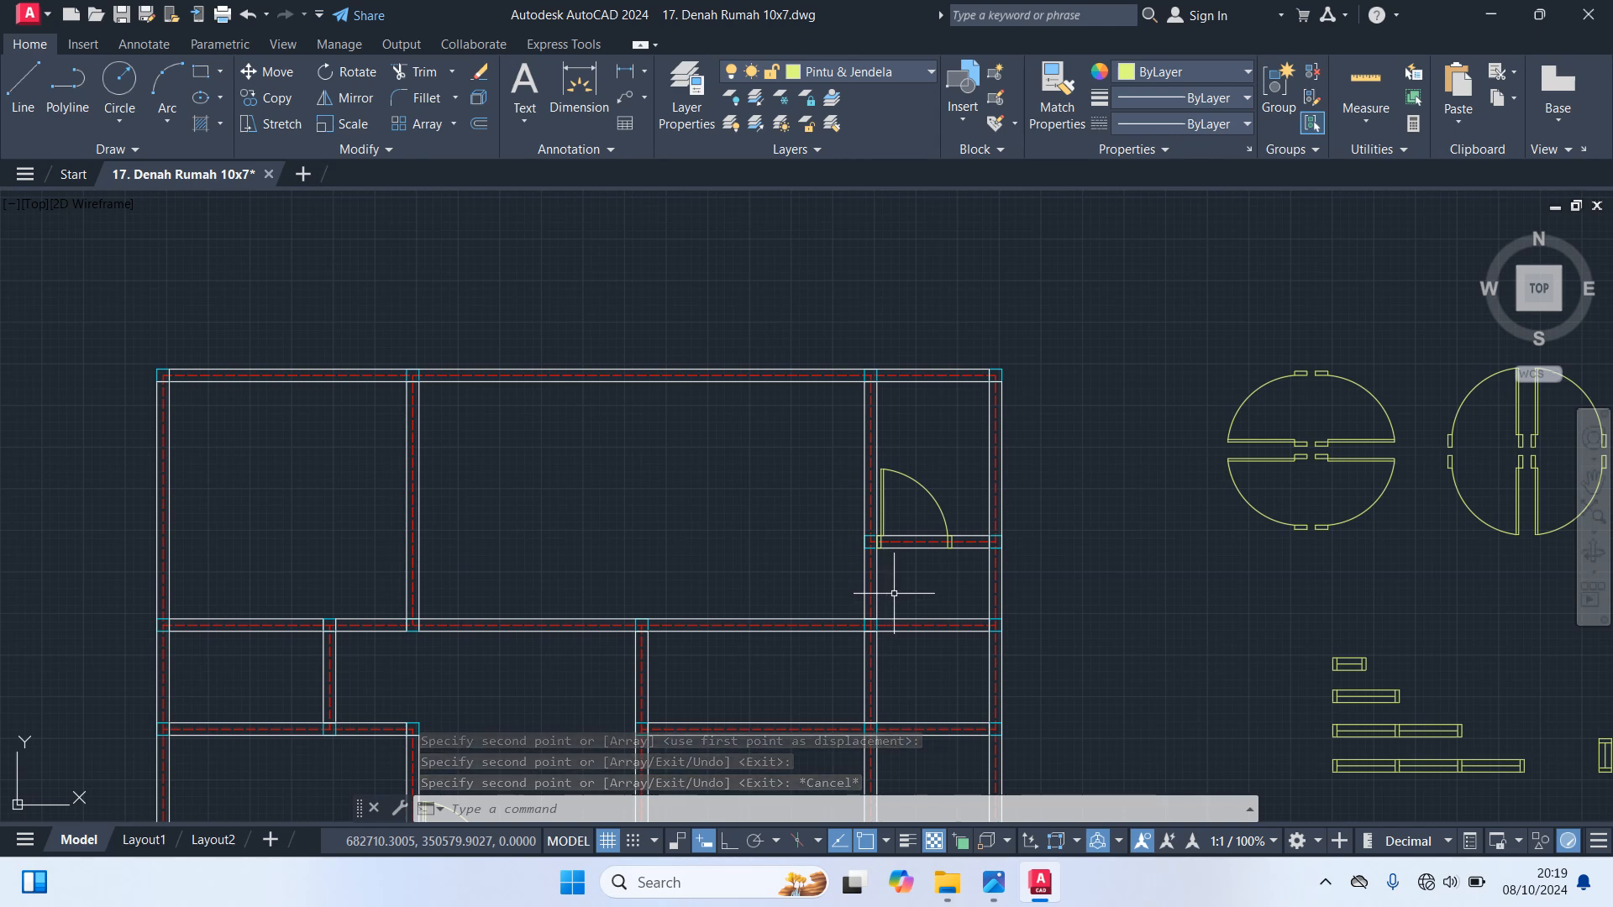
Copy the lower-left door of the vertical-leaf set into the lower-left room's top wall, at its right end beside the corner column
scroll(891, 592, "down", 4)
scroll(1017, 569, "up", 3)
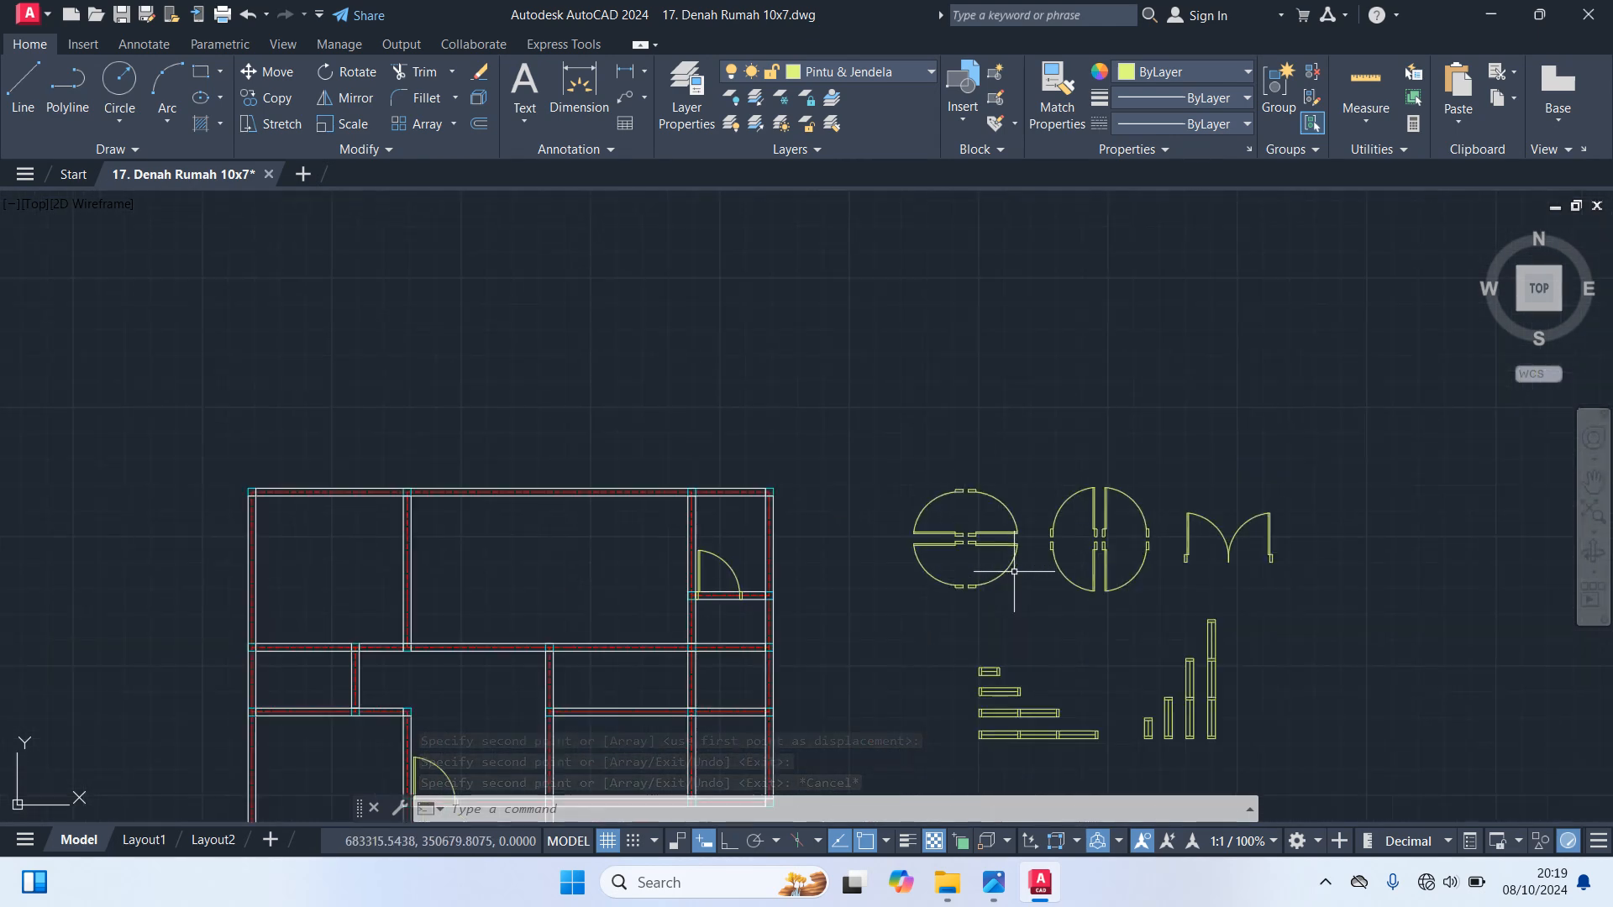
left_click(1061, 572)
type("co")
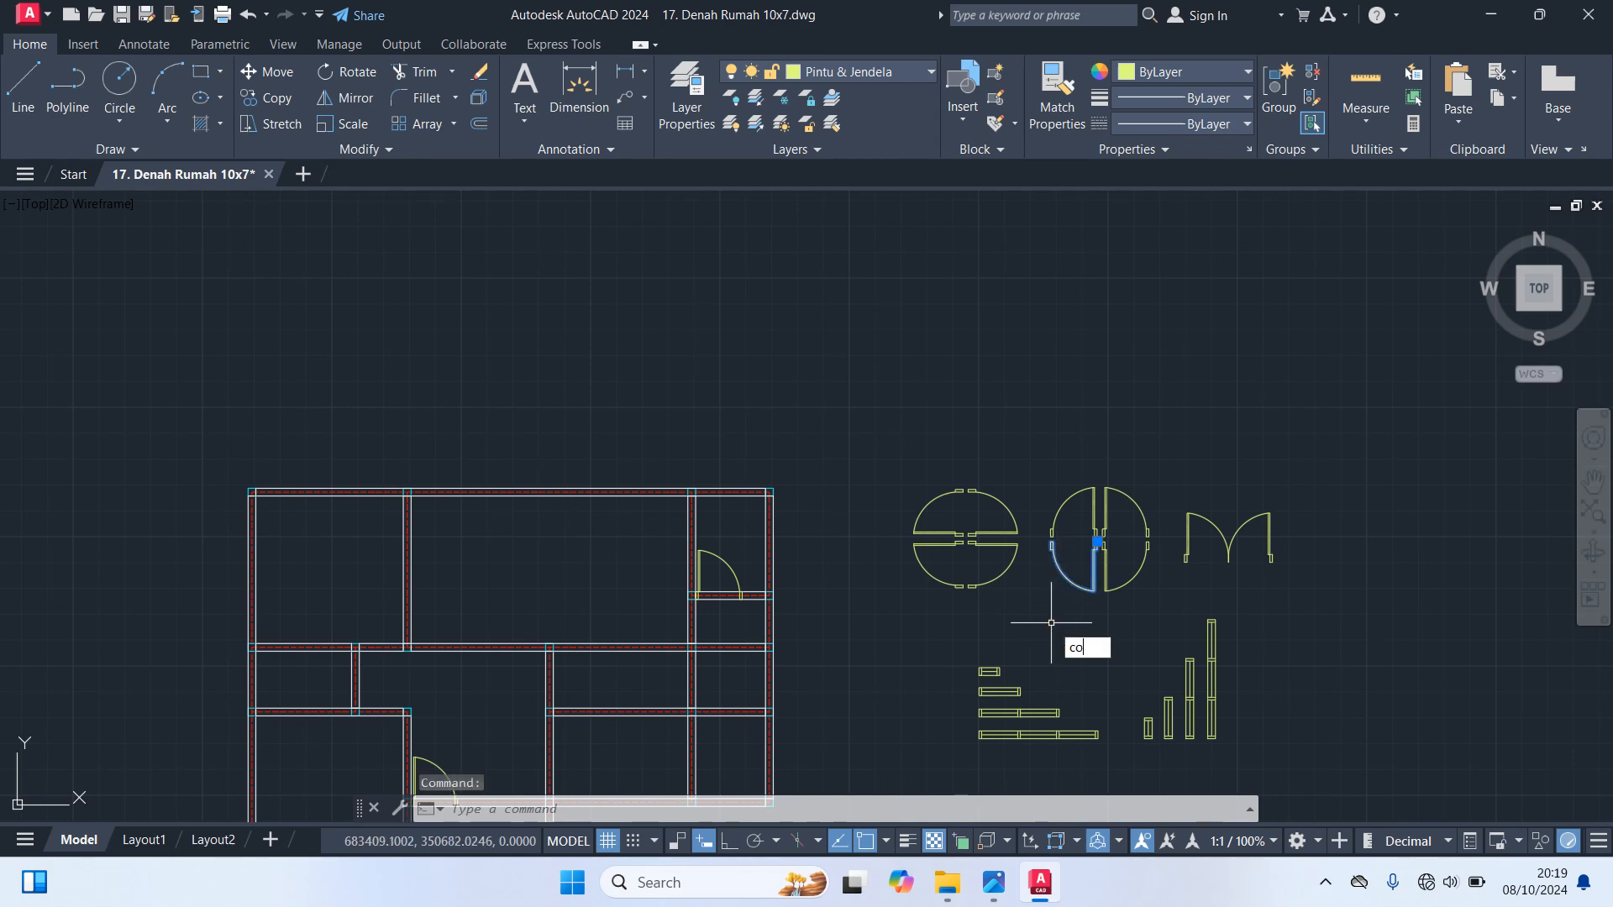
key("Return")
scroll(1088, 550, "up", 5)
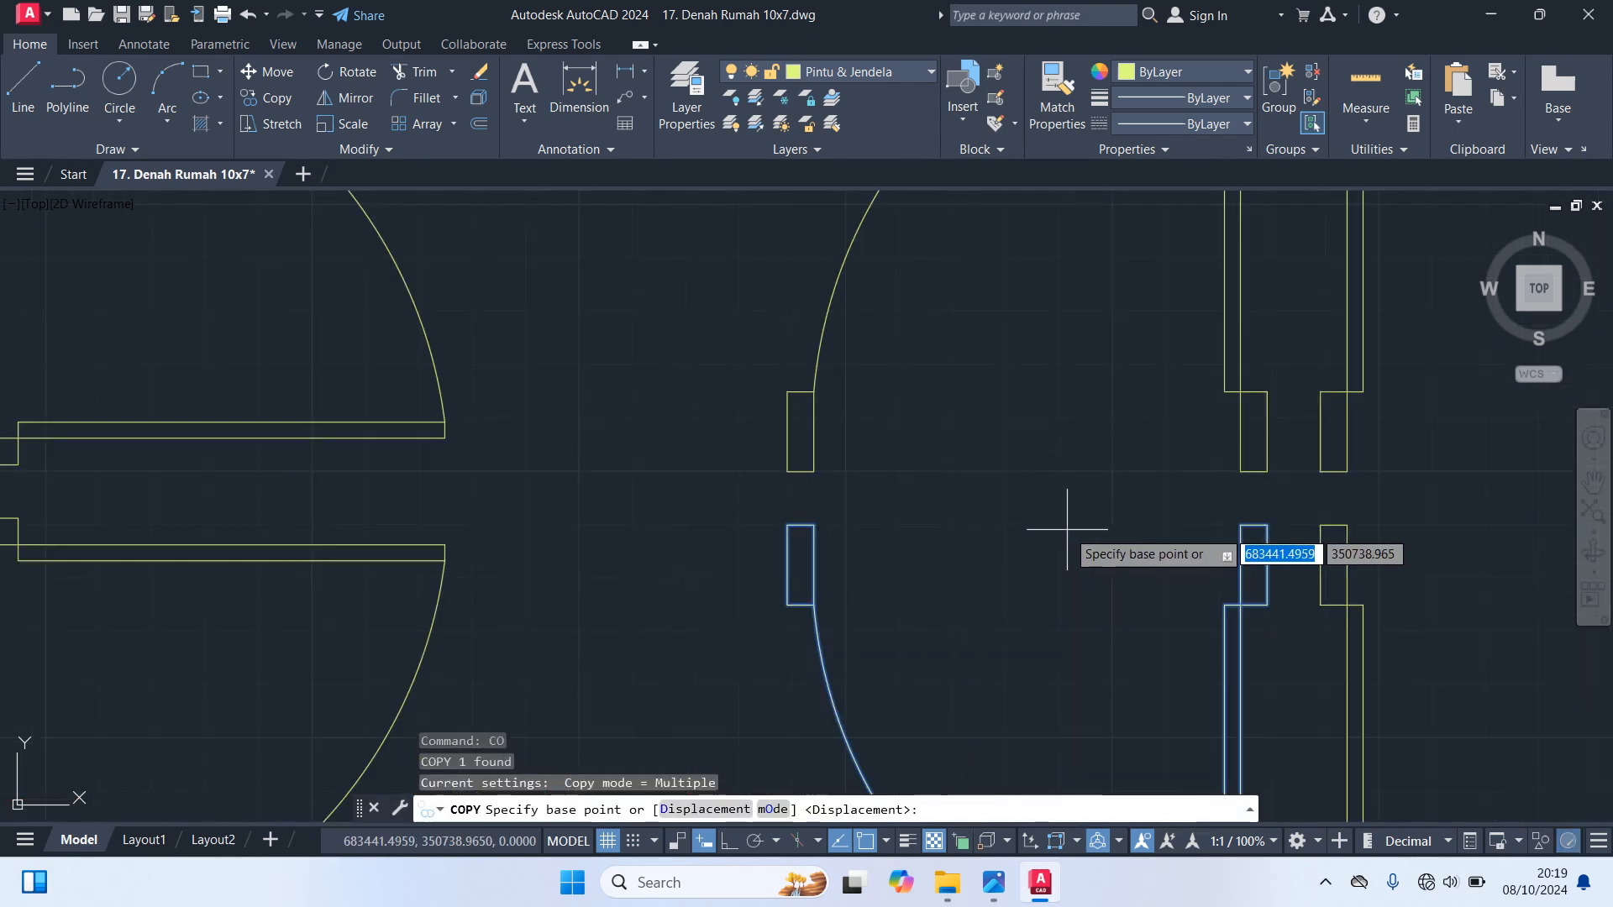
left_click(1266, 527)
scroll(1164, 544, "down", 5)
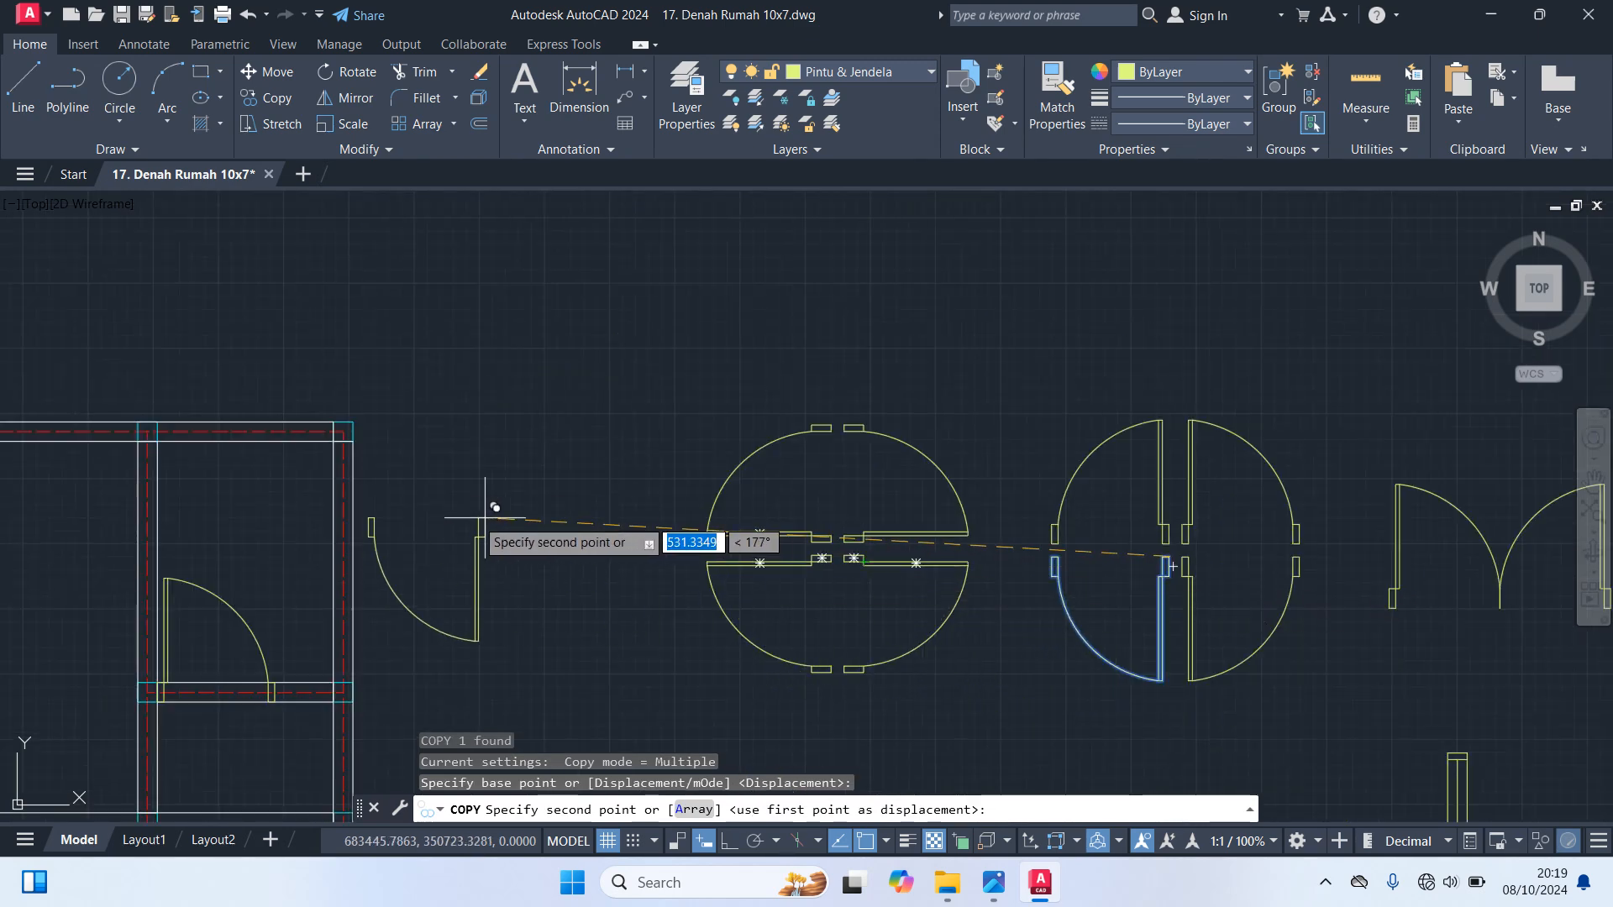
scroll(466, 546, "down", 4)
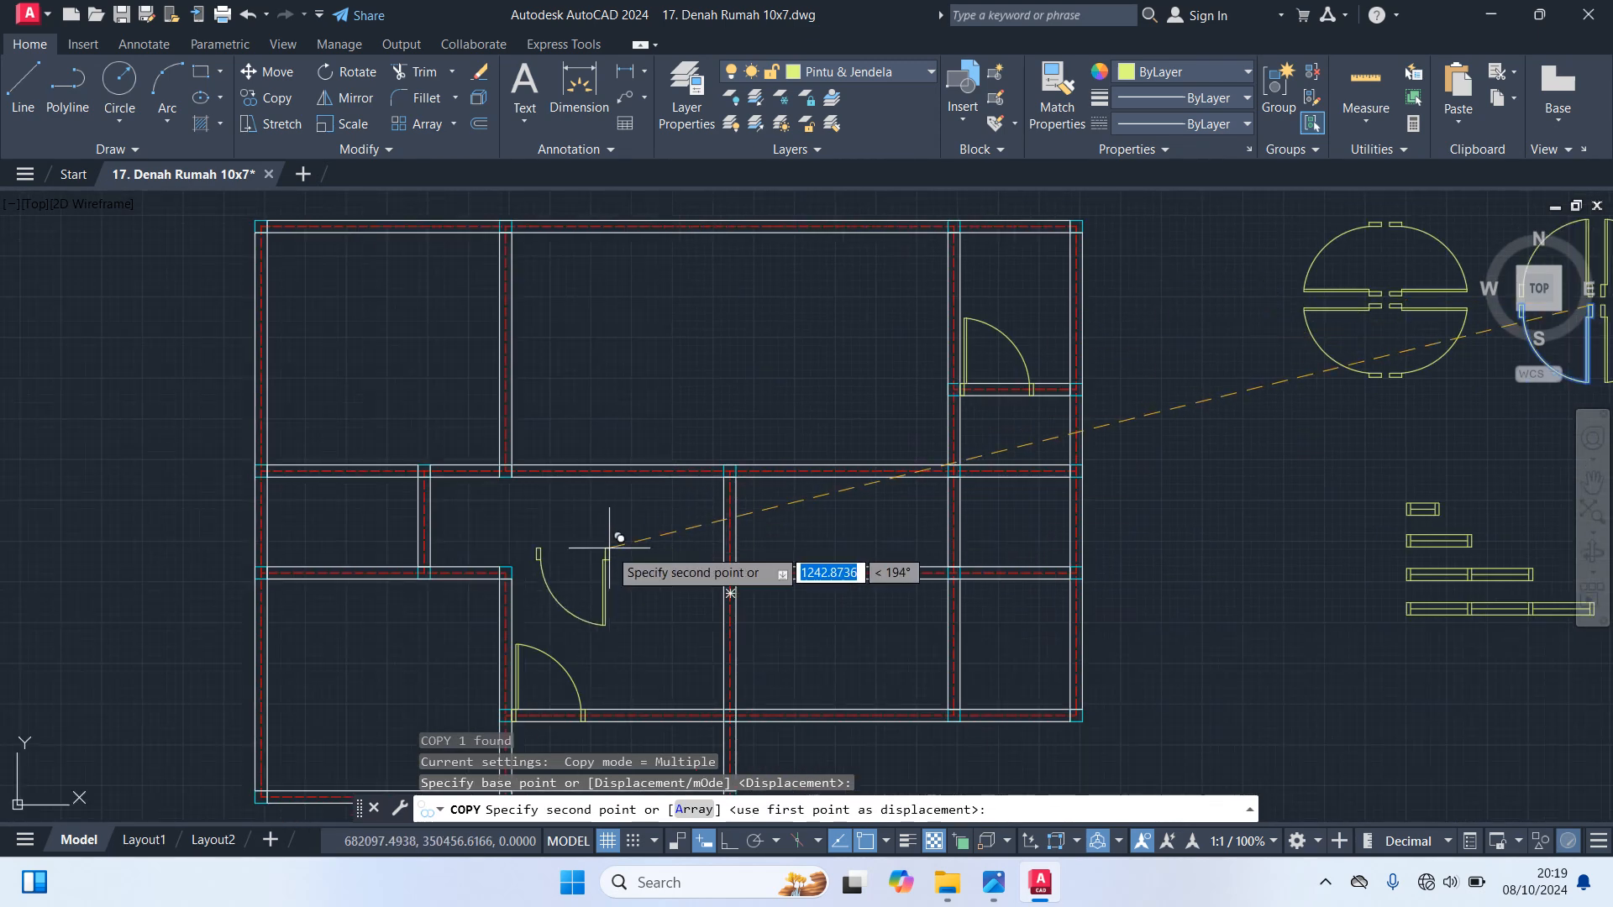
scroll(457, 593, "up", 4)
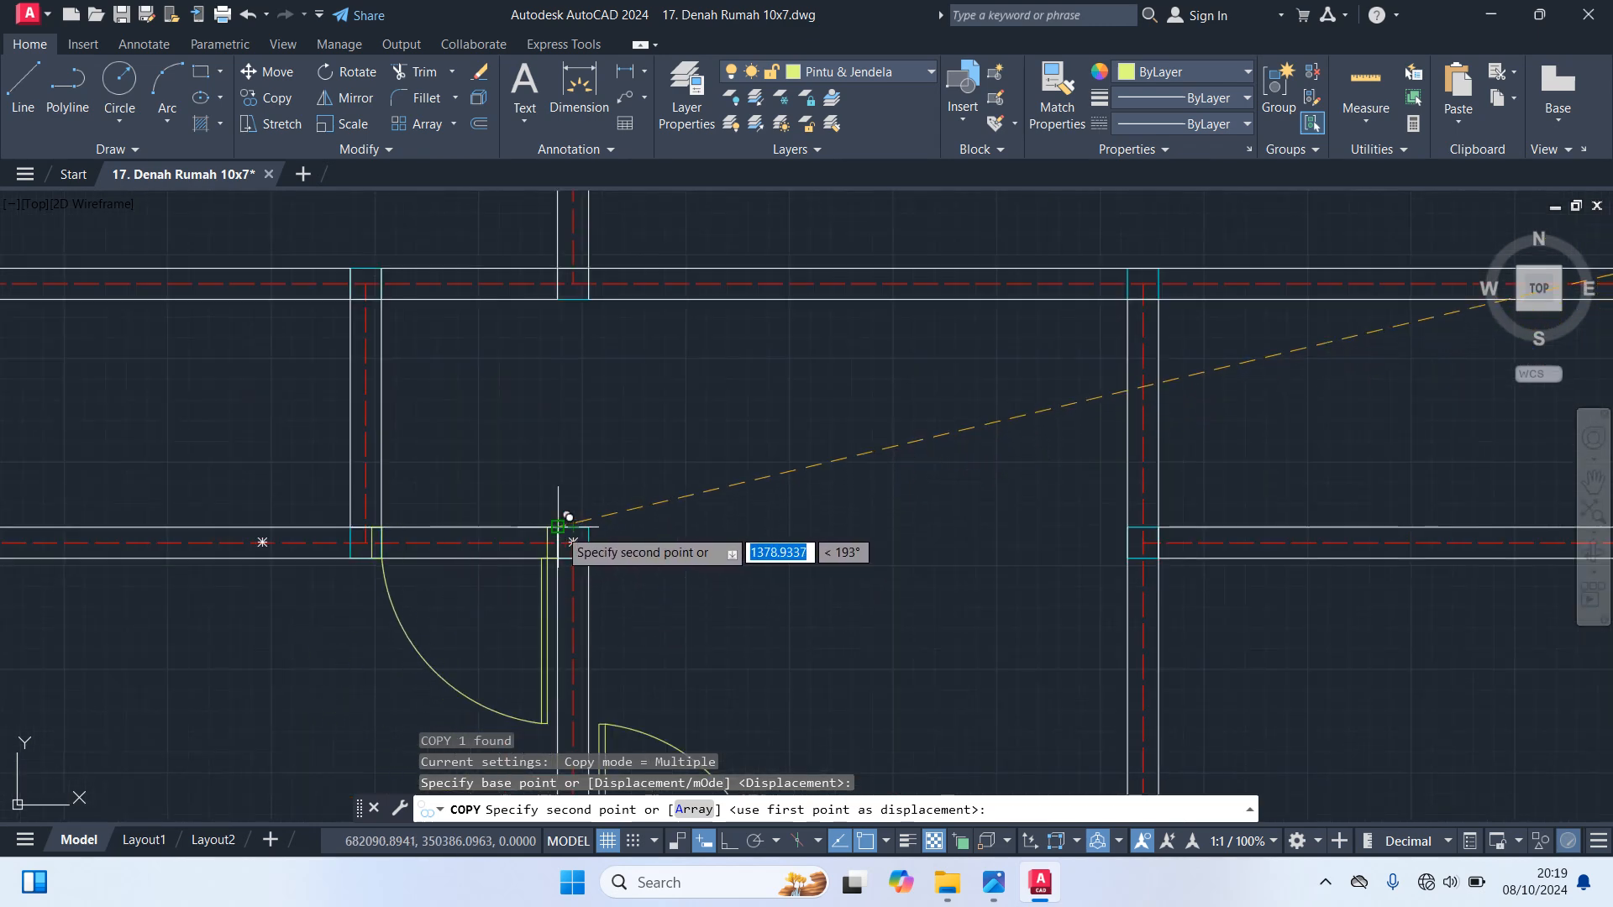
scroll(558, 526, "up", 3)
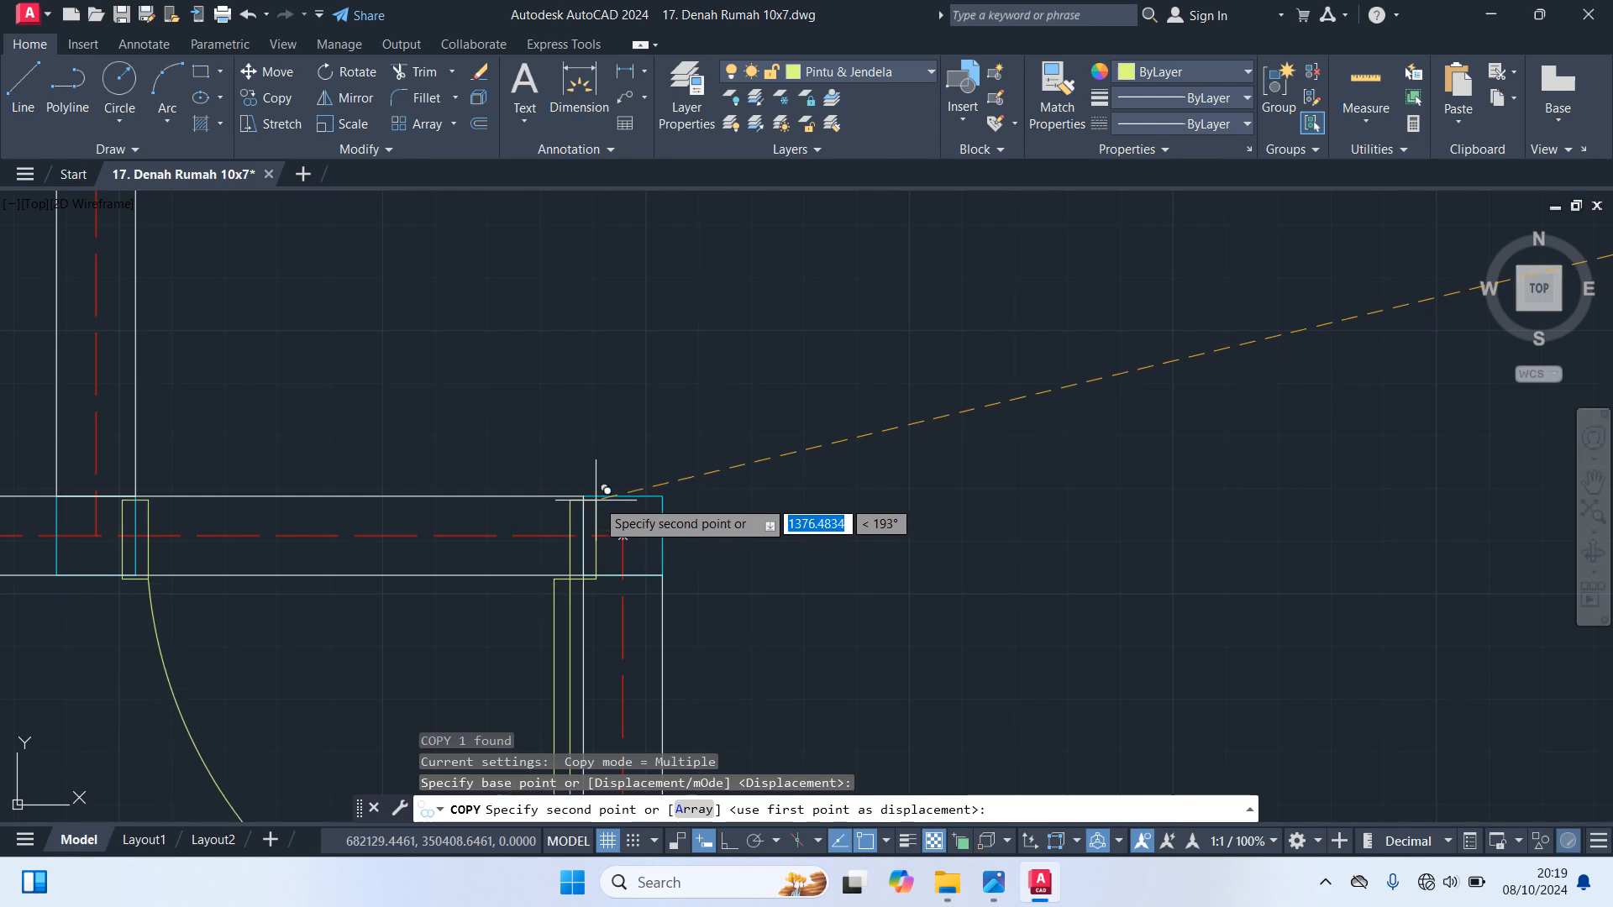
left_click(584, 497)
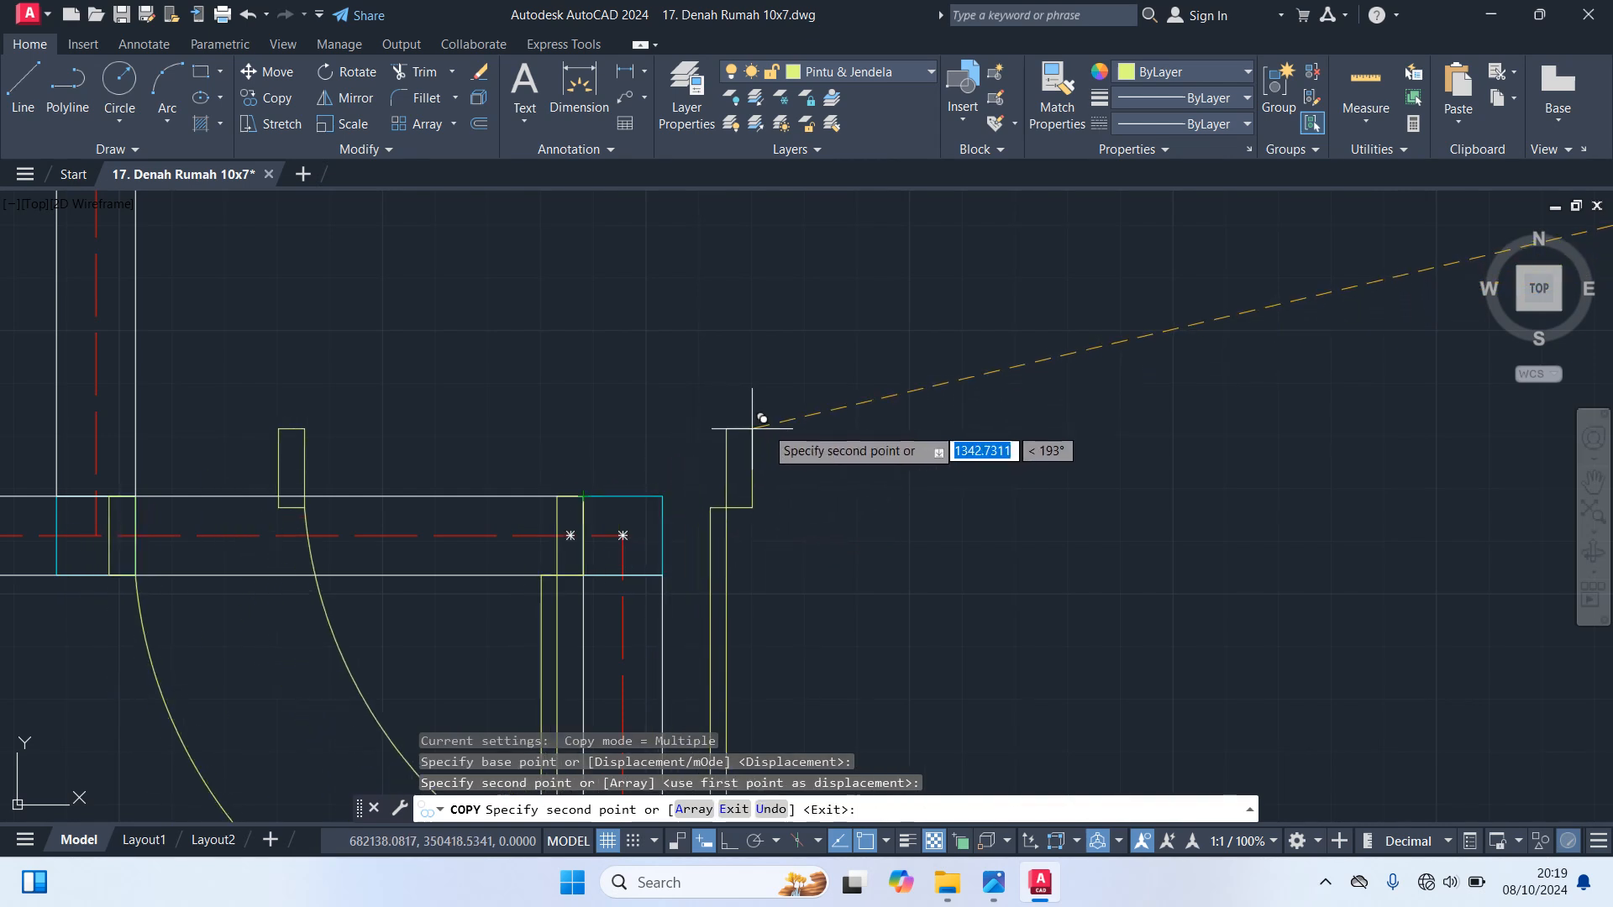
Place a second copy of this door in the middle horizontal wall, against the left face of the right-hand vertical wall, and finish copying
scroll(746, 418, "down", 5)
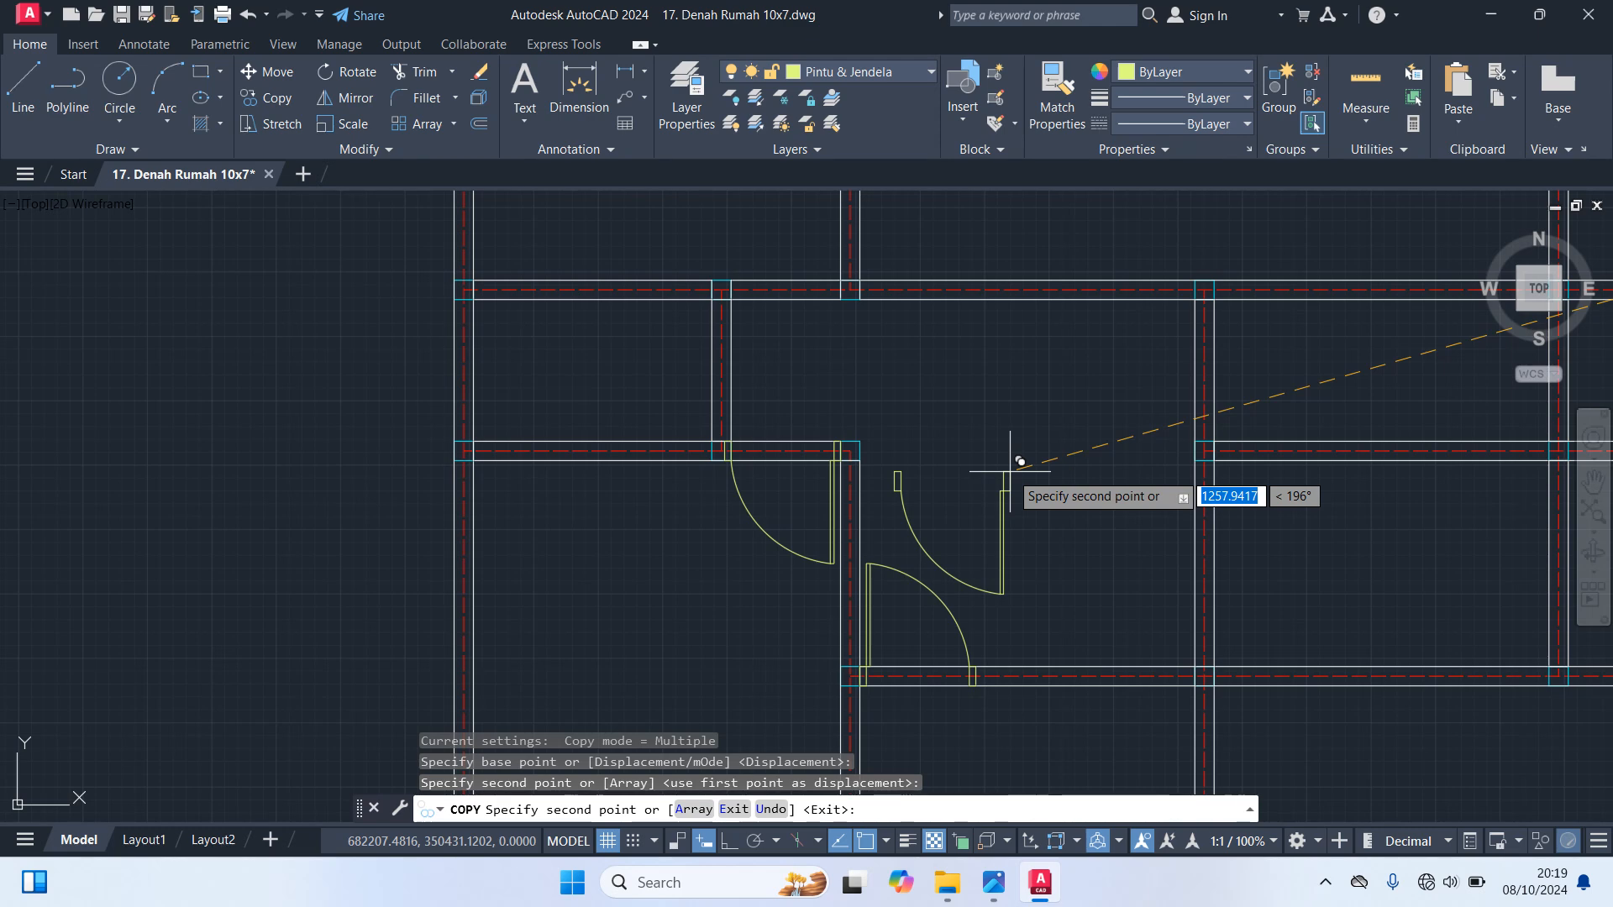
middle_click_drag(1010, 470, 678, 324)
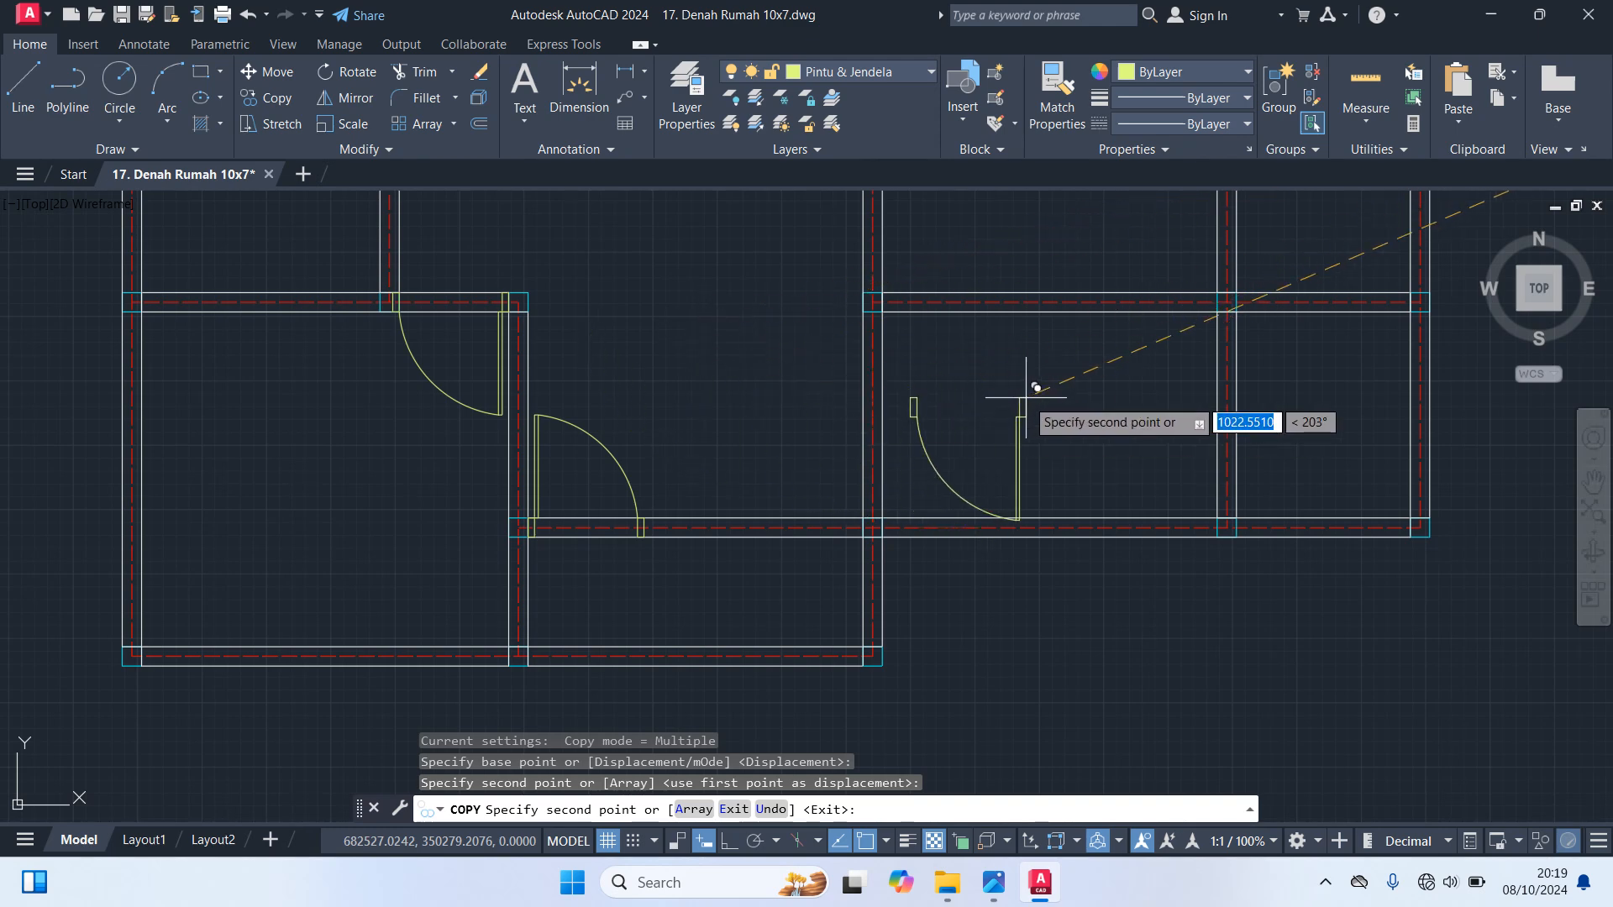
middle_click_drag(1036, 387, 983, 515)
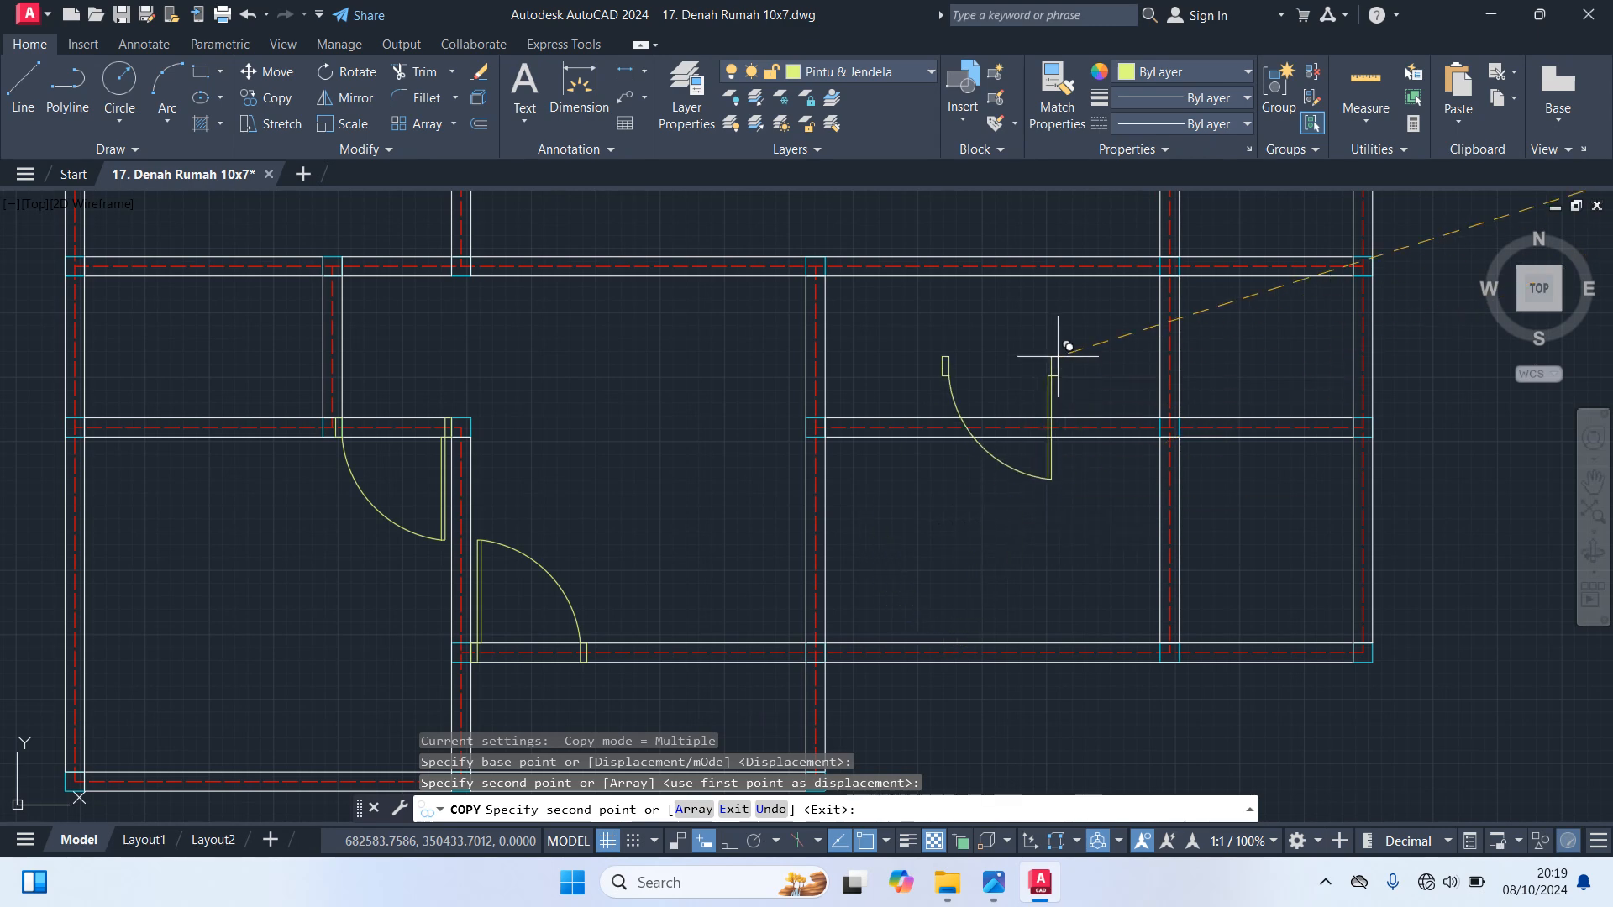
scroll(999, 487, "up", 5)
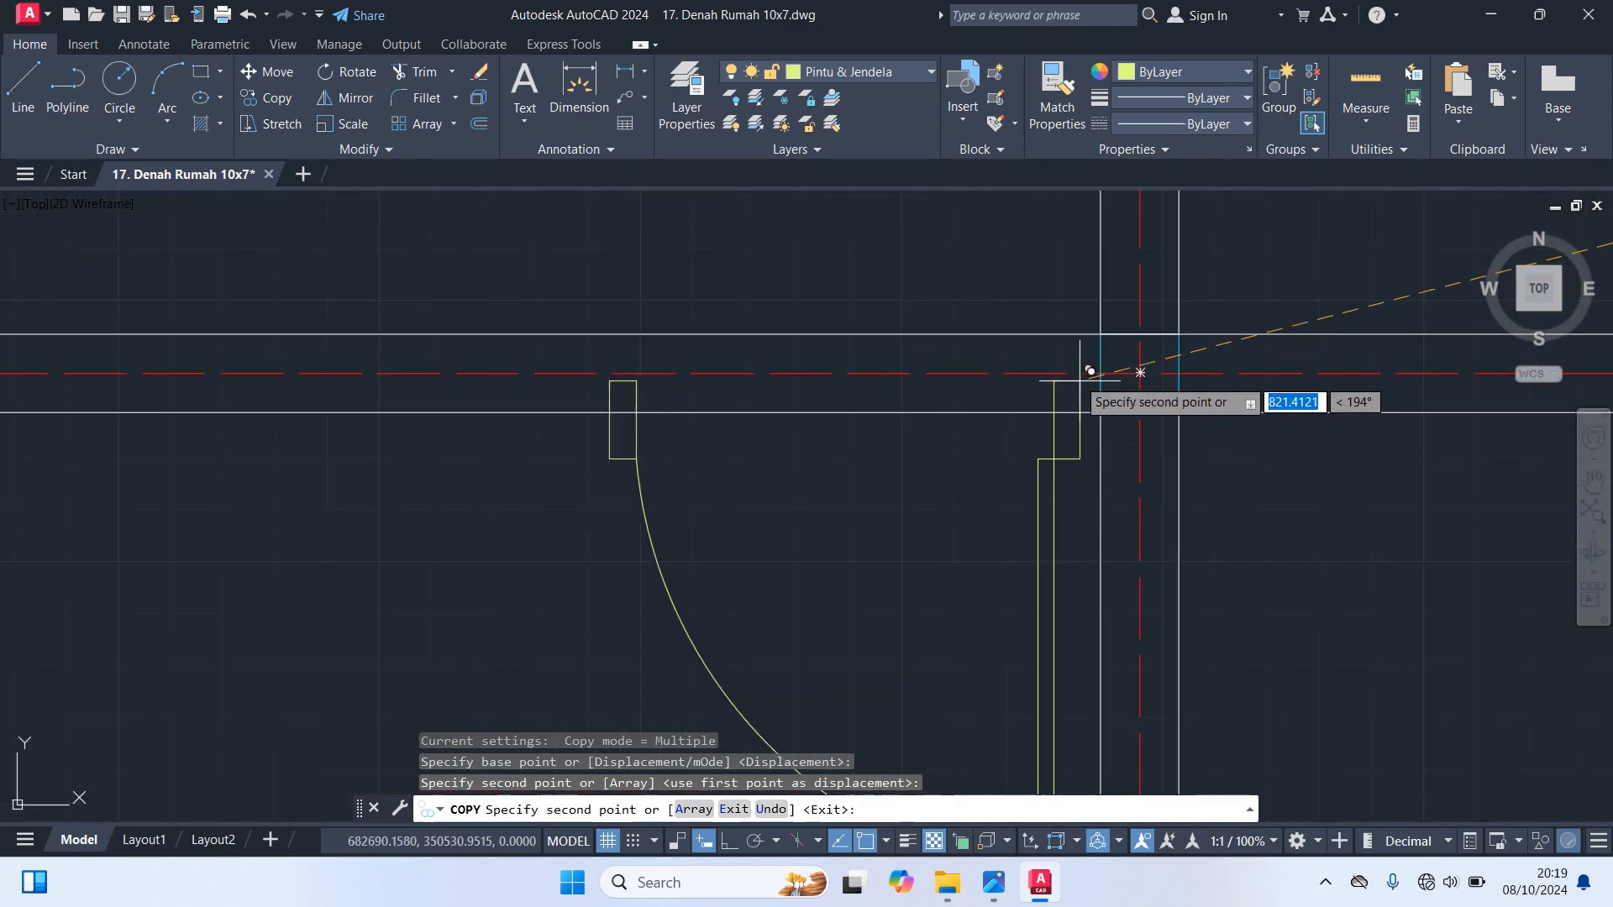
left_click(1101, 333)
scroll(1062, 344, "down", 5)
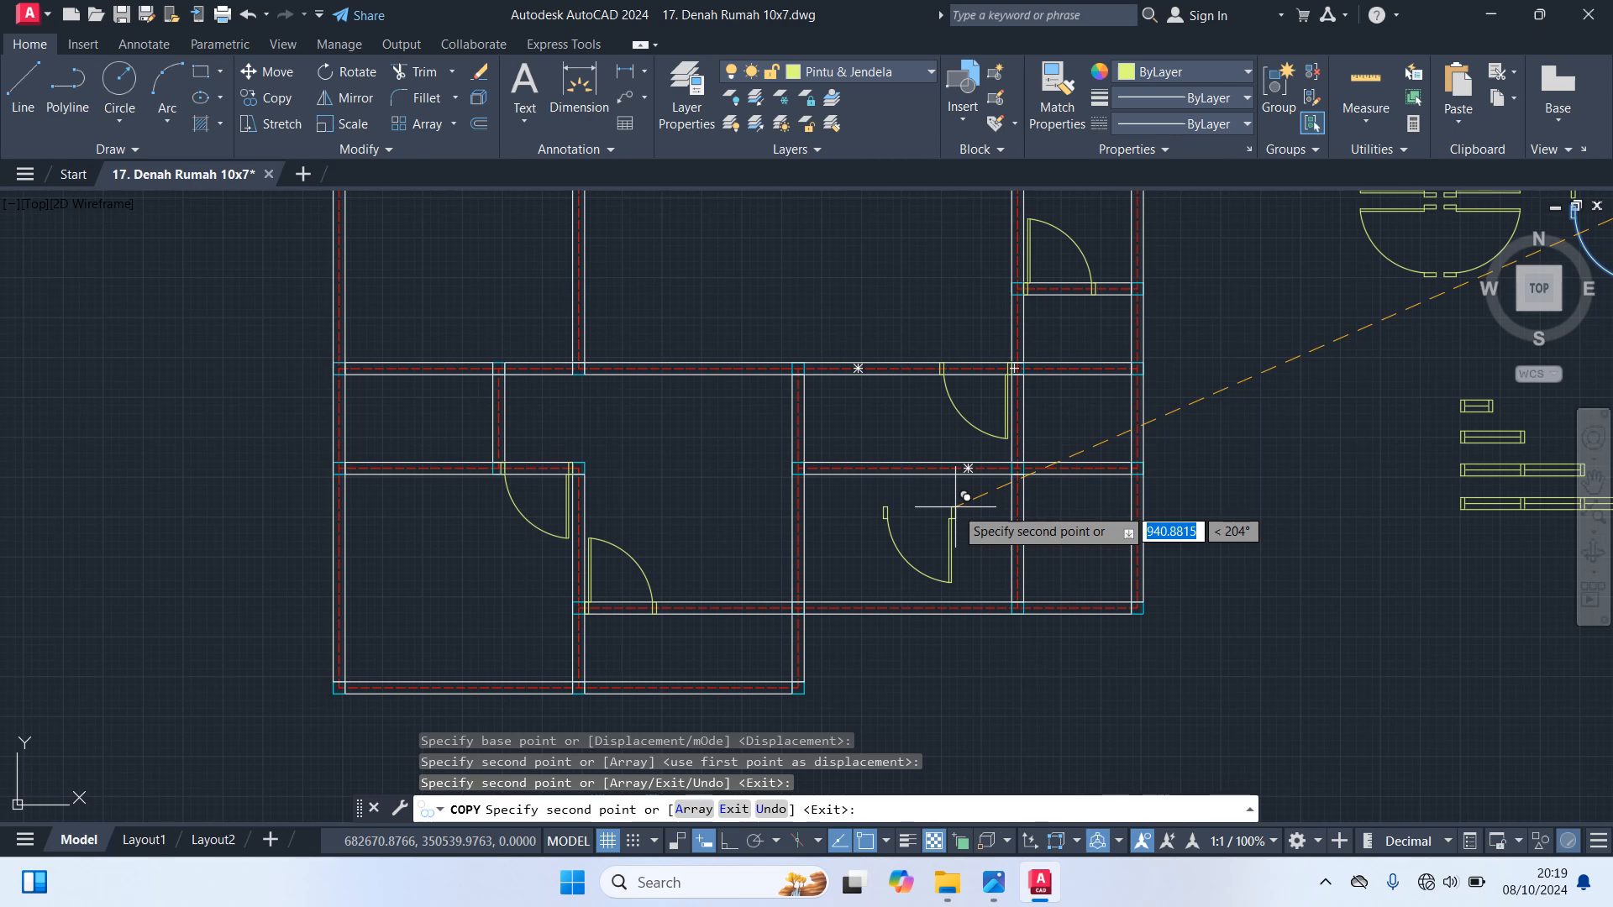
key("Escape")
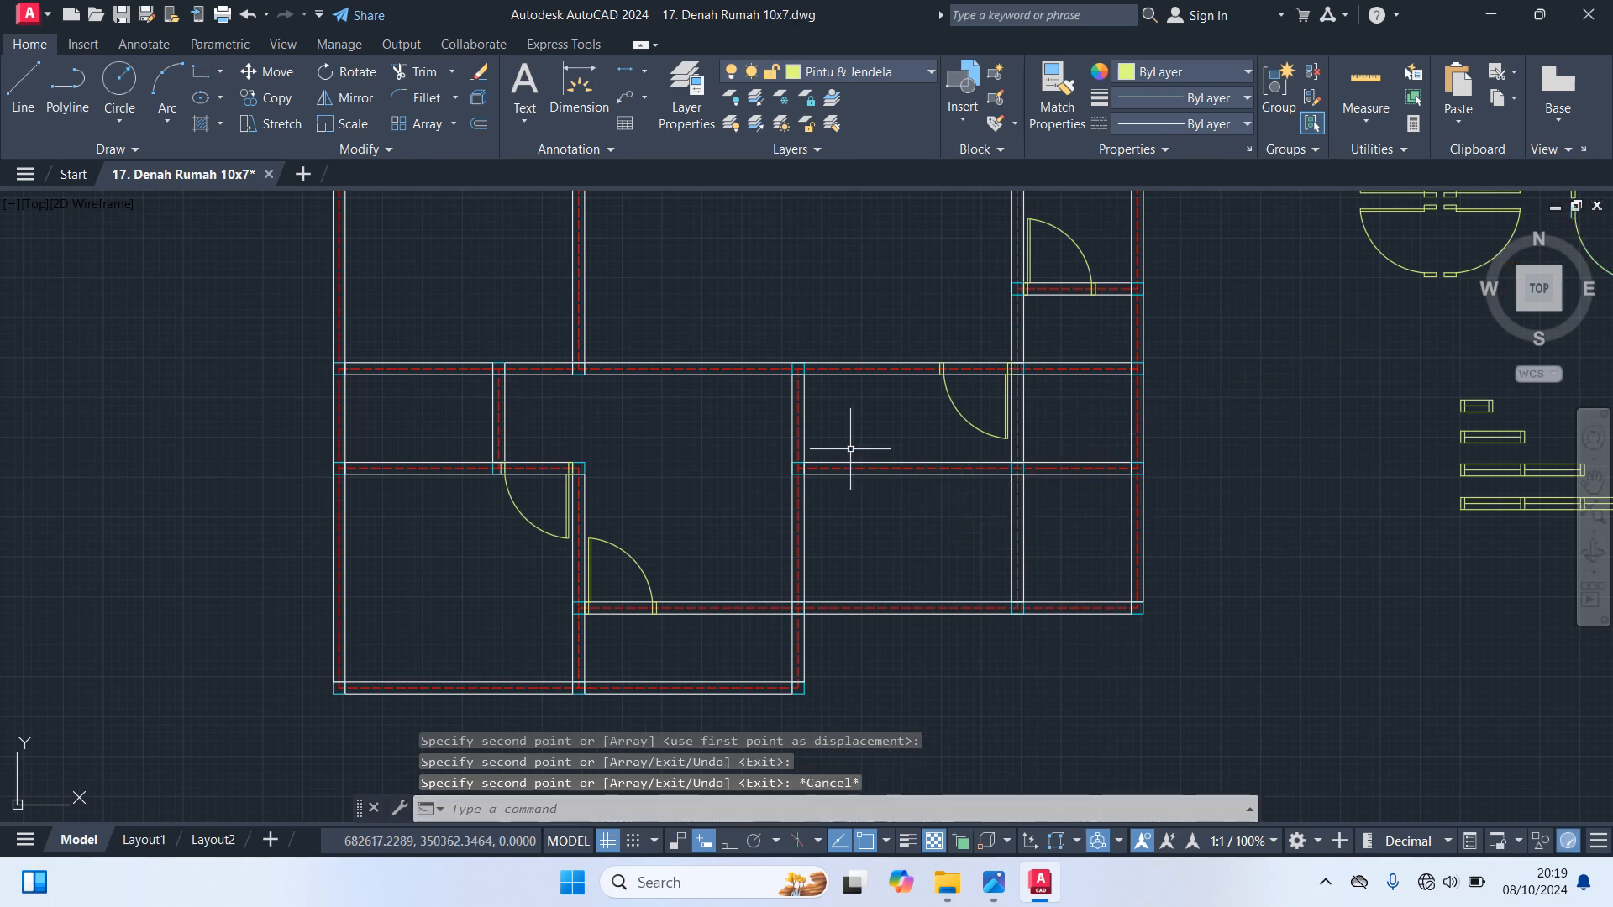
Trim away the lower-right area's horizontal wall lines and axis on both sides of the inner vertical wall
scroll(853, 440, "up", 2)
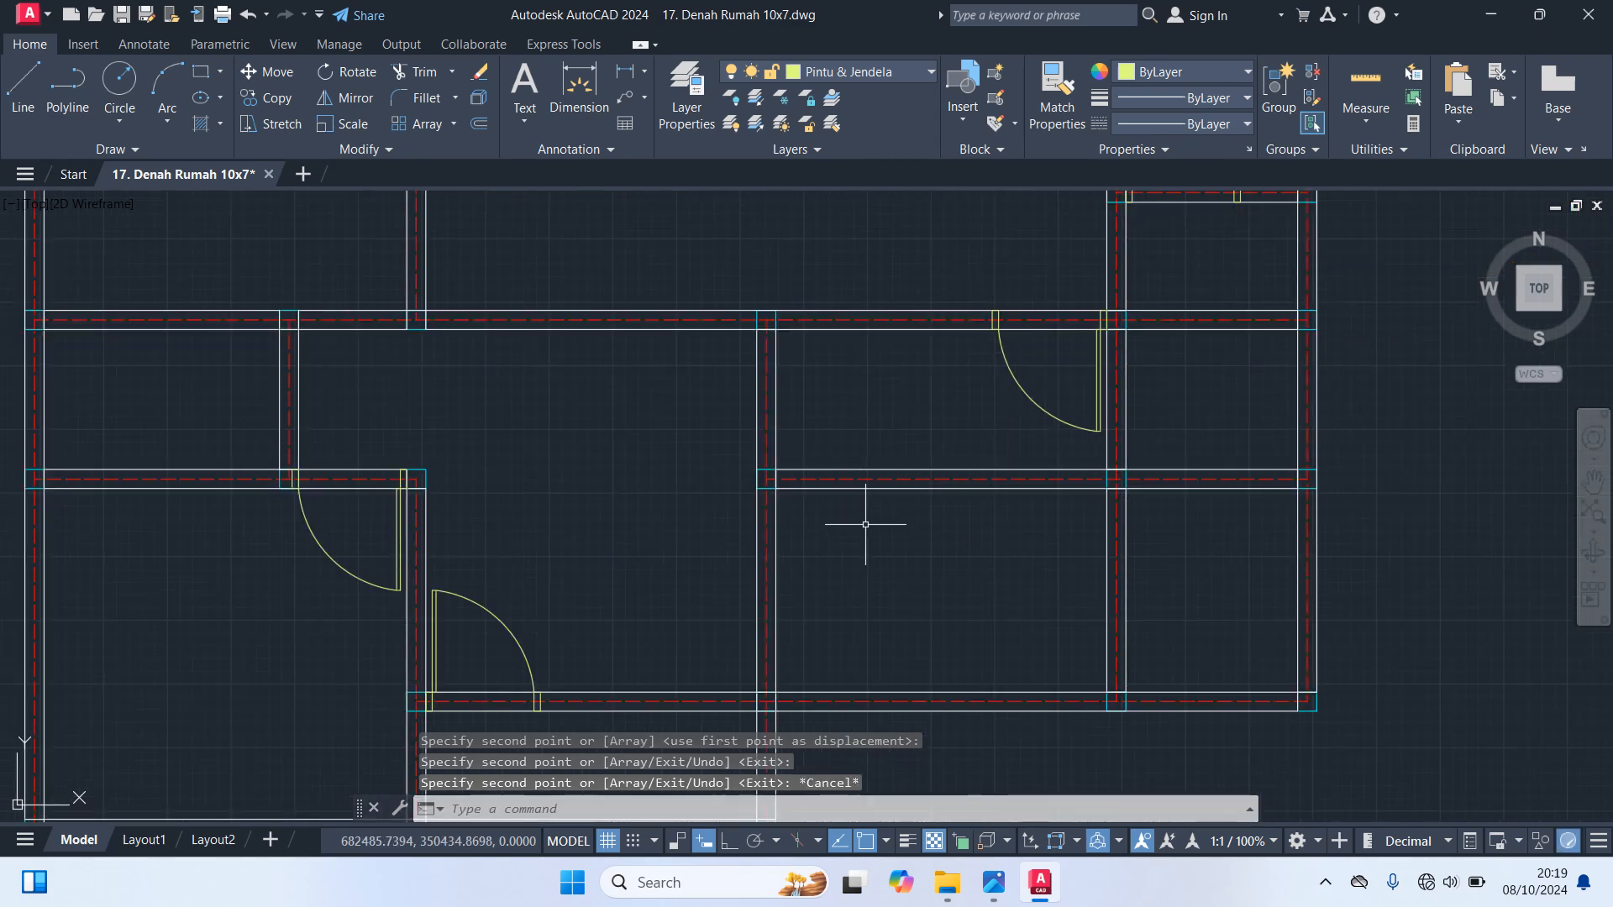
type("TR")
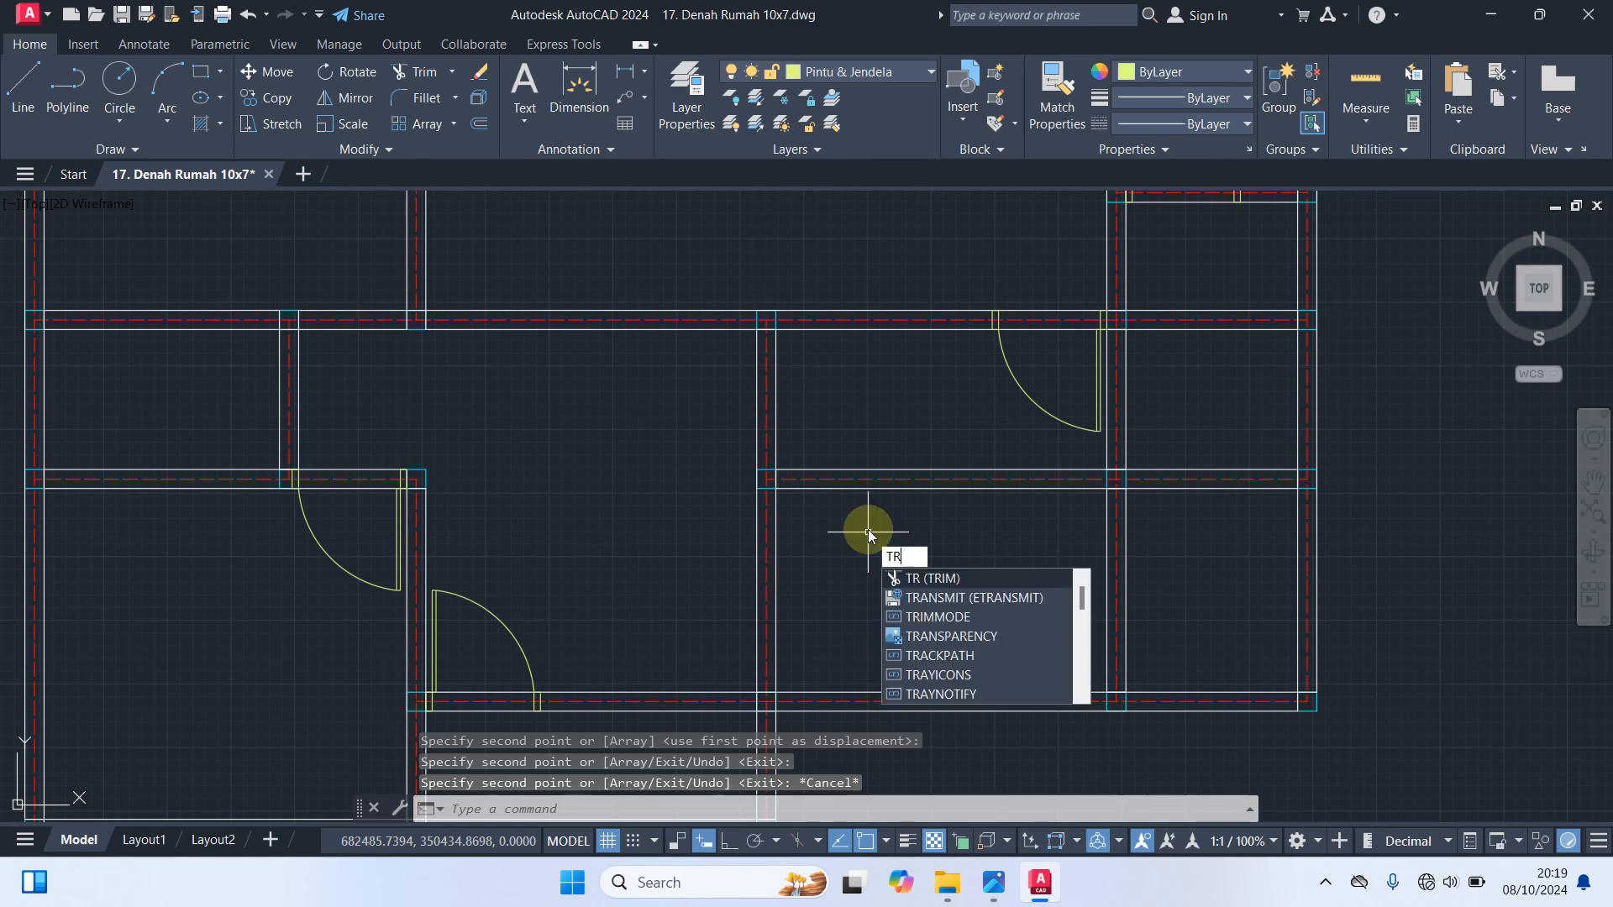
key("Return")
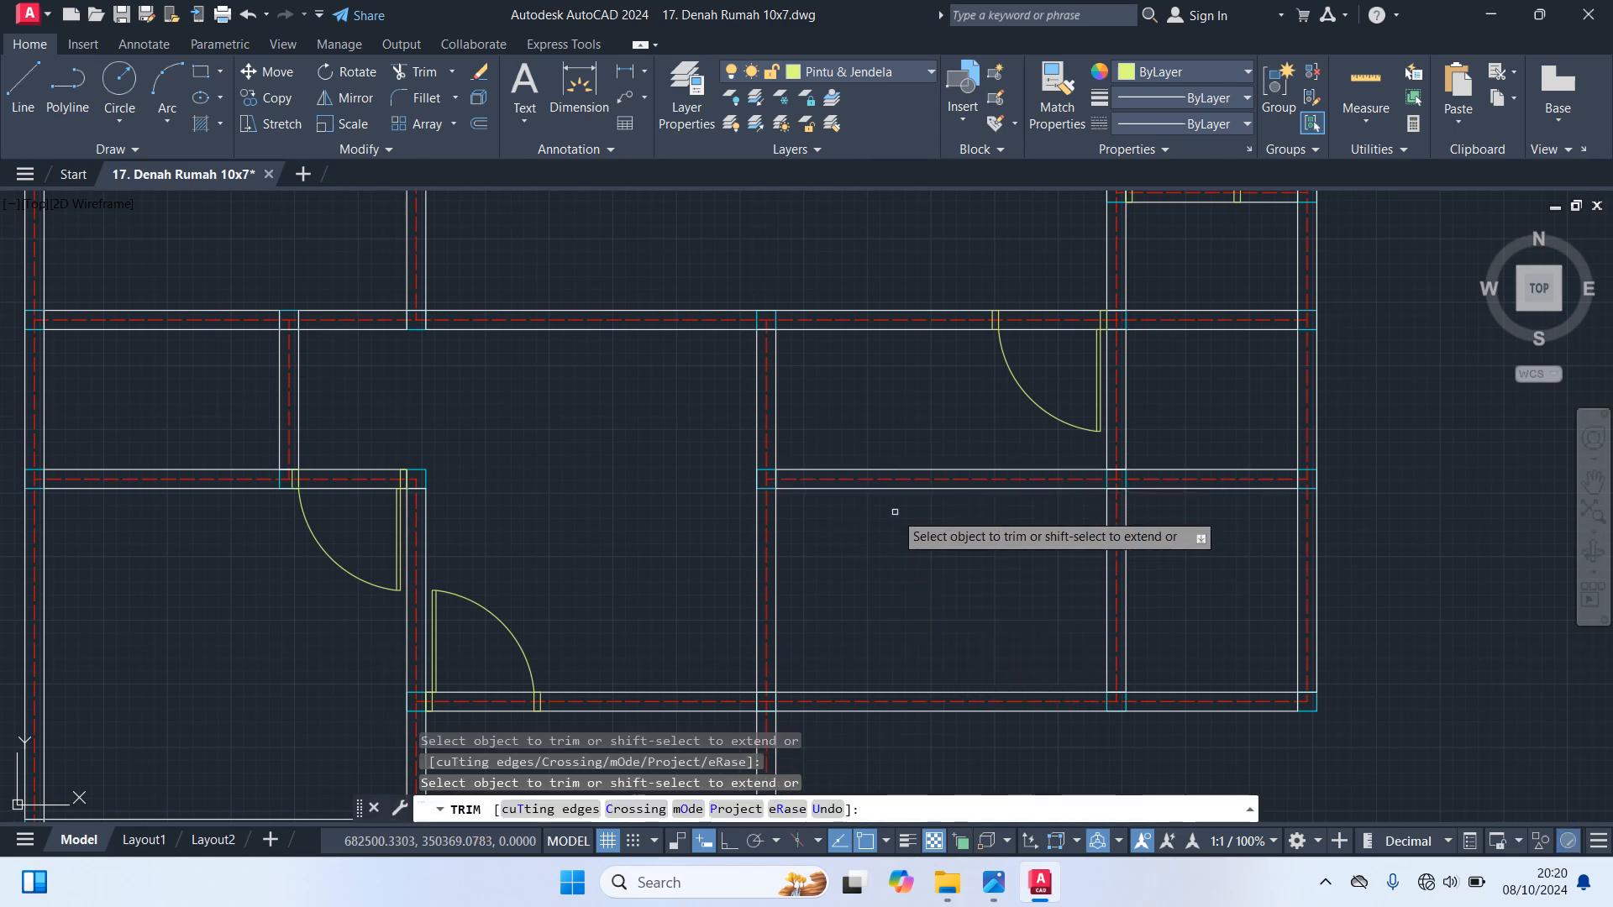
left_click(890, 489)
left_click(883, 480)
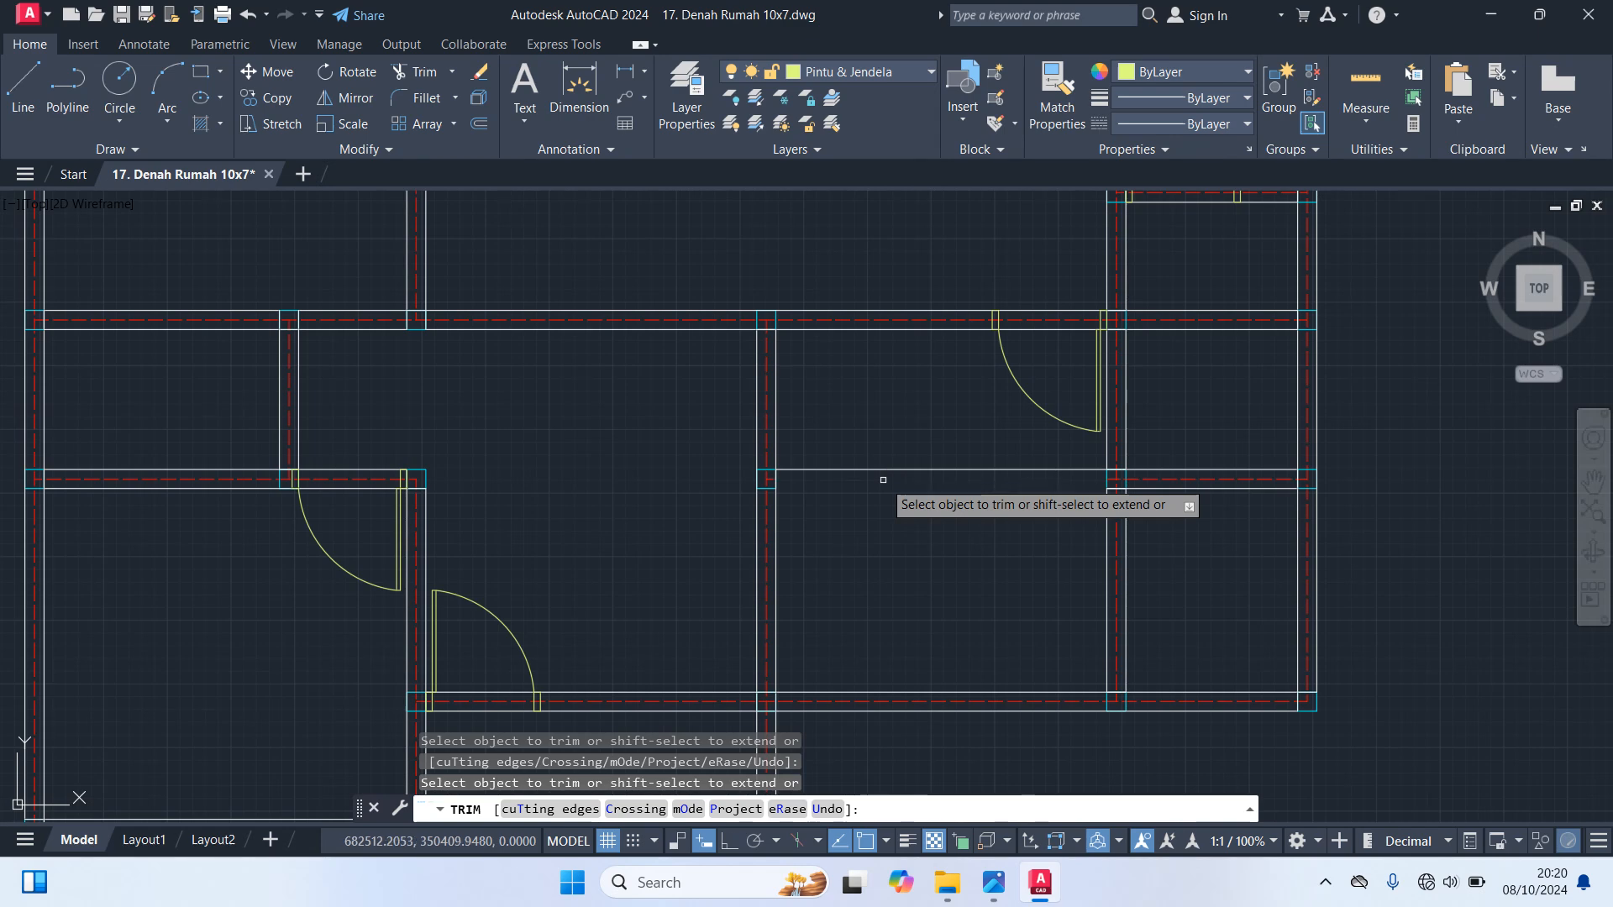
left_click(877, 470)
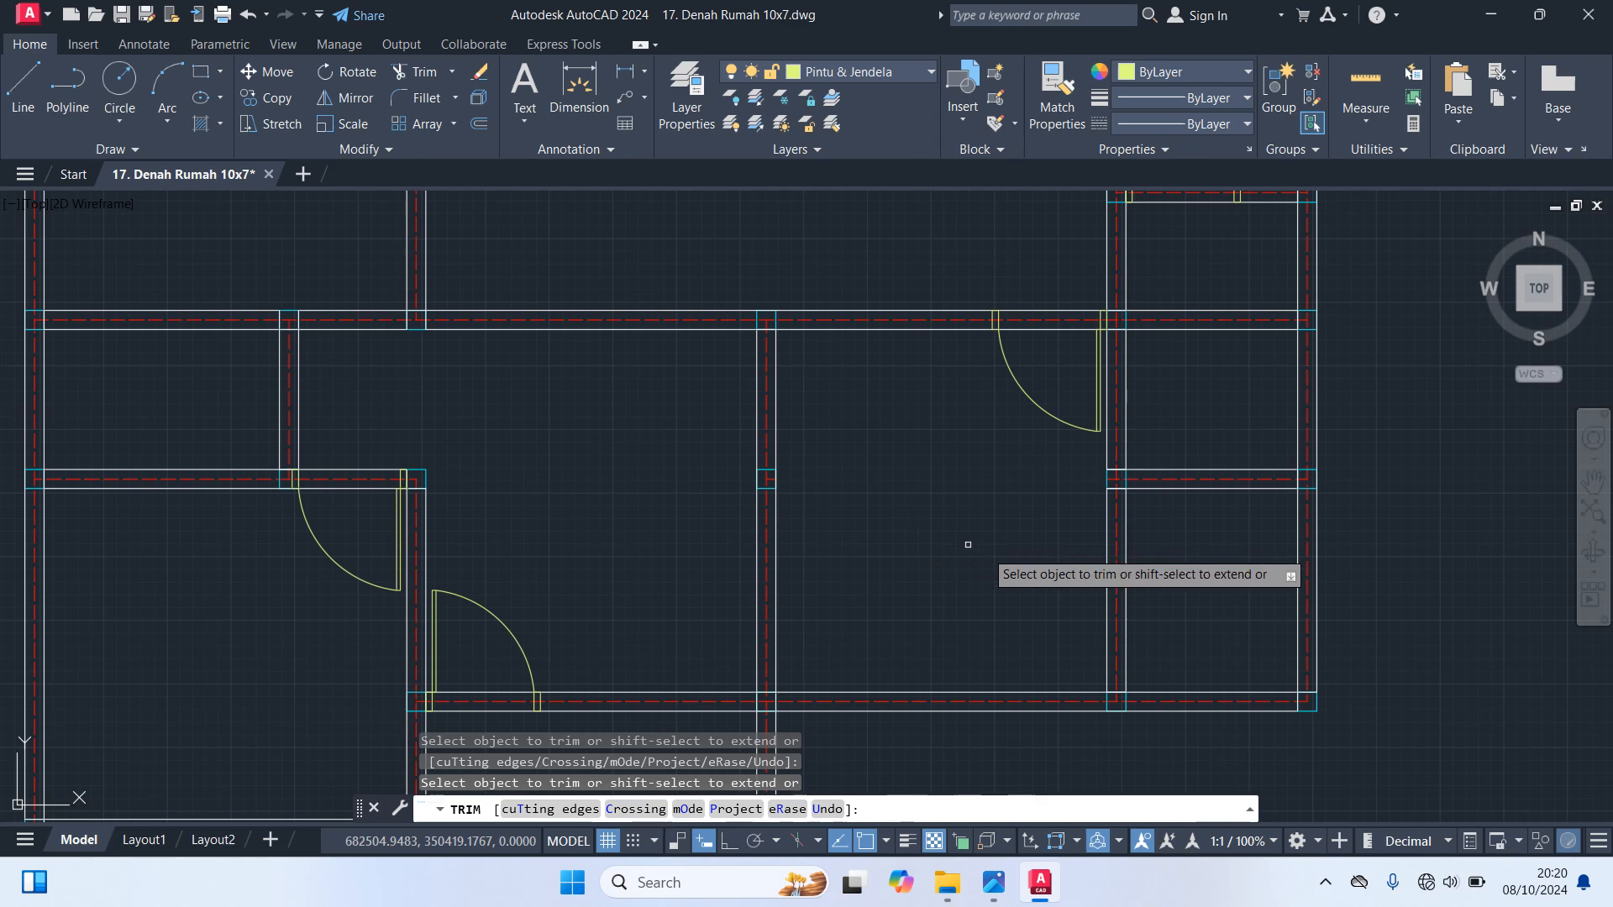
left_click(1157, 488)
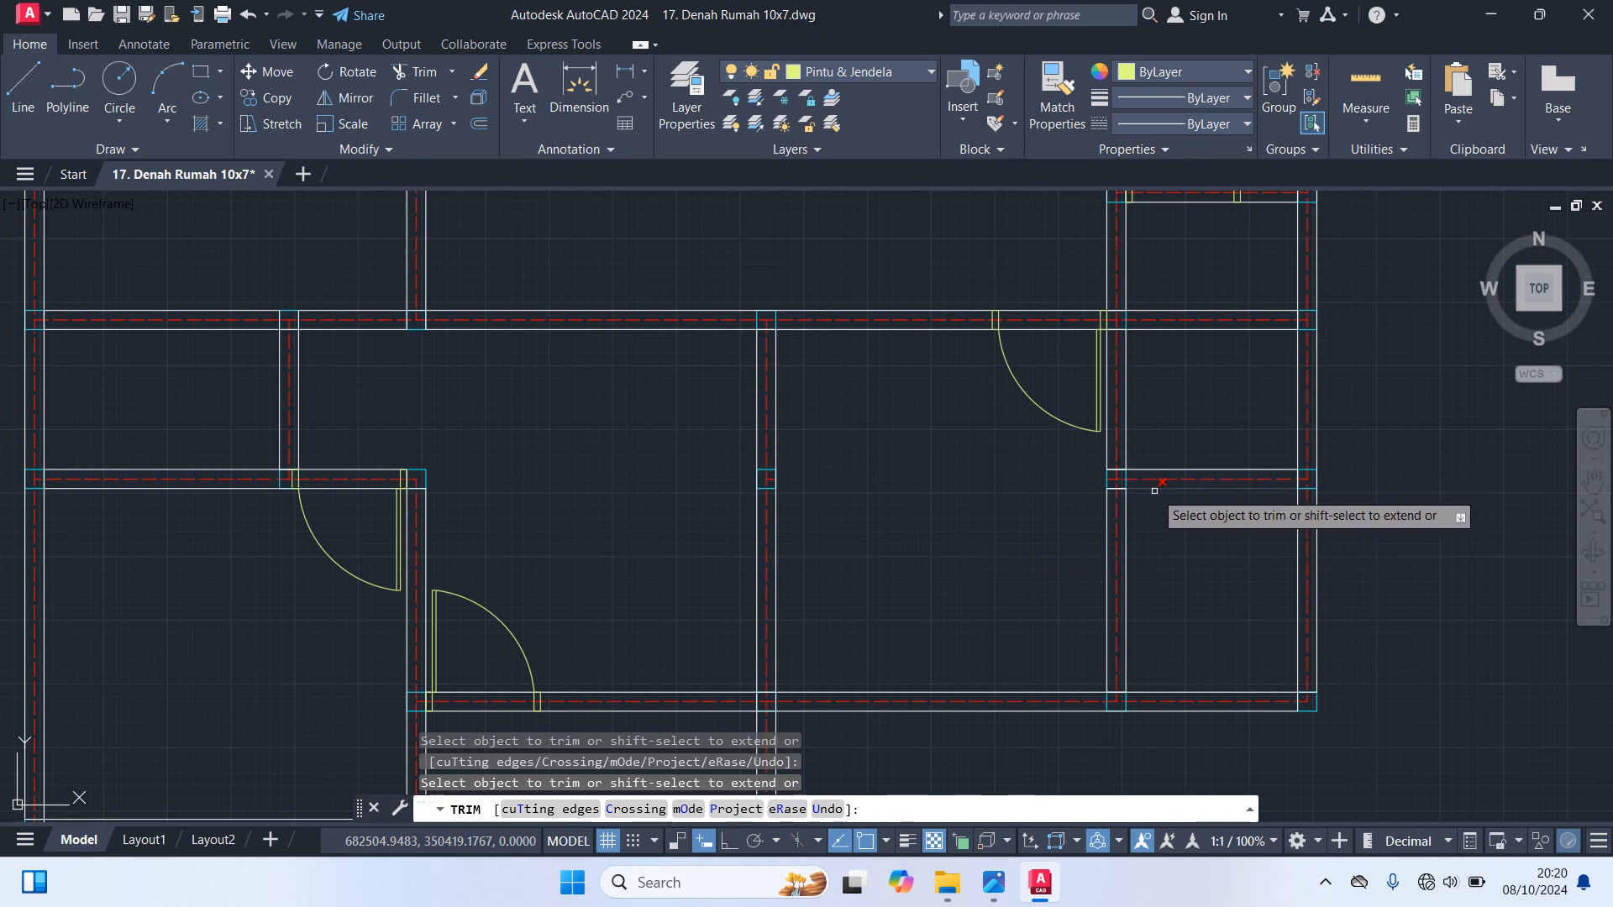
left_click(1152, 470)
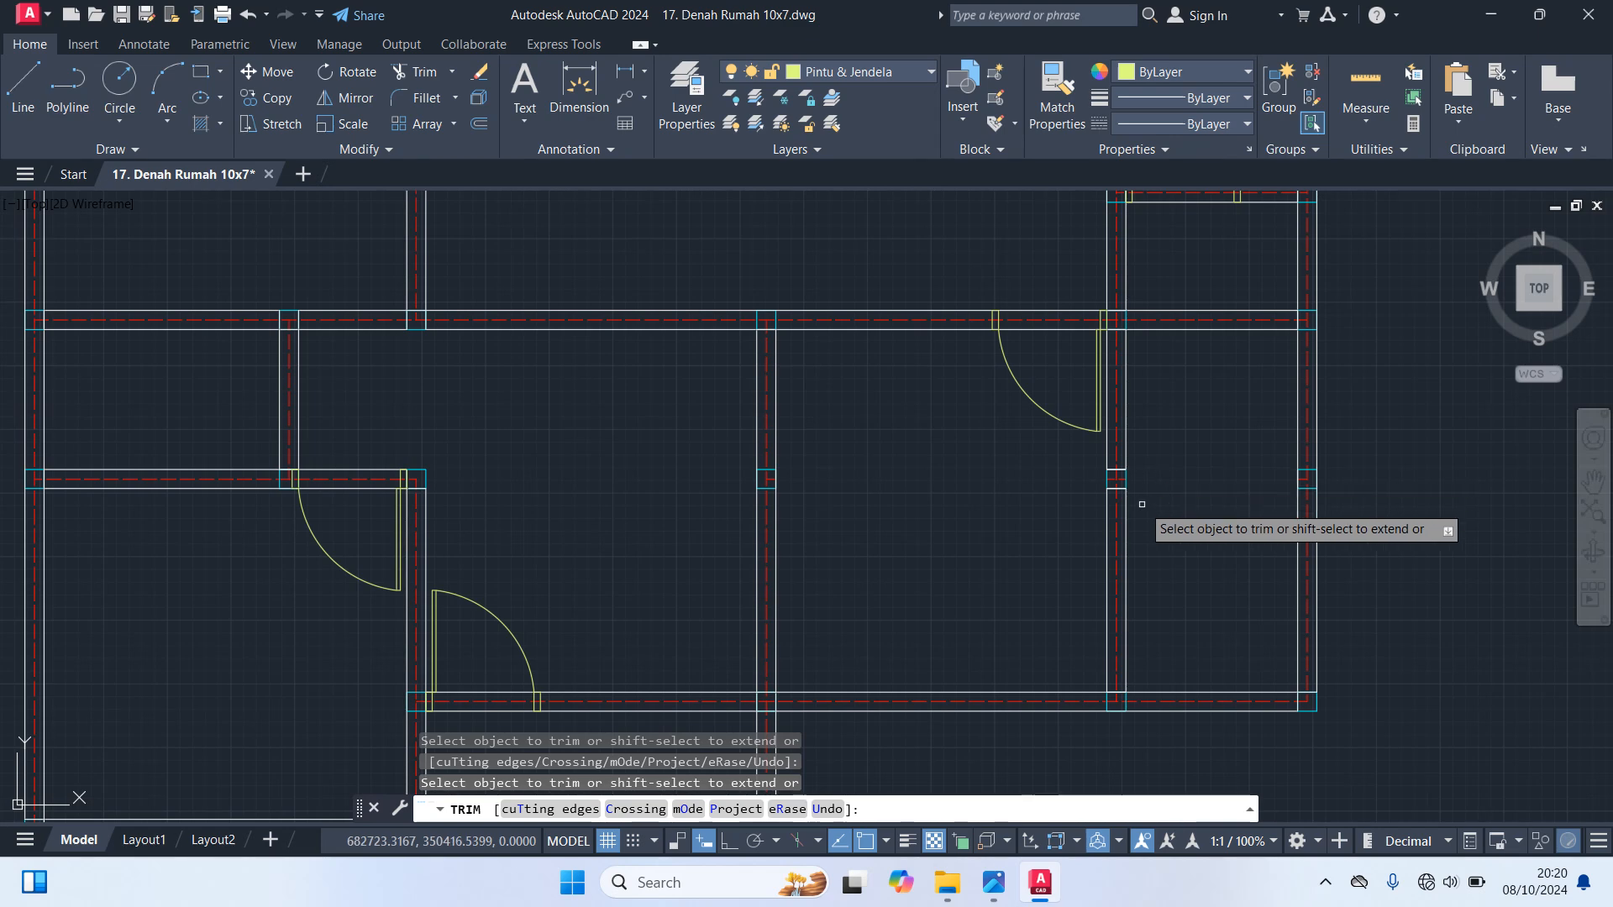
key("Escape")
Erase the three square columns left on the inner and right vertical walls where the lower-right horizontal wall was trimmed away
scroll(798, 462, "up", 3)
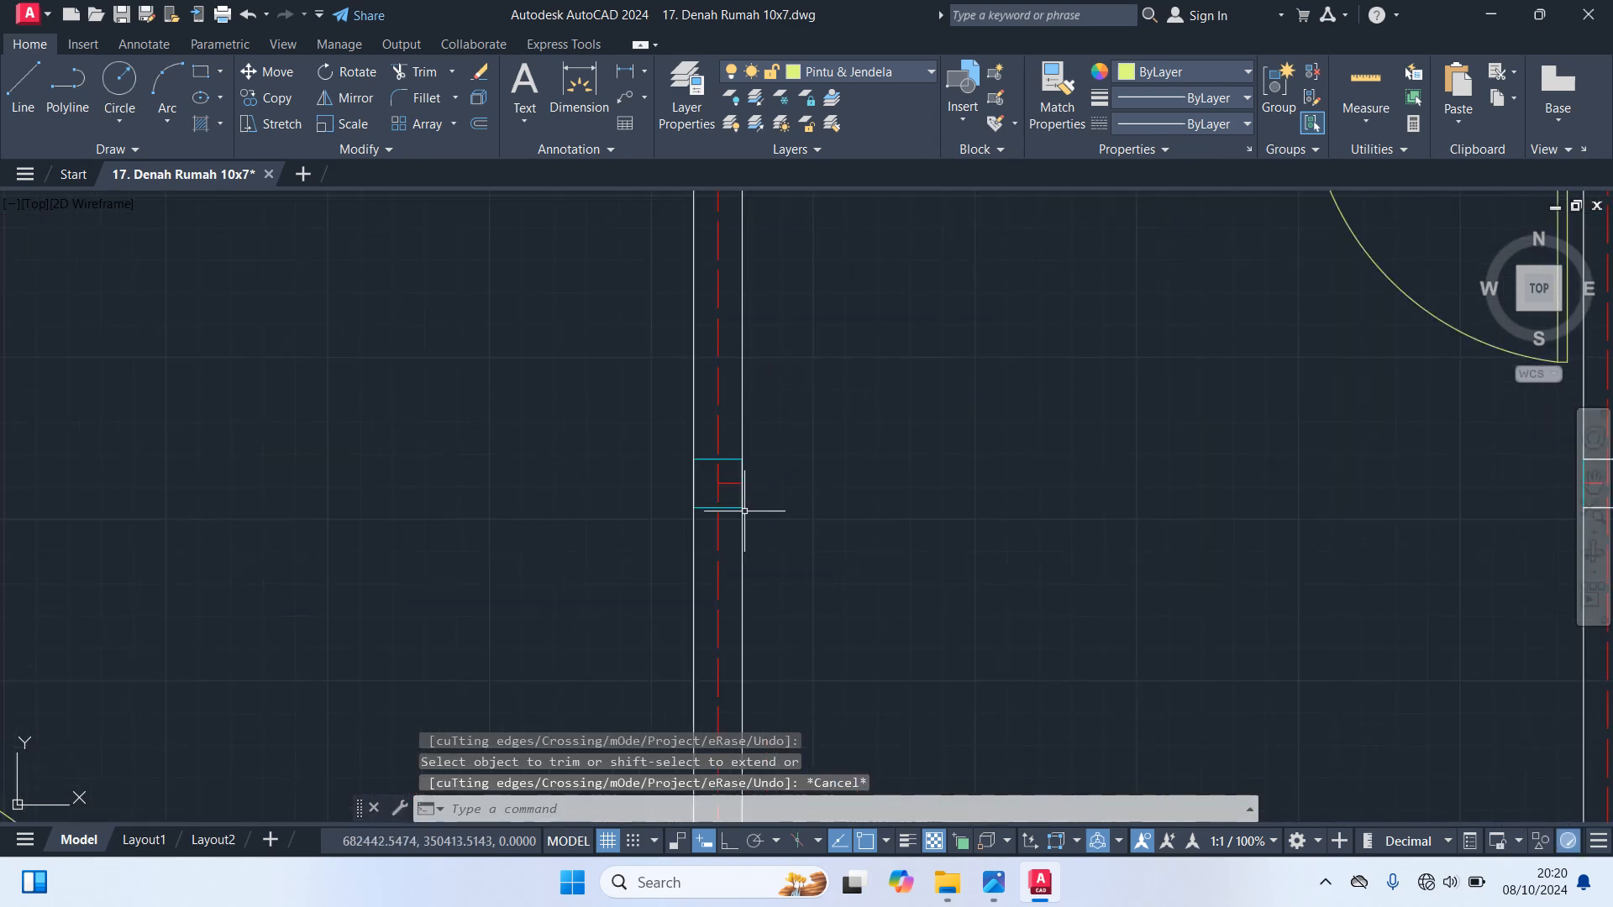
left_click(728, 506)
scroll(801, 538, "down", 3)
scroll(1110, 506, "up", 3)
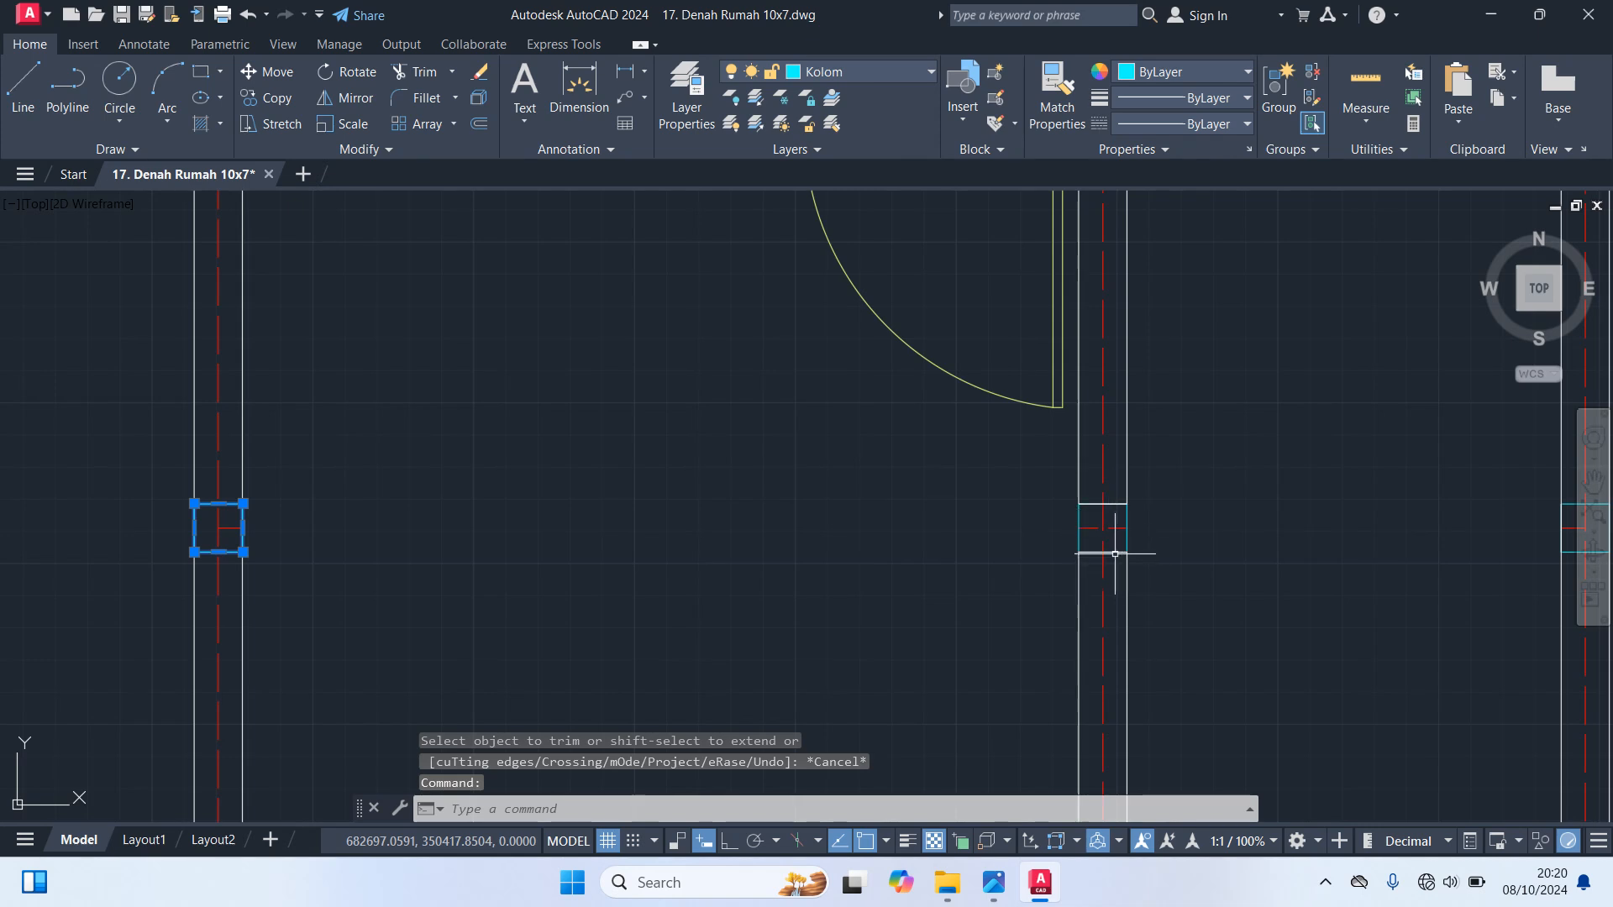
left_click(1127, 540)
middle_click_drag(1242, 561, 891, 561)
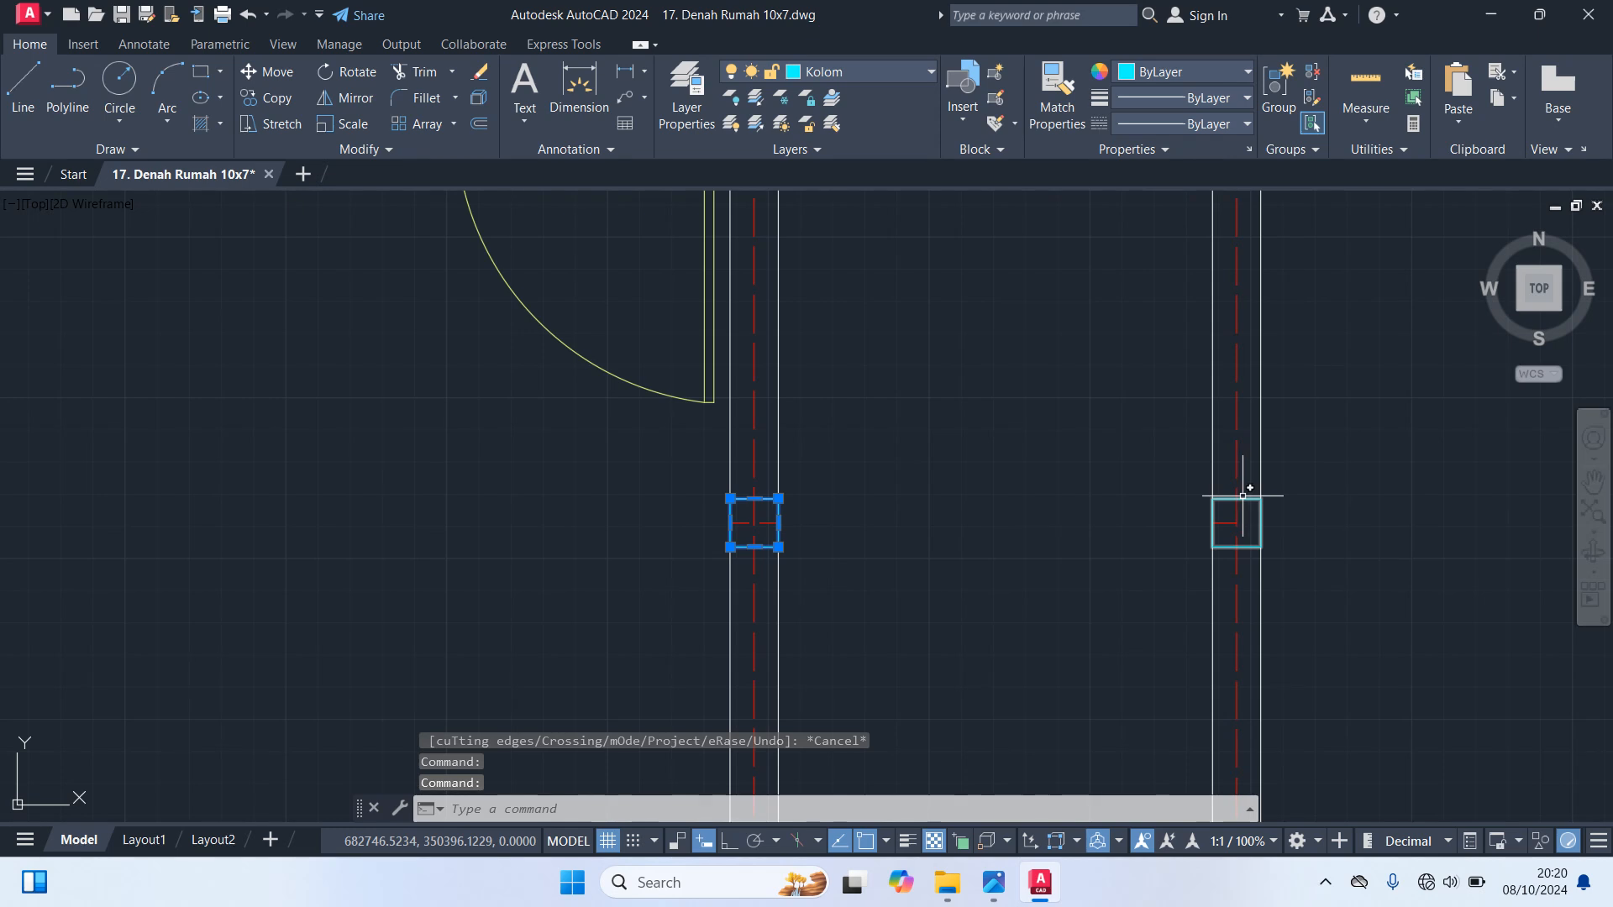
left_click(1242, 497)
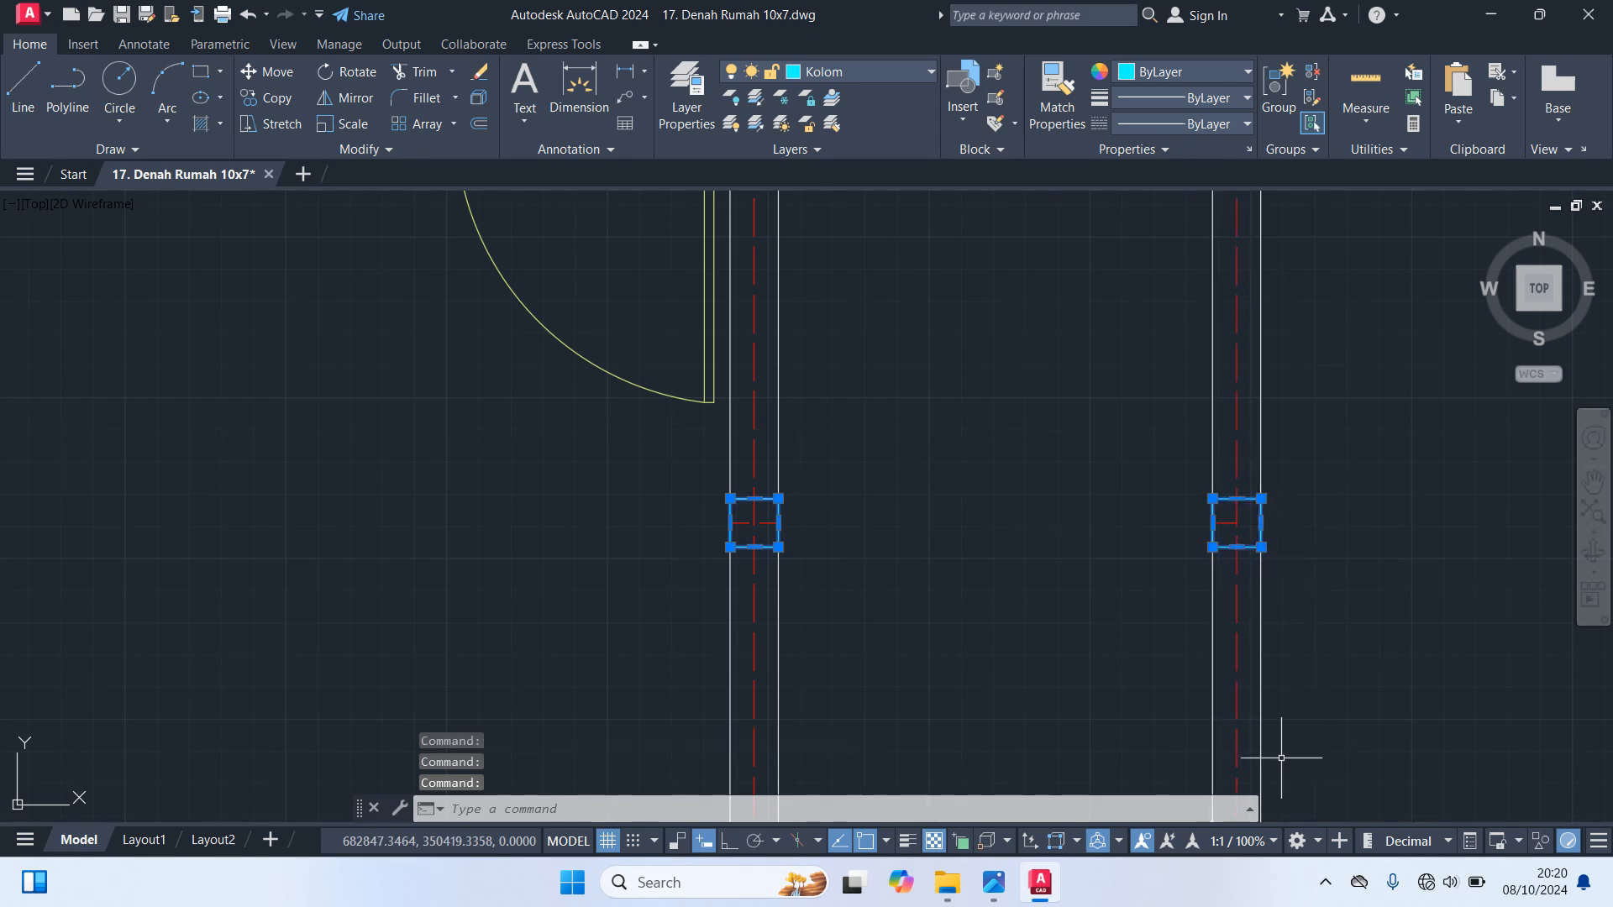
key("Delete")
Erase the three short axis-line stubs remaining on the vertical walls at the removed horizontal wall's position
scroll(1197, 582, "down", 2)
middle_click_drag(1061, 577, 1237, 598)
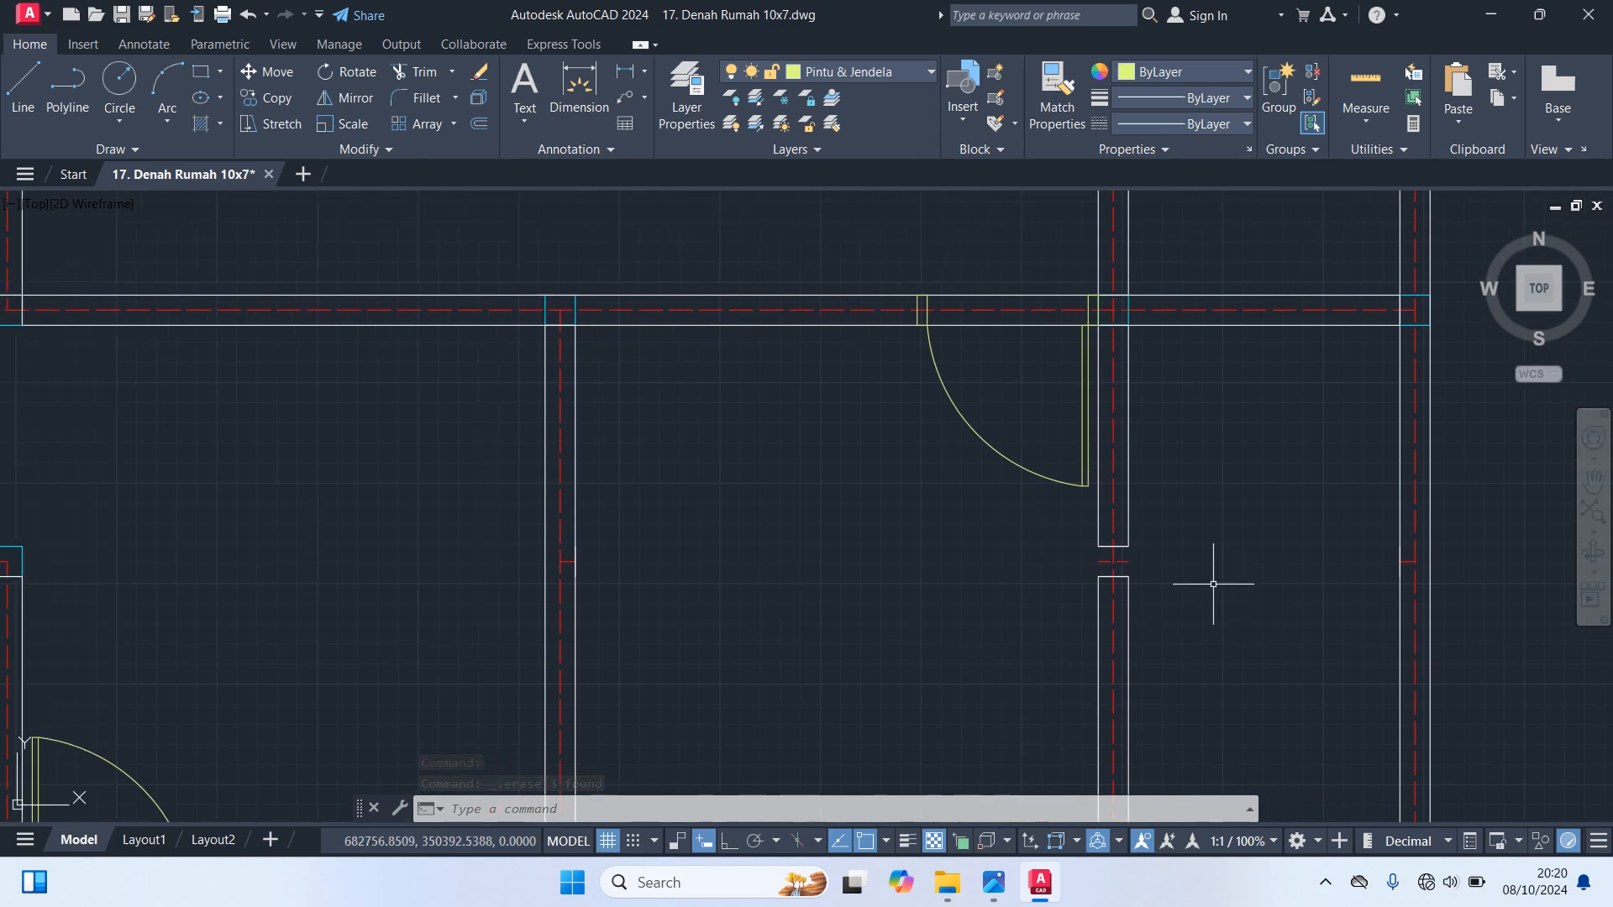
type("t")
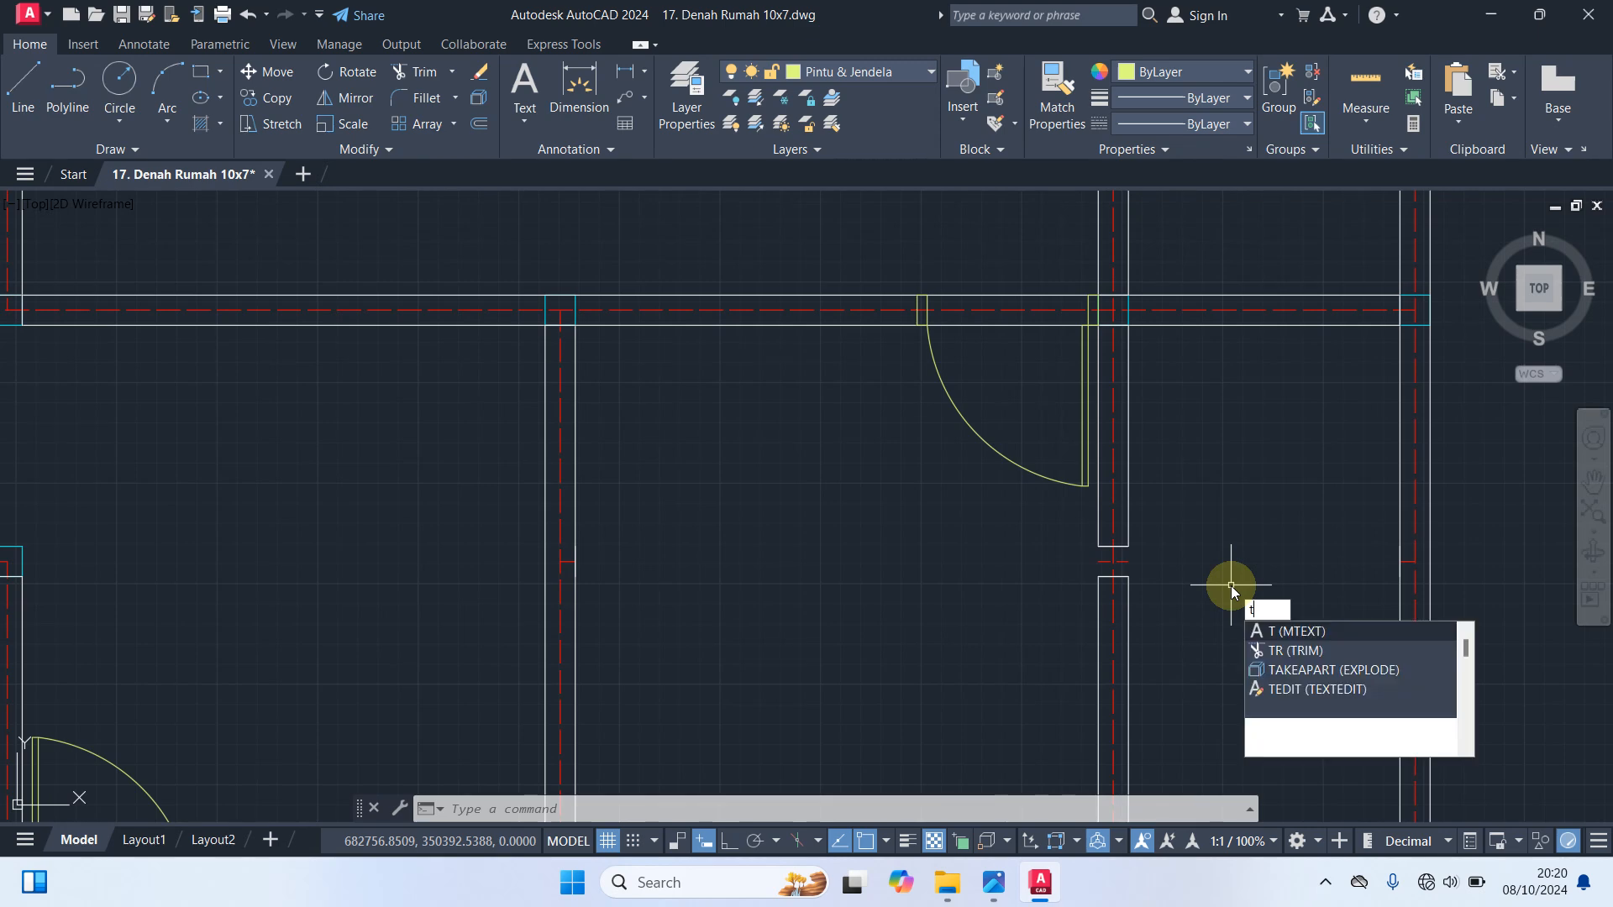
key("Escape")
scroll(1459, 562, "up", 4)
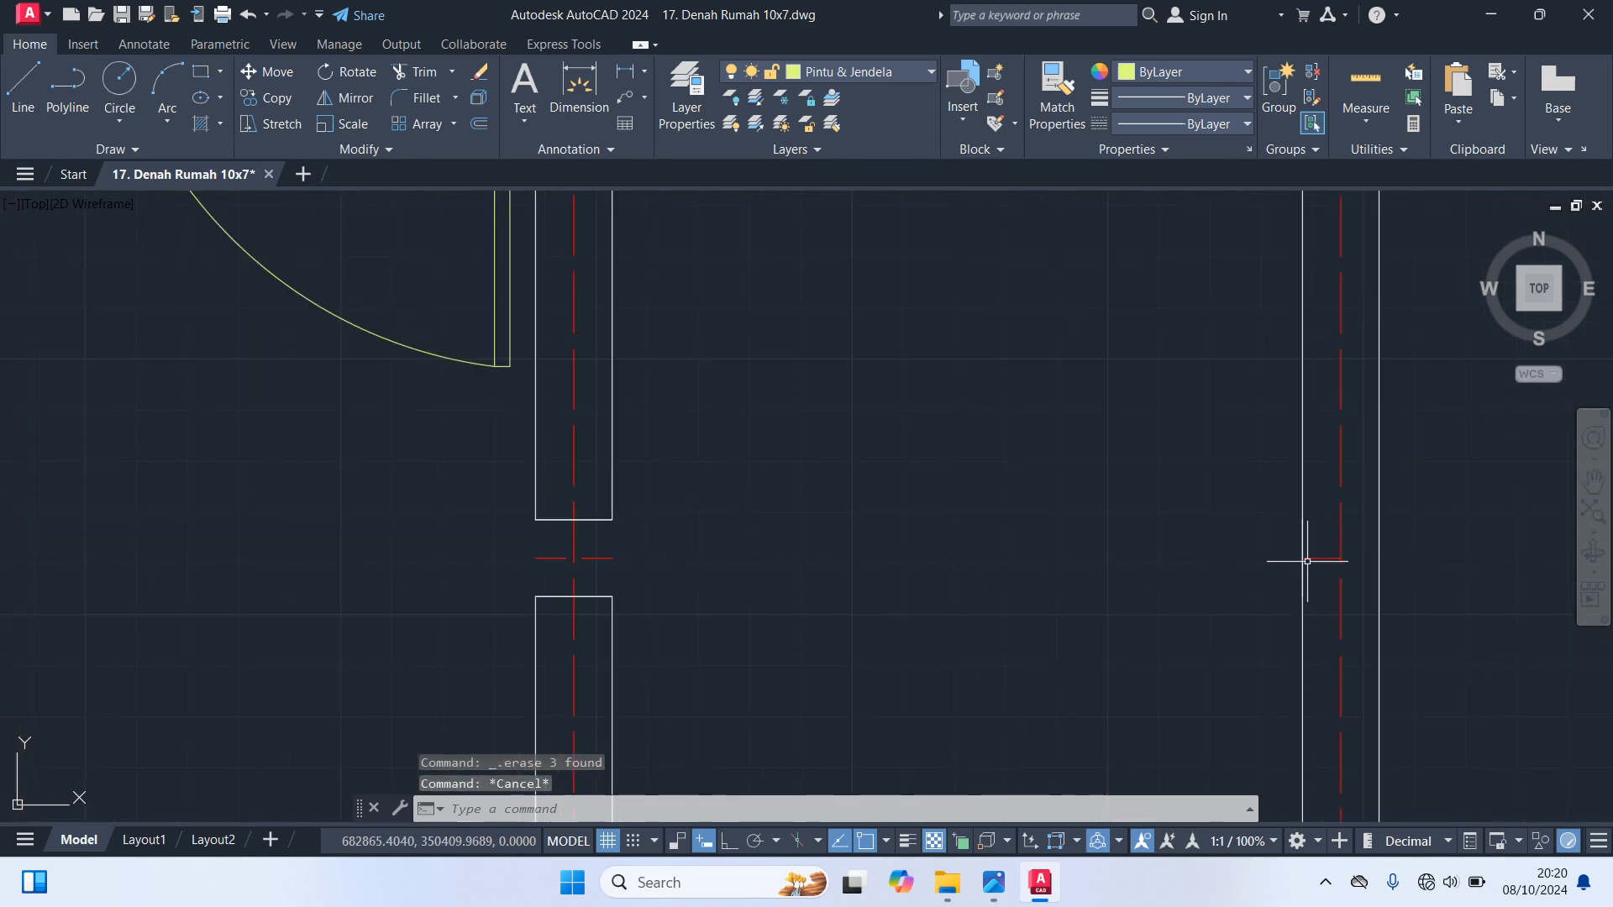
left_click(1311, 555)
scroll(1140, 542, "down", 4)
scroll(930, 551, "up", 4)
left_click(914, 540)
scroll(857, 583, "down", 4)
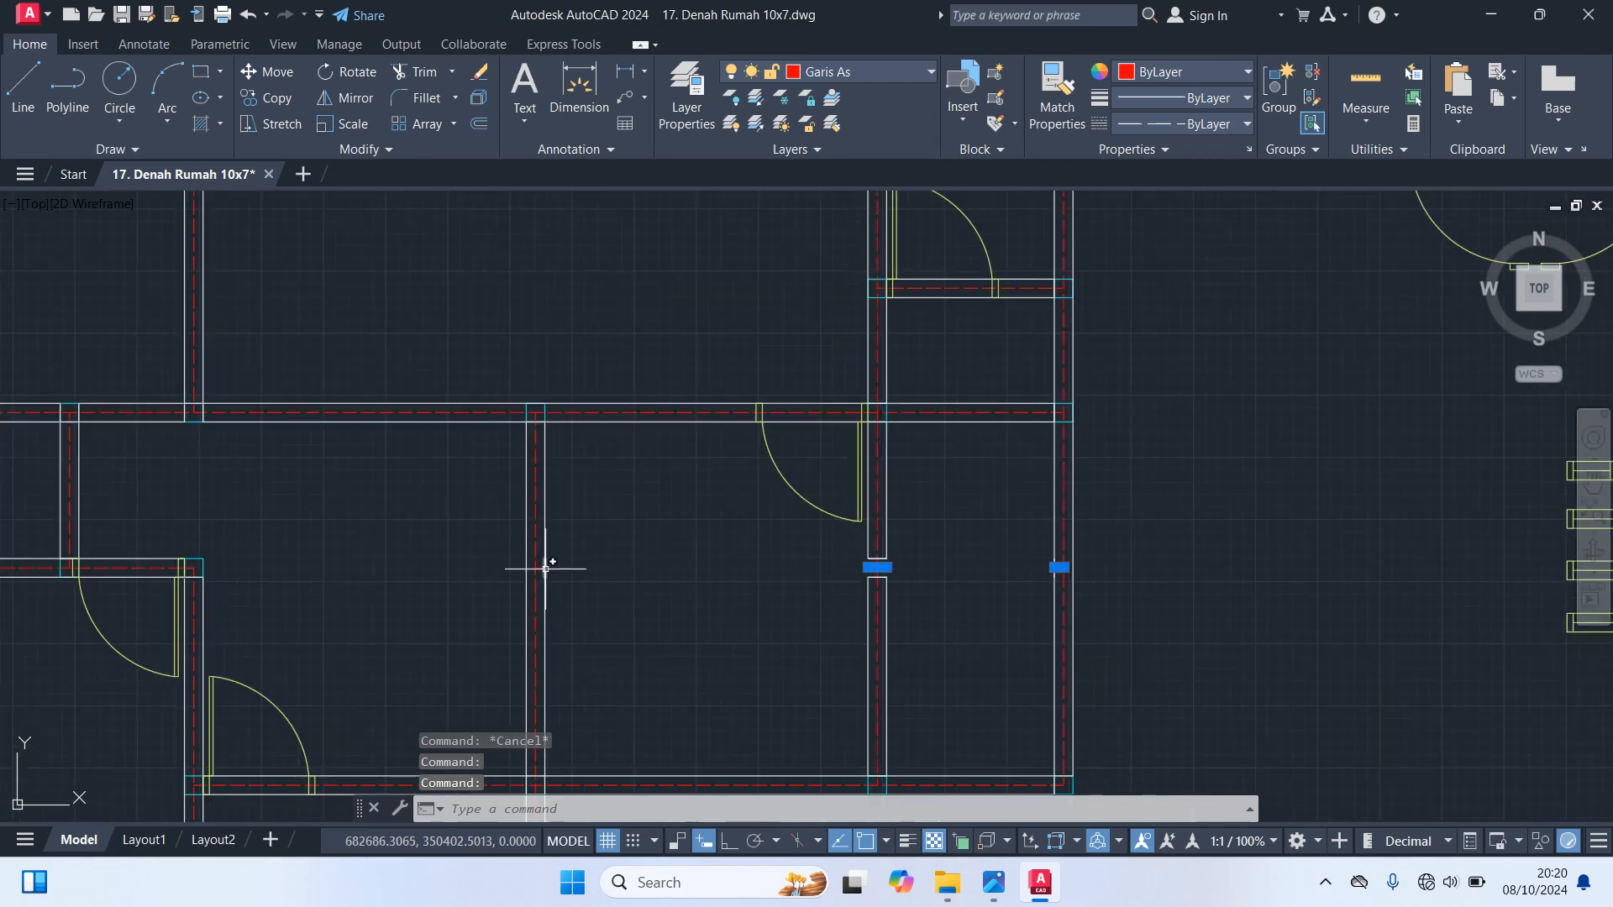
scroll(521, 556, "up", 4)
left_click(518, 555)
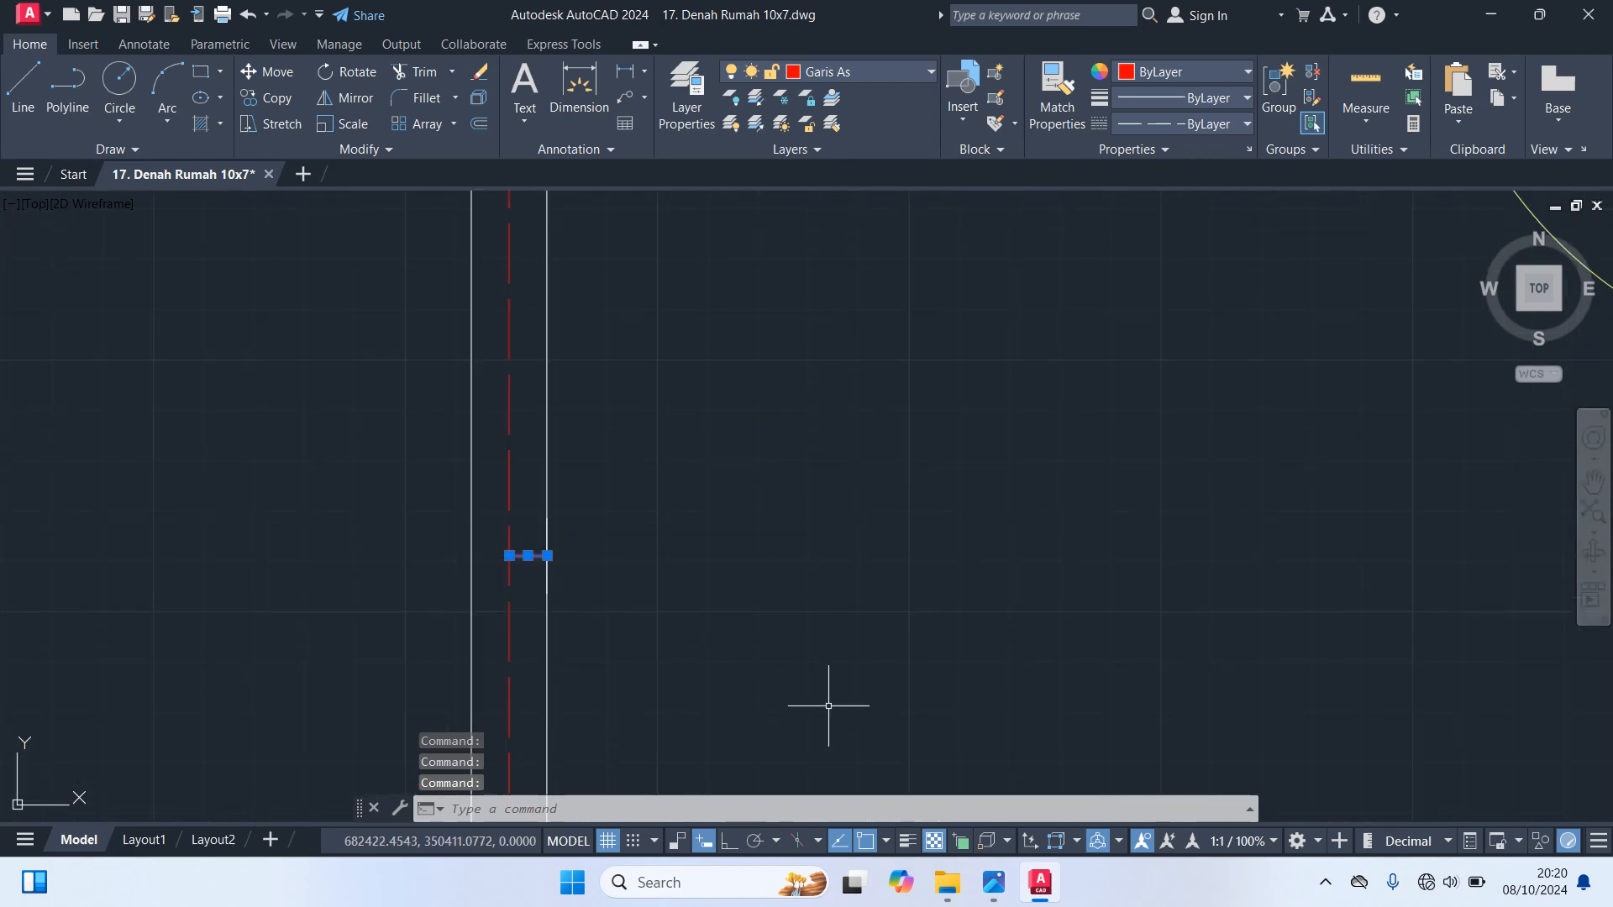
key("Delete")
Erase the short upper outline of the right-hand inner vertical wall beside the door, plus the leftover short line at its lower end
scroll(896, 644, "down", 4)
scroll(896, 645, "down", 3)
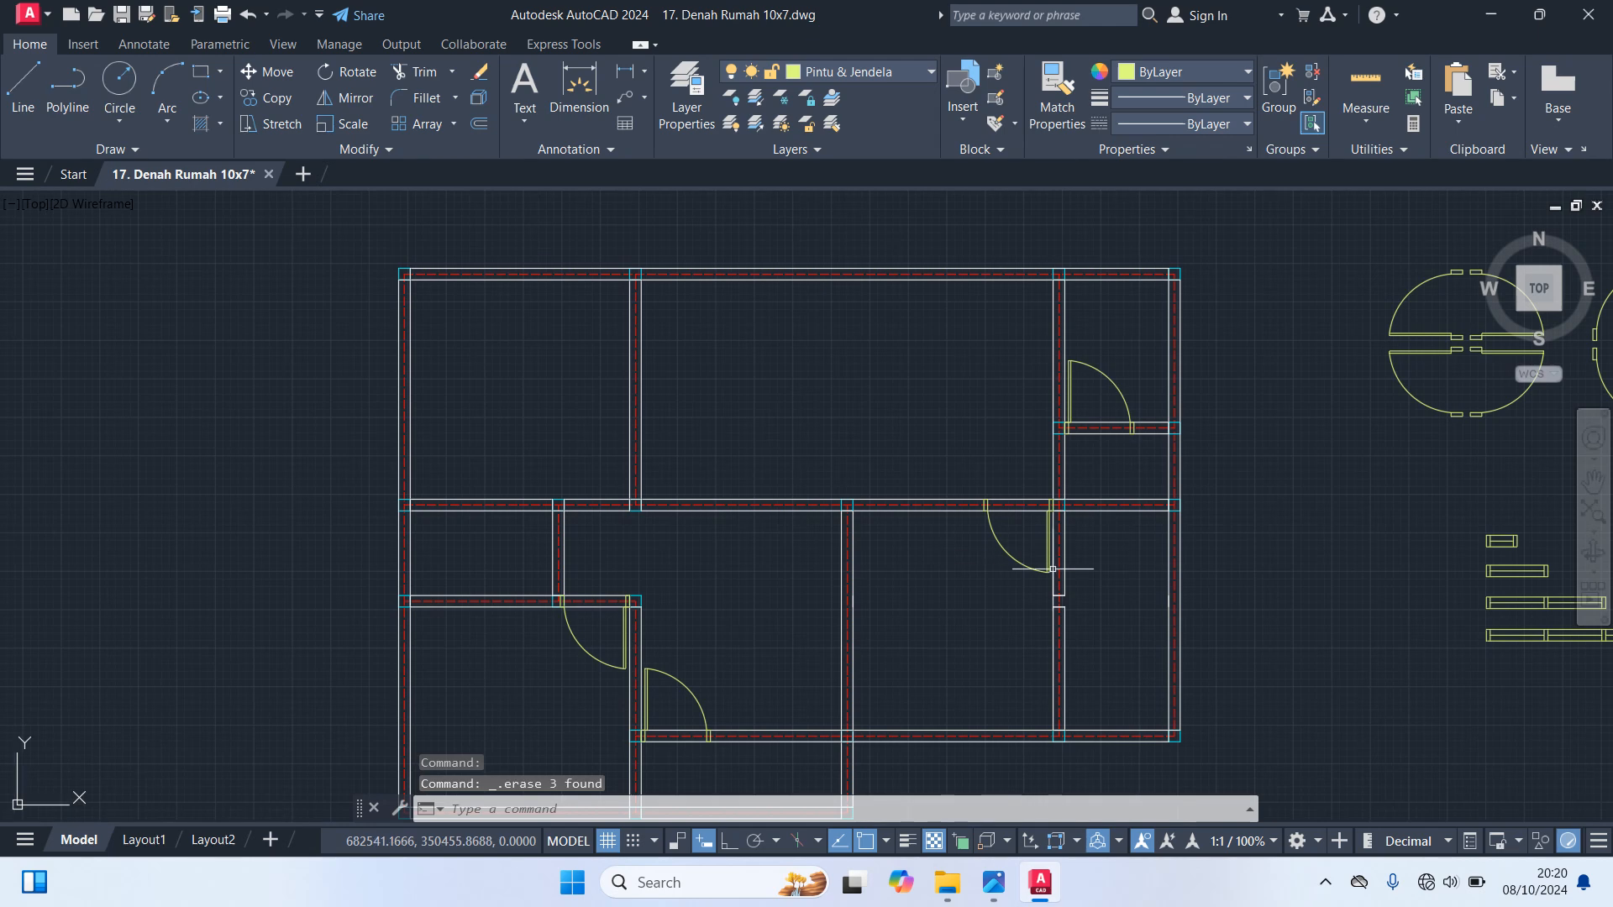
scroll(1008, 547, "up", 4)
scroll(1104, 588, "up", 2)
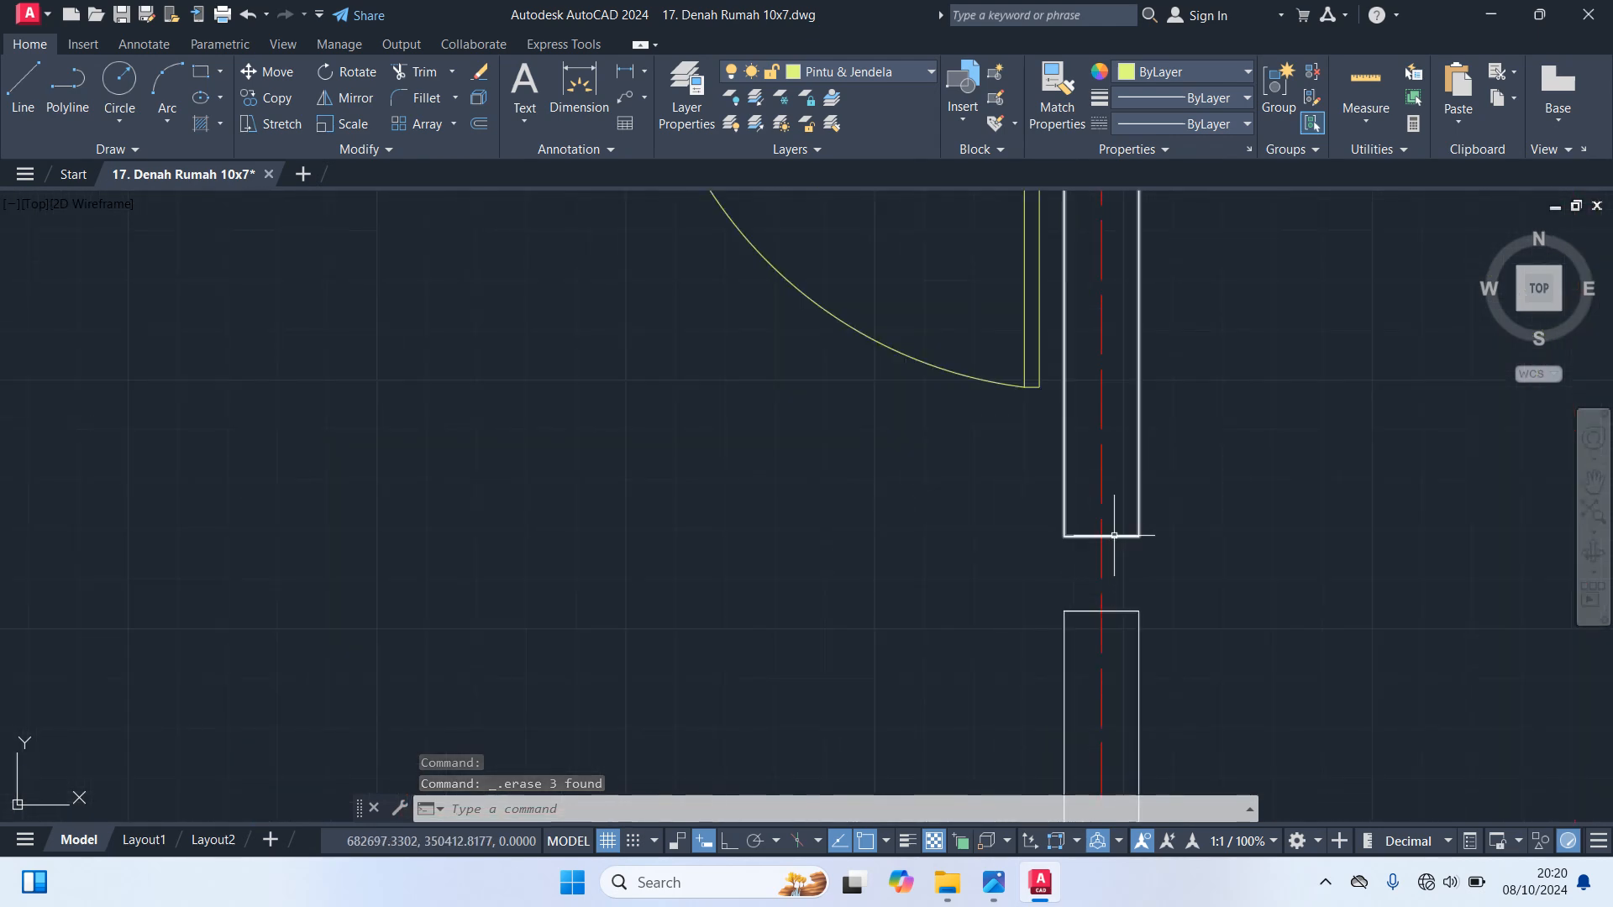
left_click(1114, 534)
scroll(1117, 537, "down", 3)
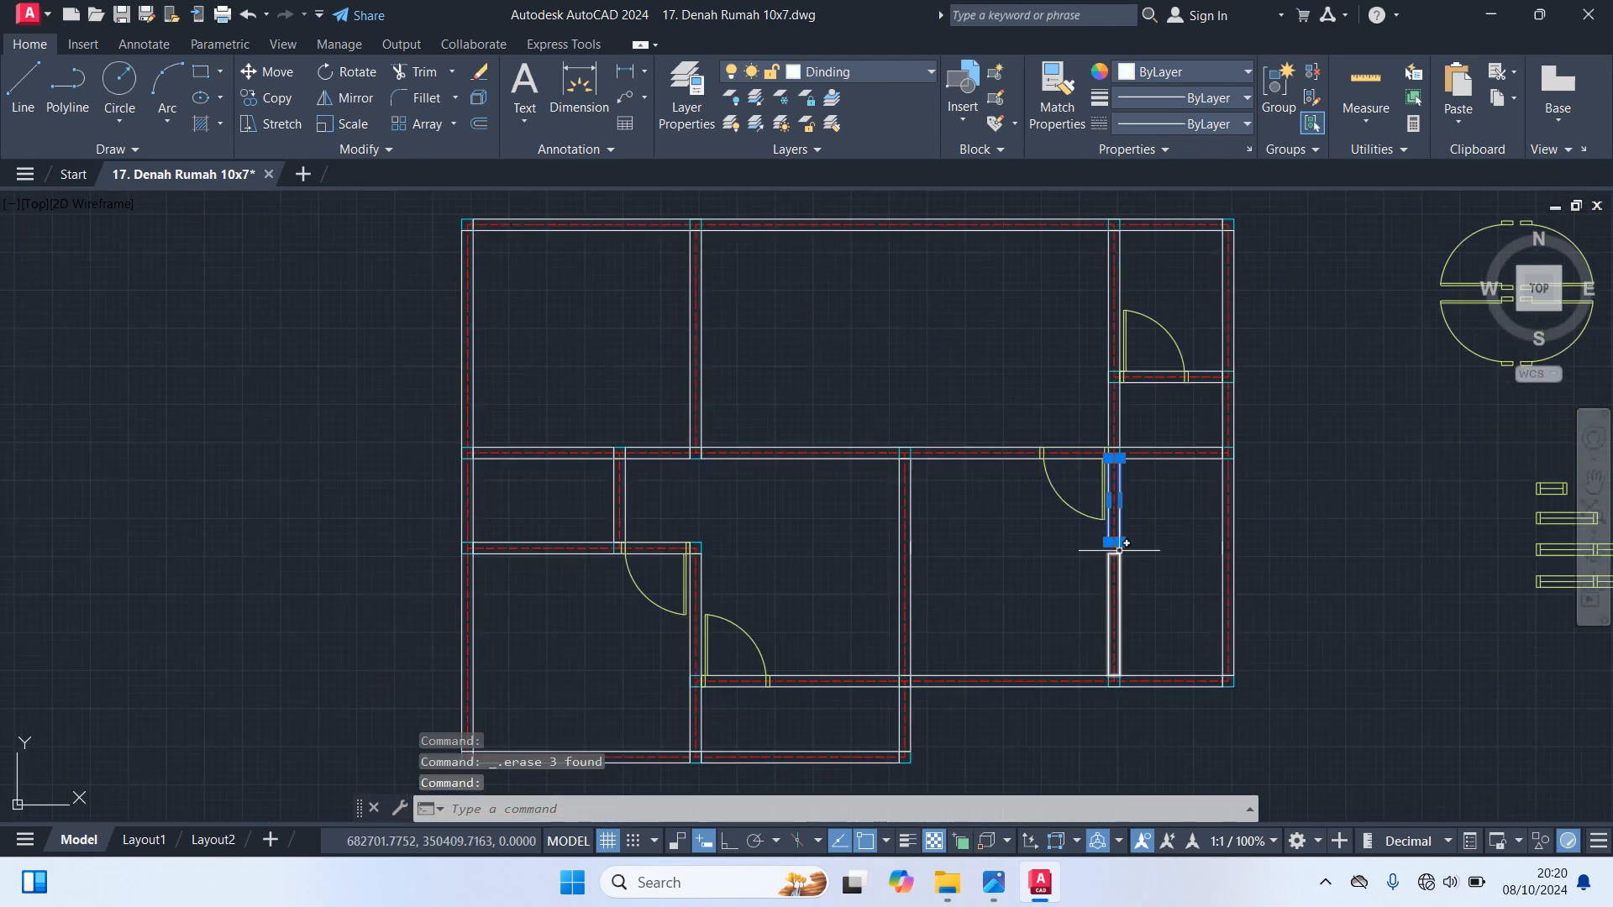
scroll(1168, 540, "up", 2)
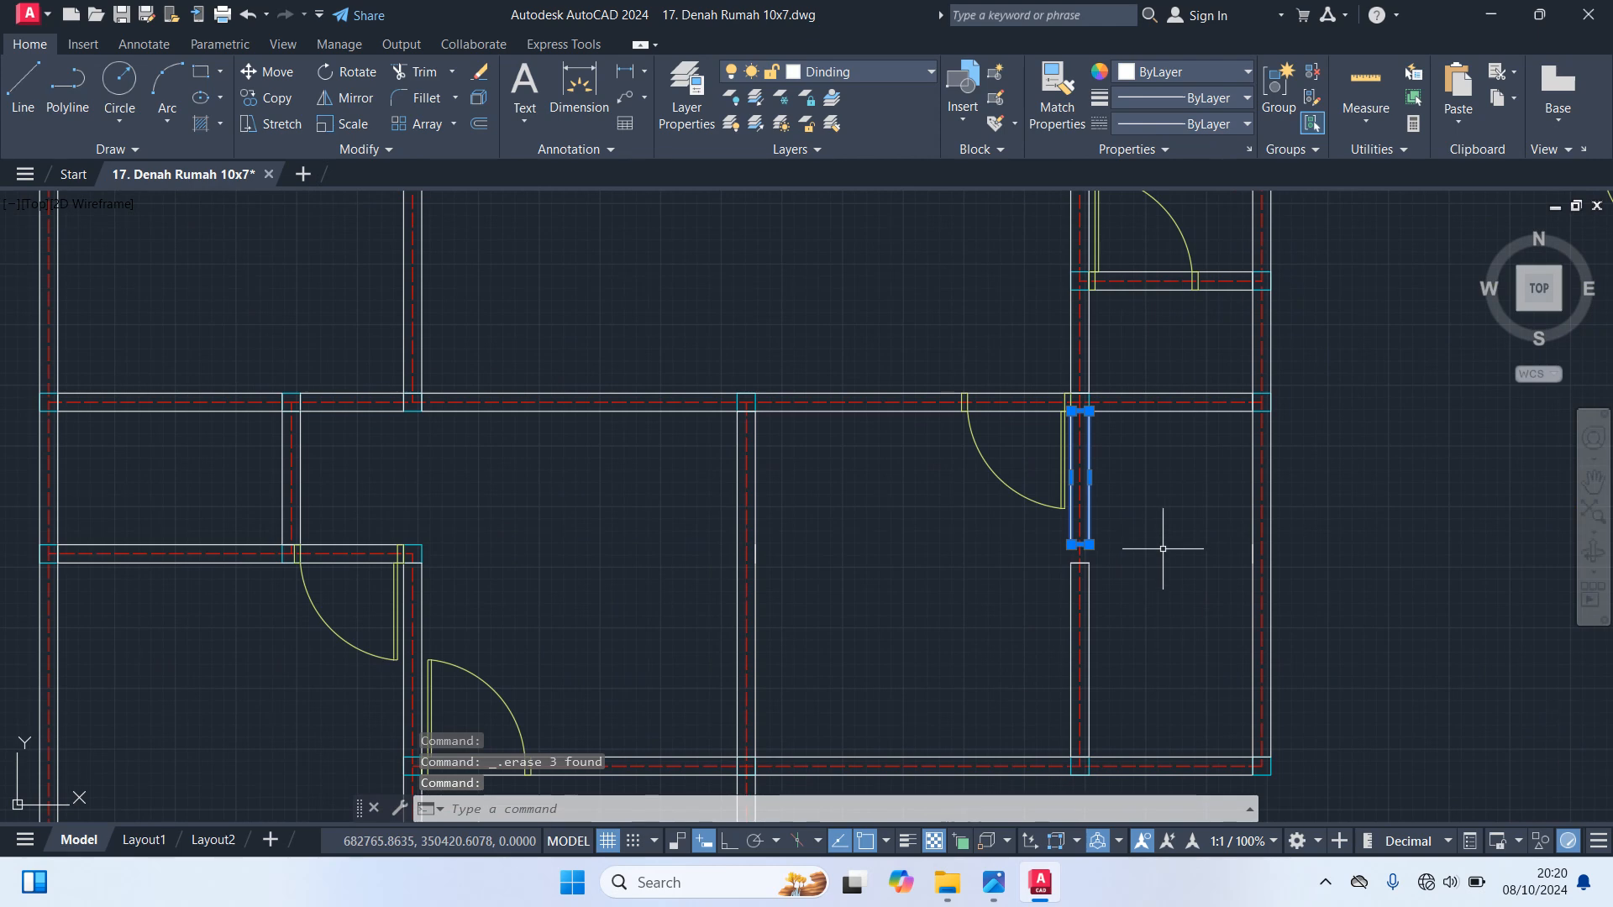
key("Delete")
scroll(1057, 537, "up", 5)
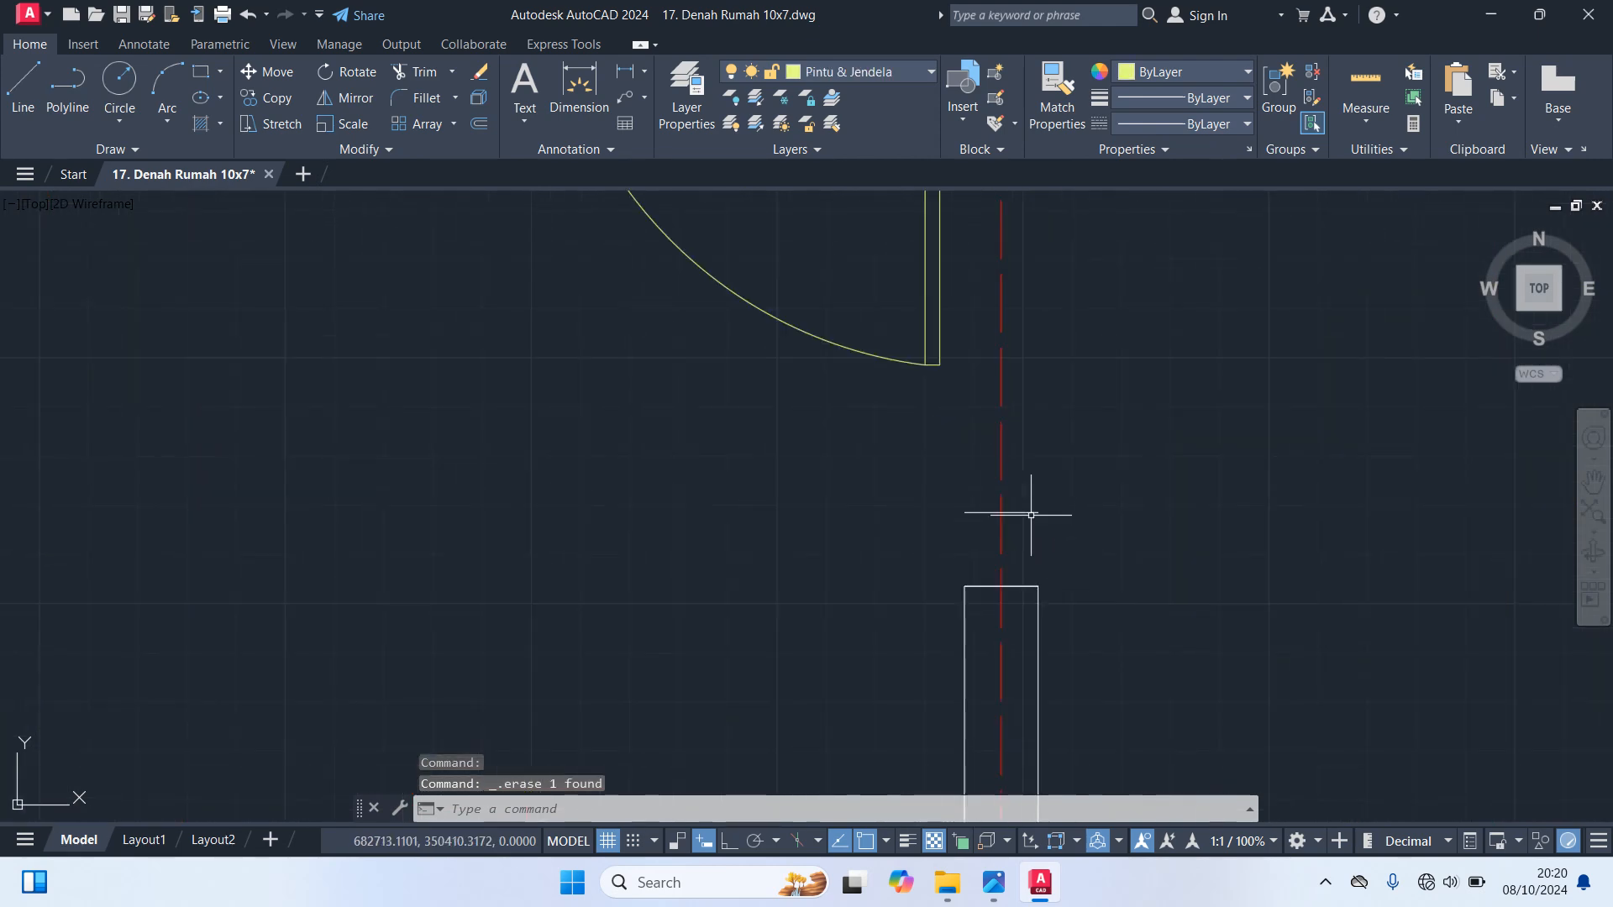
left_click(1025, 512)
key("Delete")
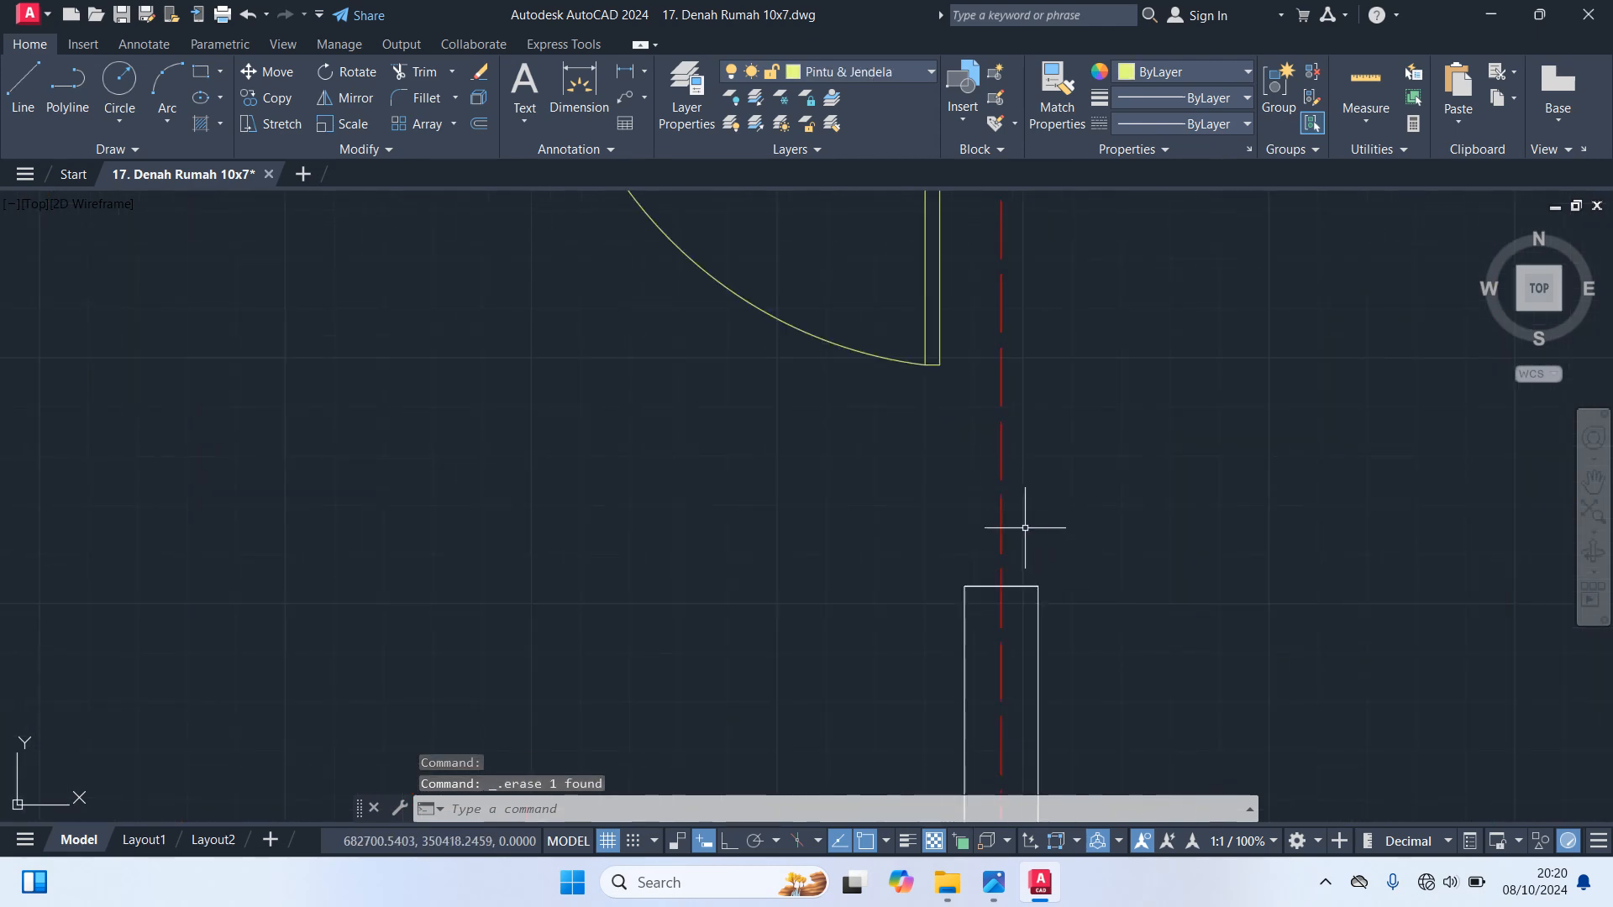
Stretch the upper end of the remaining lower outline of that inner wall up to the underside of the middle horizontal wall
scroll(1027, 537, "down", 5)
scroll(1029, 547, "up", 2)
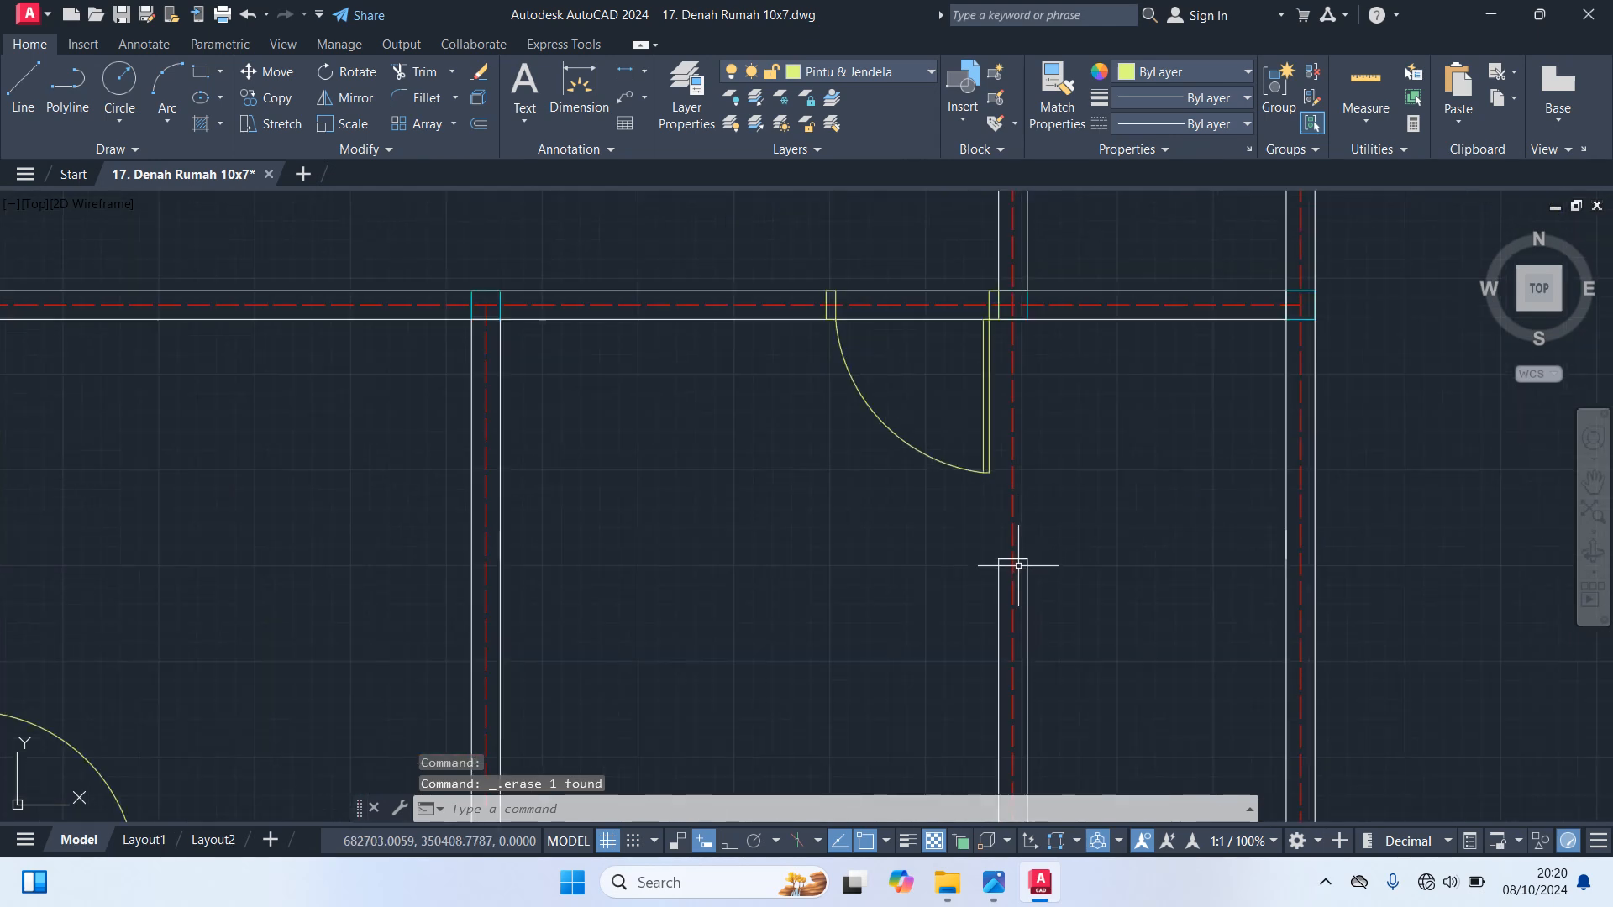
left_click(1013, 558)
scroll(999, 552, "up", 2)
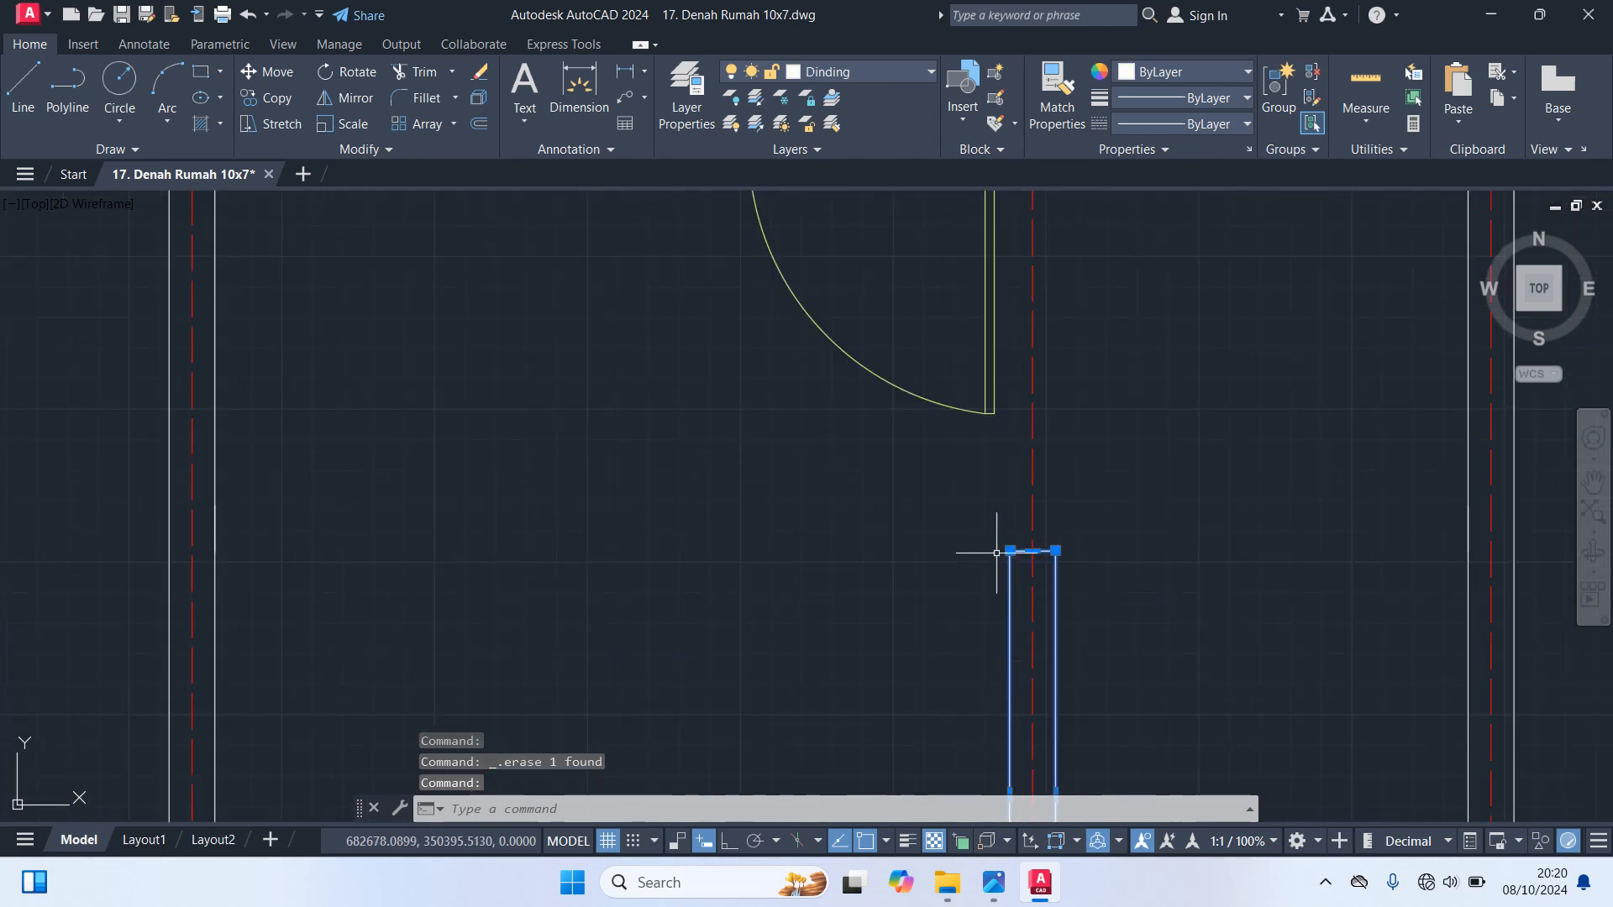
left_click(1033, 557)
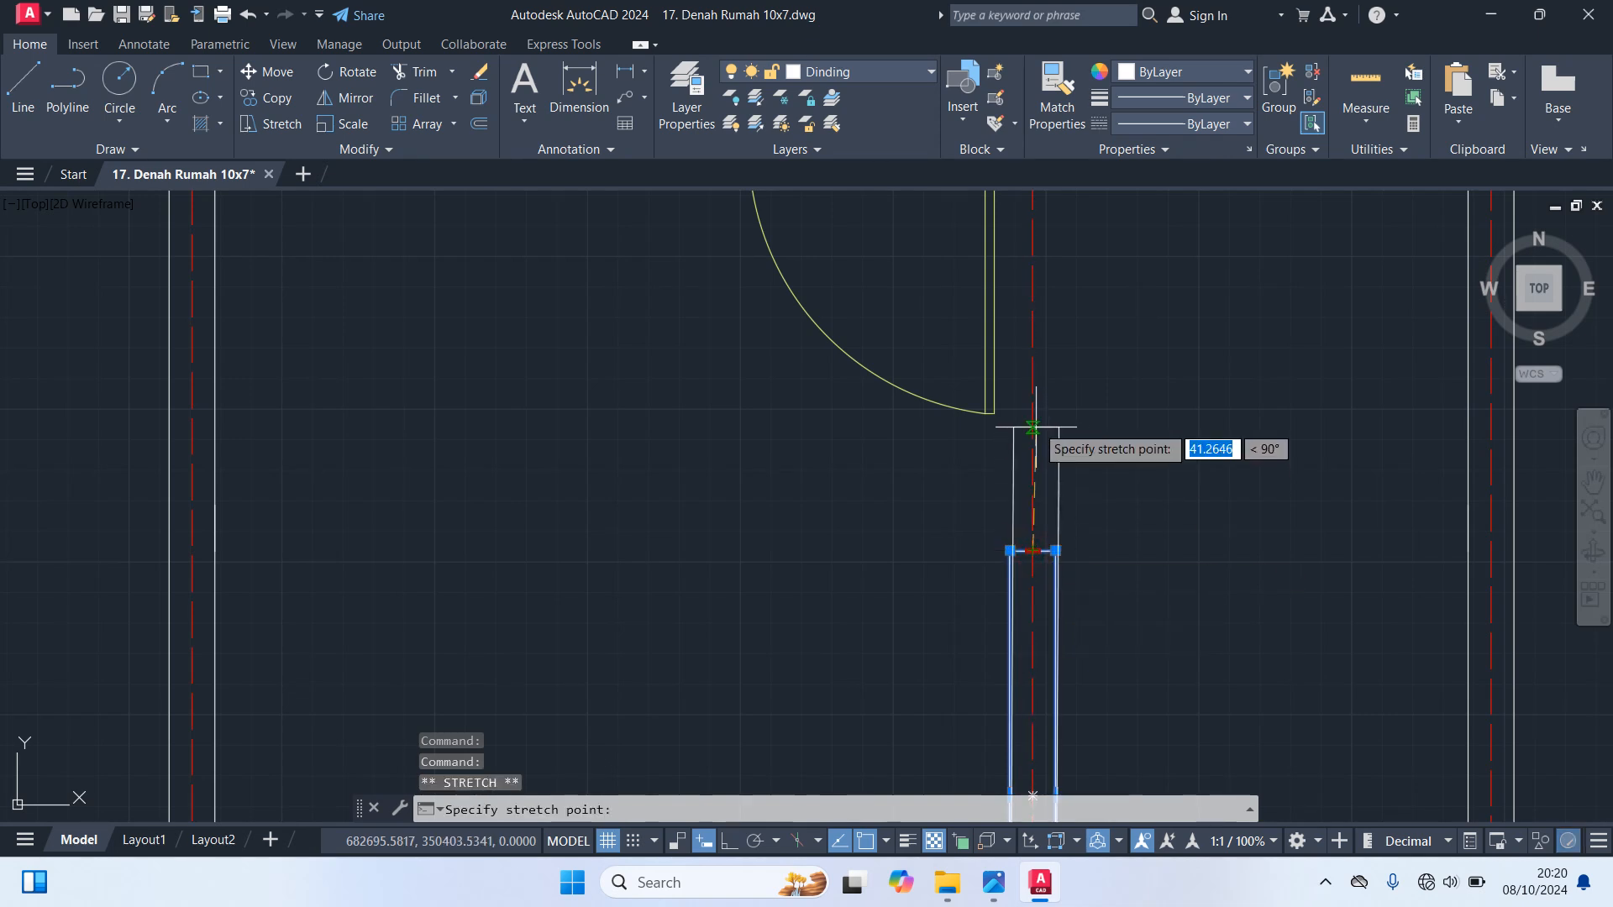
middle_click_drag(1034, 367, 1010, 641)
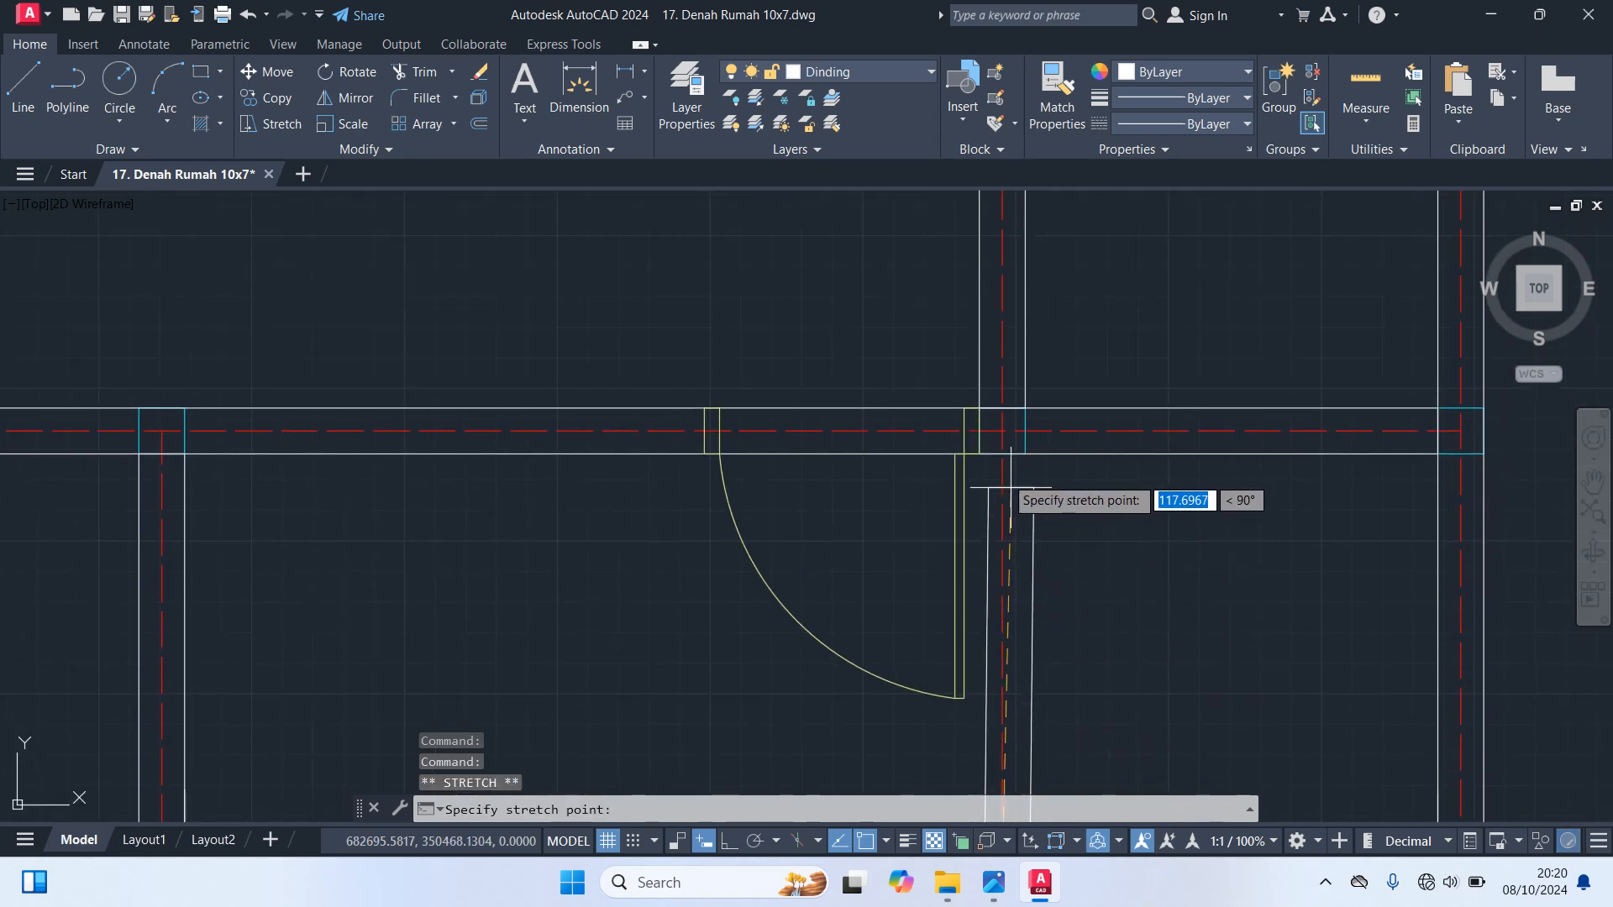
left_click(1001, 431)
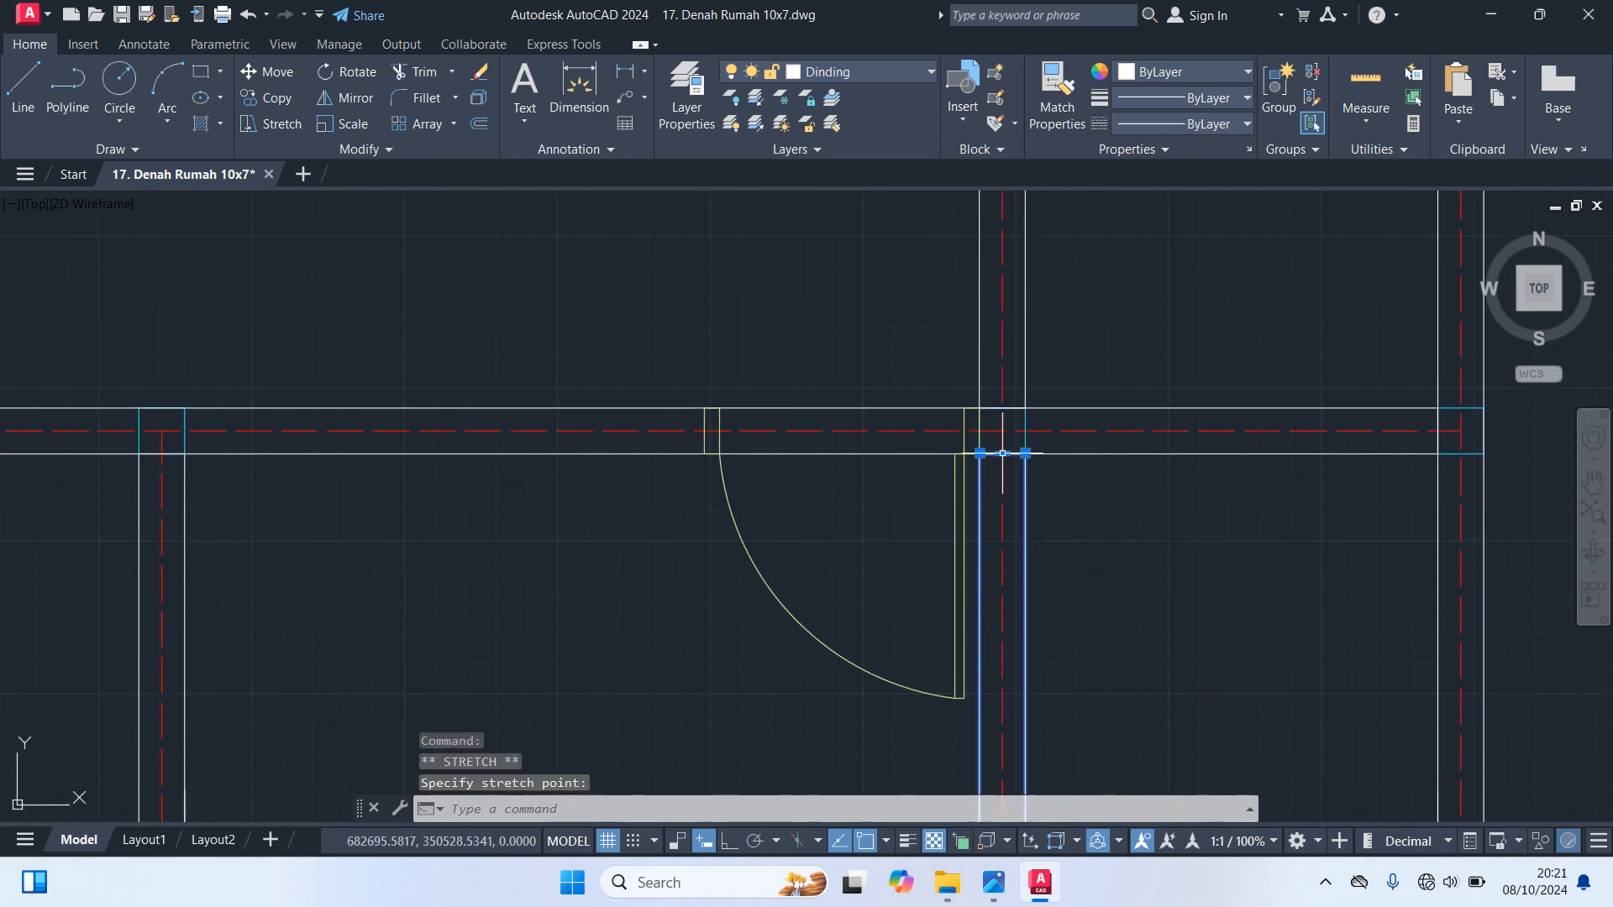
scroll(1088, 472, "down", 4)
key("Escape")
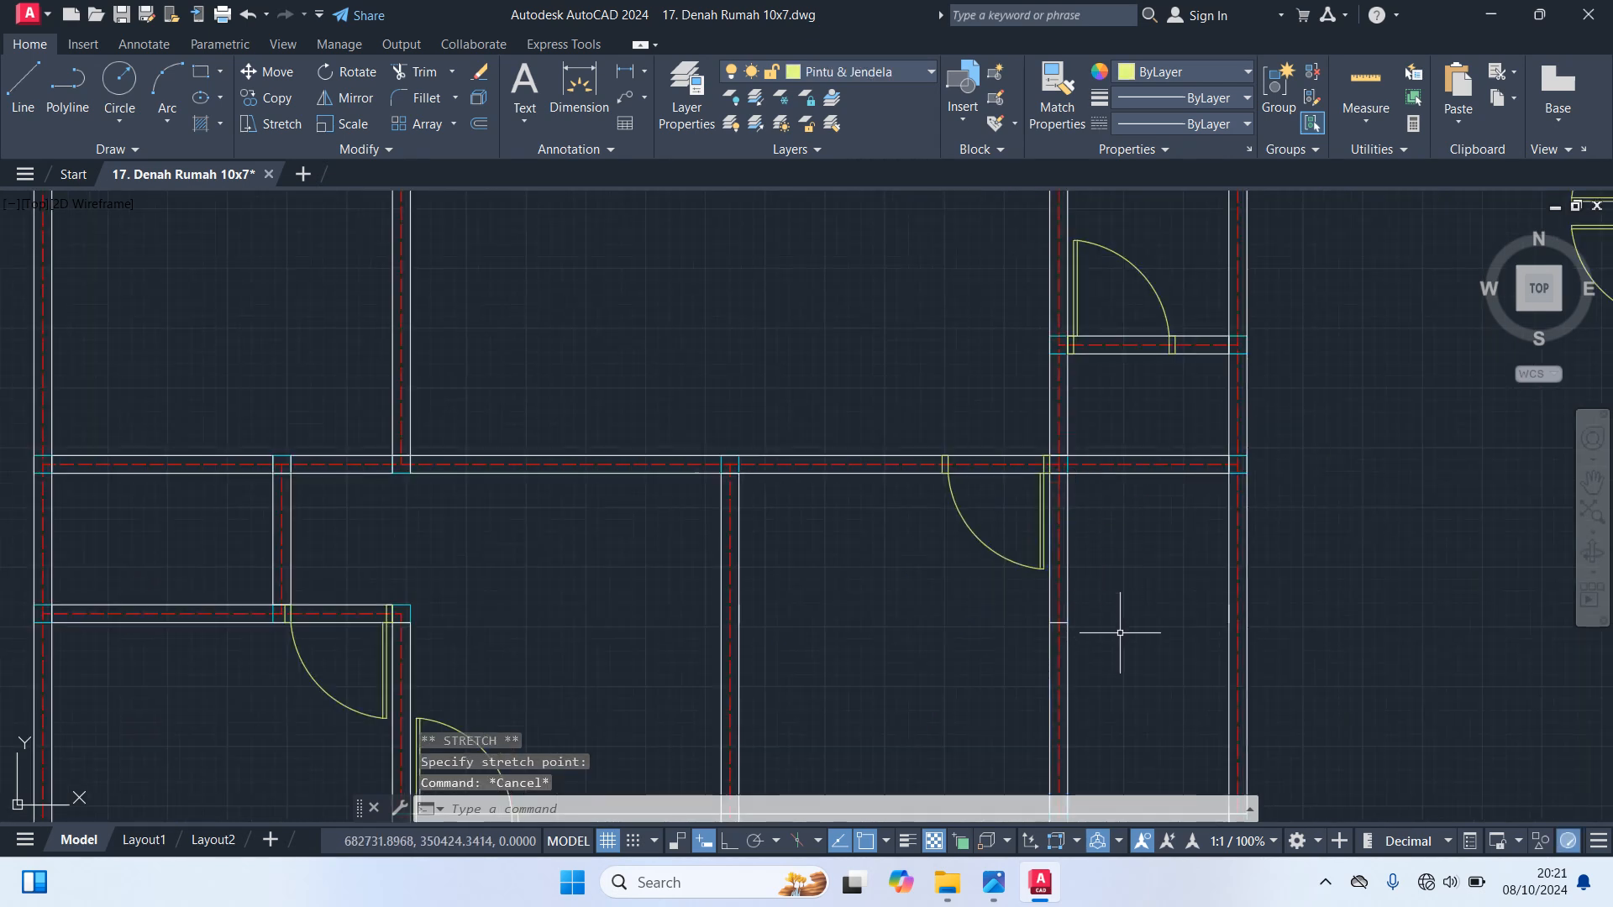
Erase the leftover short horizontal line crossing the lengthened inner vertical wall below the door
scroll(1063, 630, "up", 4)
left_click(1057, 618)
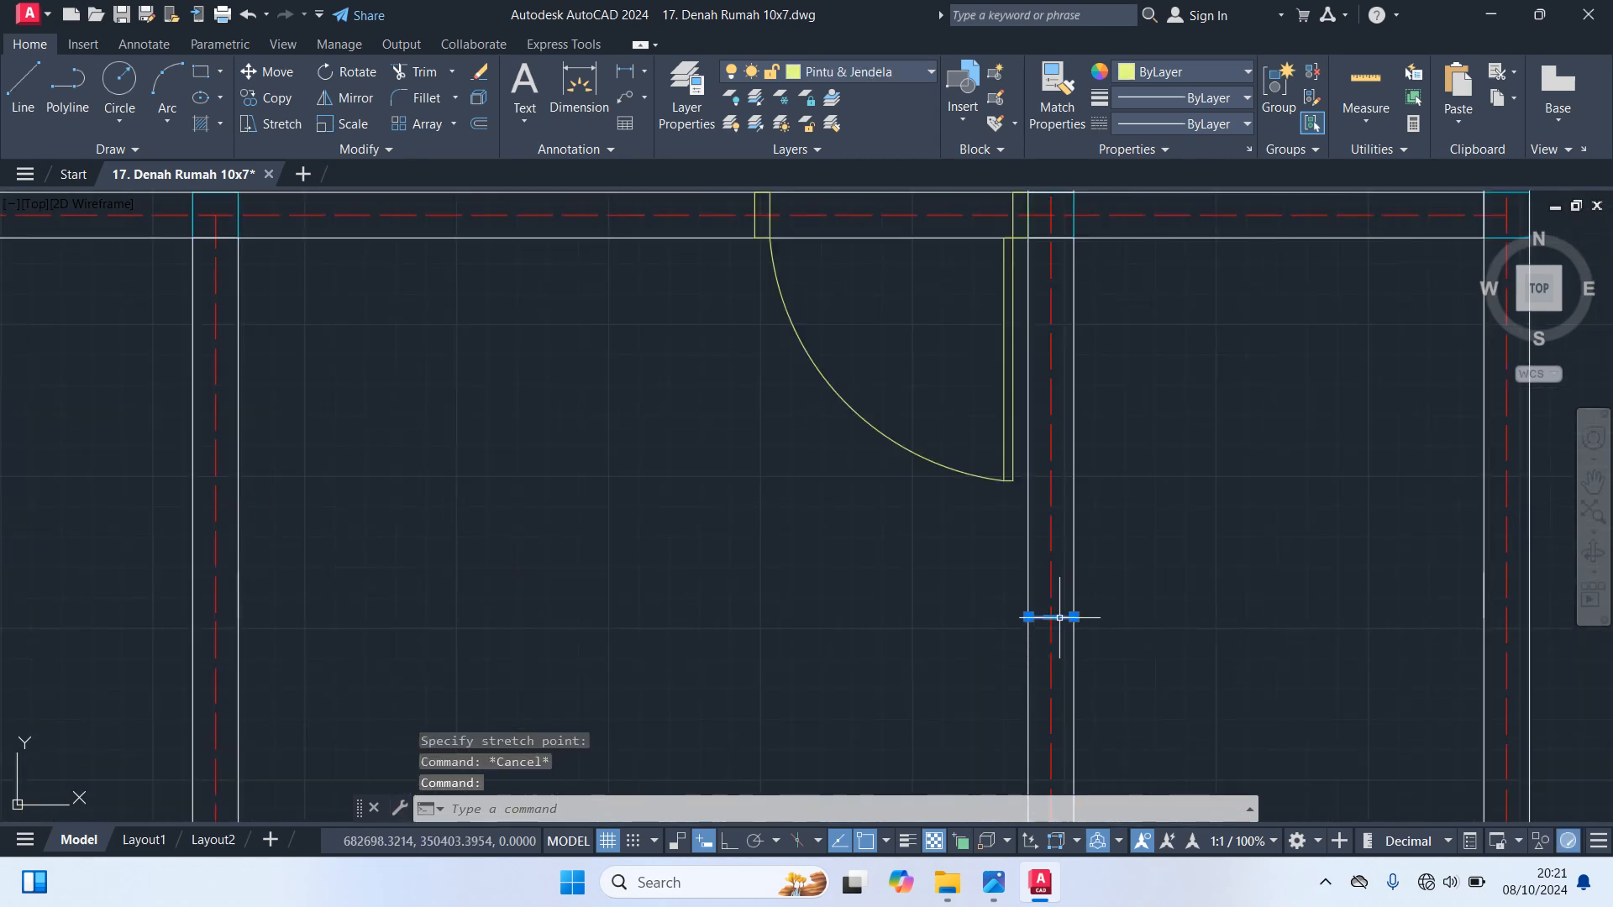
key("Delete")
scroll(1201, 597, "down", 5)
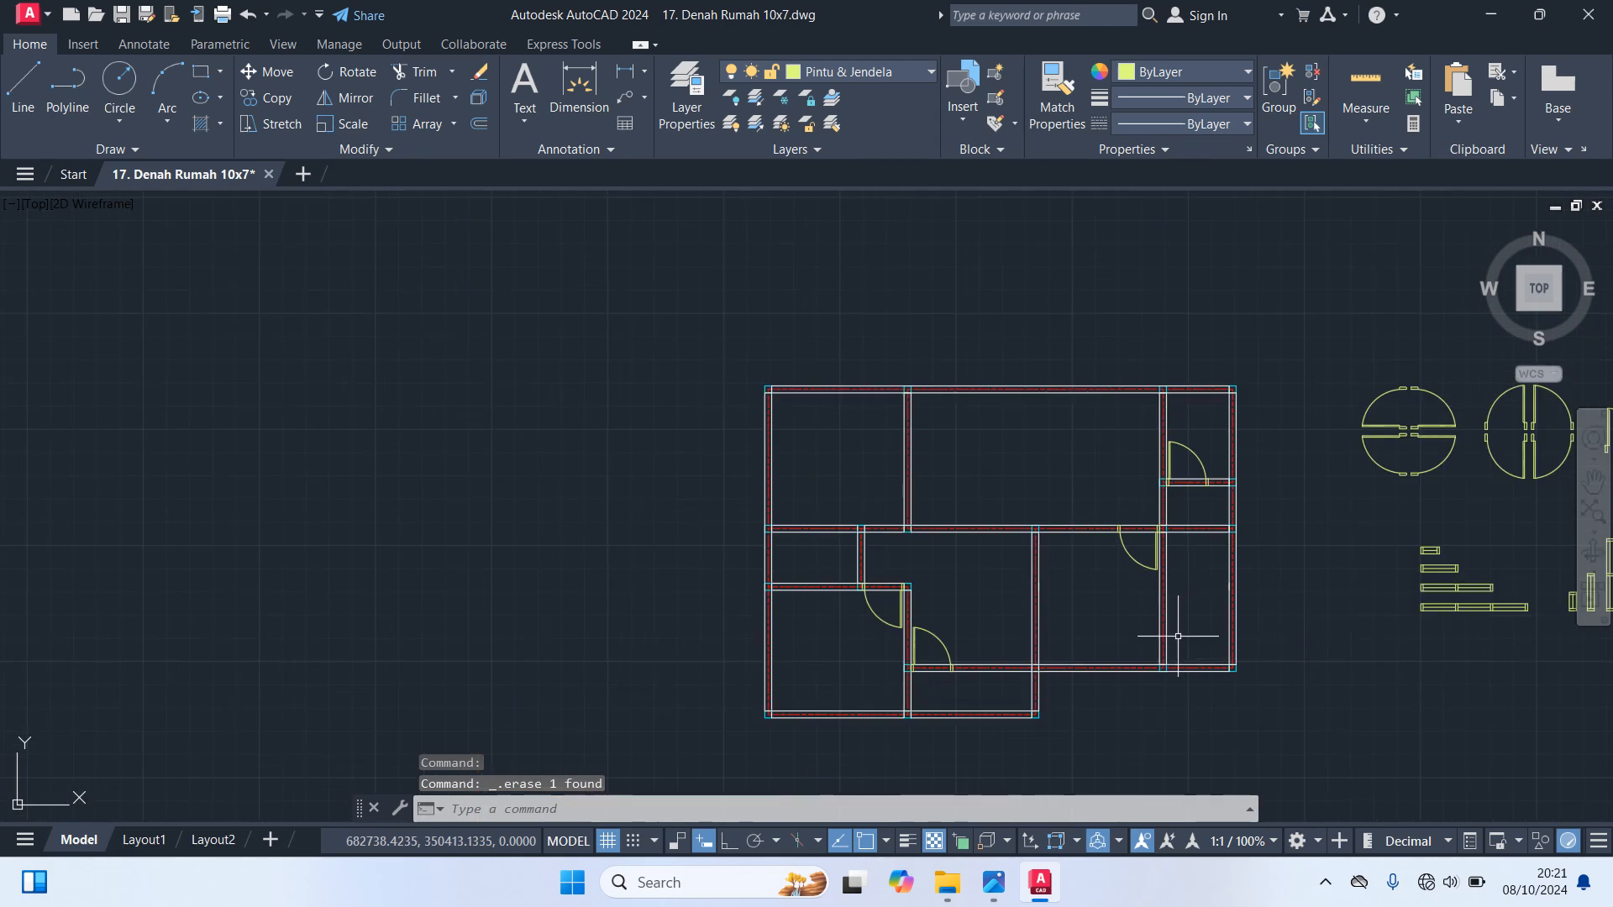
scroll(1160, 641, "up", 4)
scroll(1143, 639, "up", 5)
scroll(1149, 611, "down", 6)
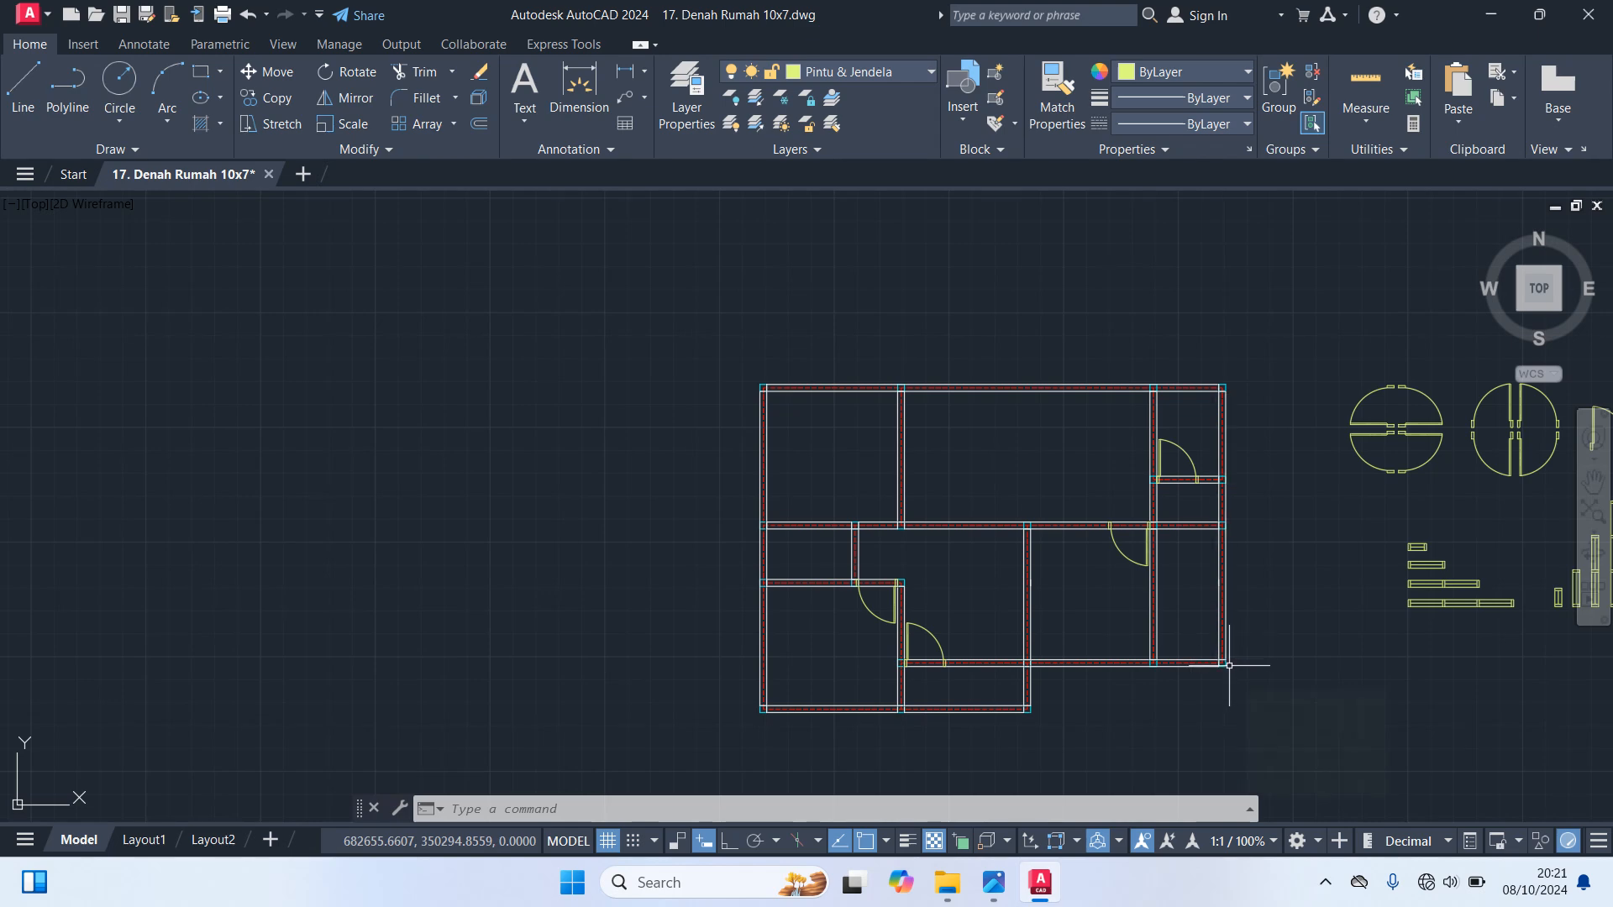
mouse_move(1228, 665)
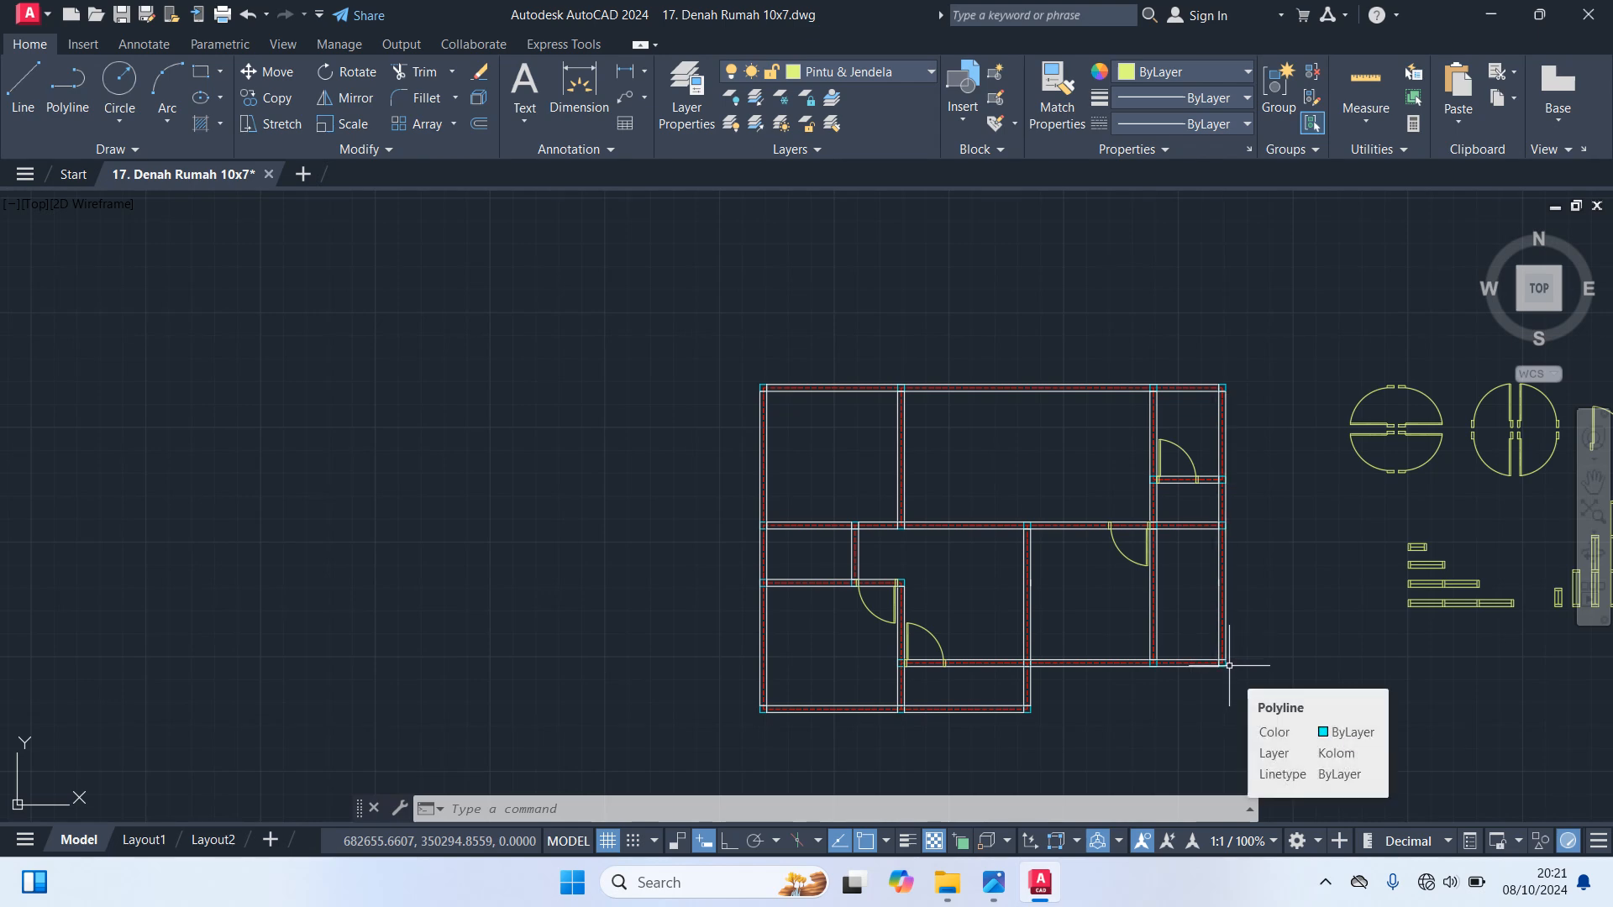
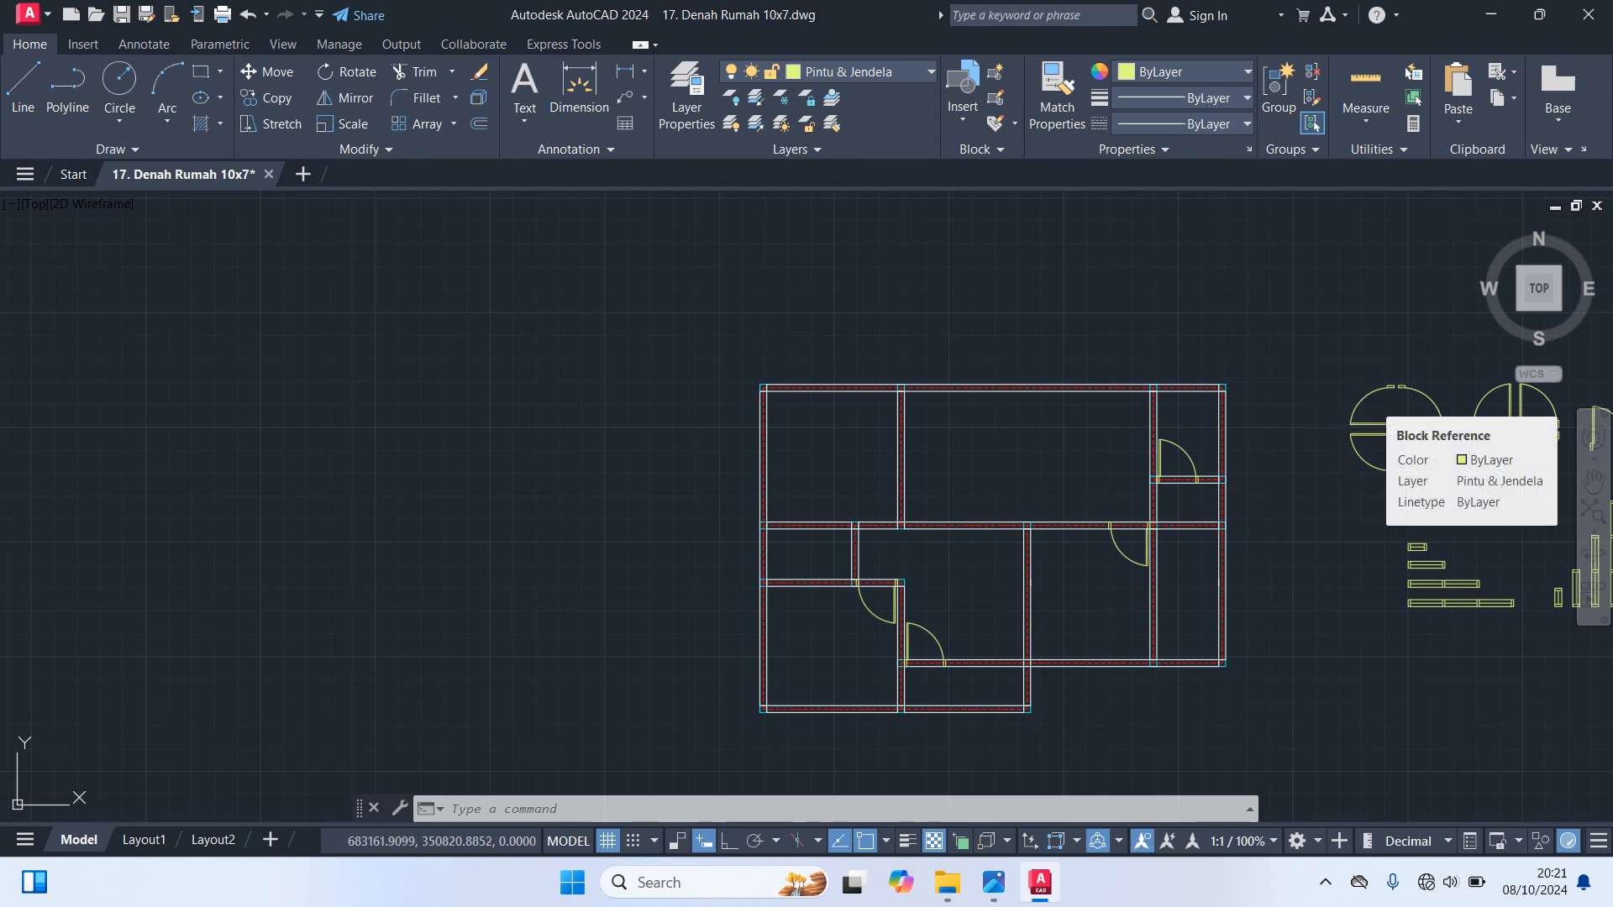
Copy the upper-left door block from the horizontal door set into the upper-left room's inner wall, just above the middle horizontal wall
left_click(1368, 394)
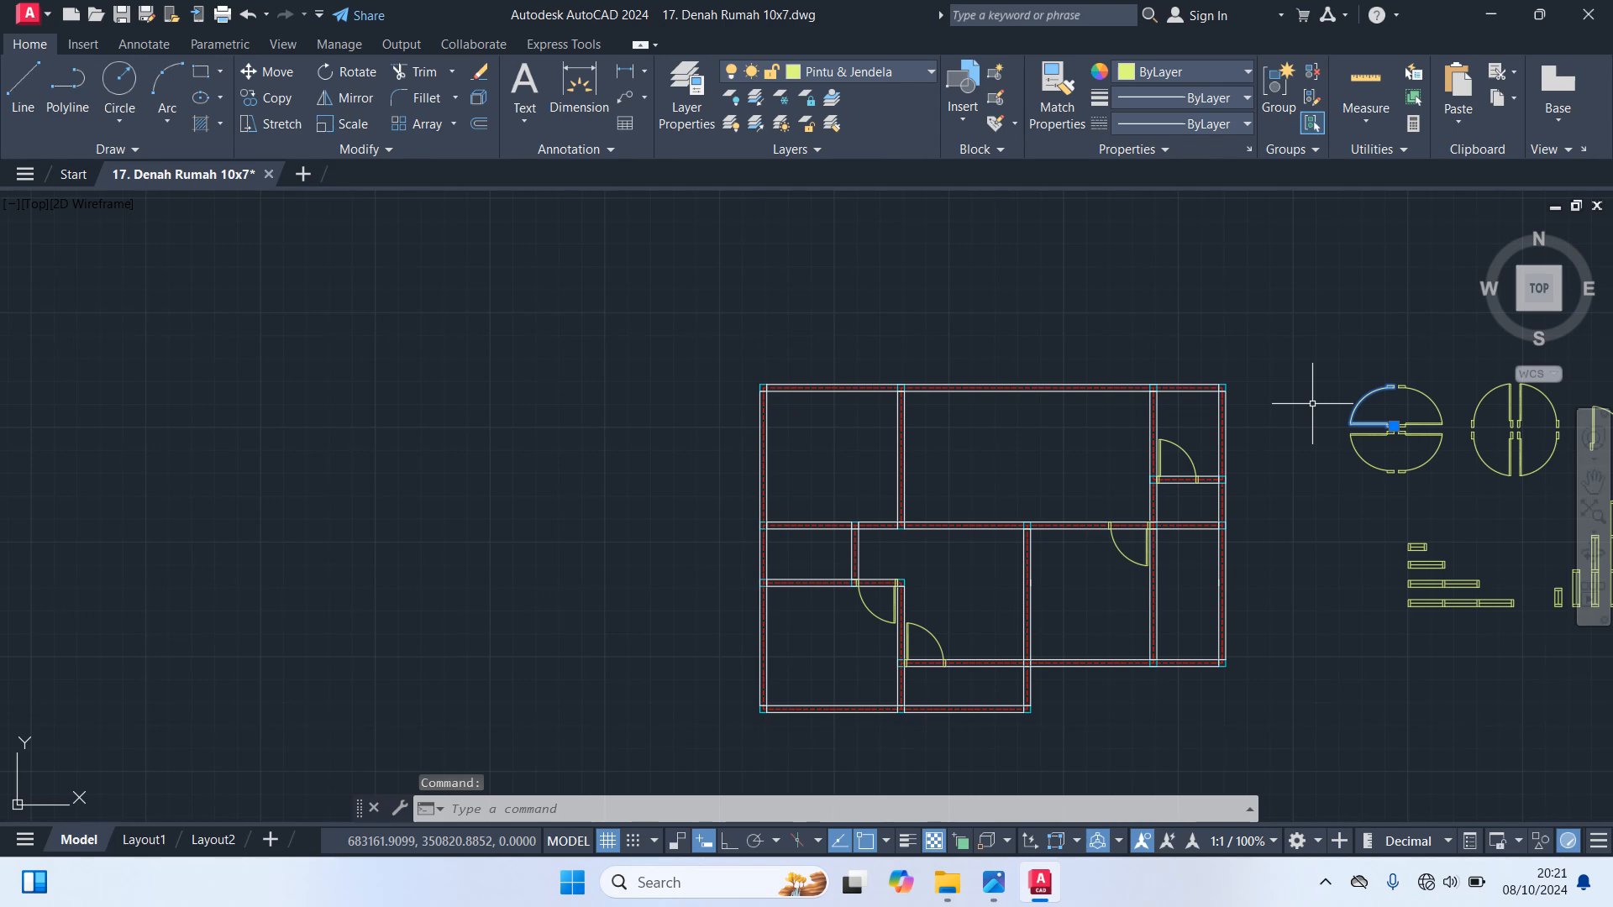
type("co")
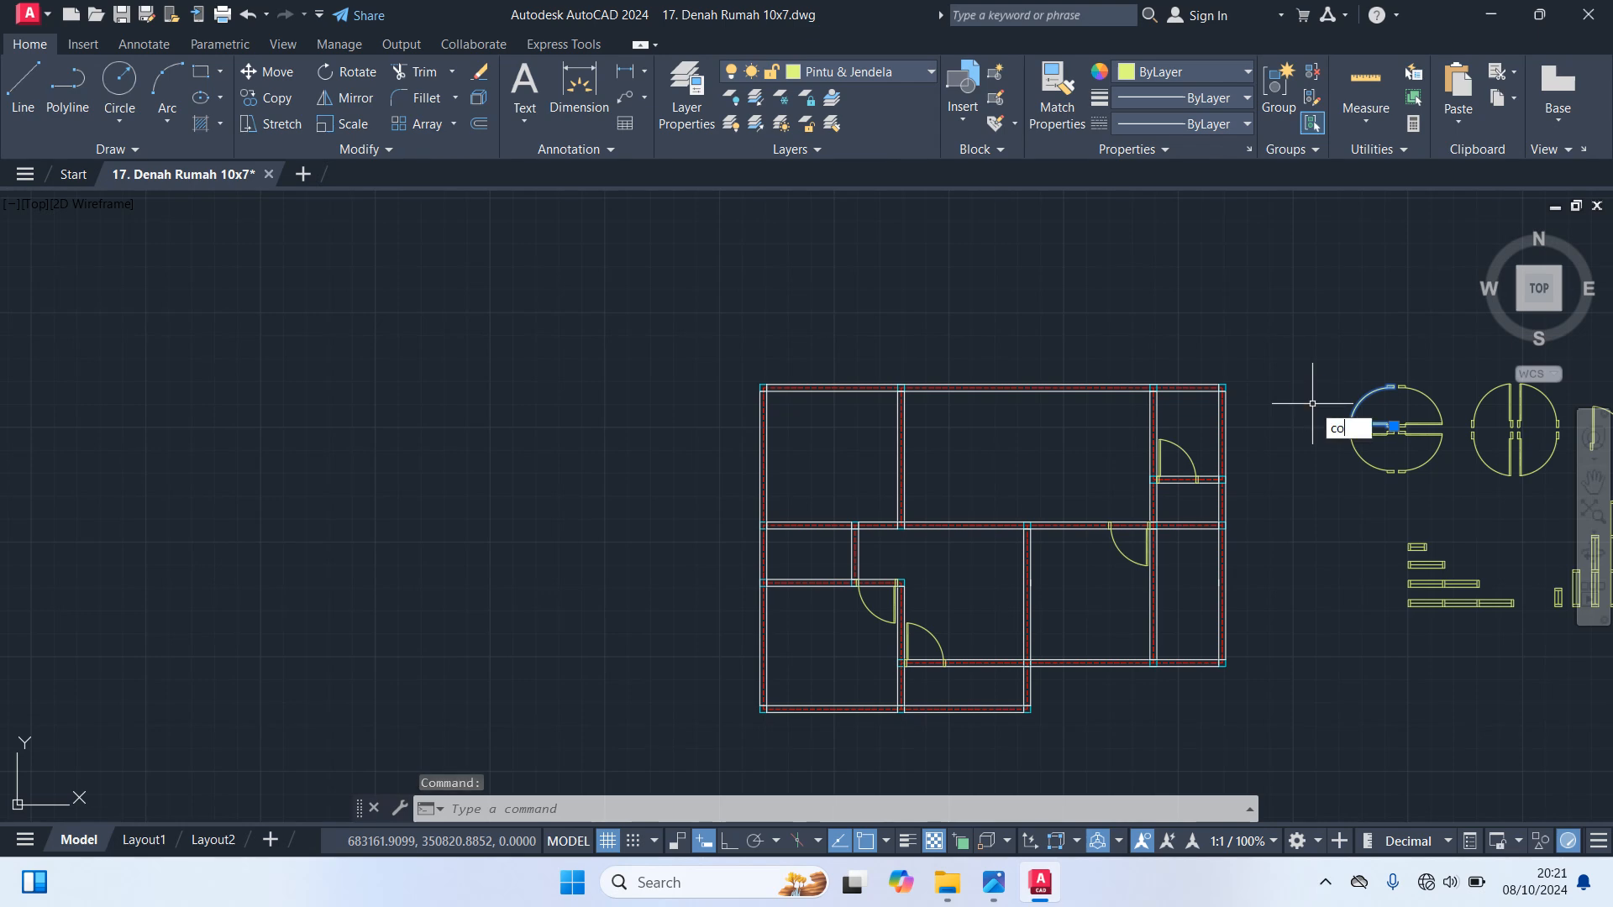
key("Return")
scroll(1373, 428, "up", 8)
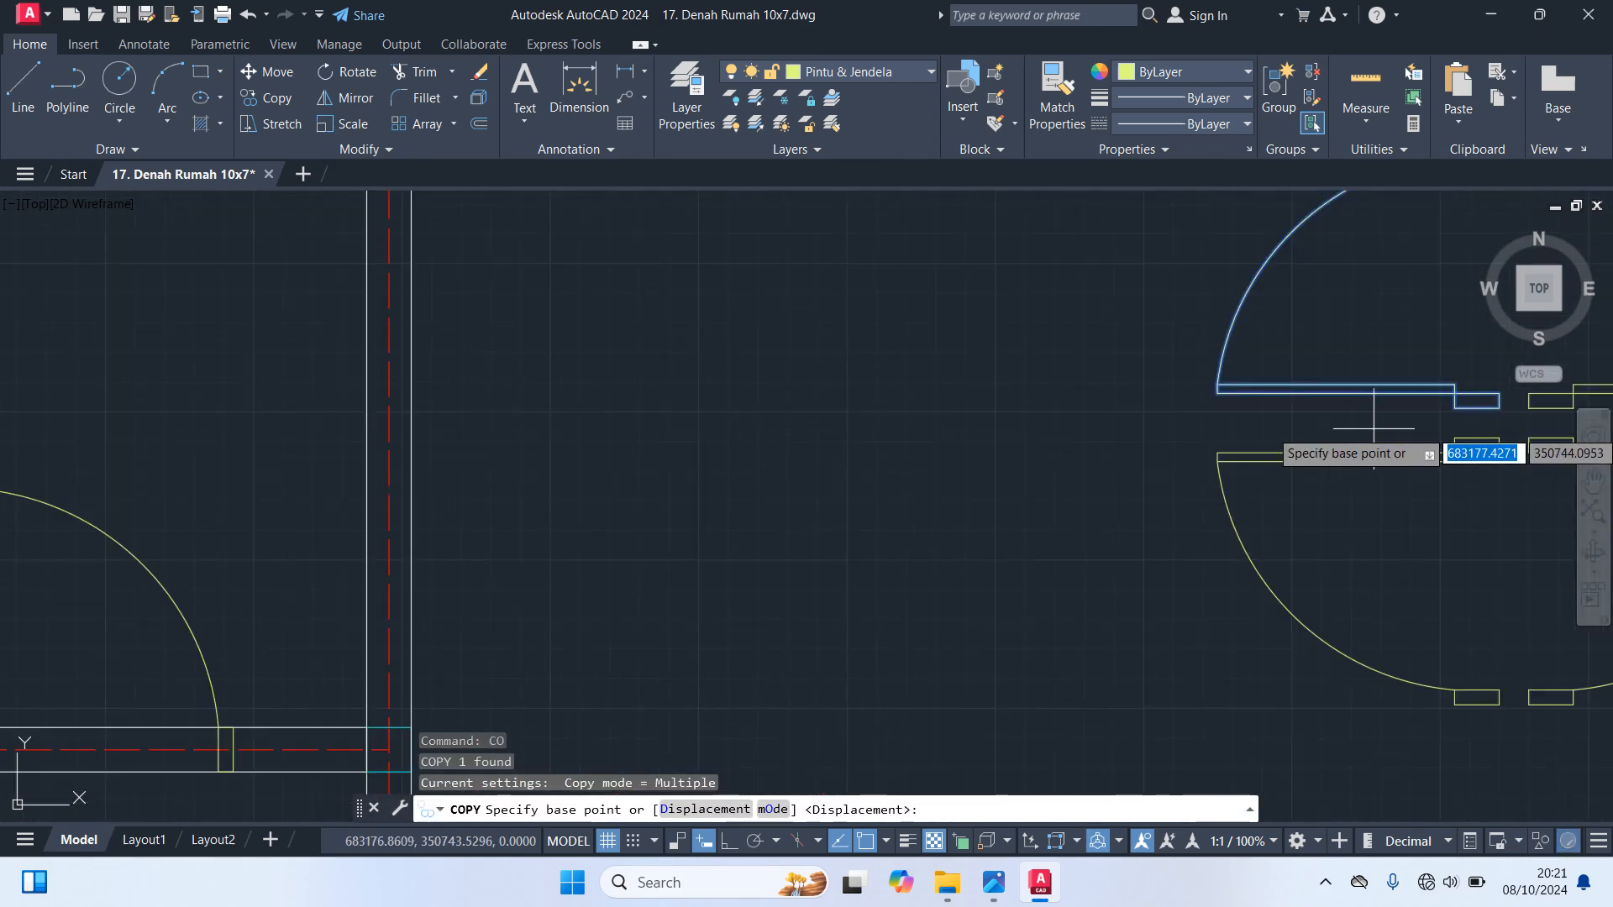
left_click(1498, 408)
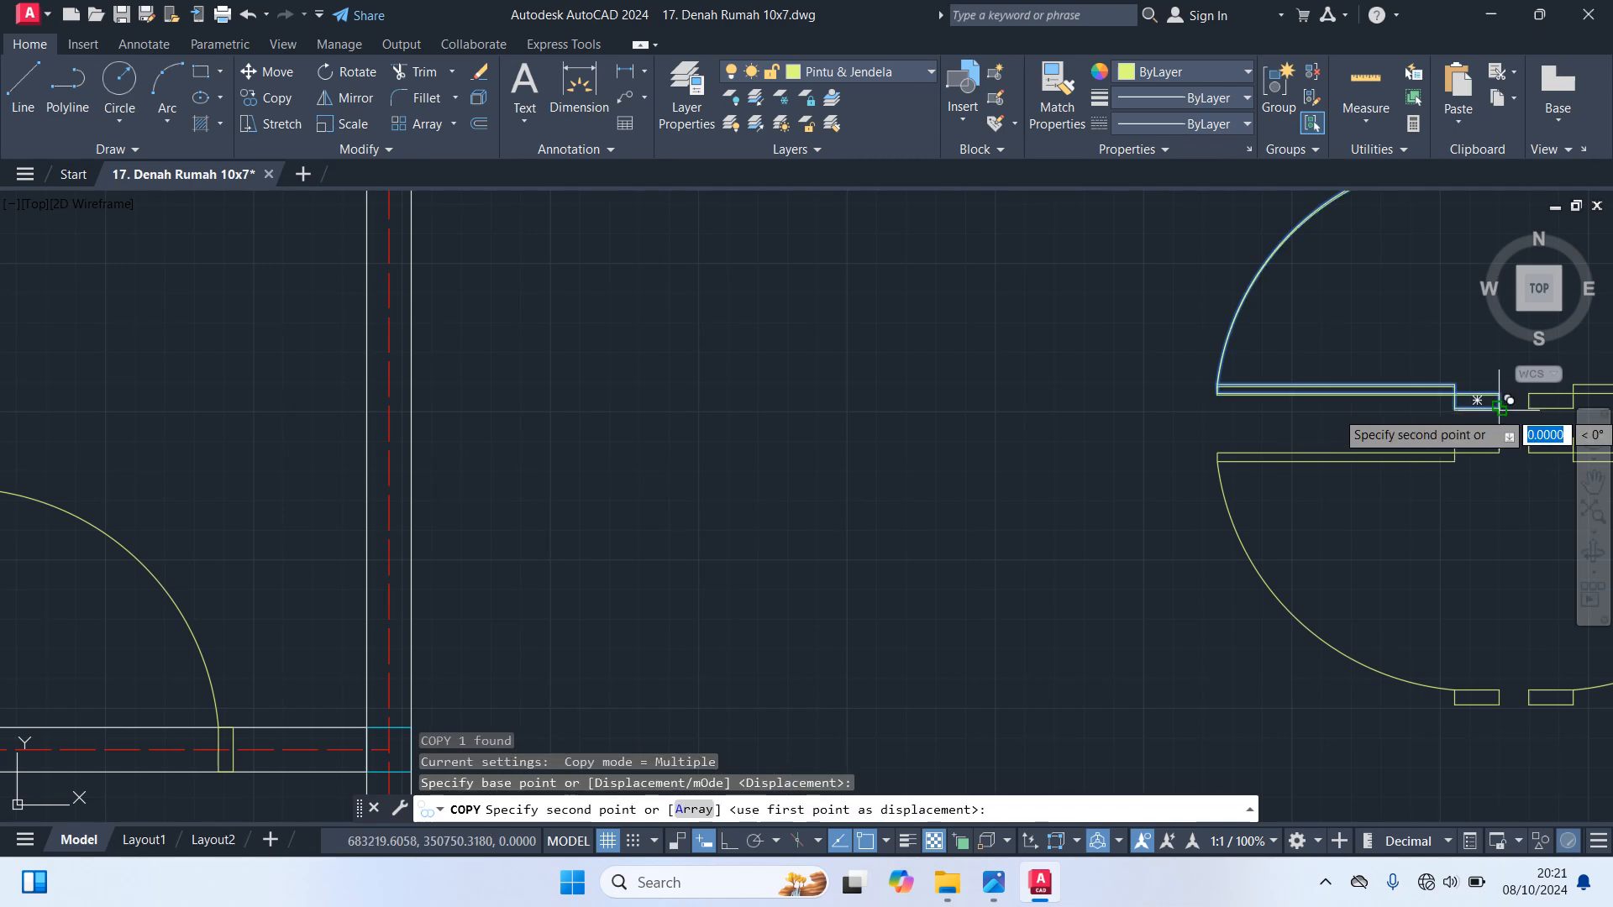
scroll(1529, 588, "down", 5)
scroll(747, 667, "up", 4)
middle_click_drag(748, 668, 1213, 503)
scroll(1160, 514, "up", 2)
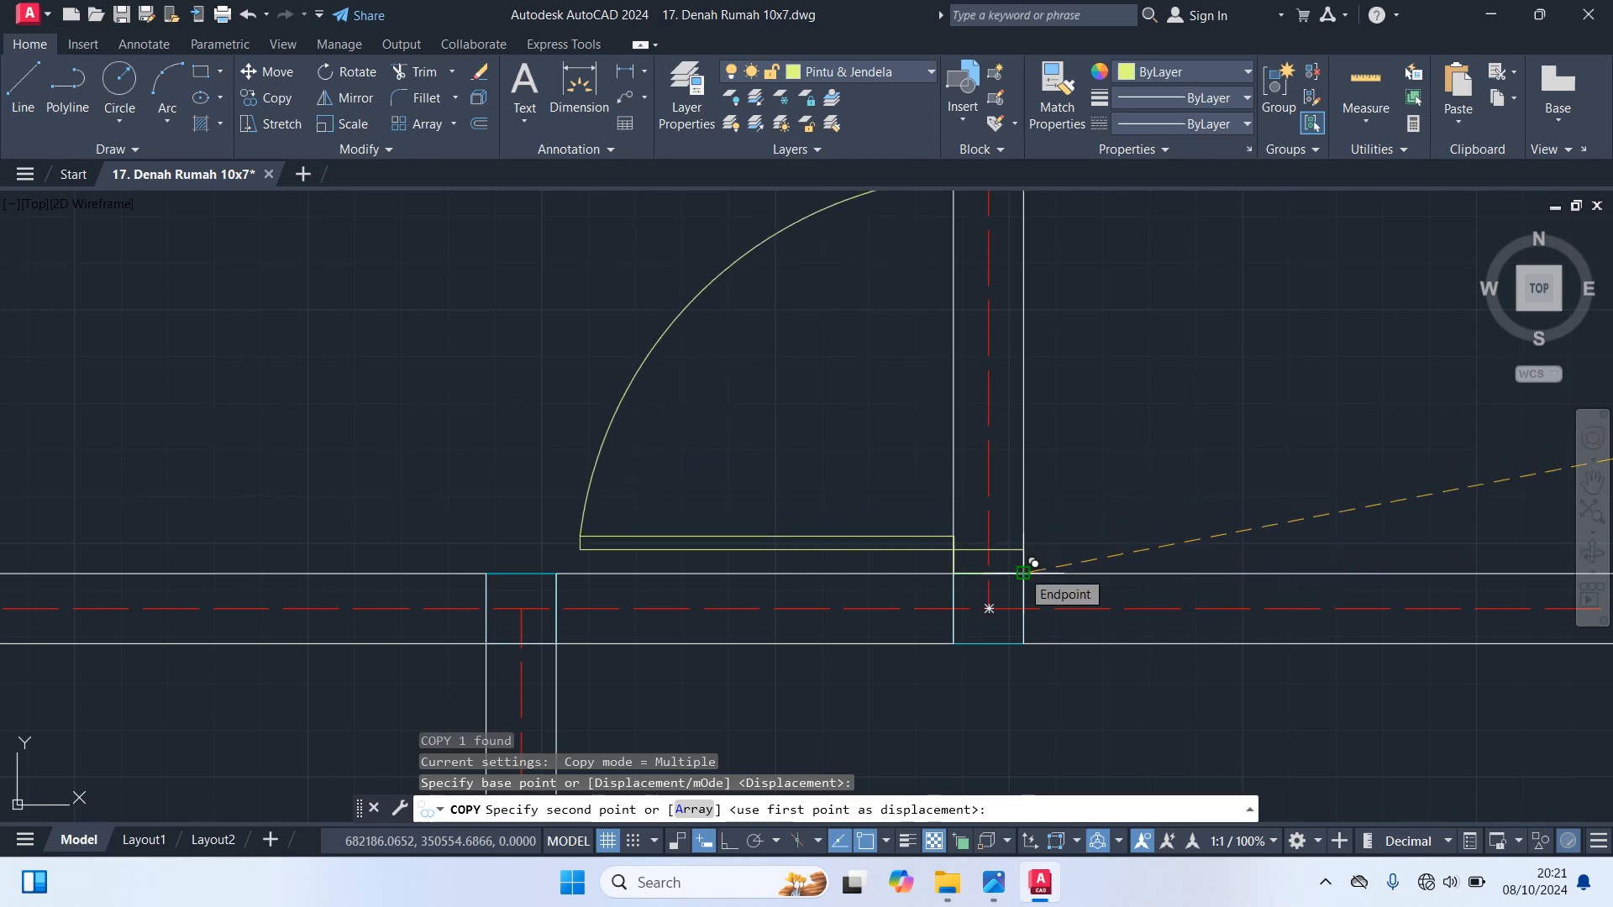
left_click(1023, 572)
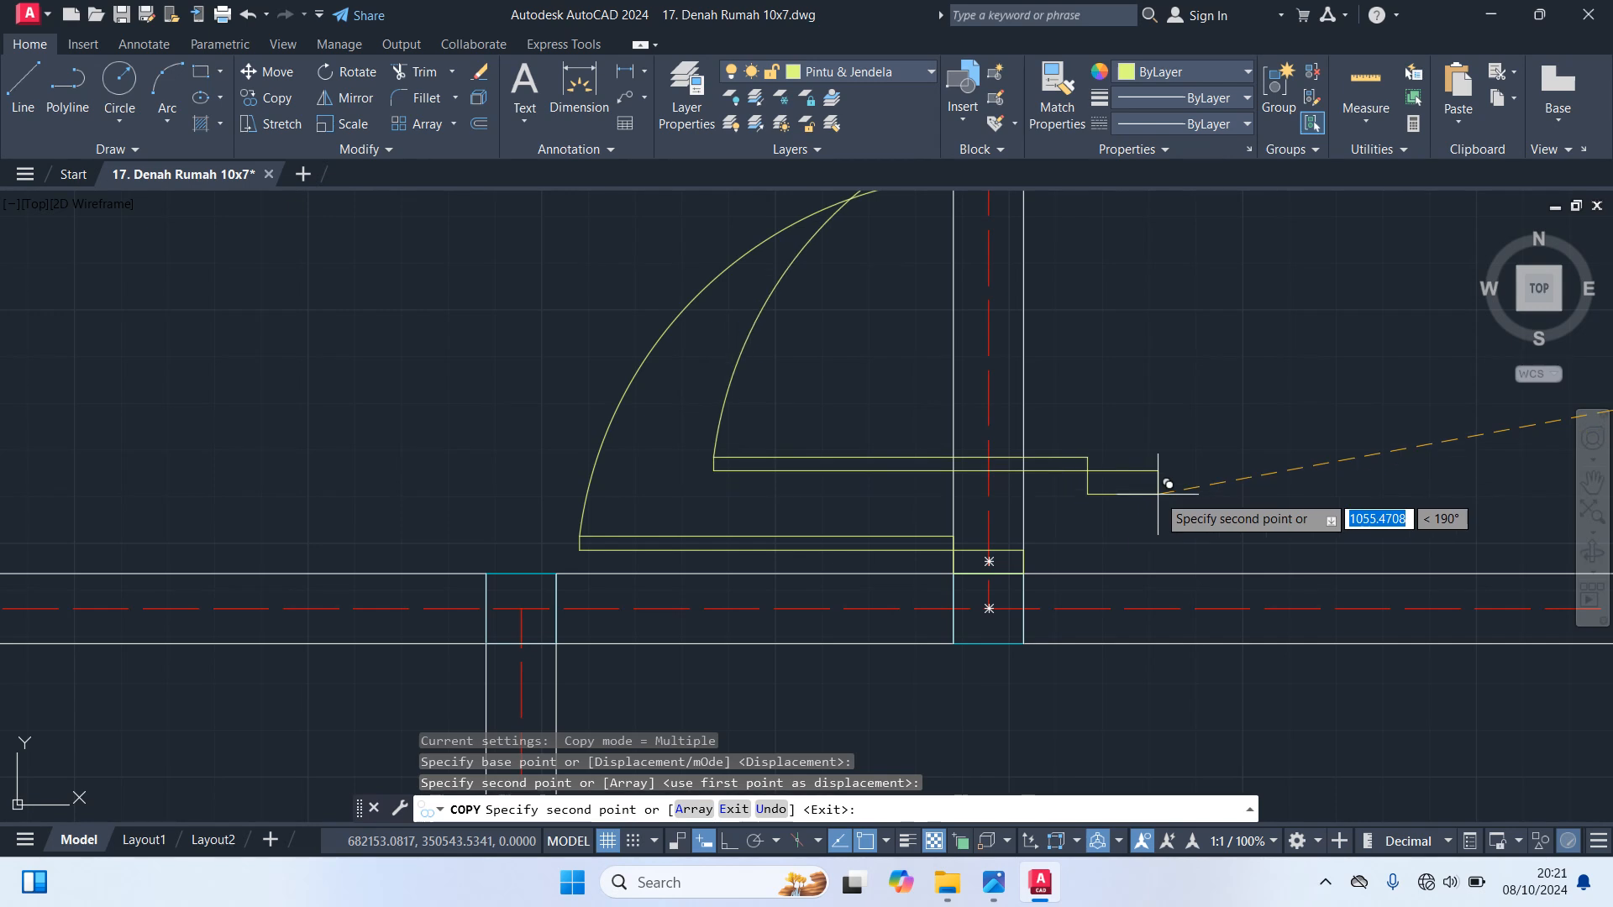
scroll(1157, 494, "down", 5)
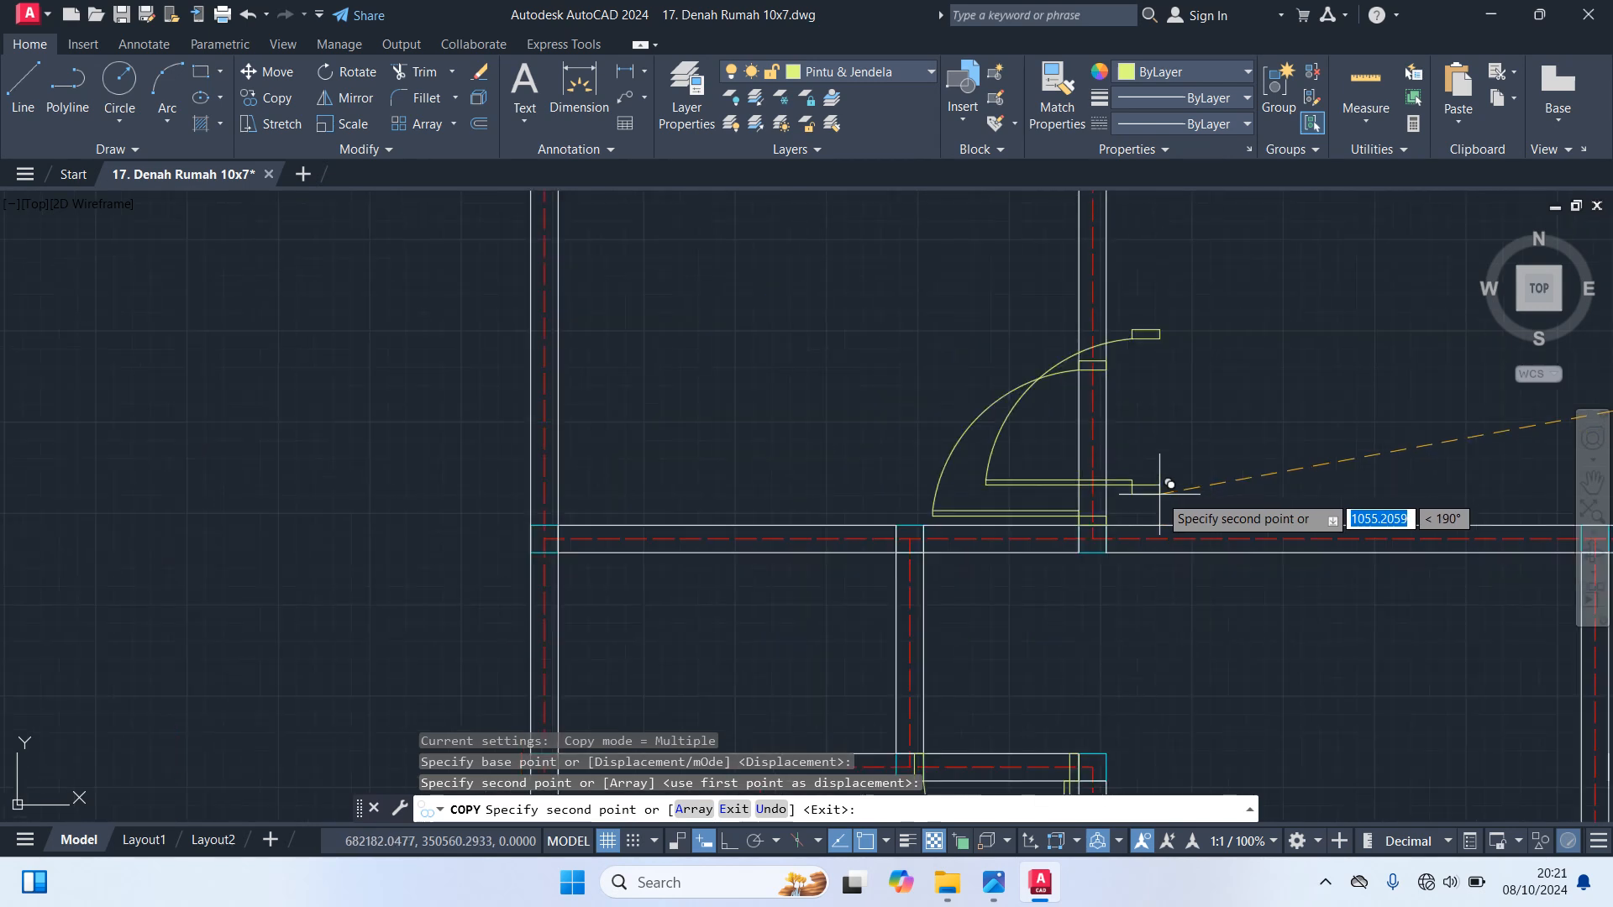
key("Escape")
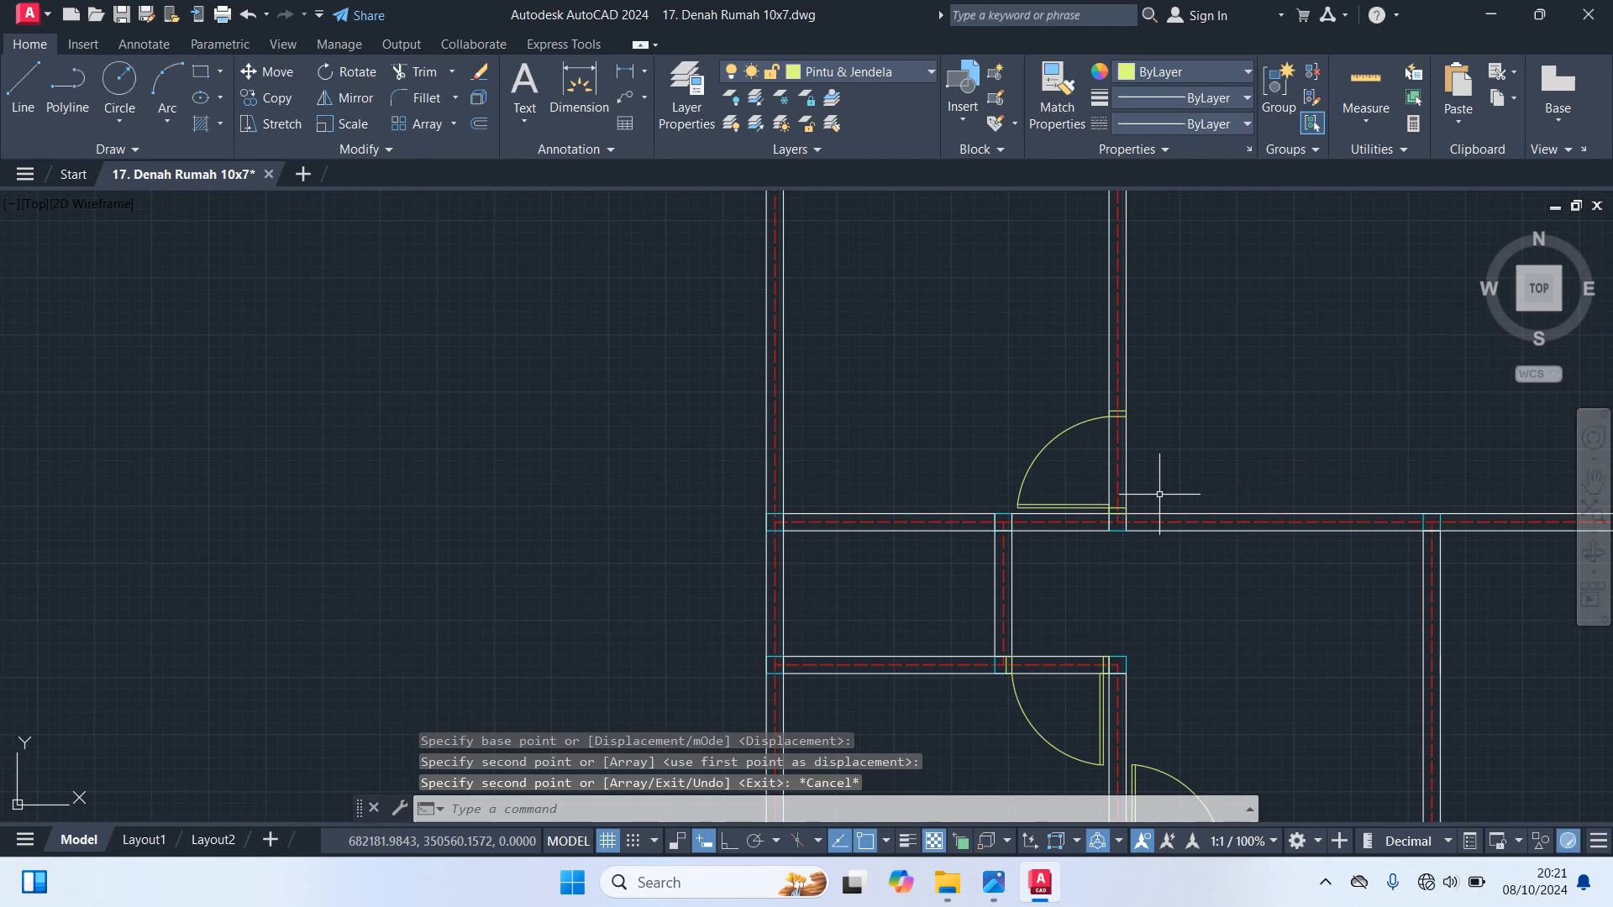
scroll(1159, 493, "down", 5)
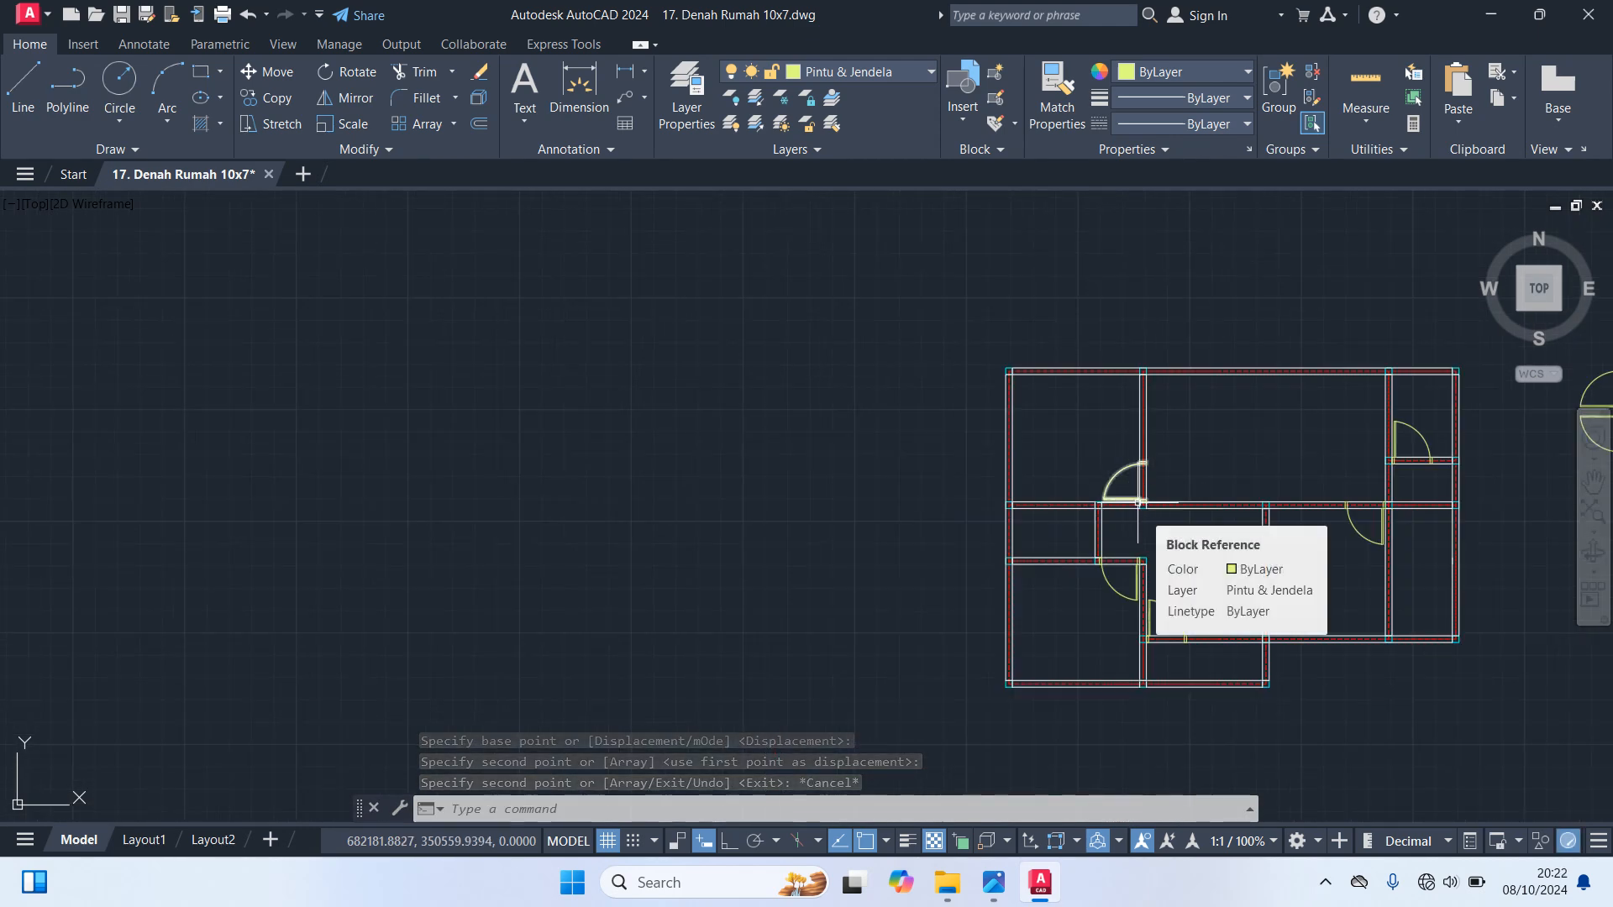
Copy the lower-right door block from the vertical door set into the open space of the upper middle room, below the top wall
middle_click_drag(1139, 503, 978, 500)
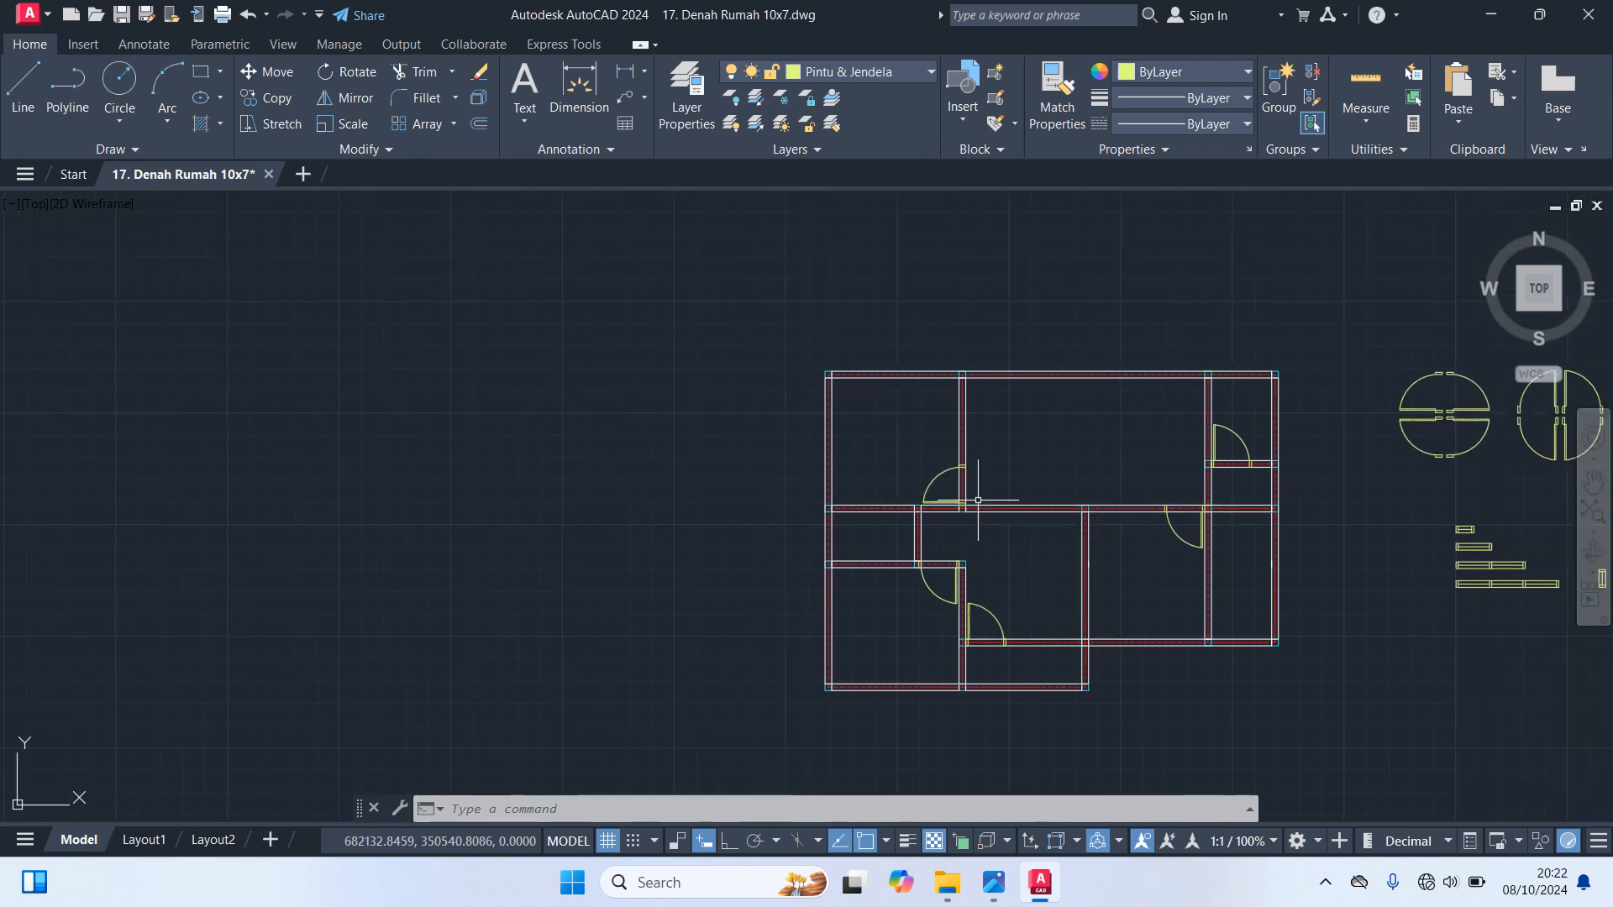
scroll(991, 420, "up", 2)
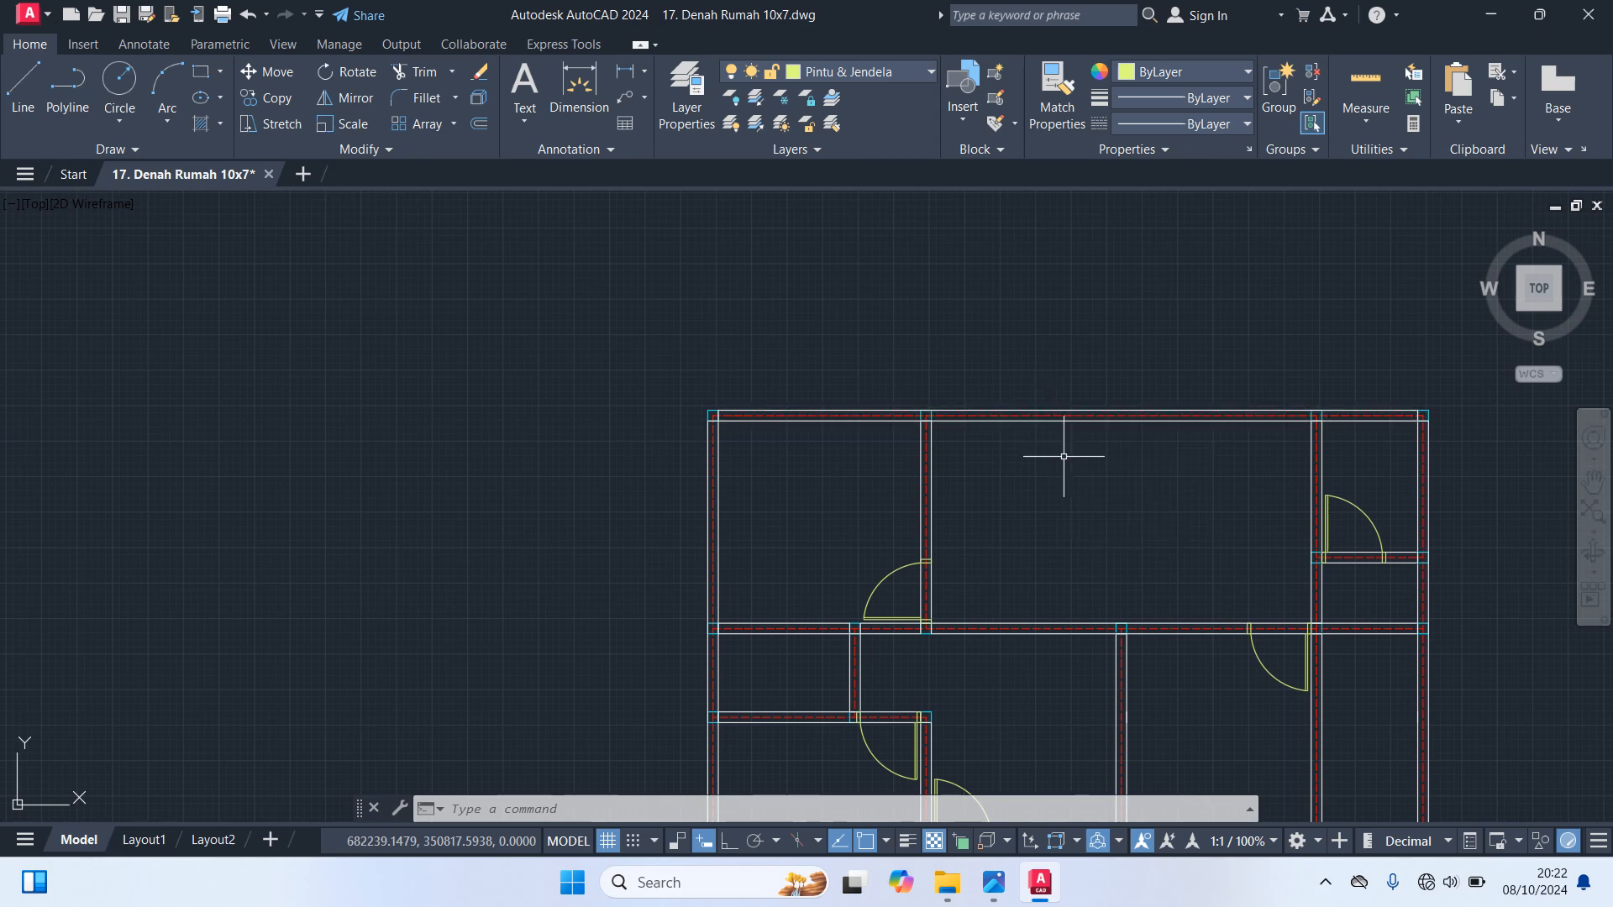
scroll(1121, 401, "up", 2)
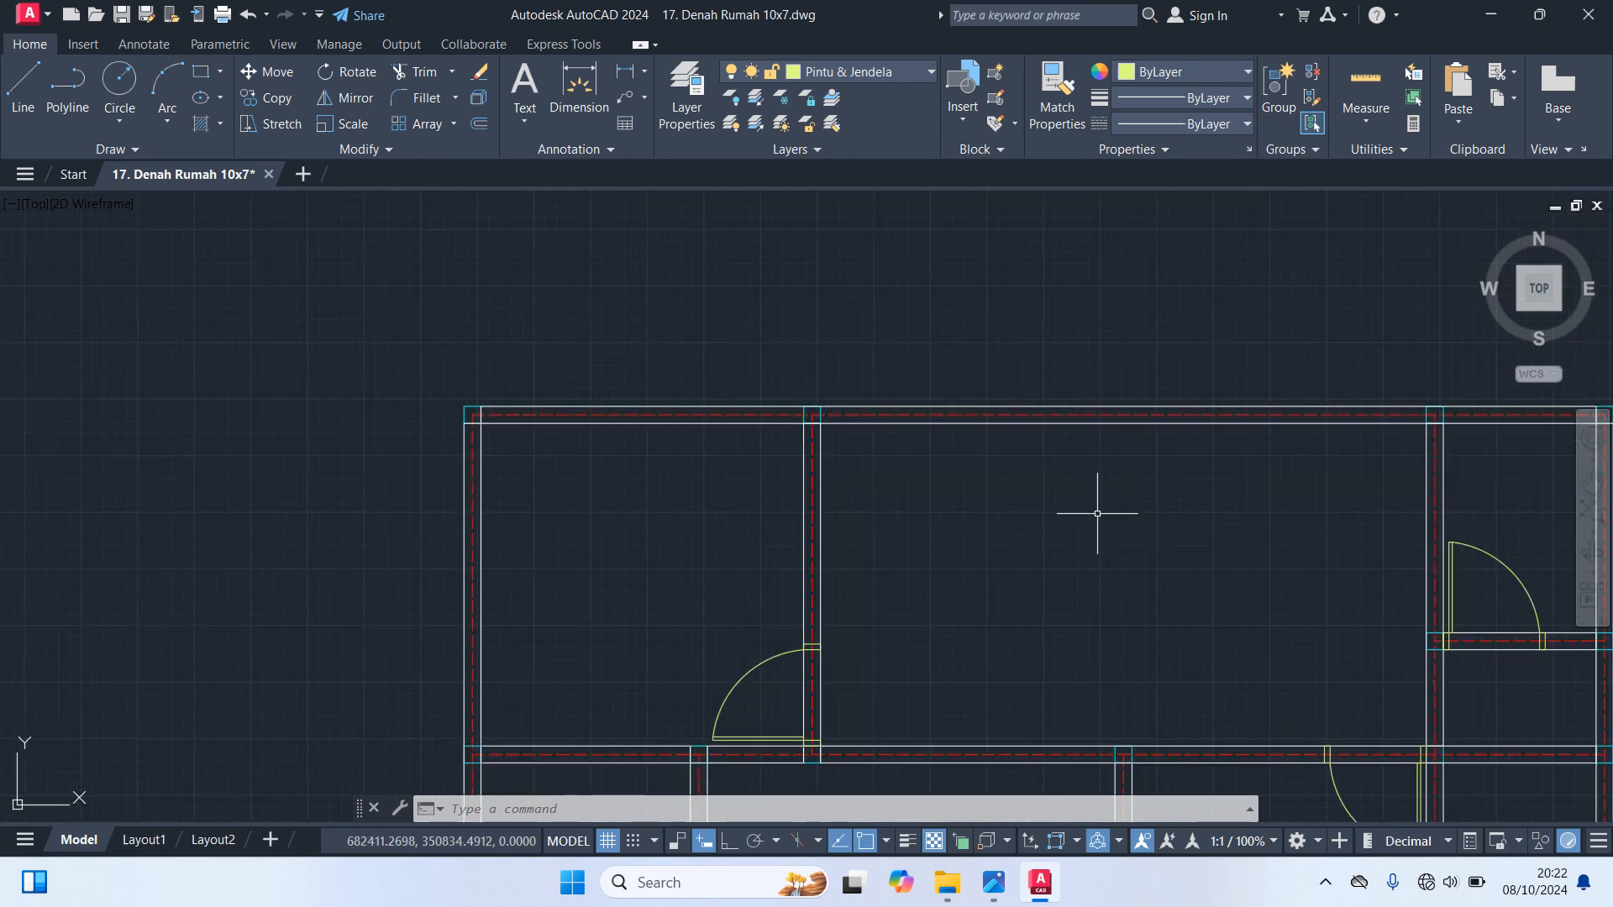
middle_click_drag(1107, 510, 776, 439)
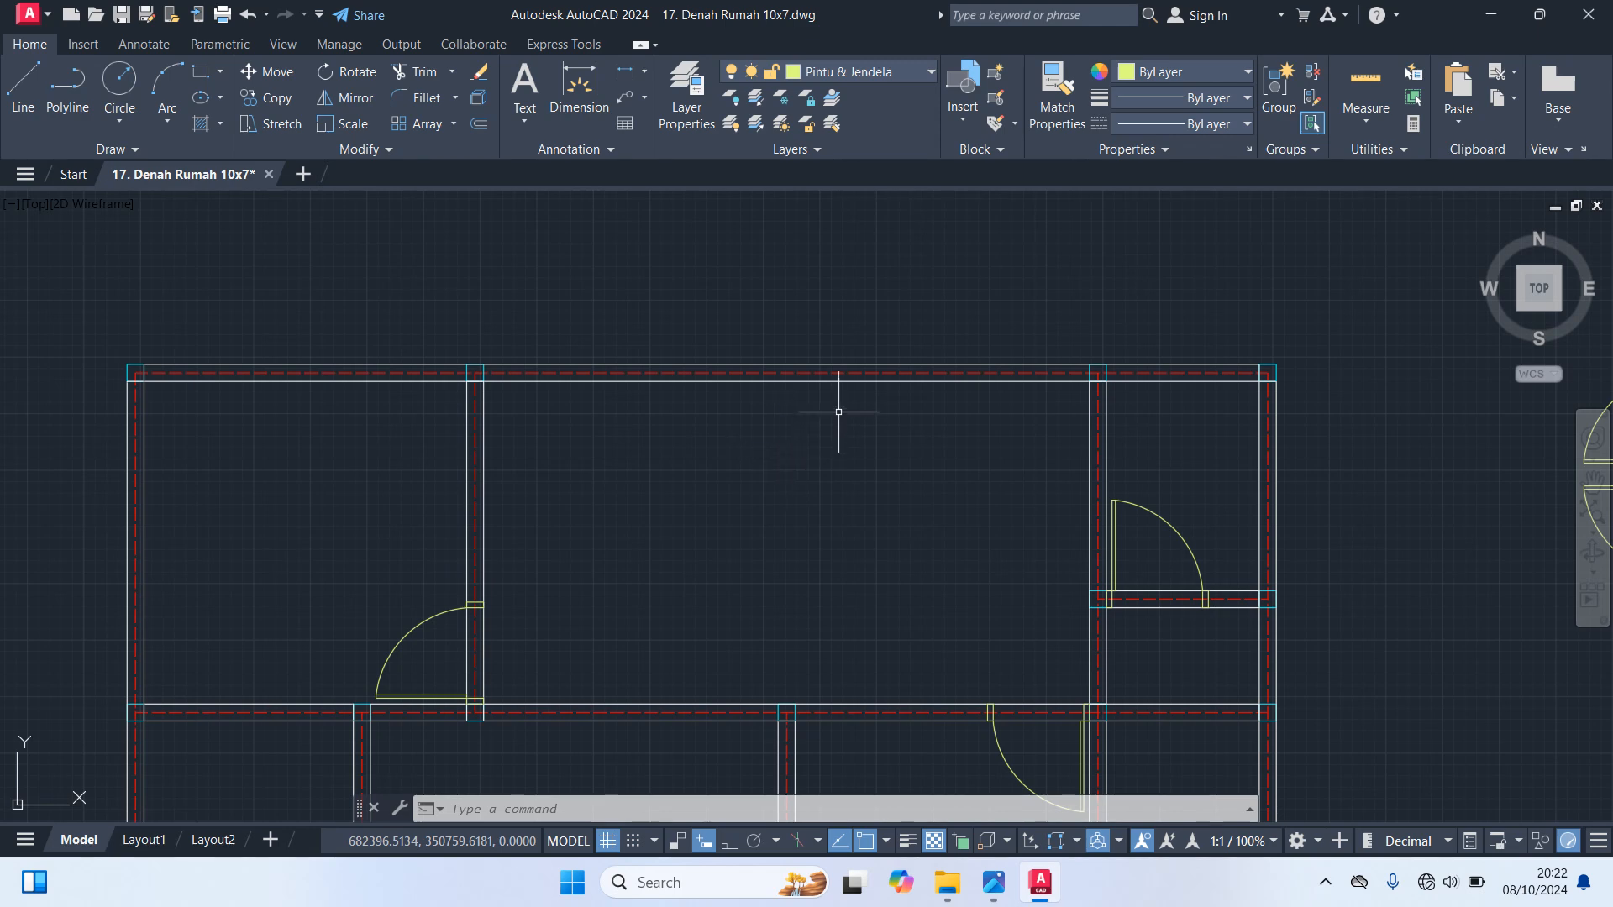
scroll(819, 388, "down", 5)
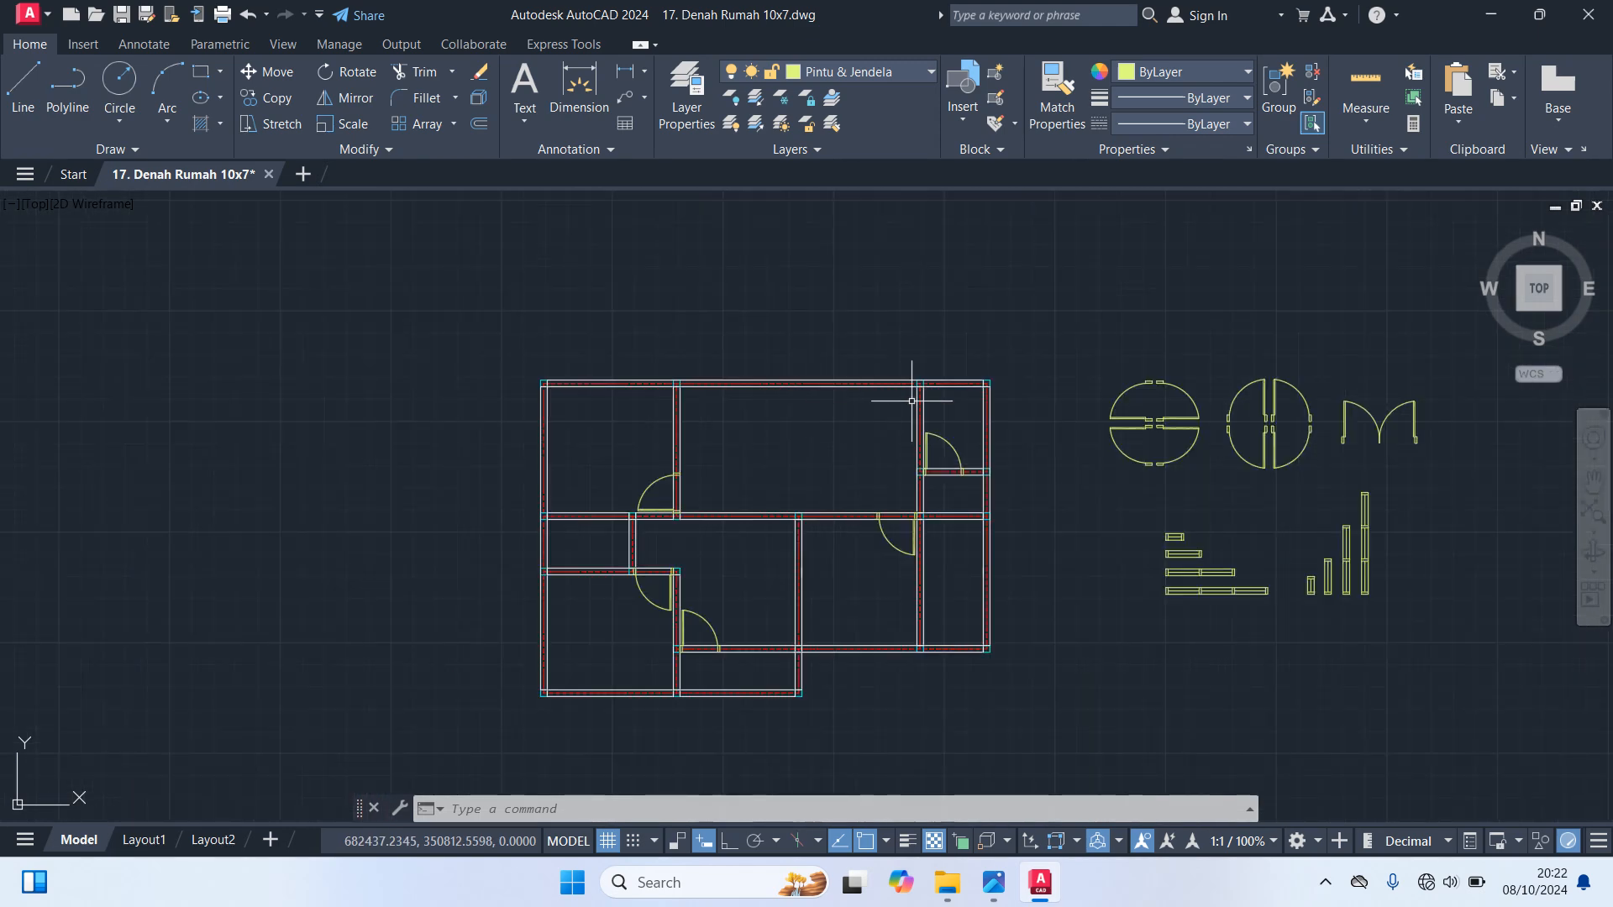
scroll(1304, 459, "up", 2)
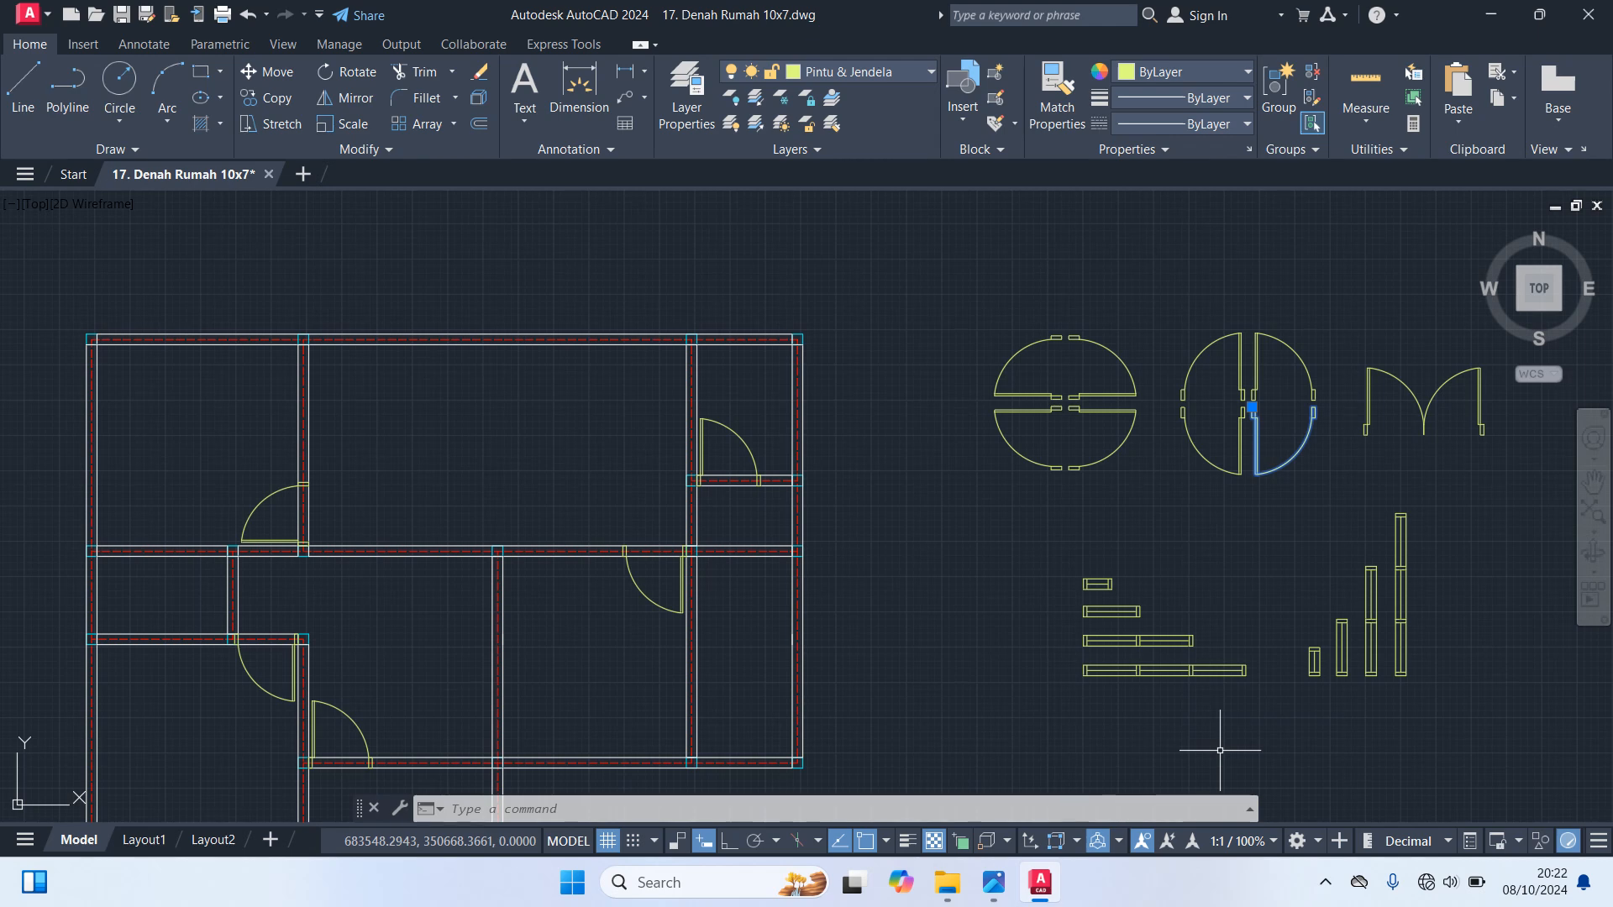
type("co")
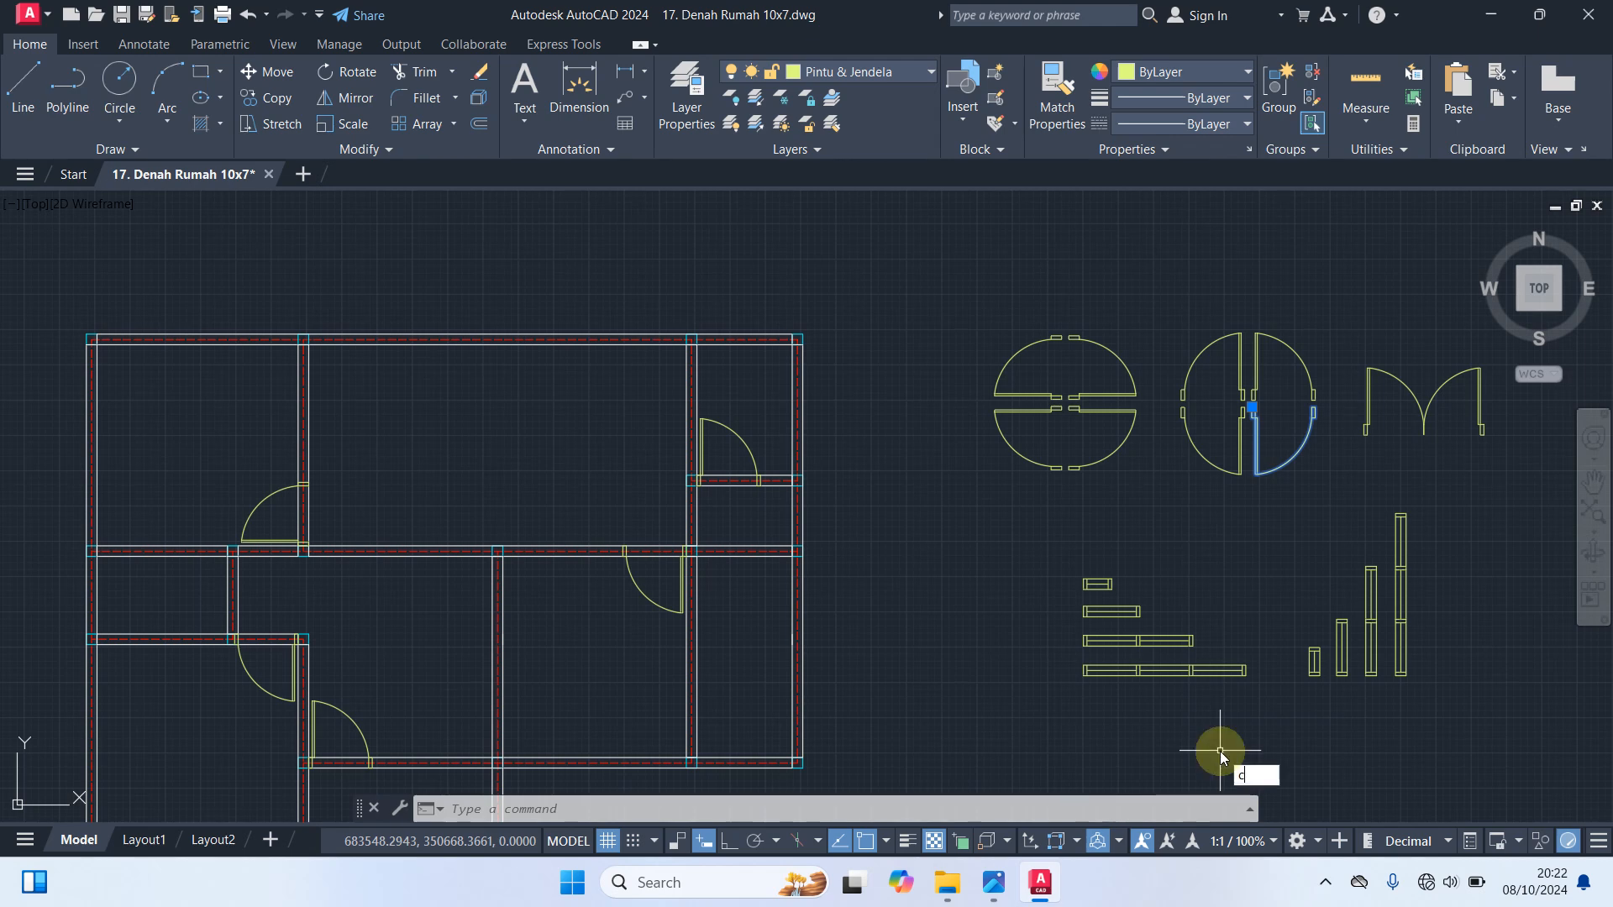
key("Return")
scroll(1209, 504, "up", 6)
middle_click_drag(1241, 339, 1055, 638)
left_click(1212, 395)
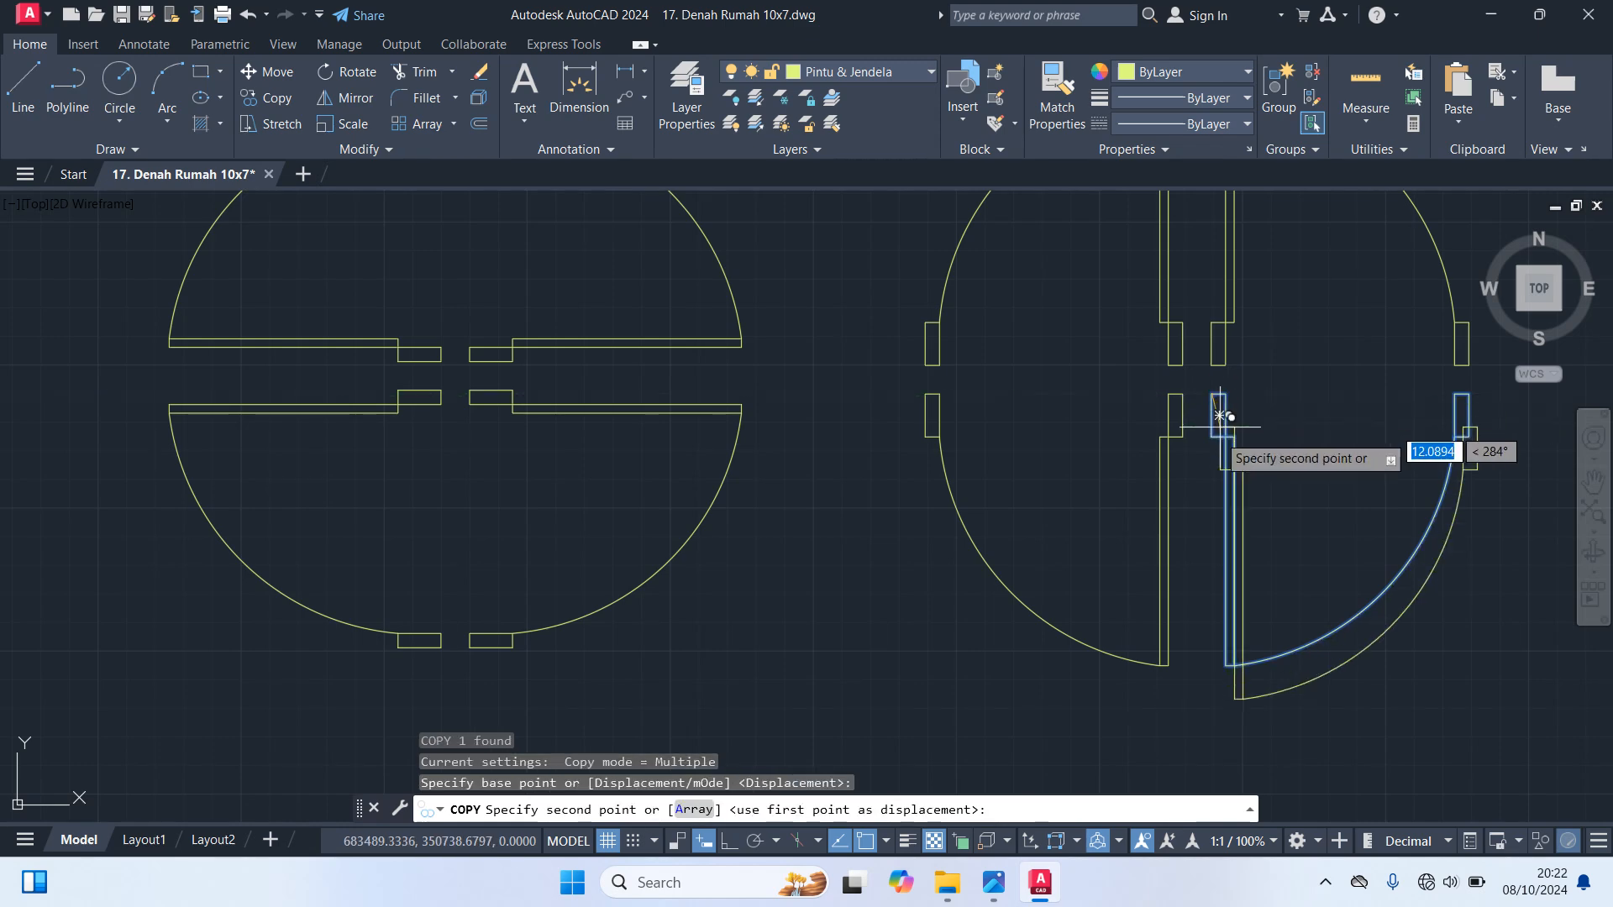
scroll(1008, 562, "down", 5)
scroll(672, 496, "up", 3)
mouse_move(654, 481)
middle_mouse_down()
mouse_move(749, 497)
mouse_move(811, 474)
middle_mouse_up()
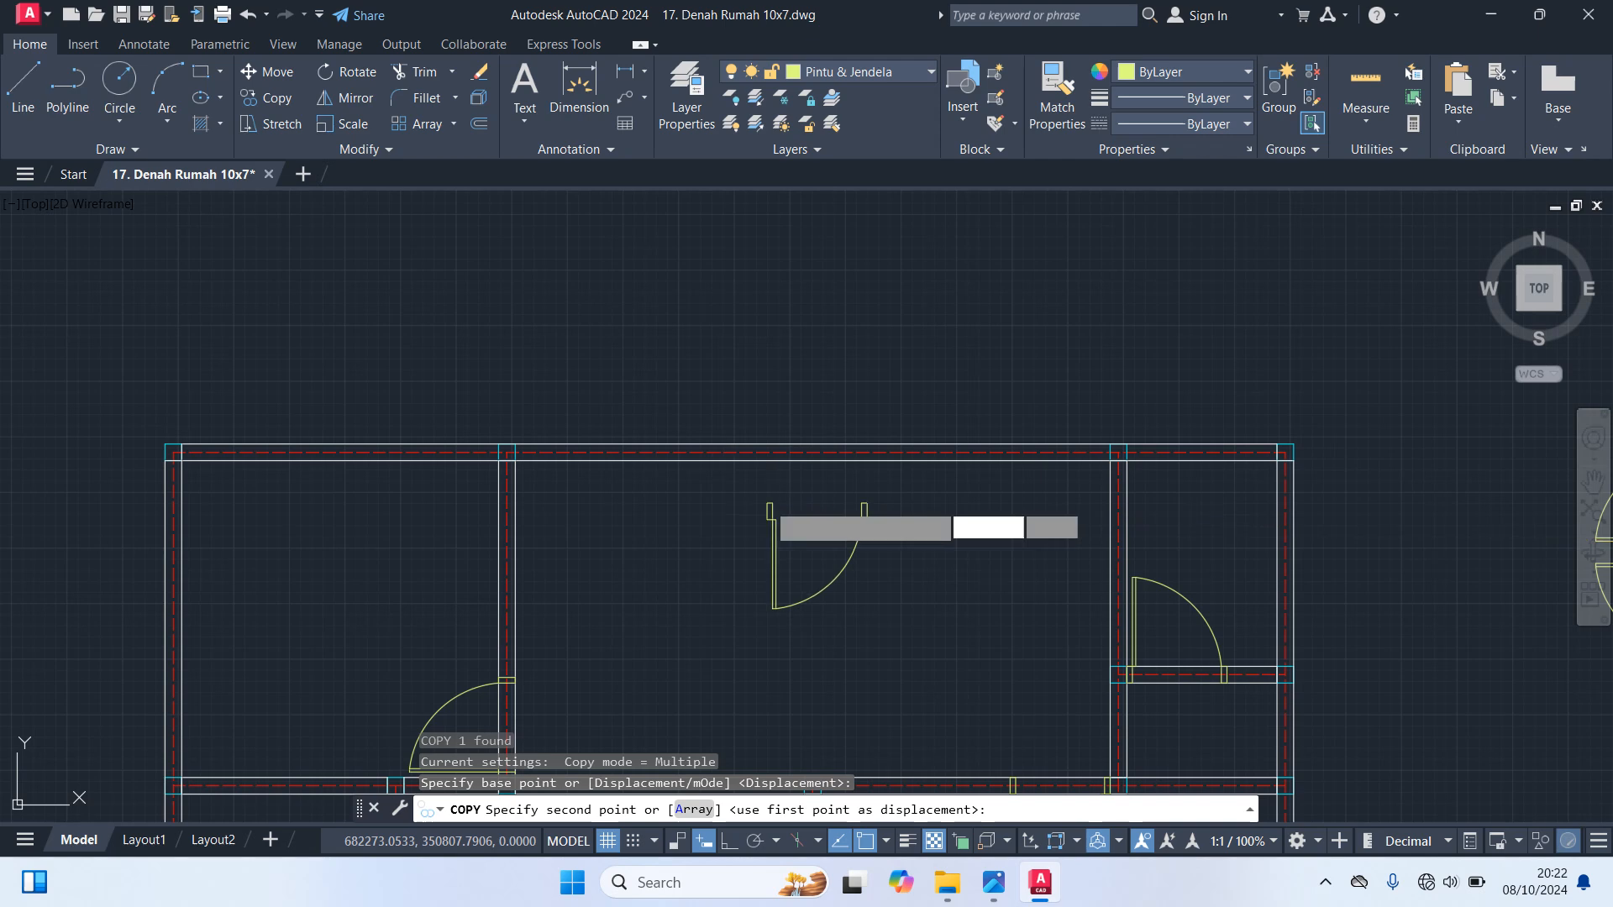
left_click(765, 500)
key("Escape")
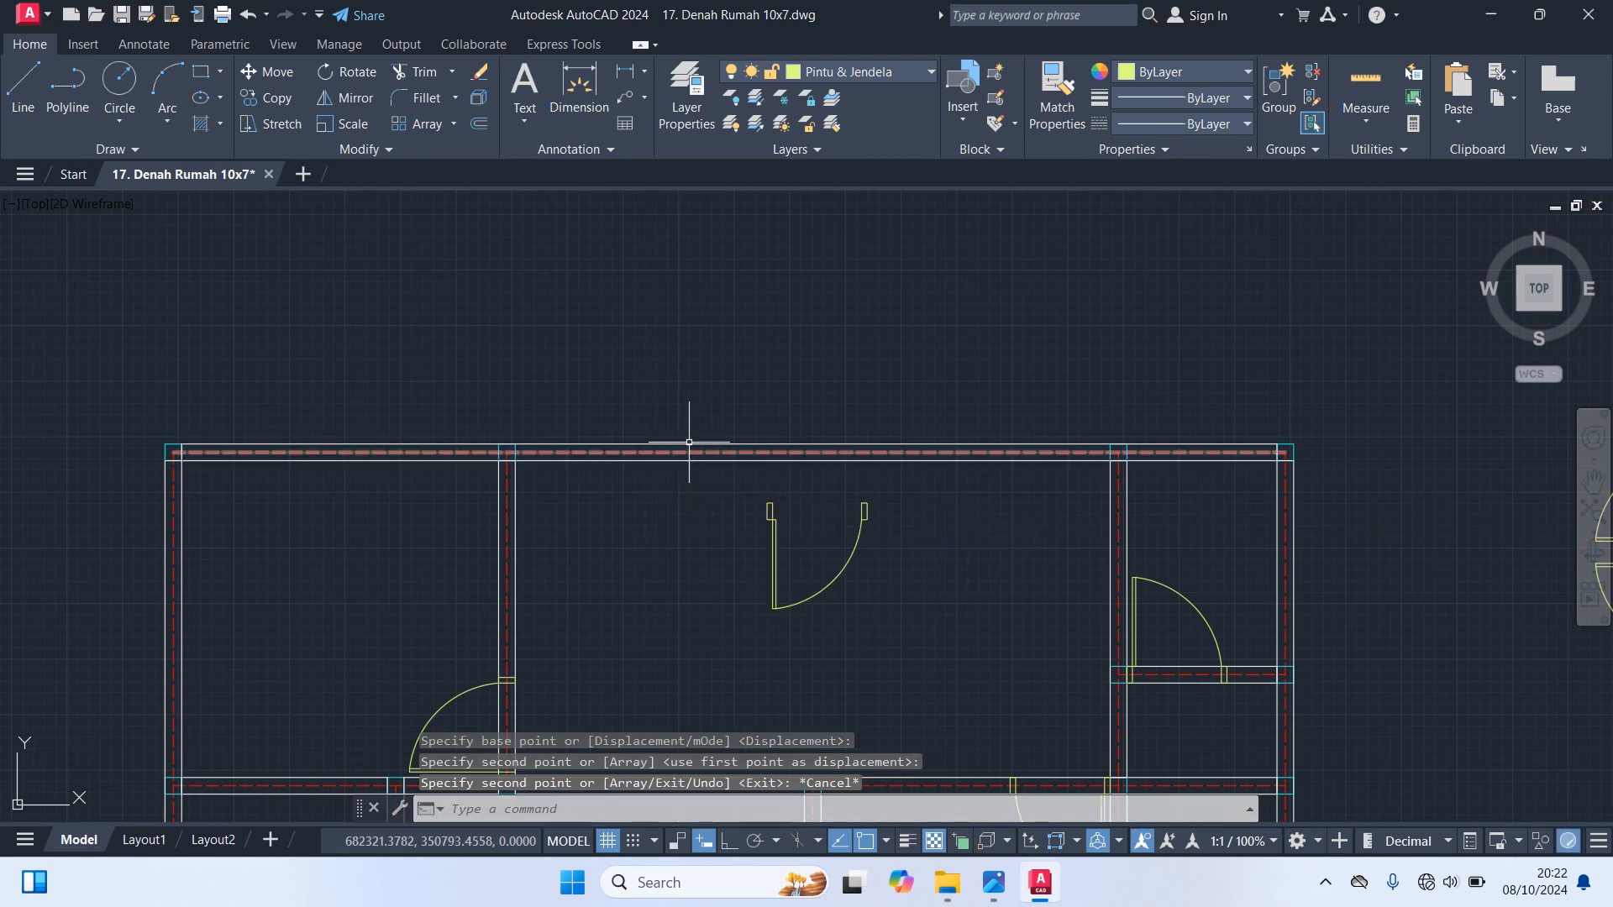
Make Garis As the current layer and trim off the top wall's axis line from the inner column's right edge to the building's right end
left_click(856, 78)
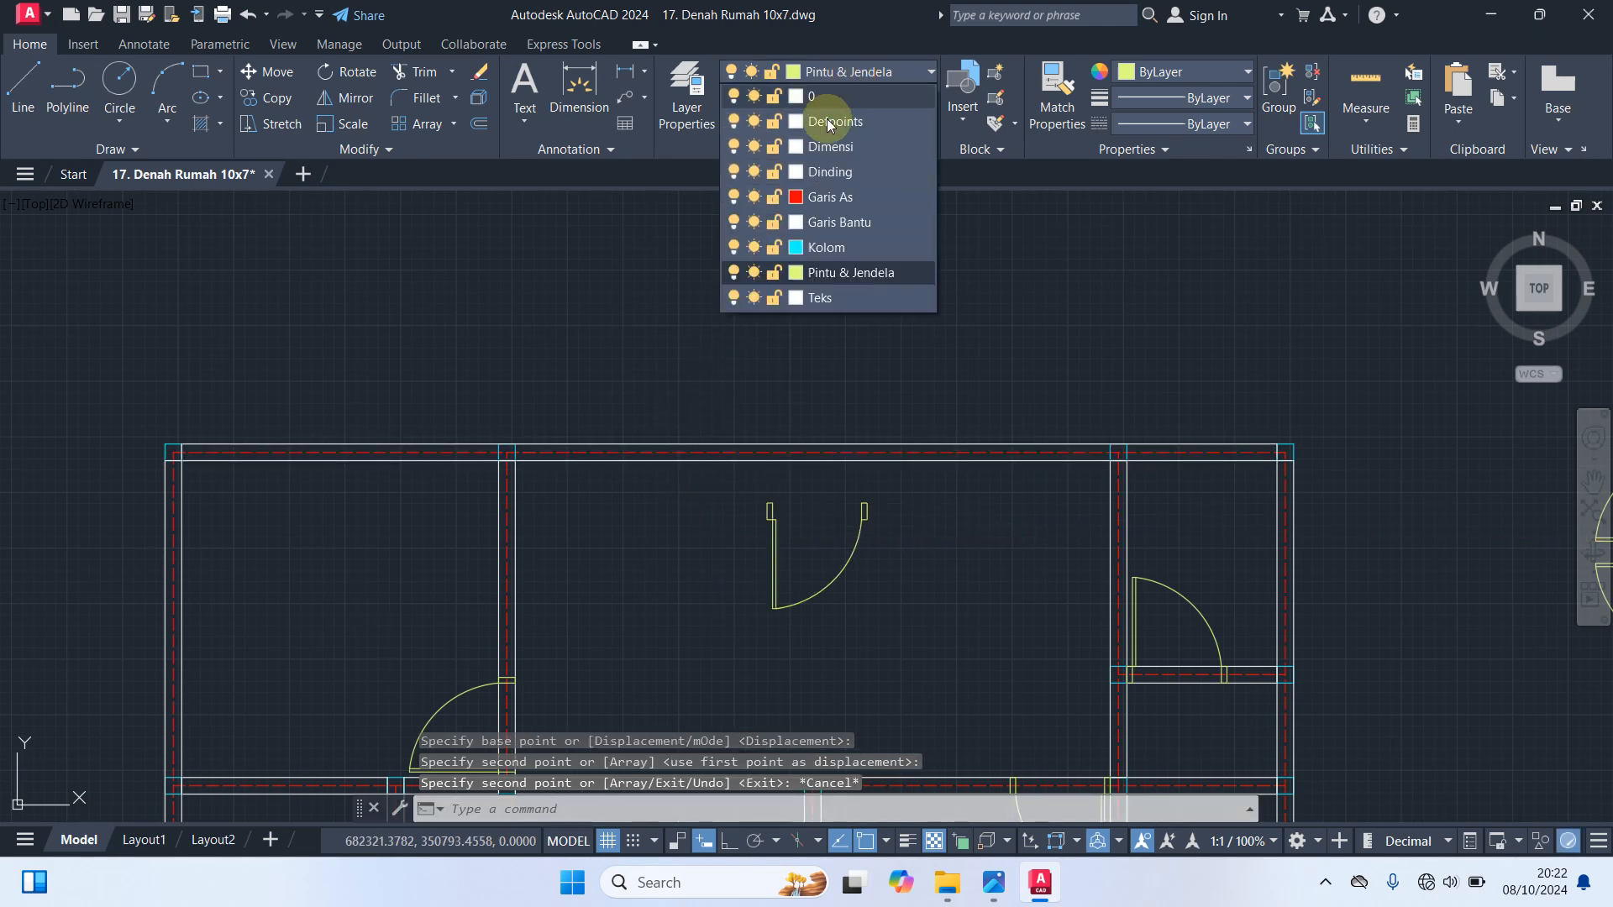
left_click(829, 187)
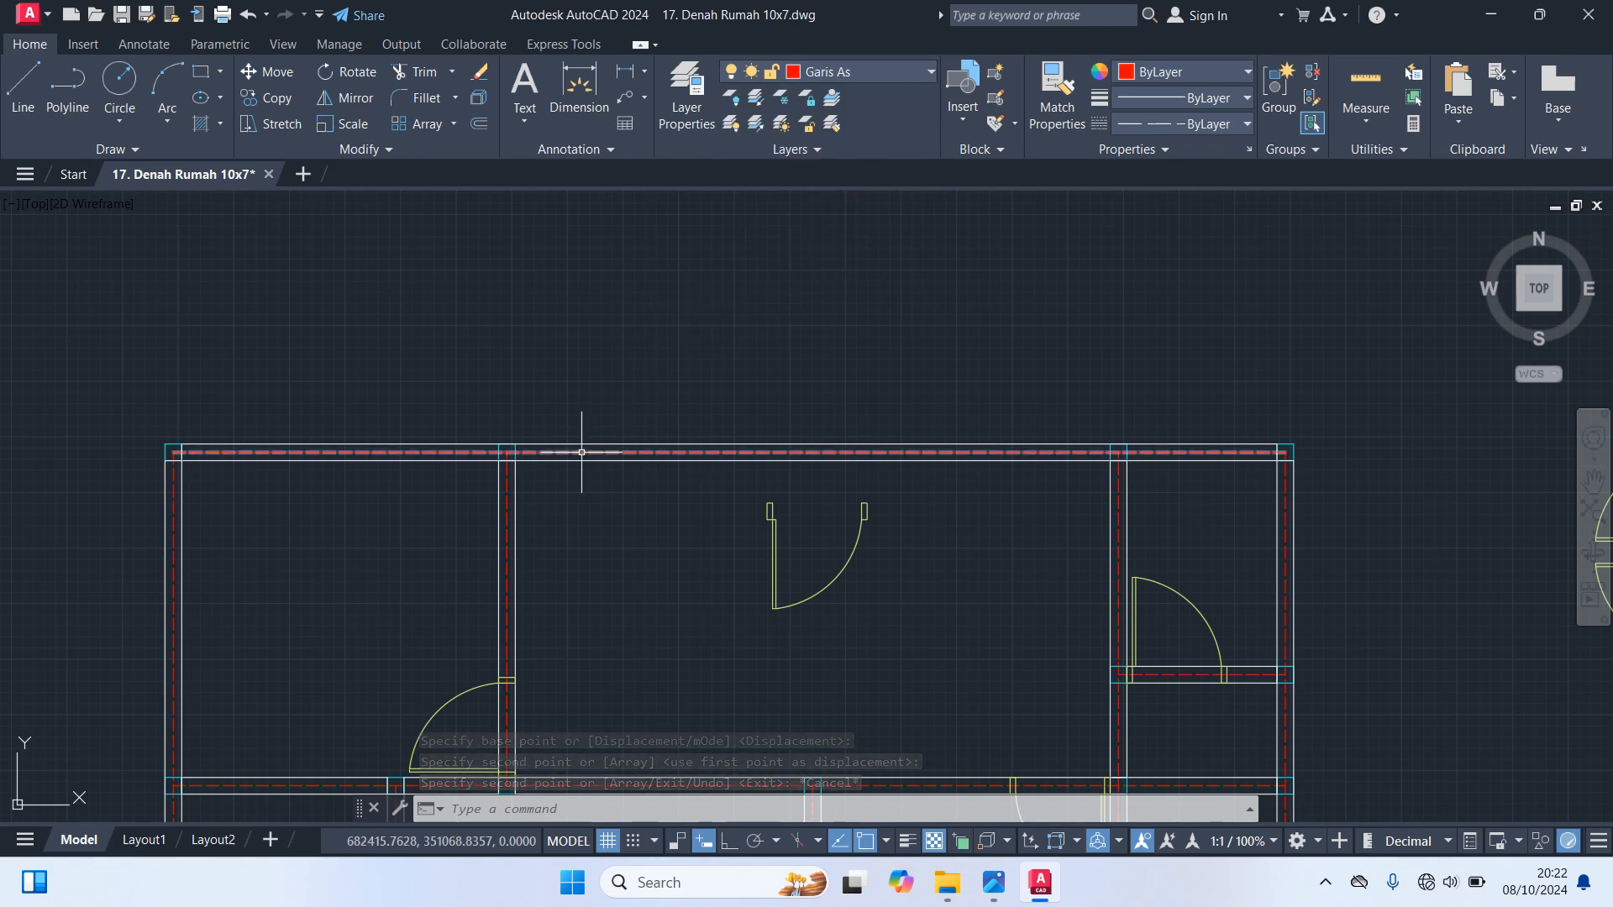
type("tr")
key("Return")
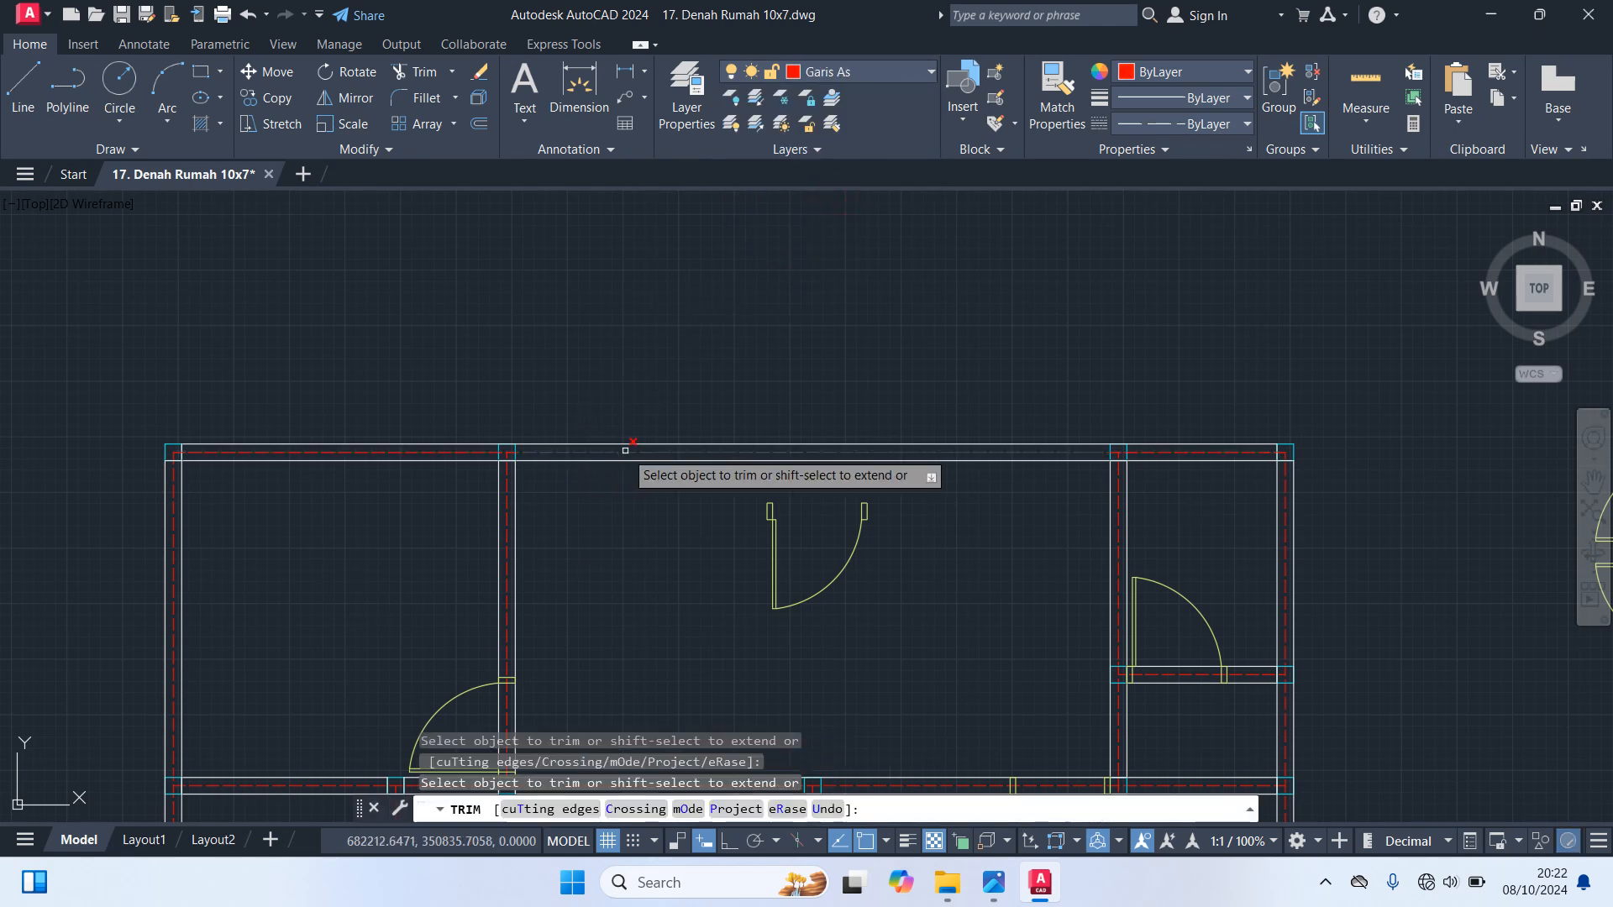
scroll(625, 450, "up", 5)
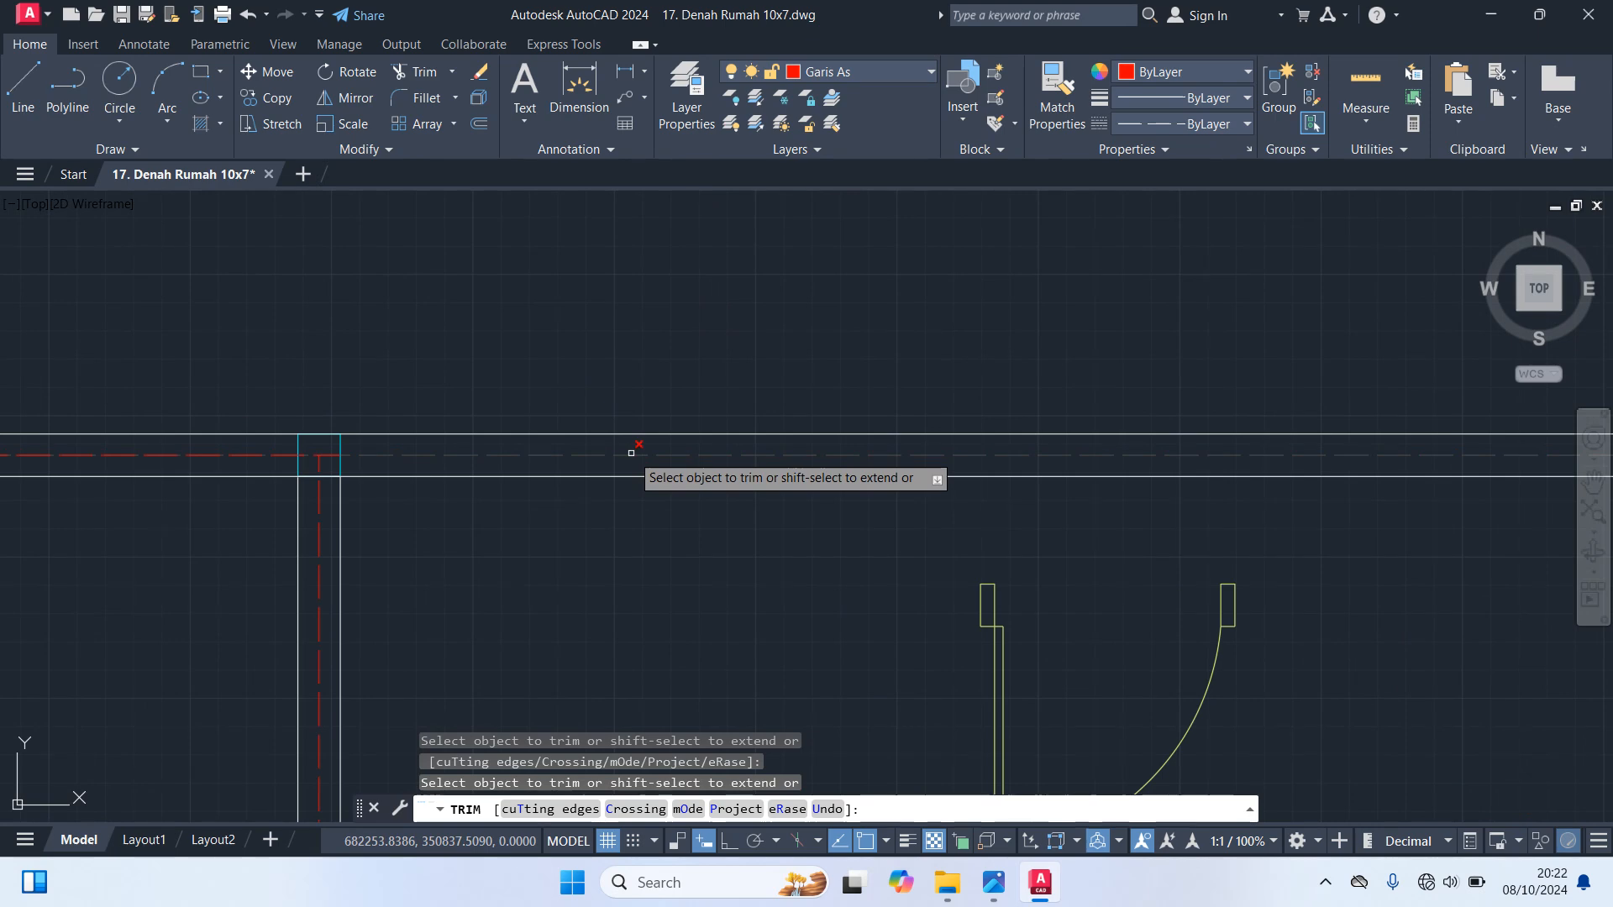
left_click(631, 453)
scroll(638, 542, "down", 4)
middle_click_drag(641, 559, 563, 532)
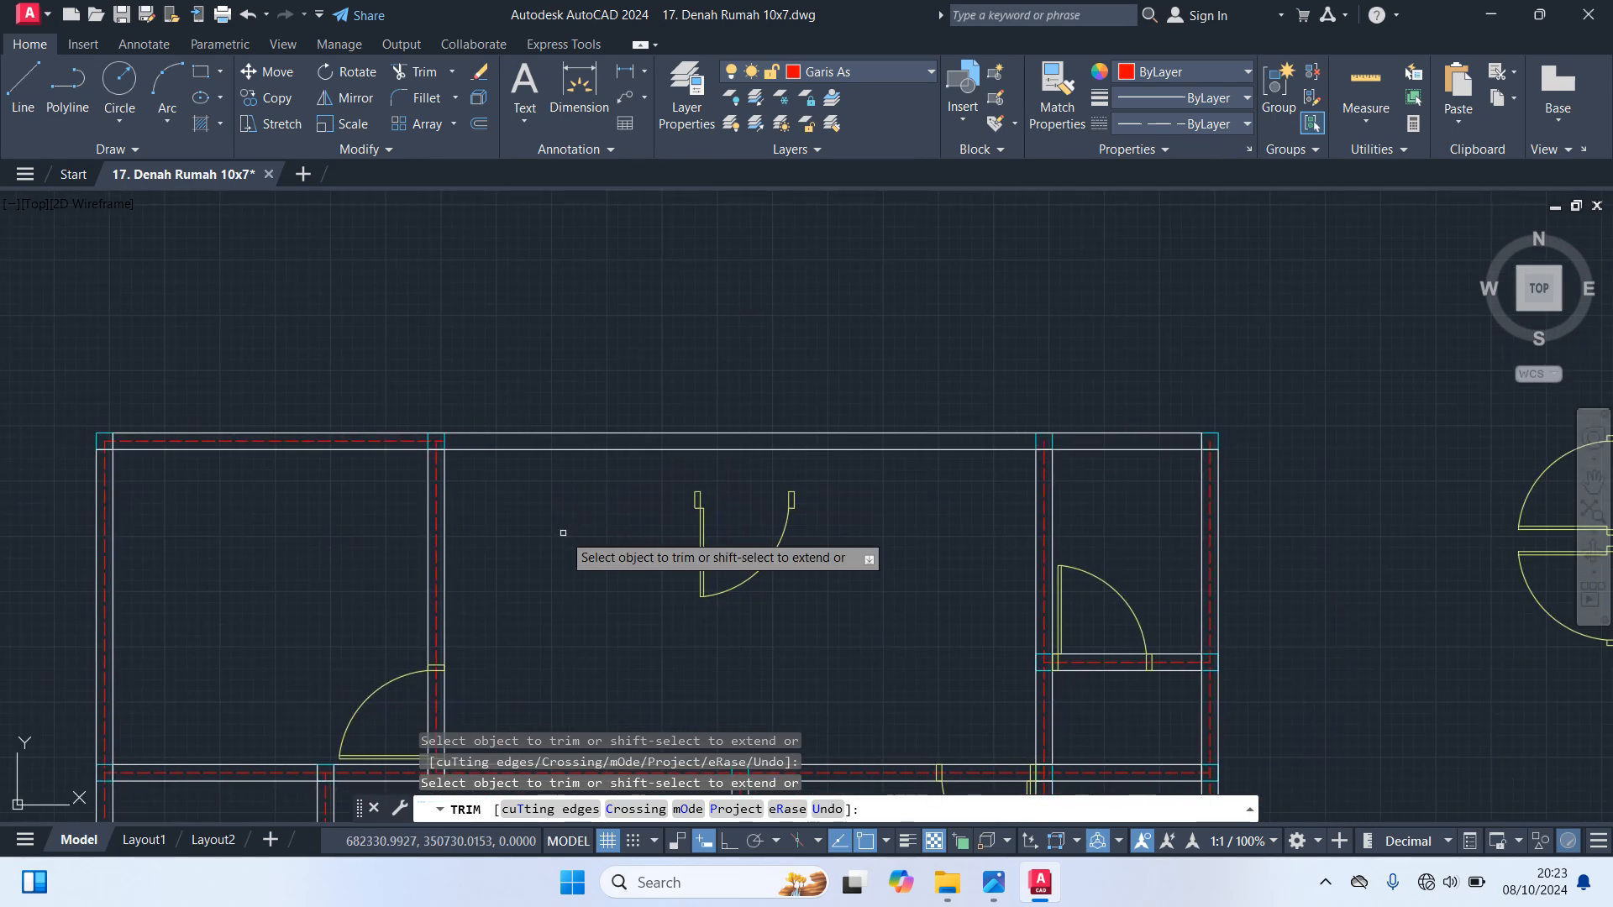
key("Escape")
Redraw the top wall's axis as two lines, from the inner column's right edge to the right inner wall's axis and on to the right corner
type("l")
key("Return")
scroll(475, 442, "up", 3)
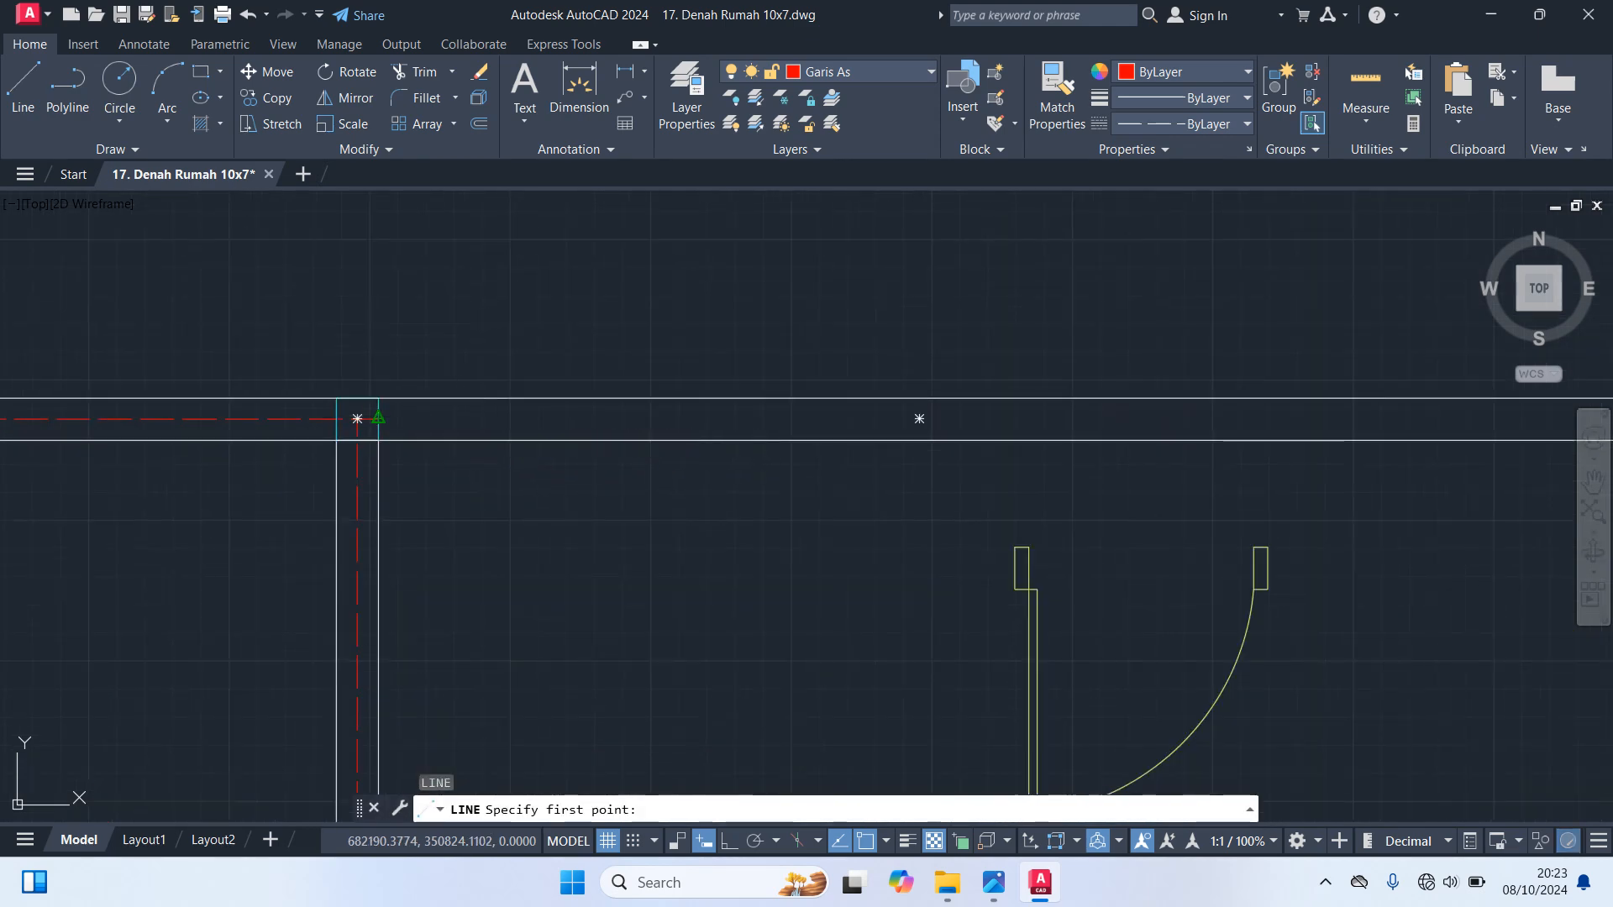
left_click(378, 417)
scroll(659, 558, "down", 3)
scroll(932, 561, "up", 4)
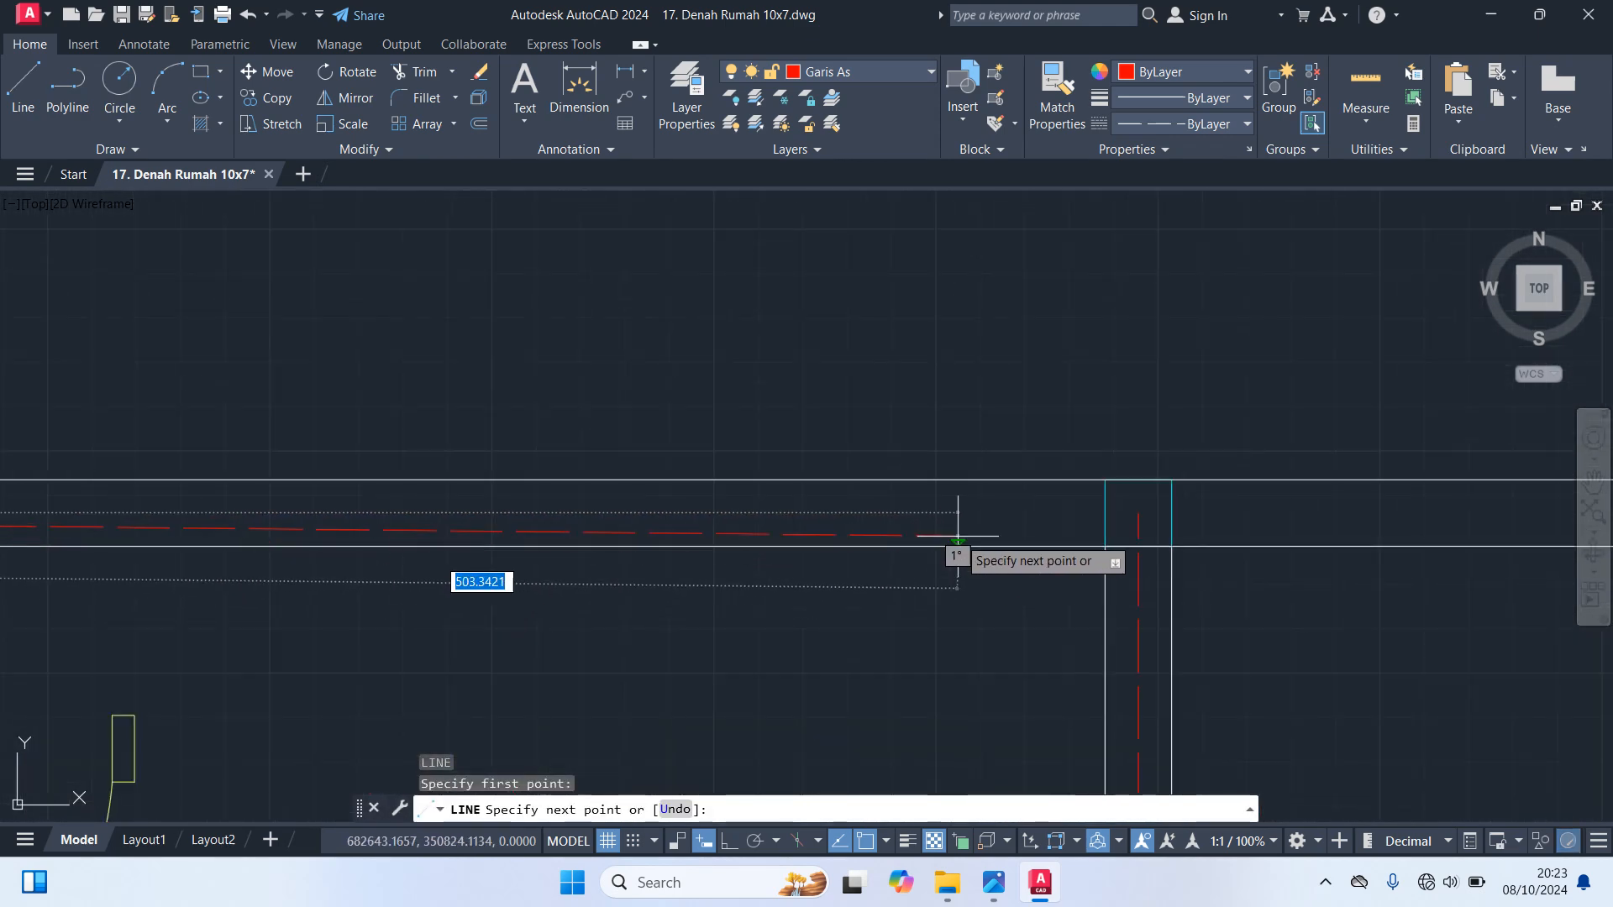
left_click(1138, 513)
scroll(1137, 588, "down", 3)
scroll(882, 467, "up", 3)
left_click(1067, 424)
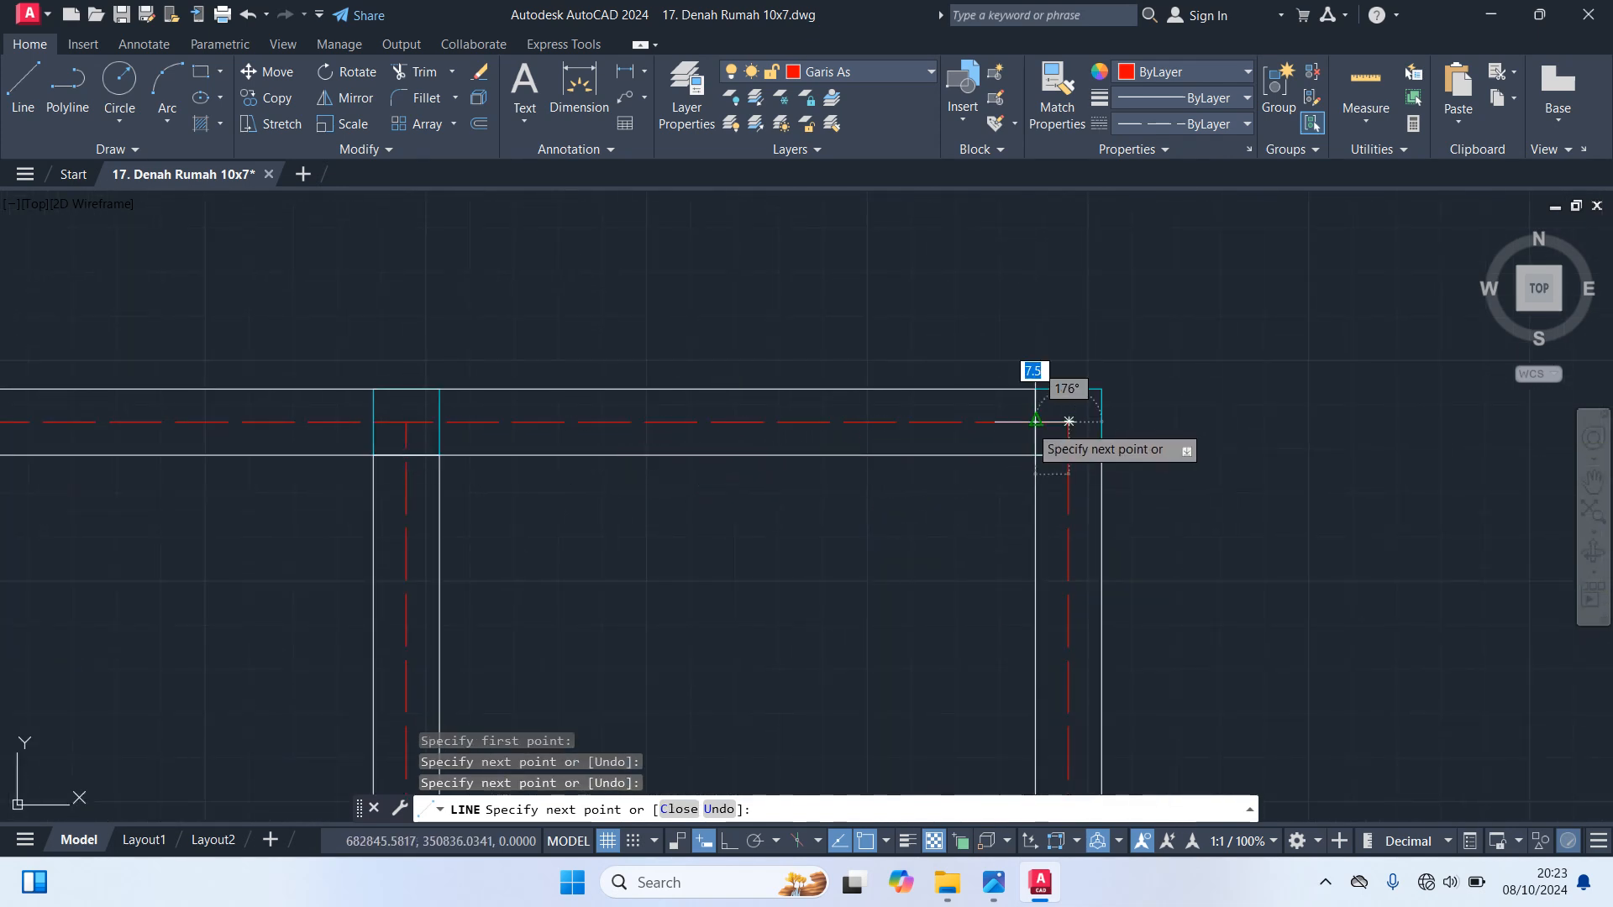
key("Escape")
scroll(876, 424, "down", 5)
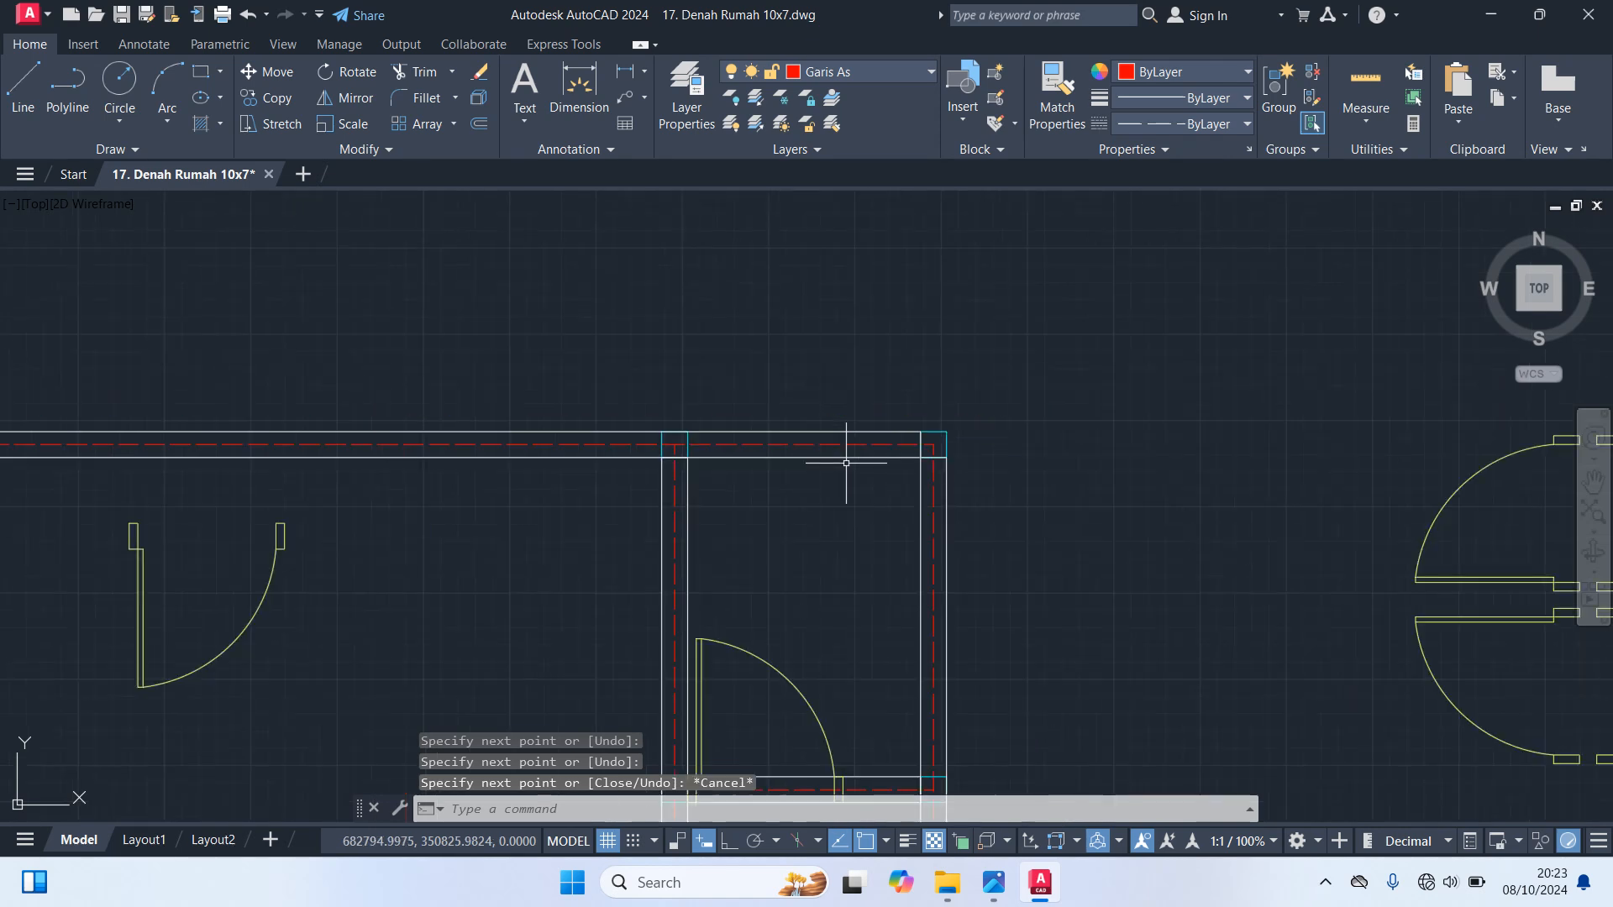
left_click(938, 438)
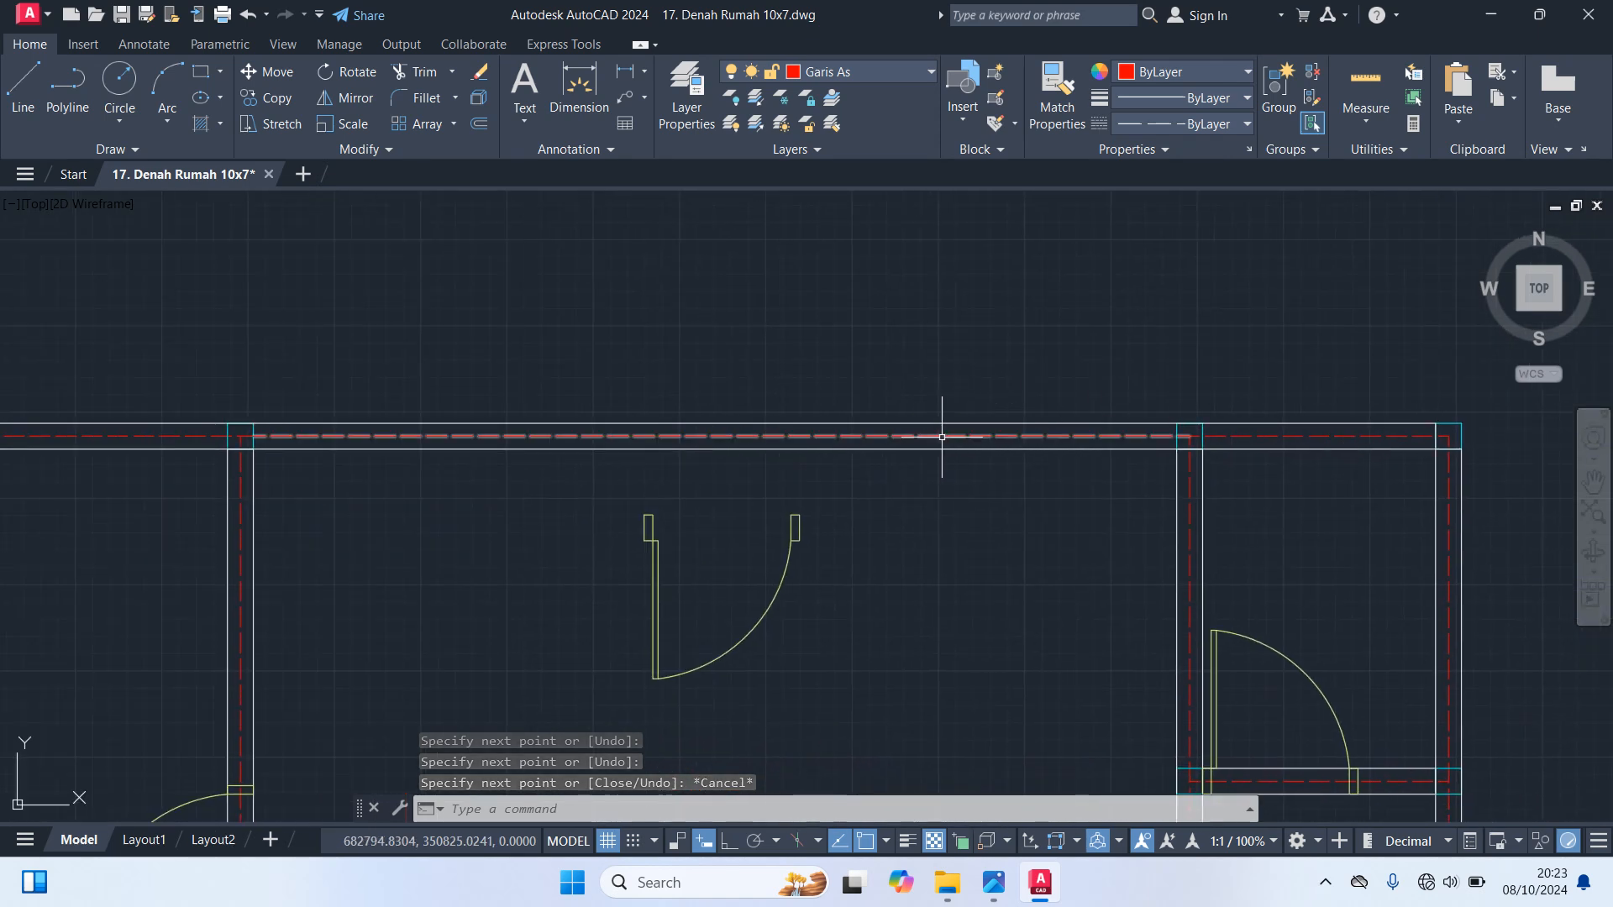
middle_click_drag(933, 550, 1065, 542)
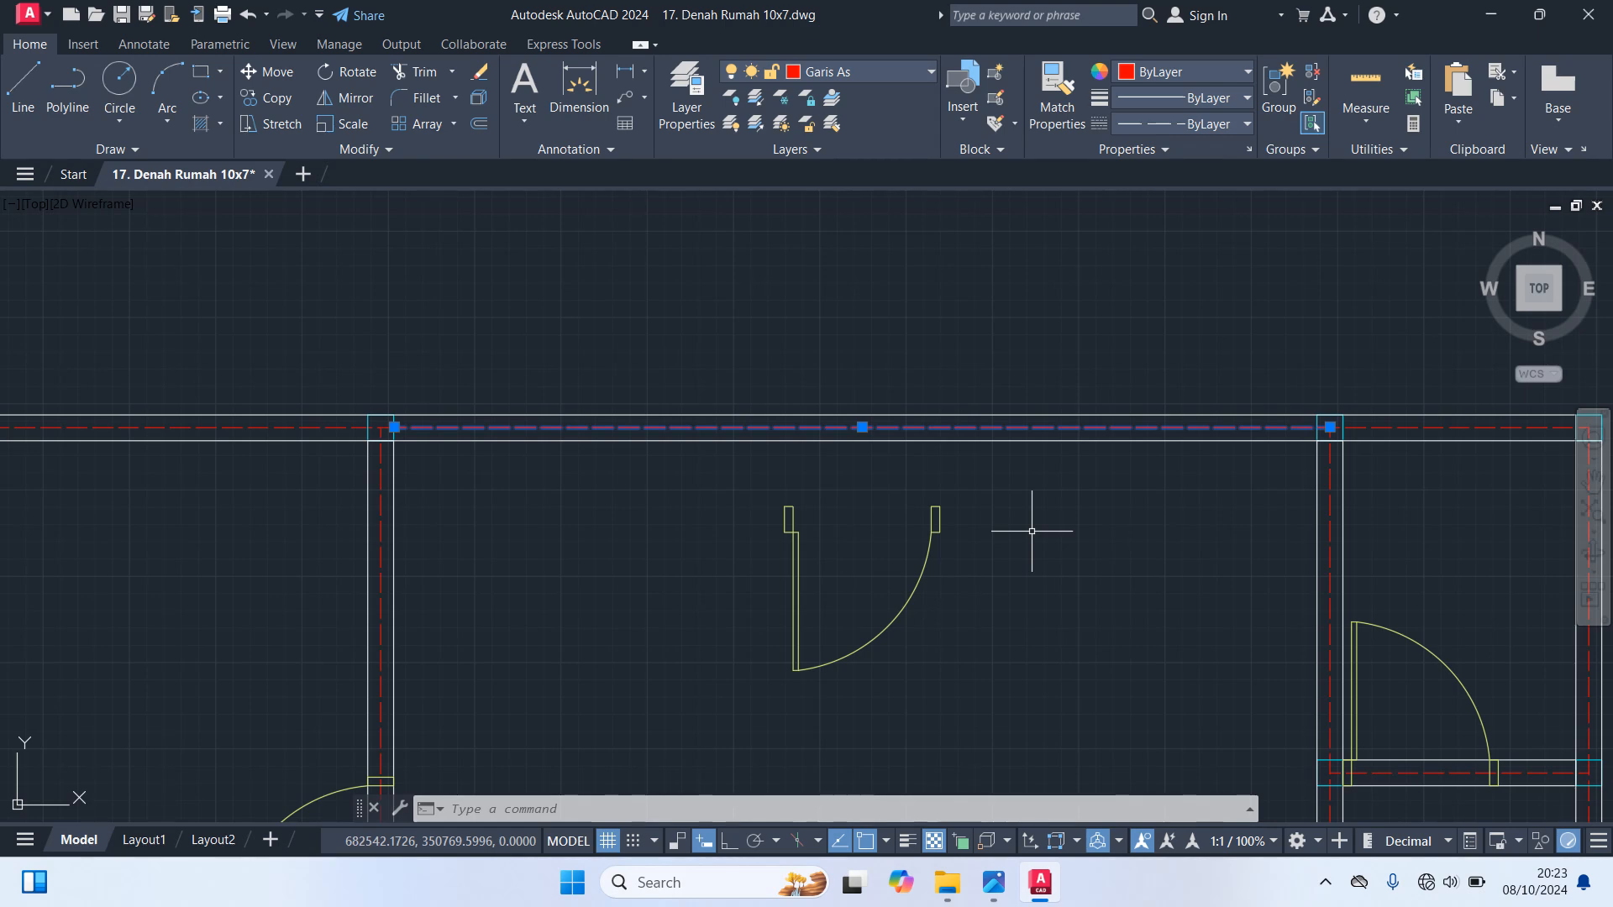
key("Escape")
Draw an axis line across the opening of the copied door, joining the inner upper corners of its two jambs
scroll(1031, 531, "up", 4)
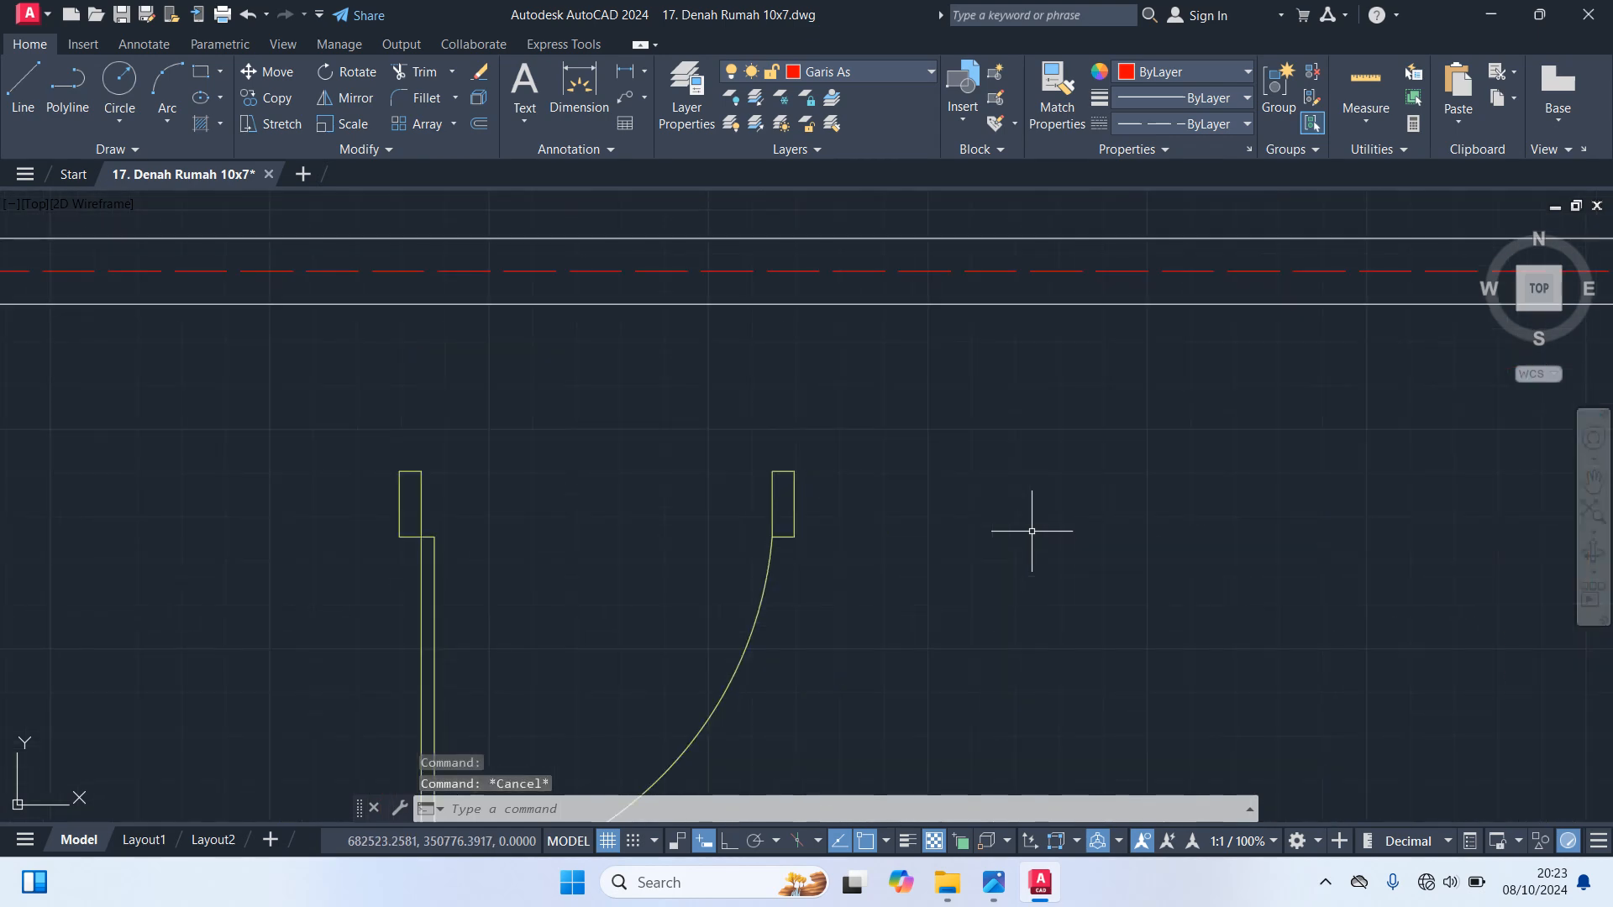
type("l")
key("Return")
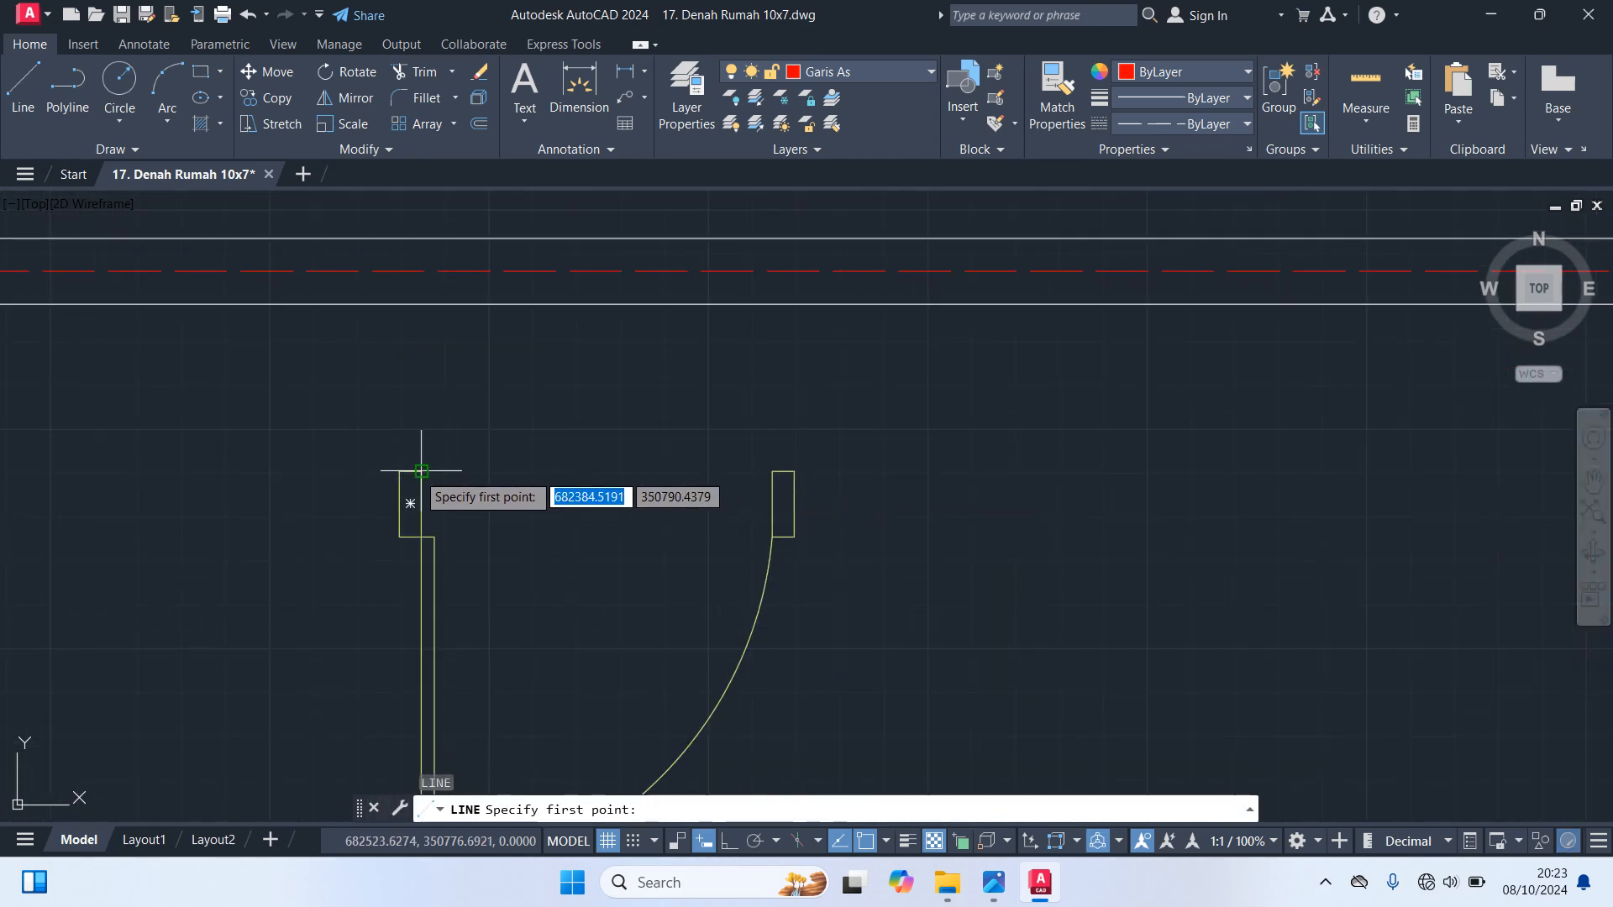
left_click(421, 471)
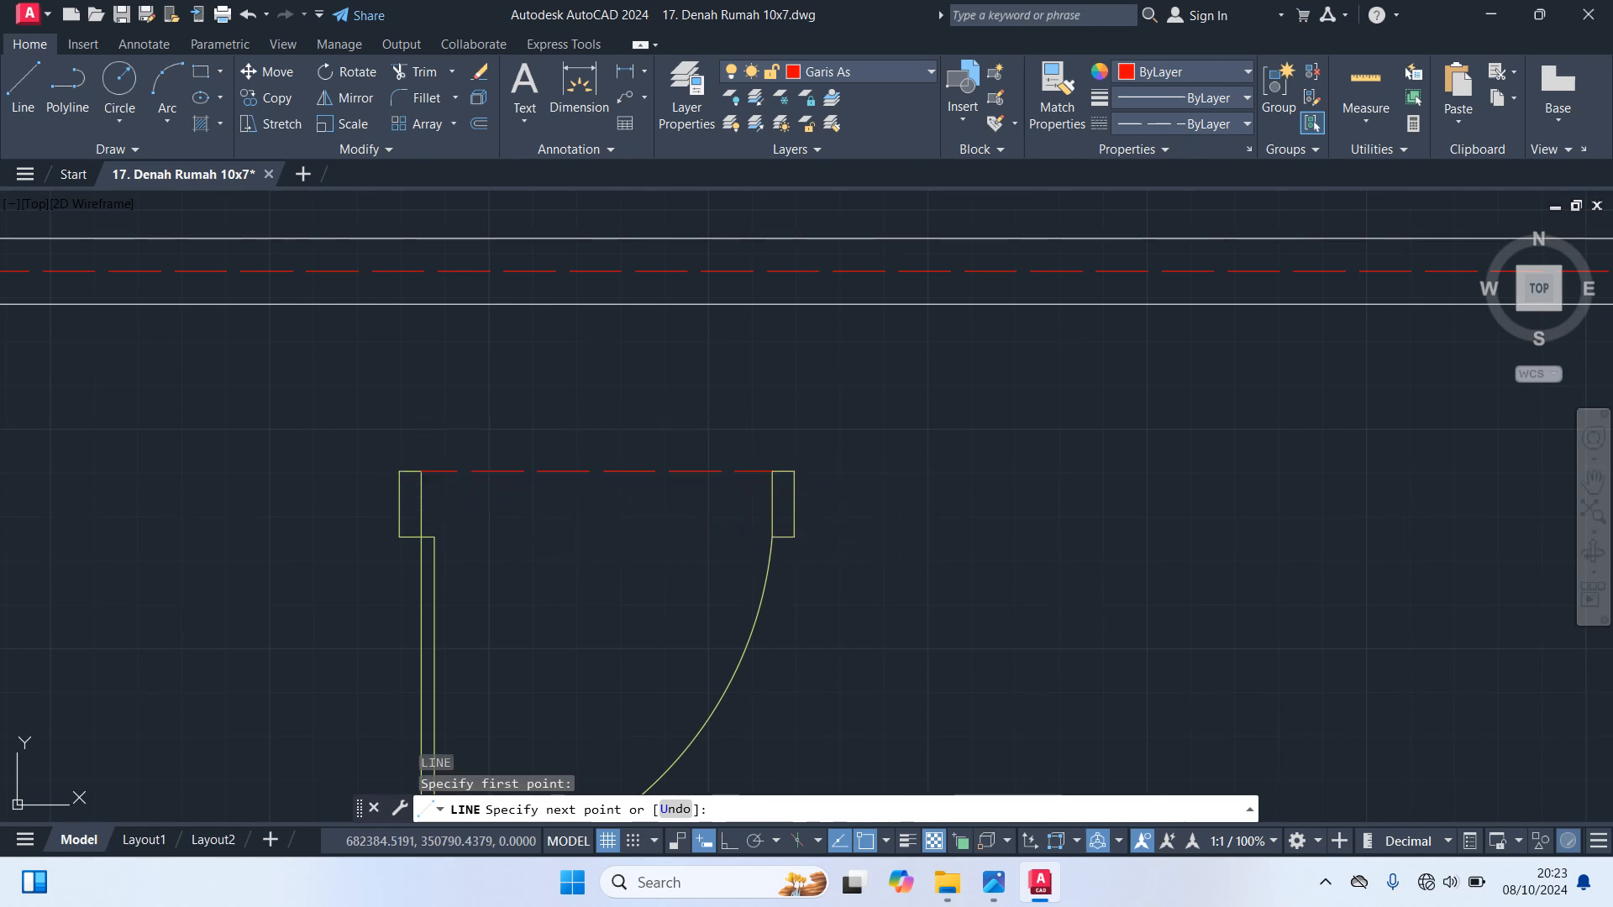
left_click(772, 471)
key("Escape")
scroll(840, 504, "down", 6)
scroll(941, 545, "up", 4)
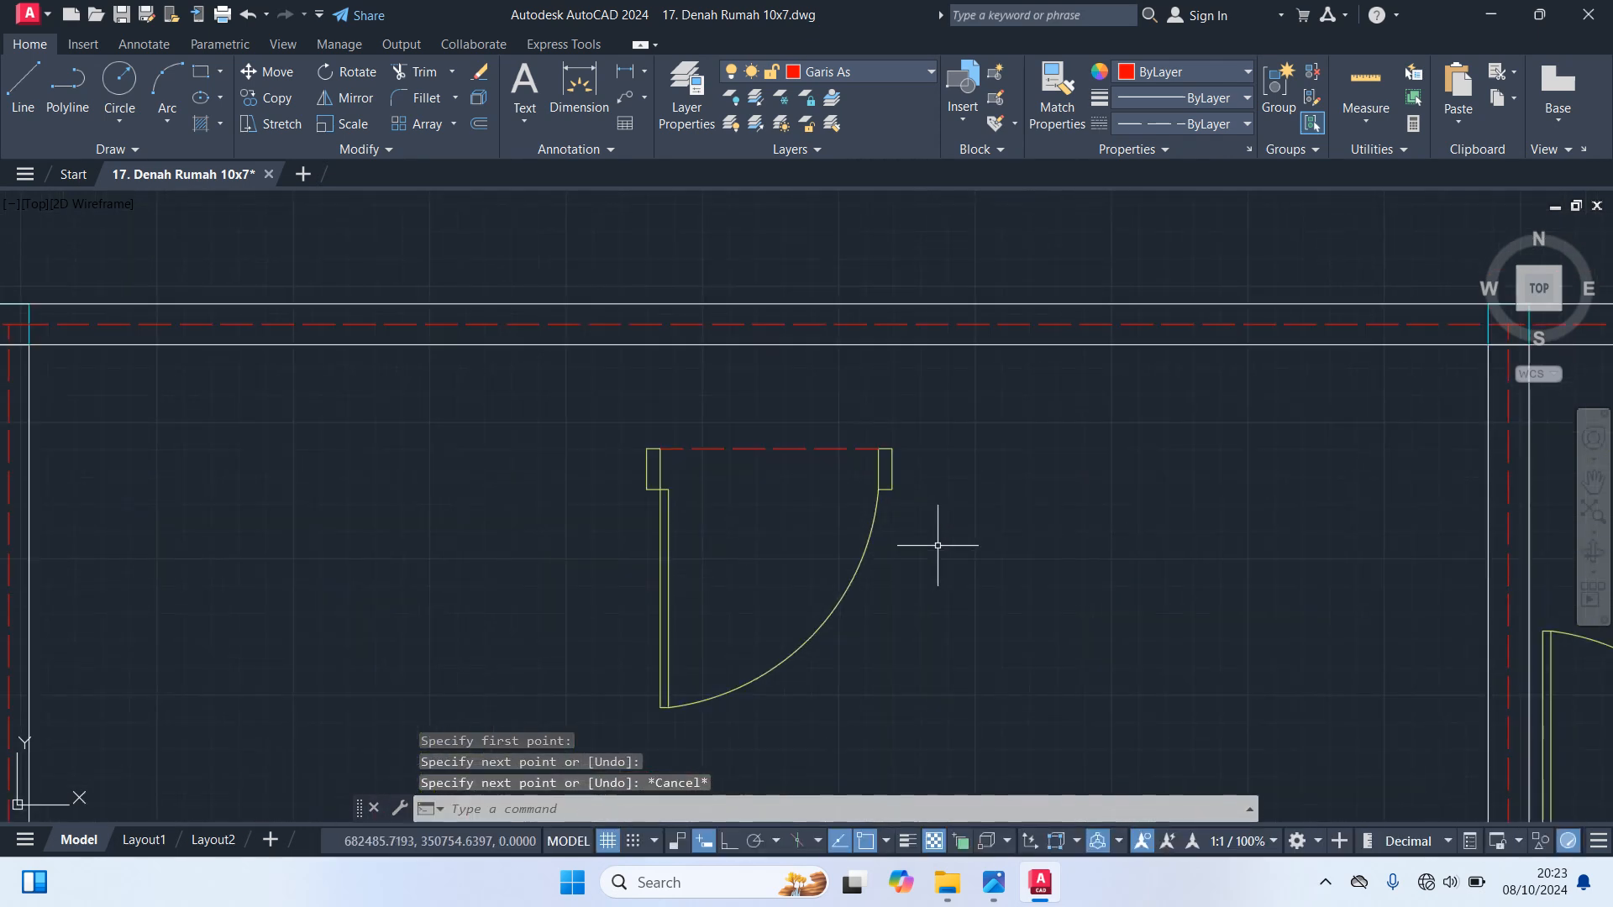
Move the copied door and its opening line straight up into the top wall, placing the line's midpoint on the wall's outer edge
left_click(1092, 636)
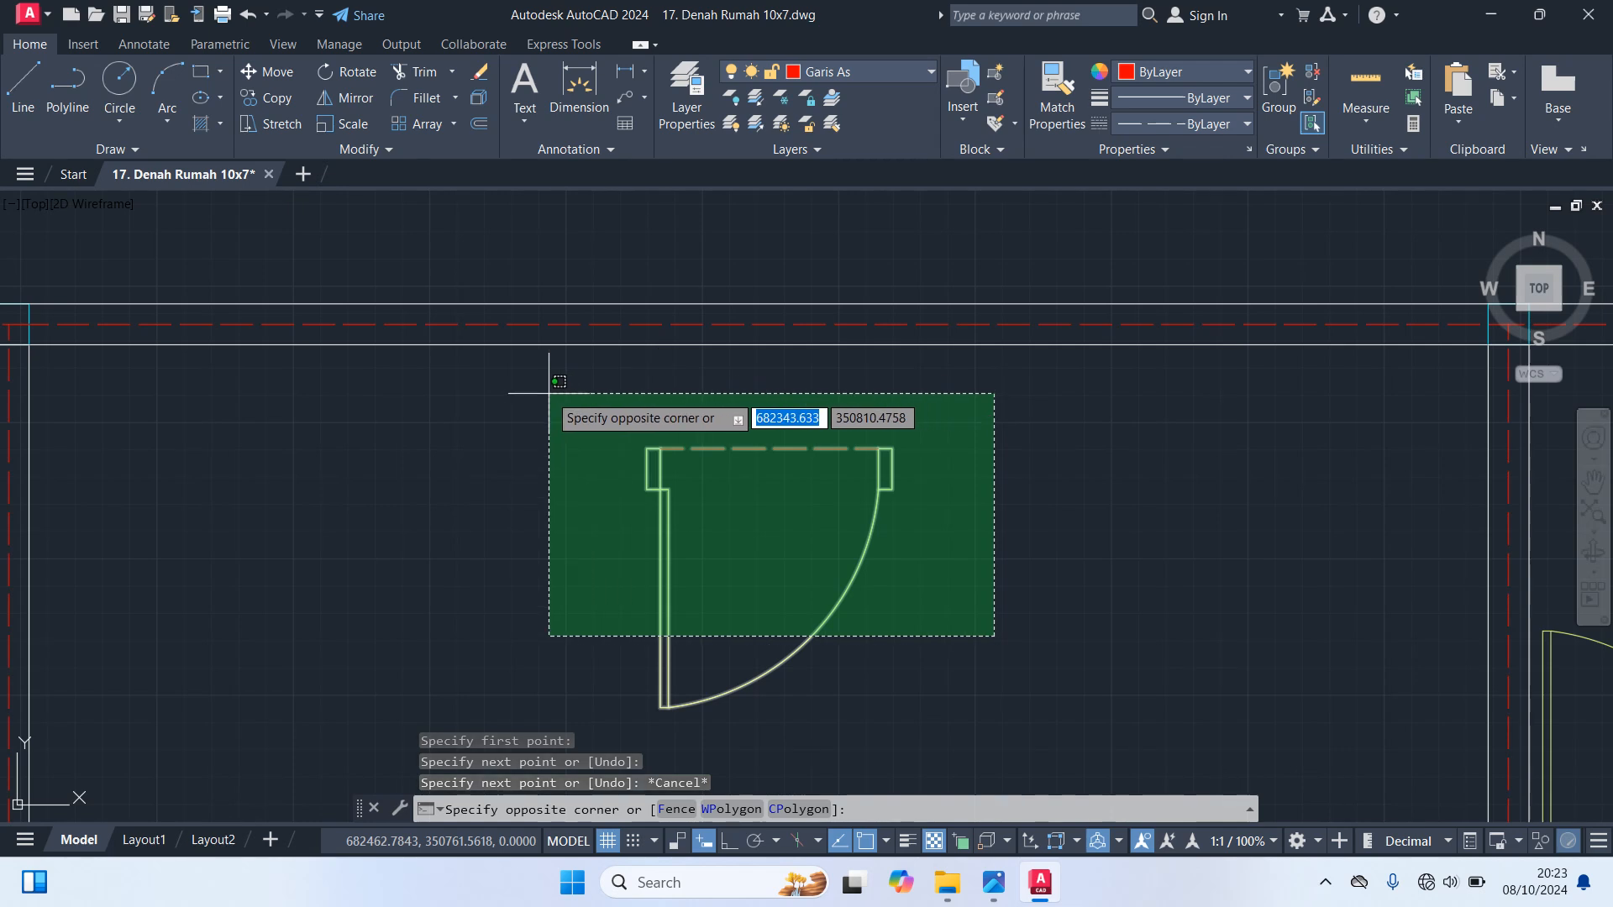
left_click(552, 398)
type("m")
key("Return")
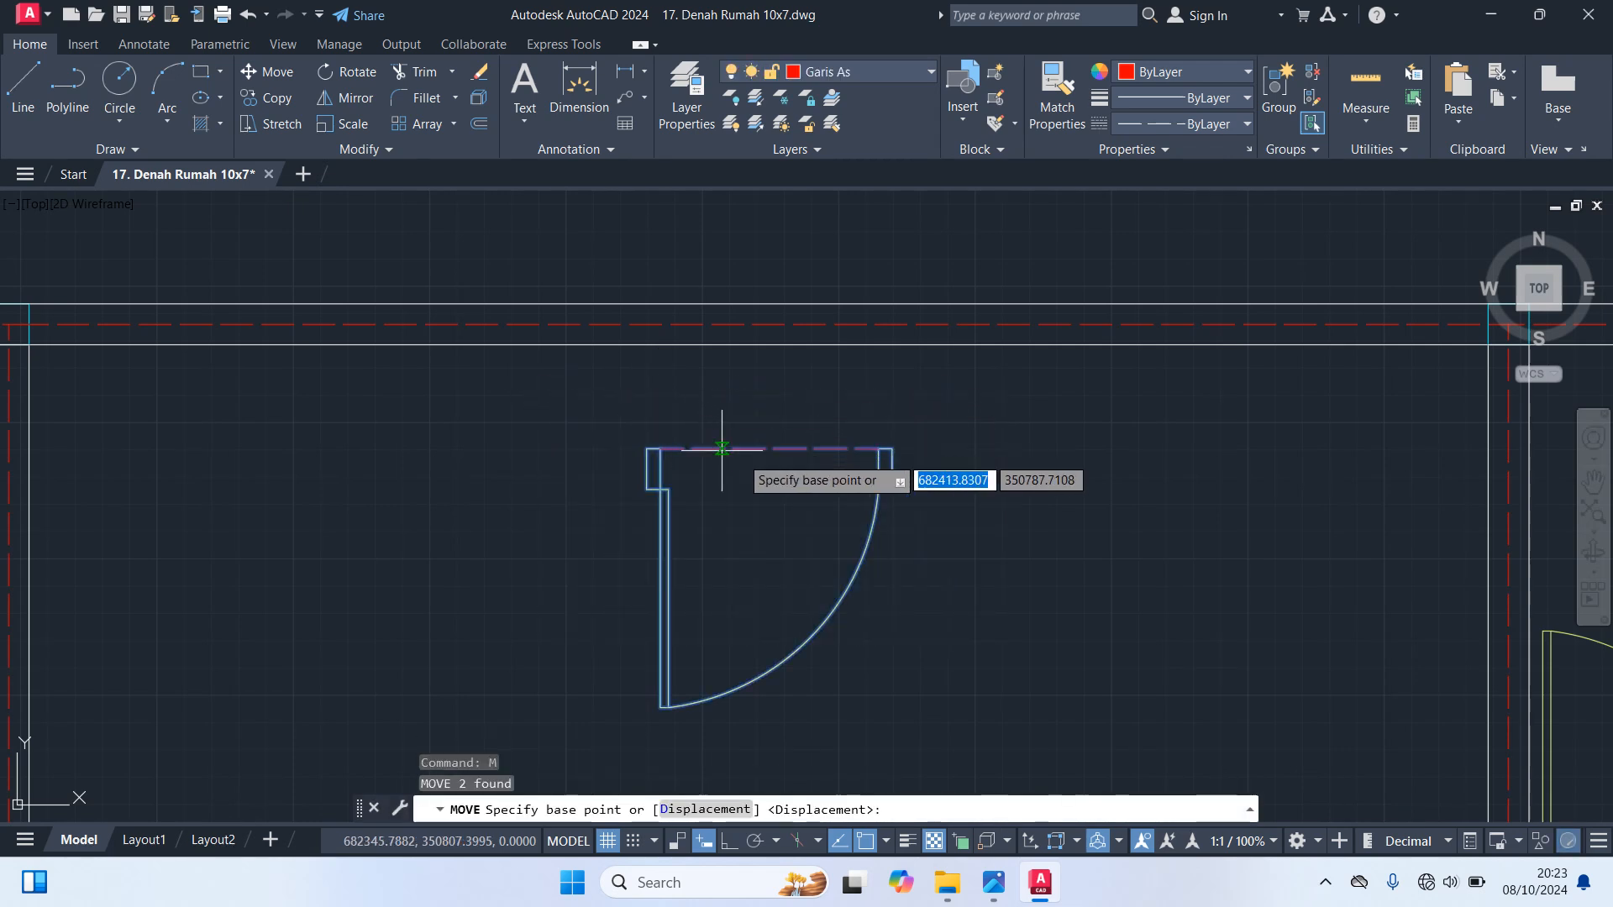
left_click(770, 448)
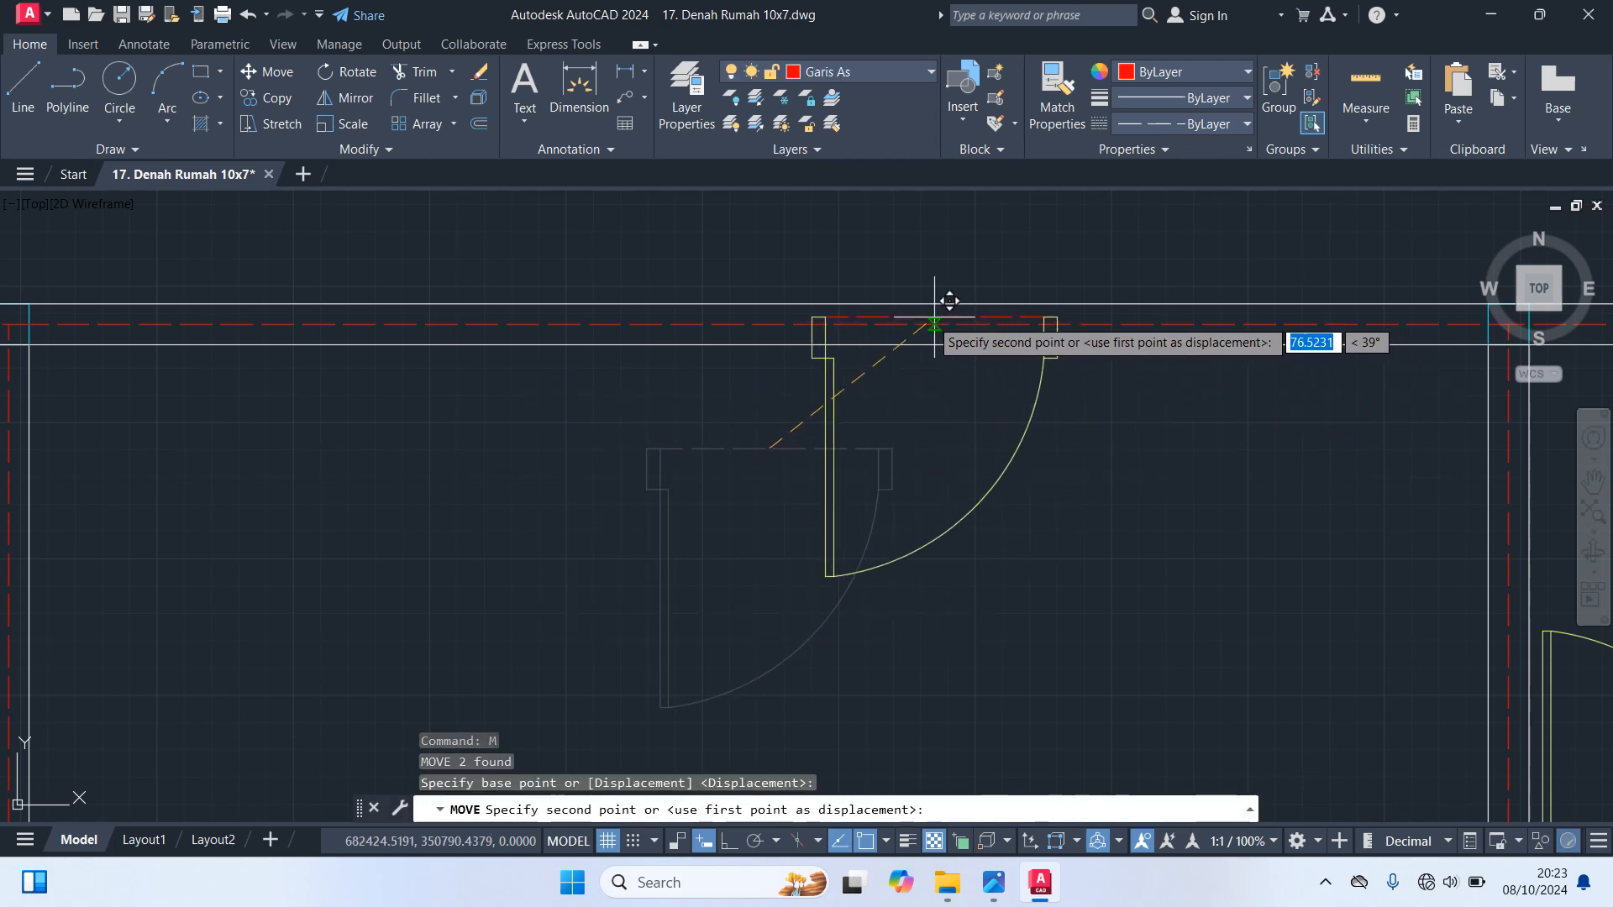
scroll(850, 332, "down", 4)
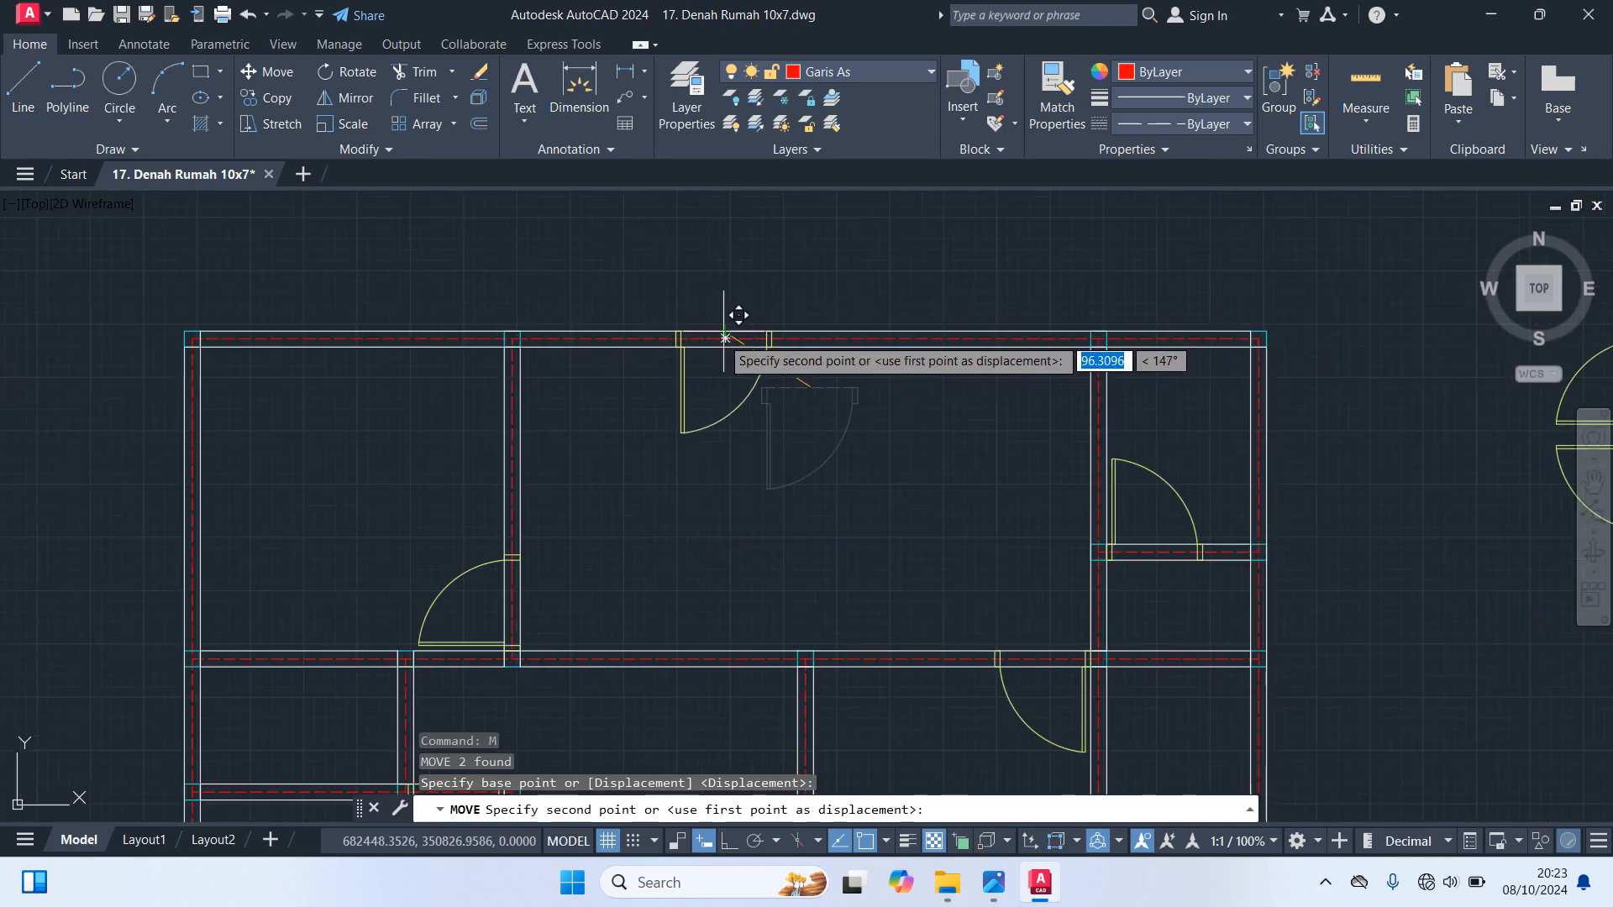
scroll(785, 338, "down", 2)
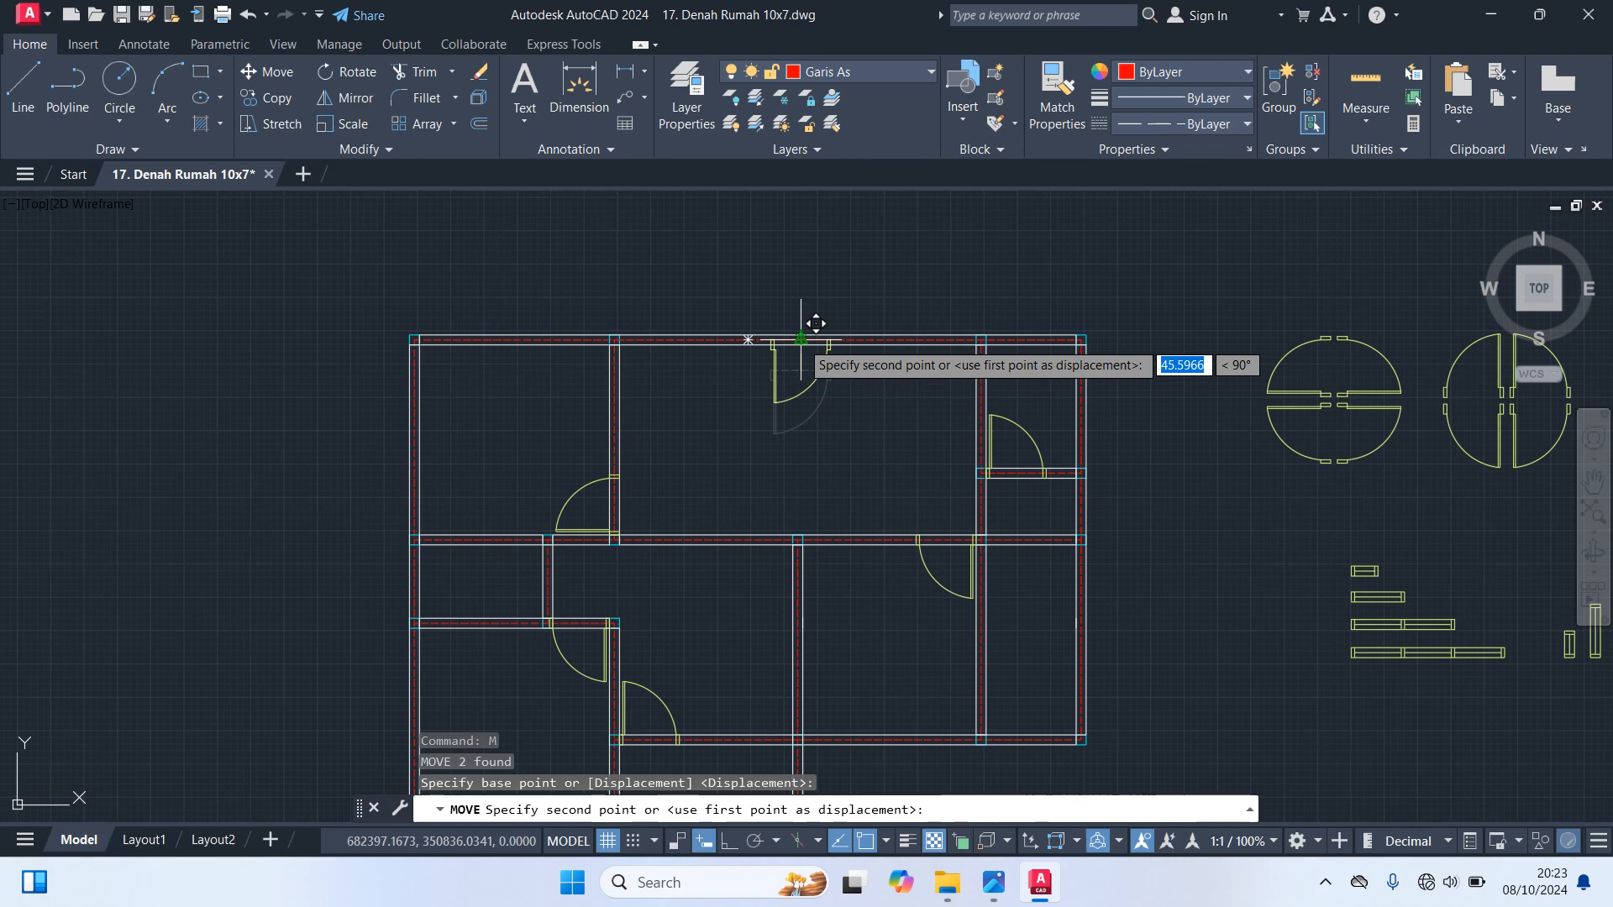
scroll(815, 323, "up", 5)
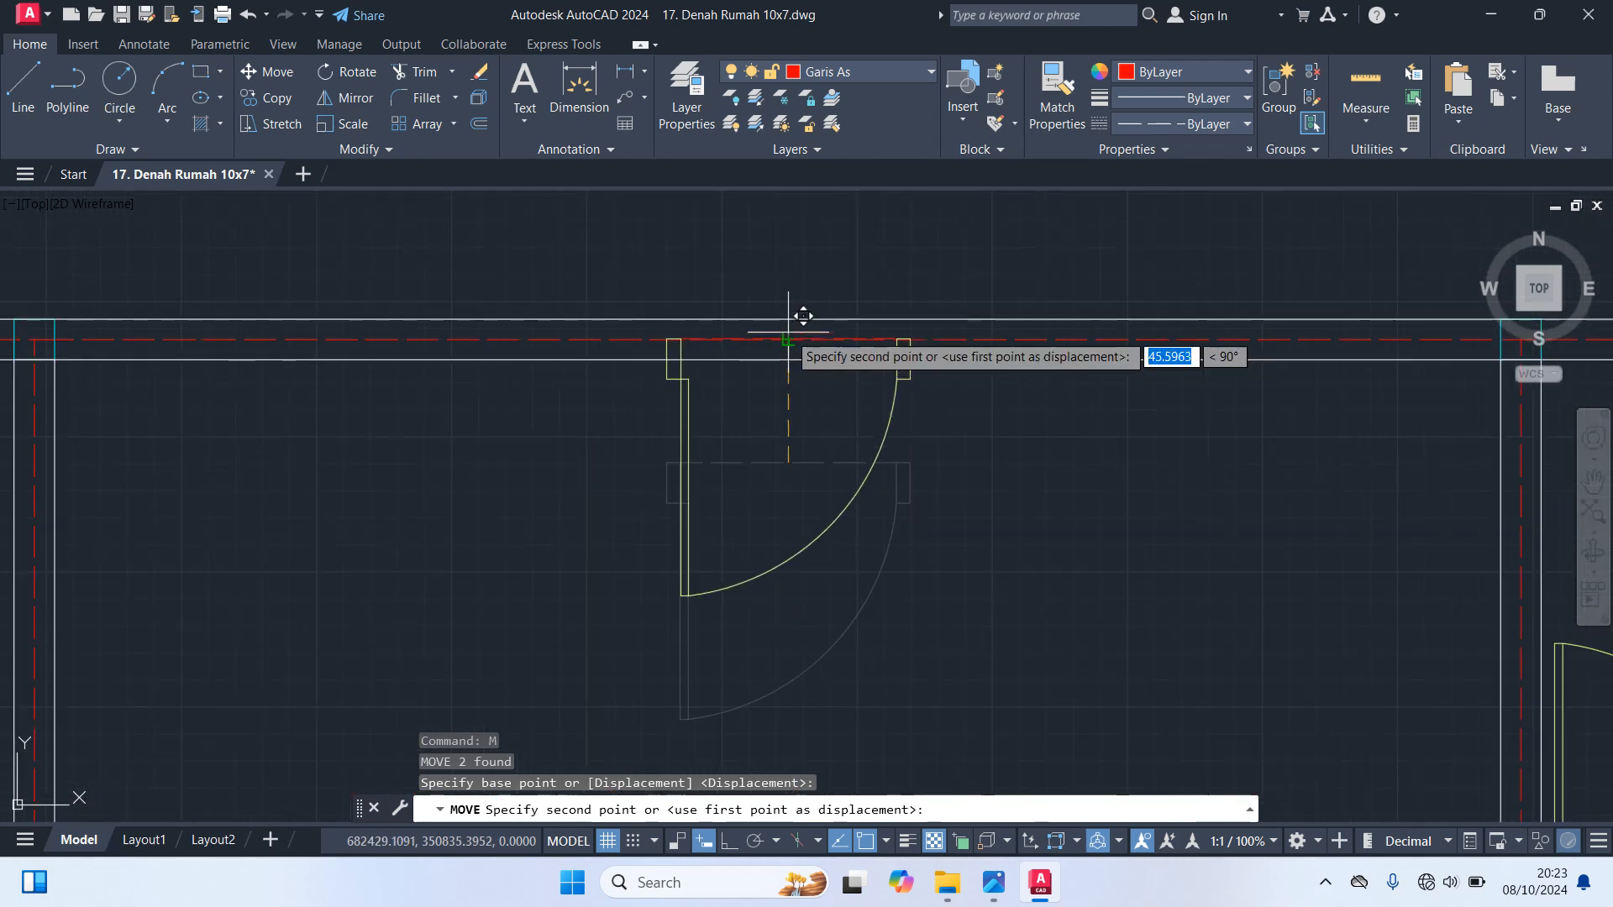
left_click(799, 304)
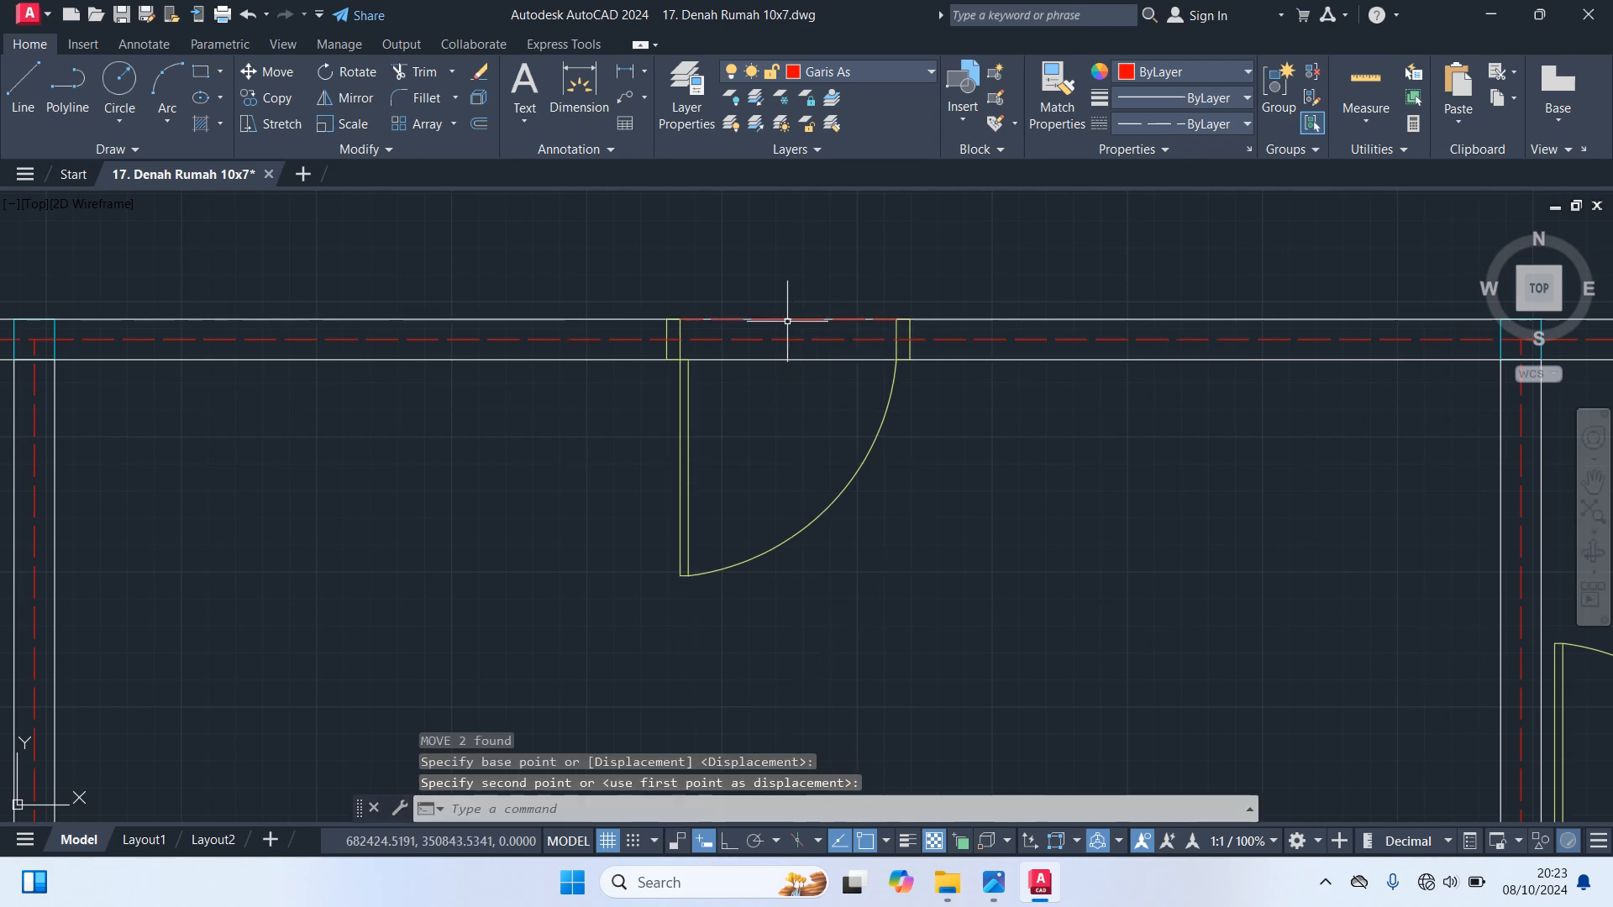
Delete the helper axis line across the opening of the back door in the top wall
scroll(1013, 439, "down", 2)
scroll(1013, 439, "up", 4)
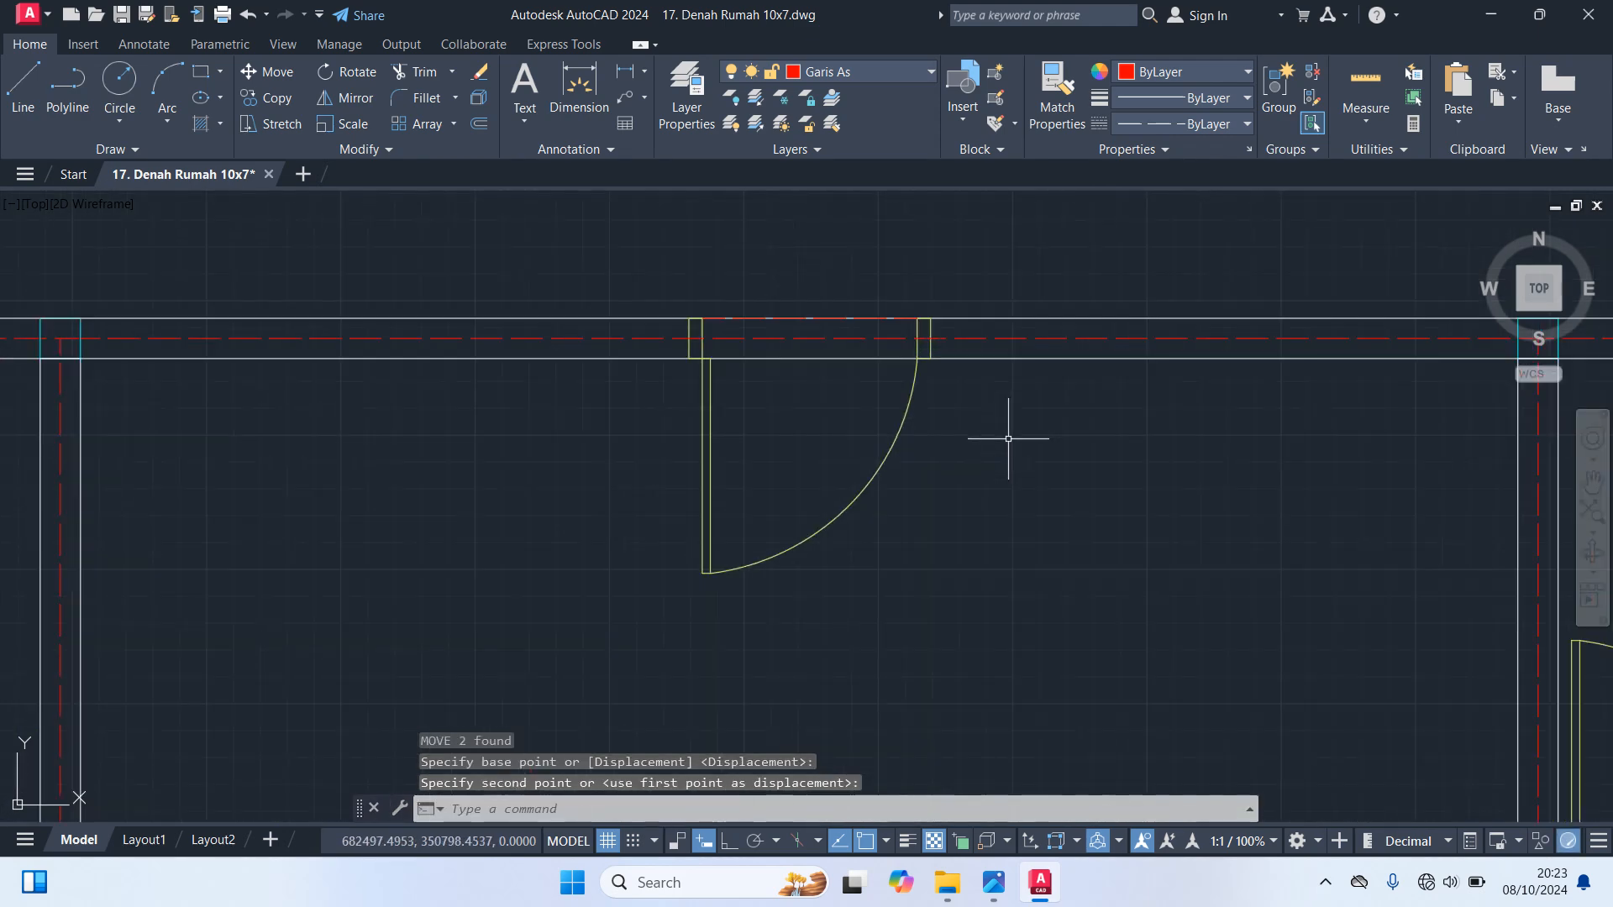
scroll(739, 319, "up", 4)
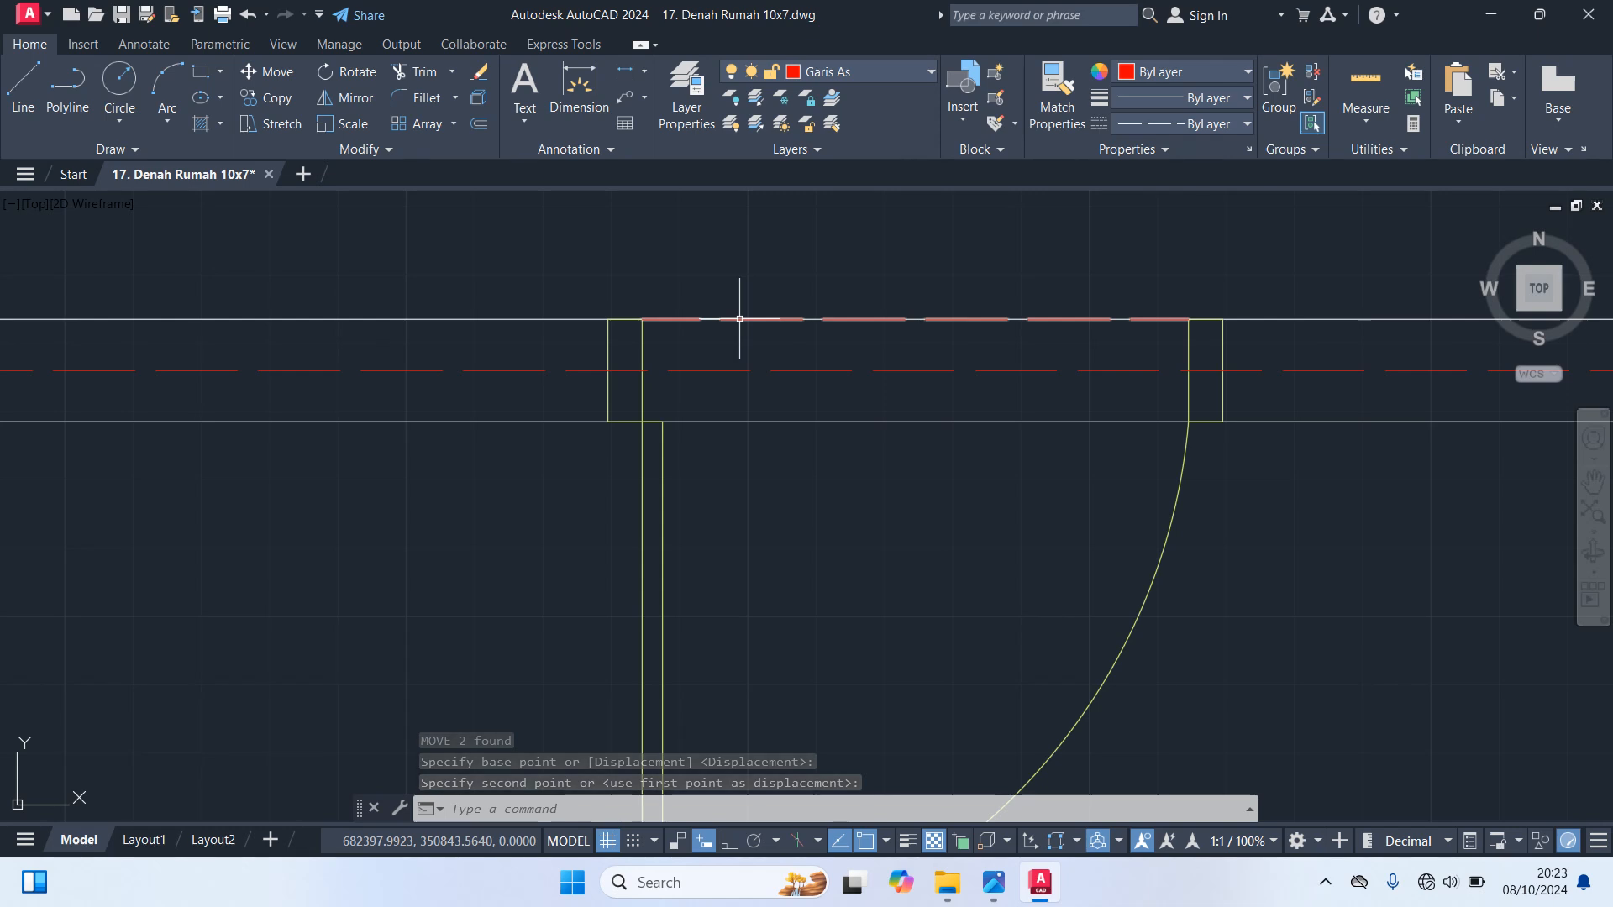
left_click(740, 320)
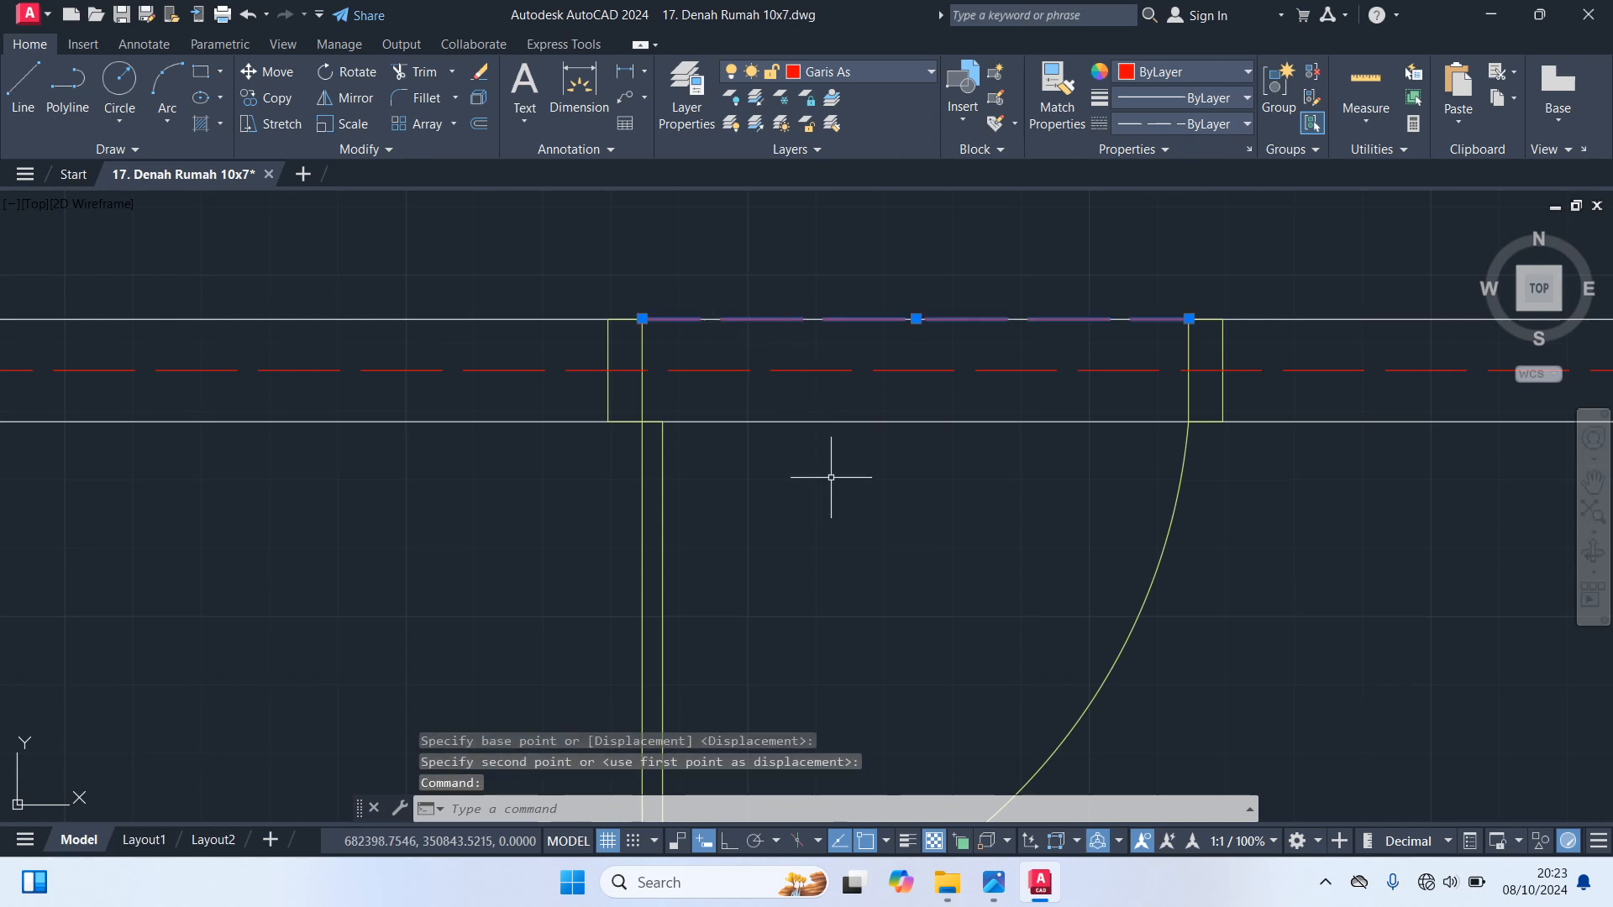
key("Delete")
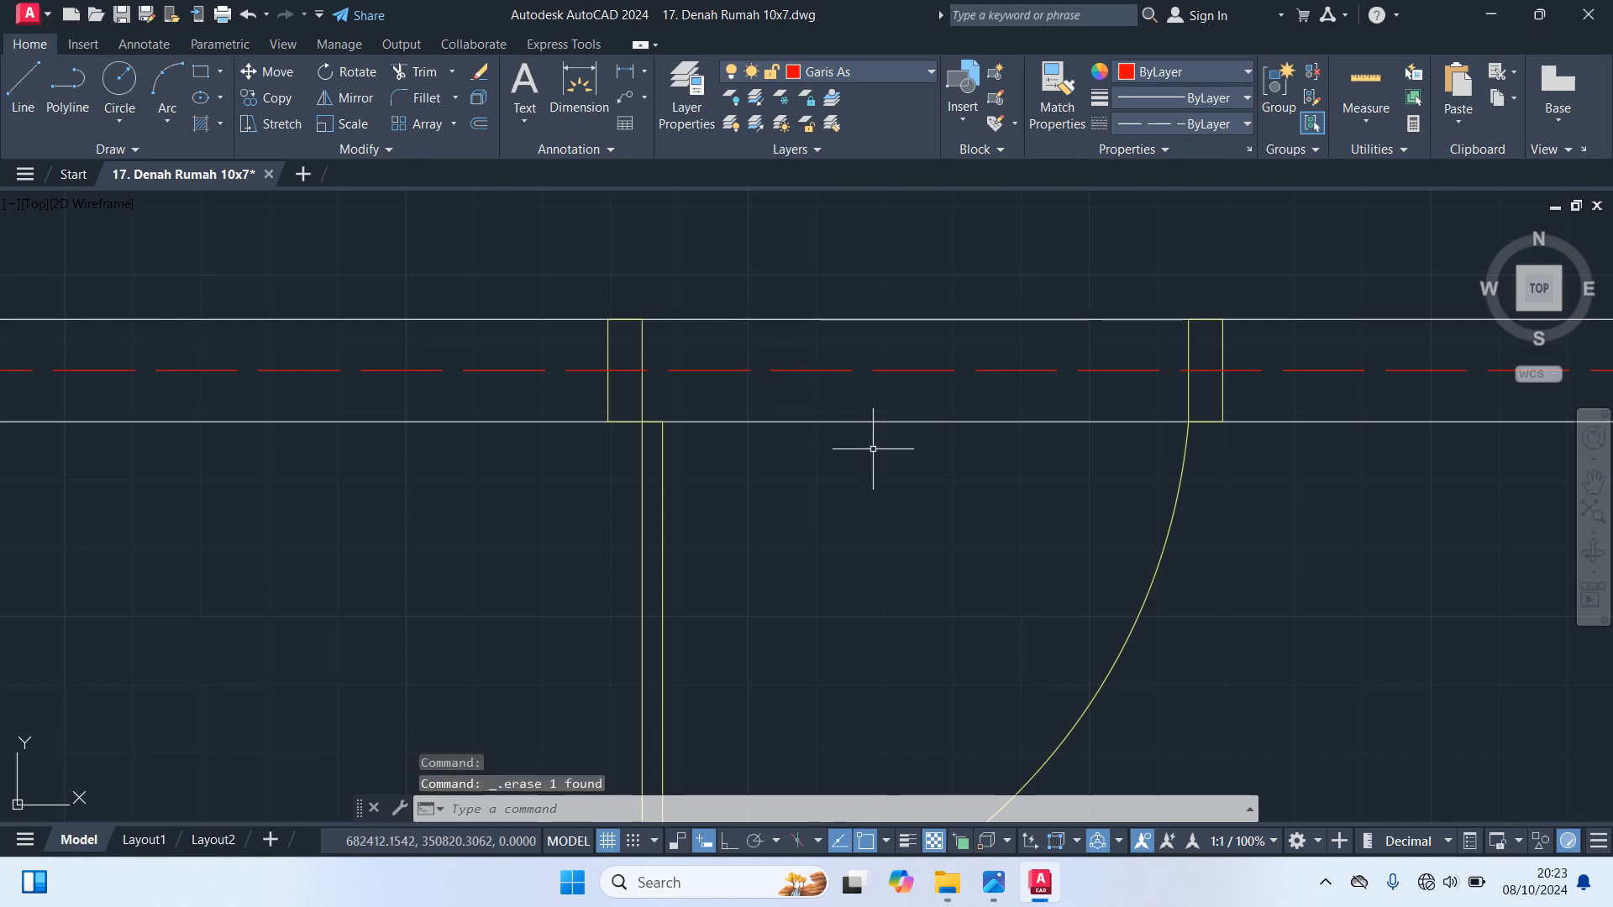
Trim off the axis line of the lower right room's bottom wall between the central vertical wall and the right inner wall
scroll(873, 448, "down", 5)
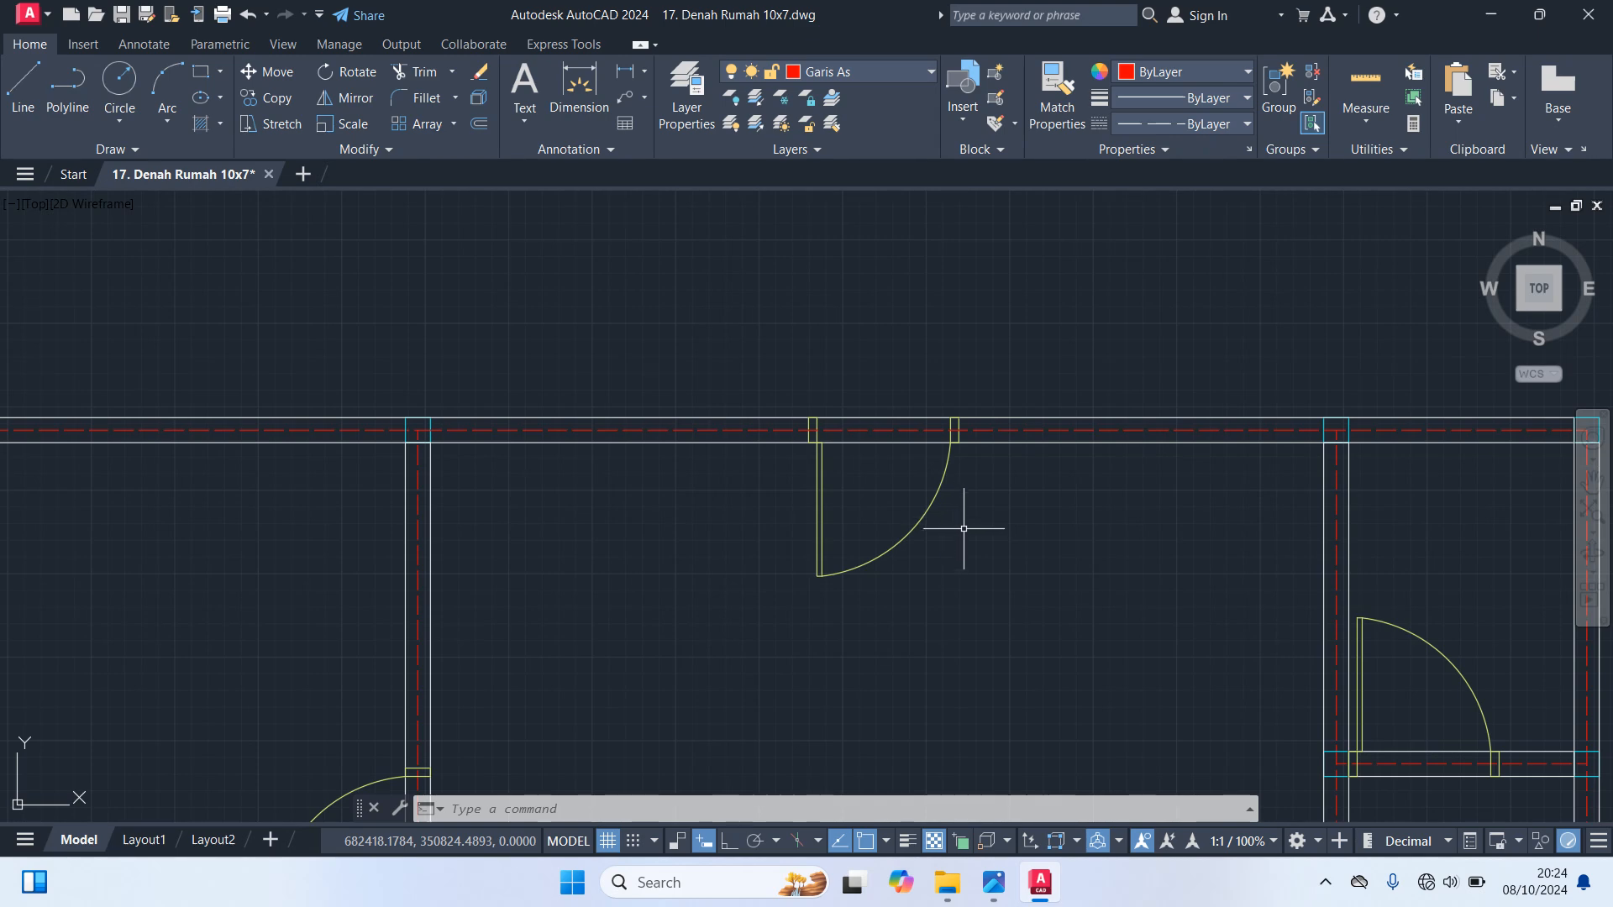
scroll(970, 543, "down", 3)
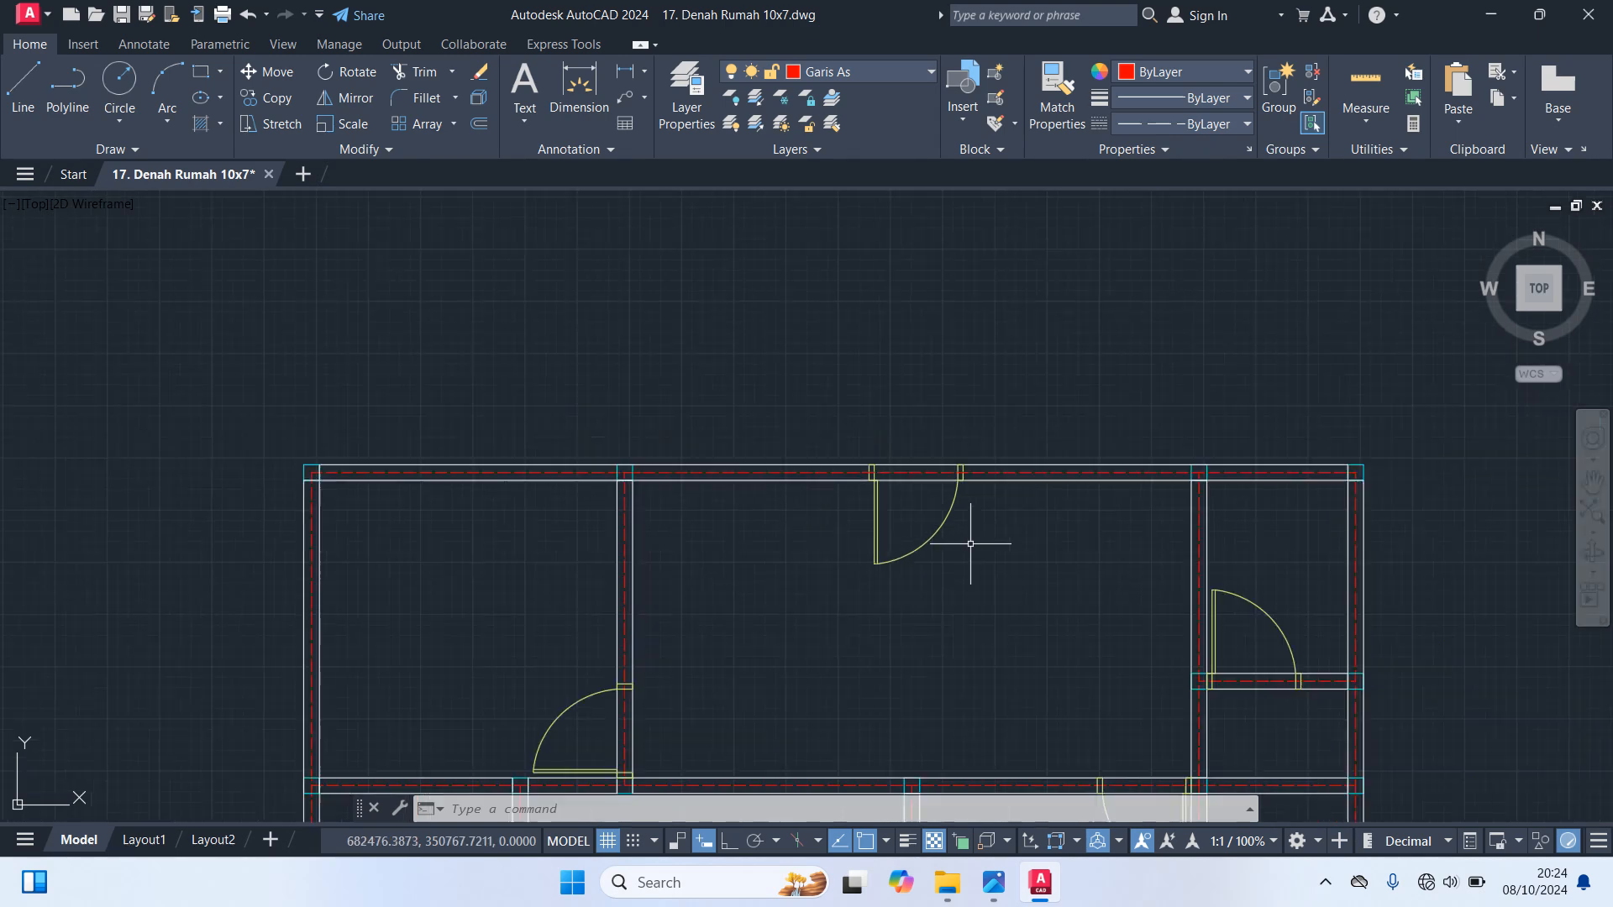
middle_click_drag(982, 593, 1074, 395)
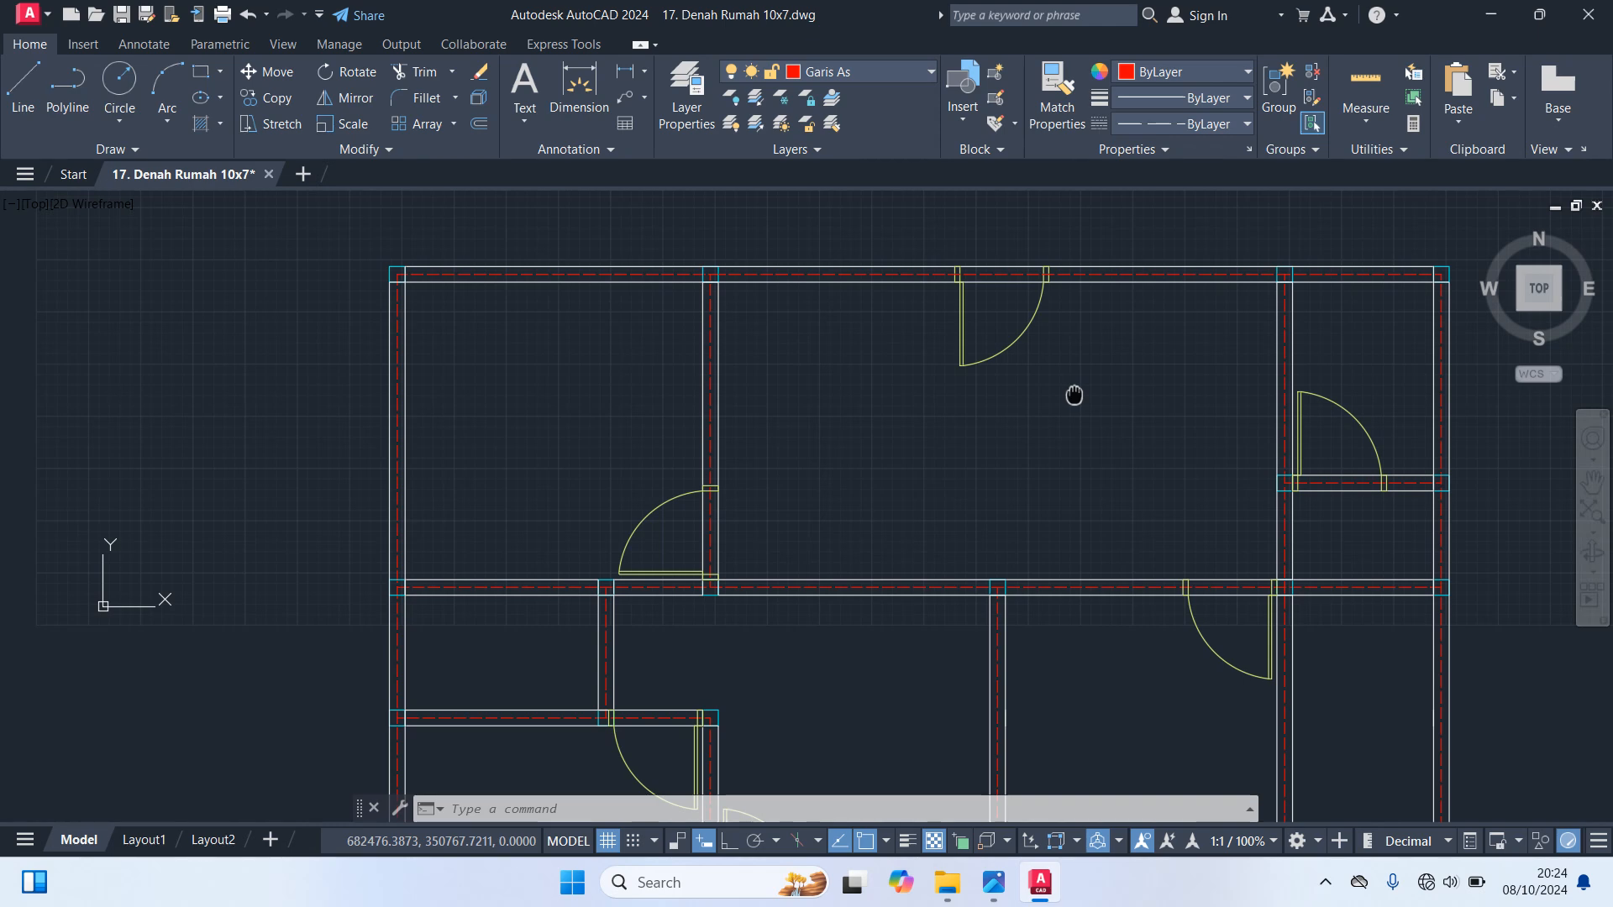
middle_click_drag(1075, 395, 1047, 399)
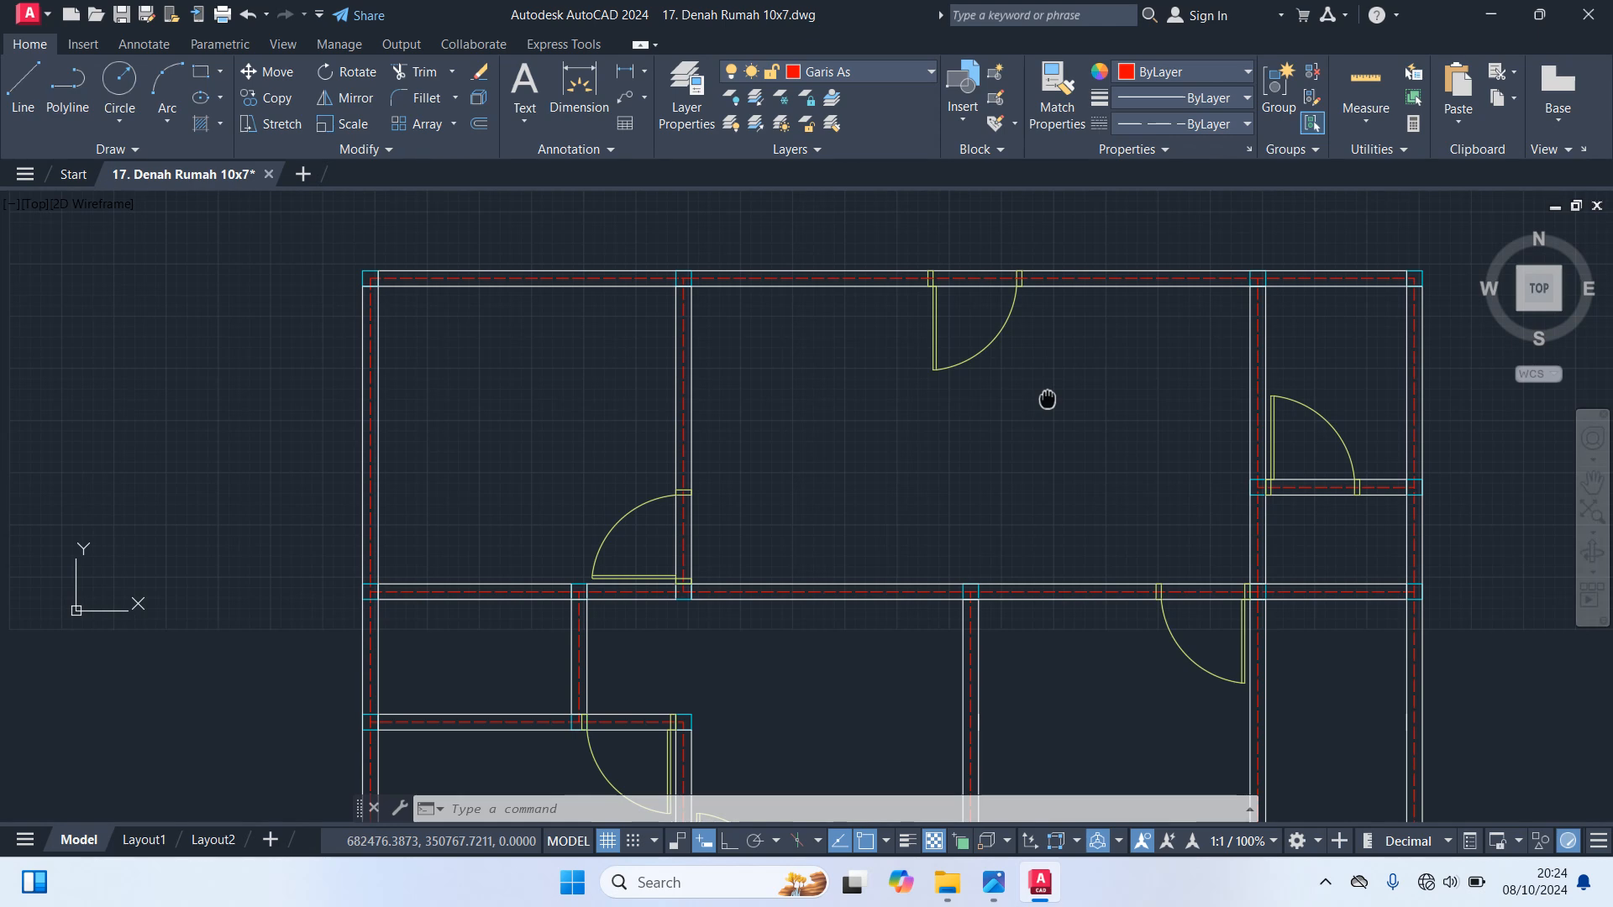
scroll(1031, 401, "down", 4)
scroll(1046, 593, "up", 4)
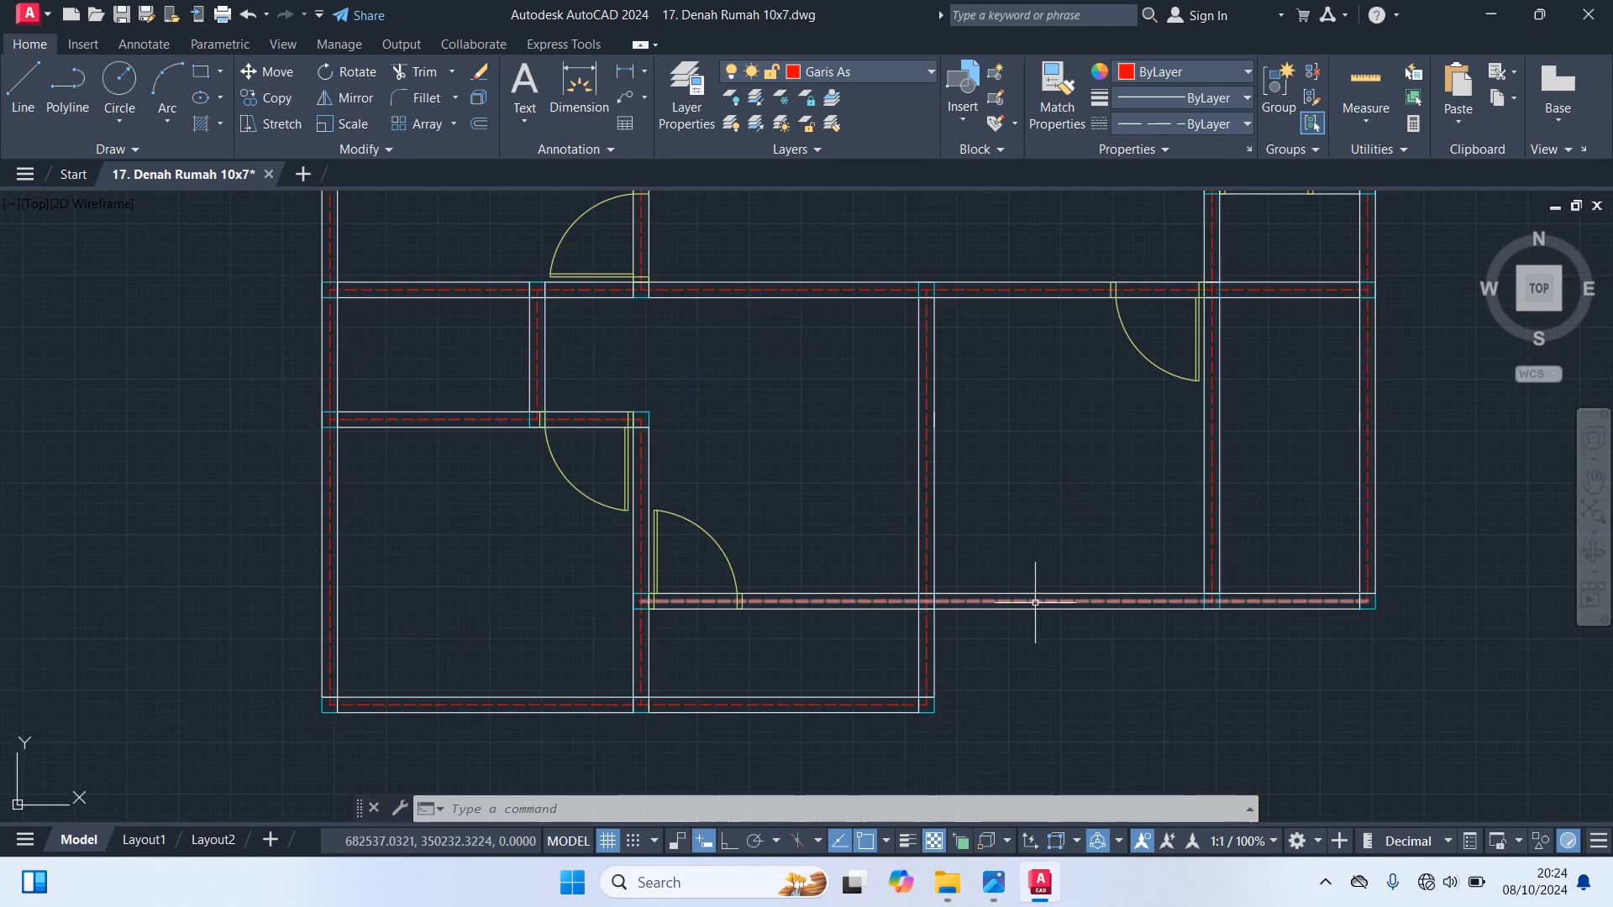
mouse_move(1033, 600)
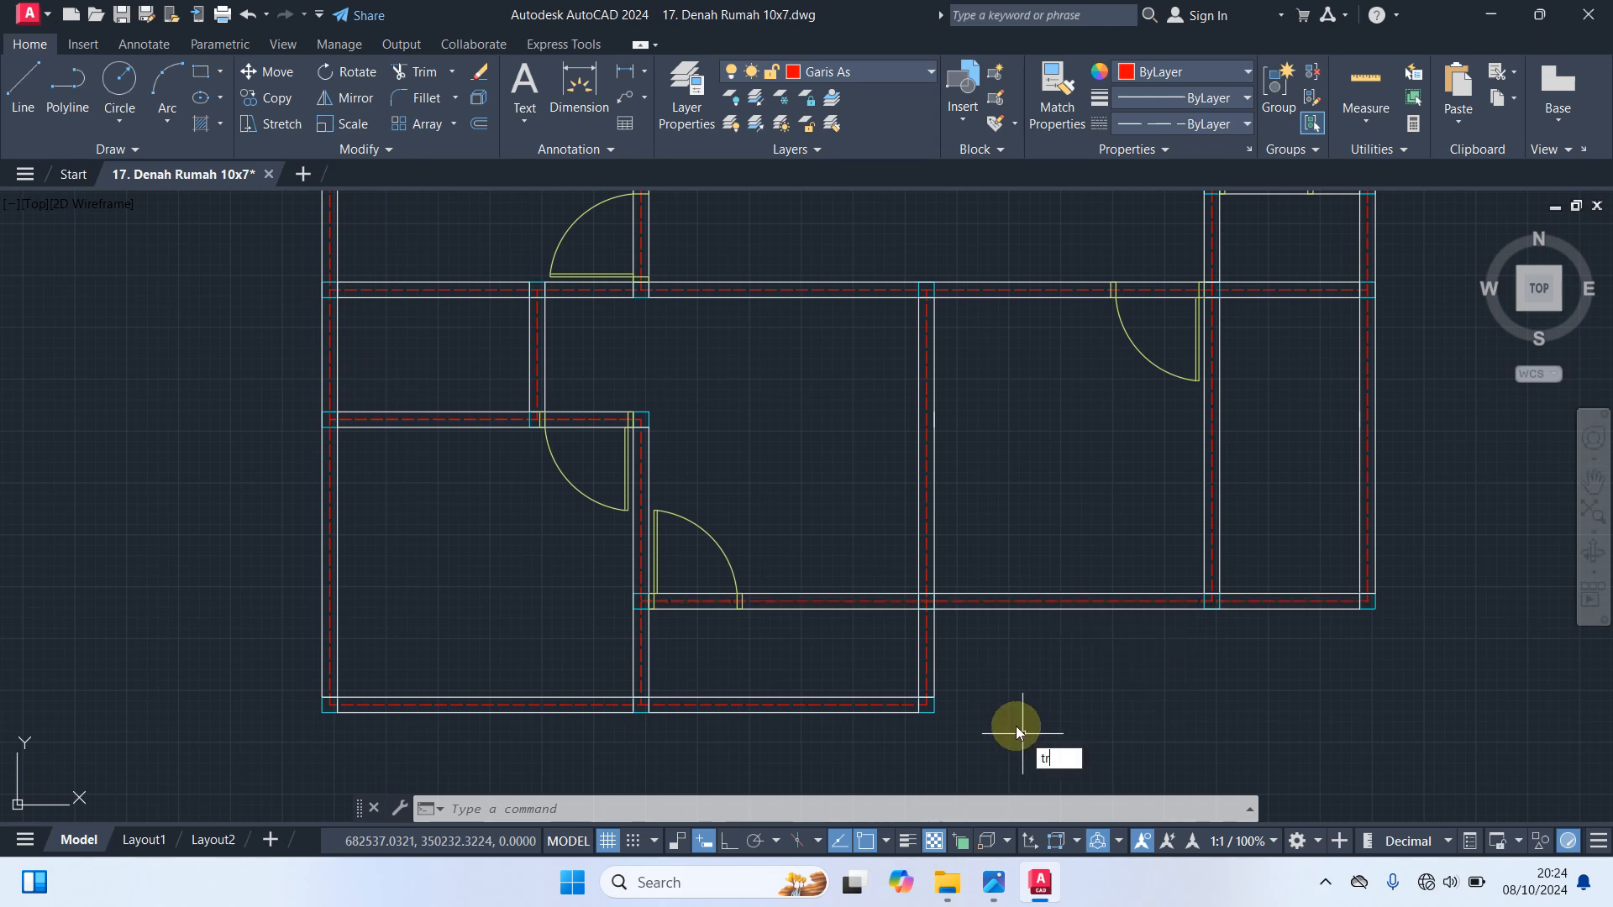
type("r")
key("Return")
left_click(1055, 609)
scroll(1057, 591, "up", 2)
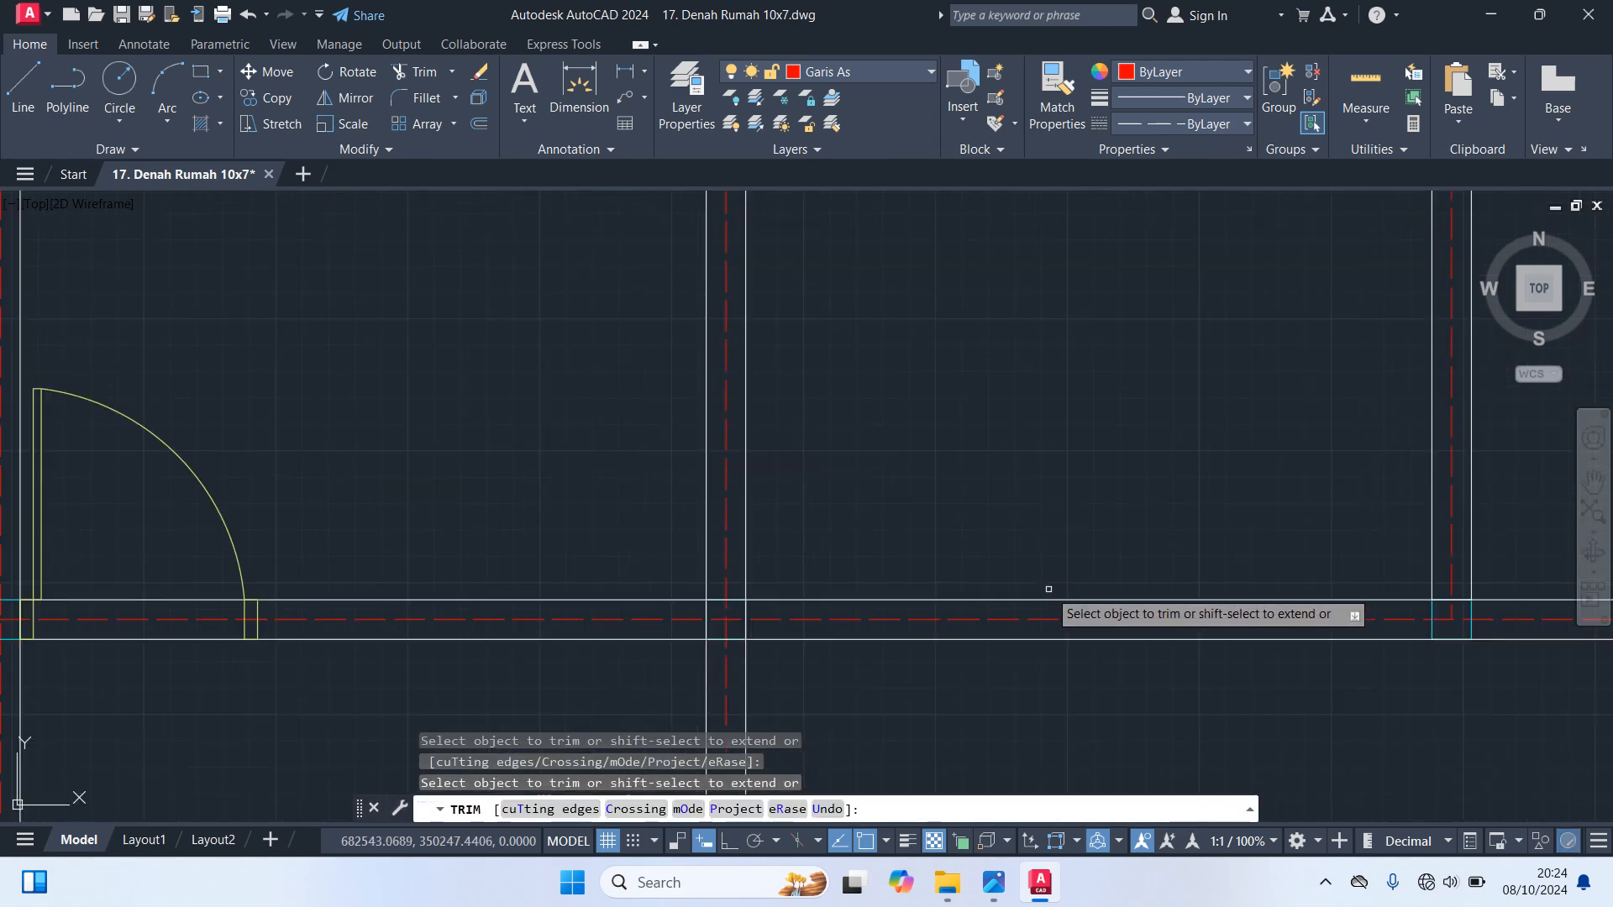
left_click(1030, 617)
Trim off the left outer wall's axis beside the small middle-left room and the bottom wall's axis below the lower left room
scroll(1077, 632, "down", 4)
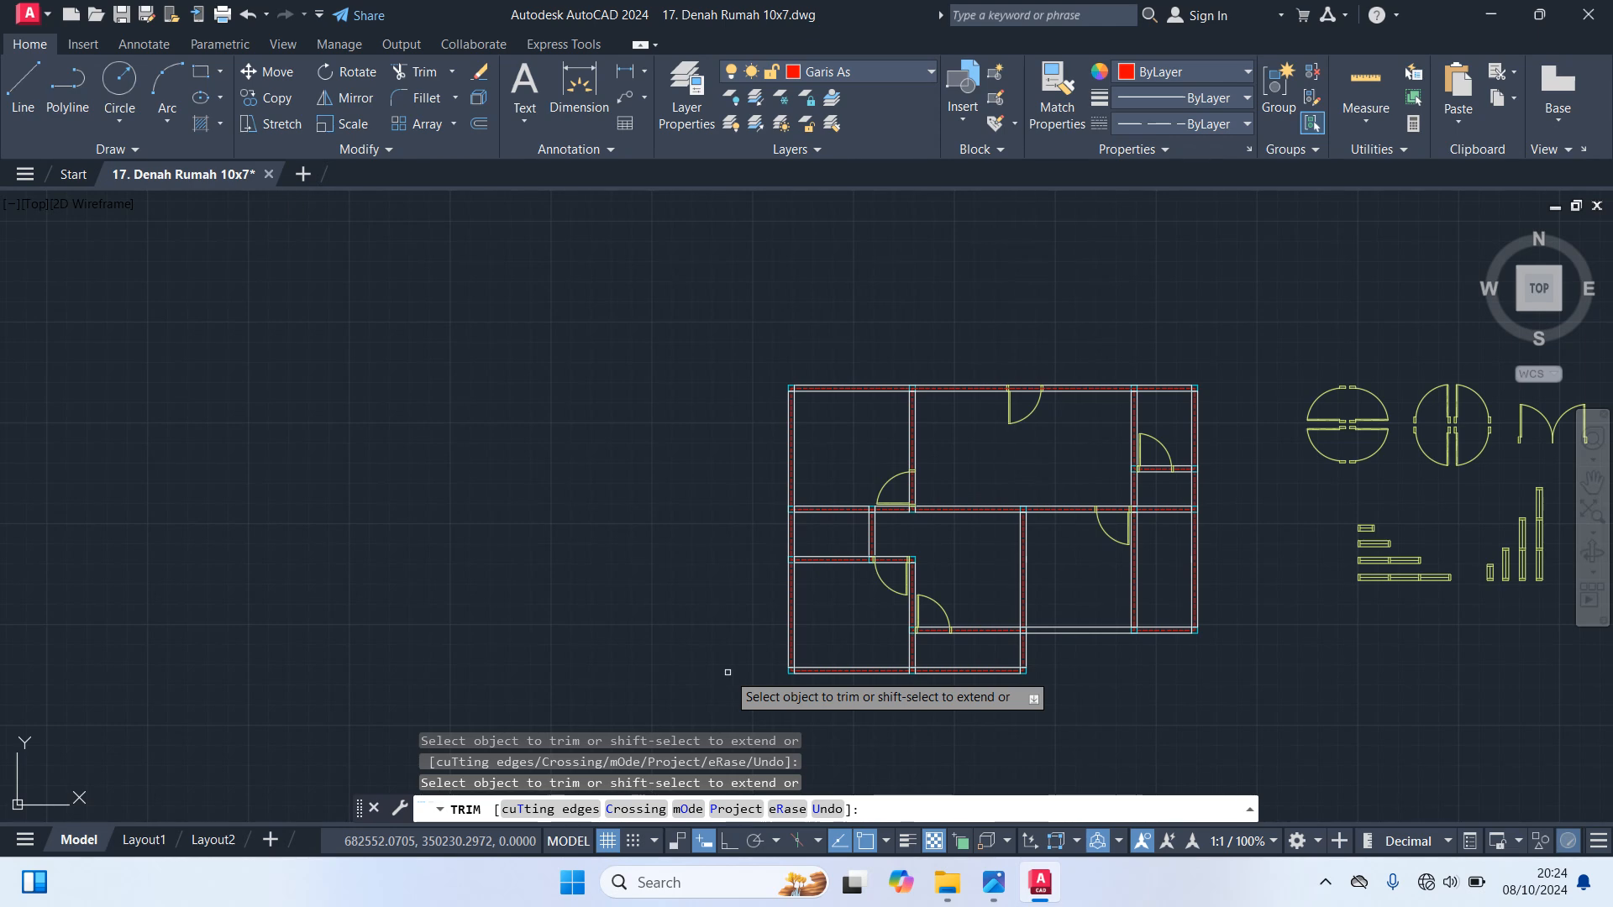
scroll(803, 457, "up", 5)
scroll(824, 582, "down", 3)
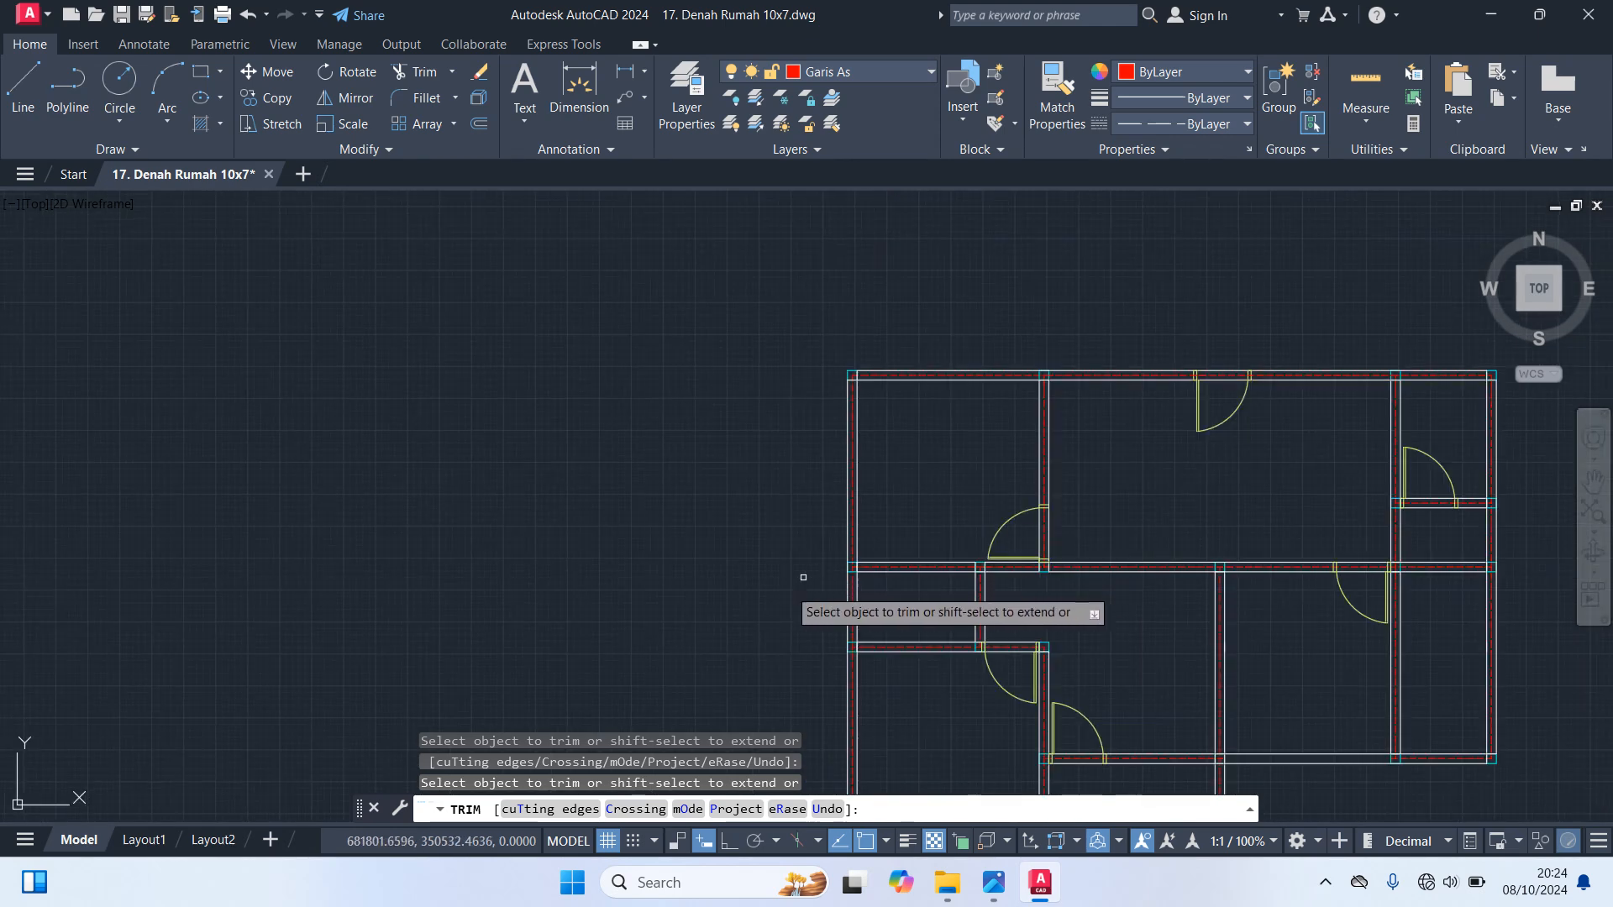
scroll(807, 580, "up", 2)
scroll(726, 572, "down", 4)
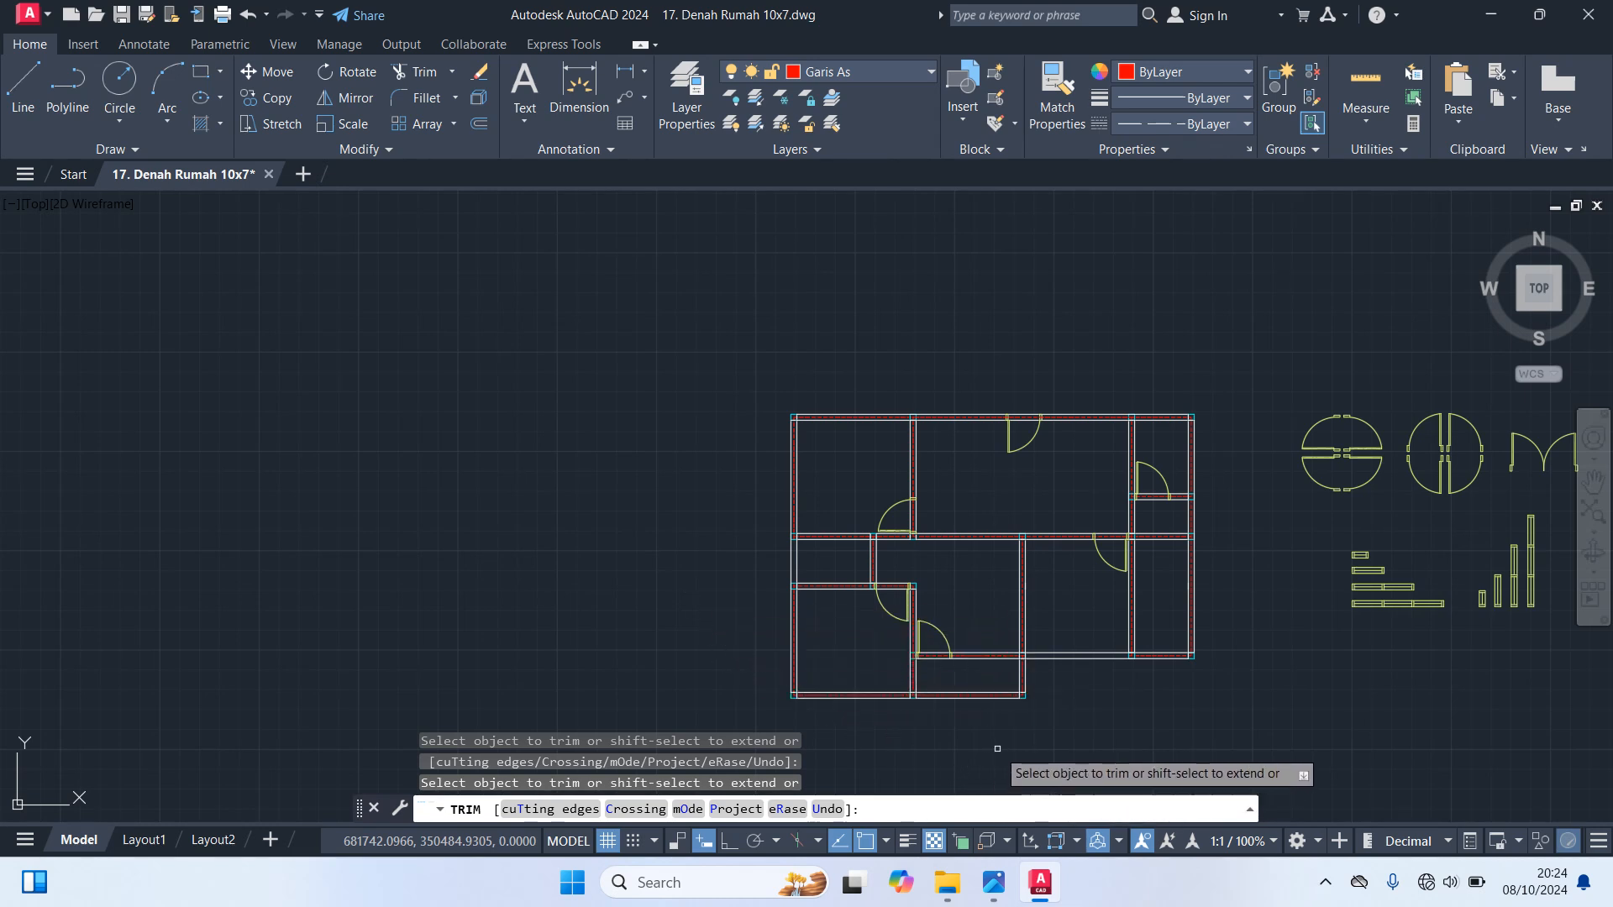
scroll(899, 715, "up", 3)
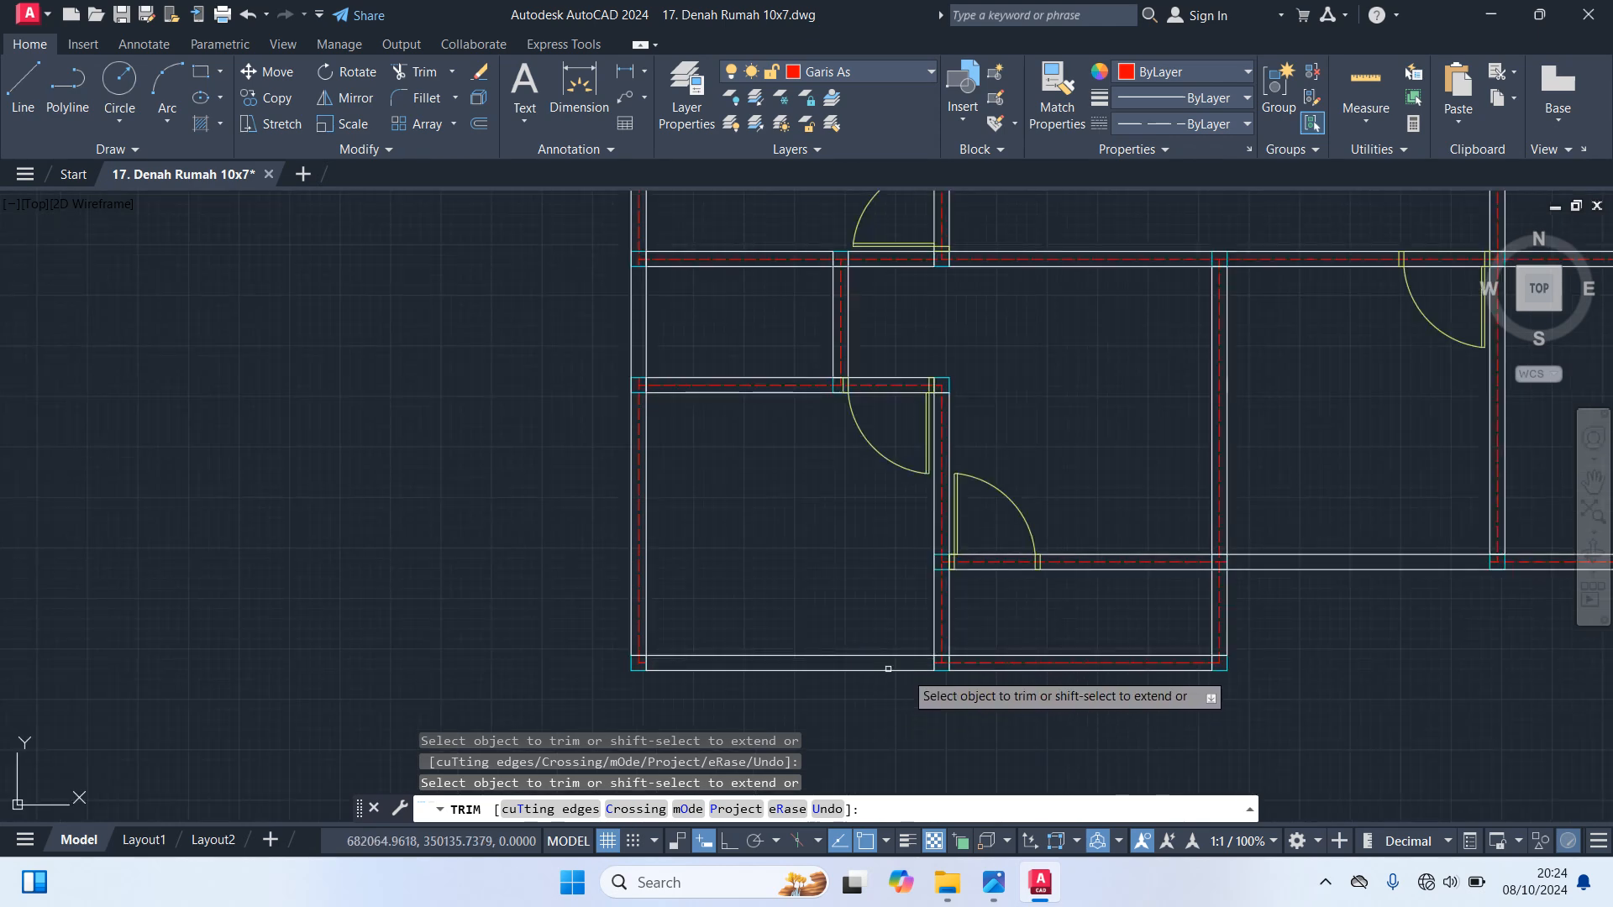
key("Escape")
scroll(1008, 676, "down", 2)
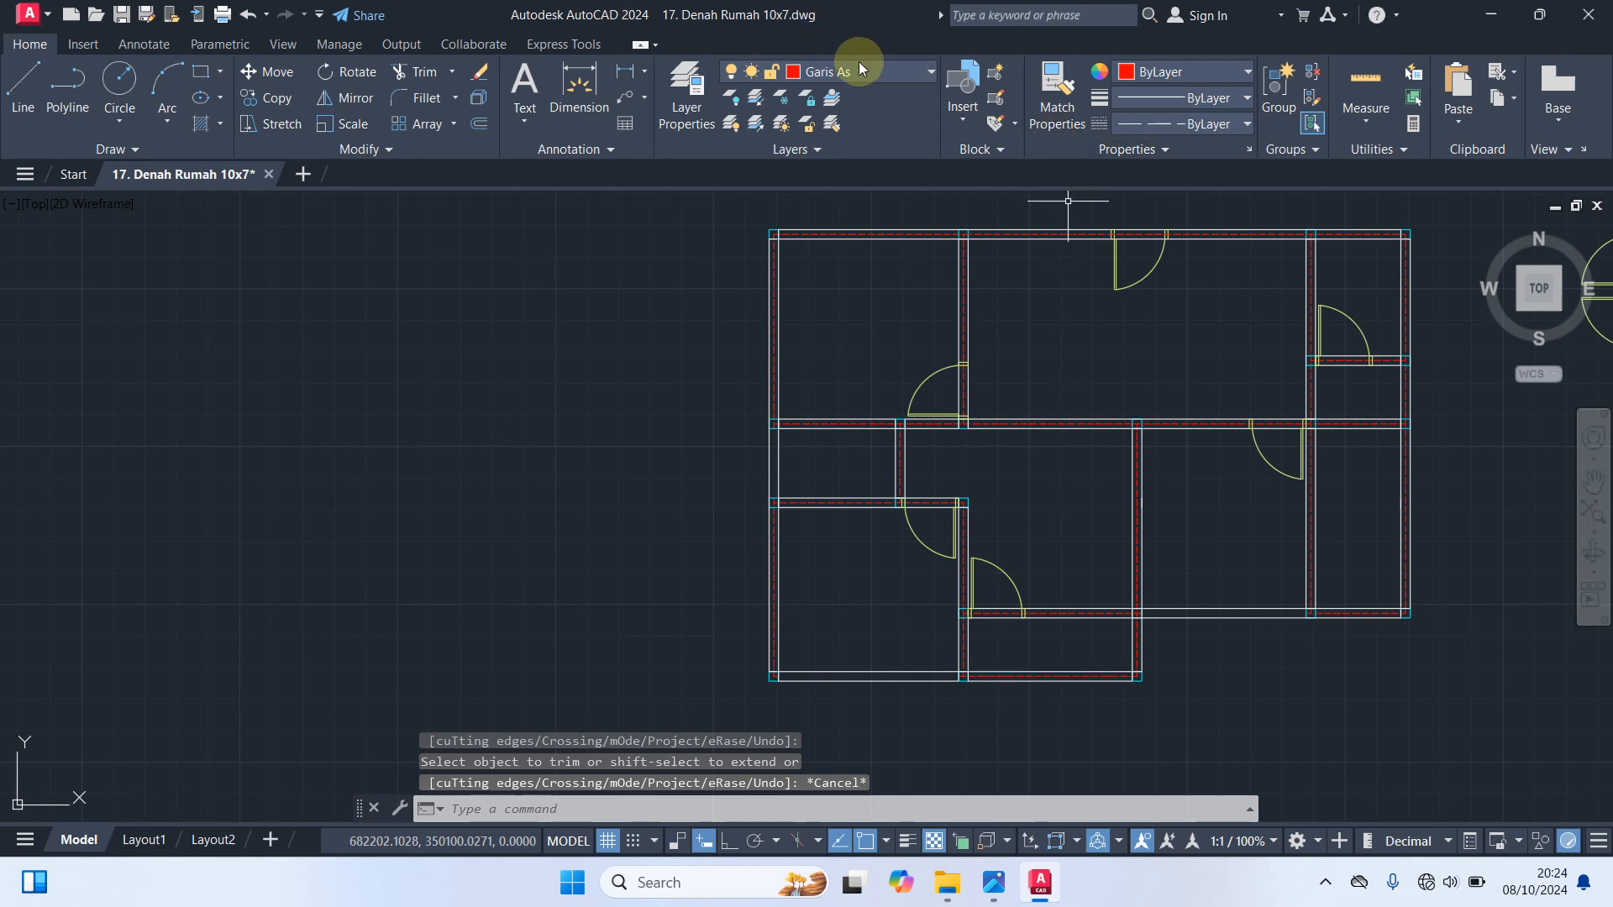
Redraw the lower right room's bottom wall axis from the right inner column's left edge to the central wall's right edge
type("l")
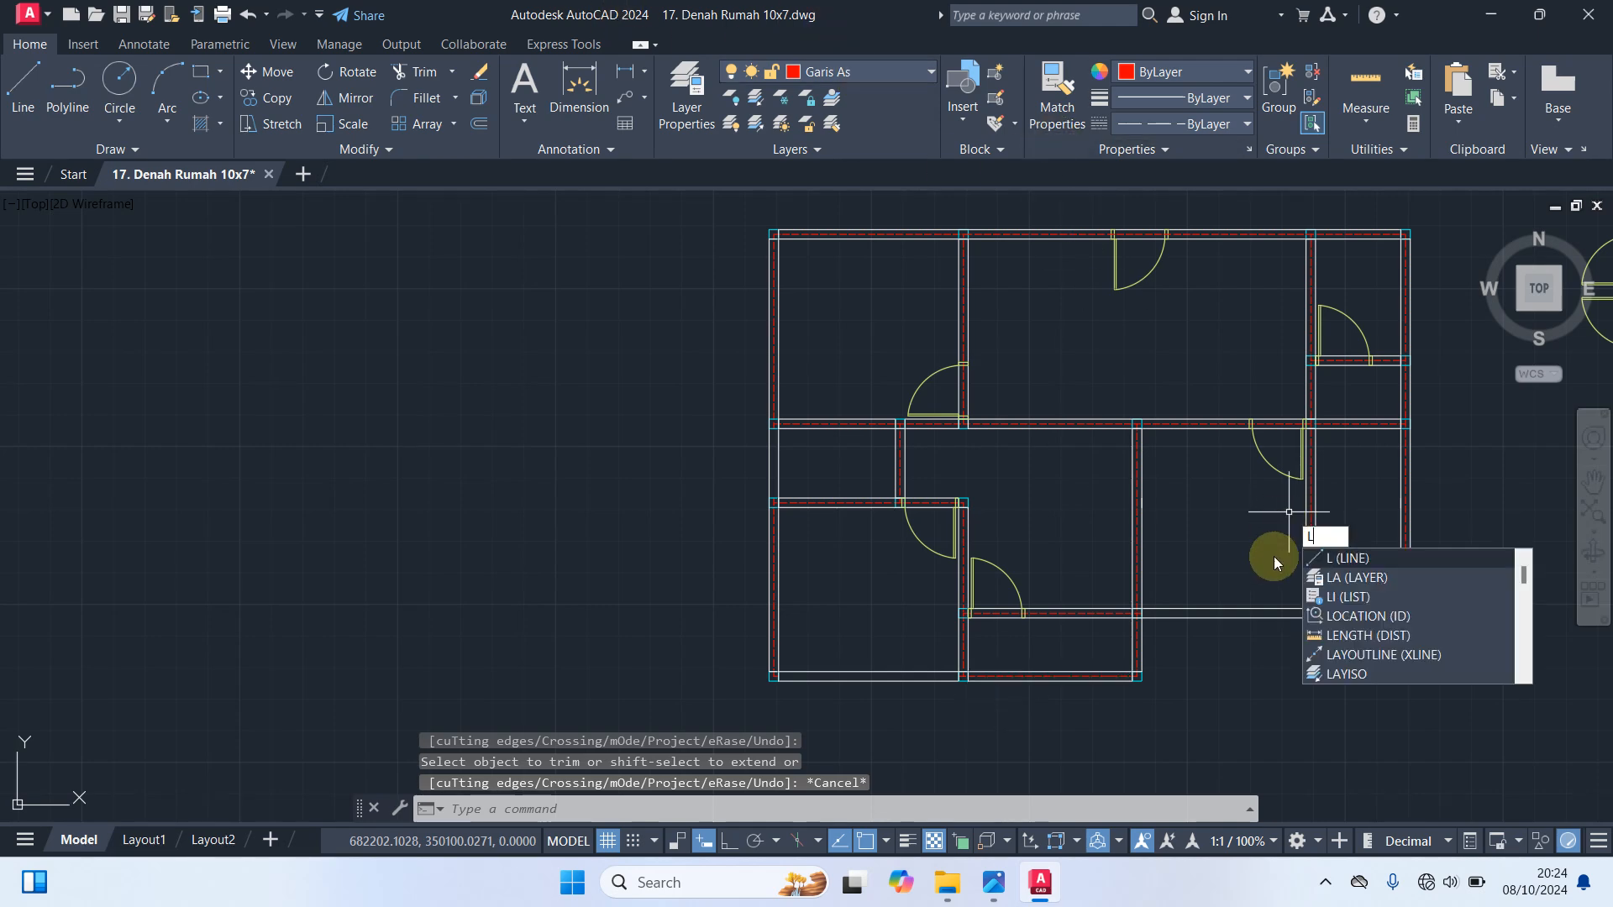
key("Return")
scroll(1281, 642, "up", 8)
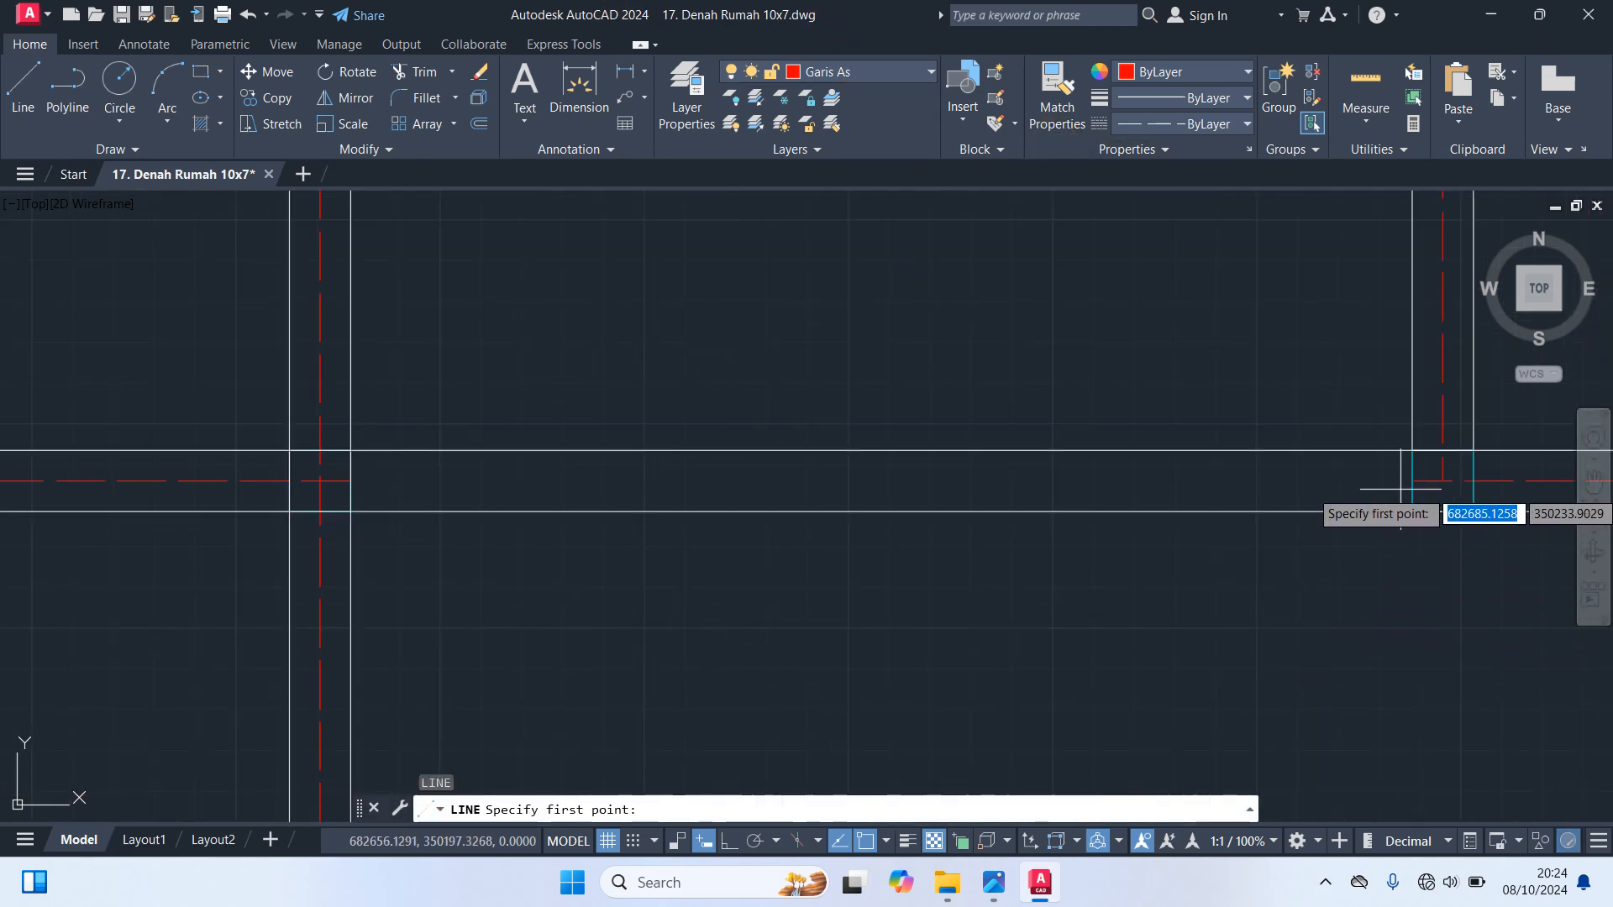
left_click(1443, 480)
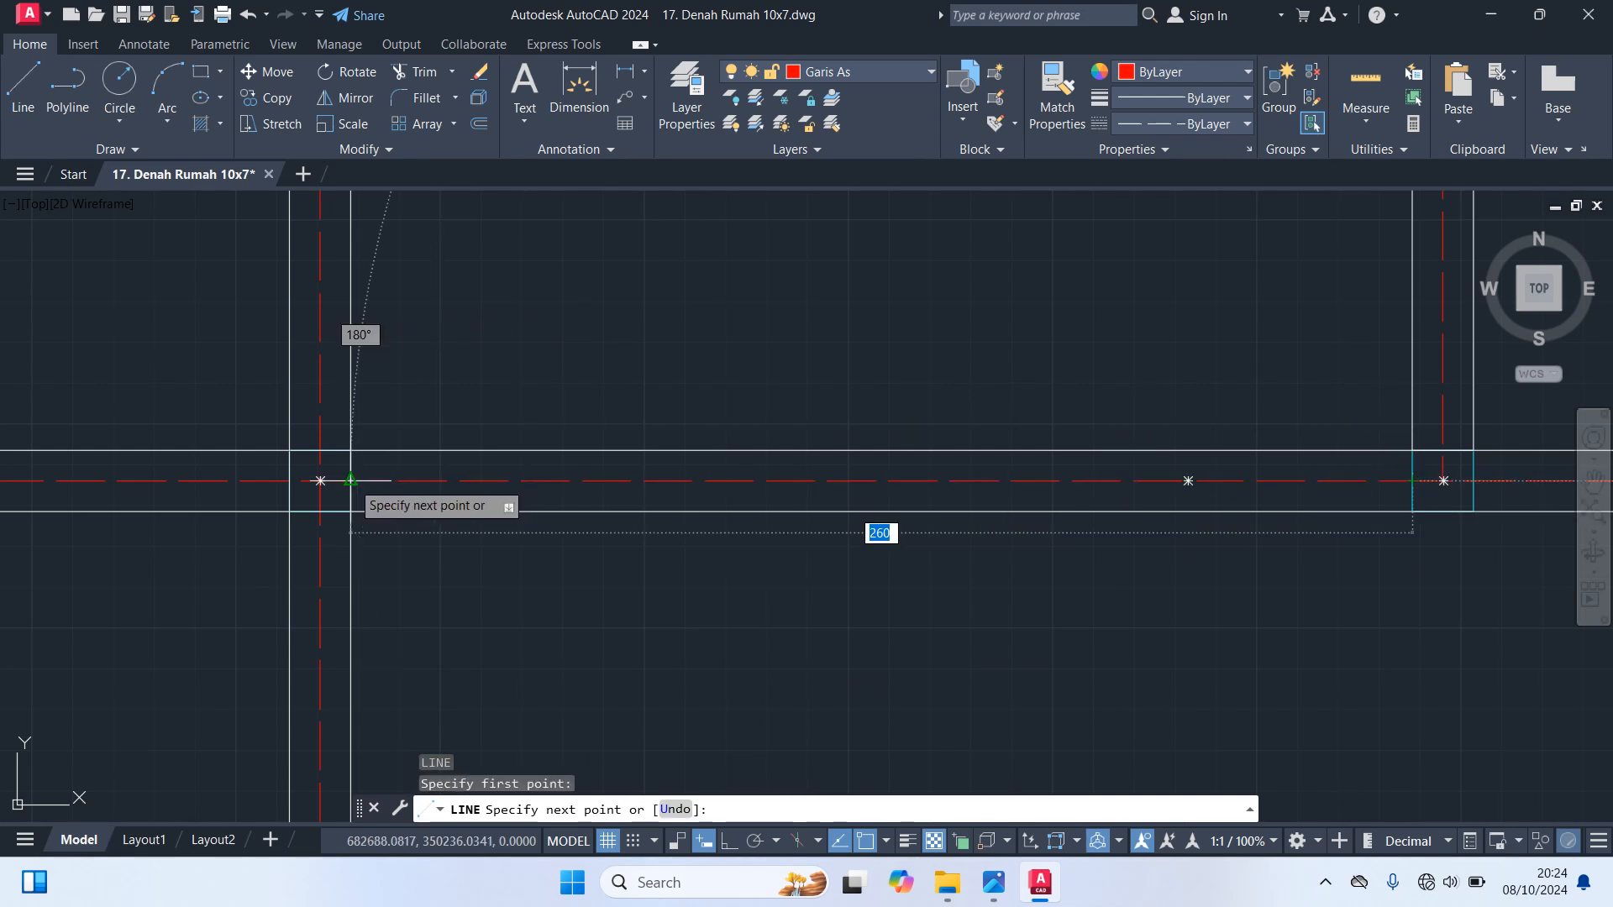
left_click(351, 480)
scroll(538, 588, "down", 8)
key("Return")
middle_click_drag(888, 522, 1021, 488)
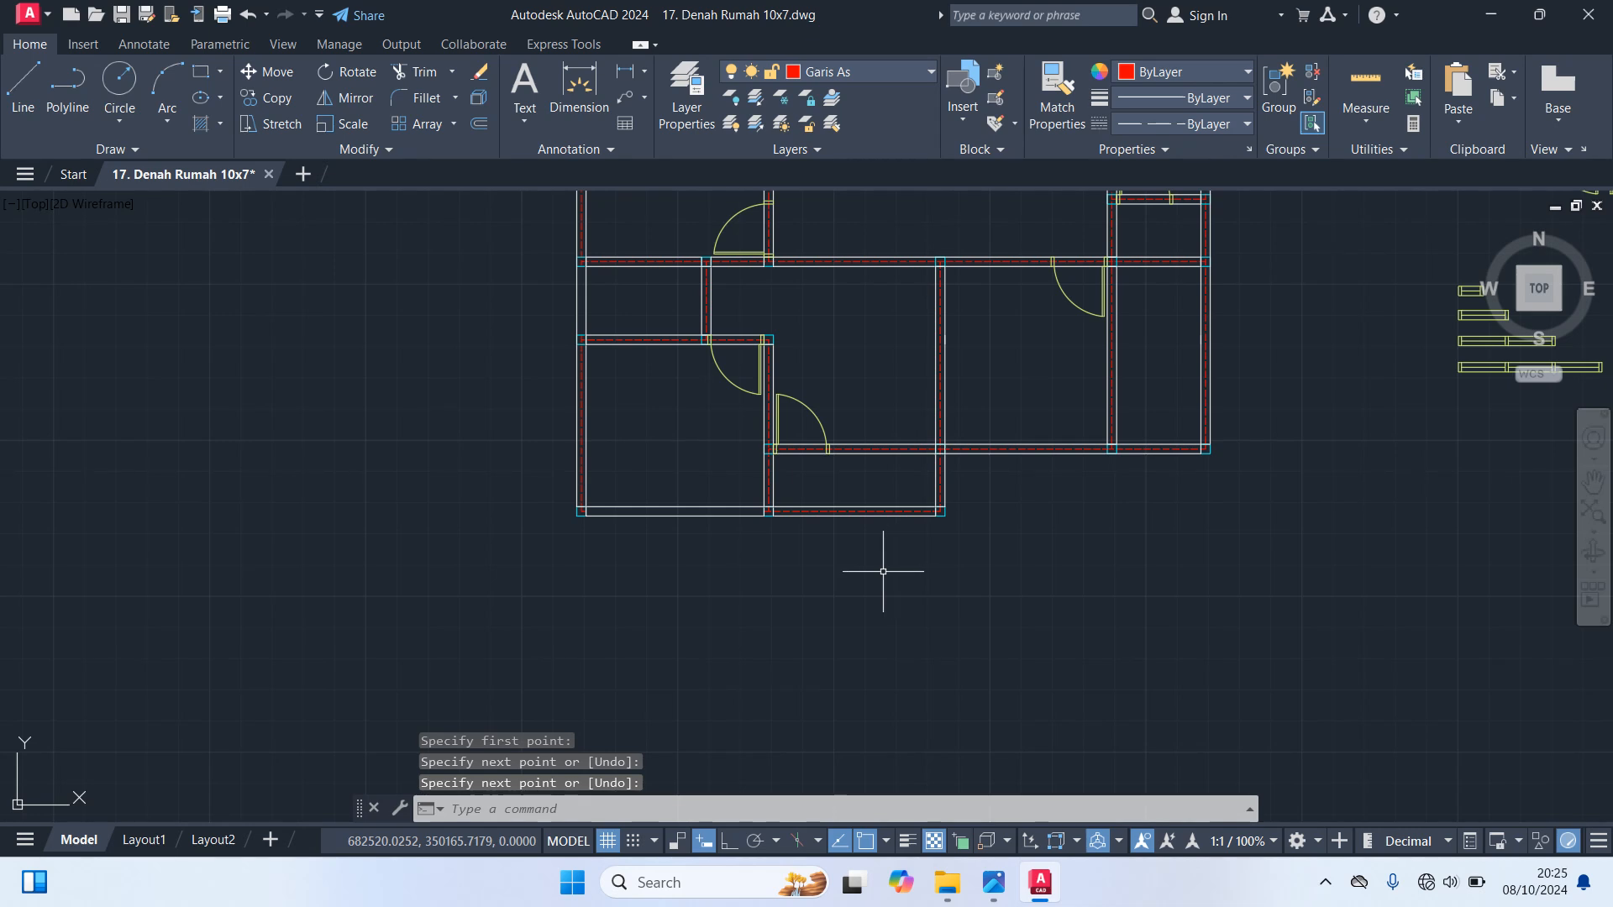
Redraw the lower left room's bottom wall axis from the inner wall's left edge to the corner column's right edge
key("Return")
scroll(761, 546, "up", 8)
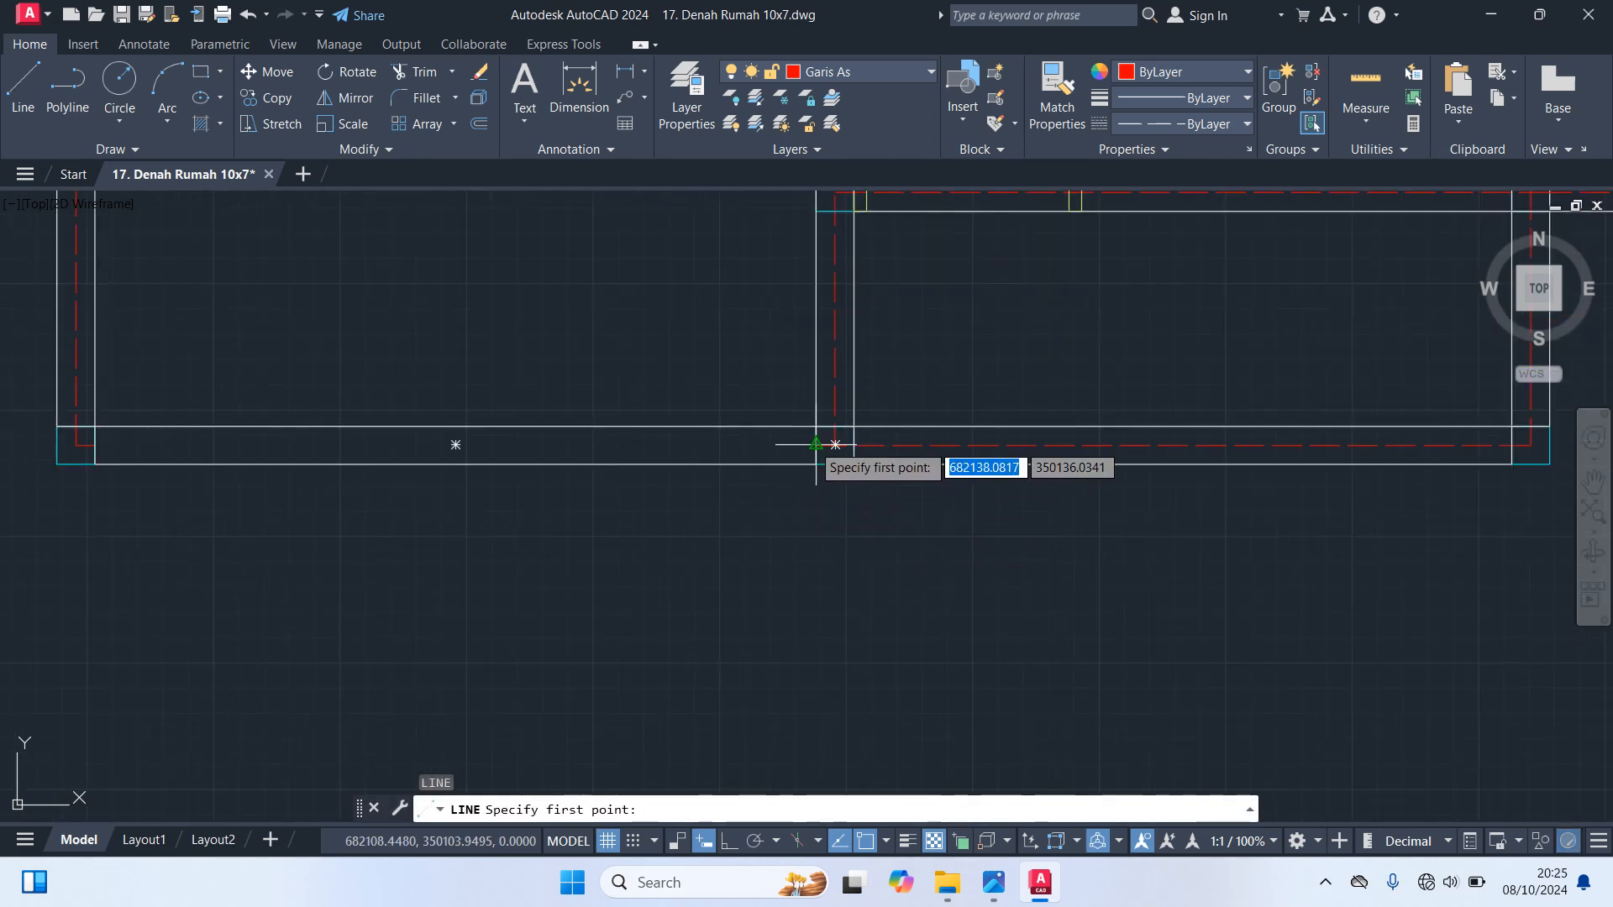
left_click(816, 444)
scroll(343, 483, "down", 2)
scroll(195, 466, "up", 7)
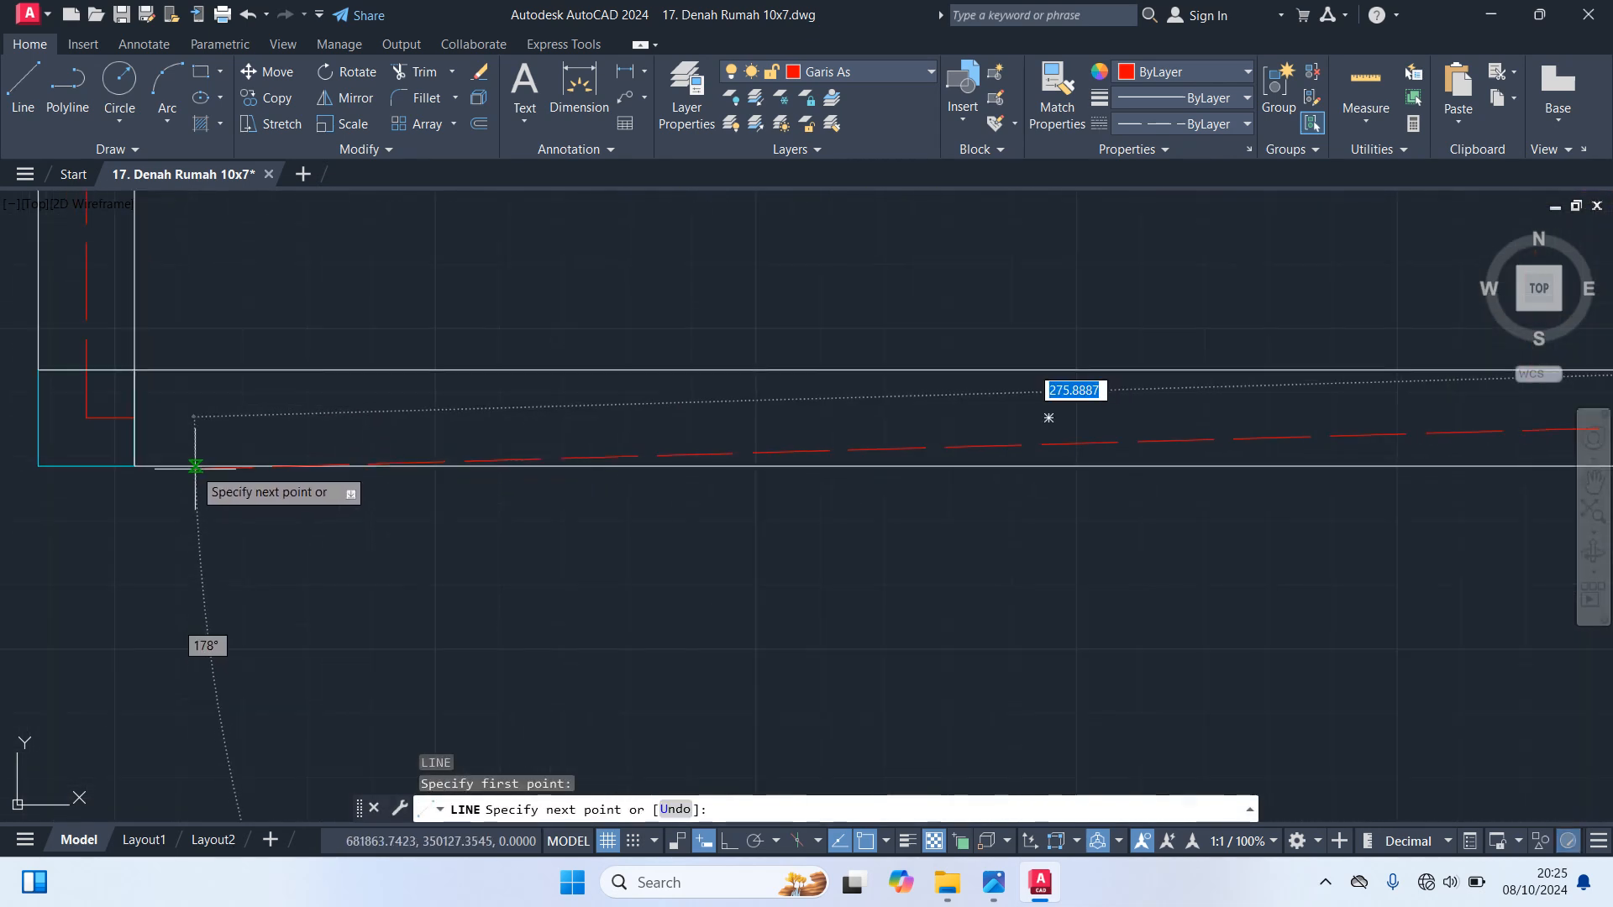
scroll(1049, 468, "down", 1)
scroll(176, 546, "down", 4)
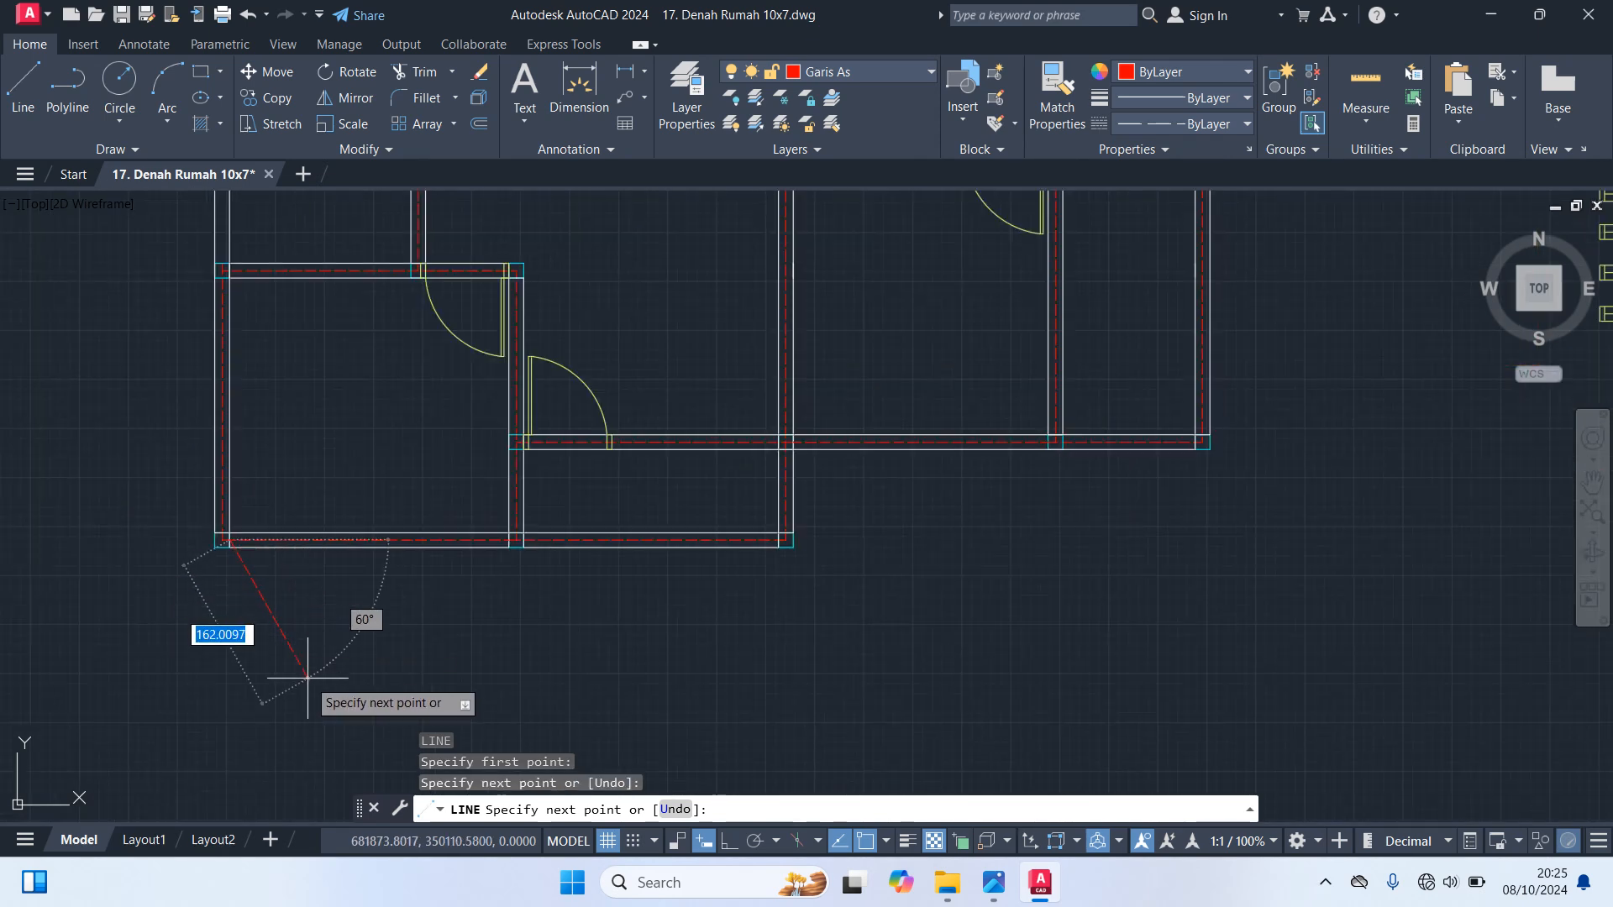
key("Return")
Redraw the left outer wall's axis beside the small middle-left room, between the facing edges of its two cross walls
middle_click_drag(361, 479, 514, 800)
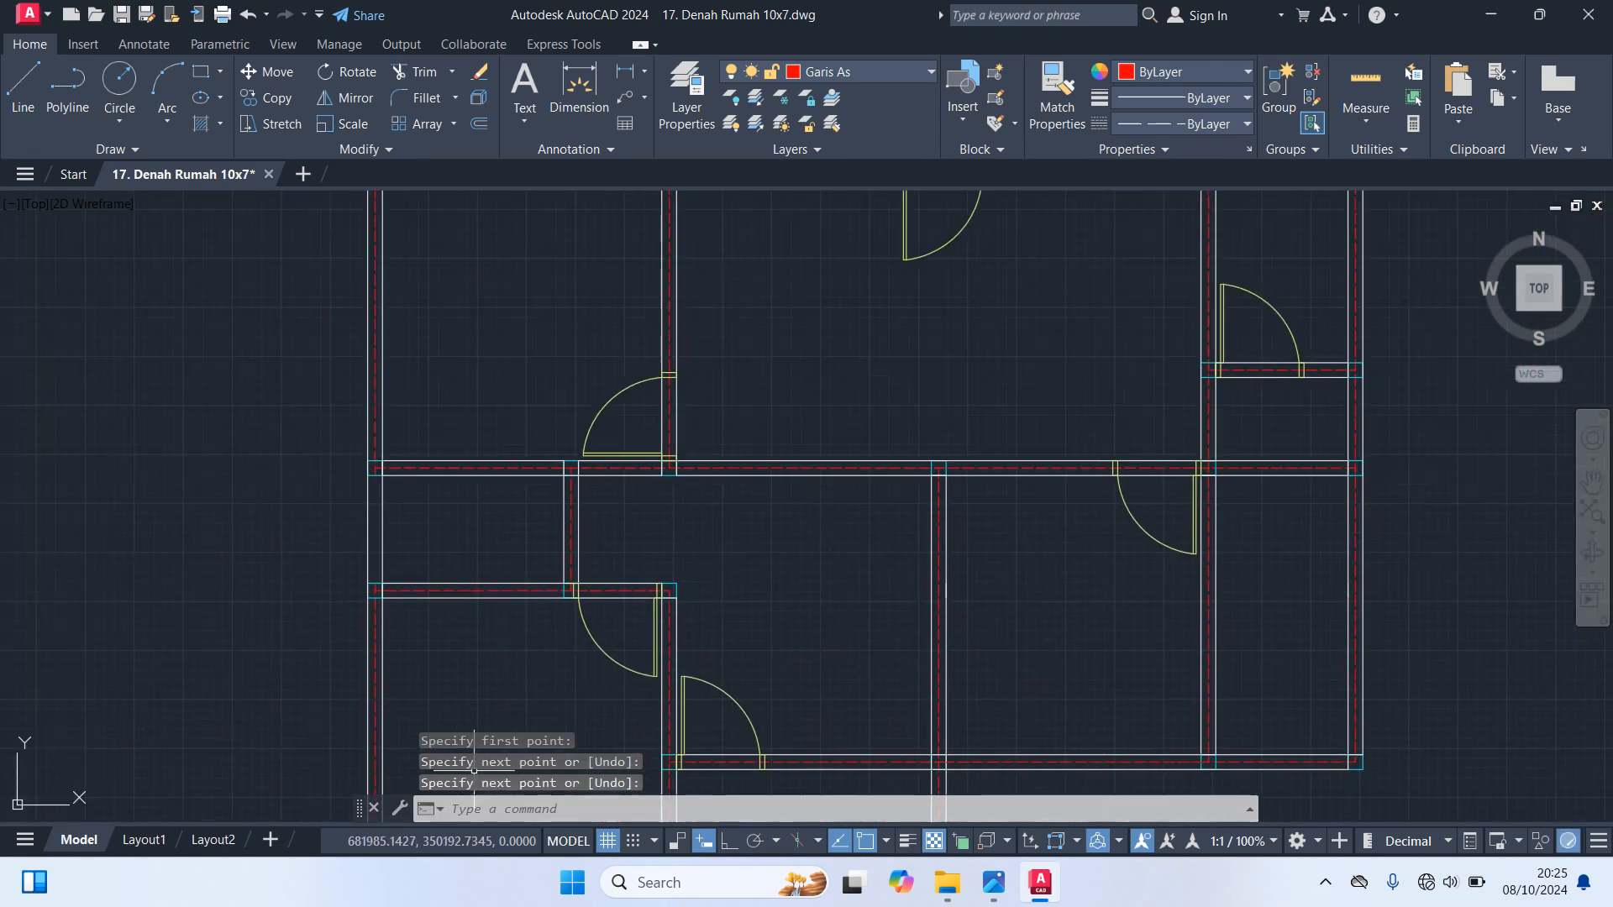
scroll(360, 562, "up", 2)
type("l")
key("Return")
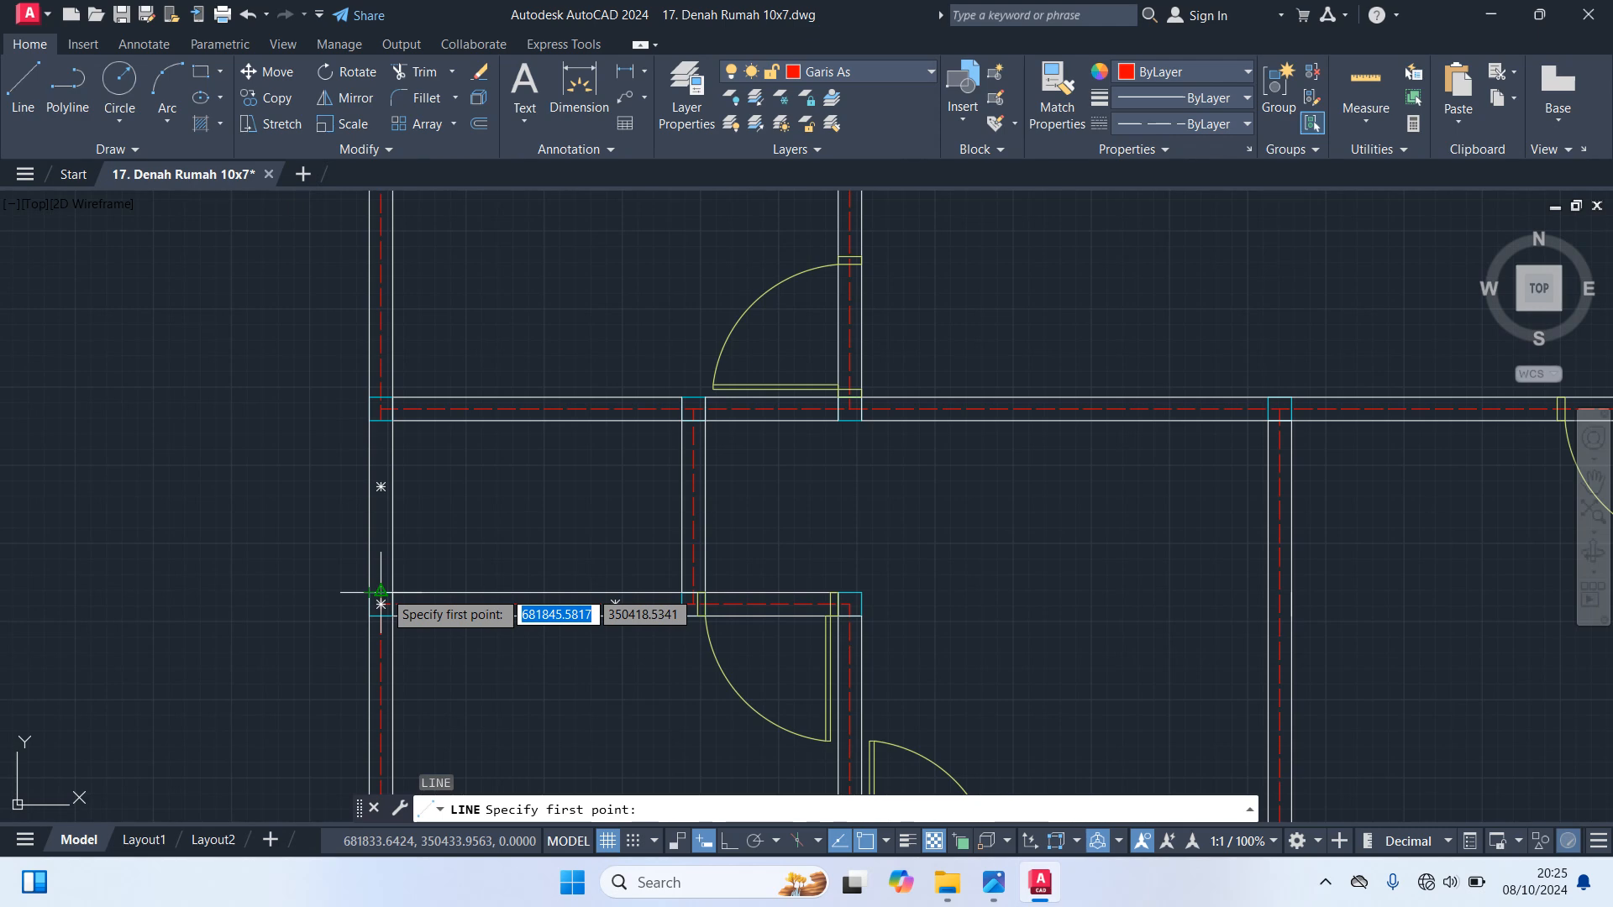
left_click(380, 604)
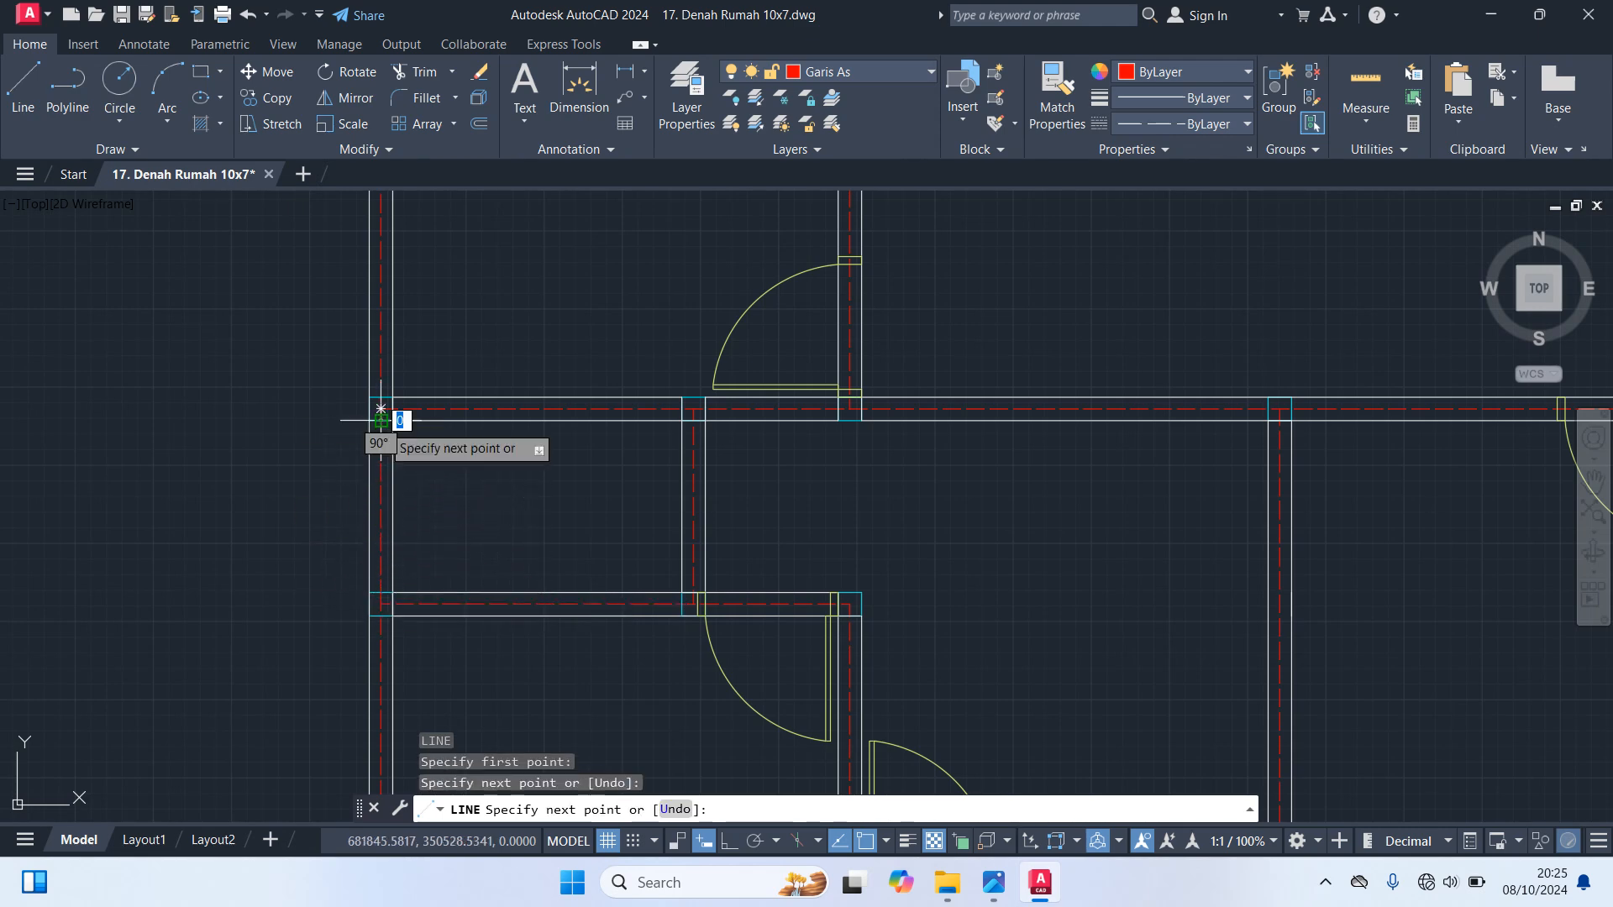
key("Escape")
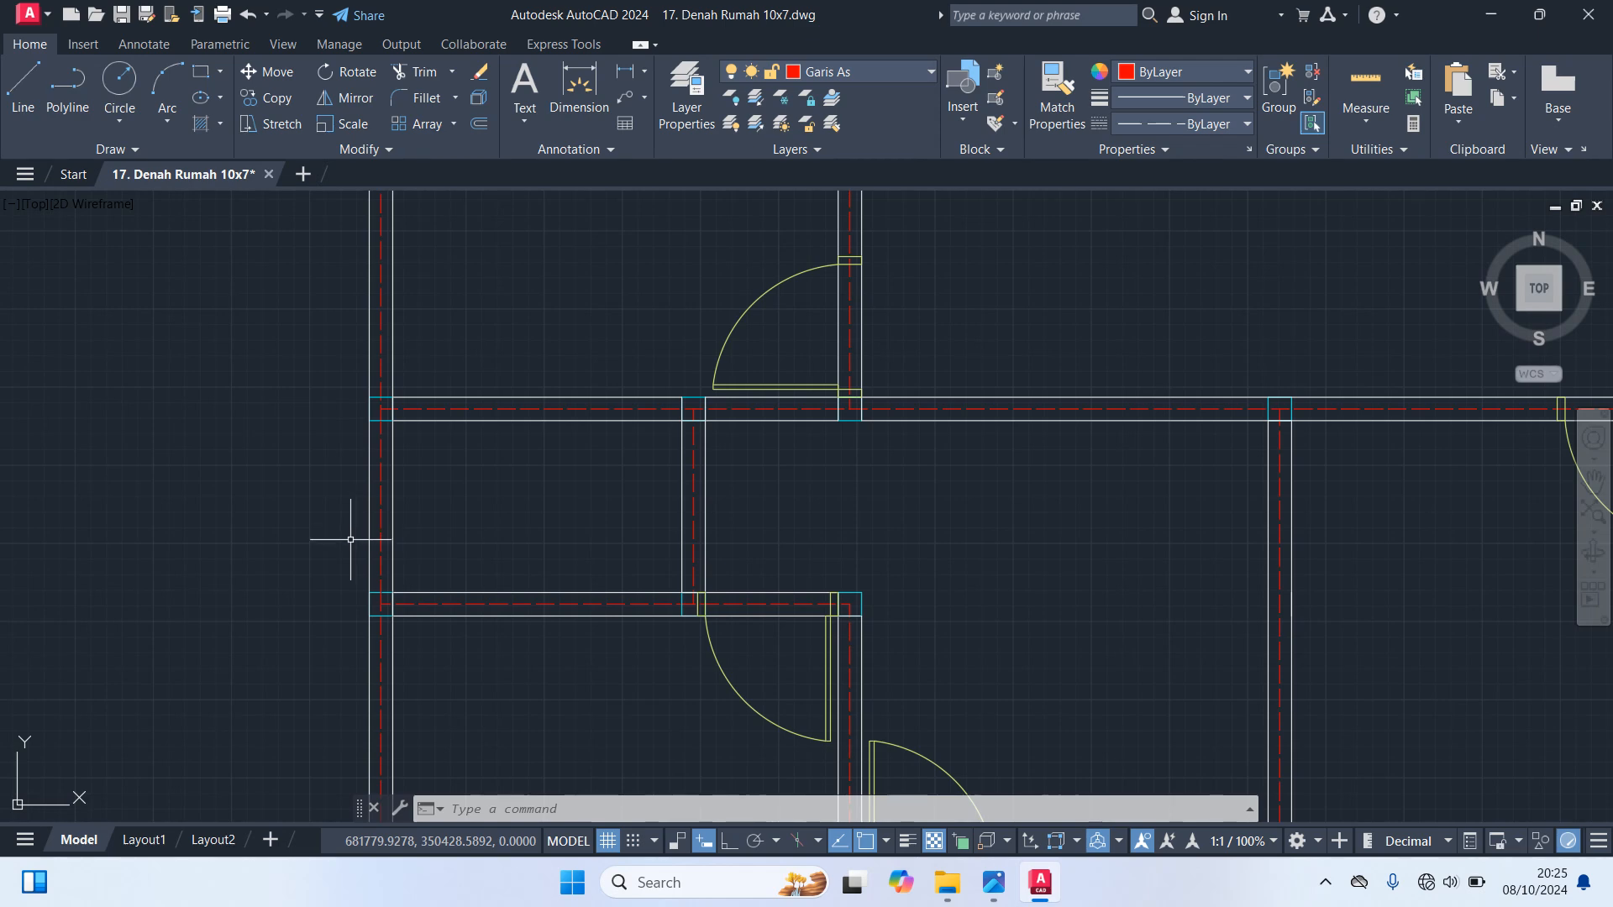
scroll(351, 540, "down", 5)
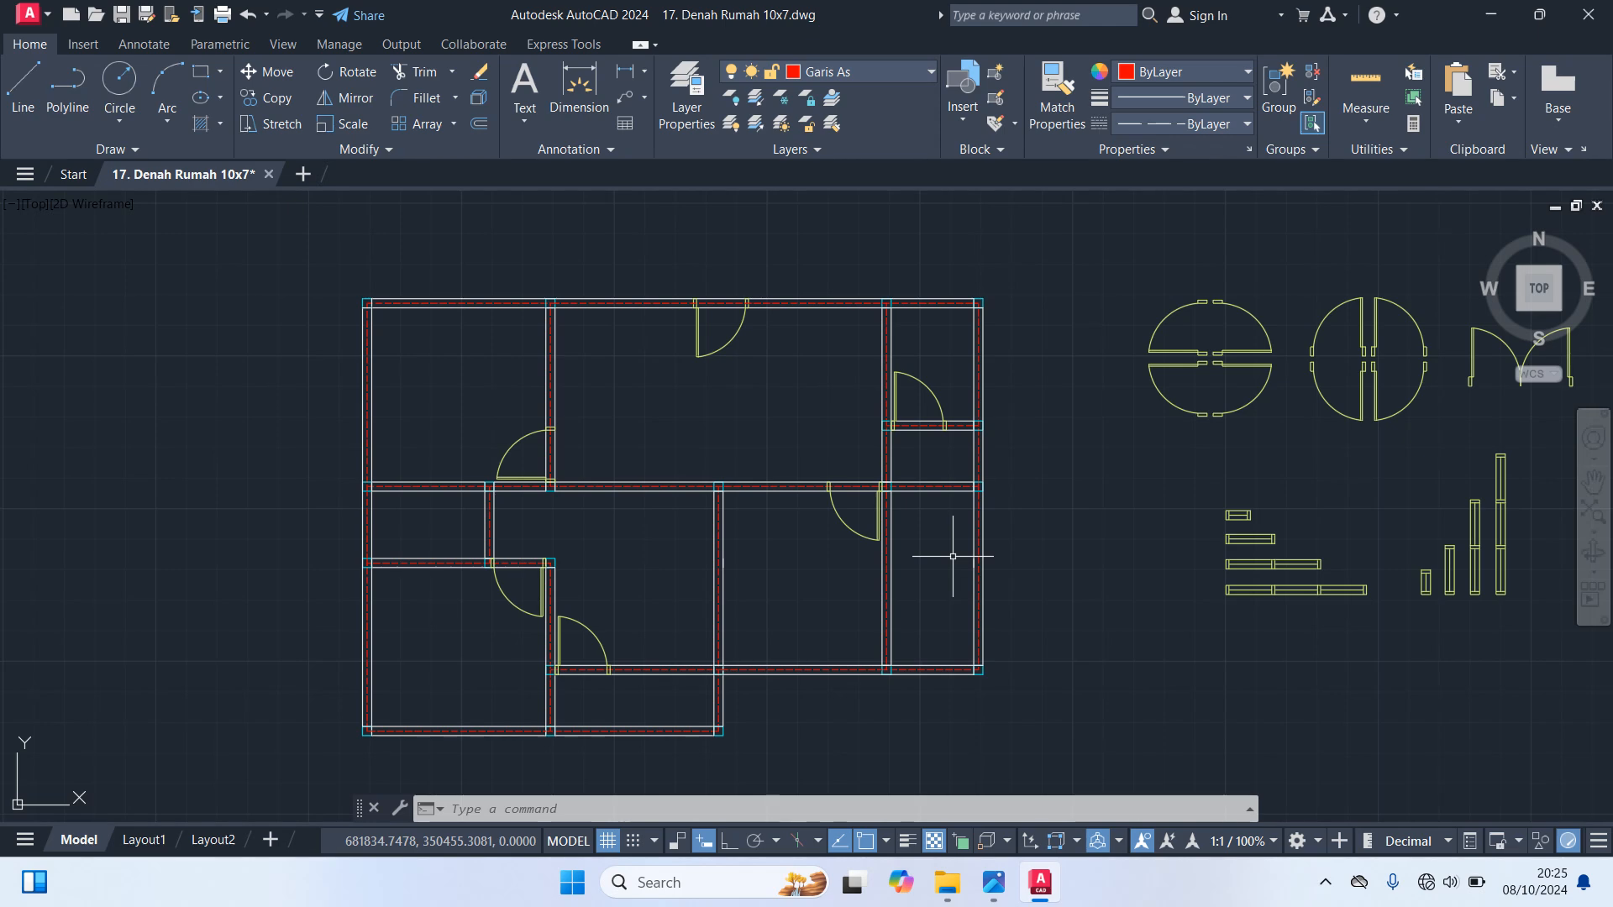
Copy the horizontal two-pane window from its centre to the midpoint of the lower left room's bottom wall axis
left_click(1297, 563)
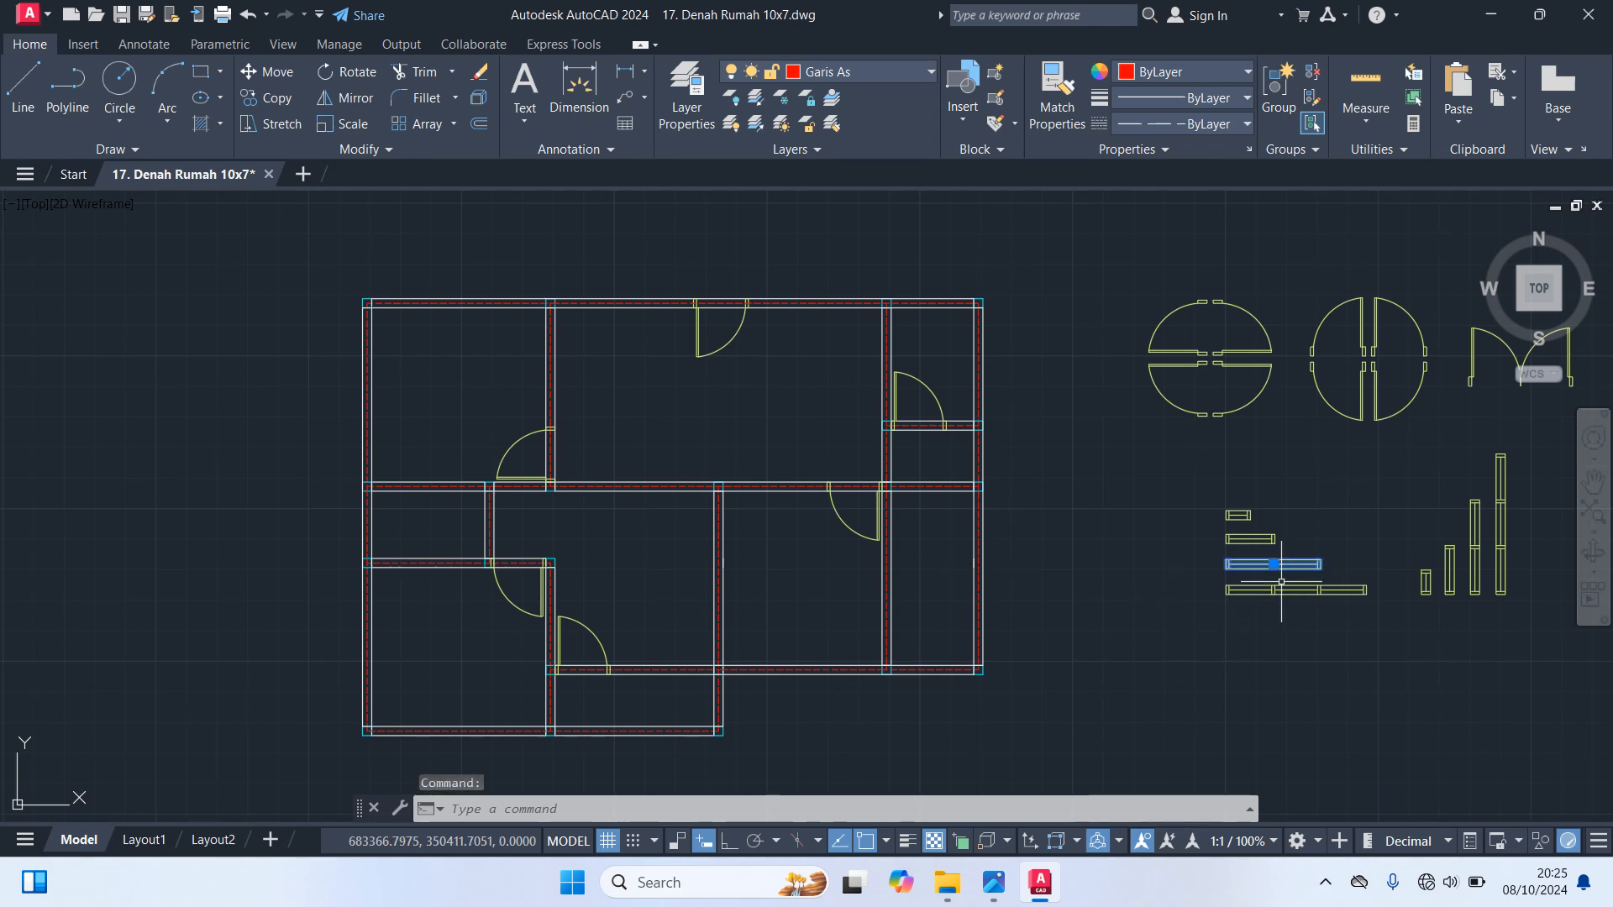
type("co")
key("Return")
scroll(1239, 601, "up", 5)
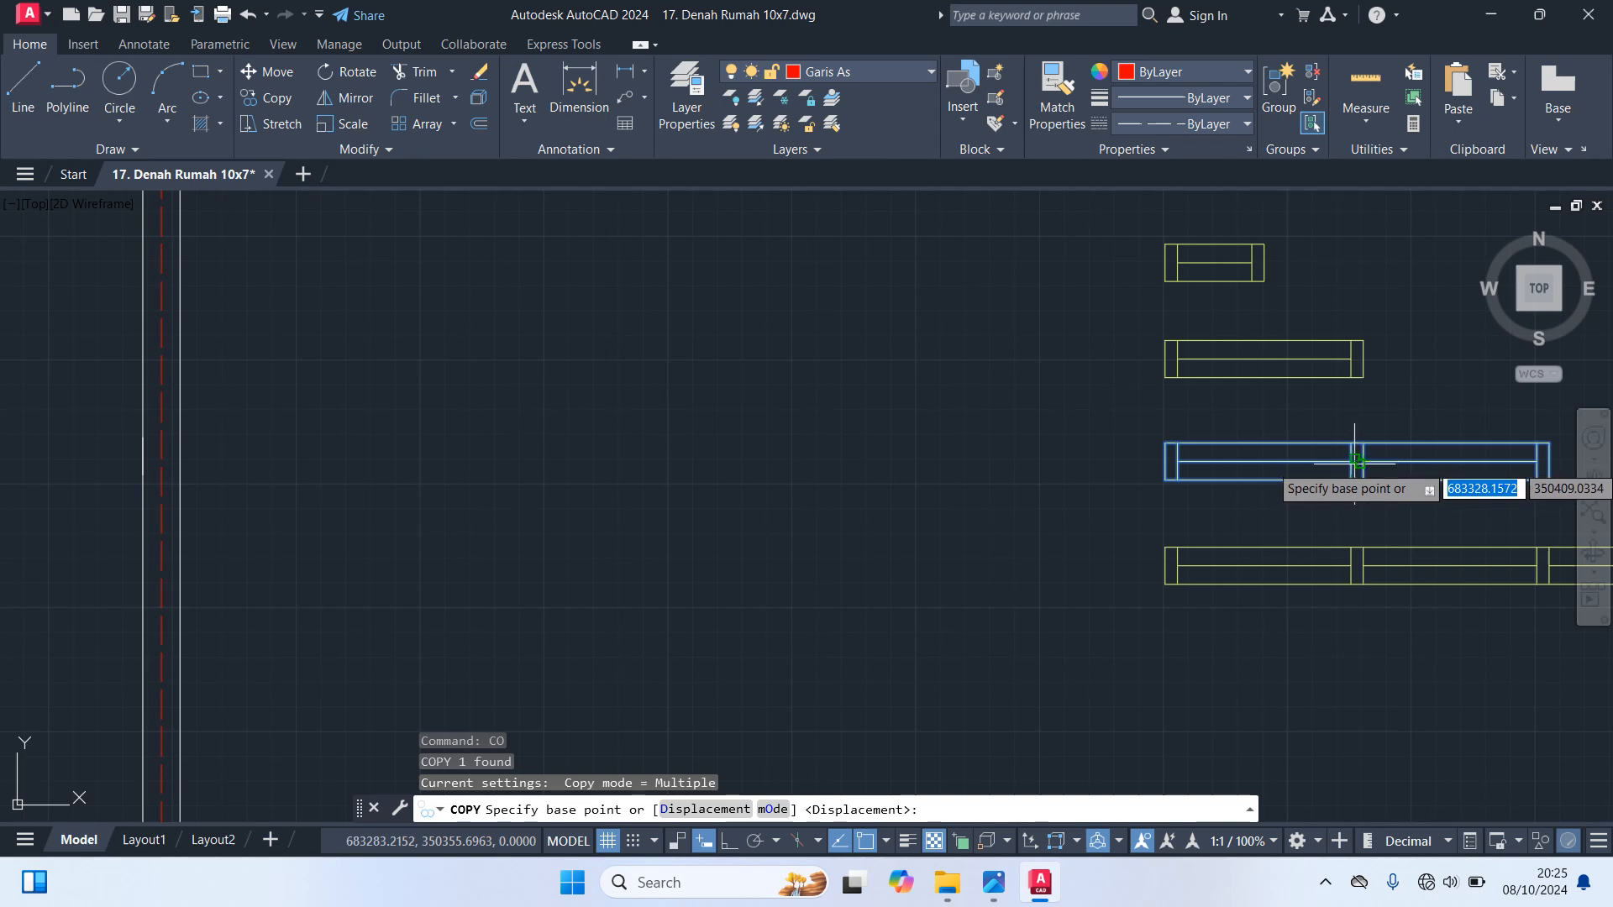
left_click(1362, 460)
scroll(1070, 667, "down", 5)
middle_click_drag(1072, 637, 1416, 479)
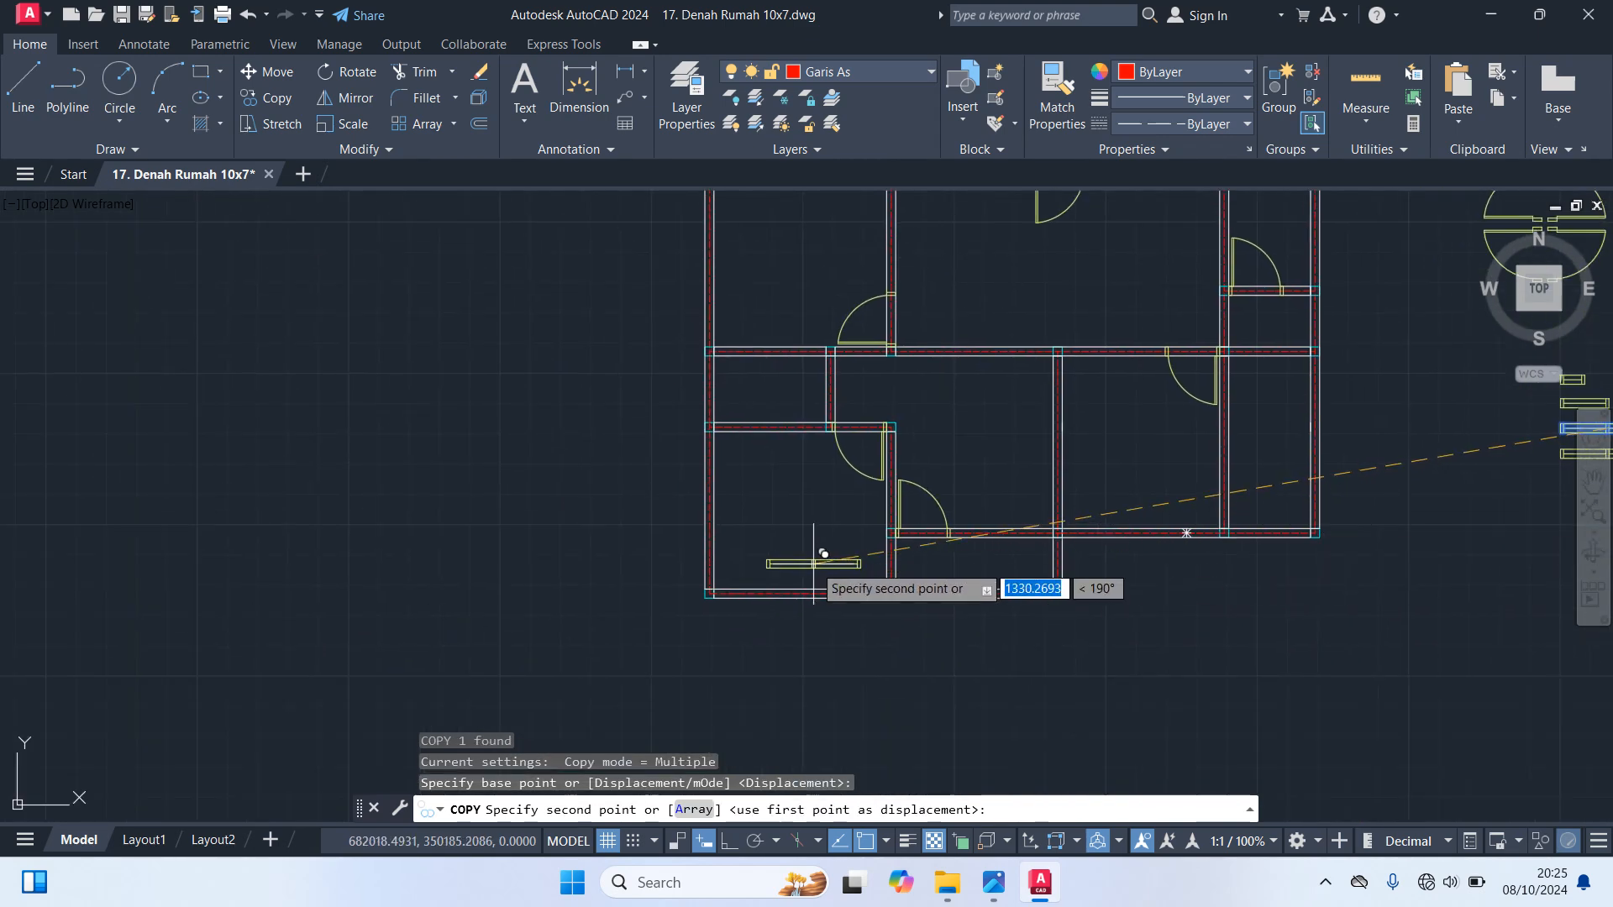
scroll(819, 558, "up", 2)
left_click(792, 611)
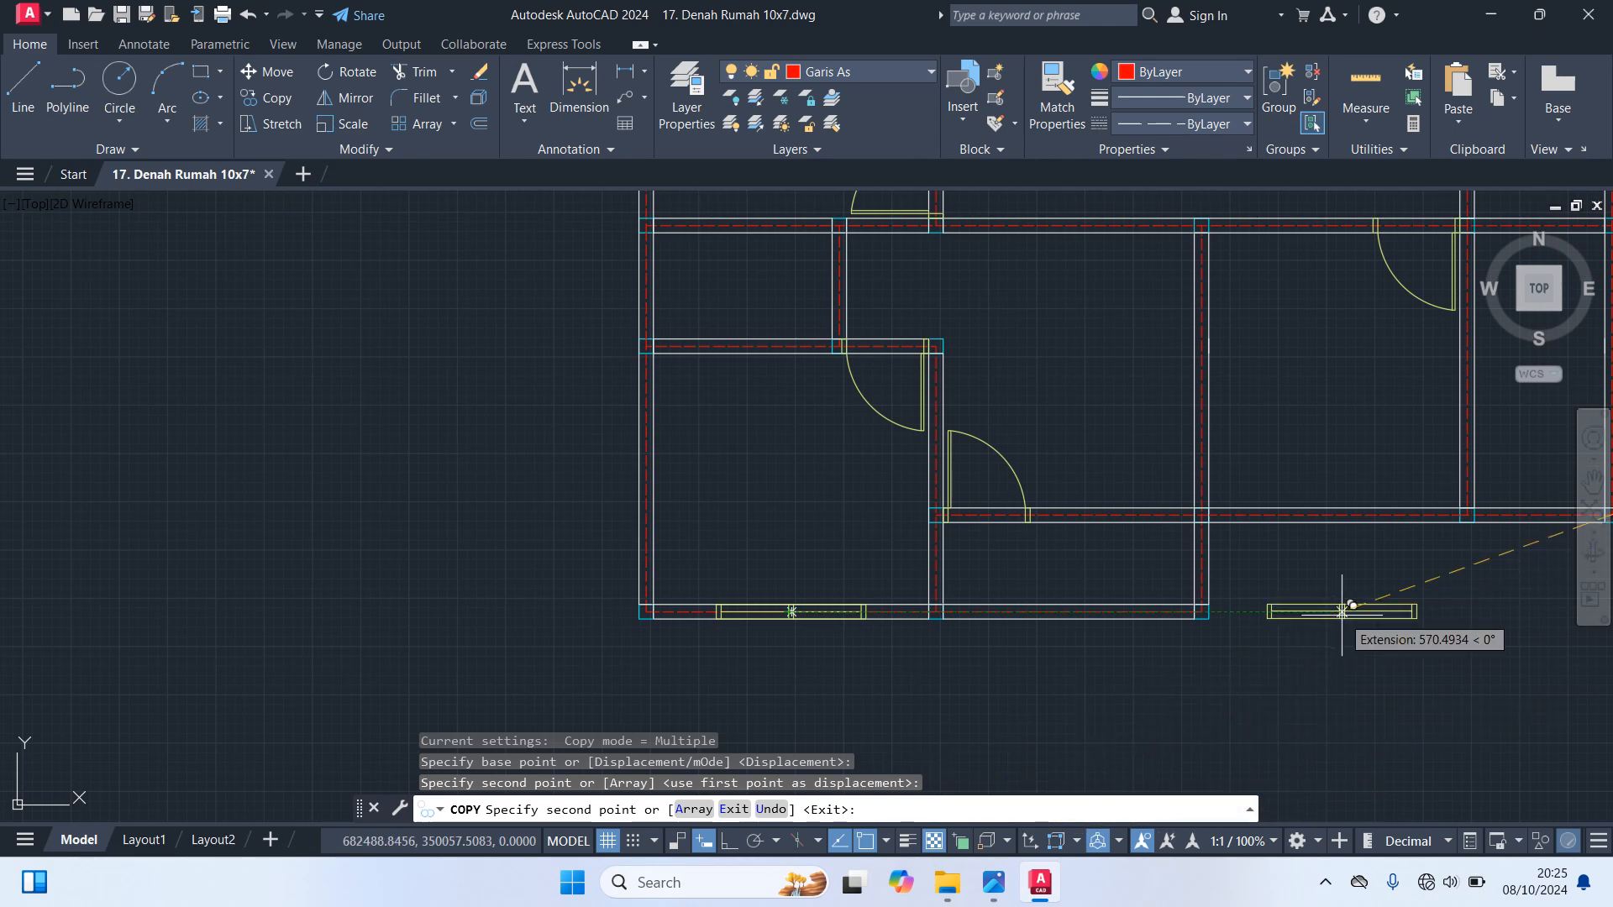
Place another copy of the two-pane window at the midpoint of the lower right room's bottom wall axis, ending the copying
middle_click_drag(1332, 612, 984, 652)
scroll(920, 552, "up", 2)
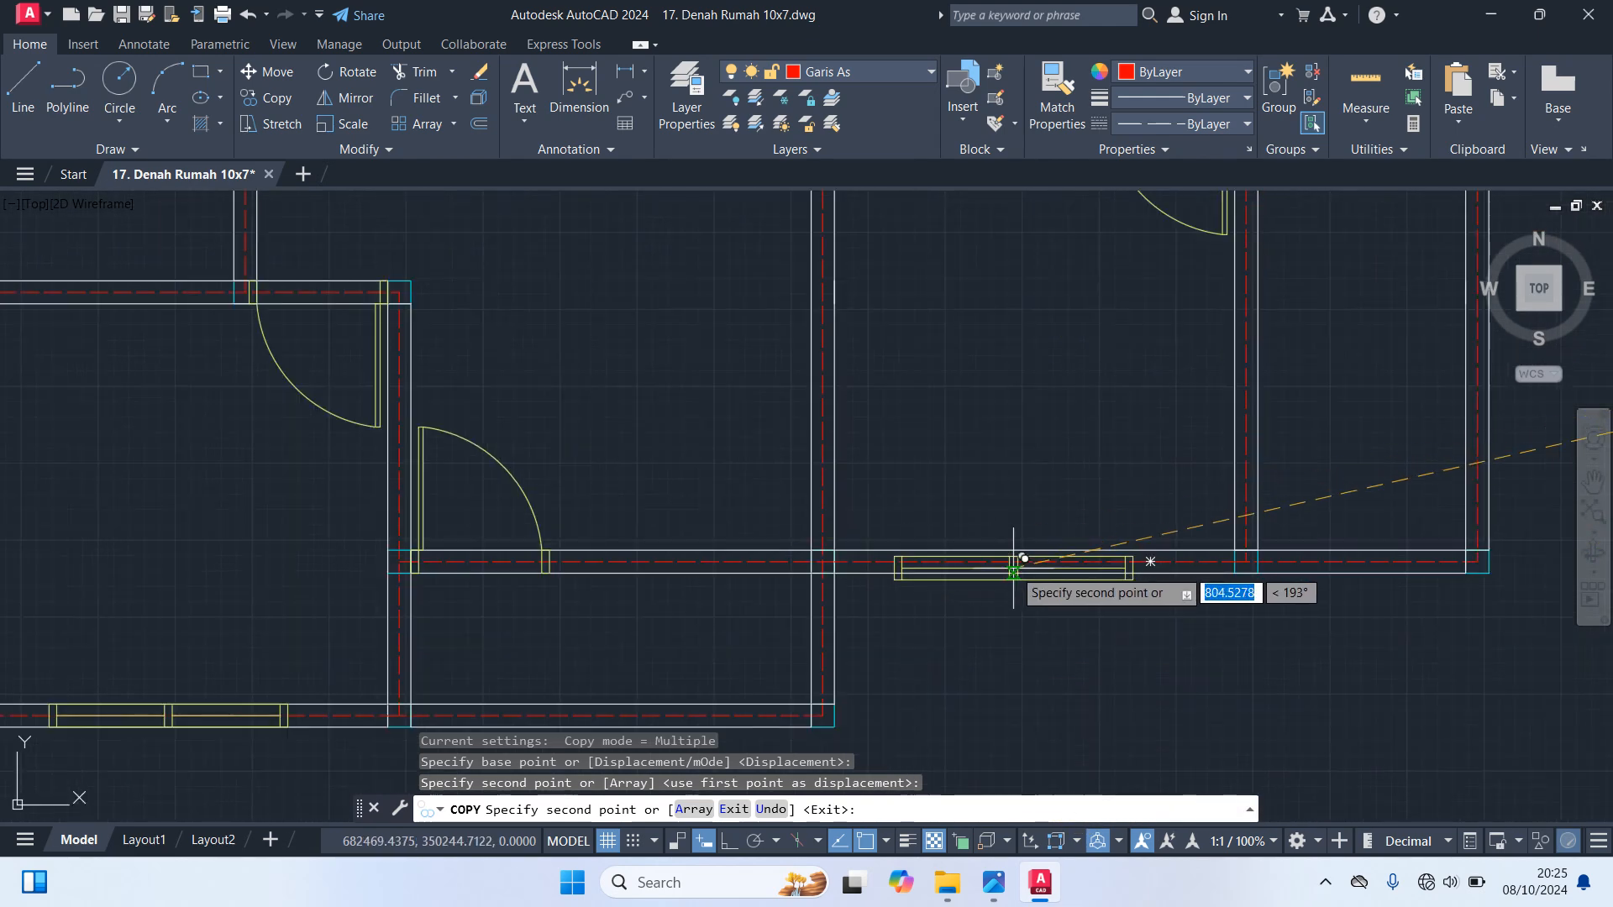
left_click(1035, 561)
scroll(1115, 623, "down", 4)
scroll(1084, 479, "up", 1)
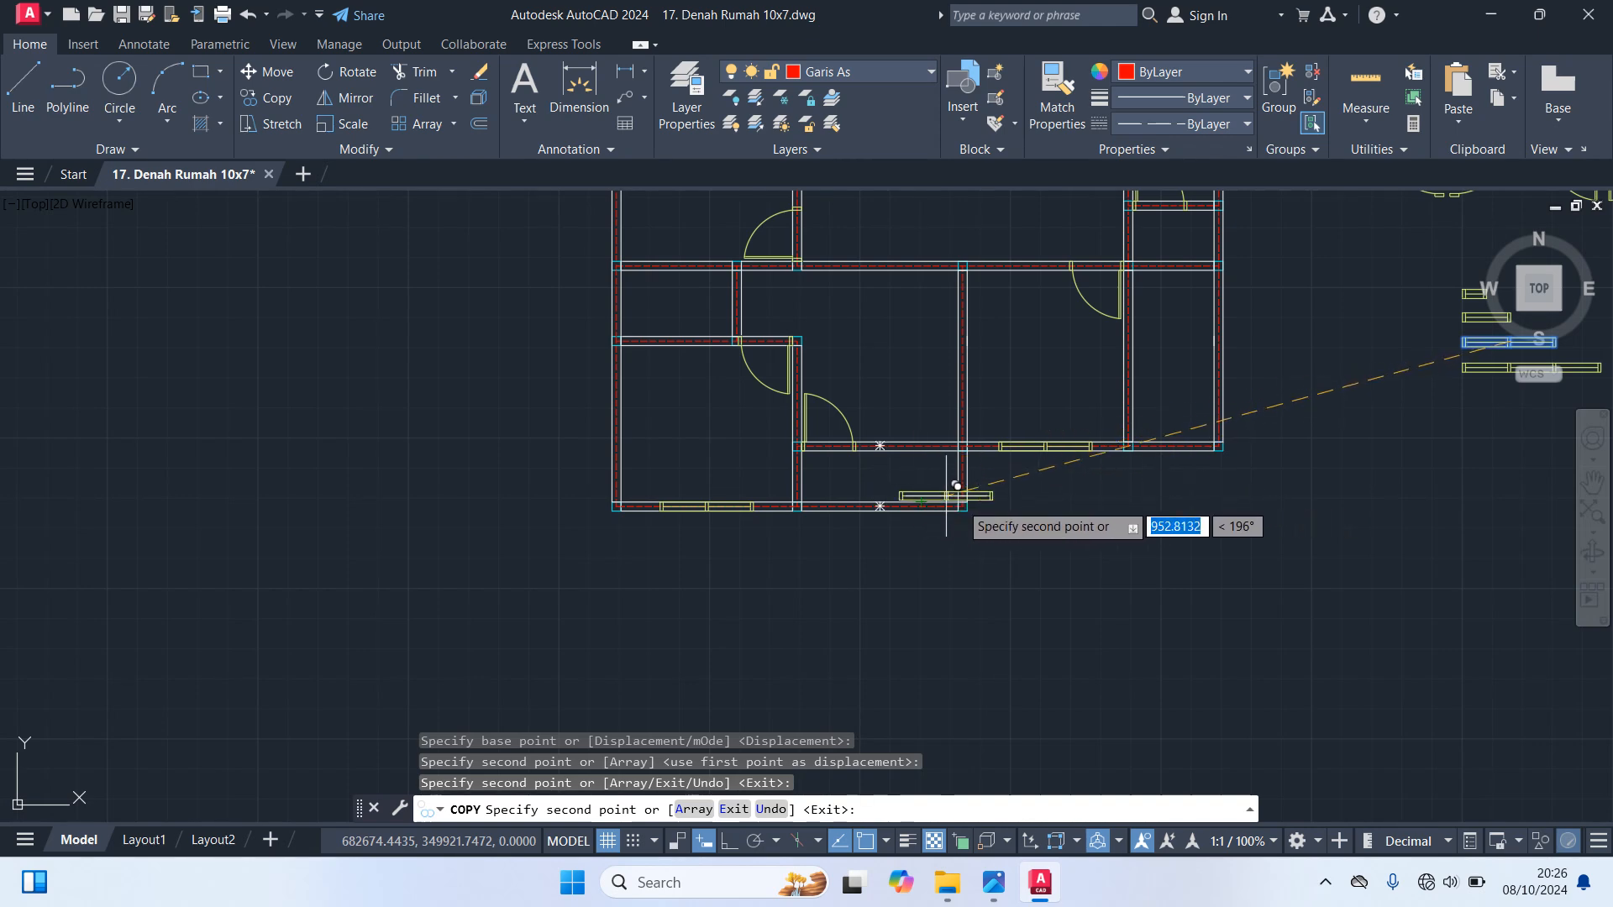
key("Escape")
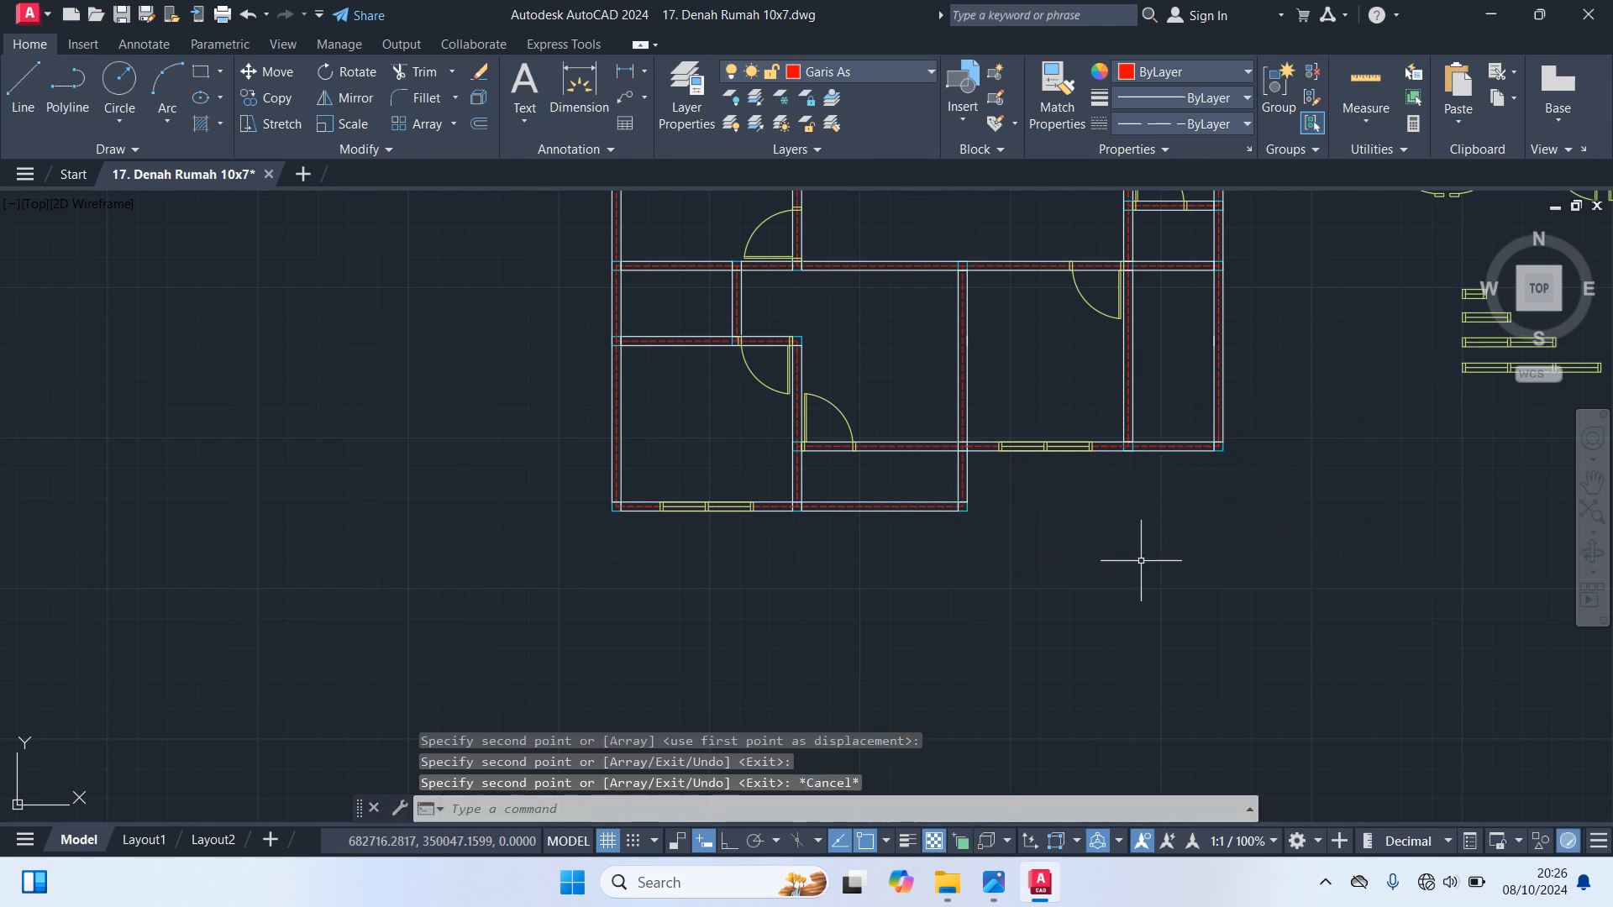
Trim off the central room's bottom wall axis between the door frame and the central wall
scroll(827, 409, "up", 6)
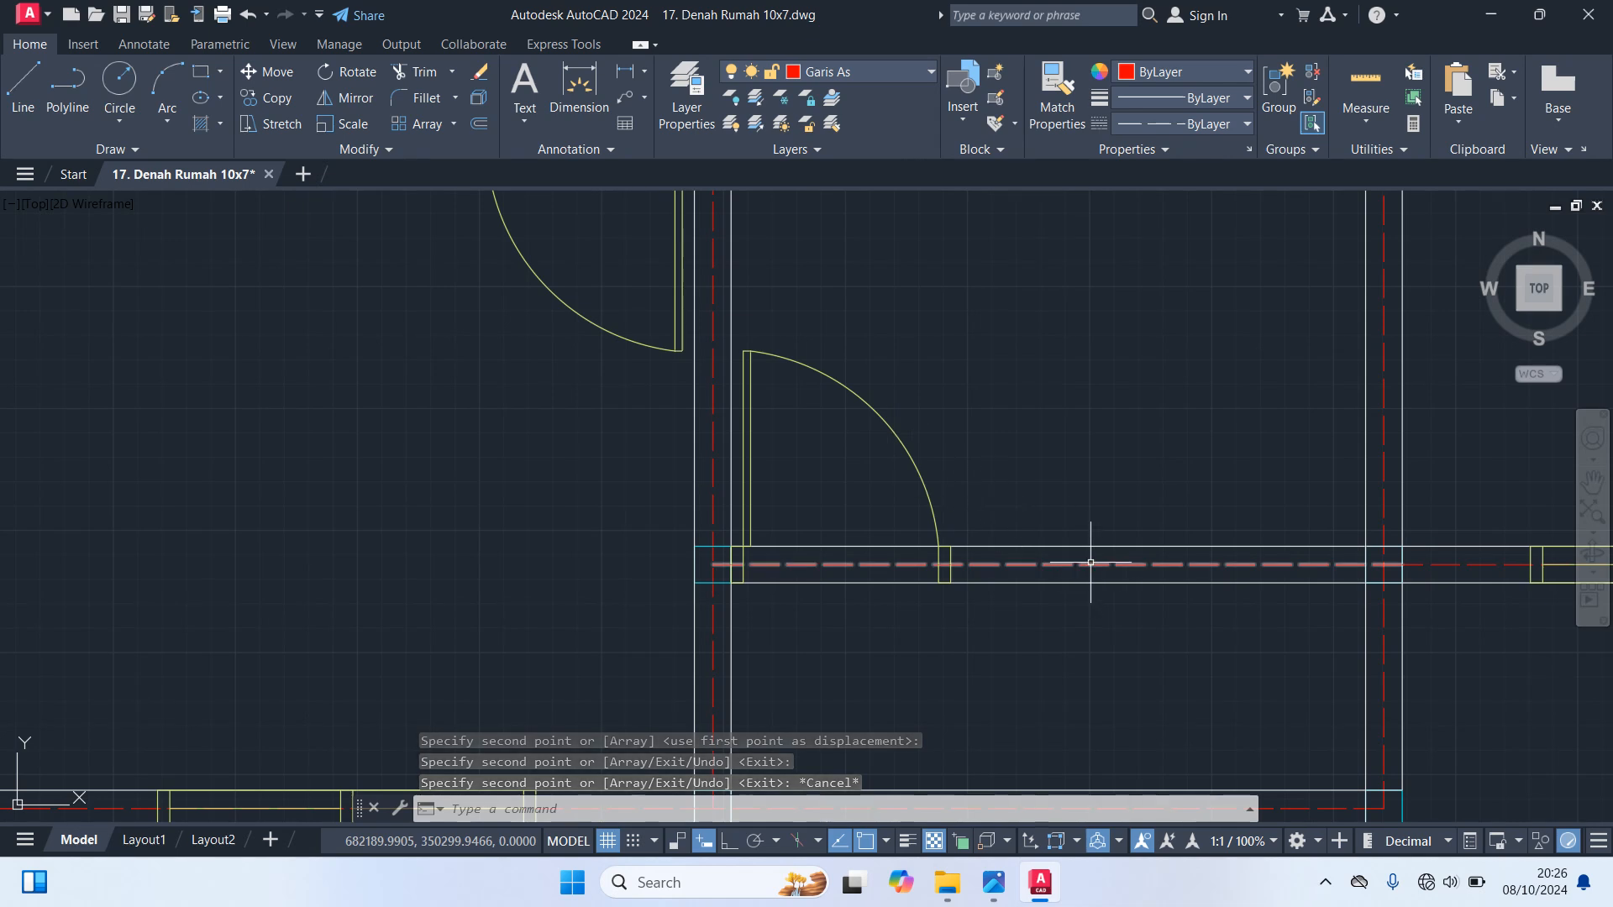
type("tr")
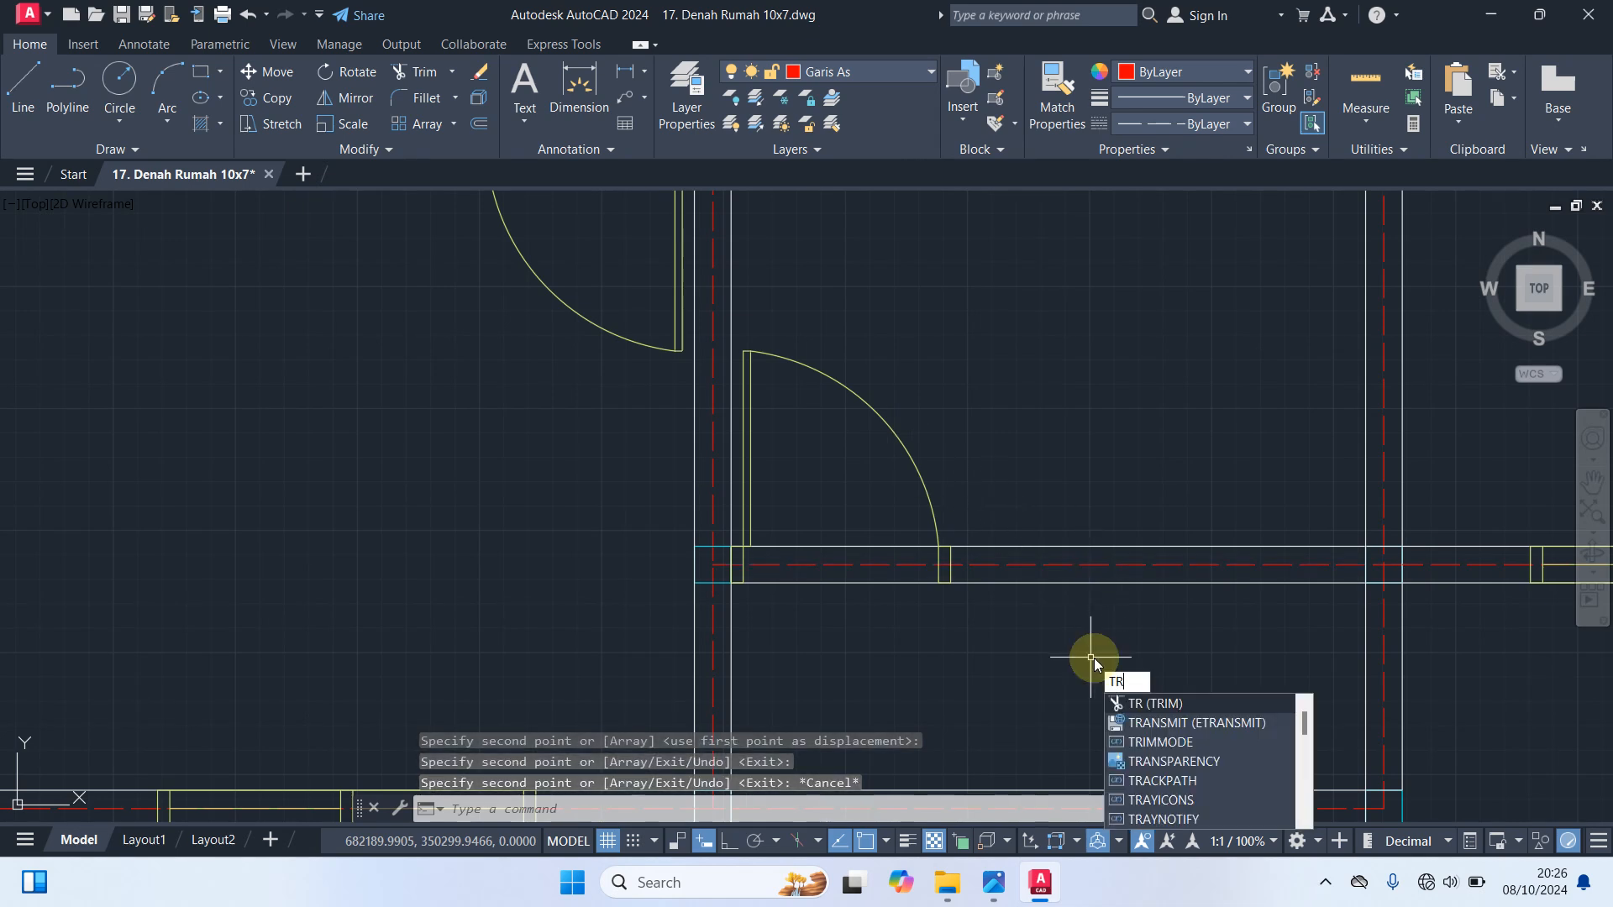
key("Return")
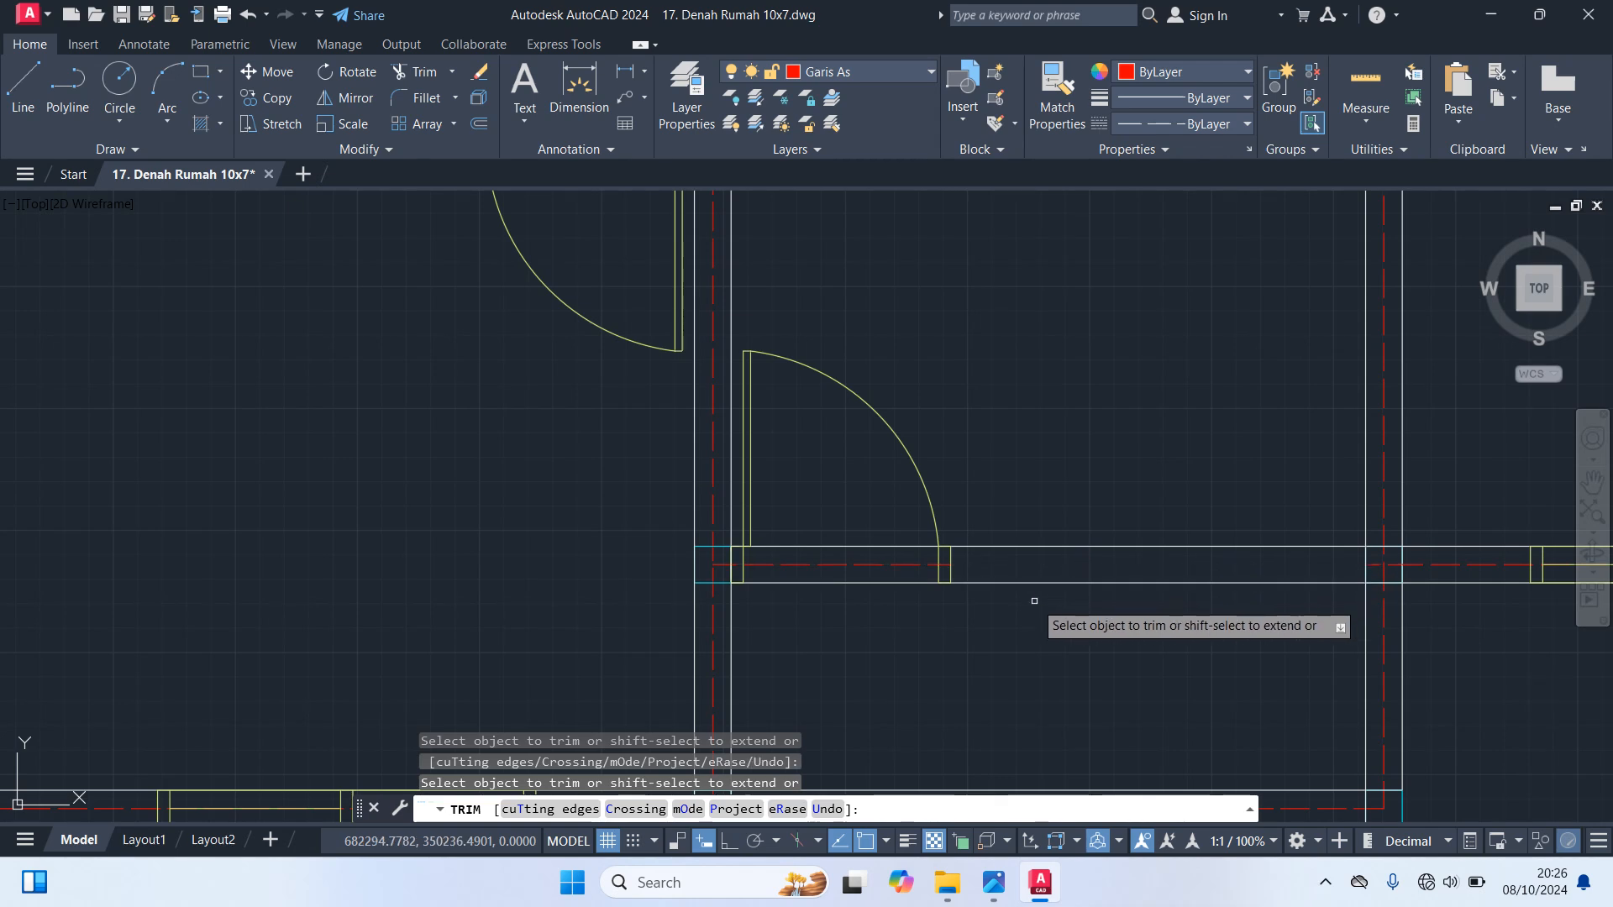
key("Escape")
Redraw the central room's bottom wall axis from the door frame's right edge to the central wall's left edge
type("l")
key("Return")
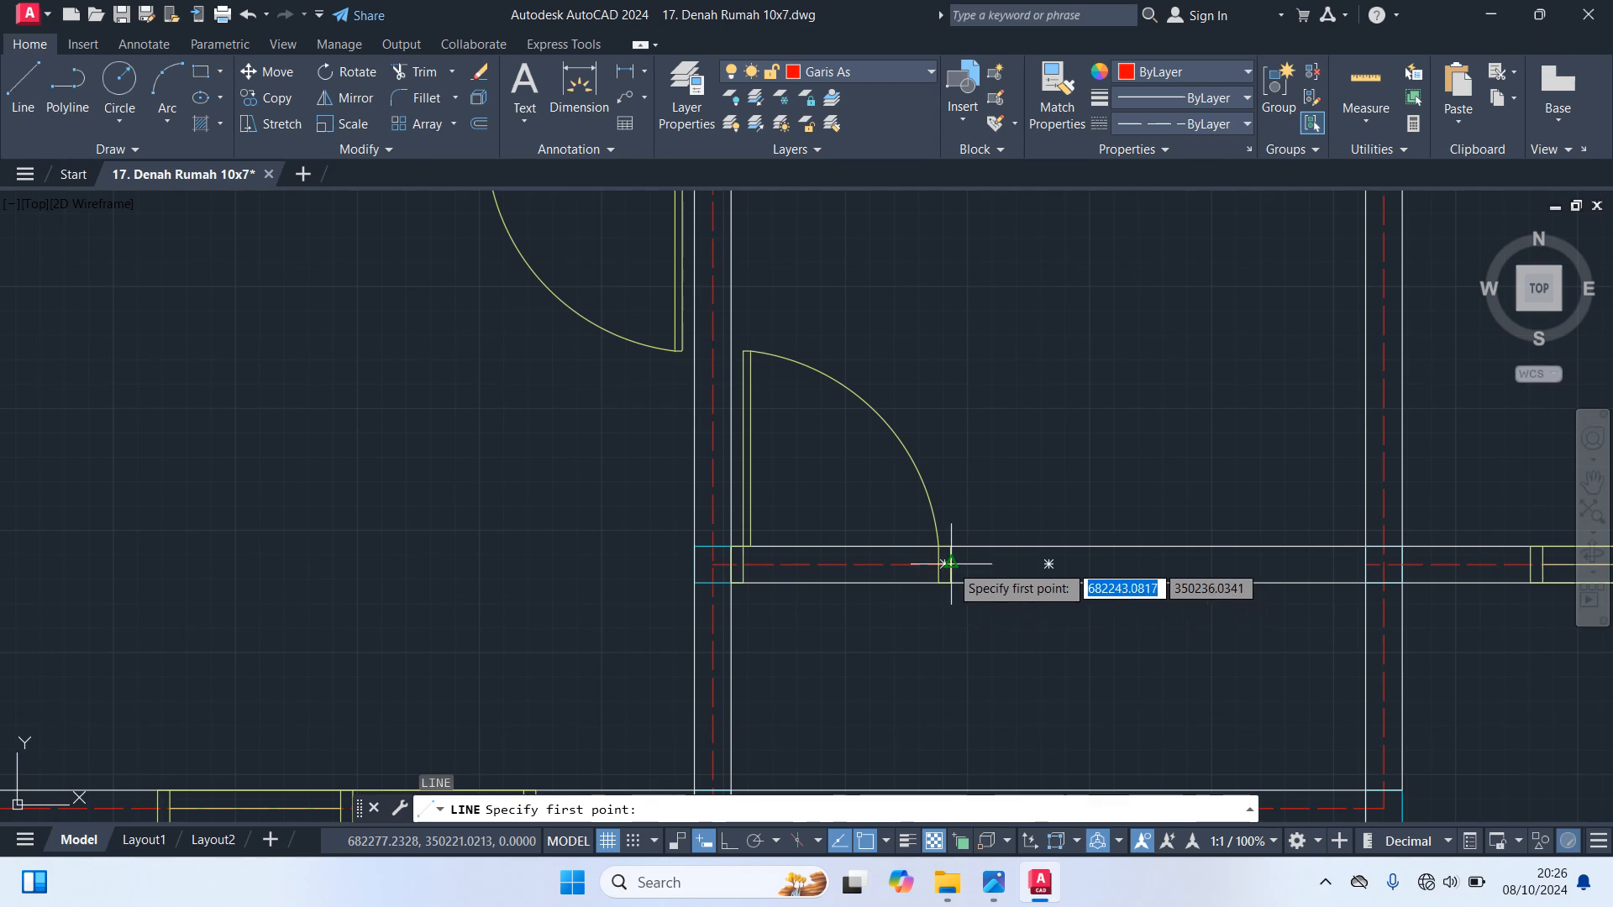
scroll(950, 563, "up", 4)
left_click(953, 563)
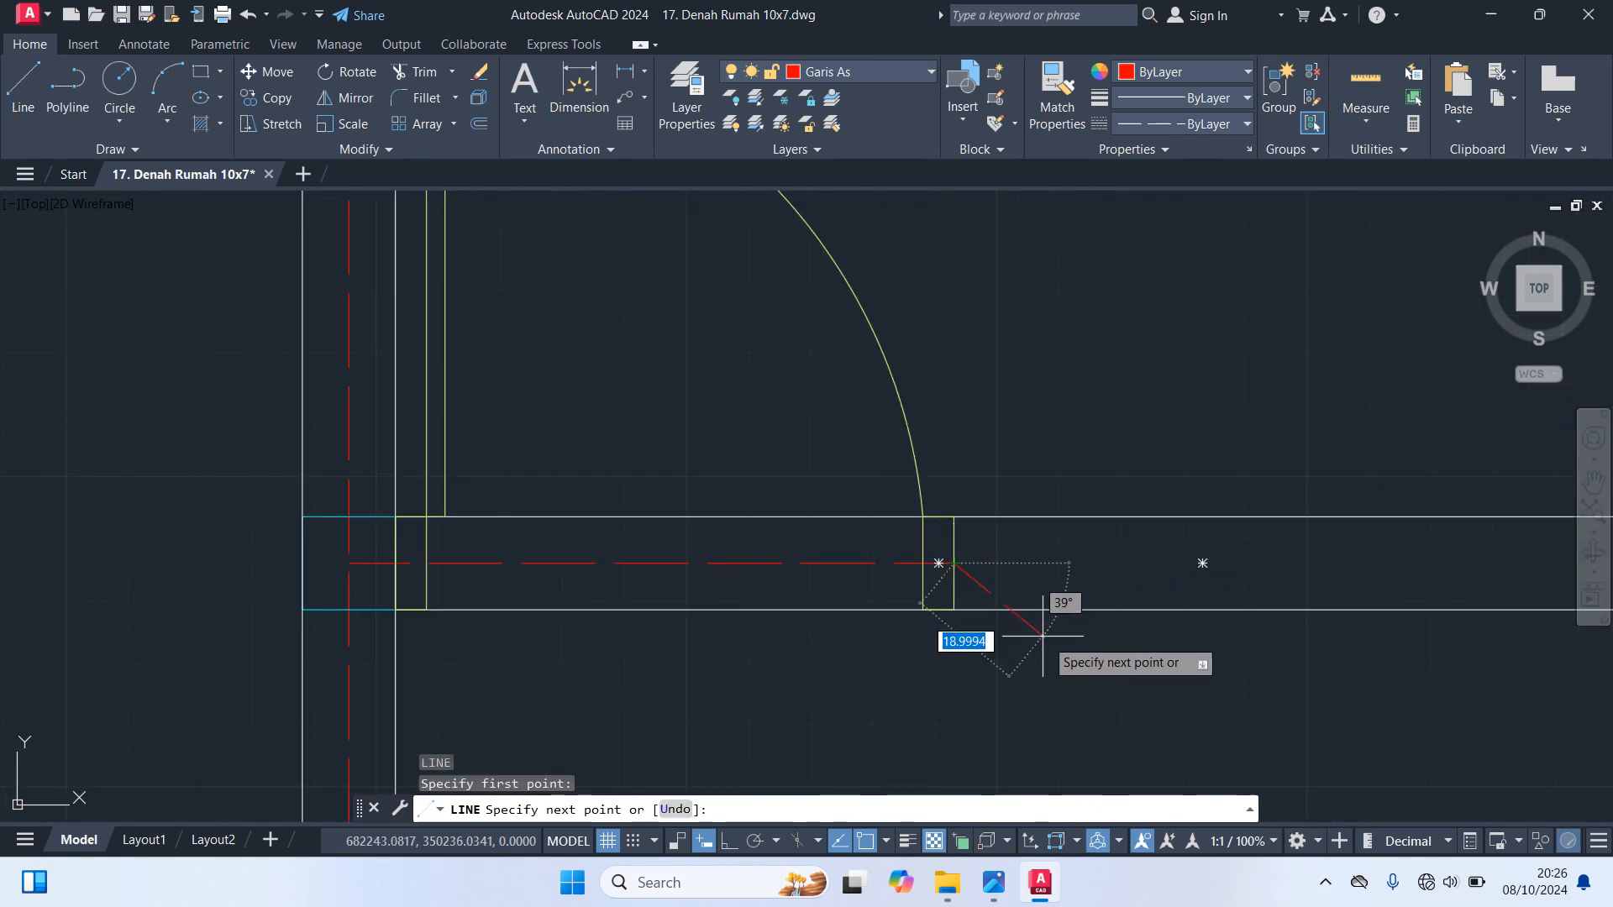
scroll(745, 576, "down", 5)
scroll(944, 565, "up", 6)
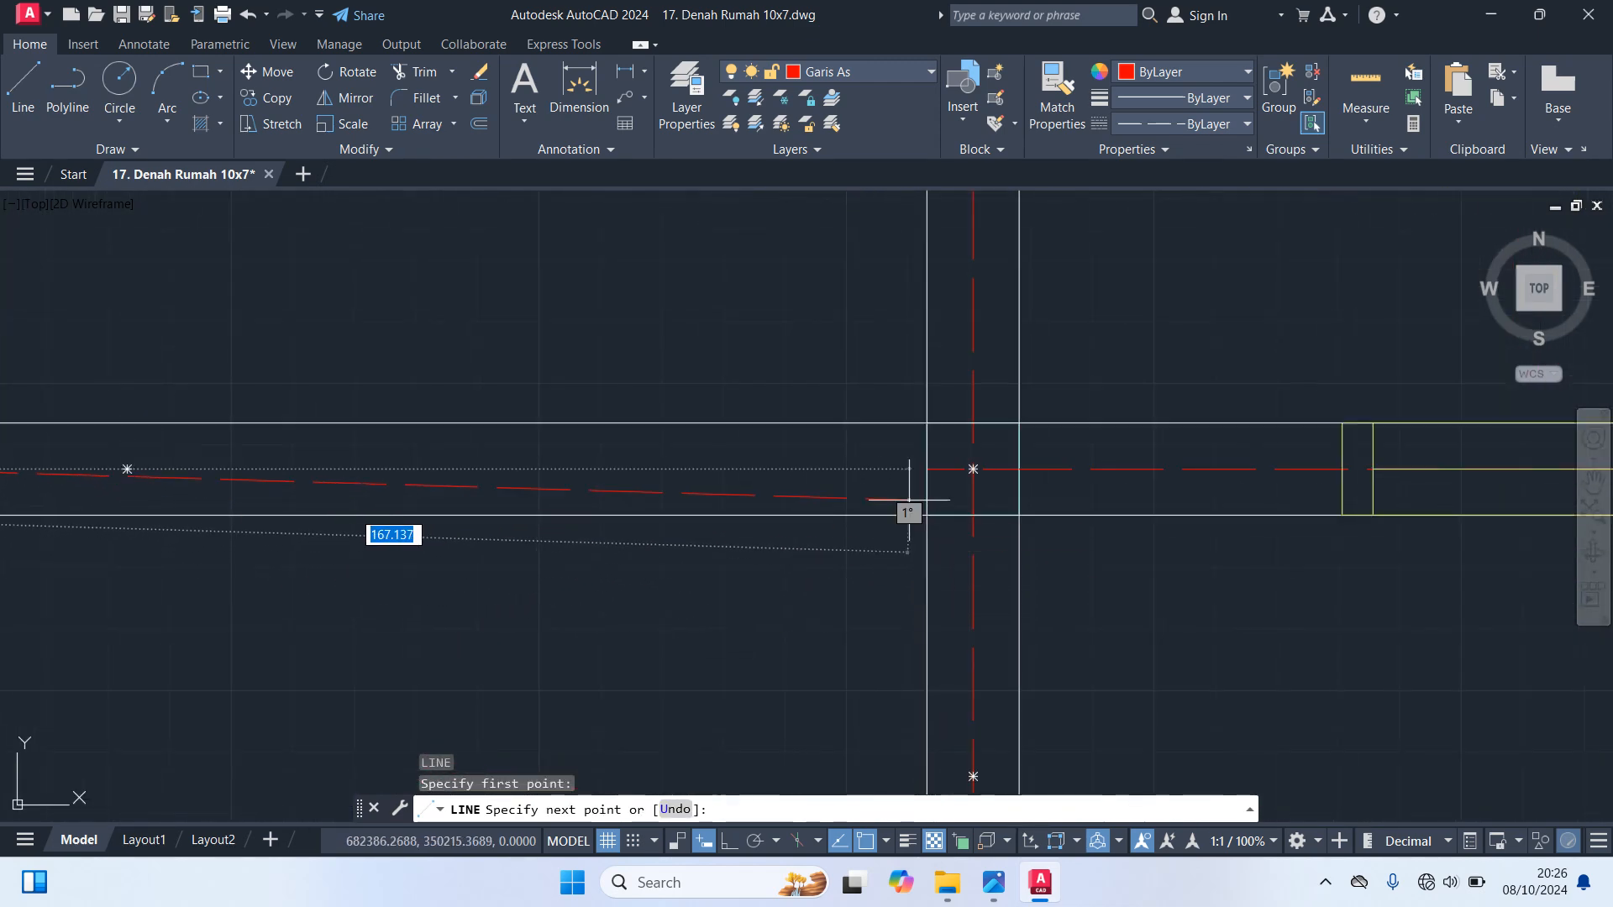
left_click(926, 469)
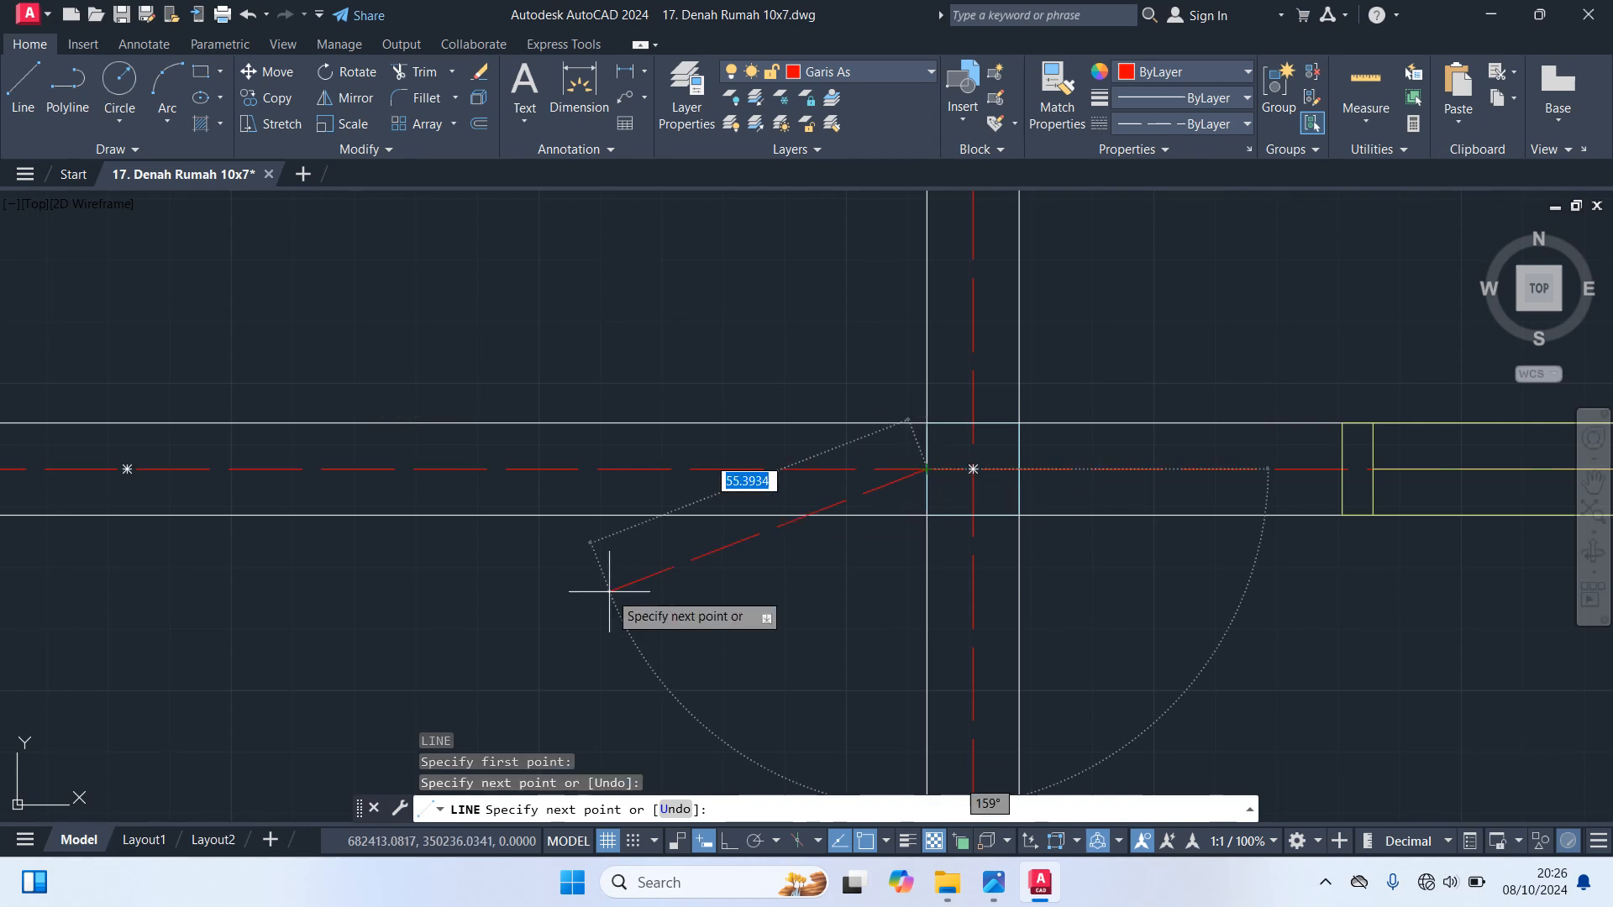
key("Escape")
Copy the lower right room's two-pane window by its centre to the midpoint of the wall axis between the central room's bottom door and central wall
scroll(695, 594, "down", 5)
scroll(946, 525, "up", 5)
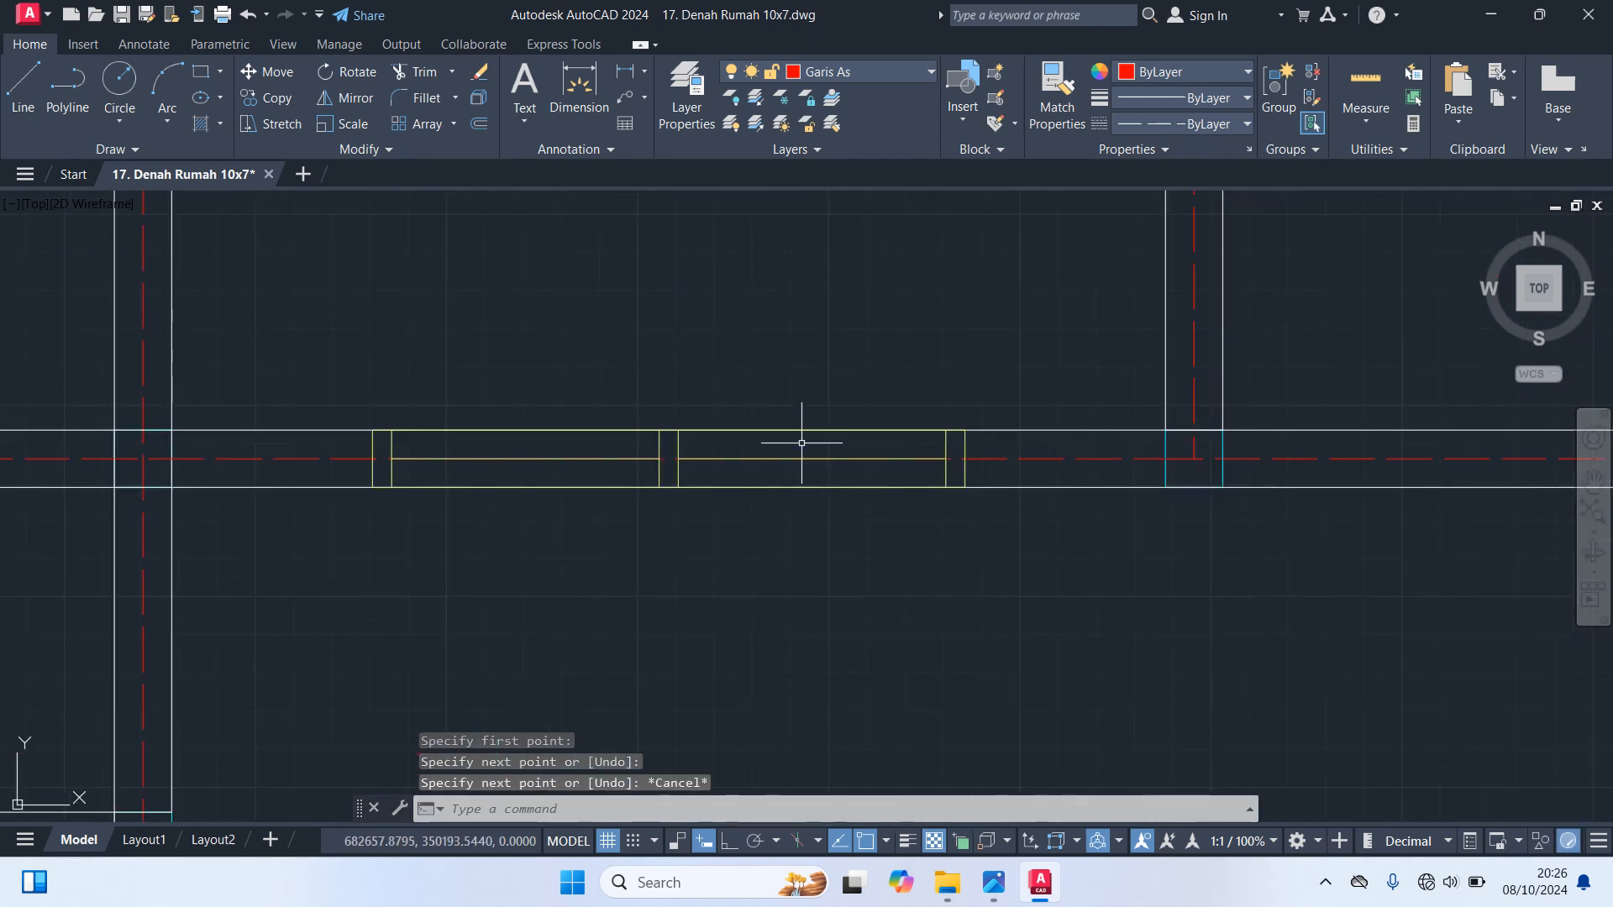
left_click(801, 442)
type("co")
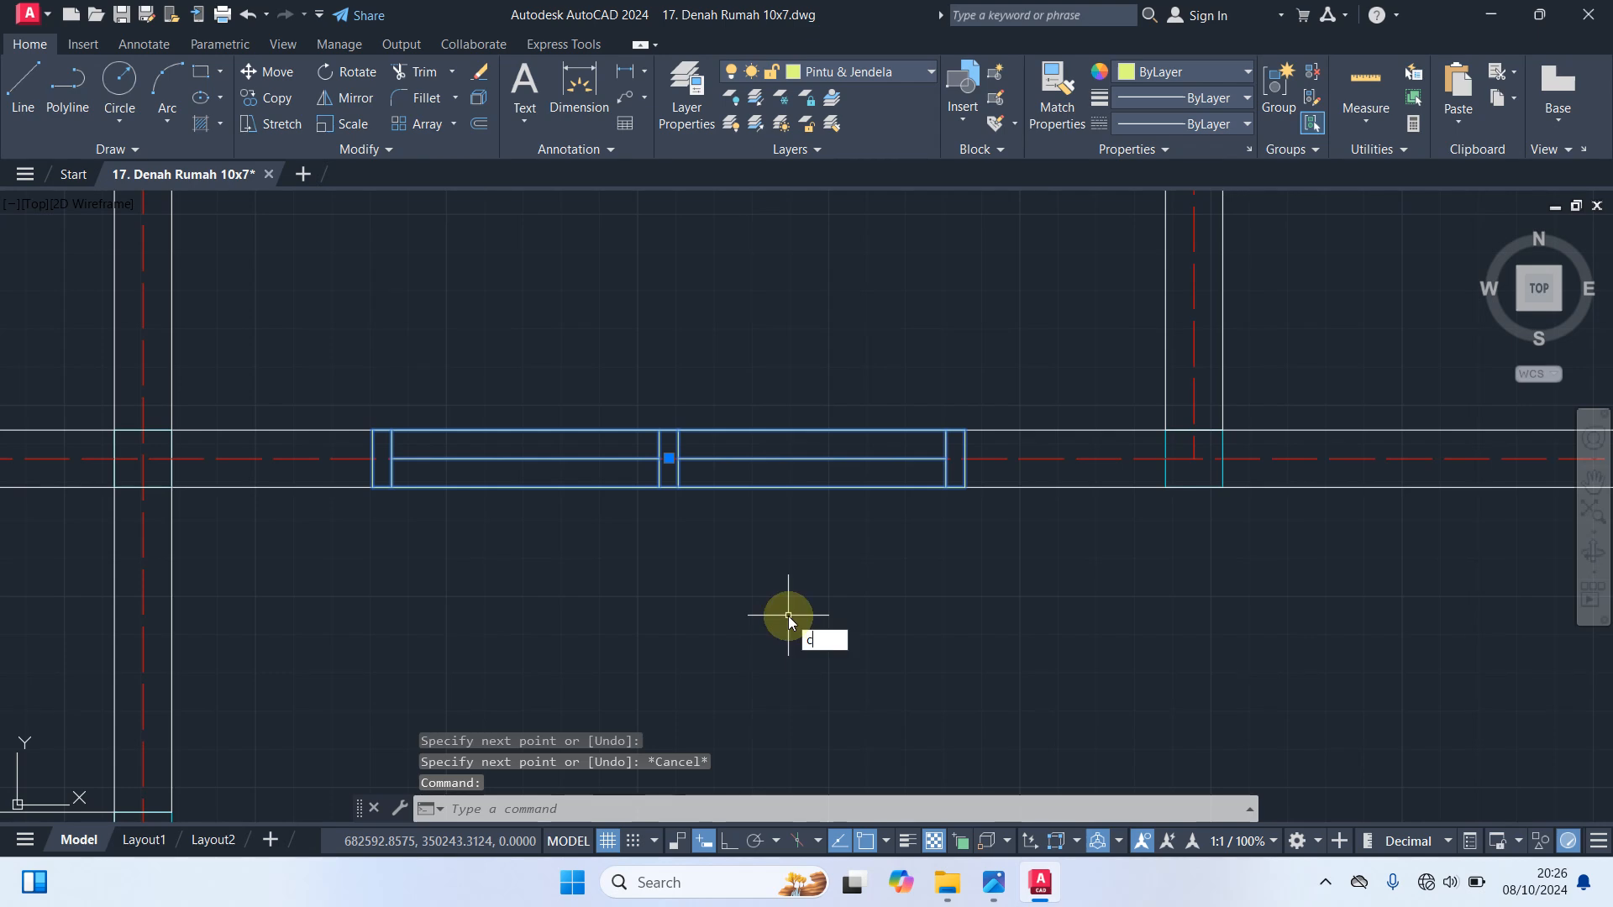
key("Return")
left_click(671, 459)
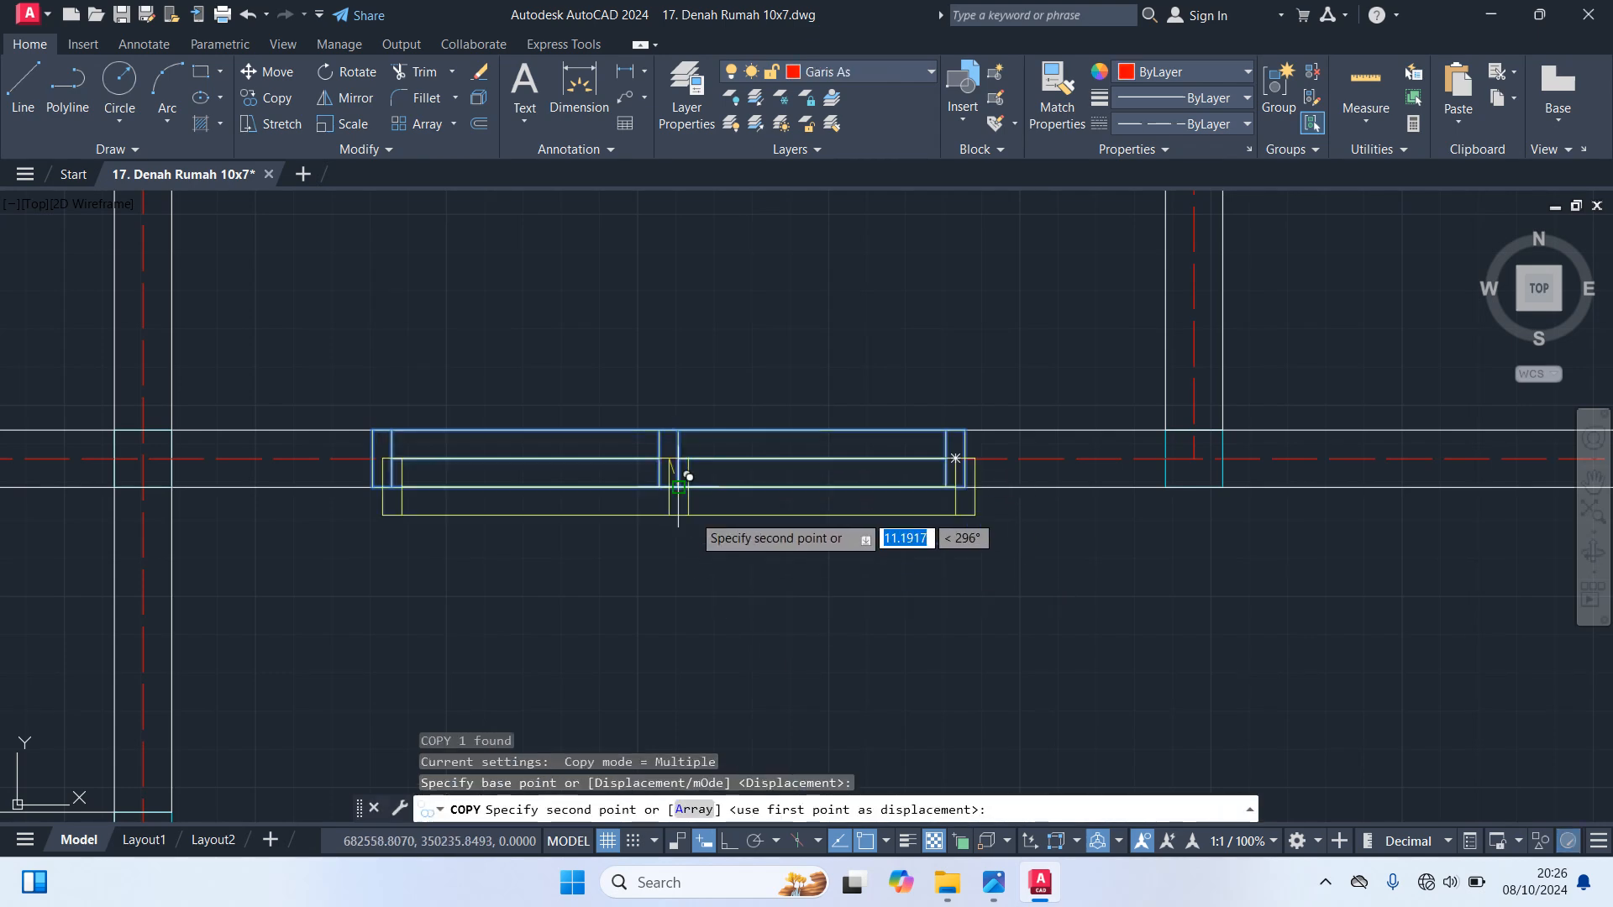
scroll(680, 579, "down", 5)
scroll(891, 576, "up", 5)
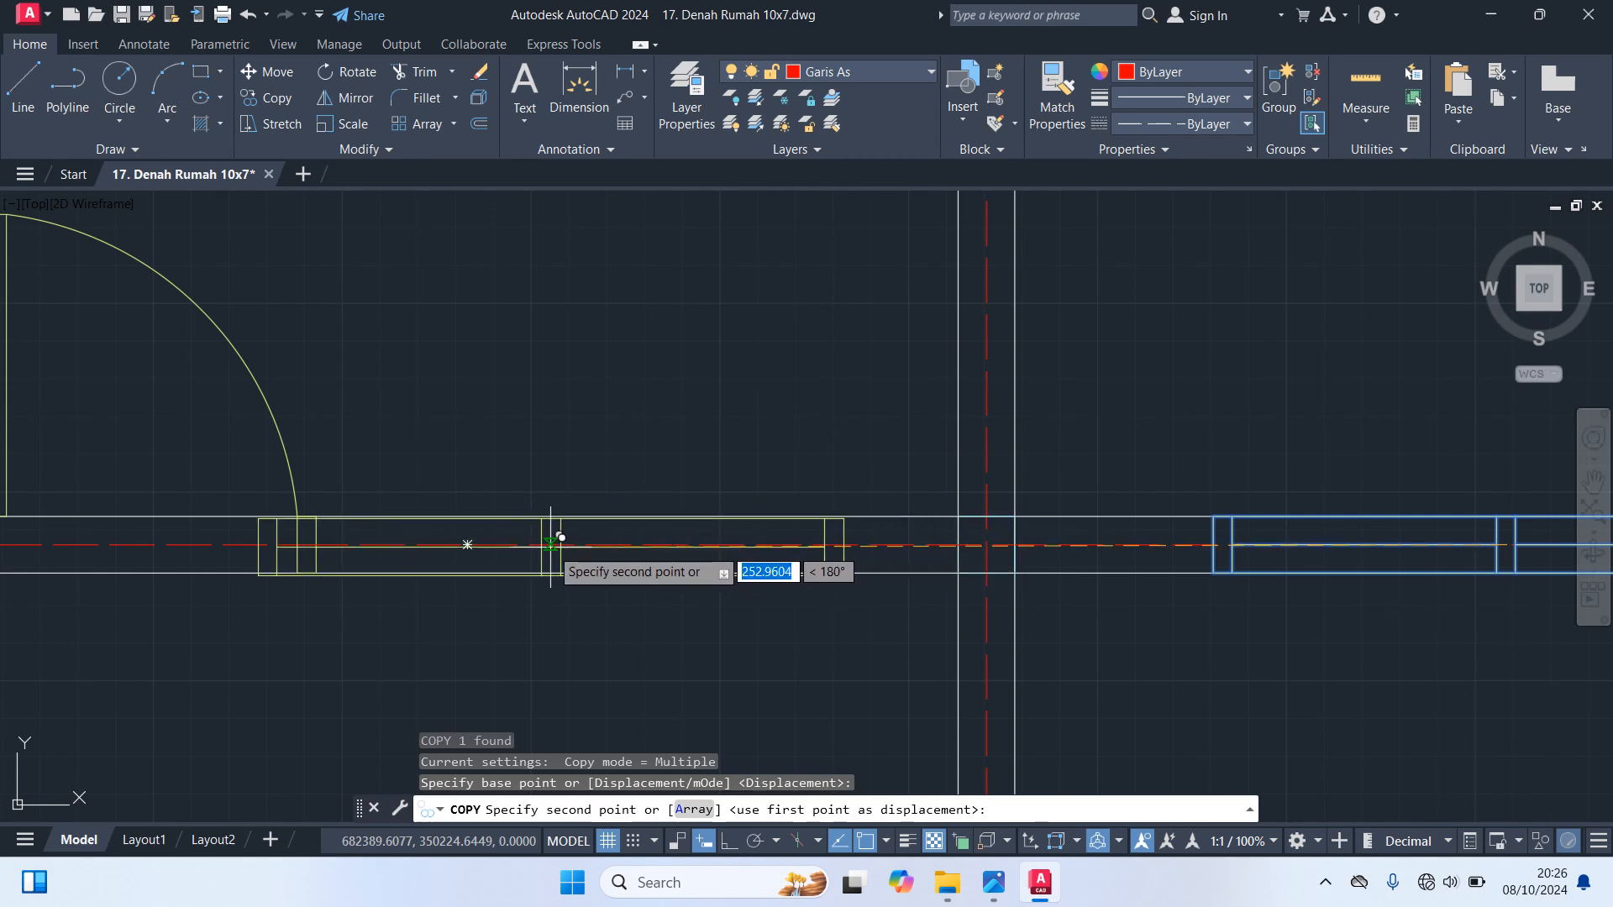
left_click(647, 535)
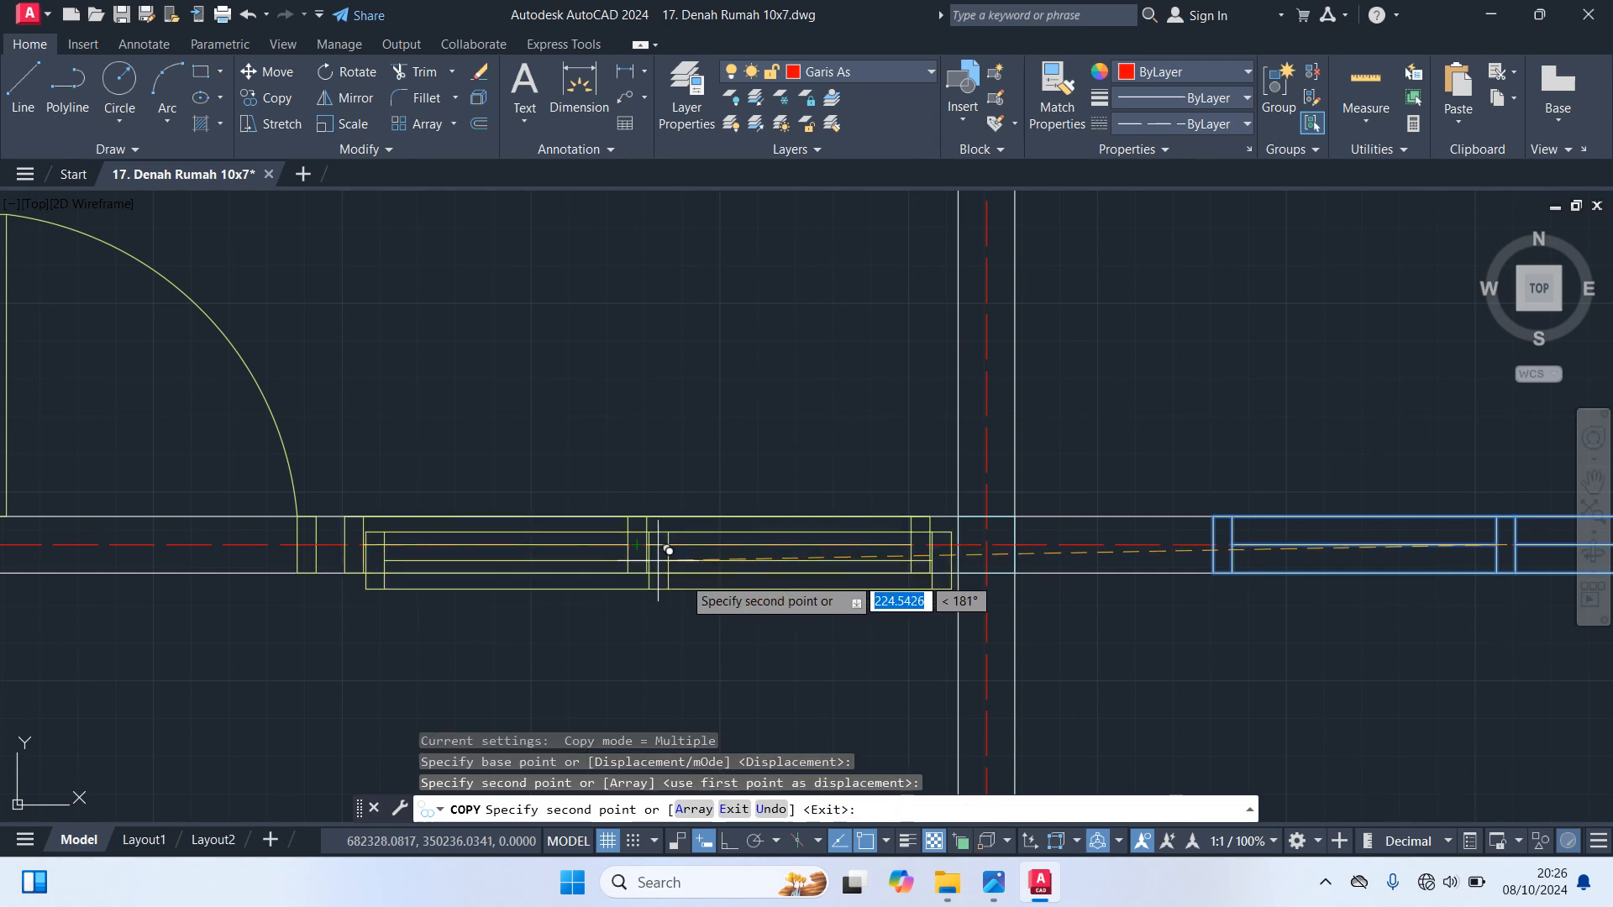
key("Escape")
scroll(767, 662, "down", 5)
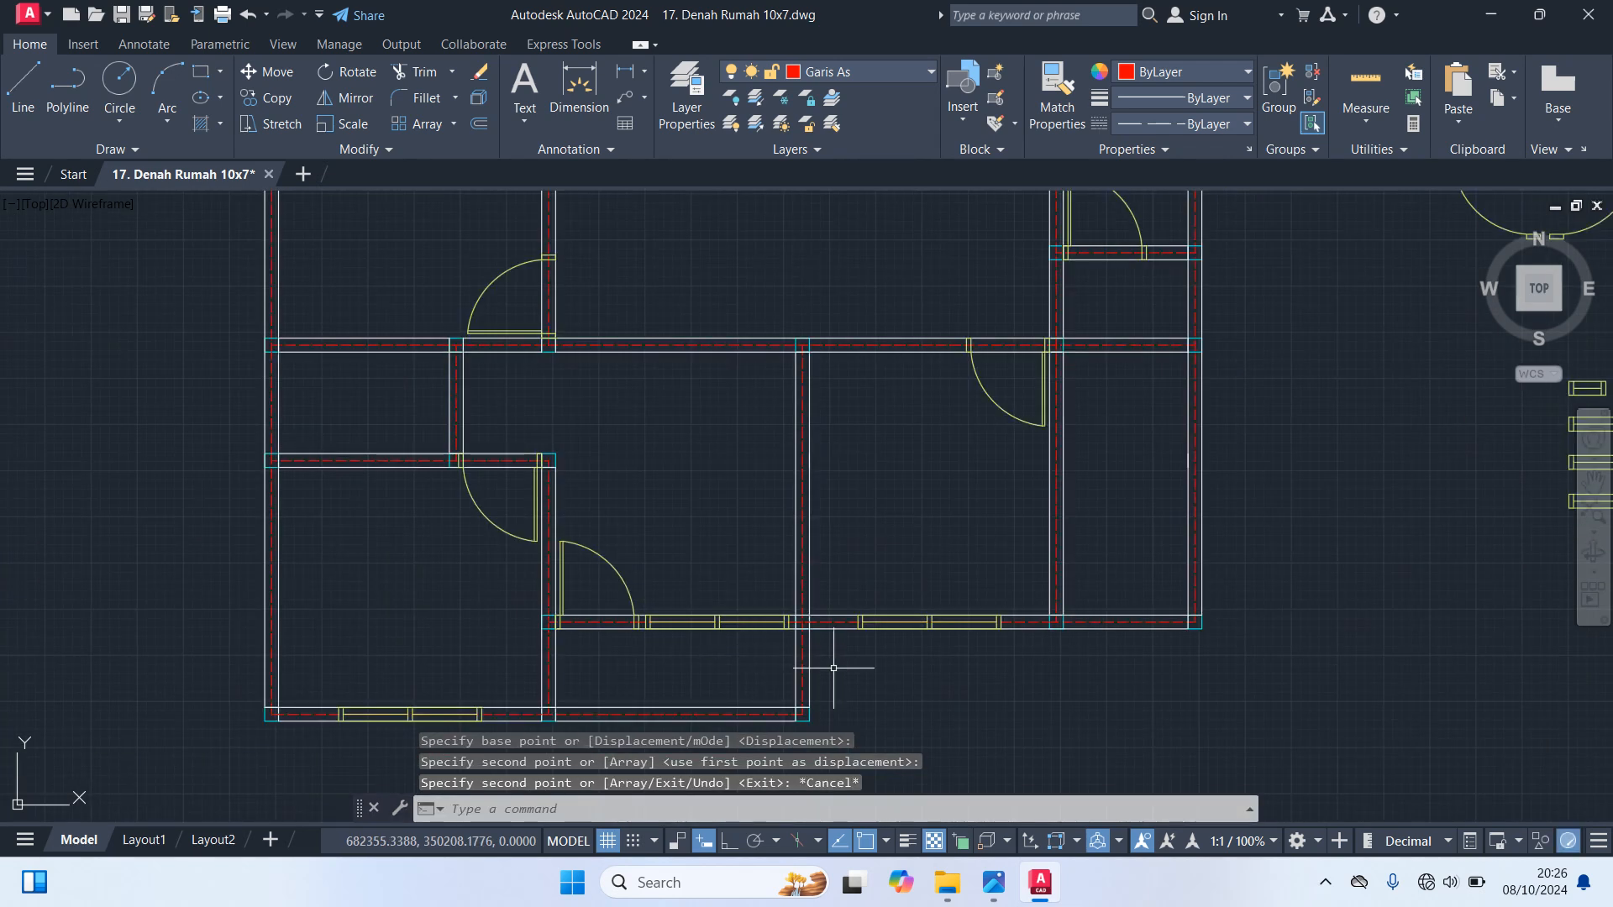
scroll(1030, 724, "down", 2)
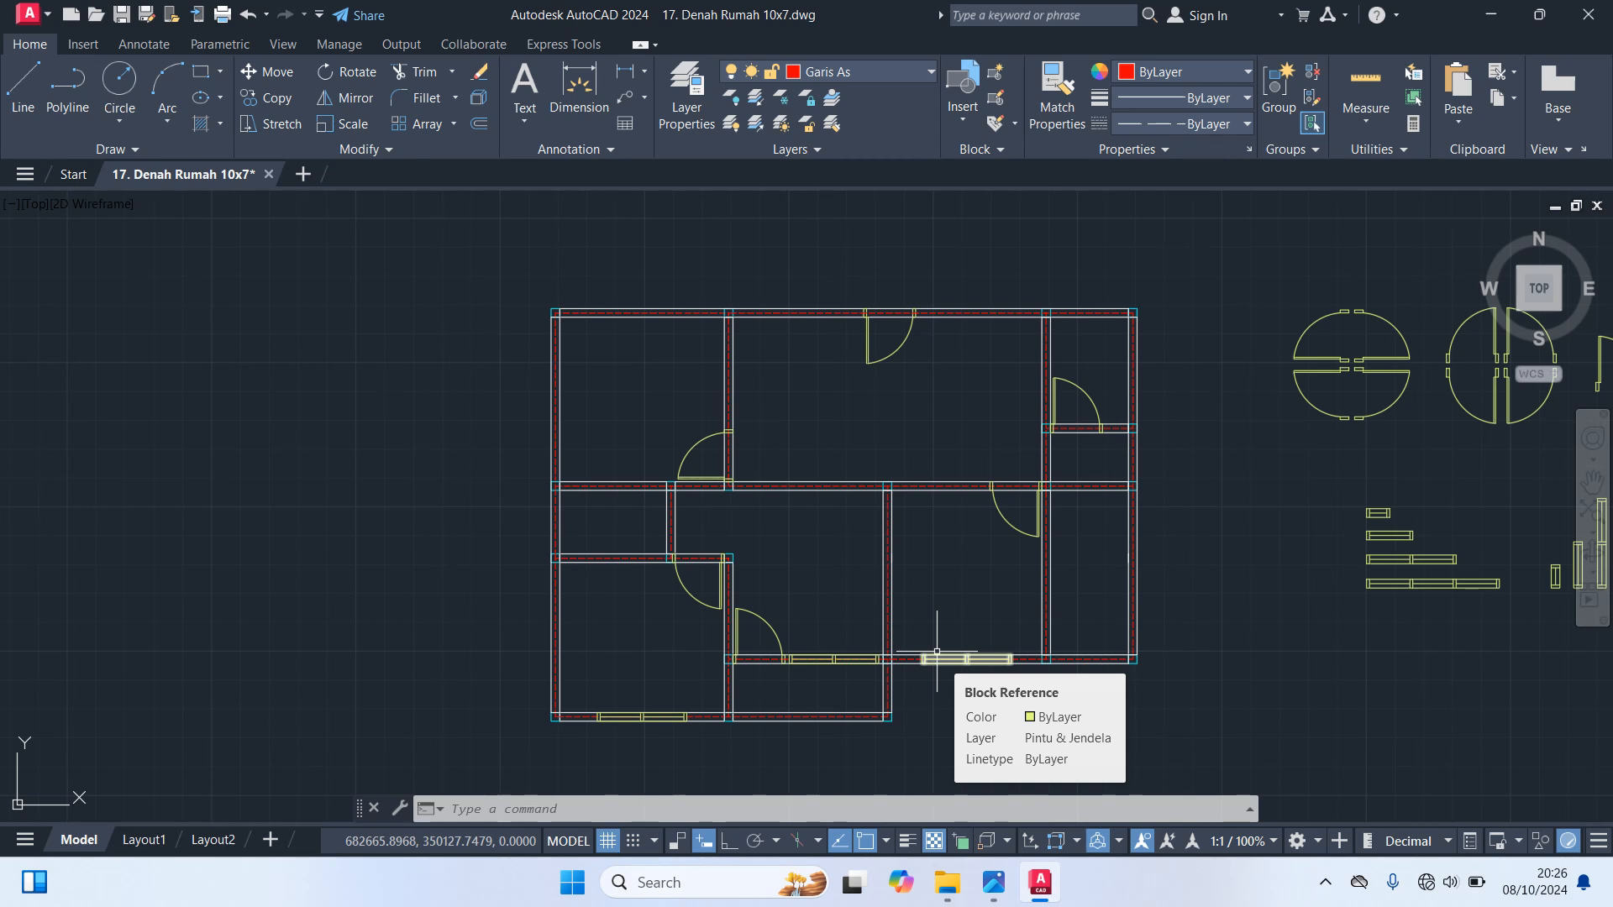
Copy the taller vertical single-pane window from its centre to the midpoint of the small middle-left room's outer wall axis
middle_click_drag(1414, 745, 1202, 718)
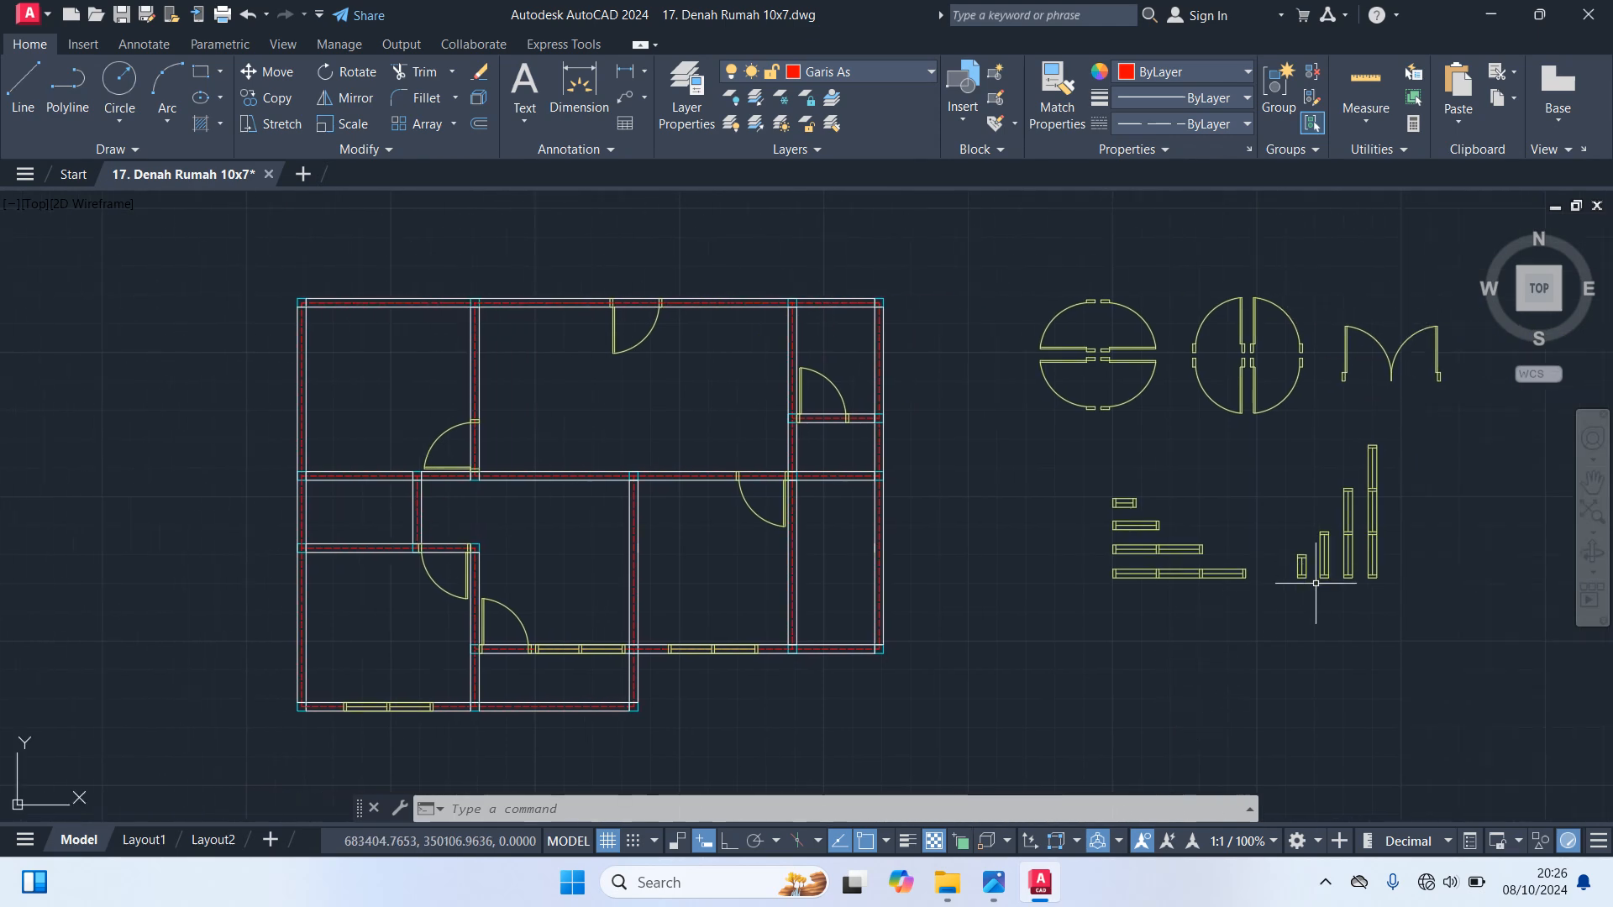
scroll(1336, 575, "up", 3)
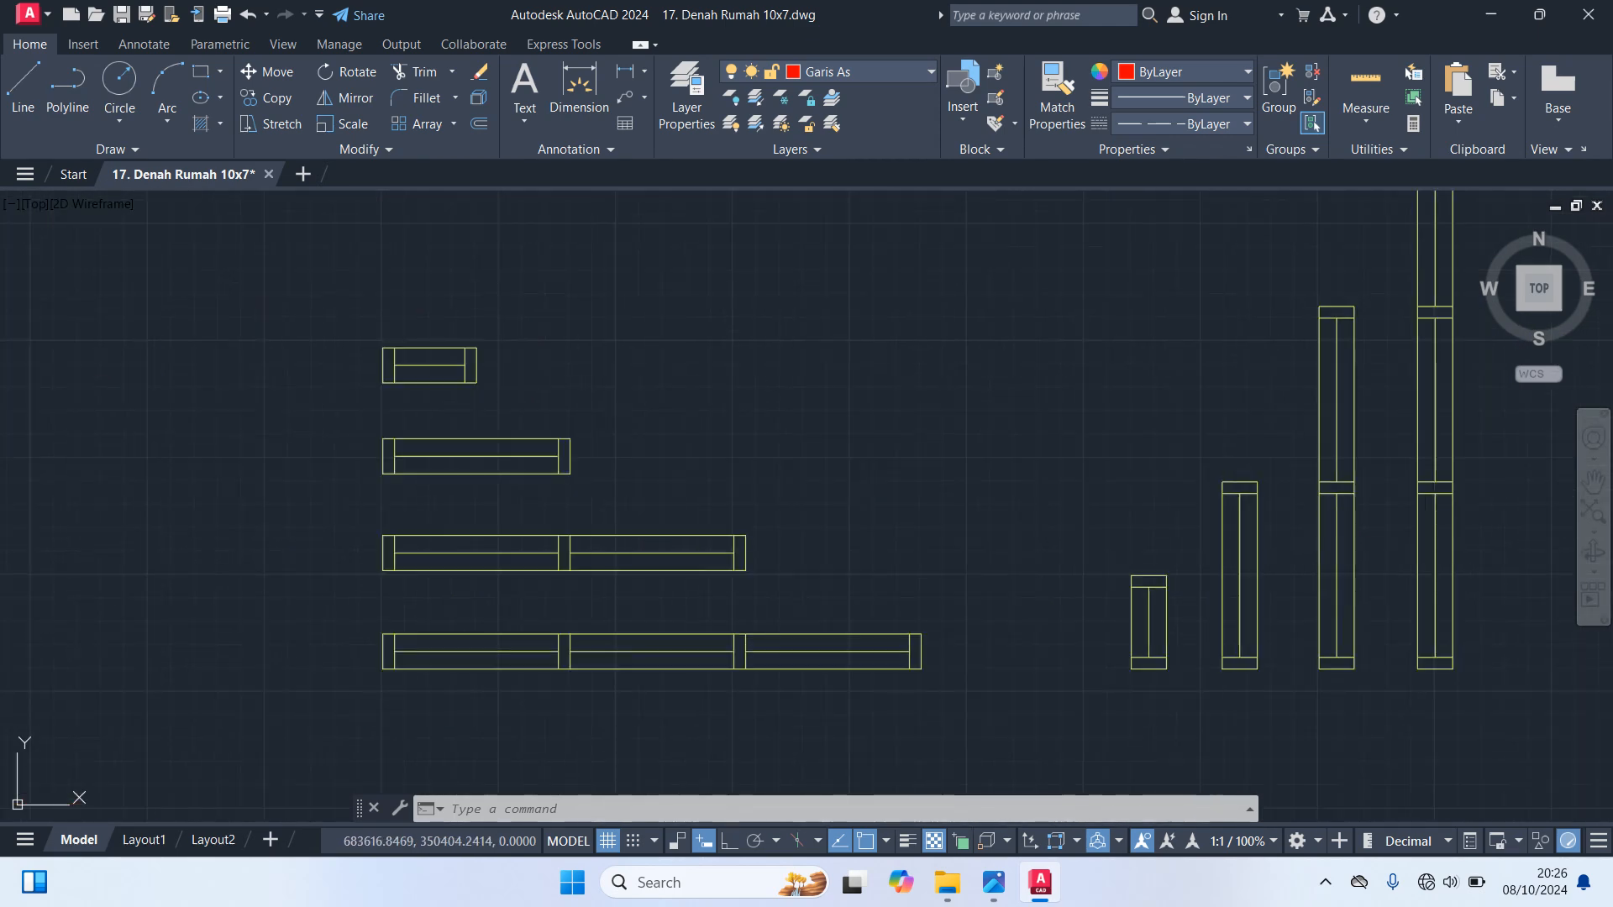
left_click(1240, 565)
type("co")
key("Return")
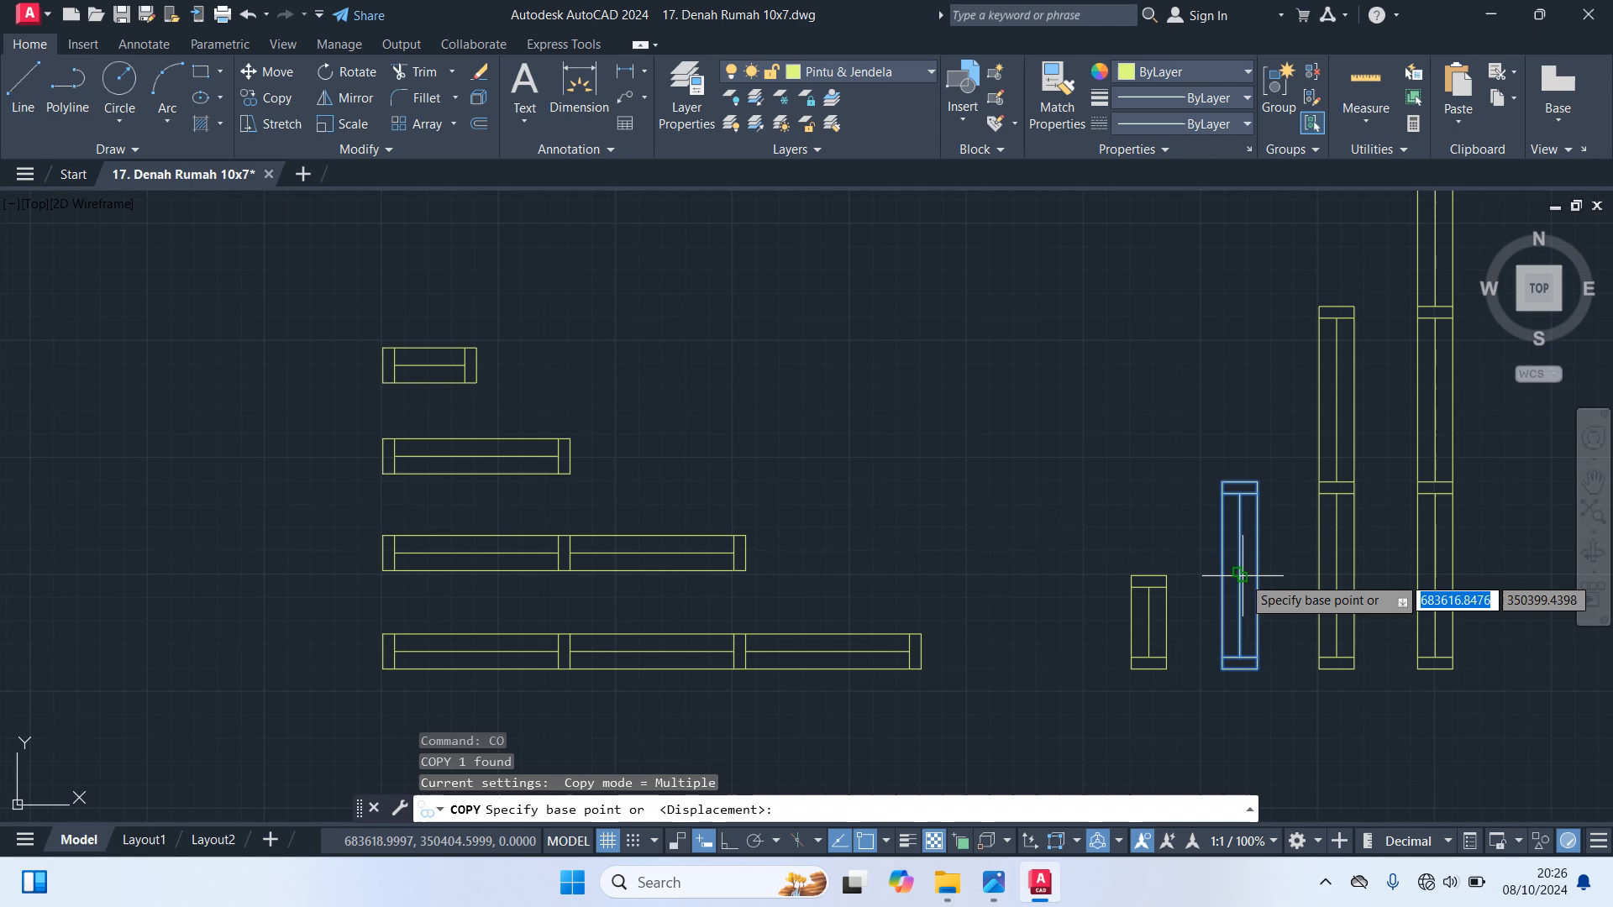
left_click(1240, 574)
scroll(1235, 571, "down", 5)
scroll(770, 716, "up", 5)
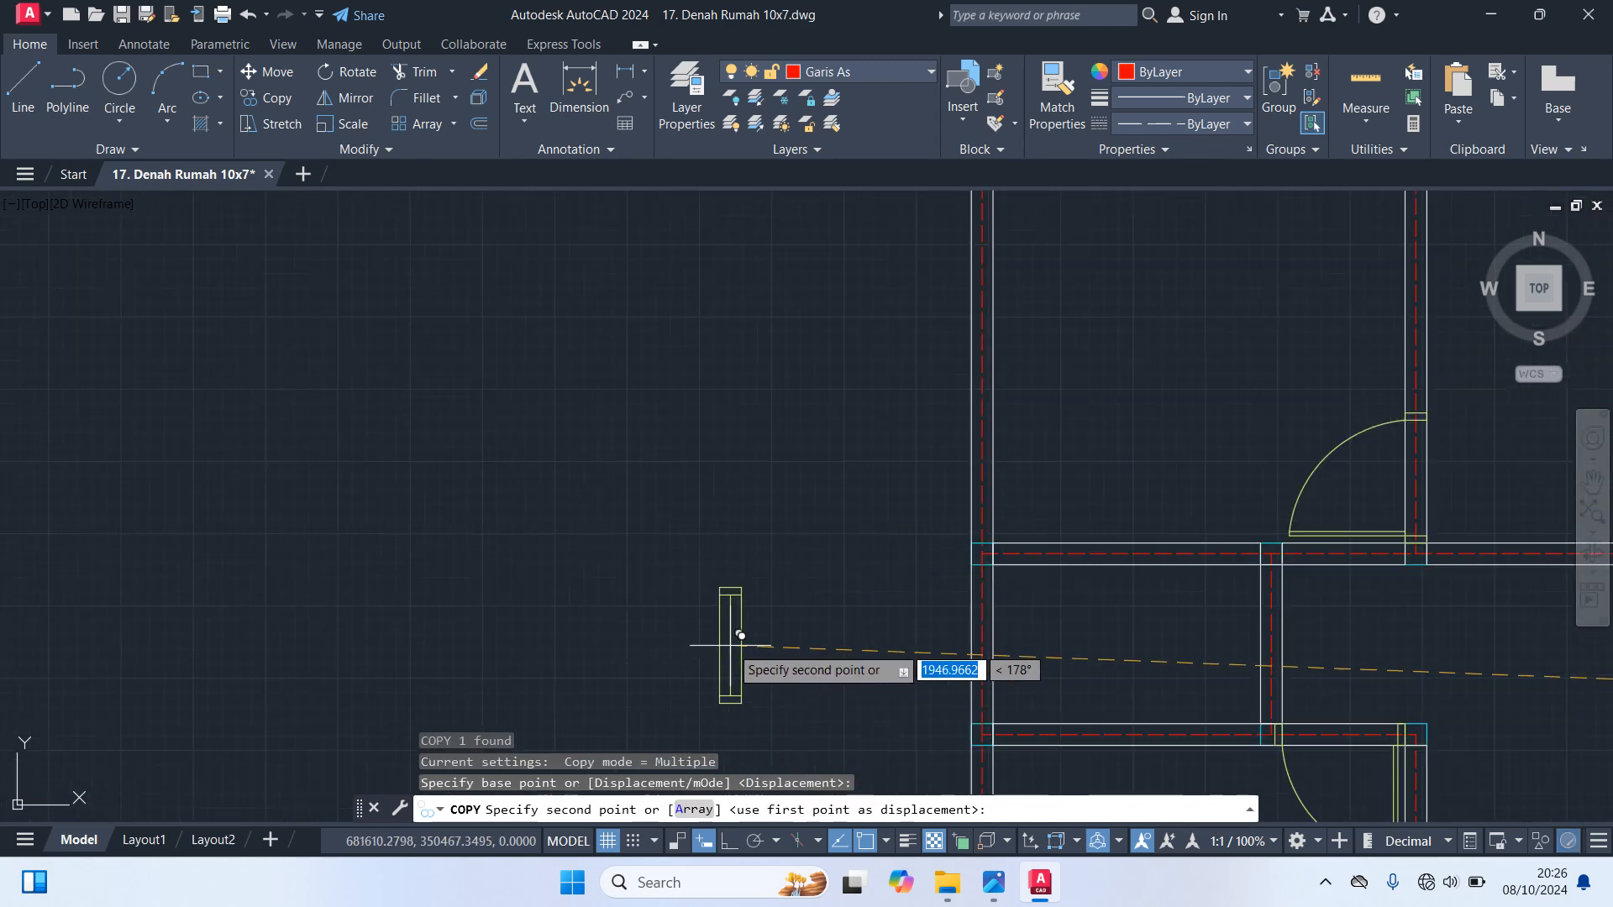
left_click(988, 631)
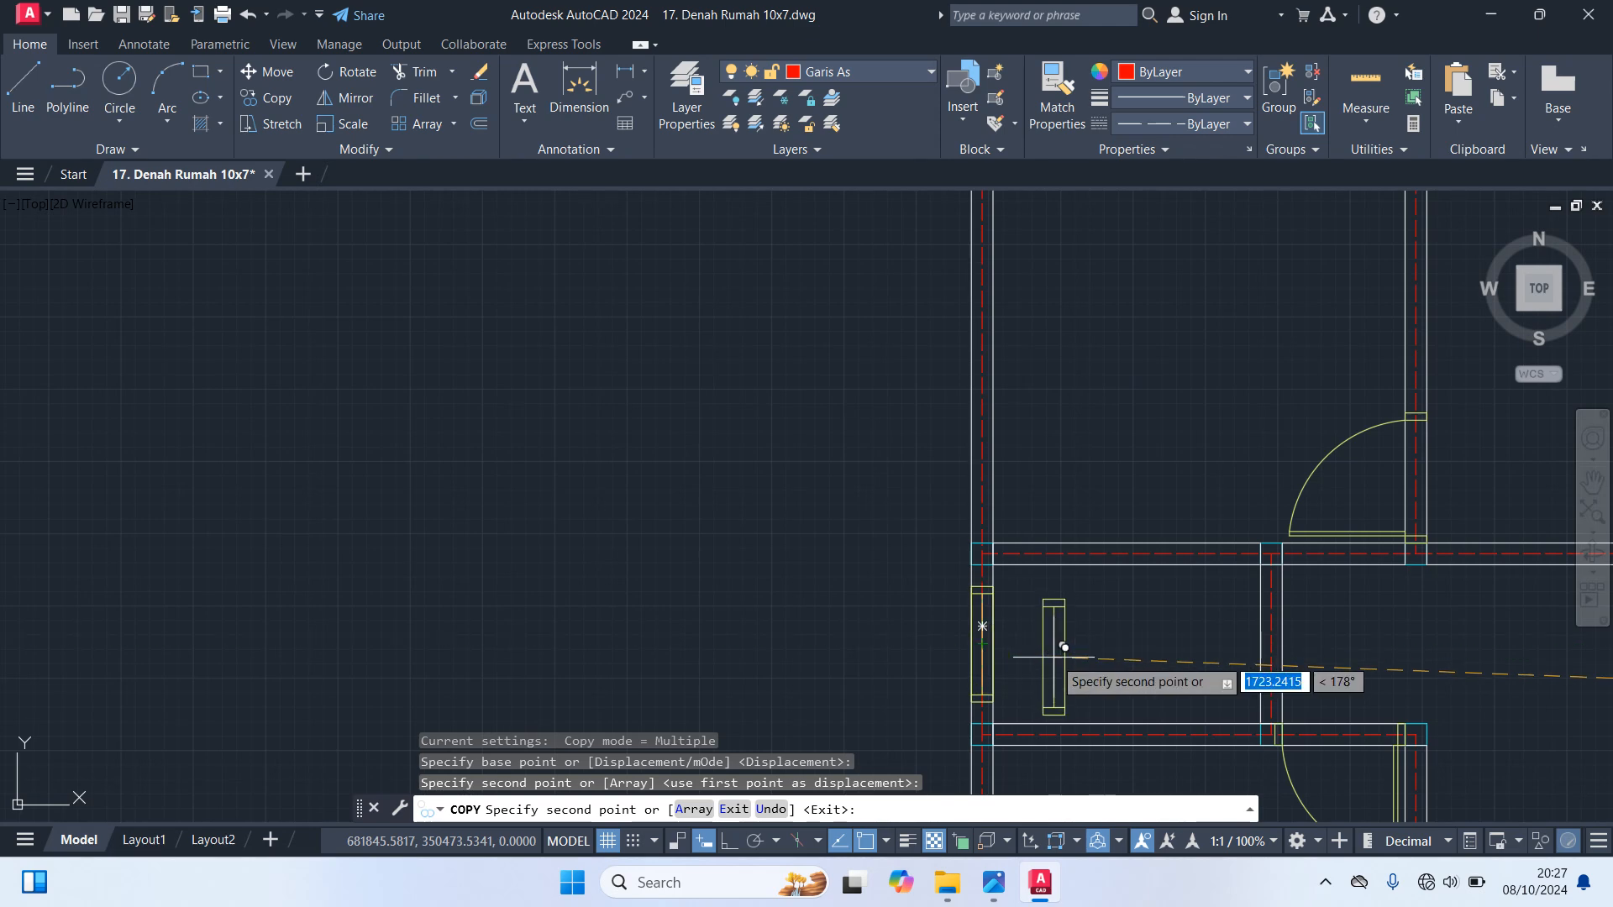
key("Escape")
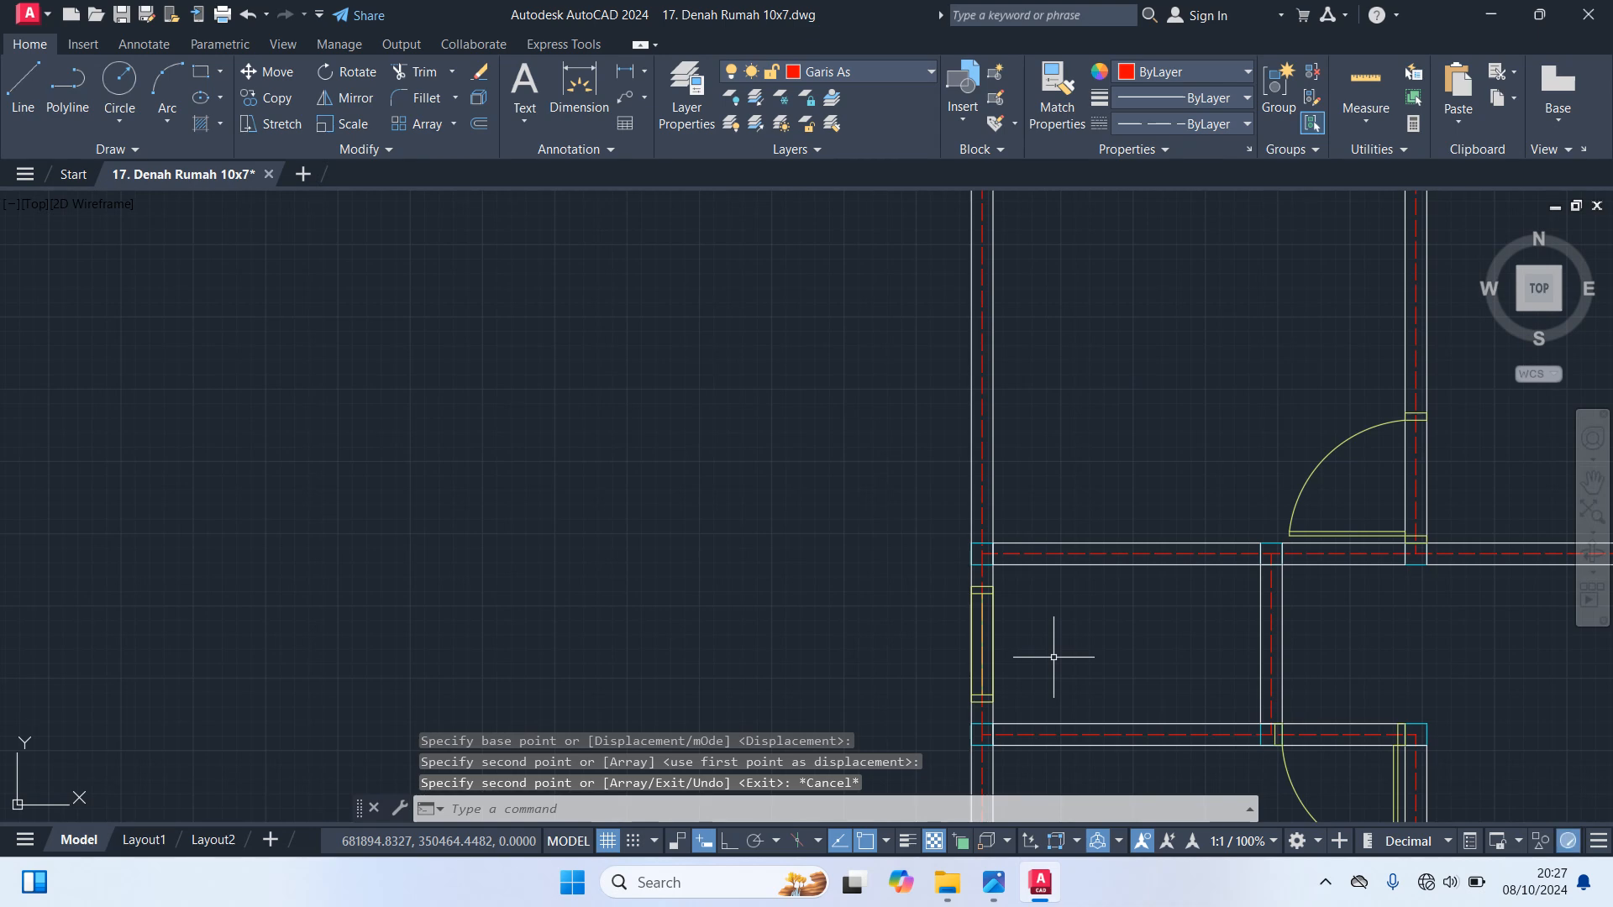
Copy the prepared horizontal two-pane window from its centre to the midpoint of the upper left room's top wall axis
scroll(1053, 657, "down", 4)
mouse_move(1119, 614)
middle_mouse_down()
mouse_move(1001, 576)
mouse_move(776, 572)
middle_mouse_up()
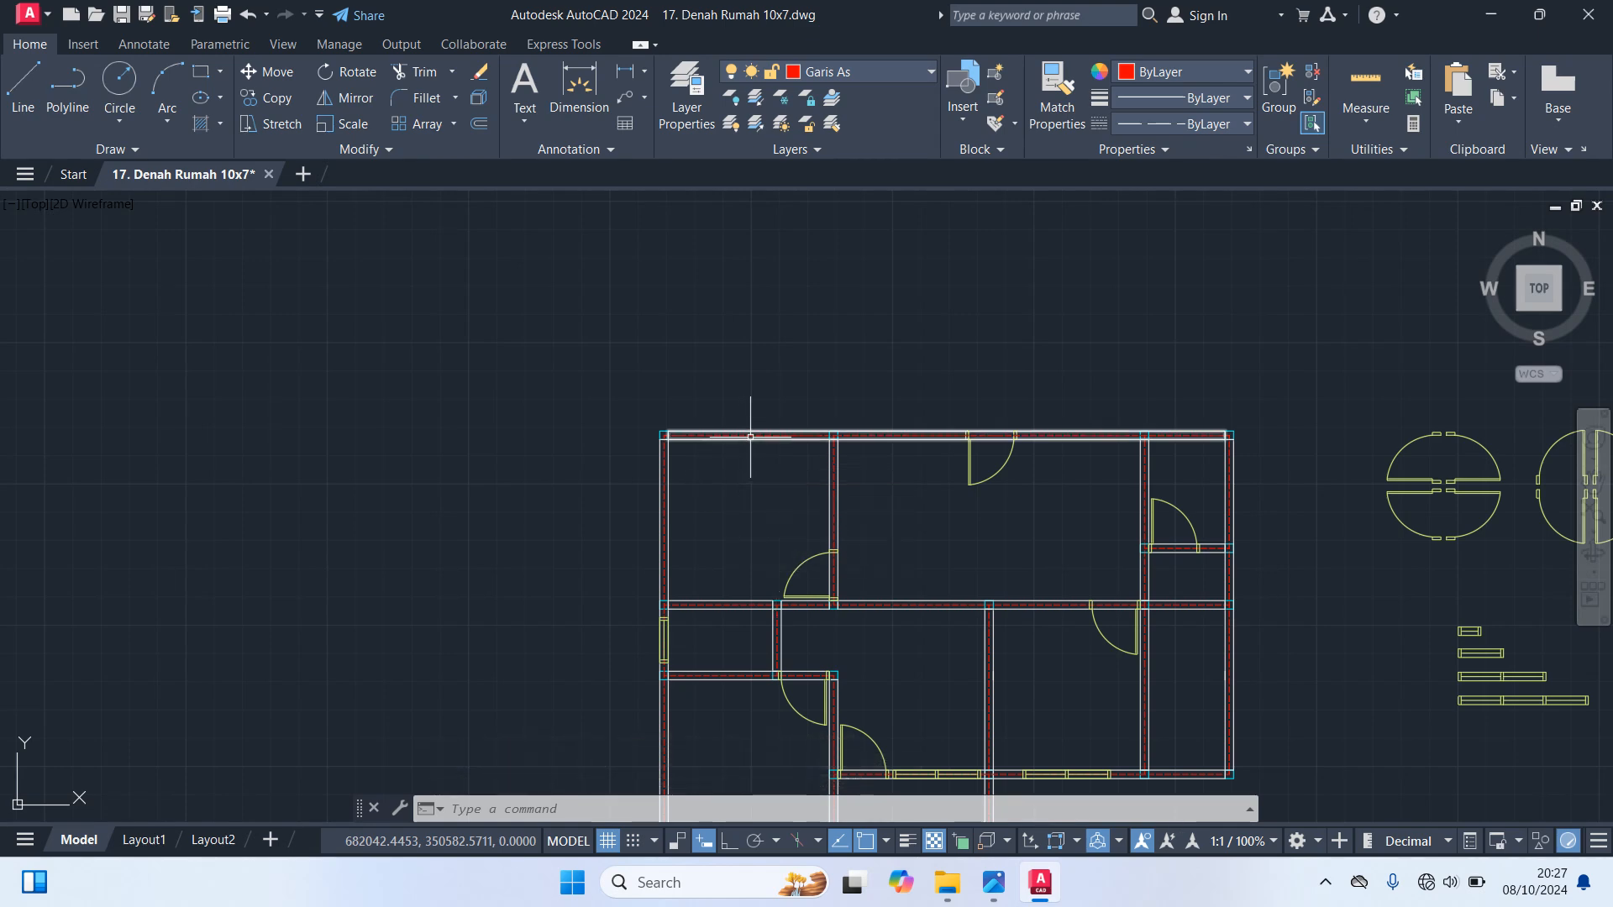
middle_click_drag(1269, 656, 1017, 615)
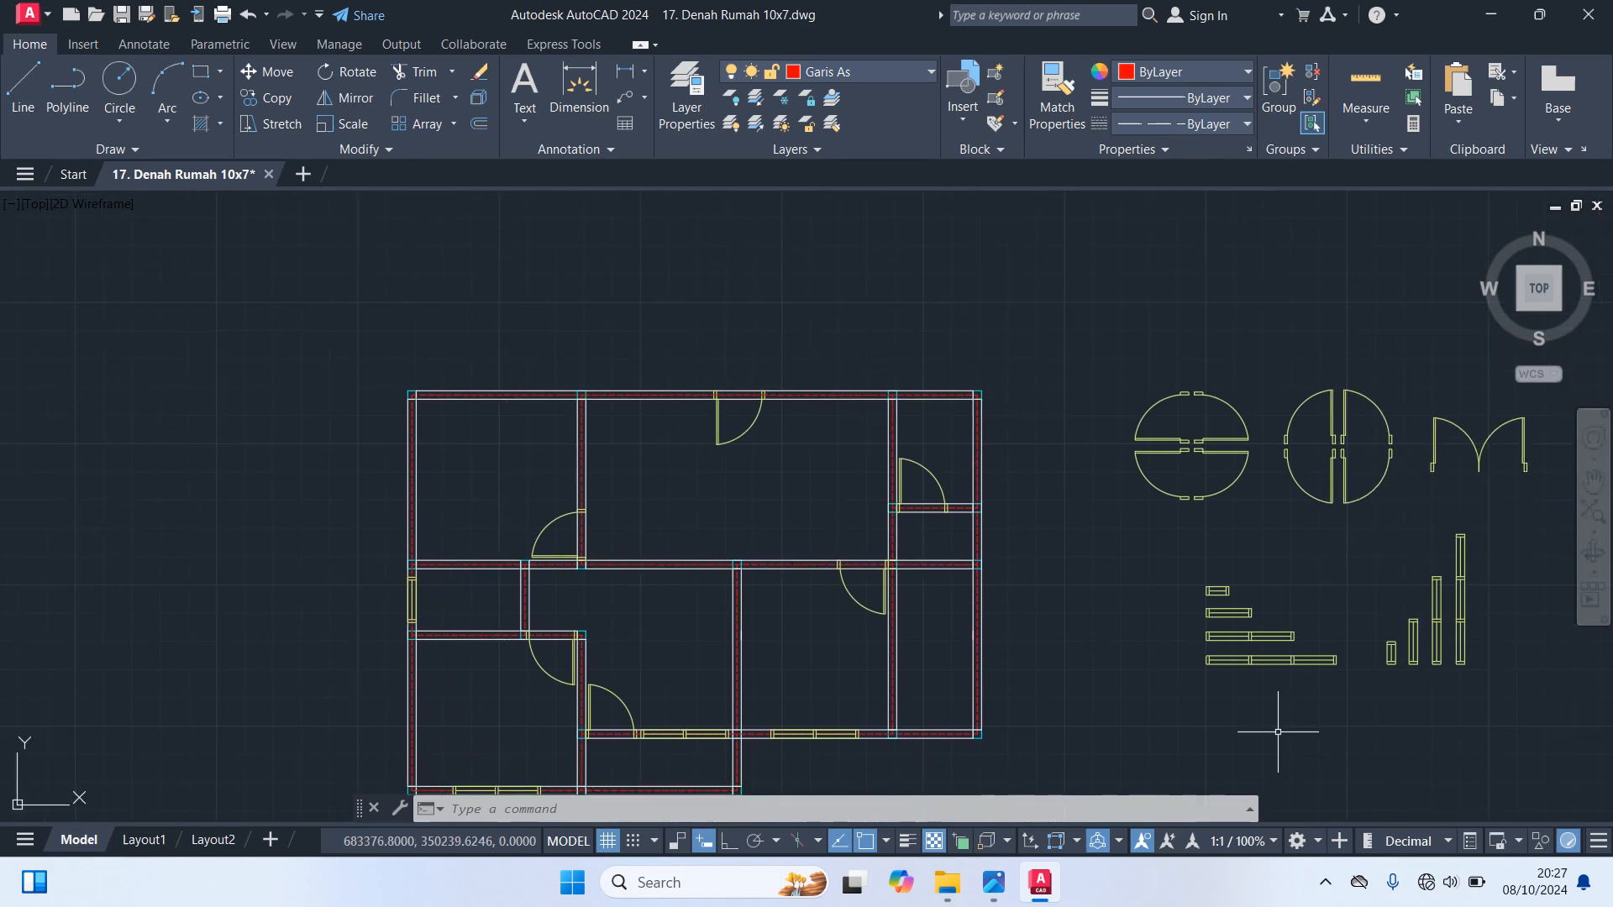
scroll(1278, 732, "up", 4)
left_click(1218, 489)
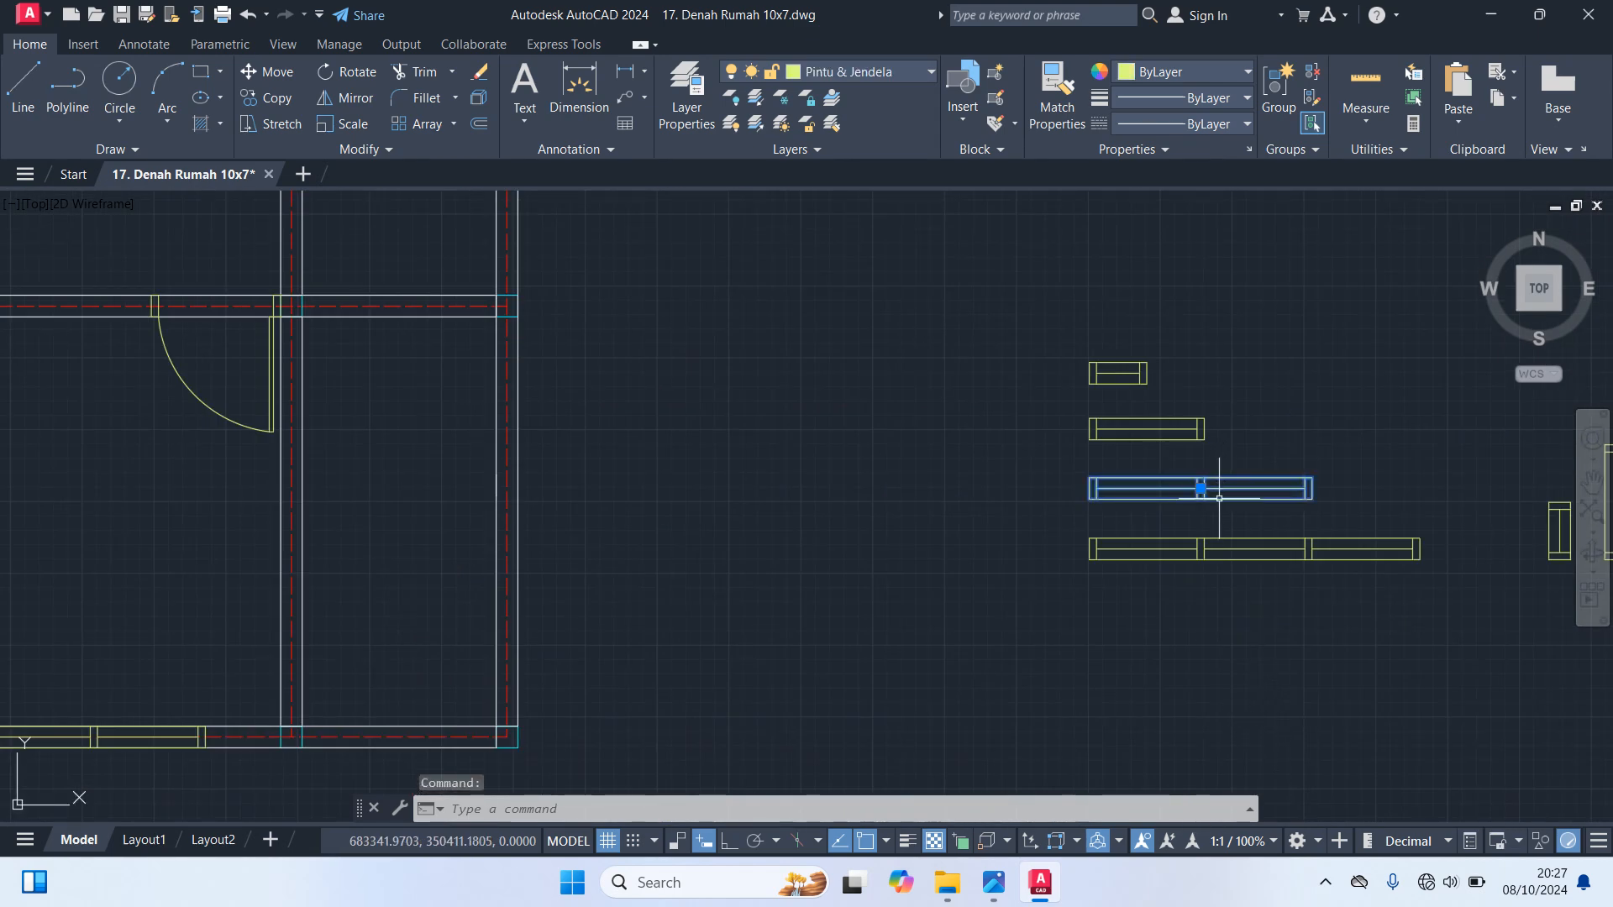
type("co")
key("Return")
scroll(1201, 500, "up", 4)
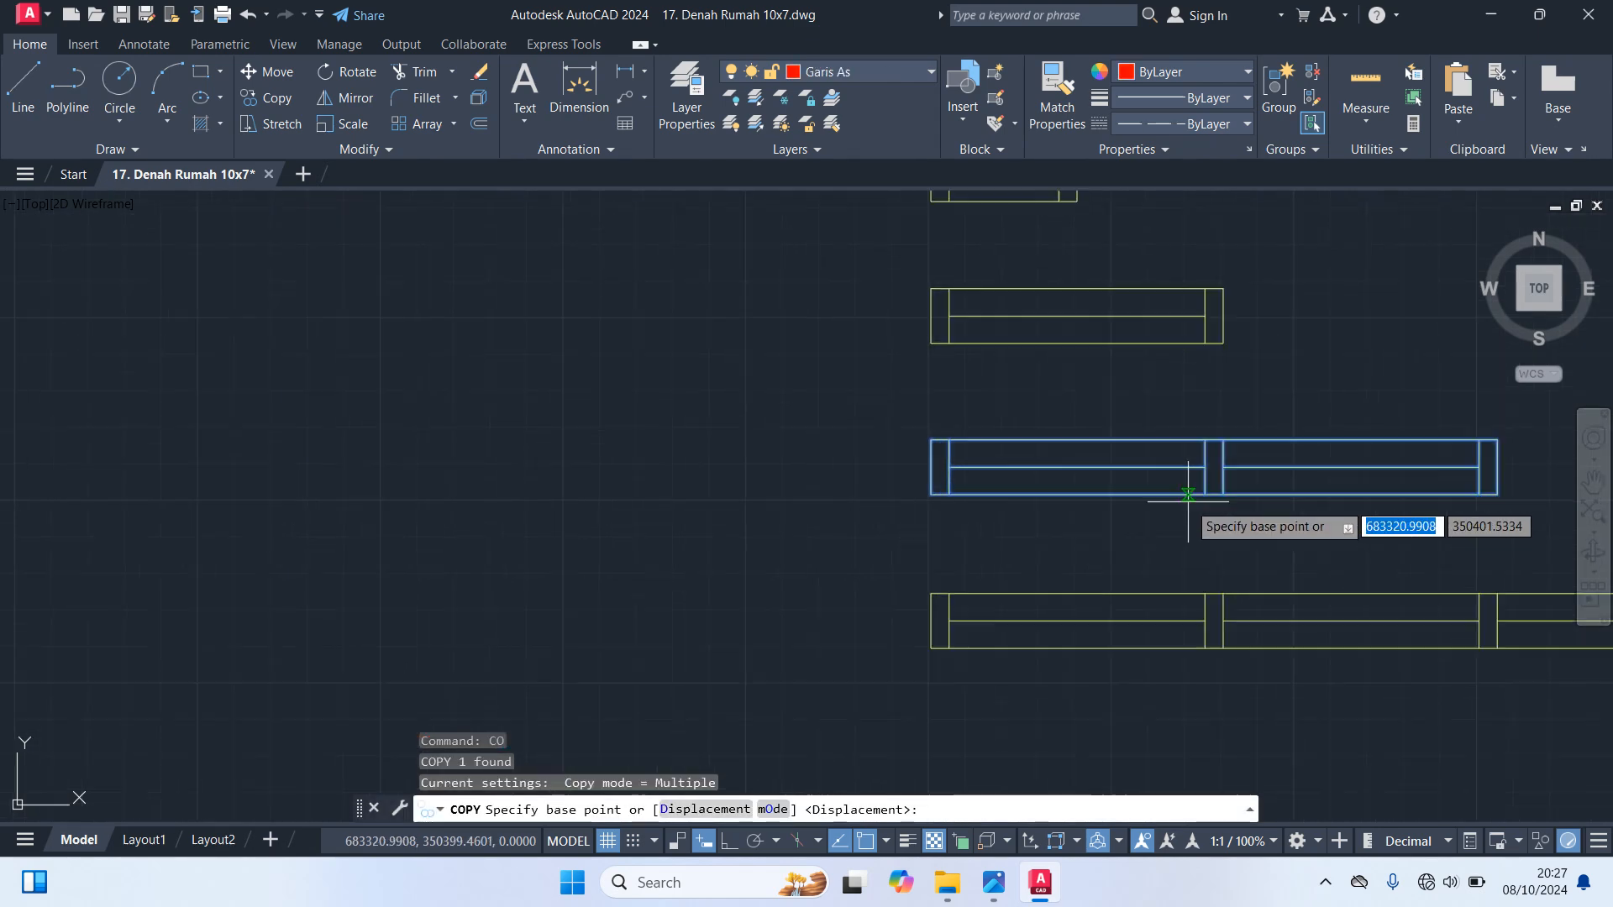
left_click(1213, 464)
scroll(1188, 533, "down", 5)
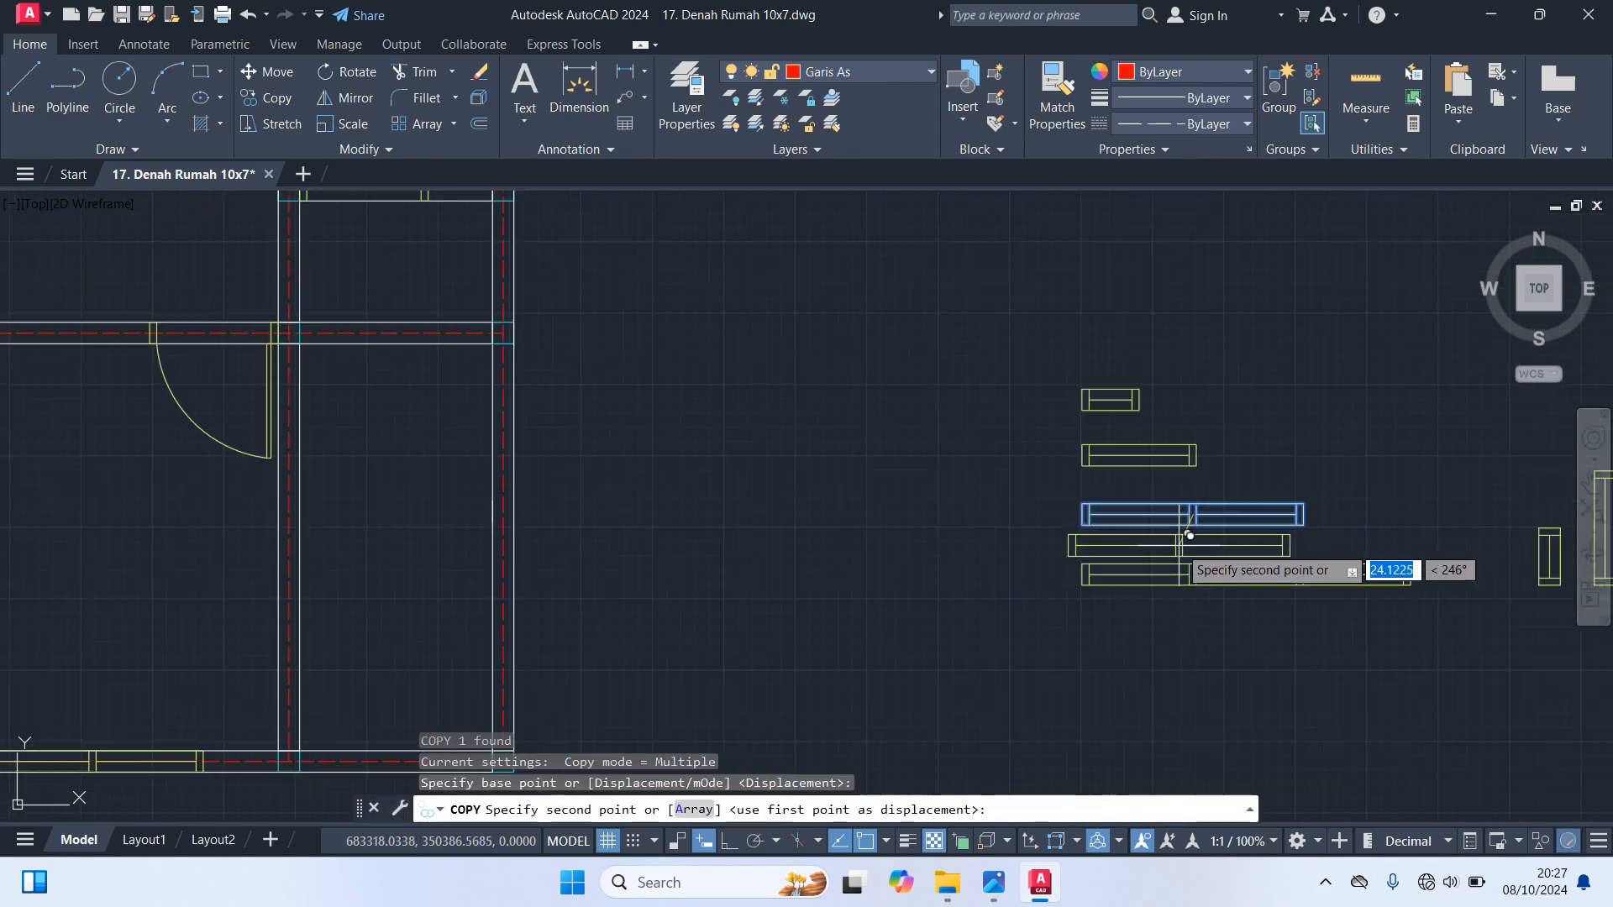
scroll(546, 437, "up", 5)
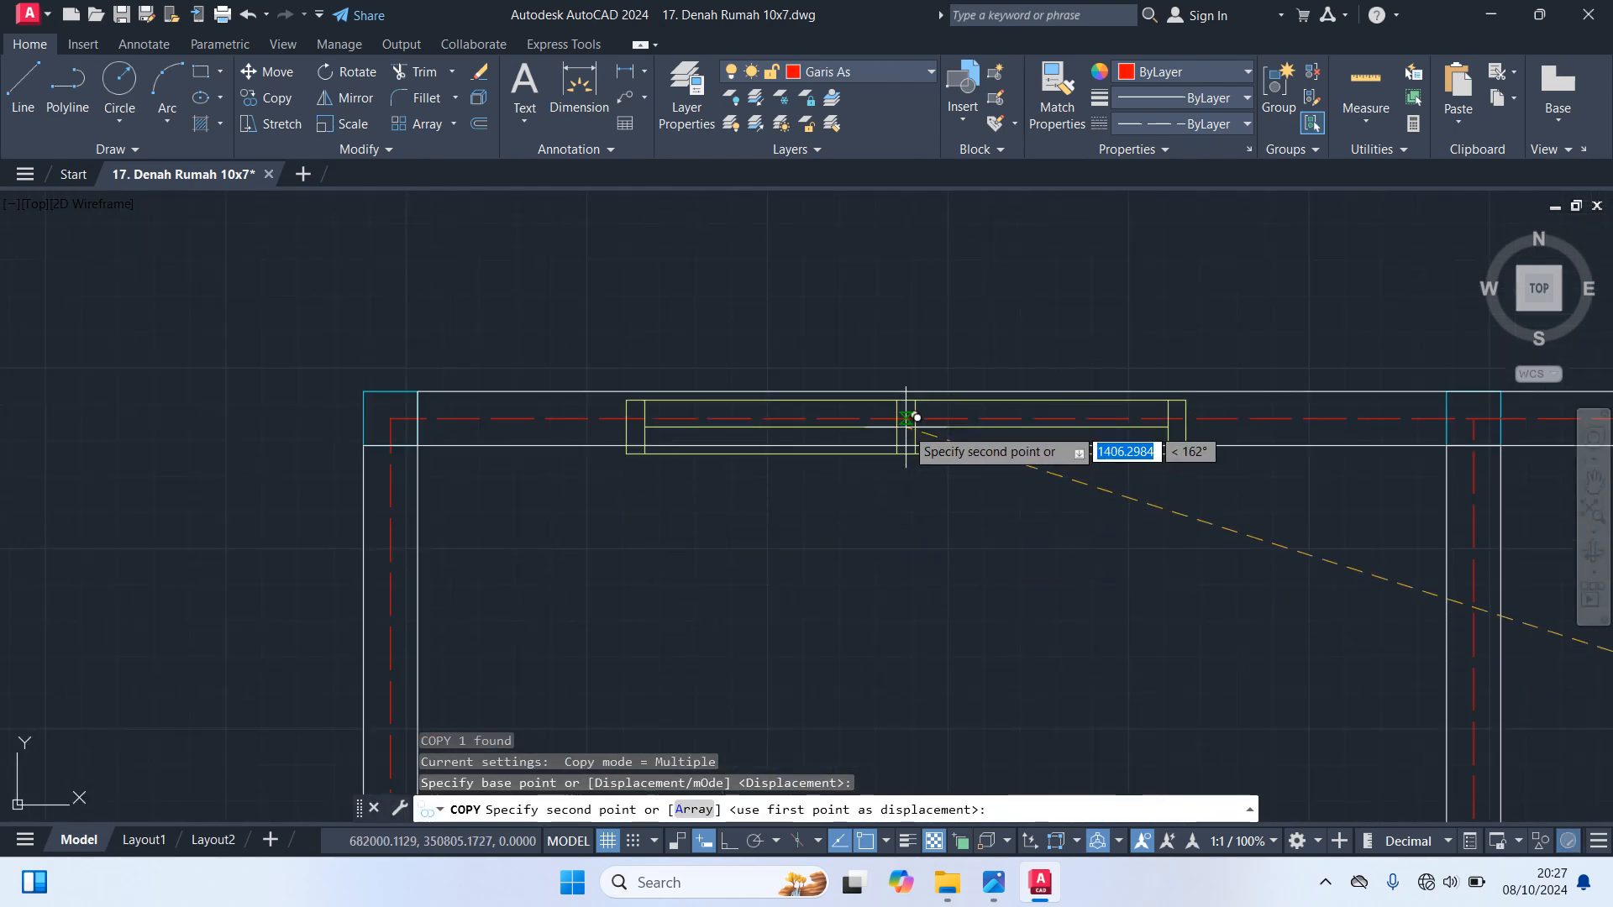
left_click(946, 415)
scroll(955, 533, "down", 5)
middle_click_drag(940, 548, 721, 504)
key("Escape")
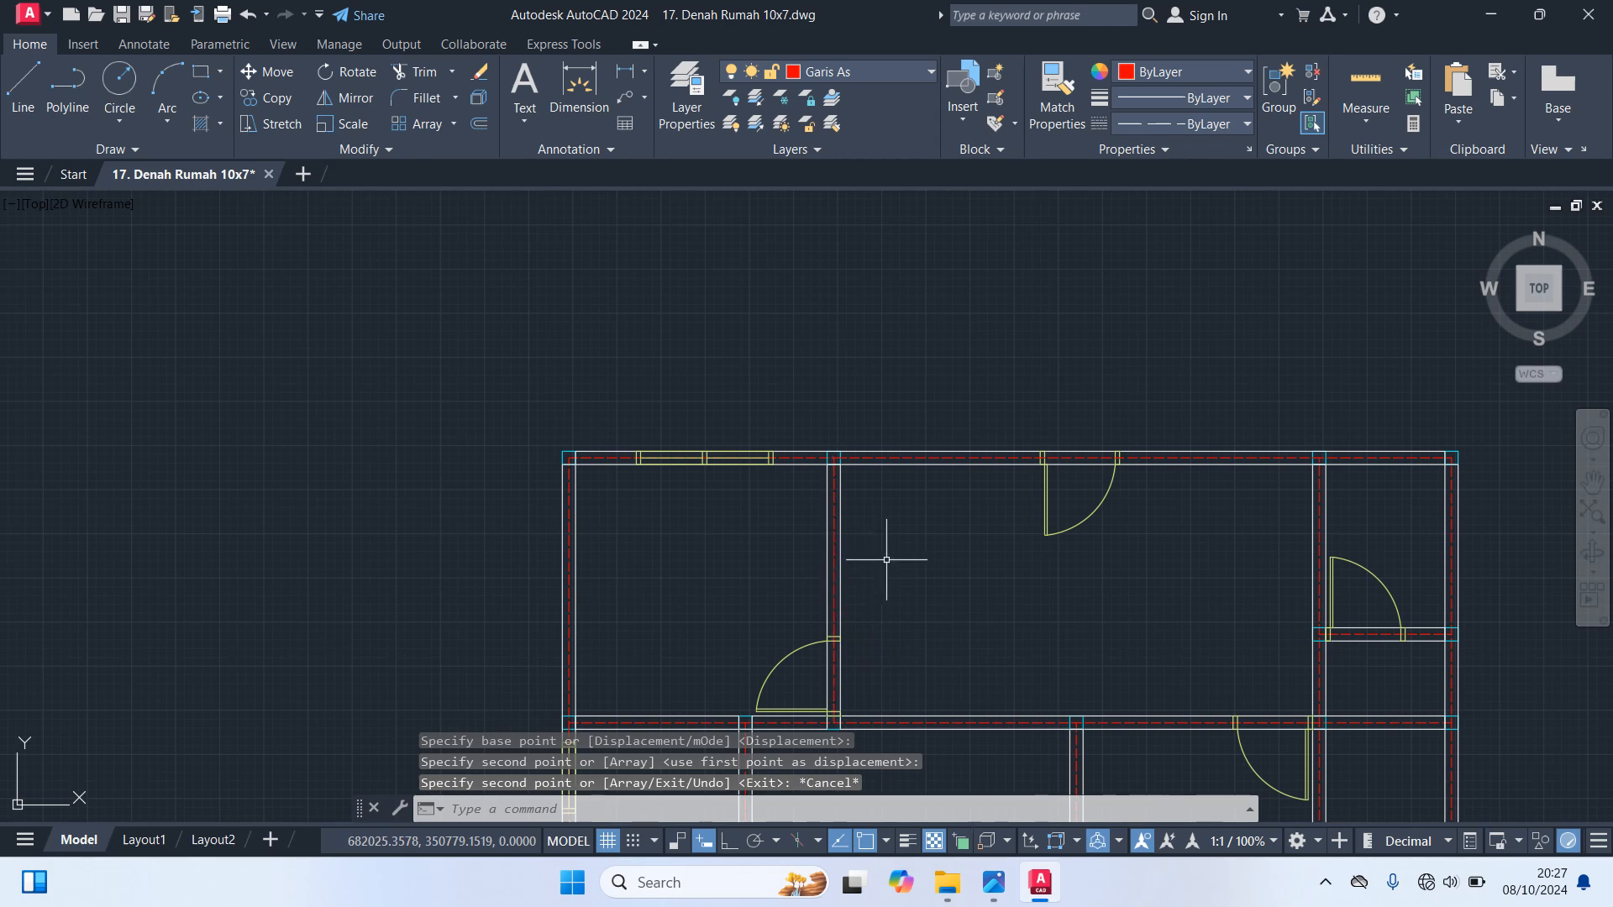
mouse_move(1171, 513)
middle_mouse_down()
mouse_move(1090, 426)
mouse_move(1011, 405)
middle_mouse_up()
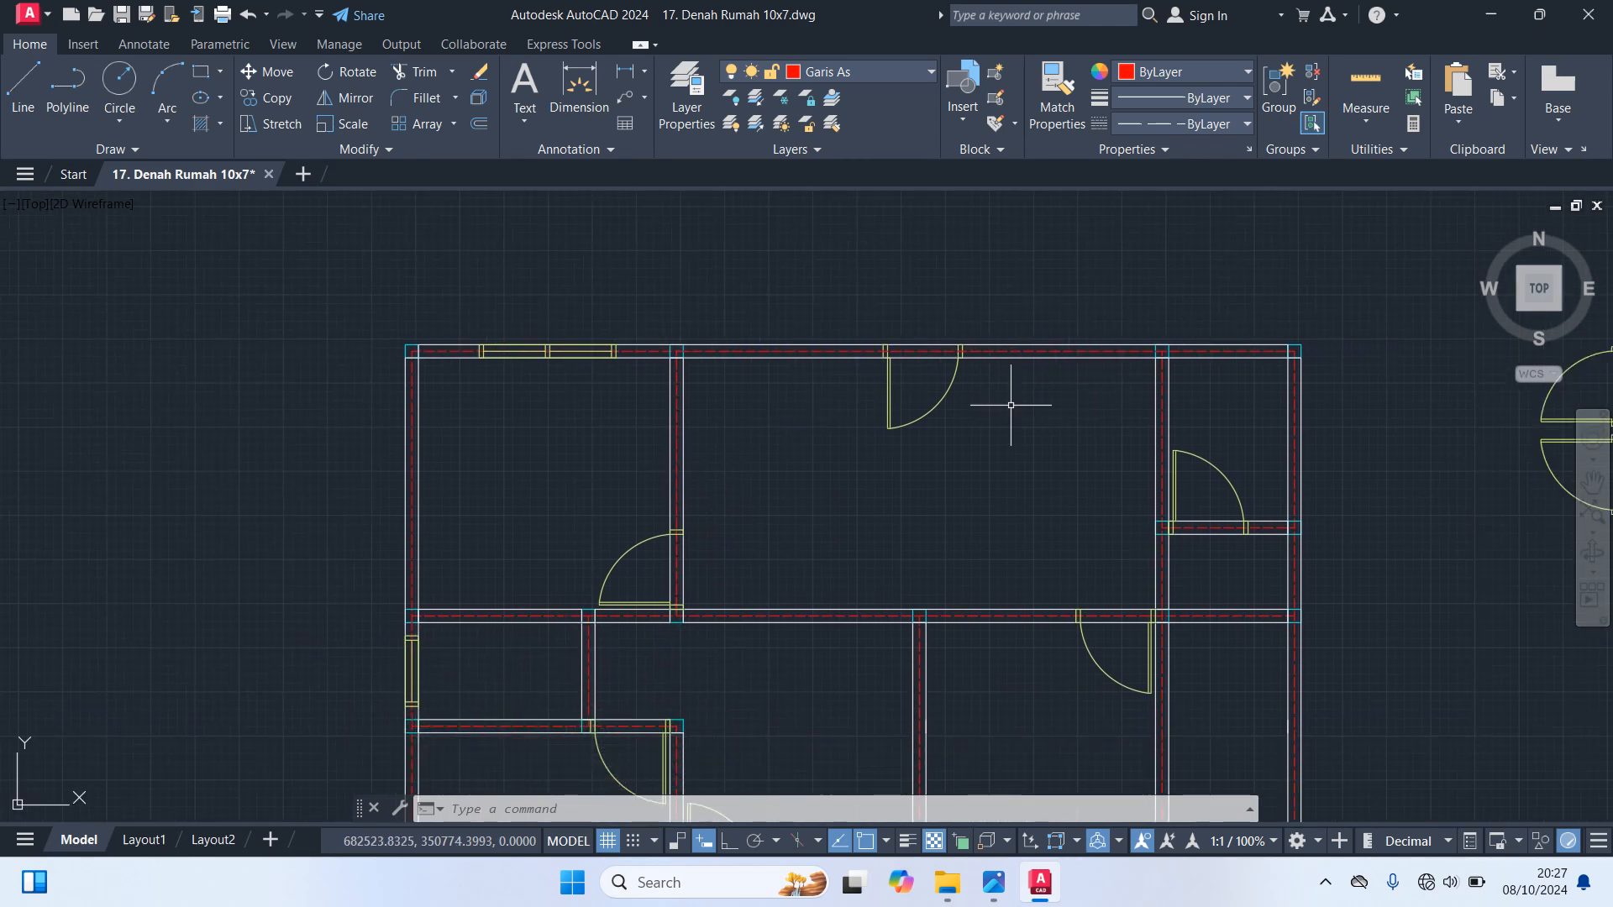
Copy the longer prepared horizontal single-pane window from its centre to the midpoint of the small upper right room's top wall axis
scroll(926, 468, "down", 4)
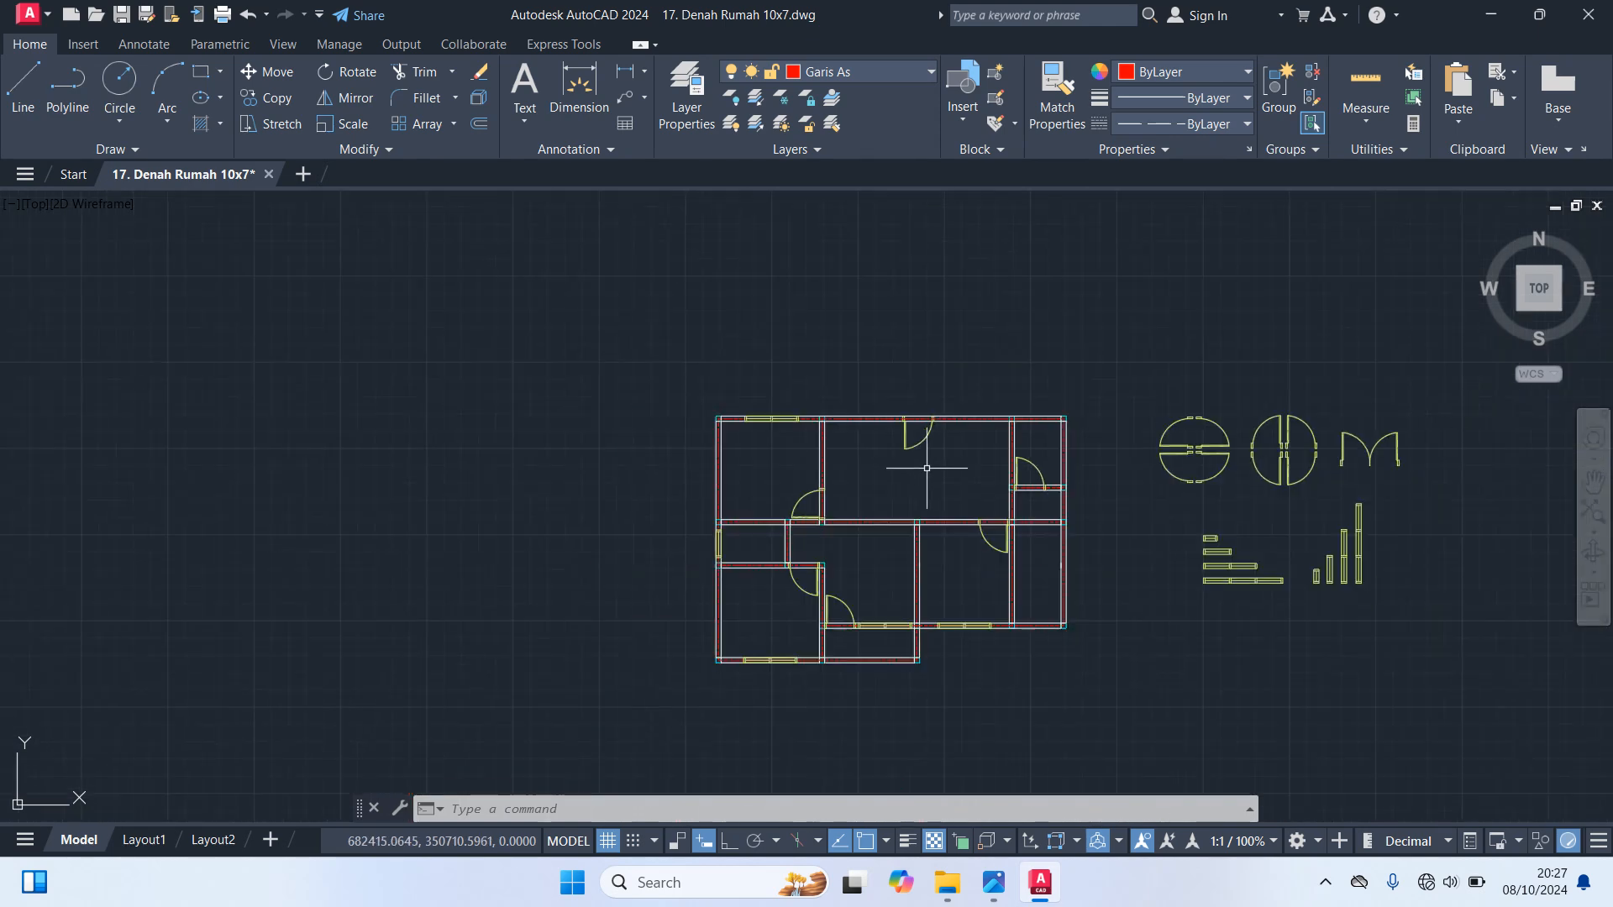
scroll(1288, 562, "up", 6)
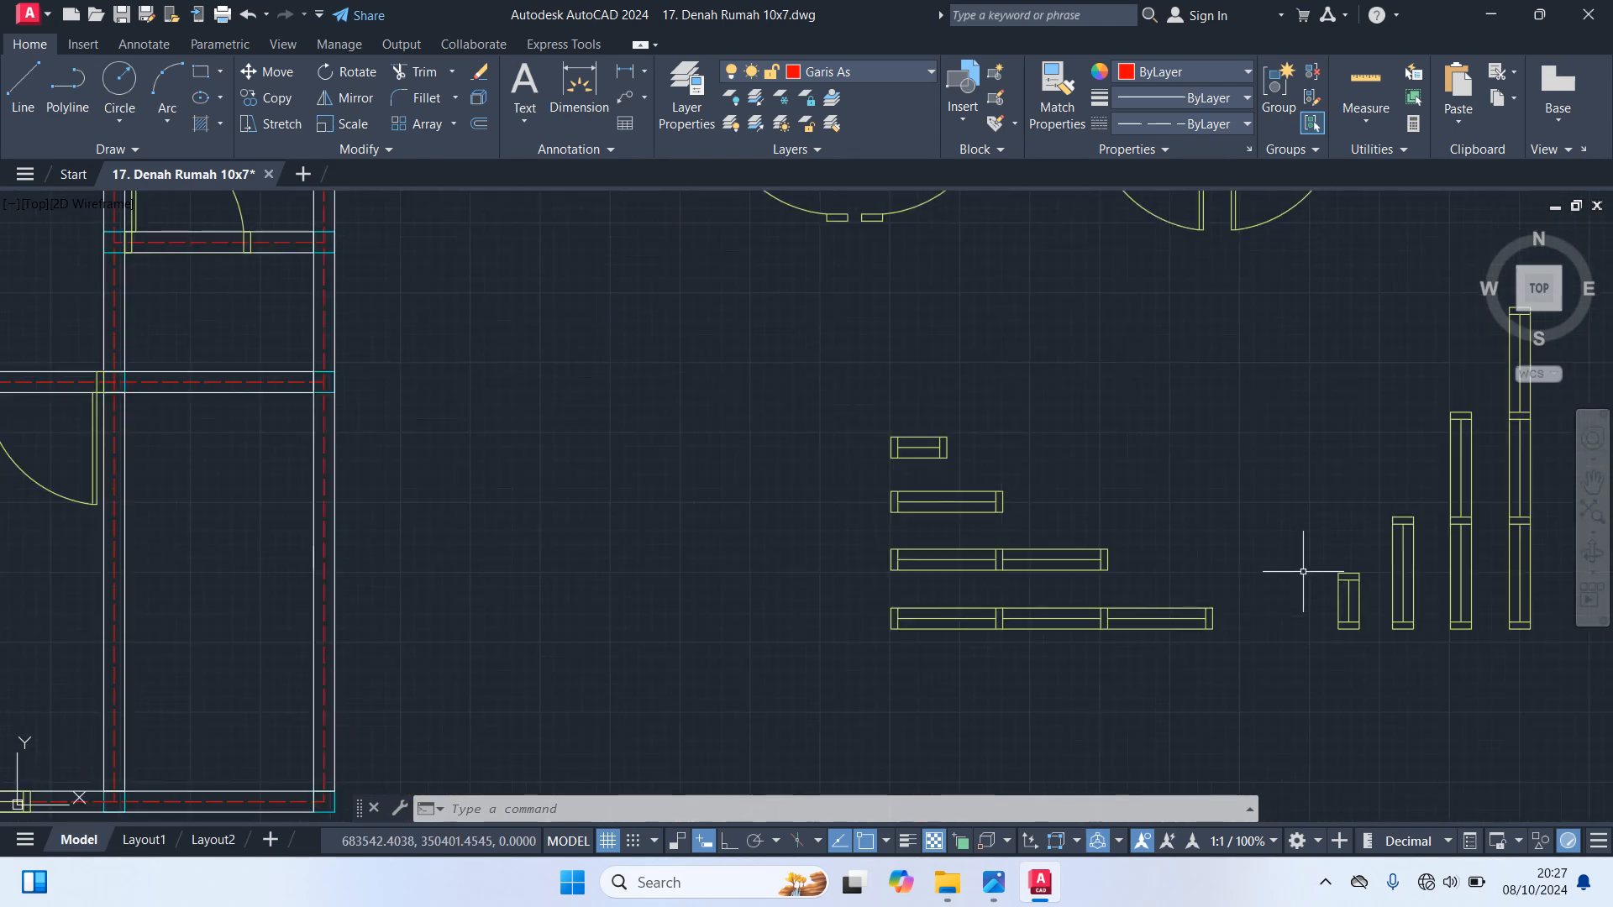
left_click(919, 490)
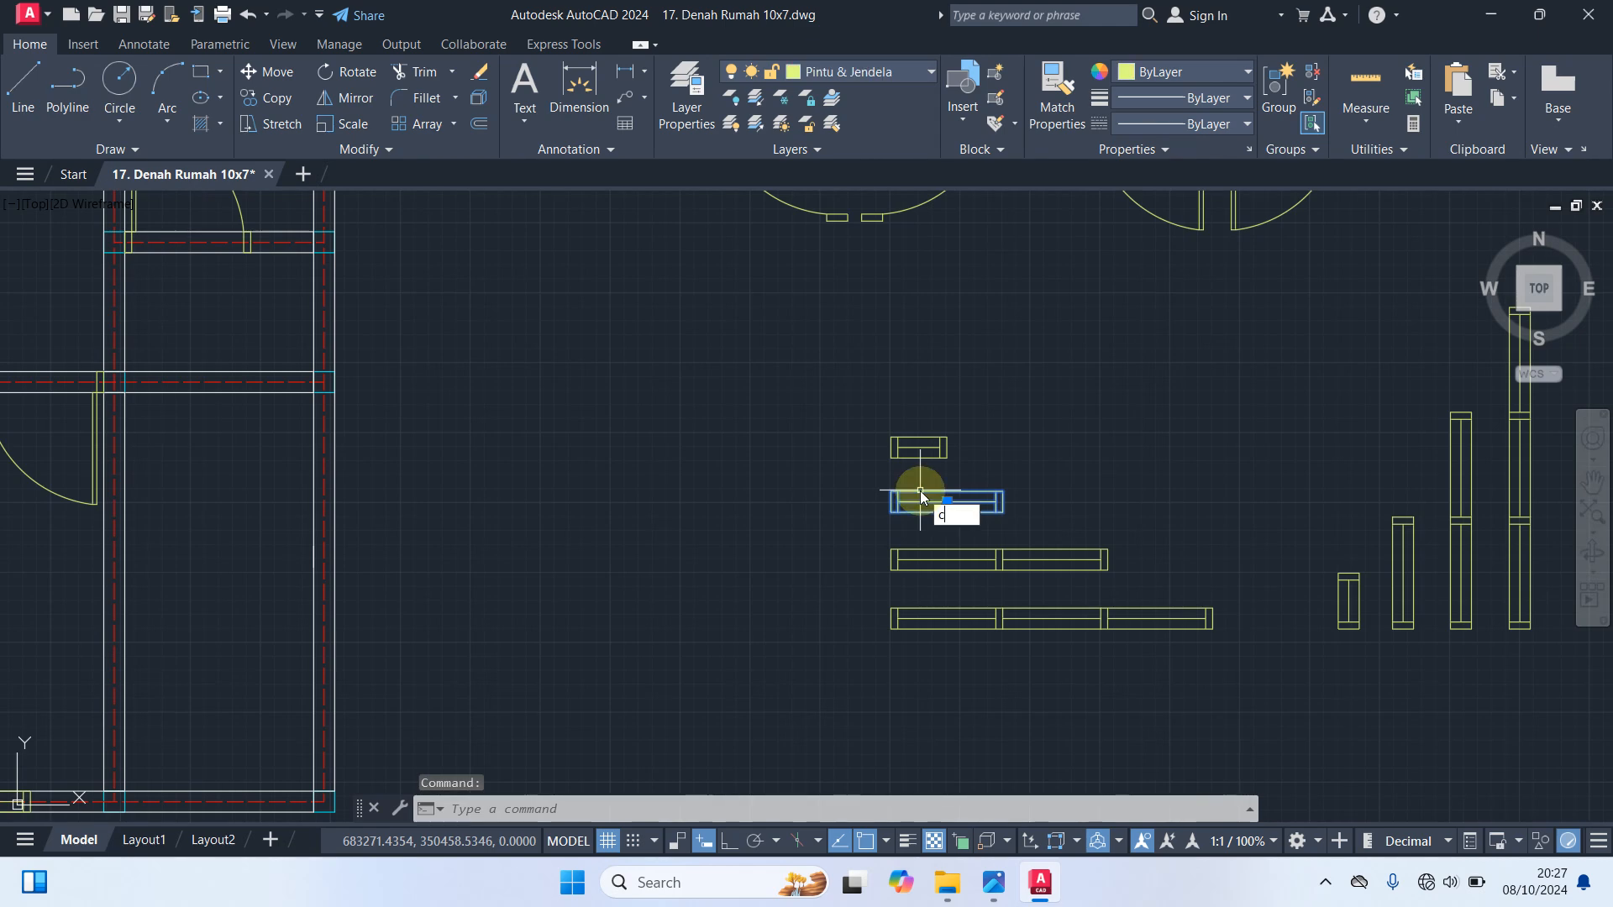
type("co")
key("Return")
left_click(946, 502)
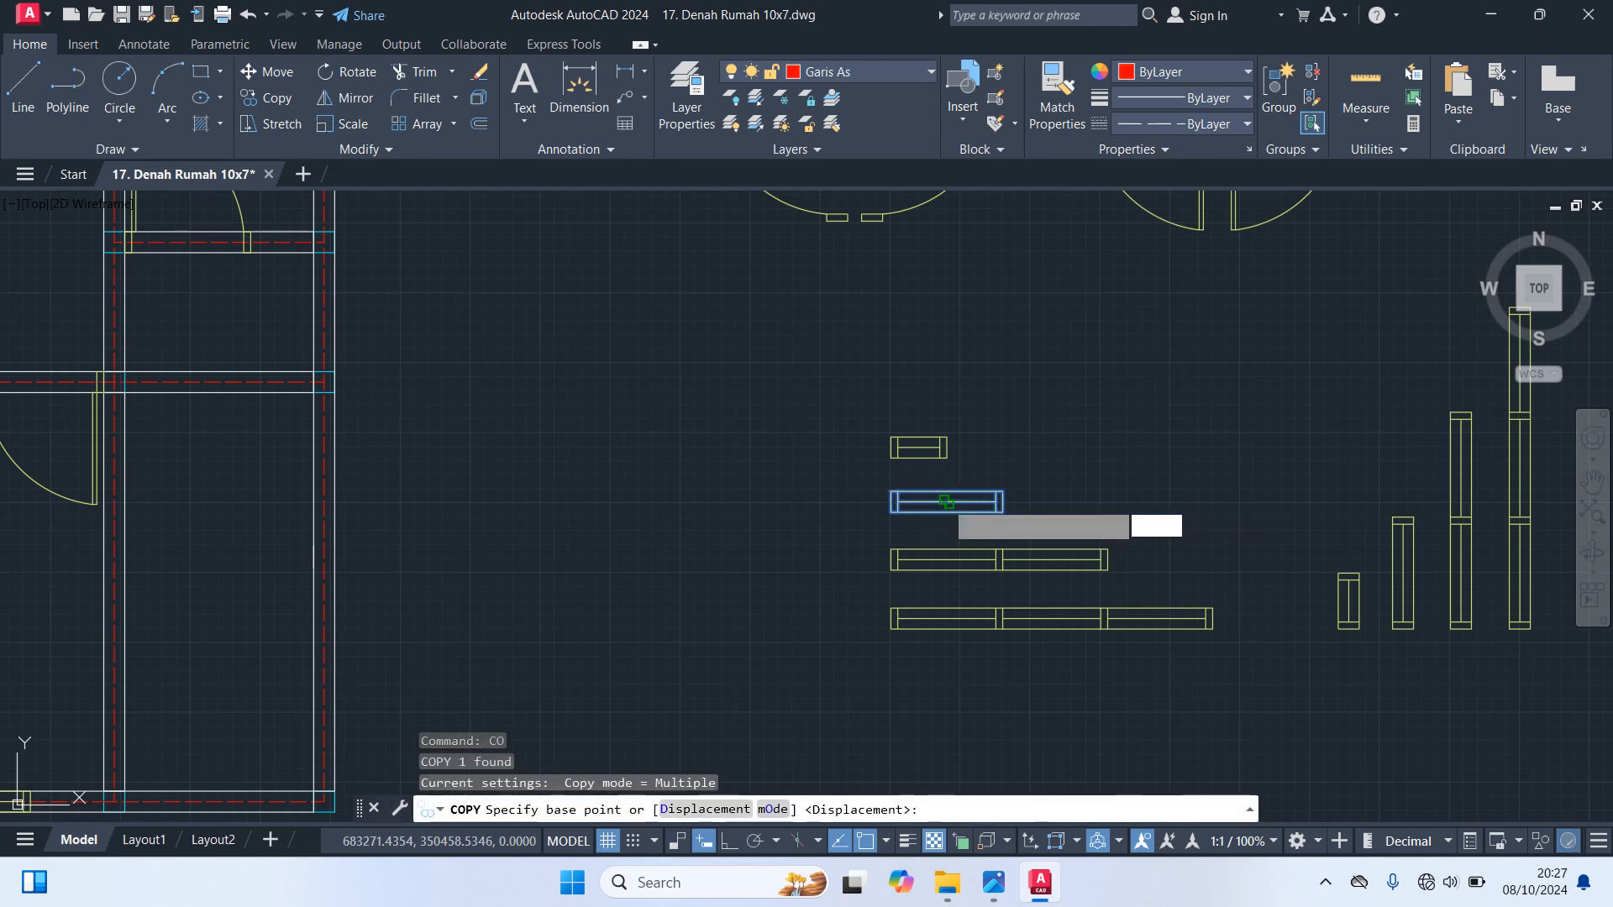
scroll(866, 554, "down", 4)
scroll(615, 322, "up", 10)
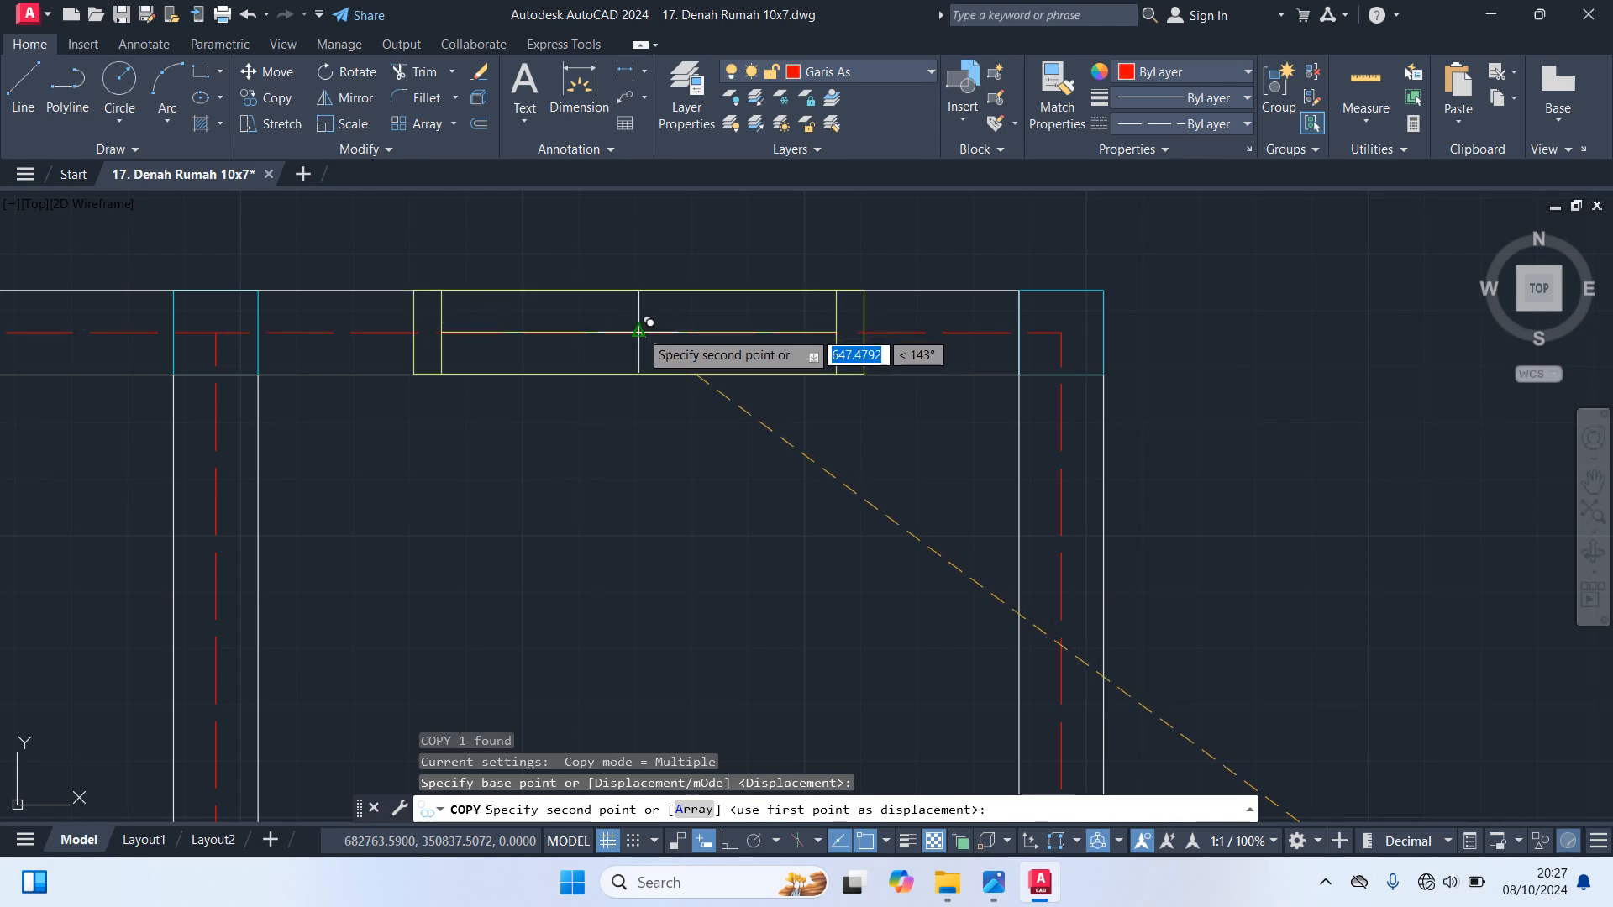
left_click(638, 339)
scroll(861, 504, "down", 7)
key("Escape")
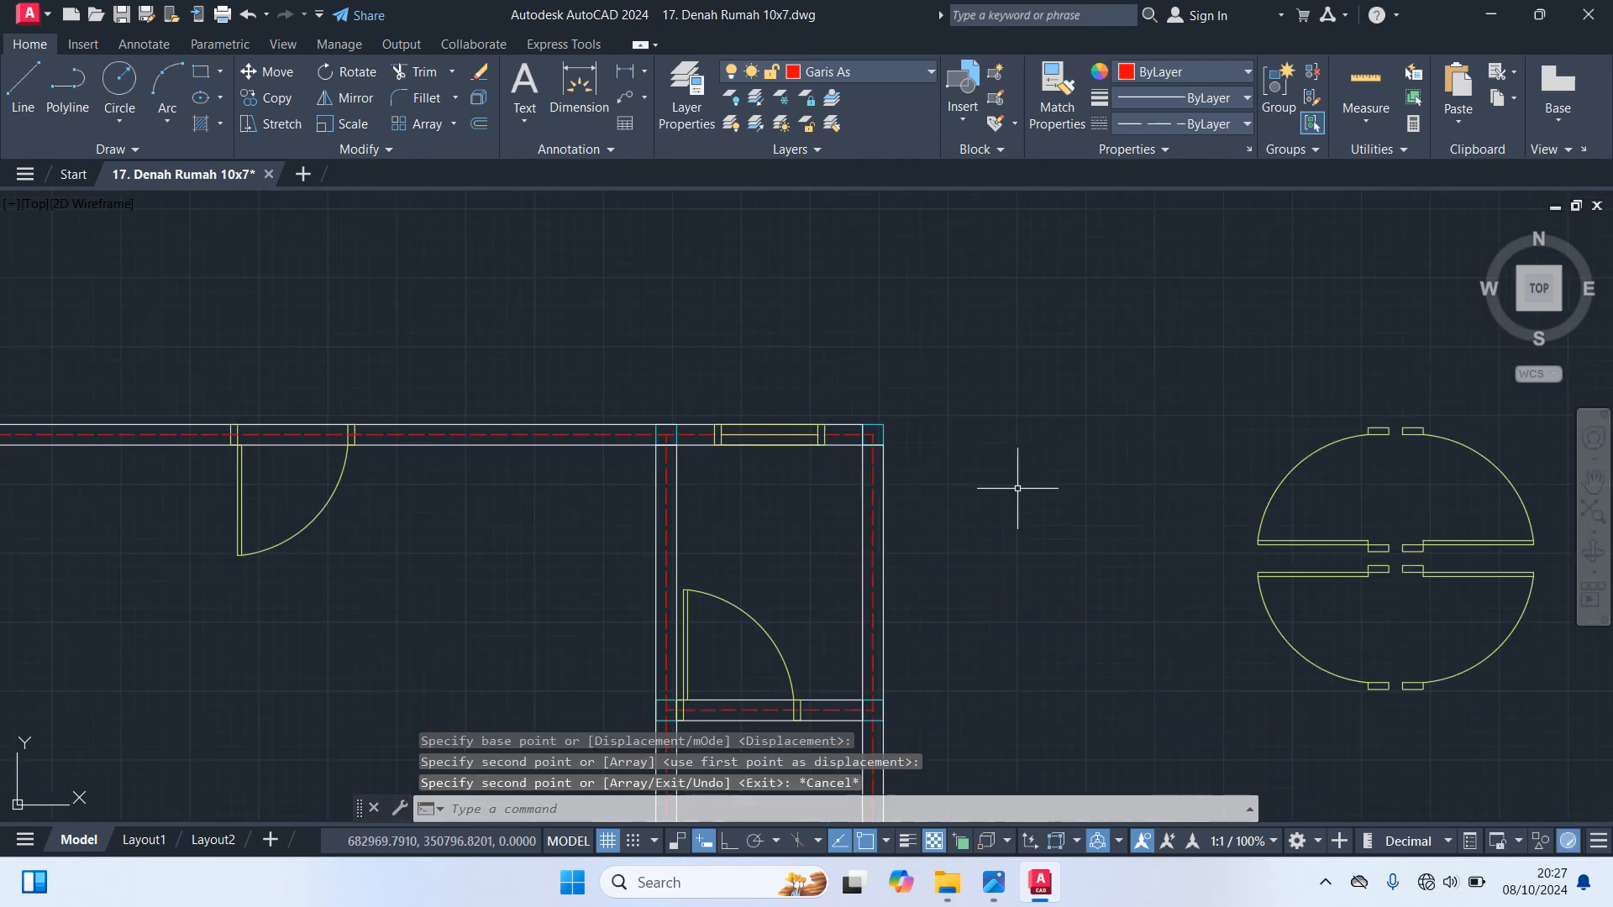
Trim away the upper middle room's top wall axis on both sides of the door, between the frame and the side walls
scroll(1011, 487, "down", 1)
middle_click_drag(1011, 487, 869, 445)
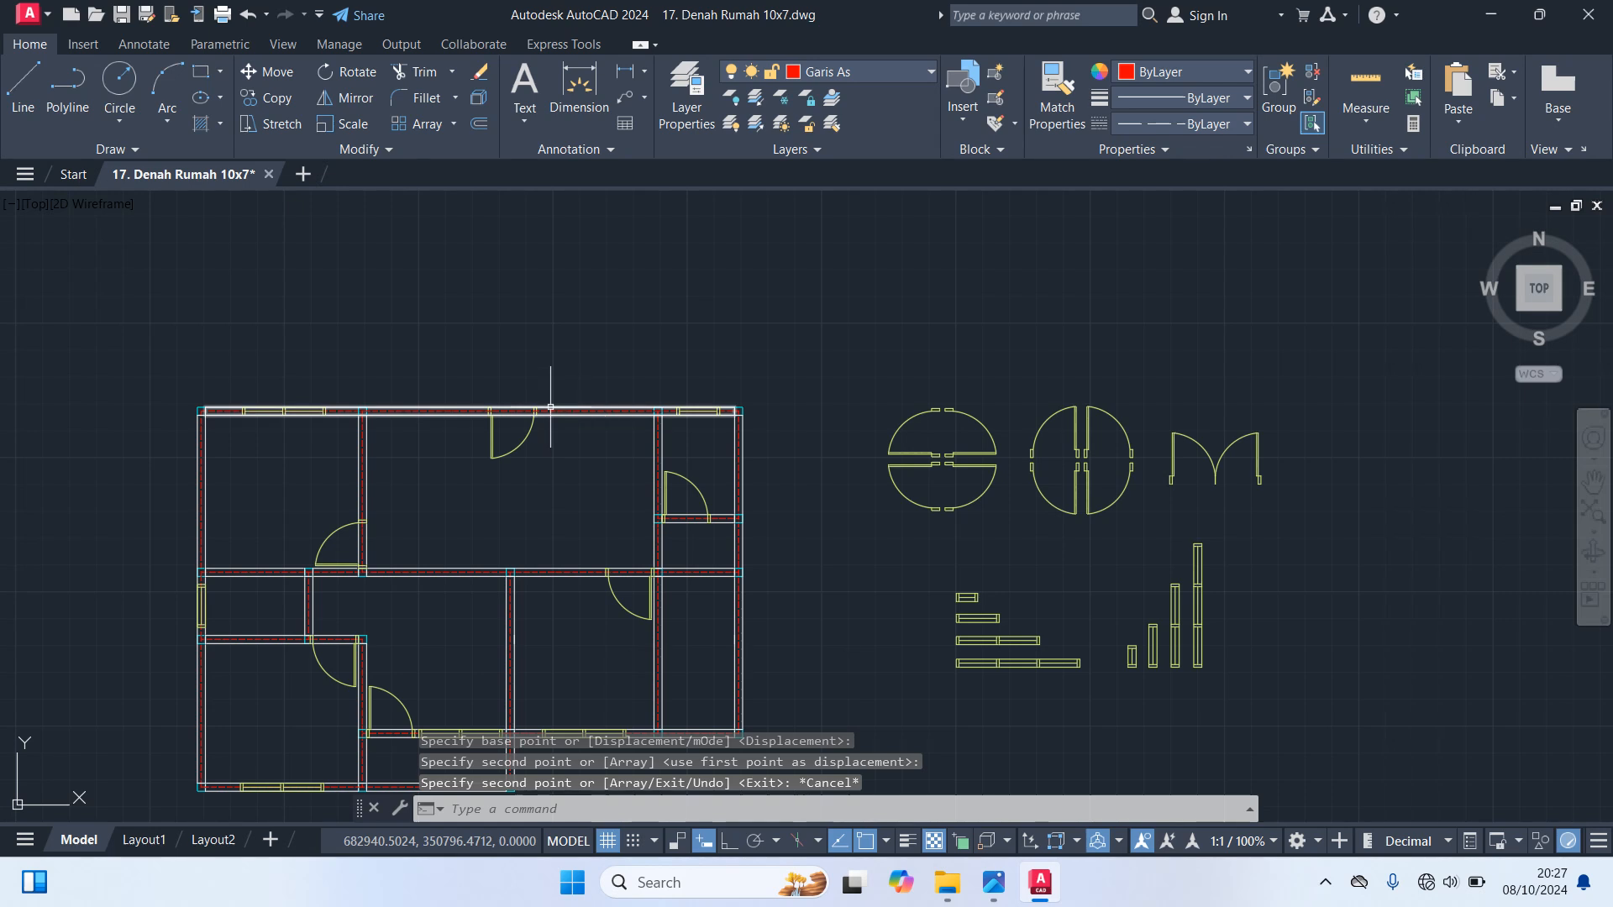
scroll(633, 331, "up", 6)
type("t")
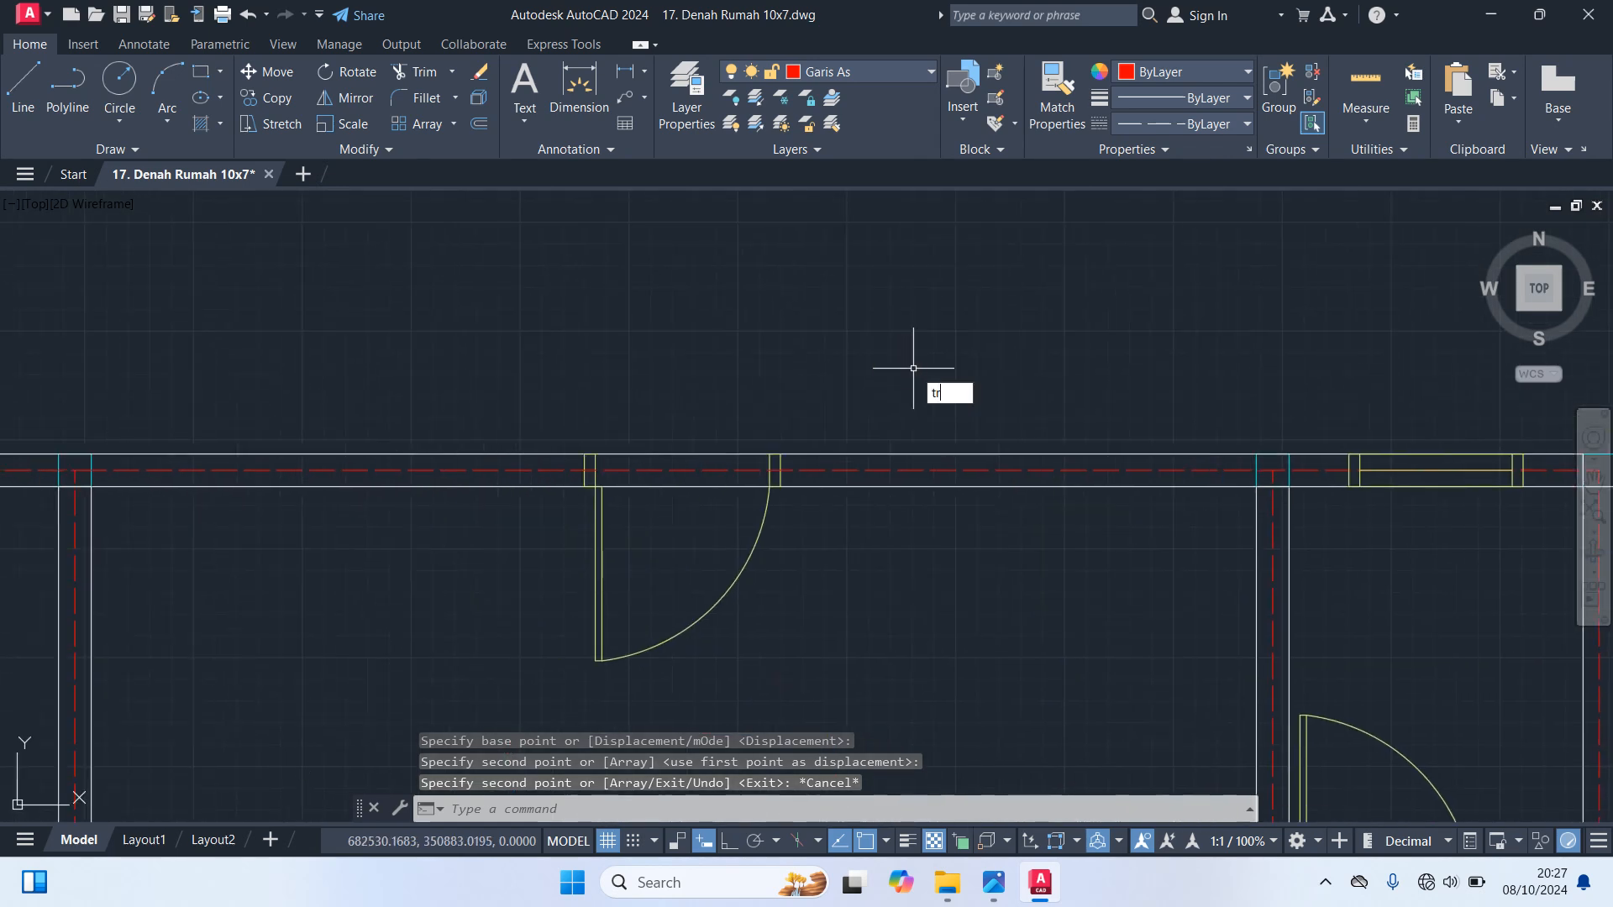
type("r")
key("Return")
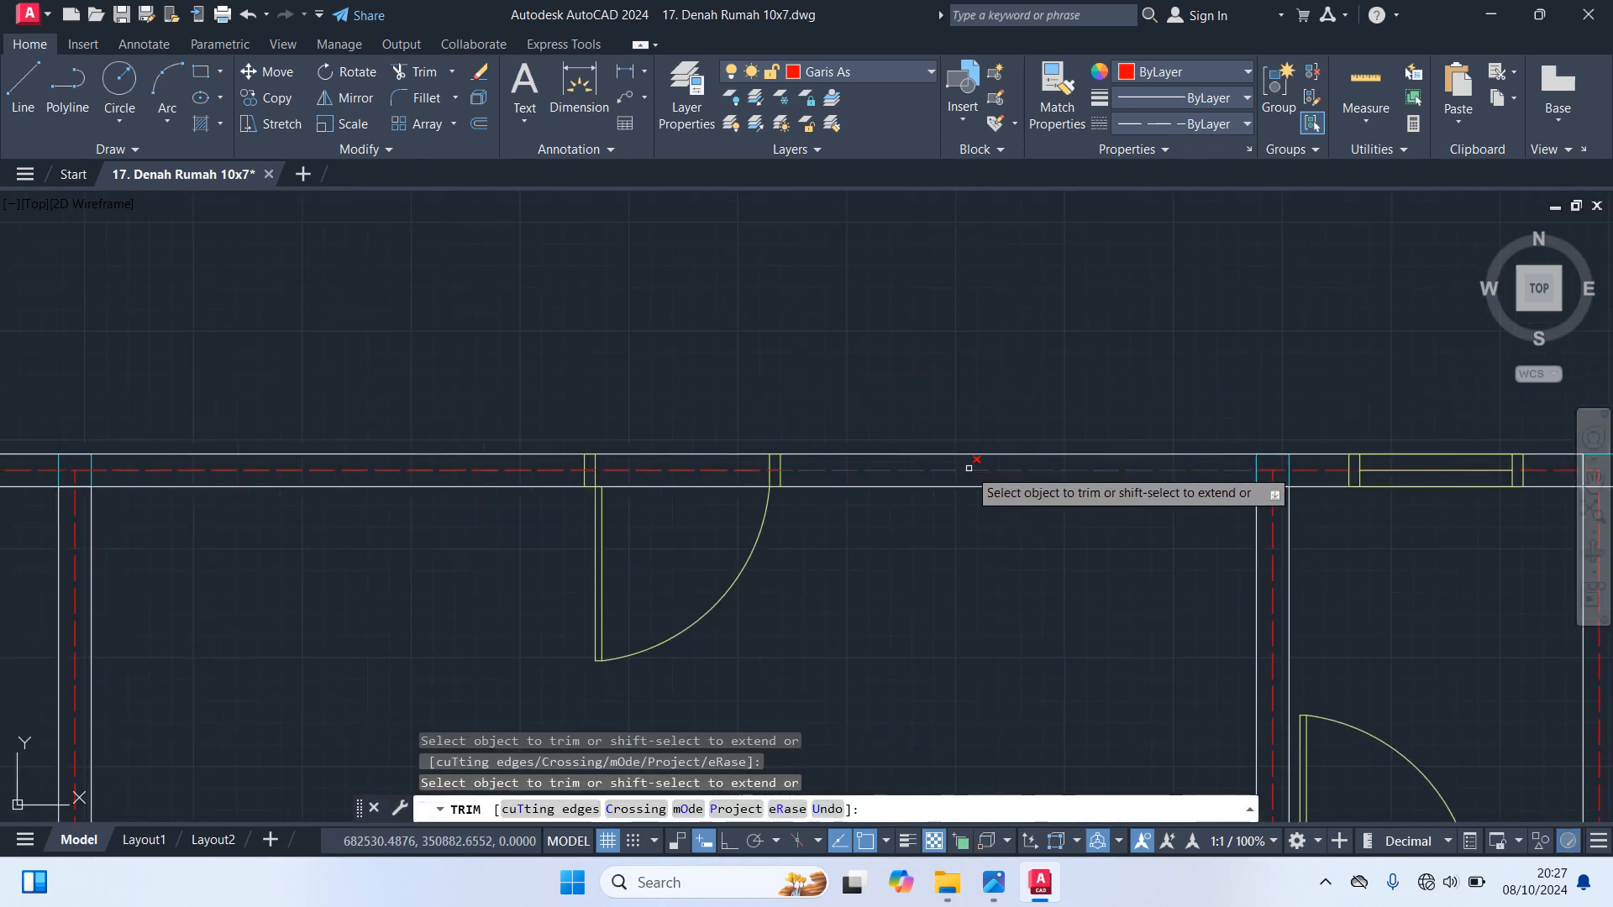
left_click(969, 467)
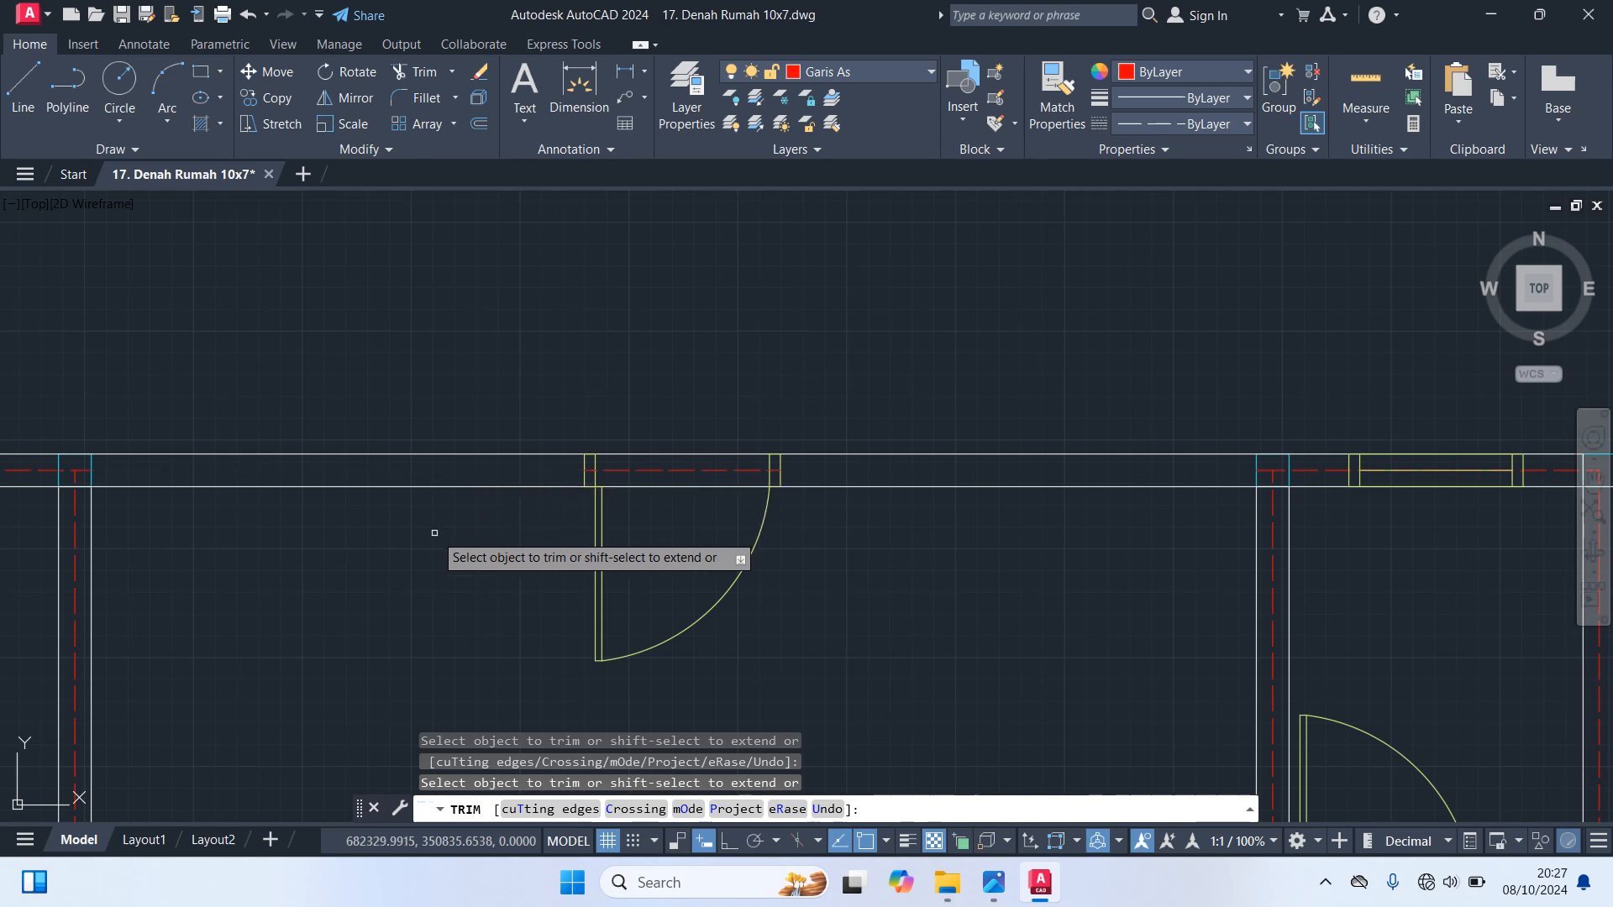
key("Escape")
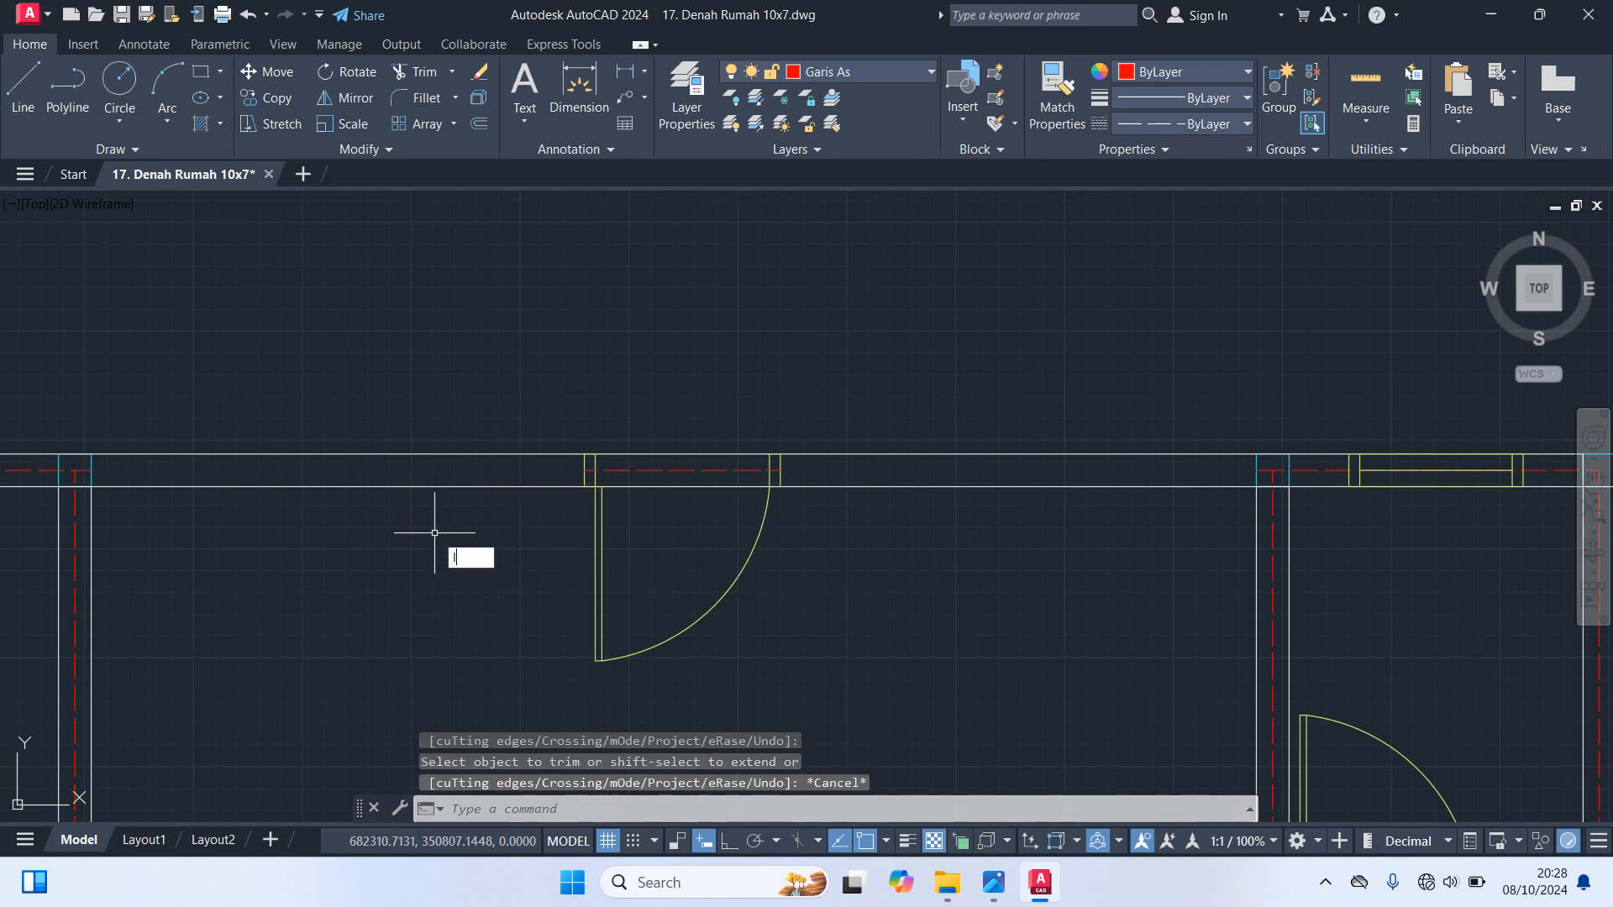
Redraw the upper middle room's top wall axis as two lines, each from a side wall's inner edge to the door frame's nearer outer edge
type("l")
key("Return")
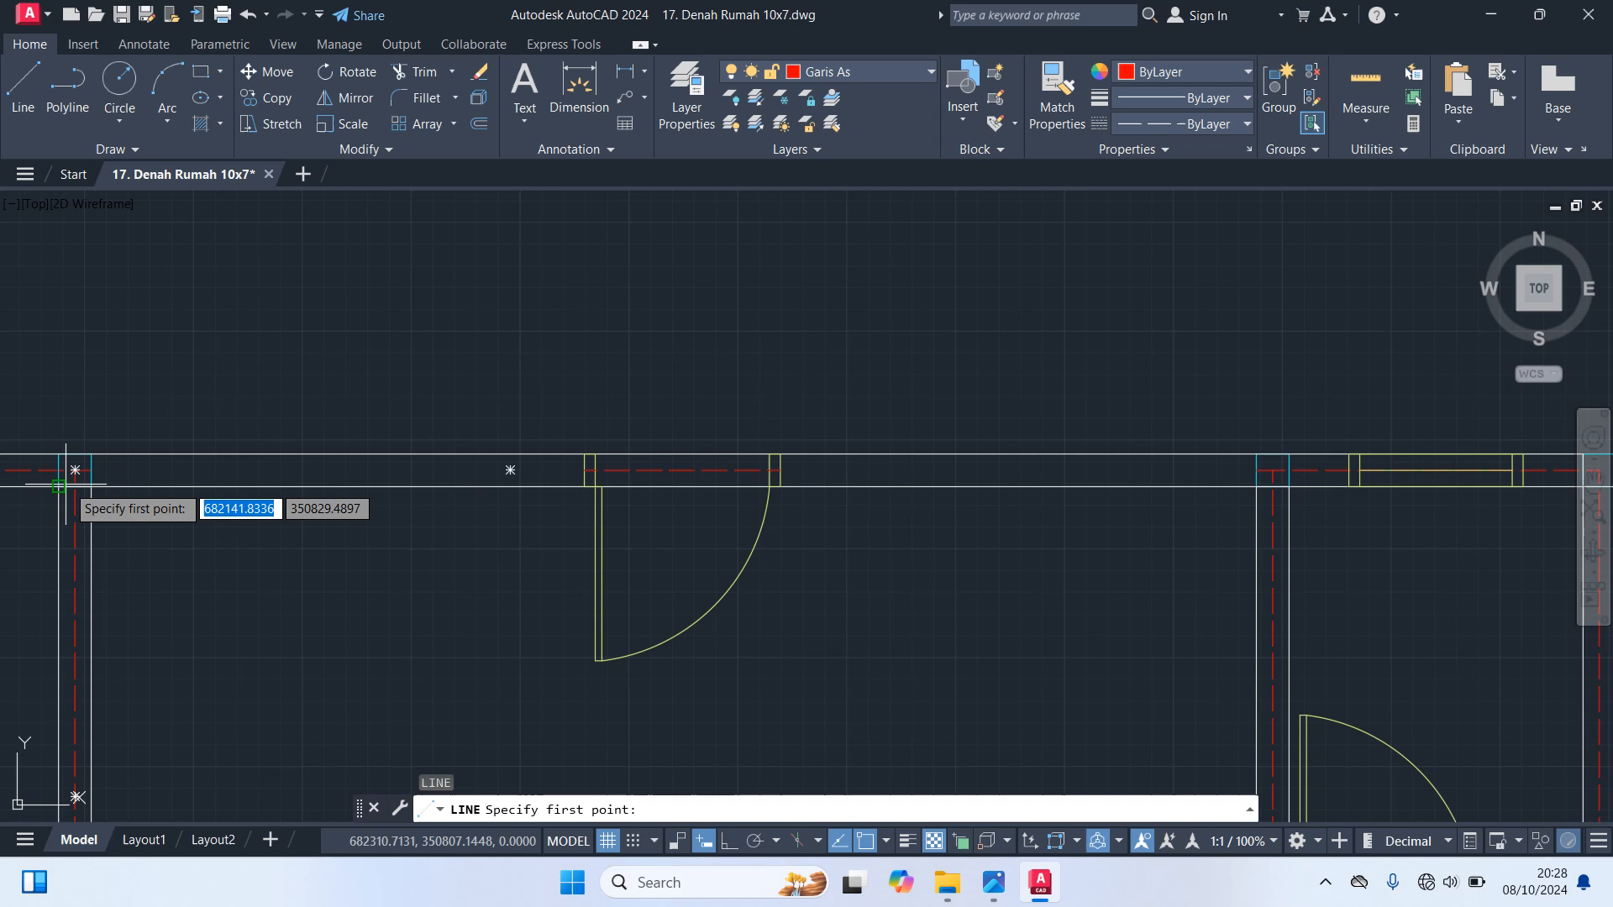
left_click(90, 477)
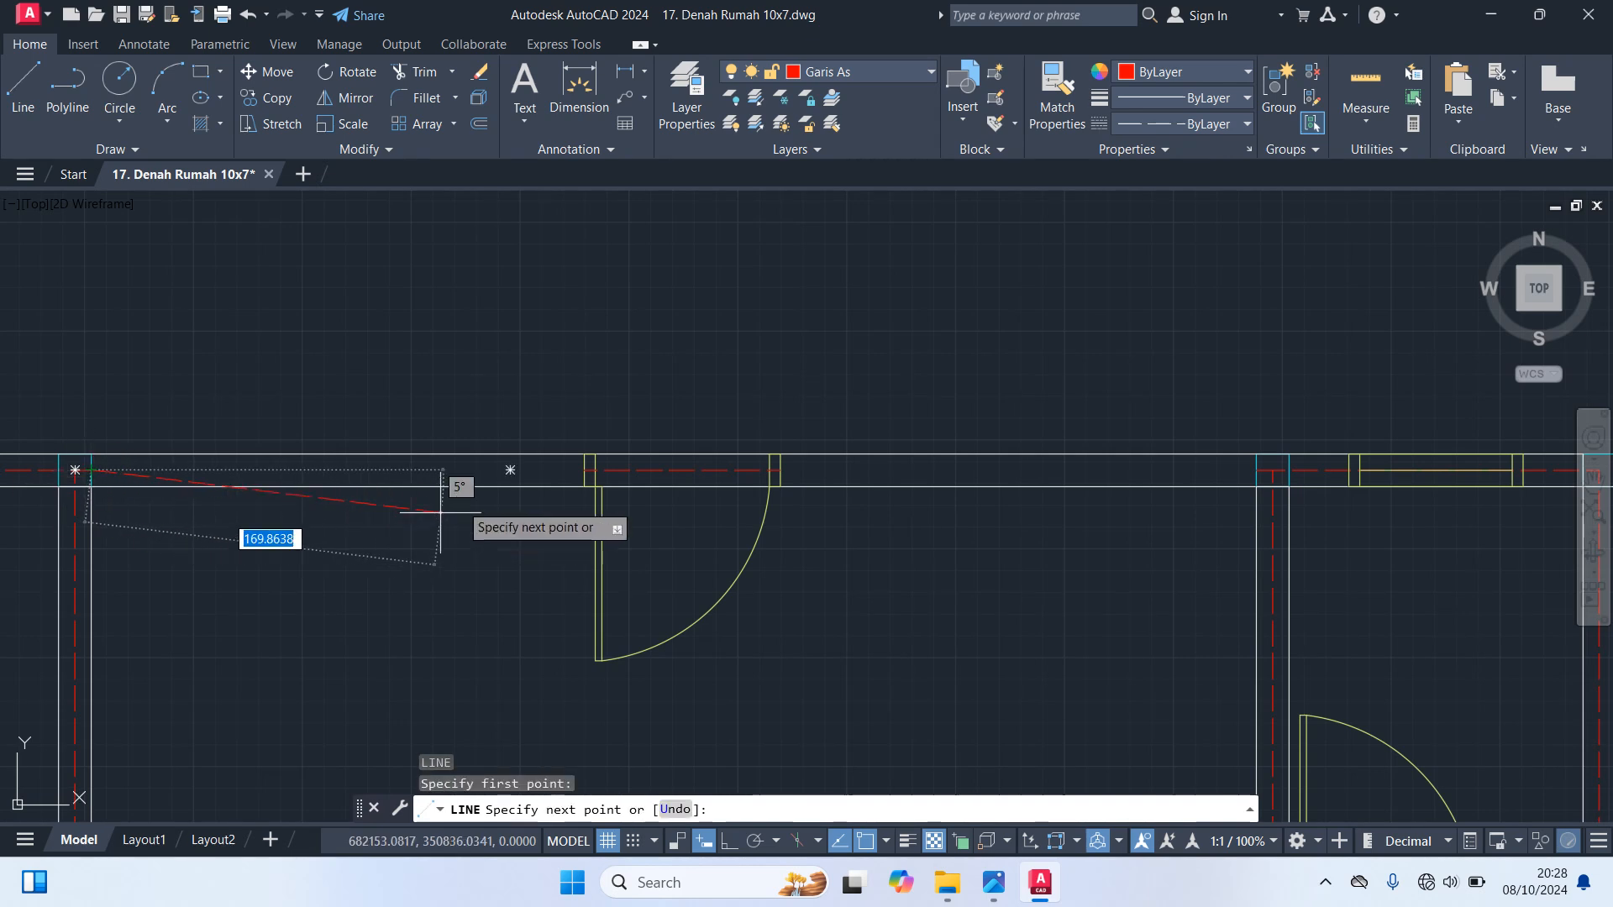
left_click(585, 470)
key("Return")
key("Return")
left_click(777, 469)
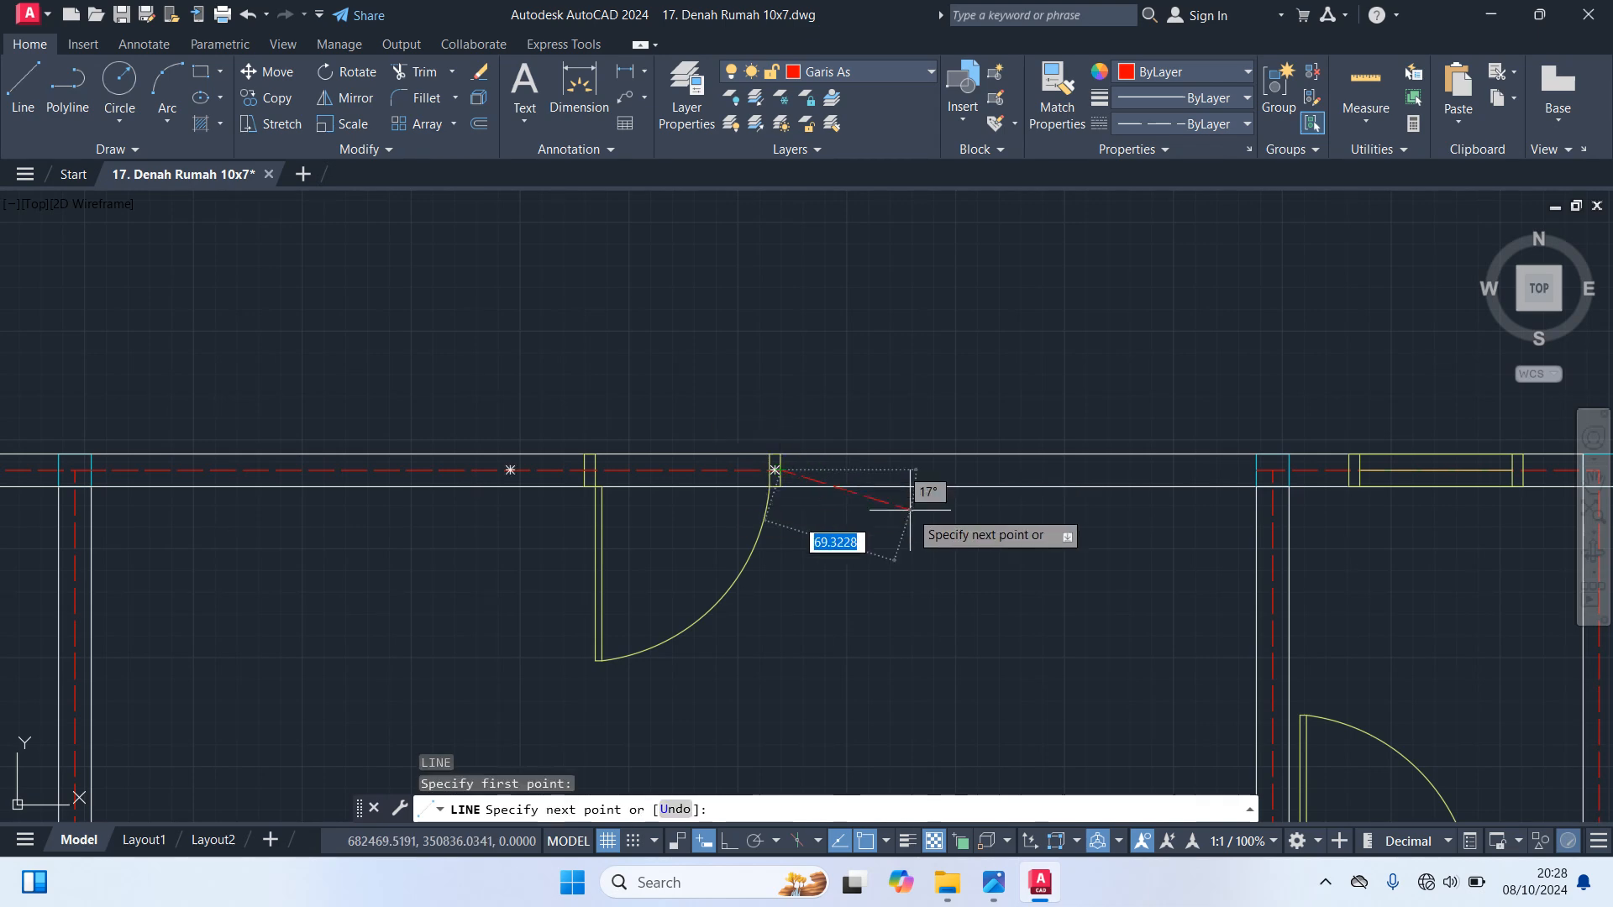
left_click(1257, 469)
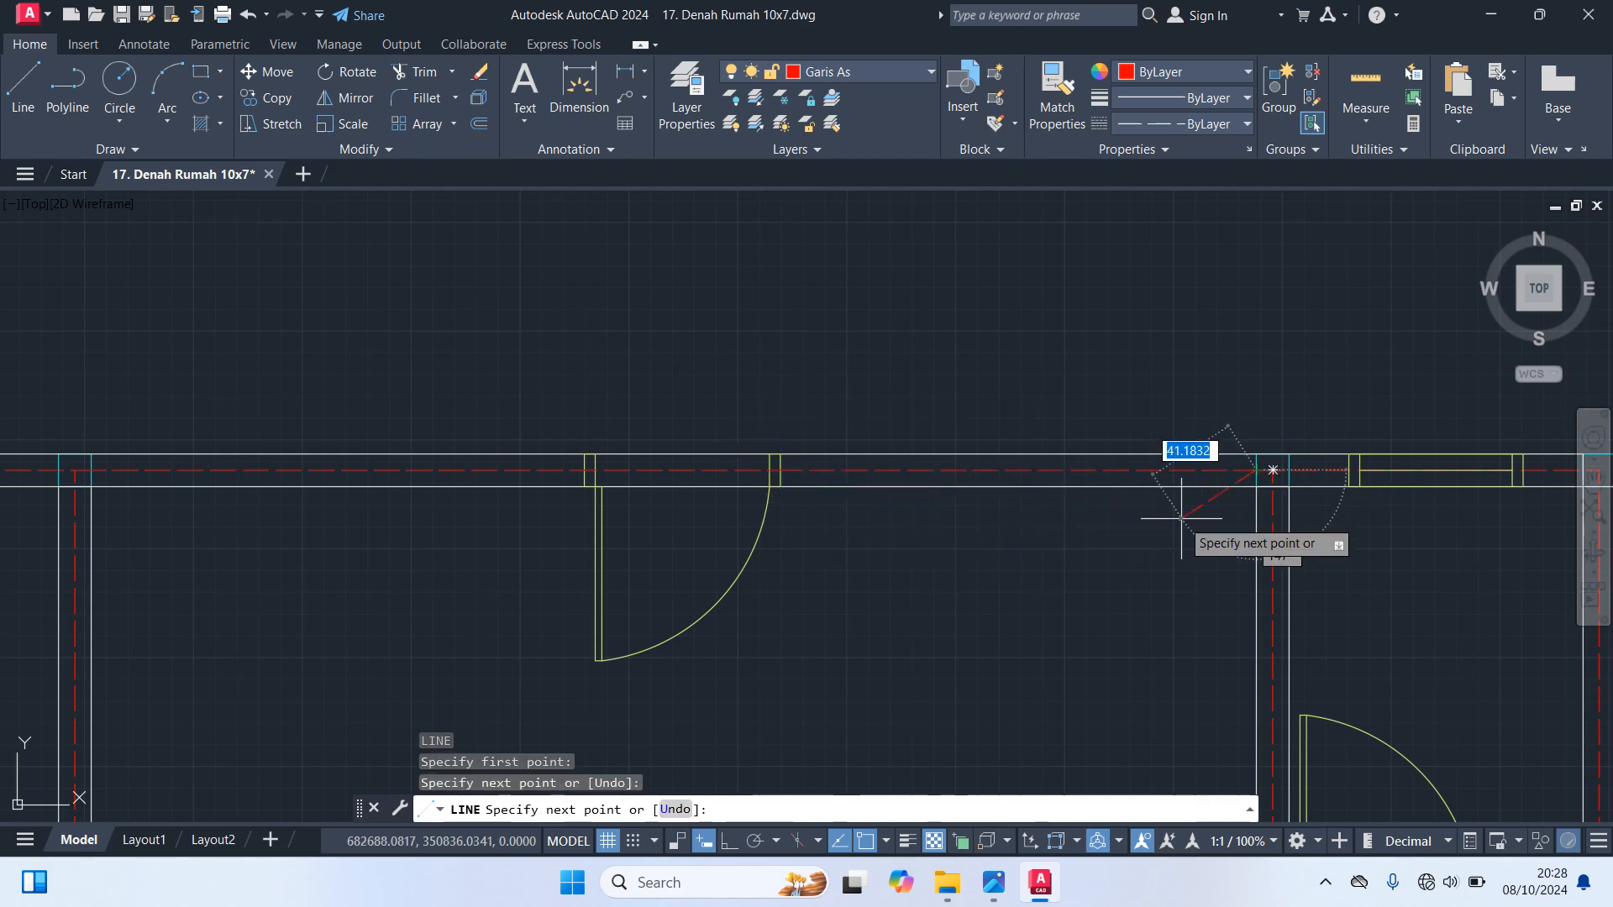
key("Escape")
Copy the prepared horizontal two-pane window by its centre to the midpoints of both axis segments beside the upper middle room's top door
scroll(1111, 591, "down", 4)
middle_click_drag(1111, 592, 571, 189)
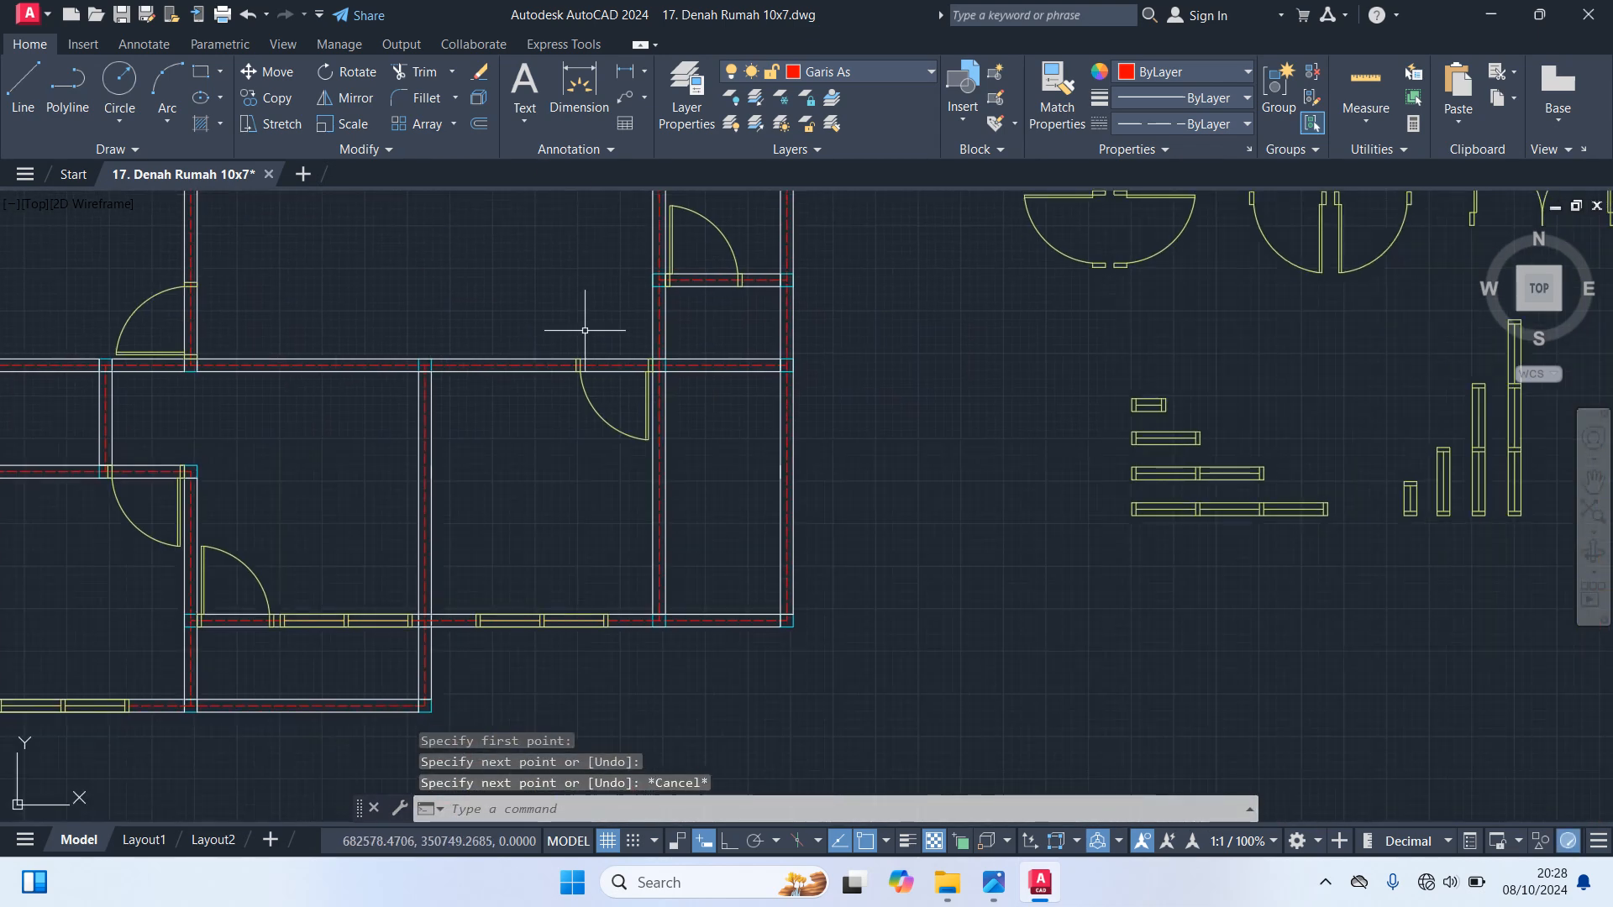
left_click(1253, 469)
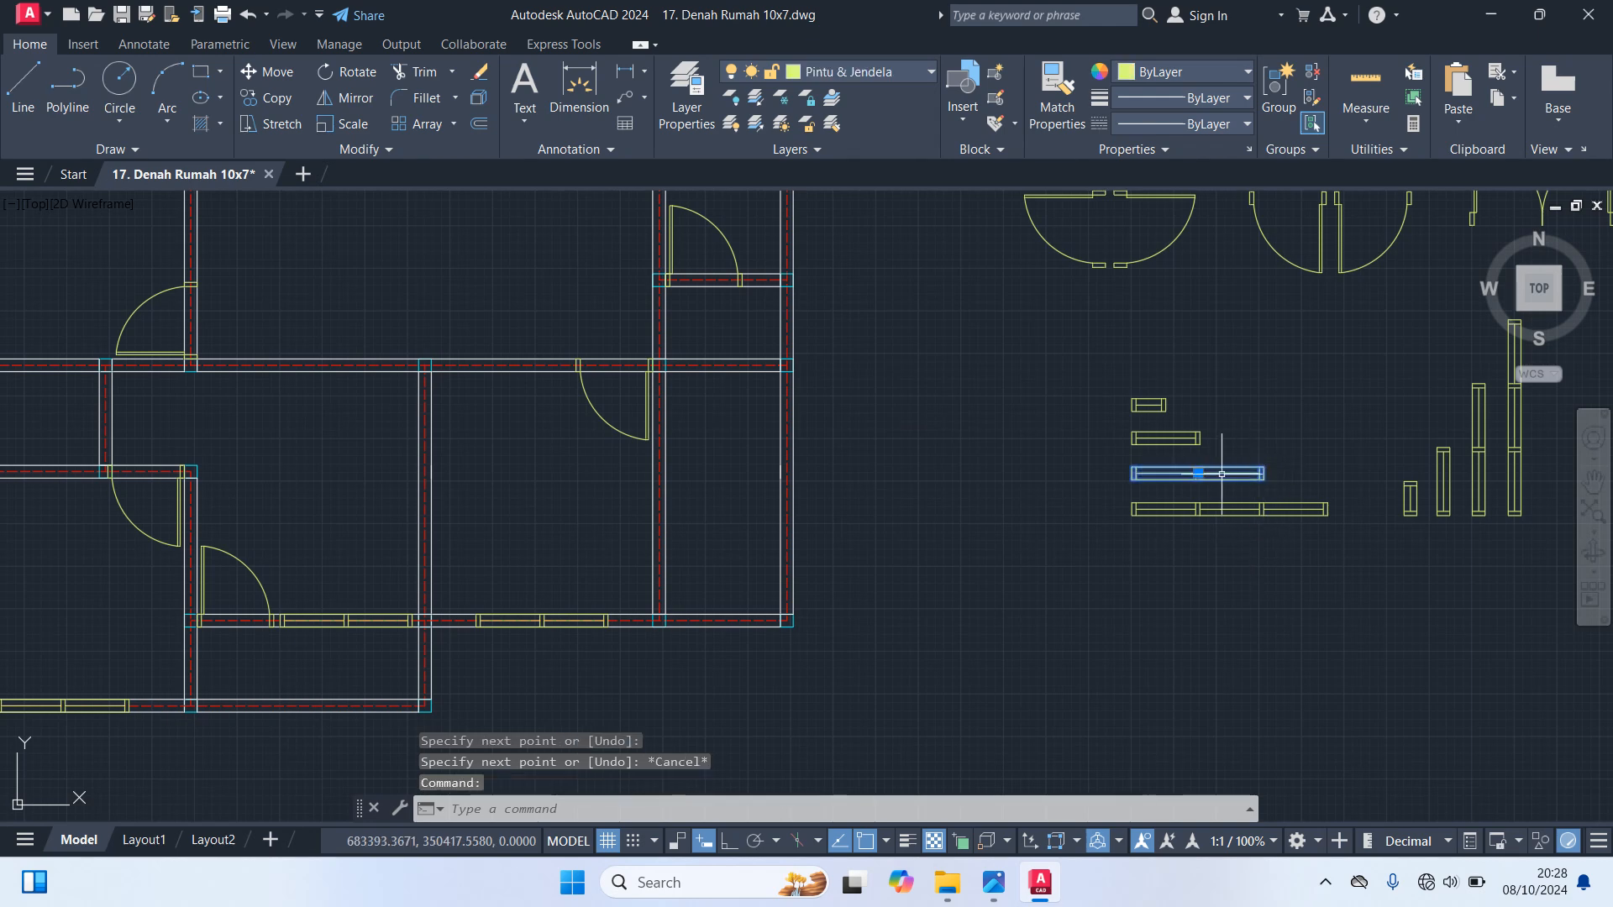
type("co")
key("Return")
scroll(1222, 474, "up", 8)
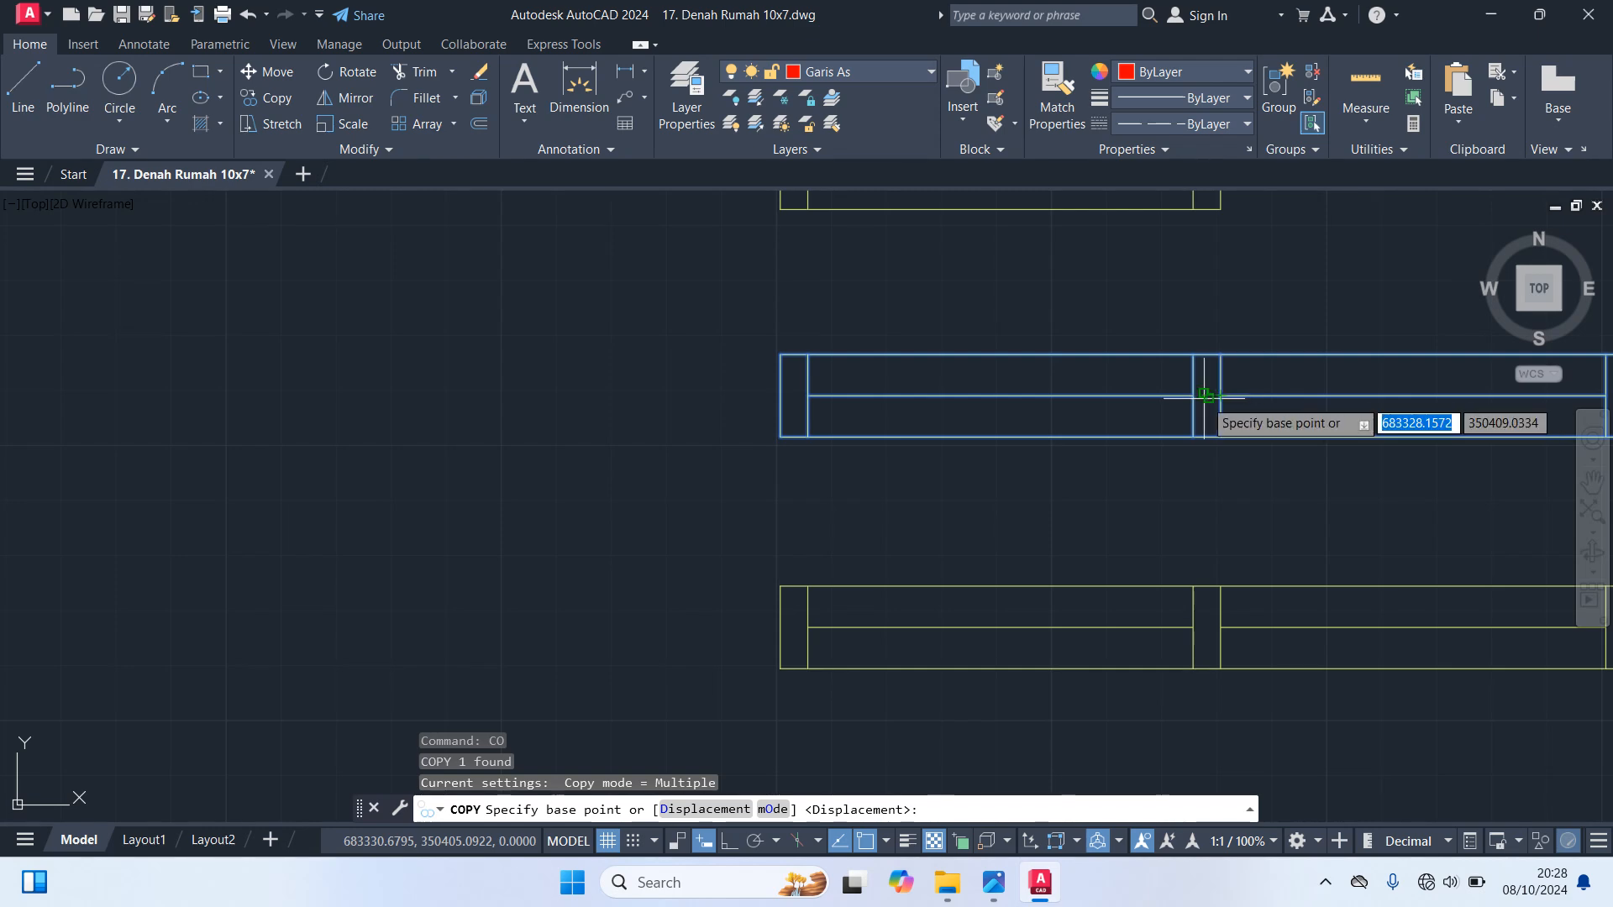
left_click(1210, 398)
scroll(1164, 477, "down", 8)
scroll(619, 461, "up", 5)
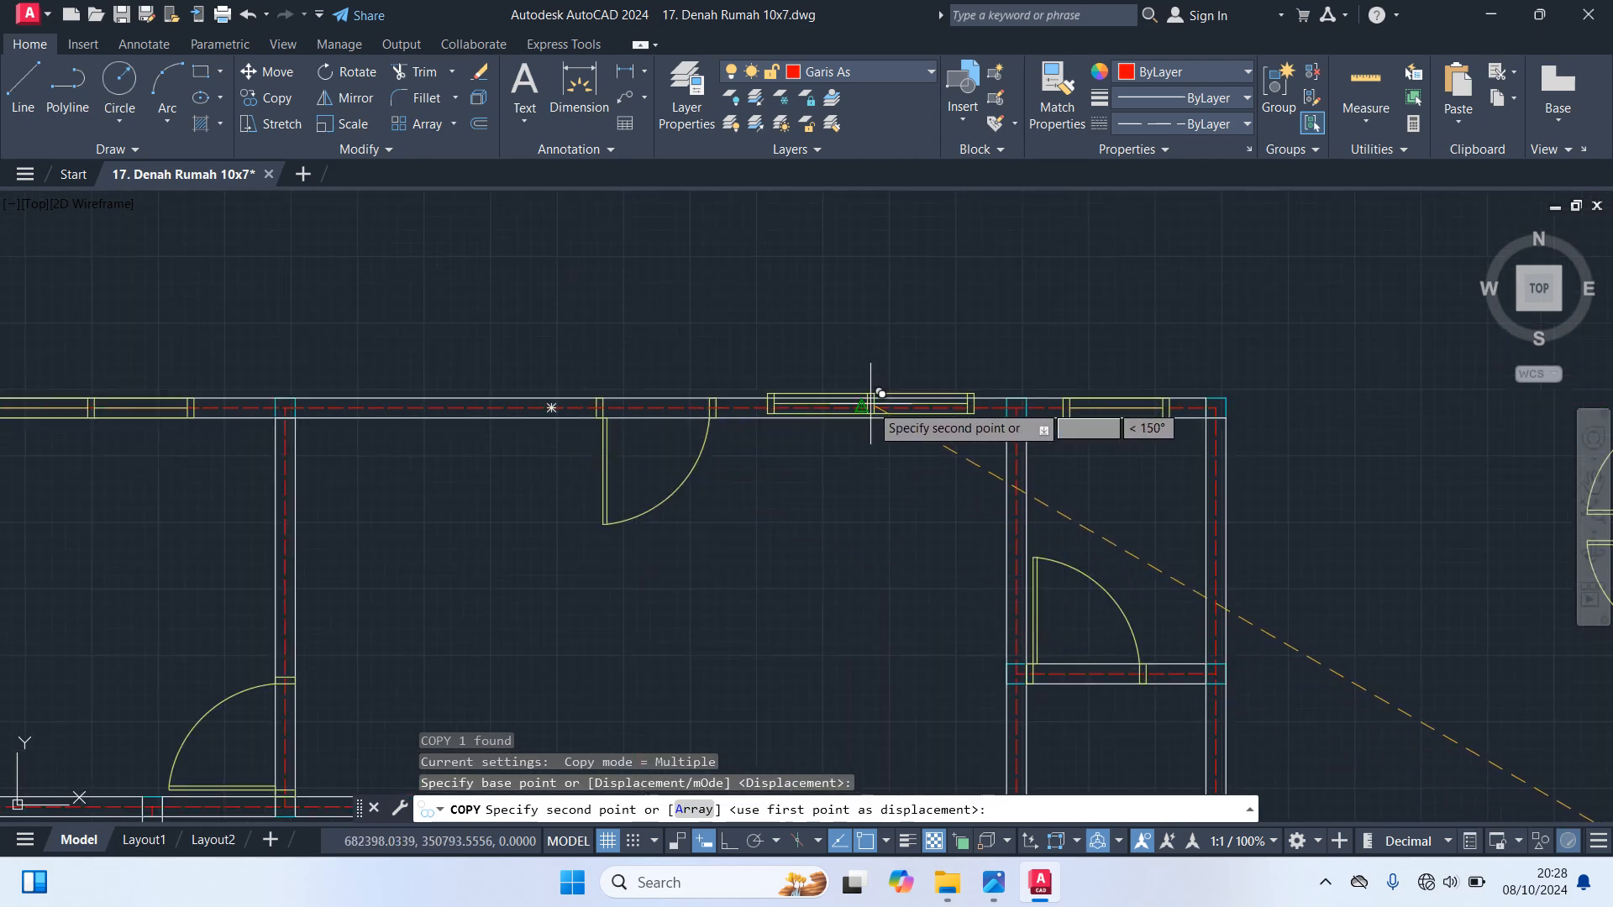
left_click(861, 407)
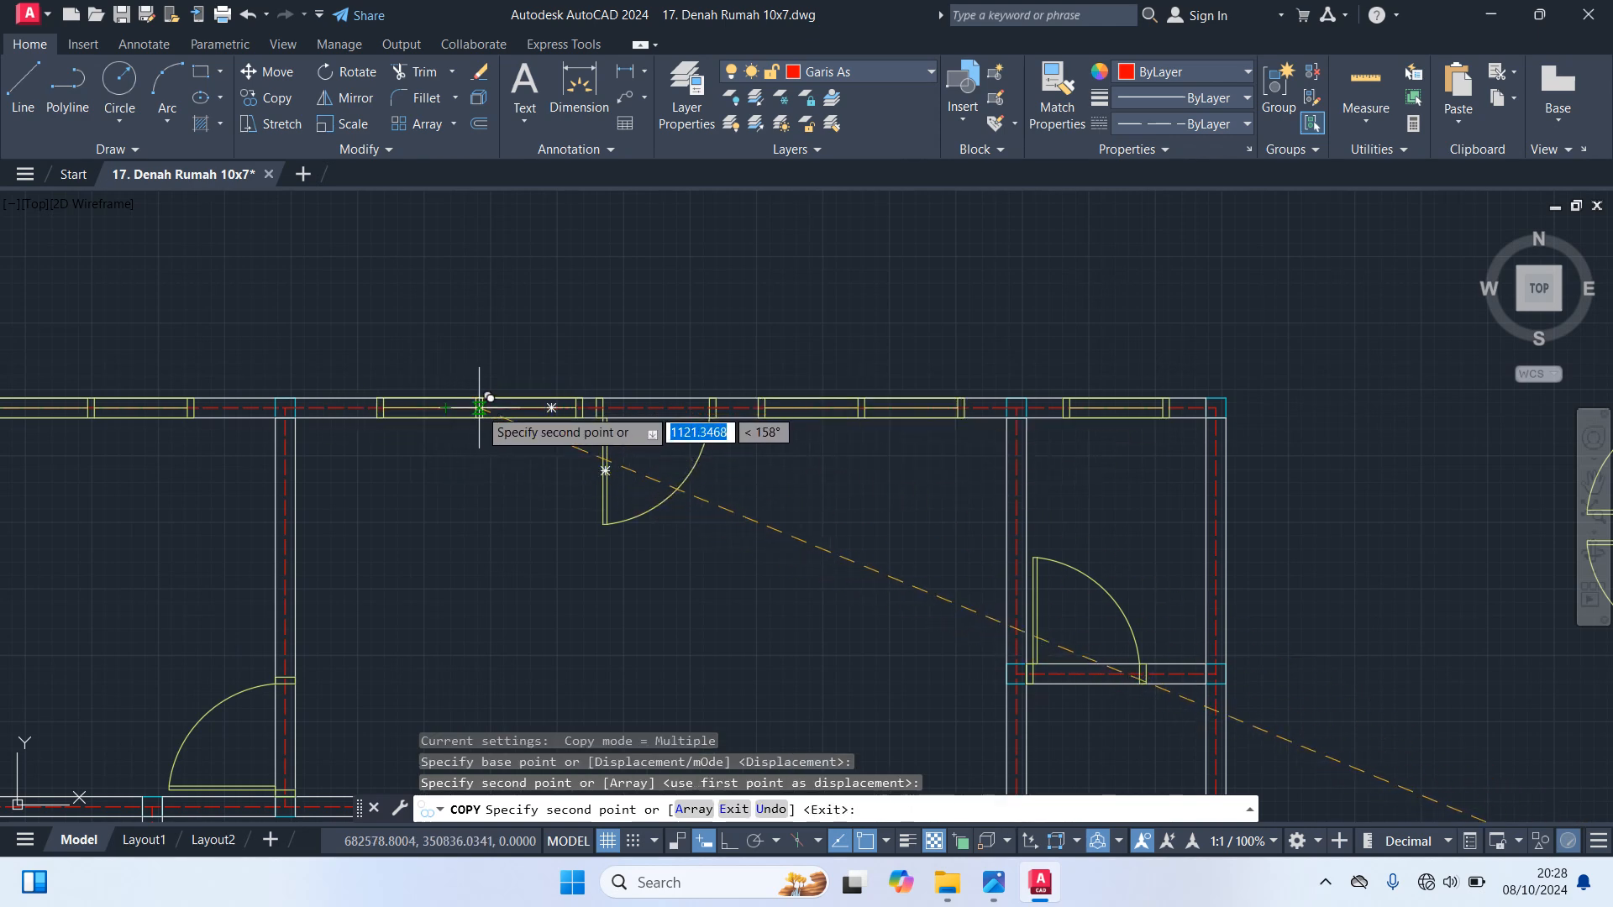
left_click(446, 407)
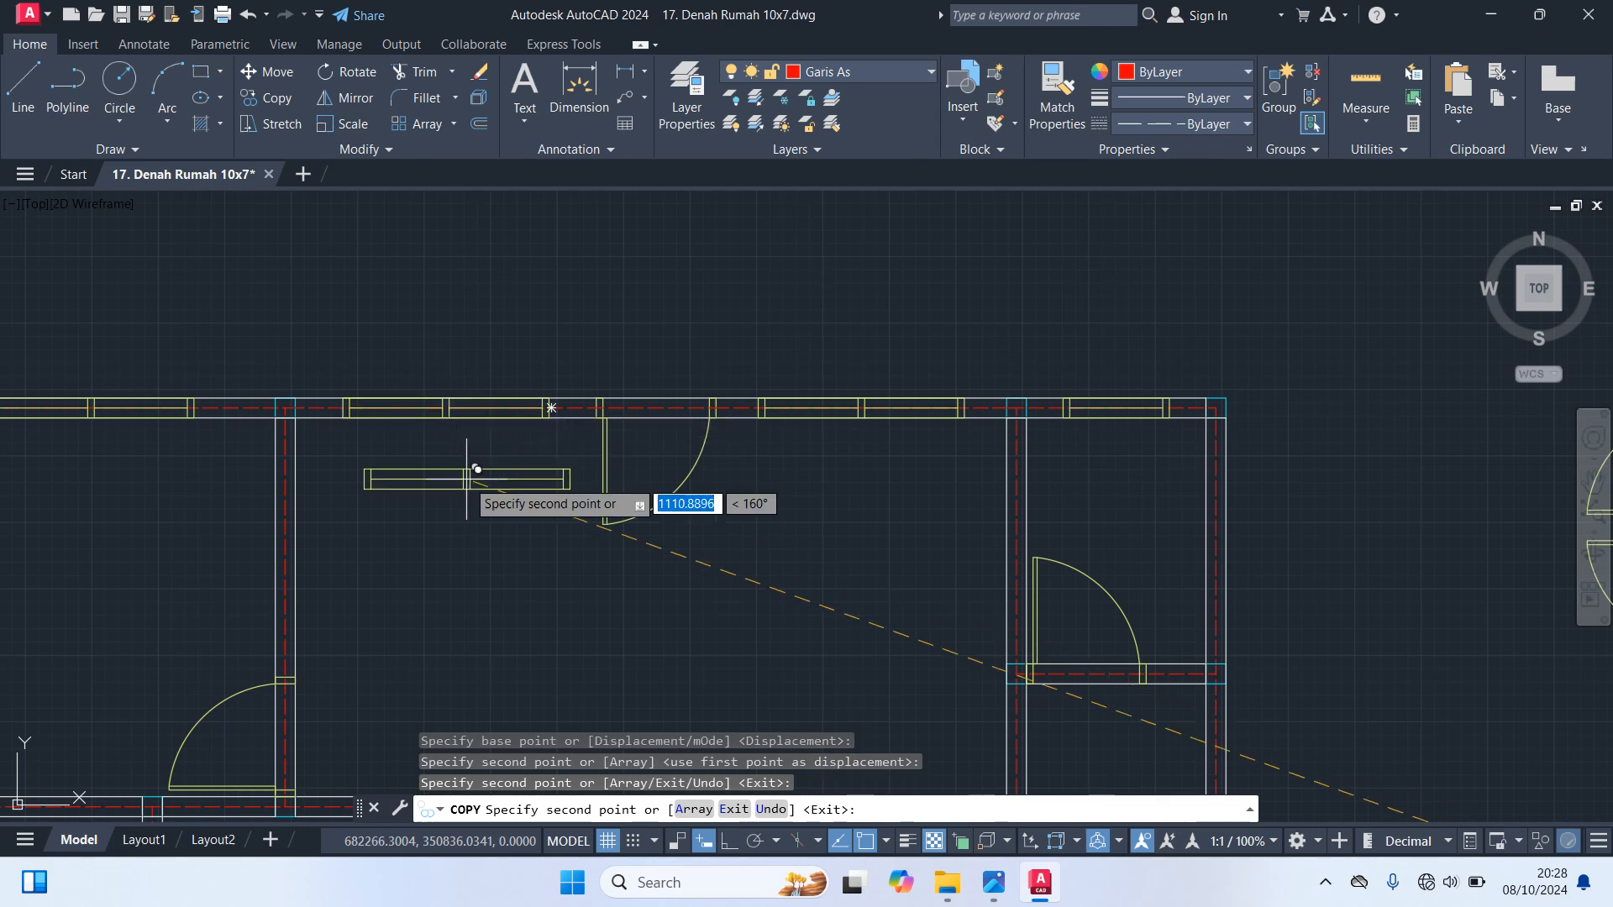
key("Escape")
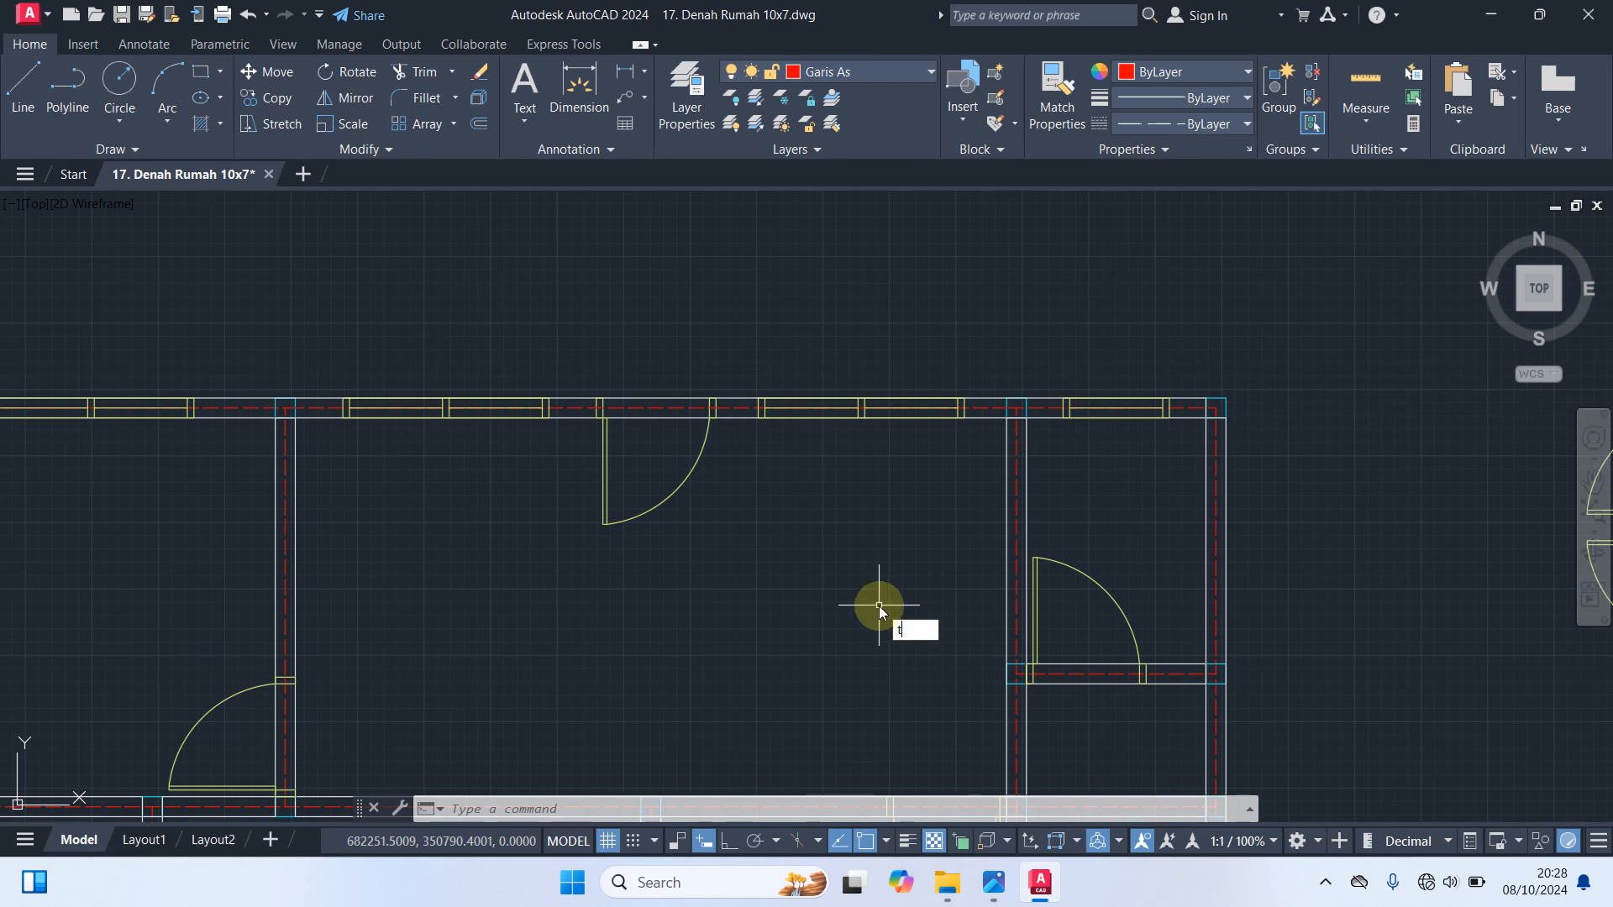
Trim the wall lines crossing the door openings of the upper middle, upper right and upper left rooms
key("Return")
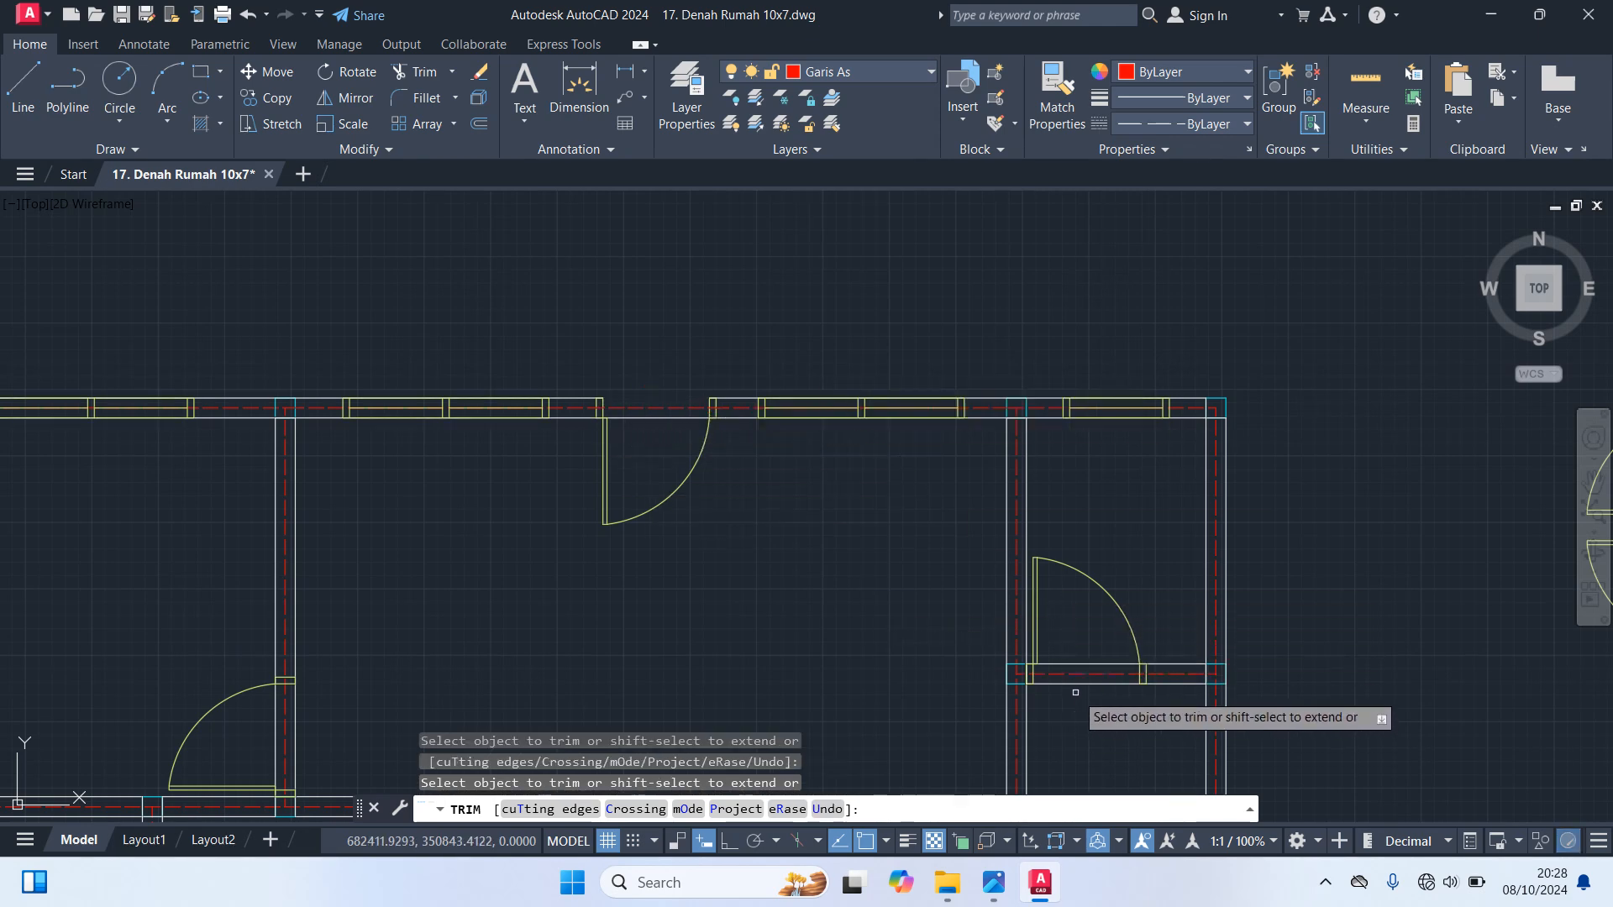
scroll(1059, 689, "down", 5)
scroll(924, 638, "up", 2)
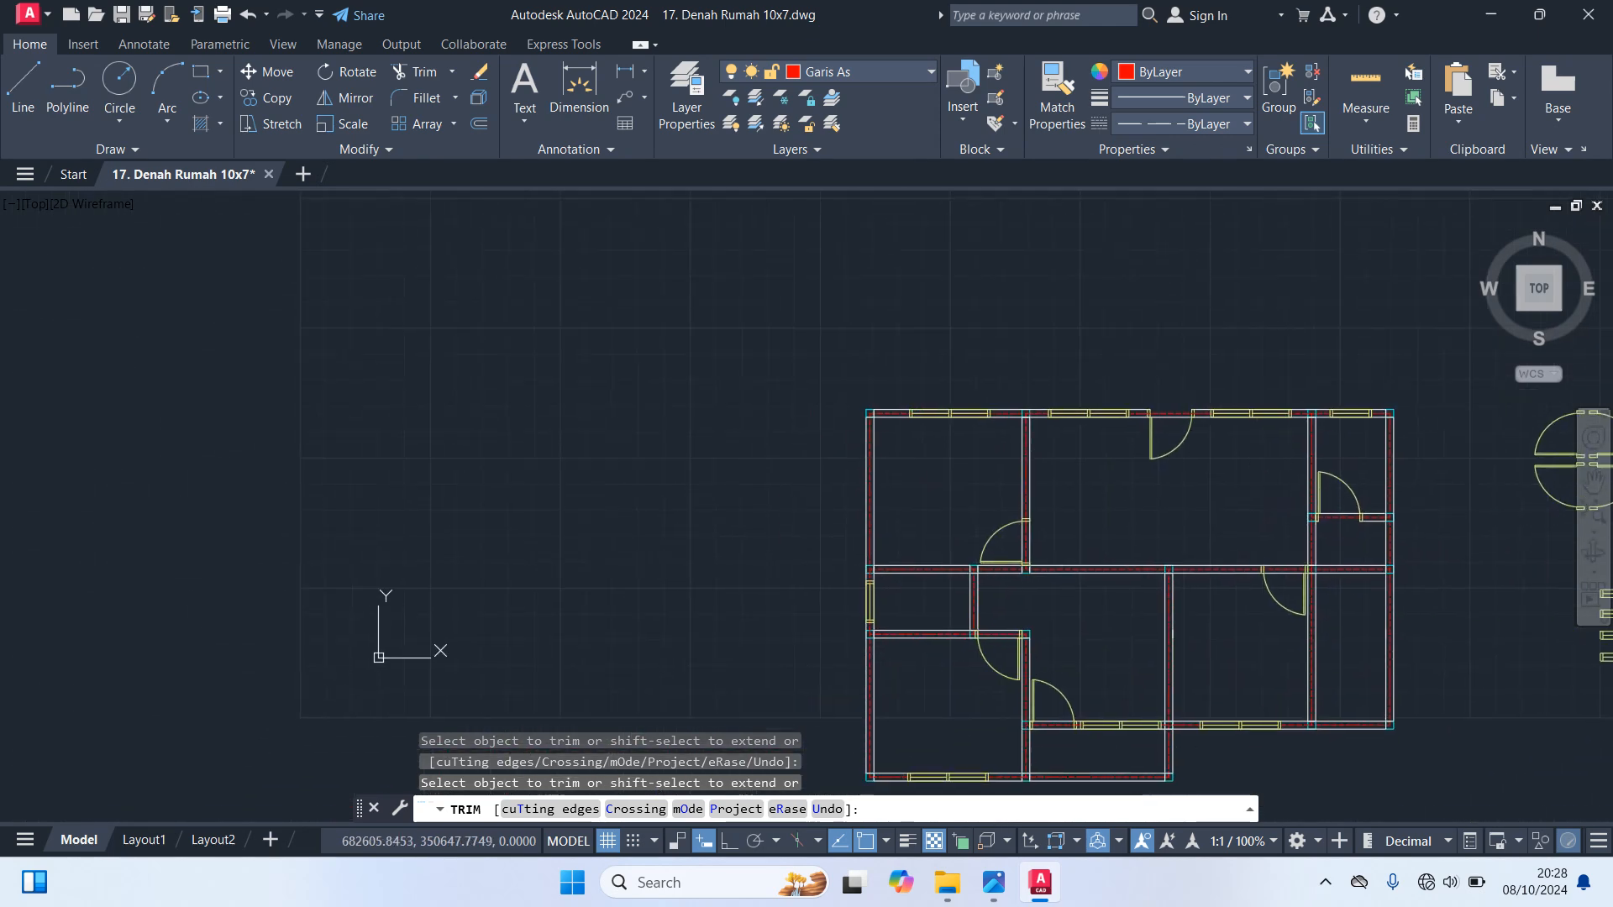
scroll(1037, 544, "up", 4)
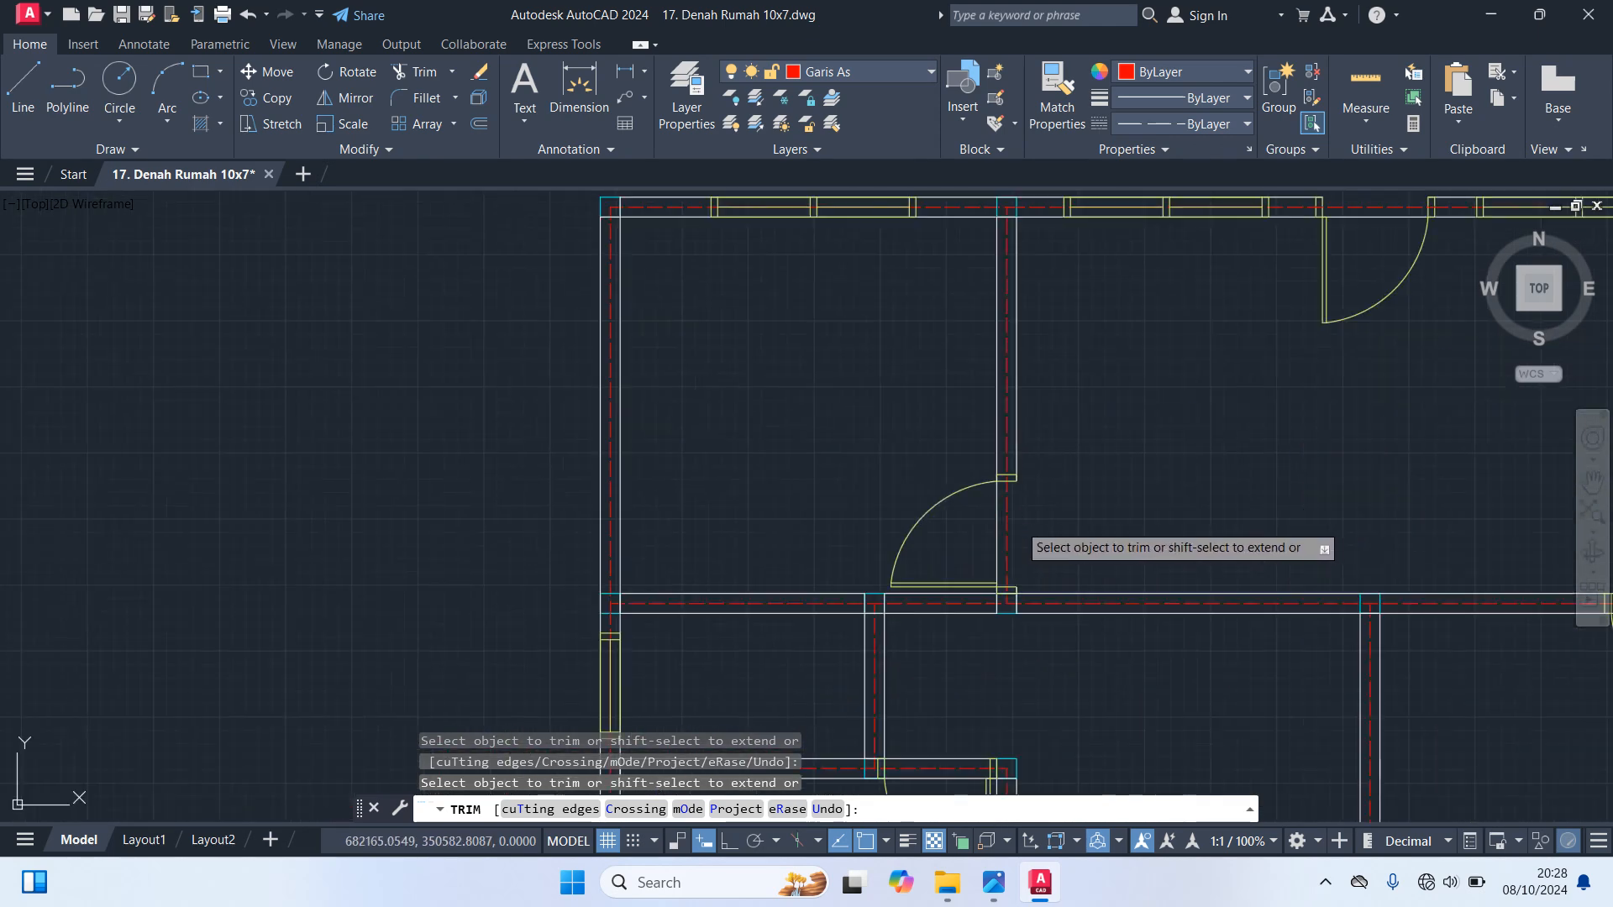
Trim the wall lines crossing the lower left room's door opening and the central room's bottom door opening
middle_click_drag(1080, 529, 1137, 349)
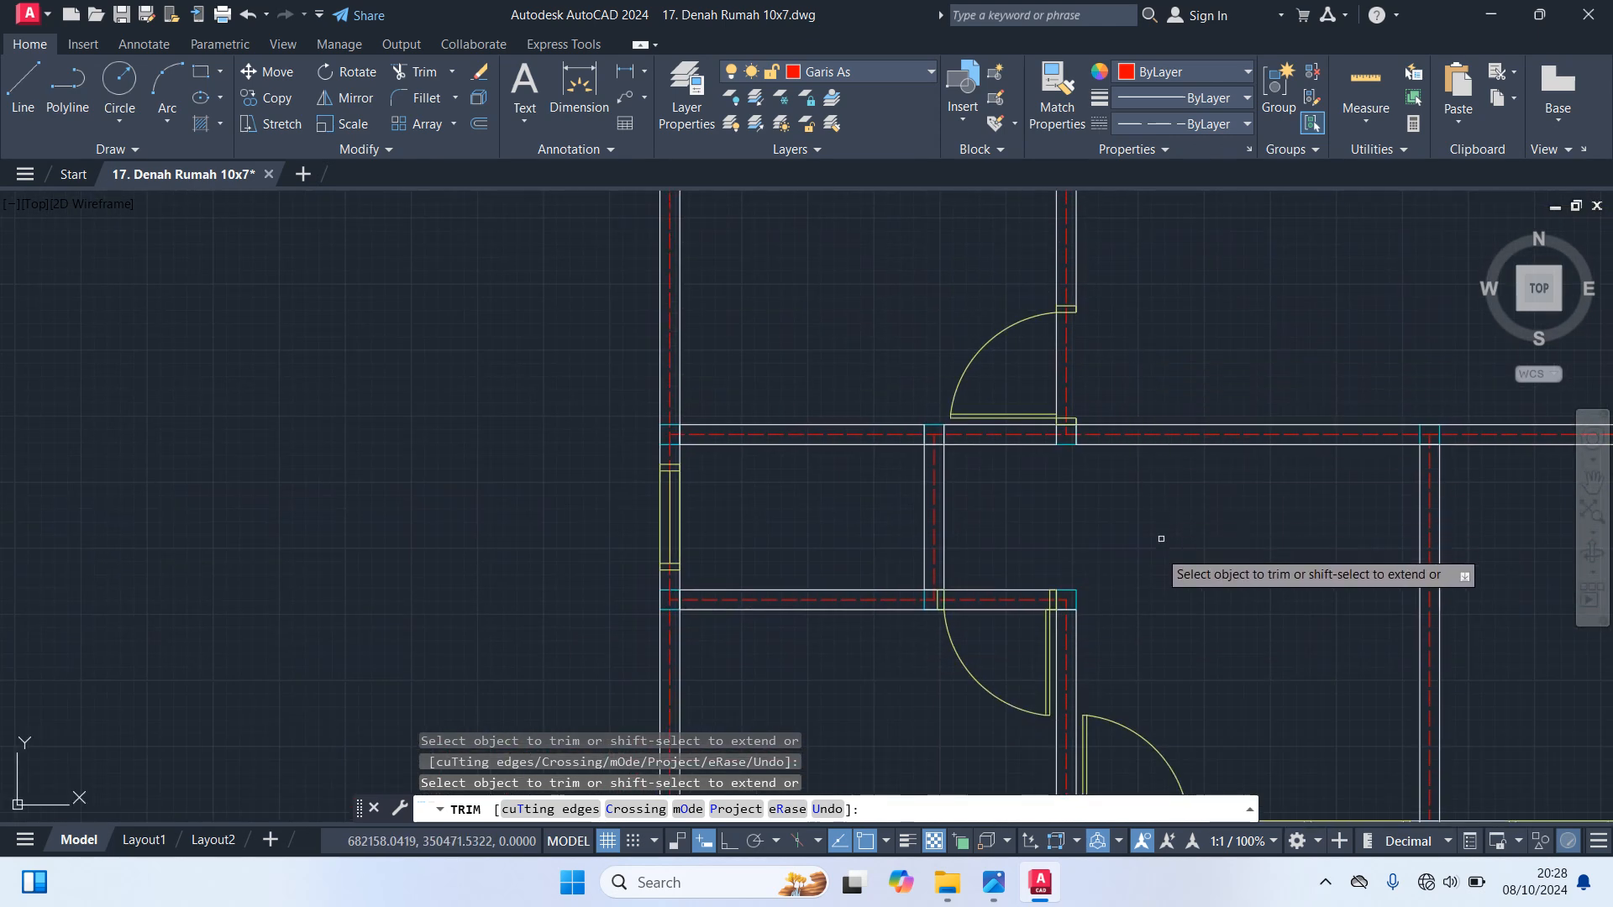
scroll(1009, 635, "up", 2)
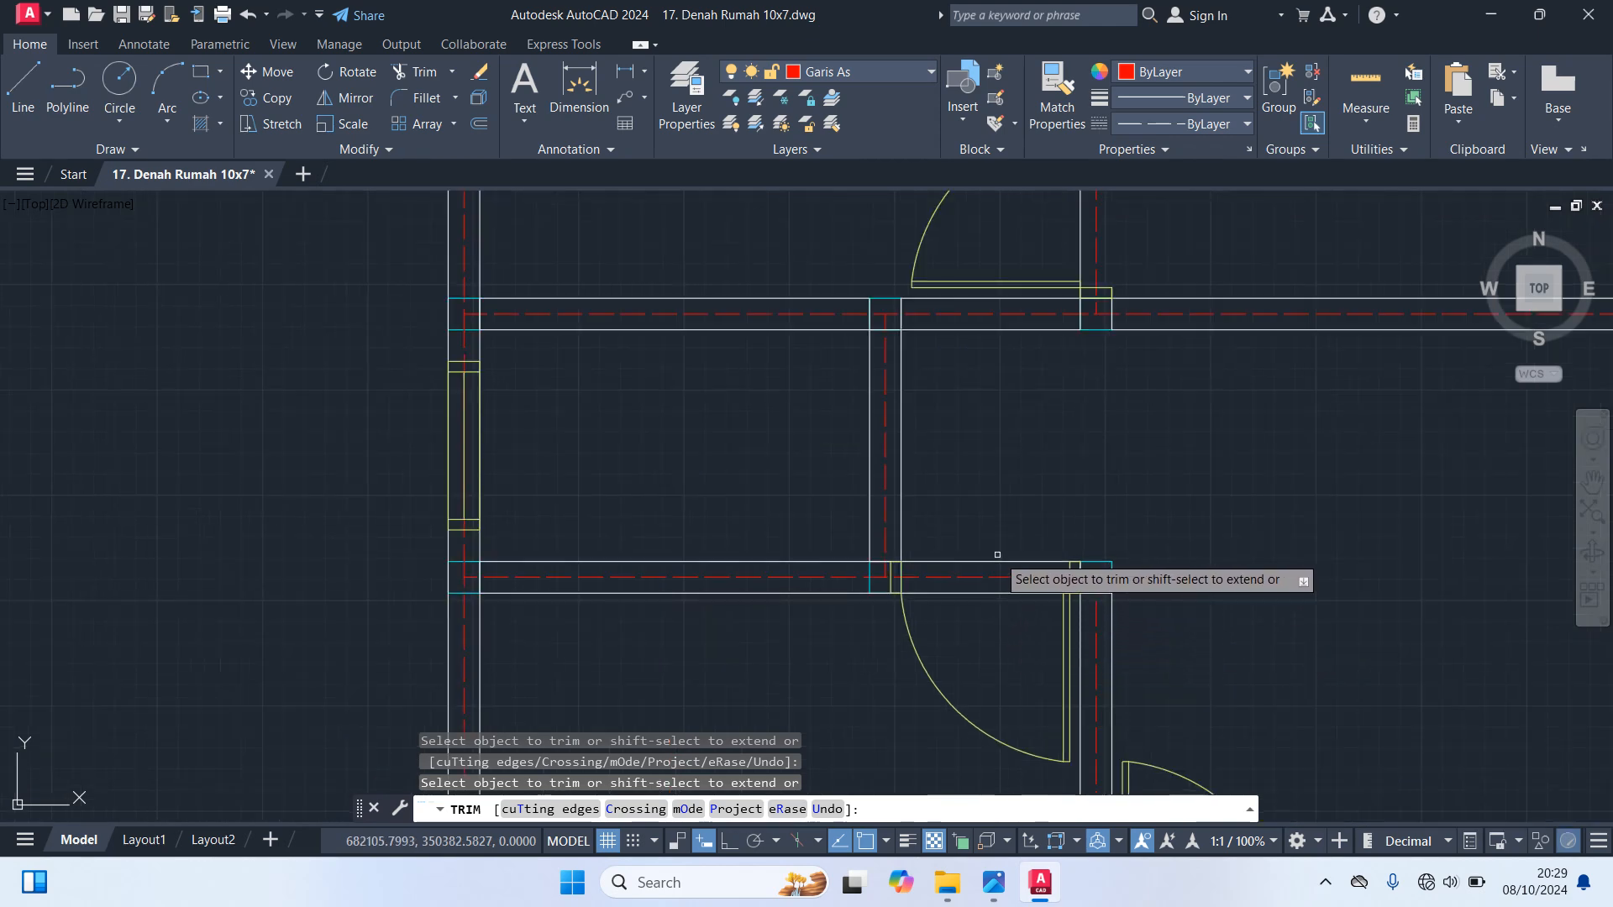
left_click(997, 561)
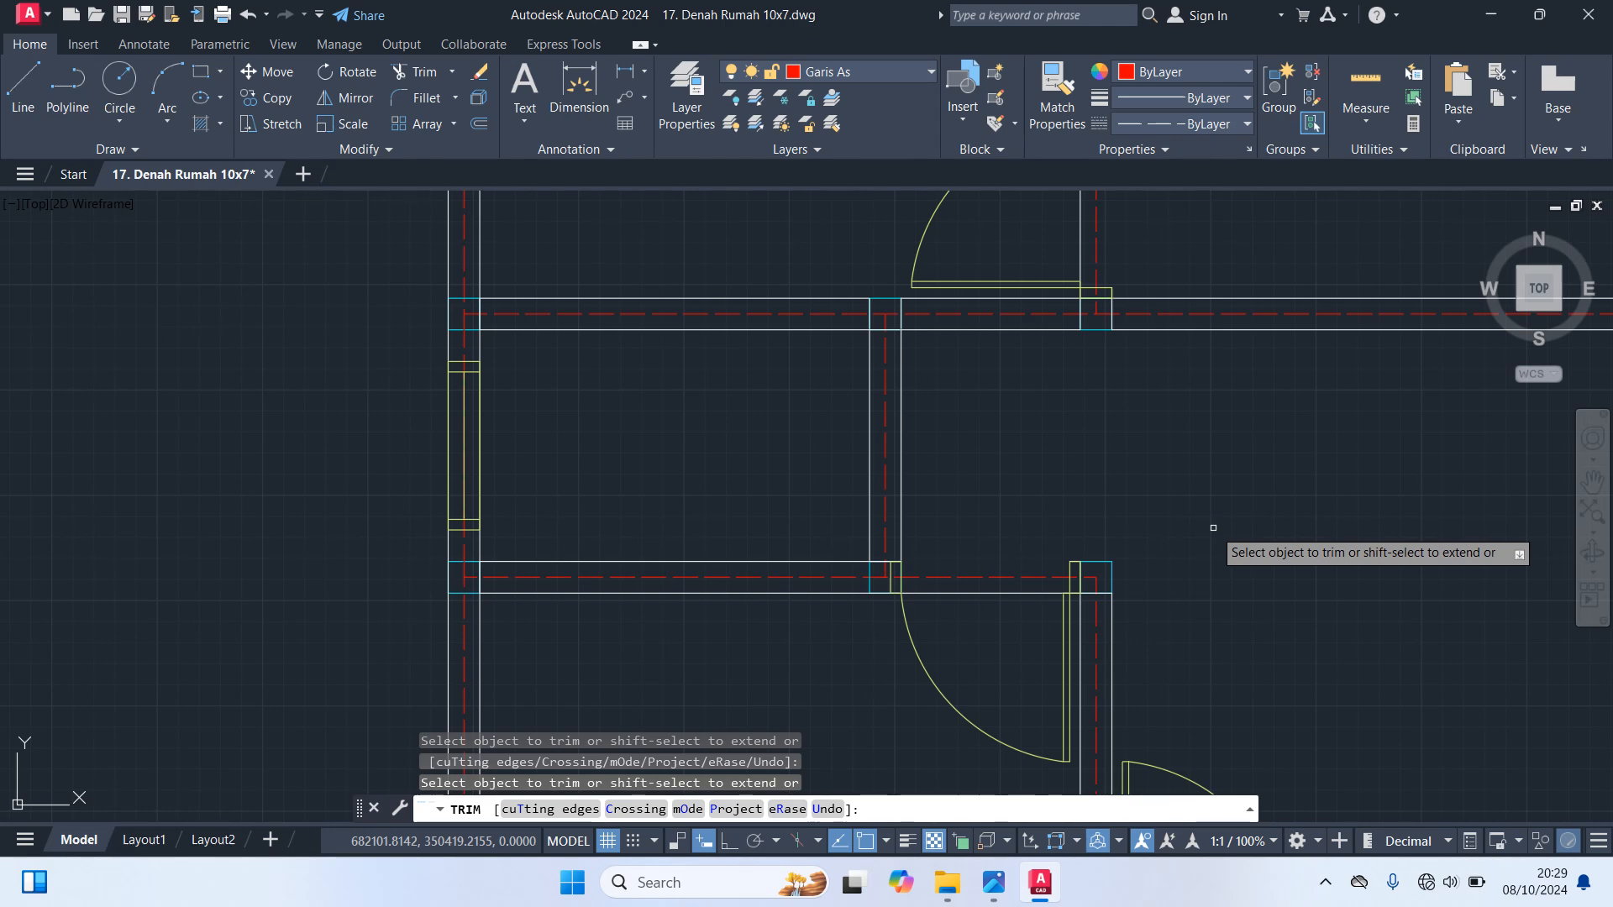
scroll(1212, 527, "down", 3)
scroll(954, 535, "up", 3)
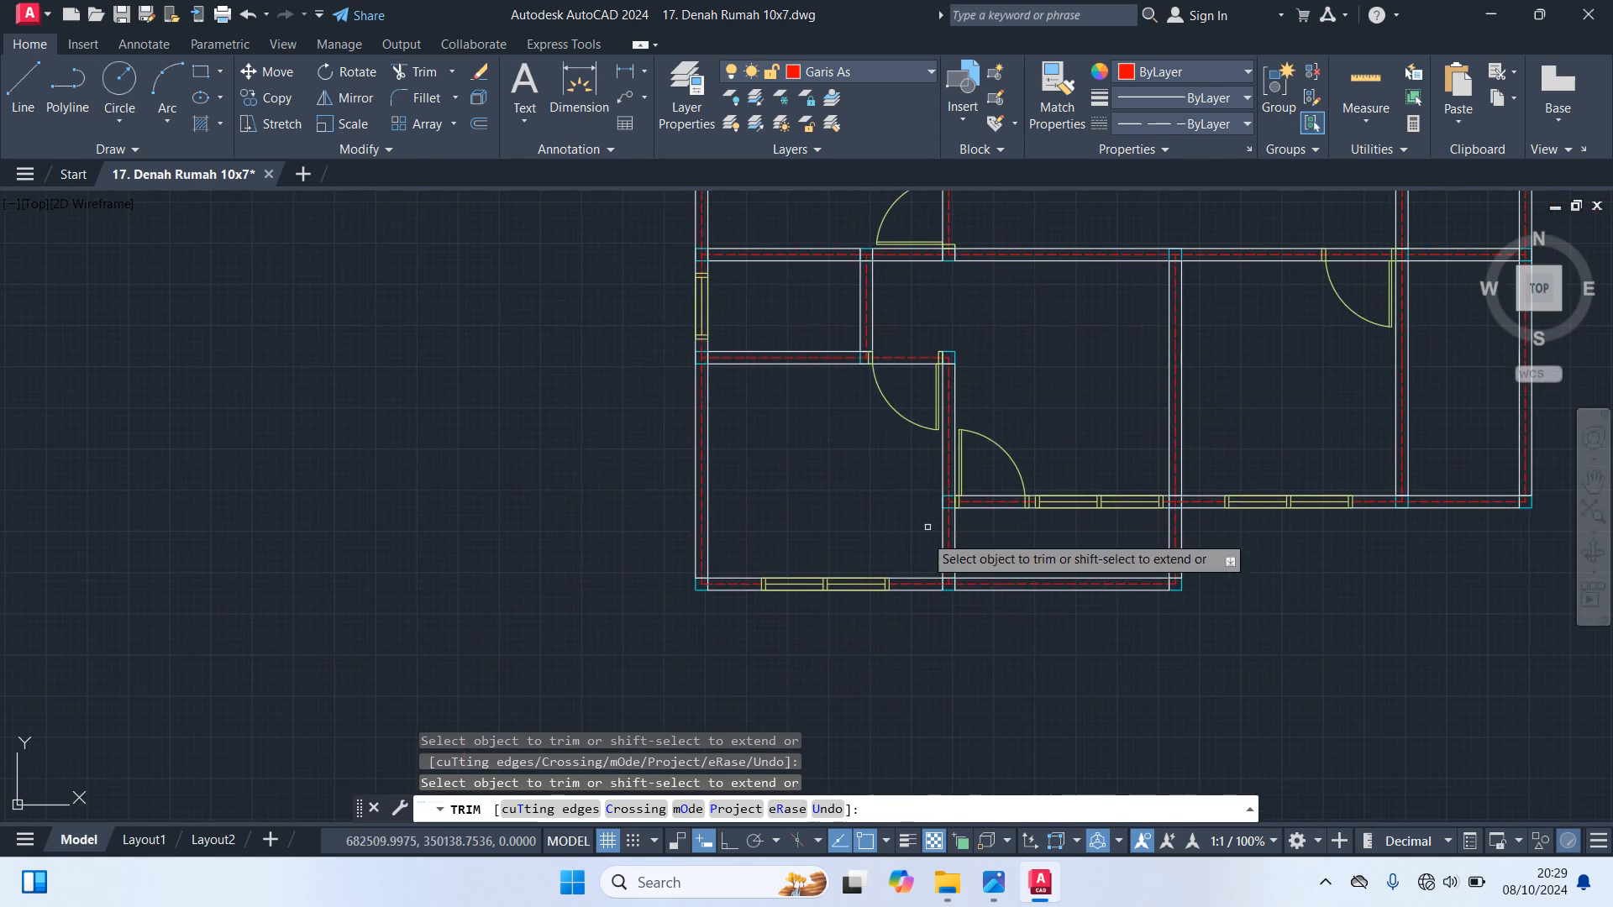
scroll(954, 535, "up", 2)
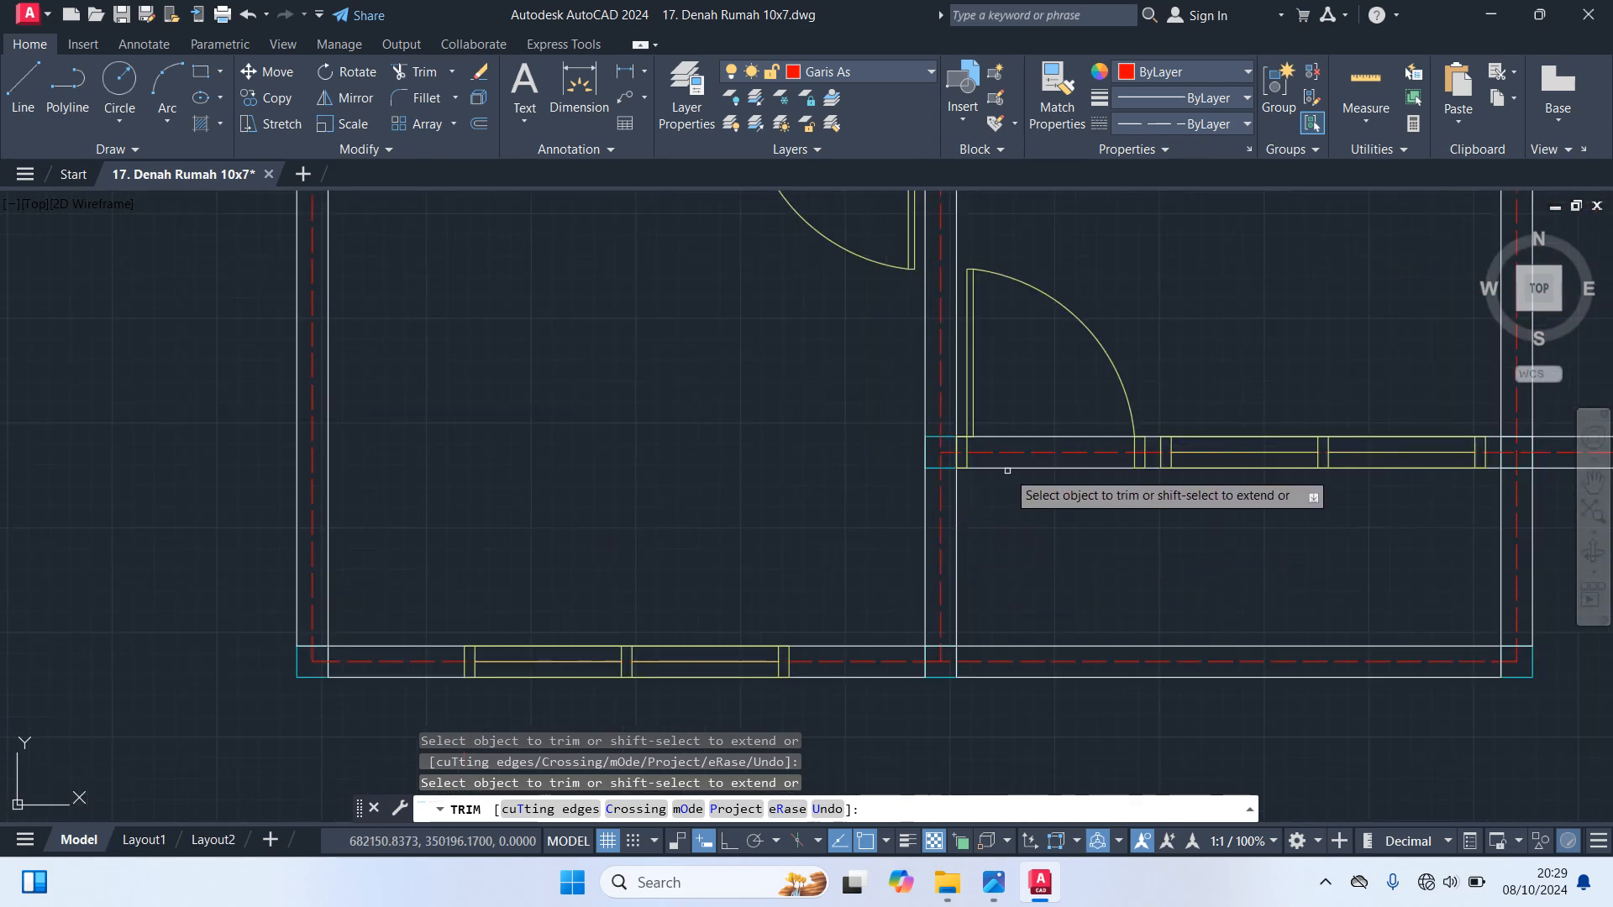
scroll(1022, 576, "down", 3)
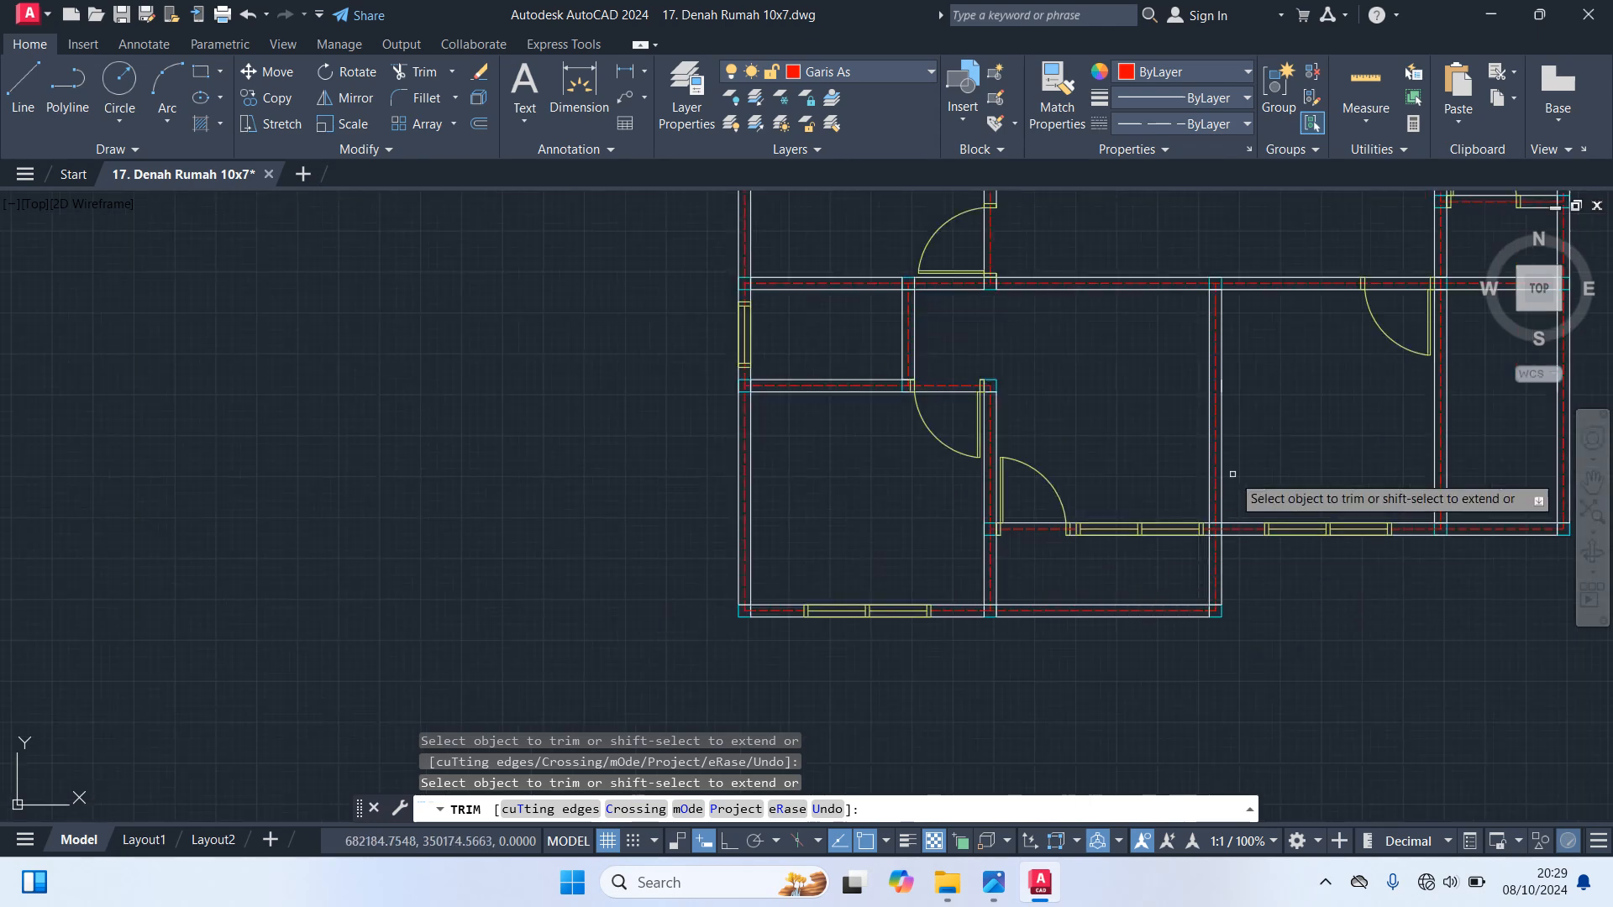
Trim the wall lines crossing the door opening in the lower right room's top wall
middle_click_drag(1232, 470, 924, 630)
scroll(1058, 462, "up", 4)
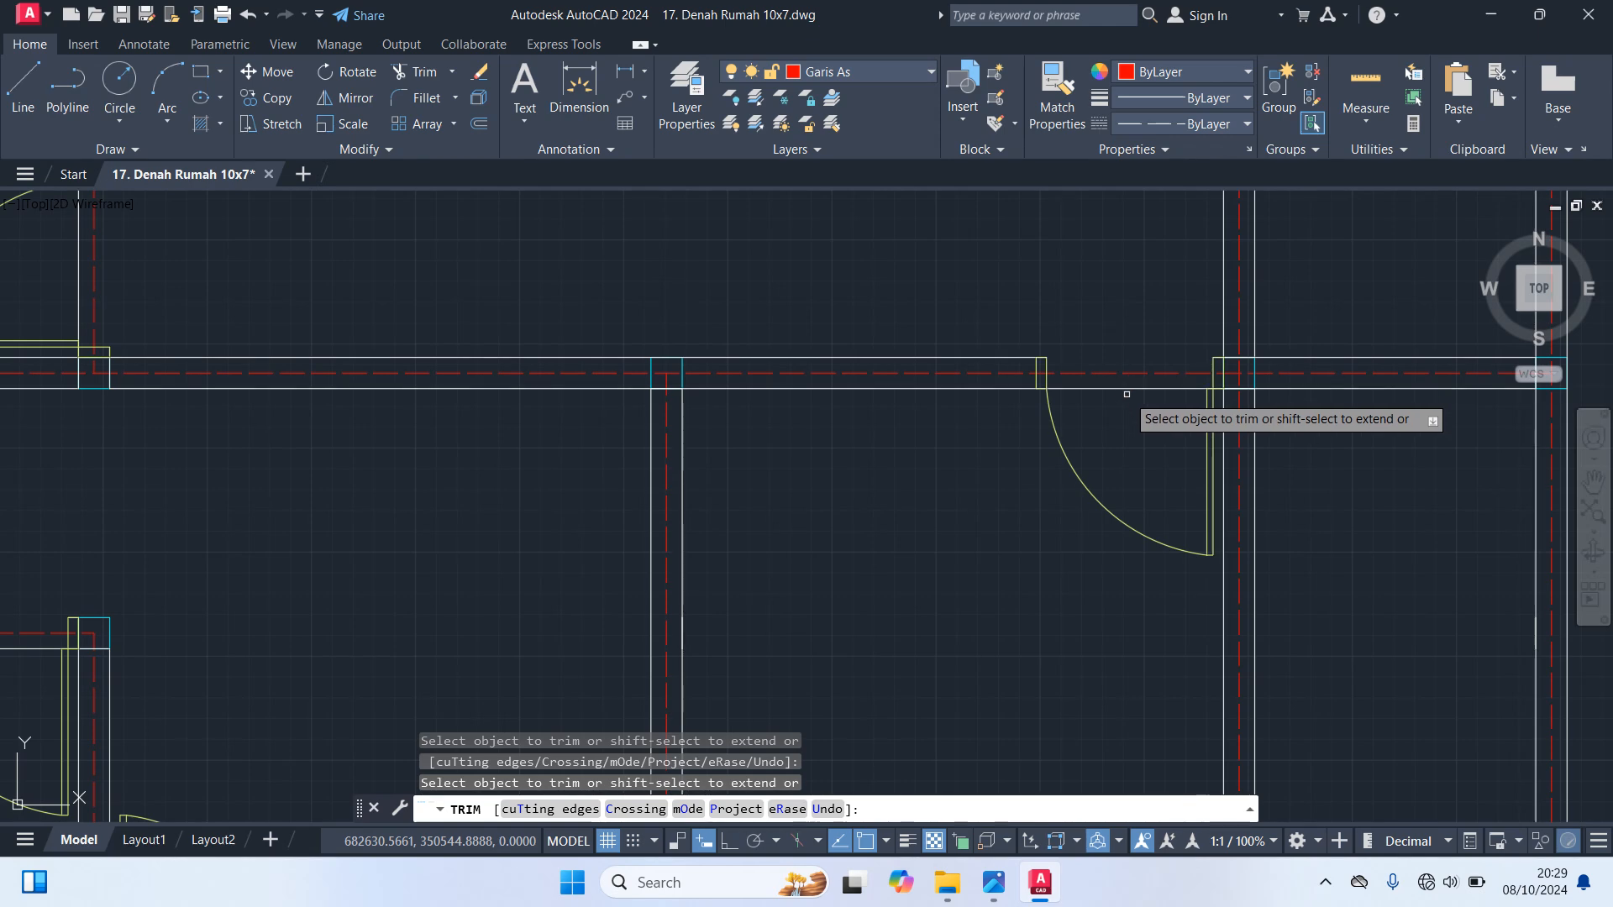
scroll(1115, 409, "down", 5)
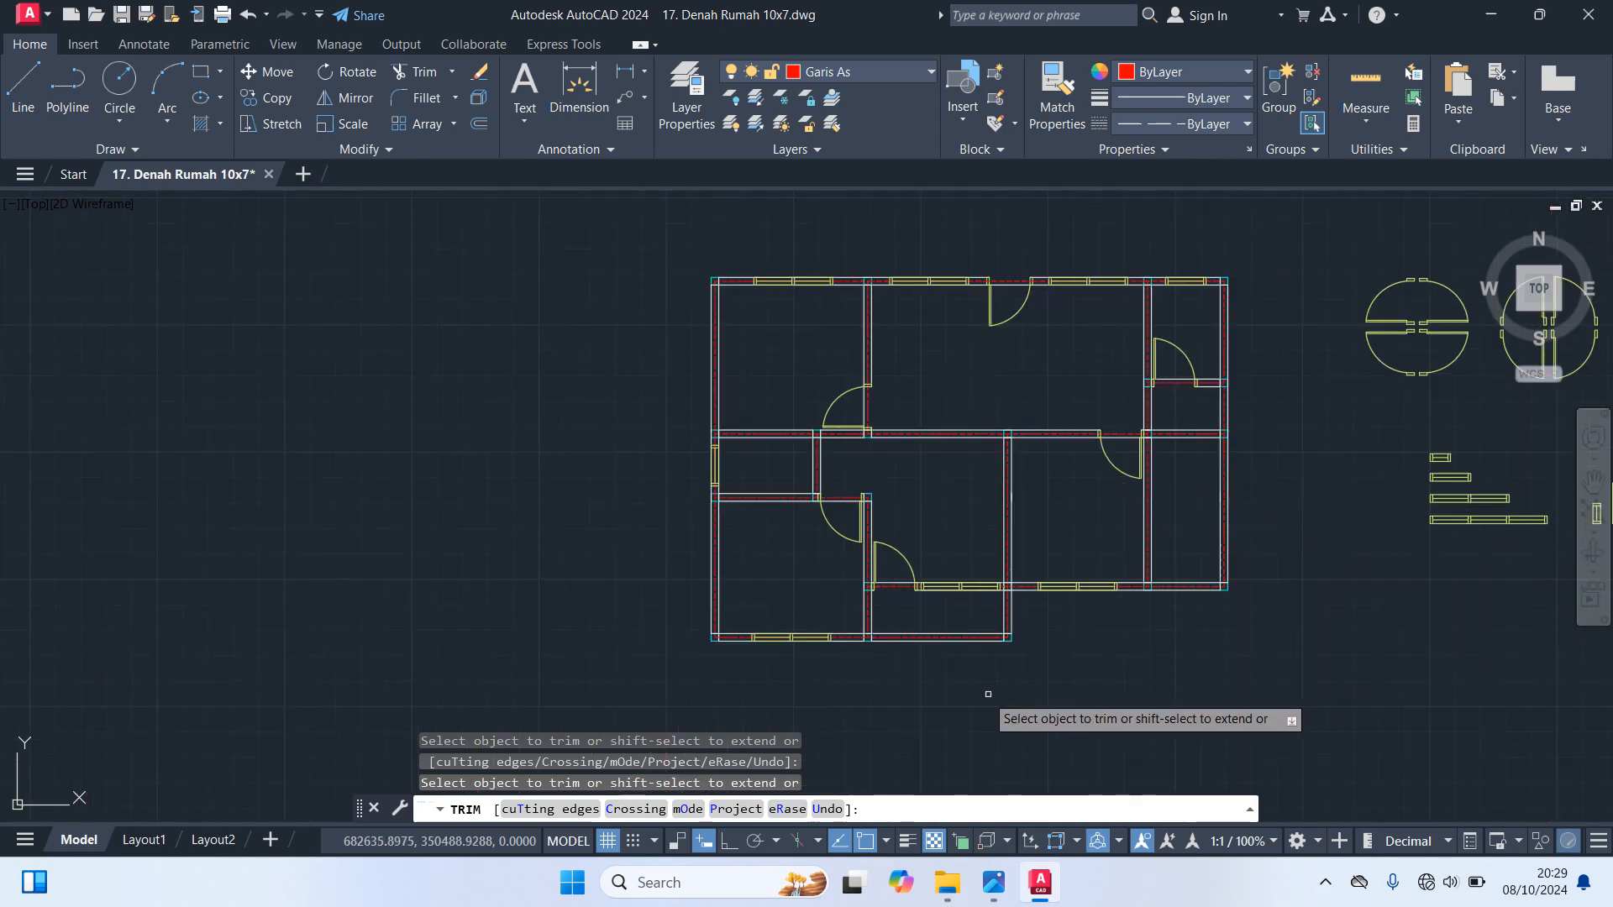
Trim away the inner lines of the bottom and right walls around the small space below the central room
scroll(963, 684, "up", 2)
scroll(960, 683, "up", 2)
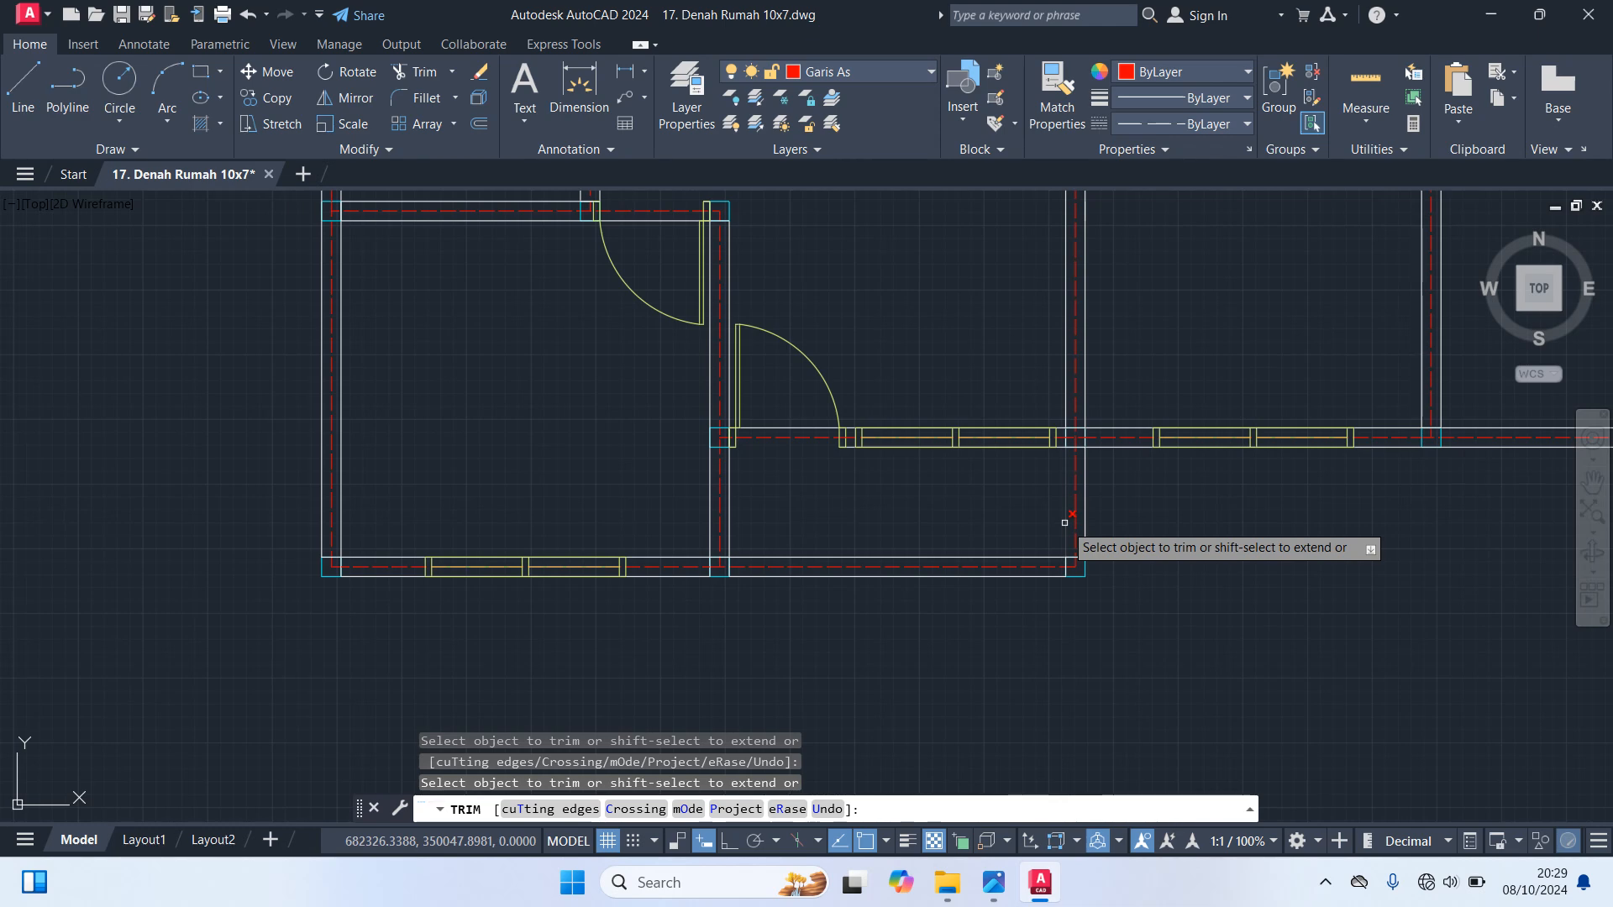
left_click(1048, 557)
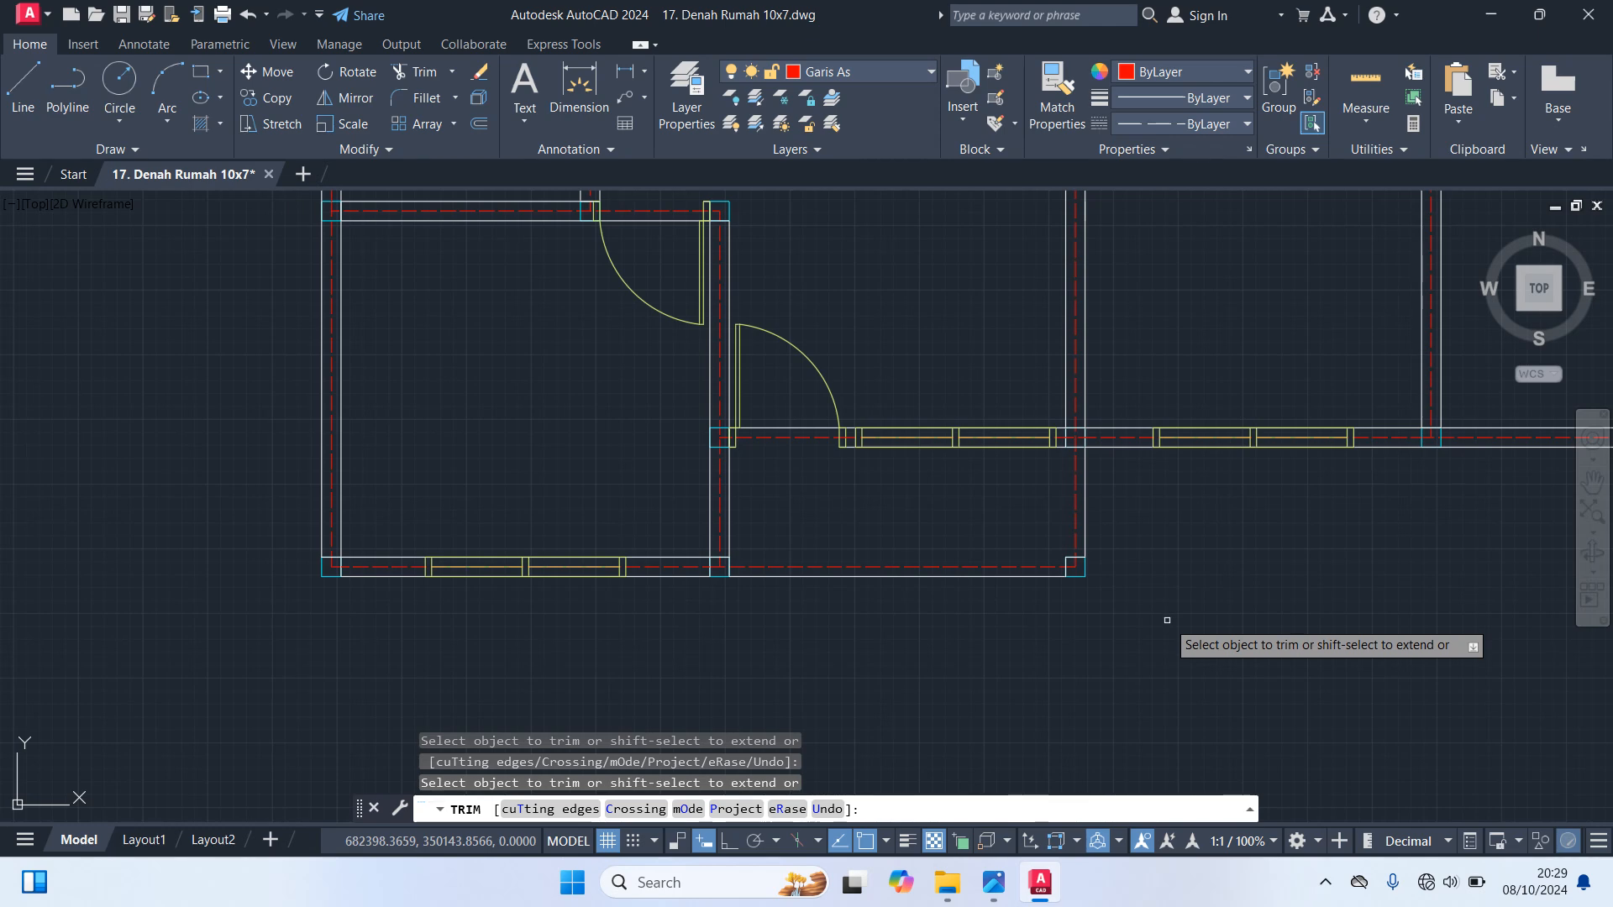
Trim the inner bottom wall line of the far-right strip and the vertical wall lines below the upper right room, then finish trimming
scroll(1167, 620, "down", 2)
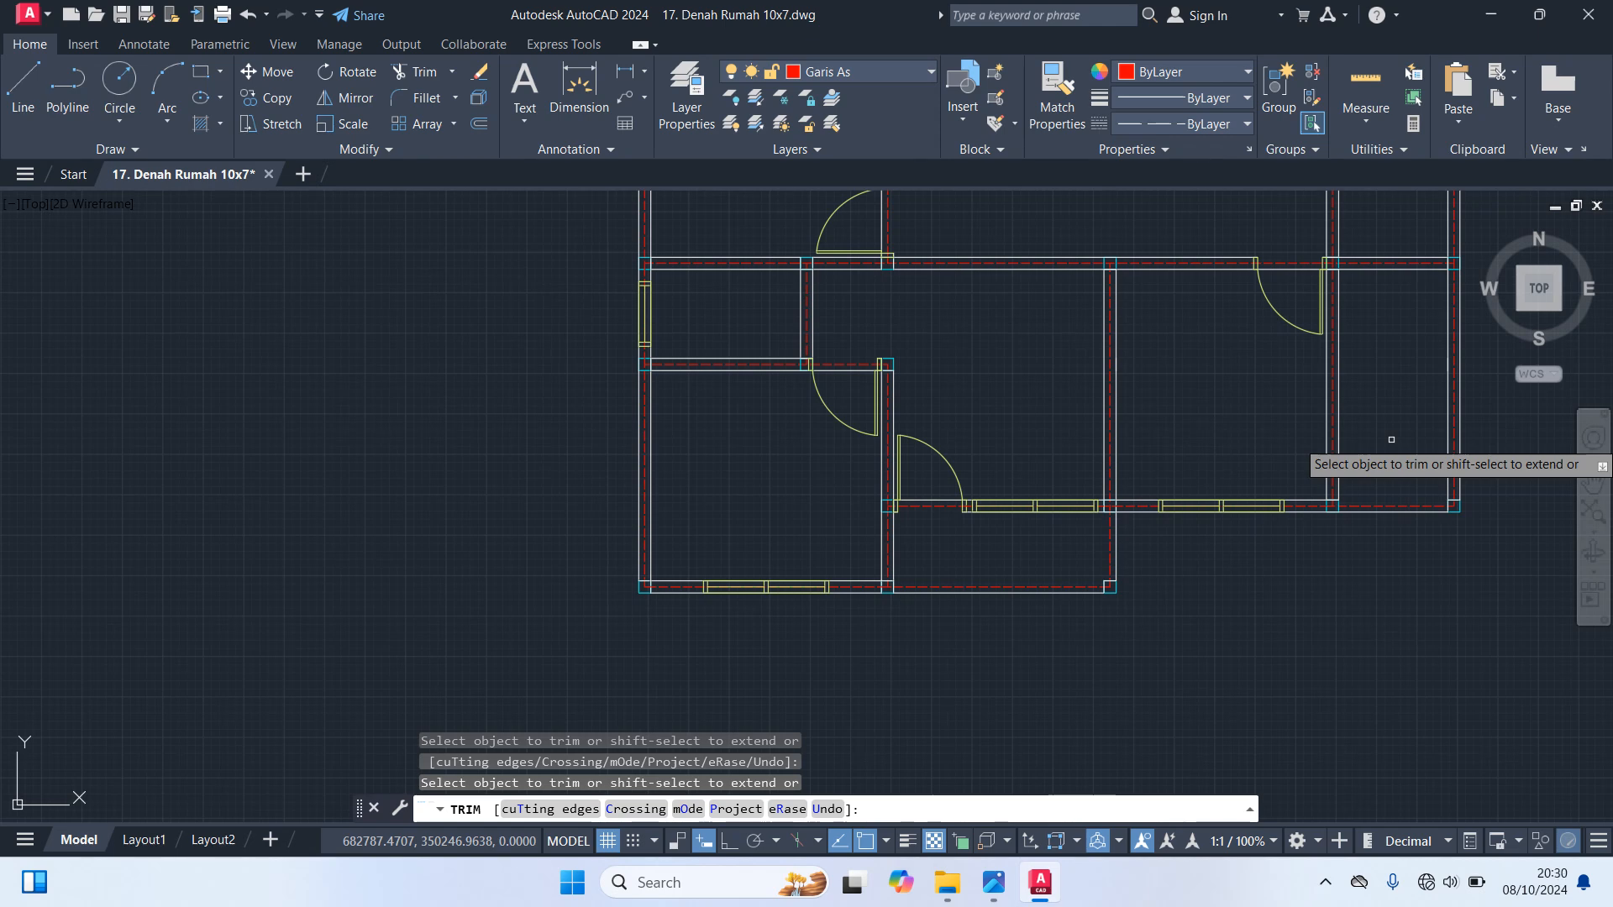
middle_click_drag(1391, 440, 1316, 648)
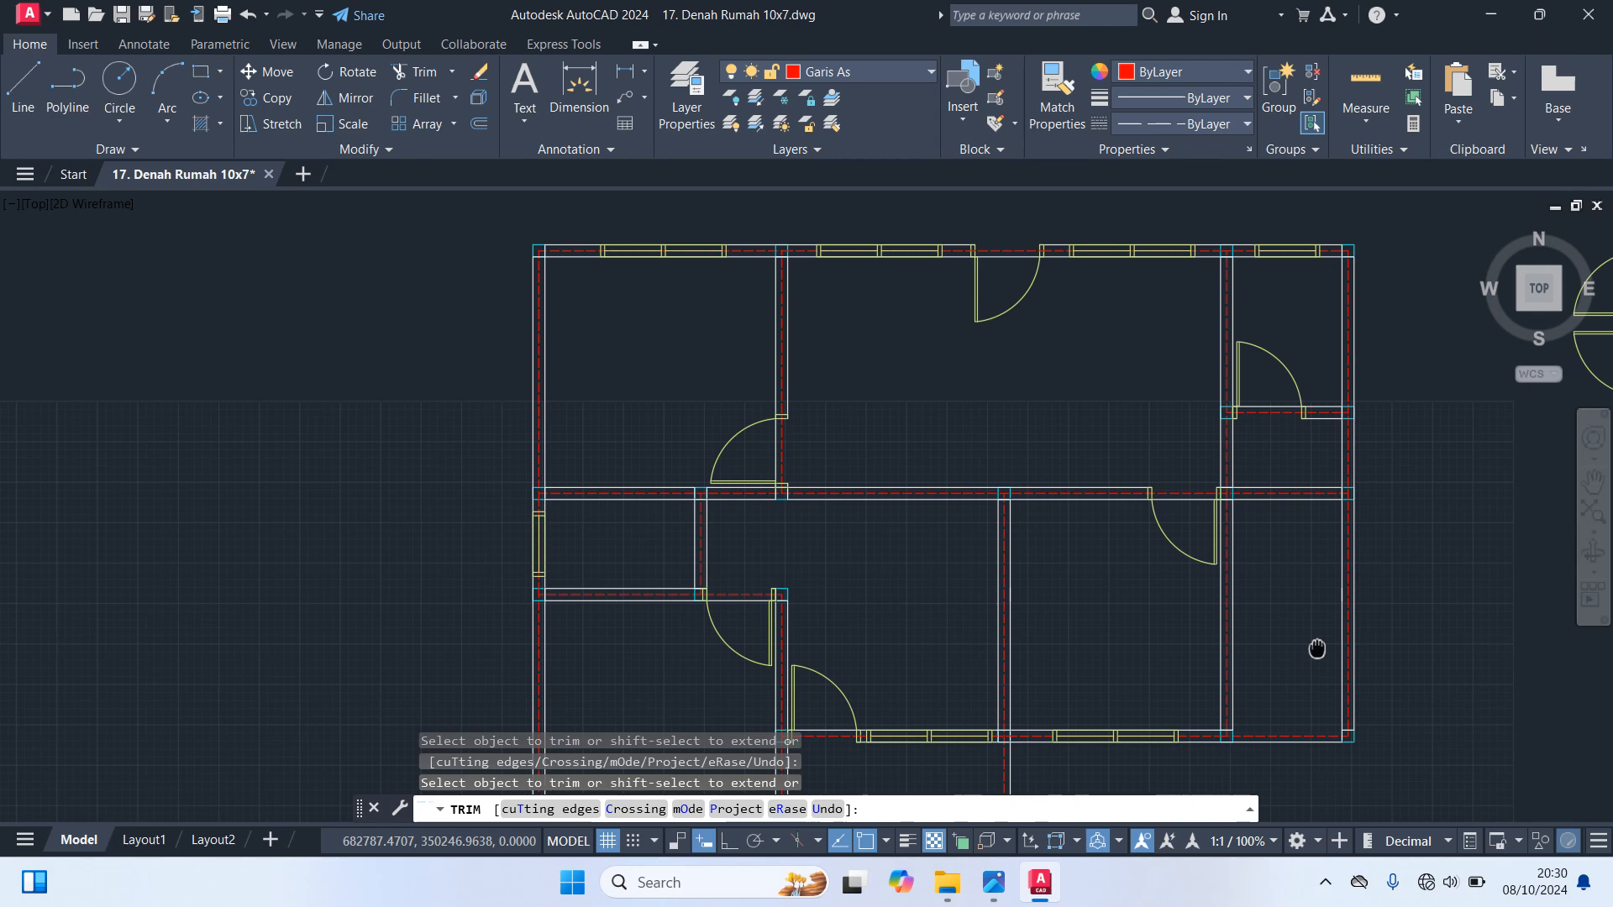
middle_click_drag(1316, 648, 1317, 646)
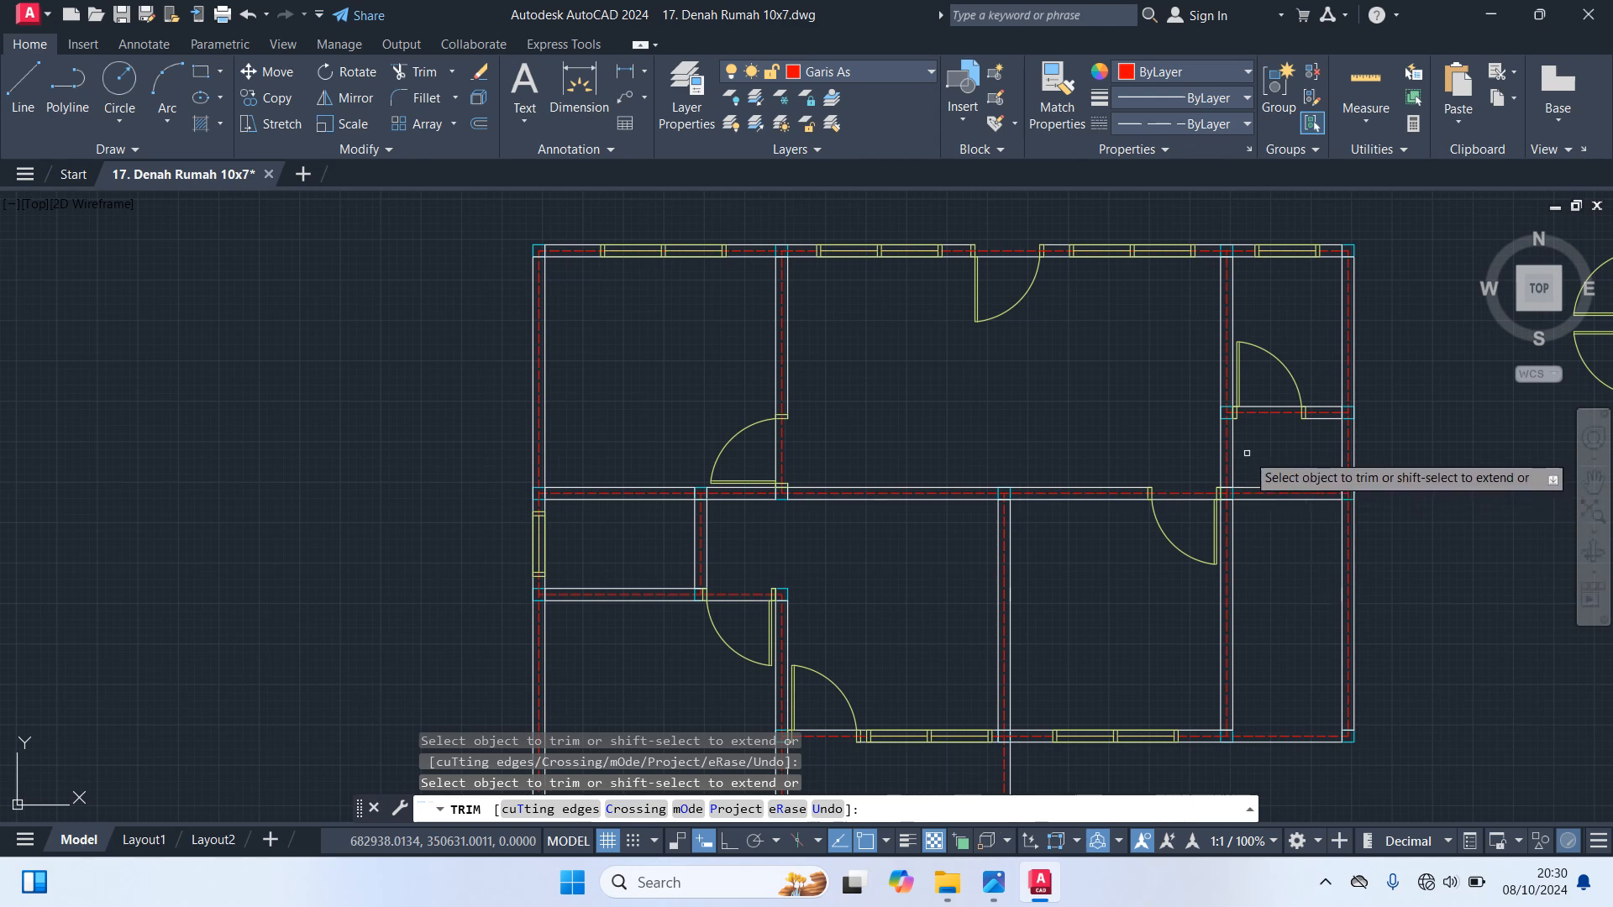
scroll(1252, 455, "up", 2)
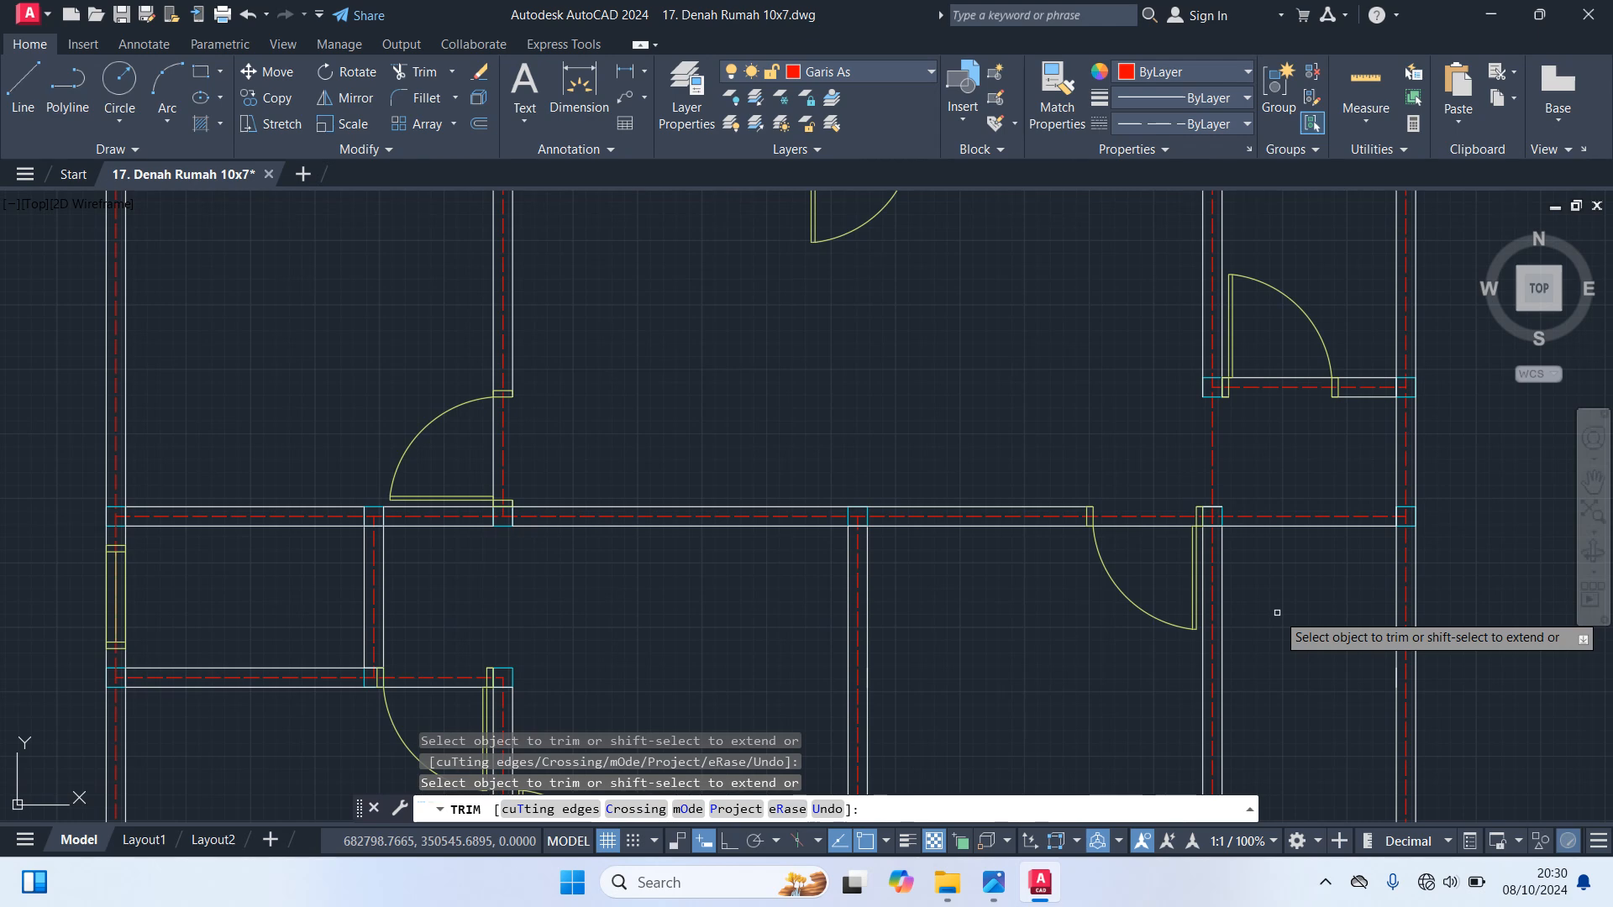
scroll(1277, 613, "down", 2)
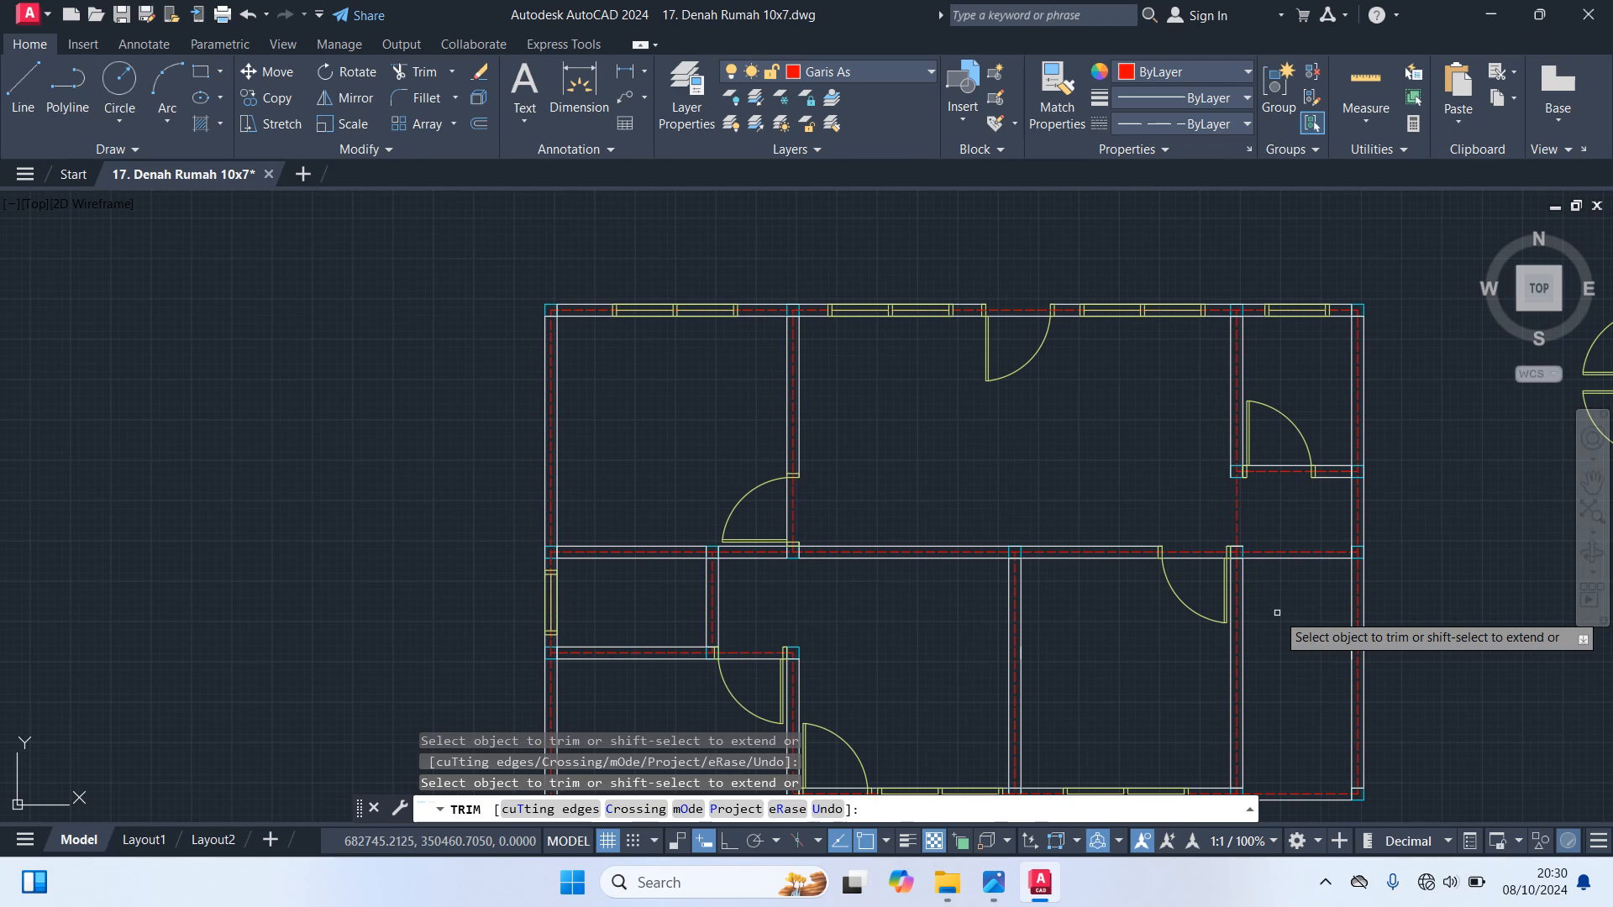
middle_click_drag(1277, 613, 1305, 570)
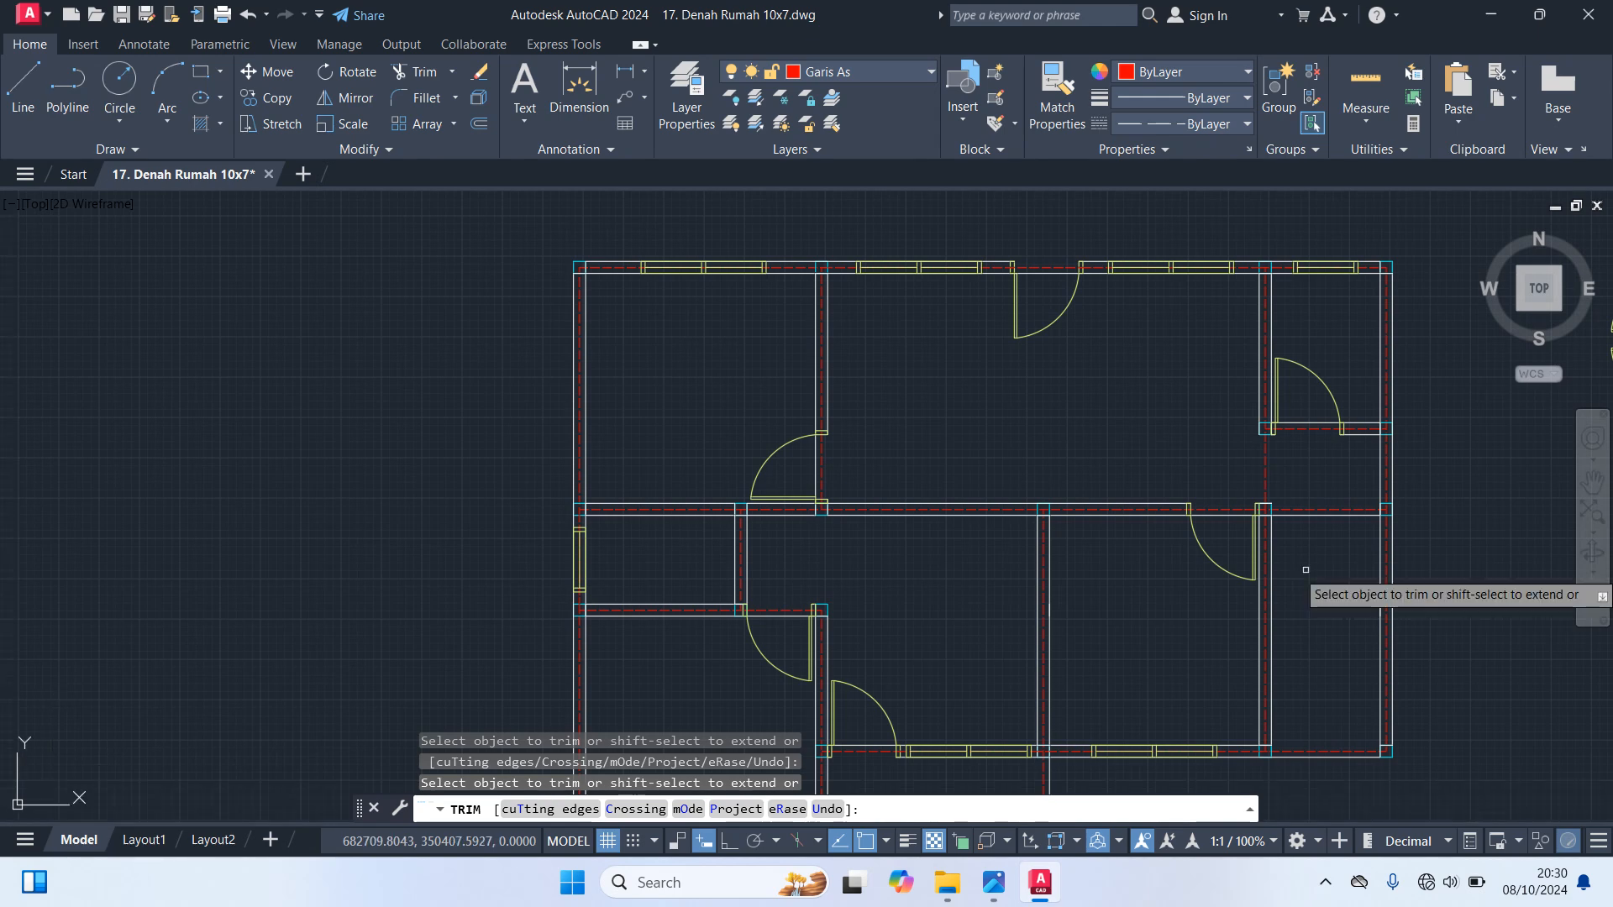
key("Return")
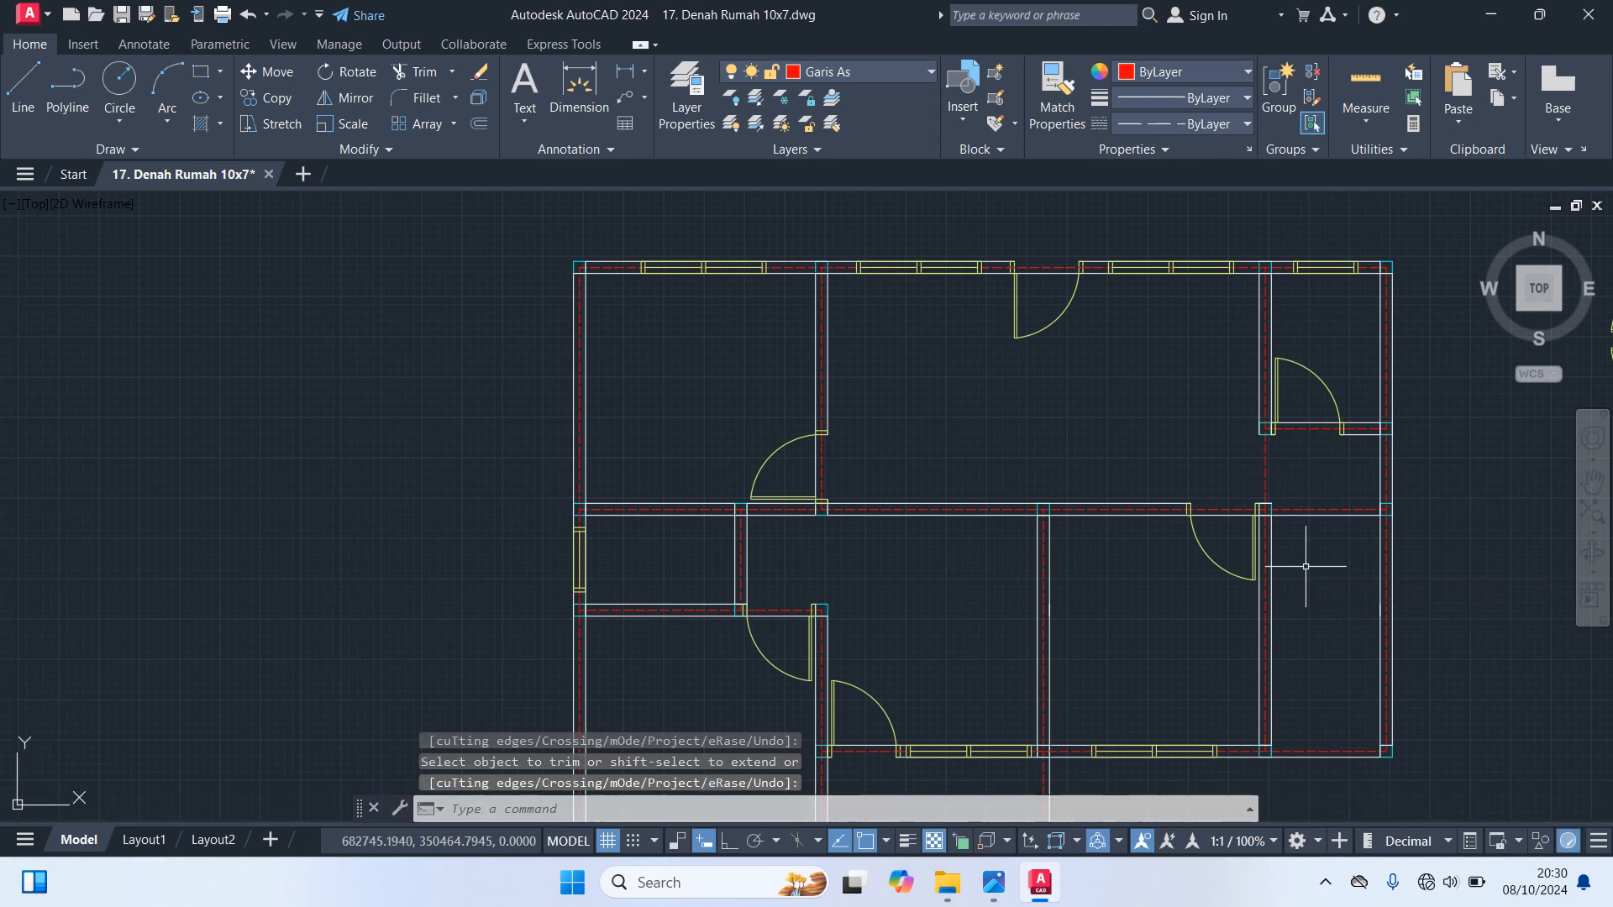
With Ortho on, stretch the left end of the middle horizontal wall 80 units to the right, beside the upper left room's door
scroll(865, 548, "up", 3)
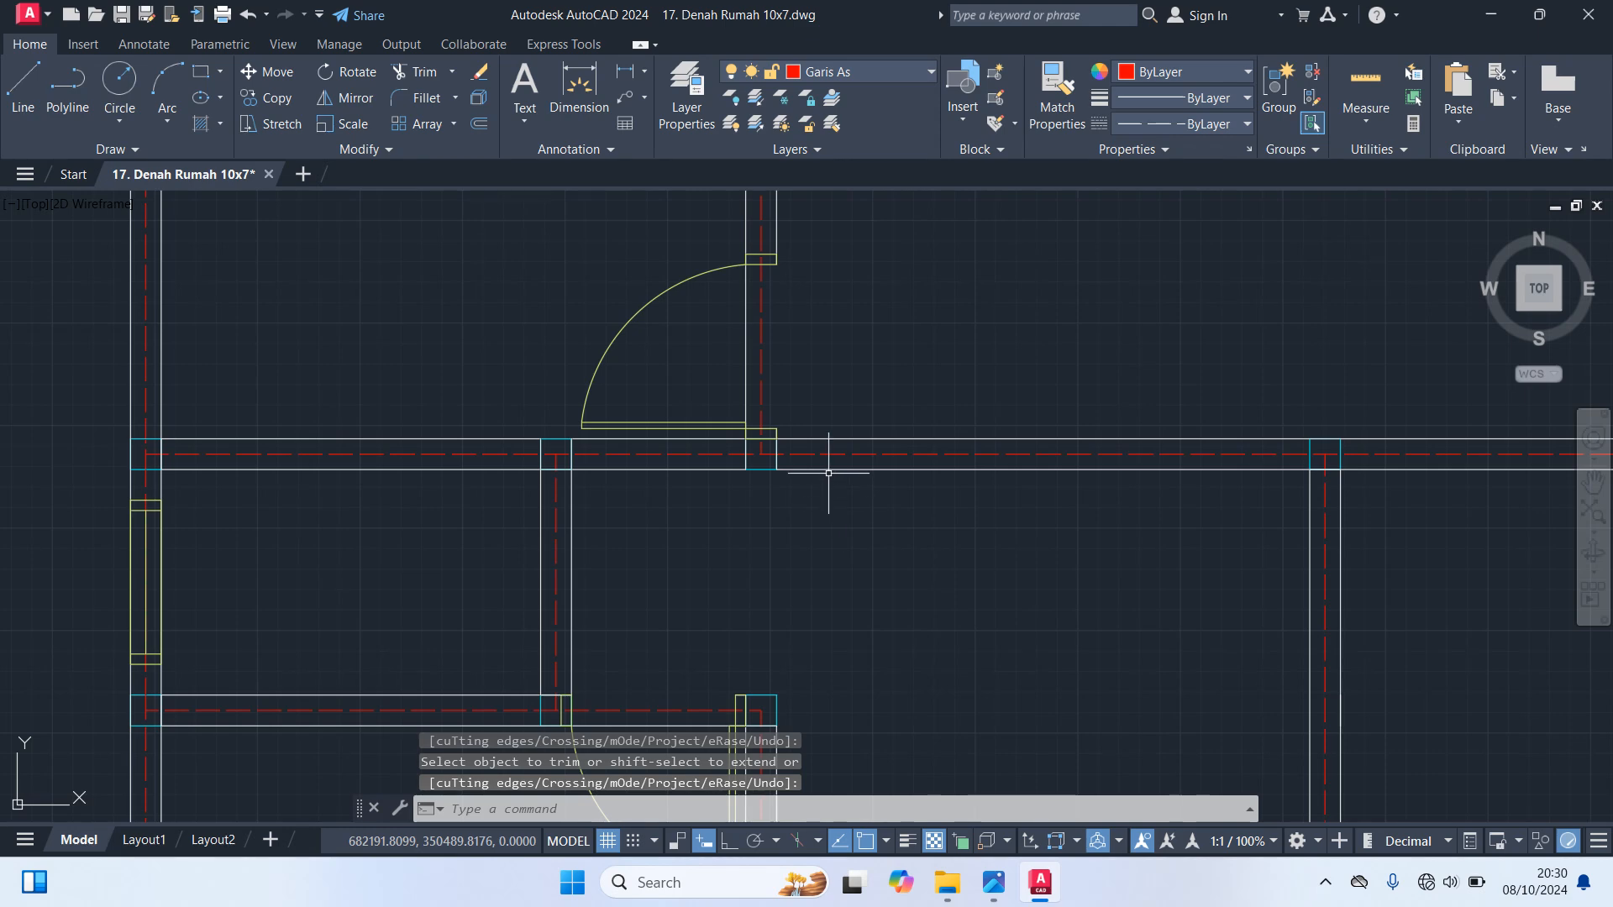
left_click(819, 470)
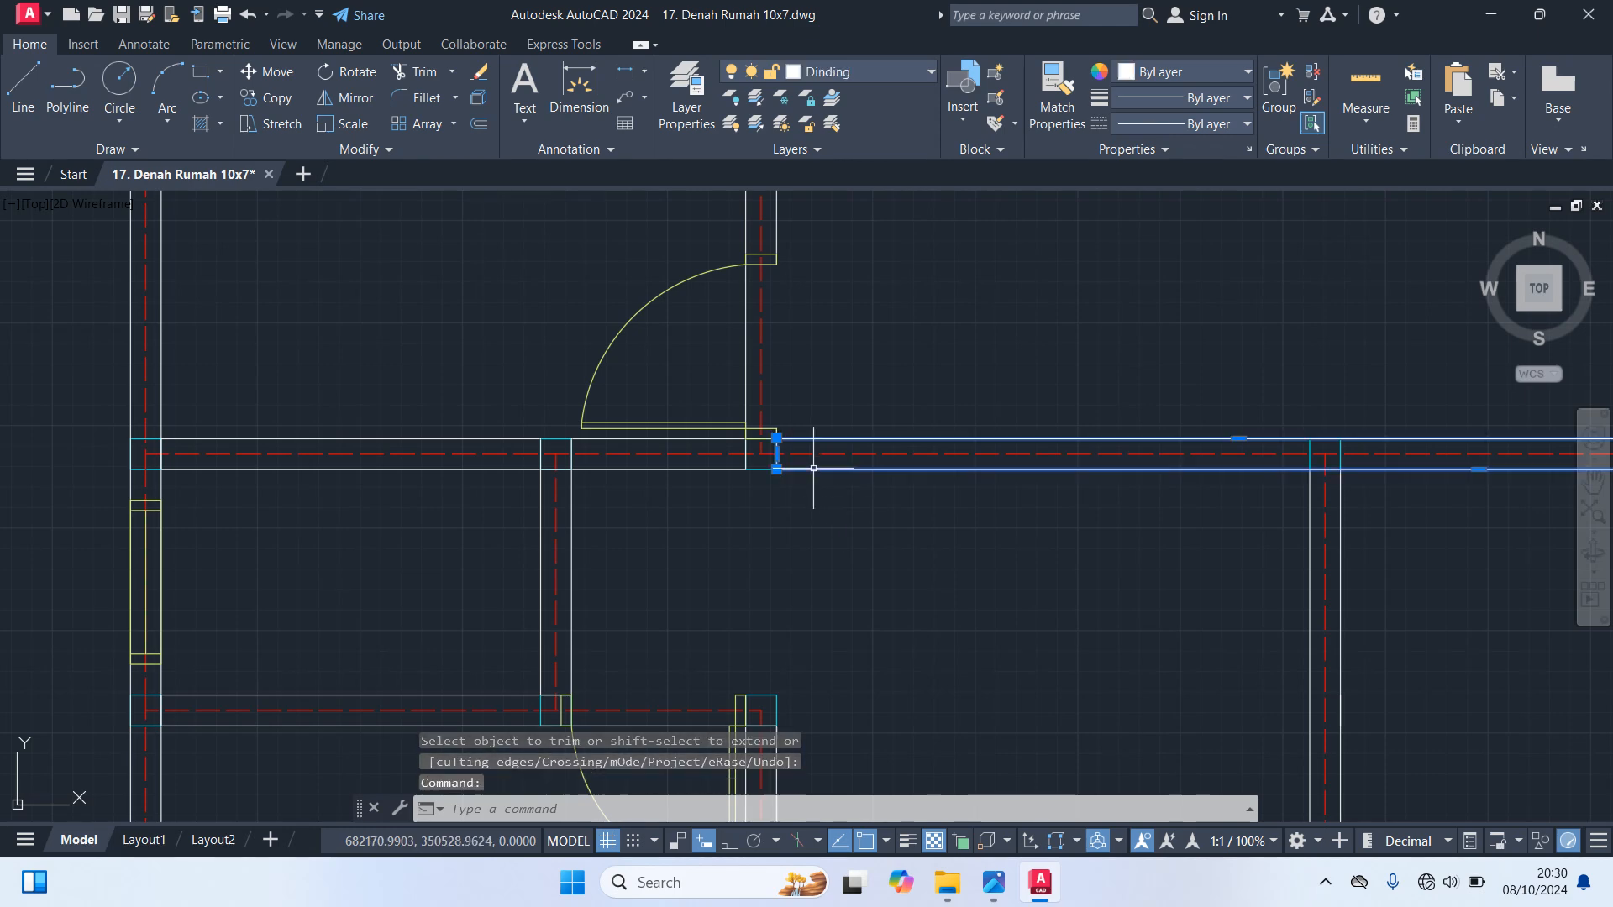
scroll(799, 471, "up", 3)
mouse_move(737, 427)
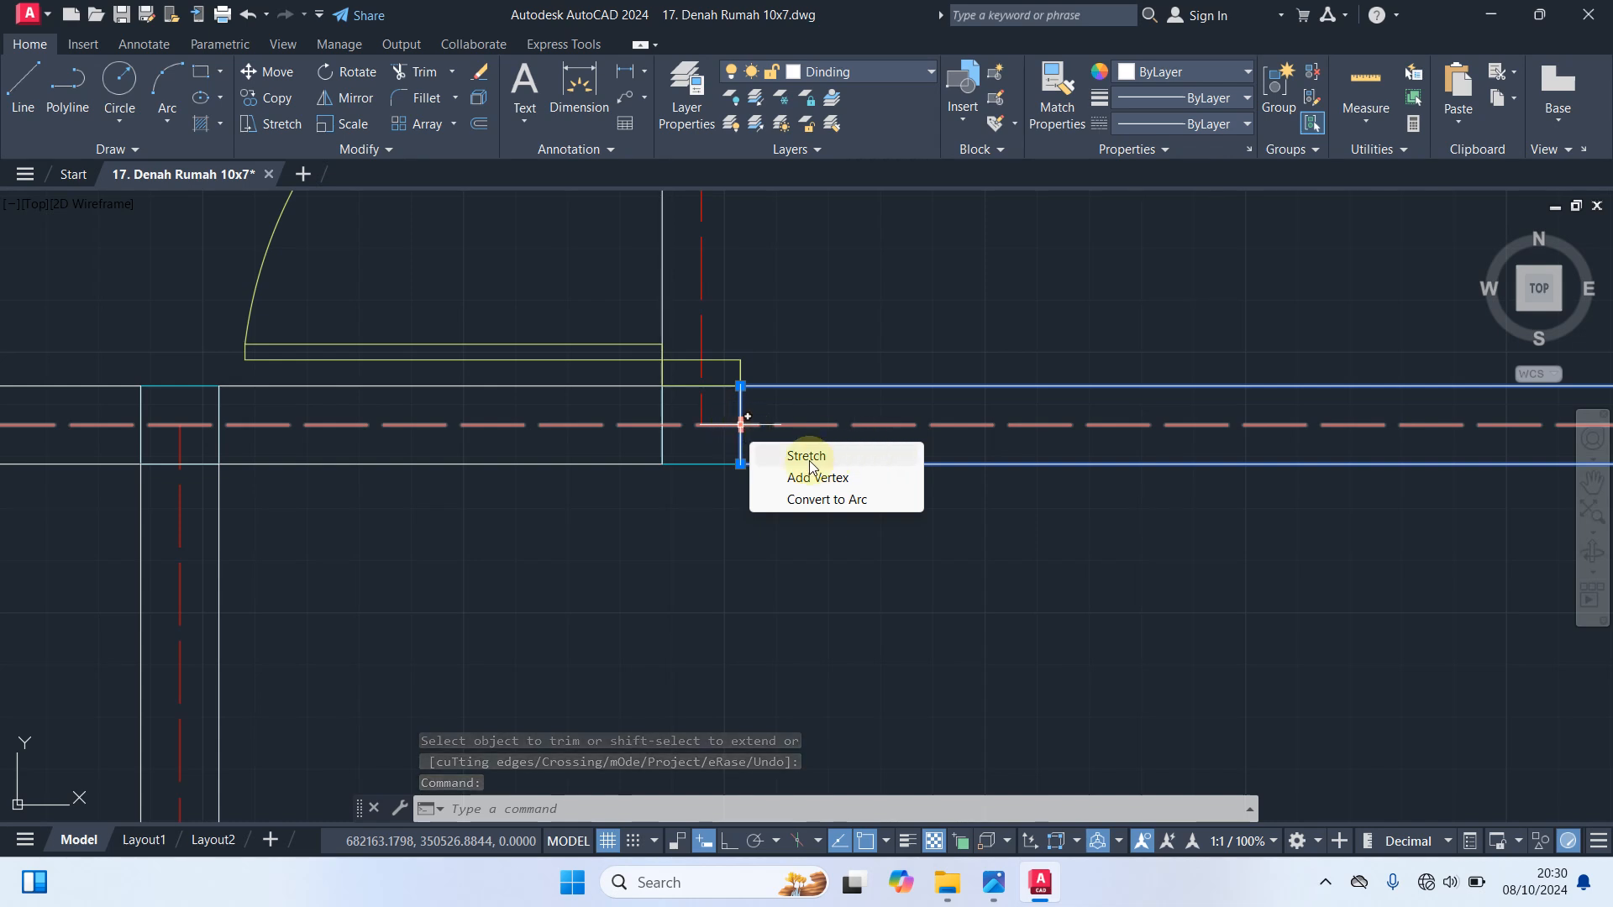
left_click(823, 456)
left_click(739, 425)
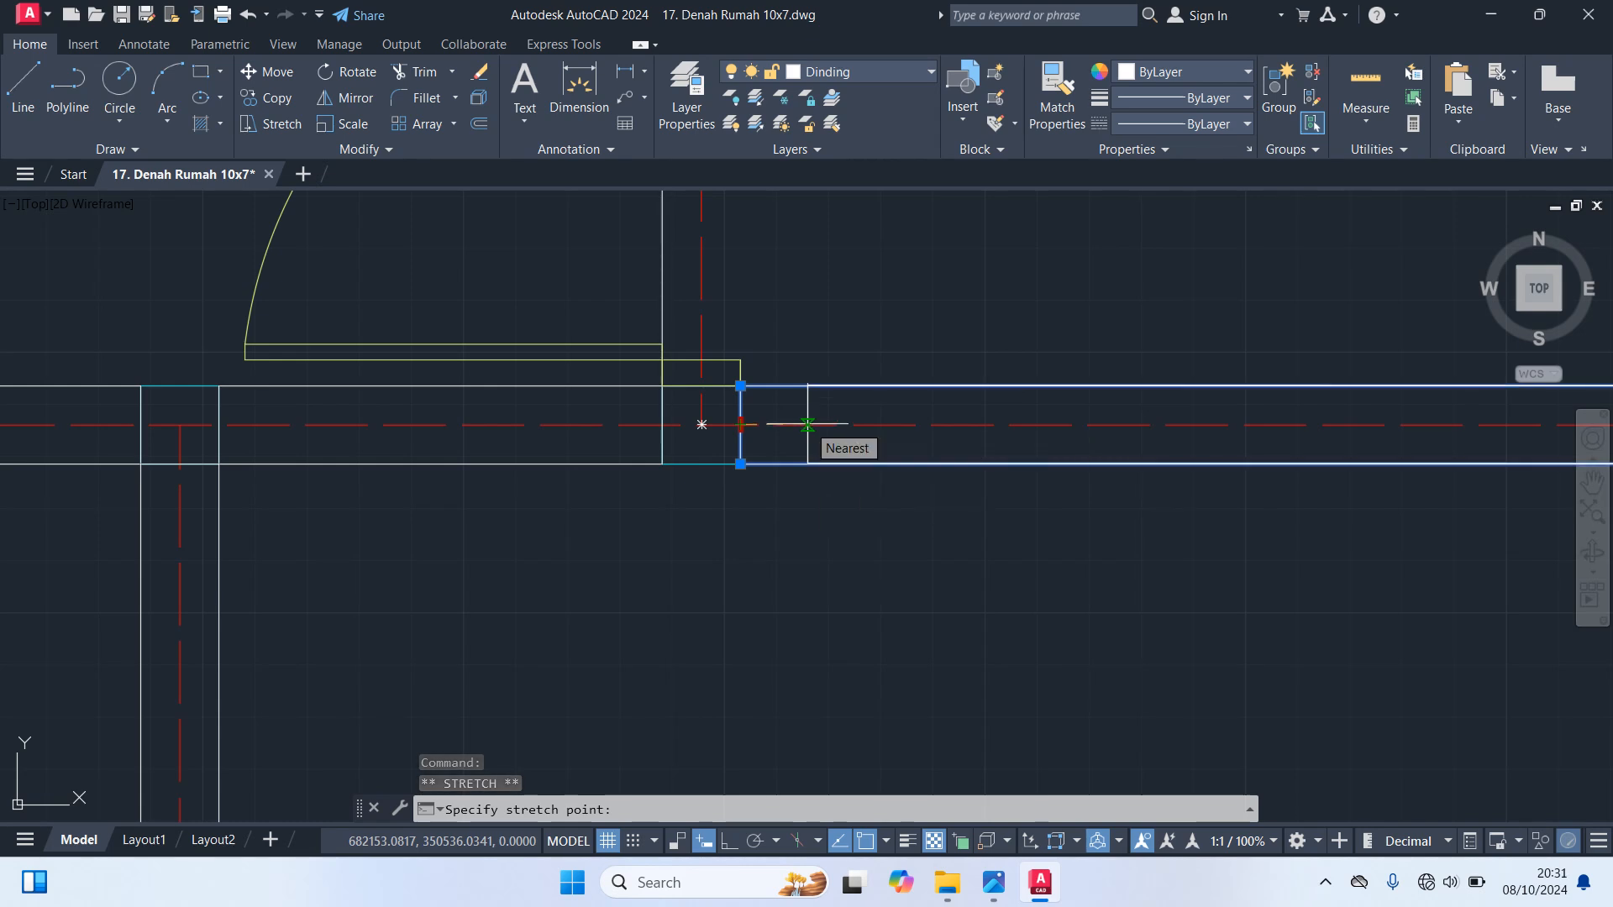
key("F8")
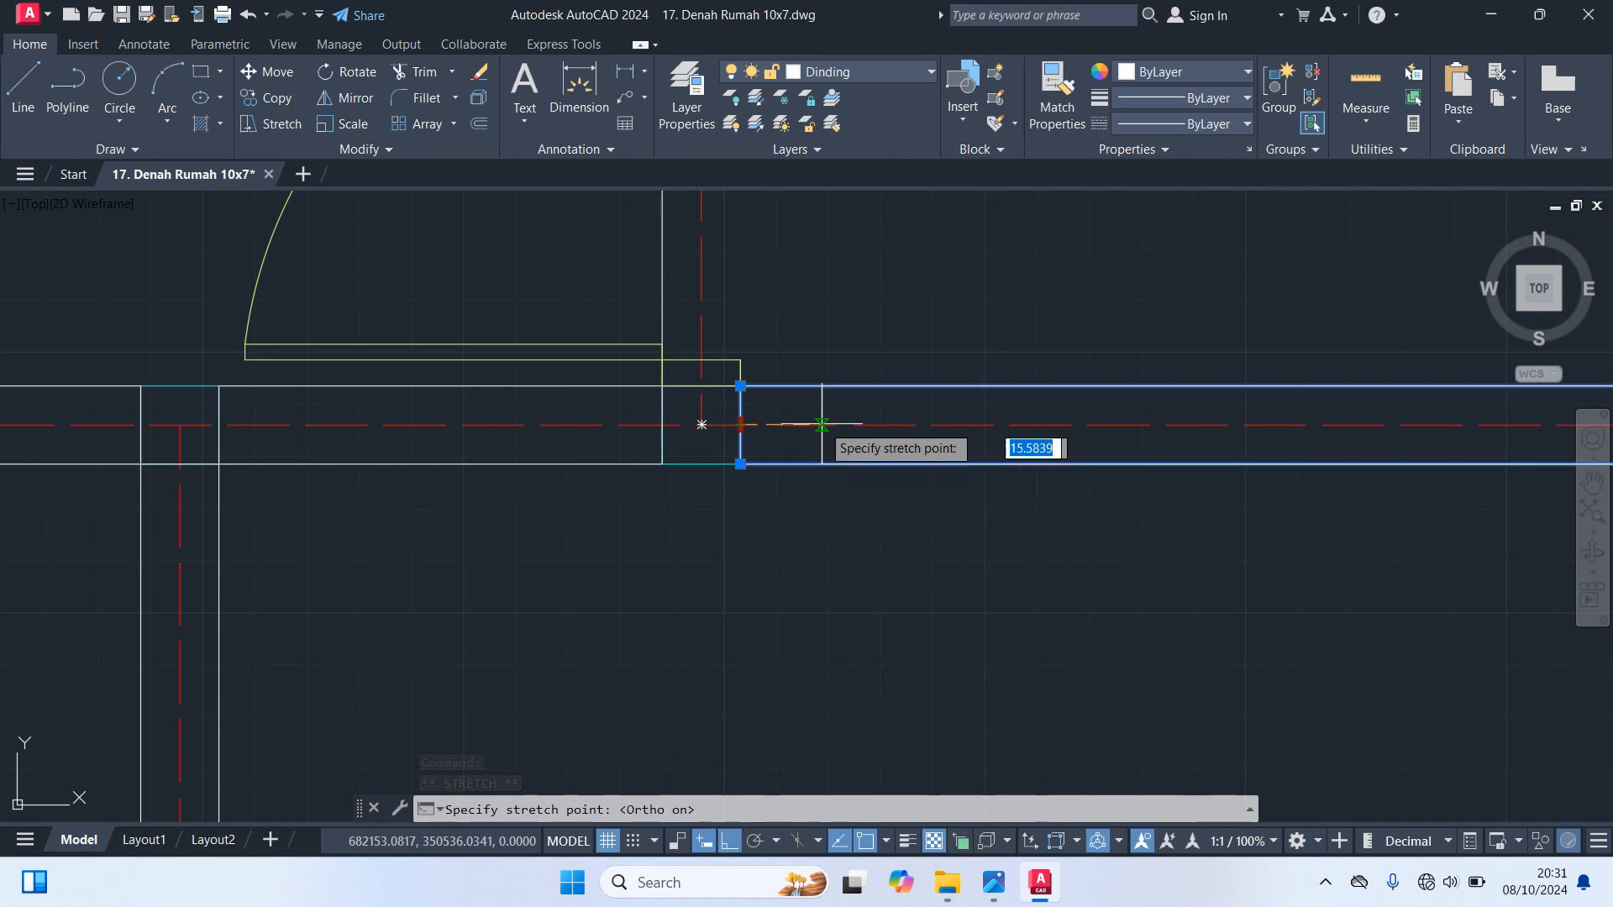
type("8")
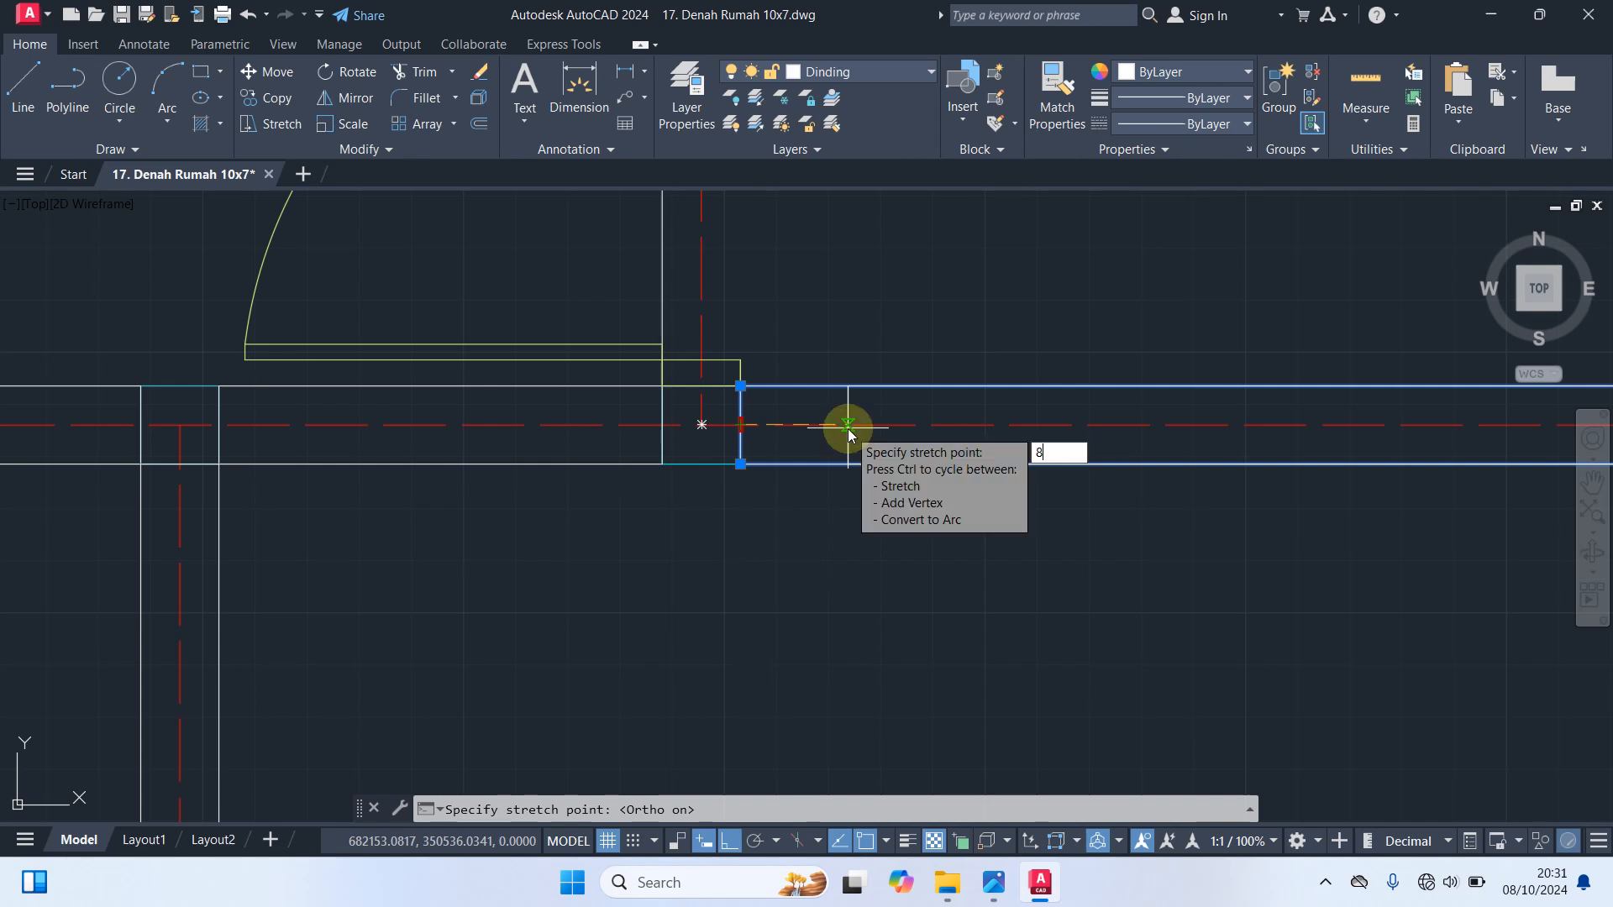
type("0")
key("Return")
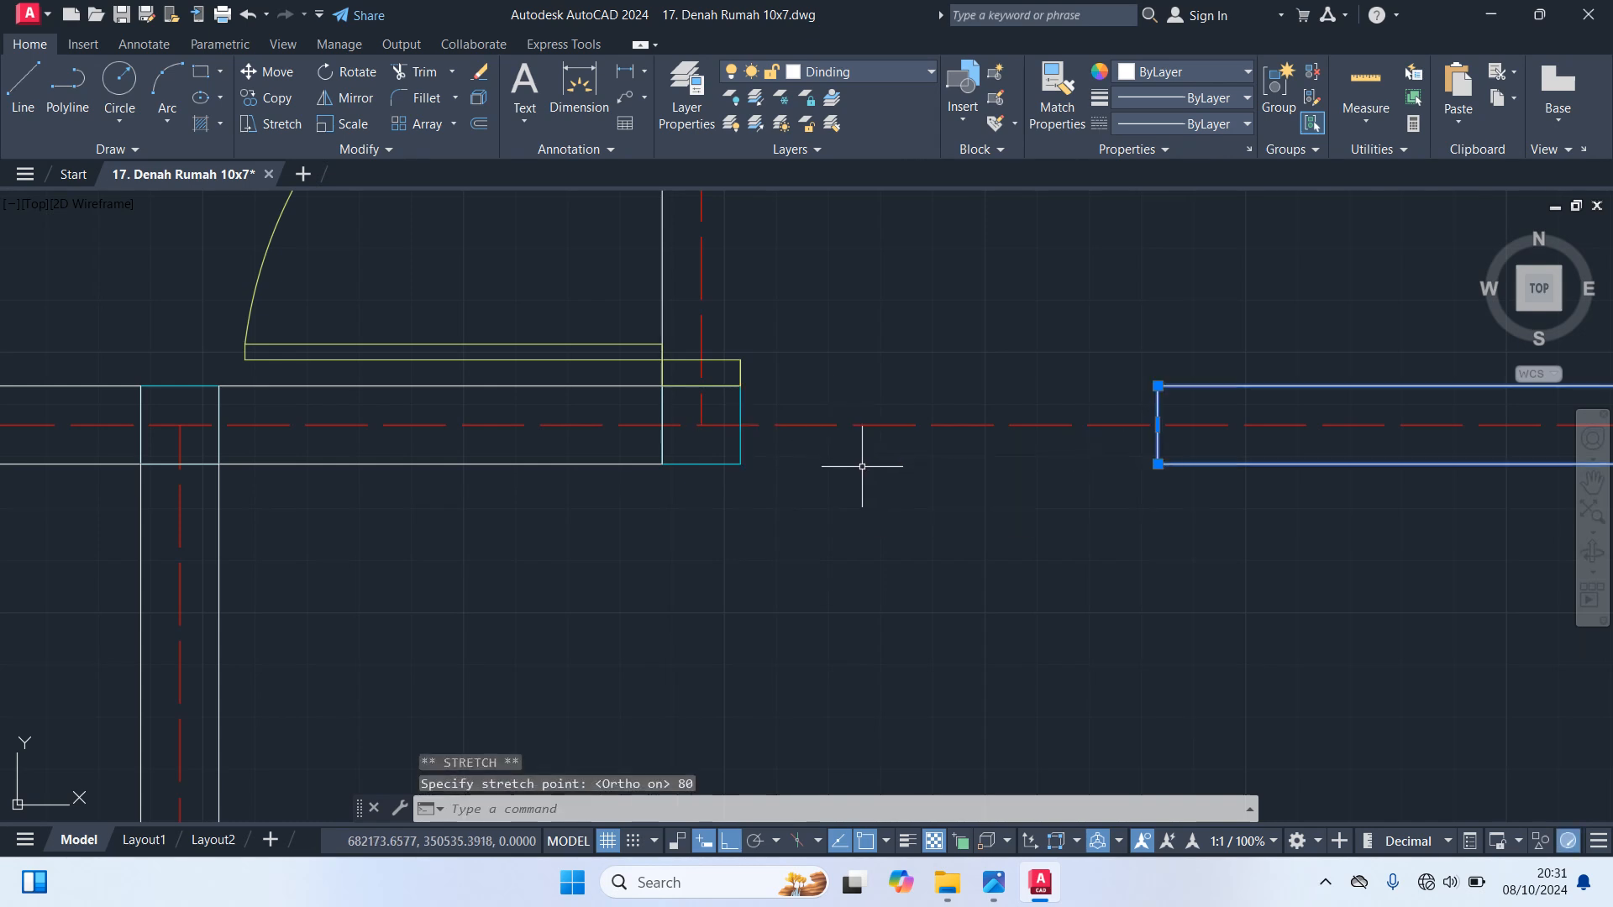
key("Escape")
Explode the door block in the lower left room's top wall into separate objects
scroll(865, 487, "down", 3)
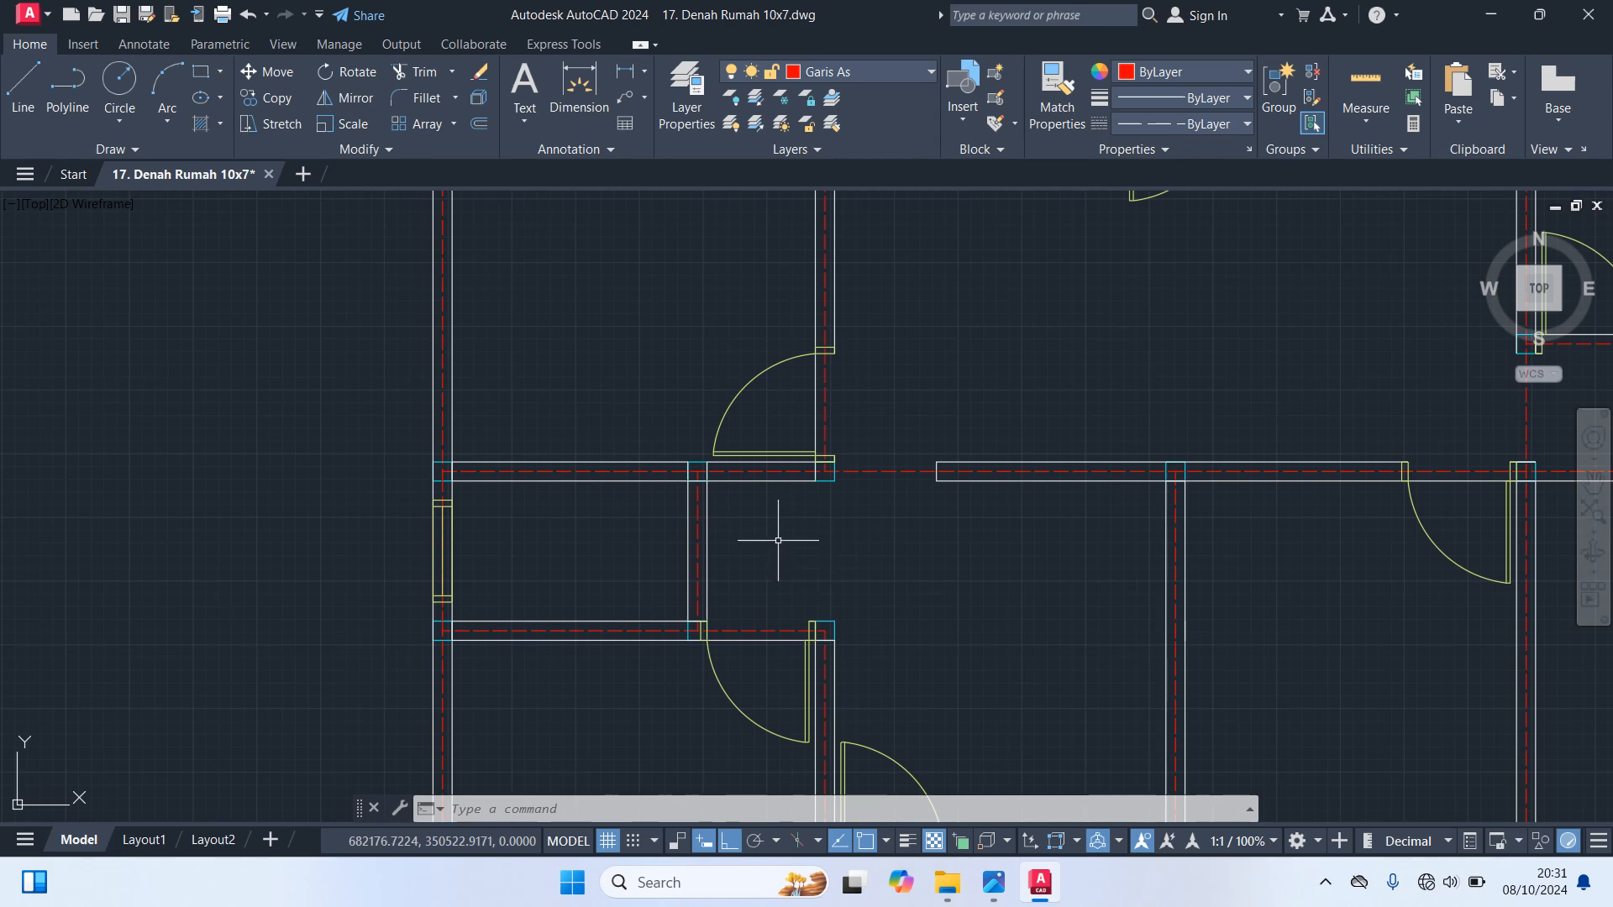
scroll(761, 619, "up", 2)
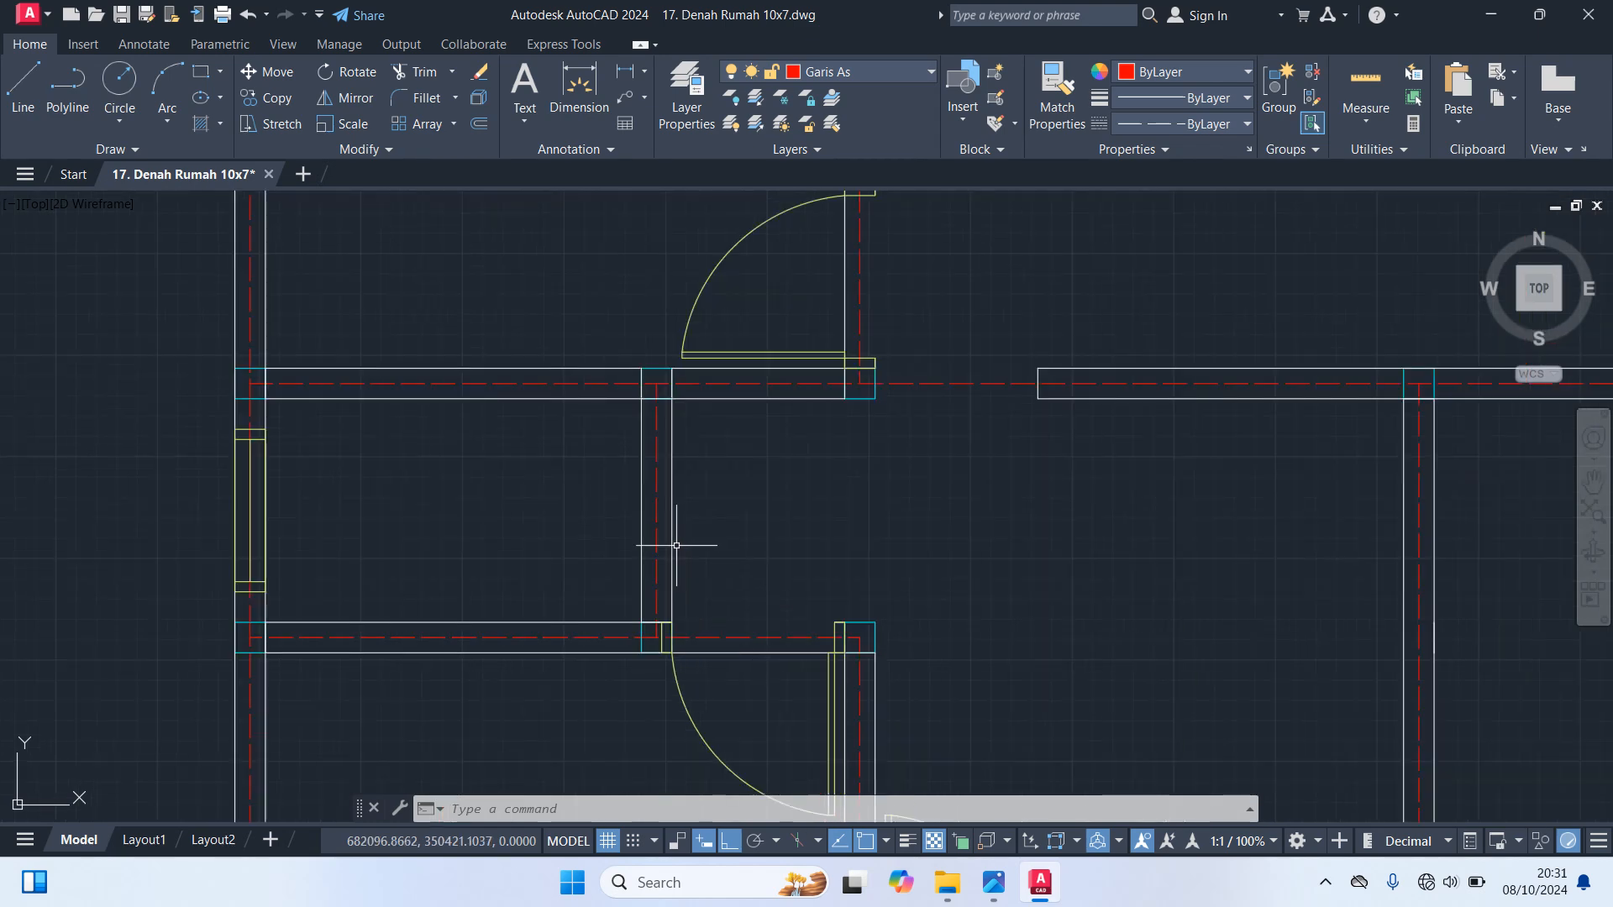
scroll(761, 565, "down", 5)
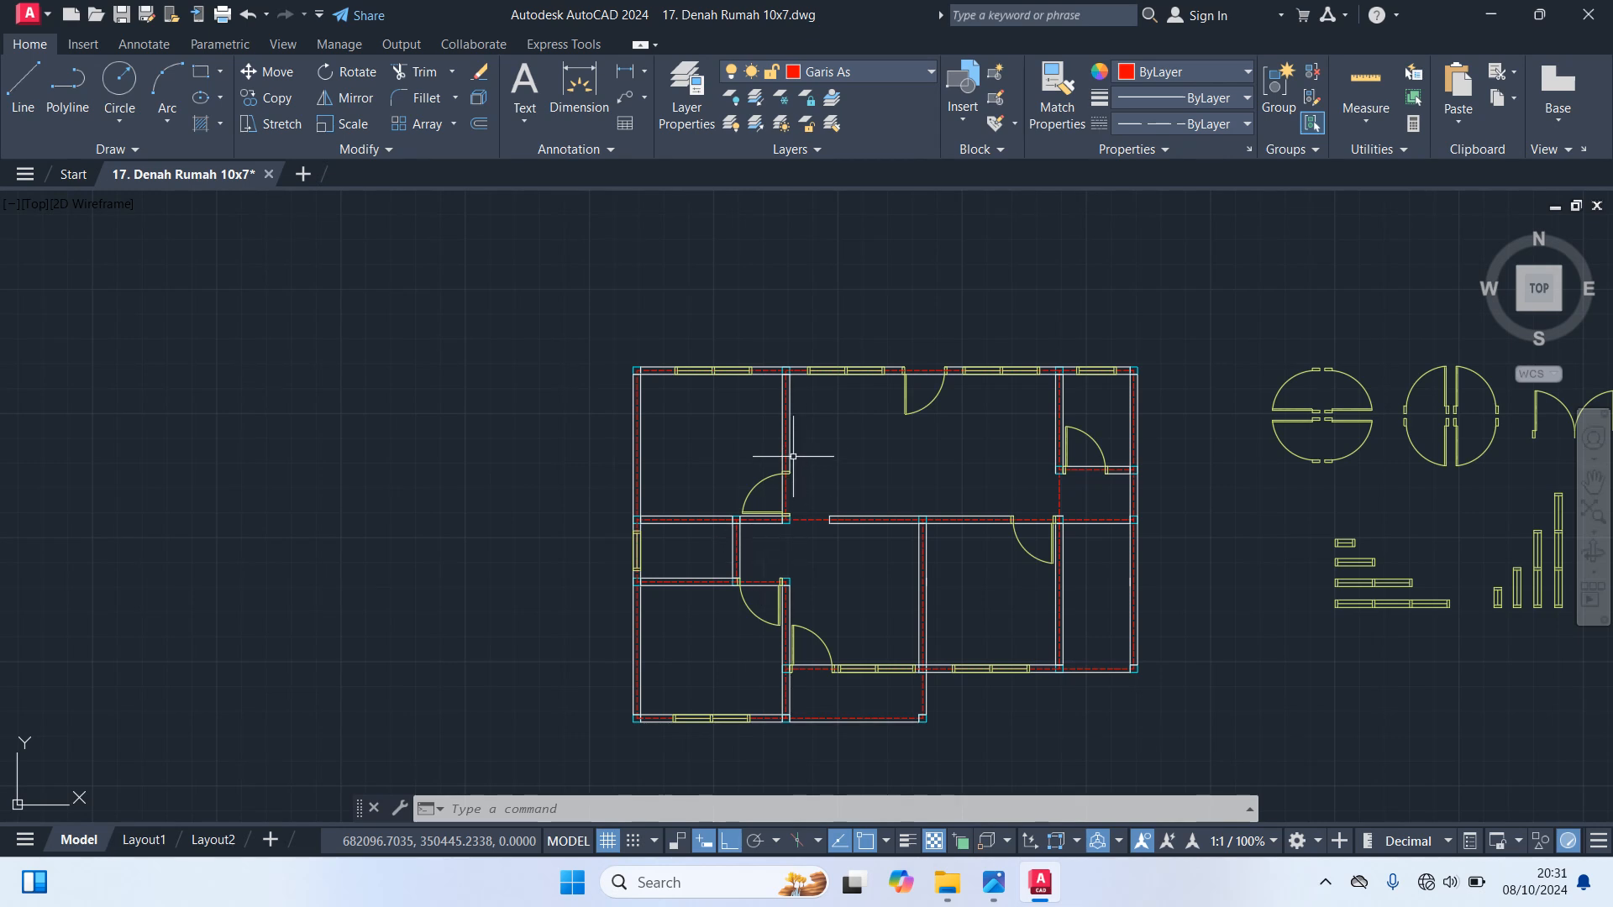
scroll(739, 603, "up", 2)
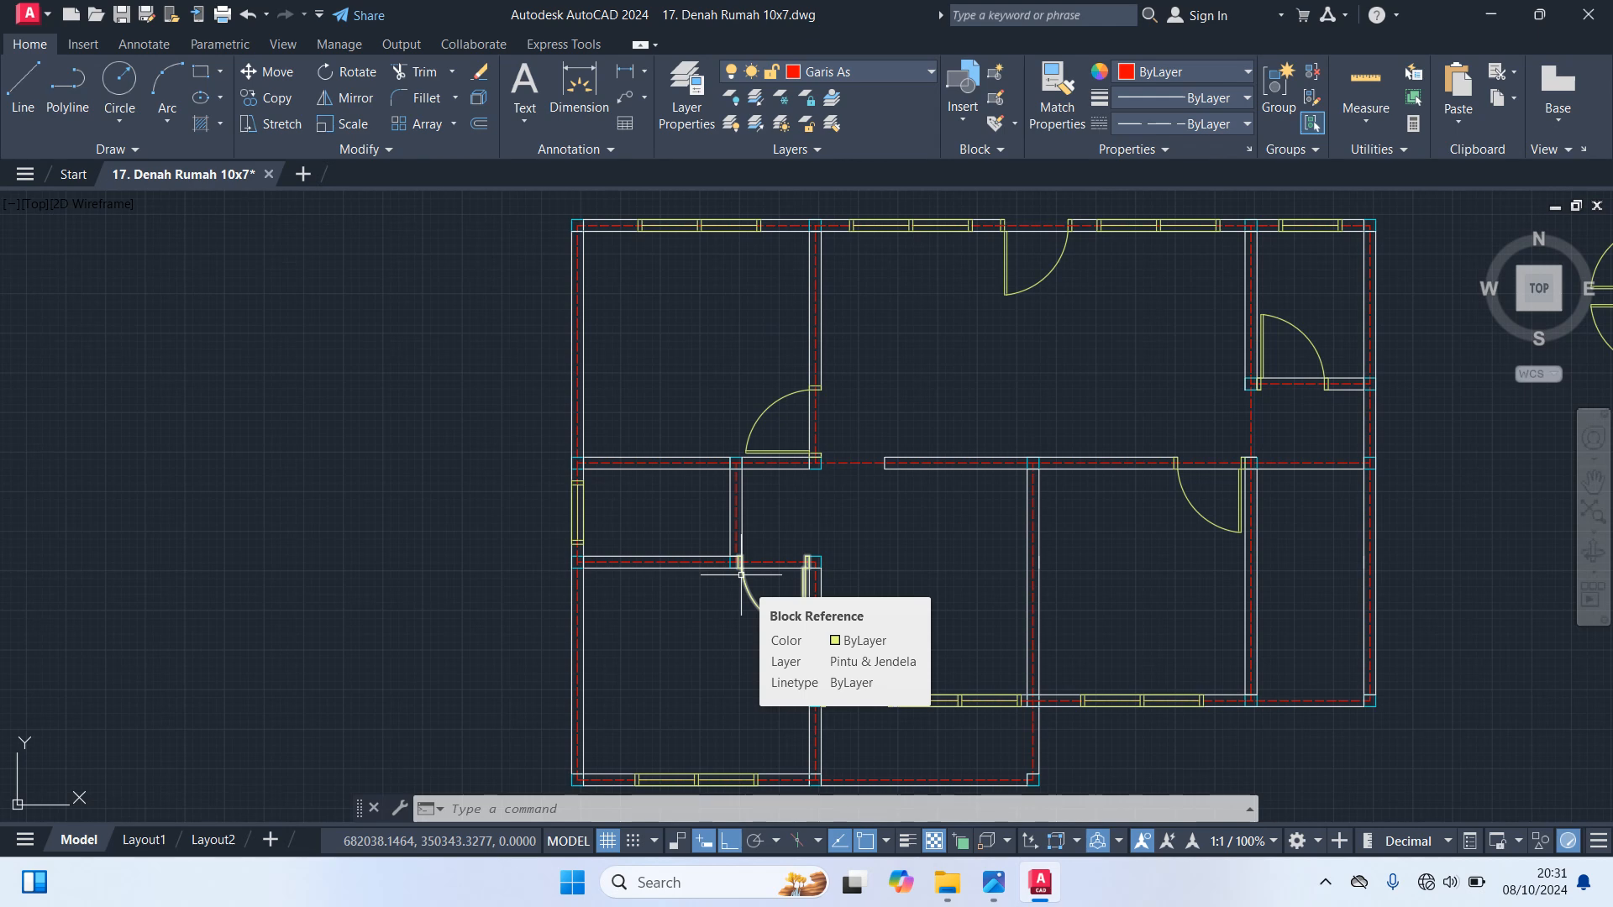
scroll(739, 575, "up", 5)
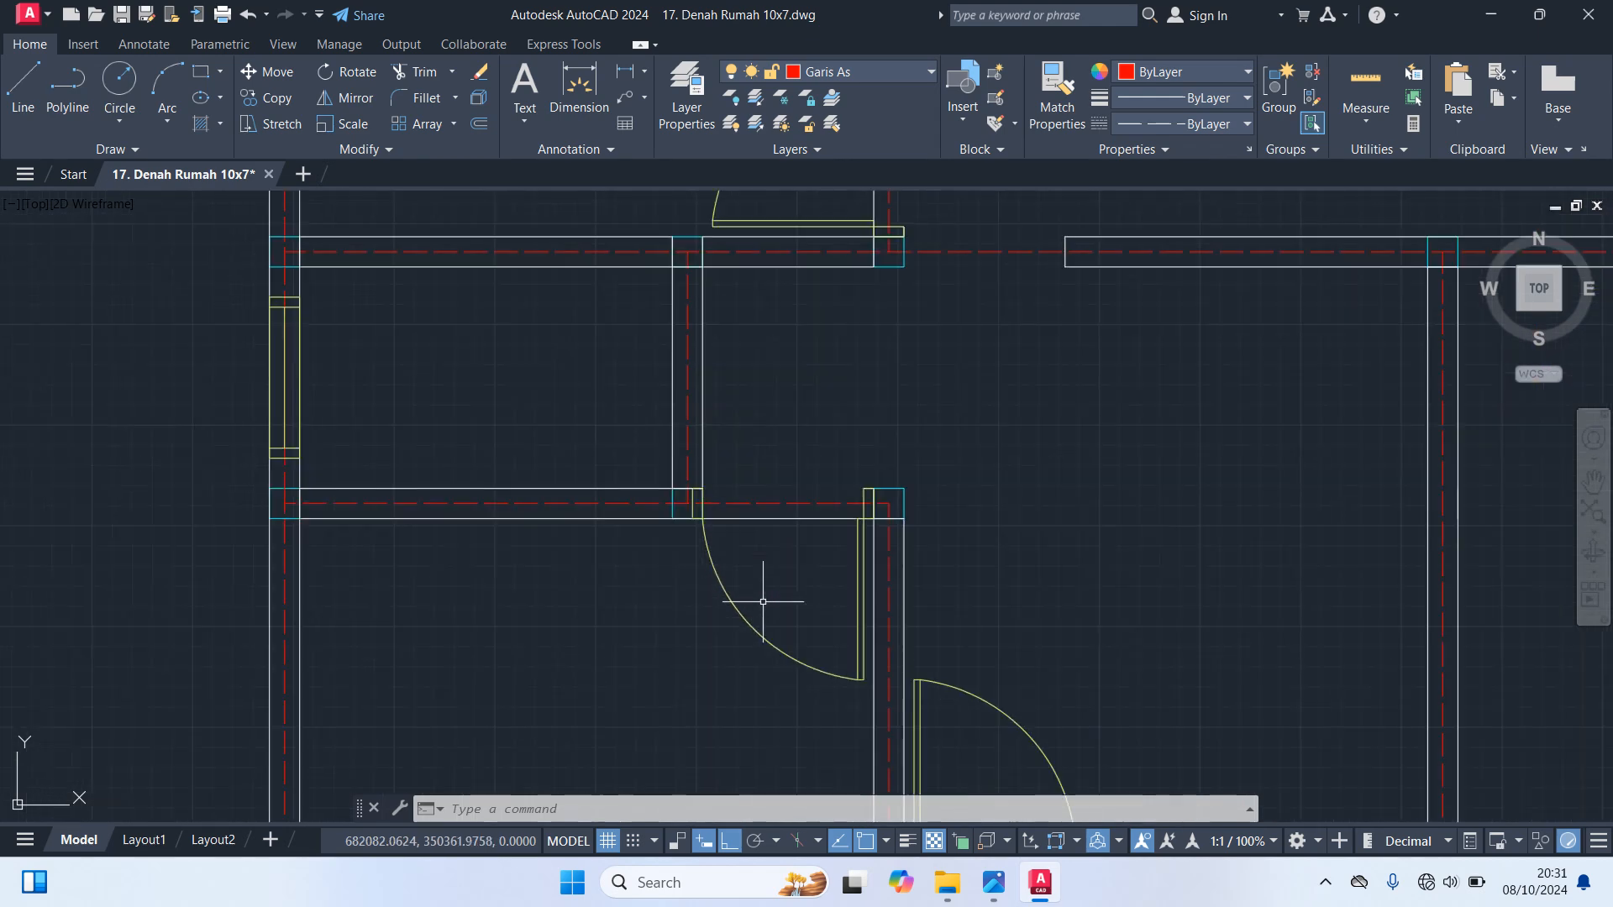
scroll(691, 546, "up", 3)
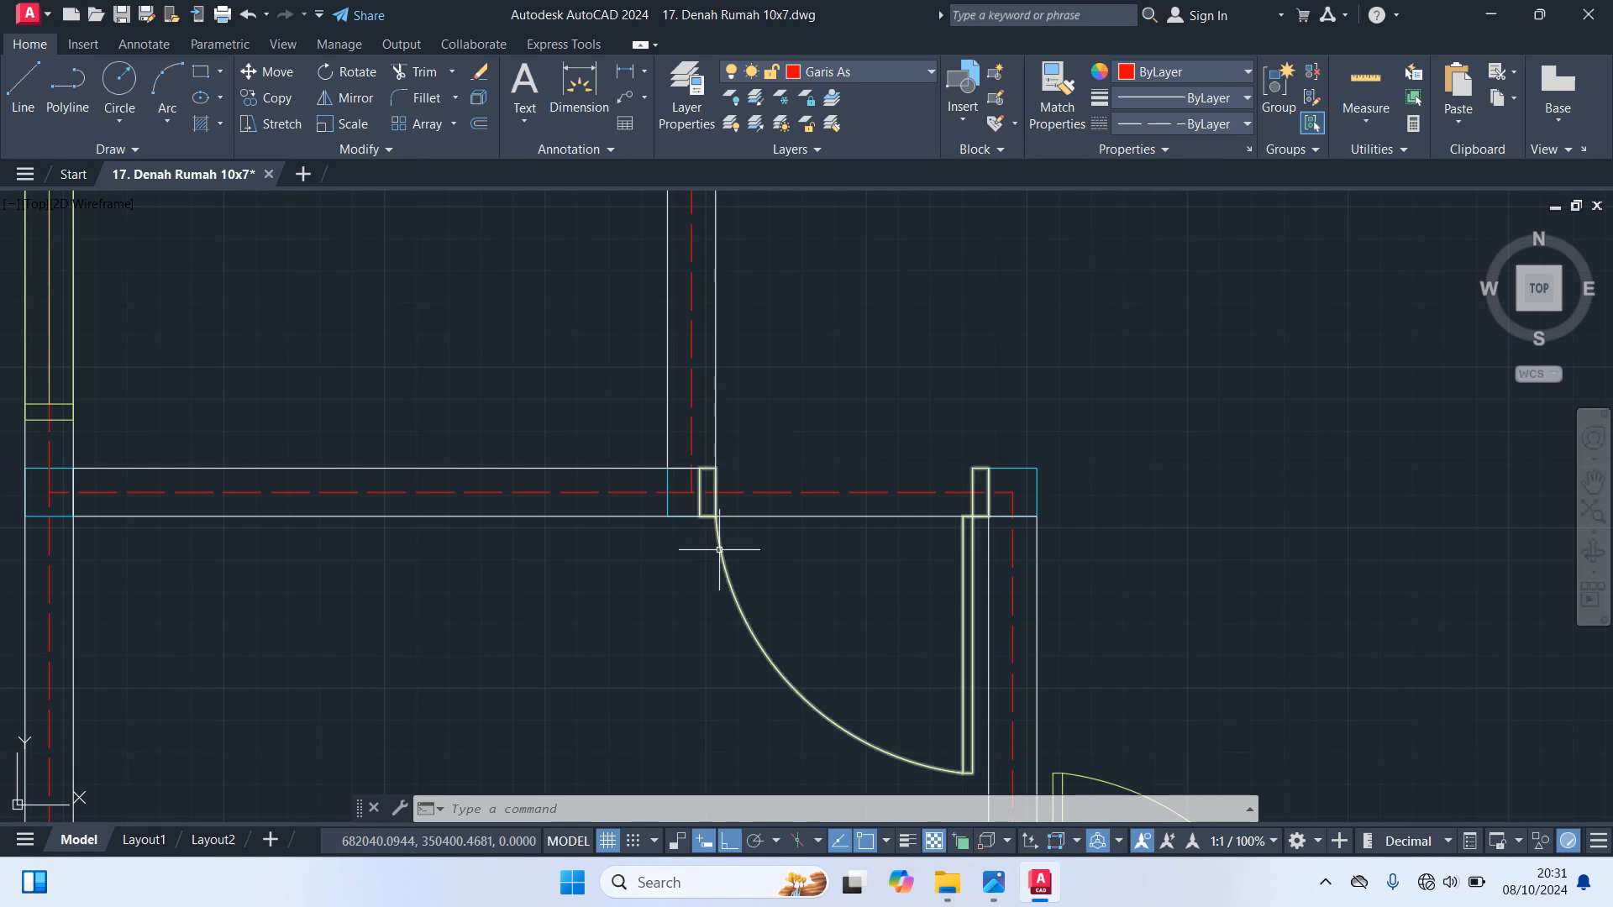
left_click(722, 550)
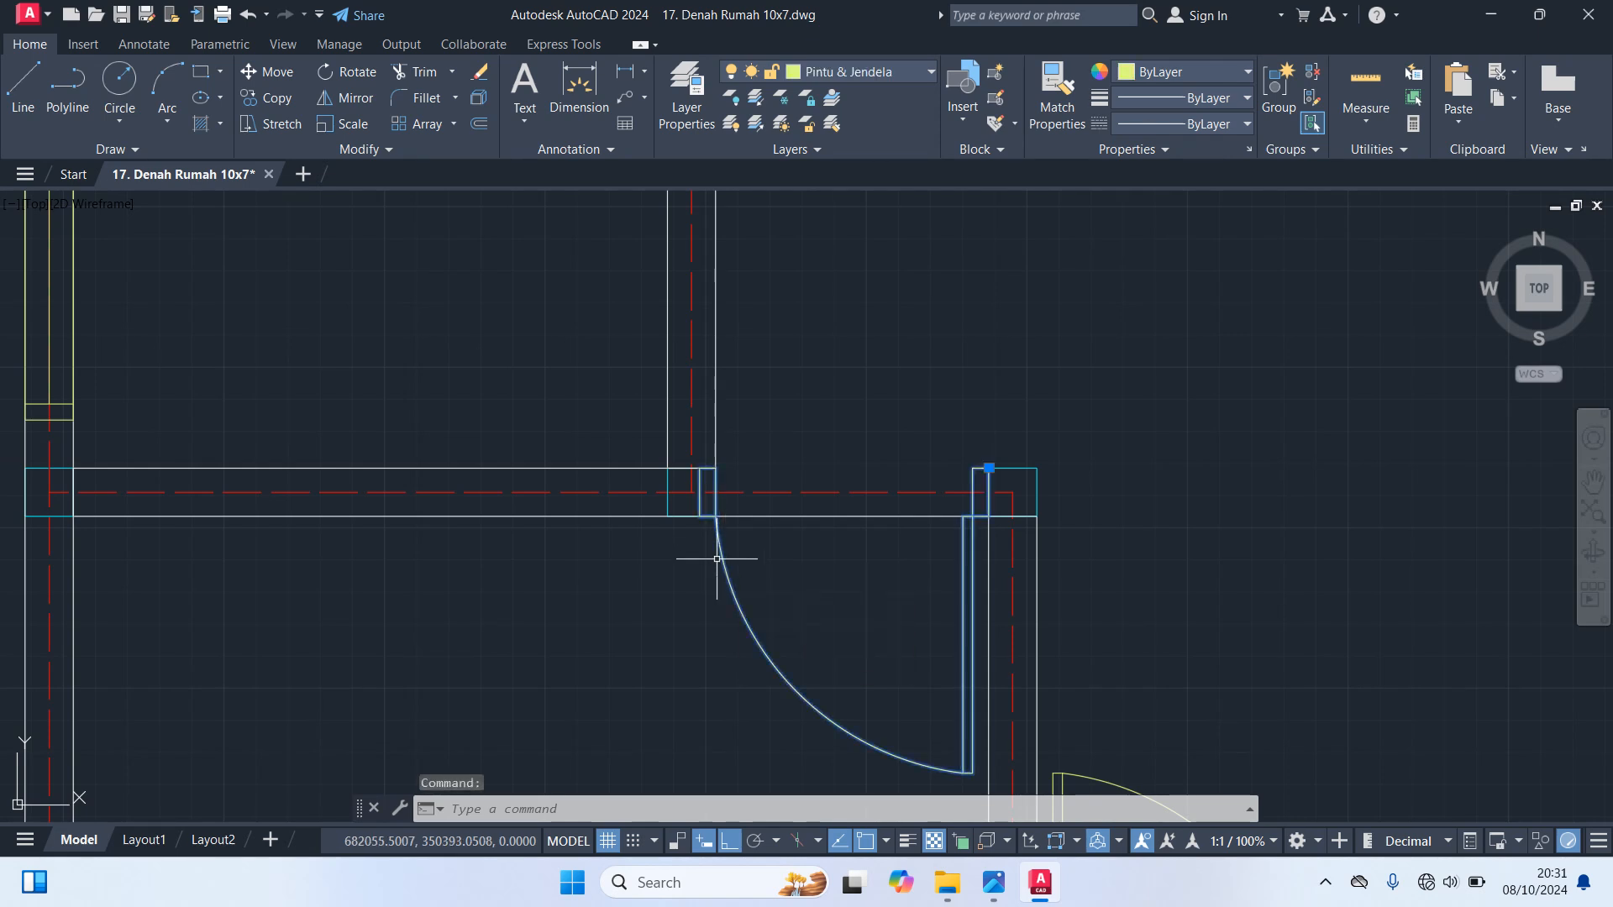
type("x")
key("Return")
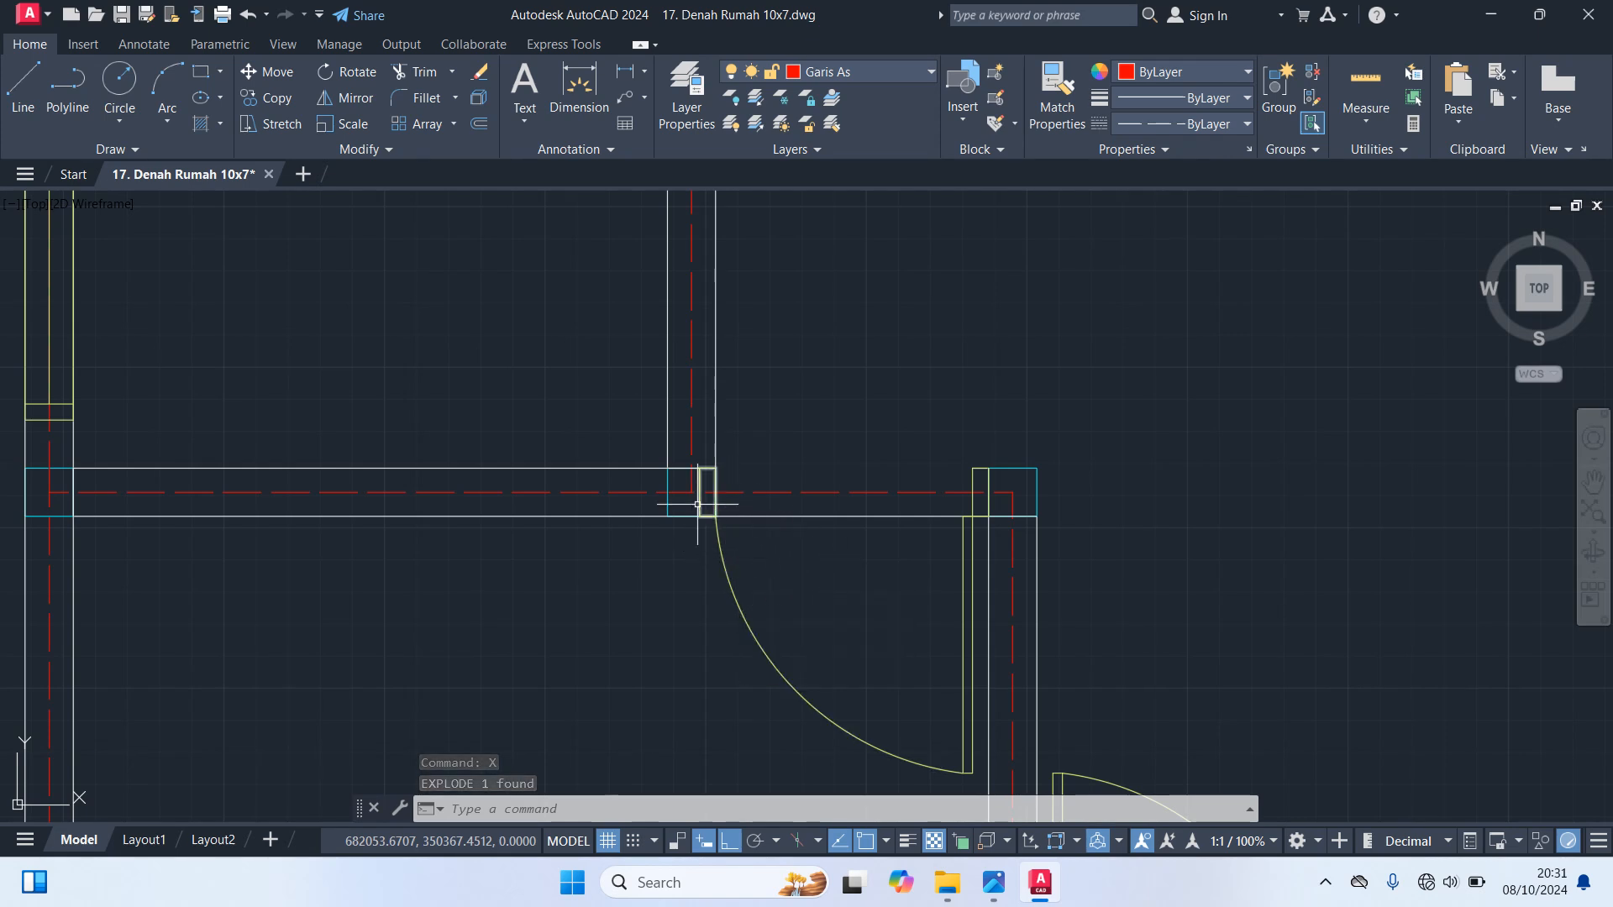
Move the exploded door's left jamb one jamb width to the right, against the edge of the vertical wall
scroll(697, 504, "up", 2)
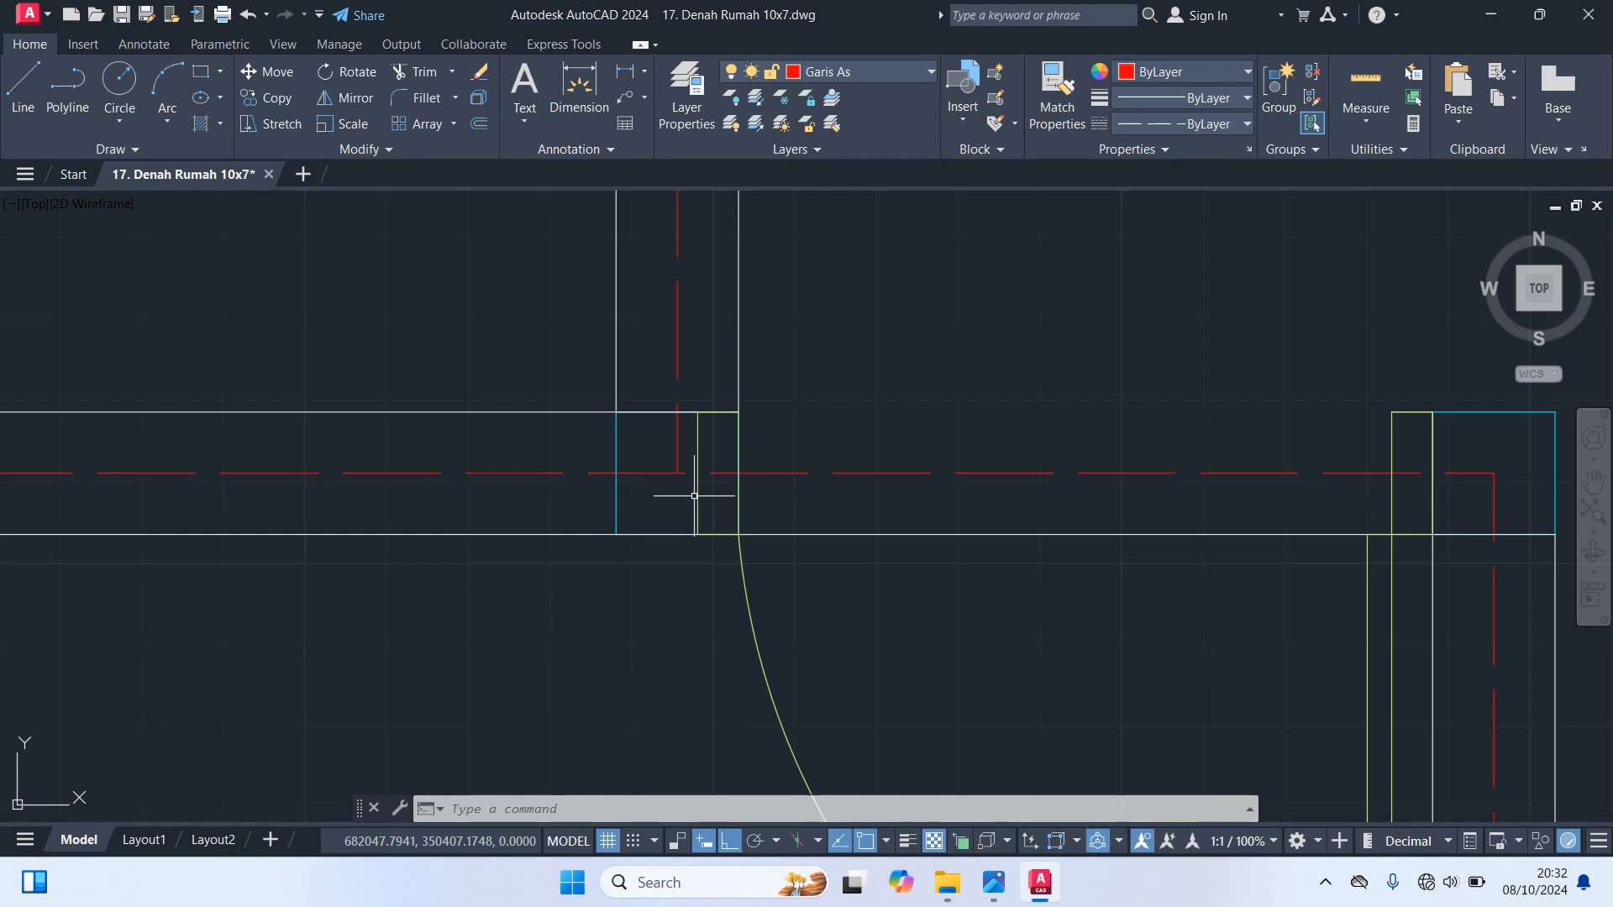
middle_click_drag(752, 581, 743, 473)
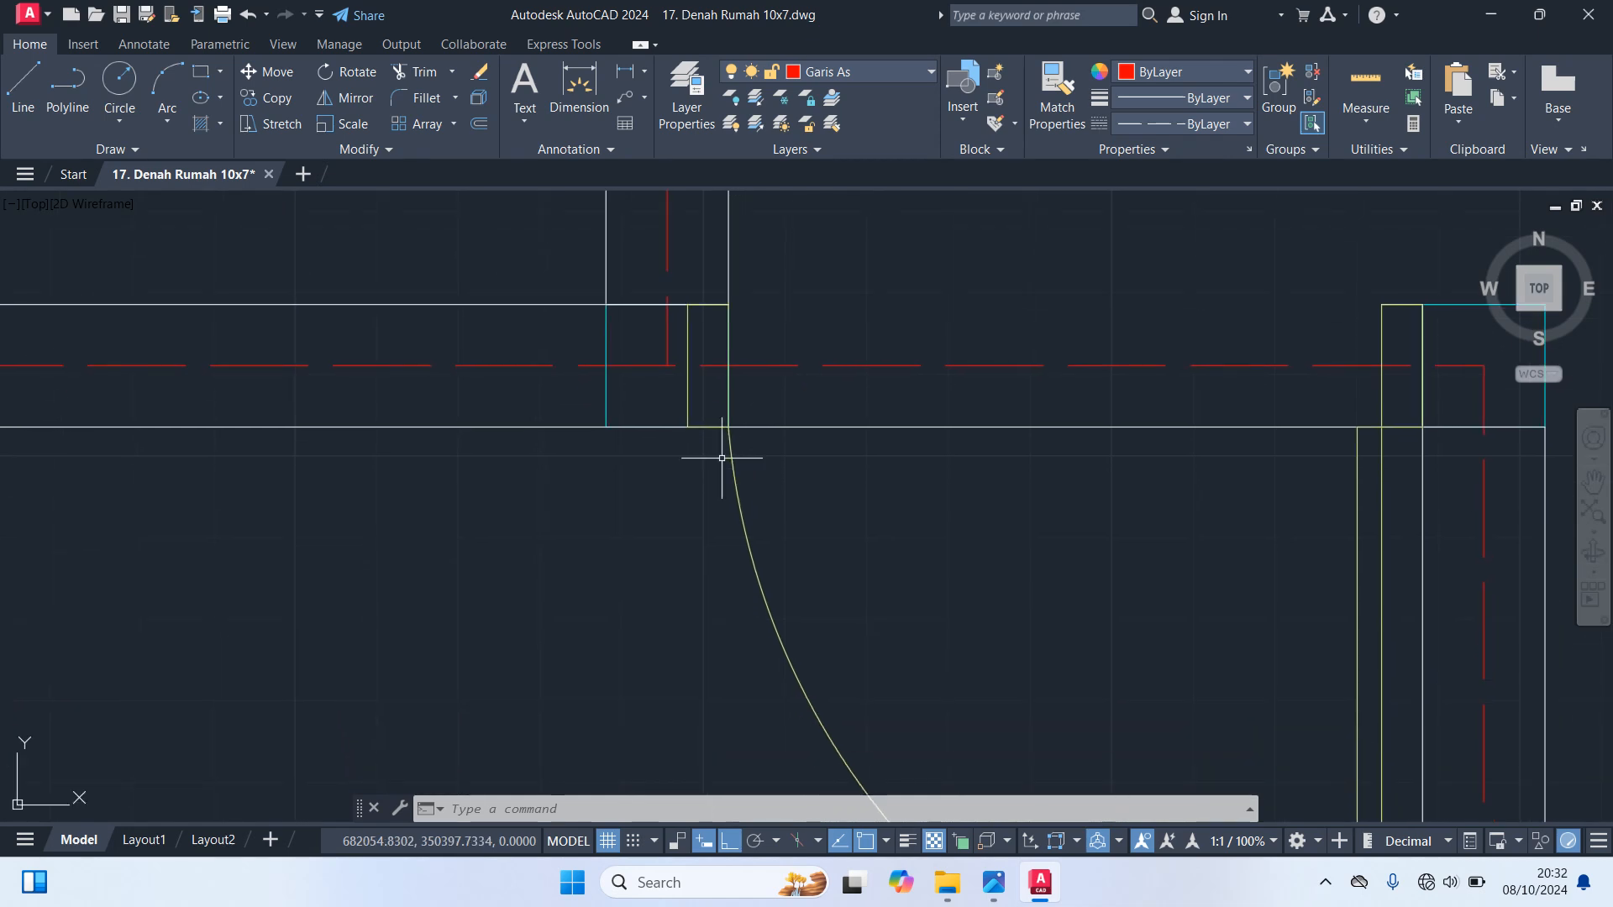
left_click(688, 397)
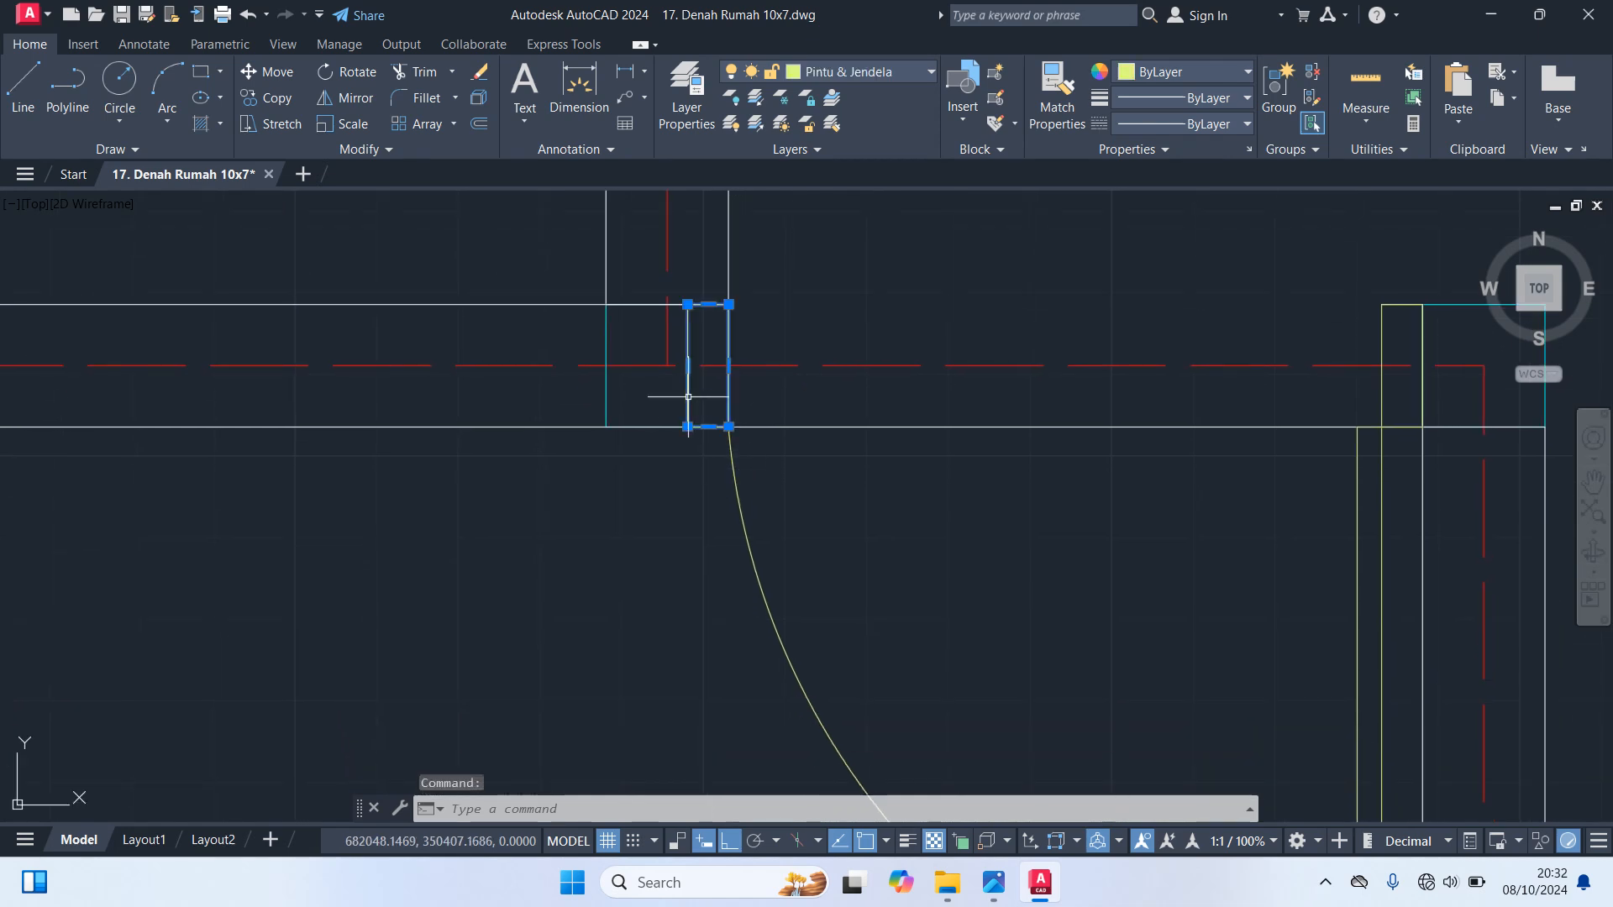
type("m")
key("Return")
left_click(688, 426)
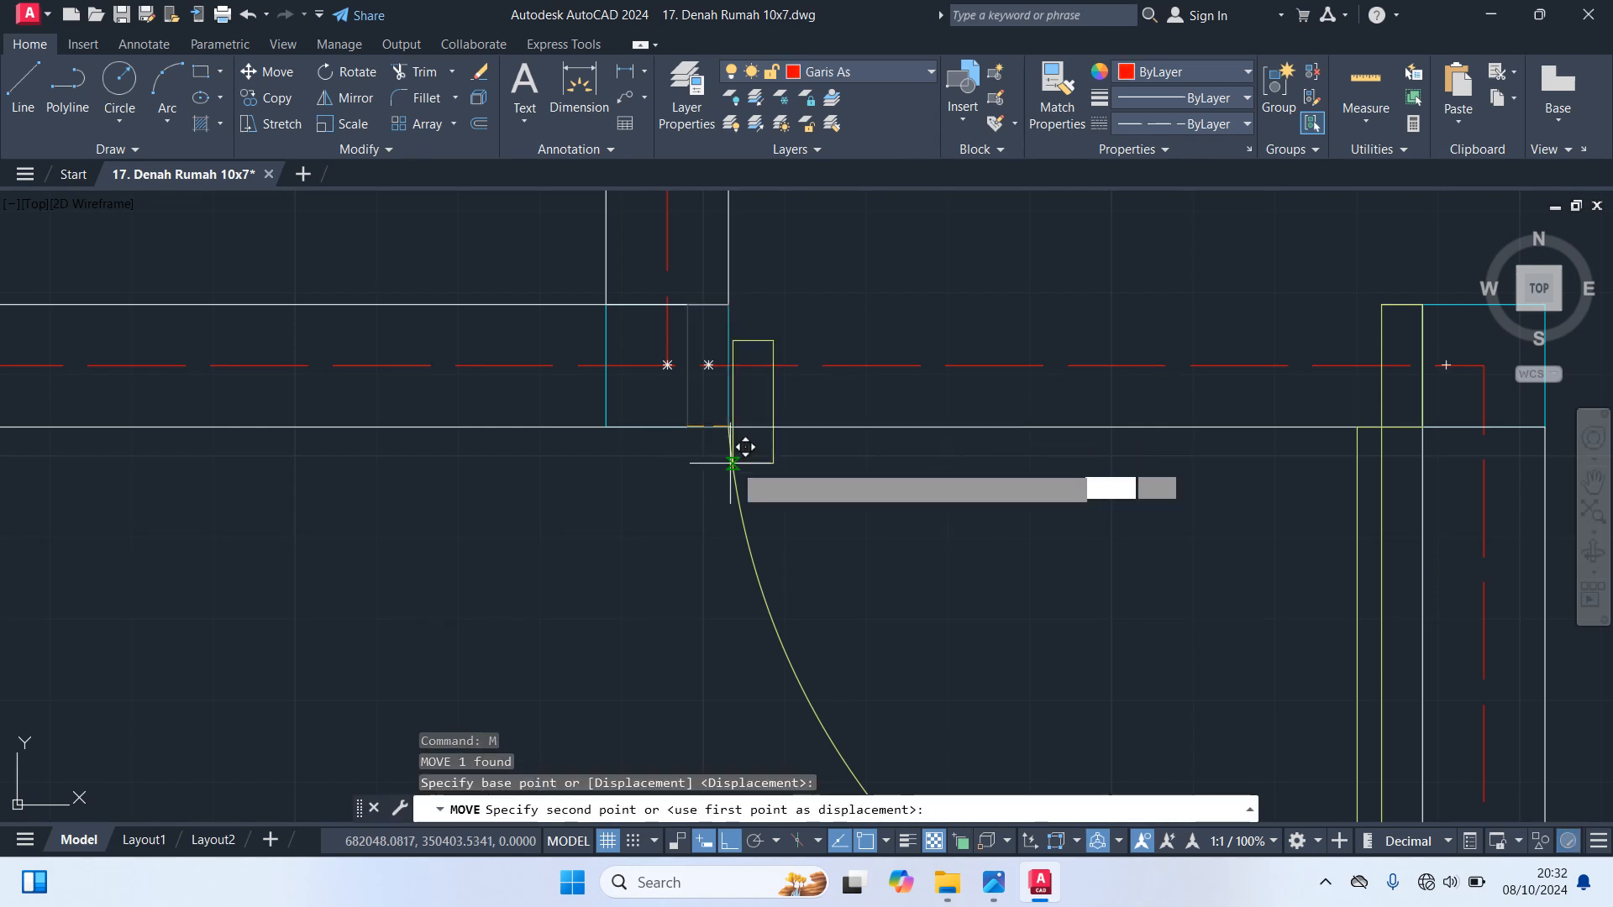
left_click(744, 410)
scroll(756, 437, "down", 5)
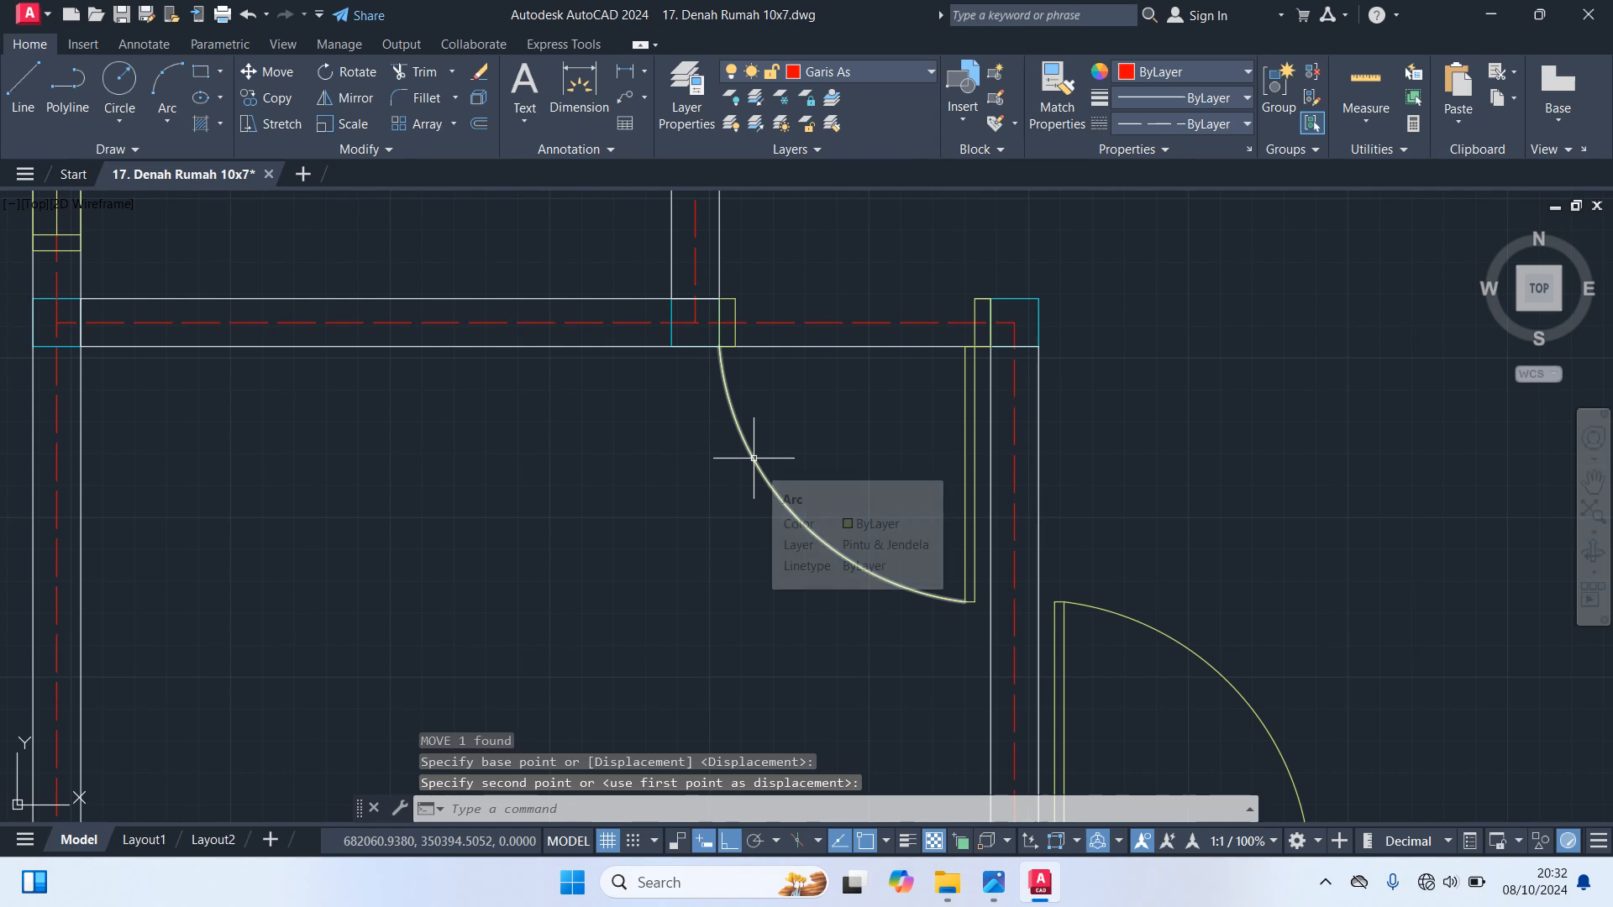
Scale the lower left room's door leaf and swing arc by 0.65 from the leaf's lower end
left_click(753, 458)
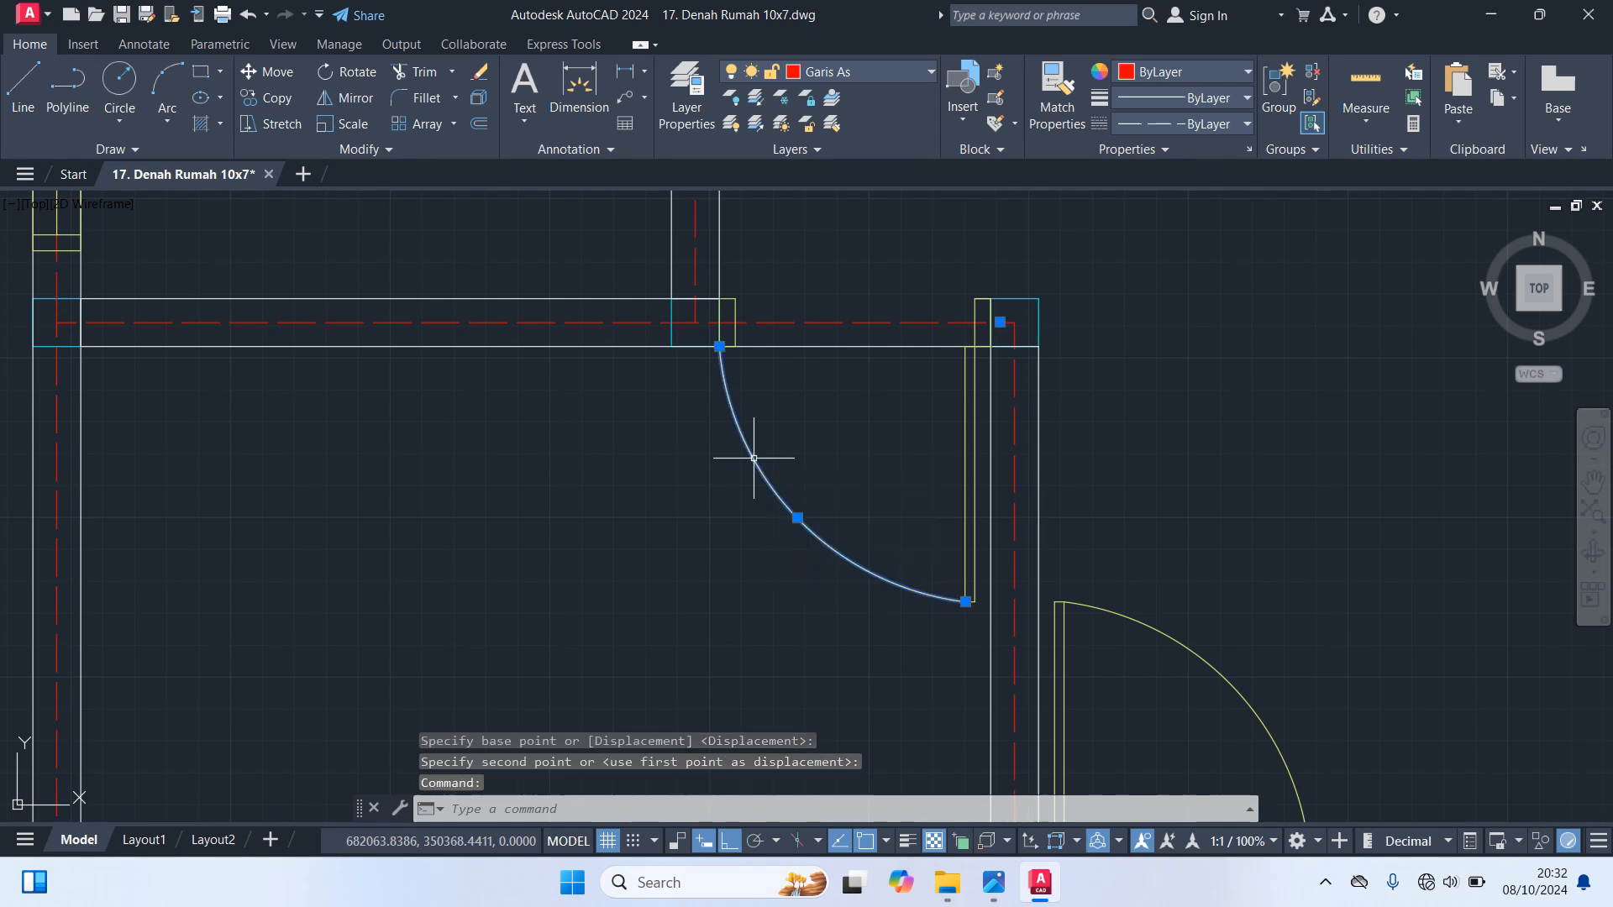
left_click(965, 546)
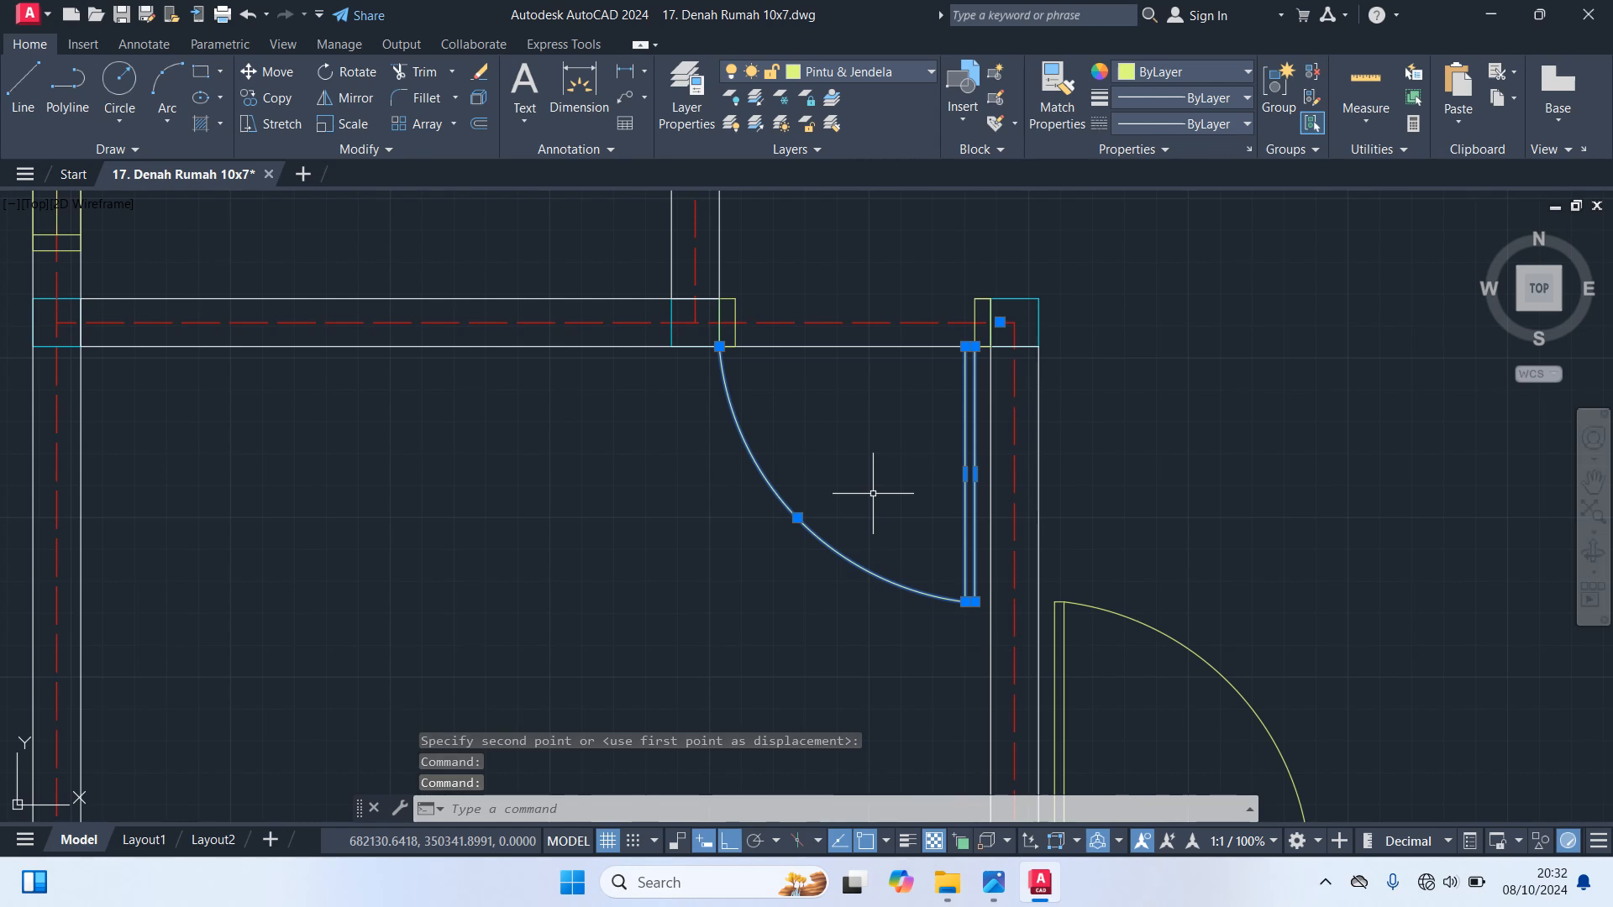
type("SC")
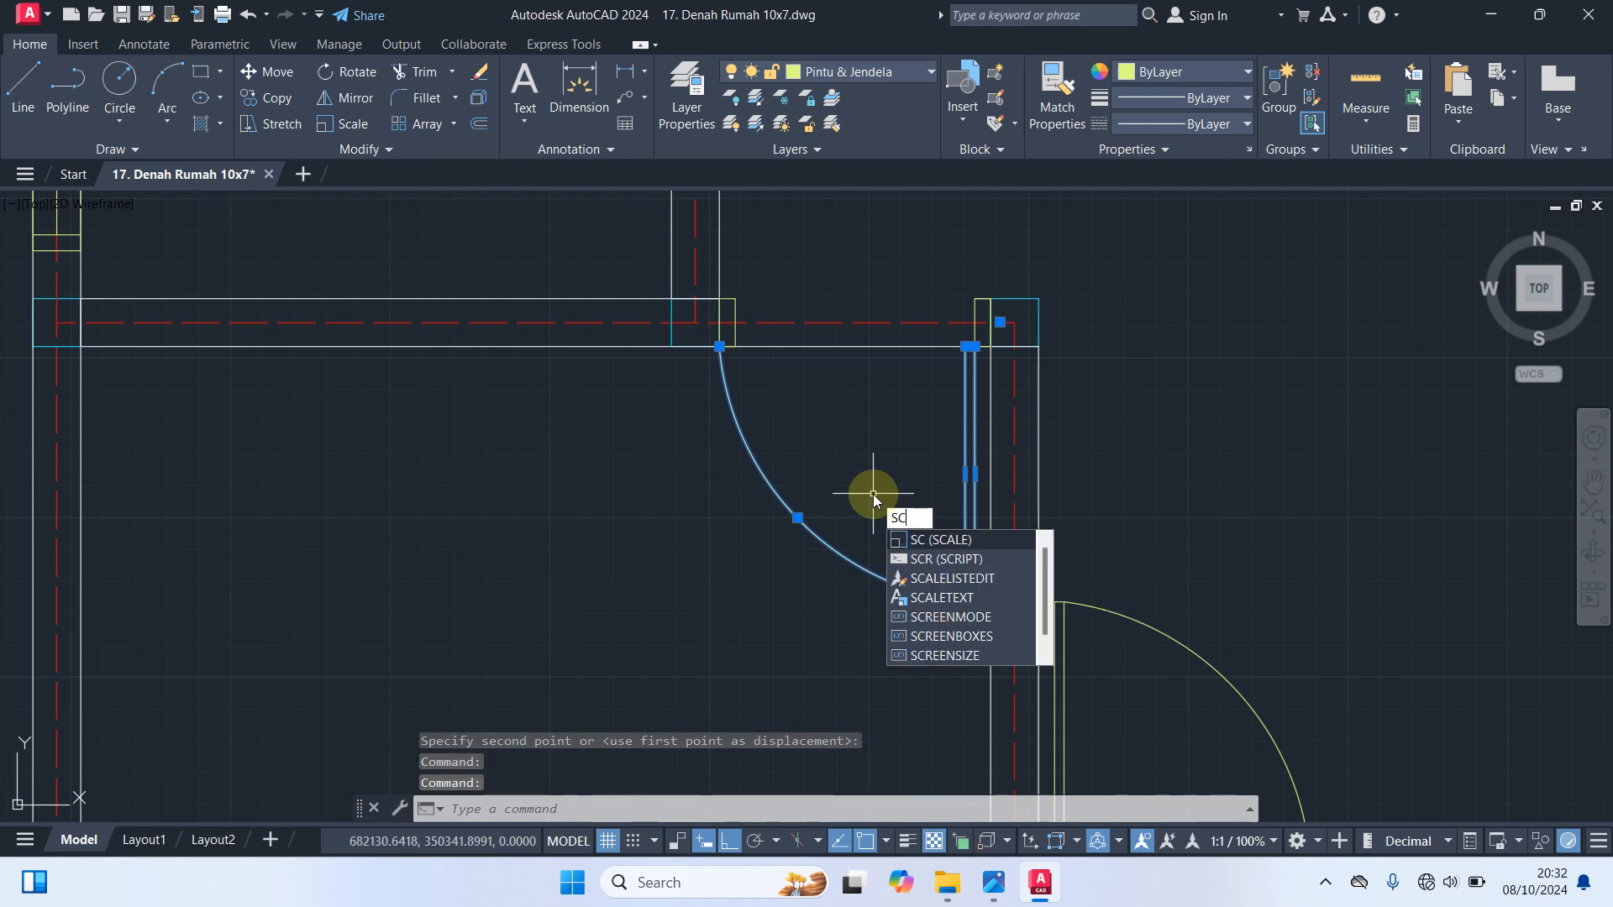
key("Return")
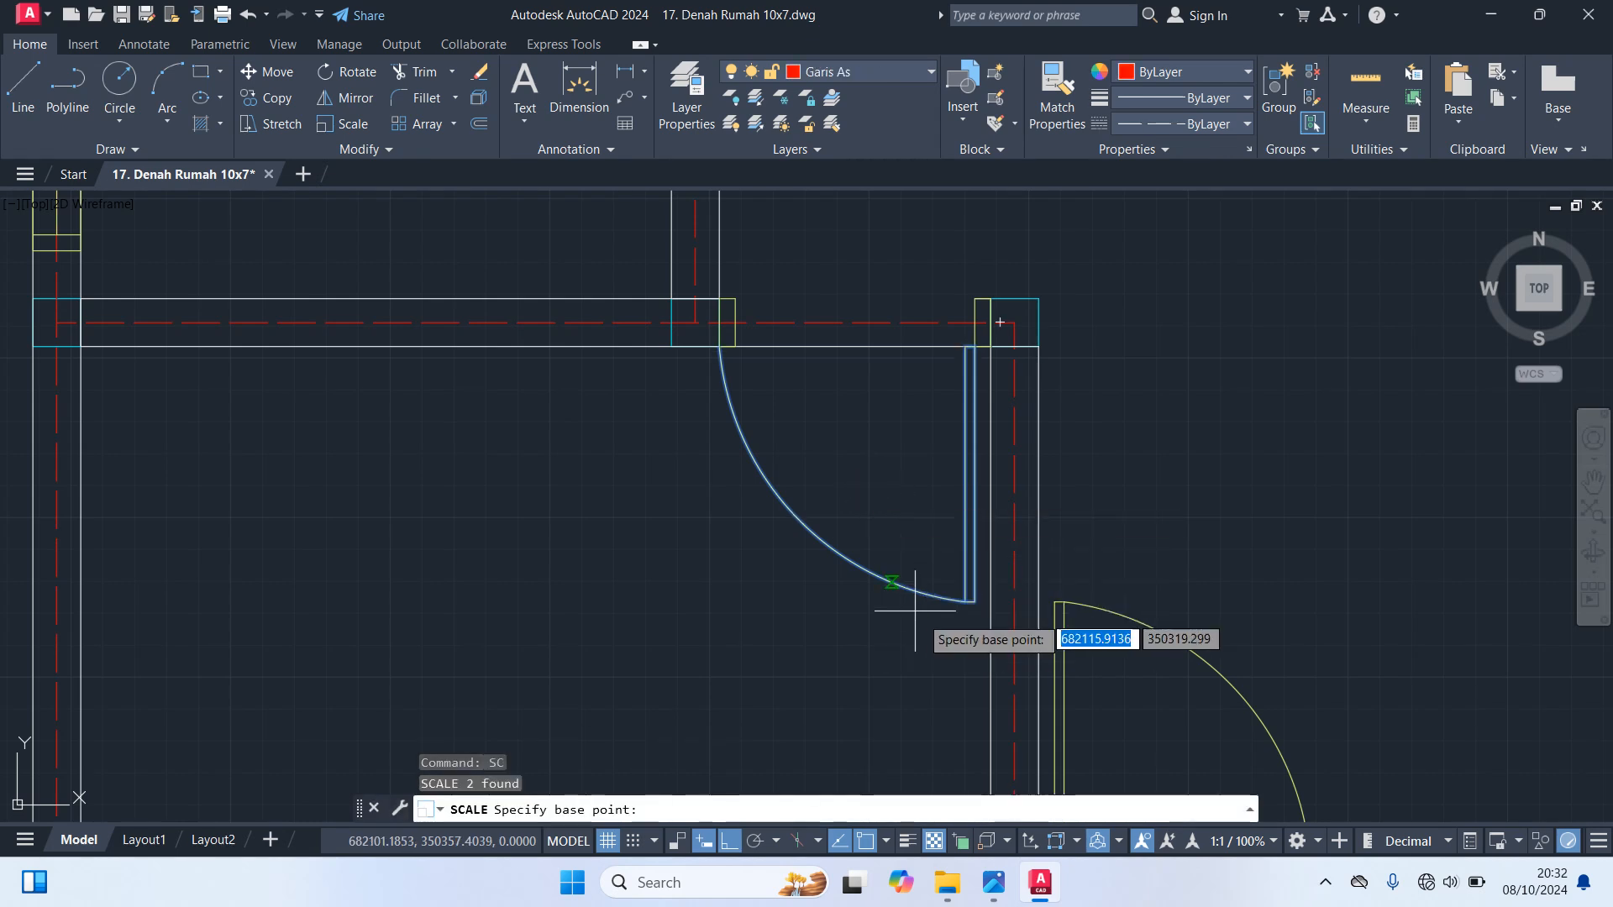
left_click(972, 610)
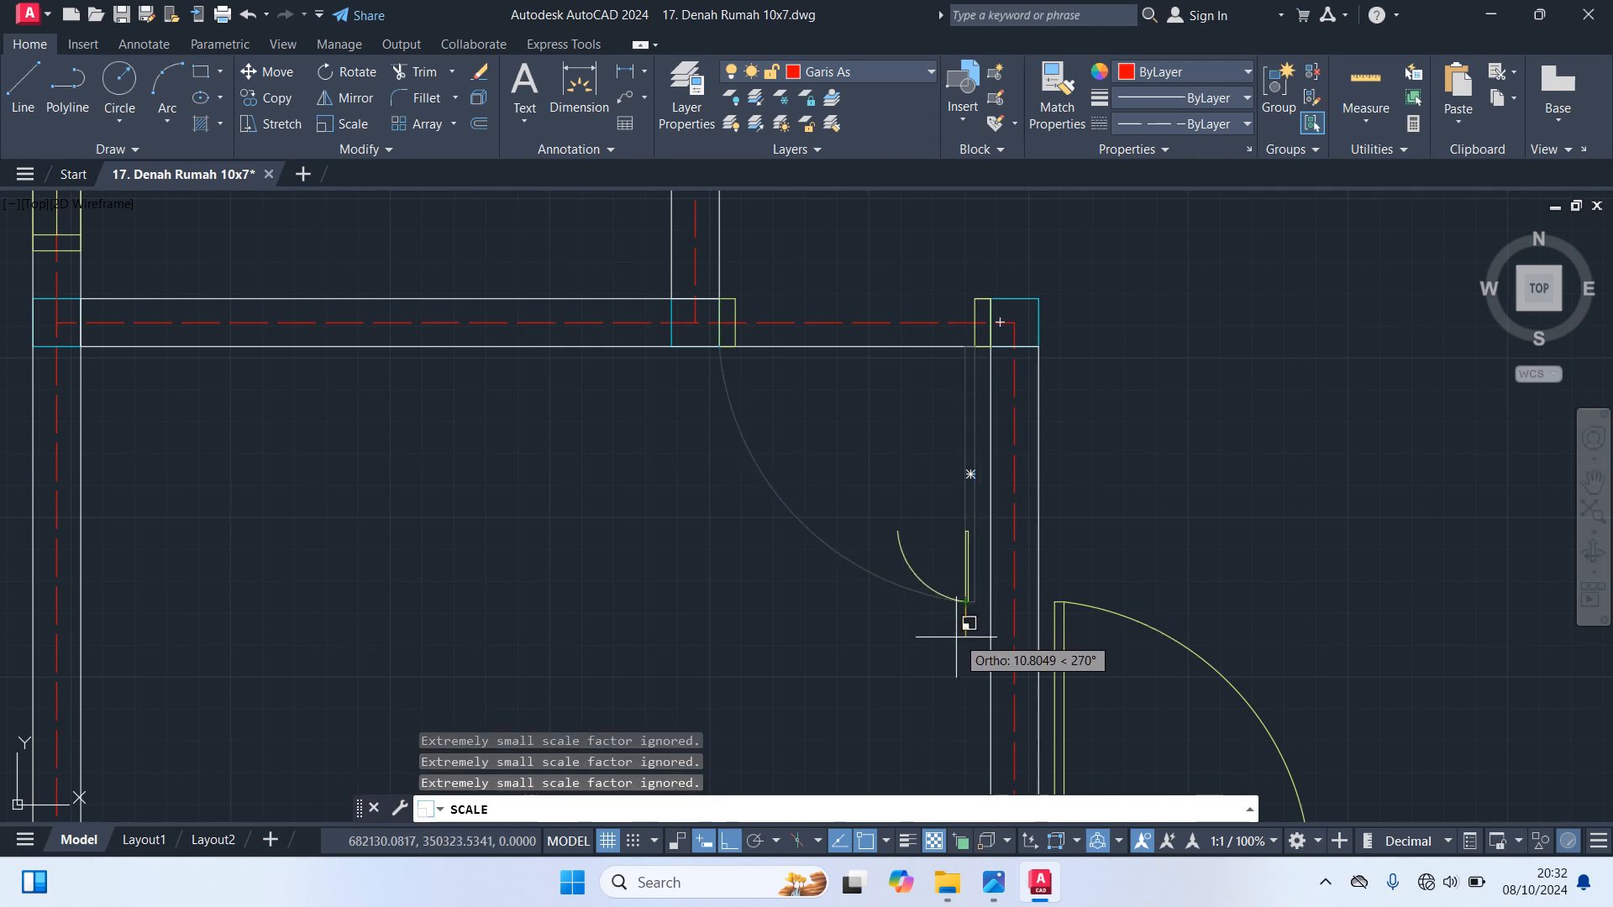
type("0.65")
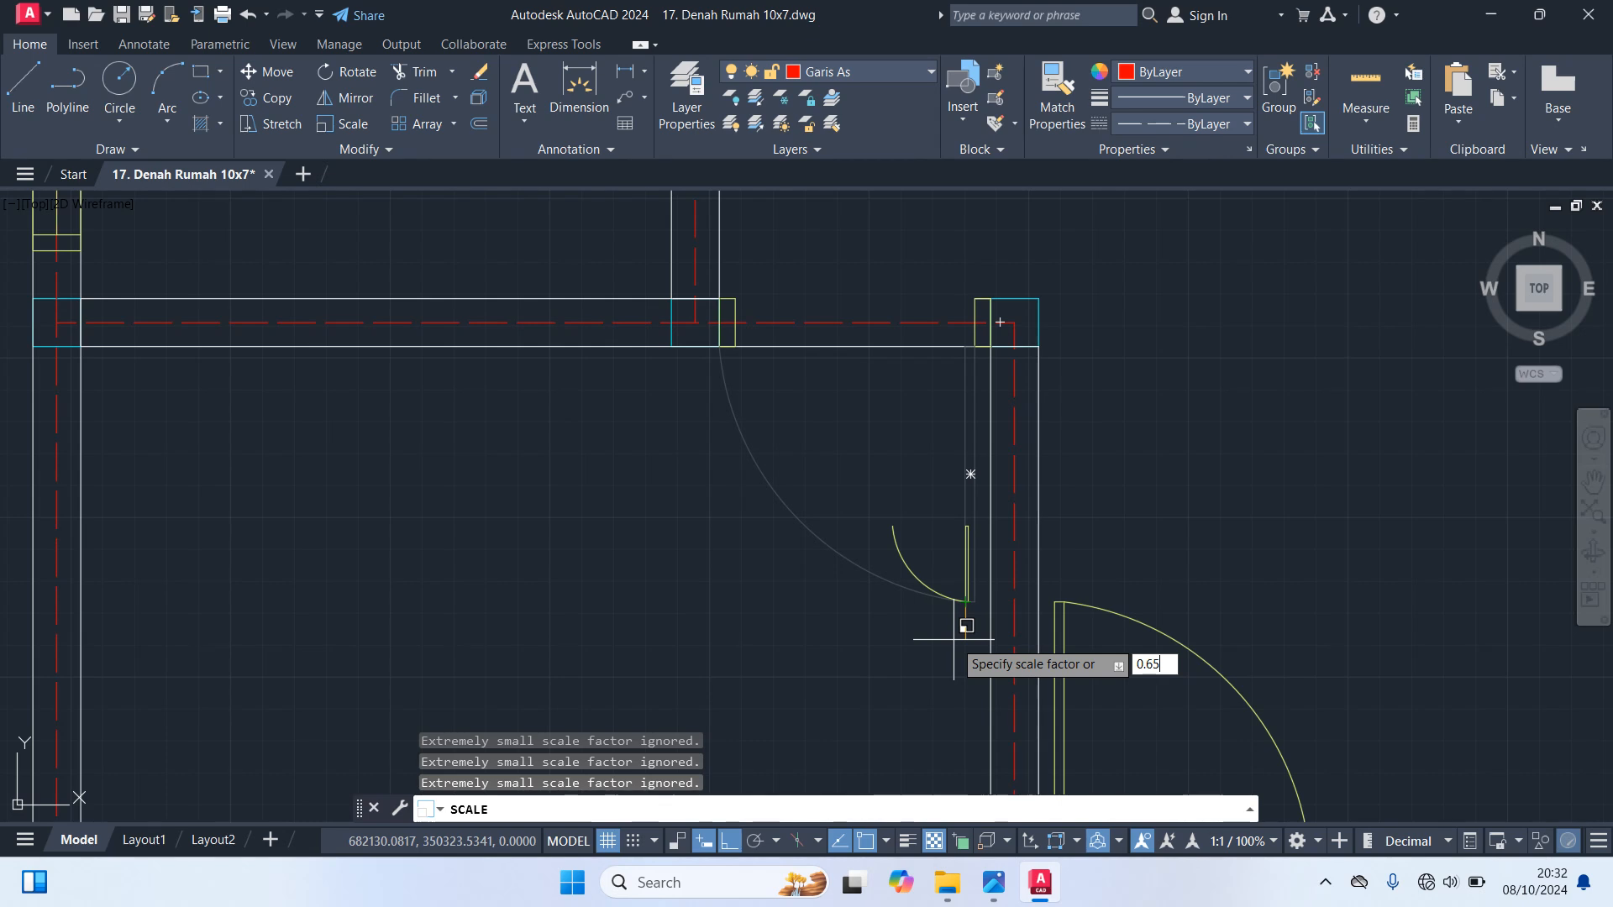
key("Return")
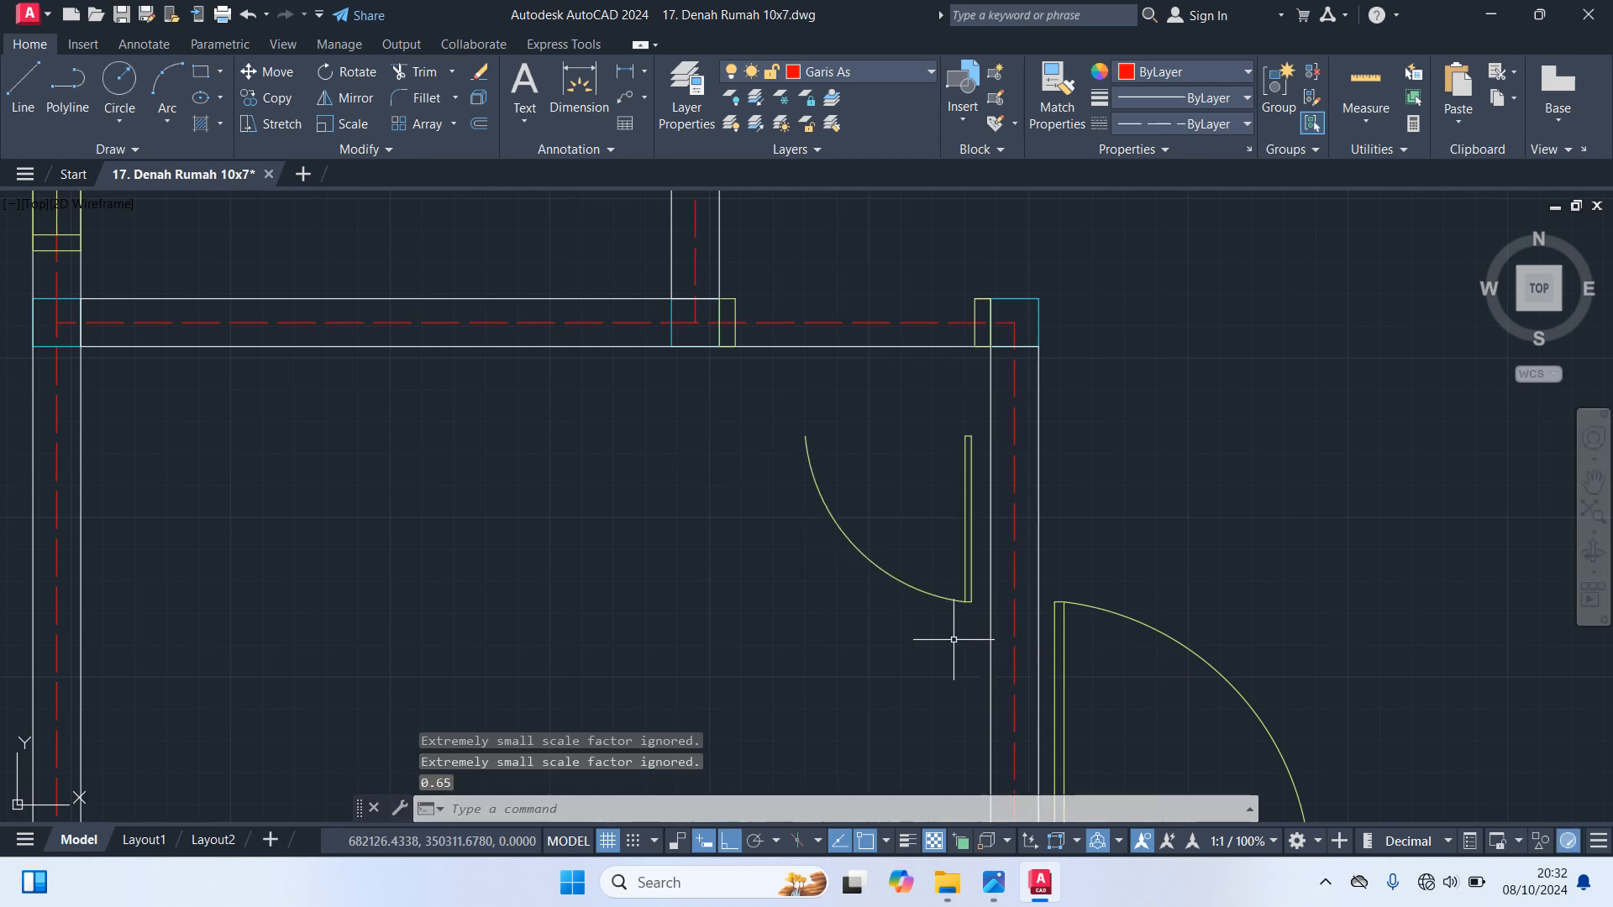
mouse_move(929, 596)
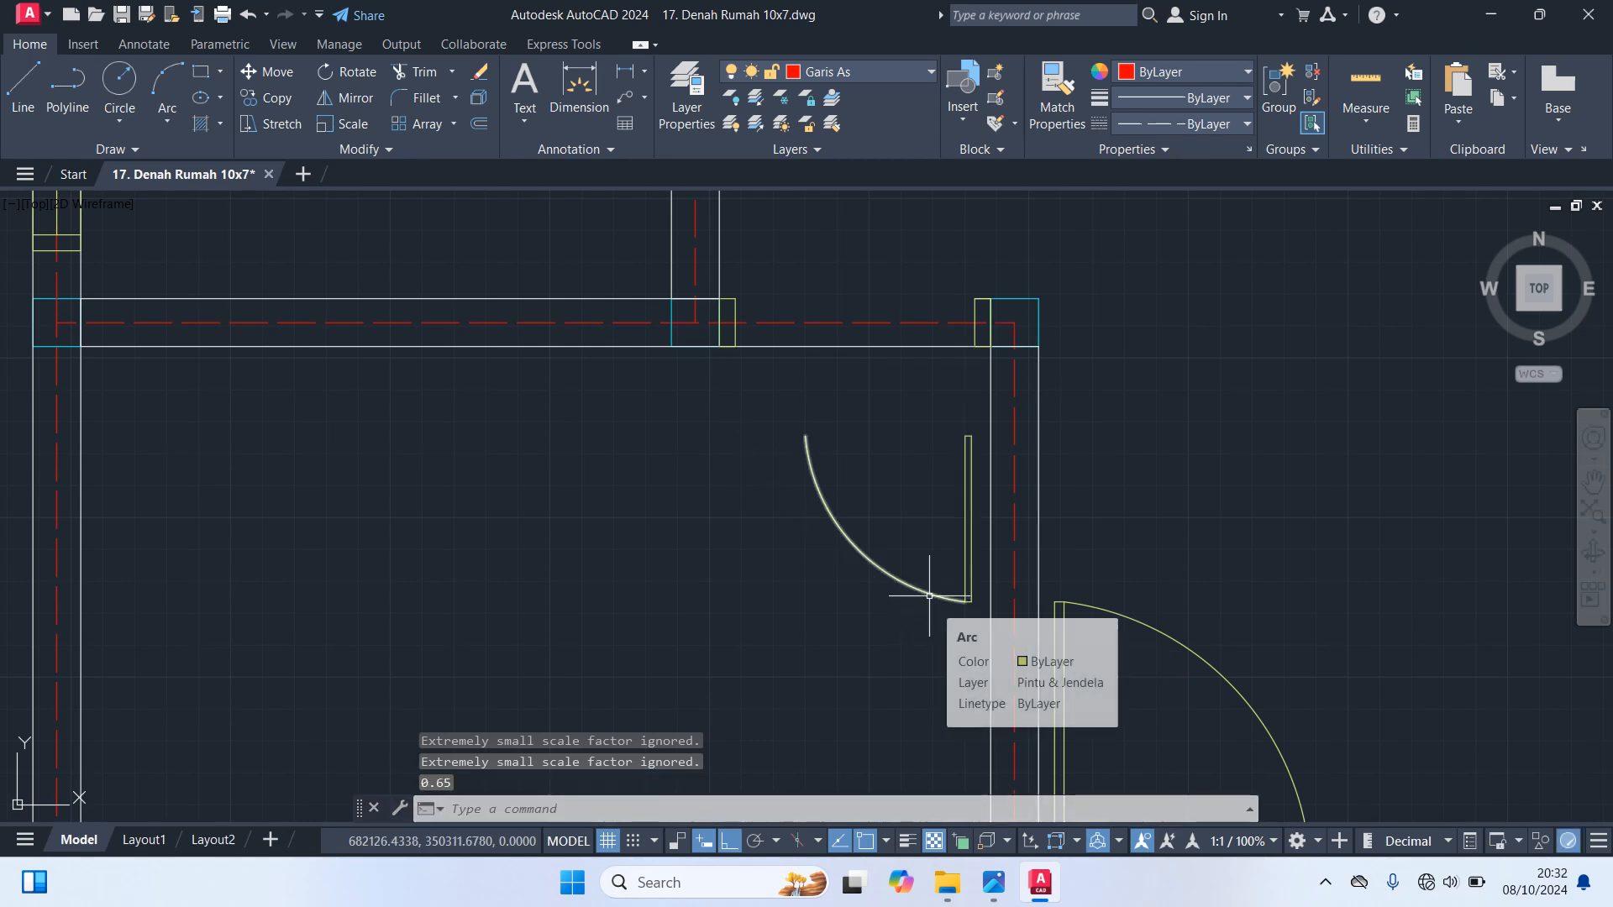
Undo the last scaling of the lower left room's door leaf and swing arc
scroll(882, 613, "down", 5)
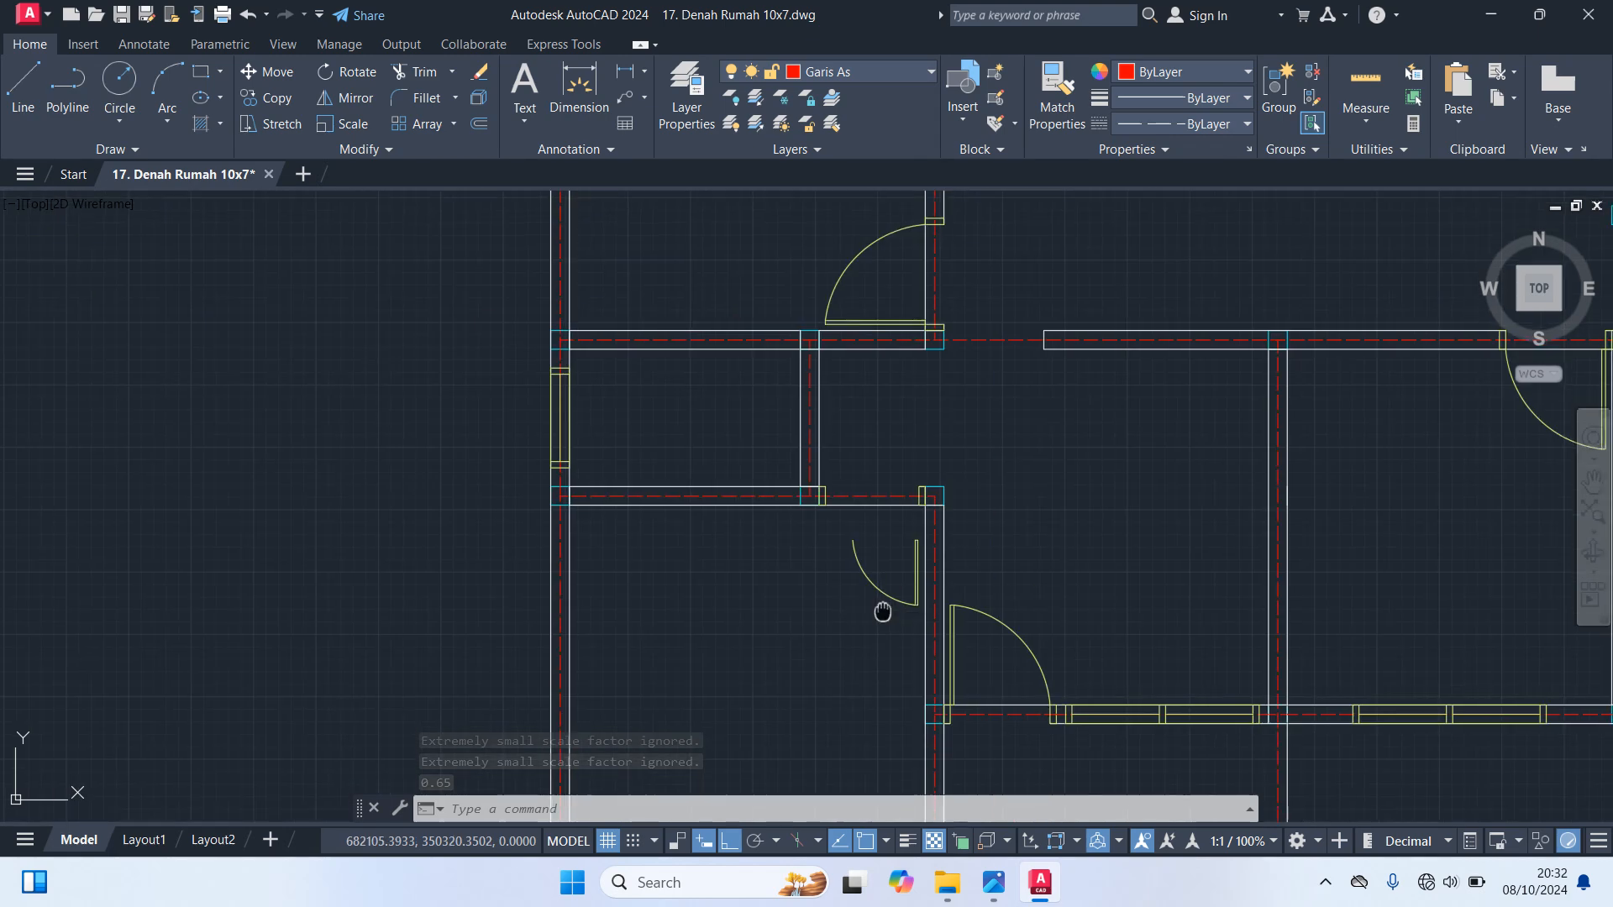
scroll(866, 529, "up", 5)
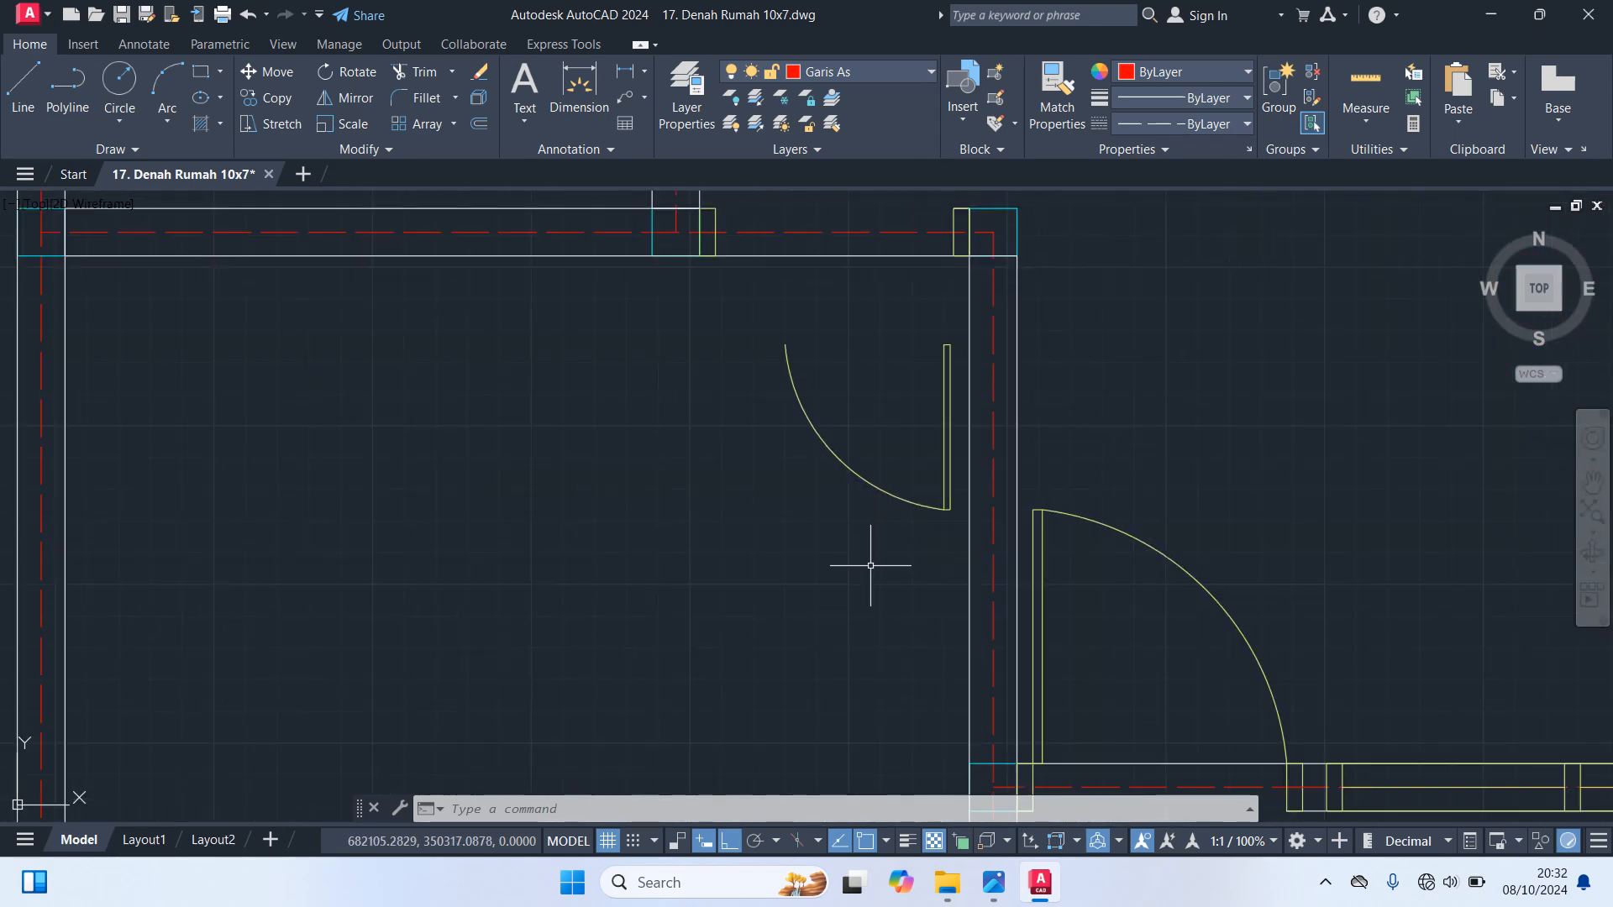
scroll(870, 565, "down", 5)
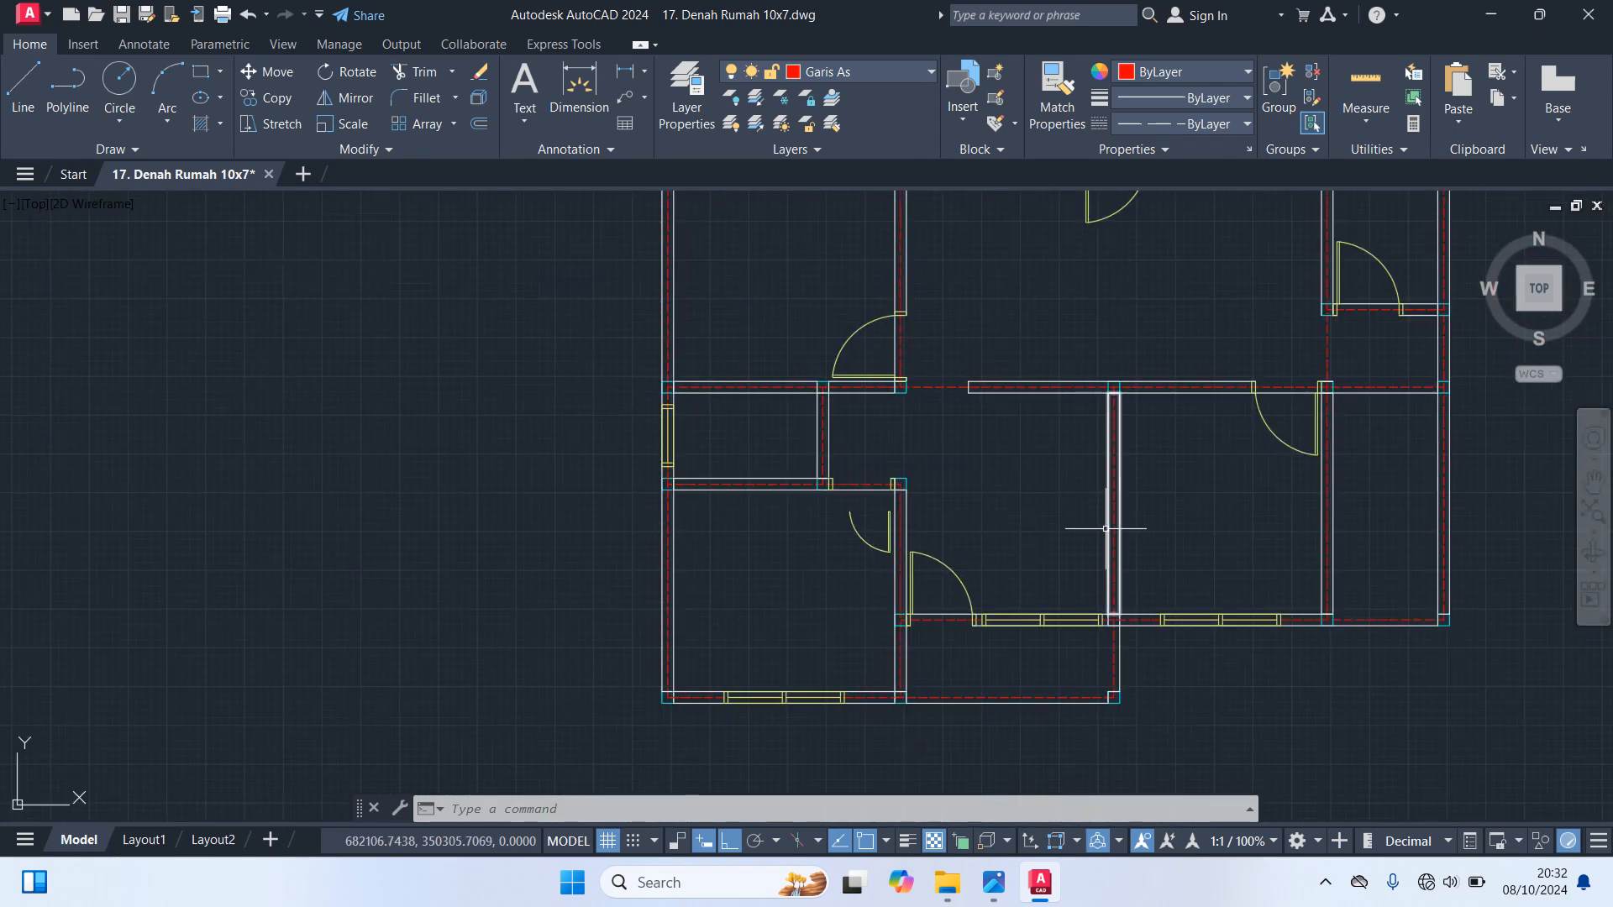
scroll(1284, 484, "up", 4)
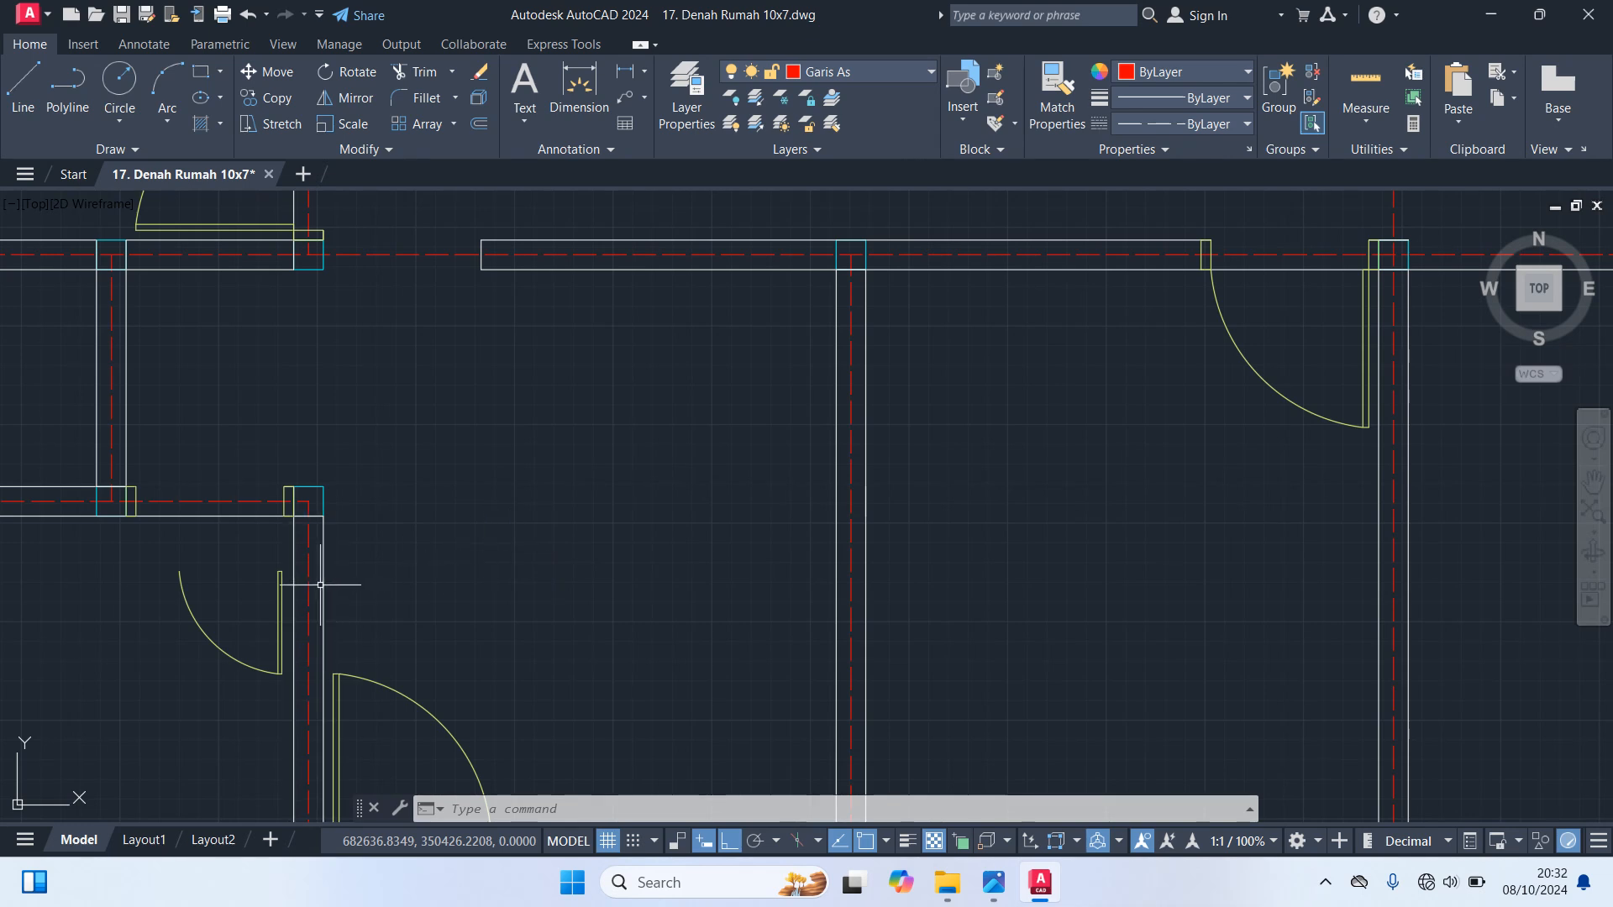
key("ctrl+z")
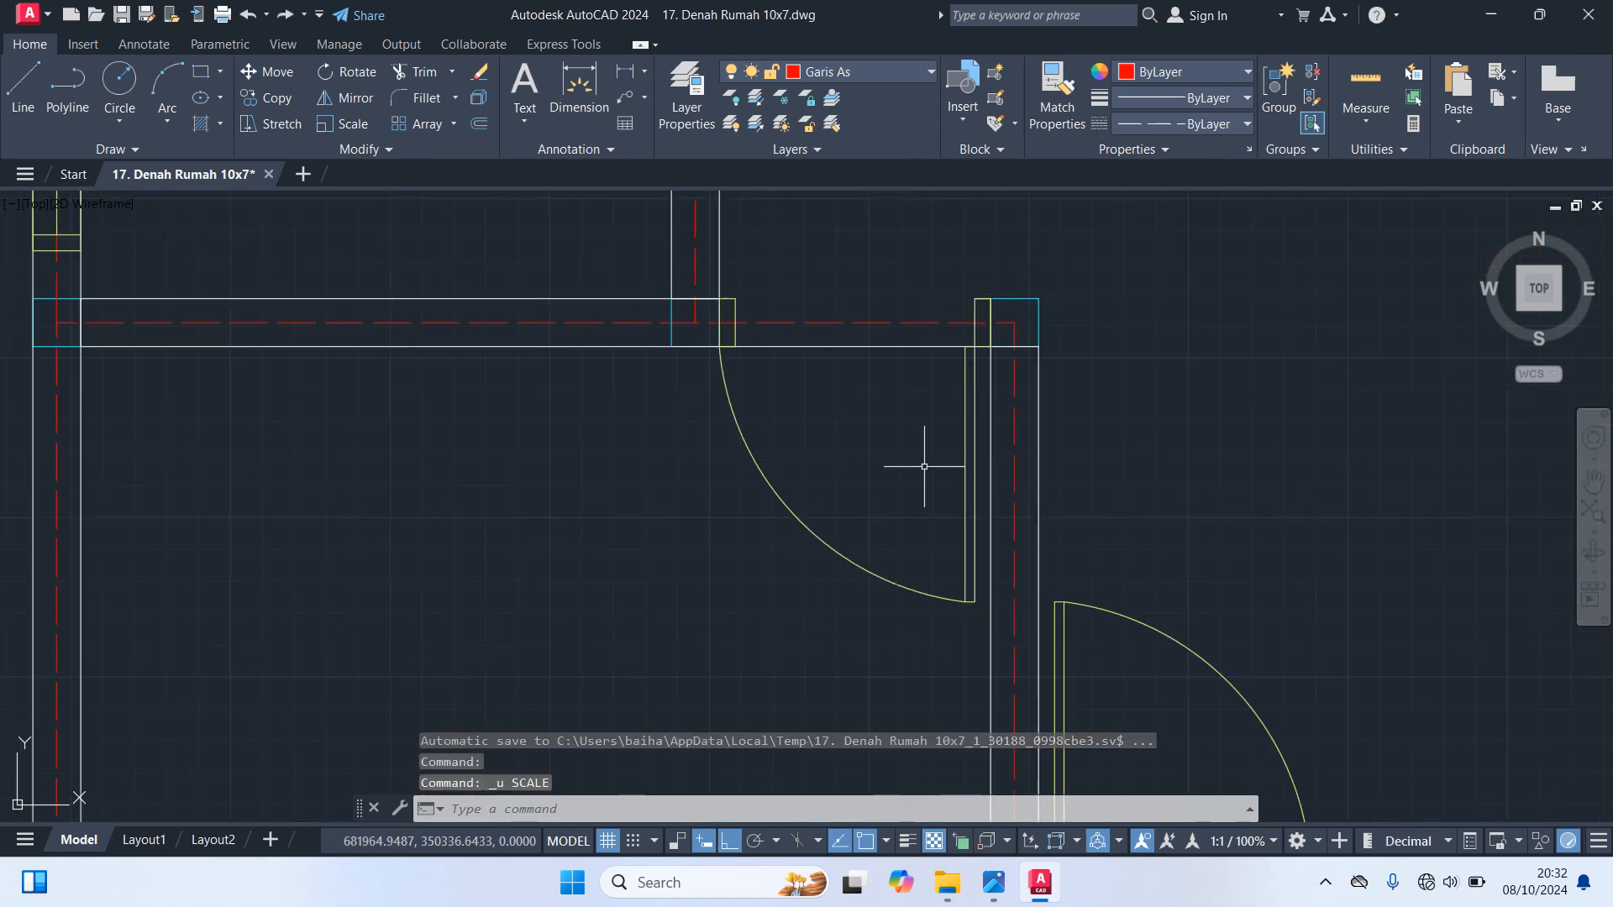
Scale the lower left room's door leaf and swing arc by 0.90 from the leaf's lower end
left_click(971, 500)
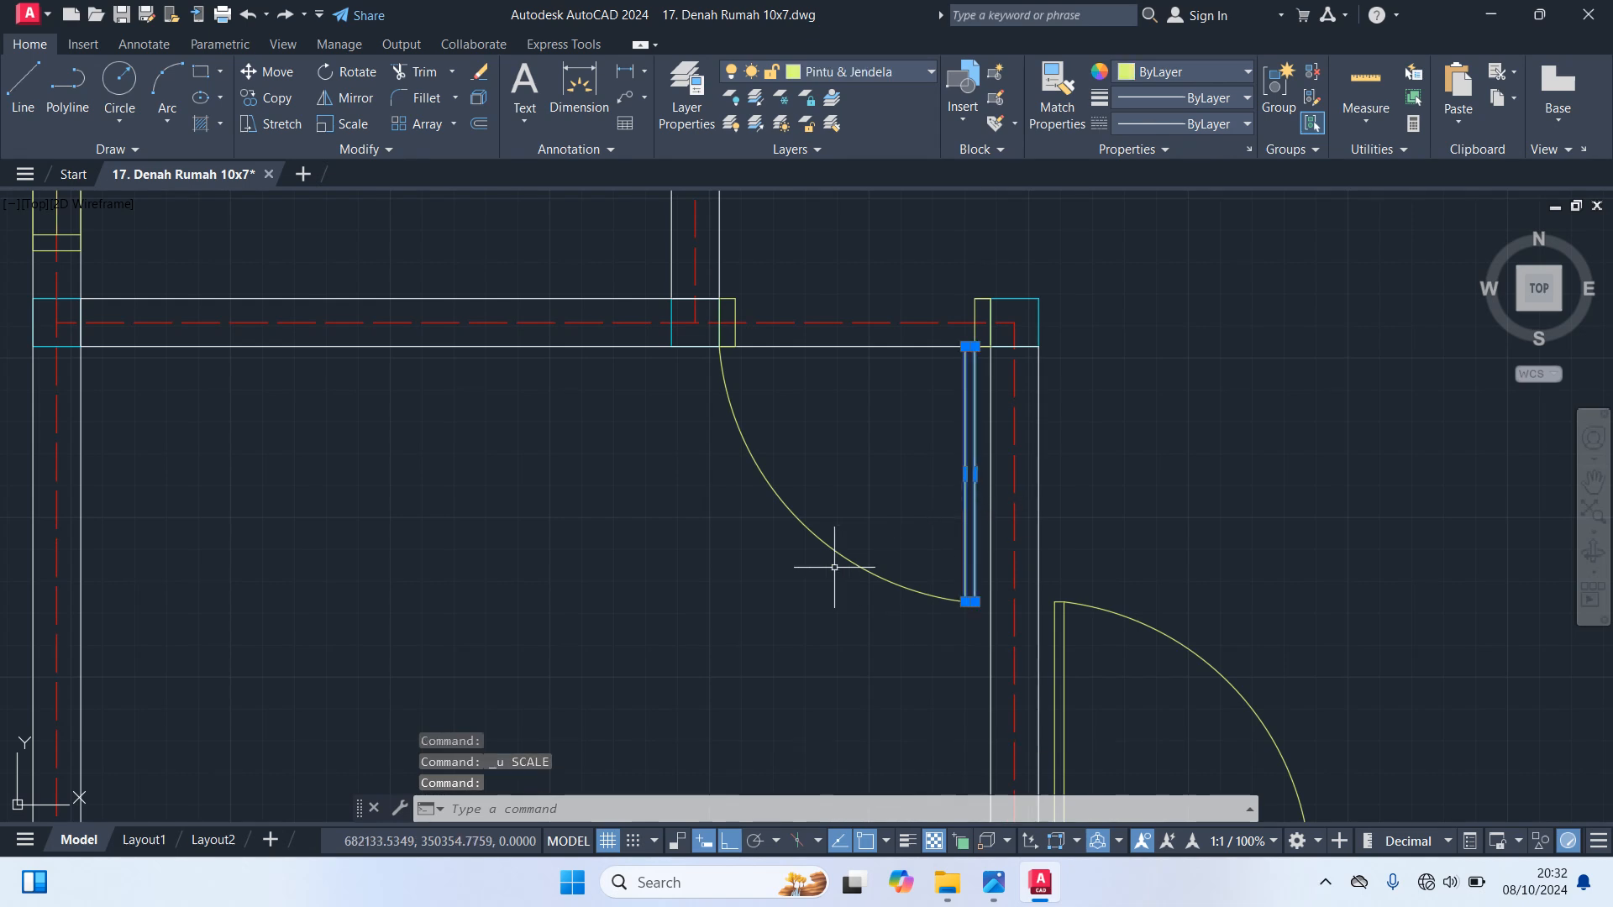
left_click(830, 549)
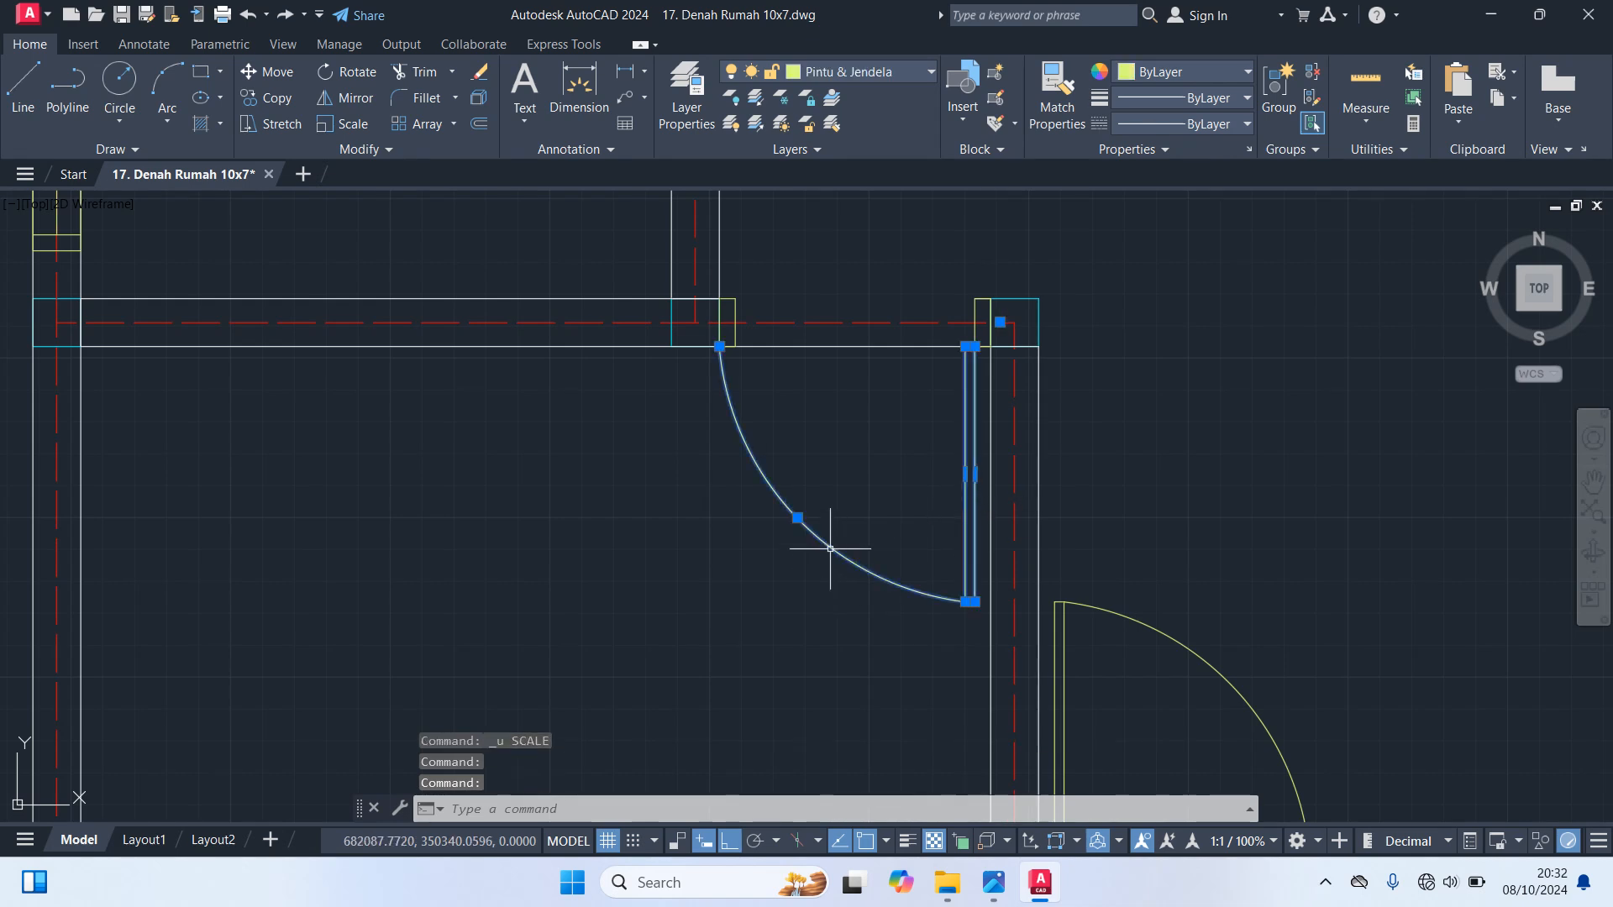
type("SC")
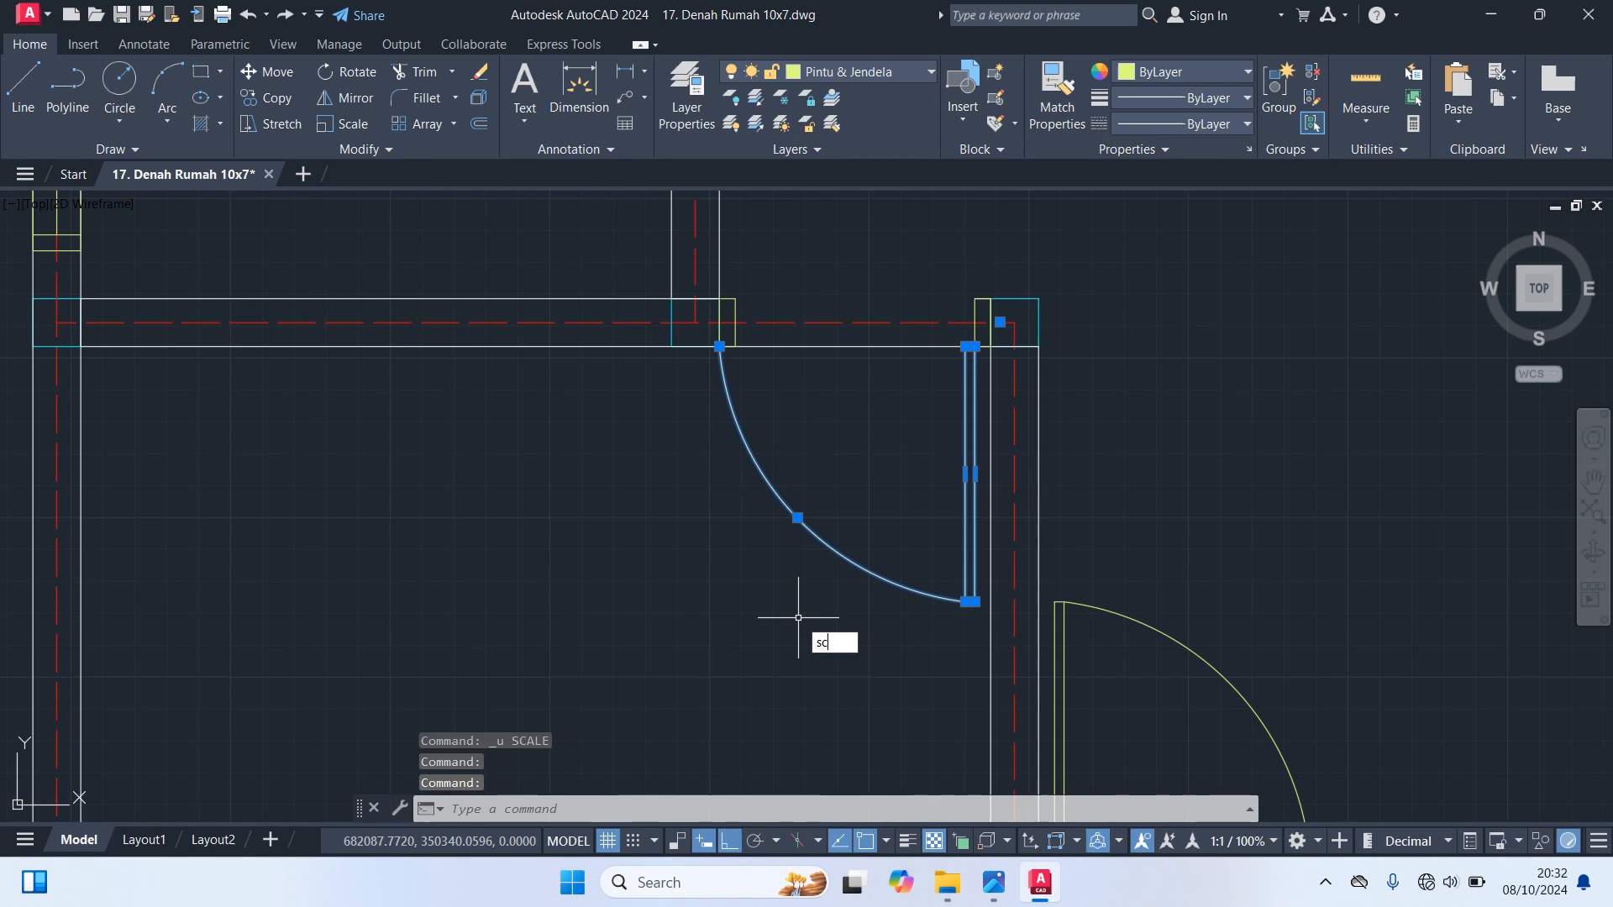
key("Return")
left_click(970, 601)
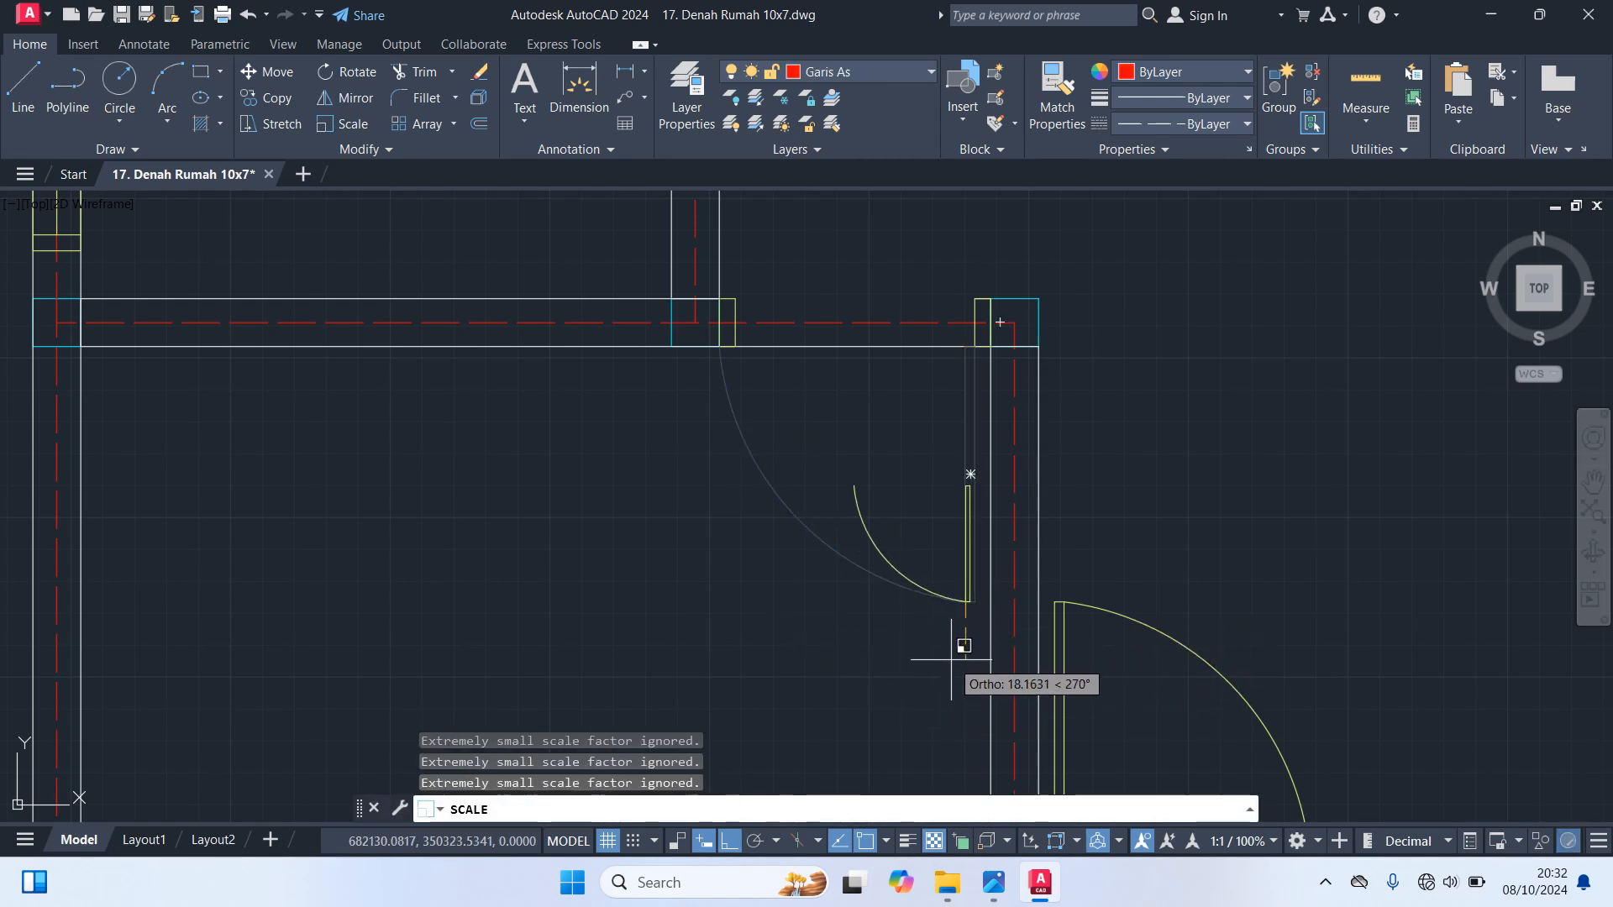
type(".")
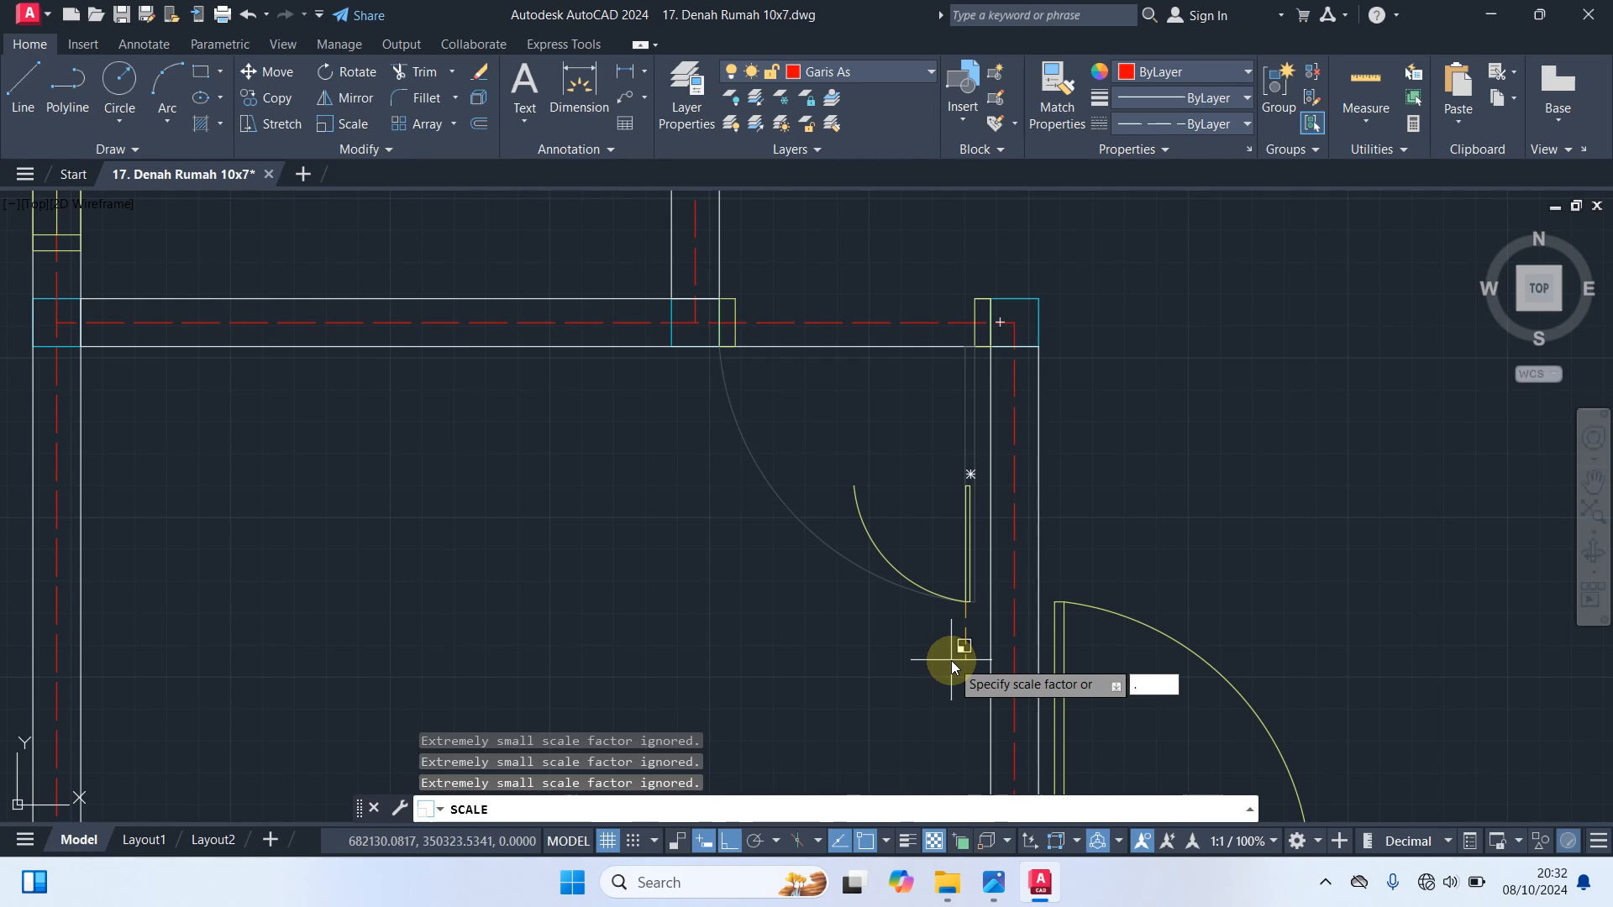
type("90")
key("Return")
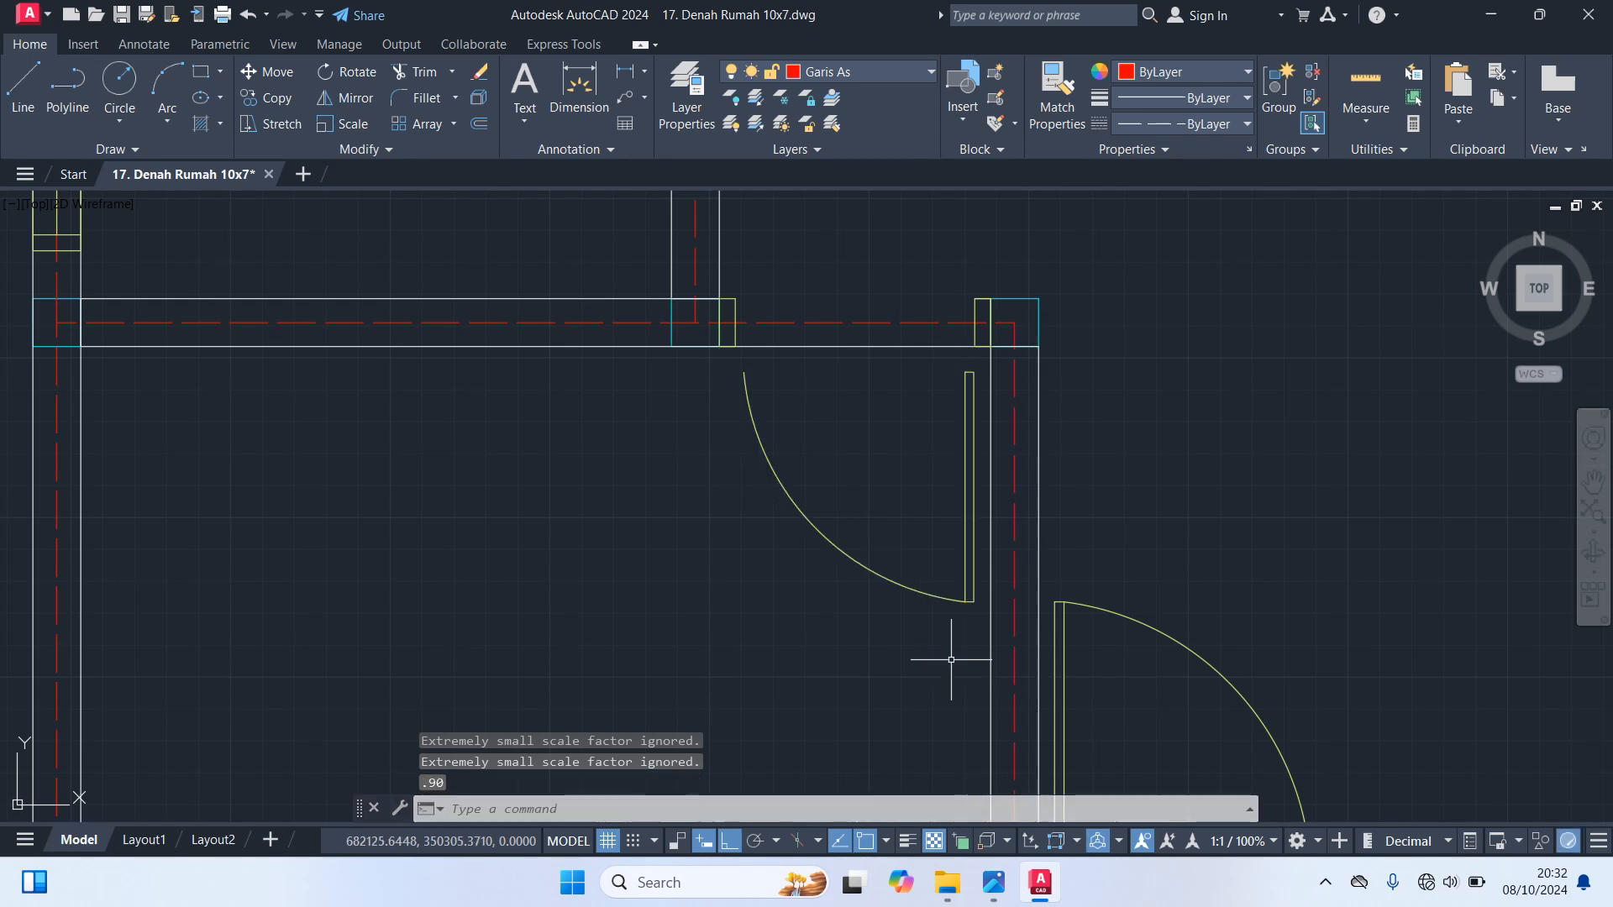
scroll(936, 658, "down", 5)
scroll(1304, 537, "up", 3)
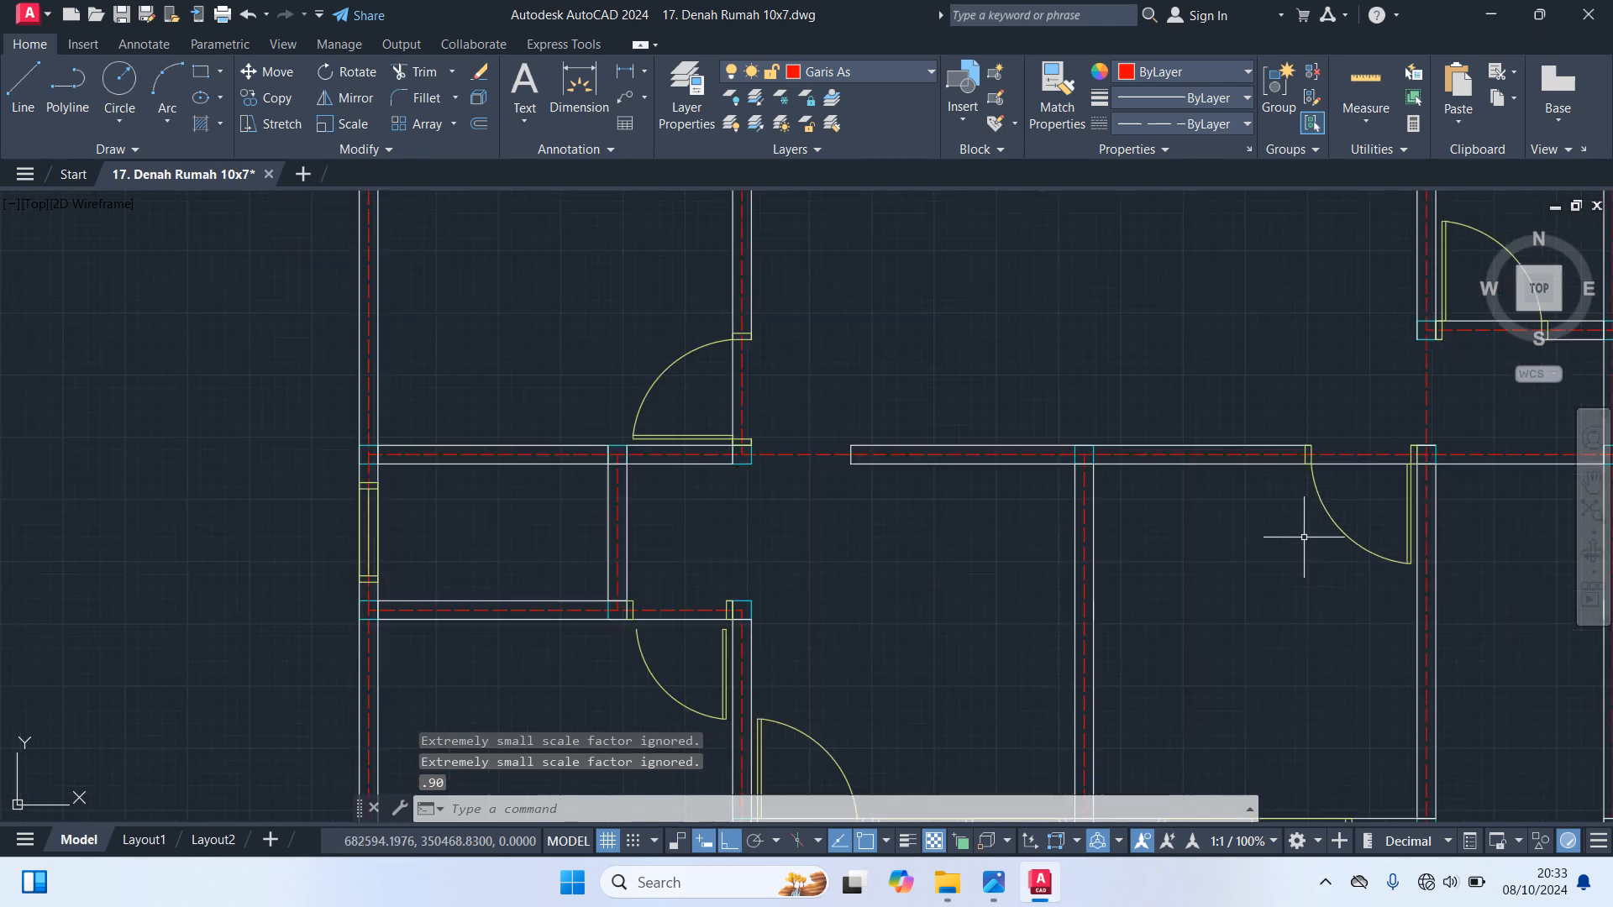
scroll(1394, 484, "up", 5)
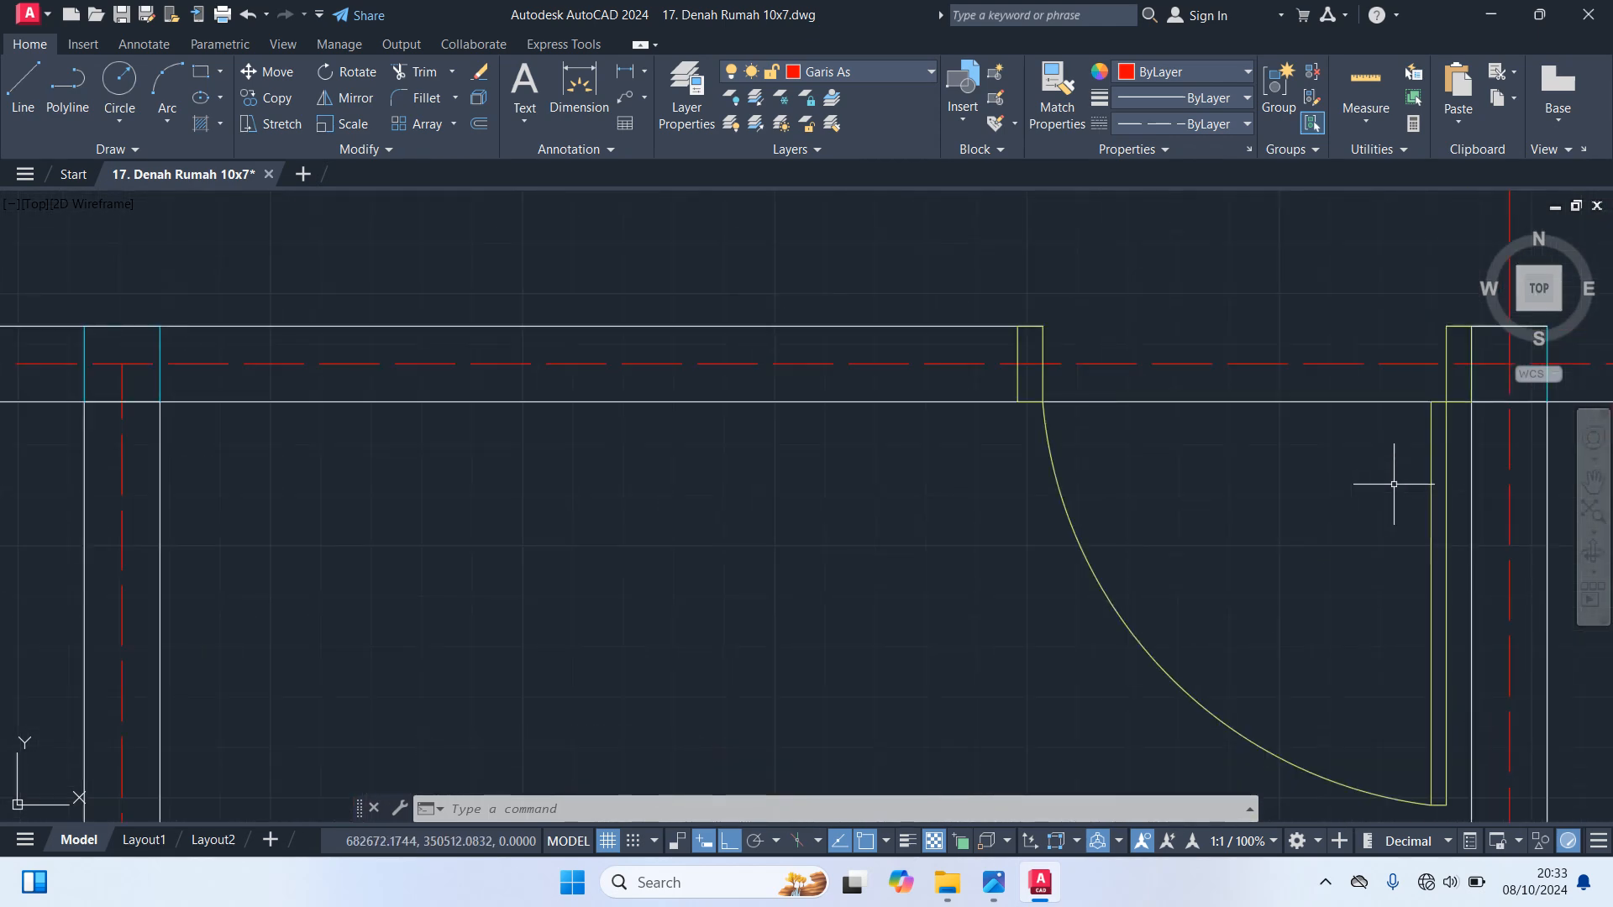
scroll(1387, 489, "down", 3)
middle_click_drag(425, 558, 833, 491)
scroll(731, 676, "up", 4)
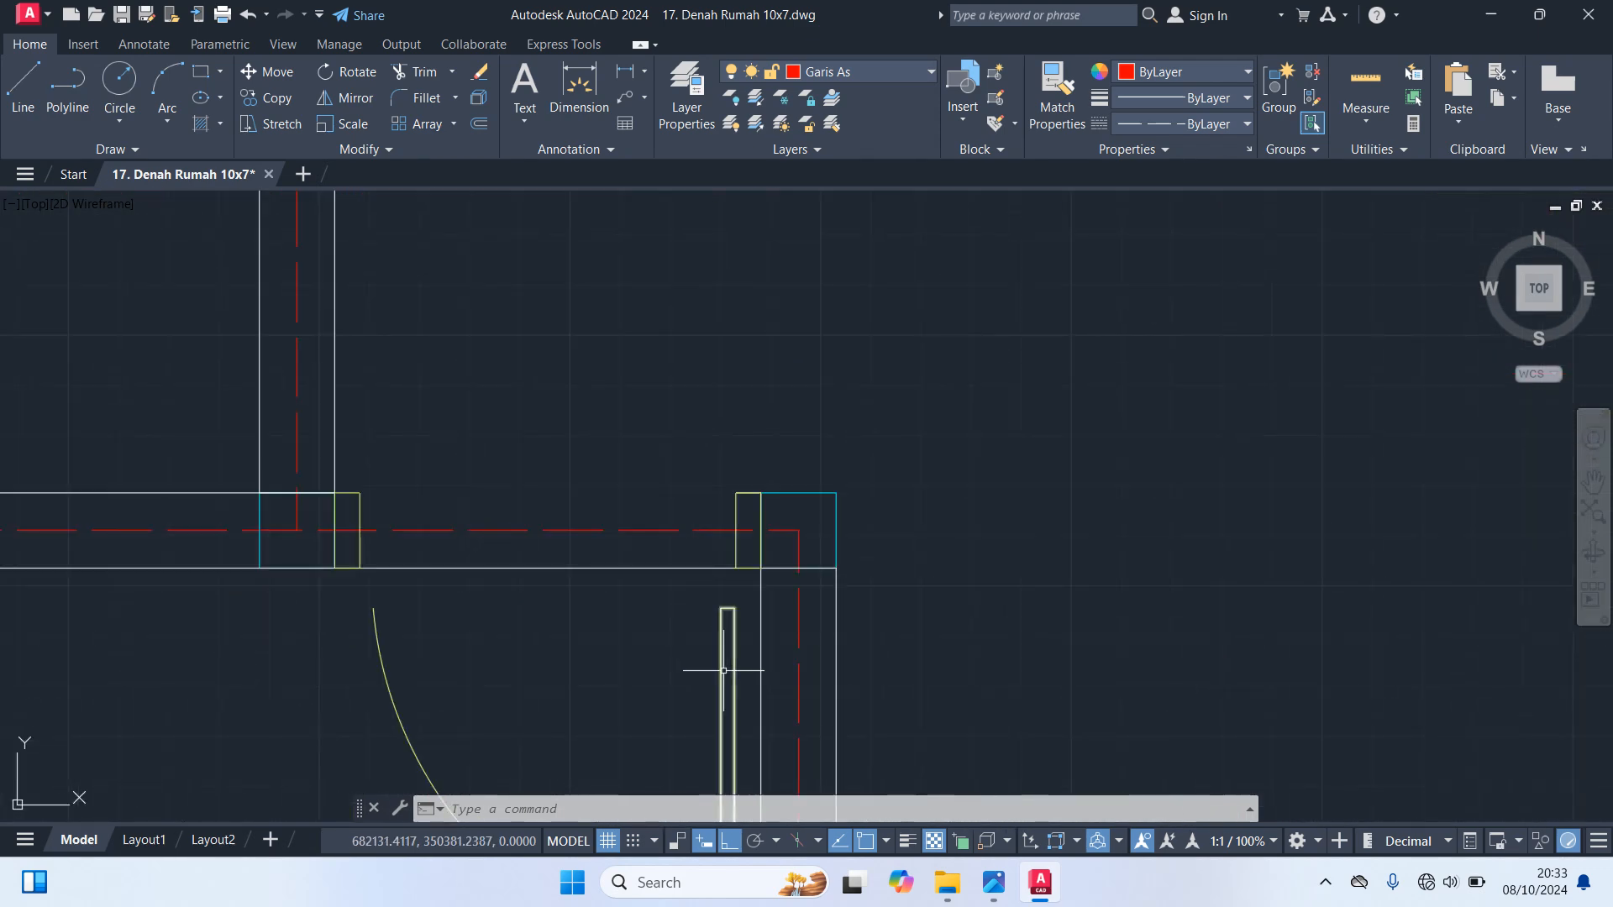
left_click(719, 668)
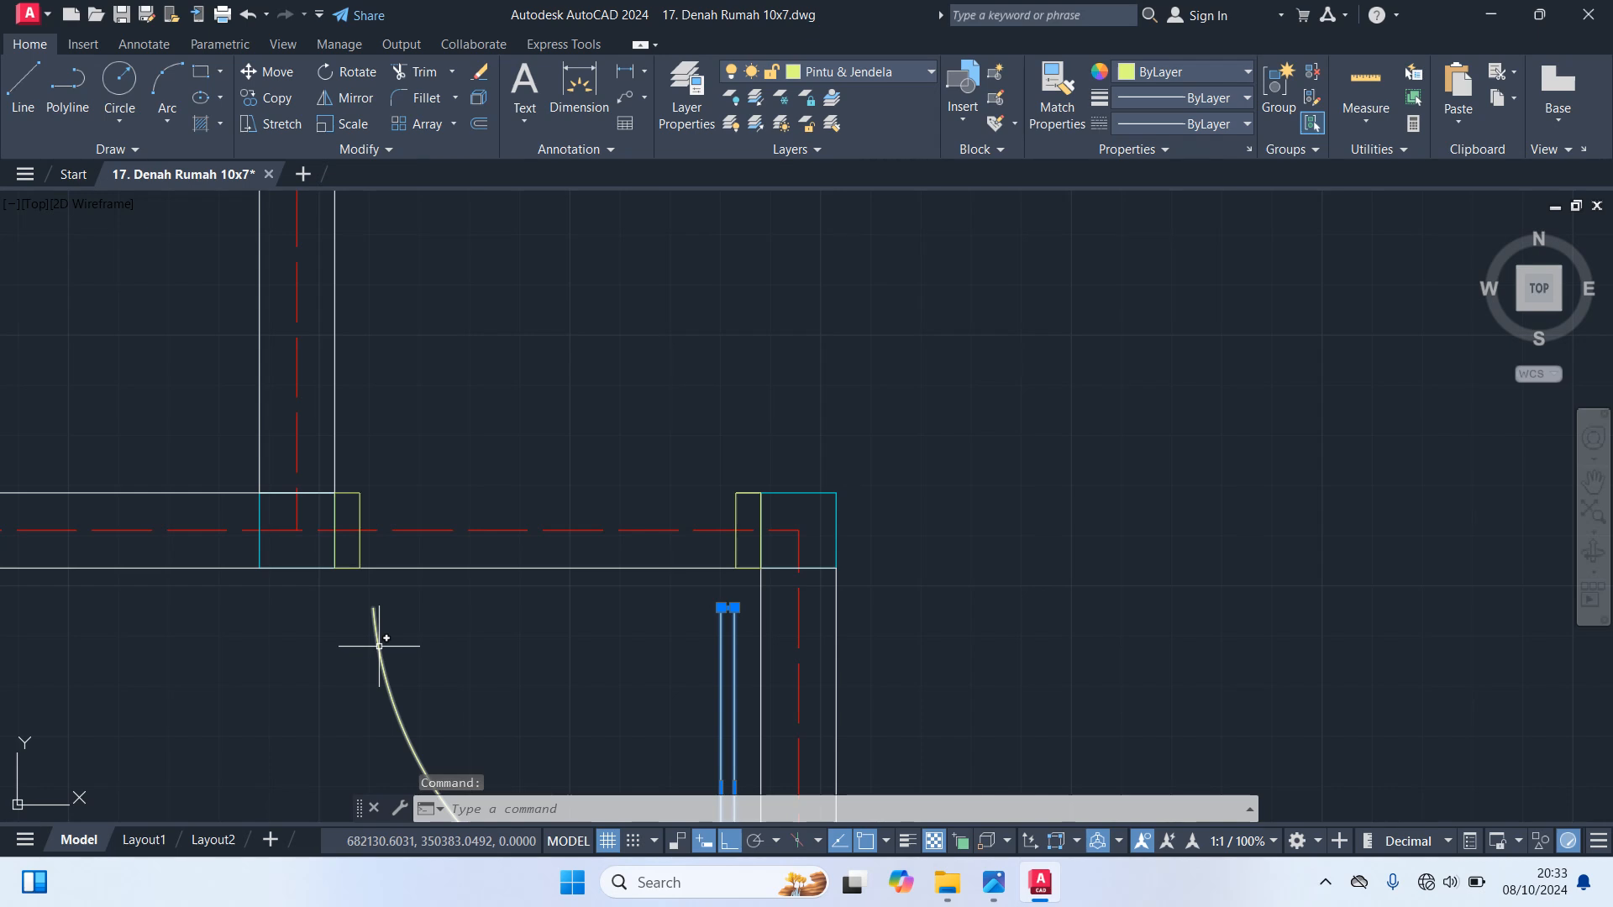
left_click(380, 646)
type("m")
key("Return")
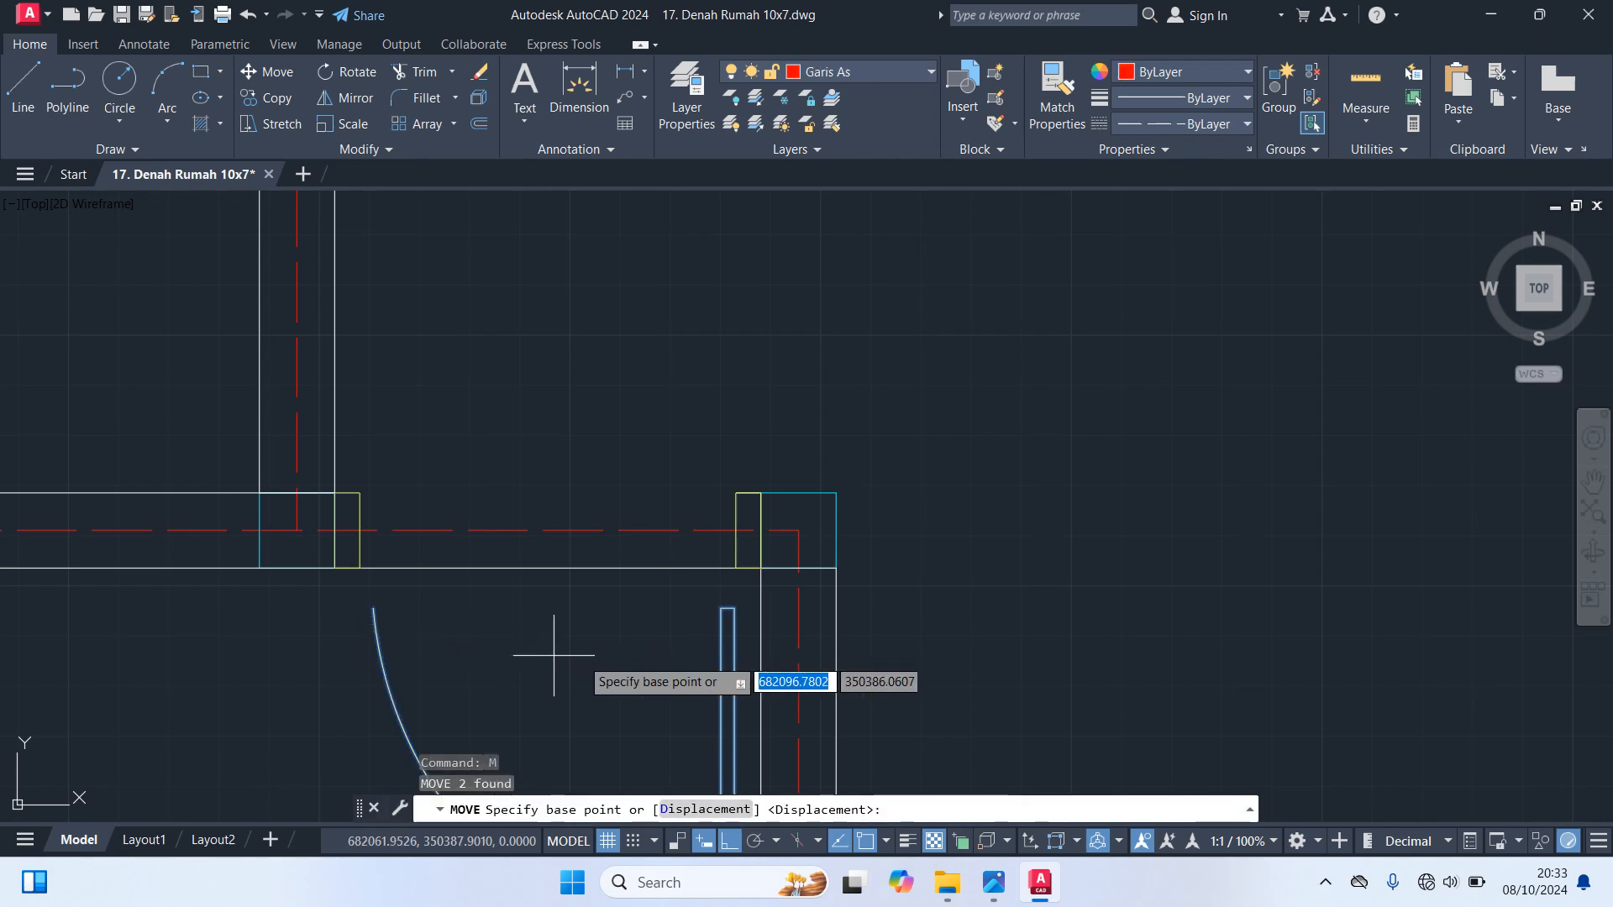
scroll(700, 636, "up", 2)
left_click(752, 592)
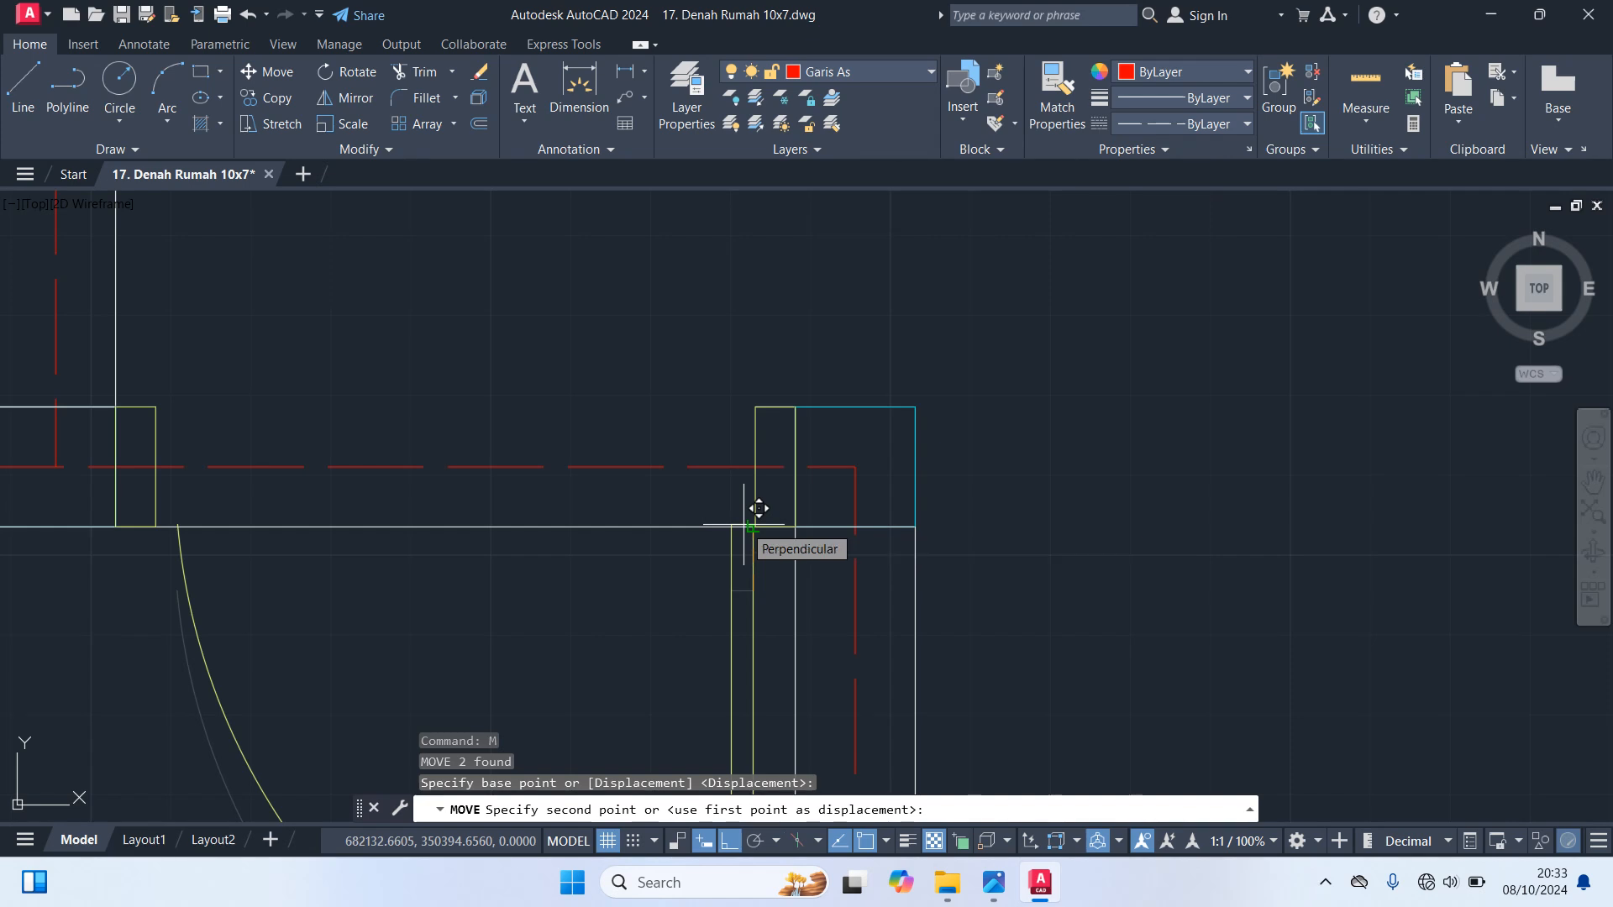
key("Escape")
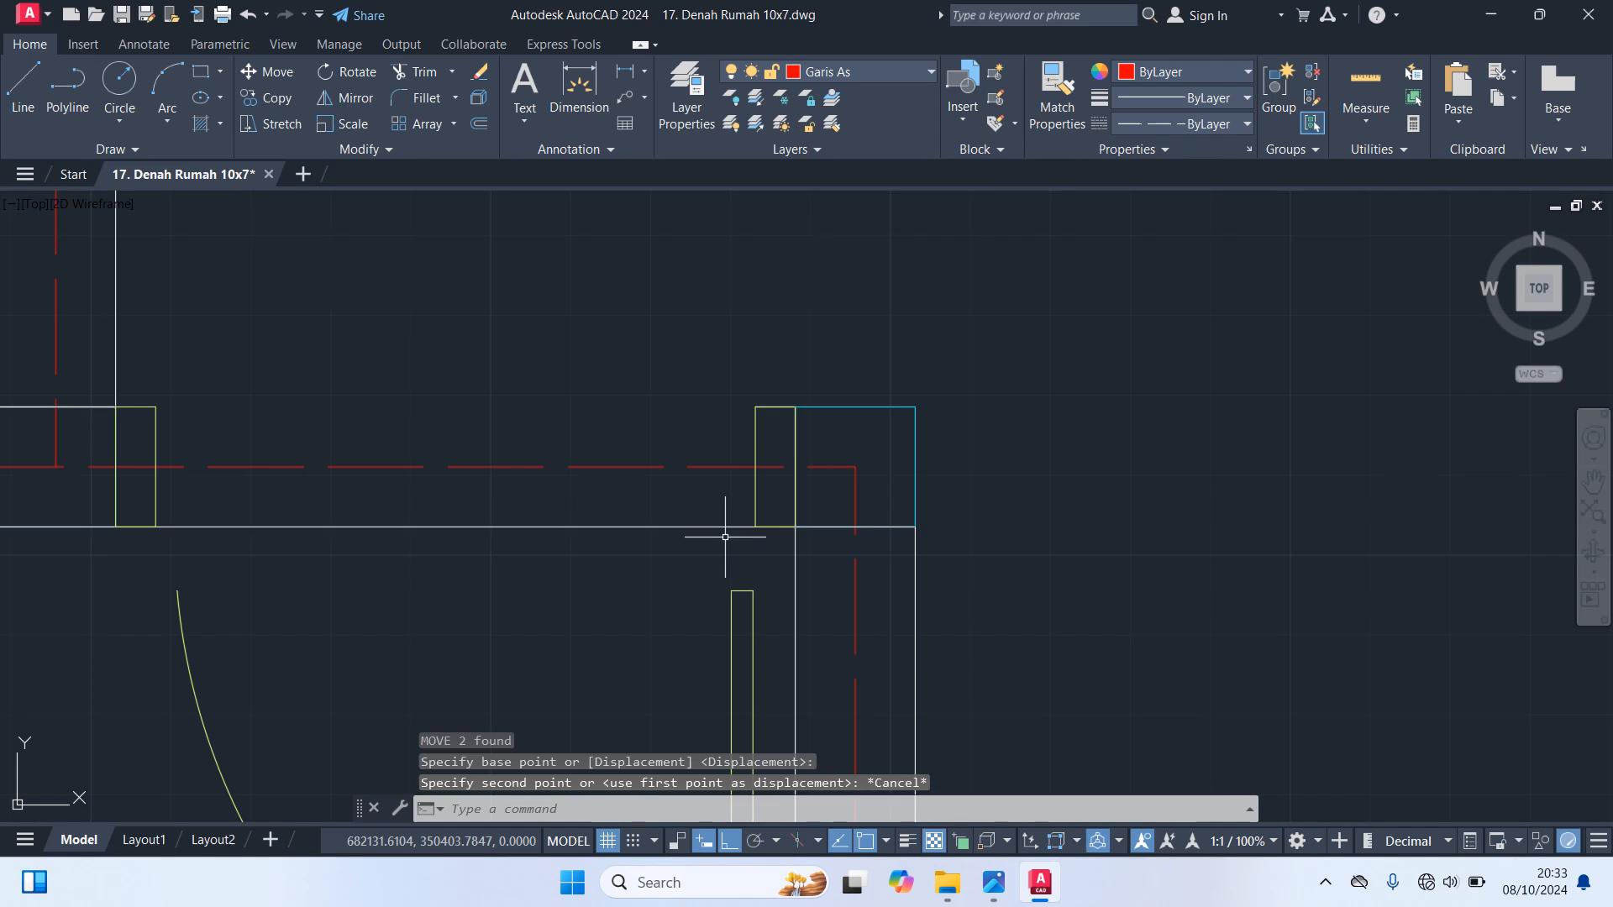
key("ctrl+z")
key("ctrl+z")
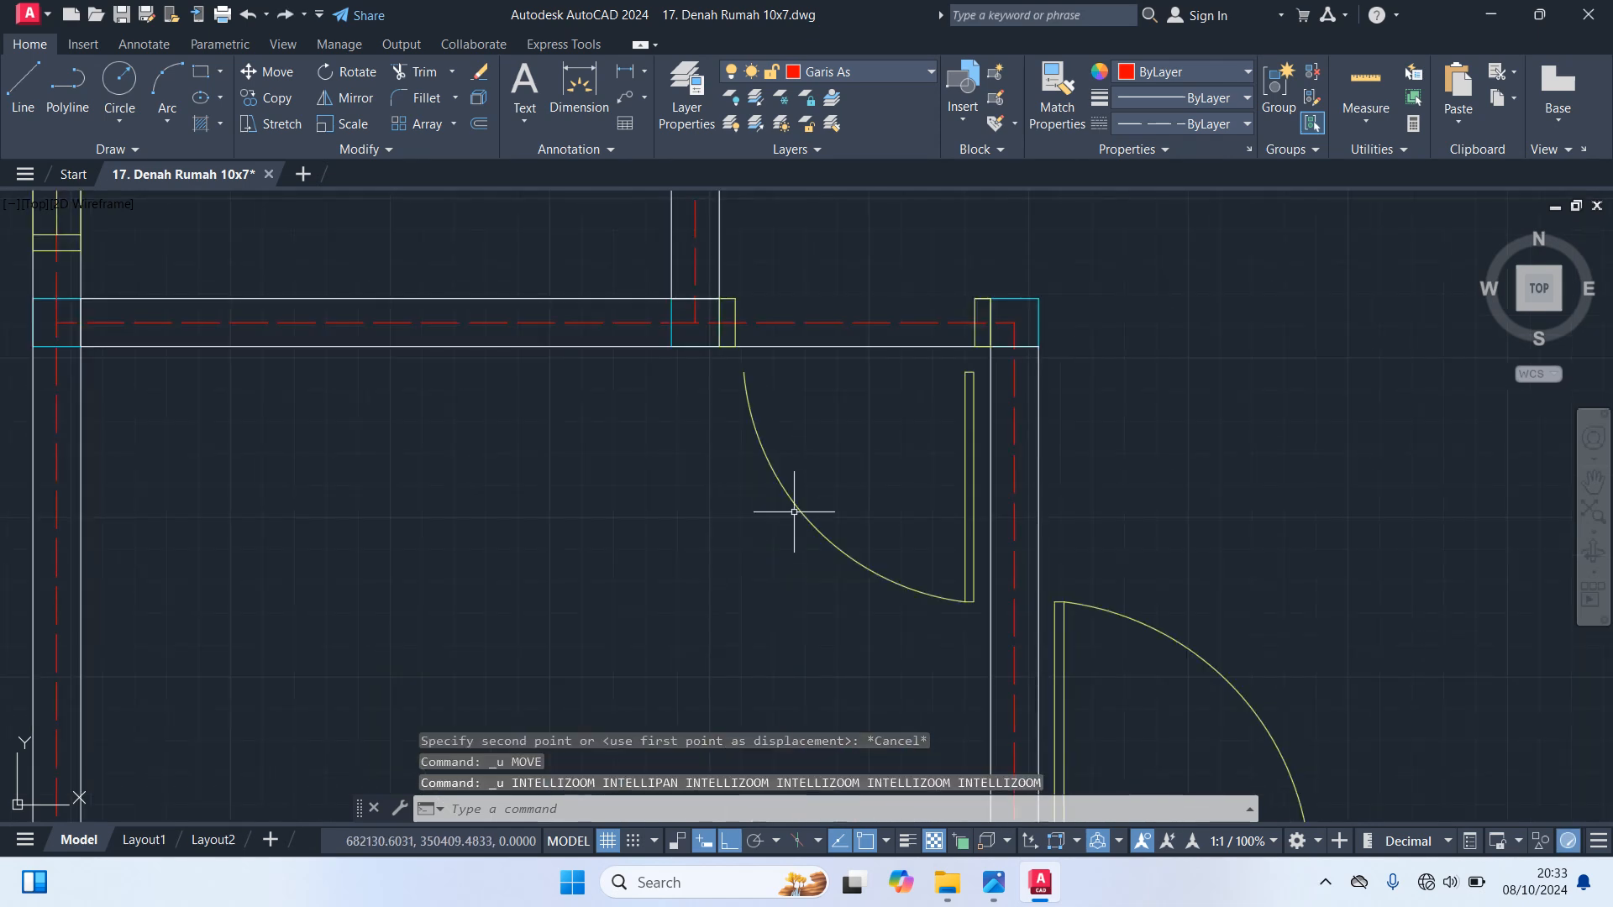
Scale the already reduced door leaf and swing arc by a further 0.95 from the leaf's lower end
left_click(794, 508)
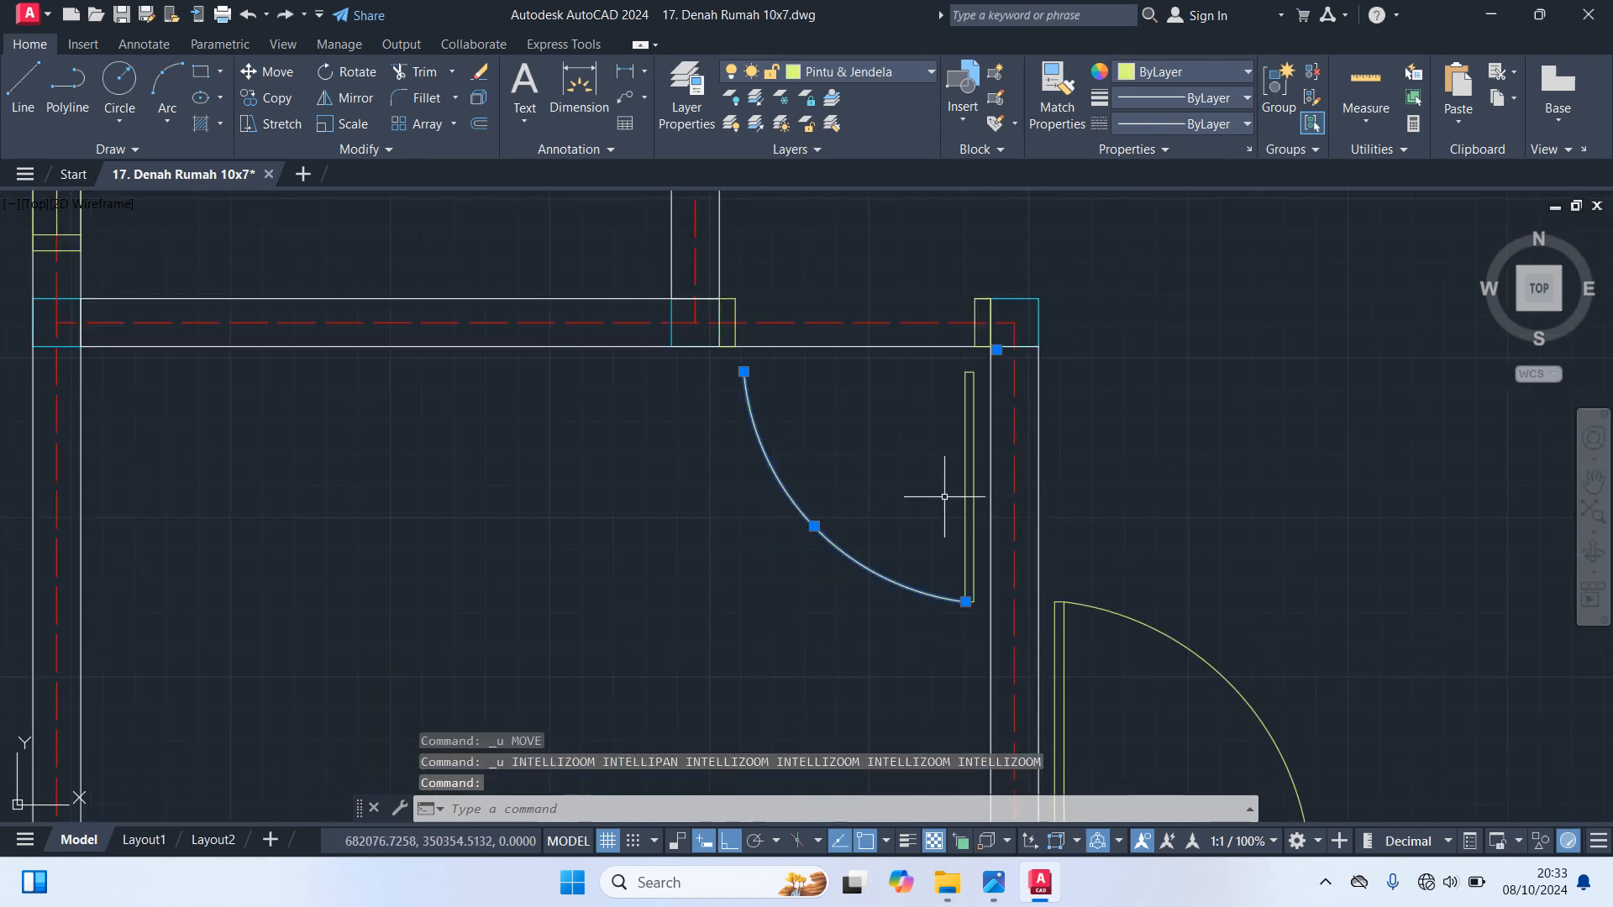
left_click(973, 505)
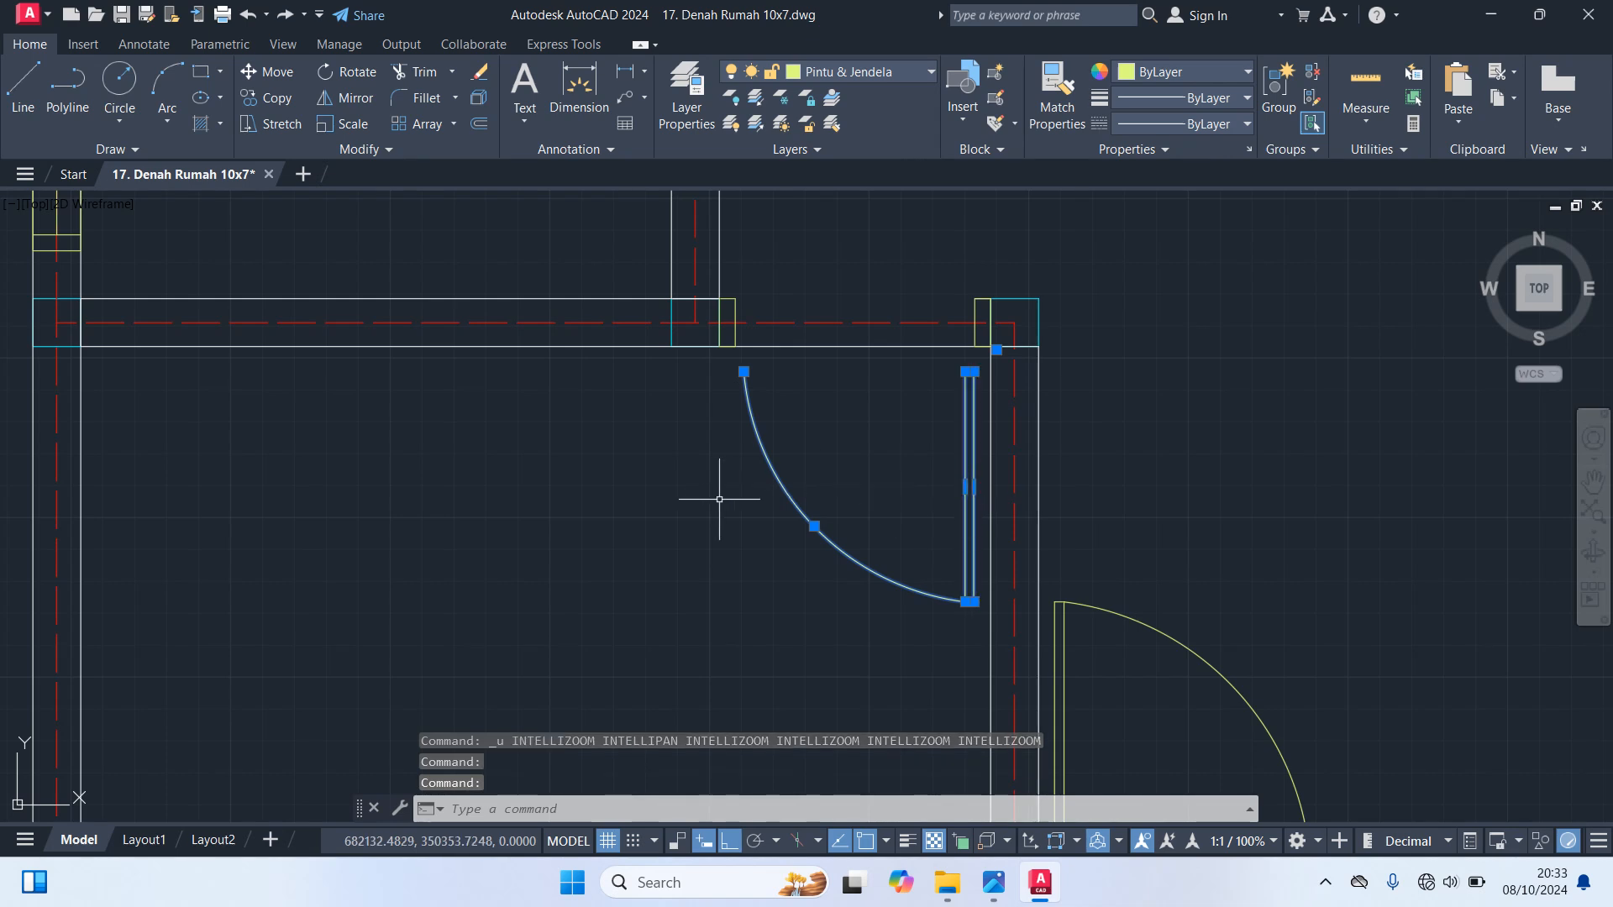
type("sc")
key("Return")
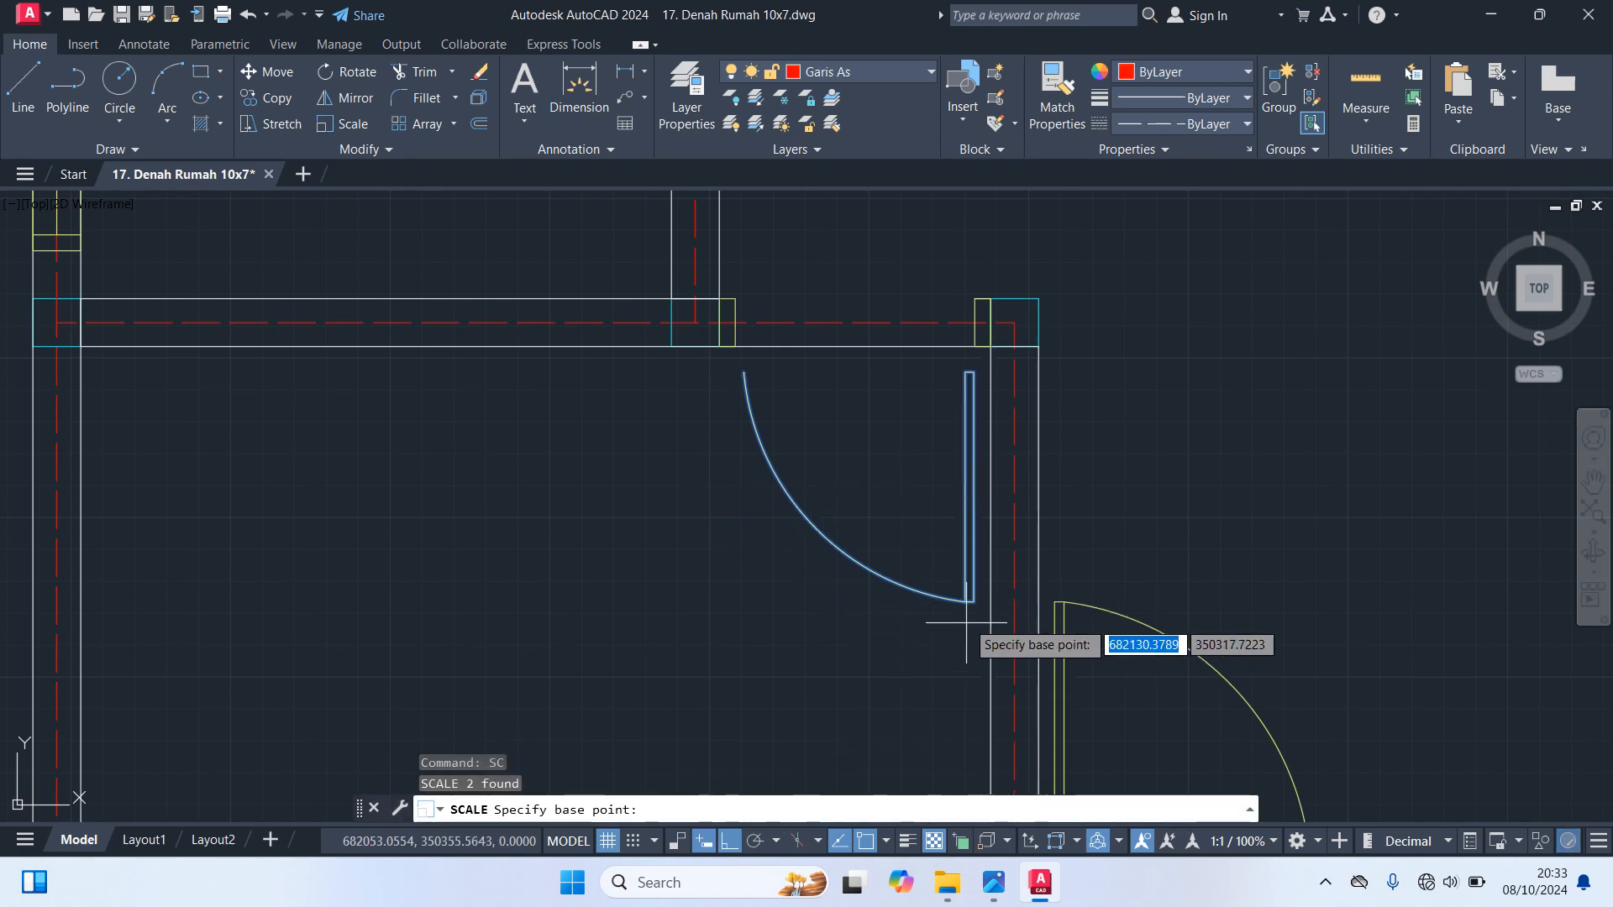
left_click(966, 602)
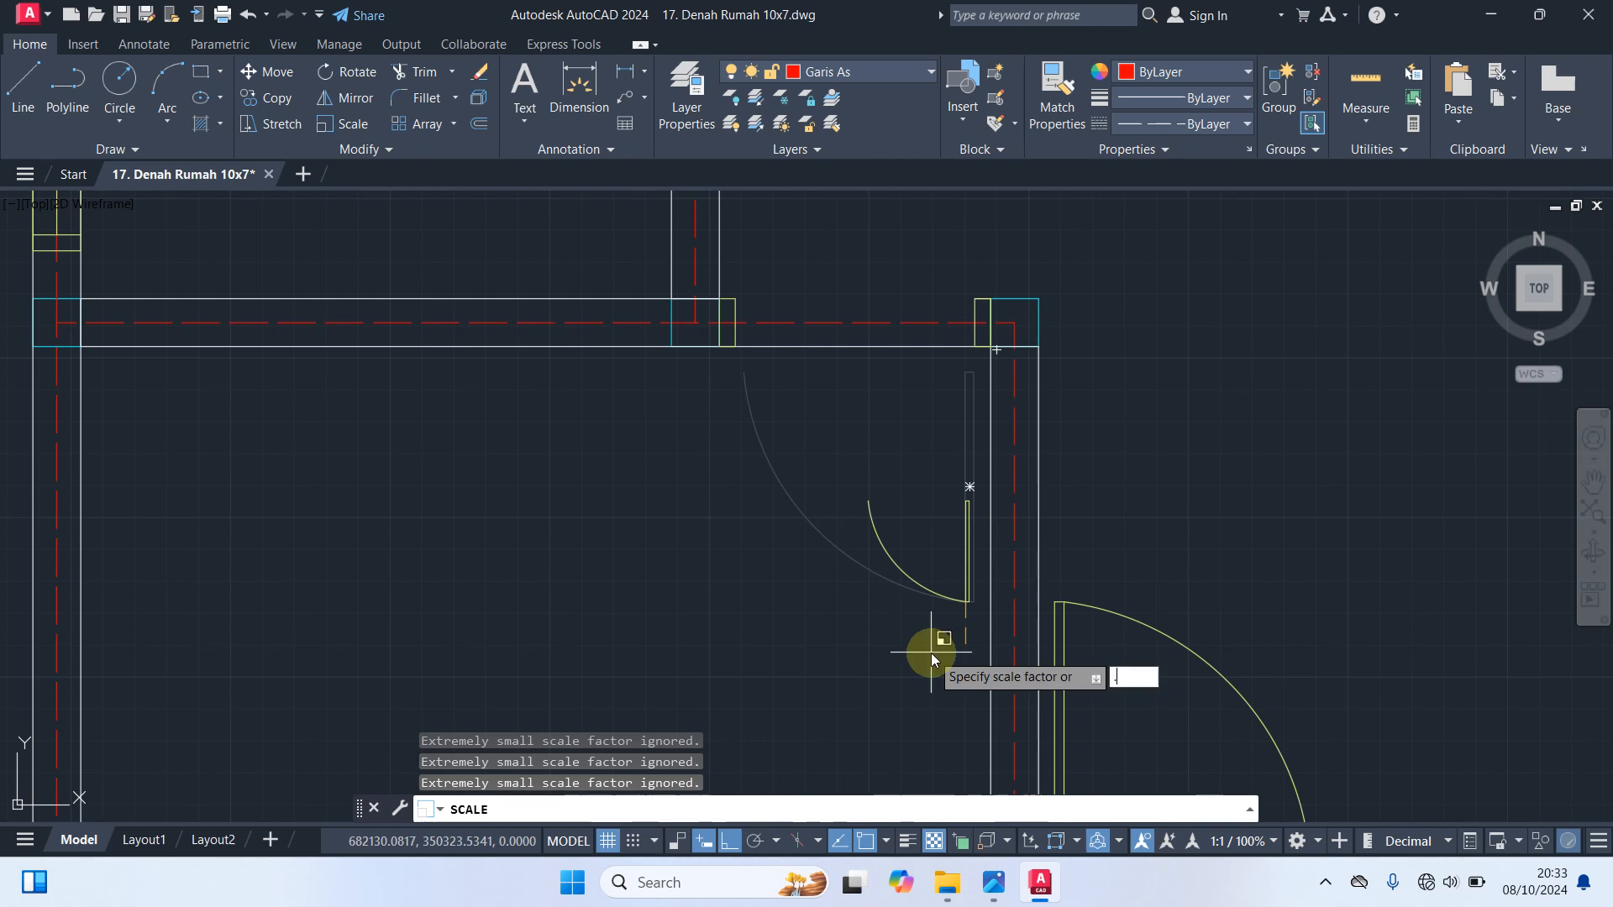
type(".95")
key("Return")
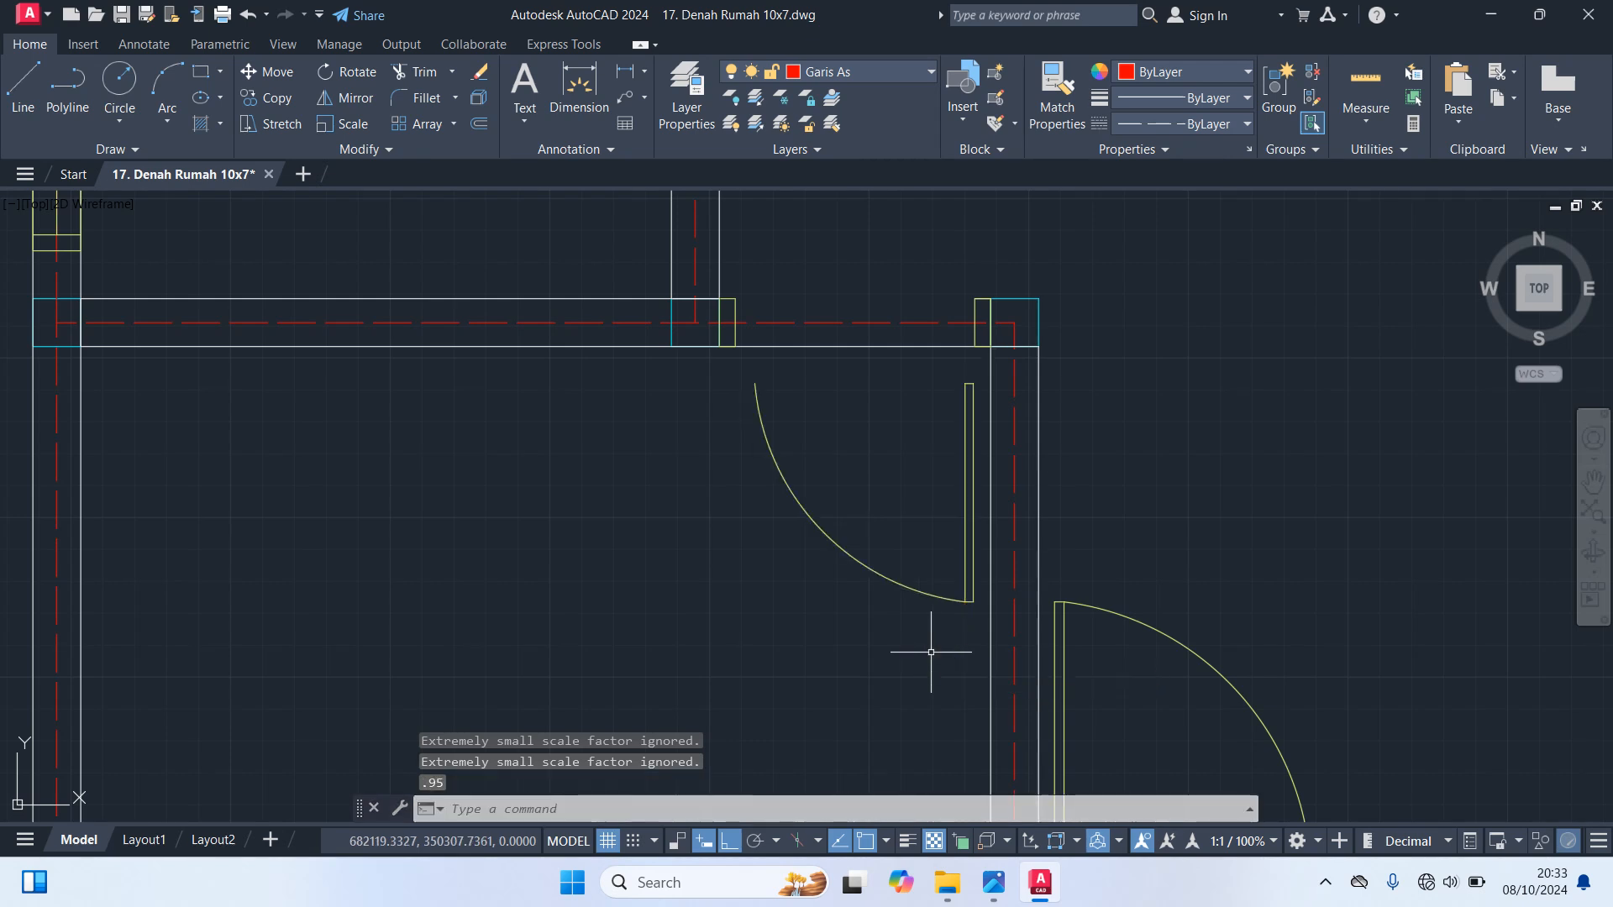
left_click(963, 503)
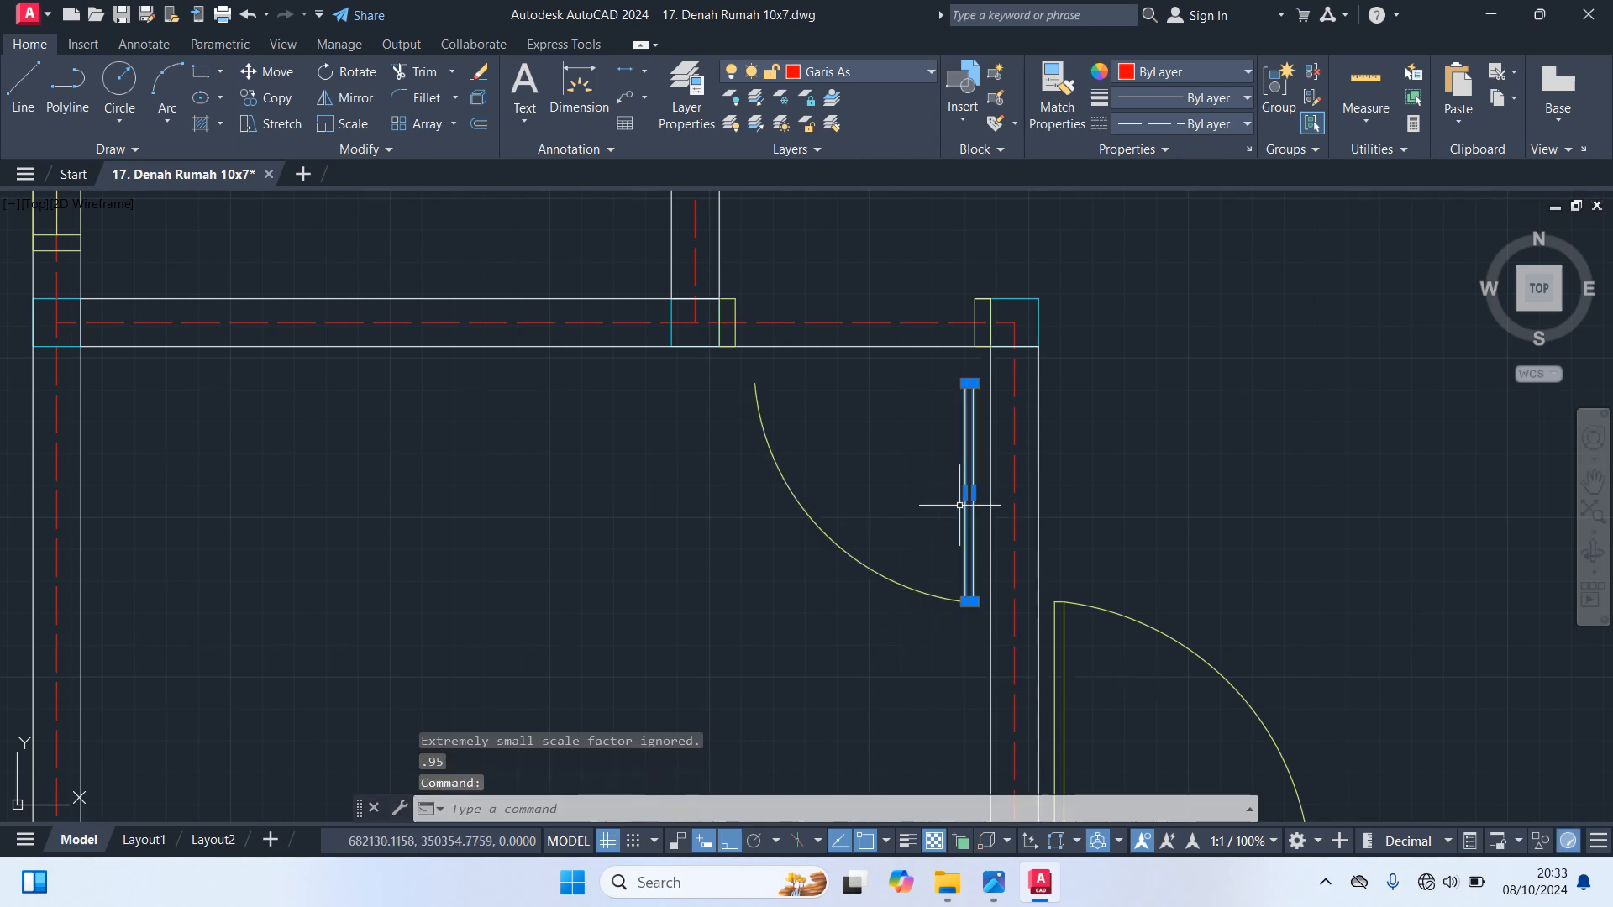
left_click(846, 535)
left_click(667, 466)
type("m")
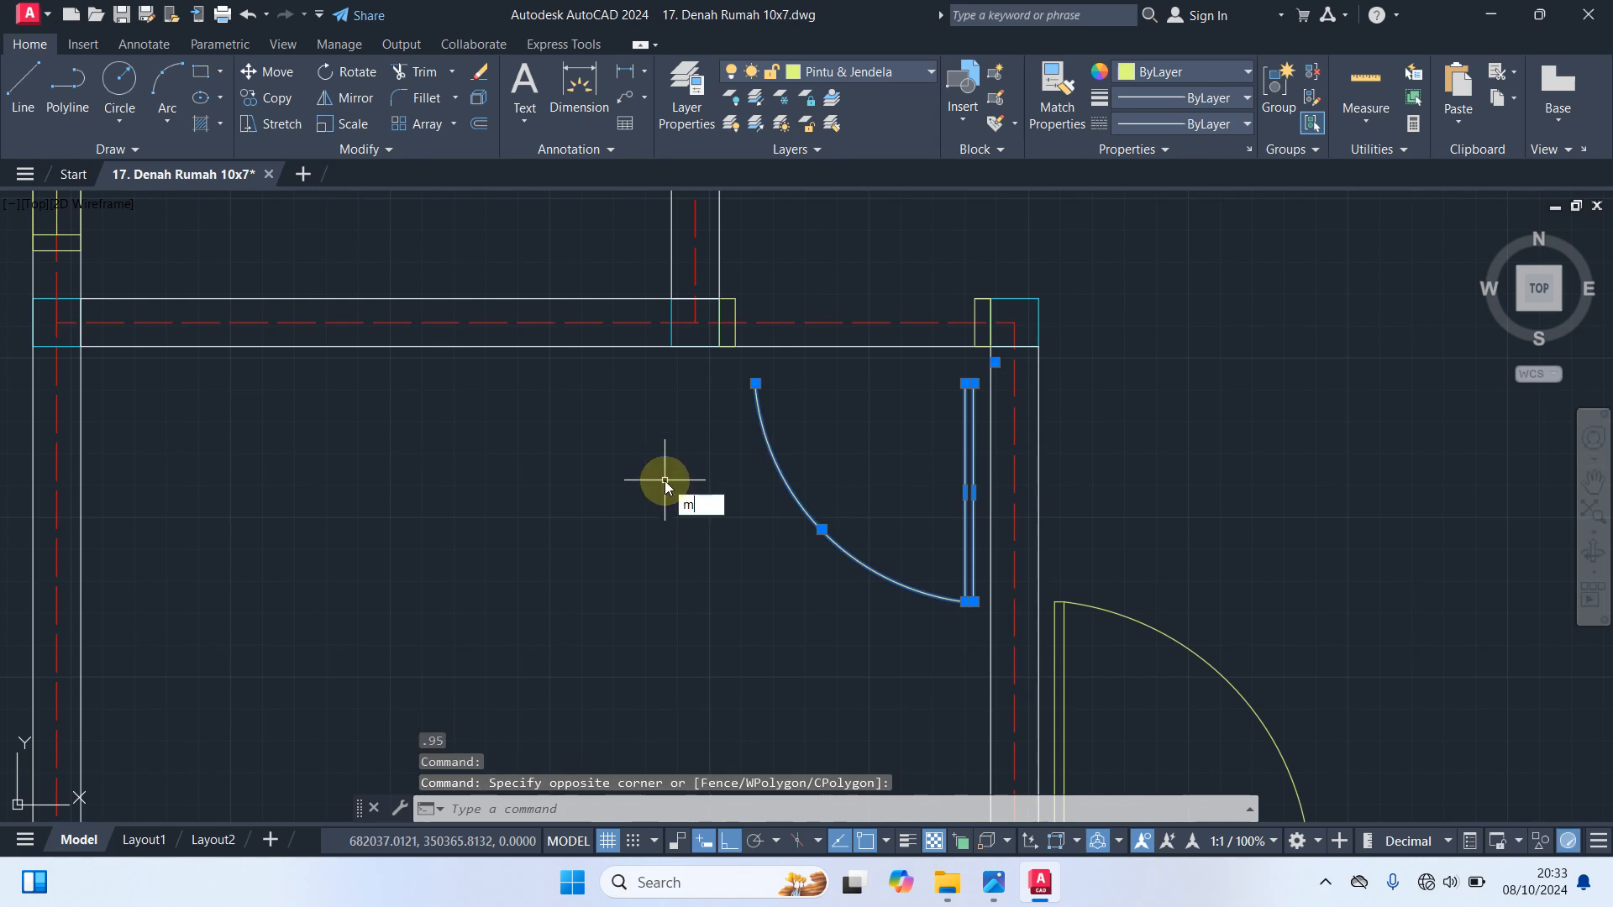
key("Return")
scroll(963, 410, "up", 2)
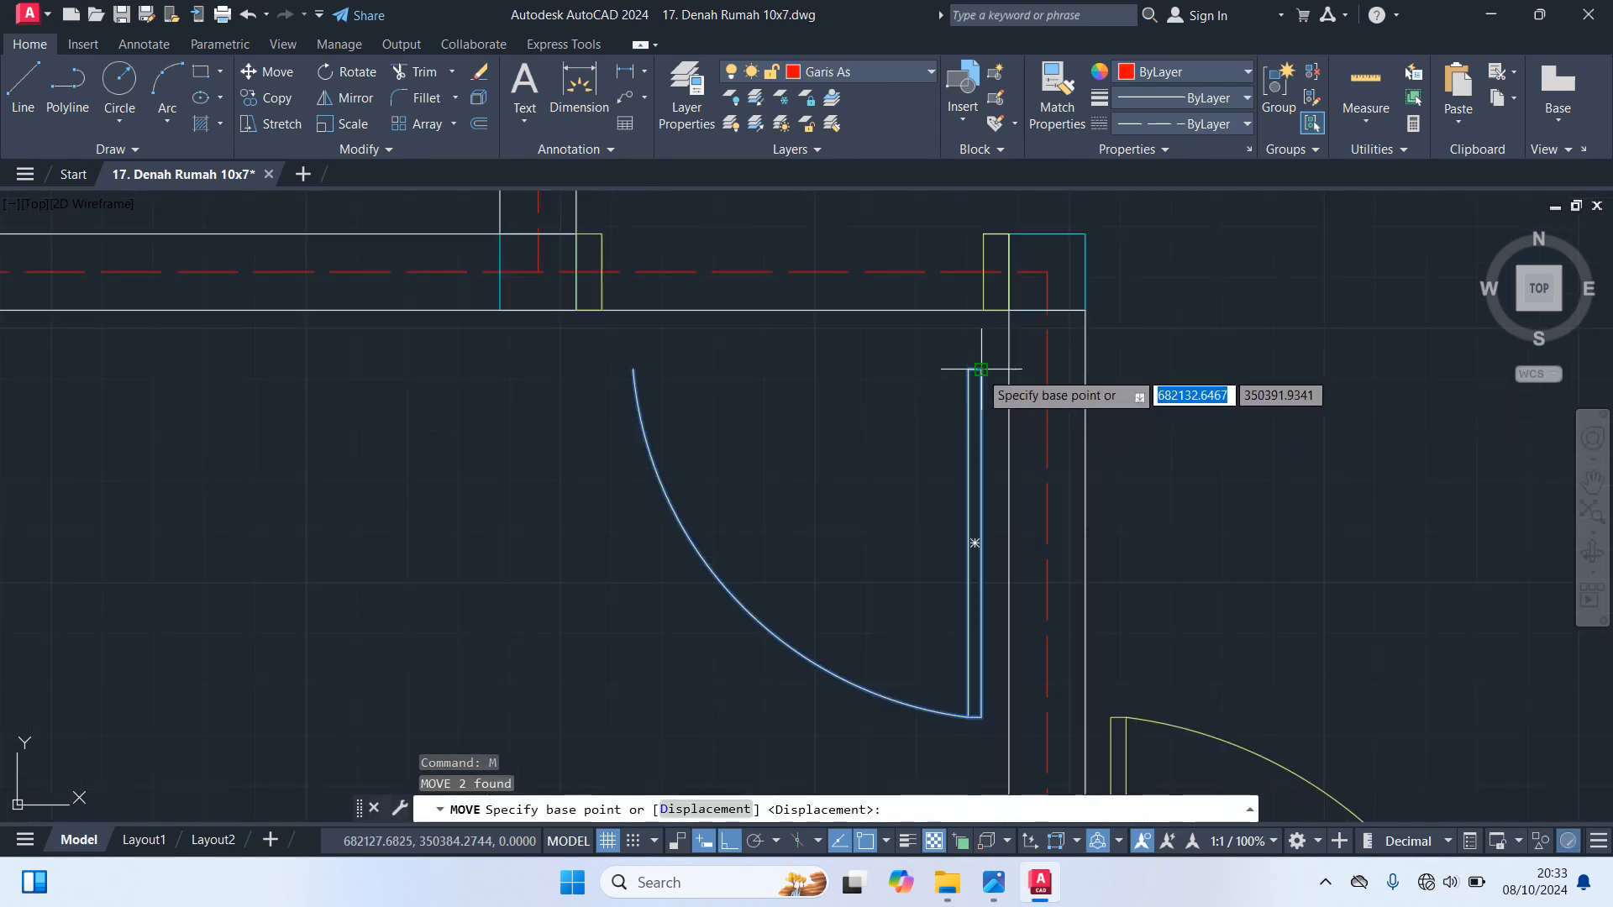
left_click(982, 379)
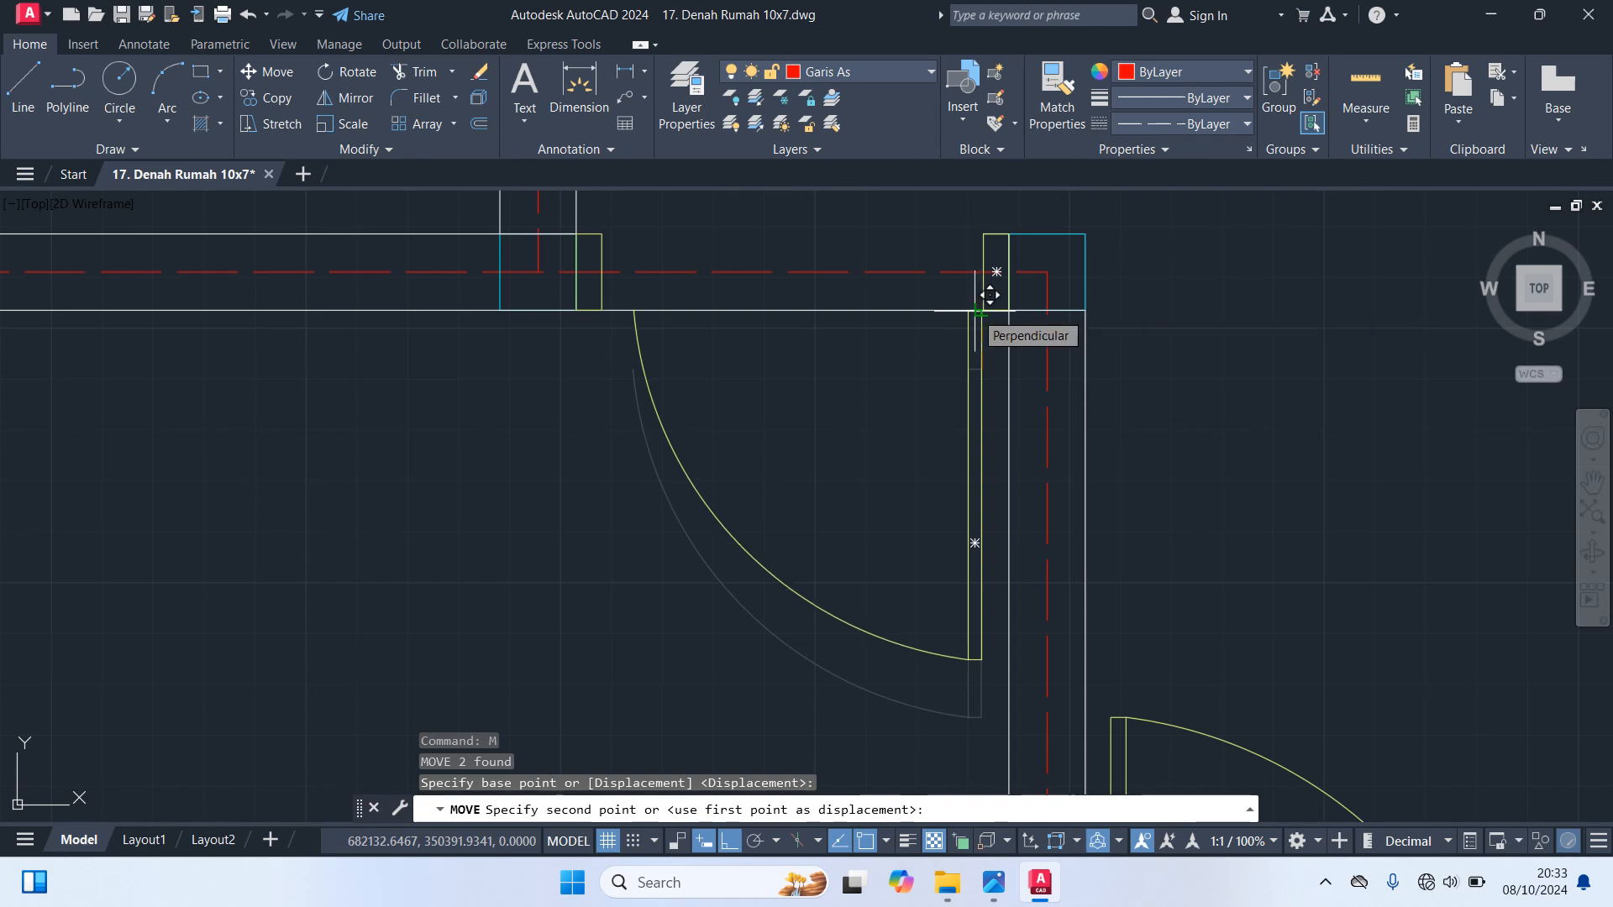
key("Escape")
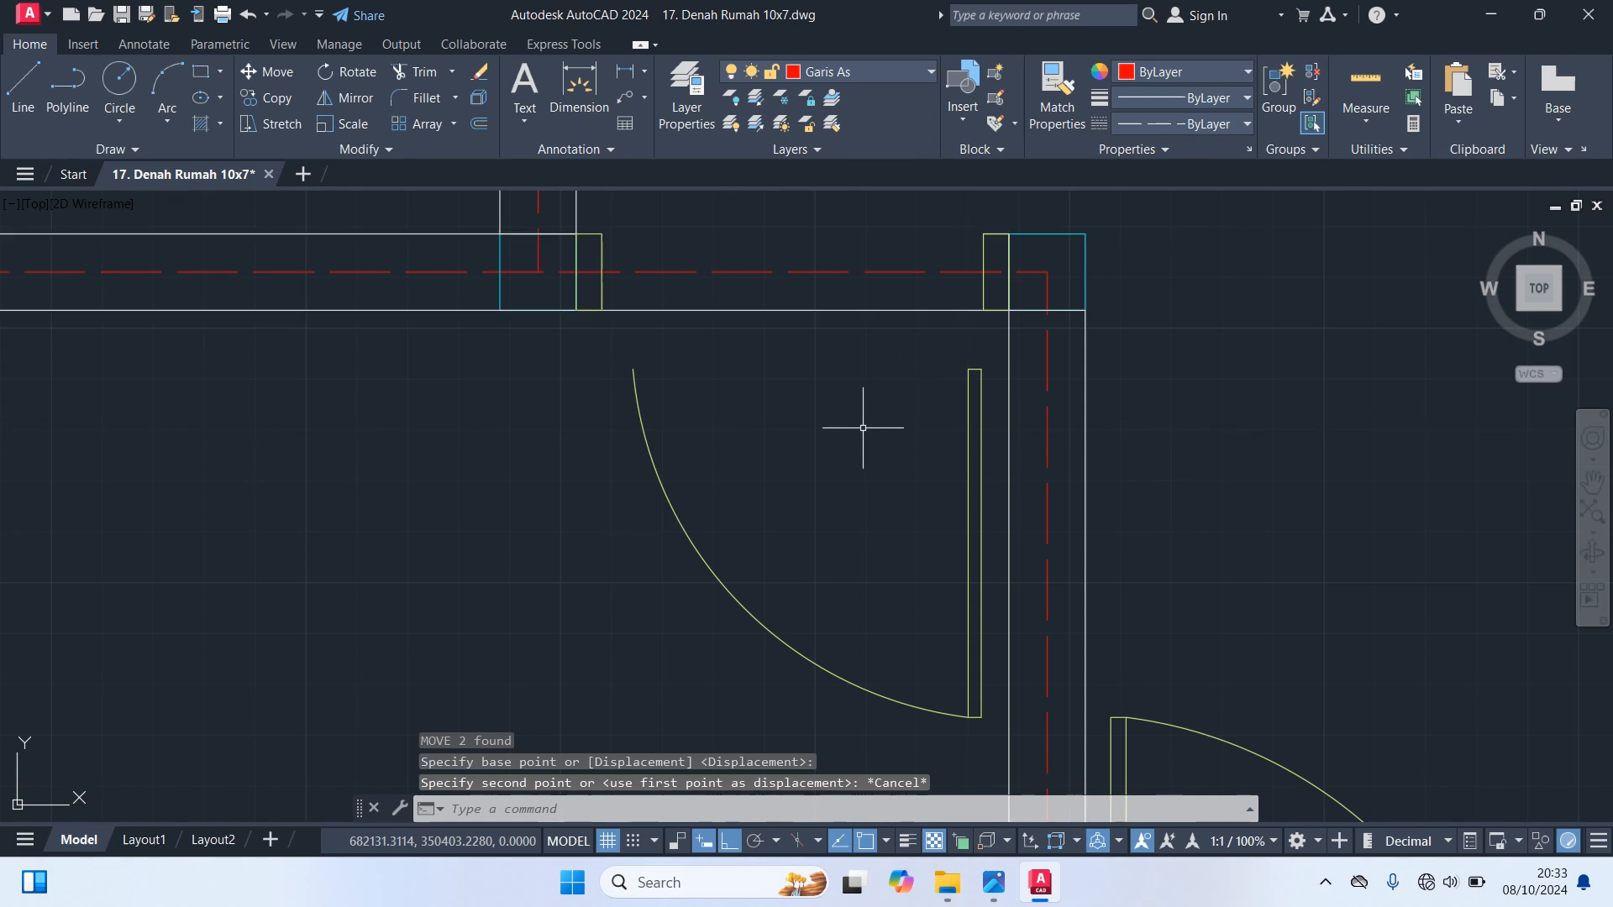
Undo both the 0.95 and the 0.90 scaling of the door leaf and swing arc
key("ctrl+z")
key("ctrl+z")
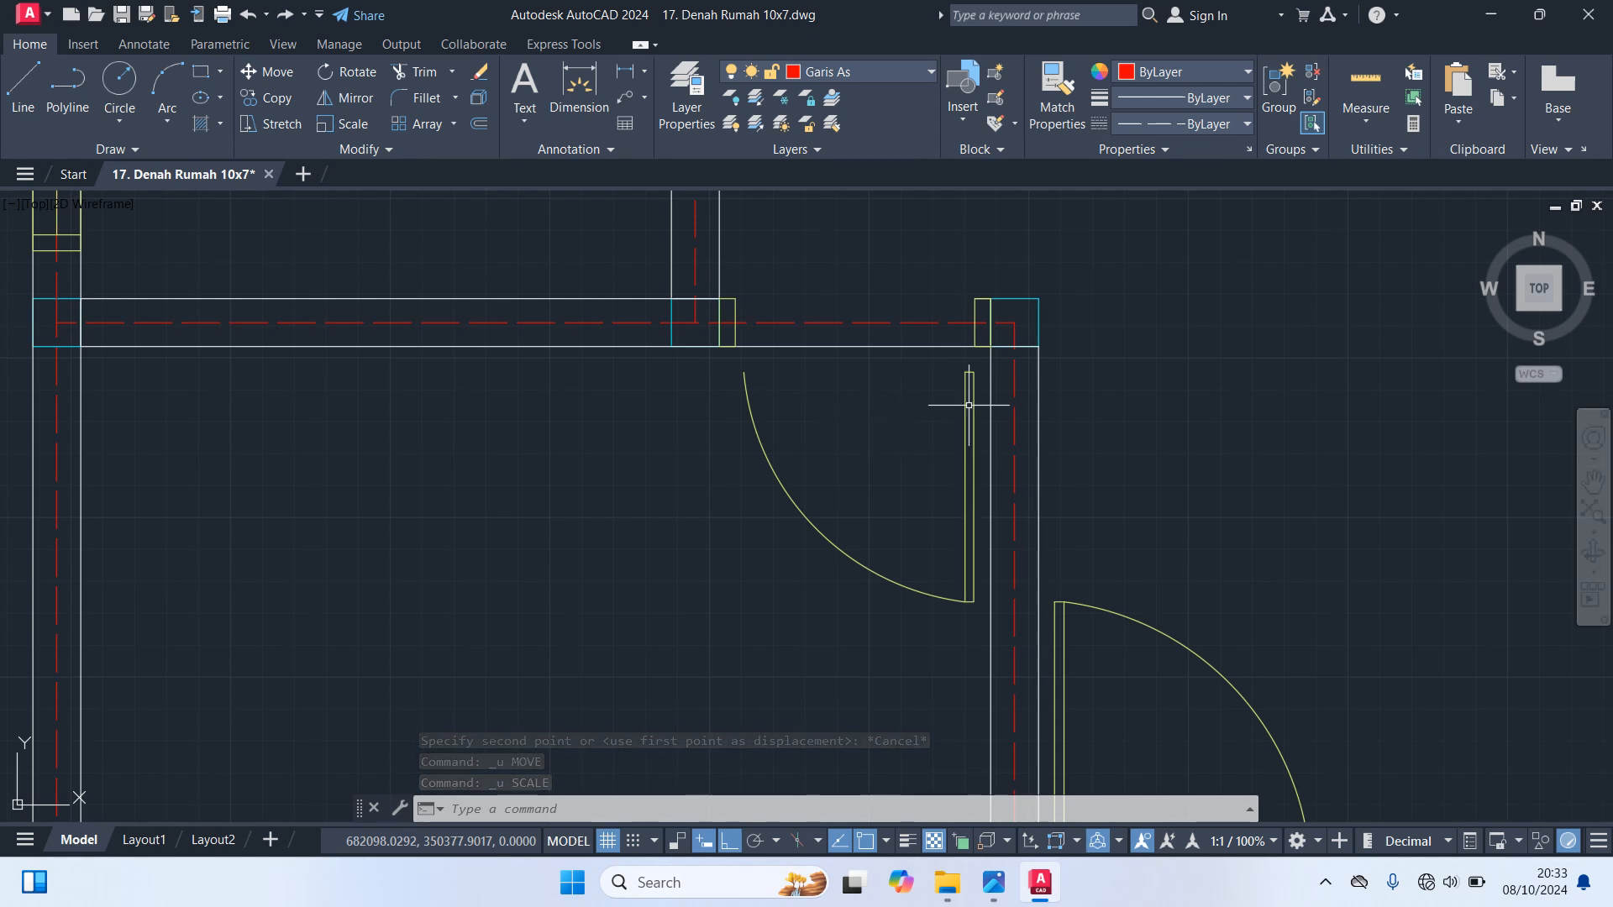
key("ctrl+z")
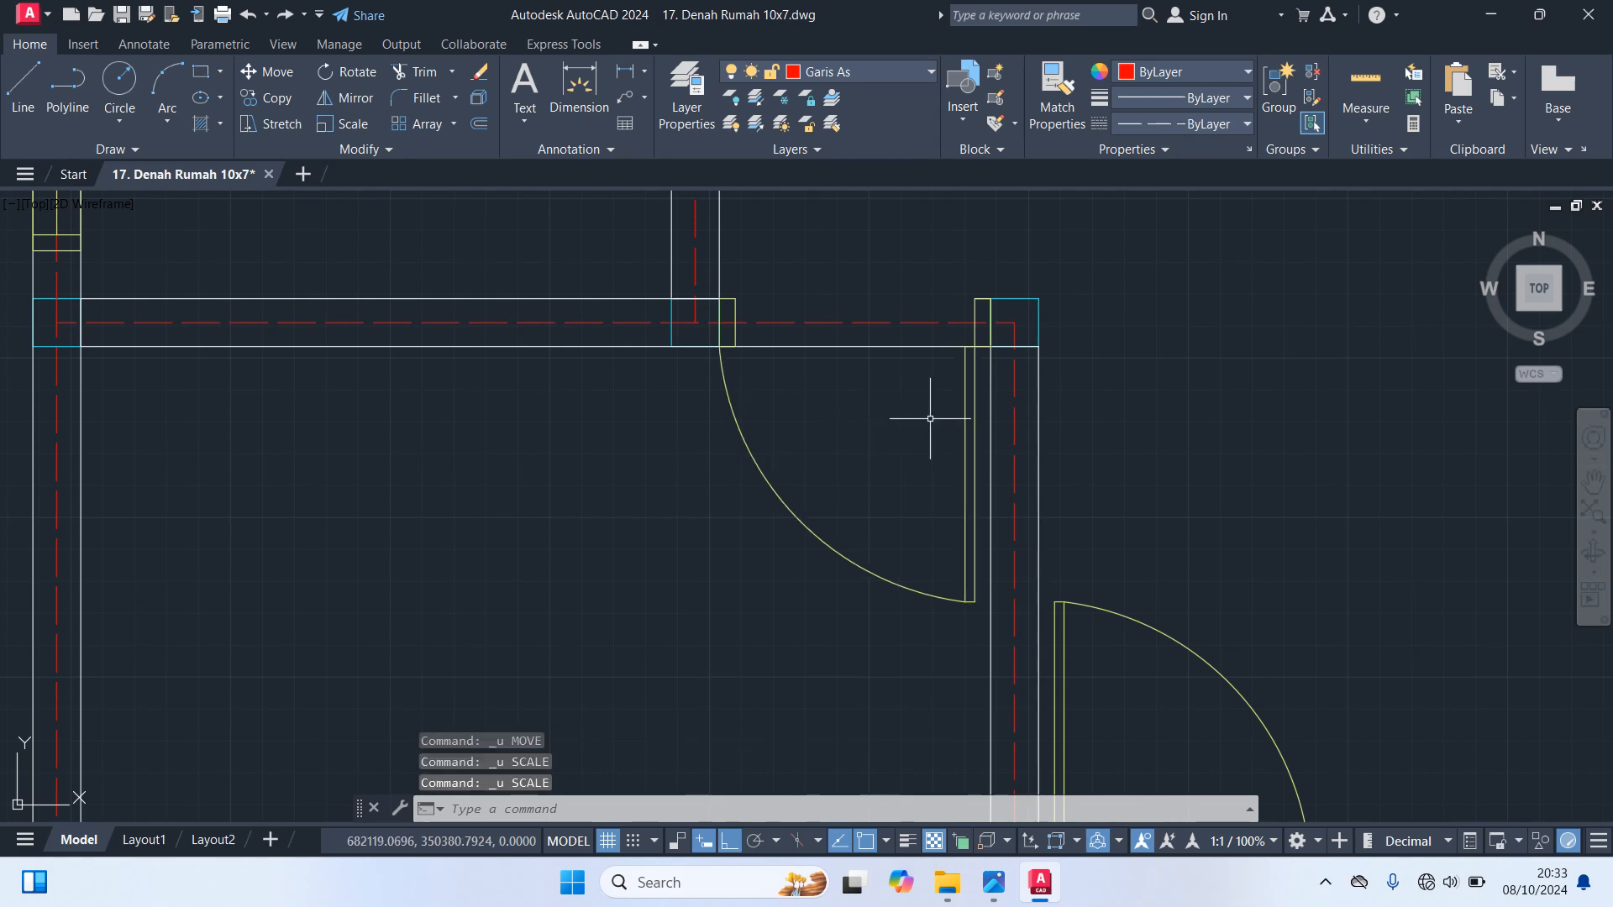
Scale the lower left room's door leaf and swing arc by 0.95 from the leaf's lower end
left_click(966, 420)
left_click(839, 485)
left_click(642, 467)
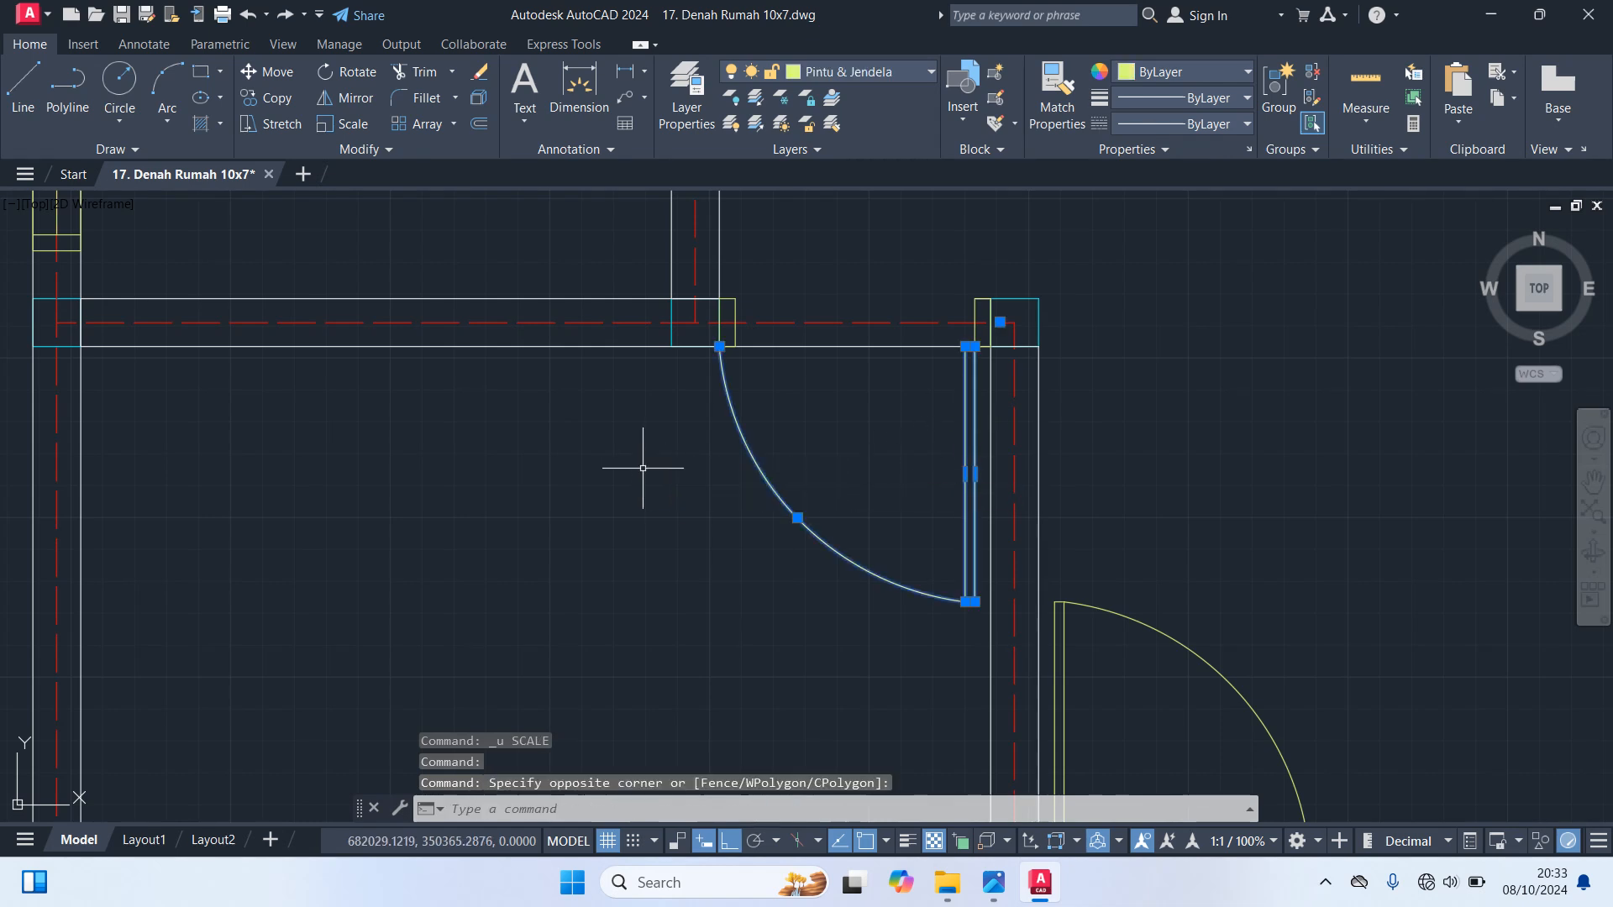
type("sc")
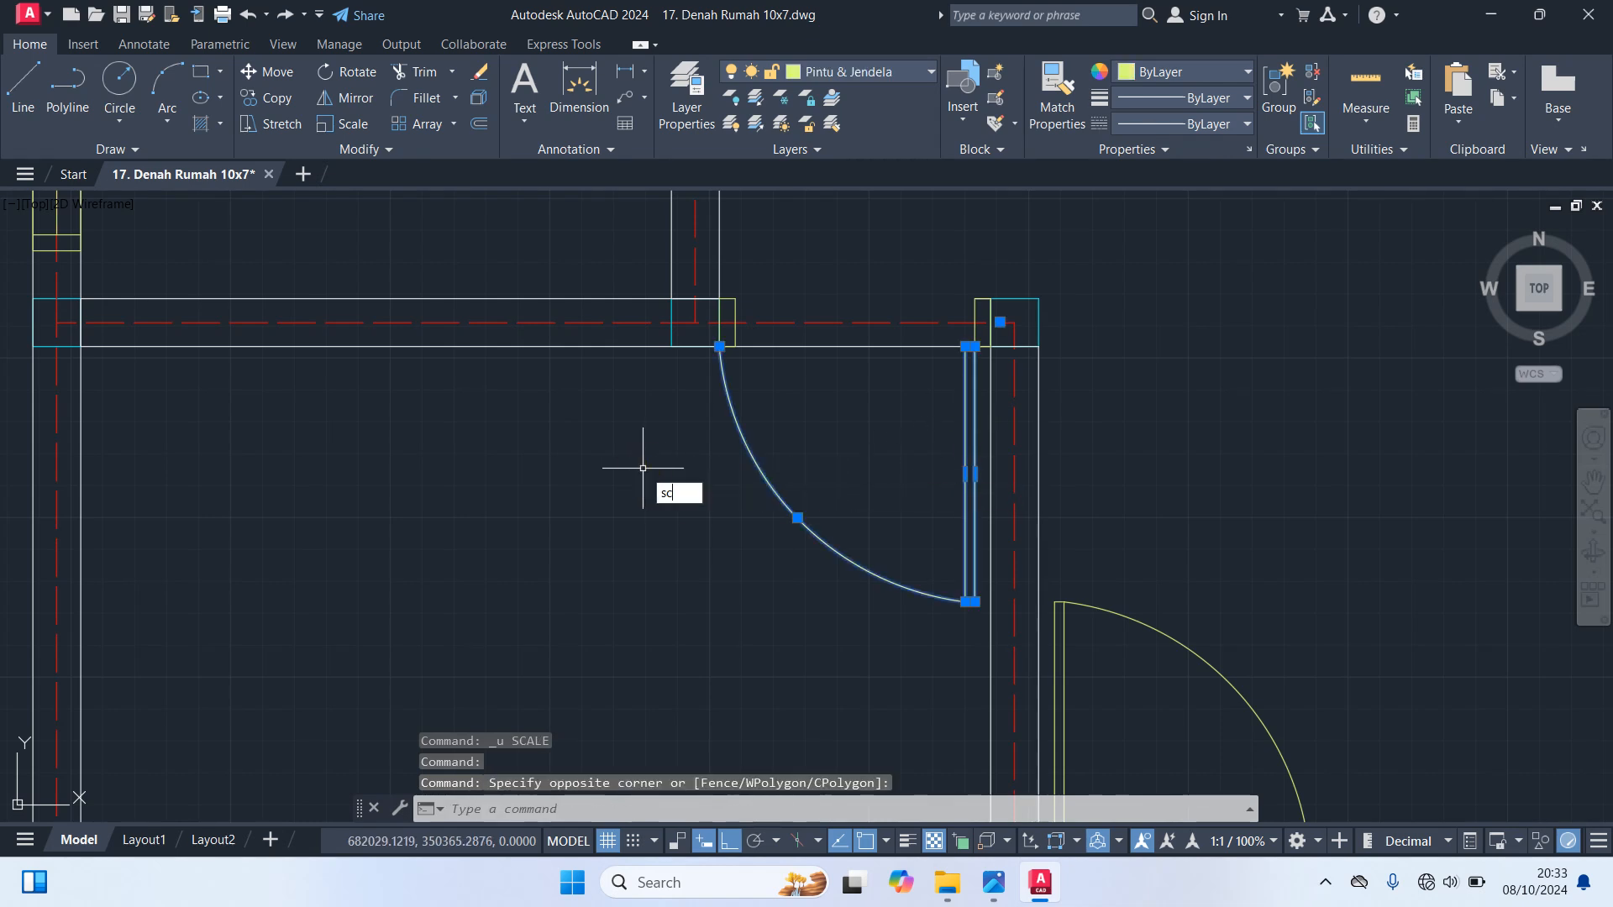
key("Return")
left_click(970, 603)
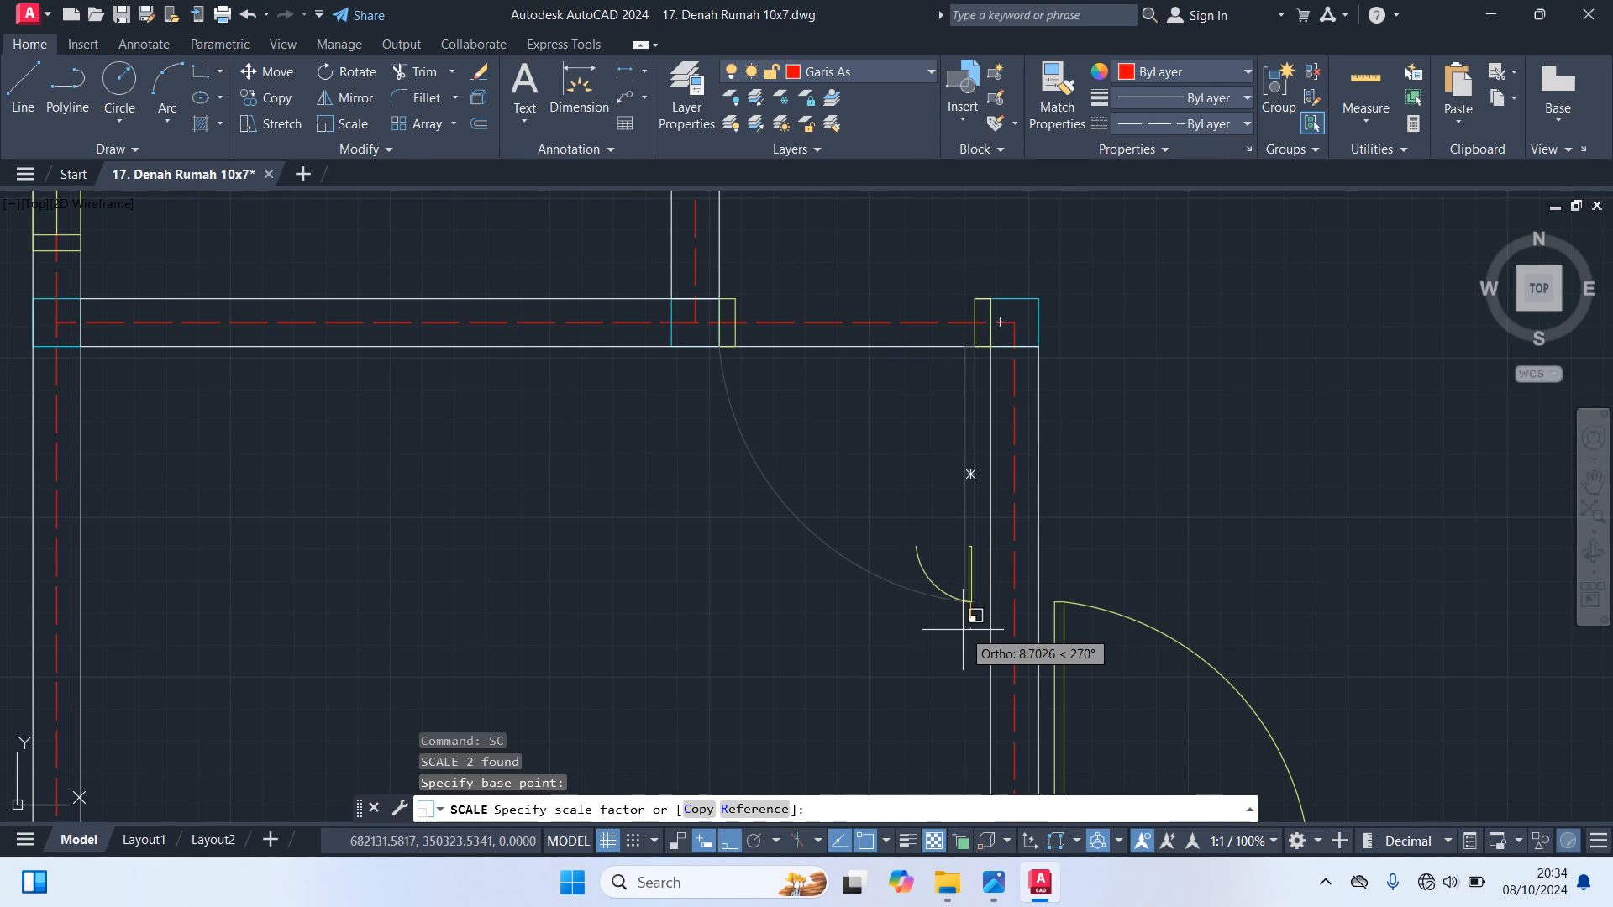
type(".95")
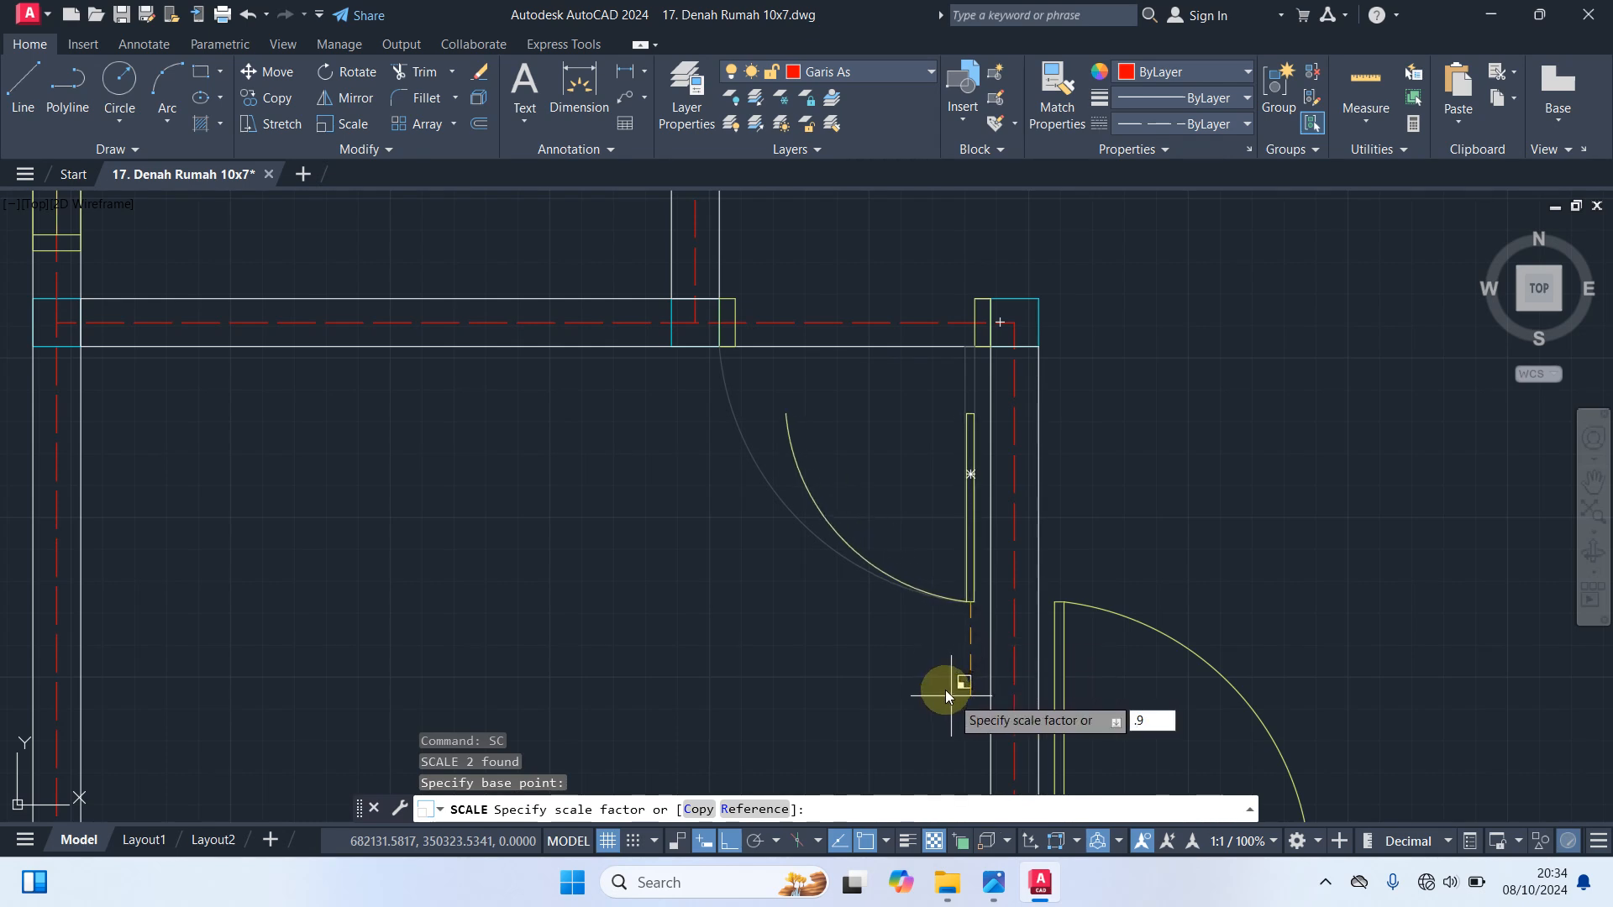
key("Return")
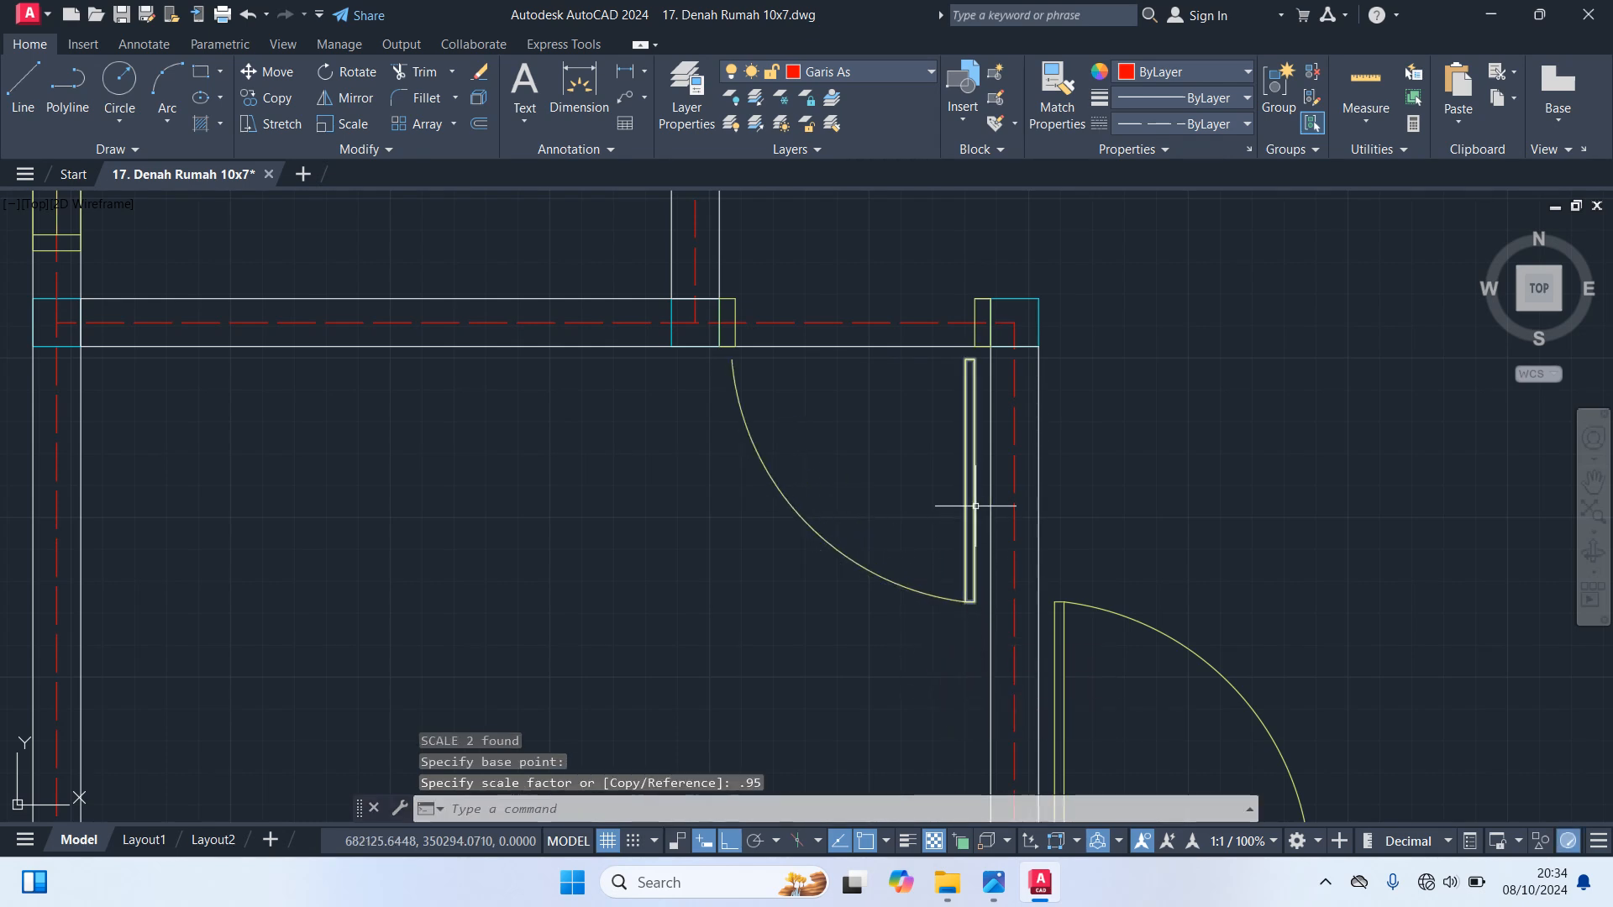
Move the scaled door leaf and arc up so the leaf's upper right corner meets the right jamb's lower corner
left_click(971, 504)
left_click(827, 534)
left_click(597, 468)
type("M")
key("Return")
scroll(981, 341, "up", 3)
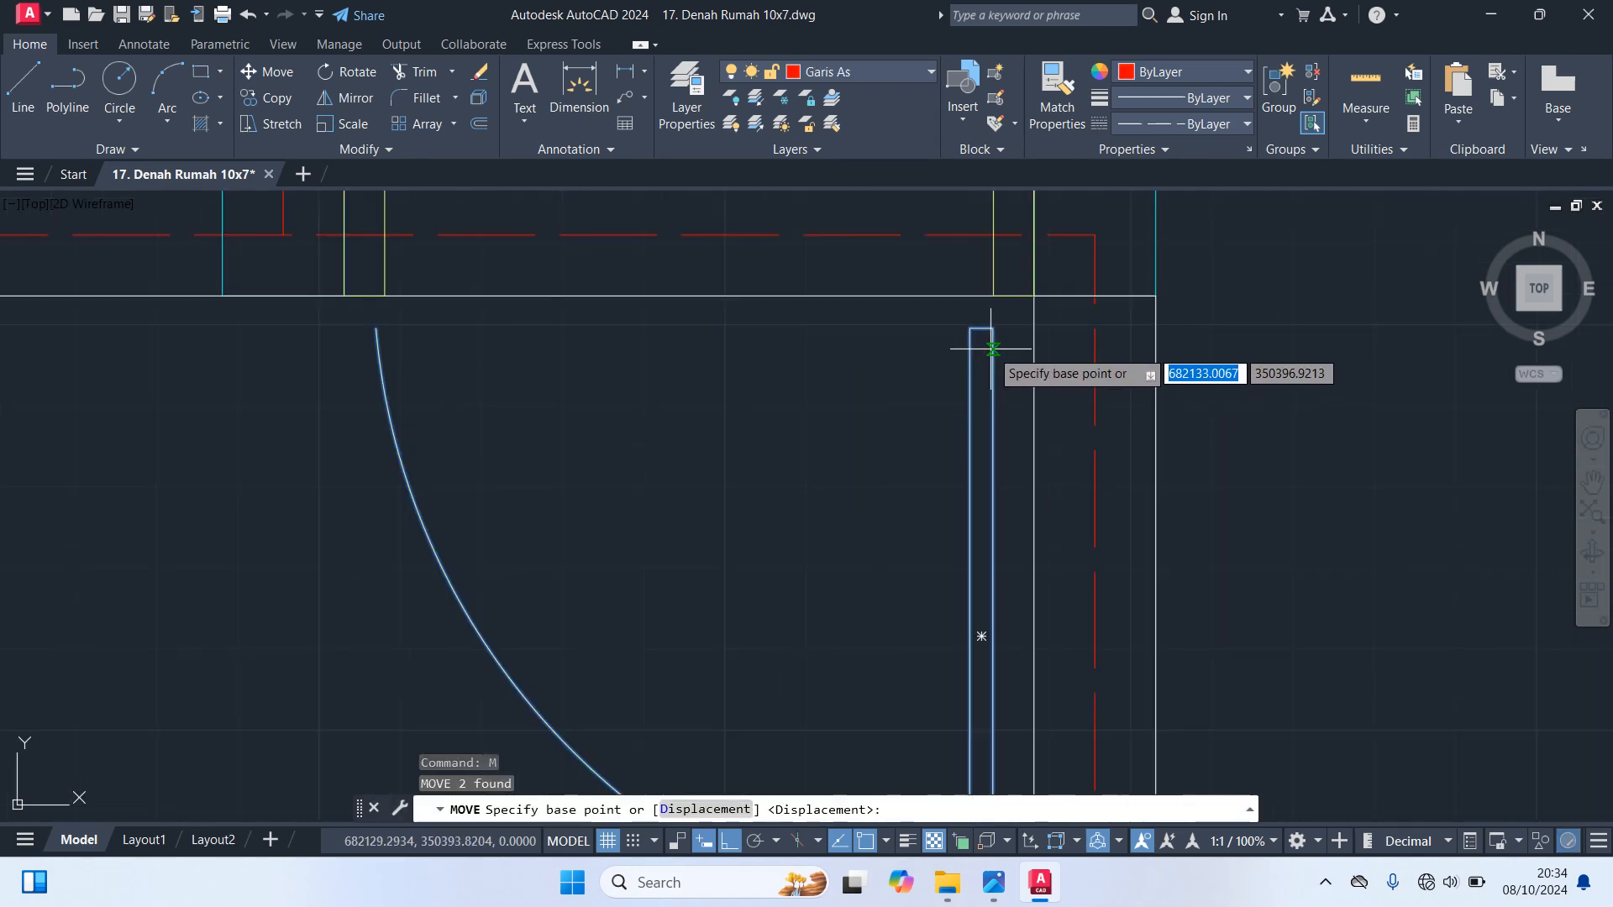
left_click(992, 326)
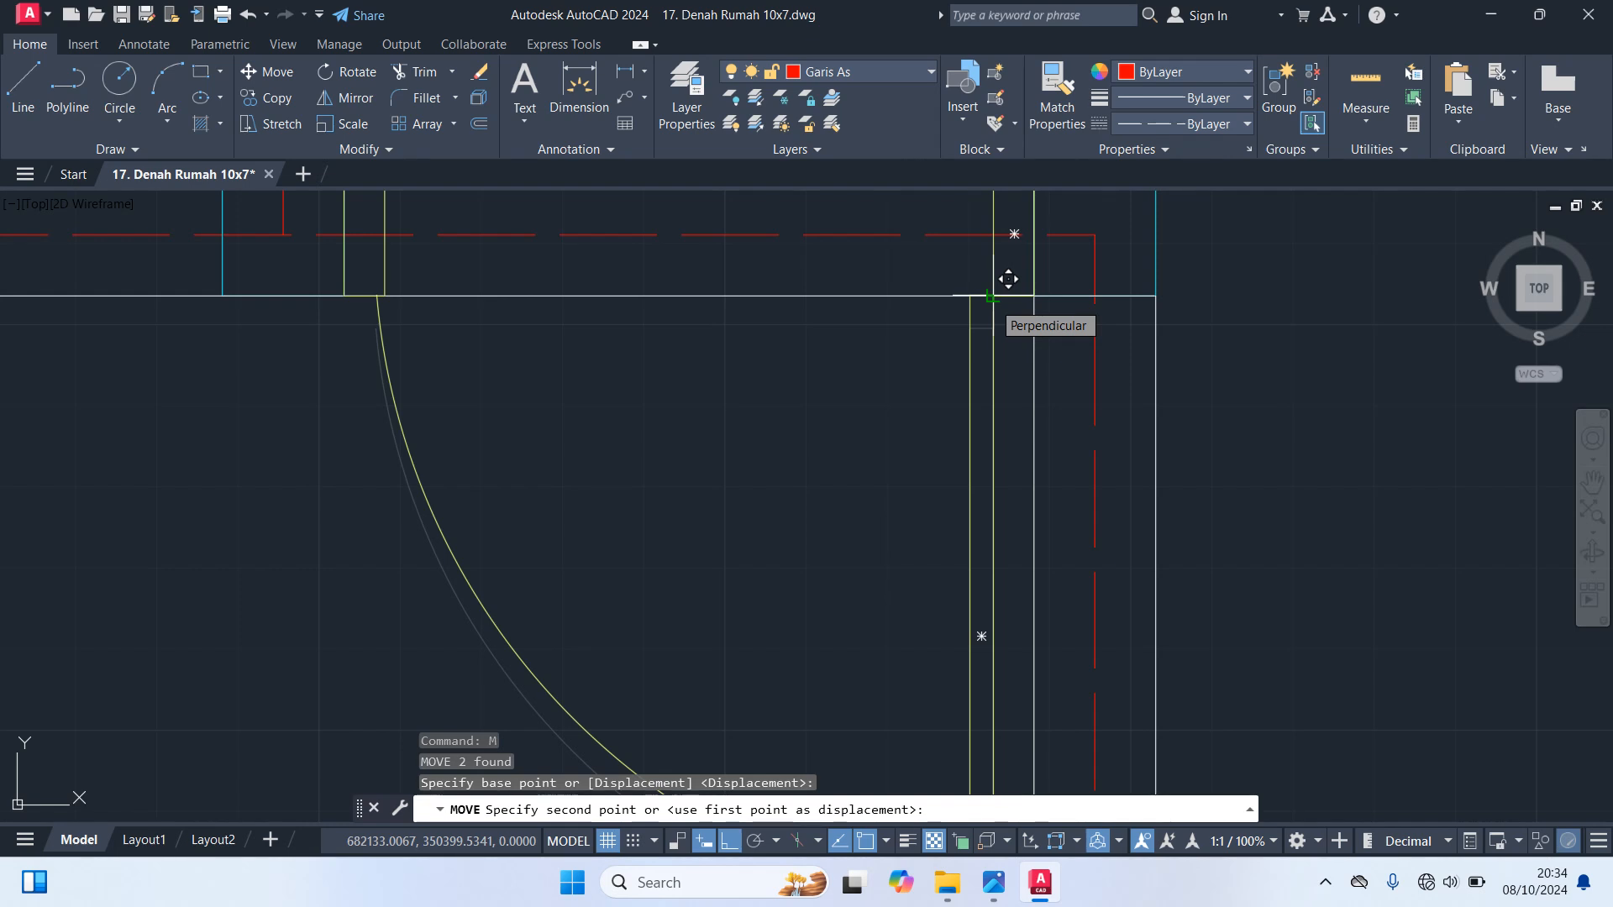
left_click(1008, 279)
scroll(406, 317, "down", 2)
Stretch the swing arc's upper endpoint to the lower right corner of the opposite door jamb
middle_click_drag(432, 325, 660, 351)
left_click(645, 350)
scroll(648, 338, "up", 2)
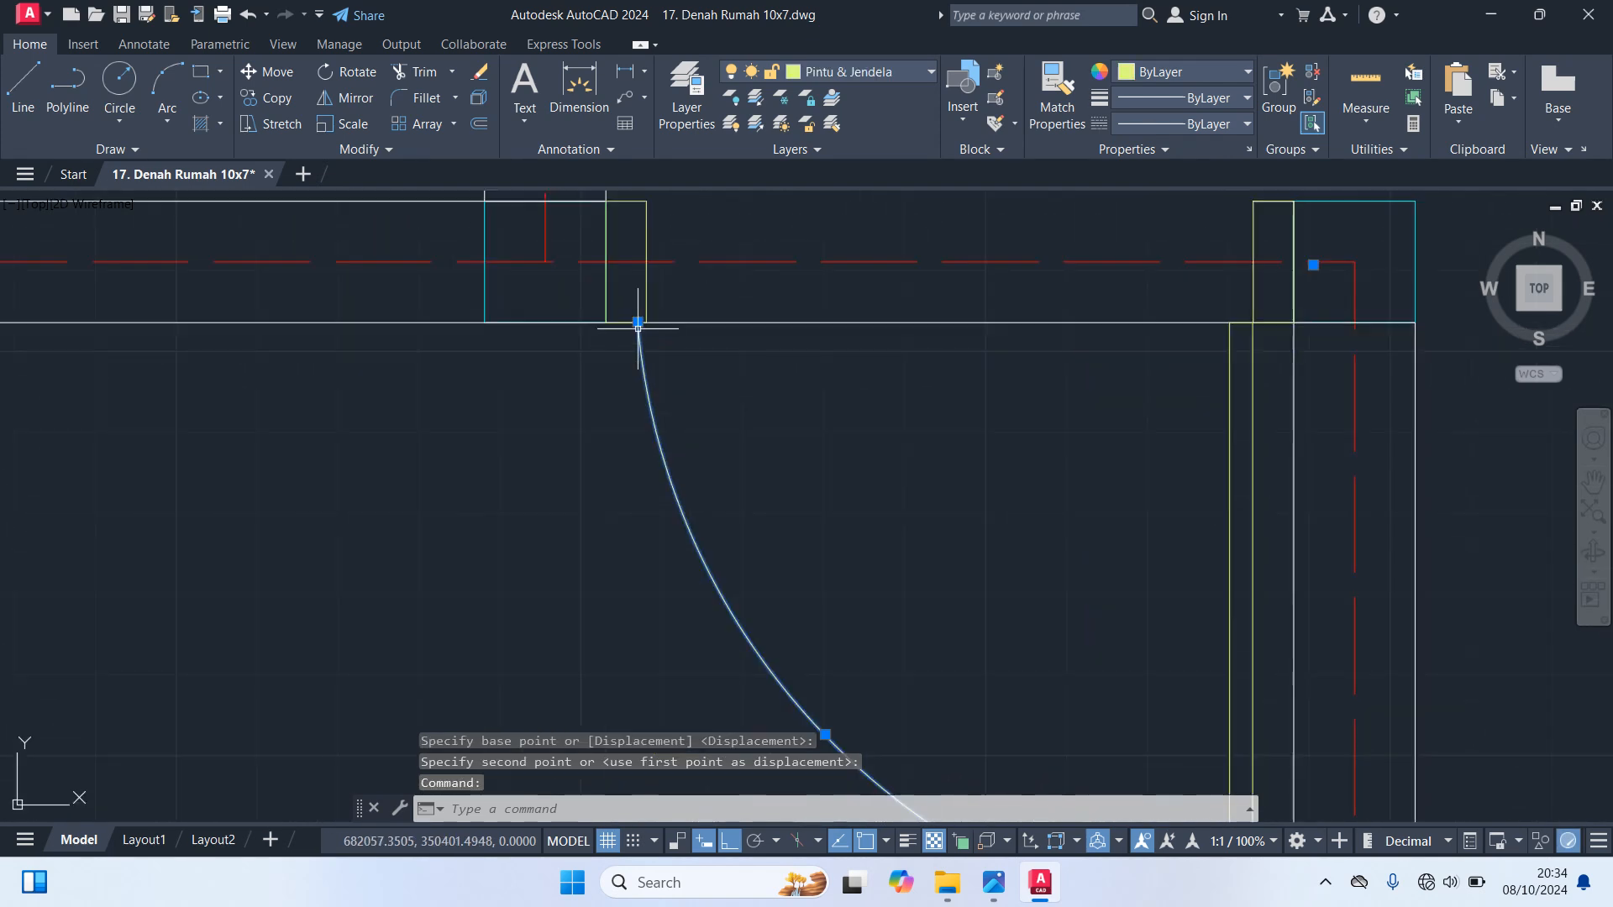
left_click(636, 322)
scroll(731, 359, "down", 2)
middle_click_drag(731, 359, 684, 353)
key("Escape")
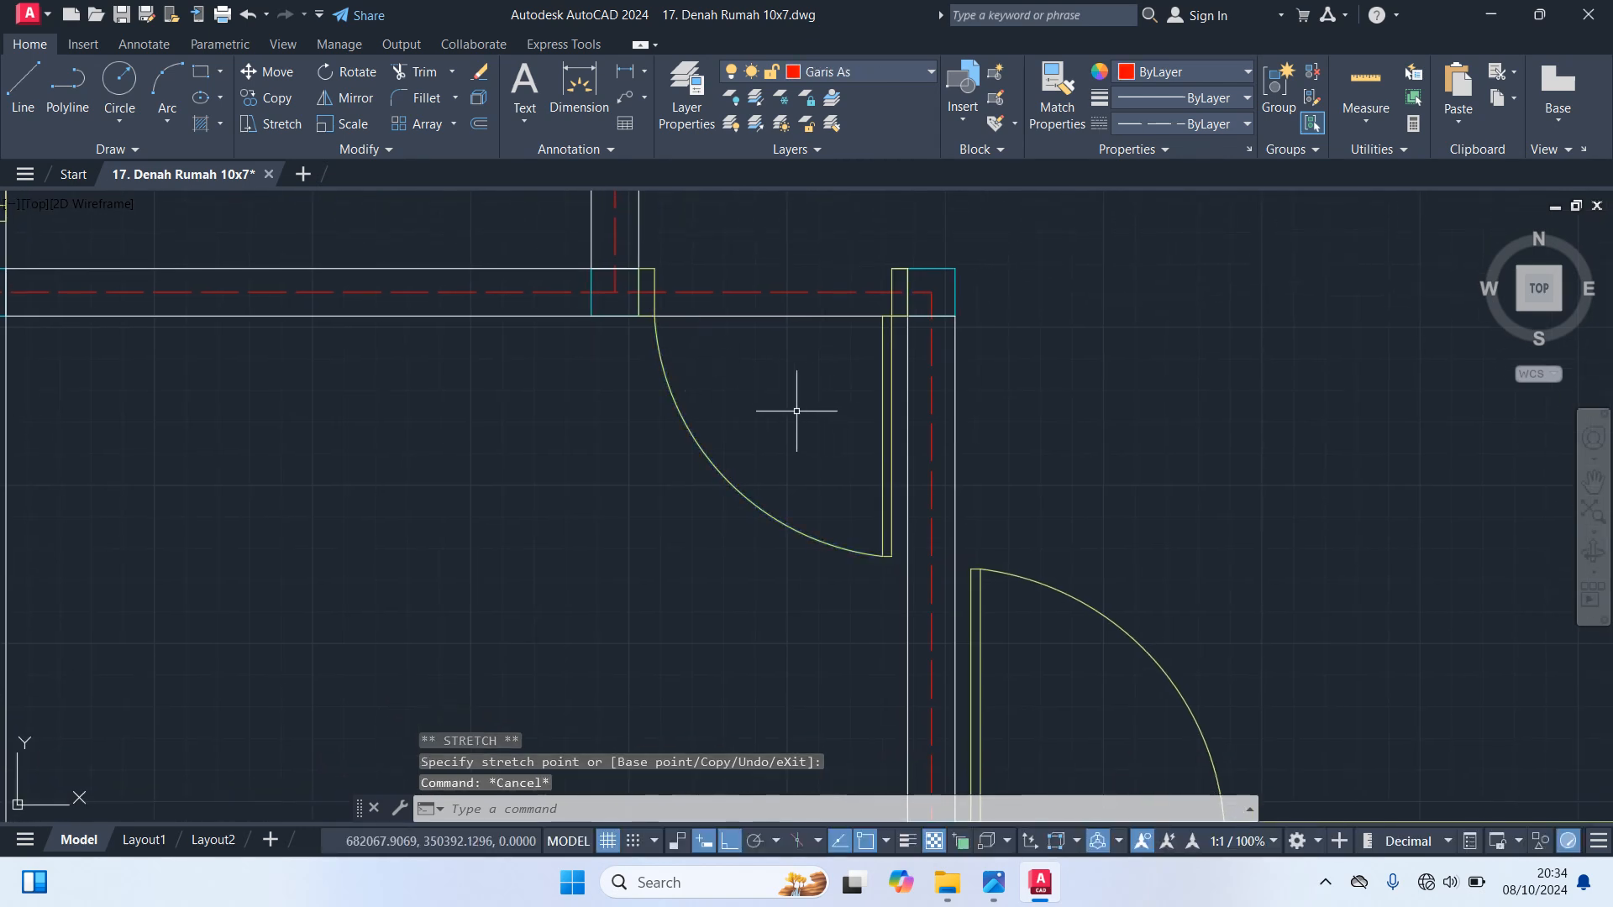
scroll(781, 402, "down", 2)
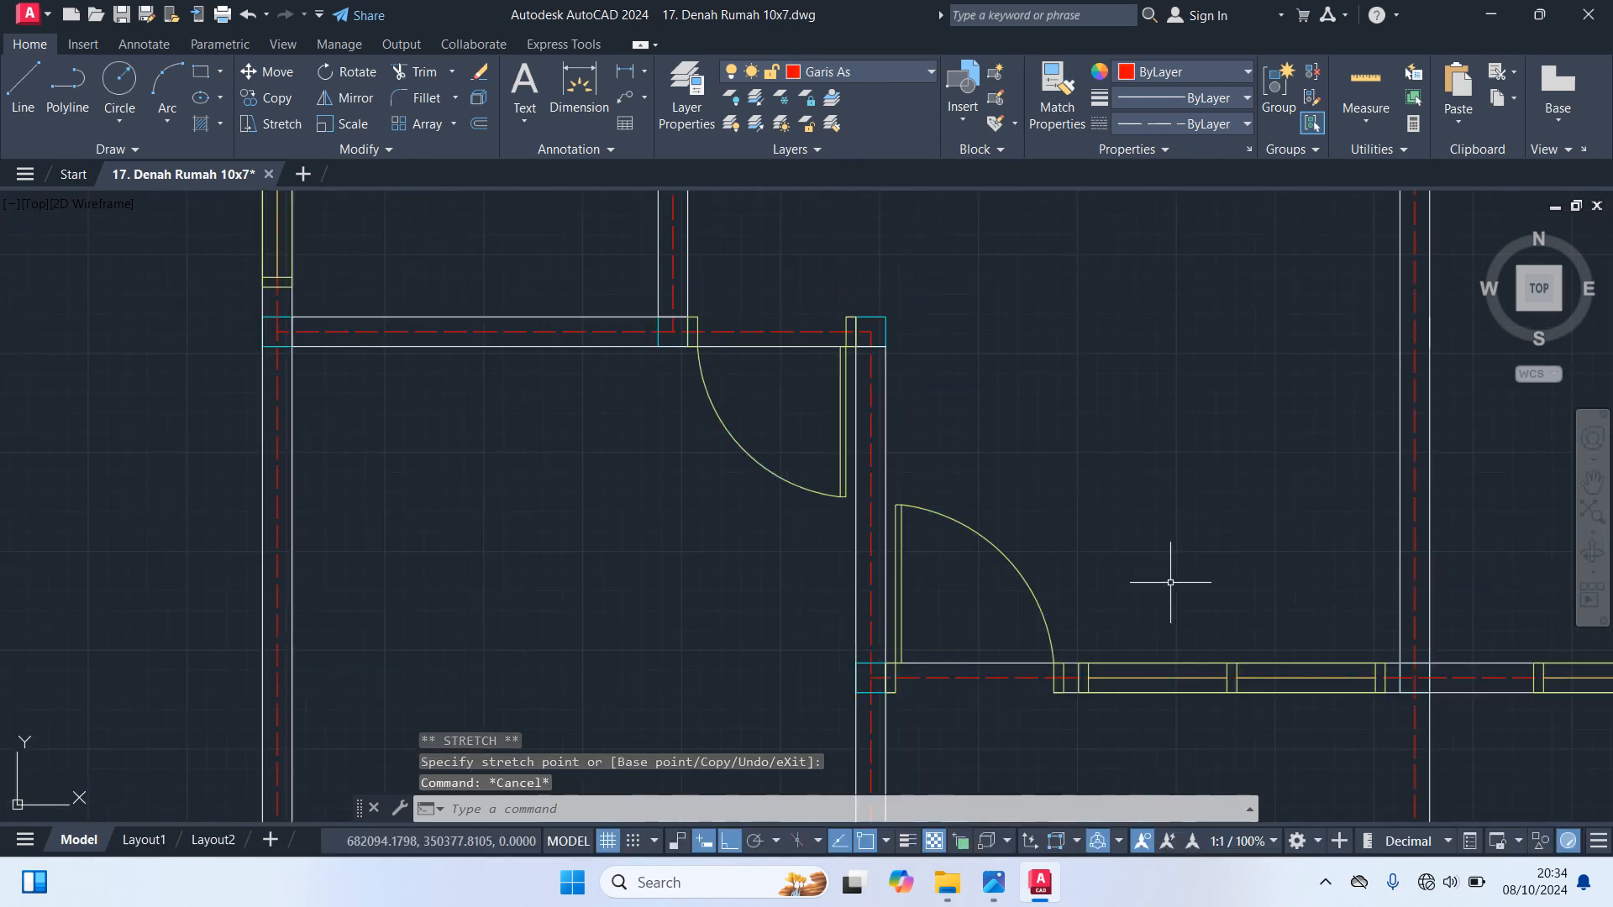
scroll(1197, 554, "down", 2)
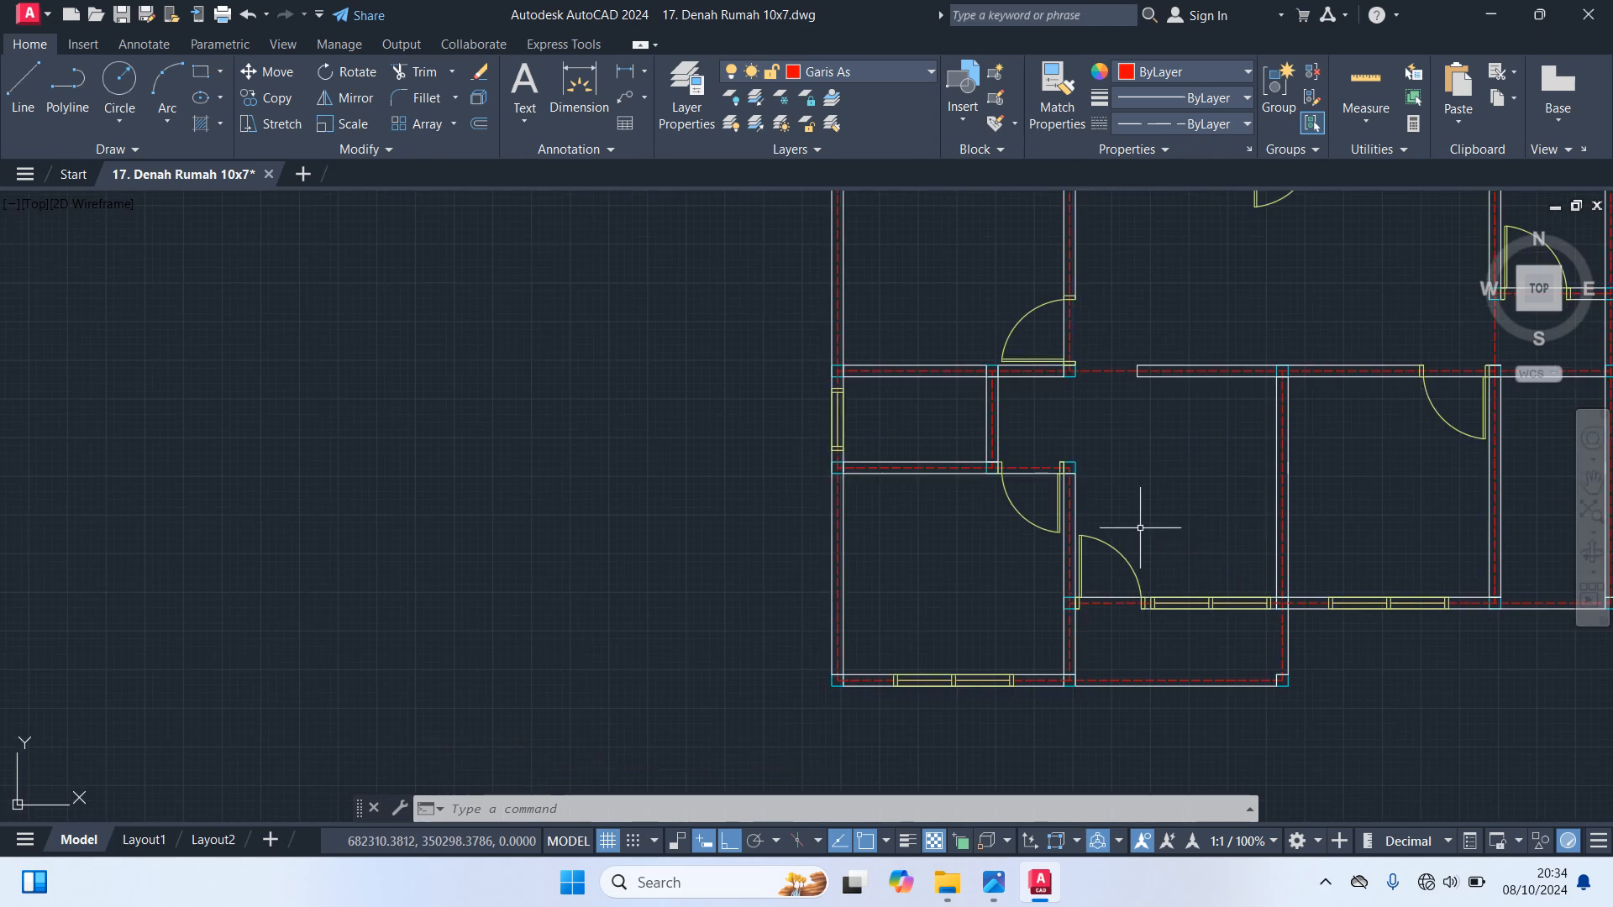
scroll(991, 457, "up", 4)
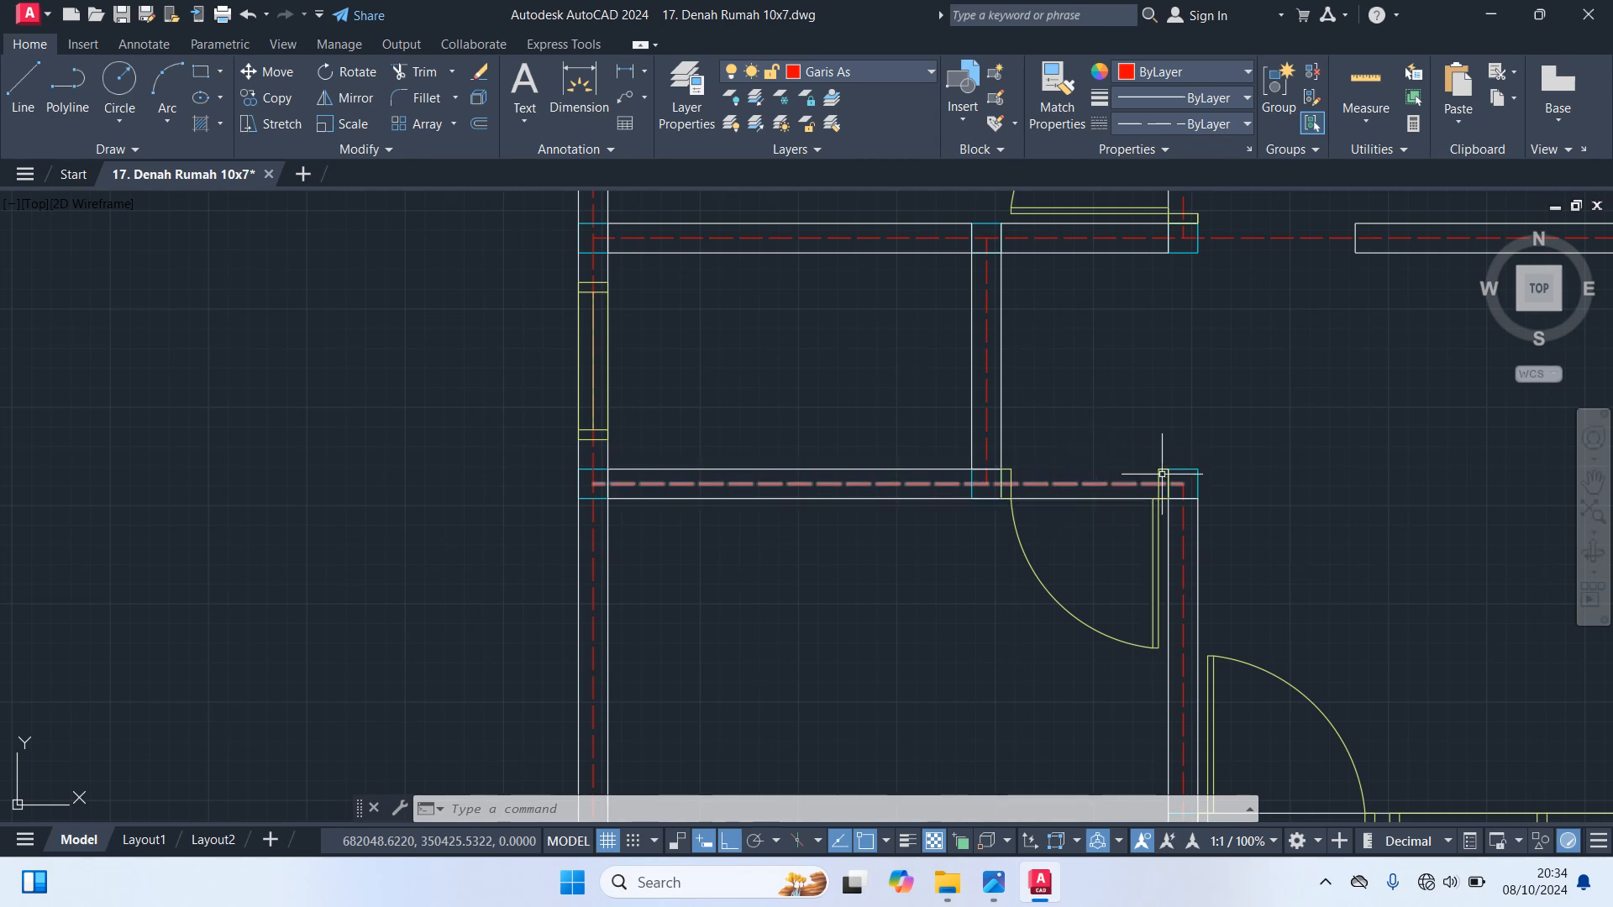
scroll(1280, 504, "down", 3)
middle_click_drag(1280, 504, 799, 439)
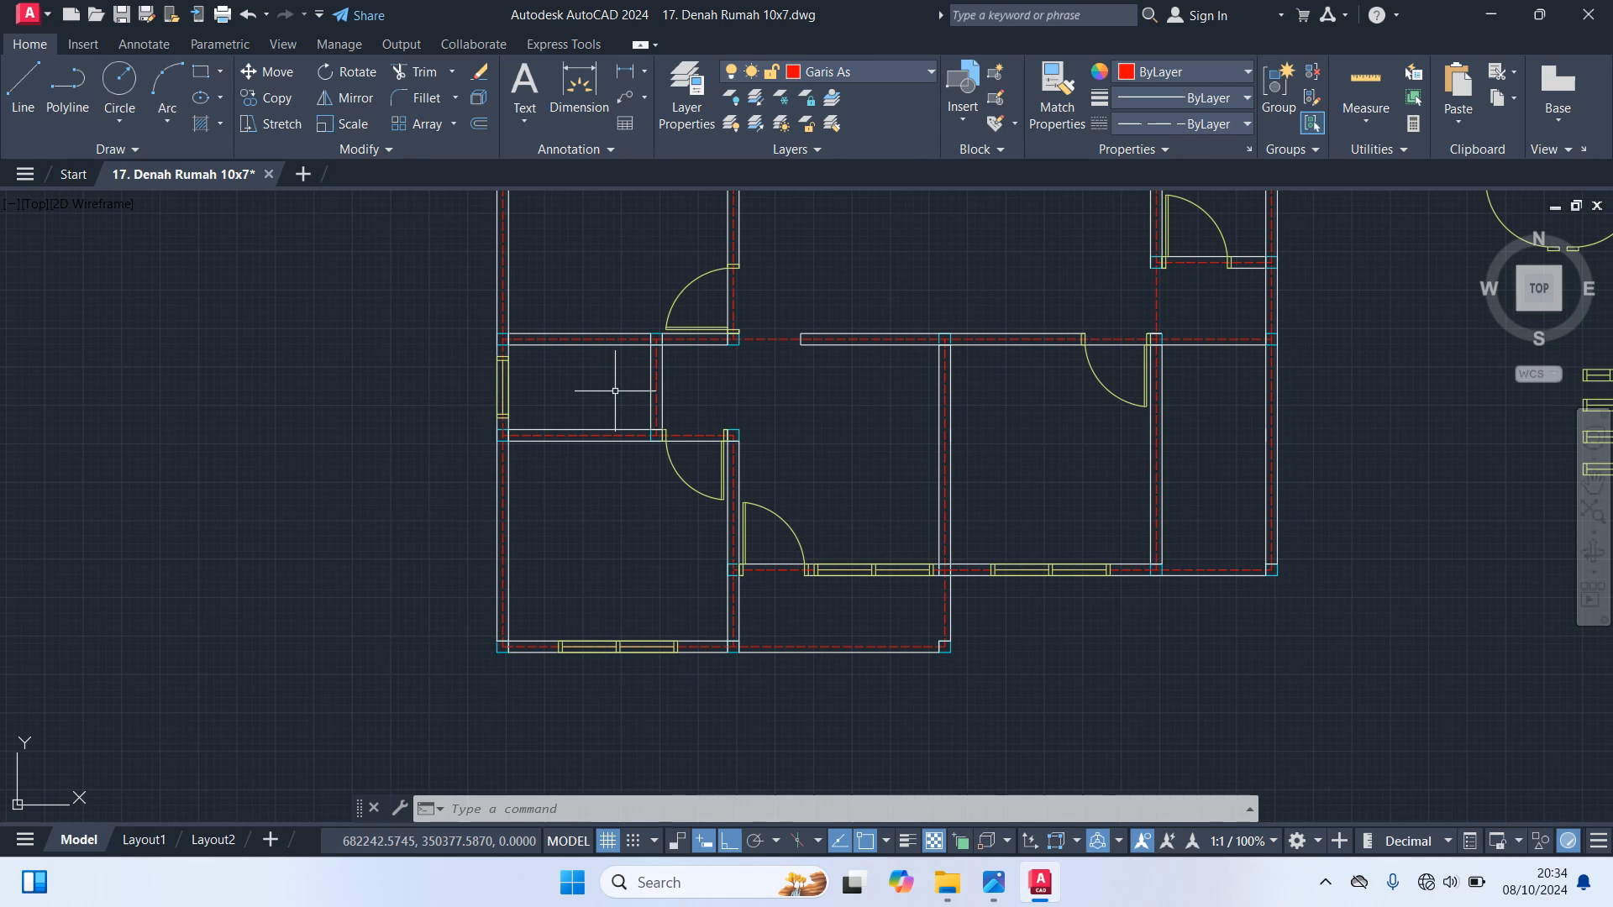
Copy the lower left door block of the vertical-leaf set, with Ortho off, into the small left room's upper wall against its right column
scroll(626, 412, "down", 6)
scroll(915, 395, "up", 4)
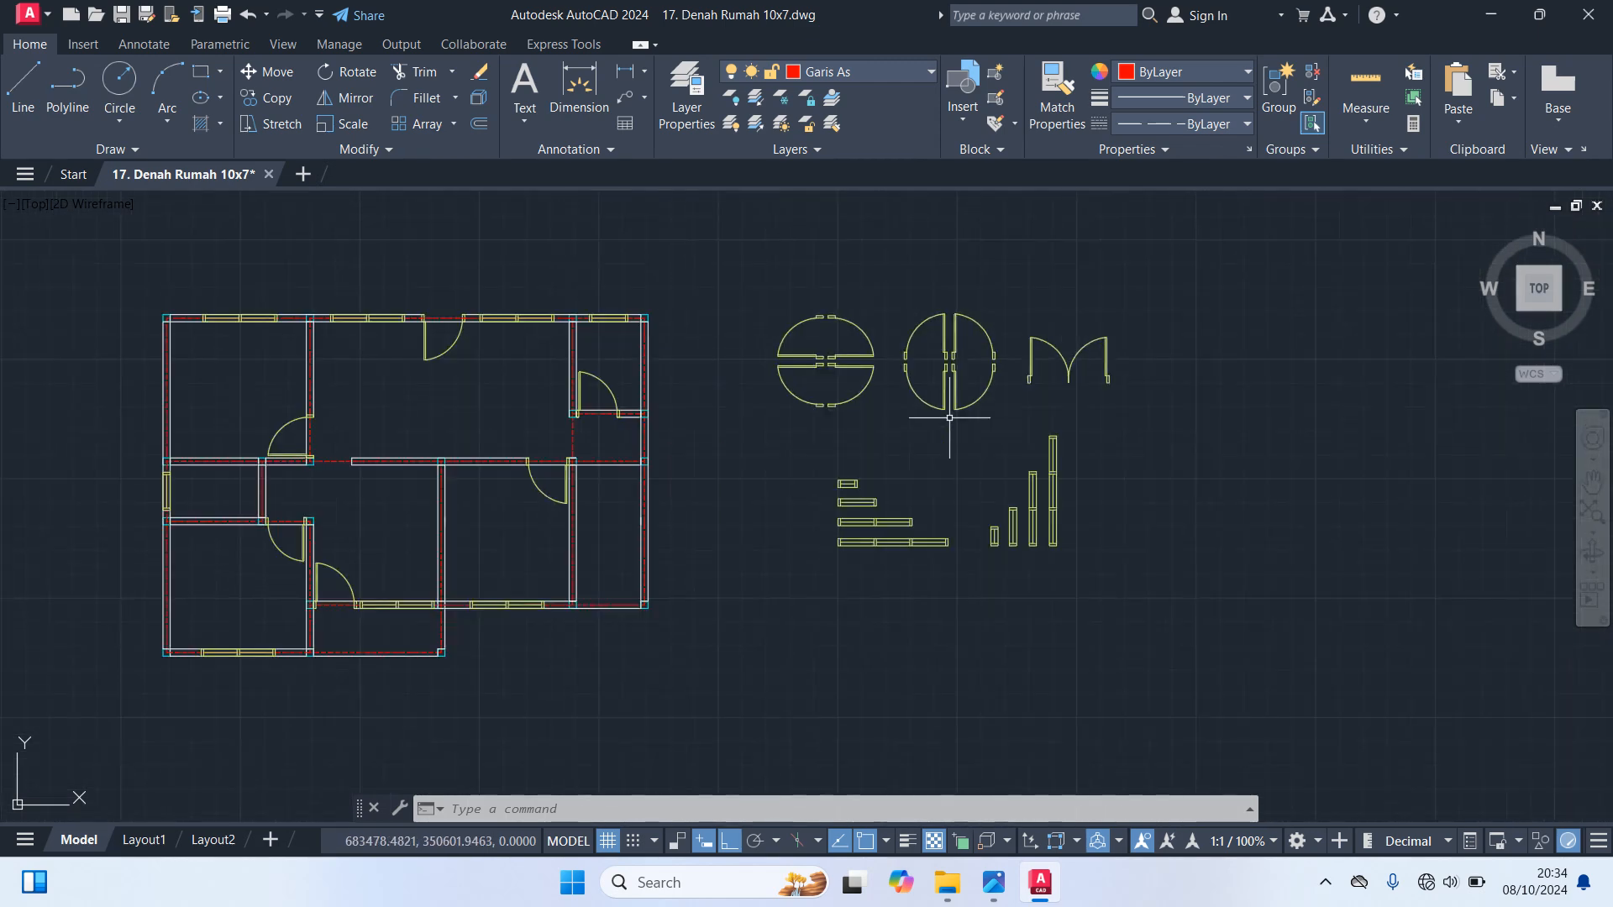
left_click(915, 396)
type("co")
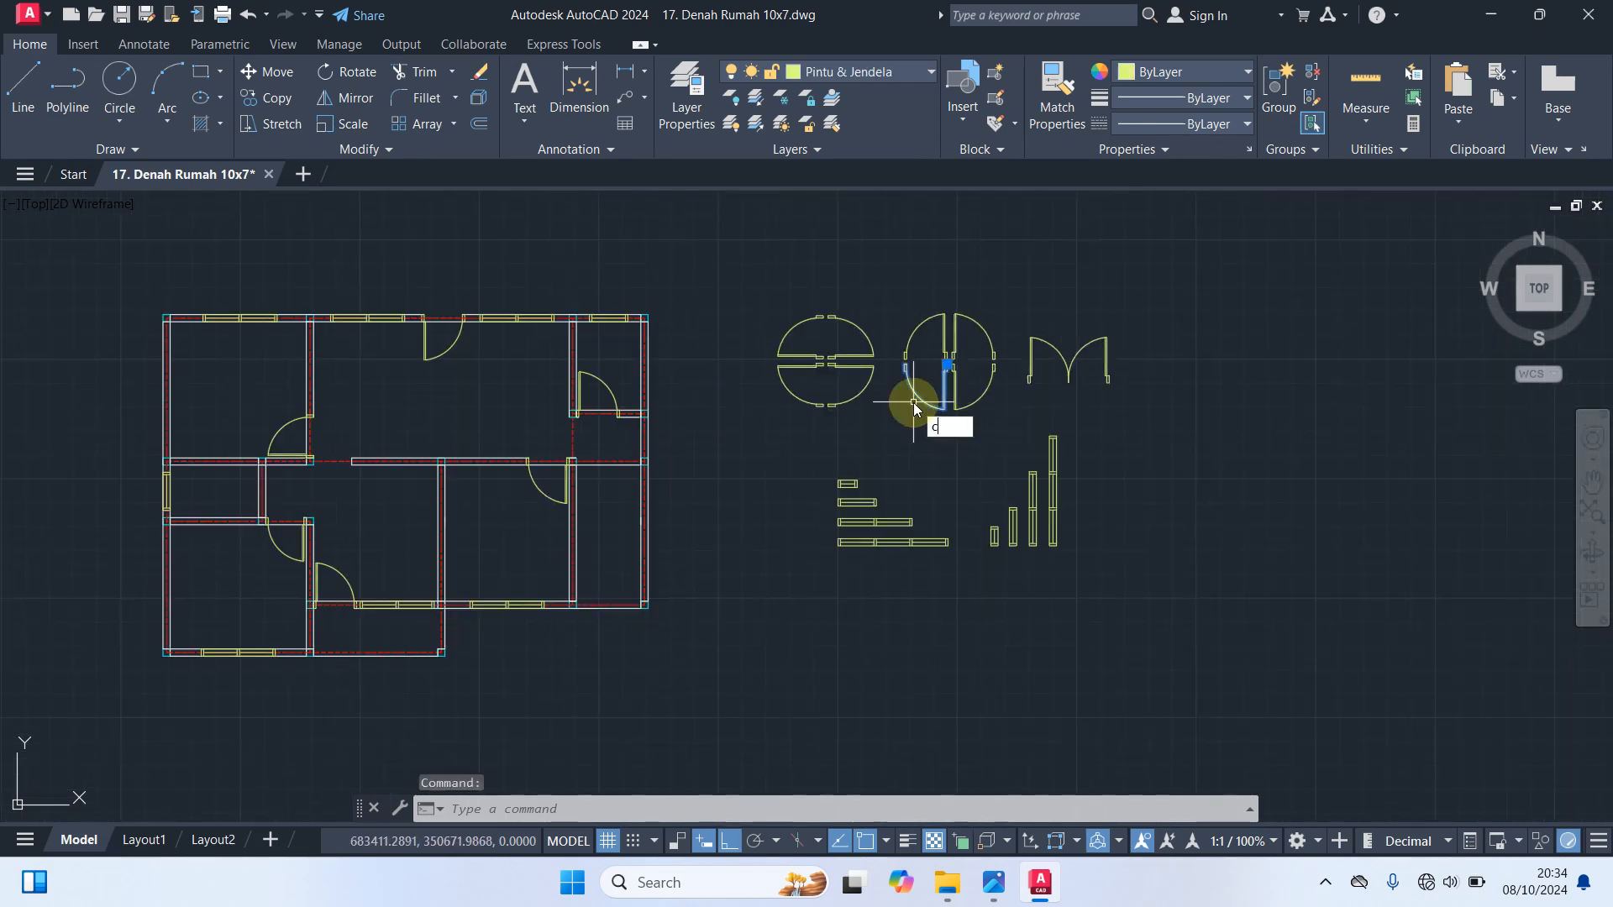
key("Return")
scroll(966, 378, "up", 5)
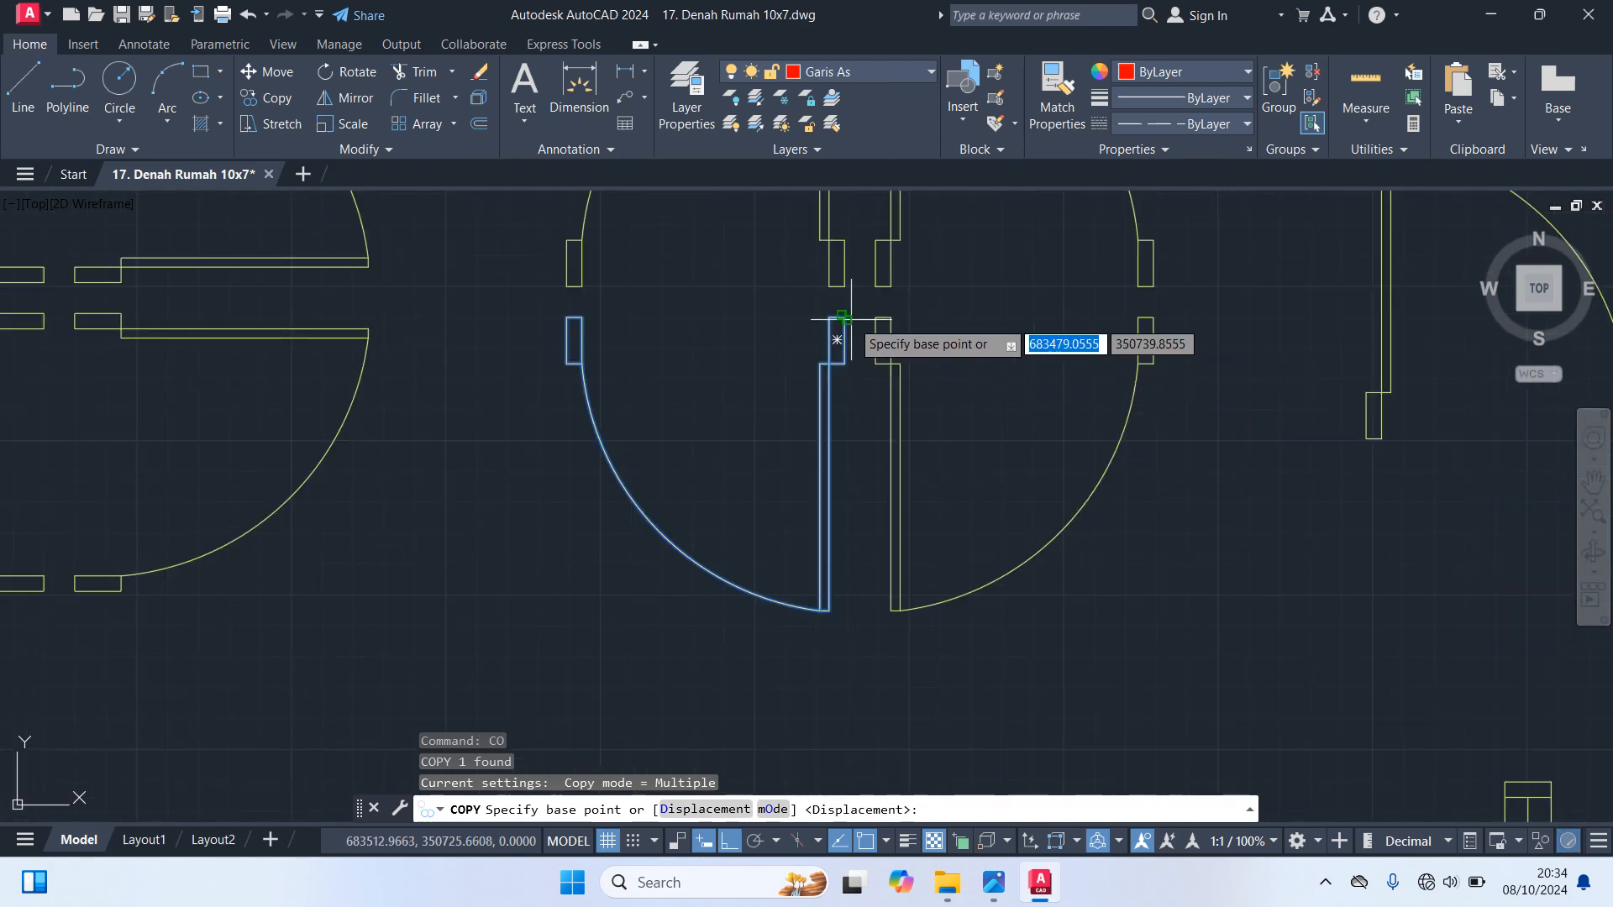
left_click(837, 339)
scroll(906, 472, "down", 5)
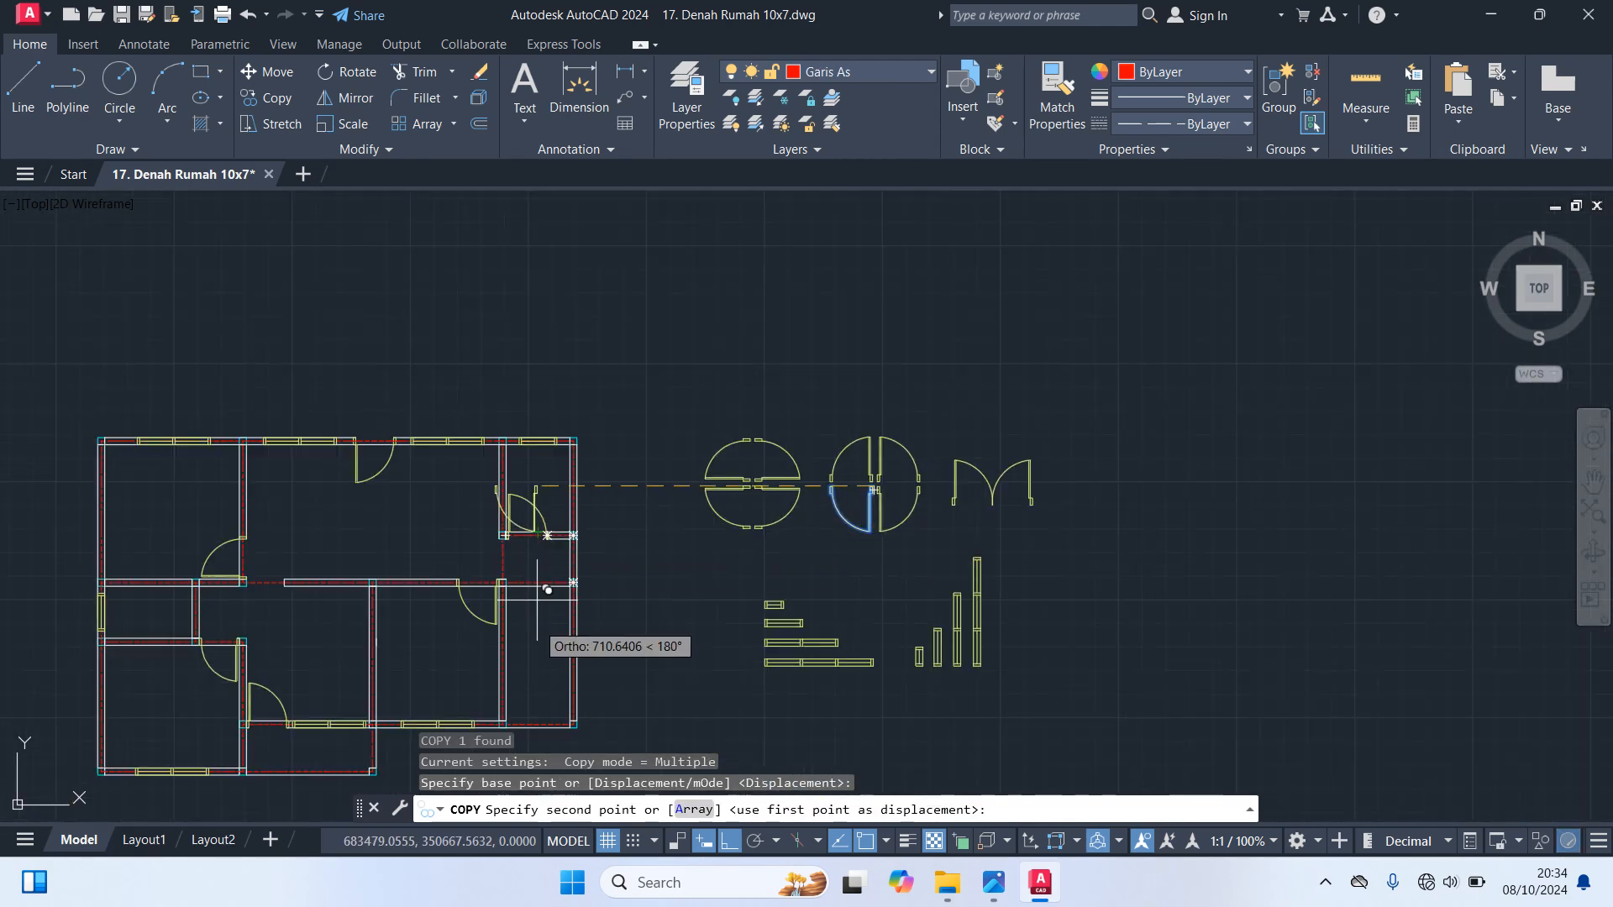
key("F8")
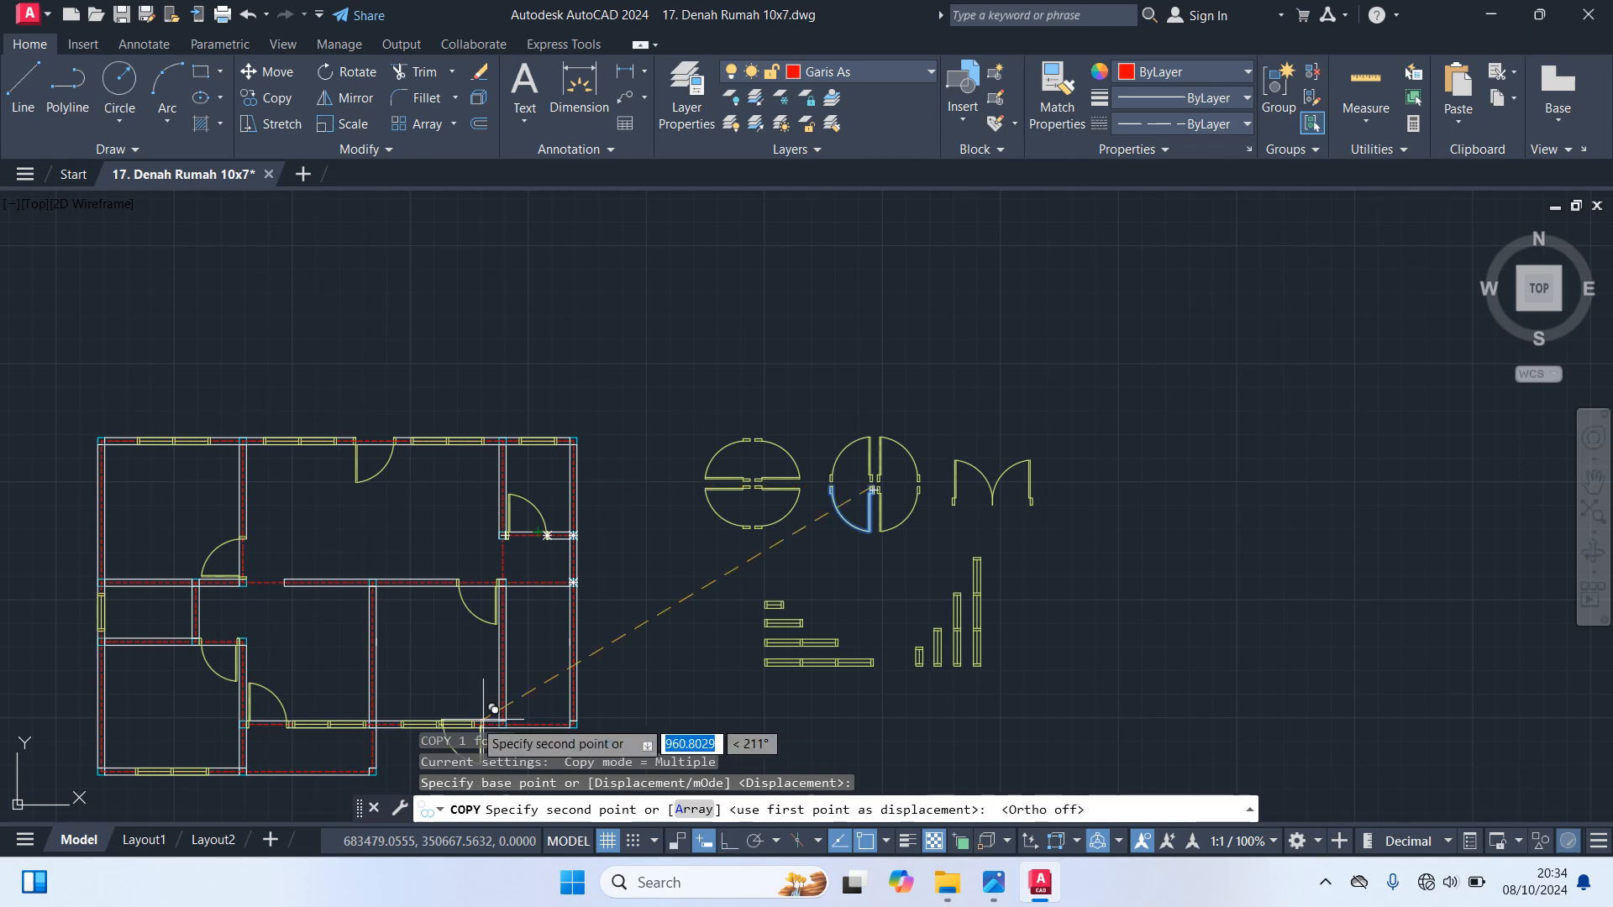
middle_click_drag(257, 688, 1258, 694)
scroll(1248, 704, "up", 6)
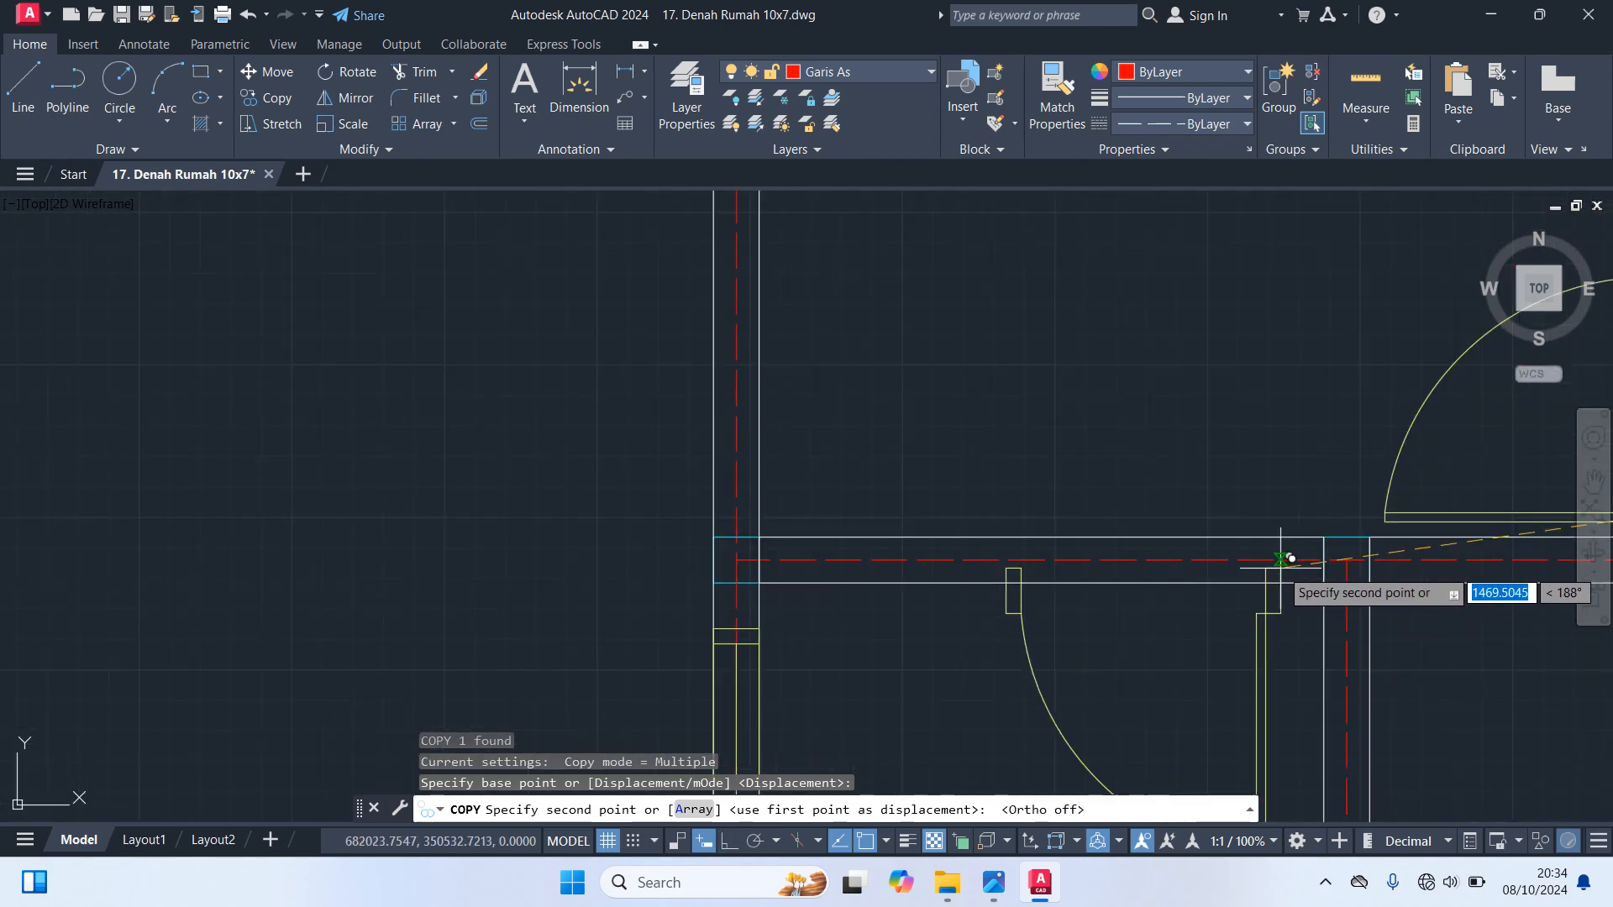
left_click(1327, 537)
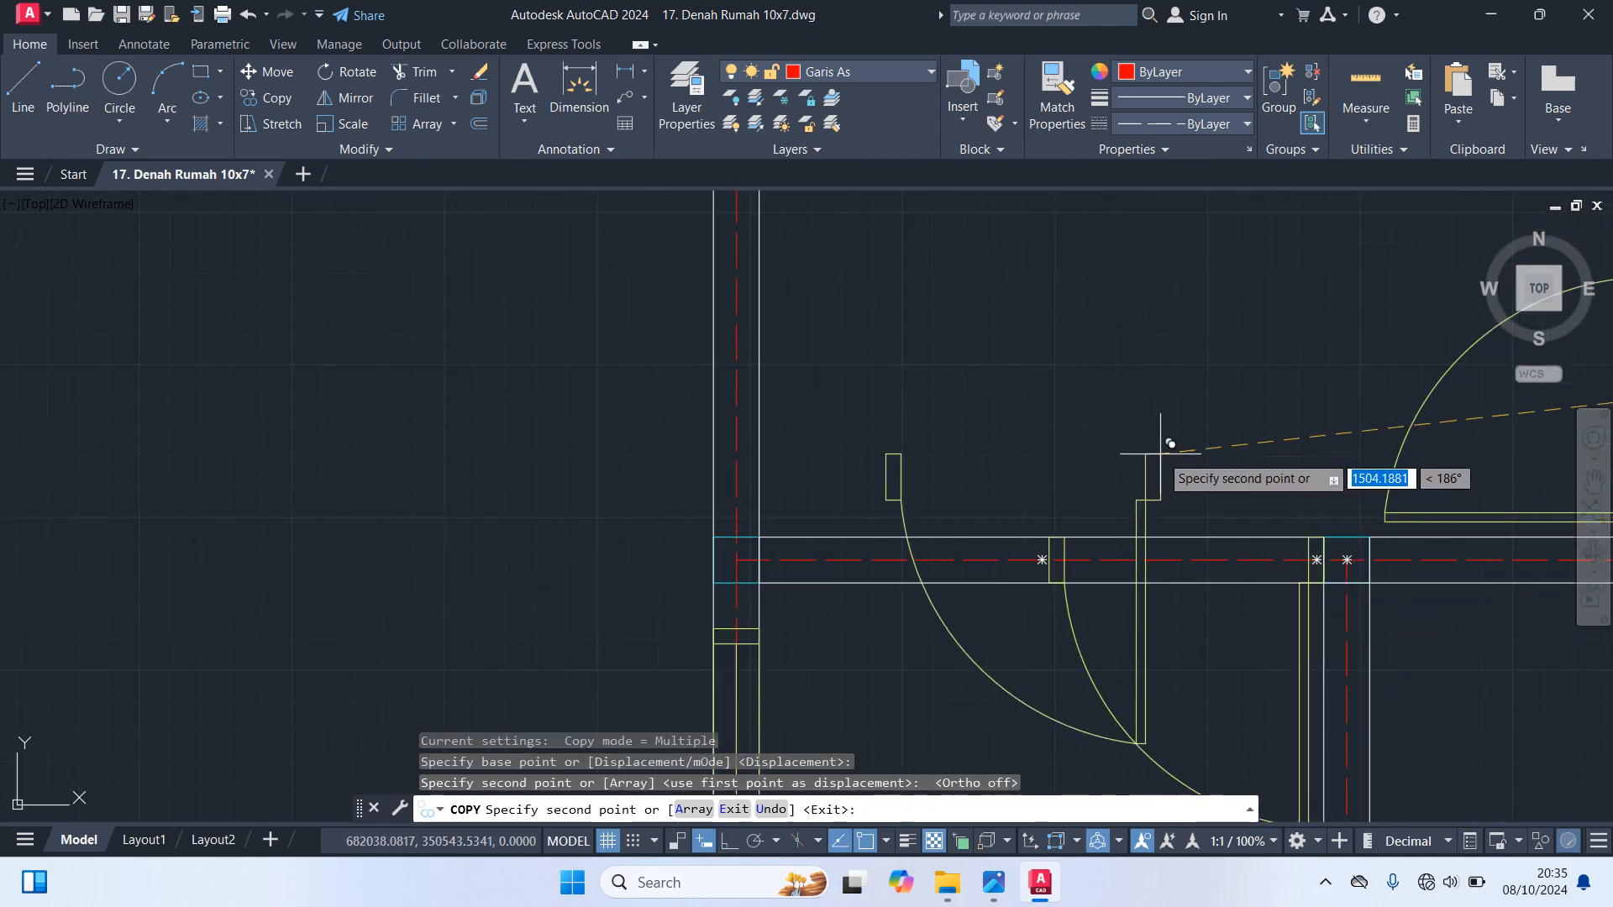
scroll(1126, 437, "down", 4)
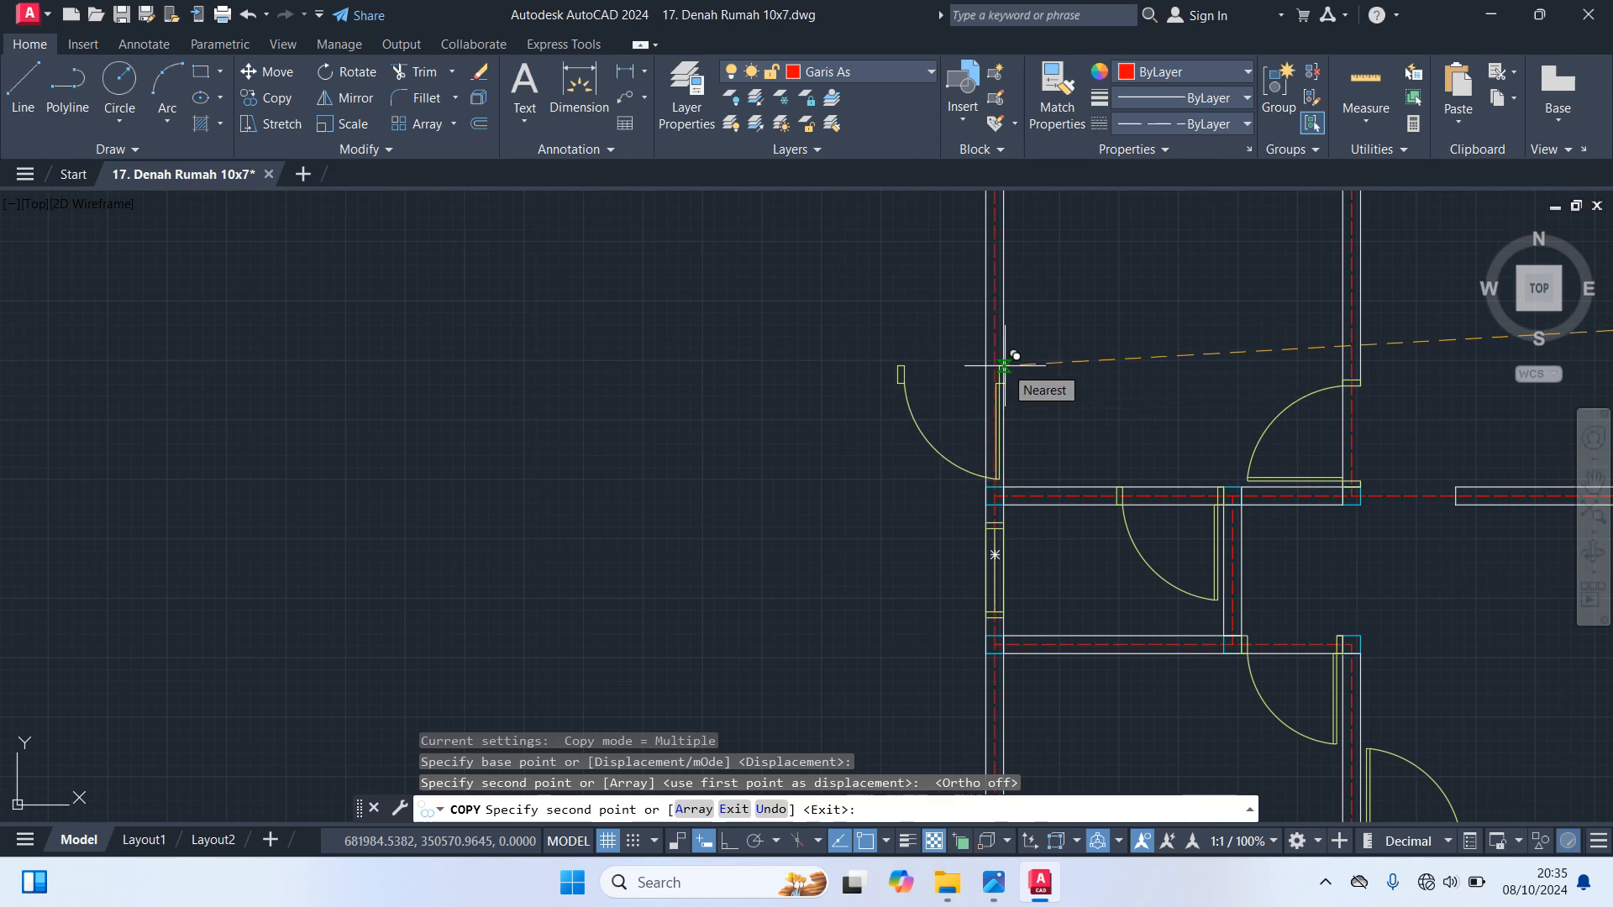
key("Escape")
Trim the wall lines across the new door opening in the small left room's upper wall
scroll(1019, 361, "down", 5)
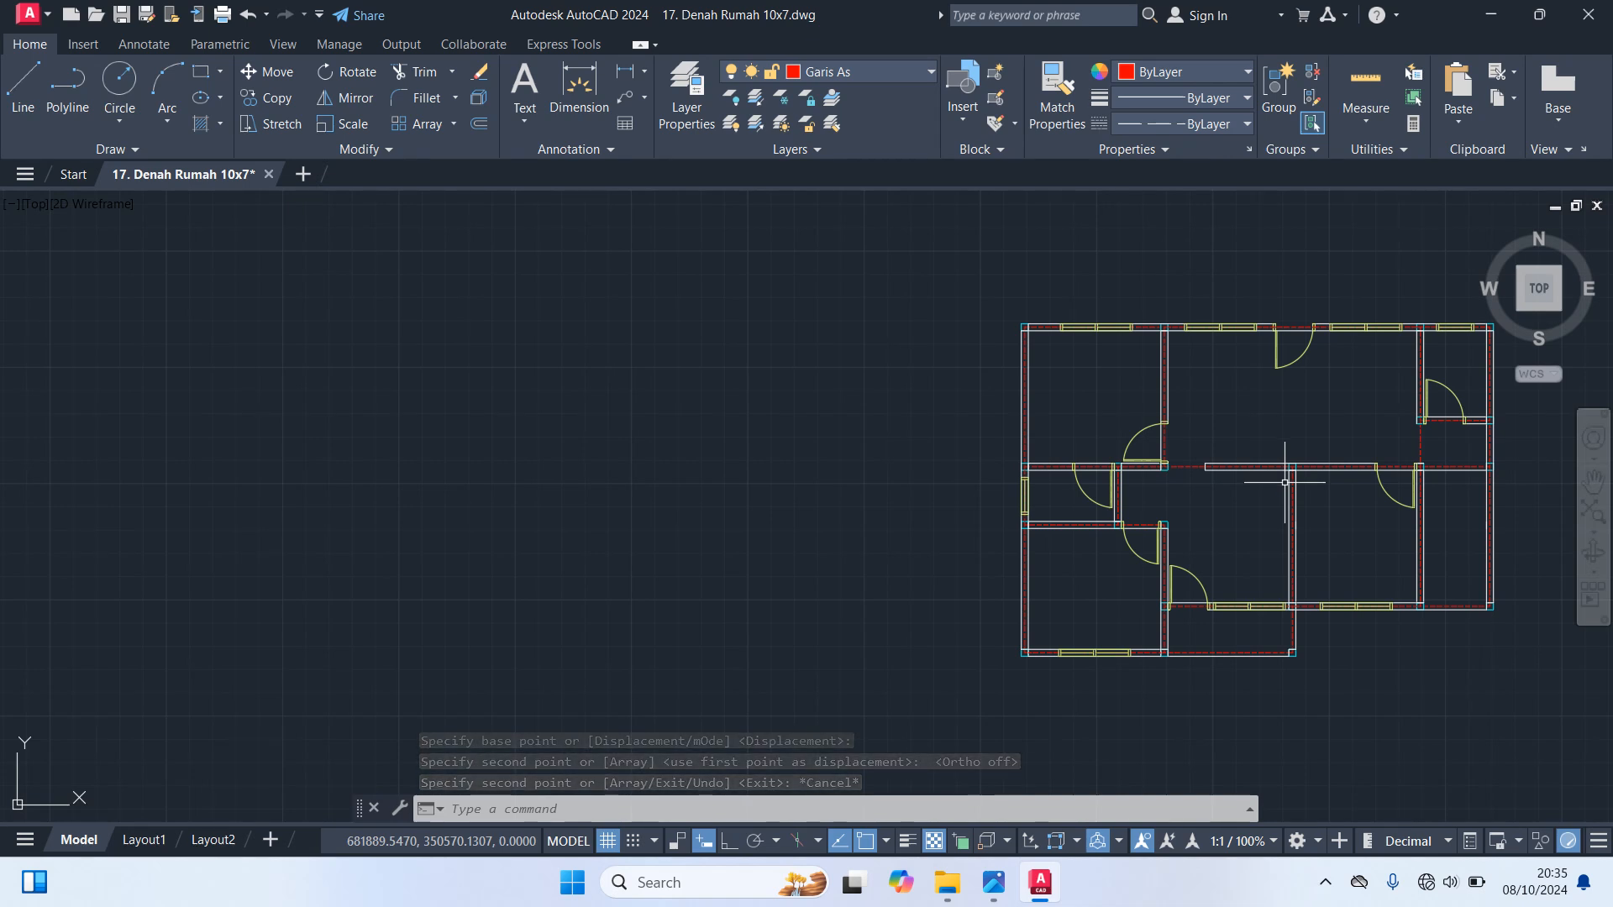
type("tr")
key("space")
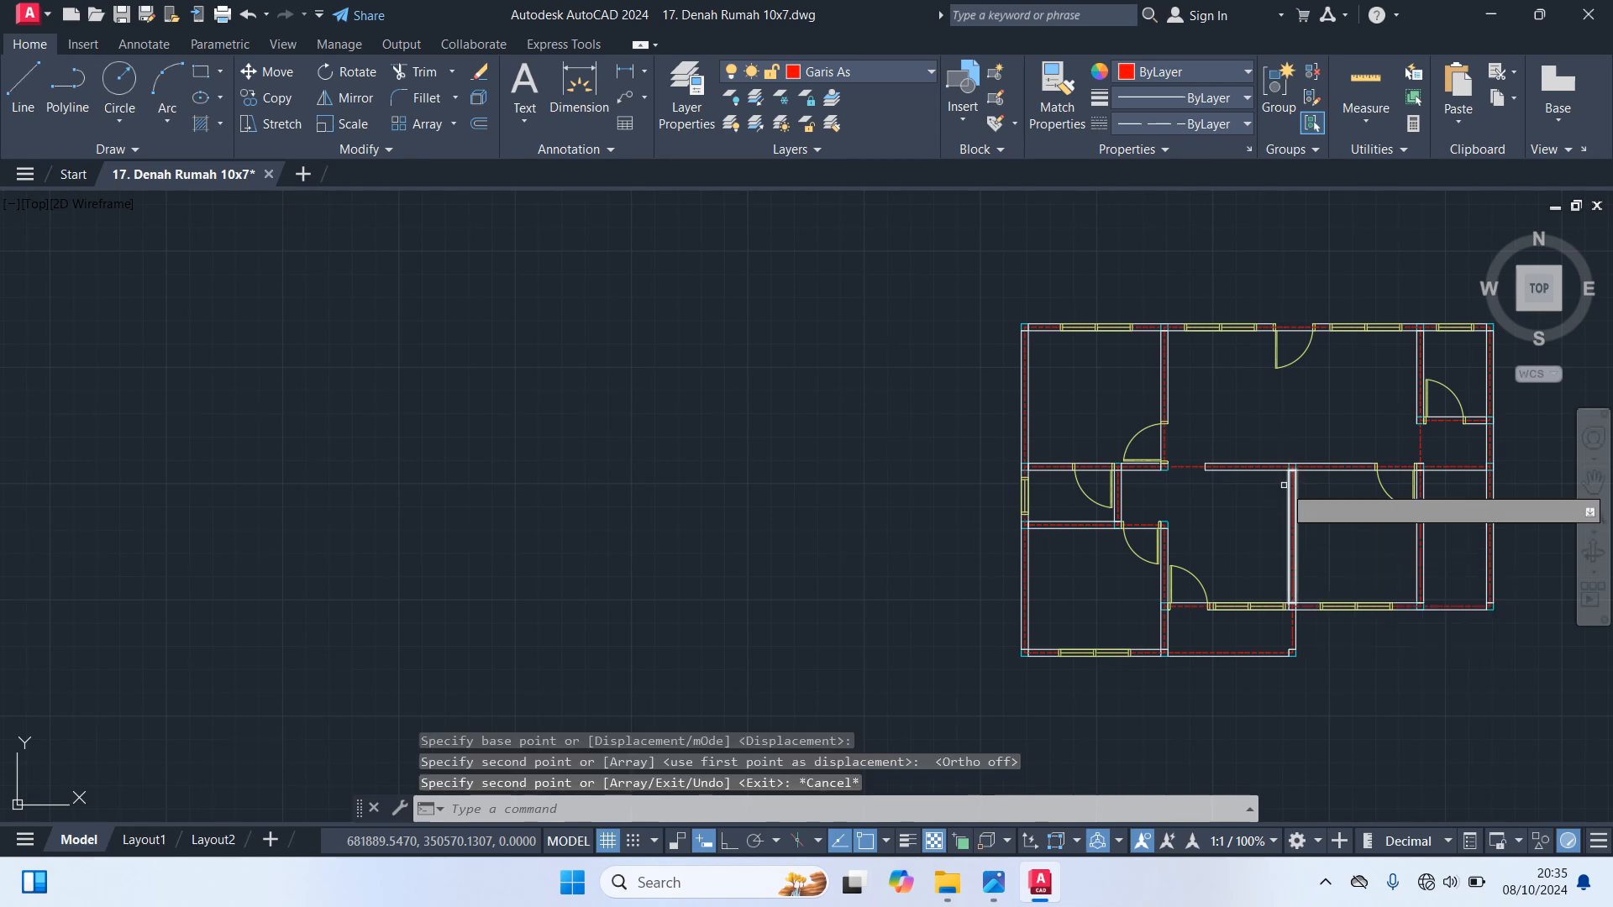
scroll(1063, 451, "up", 6)
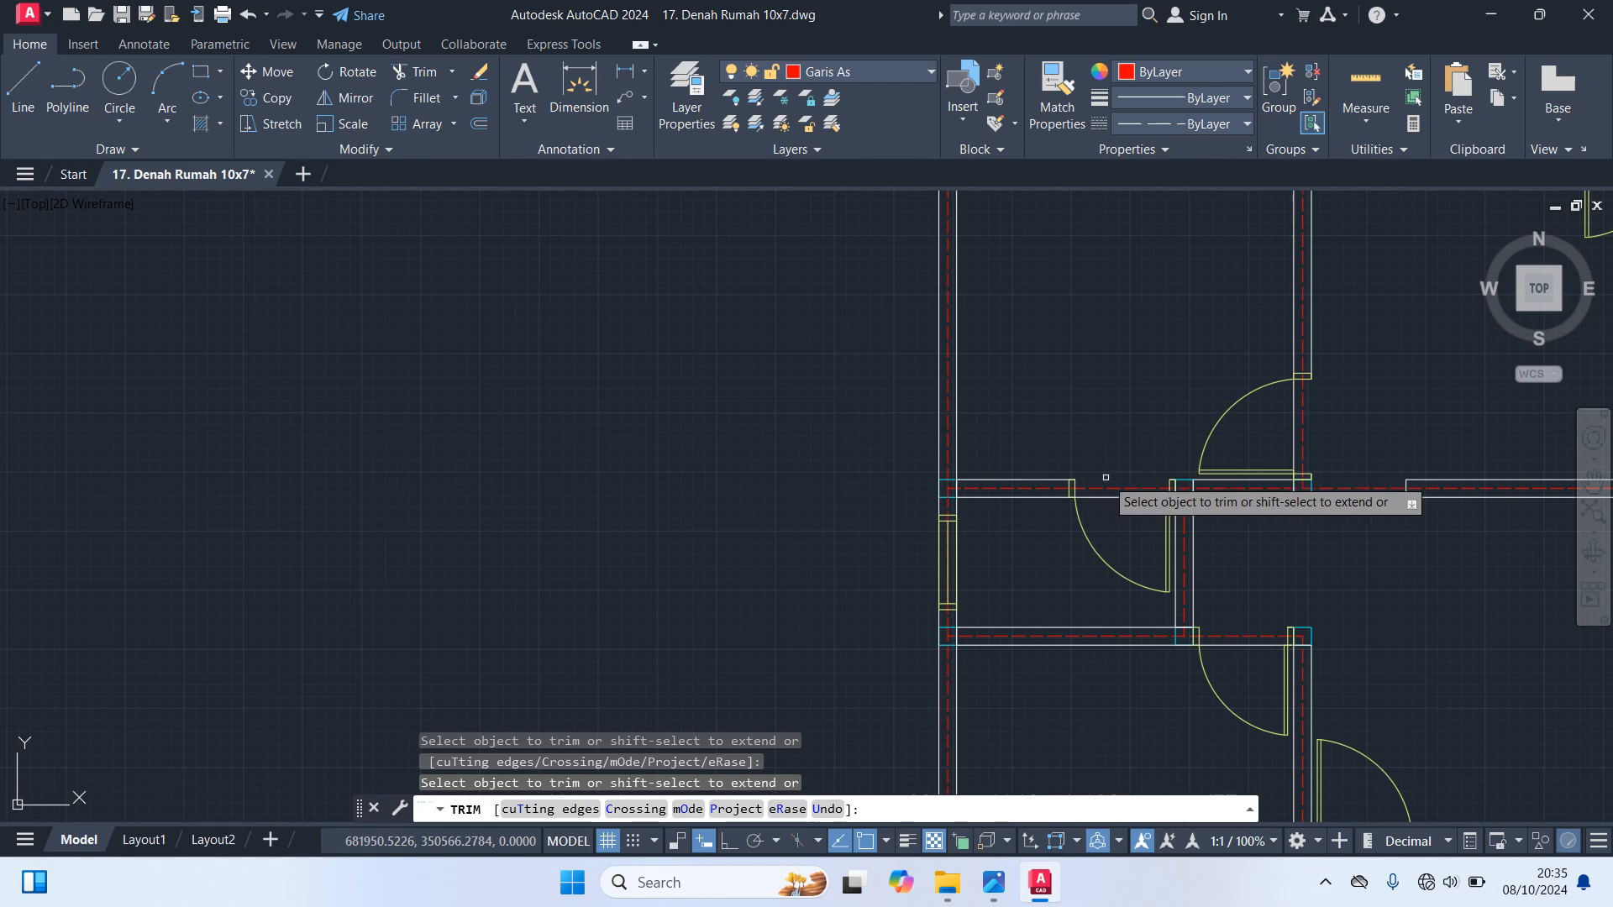
key("Escape")
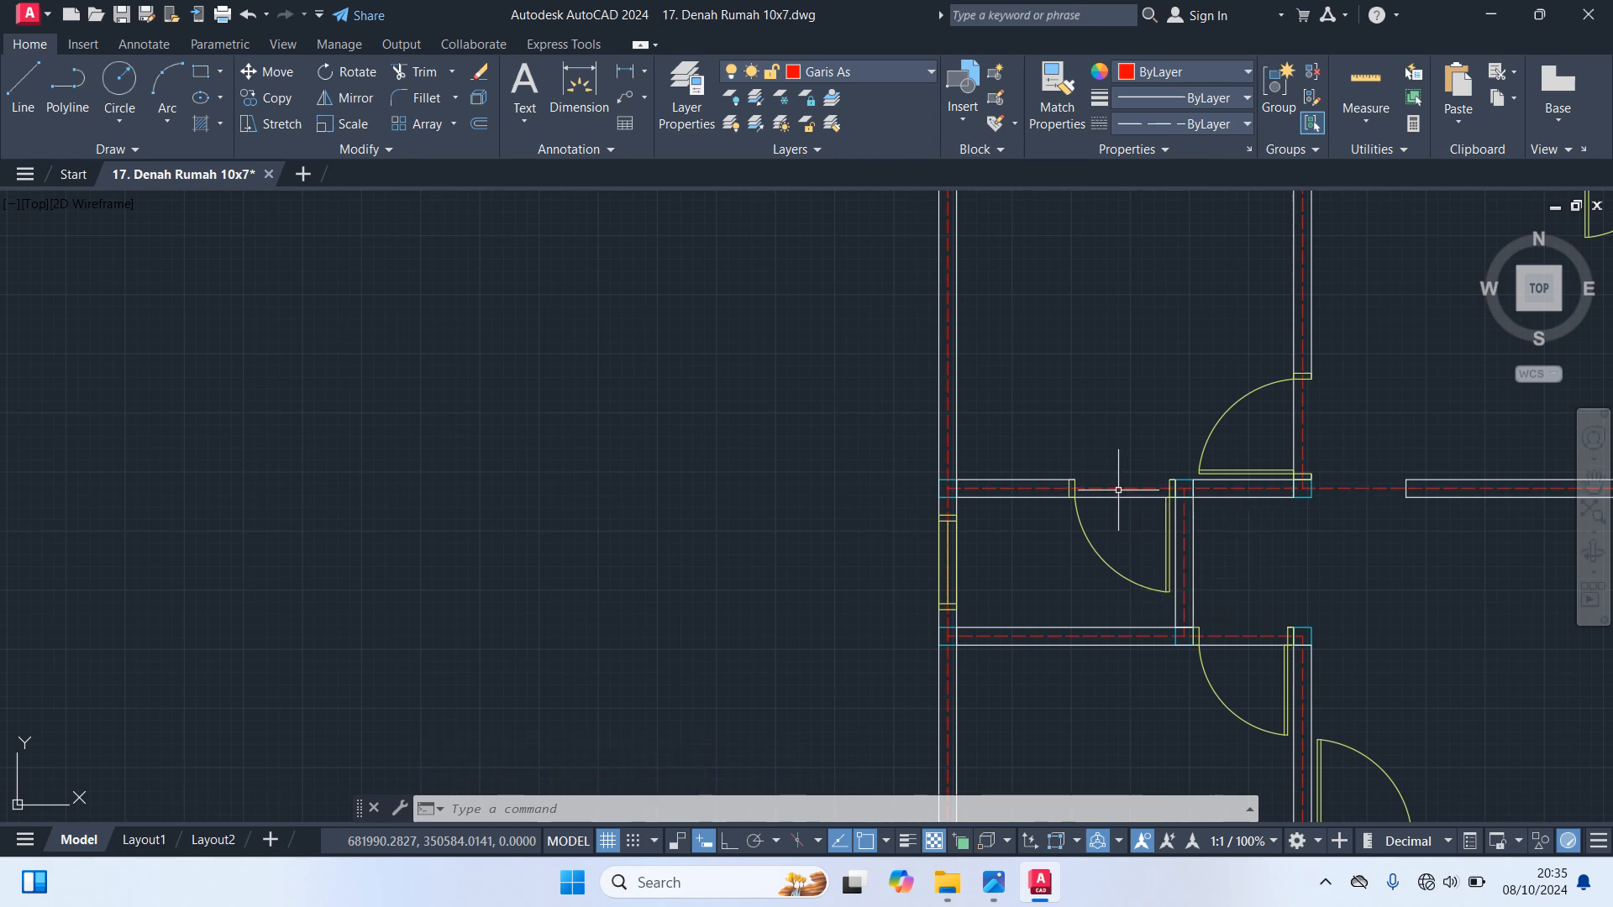
Make Dinding the current layer
scroll(1118, 490, "down", 5)
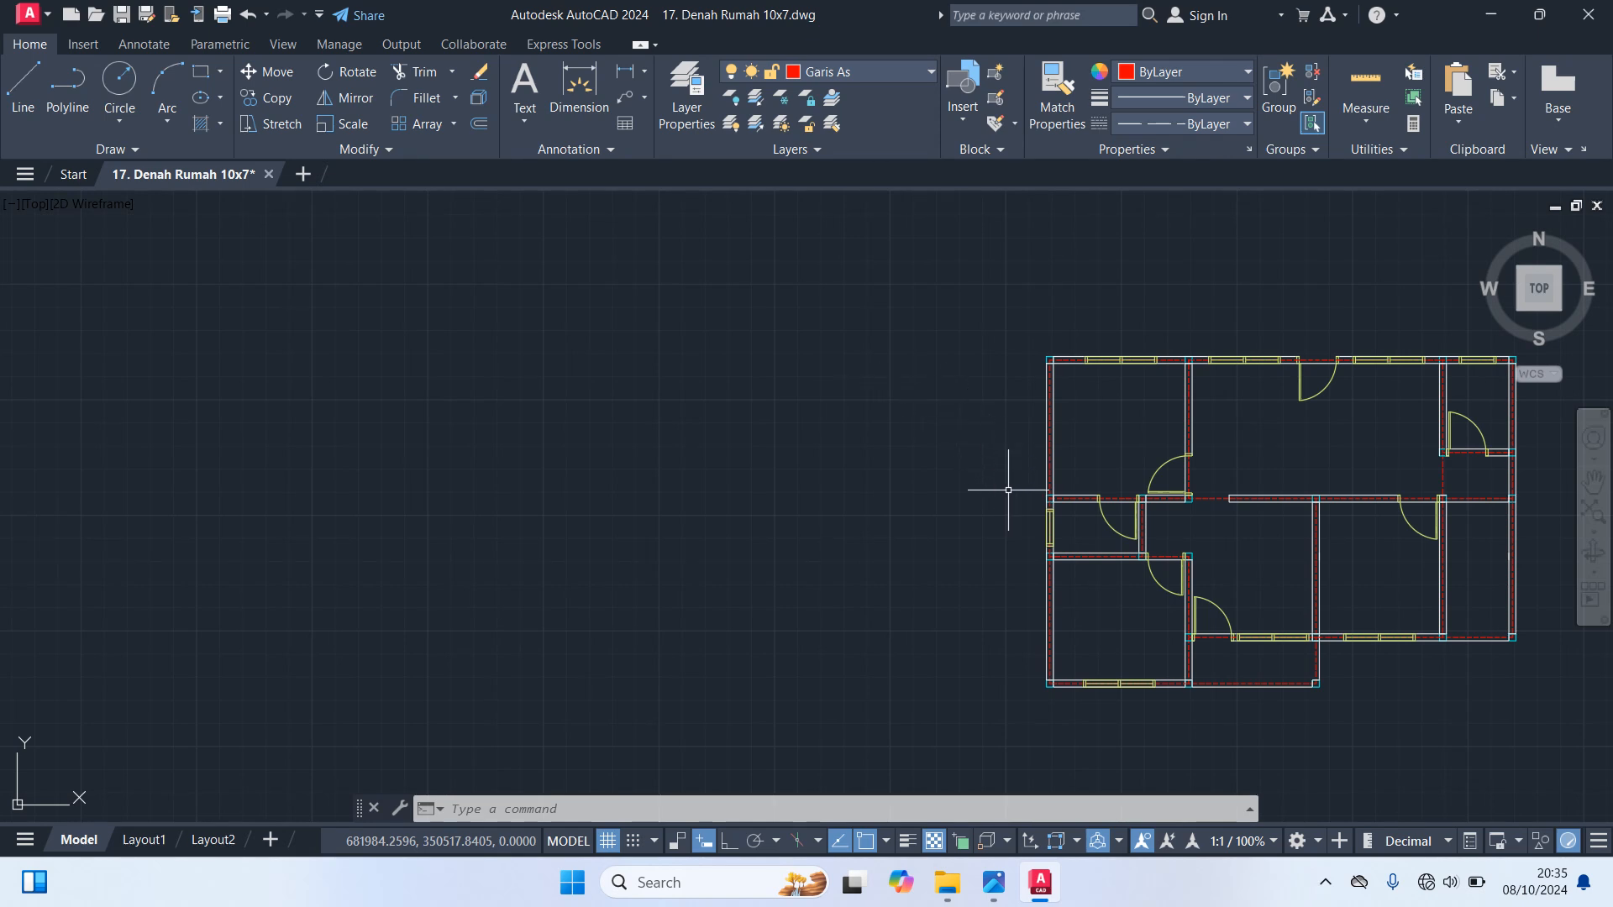
middle_click_drag(1542, 786, 1092, 702)
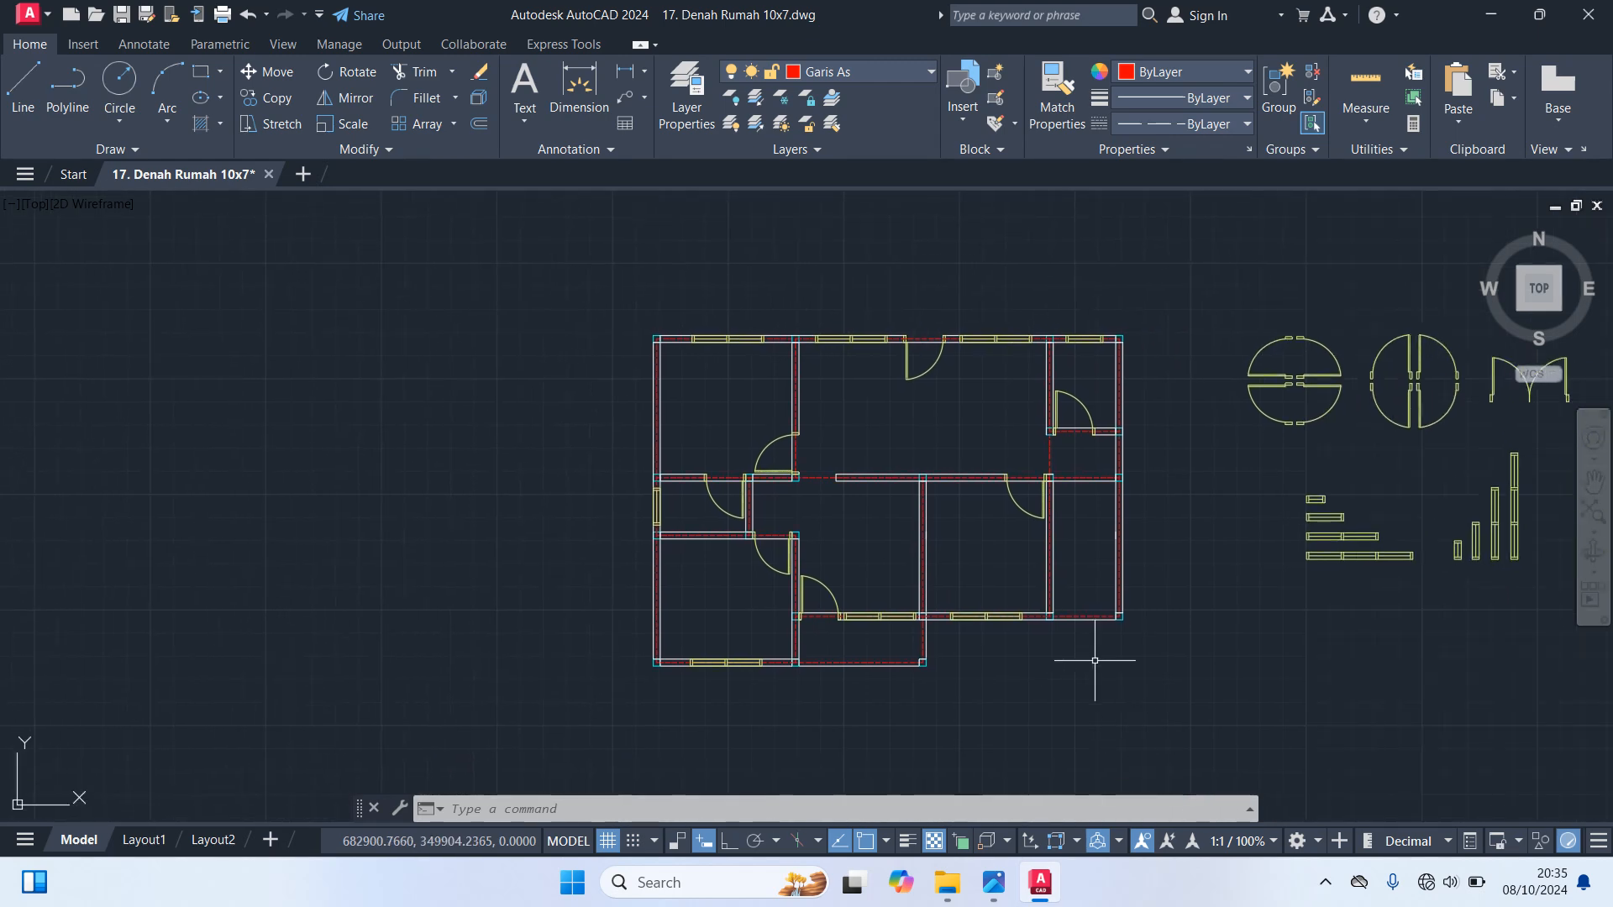
scroll(1124, 663, "up", 2)
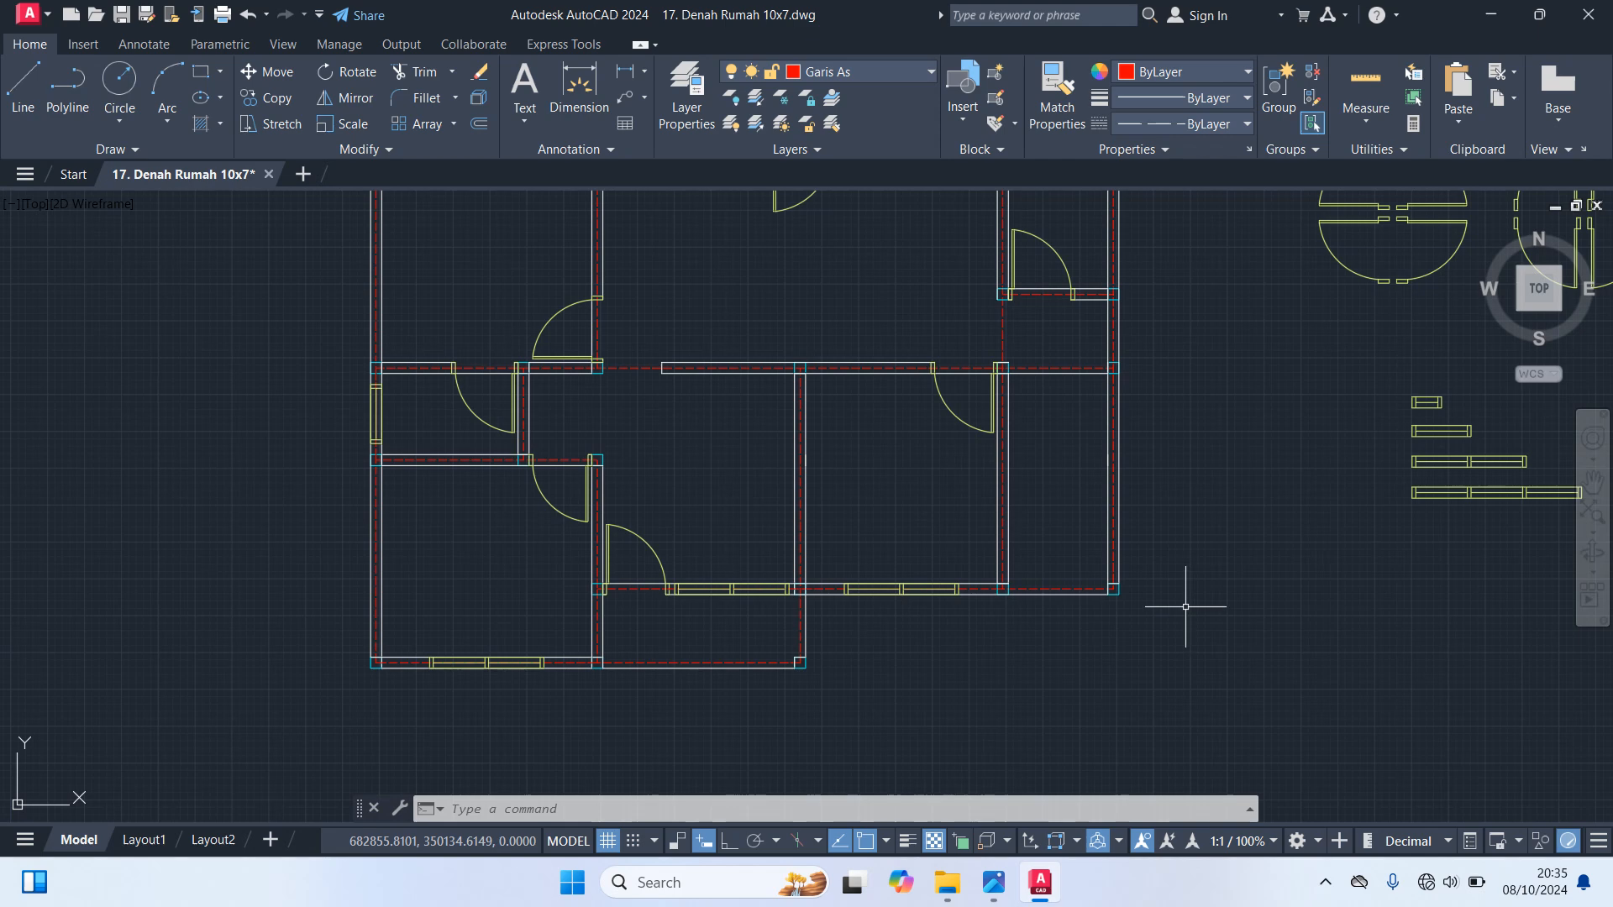
scroll(1031, 590, "up", 2)
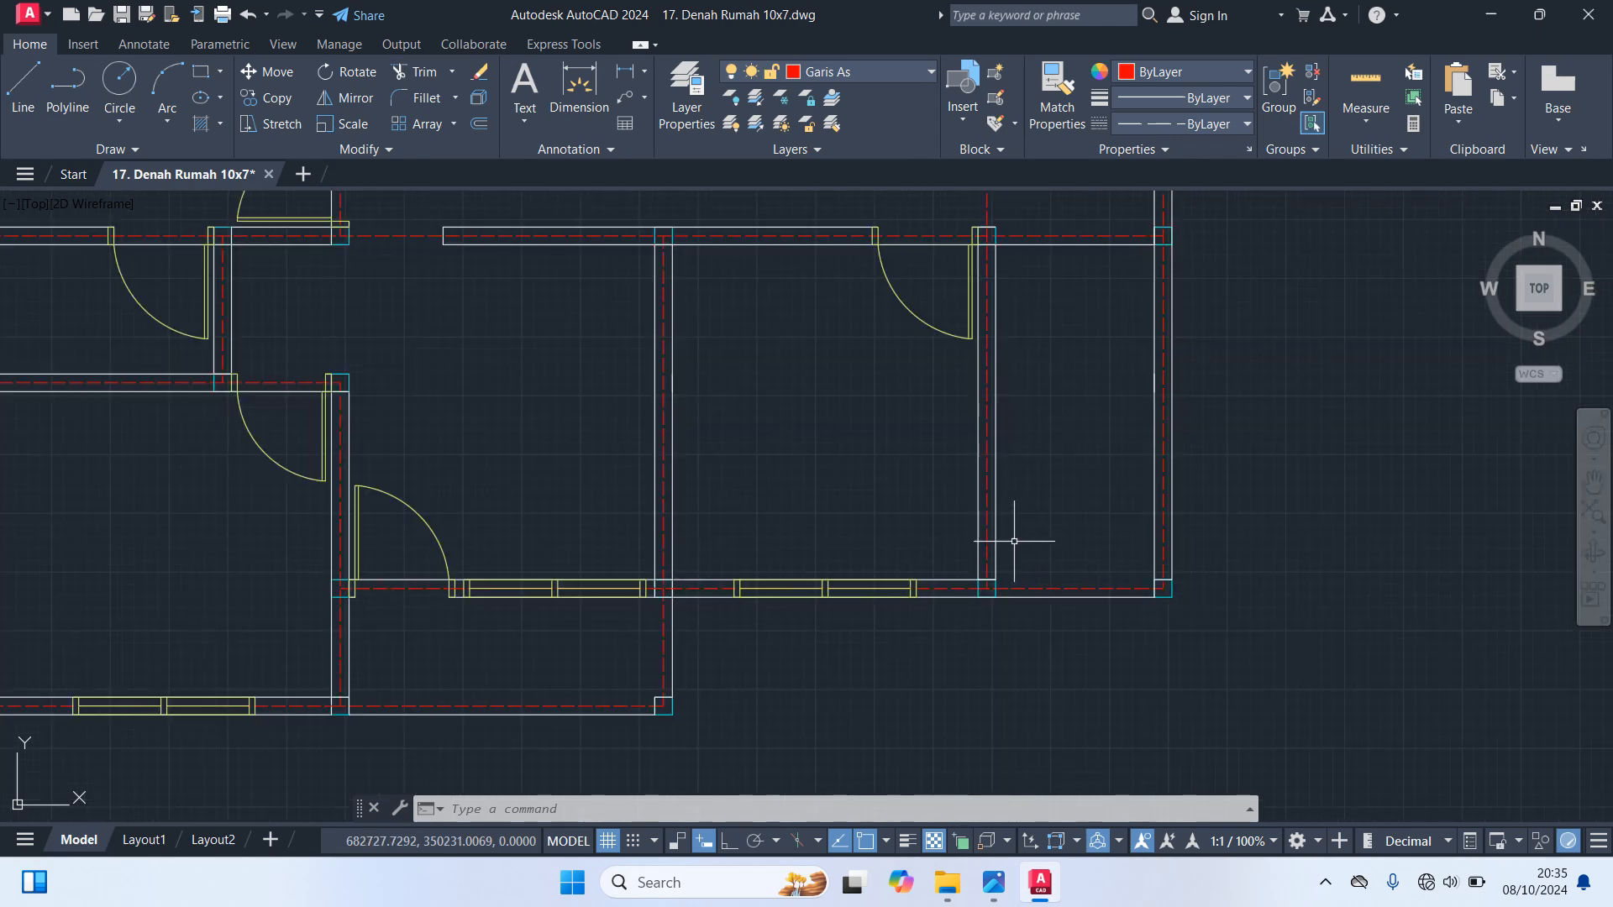
left_click(825, 71)
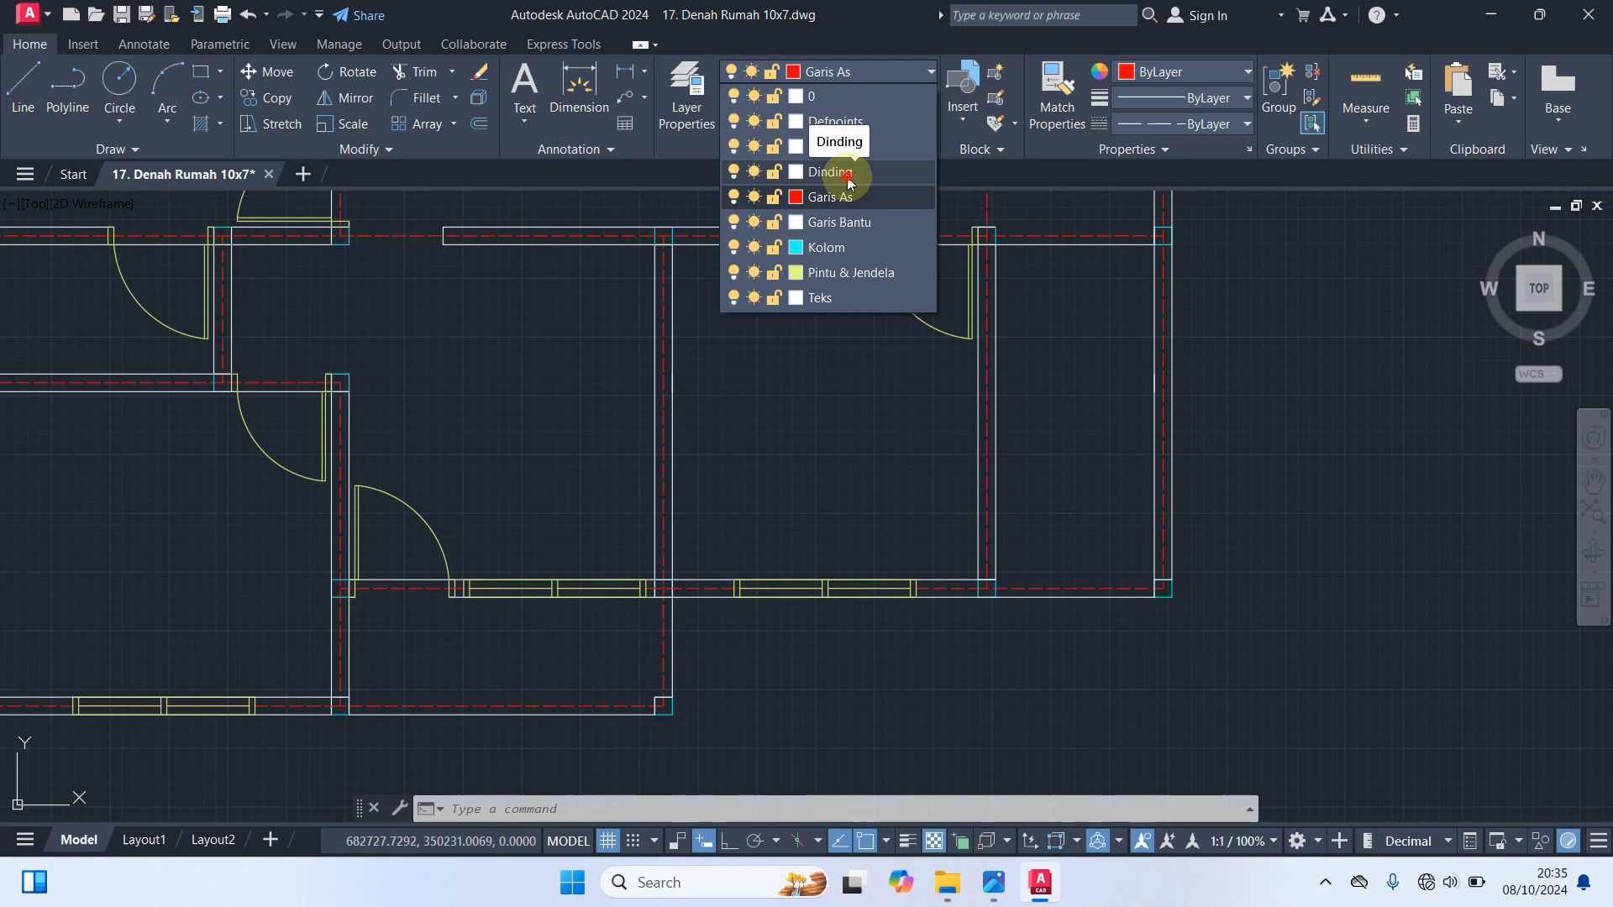
left_click(848, 174)
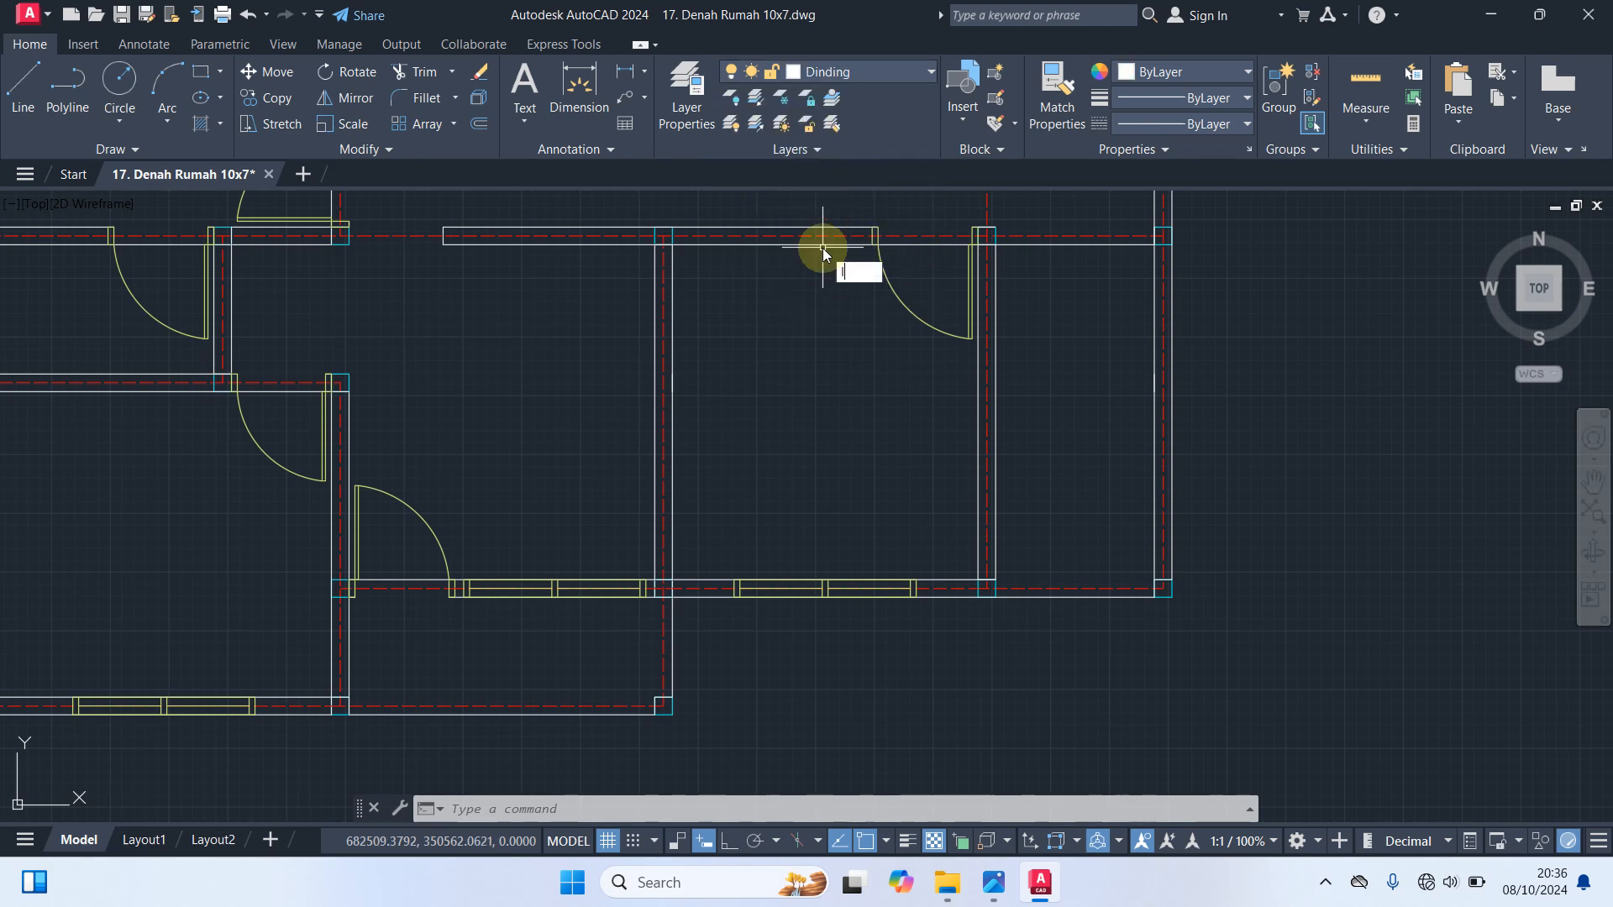
Draw the missing inner line of the lower right room's bottom wall between its two corner columns
type("l")
key("Return")
scroll(1042, 588, "up", 4)
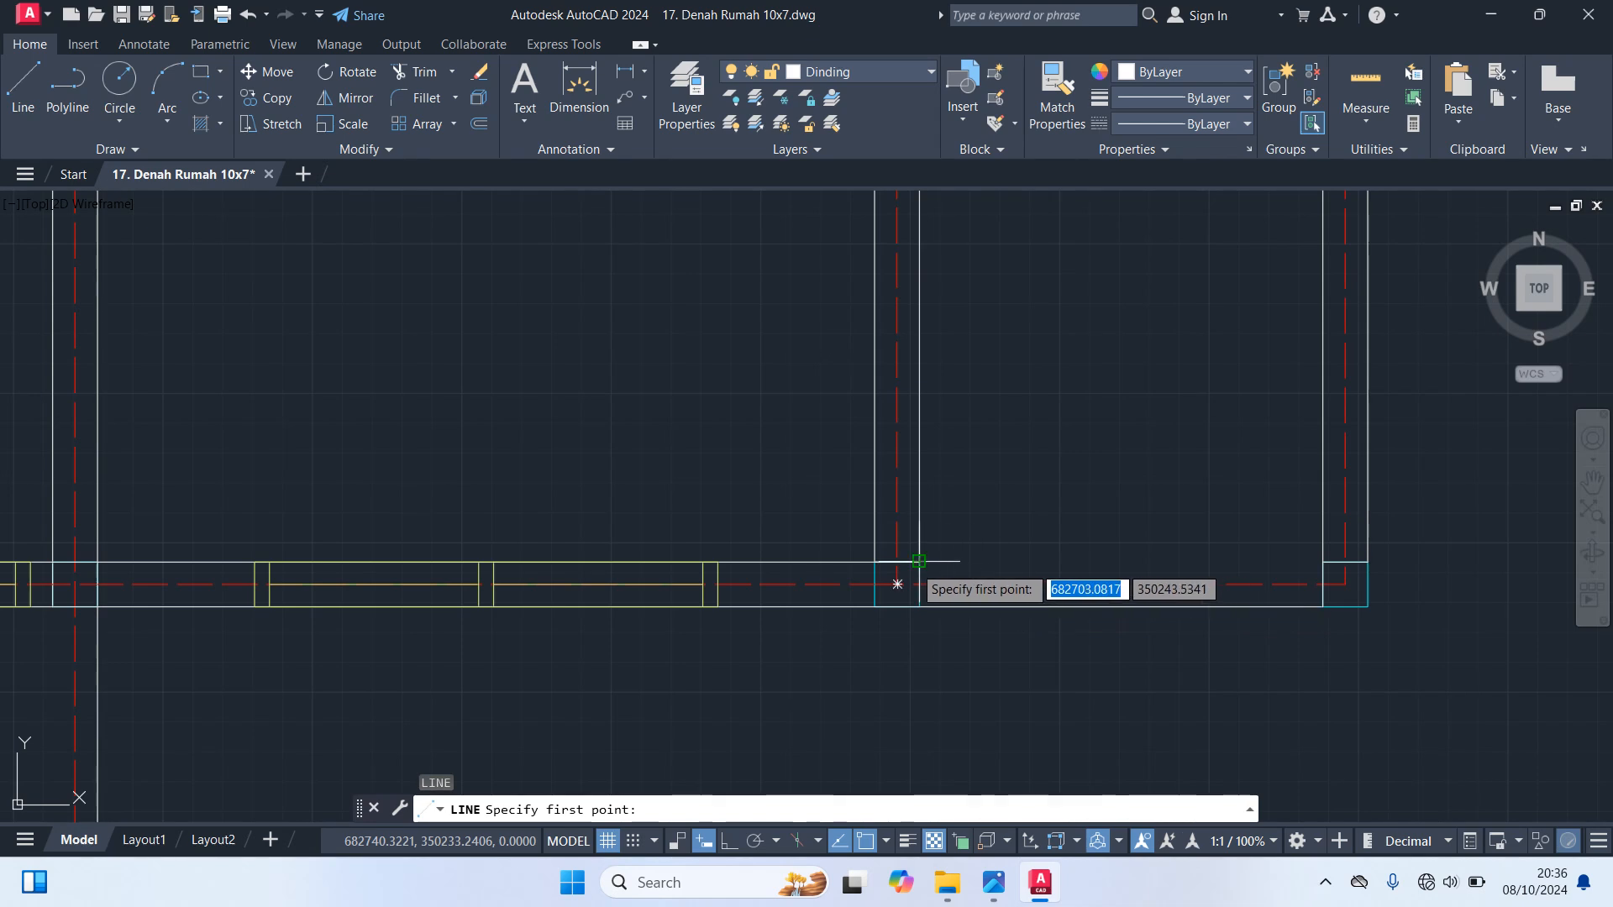
left_click(919, 560)
left_click(1323, 561)
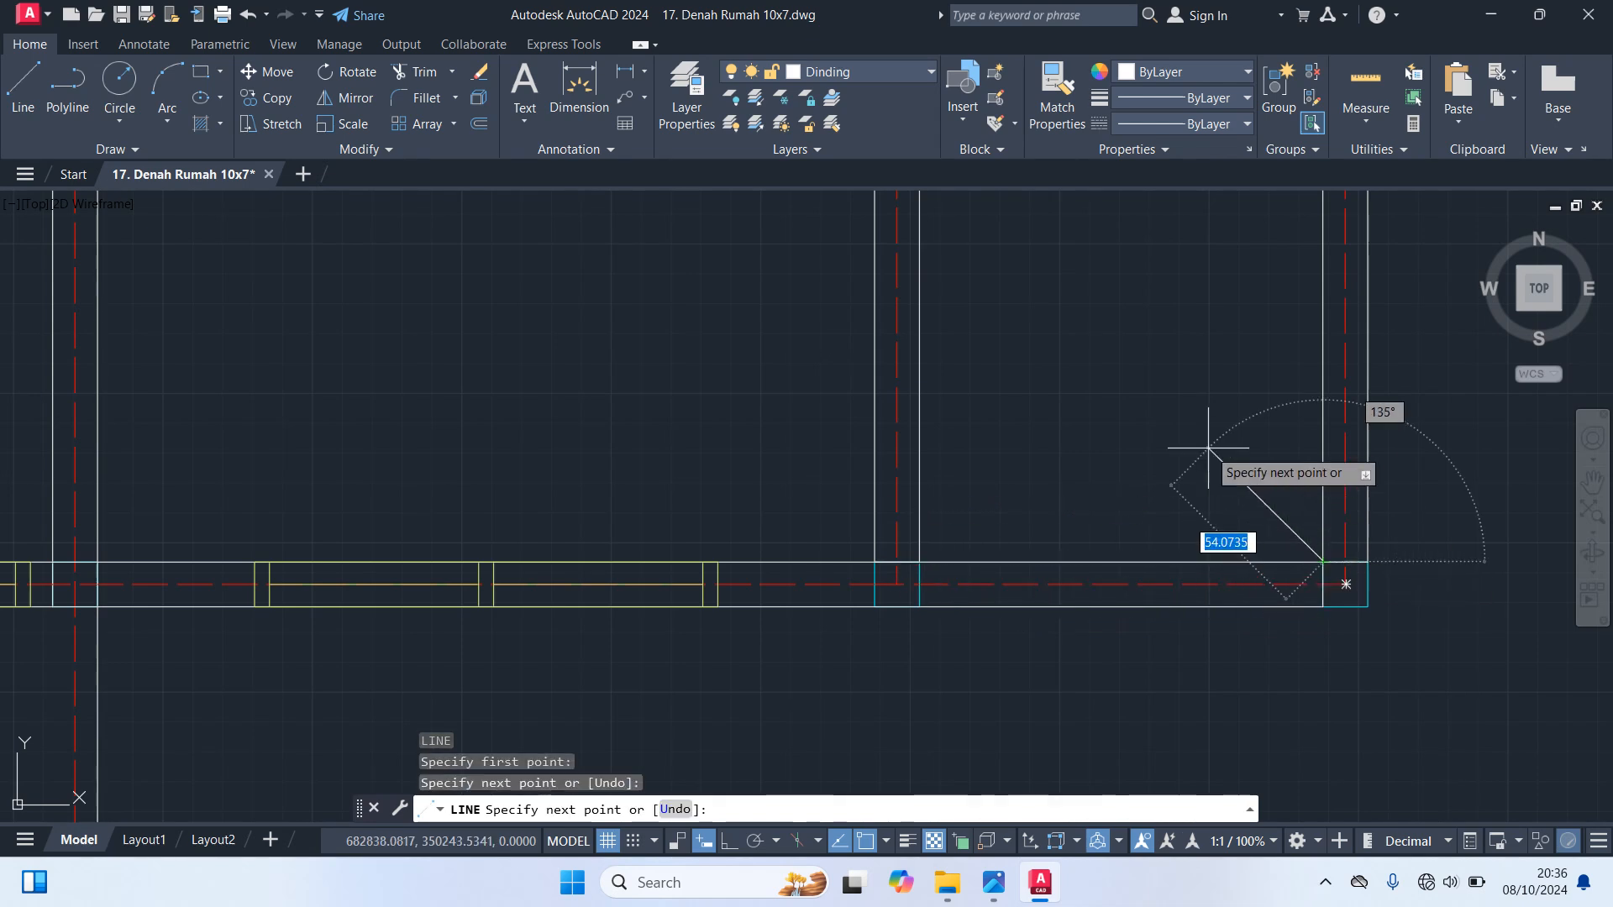
key("Escape")
scroll(1191, 449, "down", 4)
scroll(1173, 529, "down", 4)
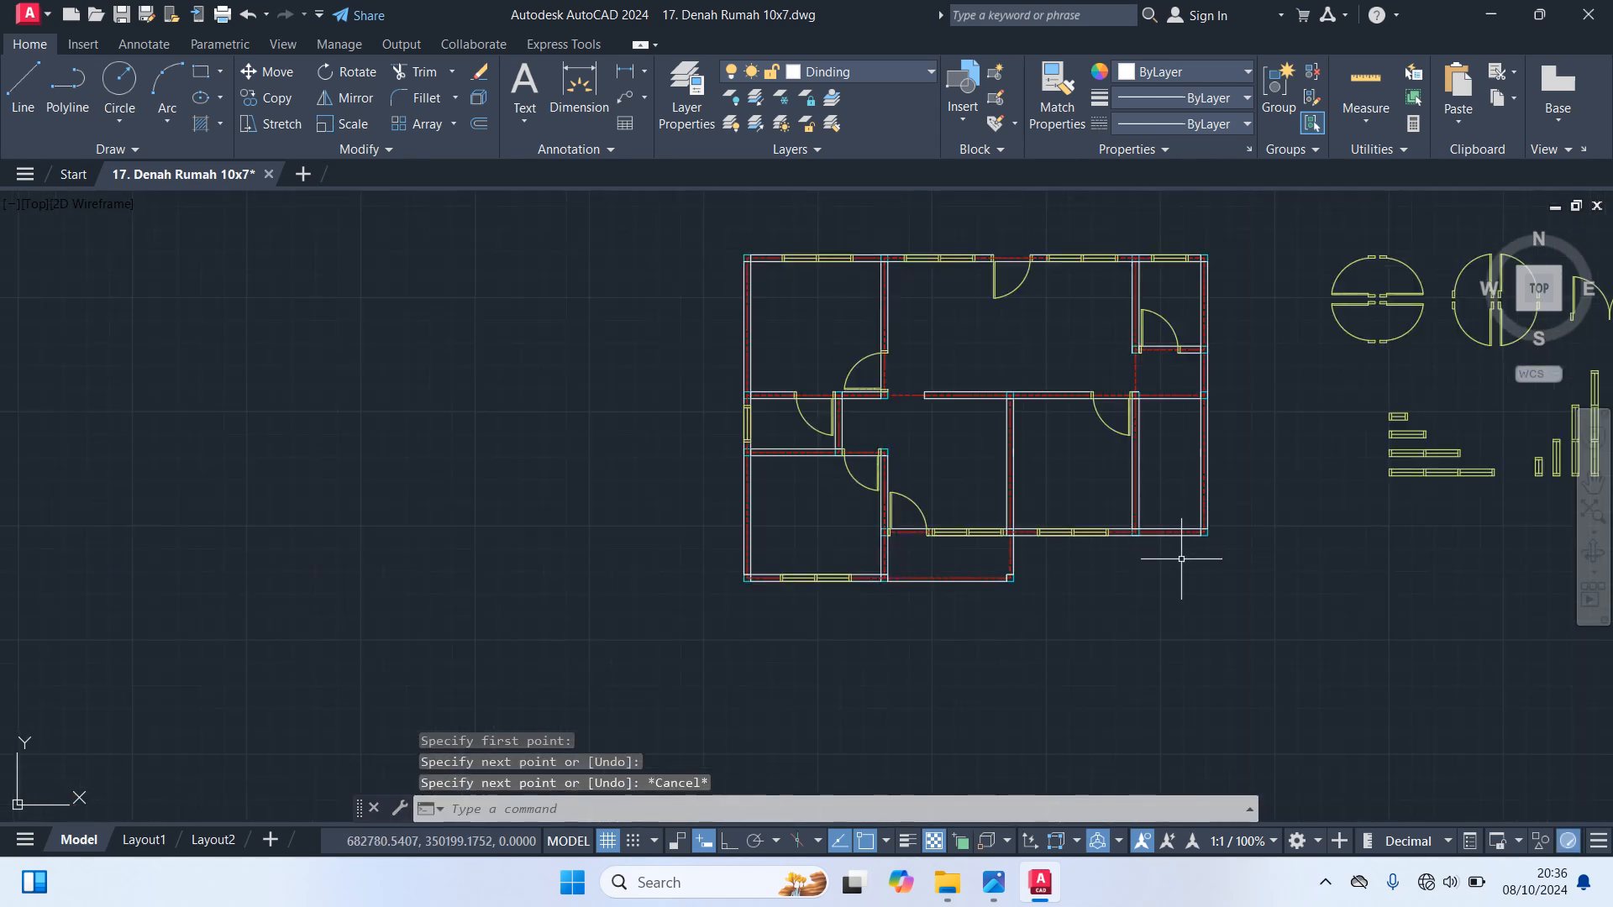
middle_click_drag(1331, 557, 1176, 595)
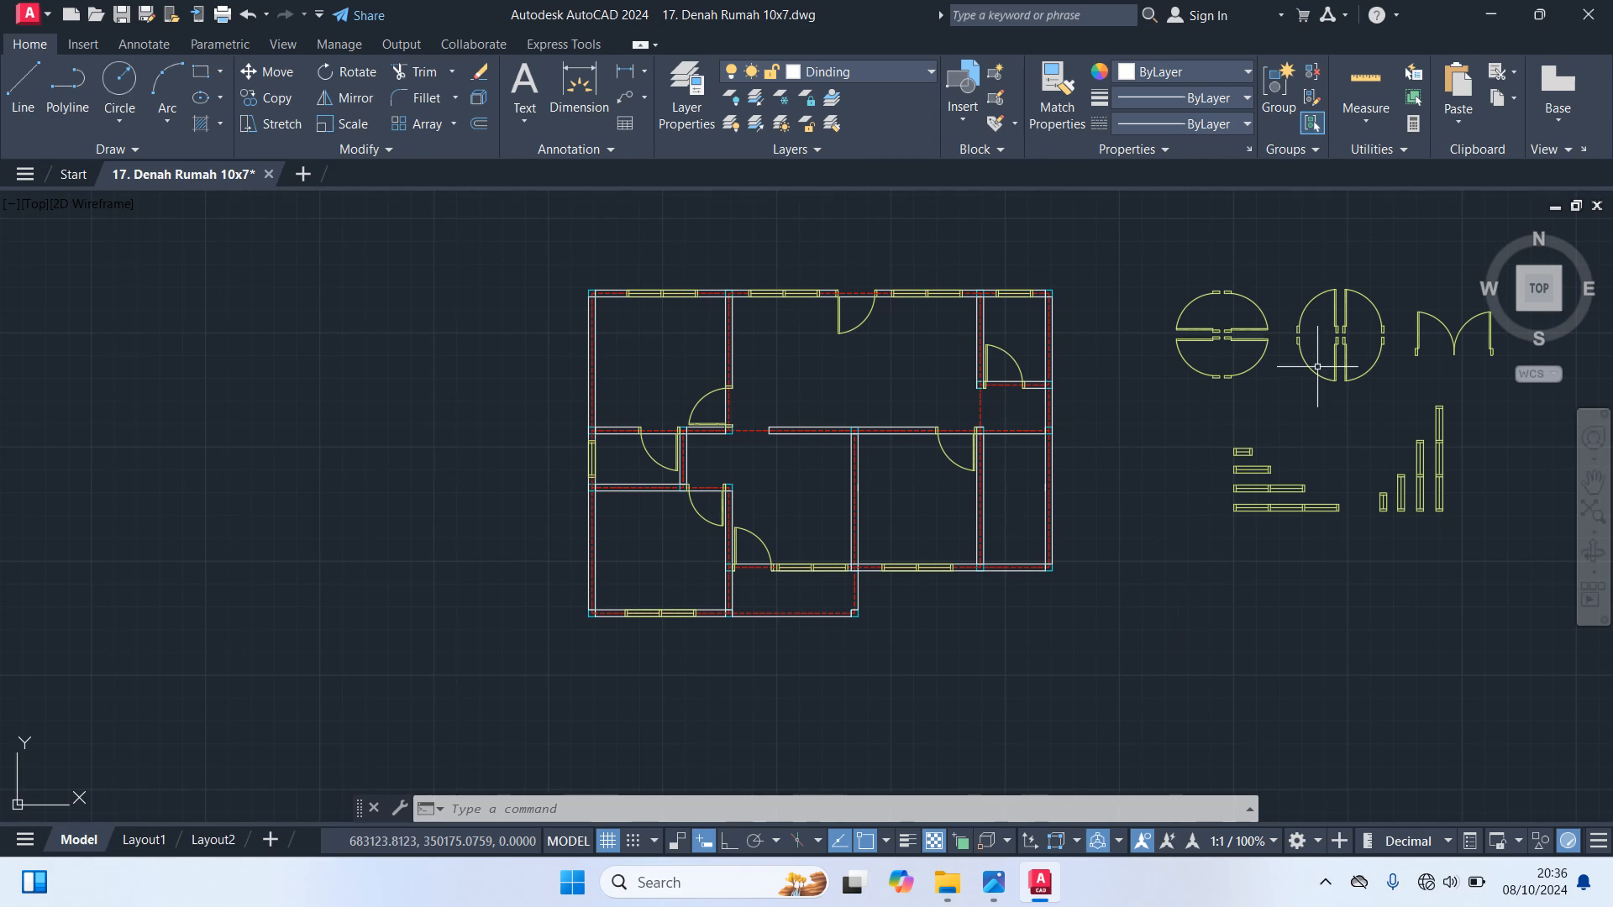
Copy the upper right door block of the vertical-leaf set into the lower right room's bottom wall, against its left column
left_click(1374, 299)
type("co")
key("Return")
scroll(1354, 340, "up", 5)
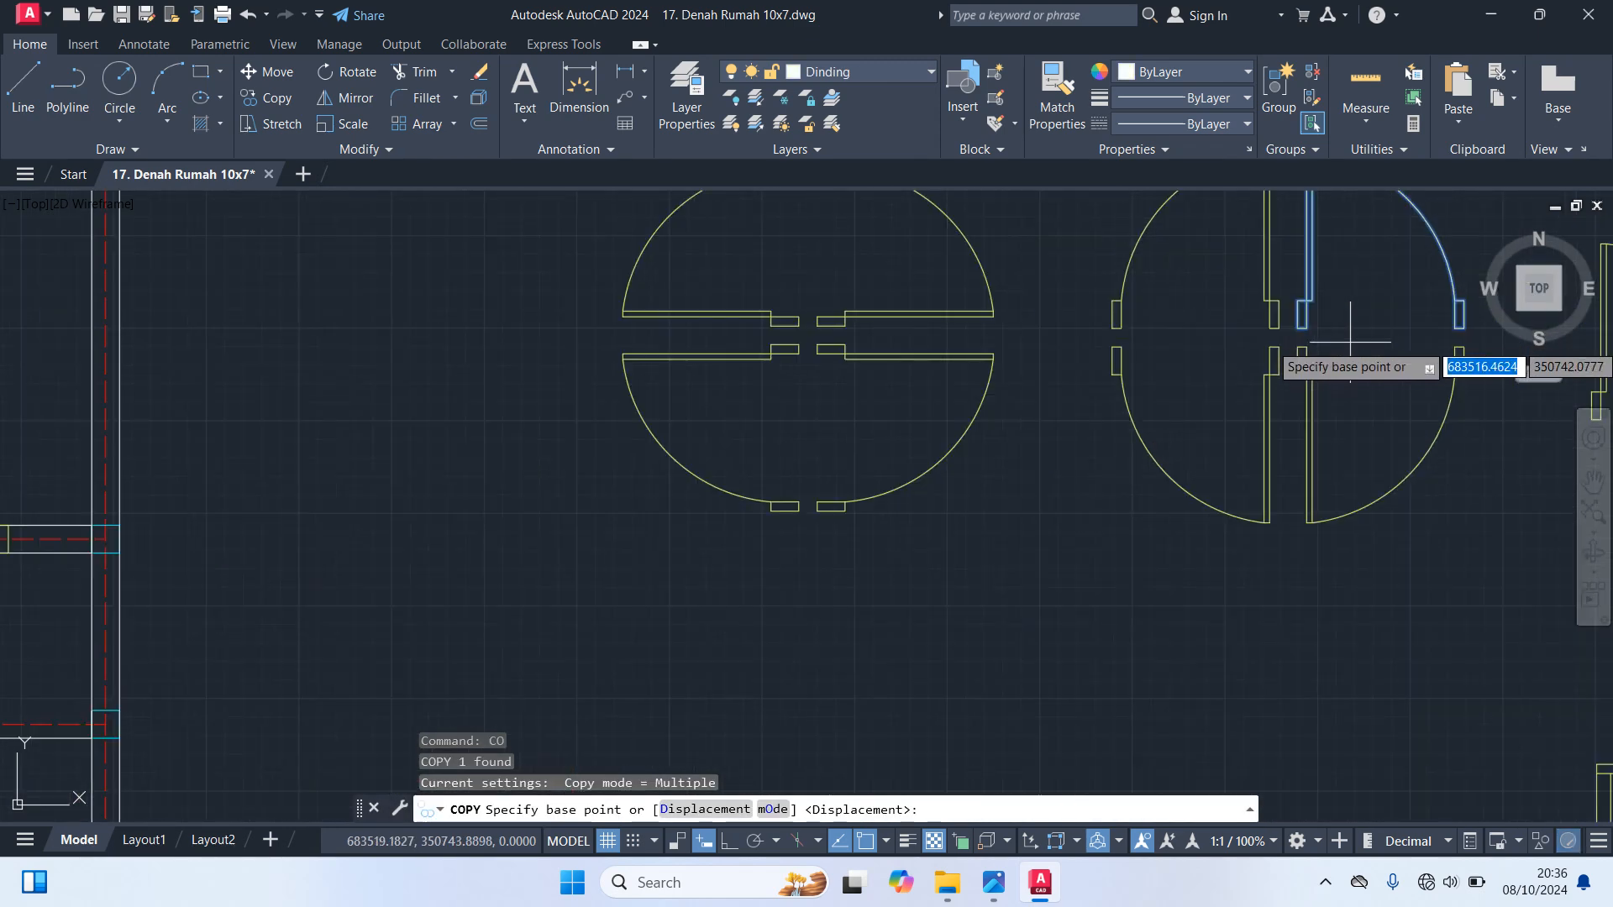
left_click(1355, 340)
scroll(1032, 572, "down", 6)
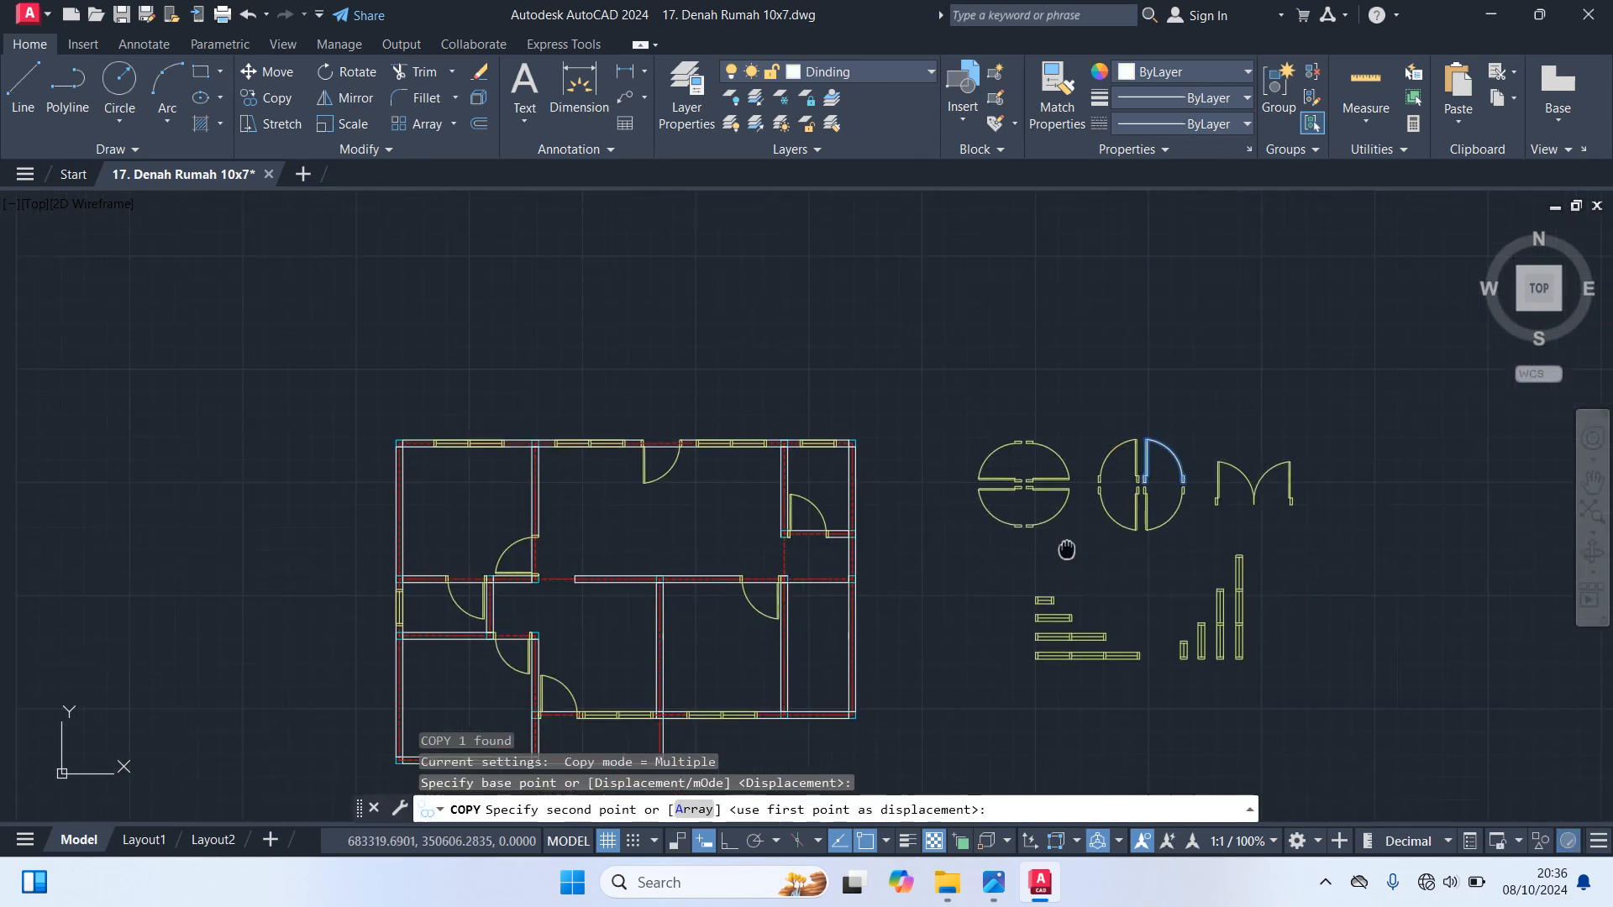
scroll(954, 533, "up", 8)
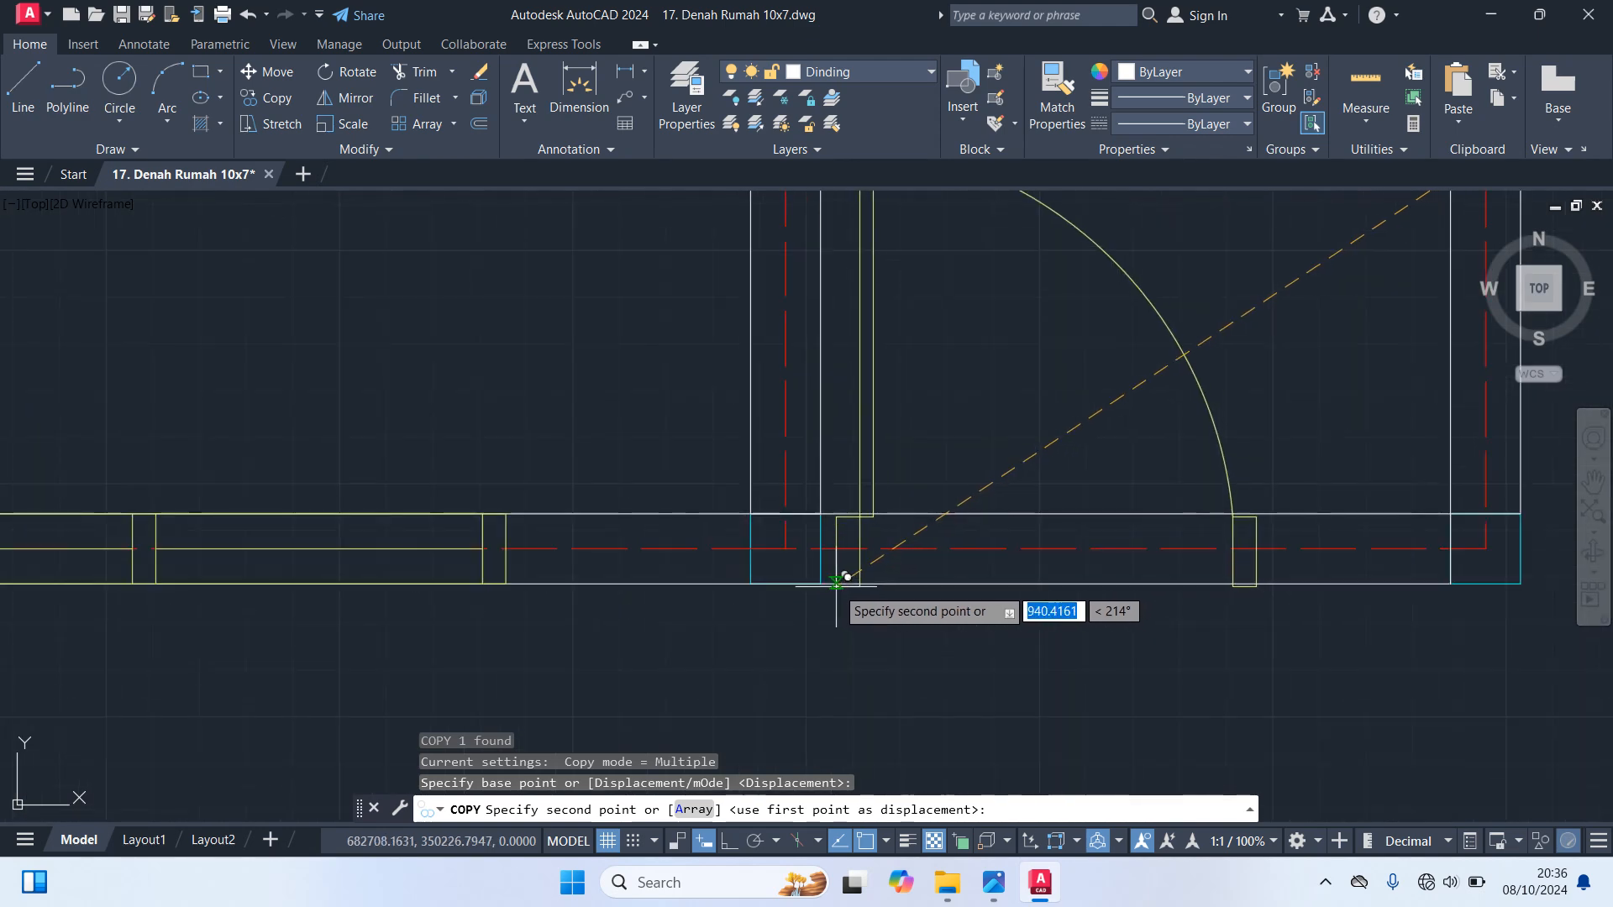
left_click(836, 579)
scroll(886, 587, "down", 5)
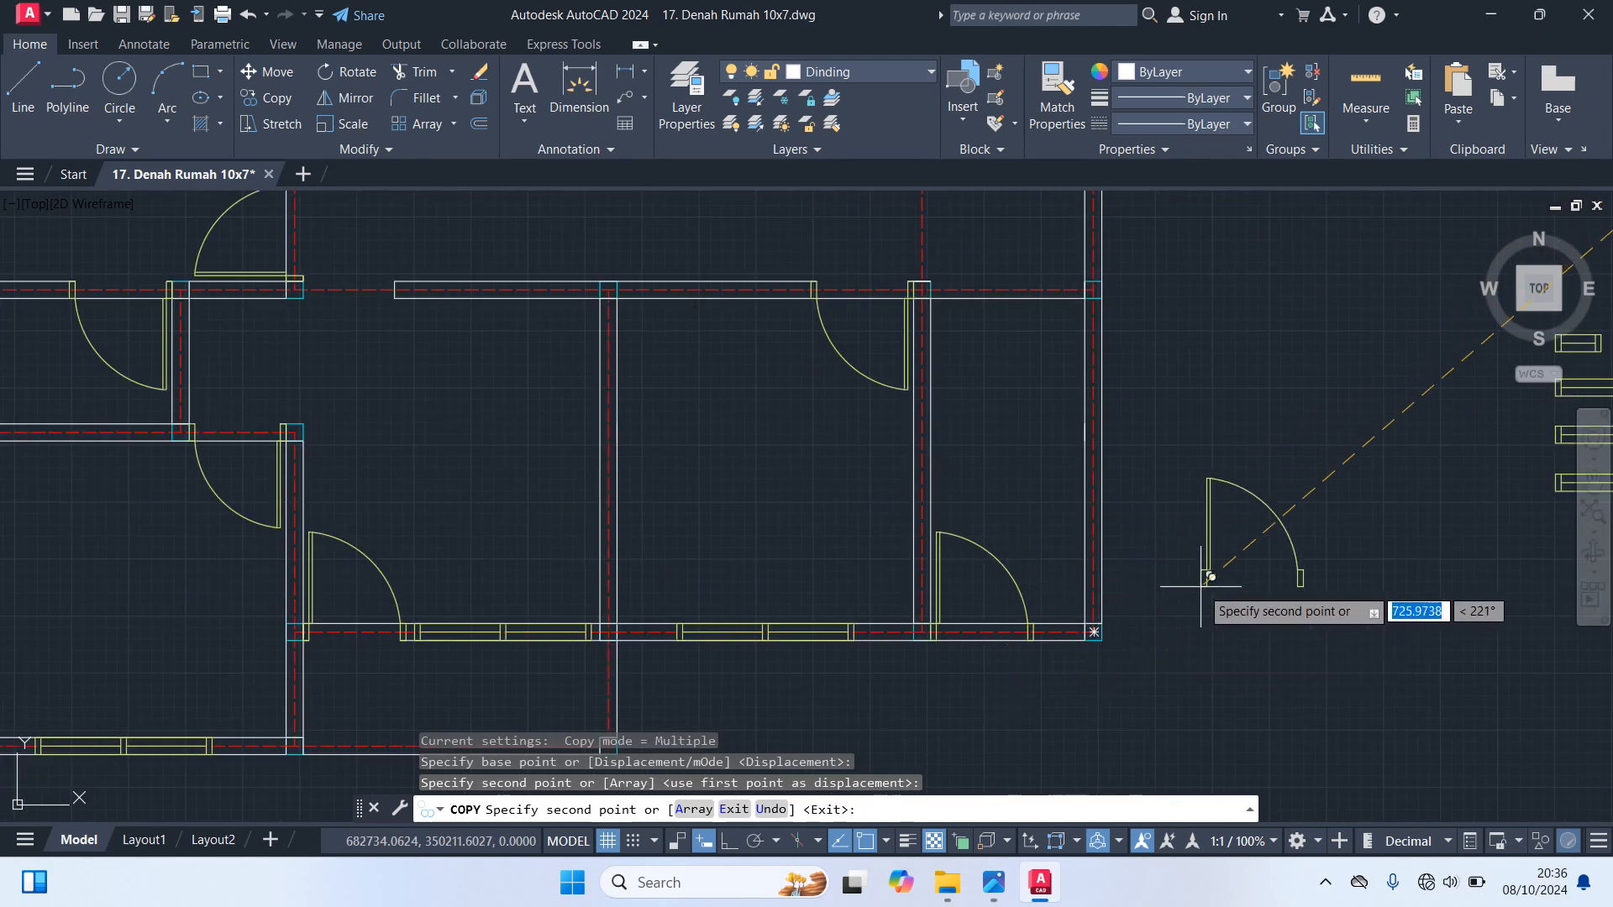
key("Escape")
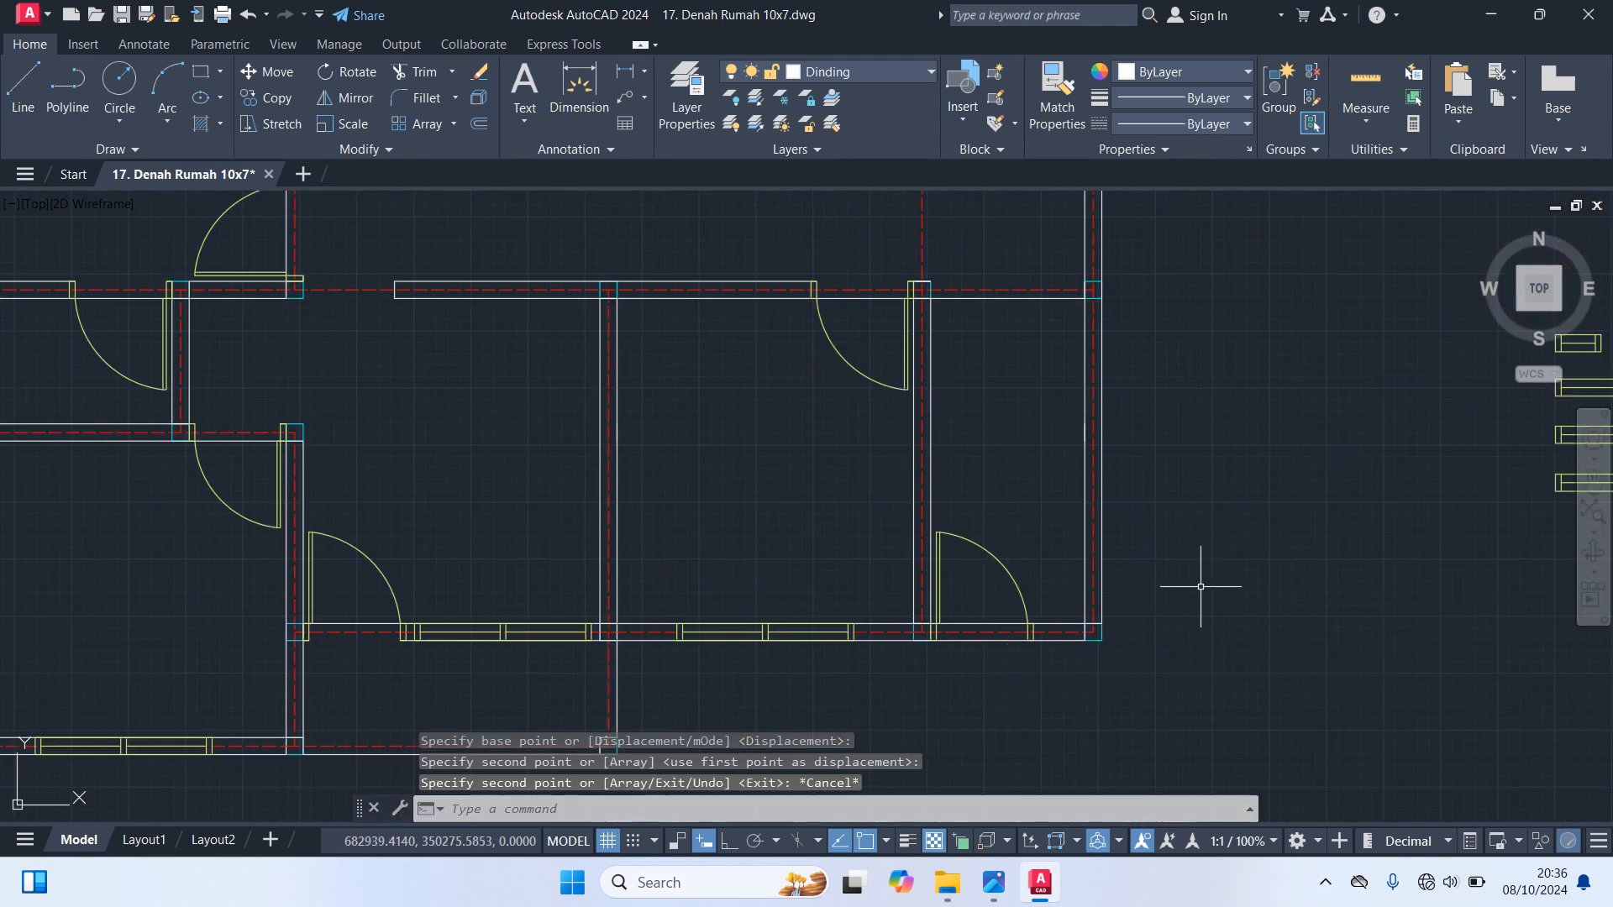
Draw the missing upper line of the lower right room's top wall between its two corner columns
scroll(1201, 586, "down", 4)
scroll(1201, 586, "up", 2)
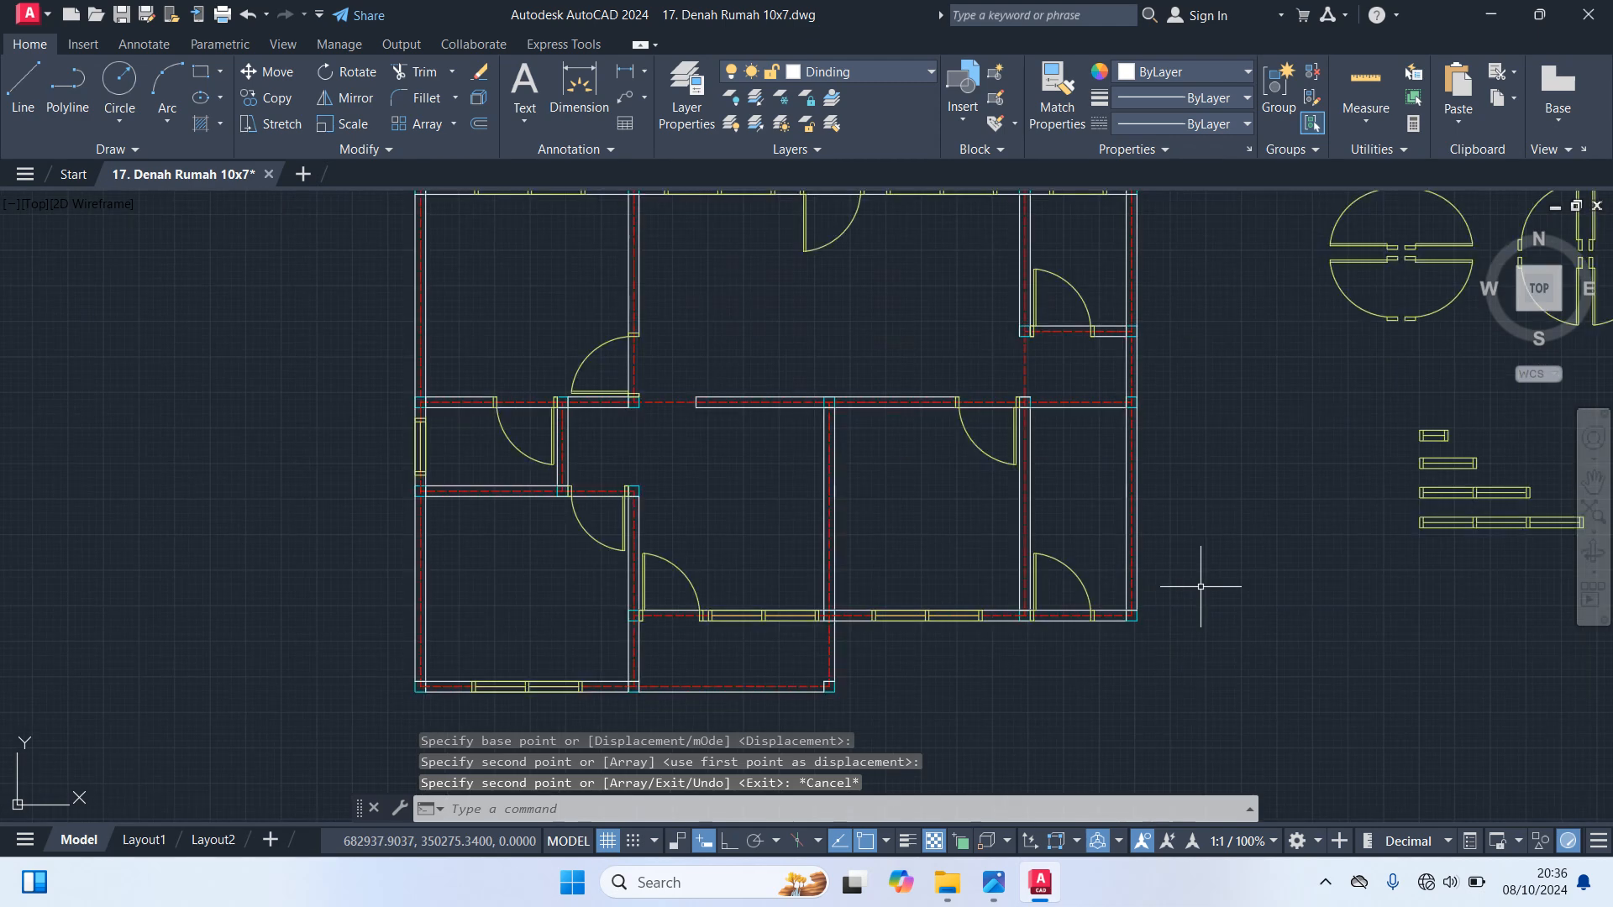
type("l")
key("Return")
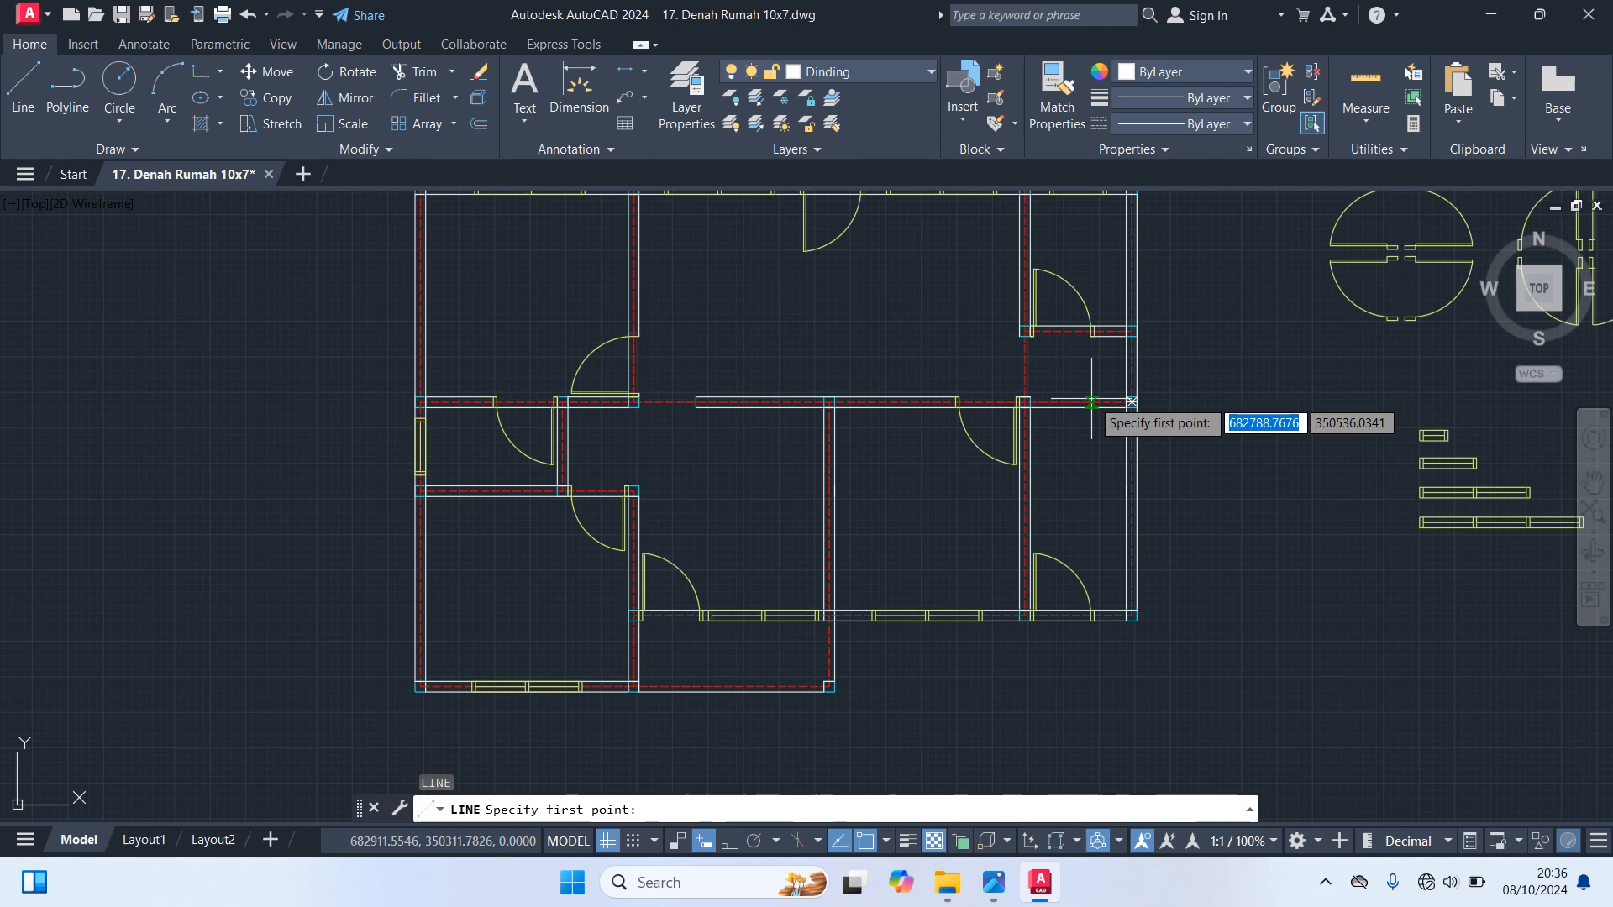
scroll(1084, 403, "up", 3)
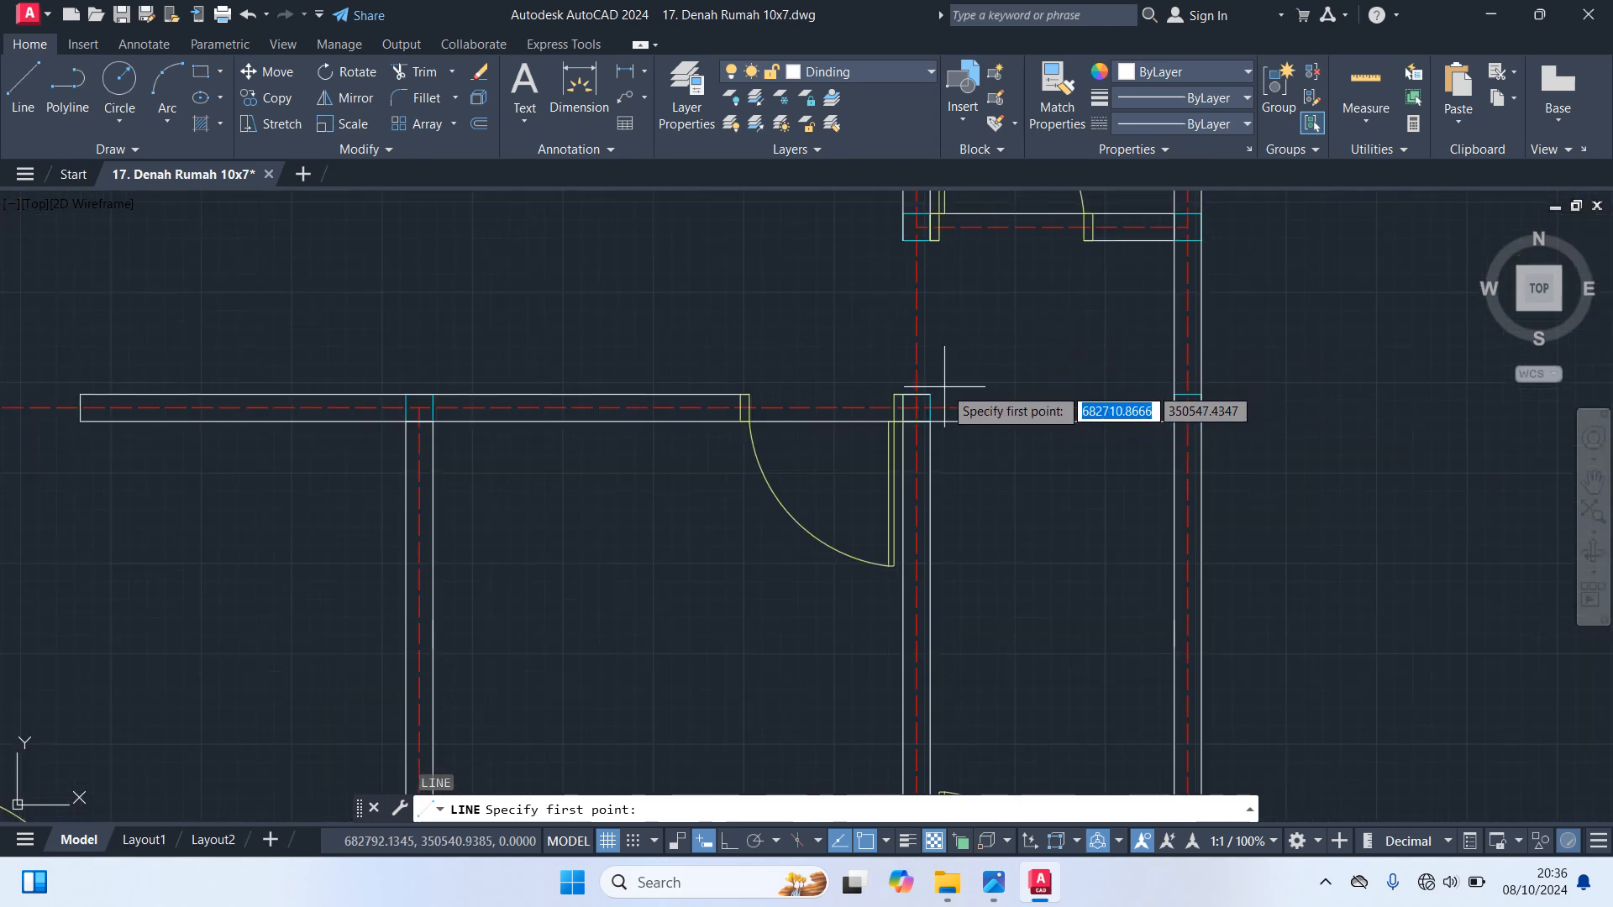
left_click(930, 394)
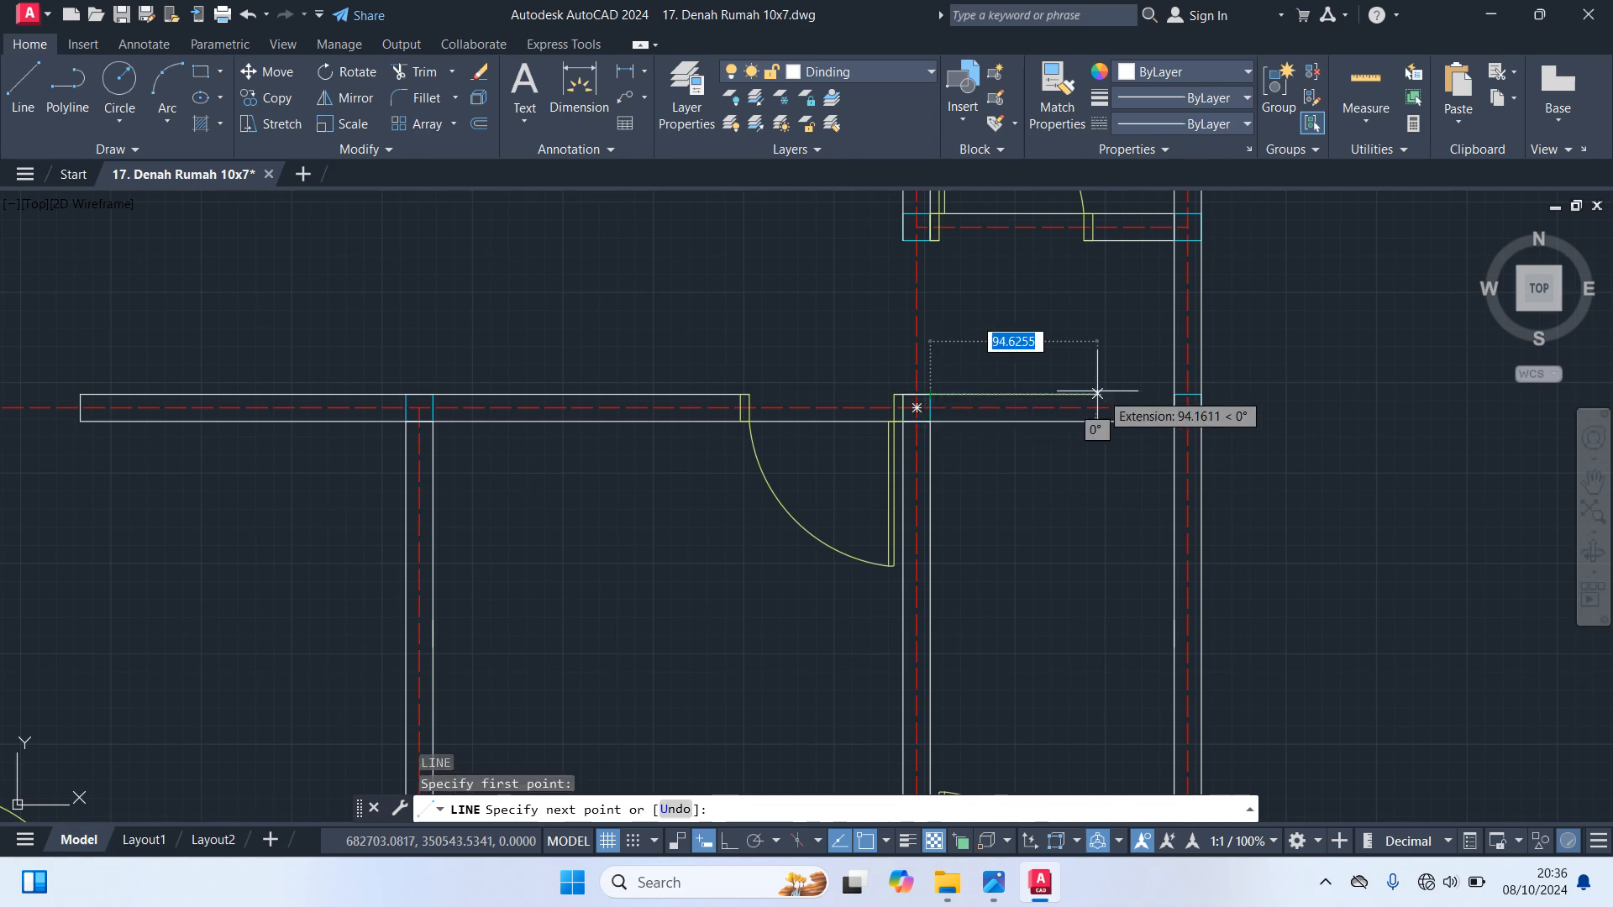
left_click(1174, 394)
key("Escape")
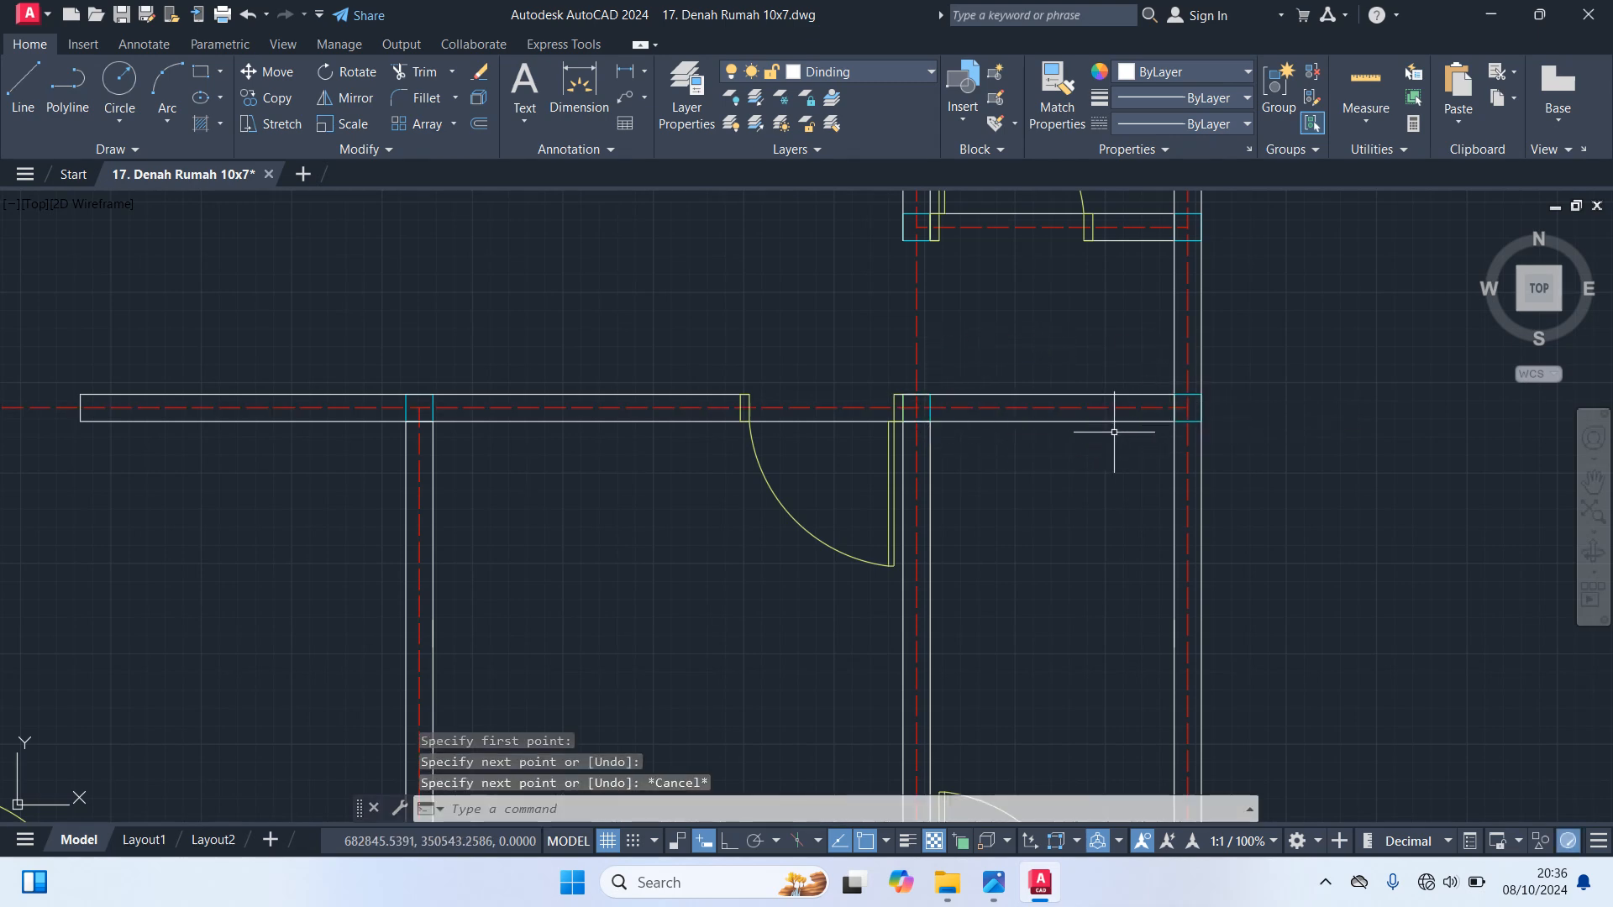
Trim away the lower line of the lower right room's top wall between its two corner columns
scroll(1108, 425, "down", 5)
scroll(1076, 453, "up", 4)
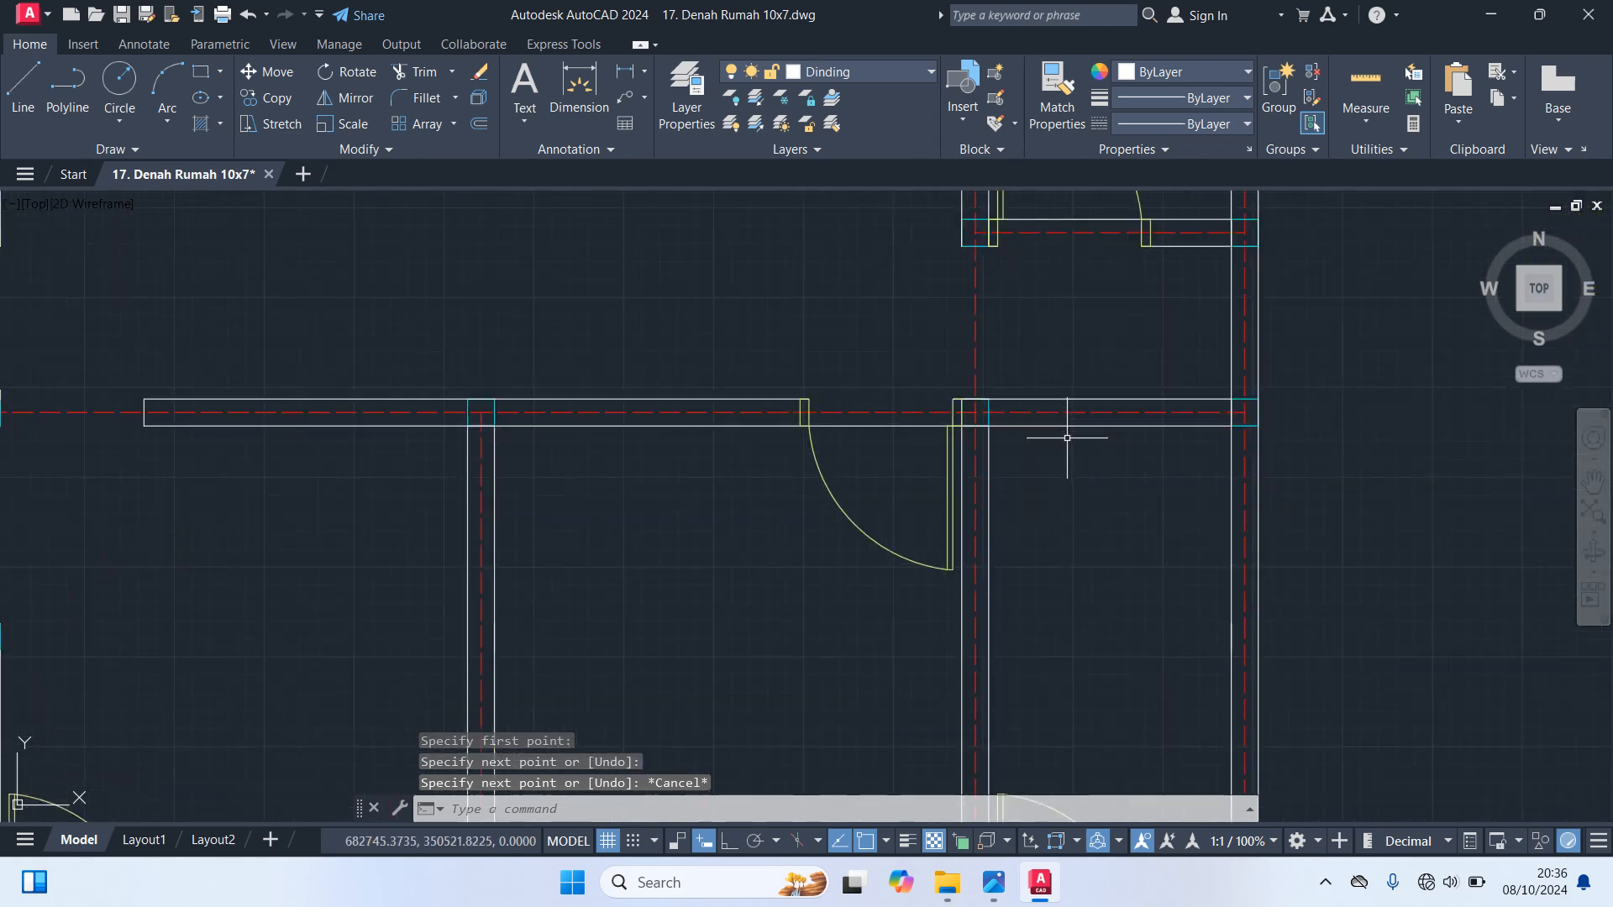
scroll(1067, 437, "down", 4)
scroll(1044, 432, "up", 5)
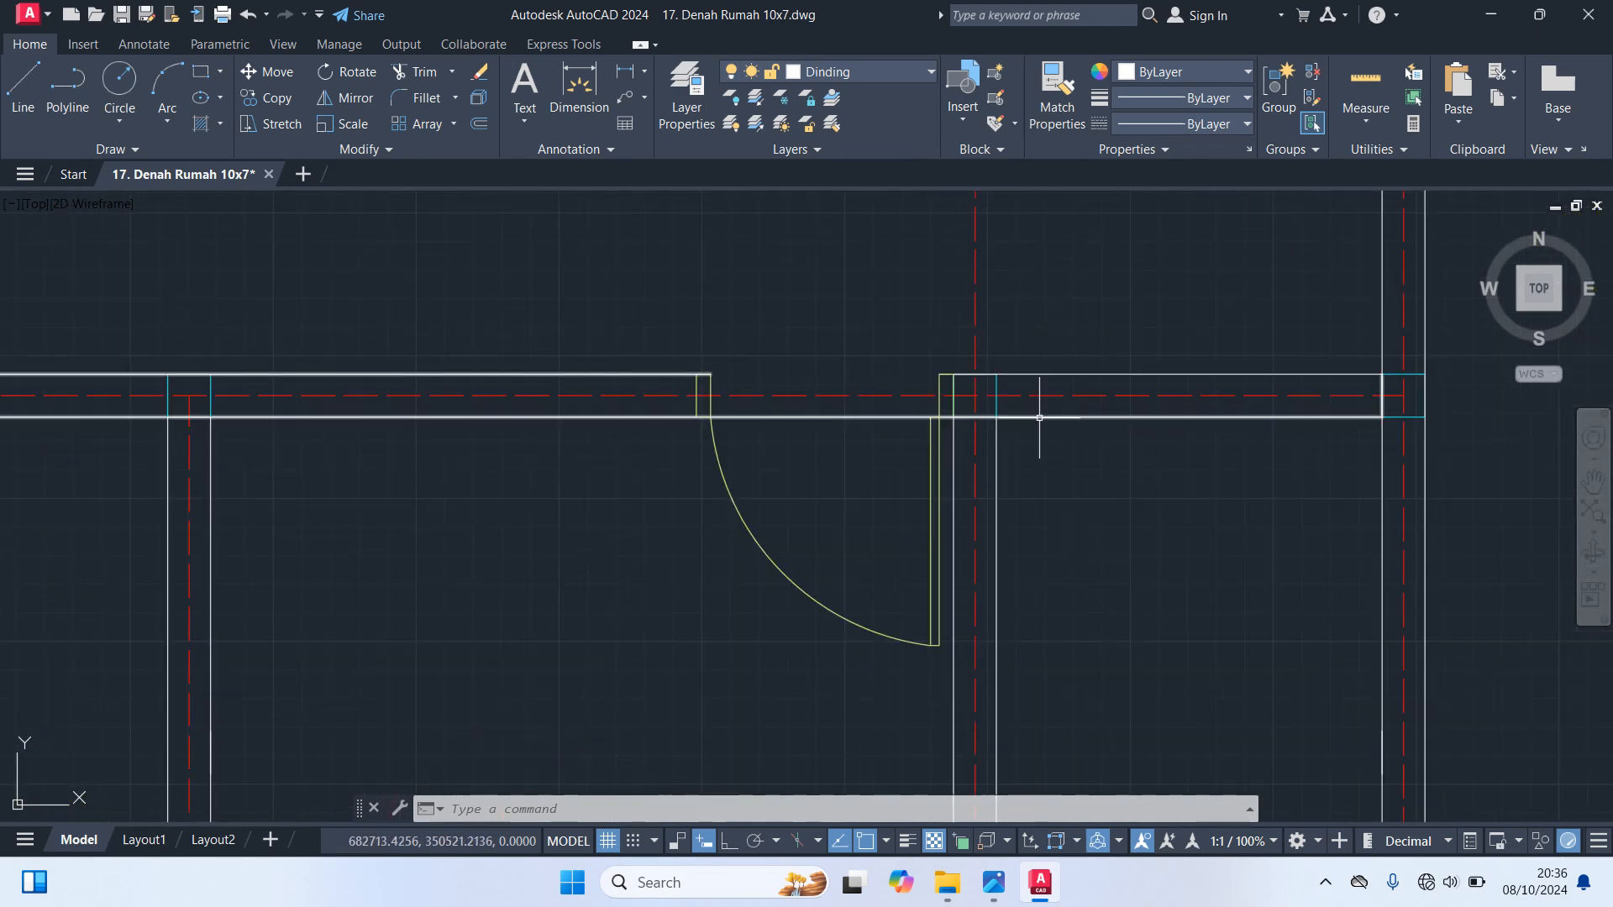
type("tr")
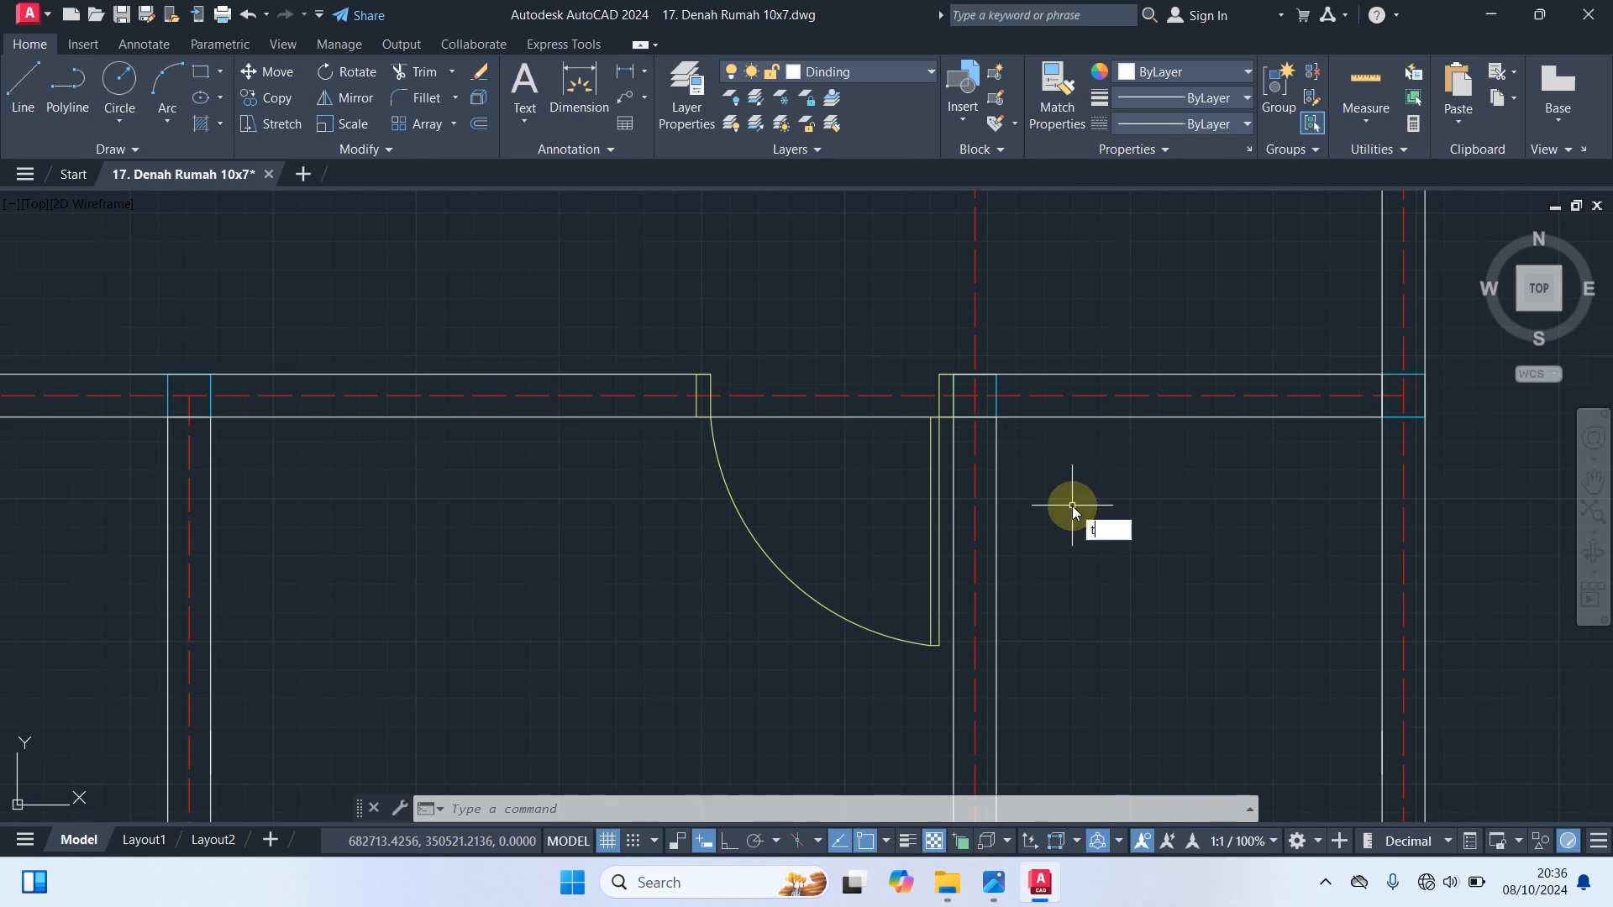
key("space")
left_click(1041, 417)
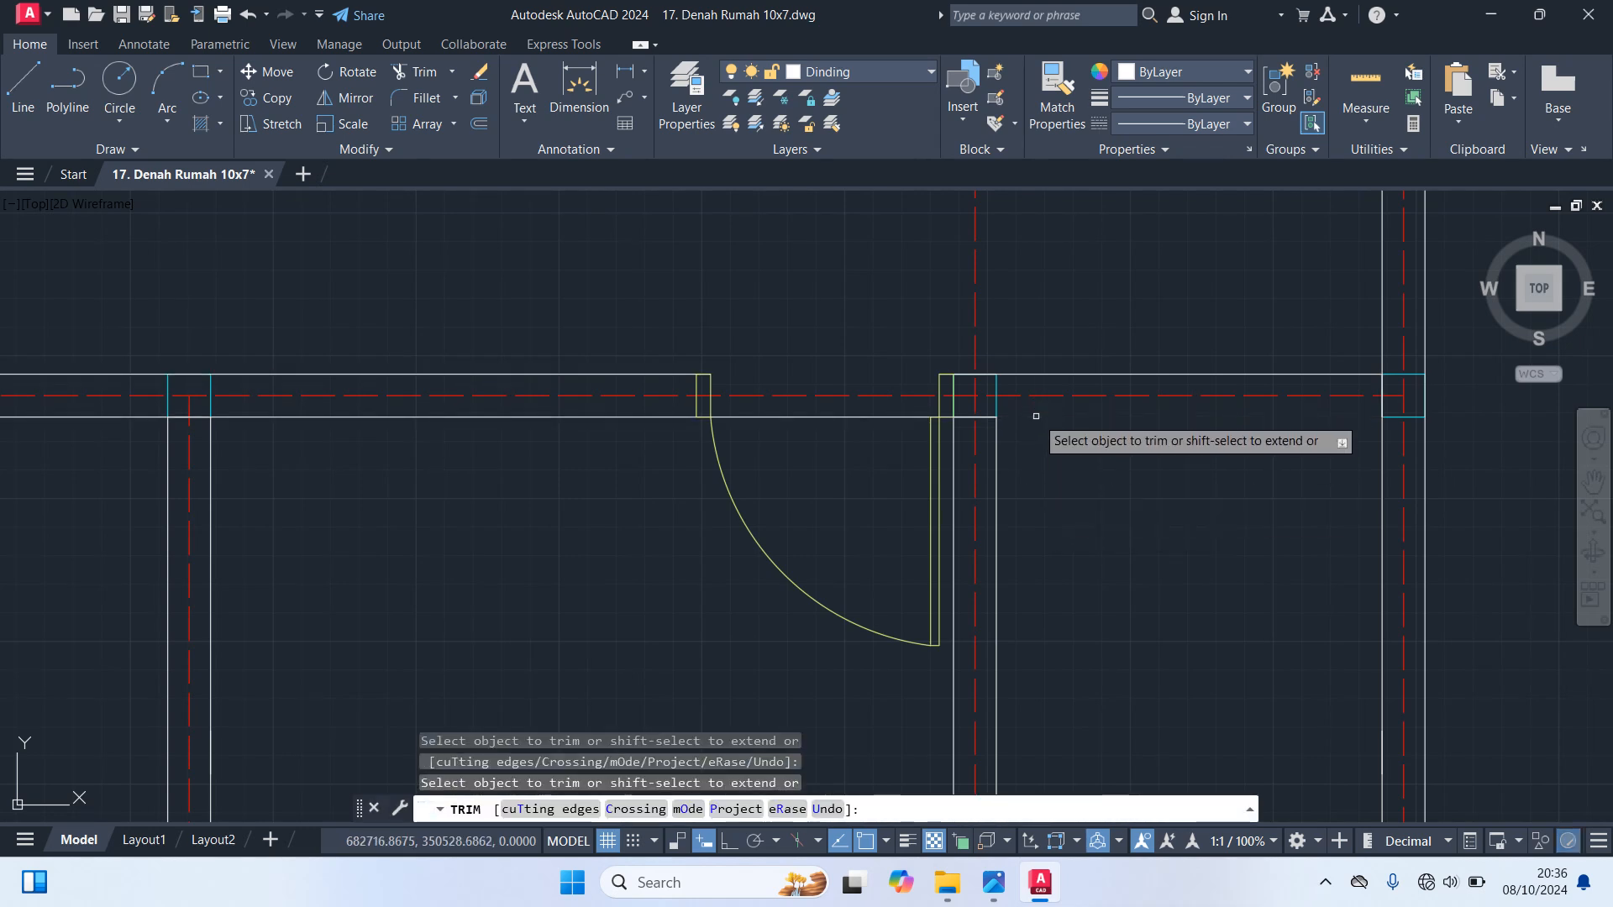
key("Escape")
Redraw the lower line of the lower right room's top wall as a separate line between the two columns
type("l")
key("space")
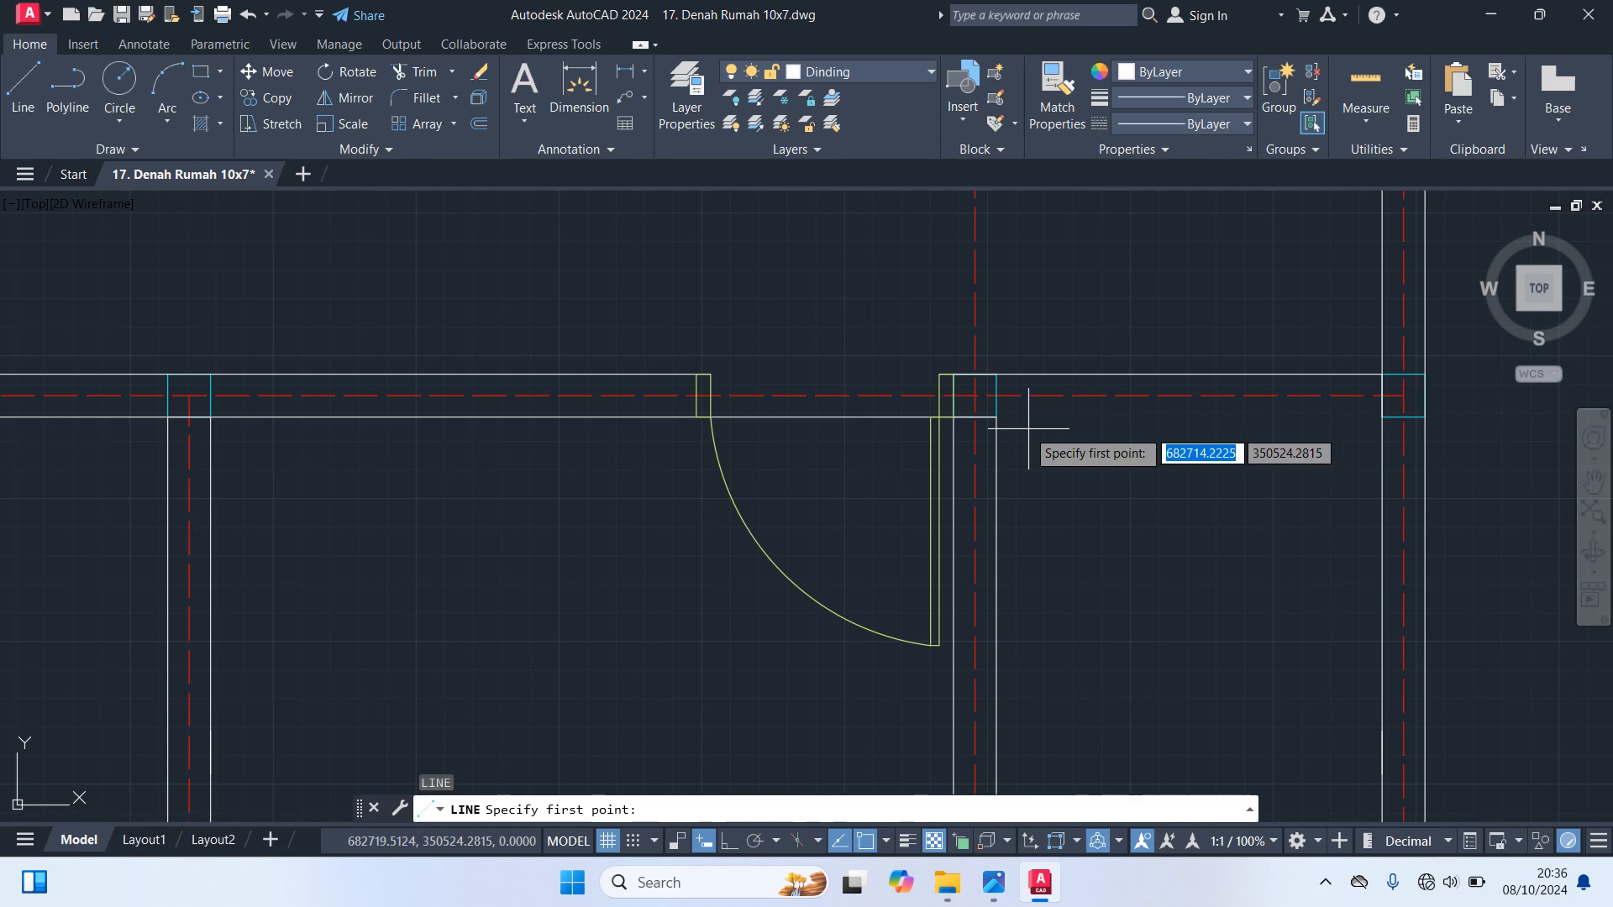
left_click(976, 395)
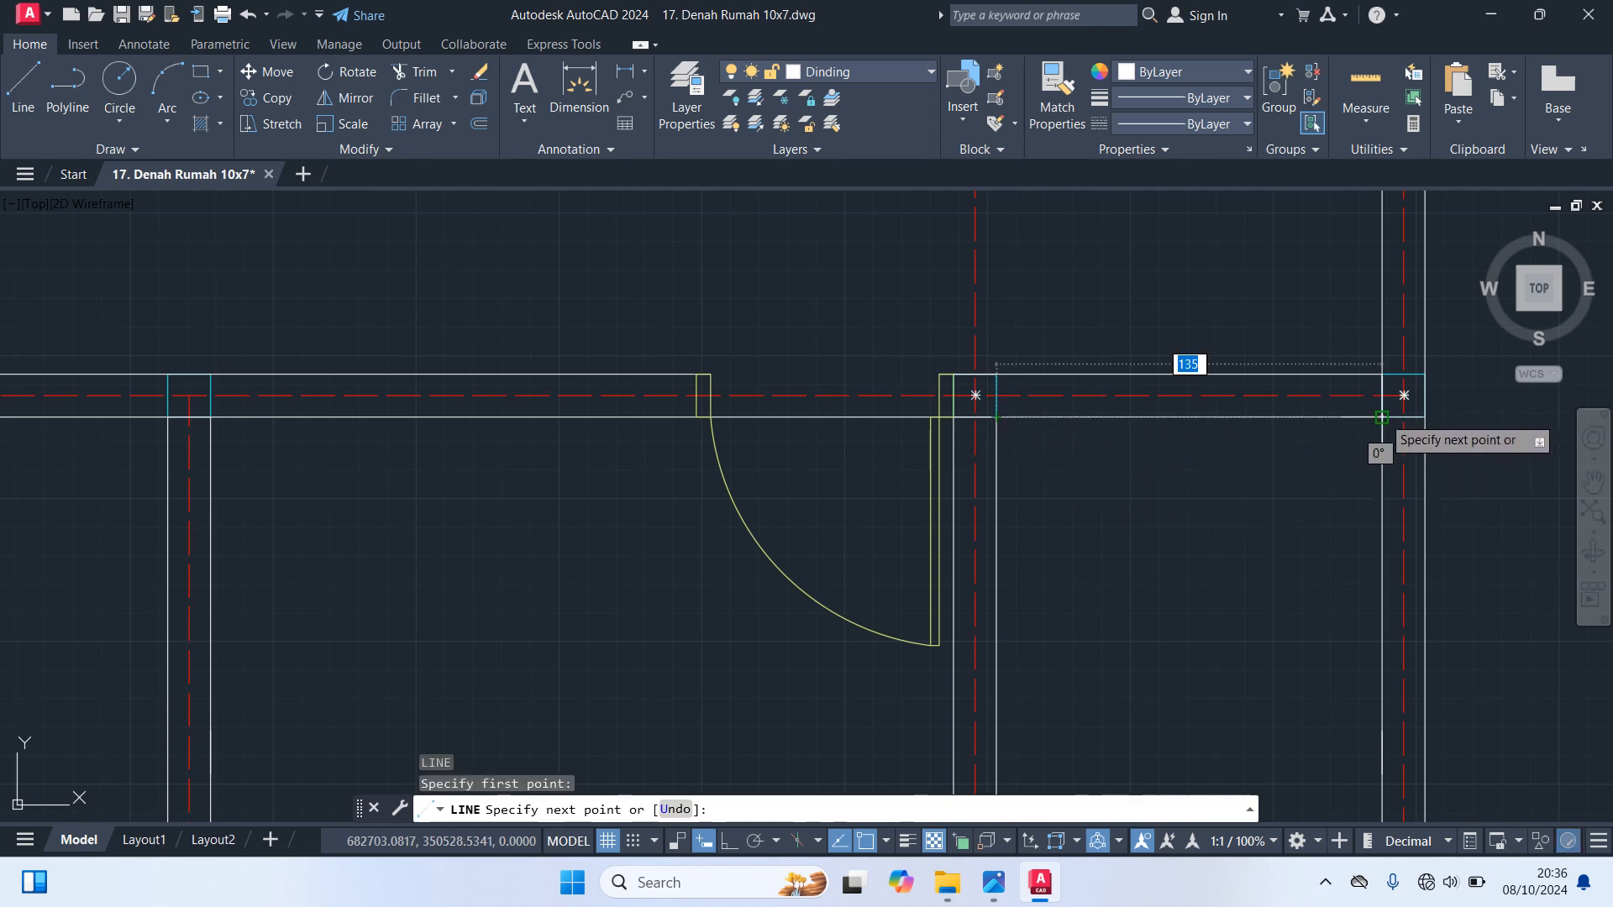
left_click(1384, 418)
key("Escape")
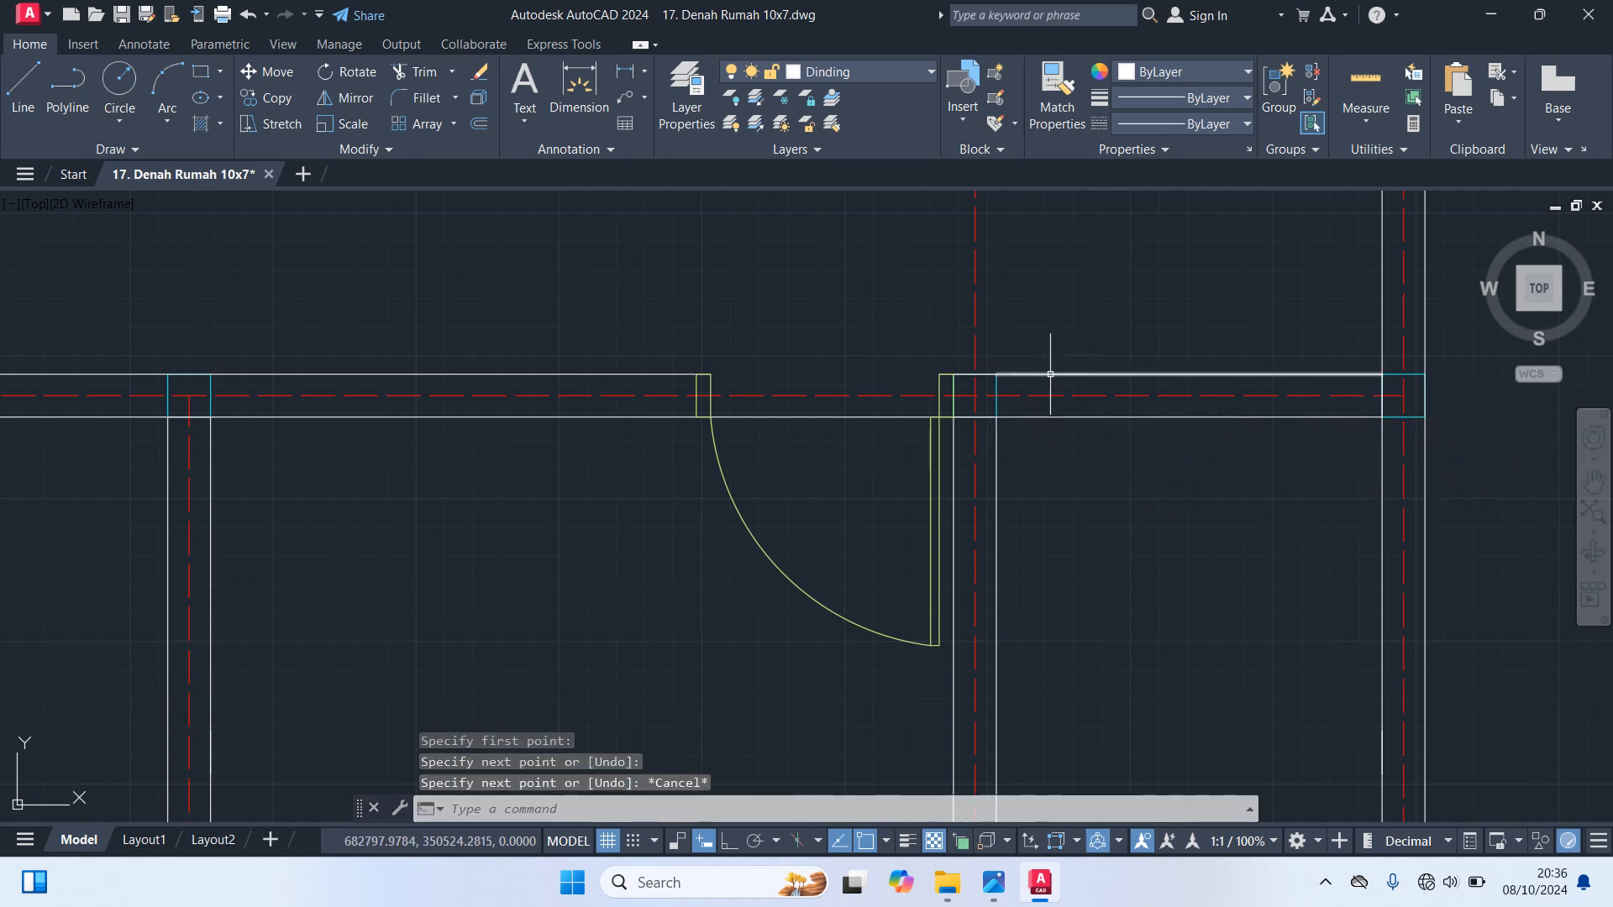
With Ortho on, shorten the upper line of the lower right room's top wall by 80 from its left end
left_click(1047, 374)
scroll(1031, 378, "up", 4)
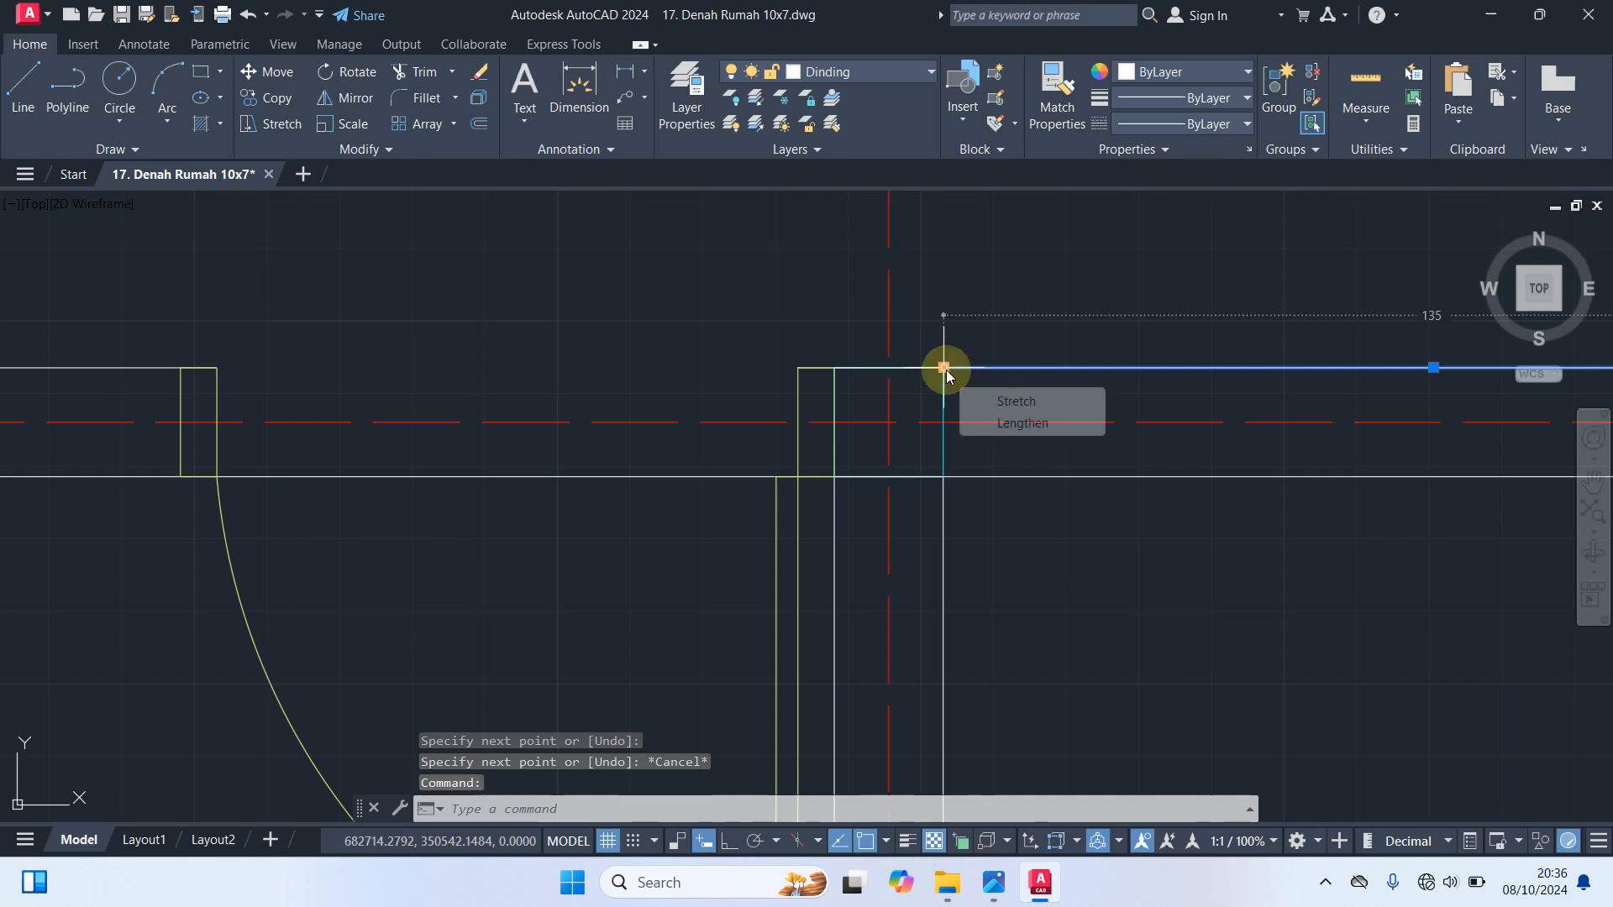
left_click(944, 367)
key("F8")
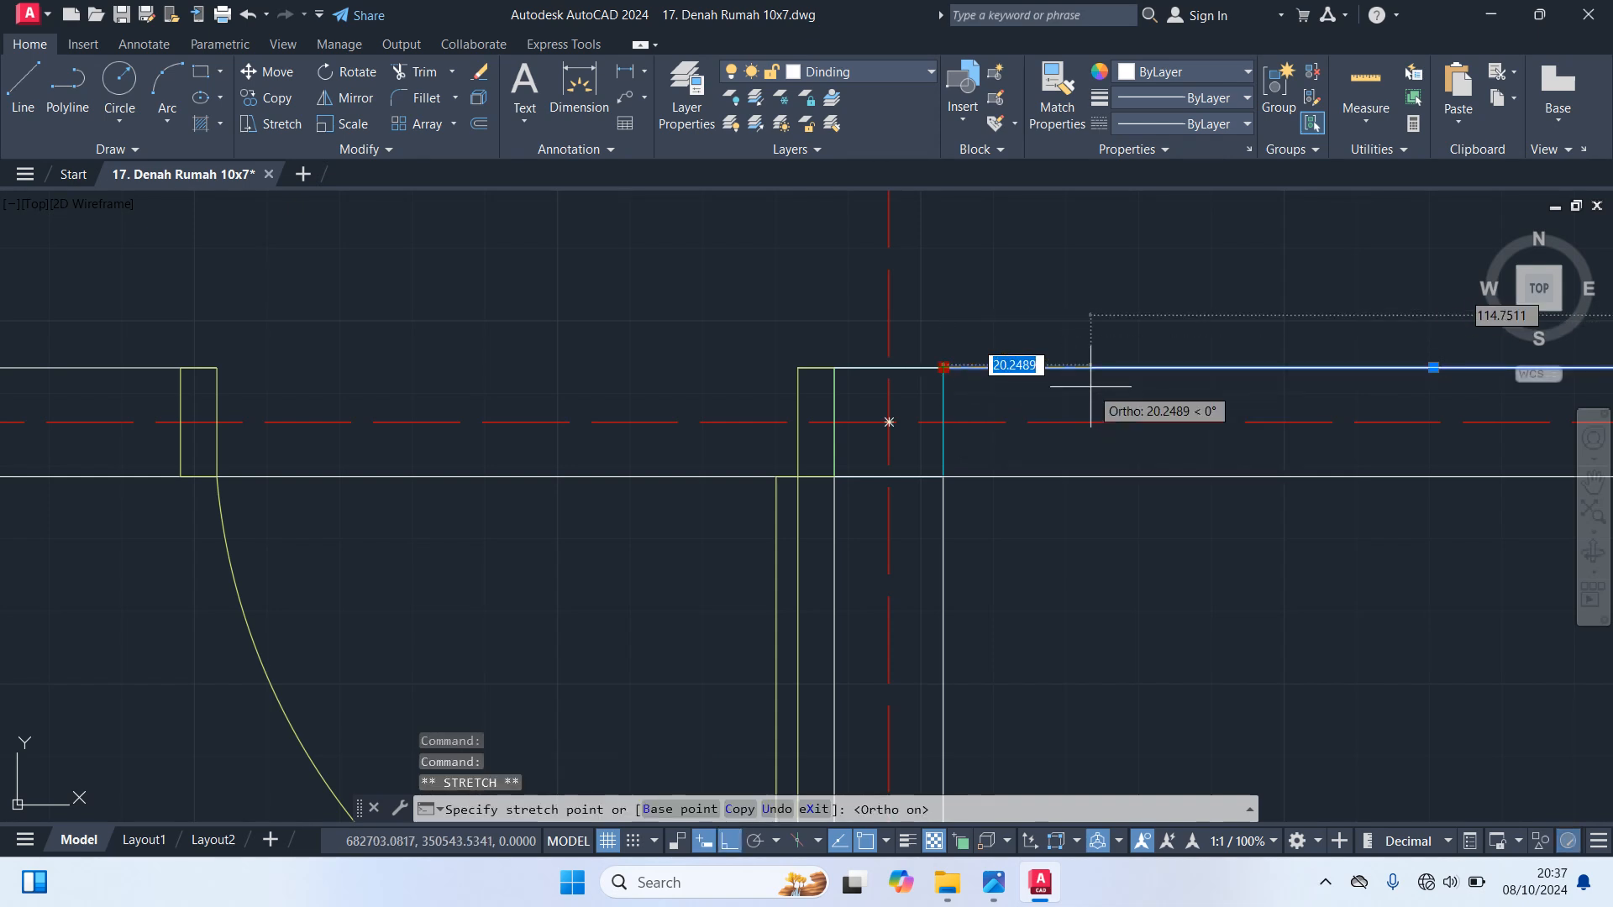
type("80")
key("Return")
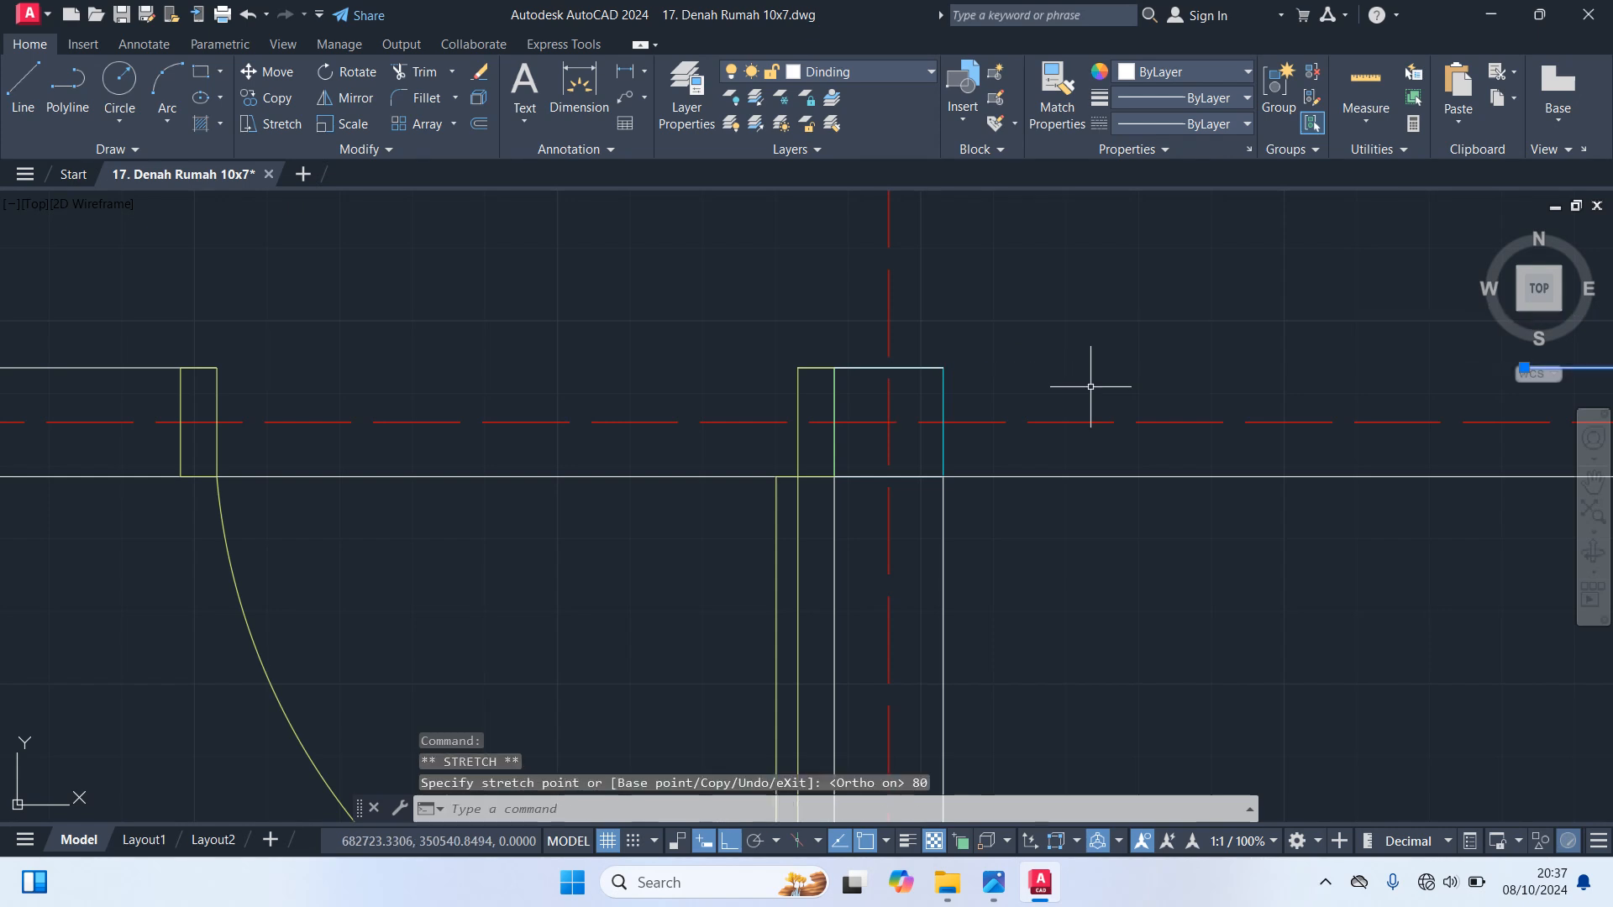
key("Escape")
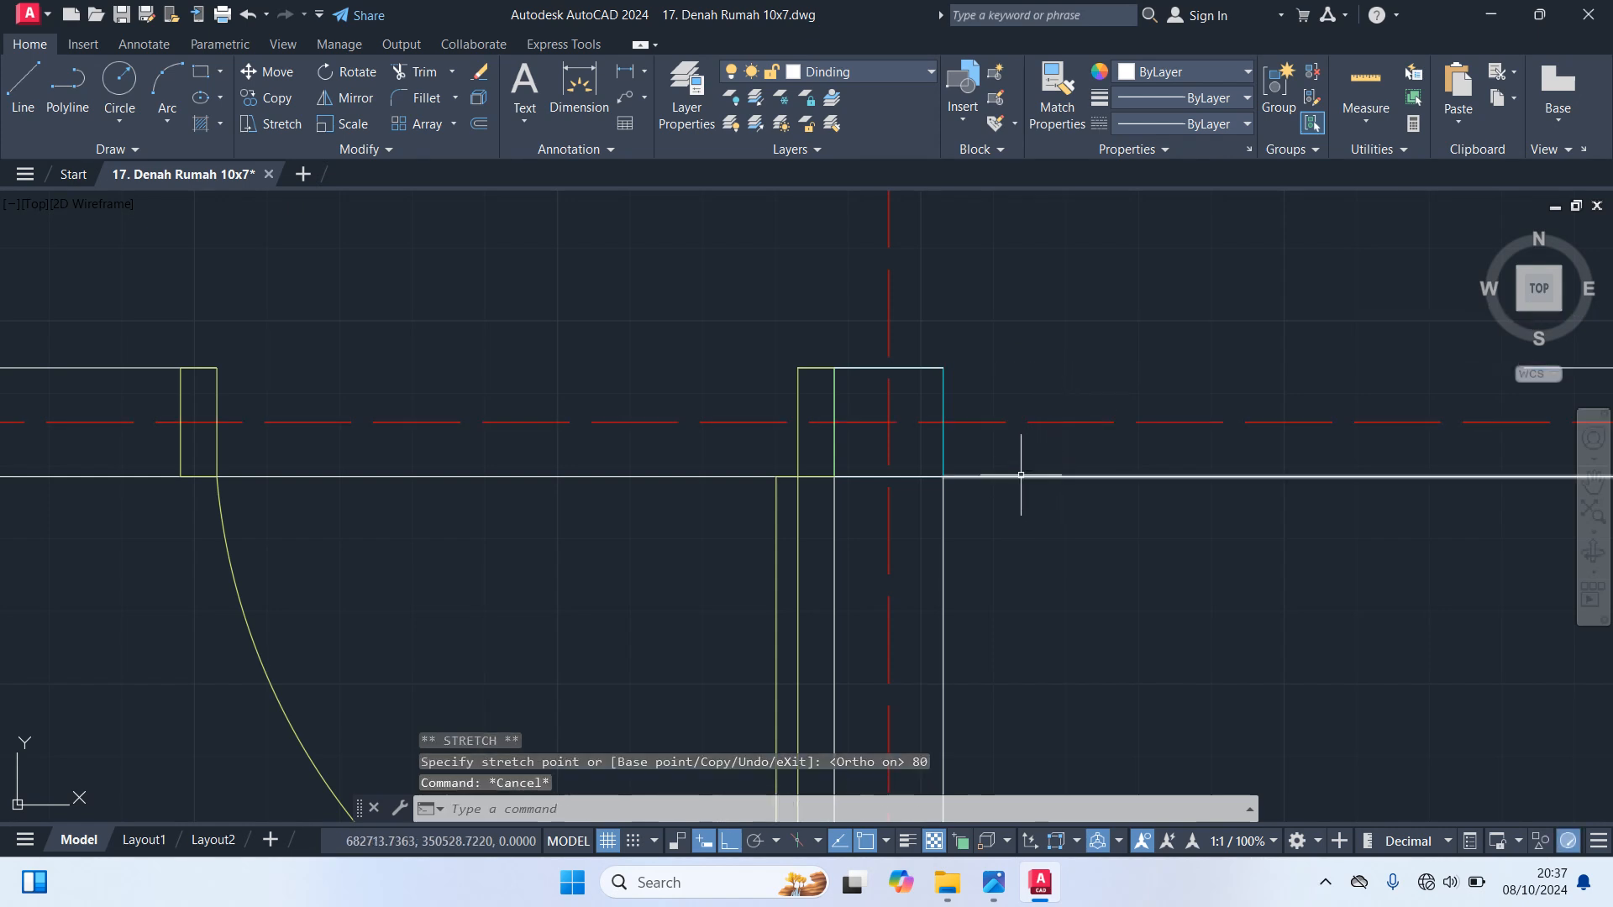
Shorten the lower line of the same wall by 80 from its left end to match the opening
left_click(944, 476)
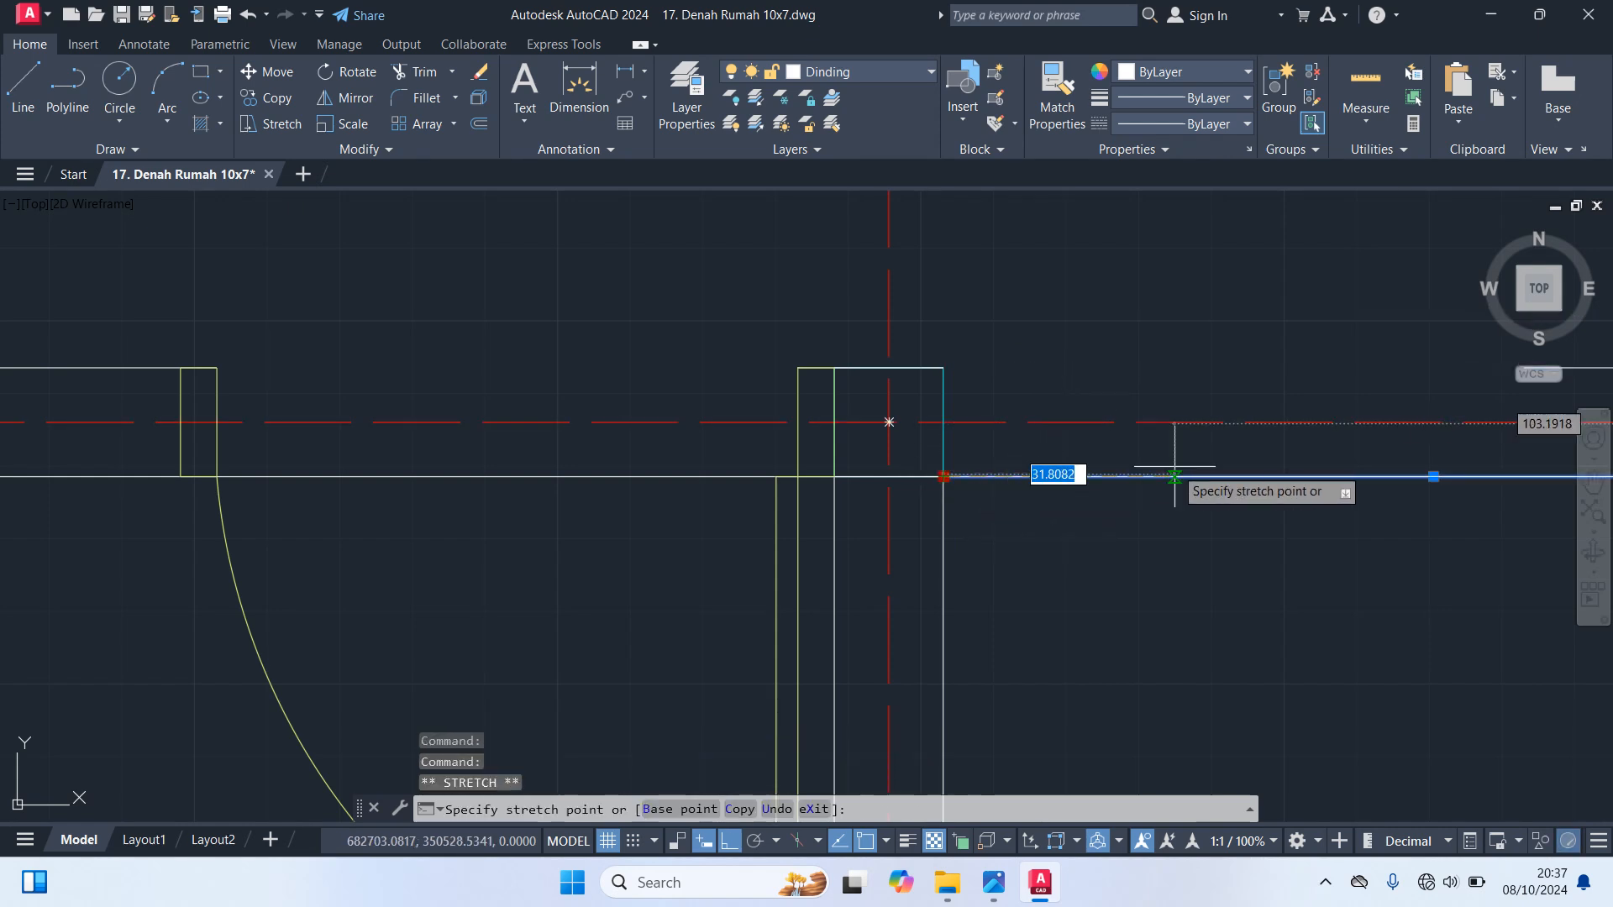
type("80")
key("Return")
scroll(1234, 507, "down", 3)
middle_click_drag(1297, 544, 1015, 501)
key("Escape")
Close the free end of the shortened wall stub with a vertical line joining its upper and lower lines
type("l")
key("Return")
scroll(1046, 474, "up", 4)
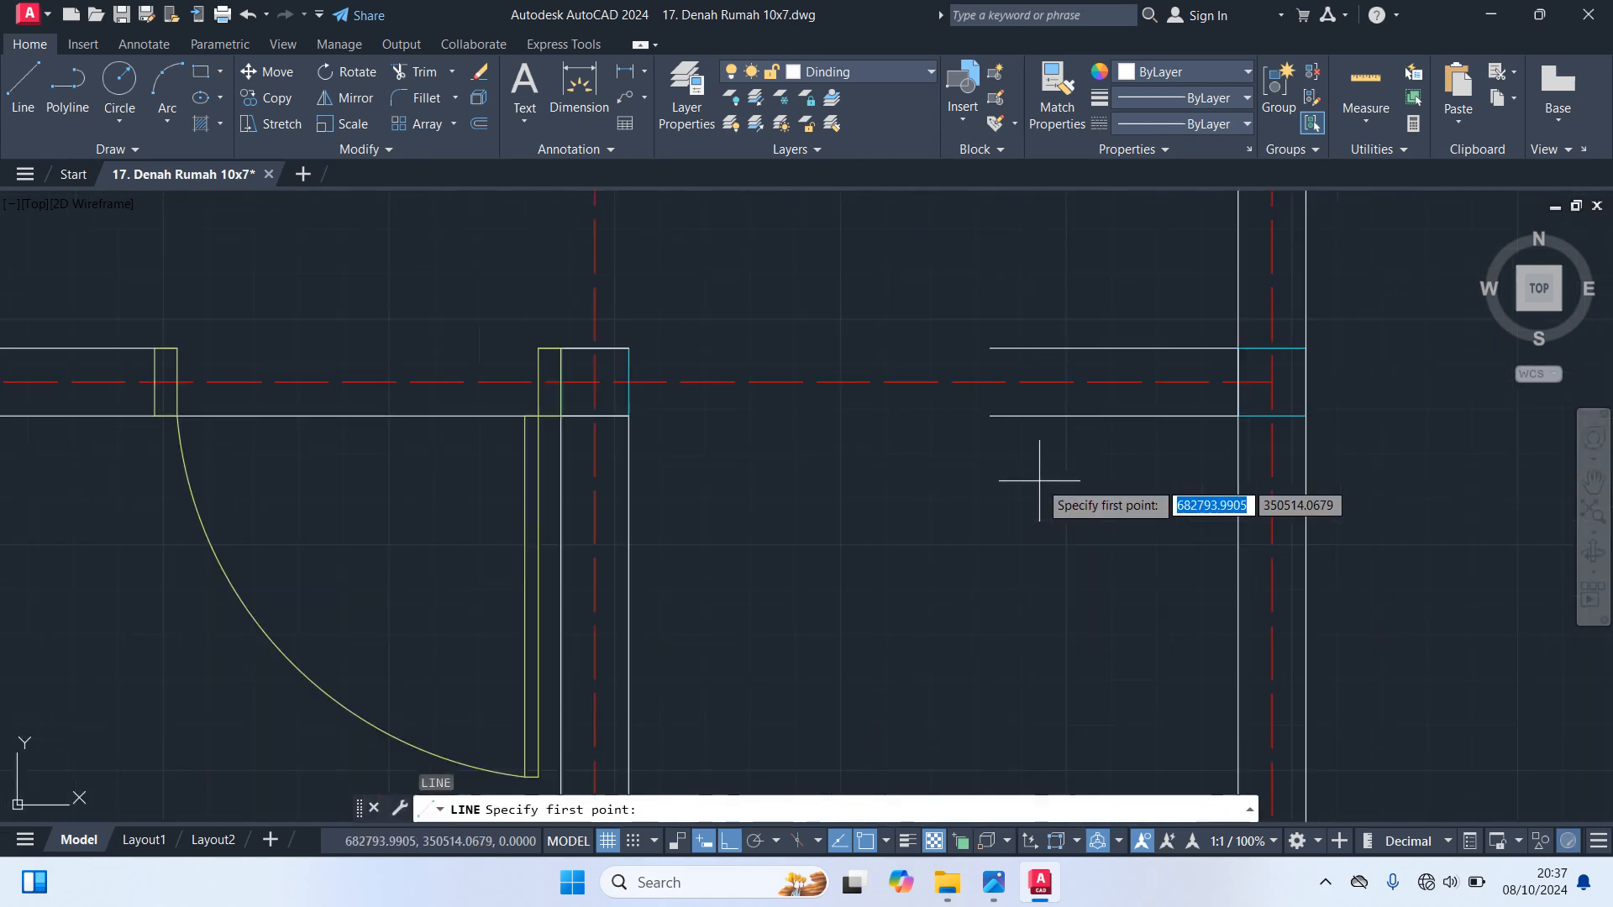
left_click(990, 415)
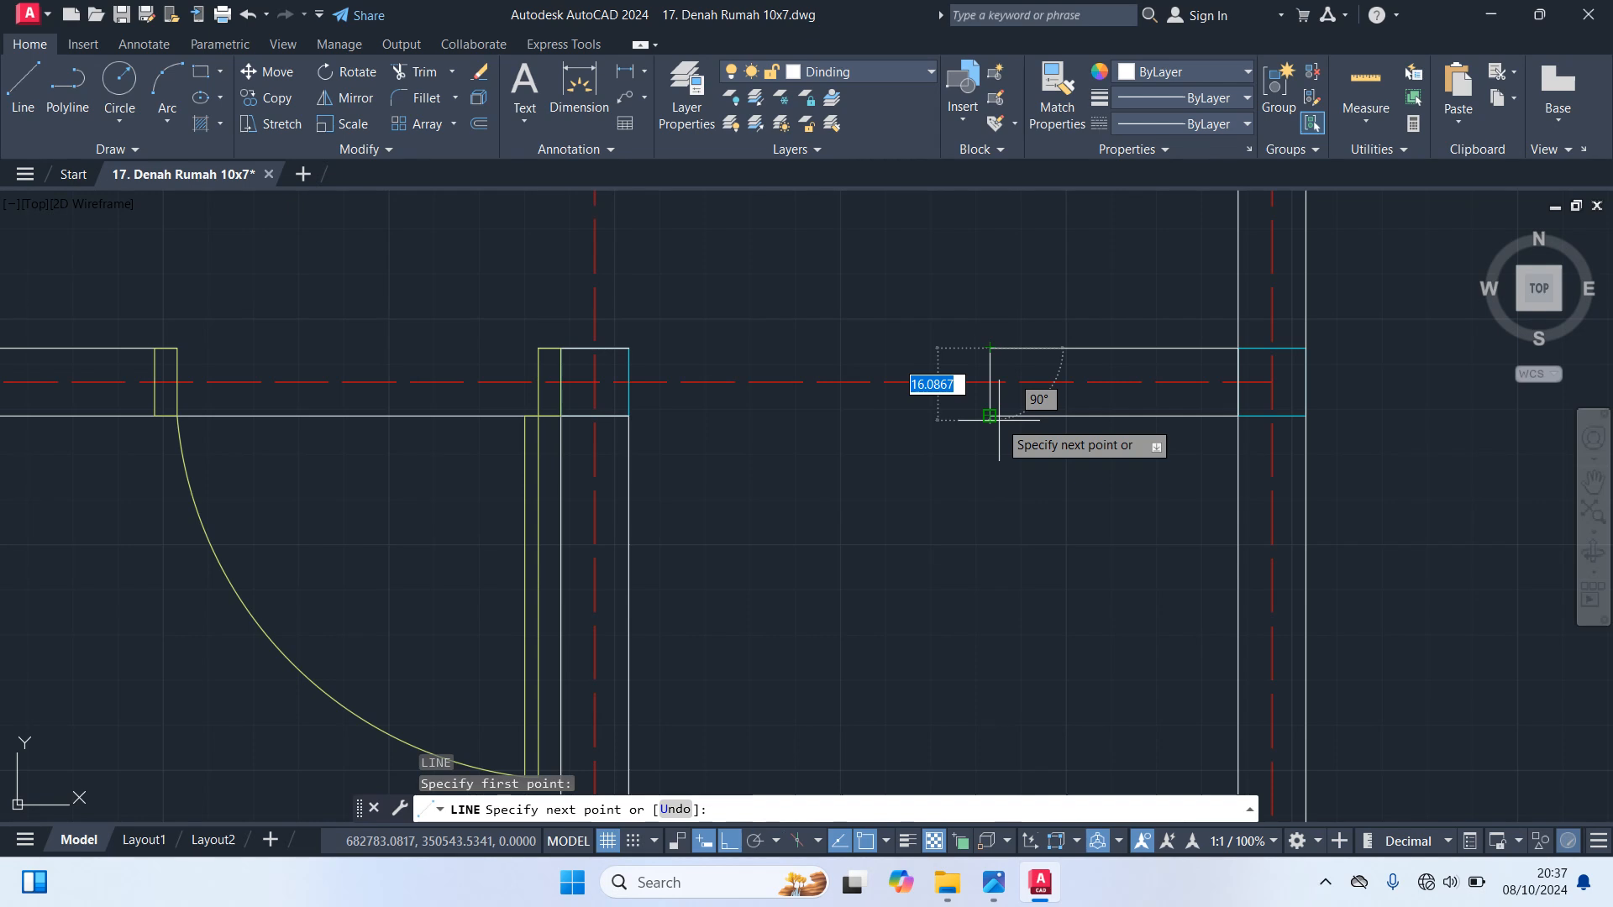
key("Escape")
scroll(1063, 480, "down", 9)
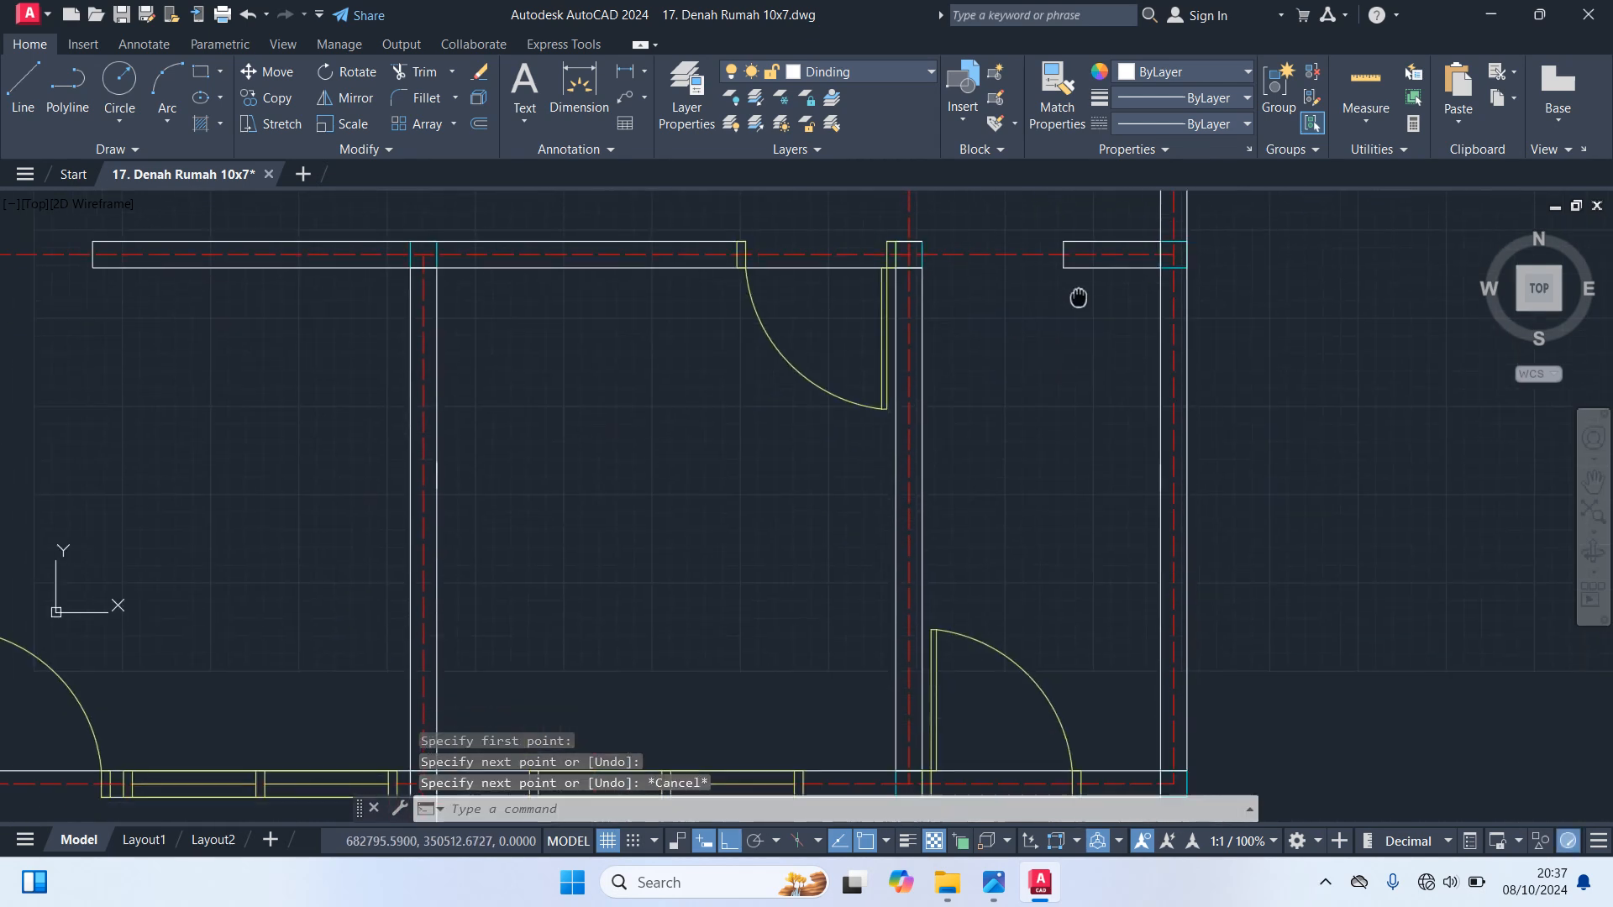
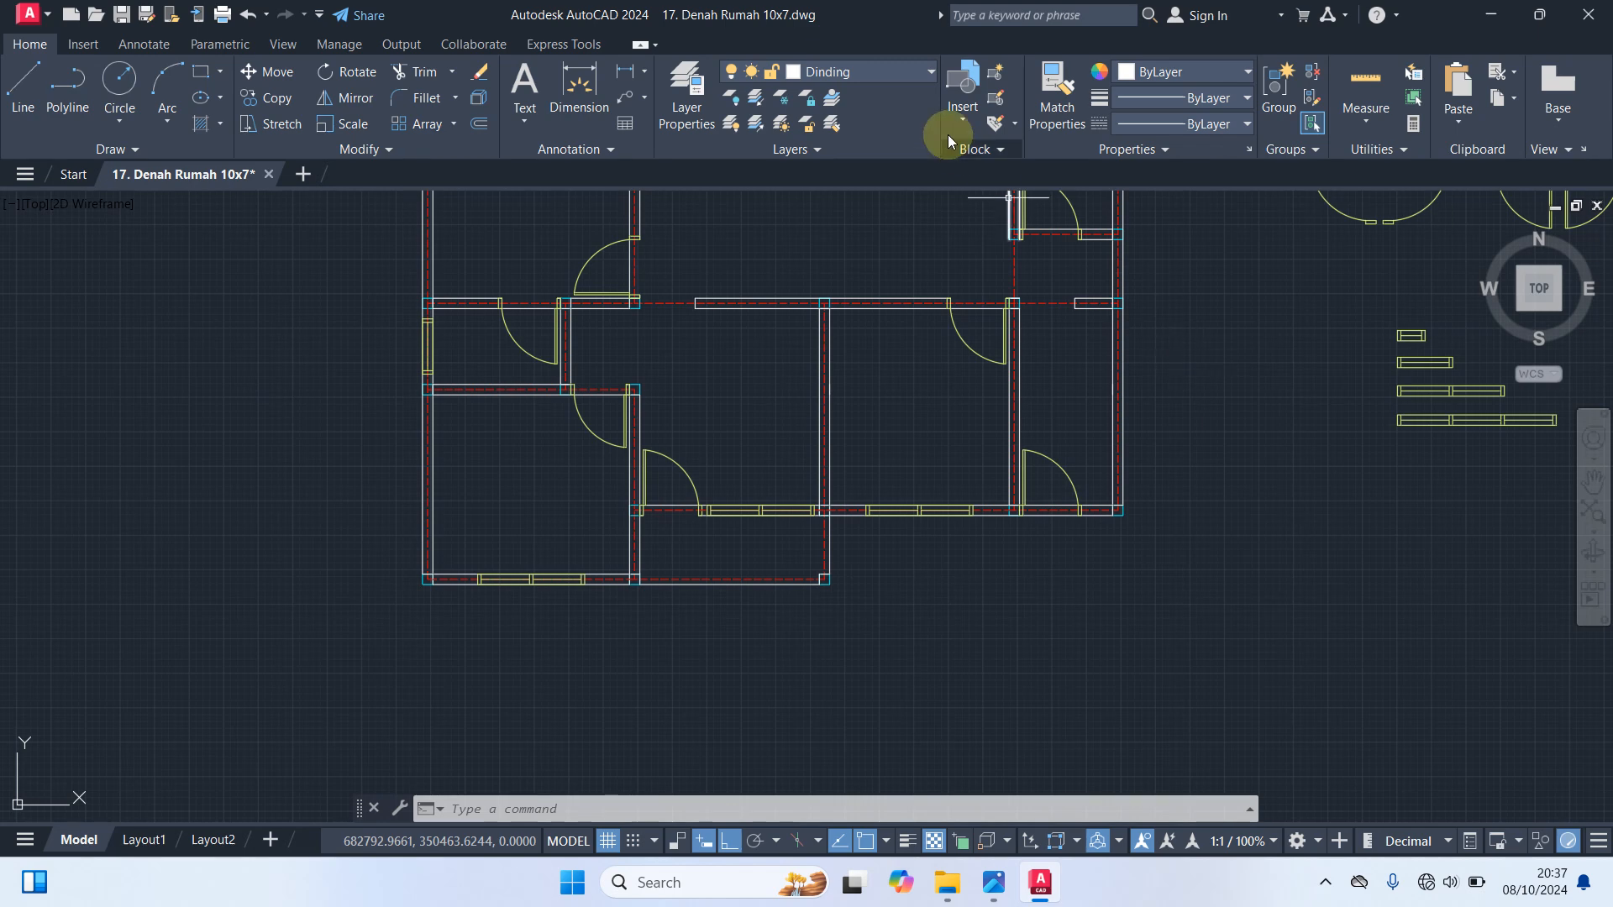
Make Garis Bantu the current layer and erase the spare door and window symbols beside the floor plan
left_click(886, 71)
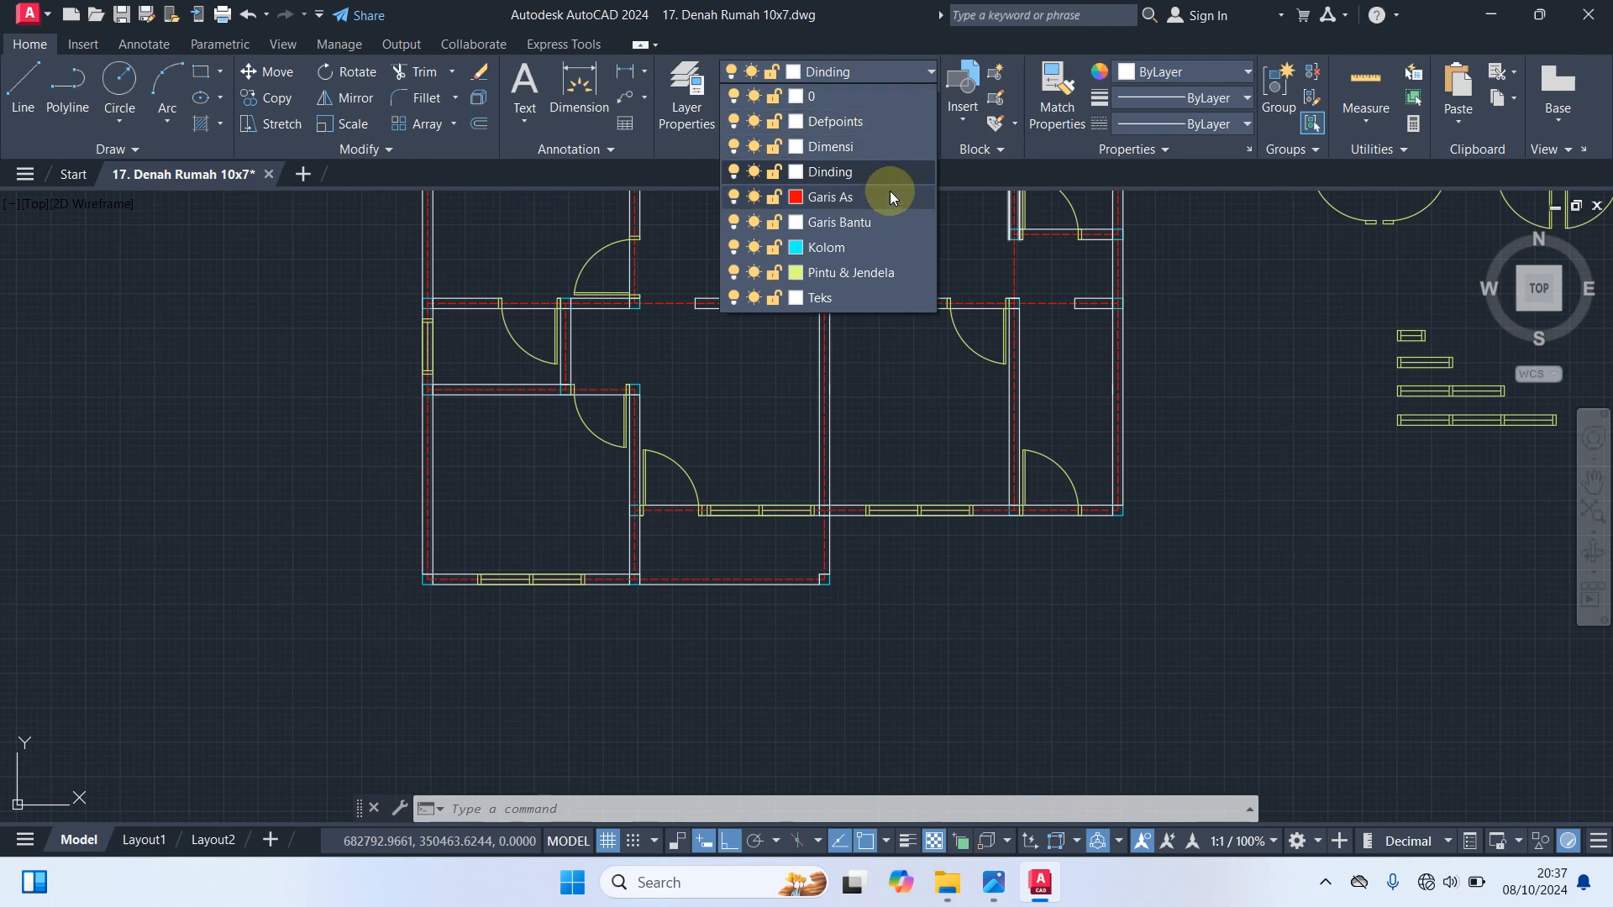
left_click(865, 223)
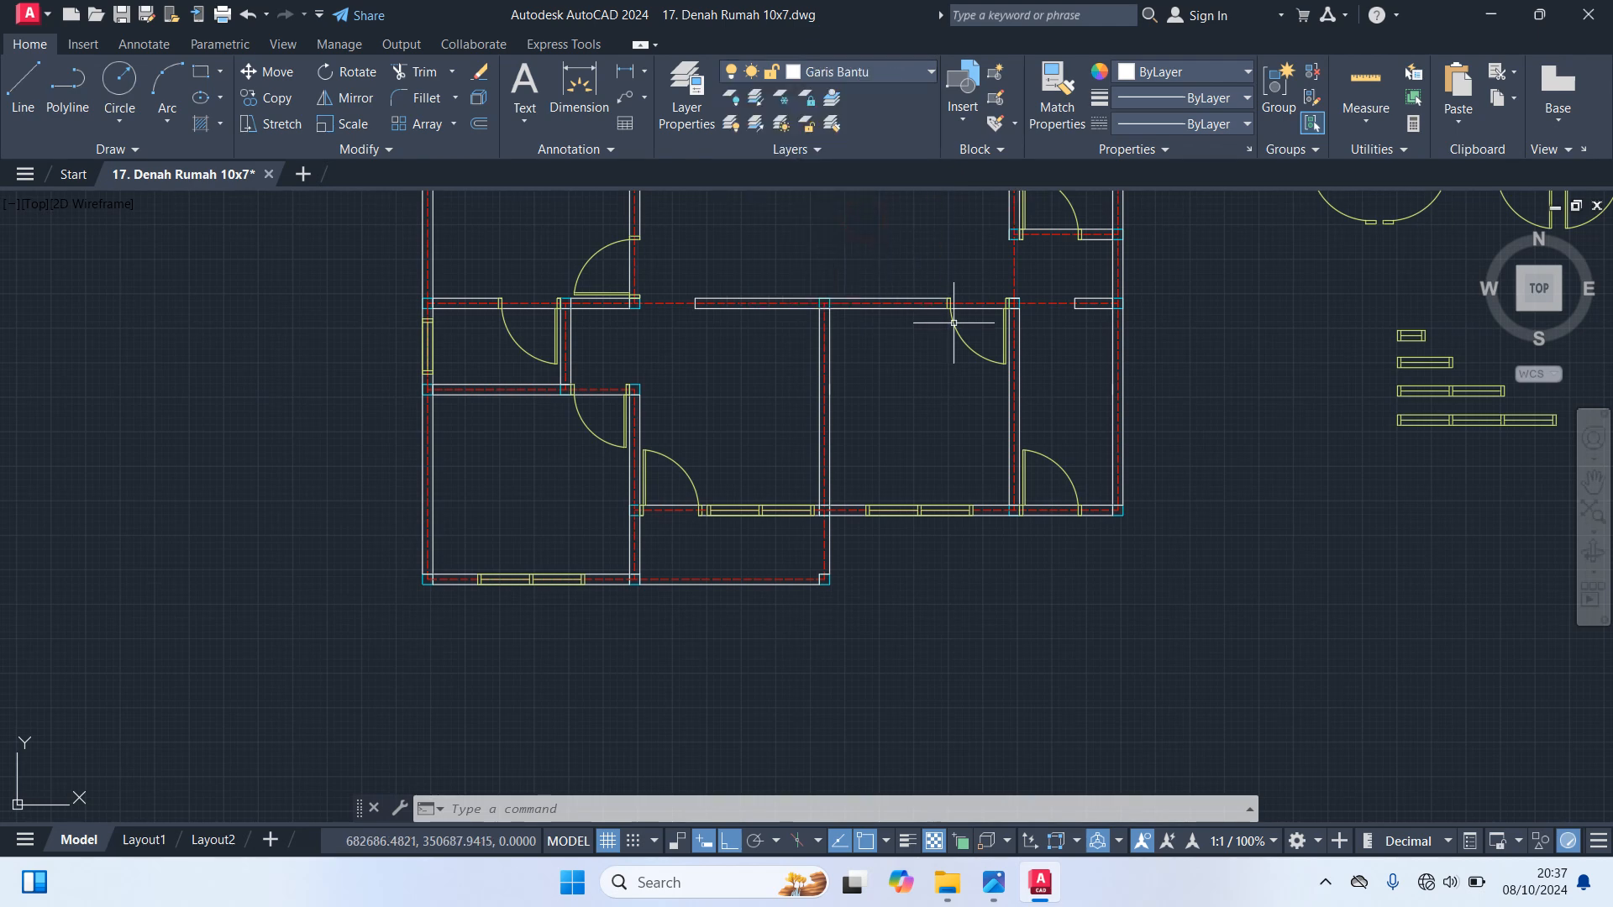
middle_click_drag(1176, 462, 764, 587)
scroll(1193, 599, "down", 2)
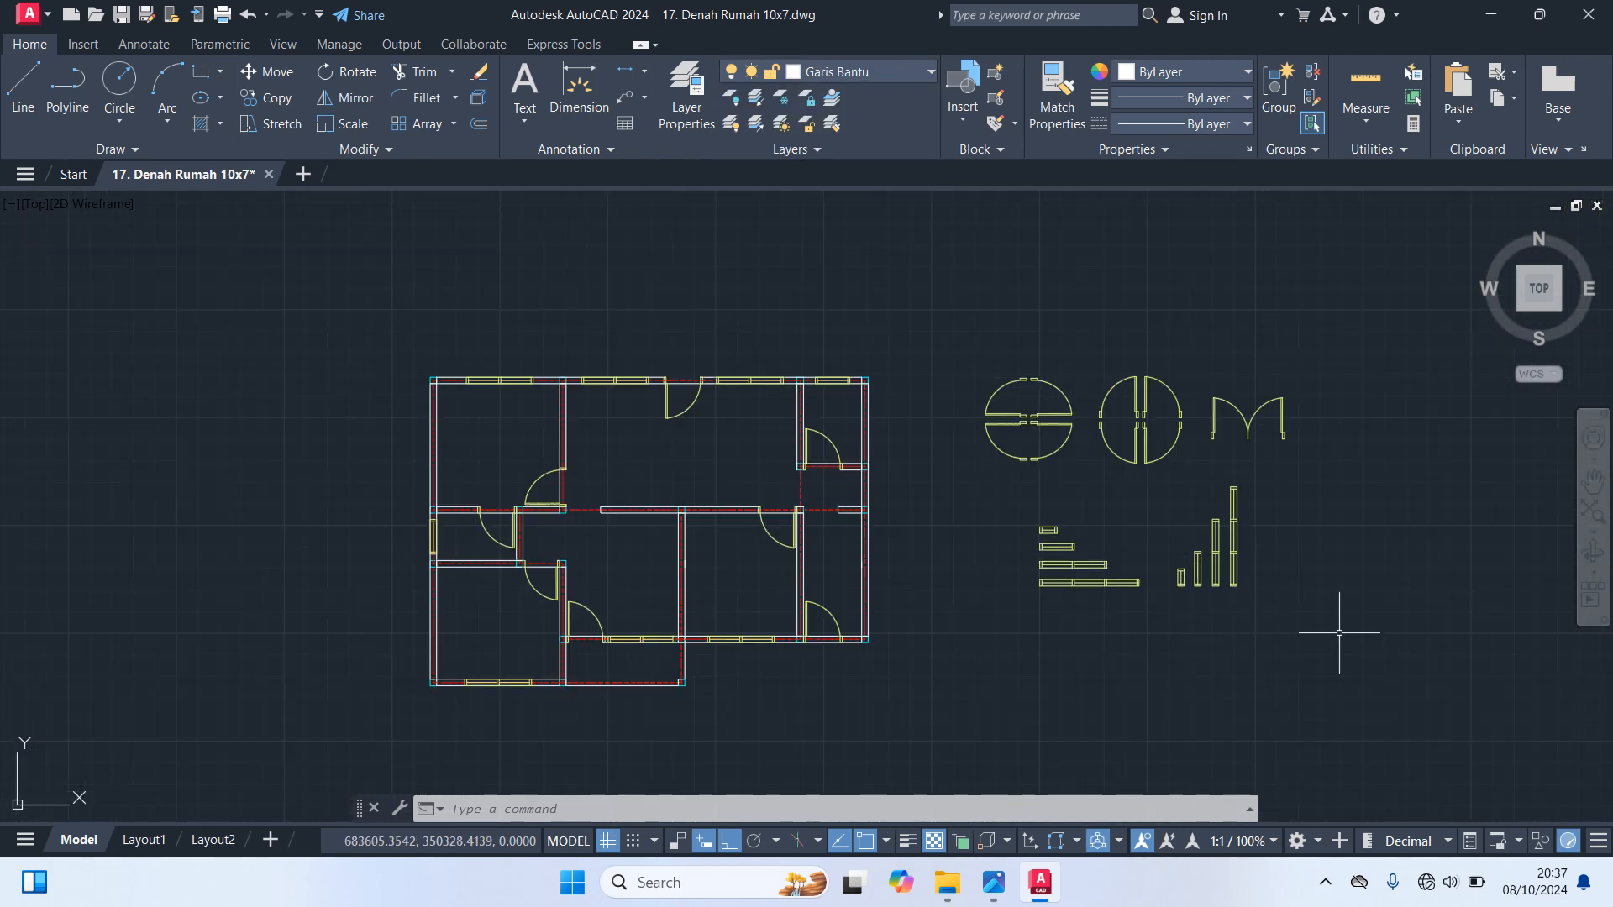
left_click(1344, 638)
left_click(932, 278)
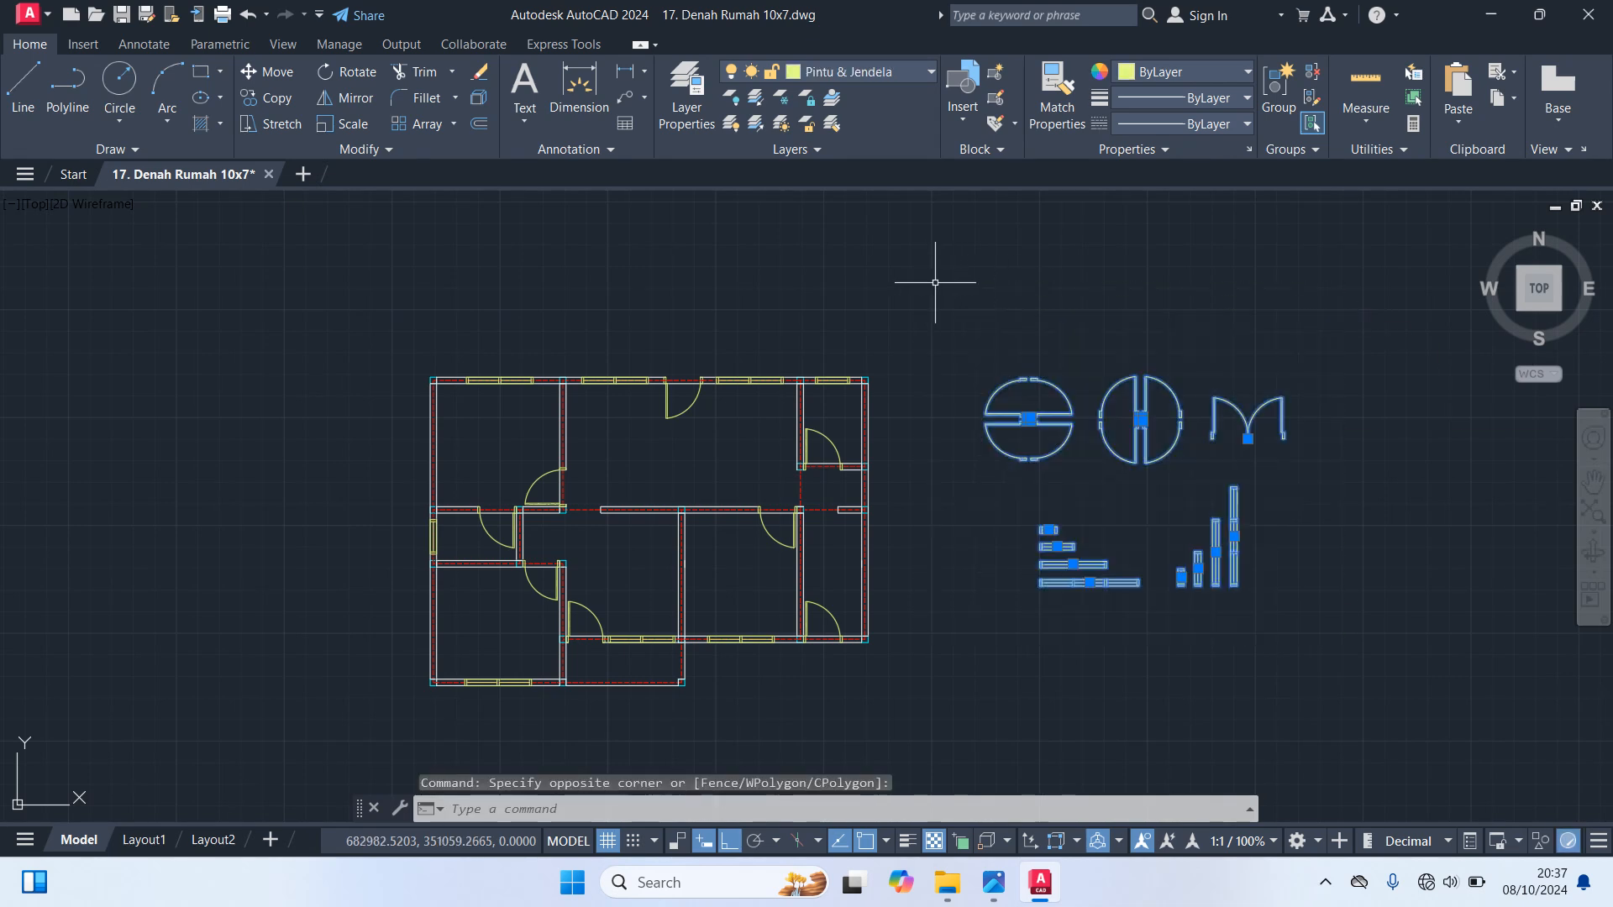
key("Delete")
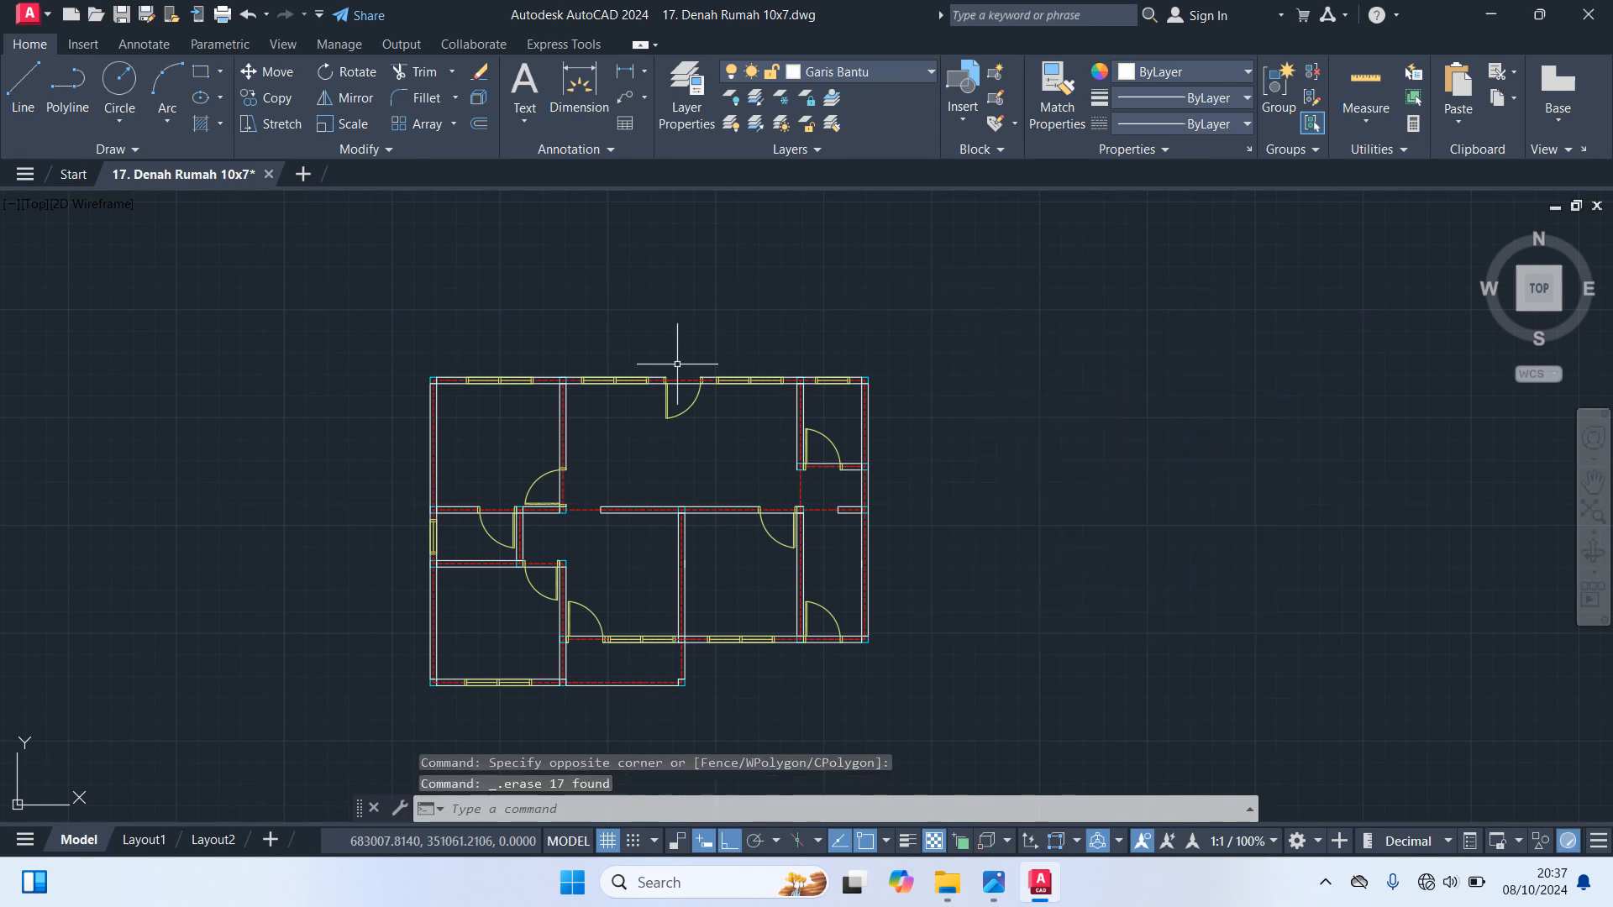
On the Garis Bantu layer, draw a vertical line 50 long upward from the axis intersection at the plan's top left corner column
left_click(883, 72)
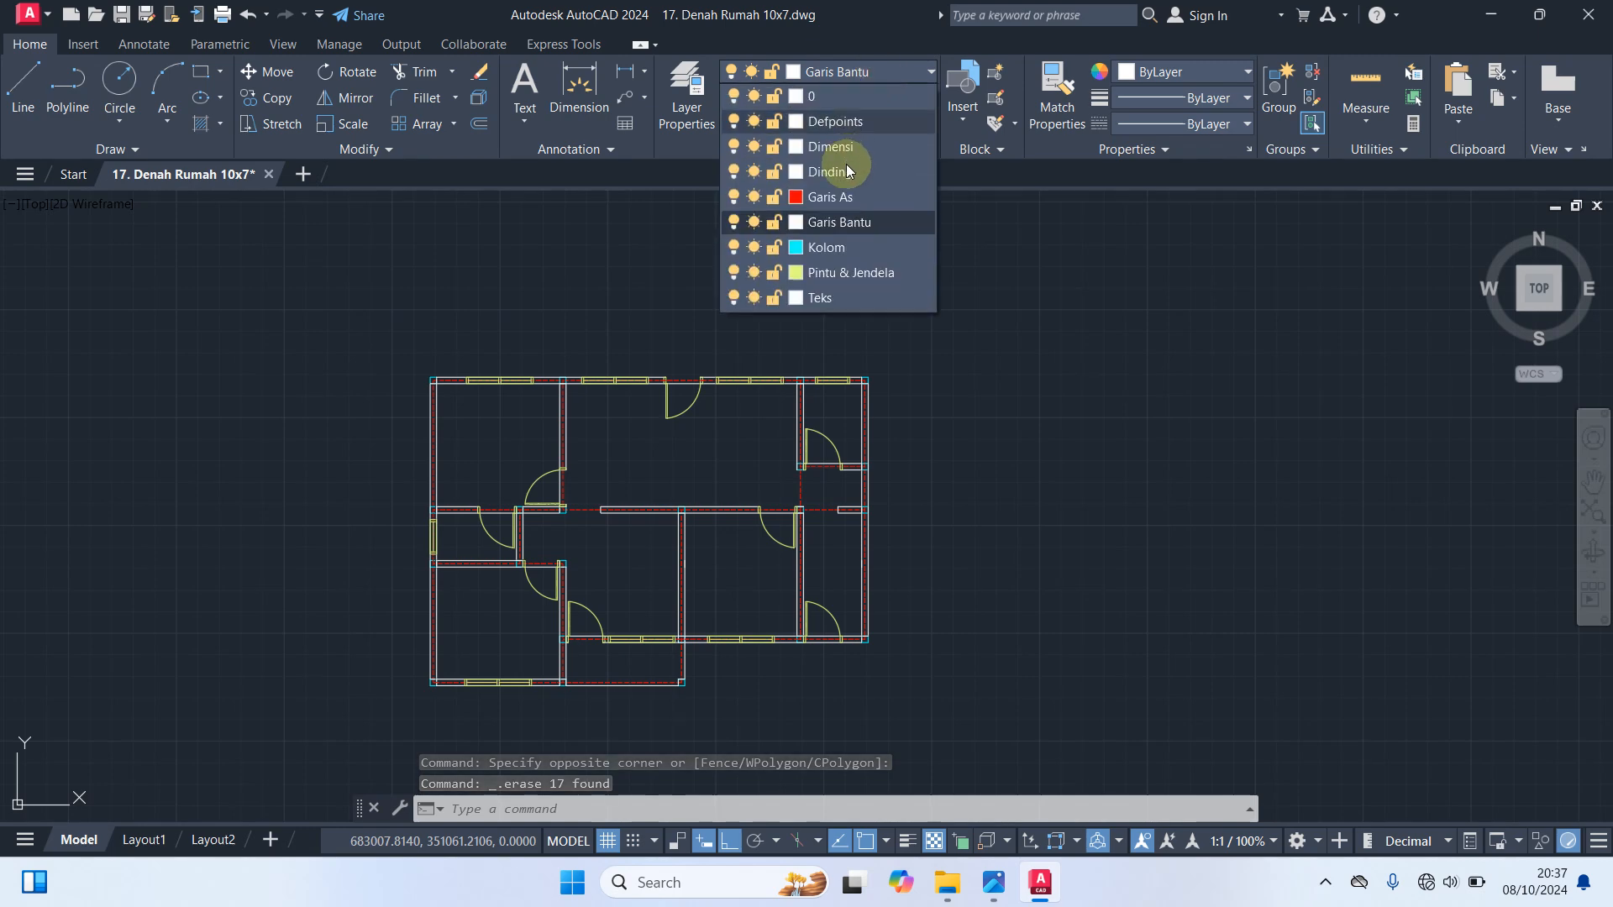
left_click(860, 225)
middle_click_drag(672, 287, 1213, 382)
type("L")
key("Return")
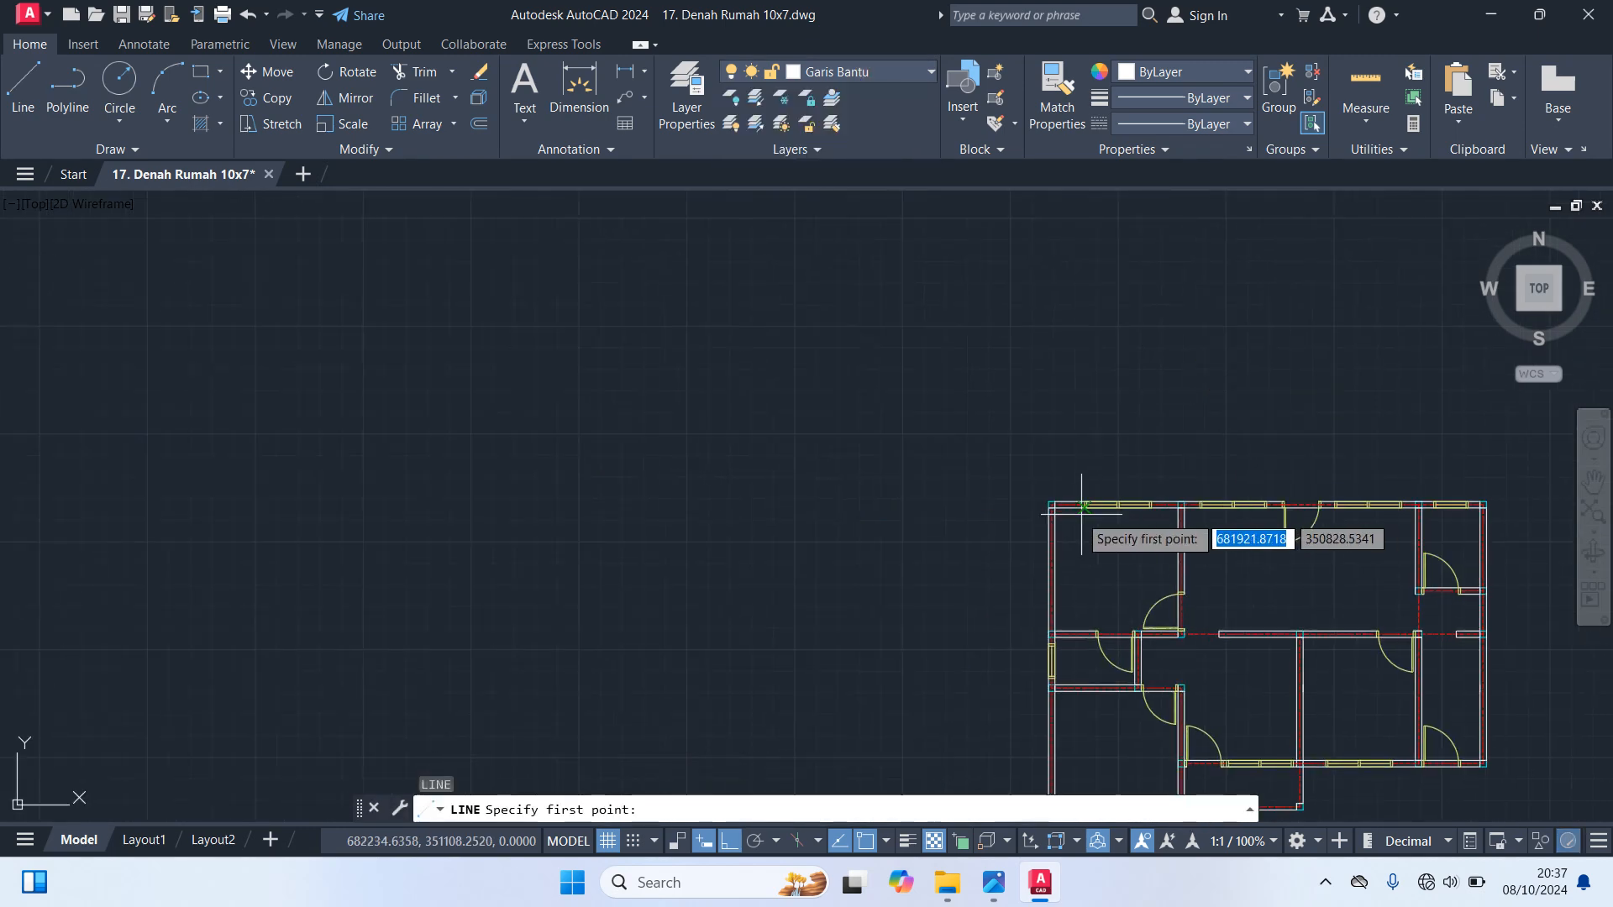
scroll(1072, 515, "up", 6)
left_click(961, 475)
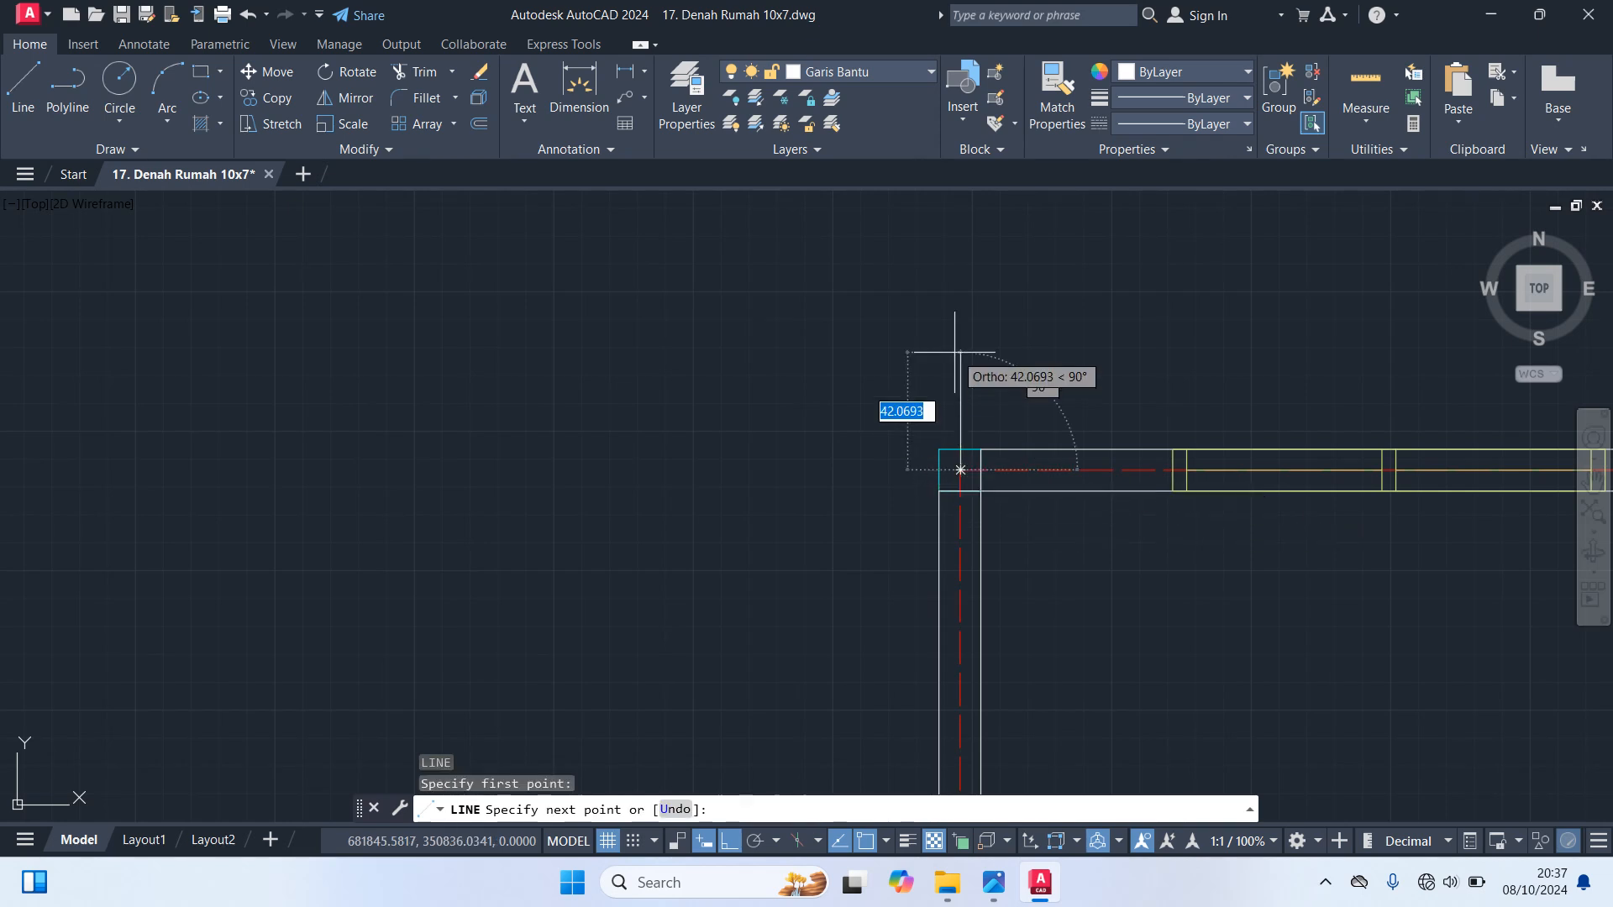
type("50")
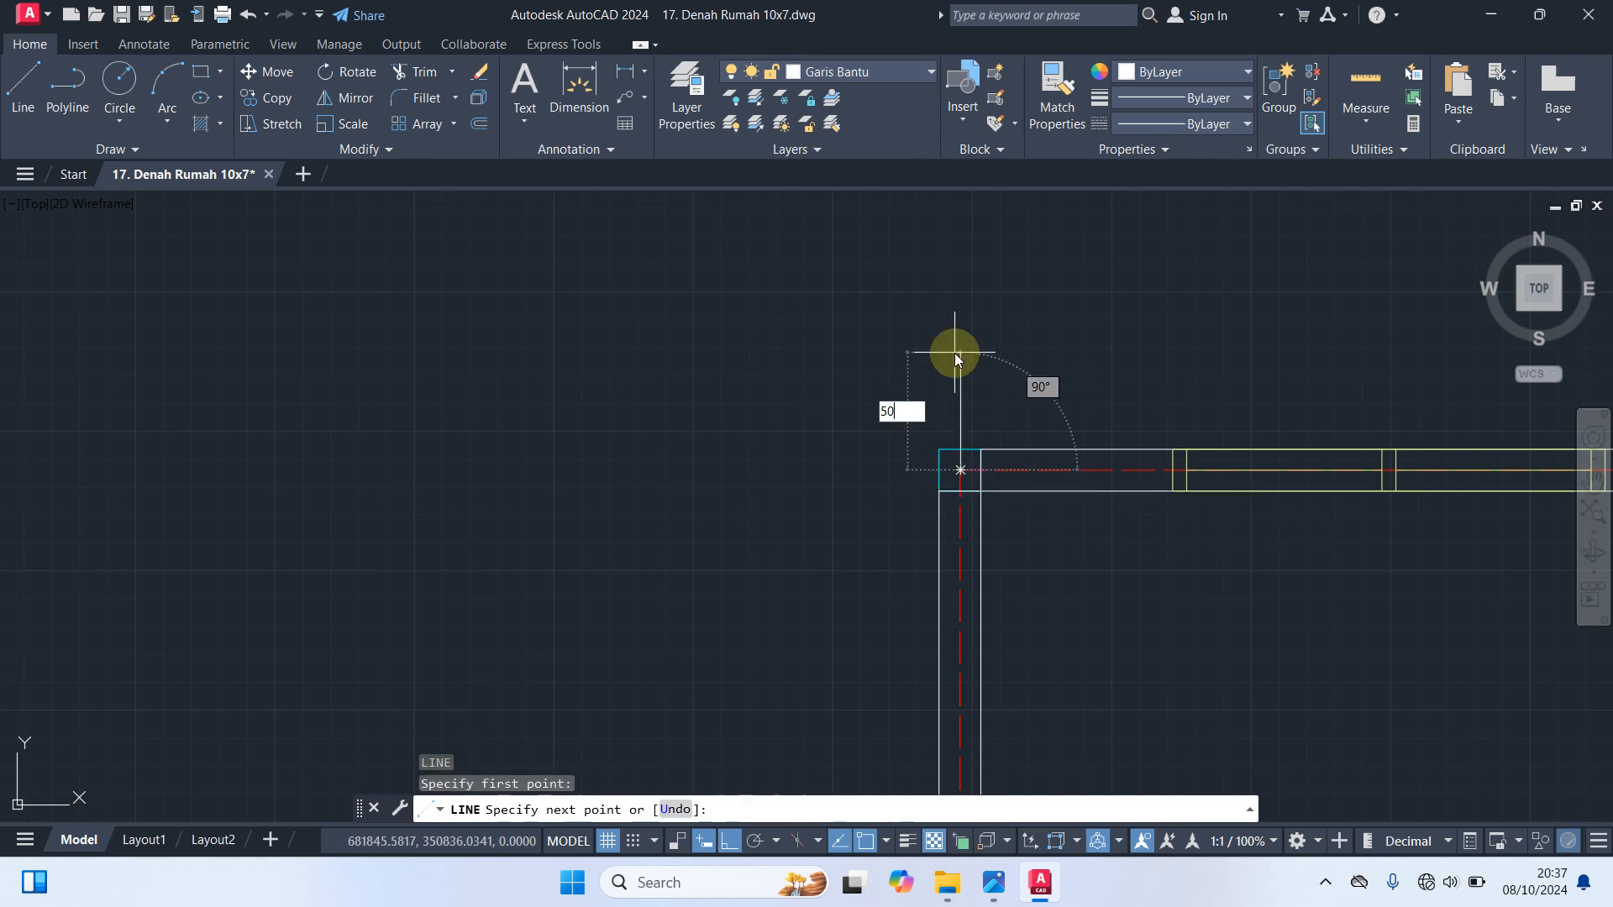
key("Return")
key("Return")
key("Return")
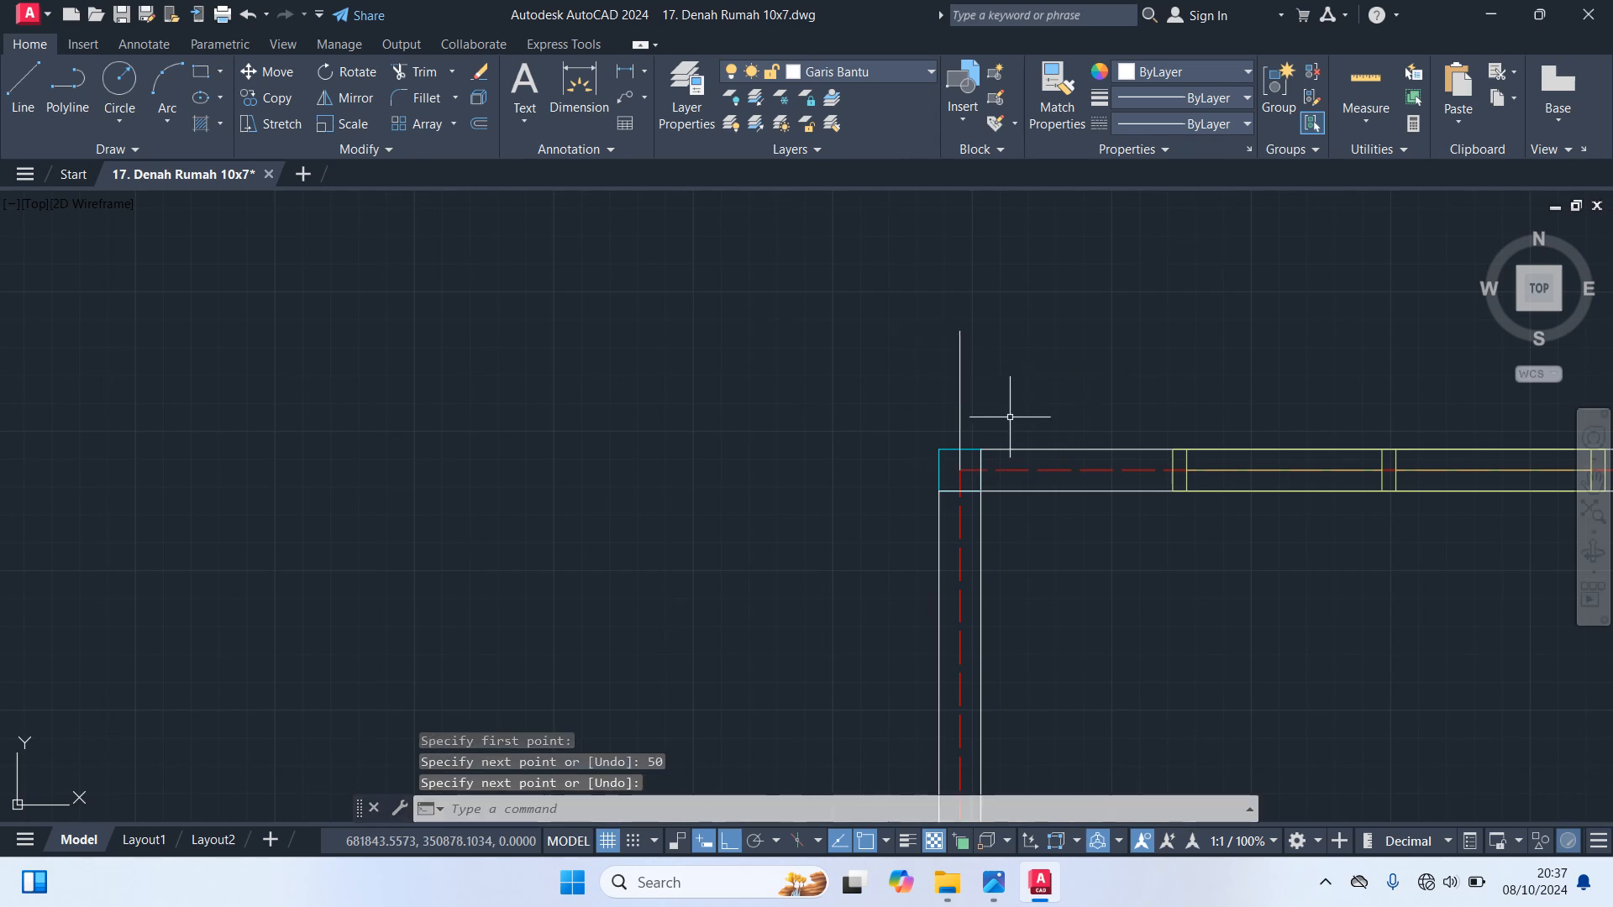
Draw a horizontal line 50 long to the left from the axis intersection at the top left corner column
left_click(960, 469)
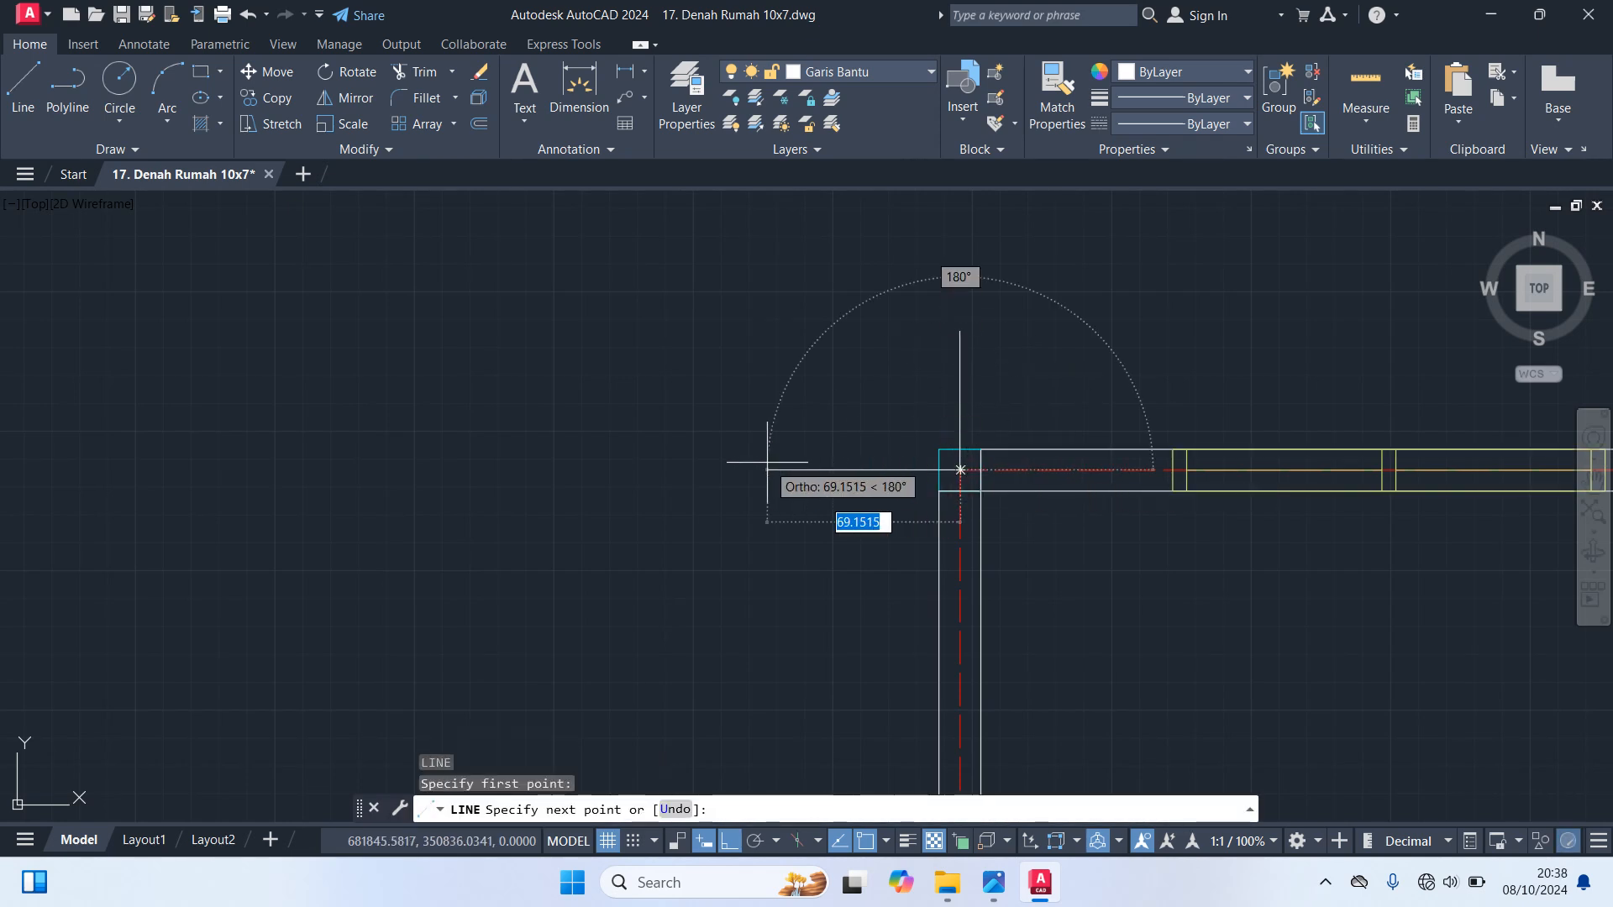
type("5")
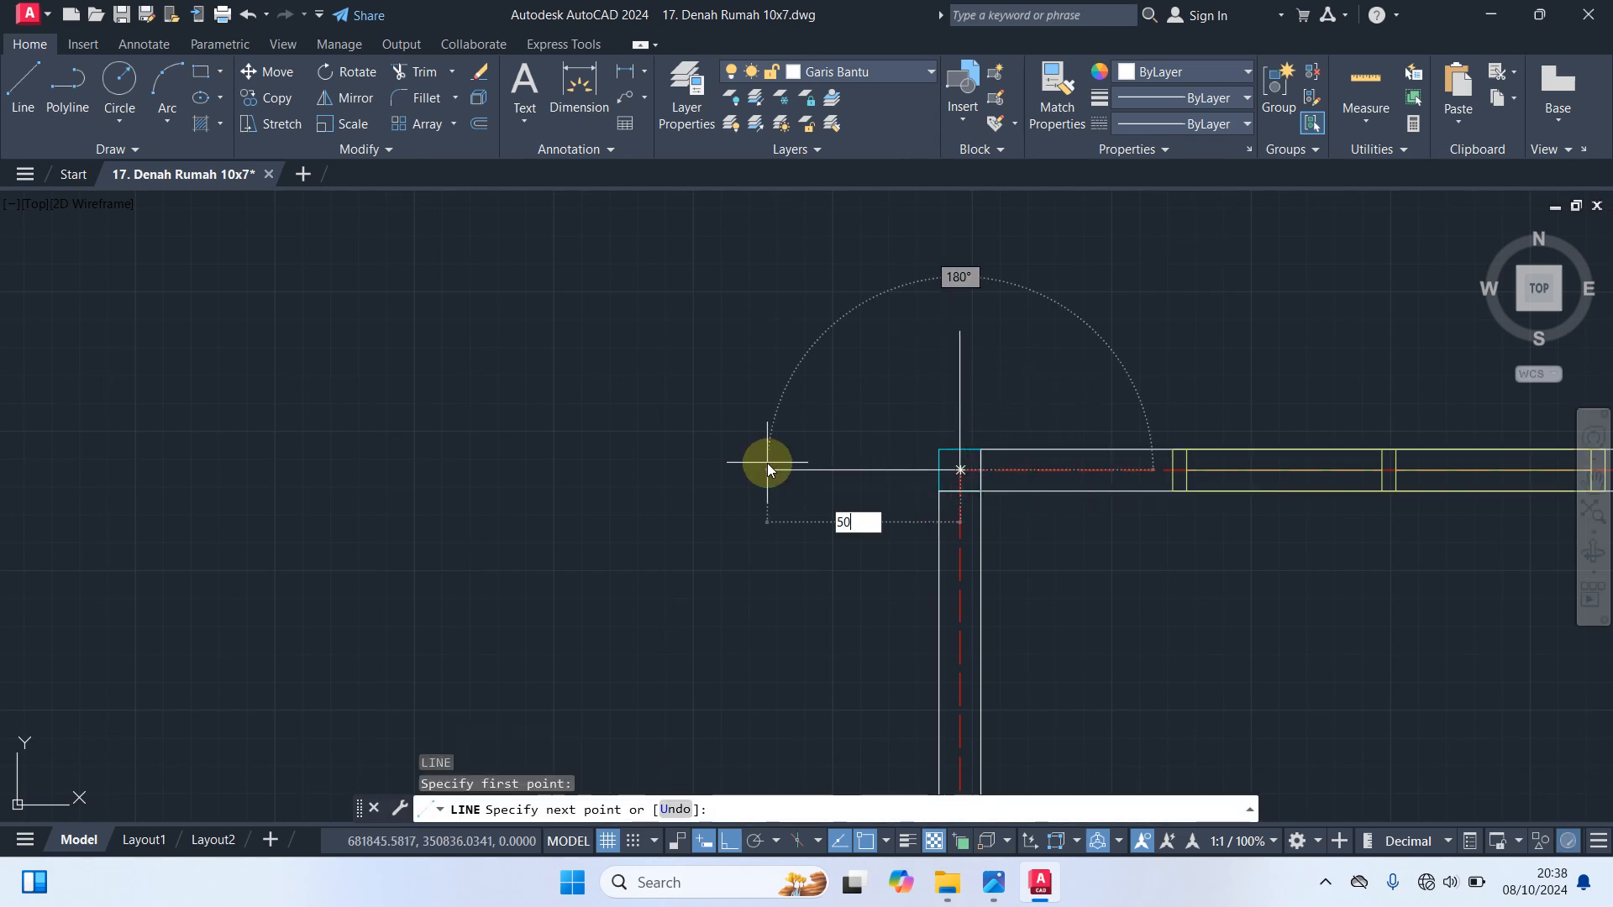
type("0")
key("Return")
key("Return")
Draw a vertical line 50 long upward from the axis intersection at the plan's top right corner column
scroll(966, 462, "down", 4)
scroll(1050, 479, "down", 3)
mouse_move(1193, 435)
middle_mouse_down()
mouse_move(846, 356)
mouse_move(55, 316)
middle_mouse_up()
key("Return")
scroll(576, 349, "up", 4)
middle_click_drag(576, 350, 981, 463)
scroll(969, 462, "up", 4)
left_click(793, 414)
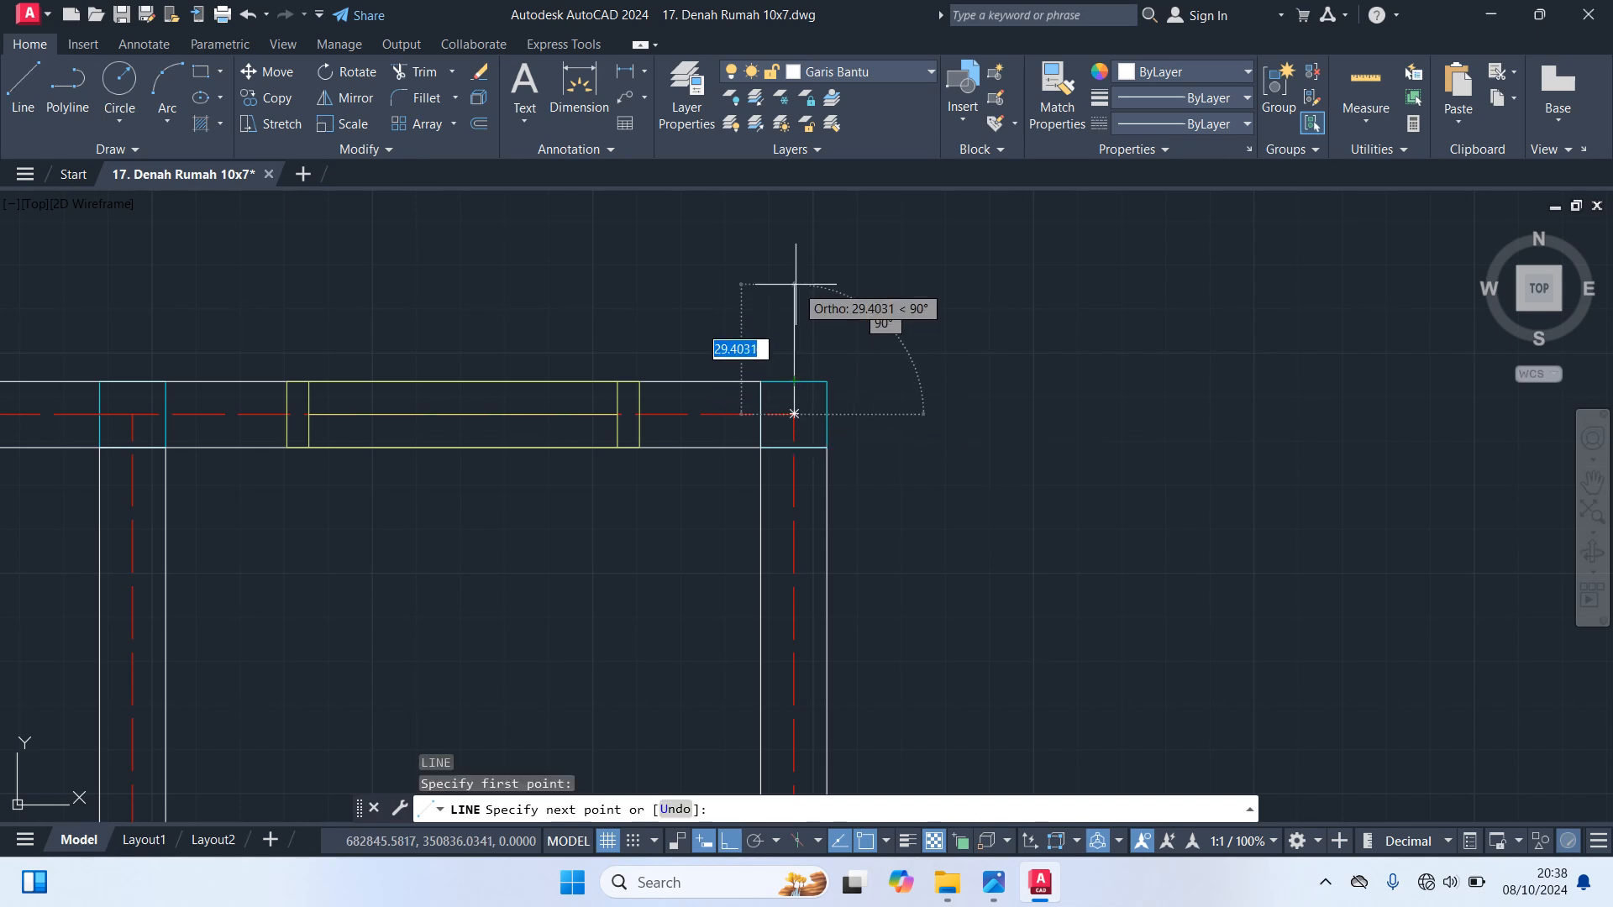
type("50")
key("Return")
key("Return")
Draw a horizontal line 50 long to the right from the axis intersection at the top right corner column
left_click(794, 414)
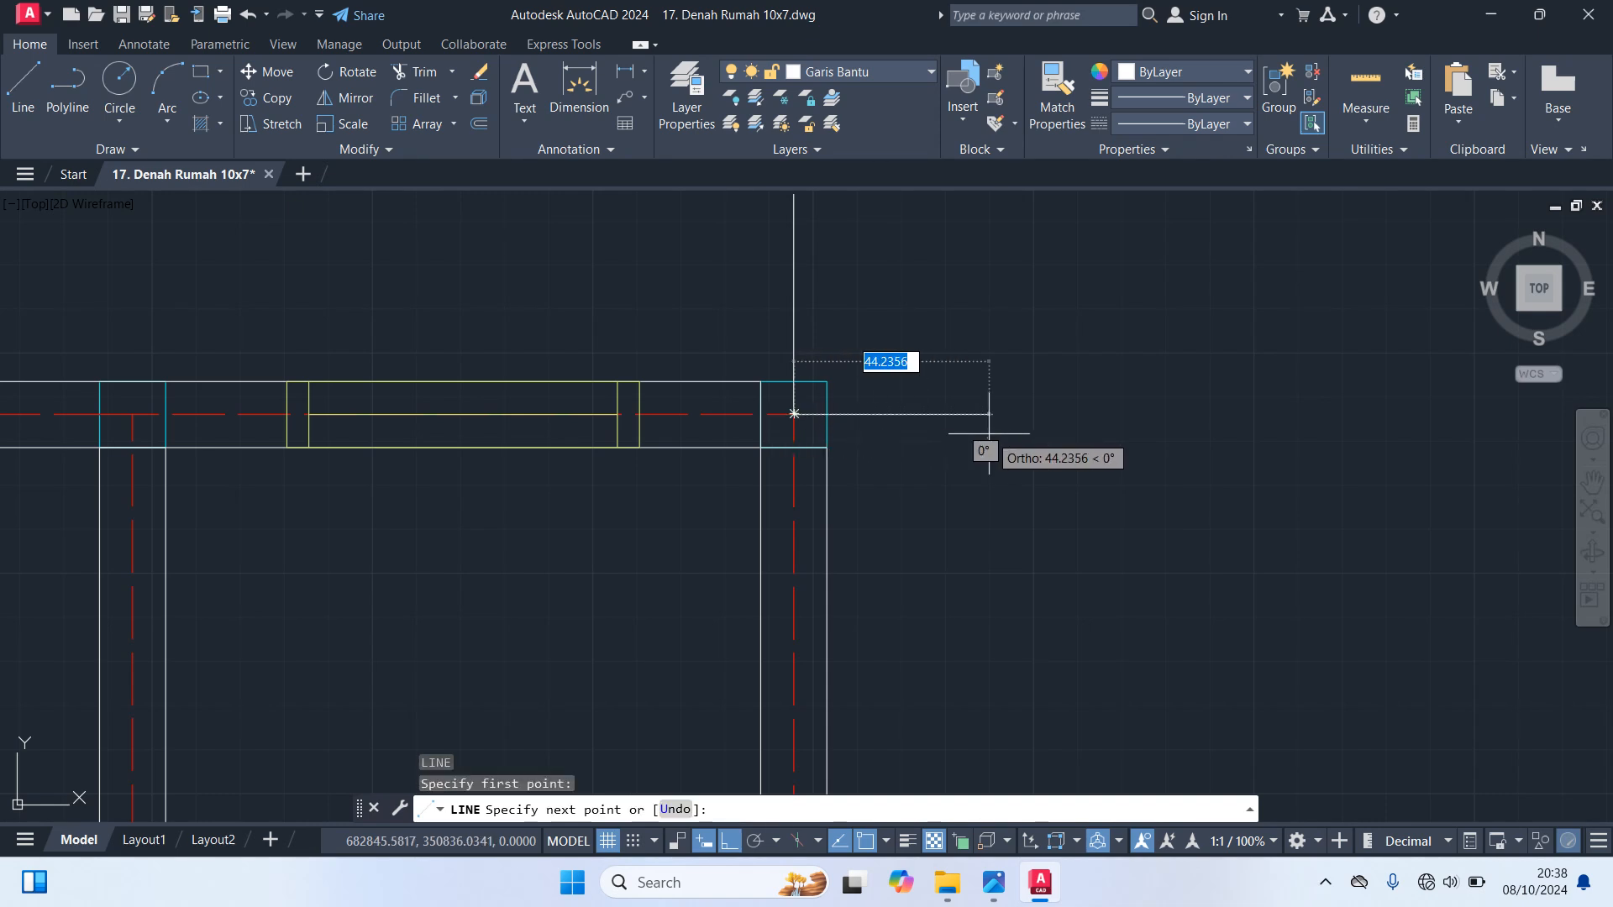
type("50")
key("Return")
key("Return")
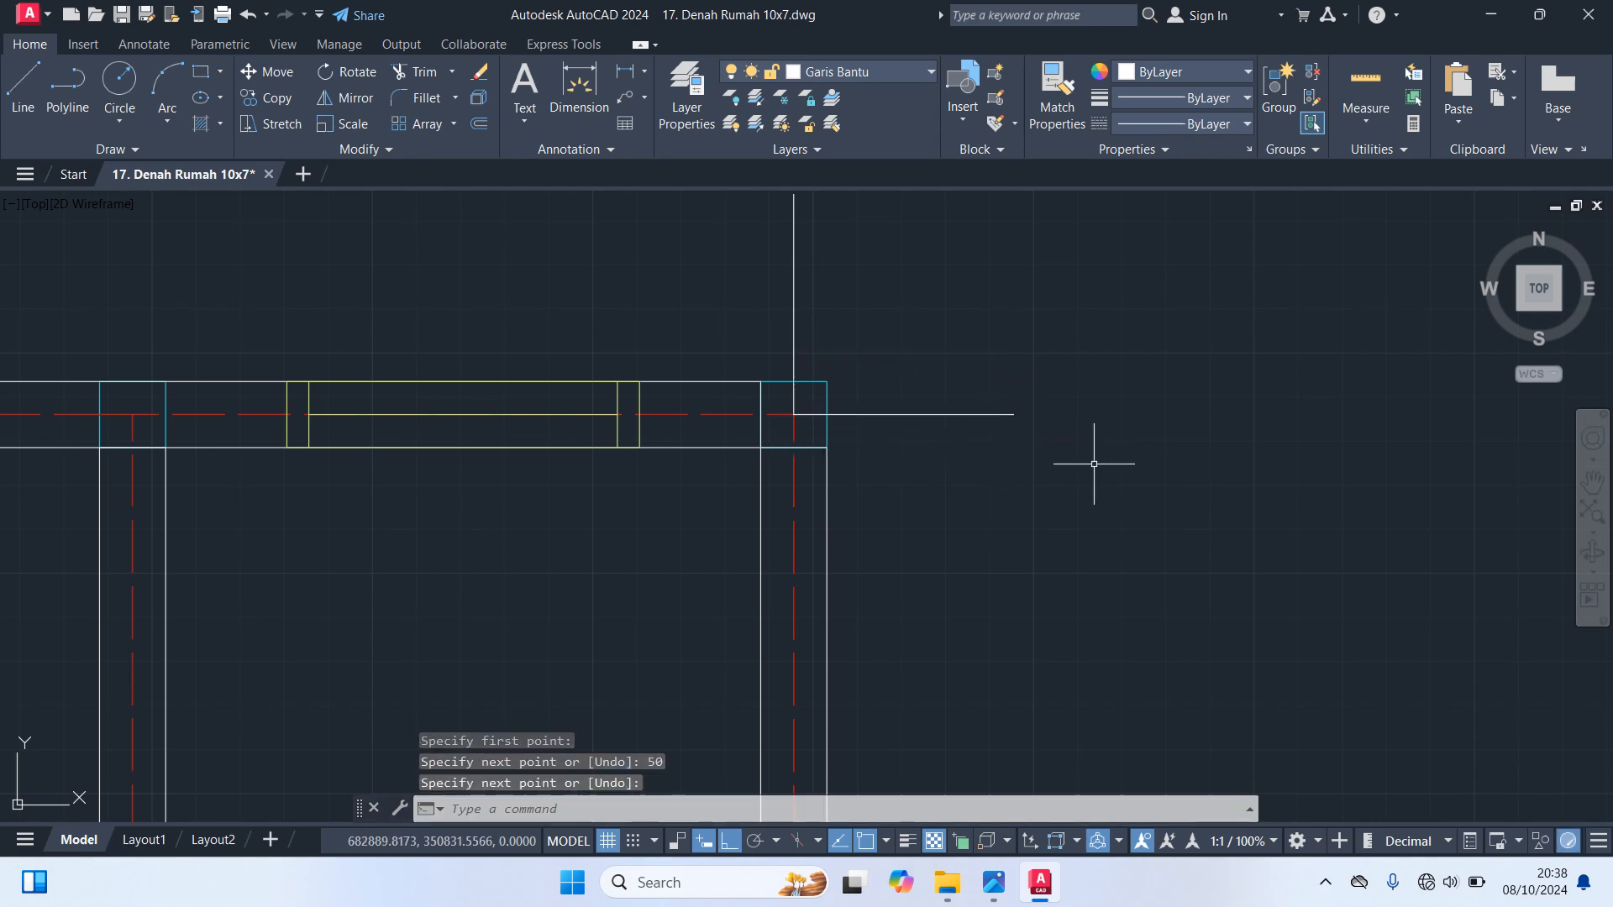
With Ortho off, draw a vertical line 50 long downward from the axis intersection at the lower right room's outer corner column
key("F8")
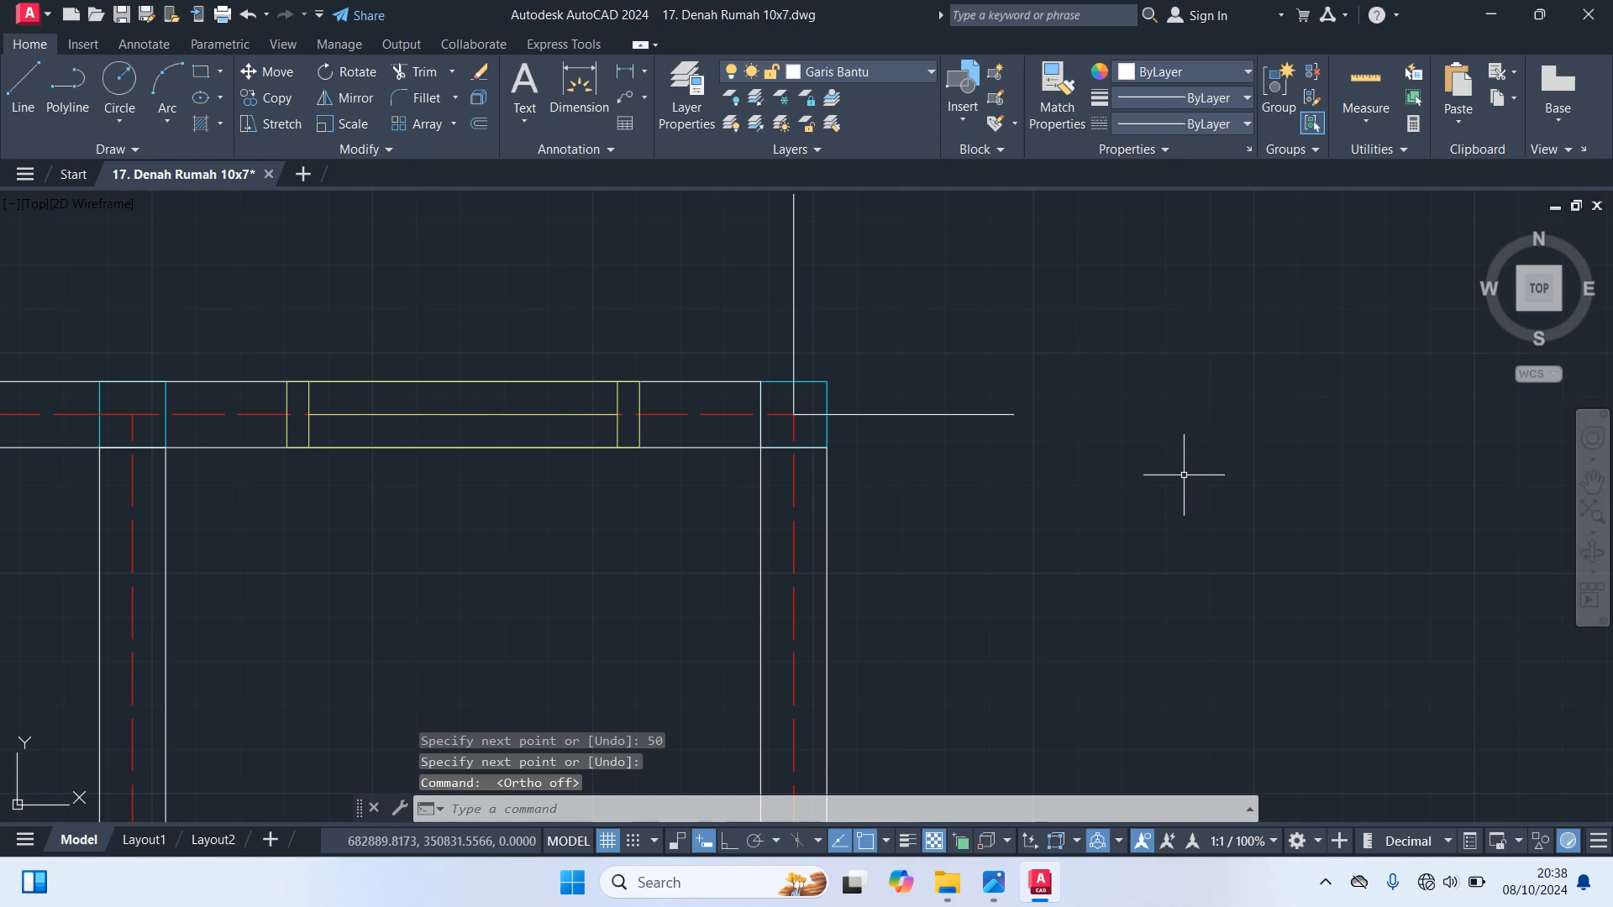
scroll(1182, 516, "down", 5)
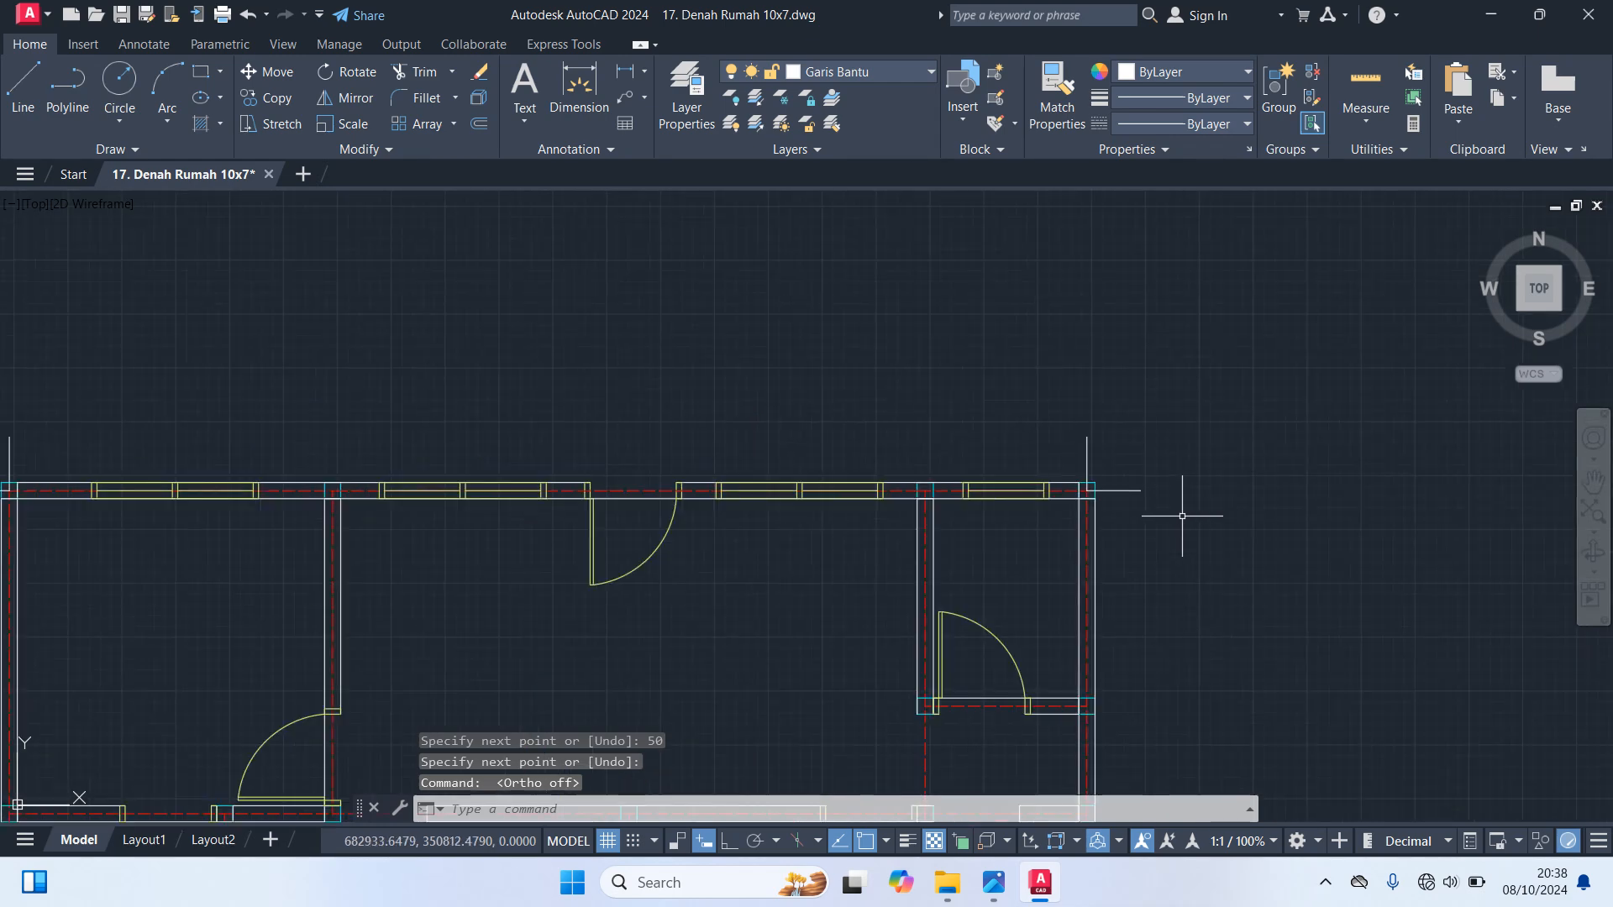
middle_click_drag(1325, 558, 1294, 189)
type("l")
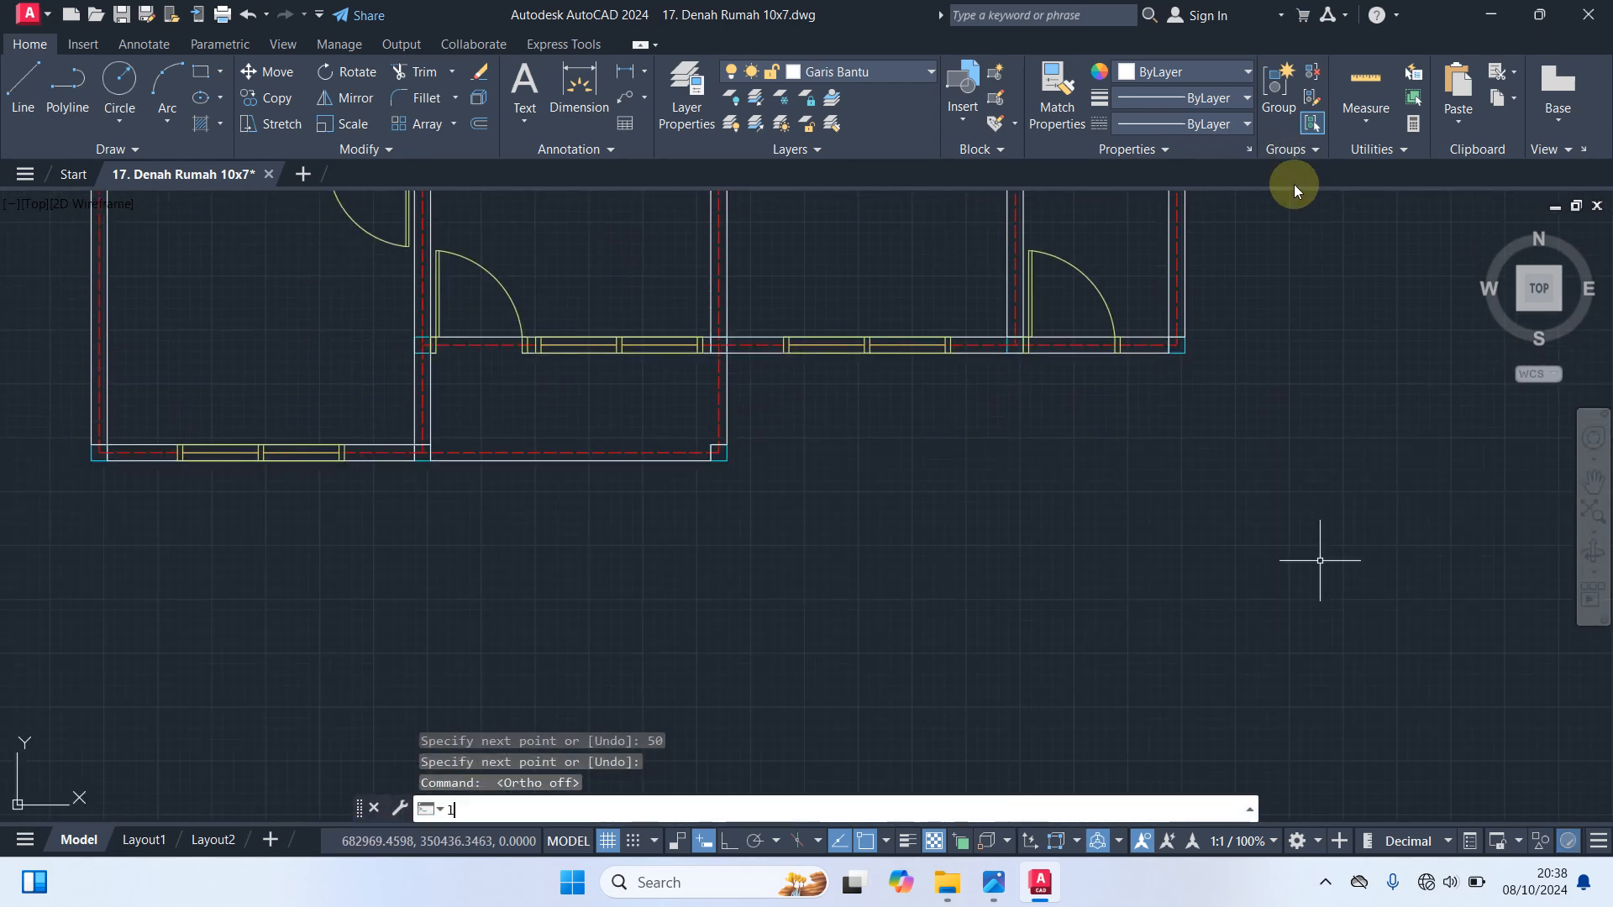
key("Return")
scroll(1227, 346, "up", 3)
left_click(1227, 345)
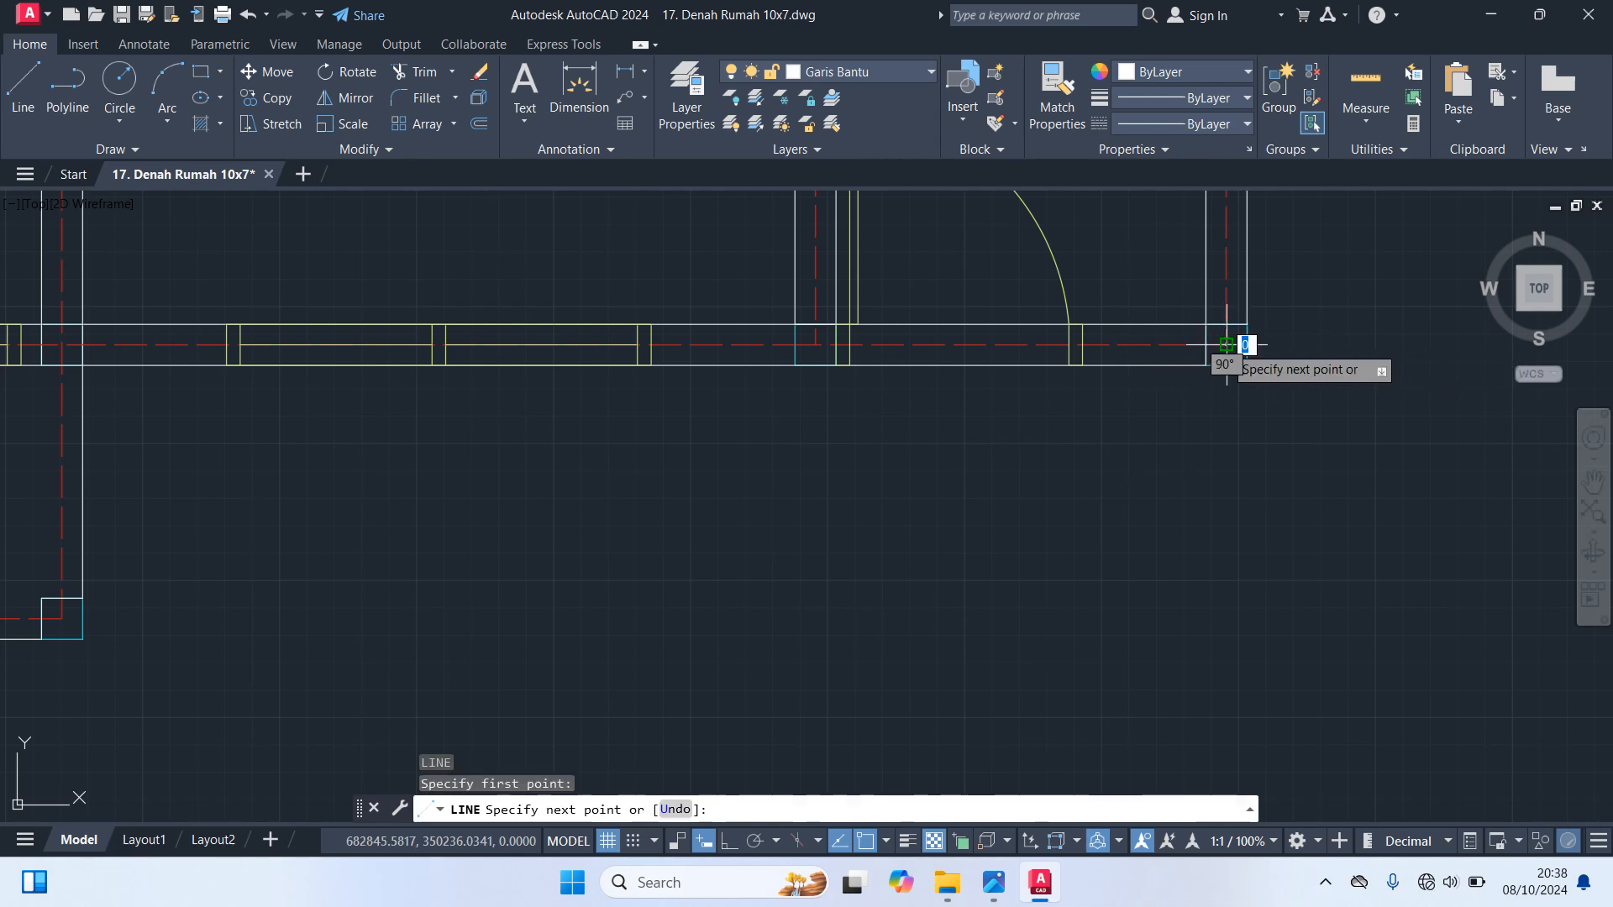
left_click(1226, 508)
key("Return")
key("Return")
Draw a horizontal line 50 long to the right from the axis intersection at the lower right room's outer corner column
left_click(1232, 350)
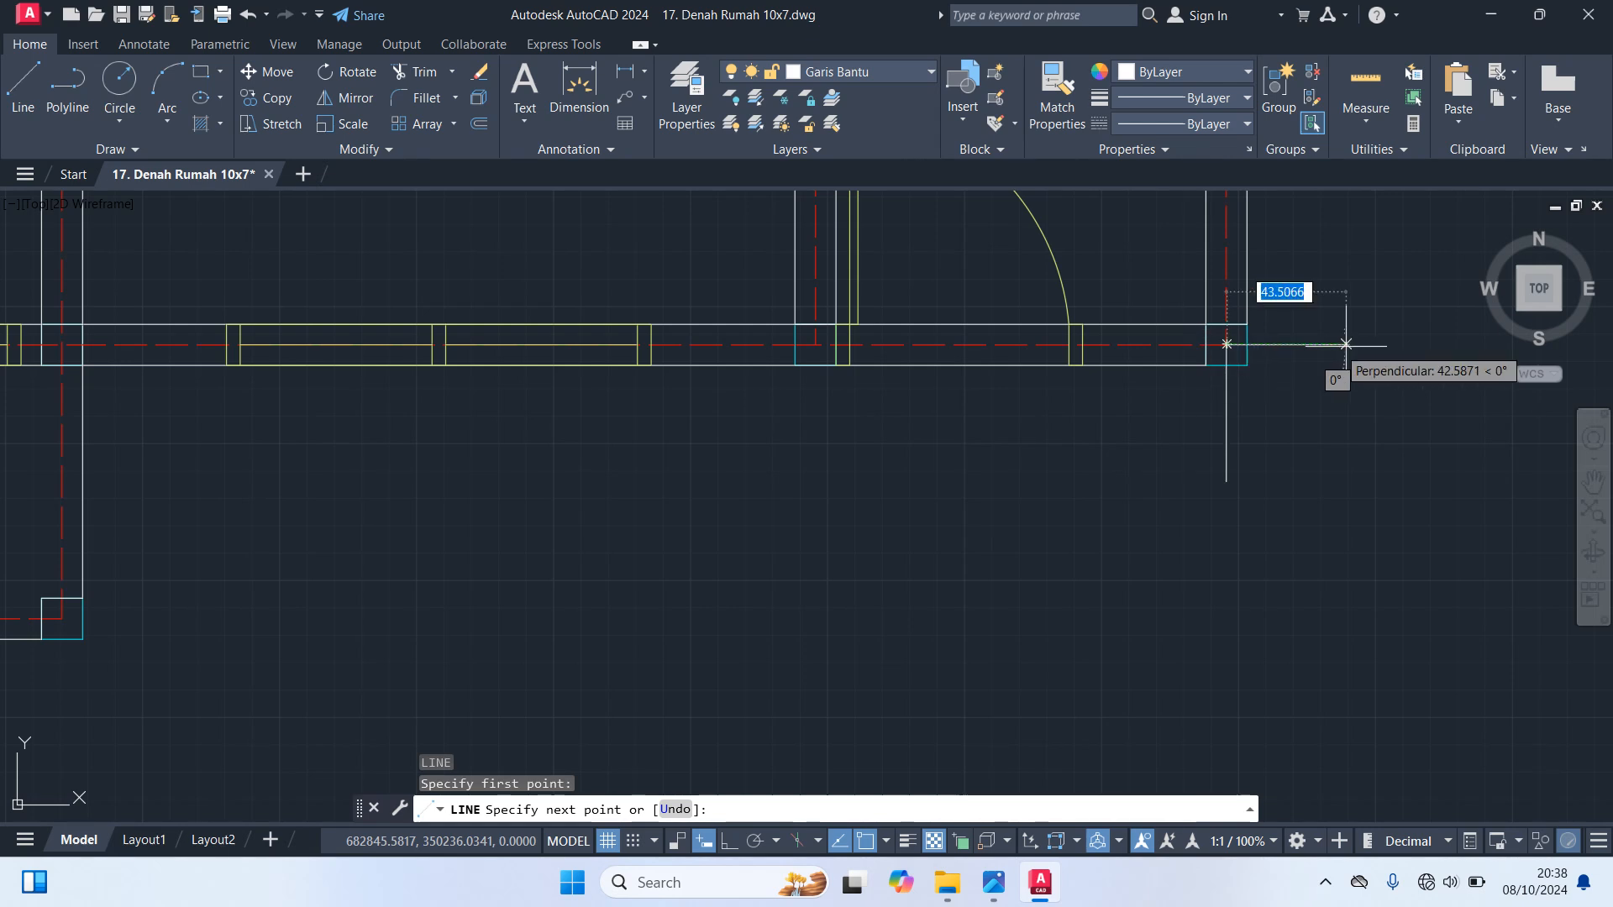
type("50")
key("Return")
key("Return")
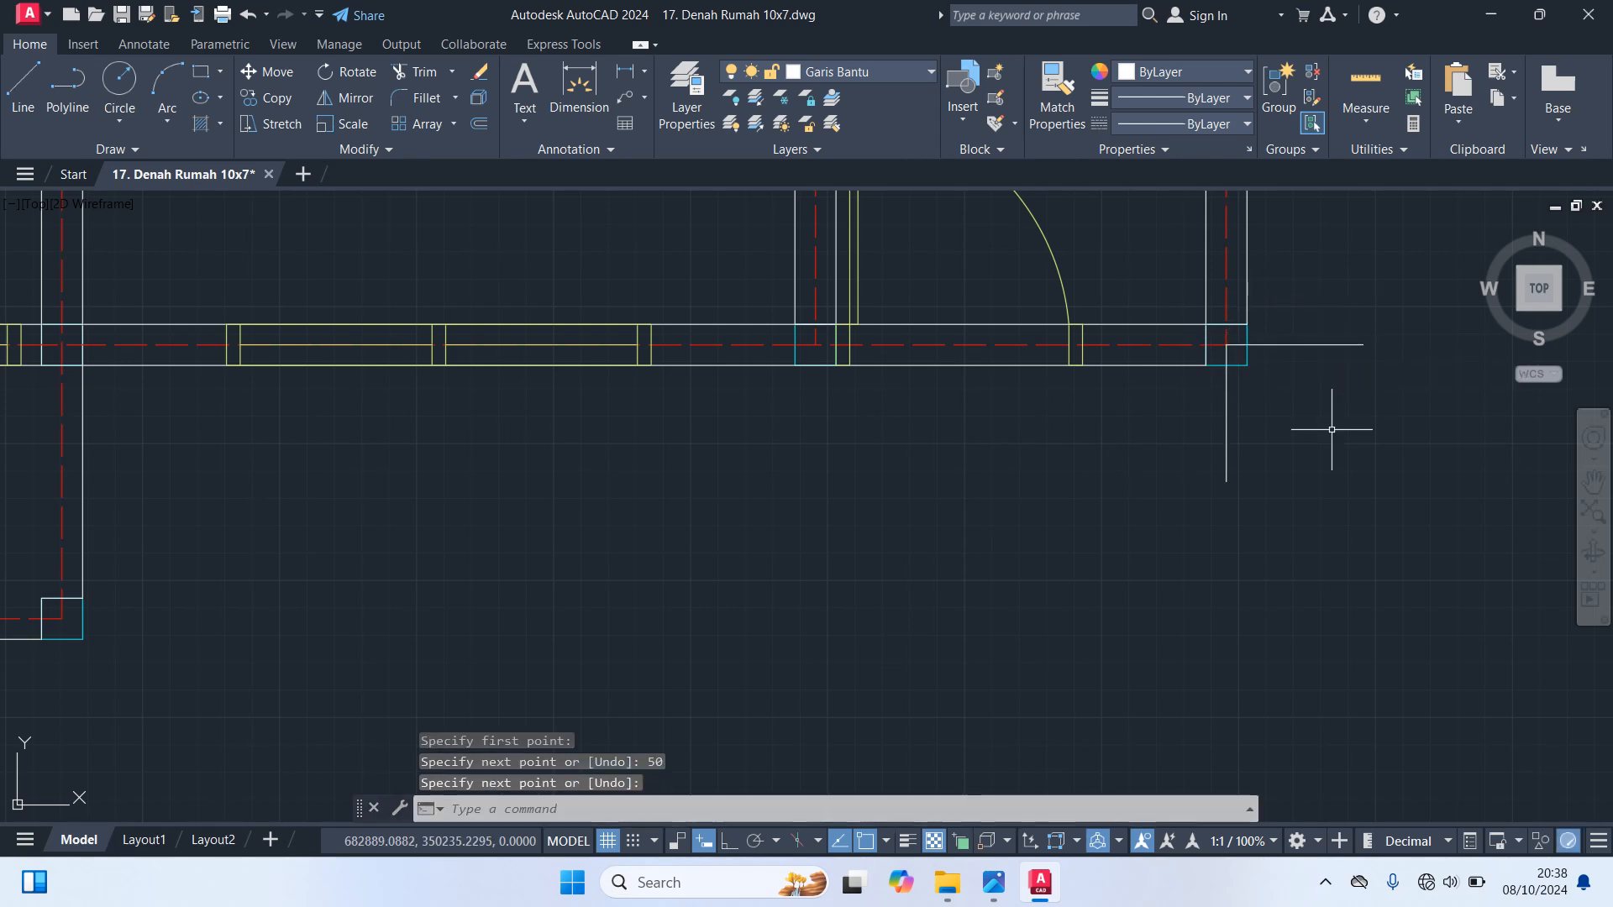
Draw a vertical line 50 long downward from the axis intersection at the projecting lower bay's right corner column
scroll(1319, 432, "down", 4)
scroll(1092, 521, "up", 2)
key("Return")
scroll(960, 490, "up", 3)
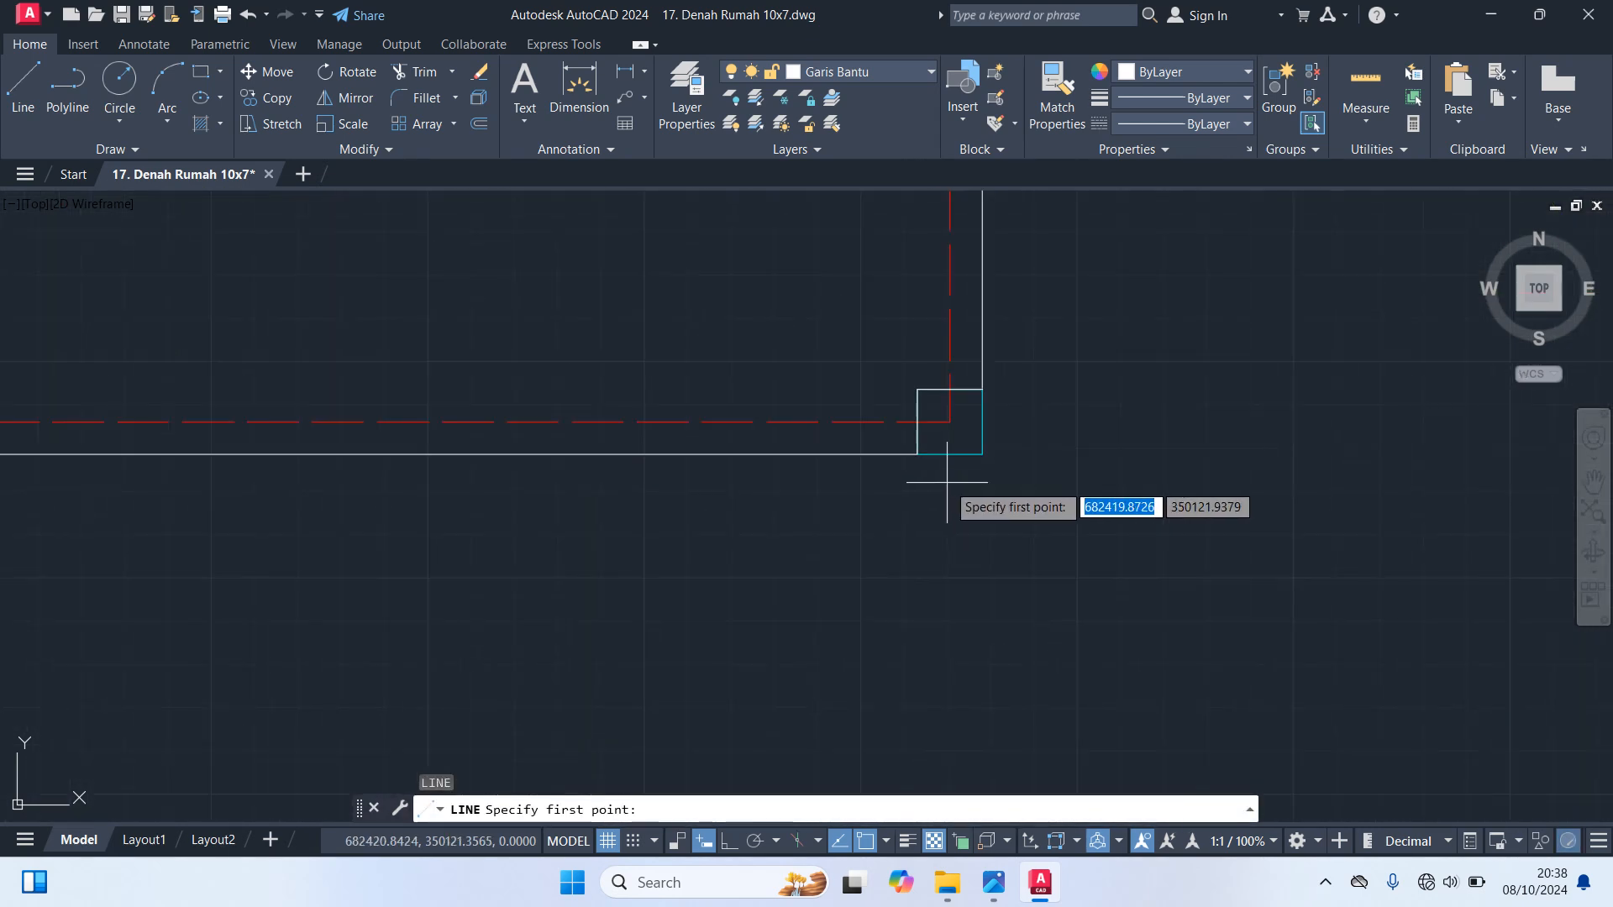
left_click(946, 422)
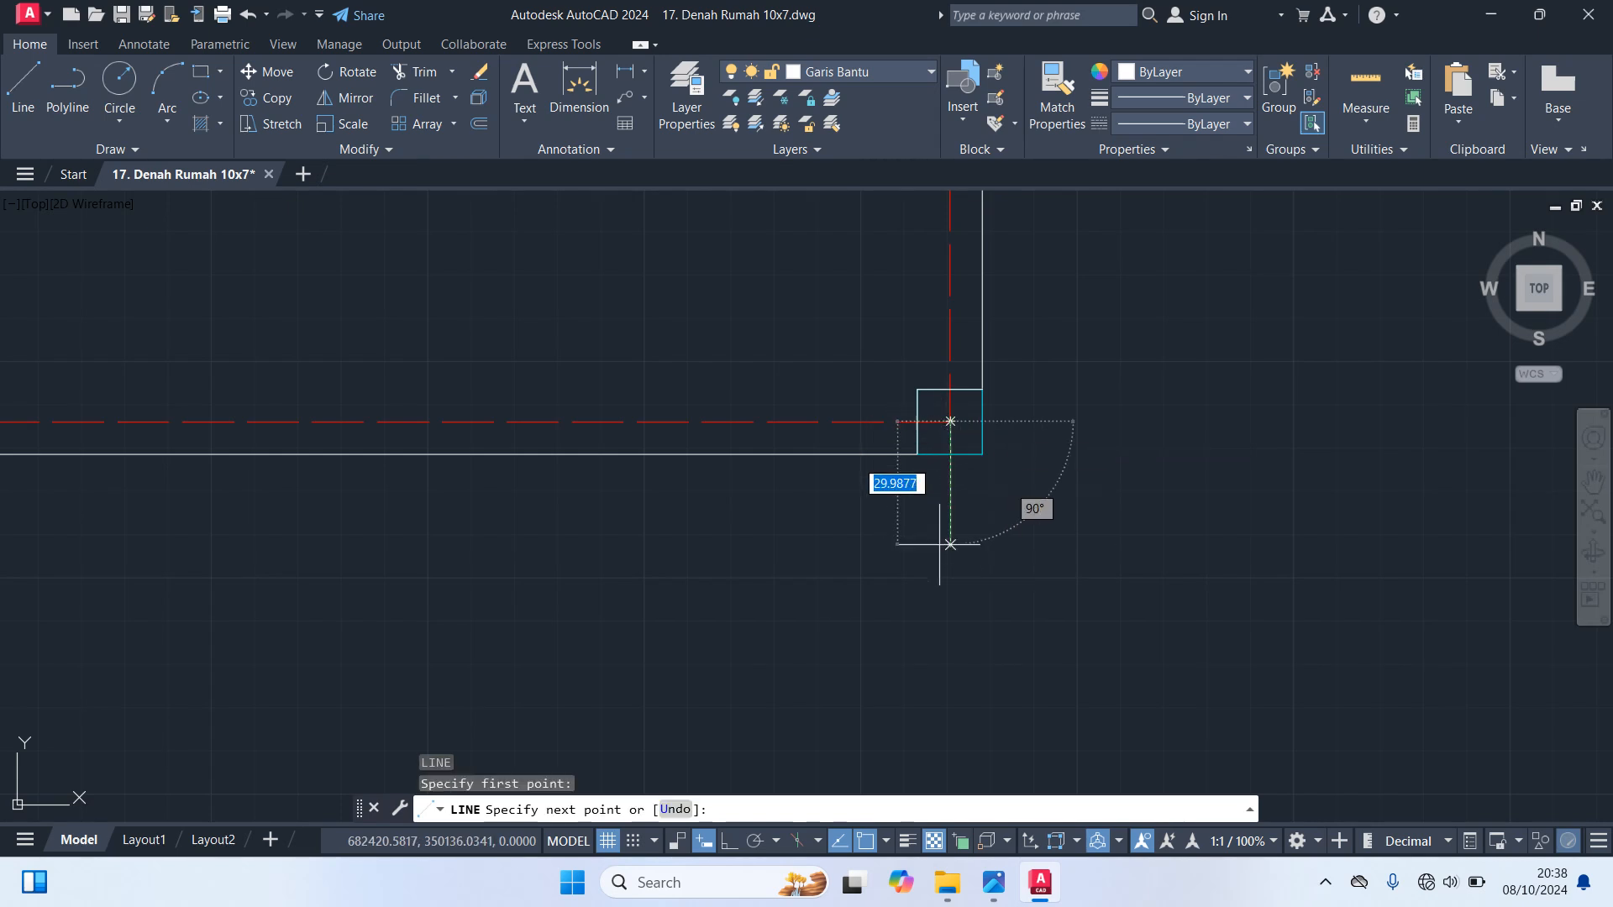
type("50")
key("Return")
key("Return")
key("Return")
Draw a horizontal line 50 long to the right from the axis intersection at the projecting bay's right corner column
left_click(949, 421)
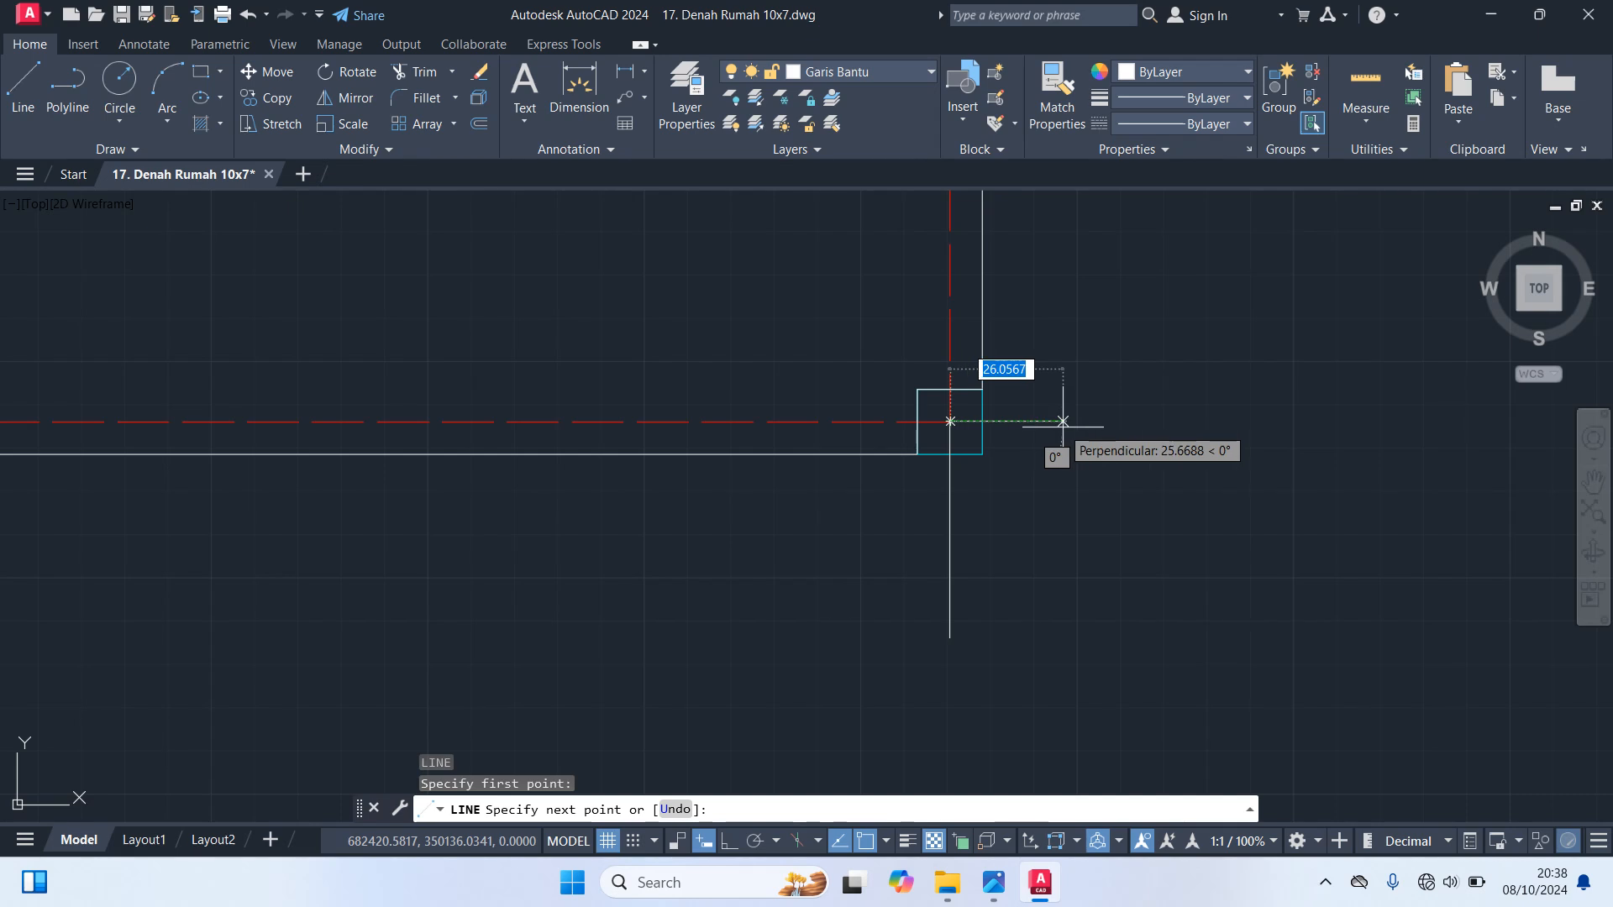
type("5")
key("Return")
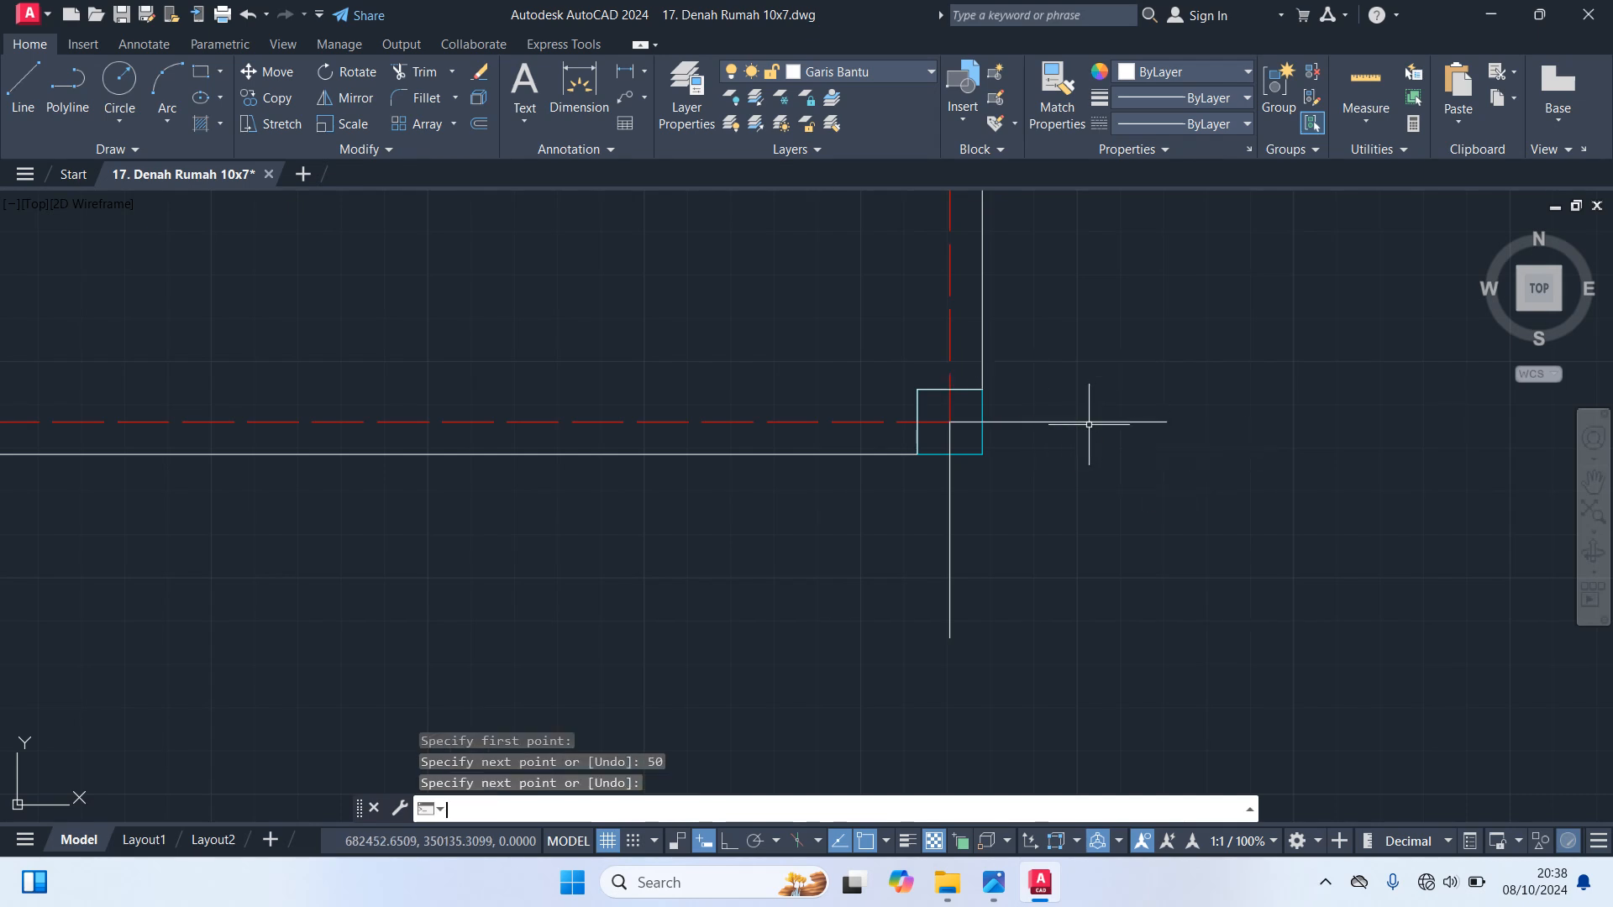
Draw a vertical line 50 long downward from the axis intersection at the plan's bottom left corner column
scroll(1090, 432, "down", 5)
middle_click_drag(857, 547, 1162, 577)
scroll(1083, 576, "up", 6)
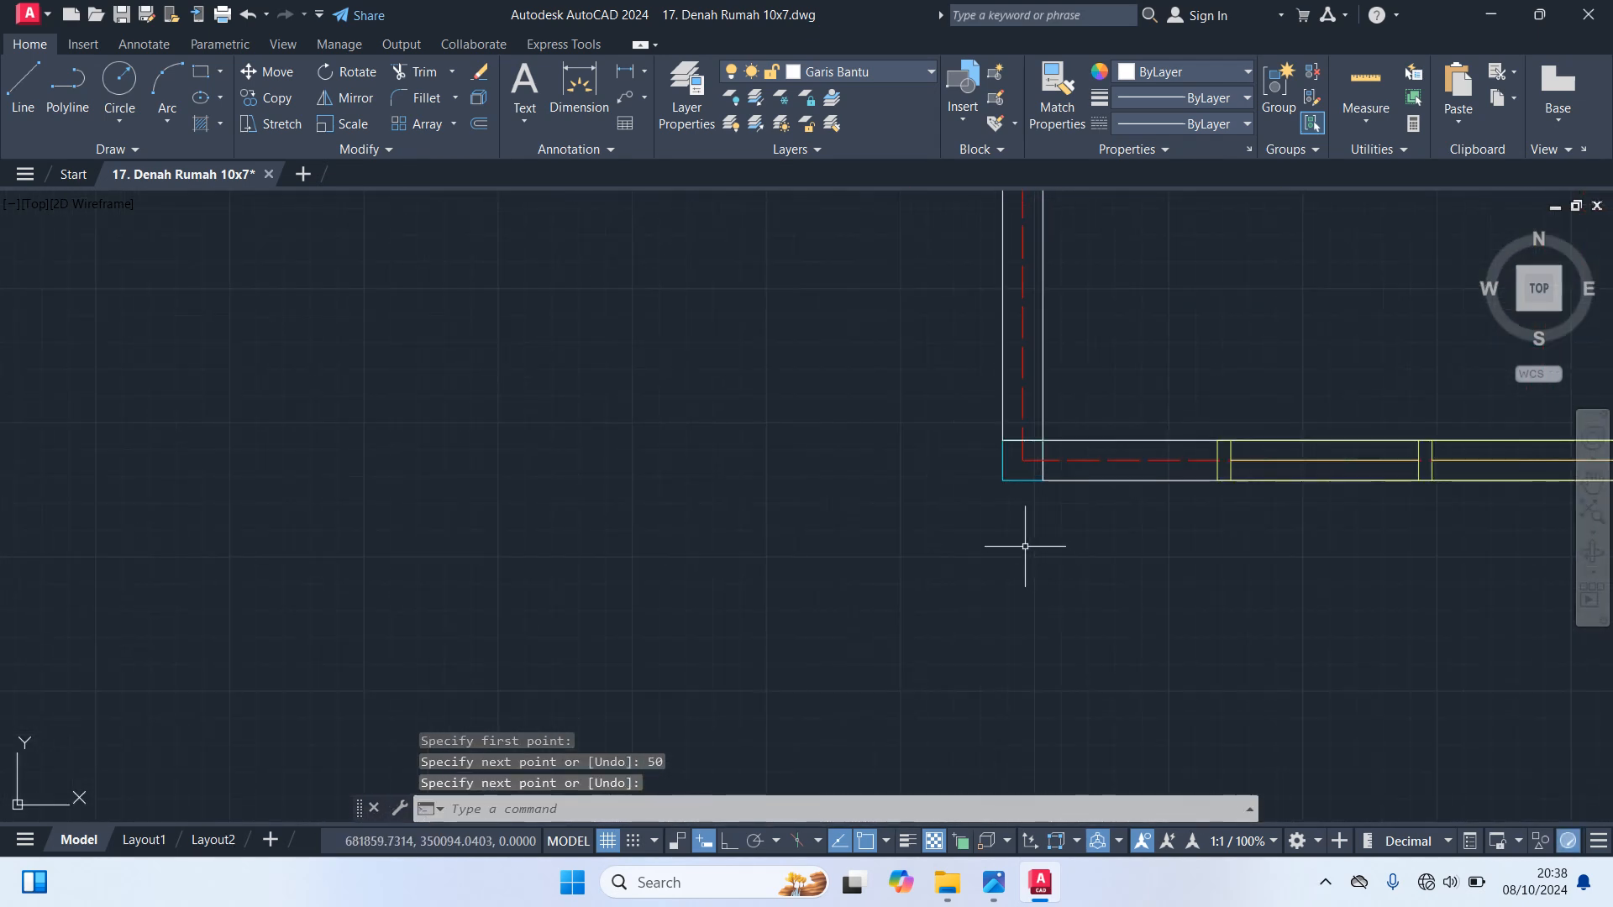
key("Return")
left_click(1022, 460)
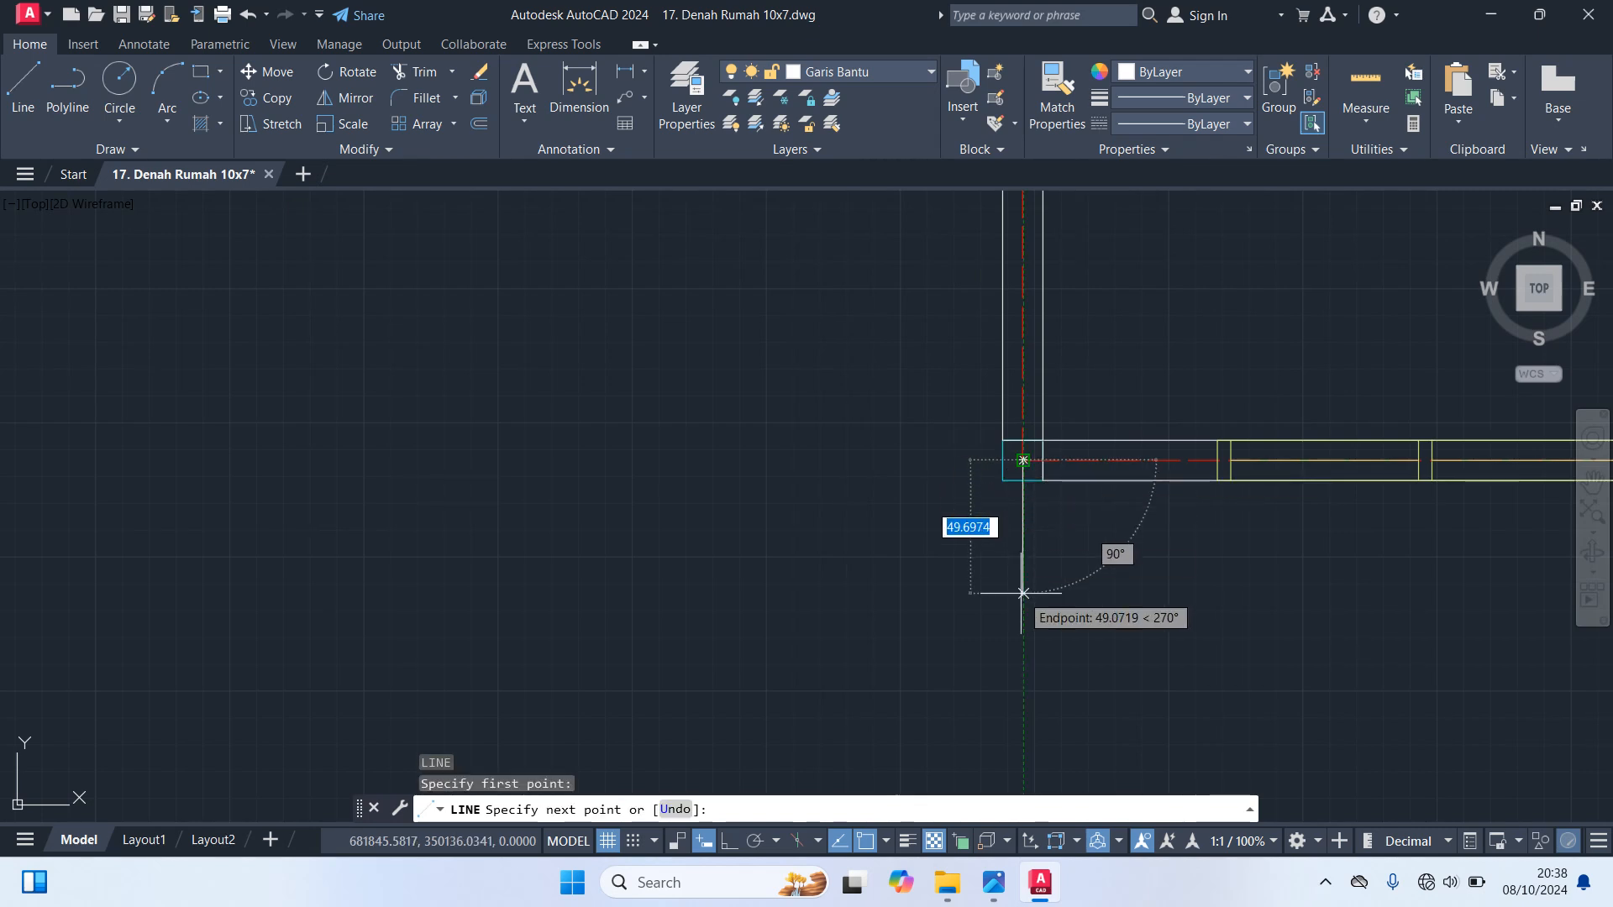
type("50")
left_click(1023, 594)
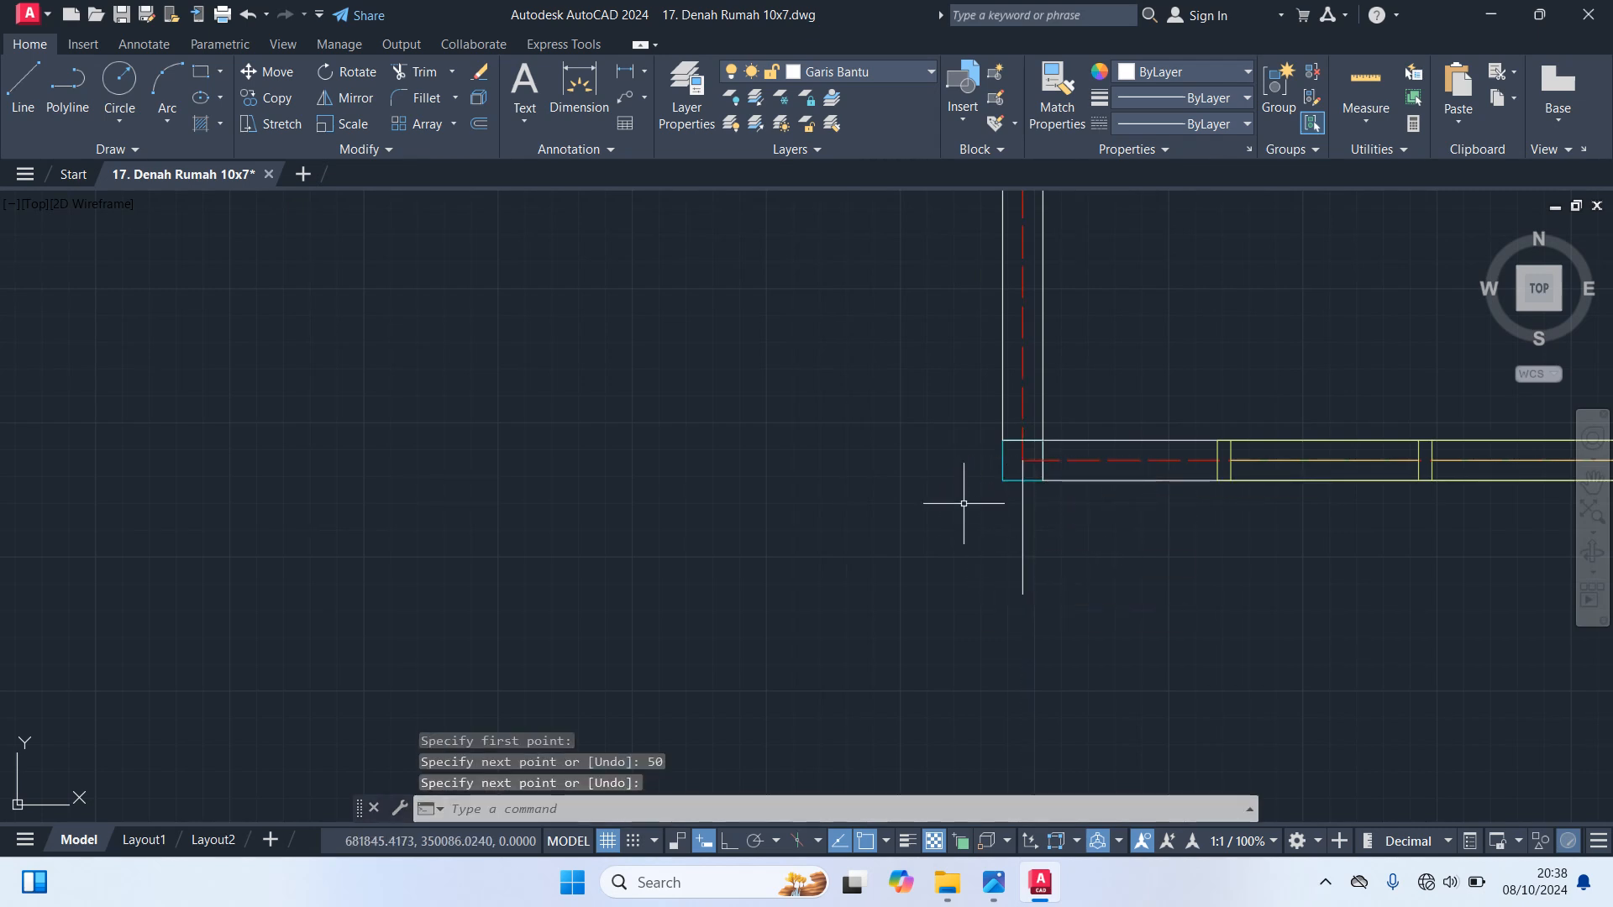
key("Return")
key("Return")
Draw a horizontal line 50 long to the left from the axis intersection at the bottom left corner column
left_click(1022, 461)
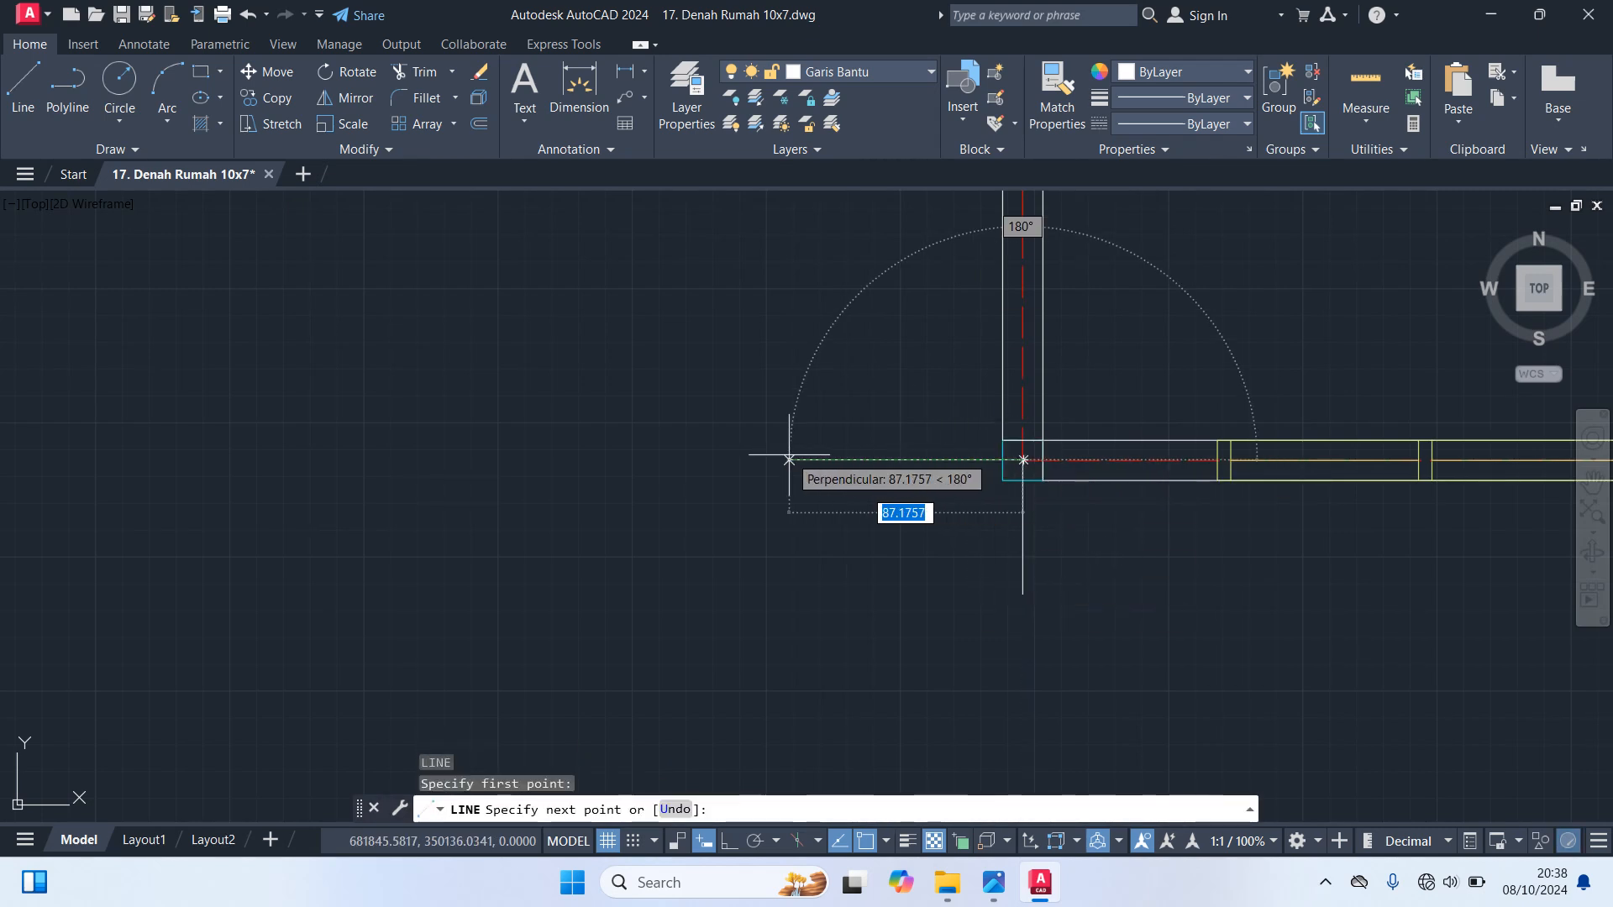
type("50")
key("Return")
key("Return")
scroll(890, 547, "down", 8)
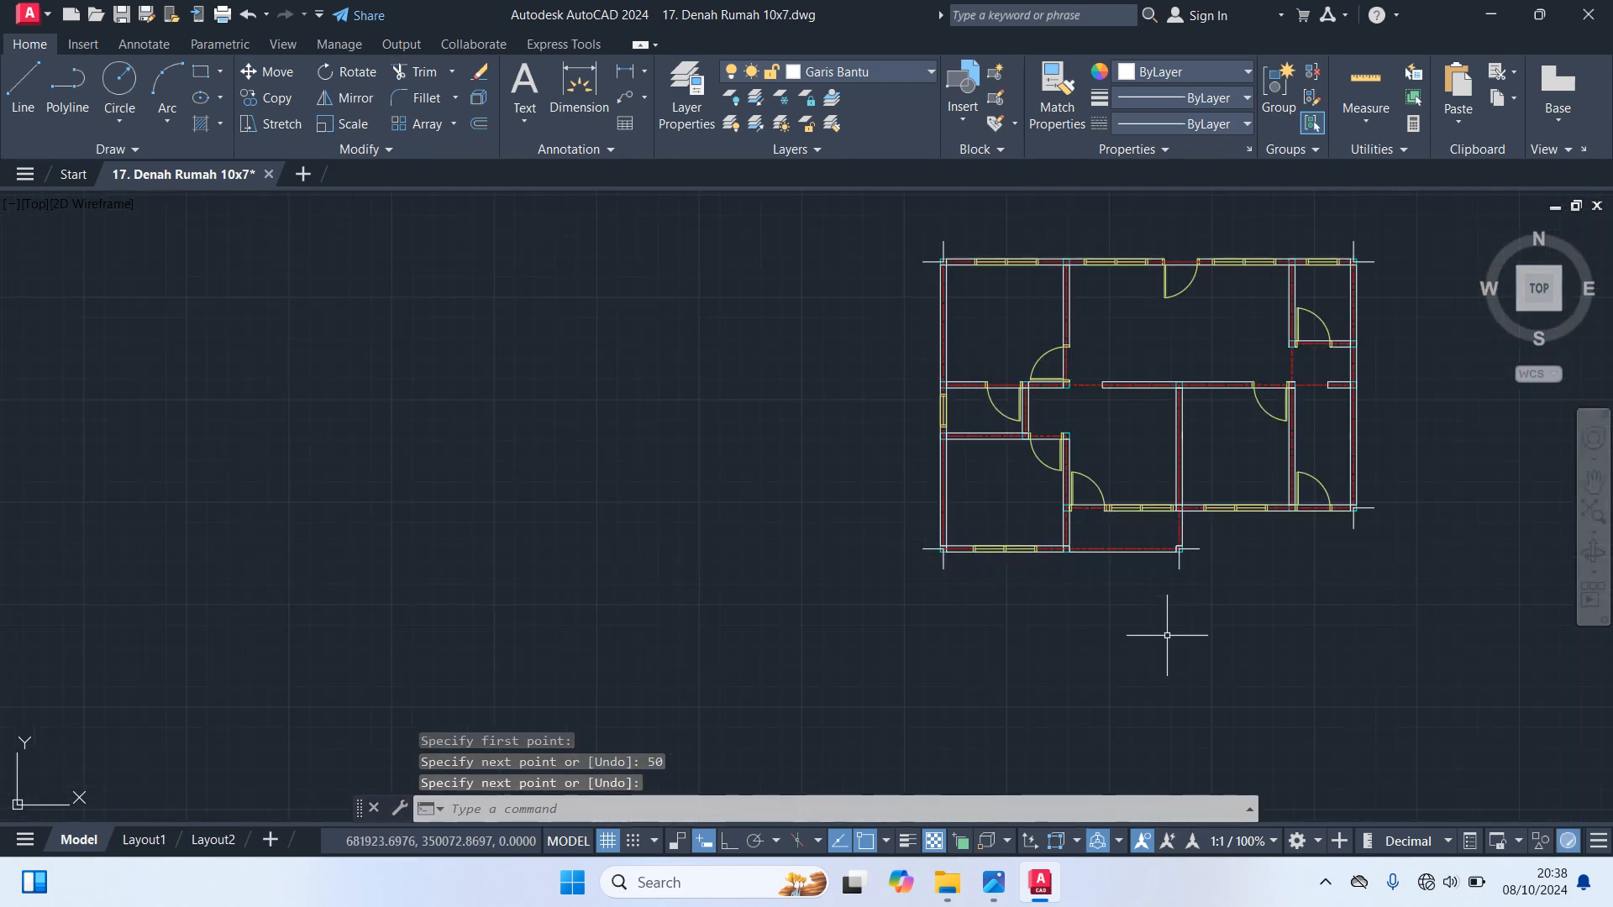
Move the two guide lines at the plan's lower right corner column straight down, level with the projecting bay's bottom axis
scroll(1167, 643, "up", 2)
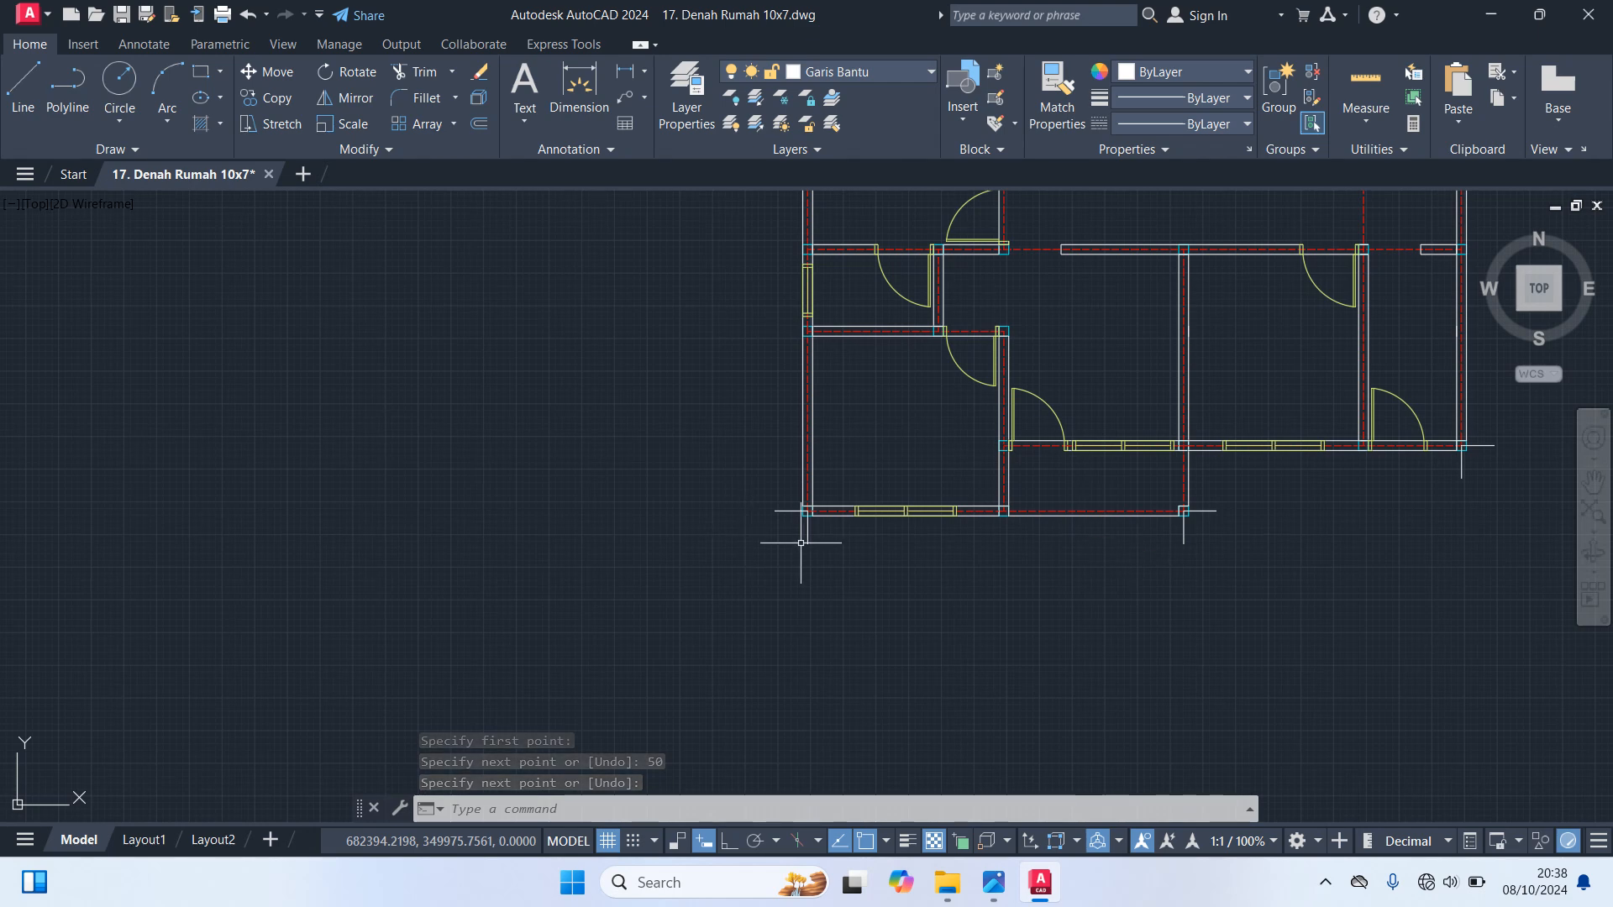
middle_click_drag(1277, 605, 936, 573)
scroll(1118, 443, "up", 2)
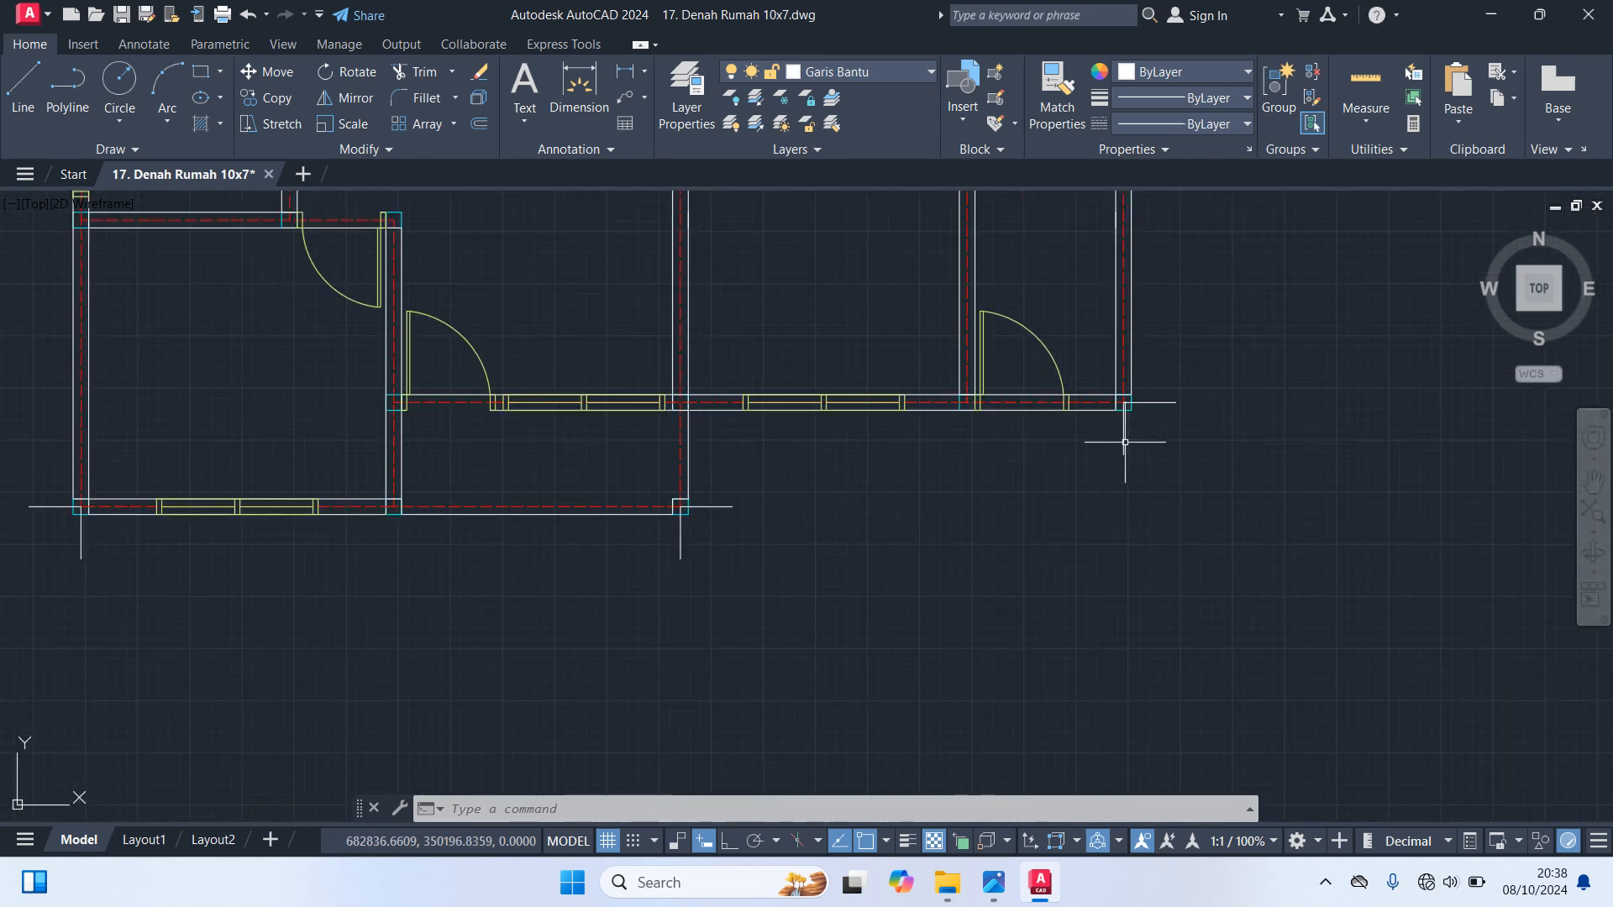
left_click(1171, 398)
left_click(1153, 415)
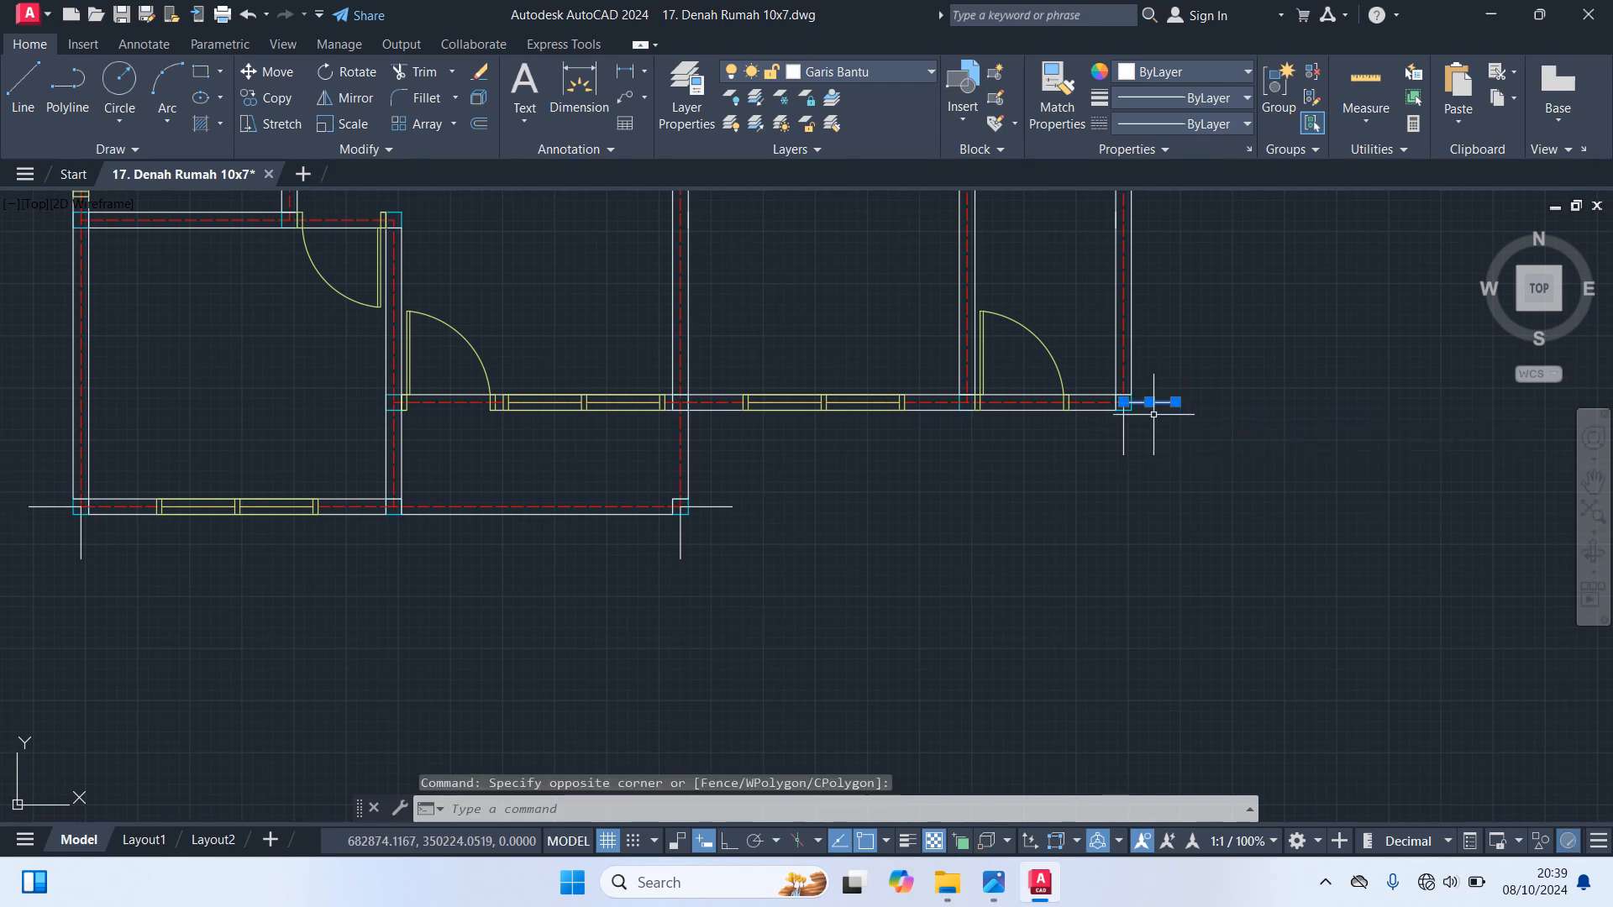
type("M")
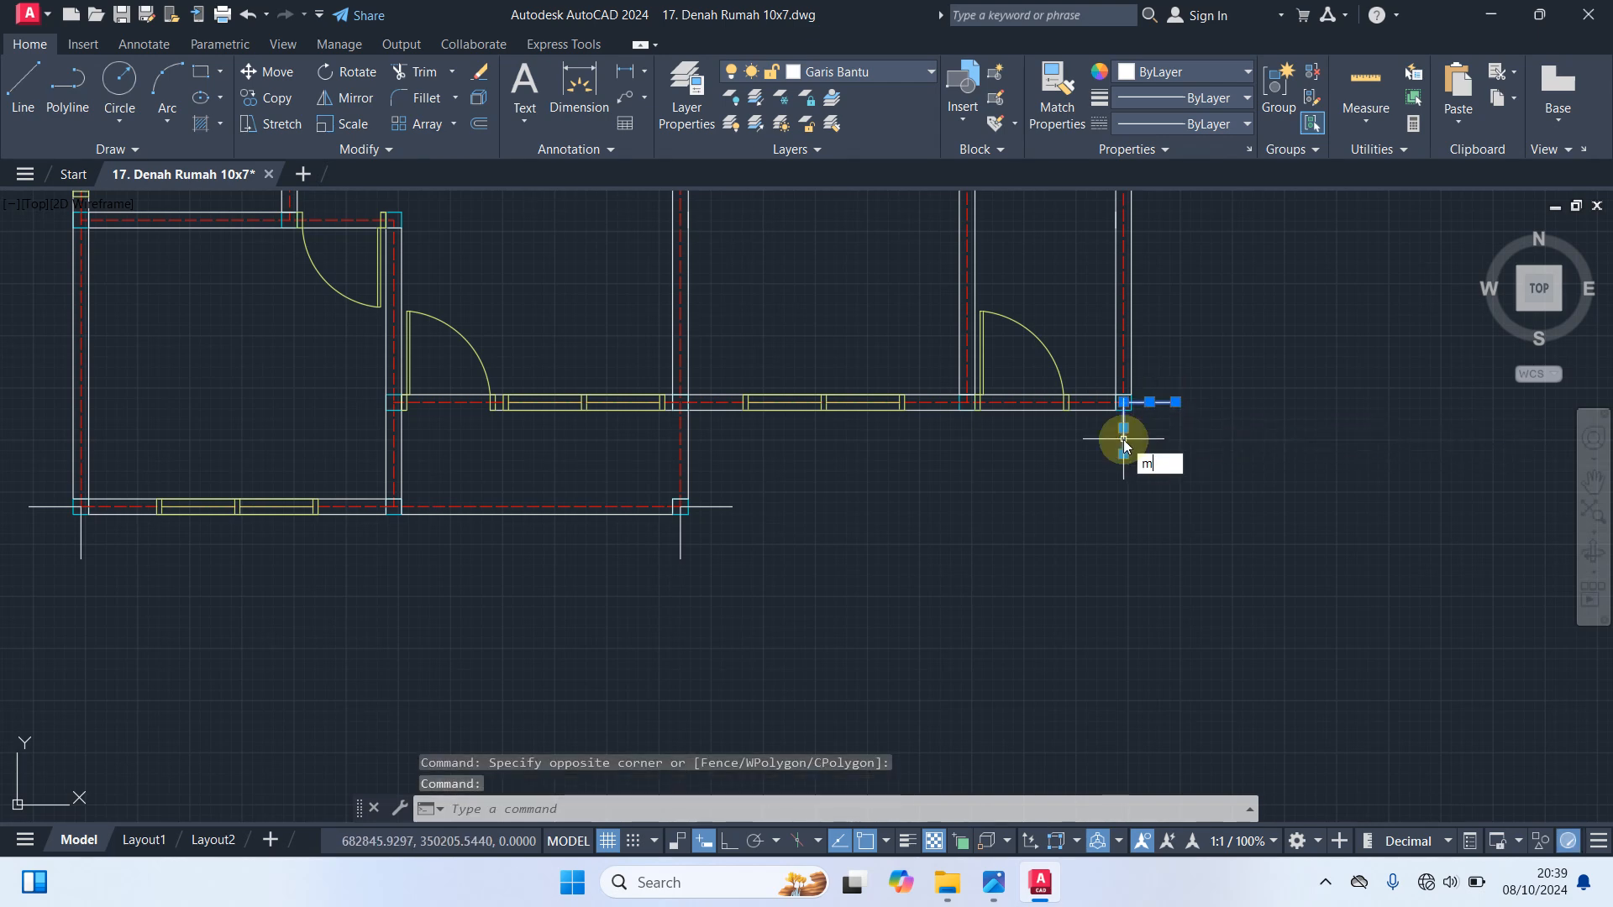
key("Return")
scroll(1122, 409, "up", 5)
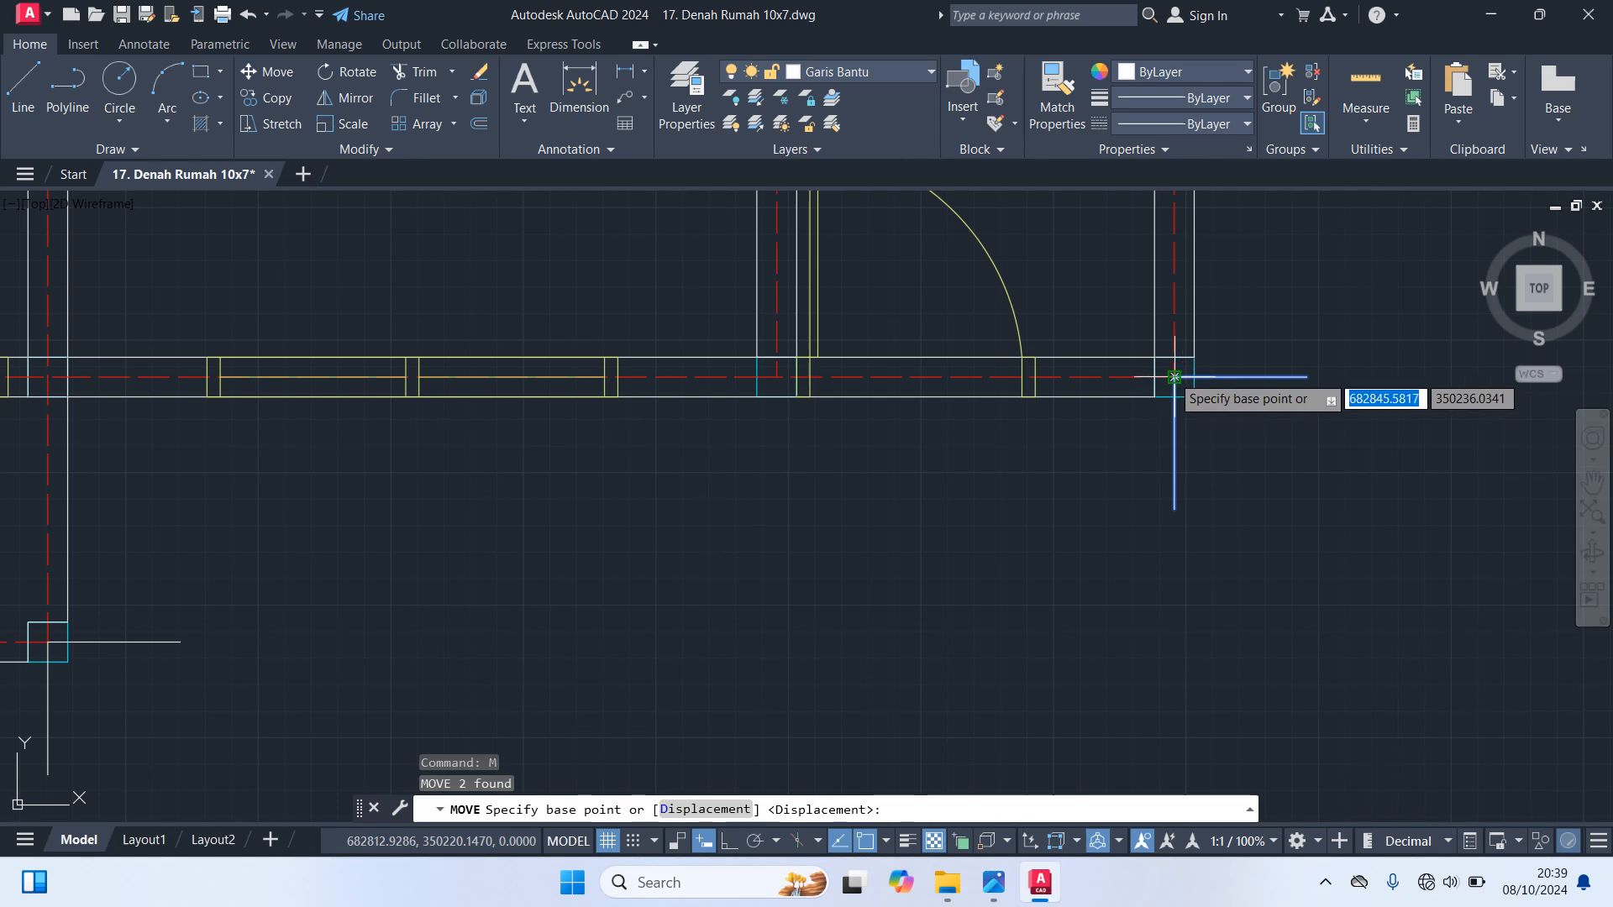
left_click(1174, 377)
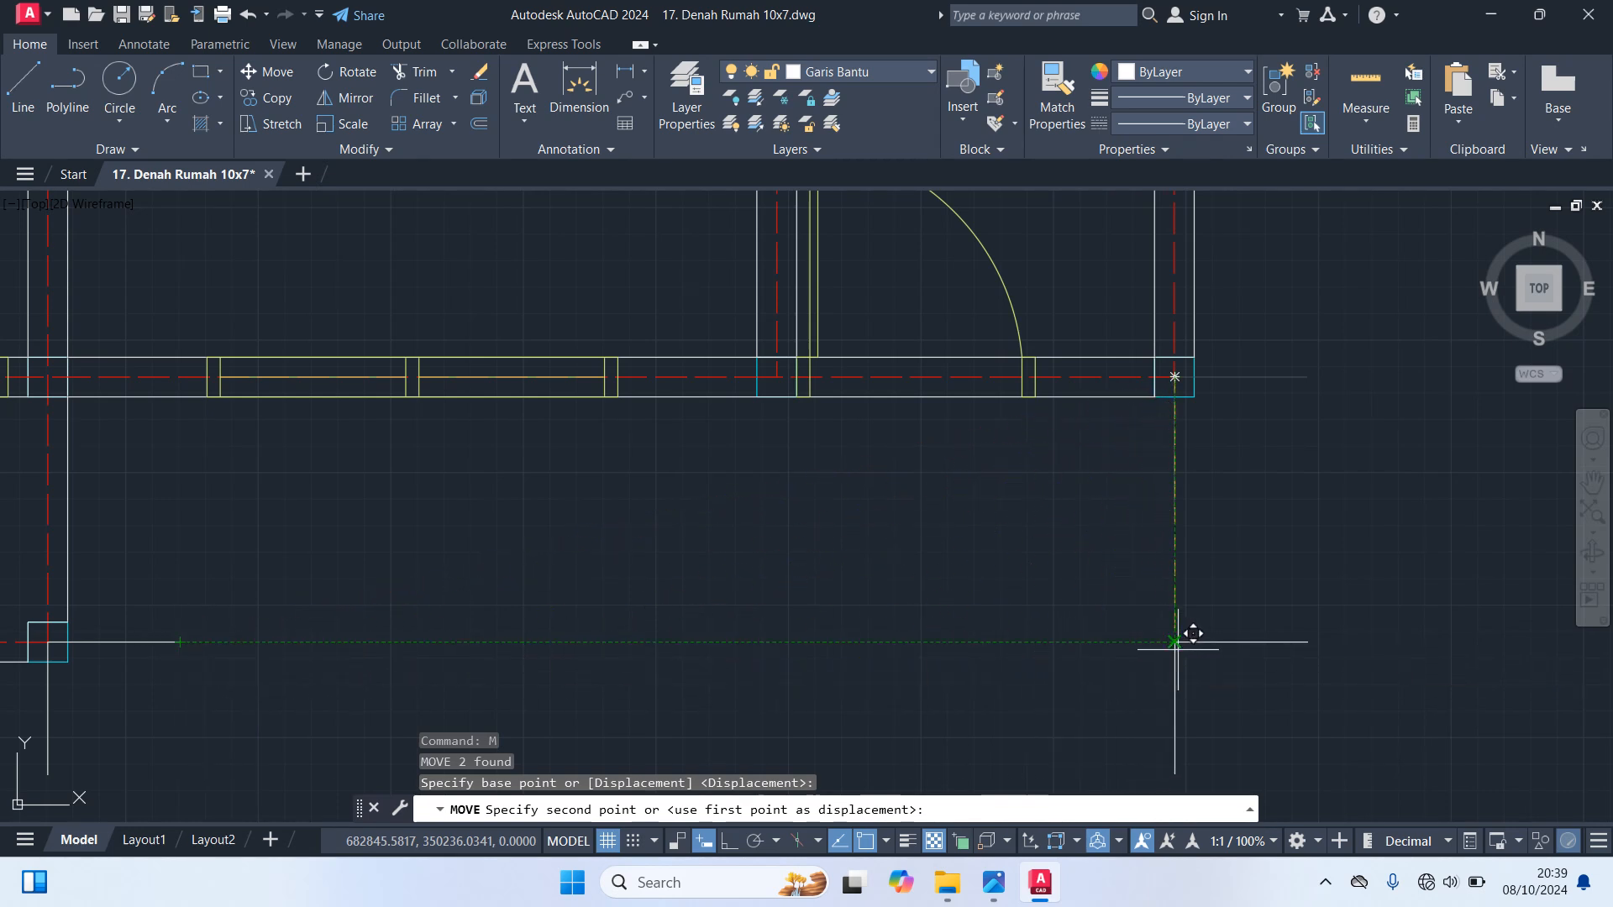
left_click(1174, 641)
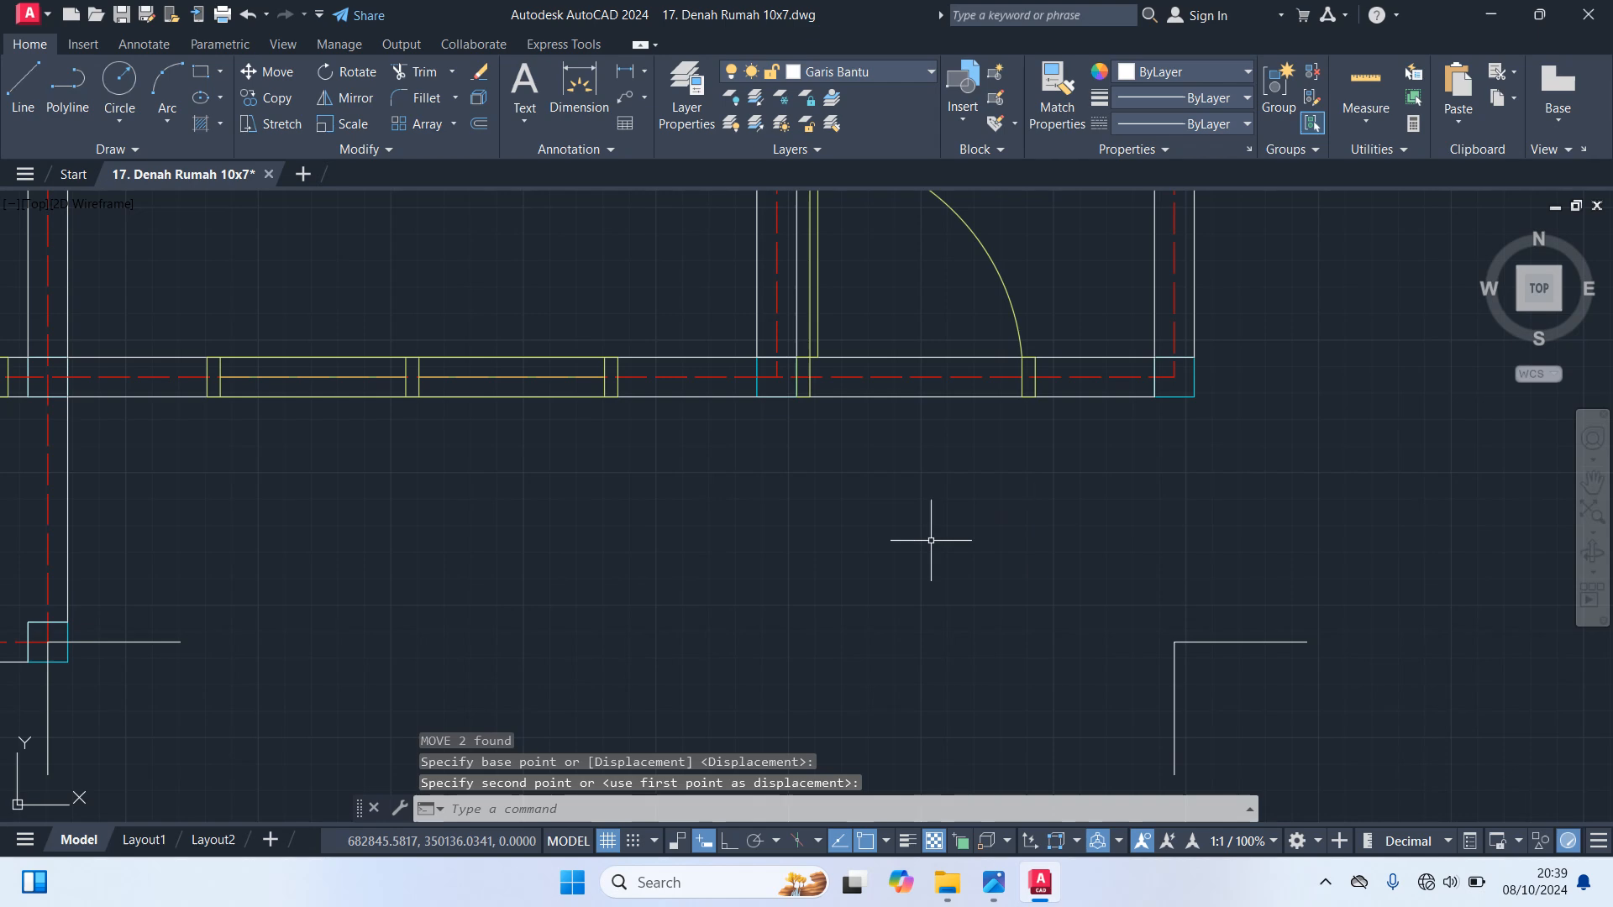
Copy the vertical guide line at the projecting bay's right corner column to the bottom axis intersection at the bay's left column
scroll(994, 434, "down", 3)
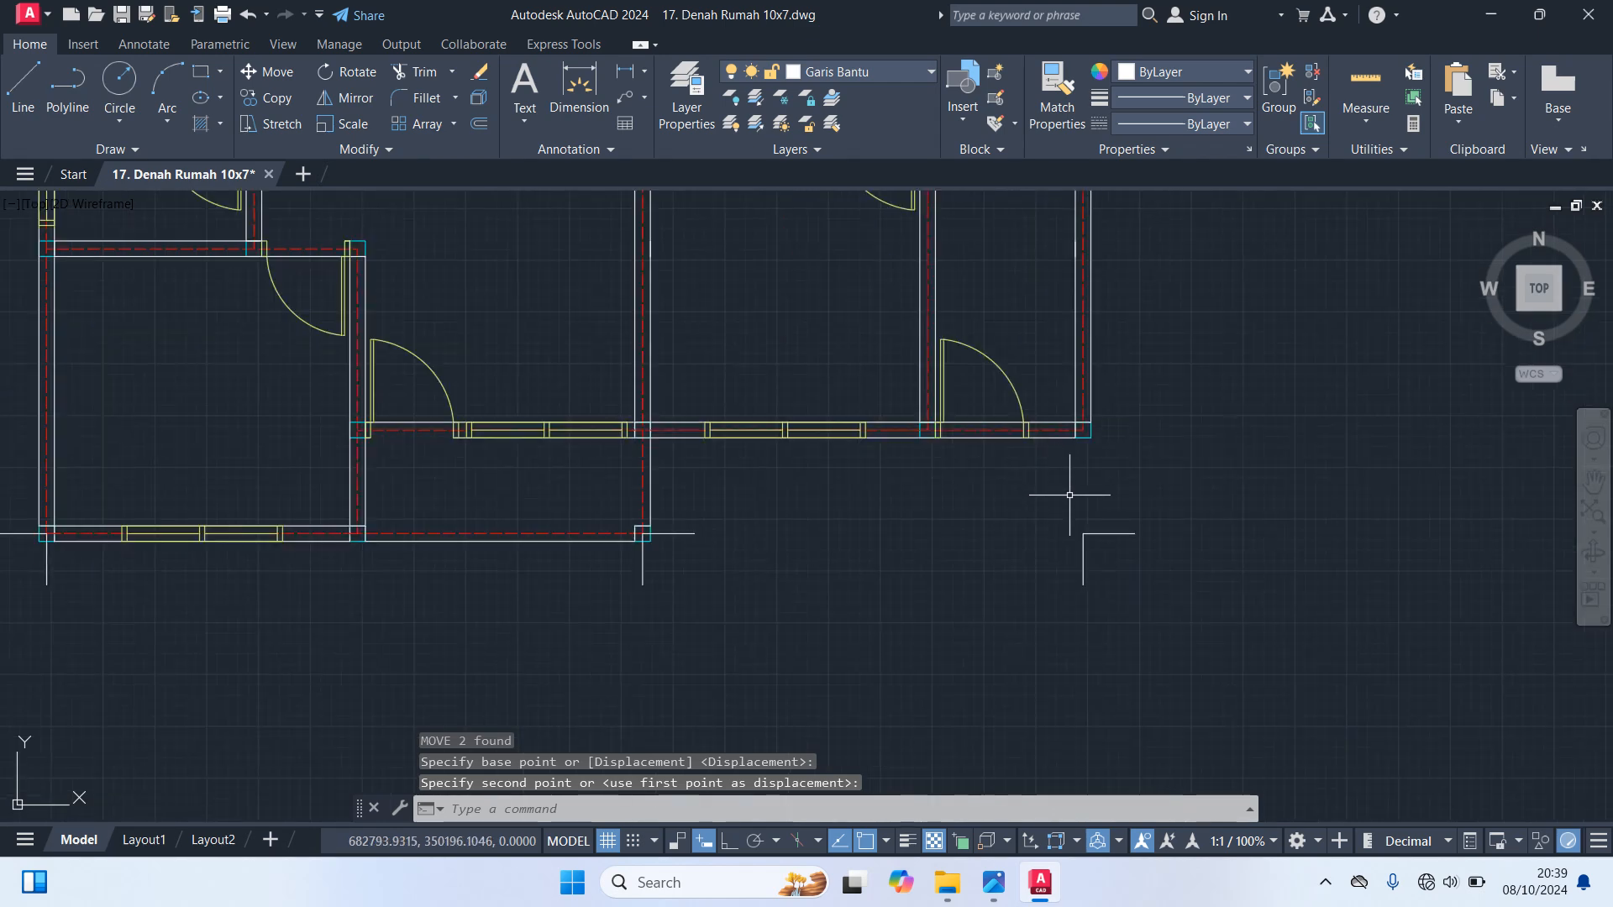
scroll(1008, 521, "down", 2)
middle_click_drag(621, 598, 911, 576)
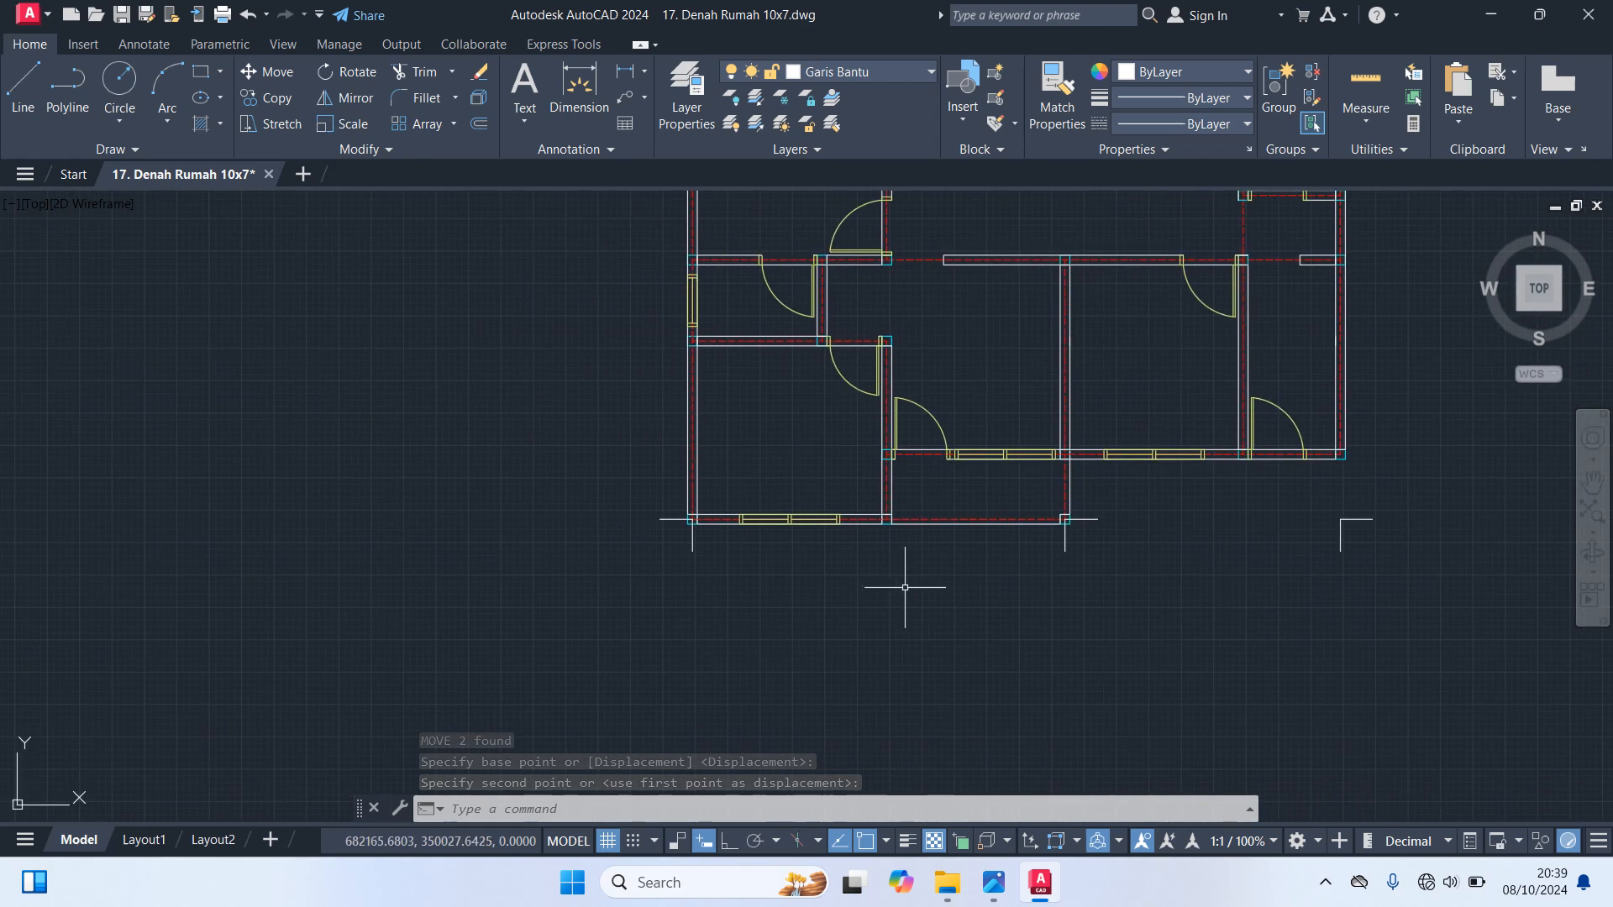
scroll(1064, 576, "up", 2)
left_click(1063, 524)
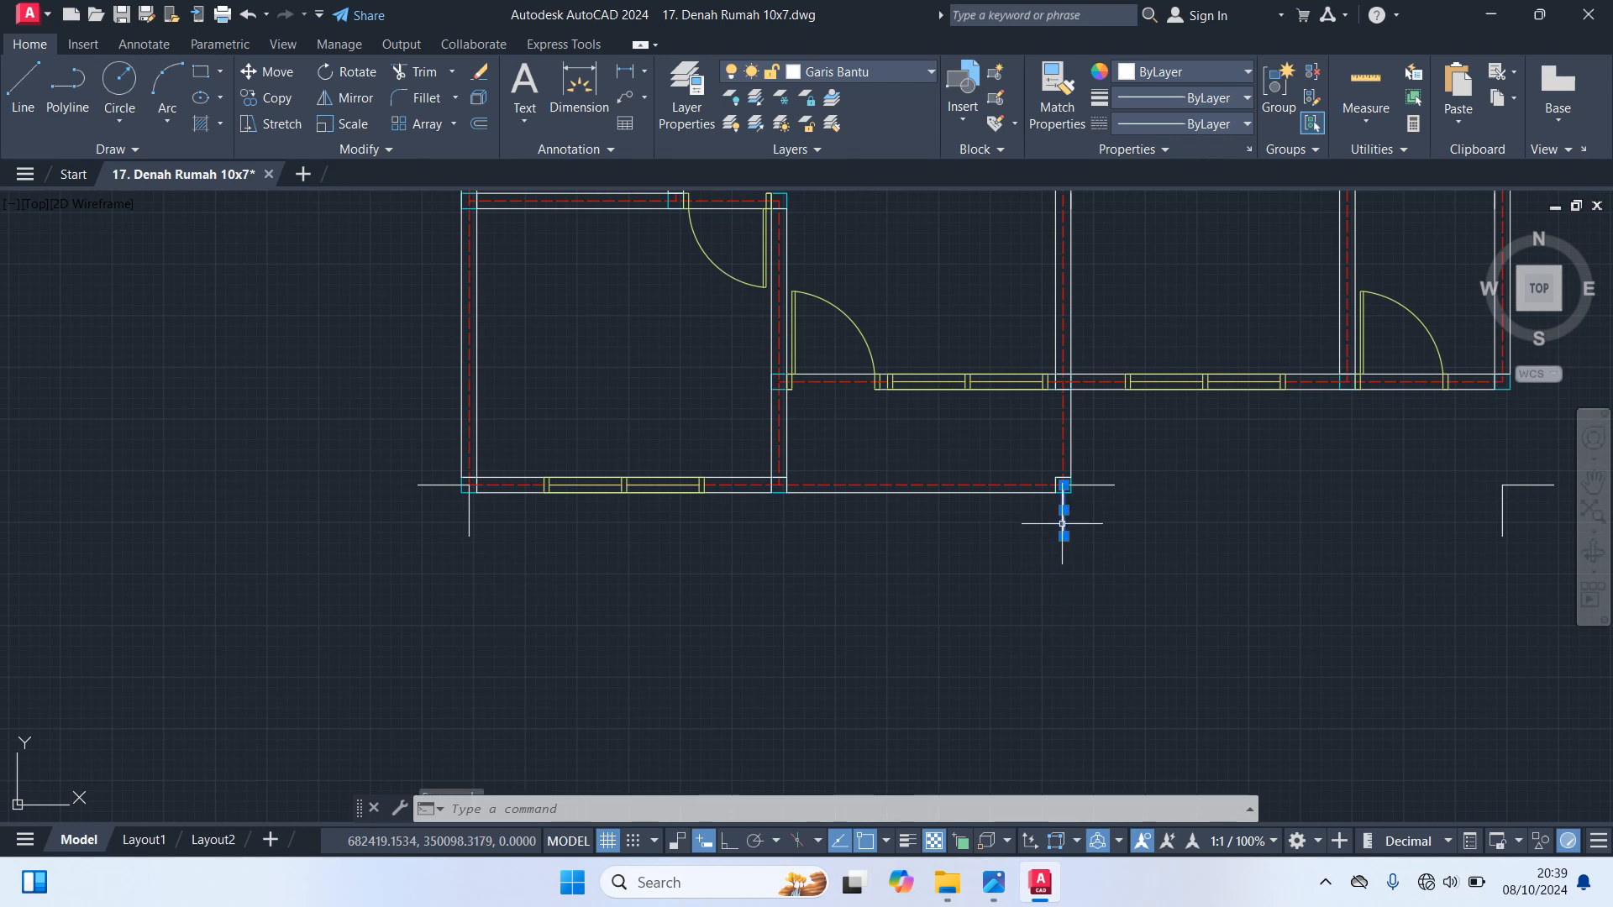
type("co")
key("Return")
scroll(1050, 522, "up", 4)
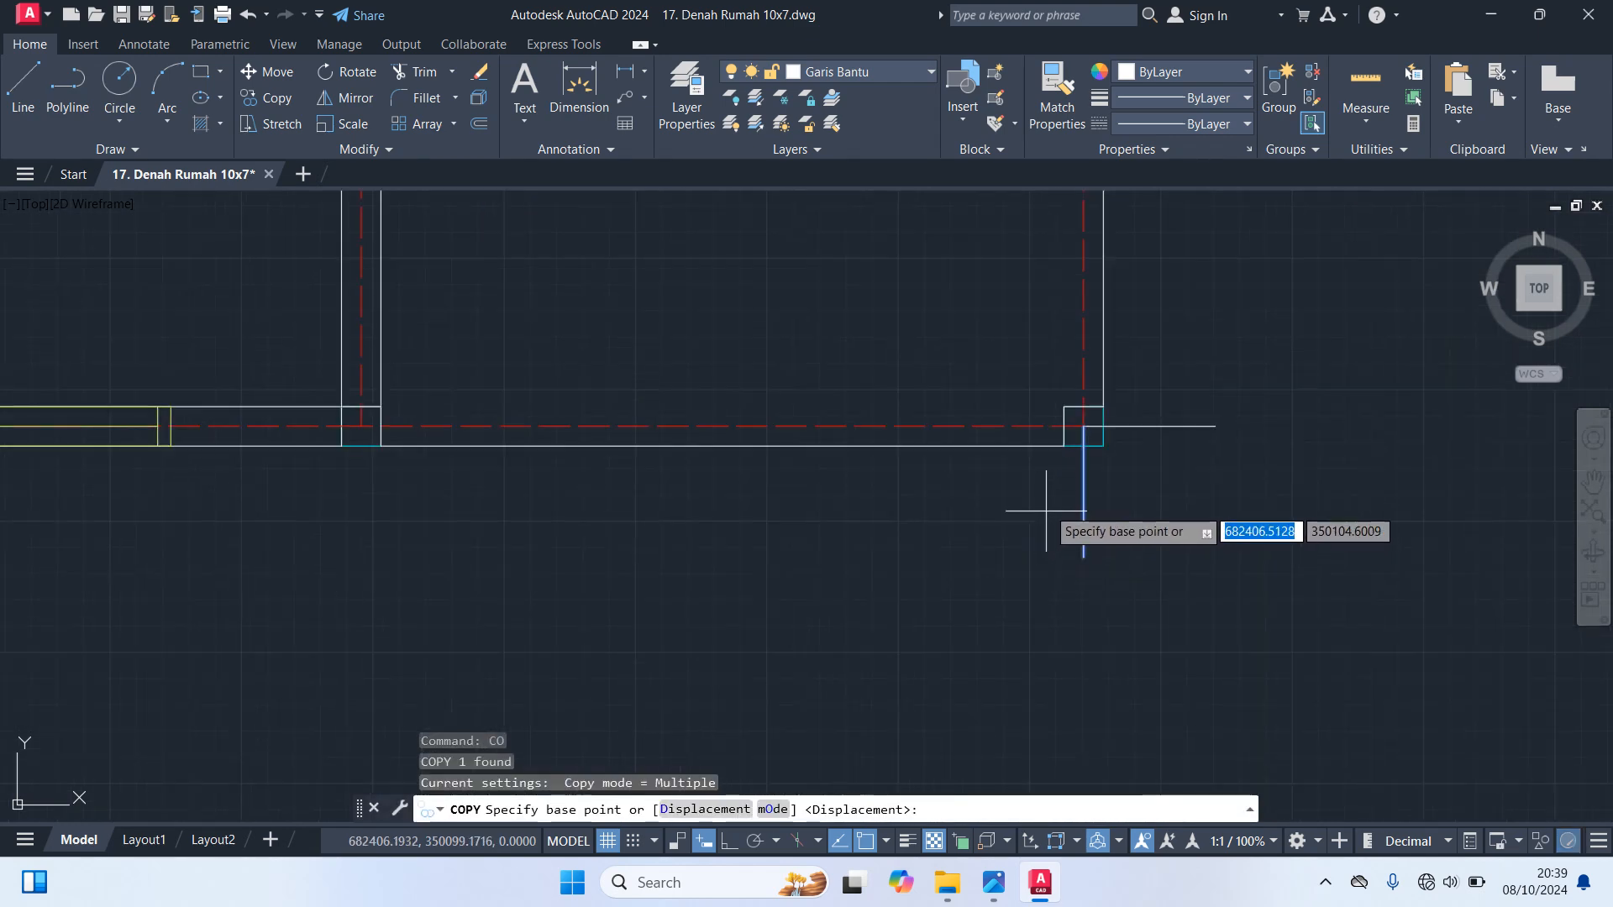
left_click(1082, 426)
middle_click_drag(477, 514, 915, 510)
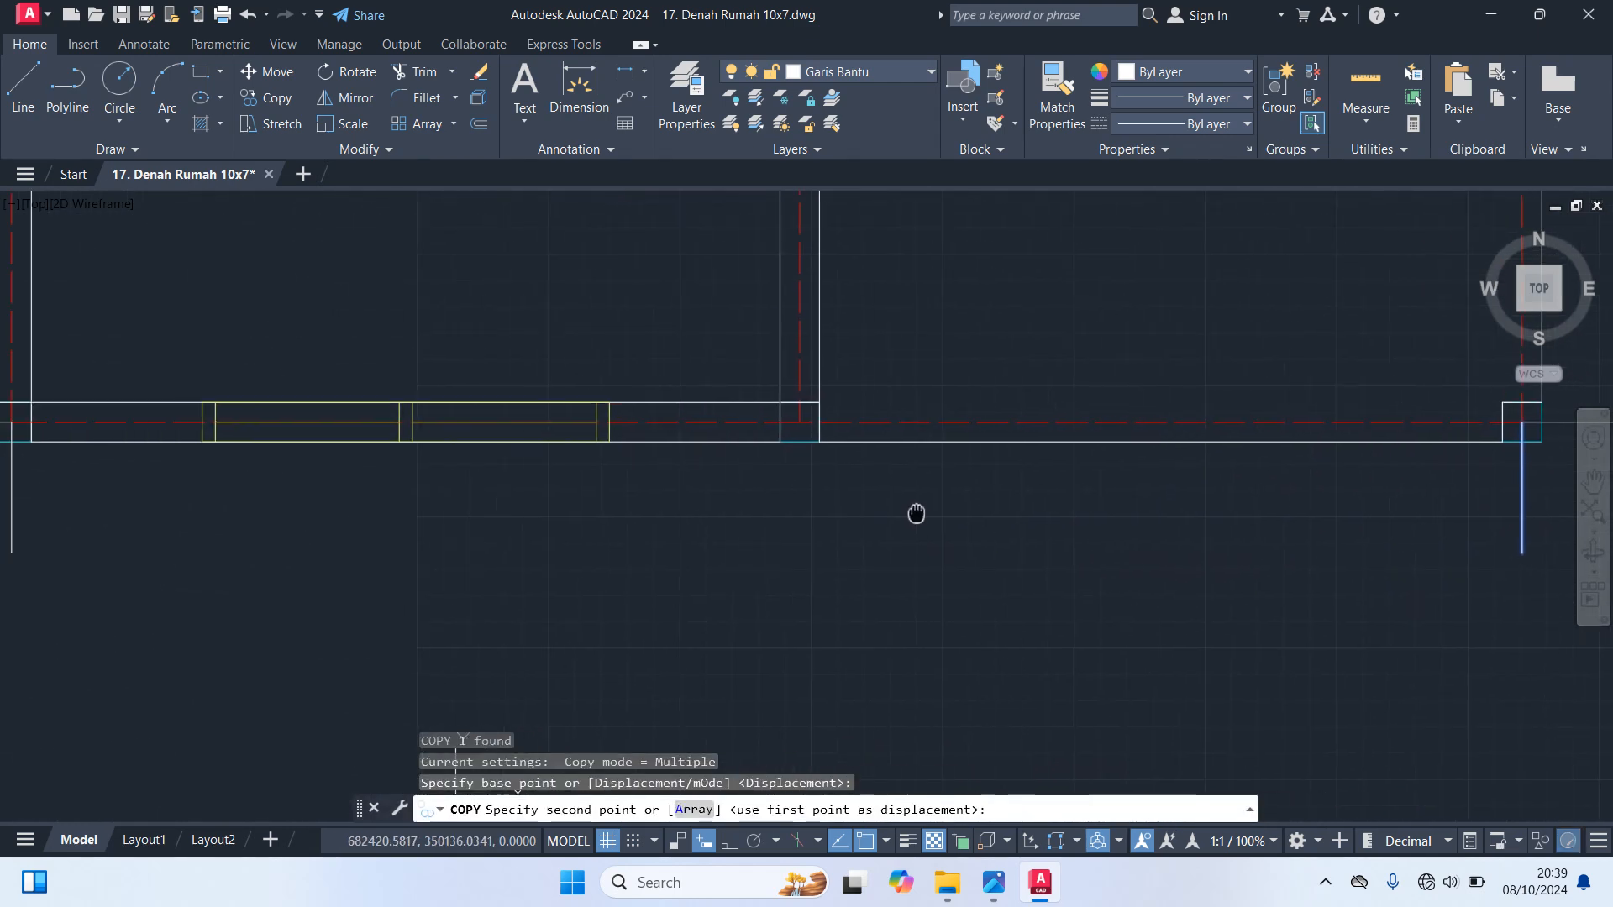
left_click(799, 422)
scroll(941, 527, "down", 3)
key("Escape")
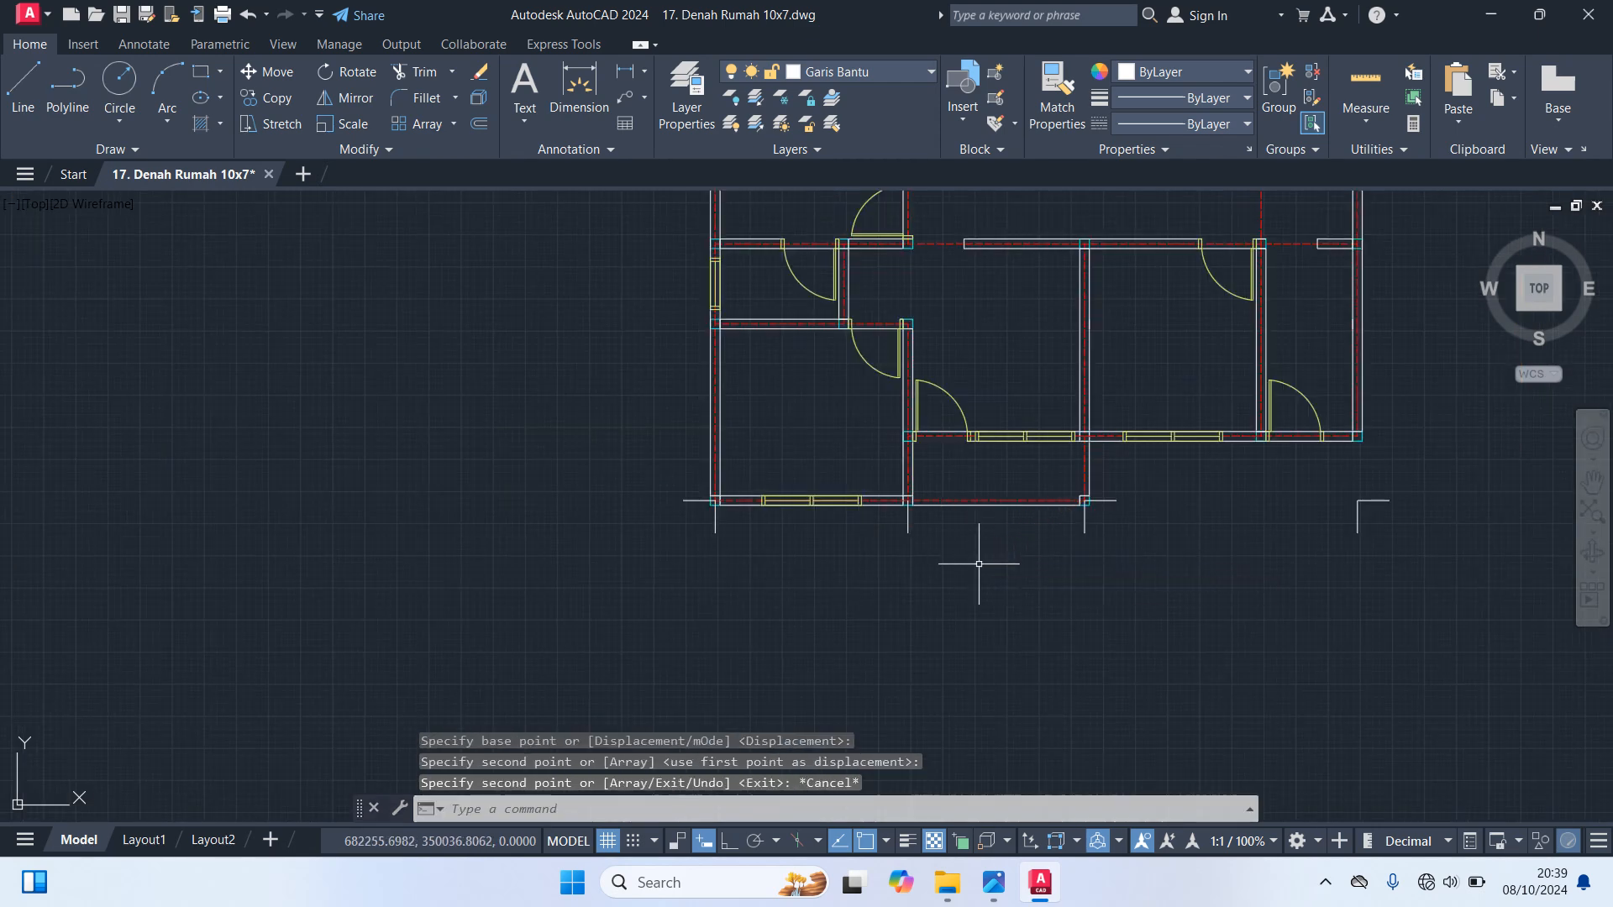
Copy the horizontal line of the detached lower right guide pair up to the axis intersection at the plan's lower right corner column
middle_click_drag(1267, 565, 954, 630)
scroll(1069, 551, "up", 2)
left_click(1119, 539)
mouse_move(1122, 543)
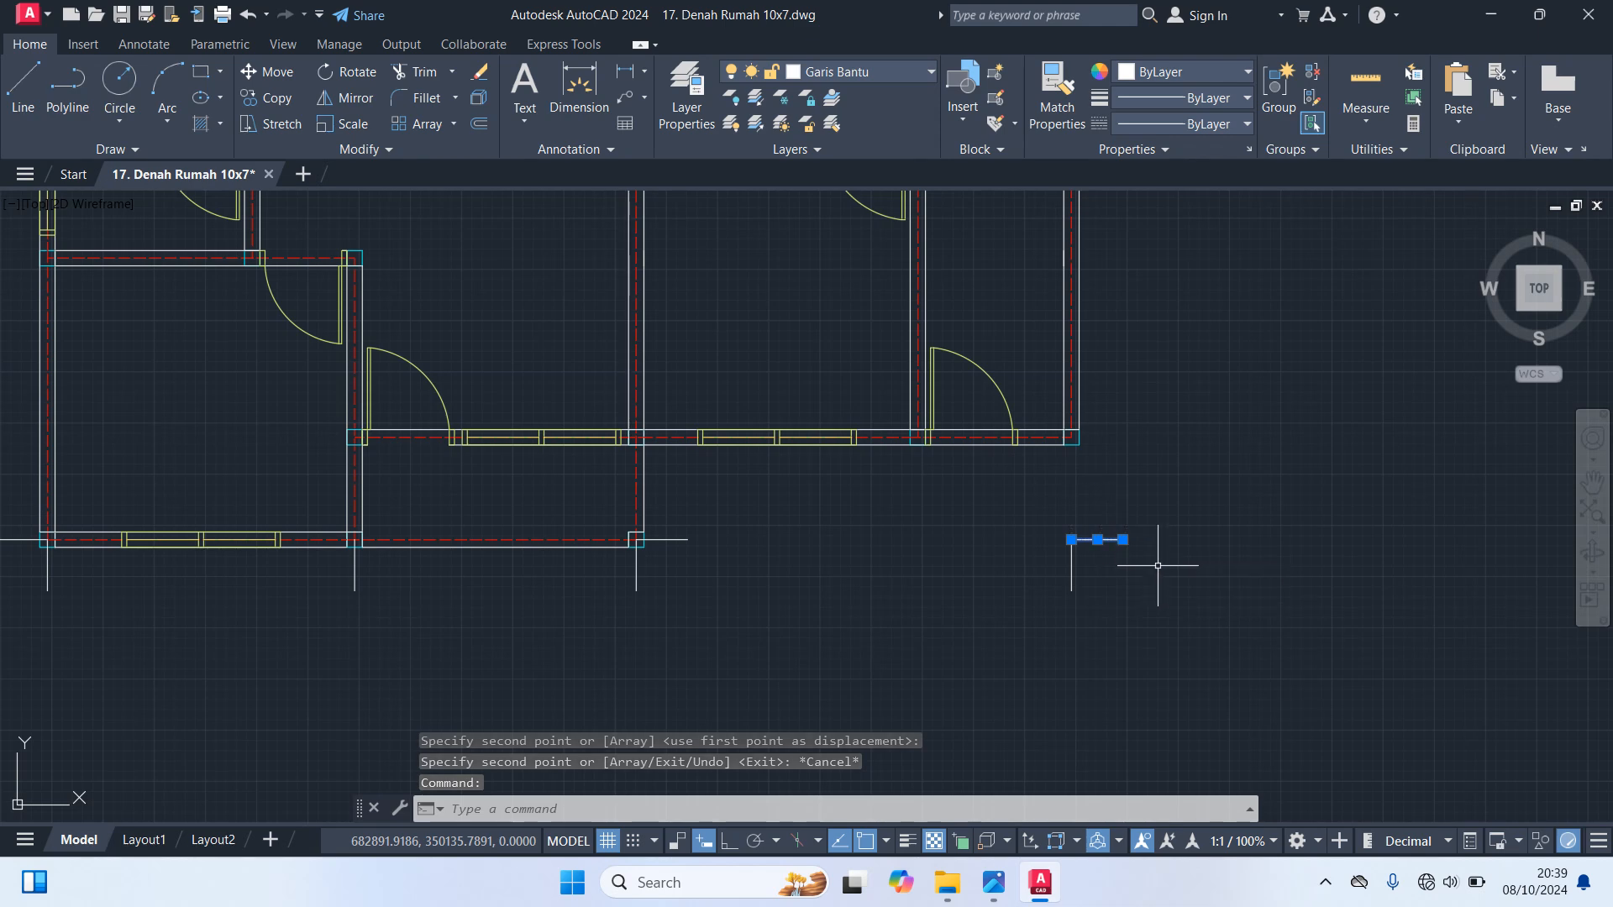
type("CO")
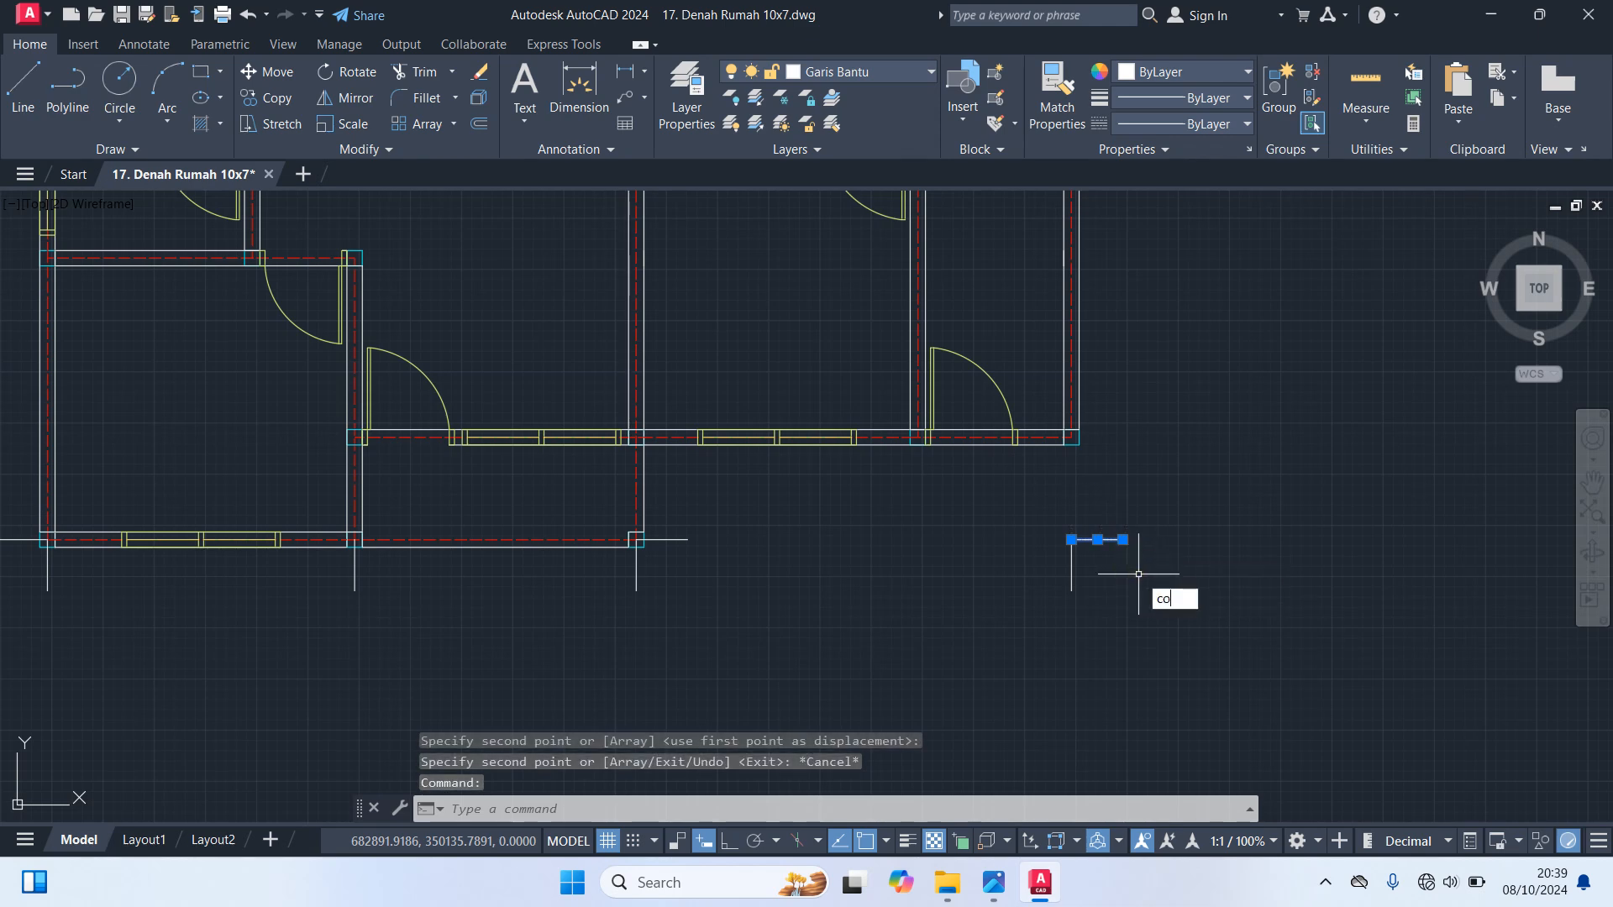
key("Return")
left_click(1072, 540)
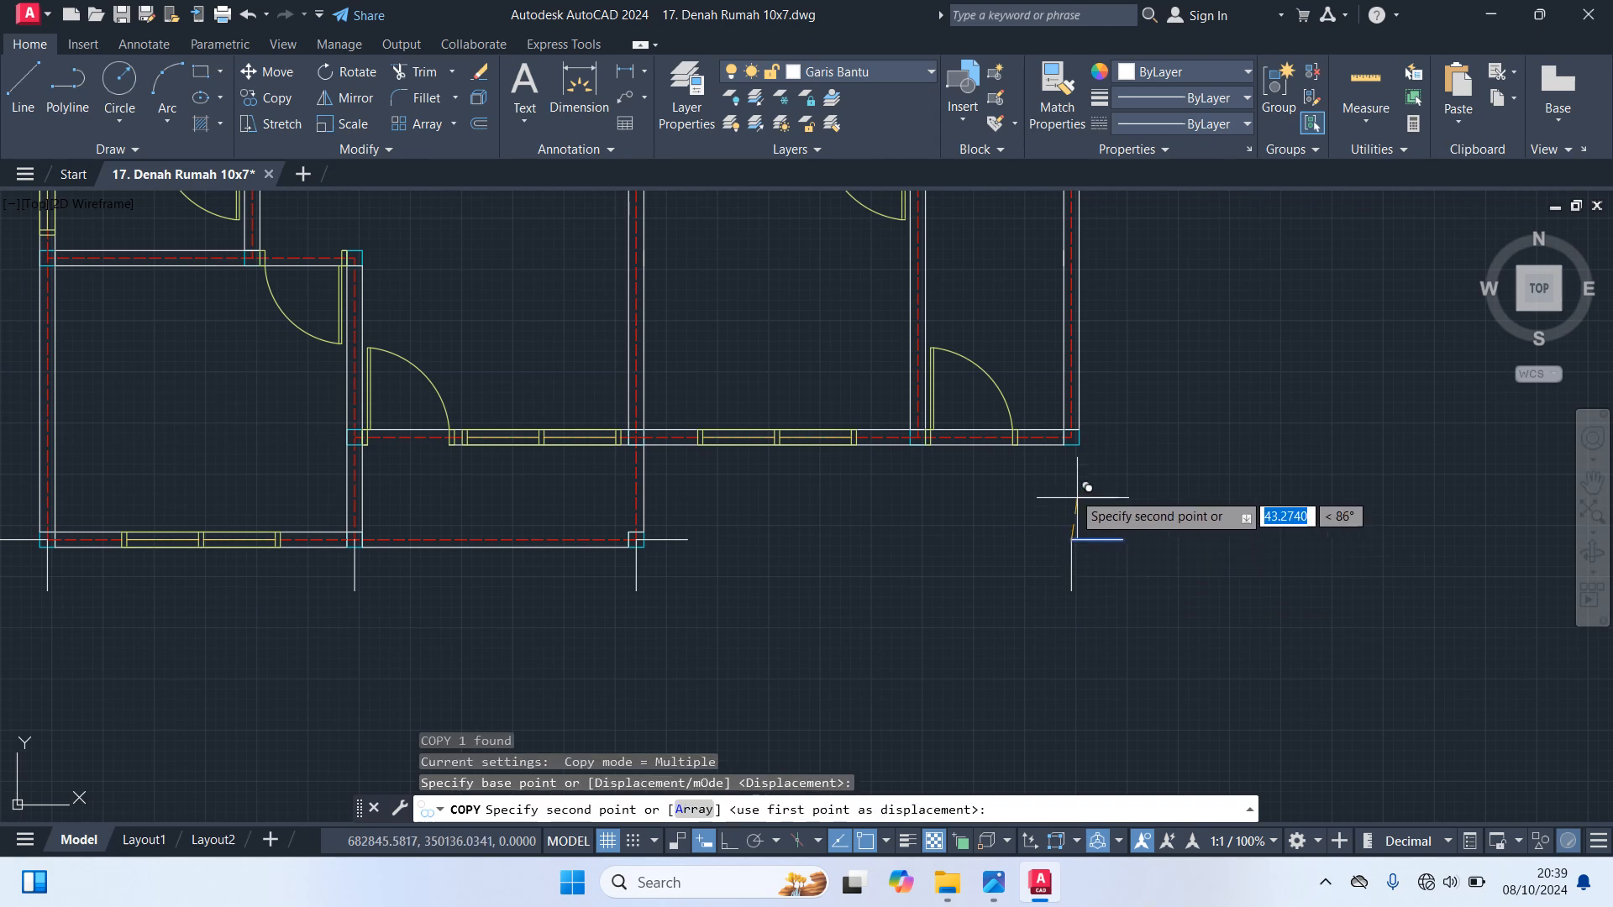
scroll(1072, 483, "up", 4)
scroll(1072, 359, "down", 4)
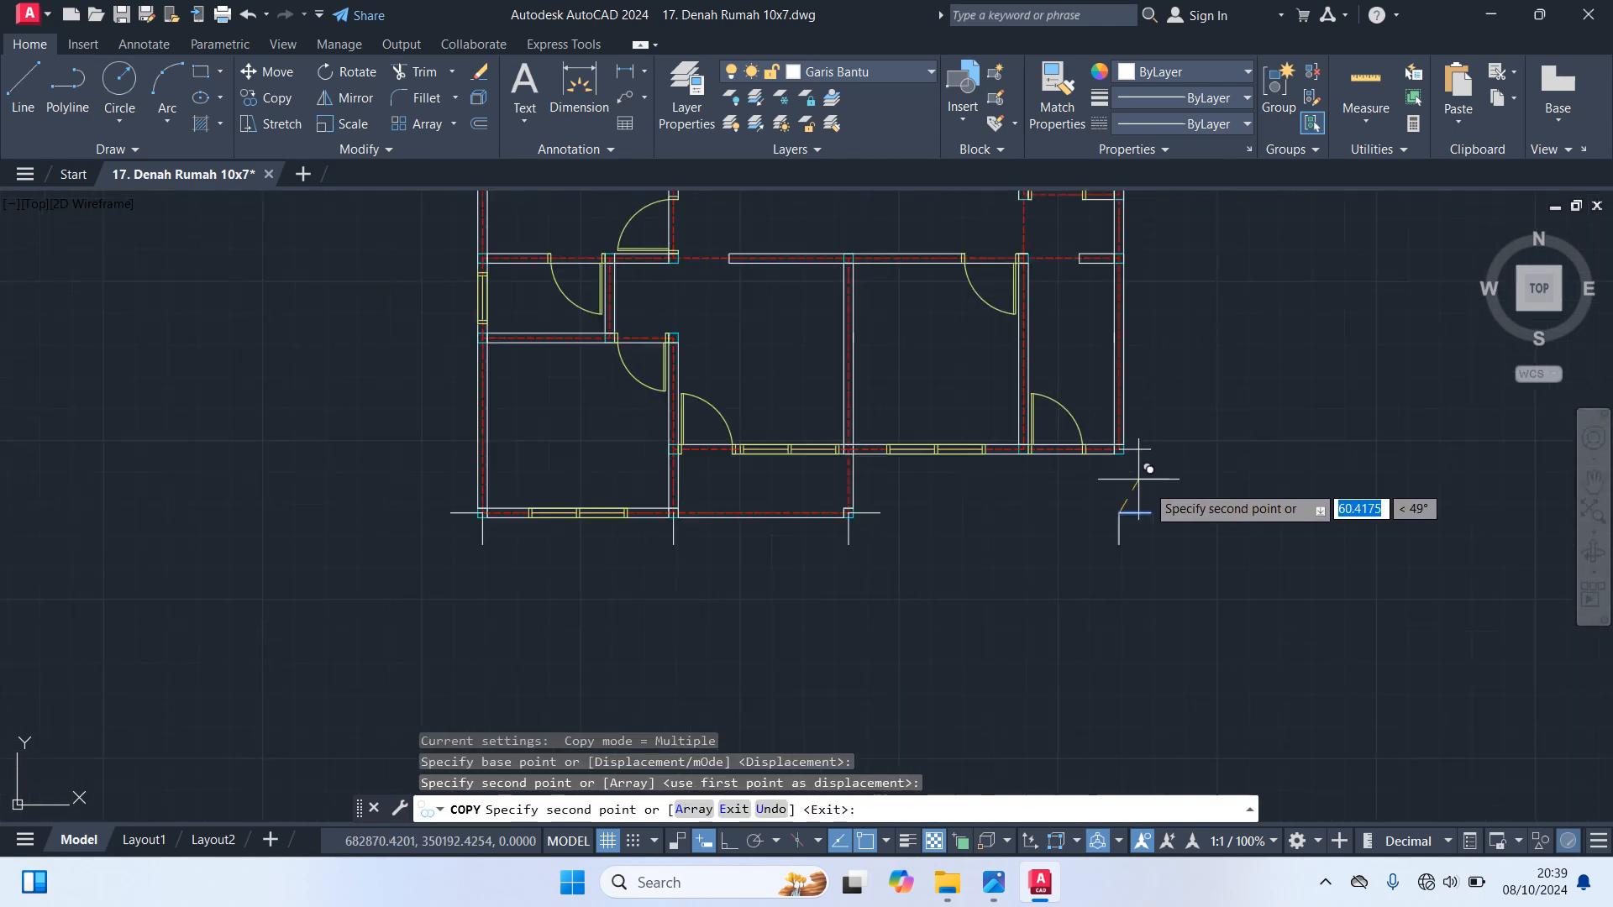
Copy the same horizontal guide line to the right wall's axis intersections with the middle wall and the upper right room's bottom wall
middle_click_drag(1171, 335, 1174, 530)
scroll(1174, 530, "up", 5)
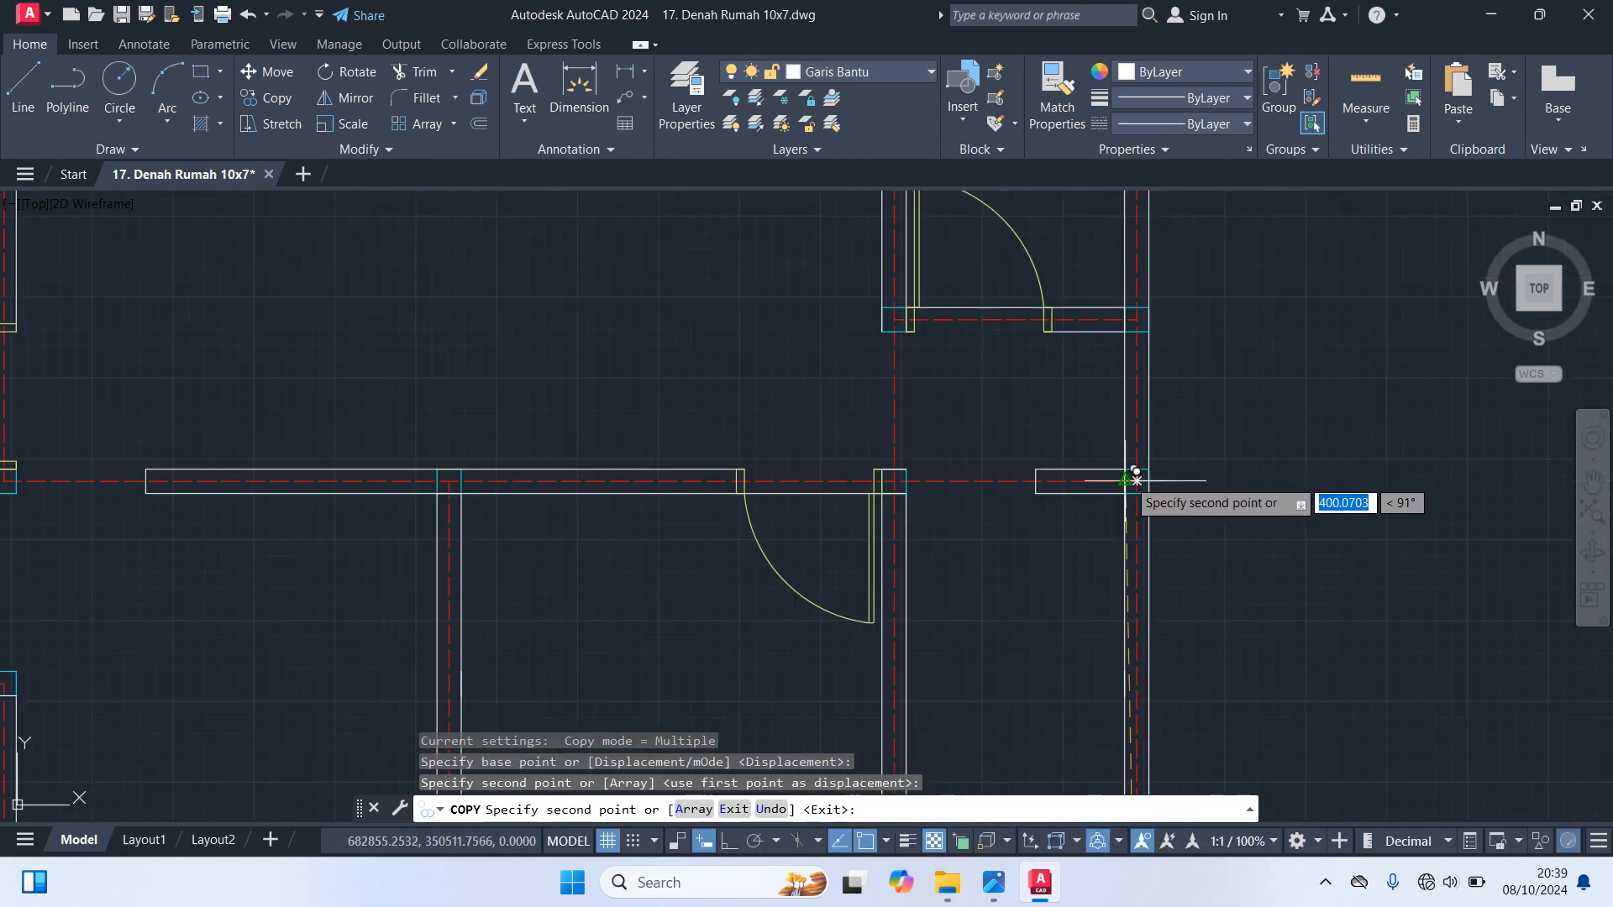
left_click(1136, 480)
middle_click_drag(1176, 334, 1187, 522)
scroll(1106, 504, "up", 3)
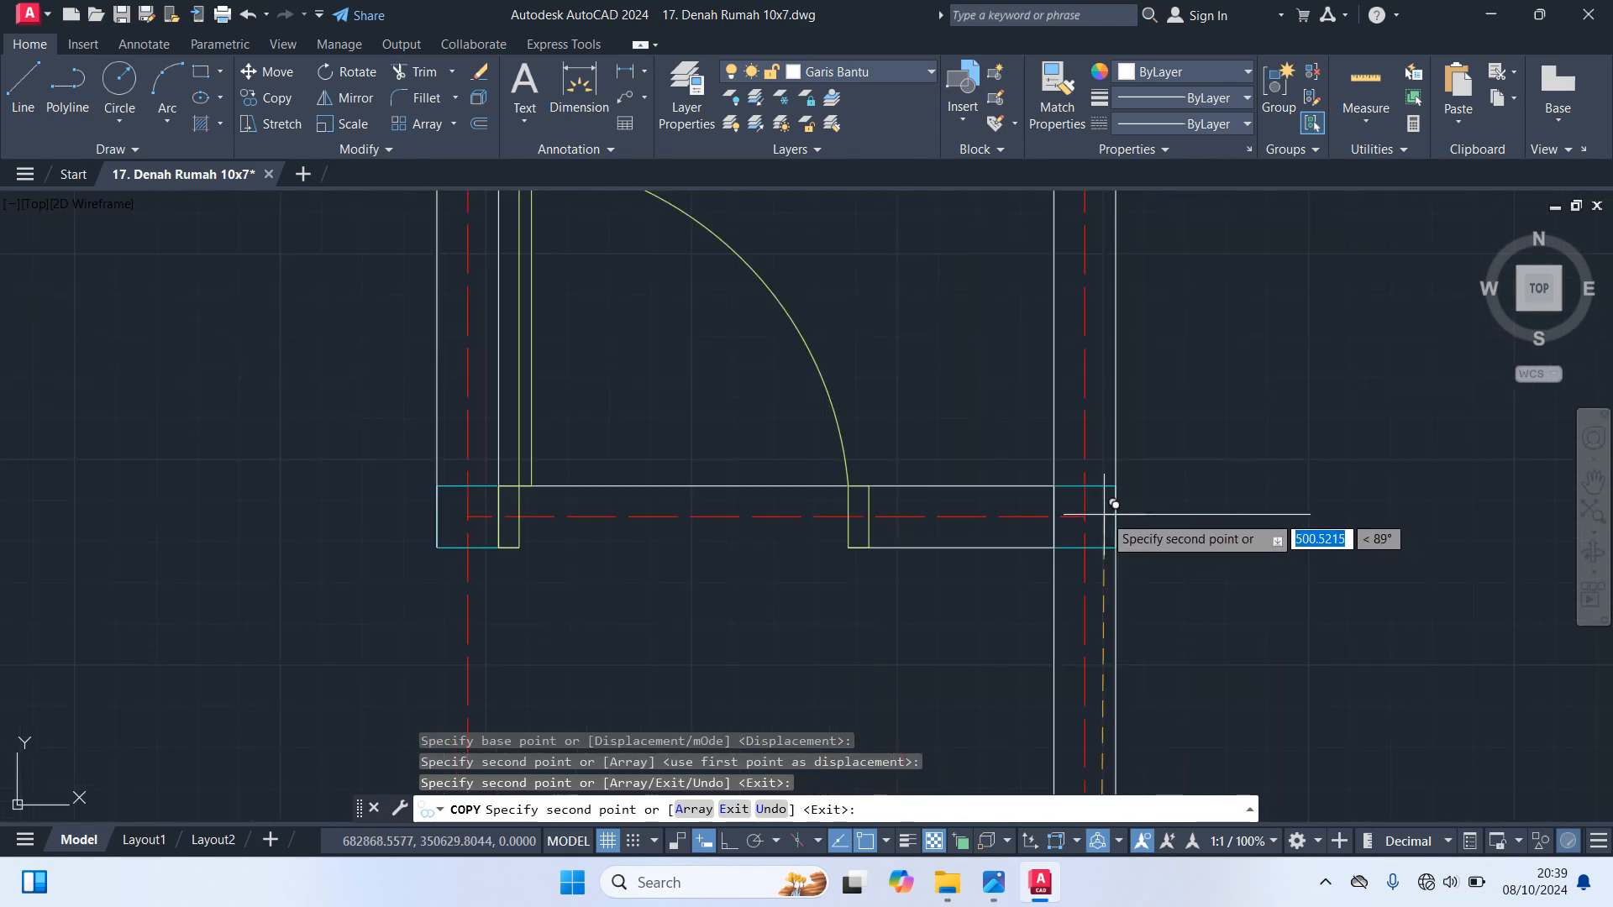
scroll(1086, 516, "down", 5)
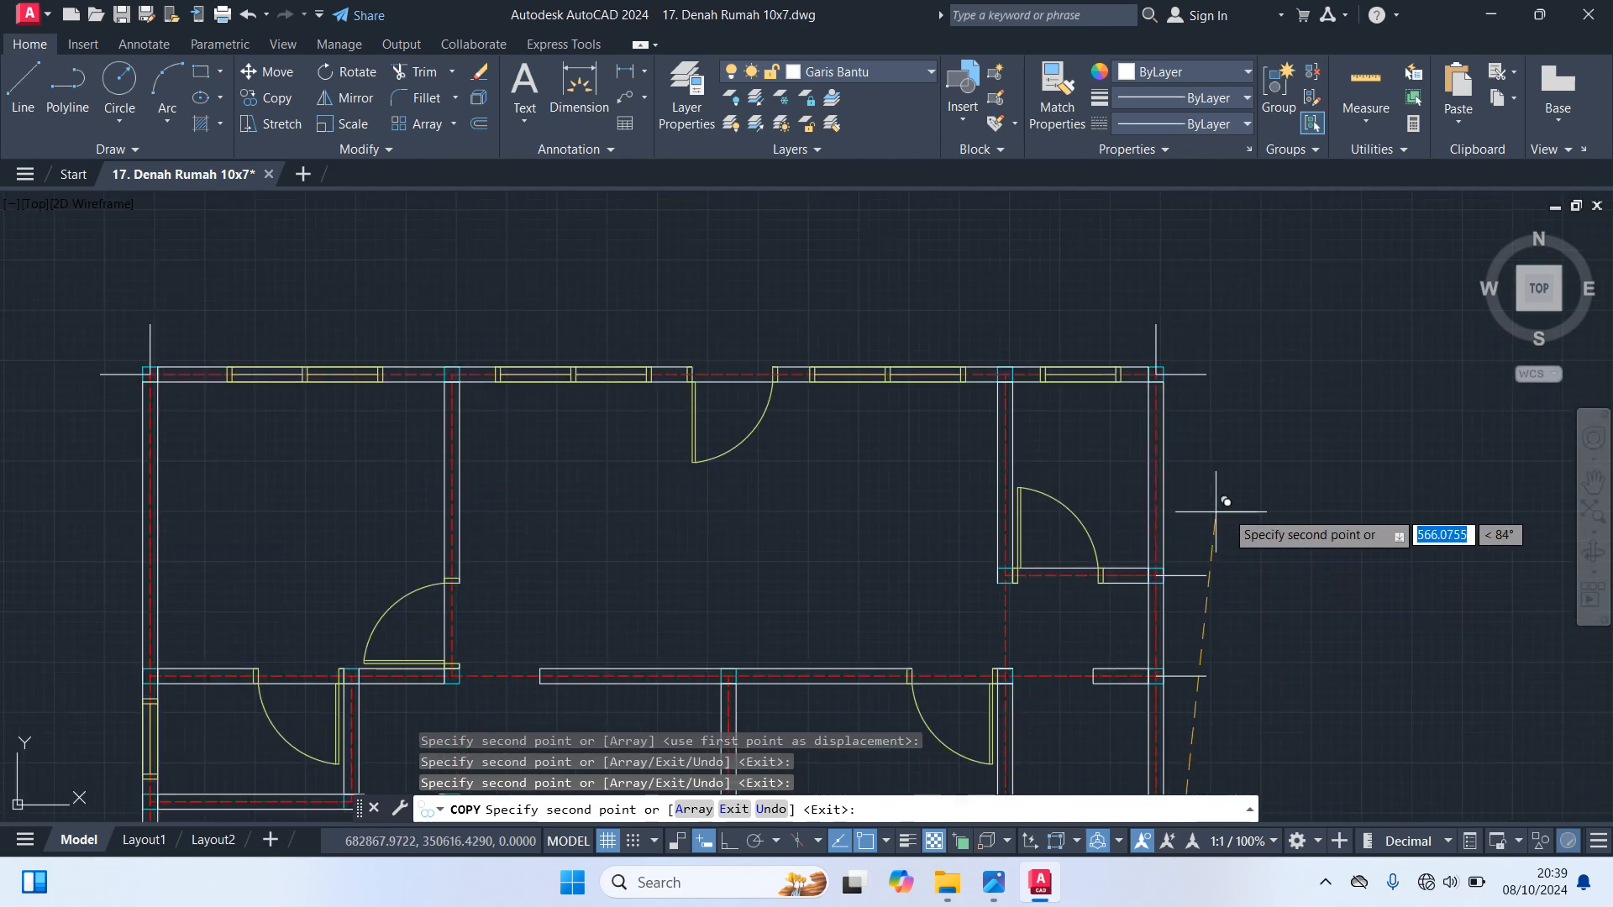
key("Escape")
Copy the bottom left corner's horizontal guide line to the left wall's axis intersection just below the side window
scroll(1322, 460, "down", 3)
scroll(874, 639, "up", 4)
left_click(903, 644)
type("co")
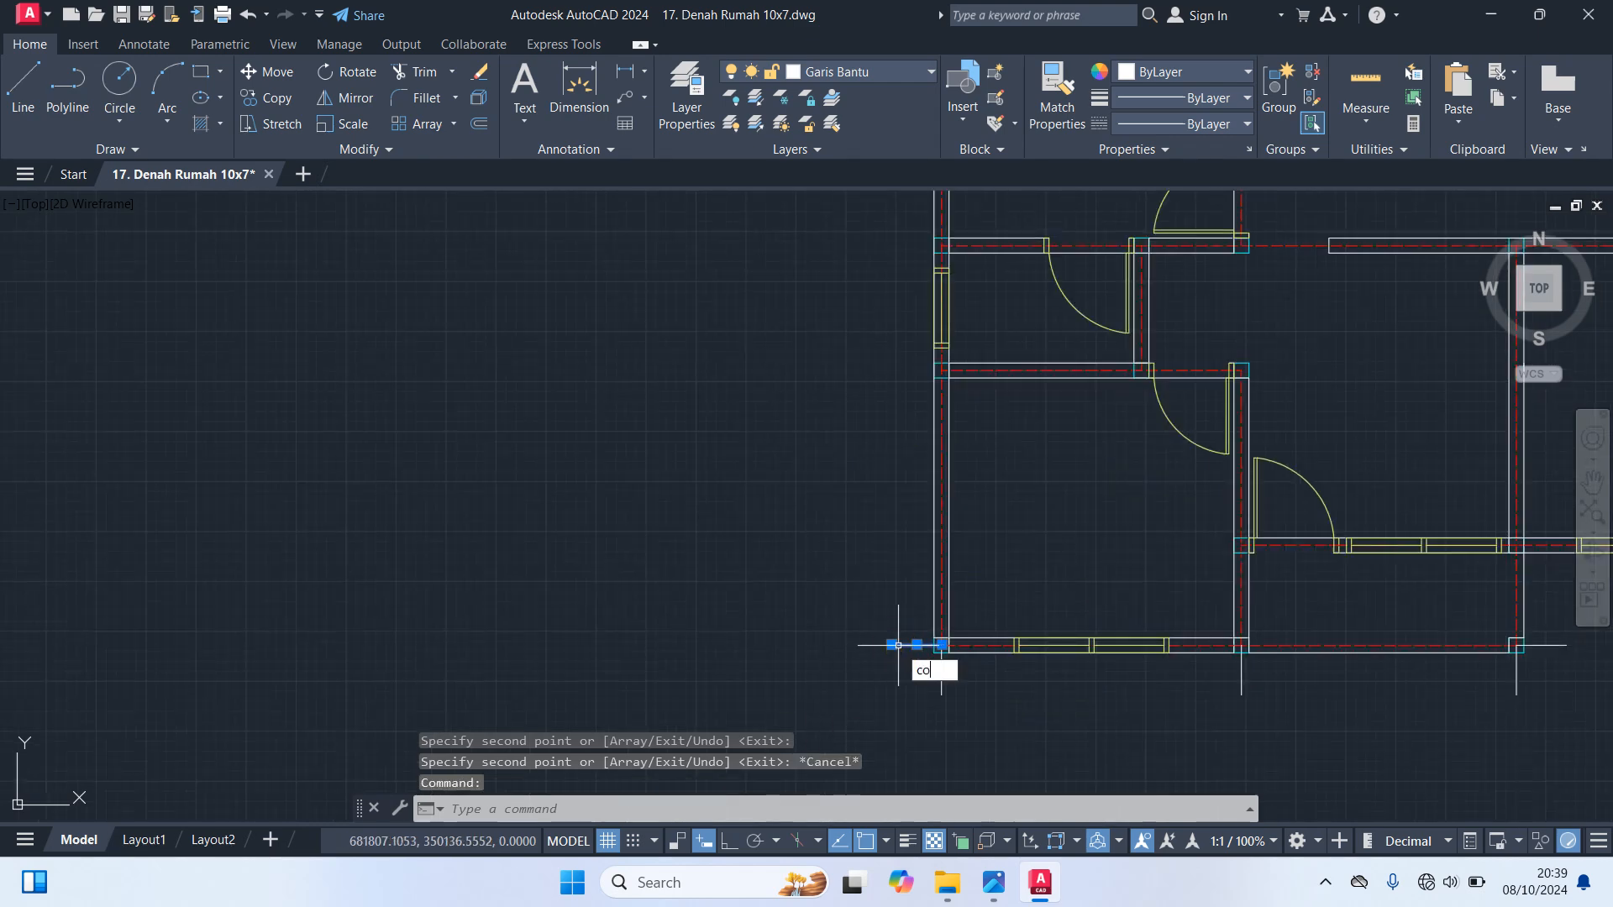
key("Return")
scroll(903, 688, "up", 4)
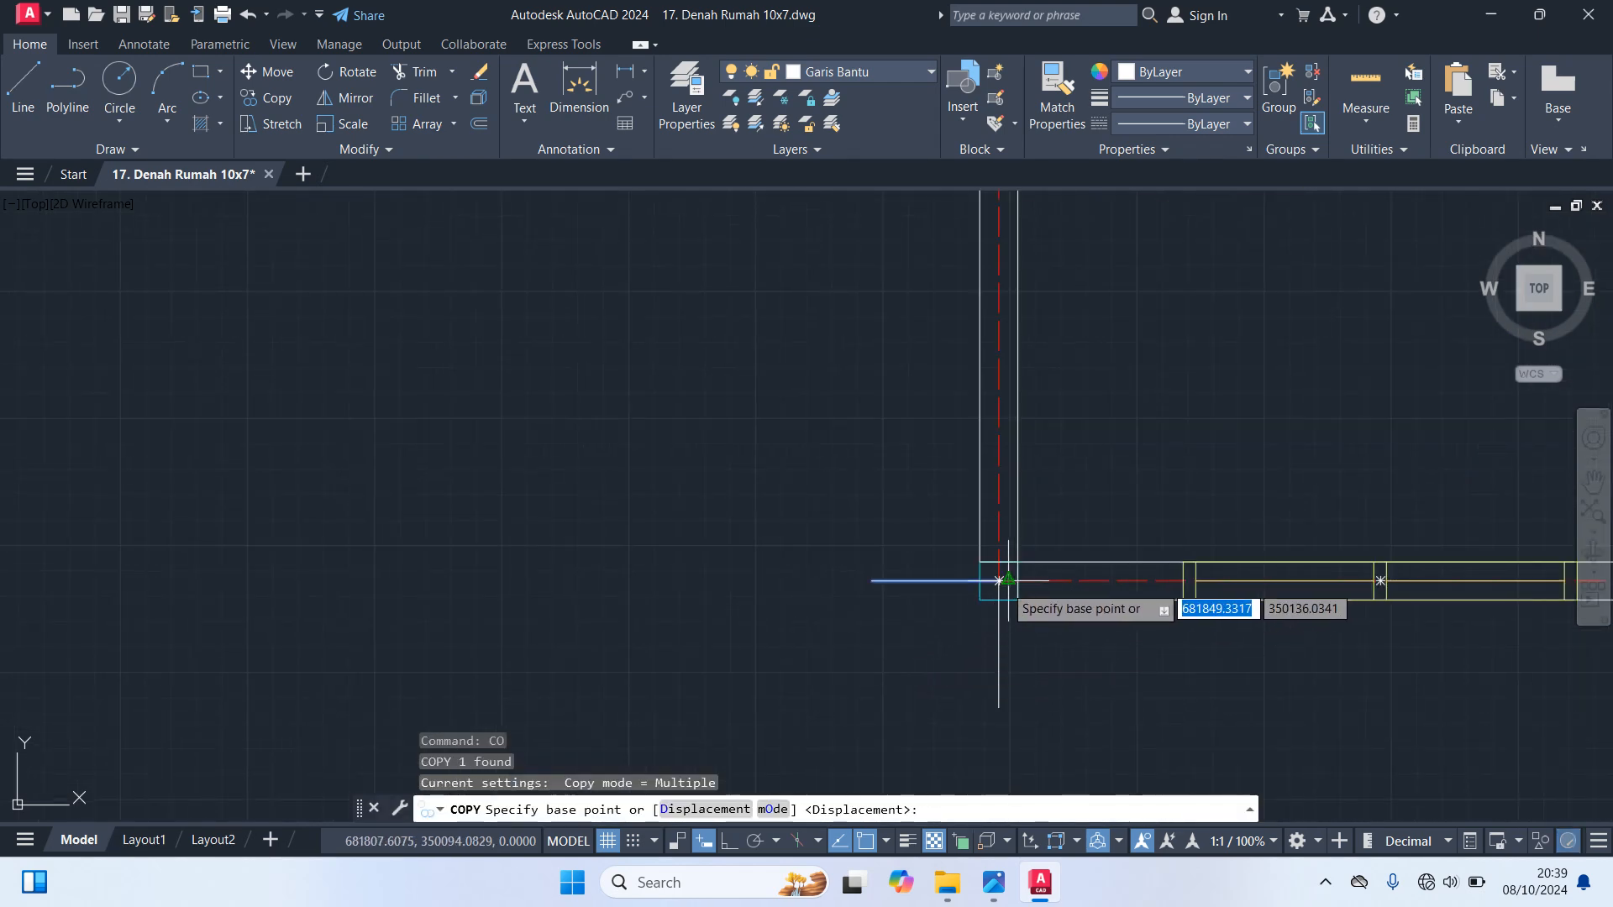
left_click(997, 580)
scroll(849, 446, "down", 5)
scroll(932, 602, "up", 6)
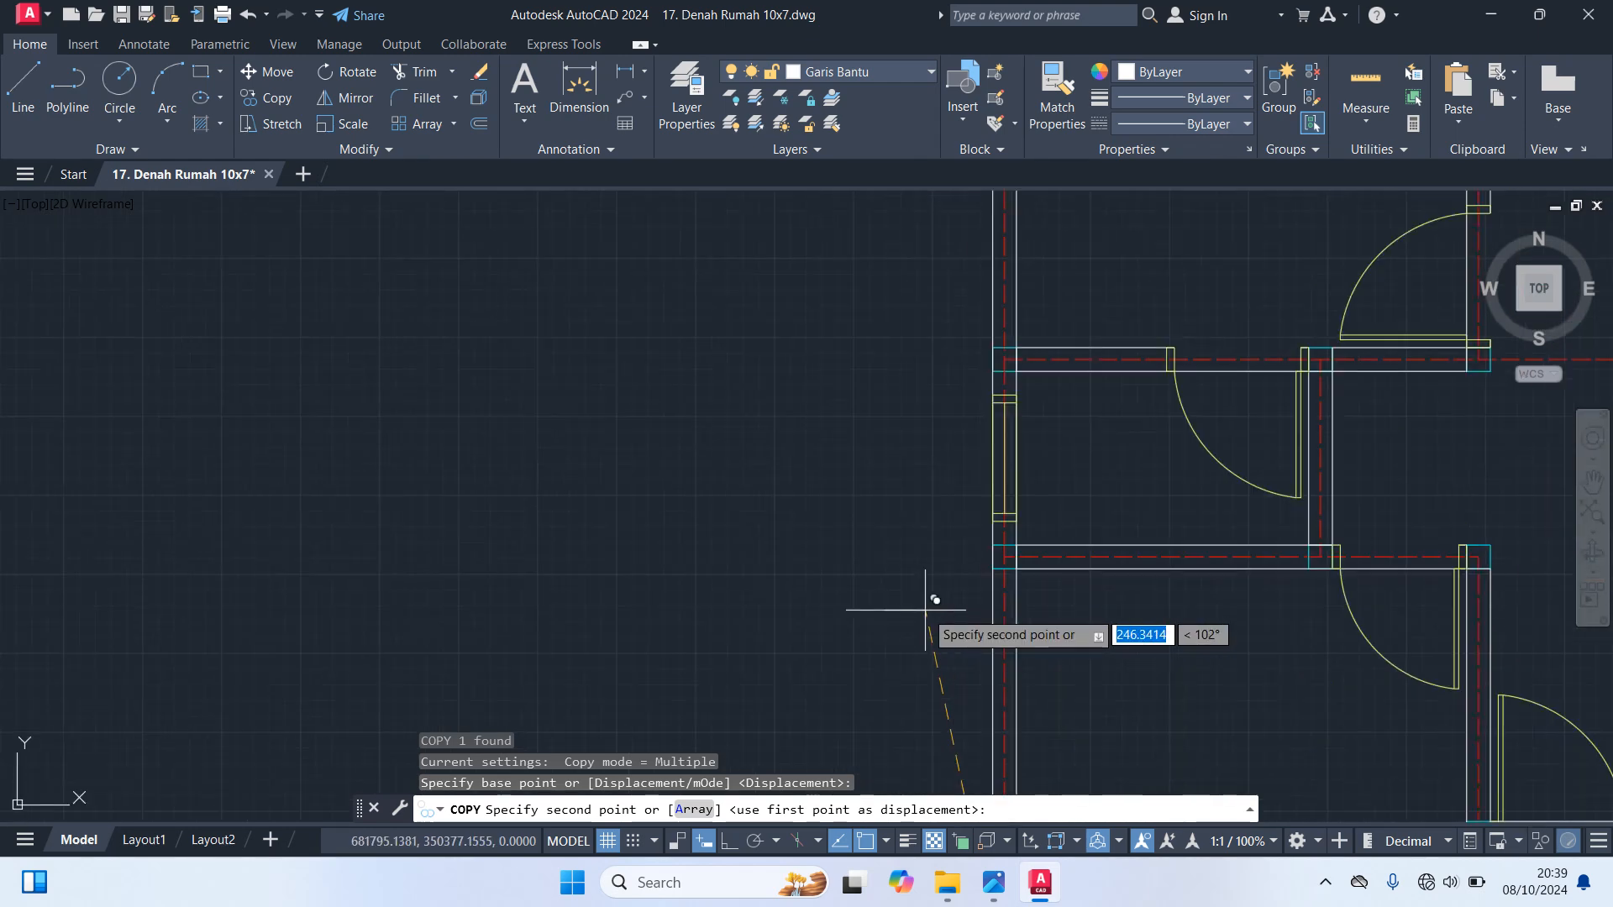
left_click(1020, 514)
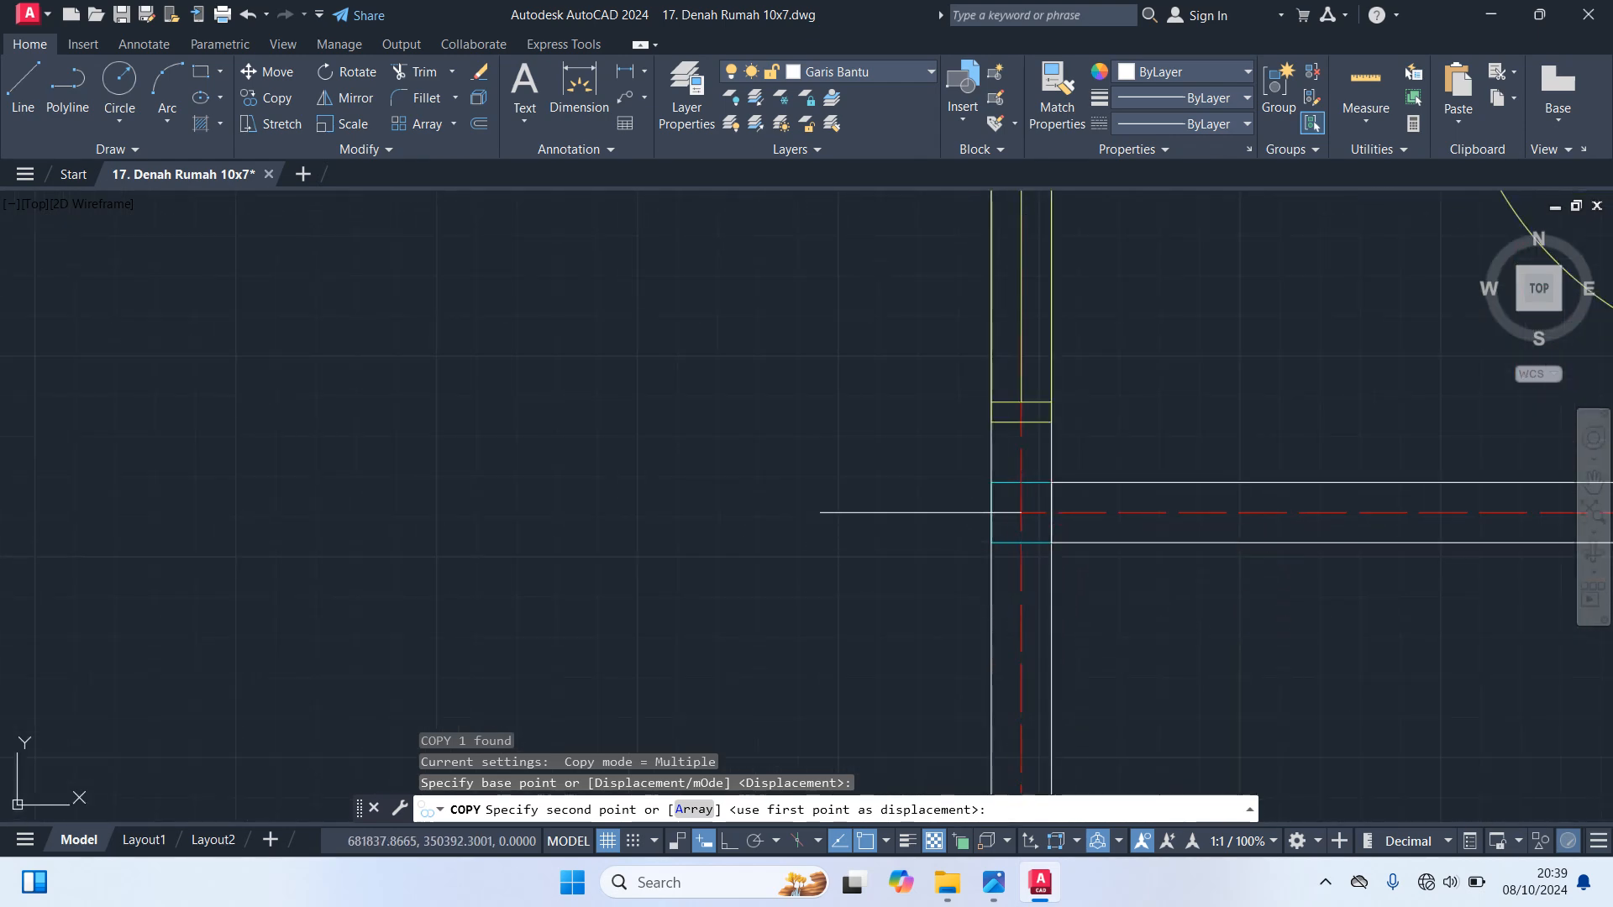
Copy the same horizontal guide line to the left wall's axis intersection just above the side window
scroll(911, 510, "down", 4)
middle_click_drag(876, 444, 833, 616)
scroll(882, 567, "up", 6)
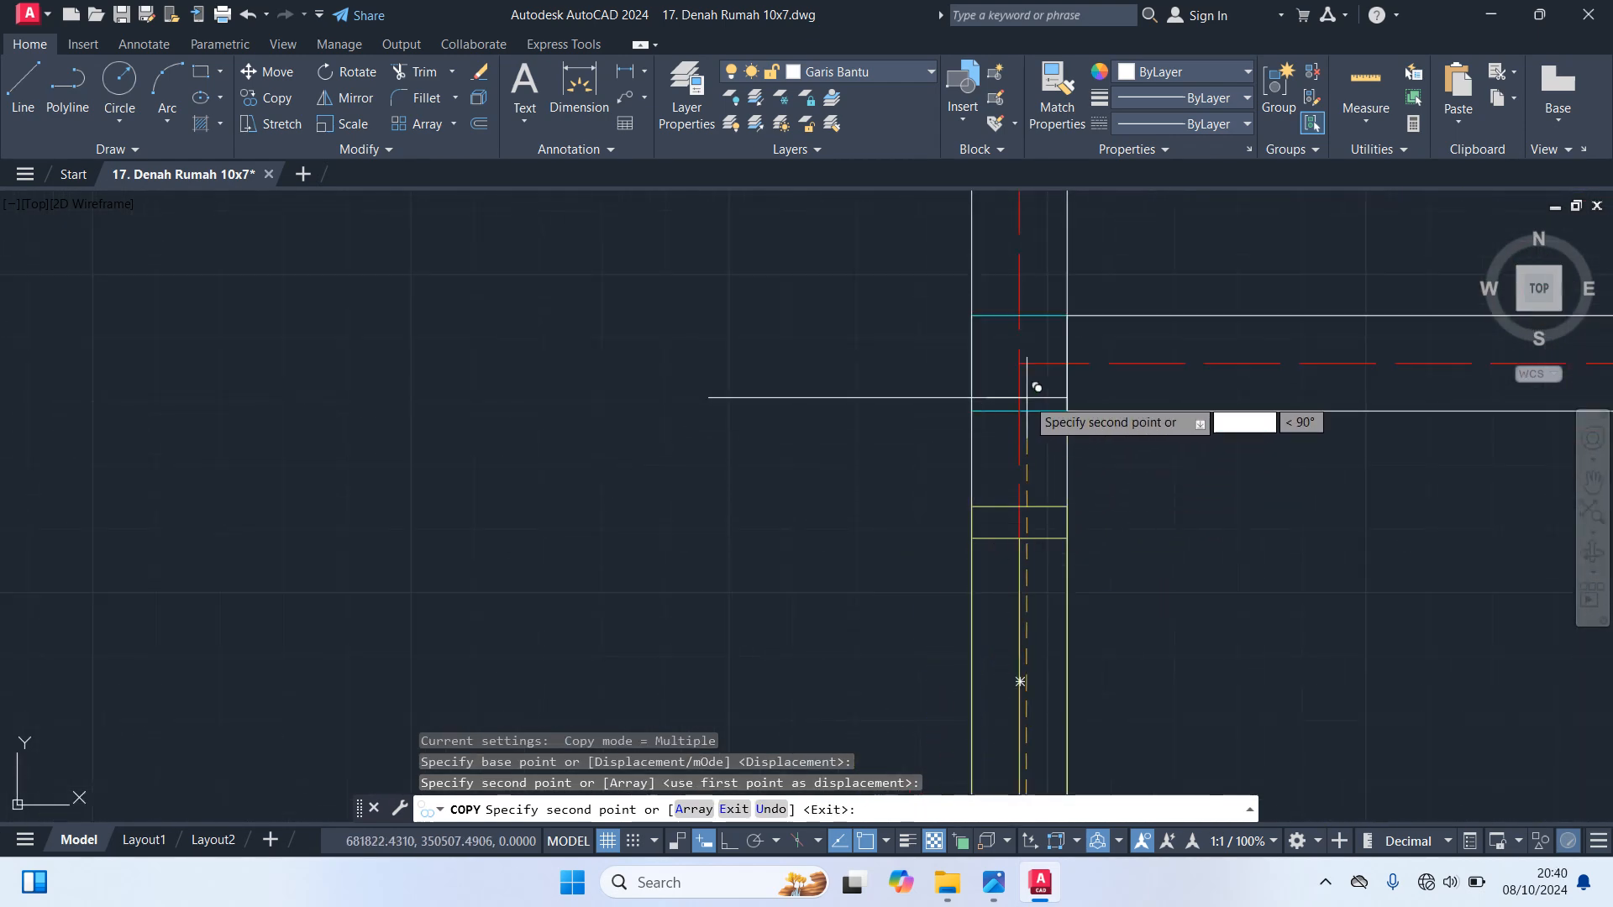
left_click(1019, 363)
scroll(891, 425, "down", 4)
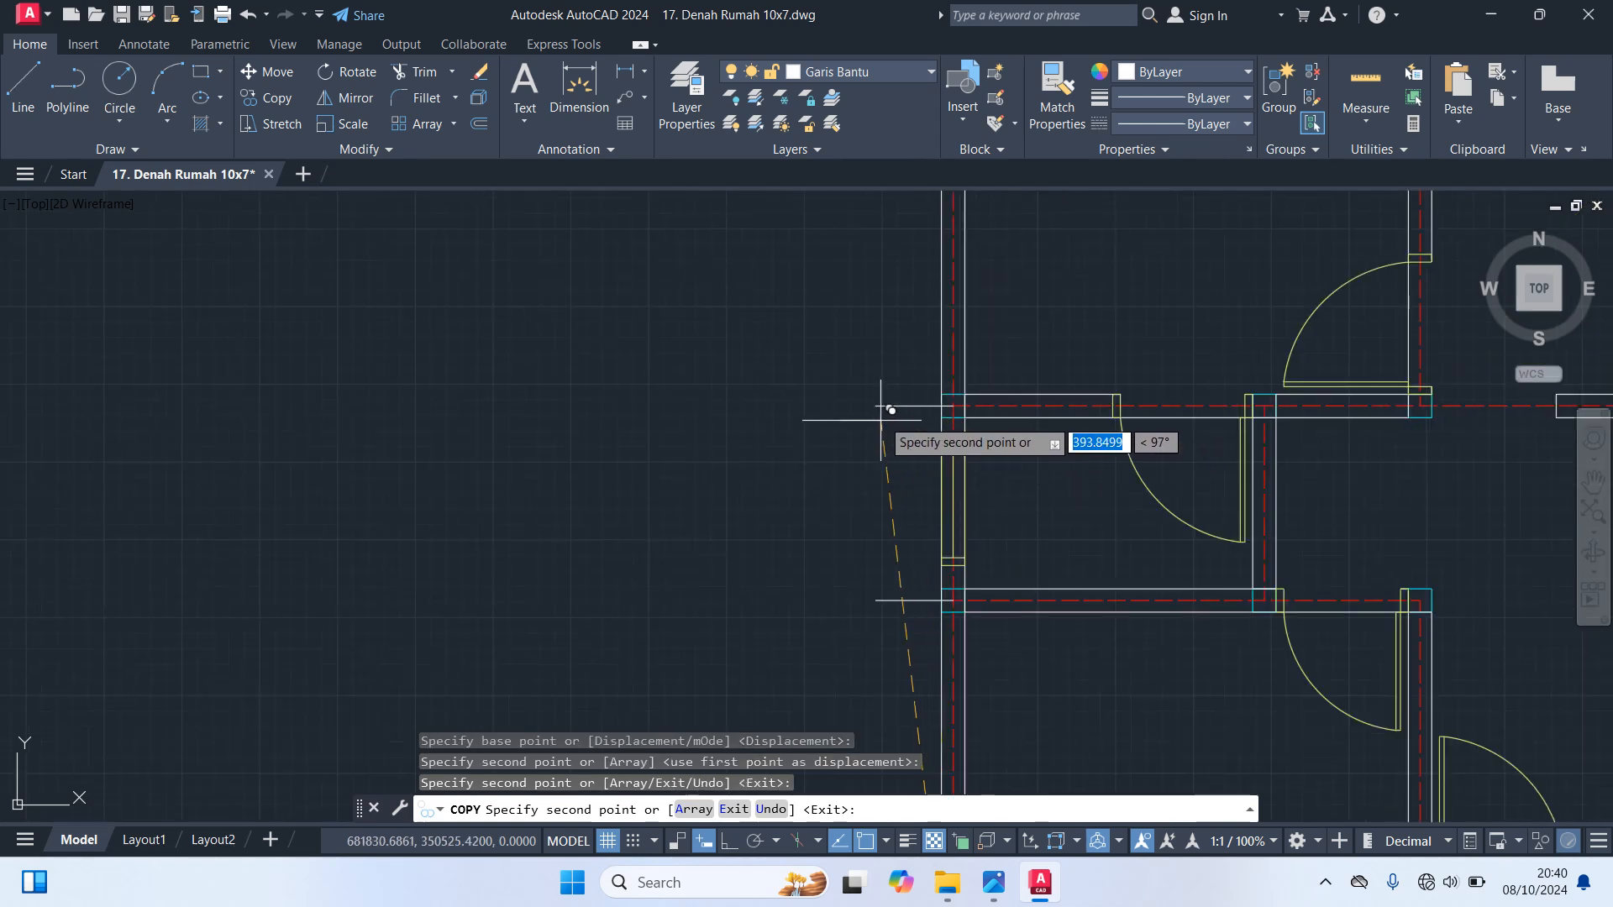
middle_click_drag(840, 588, 838, 733)
key("Escape")
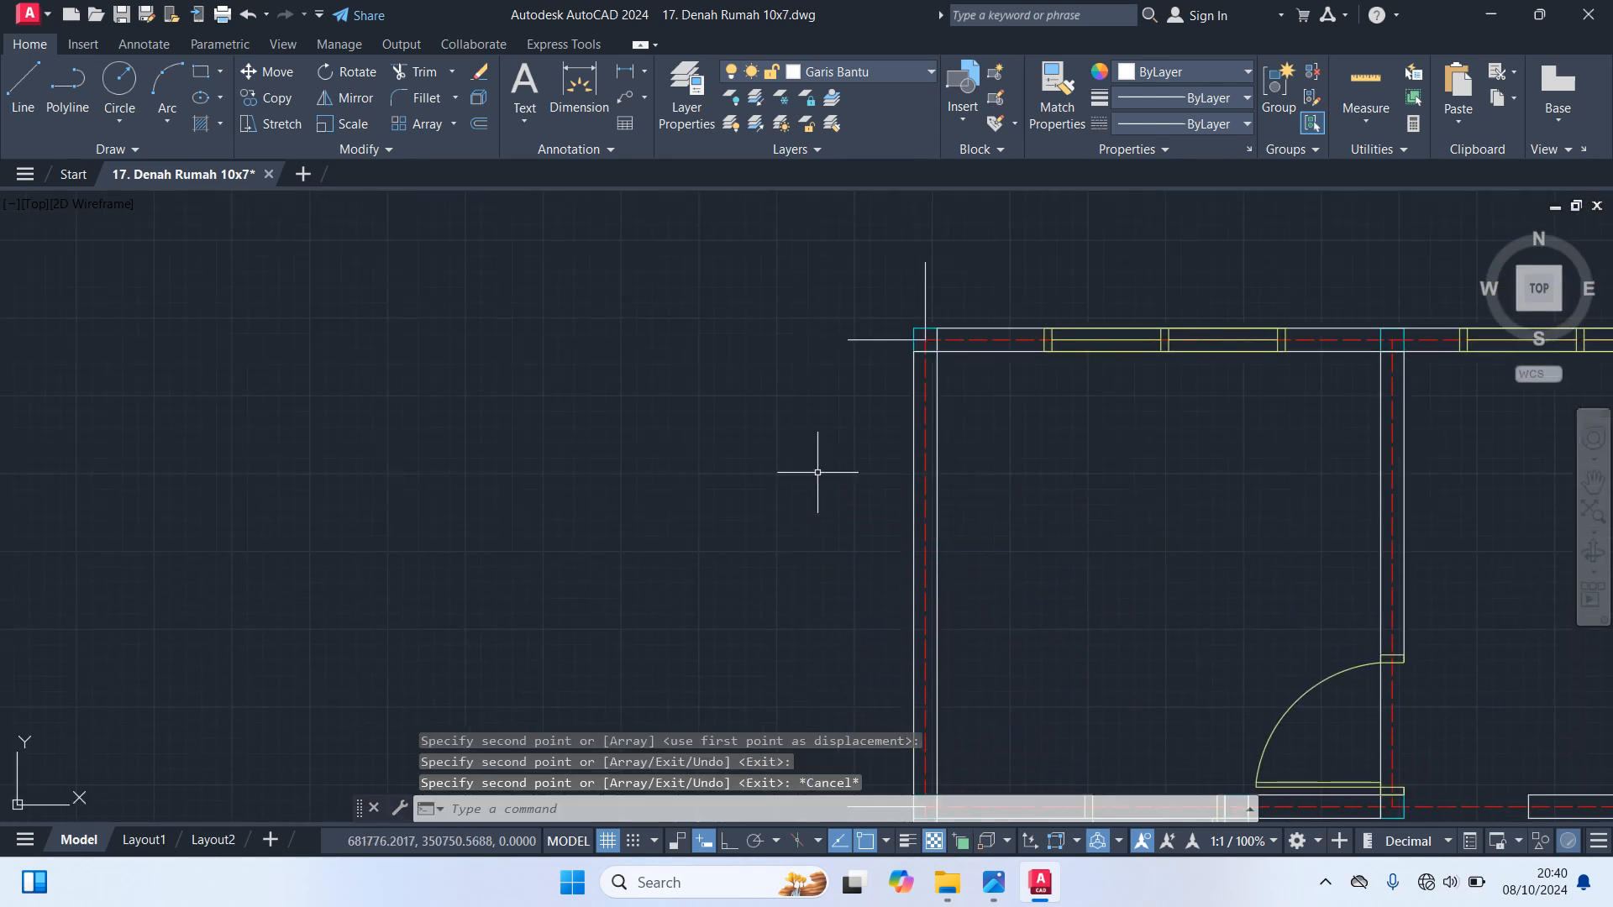
Copy the top left corner's vertical guide line to the top wall's axis intersection with the first interior wall
left_click(956, 286)
left_click(903, 248)
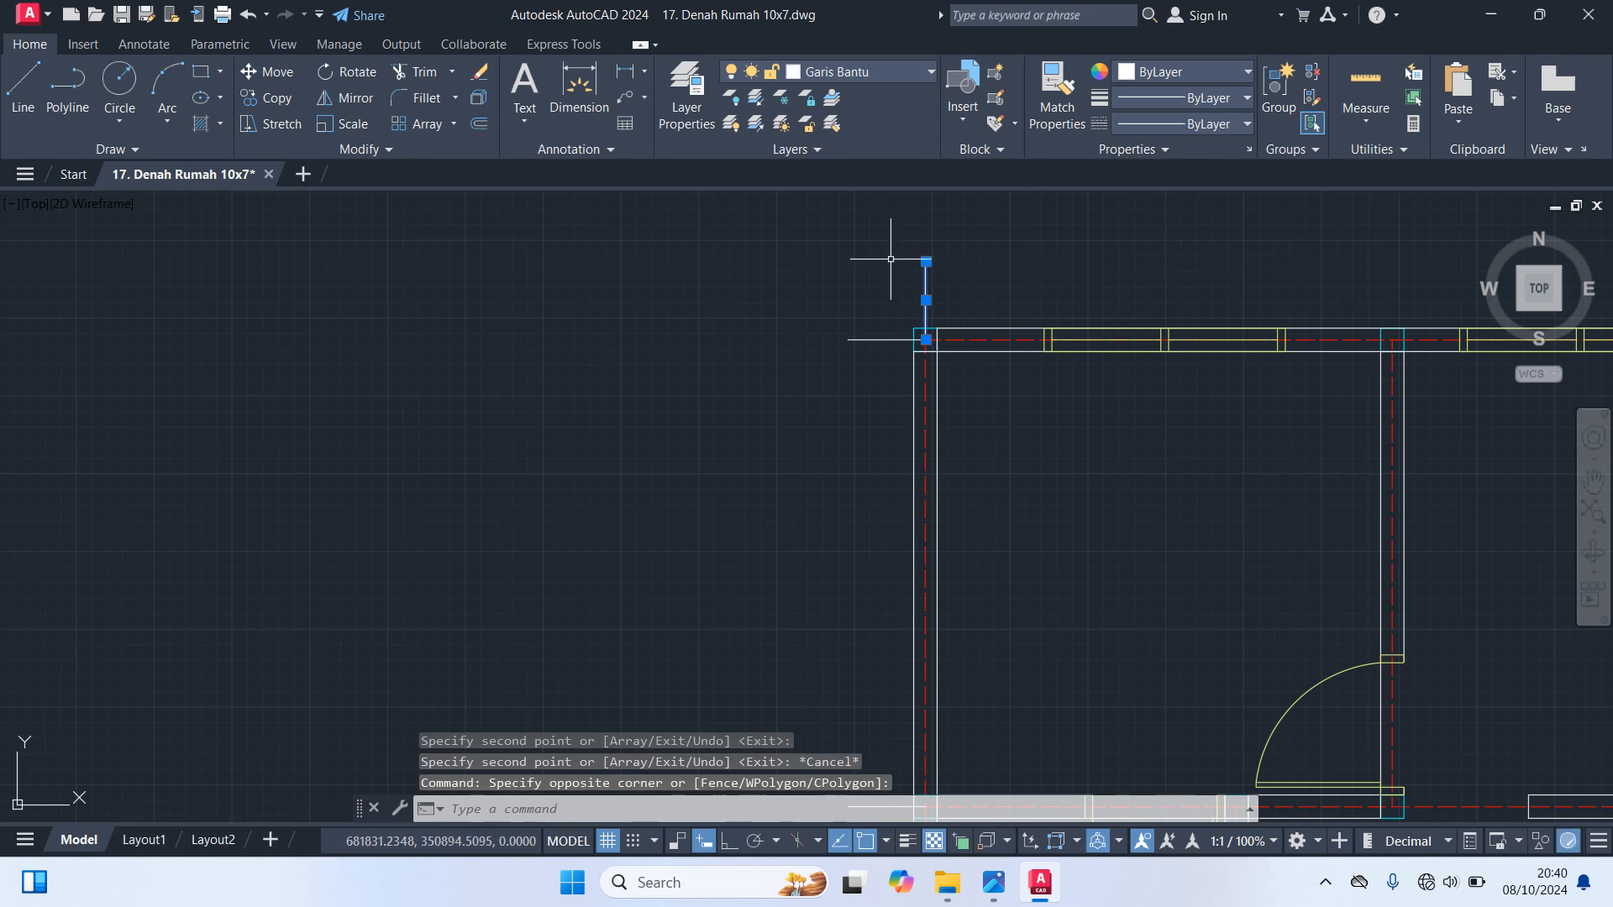
type("co")
key("Return")
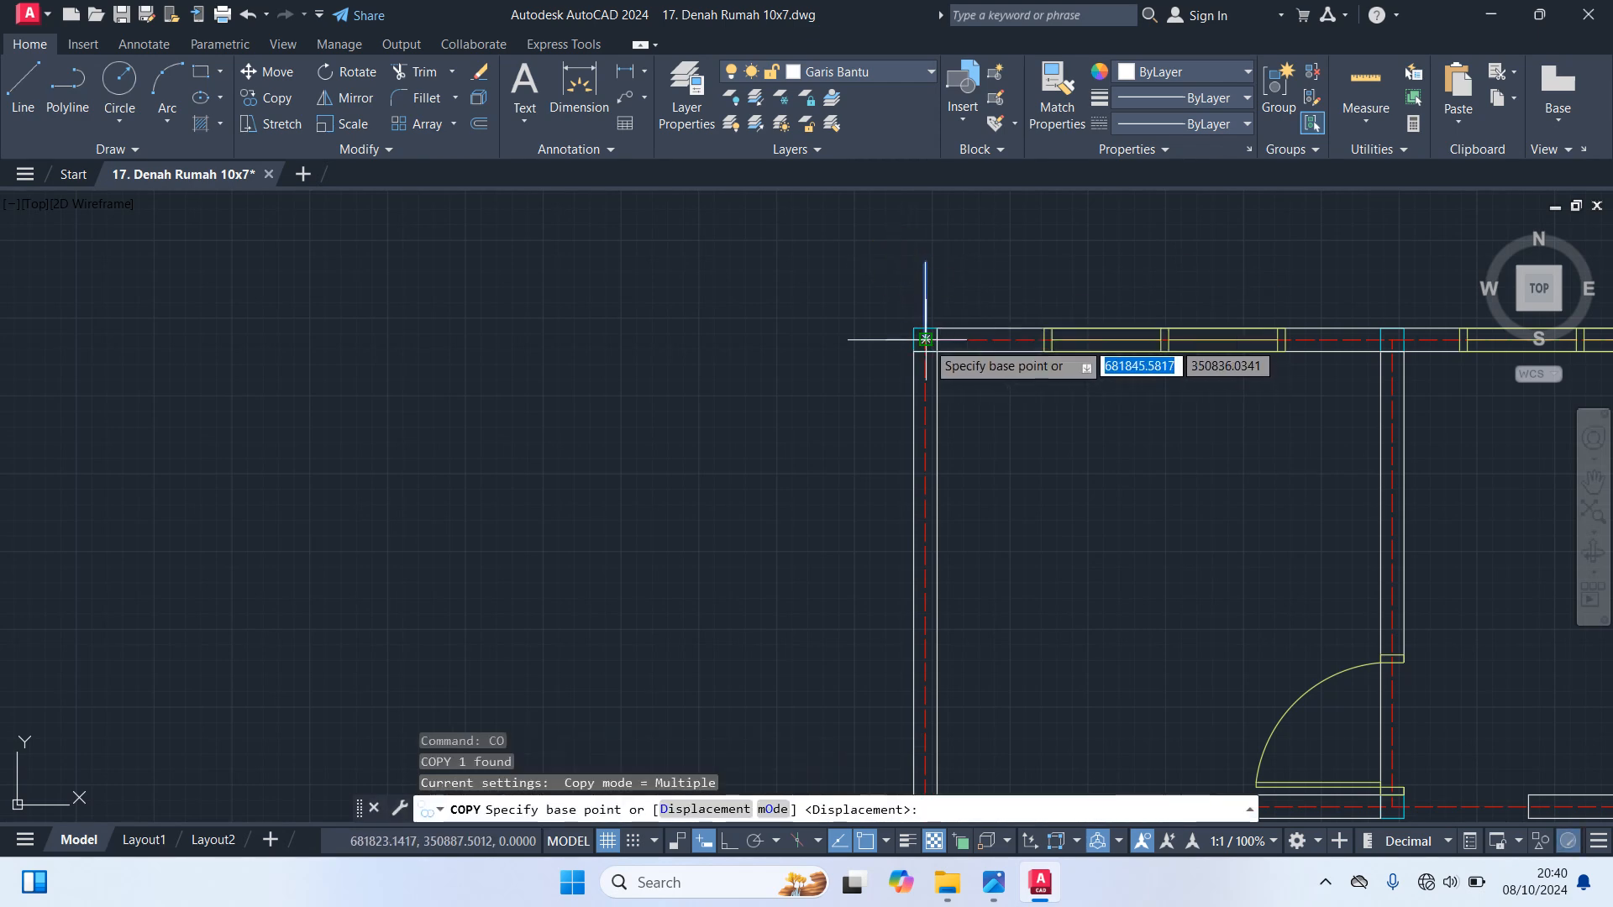
left_click(926, 340)
scroll(865, 467, "down", 5)
scroll(840, 428, "up", 8)
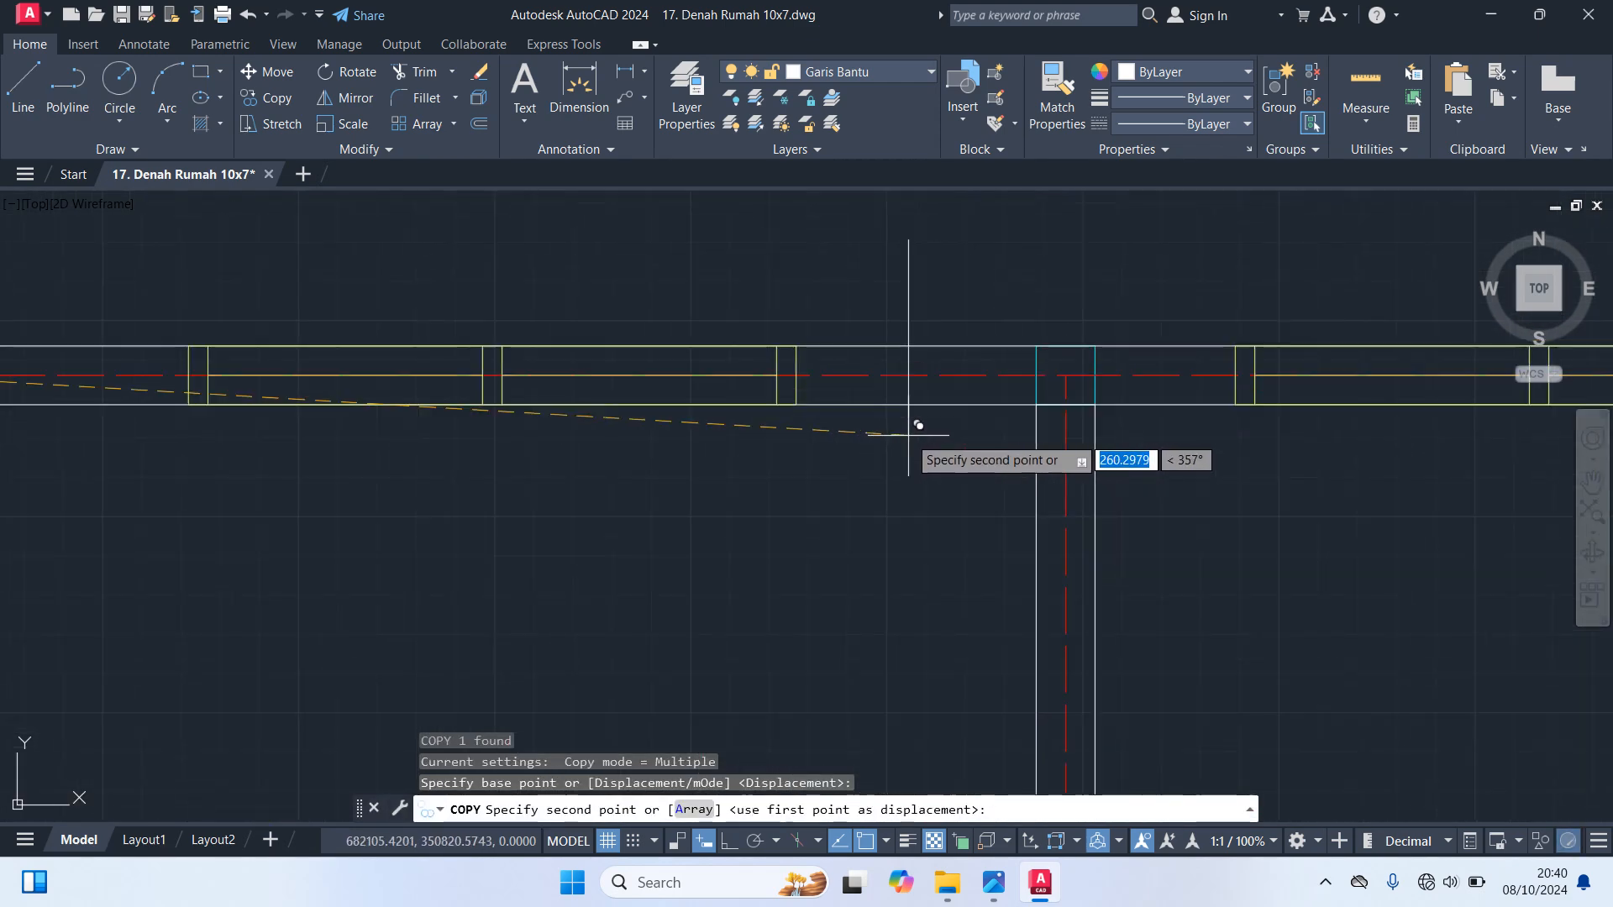
left_click(1067, 376)
Copy the same vertical guide line to the top wall's axis intersection with the upper right room's left wall
scroll(1174, 546, "down", 3)
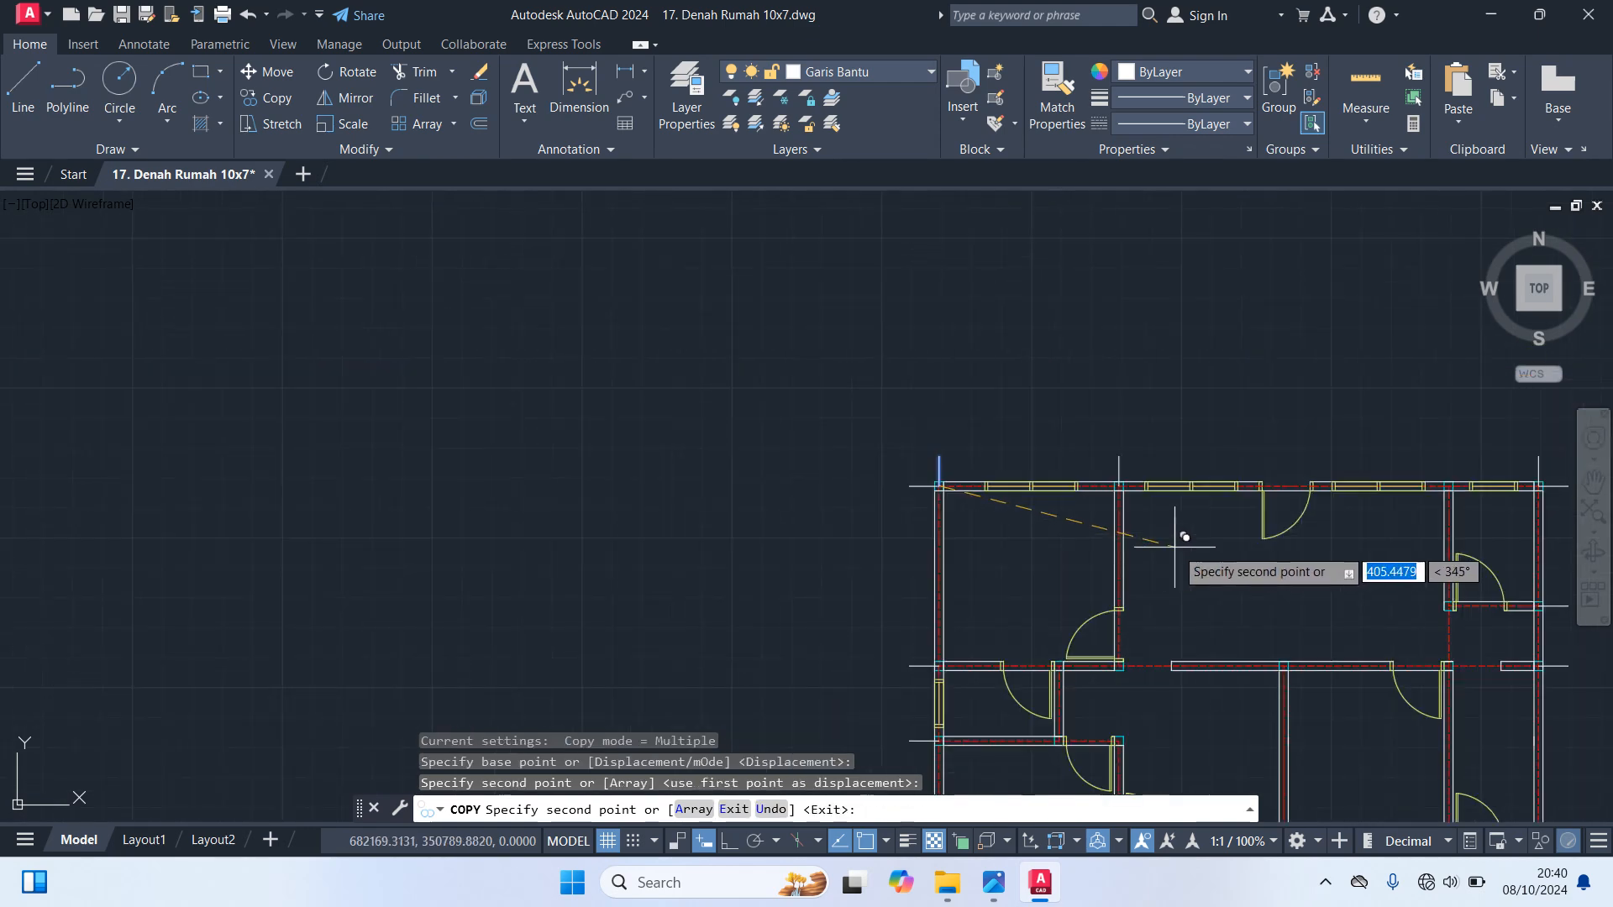
middle_click_drag(1174, 546, 929, 479)
scroll(1194, 429, "up", 6)
middle_click_drag(1263, 330, 1037, 538)
left_click(1067, 451)
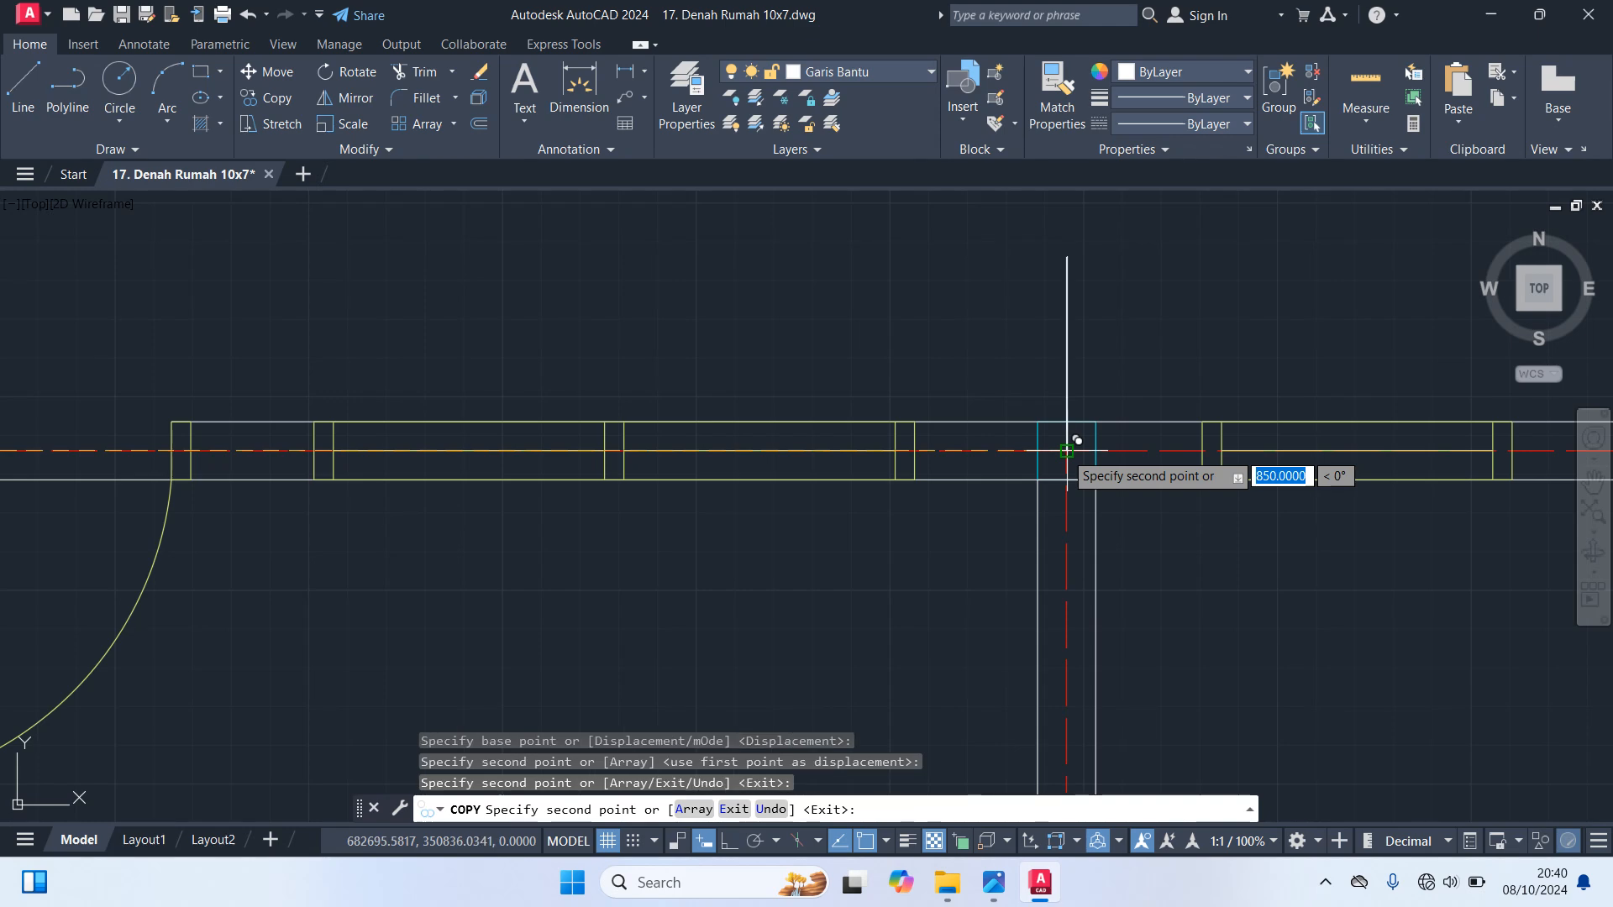
scroll(1067, 451, "down", 5)
key("Escape")
Make Dimensi the current layer
scroll(1061, 327, "down", 2)
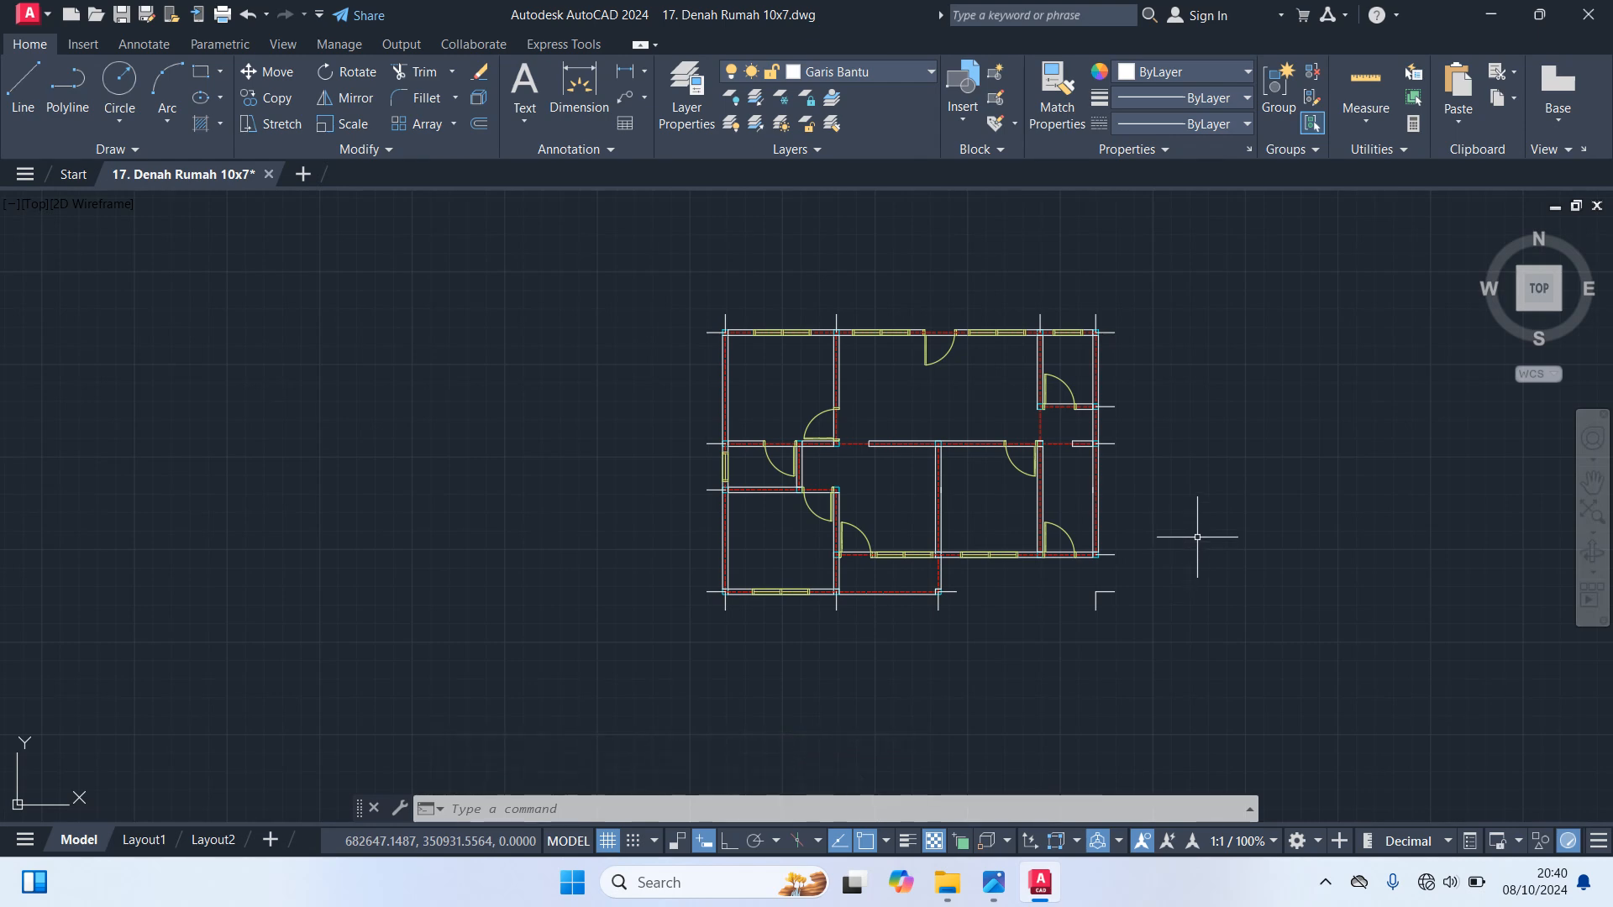
left_click(890, 72)
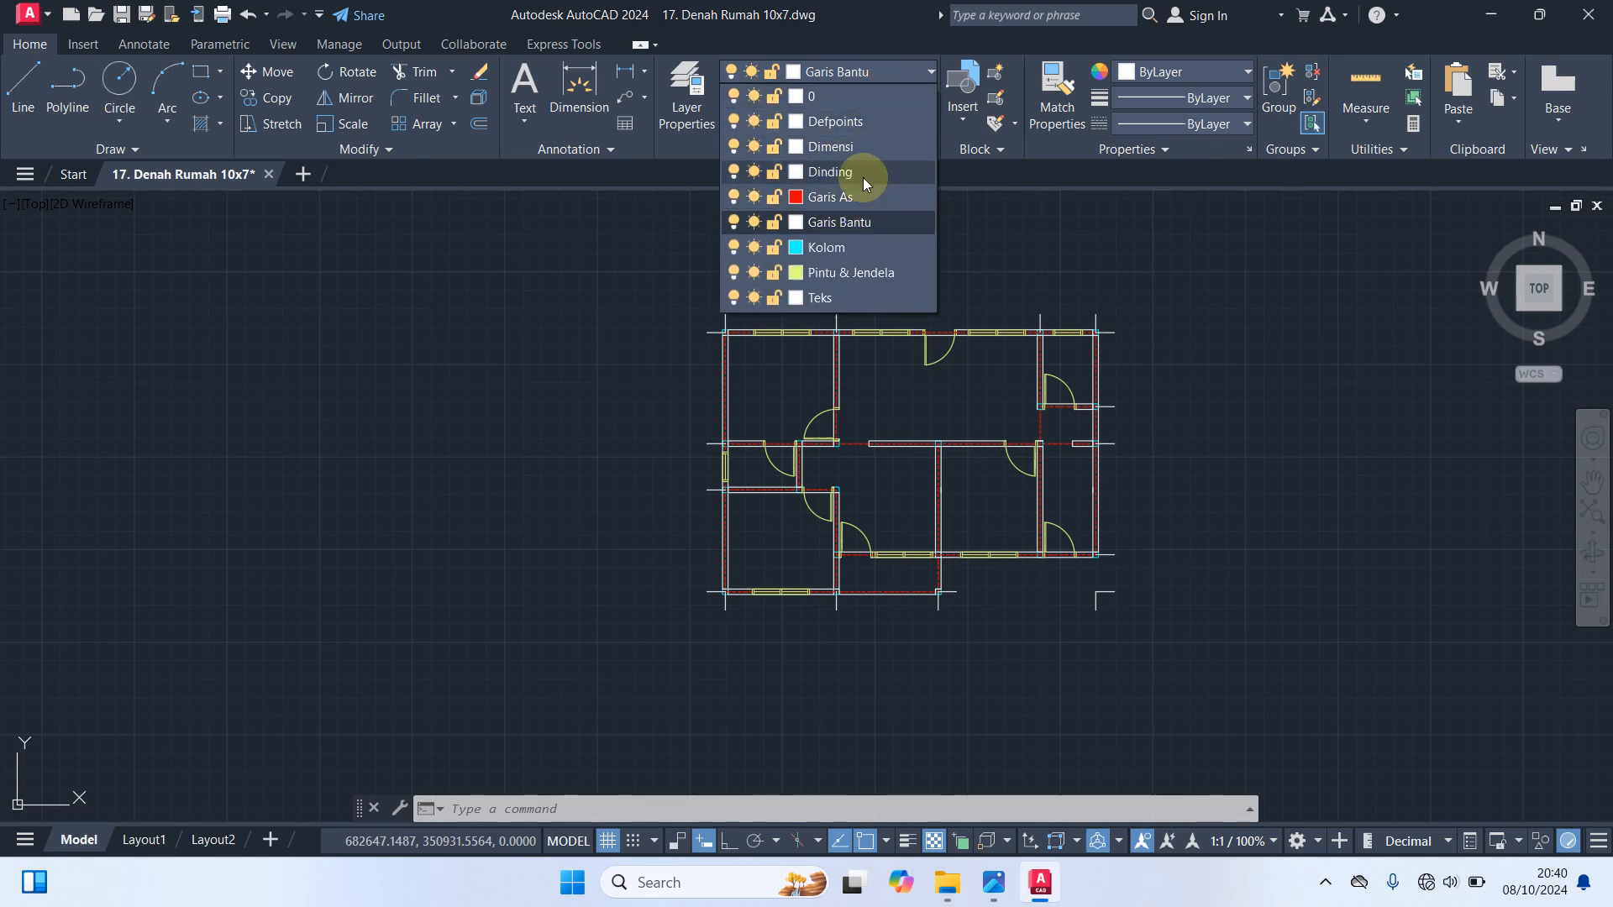
left_click(838, 149)
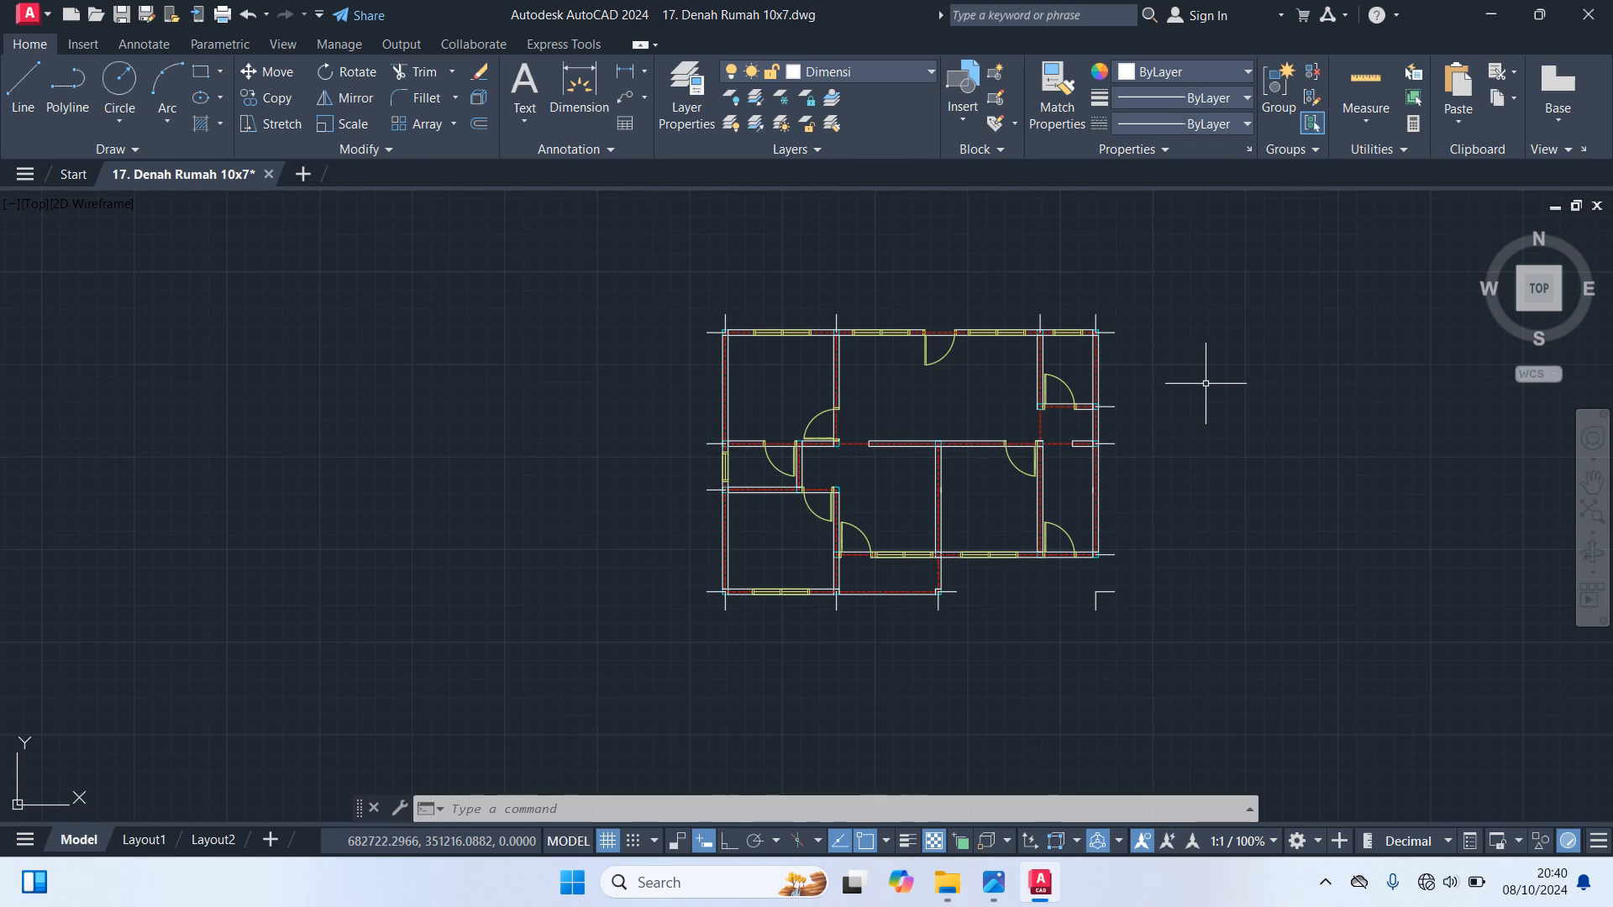
Open the Dimension Style Manager to check the current dimension style and close it unchanged
type("d")
key("Return")
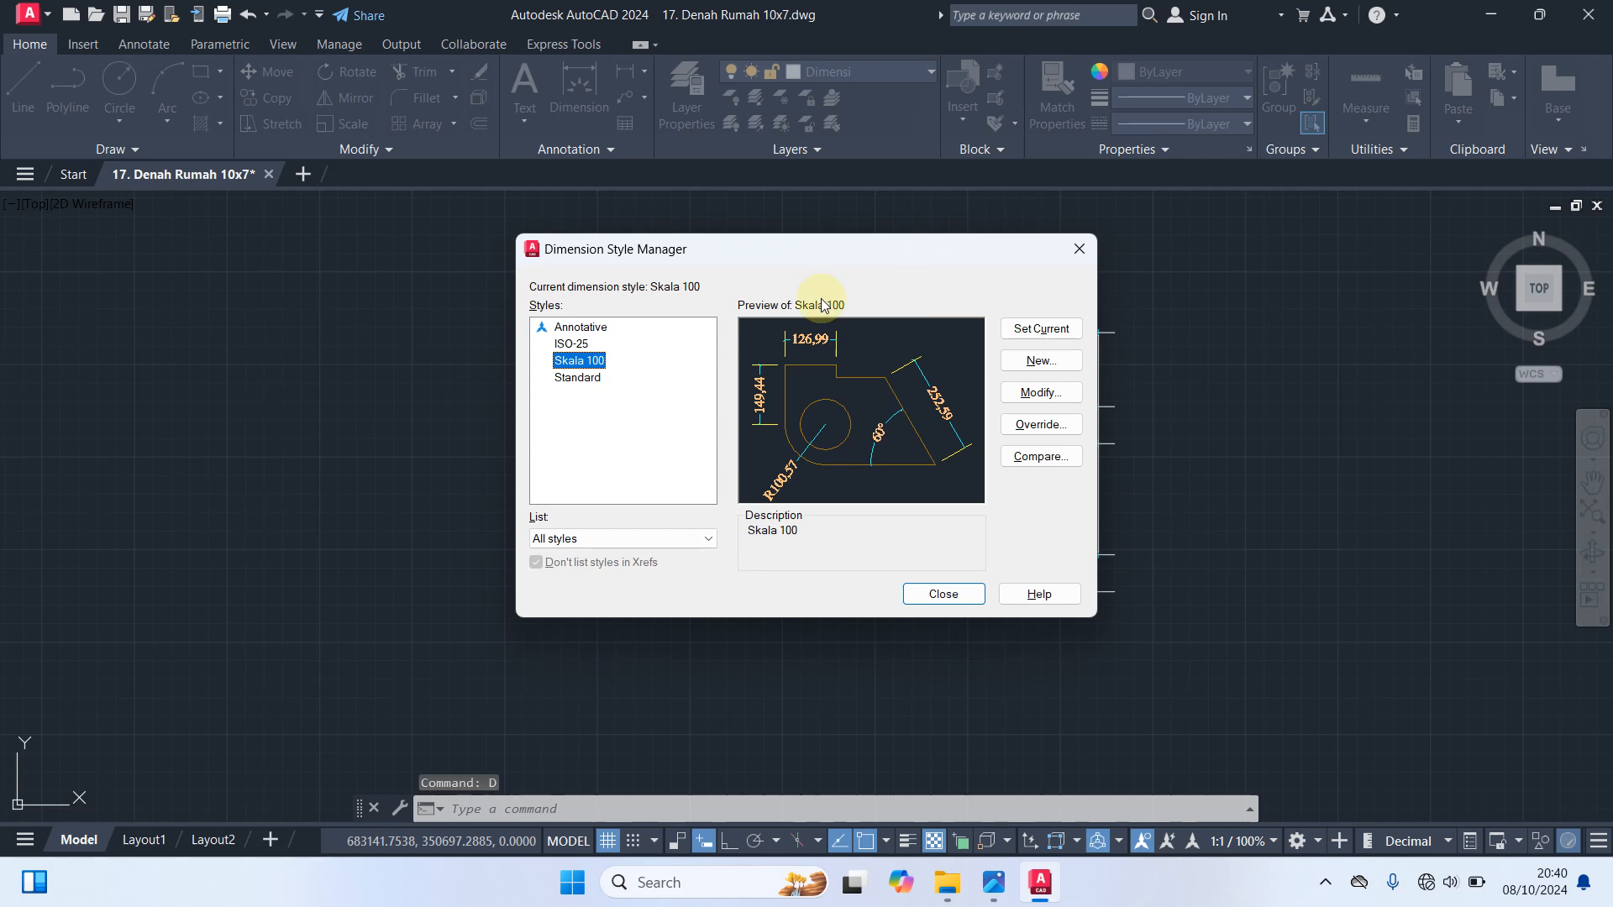
left_click(1080, 253)
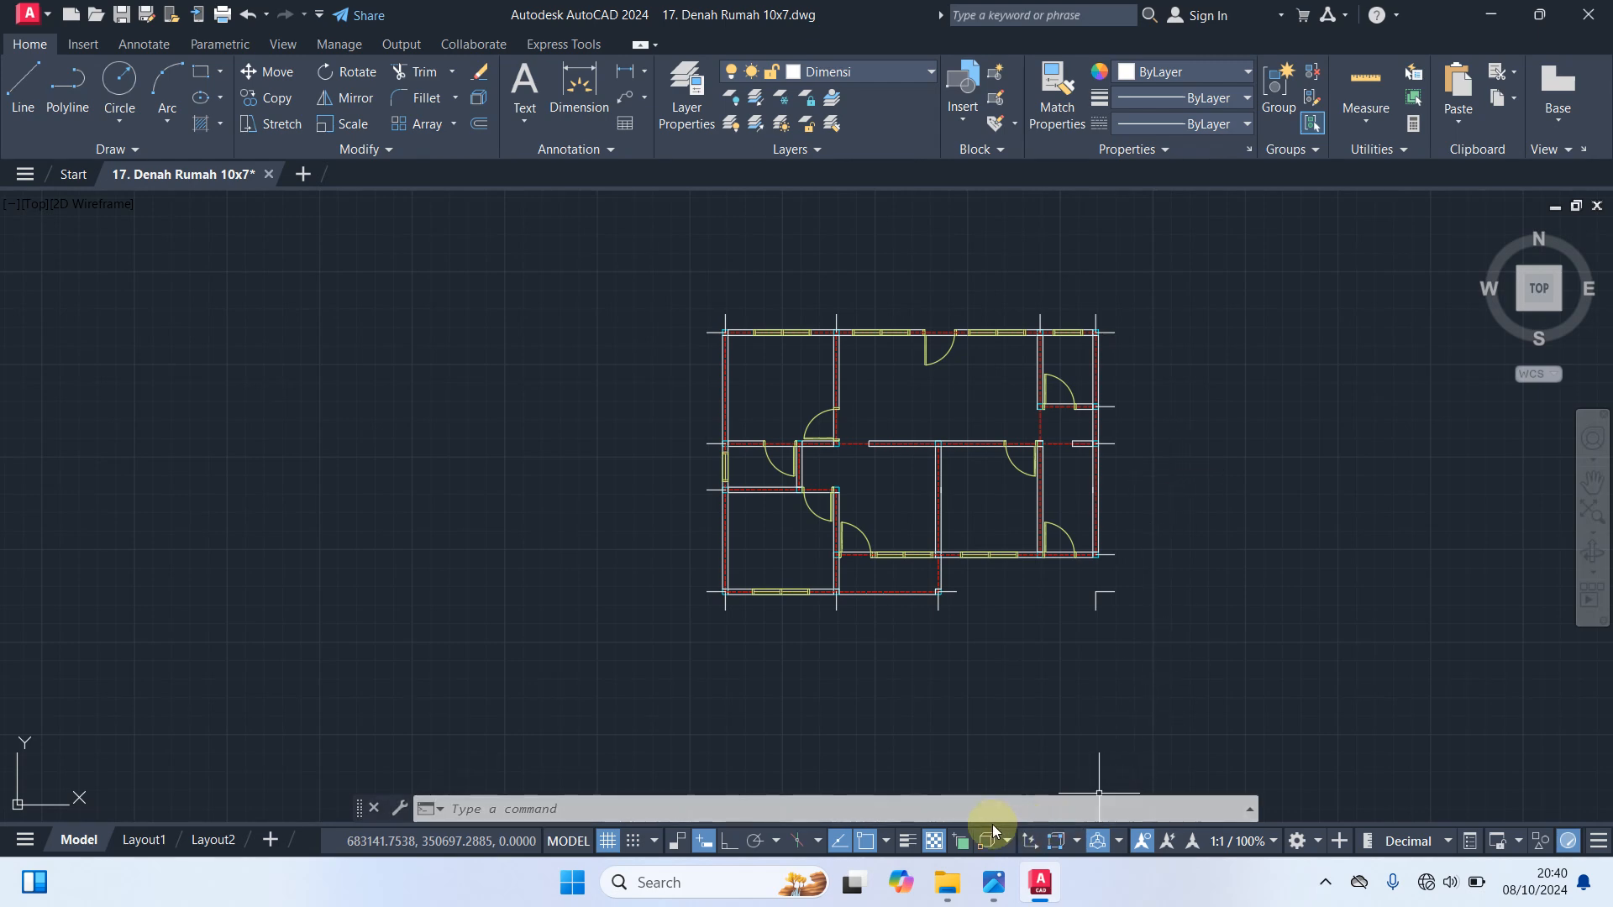
Switch to the image viewer, scroll through Lihat Video Sebelumnya.jpg to the dimension and text style section, and close the image
left_click(992, 893)
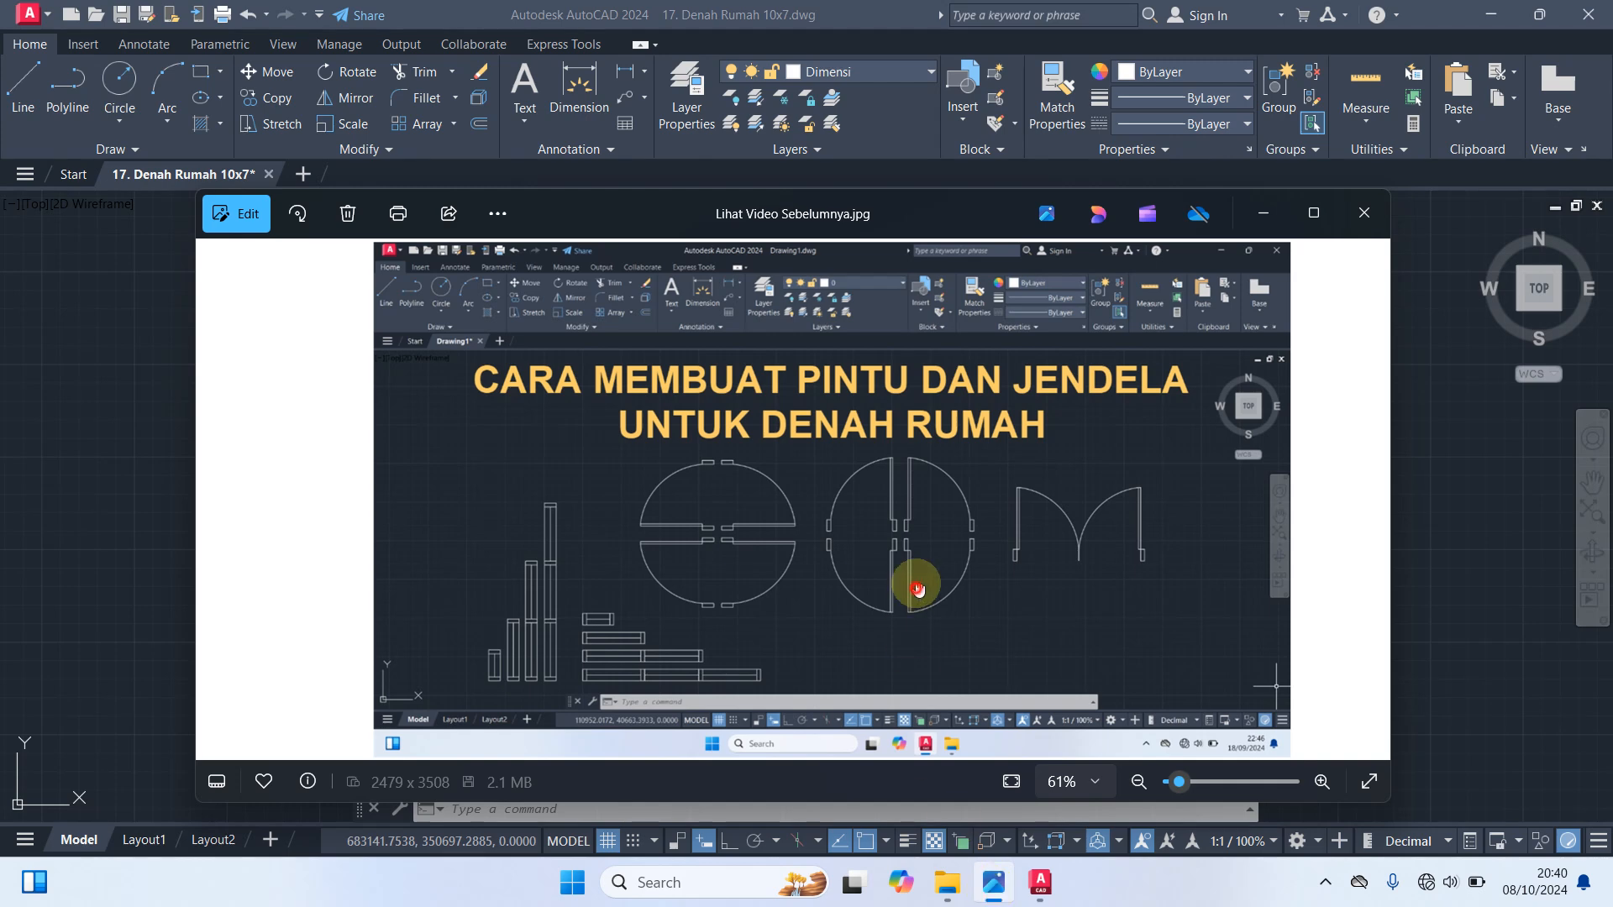
left_click_drag(917, 593, 936, 239)
left_click_drag(934, 627, 959, 411)
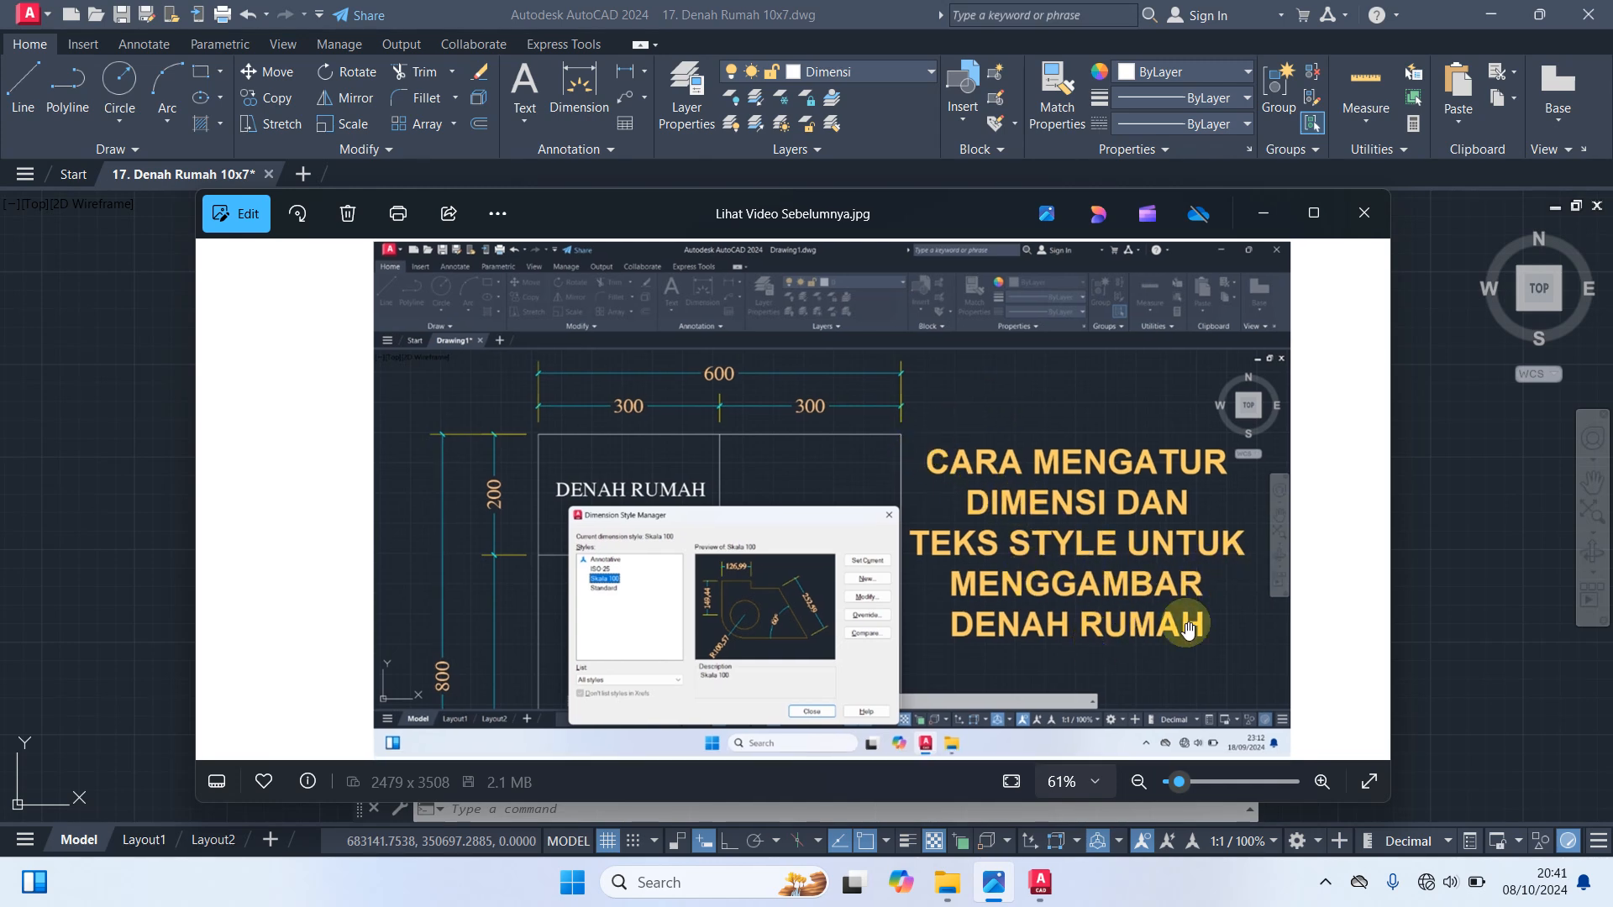
left_click(1362, 214)
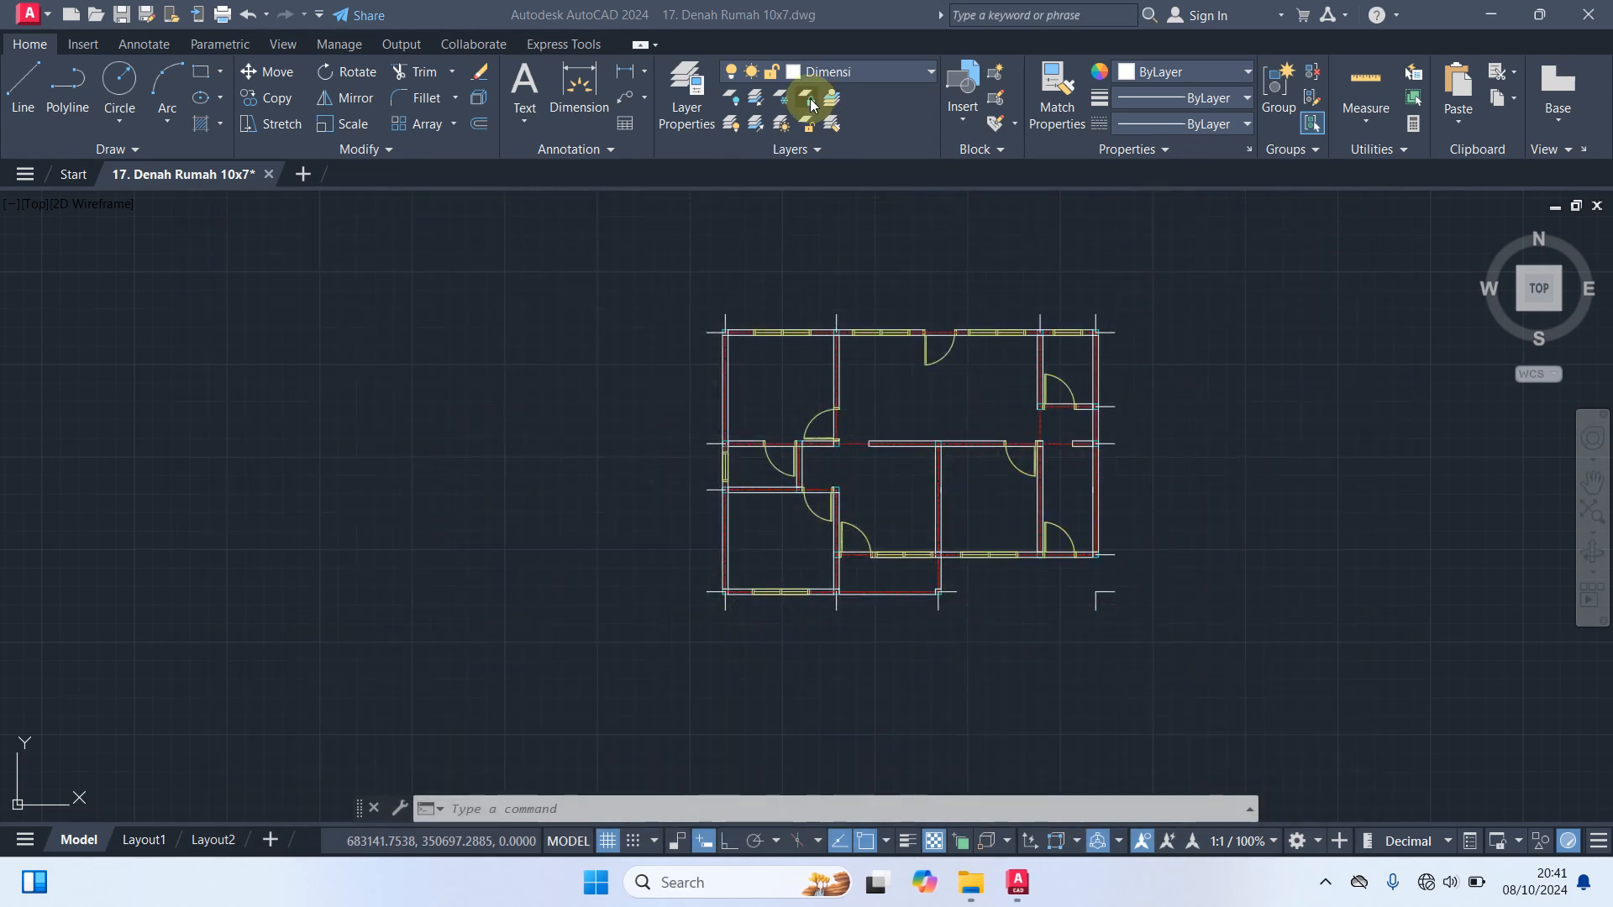
On the Dimensi layer, create a continuous Quick Dimension chain above the top wall from its vertical guide lines
left_click(846, 77)
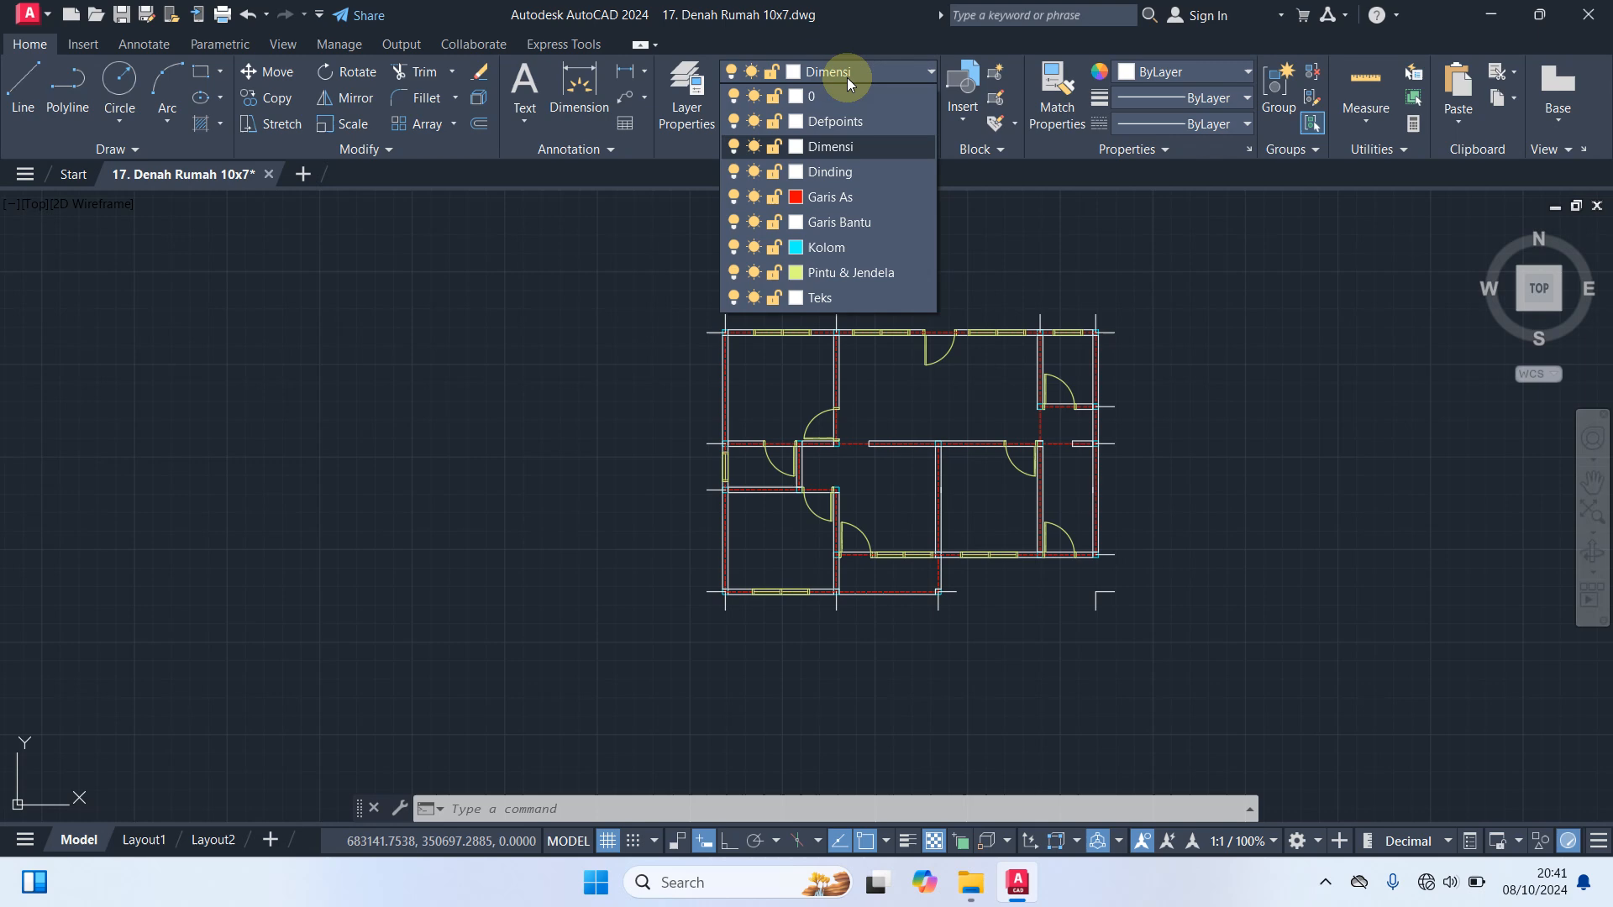
left_click(828, 148)
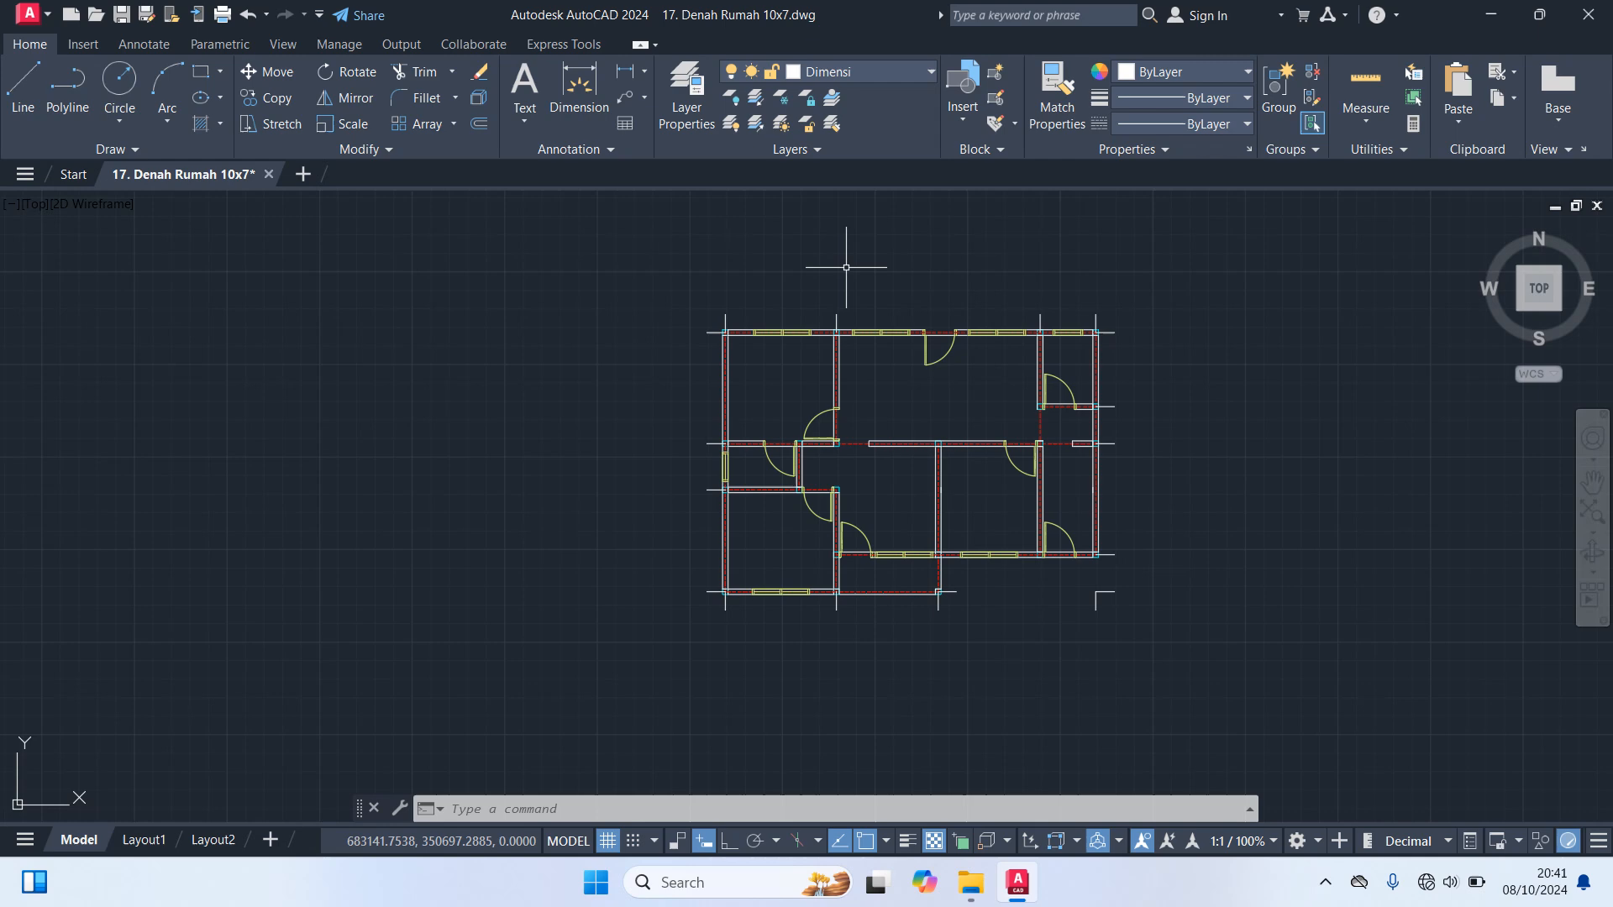
type("qdim")
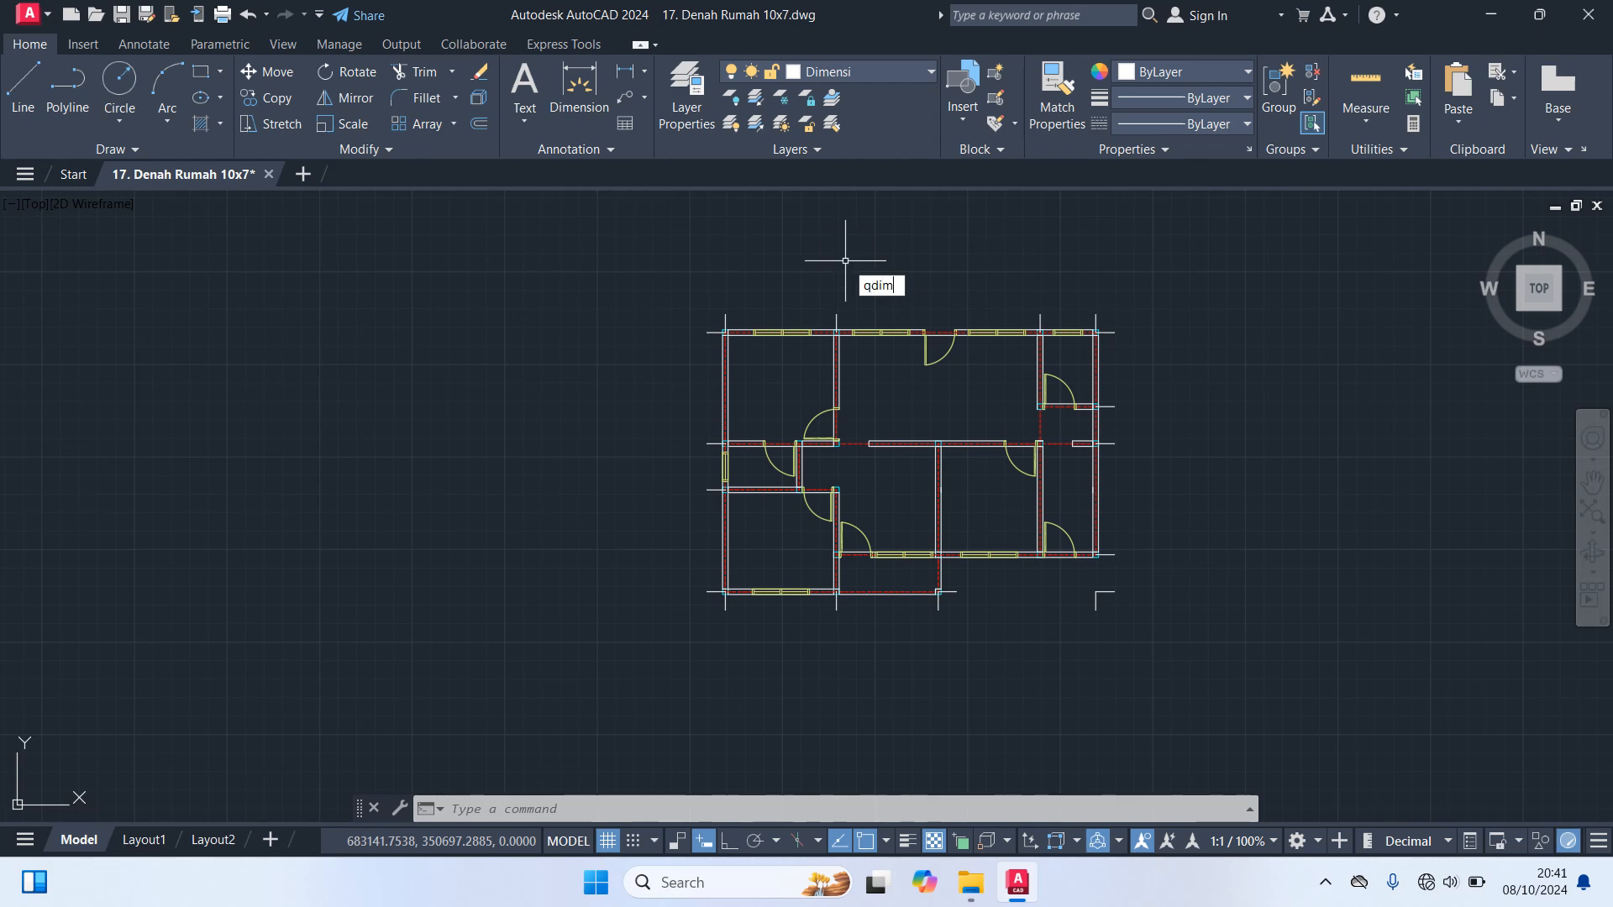
key("Return")
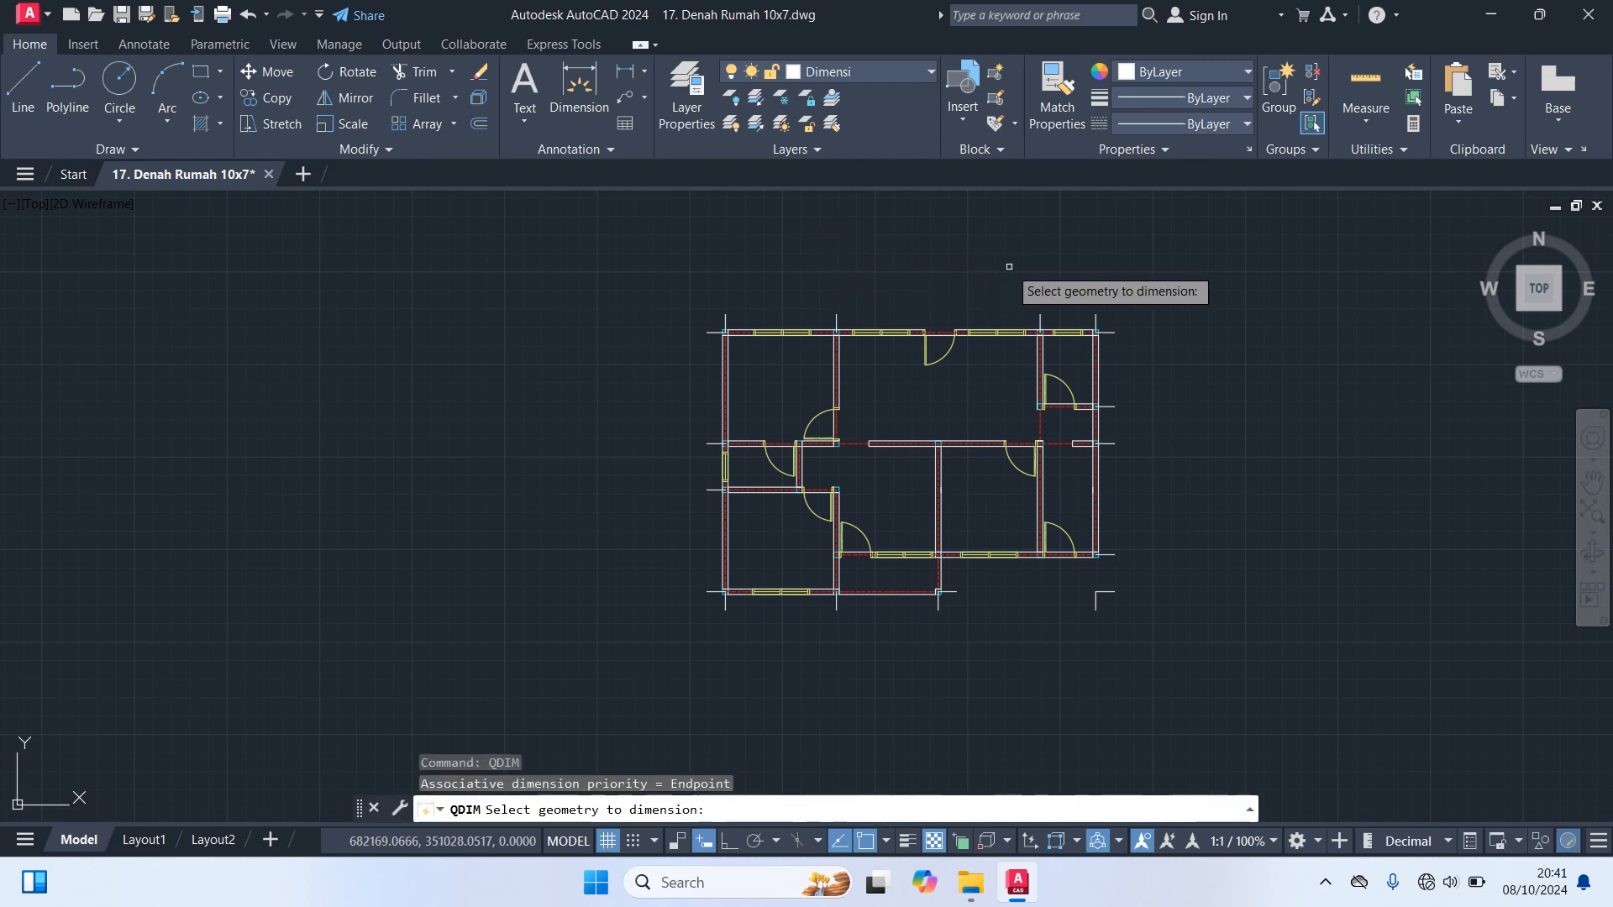
scroll(1000, 263, "up", 2)
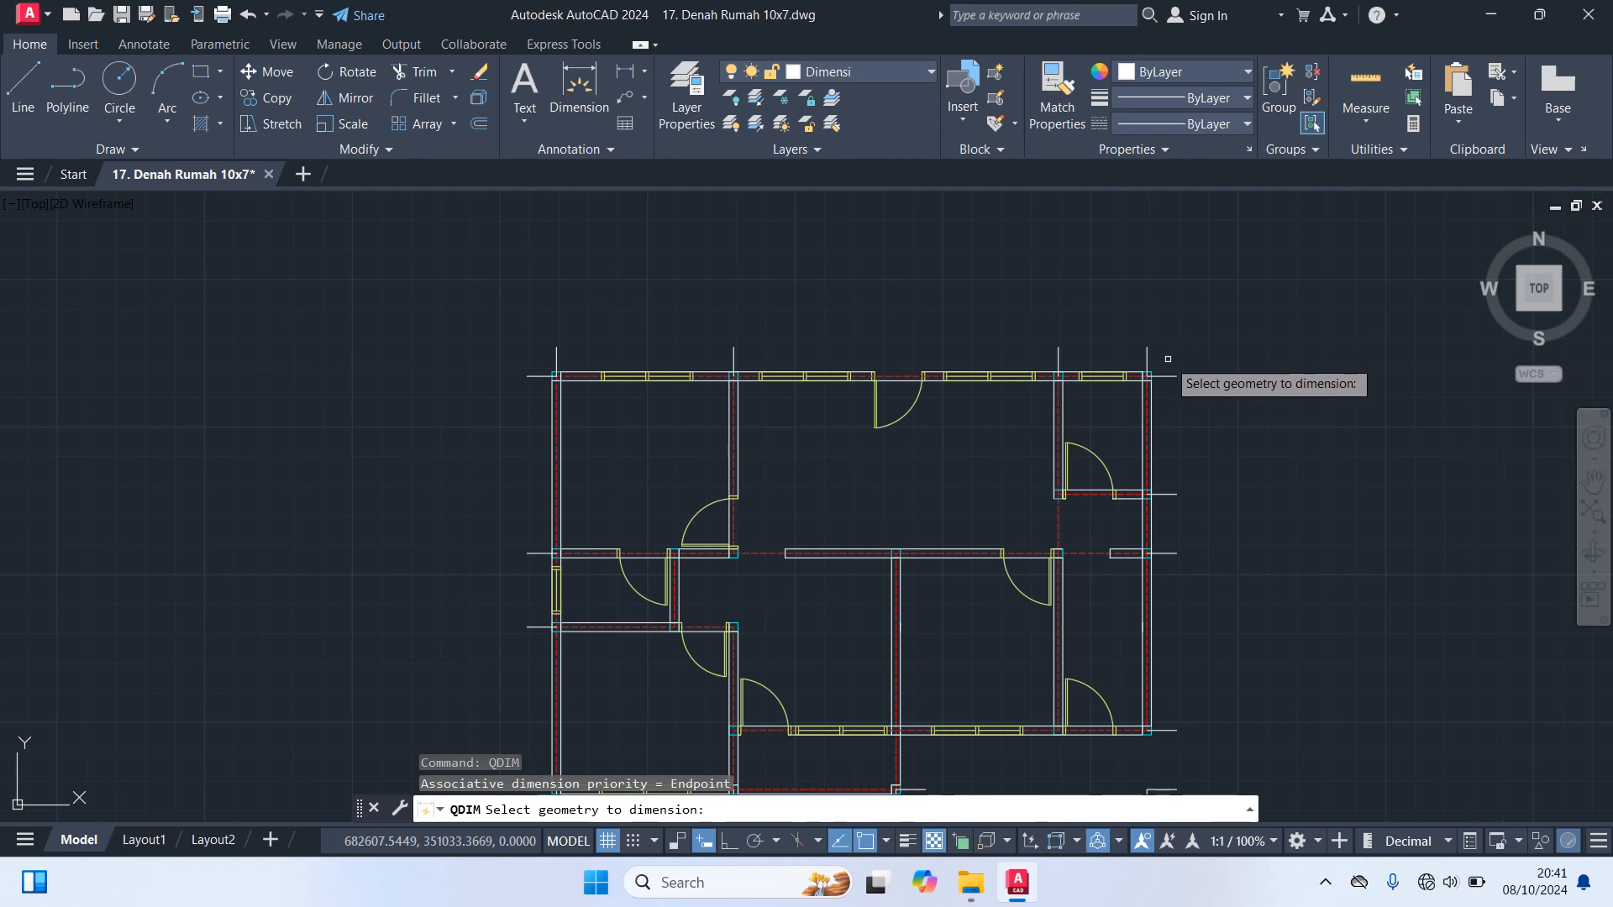
left_click(1168, 360)
left_click(503, 277)
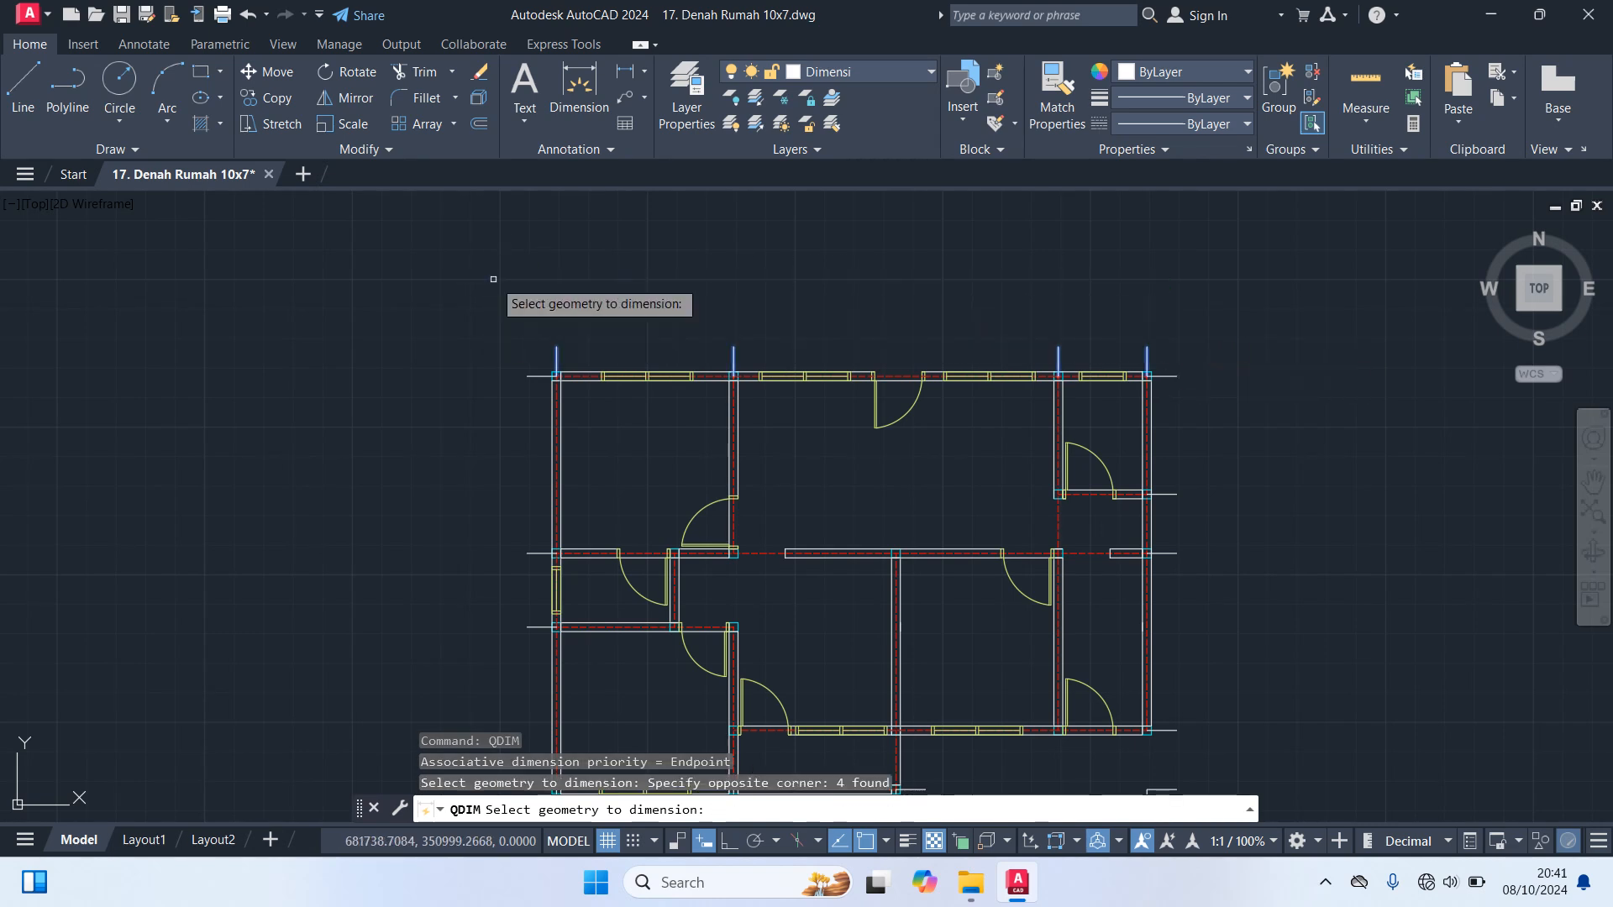
key("Return")
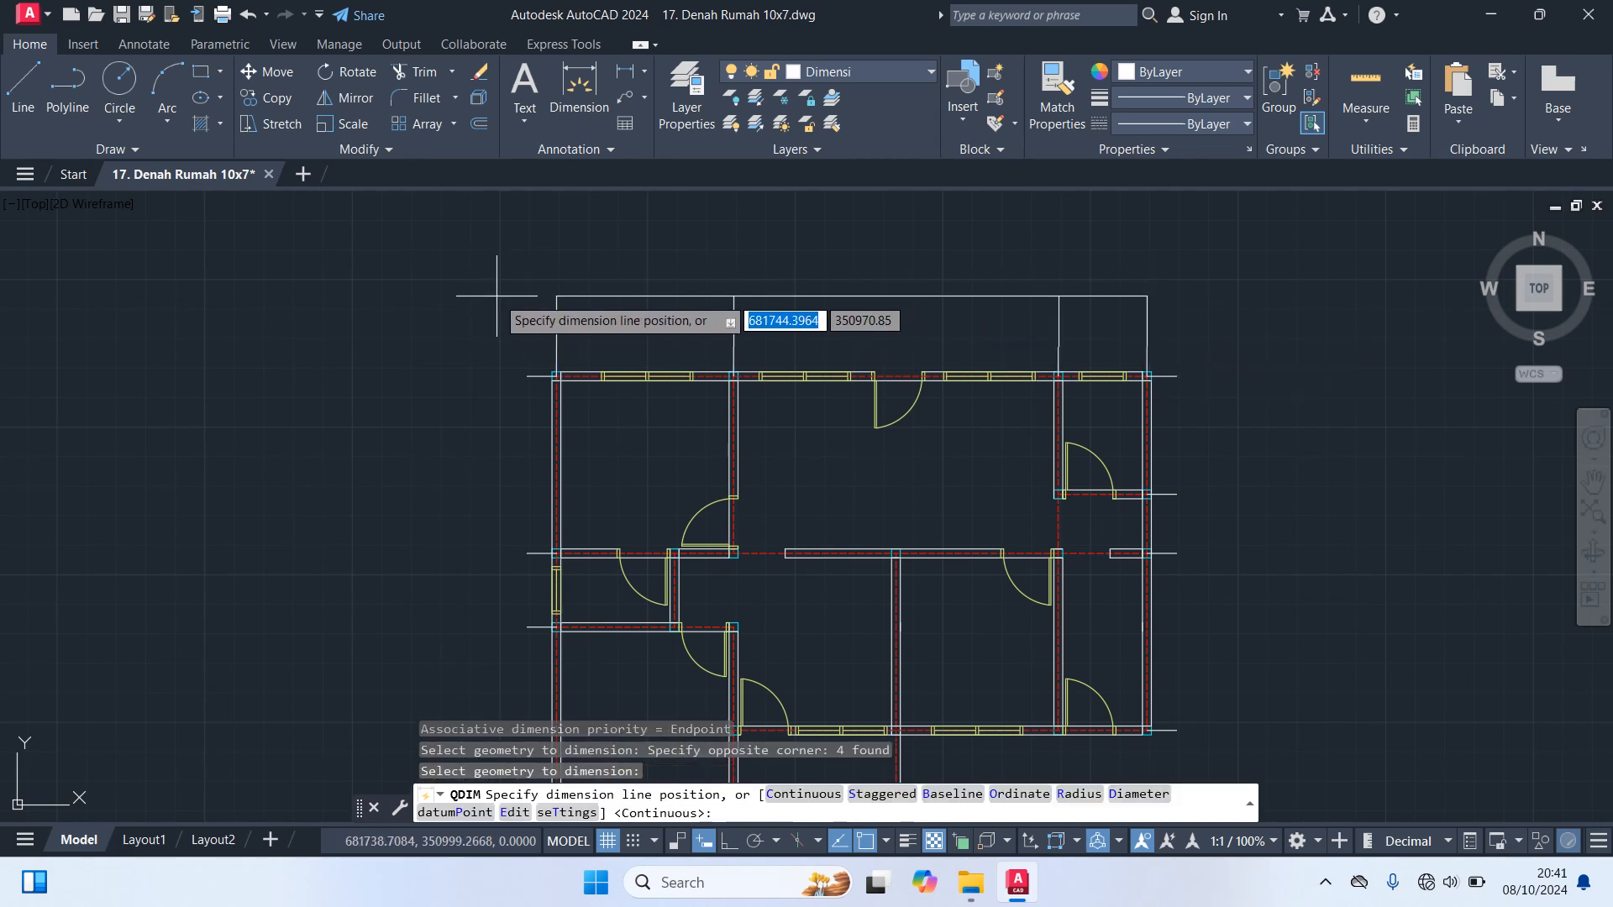
scroll(491, 328, "up", 4)
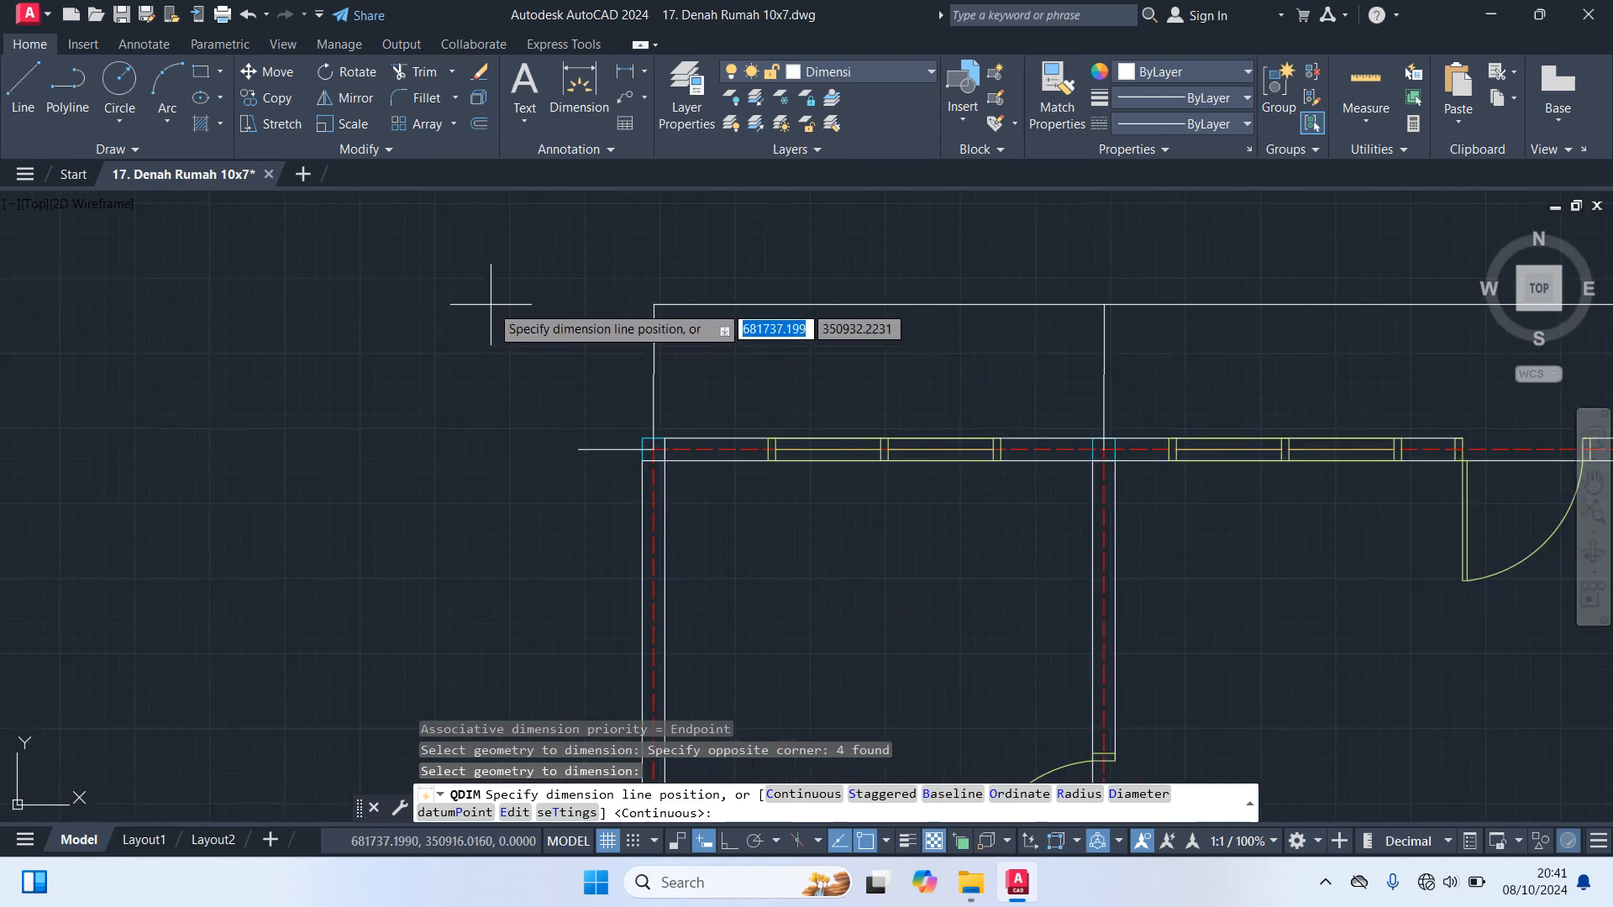
left_click(491, 304)
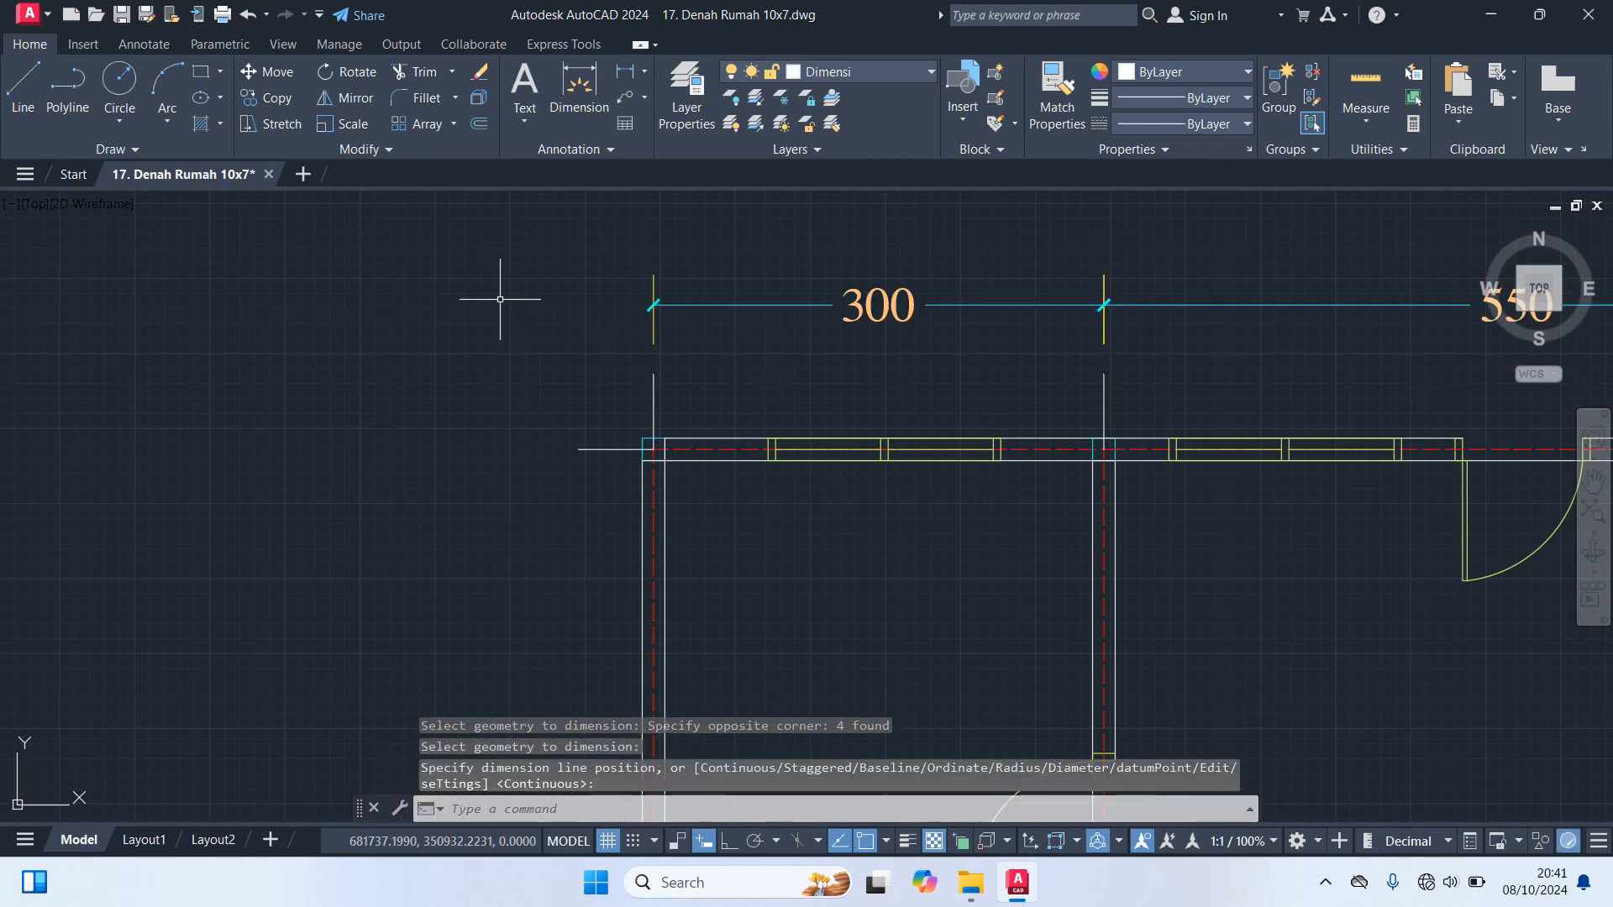
Create a continuous Quick Dimension chain outside the right wall from its five horizontal guide lines
scroll(491, 289, "down", 4)
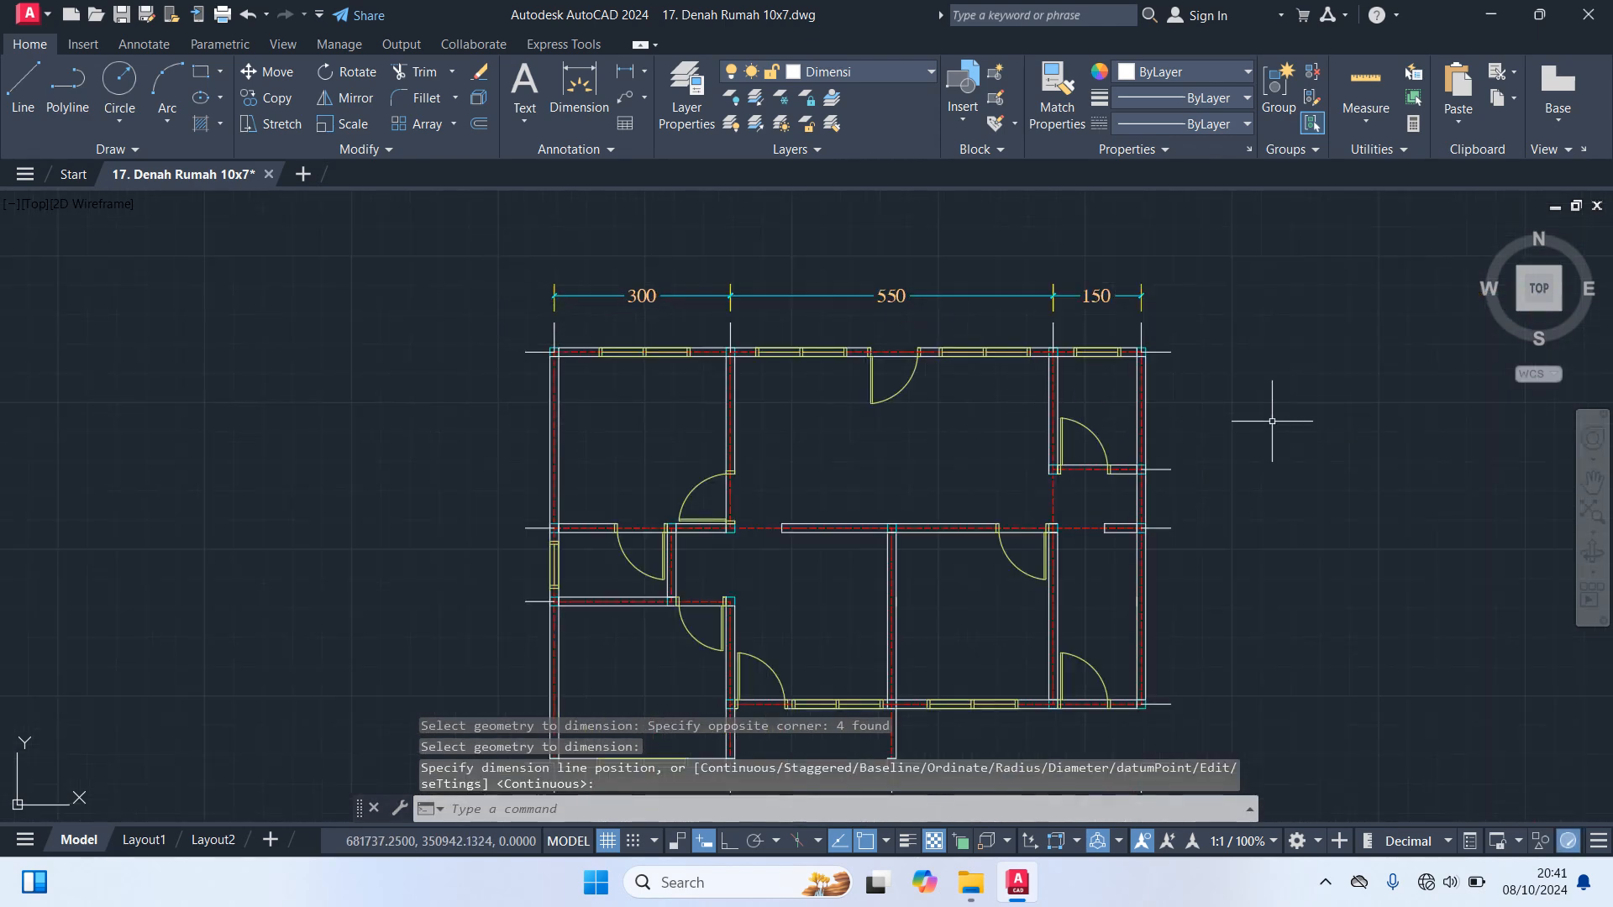
key("Return")
middle_click_drag(1260, 455, 1260, 443)
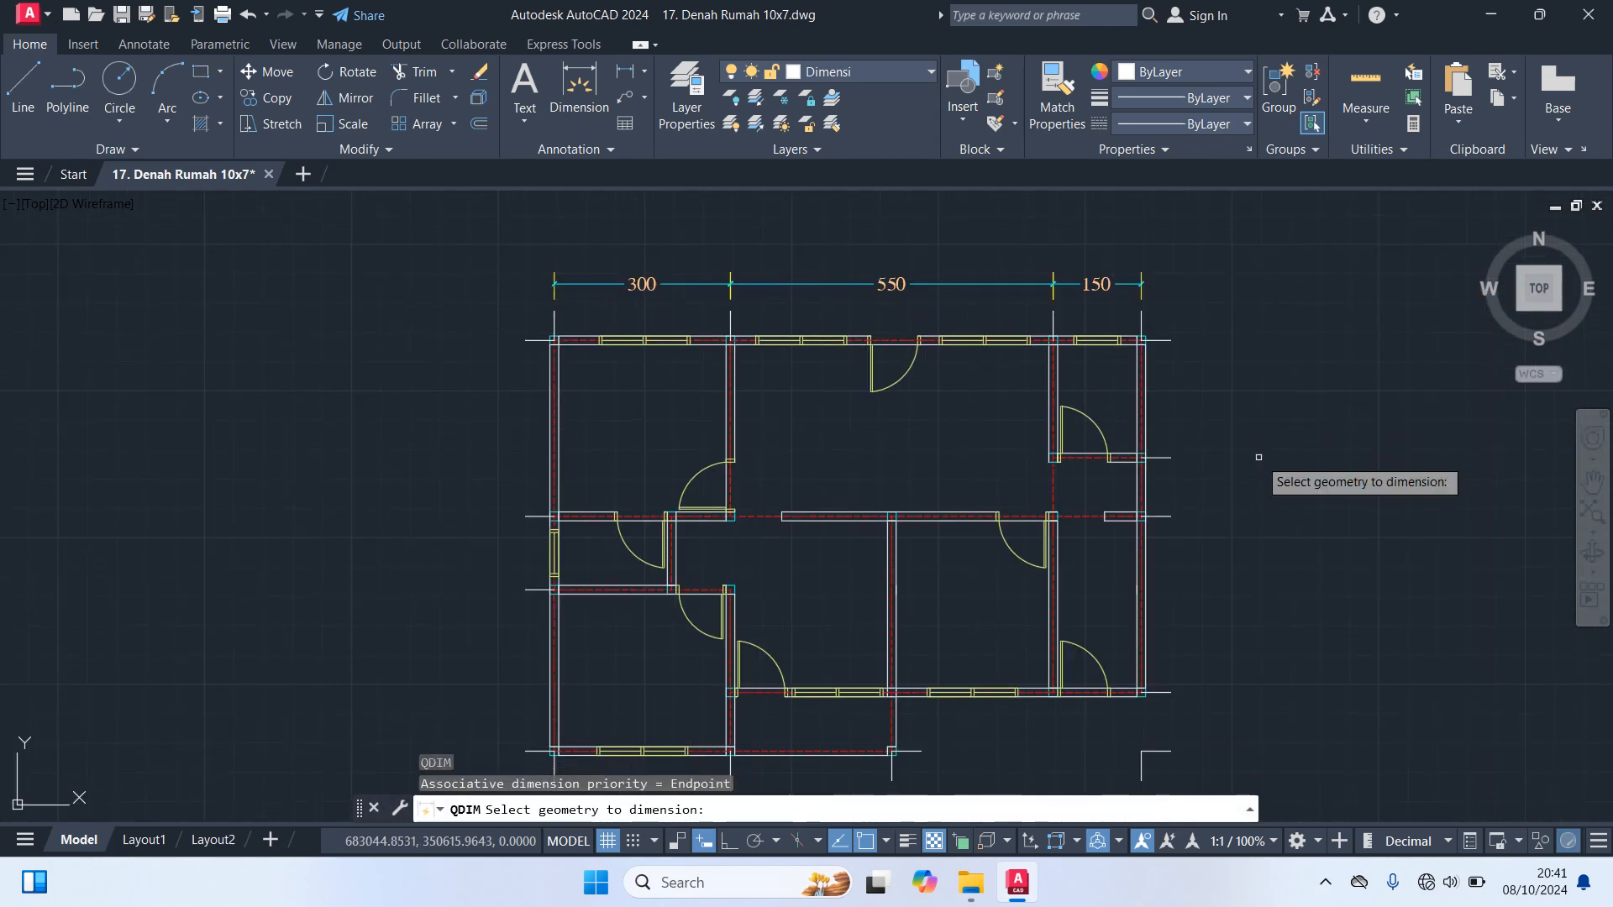
left_click(1182, 763)
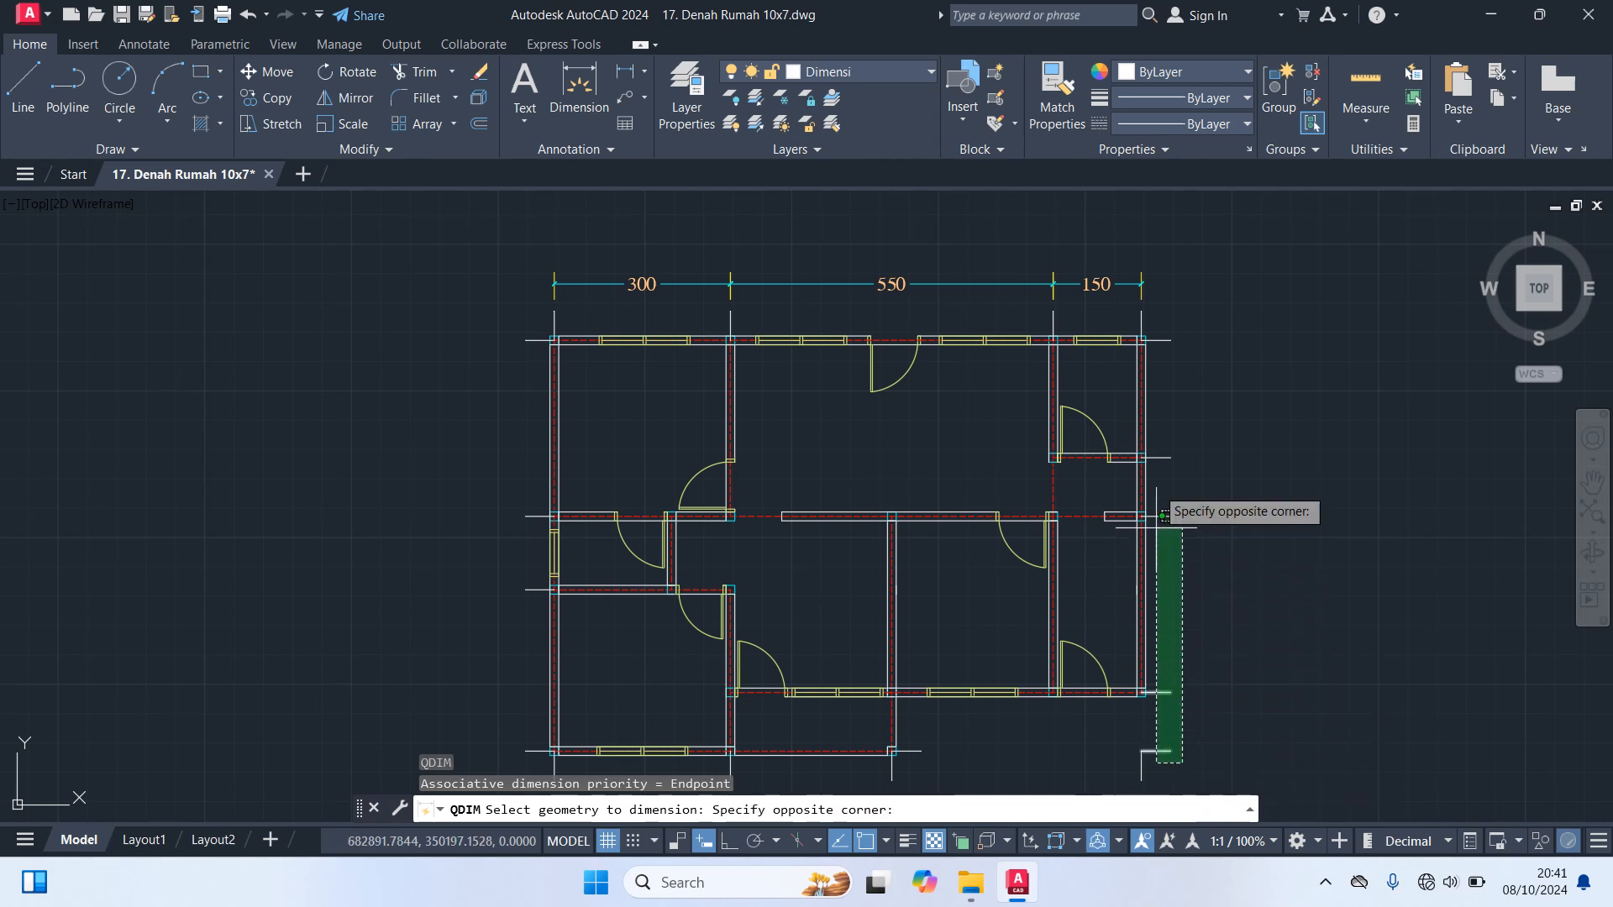
left_click(1163, 296)
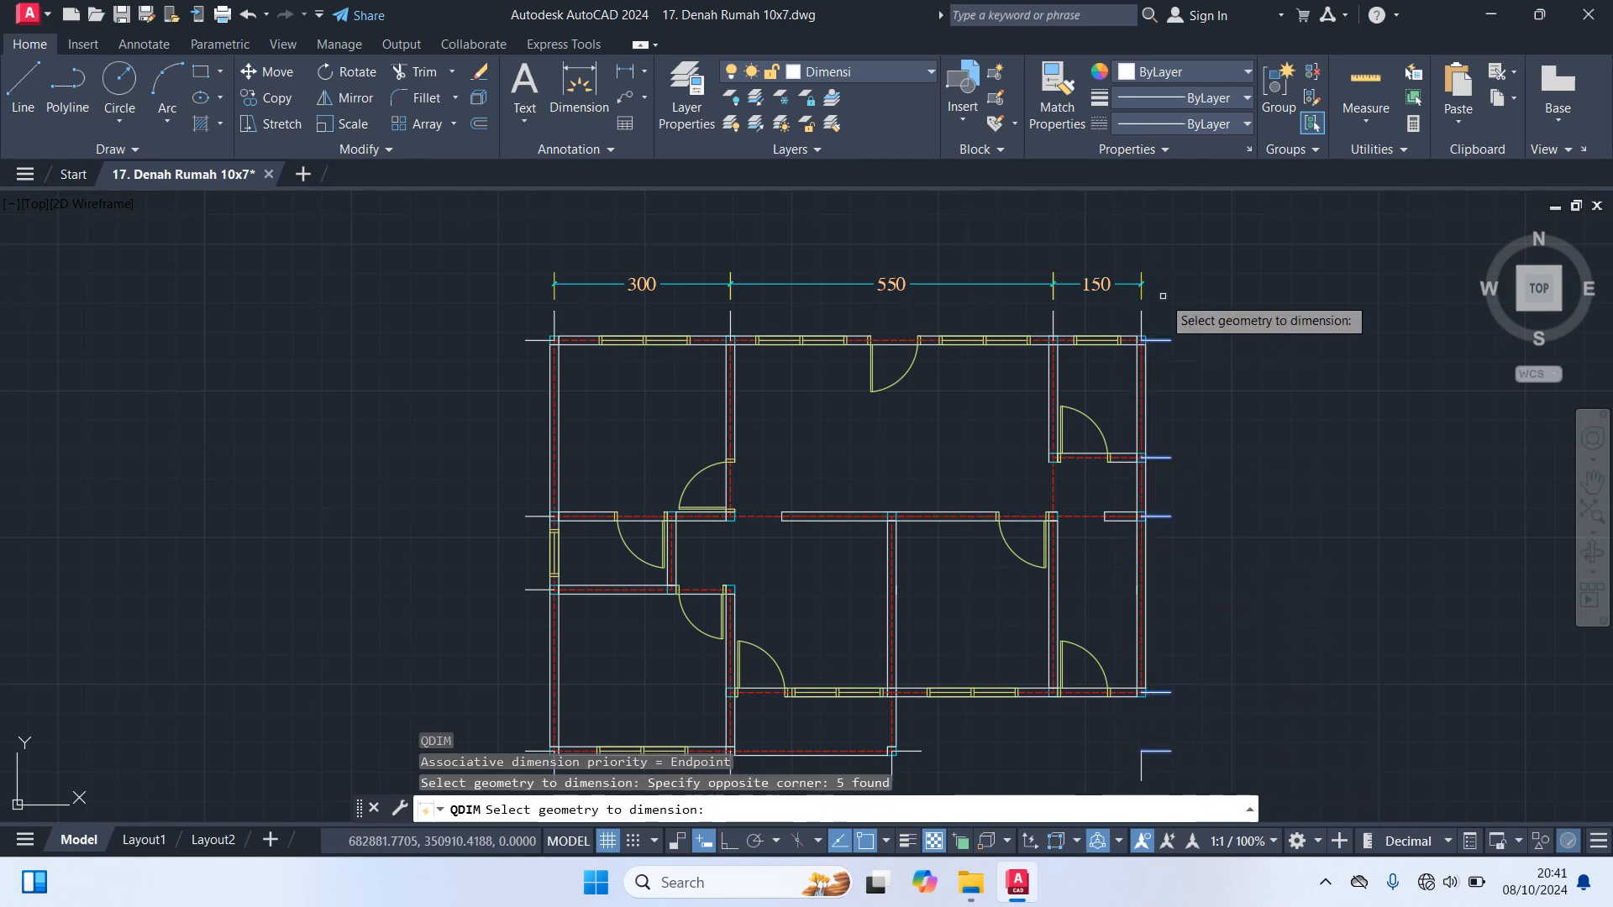
key("Return")
scroll(1215, 341, "up", 4)
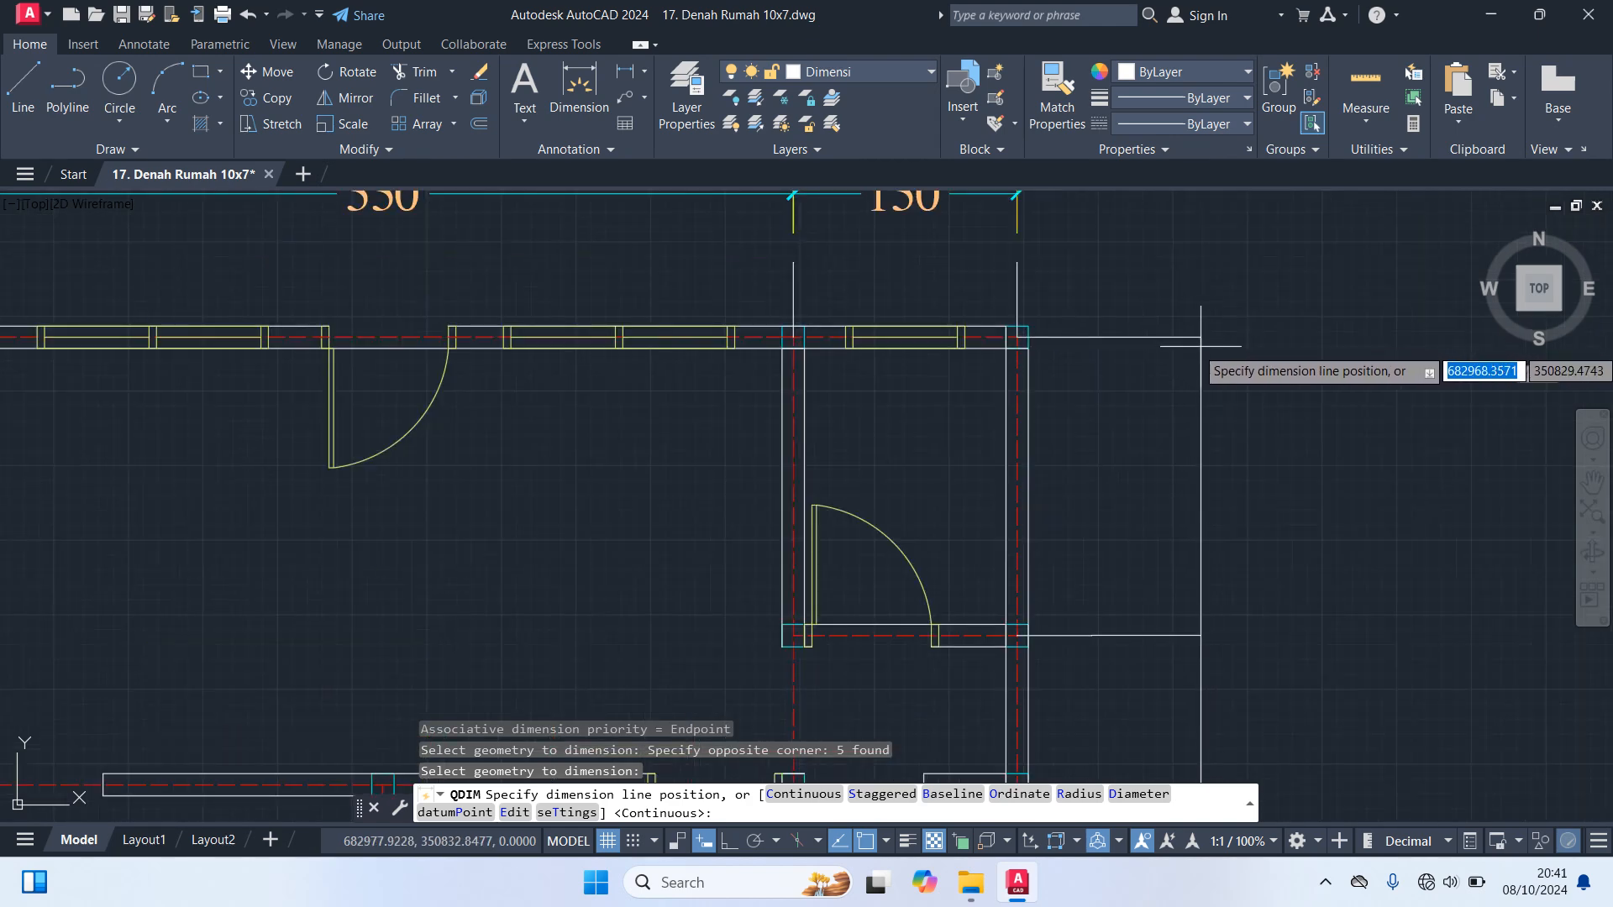
left_click(1190, 344)
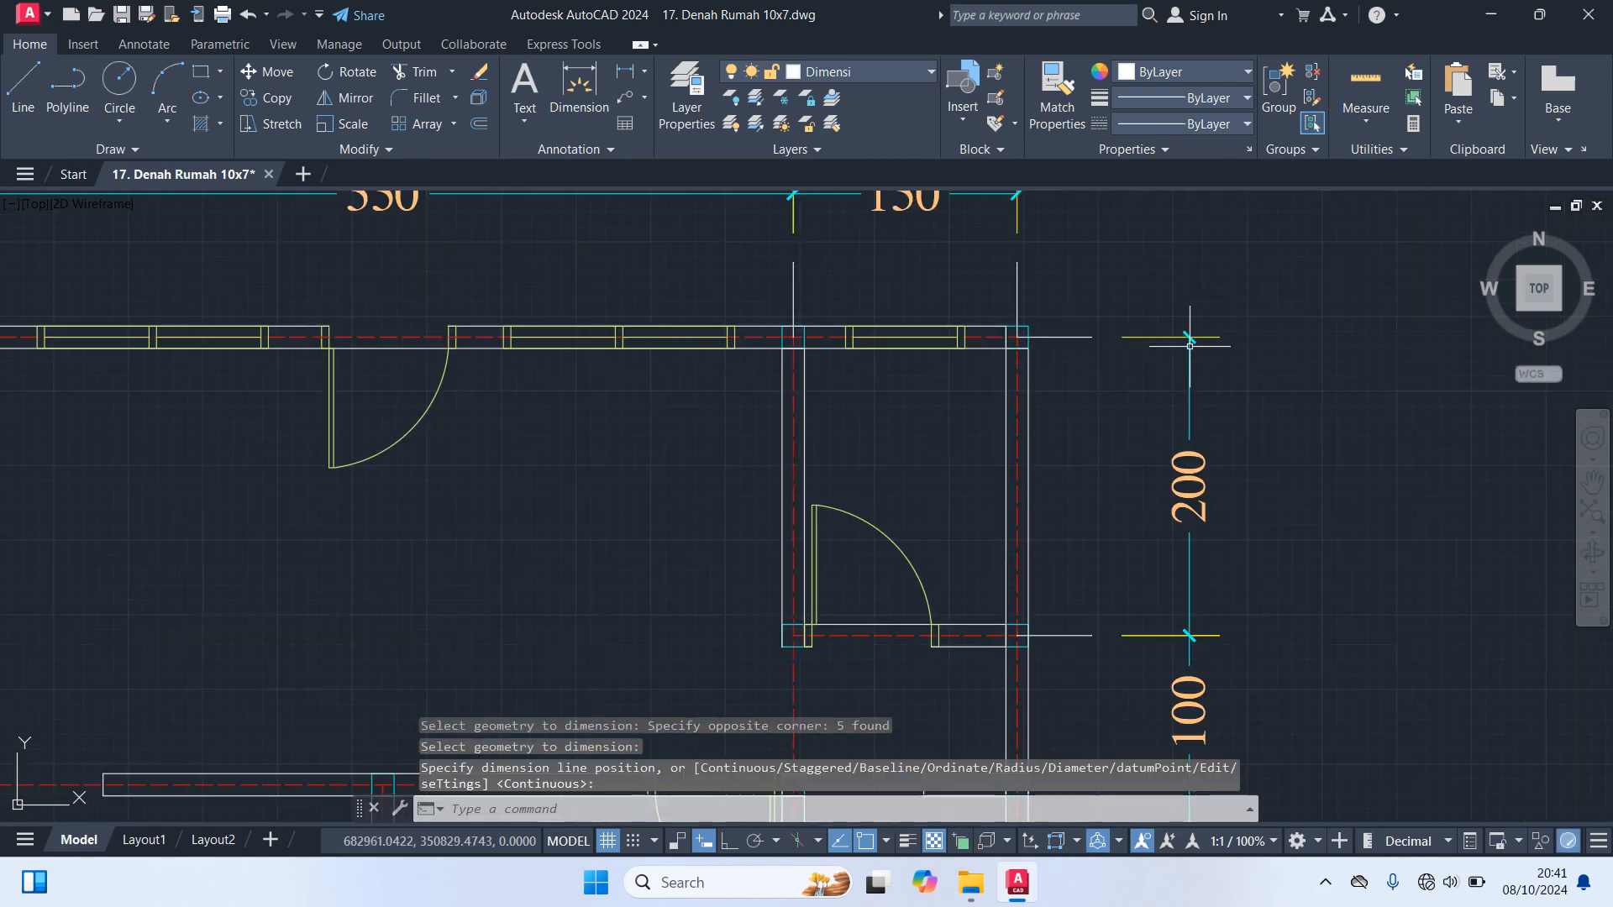
Create a continuous Quick Dimension chain below the plan from the four vertical guide lines along the bottom
scroll(1408, 503, "down", 6)
middle_click_drag(1407, 503, 1379, 428)
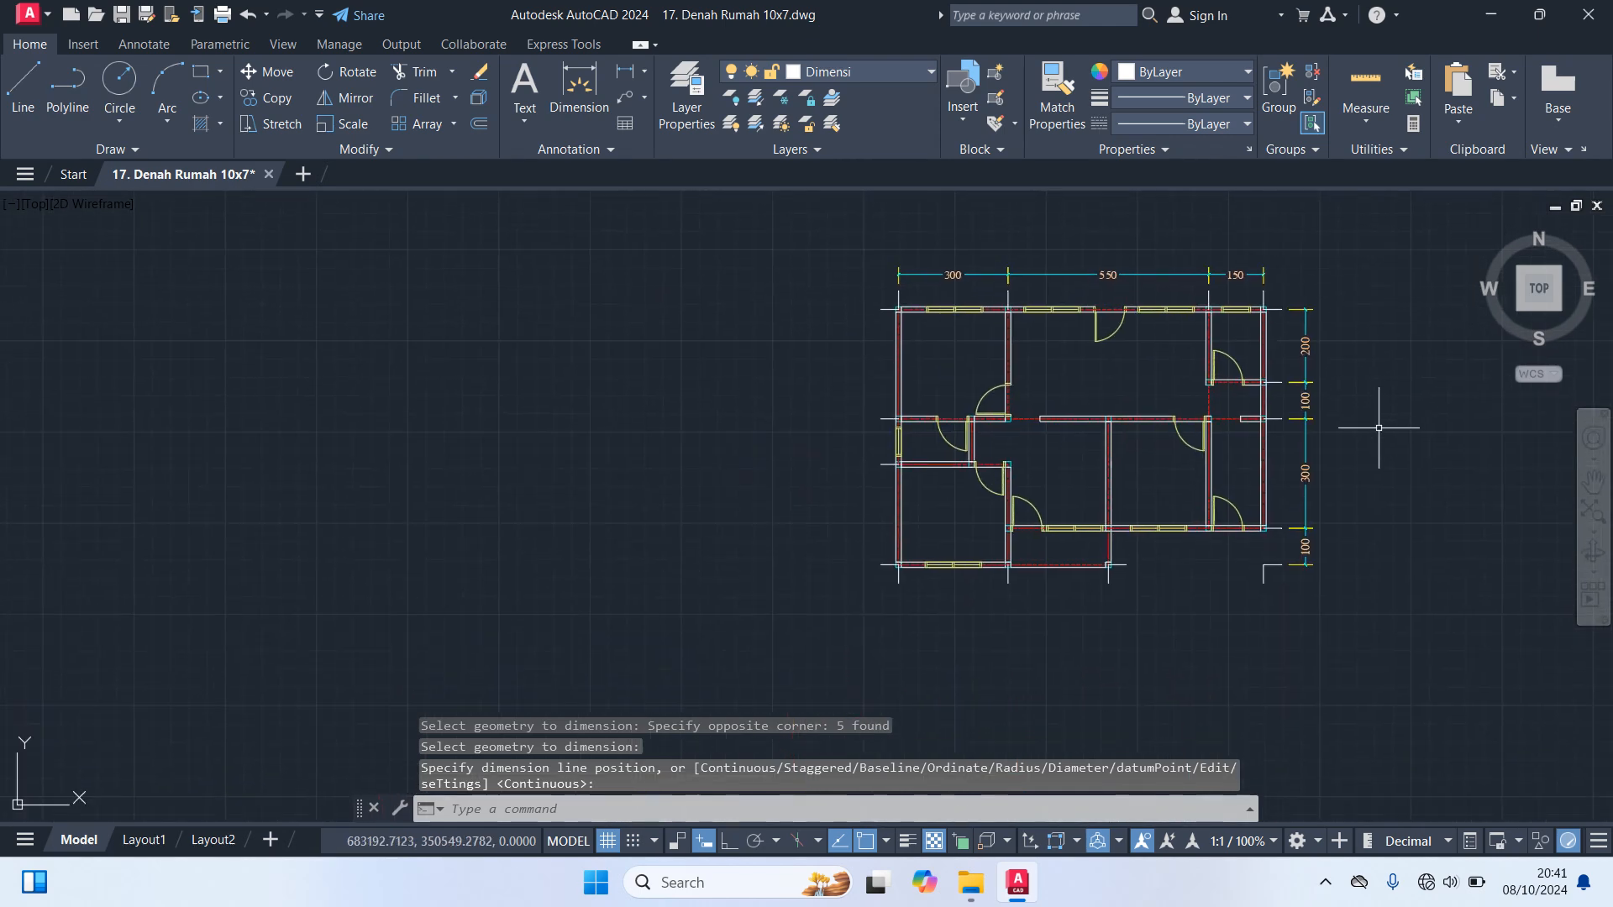
key("Return")
scroll(1232, 606, "up", 4)
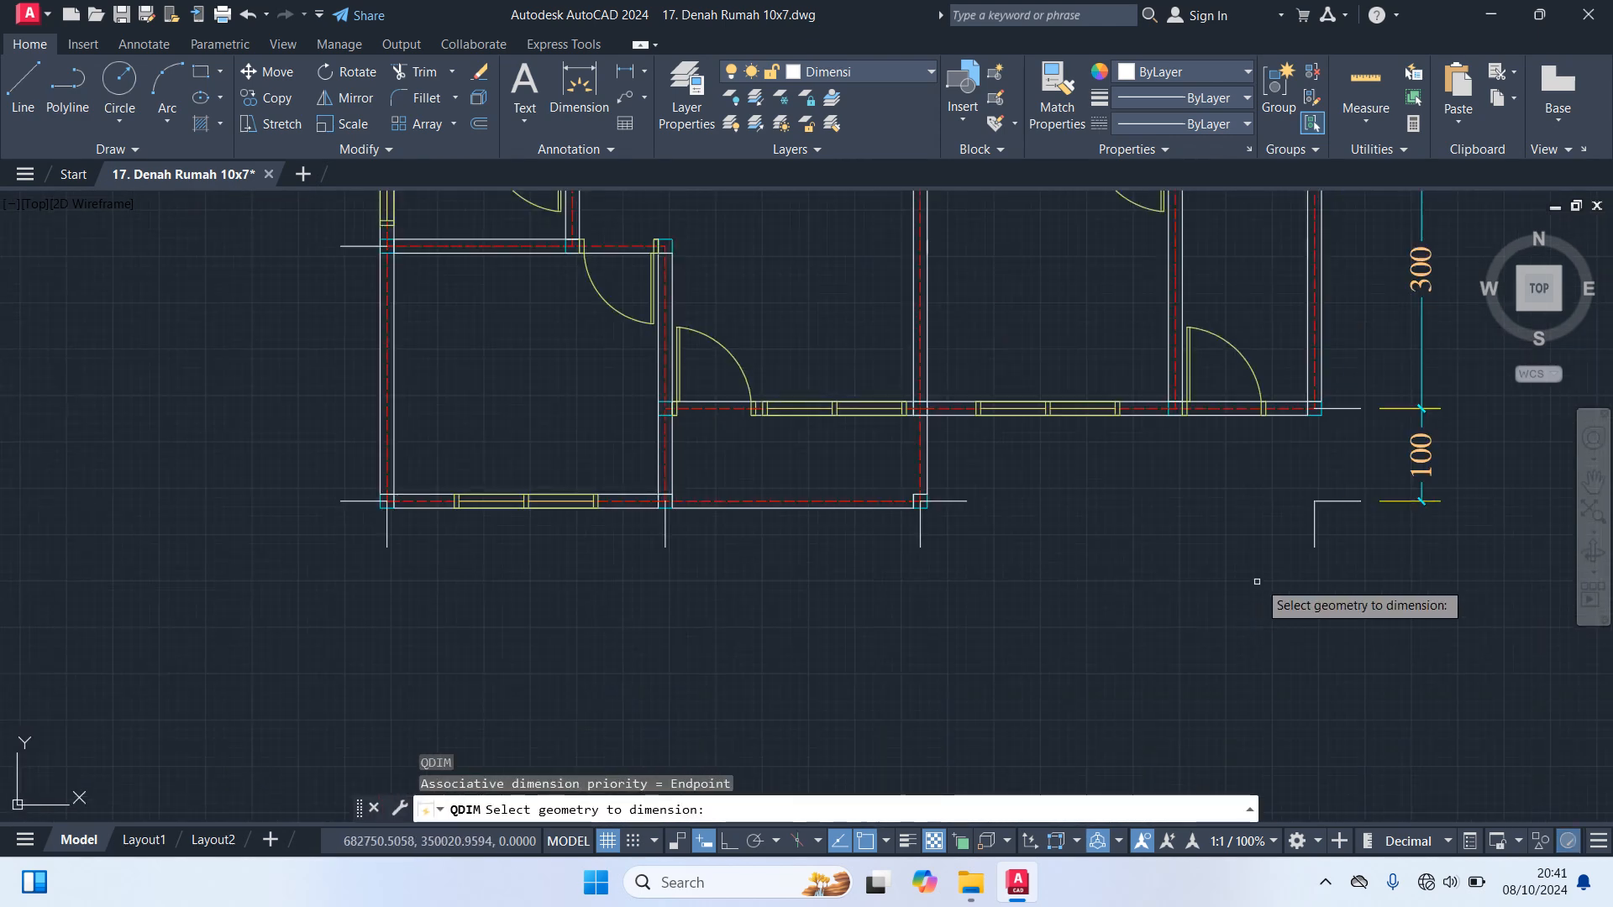
left_click(1352, 559)
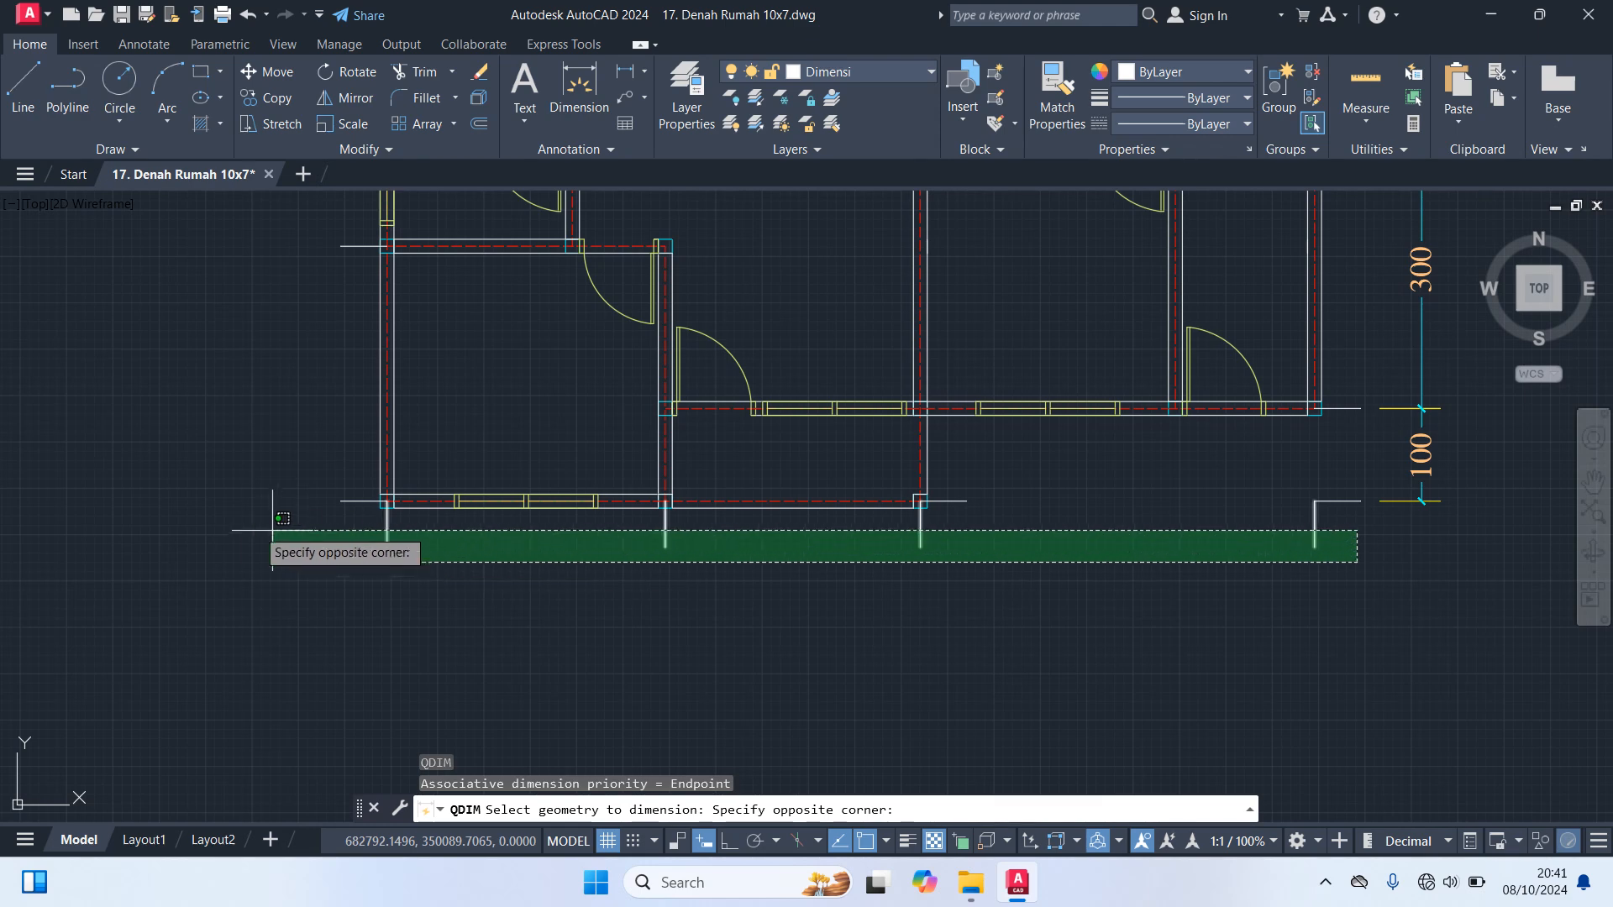
left_click(243, 528)
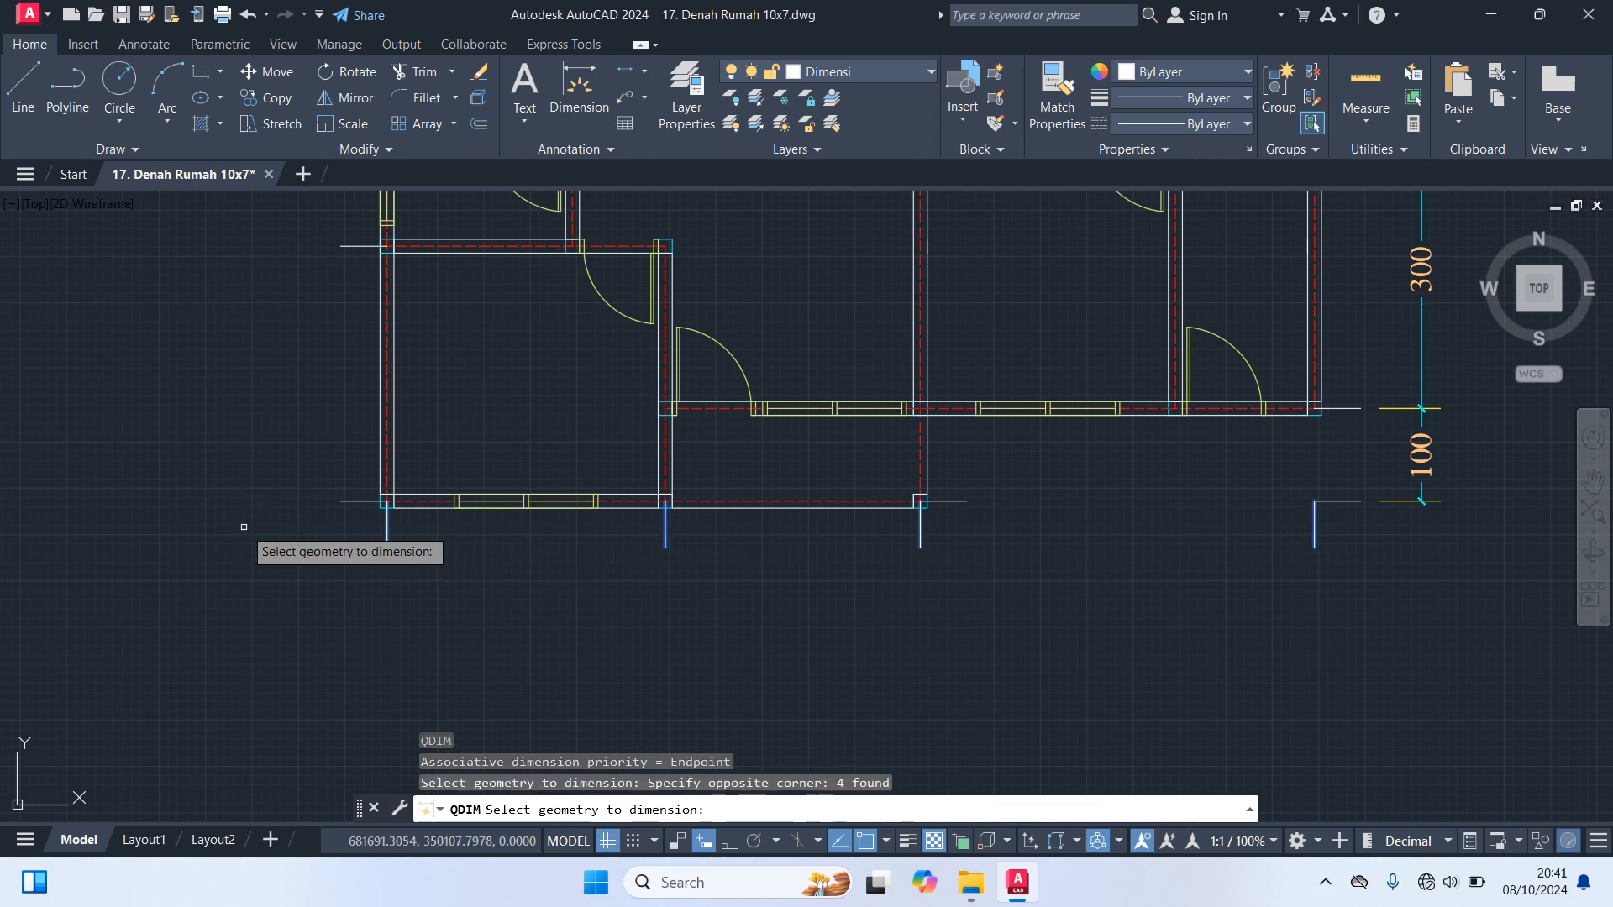
key("Return")
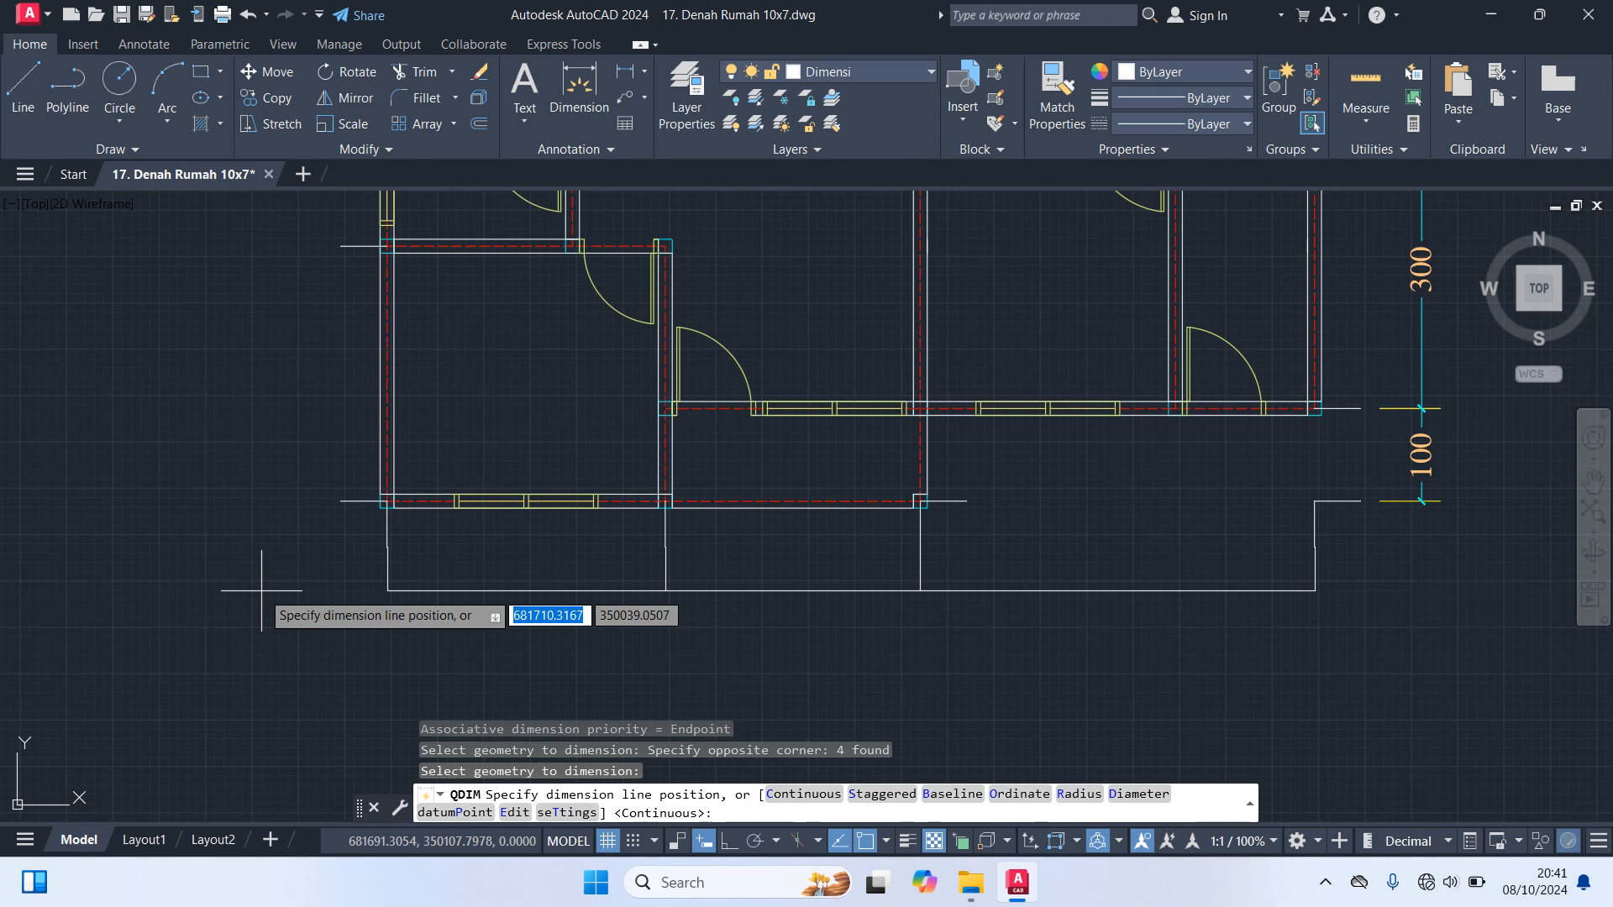
left_click(261, 591)
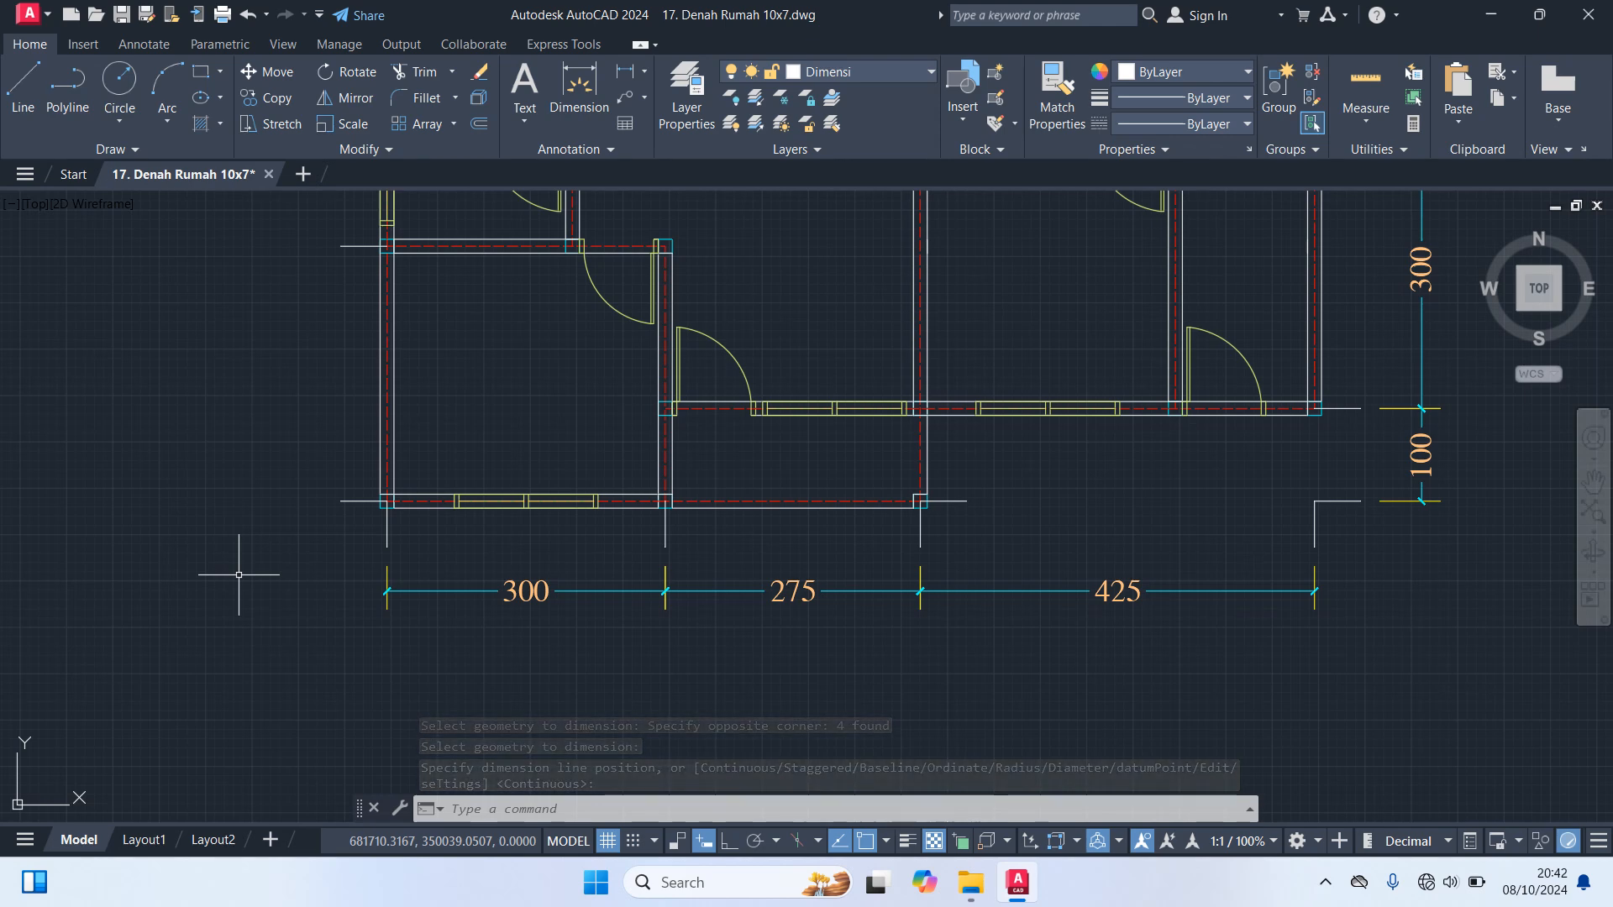
Create a continuous Quick Dimension chain outside the left wall from its four horizontal guide lines
key("Return")
middle_click_drag(238, 554, 813, 737)
scroll(813, 738, "down", 2)
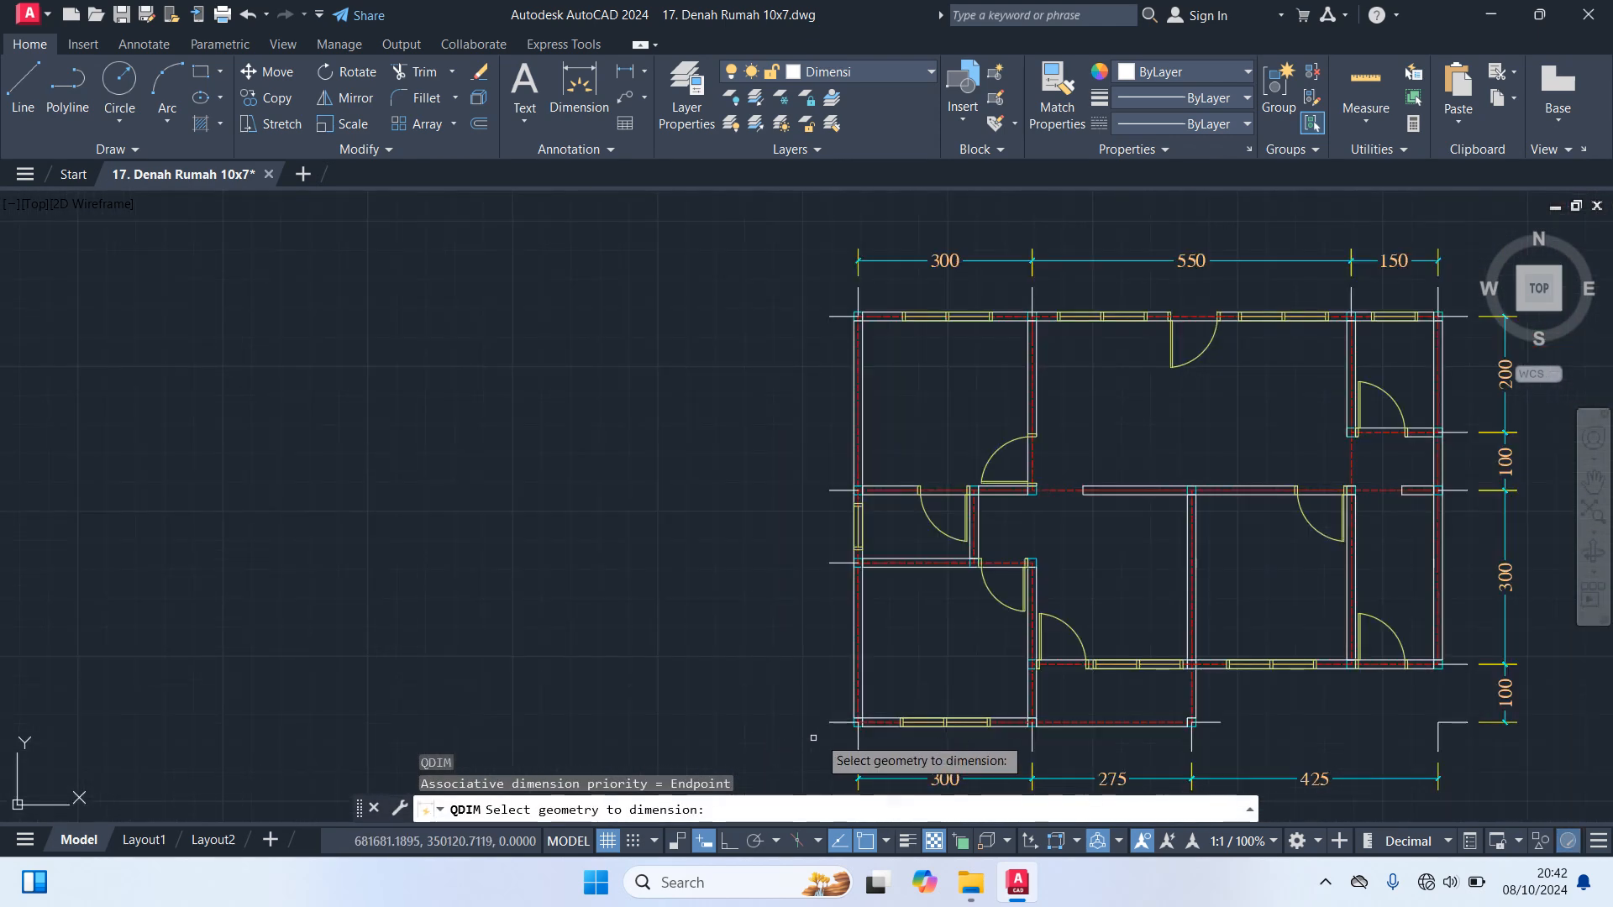
left_click(841, 731)
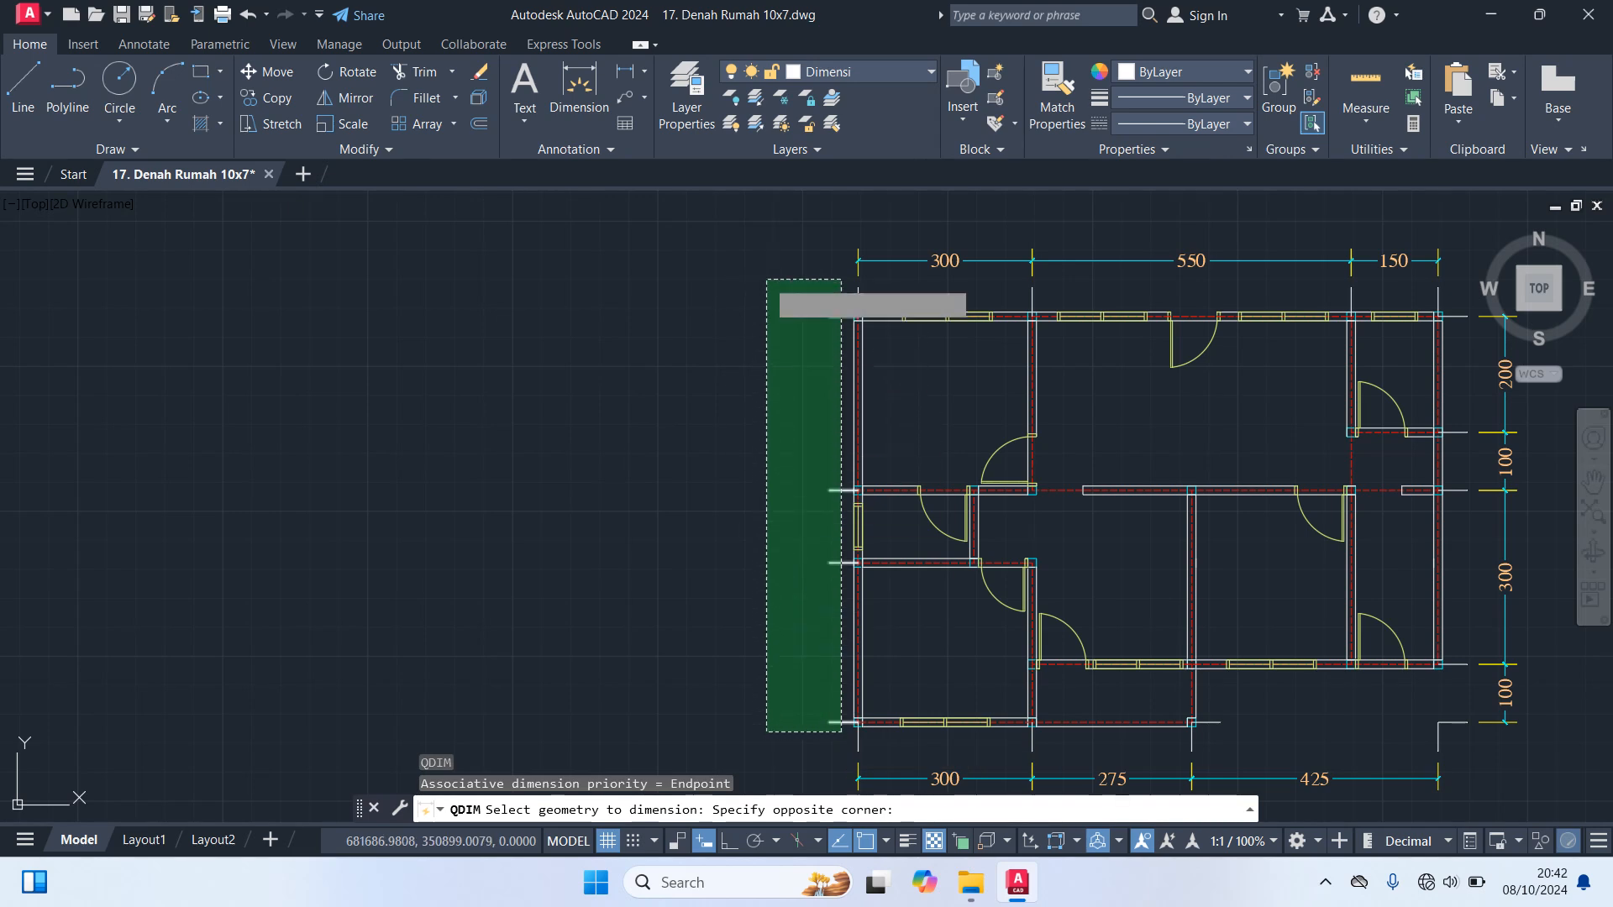
left_click(765, 282)
key("Return")
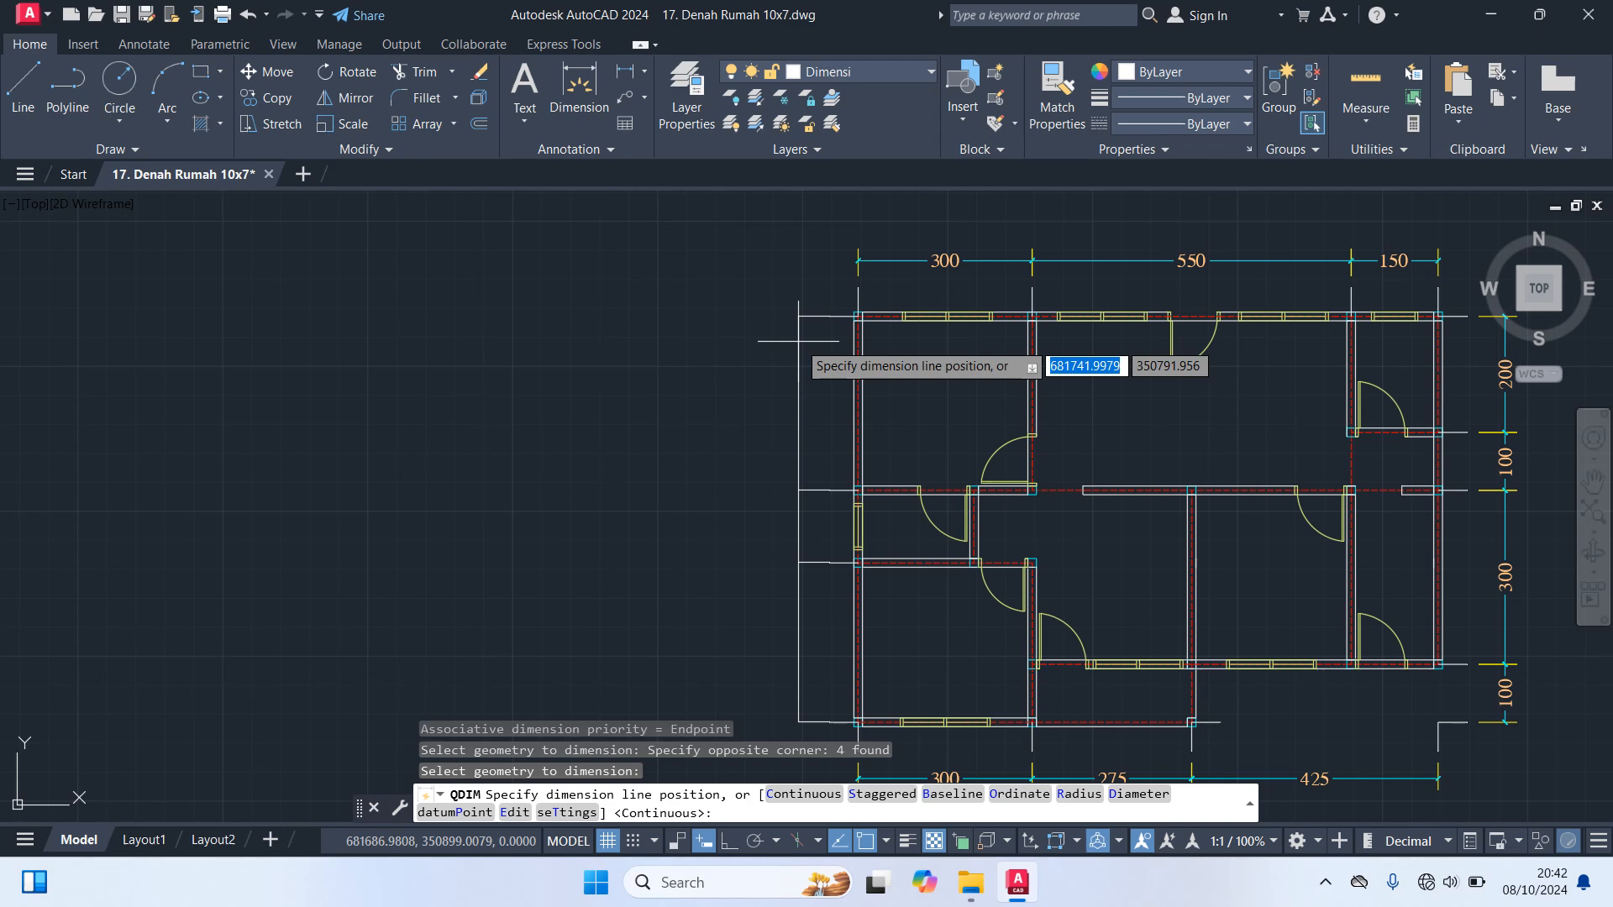
left_click(796, 343)
scroll(681, 303, "down", 3)
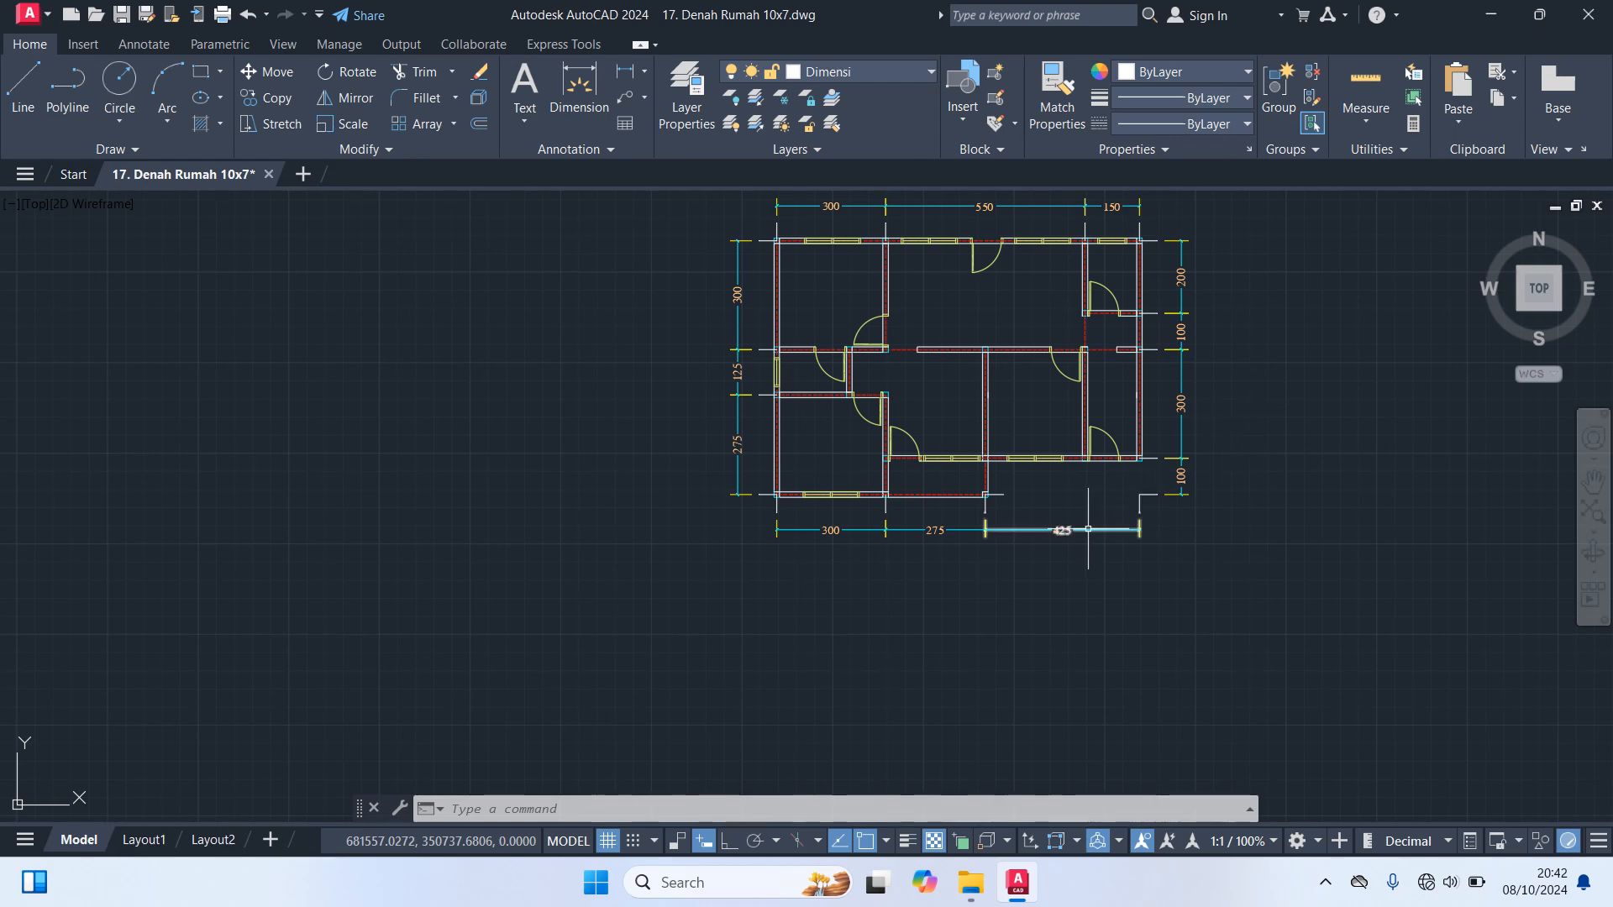
Delete the dimension chains above and below the floor plan, keeping the two side chains
left_click(1202, 599)
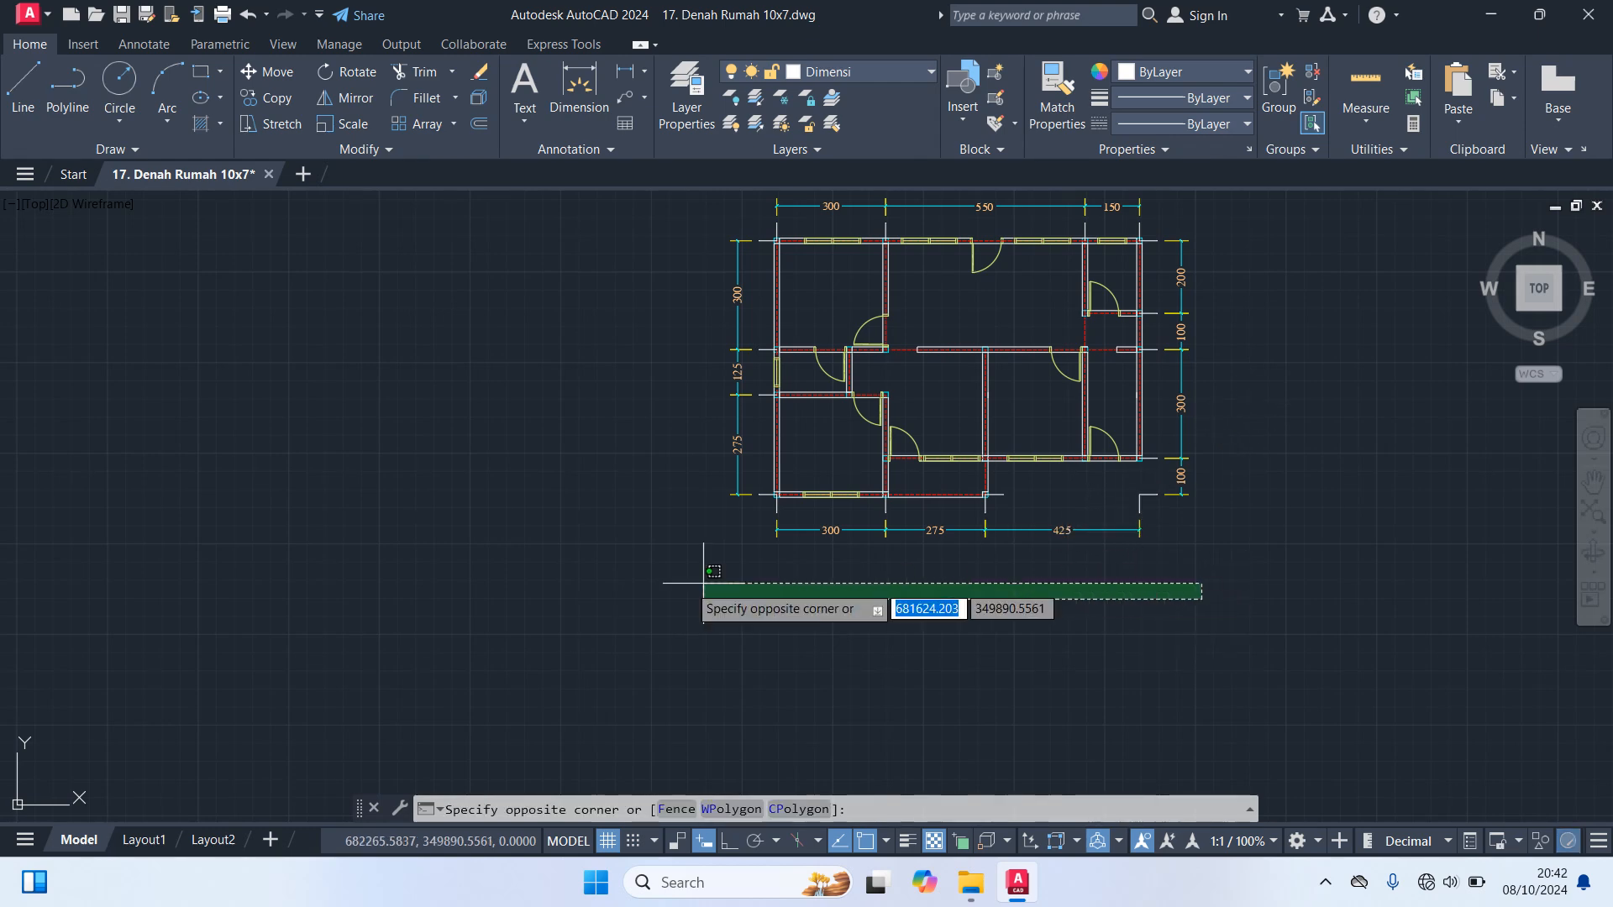
left_click(682, 524)
middle_click_drag(807, 323, 761, 519)
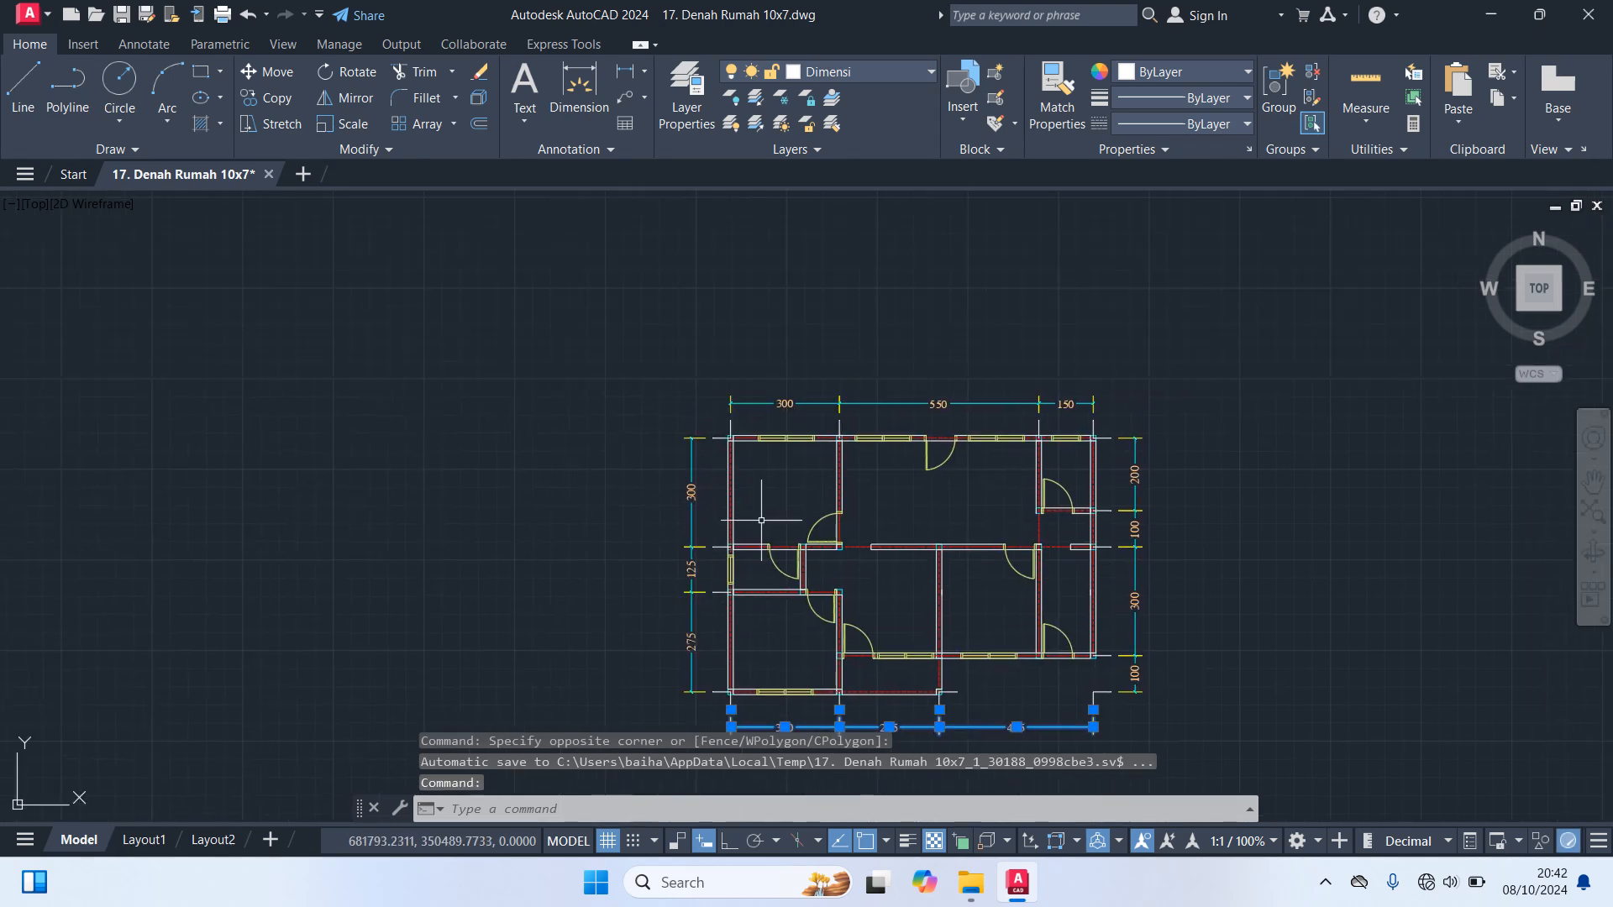
left_click(1118, 401)
left_click(664, 320)
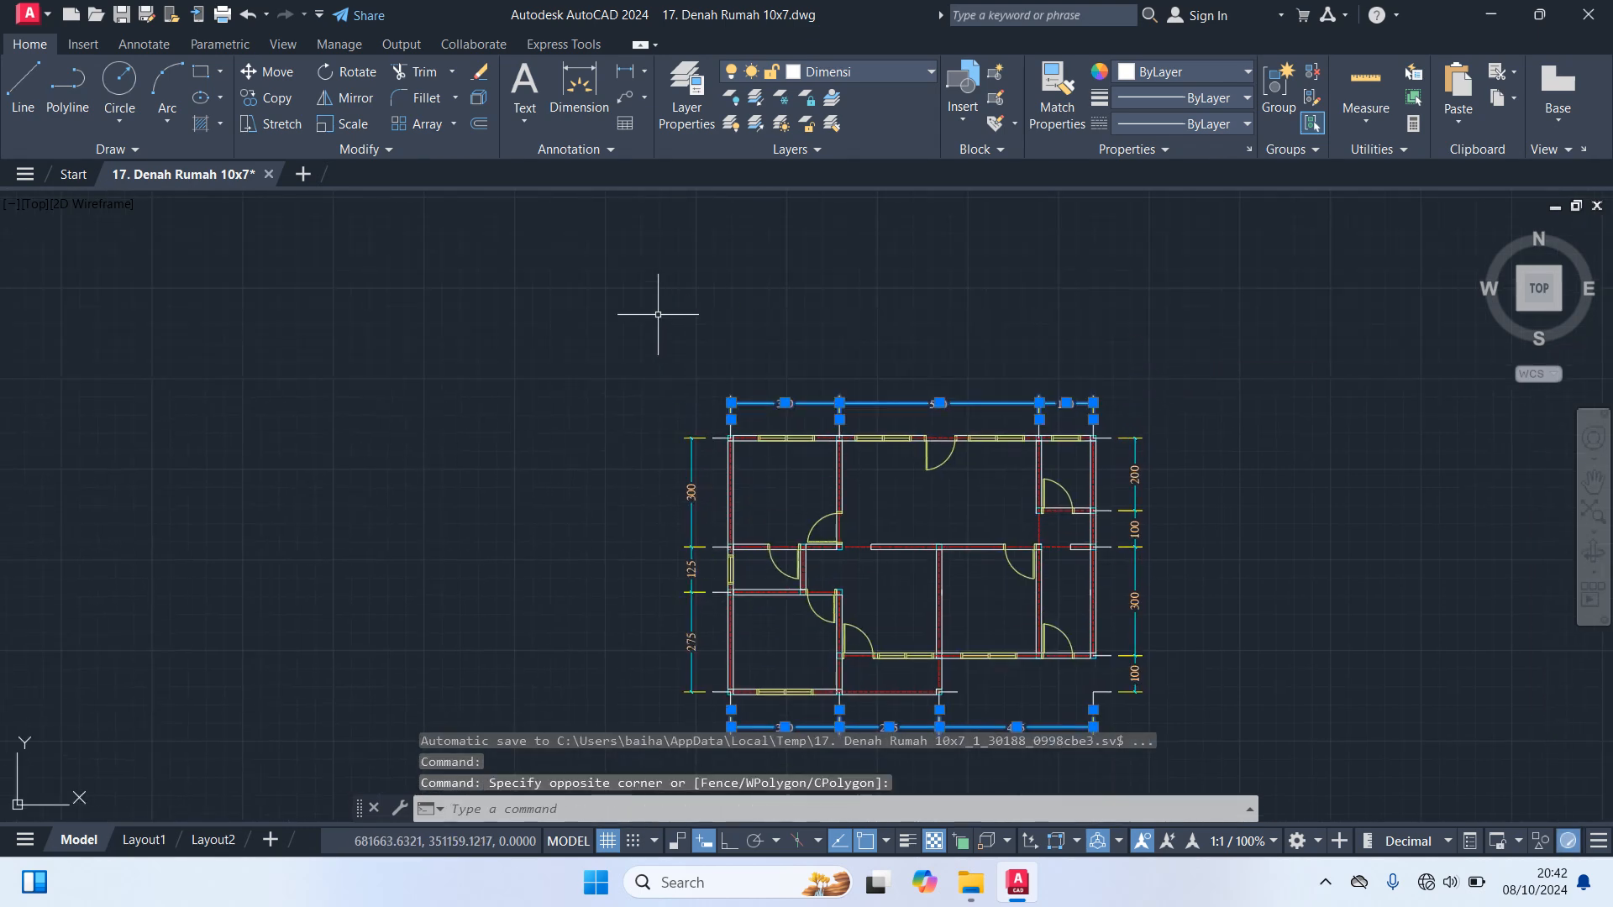
key("Delete")
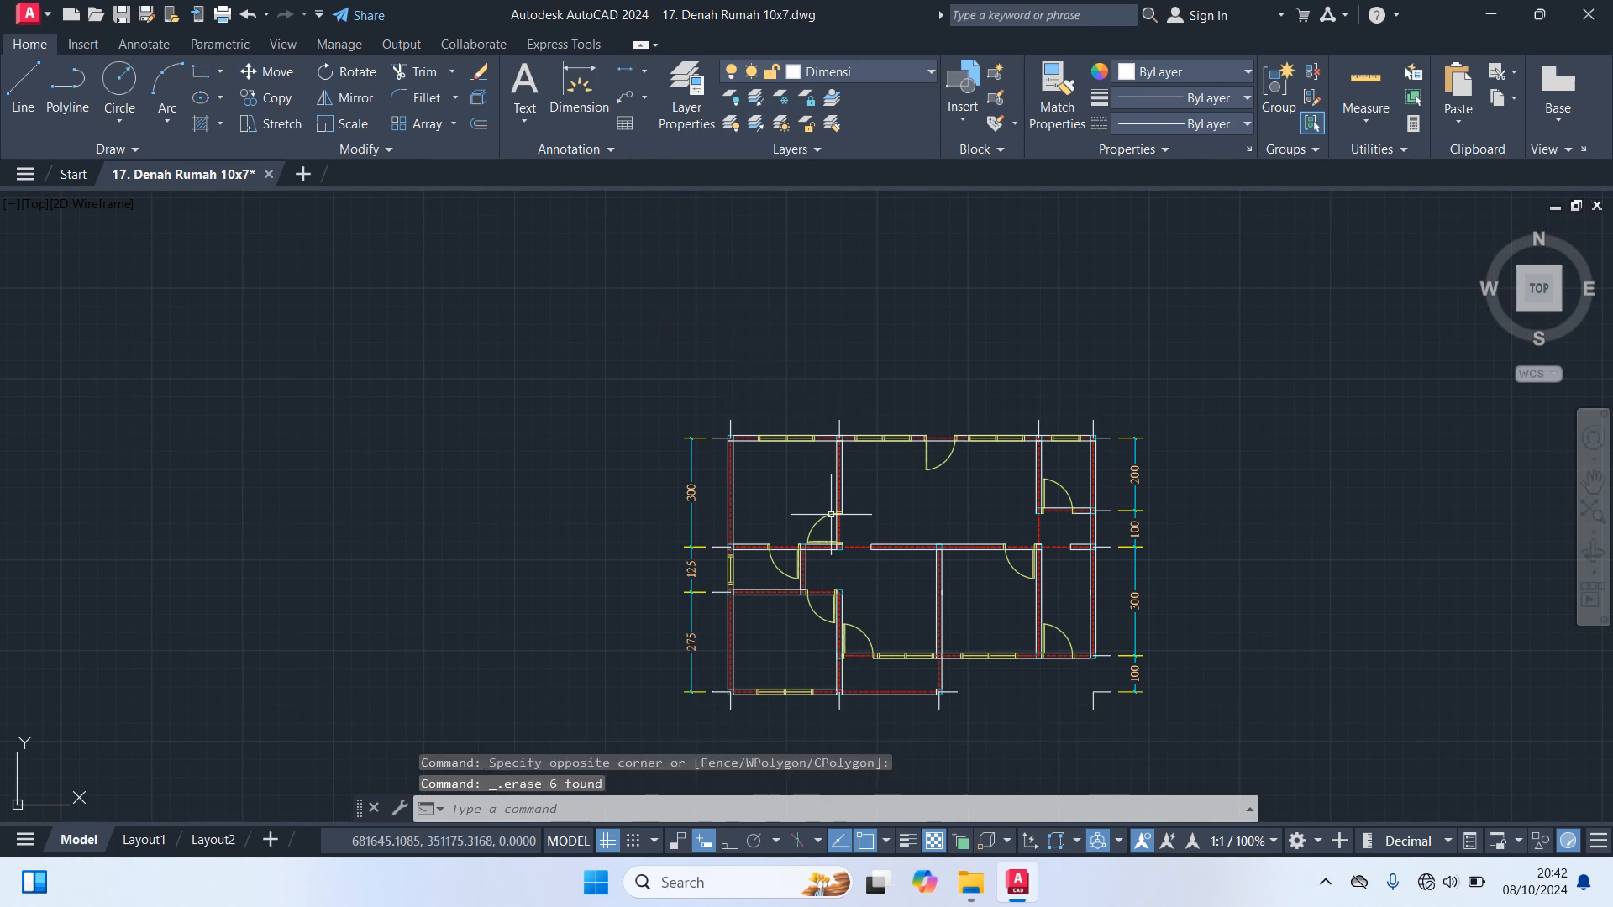
scroll(830, 514, "up", 2)
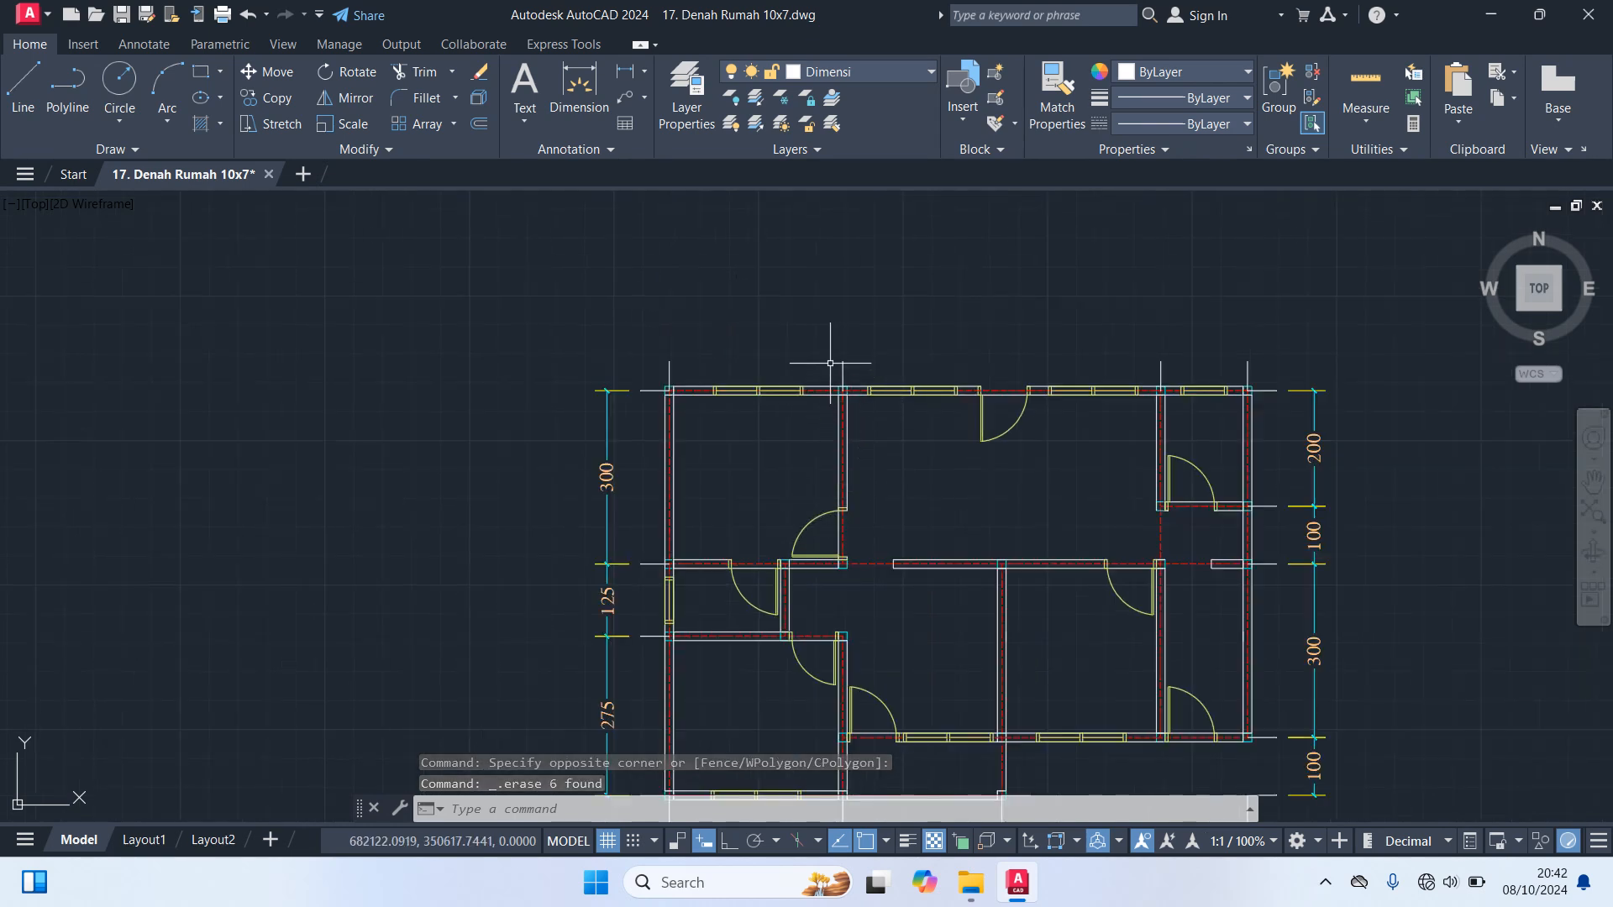
With Ortho on, draw a vertical helper line about 324 long from the short interior partition's axis junction up past the top wall
type("l")
key("Return")
scroll(808, 536, "up", 6)
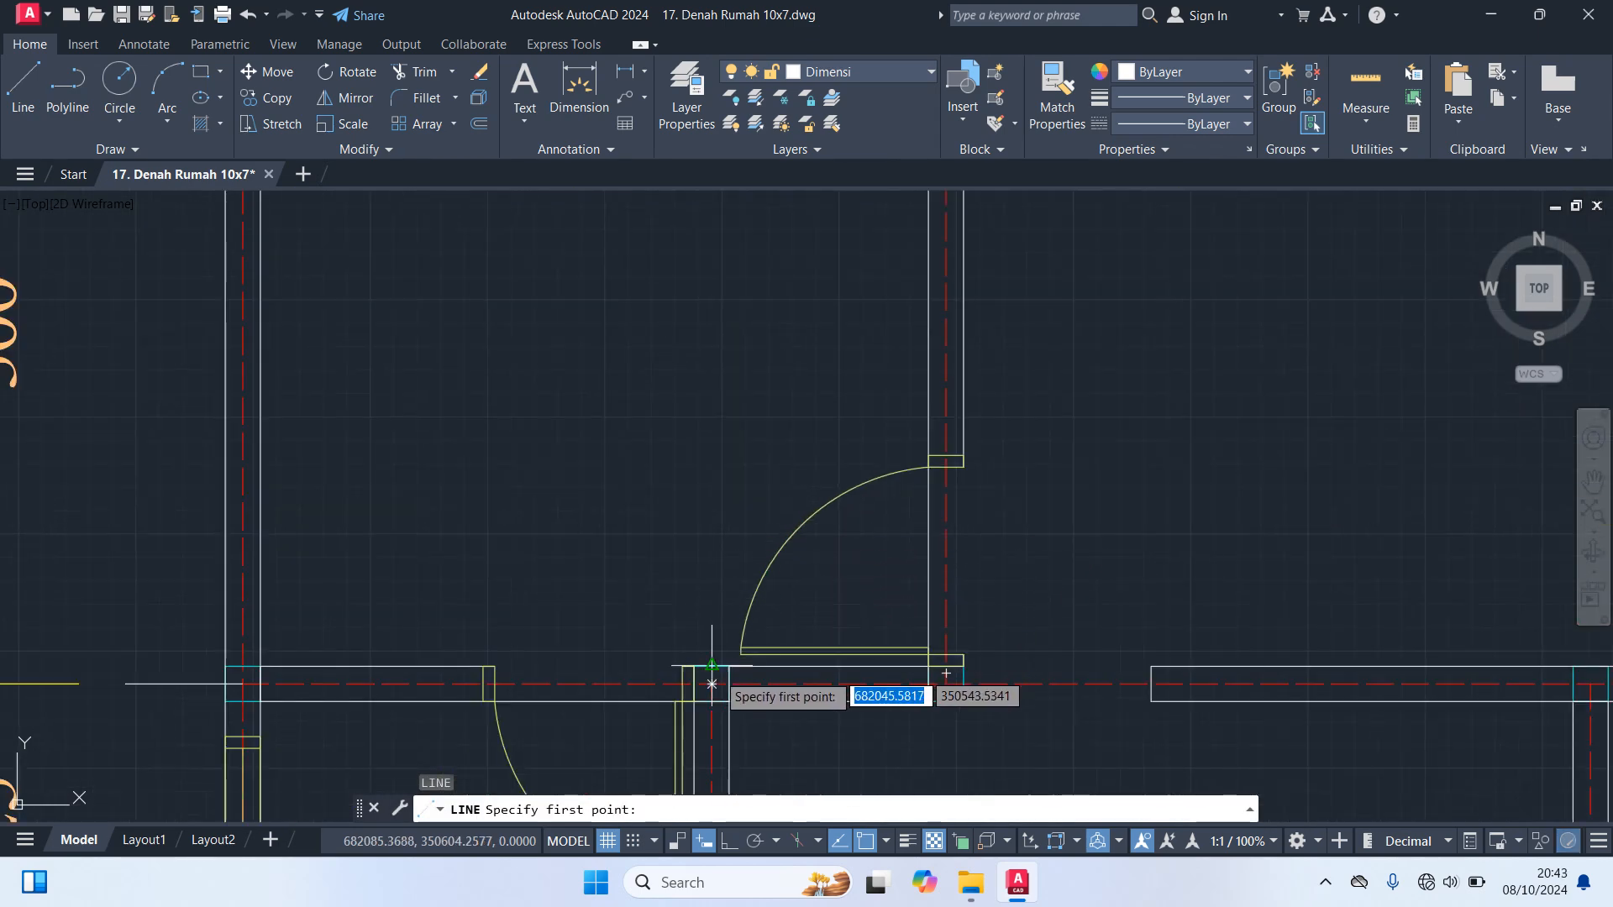
left_click(784, 565)
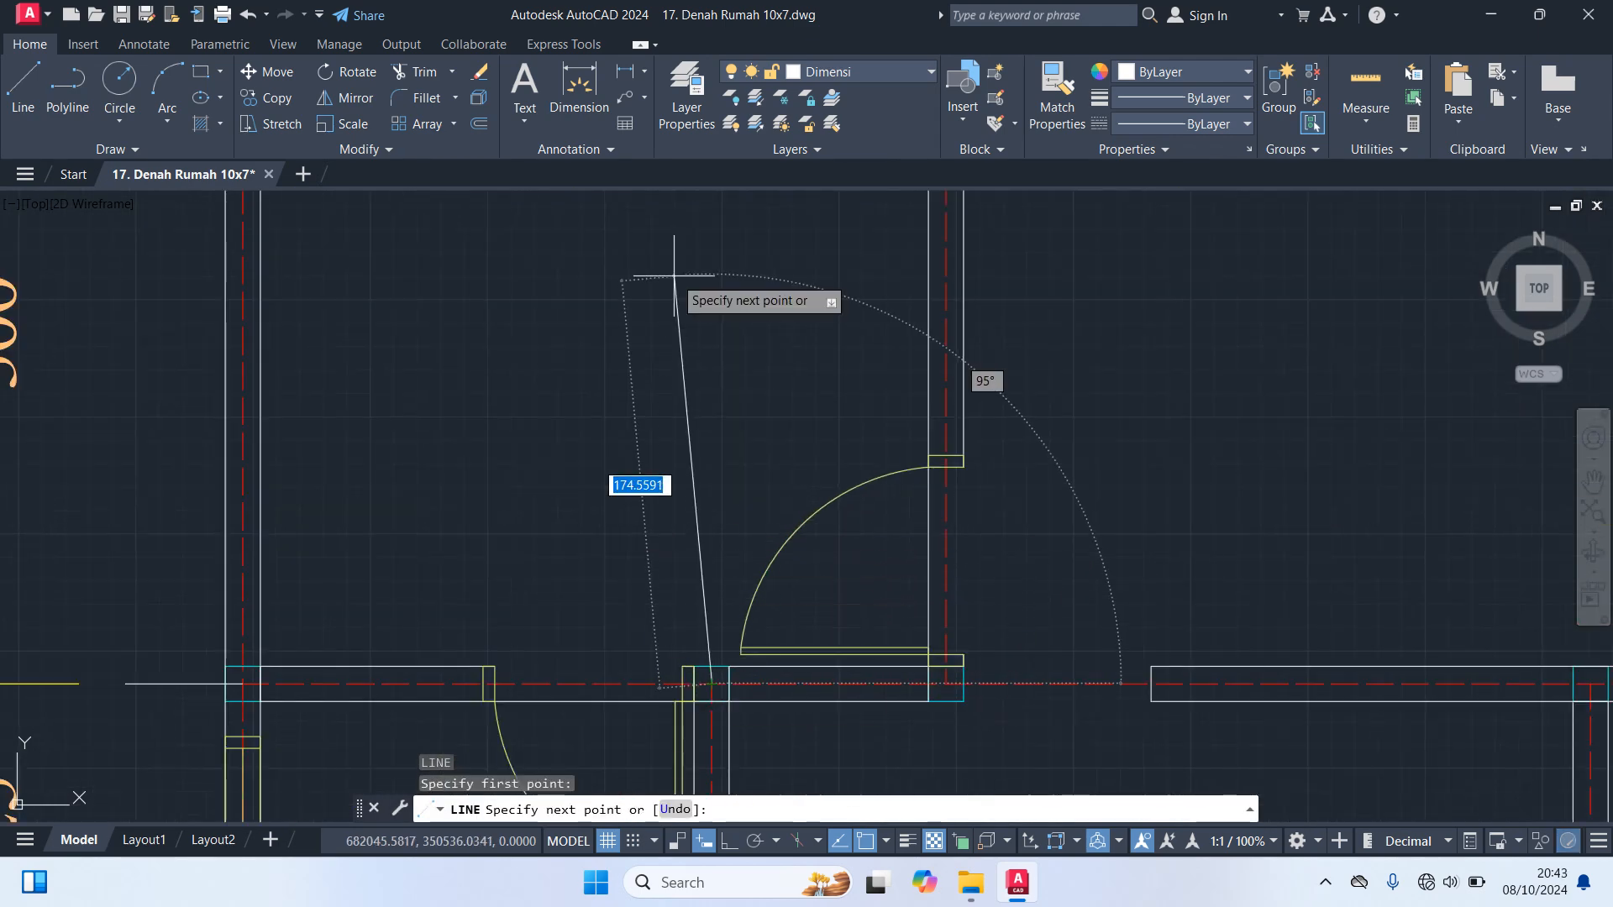
key("F8")
scroll(745, 583, "down", 5)
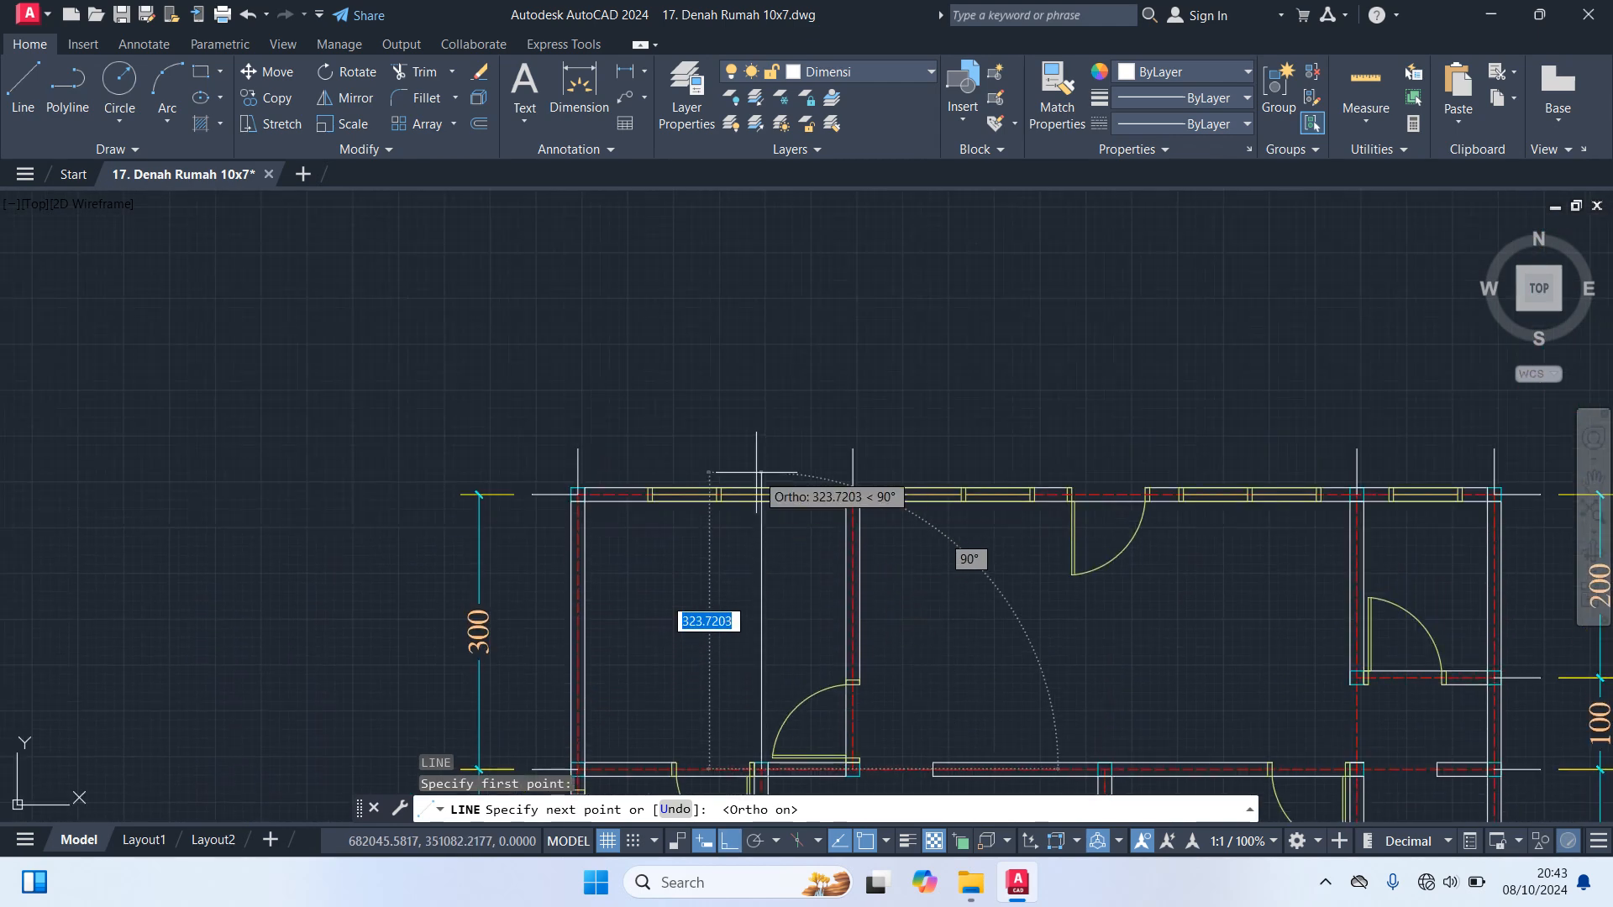
key("Escape")
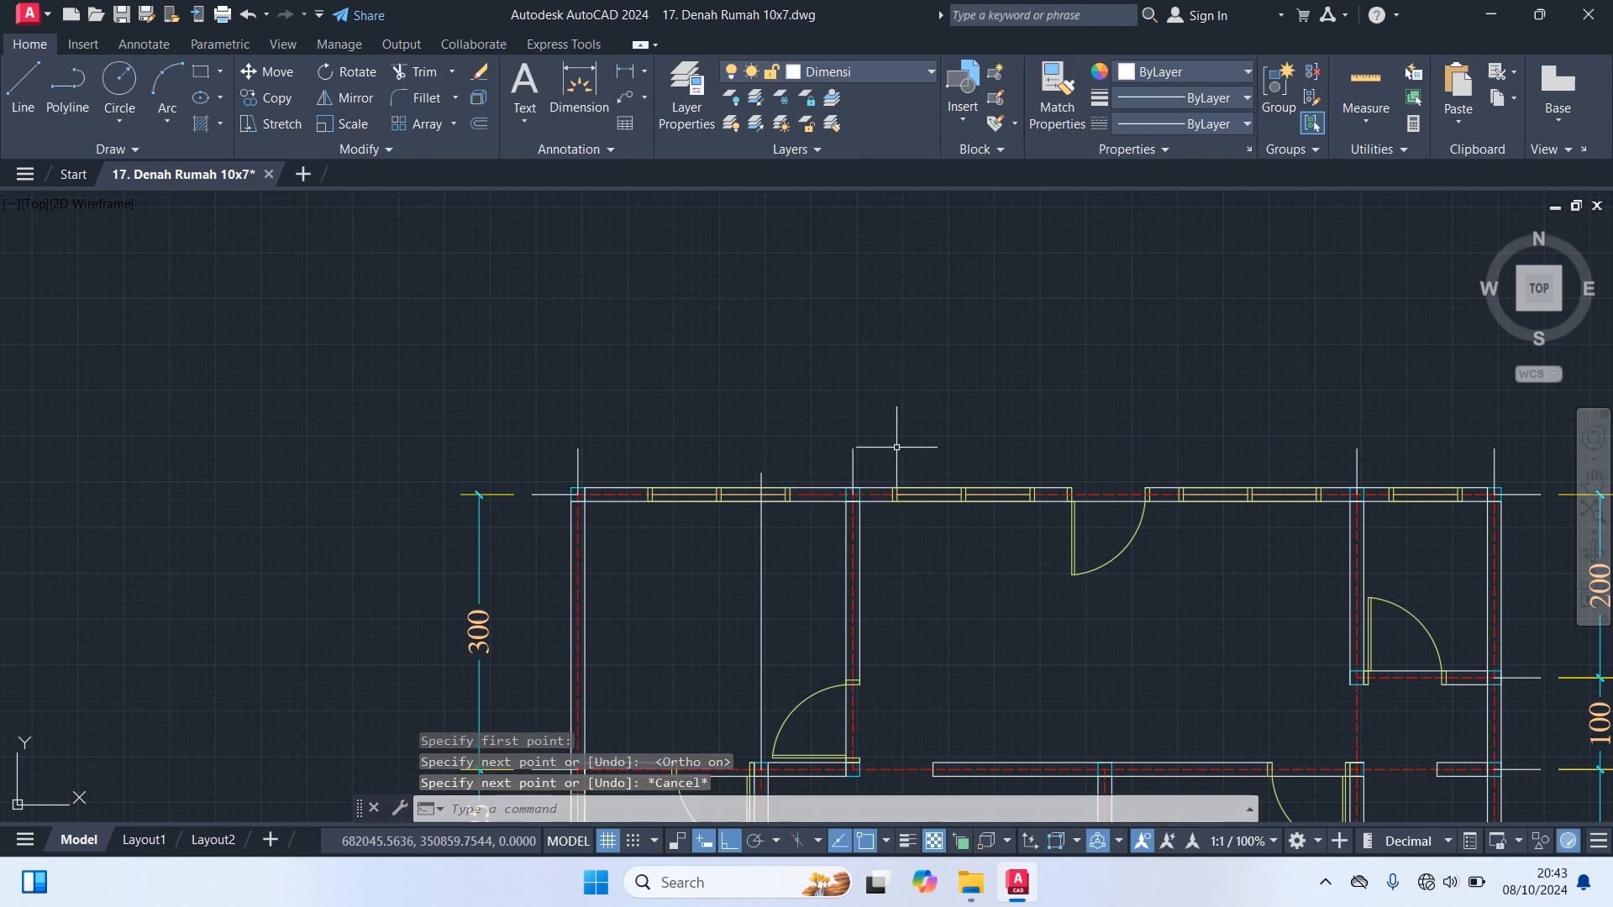
Copy the top guide line from the neighbouring wall axis to where the helper line crosses the top wall axis, and delete the helper line
scroll(866, 455, "up", 3)
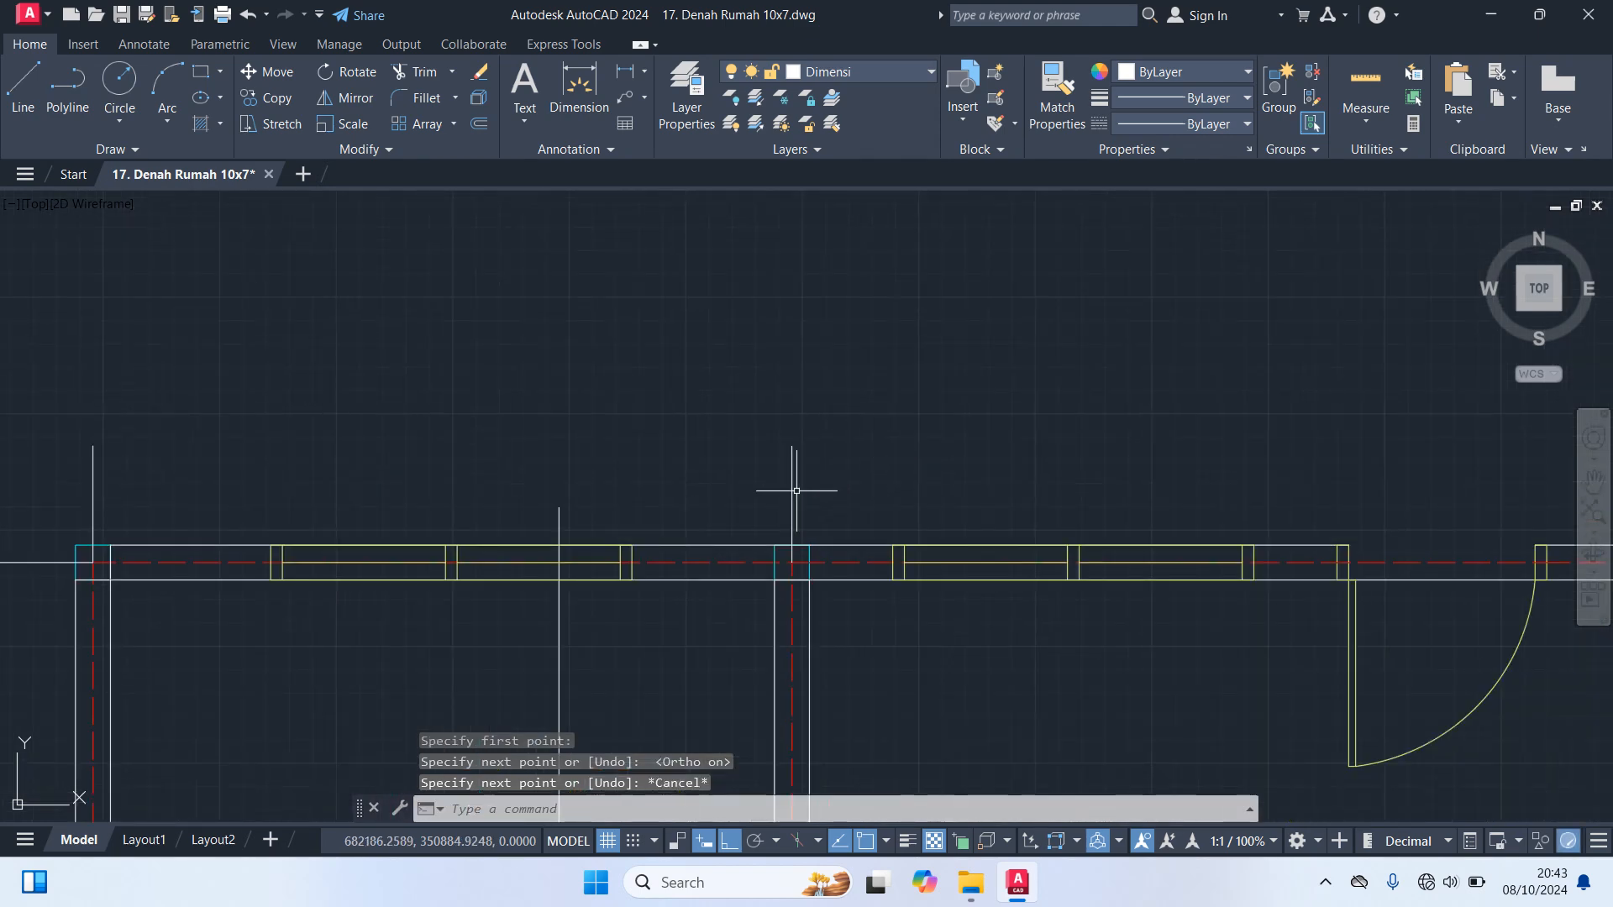
left_click(792, 491)
type("CO")
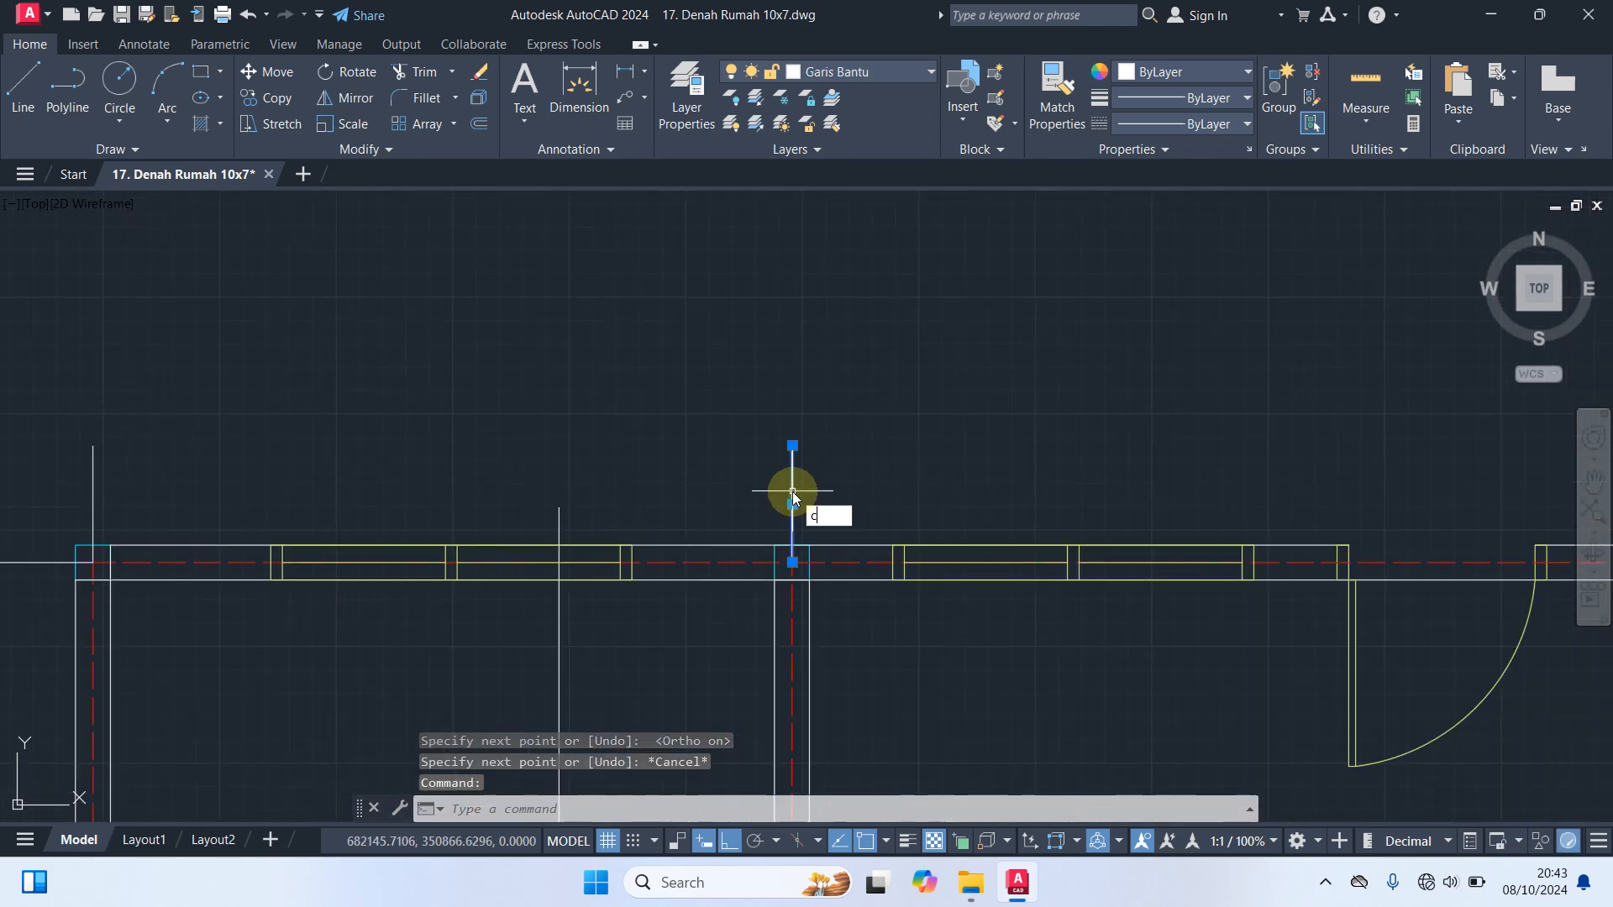
key("Return")
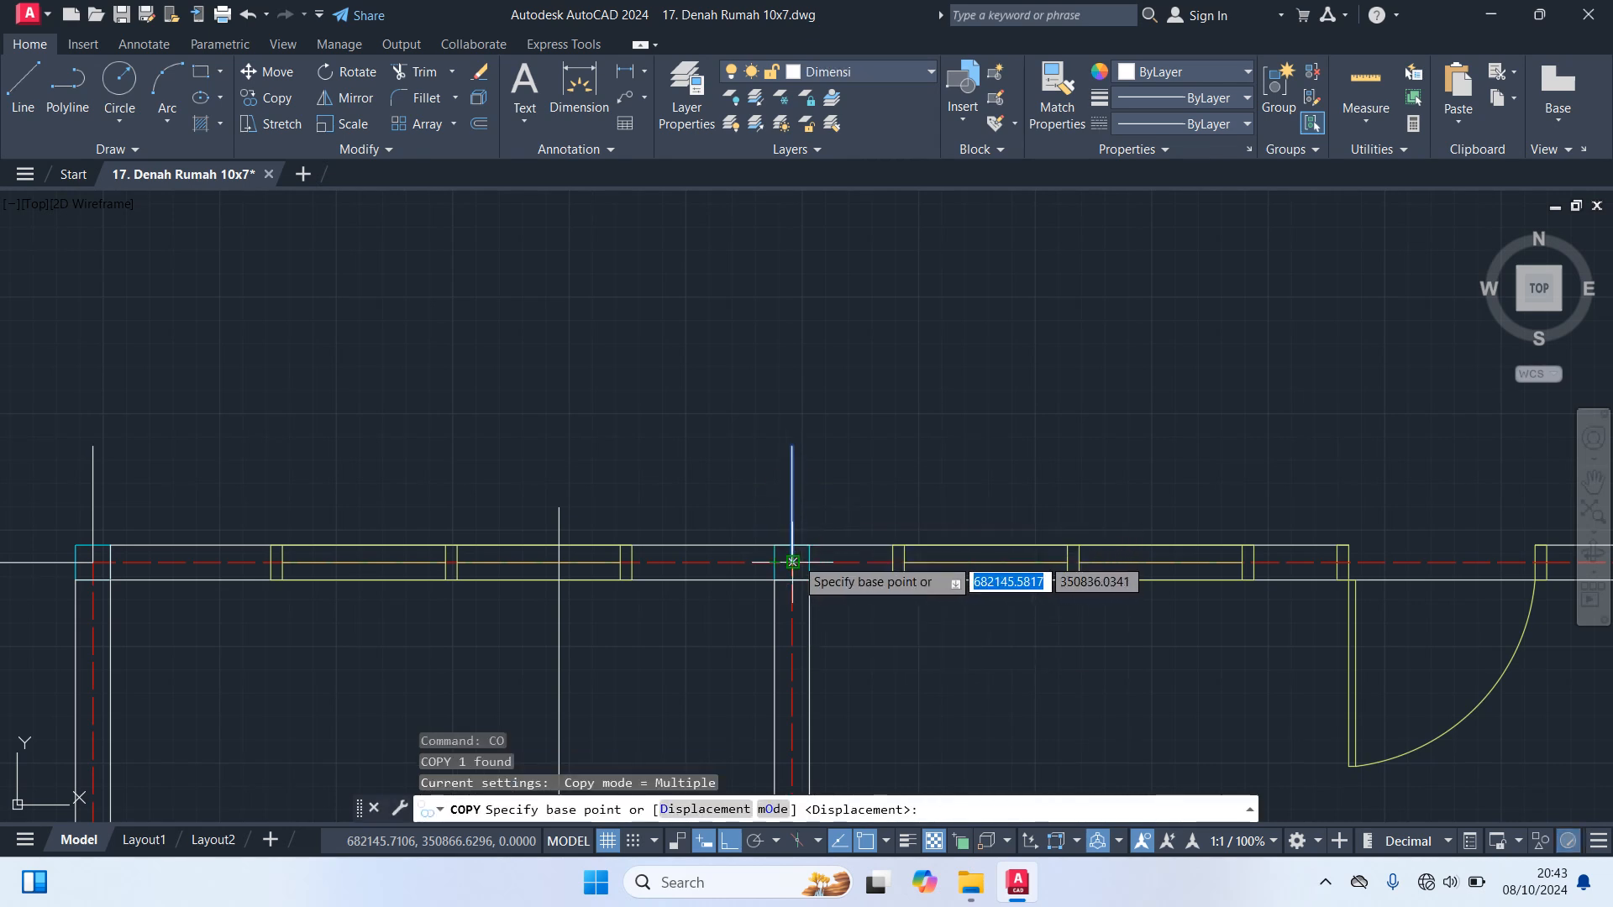
left_click(792, 561)
left_click(559, 561)
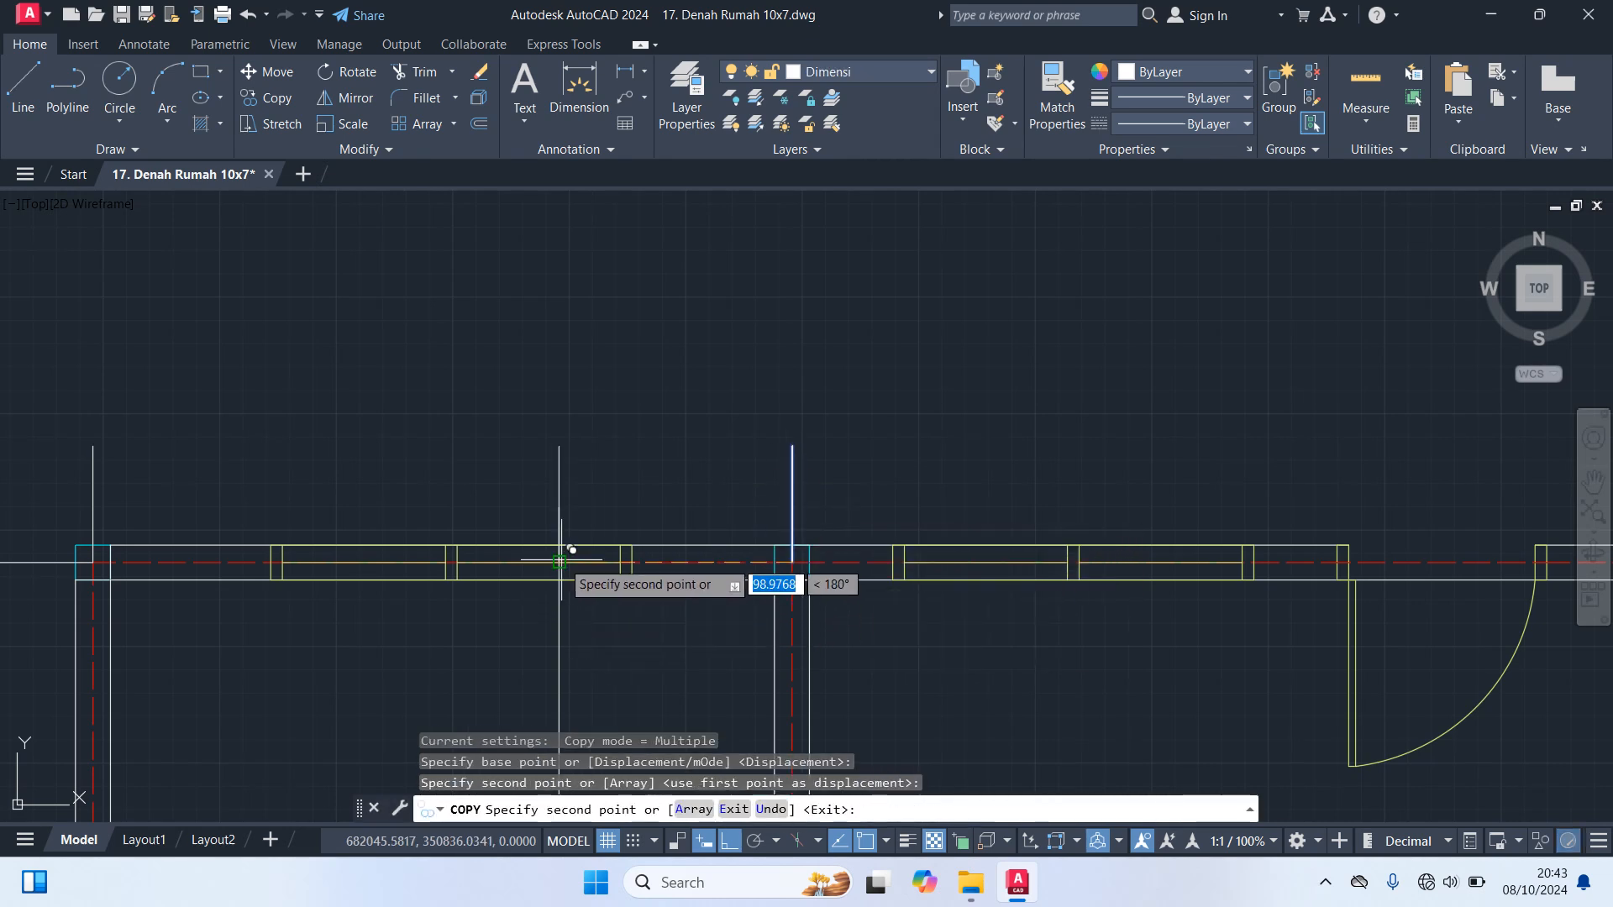
key("Escape")
left_click_drag(587, 630, 484, 626)
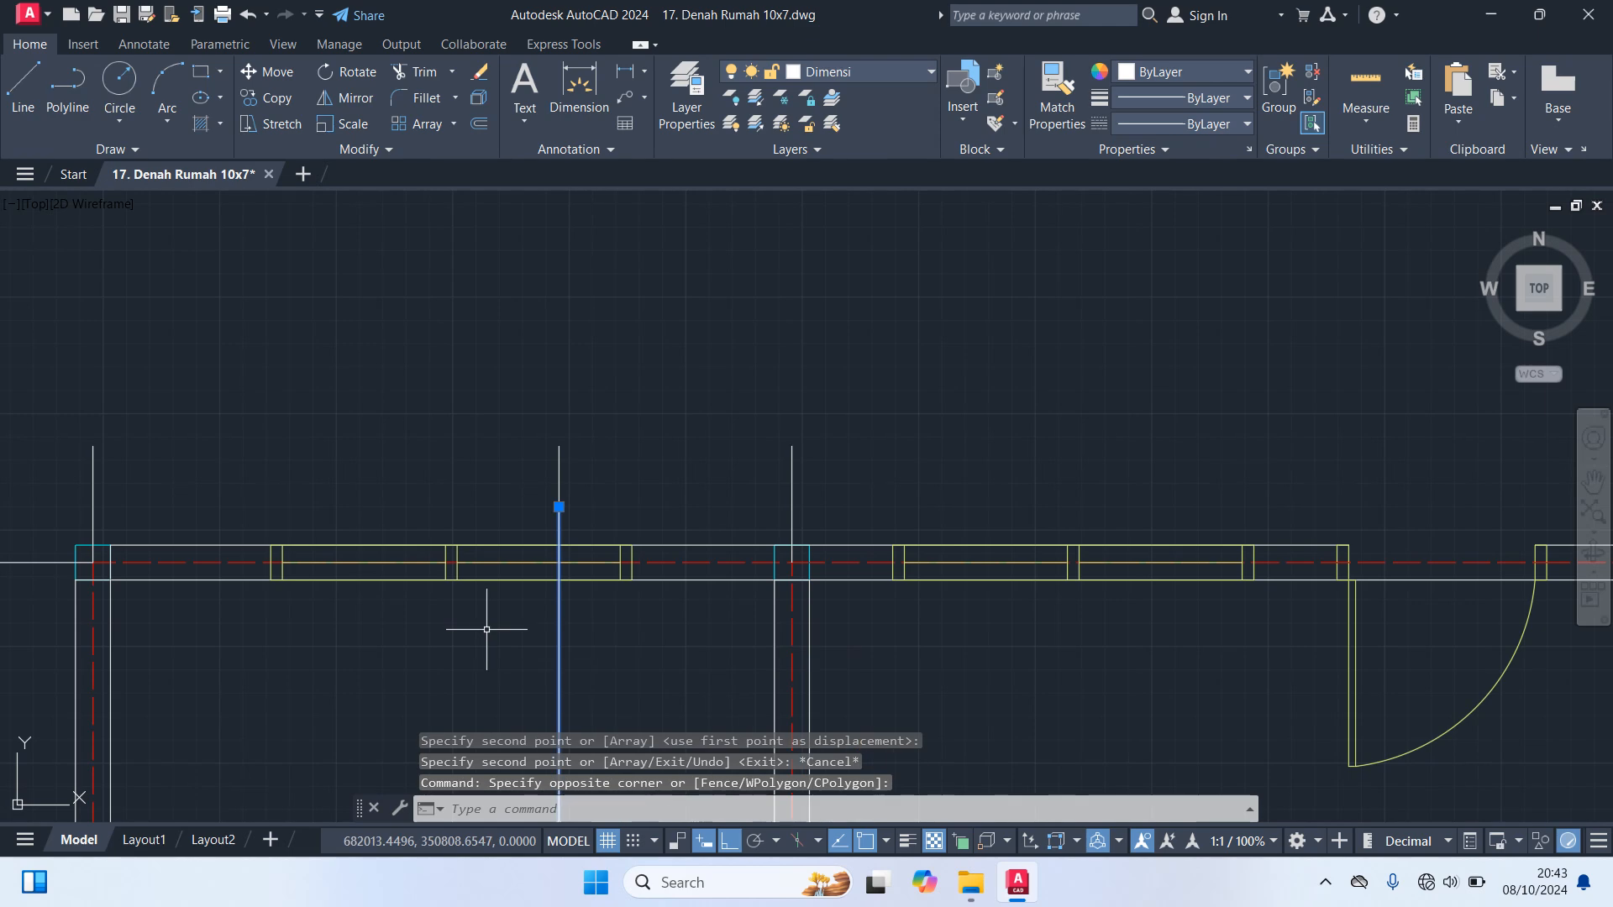
key("Delete")
scroll(479, 613, "down", 5)
middle_click_drag(1019, 670, 1042, 355)
scroll(808, 580, "up", 2)
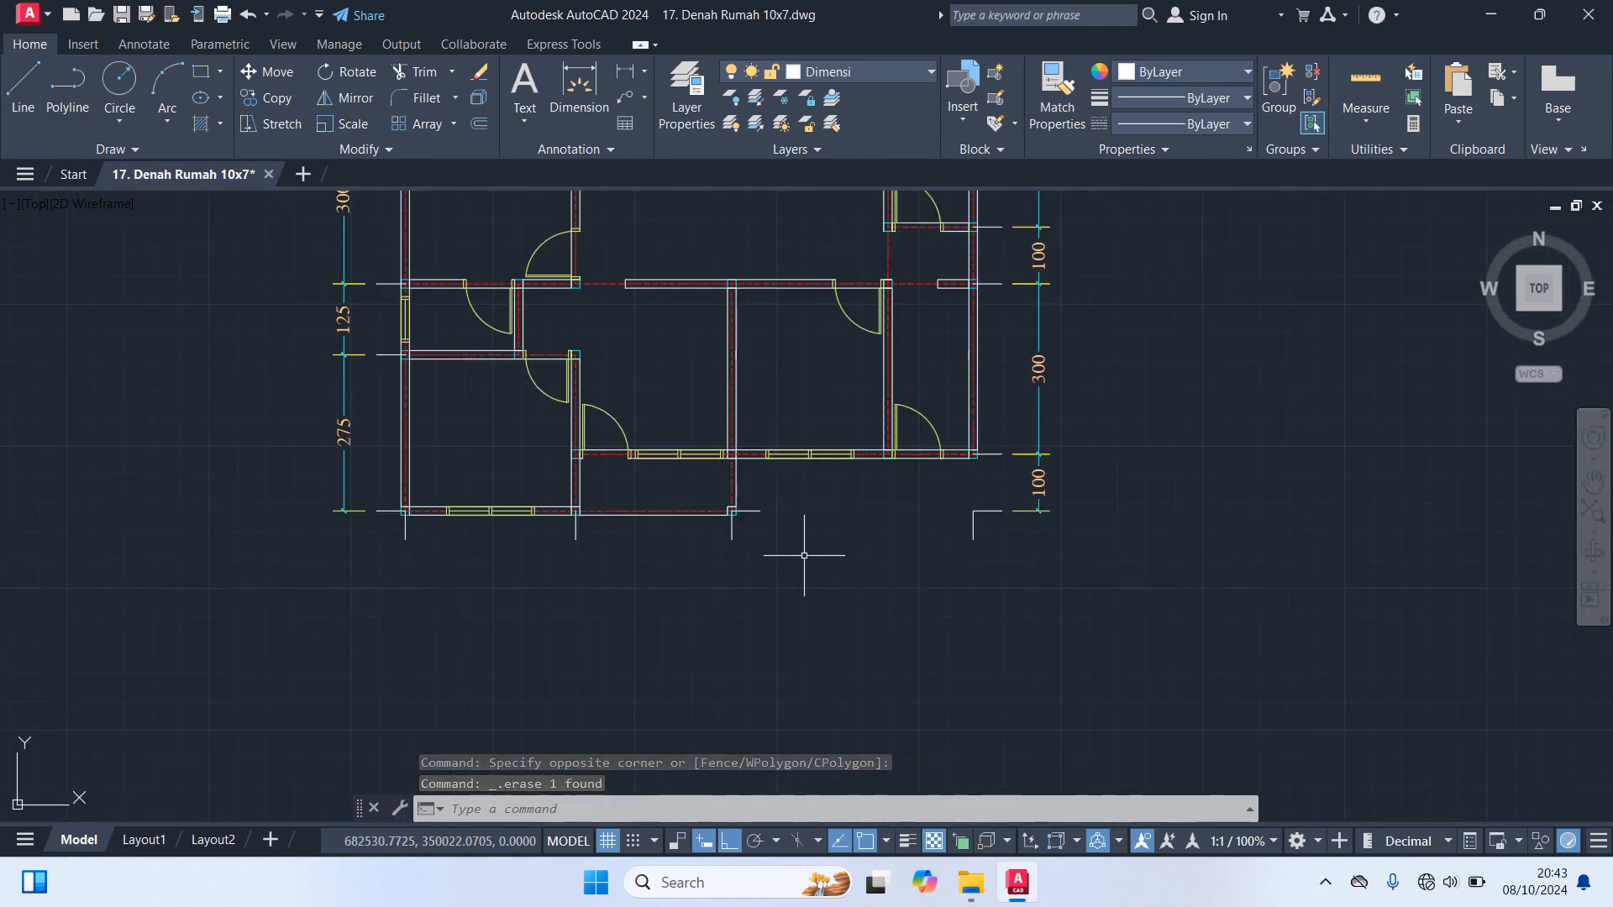
scroll(761, 533, "up", 4)
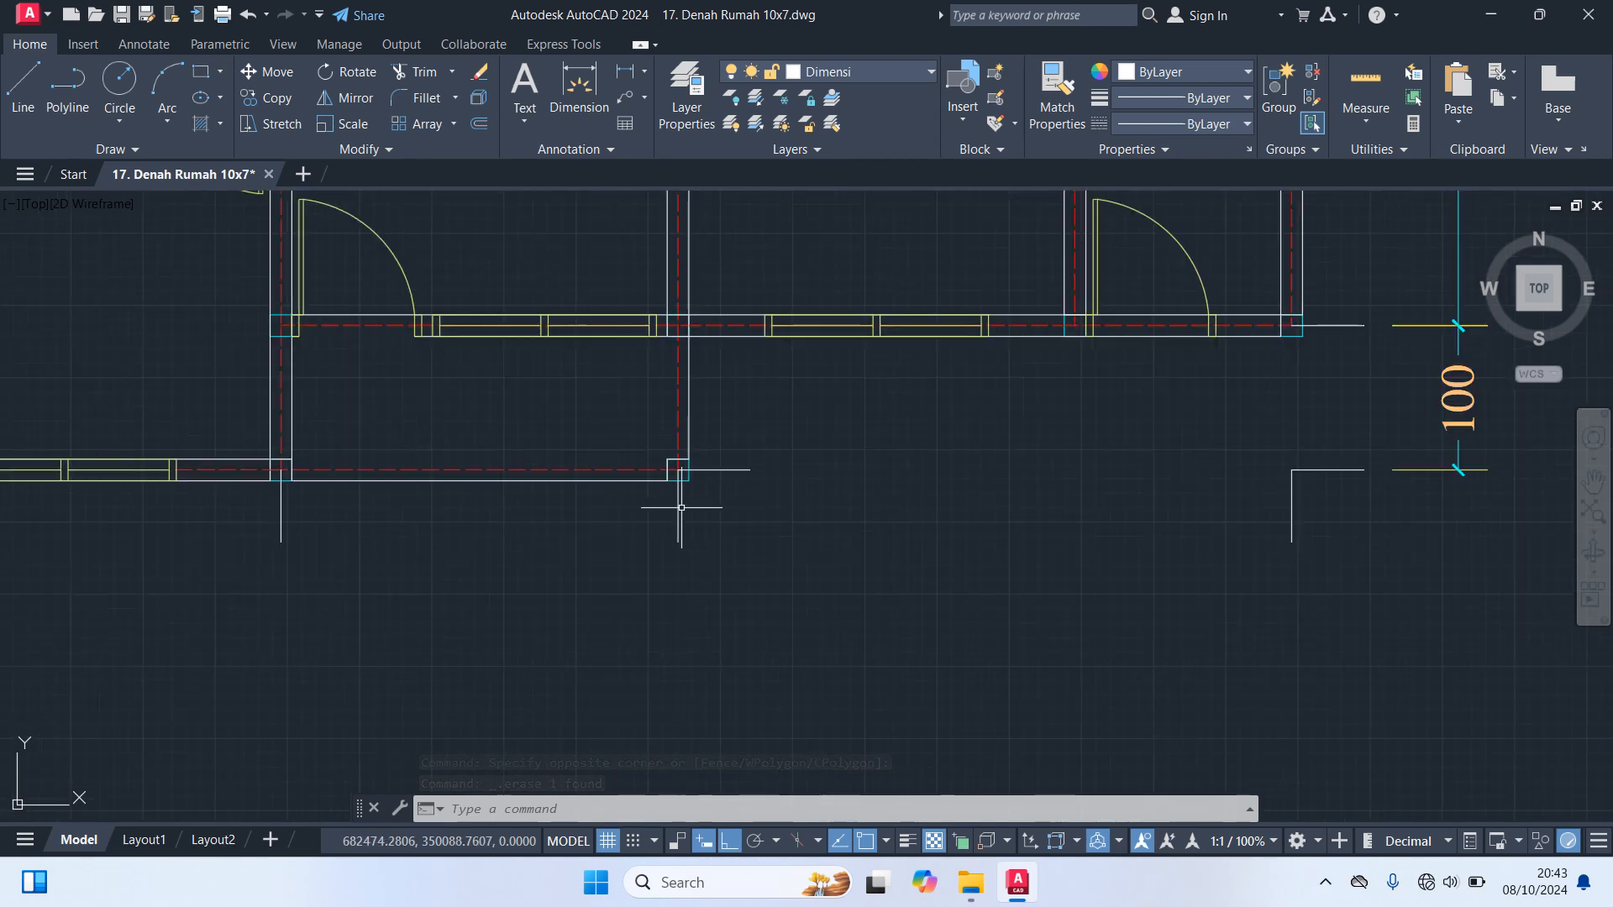
left_click(679, 506)
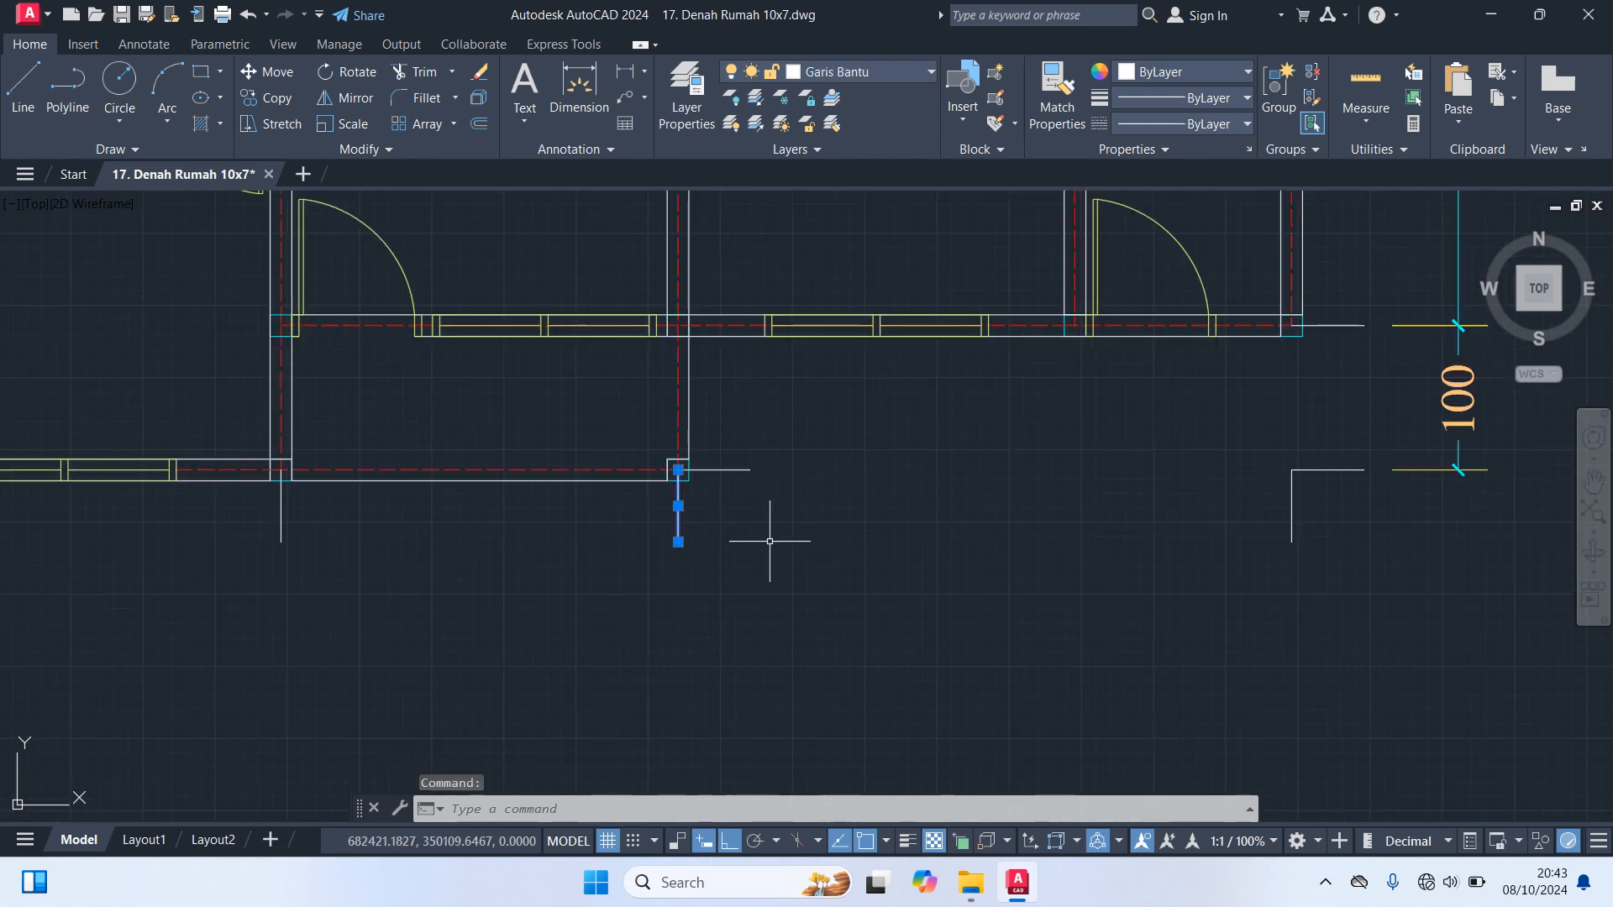
type("co")
key("Return")
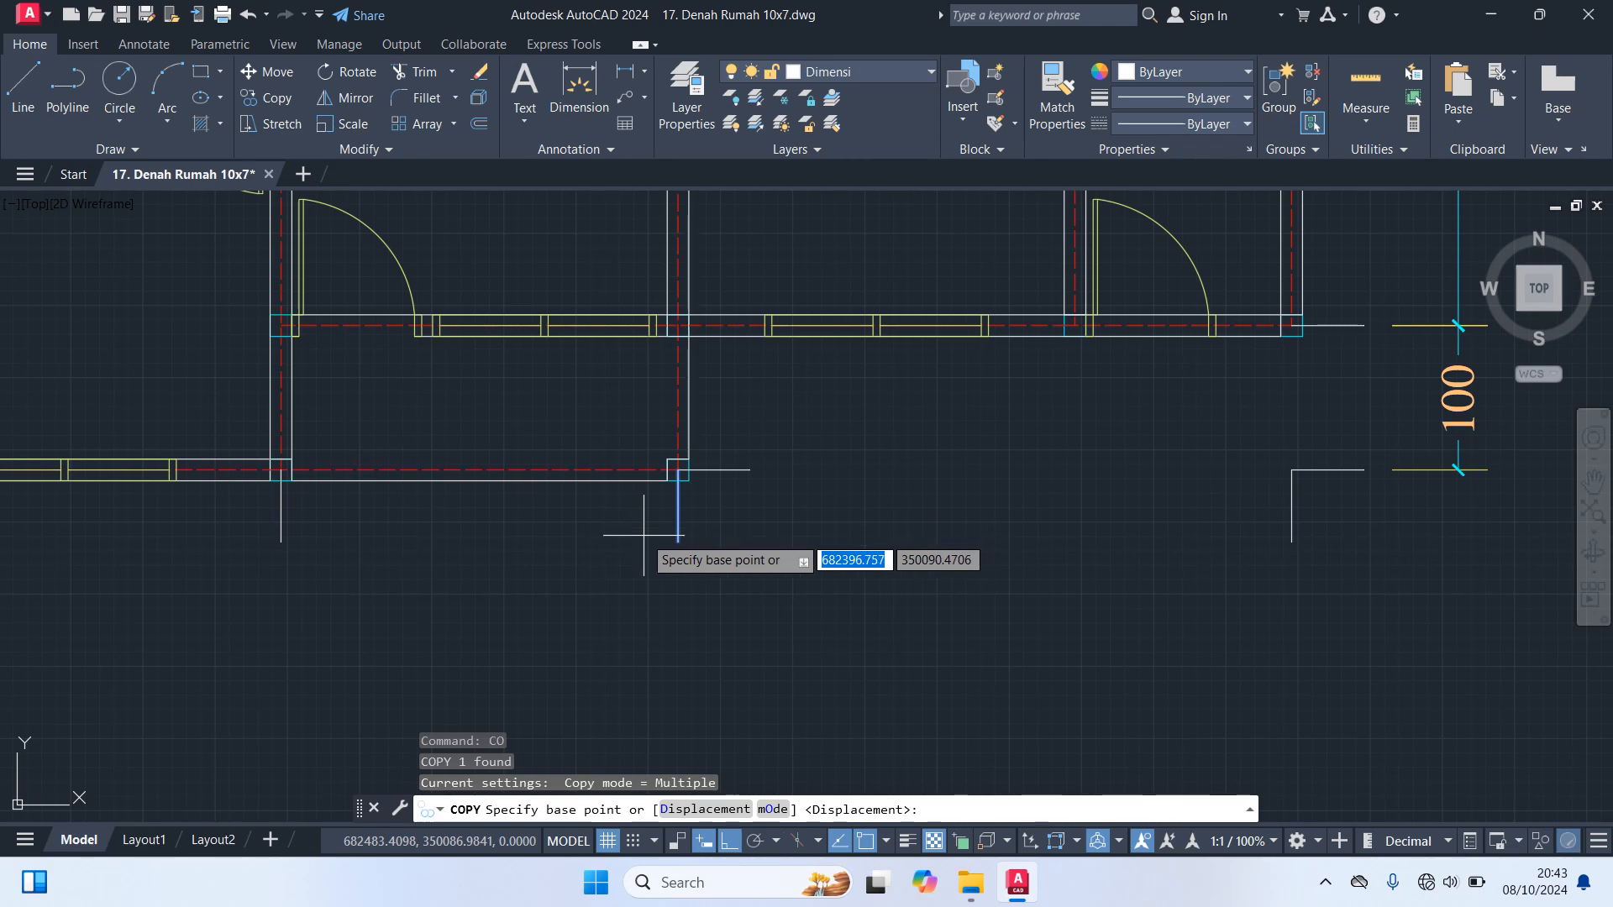
scroll(672, 559, "down", 2)
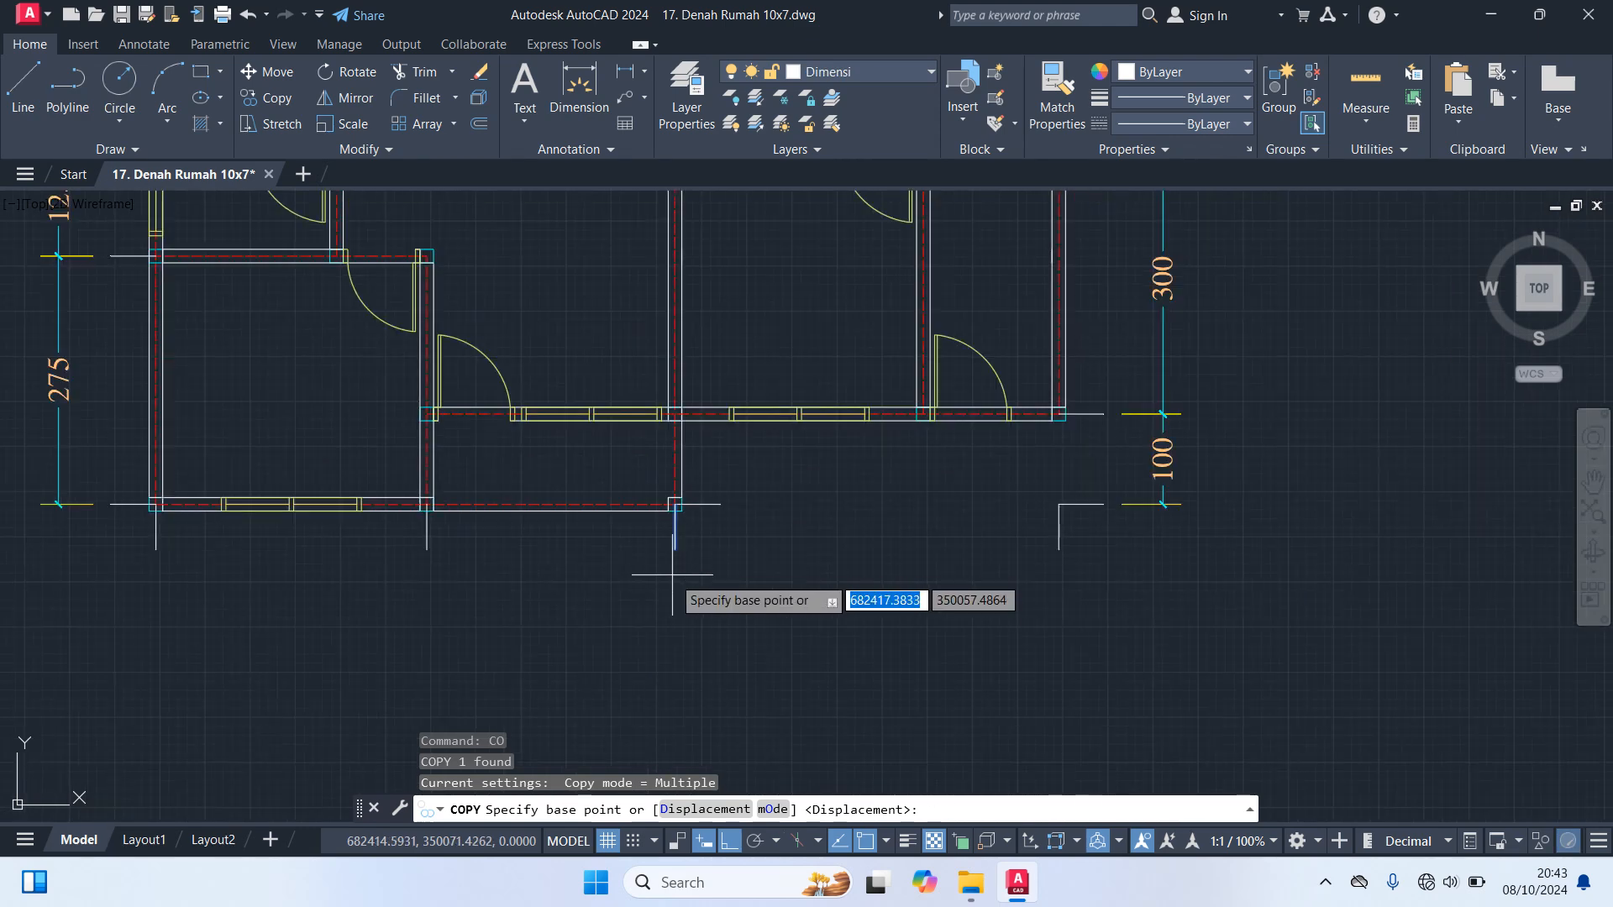
key("Escape")
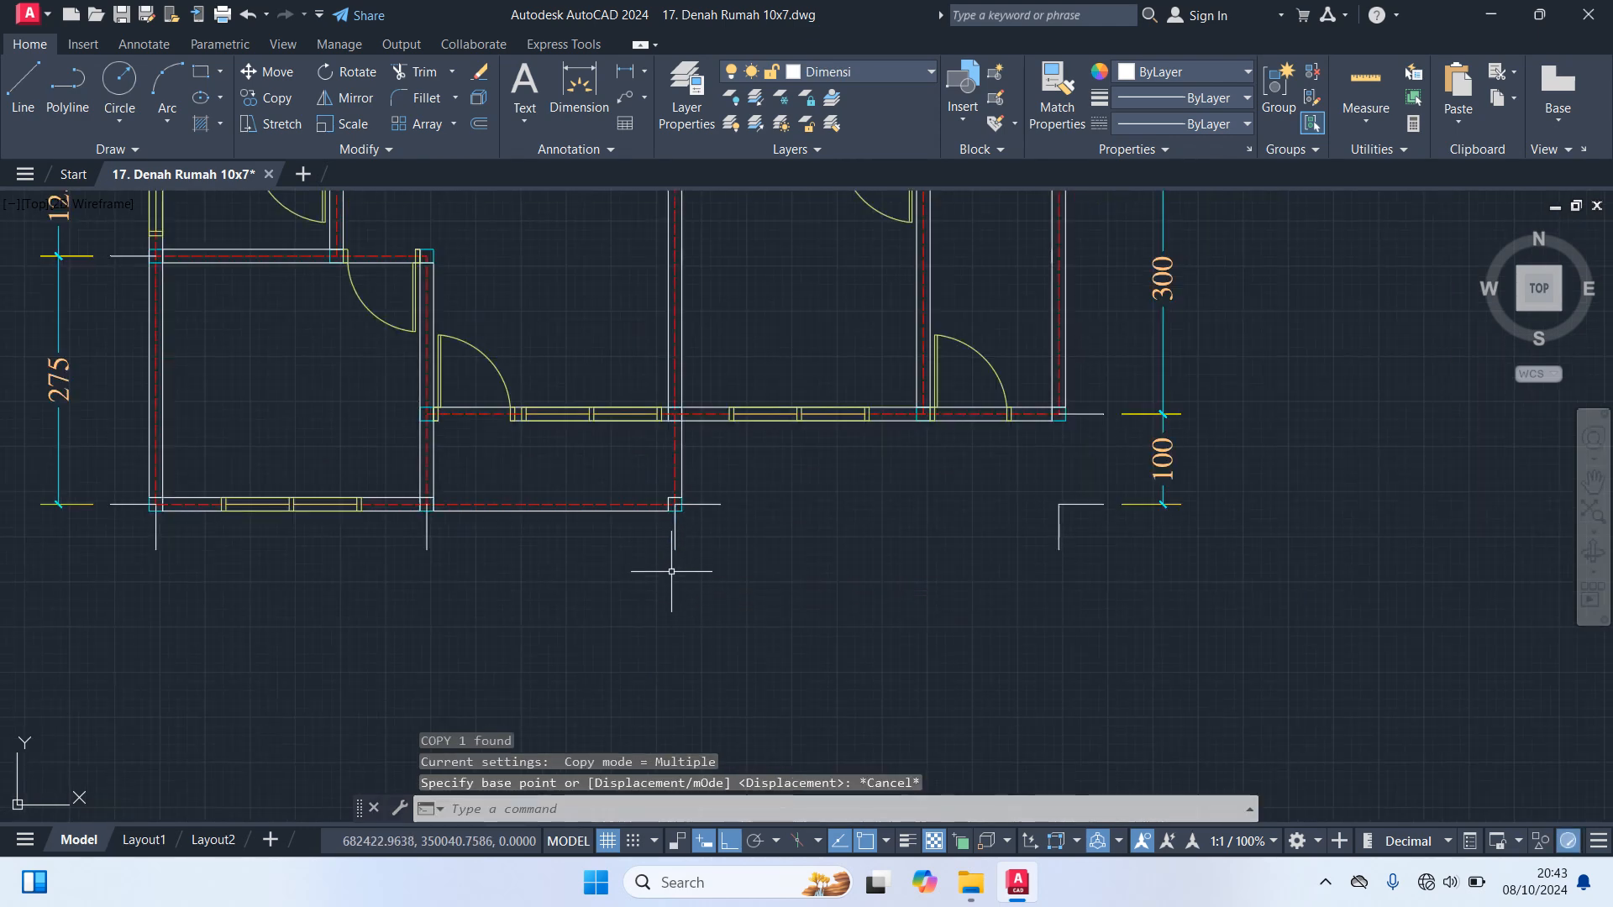
key("Escape")
type("o")
key("Return")
type("275")
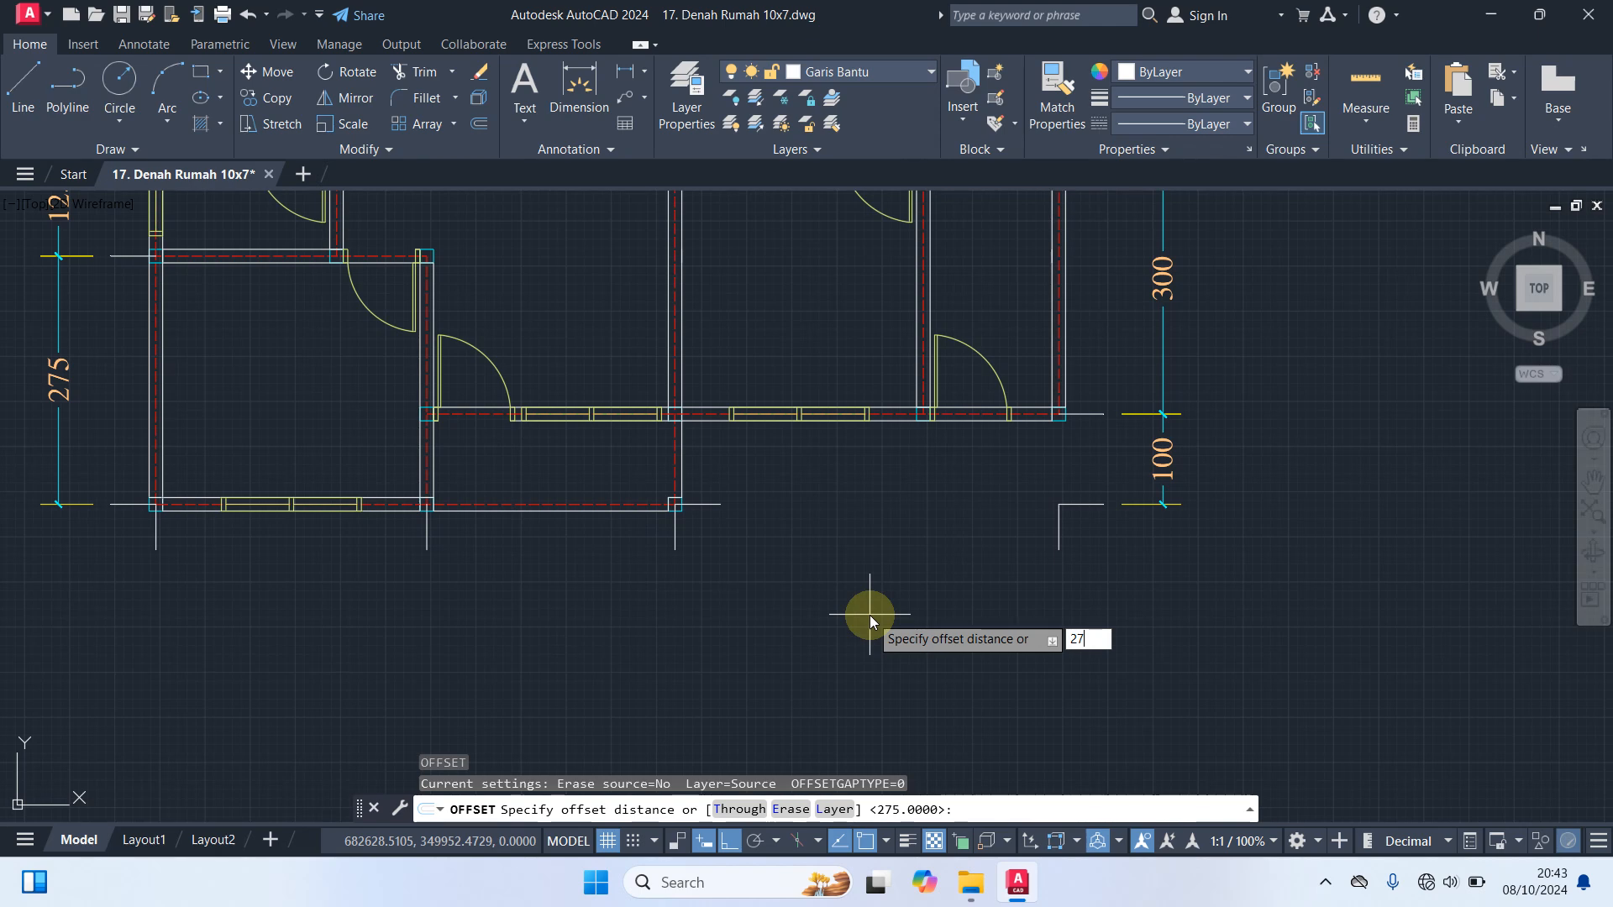
key("Return")
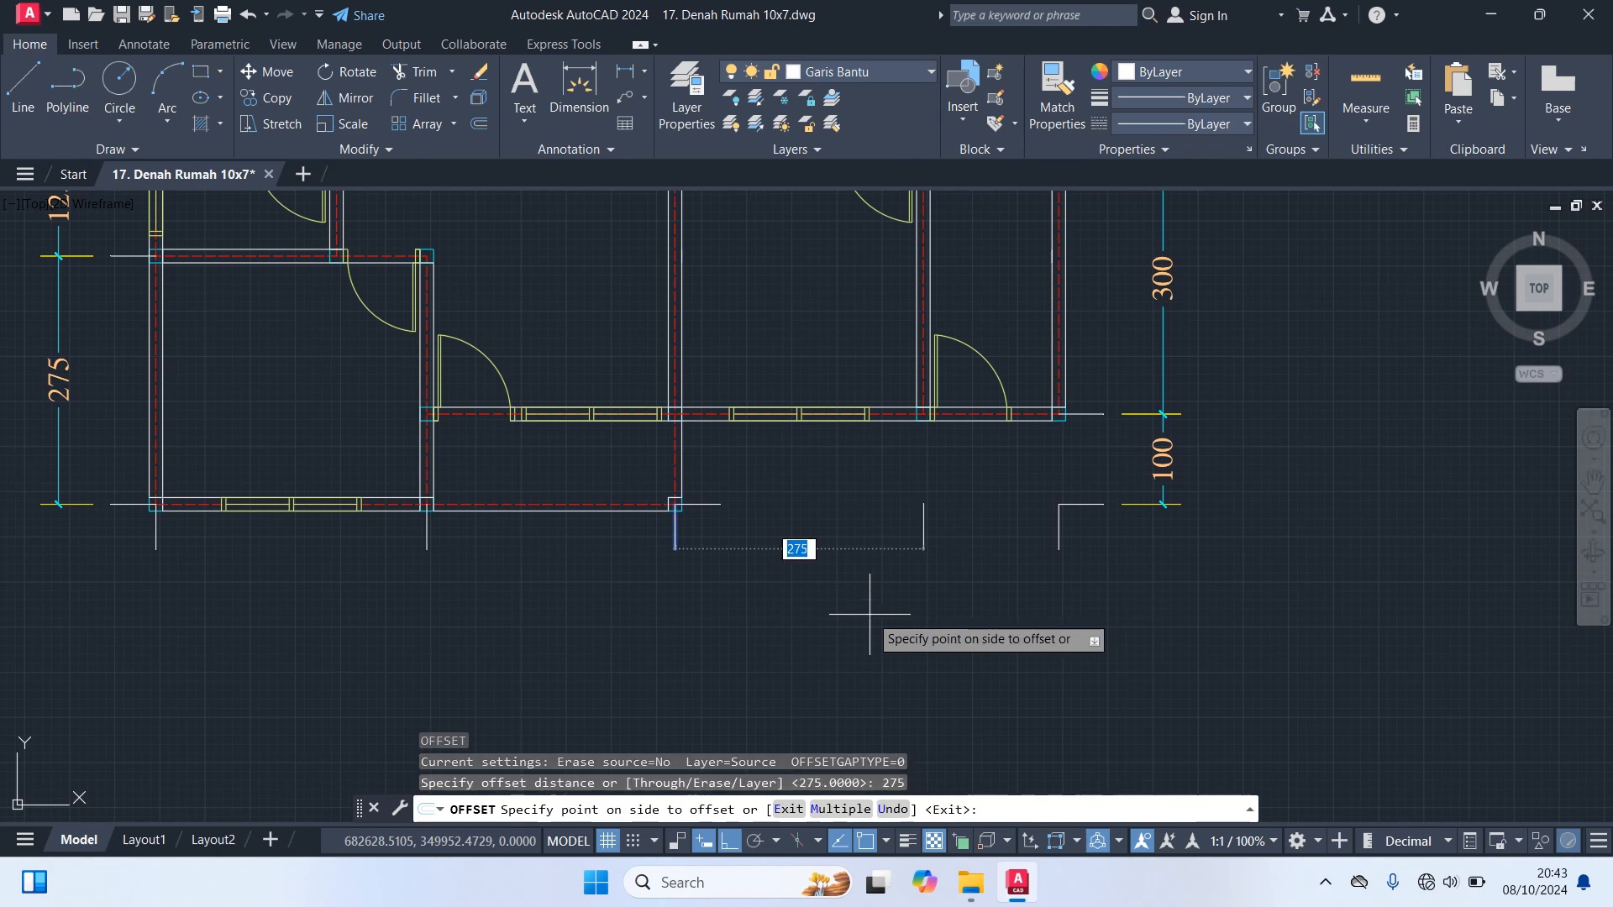
key("Return")
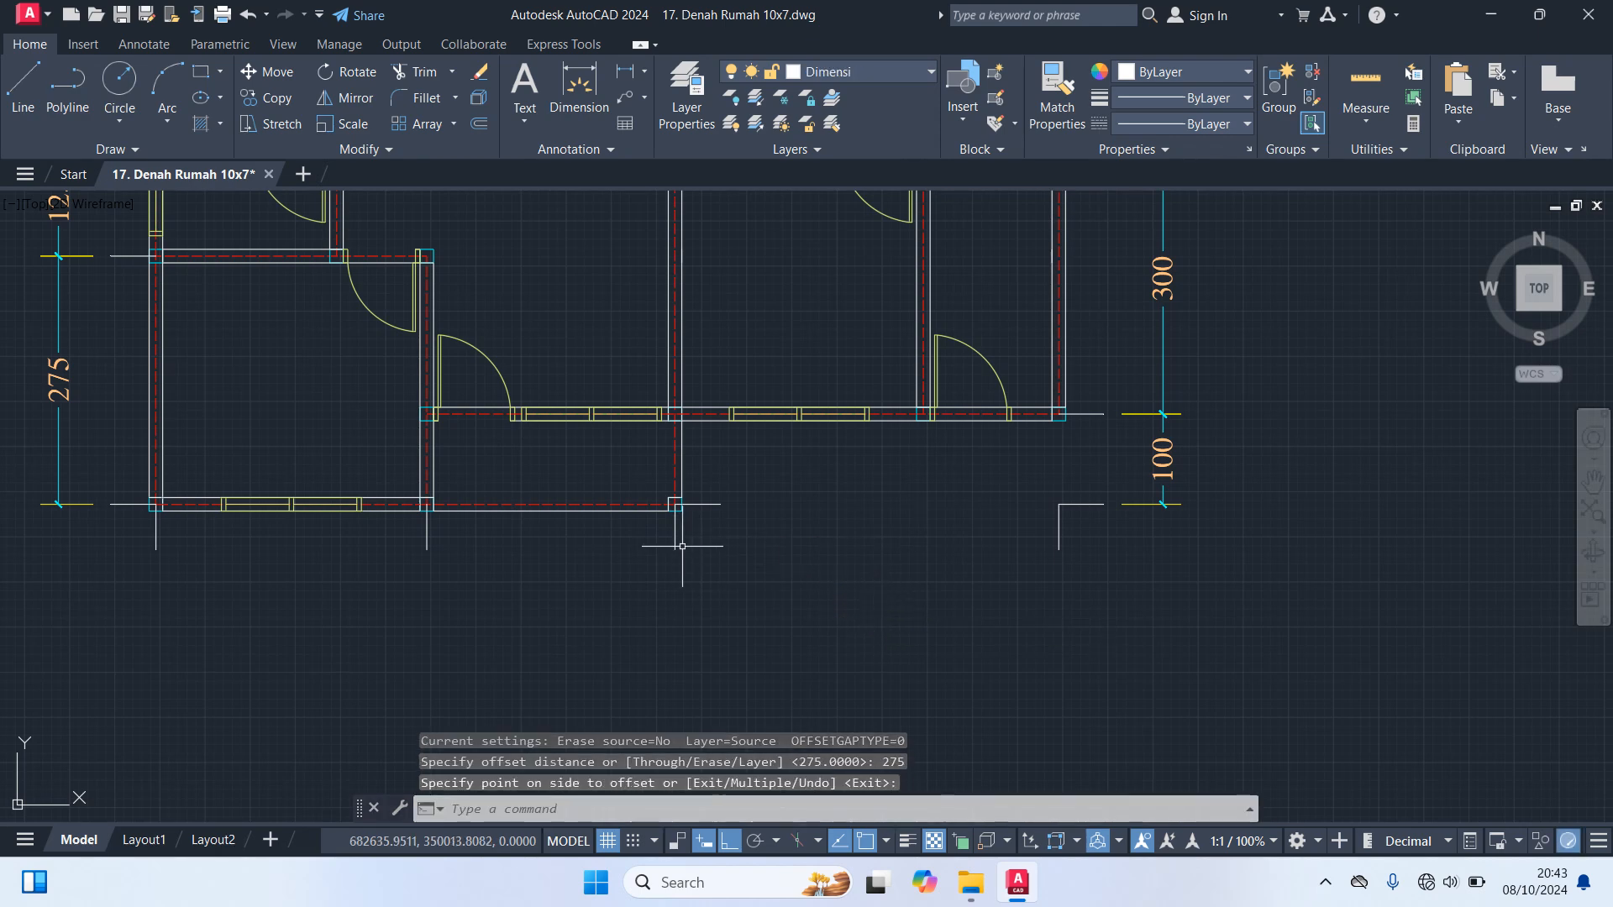
Offset the vertical guide line below the plan's lower porch corner 275 to the right
left_click(672, 541)
type("o")
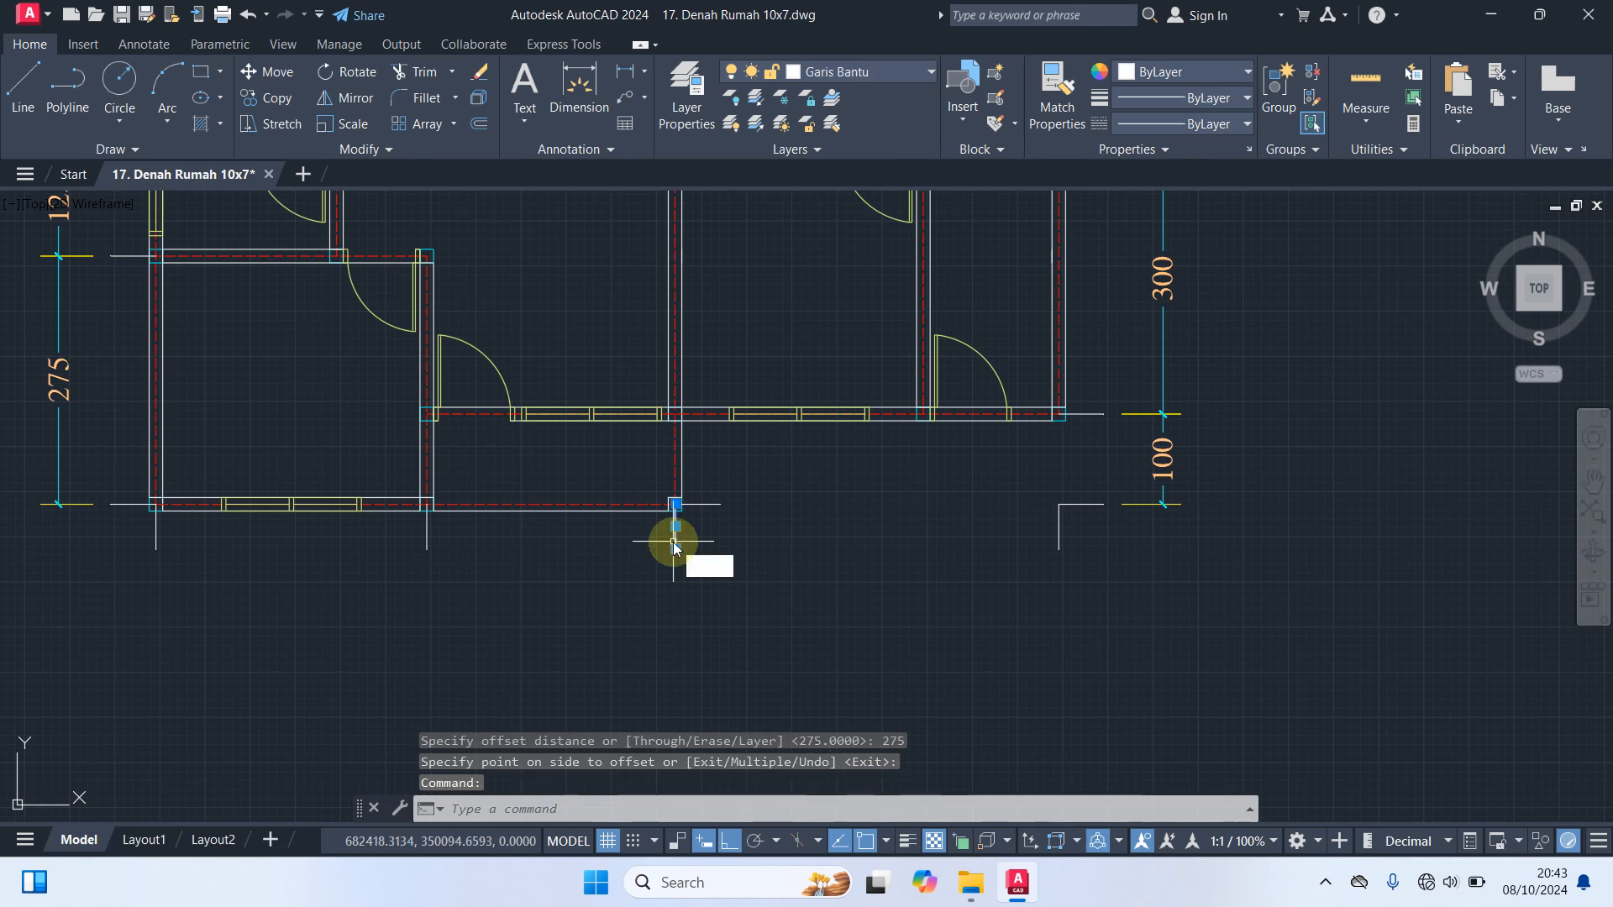
key("Return")
type("275")
key("Return")
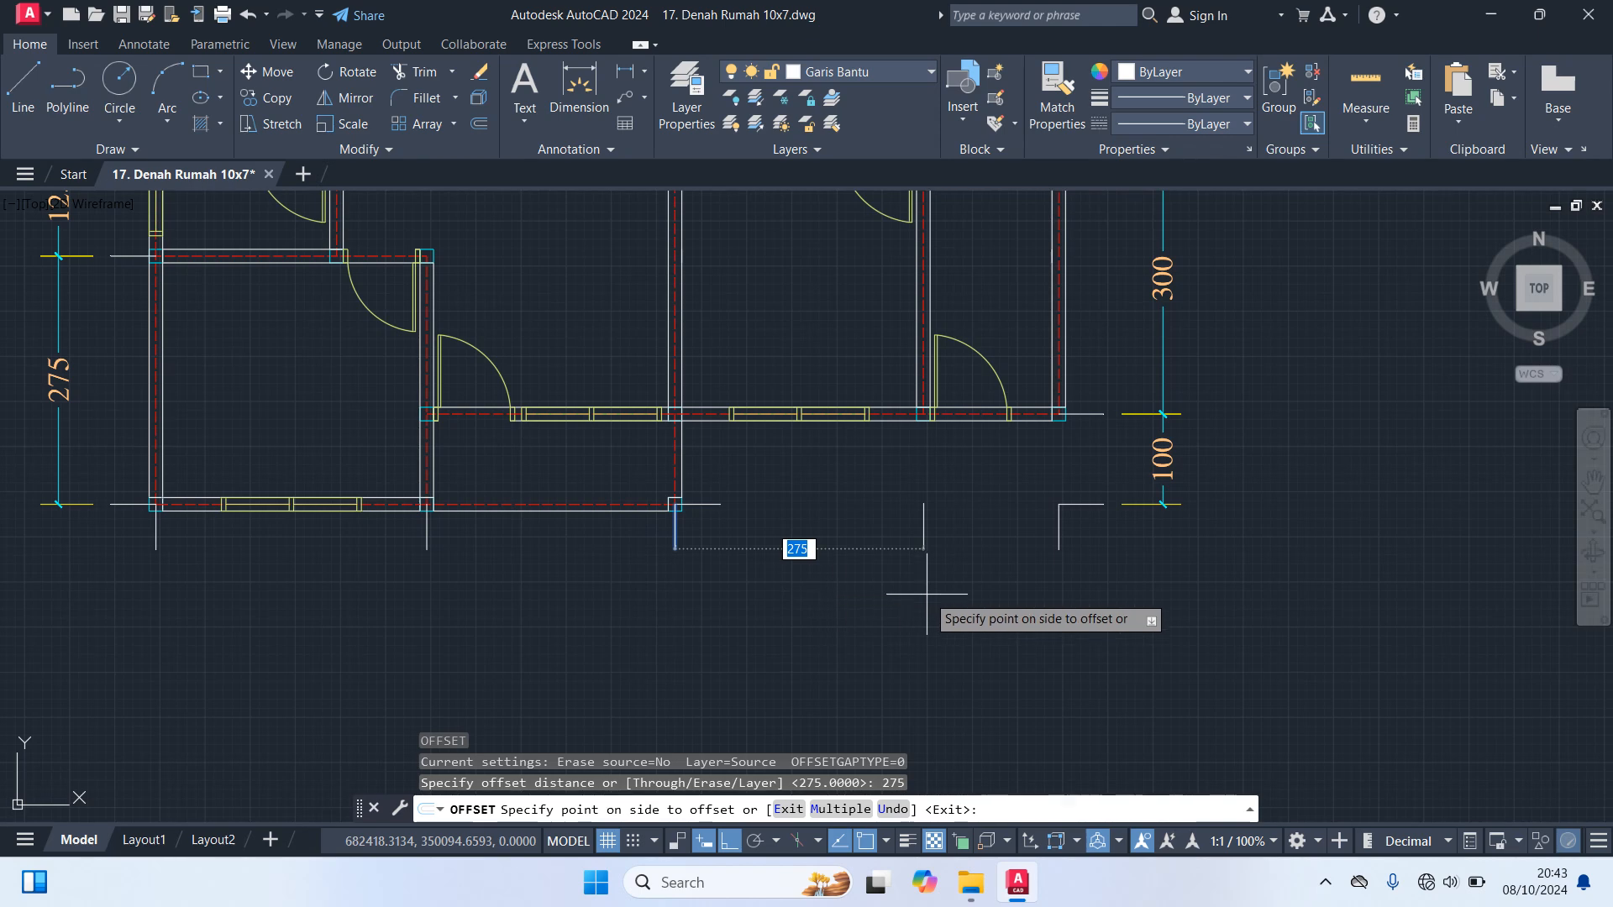
left_click(956, 583)
key("Escape")
Create a continuous Quick Dimension chain below the plan from all five vertical guide lines
scroll(972, 558, "down", 1)
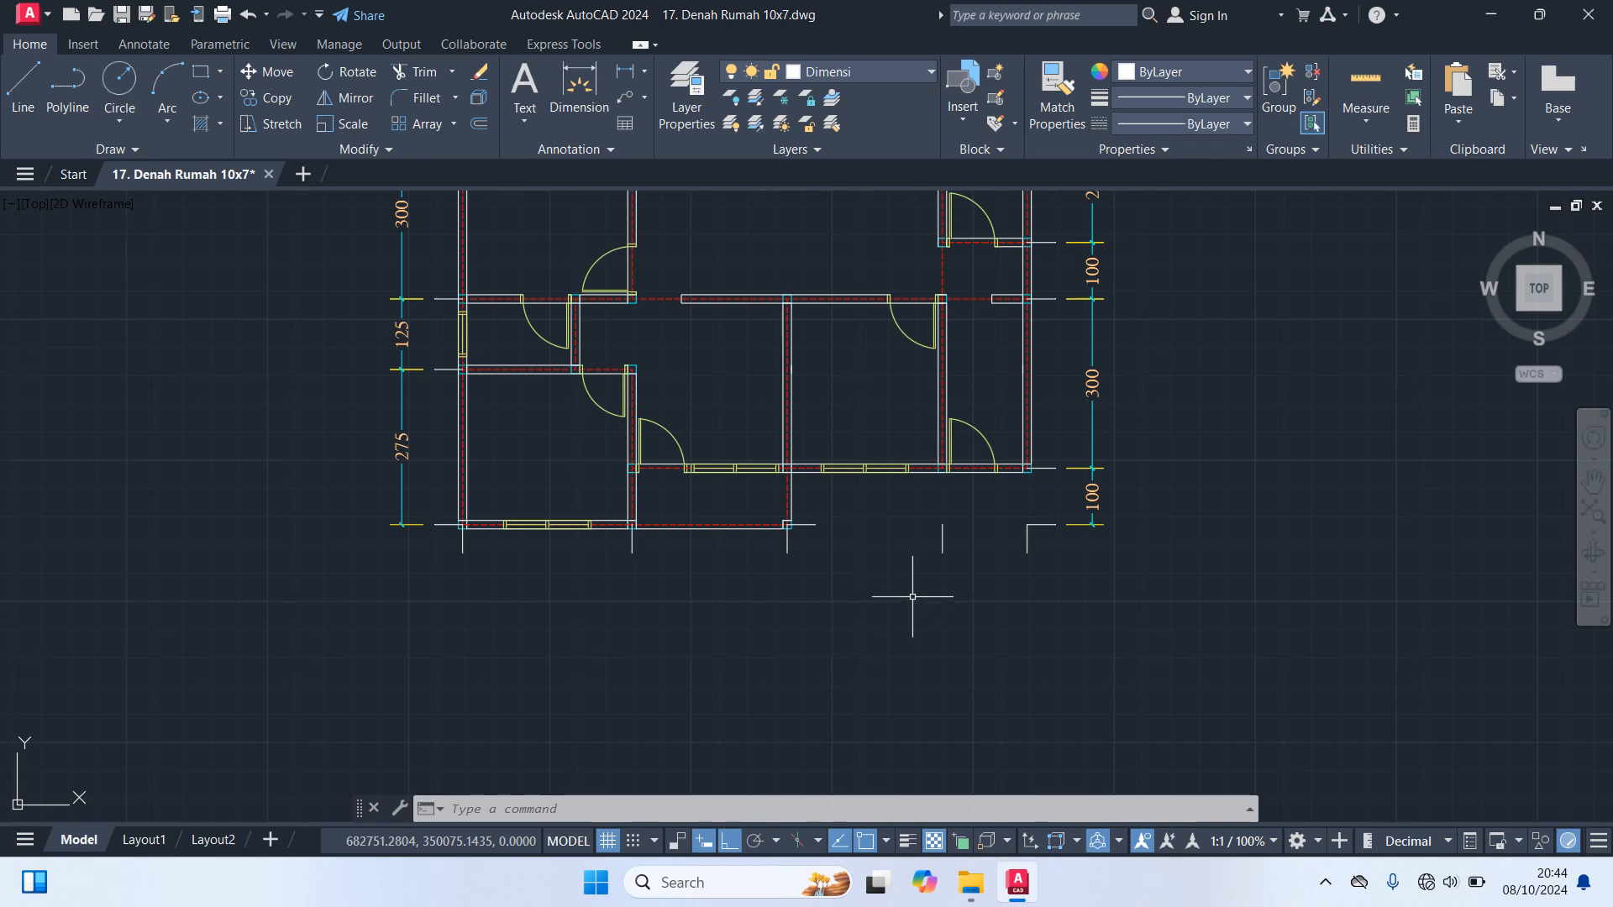
type("qdim")
key("Return")
left_click(1067, 580)
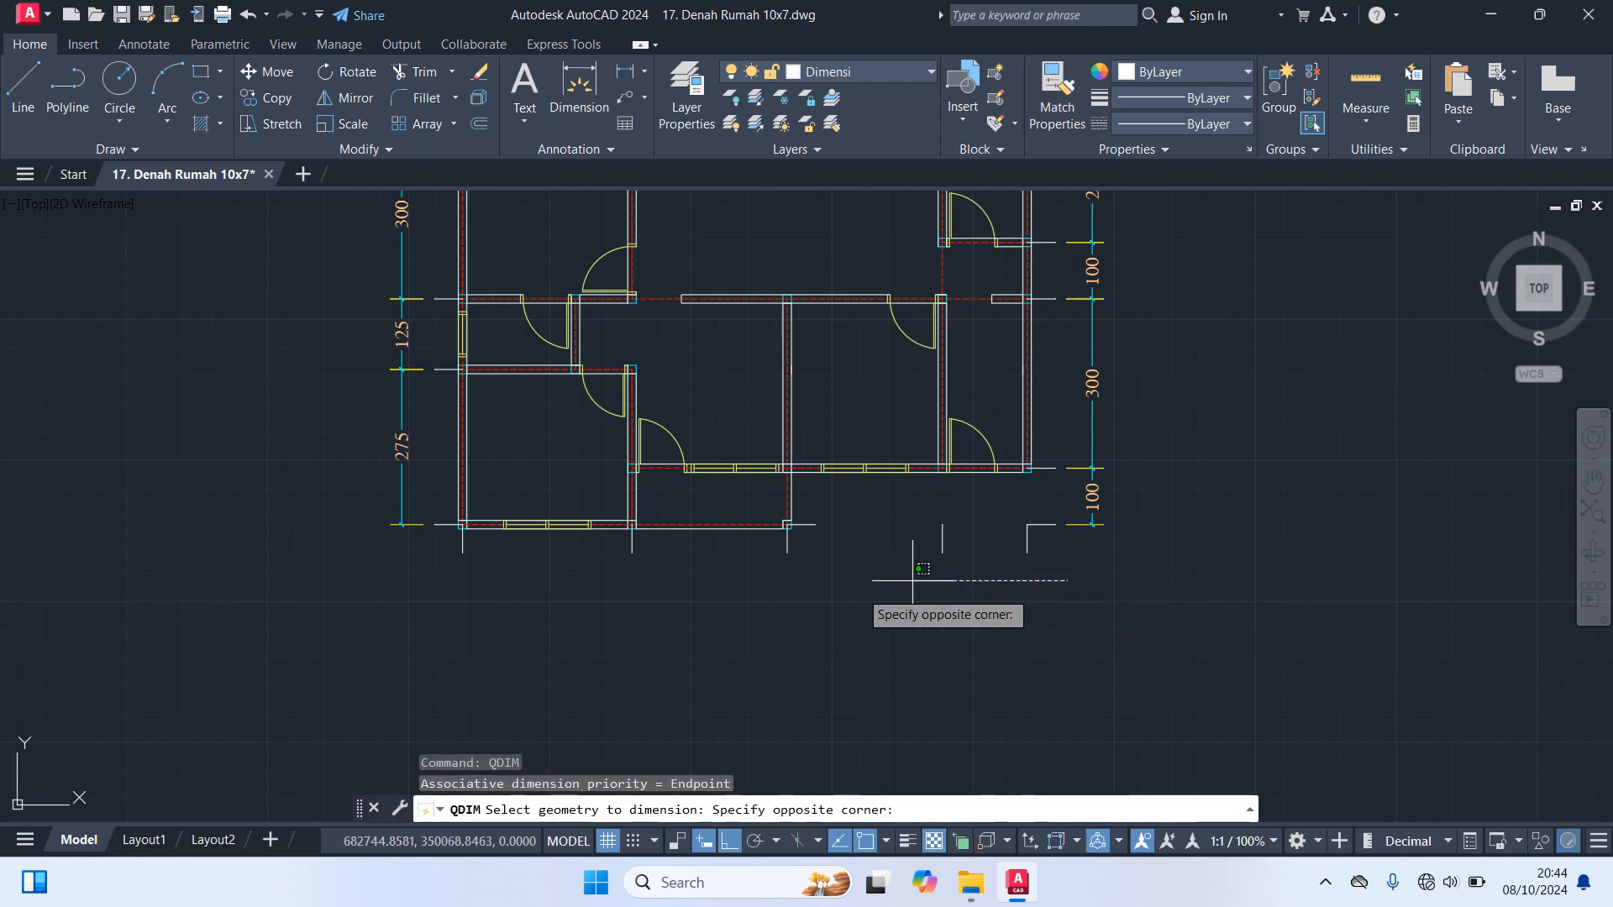
left_click(426, 545)
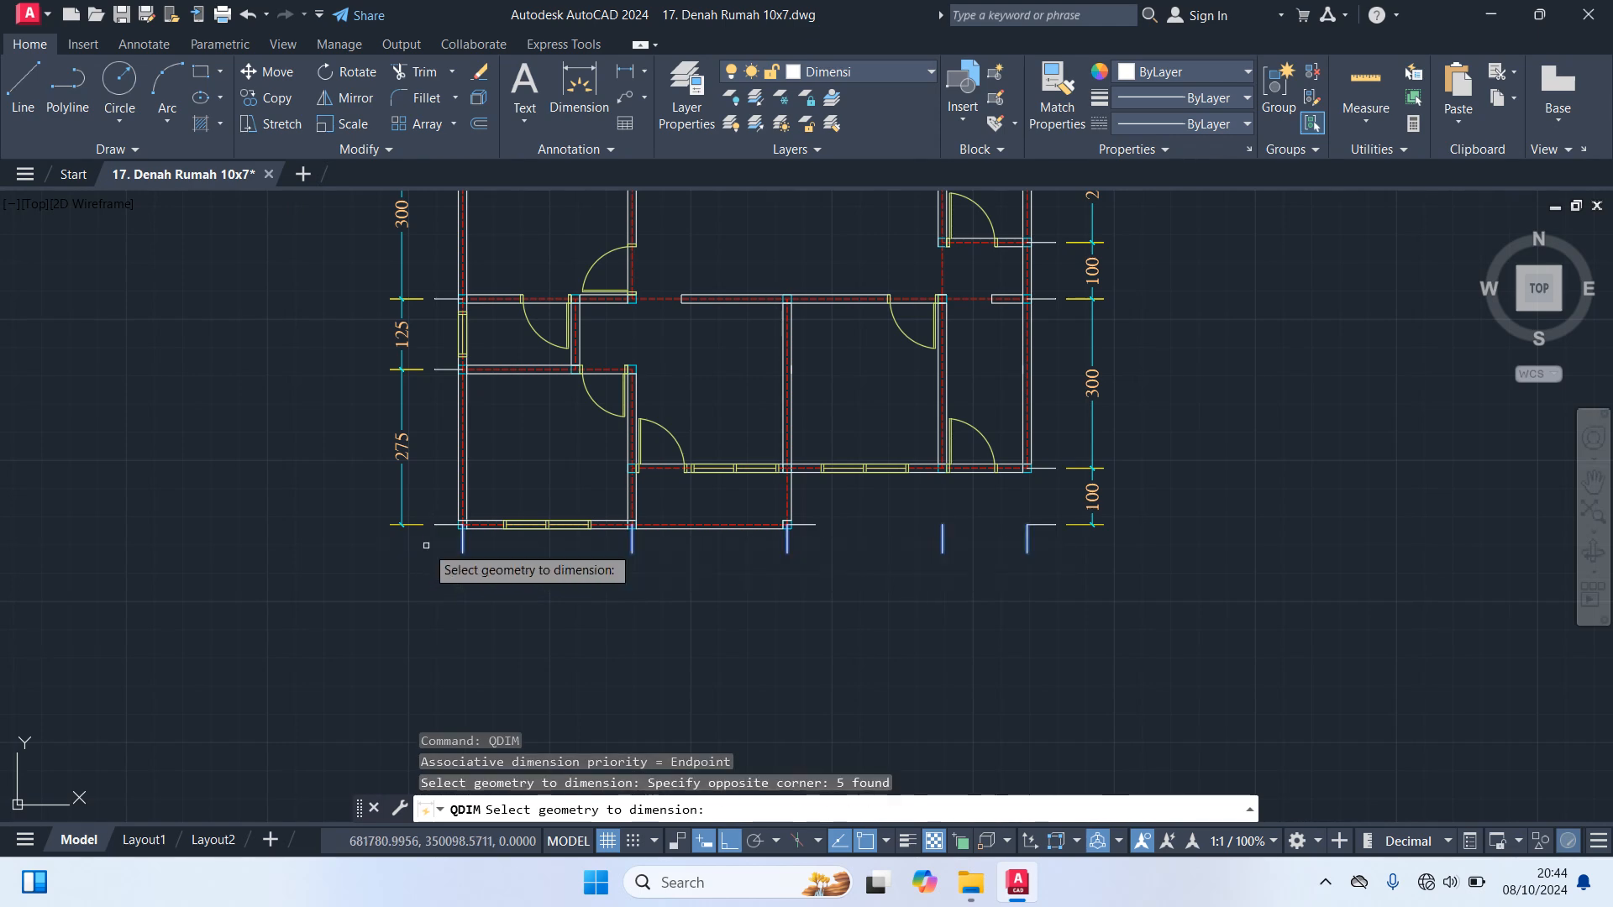
key("Return")
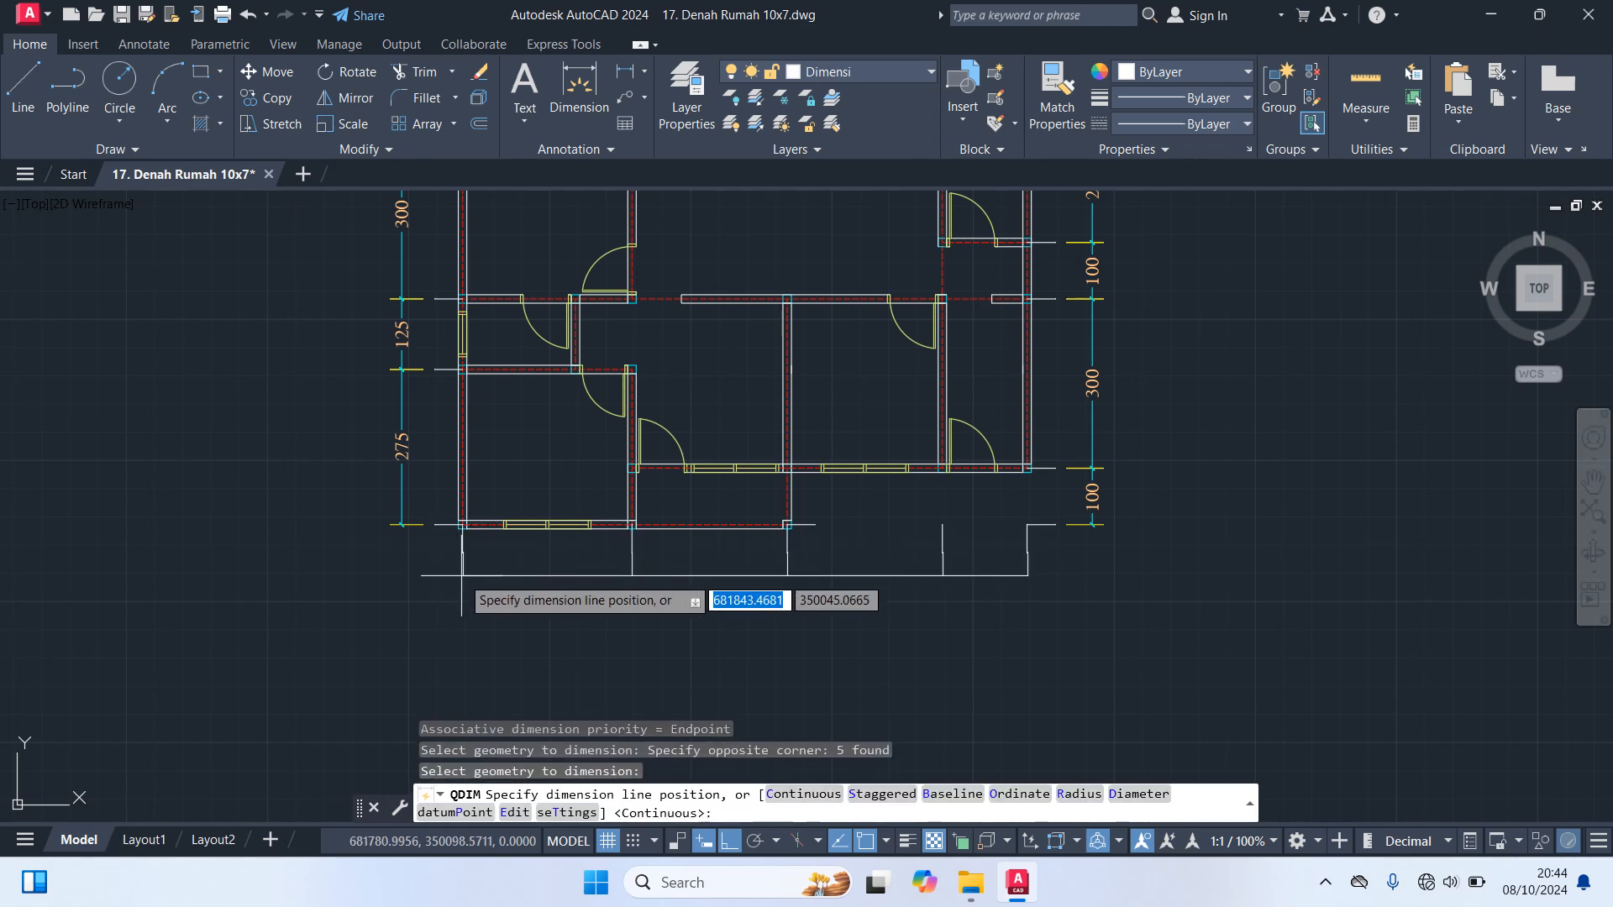
left_click(461, 576)
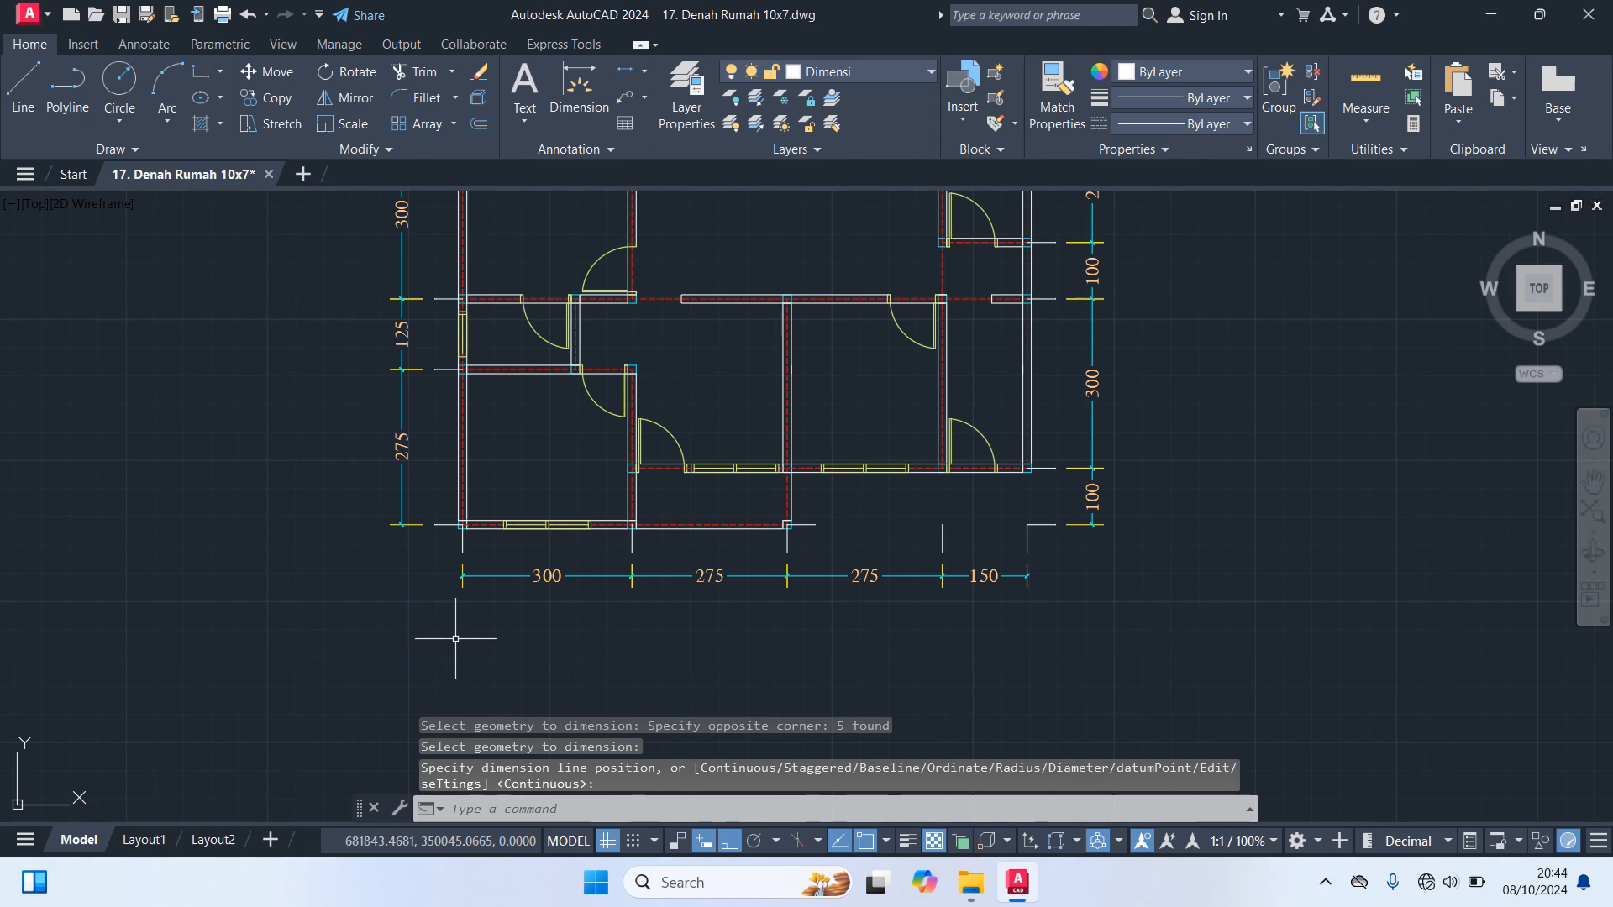
Create a continuous Quick Dimension chain above the plan from the five vertical guide lines along the top wall
scroll(481, 639, "down", 5)
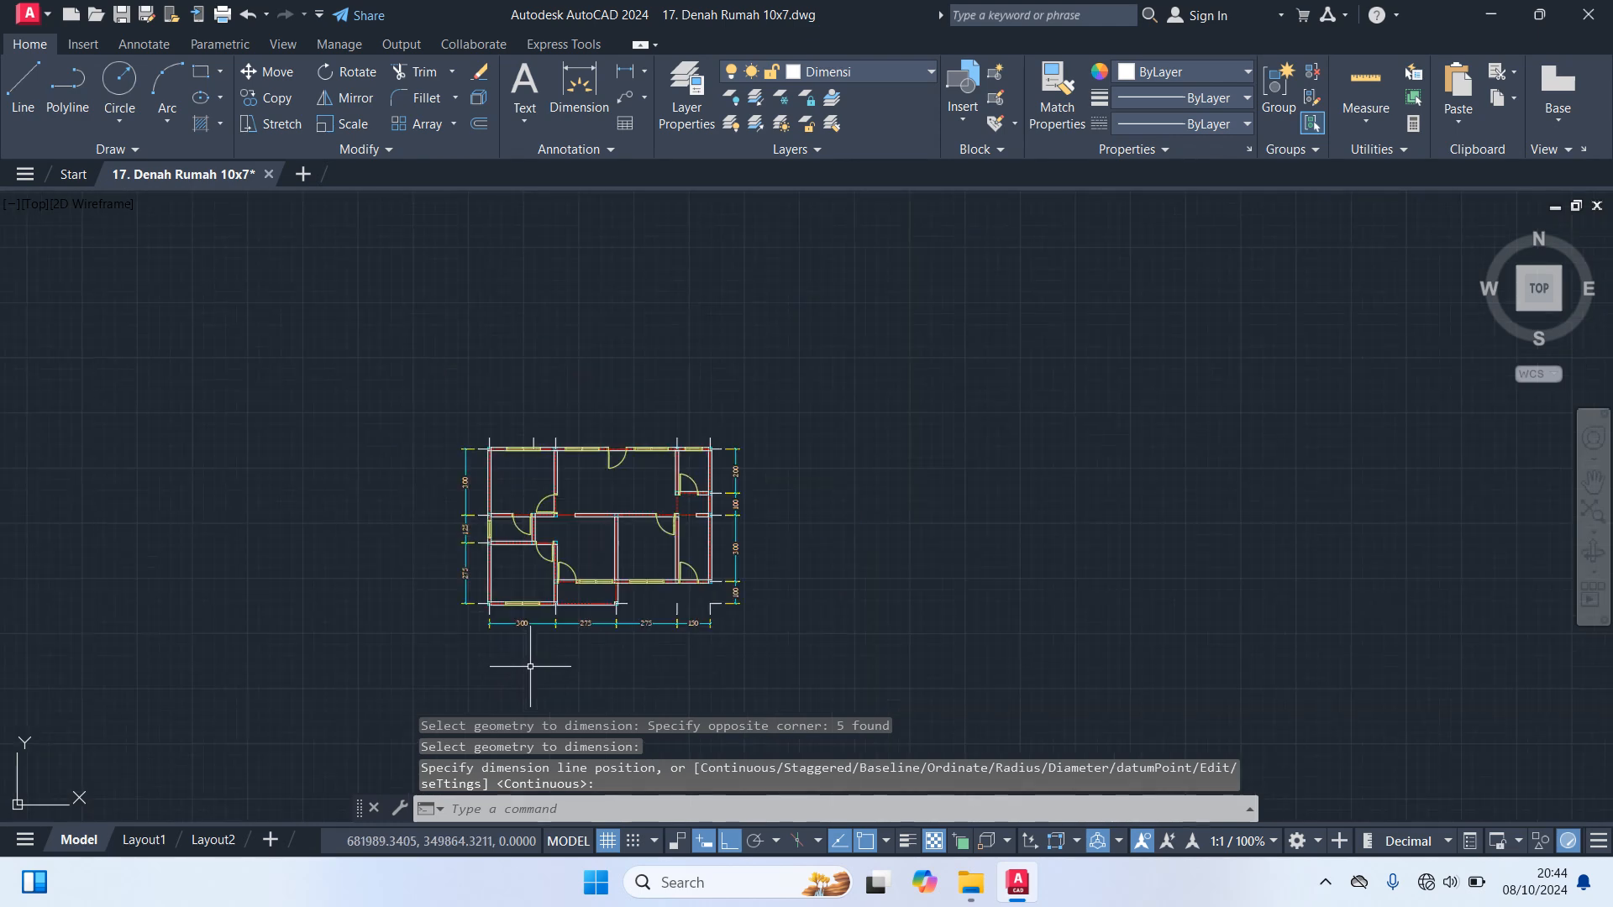
key("Return")
middle_click_drag(714, 390, 977, 426)
scroll(977, 426, "up", 4)
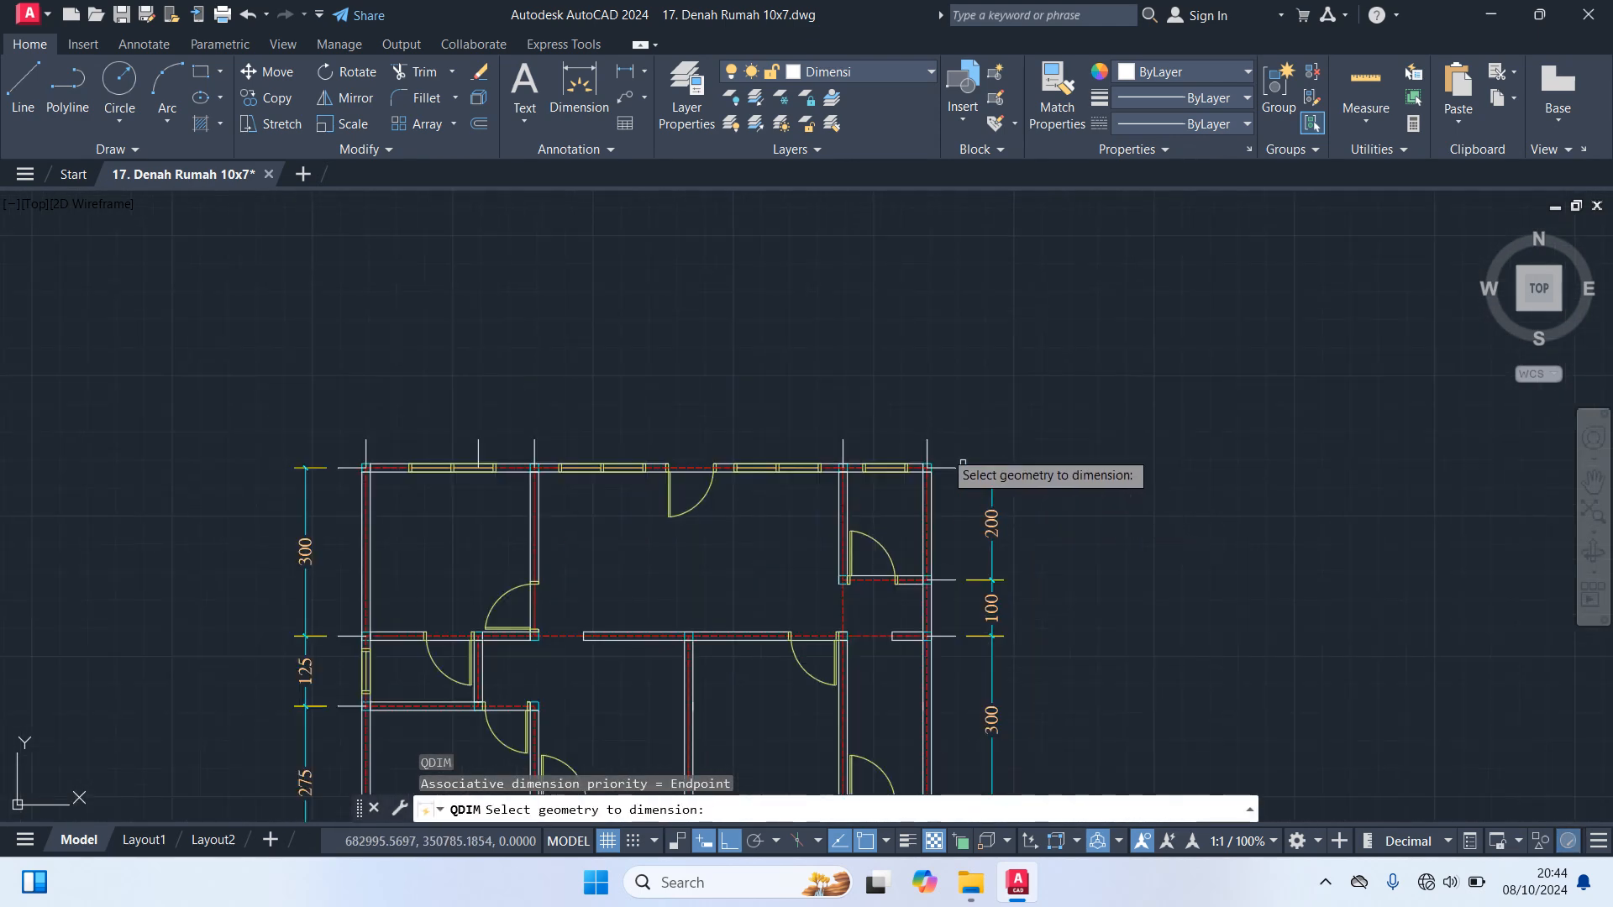
left_click(938, 444)
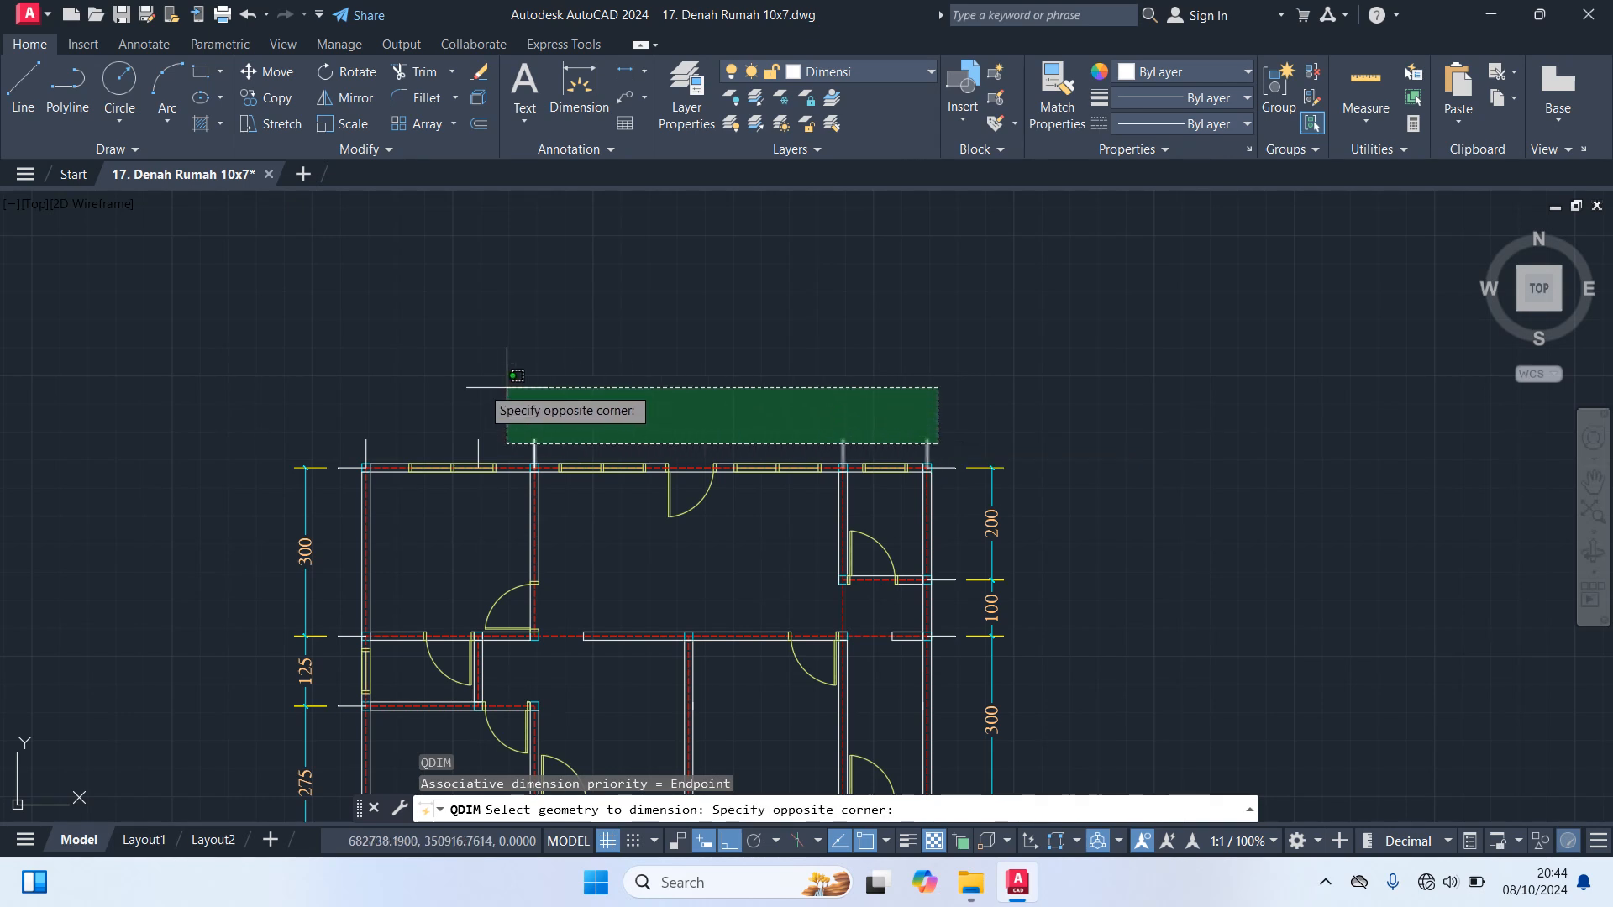
left_click(317, 368)
key("Return")
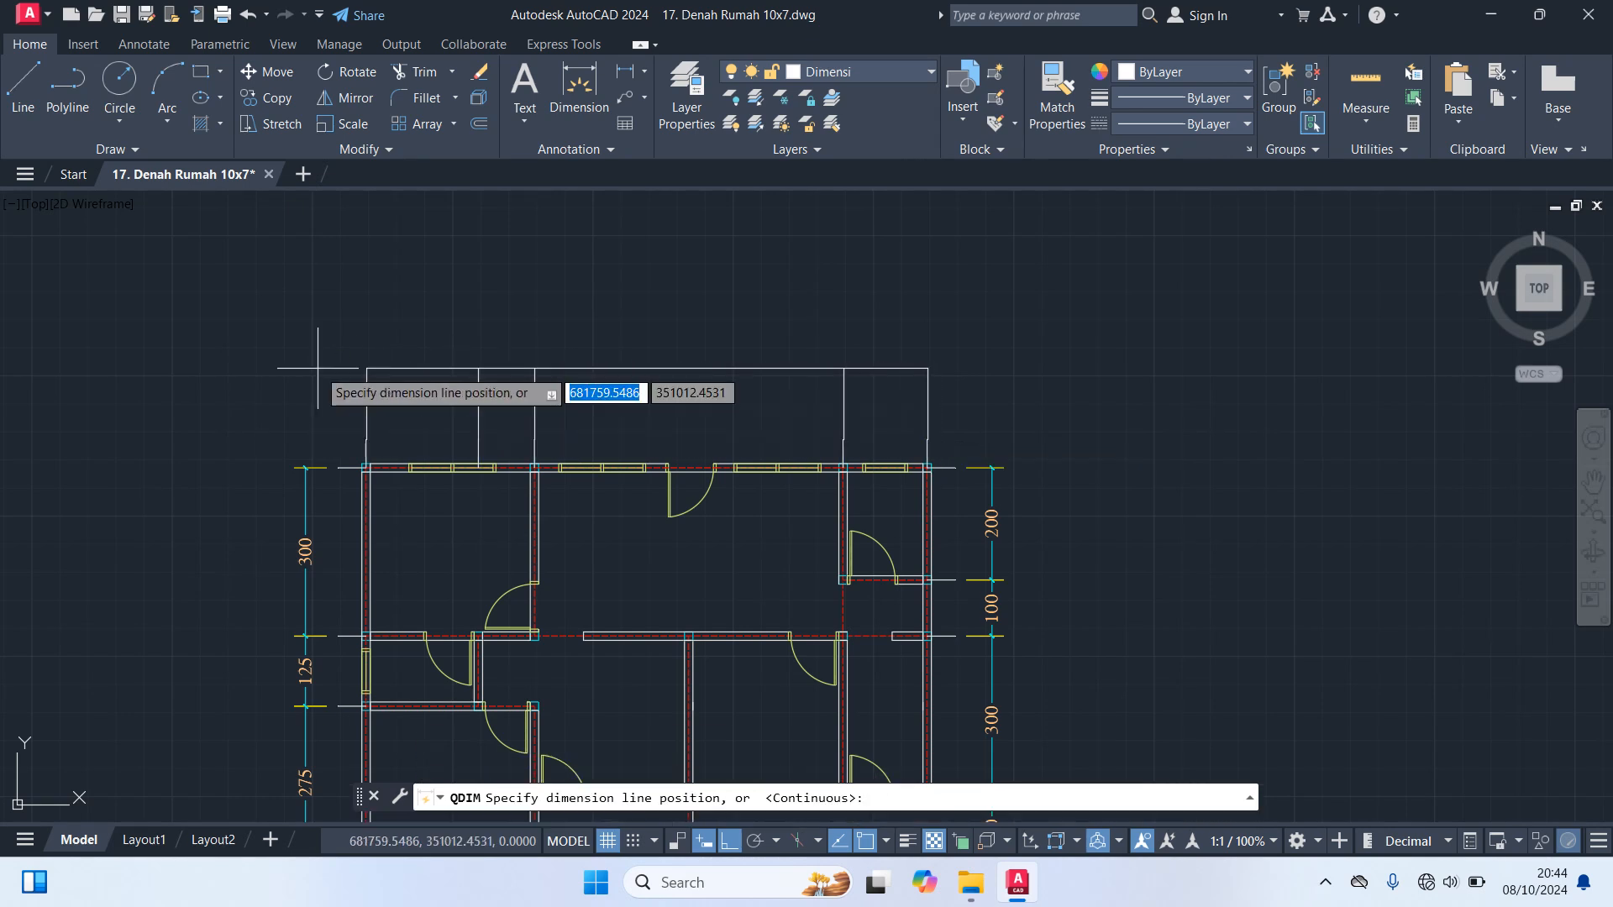
left_click(338, 411)
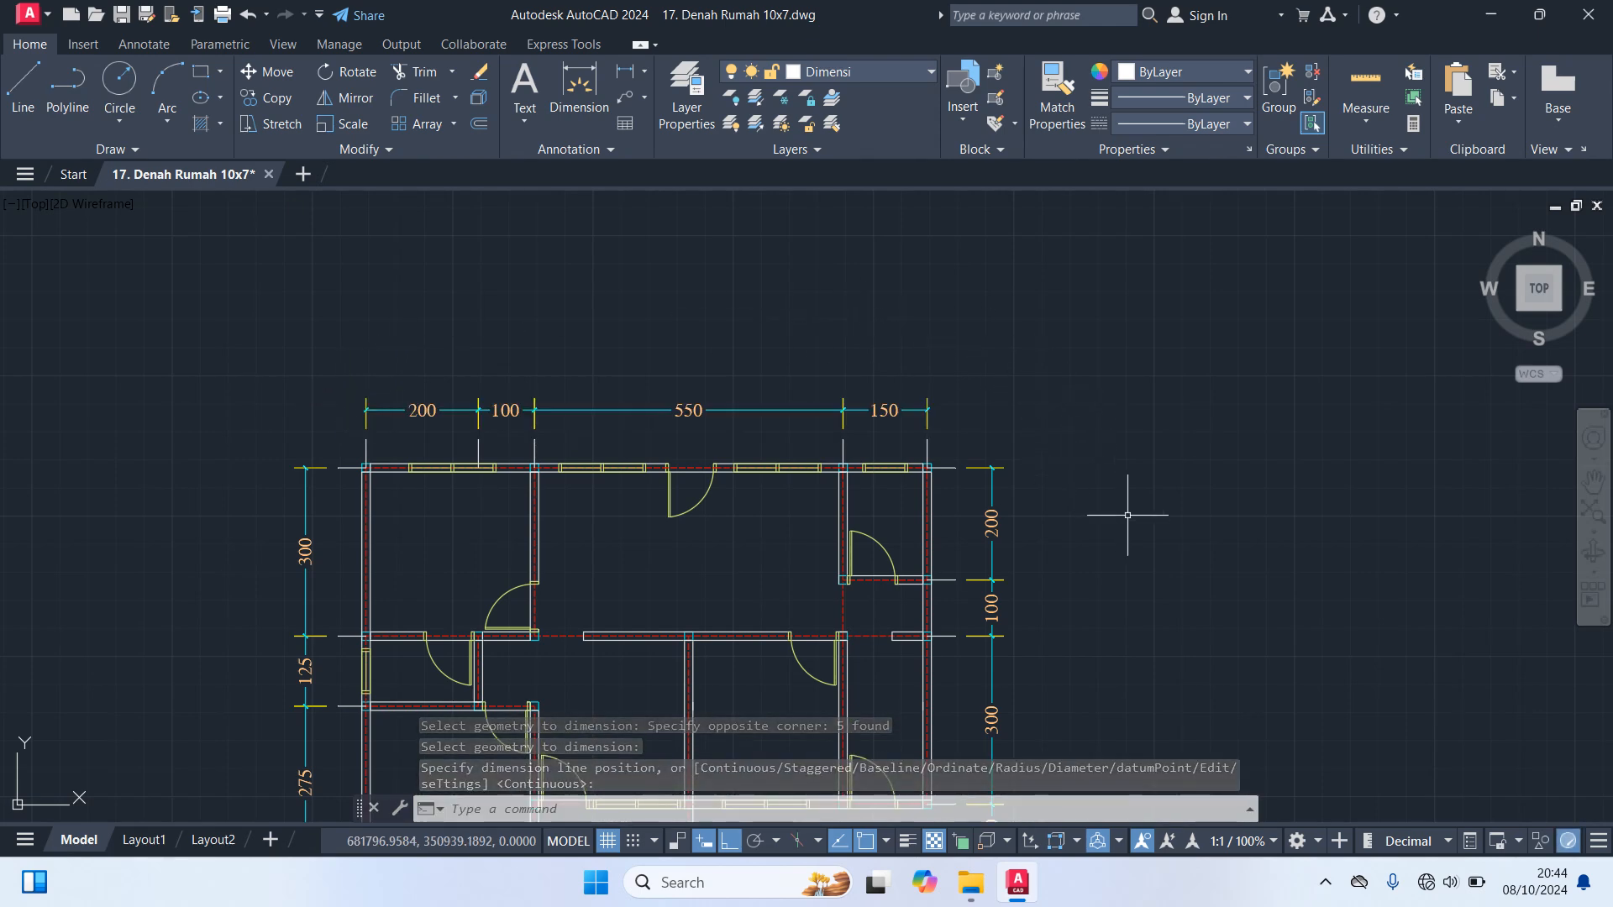
Add an overall vertical dimension outside the plan's left chain, from the lower-left to the upper-left wall axis intersection, with Ortho off
middle_click_drag(1121, 512, 1151, 112)
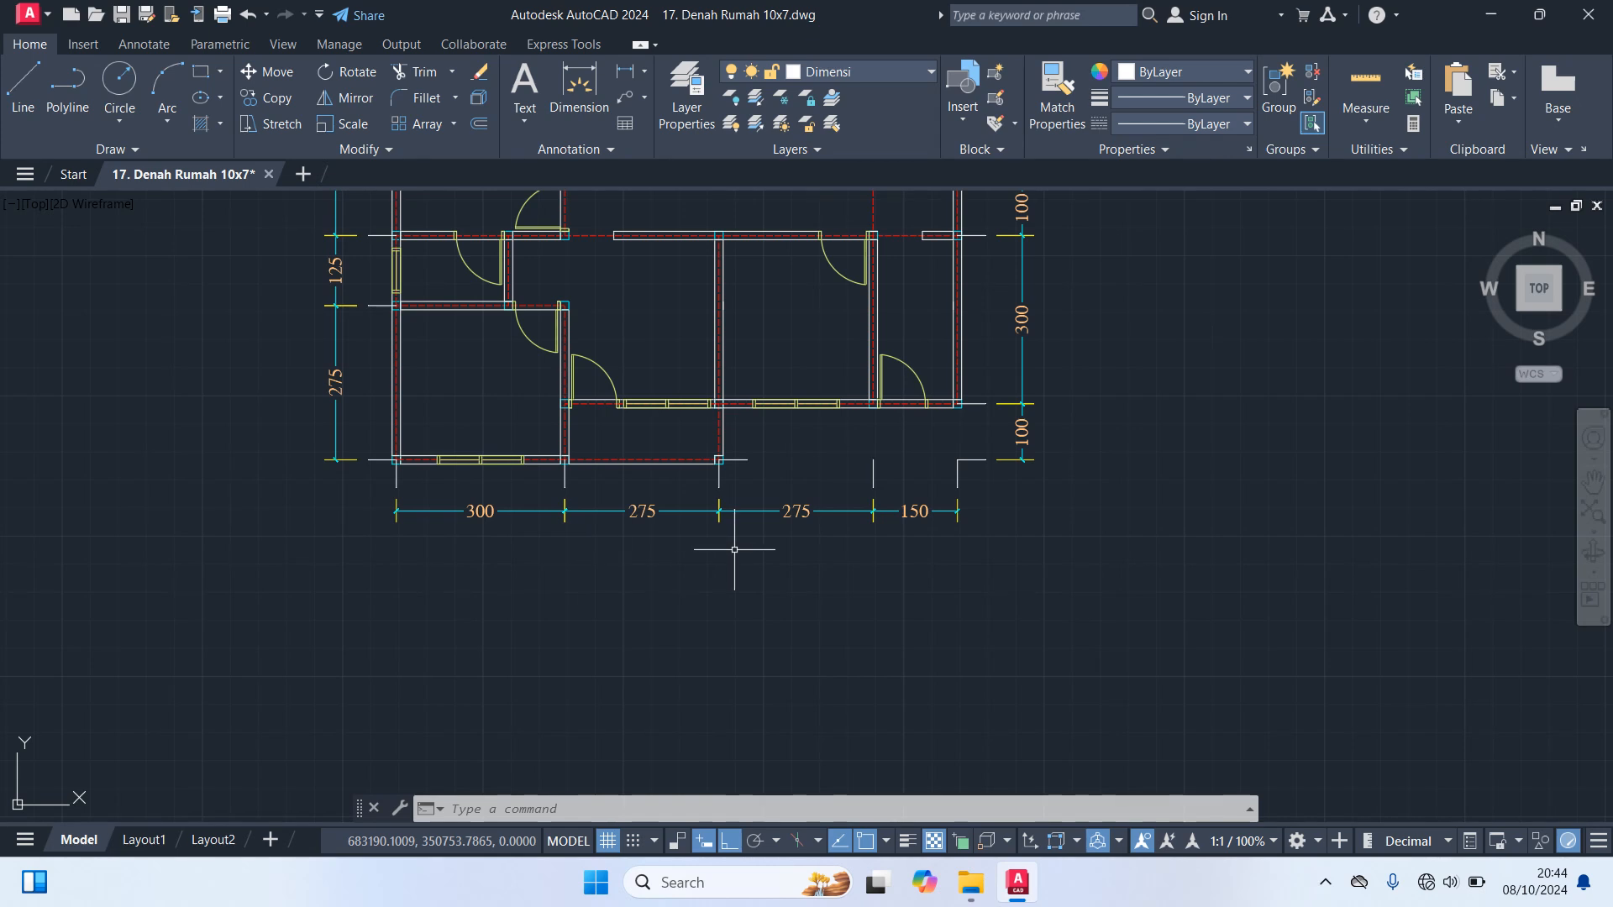
type("dim")
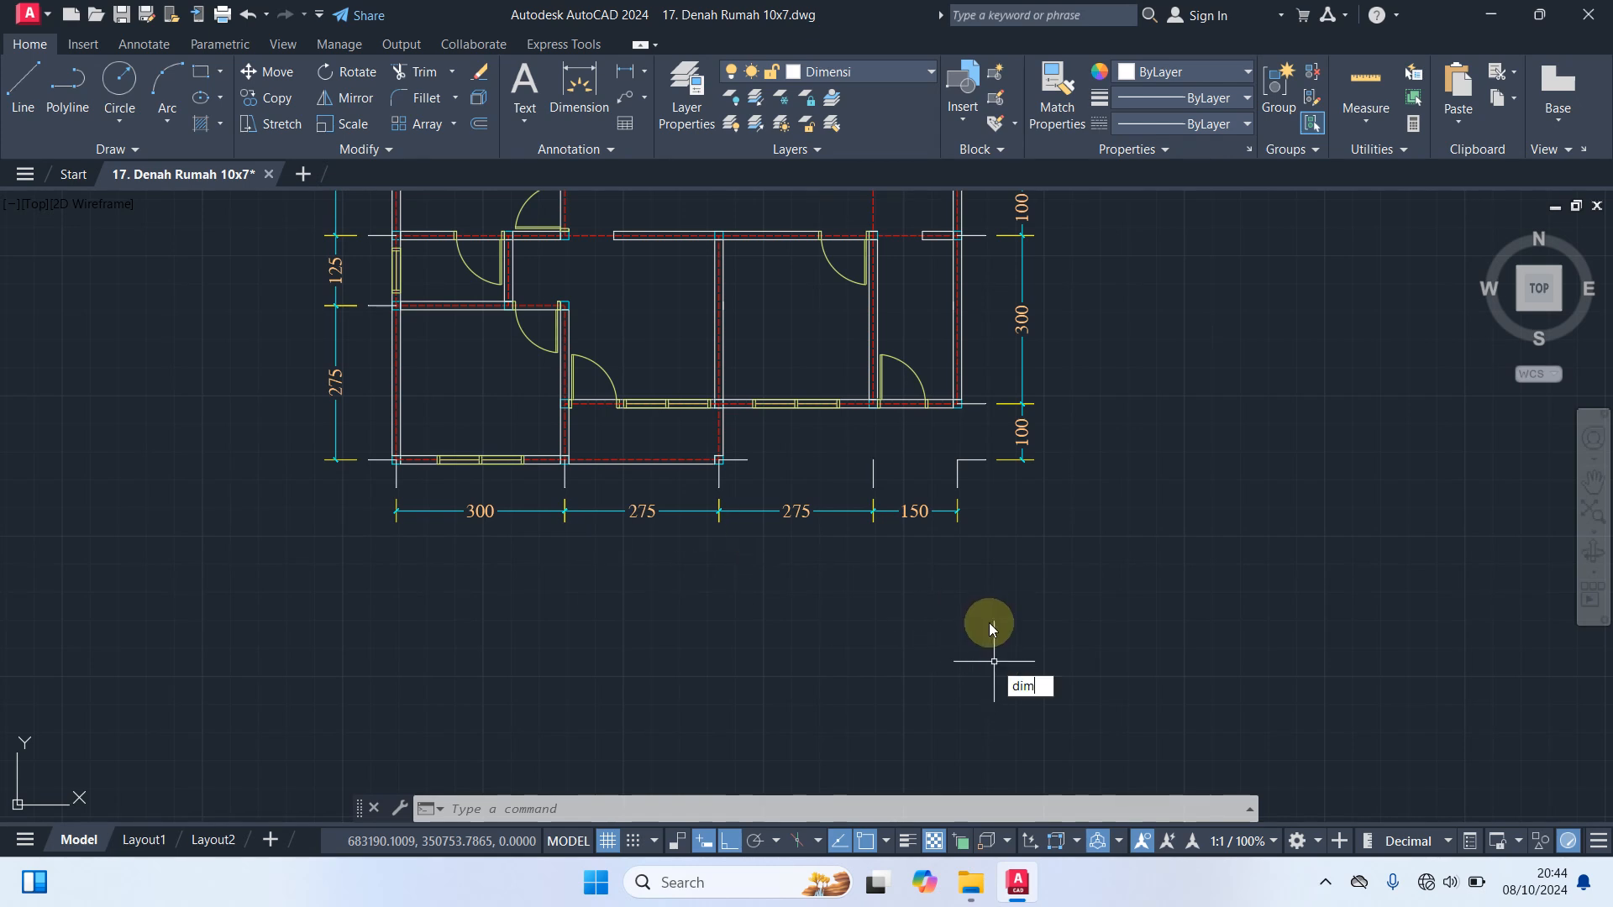
key("Return")
scroll(994, 661, "down", 2)
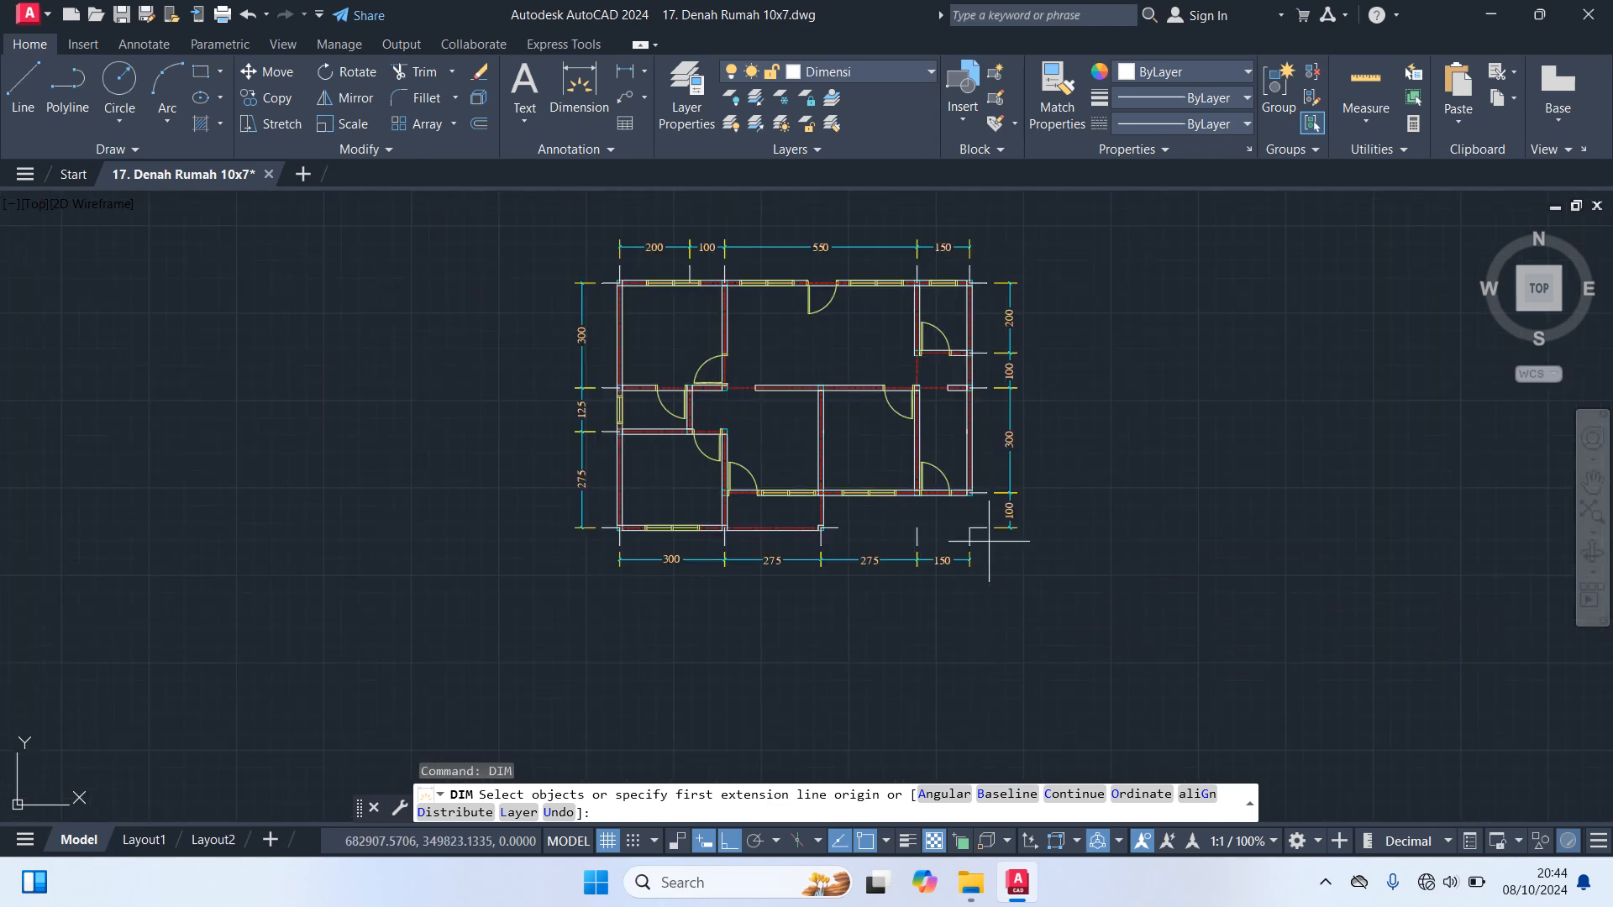
scroll(576, 588, "up", 5)
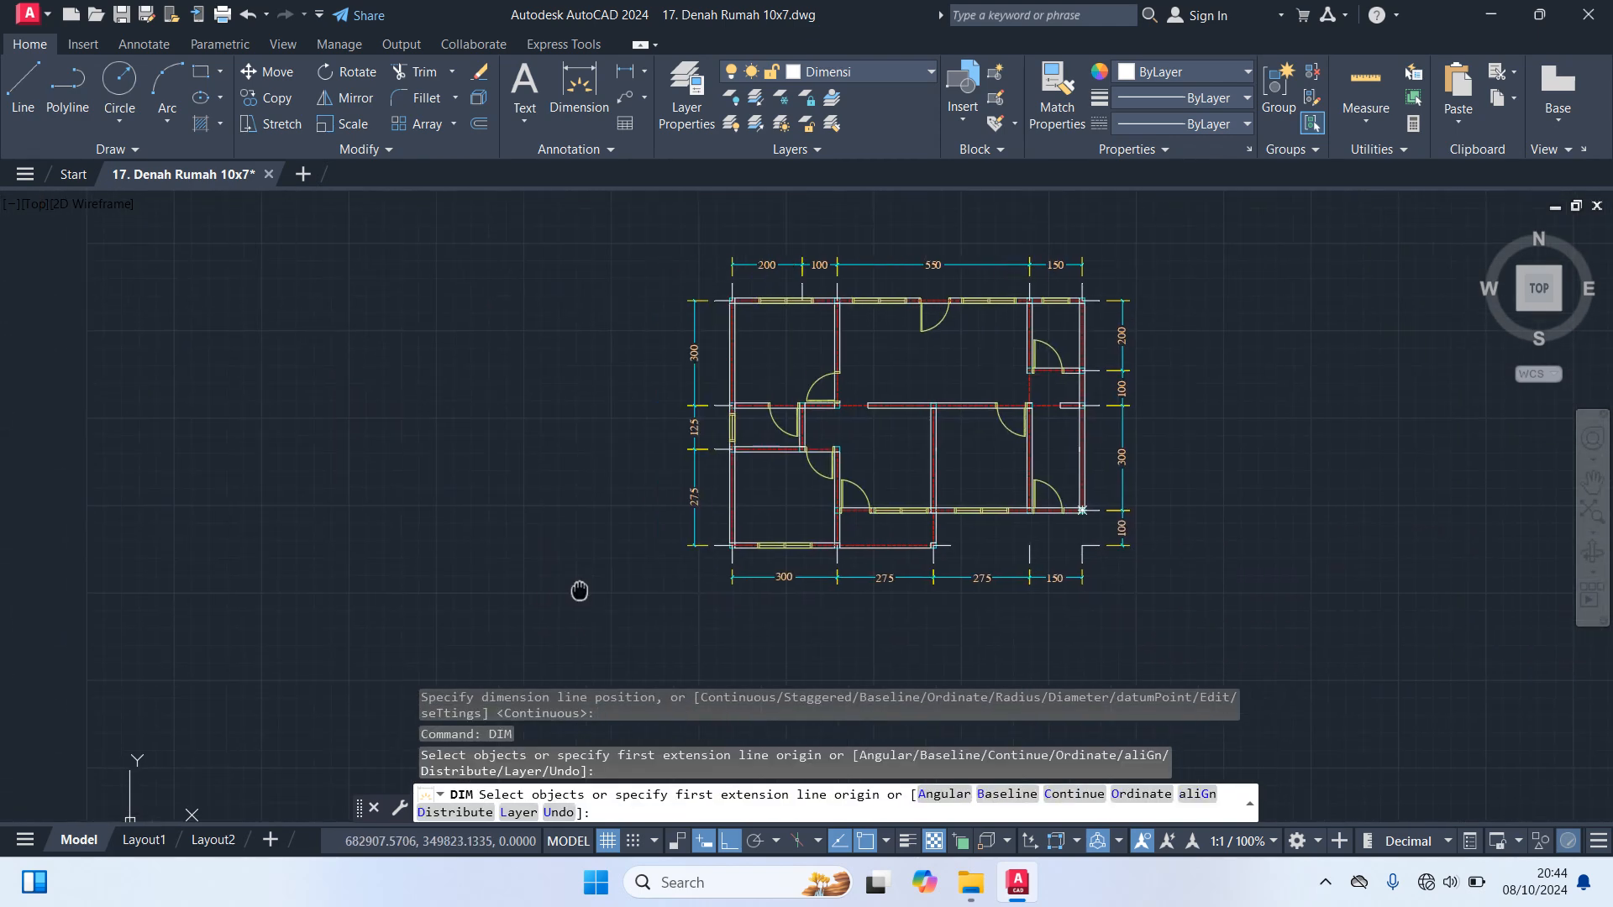
scroll(874, 514, "up", 4)
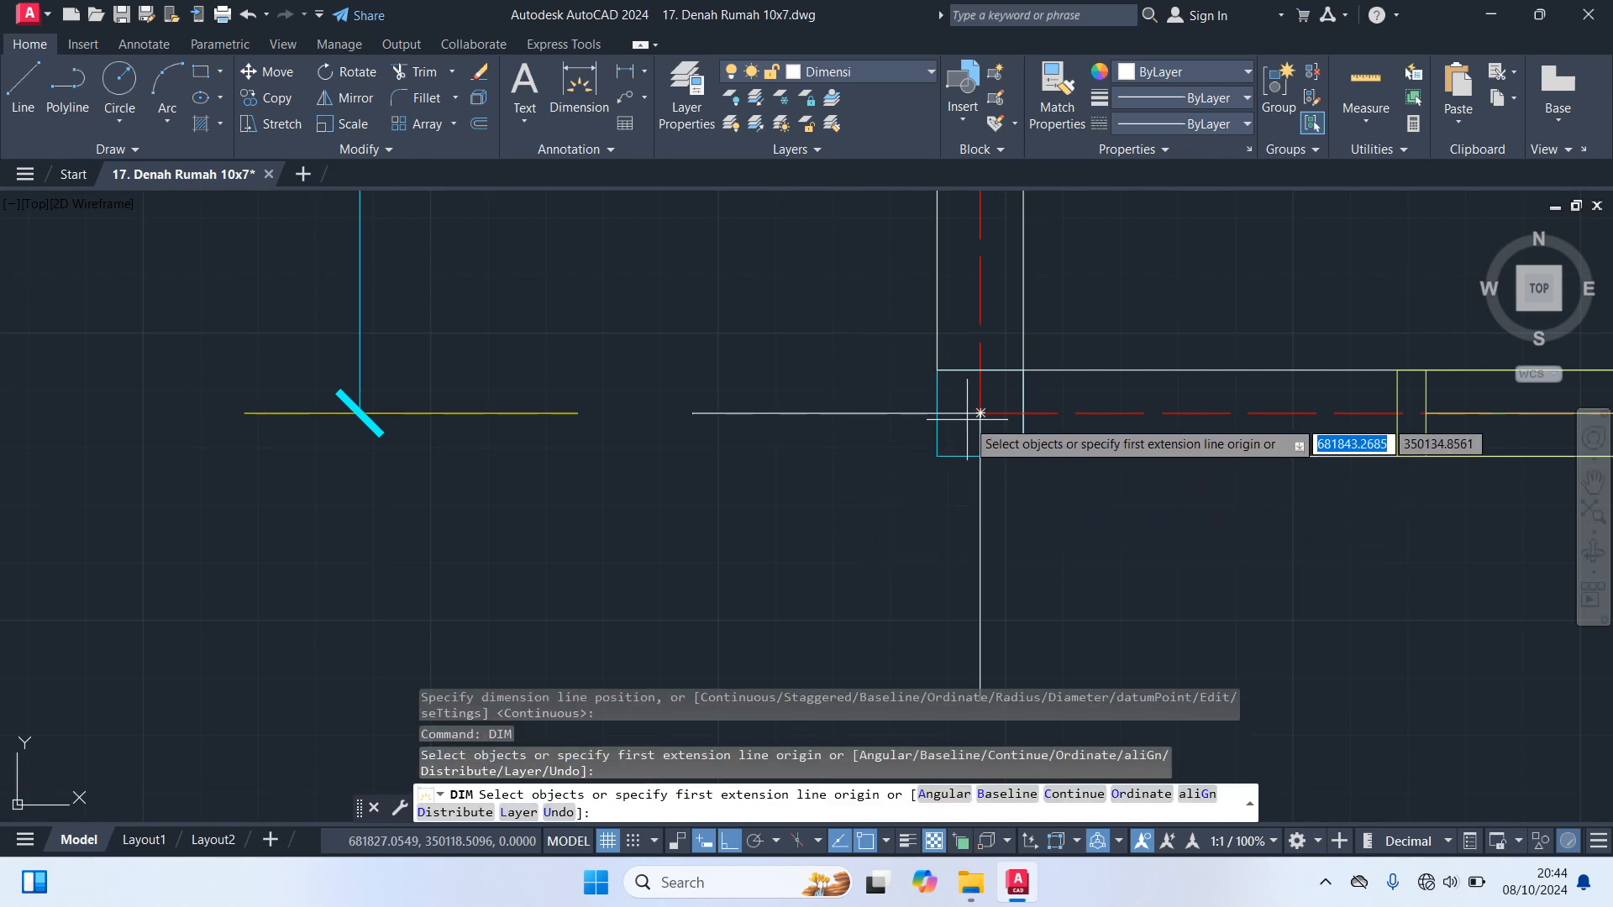
scroll(981, 412, "down", 7)
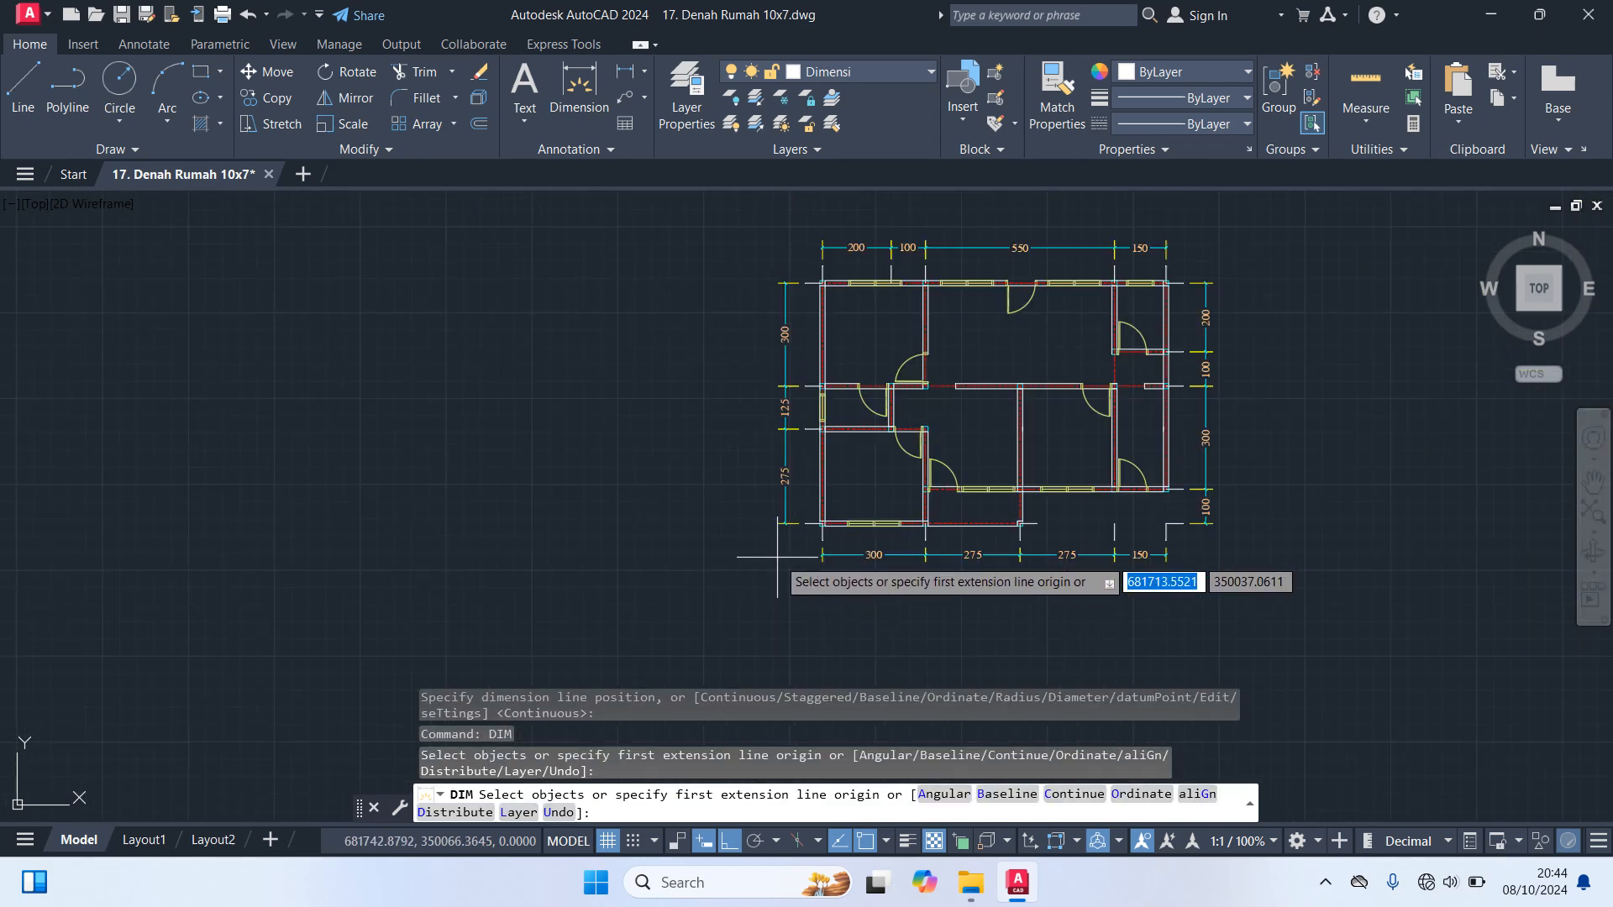
scroll(777, 555, "up", 6)
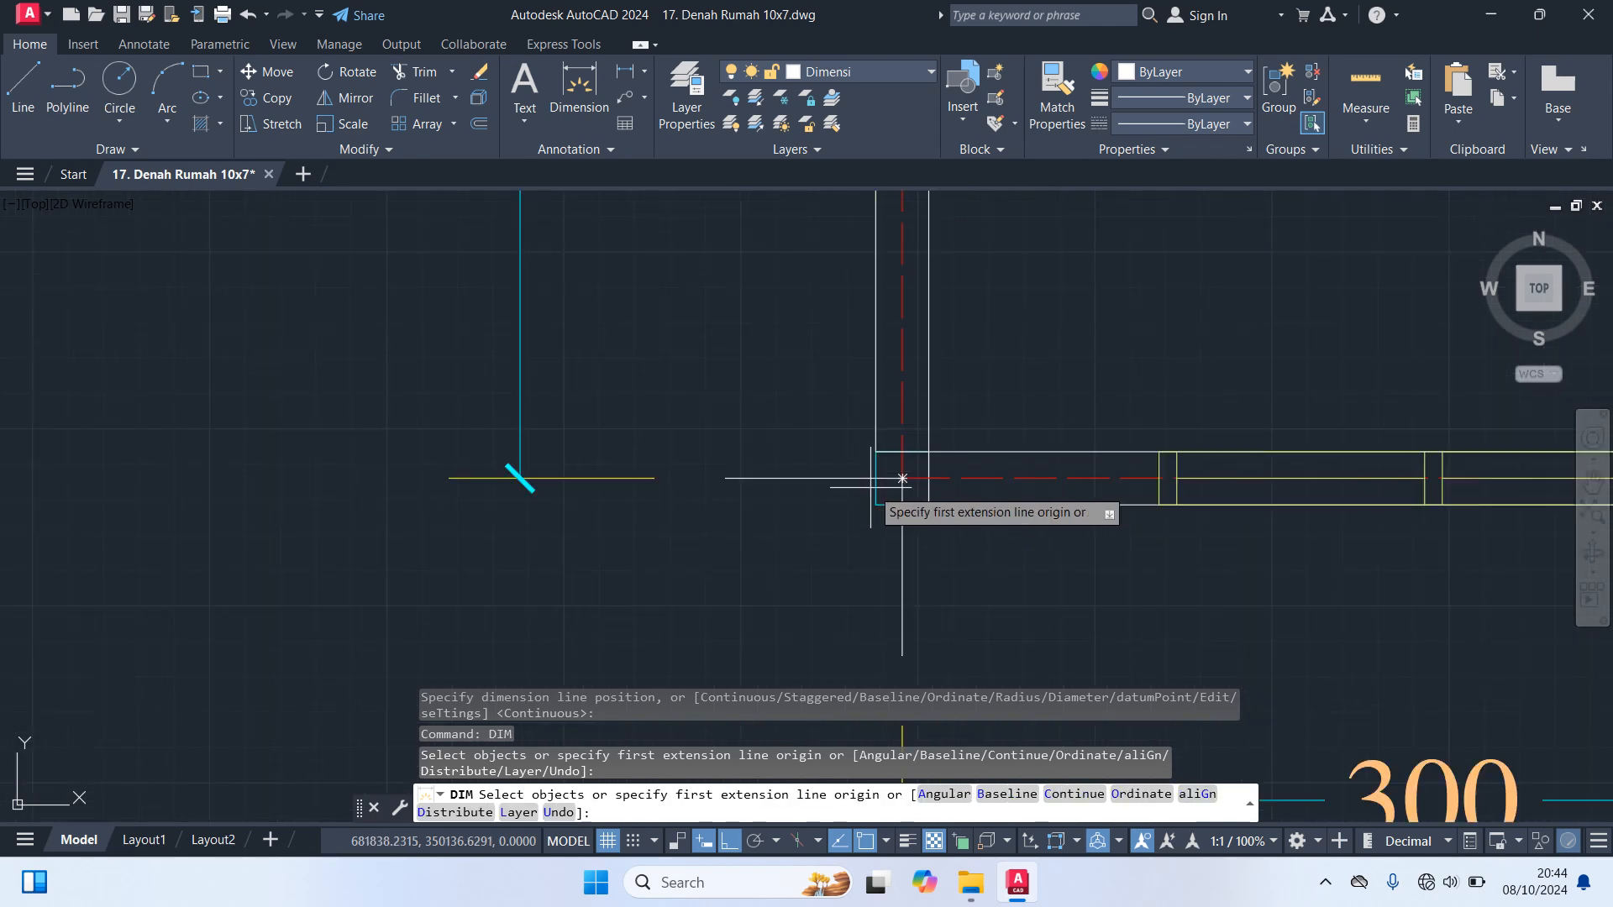
left_click(902, 479)
scroll(763, 345, "down", 4)
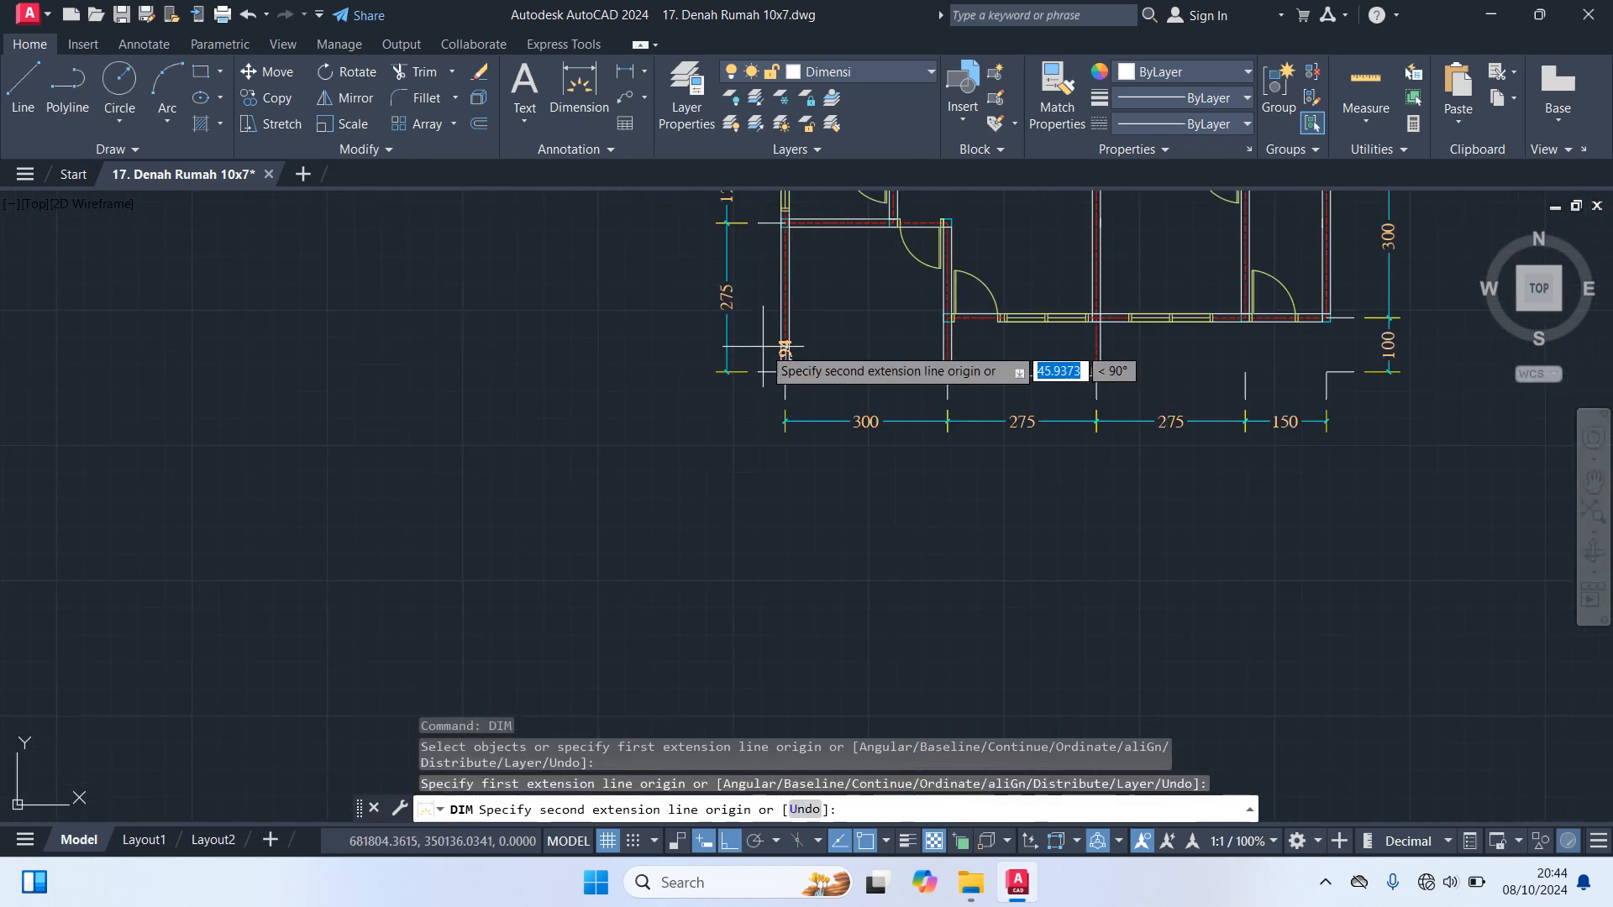
key("F8")
scroll(670, 256, "down", 2)
middle_click_drag(626, 359, 640, 653)
scroll(722, 376, "up", 4)
scroll(798, 399, "up", 6)
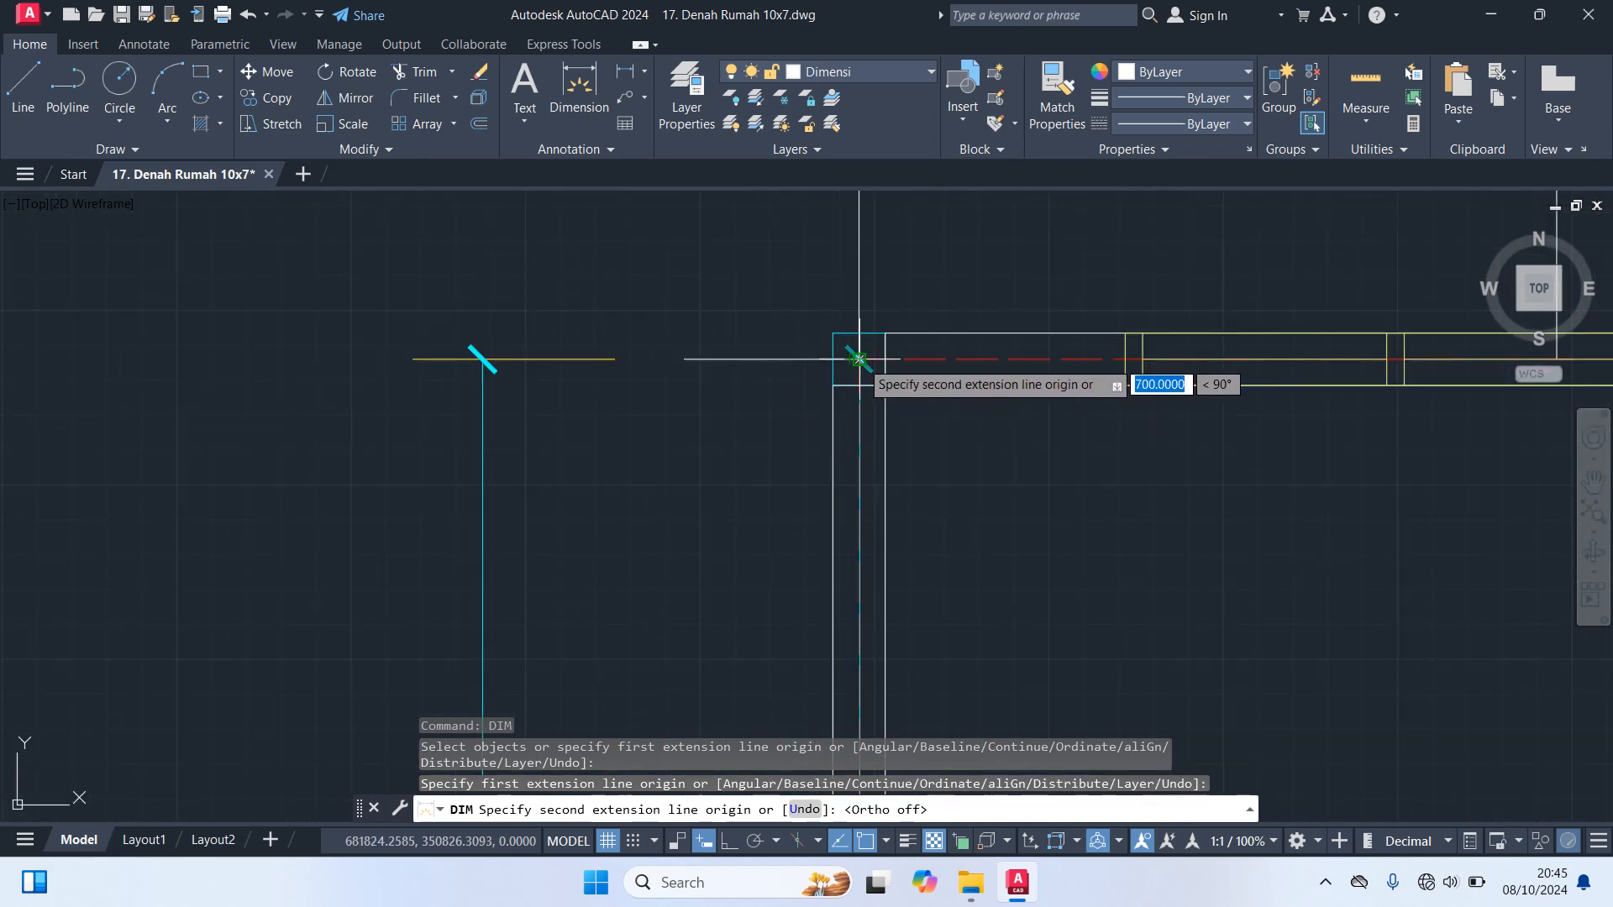
left_click(858, 359)
scroll(342, 361, "down", 5)
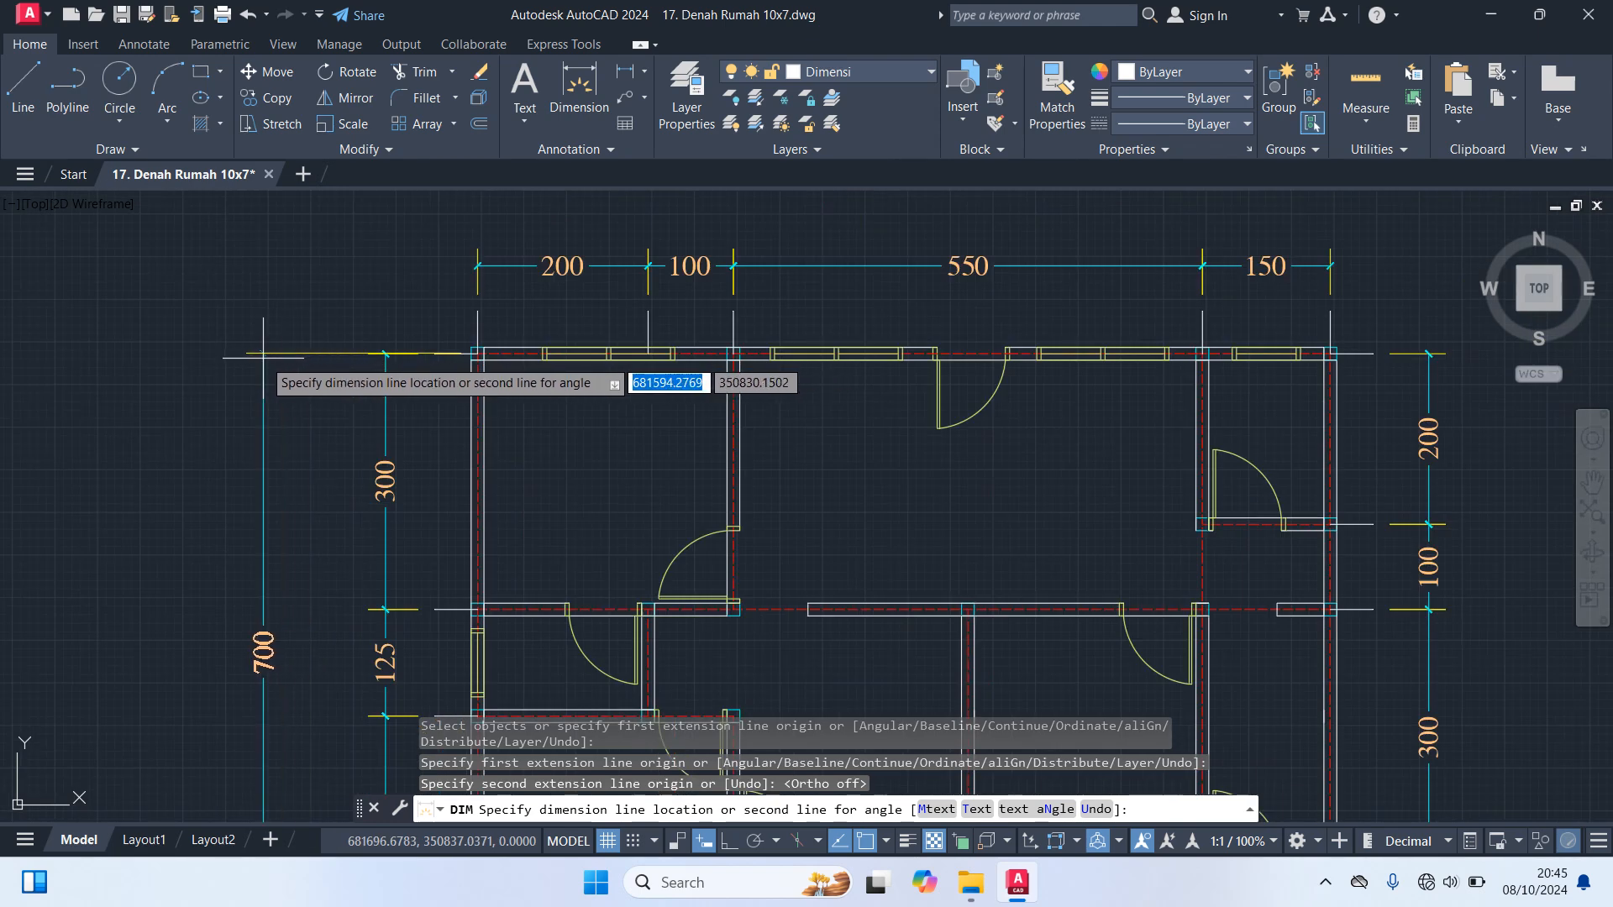
left_click(262, 355)
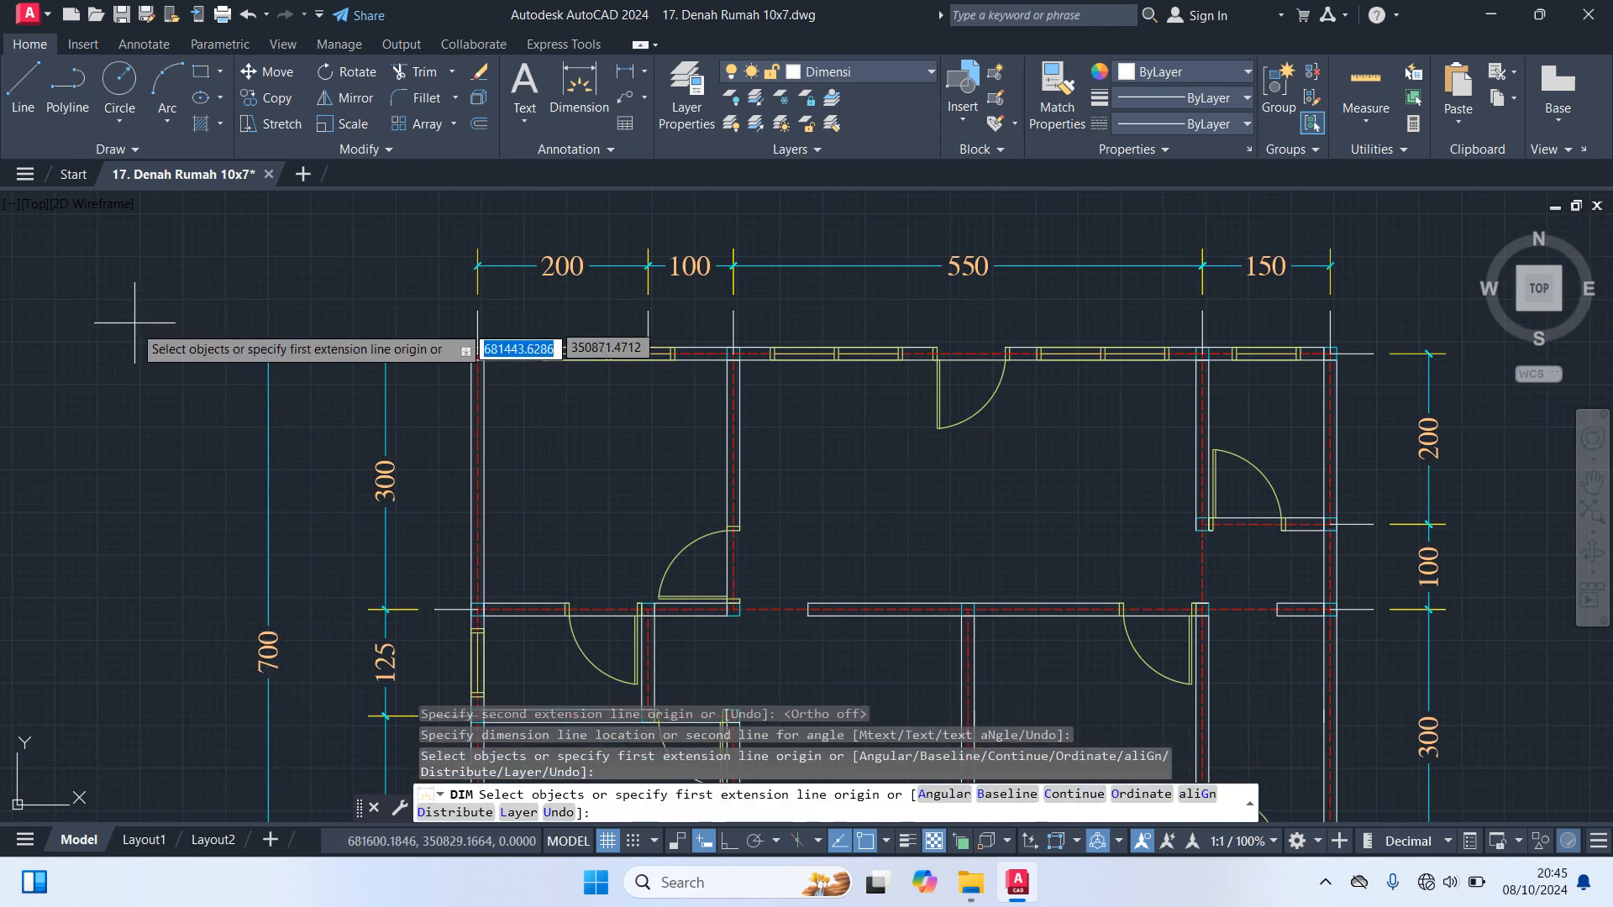
Add an overall horizontal dimension above the top chain, from the upper-right to the upper-left wall axis intersection, and end dimensioning
scroll(106, 391, "down", 4)
scroll(676, 344, "up", 4)
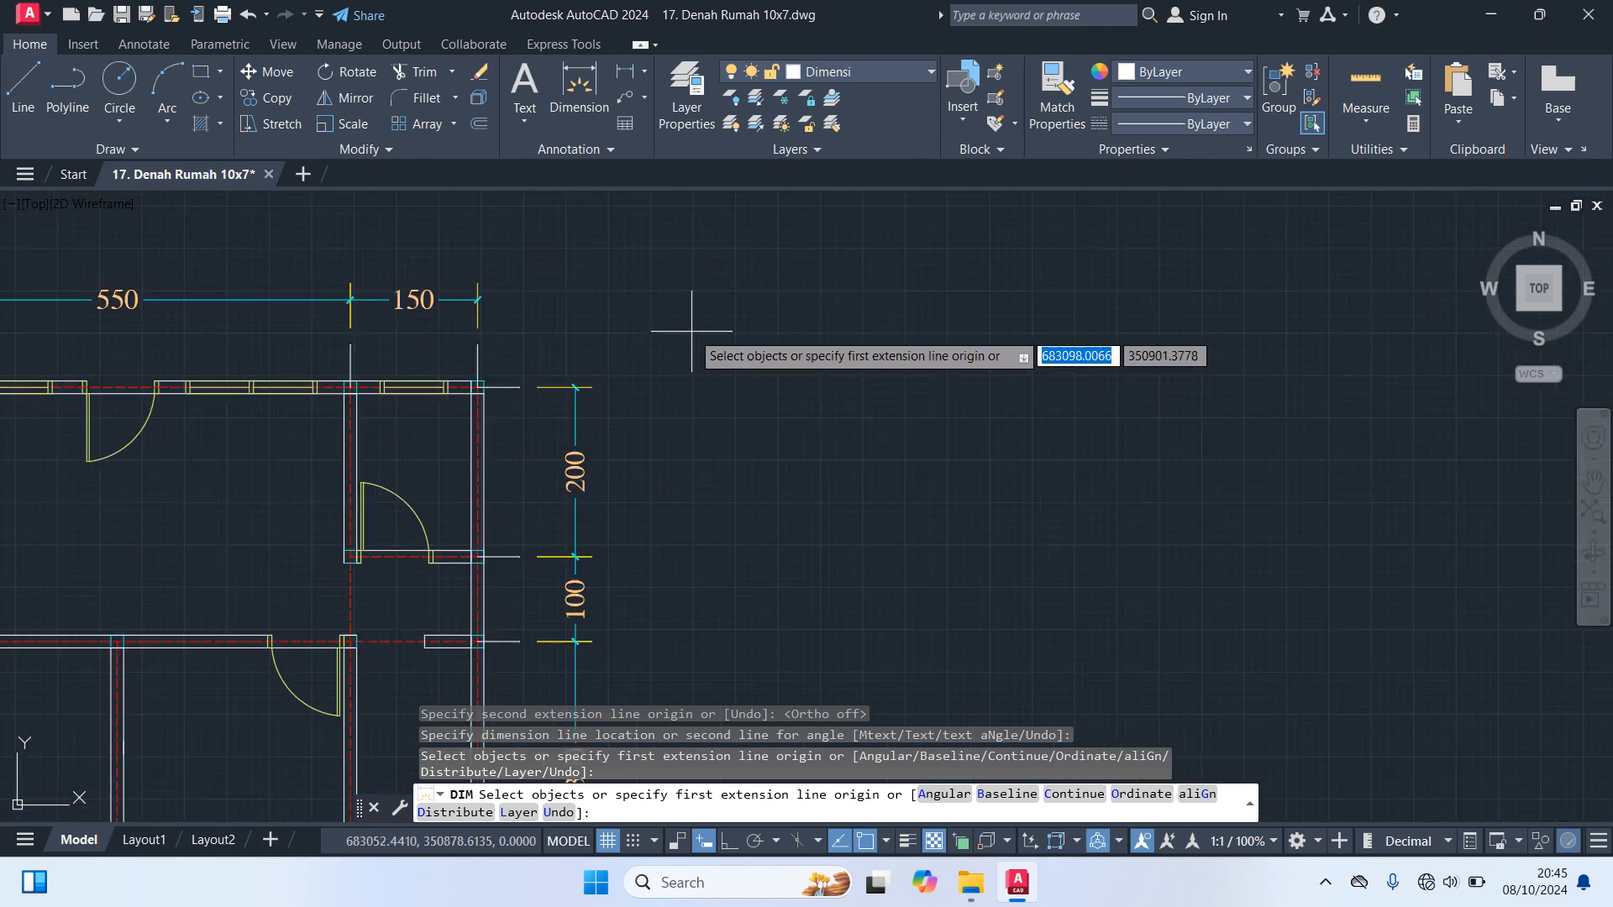
middle_click_drag(1404, 531, 702, 538)
scroll(938, 450, "up", 6)
scroll(980, 438, "up", 2)
left_click(1083, 413)
scroll(1083, 414, "down", 7)
middle_click_drag(277, 525, 788, 496)
scroll(682, 450, "up", 6)
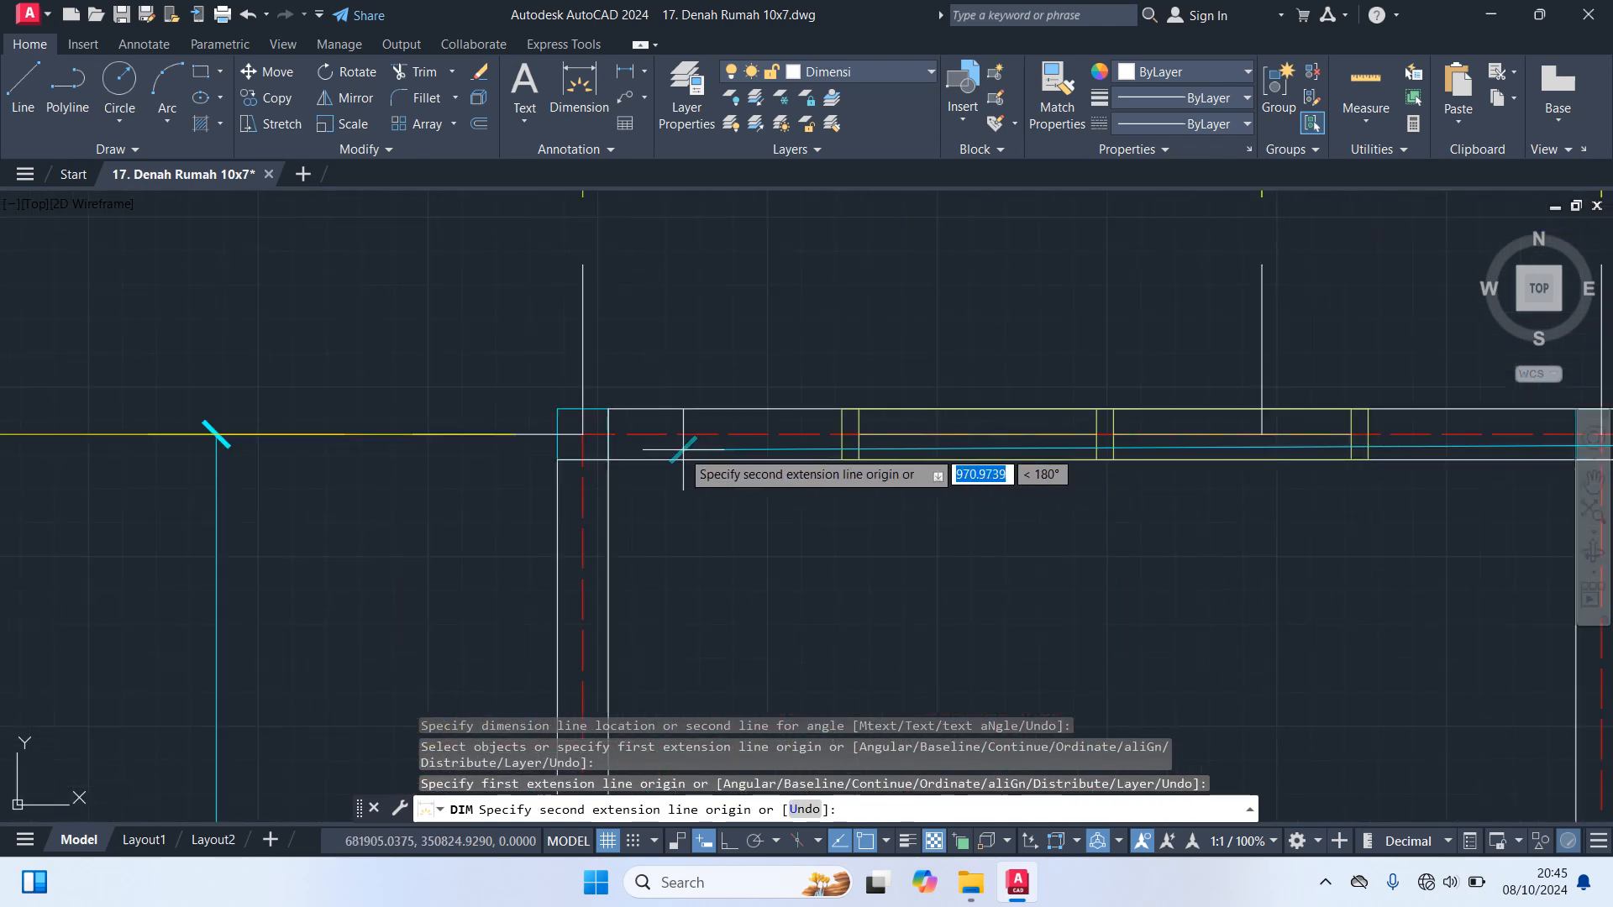
left_click(582, 433)
scroll(571, 437, "down", 5)
middle_click_drag(563, 439, 563, 496)
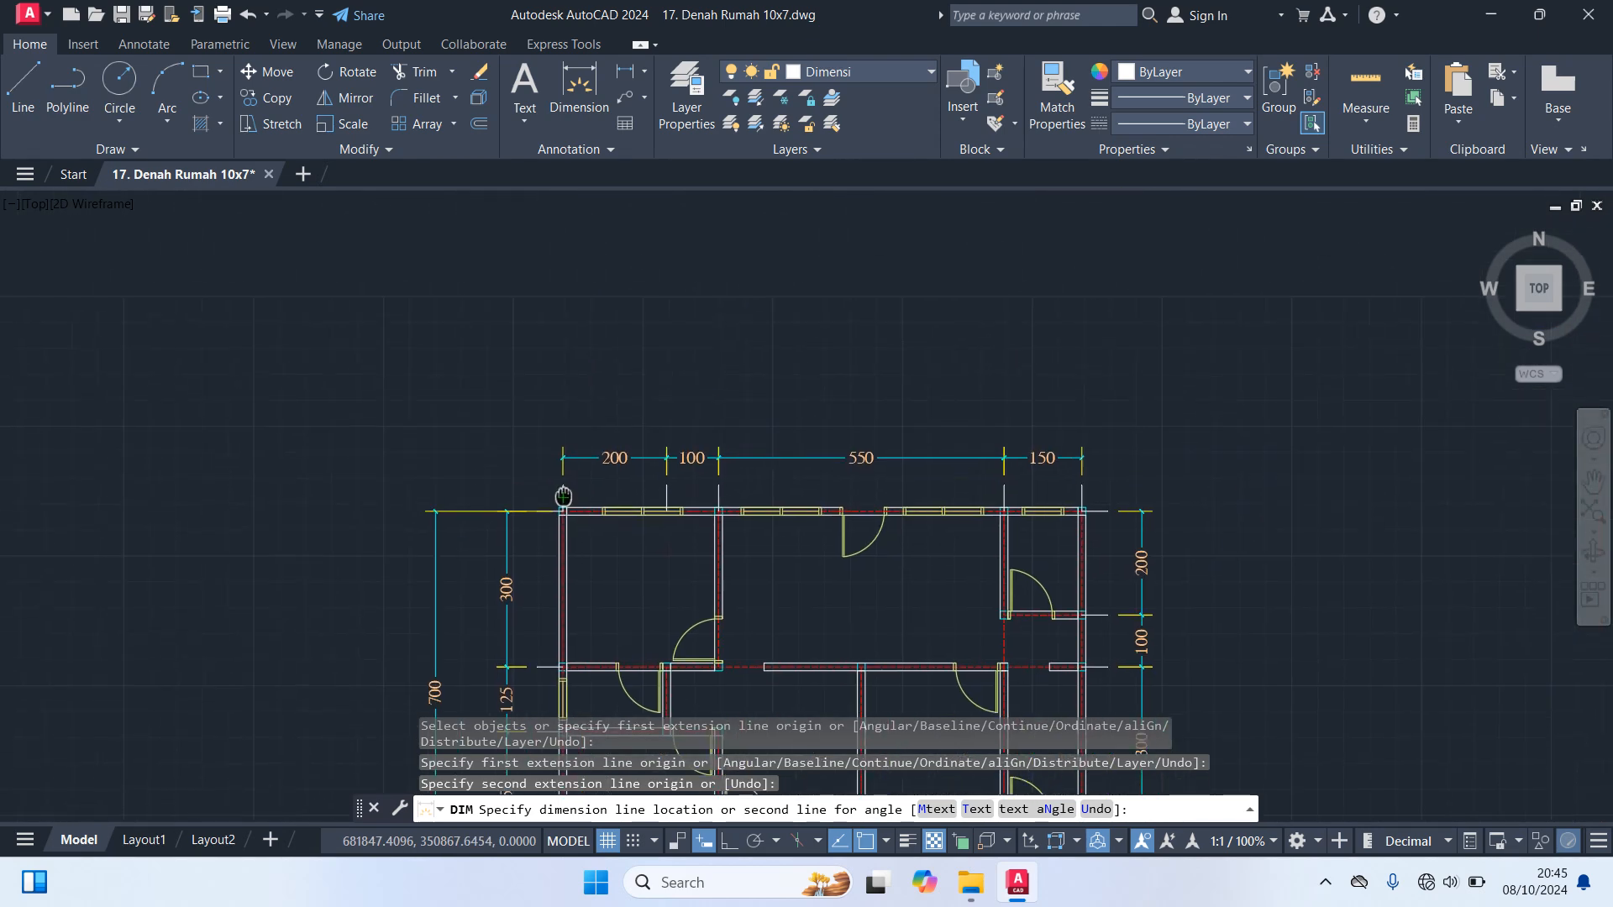
left_click(562, 400)
key("Return")
Make Teks the current layer
scroll(886, 325, "down", 2)
middle_click_drag(764, 487, 774, 369)
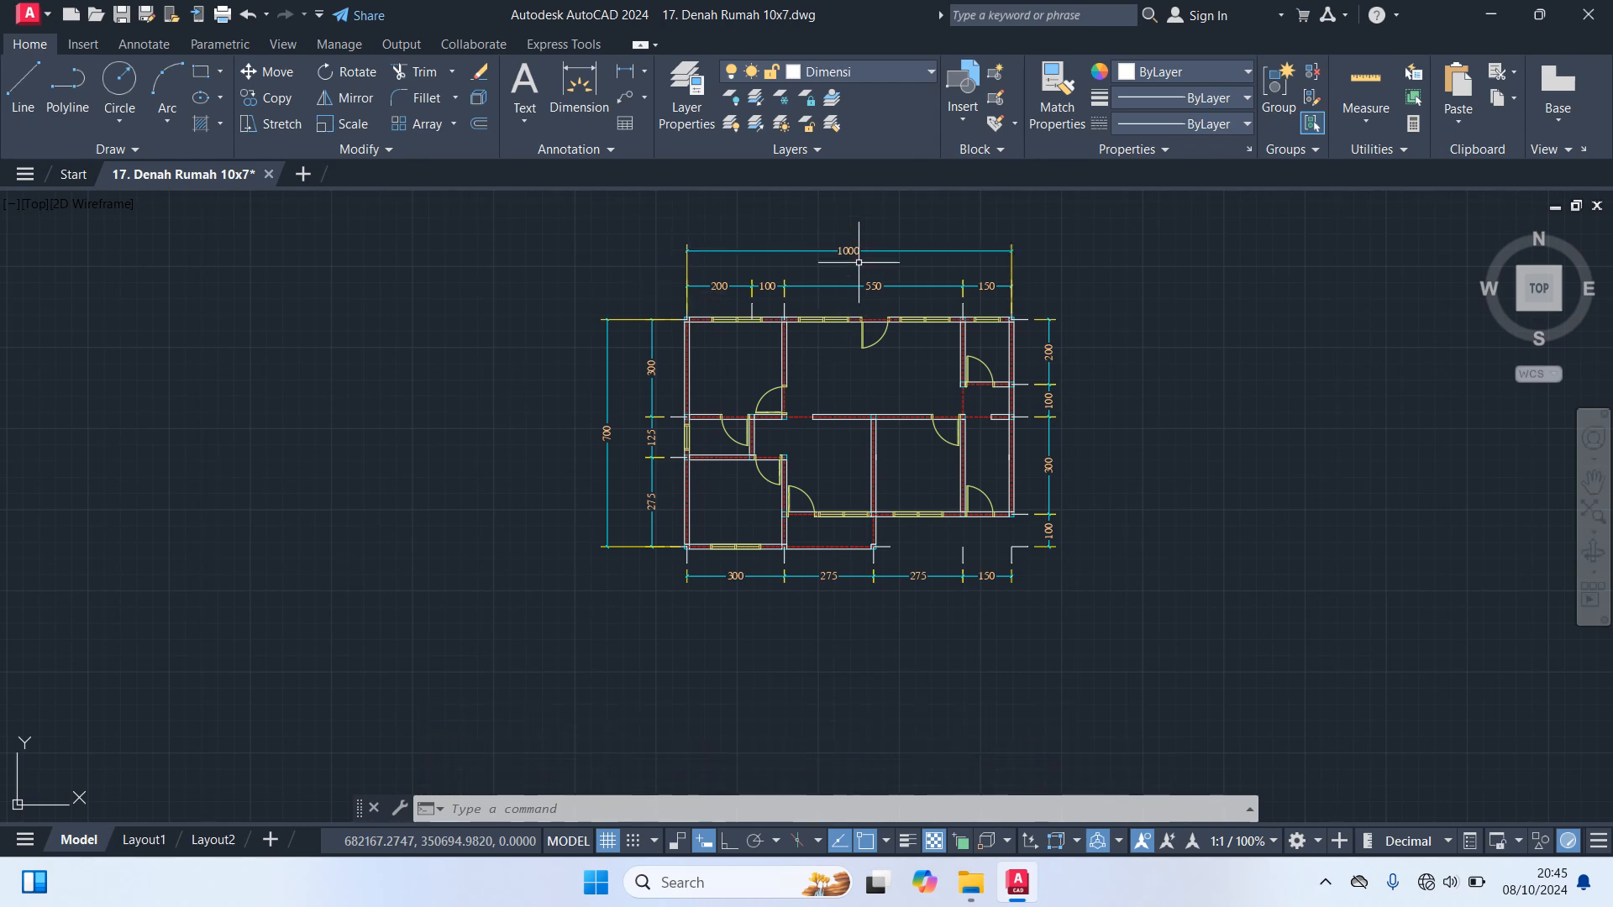
scroll(920, 234, "up", 4)
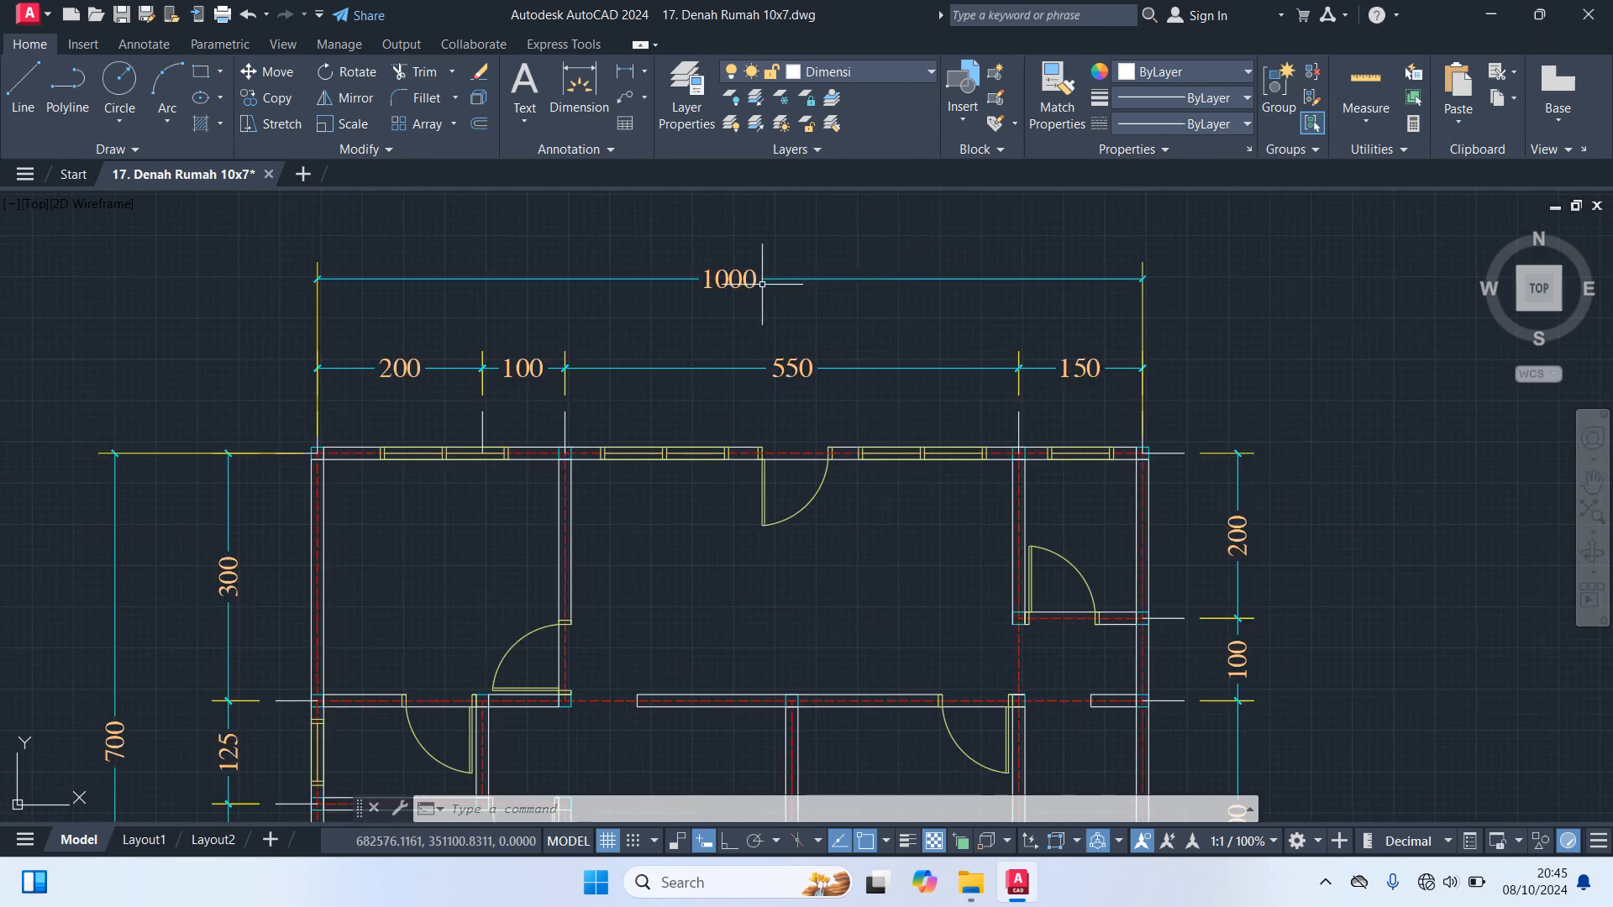
scroll(762, 284, "down", 3)
scroll(529, 437, "up", 1)
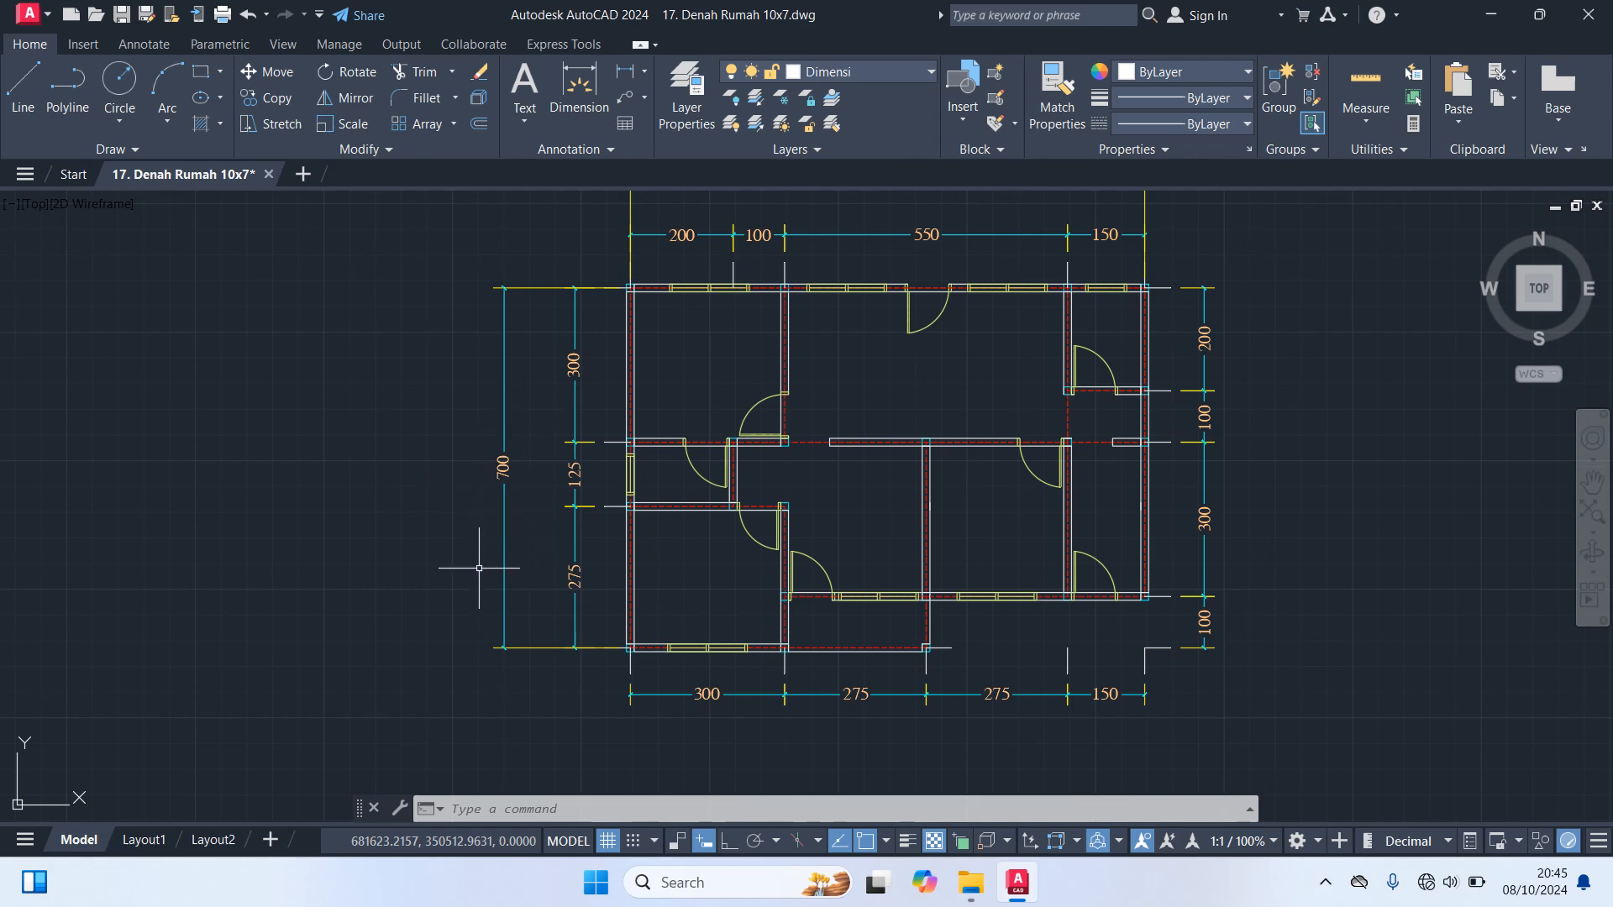
middle_click_drag(406, 476, 336, 504)
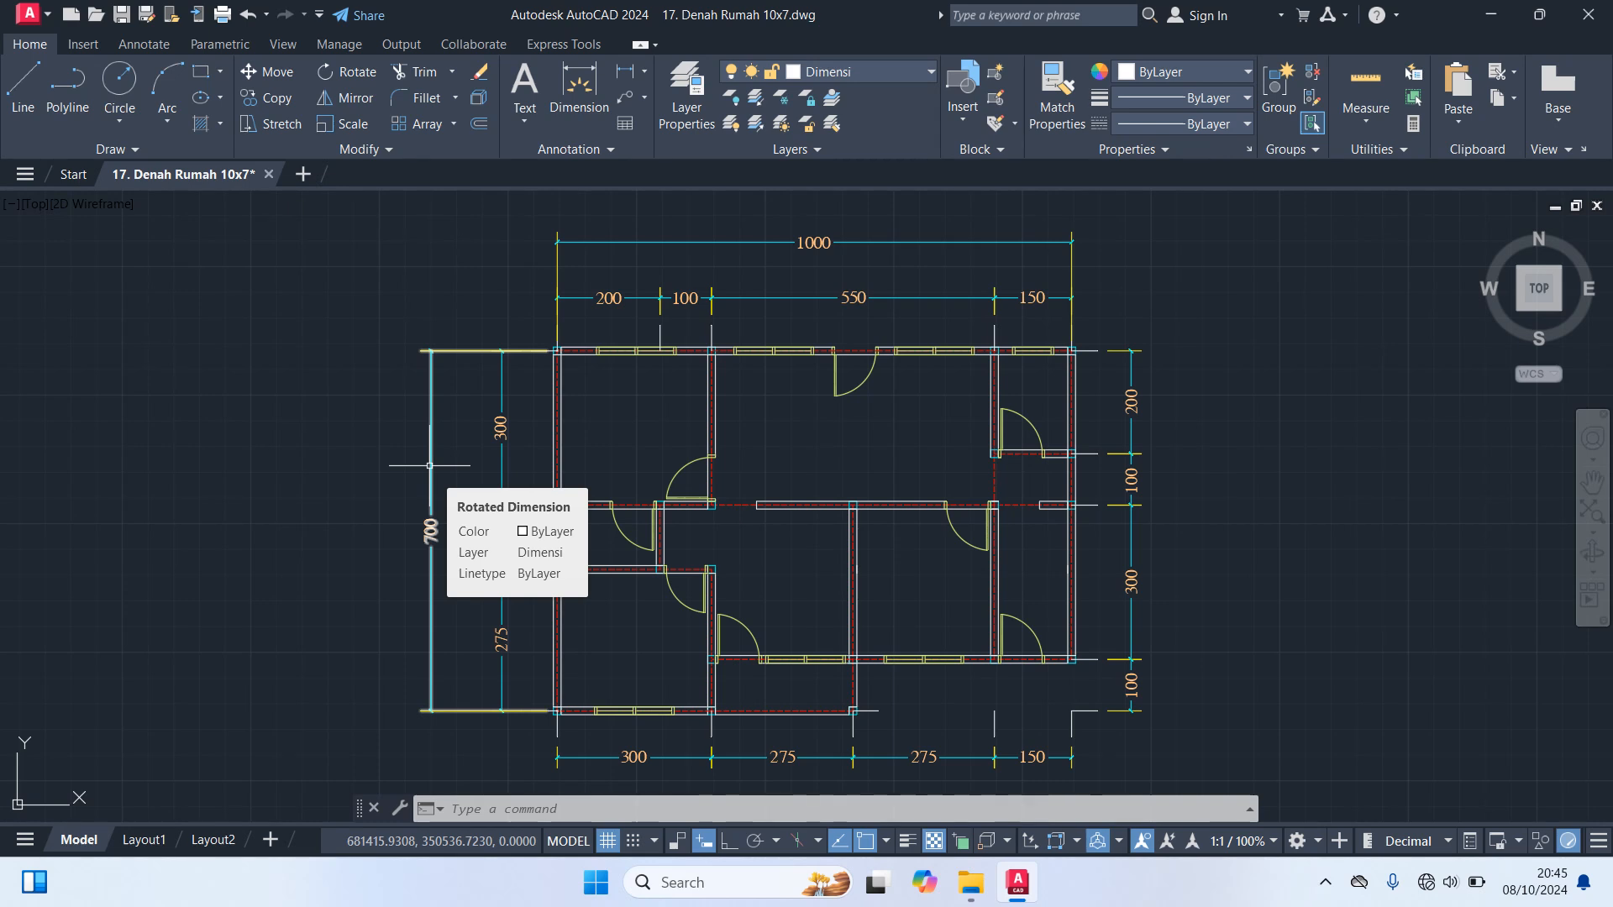
left_click(872, 75)
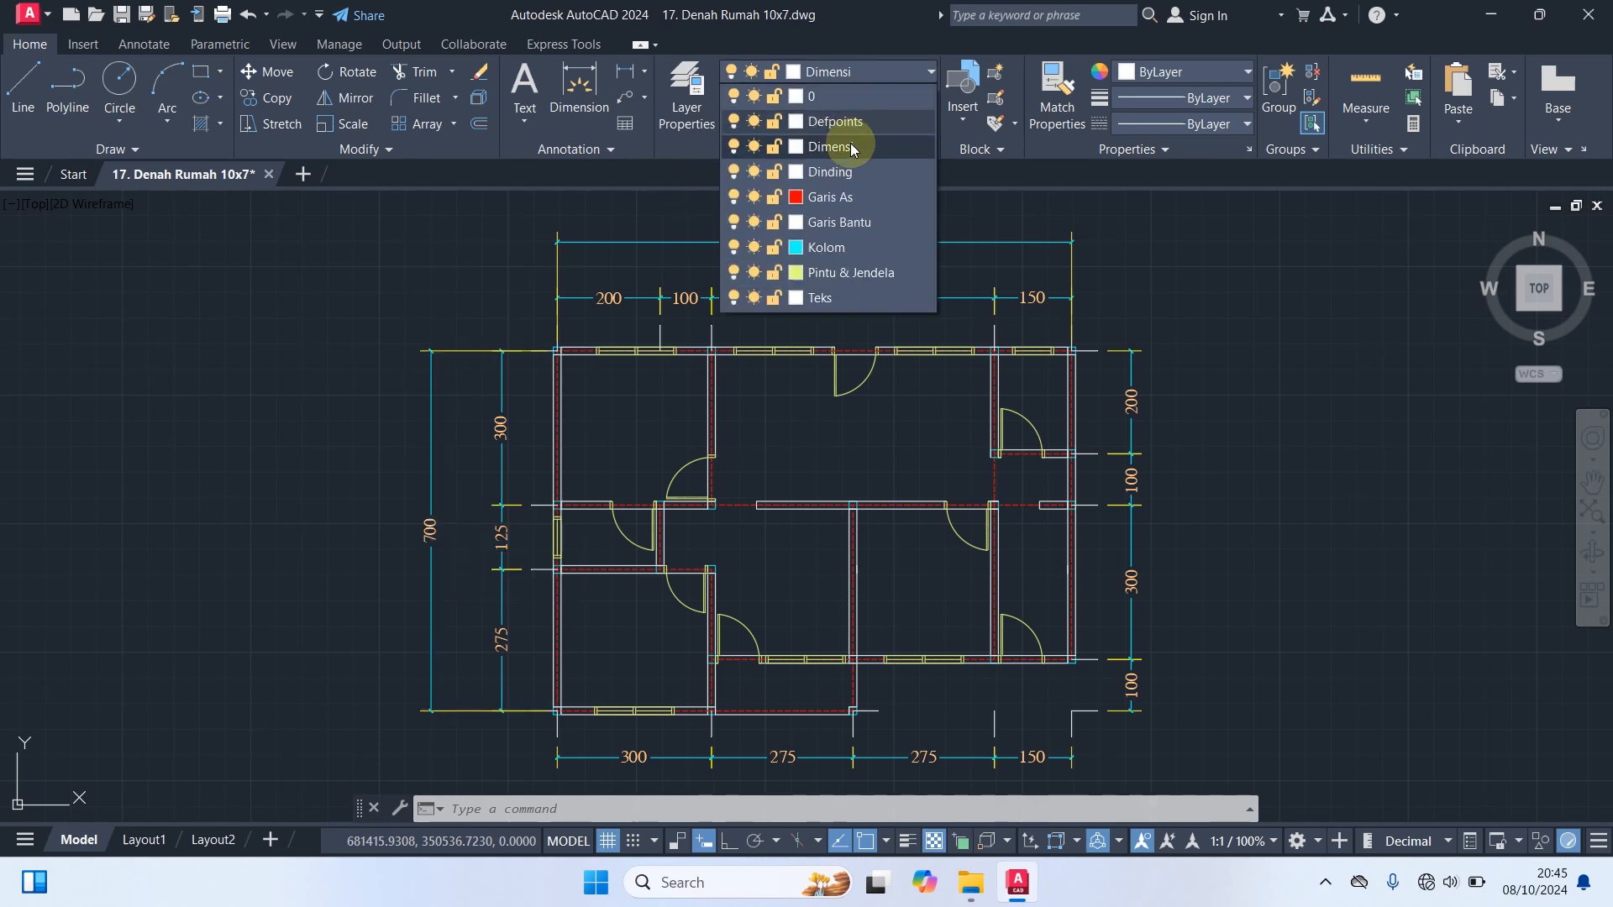
left_click(840, 295)
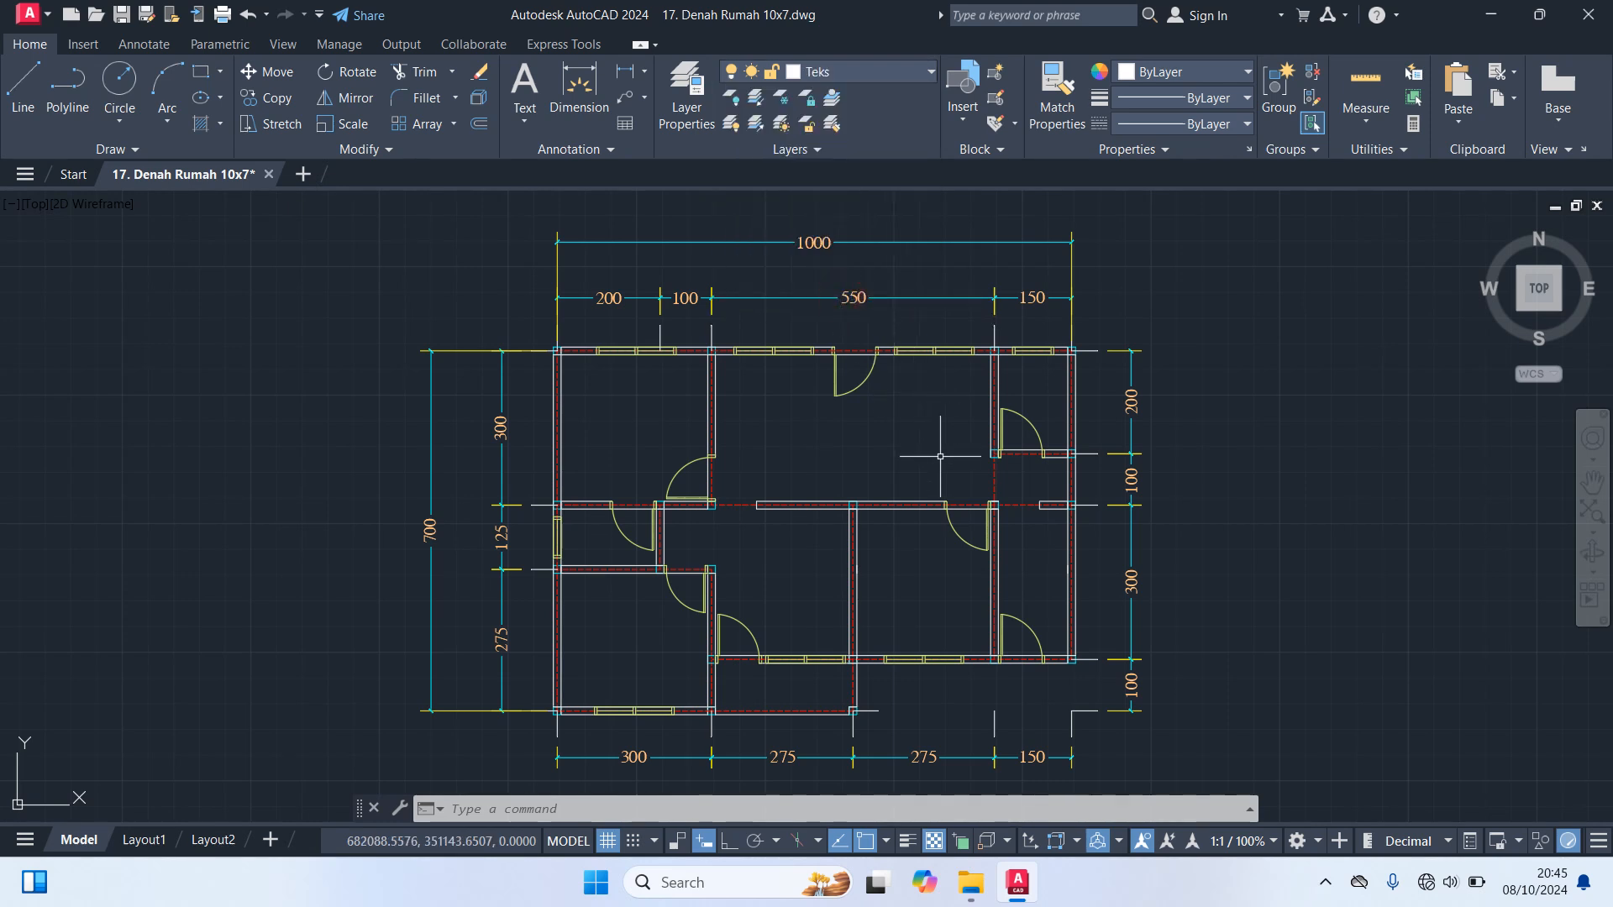
Create a multiline text reading "Teks" in the porch area at the bottom of the plan
middle_click_drag(1302, 628, 1338, 504)
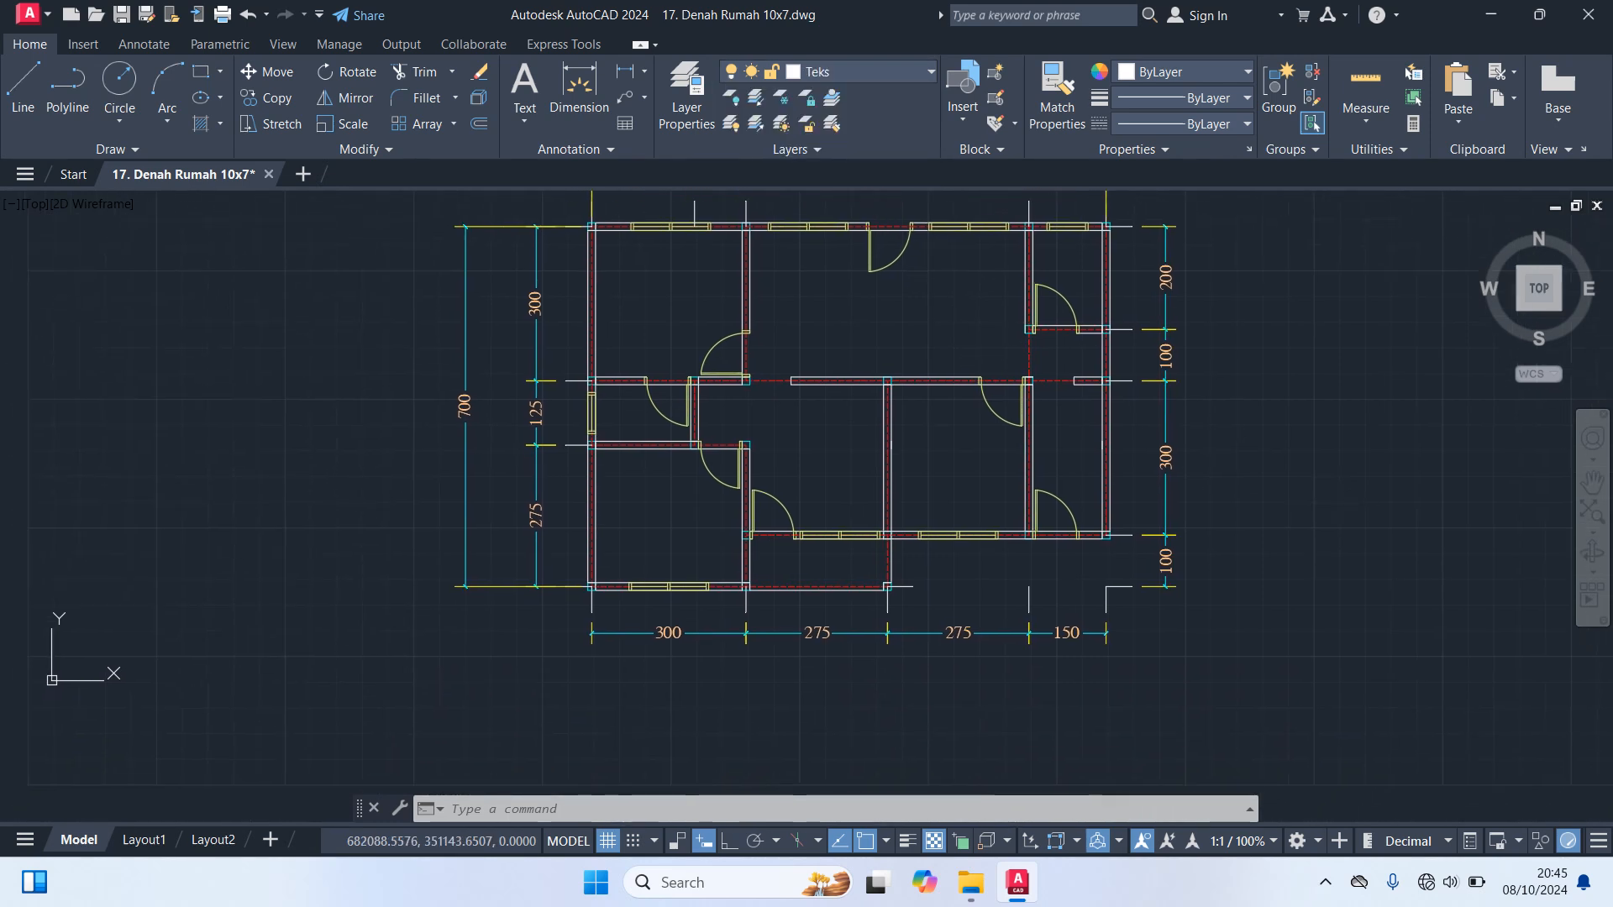
type("mt")
key("Return")
scroll(764, 576, "up", 4)
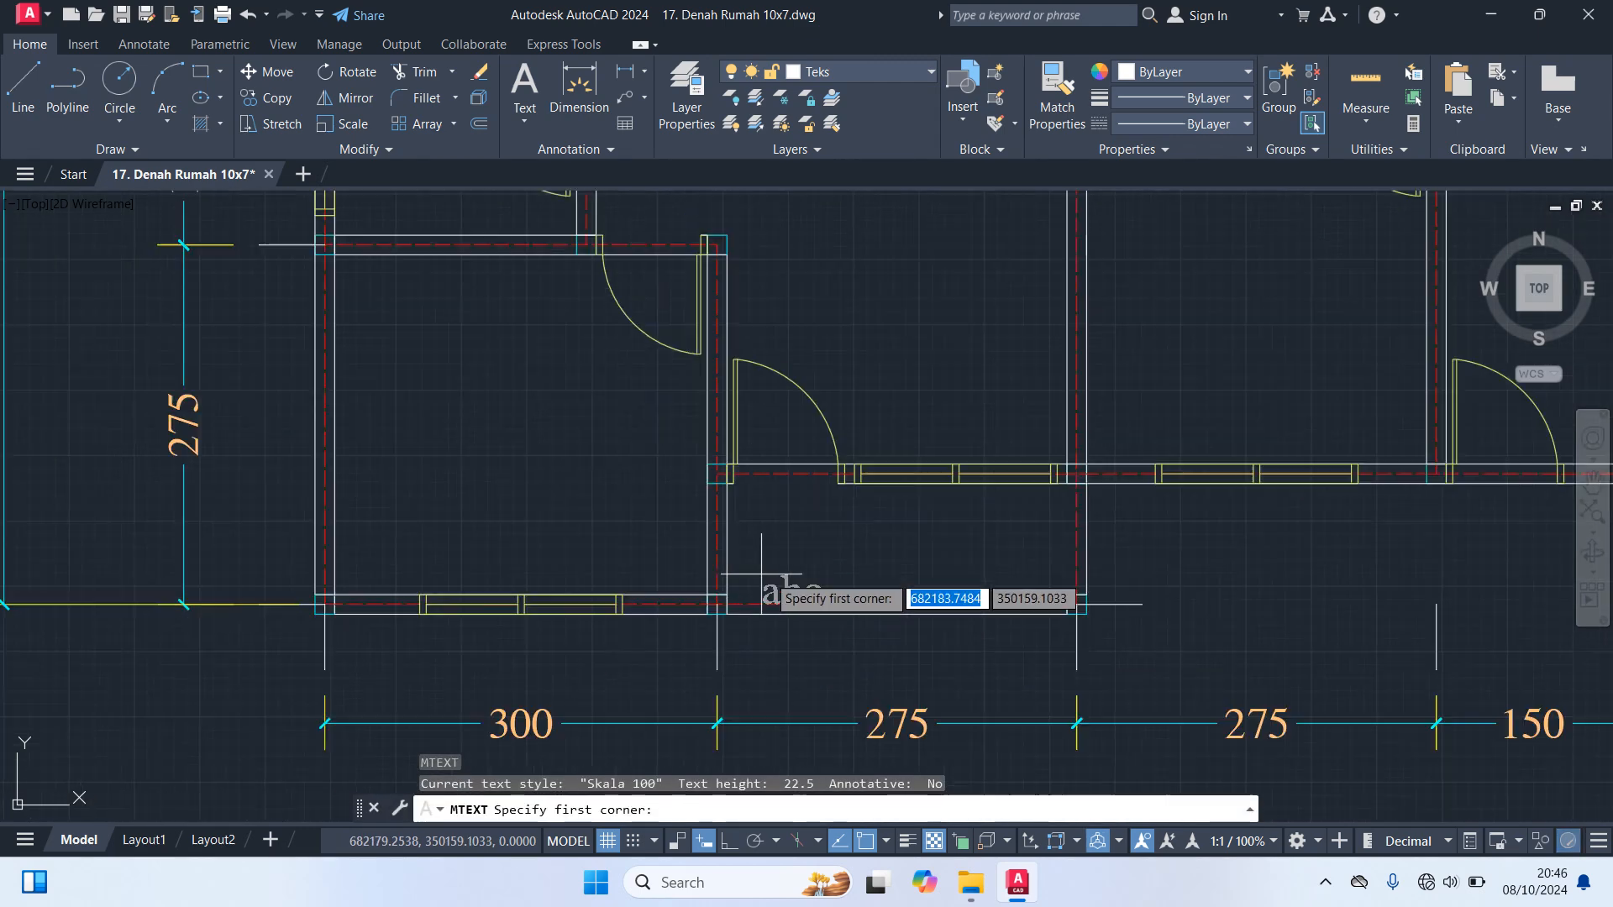
left_click(824, 523)
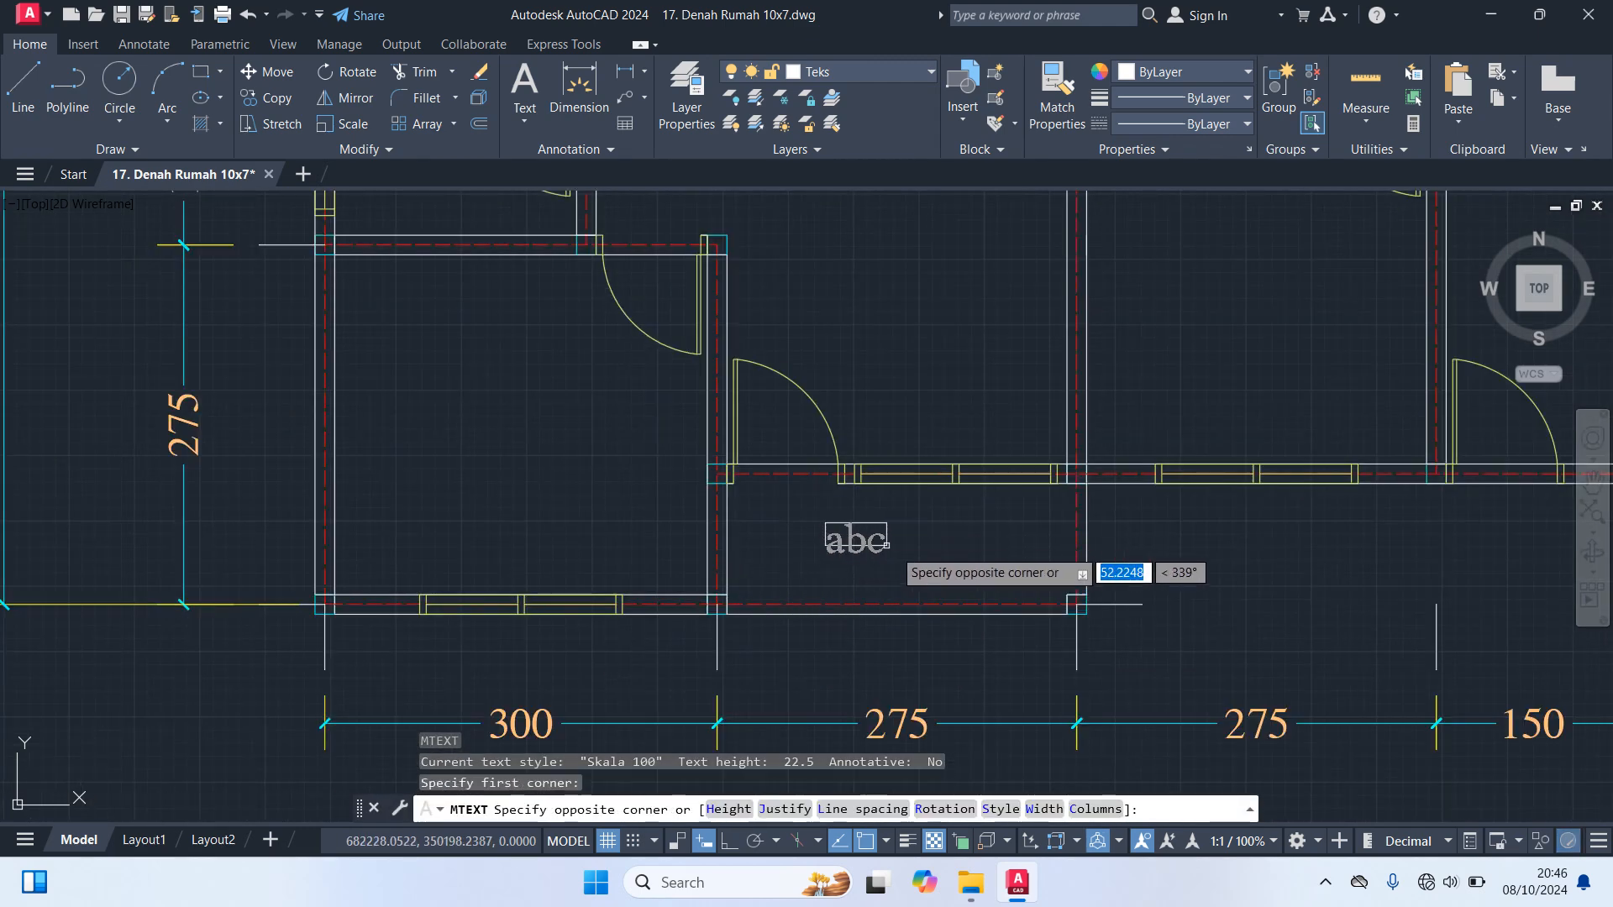
left_click(1019, 583)
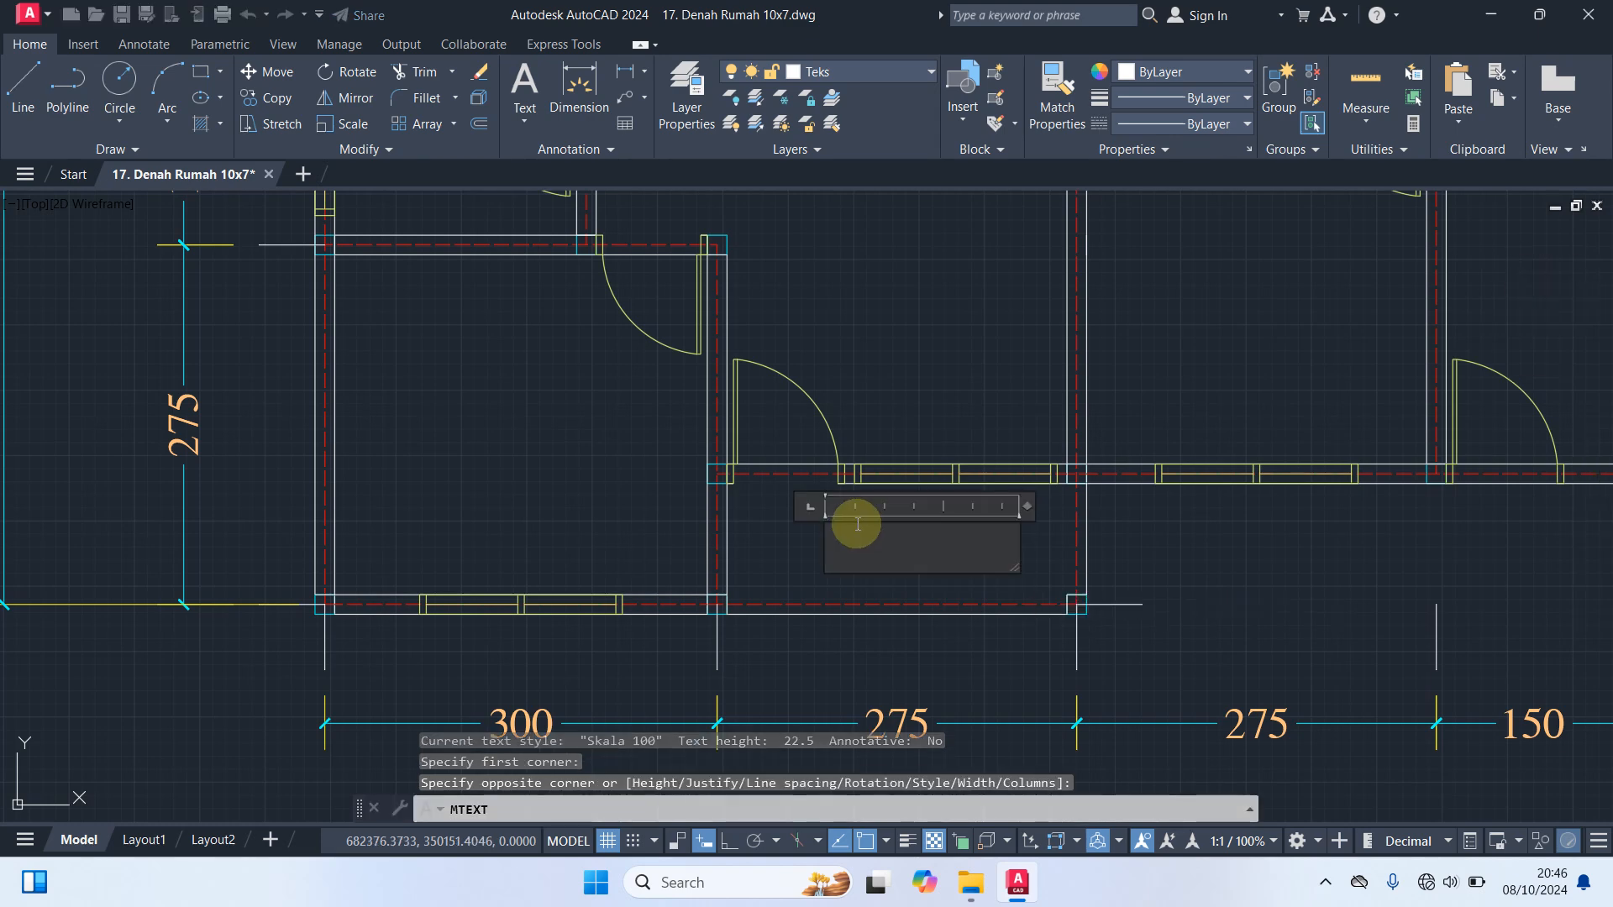
type("Teks")
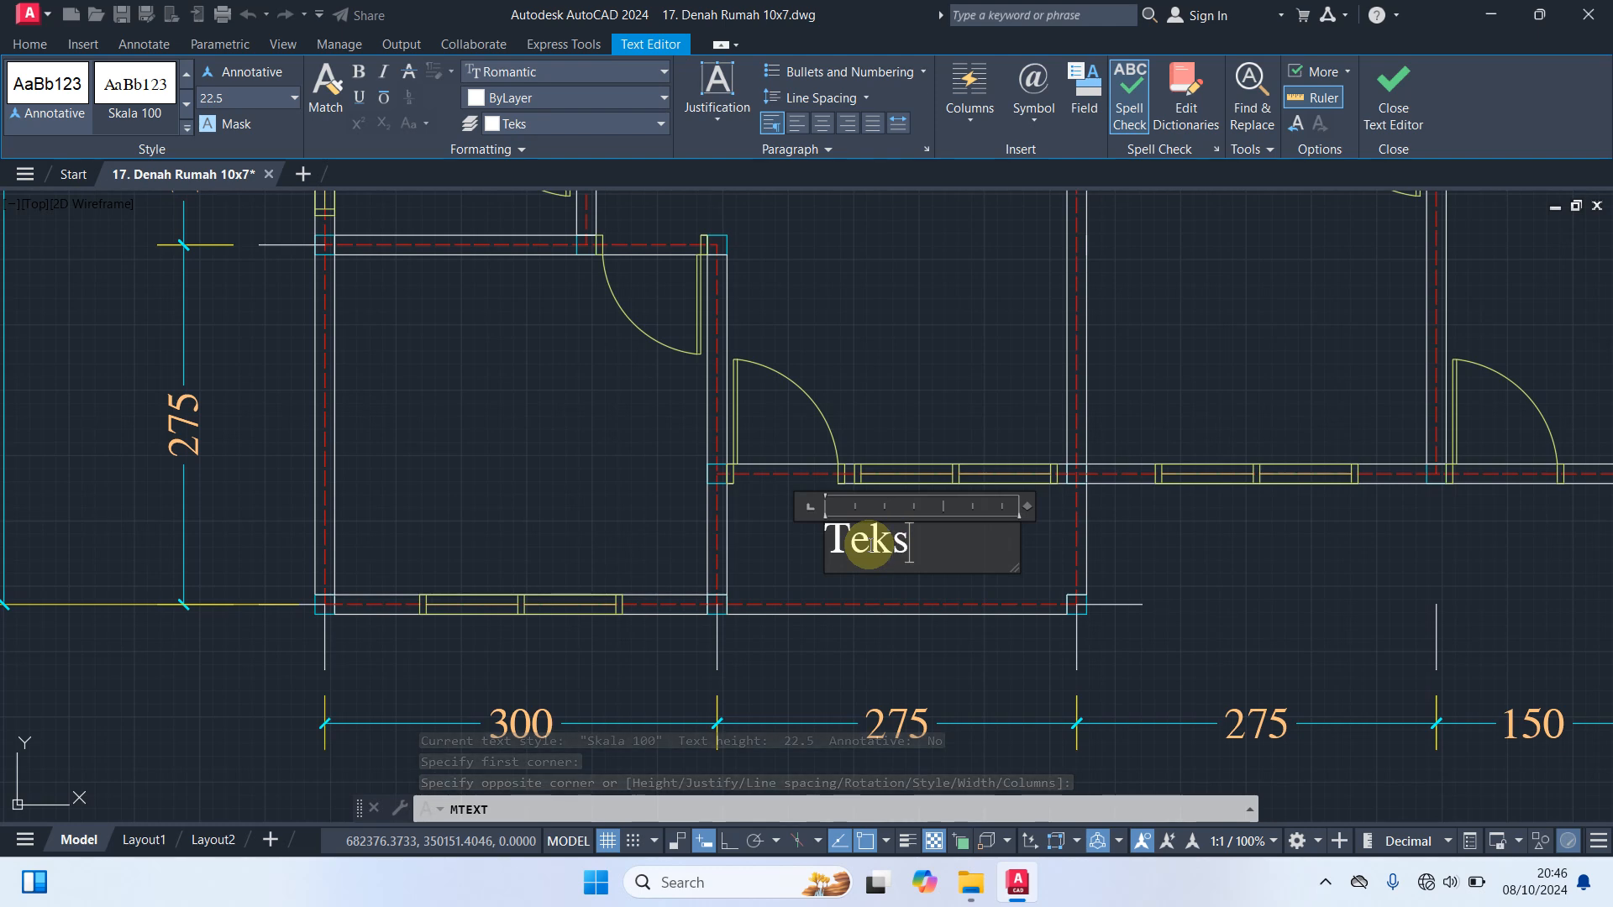
Centre the "Teks" paragraph within its text box and finish editing the text
left_click_drag(942, 540, 634, 522)
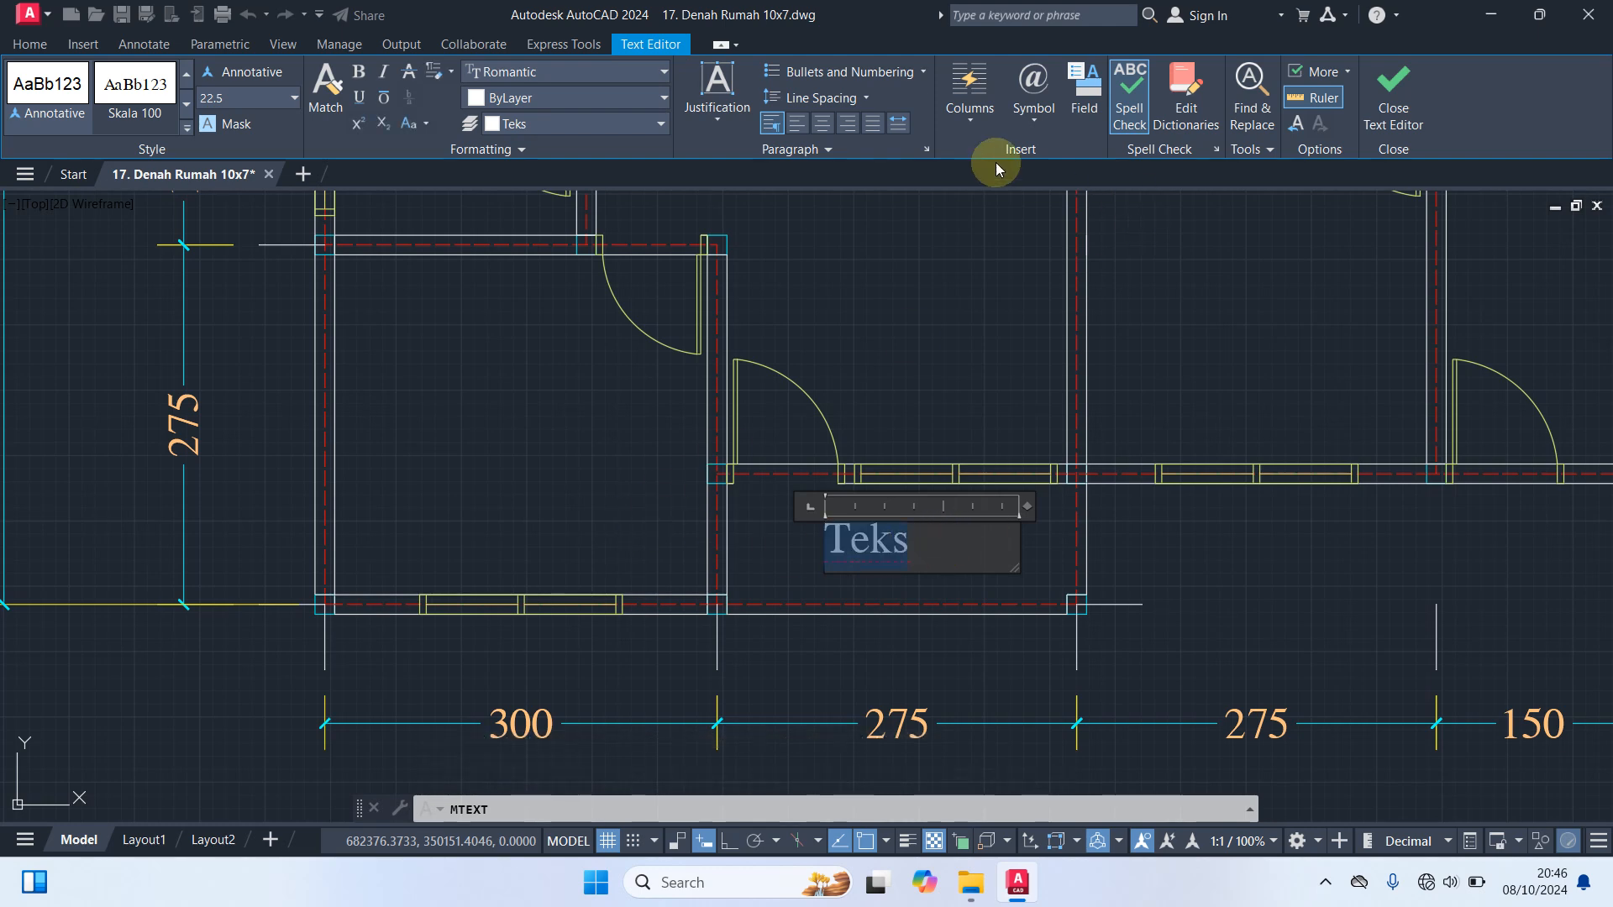
left_click(824, 125)
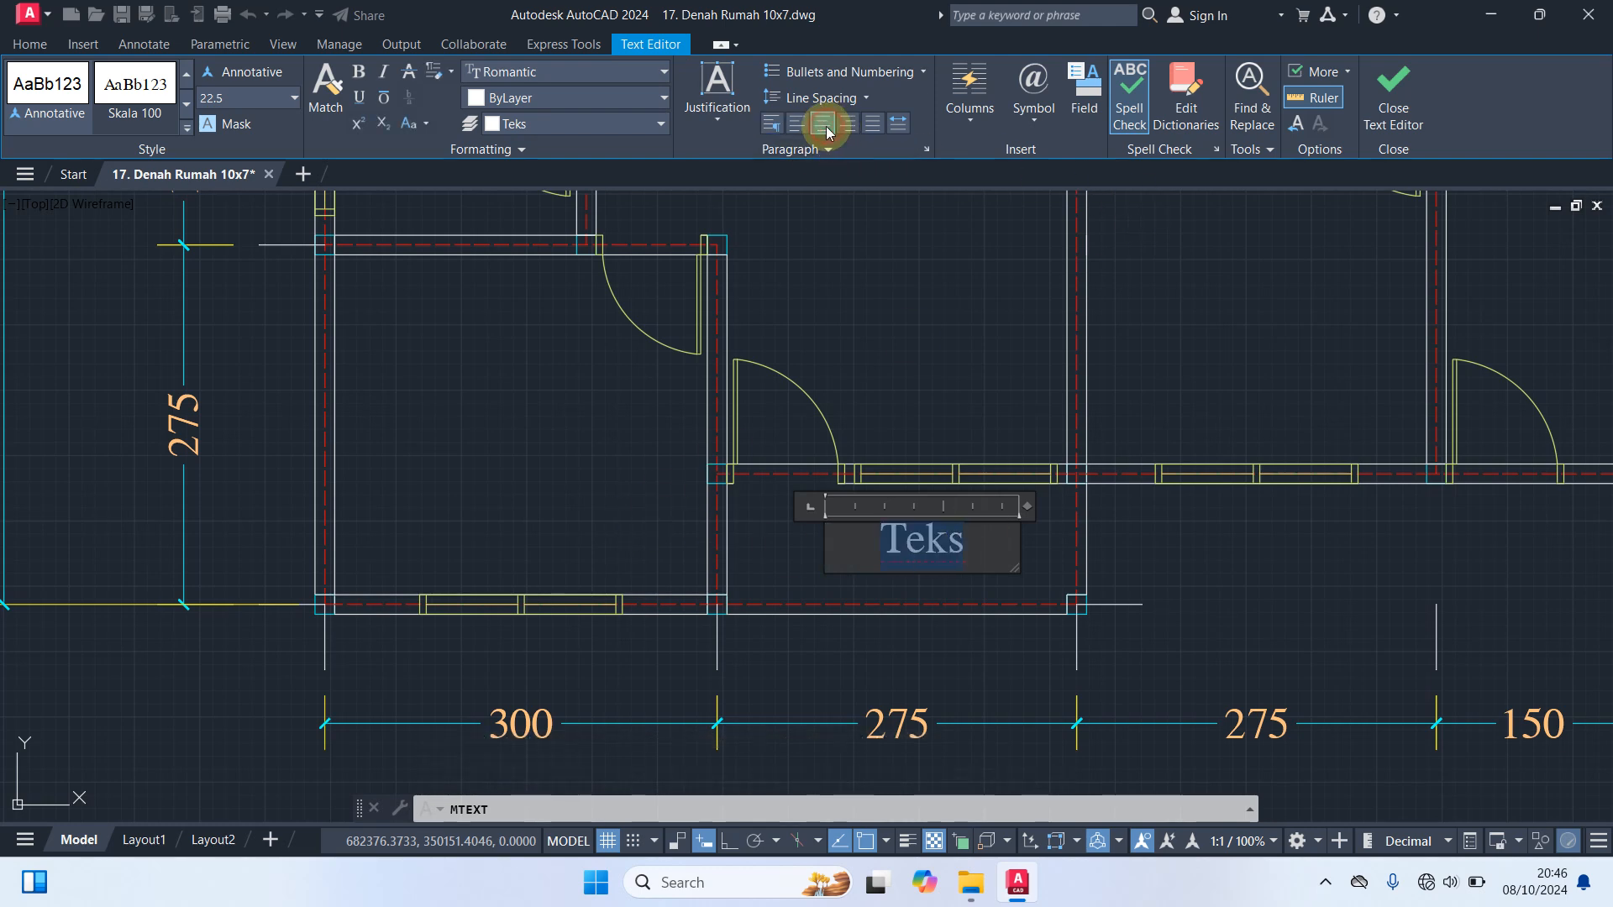
left_click(1040, 553)
Copy the porch's "Teks" label into the lower-left room, the room above the porch, the room right of it and the narrow far-right room
scroll(1037, 540, "down", 2)
middle_click_drag(1030, 561, 1045, 520)
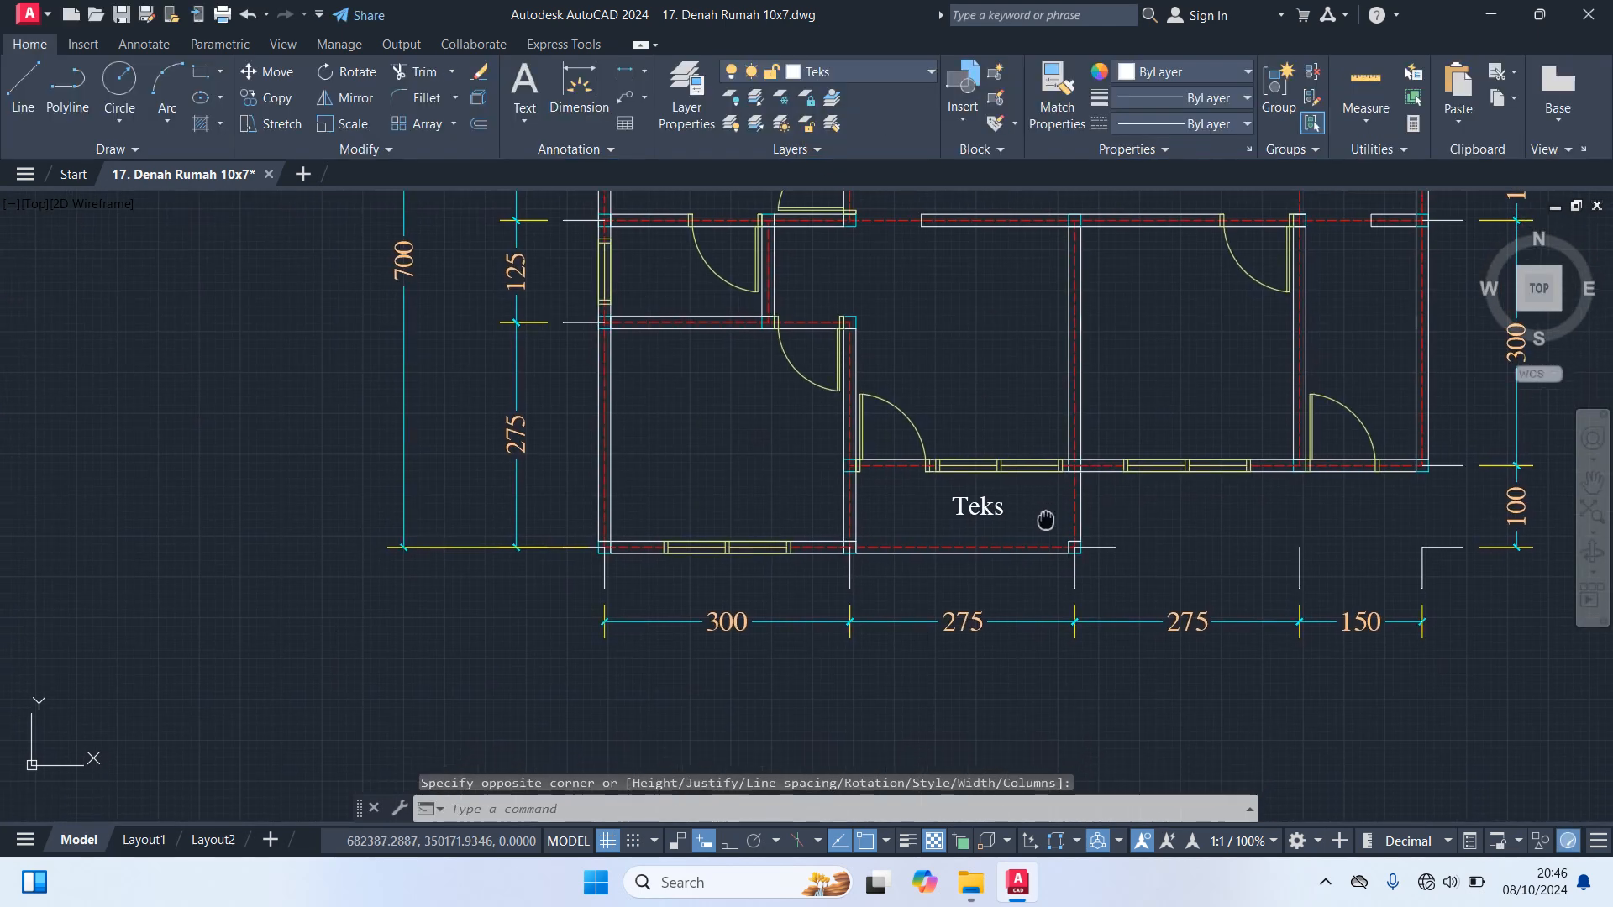
left_click(974, 508)
type("co")
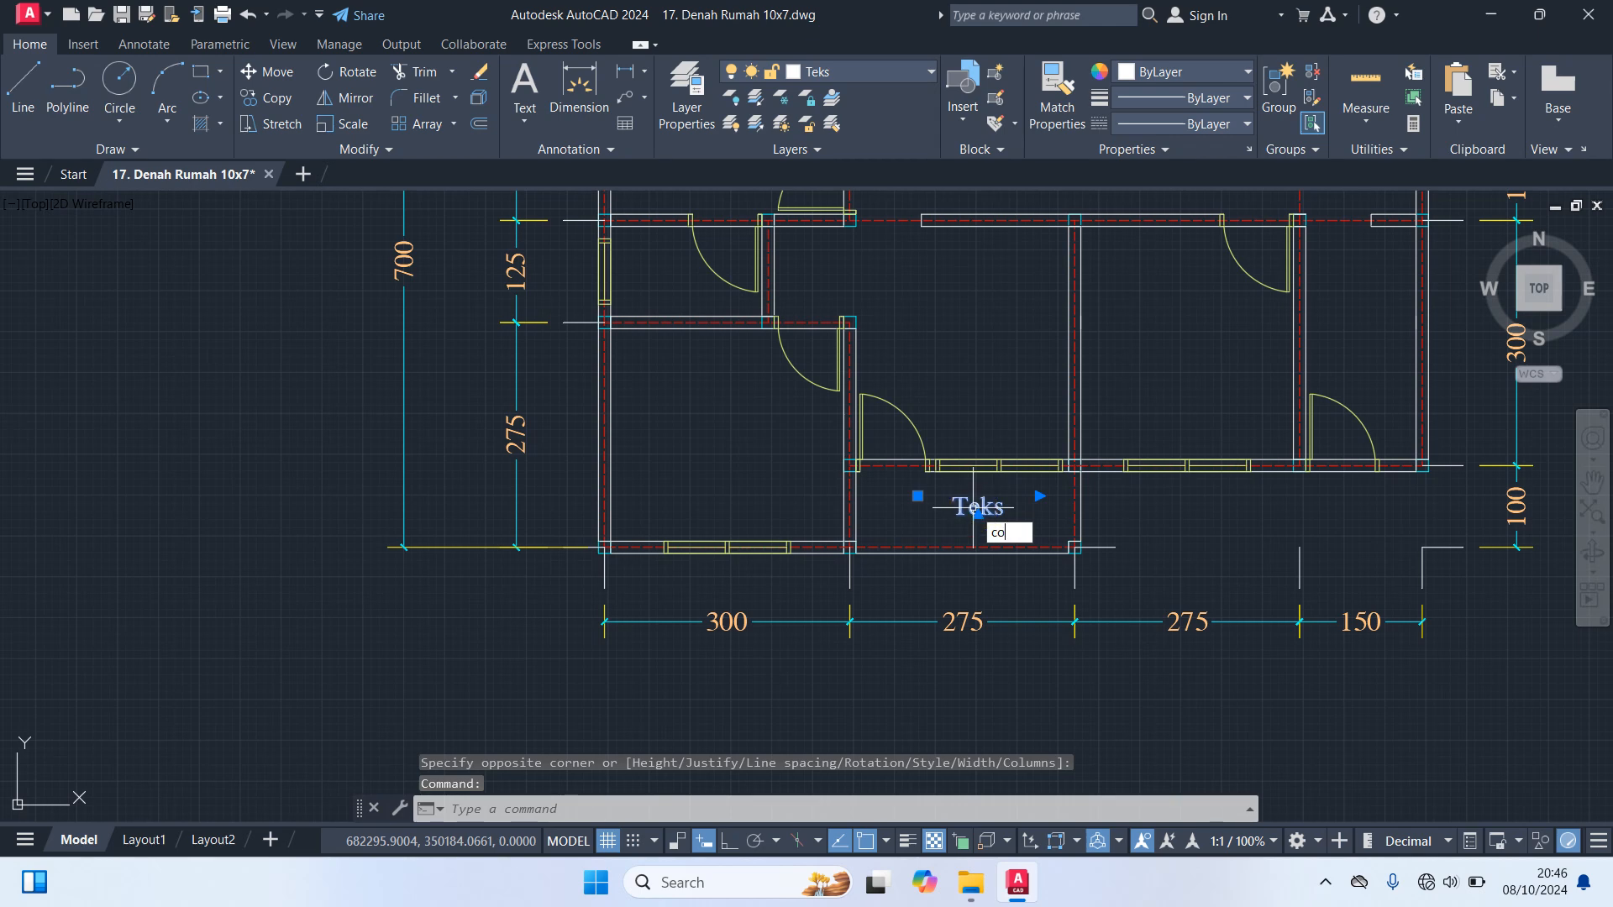
key("Return")
left_click(970, 504)
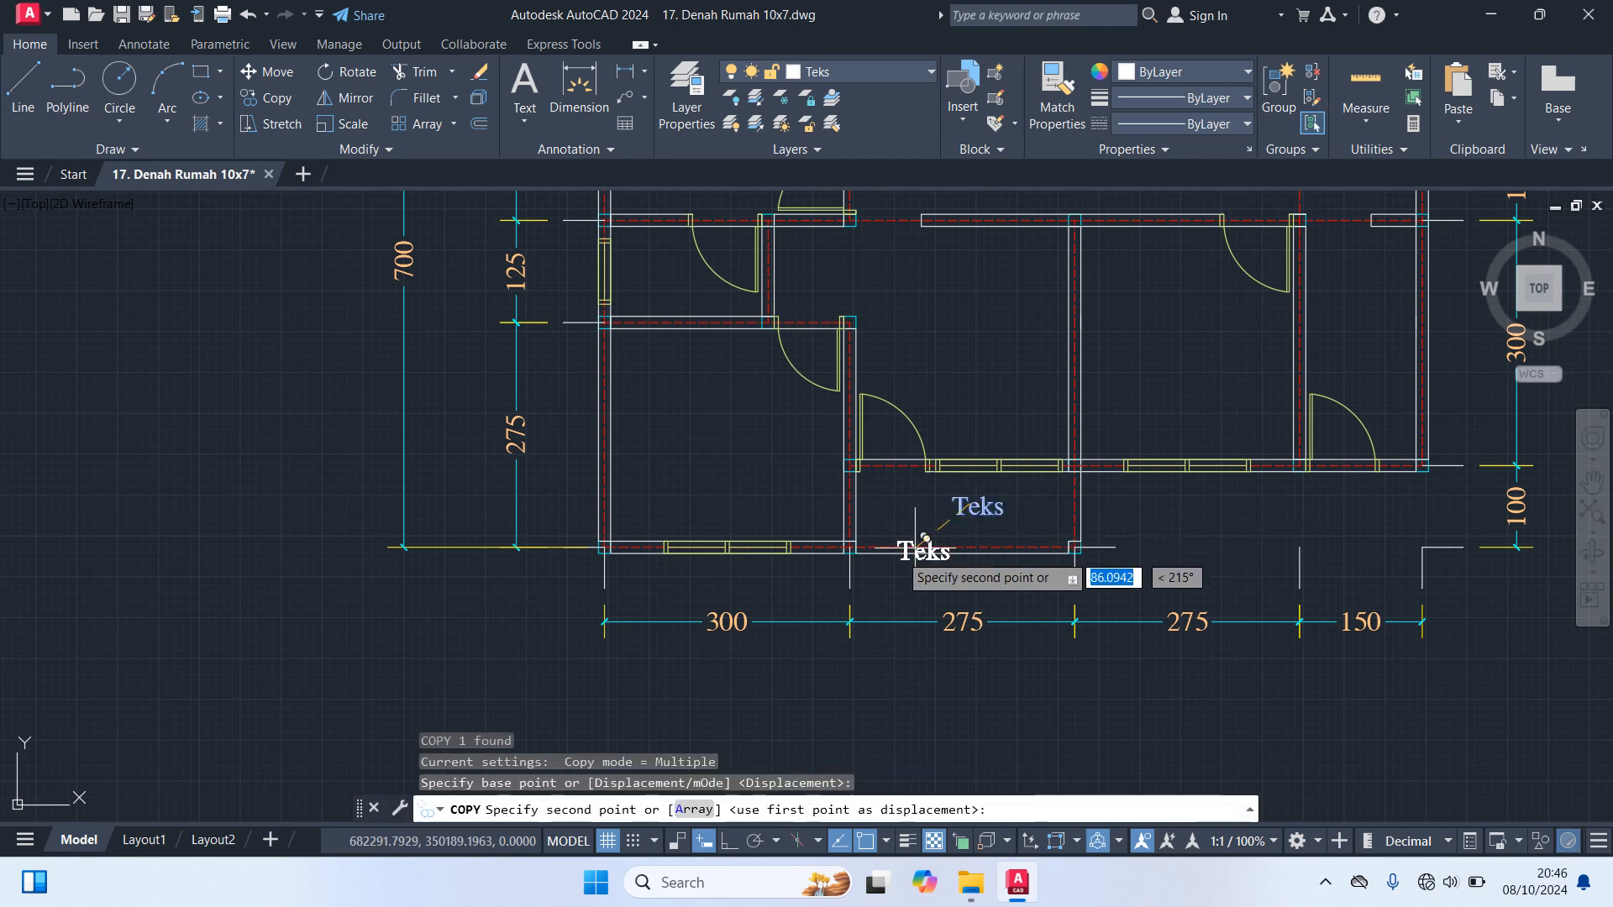
left_click(708, 430)
middle_click_drag(960, 335, 933, 502)
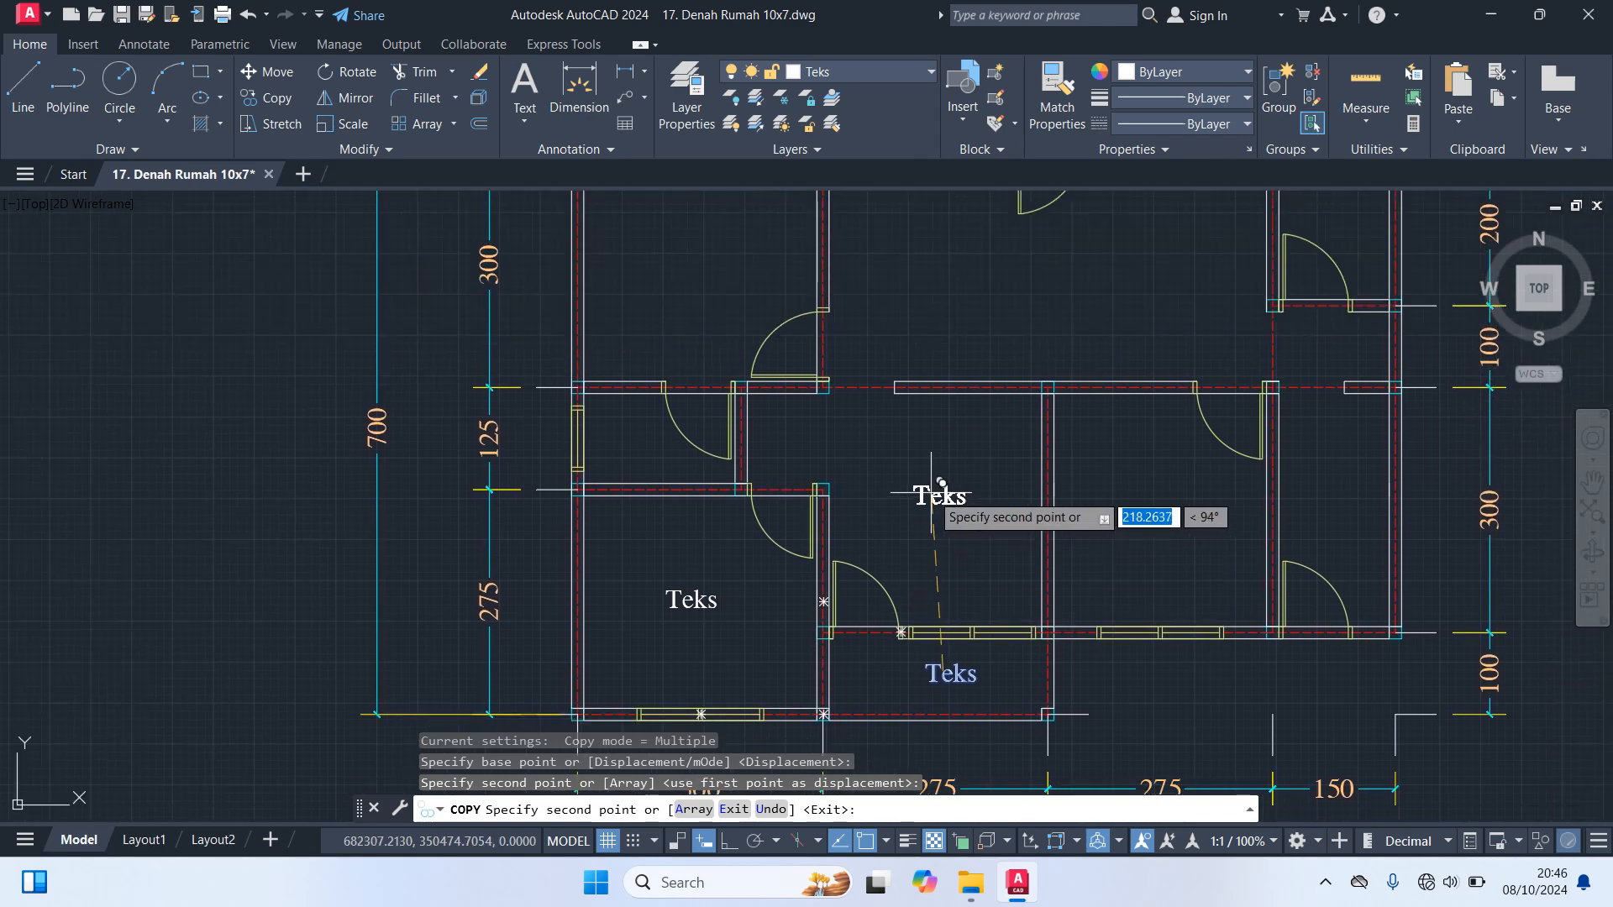
left_click(932, 492)
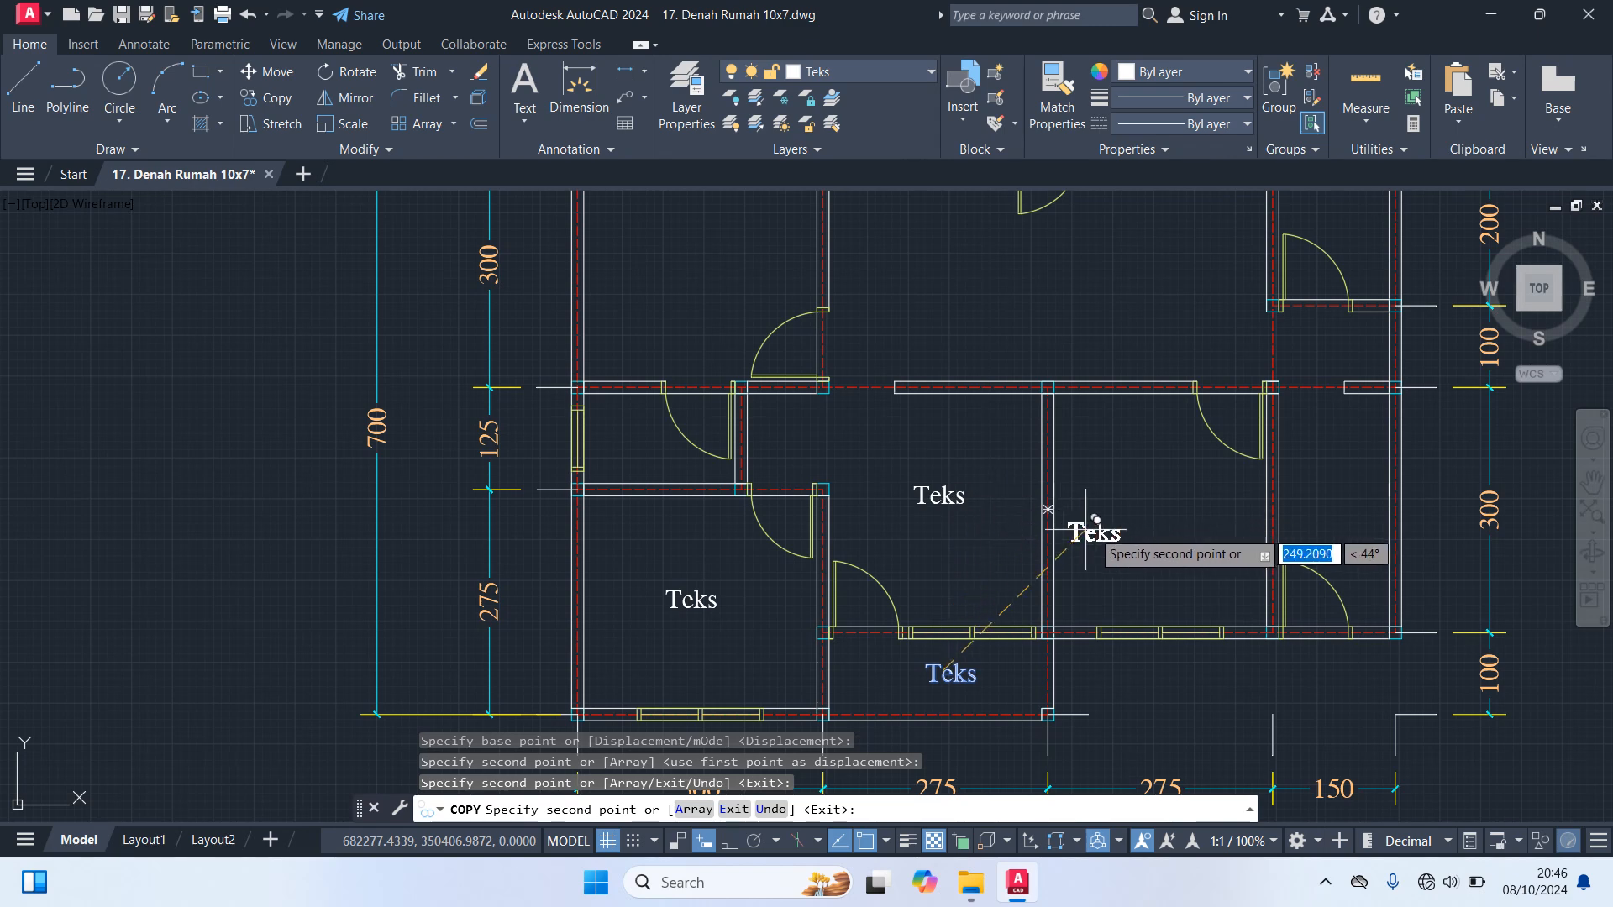
left_click(1143, 502)
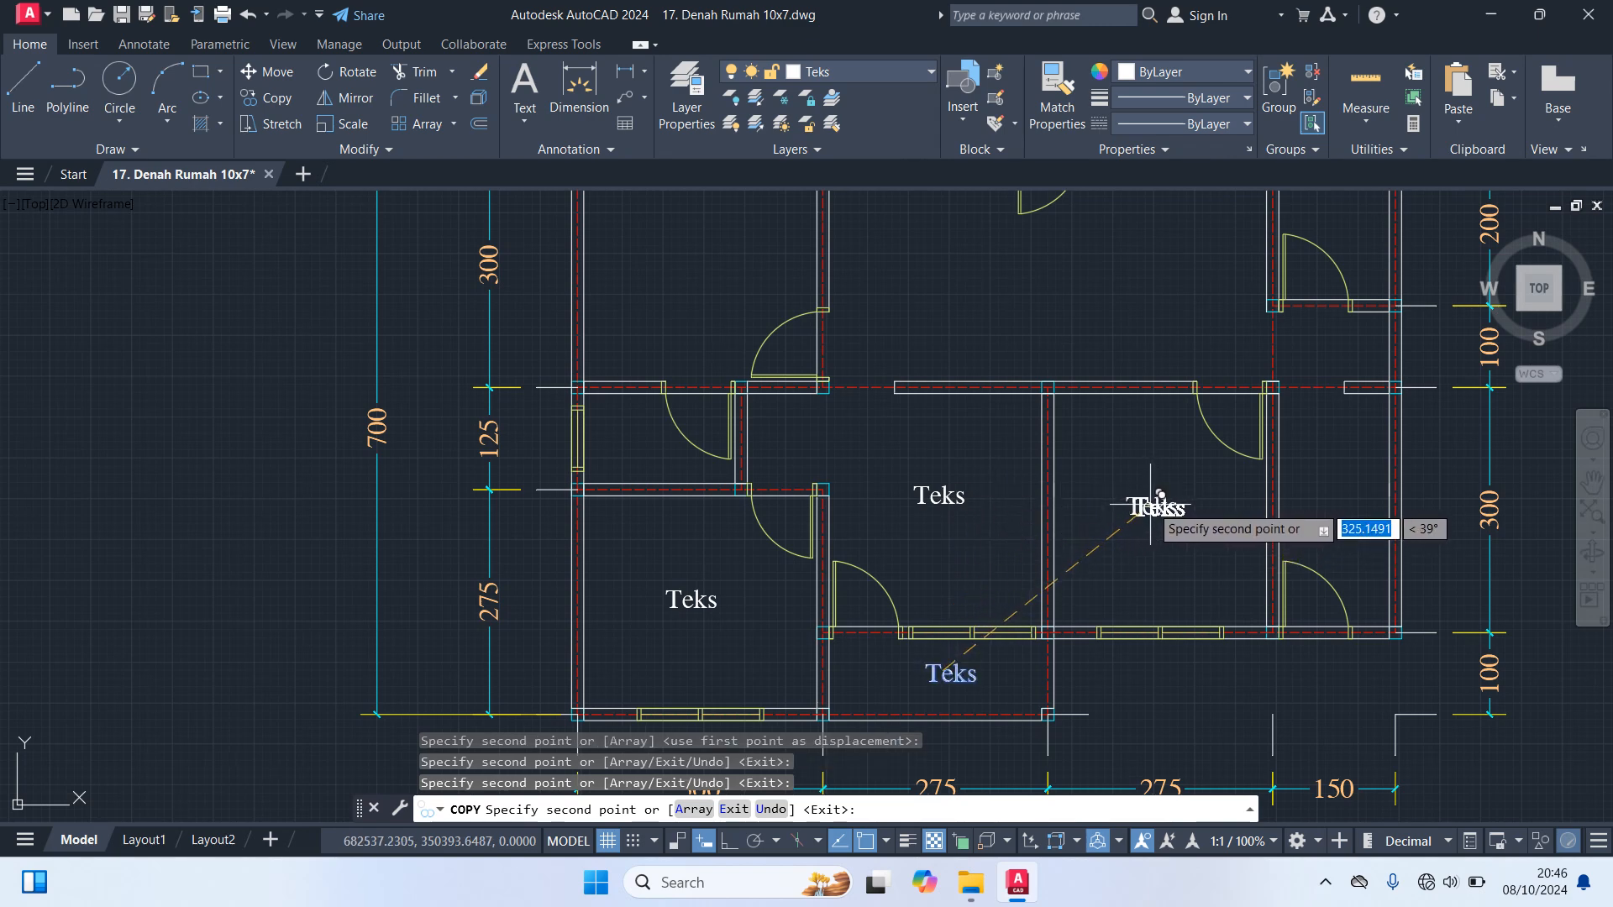
left_click(1328, 468)
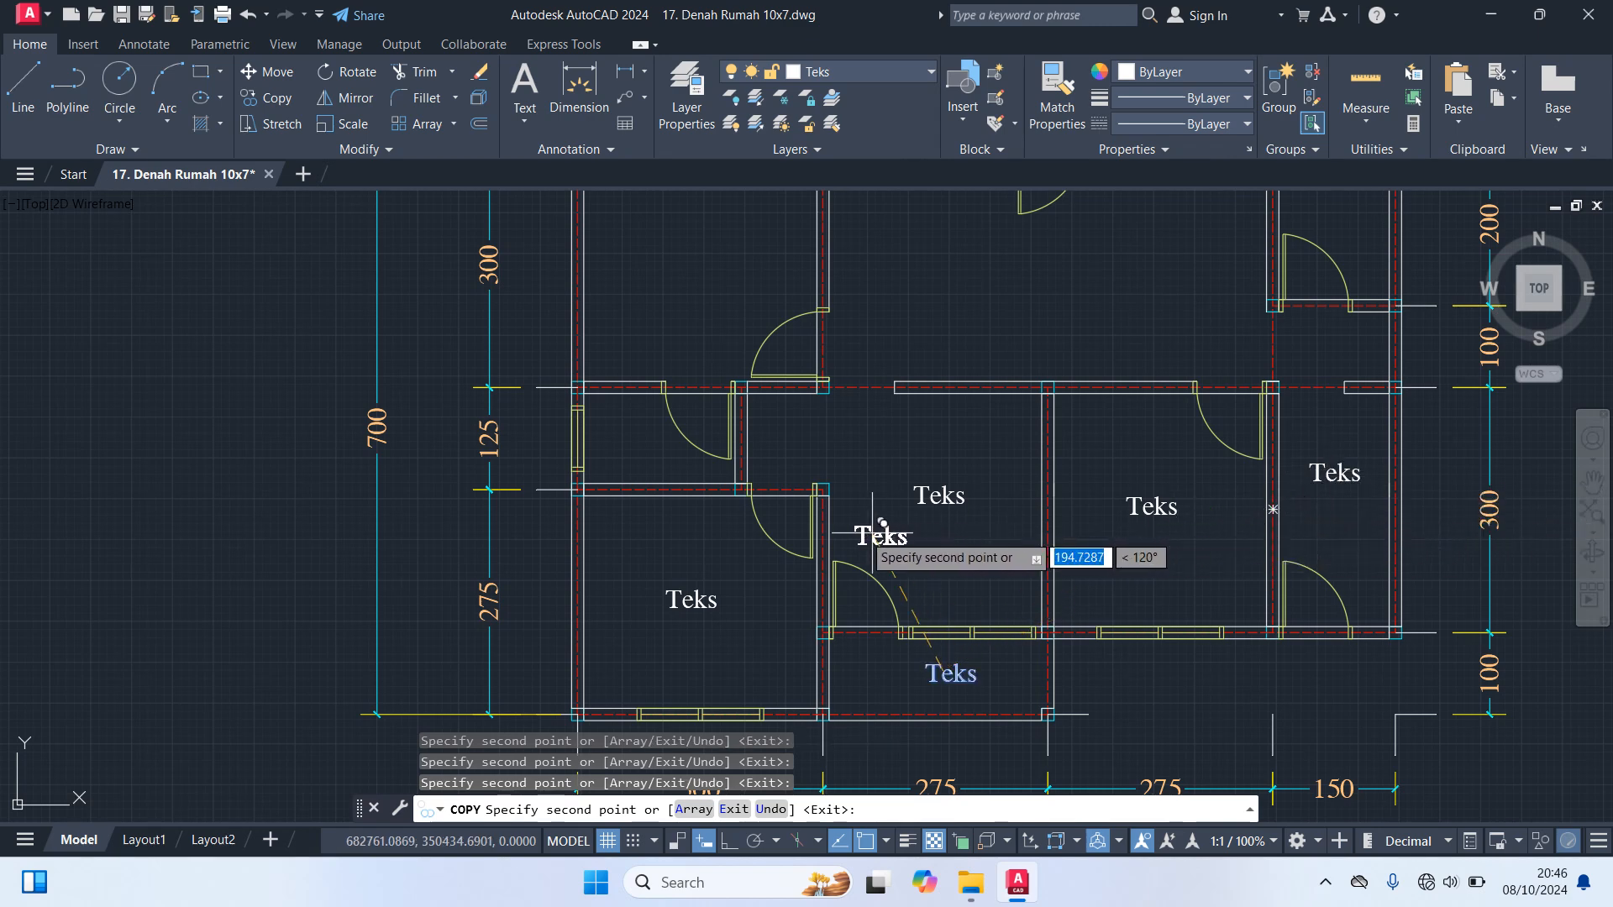
Place further "Teks" copies in the small left room, the upper-left room, both halves of the large upper room and the upper-right room
middle_click_drag(622, 435, 648, 620)
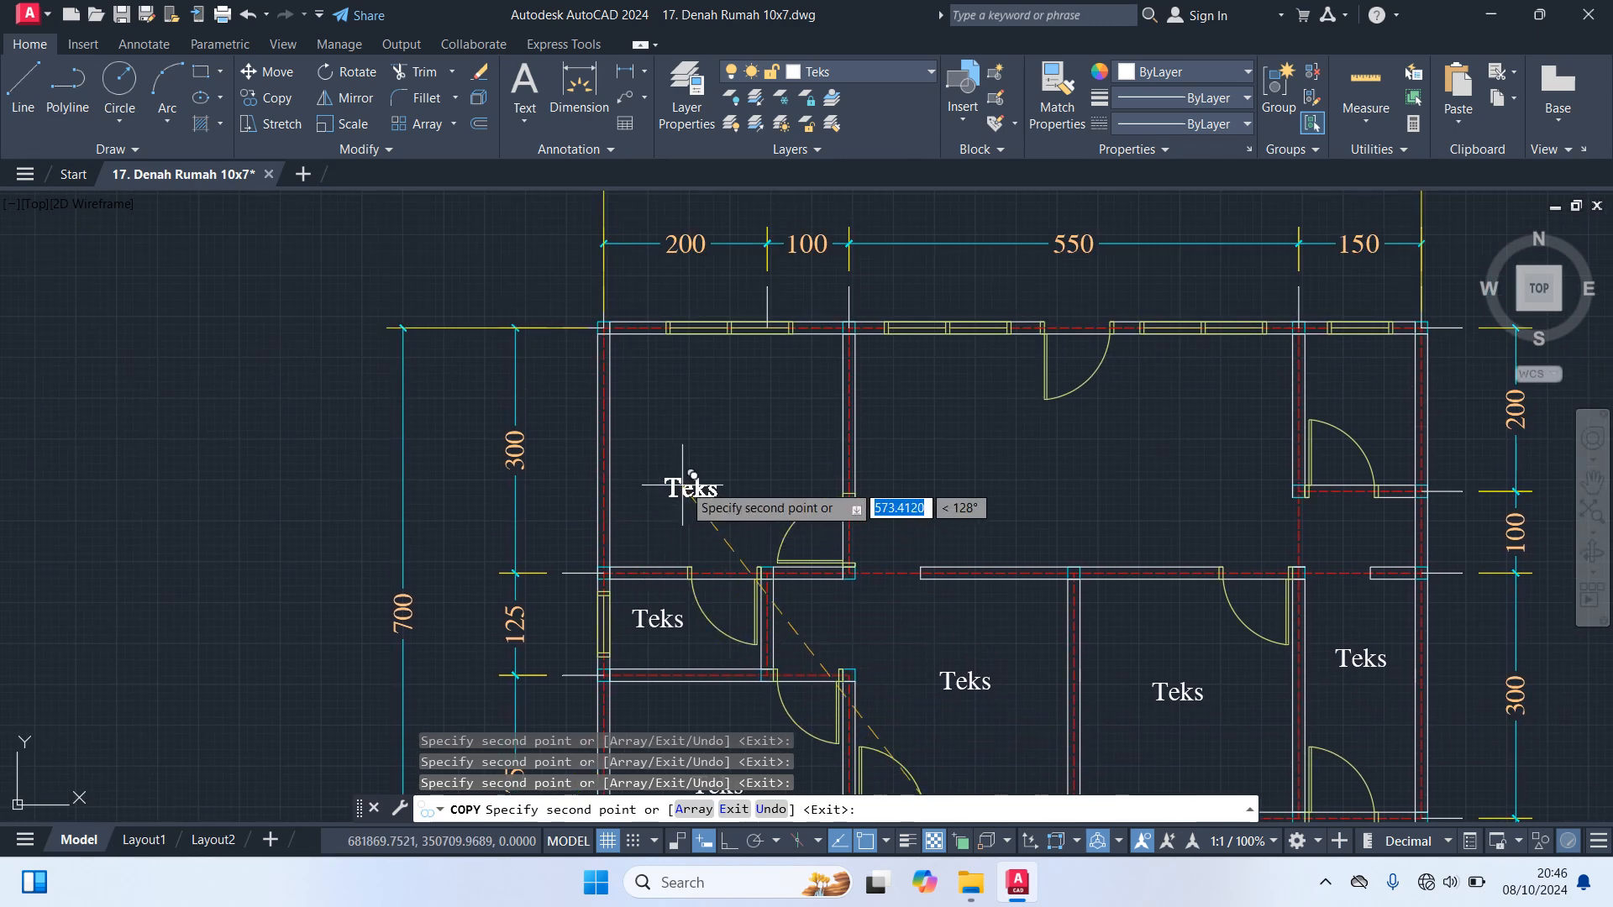
left_click(699, 438)
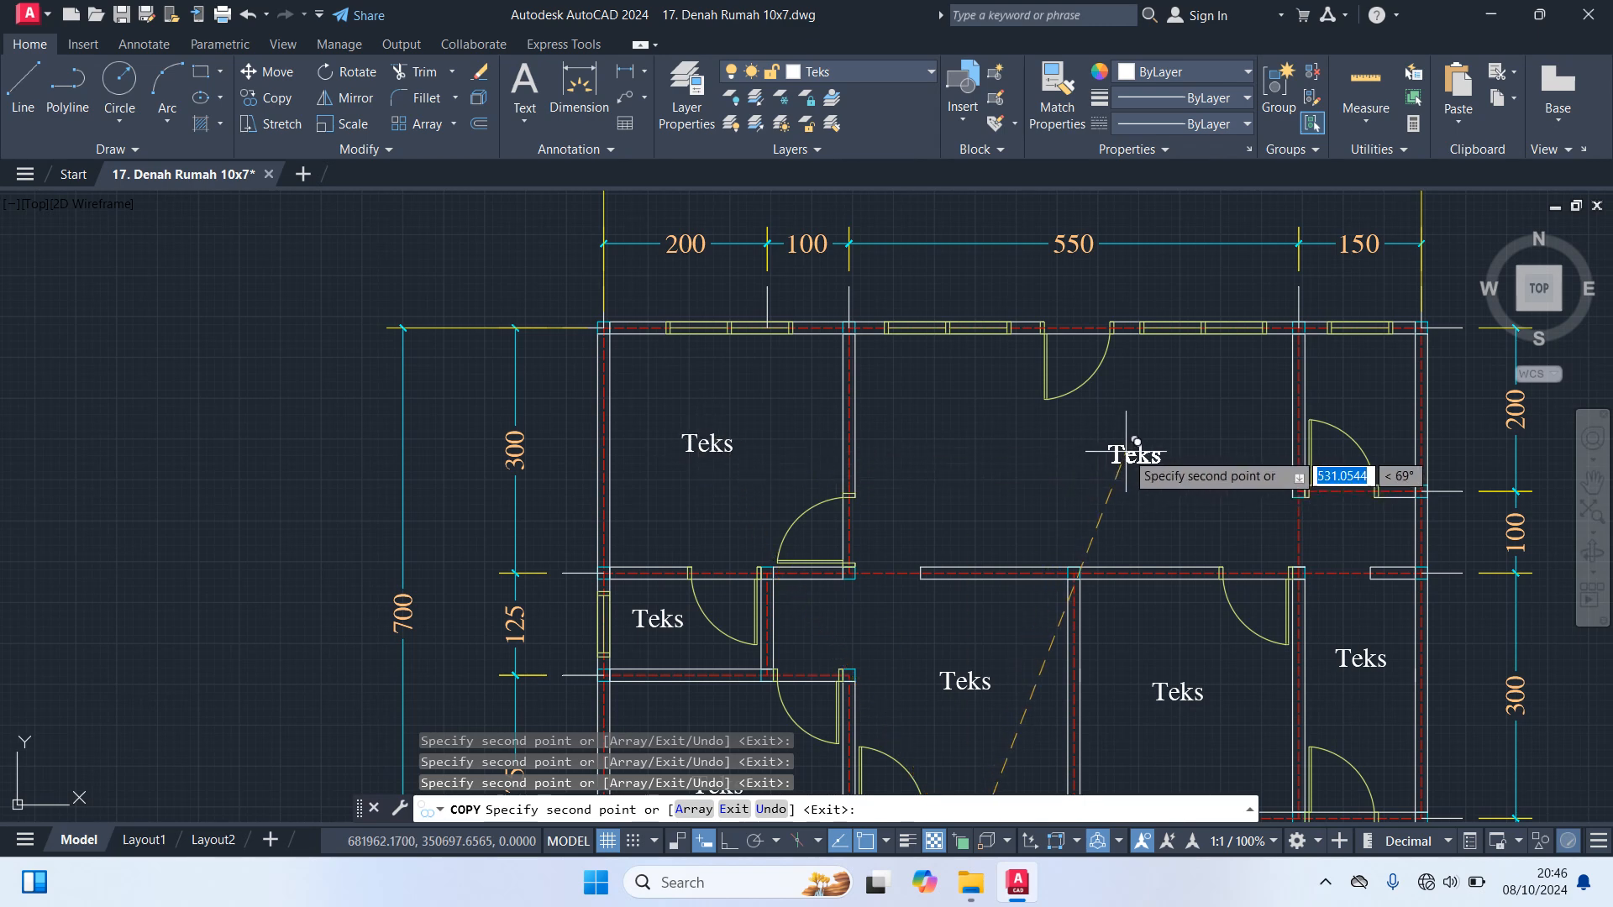
left_click(1181, 442)
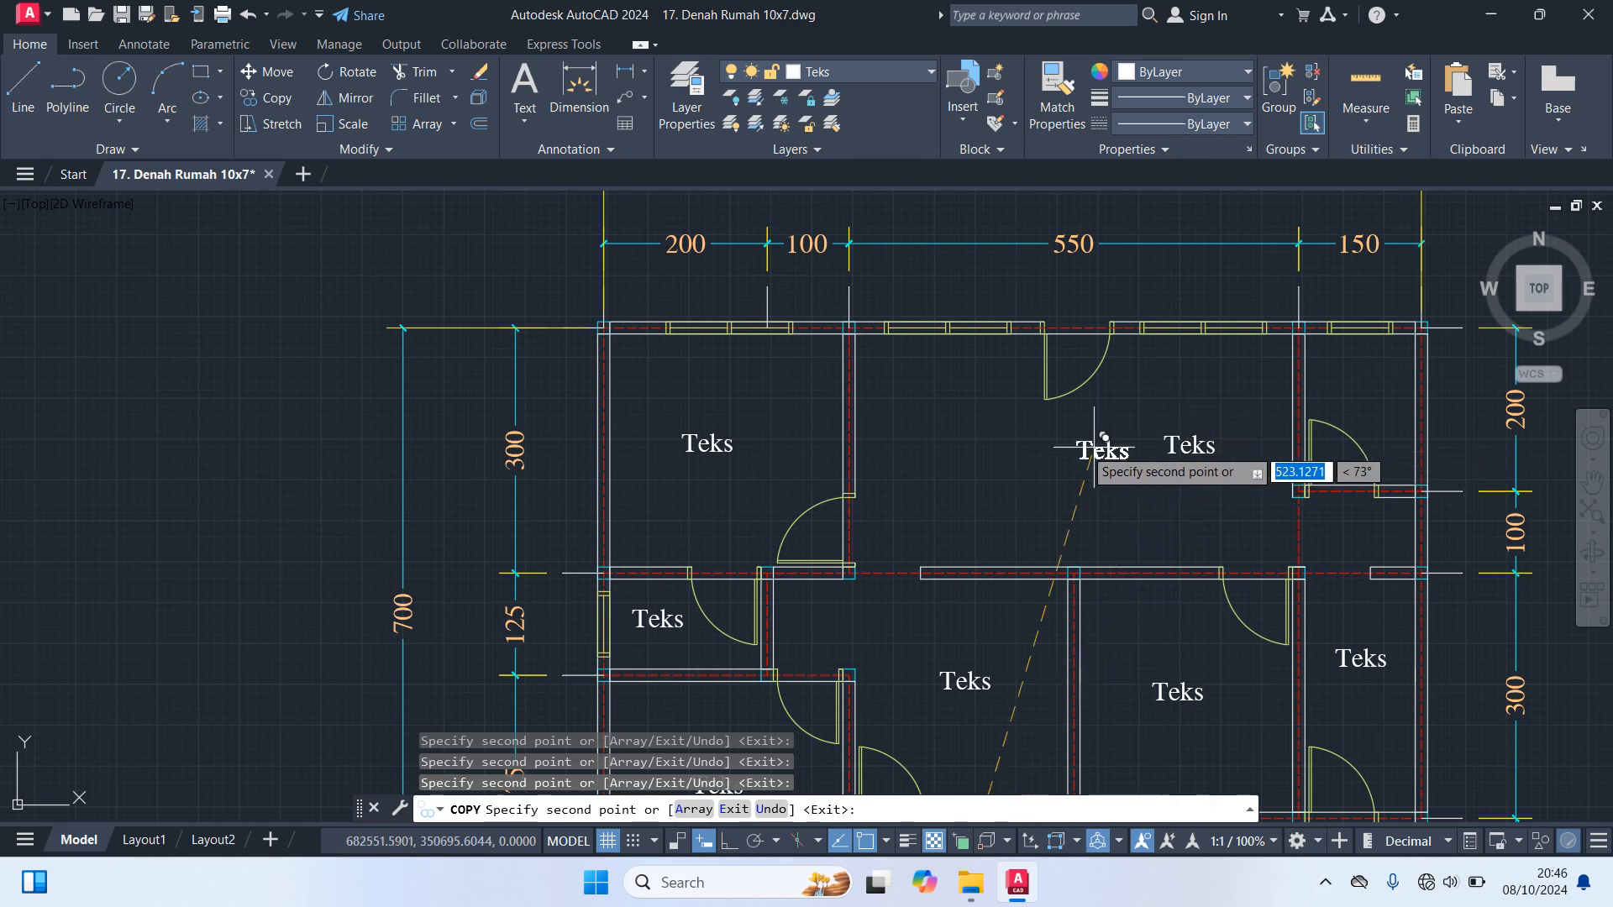
left_click(921, 437)
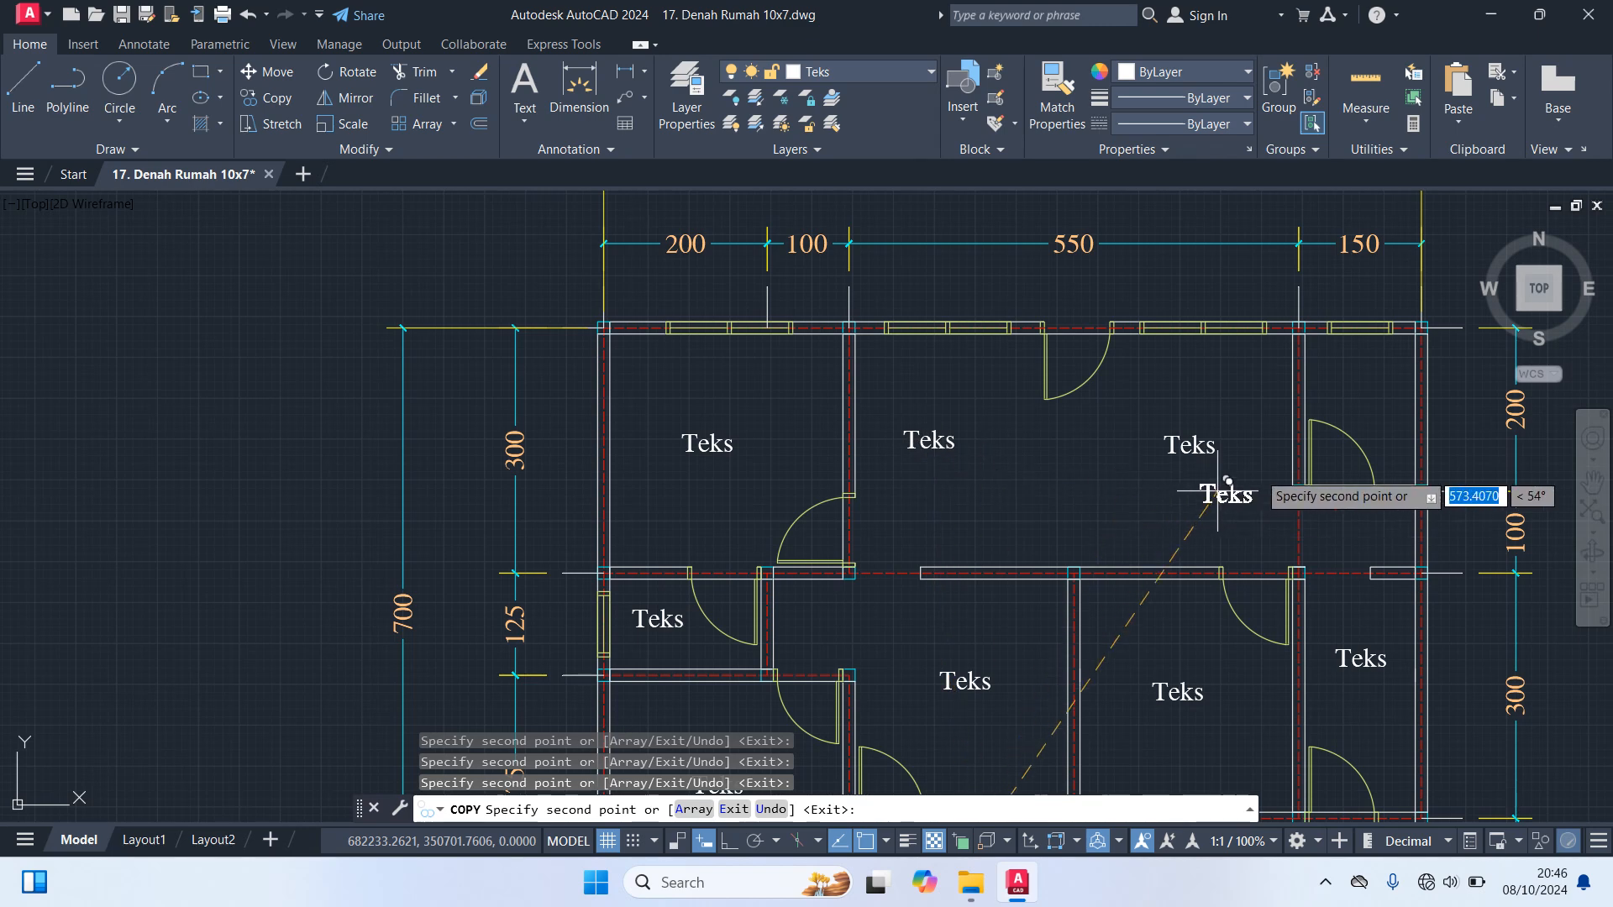
left_click(1362, 364)
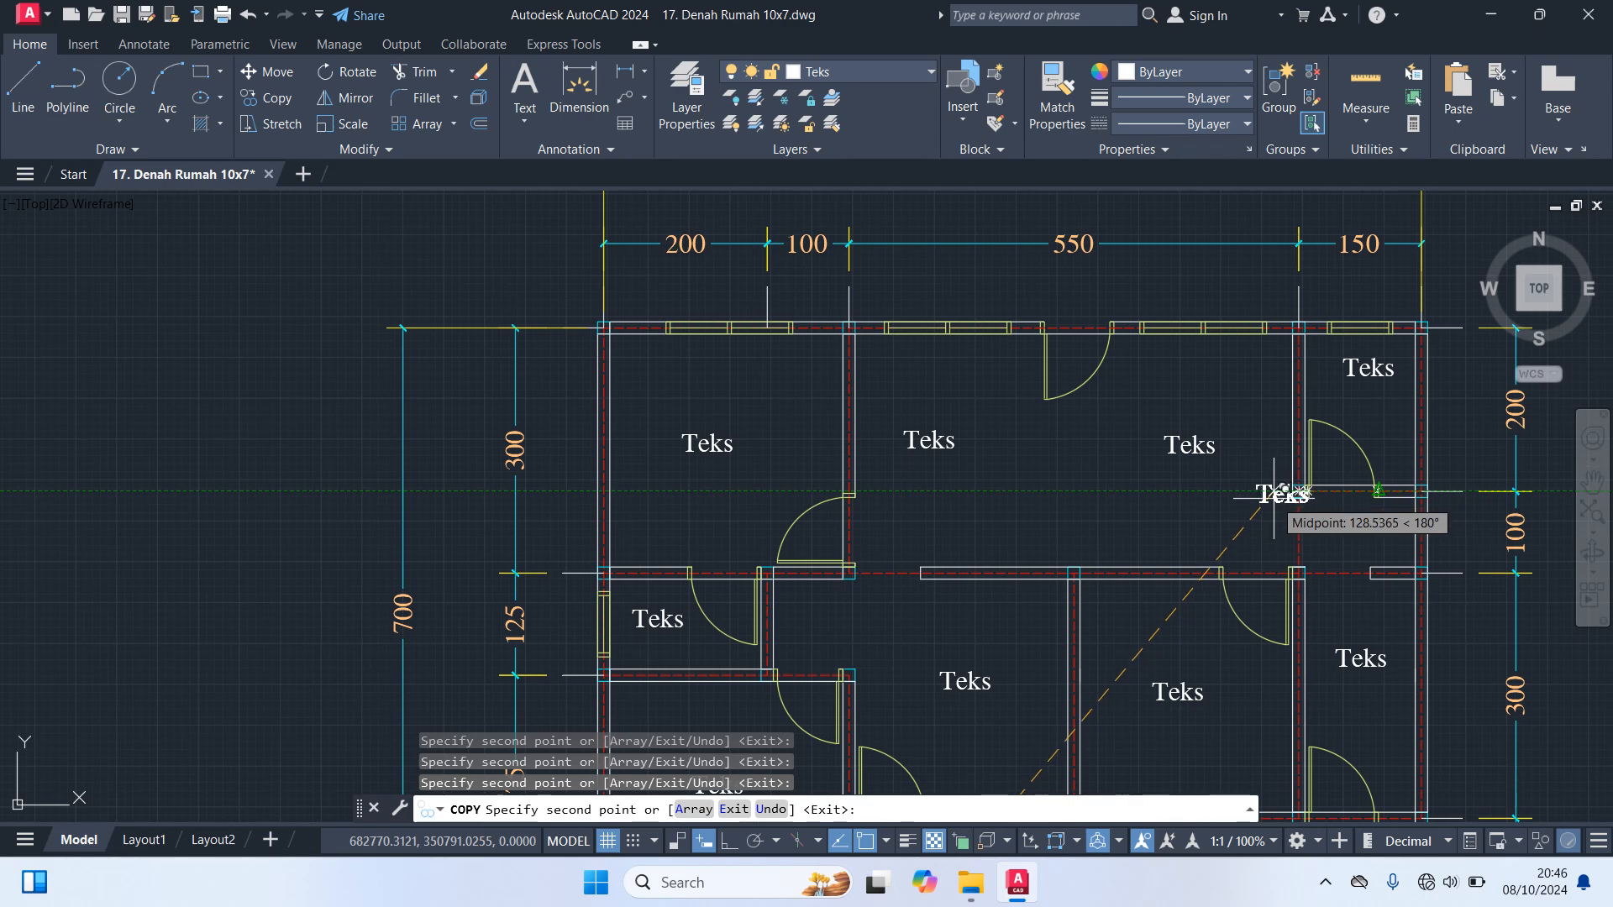
key("Escape")
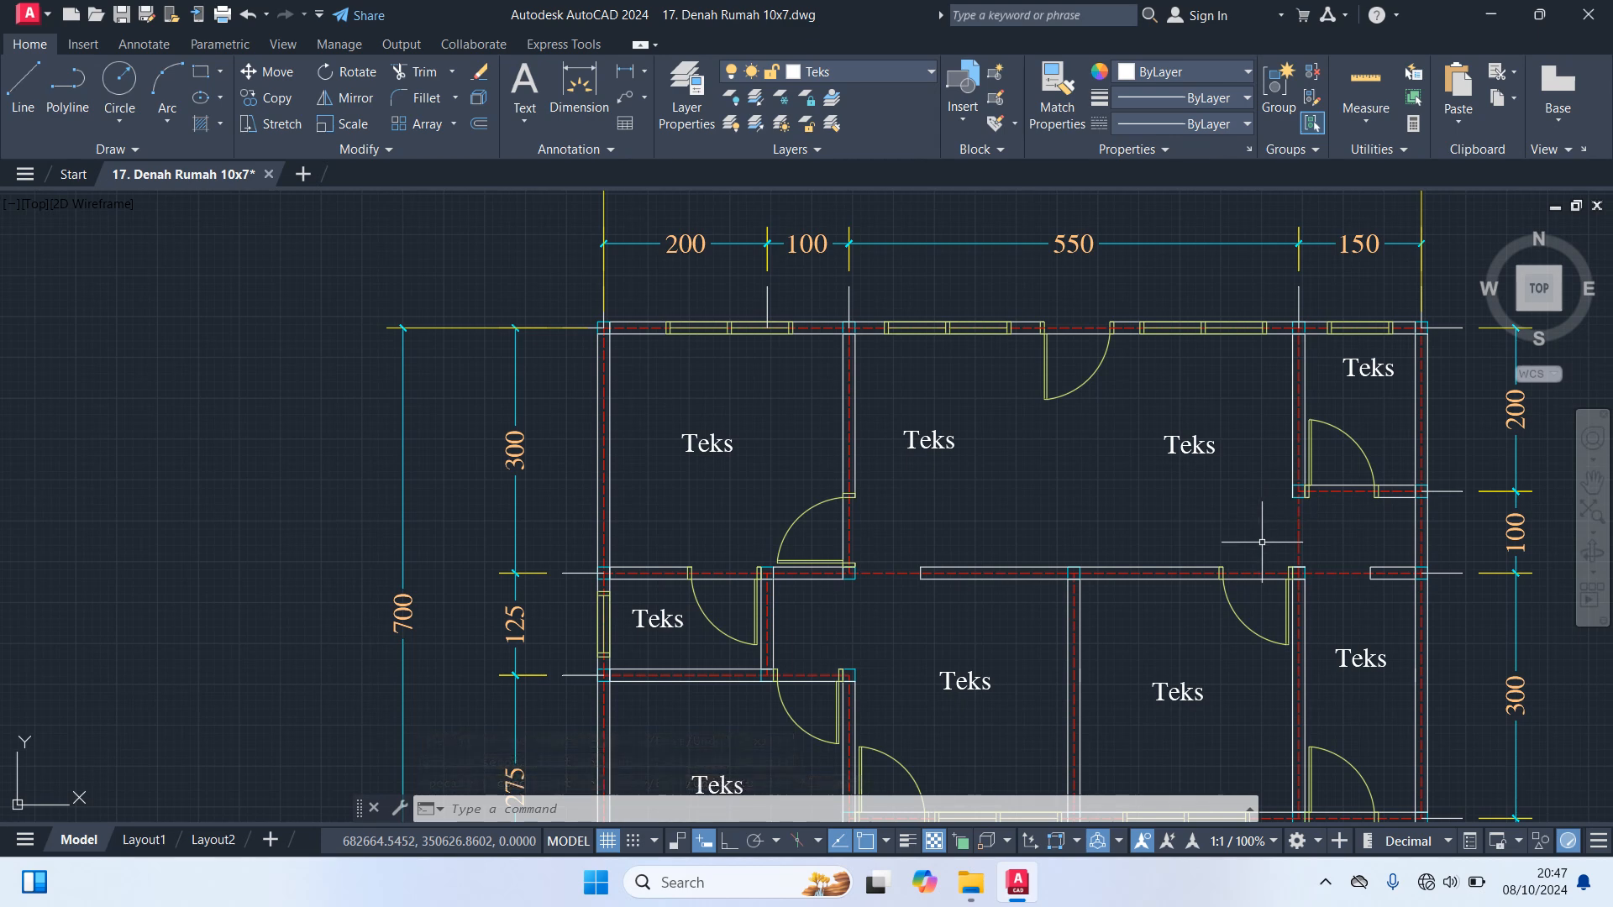
Change the porch label's text to "Teras"
middle_click_drag(929, 514, 854, 253)
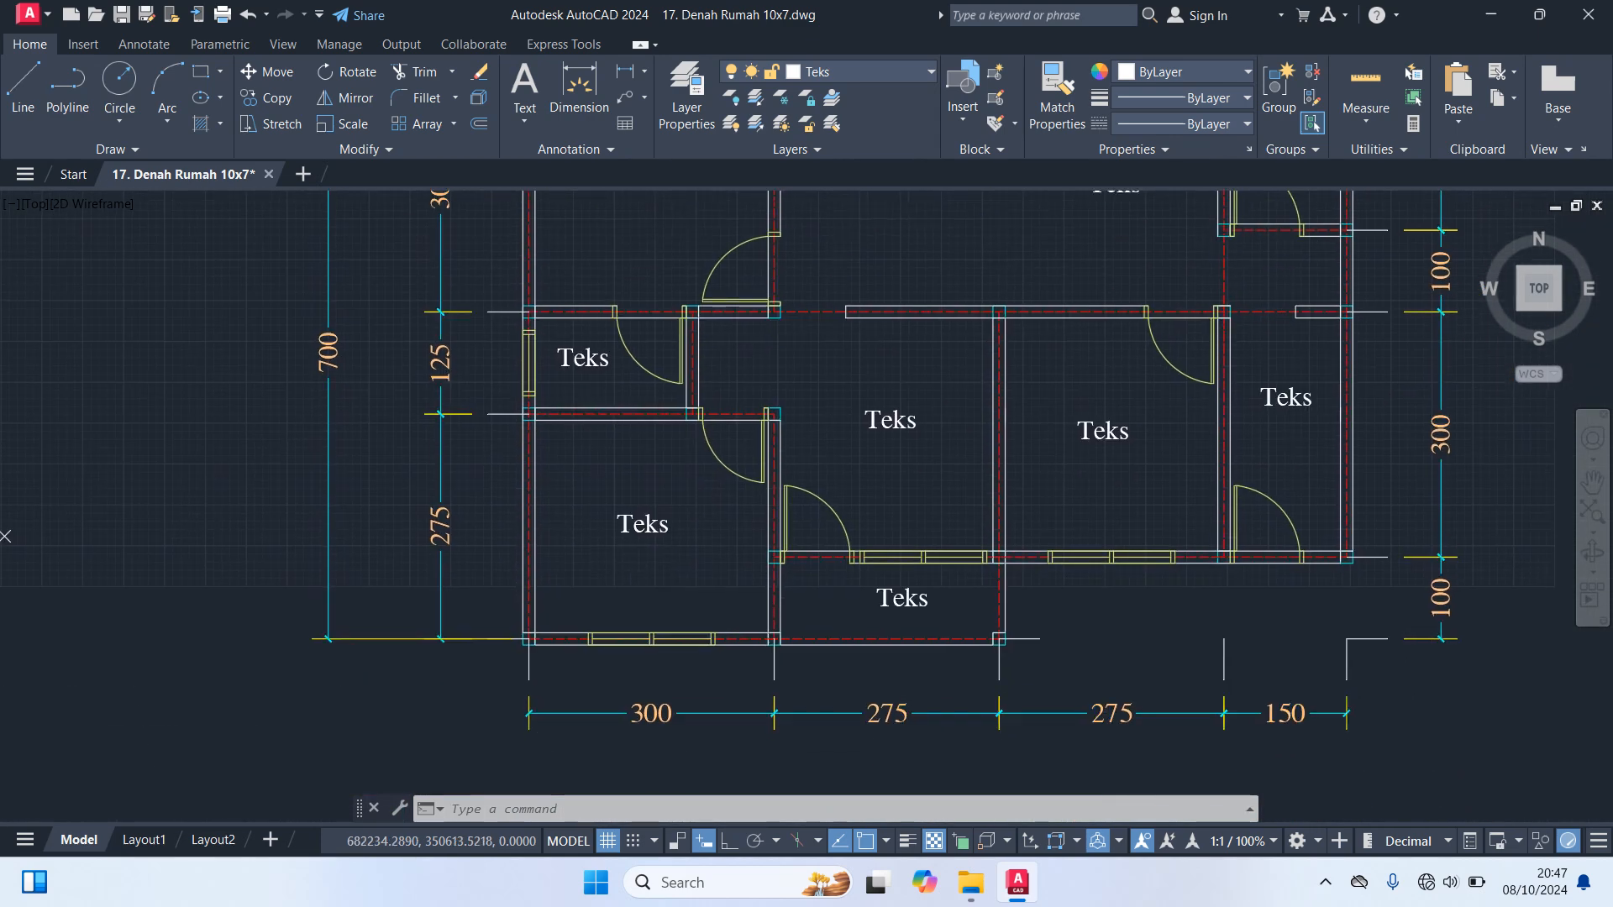
type("ed")
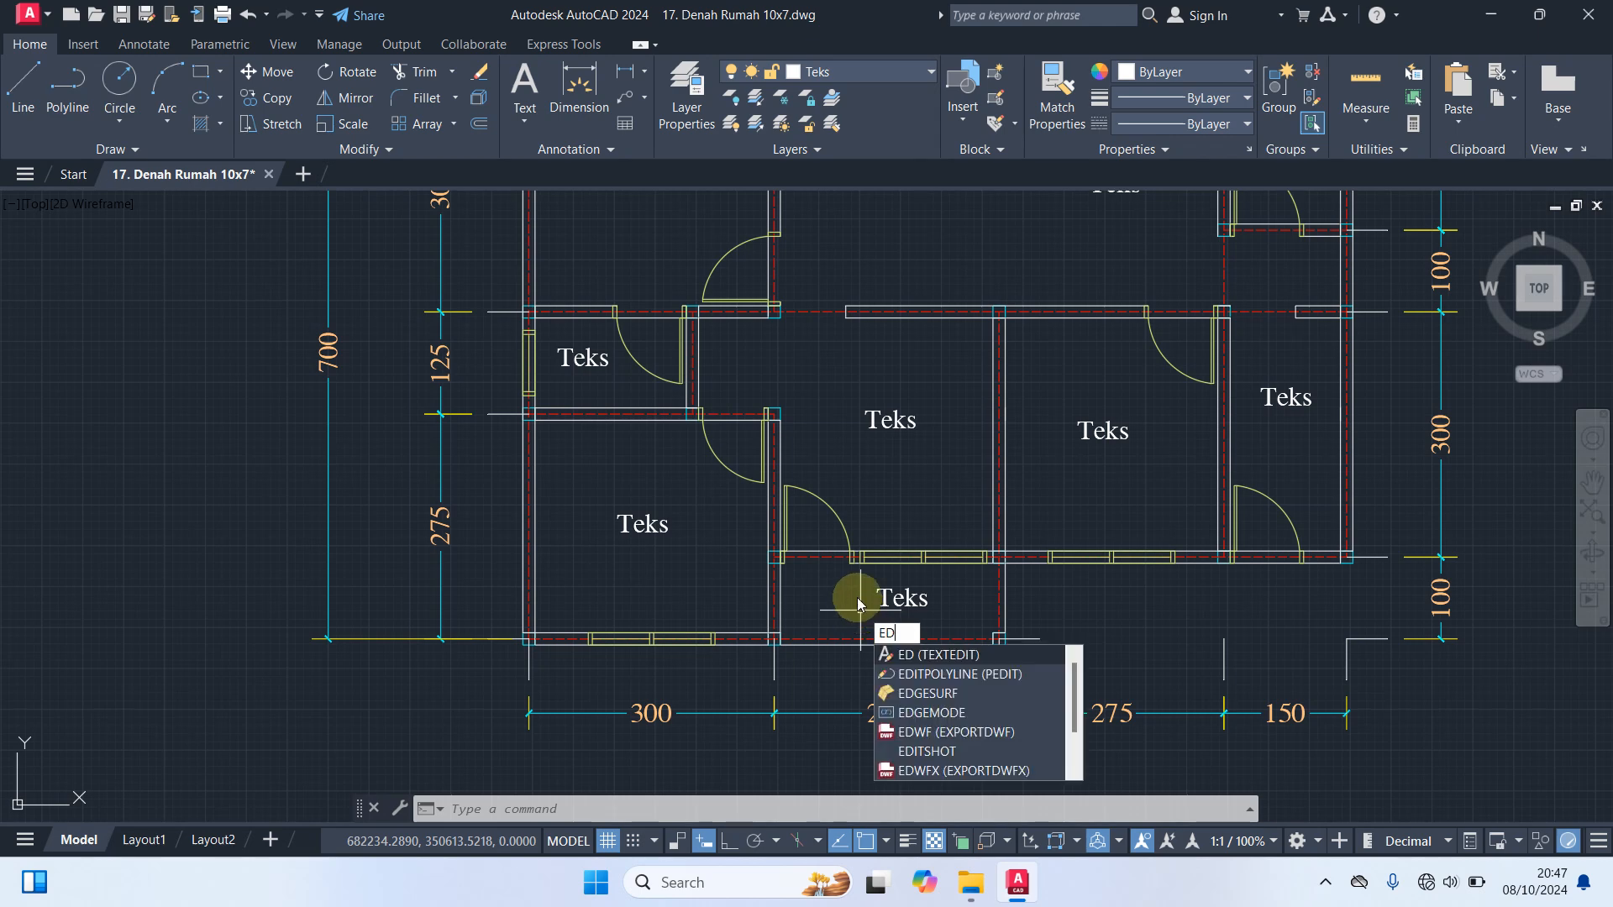
key("Return")
left_click(902, 597)
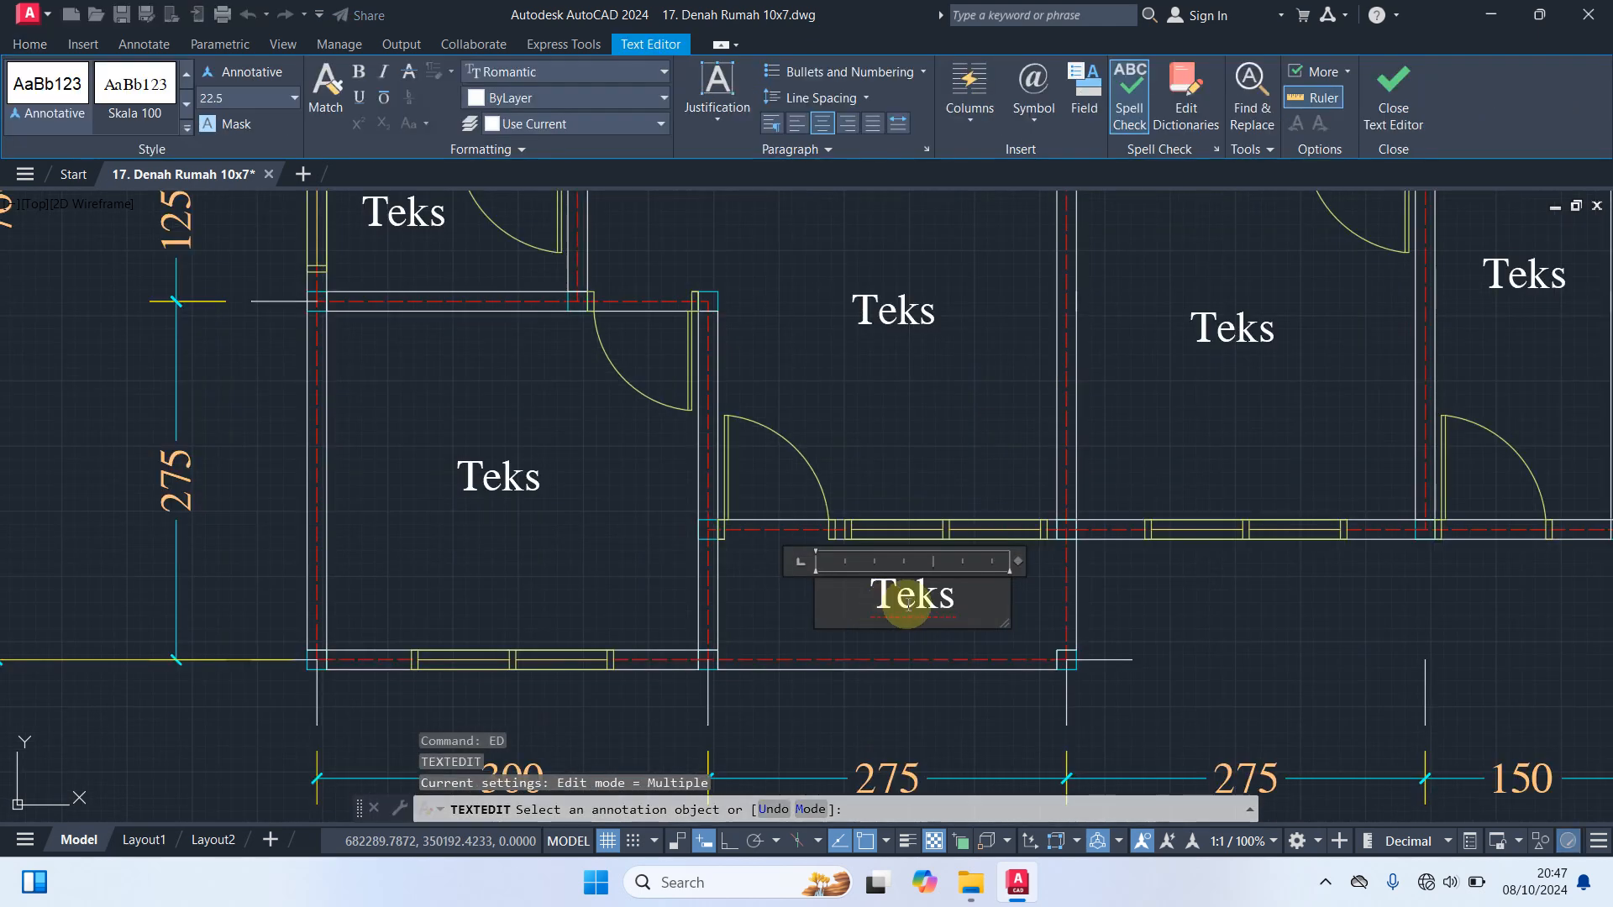
left_click_drag(971, 595, 792, 588)
type("Teras")
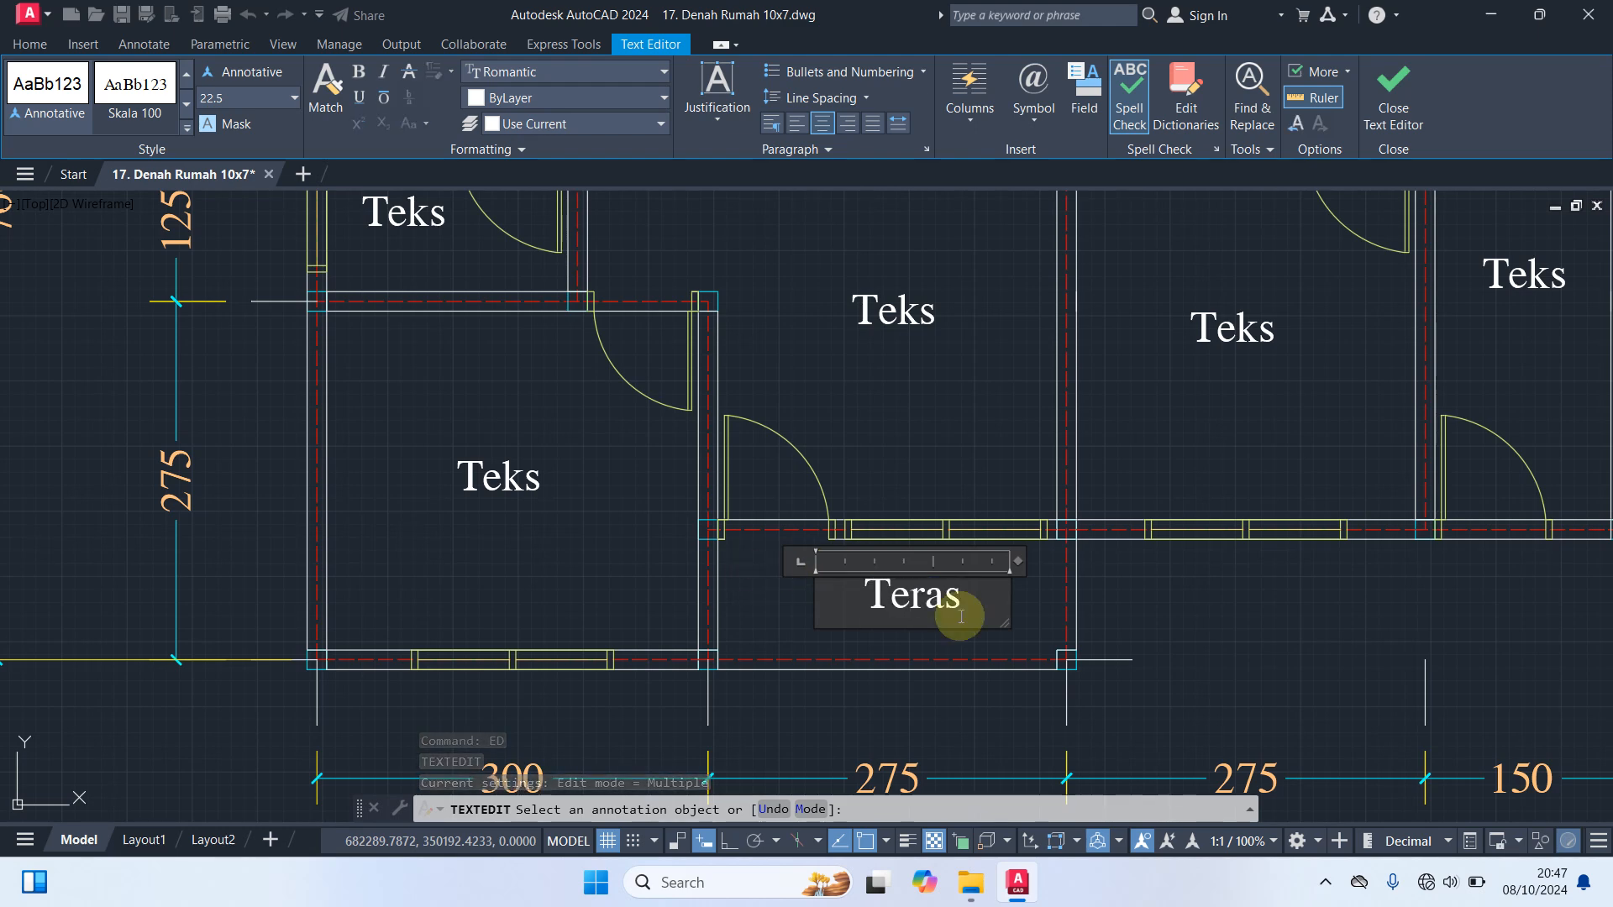
left_click(1047, 612)
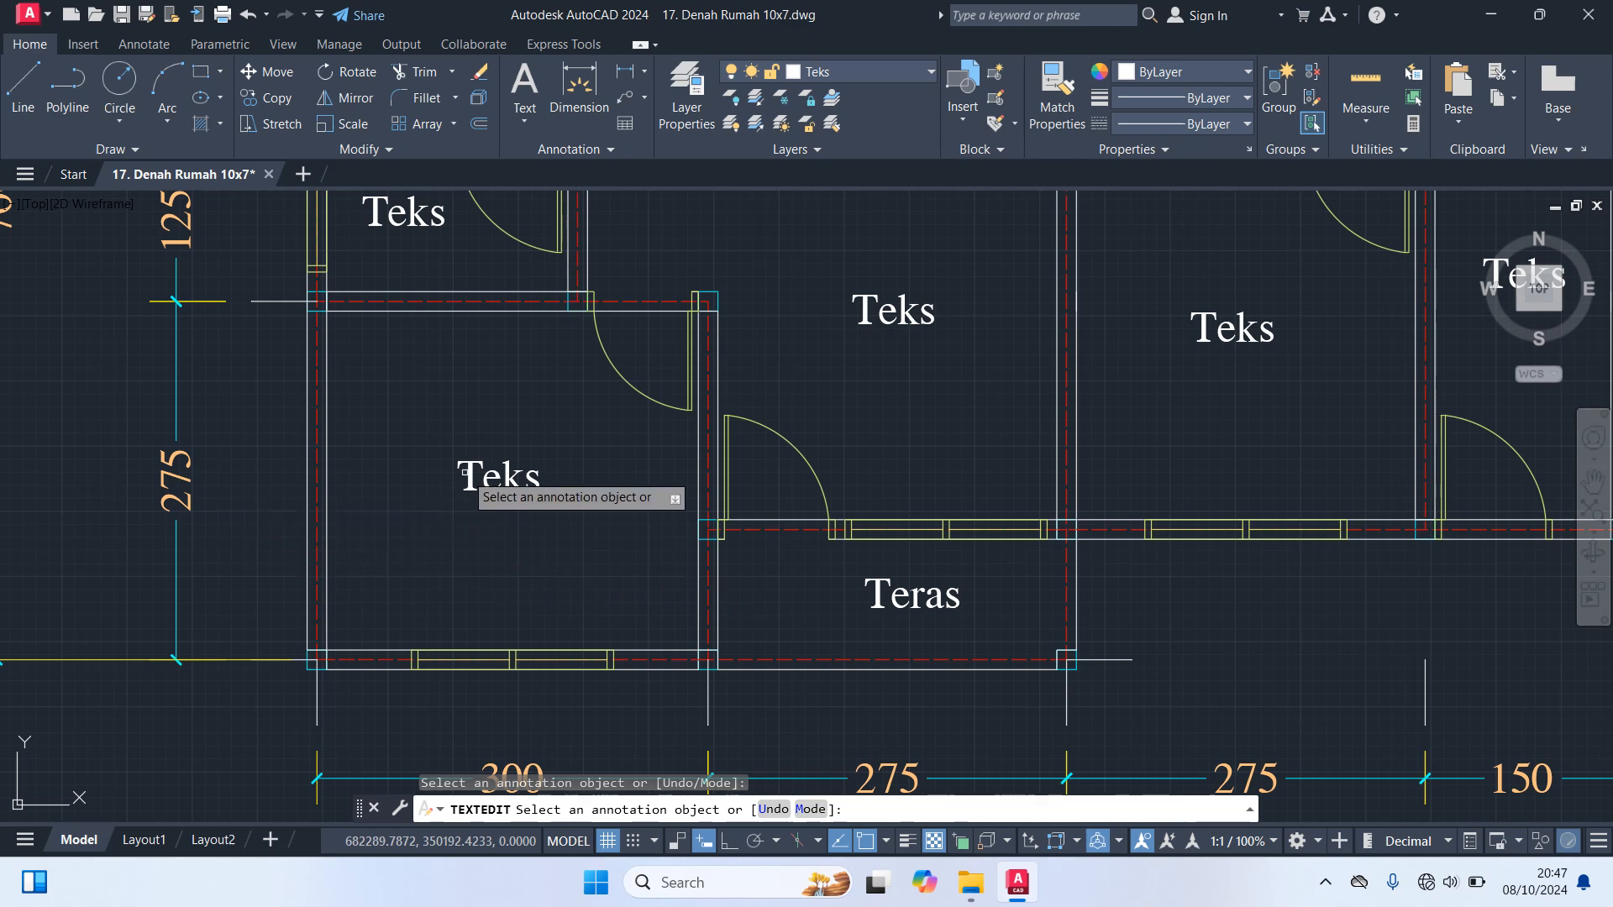
Change the lower-left room's label to "Kamar 1"
left_click(564, 479)
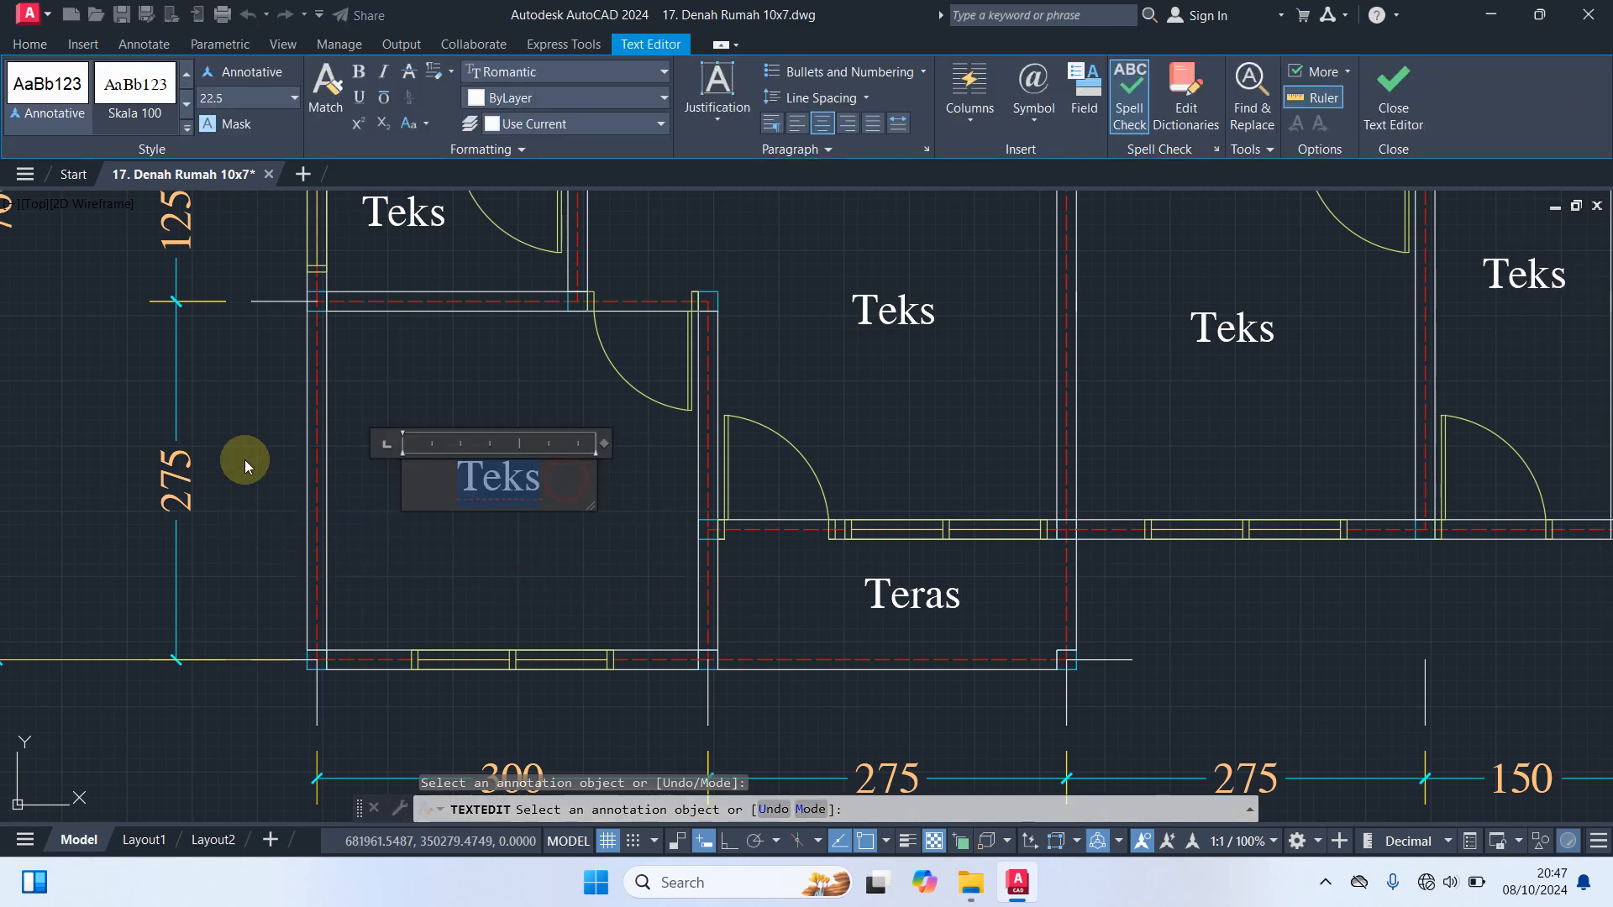
type("Kama")
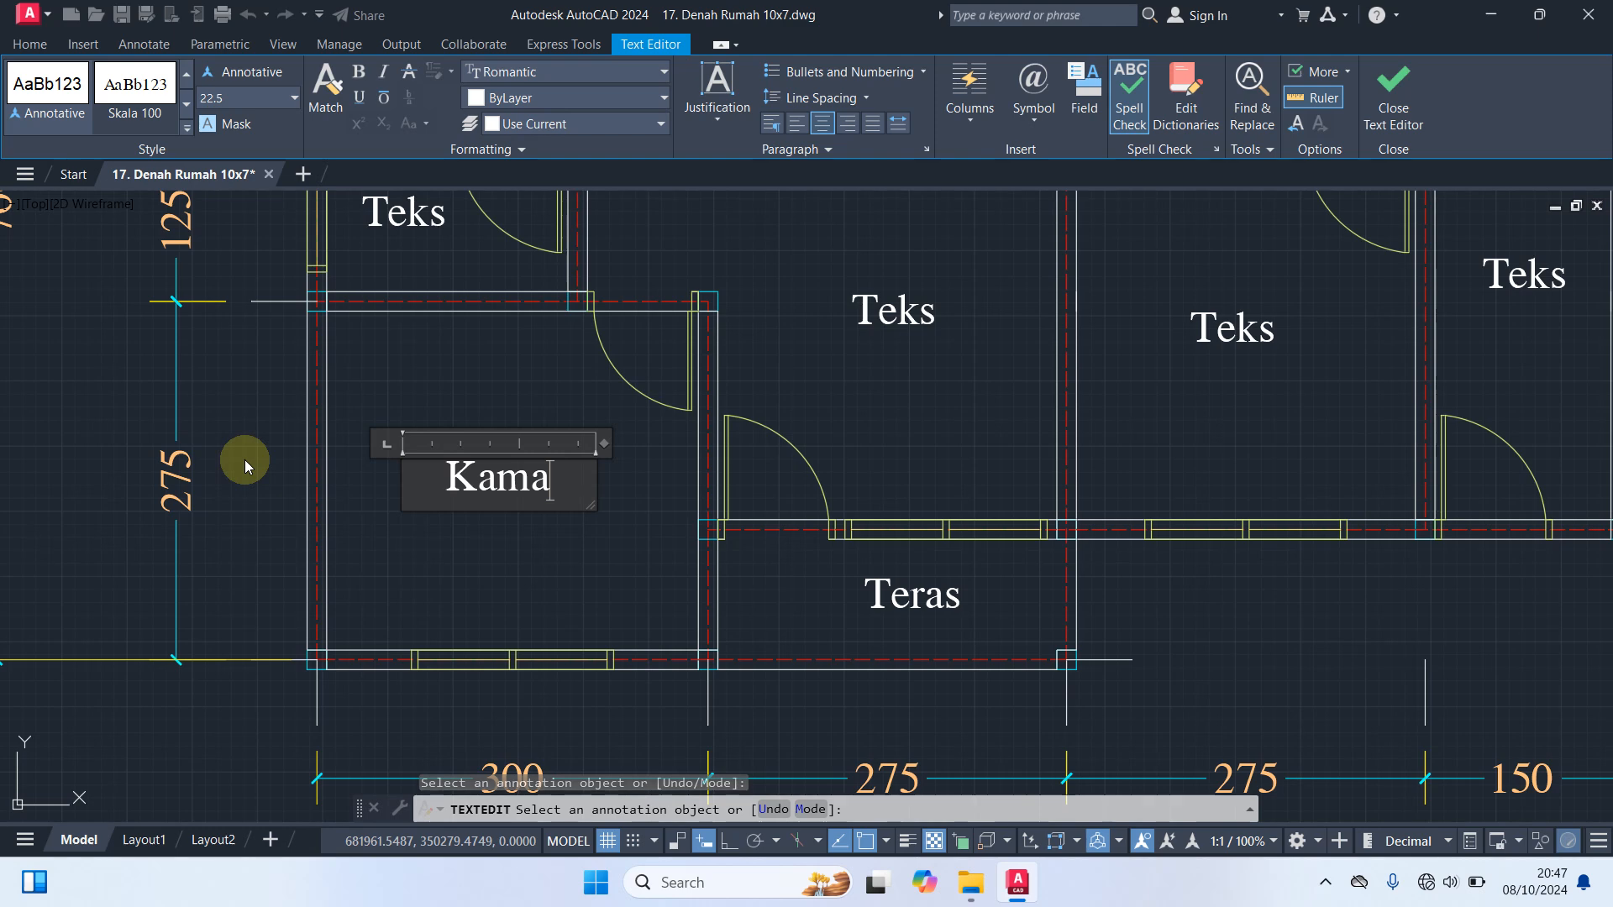
type("r 1")
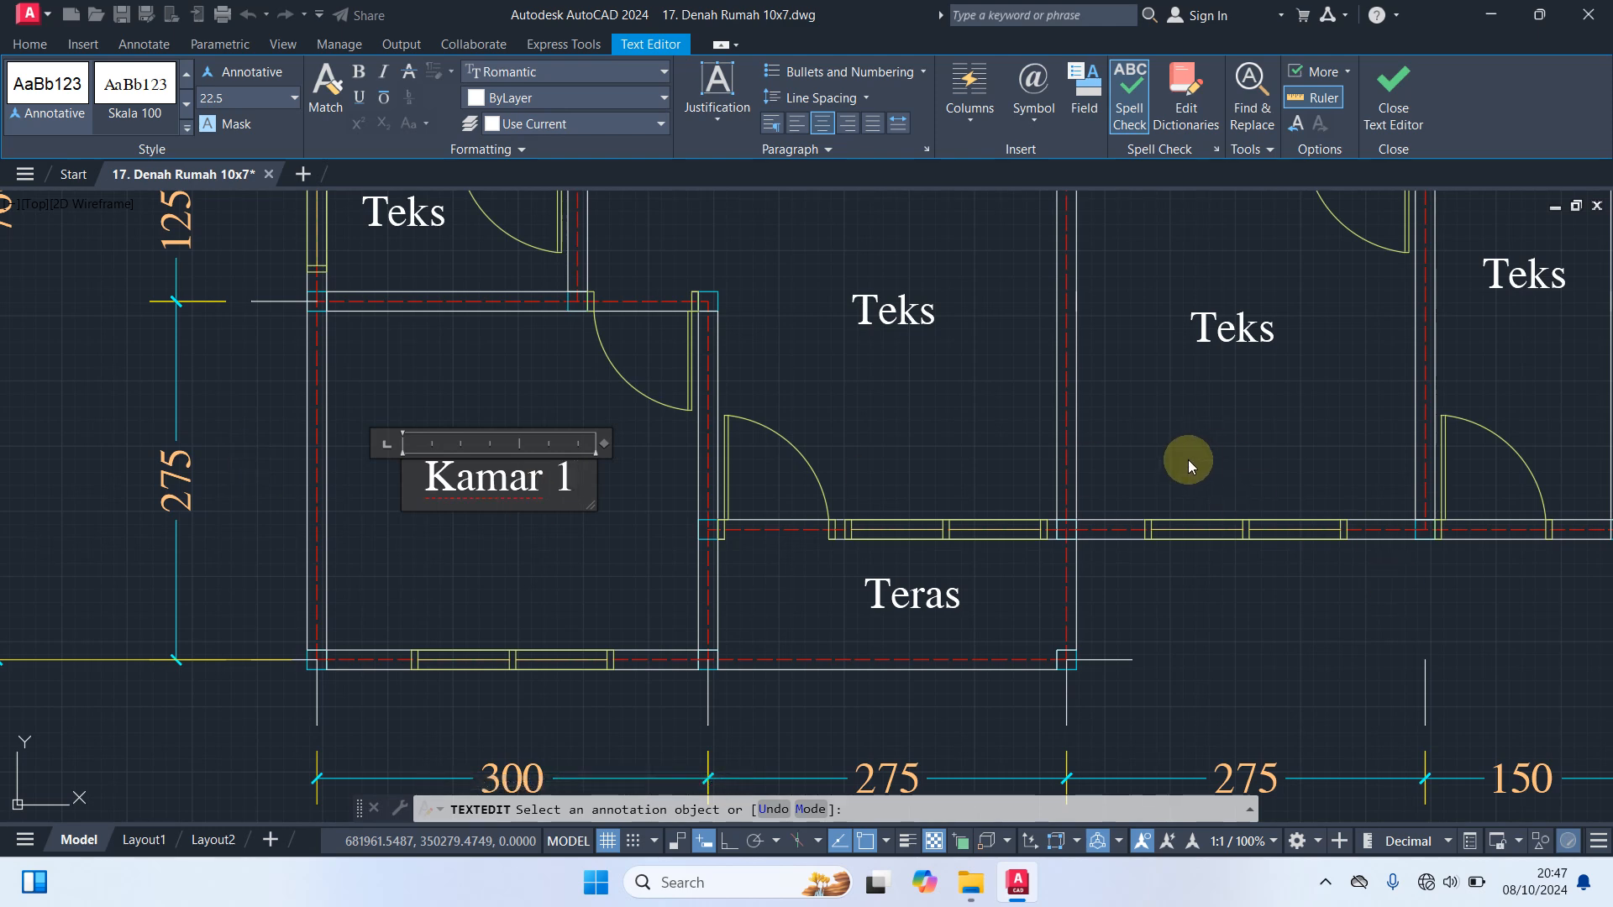
left_click(697, 538)
Change the label of the room above the porch to "Ruang Tamu"
left_click(865, 315)
middle_click_drag(877, 397, 871, 602)
left_click_drag(955, 509, 582, 527)
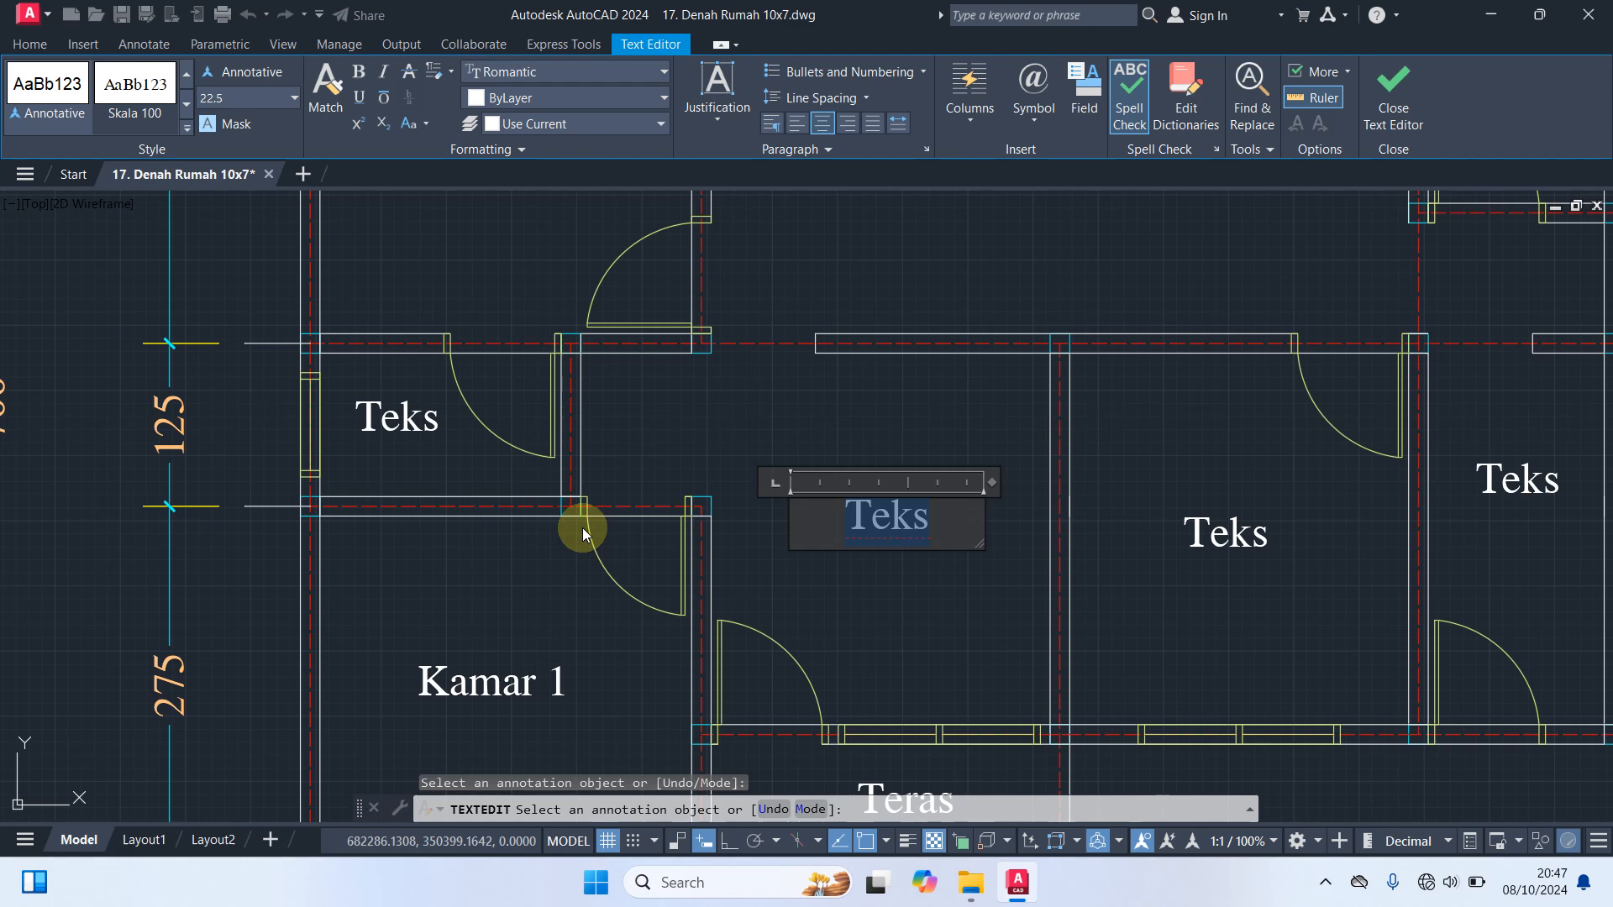
type("Rua")
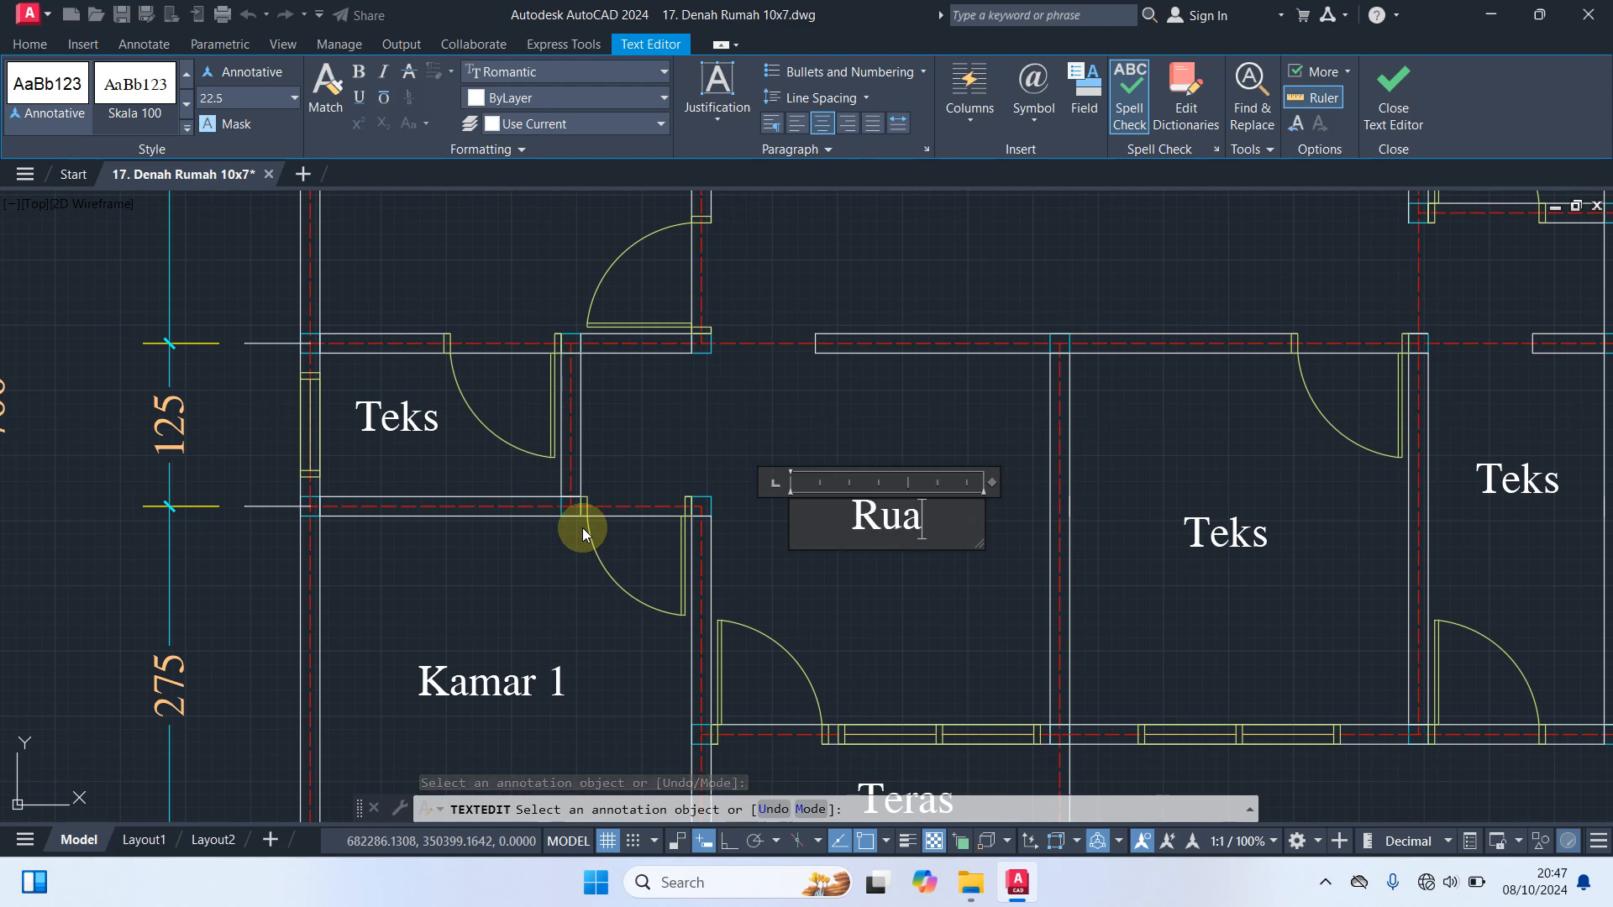
type("ng Tamu")
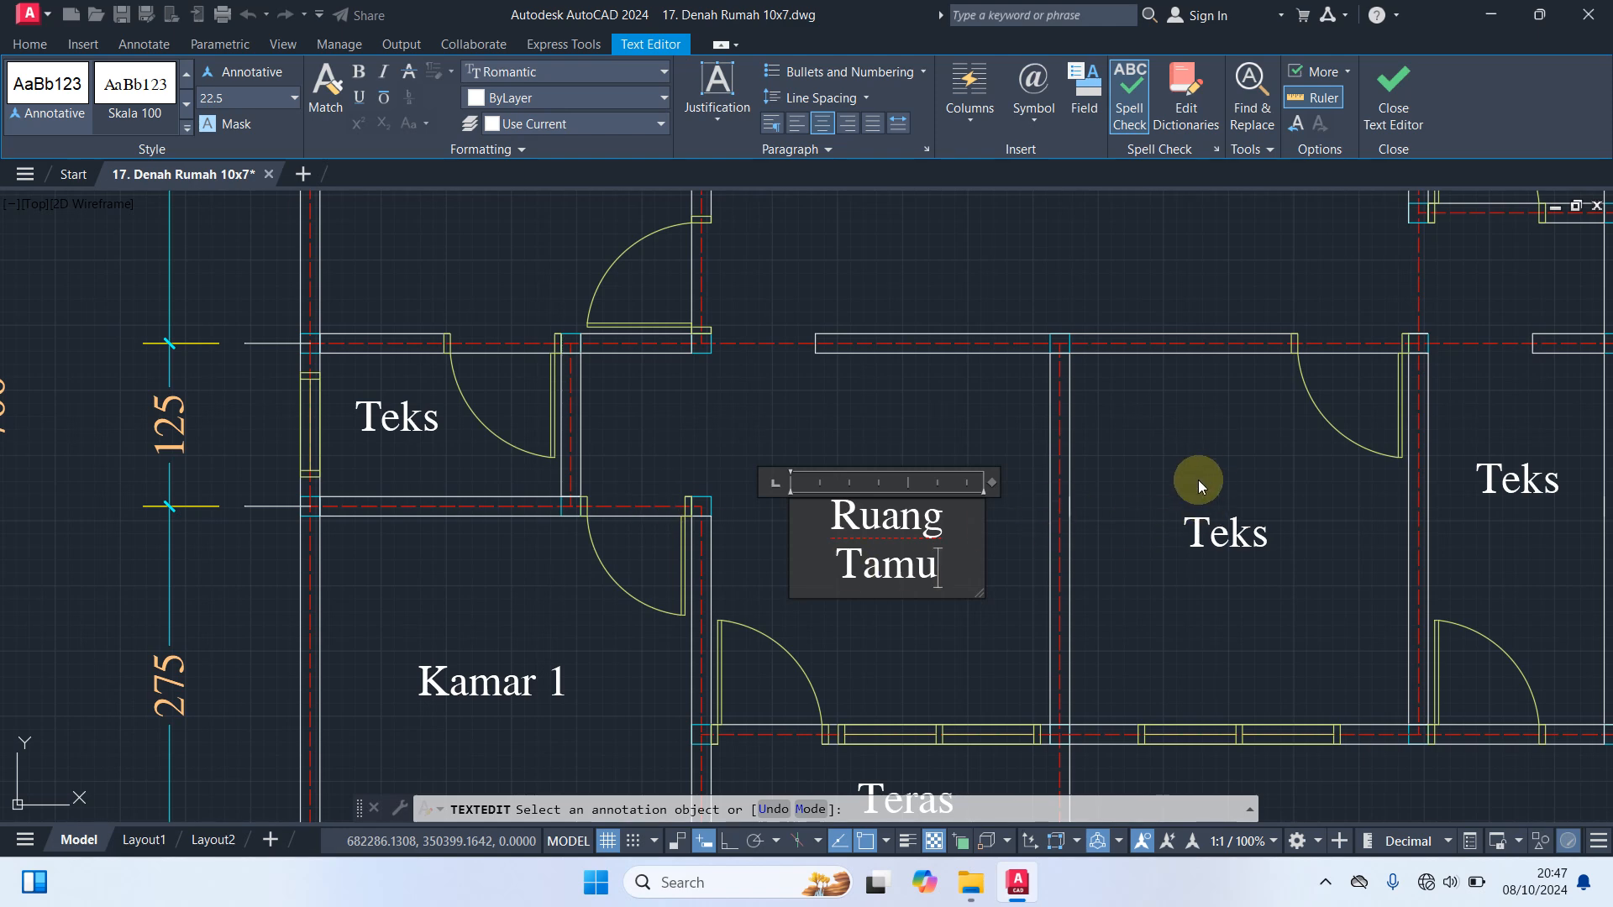
left_click(1017, 602)
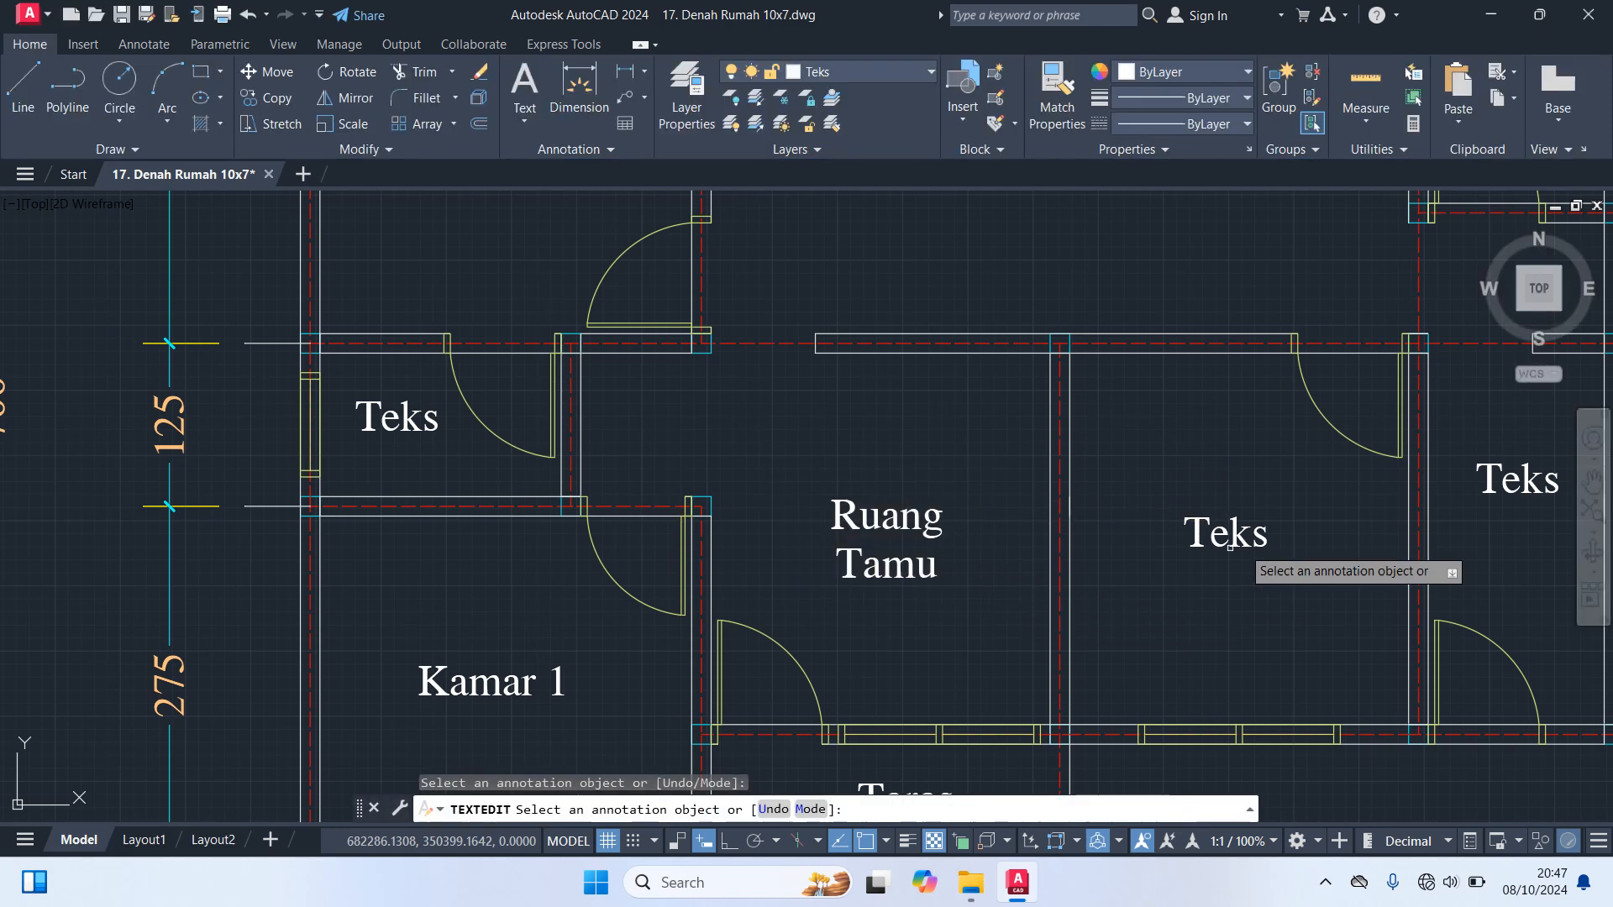
Change the label of the room right of Ruang Tamu to "Kamar 2"
left_click(1273, 534)
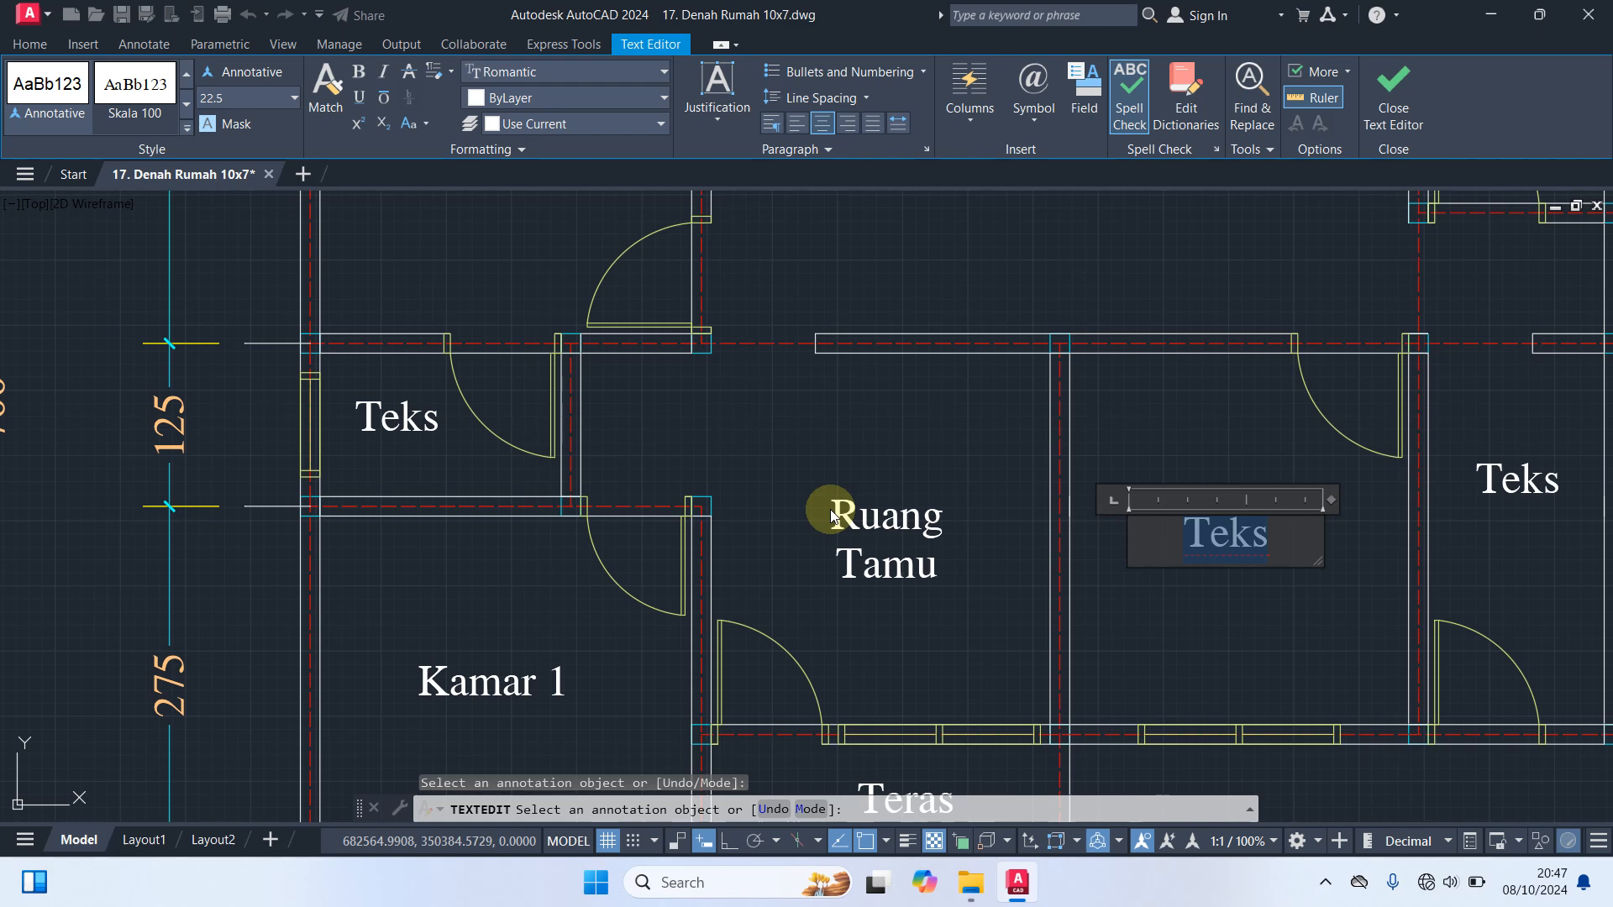
type("Kama")
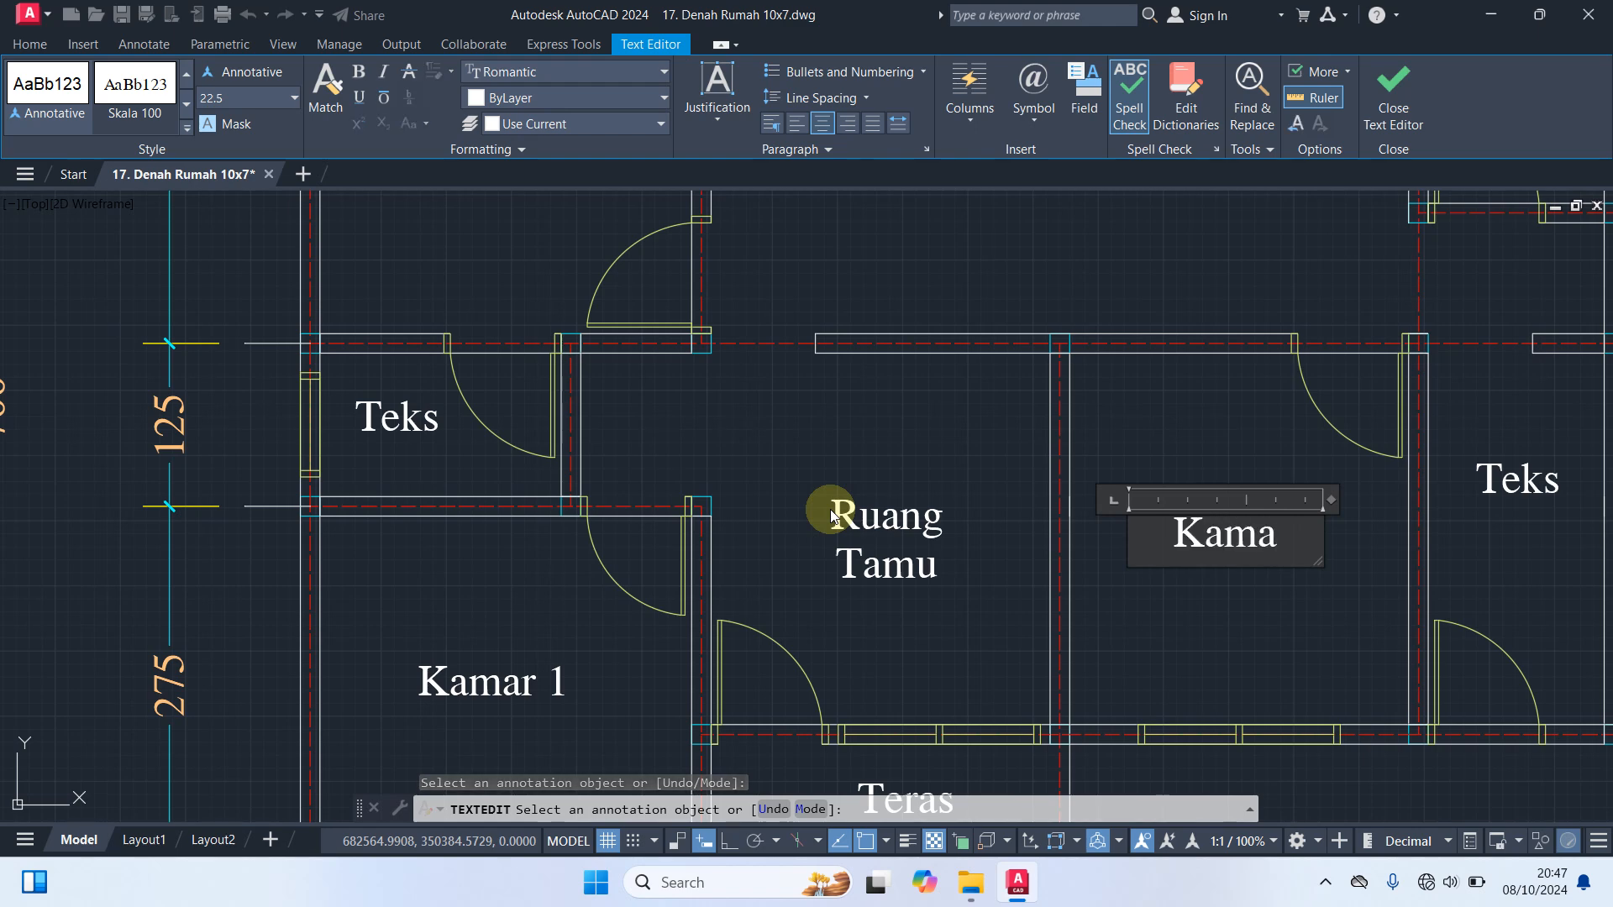
type("r 2")
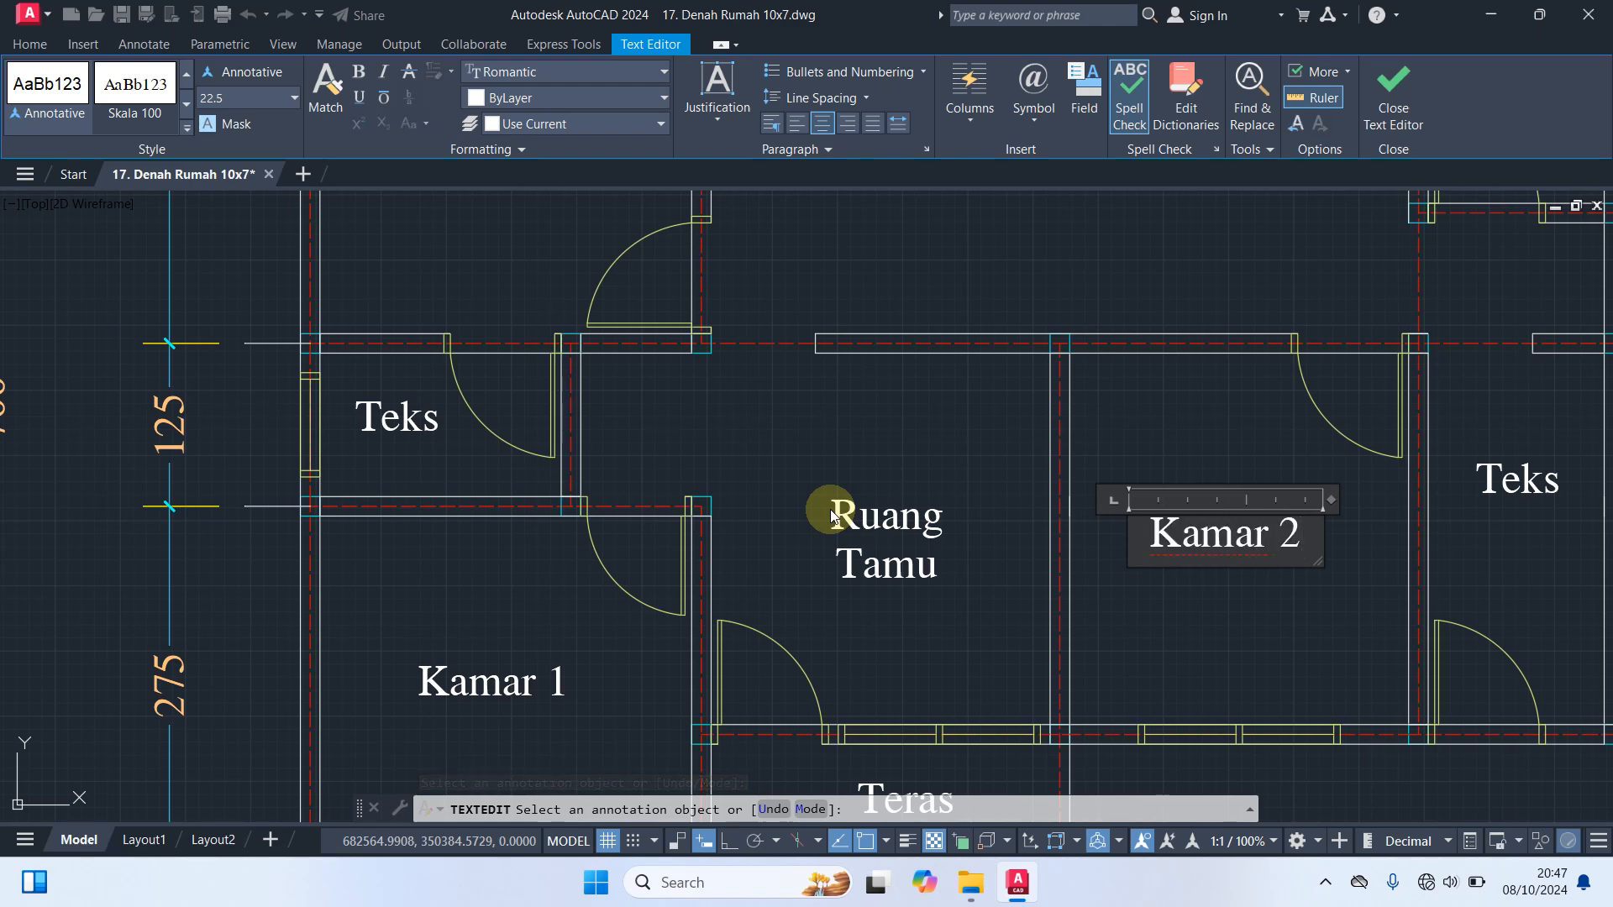
left_click(1279, 633)
Change the label of the narrow room right of Kamar 2 to "Garasi Motor"
middle_click_drag(1386, 542, 997, 534)
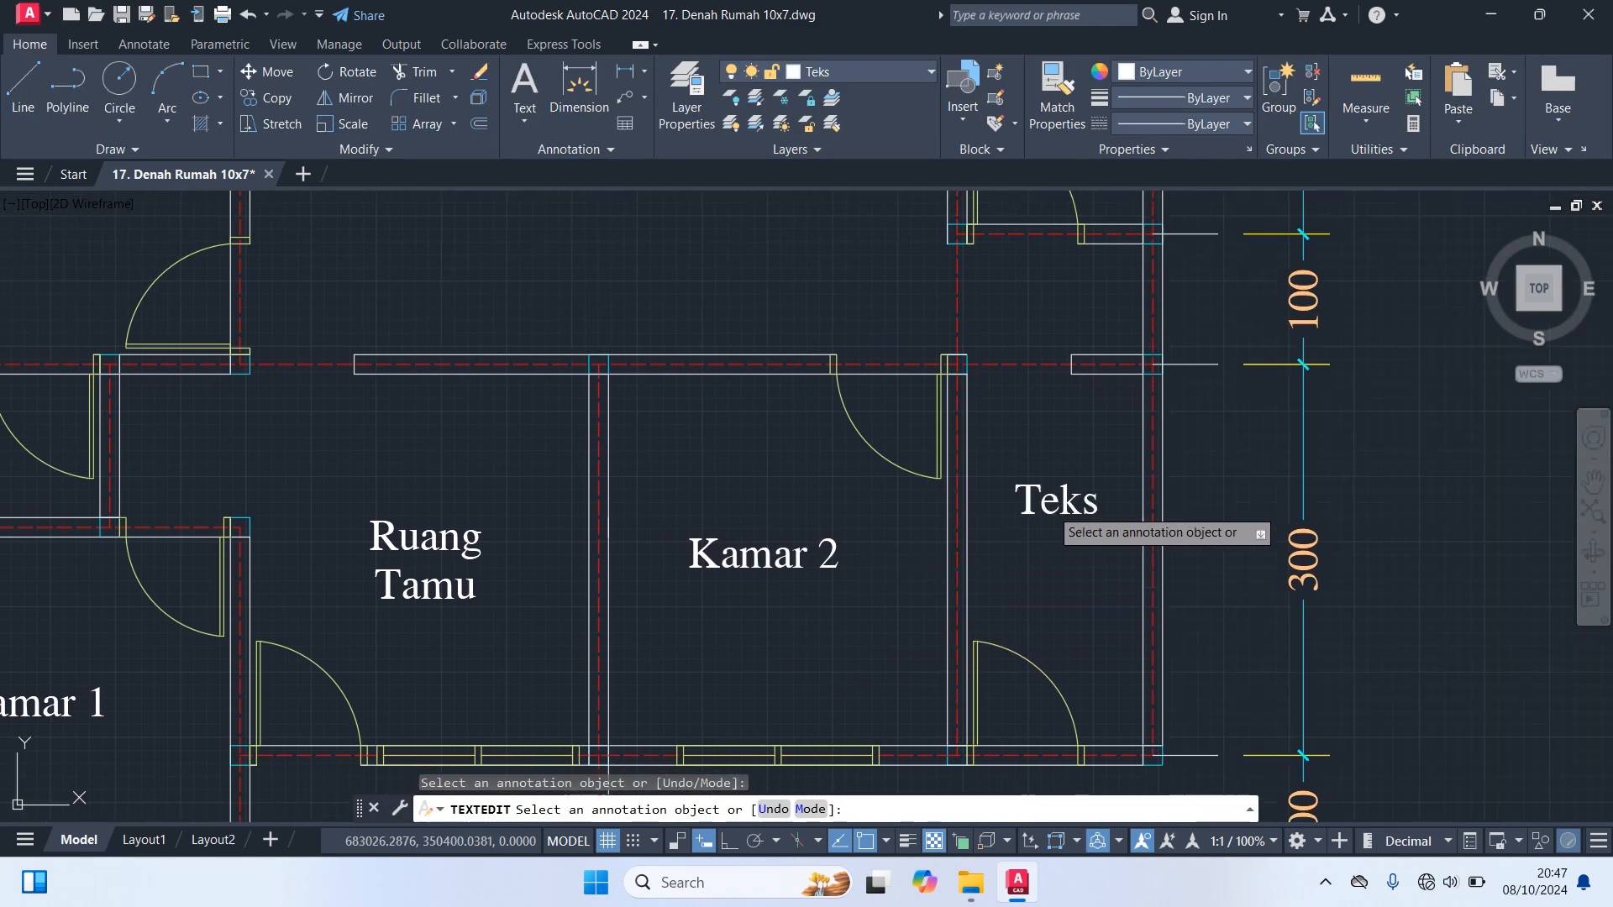
left_click(1050, 504)
type("Garasi")
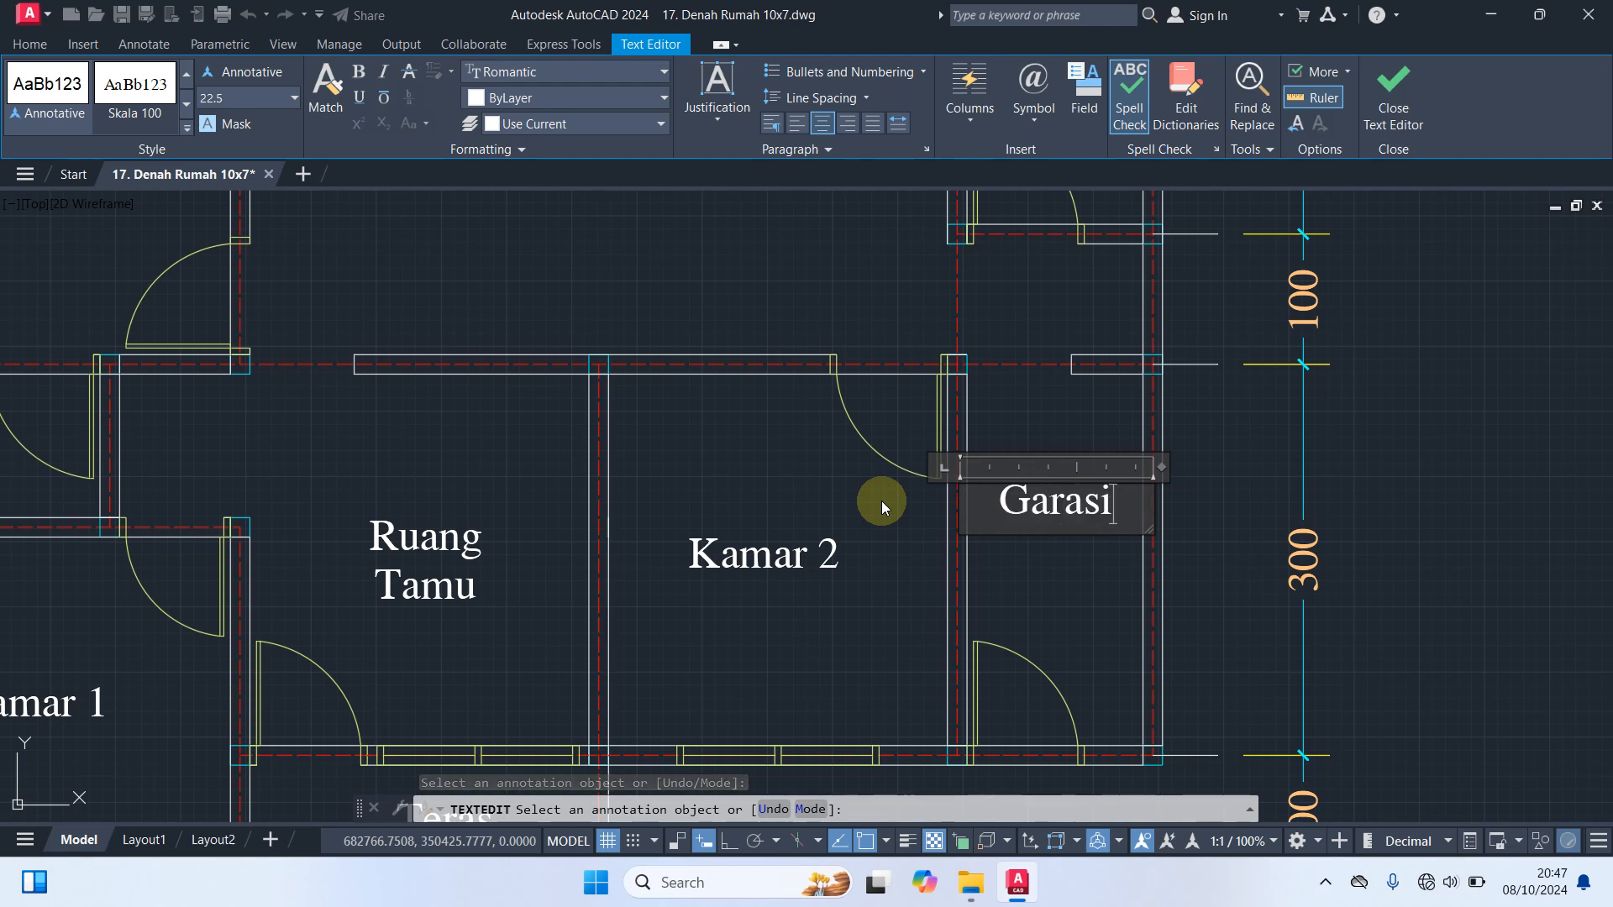
type(" Motor")
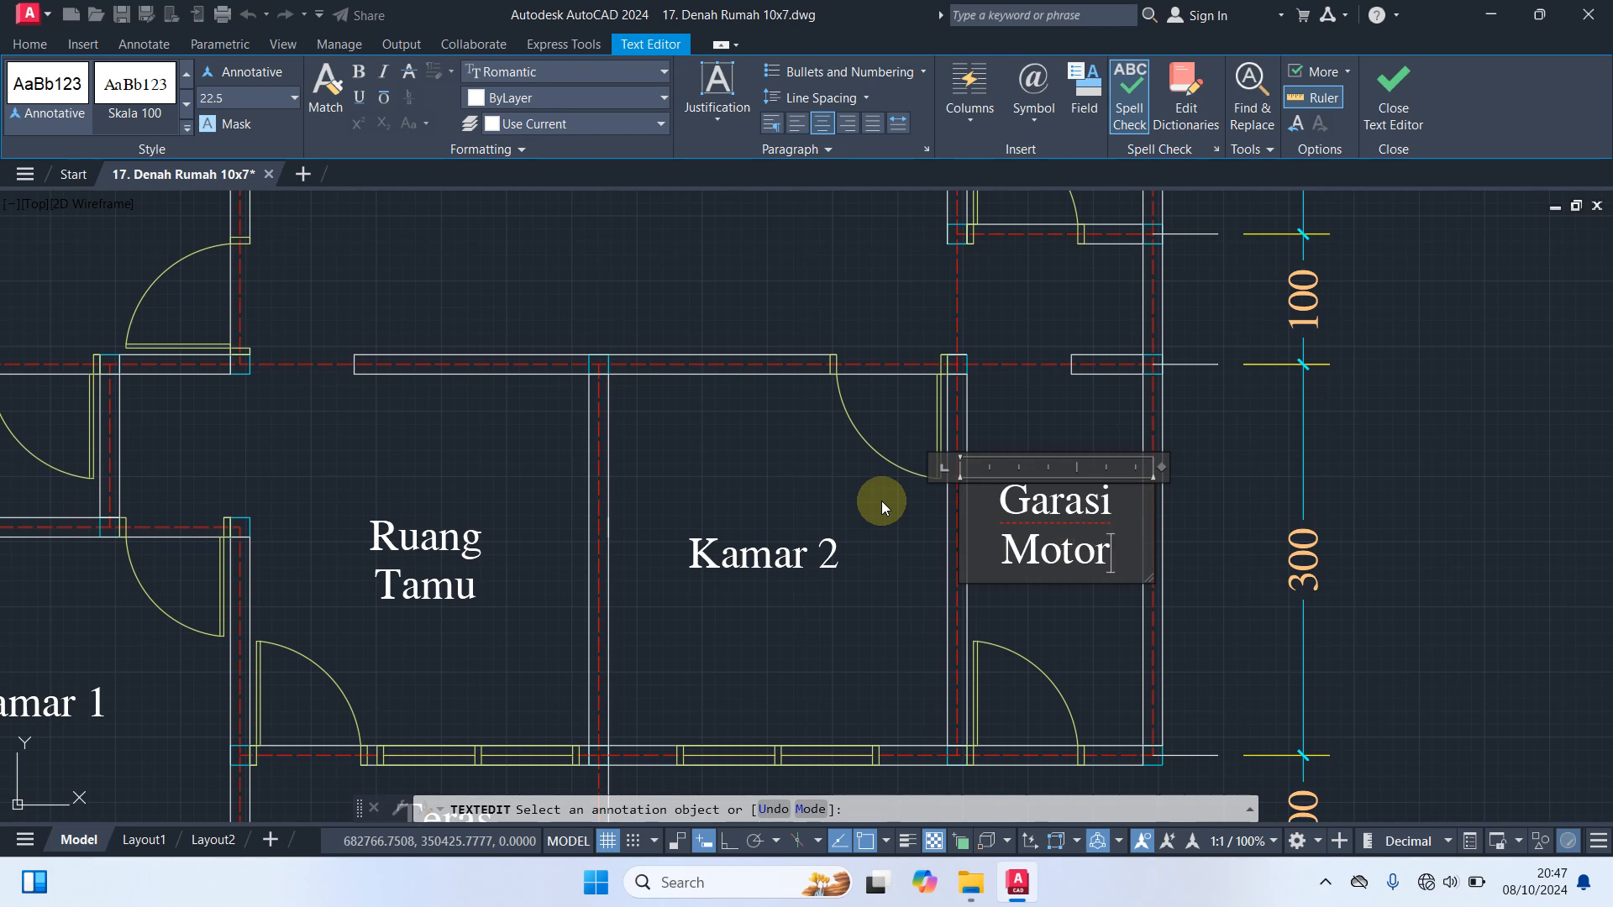
left_click(899, 502)
Change the label of the small room in the plan's upper-right corner to "Km/Wc"
scroll(1098, 461, "down", 3)
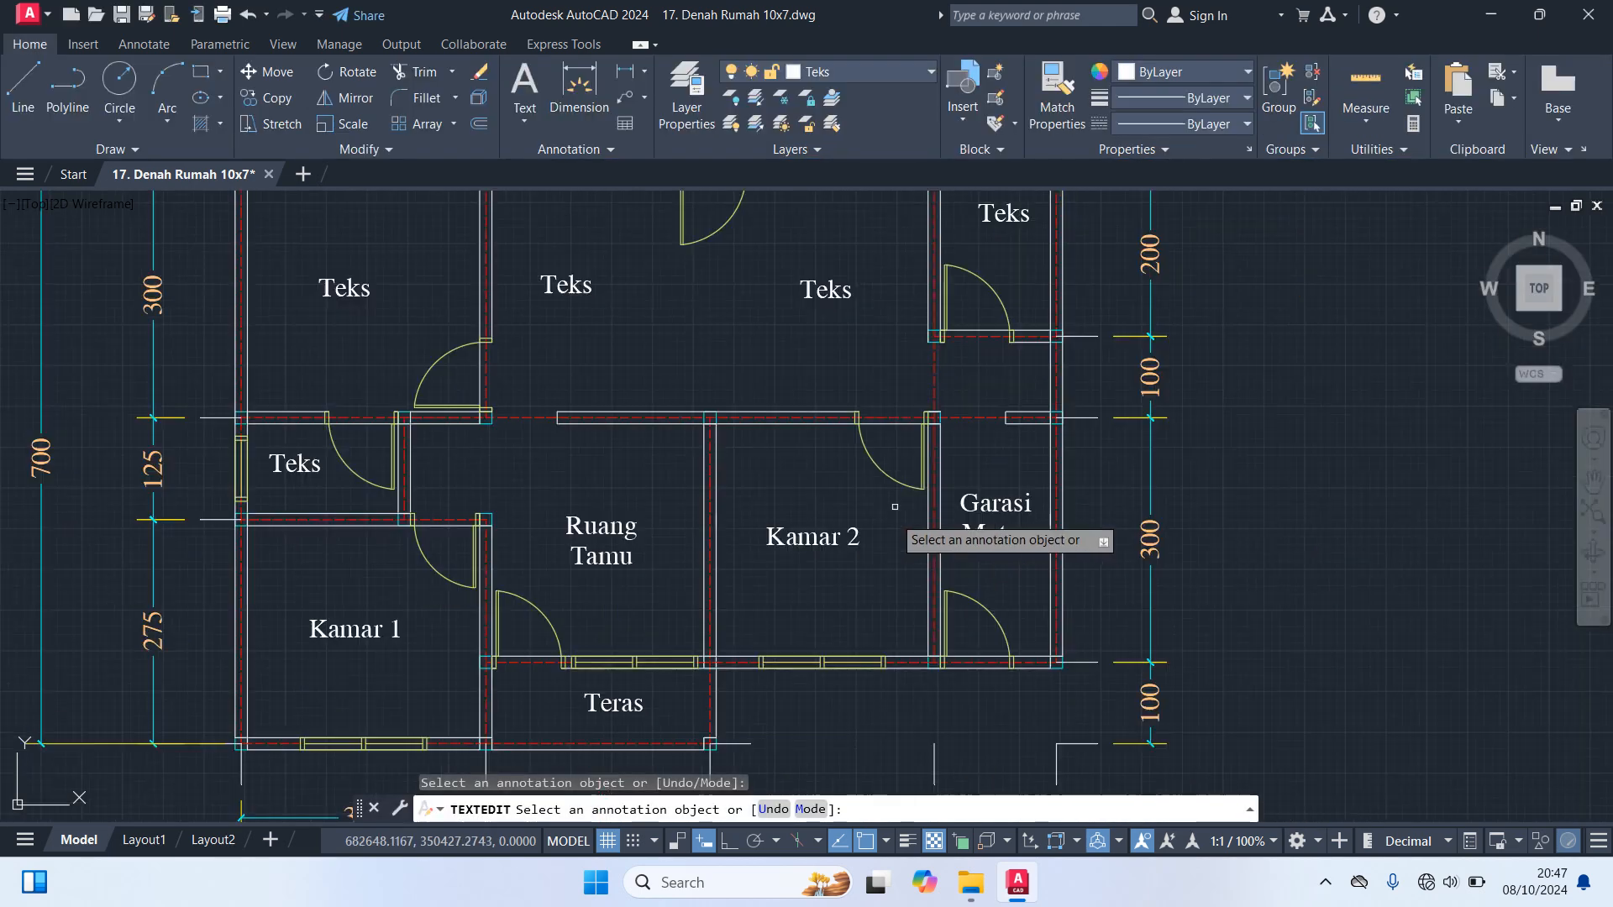
middle_click_drag(1098, 461, 1131, 545)
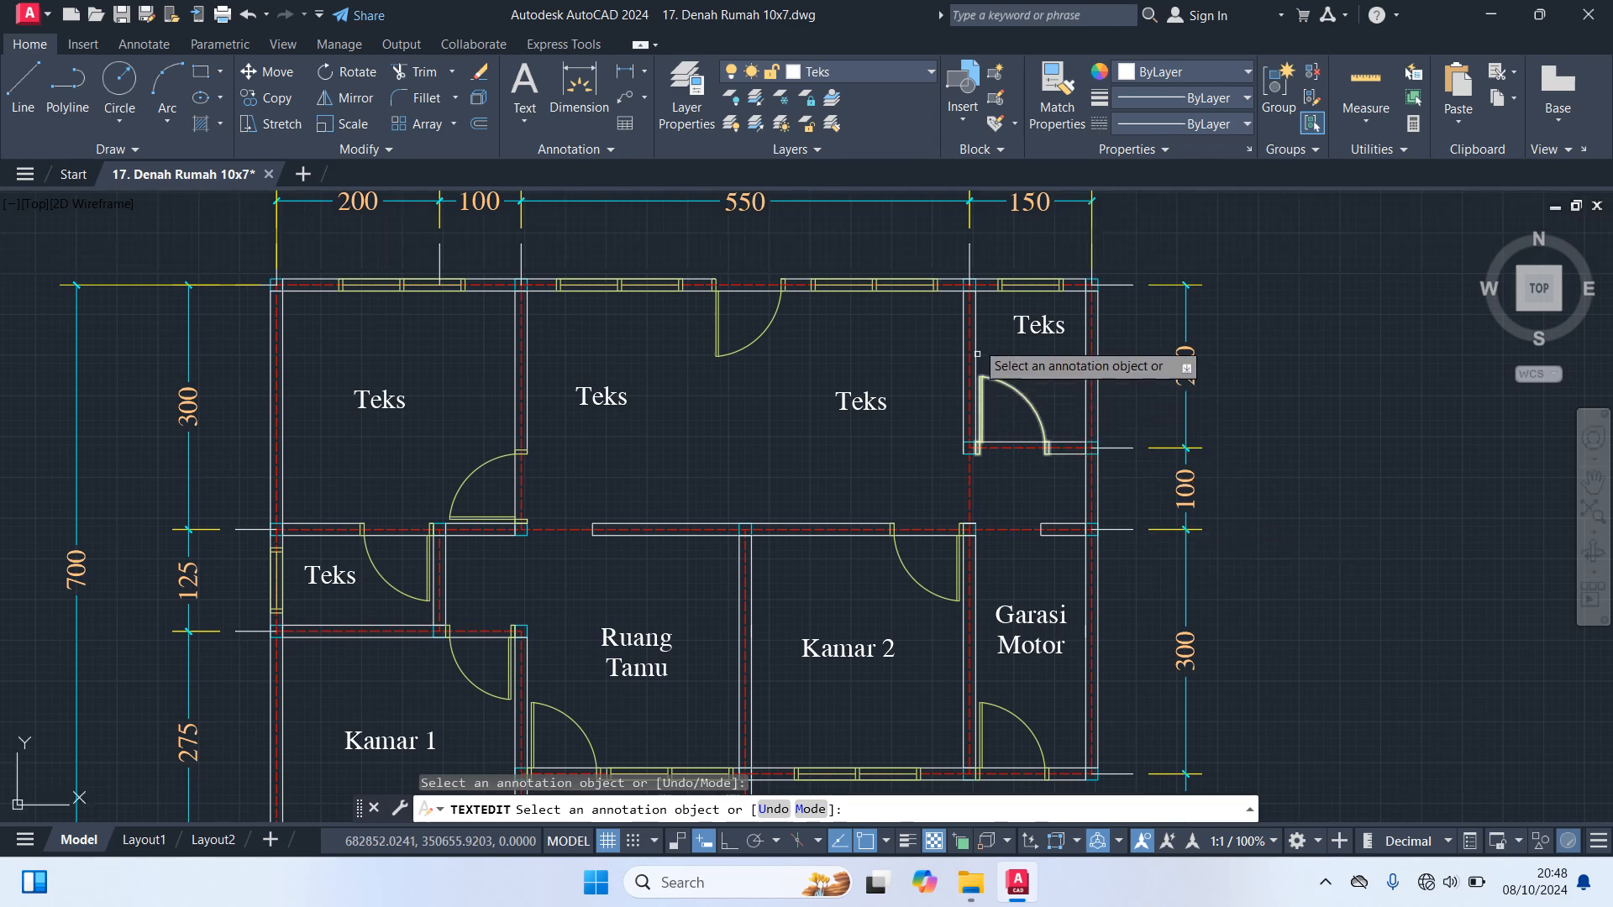
left_click(1039, 325)
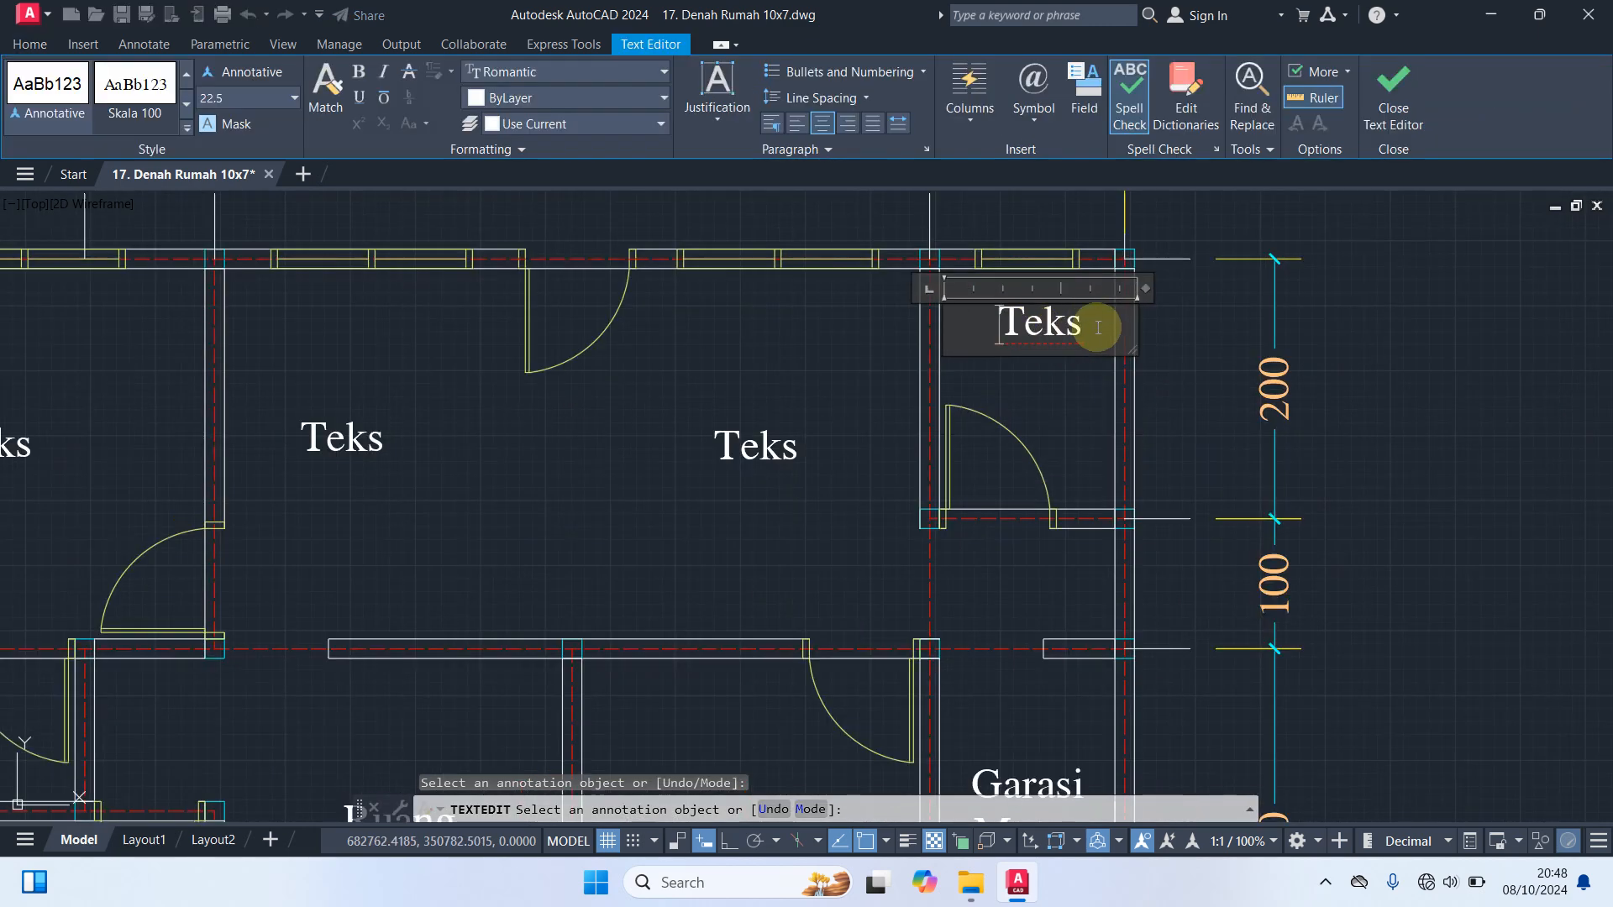
type("Km")
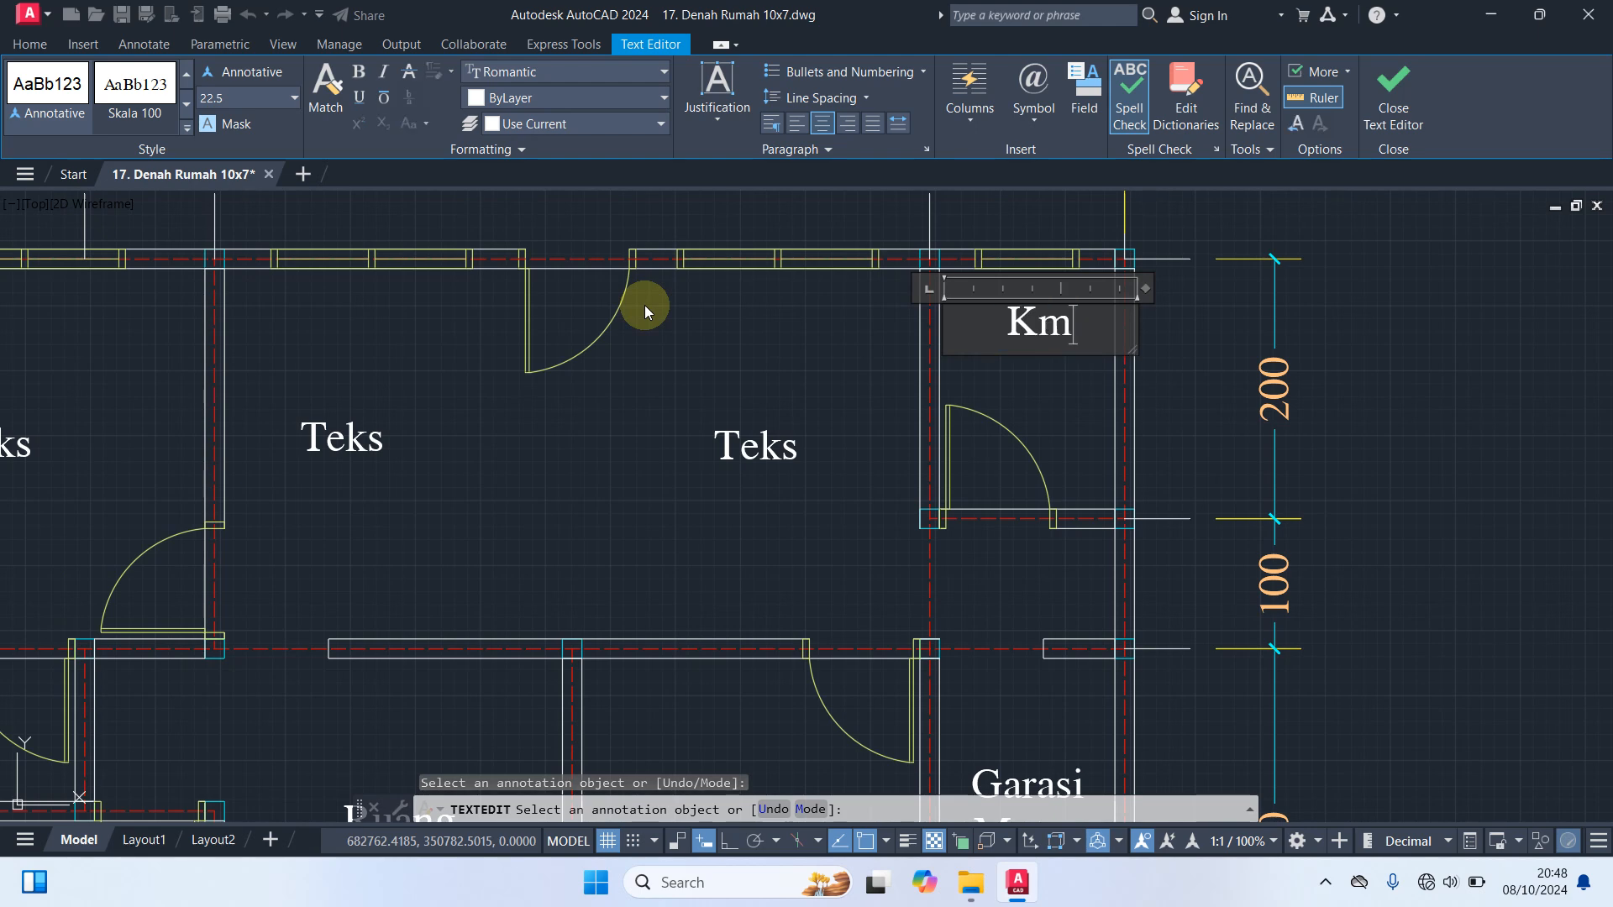
type("/Wc")
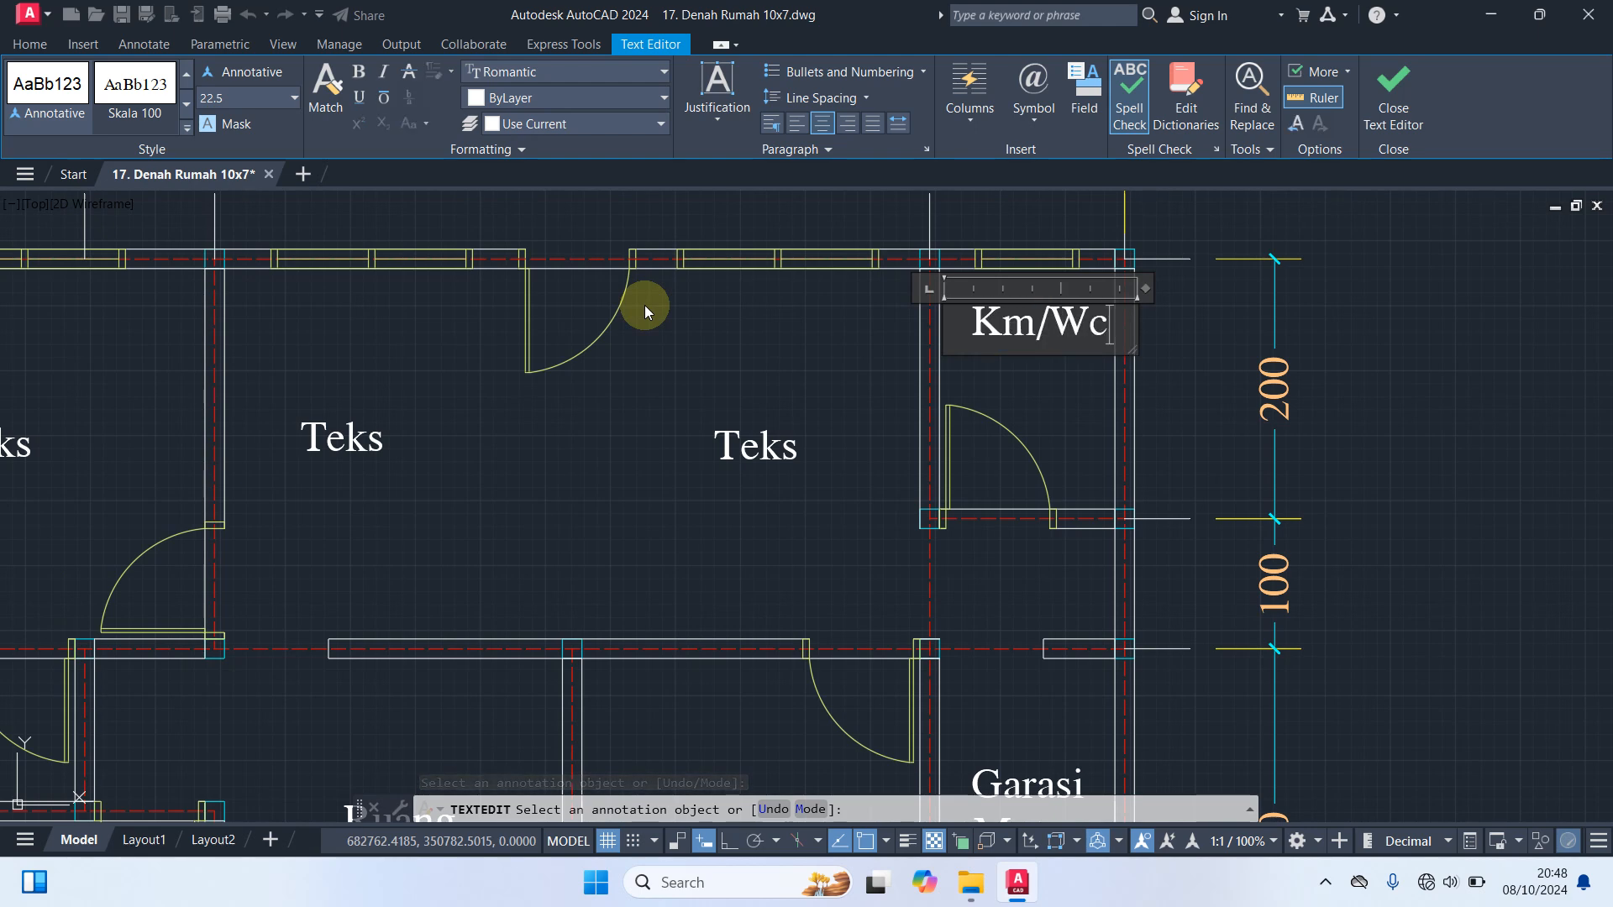
left_click(1094, 386)
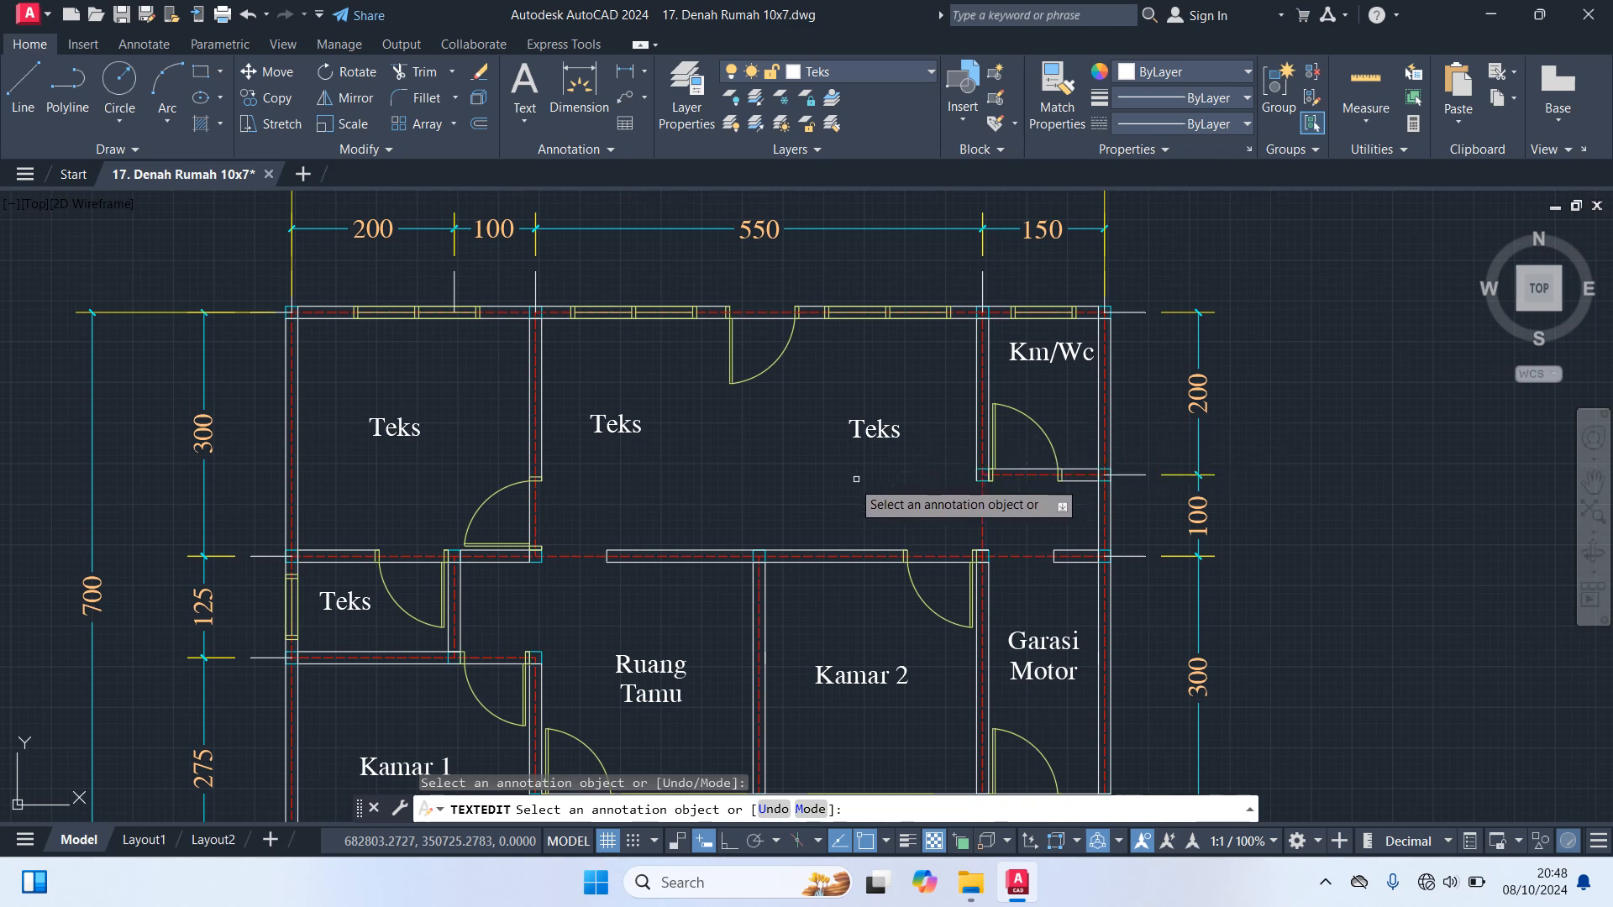
Change the label of the small room directly above Kamar 1 to "Km/Wc"
scroll(865, 495, "down", 2)
middle_click_drag(845, 504, 877, 401)
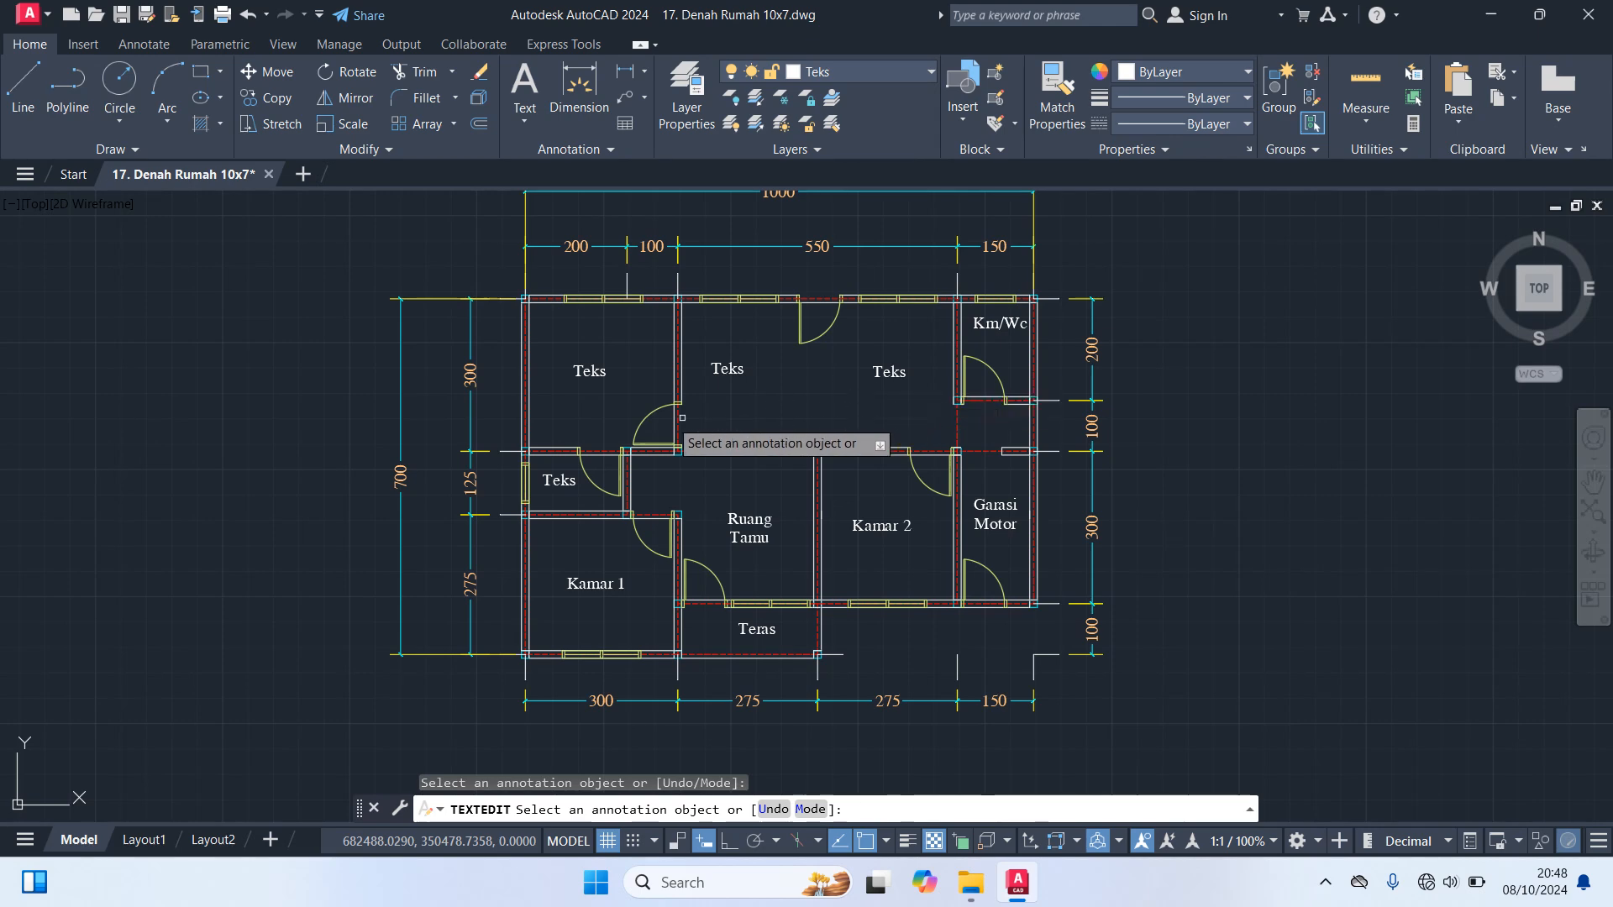
scroll(612, 503, "up", 4)
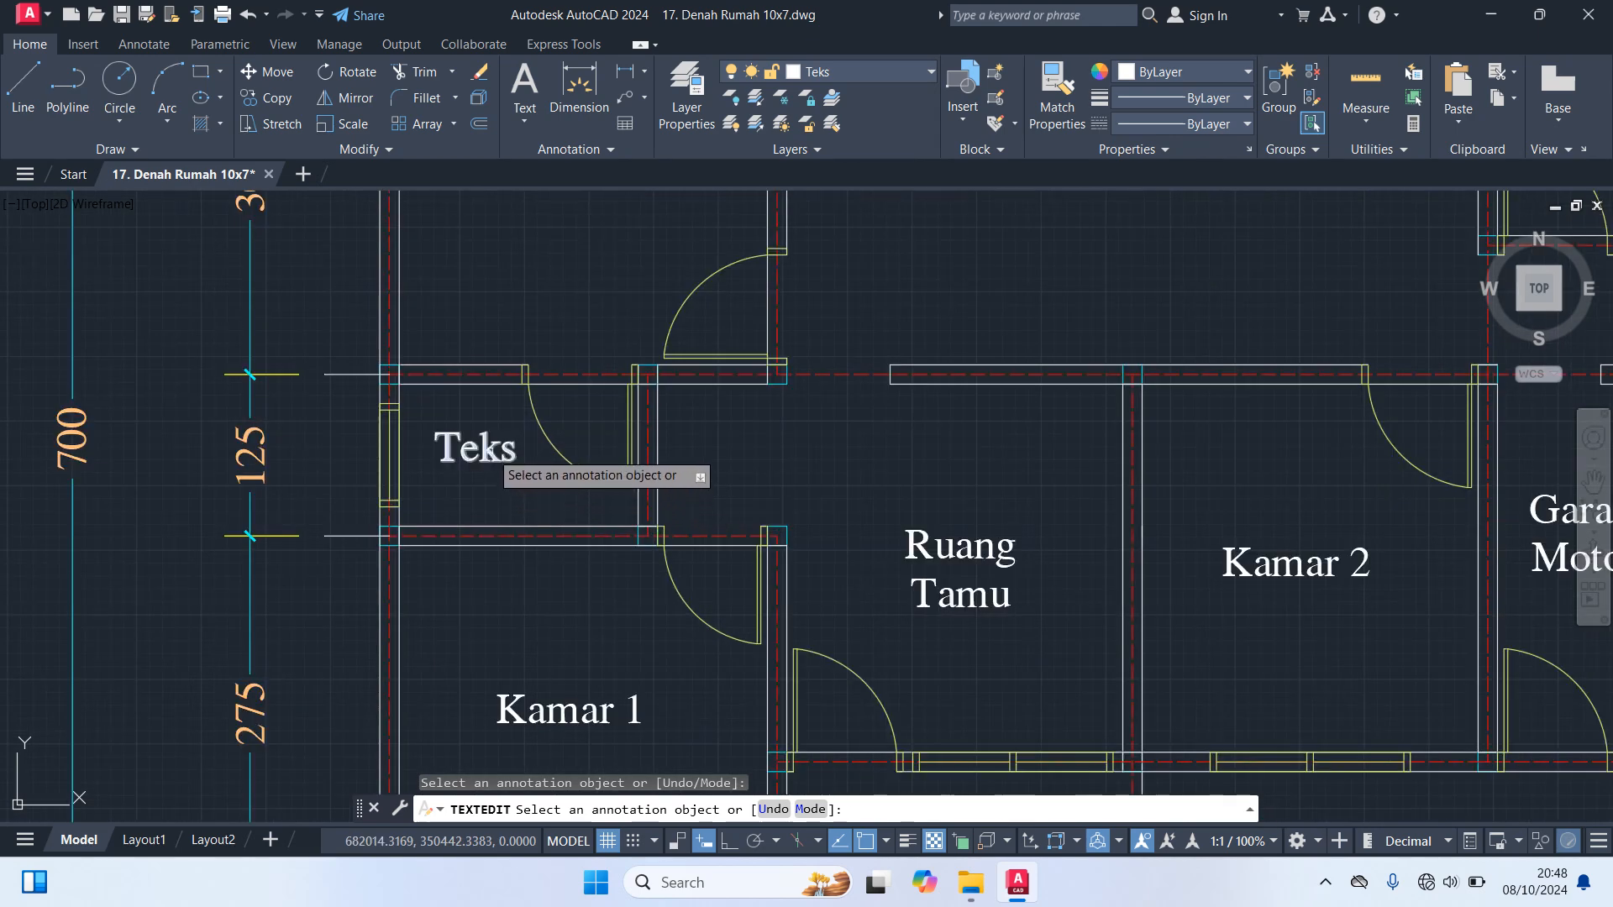
left_click(522, 454)
type("Km/Wc")
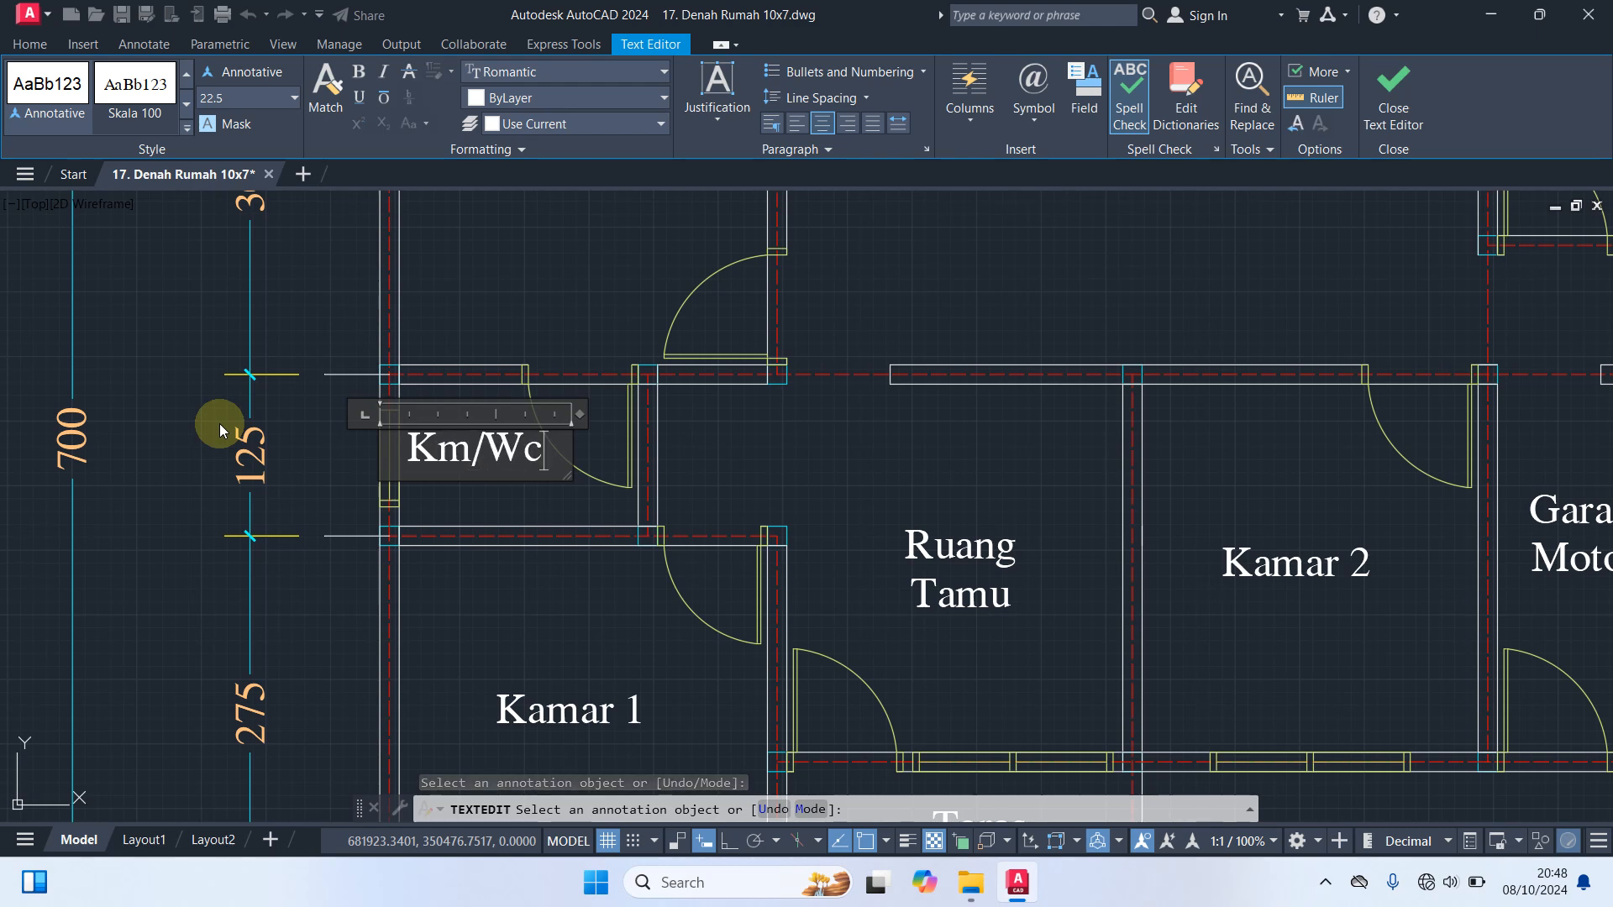
left_click(854, 481)
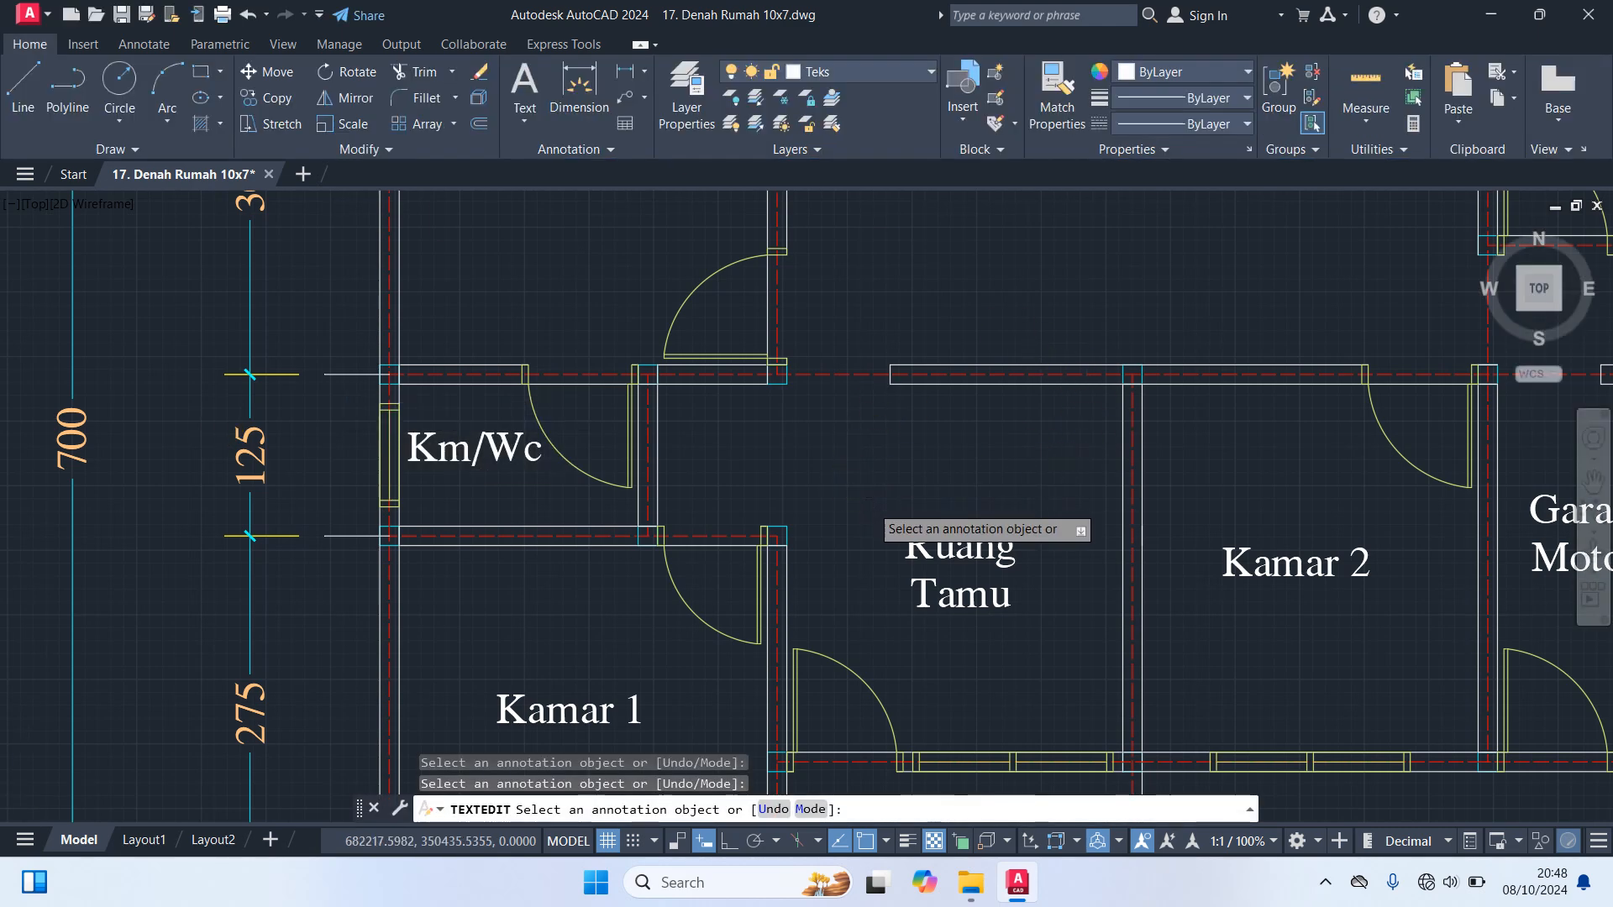
Change the label of the upper-left room to "Kamar 3"
scroll(854, 481, "down", 4)
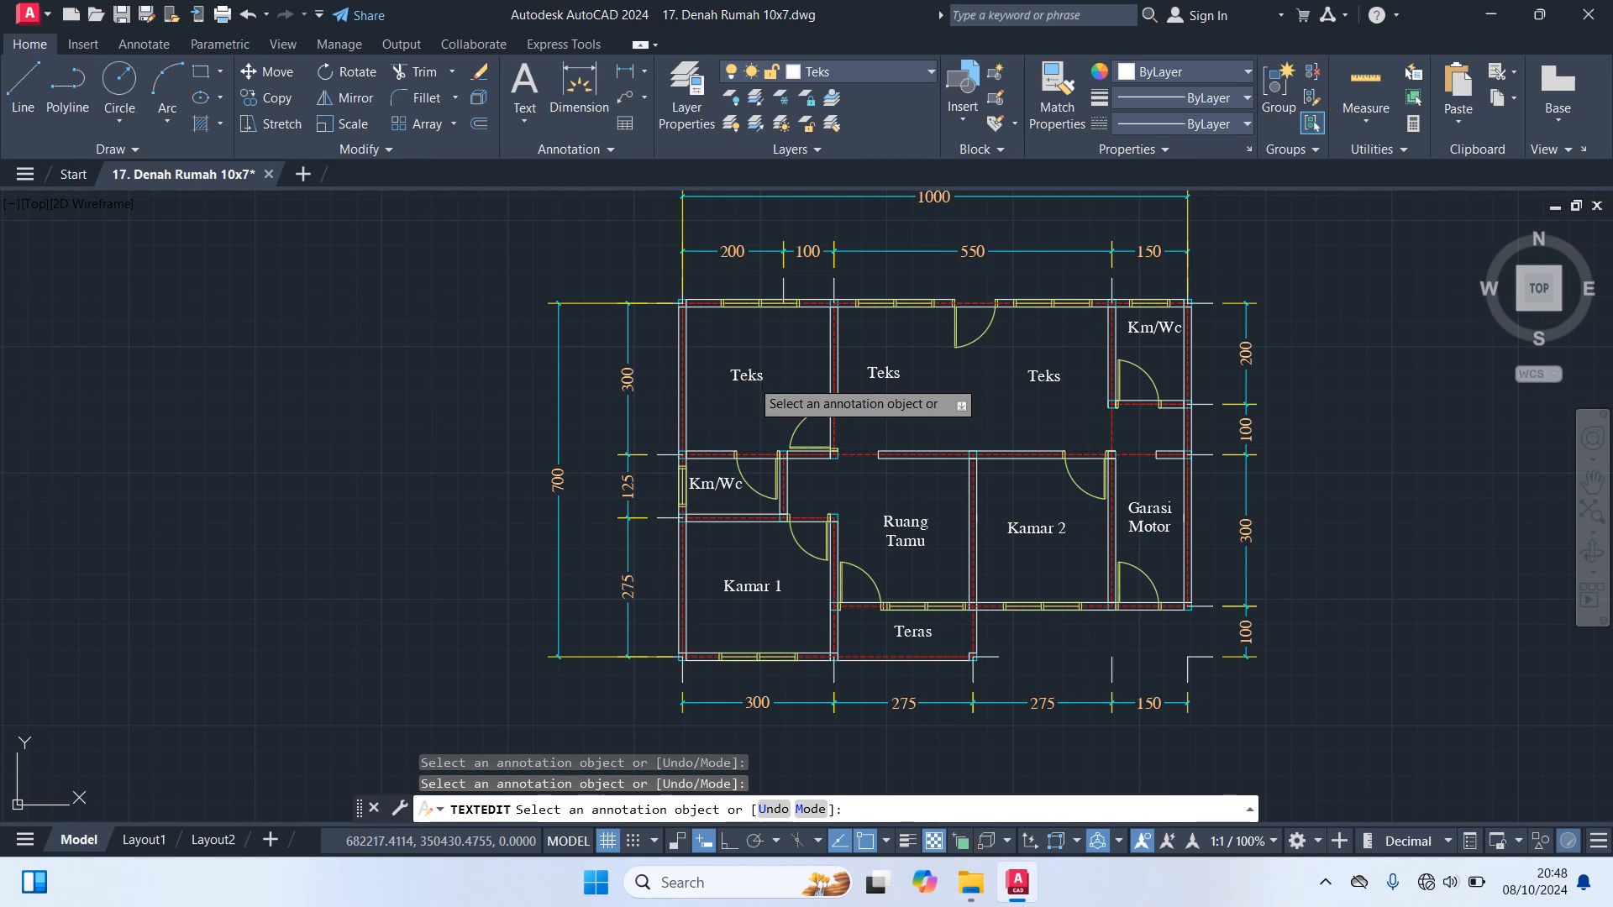
scroll(754, 380, "up", 5)
left_click(775, 360)
left_click_drag(775, 361, 559, 324)
type("Kamar 3")
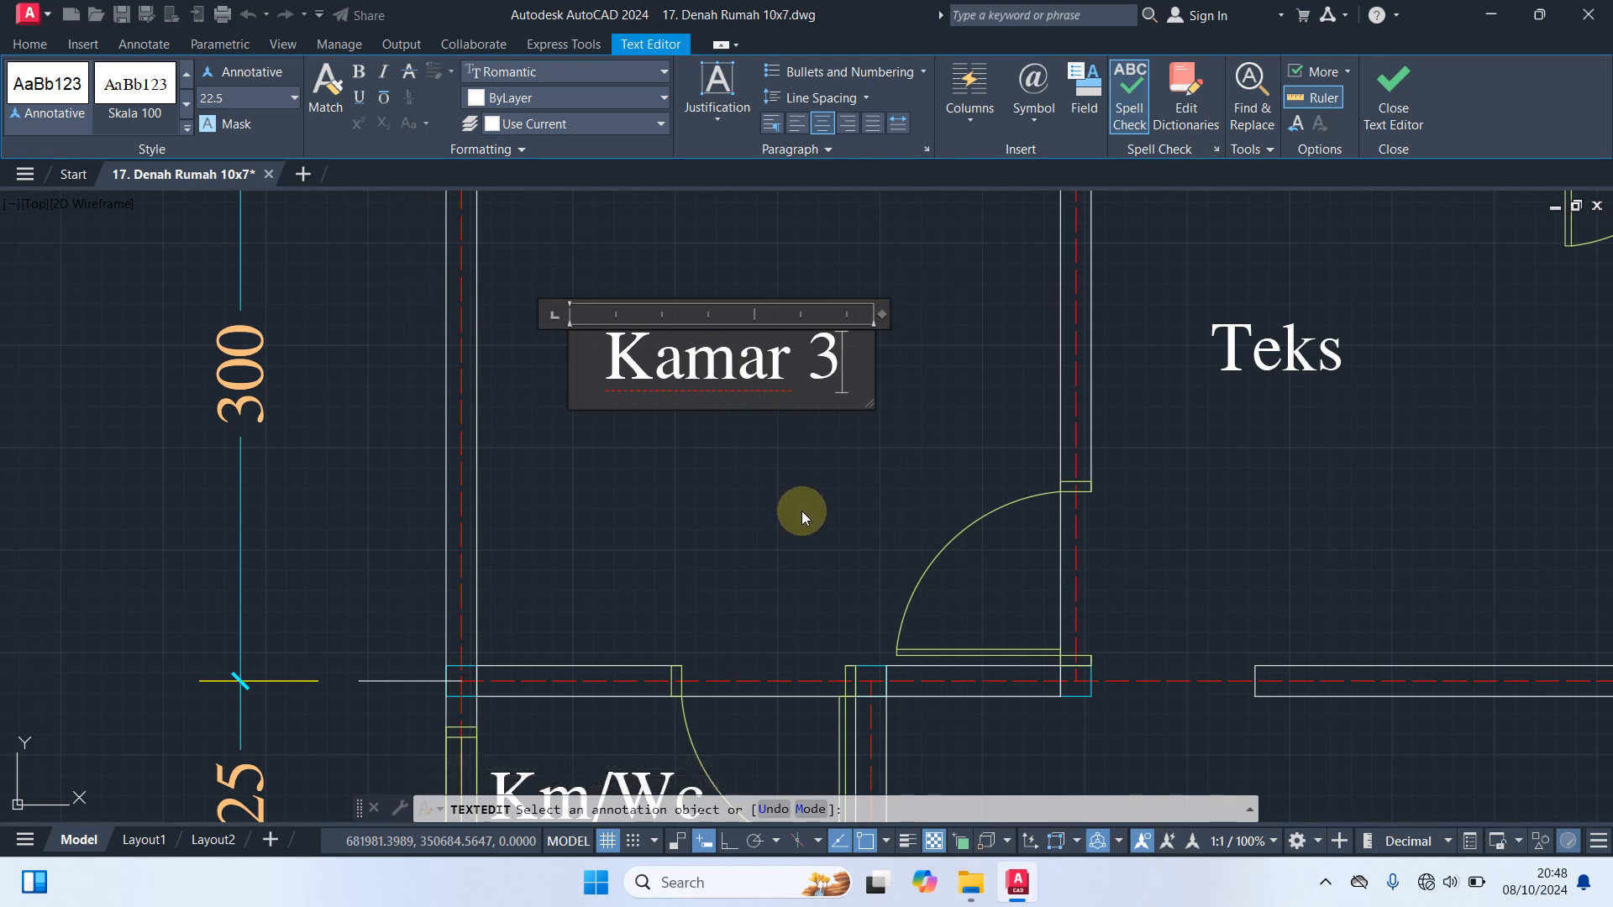
left_click(870, 467)
Change the placeholder label just right of Kamar 3 to "Ruang Keluarga"
scroll(874, 467, "down", 6)
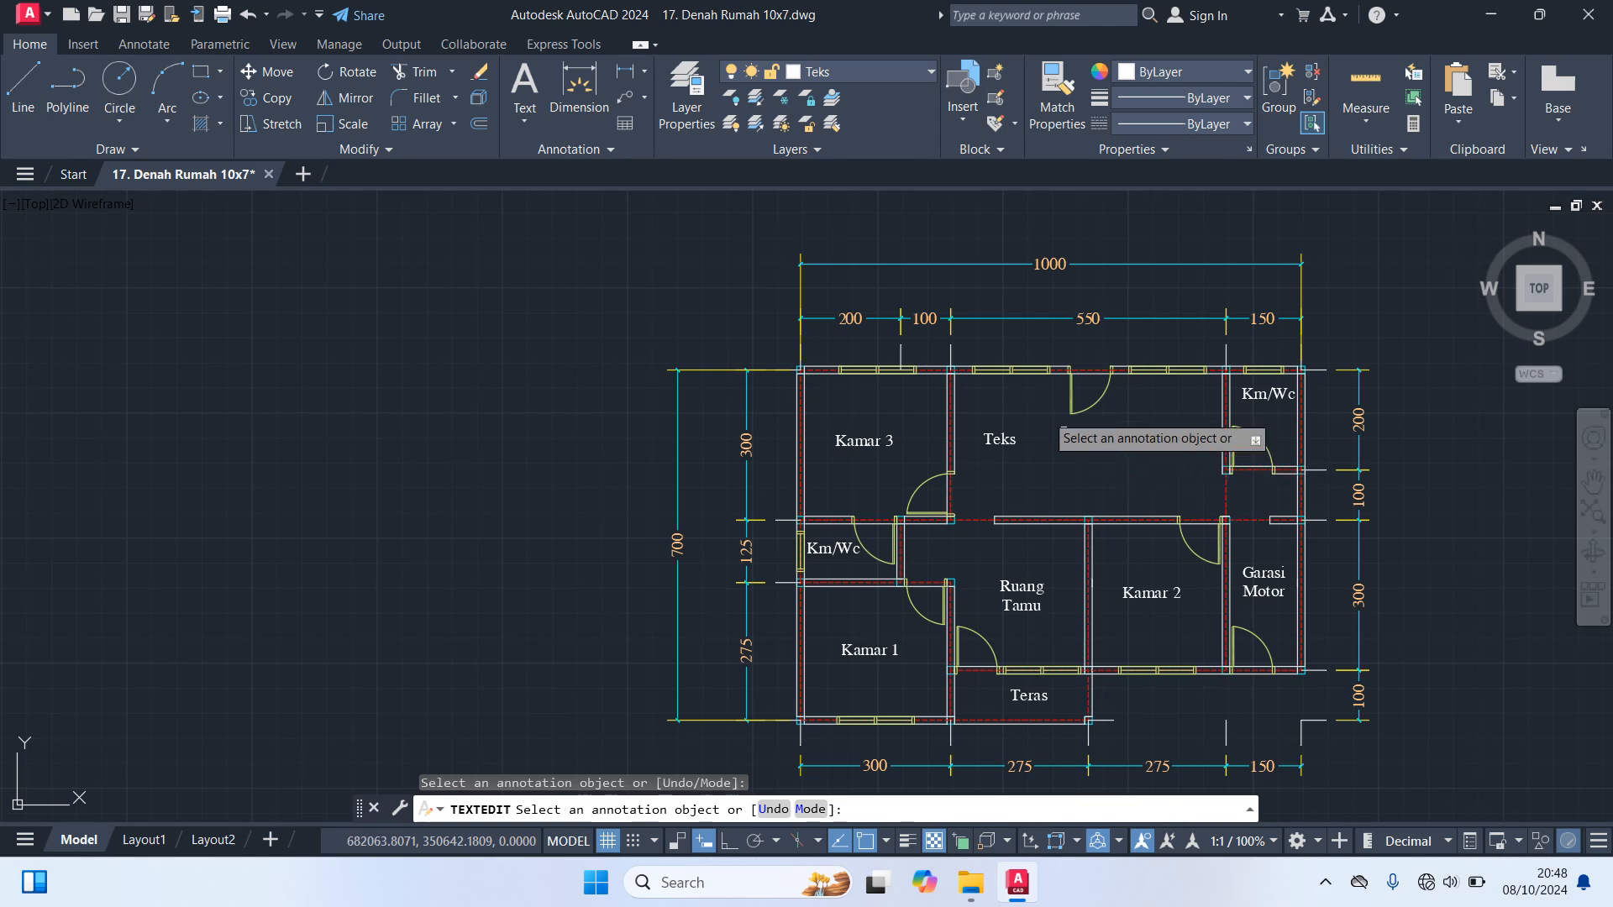
left_click(995, 439)
scroll(1012, 451, "up", 5)
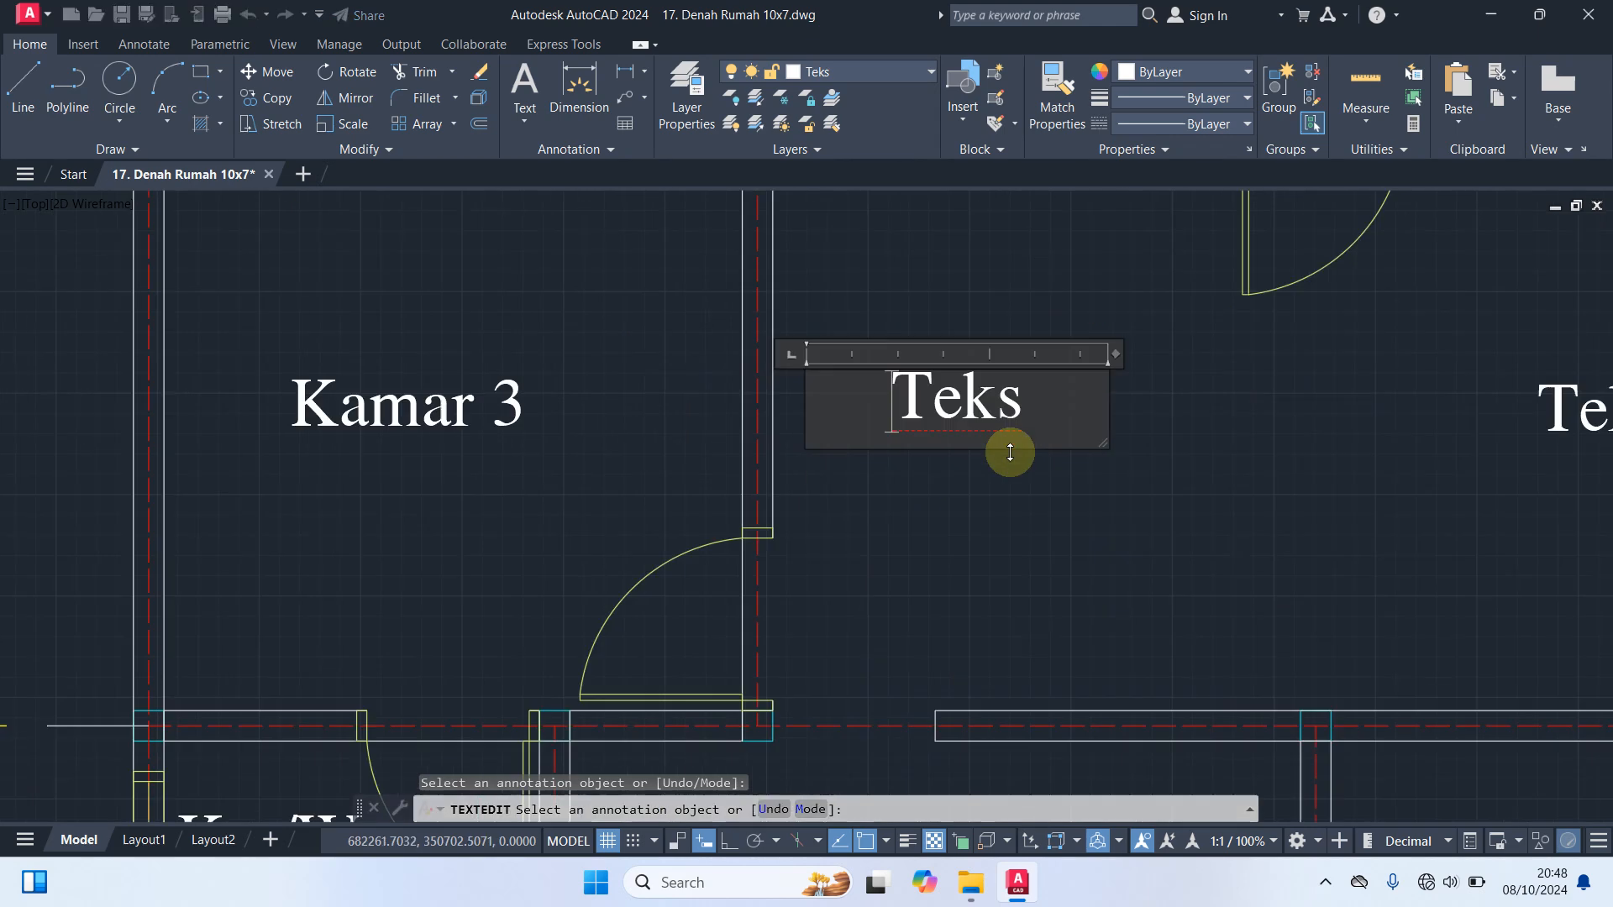
type("R")
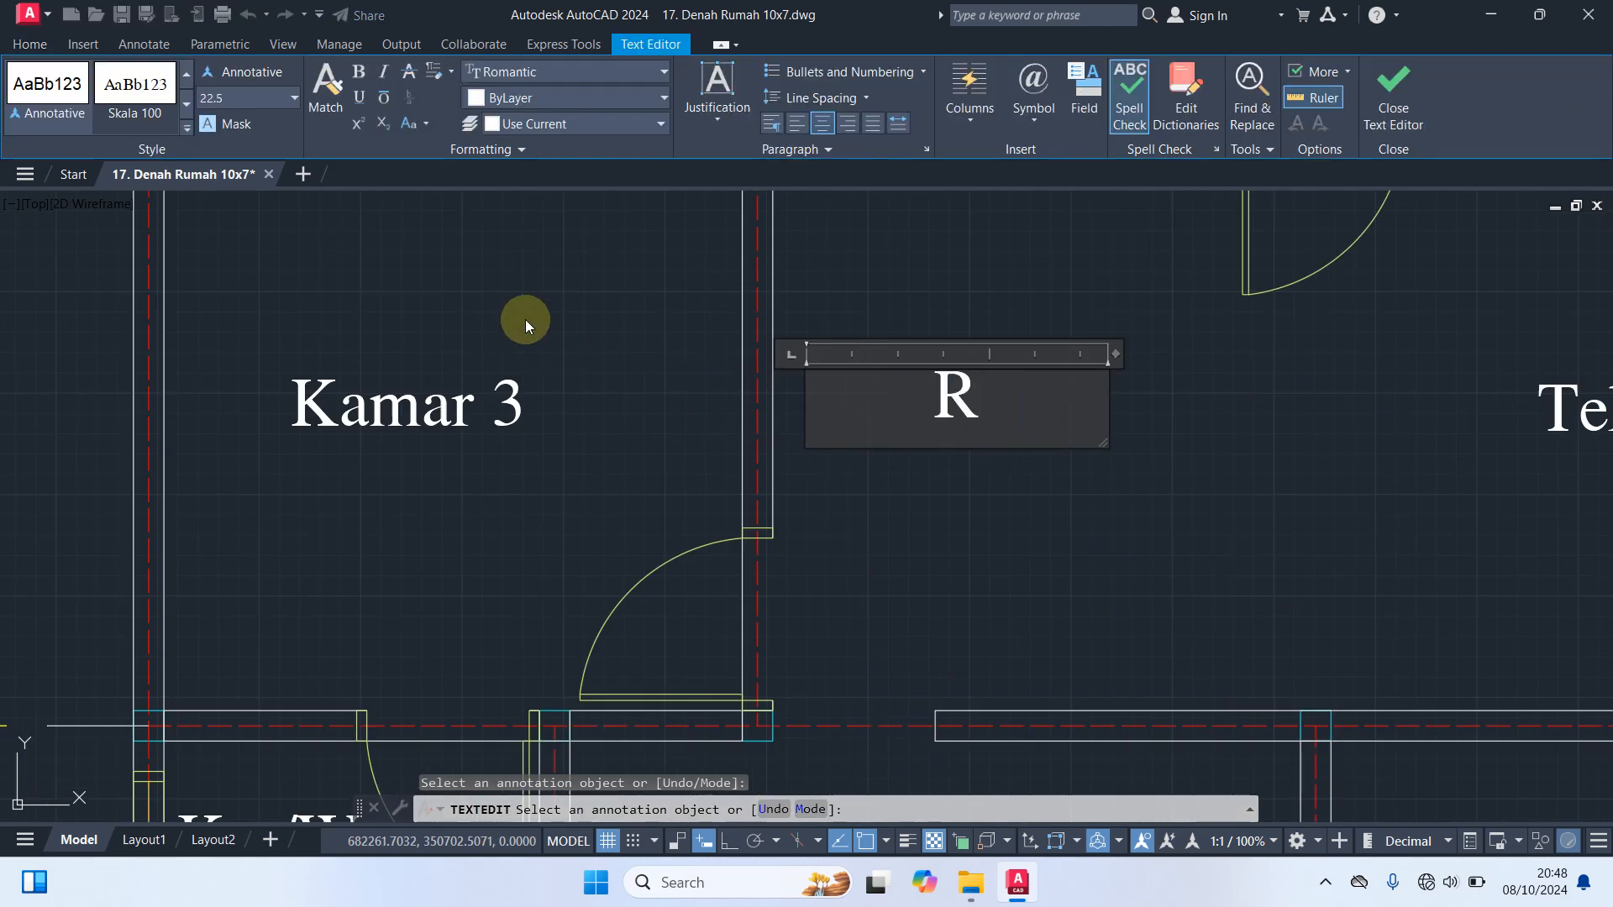
type("uang K")
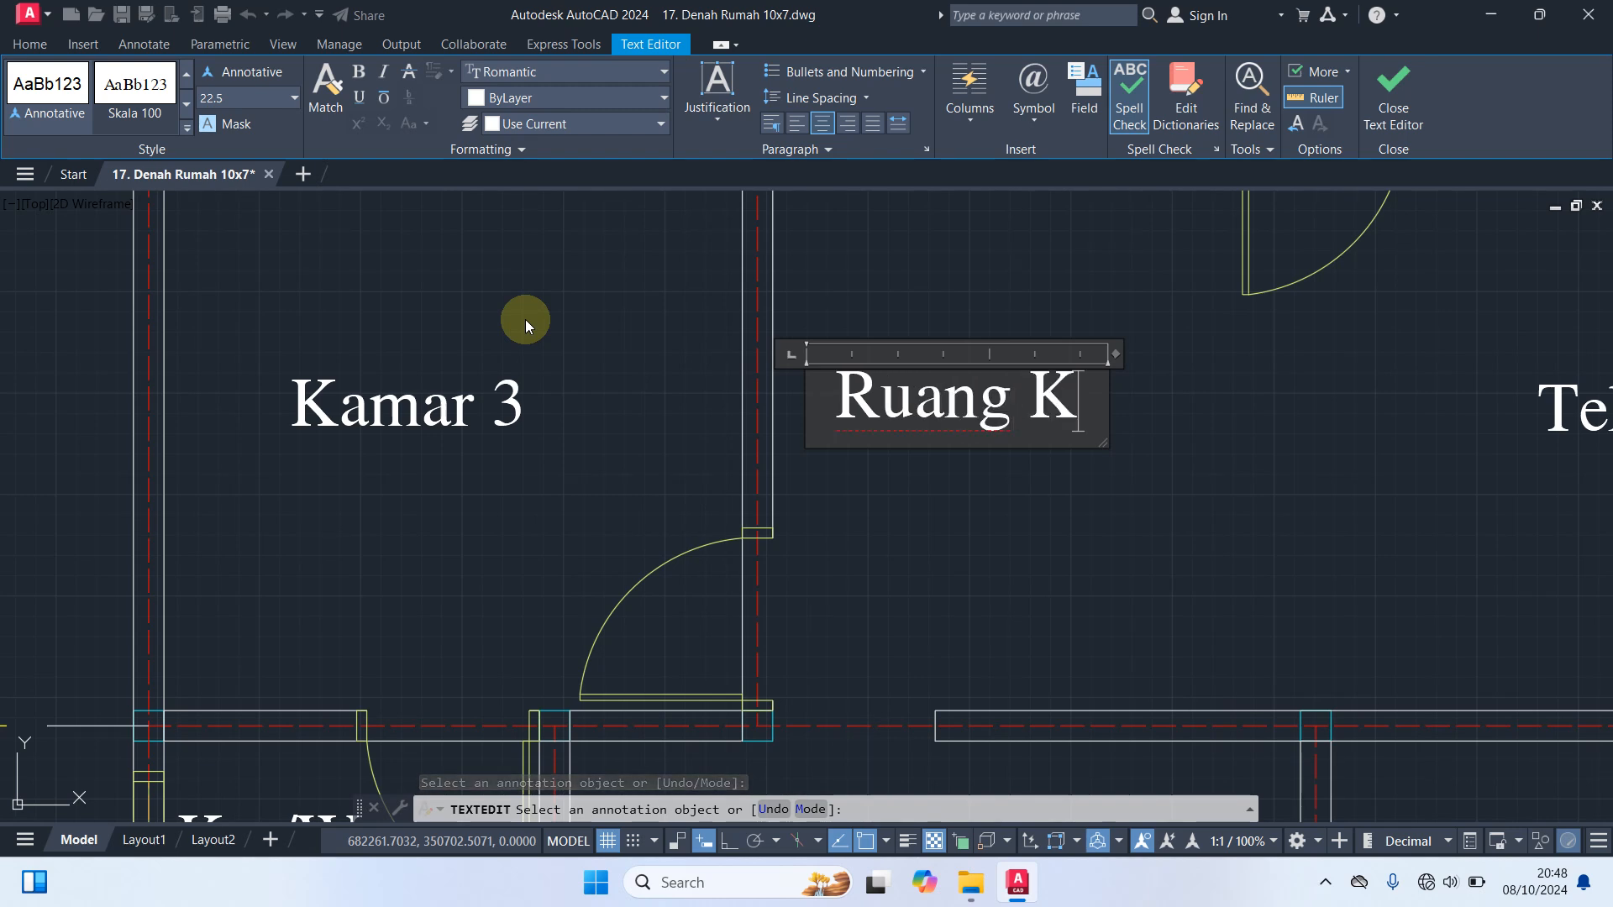
type("eluarga")
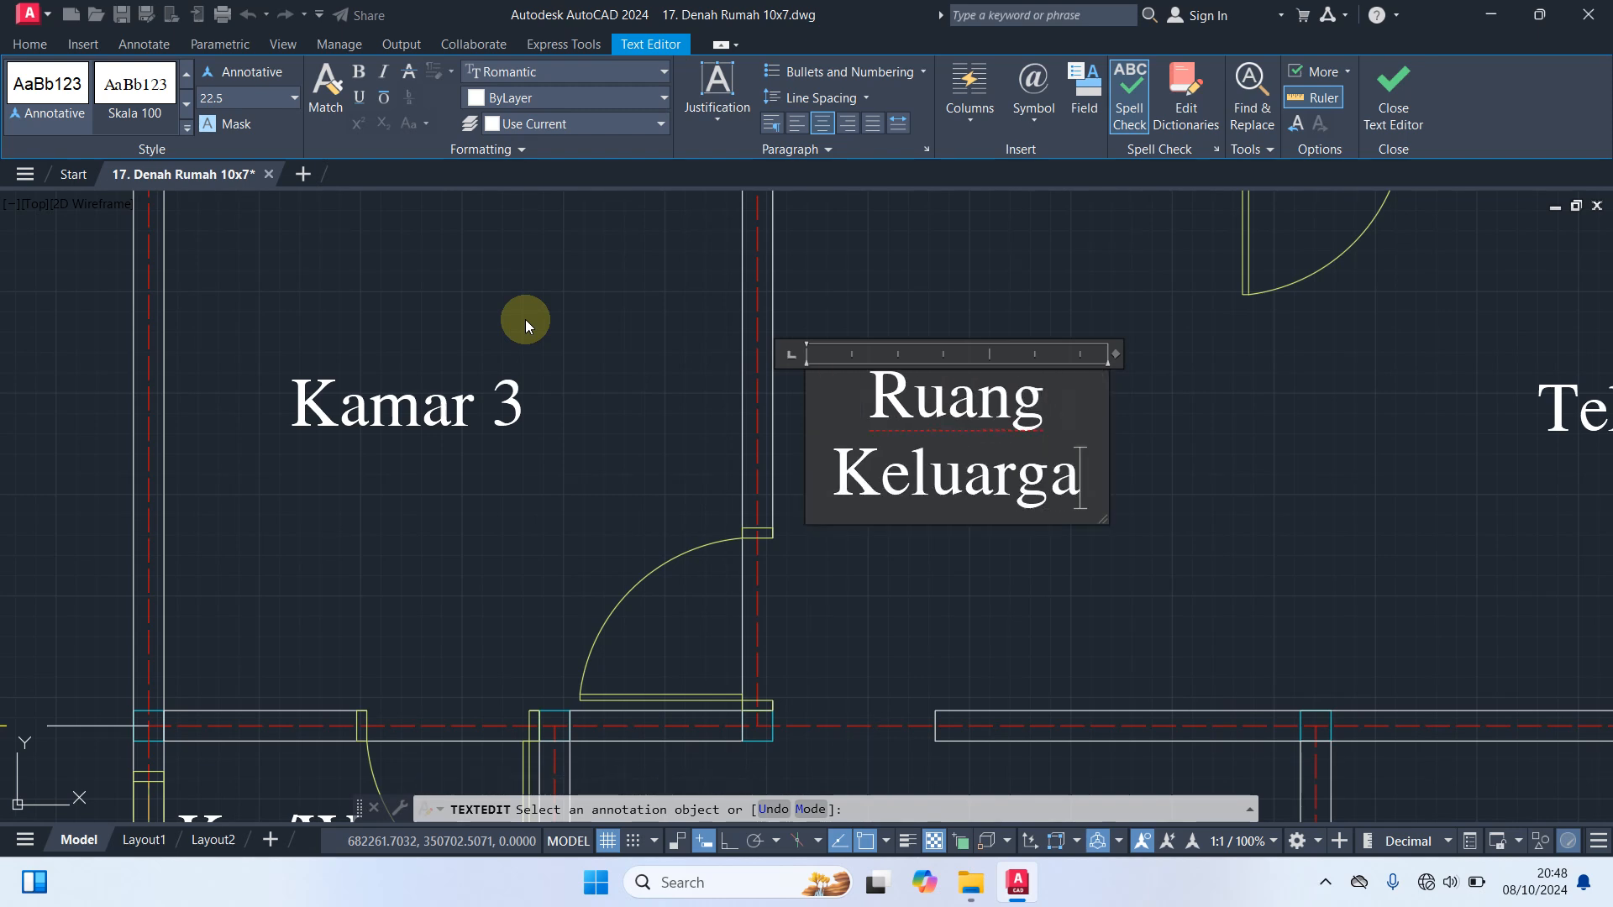
left_click(1371, 431)
Change the last placeholder label, right of Ruang Keluarga, to "Dapur" and finish the text editing
middle_click_drag(1371, 431, 530, 409)
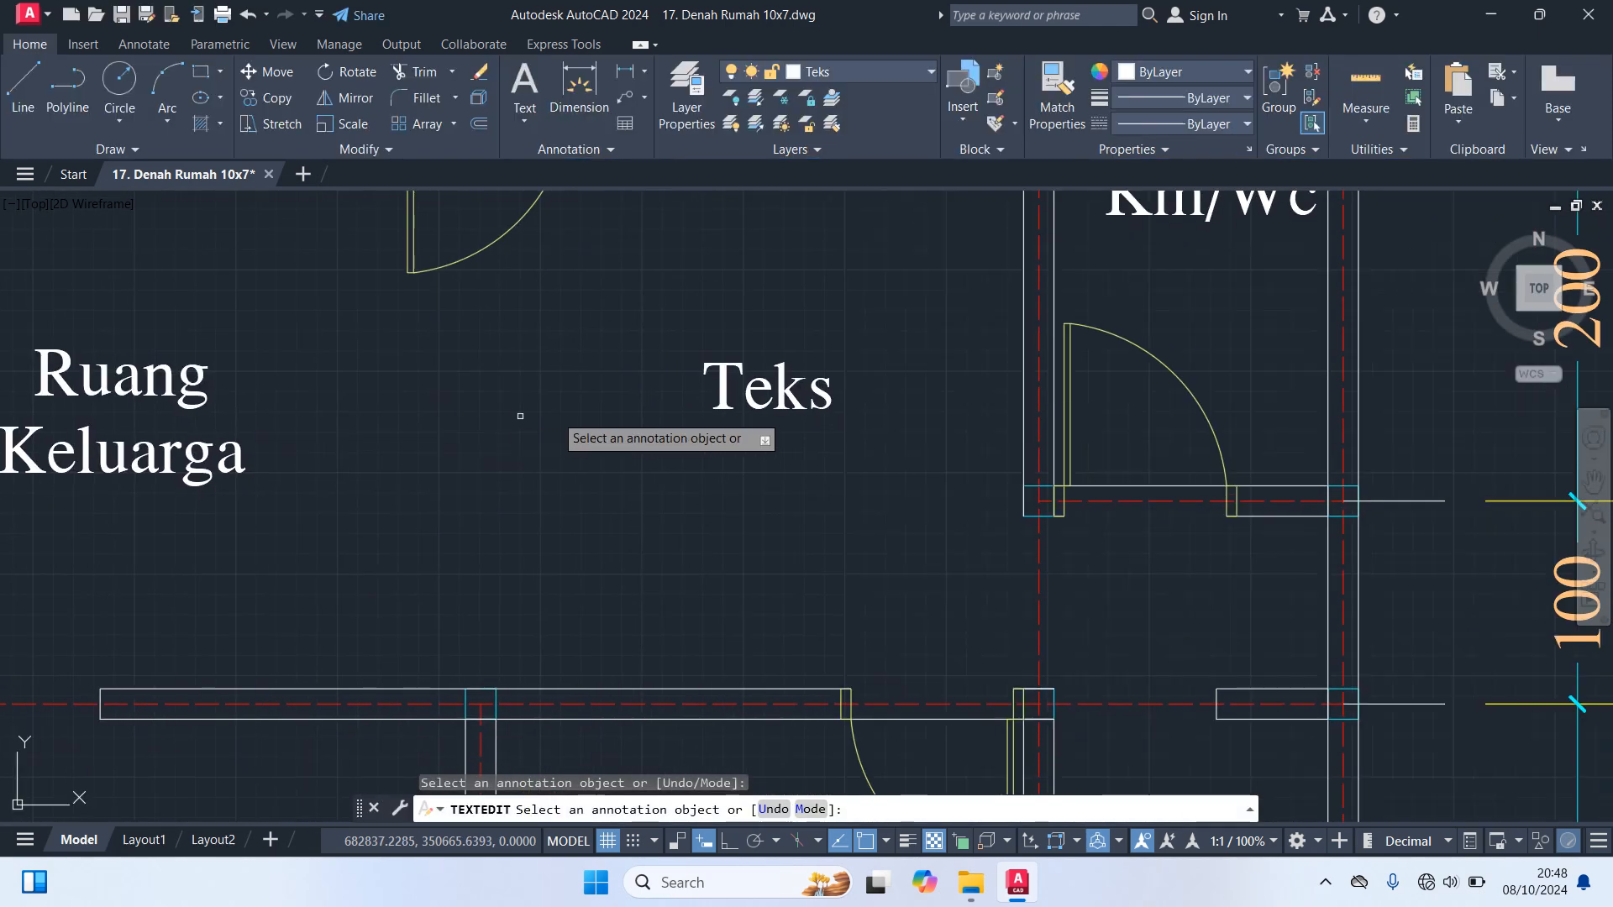
left_click(923, 395)
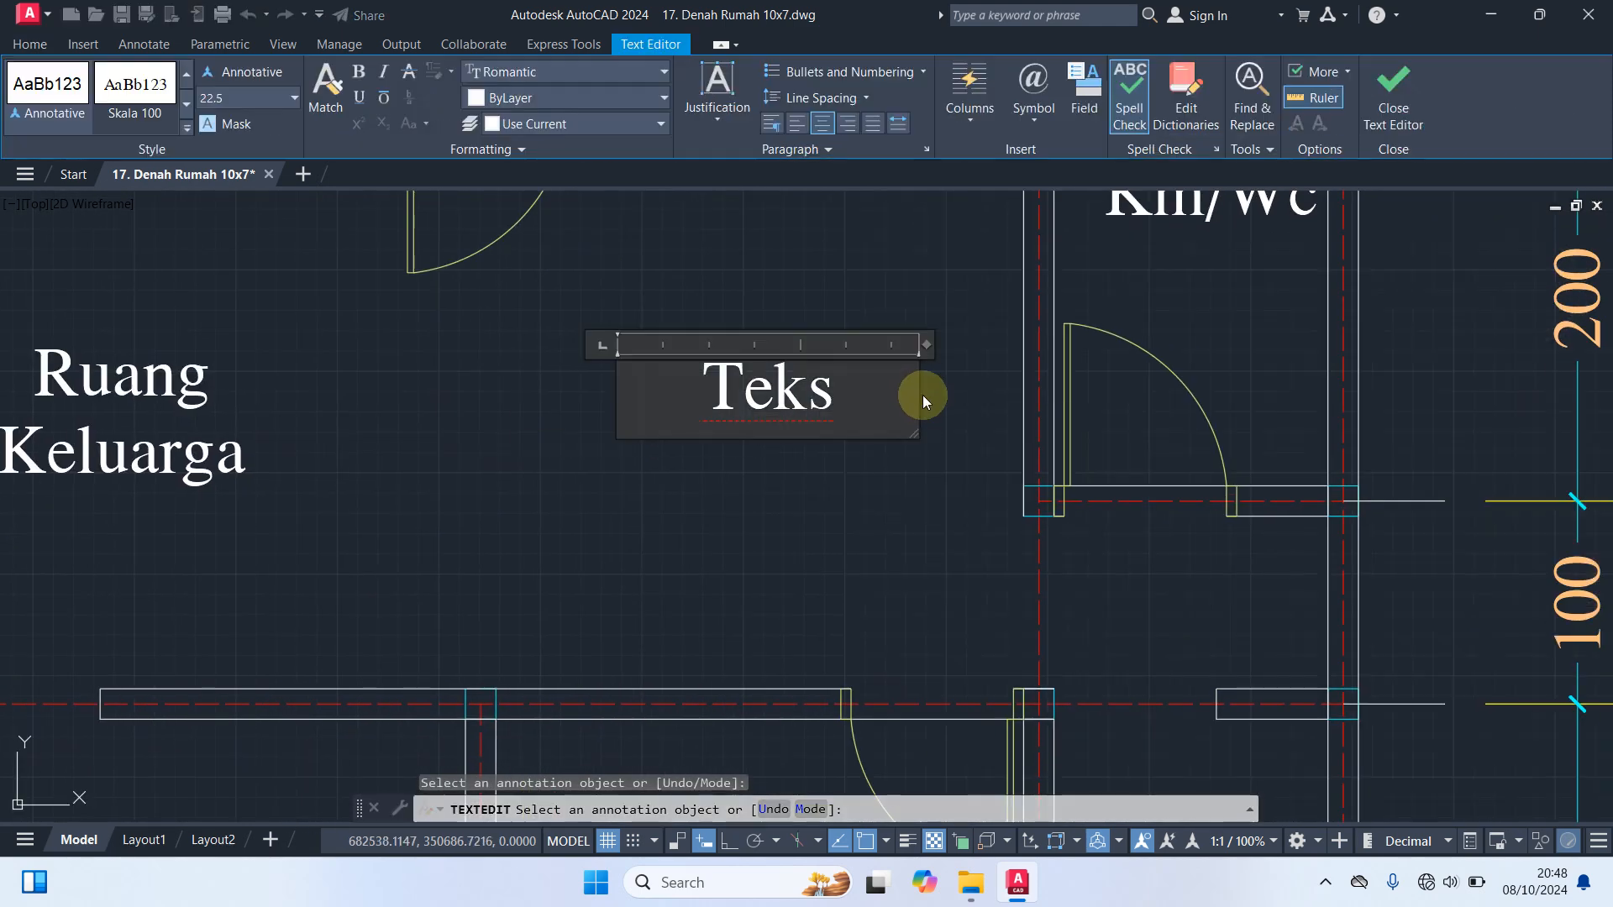
left_click_drag(891, 387, 431, 390)
type("Dapur")
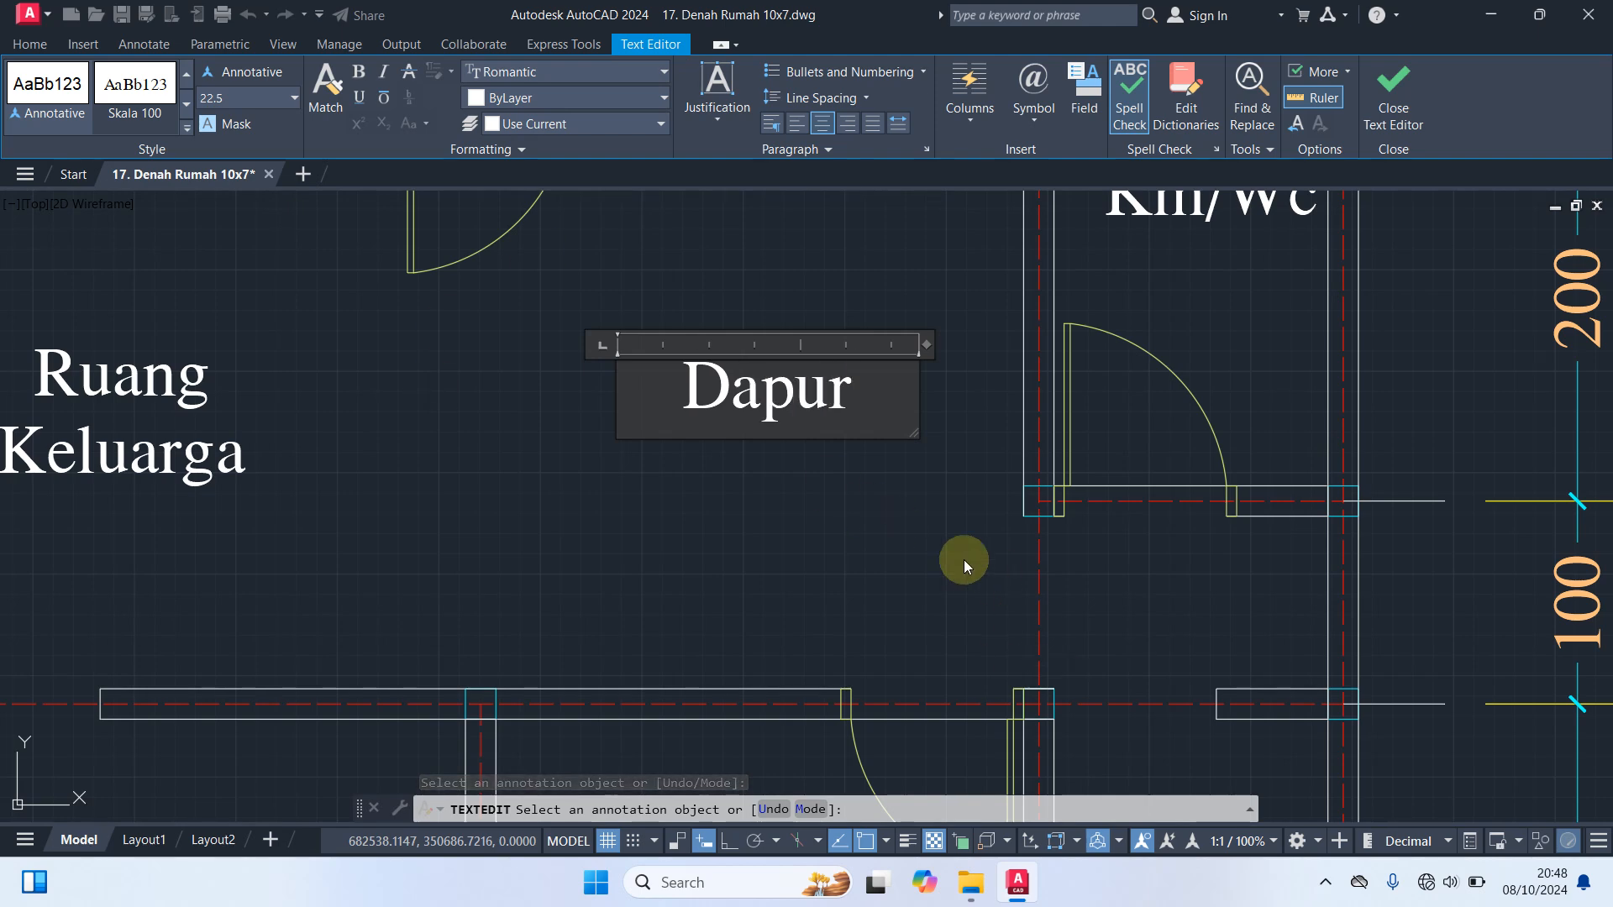
left_click(914, 553)
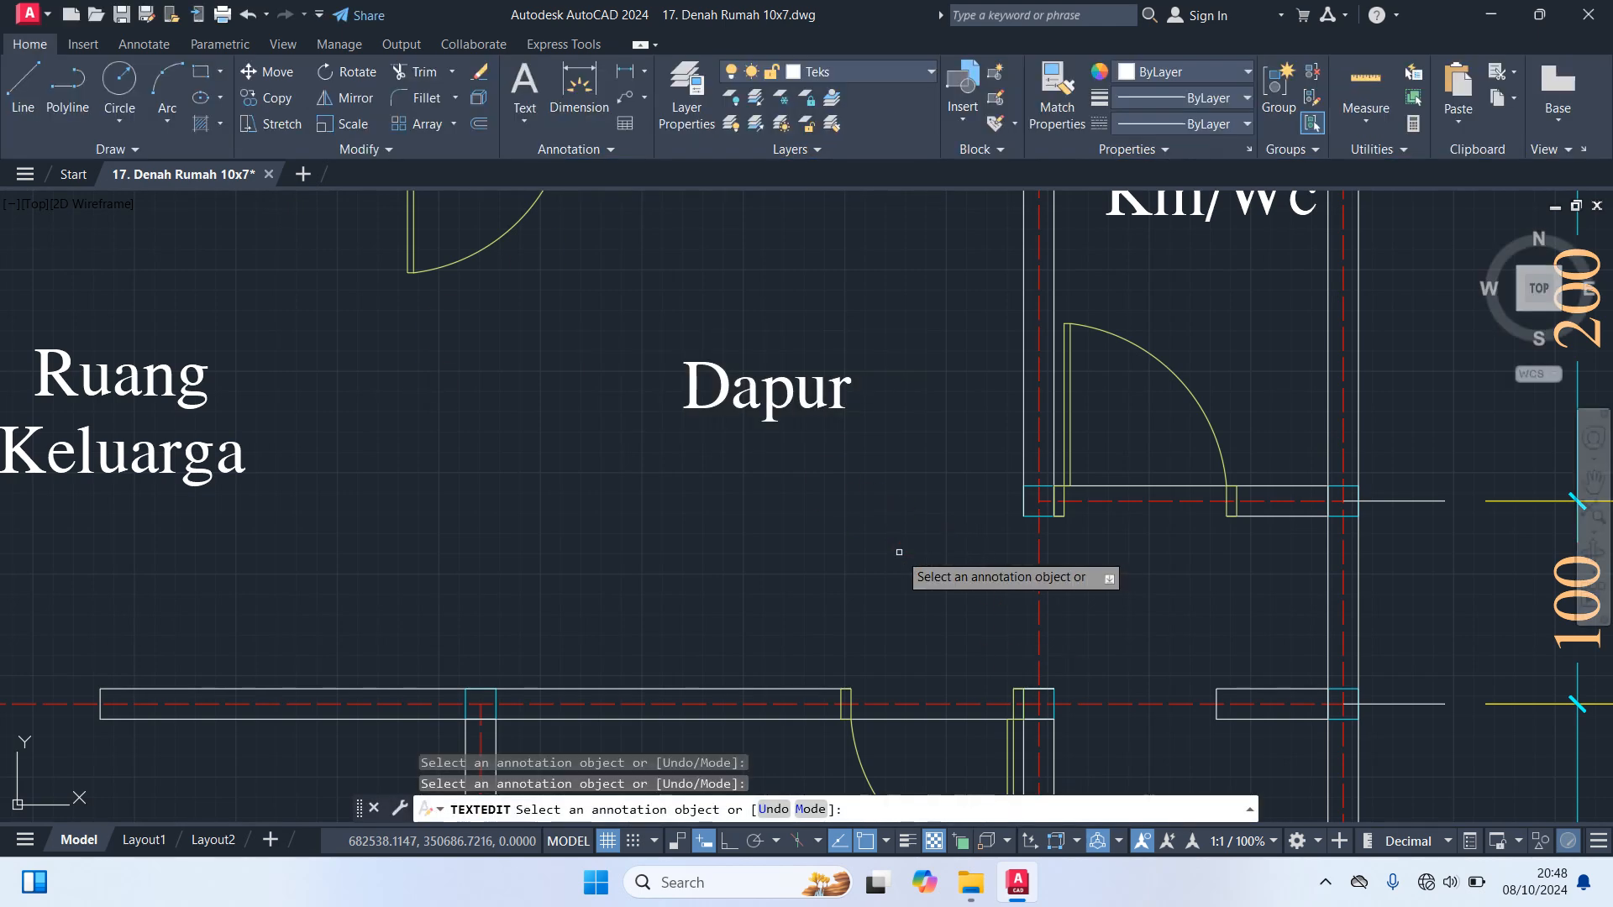
scroll(897, 551, "down", 4)
scroll(897, 552, "down", 4)
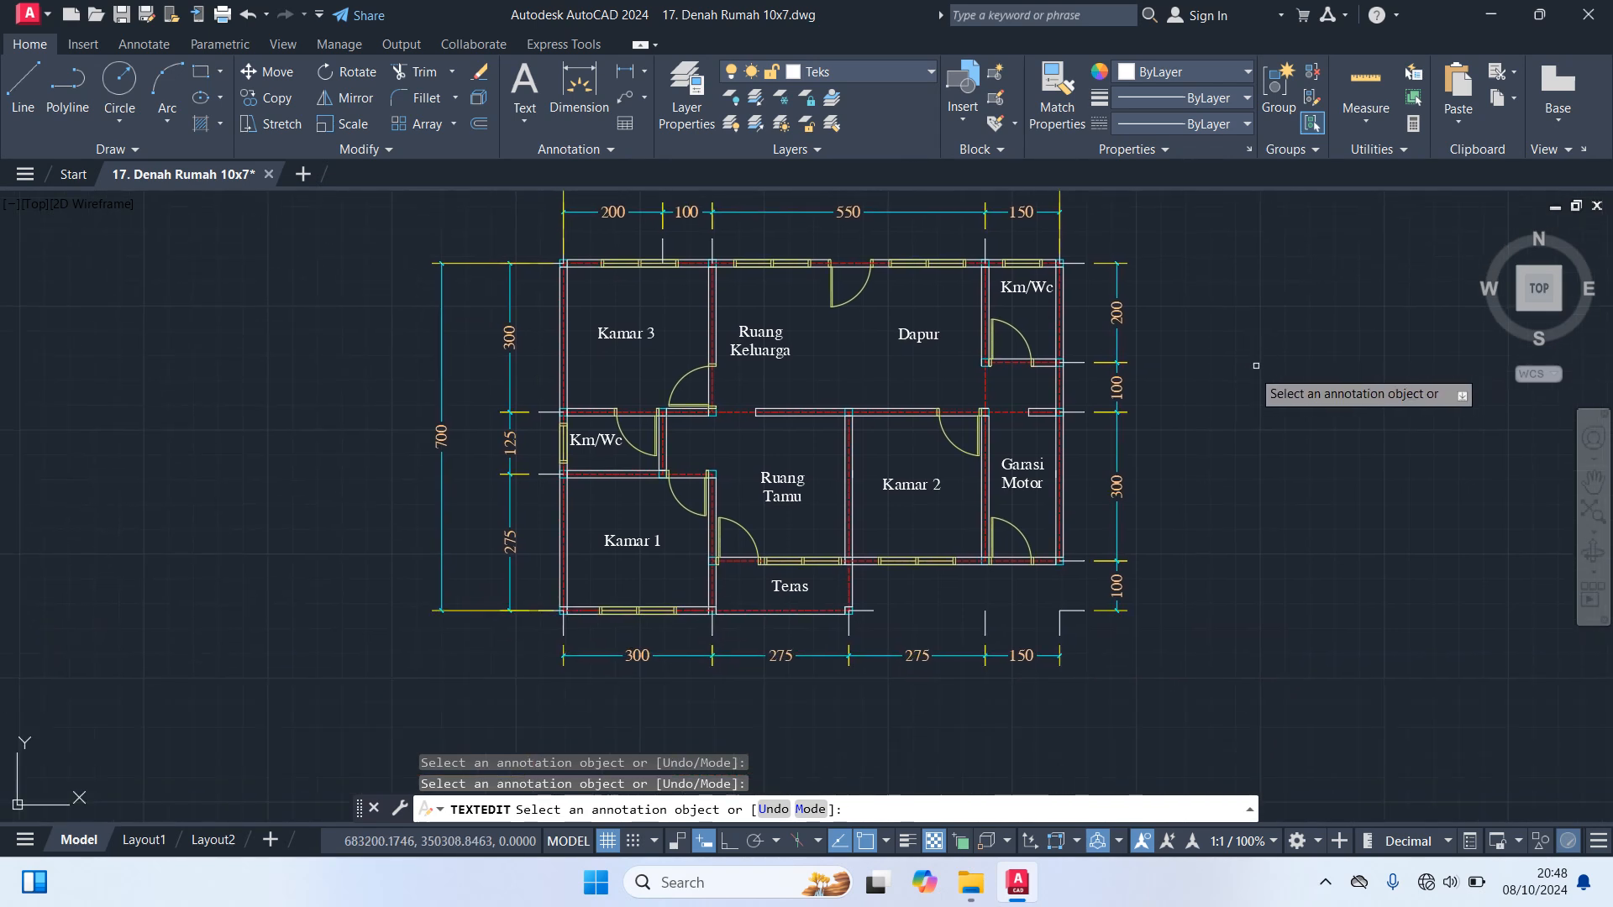
key("Escape")
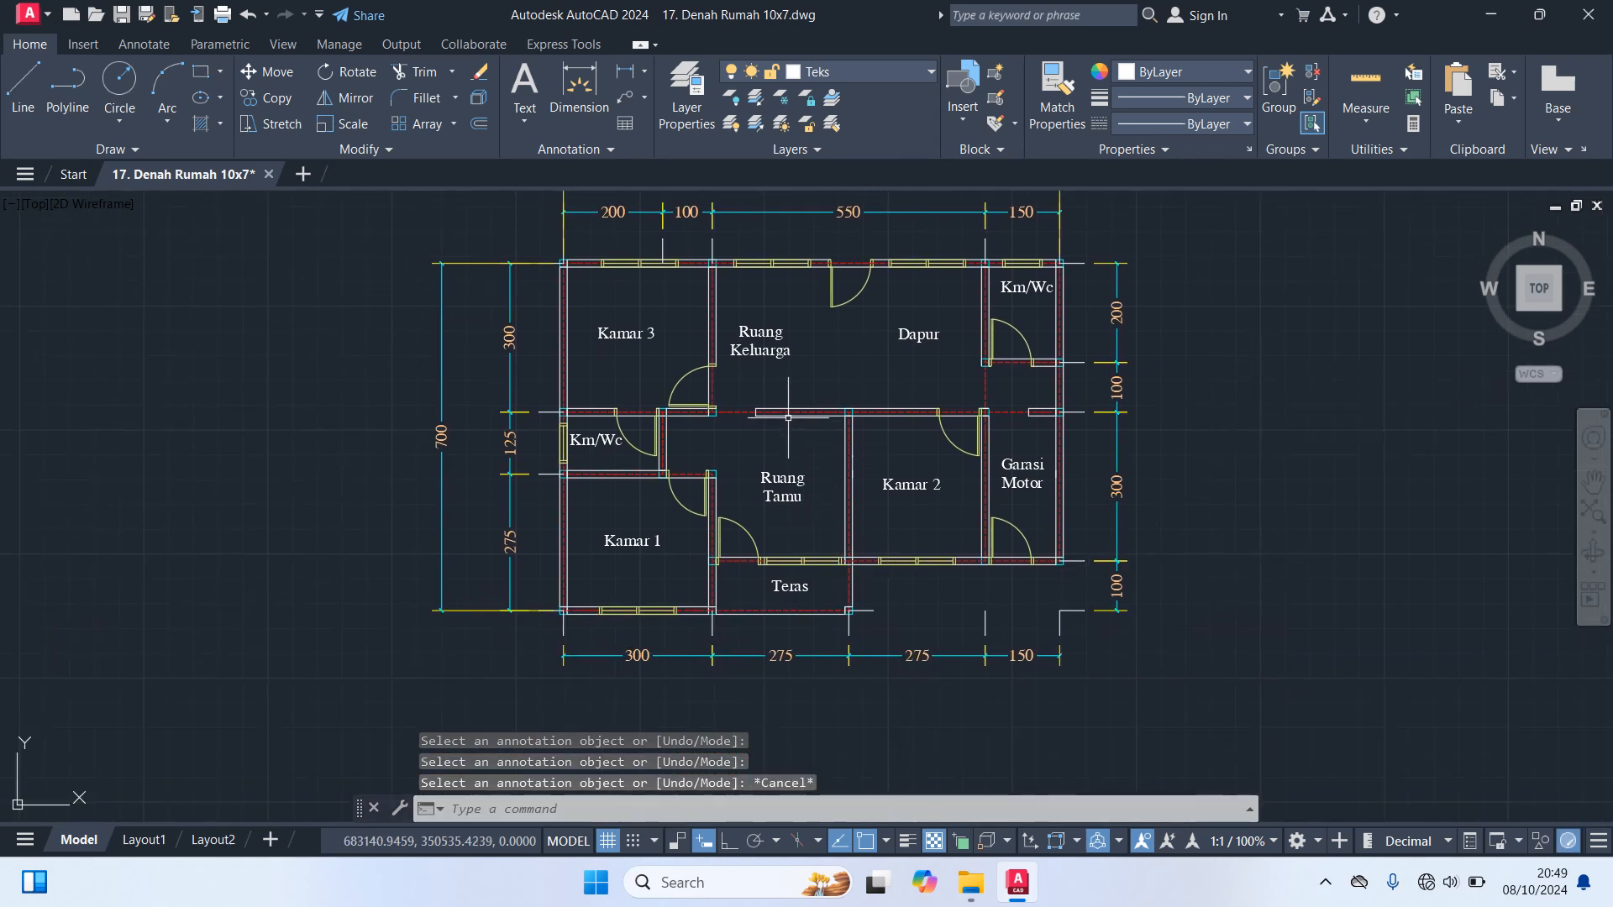
Move the Teras label slightly left and down to centre it in the porch
scroll(770, 607, "up", 2)
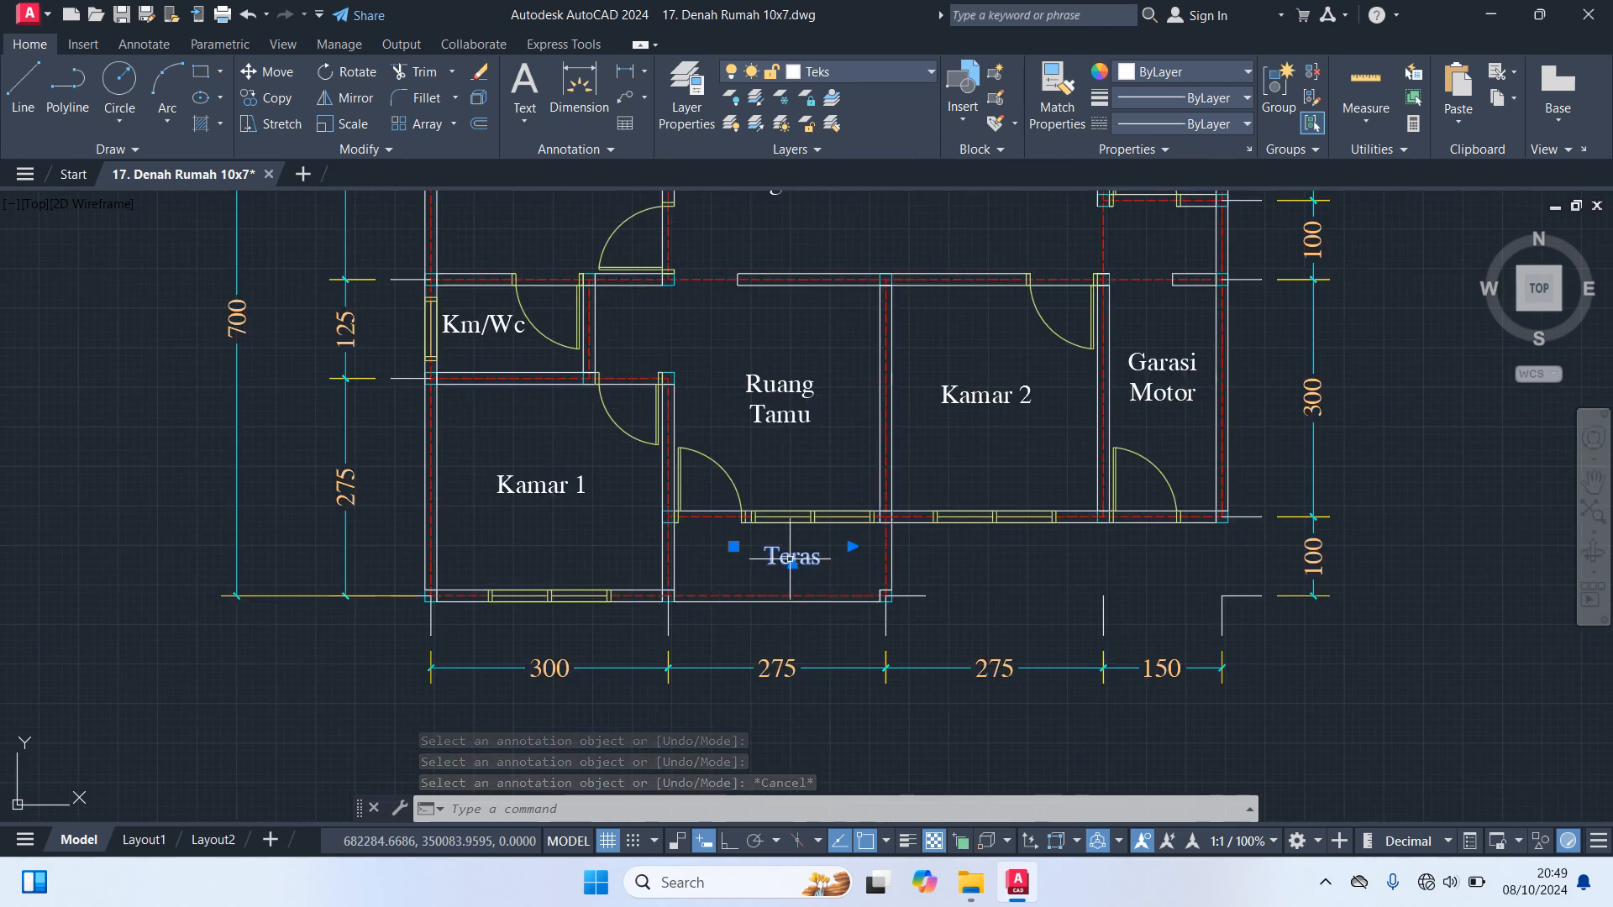
key("Return")
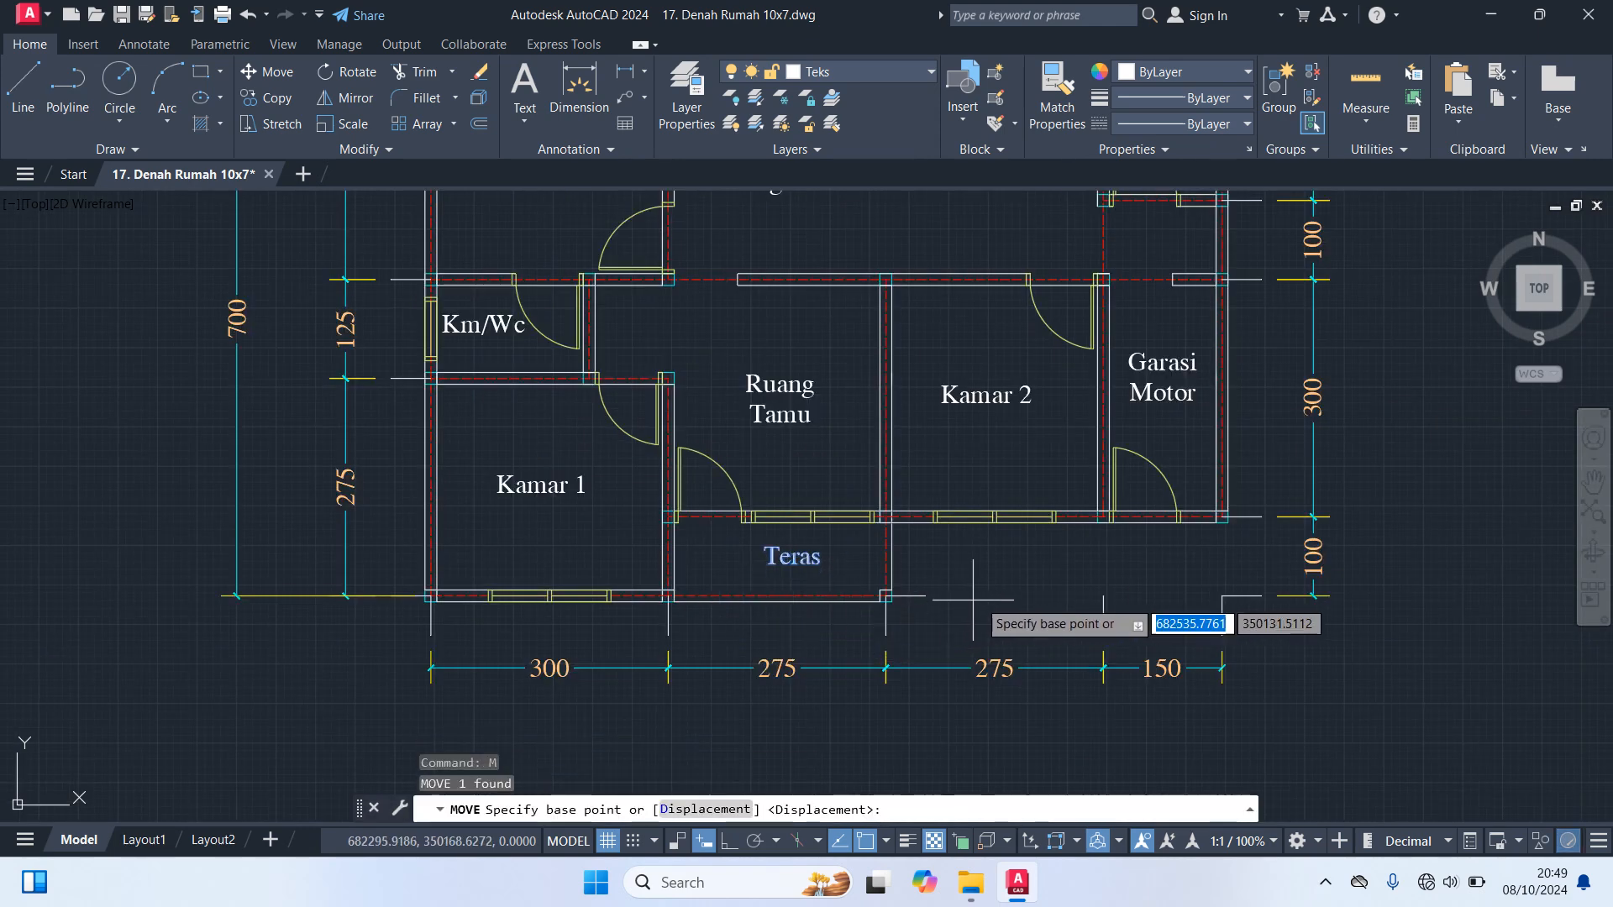
left_click(1047, 566)
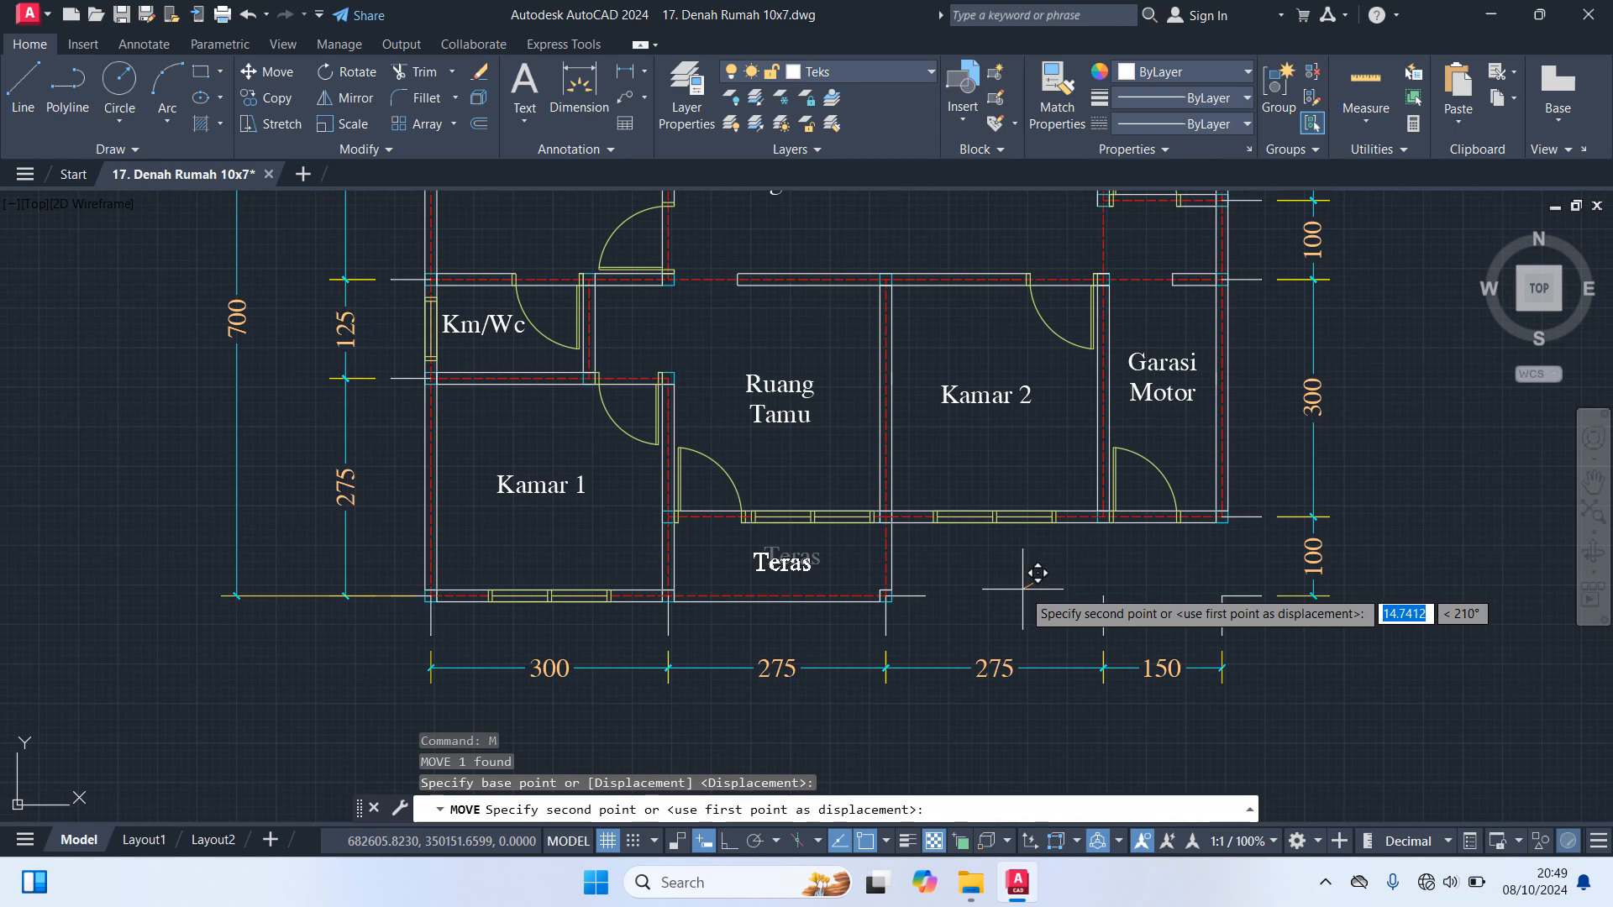
left_click(1023, 589)
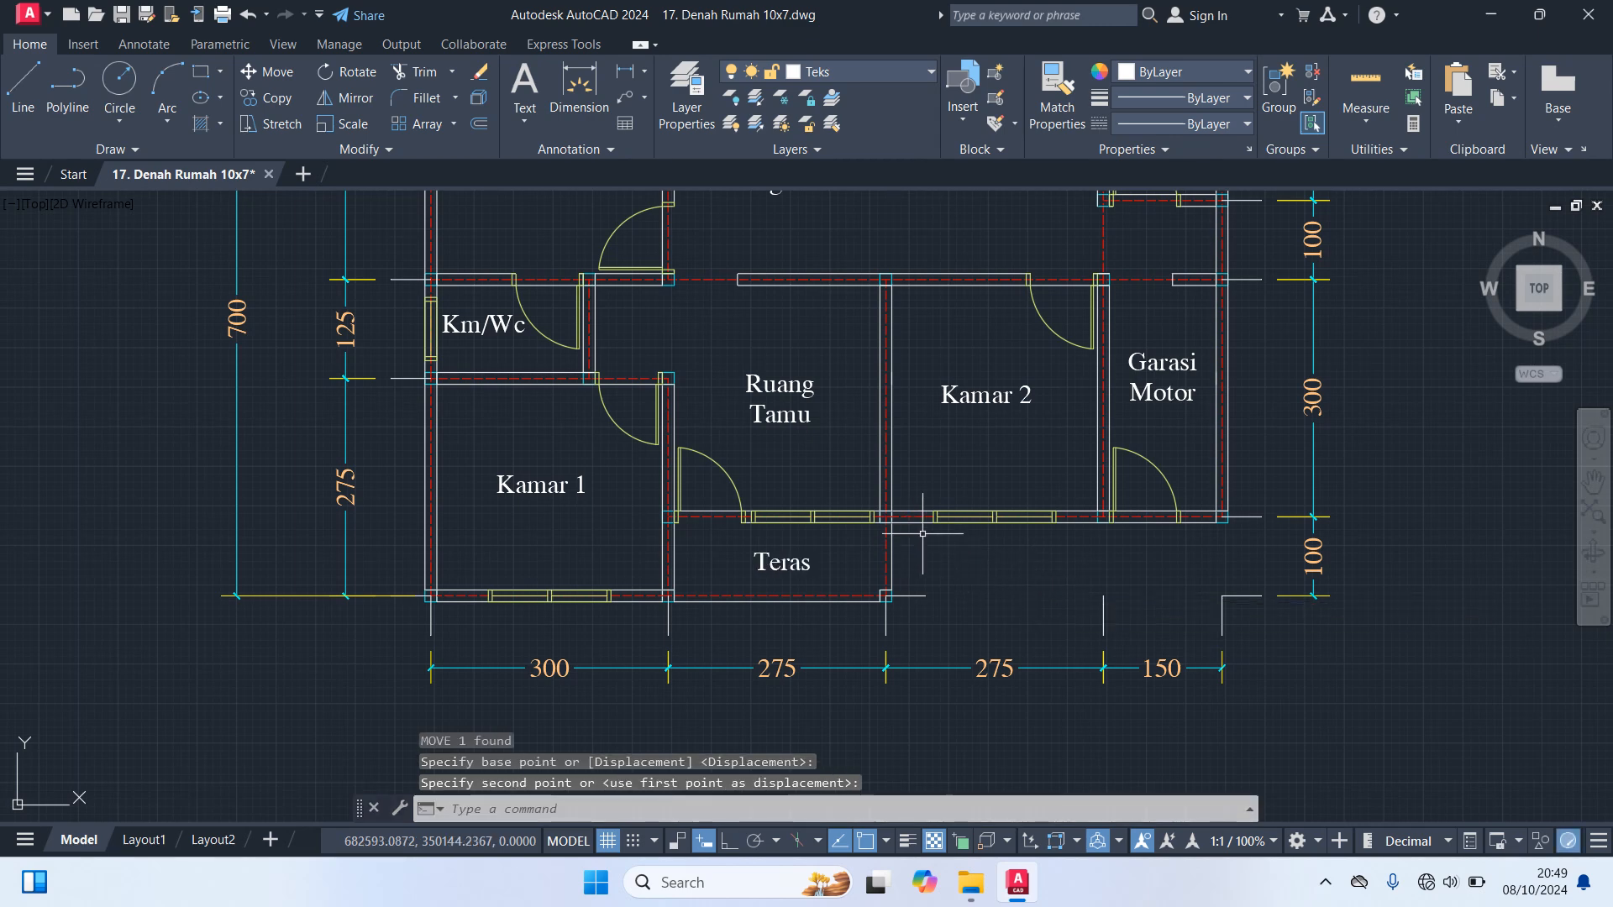
Move the Km/Wc label above Kamar 1 slightly right and down within its room
scroll(1199, 409, "down", 2)
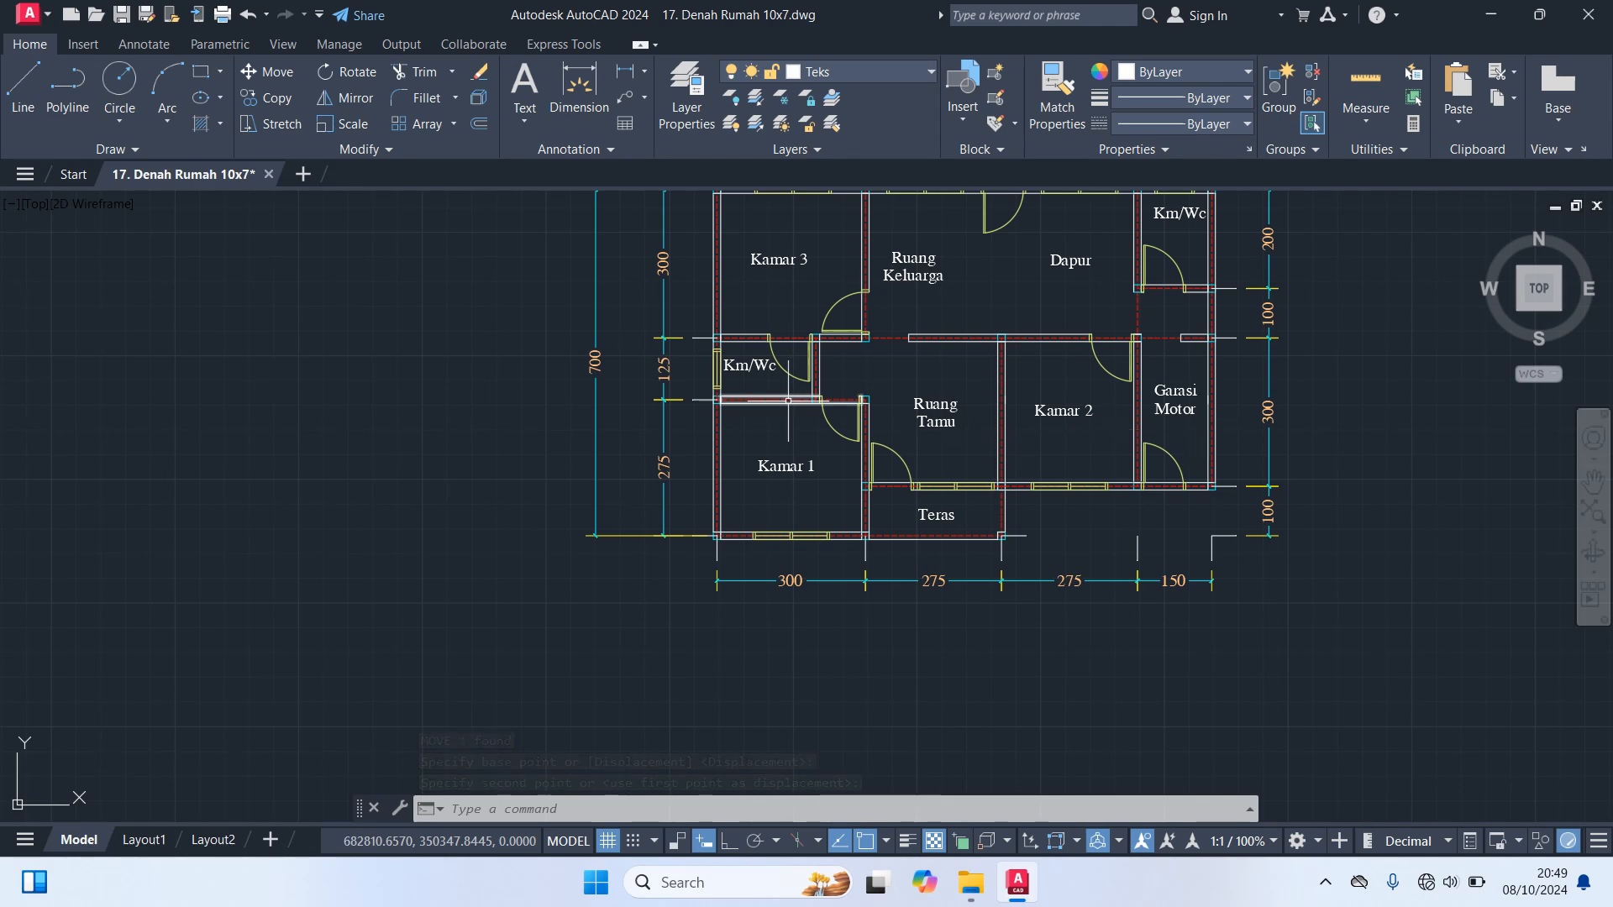
scroll(760, 378, "up", 4)
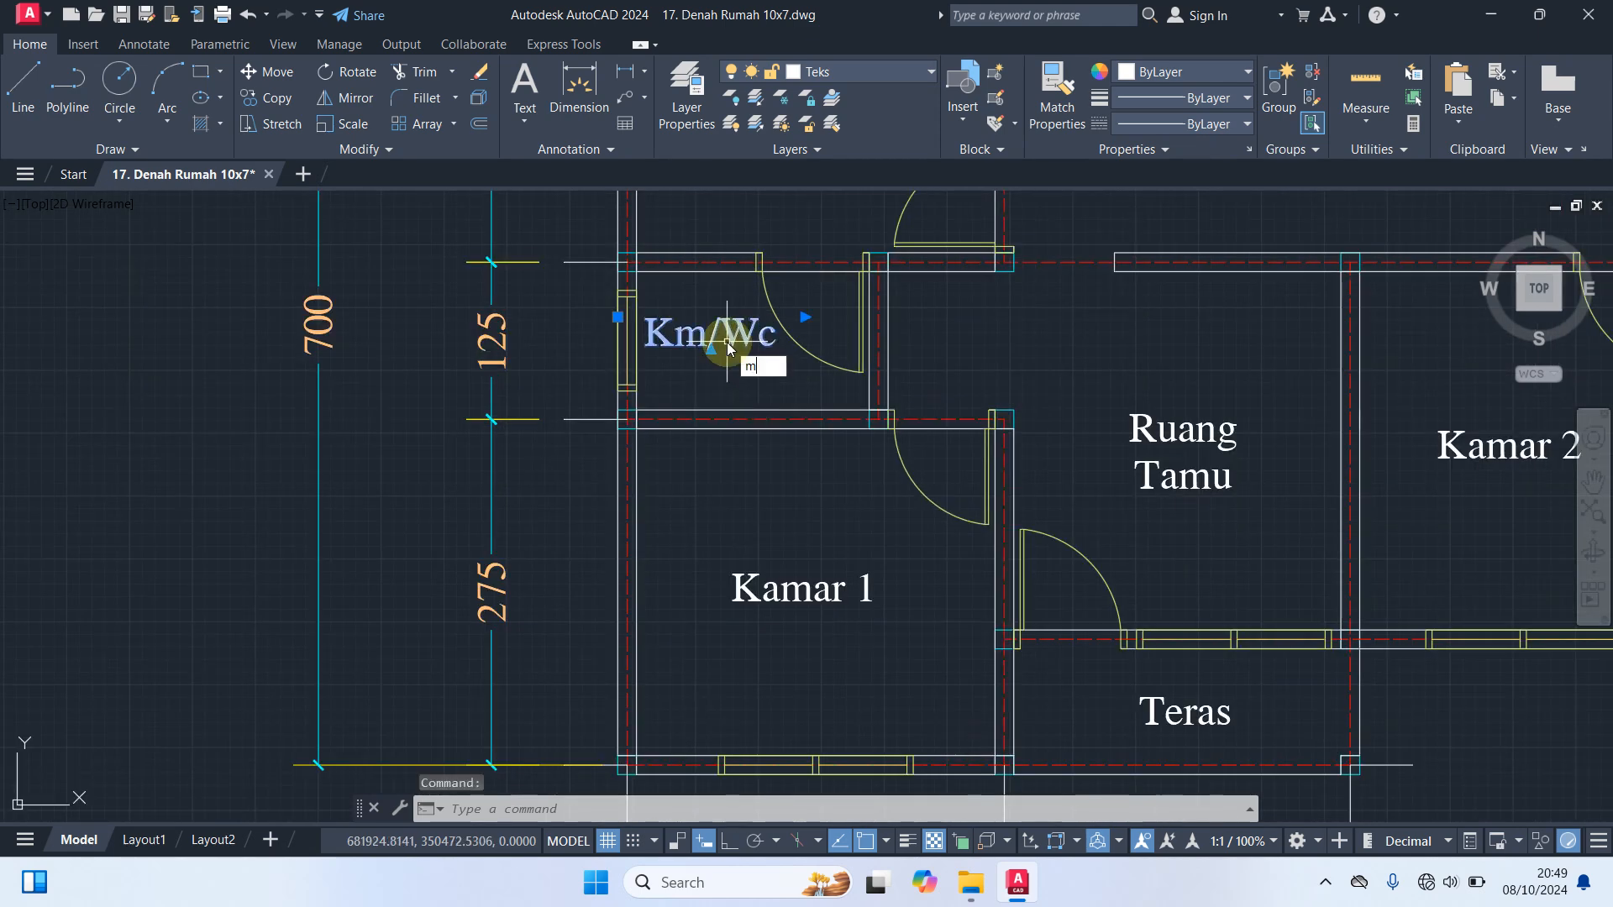
key("Return")
left_click(738, 475)
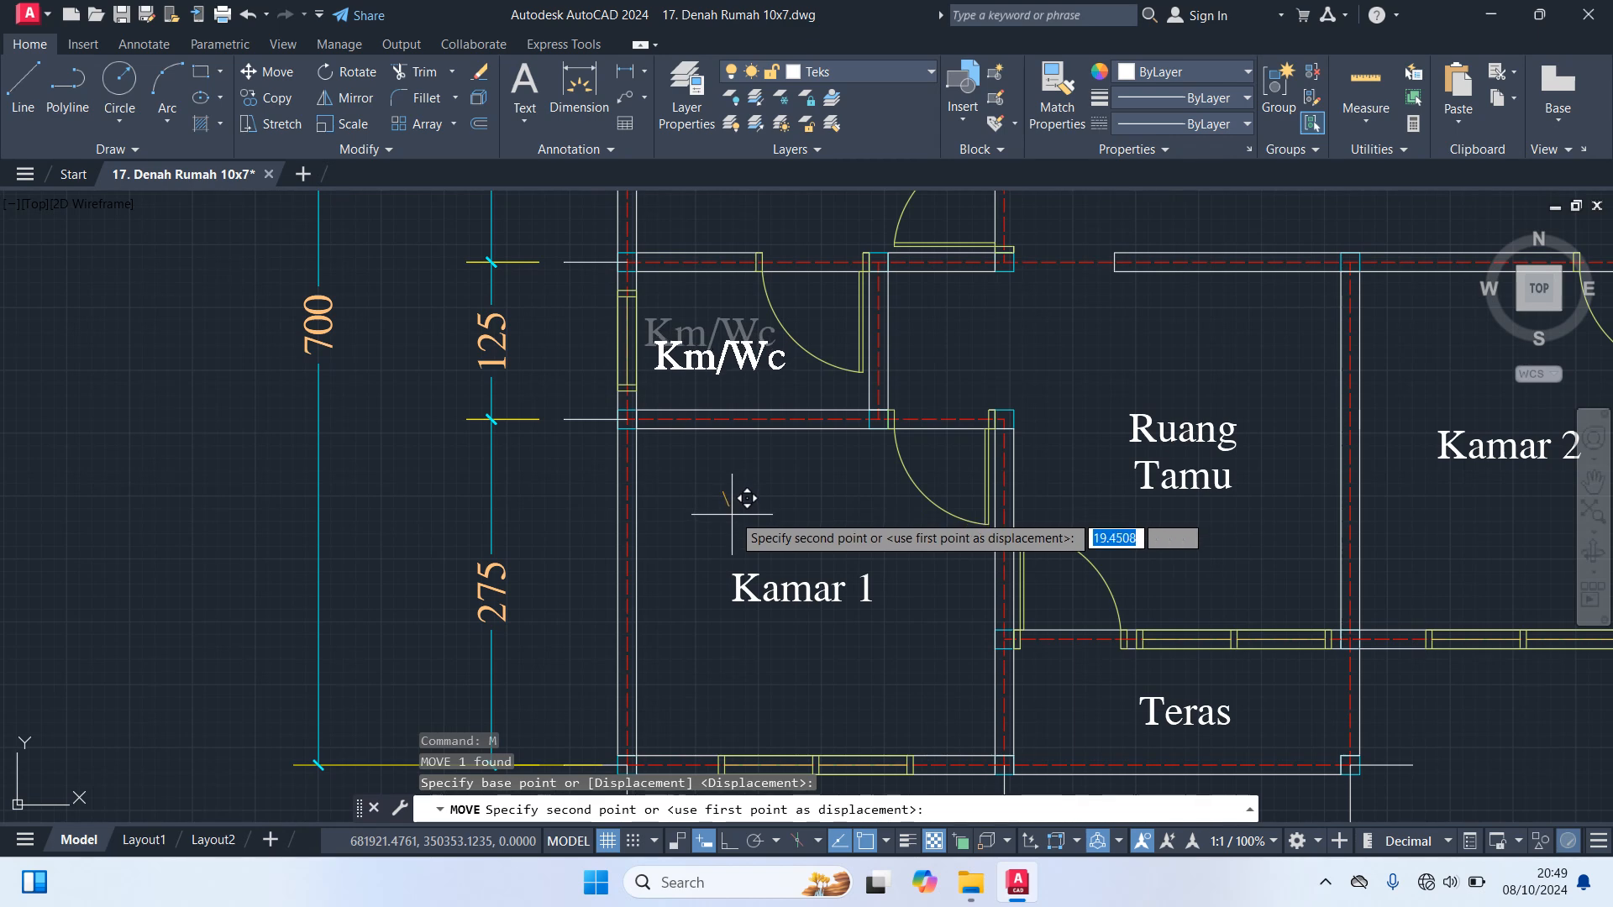
left_click(747, 499)
Move the Kamar 3 label slightly right and down to centre it in its room
scroll(756, 496, "down", 4)
middle_click_drag(1050, 420, 926, 531)
left_click(701, 350)
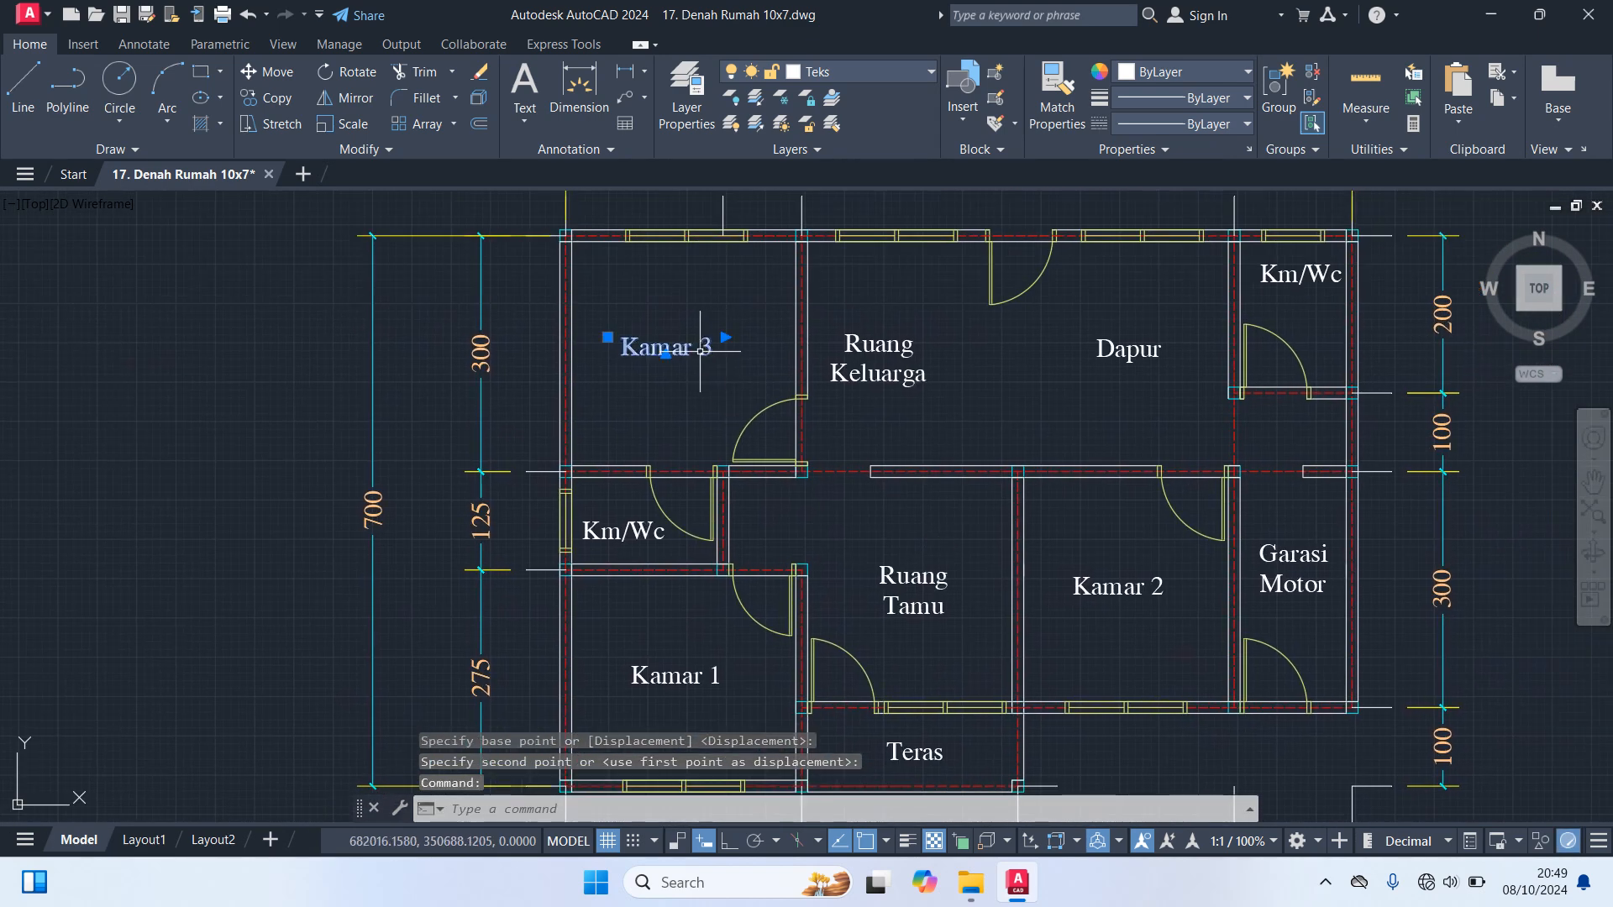
type("m")
key("Return")
left_click(668, 413)
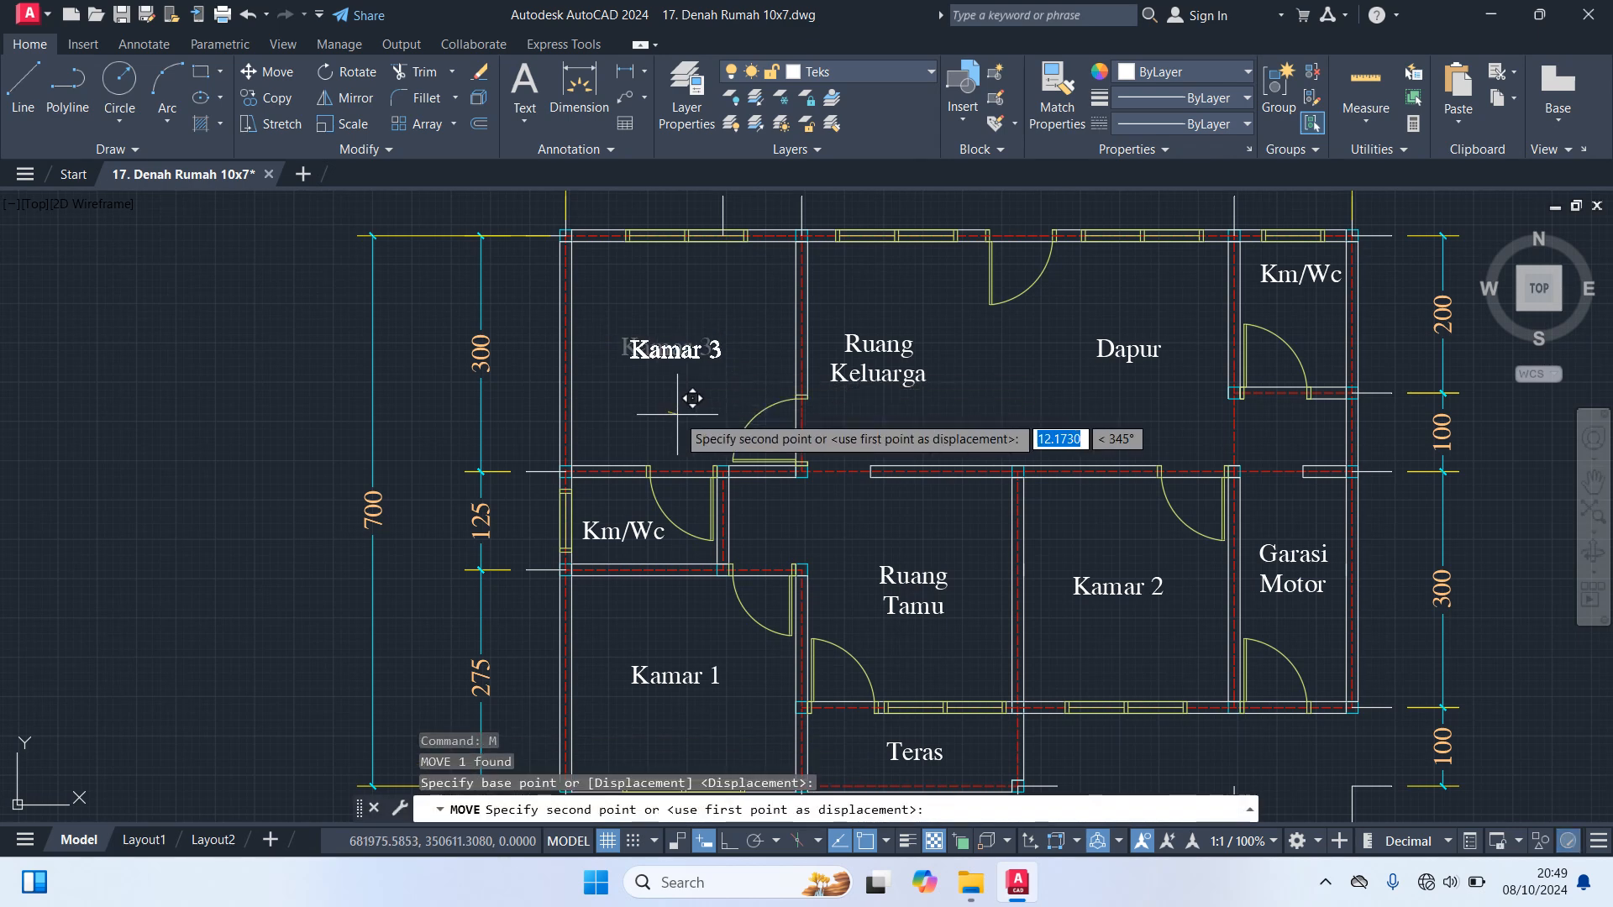
left_click(683, 421)
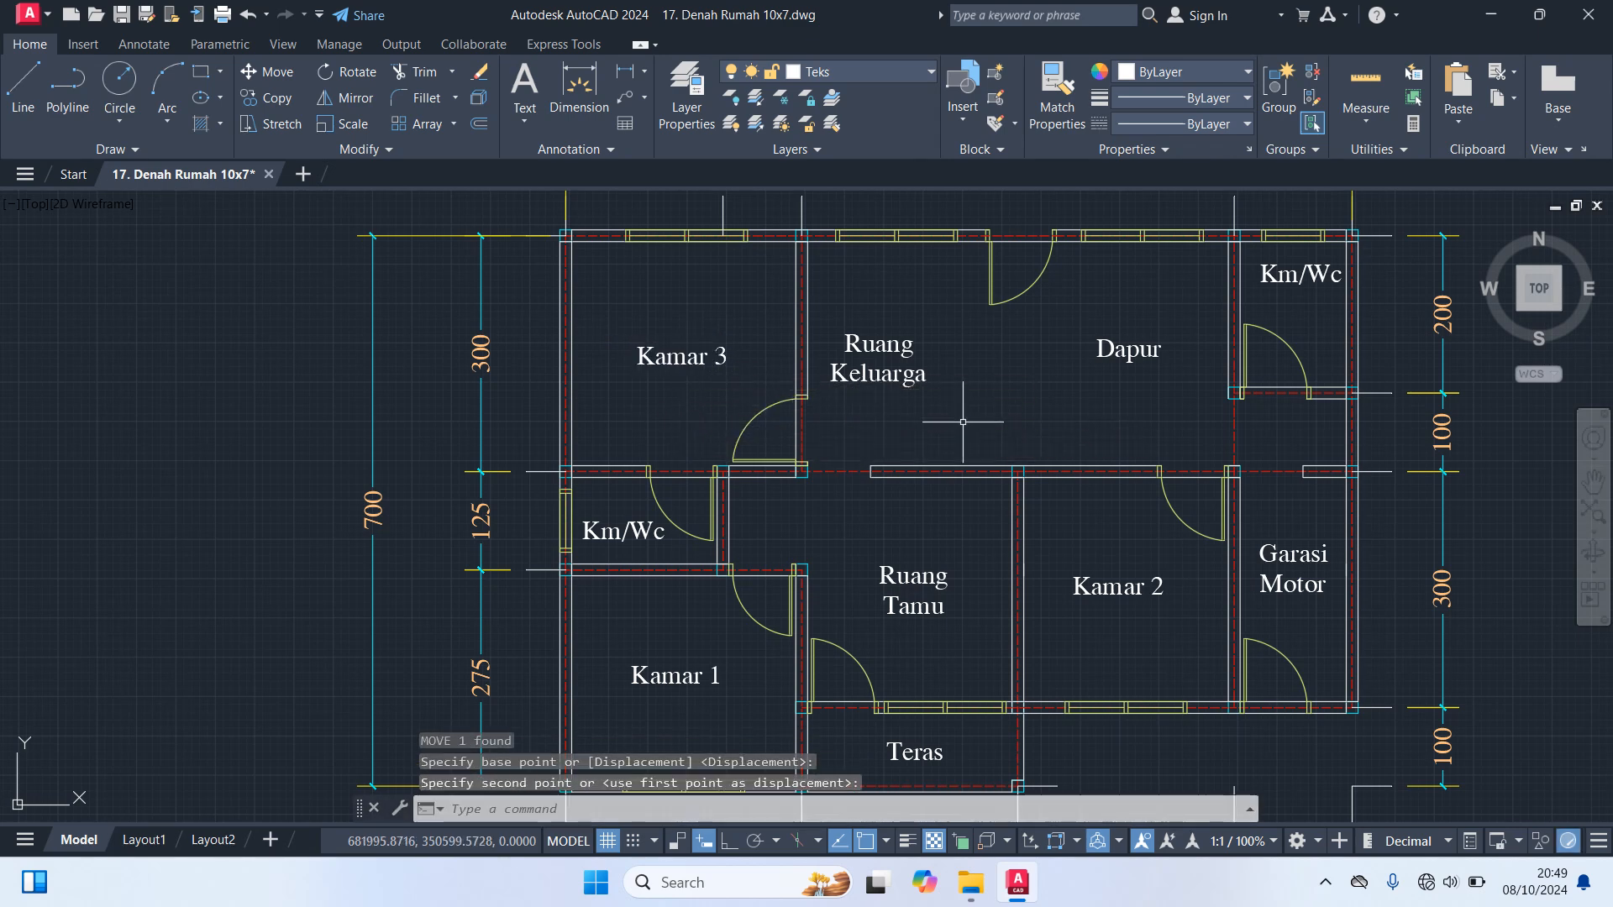
Move the Dapur label slightly right and down, closer to the upper-right bathroom
middle_click_drag(990, 421, 727, 421)
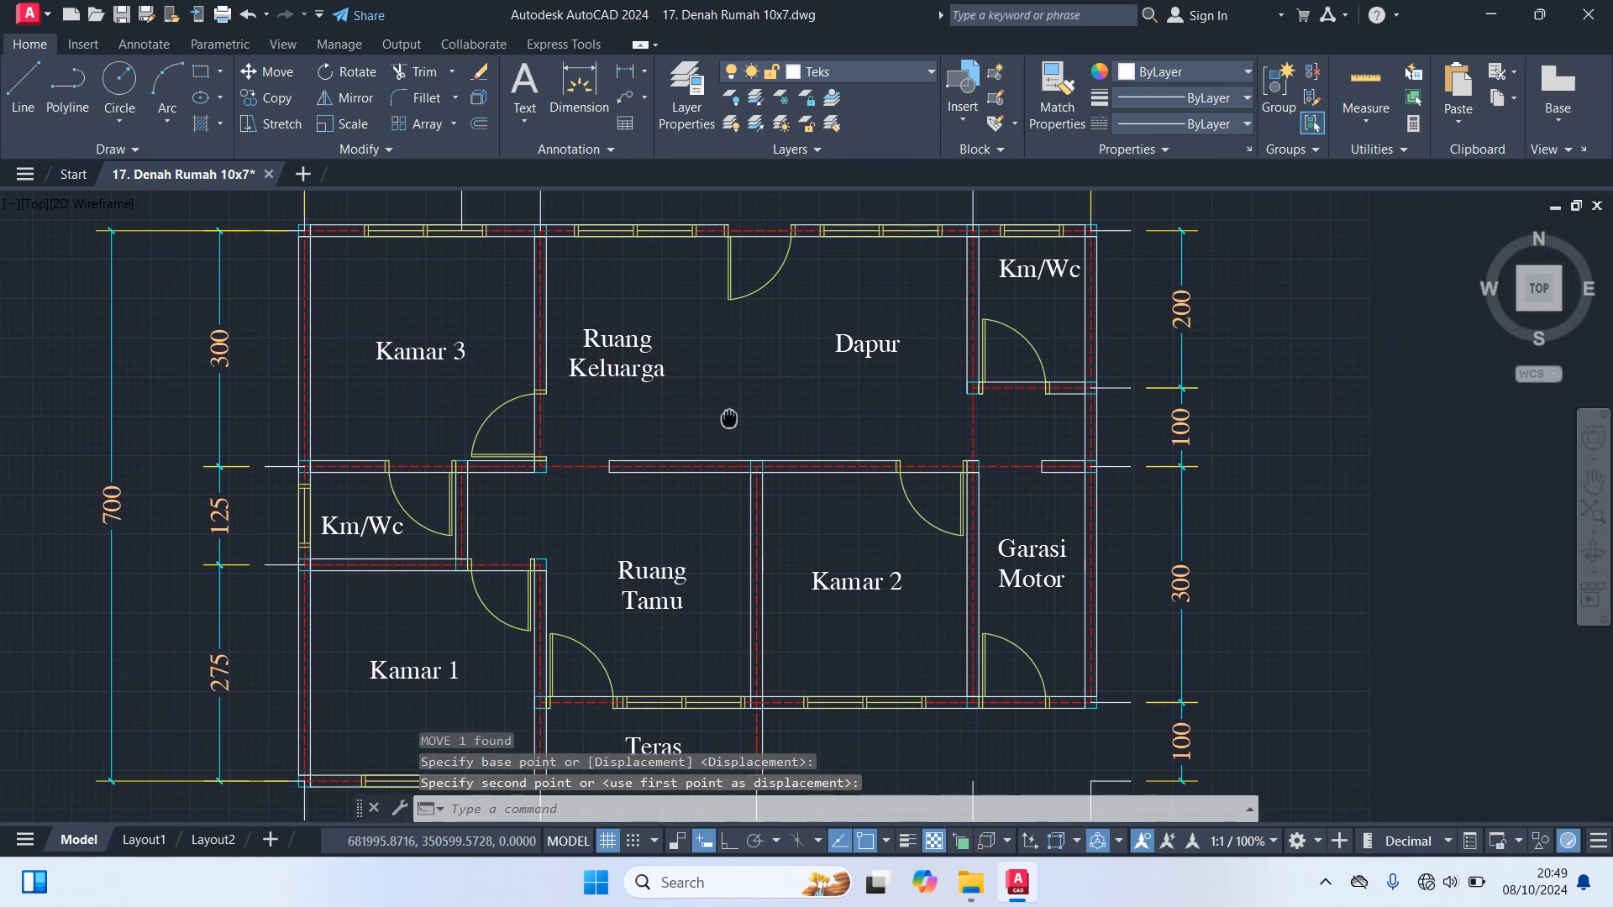
left_click(864, 347)
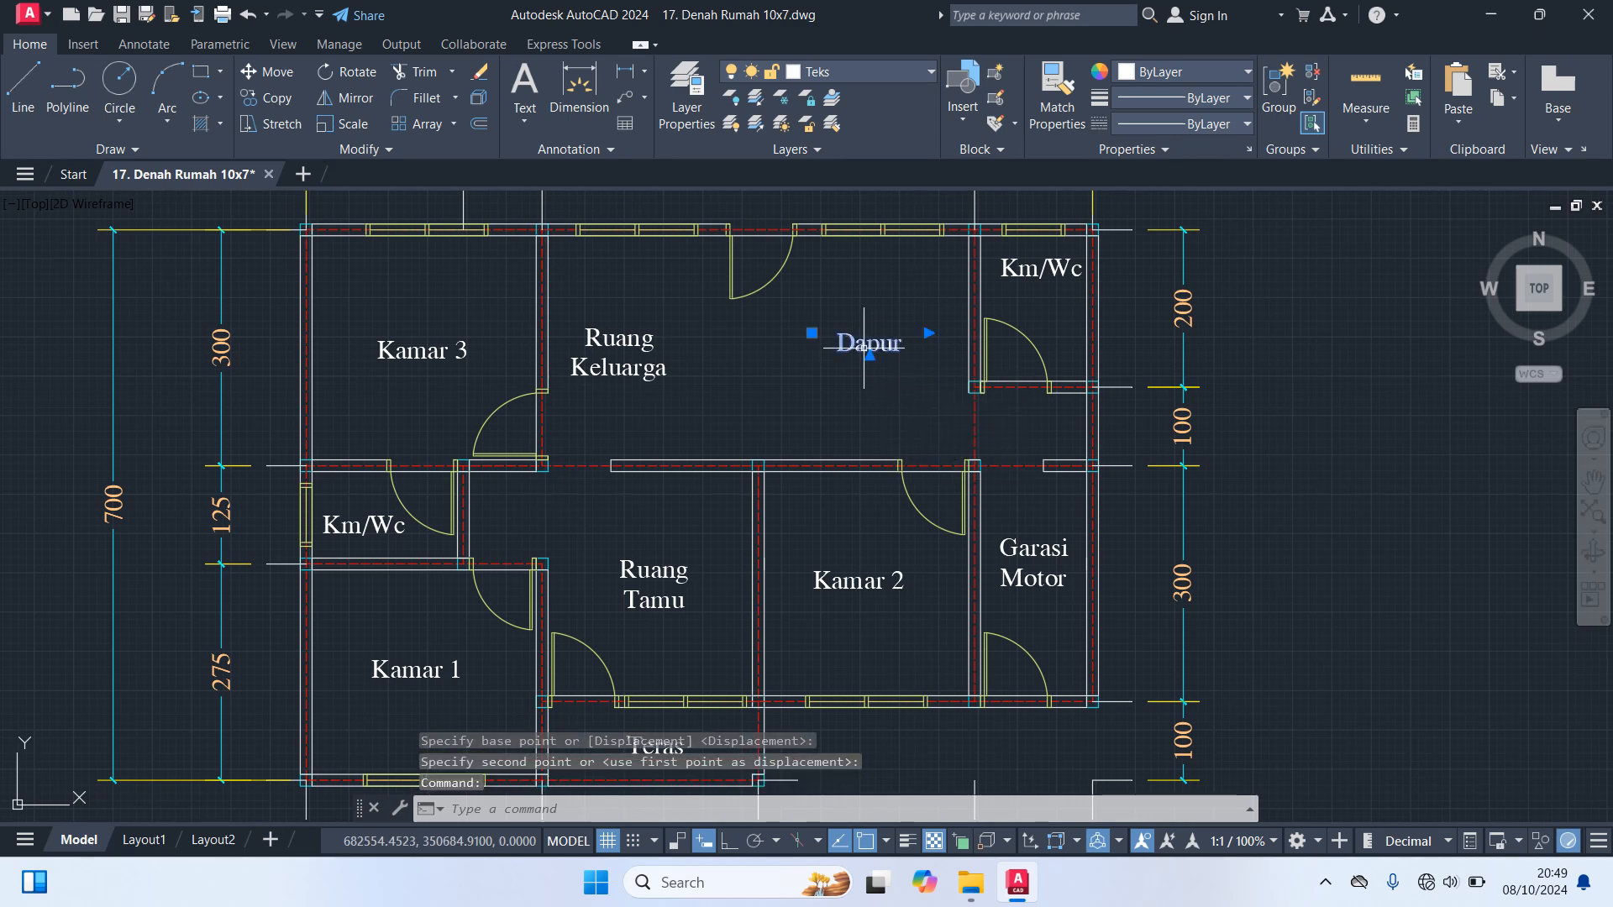
type("m")
key("Return")
left_click(861, 417)
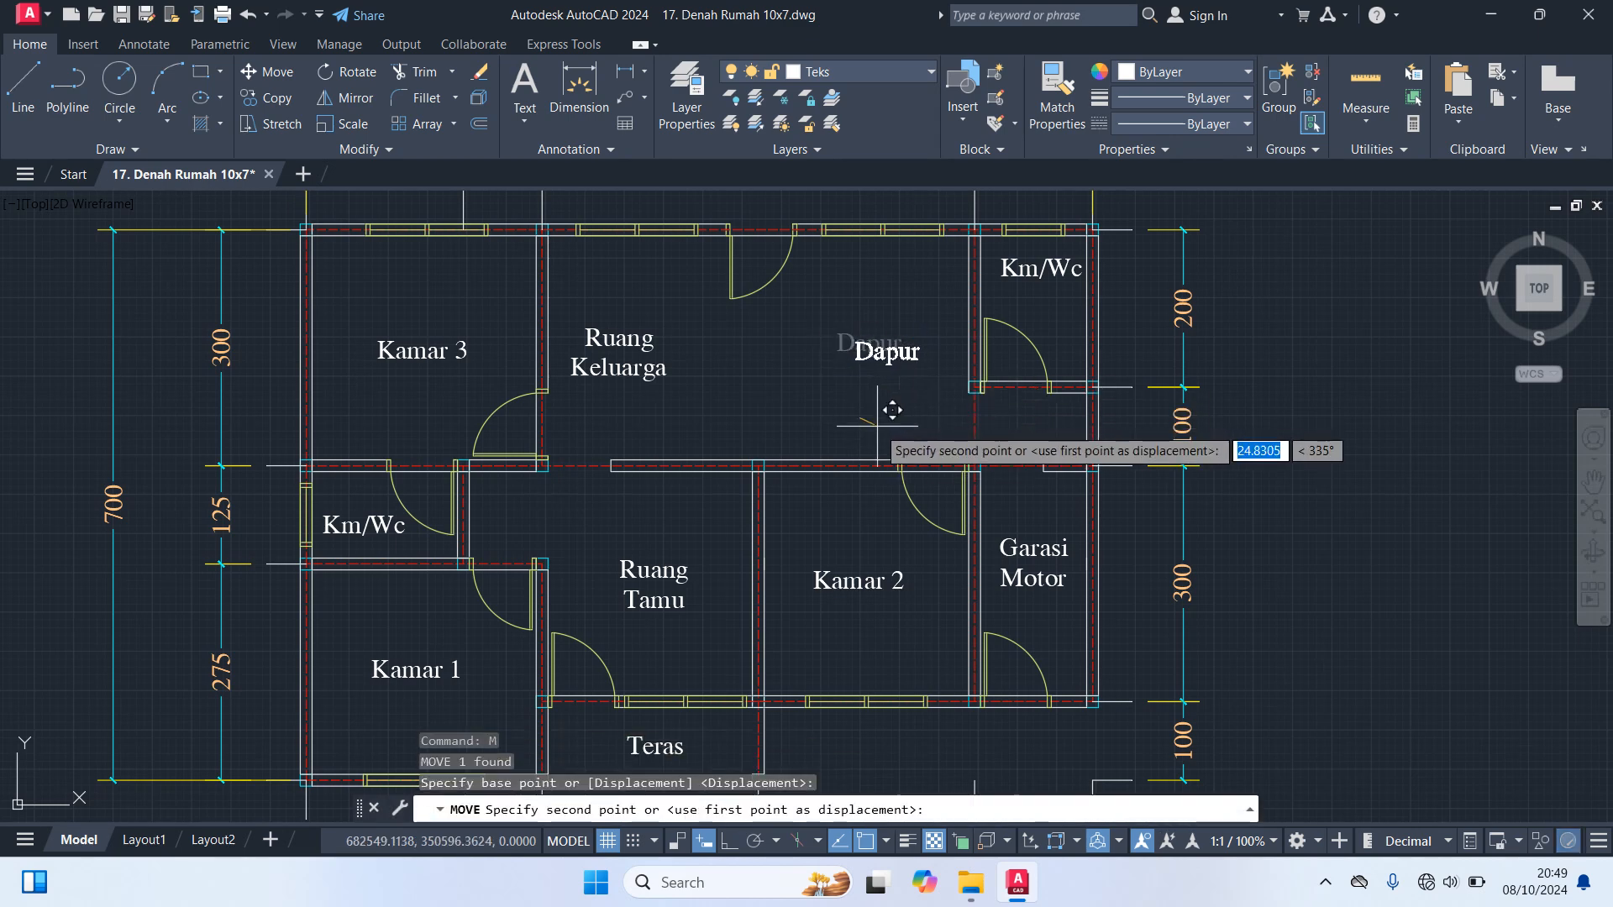
left_click(889, 424)
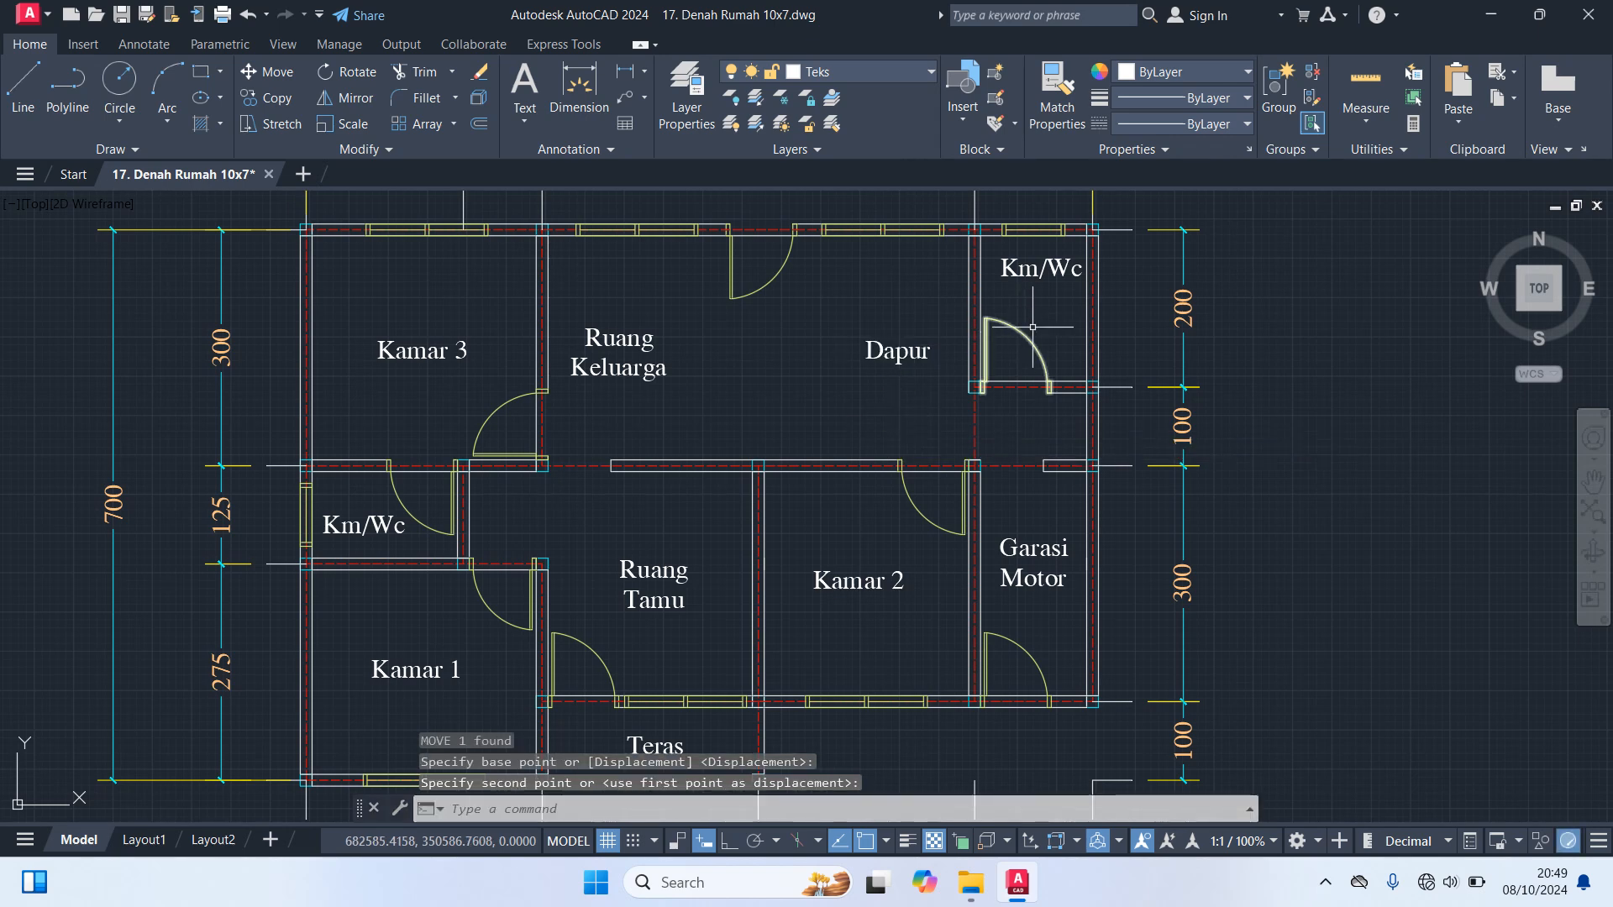
Move the upper-right Km/Wc label down and slightly left, to just above the bathroom door's swing
left_click(1048, 265)
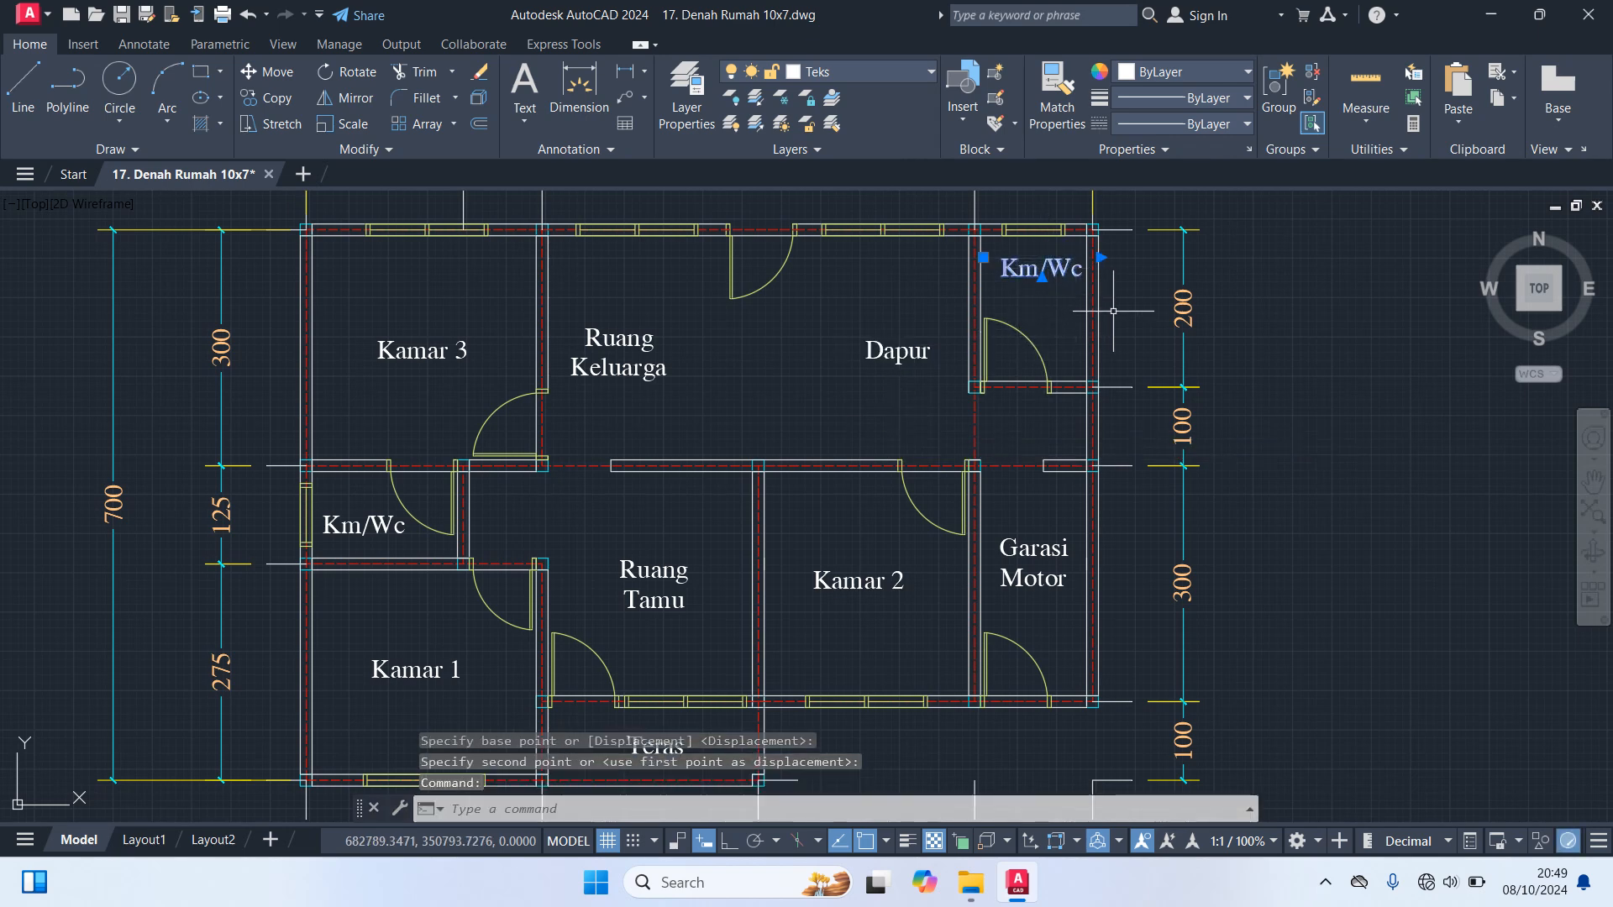
key("Return")
left_click(1411, 407)
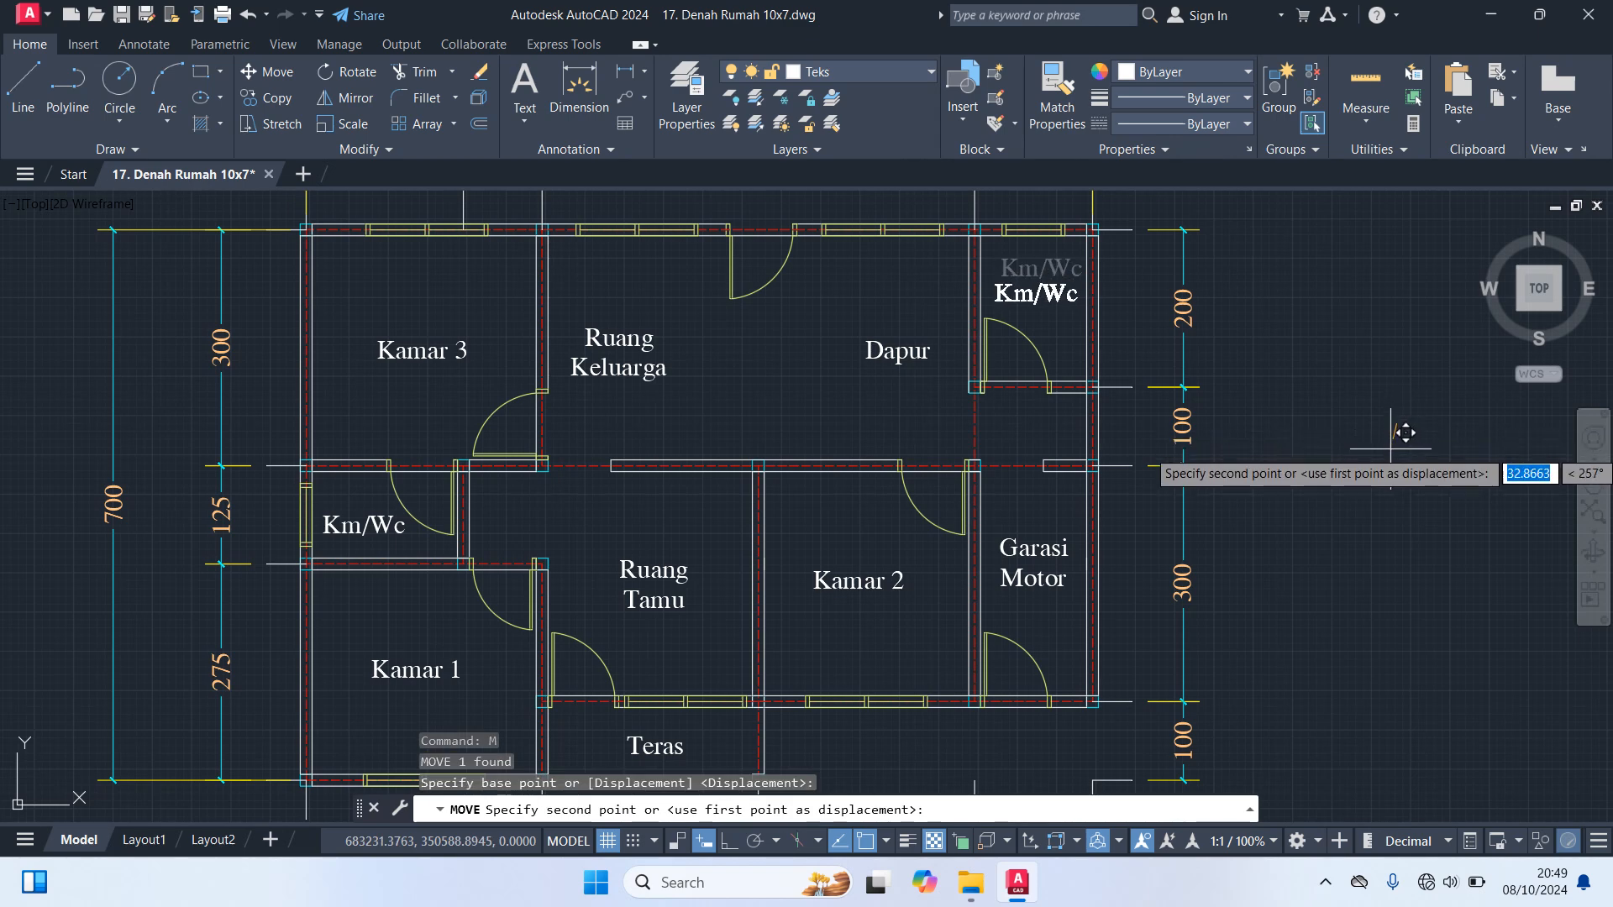
left_click(1405, 433)
middle_click_drag(1382, 487, 1362, 343)
scroll(1360, 382, "down", 2)
middle_click_drag(1350, 407, 1339, 493)
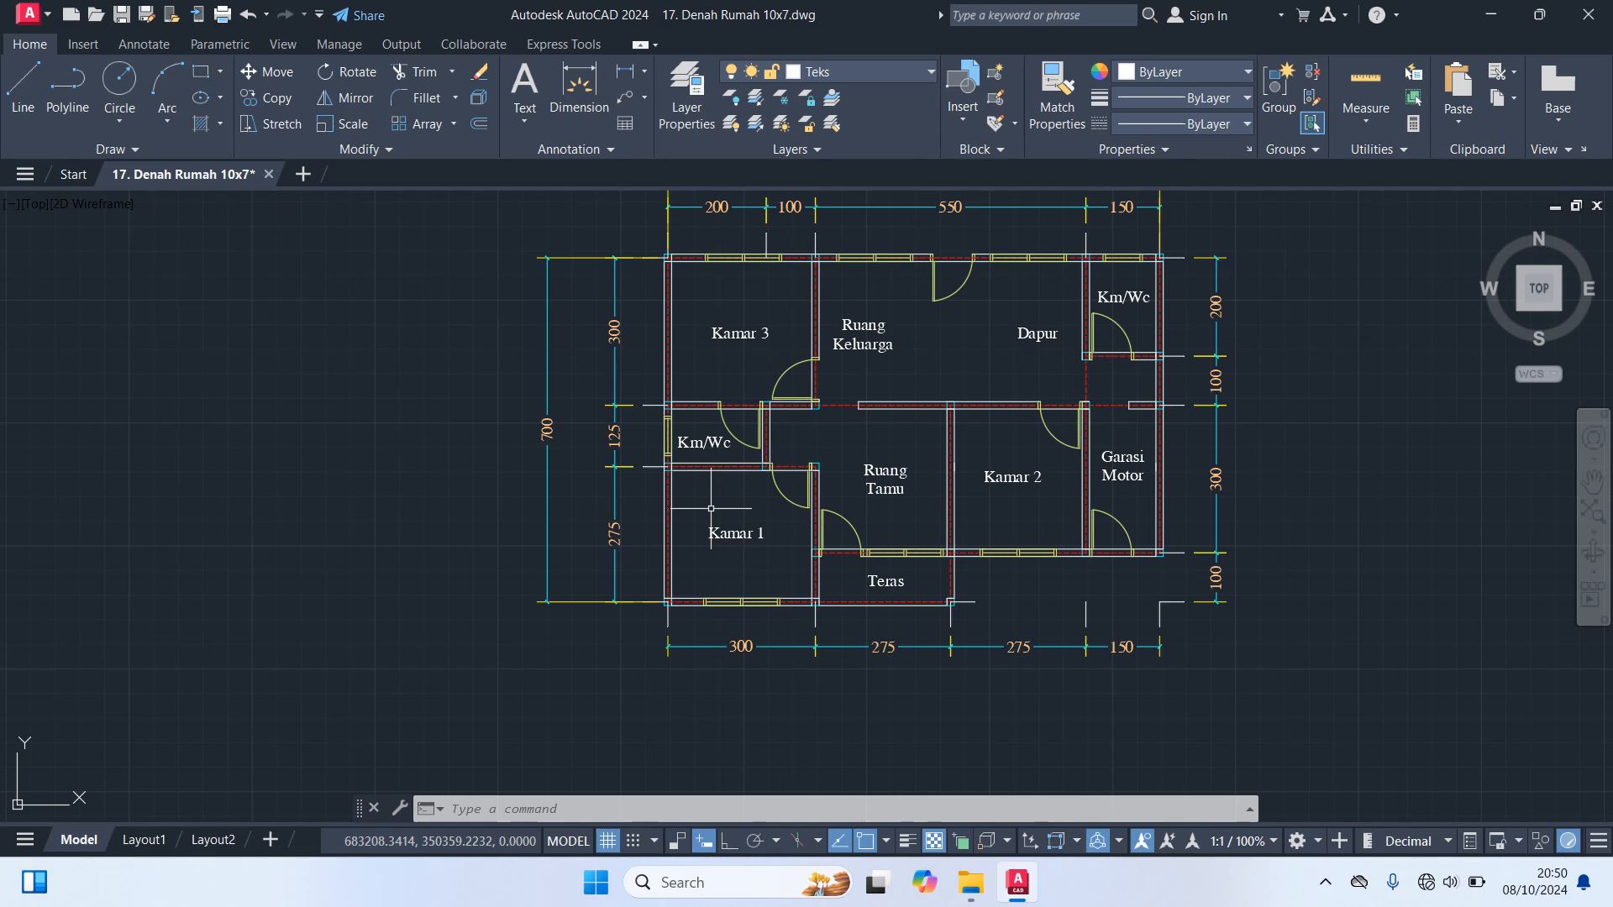
Make Kolom the current layer and turn off the Garis Bantu, Garis As and Dimensi layers
left_click(860, 72)
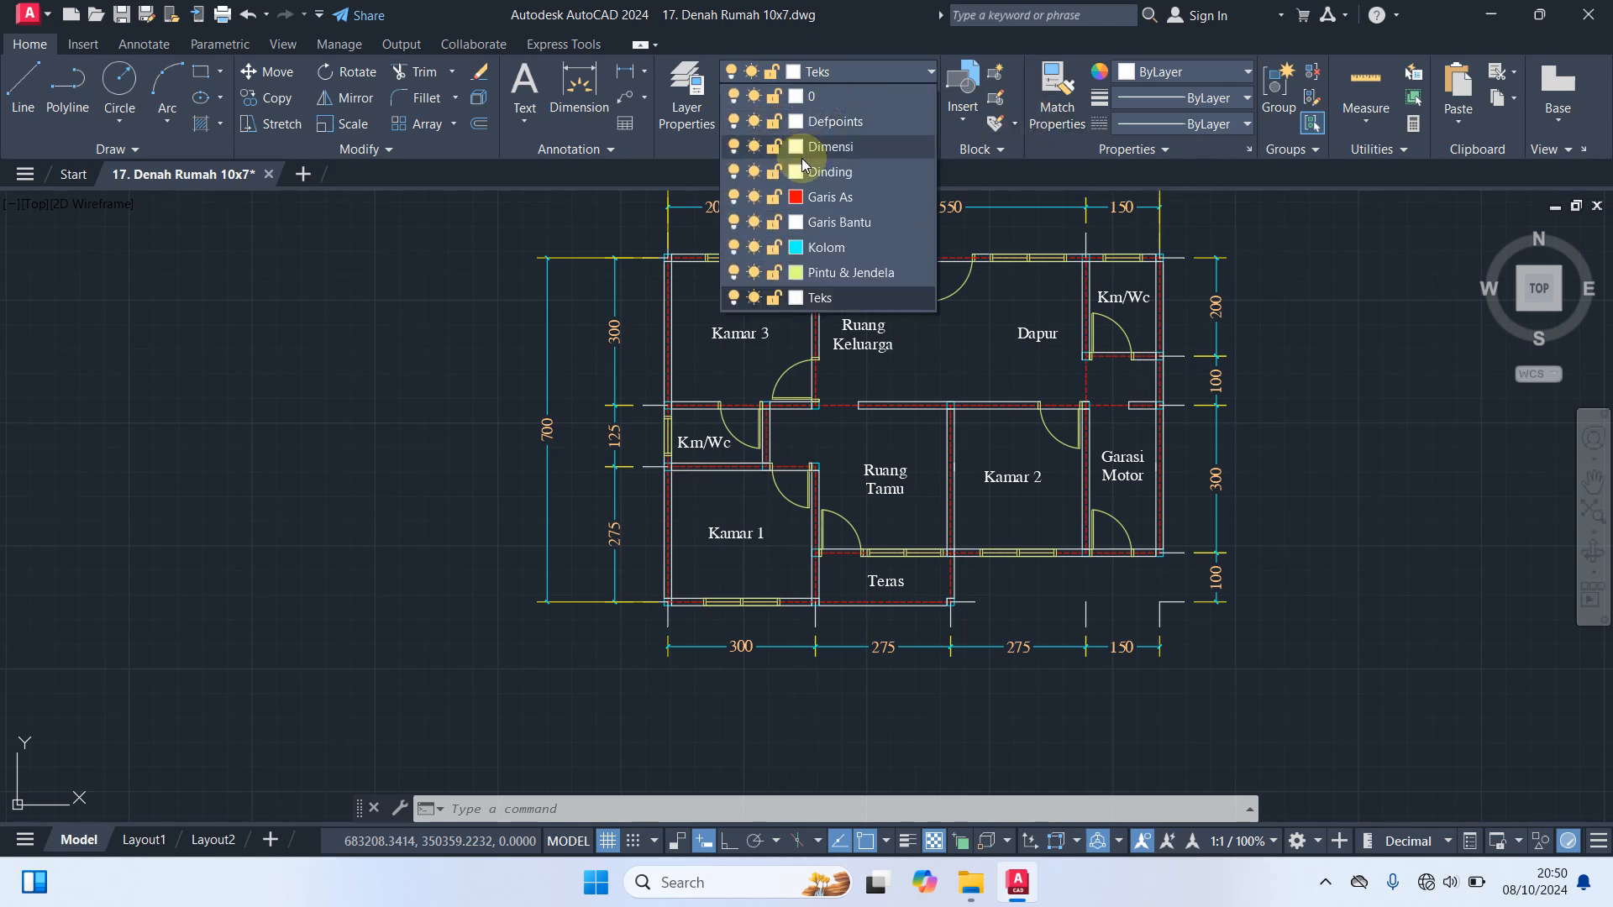
left_click(826, 248)
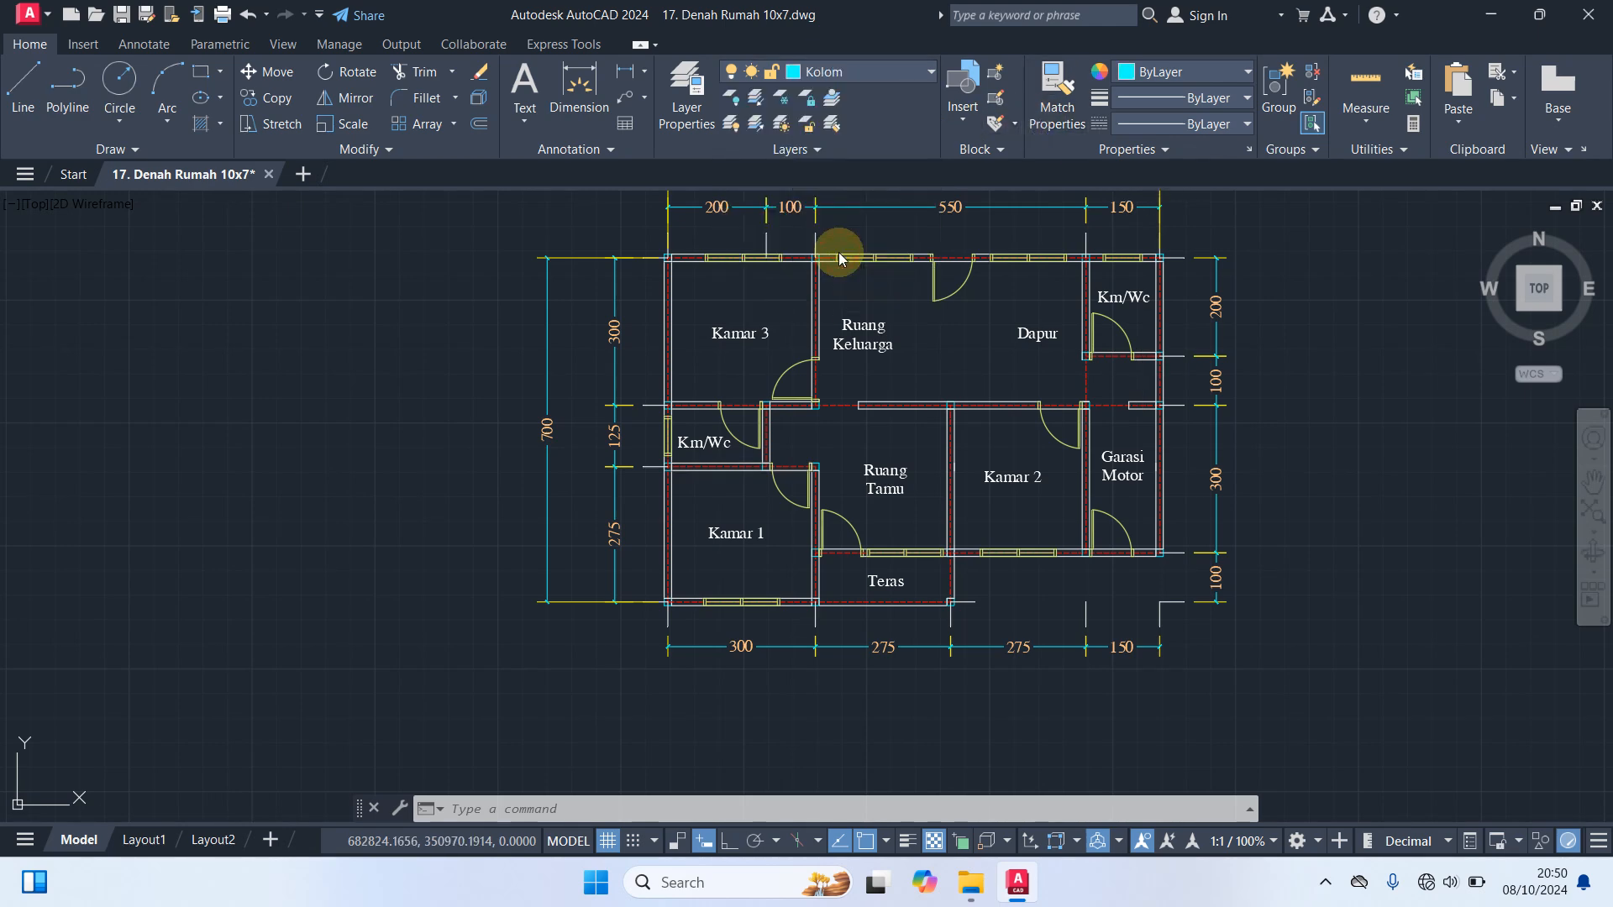
left_click(863, 70)
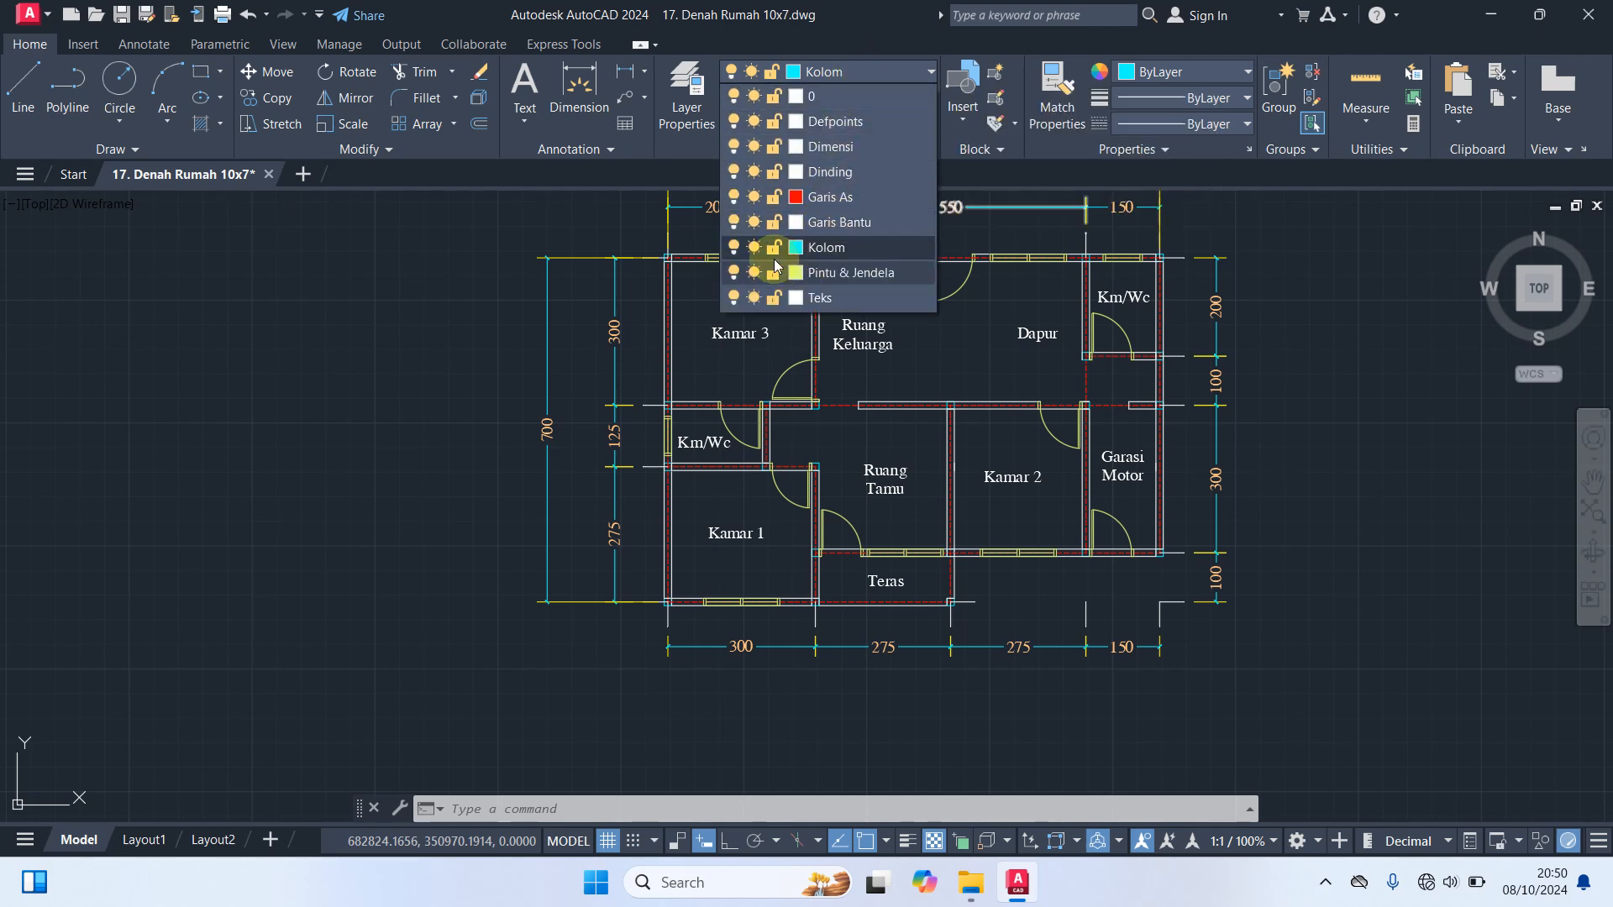
left_click(735, 224)
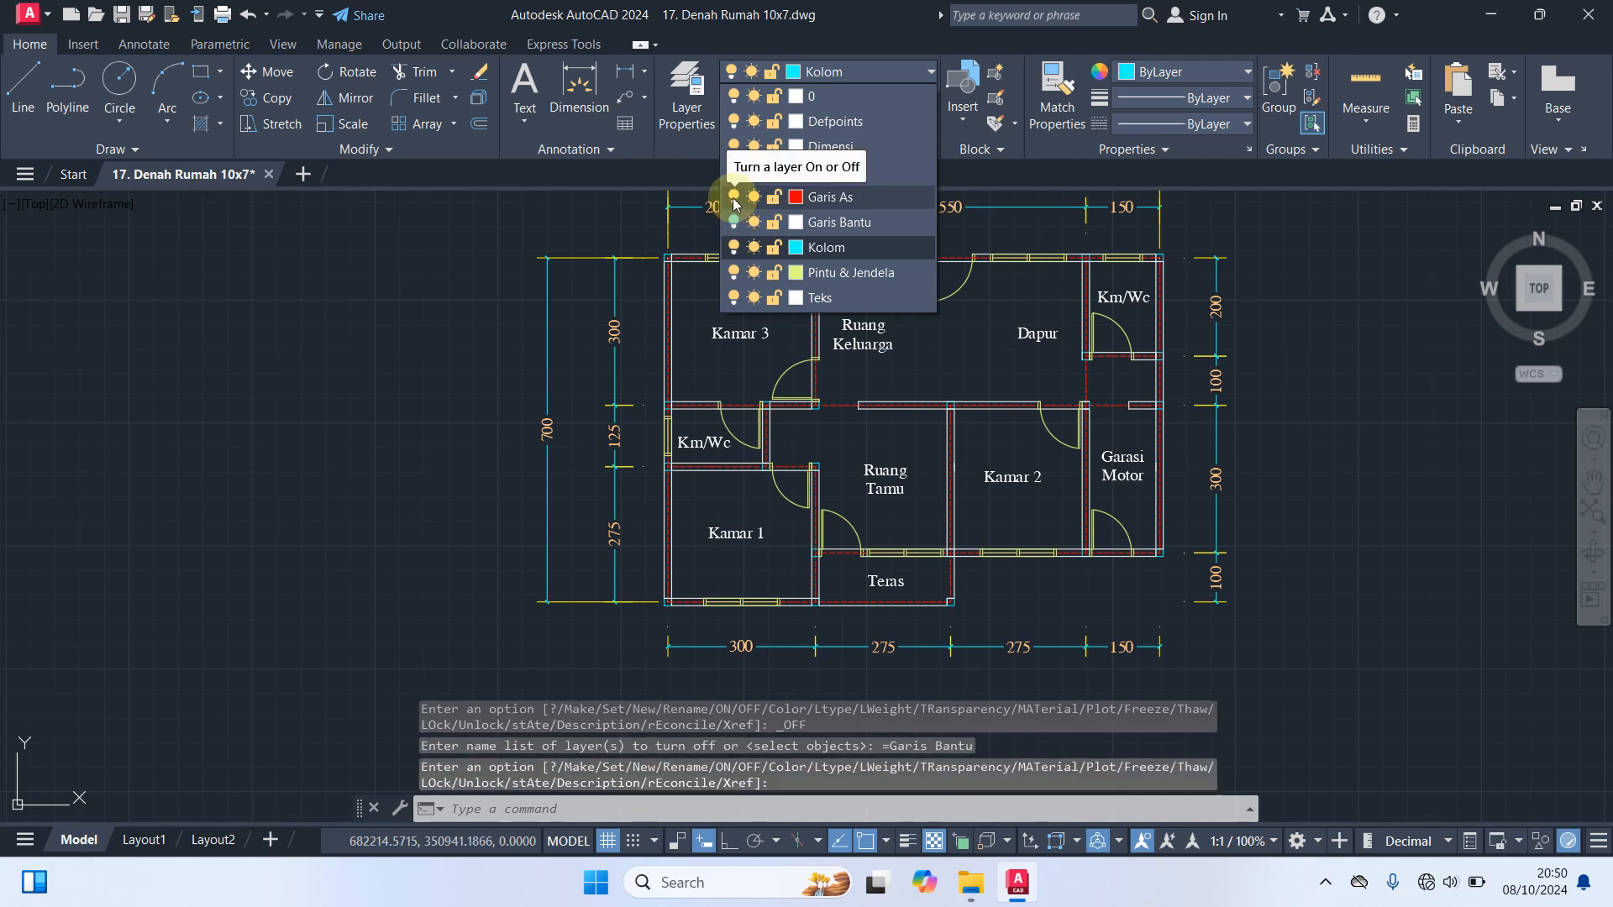
left_click(734, 201)
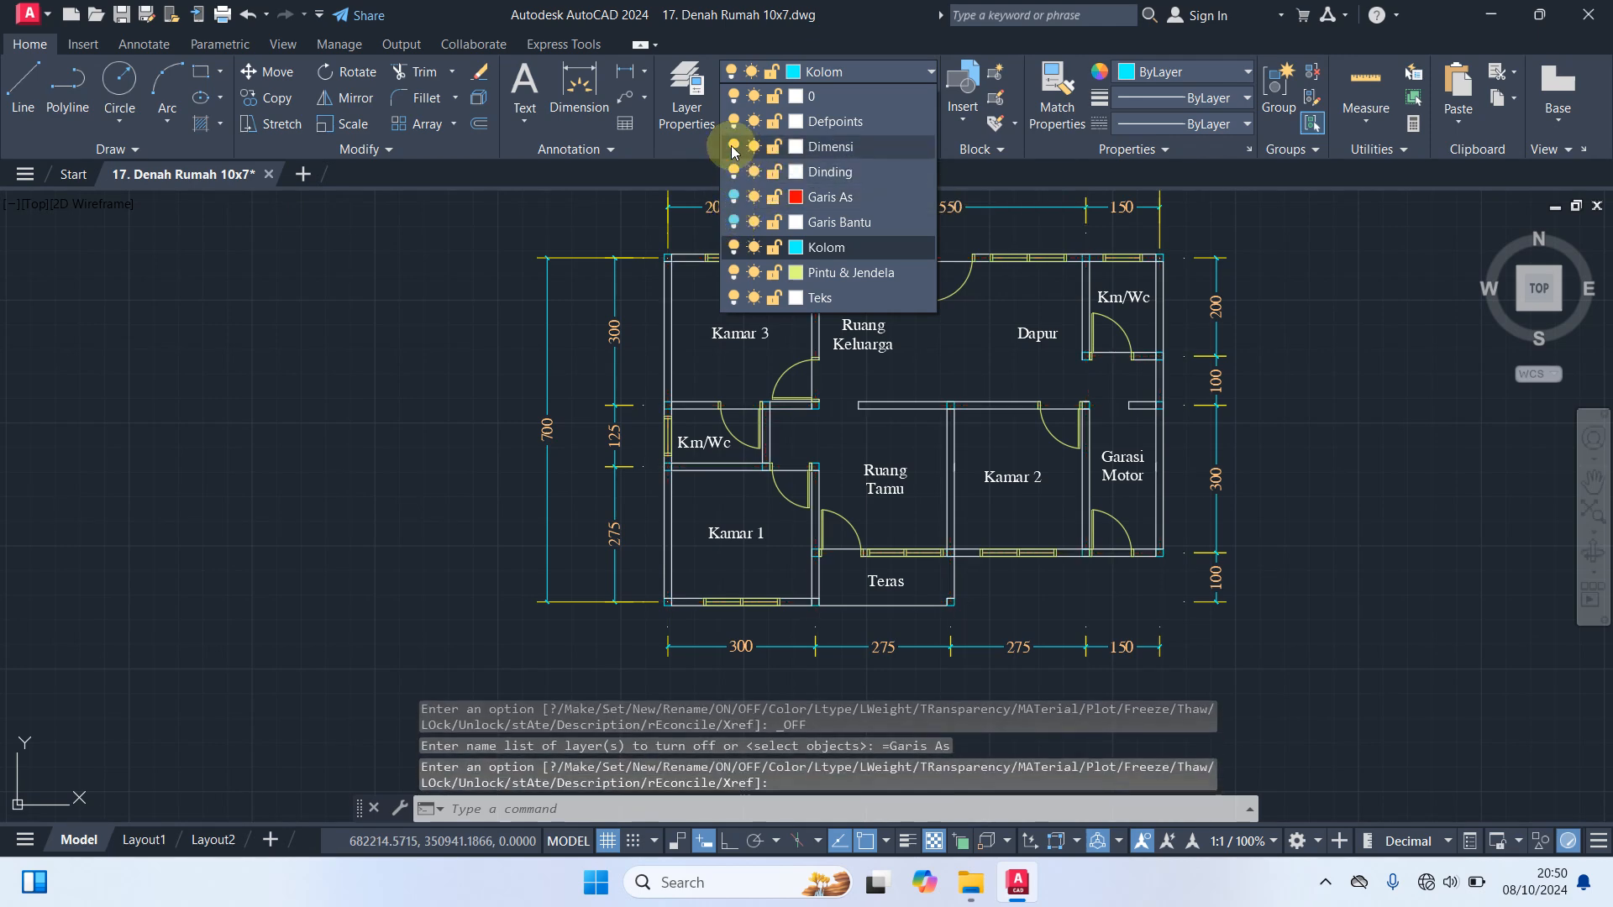
left_click(733, 150)
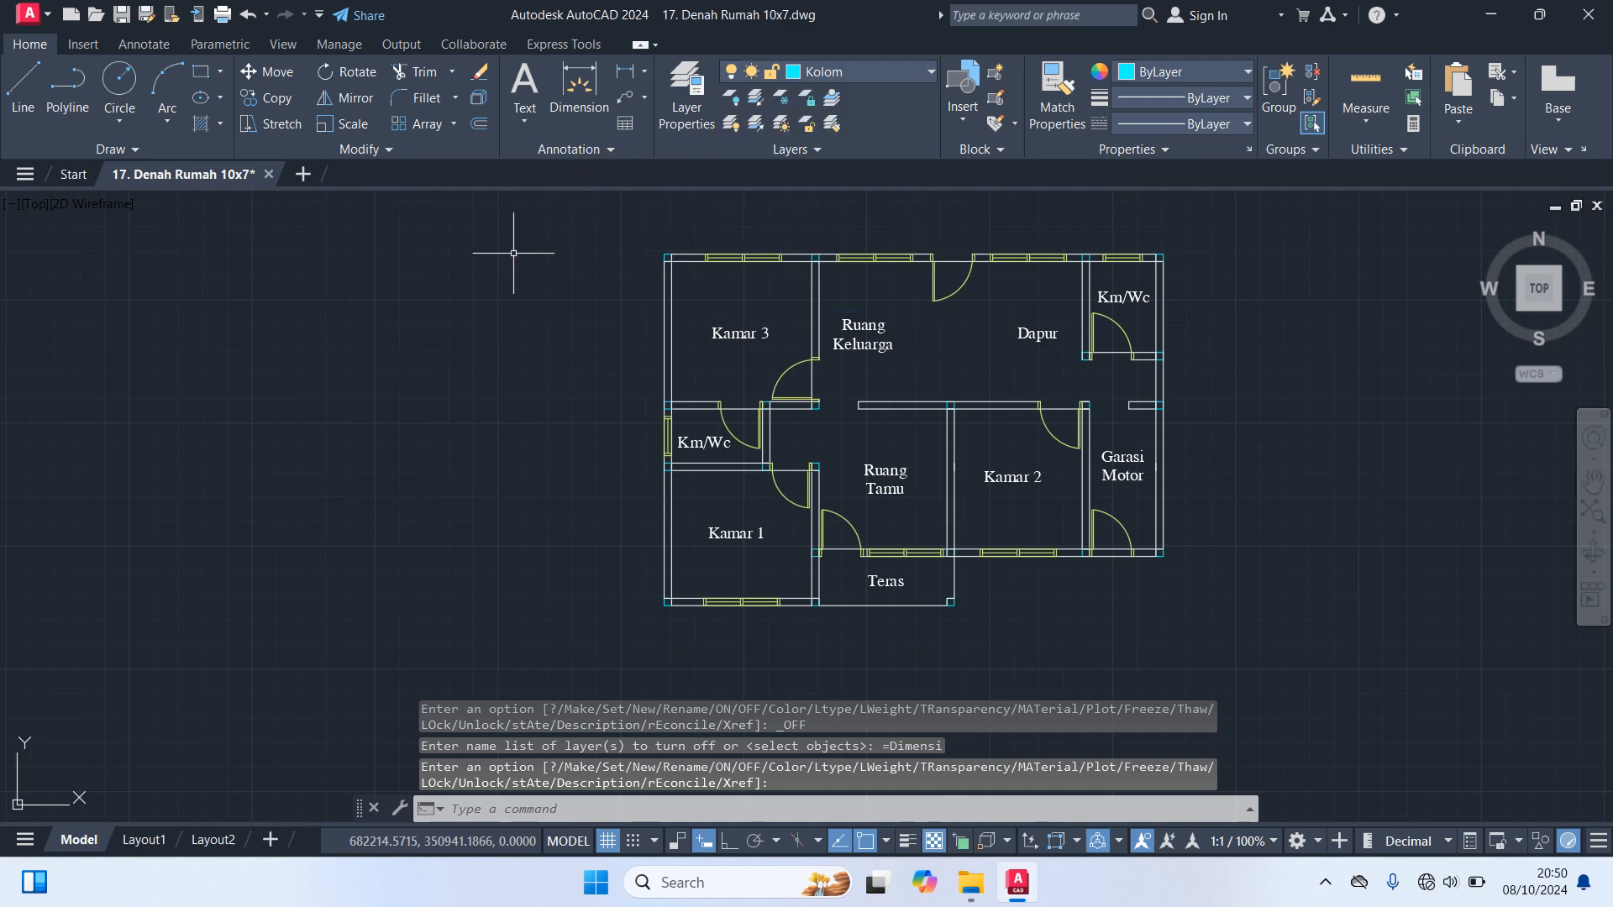
Start a hatch with the SOLID pattern and fill the column at Kamar 3's upper-left corner
scroll(868, 277, "up", 2)
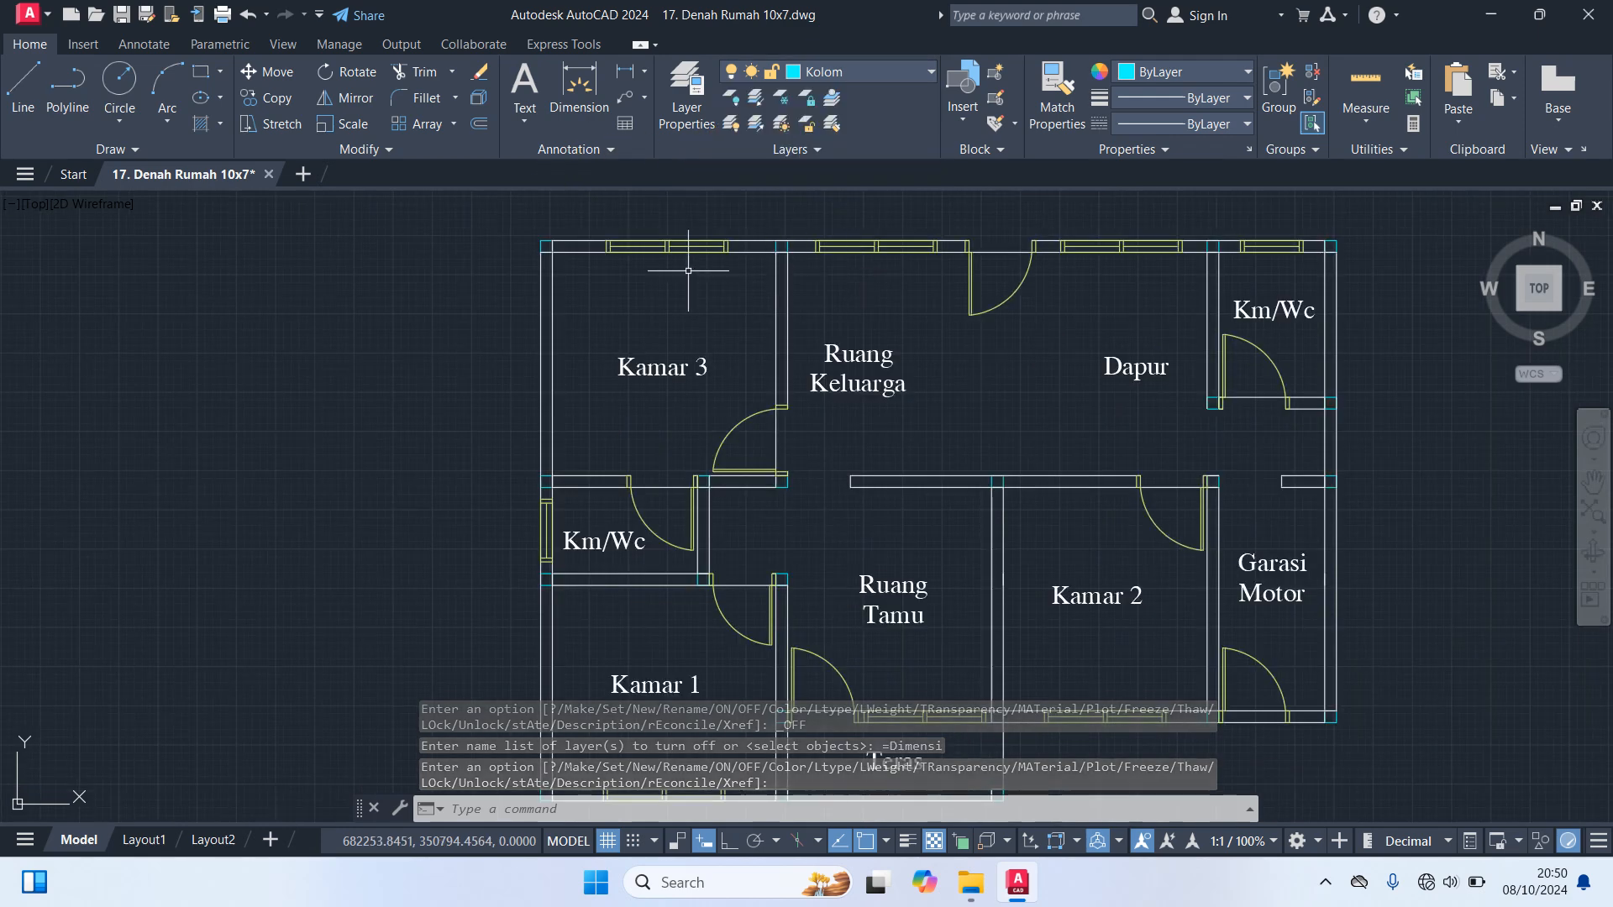
left_click(841, 74)
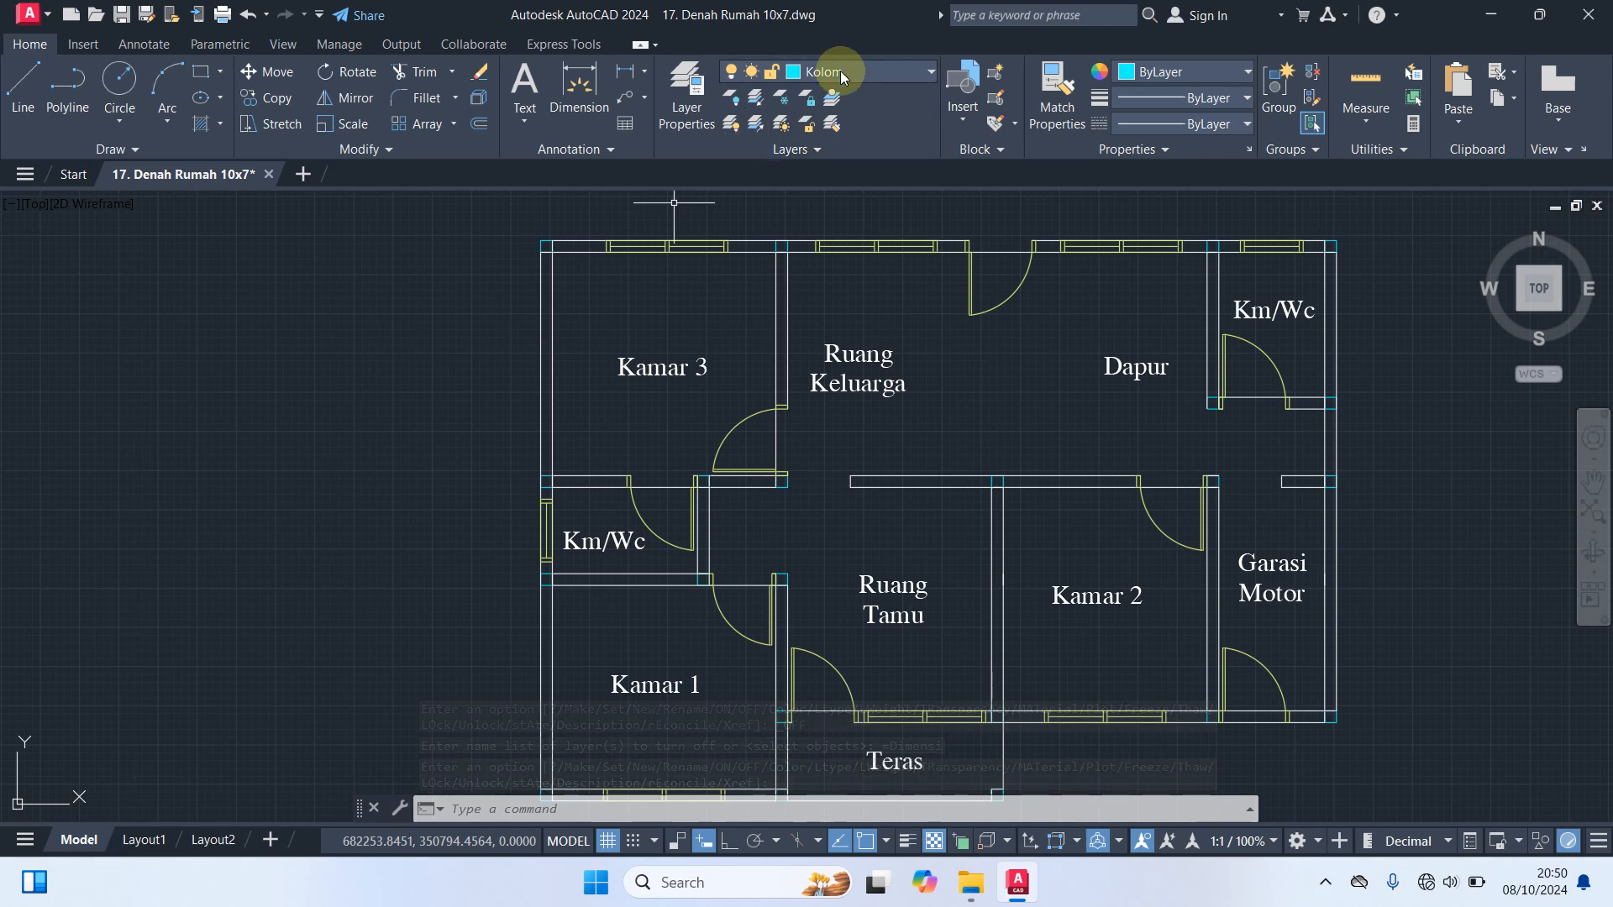
type("h")
key("Return")
left_click(376, 102)
left_click(601, 73)
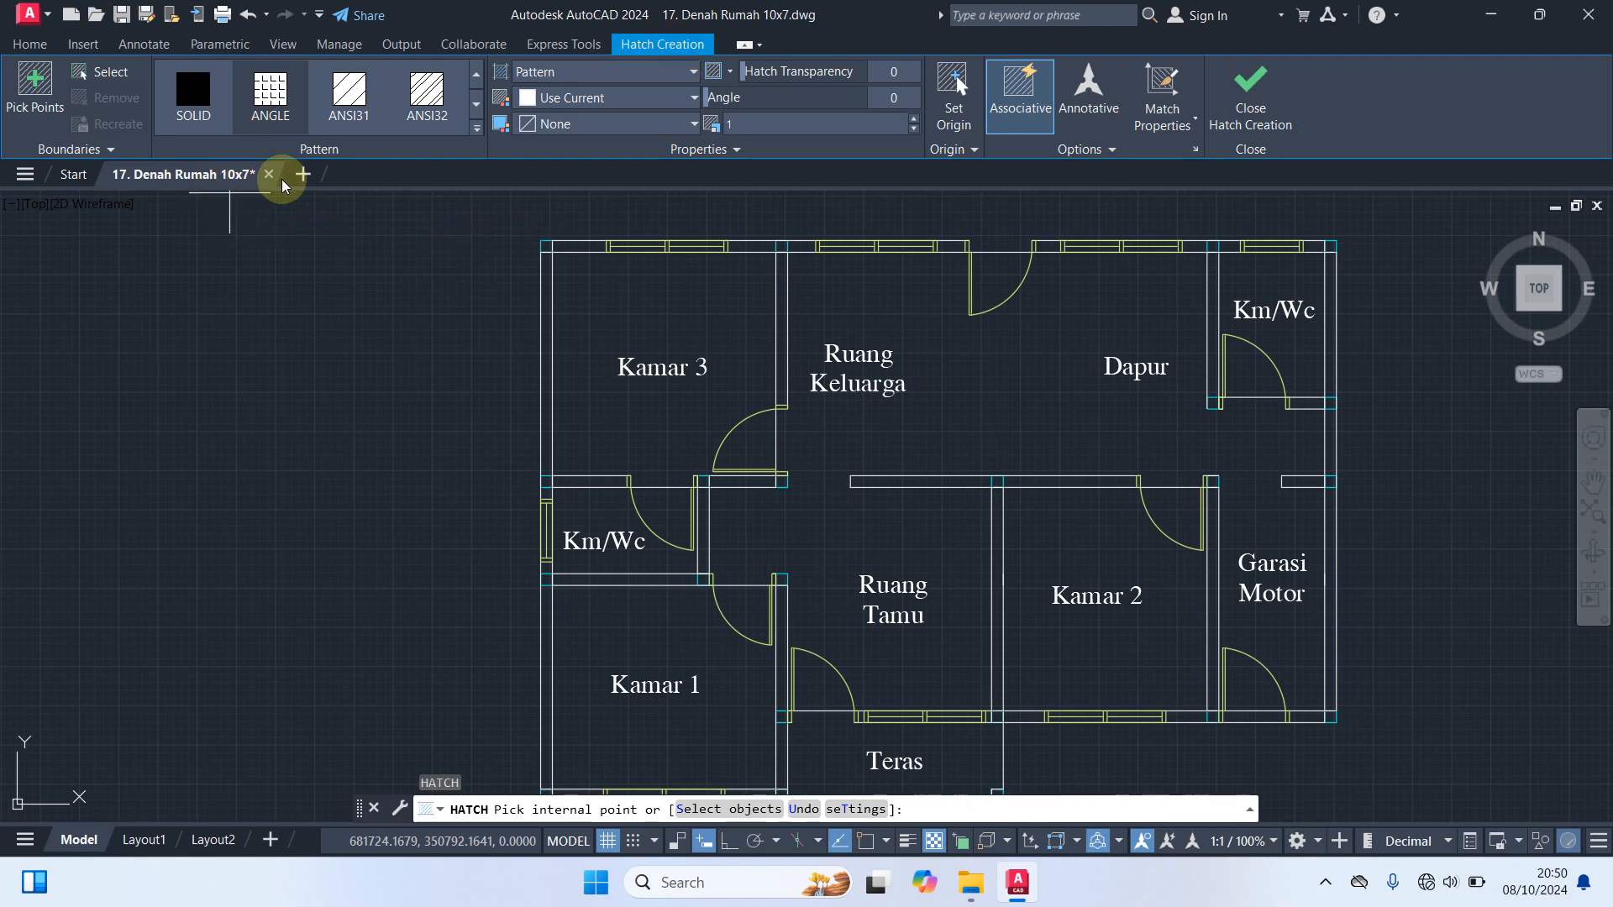
left_click(193, 113)
left_click(475, 129)
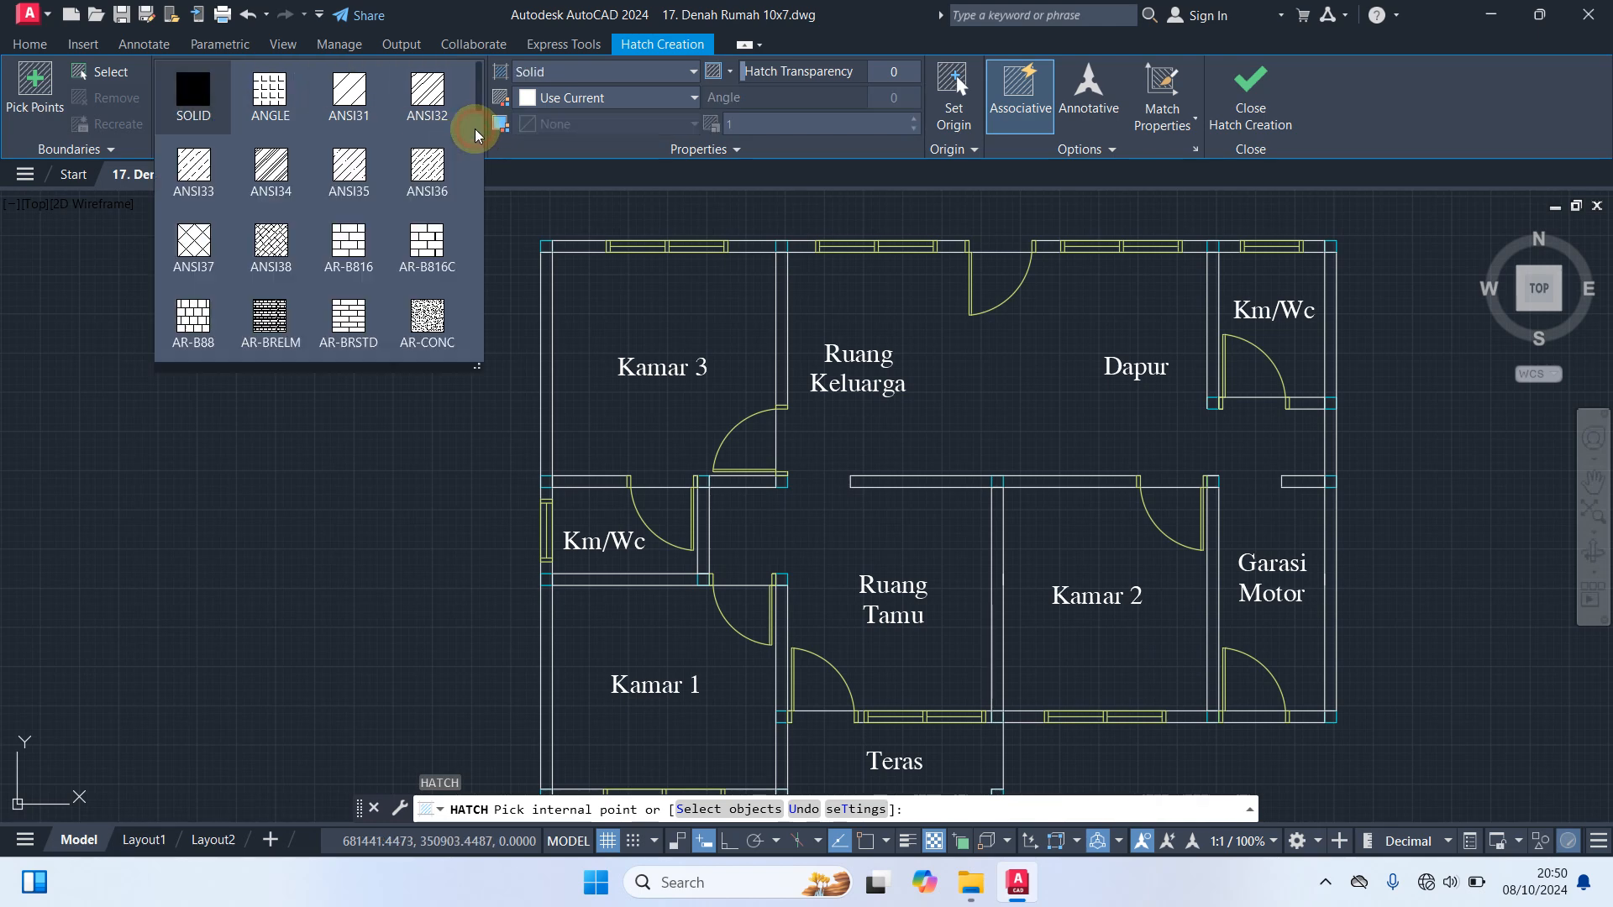
left_click(202, 99)
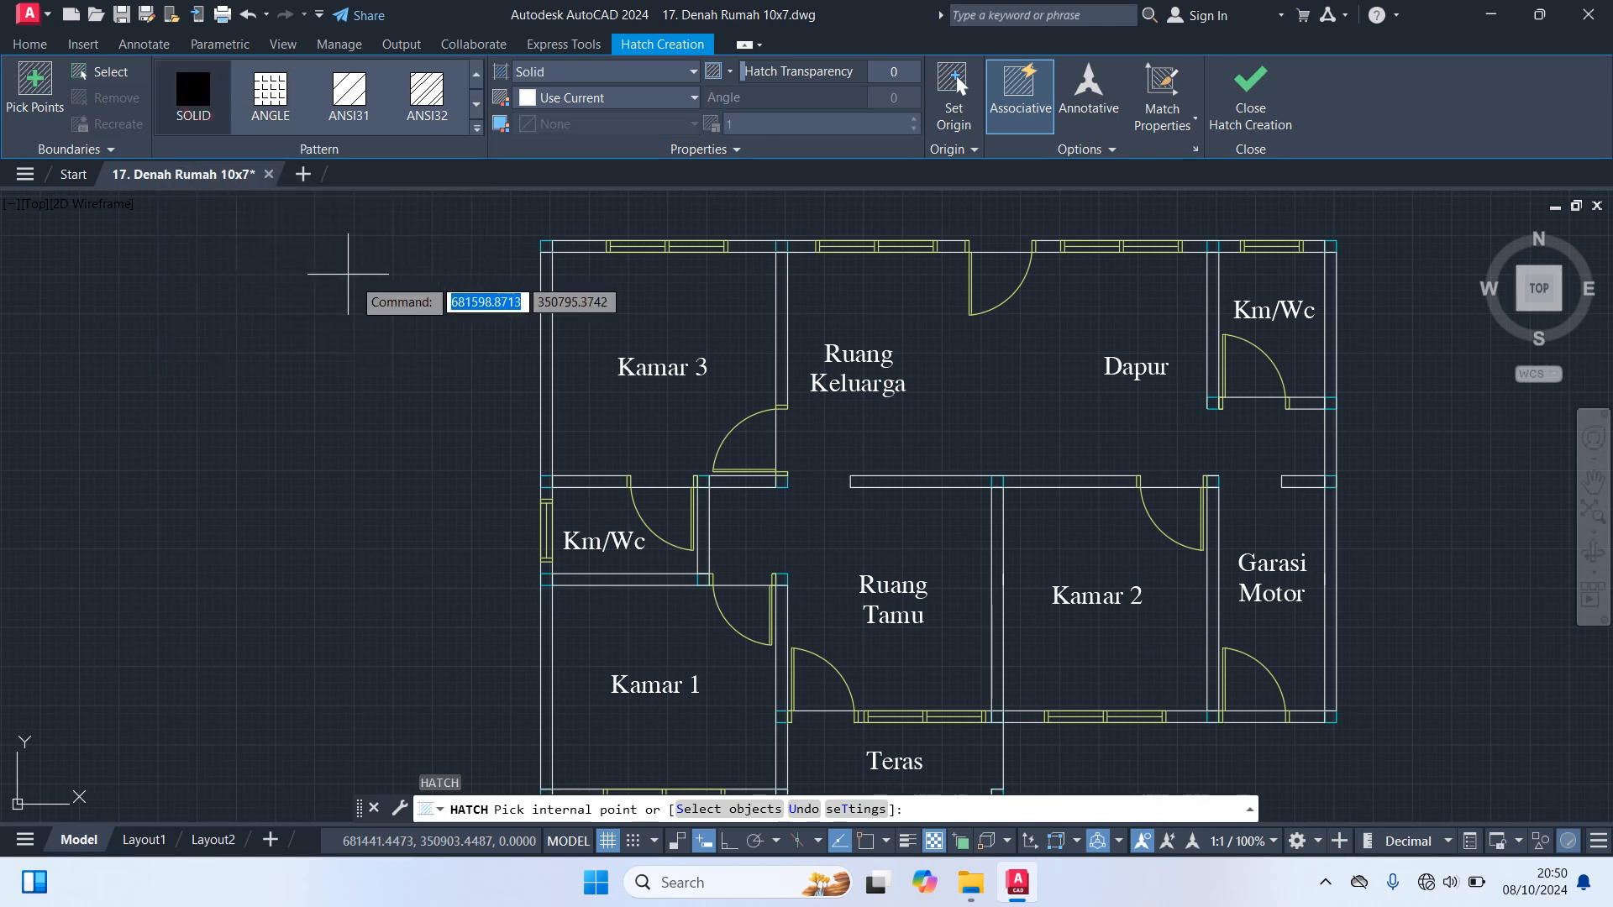
scroll(504, 283, "up", 5)
middle_click_drag(501, 285, 420, 462)
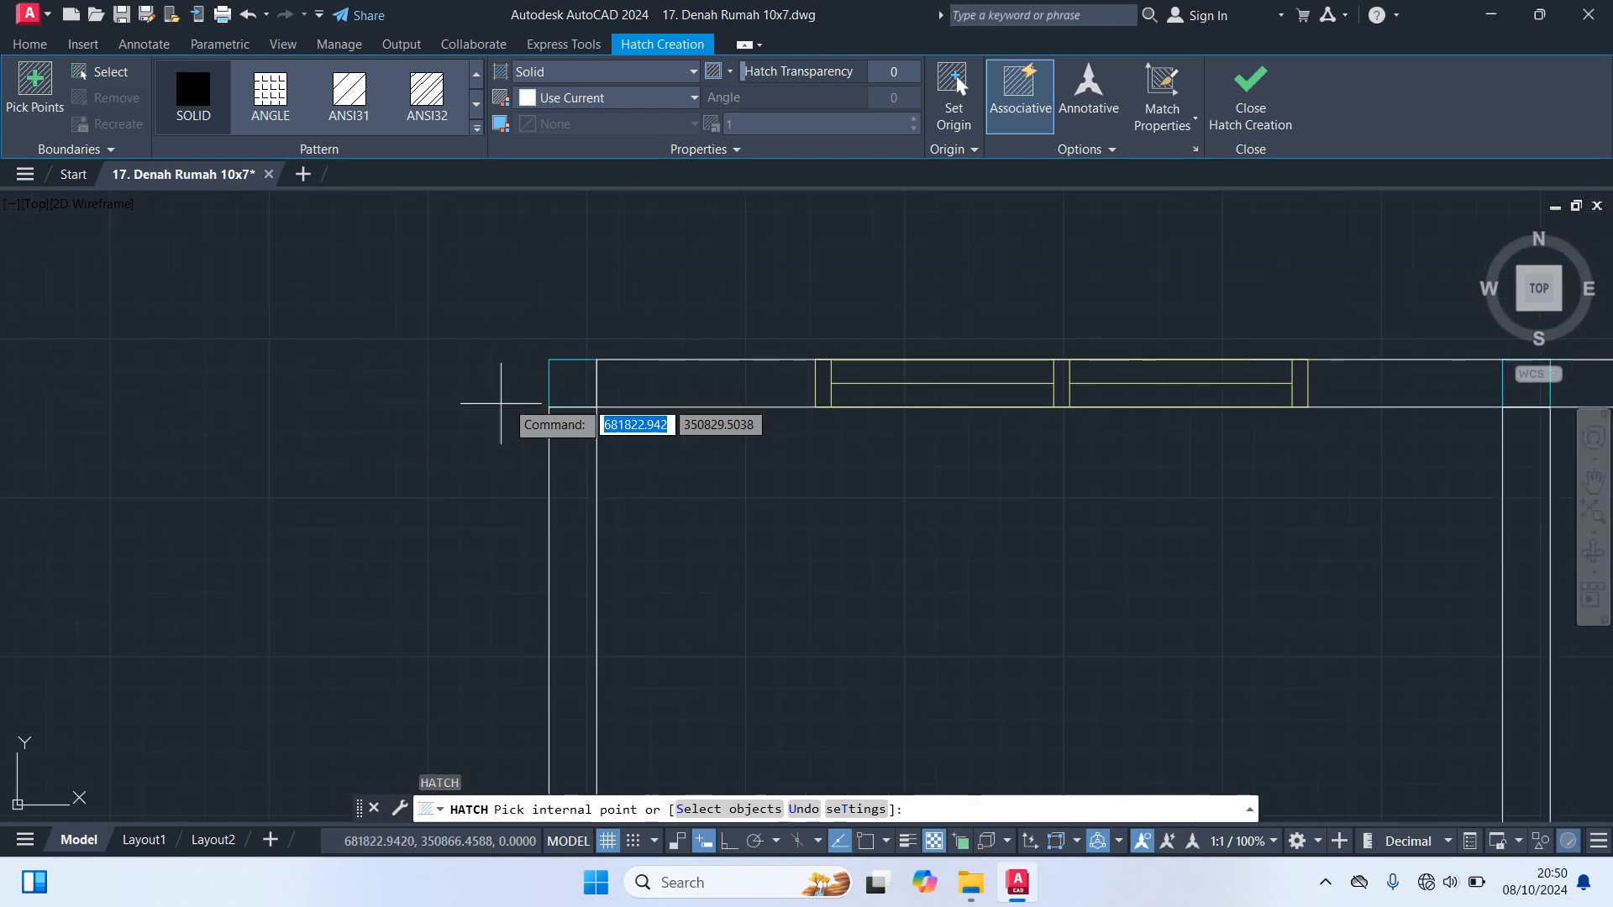
left_click(573, 391)
Fill the three remaining columns along the plan's upper wall with the solid hatch, up to the upper-right corner
scroll(809, 504, "down", 6)
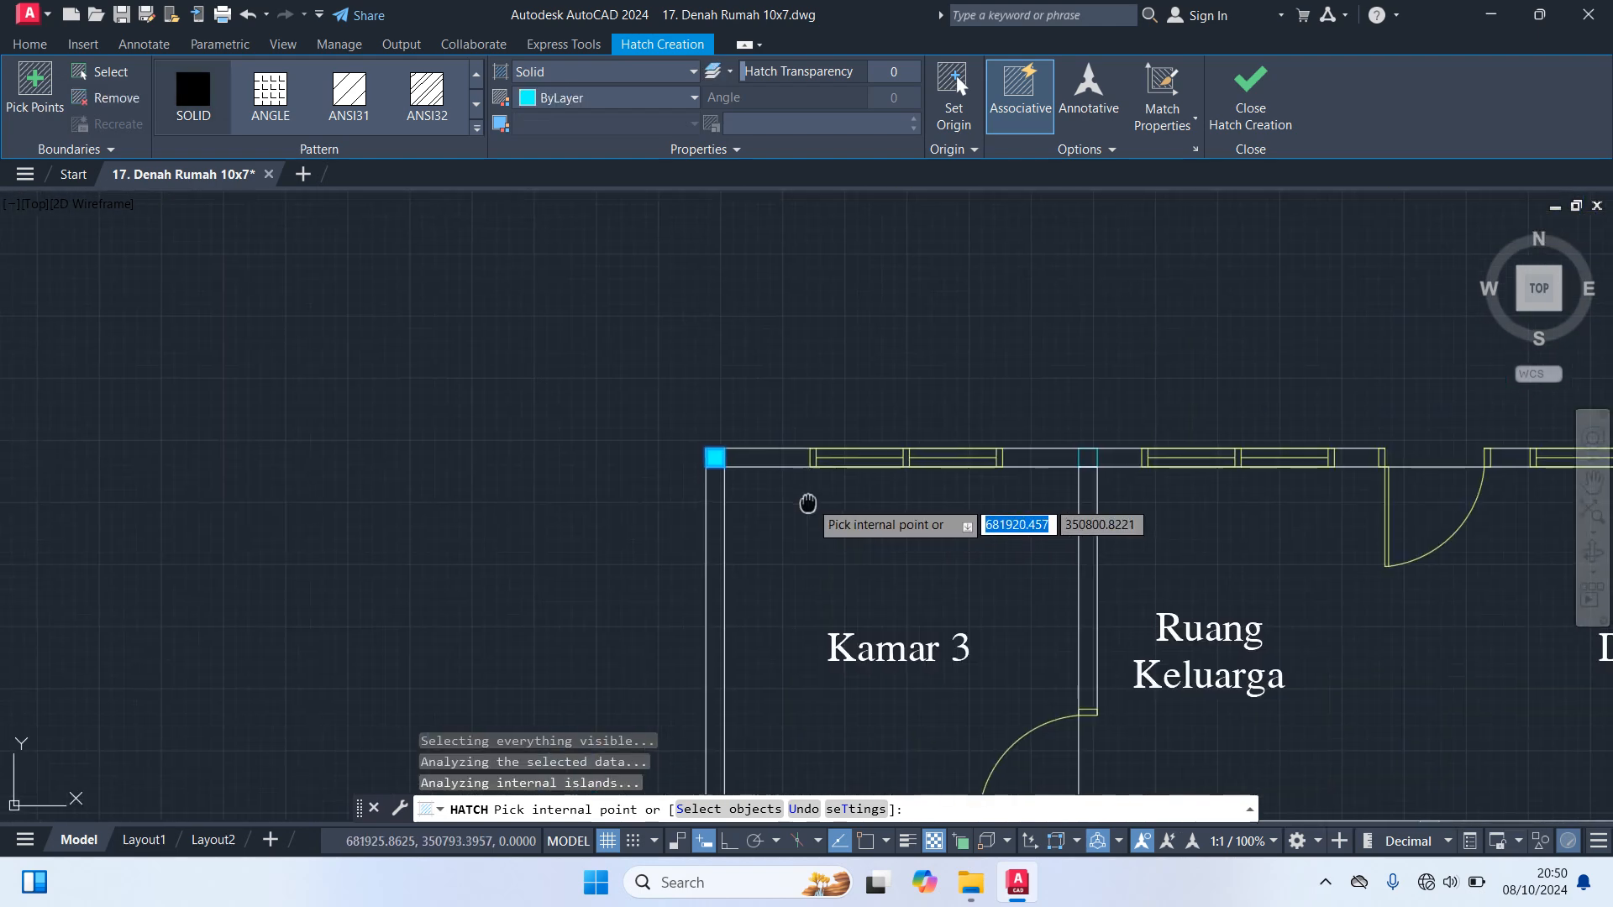
scroll(669, 447, "up", 6)
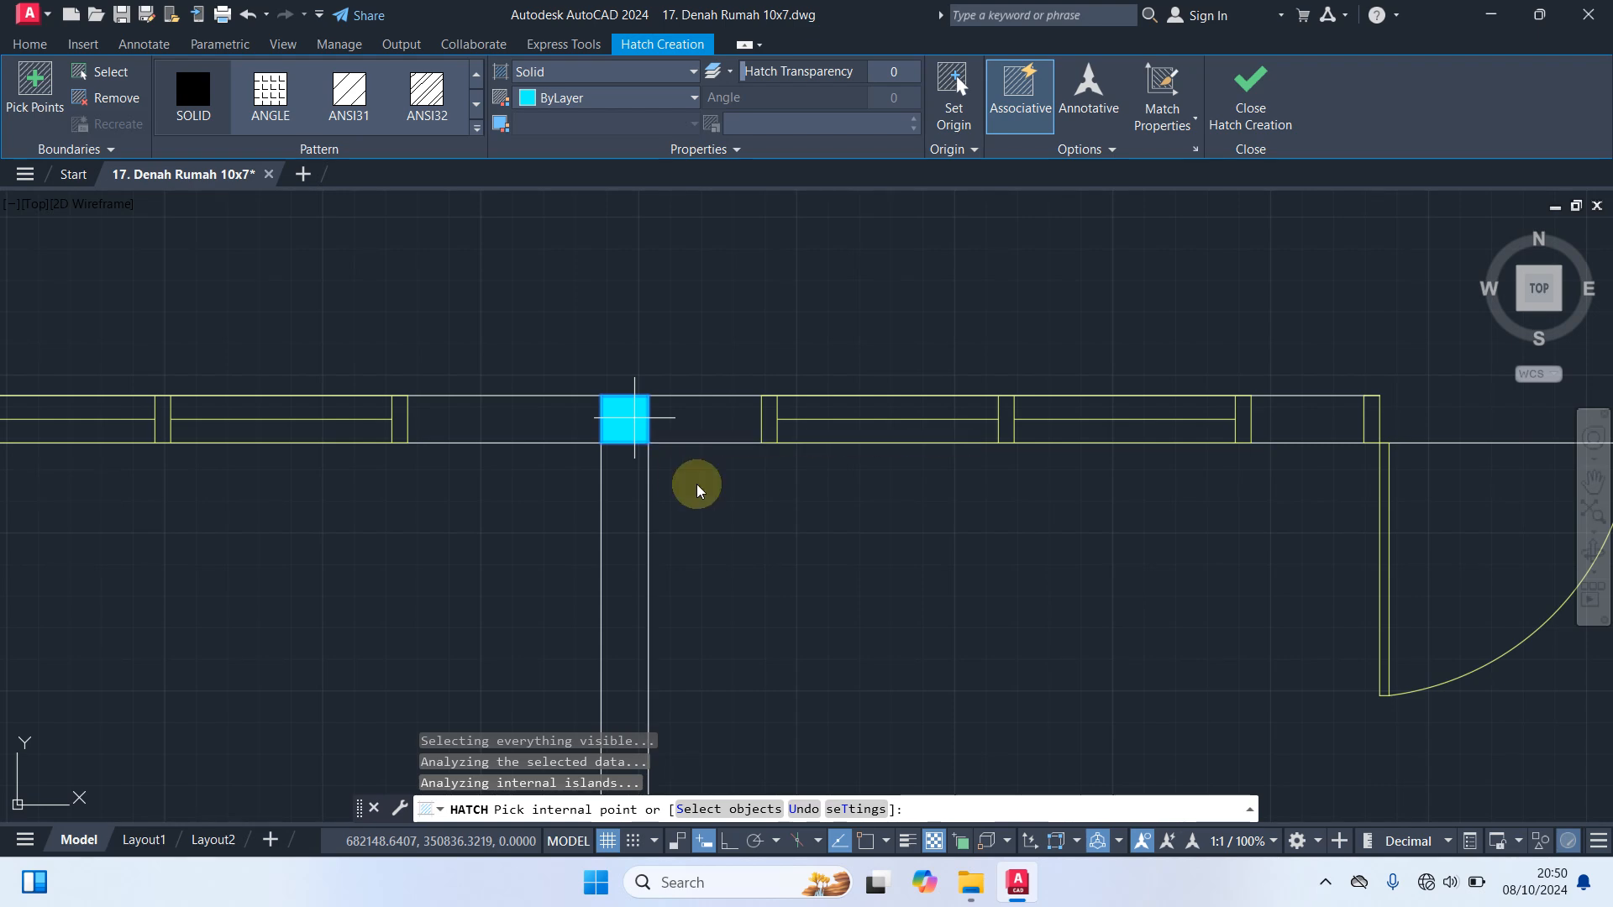
scroll(864, 578, "down", 6)
scroll(863, 578, "up", 6)
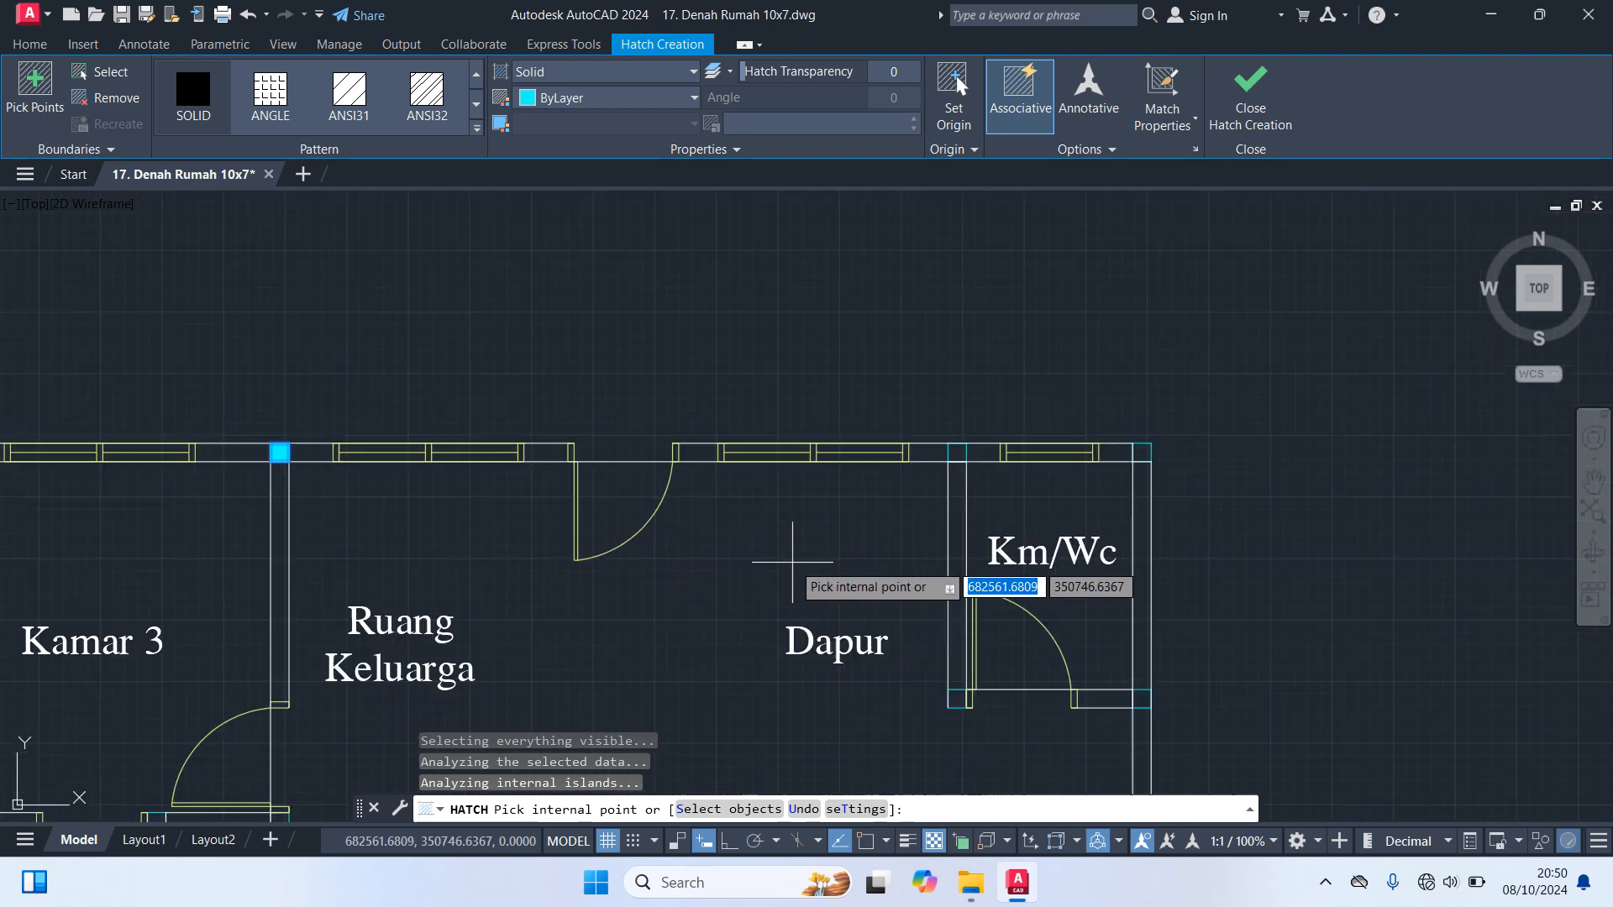
left_click(956, 436)
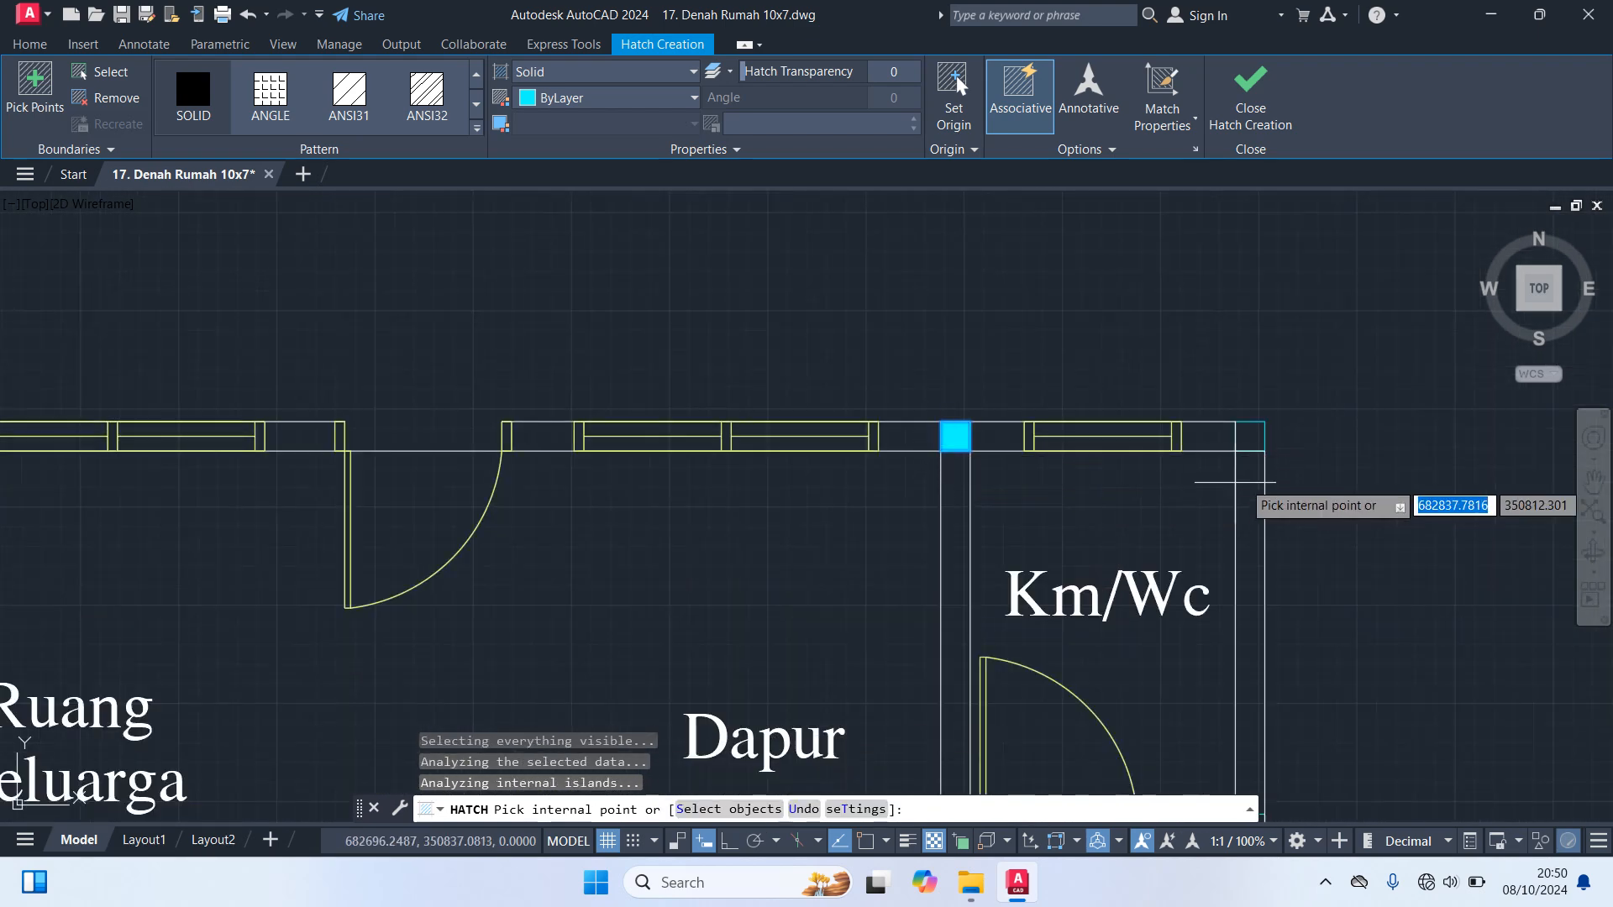
left_click(1248, 436)
scroll(1344, 521, "down", 2)
scroll(1344, 525, "up", 2)
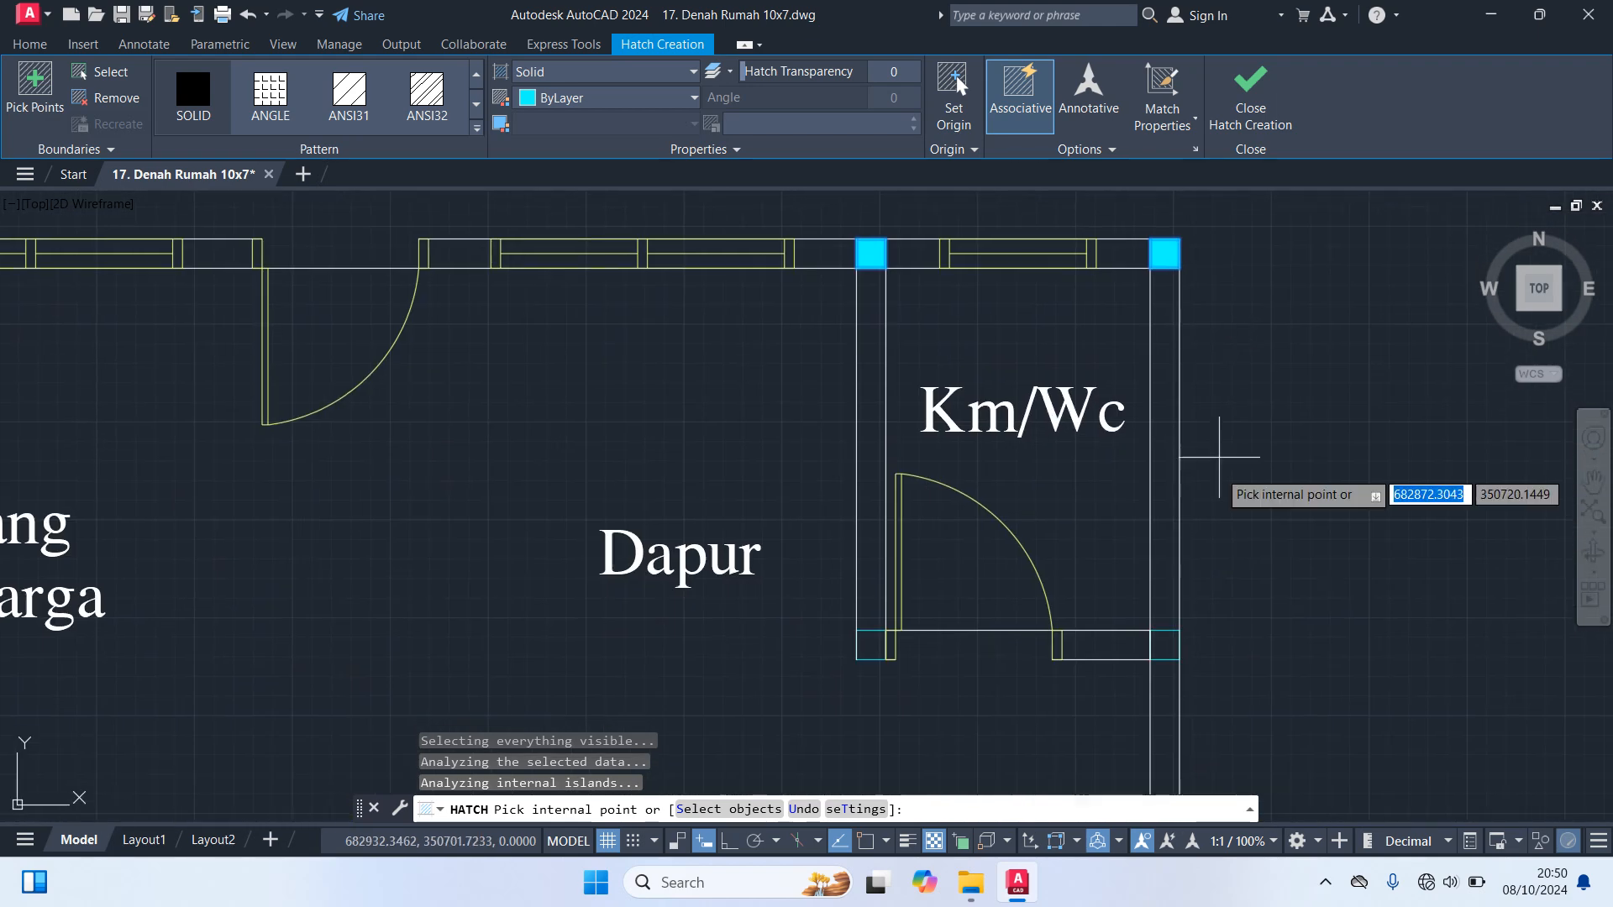
Fill the two columns at the lower corners of the upper-right Km/Wc and the two above Garasi Motor
left_click(1164, 645)
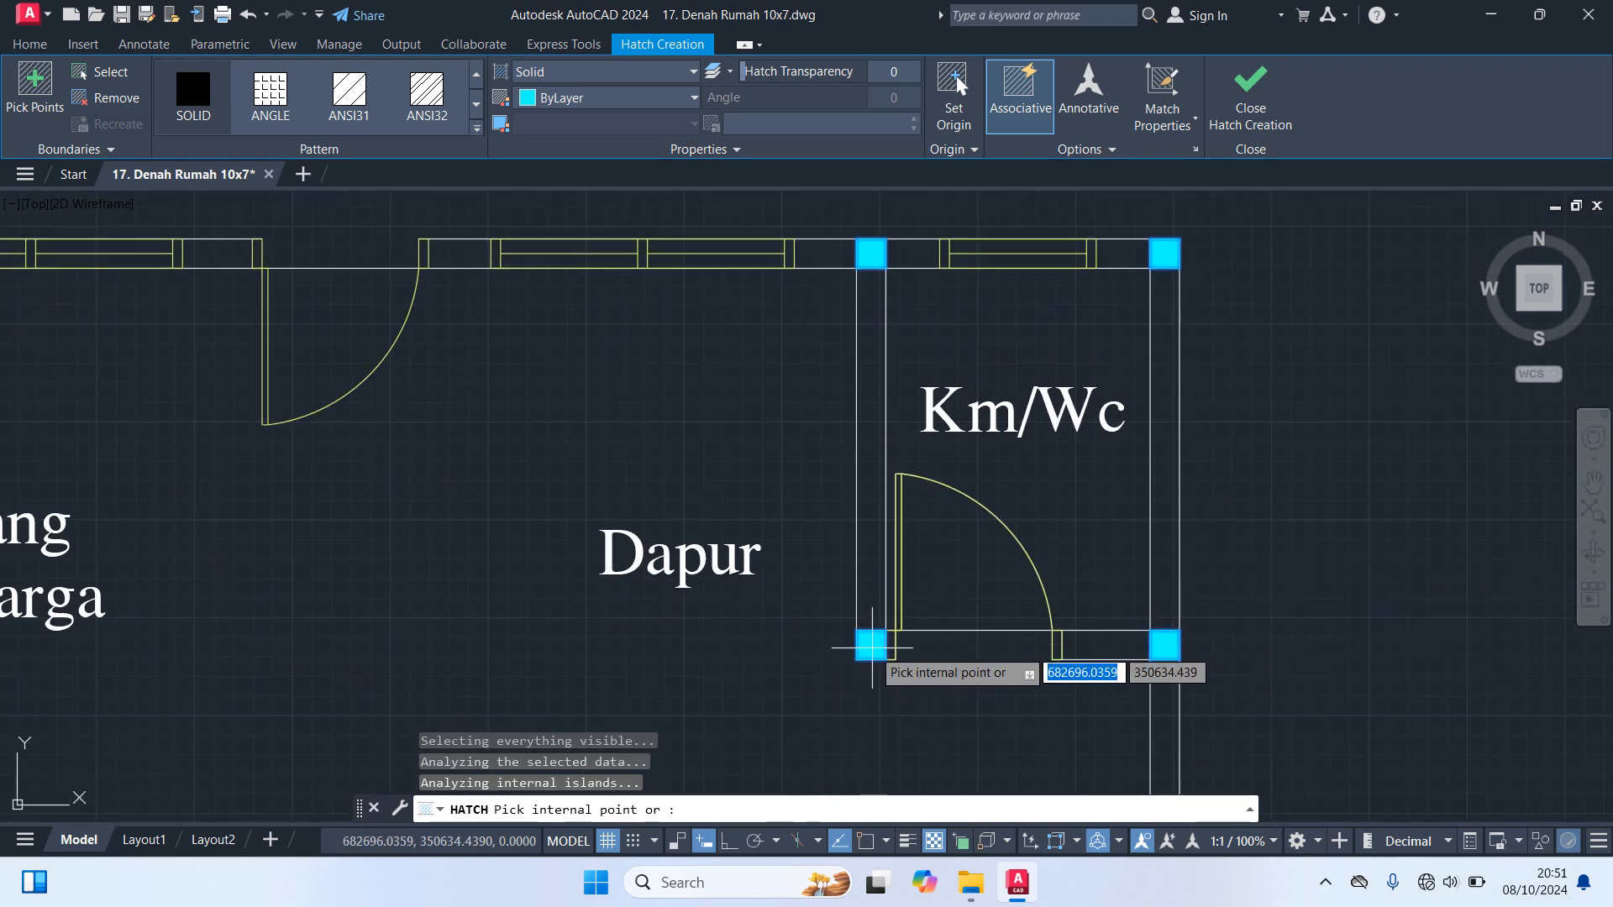
scroll(893, 655, "down", 5)
middle_click_drag(882, 645, 1005, 245)
scroll(1114, 362, "up", 2)
scroll(1114, 362, "up", 2)
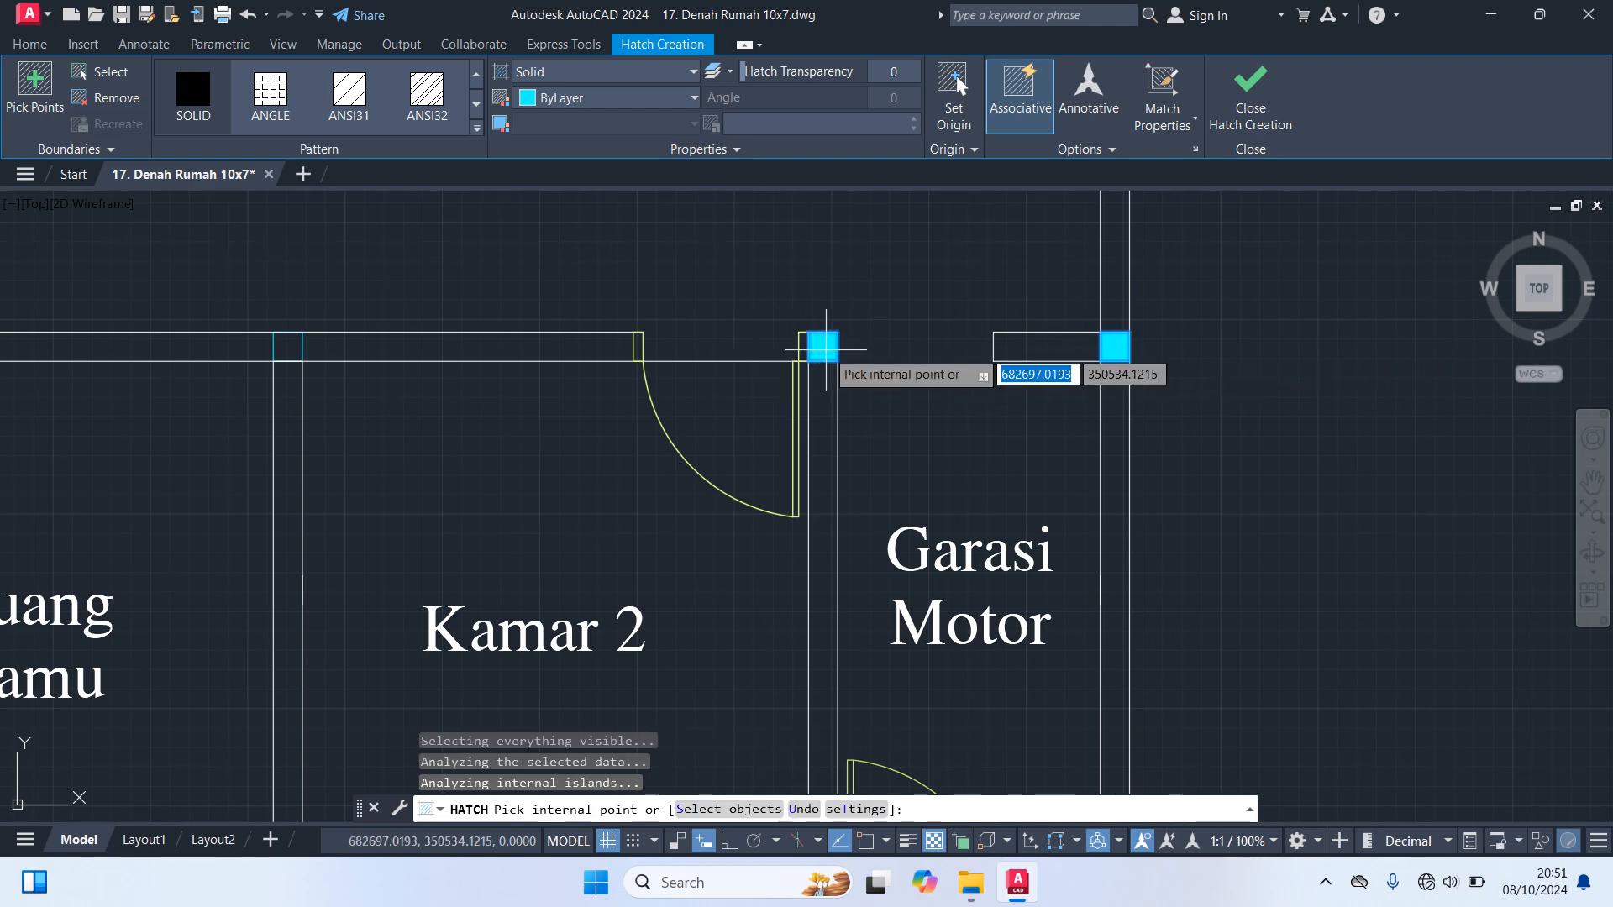
Fill the two columns at the lower corners of Garasi Motor with the solid hatch
scroll(882, 395, "down", 5)
scroll(1014, 542, "up", 3)
left_click(1012, 543)
left_click(829, 542)
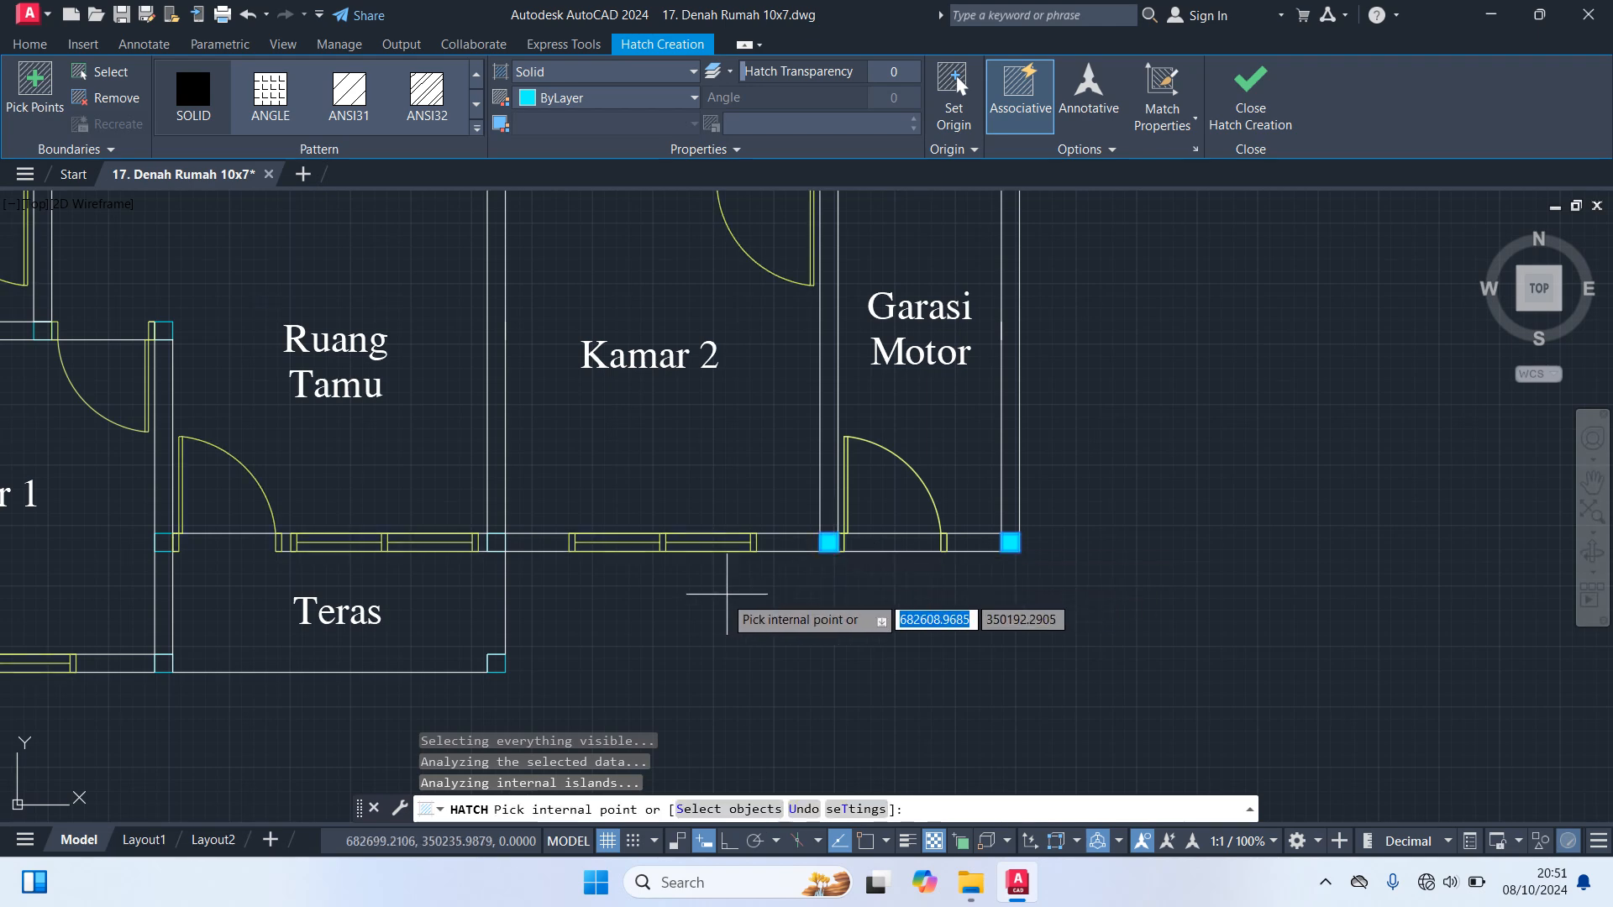
middle_click_drag(727, 594, 1217, 440)
Fill the four columns at the corners of Teras with the solid hatch
left_click(989, 426)
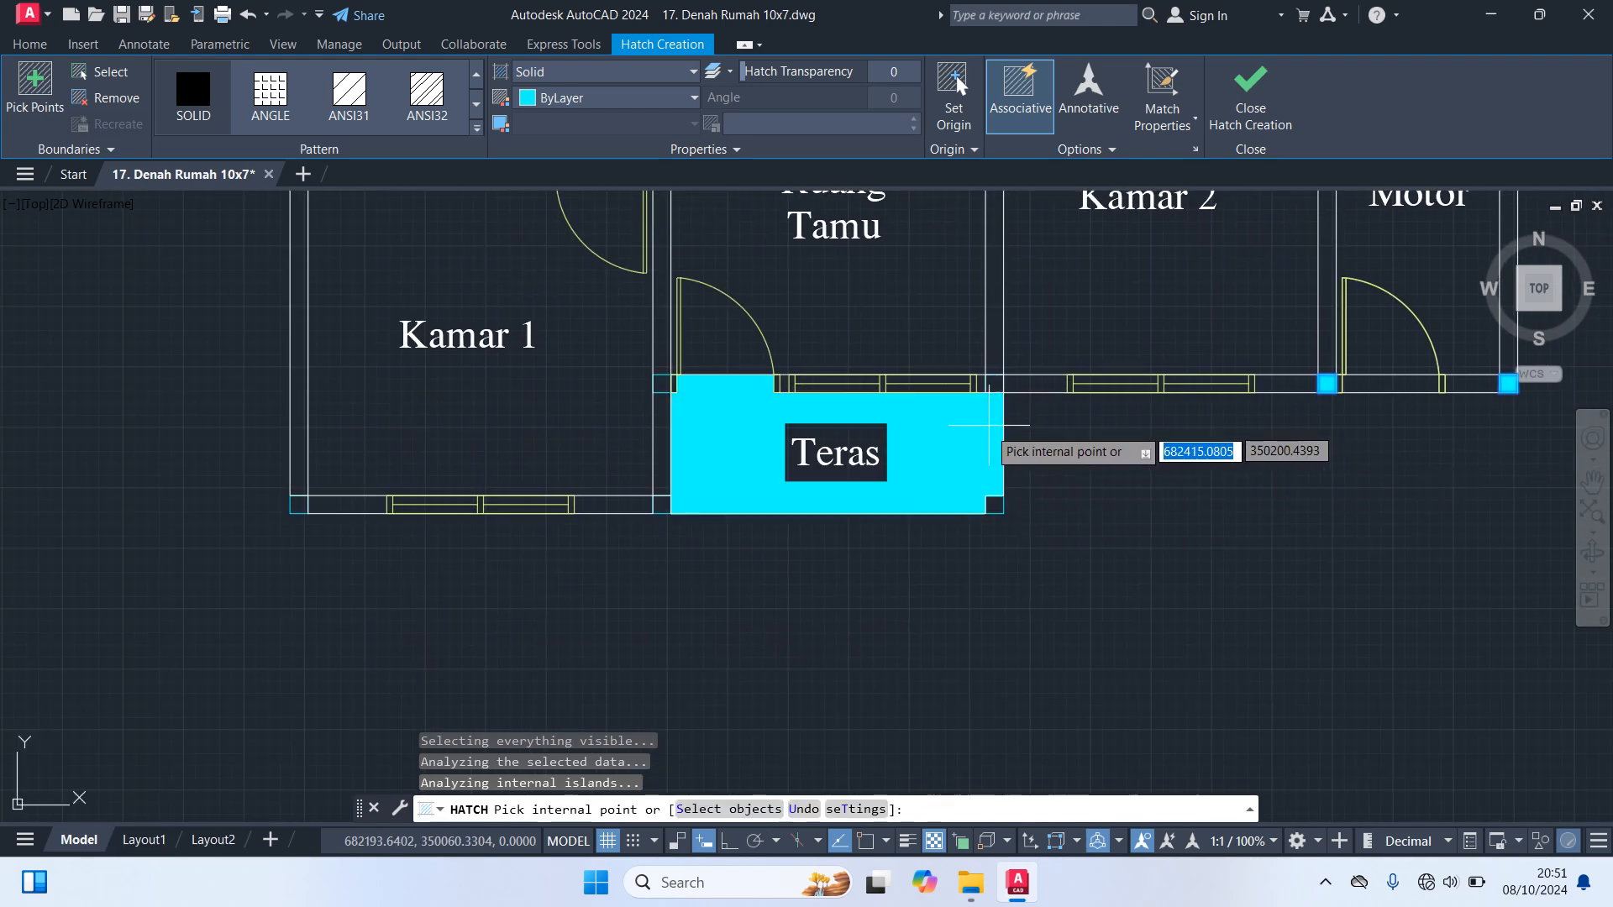
scroll(997, 511, "up", 2)
left_click(1000, 509)
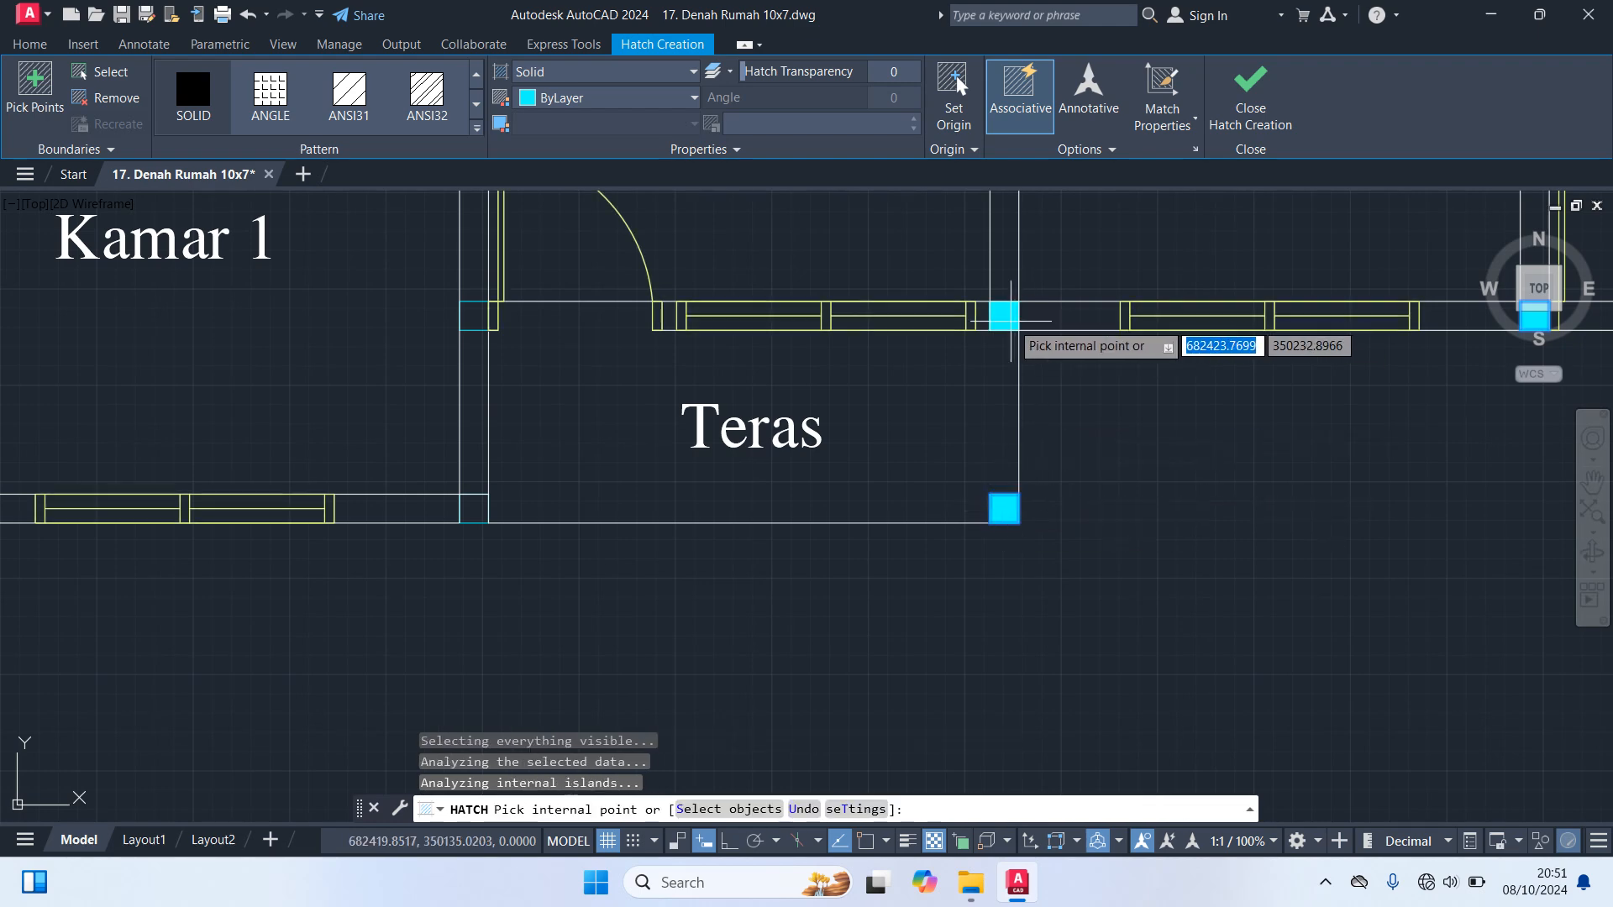
left_click(473, 317)
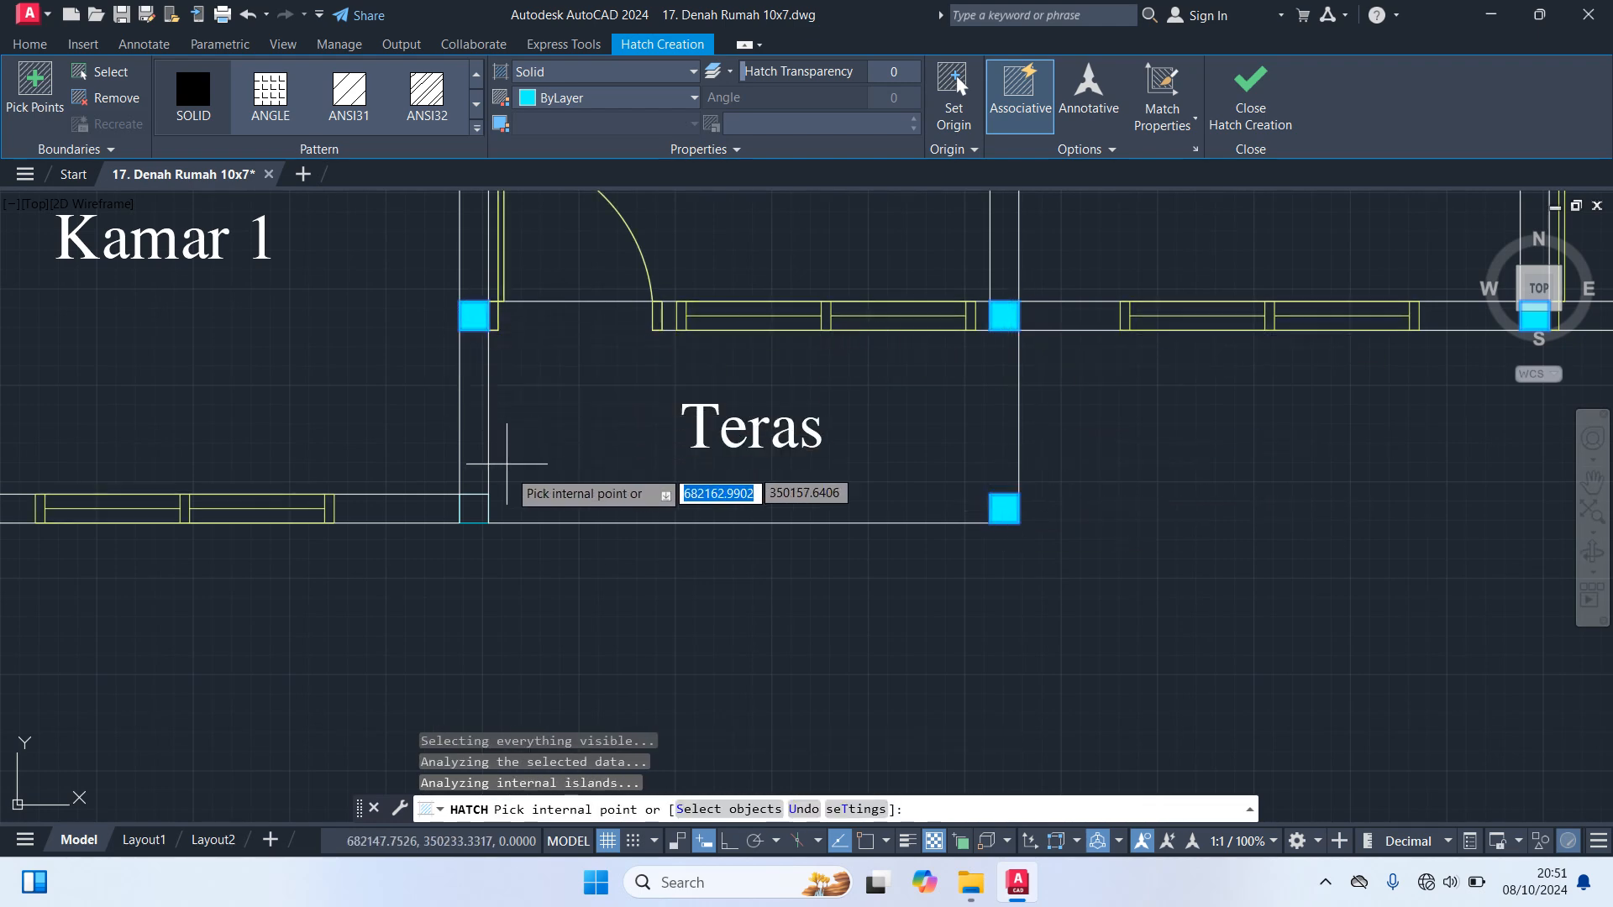
scroll(740, 540, "down", 4)
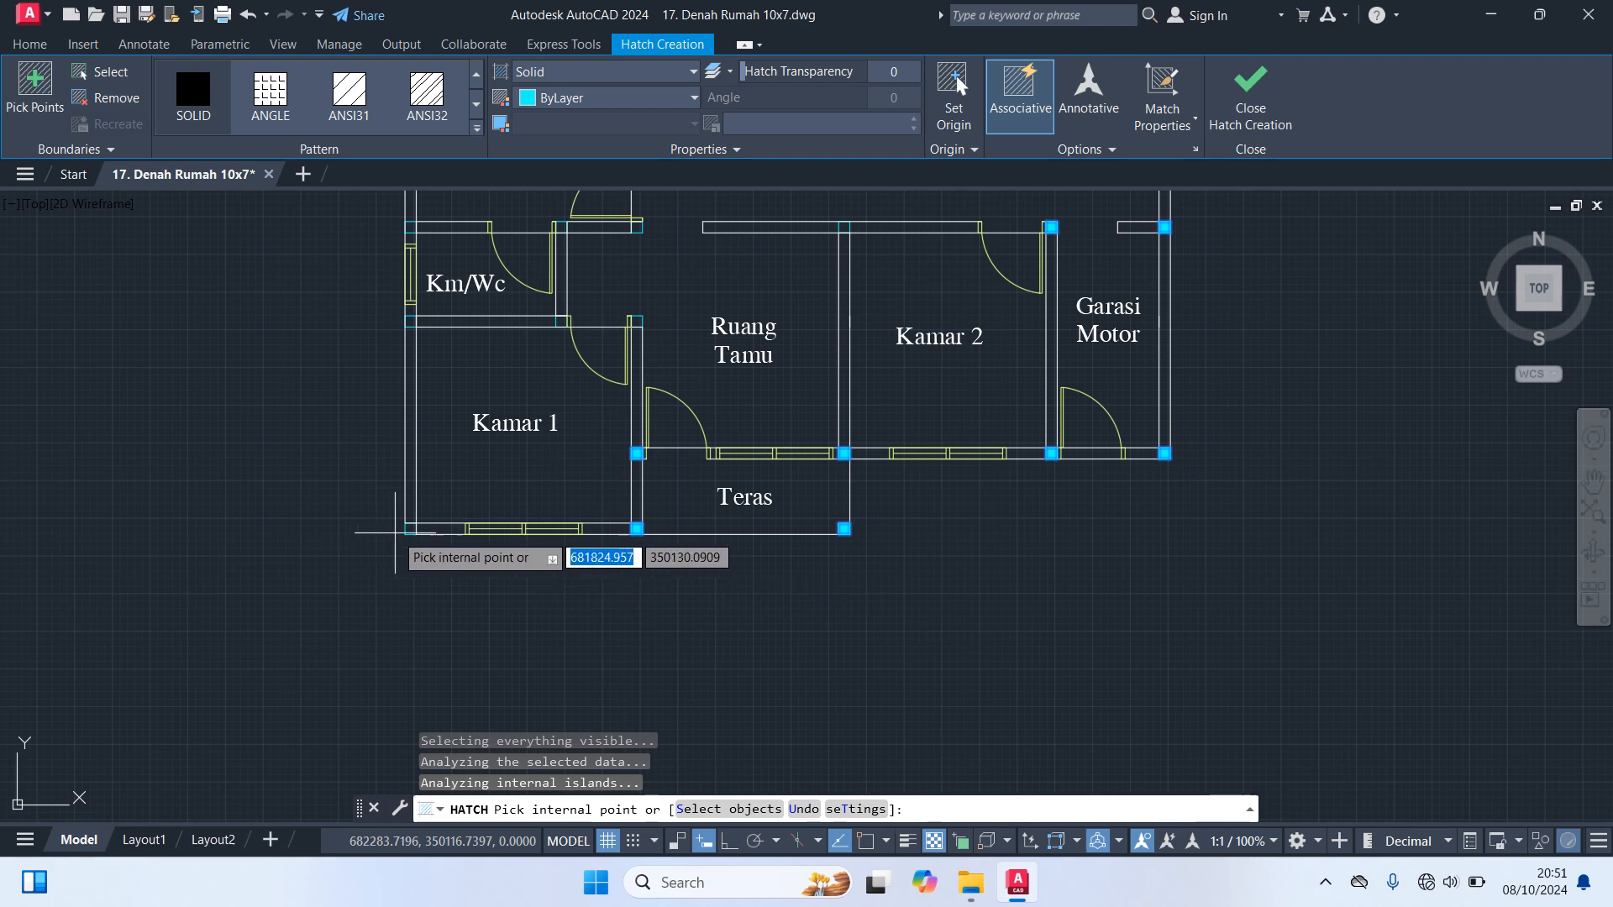
Fill the columns at the lower-left and upper-right corners of Kamar 1 with the solid hatch
scroll(382, 537, "up", 4)
scroll(323, 508, "down", 2)
middle_click_drag(439, 317, 411, 526)
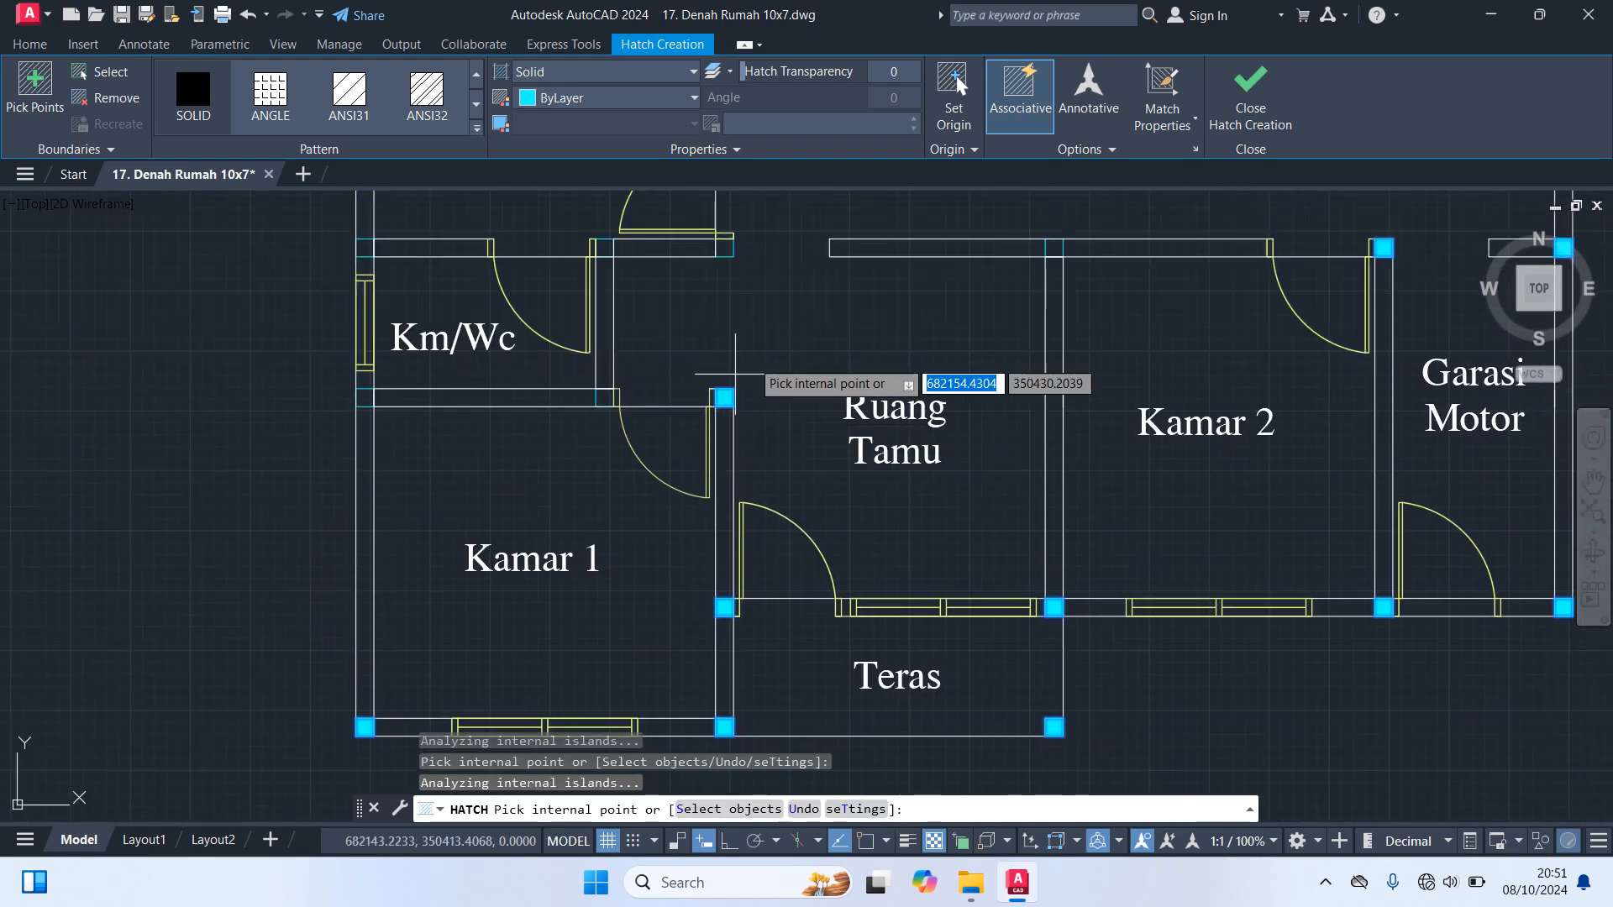
Fill the four corner columns of the Km/Wc above Kamar 1 and the column at Kamar 3's lower-right corner
scroll(739, 267, "up", 2)
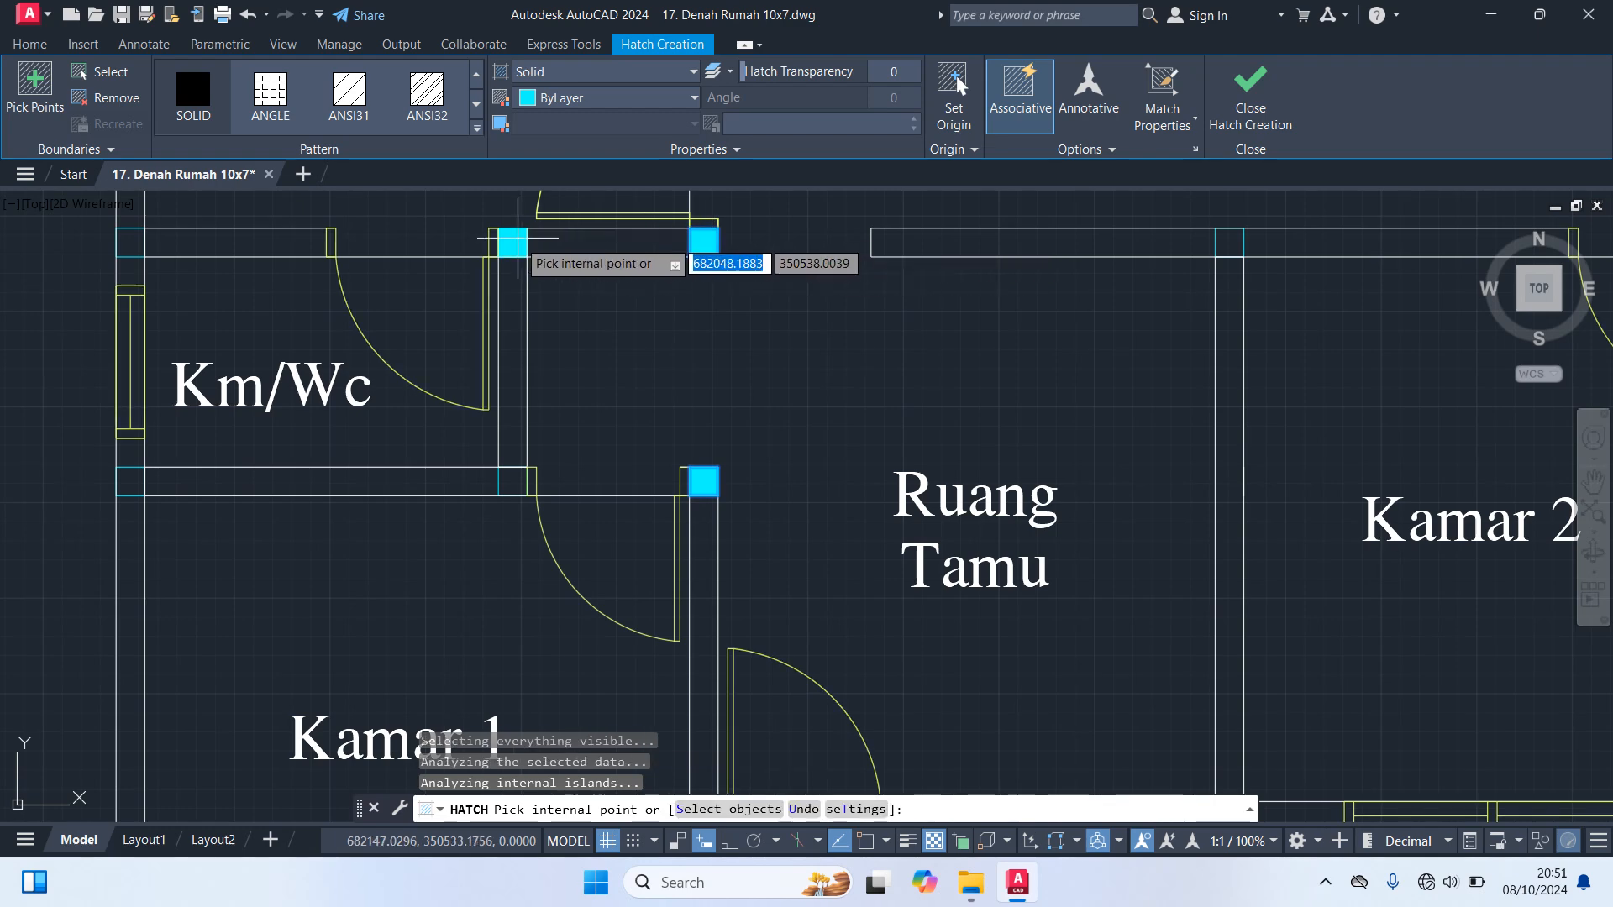
left_click(512, 480)
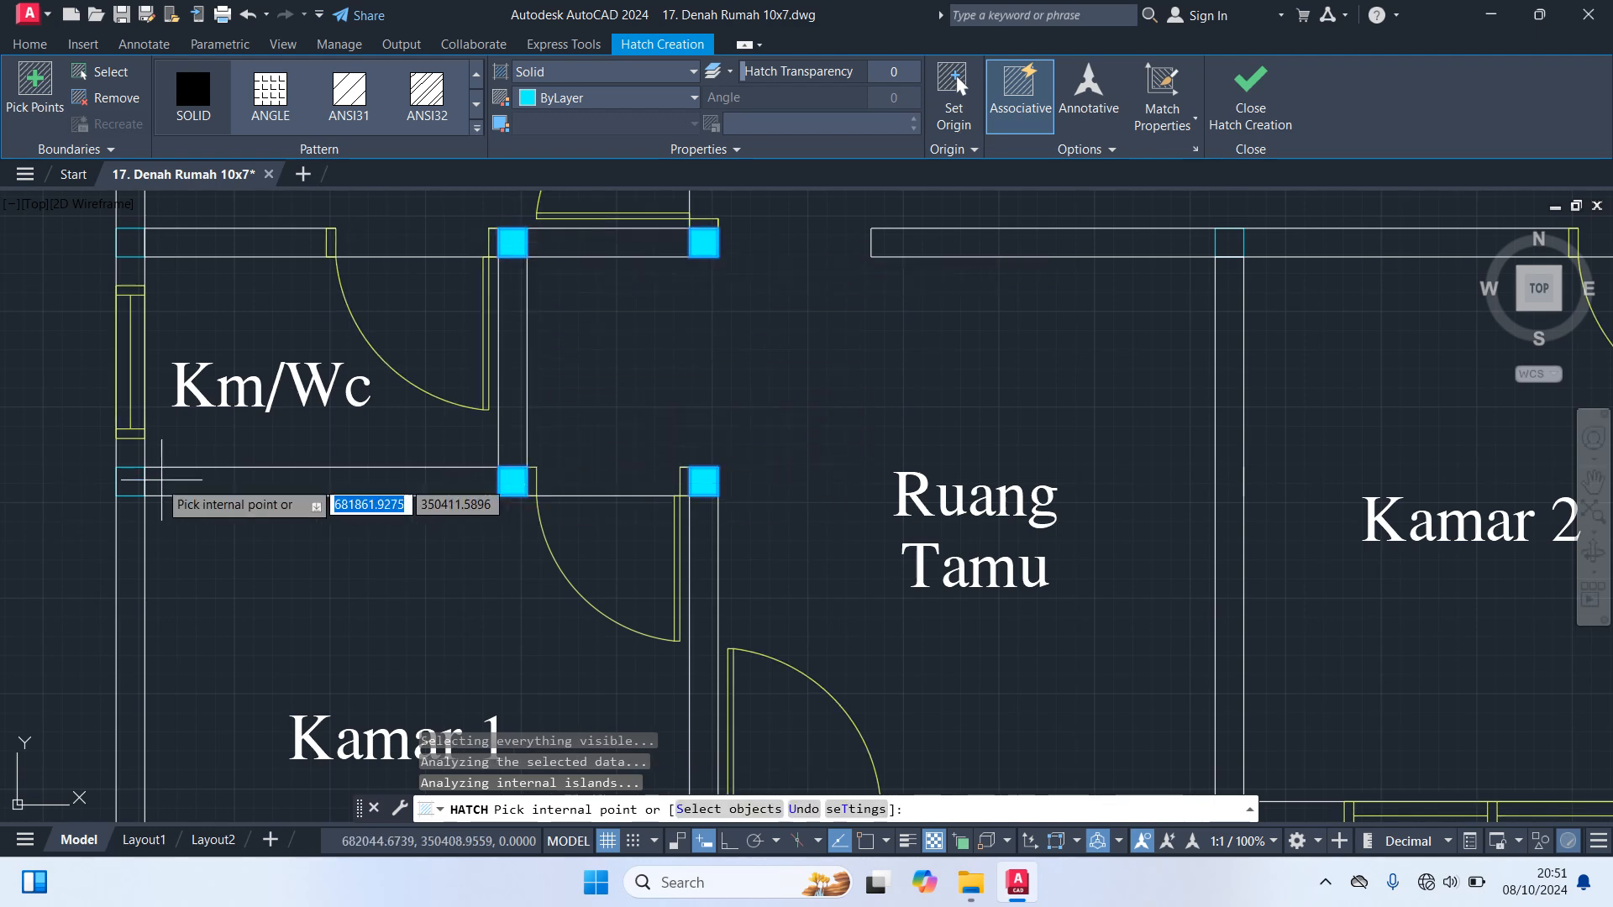
scroll(69, 517, "down", 2)
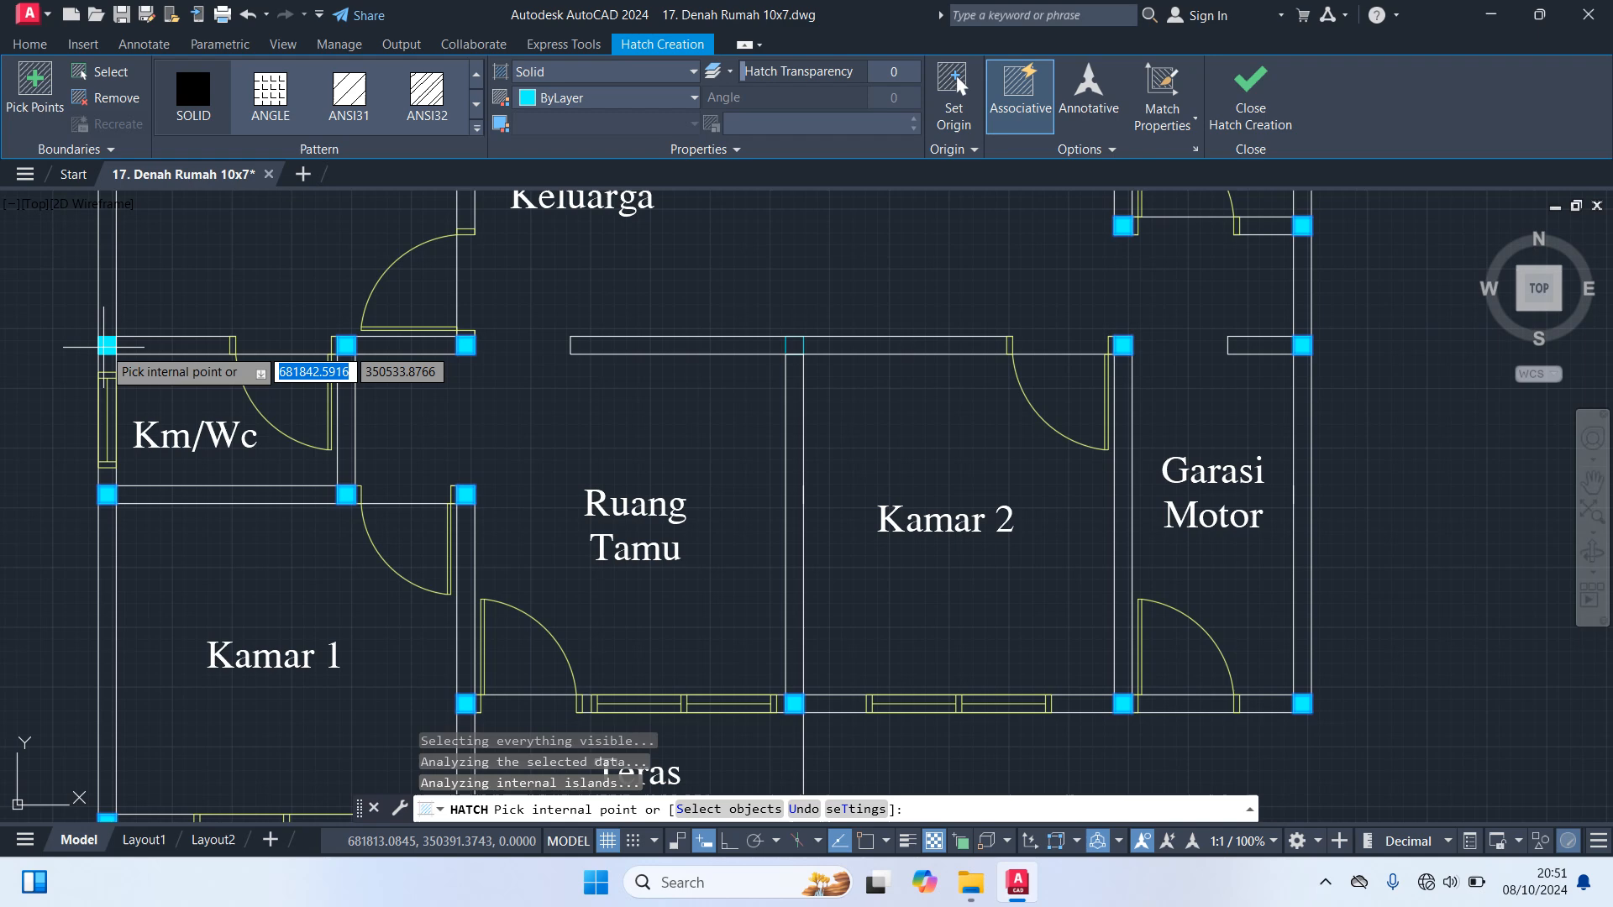
Fill the column at the upper end of the wall between Ruang Tamu and Kamar 2, and end the hatch
scroll(46, 429, "down", 2)
middle_click_drag(42, 432, 227, 480)
scroll(219, 475, "up", 2)
scroll(699, 432, "up", 2)
left_click(710, 418)
scroll(788, 494, "down", 2)
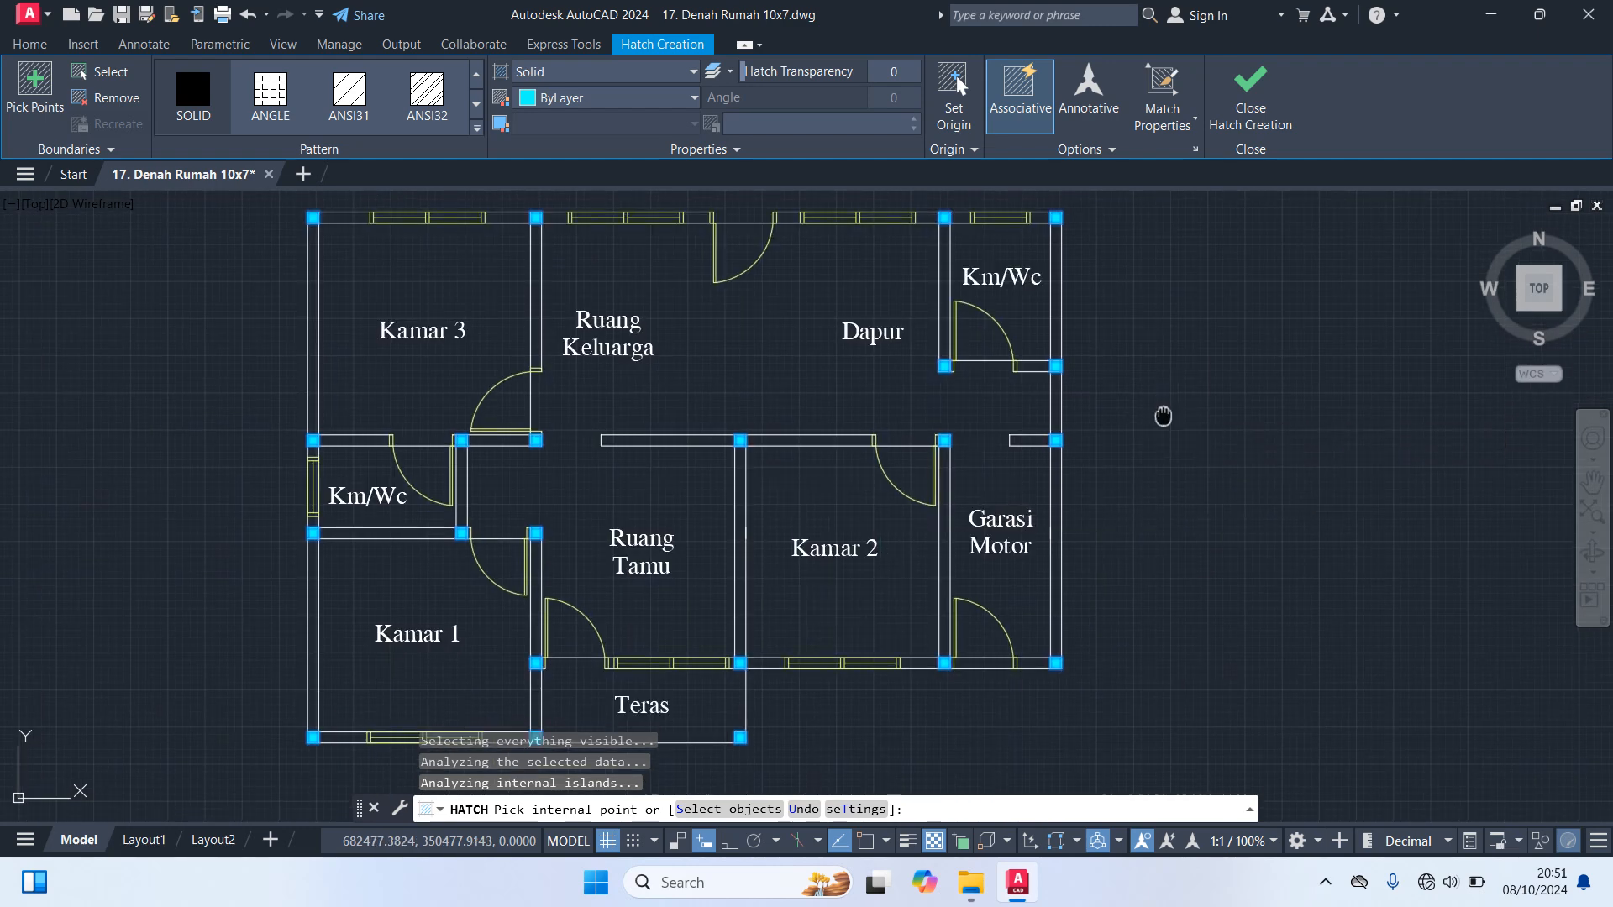
key("Escape")
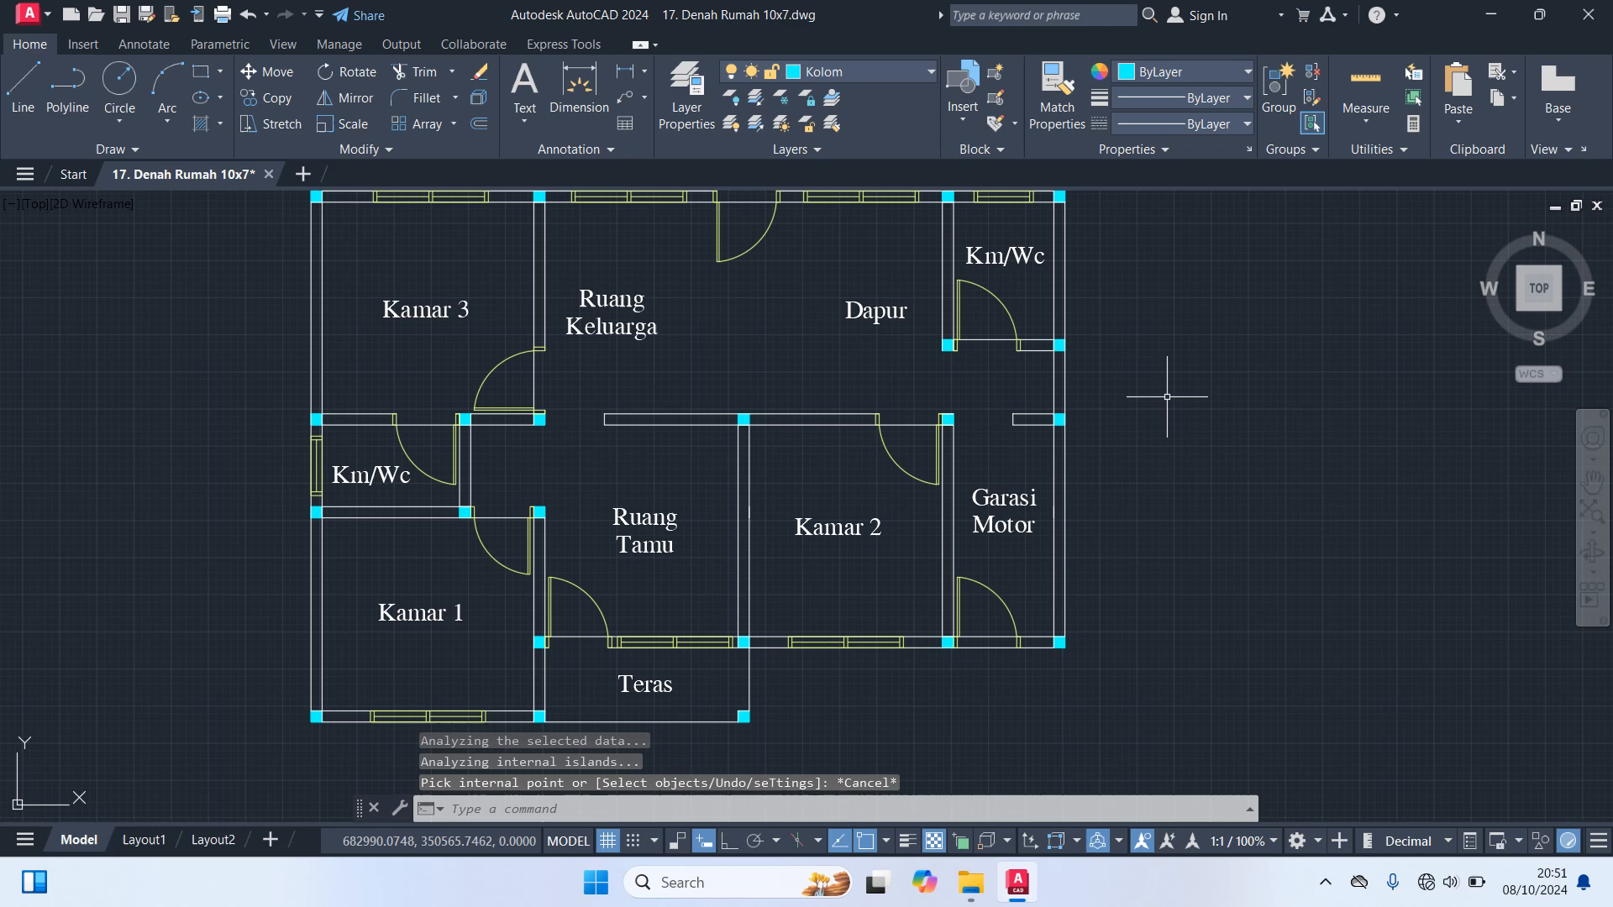
Make Dinding the current layer and start a hatch with the ANSI32 pattern
scroll(1167, 397, "down", 2)
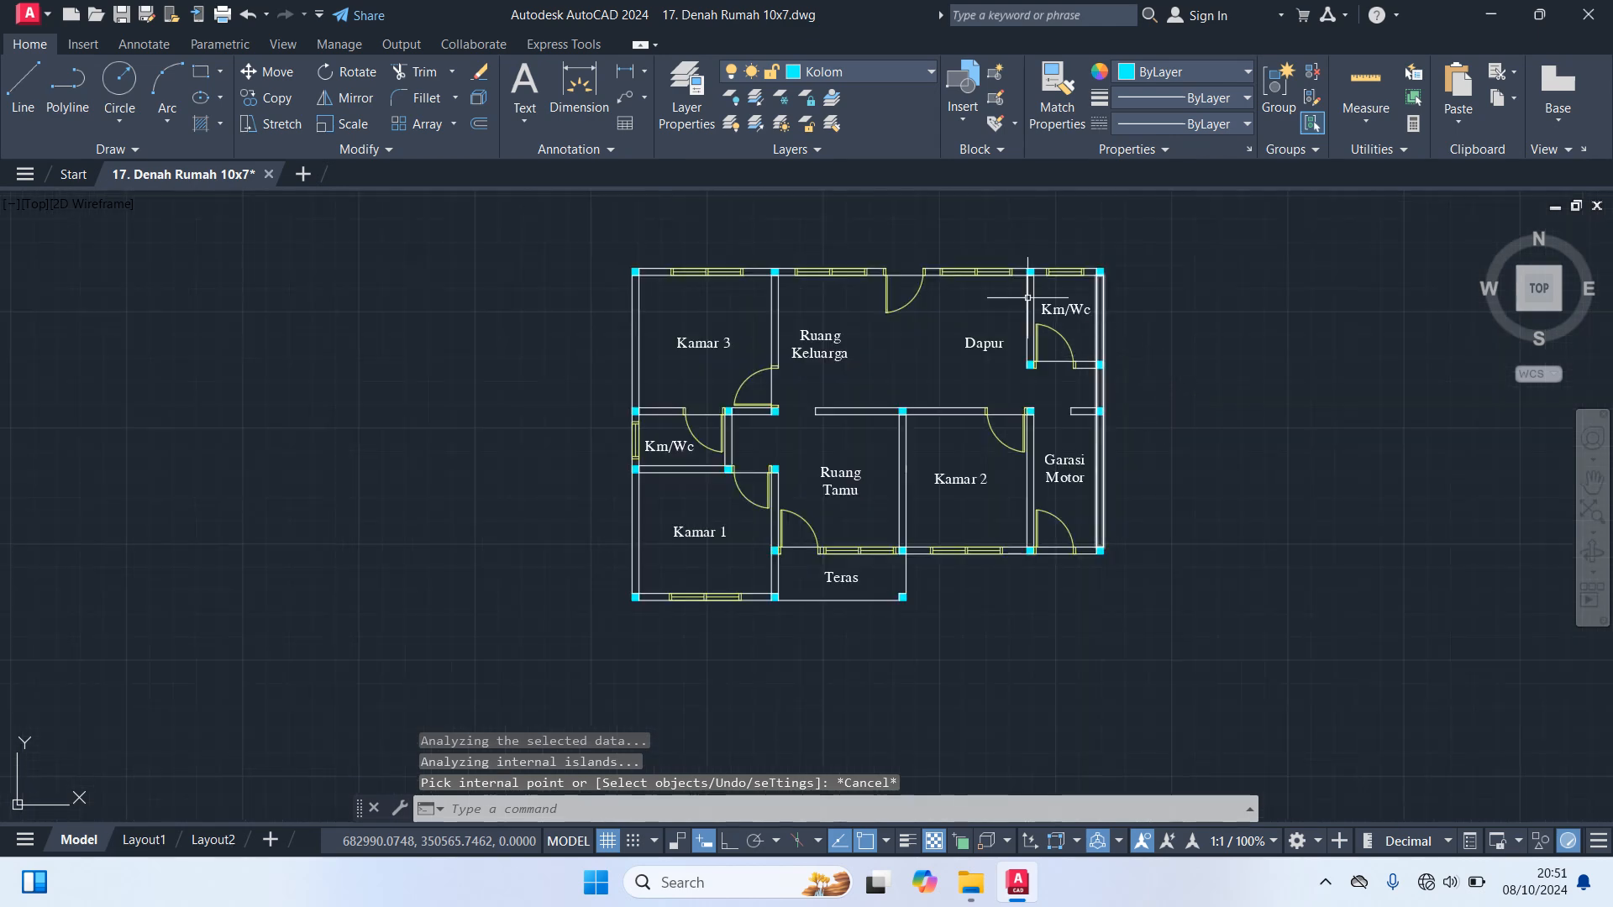
left_click(869, 72)
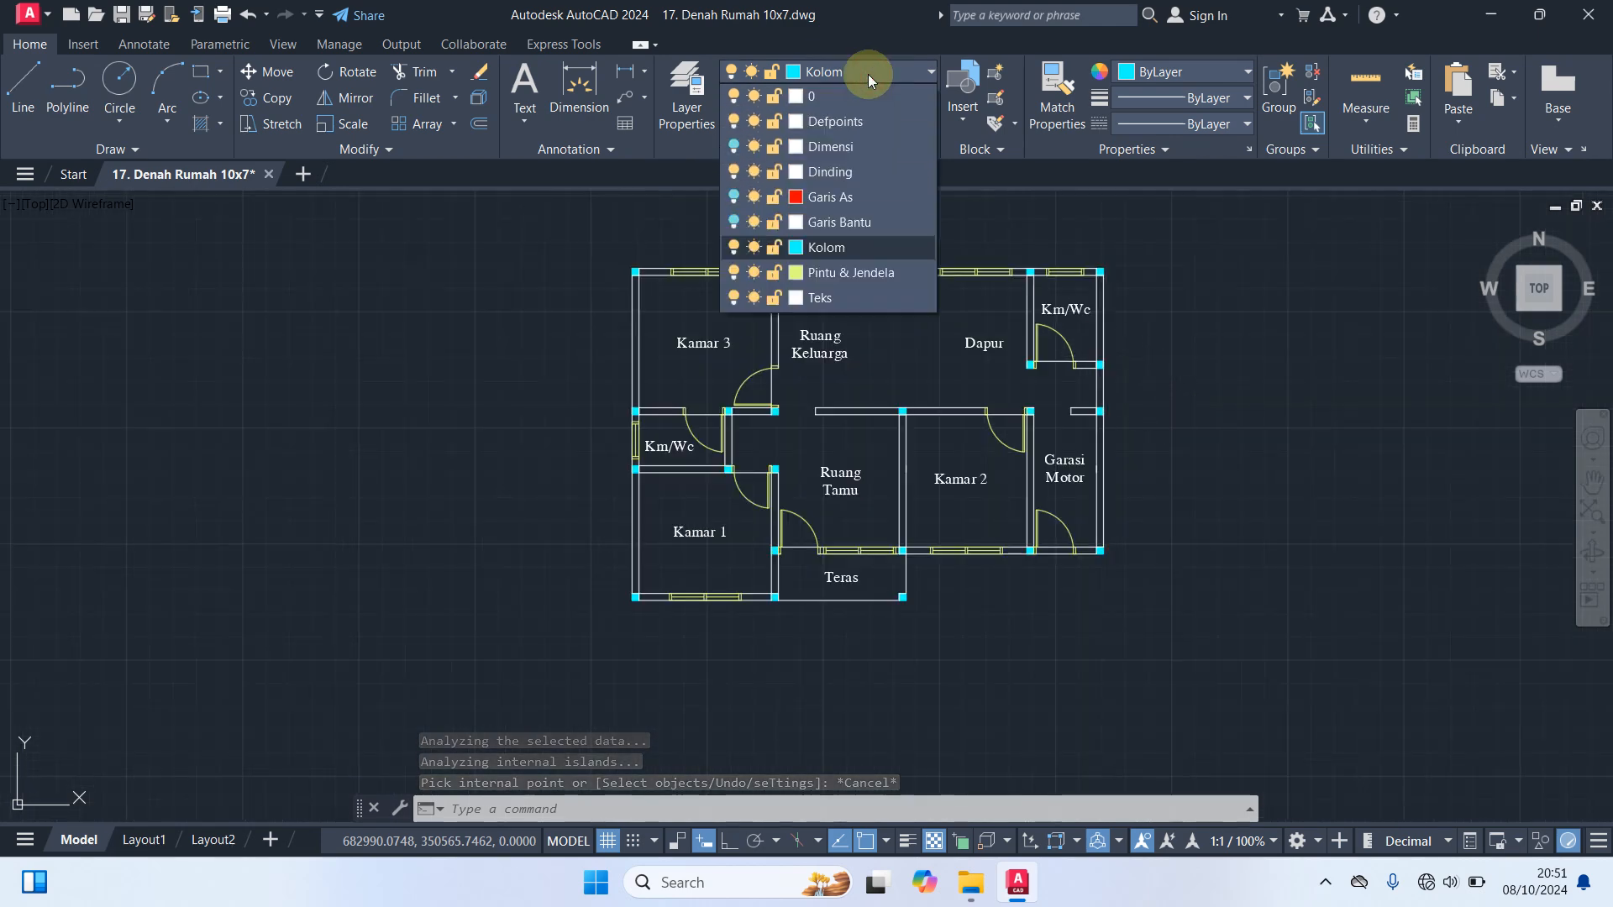
left_click(844, 173)
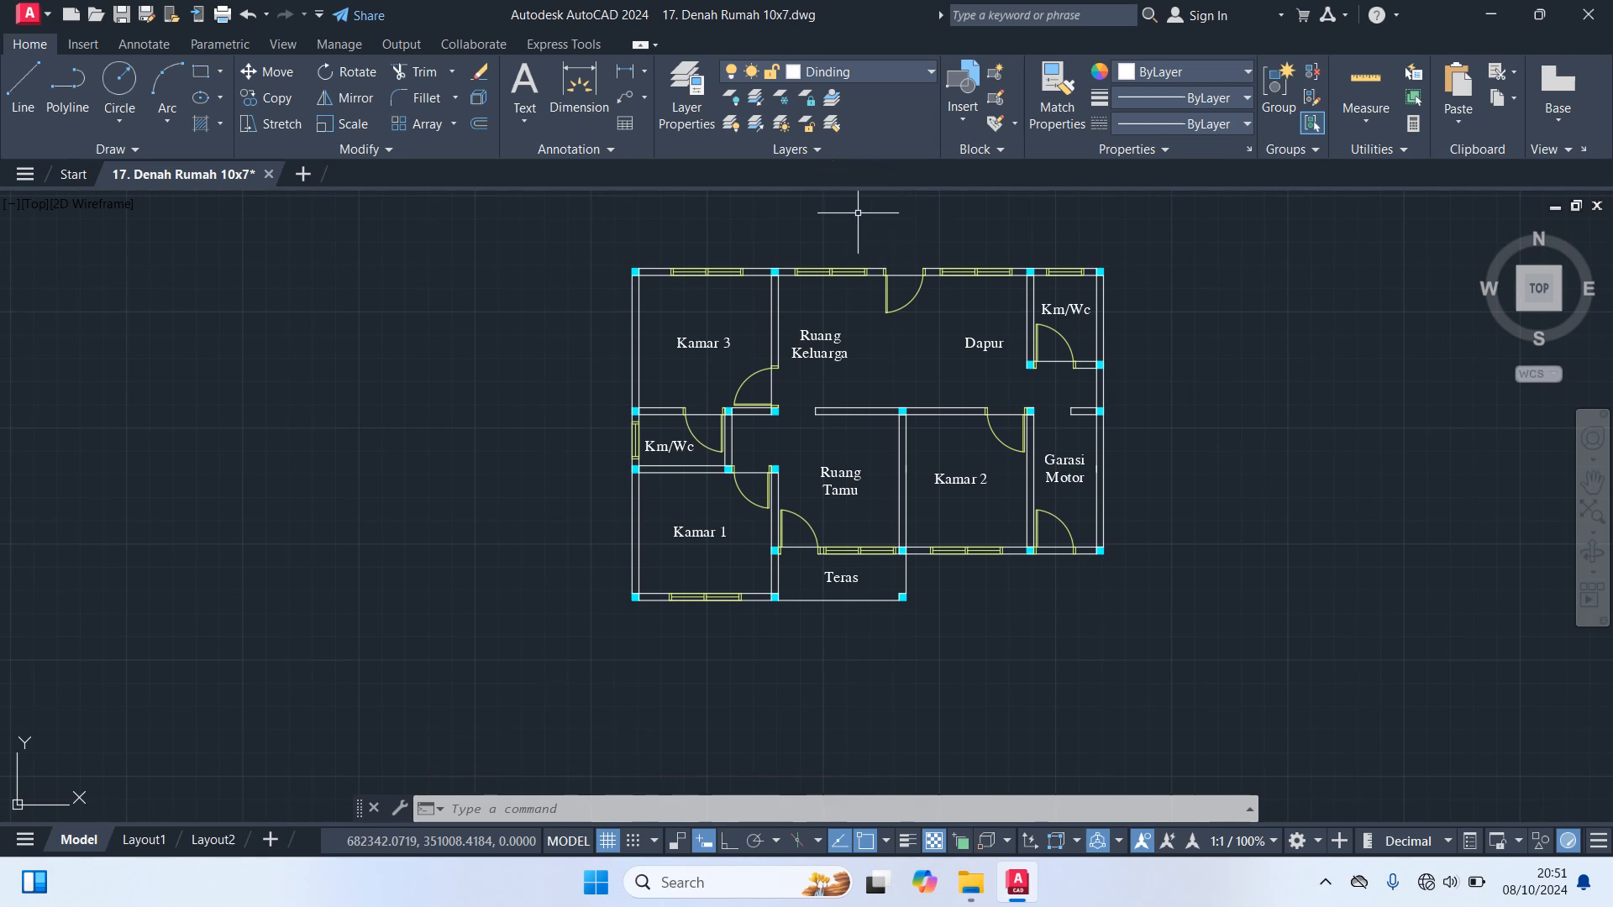
key("Return")
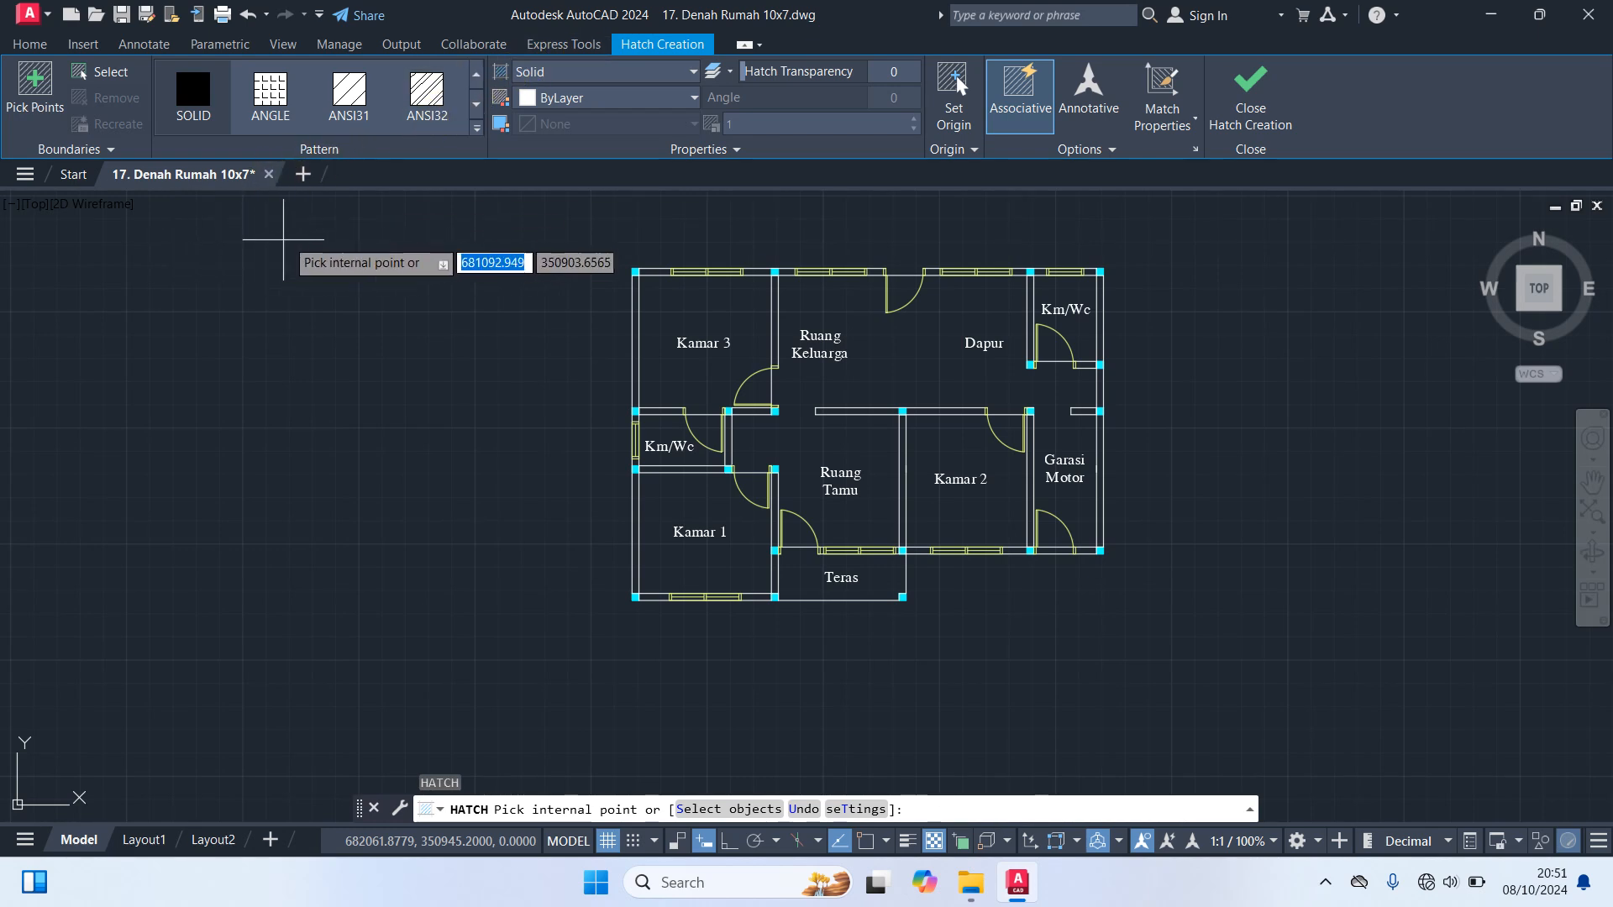
left_click(428, 95)
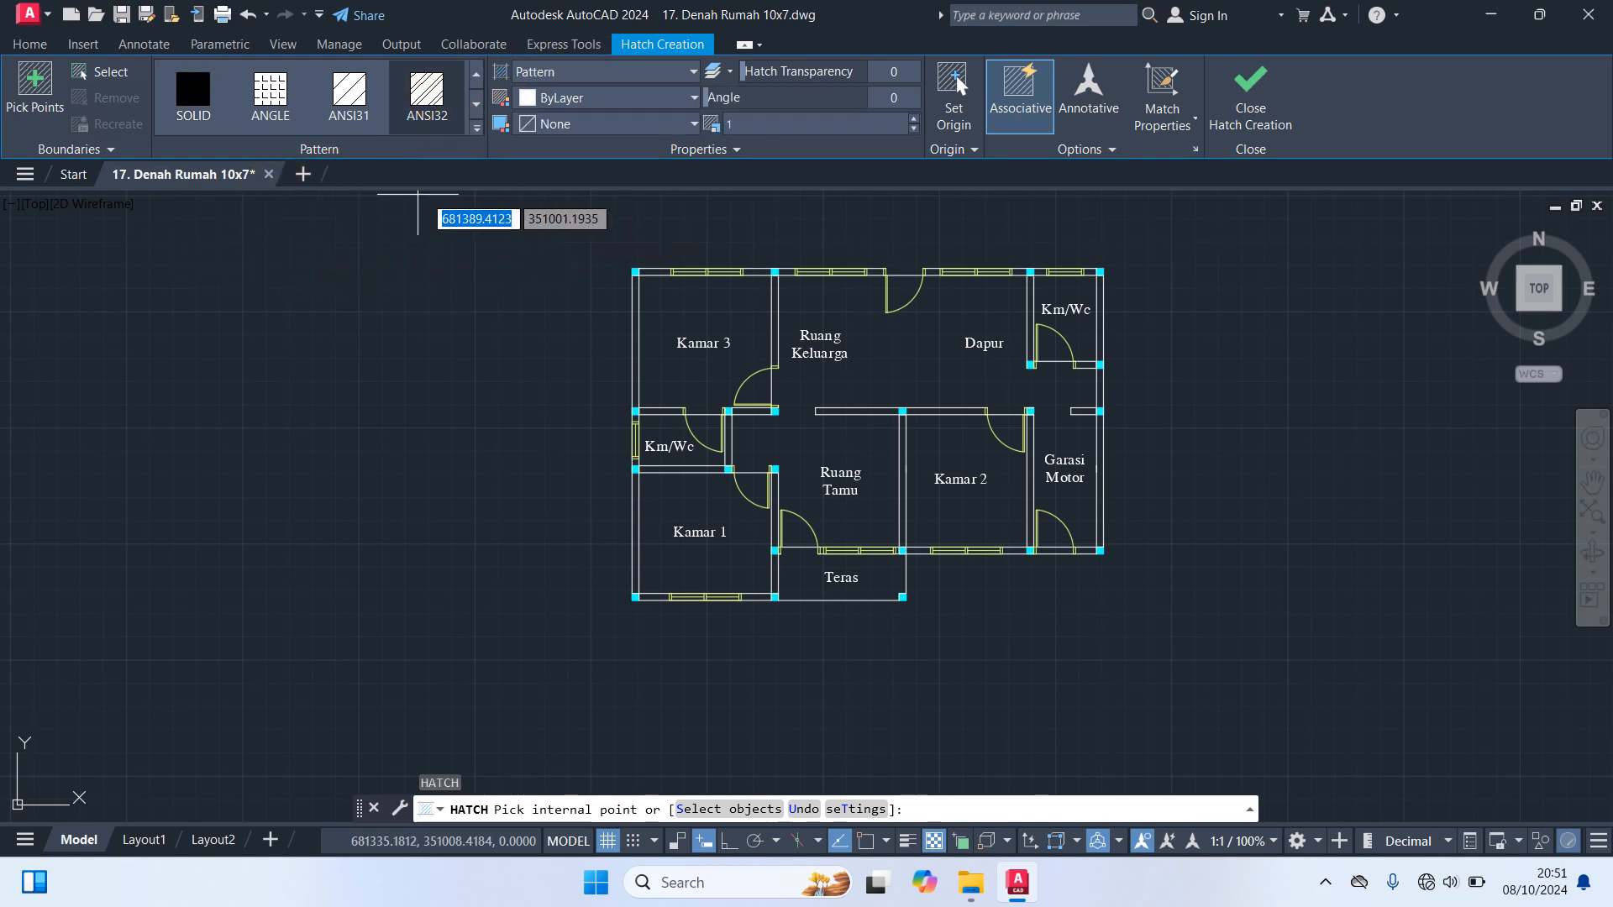
left_click(478, 127)
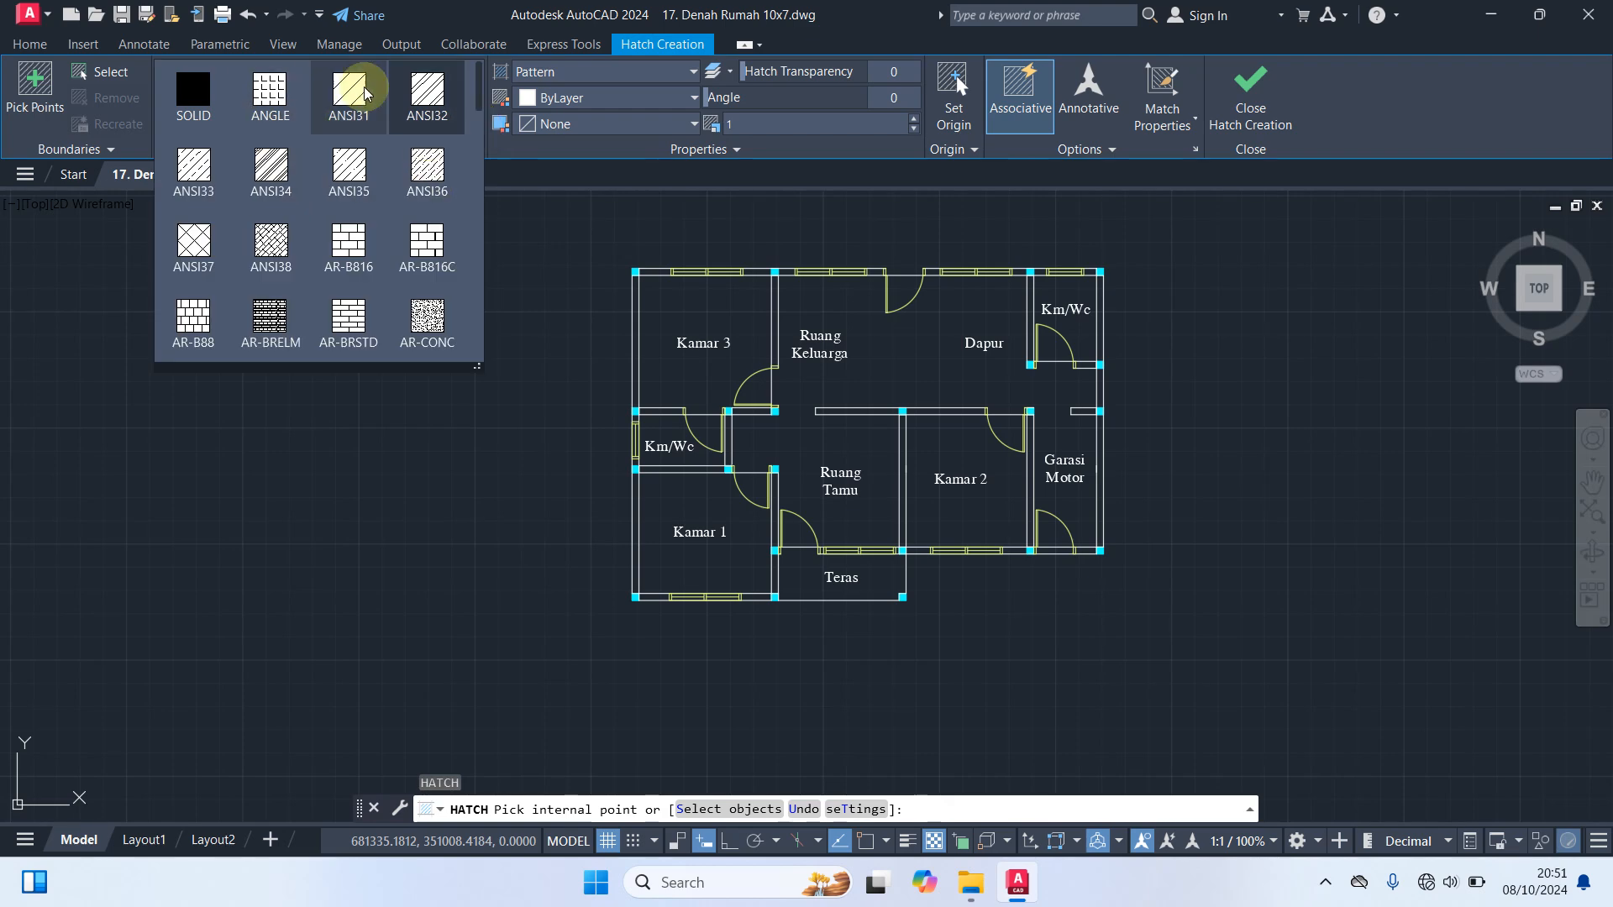
left_click(427, 90)
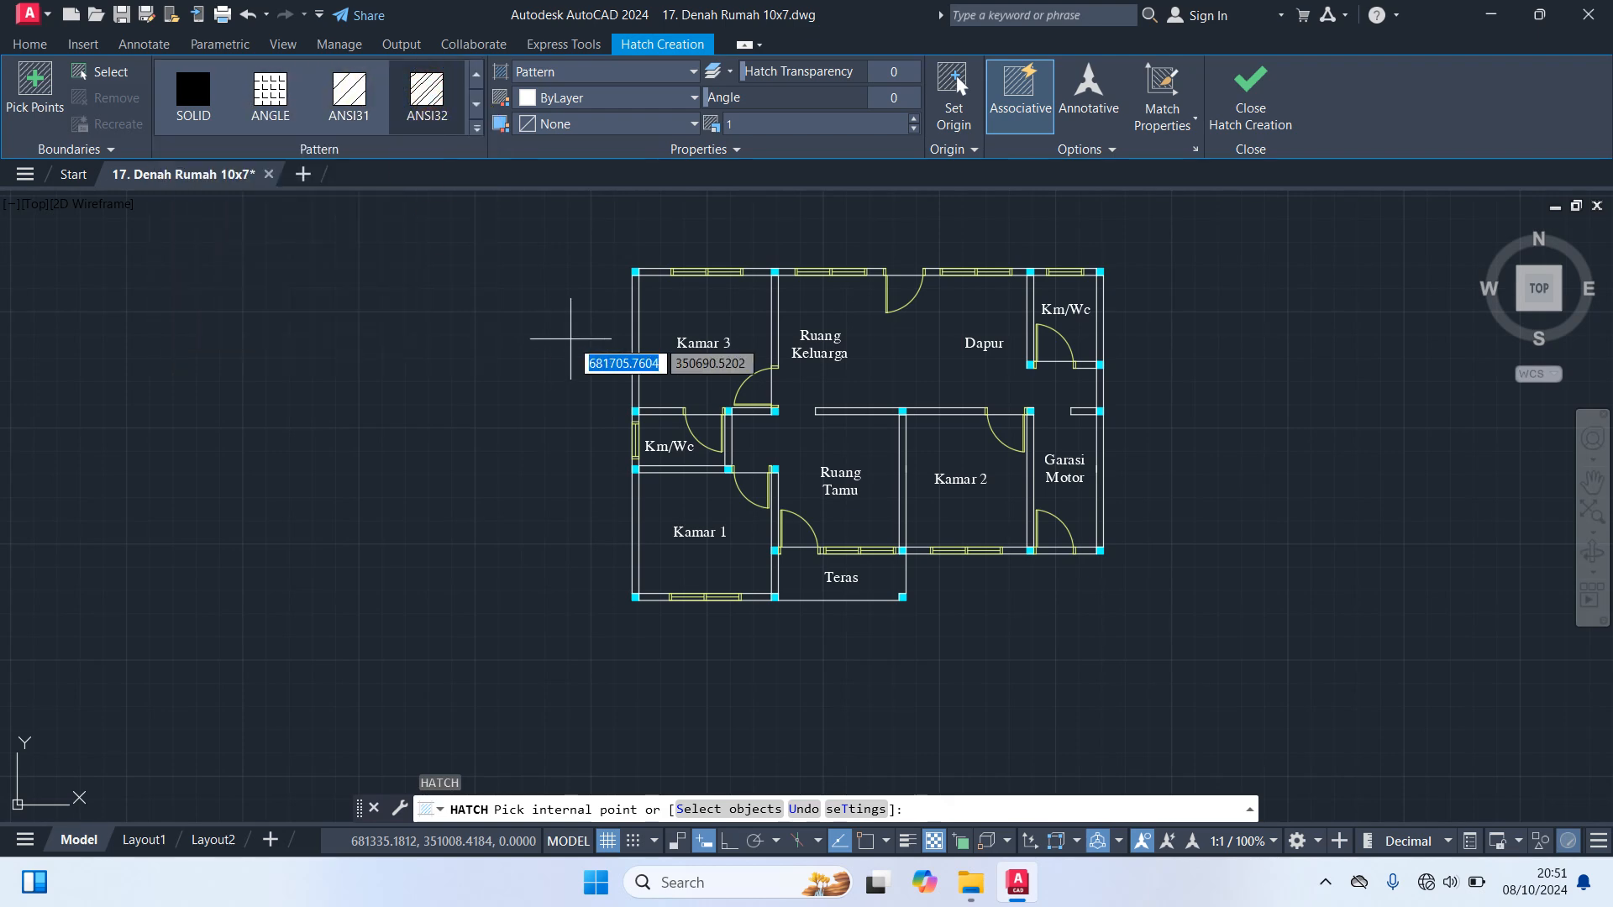
Hatch the upper wall pieces on both sides of the Kamar 3 window and the Ruang Keluarga window
scroll(647, 320, "up", 4)
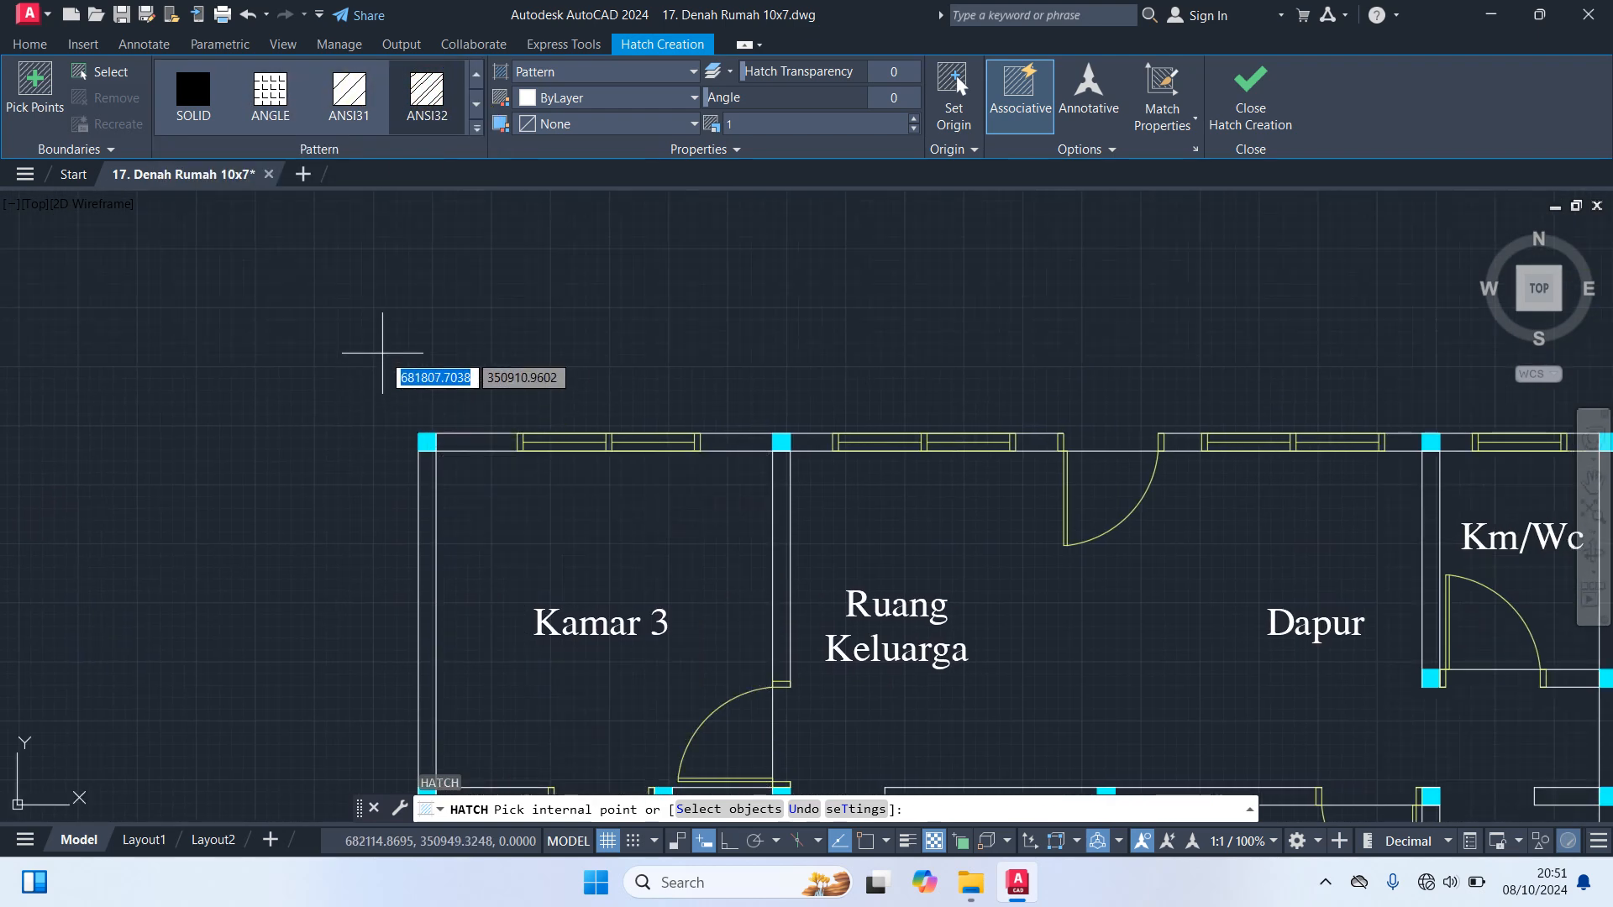
scroll(436, 370, "up", 2)
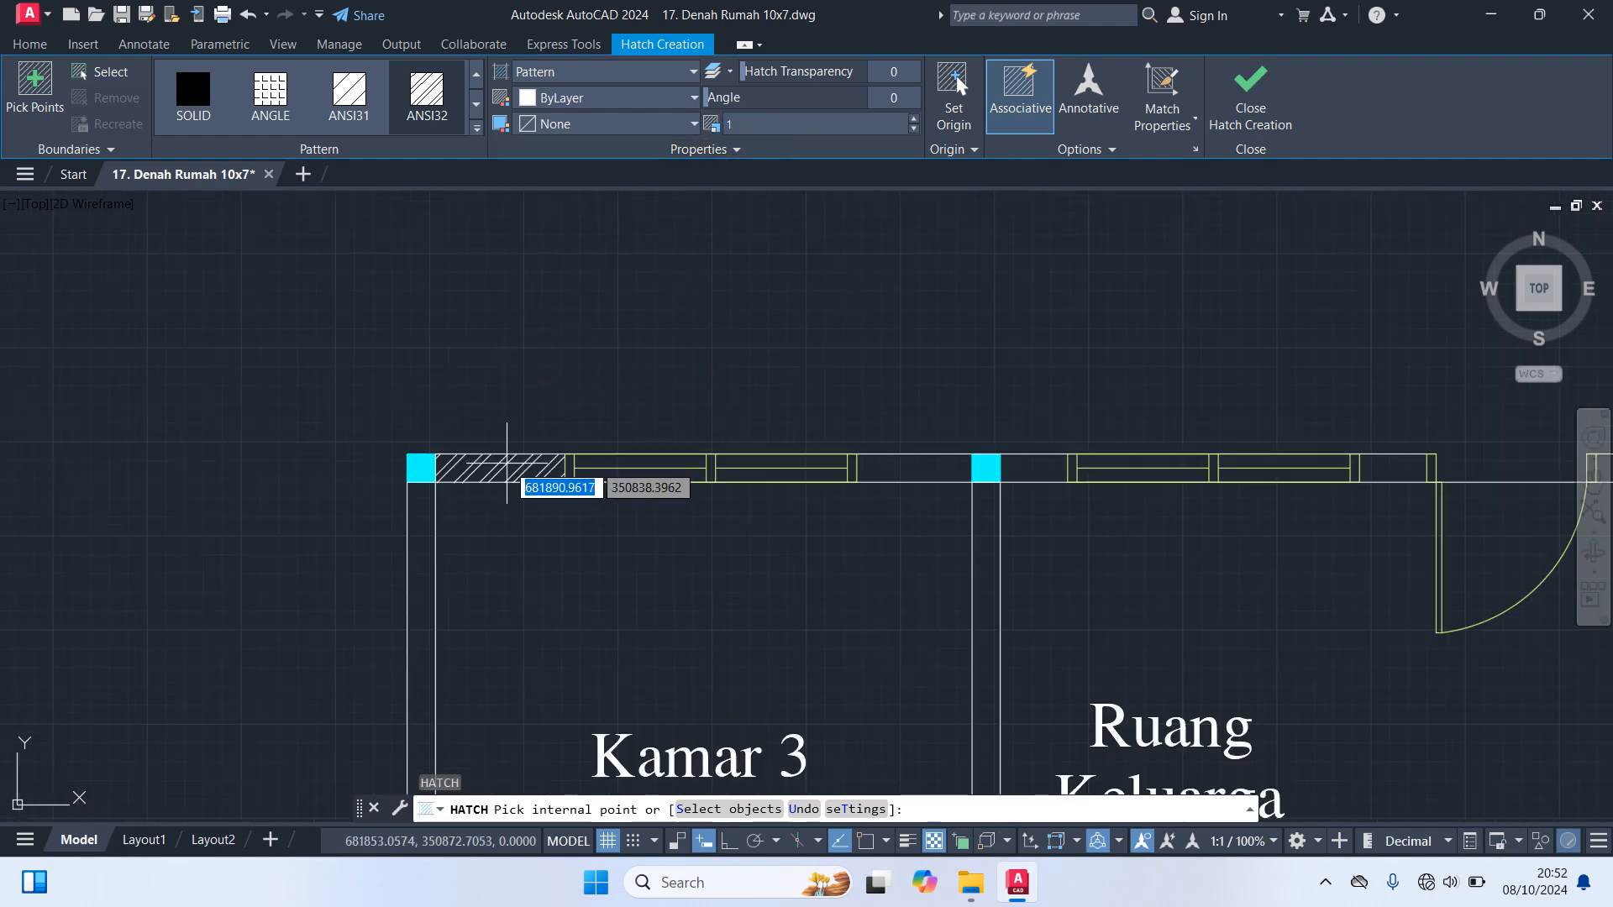
left_click(509, 466)
left_click(900, 468)
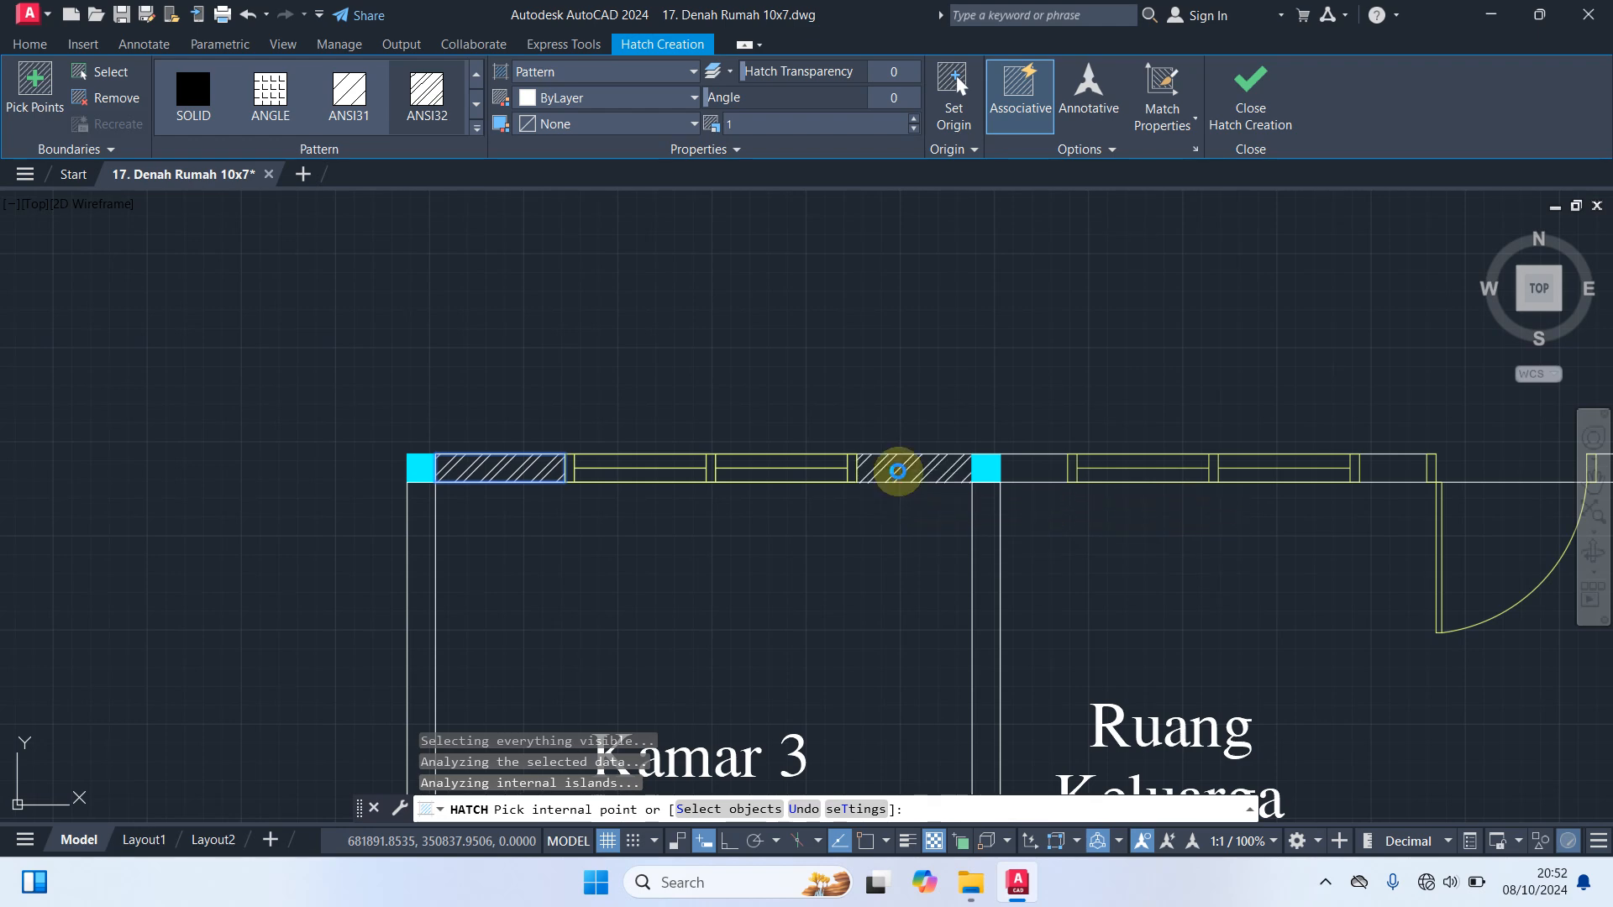
left_click(1022, 463)
scroll(1201, 555, "down", 2)
middle_click_drag(1171, 553, 808, 543)
scroll(930, 510, "up", 4)
left_click(986, 465)
Hatch the upper wall pieces beside the Dapur and Km/Wc windows, and the right wall of that Km/Wc
scroll(924, 581, "down", 2)
middle_click_drag(882, 594, 430, 542)
left_click(760, 451)
left_click(1104, 452)
left_click(1189, 451)
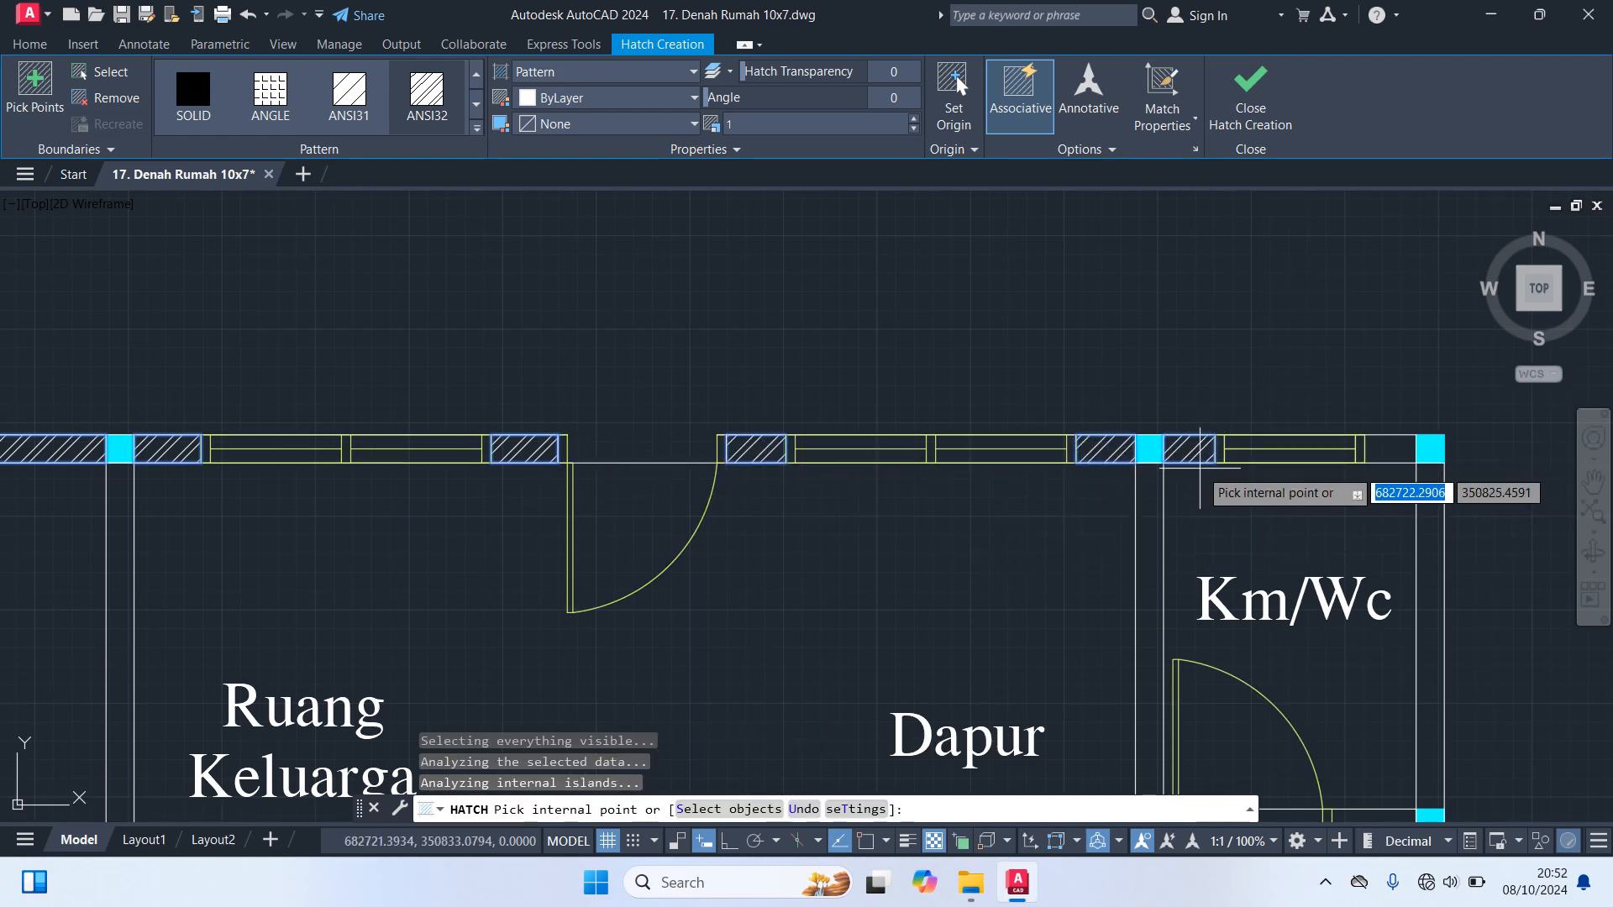
left_click(1386, 451)
left_click(1430, 521)
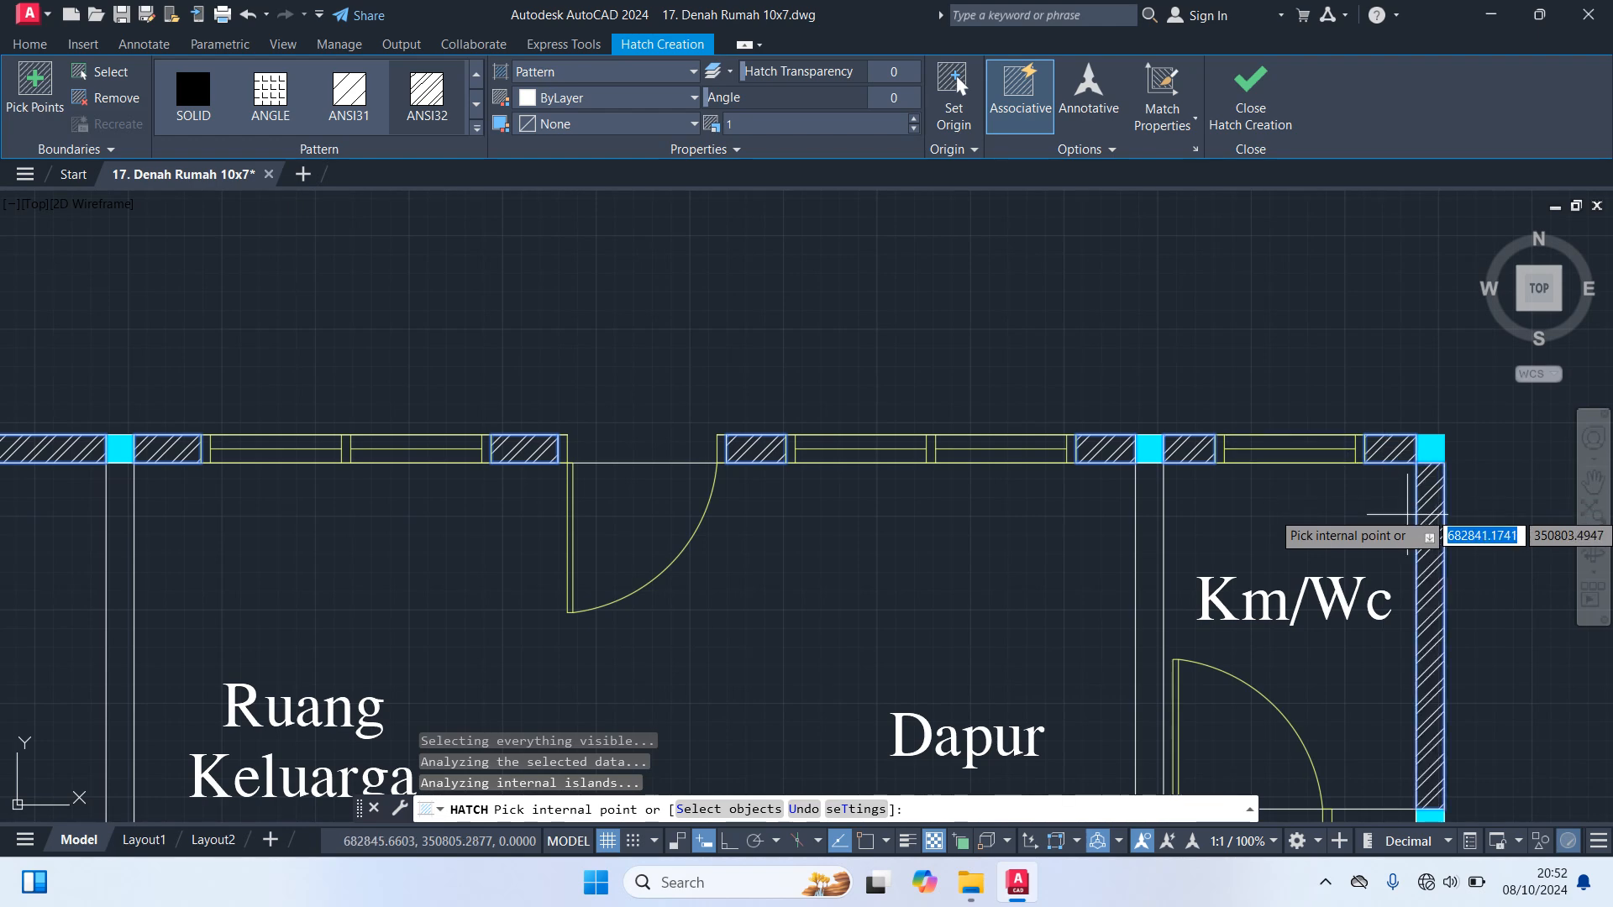
Hatch the walls from the Km/Wc beside Dapur down to Garasi Motor, including the short wall stub above Garasi Motor
scroll(932, 542, "down", 2)
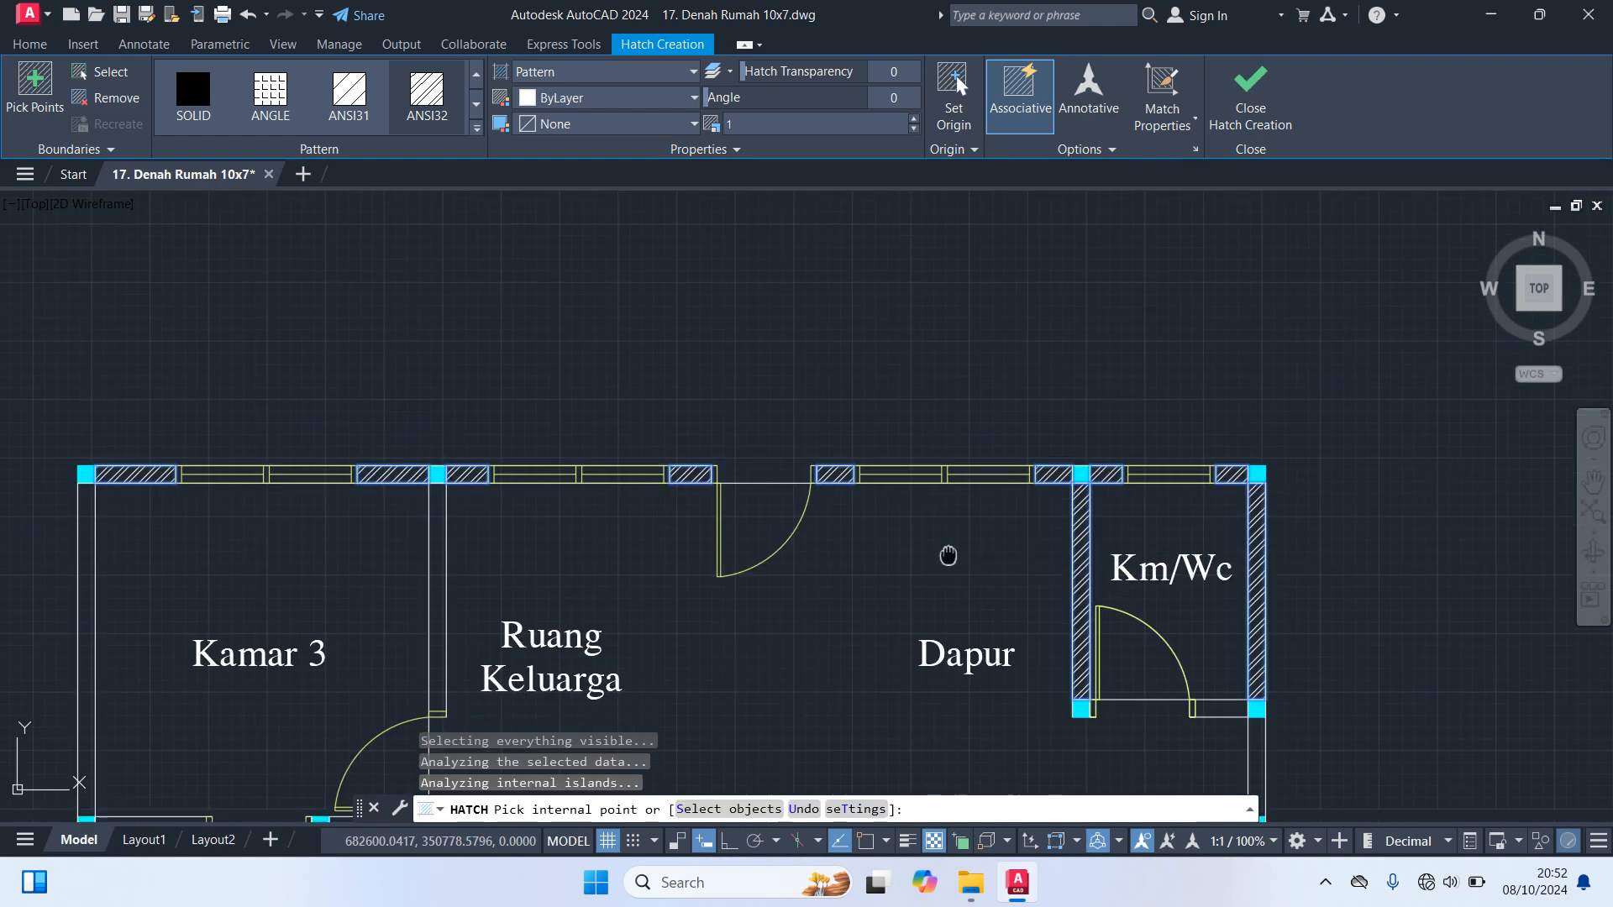
middle_click_drag(947, 554, 1072, 402)
left_click(1252, 485)
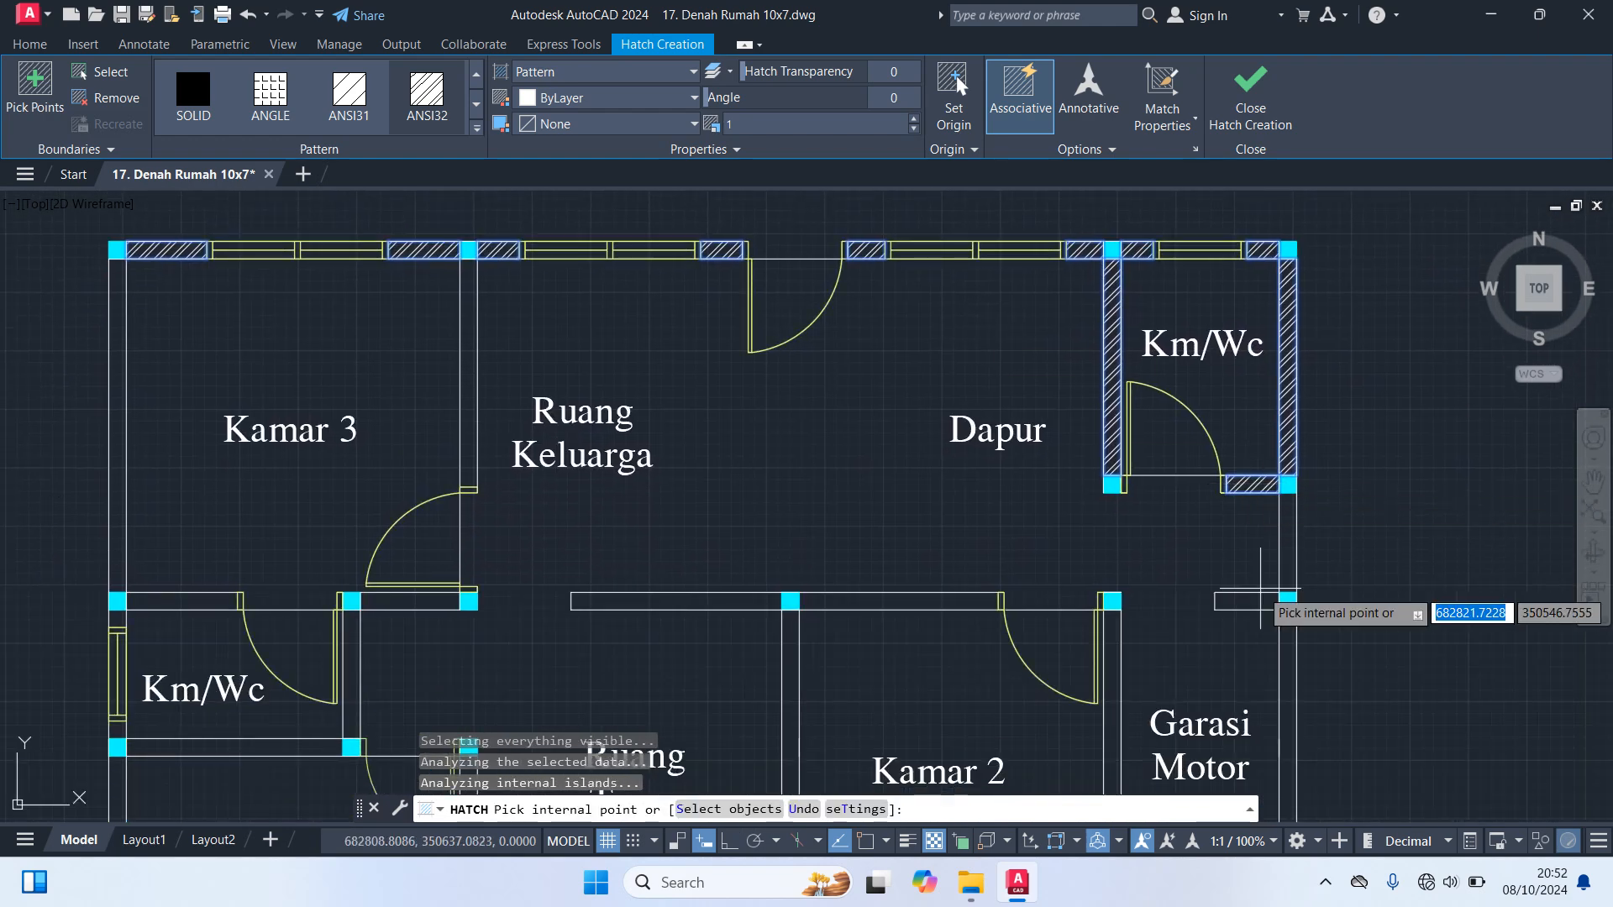
left_click(1252, 600)
left_click(1287, 562)
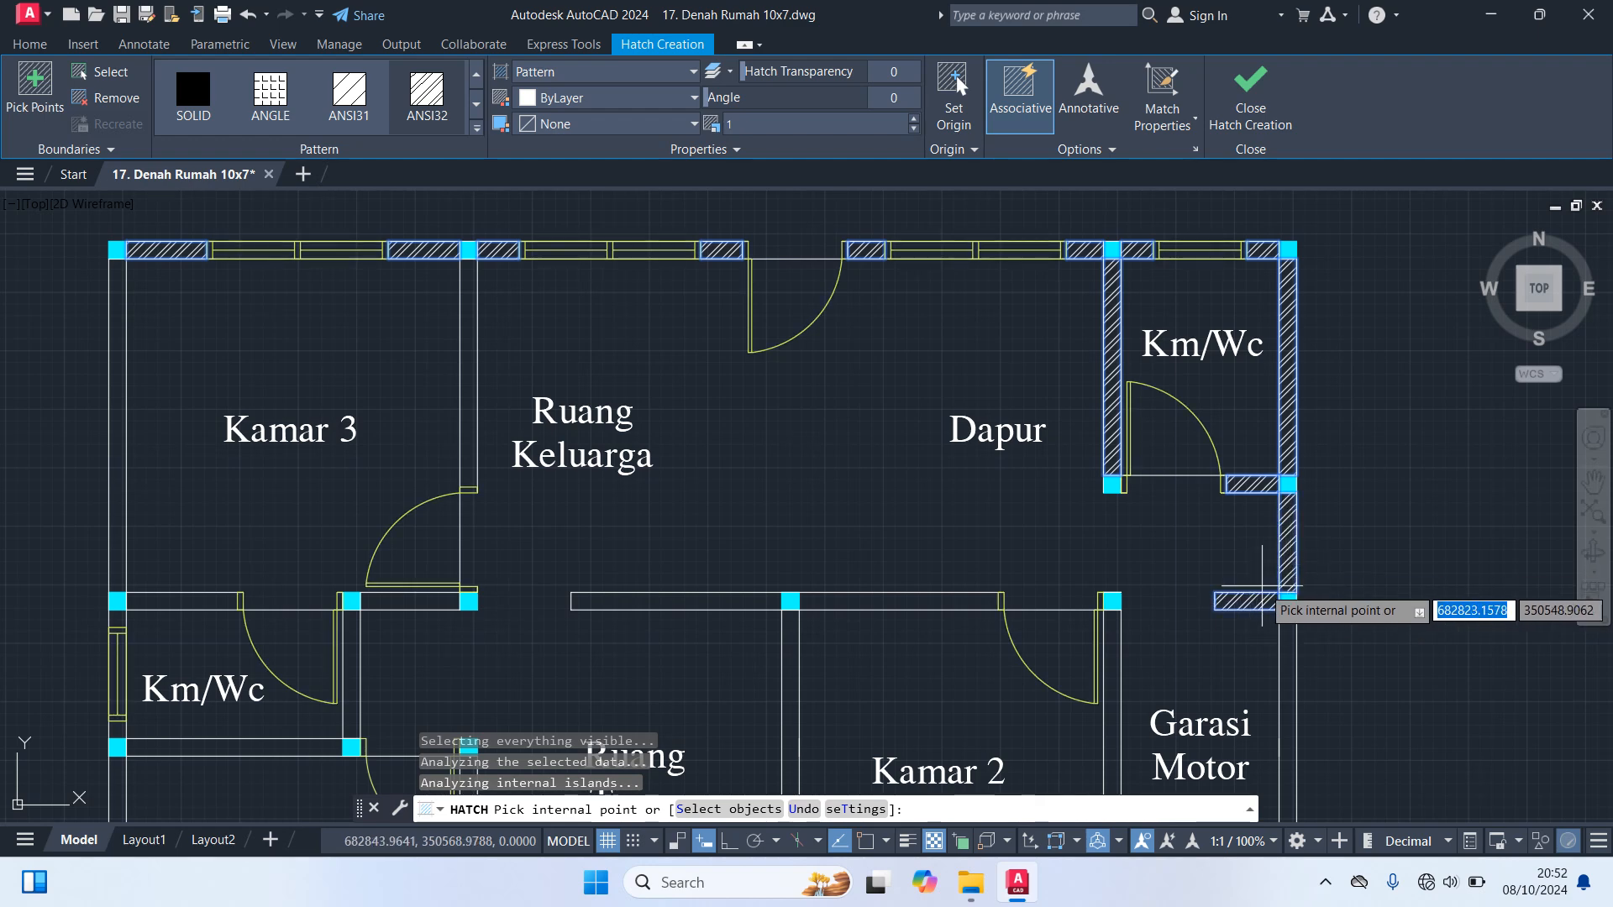
Hatch Kamar 2's upper wall and both side walls, plus the outer right wall of Garasi Motor
left_click(949, 601)
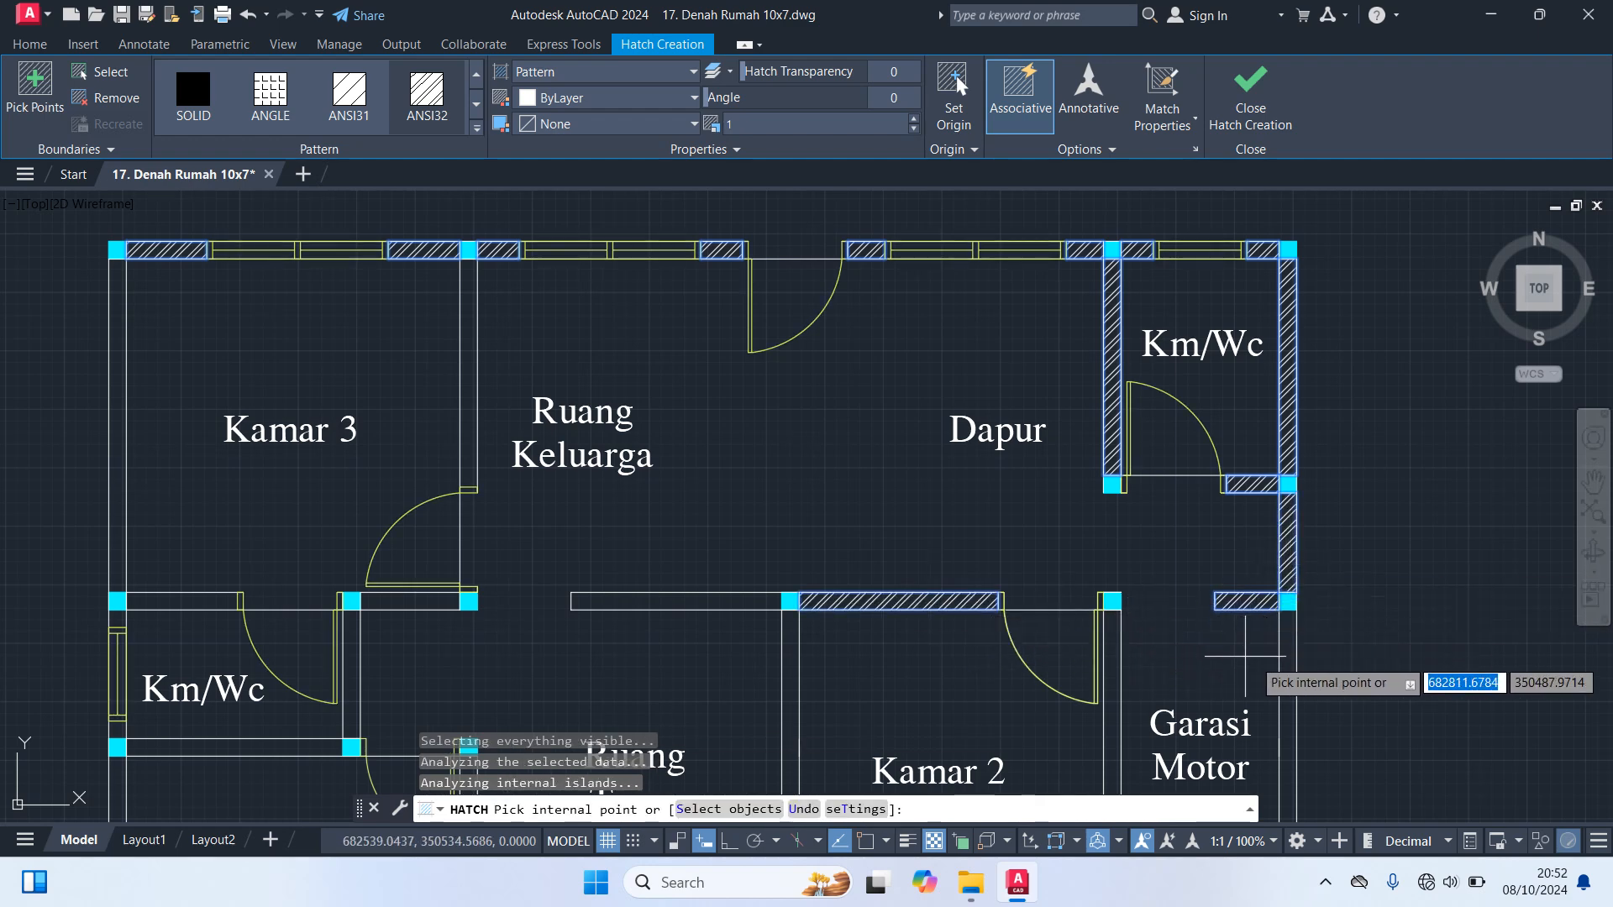
left_click(1287, 672)
left_click(1114, 672)
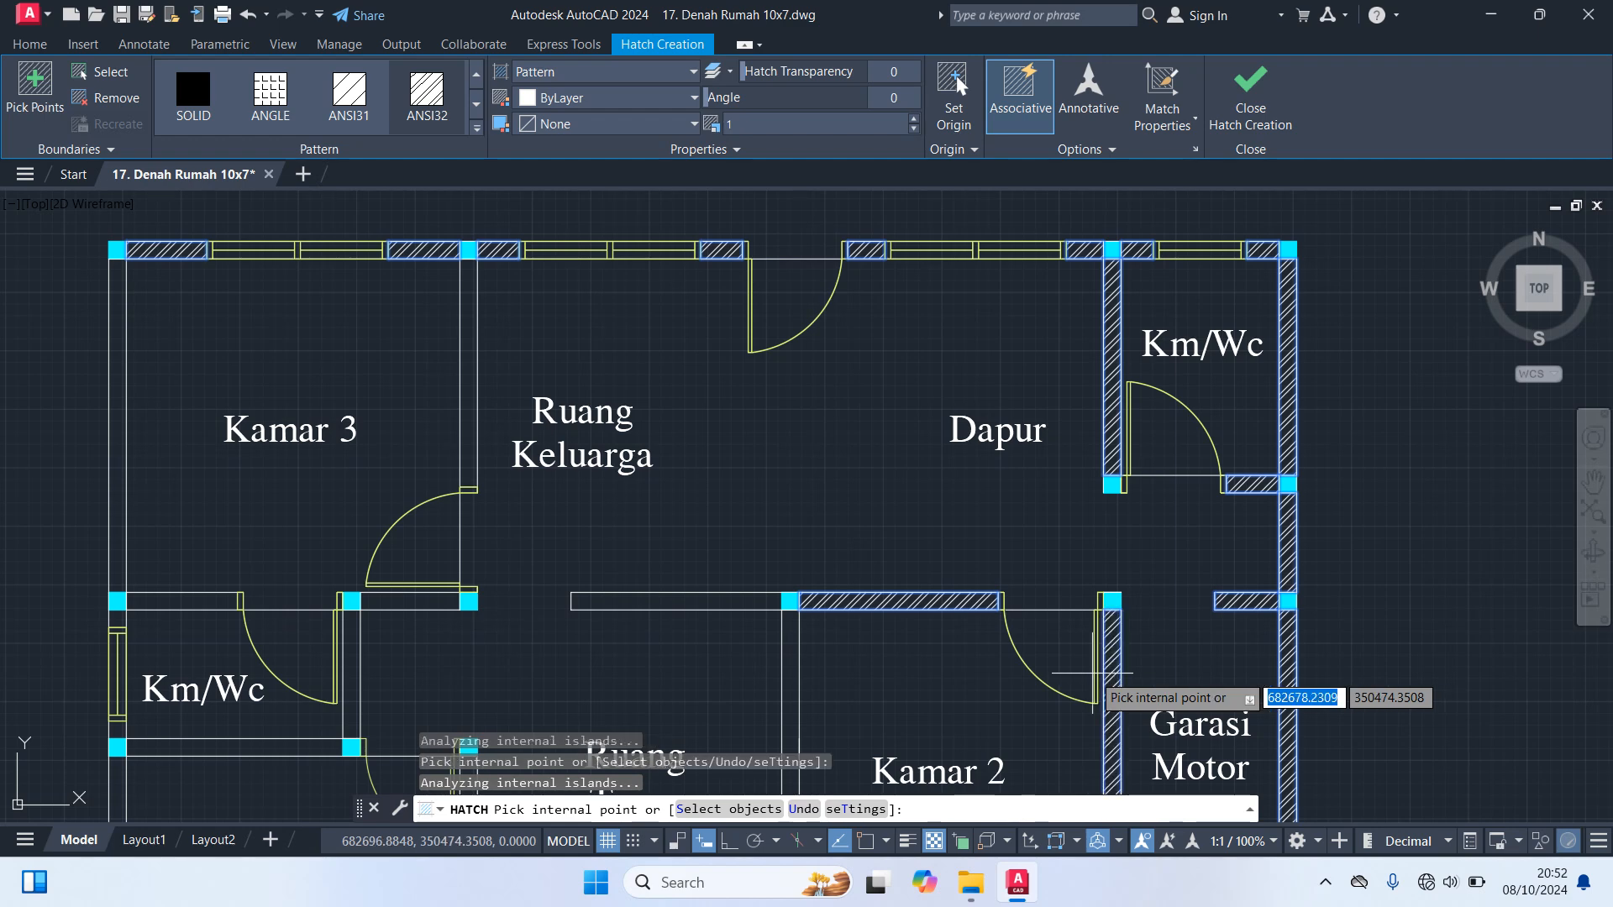
left_click(796, 679)
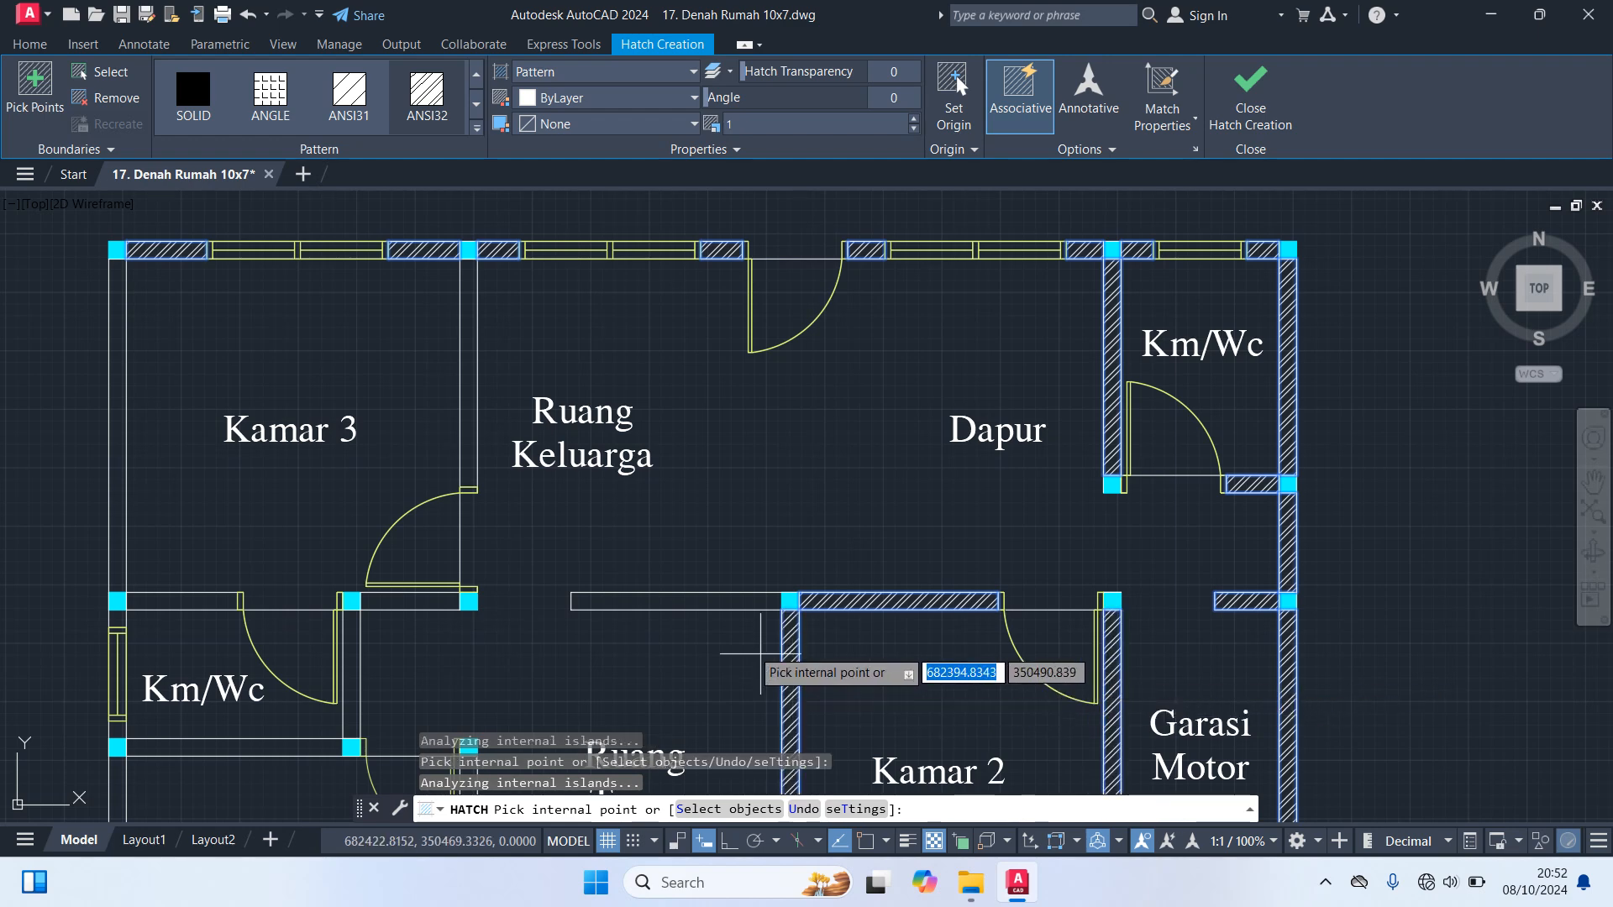
Hatch the wall above Ruang Tamu, Kamar 3's right wall, and both pieces of Kamar 3's lower wall
left_click(688, 603)
left_click(410, 601)
left_click(466, 424)
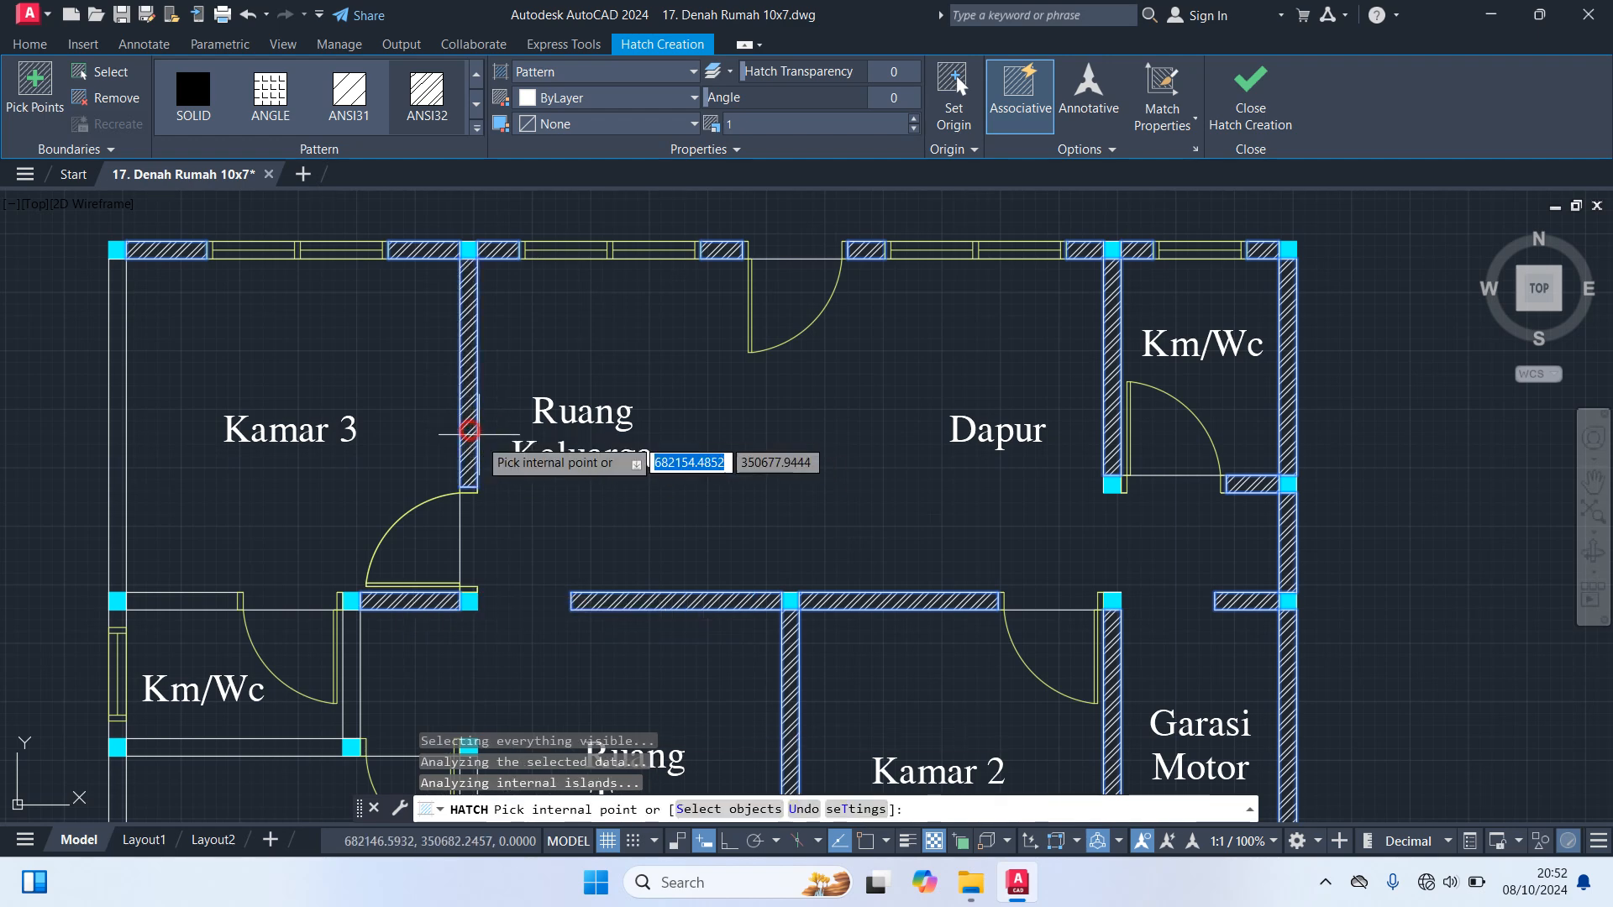
left_click(172, 602)
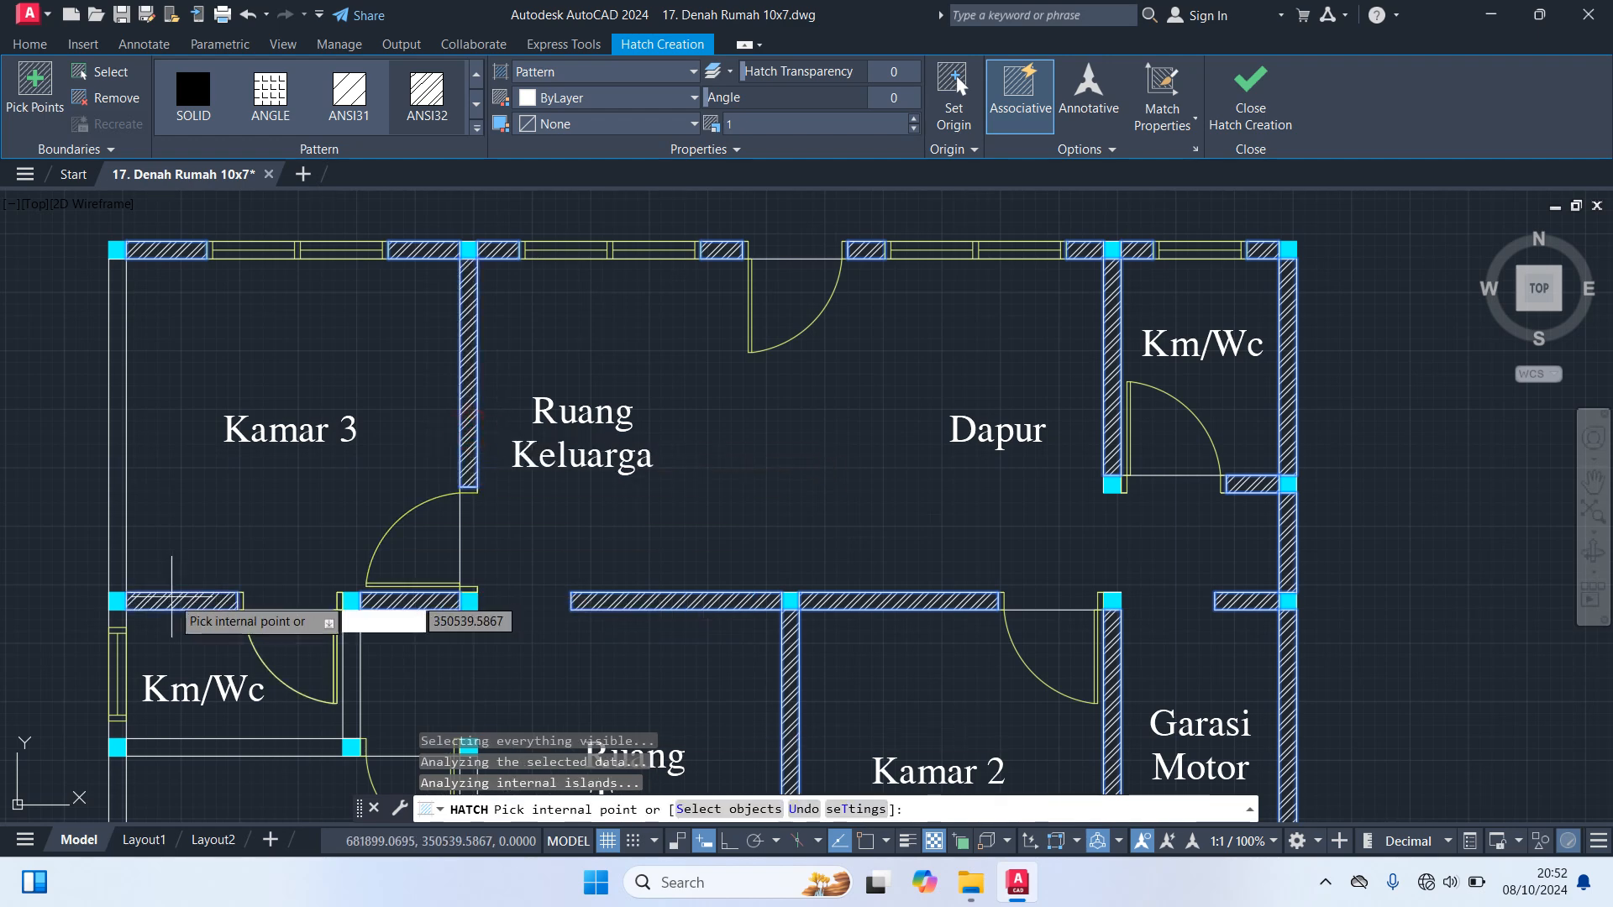
Hatch Kamar 3's left wall and the outer, lower and right walls of the Km/Wc below it
left_click(115, 558)
left_click(118, 619)
left_click(117, 729)
left_click(176, 748)
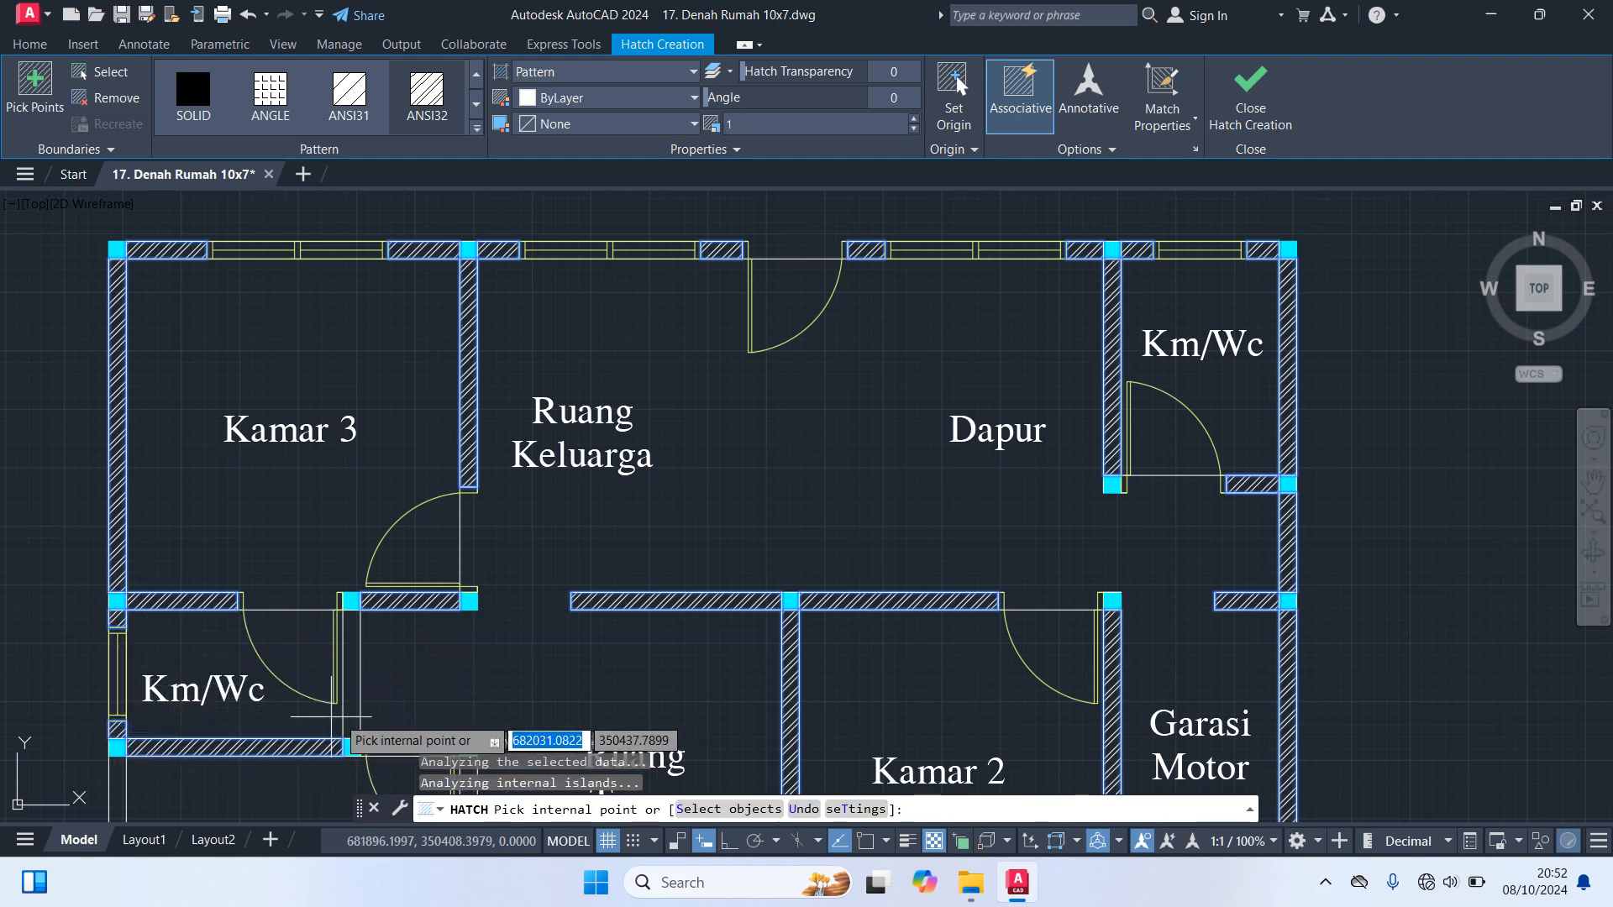
left_click(351, 680)
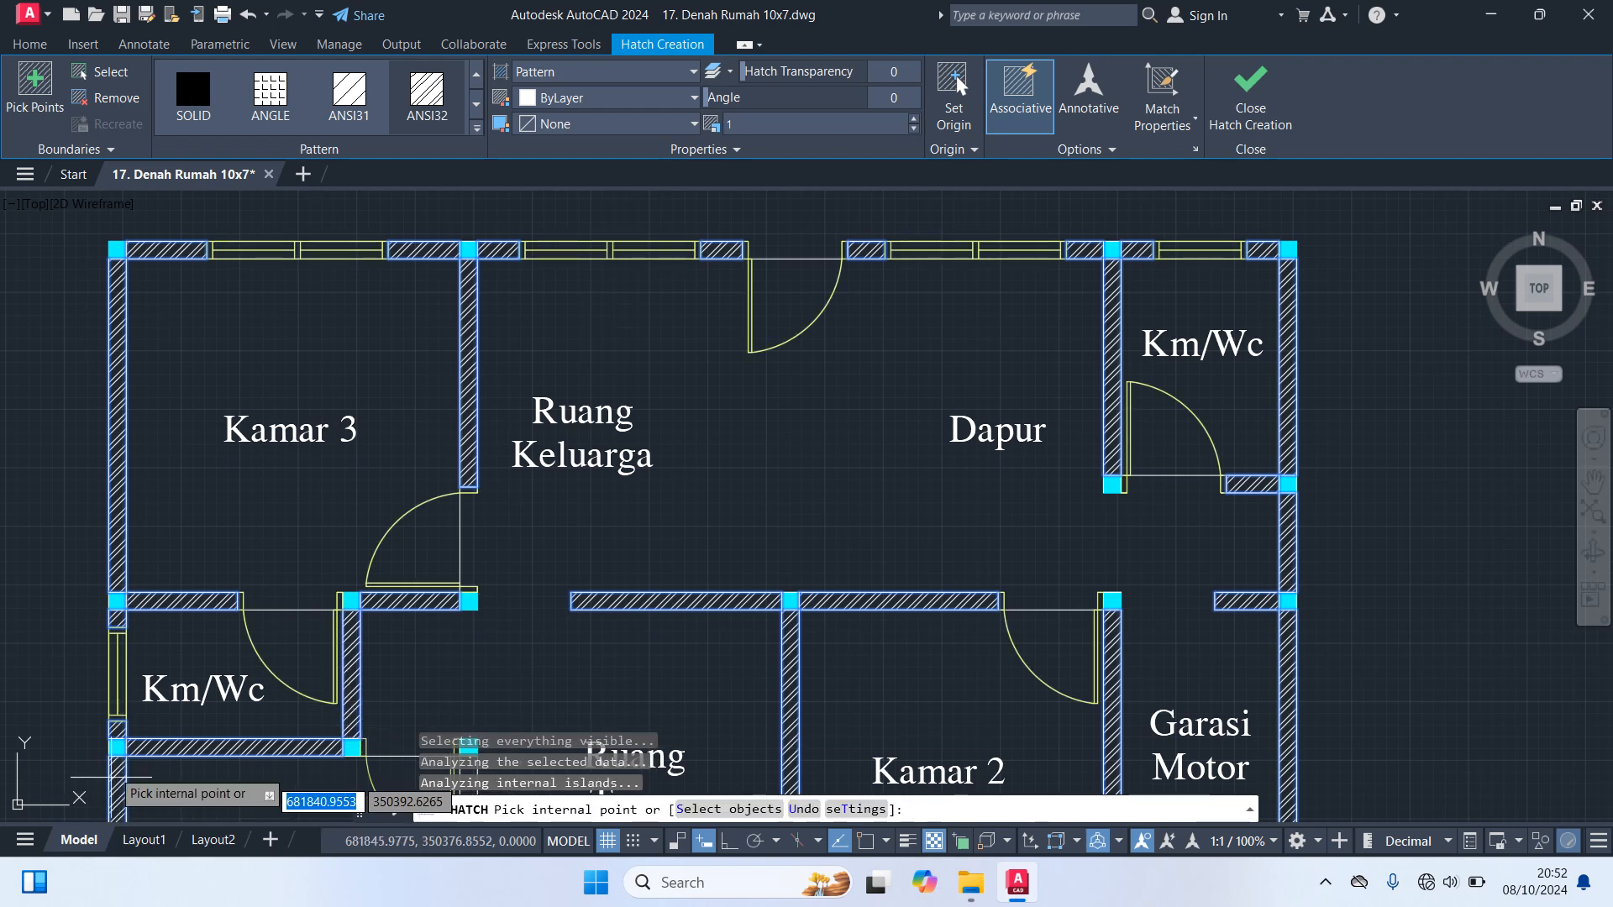
Hatch Kamar 1's left and right walls and the lower wall pieces on both sides of its window
scroll(639, 681, "down", 5)
middle_click_drag(684, 562, 716, 421)
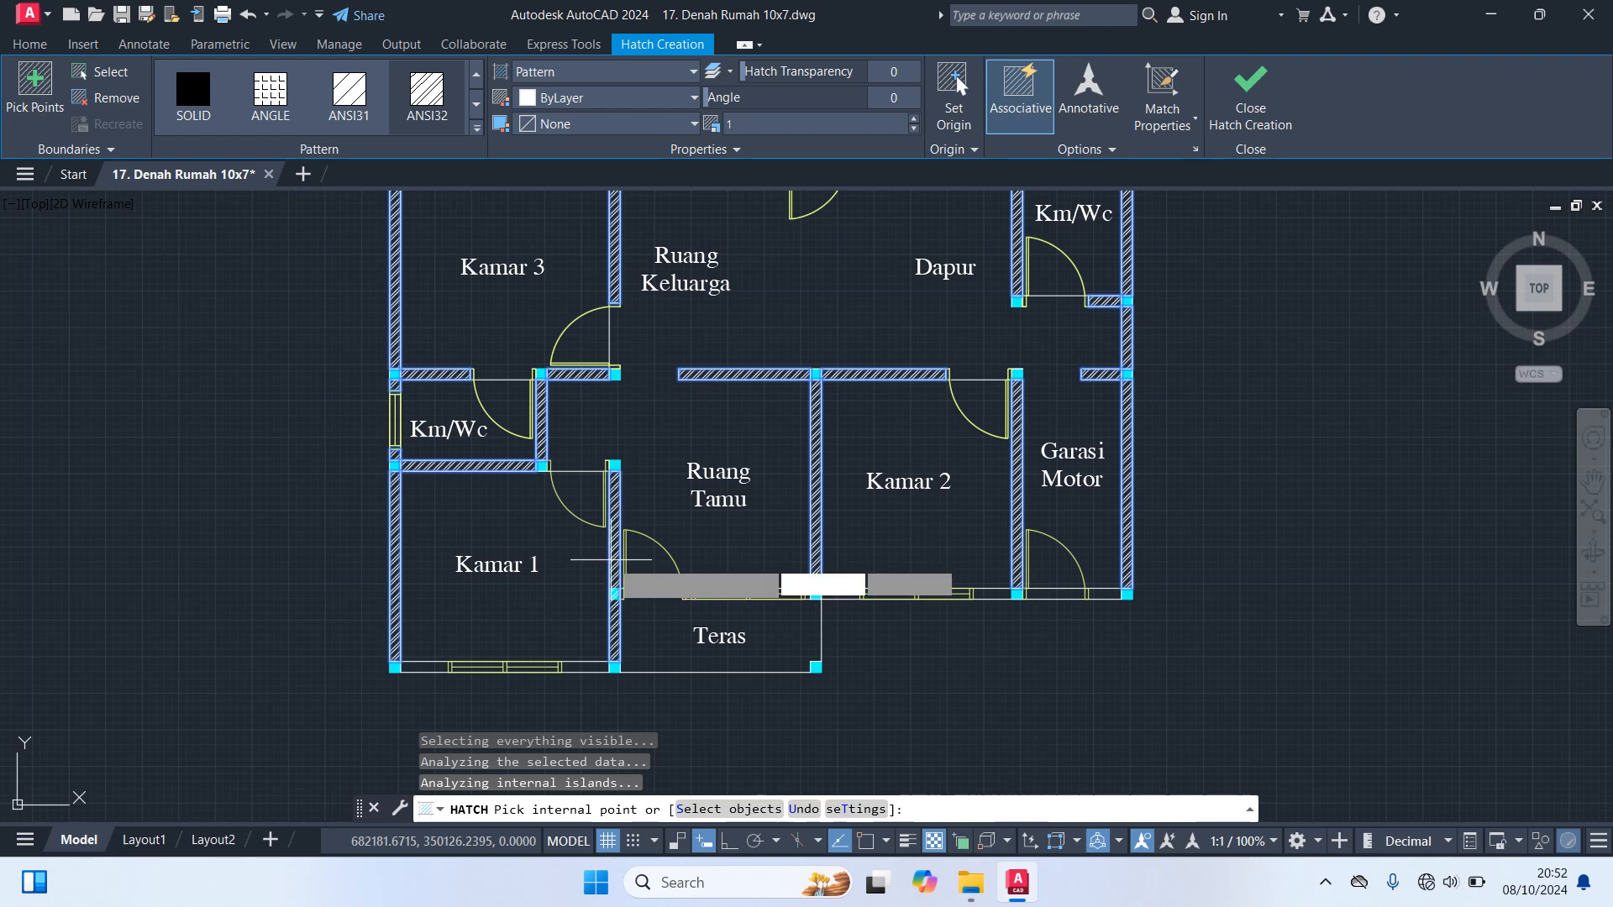
left_click(610, 560)
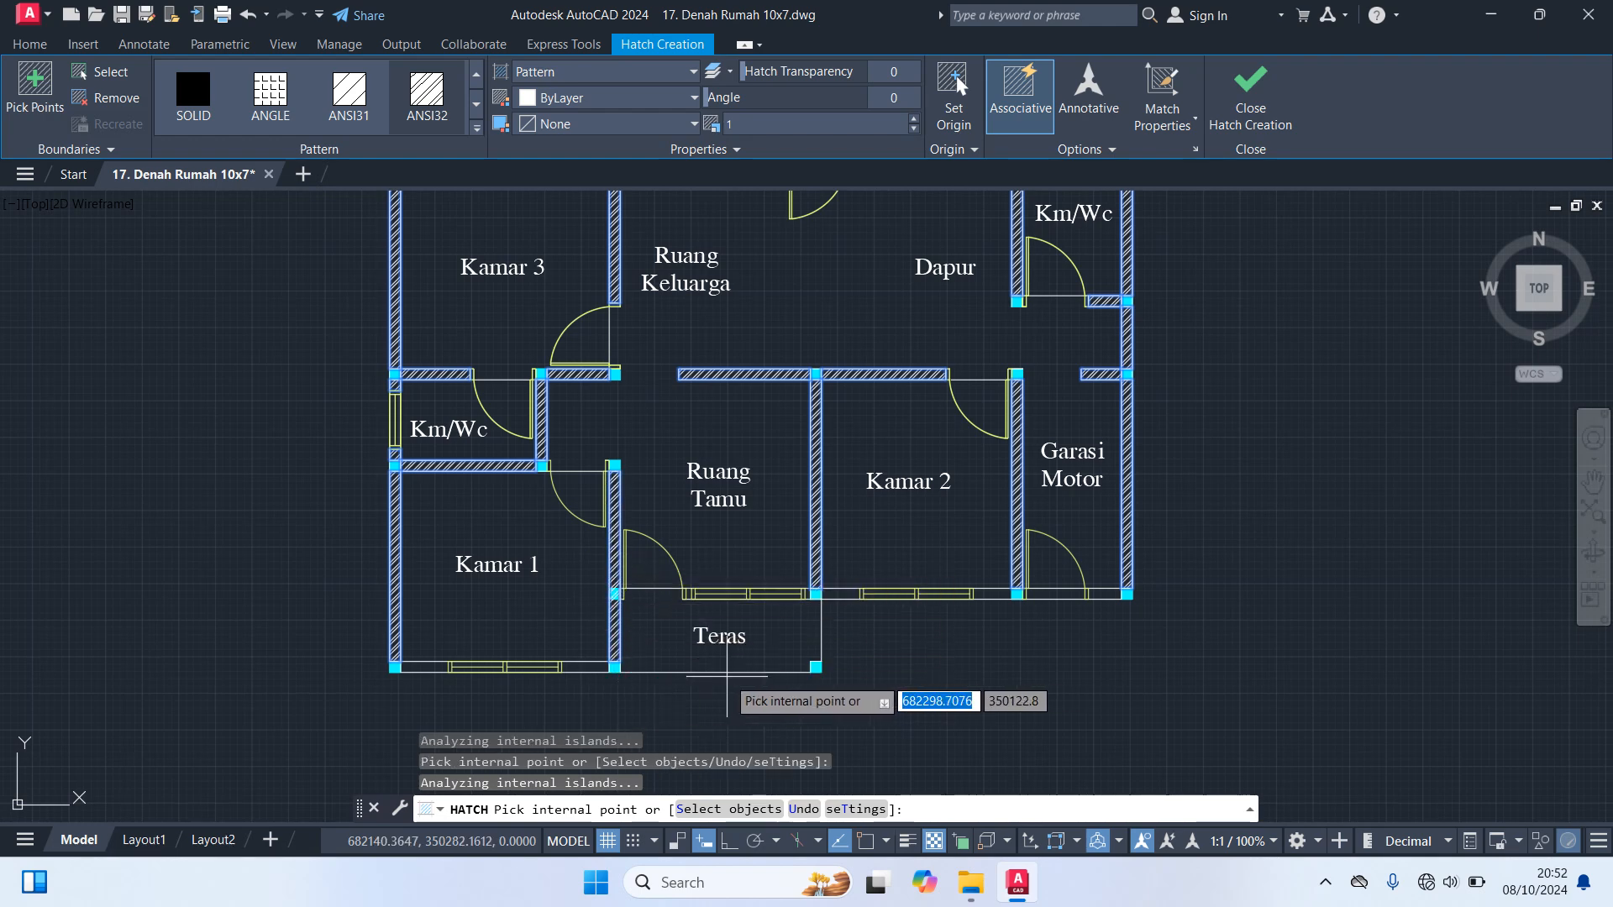
scroll(470, 690, "up", 2)
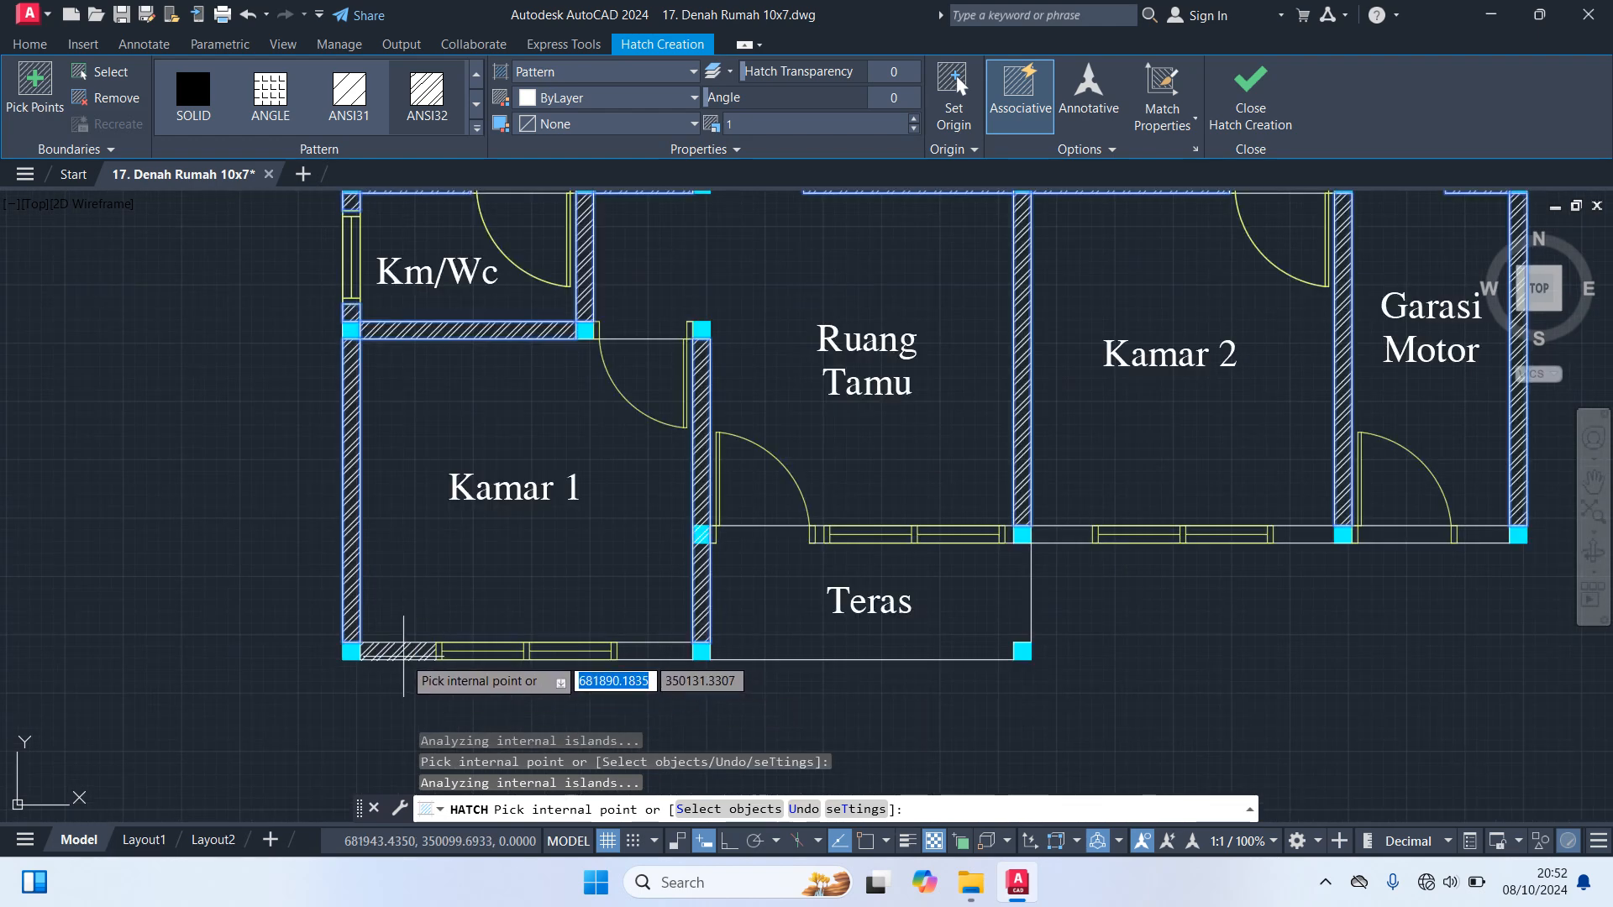
left_click(404, 655)
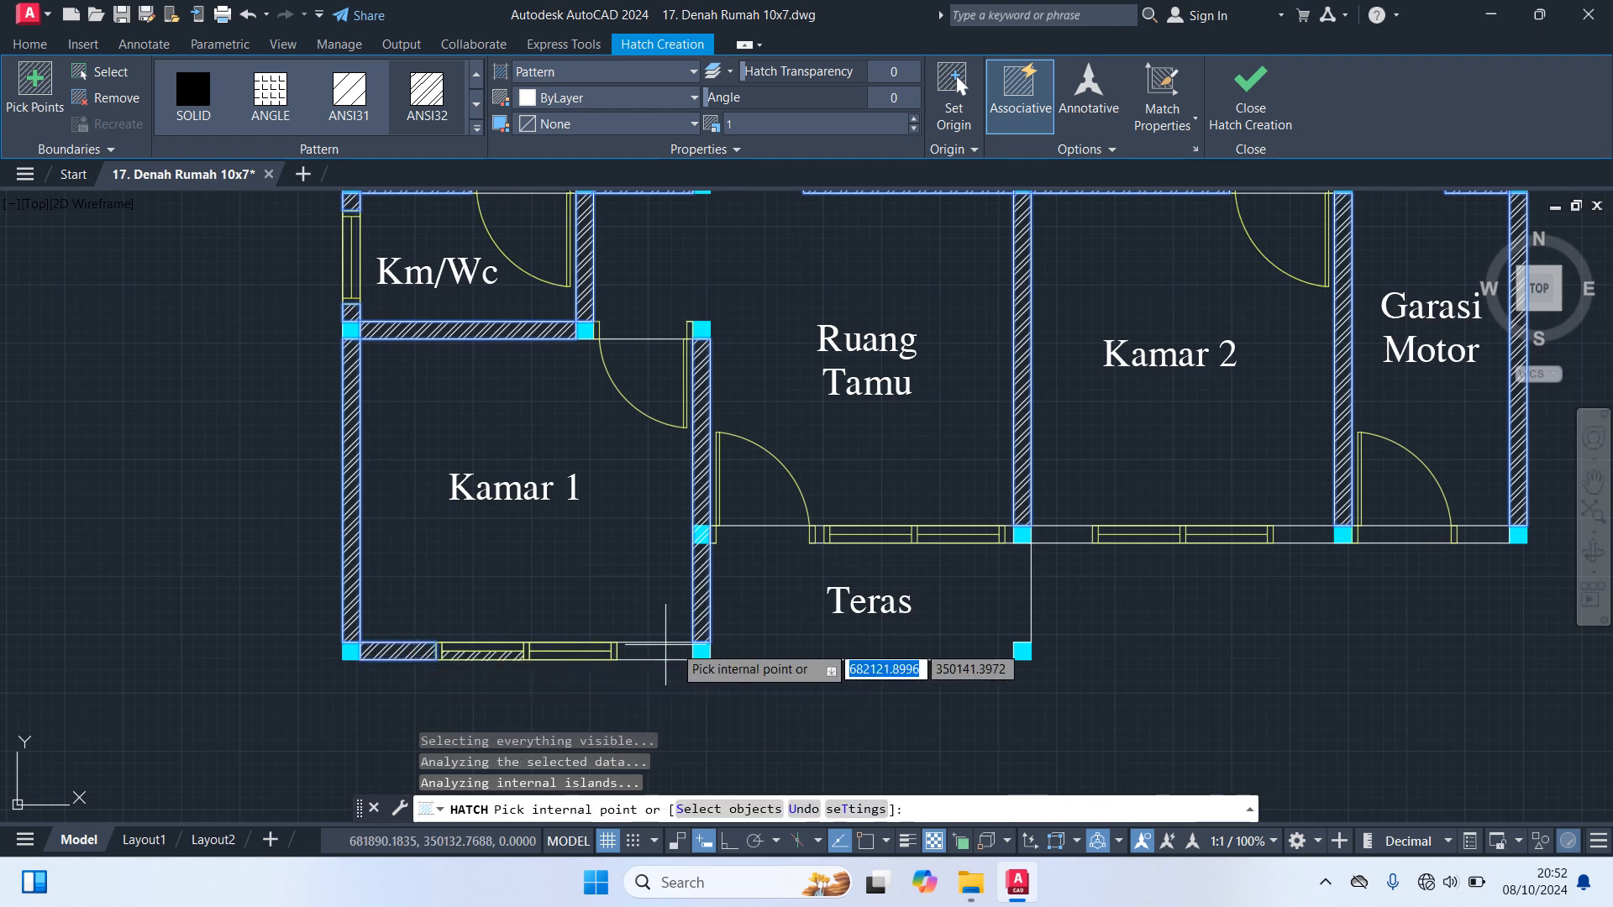
left_click(653, 652)
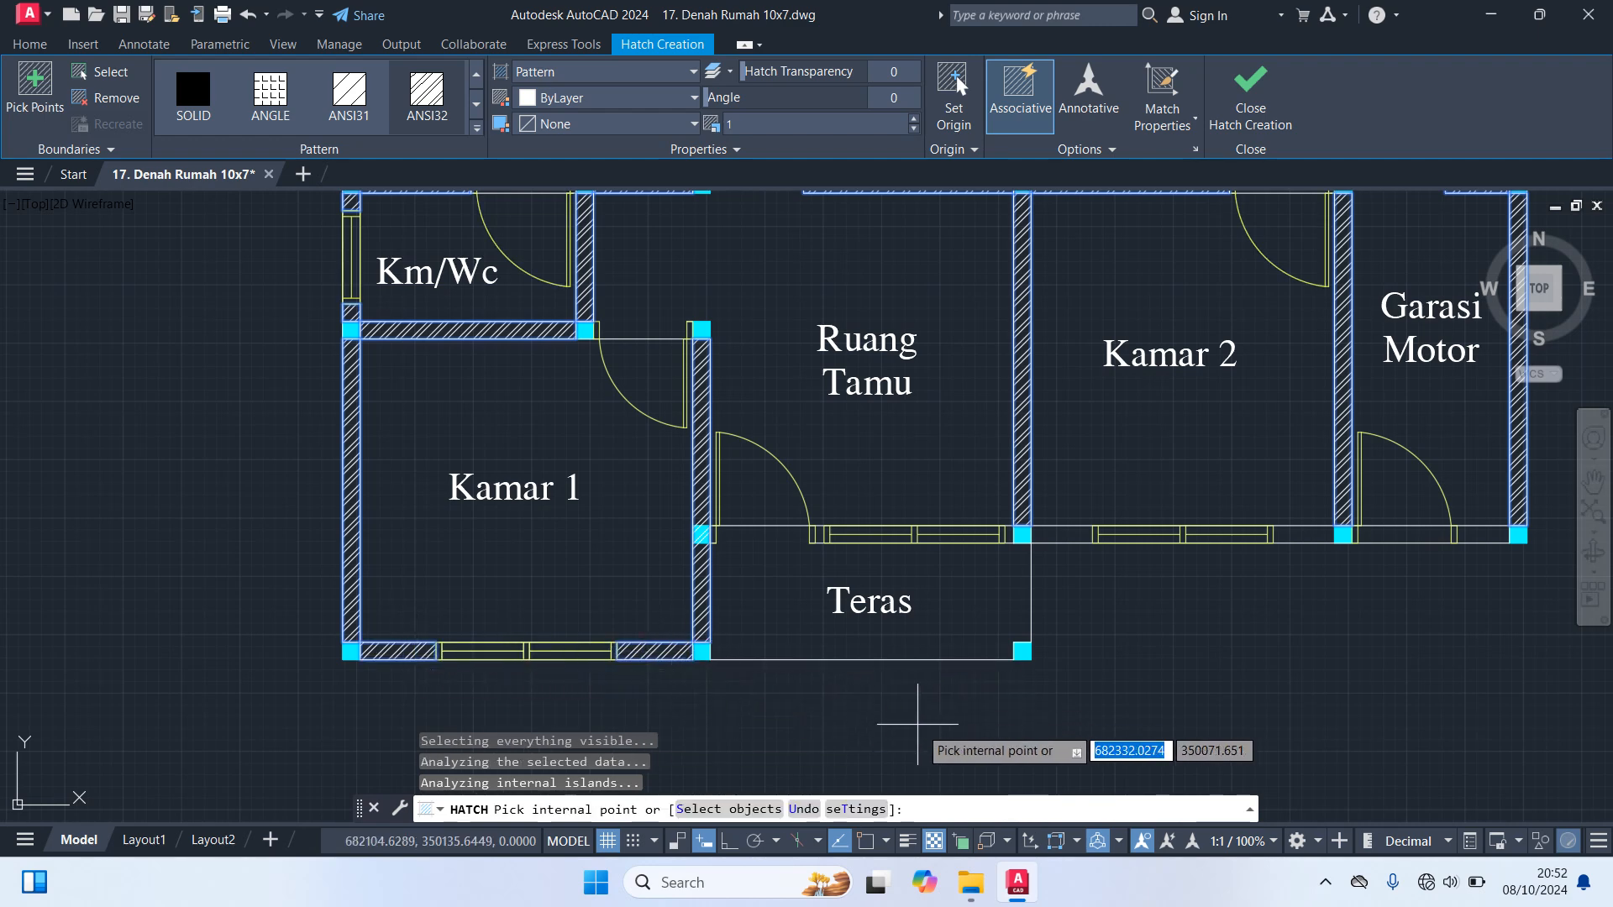
Hatch the lower wall pieces beside the Kamar 2 window and the Garasi Motor door, and end the hatch
left_click(1067, 536)
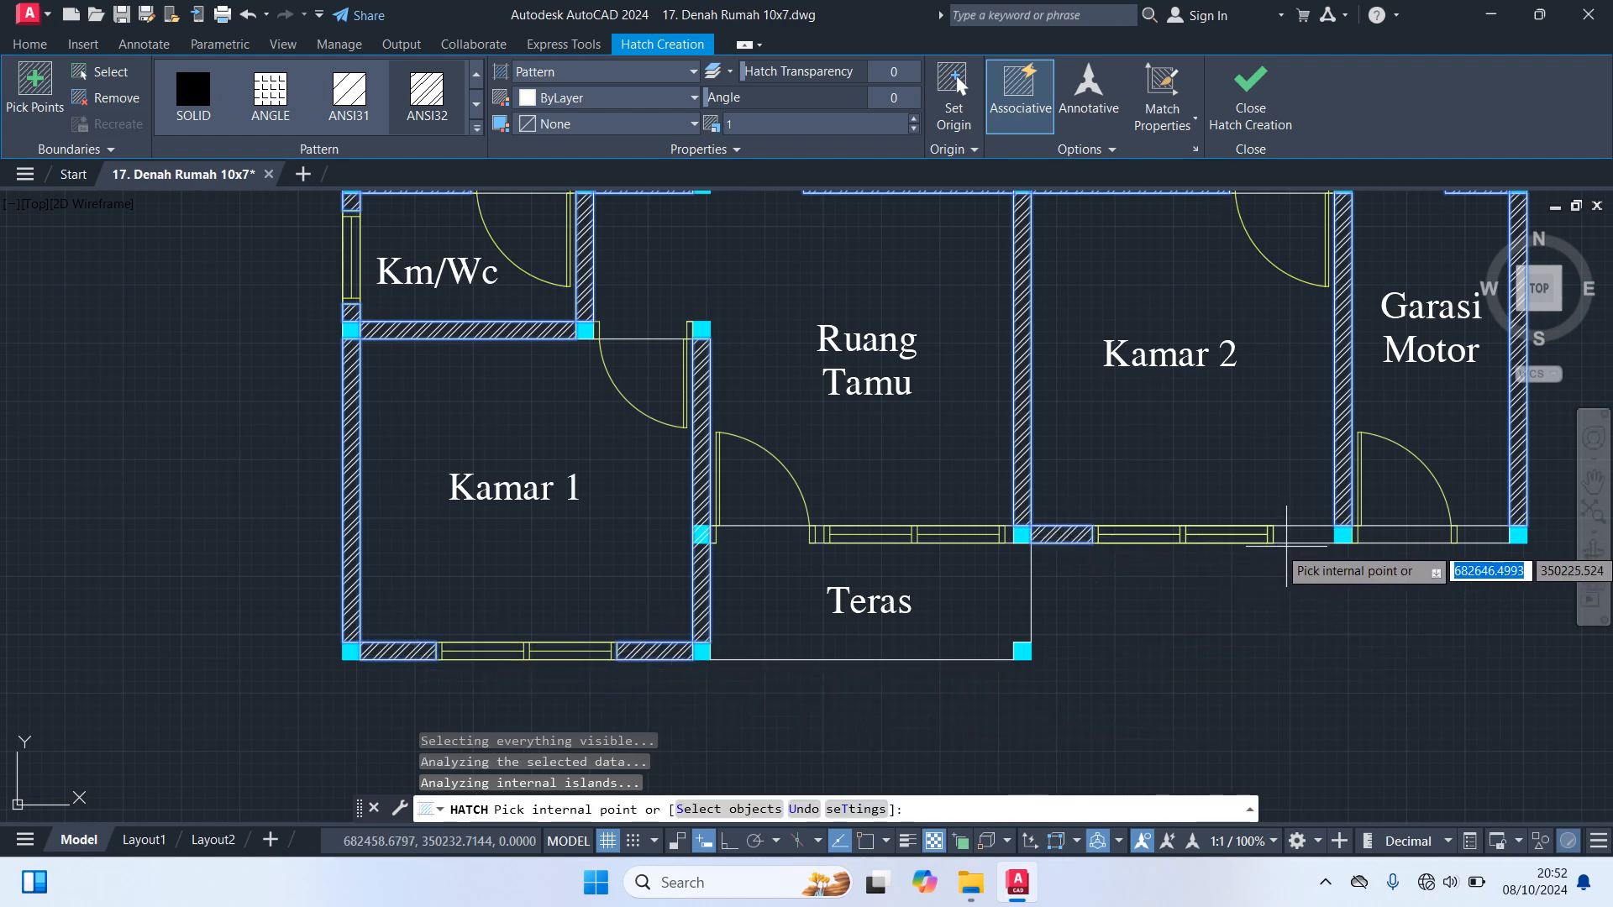
left_click(1285, 537)
left_click(1478, 534)
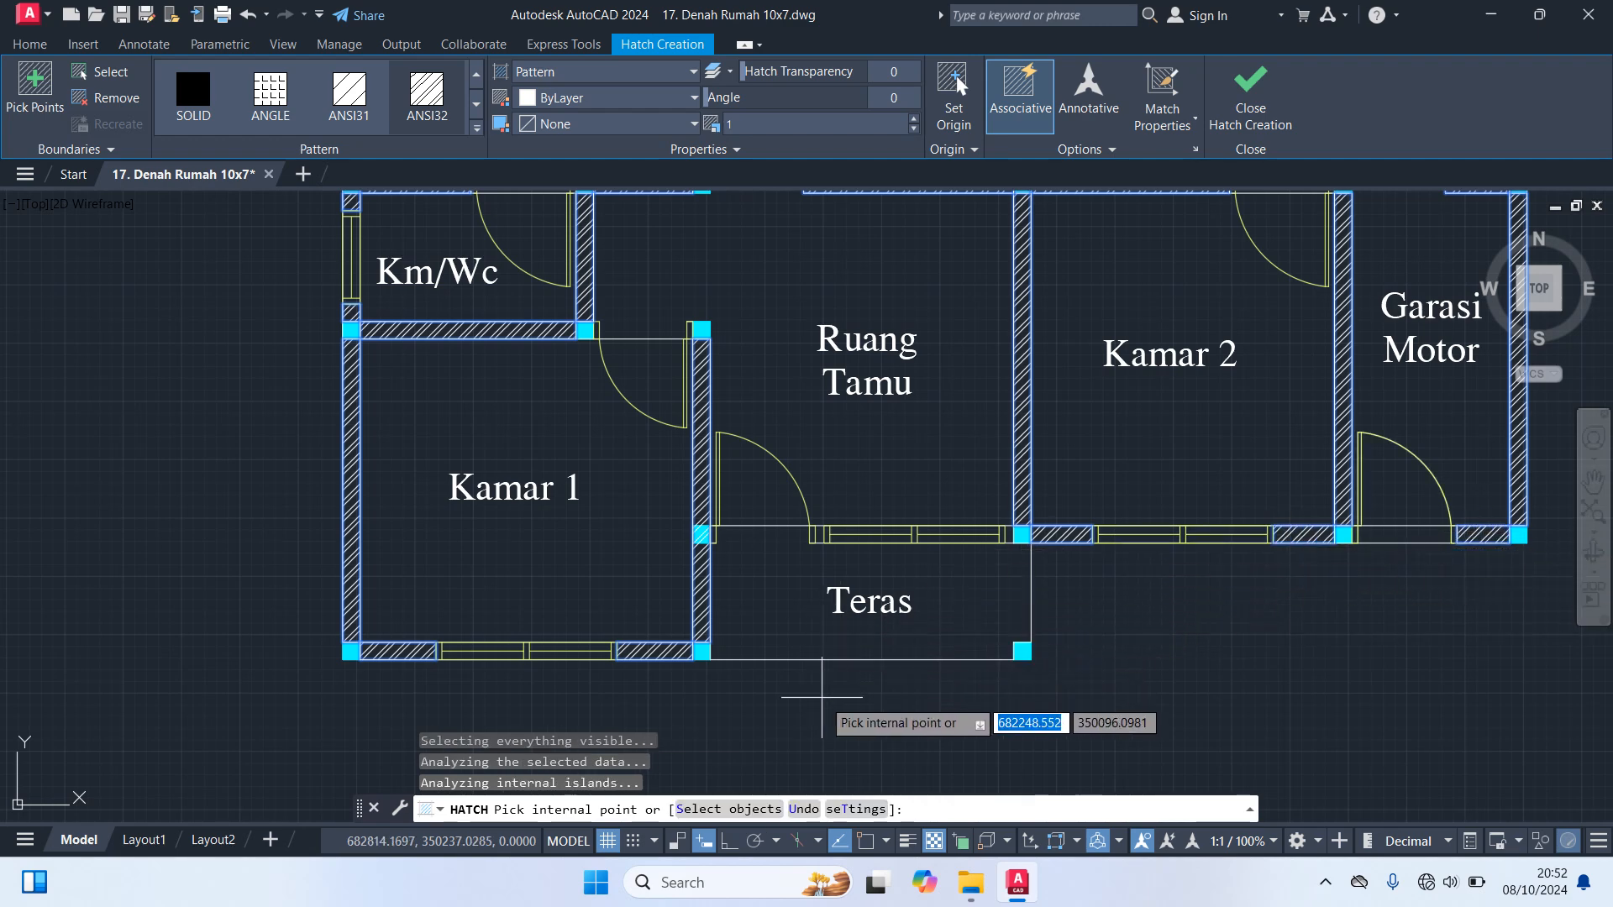
scroll(873, 724, "down", 2)
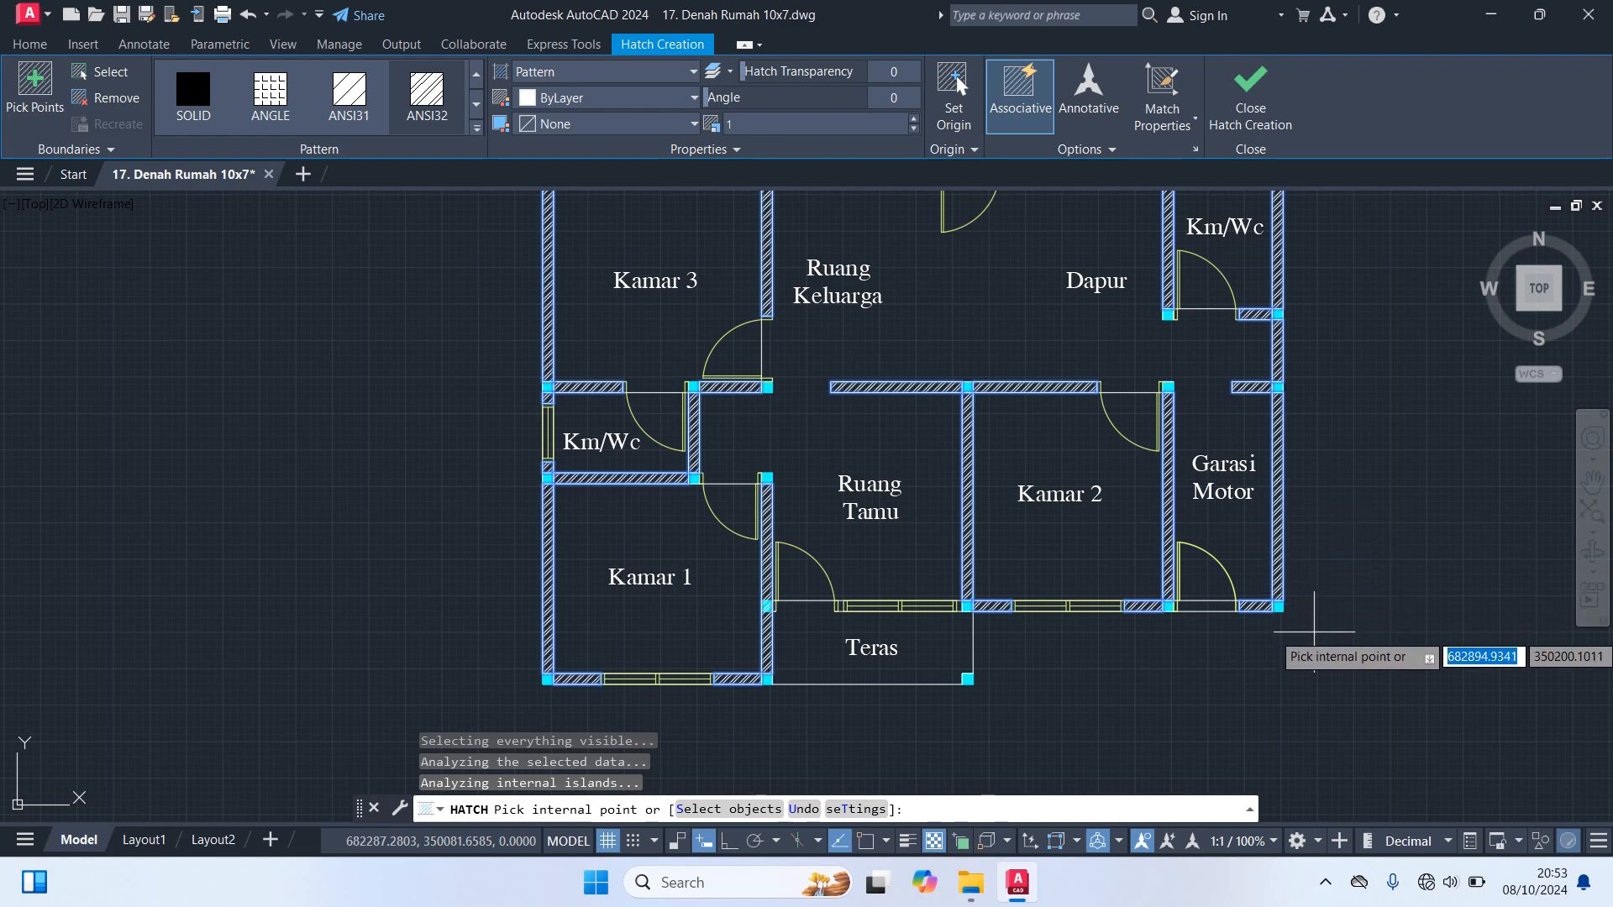
key("Escape")
Trim the outer wall line across the Garasi Motor door opening and end the Trim command
scroll(1242, 634, "up", 2)
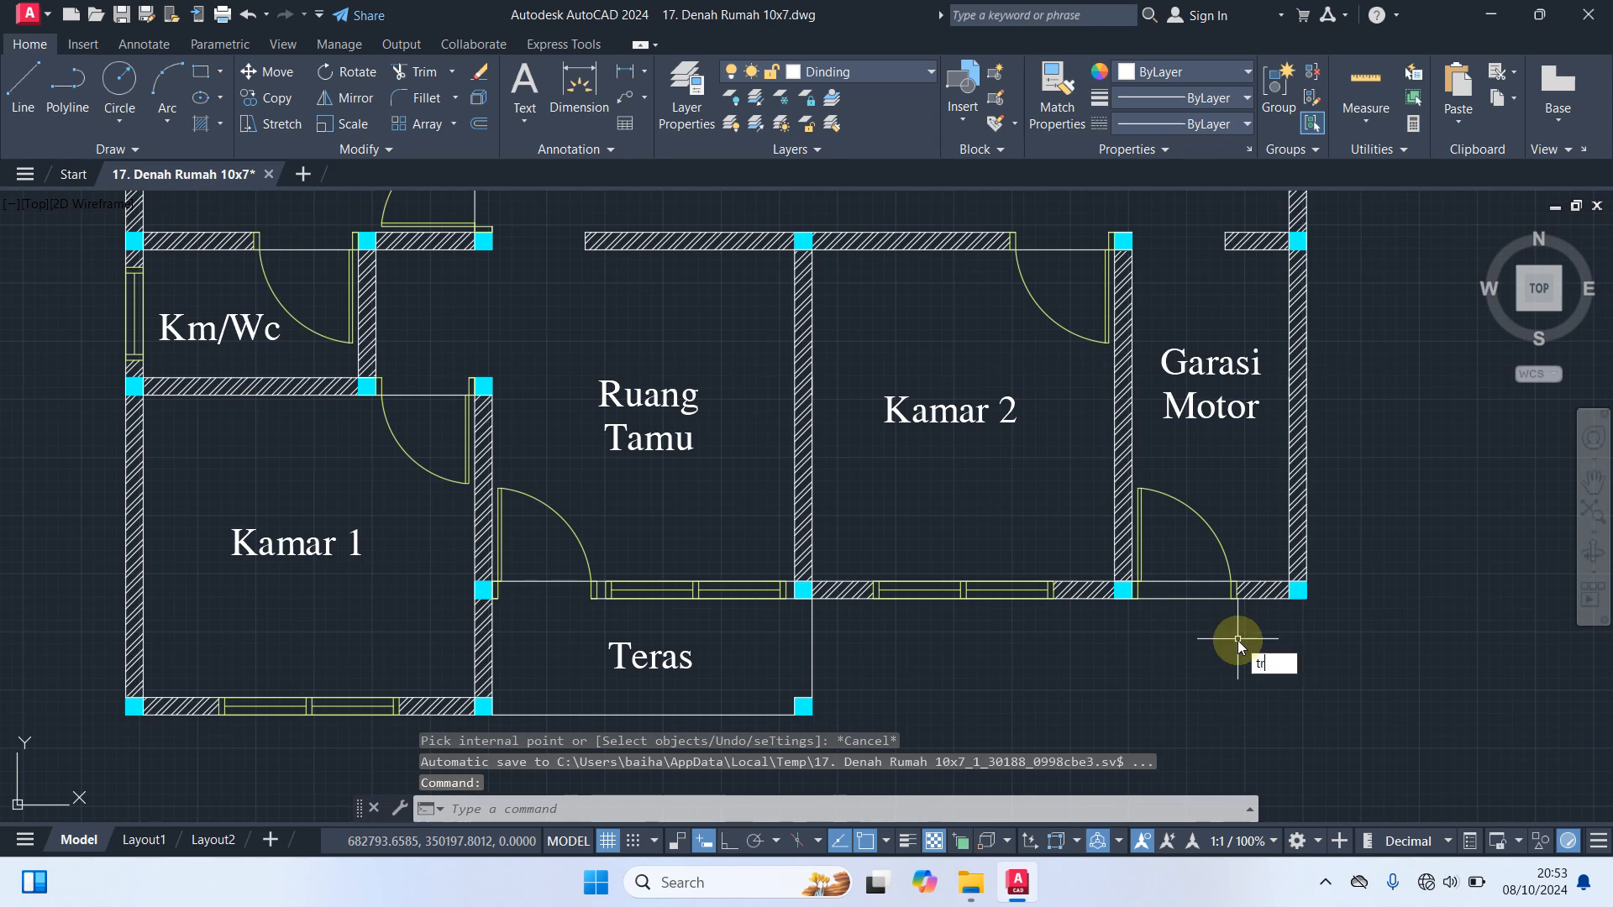
key("Return")
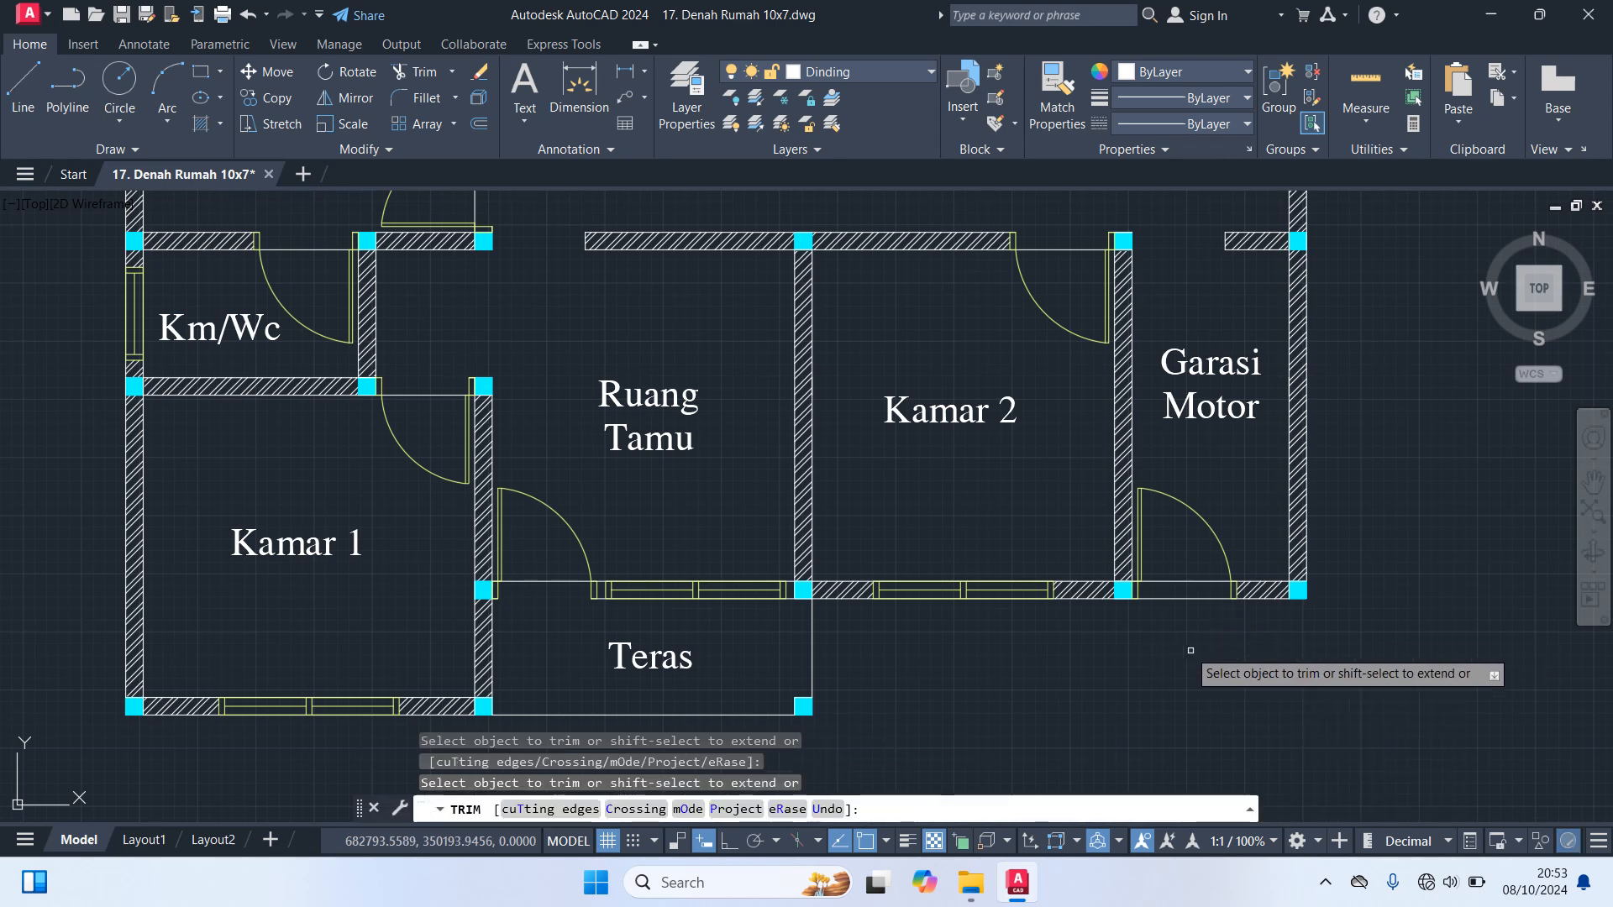
left_click(1181, 595)
left_click(1172, 619)
scroll(1171, 618, "down", 2)
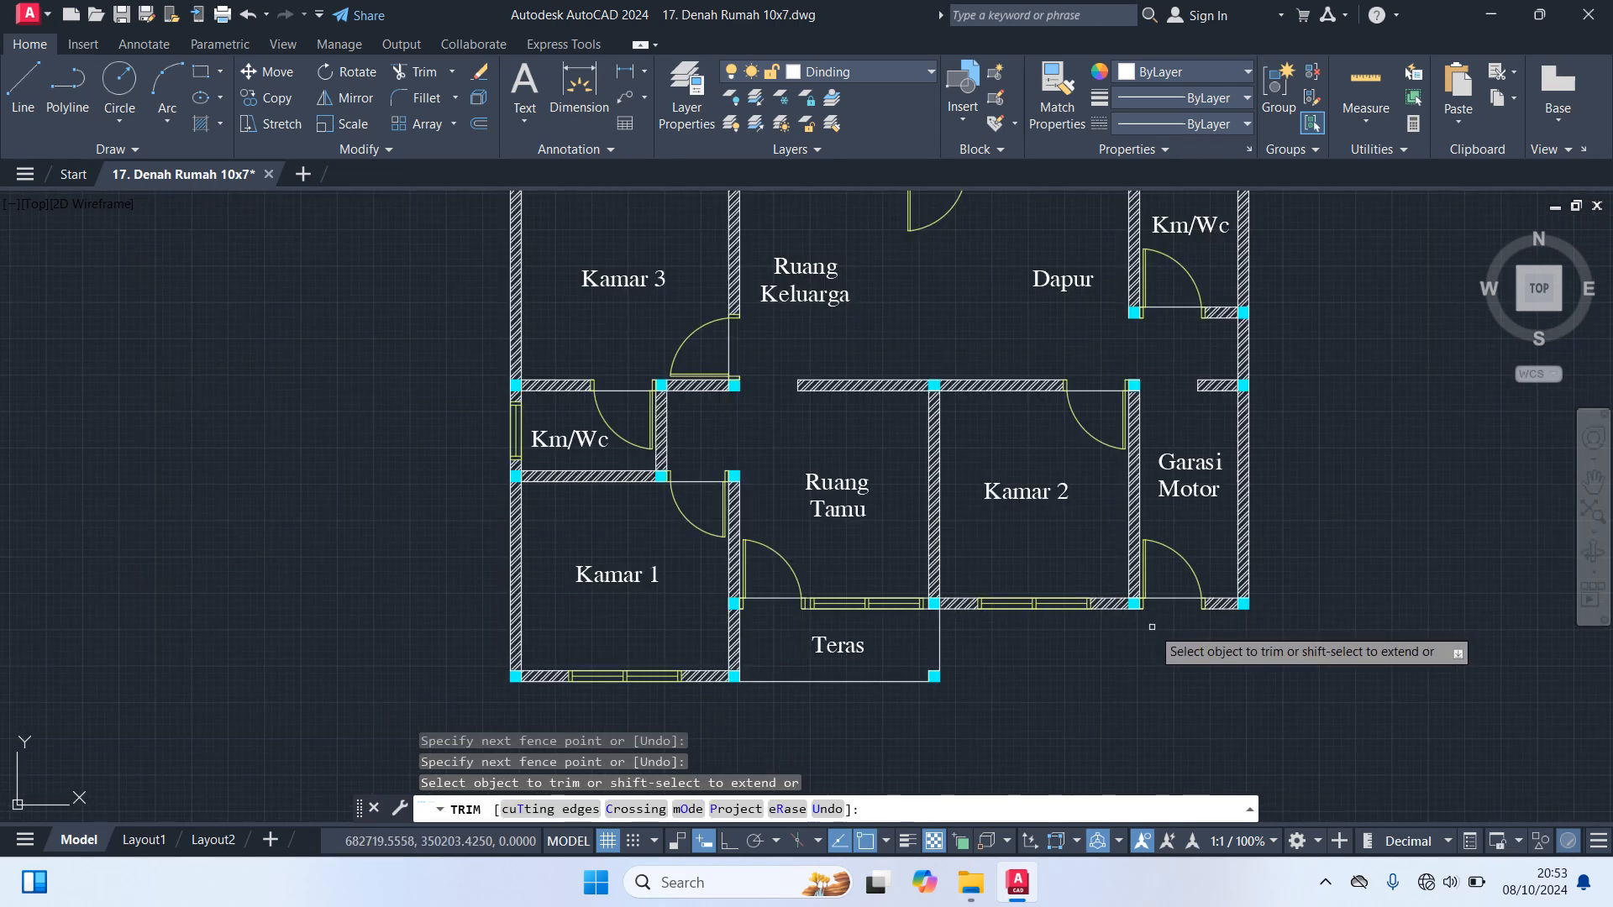
scroll(840, 655, "up", 4)
scroll(747, 555, "up", 4)
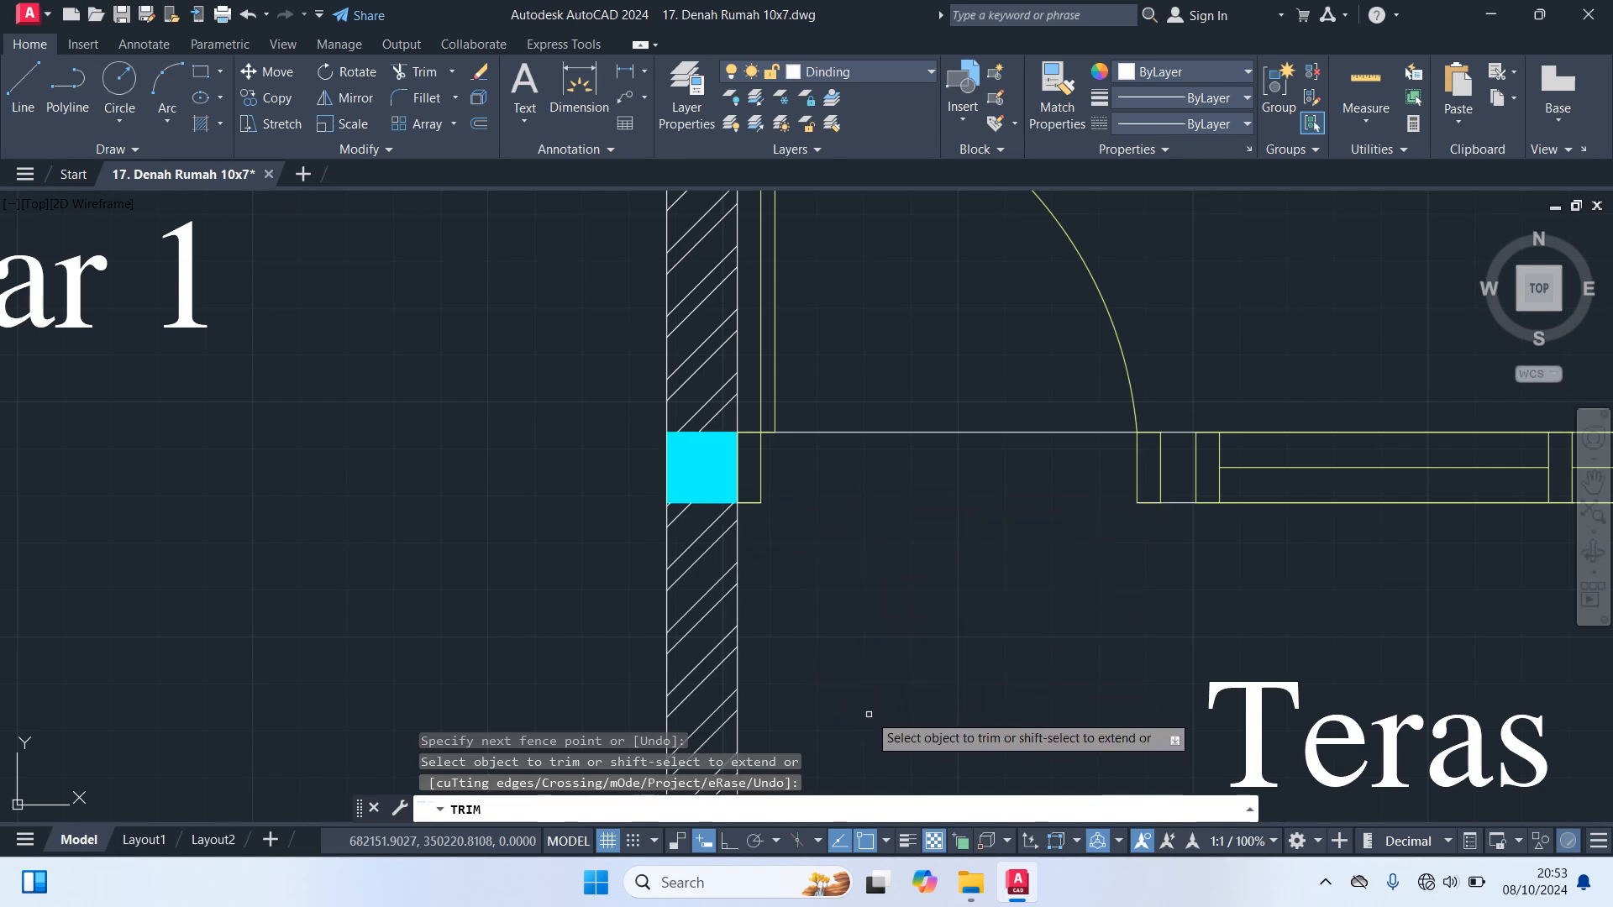
key("Escape")
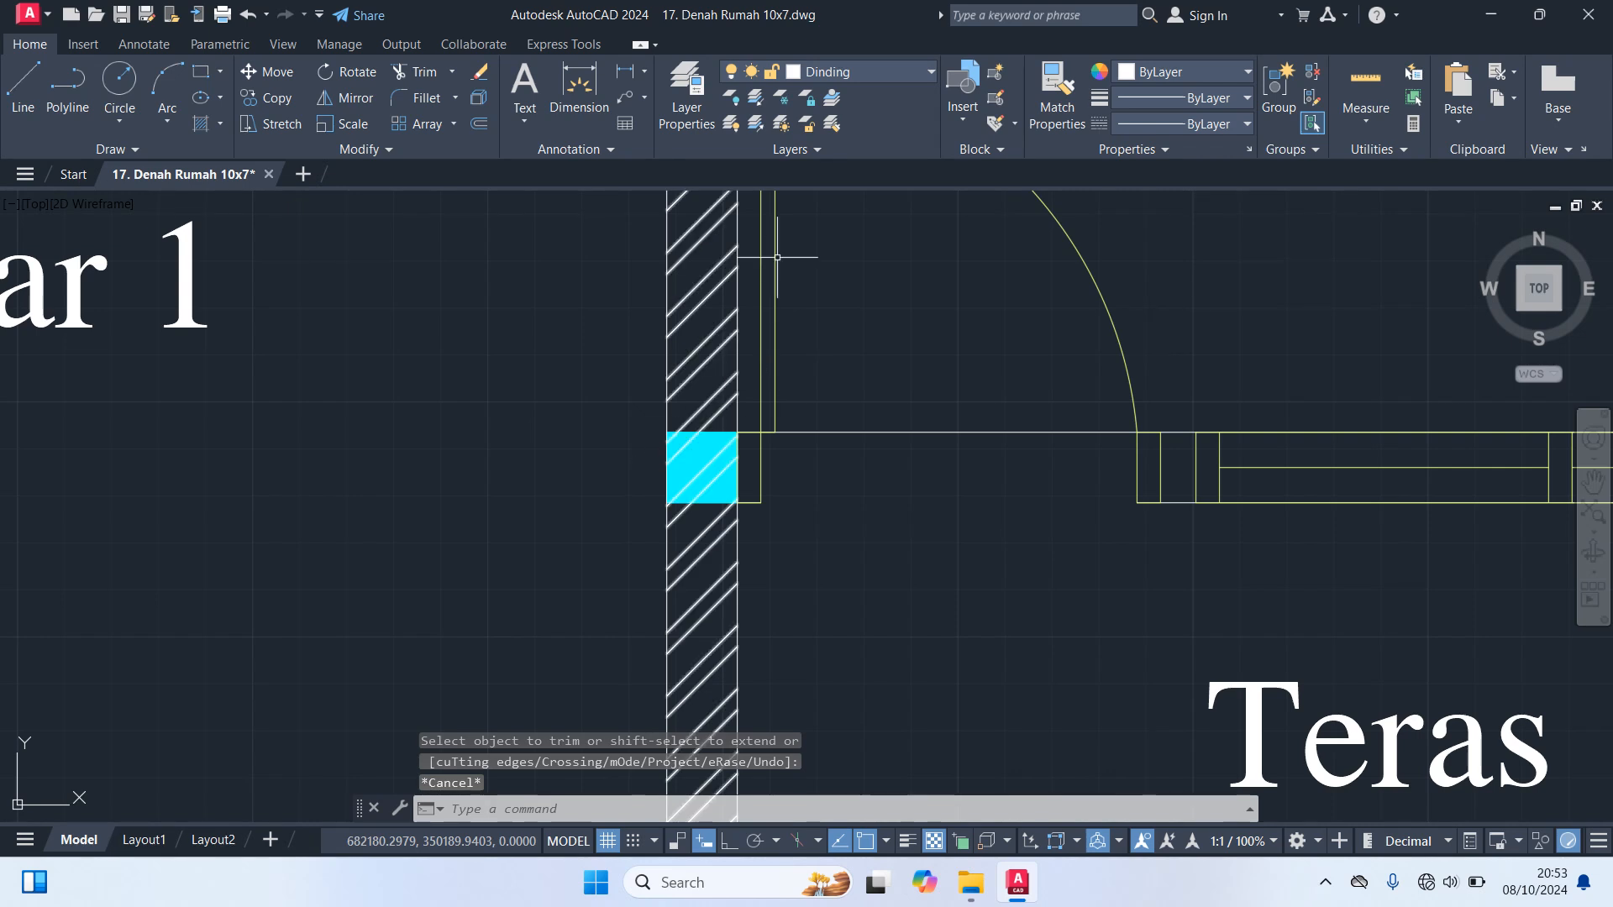
Switch the Kolom layer off and on to examine the wall hatch under the column beside the Teras door
left_click(869, 76)
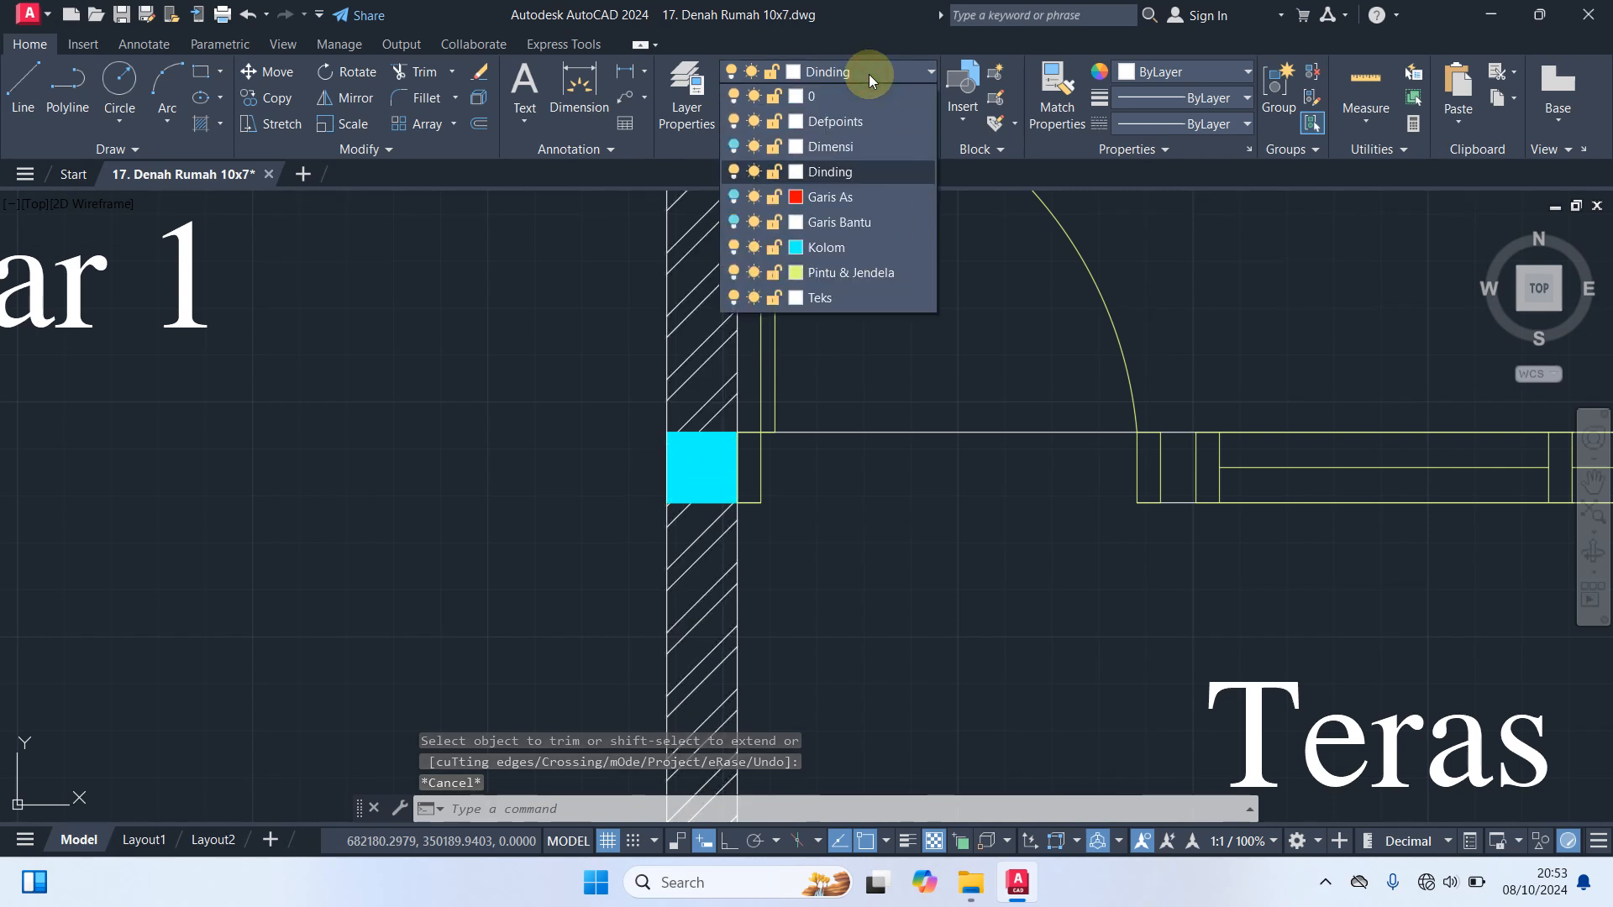
left_click(733, 247)
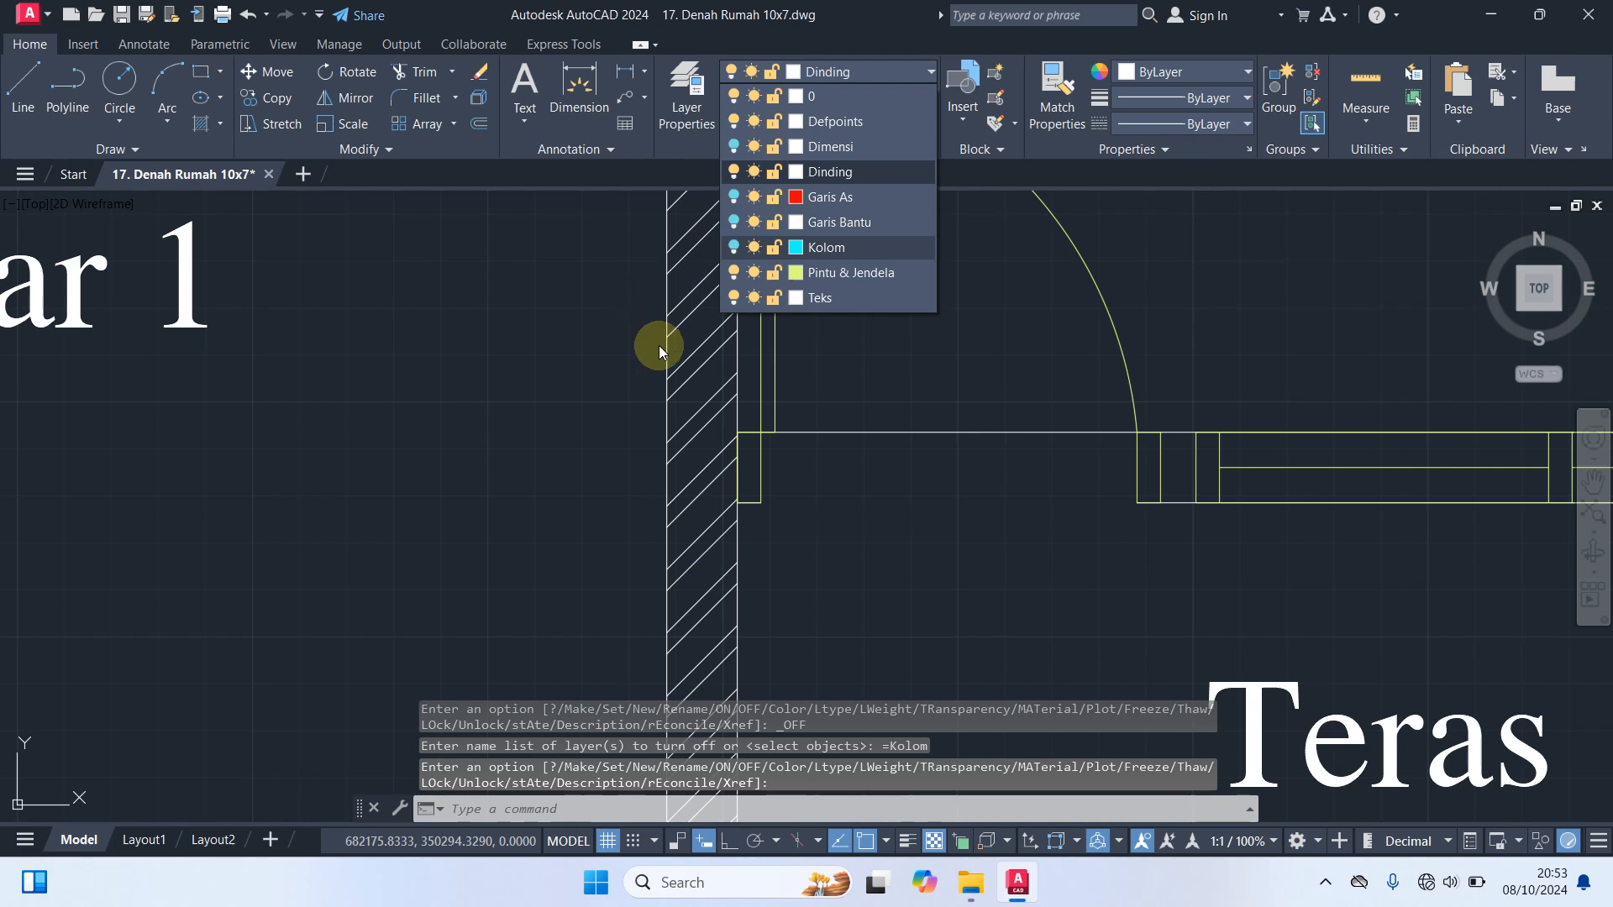
left_click(735, 248)
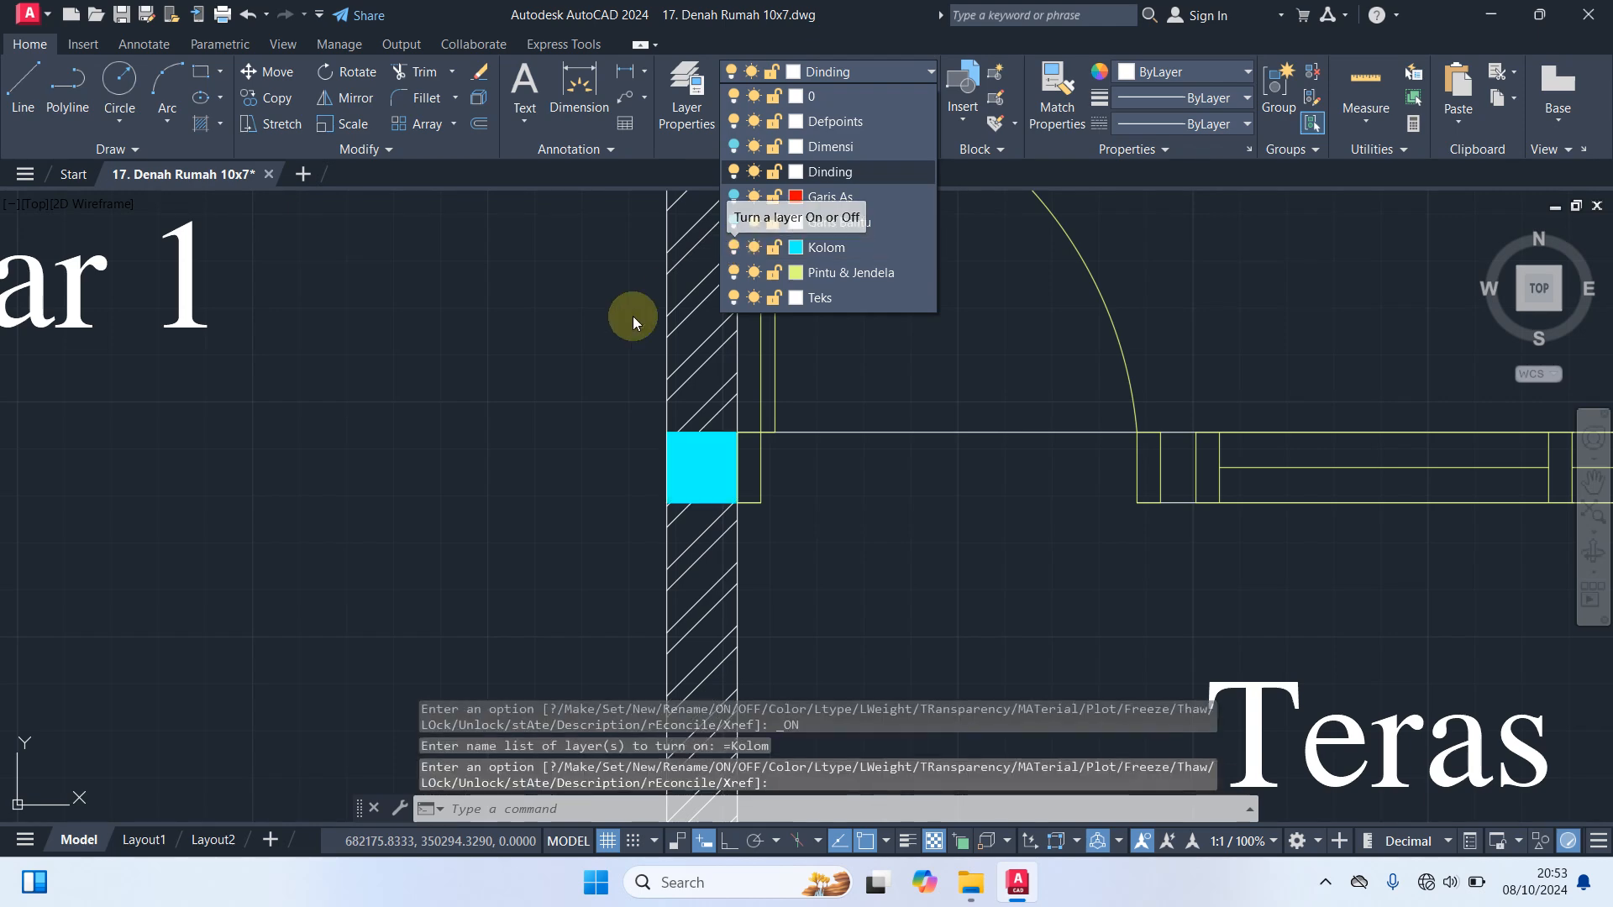
left_click(555, 351)
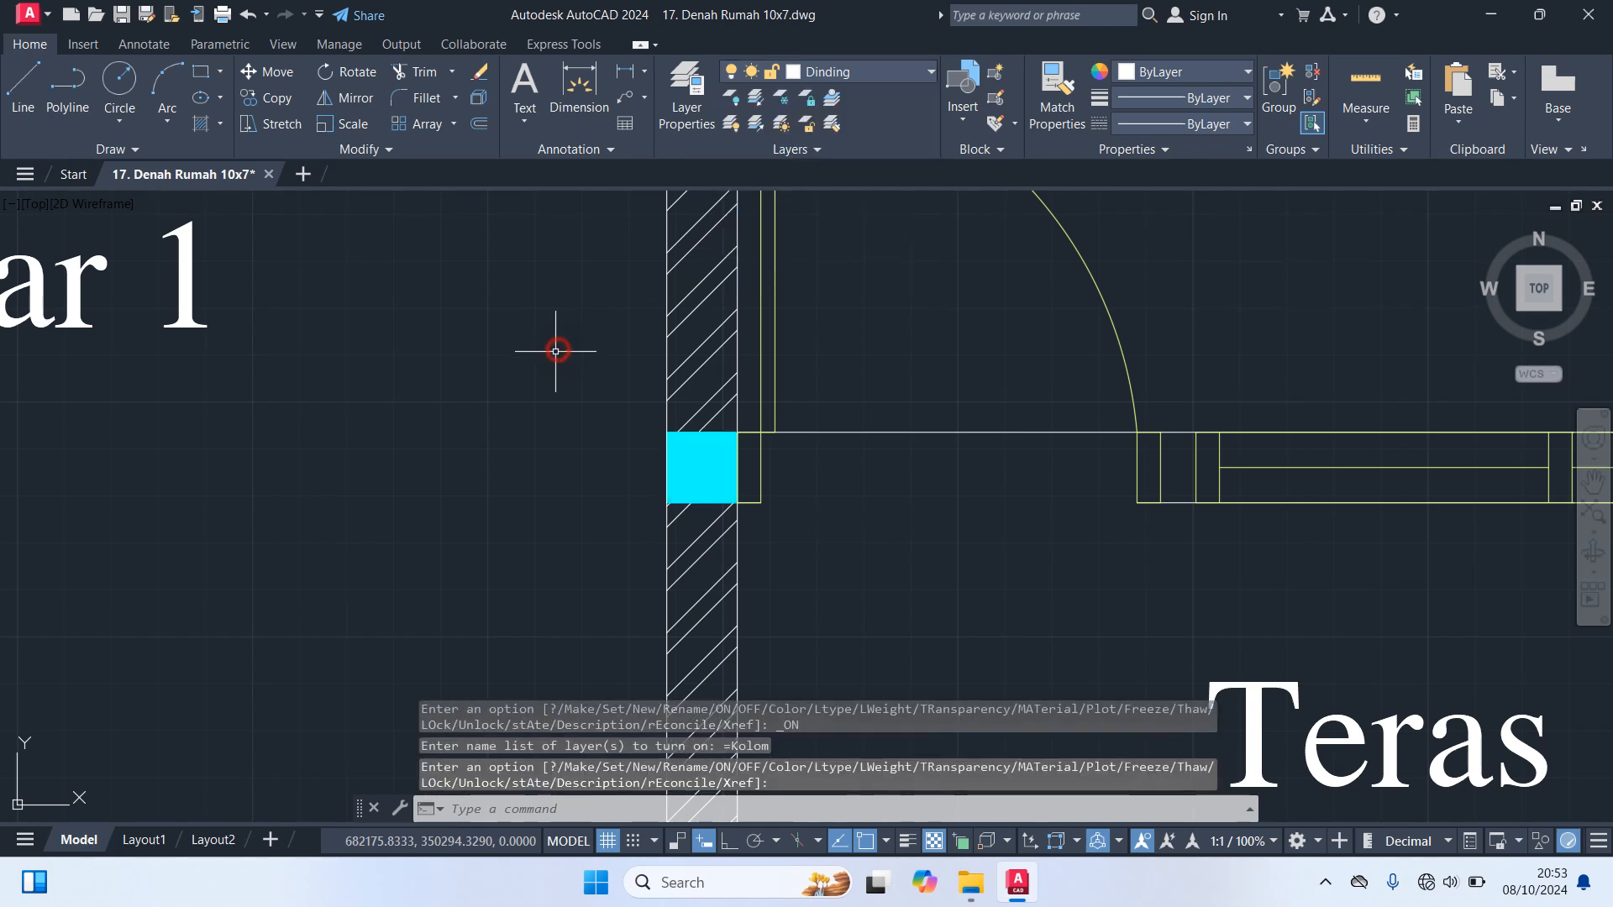
left_click(715, 363)
scroll(705, 403, "down", 5)
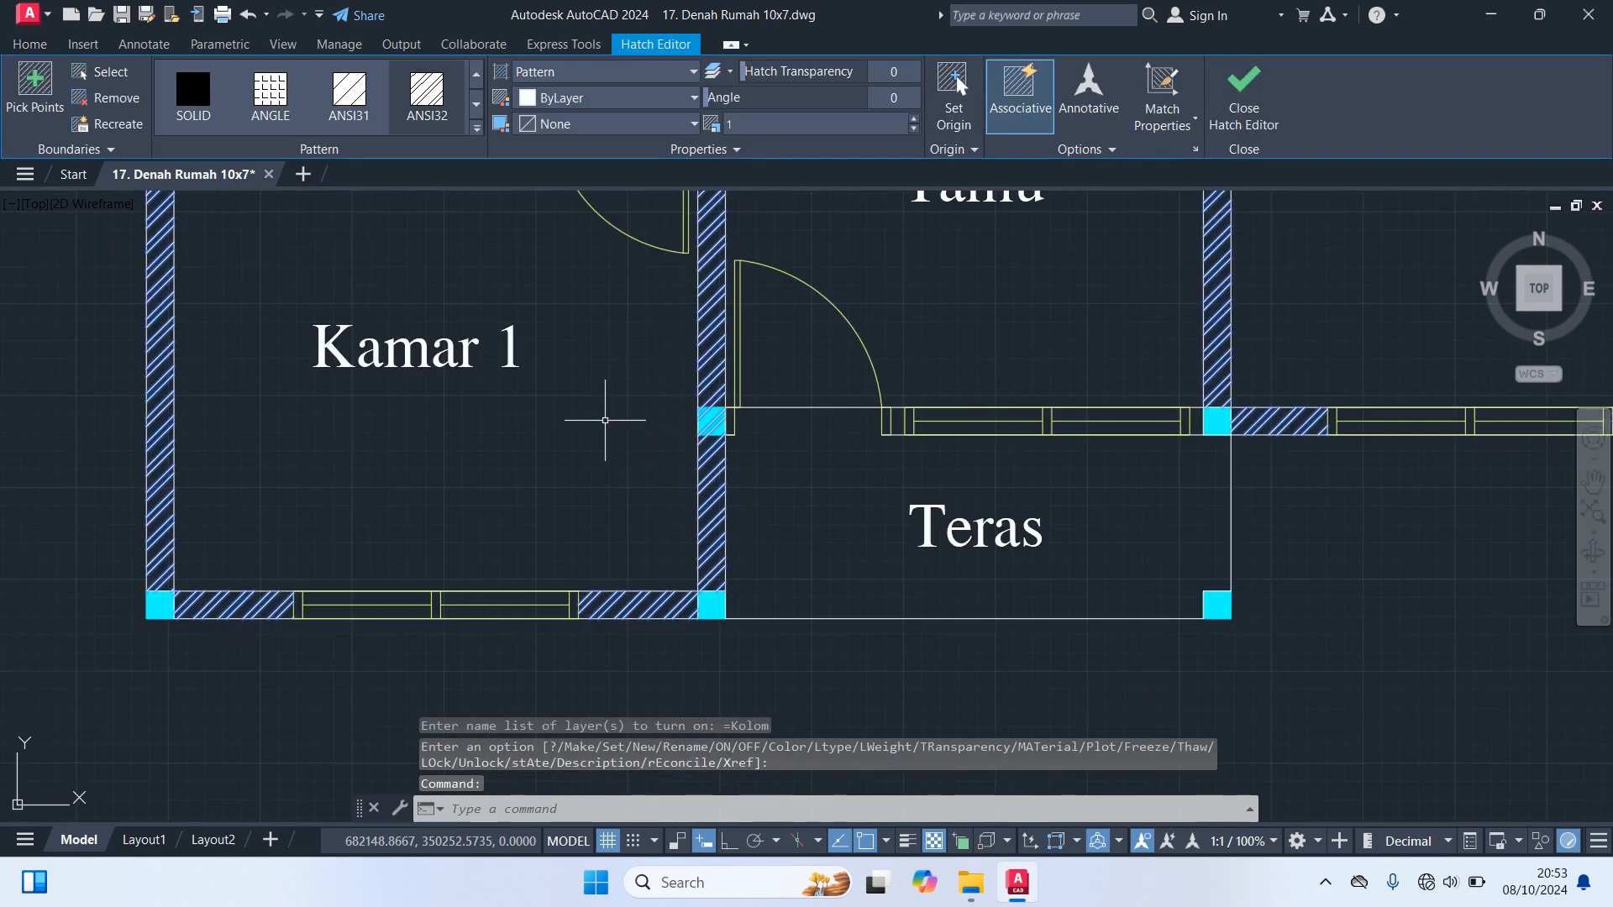
key("Escape")
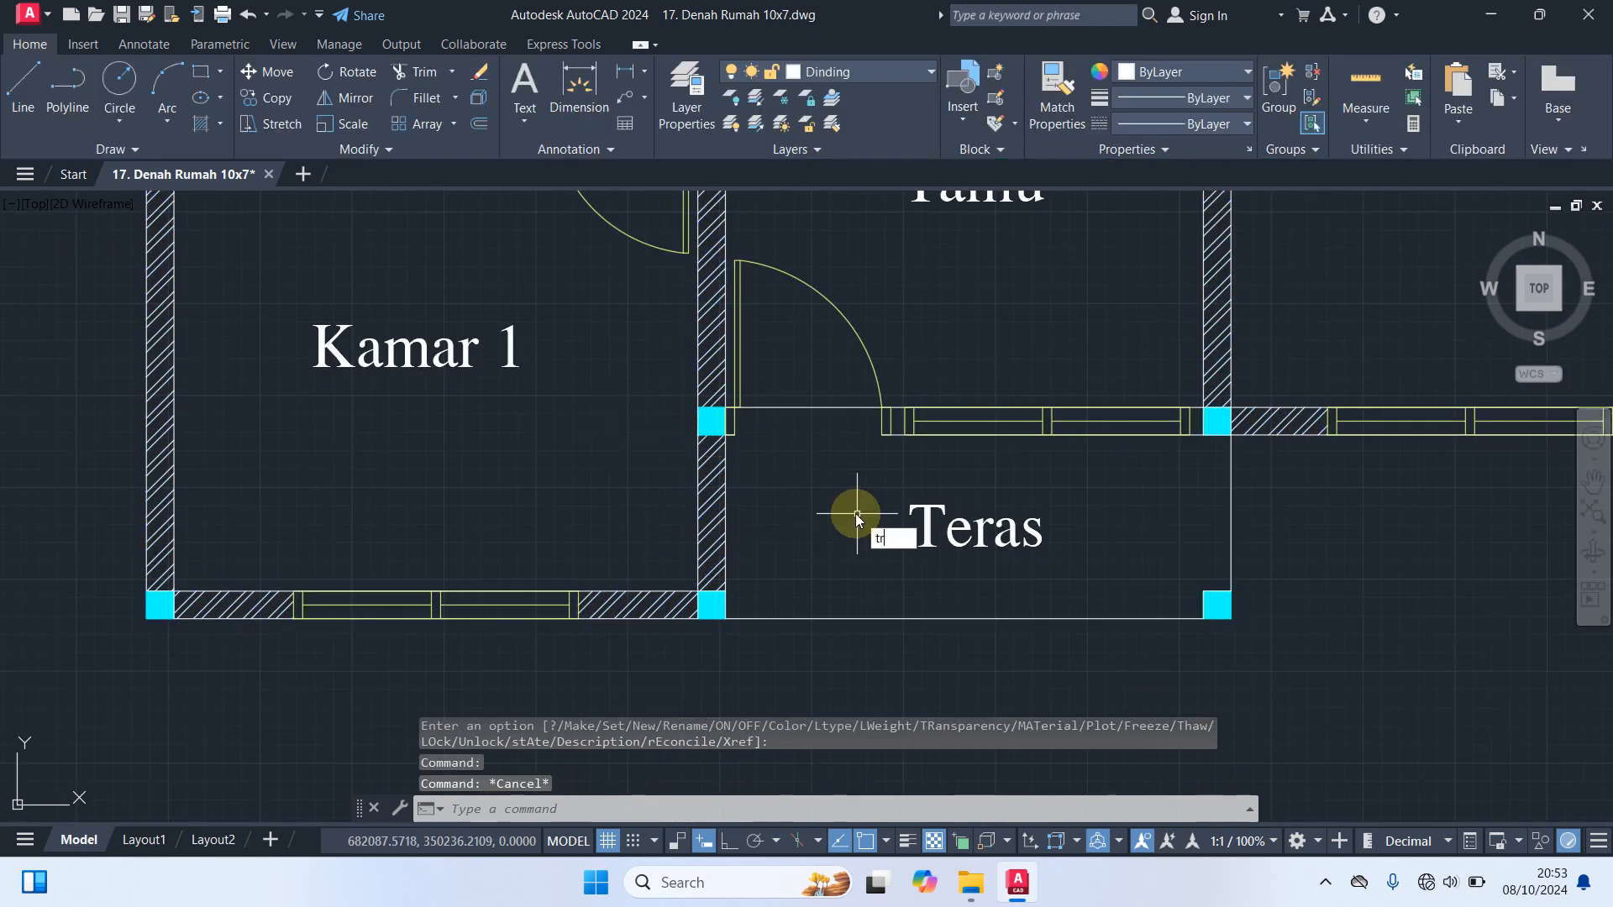
Trim the wall hatch inside the column beside the Teras door and the wall line at the adjoining door frame
type("tr")
key("Return")
scroll(706, 428, "up", 5)
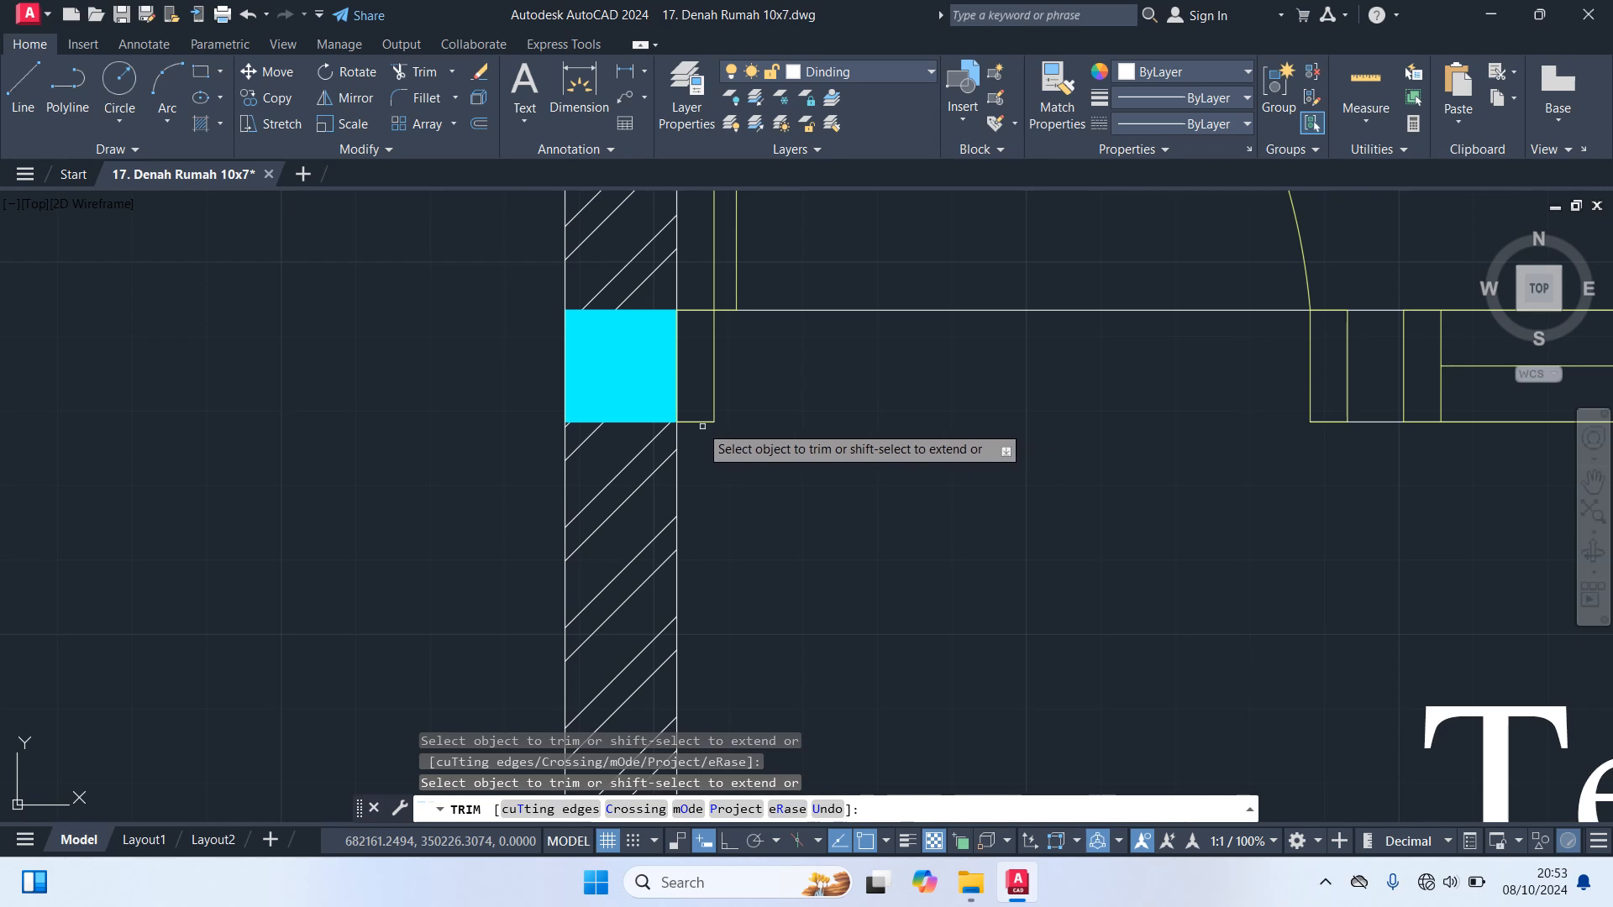
left_click(705, 425)
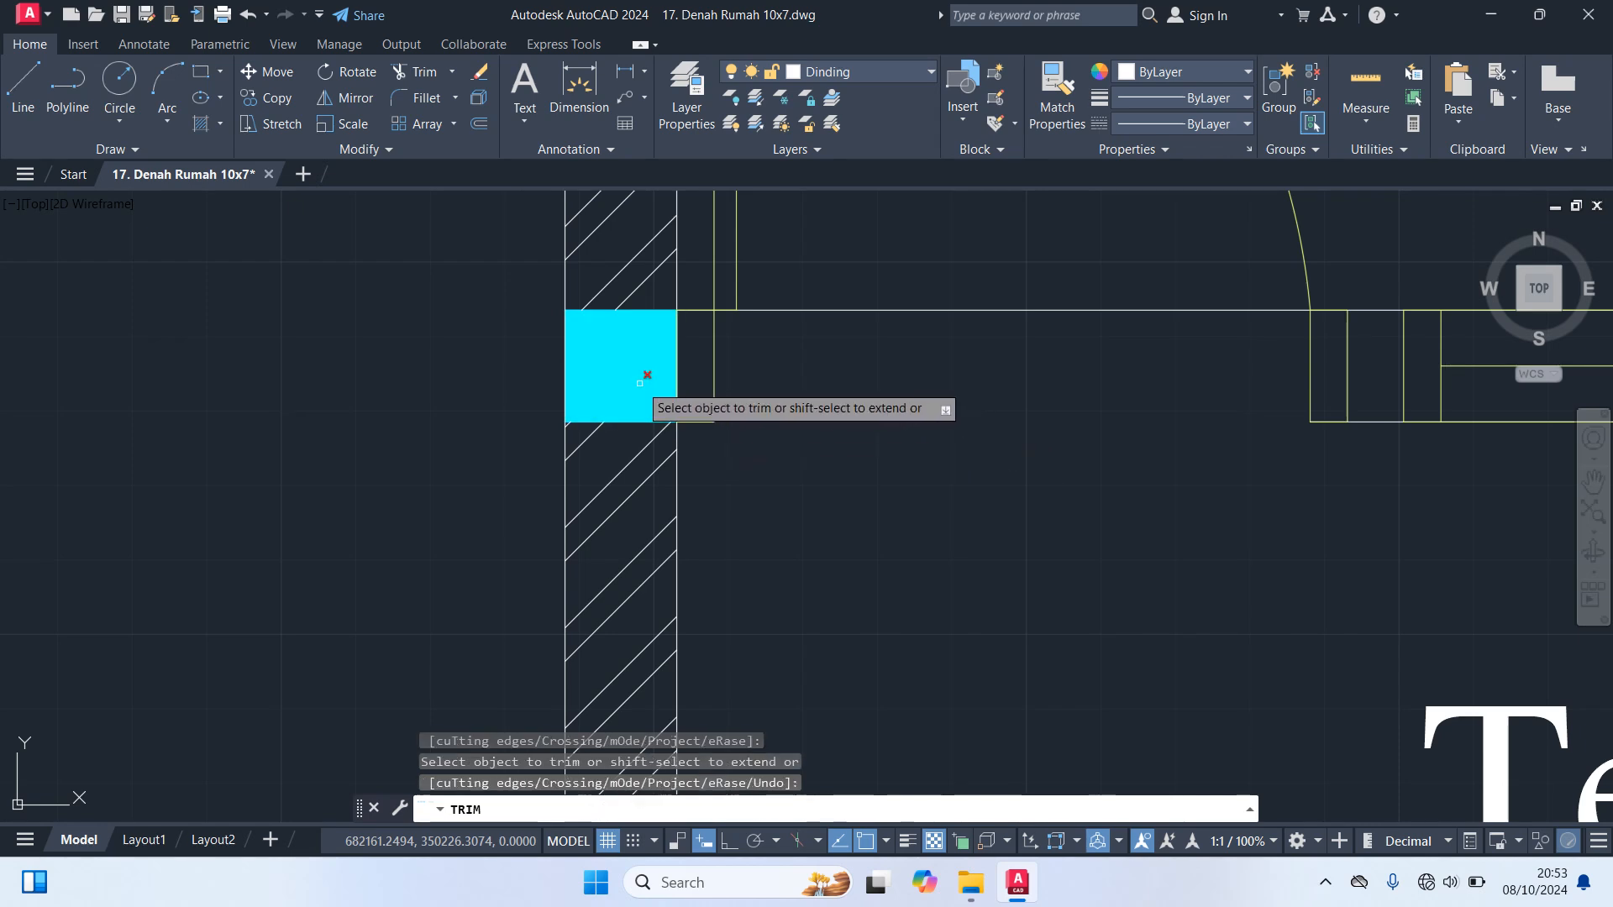
left_click(615, 357)
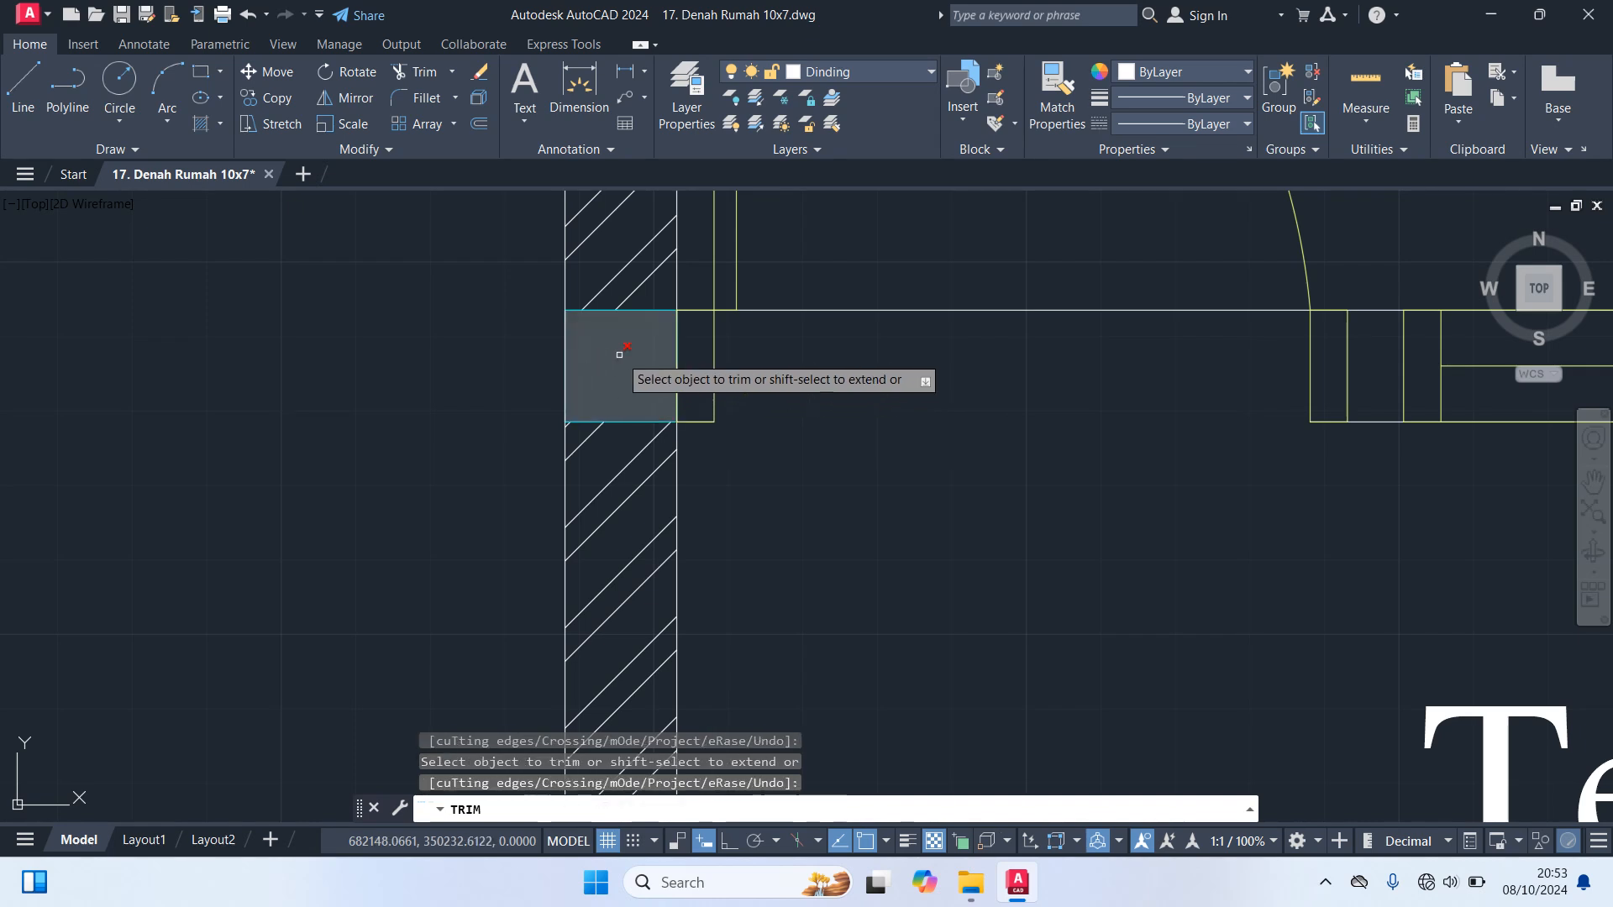
key("Escape")
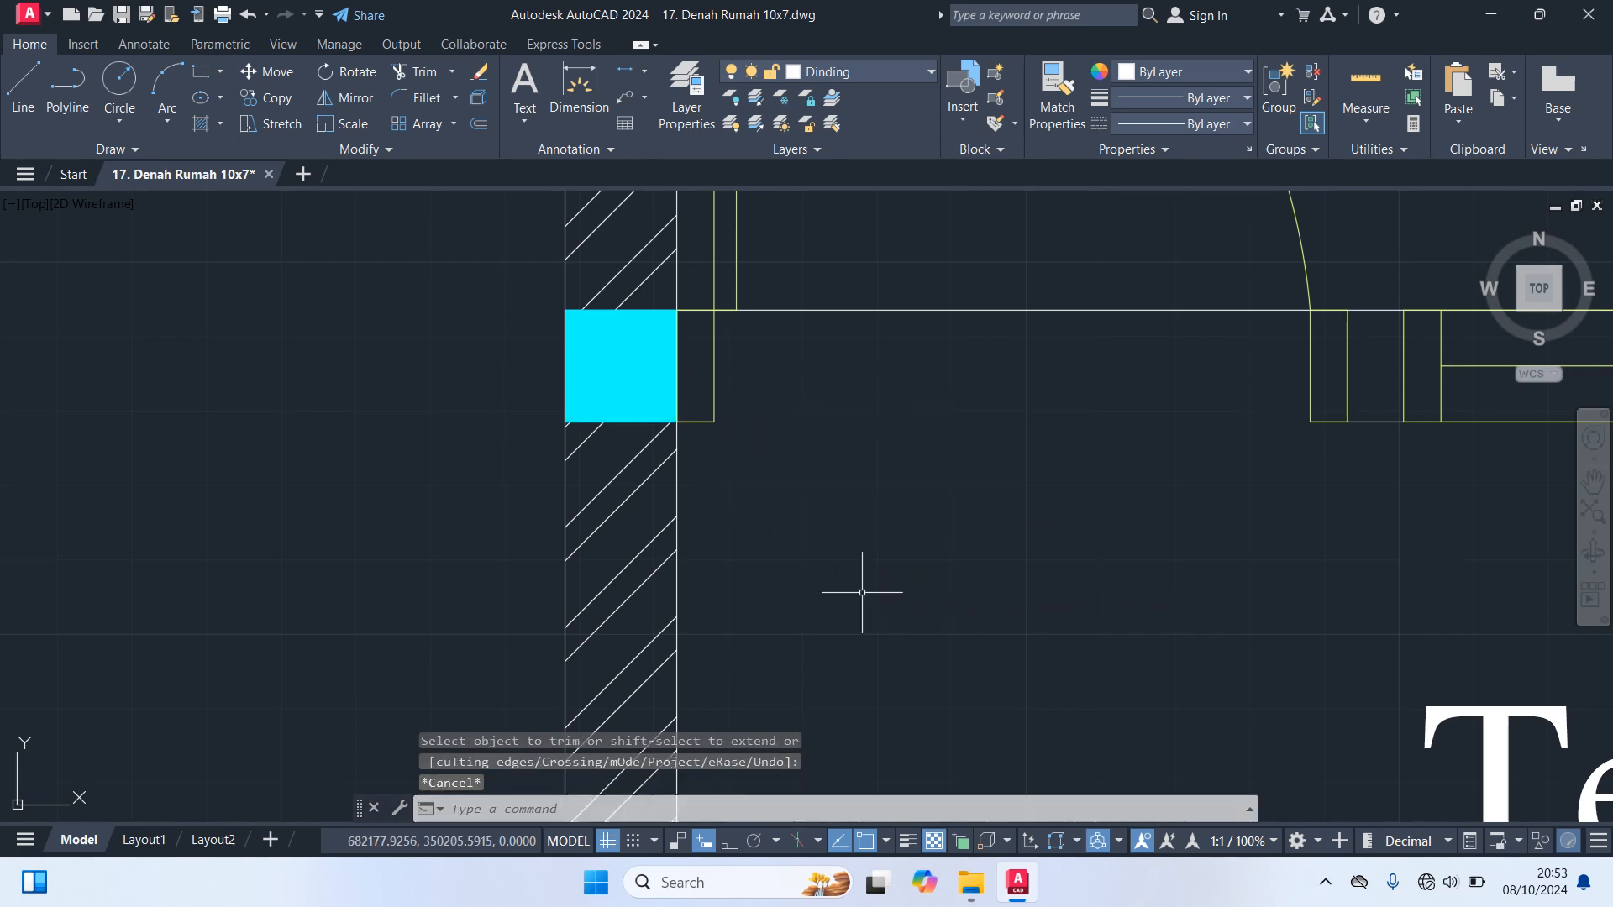
Hide and restore the Kolom layer to check the trimmed hatch inside the column beside the Teras door
left_click(825, 72)
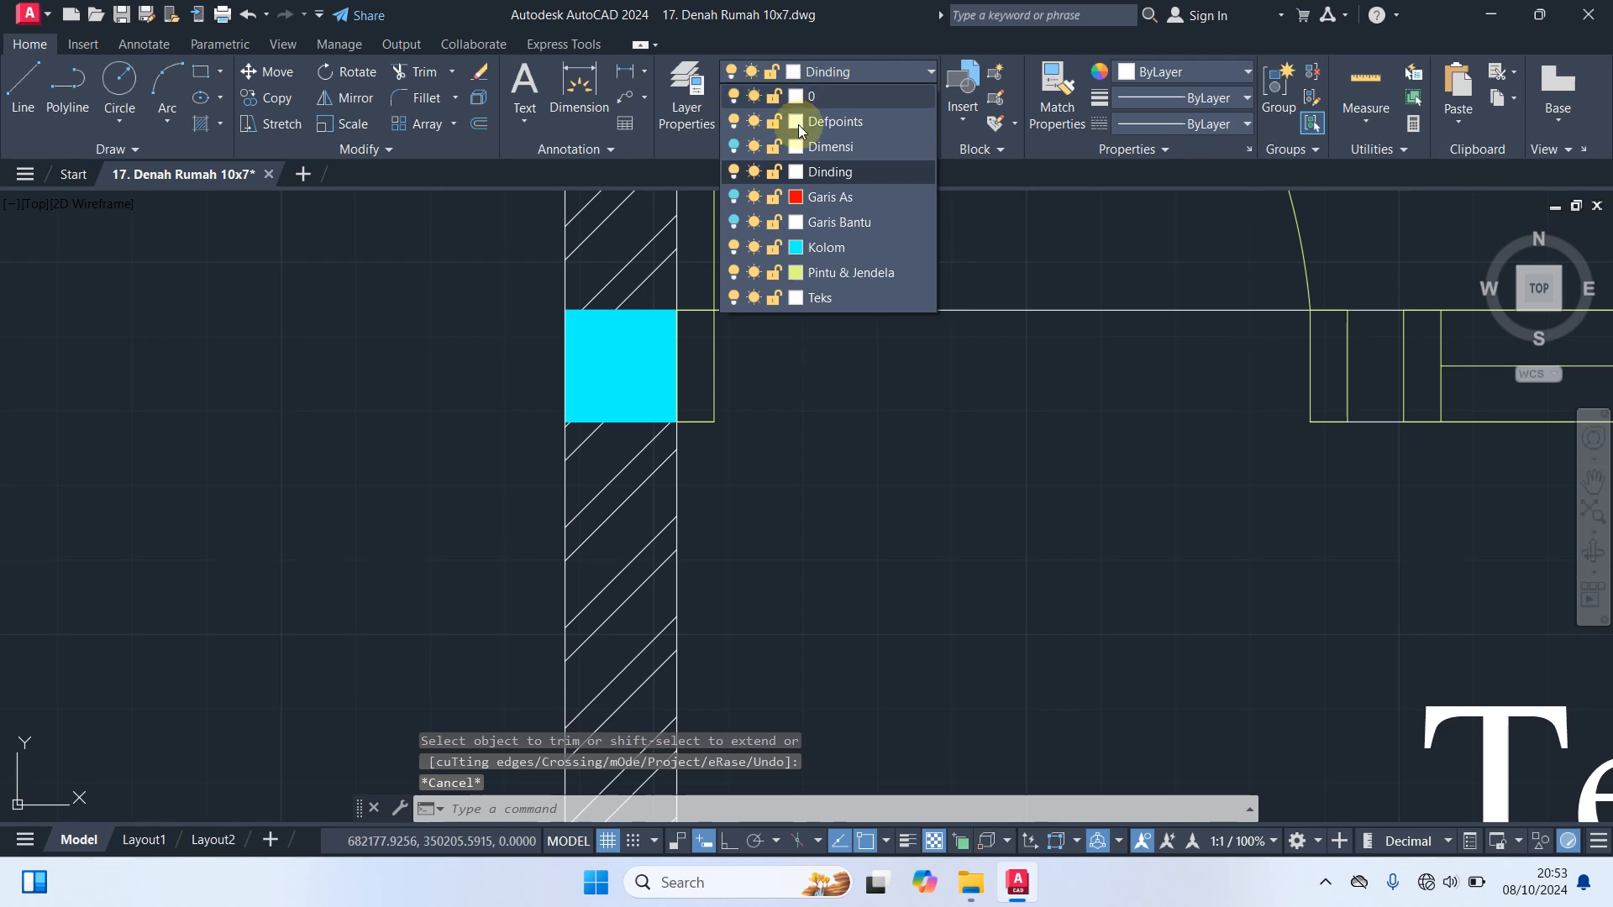
left_click(734, 247)
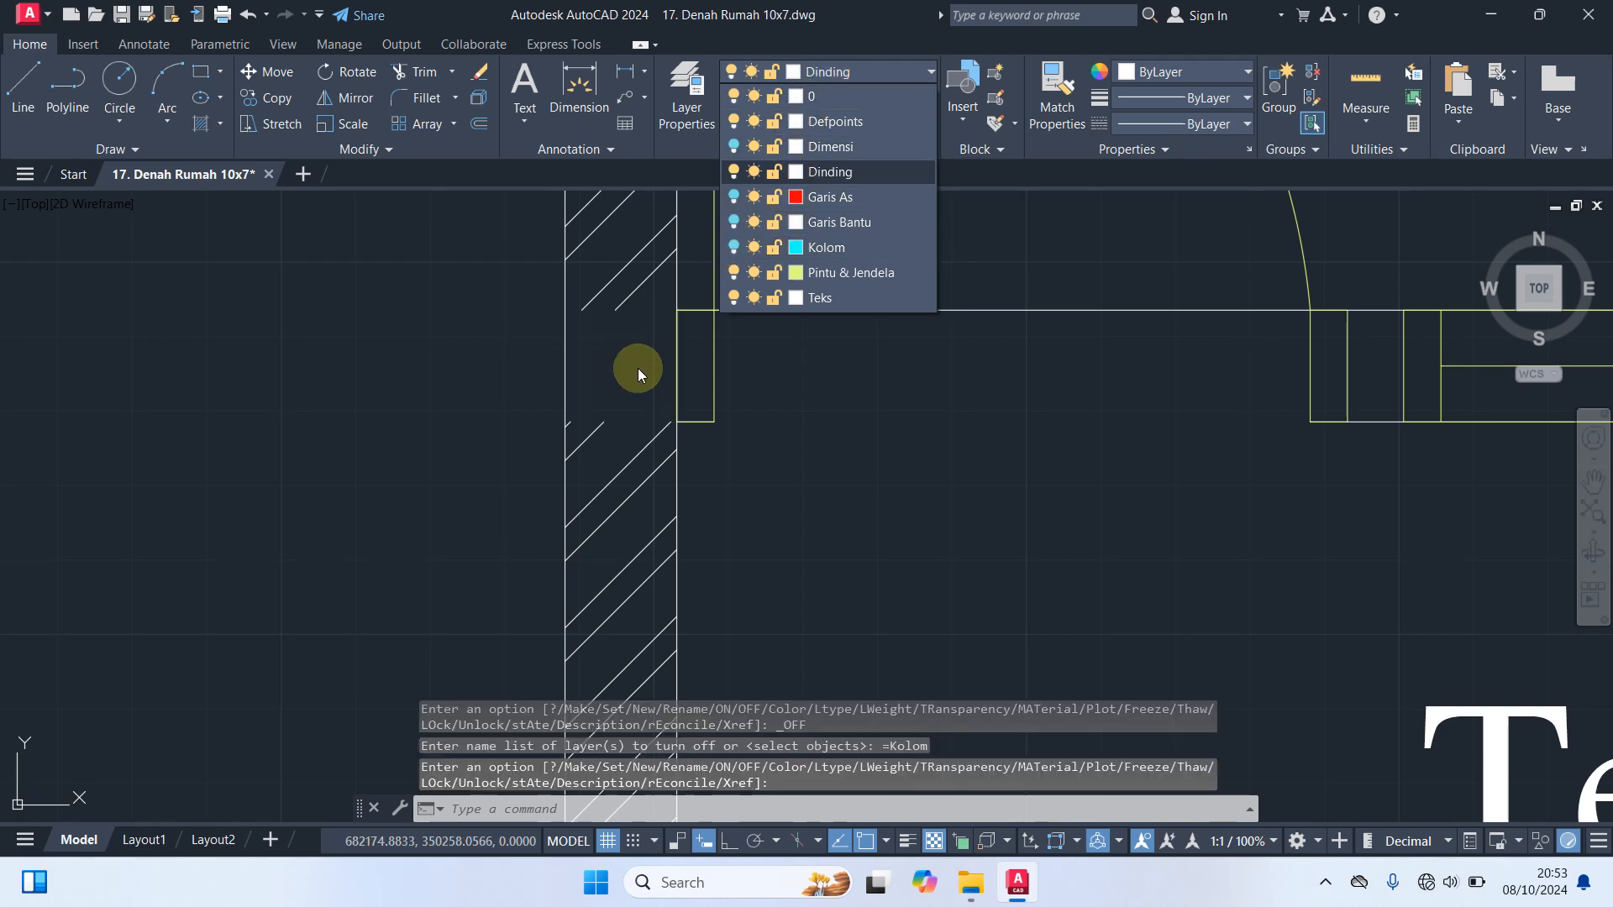
left_click(733, 246)
left_click(825, 411)
scroll(836, 441, "down", 6)
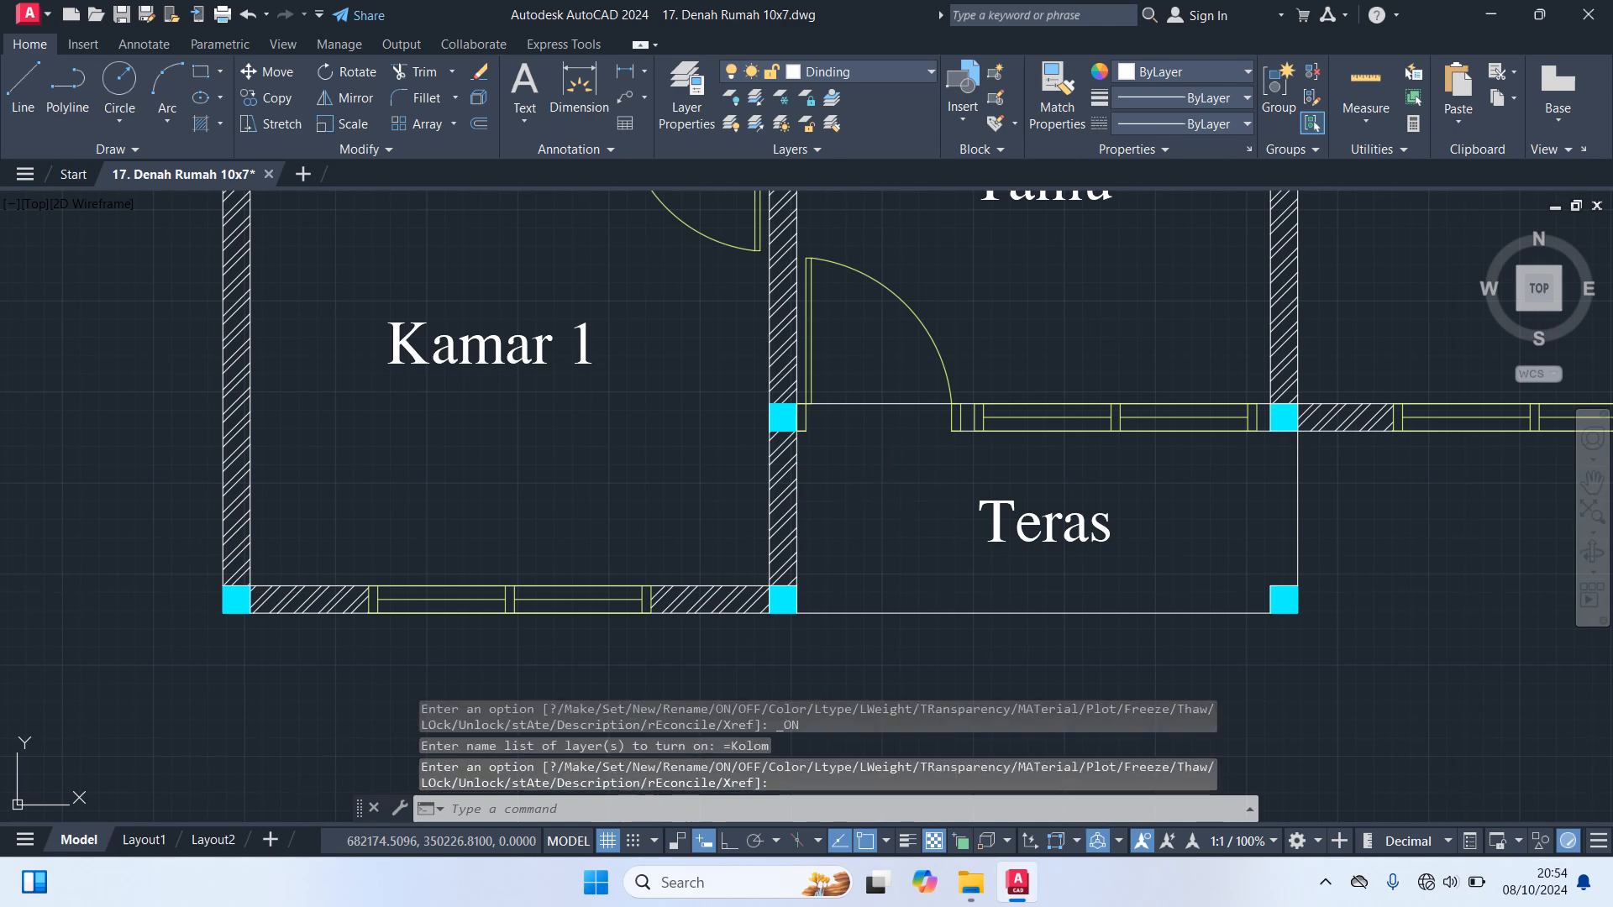
Hatch the short wall pieces on both sides of the Ruang Tamu window facing Teras and end the hatch
type("h")
key("Return")
scroll(966, 458, "up", 4)
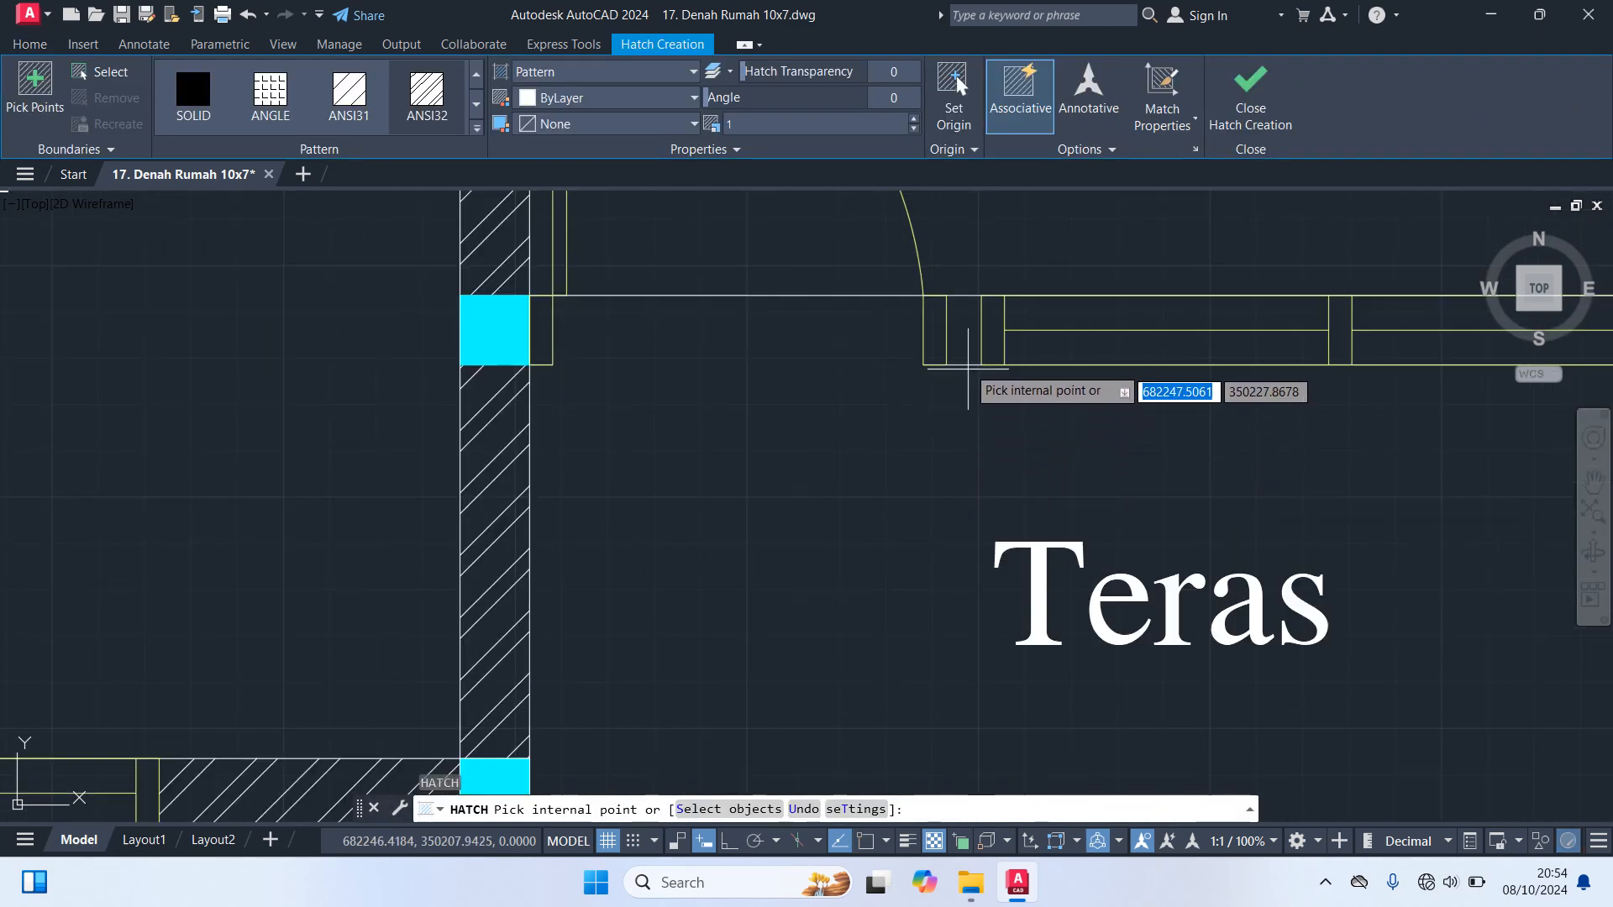
left_click(966, 357)
scroll(974, 361, "down", 4)
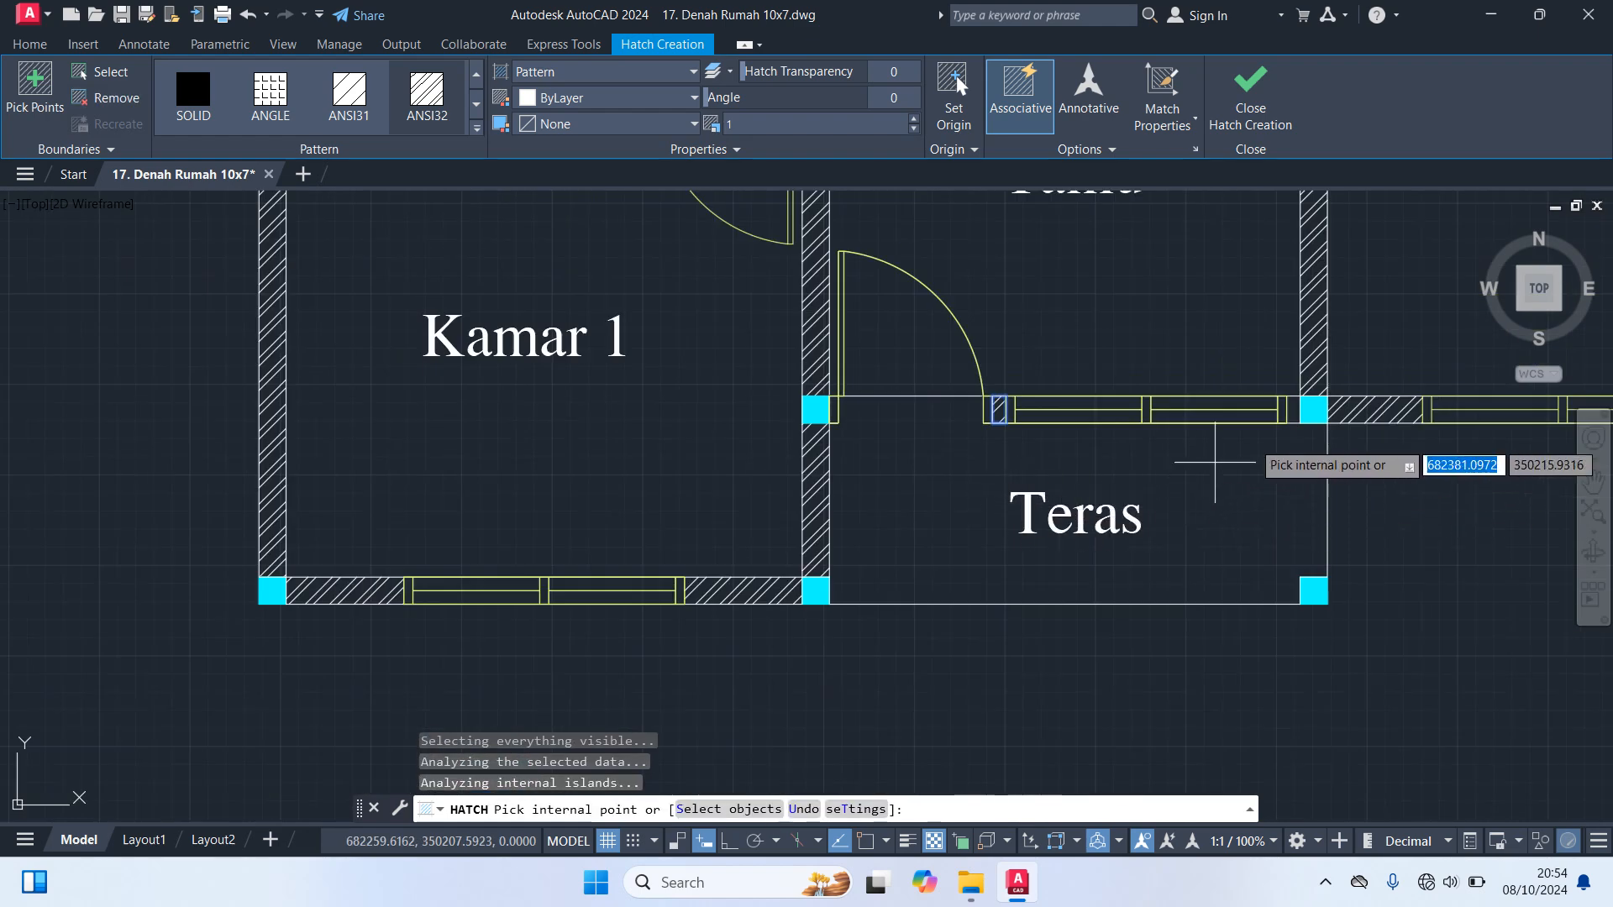
scroll(1306, 420, "up", 2)
left_click(1304, 398)
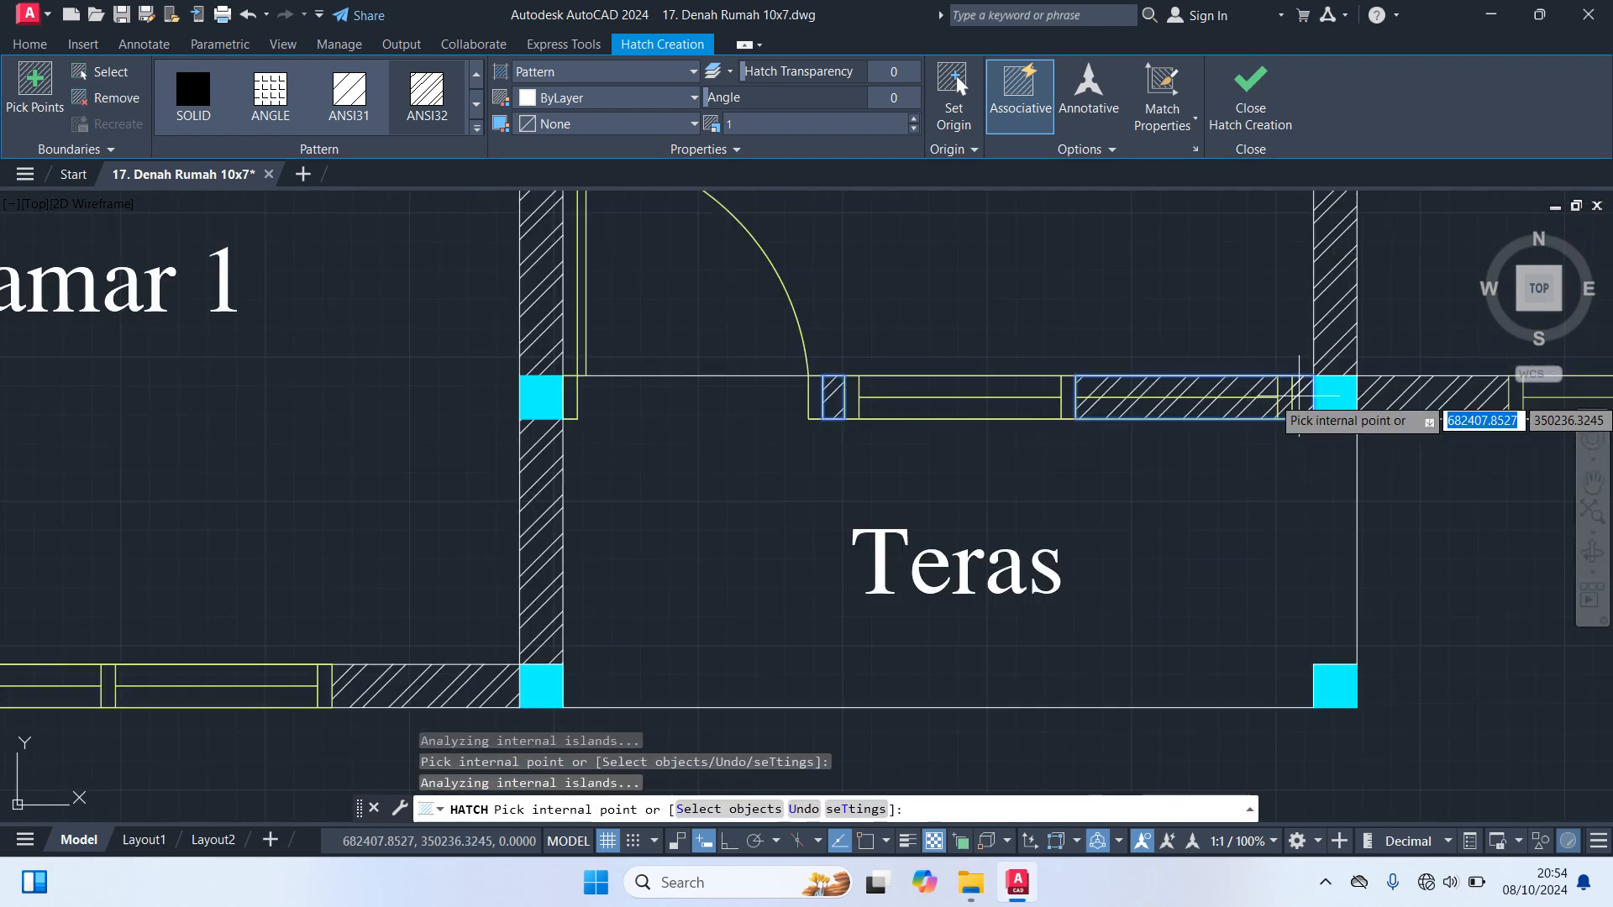
key("Escape")
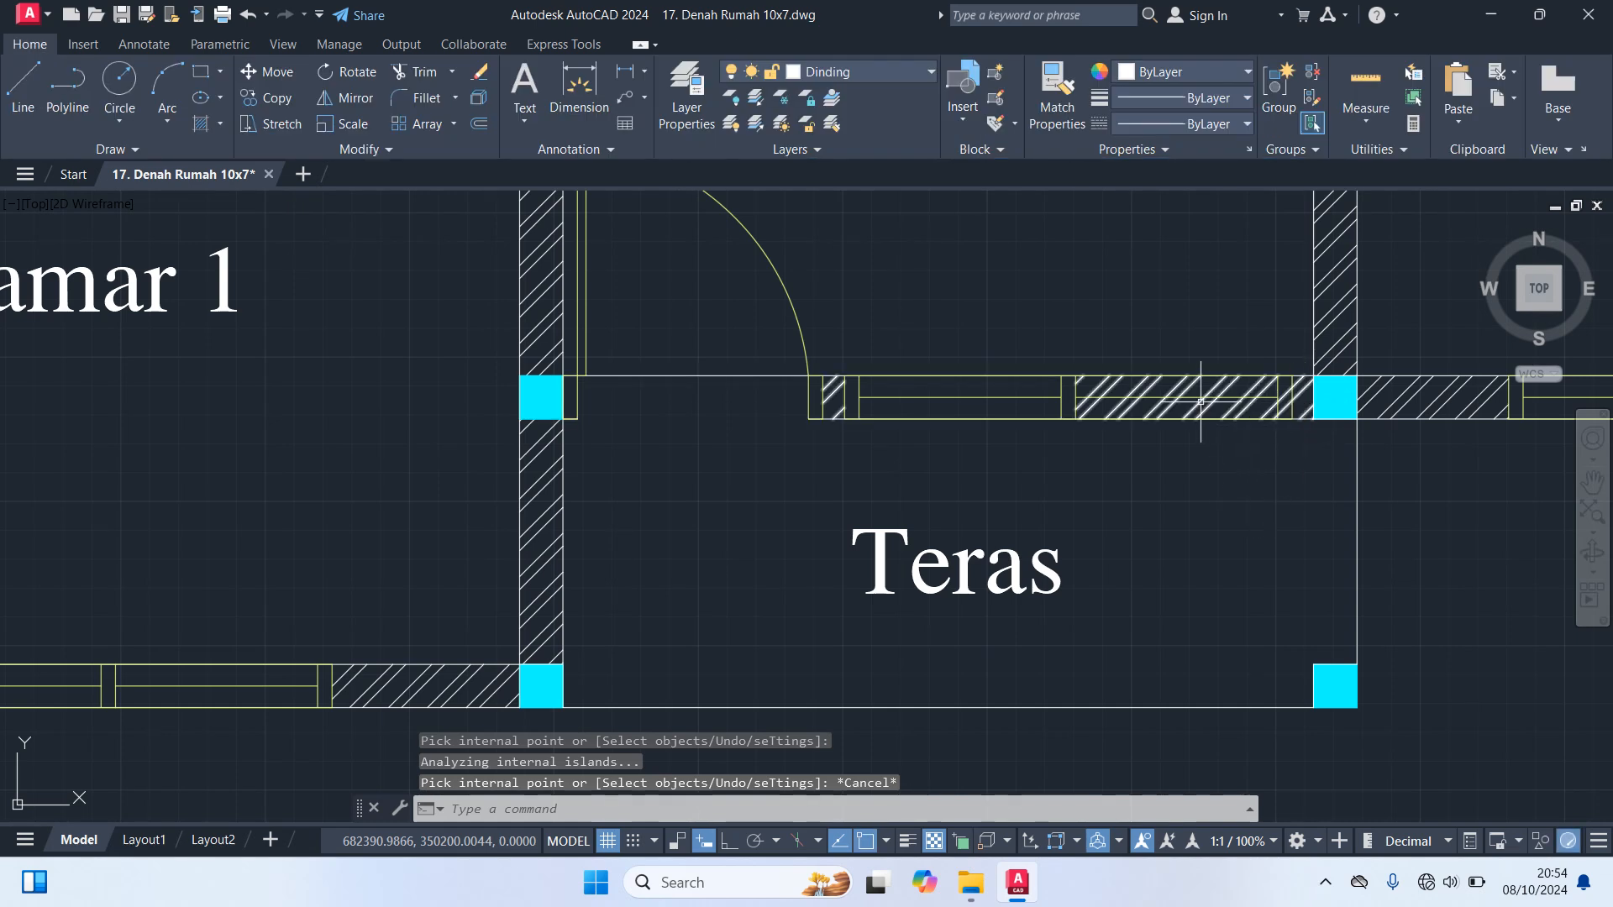
Trim away the stray hatch covering the right half of the Teras window and the wall piece beside it
type("tr")
key("Return")
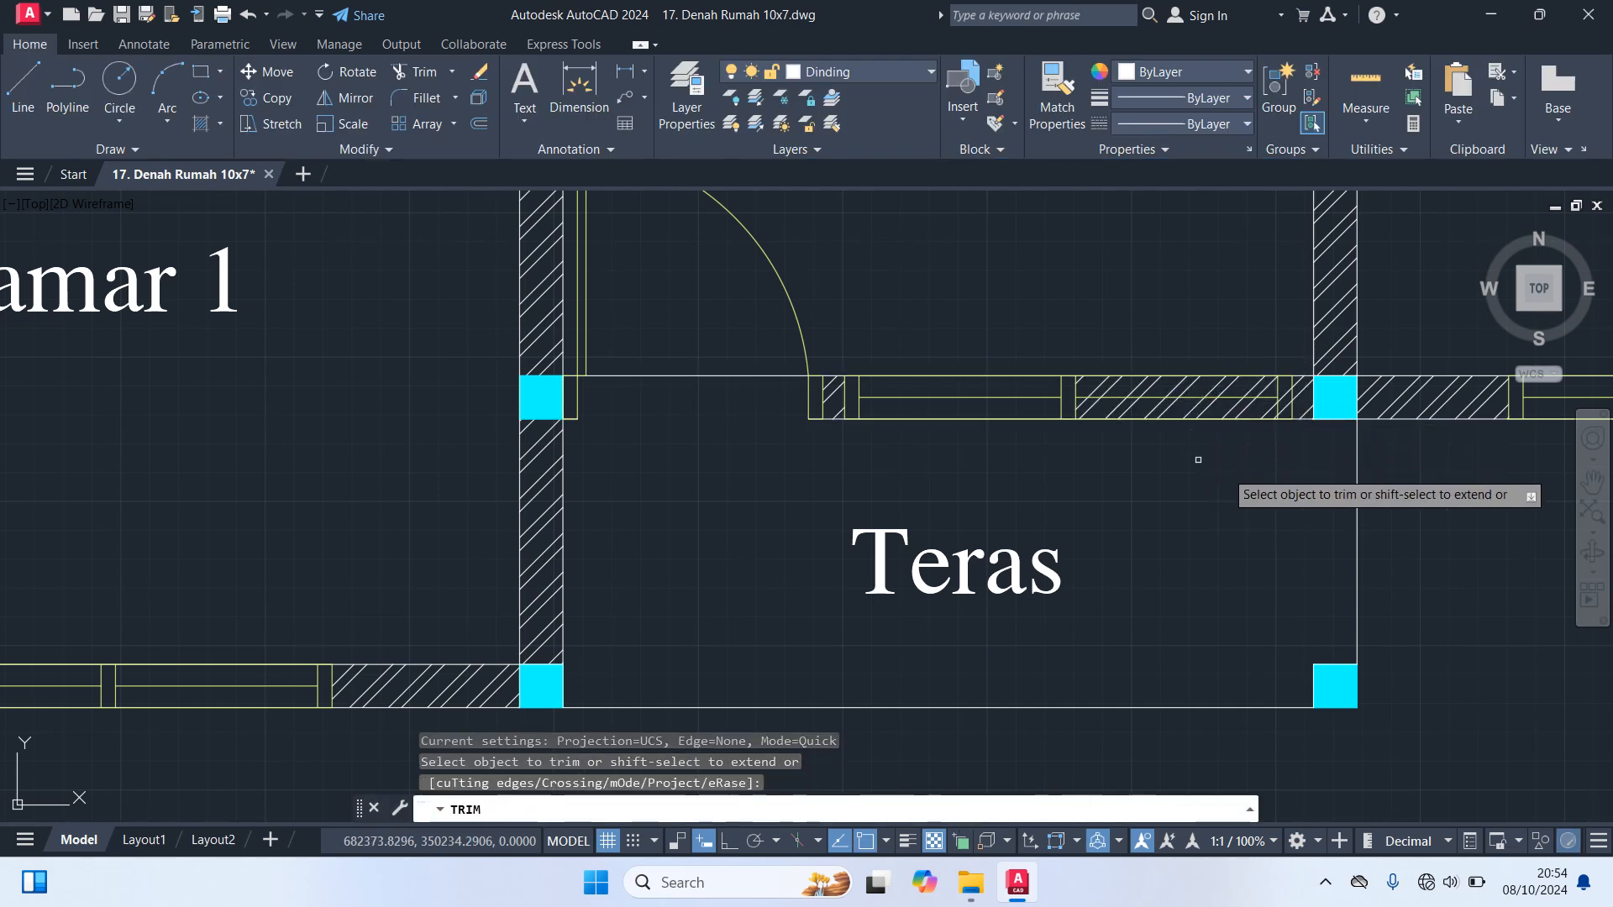
scroll(1290, 433, "up", 2)
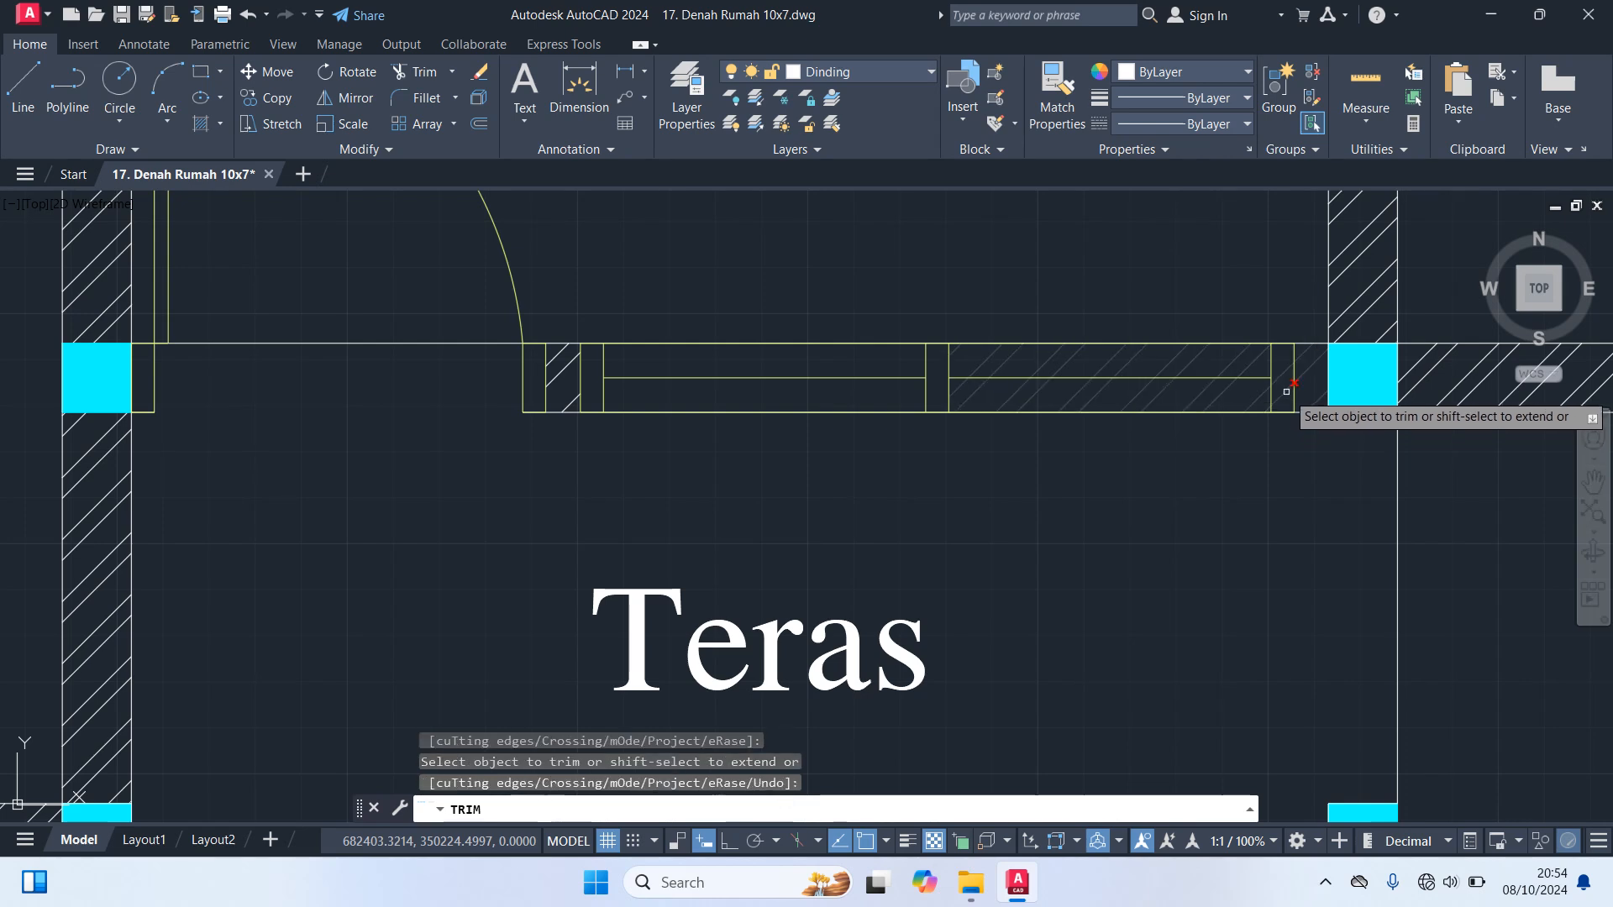
left_click(1286, 392)
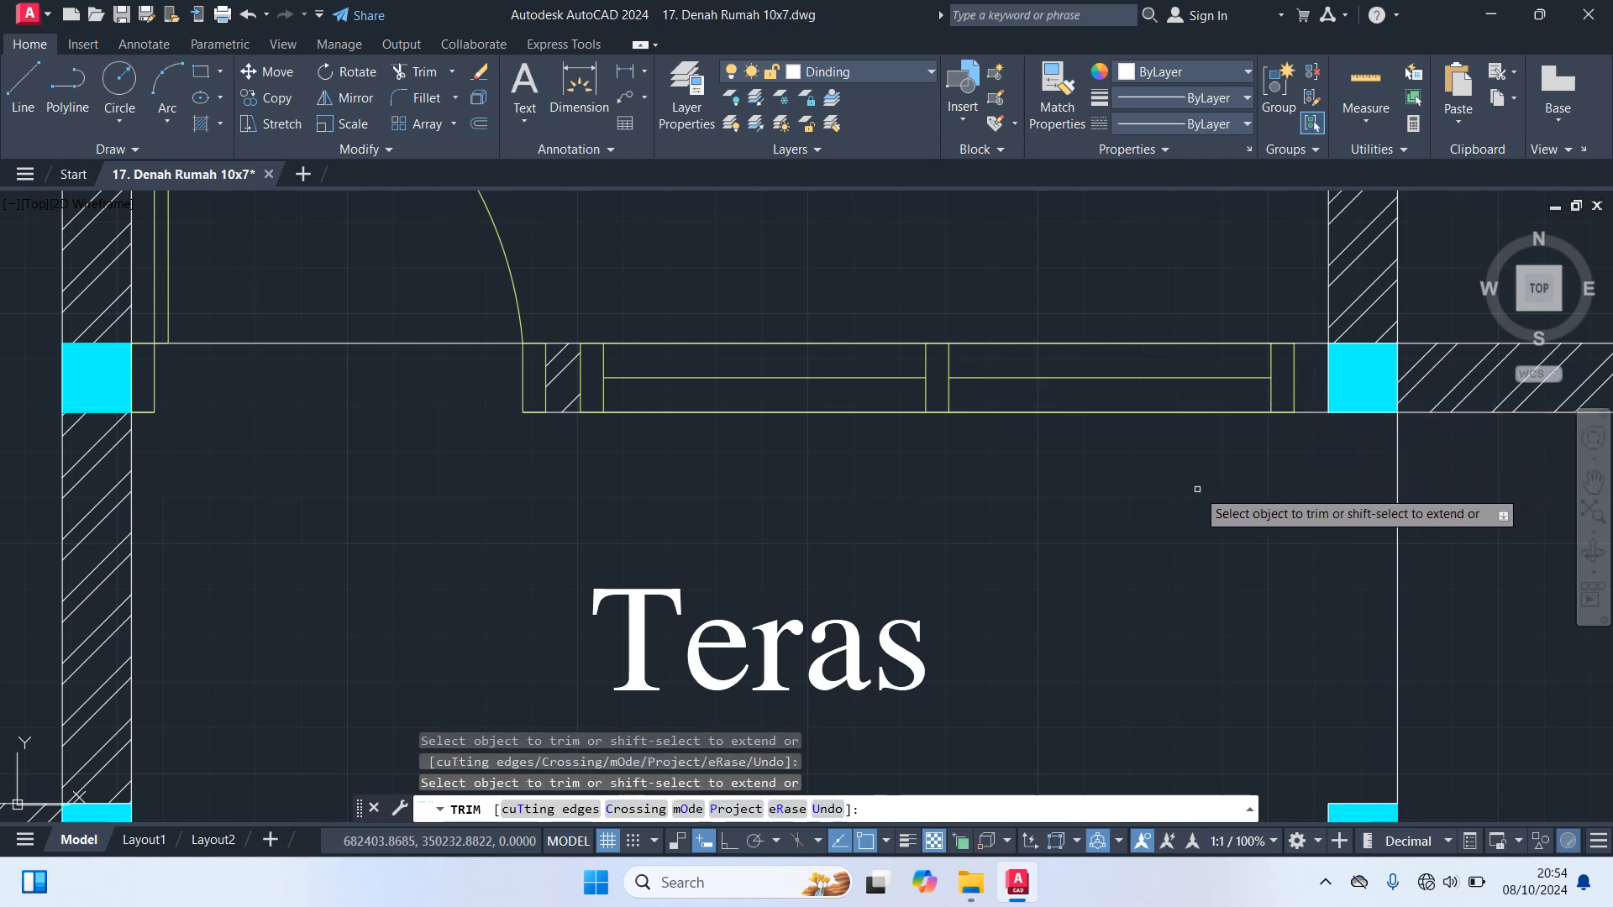
key("Escape")
Hatch only the short wall piece between the Teras window and the column at the Kamar 2 corner with ANSI32
key("Return")
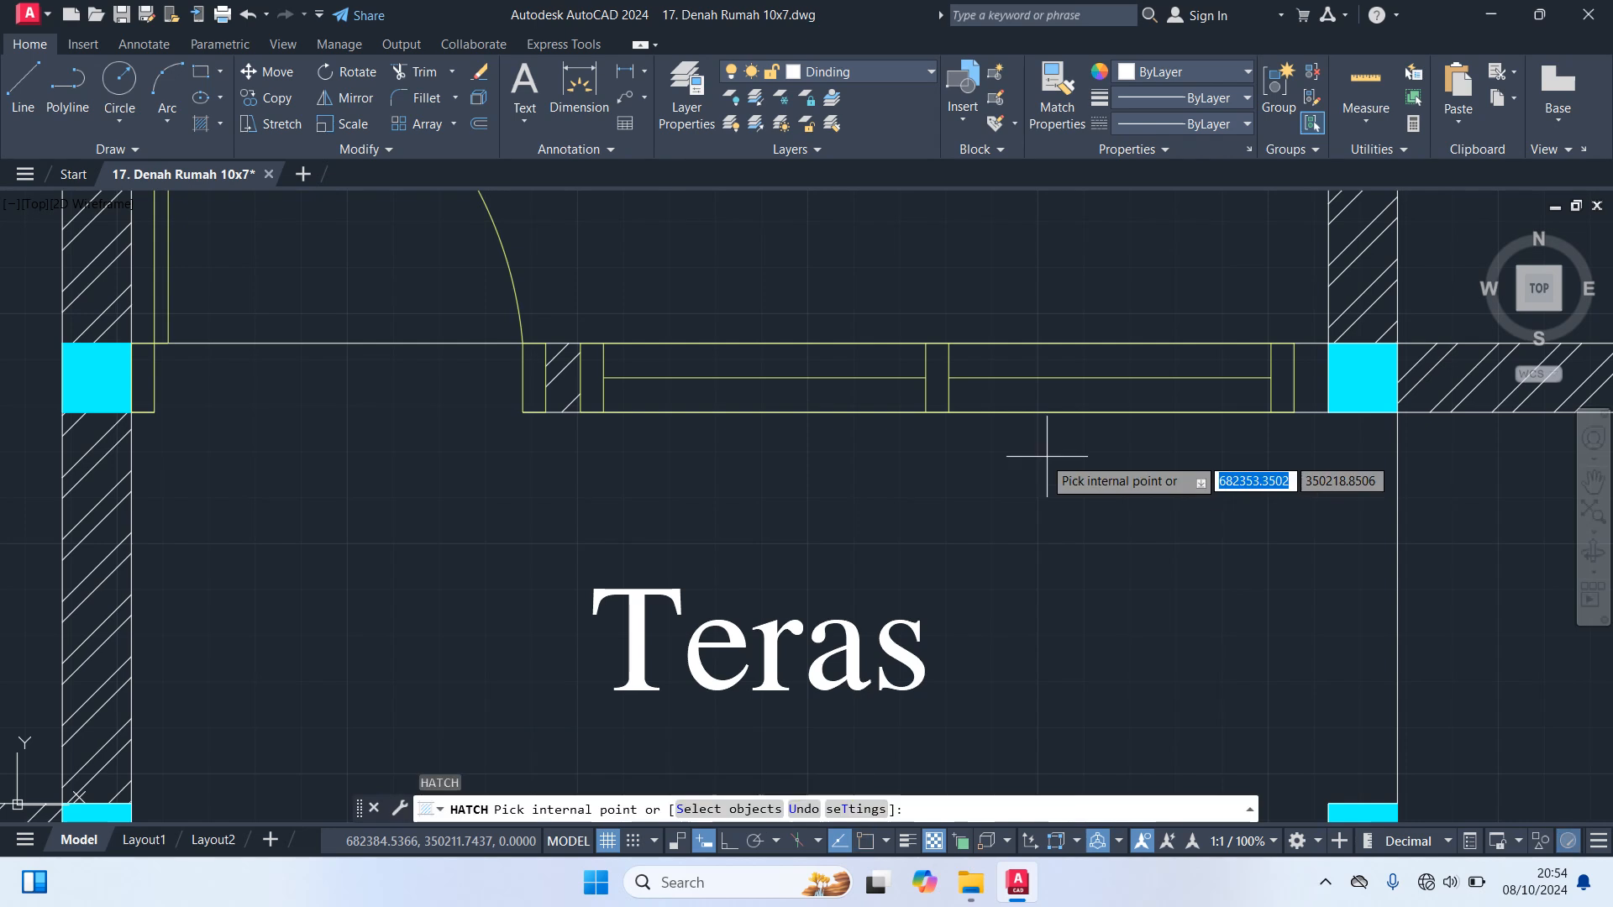
left_click(433, 118)
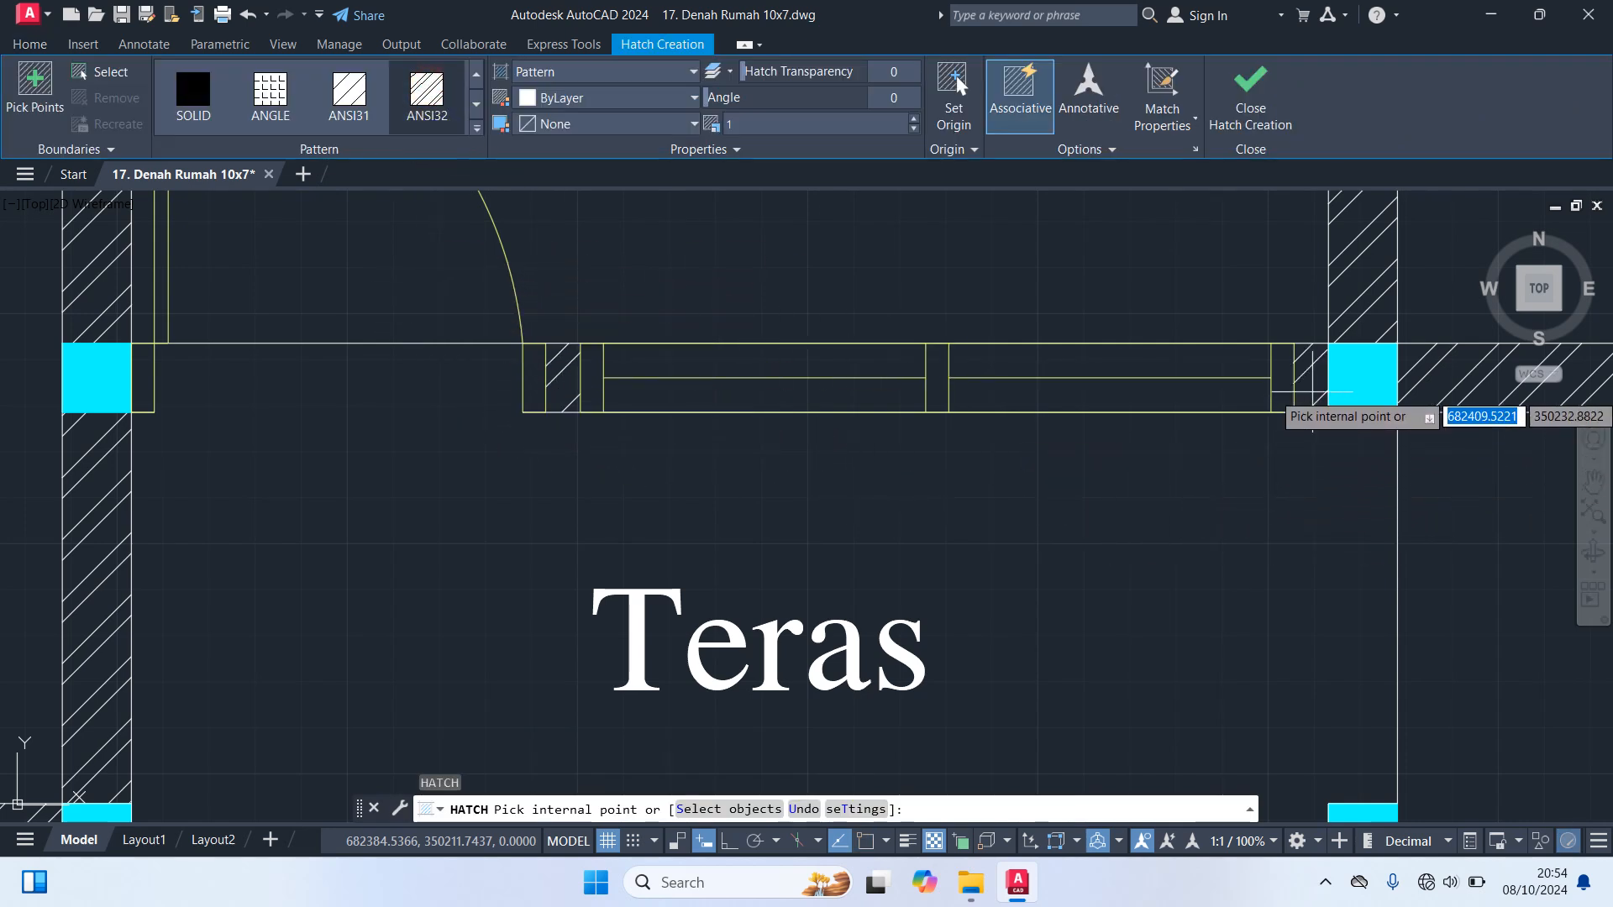
key("Escape")
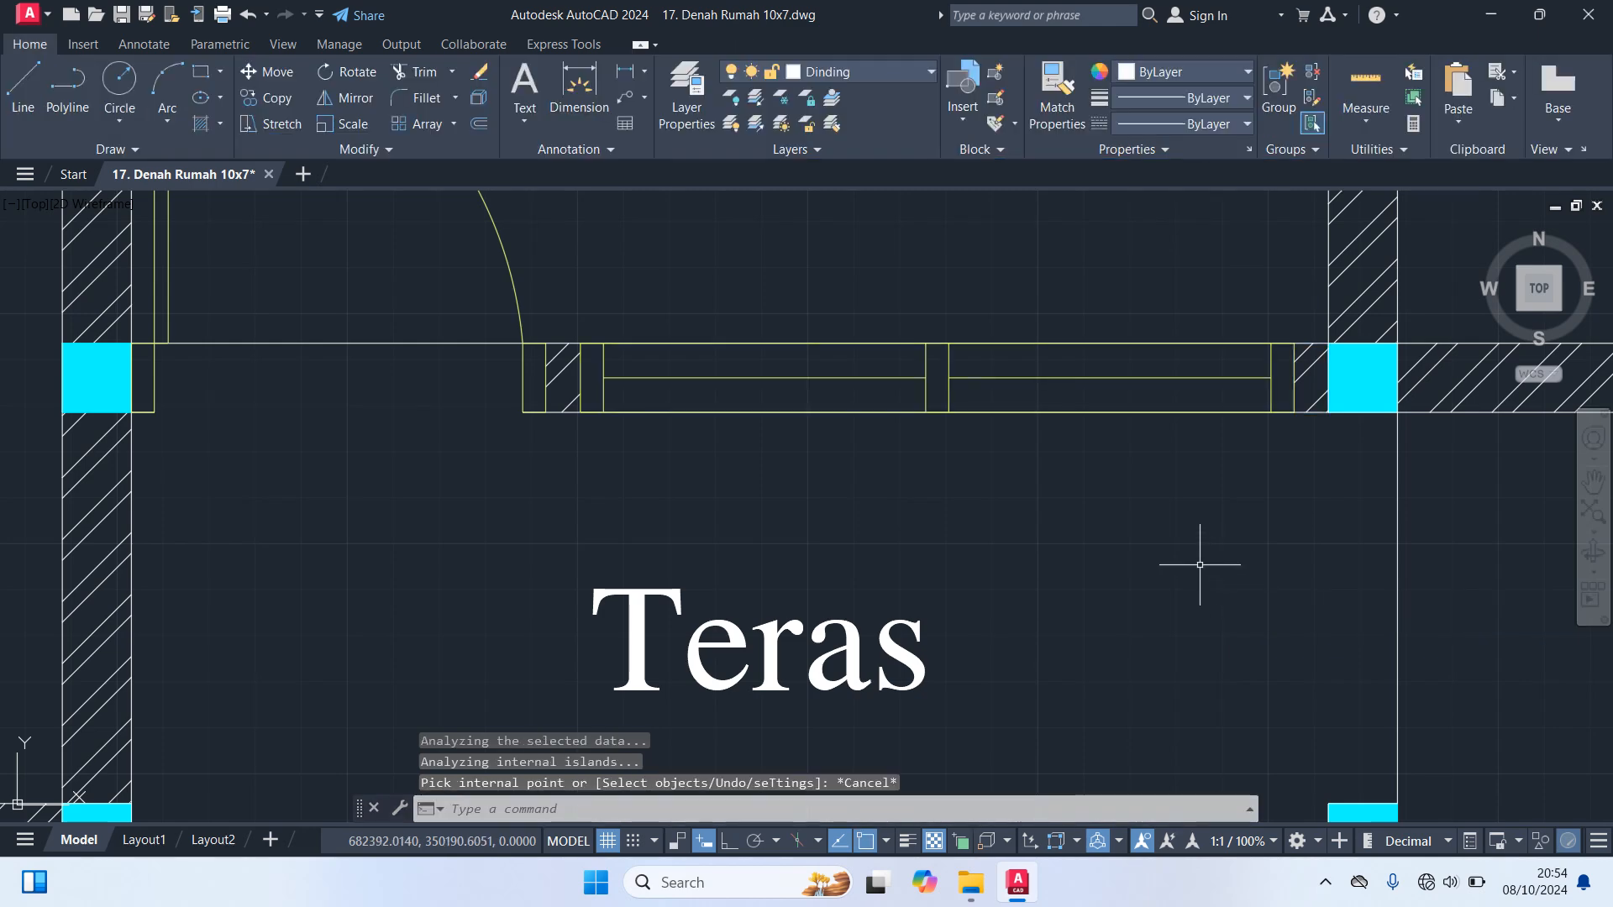
Hatch the Teras floor on the Dinding layer with the ANGLE pattern at scale 4
scroll(1200, 565, "down", 4)
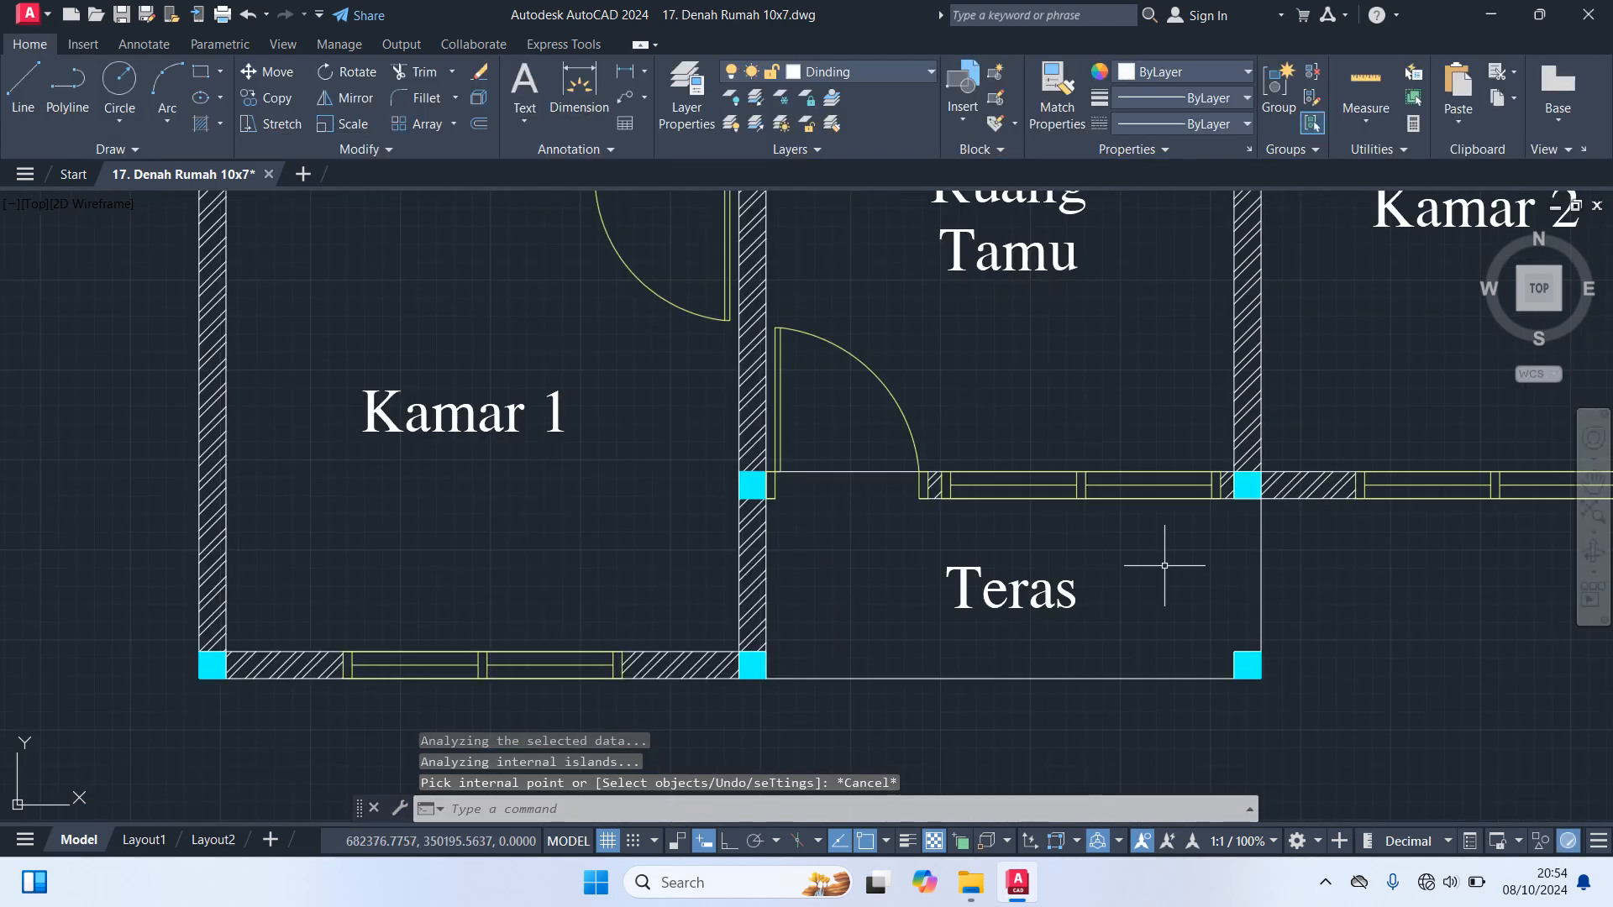
scroll(1165, 566, "down", 2)
mouse_move(1458, 583)
middle_mouse_down()
mouse_move(1188, 720)
mouse_move(1128, 815)
middle_mouse_up()
scroll(1134, 584, "down", 2)
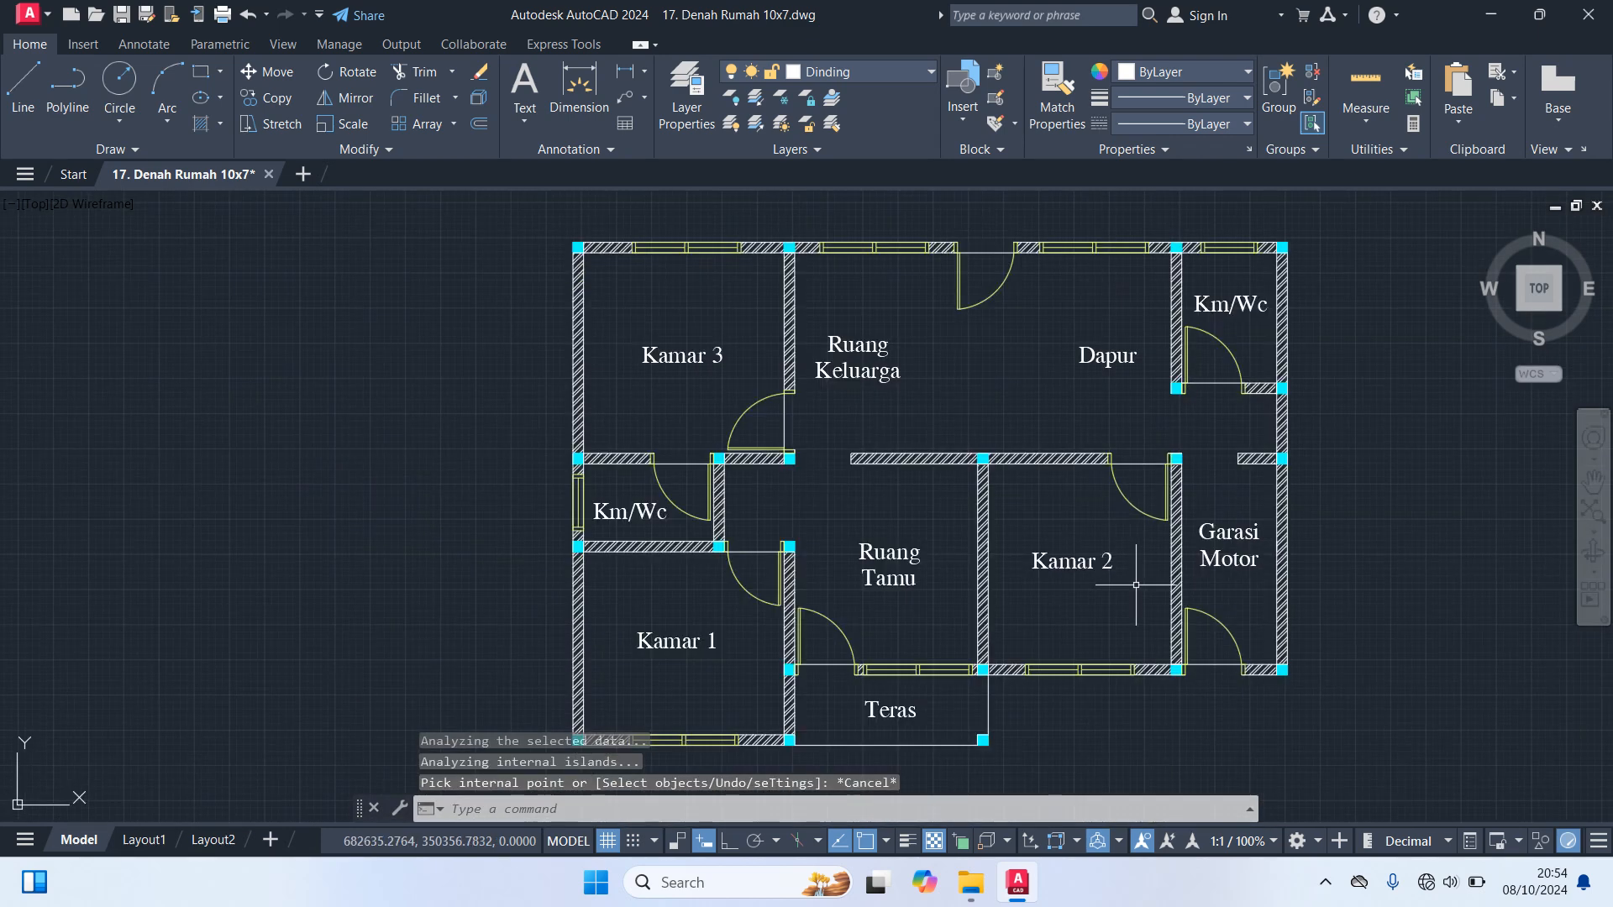
middle_click_drag(1129, 712, 1150, 540)
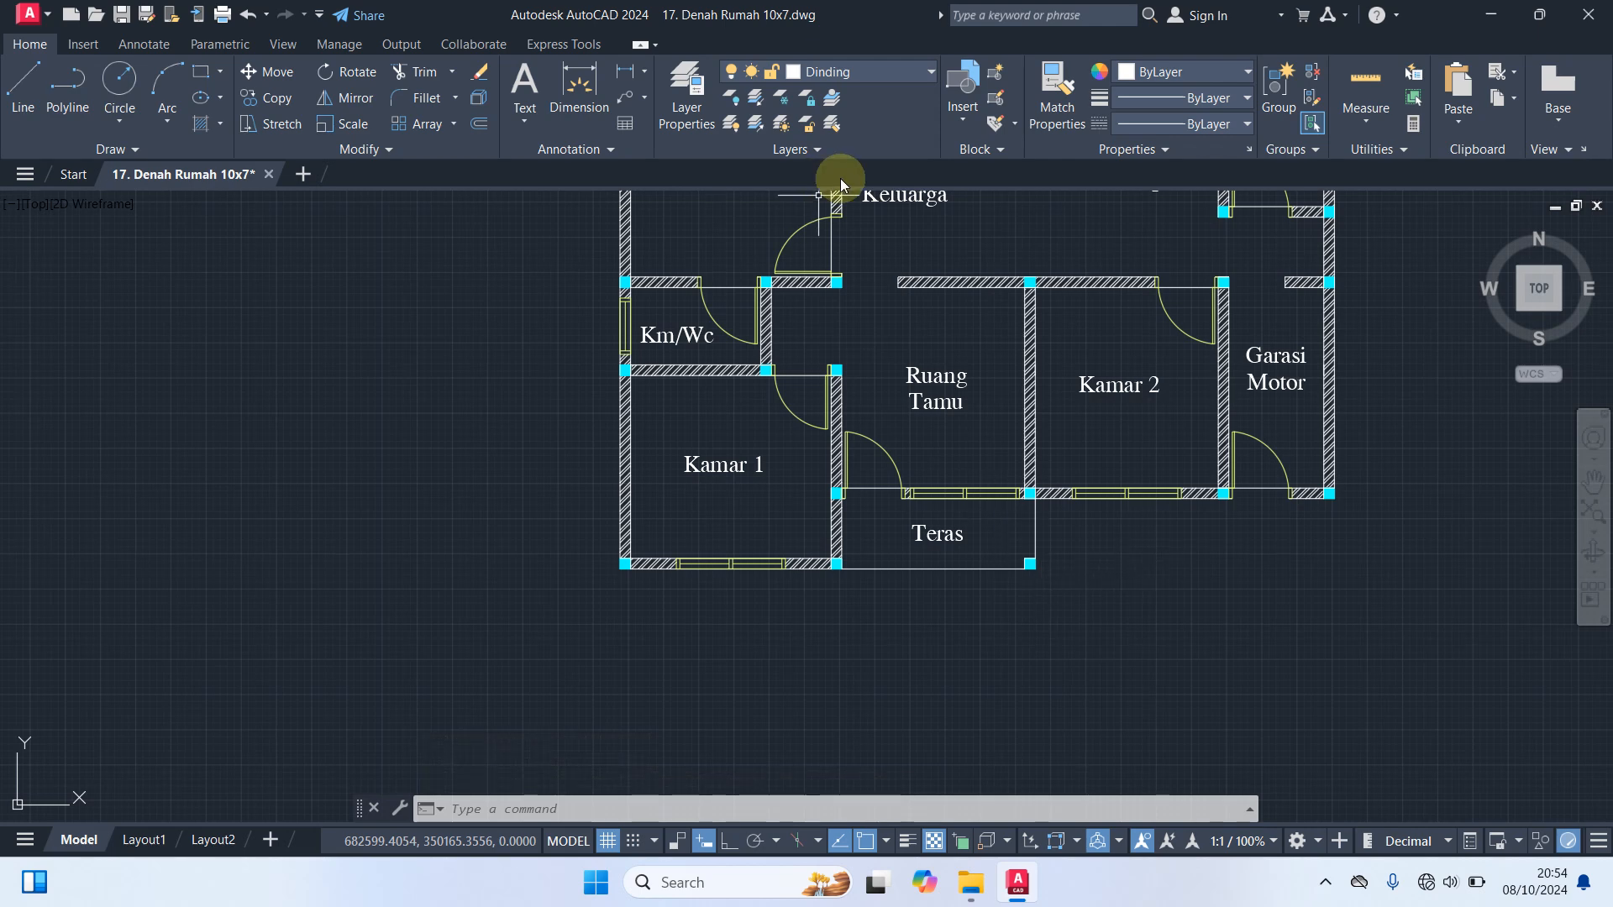
left_click(870, 74)
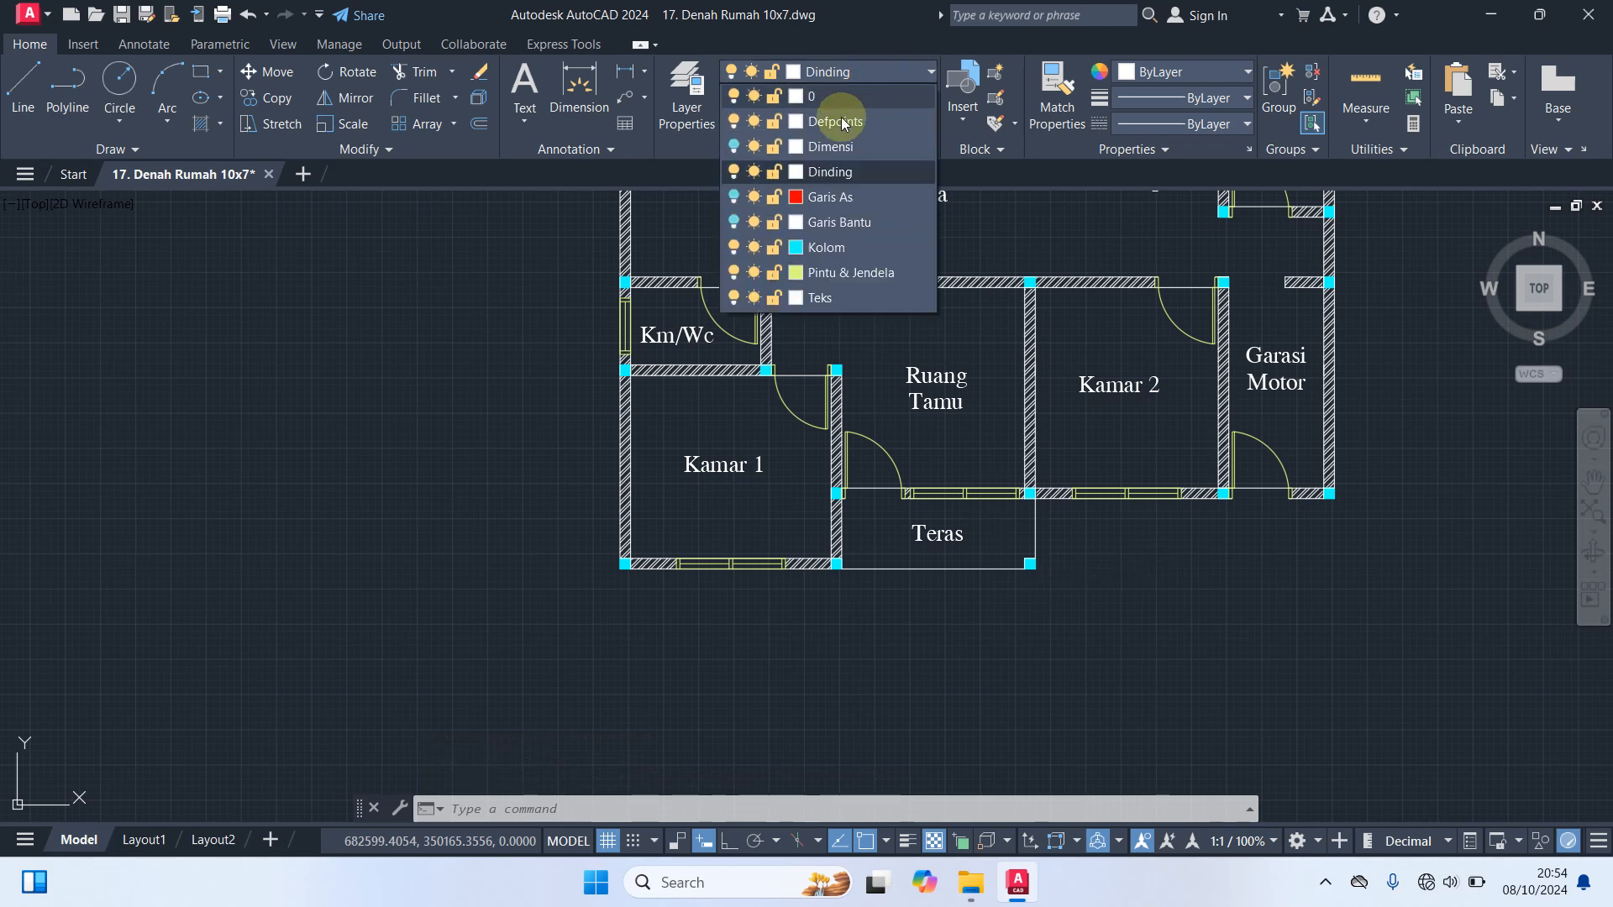
left_click(835, 169)
type("h")
key("Return")
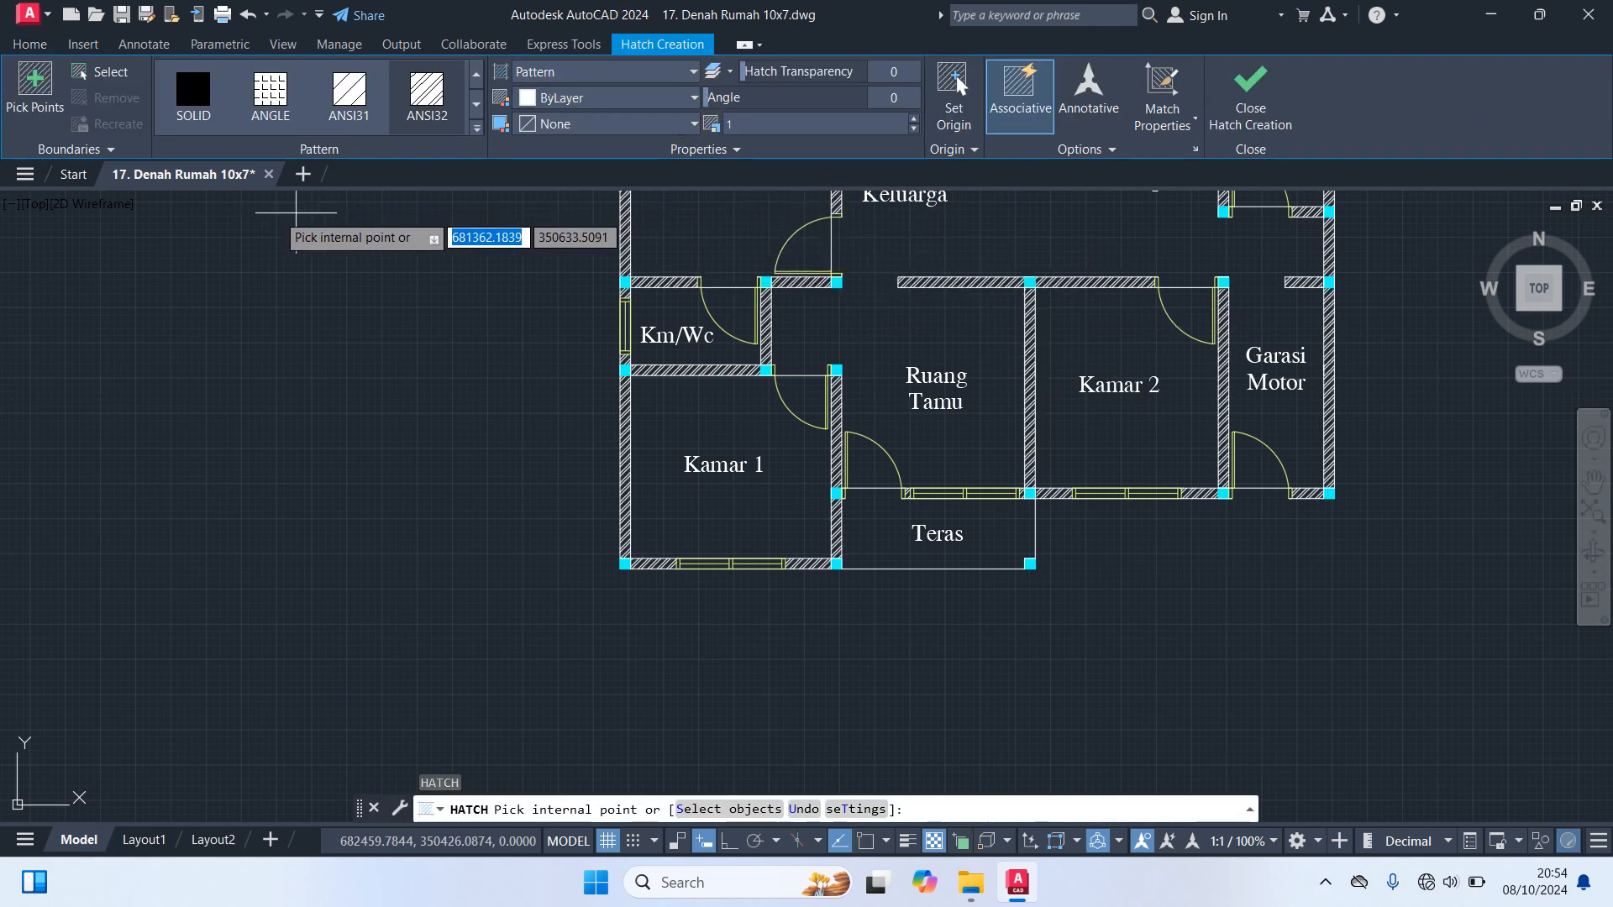
left_click(280, 115)
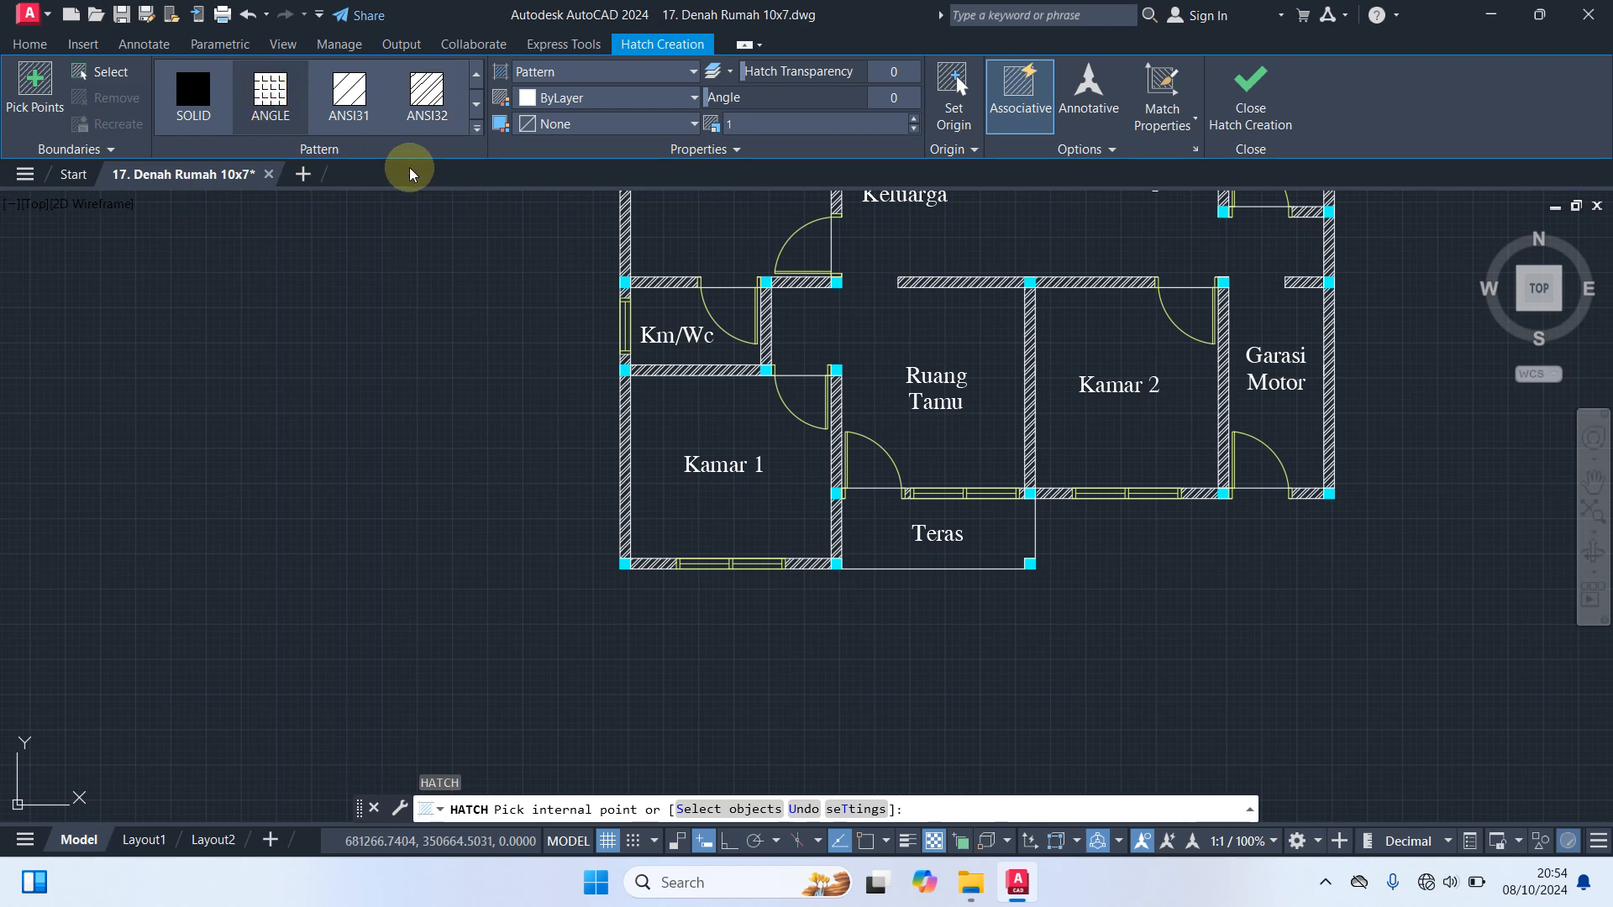
left_click(477, 130)
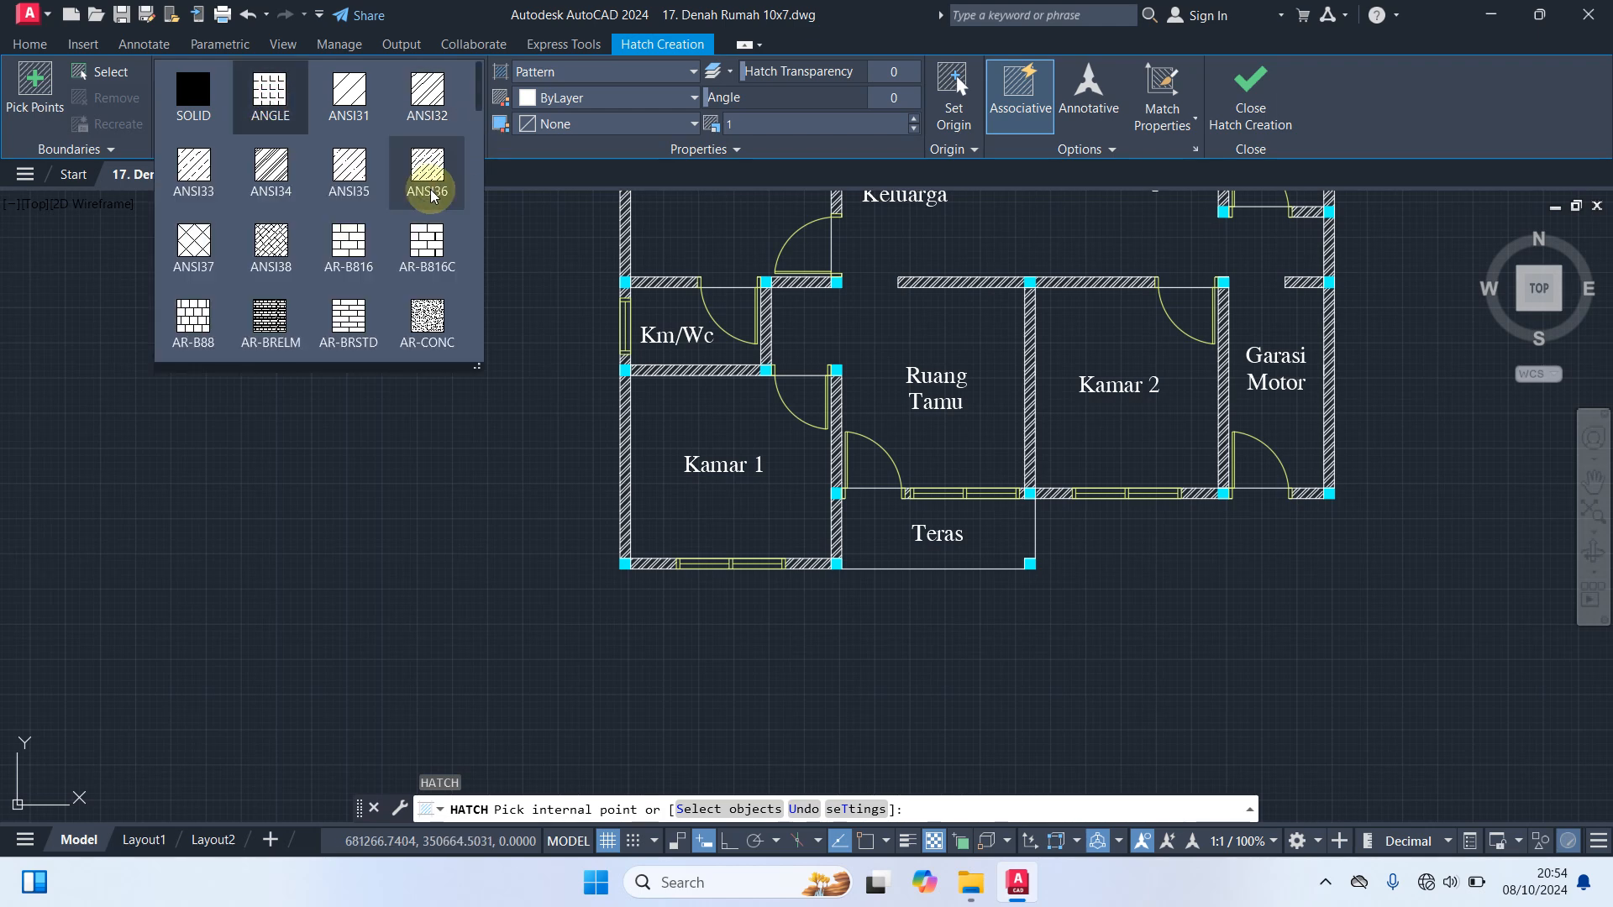
left_click(282, 105)
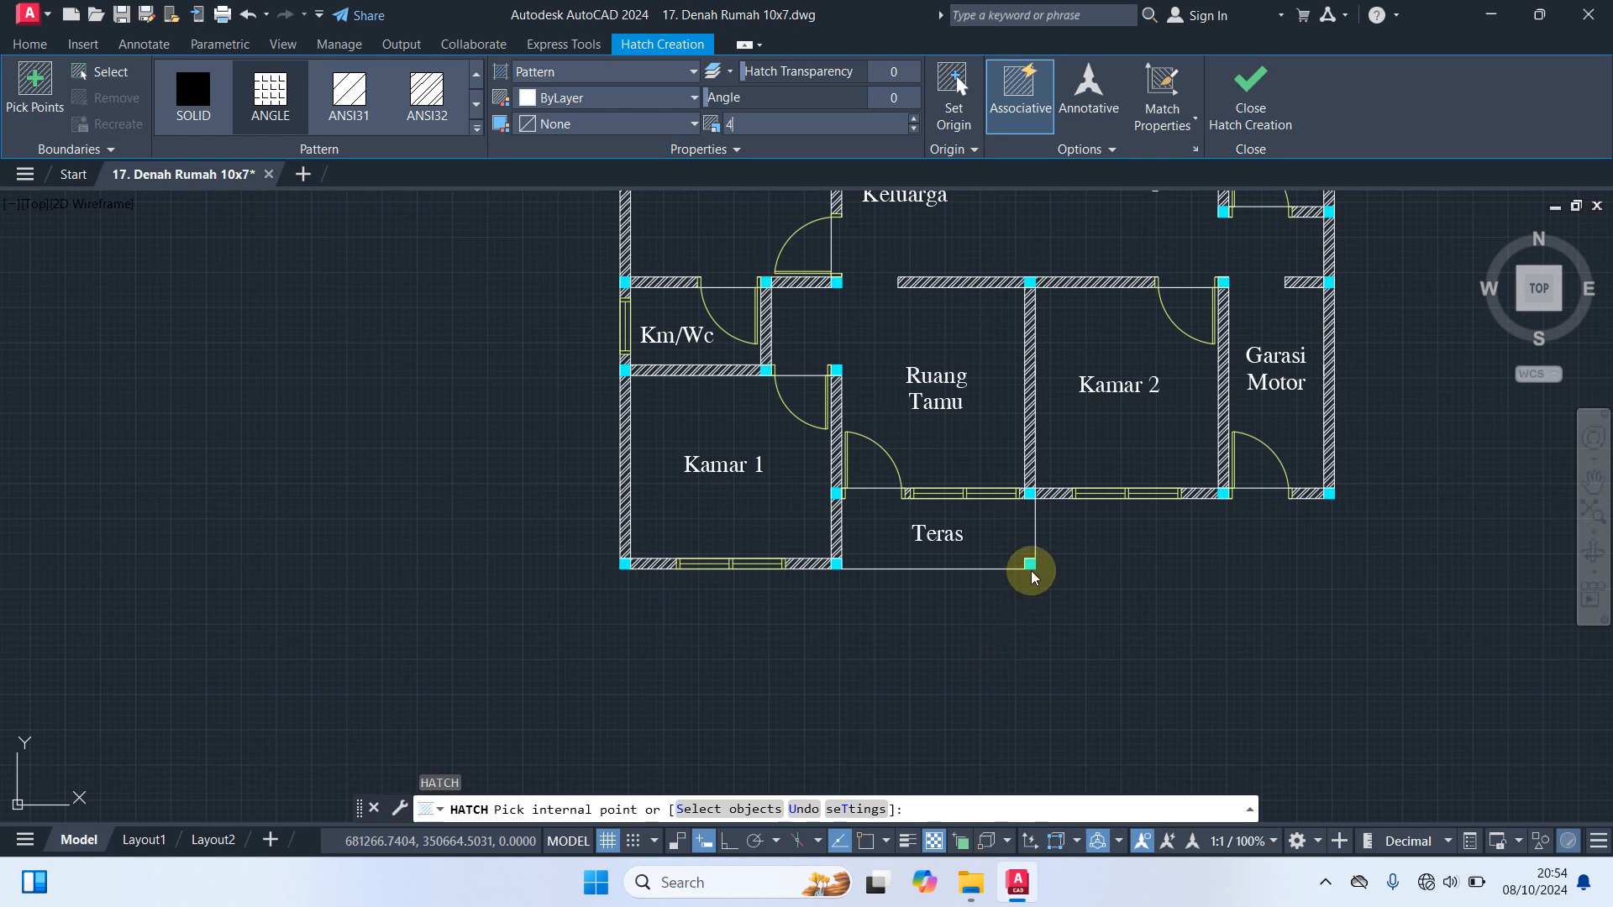
left_click(871, 535)
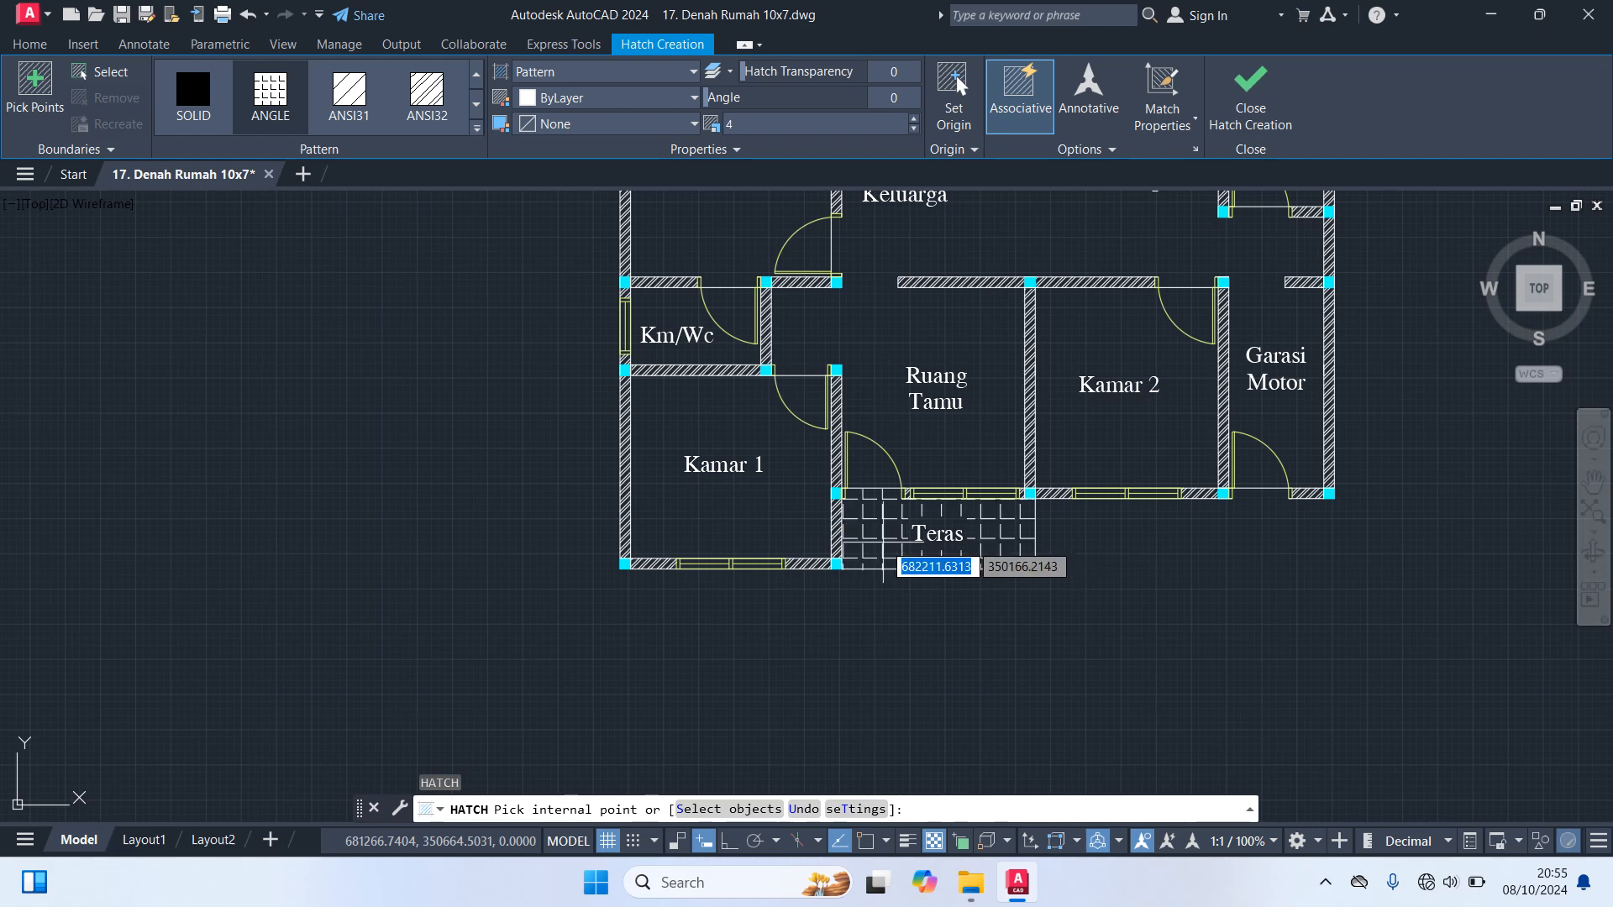
left_click(884, 566)
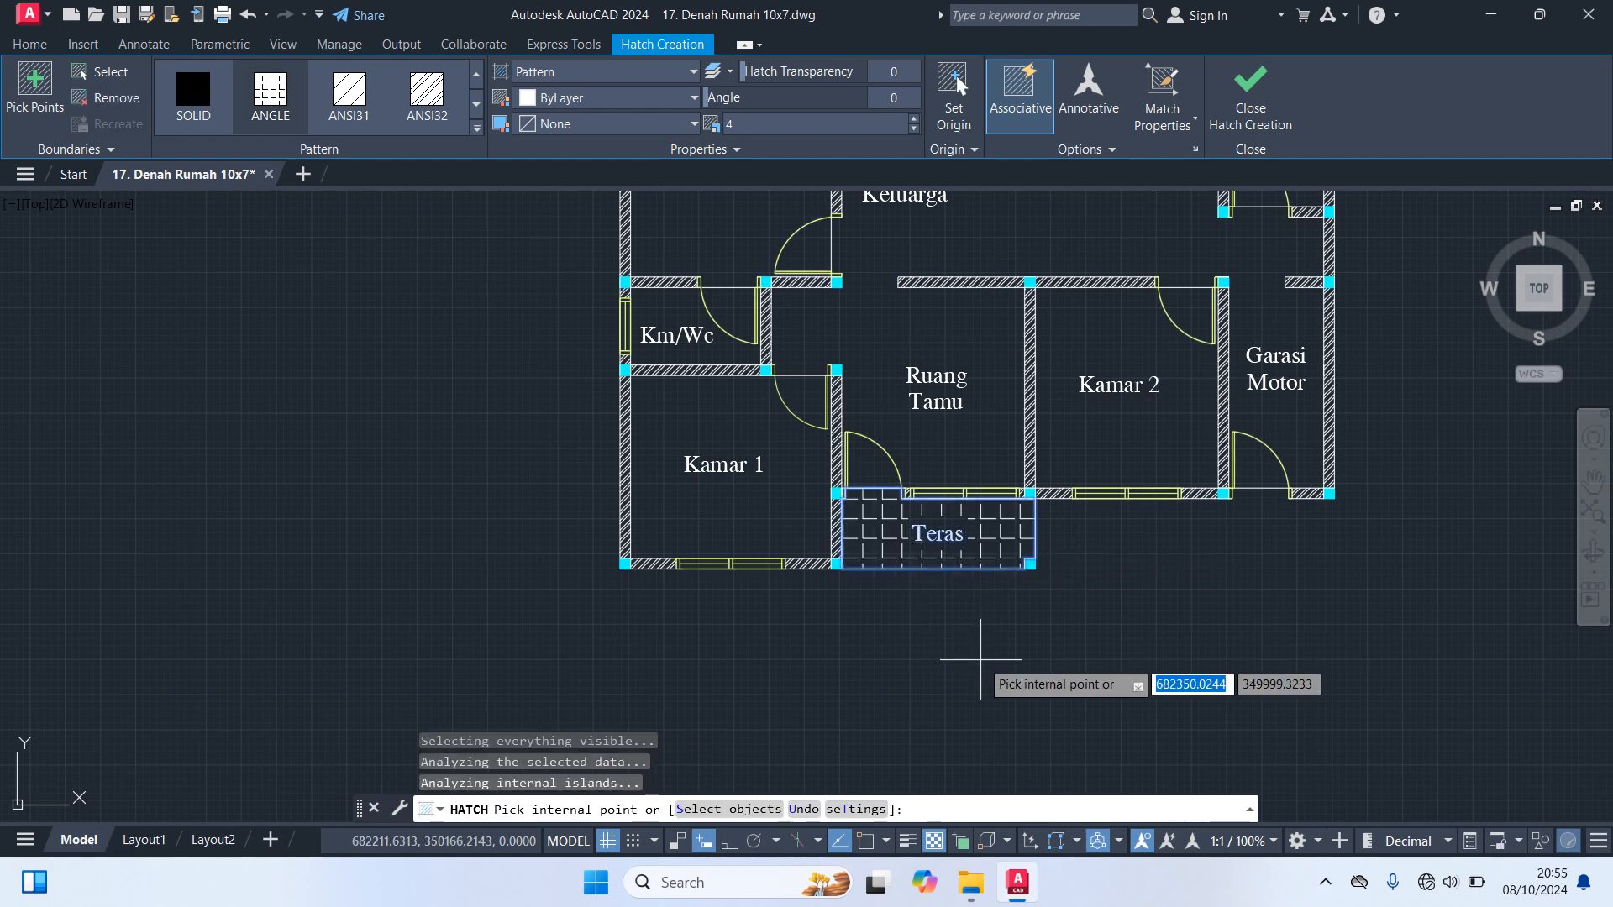
key("Return")
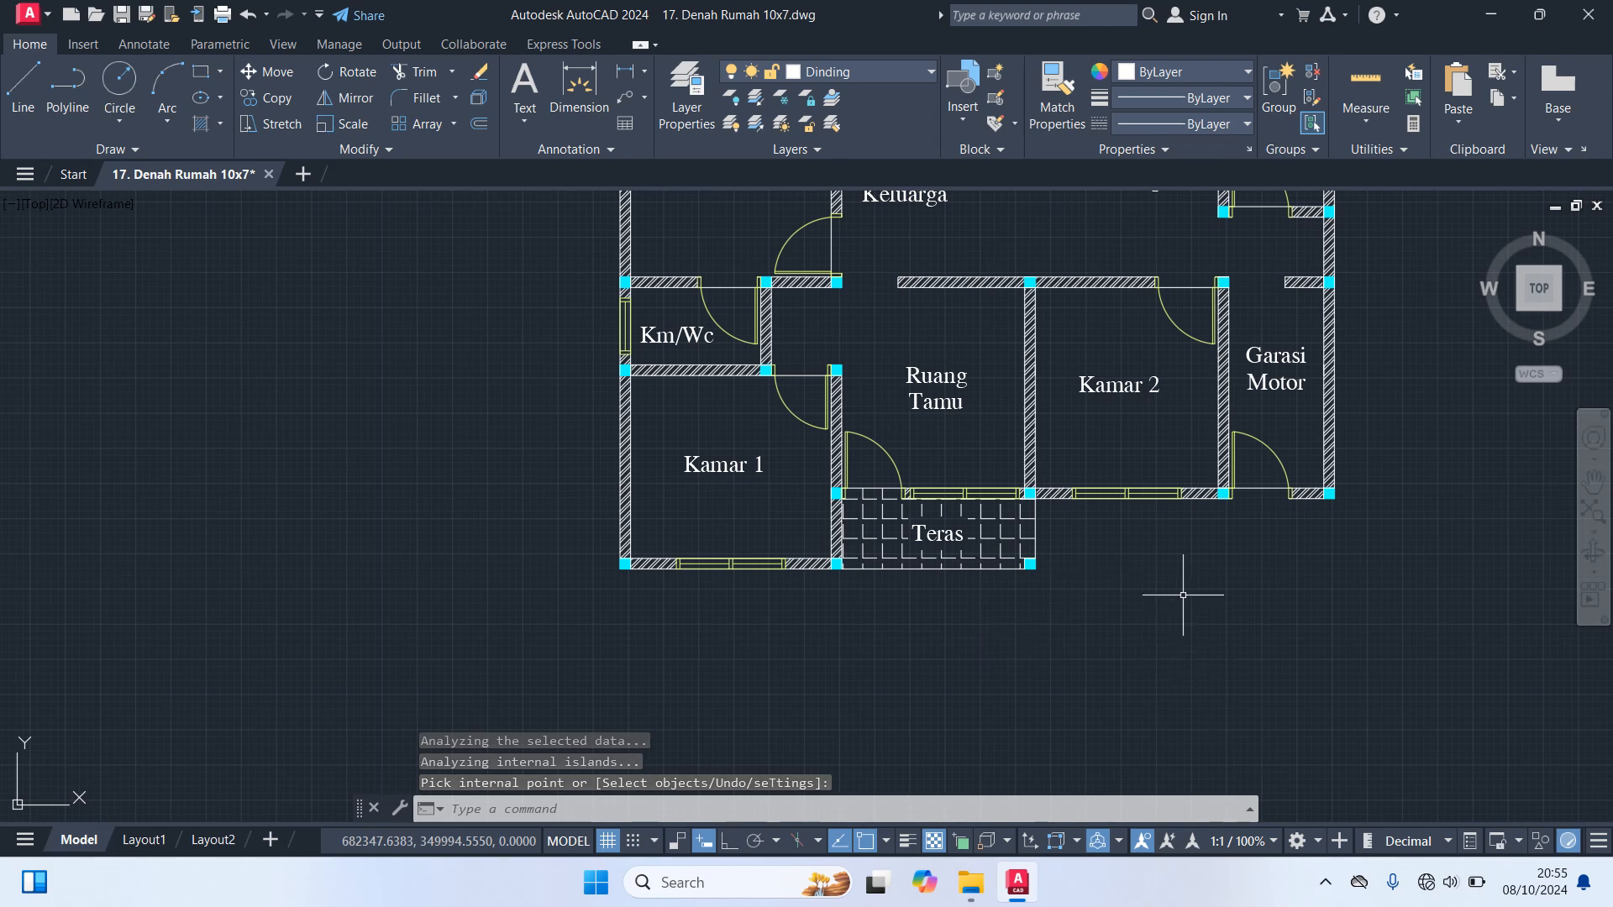
middle_click_drag(1181, 595, 1173, 748)
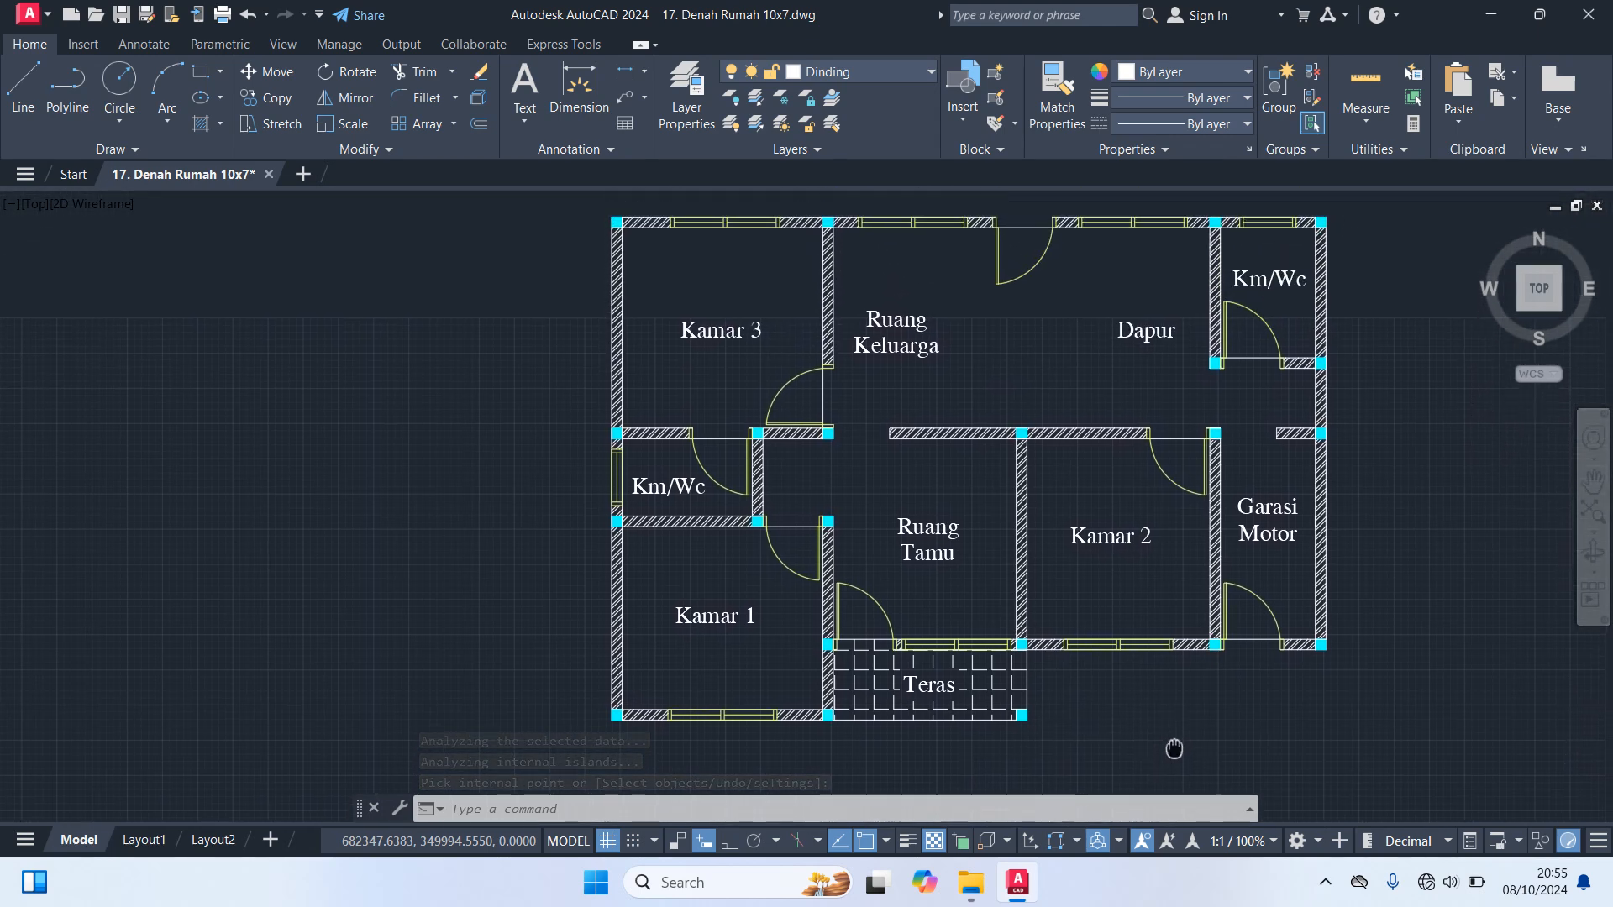
Turn on the Dimensi and Garis As layers while leaving the Garis Bantu layer off
left_click(835, 77)
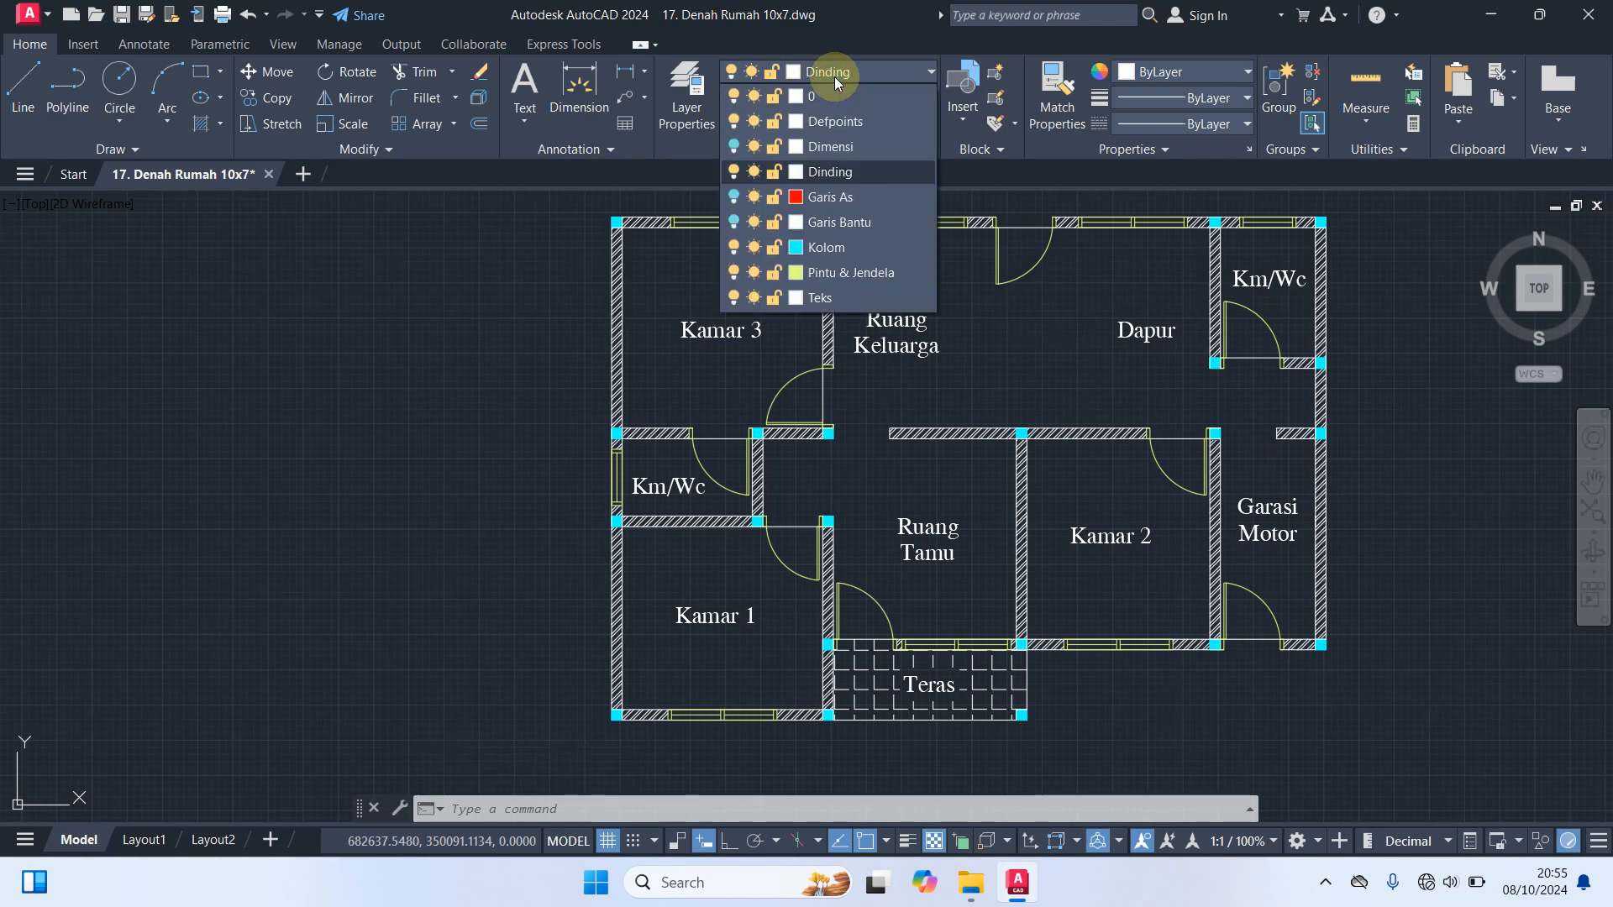
left_click(734, 147)
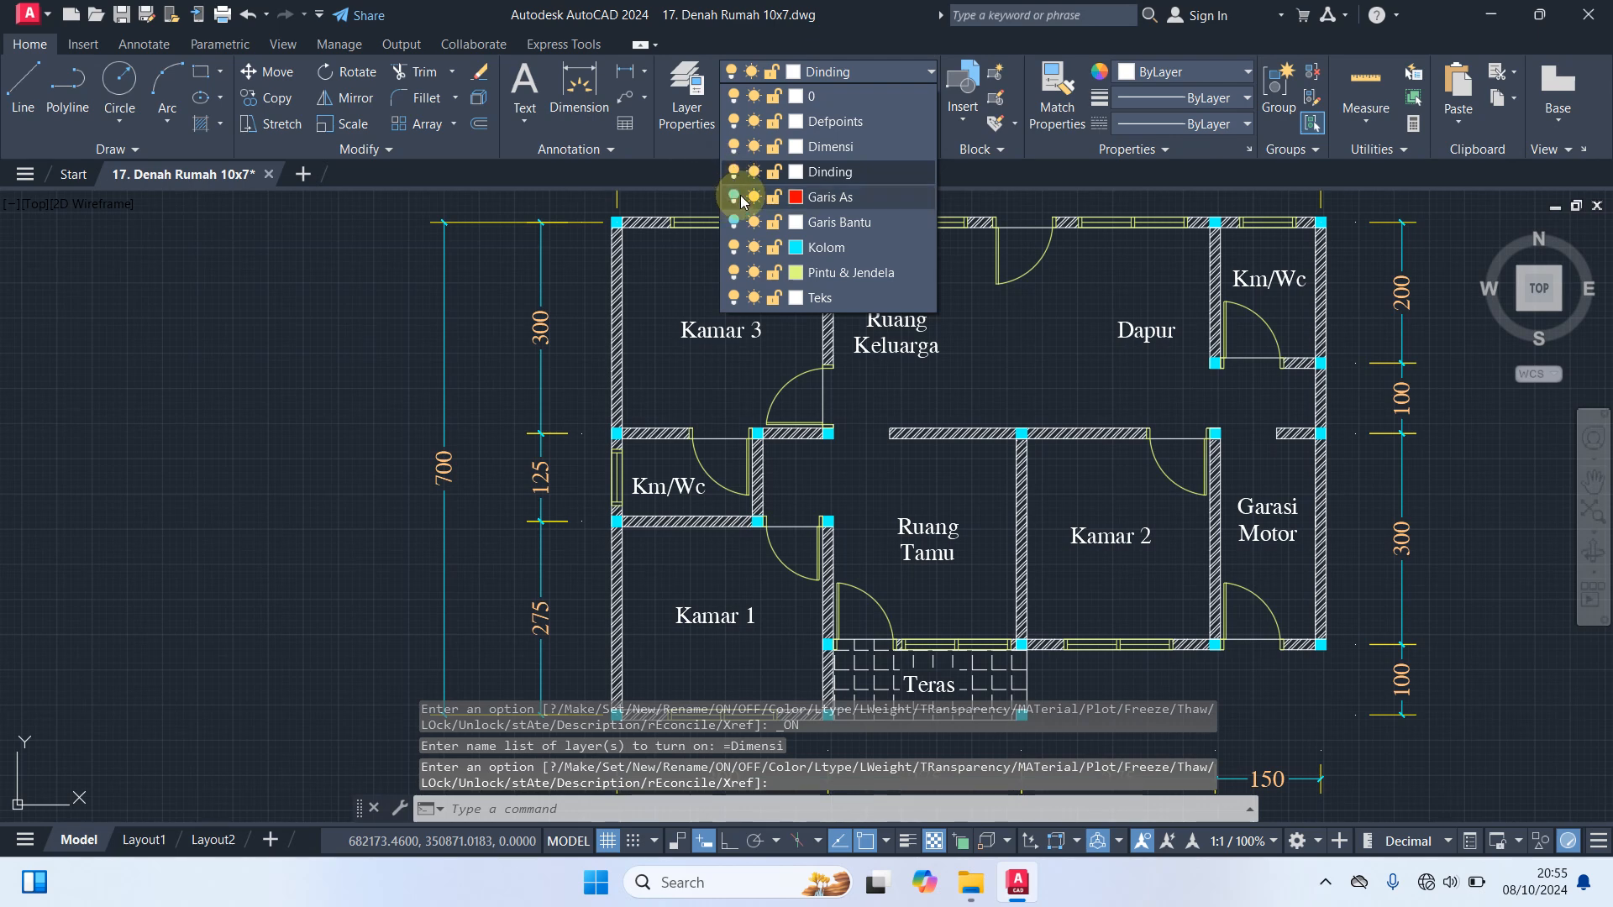
left_click(734, 196)
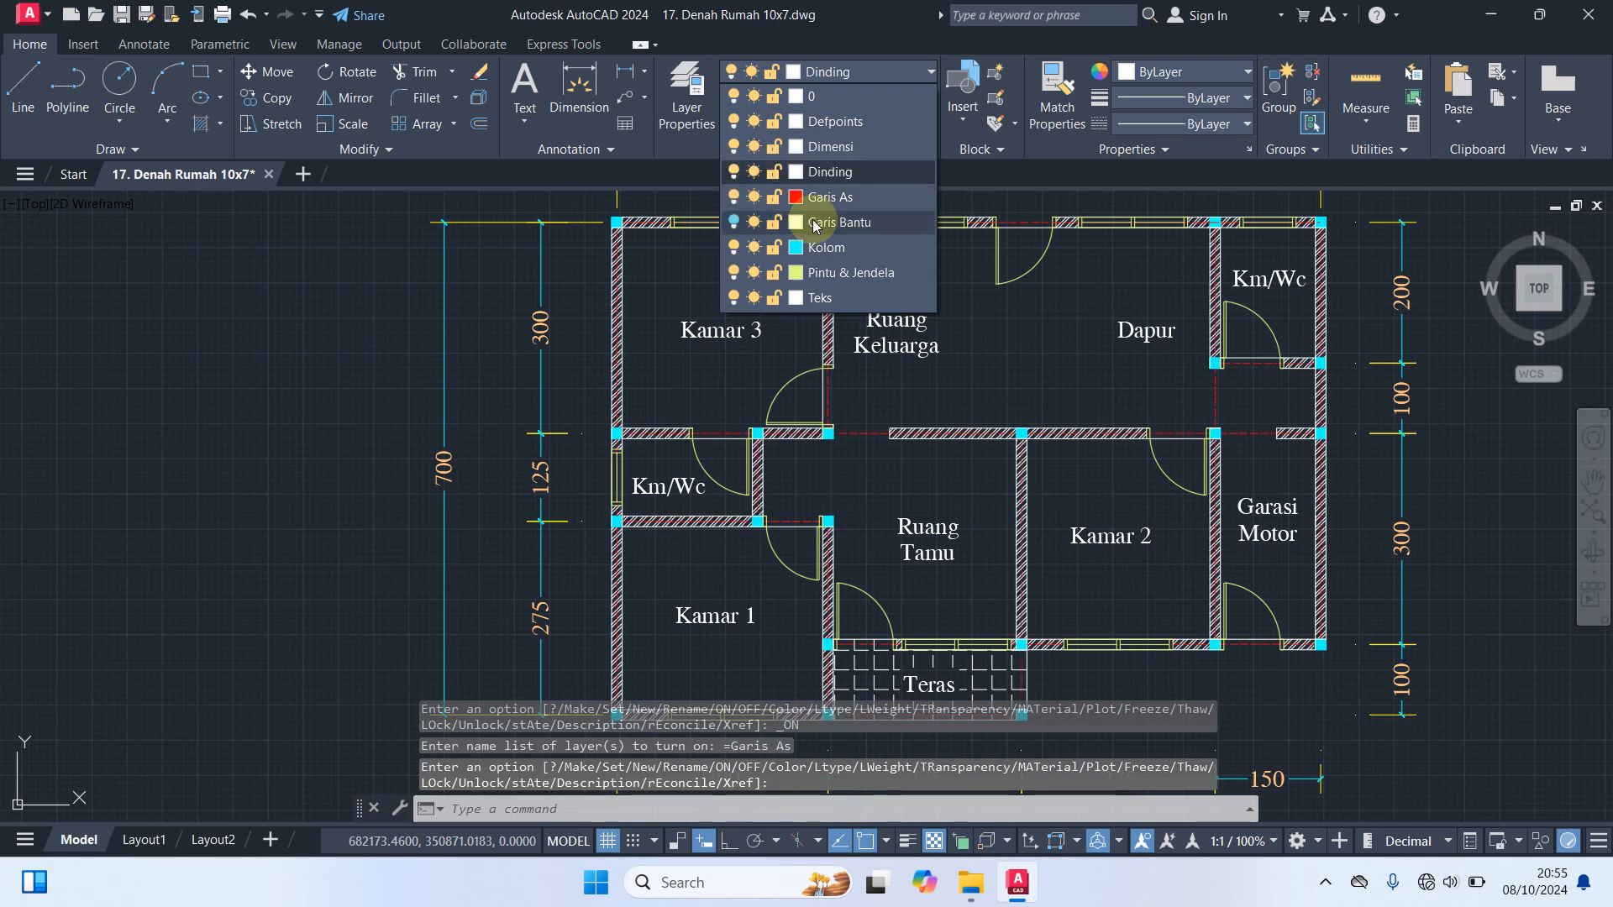
left_click(250, 388)
scroll(384, 496, "down", 2)
middle_click_drag(339, 411, 364, 431)
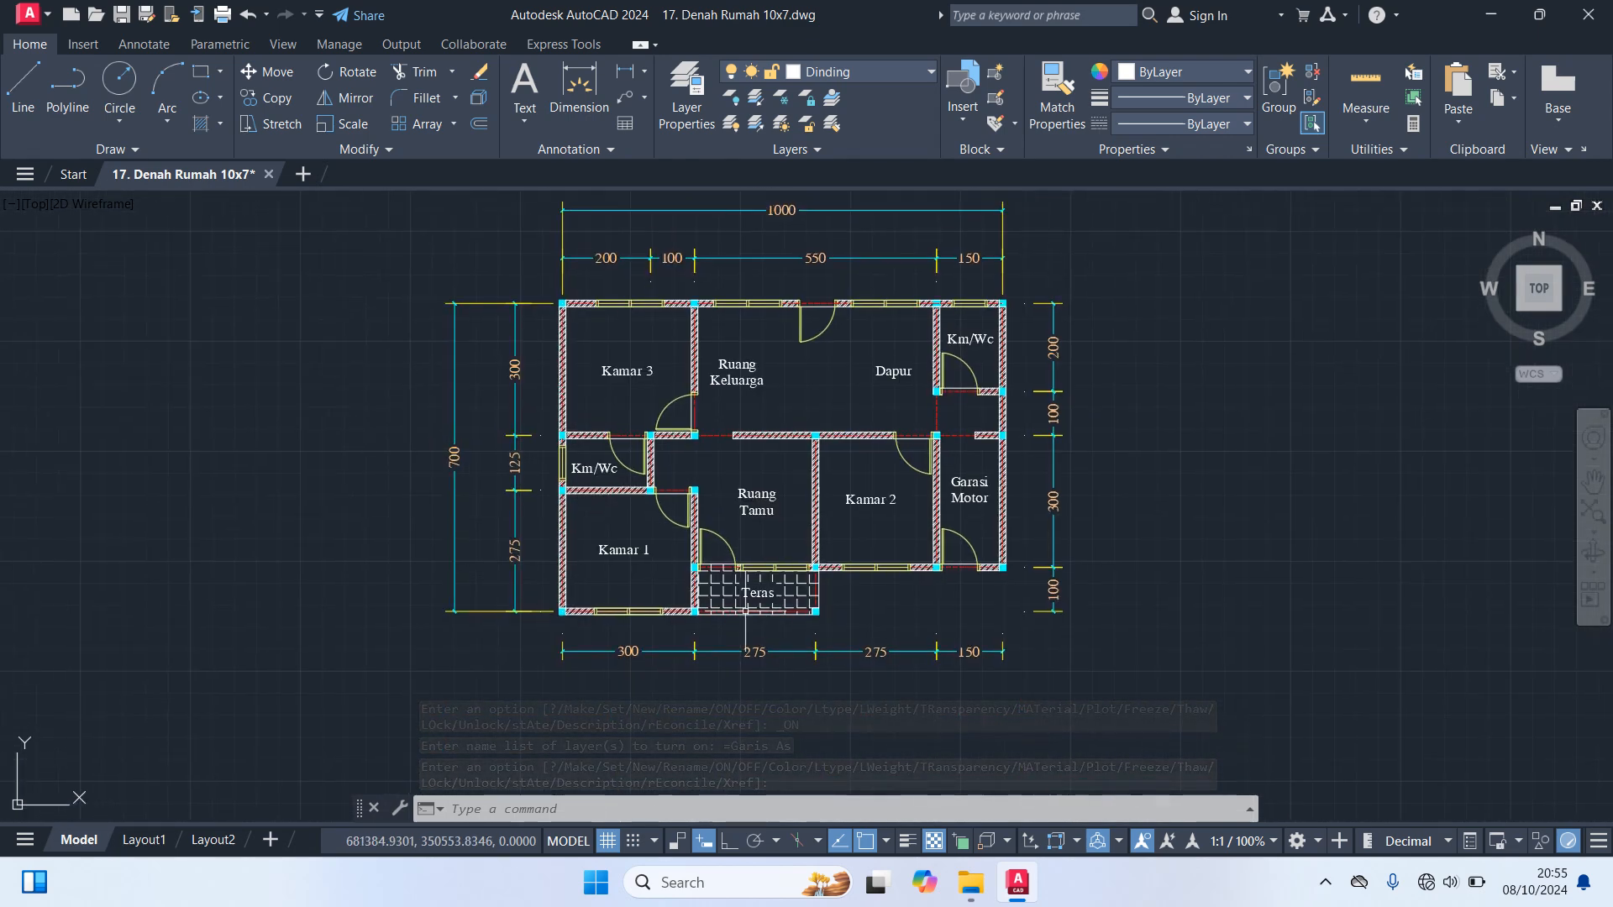
Close the Command Line window to clear the area below the floor plan
left_click(373, 809)
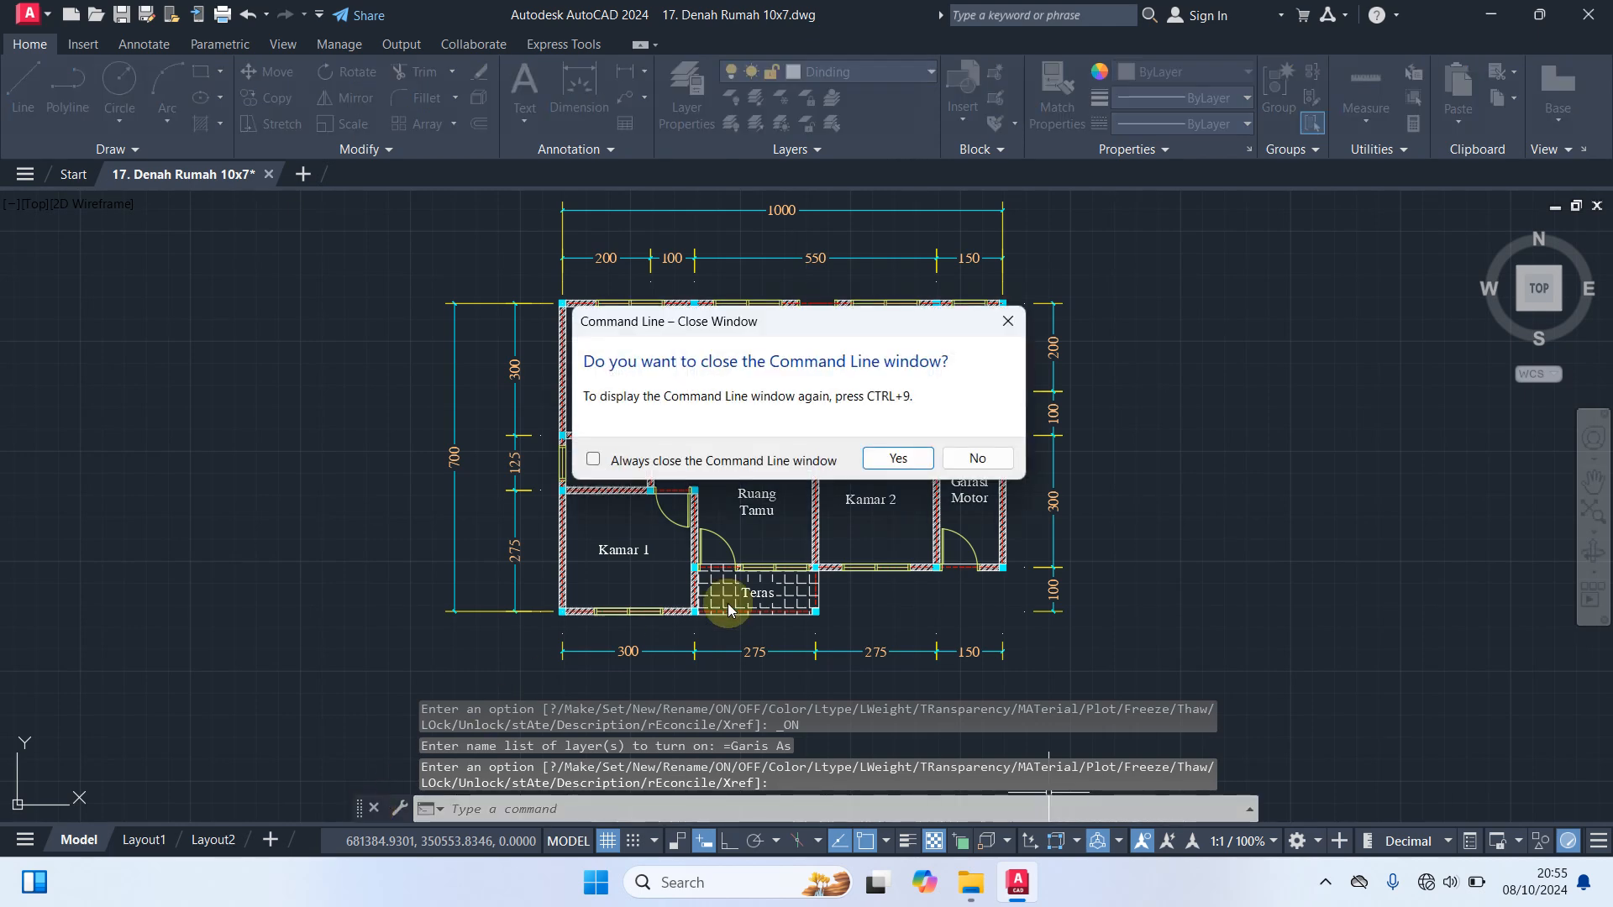
left_click(892, 469)
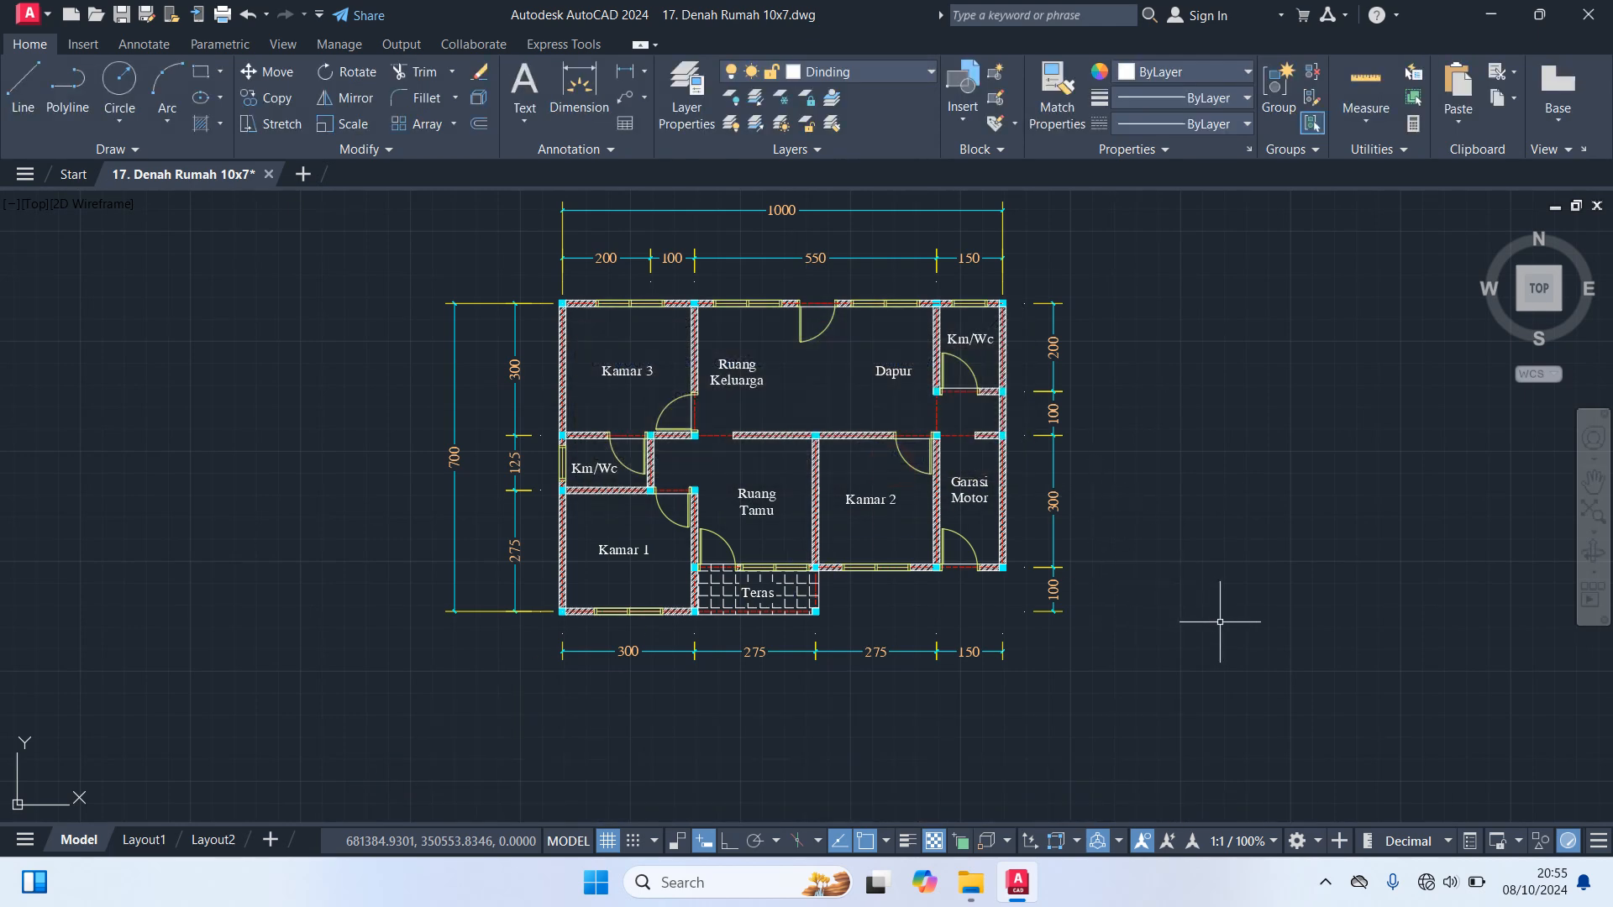
type("H")
key("Escape")
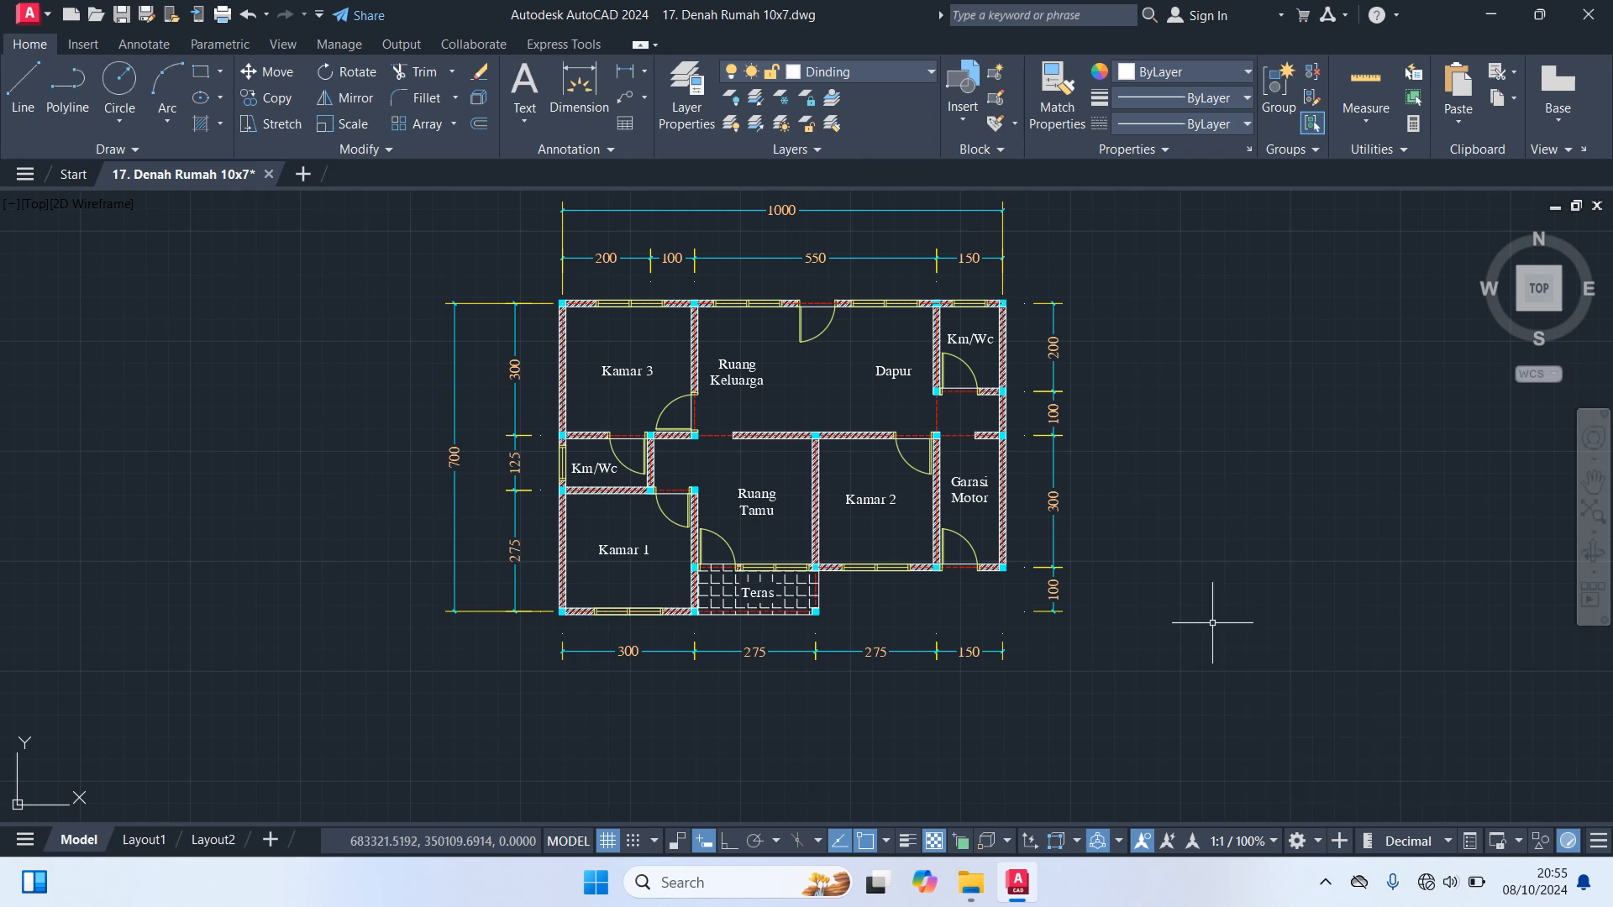
Zoom to the drawing extents to view the complete dimensioned floor plan
type("z")
key("Return")
type("e")
key("Return")
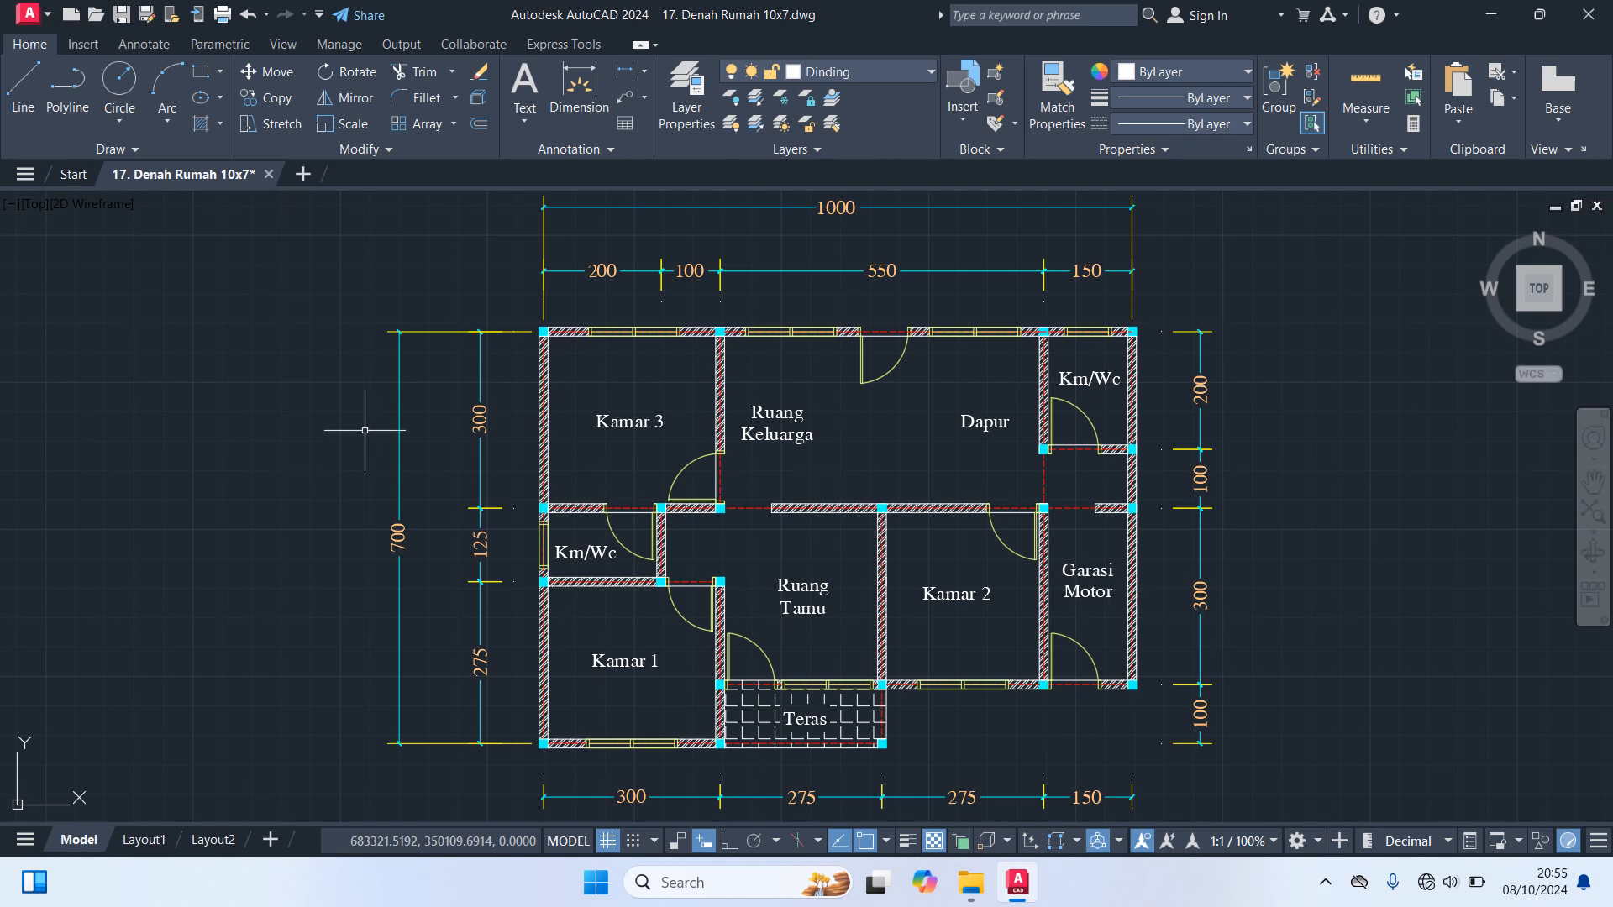
mouse_move(426, 329)
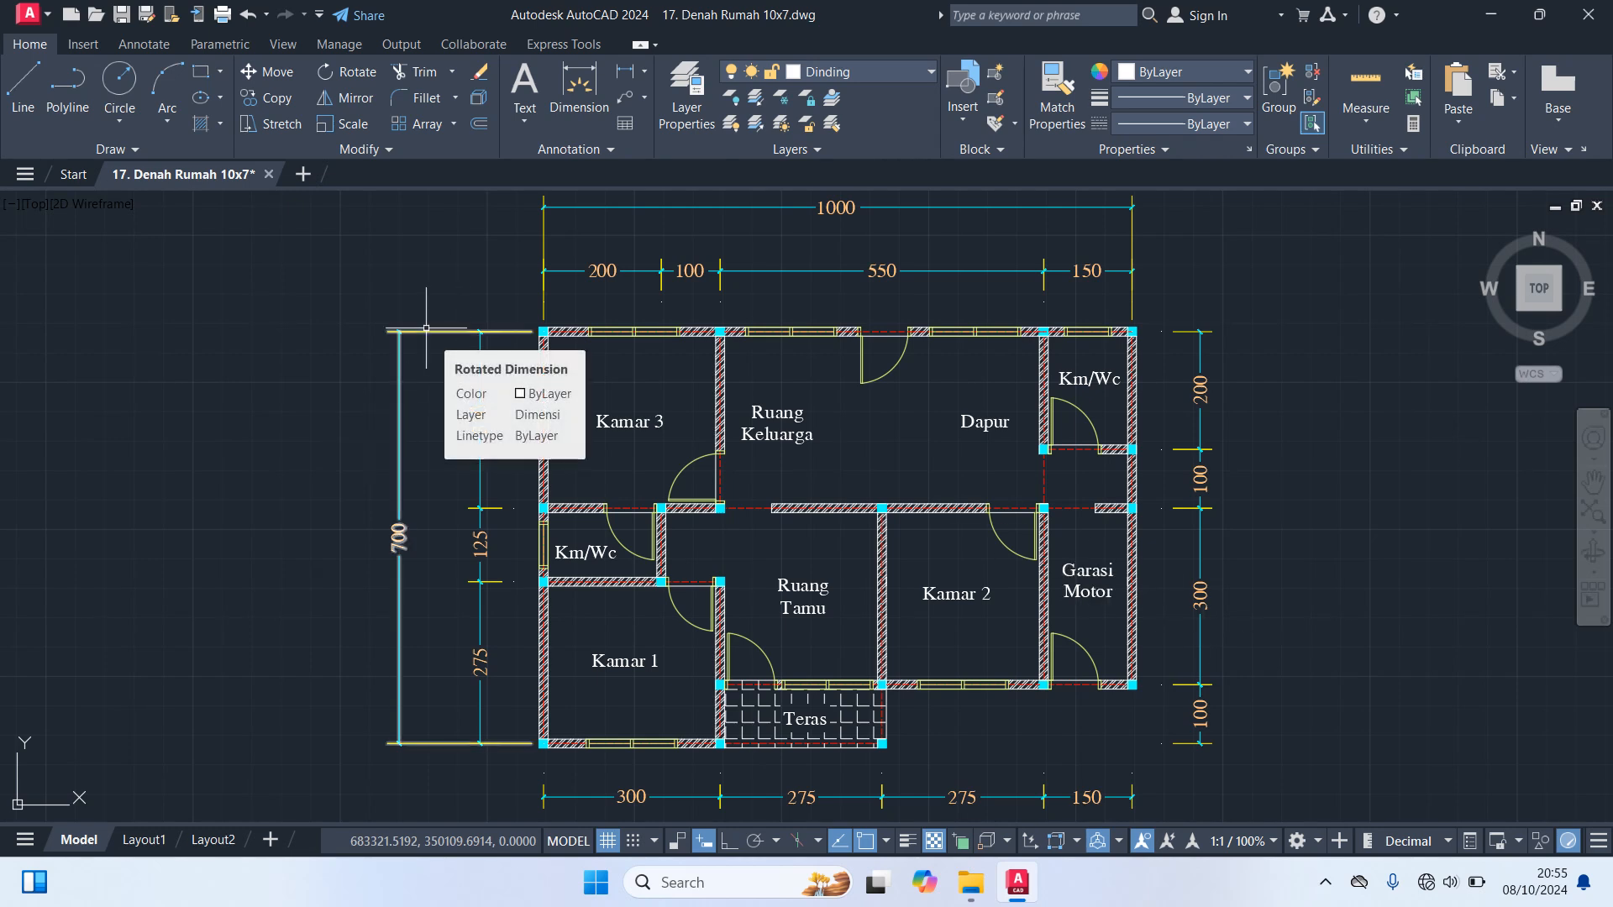